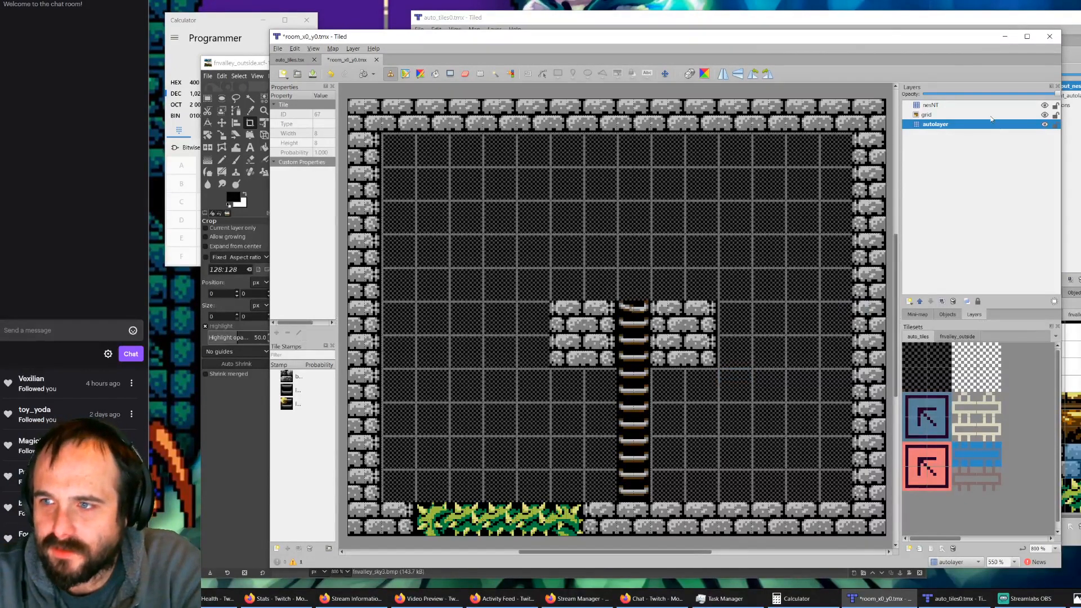
Step: Hide the nesNT layer of the room_x0_y0 map and bring up the auto_tiles.tsx tileset
click(1045, 105)
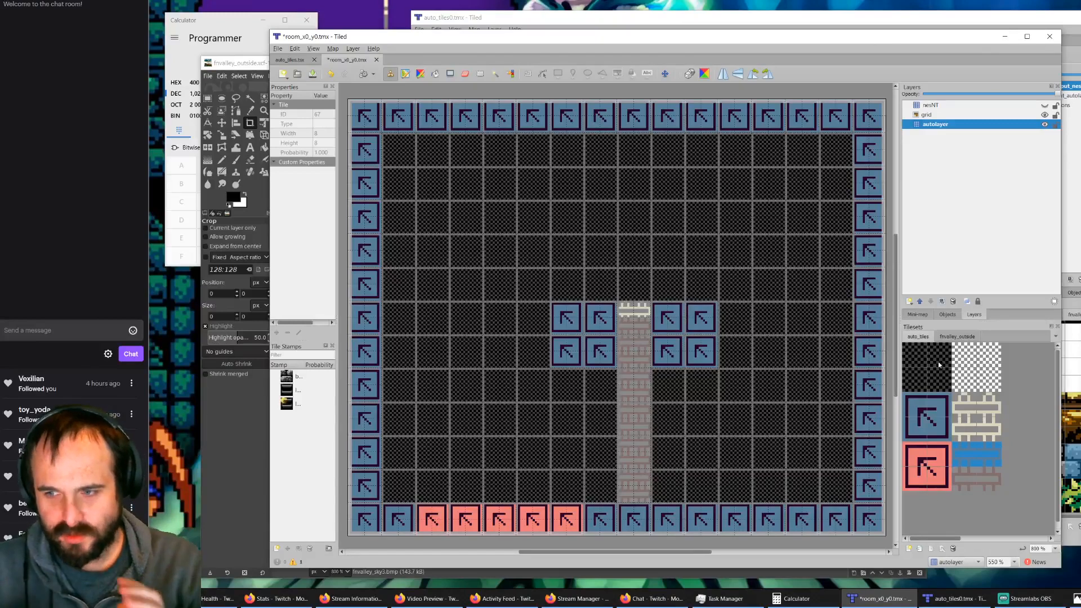
click(285, 63)
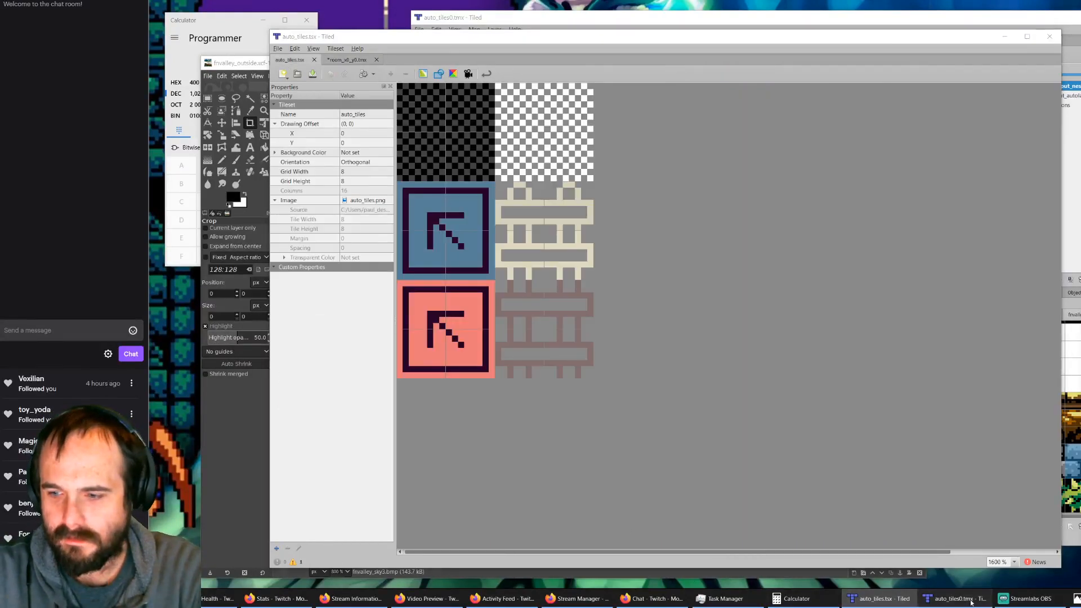
Step: Switch to the auto_tiles0.tmx rule map and toggle the output_nesNT layer off and on to compare input and output tiles
click(955, 598)
ctrl+scroll(725, 214, down, 2)
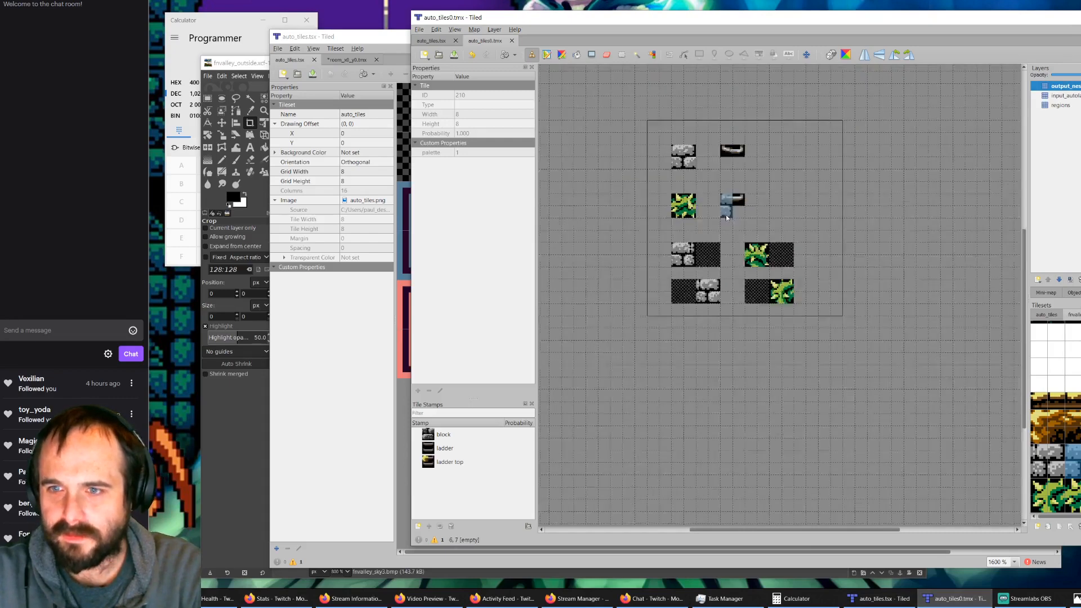
ctrl+scroll(725, 202, up, 1)
key(ctrl+m)
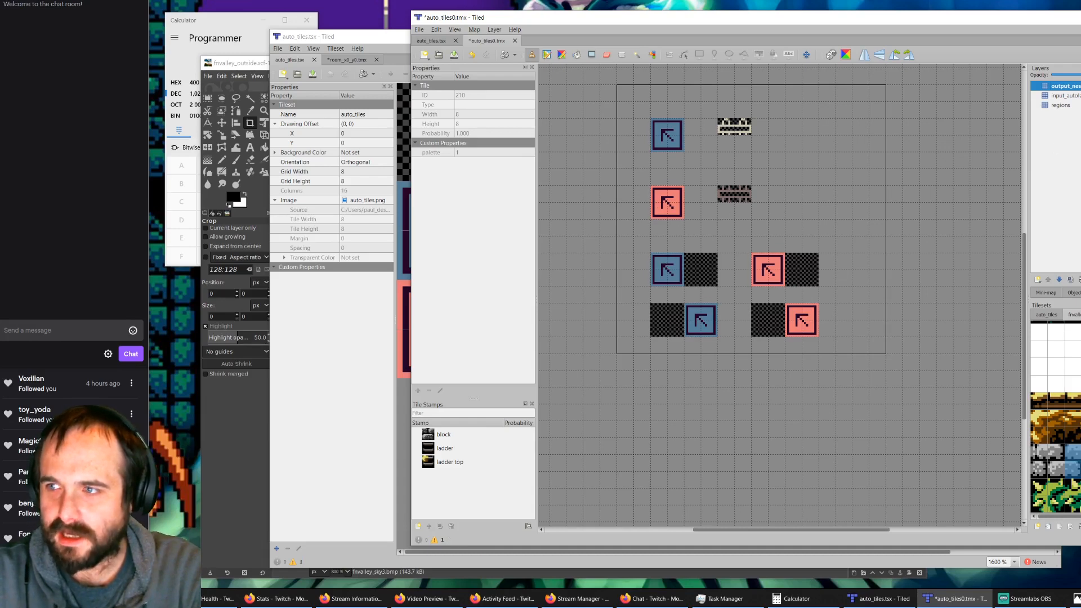
click(1080, 86)
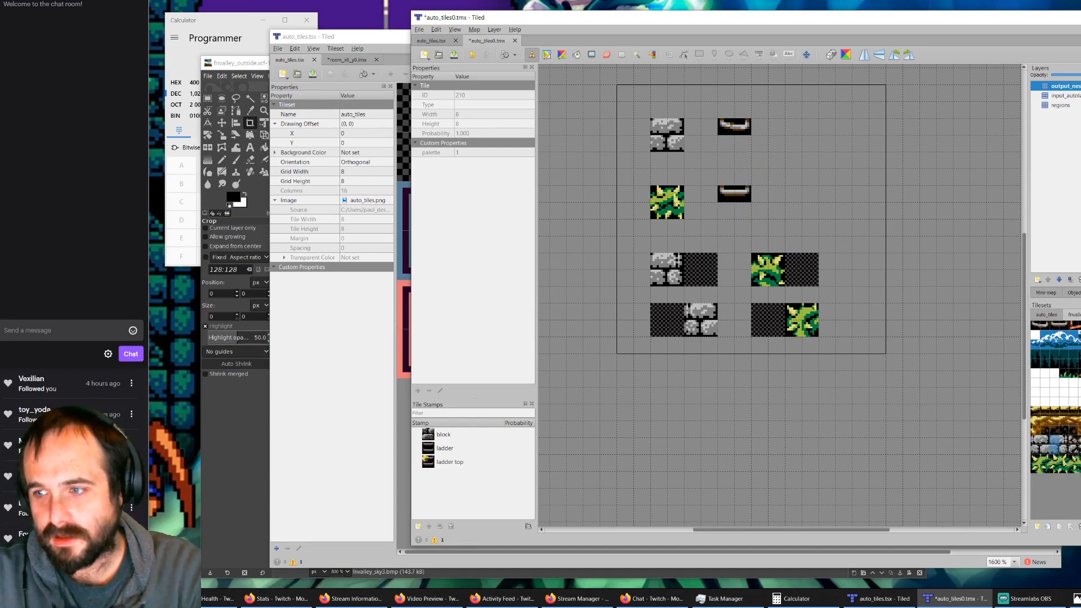
drag(932, 17, 731, 20)
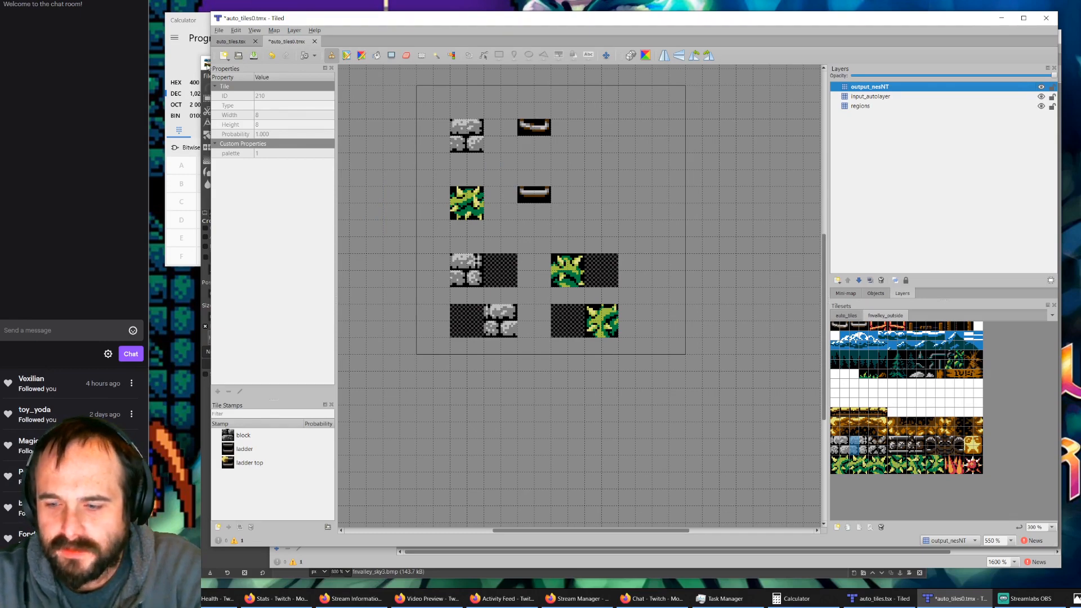
Step: Switch to File Explorer and open the tiles_auto folder inside alwasnesawakening/tiled/fvalley
click(207, 63)
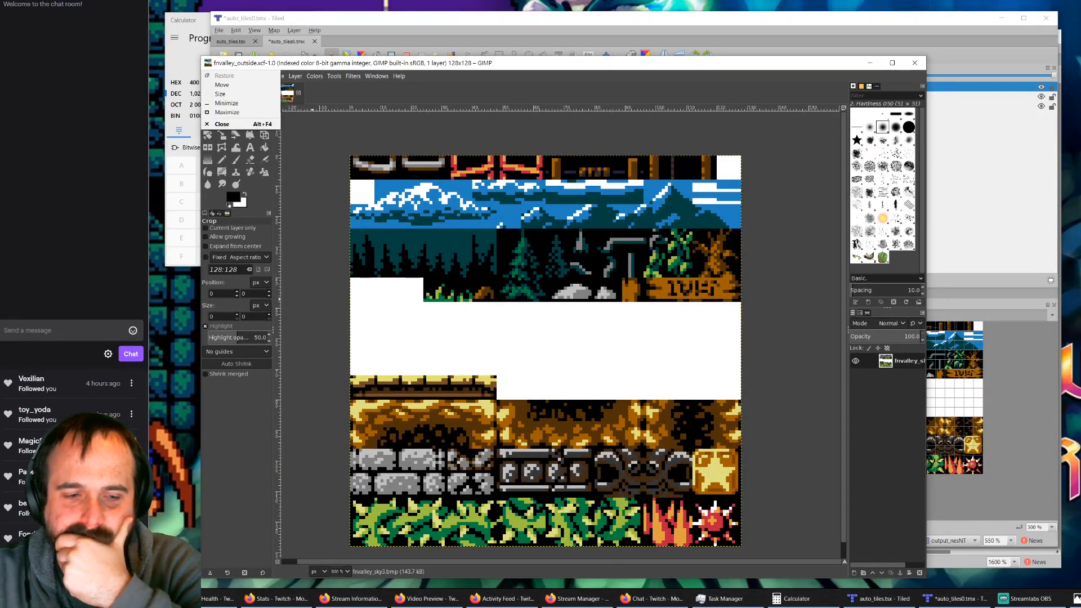
click(141, 599)
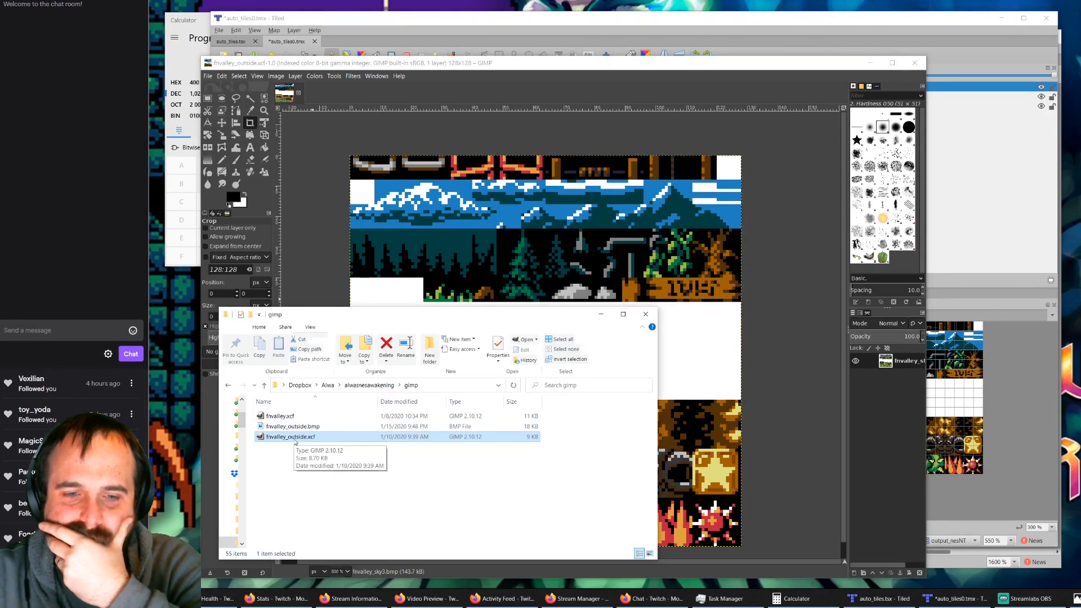
click(361, 387)
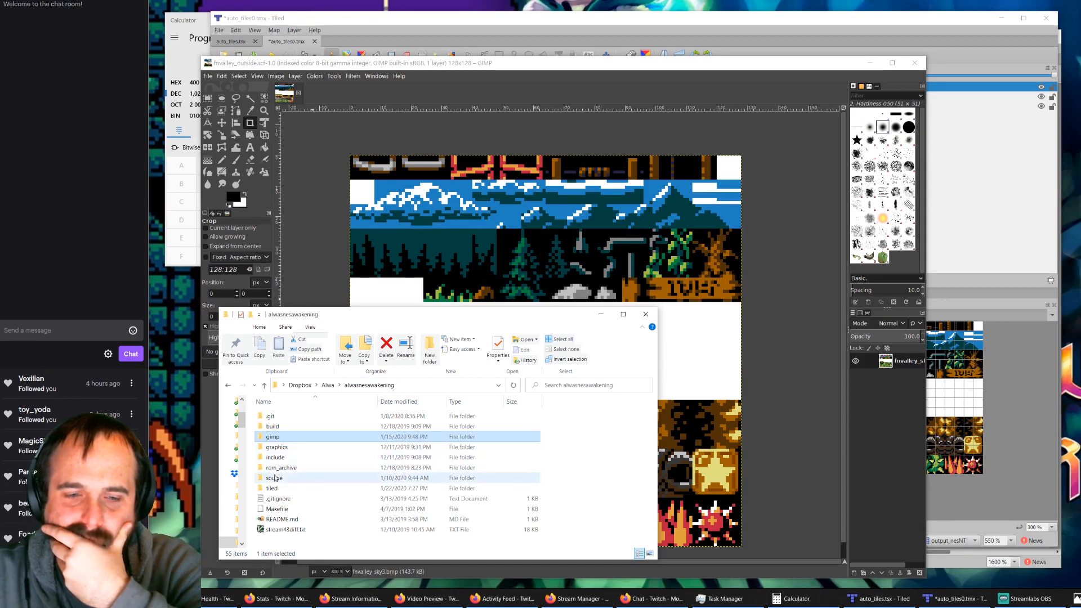
double_click(276, 489)
click(288, 417)
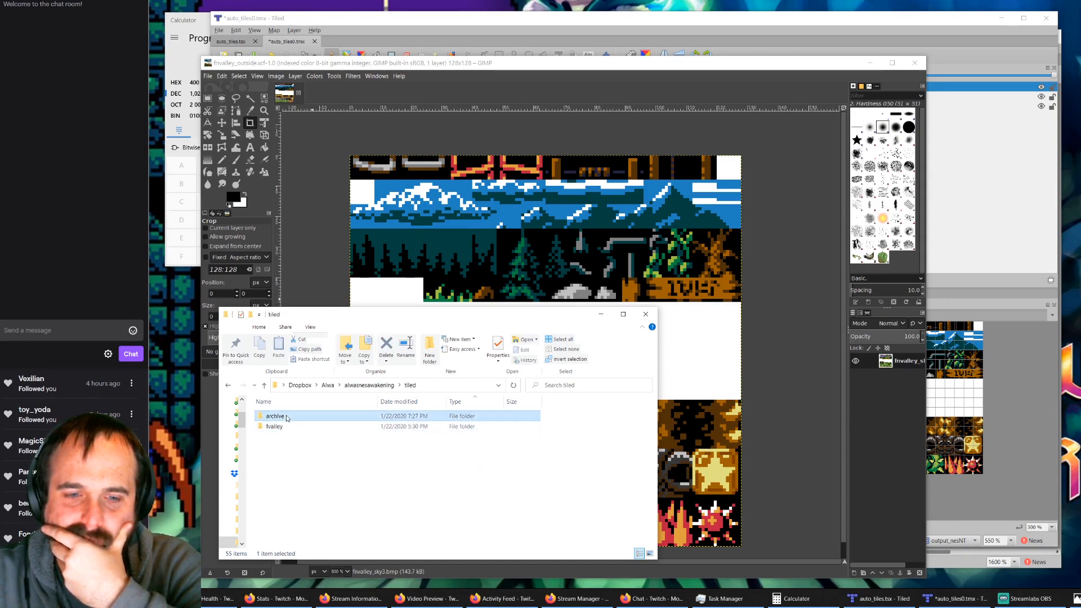
double_click(275, 426)
double_click(278, 416)
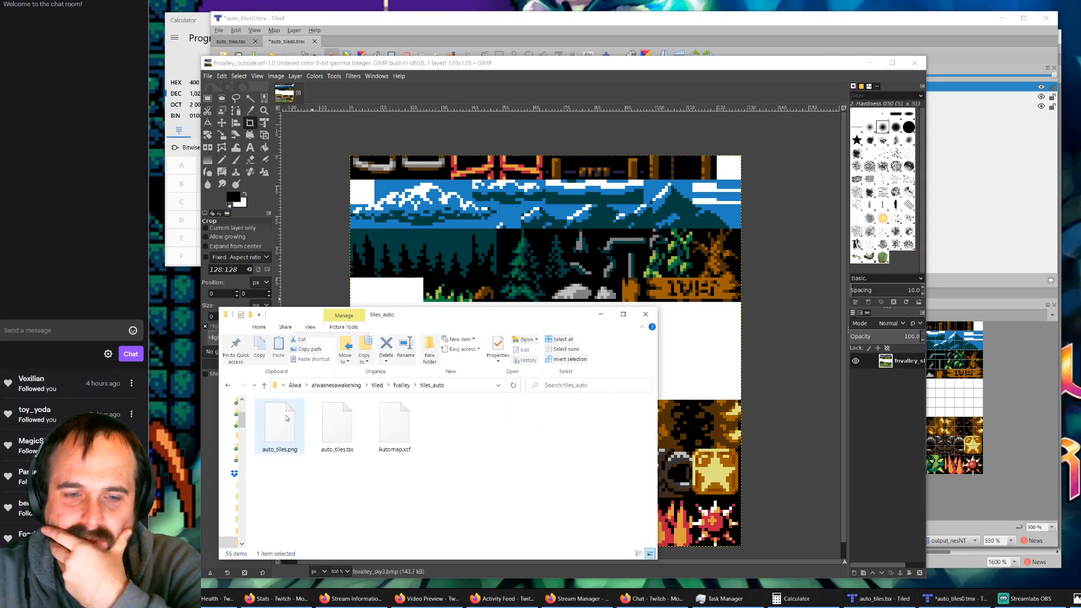
Step: Go back to the fvalley folder and look through its tile folders, room maps and rule files
click(402, 385)
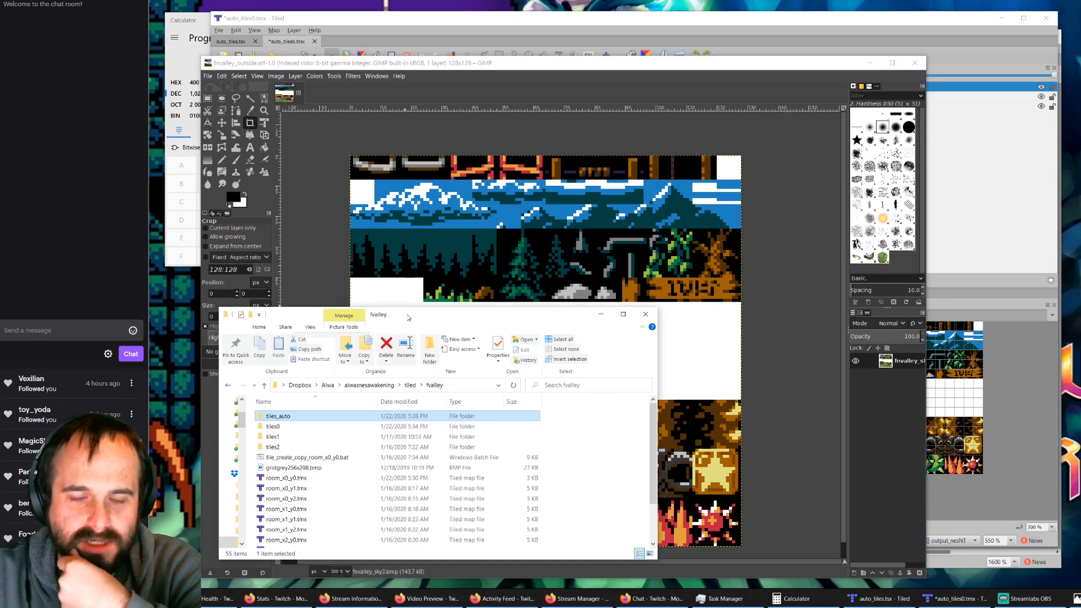
drag(408, 316, 462, 289)
scroll(437, 455, down, 2)
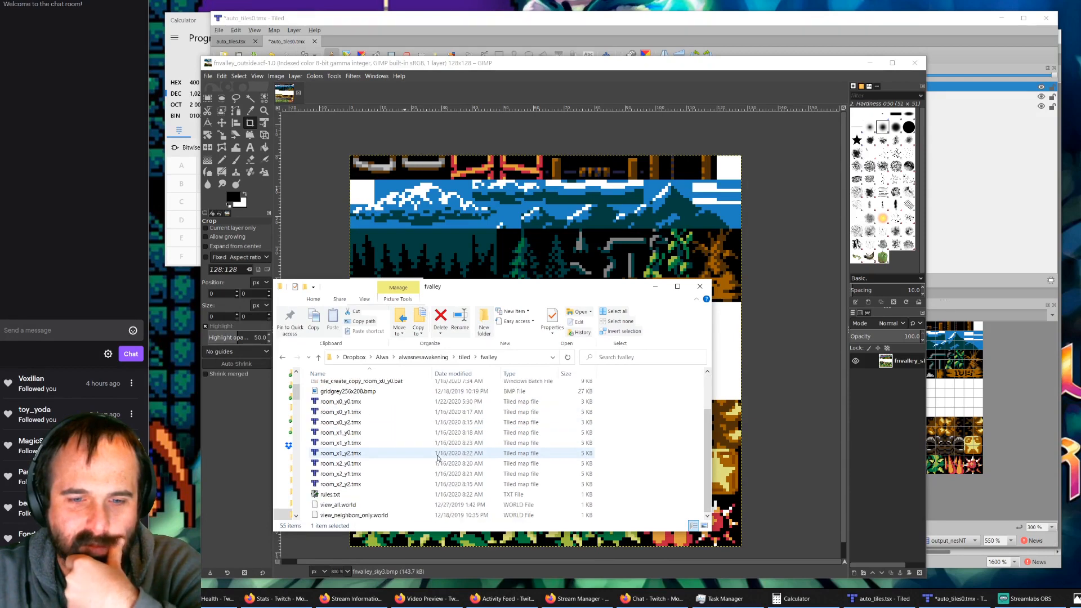
scroll(437, 455, up, 2)
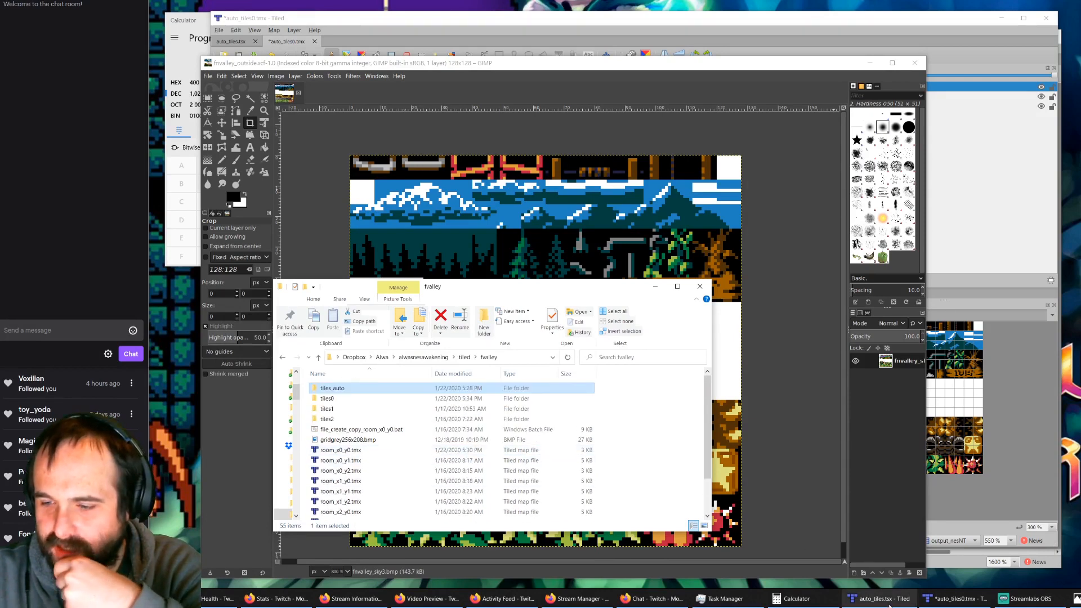
mouse_move(882, 602)
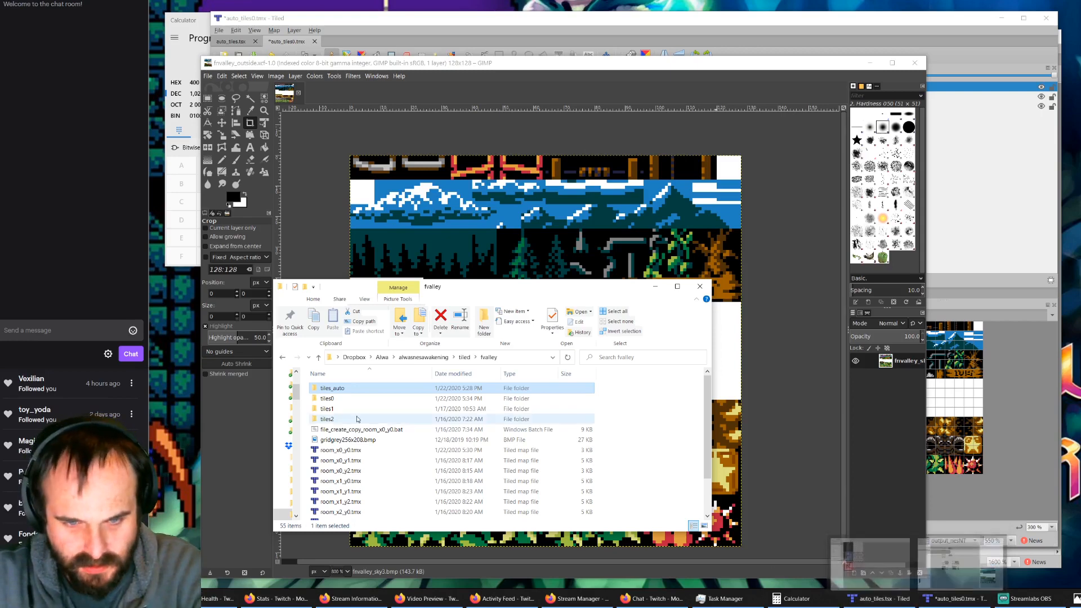
Step: Open Automap.xcf from the tiles_auto folder in GIMP to check it, and close the image again
double_click(342, 390)
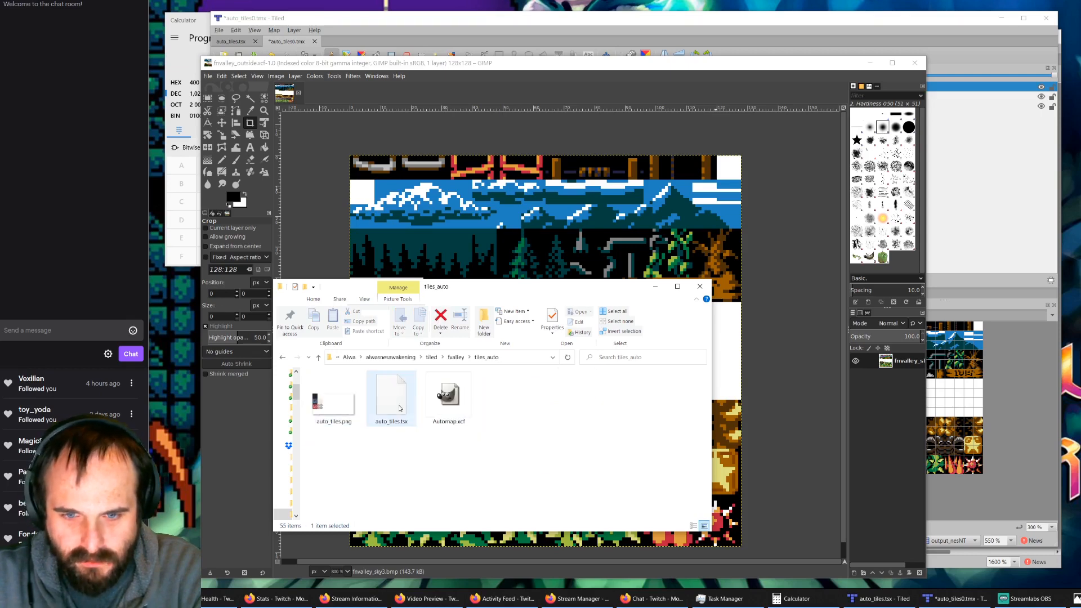
double_click(461, 411)
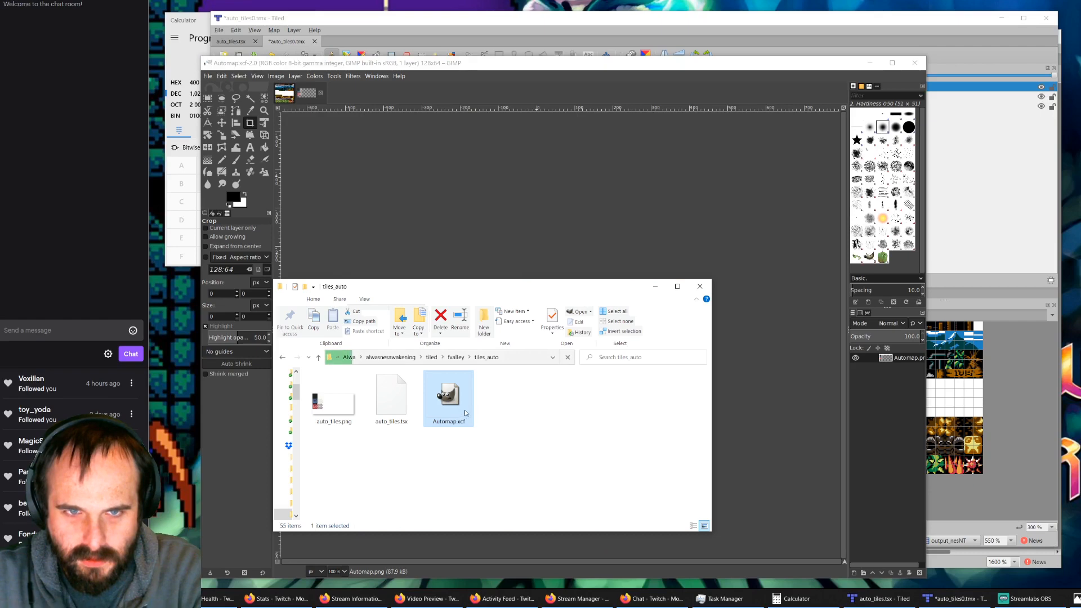
drag(604, 293, 555, 291)
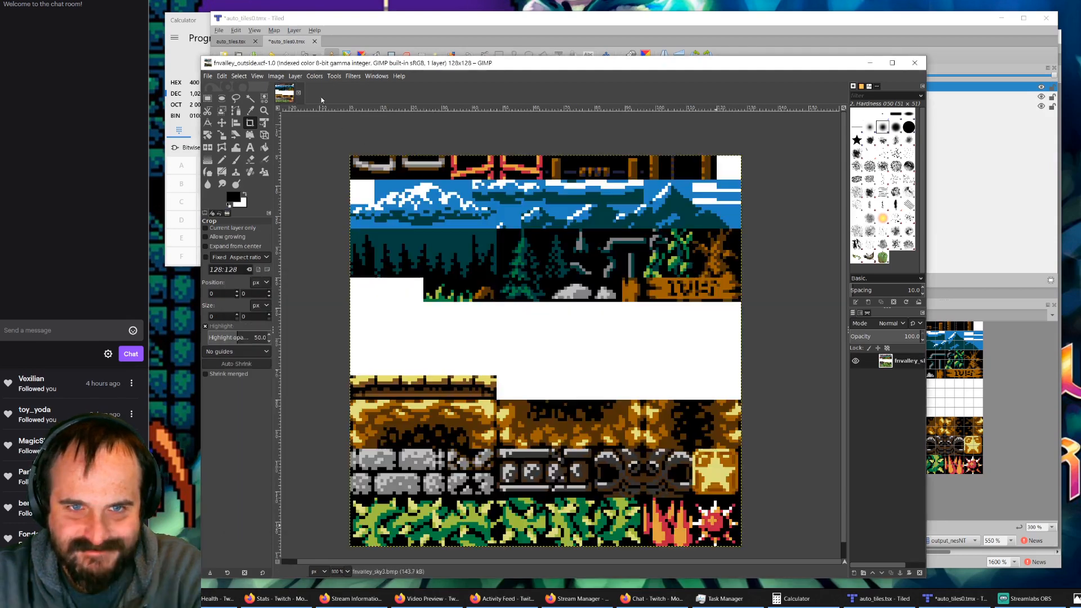
click(321, 93)
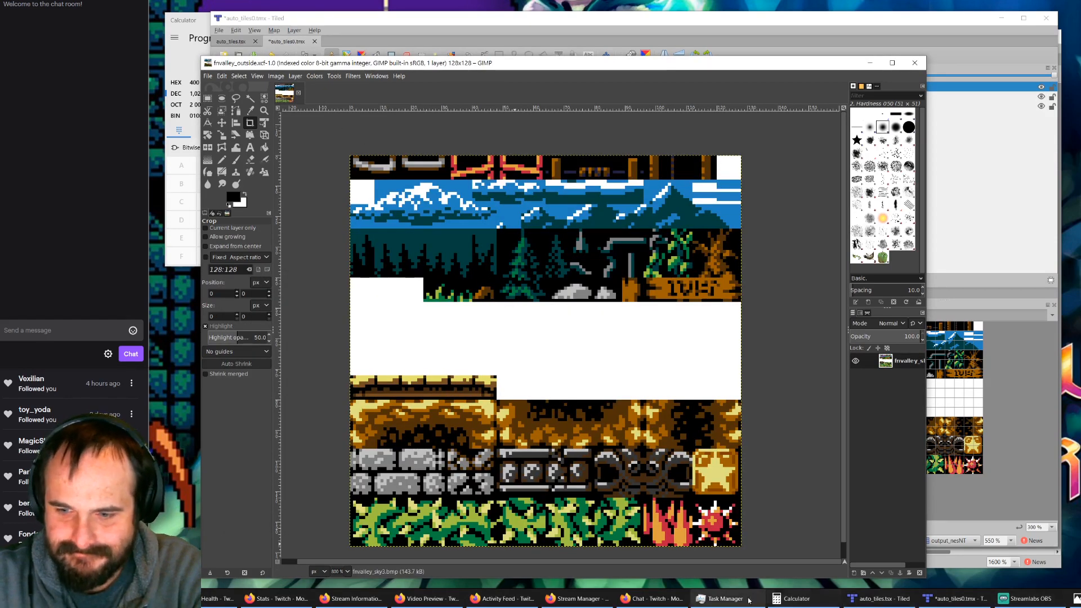
Step: Return to the tiles_auto folder in File Explorer and rename Automap.xcf as auto_tiles.xcf
key(alt+Tab)
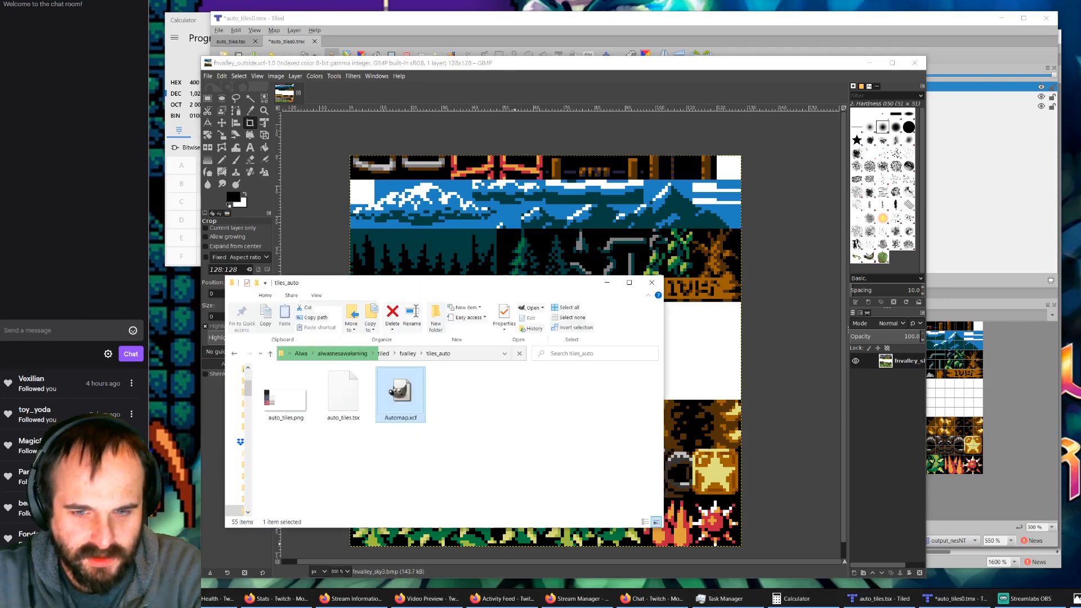
click(404, 418)
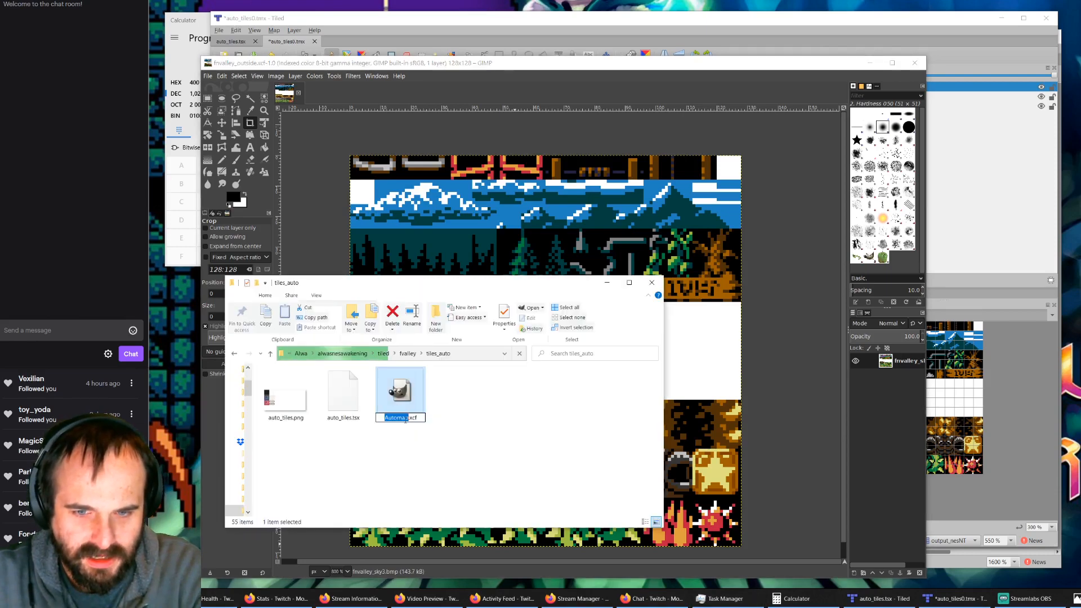
text(auto)
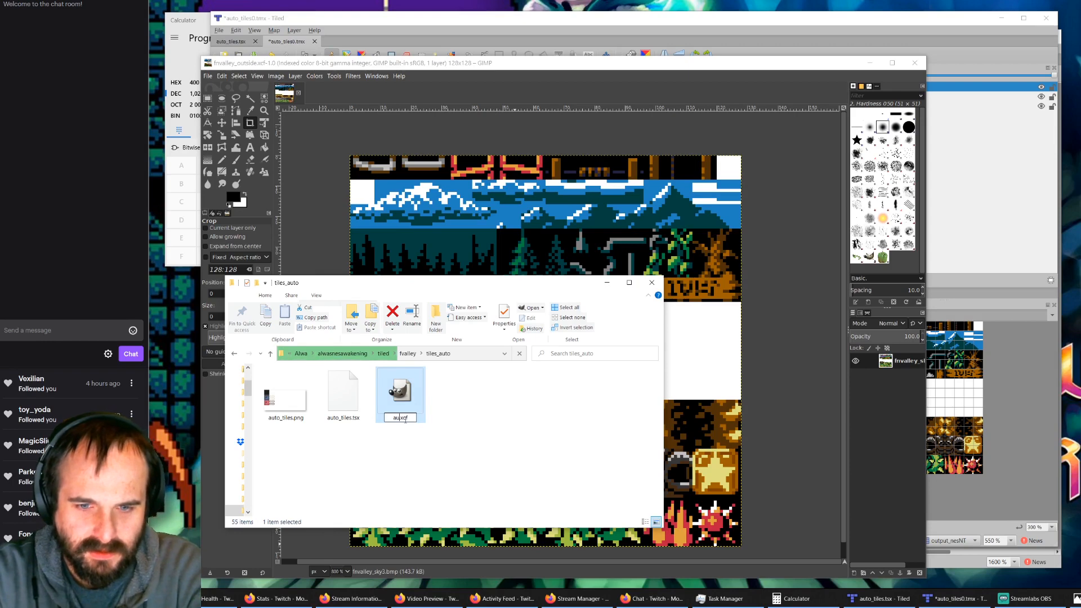
text(_tiles)
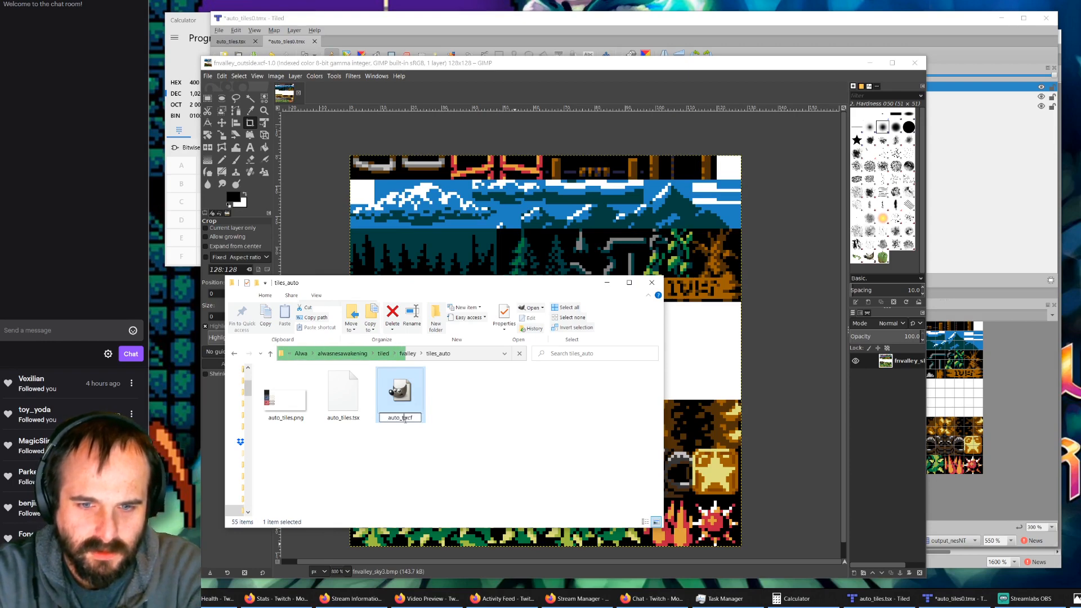
text(et)
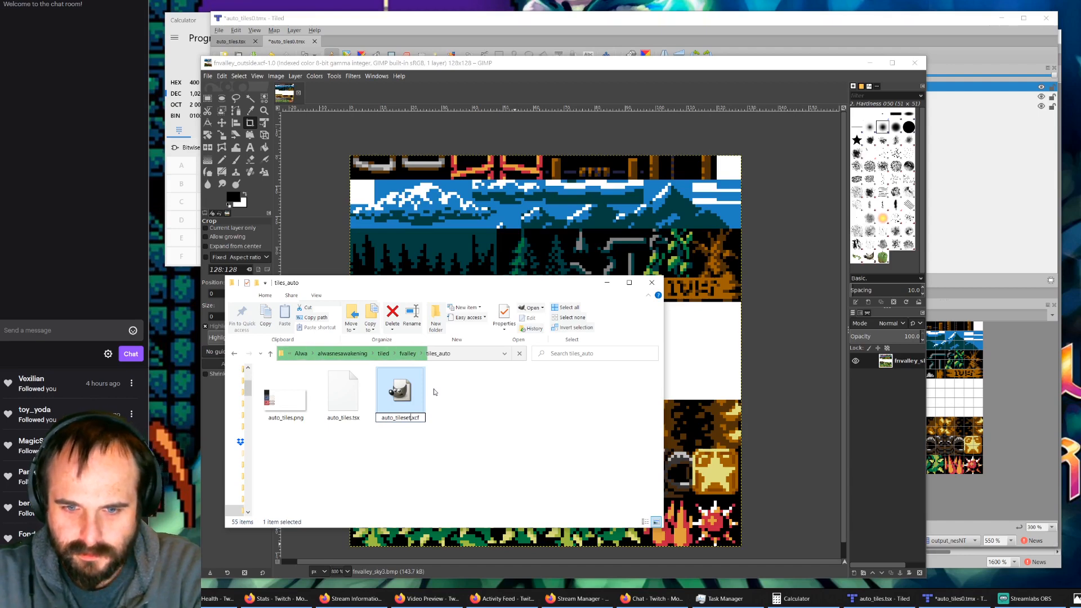
key(BackSpace)
key(BackSpace)
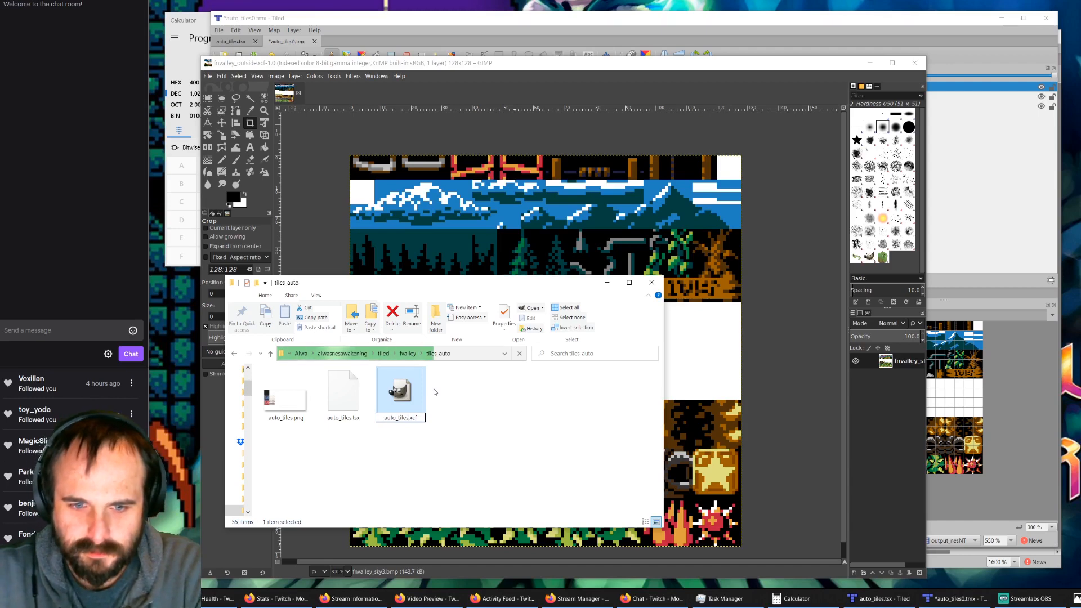
key(Return)
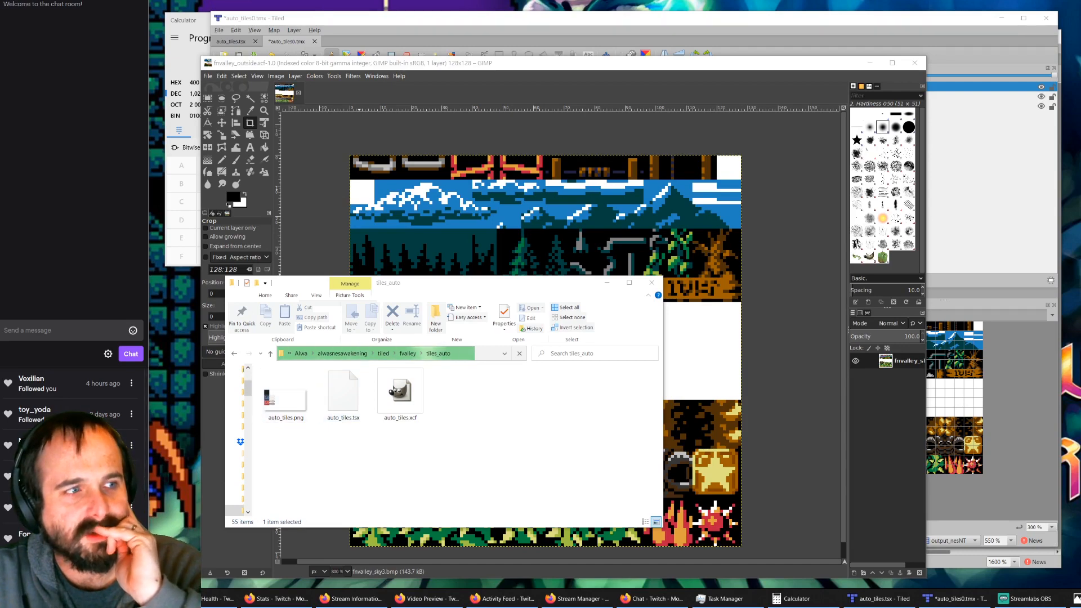
Step: Return to the fvalley folder, look through its files and open rules.txt
click(407, 354)
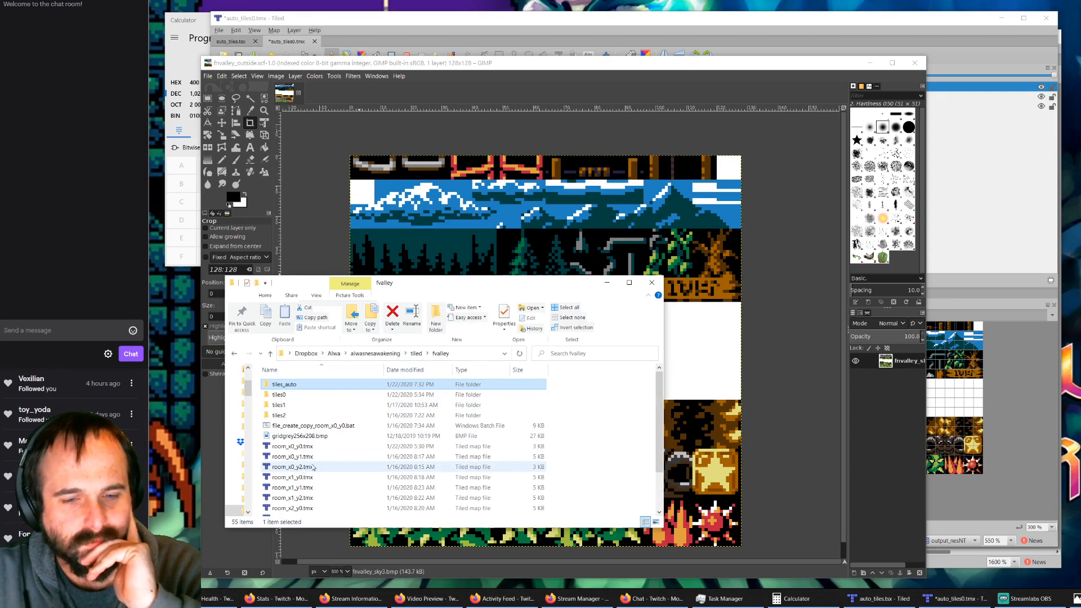
scroll(314, 467, down, 1)
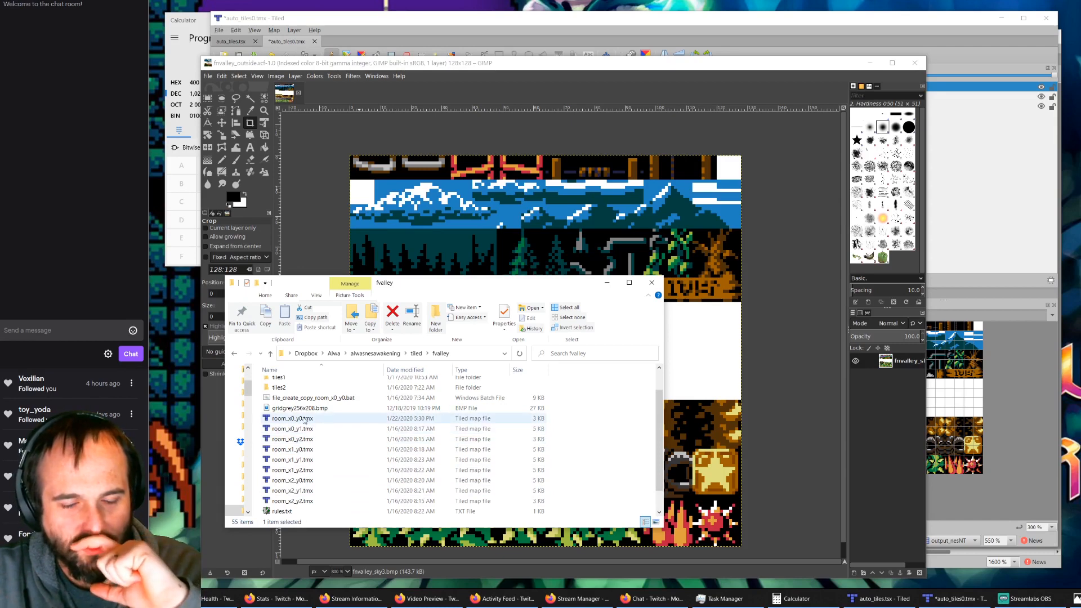
scroll(307, 444, down, 1)
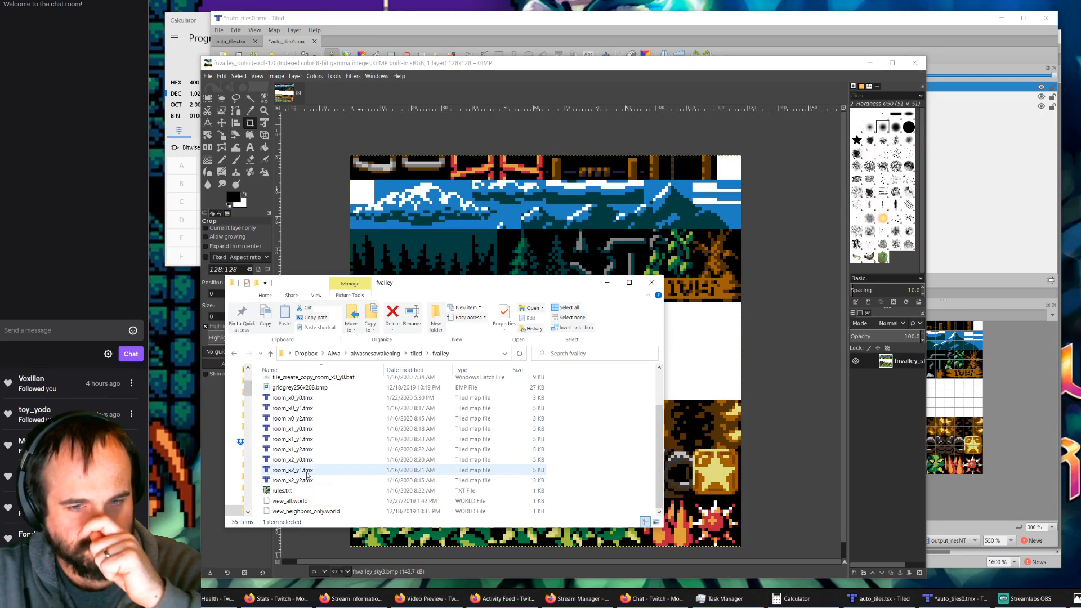
scroll(307, 468, up, 3)
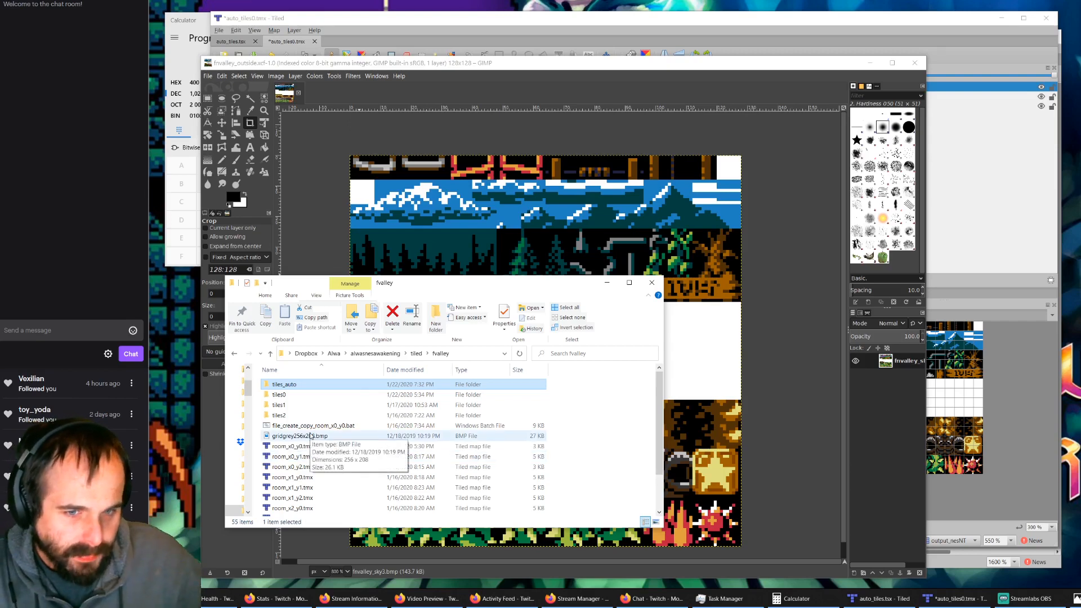
scroll(311, 437, down, 2)
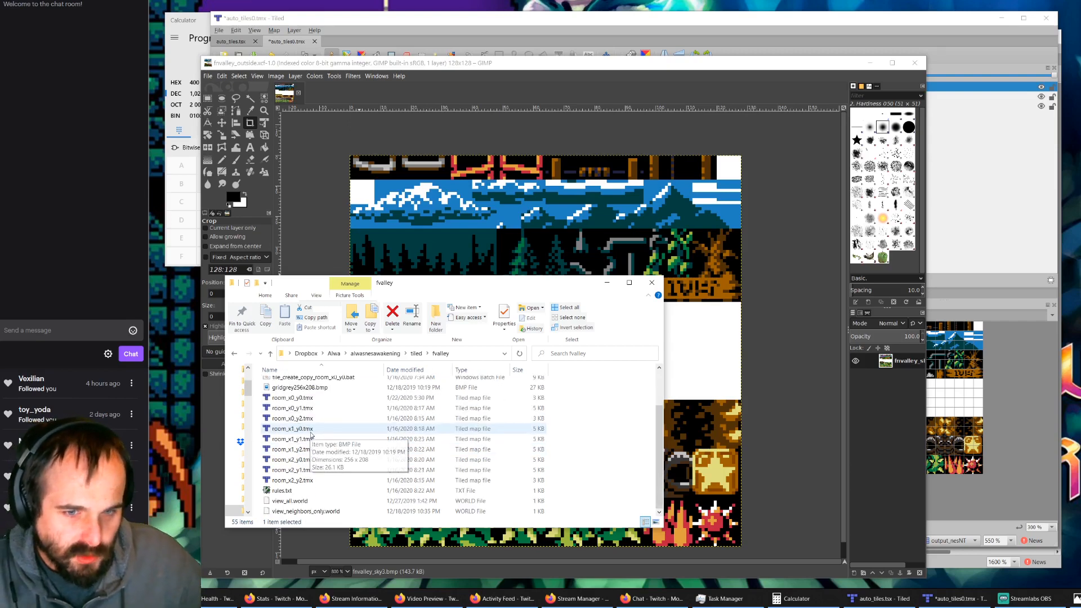
double_click(289, 493)
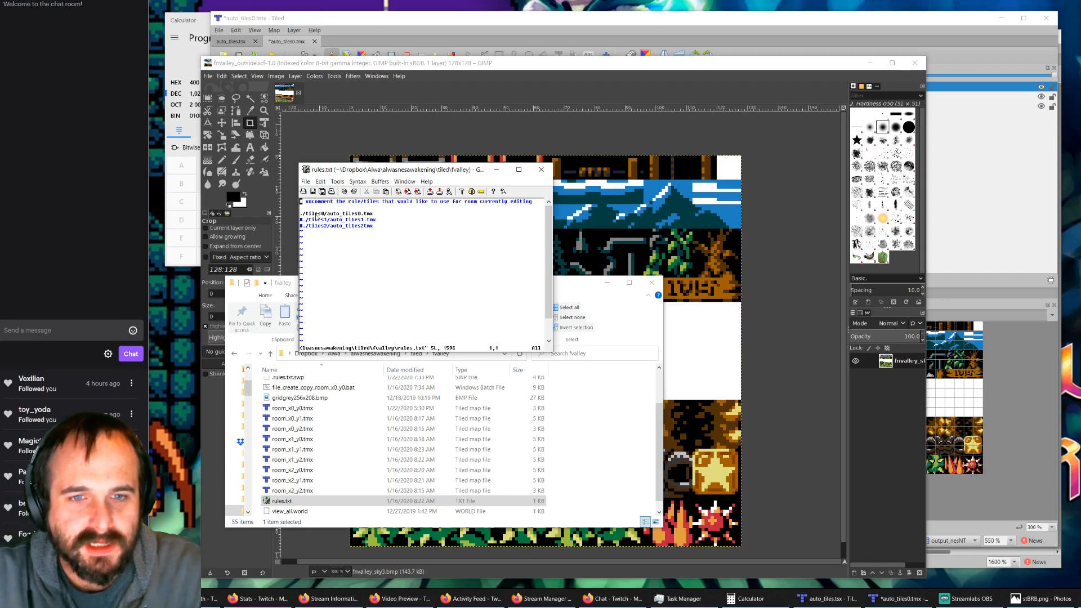
Step: Examine the automapping rule map paths in rules.txt, and minimize the file to get back to the fvalley folder
drag(315, 214, 342, 228)
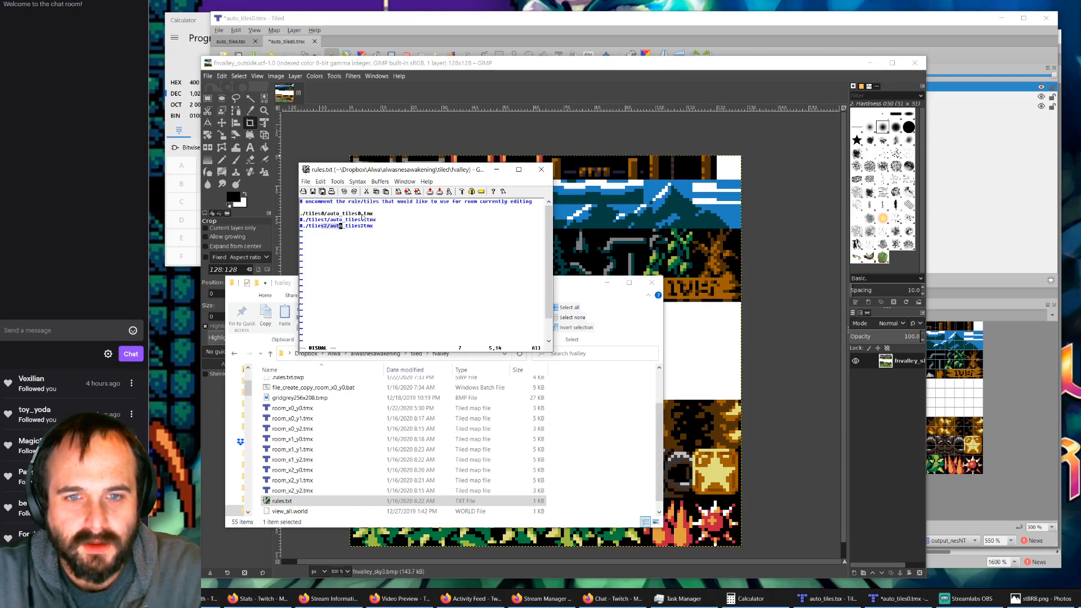
drag(351, 217, 369, 226)
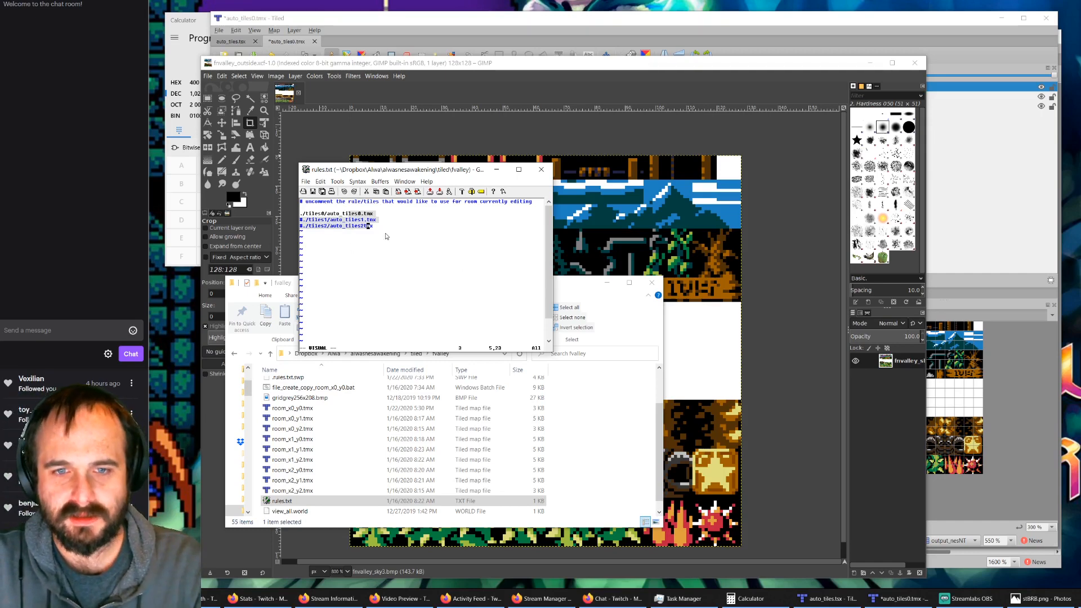
click(496, 173)
scroll(331, 438, up, 2)
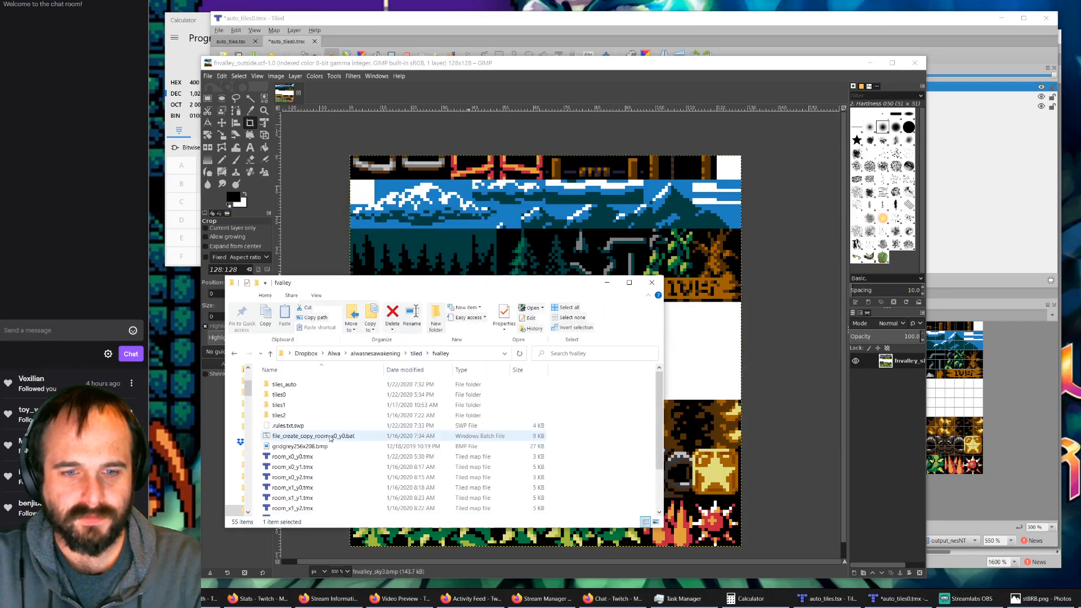
Step: Look through the tiles_auto and tiles0 folders and the file list of the fvalley folder
double_click(284, 384)
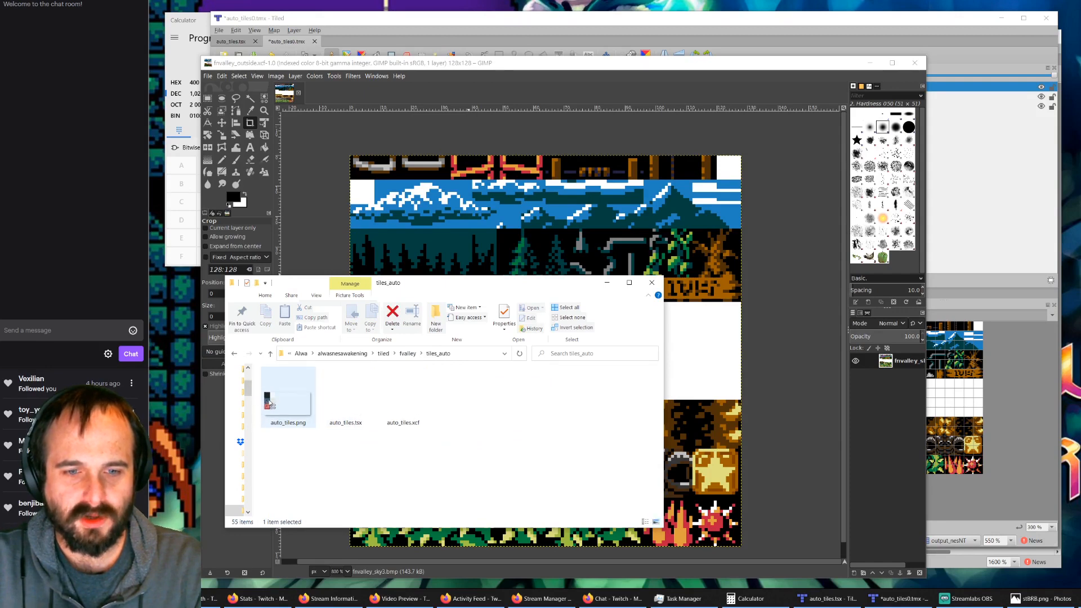
ctrl+scroll(269, 402, up, 2)
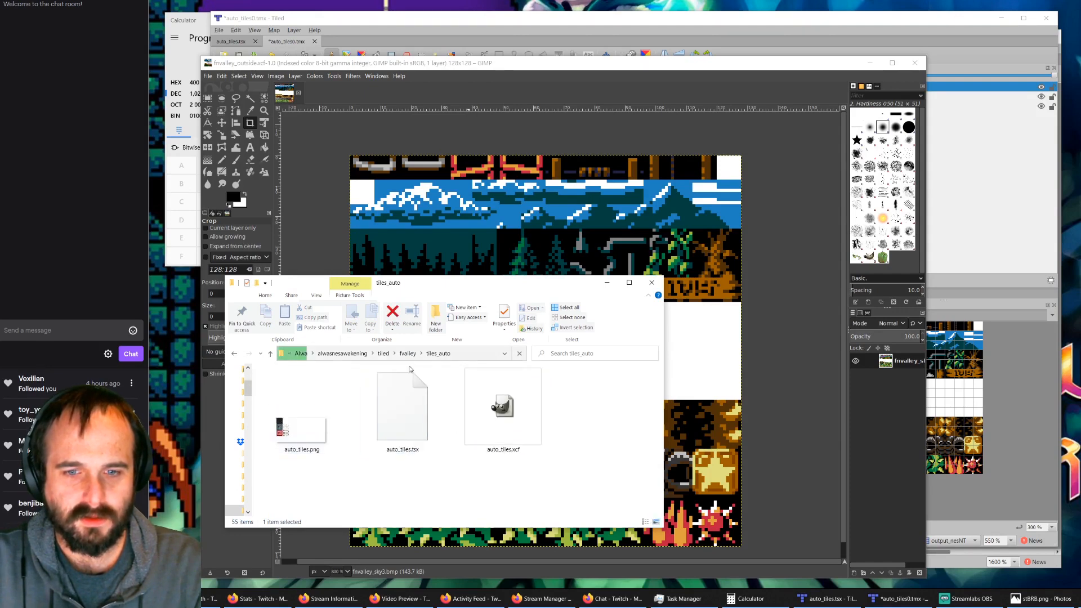
click(407, 354)
double_click(280, 395)
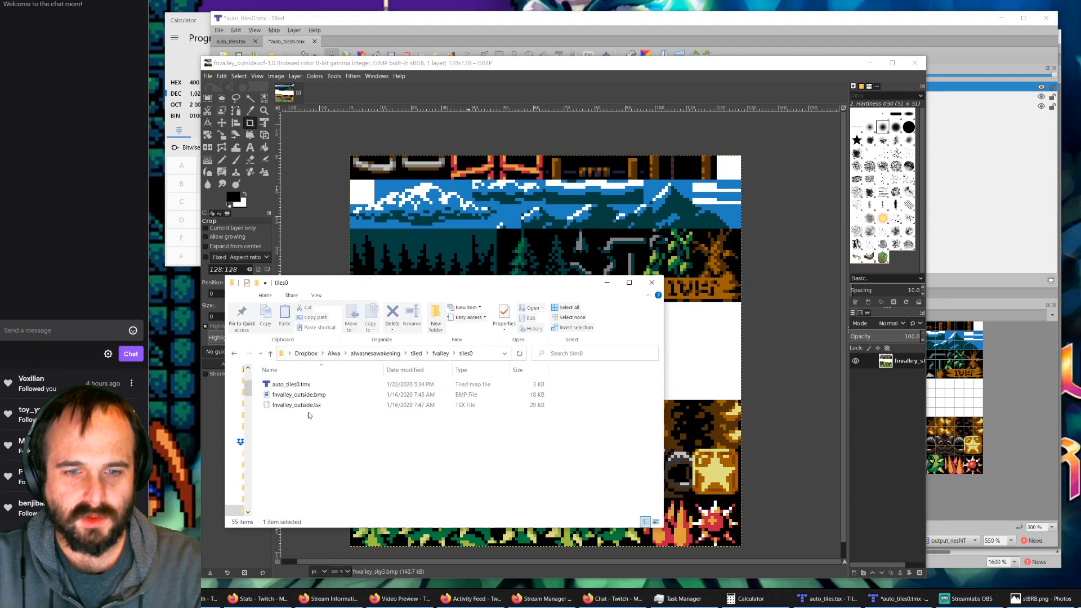
click(441, 354)
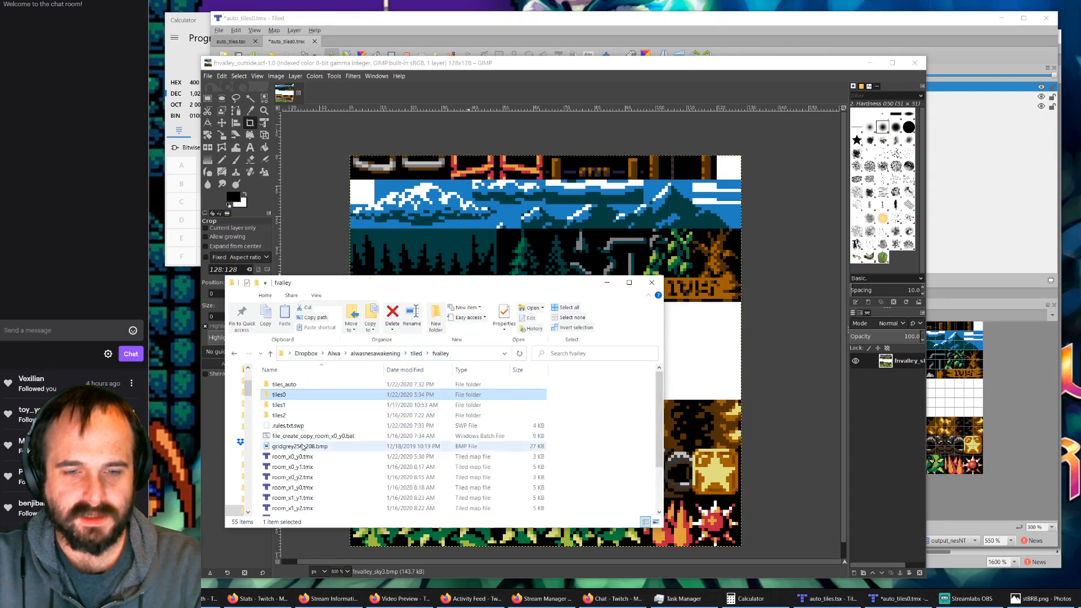
scroll(305, 442, down, 2)
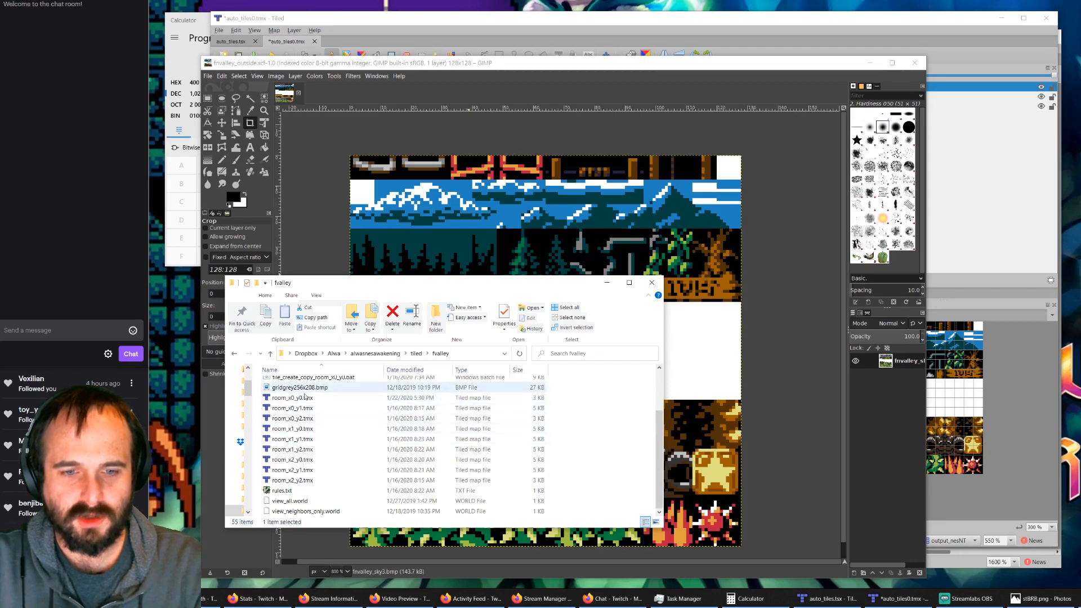
scroll(322, 382, up, 2)
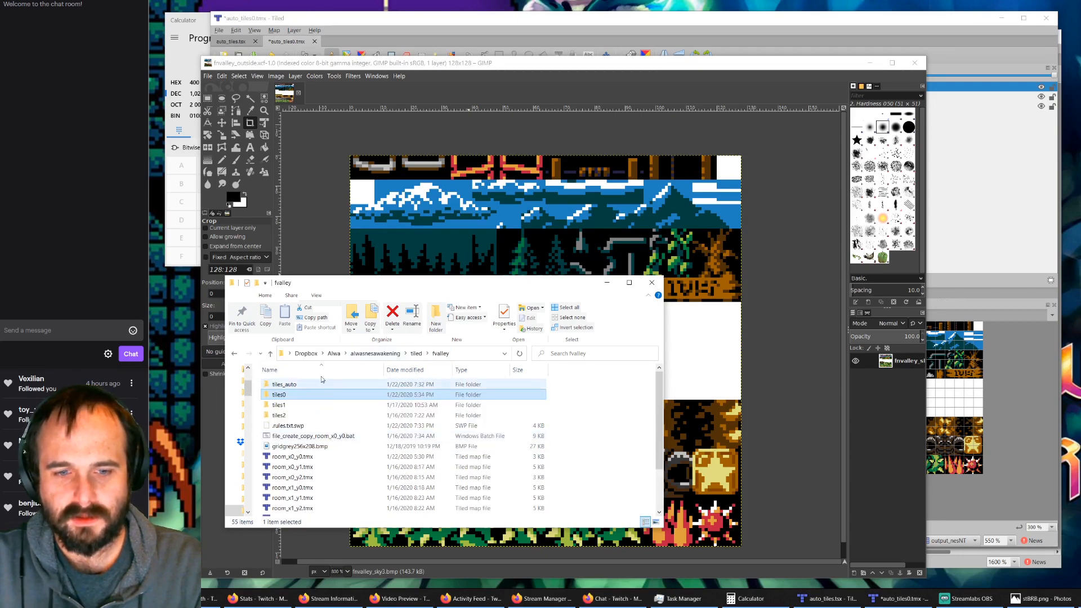
Step: Open auto_tiles.xcf from the tiles_auto folder in GIMP and bring its tiles into close view
double_click(284, 385)
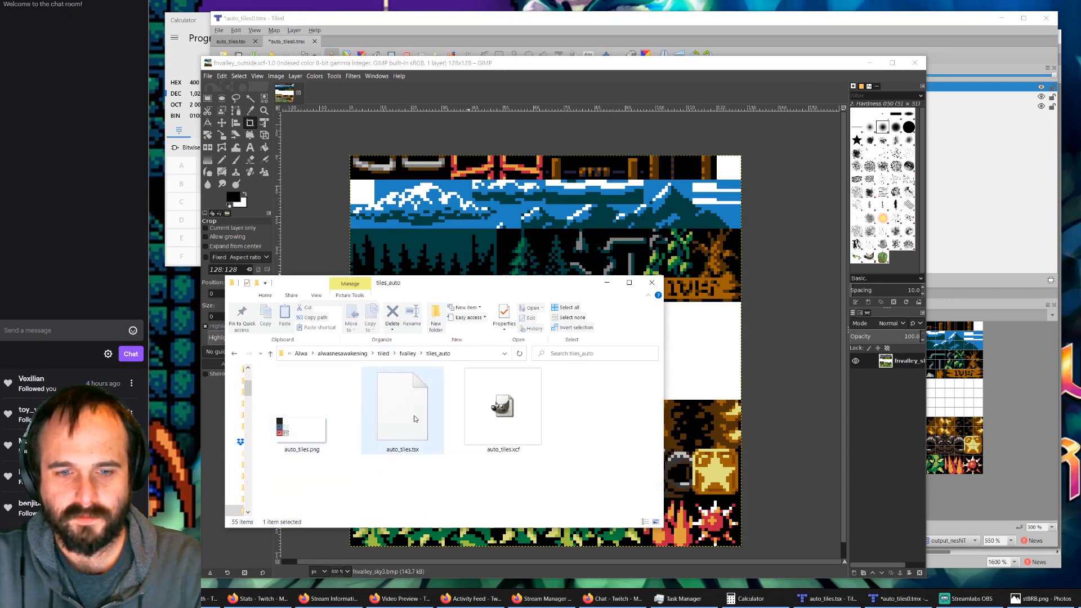
double_click(502, 423)
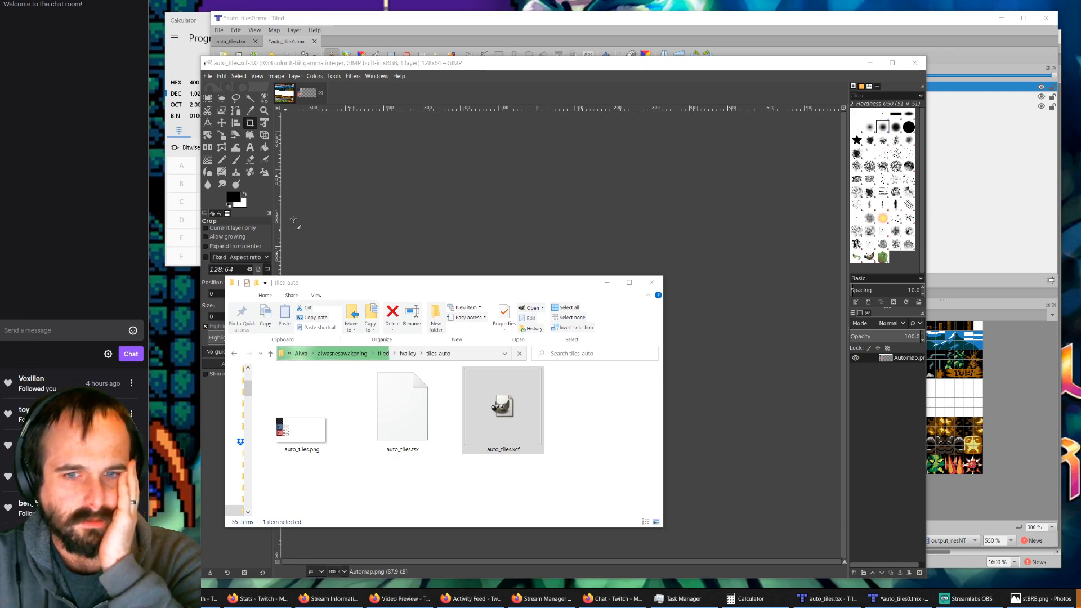
click(311, 94)
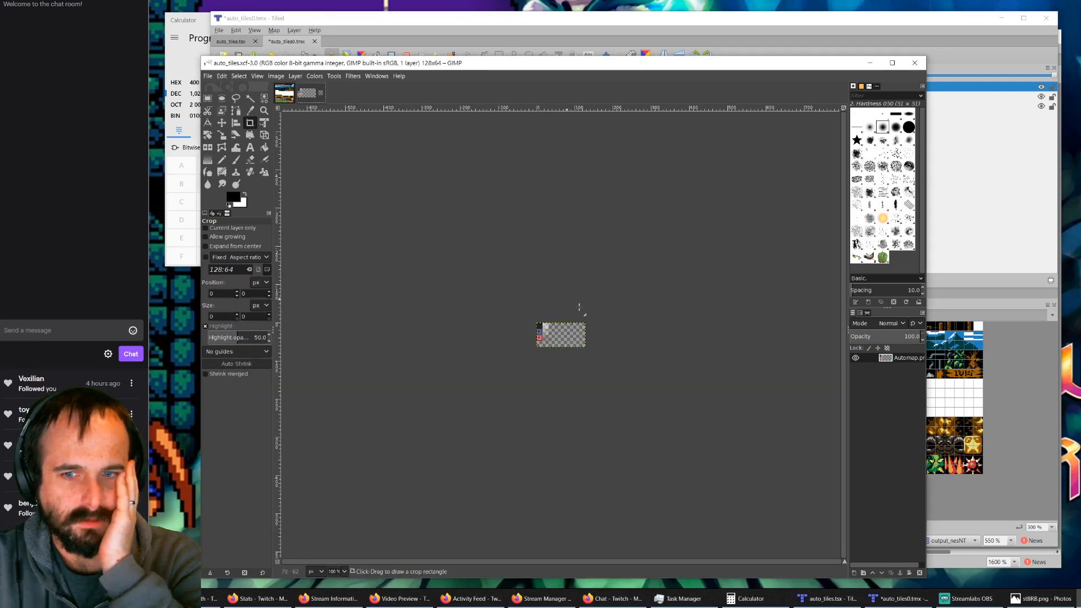
ctrl+scroll(561, 333, up, 4)
ctrl+scroll(561, 333, up, 1)
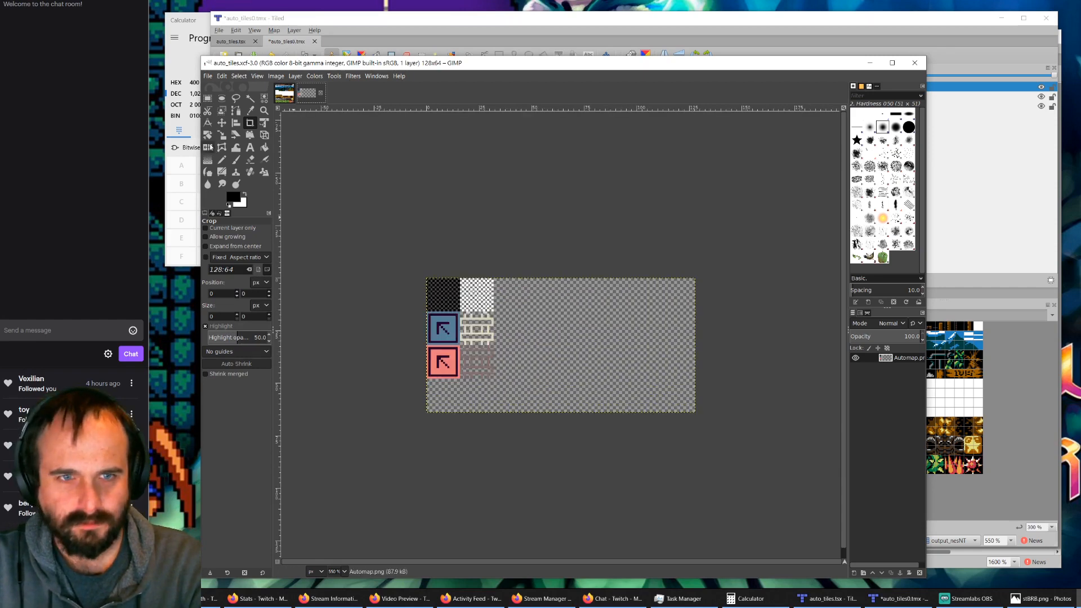
key(r)
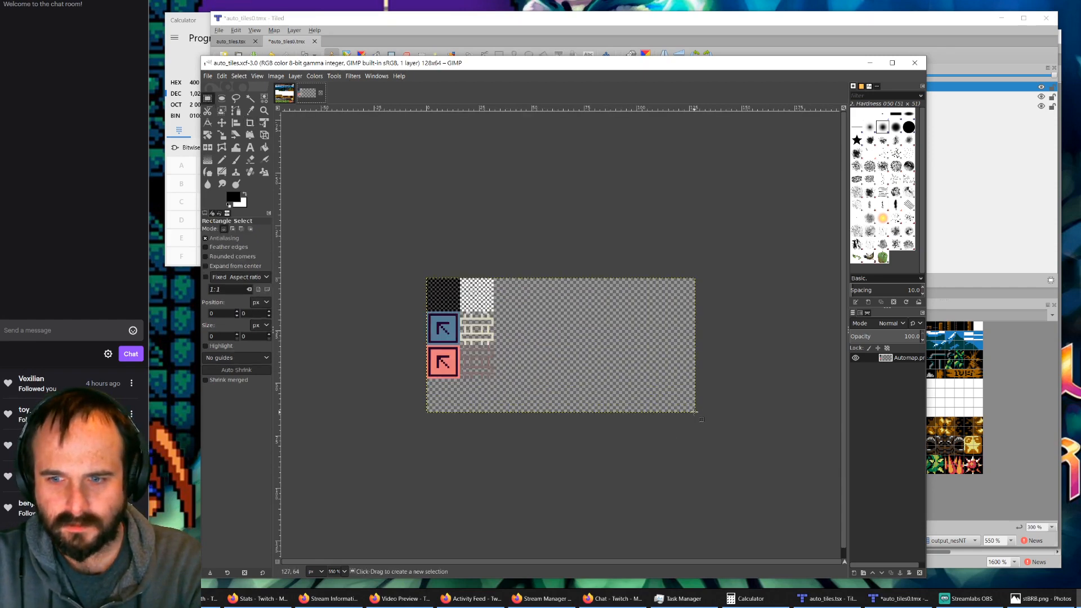
drag(696, 412, 742, 489)
click(640, 367)
ctrl+scroll(565, 340, down, 1)
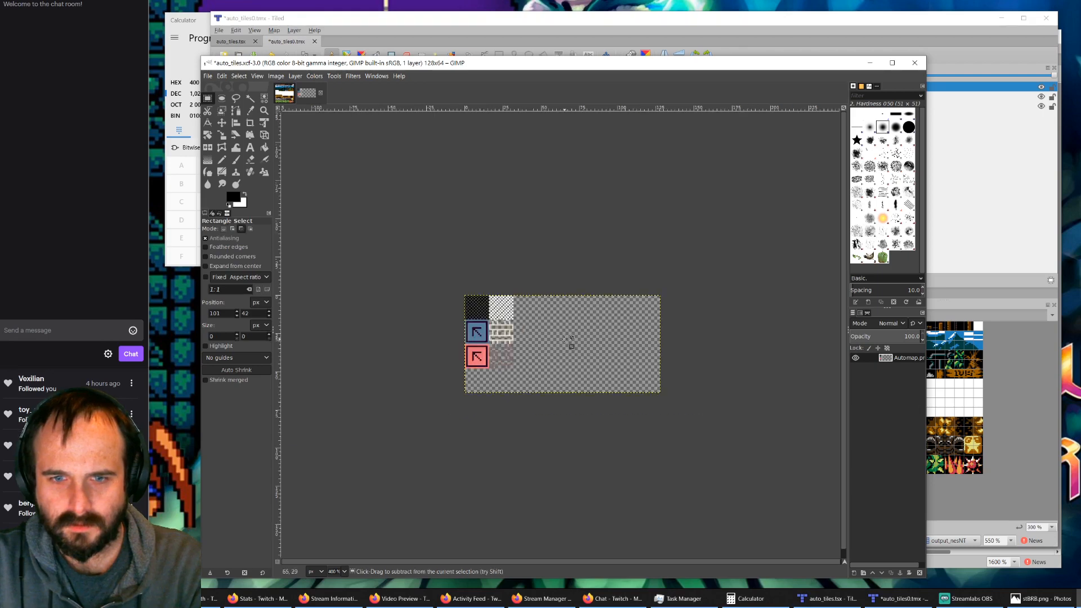
ctrl+scroll(495, 382, up, 2)
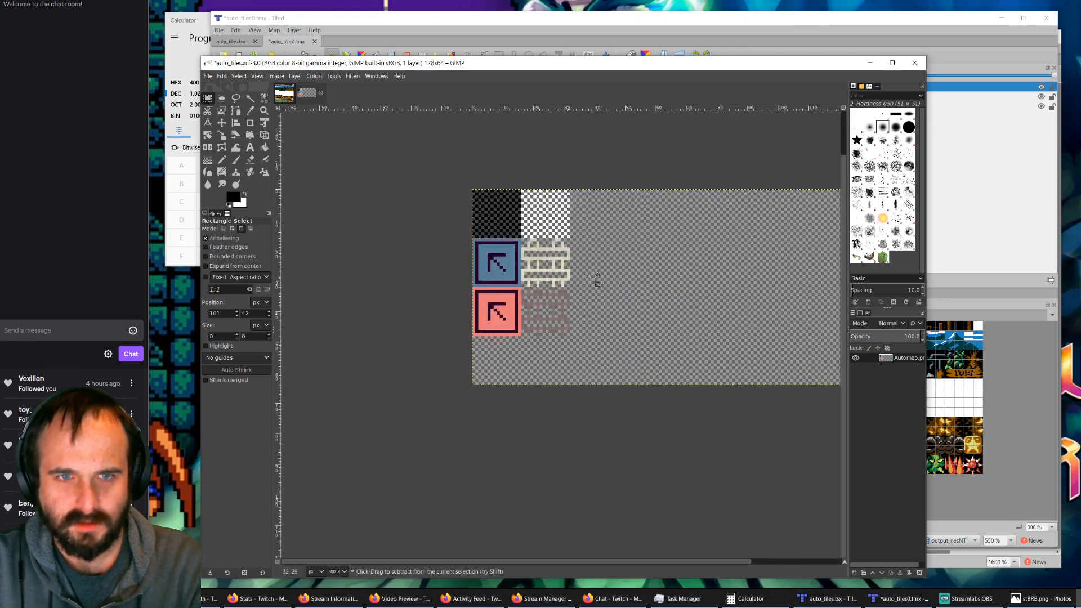
ctrl+scroll(629, 285, down, 1)
ctrl+scroll(749, 281, up, 1)
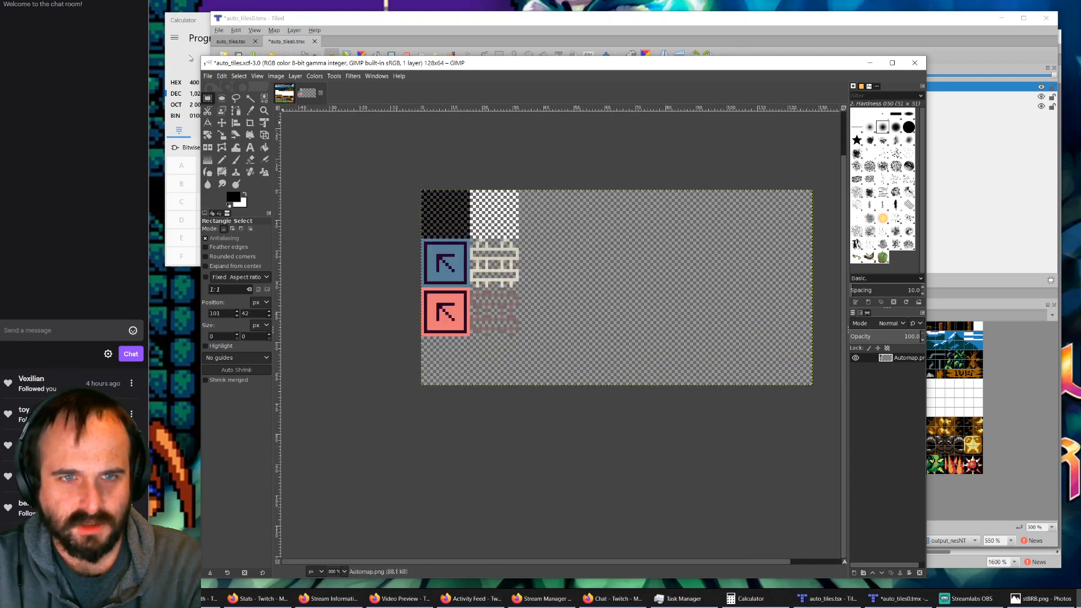
Step: Enlarge the canvas of auto_tiles.xcf to 1024 × 1024 px and check how much room surrounds the tiles
click(275, 77)
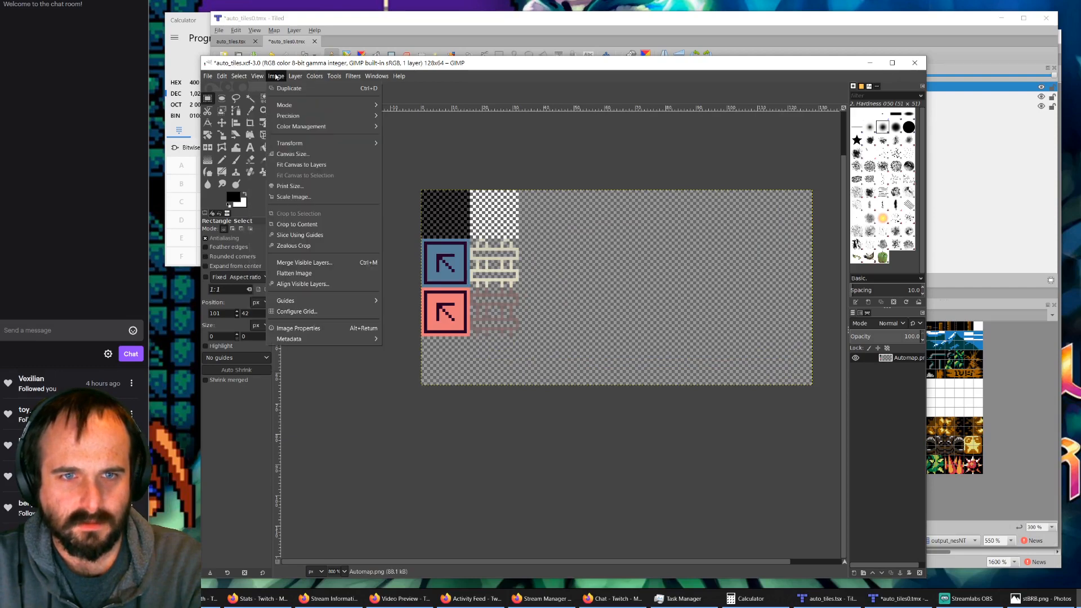
click(292, 154)
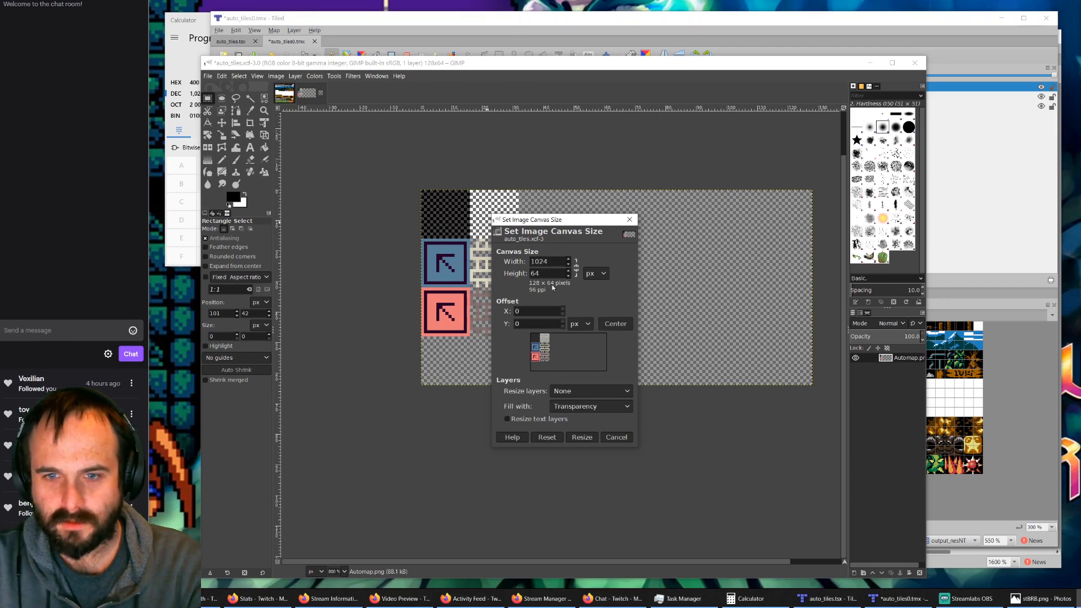
key(Tab)
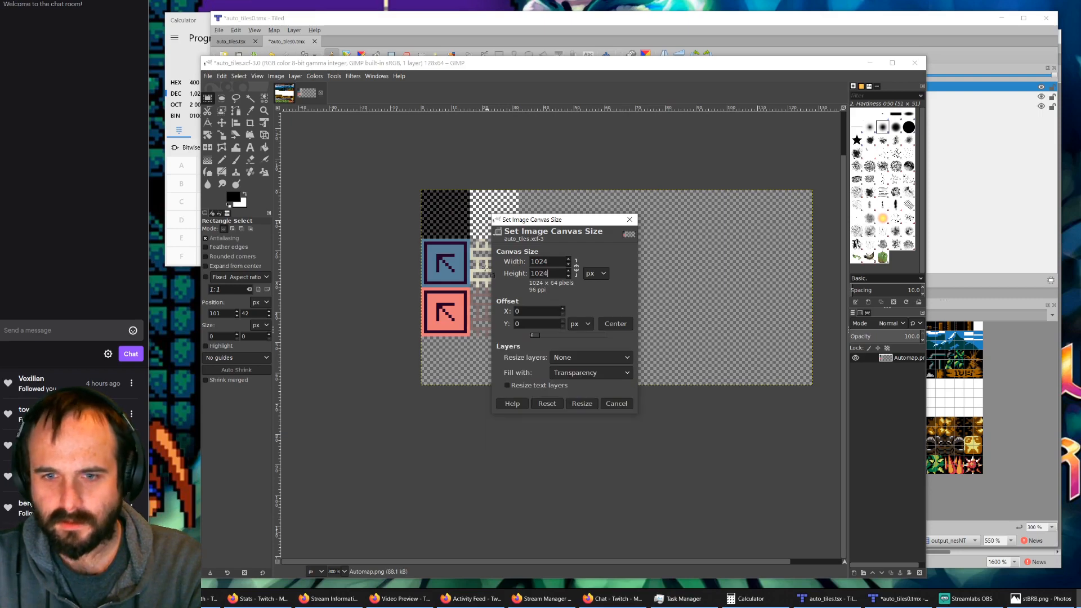
key(Return)
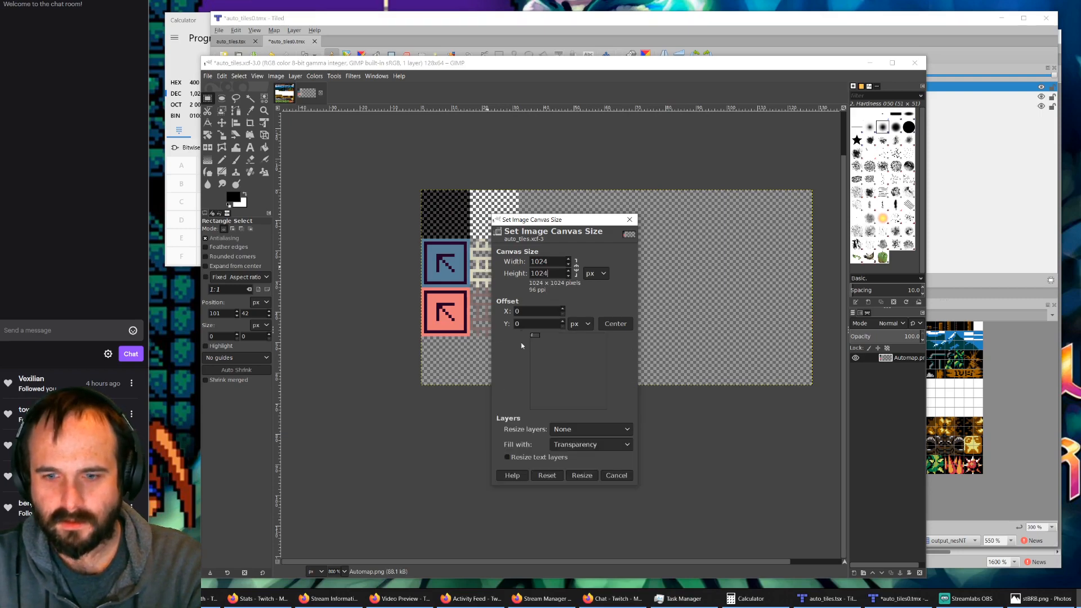
click(582, 476)
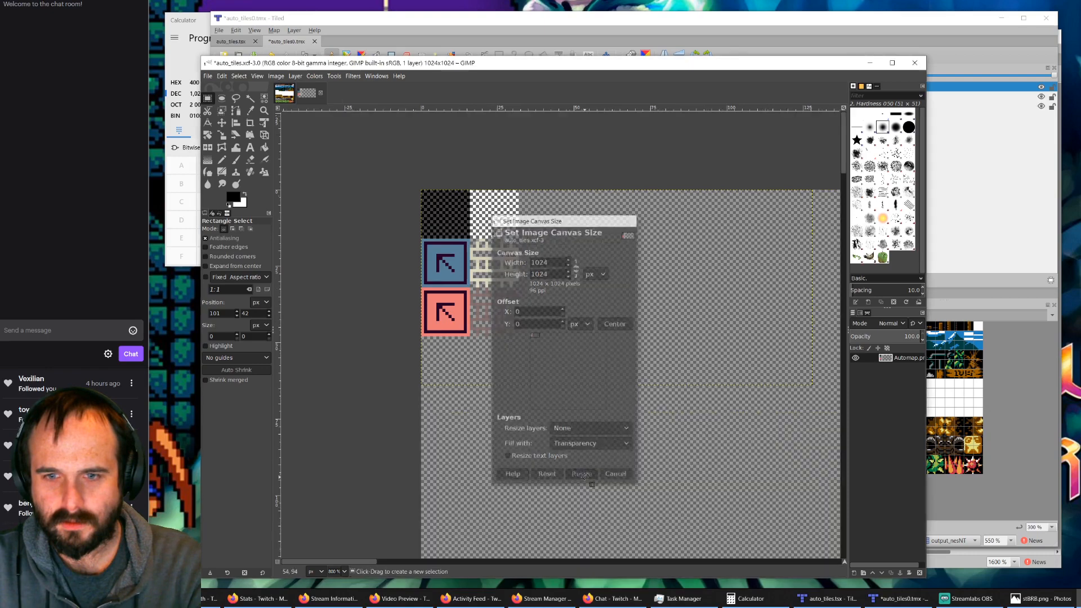
ctrl+scroll(653, 540, down, 4)
scroll(653, 539, down, 4)
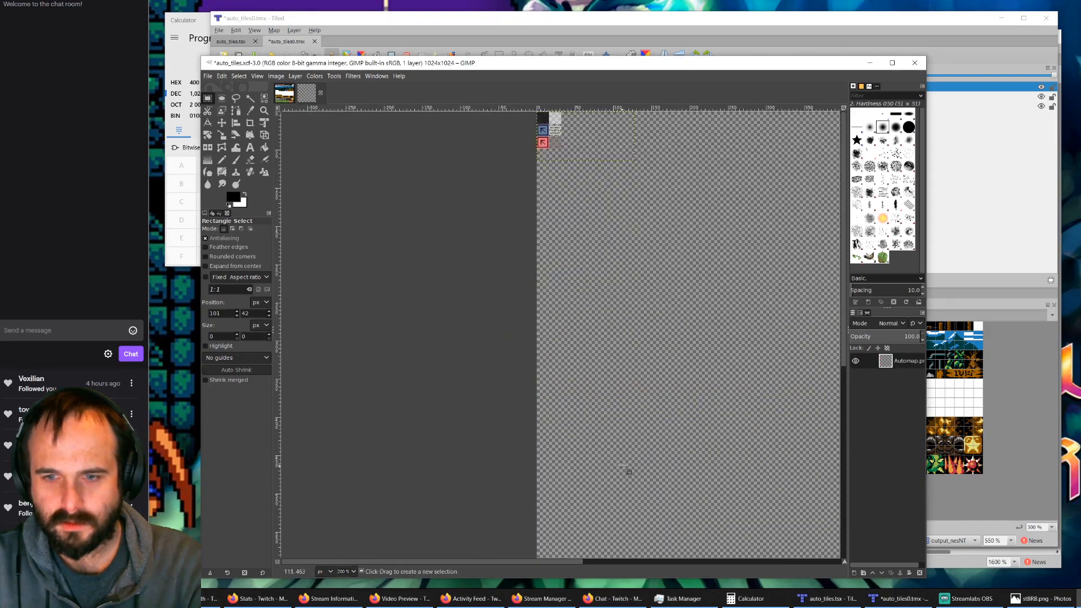
ctrl+scroll(650, 439, down, 3)
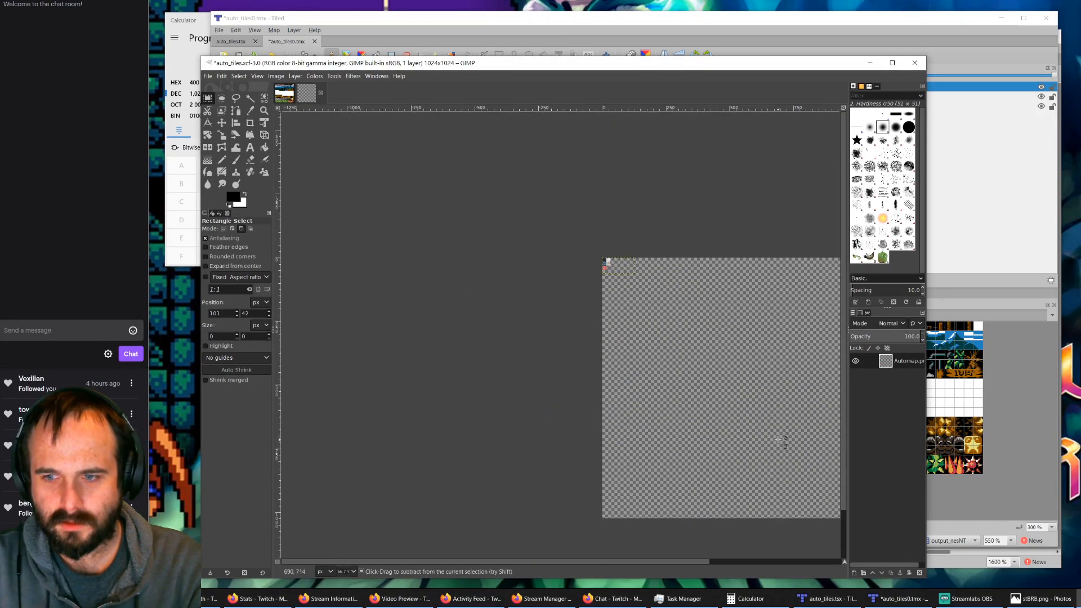
drag(644, 561, 698, 558)
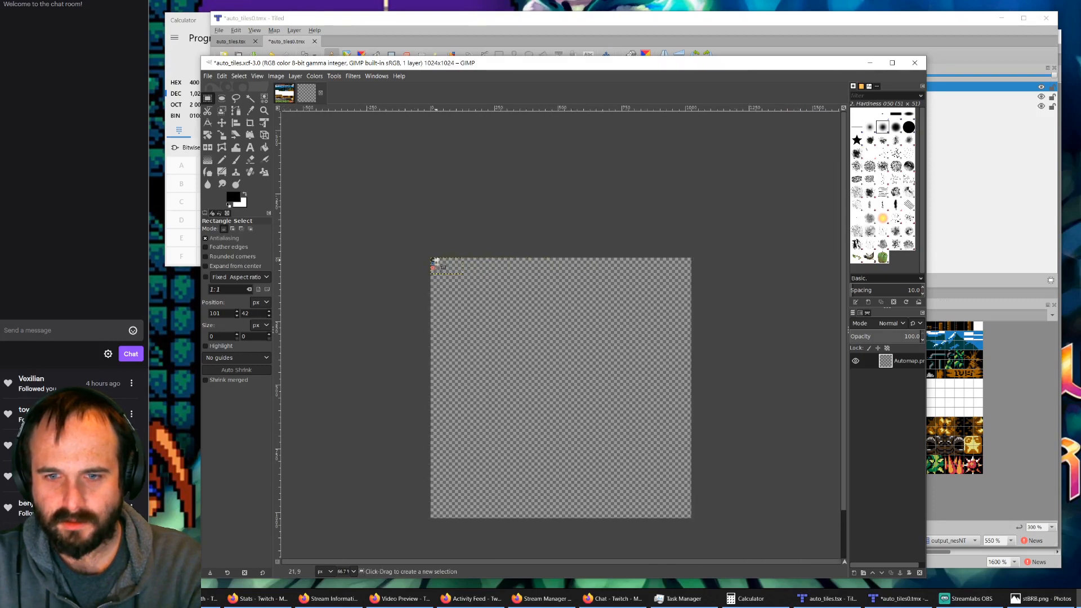
ctrl+scroll(436, 261, up, 1)
ctrl+scroll(444, 264, down, 1)
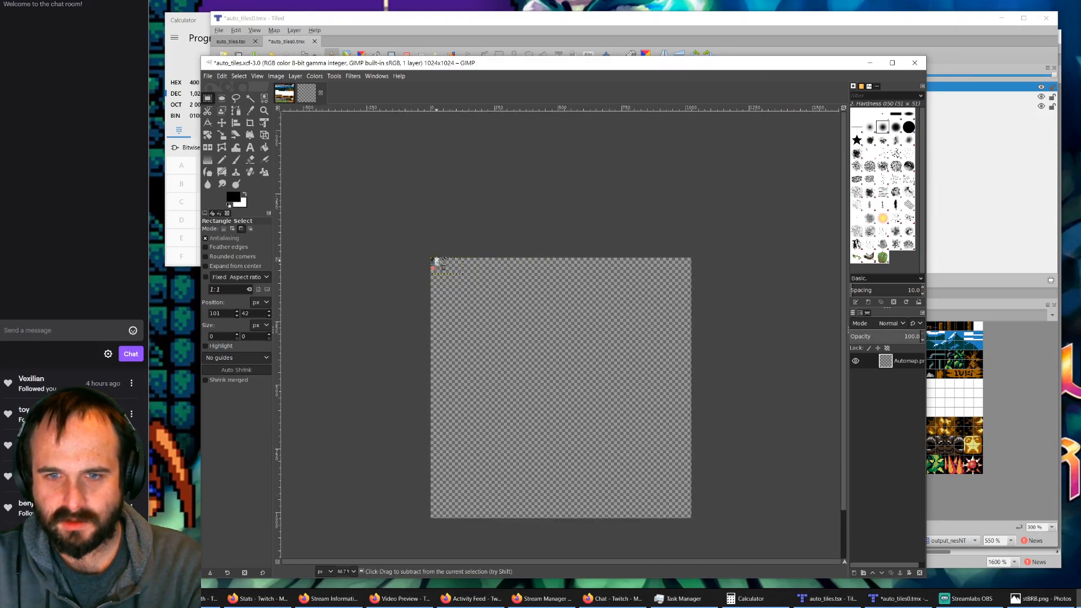
ctrl+scroll(443, 265, up, 5)
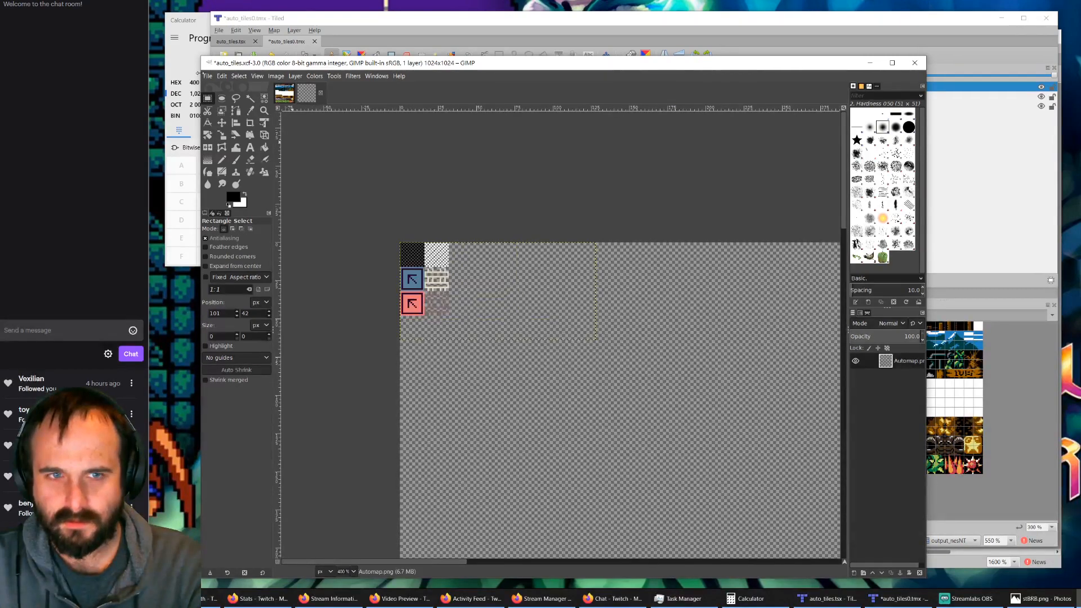
Step: Set the canvas size of auto_tiles.xcf to 512 × 512 px, keeping the existing tiles at the 0, 0 offset
click(275, 76)
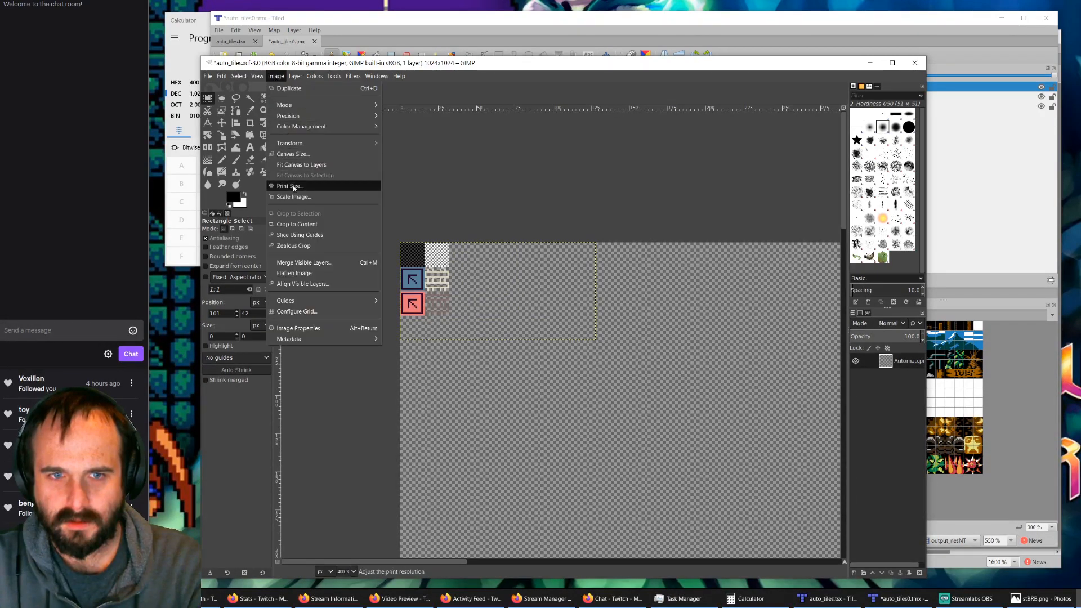
click(299, 153)
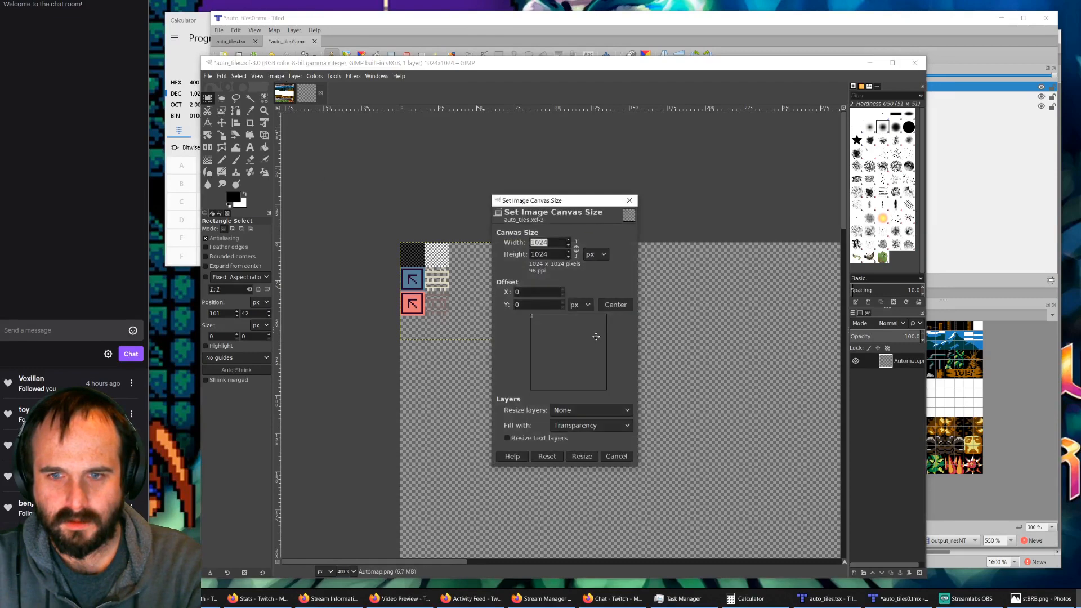
text(512)
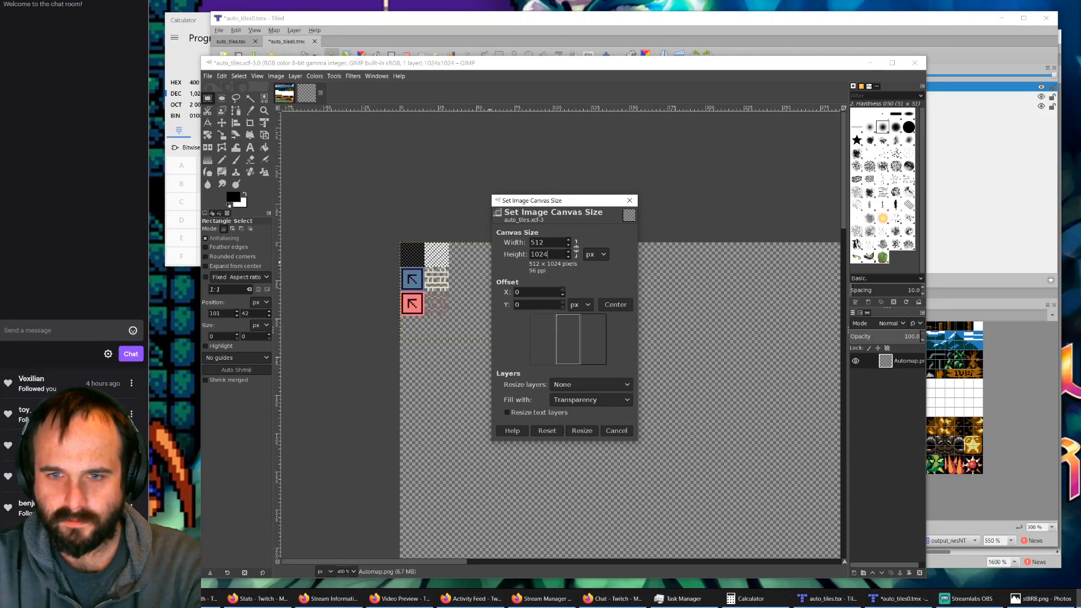
drag(547, 254, 530, 256)
text(512)
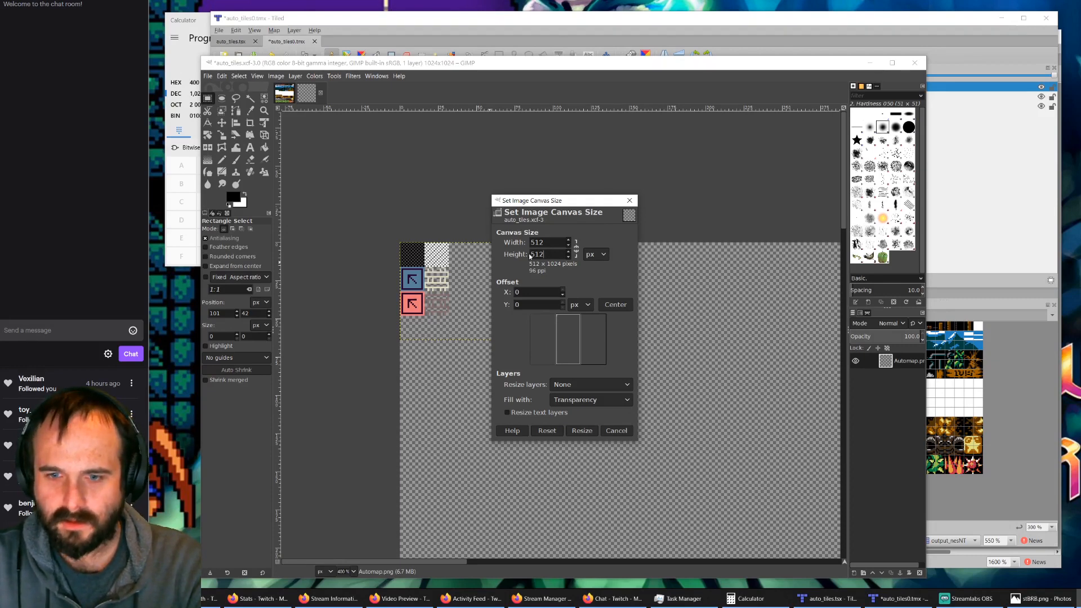
key(Tab)
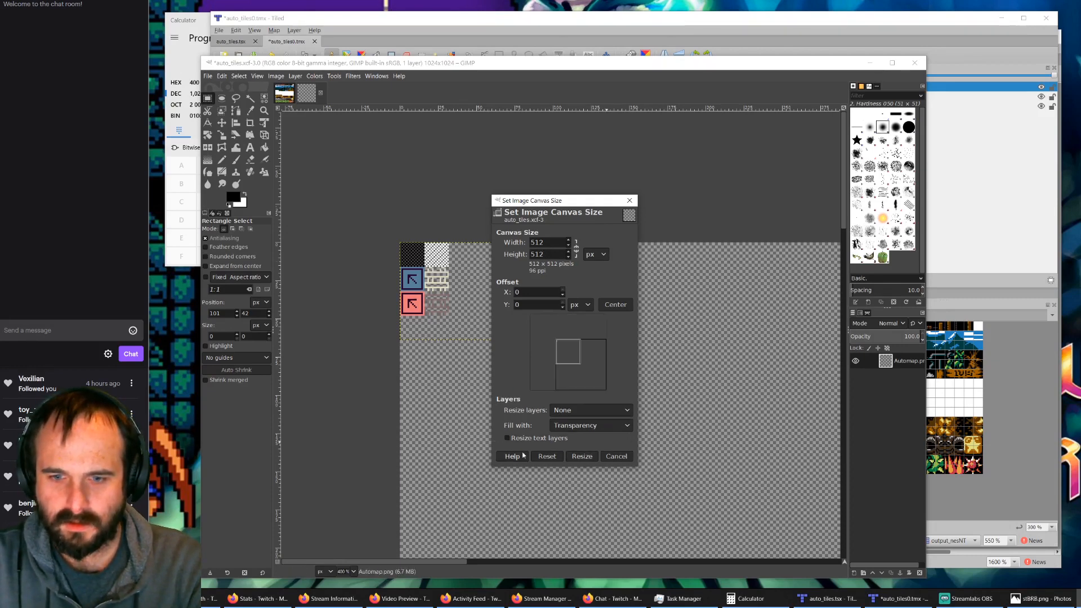
click(582, 456)
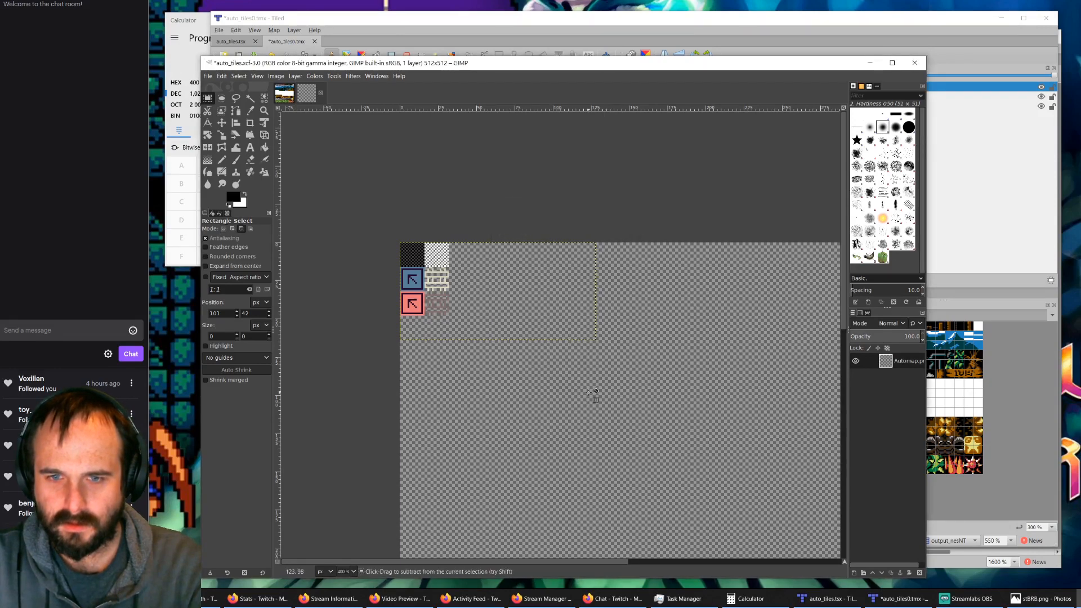
ctrl+scroll(591, 394, down, 4)
ctrl+scroll(703, 310, up, 1)
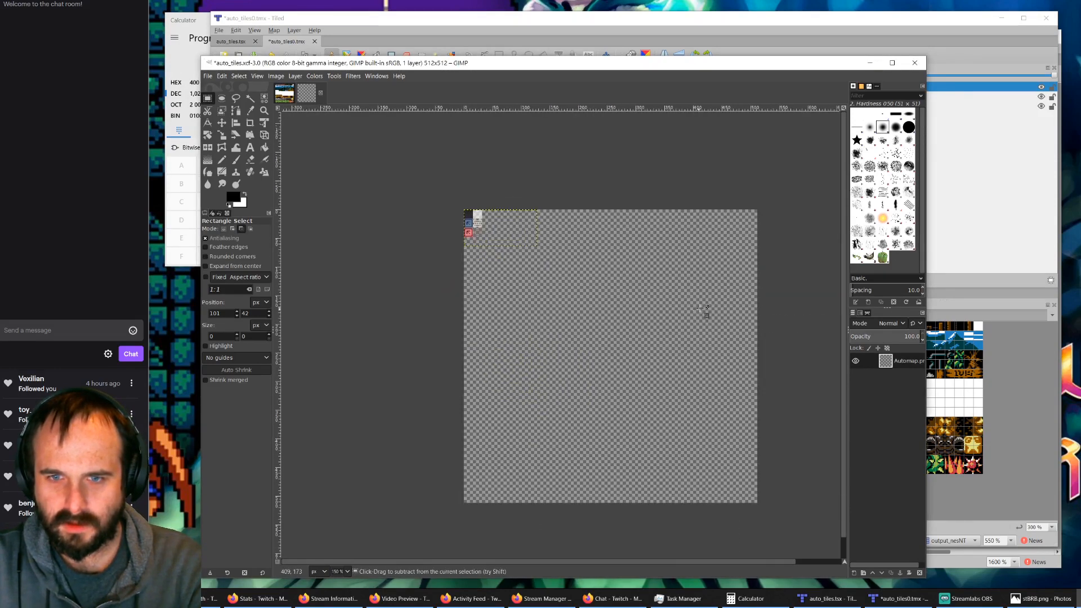
ctrl+scroll(468, 220, up, 7)
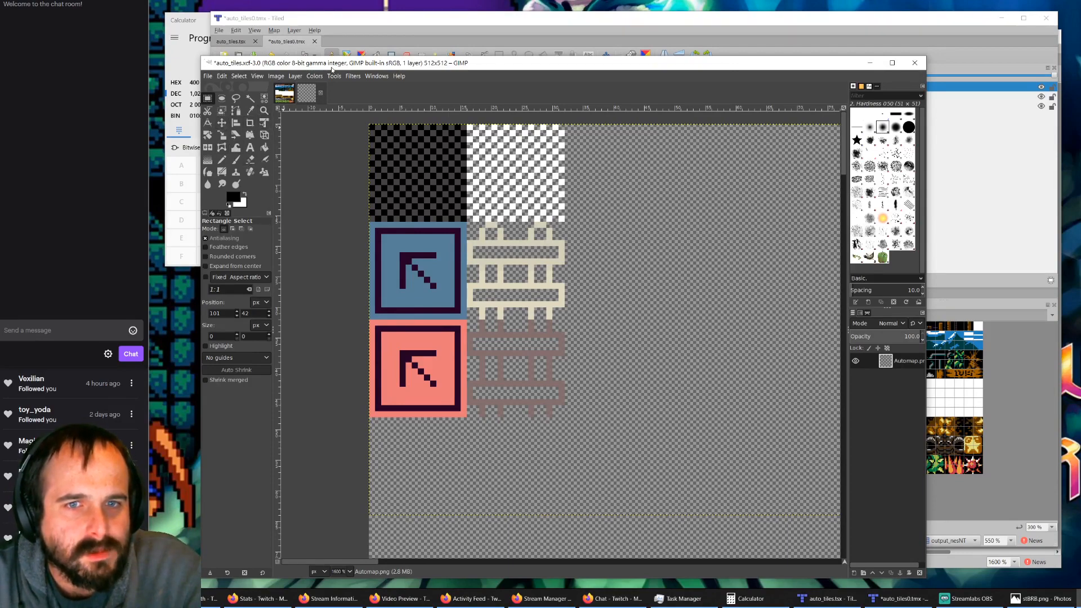
Step: Display the grid over the auto_tiles.xcf canvas
drag(332, 68, 383, 61)
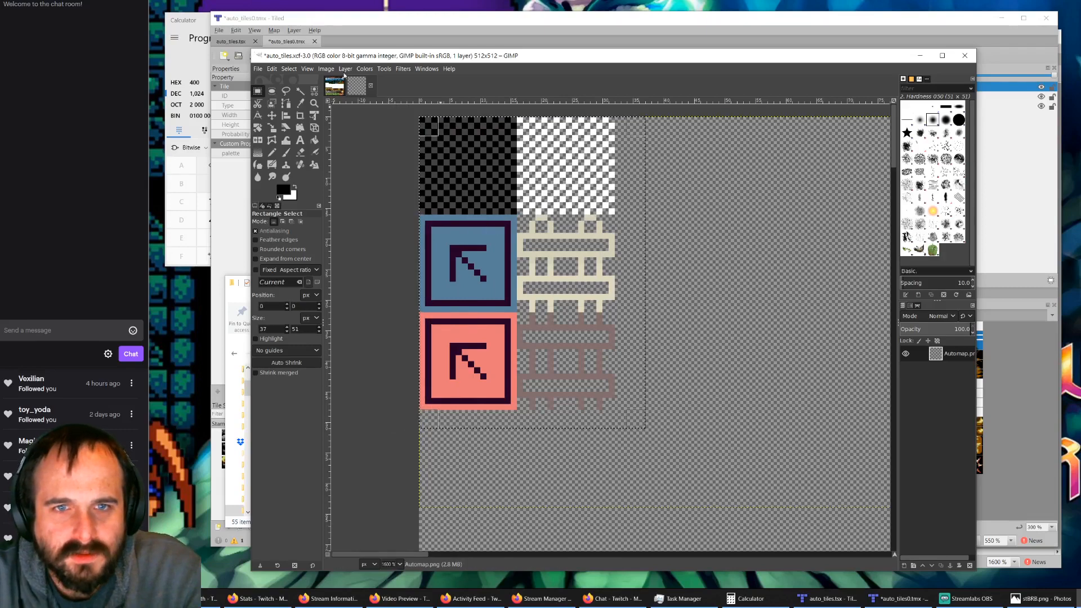
click(326, 69)
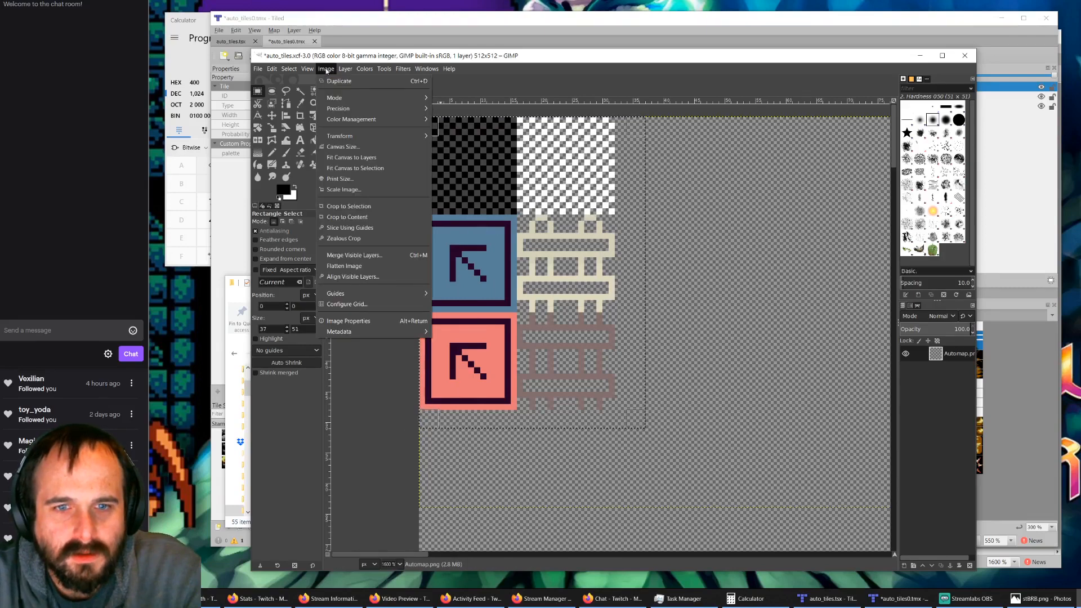
mouse_move(307, 70)
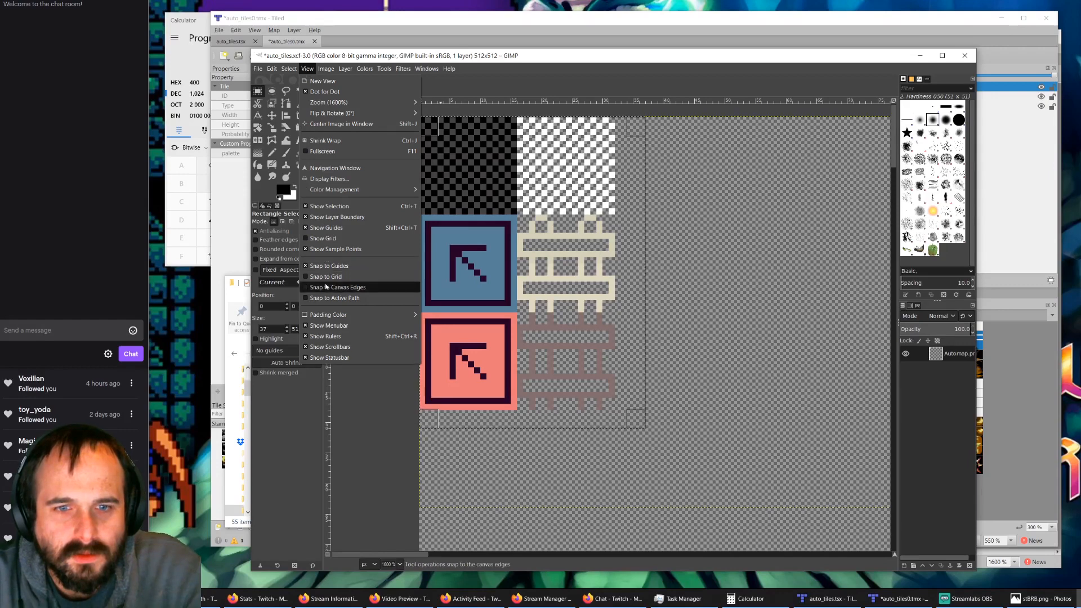
click(319, 238)
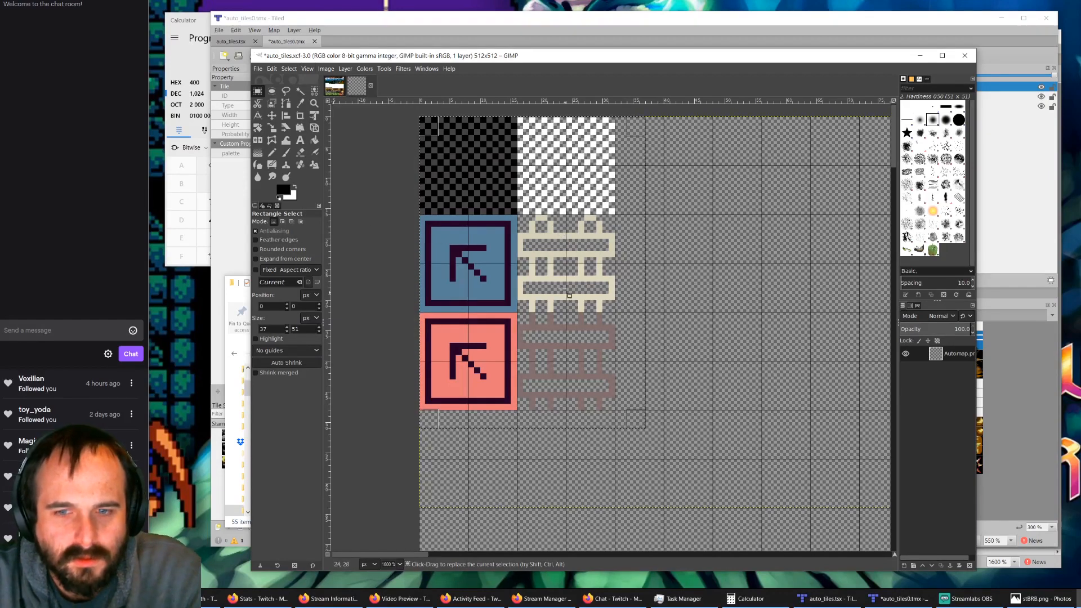
click(740, 289)
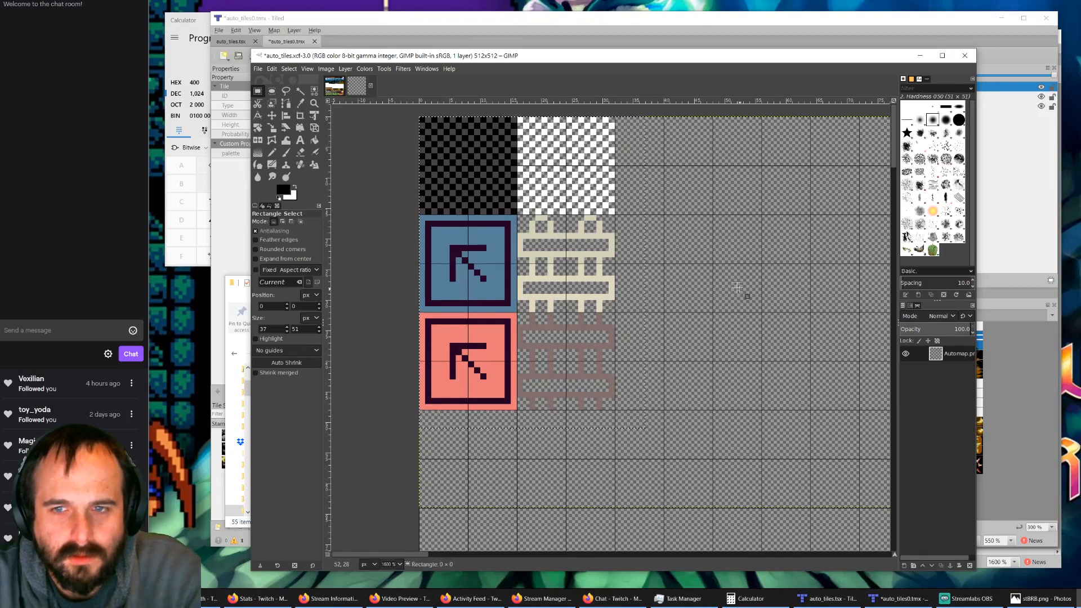
drag(639, 425, 407, 111)
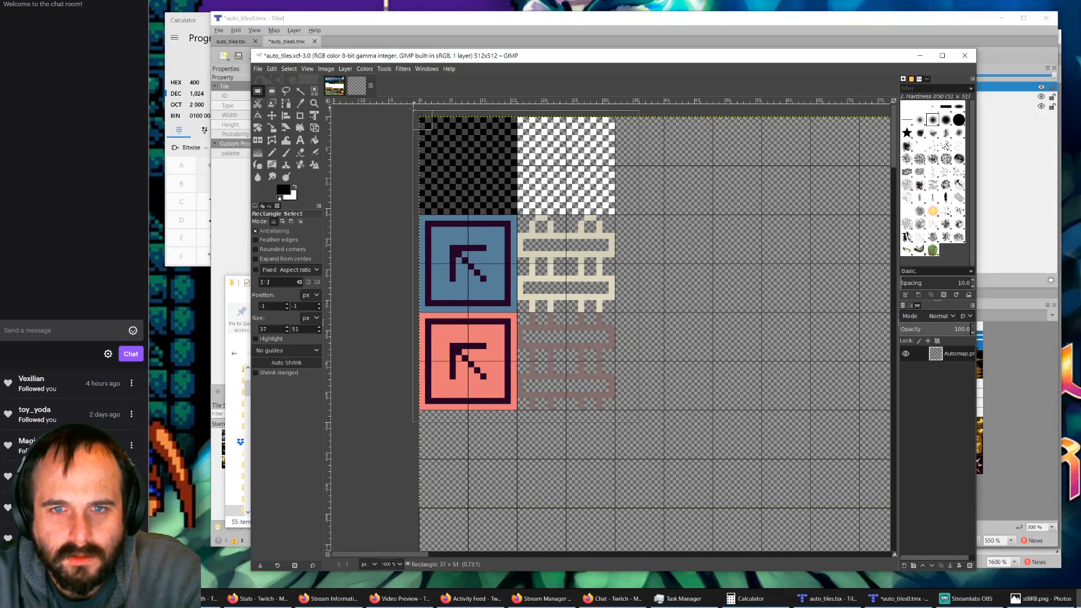
drag(524, 194, 570, 253)
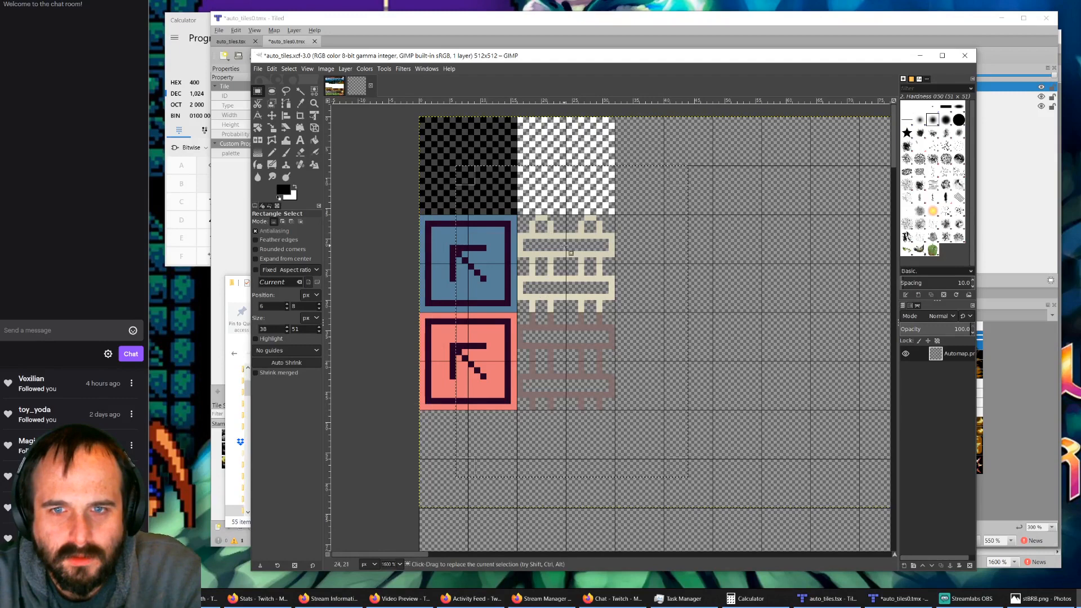
click(819, 279)
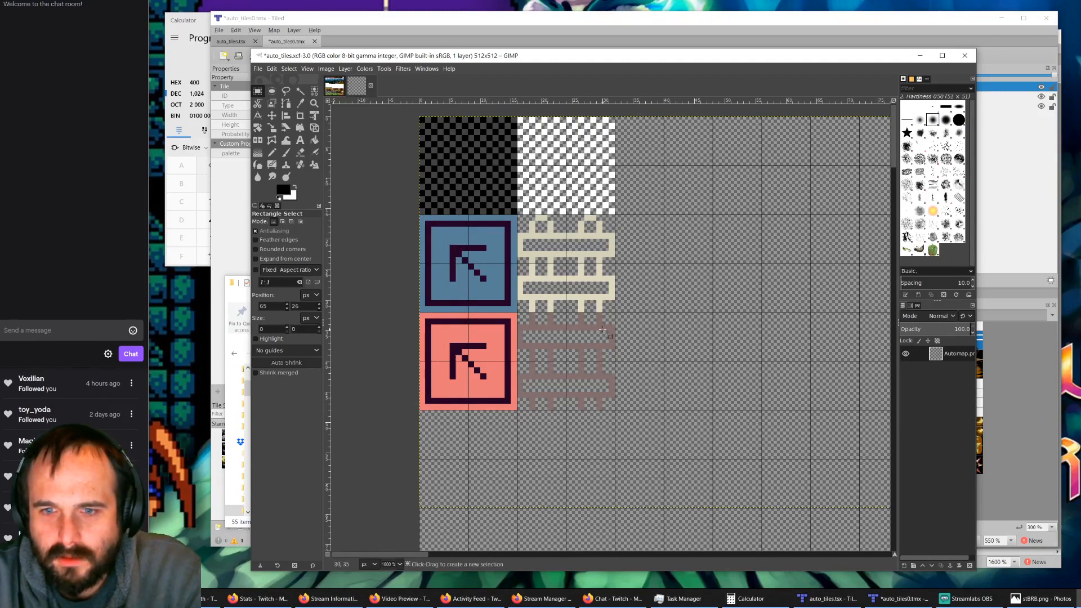
Step: Widen the image window and its layer list, and check the Automap.png layer by hiding it and showing it again
ctrl+scroll(692, 304, down, 3)
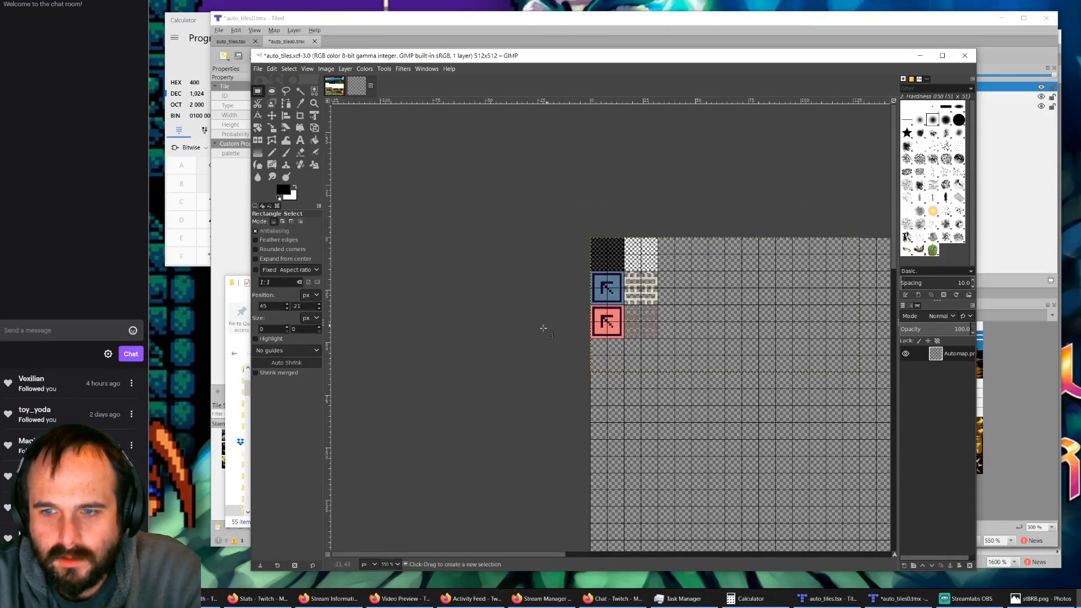
click(531, 306)
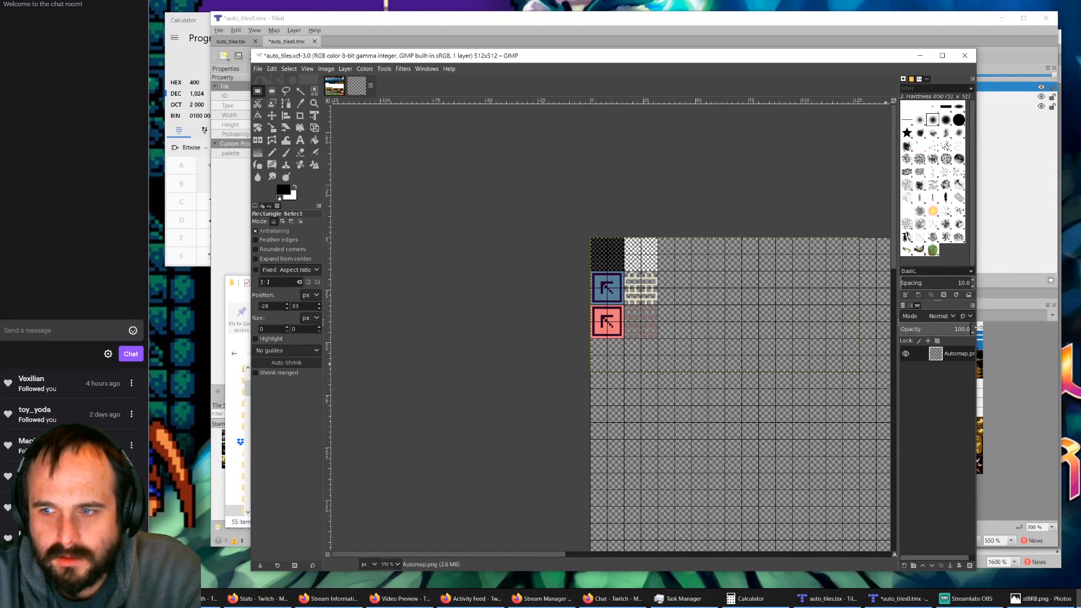
drag(988, 327, 992, 327)
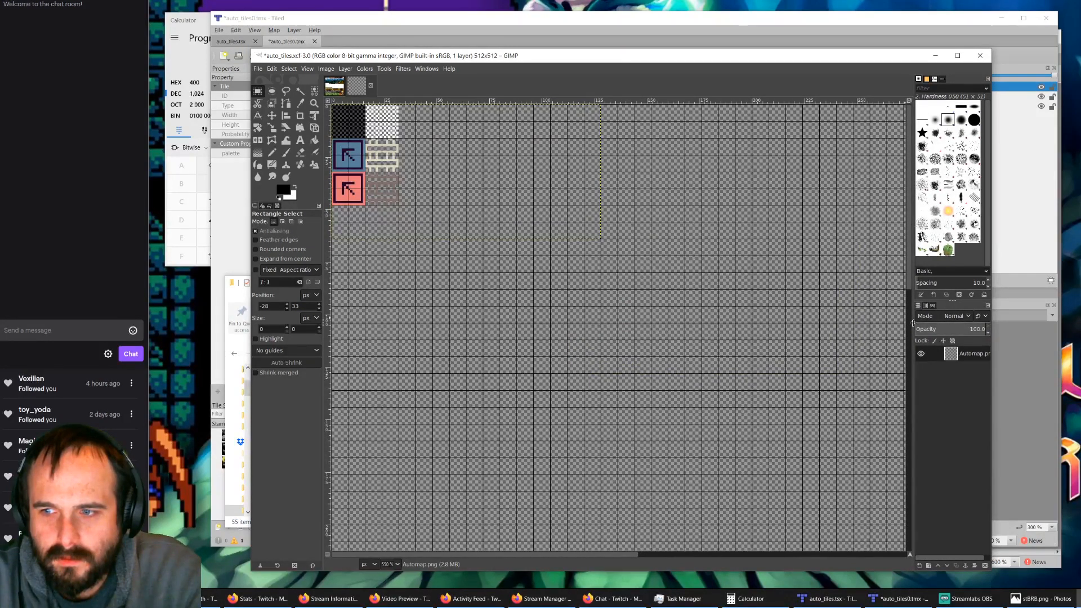
drag(913, 323, 893, 322)
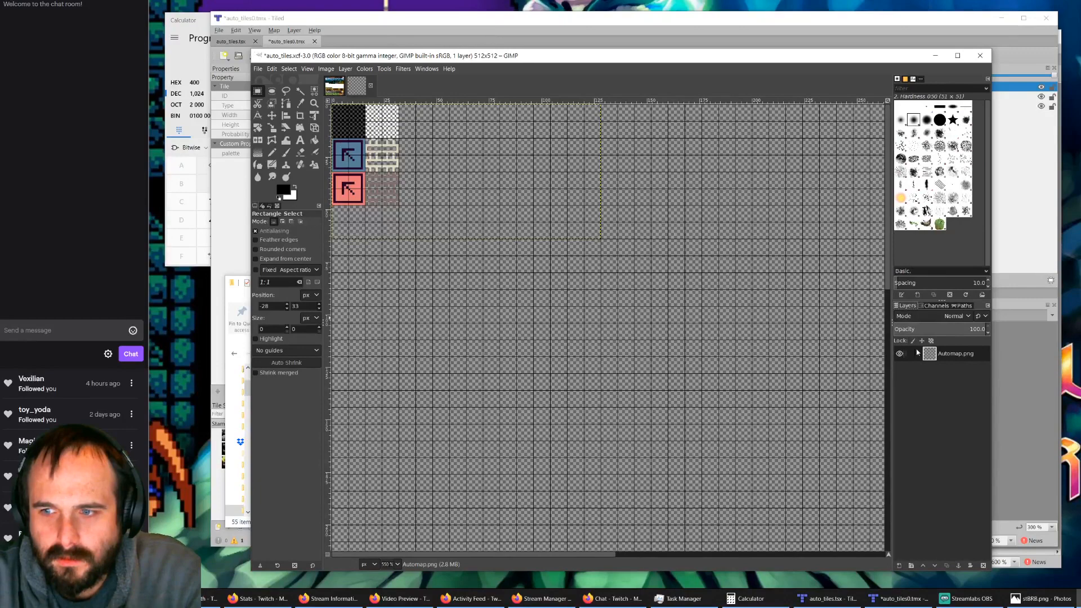
click(899, 354)
click(899, 353)
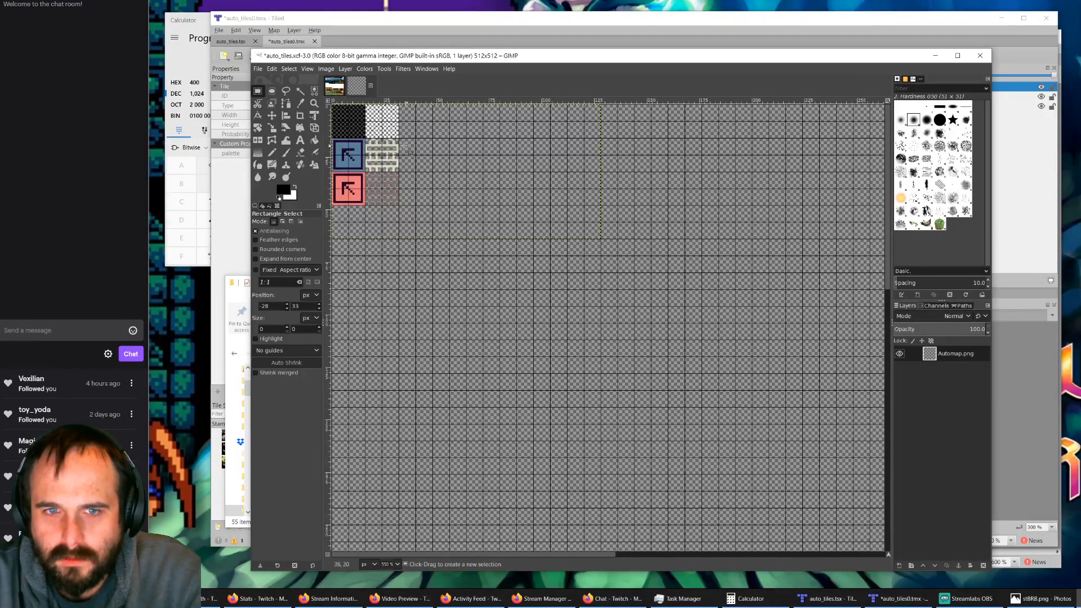
Step: Cut all six tiles, paste them one grid cell to the right and one down from the canvas corner, and anchor them
ctrl+scroll(345, 149, up, 2)
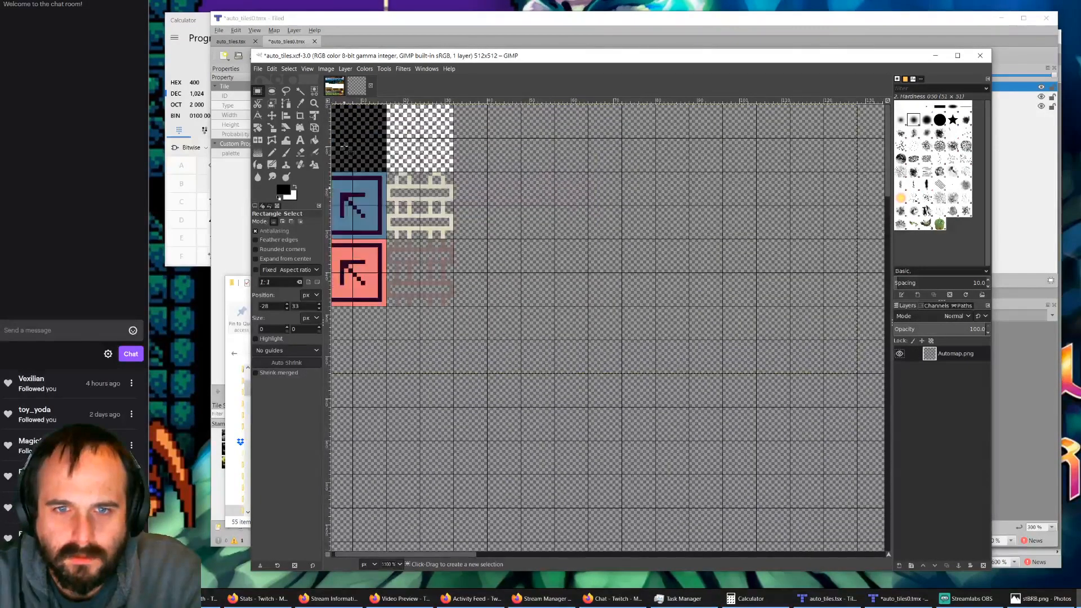
shift+scroll(371, 179, up, 1)
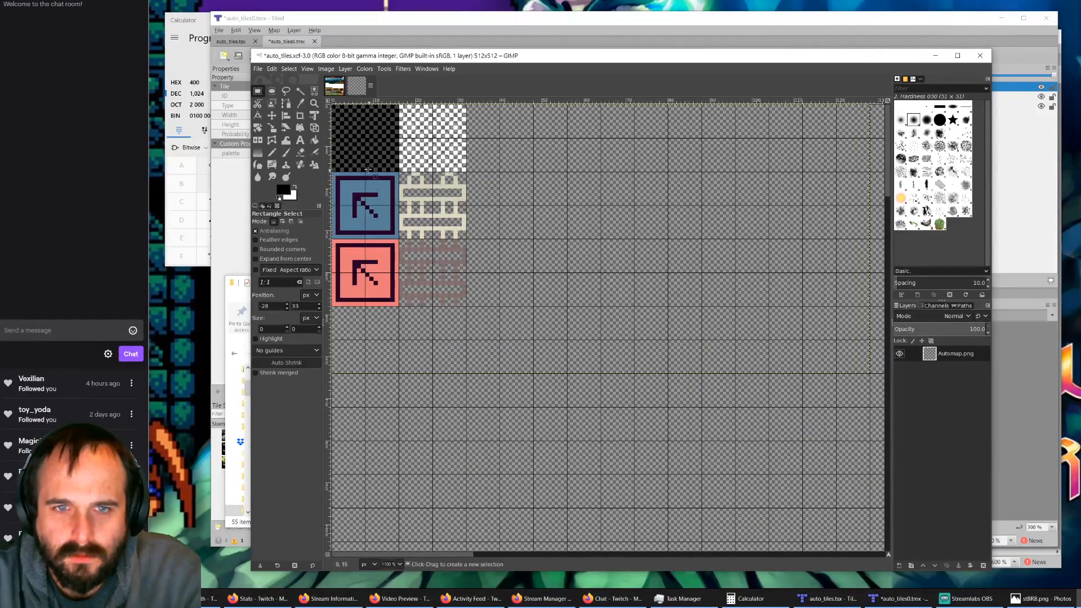
ctrl+scroll(350, 147, up, 2)
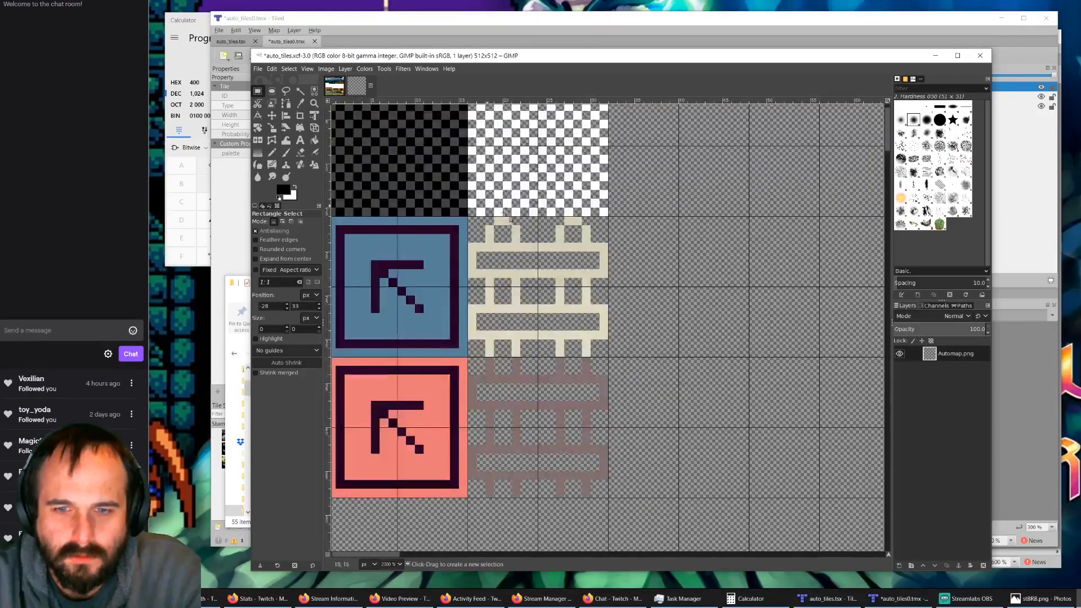
ctrl+scroll(504, 212, down, 2)
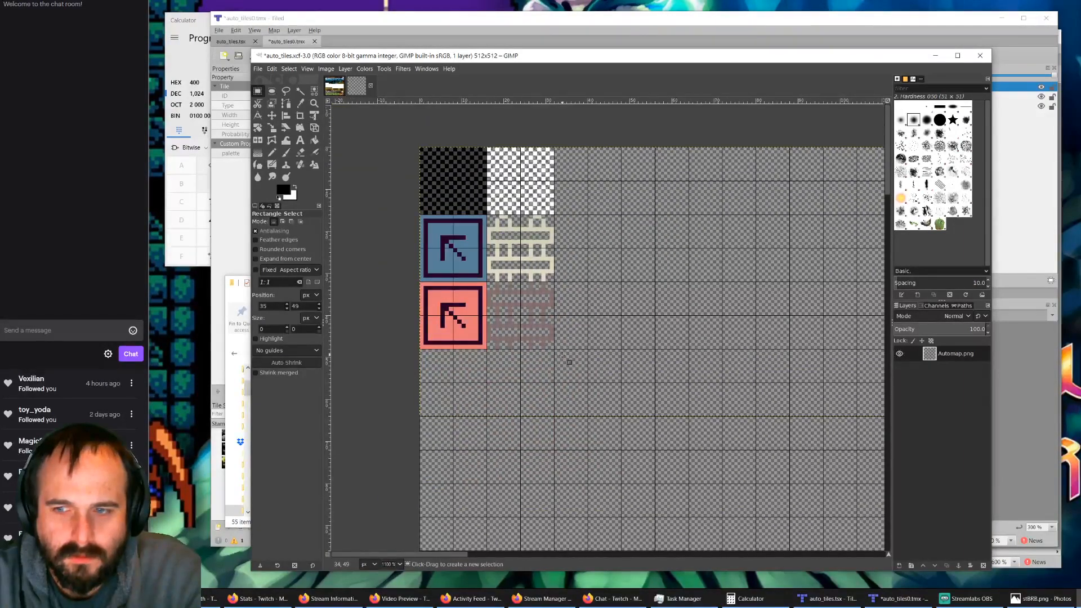
drag(562, 355, 409, 131)
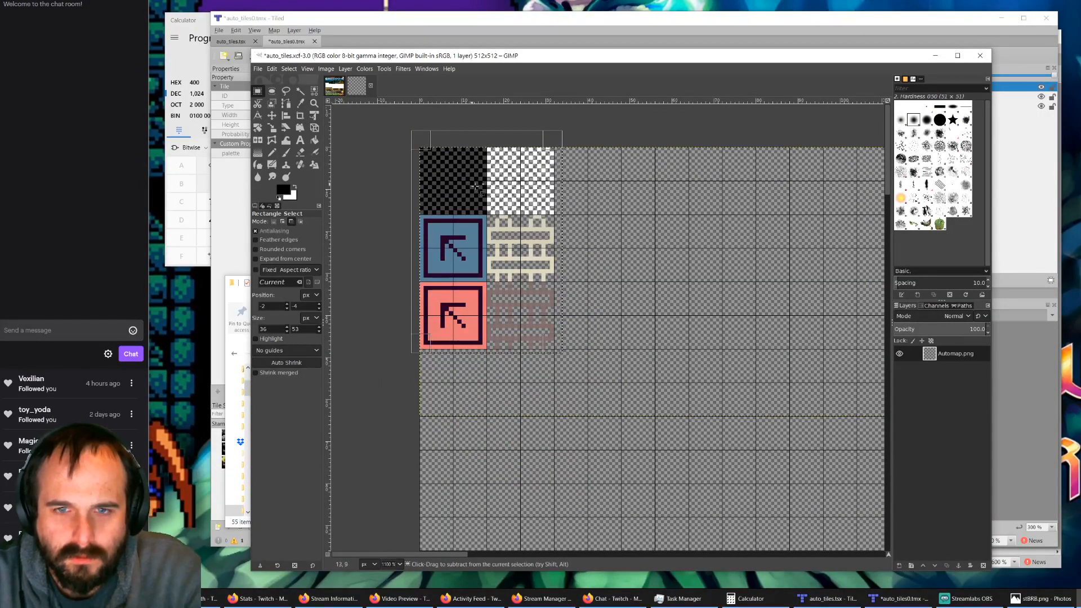
key(ctrl+x)
key(ctrl+v)
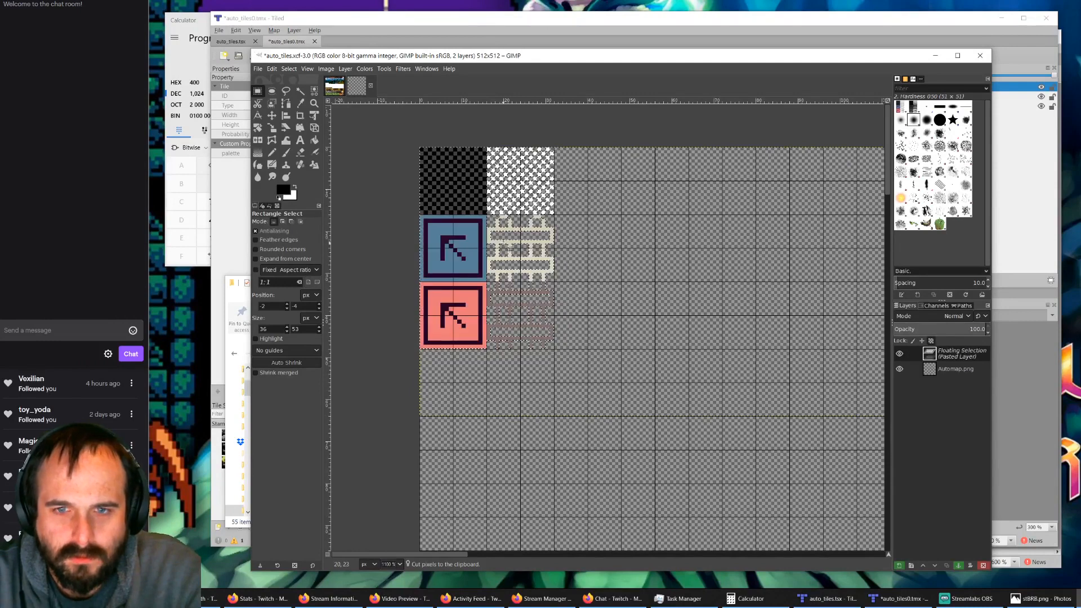
drag(473, 201, 504, 235)
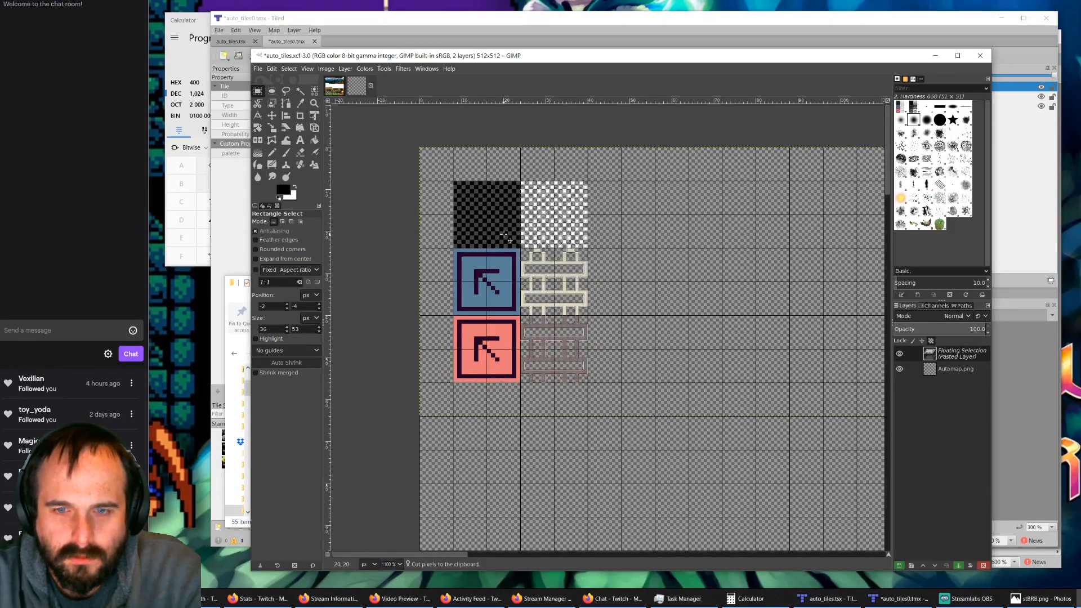
click(696, 297)
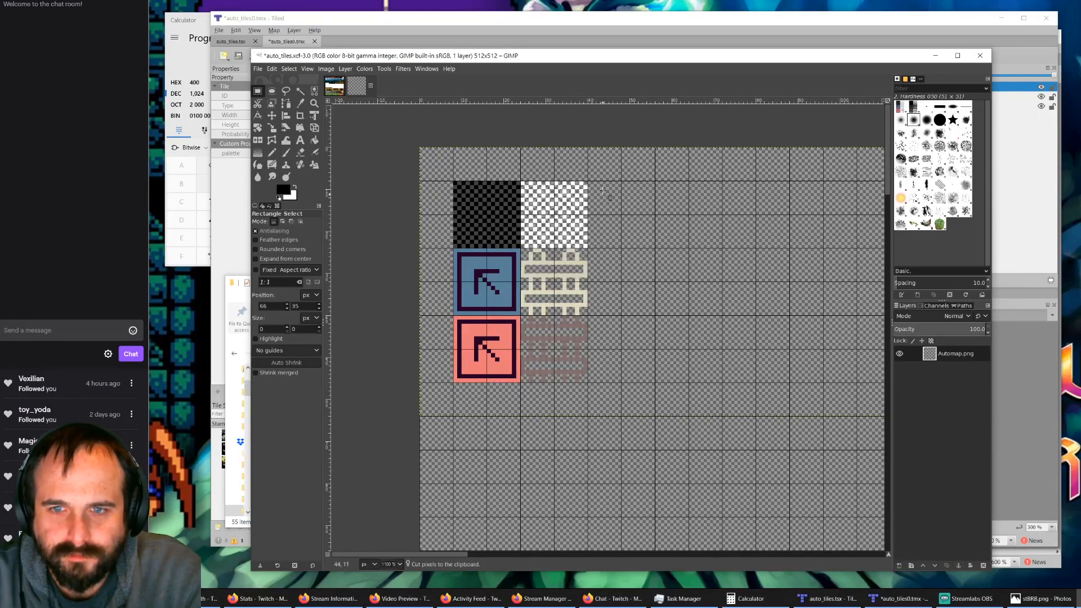
Step: Cut the white checkered tile, paste it one grid cell further right in the same row, and anchor it
drag(602, 177, 528, 256)
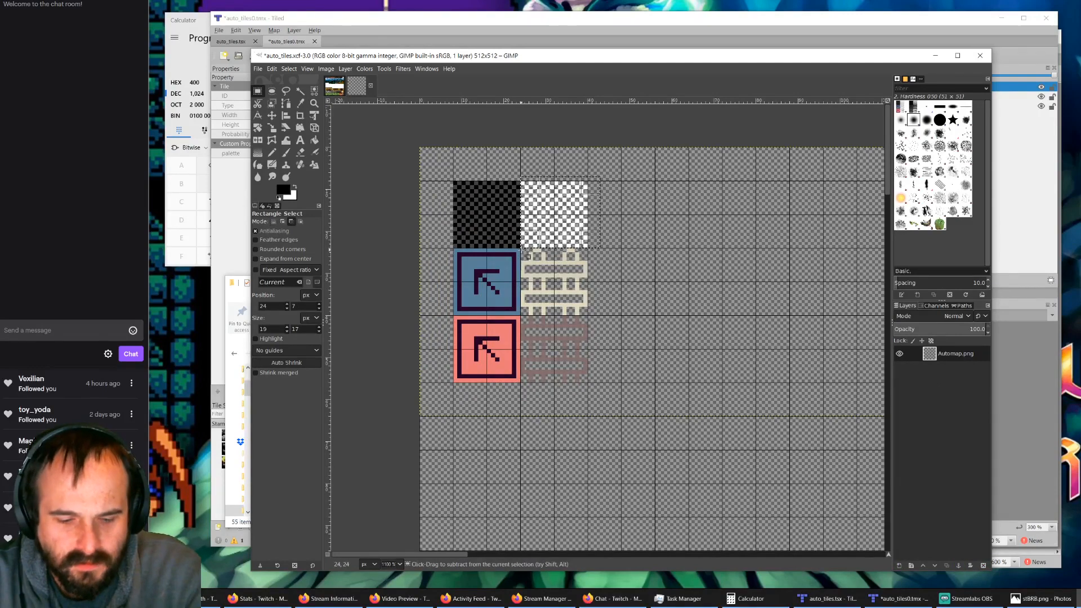
key(ctrl+x)
click(634, 224)
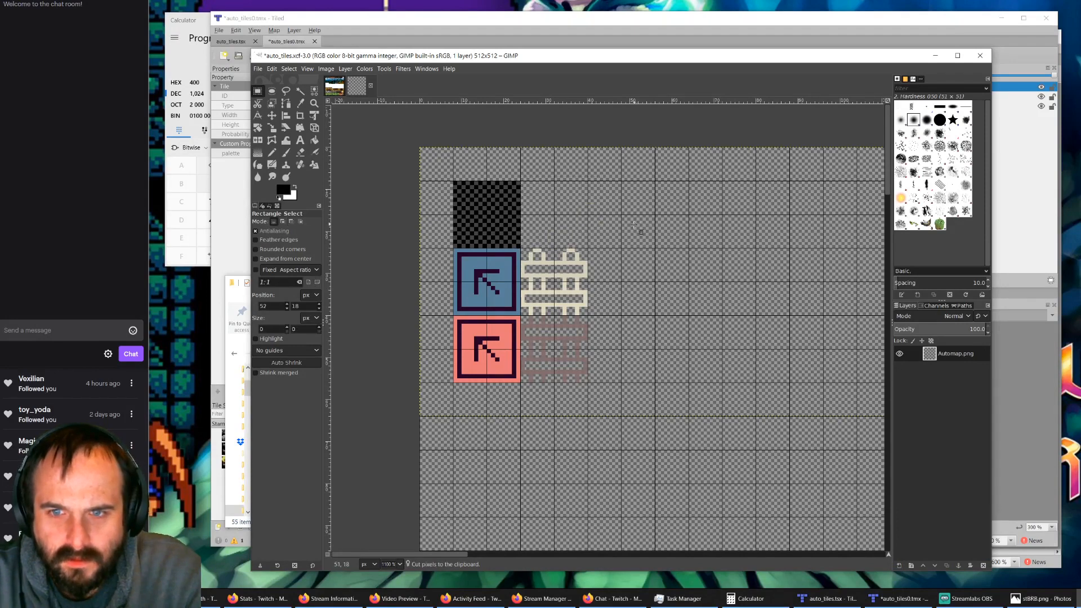
key(ctrl+v)
drag(637, 285, 580, 220)
click(655, 291)
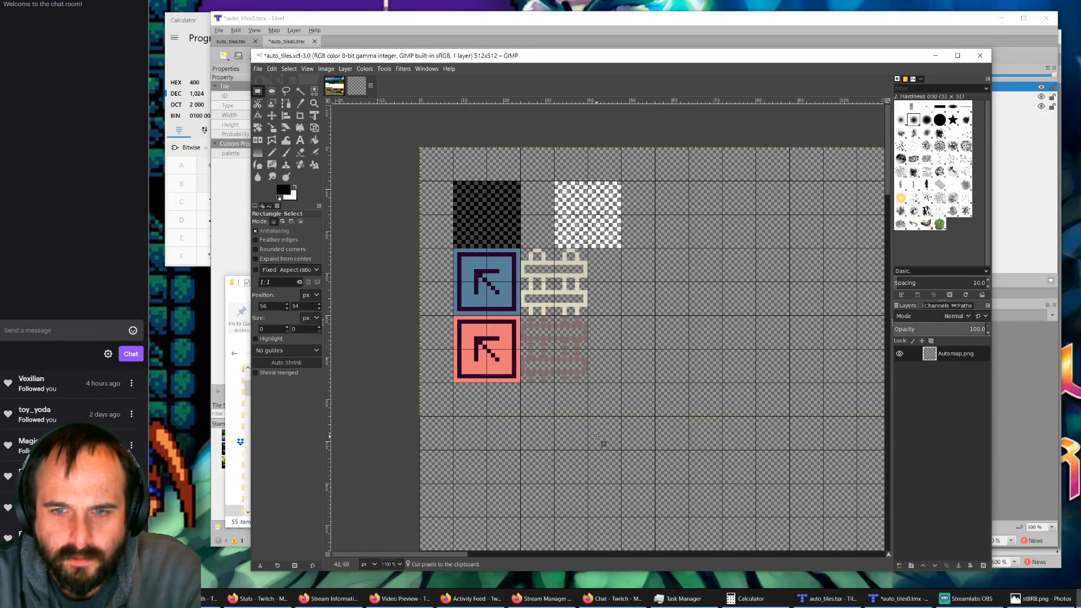
Step: Cut the two arrow tiles and two lattice tiles, paste them one grid cell lower, and anchor them below the checkered tiles
drag(605, 396, 440, 249)
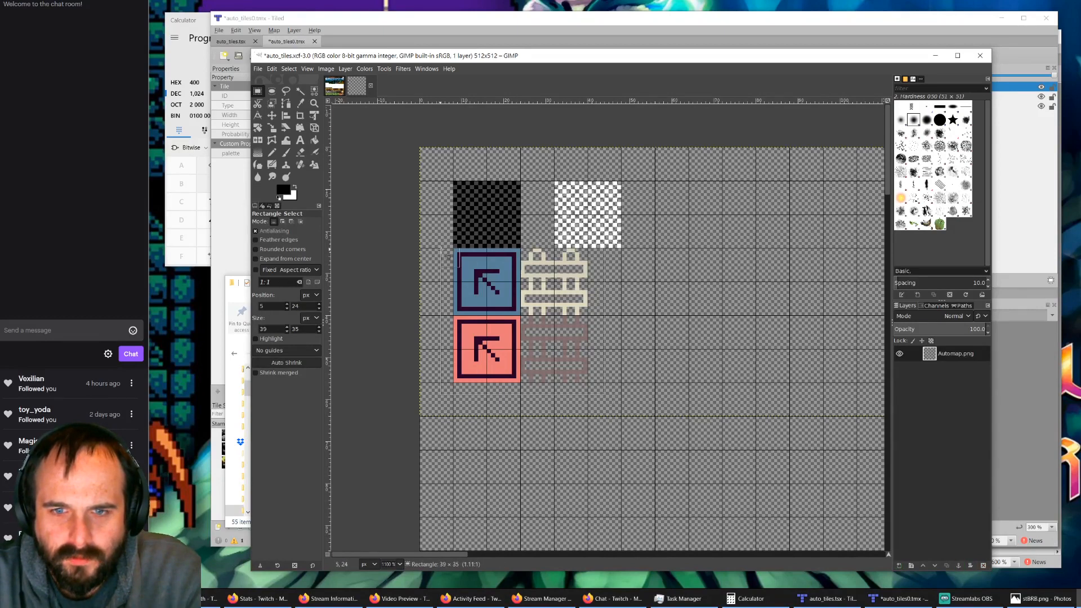
key(ctrl+x)
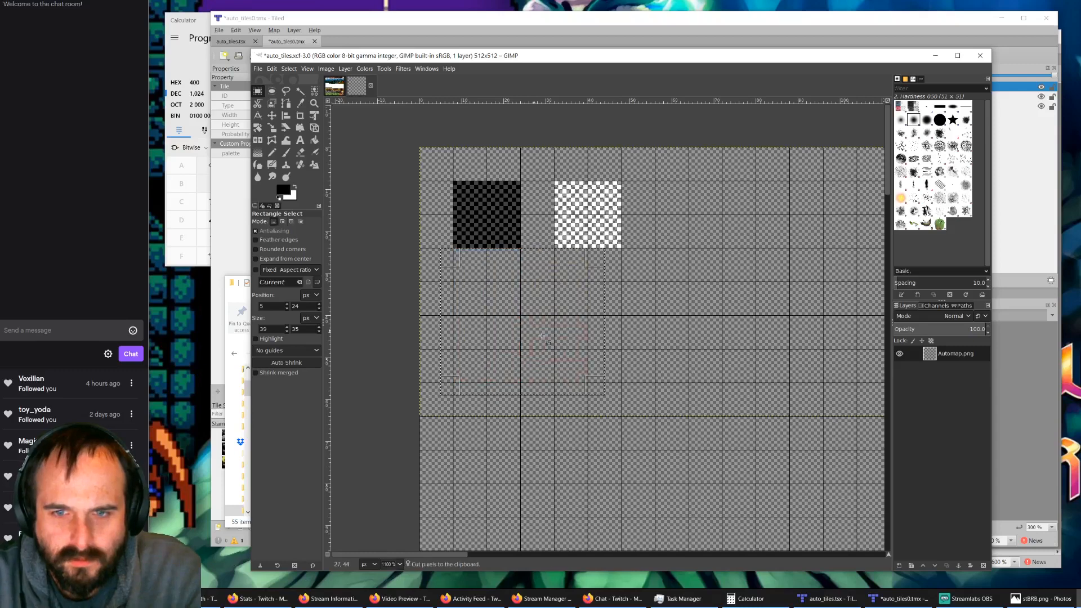
key(ctrl+v)
drag(658, 270, 495, 389)
key(ctrl+z)
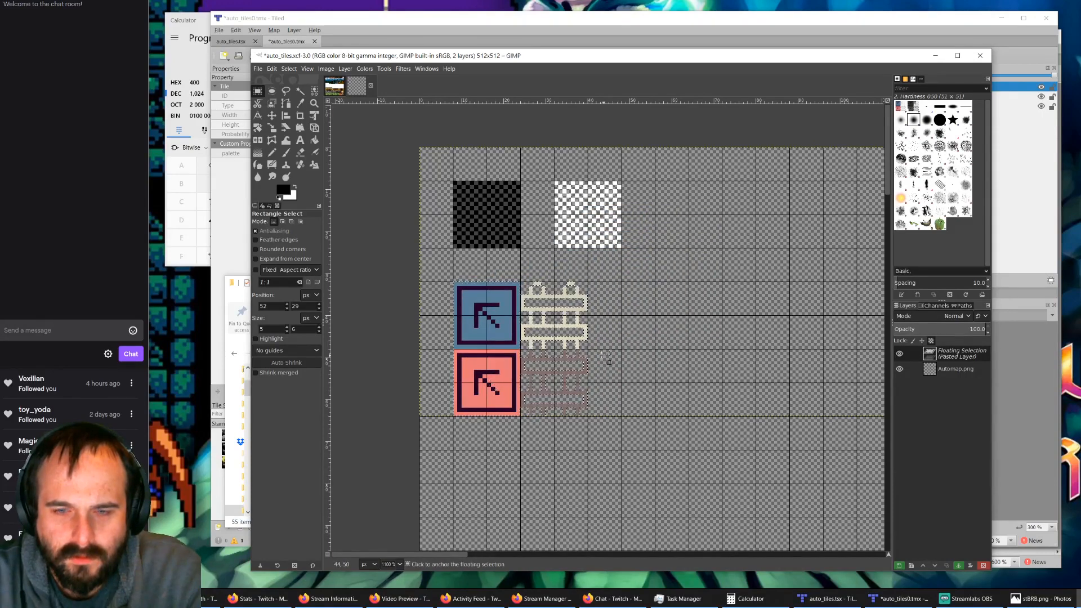
ctrl+scroll(496, 390, down, 1)
scroll(497, 341, down, 3)
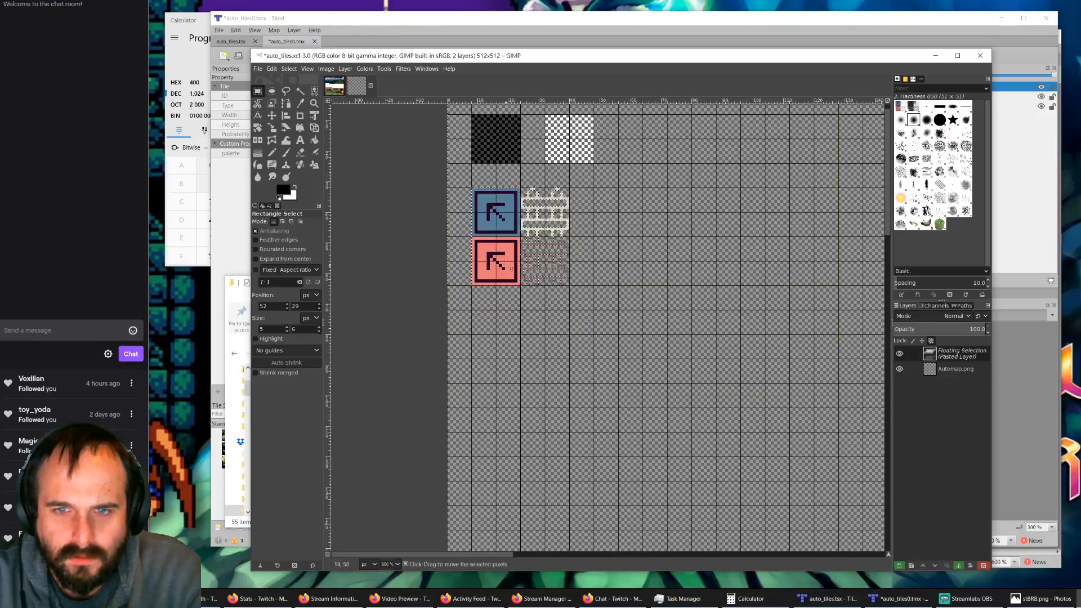
ctrl+scroll(513, 220, up, 1)
ctrl+scroll(516, 228, up, 1)
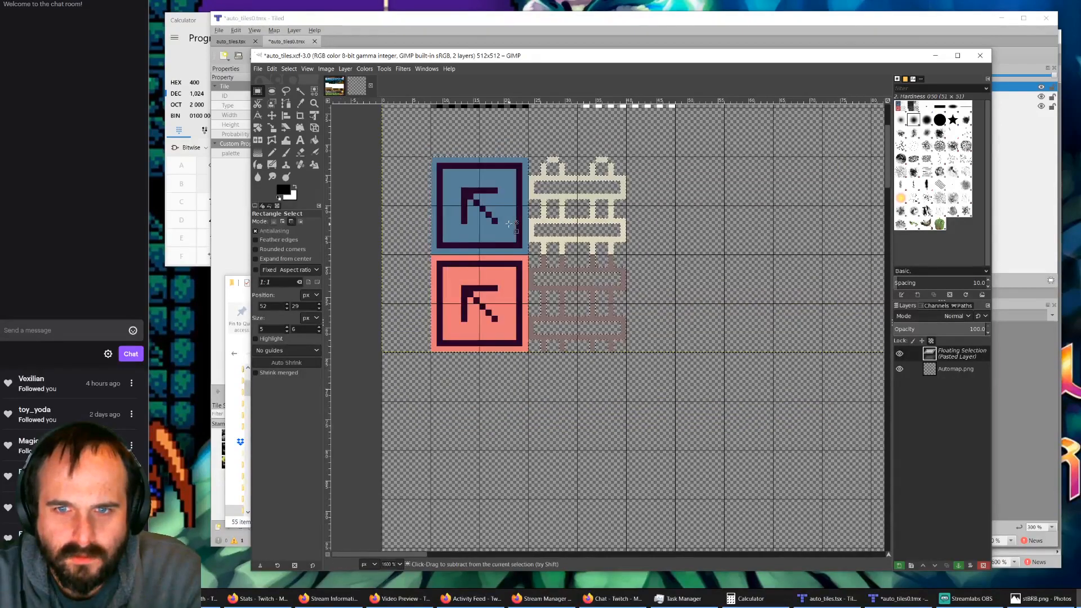
ctrl+scroll(517, 228, down, 1)
scroll(521, 282, up, 2)
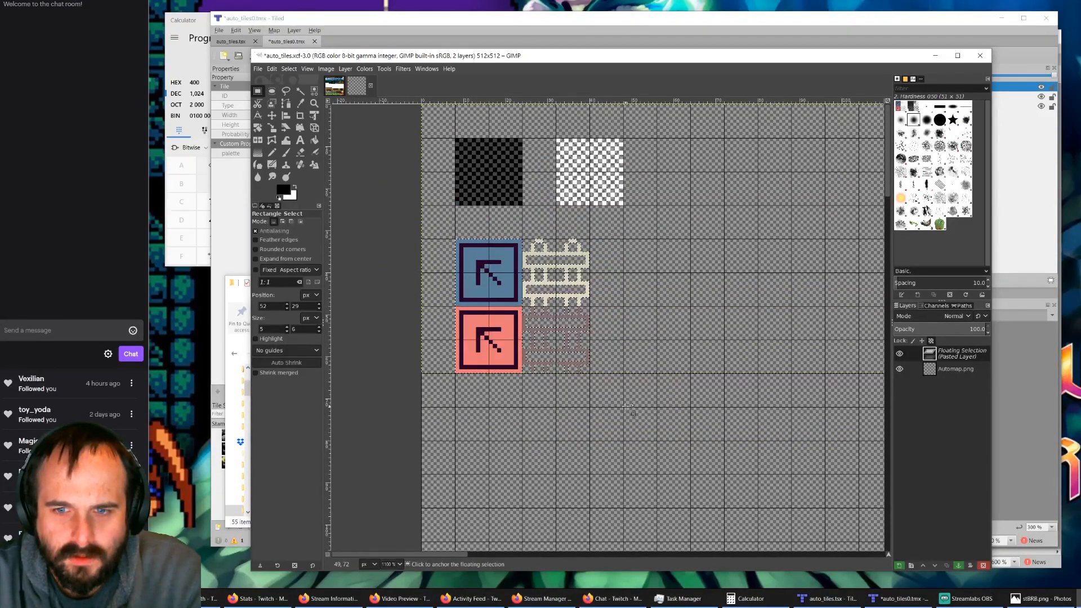
click(593, 390)
drag(602, 384, 525, 236)
key(ctrl)
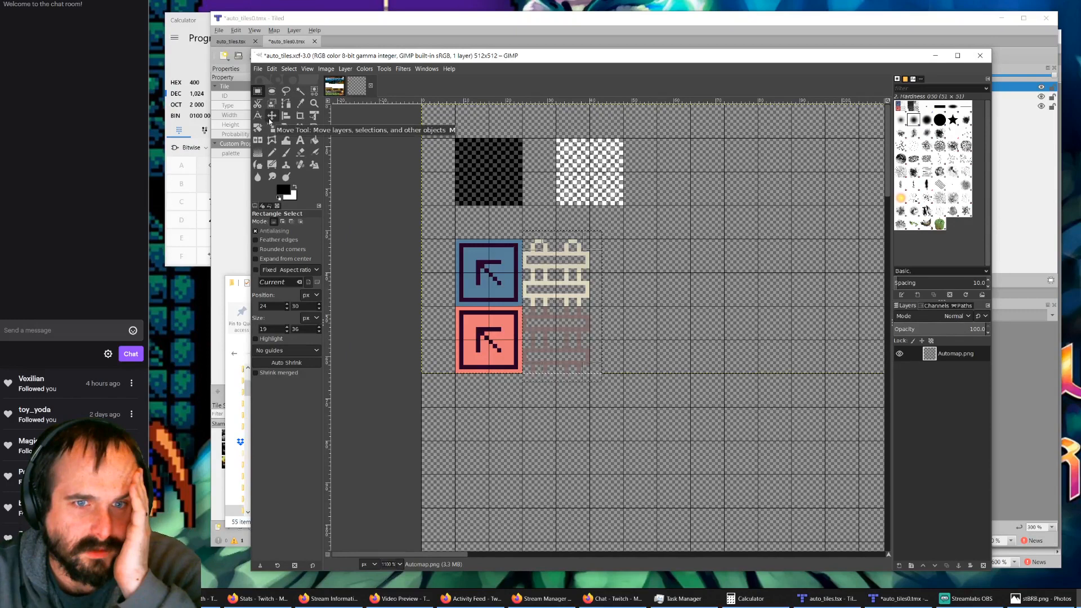
click(271, 117)
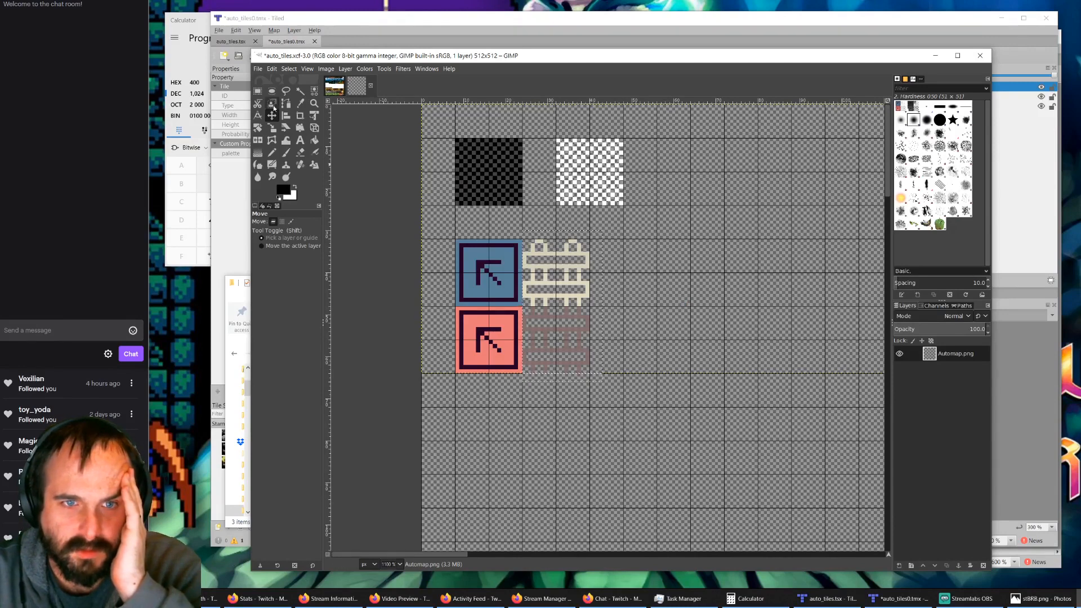
key(r)
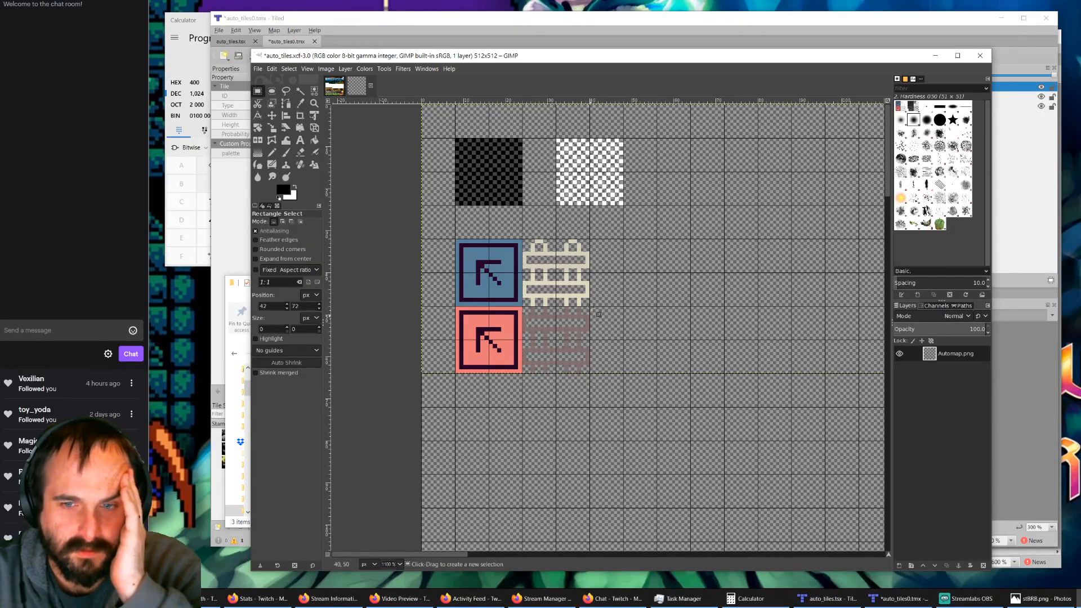
Step: Cut the two lattice tiles, paste them in the checkered tiles' row two grid cells right of the white tile, and anchor them
mouse_move(612, 231)
mouse_down()
mouse_move(551, 369)
mouse_move(527, 374)
mouse_up()
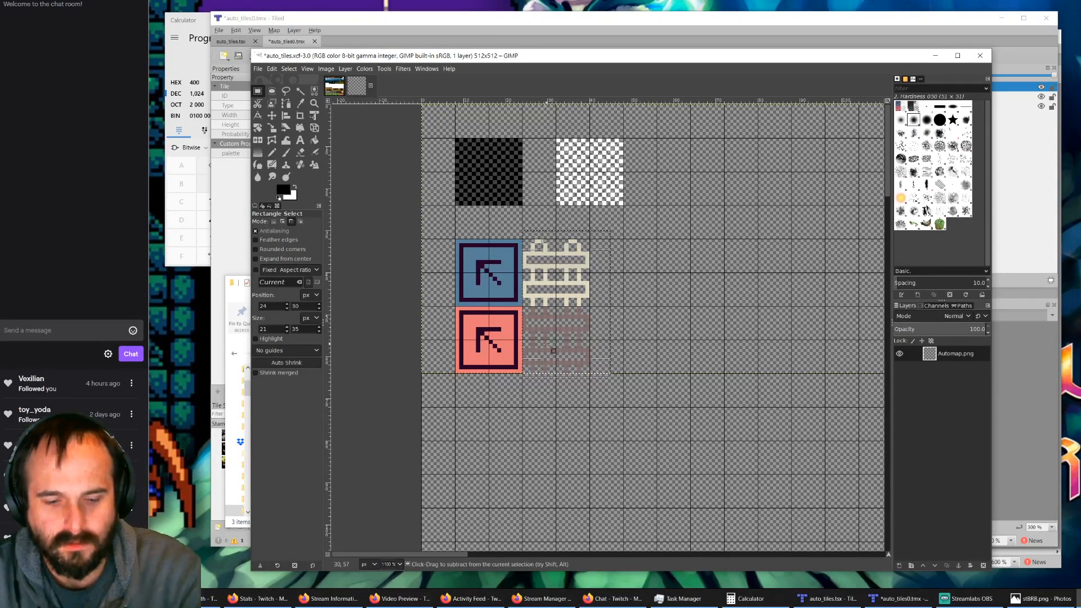
key(ctrl+x)
key(ctrl+v)
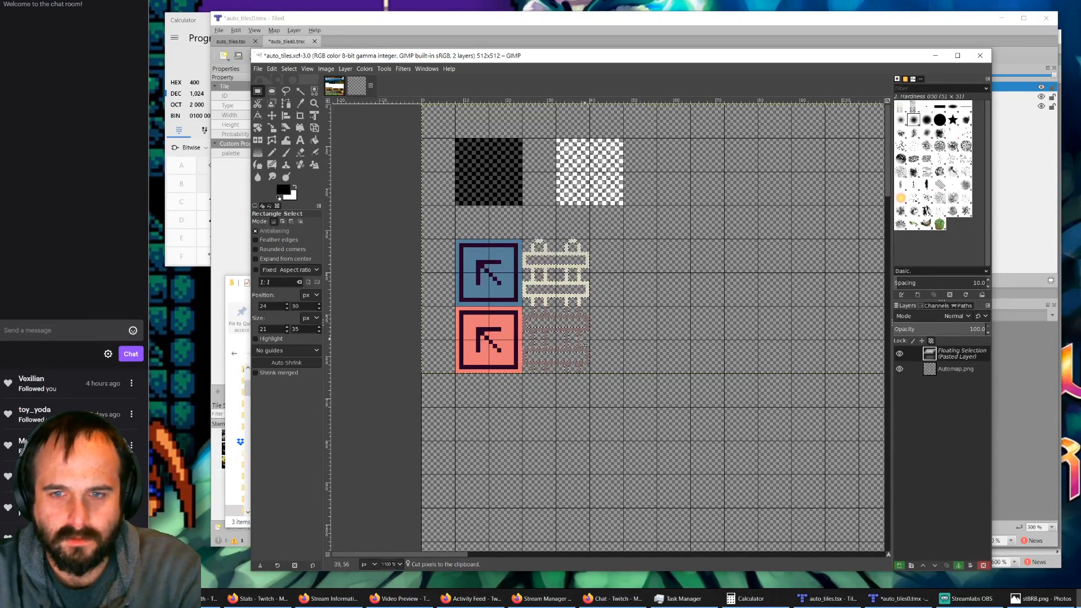
drag(574, 339, 741, 238)
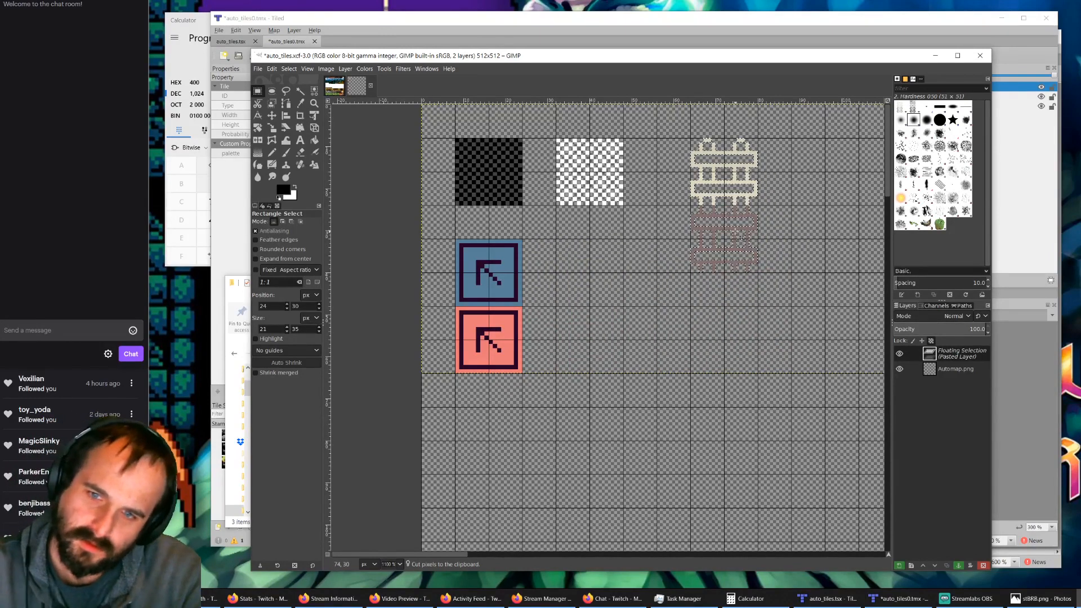
click(615, 324)
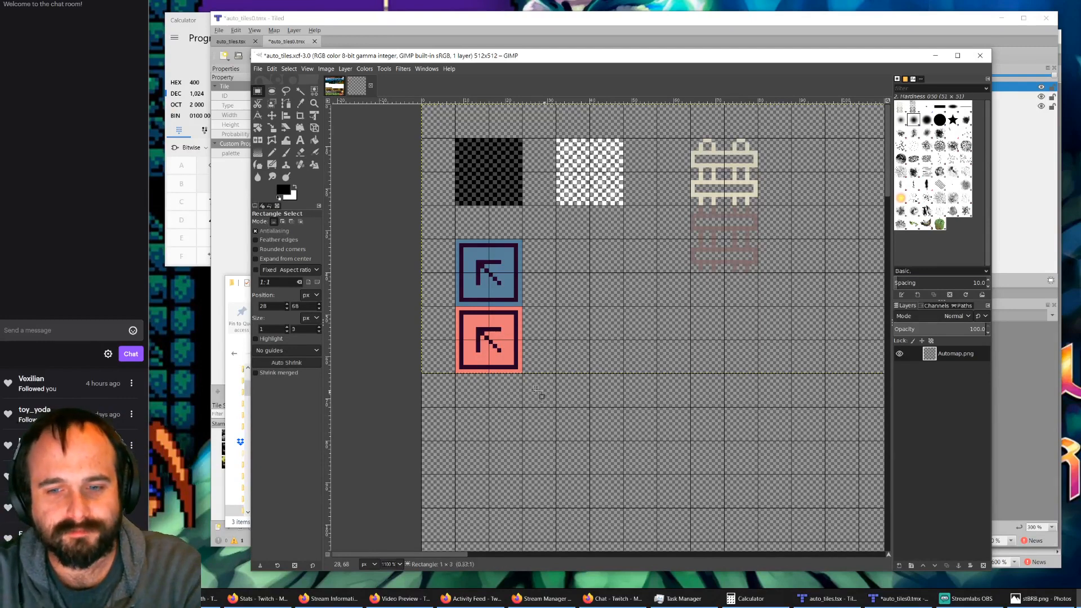
Step: Cut the red arrow tile, paste it two grid cells below the white checkered tile, aligned with its sides, and anchor it
drag(543, 403, 443, 307)
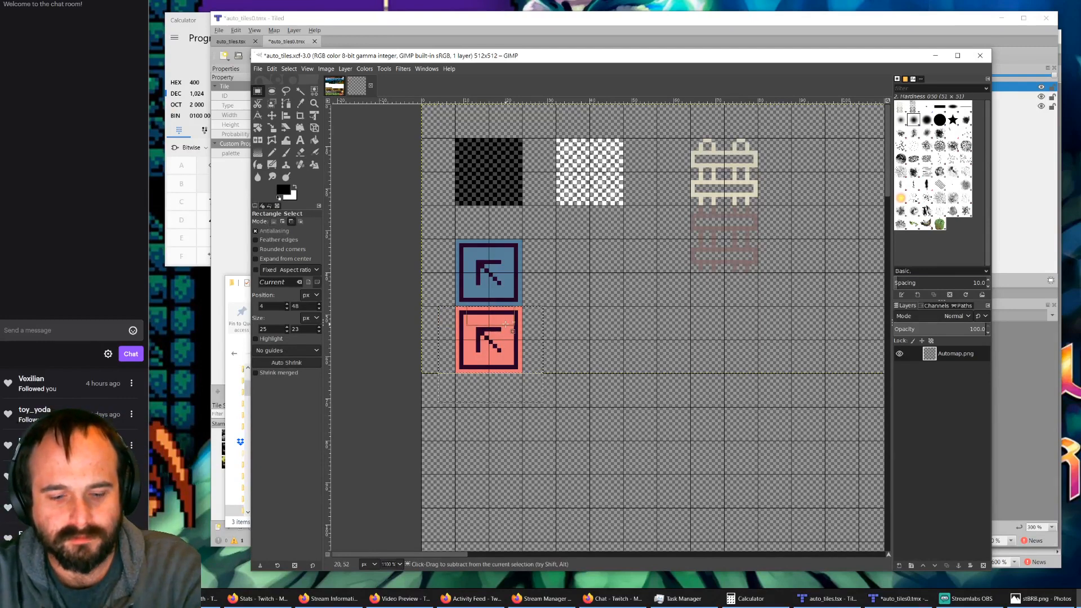
key(ctrl+x)
click(571, 460)
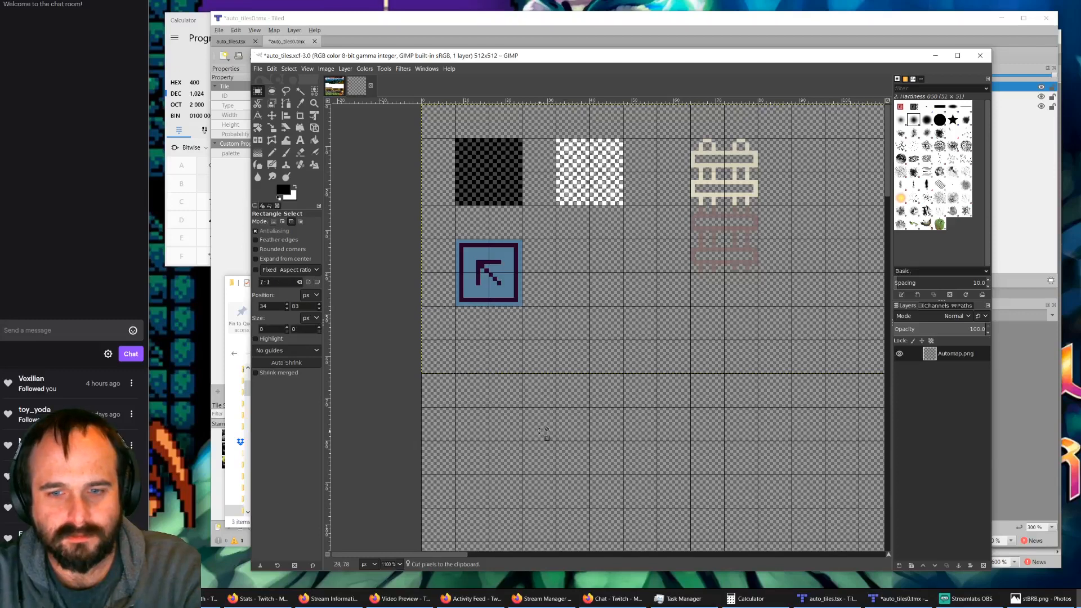
key(ctrl+v)
drag(639, 243, 581, 316)
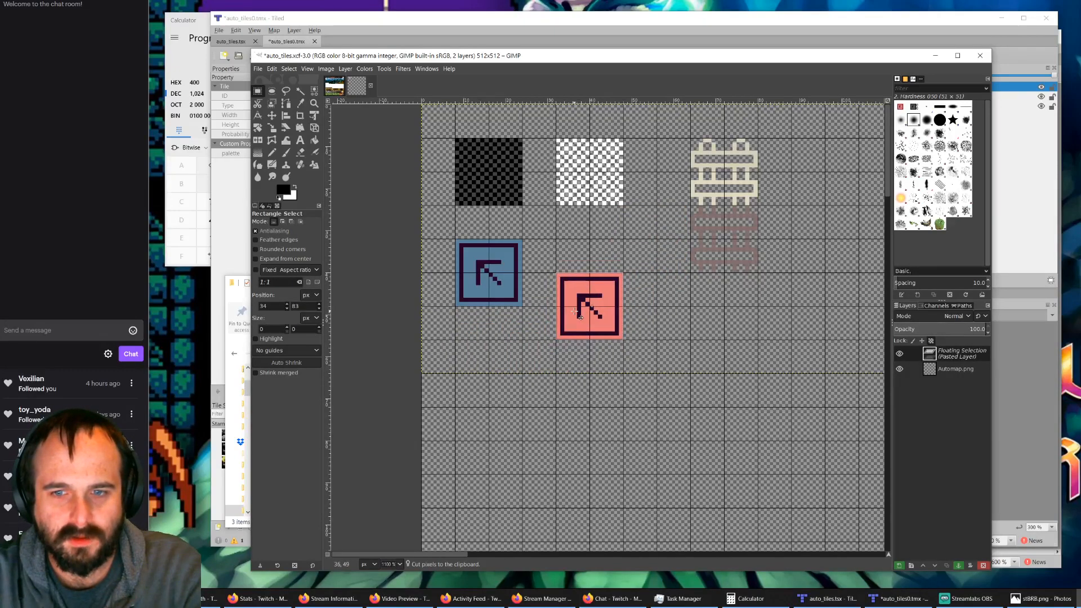
click(691, 447)
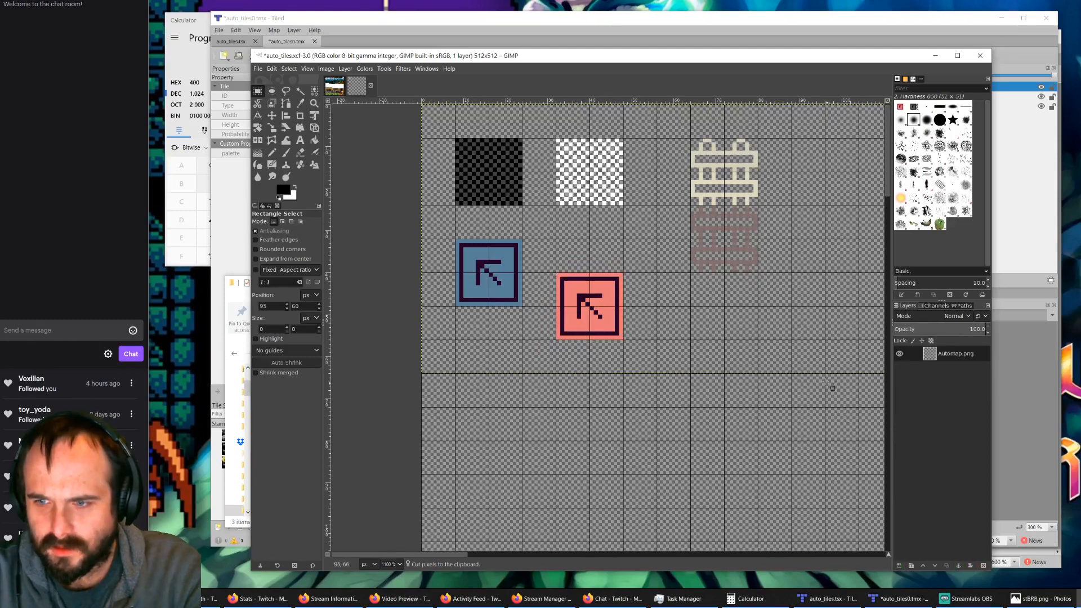
Step: Check the Automap.png layer by hiding it and showing it again, and examine its boundary against the whole canvas
ctrl+scroll(811, 364, down, 2)
ctrl+scroll(811, 363, up, 2)
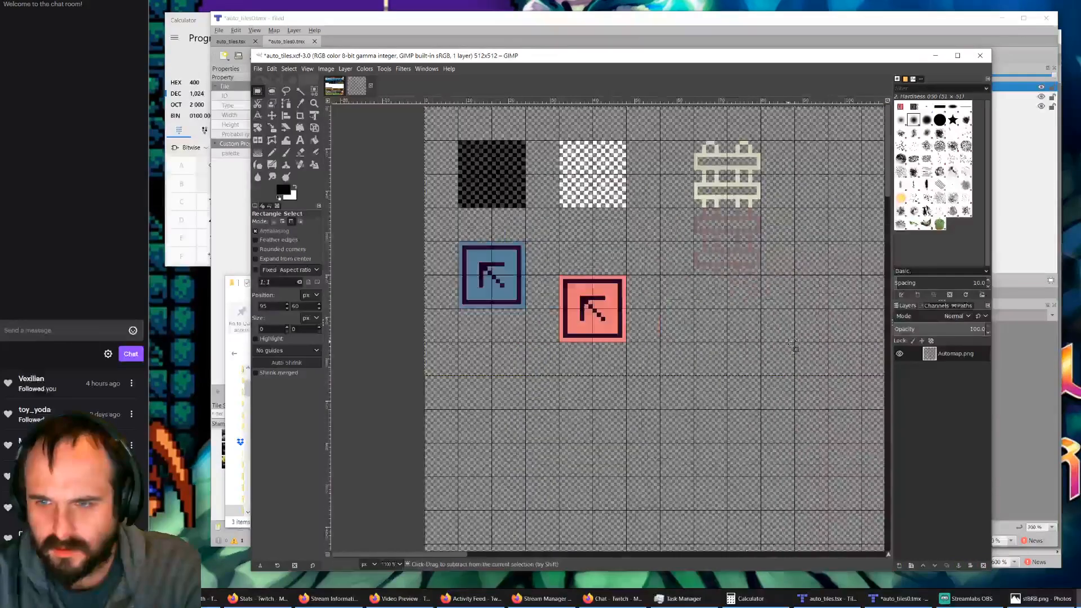
click(899, 353)
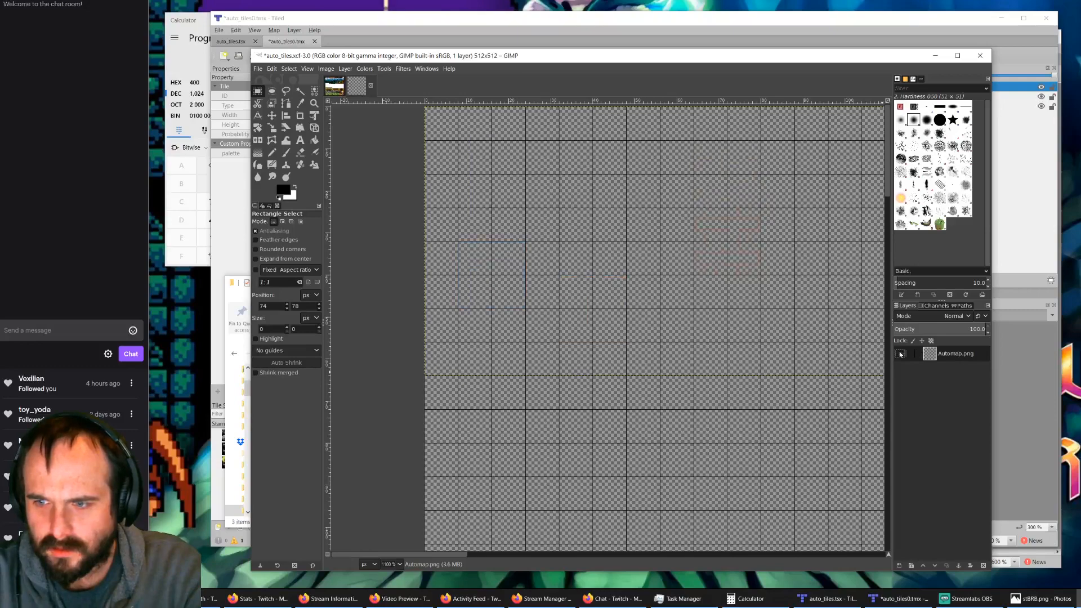
click(899, 354)
ctrl+scroll(725, 389, down, 3)
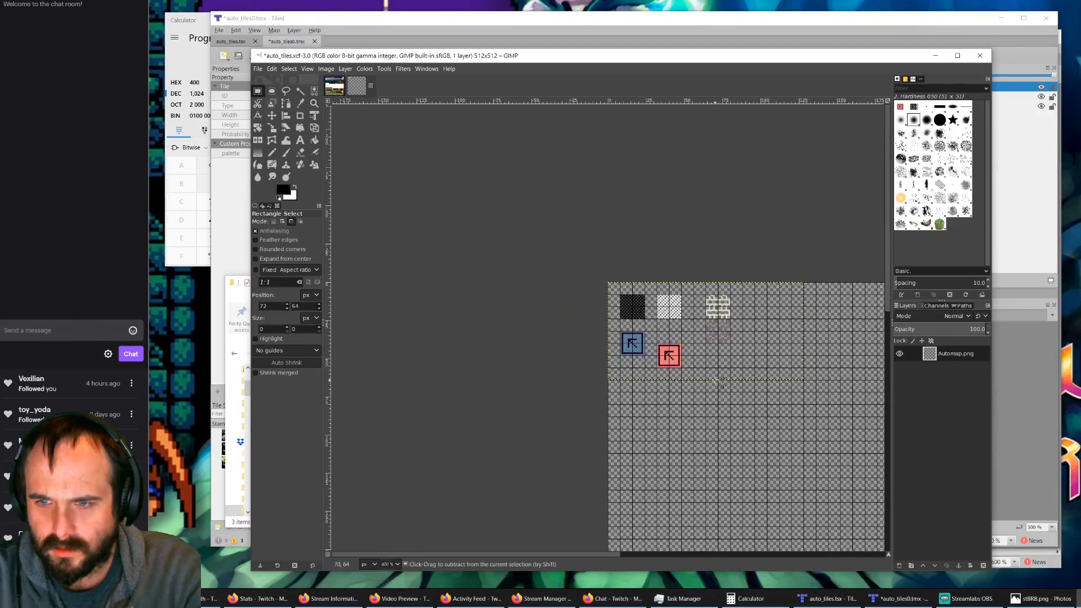
scroll(744, 366, down, 5)
ctrl+scroll(760, 354, up, 1)
ctrl+scroll(755, 338, down, 2)
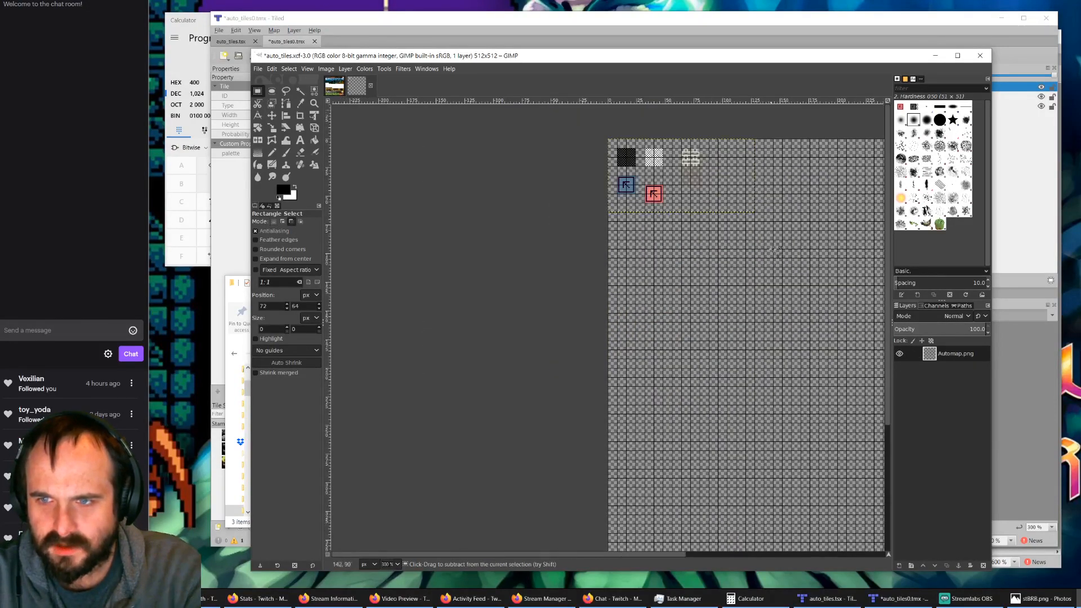
ctrl+scroll(785, 219, up, 2)
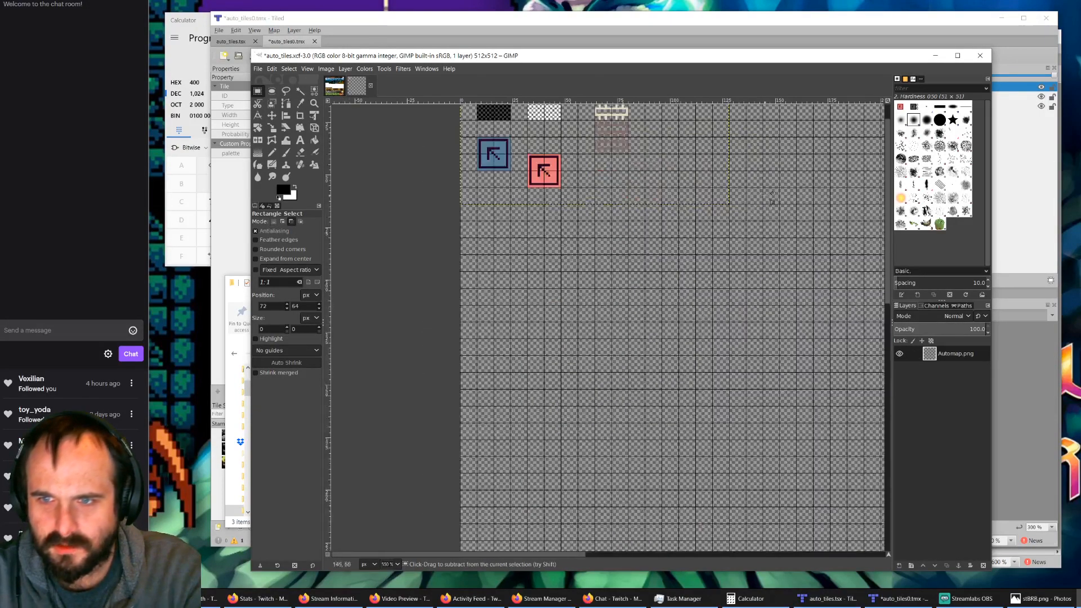
Step: Save the changes to auto_tiles.xcf
click(257, 69)
click(279, 151)
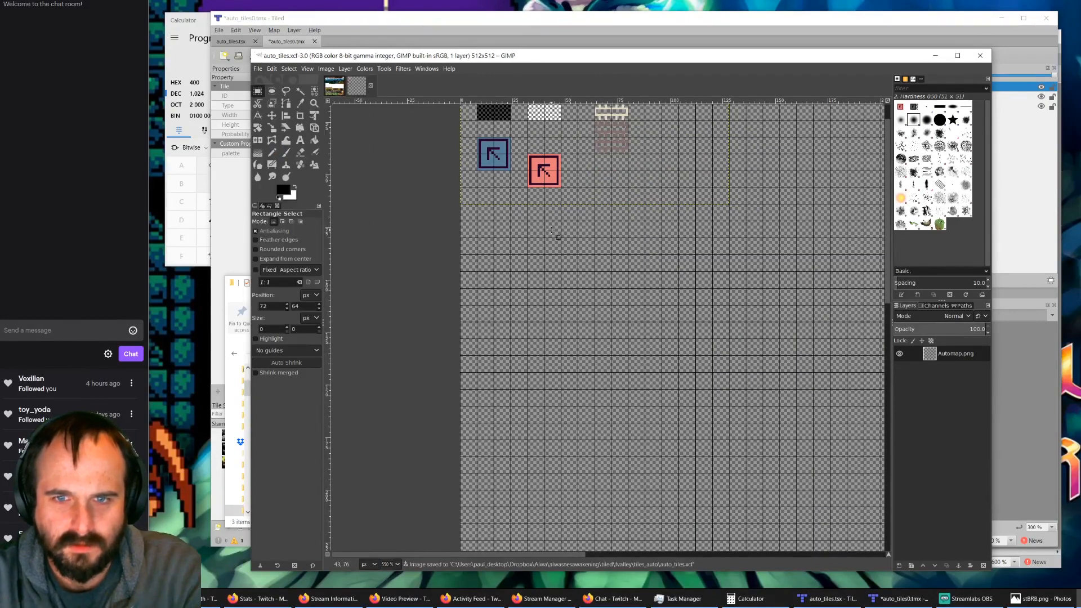
Step: Cut the blue arrow tile, paste it half a grid cell further right and half a cell lower, and anchor it
ctrl+scroll(562, 224, up, 2)
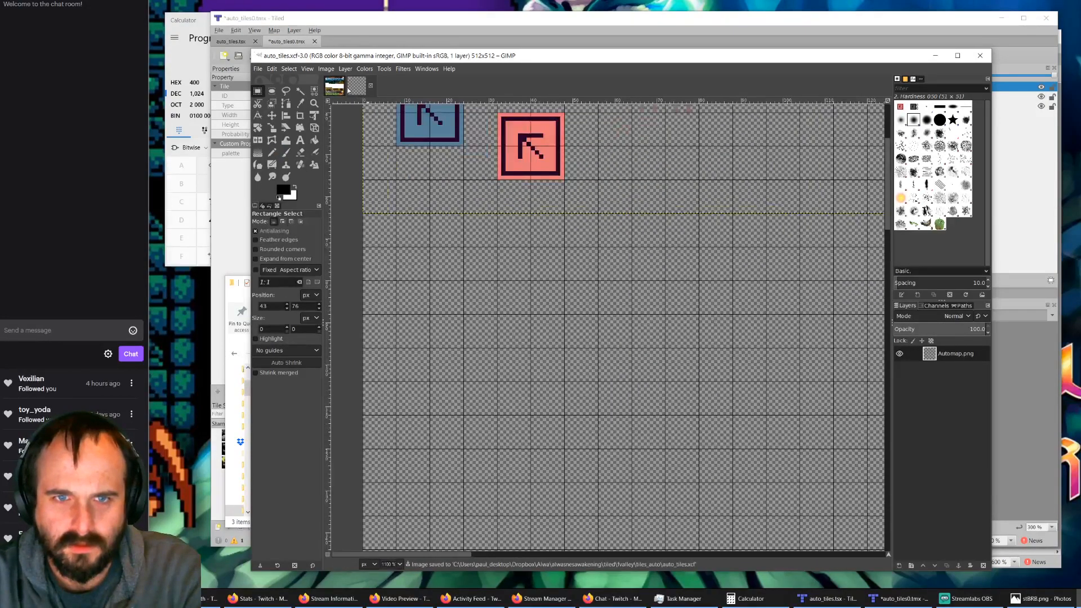
scroll(555, 214, up, 5)
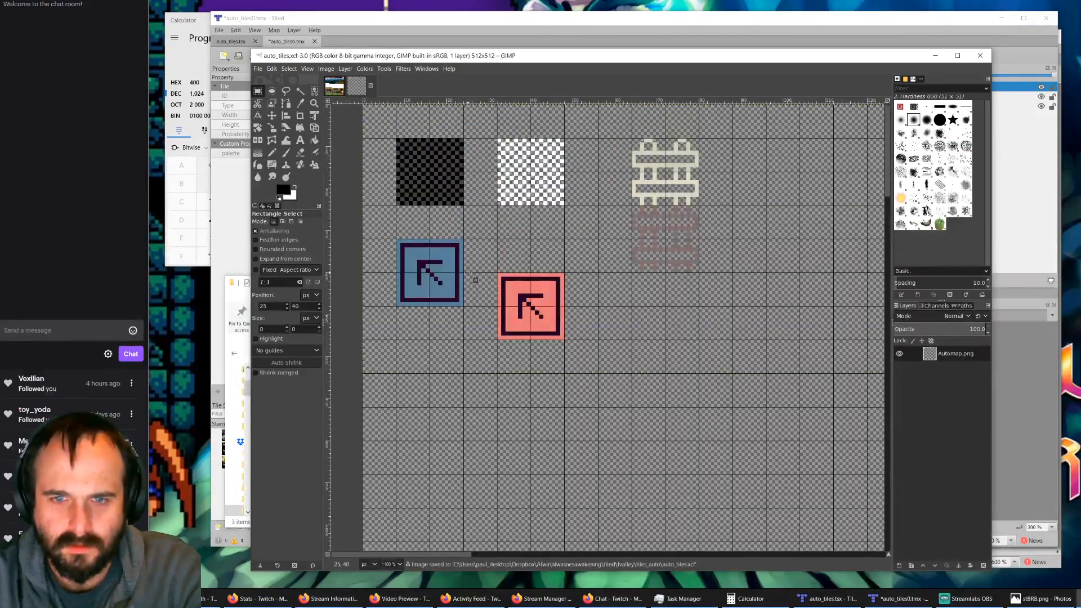
drag(459, 234, 388, 310)
mouse_move(439, 280)
mouse_down()
mouse_move(441, 309)
mouse_move(435, 280)
mouse_up()
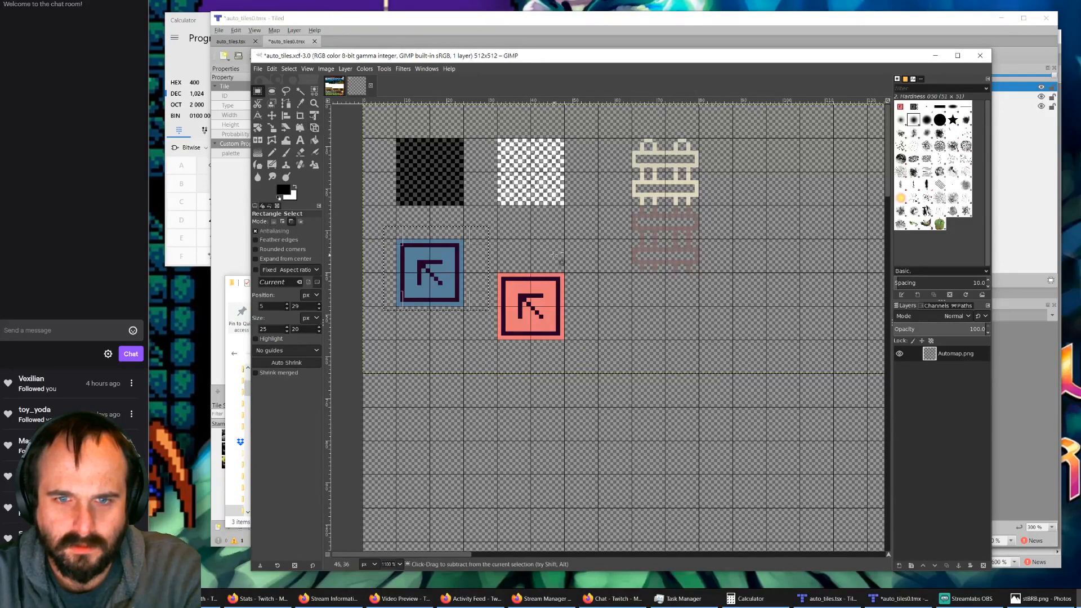
click(494, 275)
drag(472, 231, 376, 314)
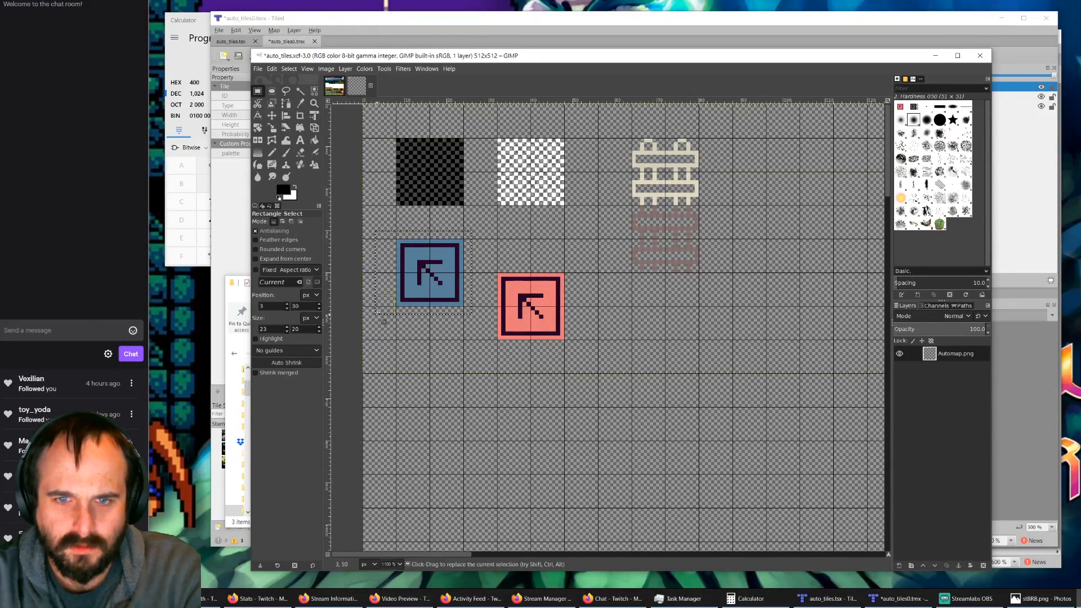
key(ctrl+x)
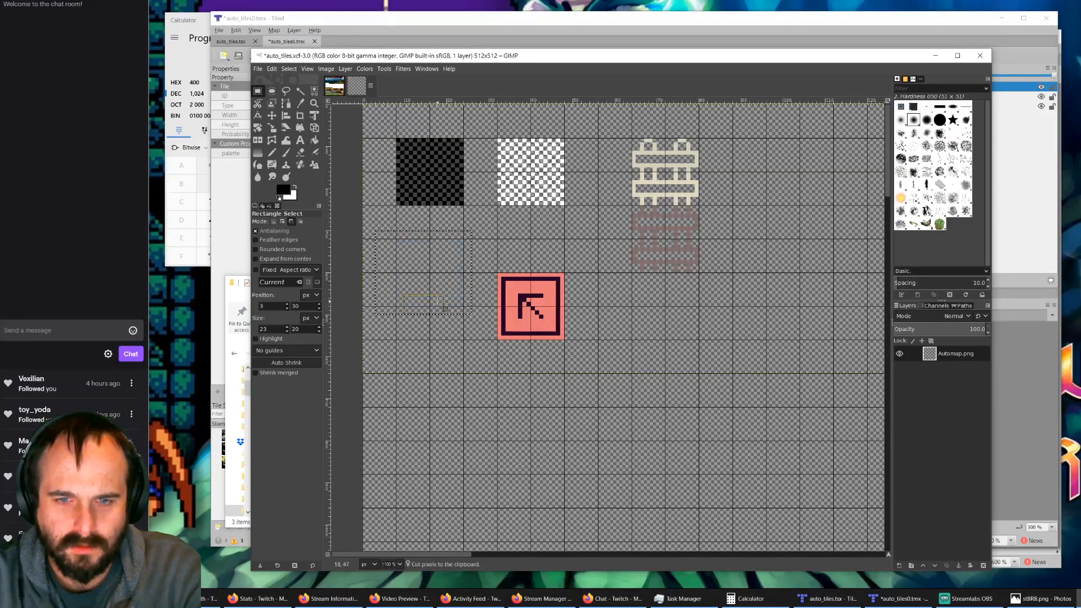
key(ctrl+v)
drag(444, 293, 465, 298)
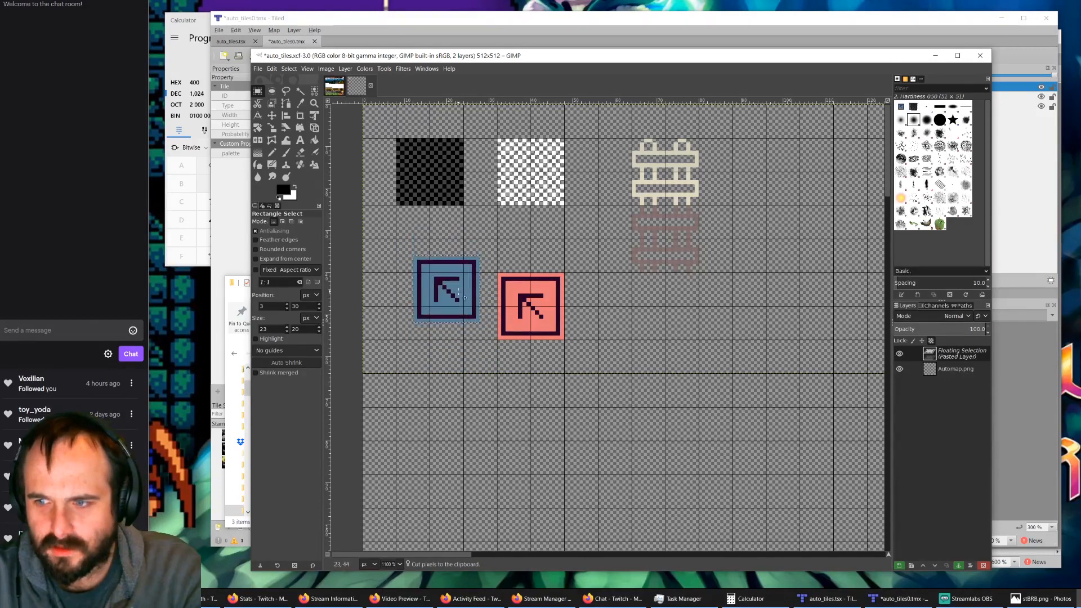
click(759, 336)
Step: Merge the visible layers of the image, with the merged layer expanded as necessary
ctrl+scroll(653, 382, down, 1)
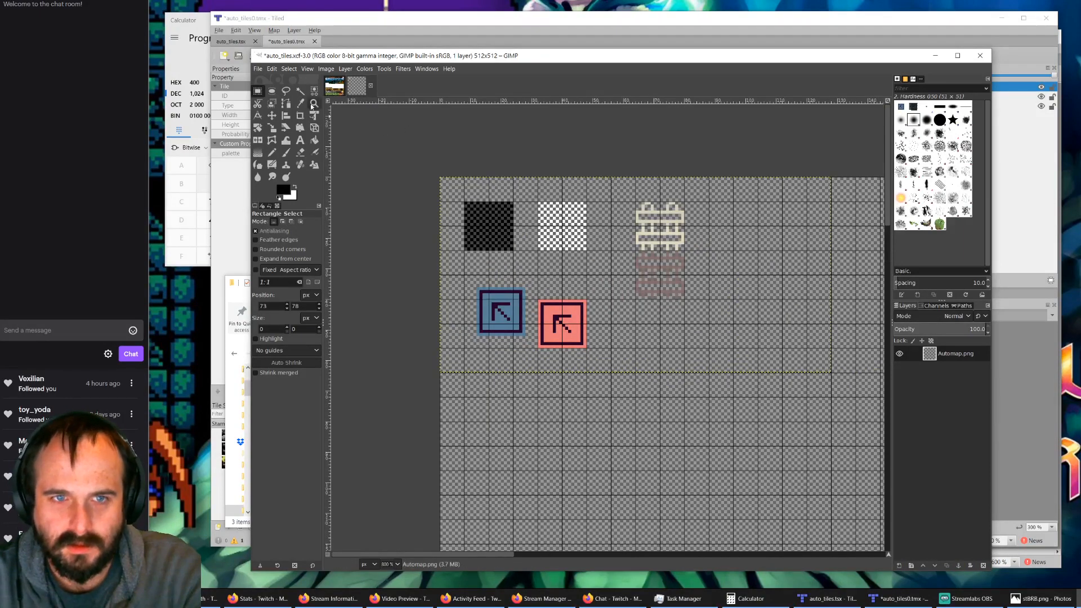
click(258, 69)
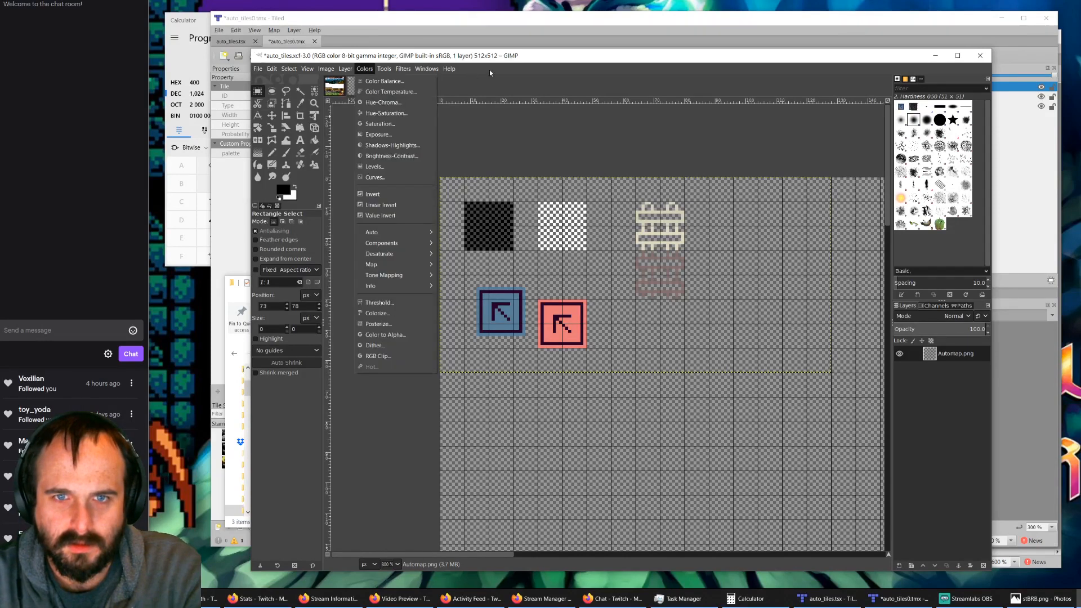
click(651, 129)
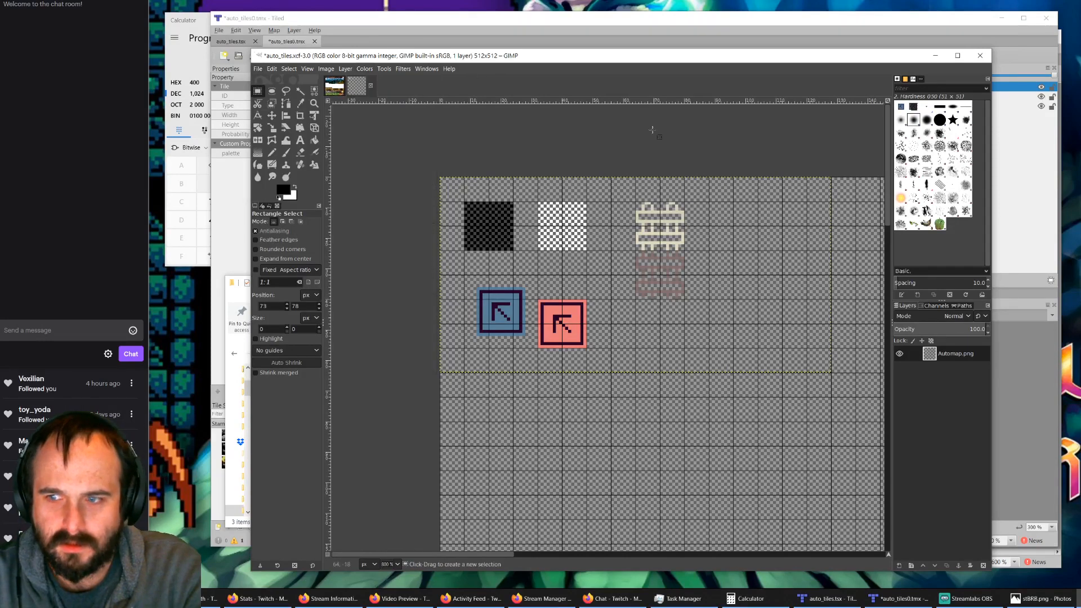
right_click(947, 355)
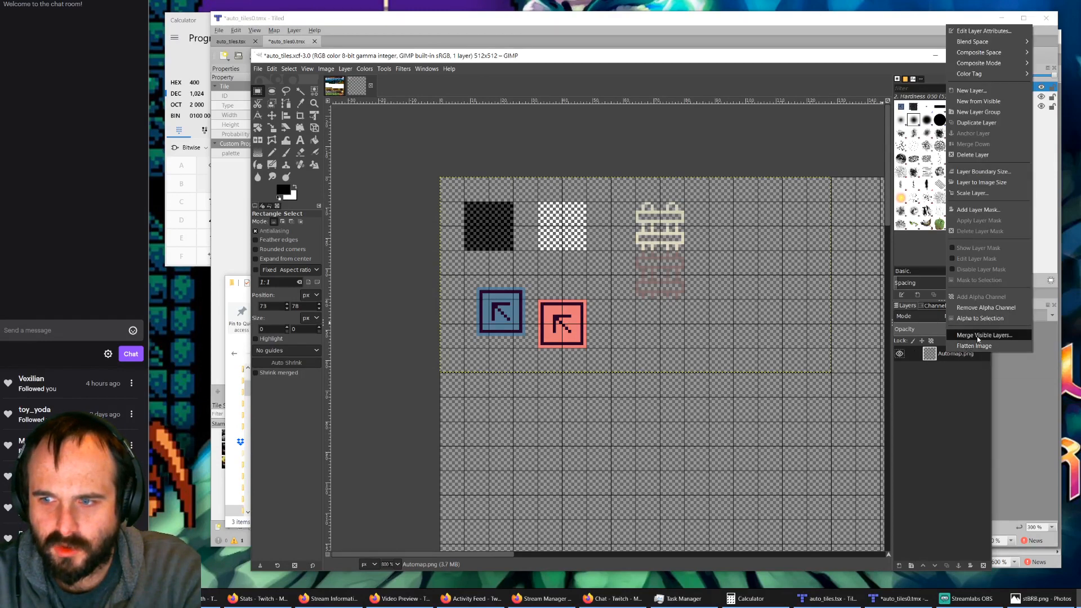
click(969, 335)
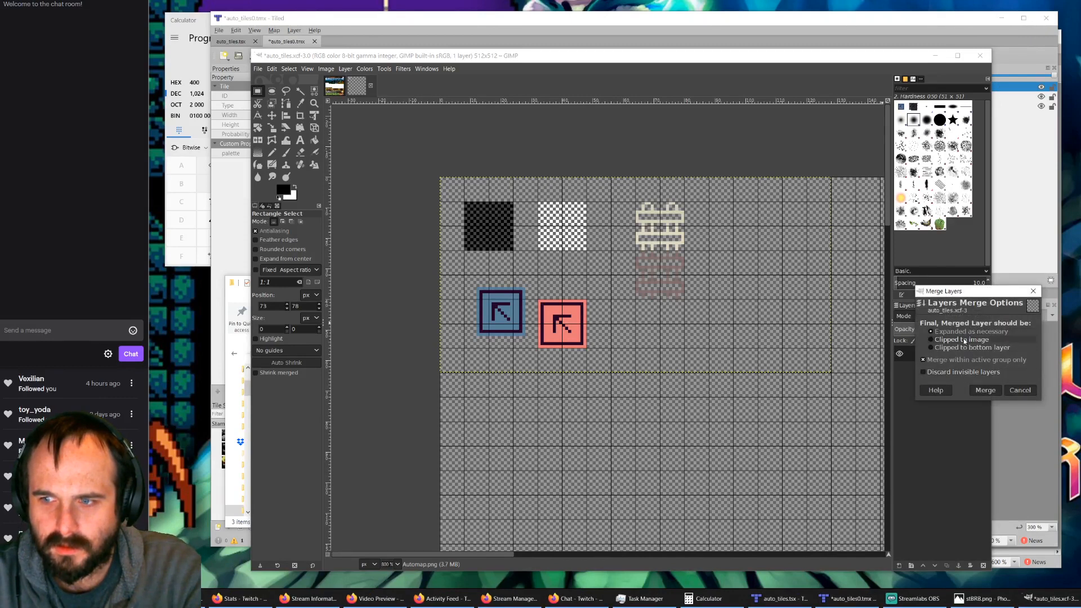
click(985, 390)
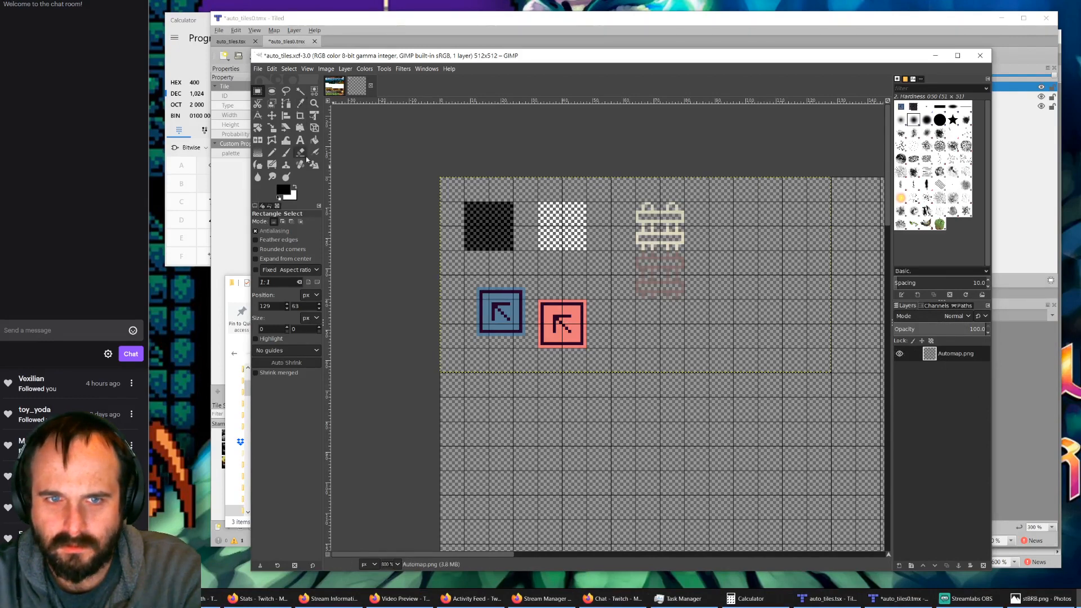
Step: Hide and show the Automap.png layer, try a small selection across its lower boundary, and check the layer's lock options
click(814, 362)
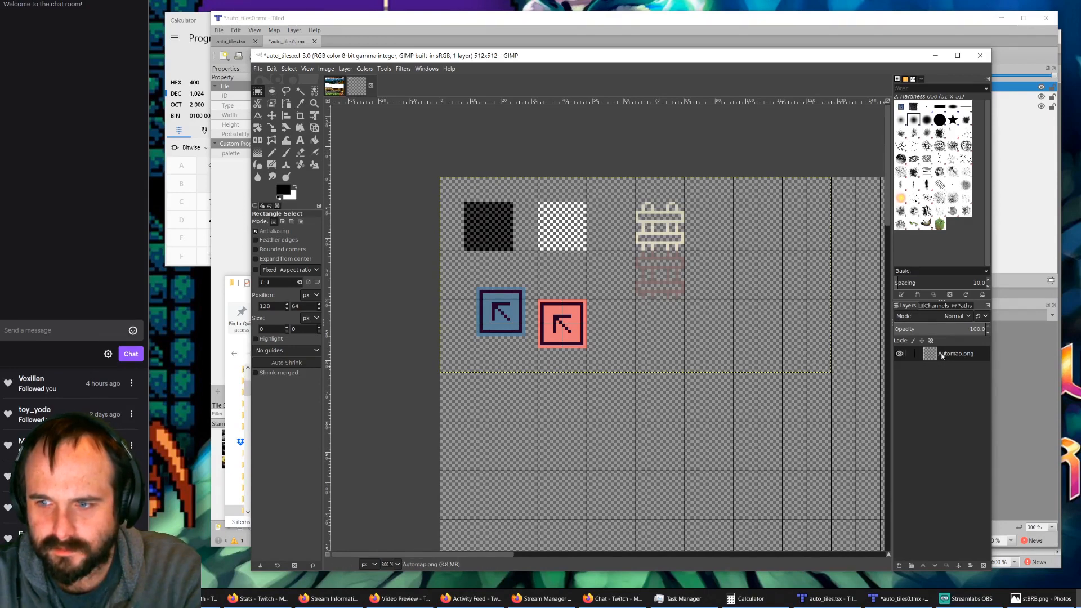
click(900, 355)
click(900, 354)
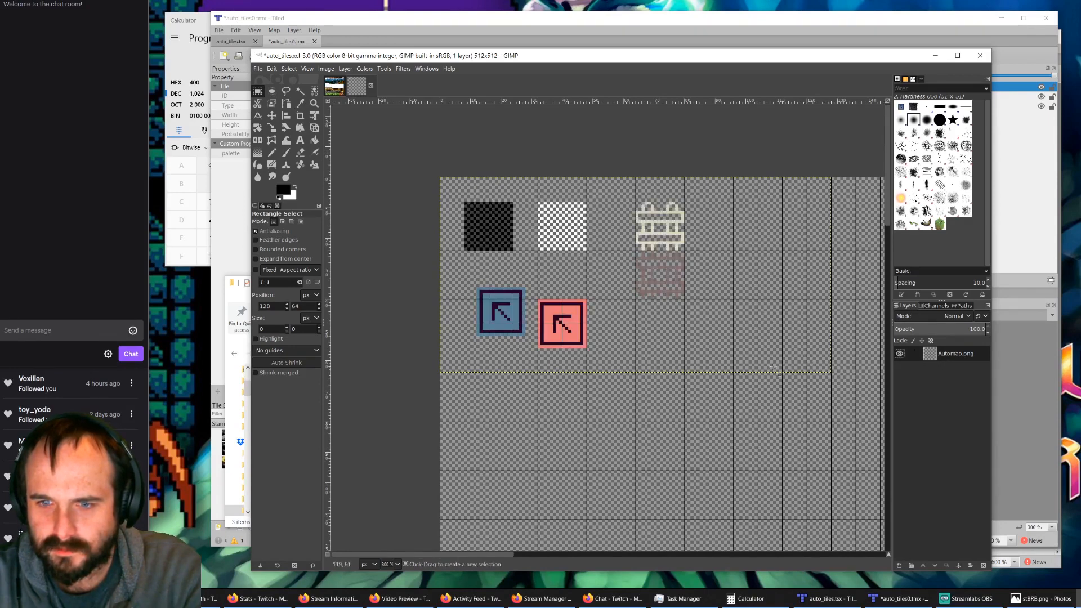
drag(601, 352, 634, 376)
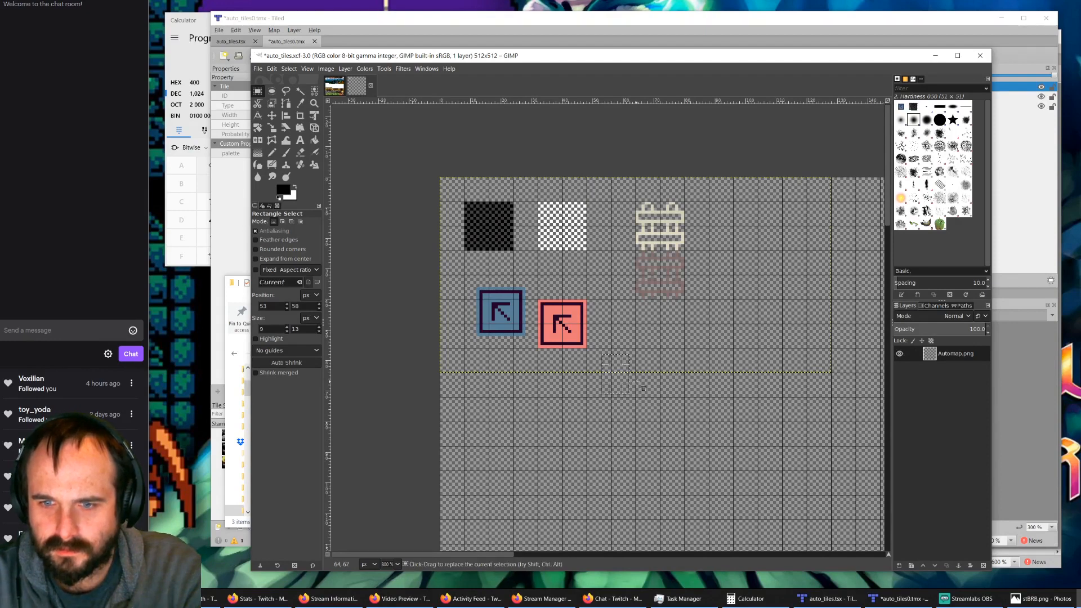
click(636, 382)
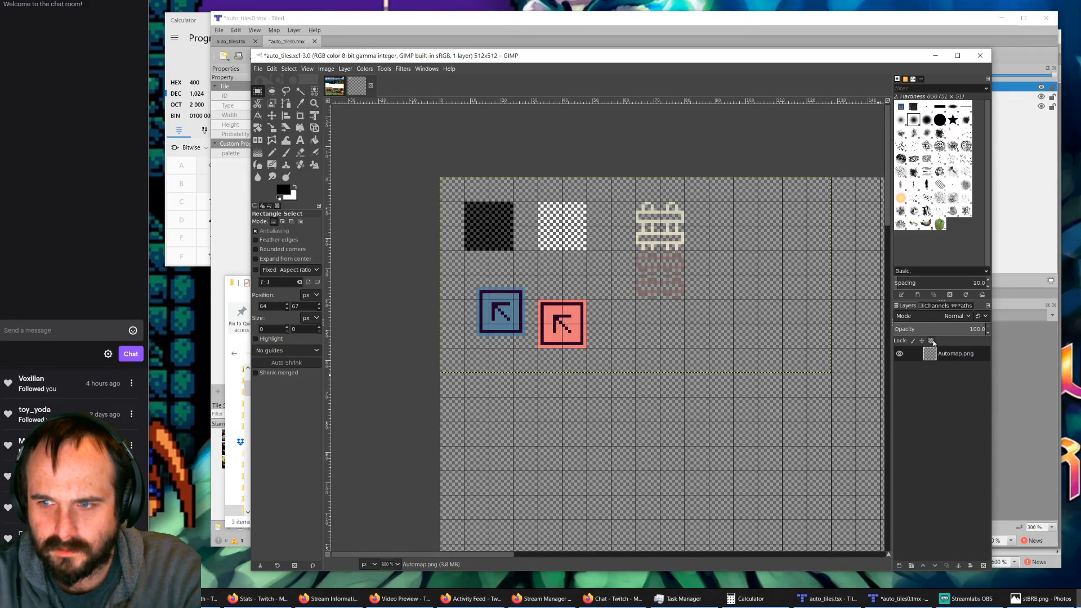
click(932, 341)
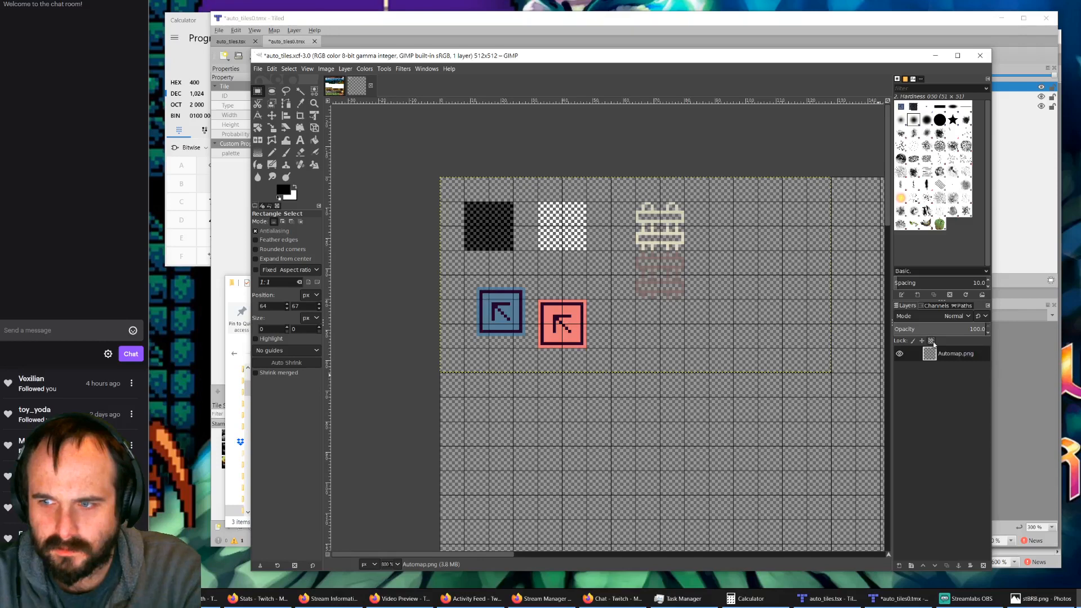
click(922, 341)
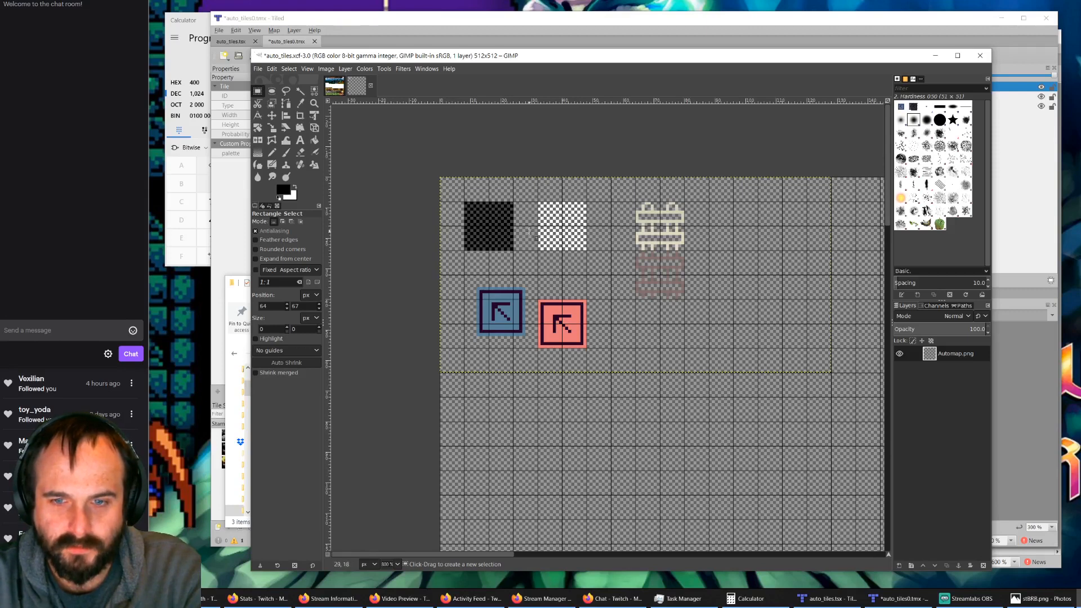
Step: Save auto_tiles.xcf and export the image as auto_tiles.png in the tiles_auto folder, replacing the existing file with the default PNG options
click(258, 69)
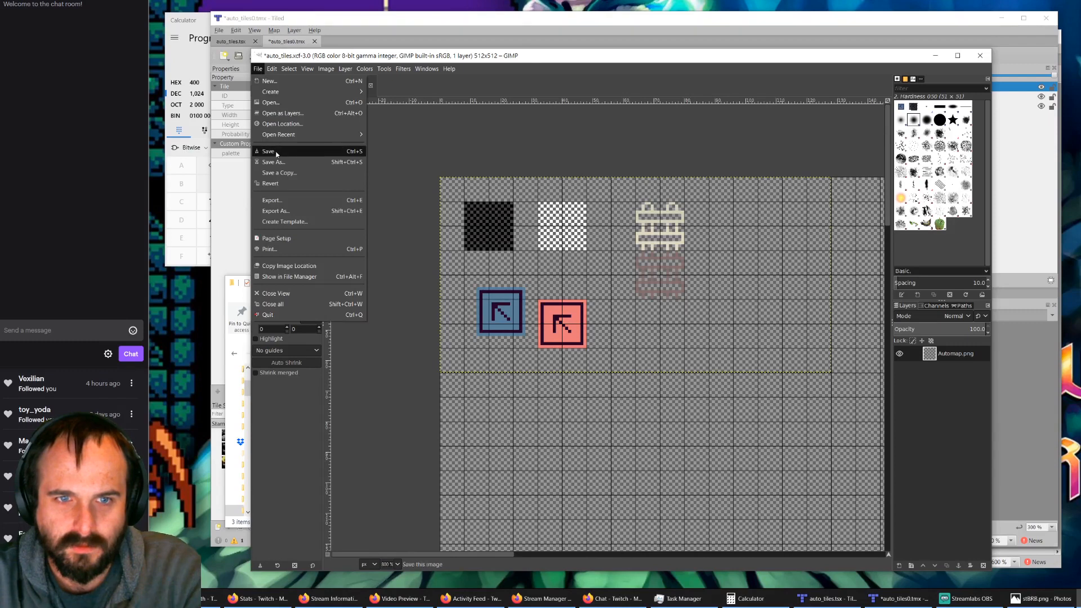
click(277, 152)
click(256, 69)
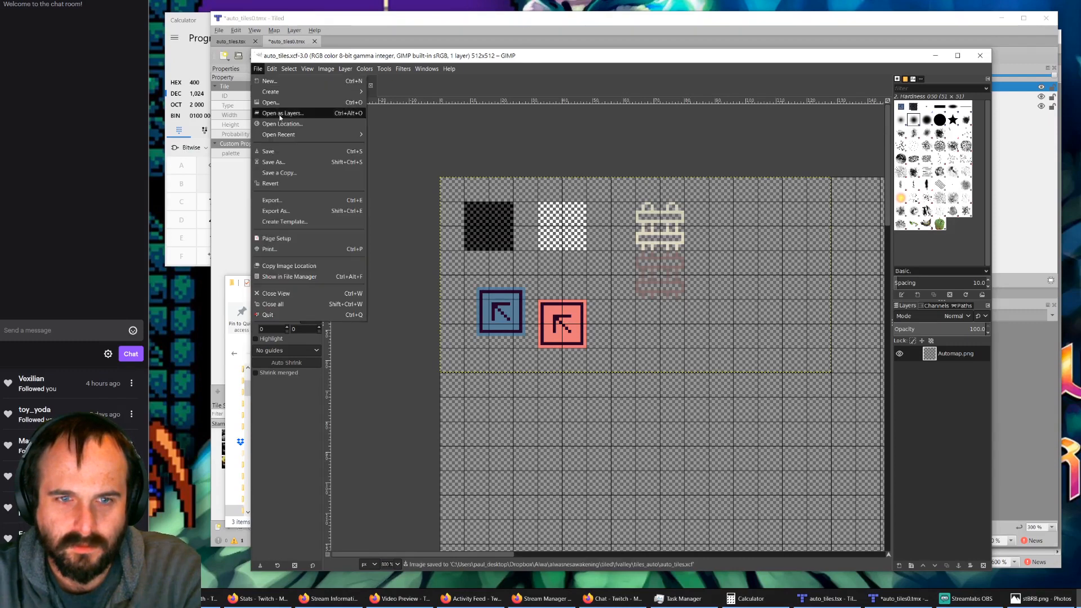
click(290, 212)
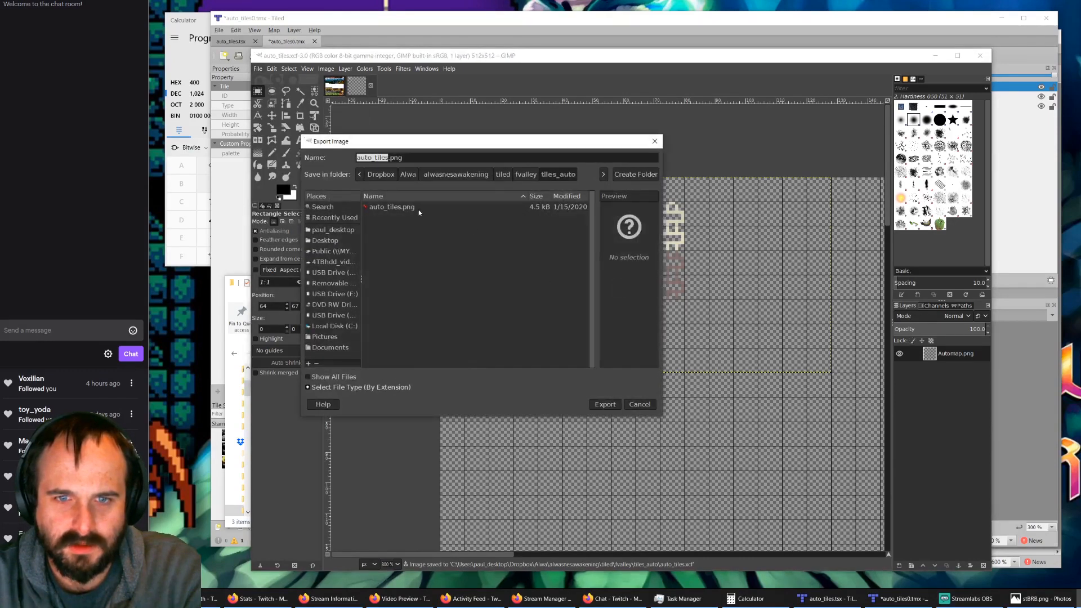
click(405, 208)
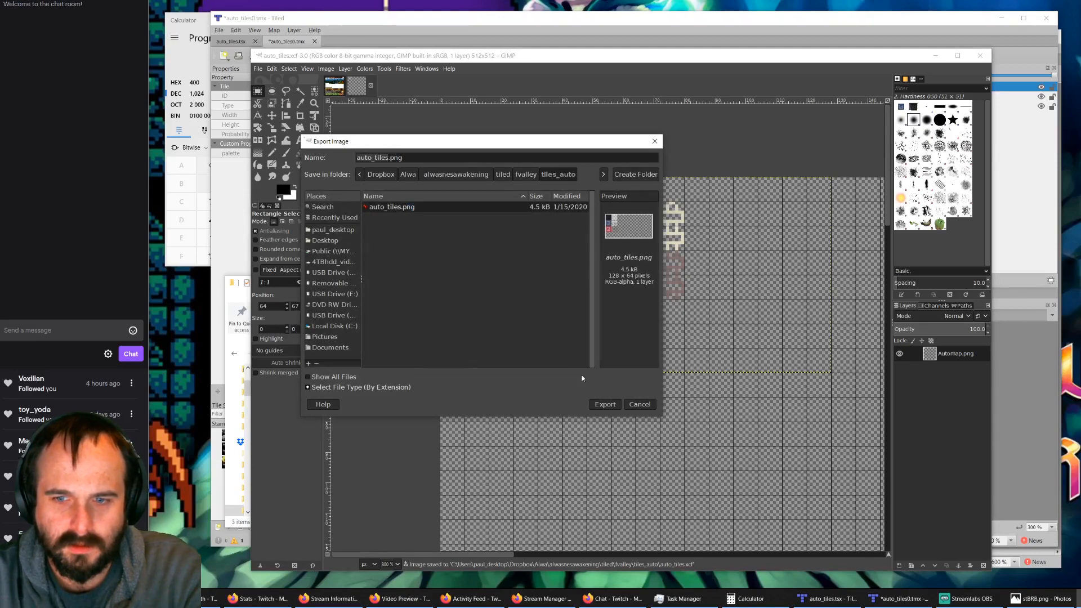
click(606, 405)
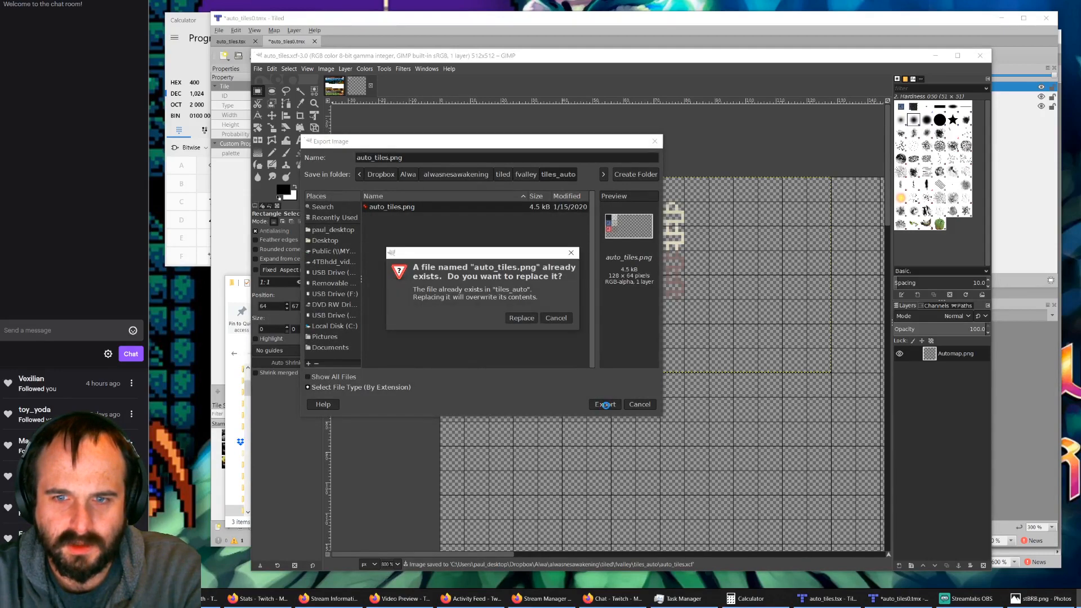
click(519, 318)
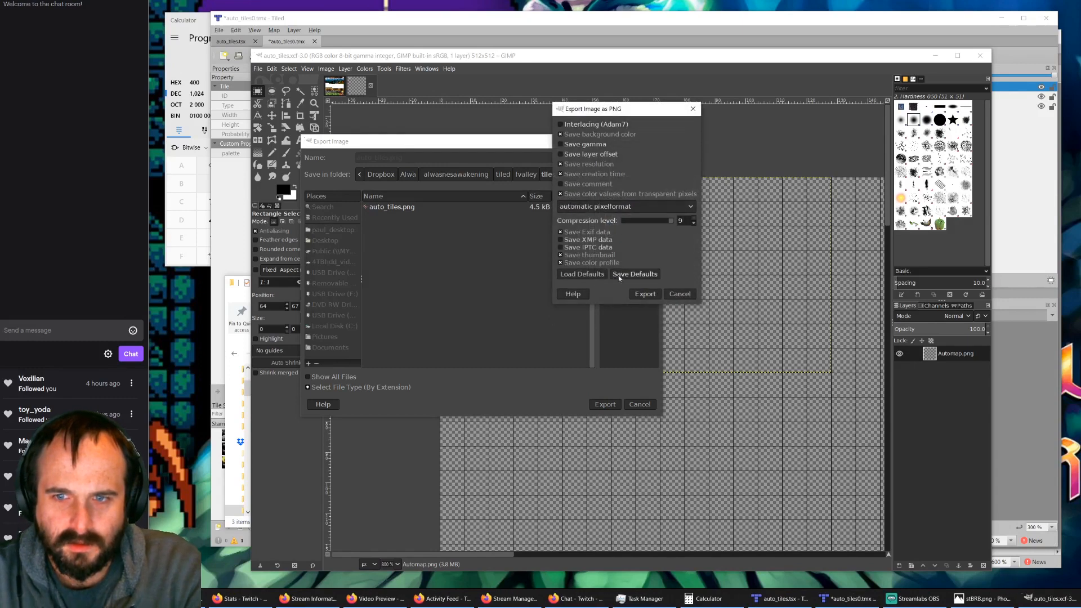
click(641, 294)
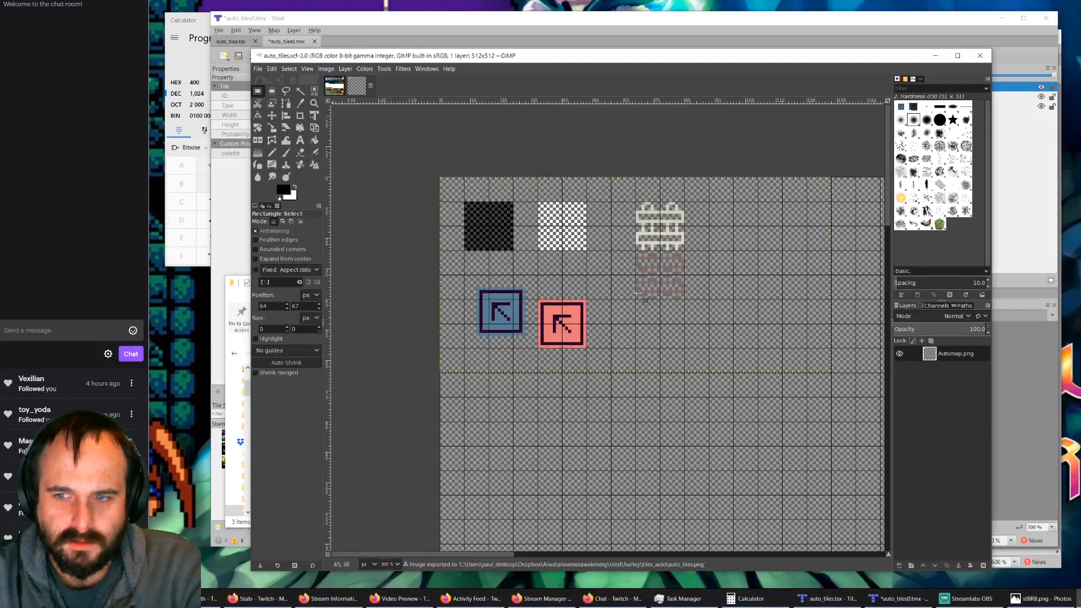
Step: Switch to the tiles_auto folder, open auto_tiles.png in Paint to examine the exported tiles, close it, and return to GIMP
click(119, 598)
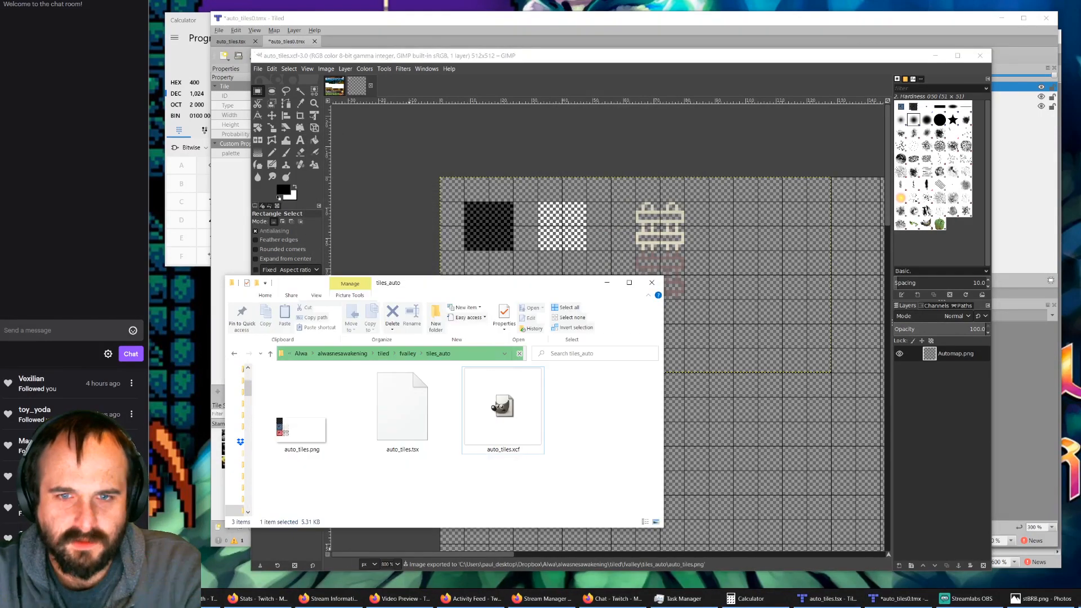
right_click(312, 434)
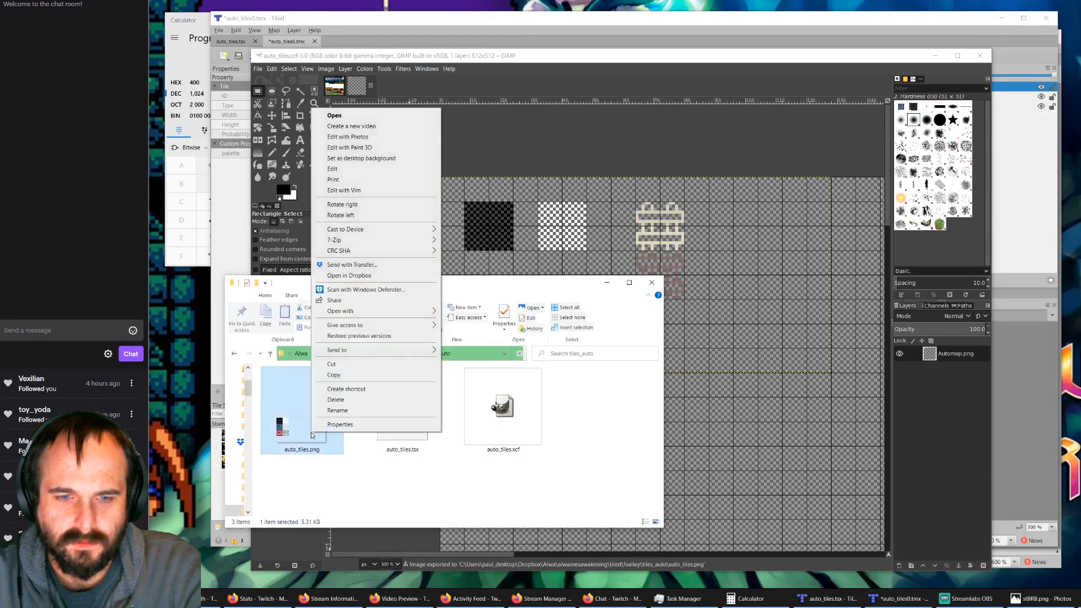
mouse_move(368, 313)
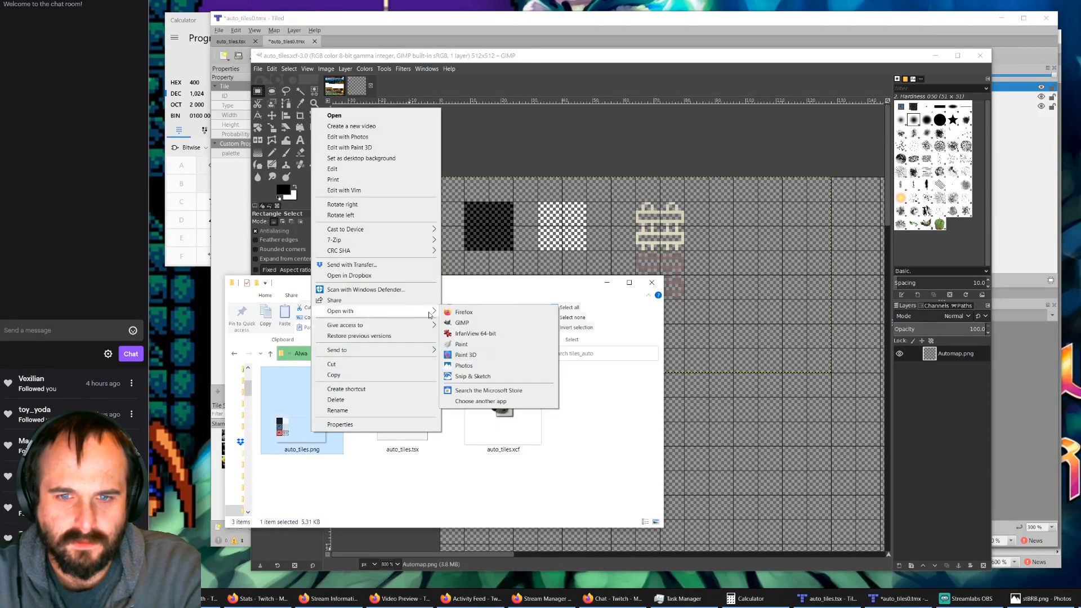
click(464, 344)
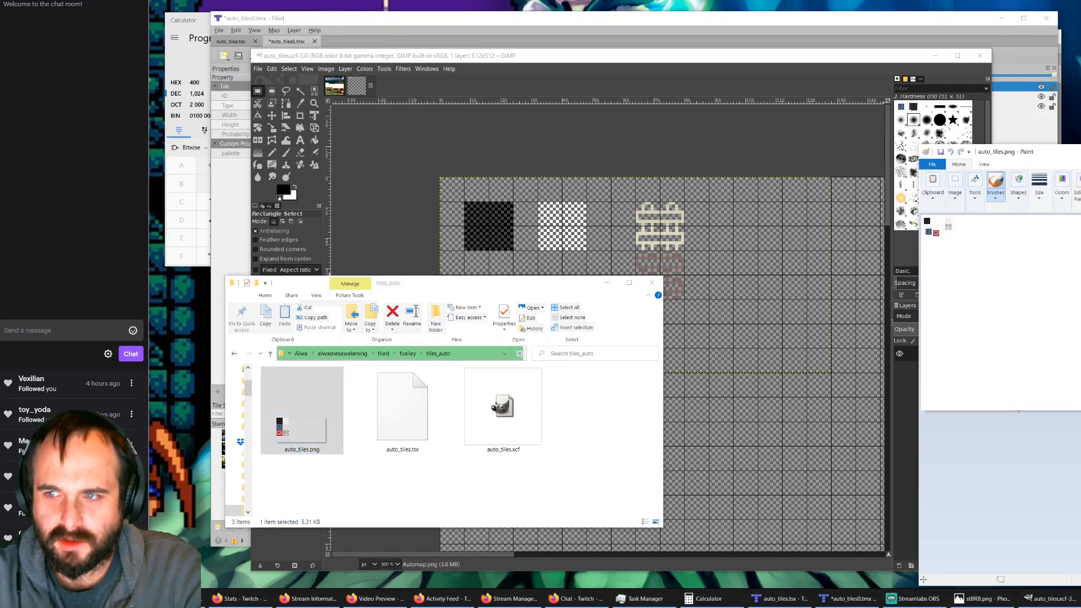
key(alt+F4)
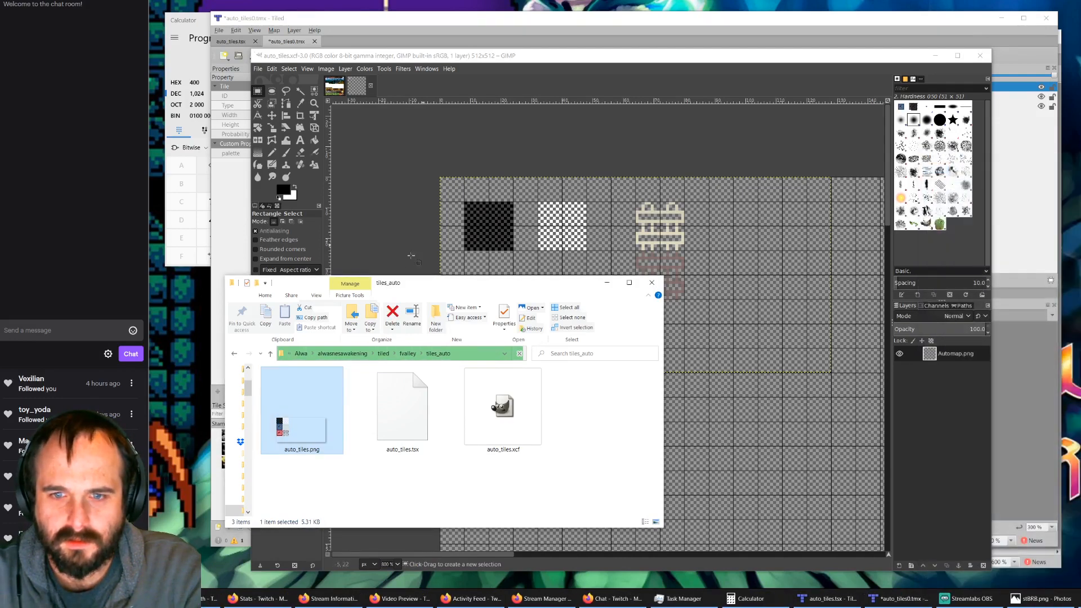
click(675, 385)
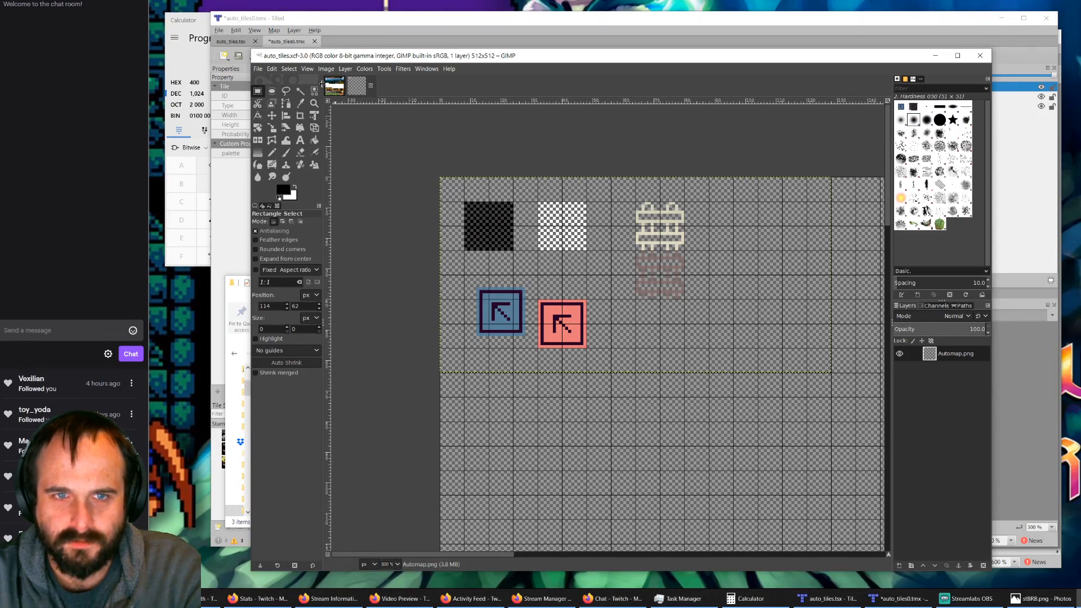
Step: Hide the layer boundary outline in the image view and show it again
click(308, 69)
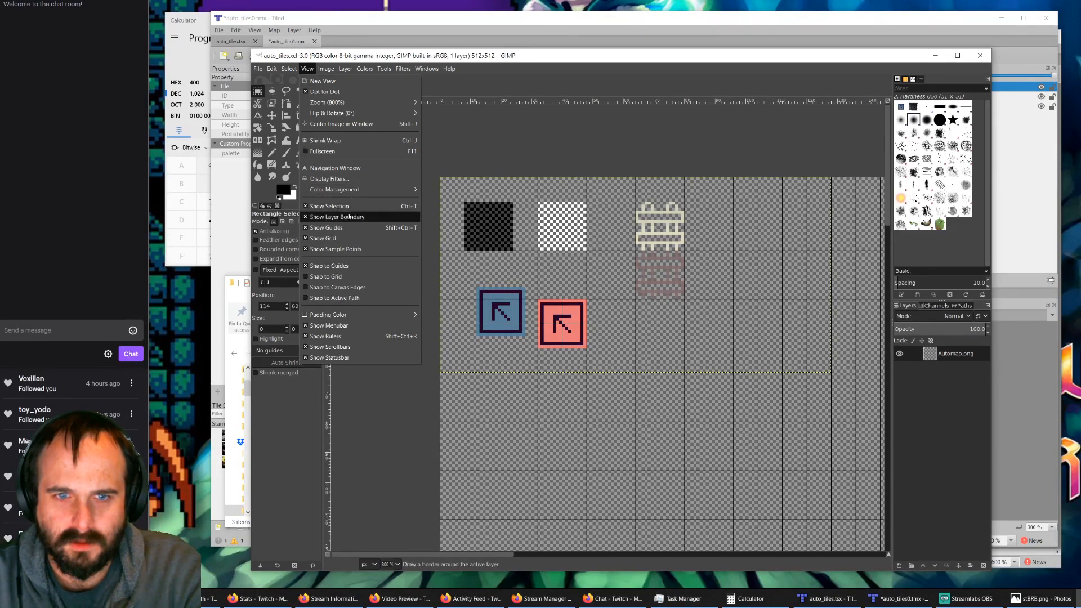
click(308, 218)
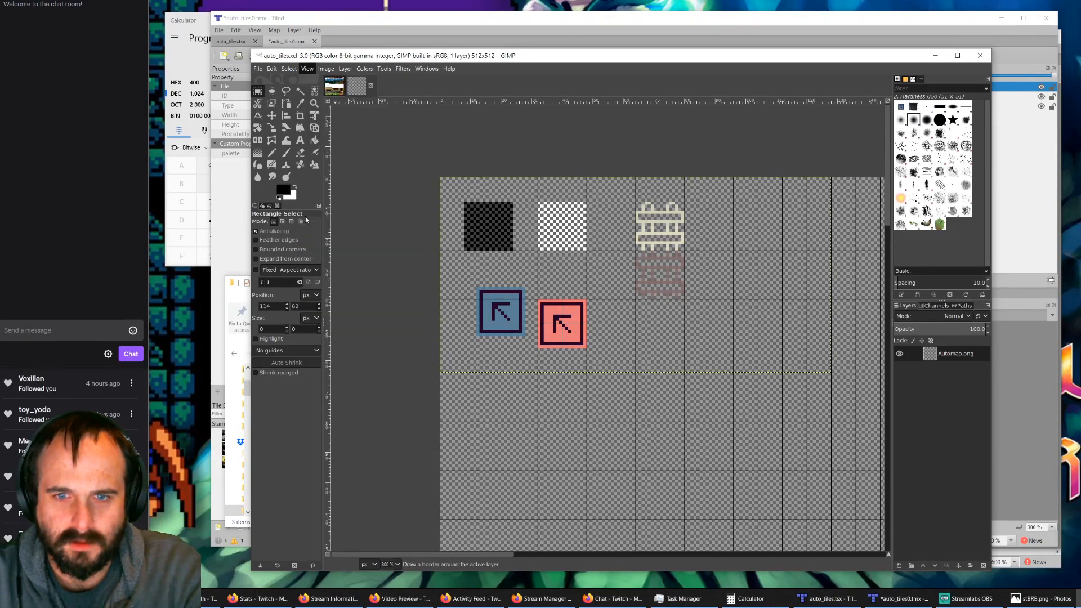
click(307, 68)
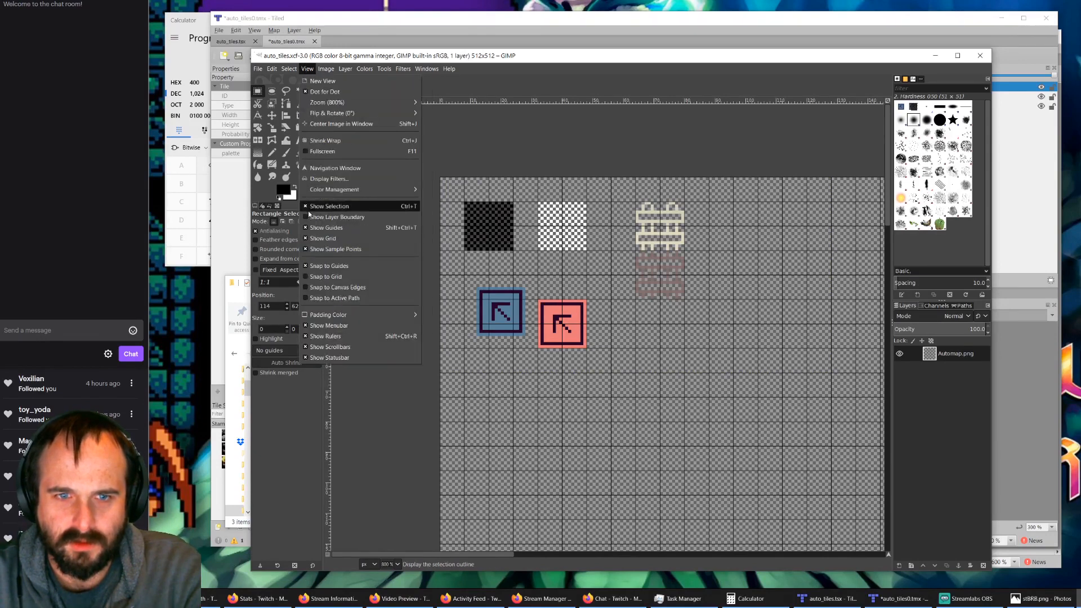
click(305, 219)
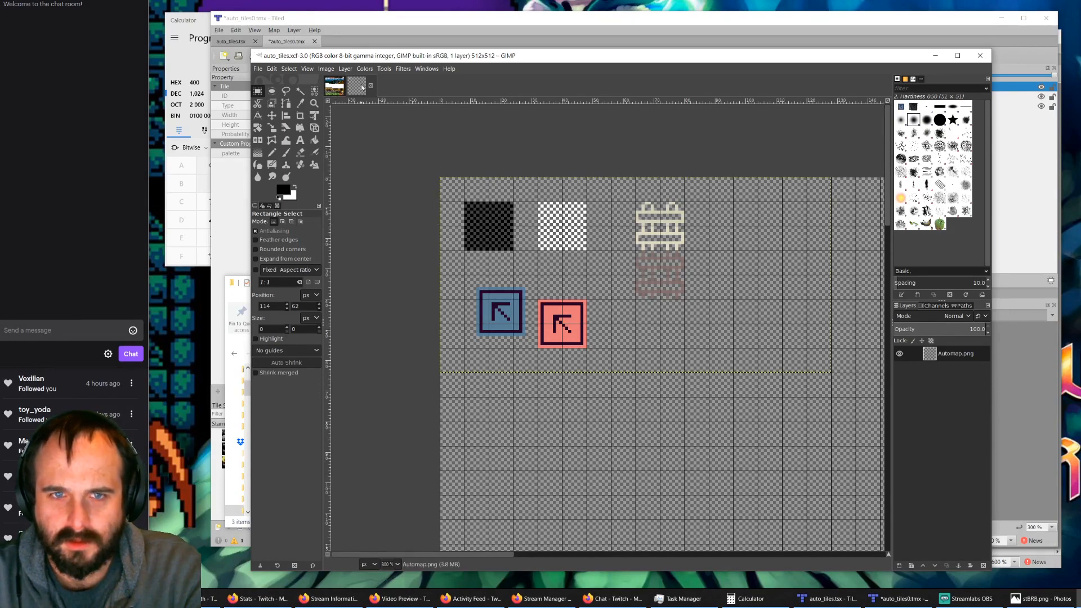
Step: Resize the Automap.png layer to the image size
click(345, 69)
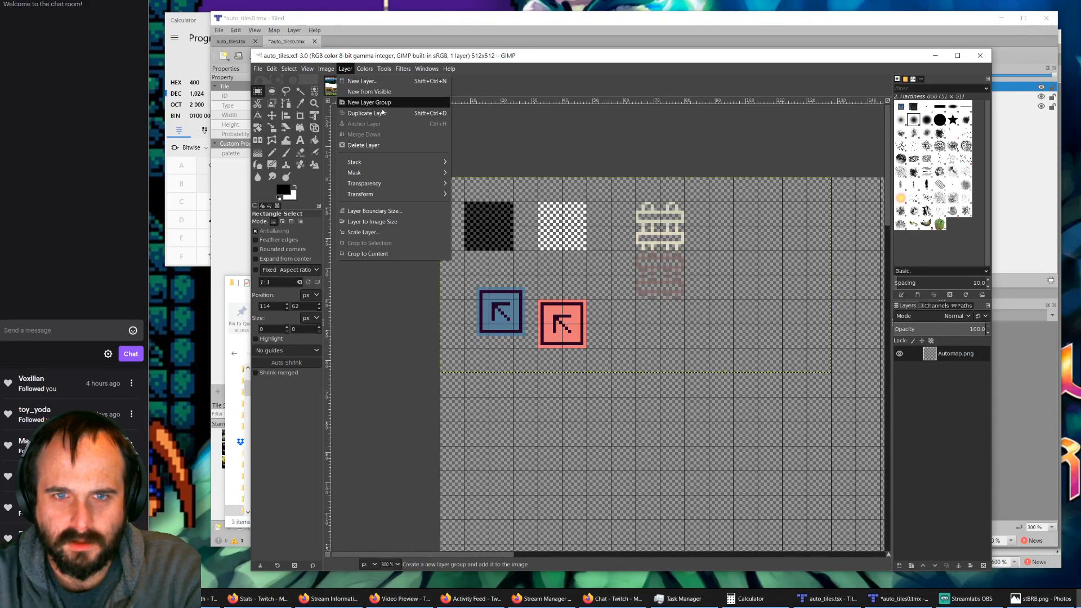
click(373, 222)
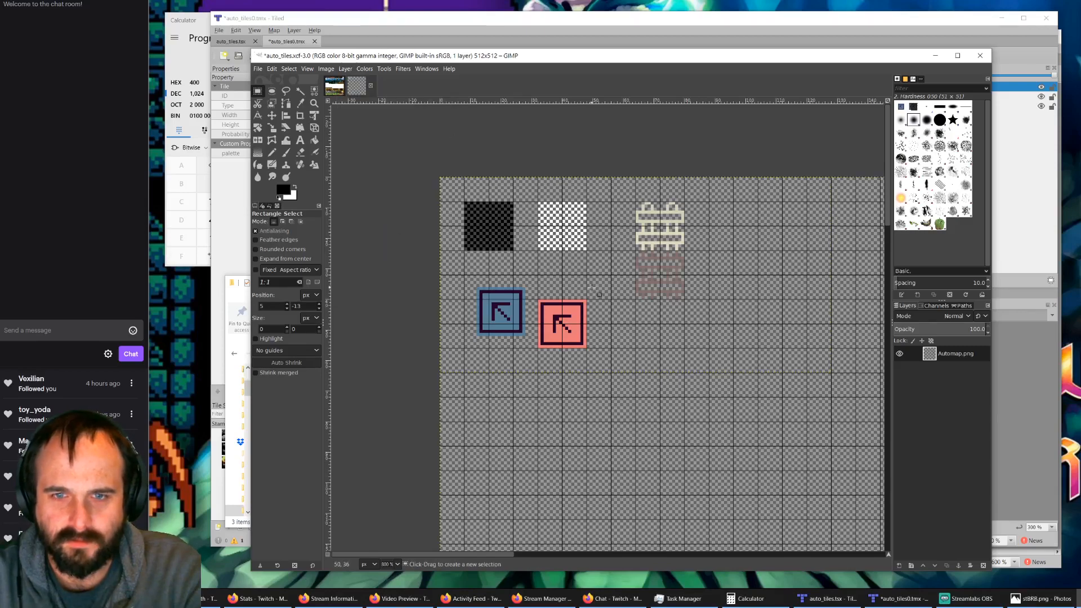
ctrl+scroll(592, 289, down, 6)
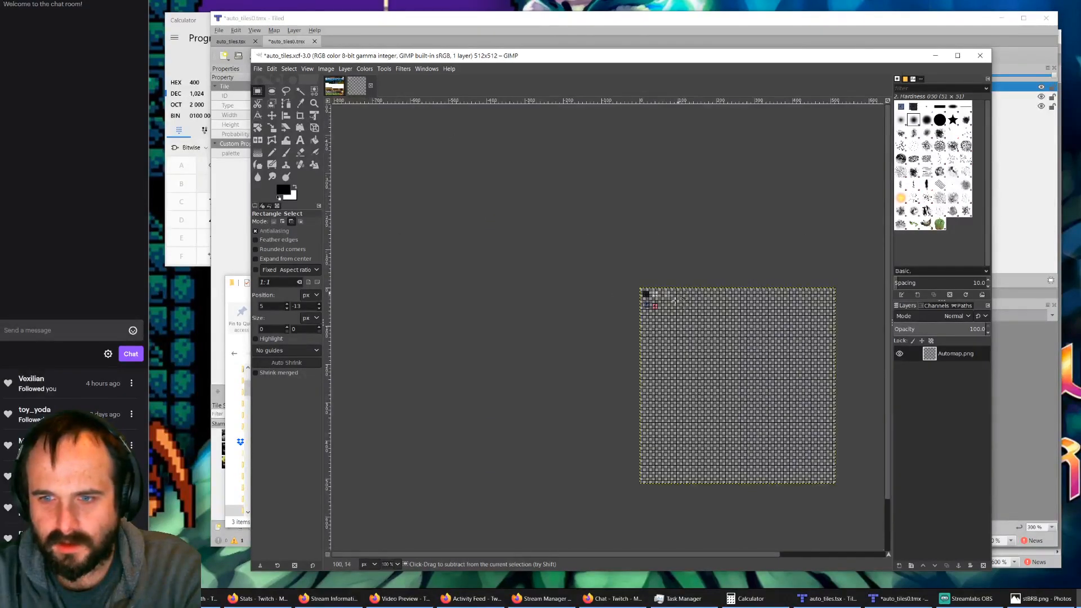
ctrl+scroll(675, 299, up, 6)
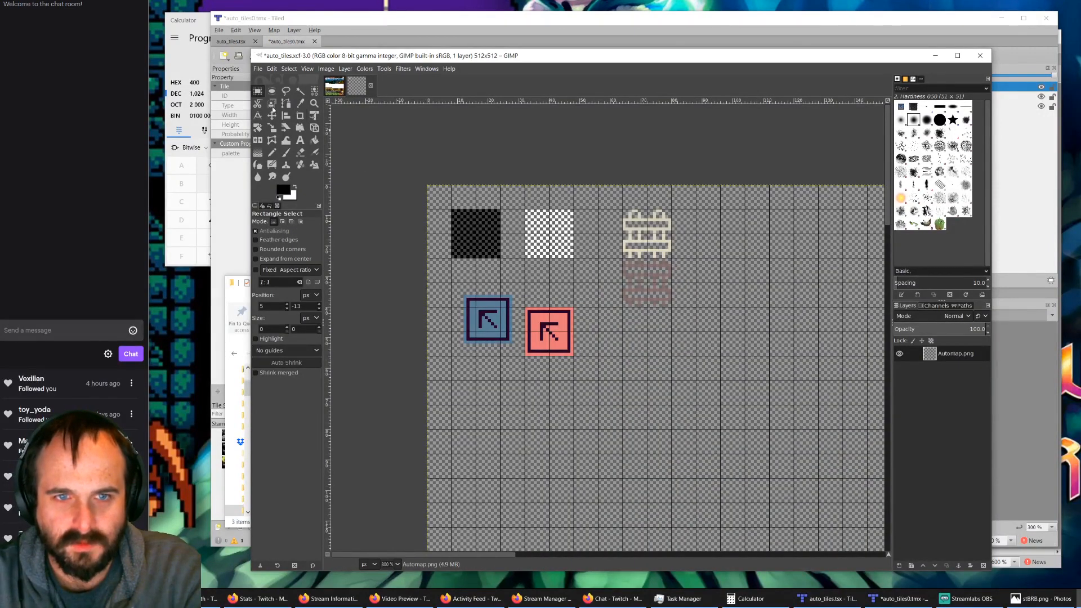
Step: Cut the red arrow tile, paste it on the grid in the black tile's column, three cells below the blue arrow tile, and anchor it
drag(584, 301, 515, 365)
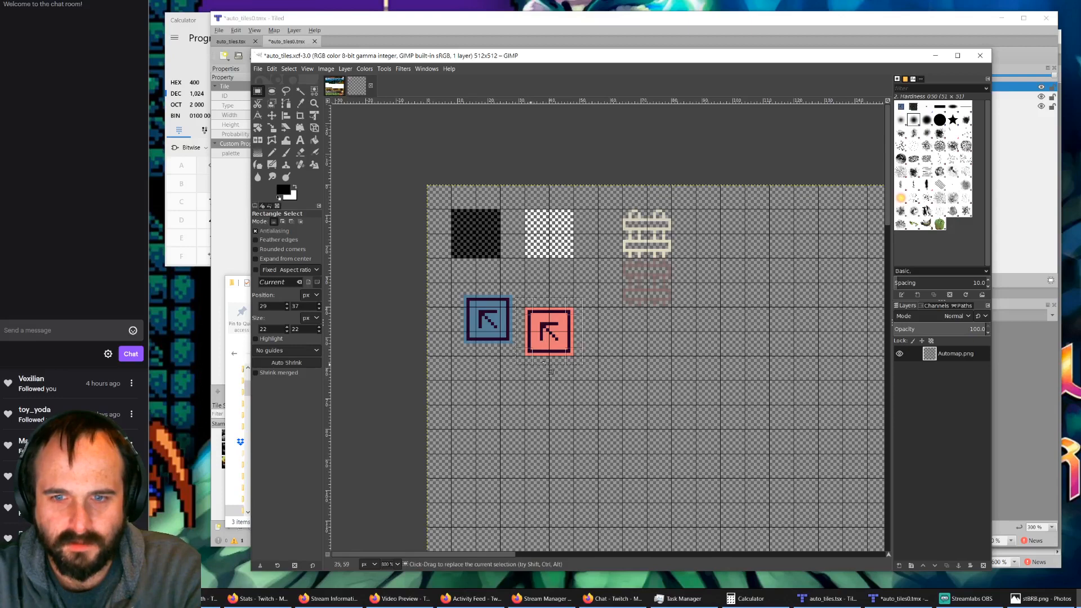
key(ctrl+x)
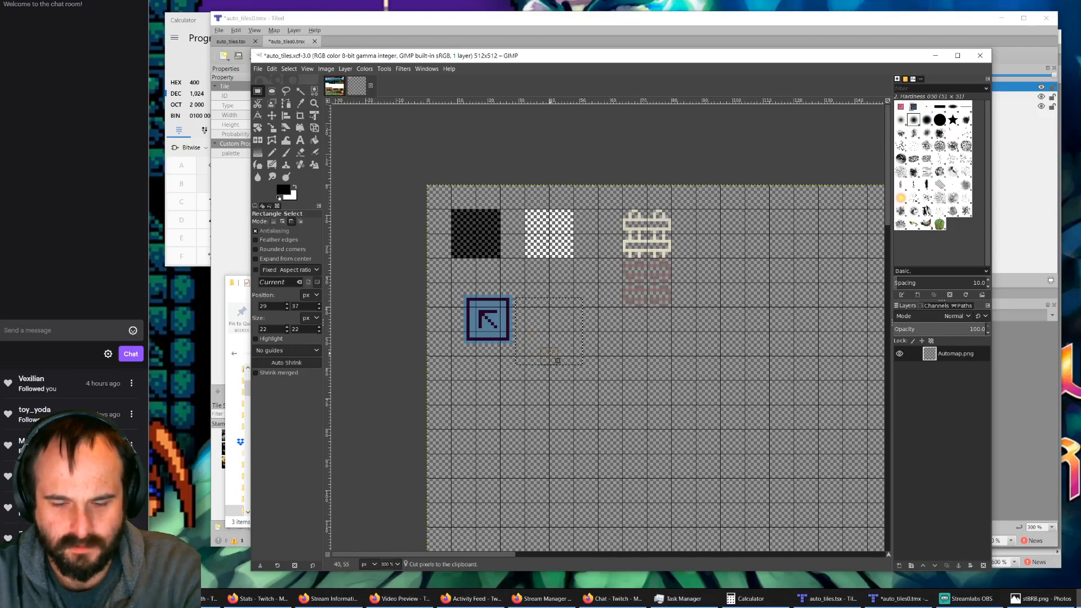
key(ctrl+v)
drag(547, 331, 483, 461)
drag(455, 283, 529, 363)
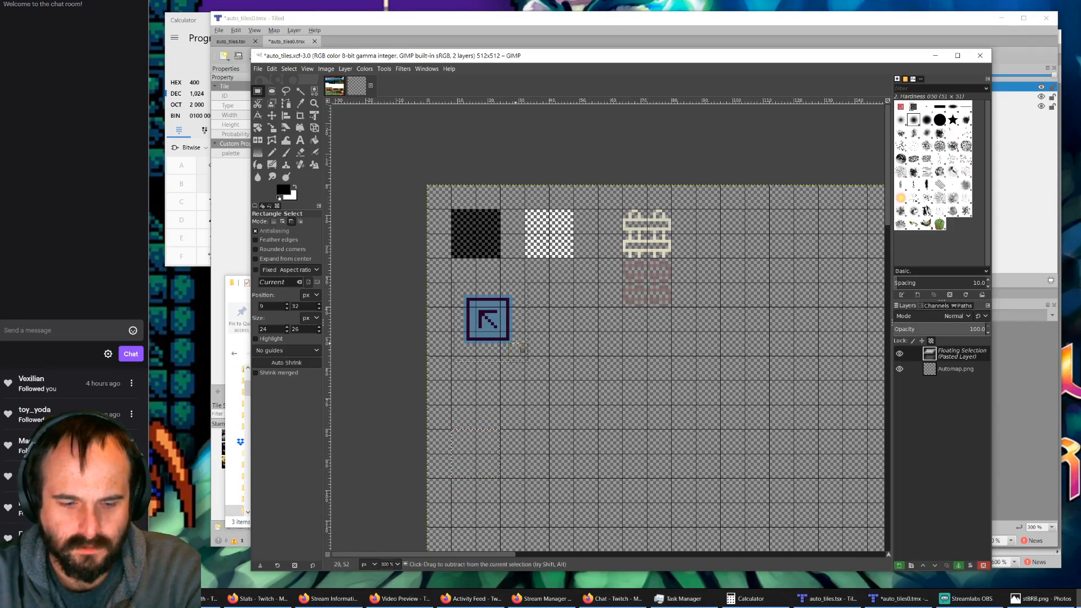
click(554, 360)
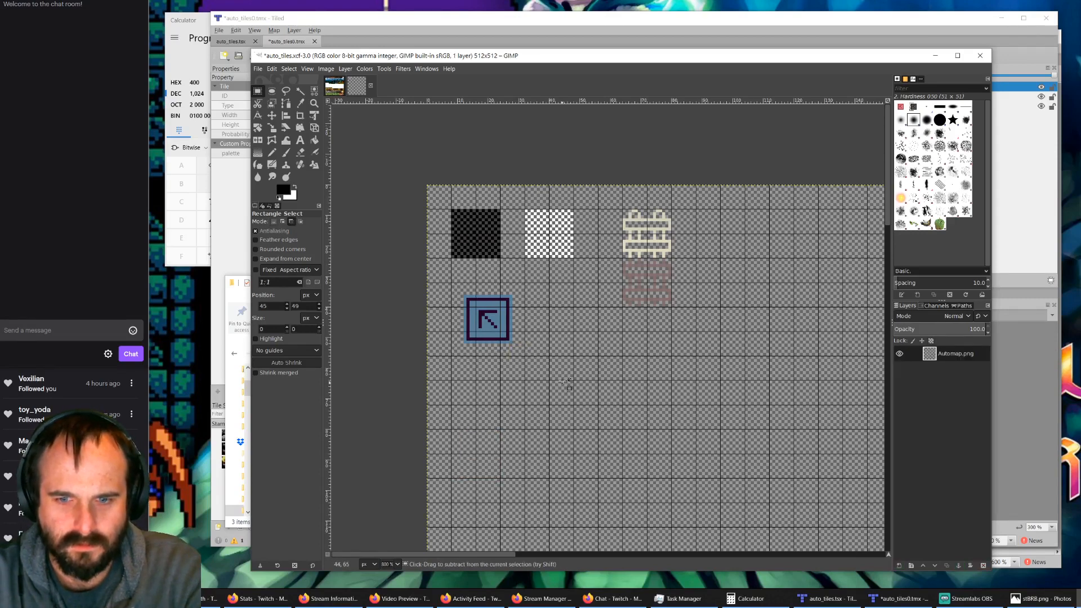
key(ctrl+v)
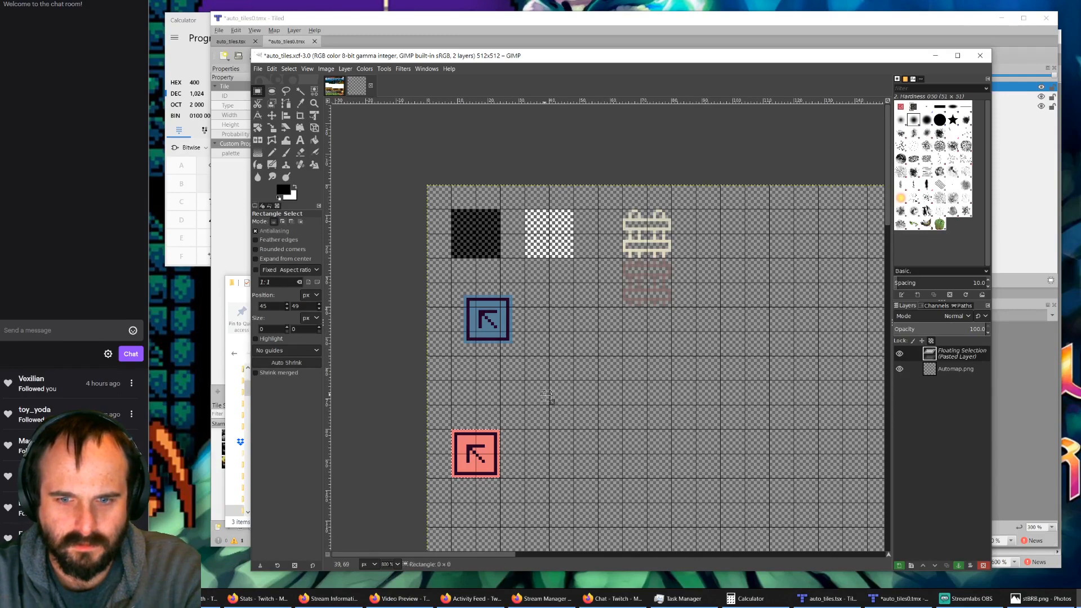
click(548, 397)
Step: Cut the blue arrow tile, paste it aligned to the grid two cells below the black tile, and anchor it
drag(458, 290, 493, 342)
key(ctrl+x)
key(ctrl+v)
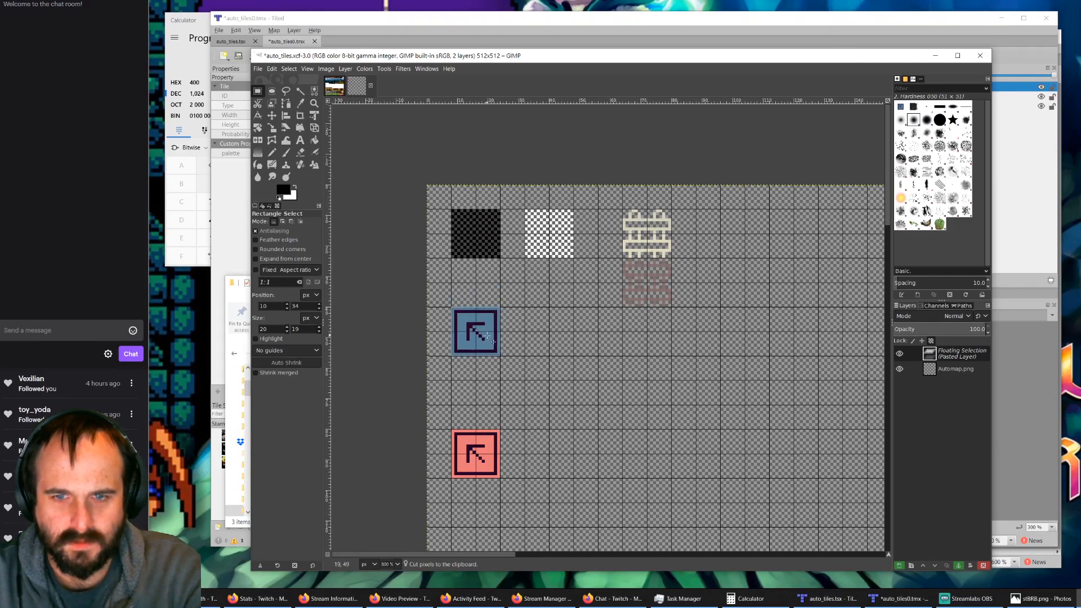
click(579, 355)
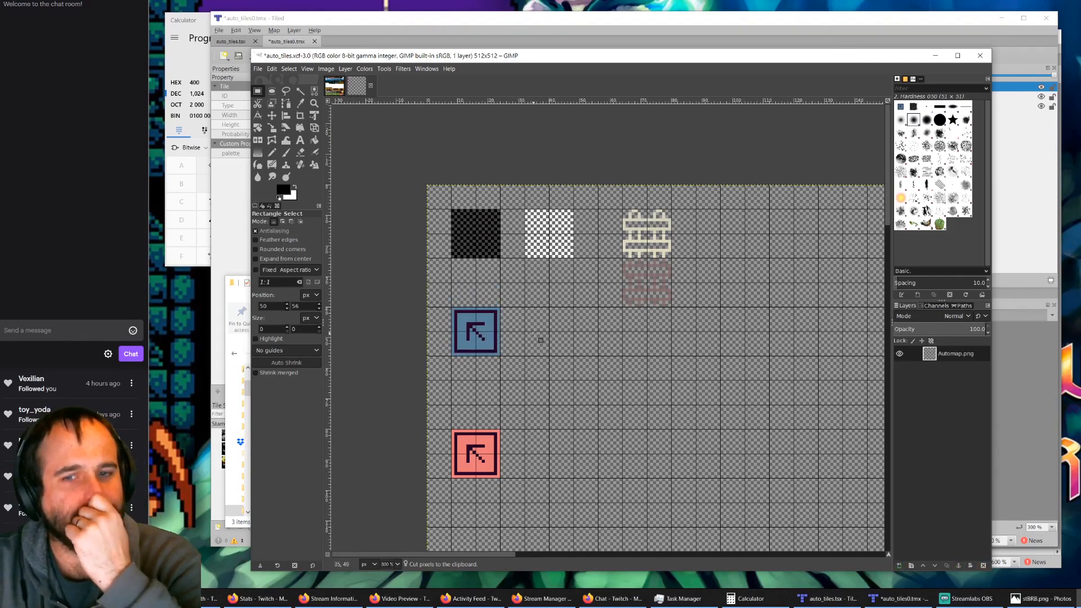
Step: Add the Palettes tab to the dock that holds the layers, with the blue arrow tile in close view
ctrl+scroll(475, 337, up, 1)
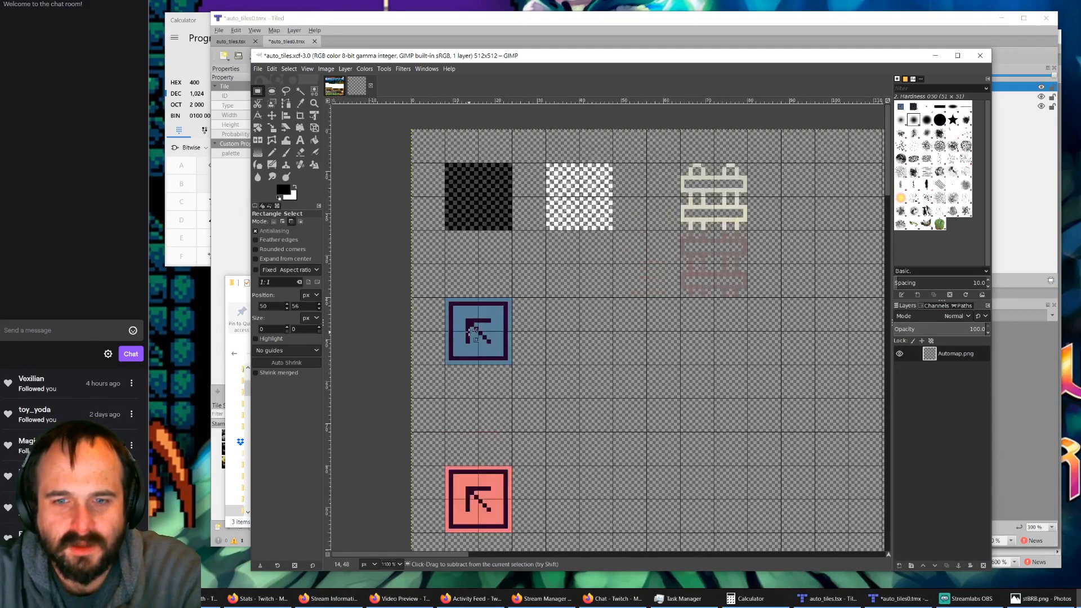
ctrl+scroll(475, 335, up, 3)
ctrl+scroll(394, 312, up, 1)
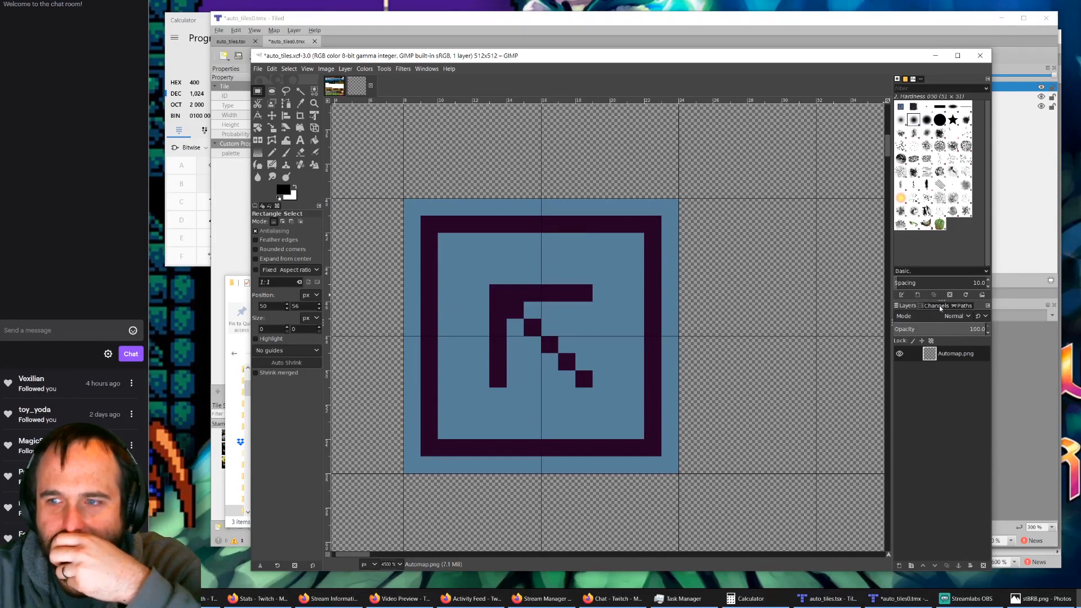
click(987, 306)
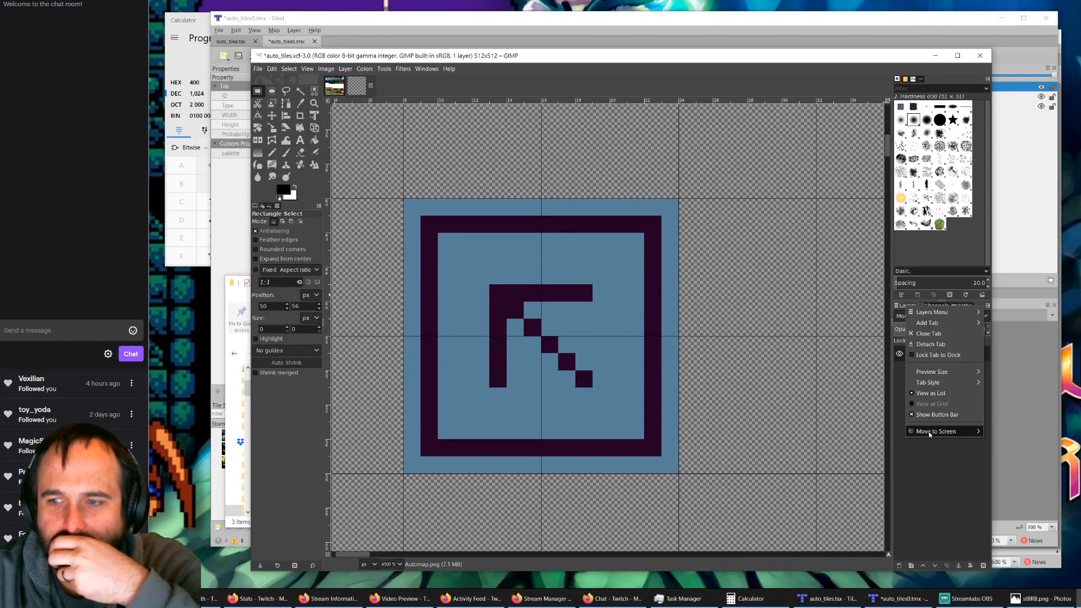
mouse_move(960, 326)
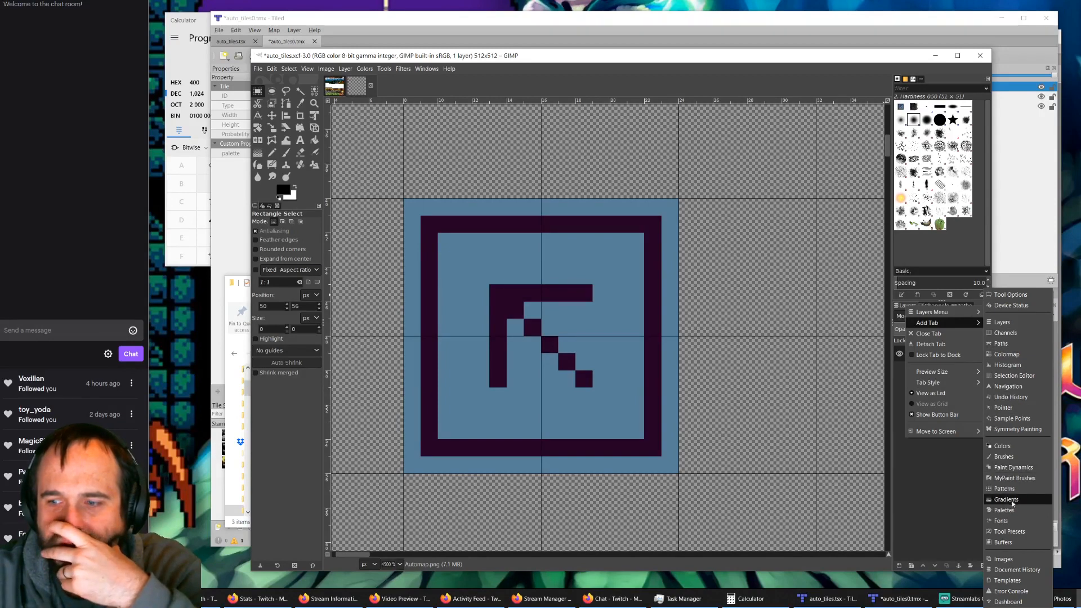
click(1006, 510)
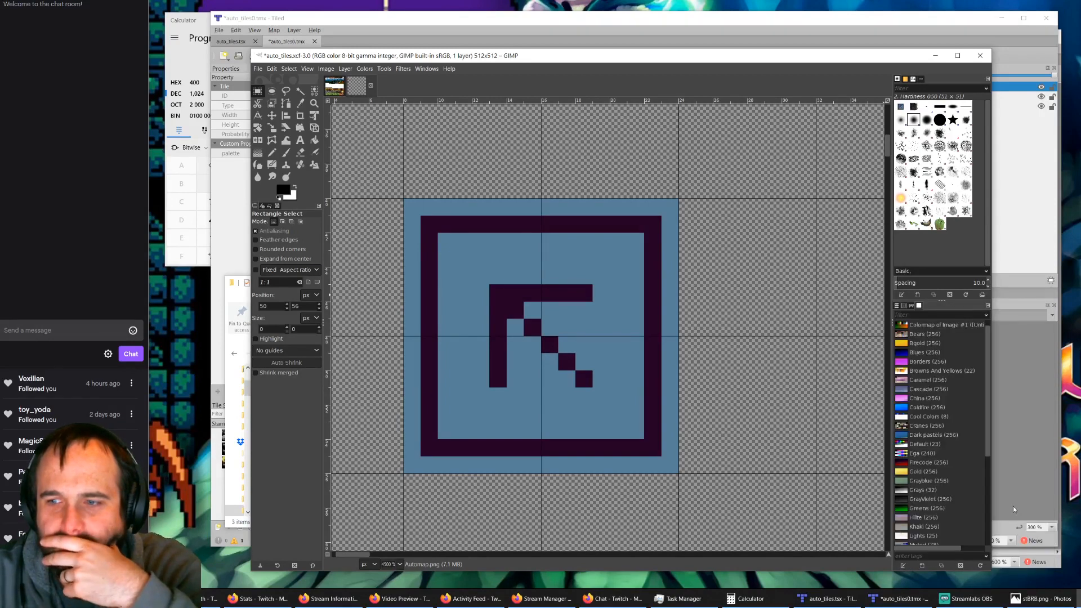
Step: Open the palette "Colormap of Image #1" for editing and select its color entry #4
right_click(923, 328)
click(942, 333)
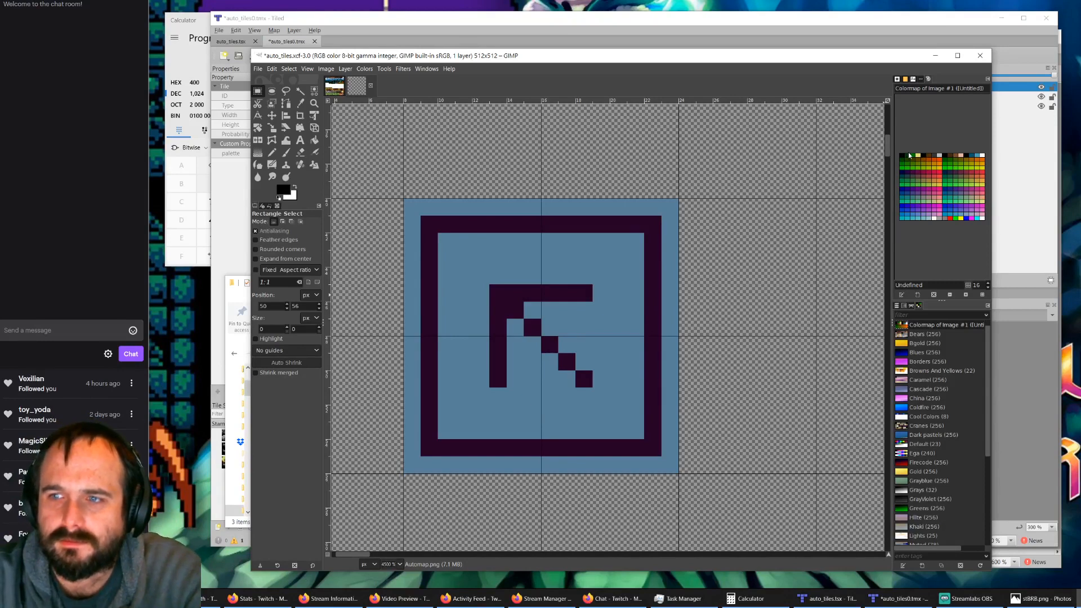
click(935, 161)
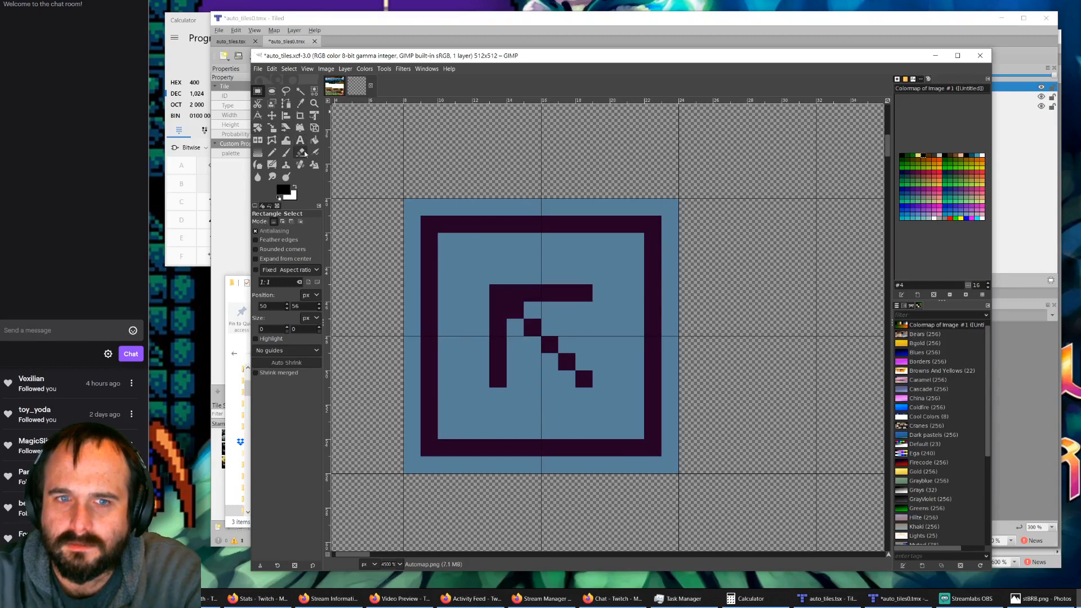
Step: Activate the Pencil tool at size 1 and try a black stroke along the blue arrow tile's upper edge
click(272, 152)
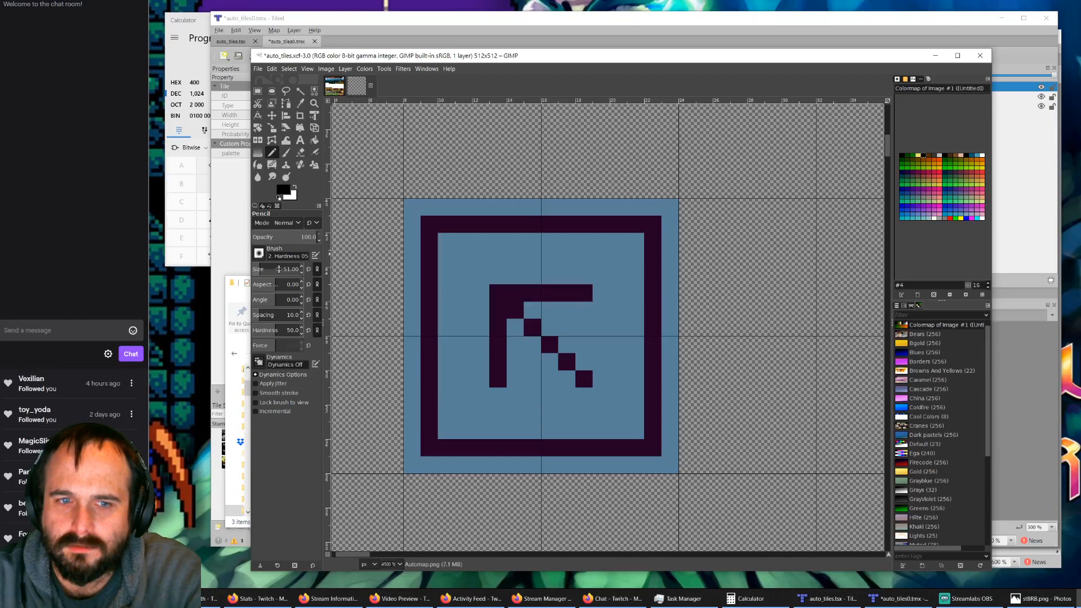
click(290, 270)
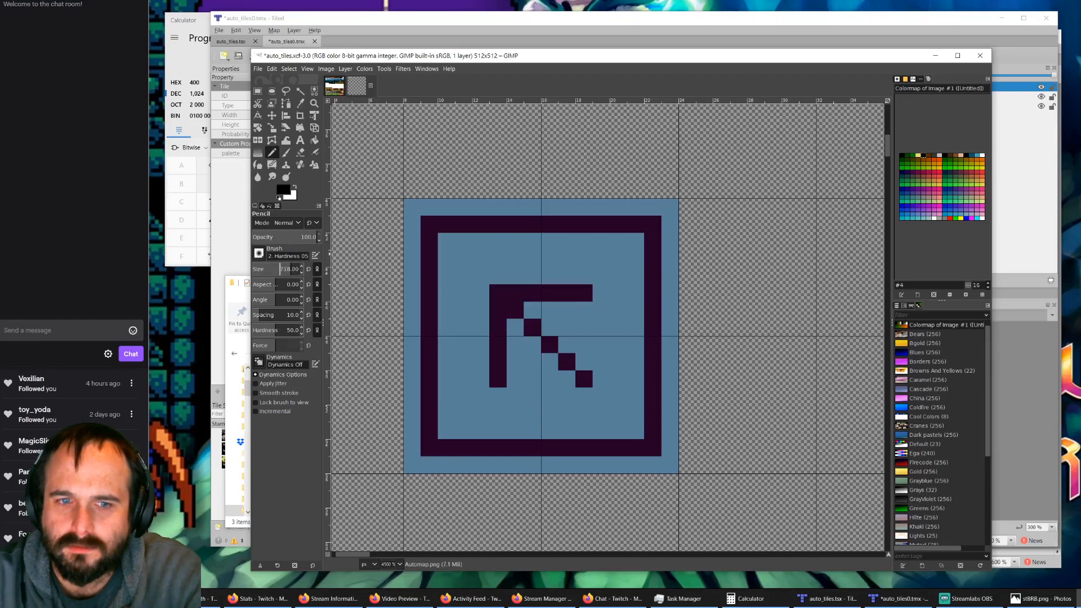
key(ctrl+a)
text(1)
key(Return)
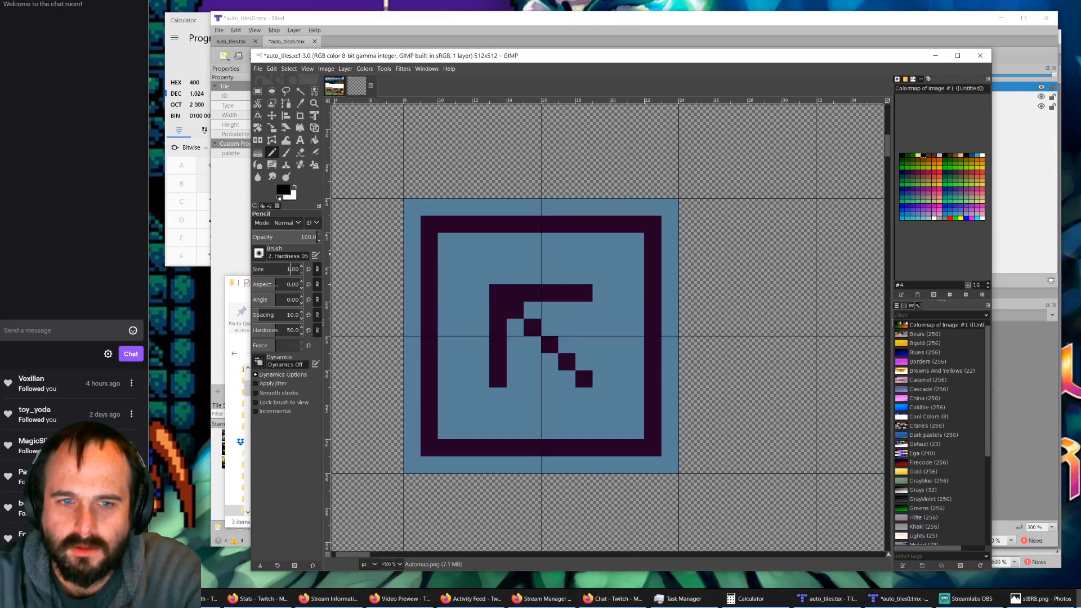
mouse_move(409, 207)
mouse_down()
mouse_move(548, 222)
mouse_move(420, 226)
mouse_move(686, 225)
mouse_move(672, 210)
mouse_move(604, 227)
mouse_move(628, 216)
mouse_up()
key(ctrl+z)
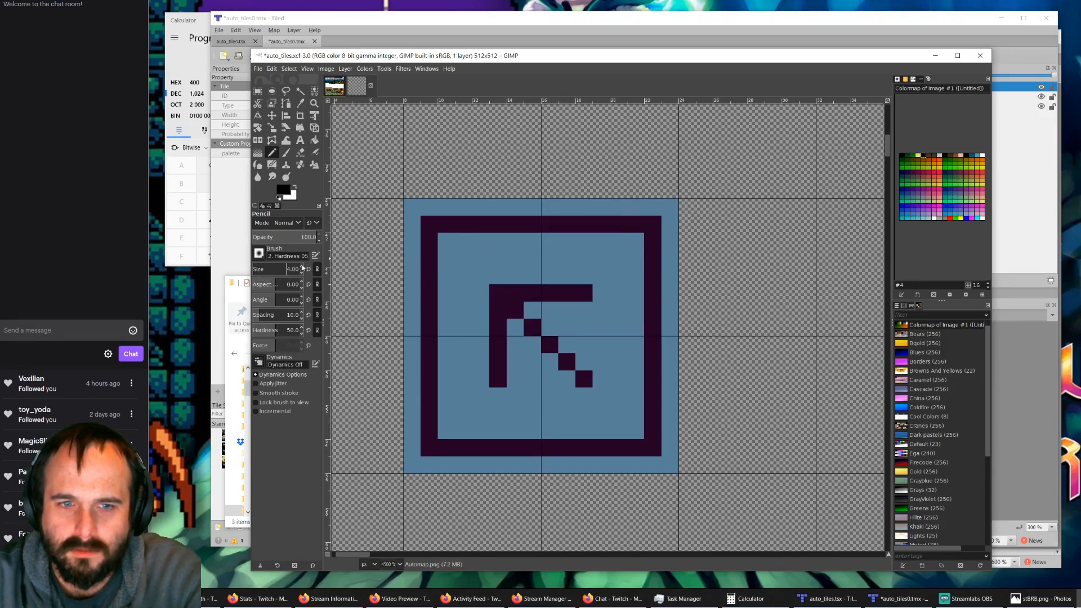
Step: Paint the whole blue arrow tile solid black with the Pencil, finishing at size 3
click(446, 242)
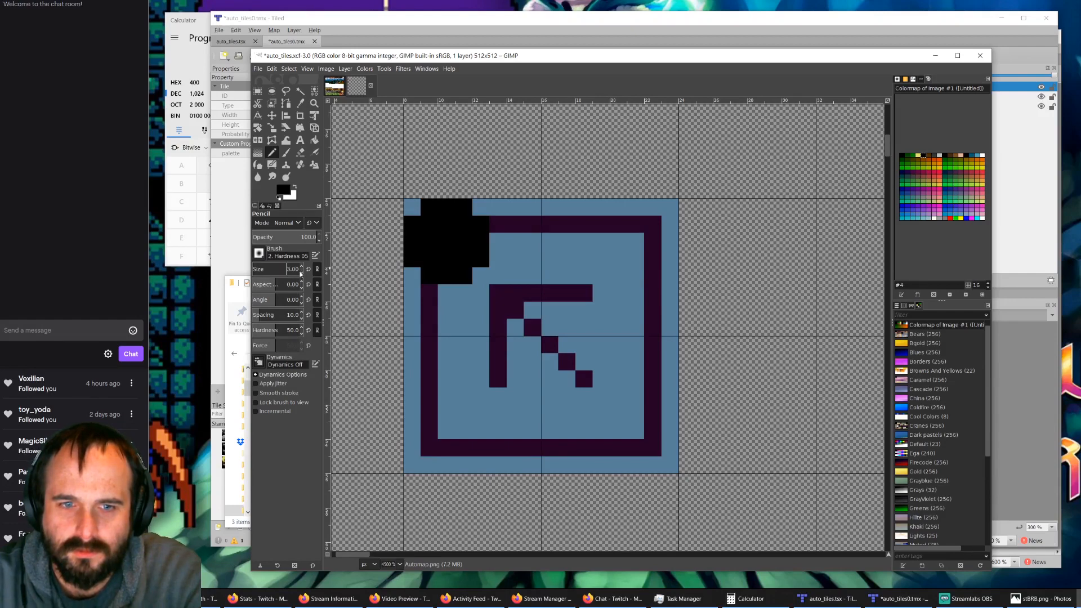
click(427, 224)
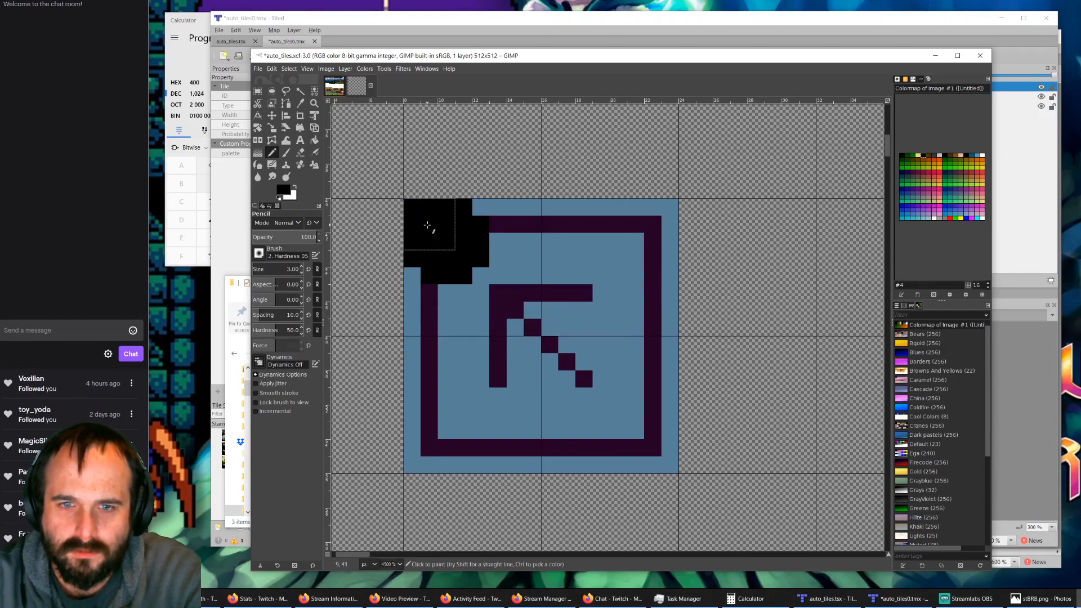
mouse_move(427, 225)
mouse_down()
mouse_move(594, 239)
mouse_move(586, 231)
mouse_move(637, 230)
mouse_move(647, 242)
mouse_move(652, 446)
mouse_move(437, 446)
mouse_move(447, 279)
mouse_move(436, 280)
mouse_move(463, 352)
mouse_move(589, 289)
mouse_move(622, 366)
mouse_move(477, 415)
mouse_move(526, 388)
mouse_up()
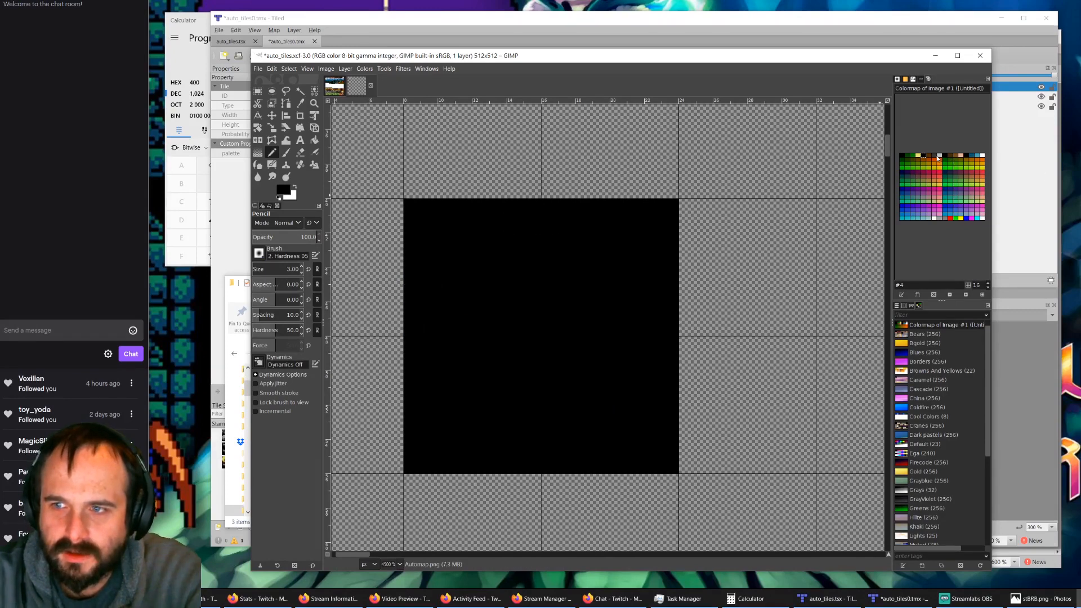
Step: Paint a dark gray brick with color entry #6 across the black tile's upper half, leaving a one-pixel black border
click(937, 157)
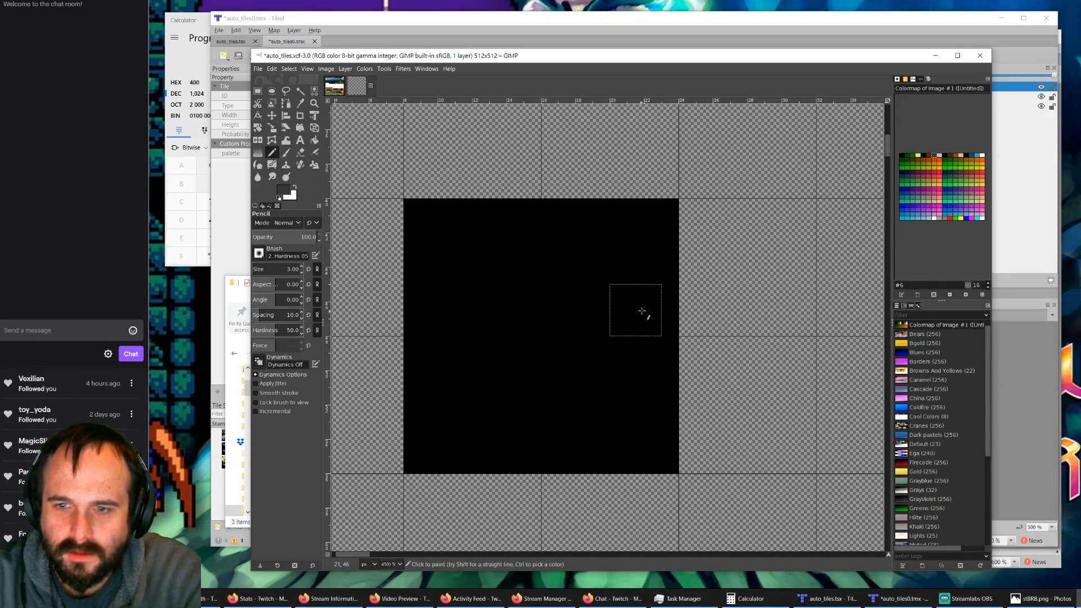
mouse_move(635, 311)
mouse_down()
mouse_move(639, 234)
mouse_move(451, 225)
mouse_move(439, 306)
mouse_move(608, 307)
mouse_move(635, 243)
mouse_move(448, 241)
mouse_move(449, 281)
mouse_move(580, 290)
mouse_up()
key(ctrl+z)
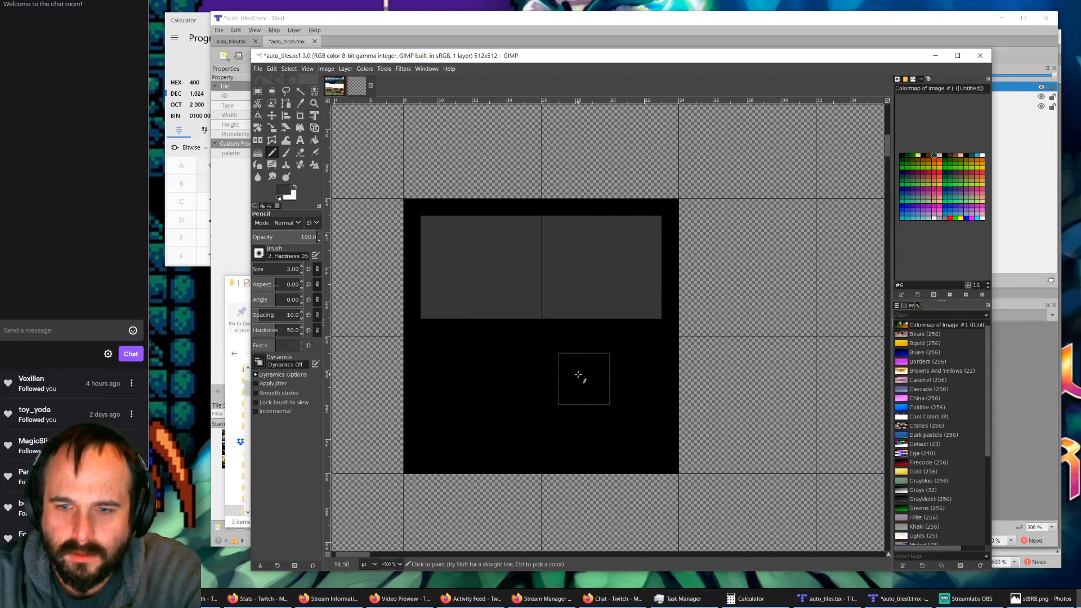
Step: Paint two dark gray bricks side by side in the tile's lower half, separated by a black gap
click(582, 369)
click(633, 369)
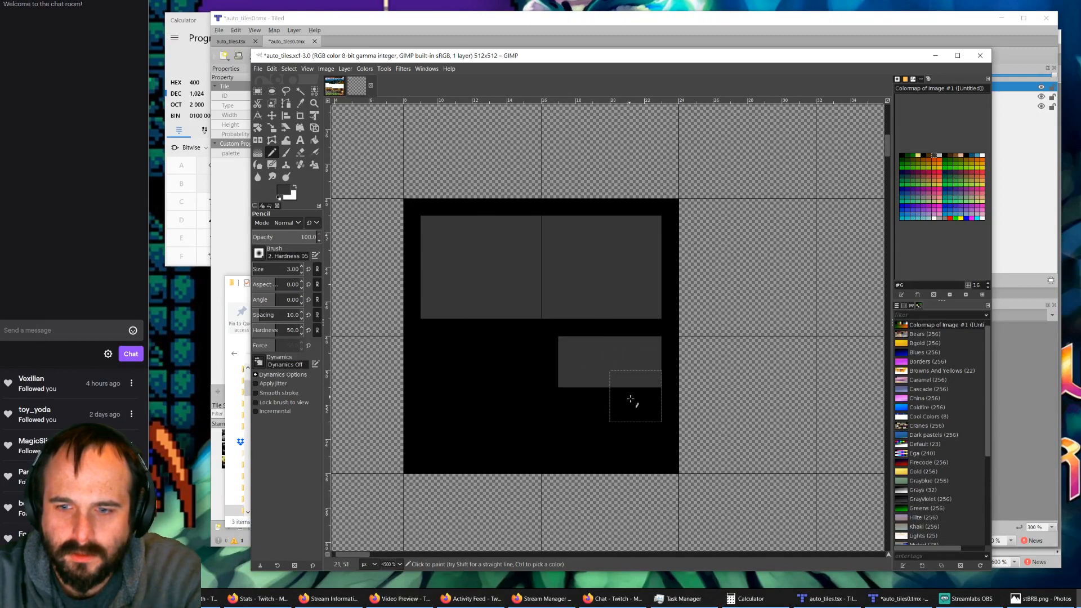
click(633, 415)
click(633, 432)
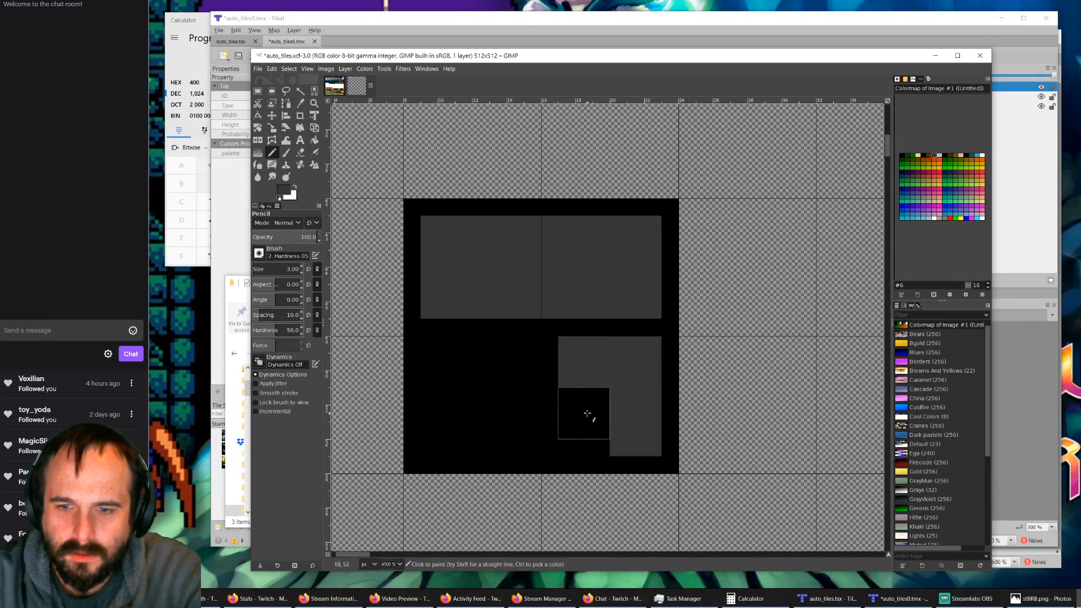
drag(584, 415, 586, 431)
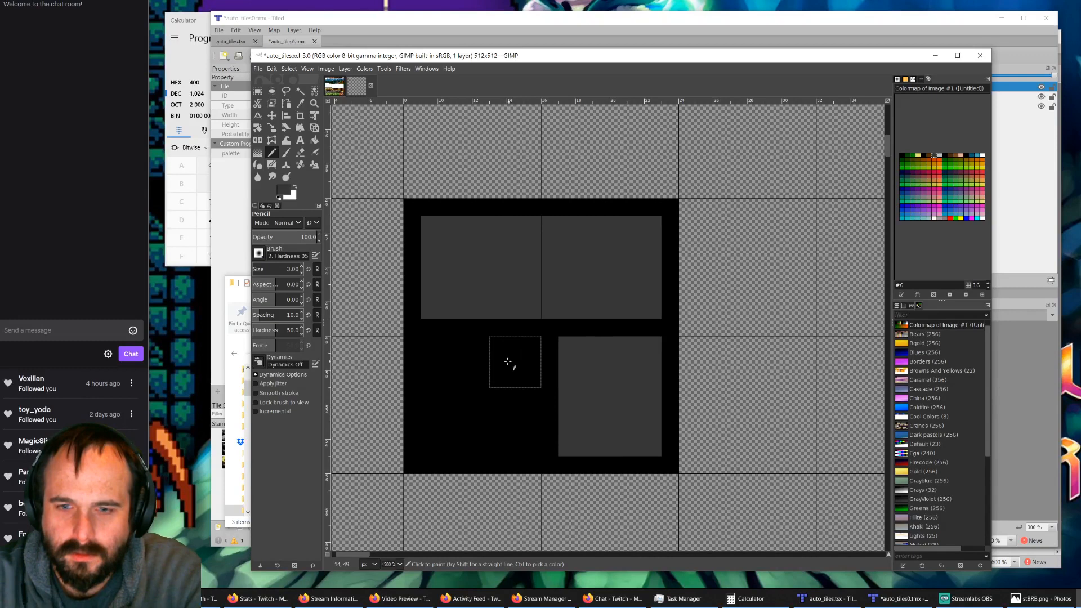
mouse_move(501, 362)
mouse_down()
mouse_move(497, 425)
mouse_move(451, 383)
mouse_move(449, 360)
mouse_up()
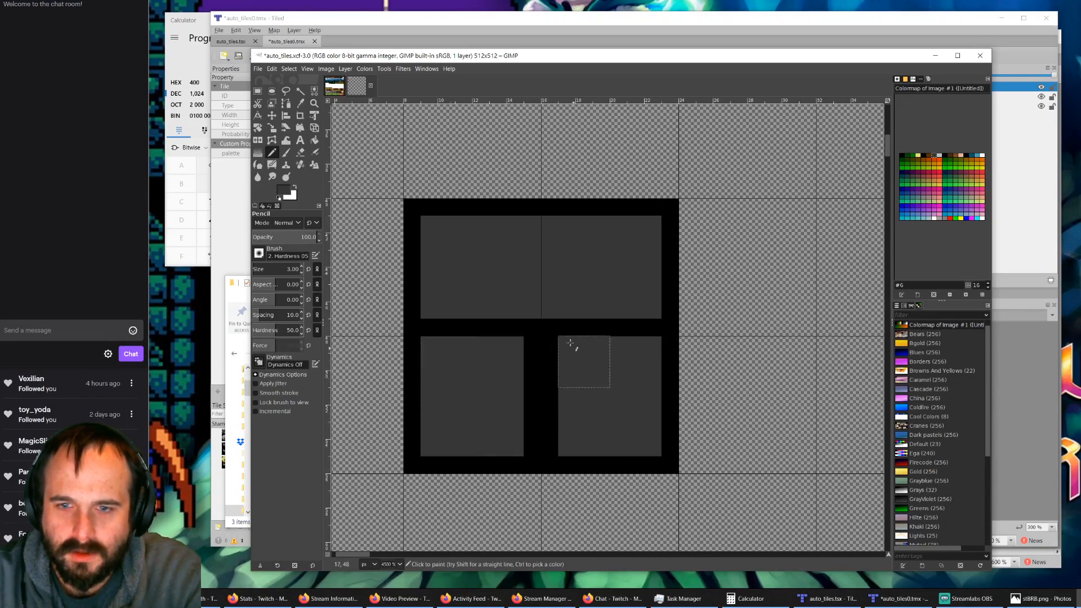
Step: Widen the lower-right gray brick by one pixel toward its left neighbor
ctrl+scroll(571, 342, down, 3)
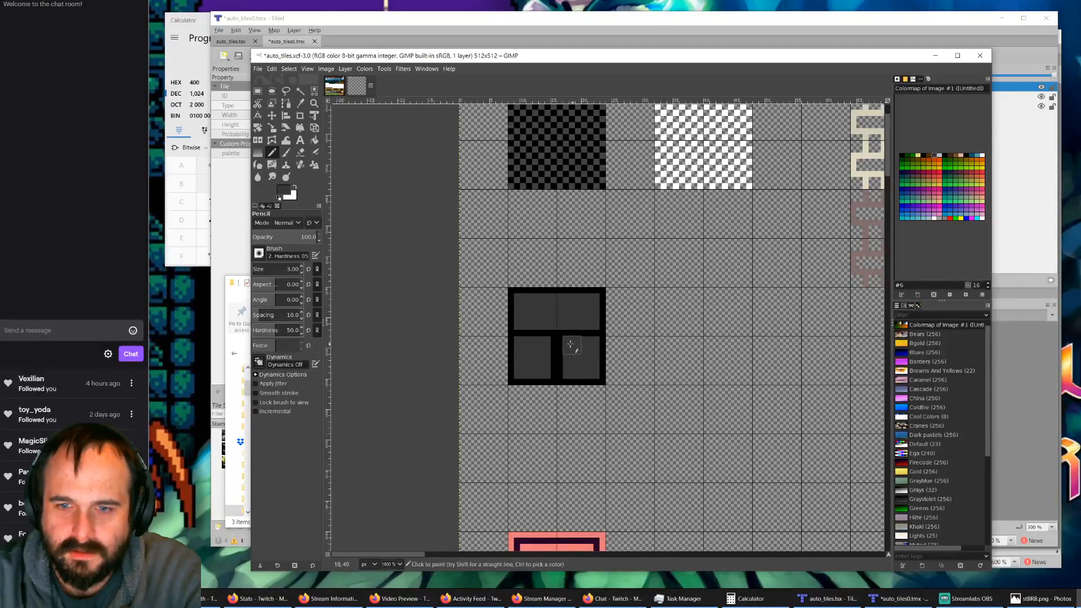
click(567, 344)
click(567, 357)
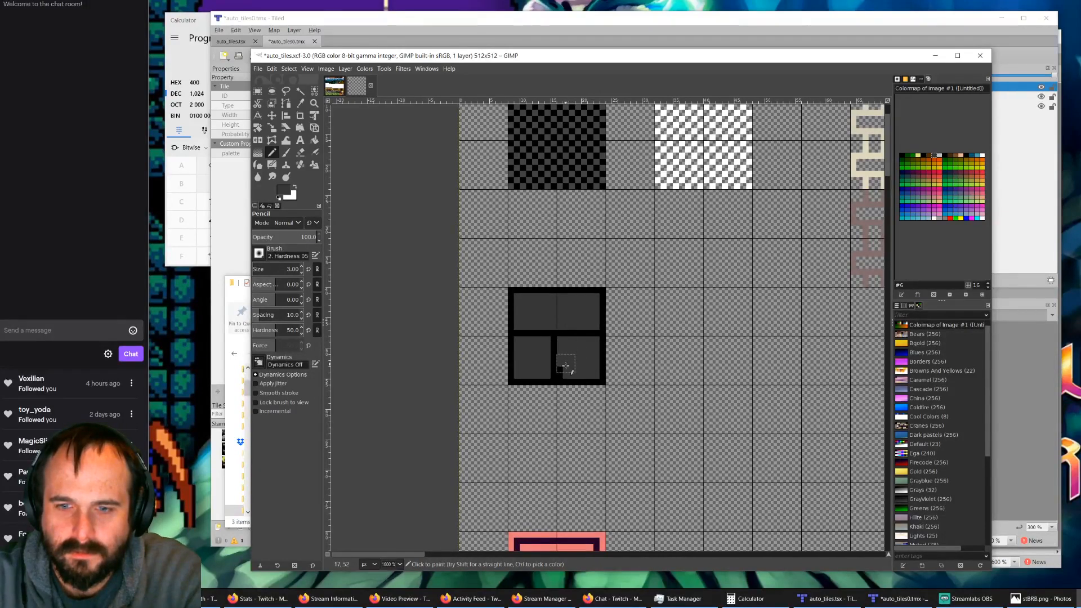
click(565, 371)
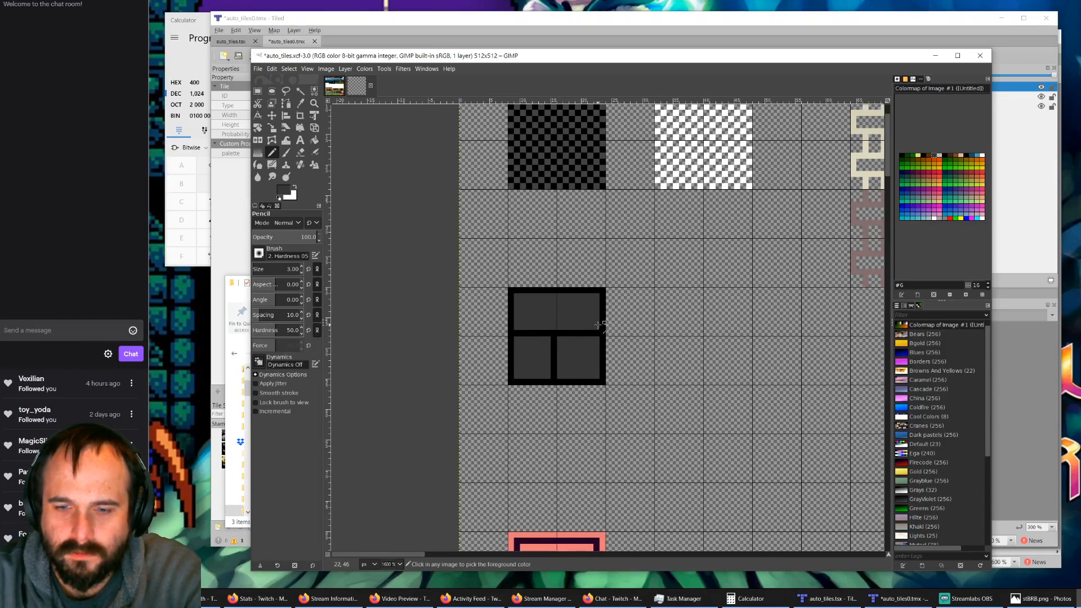
Step: Paint the red arrow tile solid black with color entry #0 and add a 6 by 5 pixel block of green #2 at its center
scroll(586, 355, down, 2)
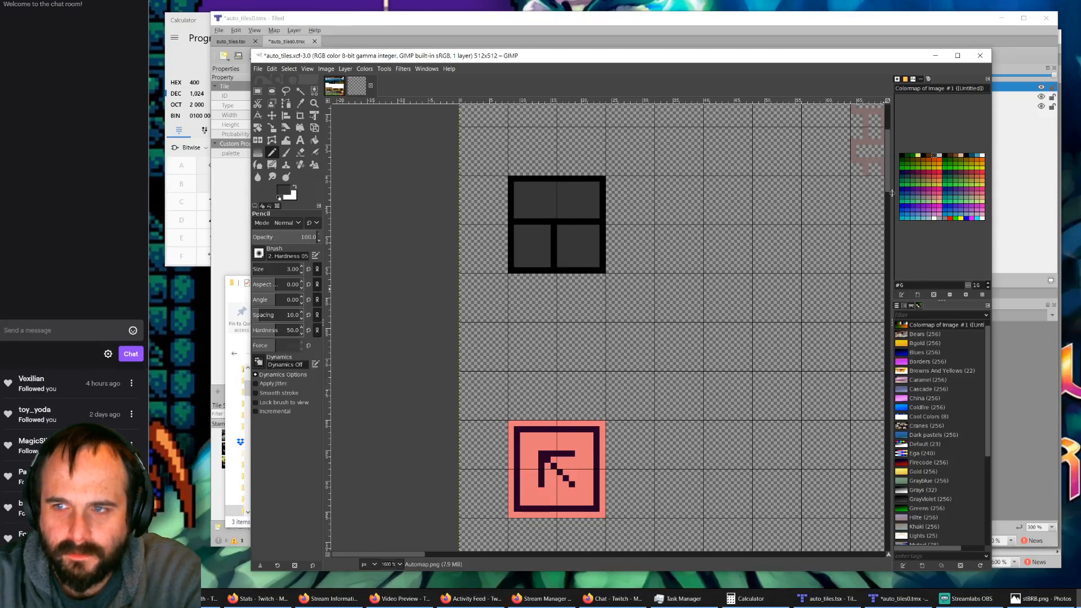
click(902, 156)
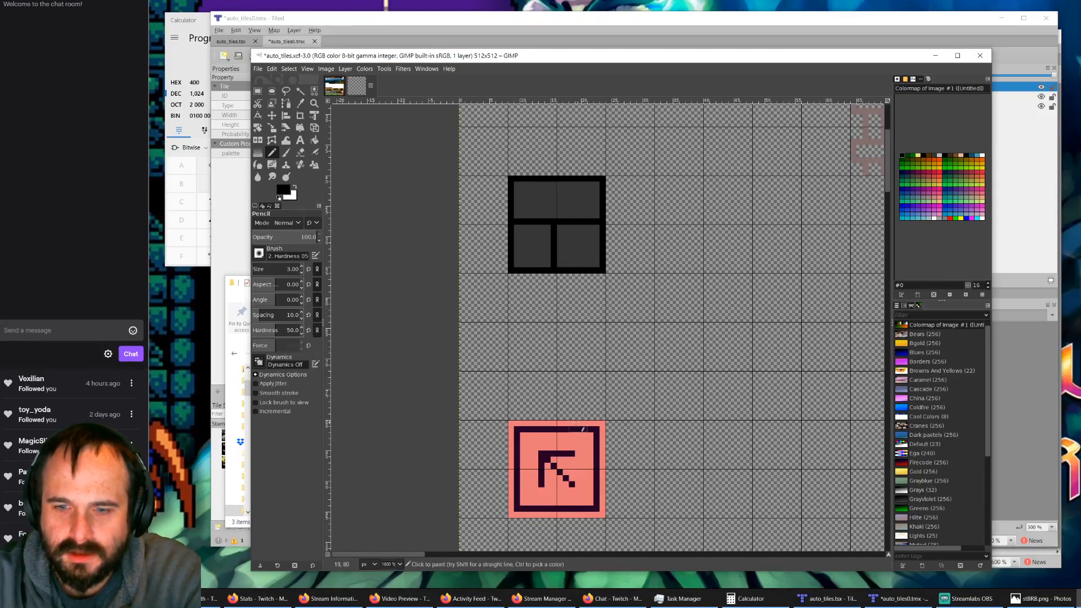
mouse_move(520, 431)
mouse_down()
mouse_move(601, 432)
mouse_move(590, 445)
mouse_move(597, 510)
mouse_move(517, 510)
mouse_move(515, 460)
mouse_move(532, 442)
mouse_move(569, 450)
mouse_move(574, 495)
mouse_move(549, 471)
mouse_move(560, 463)
mouse_move(536, 475)
mouse_move(553, 482)
mouse_up()
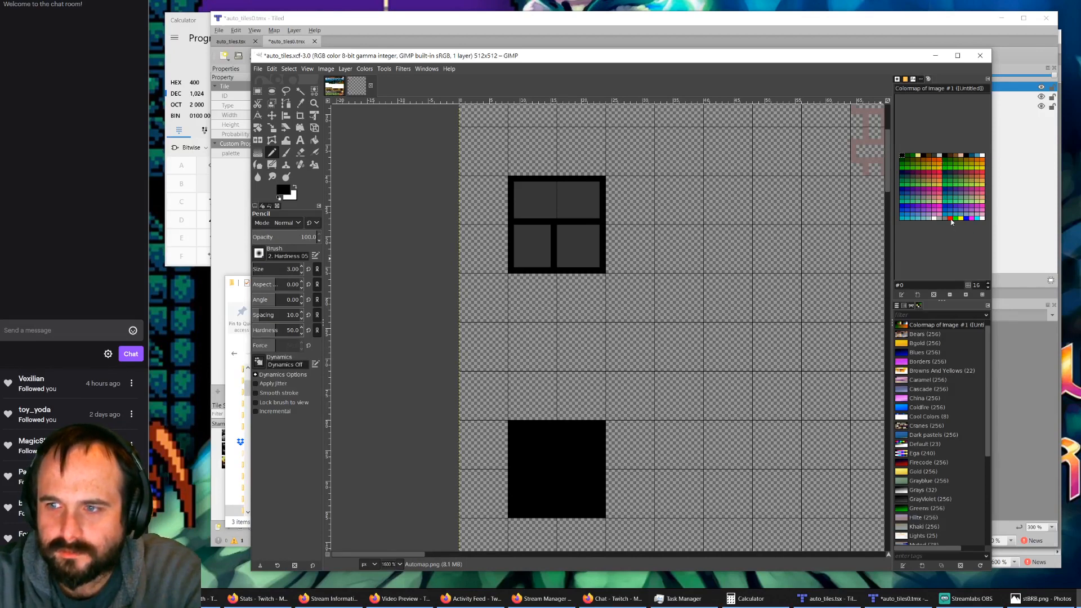
click(915, 157)
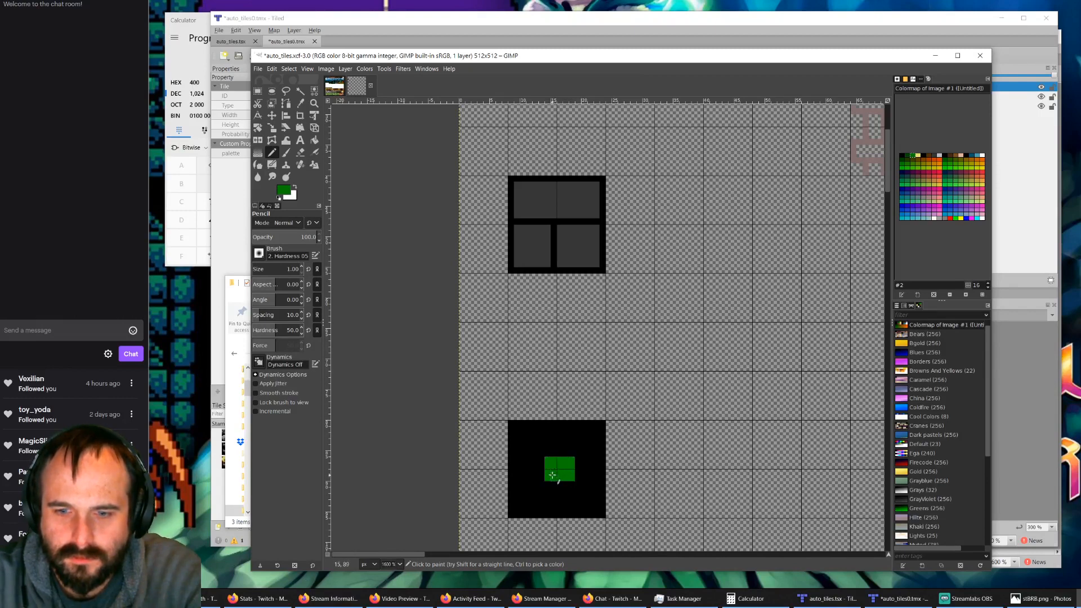
drag(548, 483, 570, 481)
drag(594, 431, 574, 452)
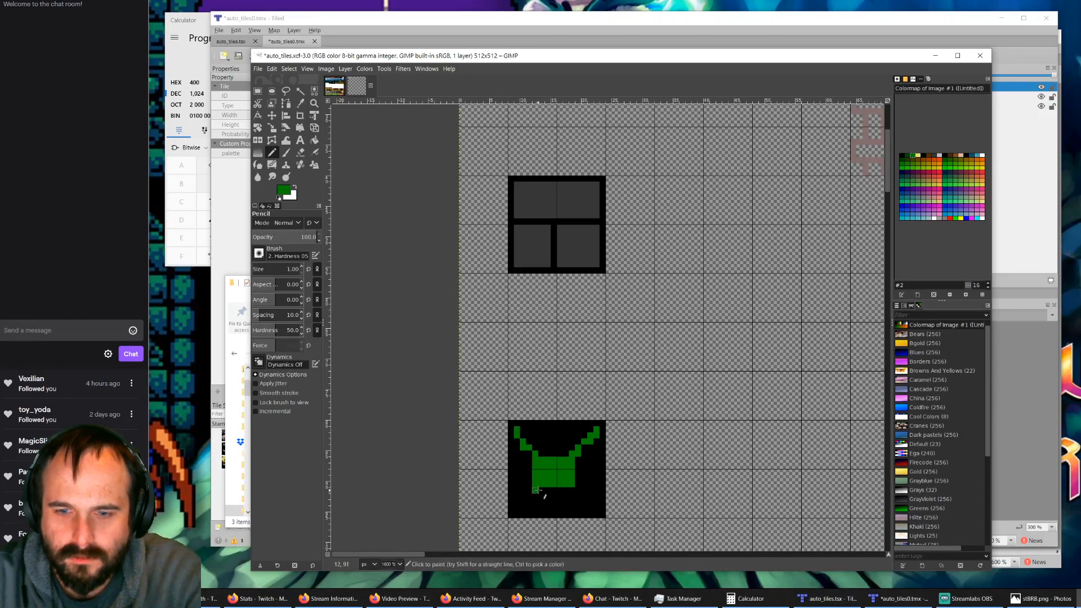
key(ctrl+z)
key(ctrl+z)
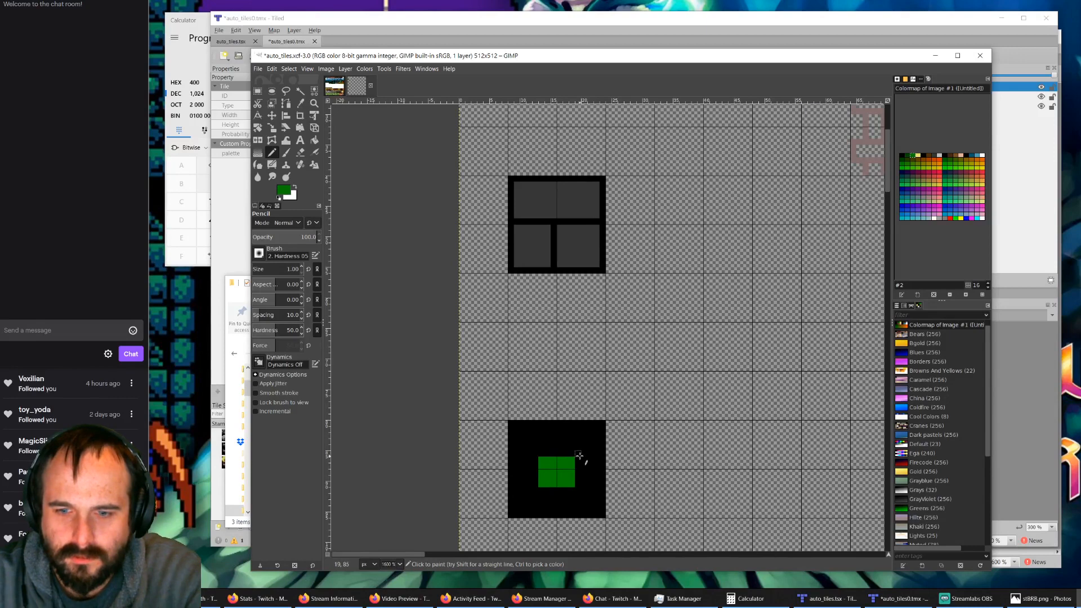
drag(579, 454, 584, 449)
key(ctrl+z)
Step: Draw straight one-pixel green diagonals from the four corners of the green block to the corners of the black tile
click(579, 454)
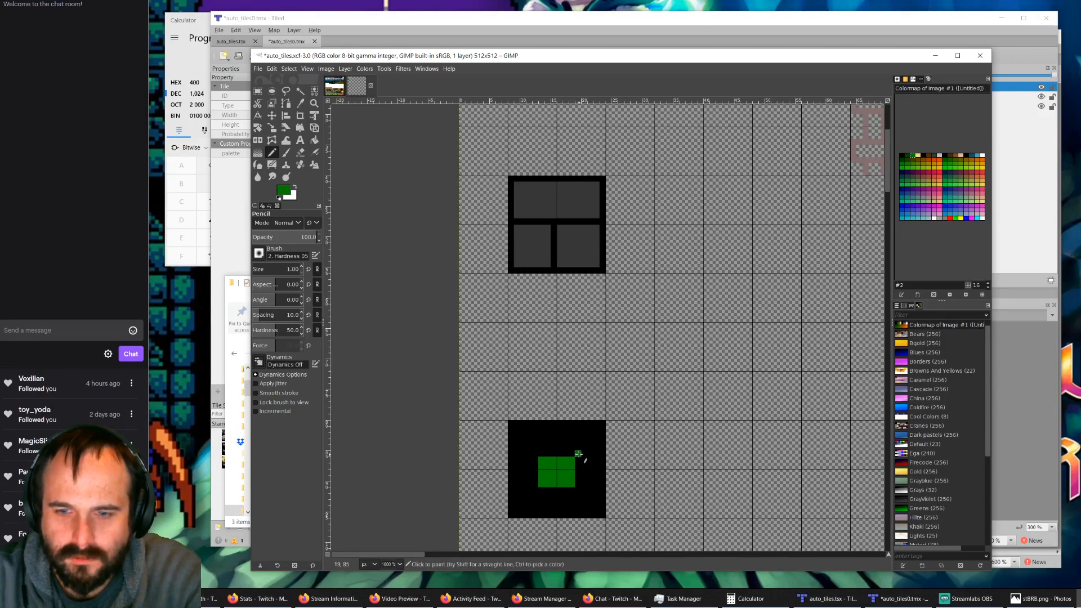
shift+click(601, 430)
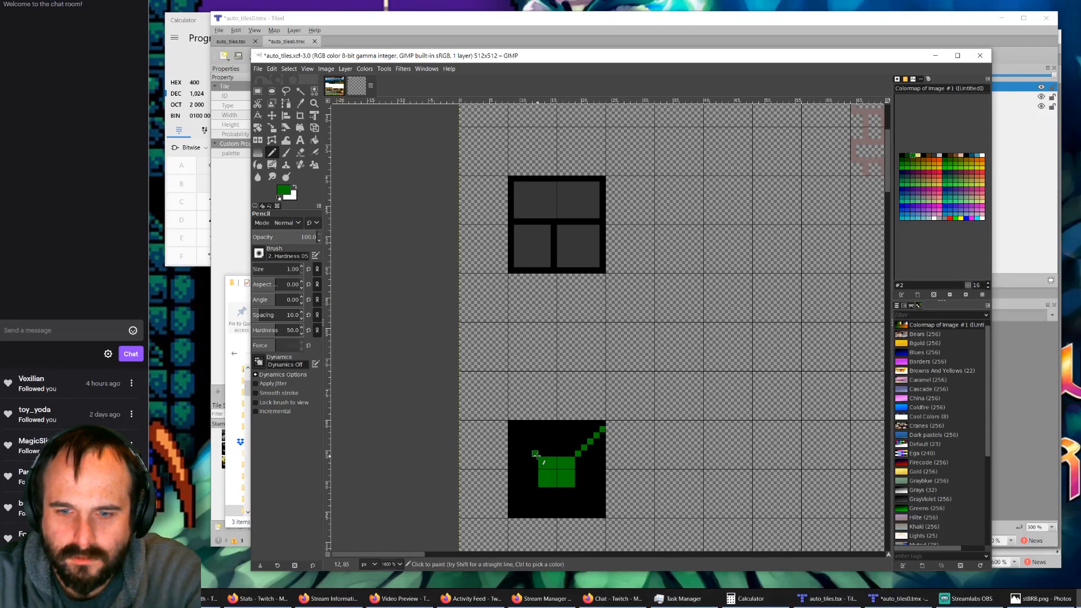
shift+click(511, 431)
click(536, 490)
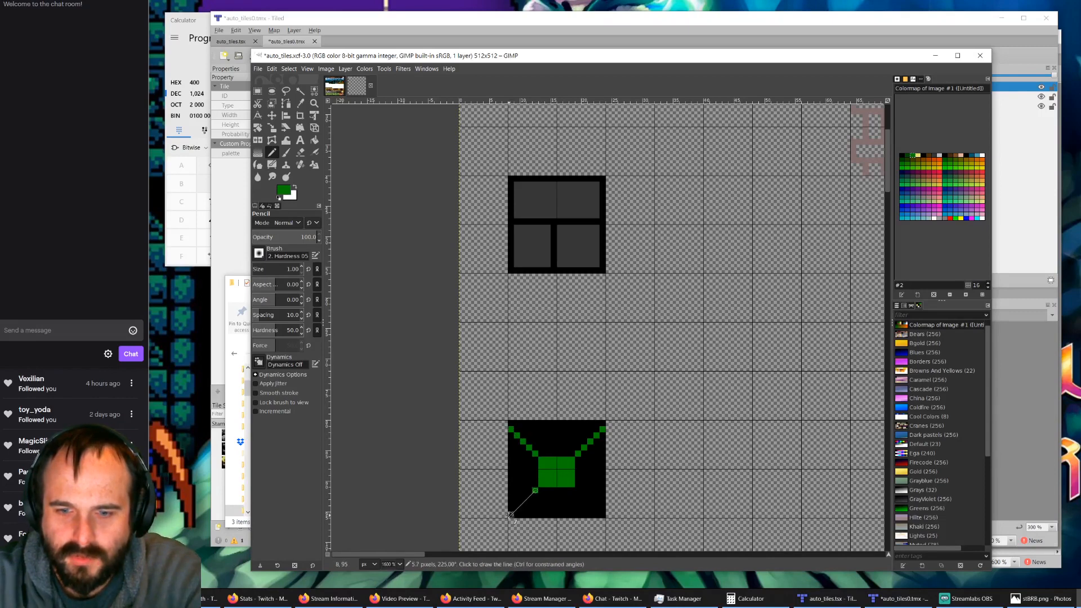
shift+click(511, 514)
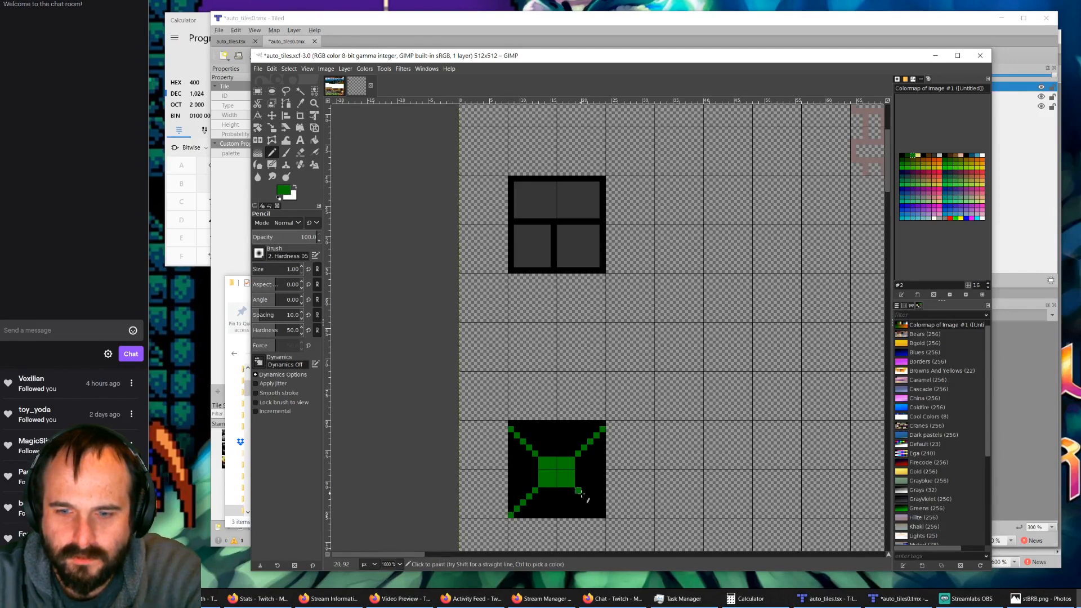
shift+click(603, 514)
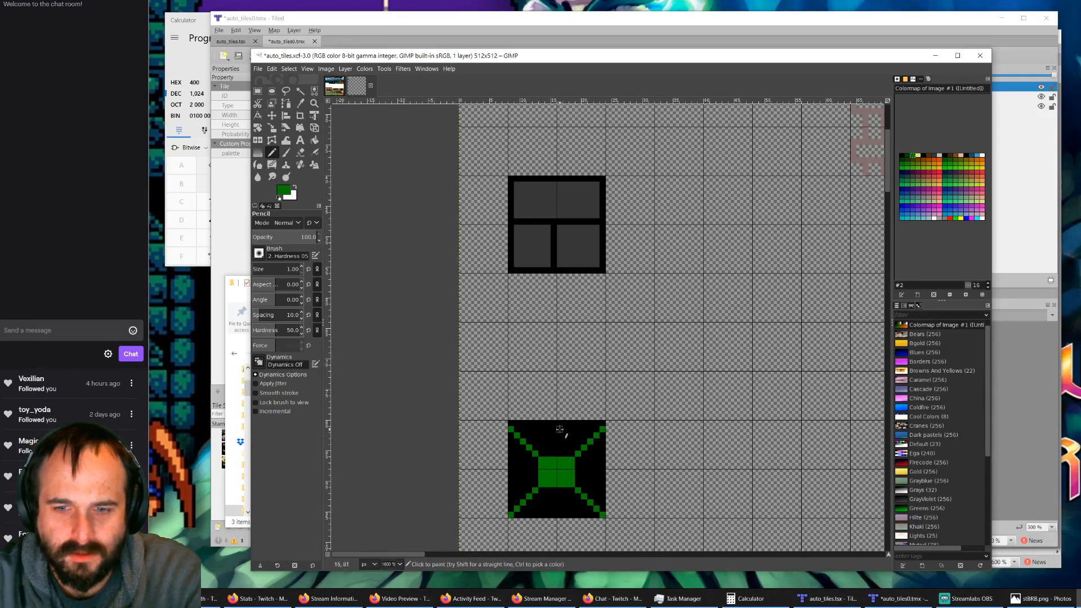
Step: Add one-pixel vertical and horizontal green rays from the central block to the tile's four edges
drag(560, 429, 555, 516)
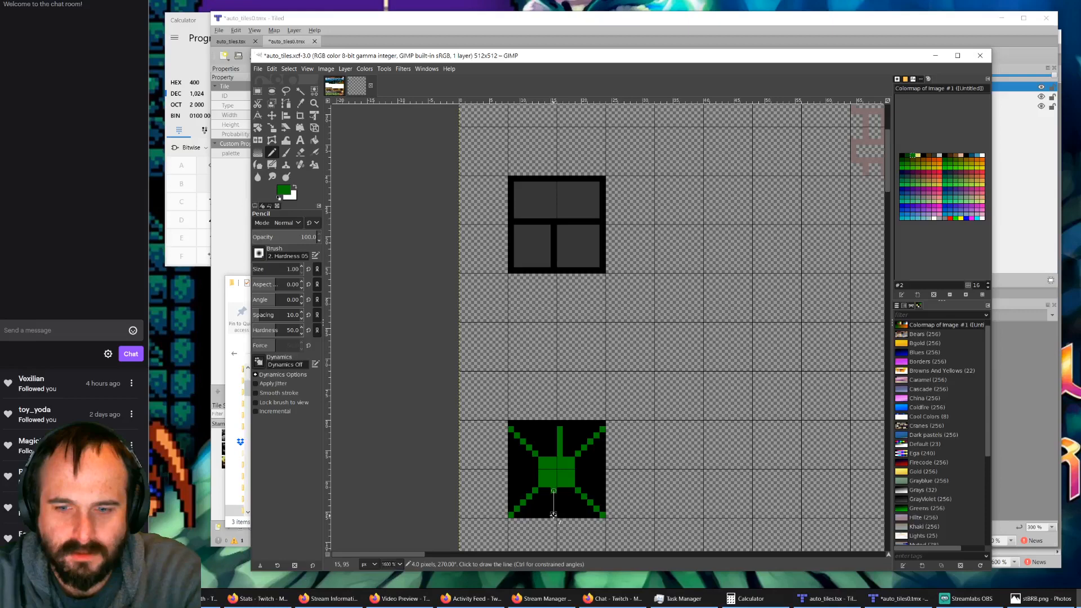
click(577, 473)
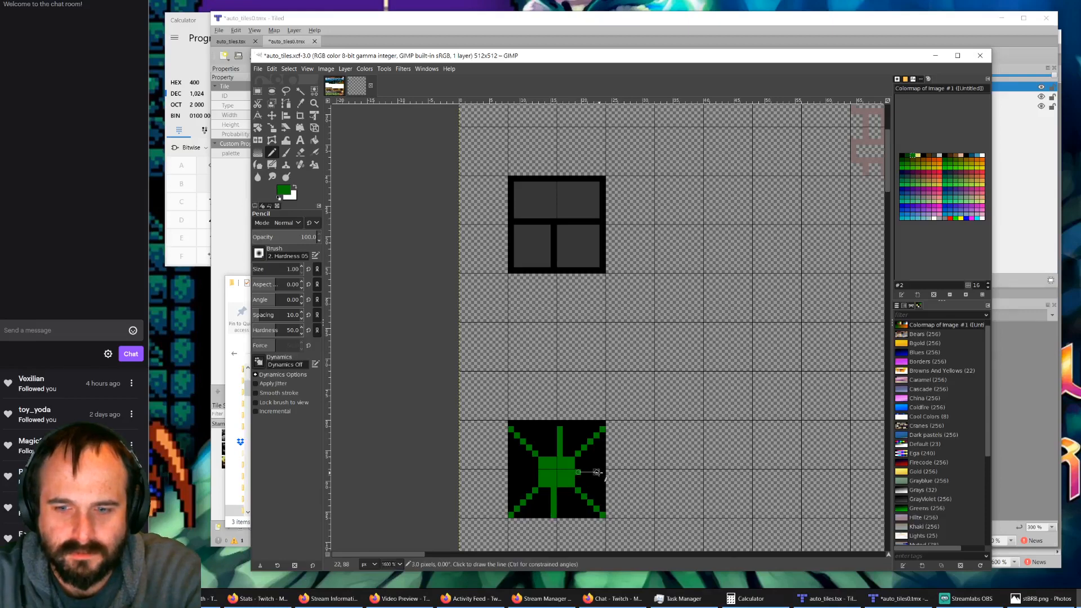
shift+click(603, 472)
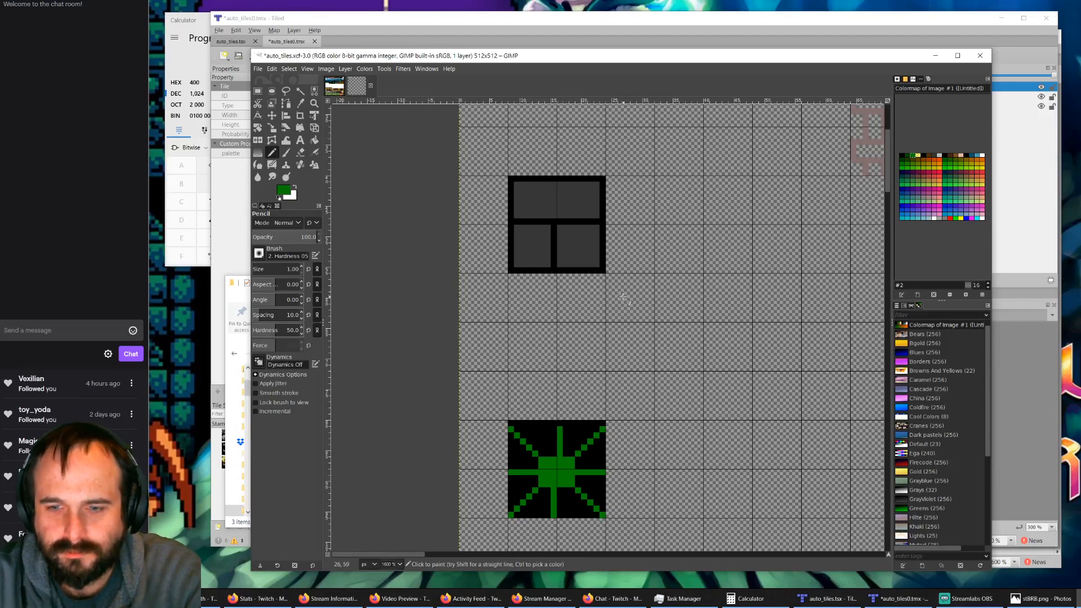
Step: Cut the faded red ladder tile, paste it, and move the floating copy into the gray brick tile's row, two cells before the pale ladder's right edge
ctrl+scroll(624, 297, down, 1)
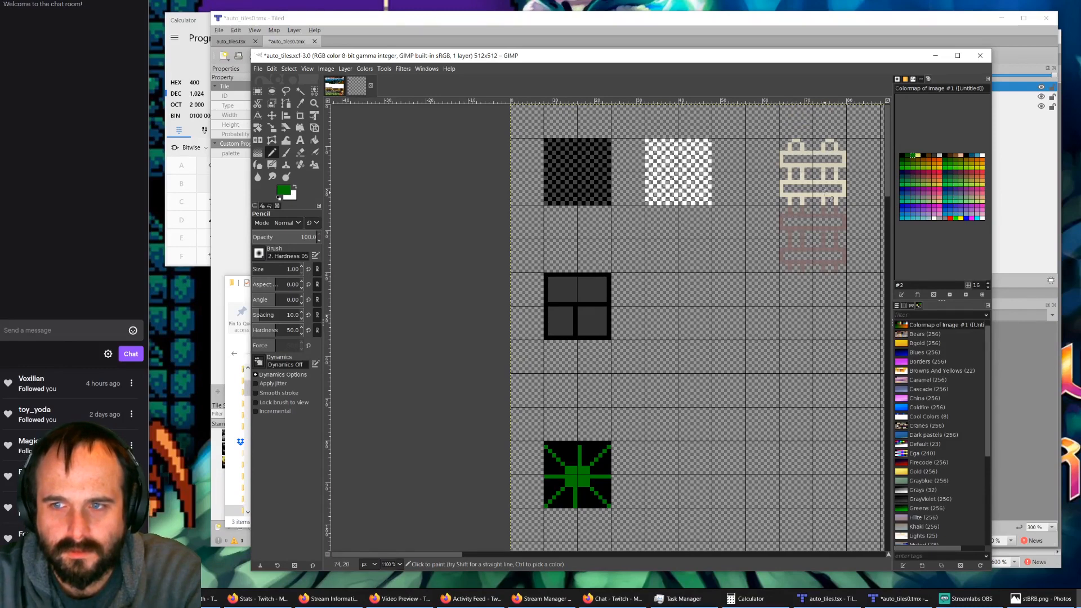
ctrl+scroll(870, 158, up, 1)
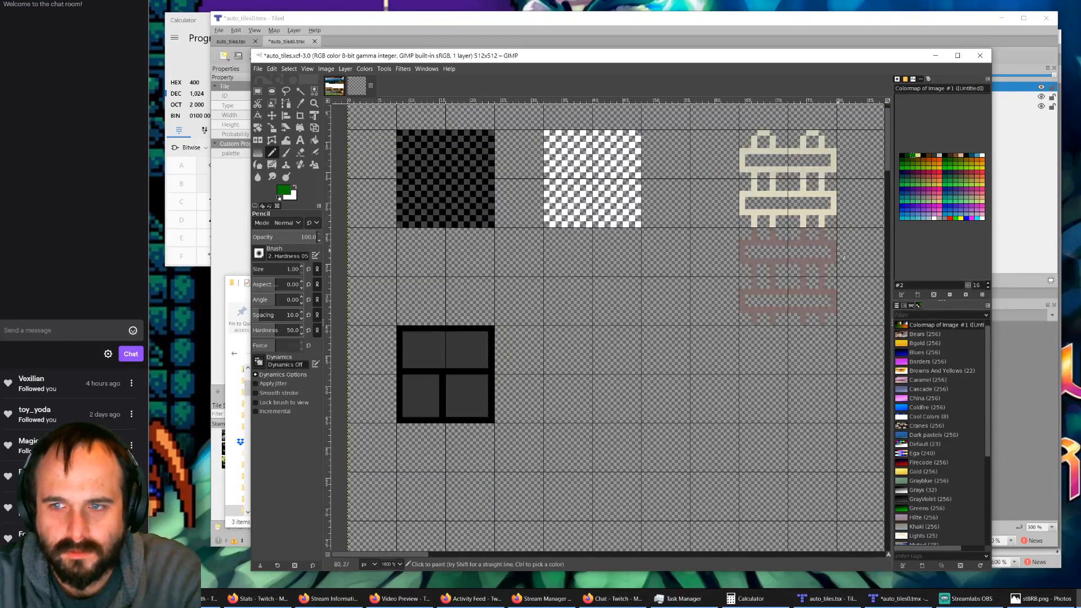
click(258, 91)
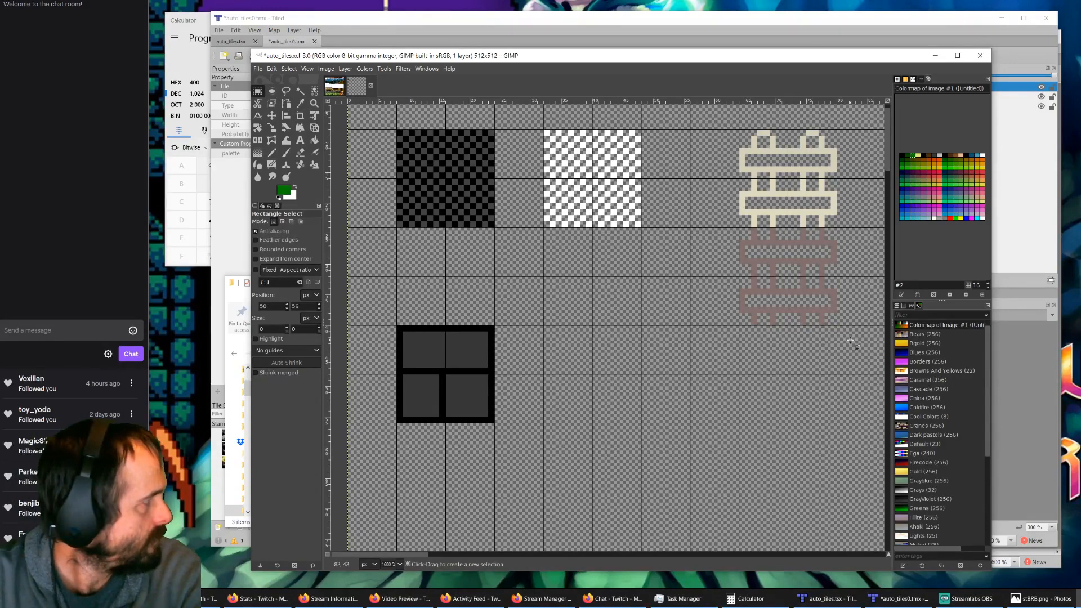
drag(852, 343, 733, 227)
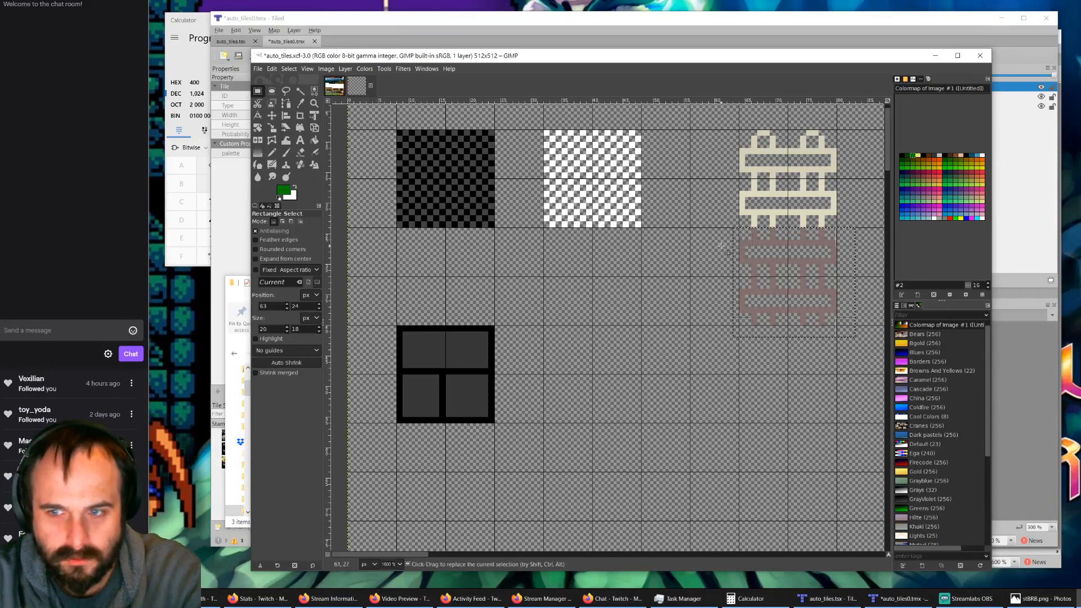
key(ctrl)
key(ctrl+x)
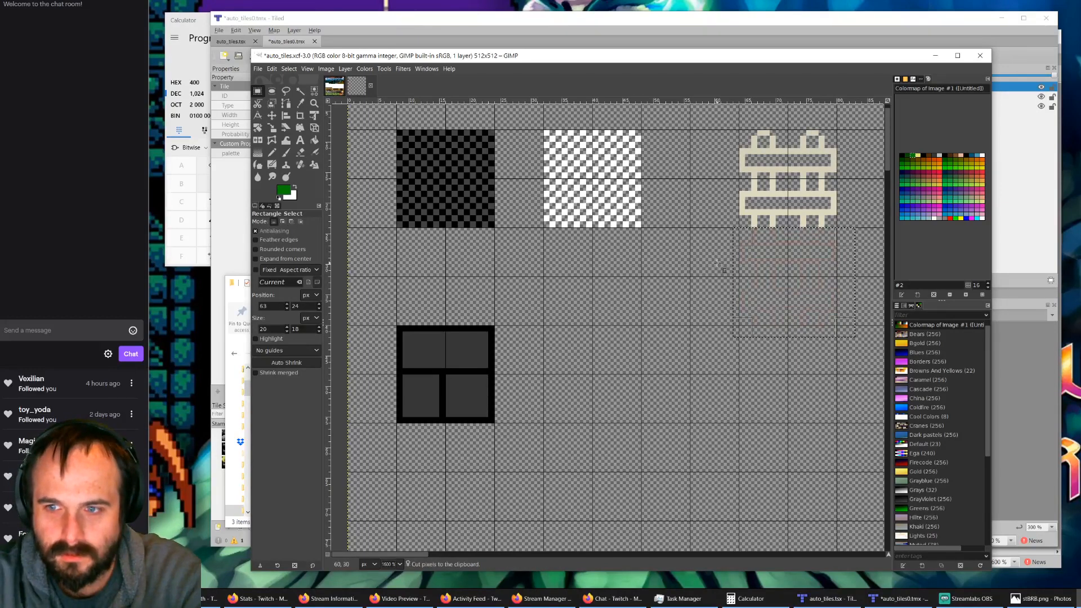
key(ctrl+v)
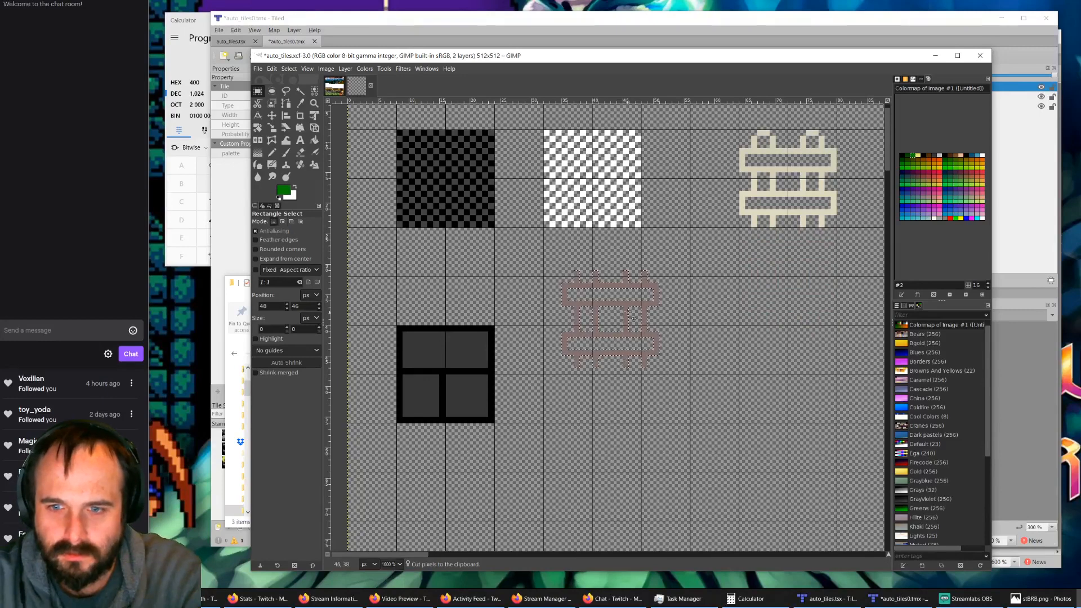
drag(633, 318, 708, 371)
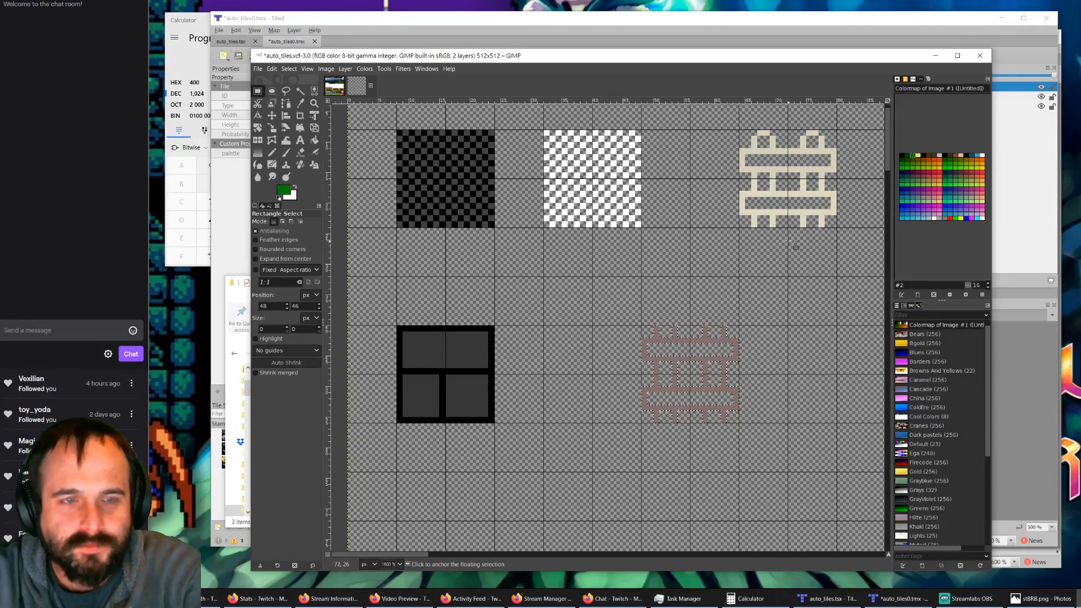
ctrl+scroll(772, 209, down, 1)
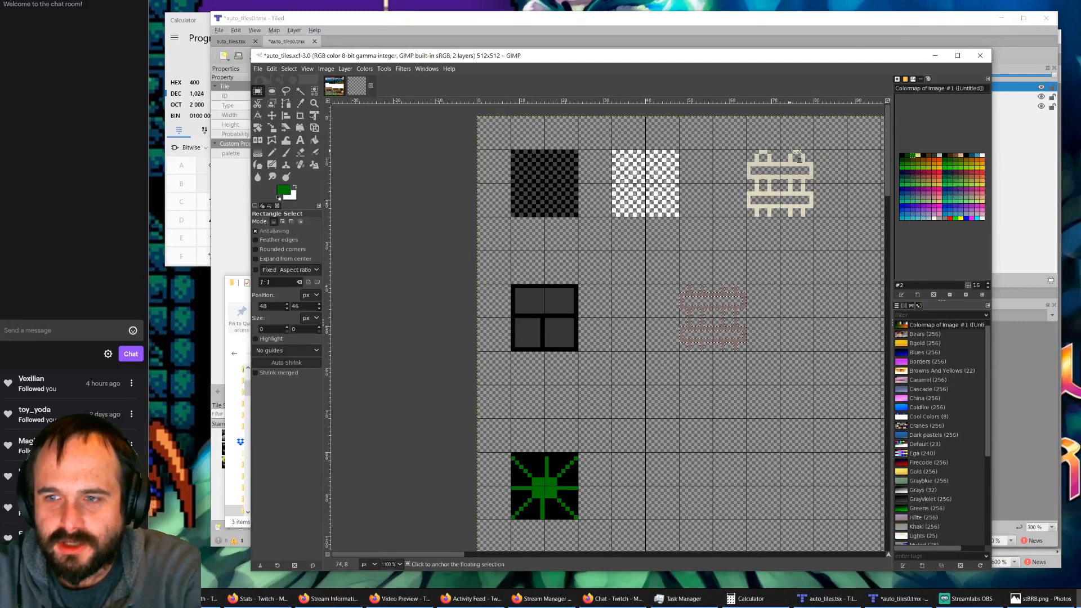
ctrl+scroll(839, 155, up, 2)
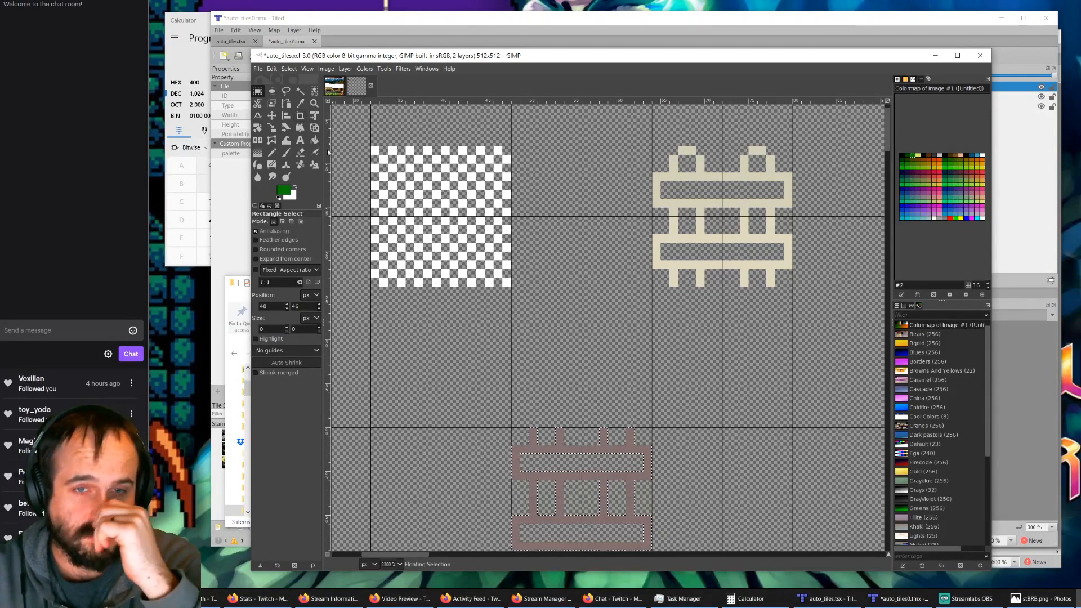
Step: Switch to Tiled, accept adjusting the tile references for the changed auto_tiles columns, and display the auto_tiles tileset
click(385, 39)
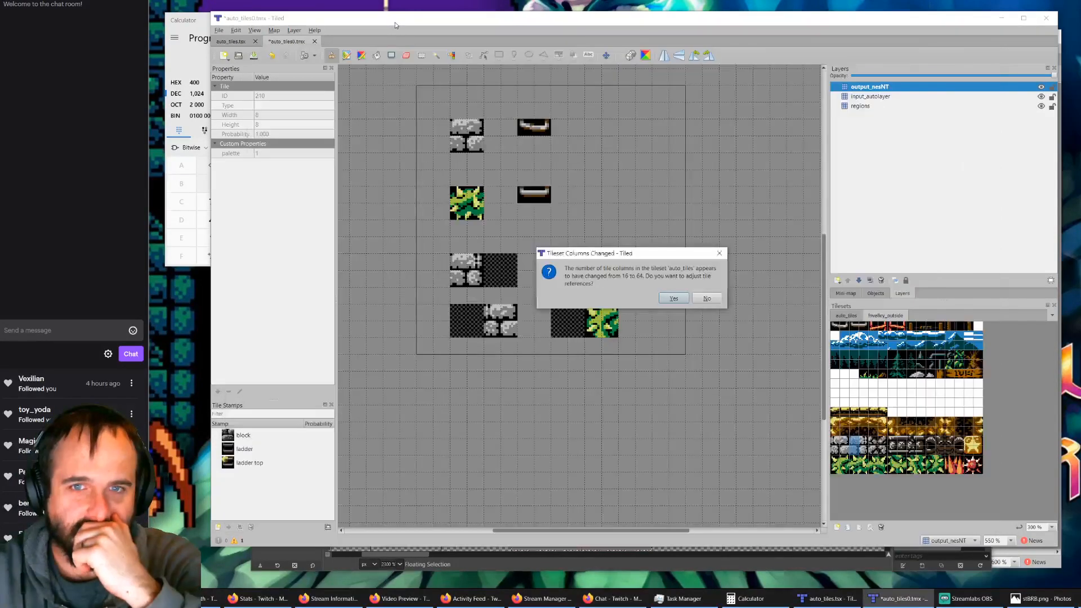
click(673, 299)
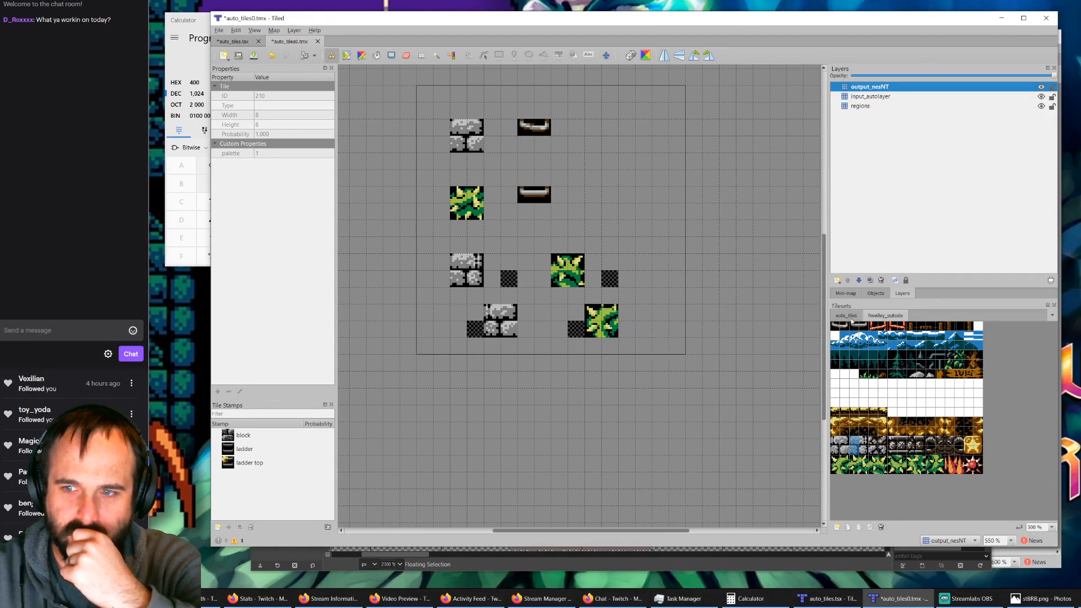
ctrl+scroll(858, 329, up, 4)
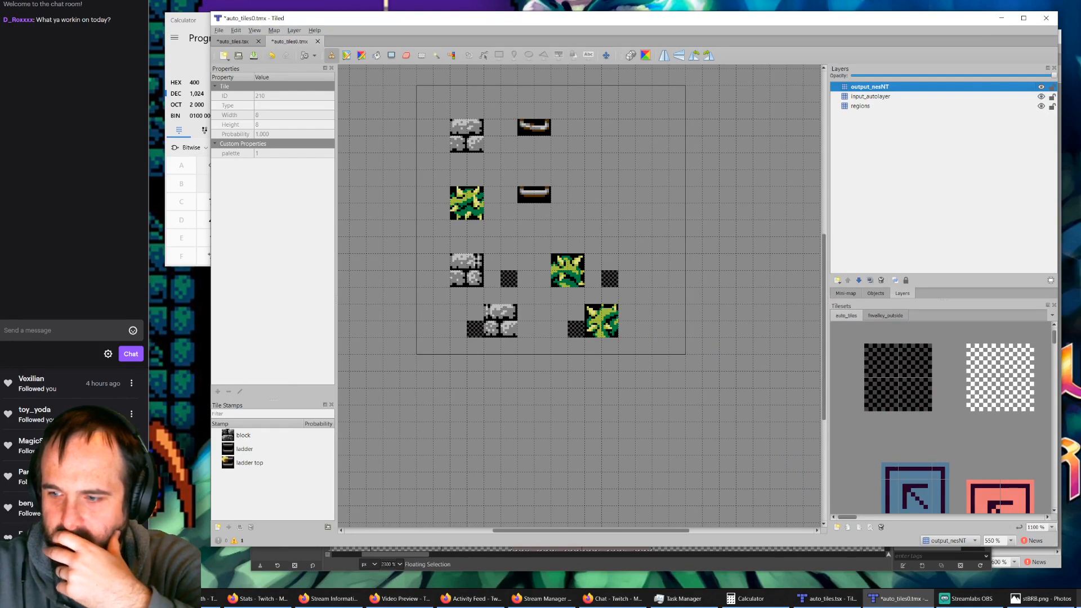
key(alt+Tab)
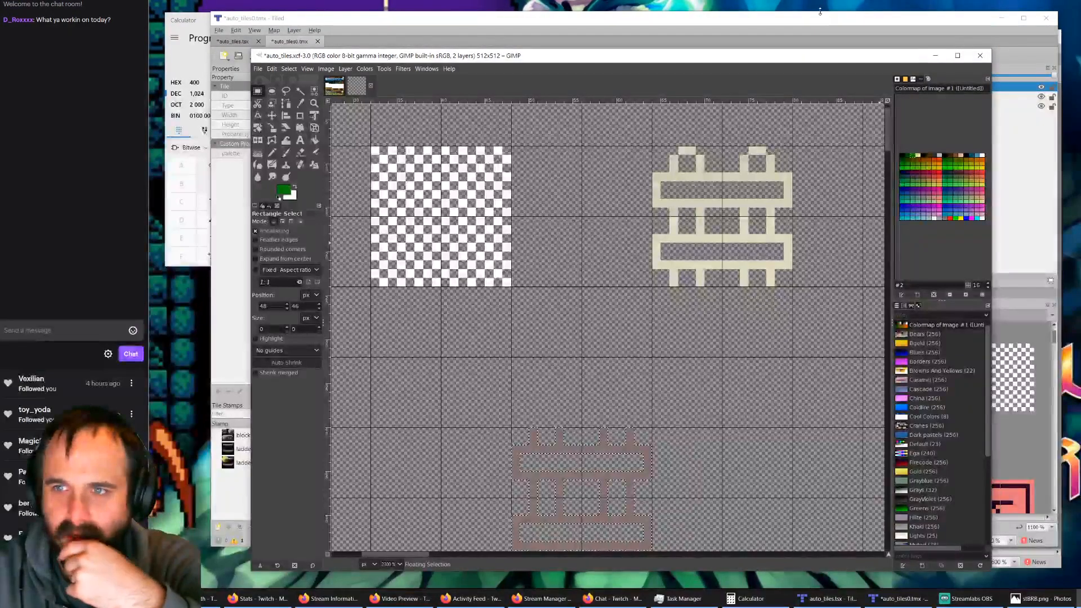
click(820, 12)
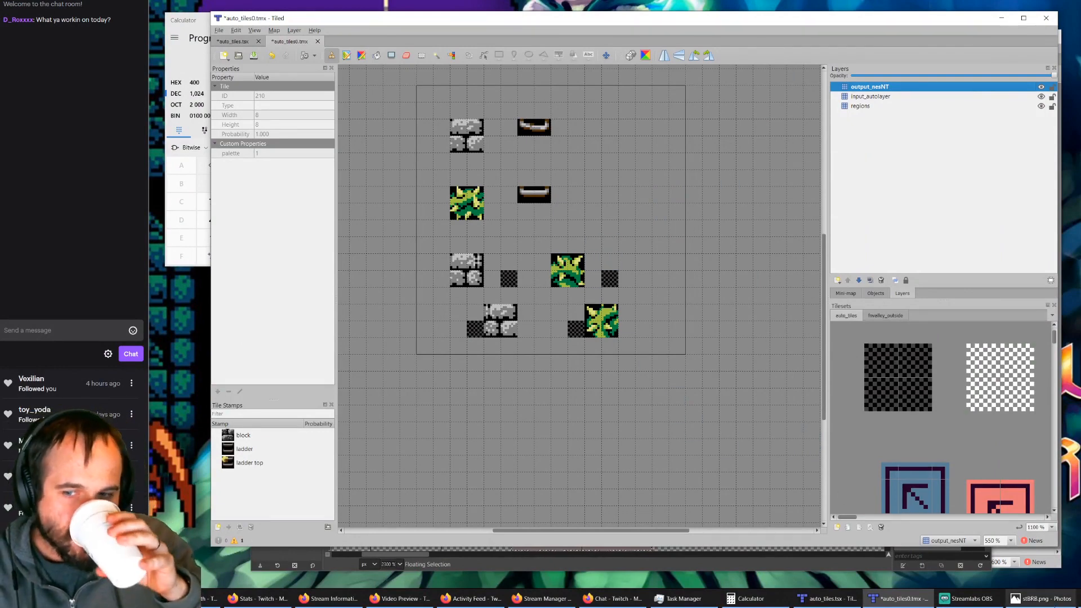
Step: Compare the auto_tiles.tsx tileset, the room_x0_y0.tmx map and the automapping rules in Tiled with the tile layout in GIMP
click(847, 602)
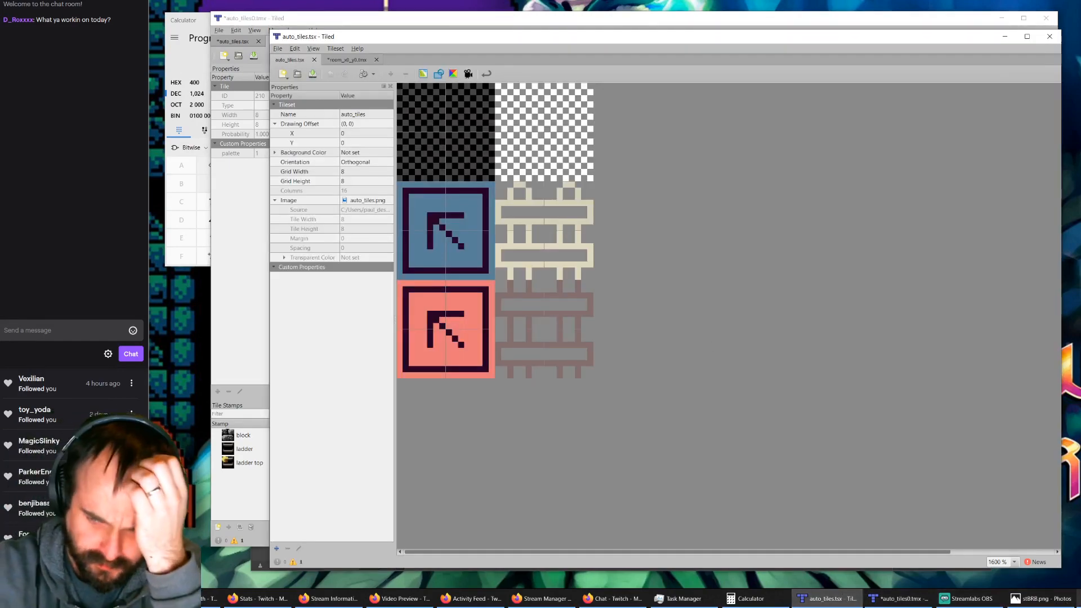
click(1079, 601)
ctrl+scroll(608, 370, down, 2)
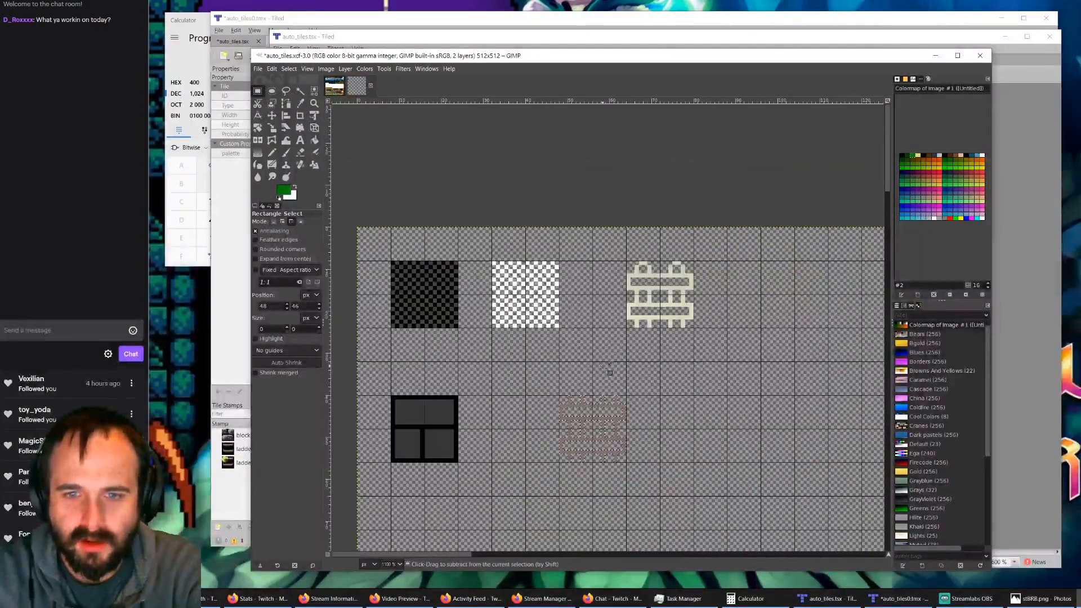
click(377, 18)
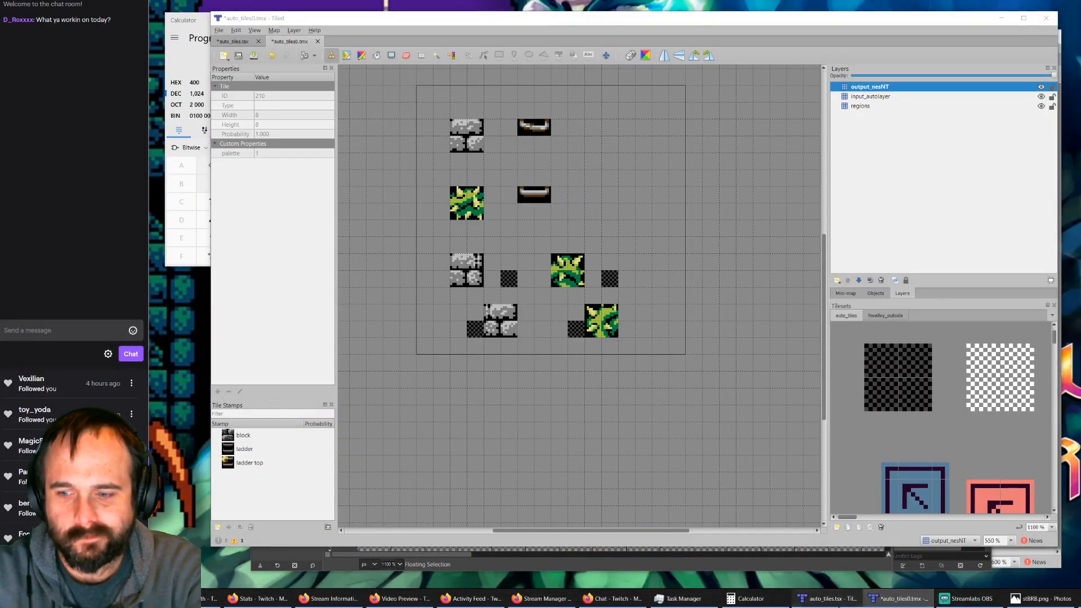
click(826, 598)
click(354, 60)
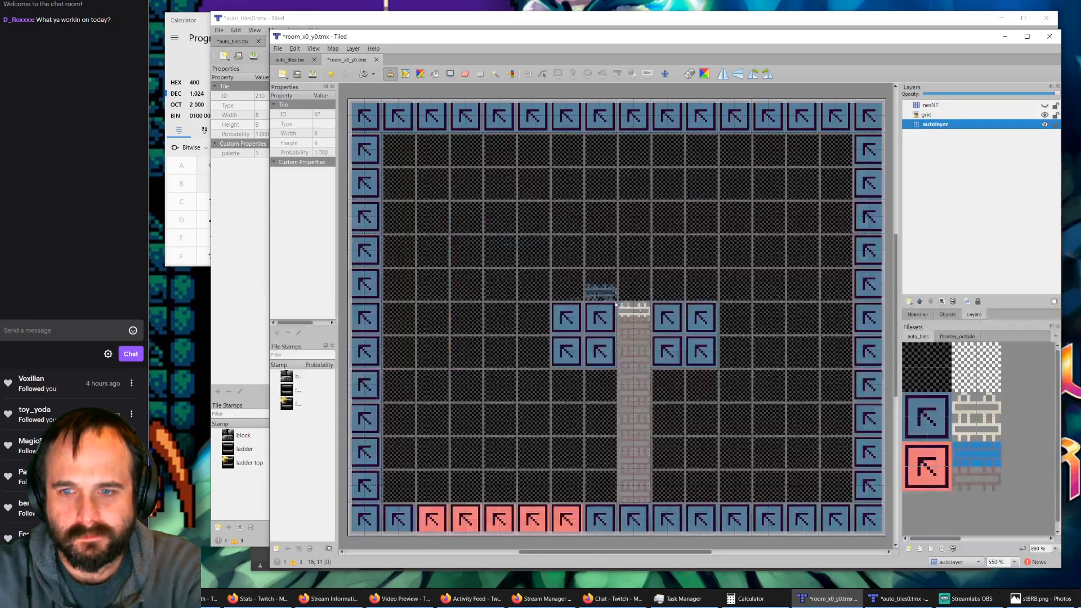
click(1003, 39)
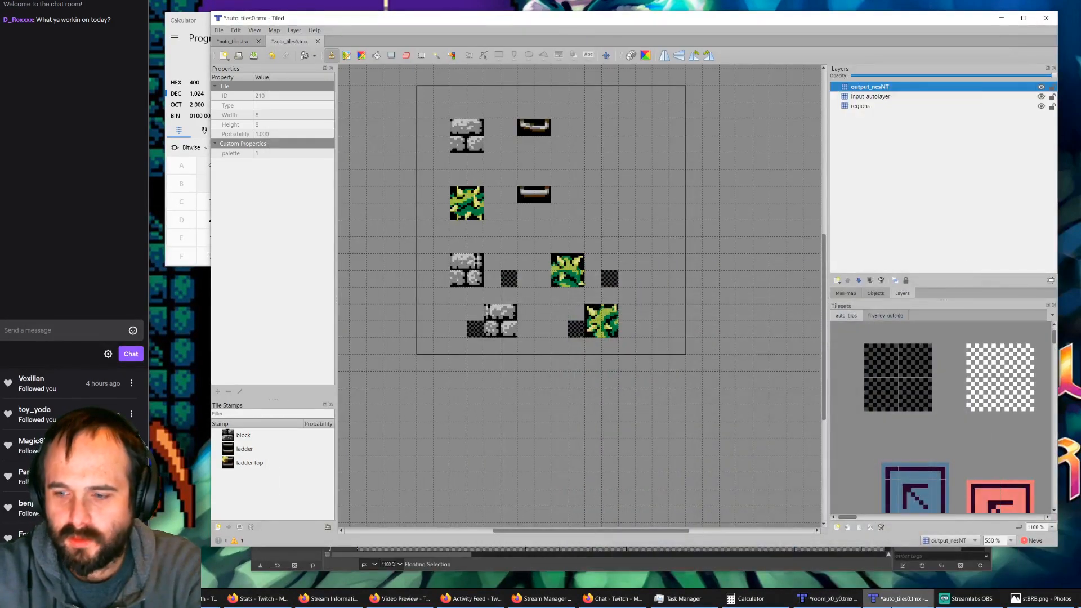
click(827, 598)
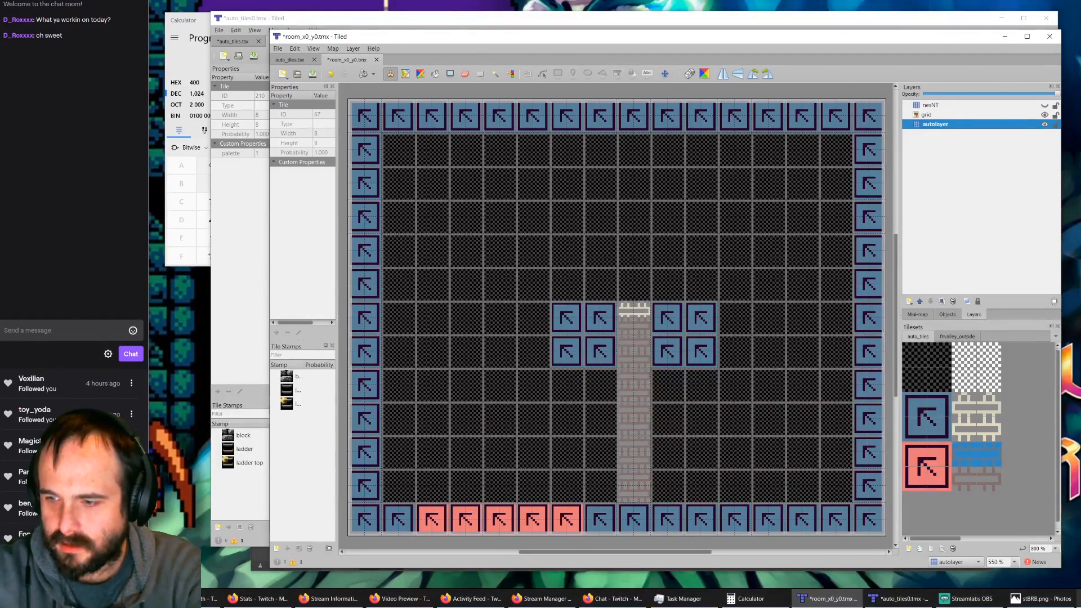
click(1078, 599)
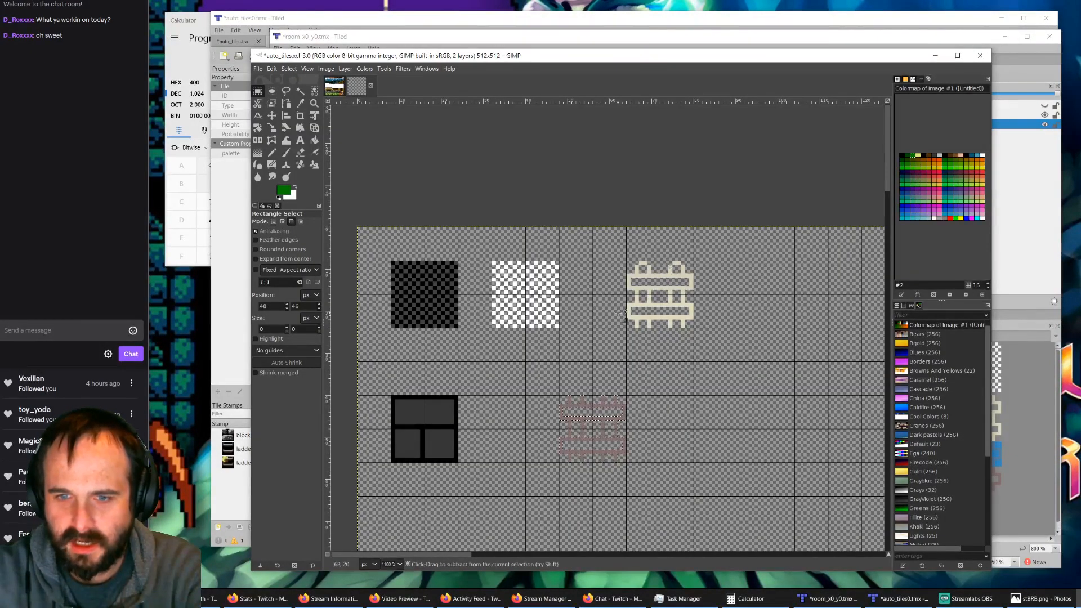
ctrl+scroll(625, 313, down, 3)
ctrl+scroll(615, 346, up, 1)
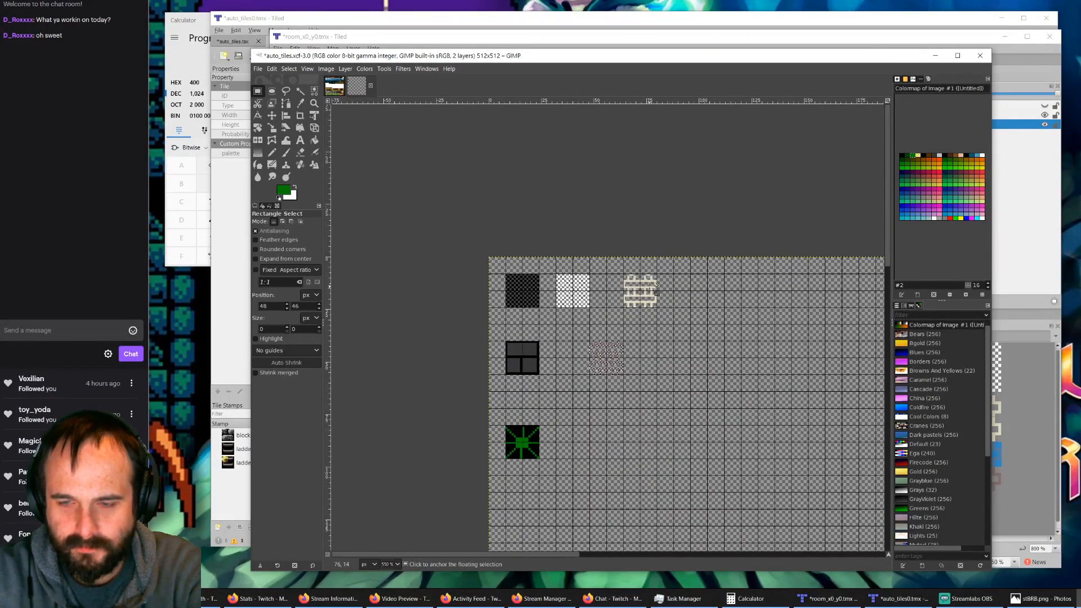
click(389, 36)
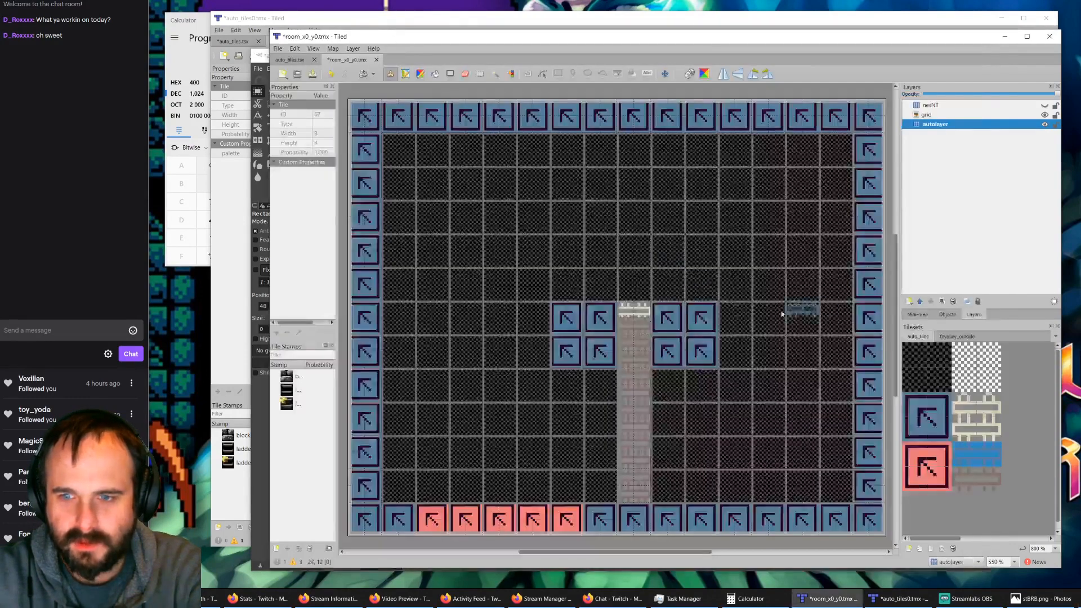
click(631, 319)
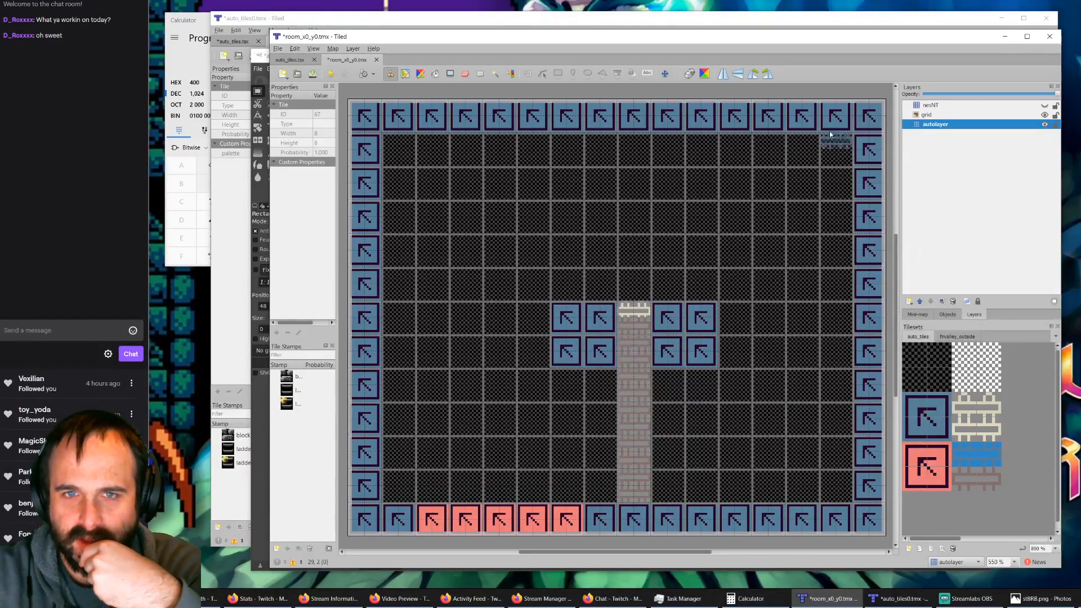
click(896, 598)
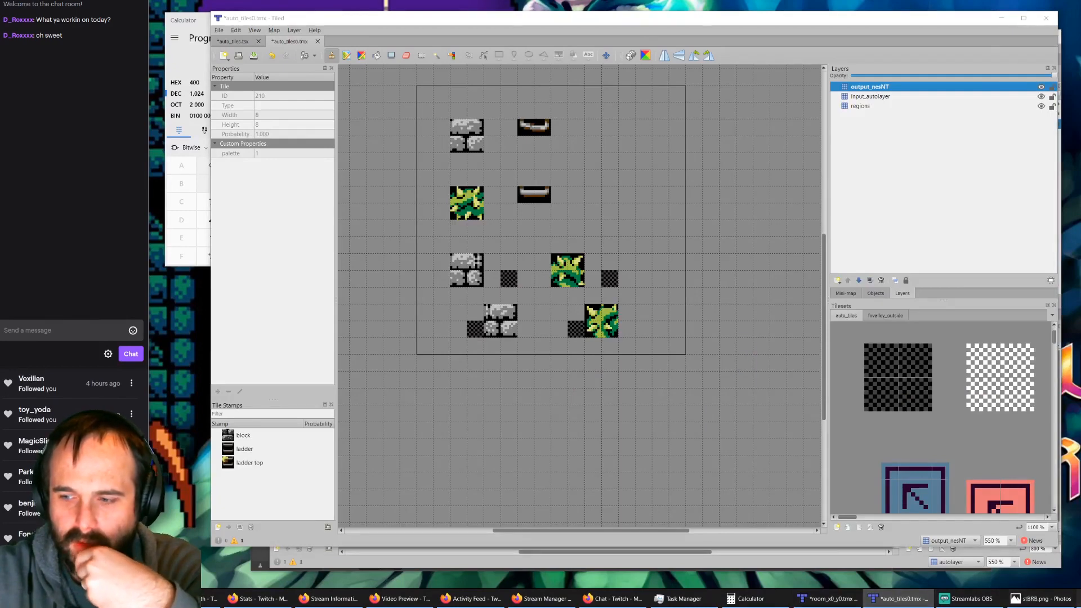
Step: In GIMP, move the floating red ladder into the pale ladder's row, one grid cell to its right, and anchor it
click(1078, 601)
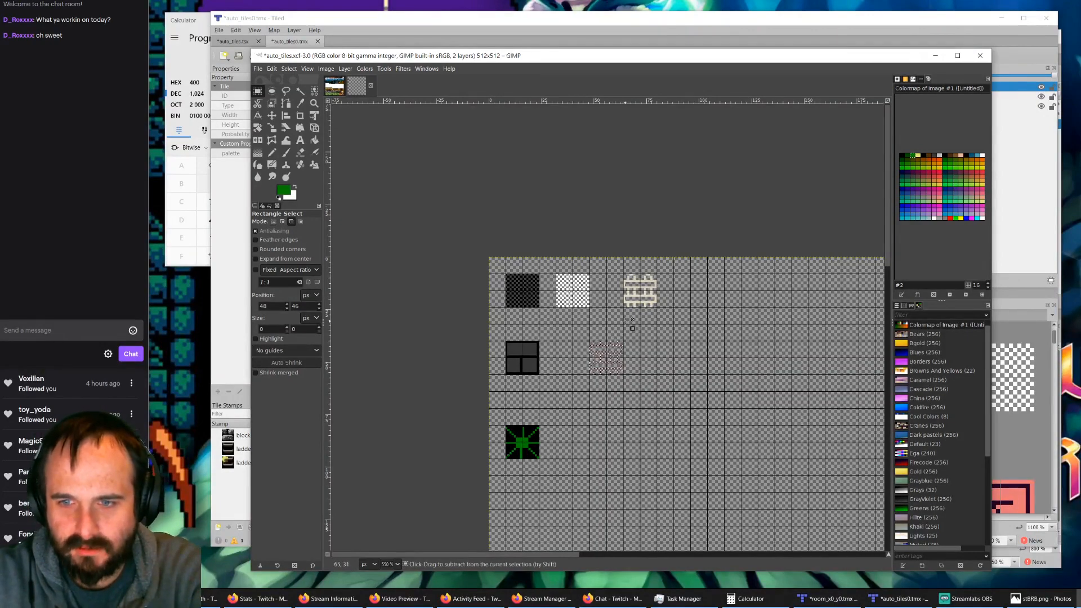
ctrl+scroll(618, 337, up, 3)
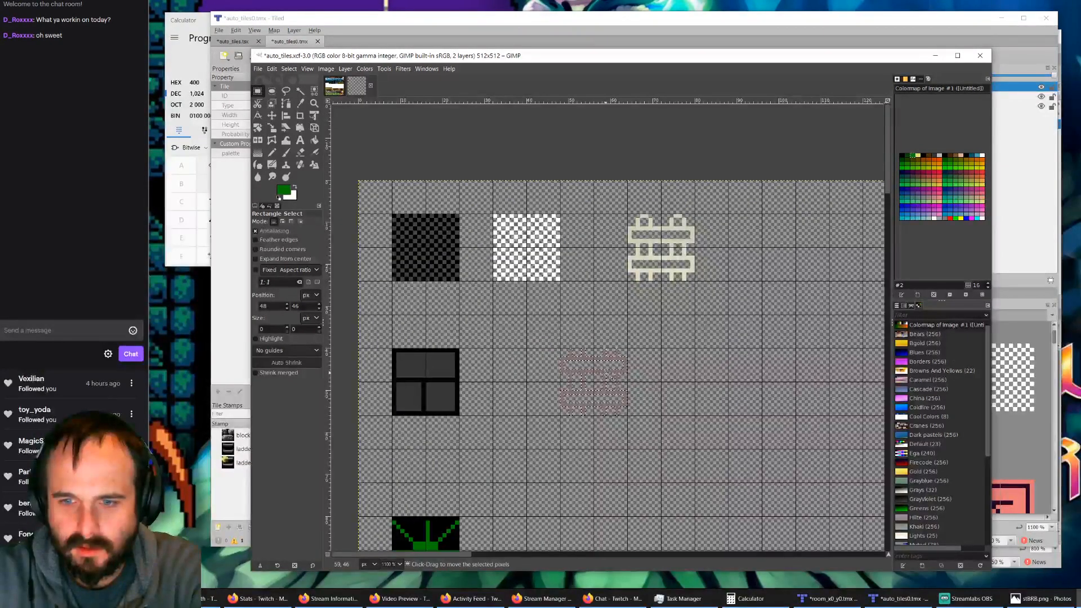
drag(614, 379, 771, 236)
click(776, 321)
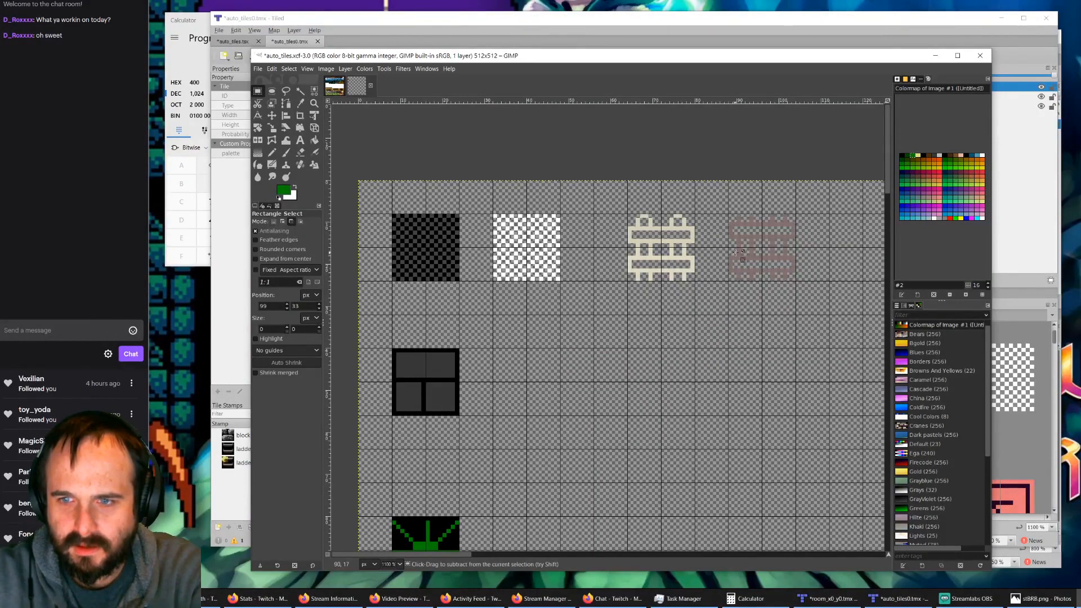
Step: With the Pencil in black, fill the transparent gaps along the pale ladder's top edge, including both upper corners
ctrl+scroll(752, 248, up, 3)
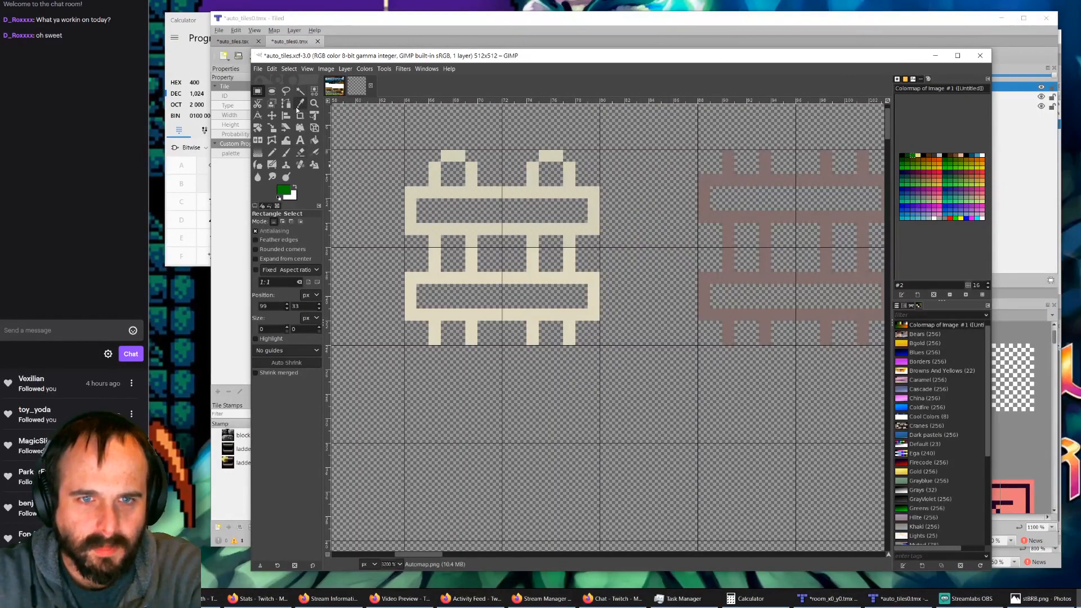
click(272, 152)
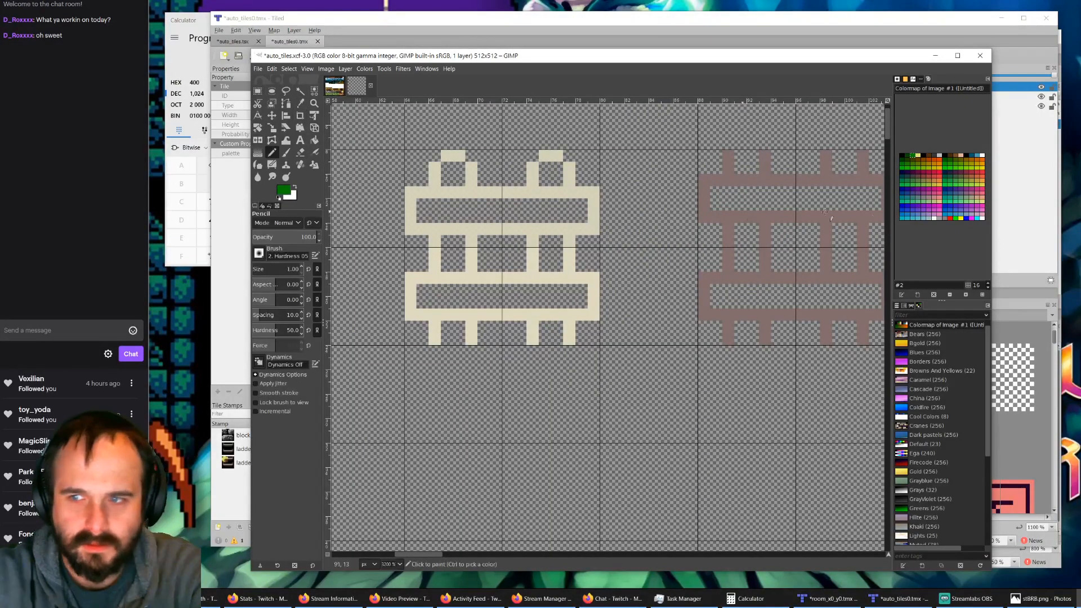
click(903, 155)
click(434, 155)
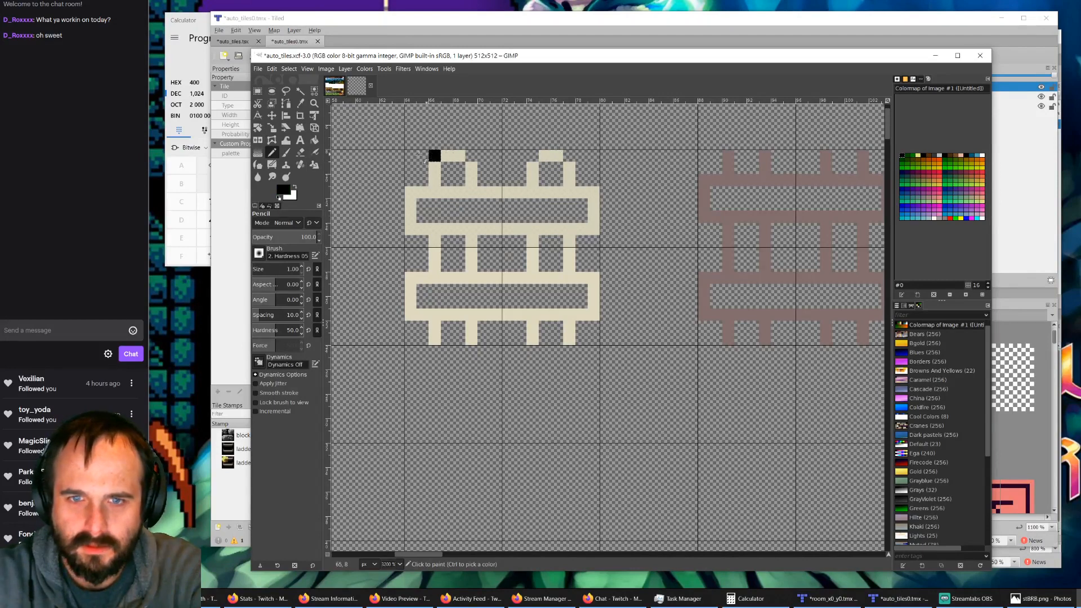
mouse_move(424, 160)
mouse_down()
mouse_move(410, 155)
mouse_move(421, 183)
mouse_move(409, 165)
mouse_move(459, 168)
mouse_move(447, 179)
mouse_move(486, 155)
mouse_move(472, 156)
mouse_move(492, 168)
mouse_move(483, 167)
mouse_move(586, 156)
mouse_move(593, 180)
mouse_up()
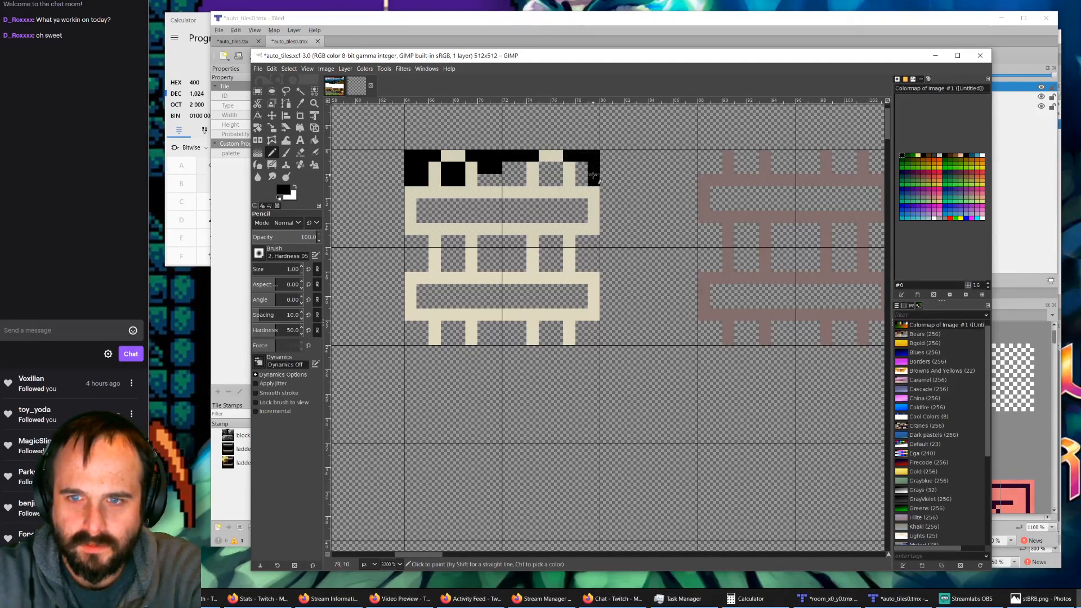
Step: Pencil black pixels into the transparent gaps along the pale ladder's right, bottom and left outer edges
drag(593, 241, 594, 268)
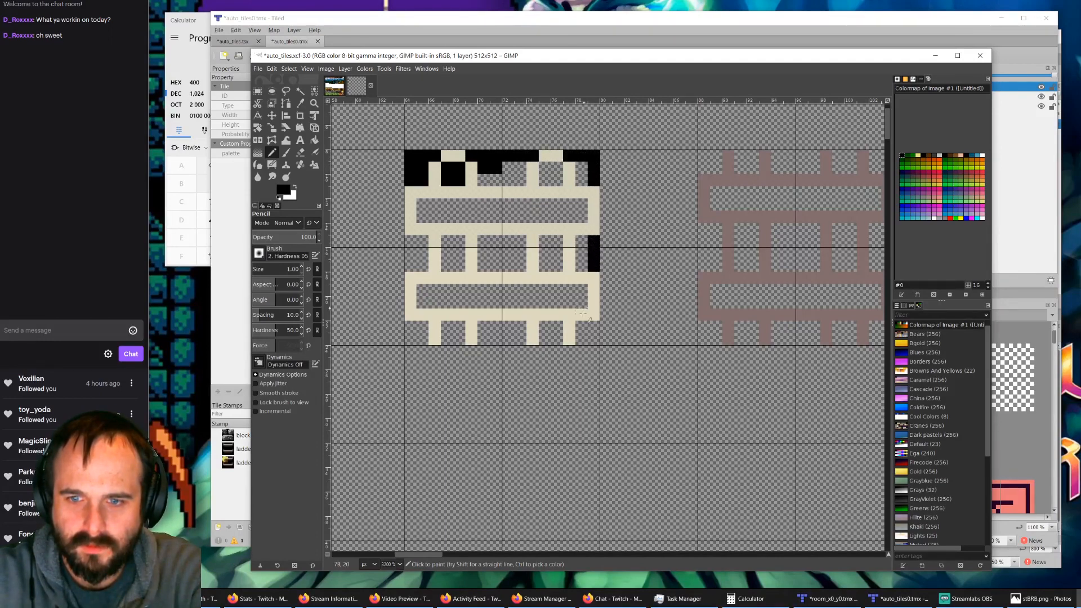
mouse_move(593, 326)
mouse_down()
mouse_move(587, 341)
mouse_move(480, 339)
mouse_up()
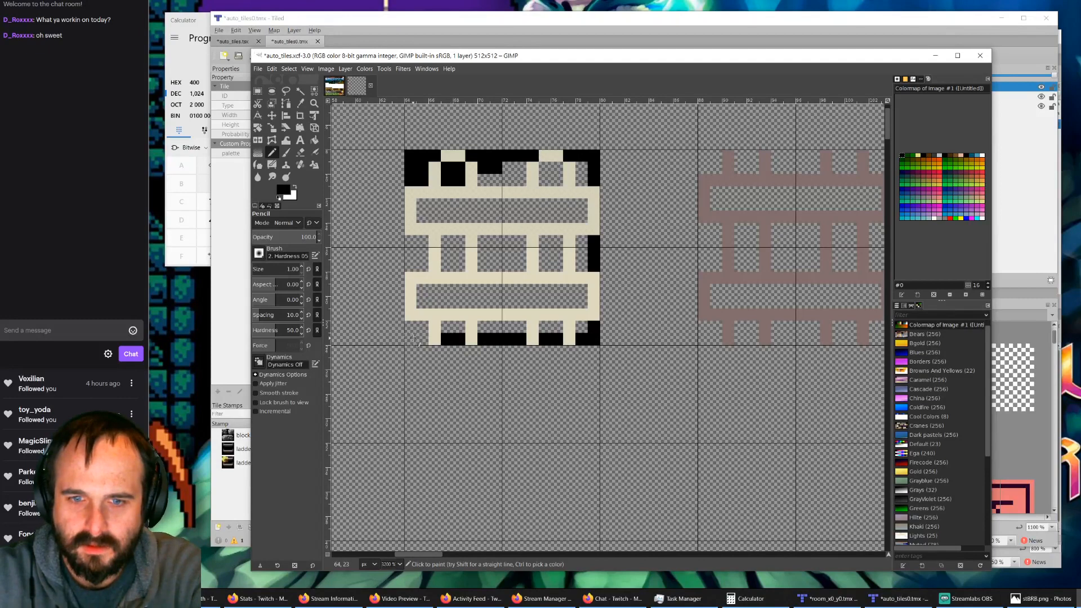
drag(422, 340, 409, 333)
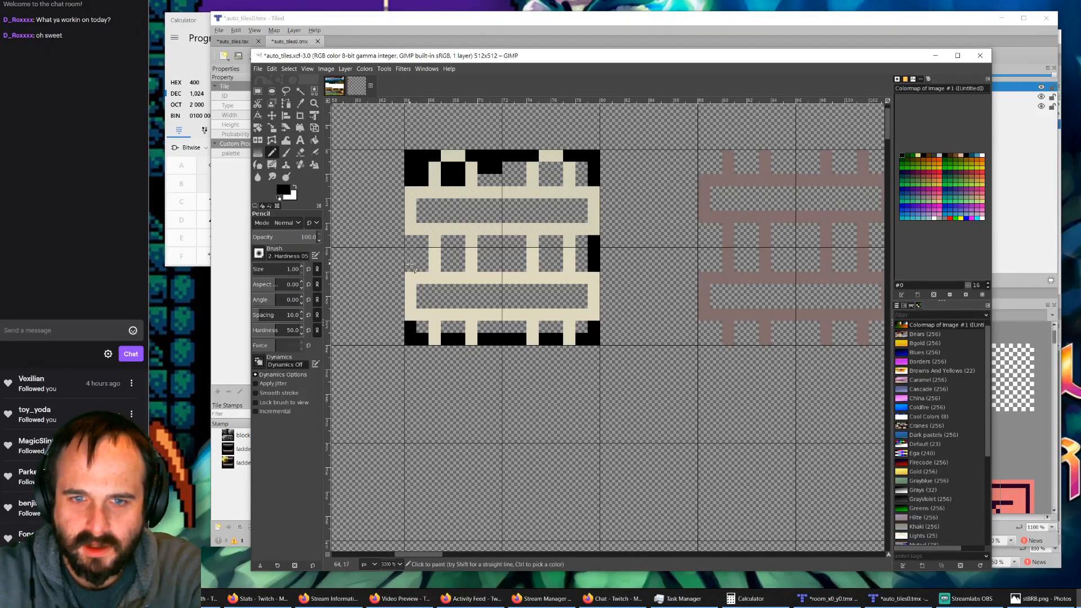
drag(411, 267, 411, 243)
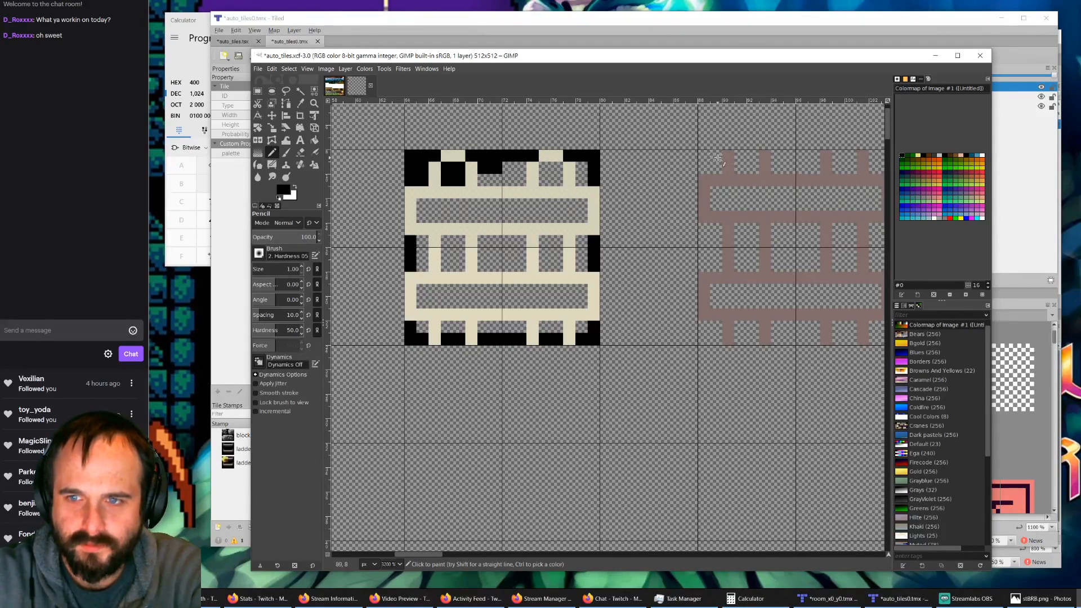
Step: Pencil black pixels into the transparent gaps along the faded red ladder's left and bottom outer edges
drag(715, 155, 704, 168)
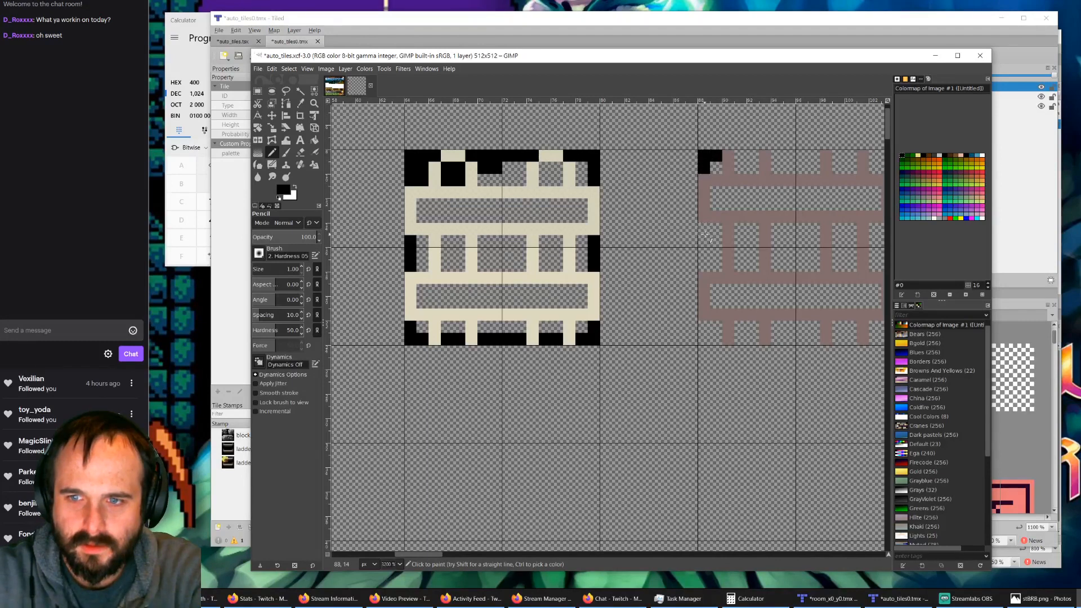
drag(704, 229, 704, 271)
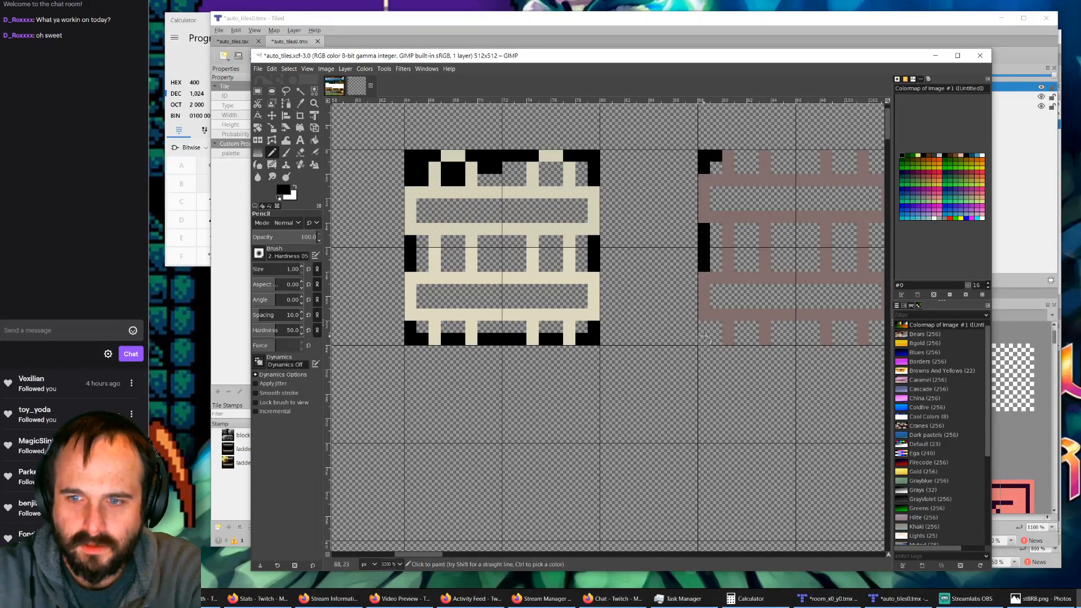
drag(704, 325, 704, 339)
click(717, 339)
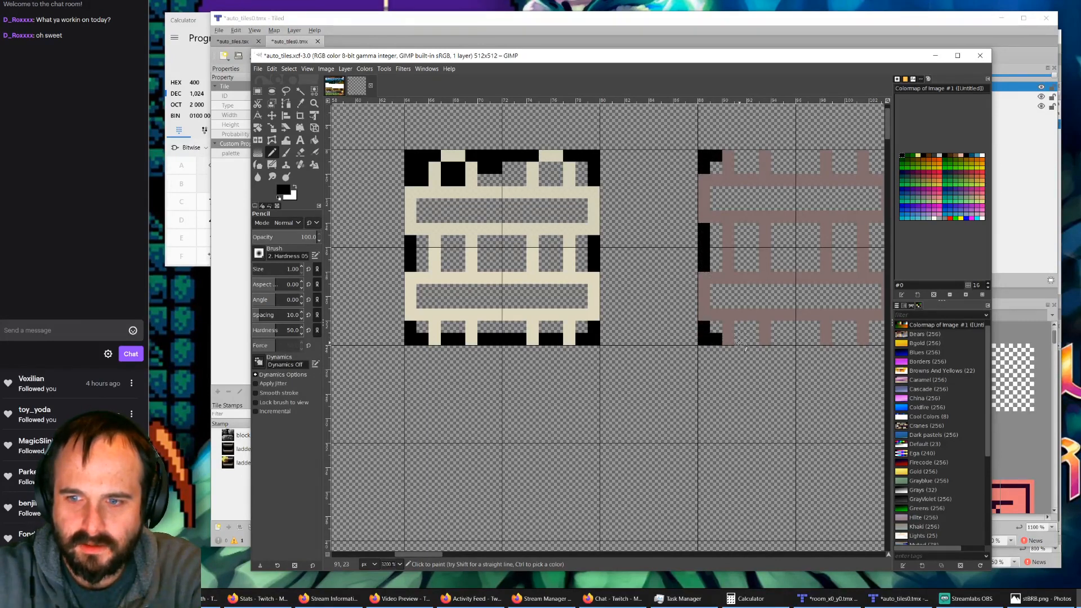
click(740, 339)
click(754, 339)
drag(775, 338, 805, 339)
click(814, 339)
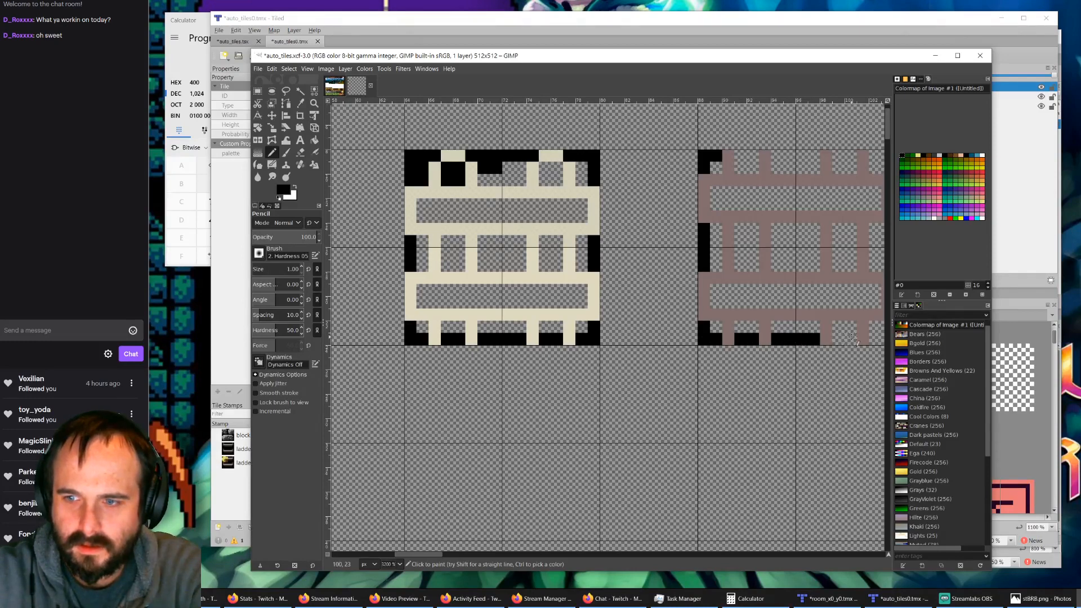
click(851, 339)
click(838, 339)
Step: Fill the gaps along the faded red ladder's top and right outer edges with black, including the lower right corner
mouse_move(741, 155)
mouse_down()
mouse_move(850, 159)
mouse_move(872, 179)
mouse_up()
ctrl+scroll(842, 160, down, 1)
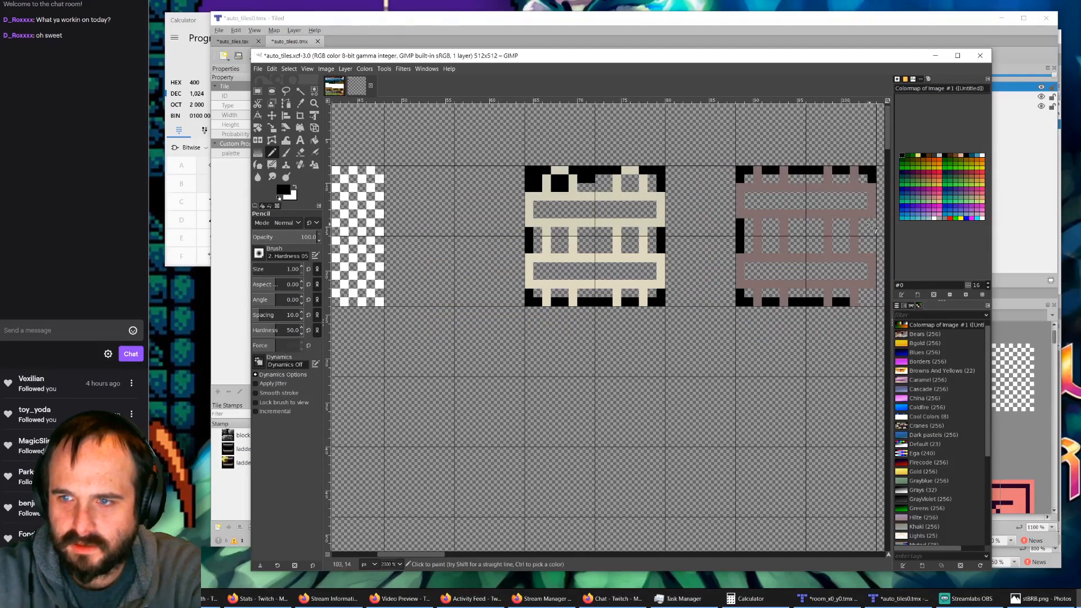
drag(871, 224, 872, 251)
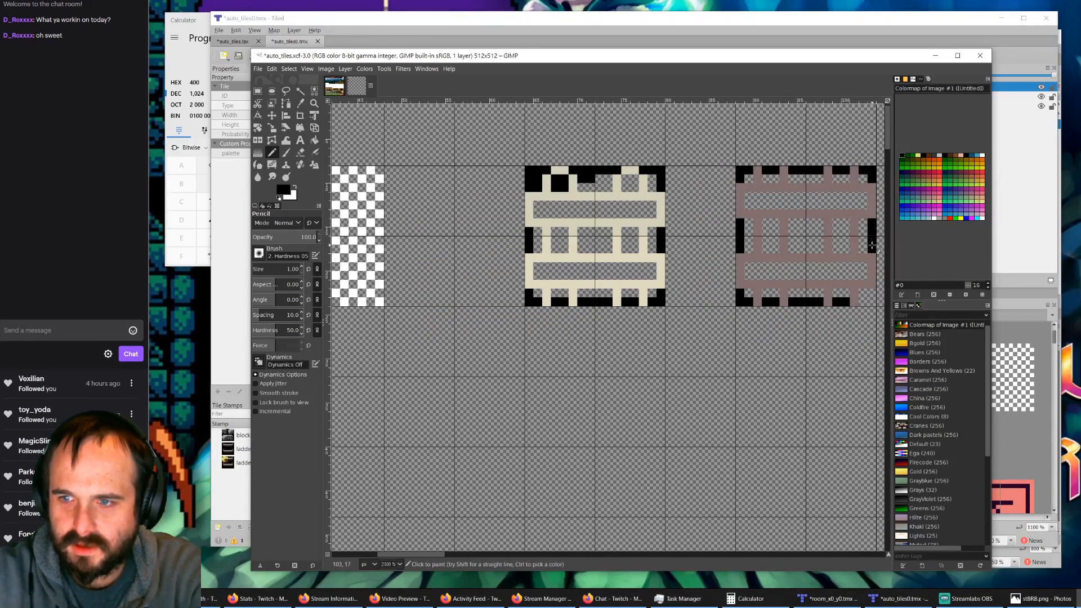
drag(871, 290, 871, 298)
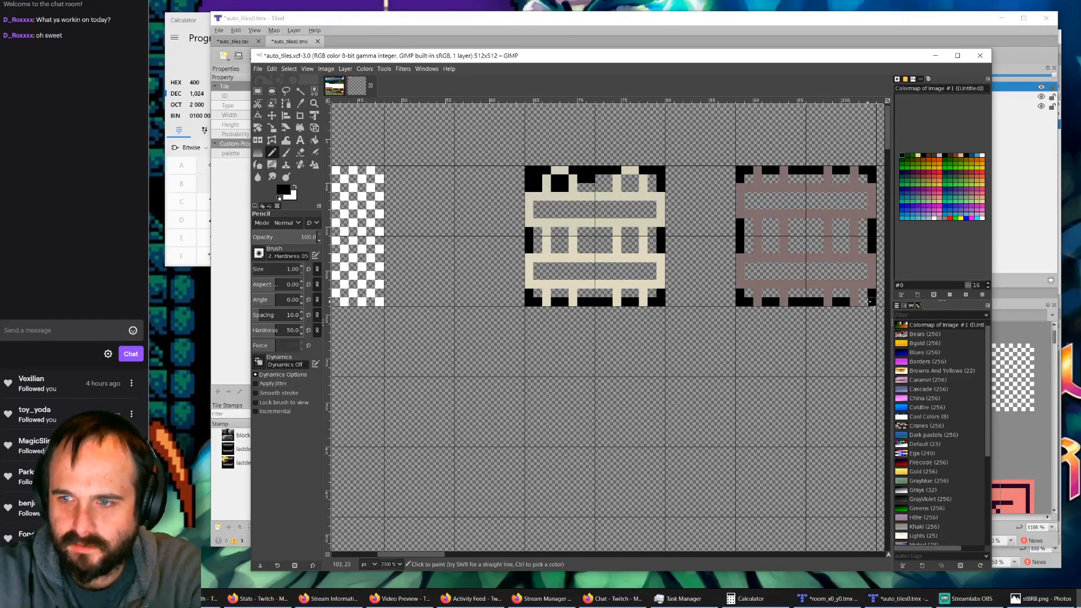
Step: Switch to the fnvalley_outside.xcf image and show its grid over the tiles
click(338, 88)
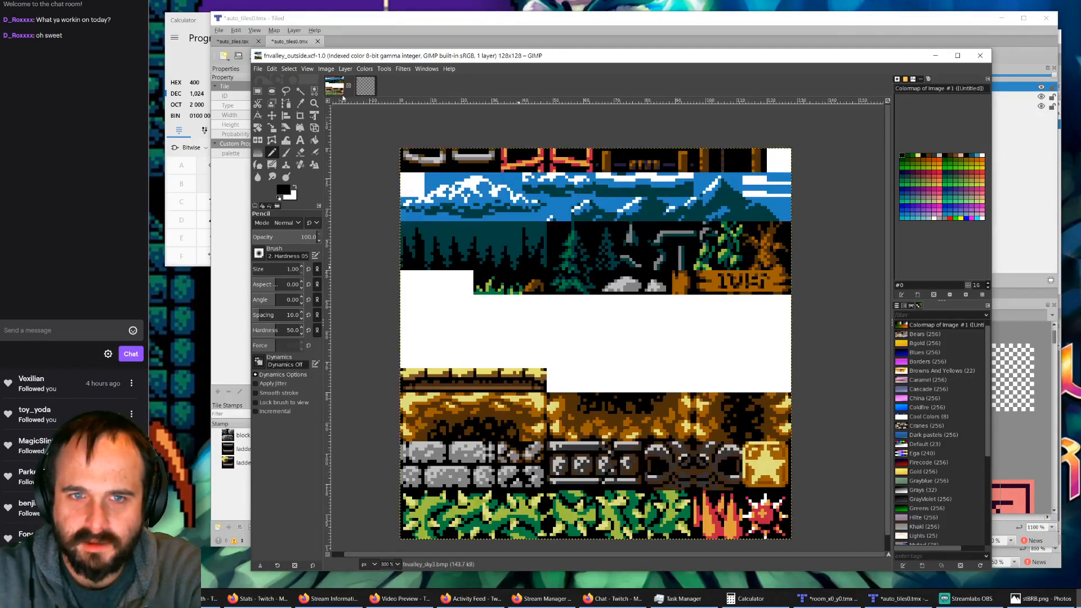
ctrl+scroll(453, 238, up, 2)
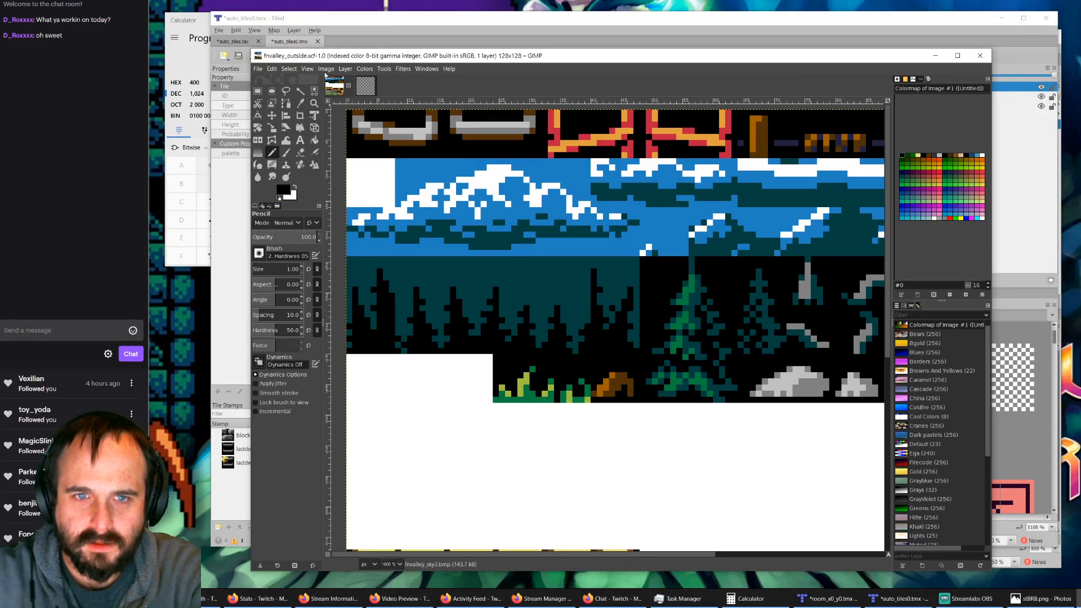
click(307, 69)
click(329, 239)
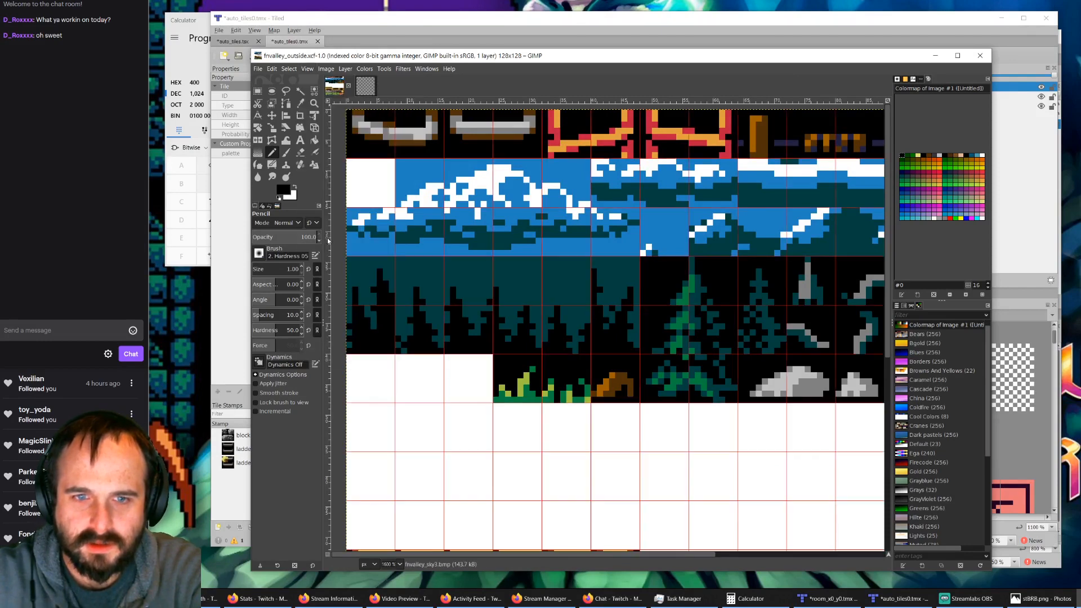
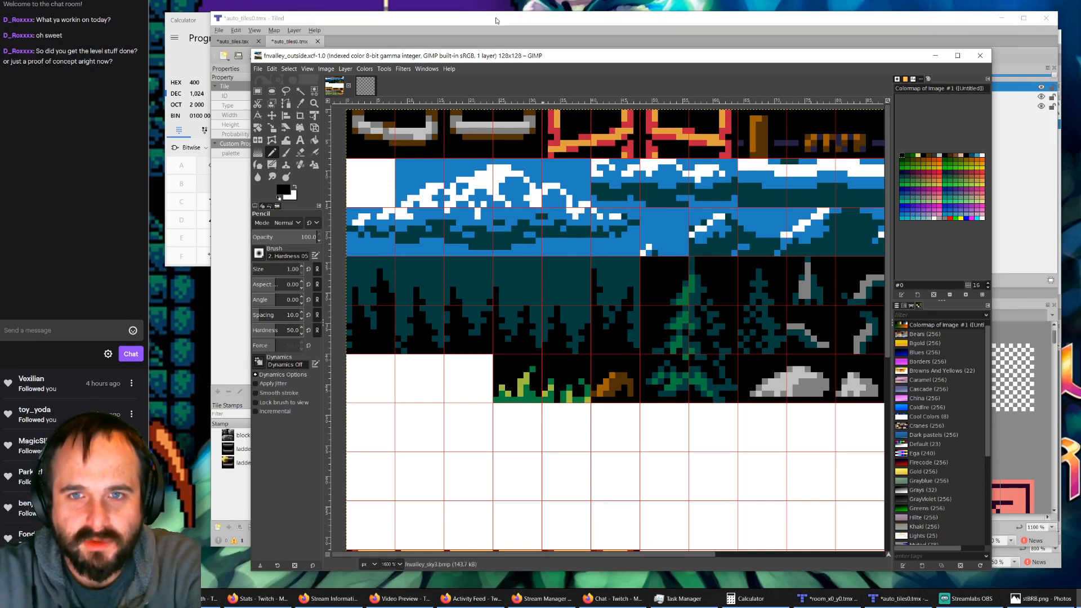
Step: Switch to Tiled to check the auto_tiles tileset and the room_x0_y0.tmx map, and return to GIMP
key(alt+Tab)
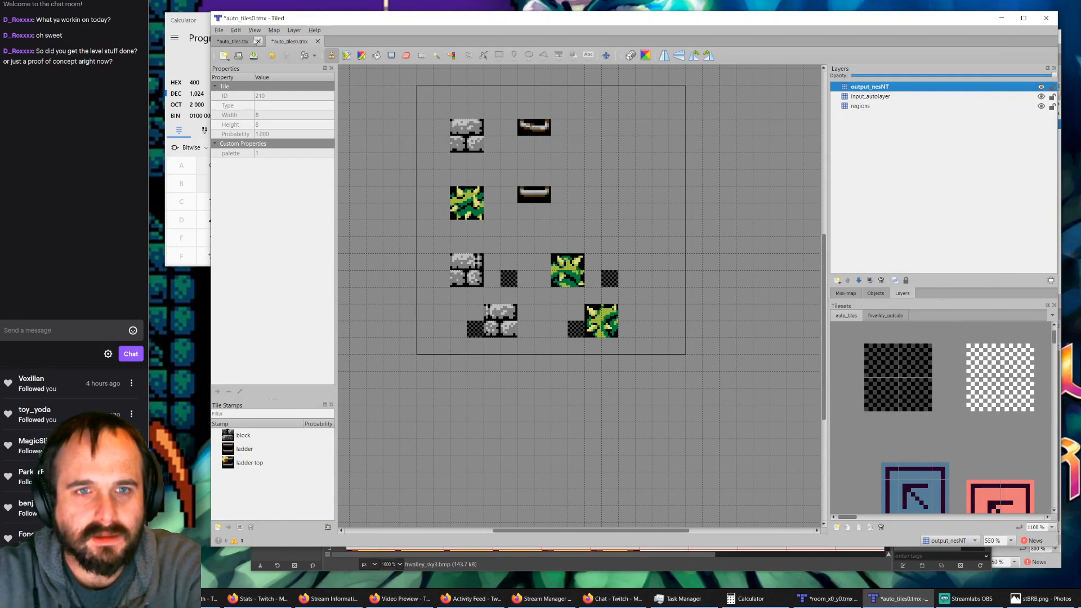
click(232, 41)
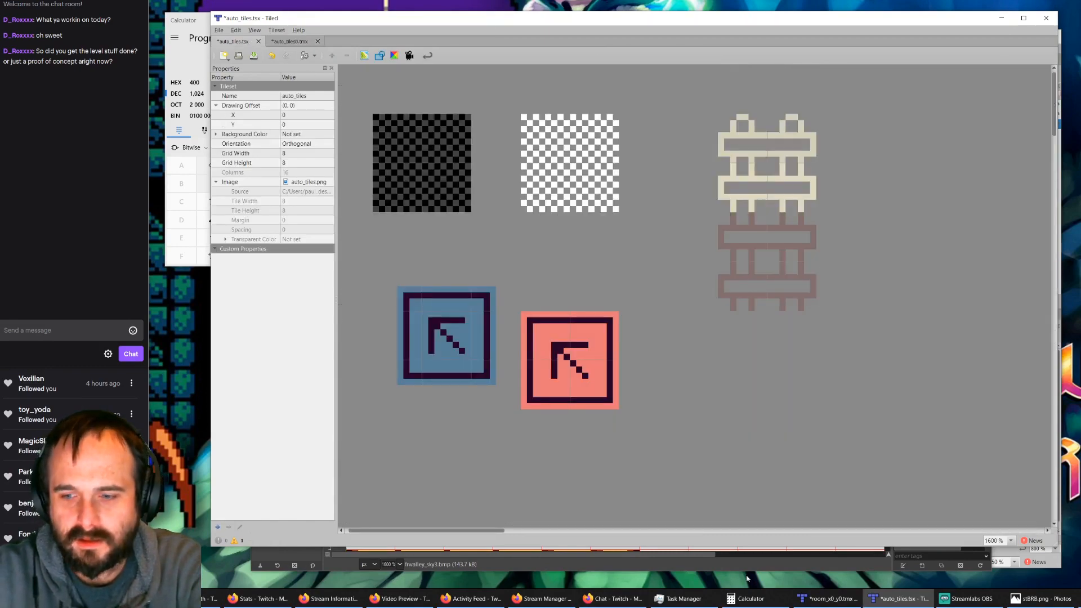
click(826, 598)
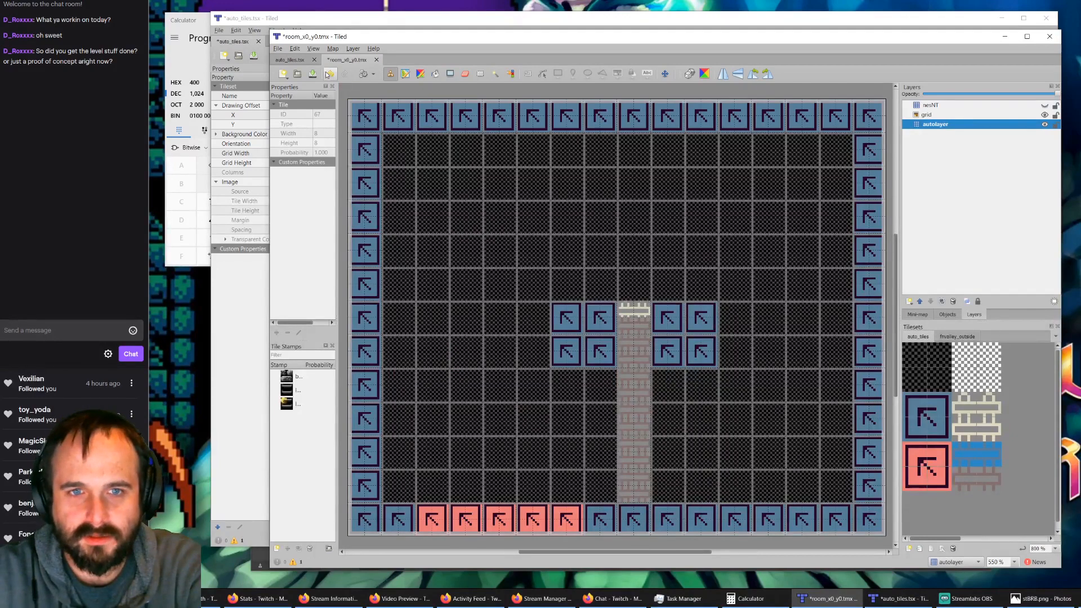
click(1079, 598)
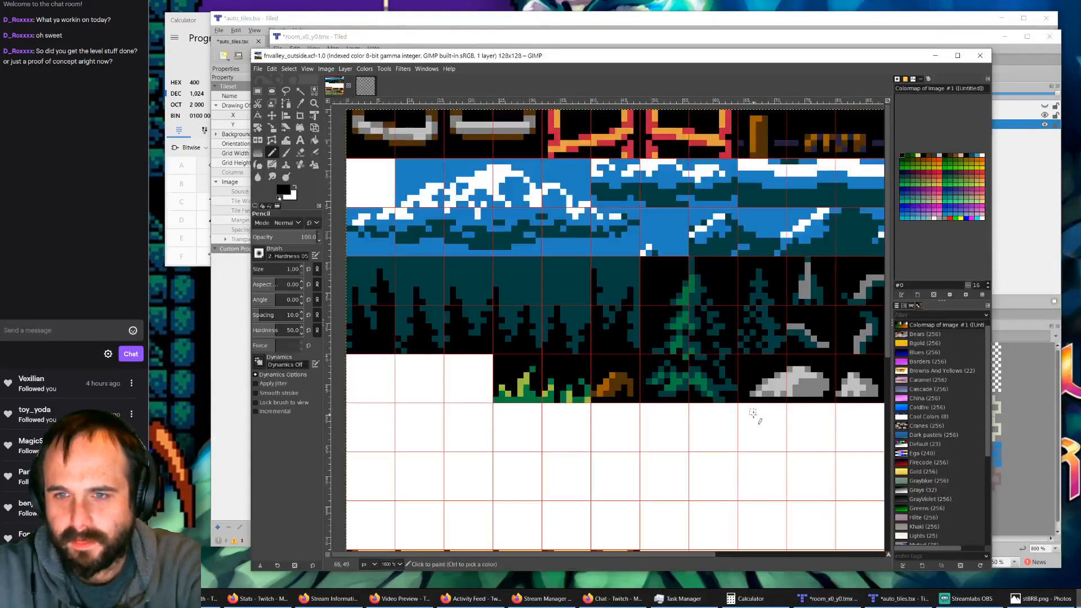
Step: In the auto_tiles.xcf image, bucket-fill the pale ladder's remaining top, bottom and right-edge gaps with black
click(373, 90)
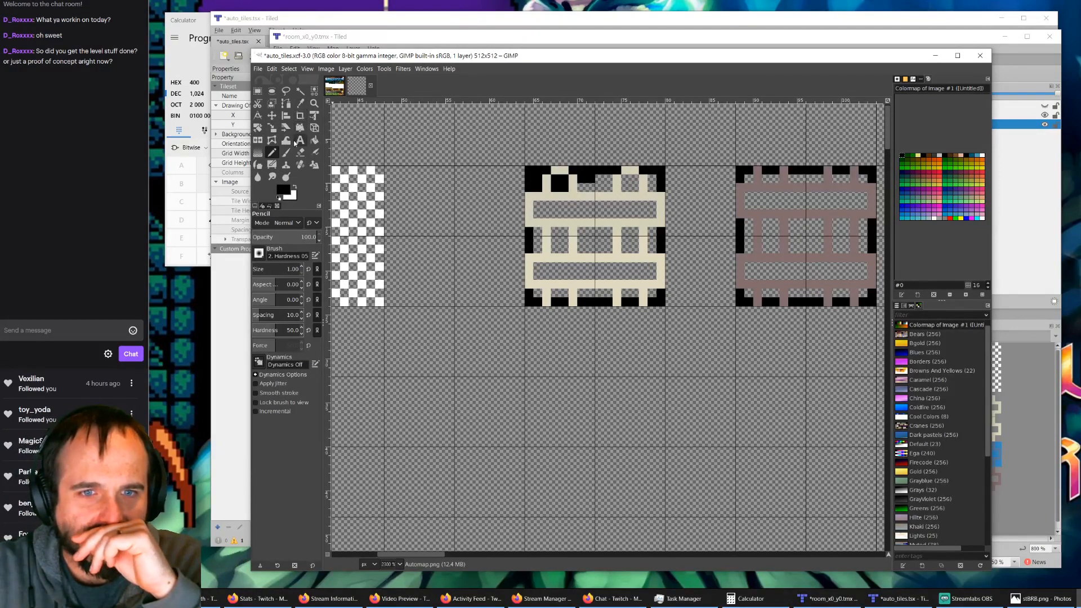
click(314, 140)
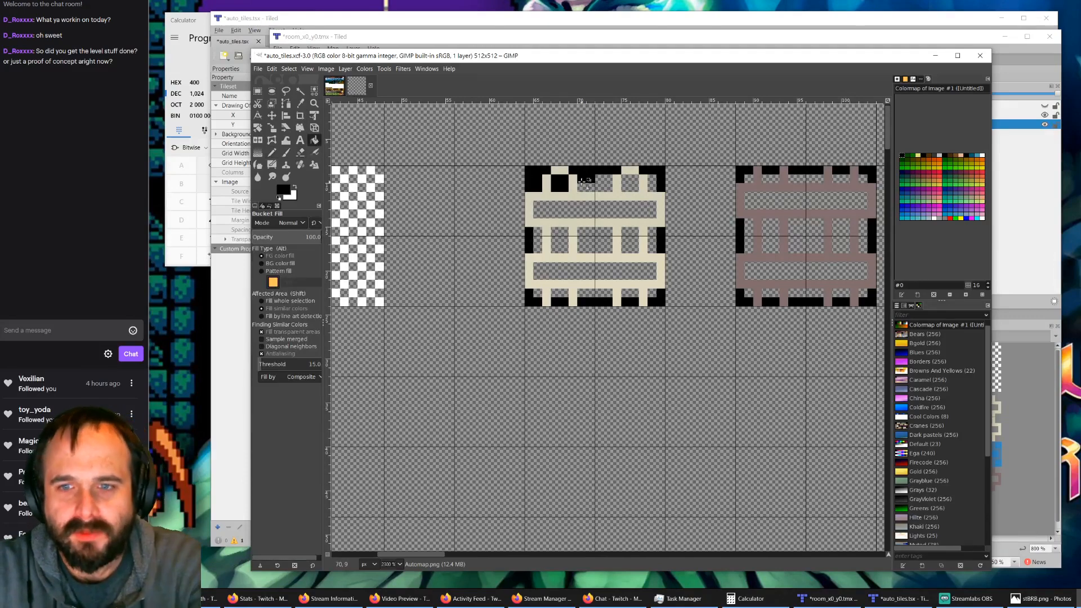
click(604, 183)
click(630, 183)
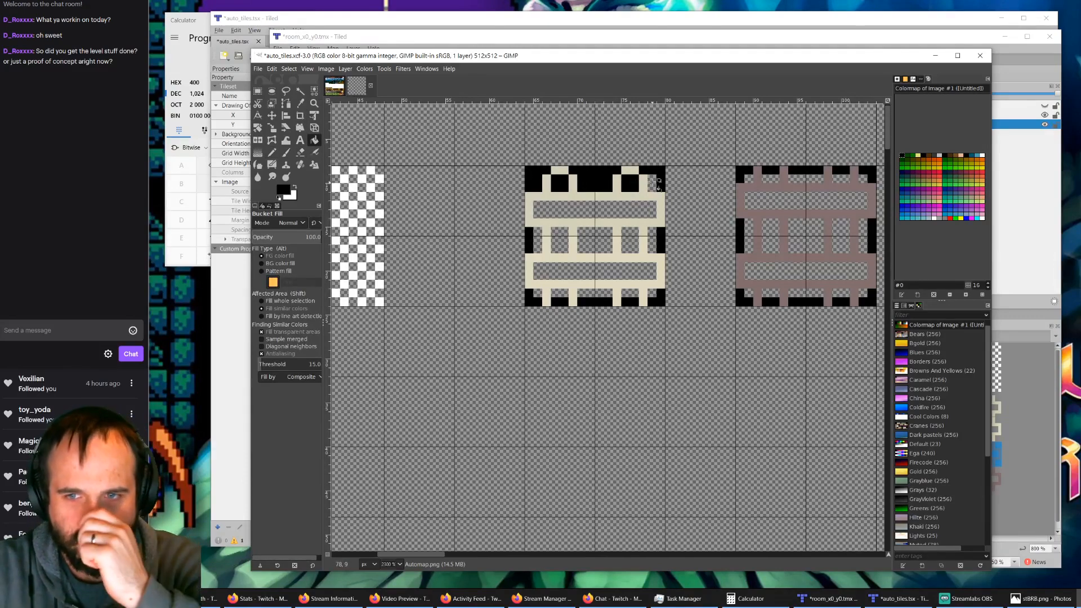
click(658, 186)
click(652, 240)
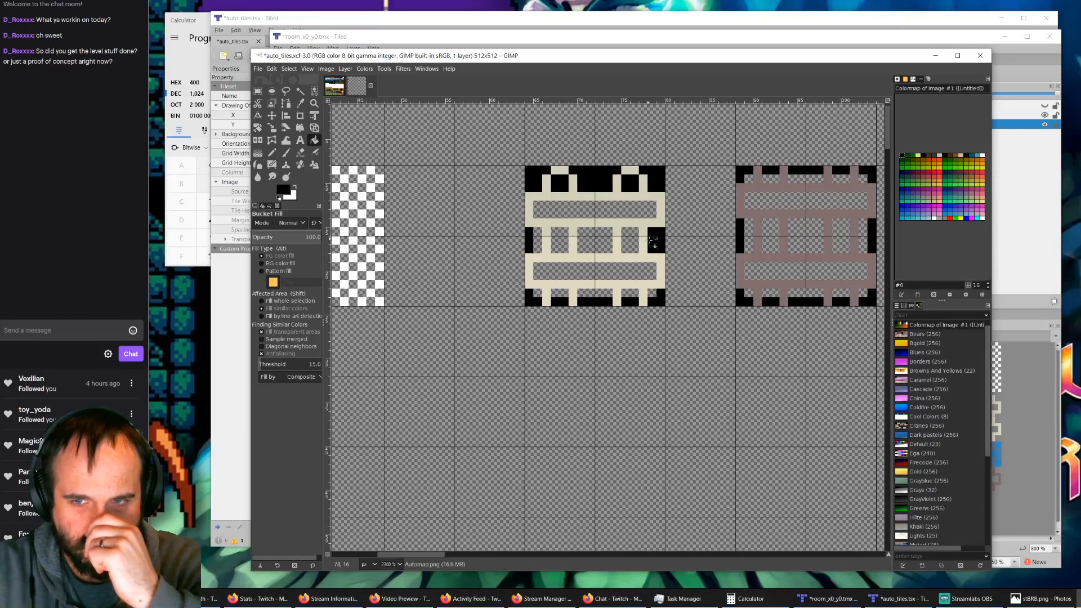
click(654, 295)
click(629, 294)
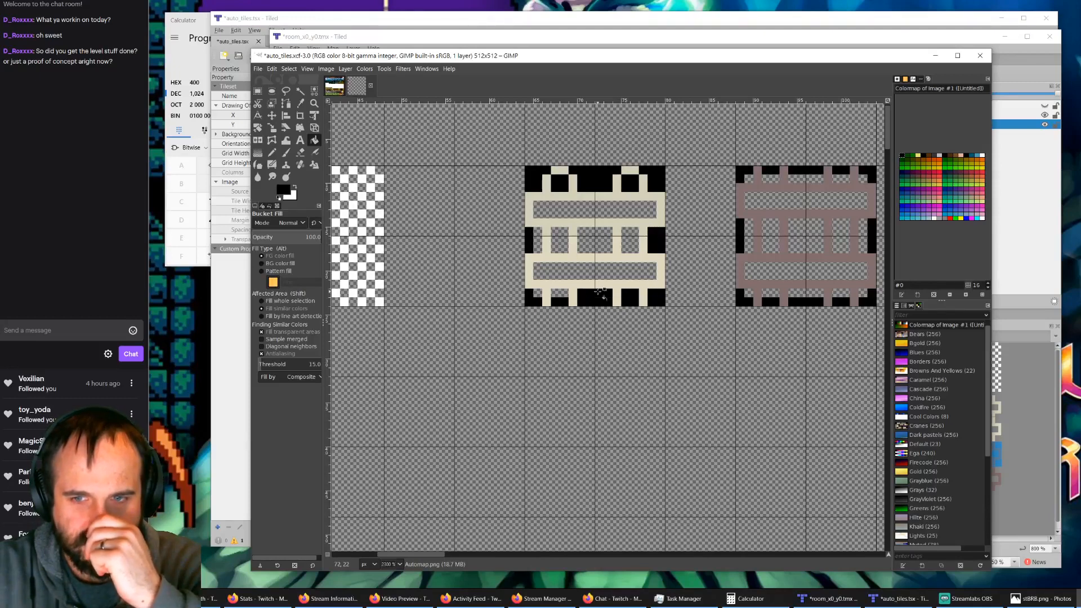
click(561, 293)
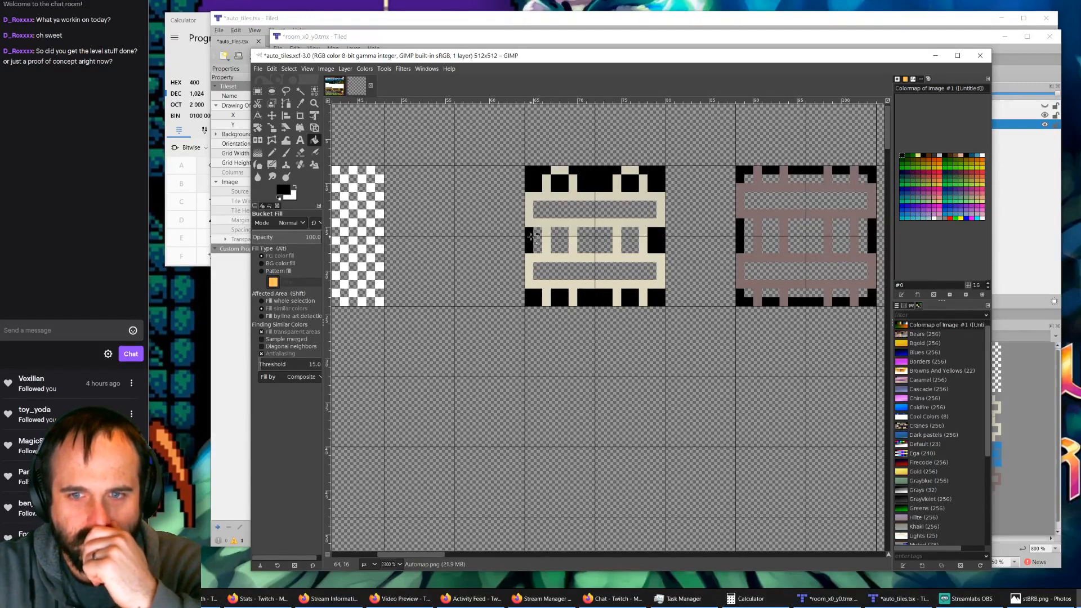
Step: Fill the pale ladder's remaining middle-row gaps and the insides of both rungs with black
click(545, 241)
click(561, 240)
click(595, 240)
click(629, 240)
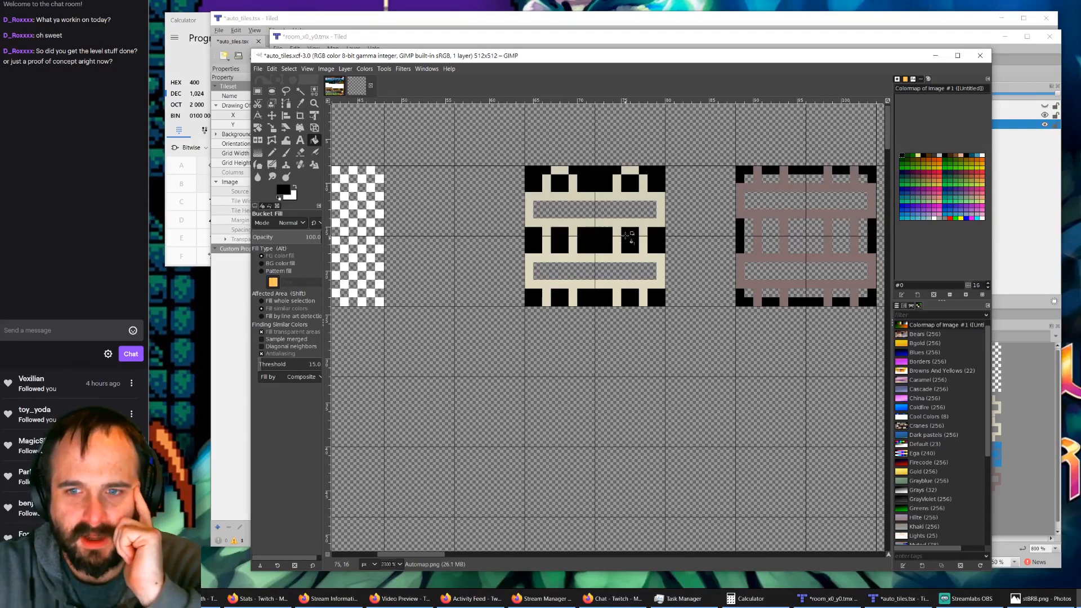
click(632, 204)
click(614, 276)
Step: Fill the inside of the faded red ladder's lower rung and its left and central middle-row gaps with black
click(749, 272)
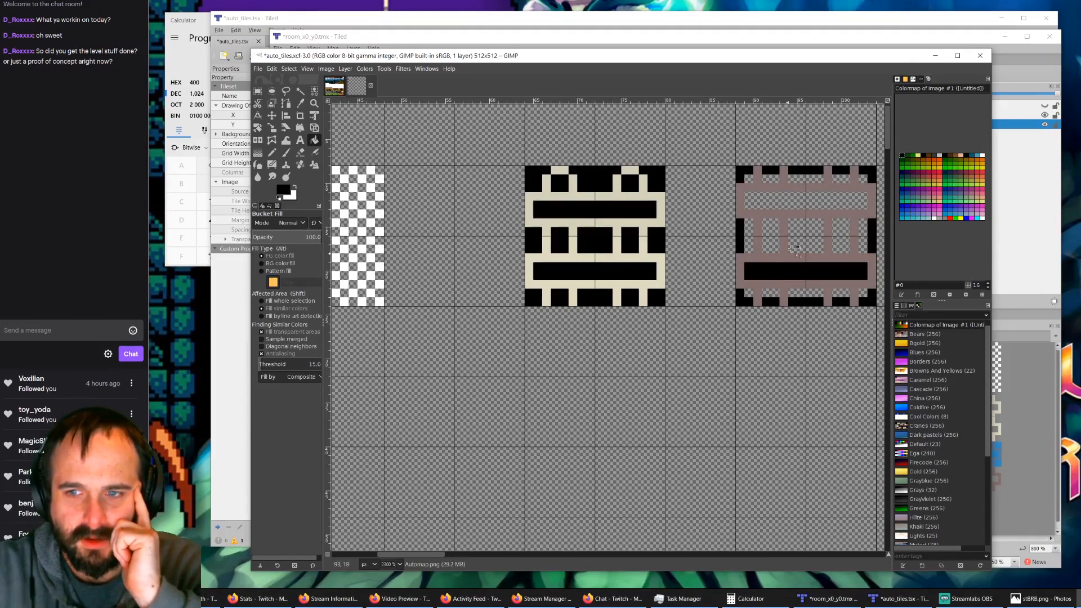
click(802, 233)
click(768, 233)
click(749, 235)
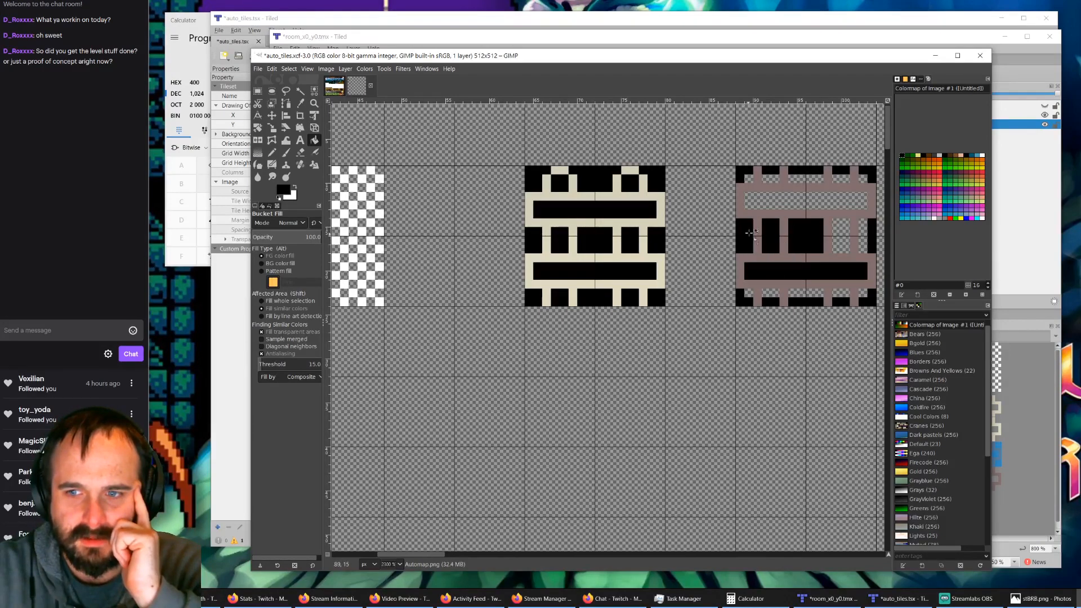
Step: Fill the inside of the faded red ladder's upper rung and all its top-row gaps with black
click(768, 198)
click(750, 181)
click(770, 179)
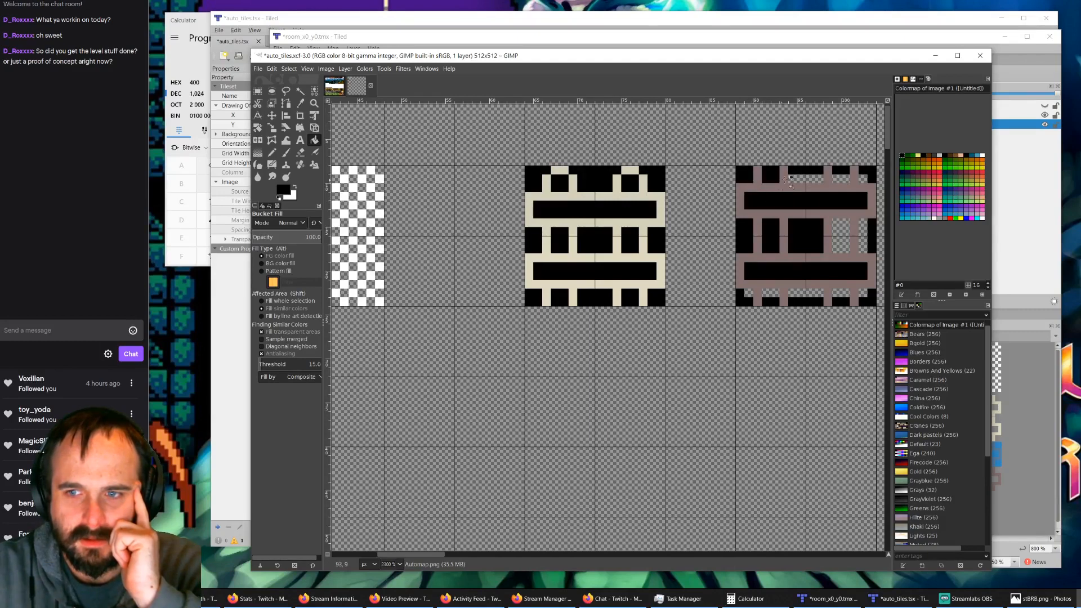
click(805, 178)
click(843, 180)
click(865, 178)
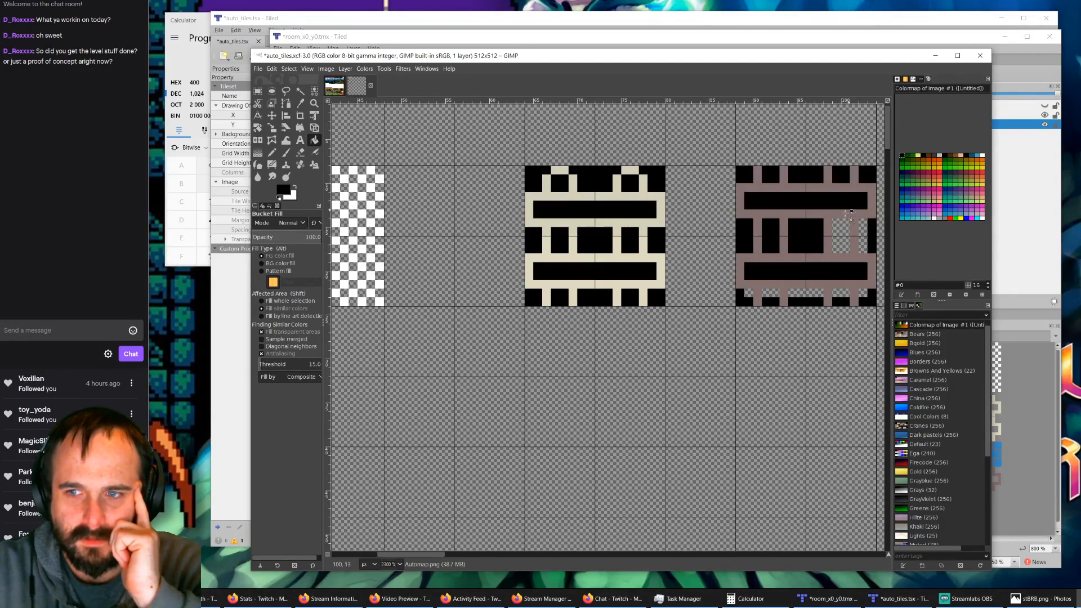
Step: Fill the faded red ladder's remaining right-hand middle-row gaps and all its bottom-row gaps with black
click(841, 234)
click(866, 234)
click(864, 293)
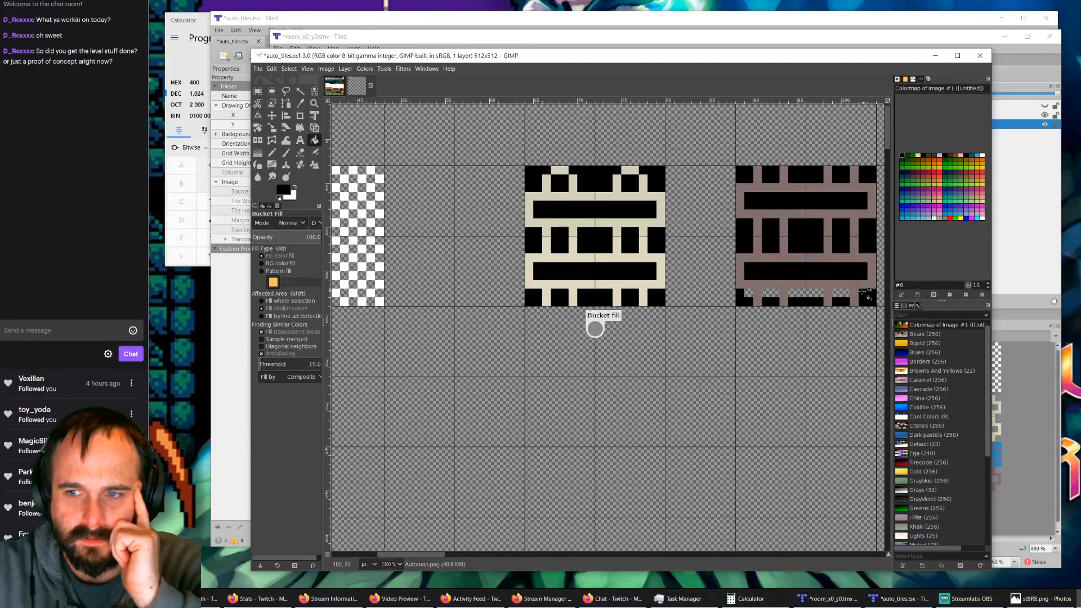
click(841, 294)
click(805, 294)
click(775, 294)
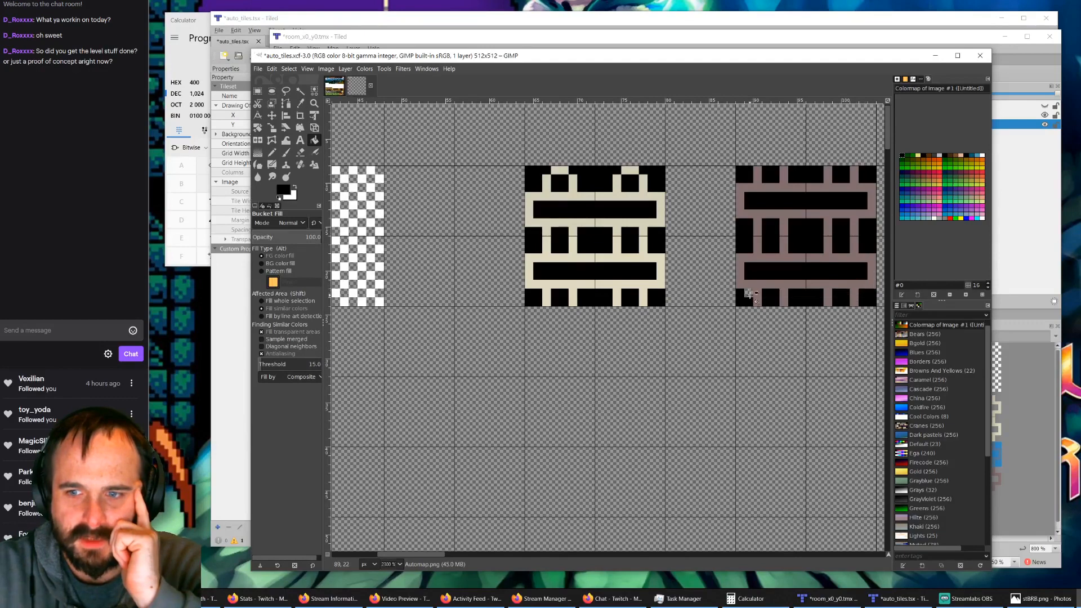
click(748, 293)
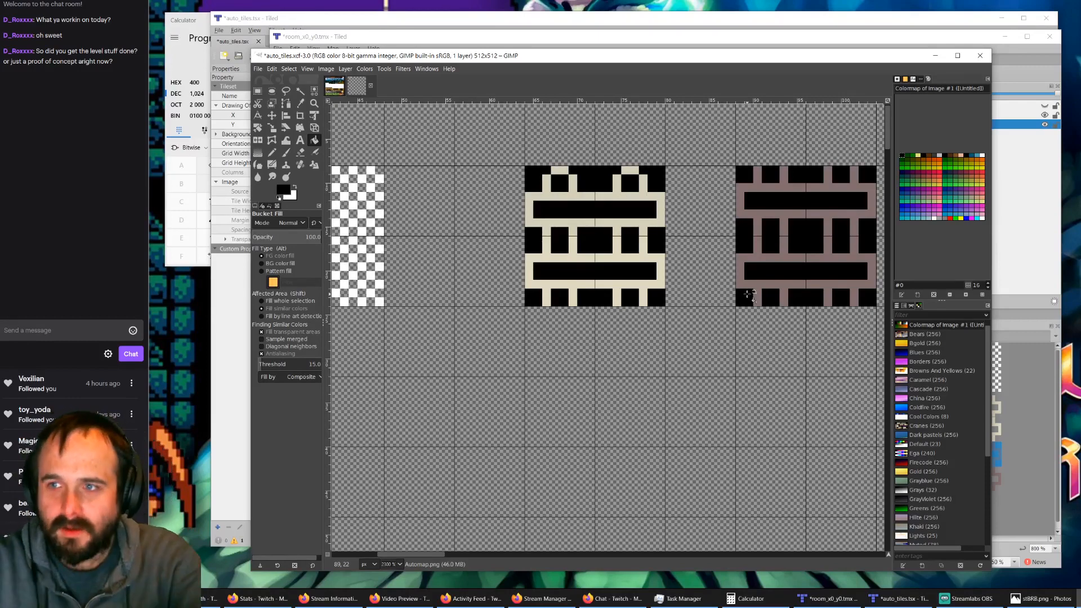
Step: Compare the redrawn ladders with the room_x0_y0.tmx map and the auto_tiles tileset in Tiled, and return to GIMP
click(579, 40)
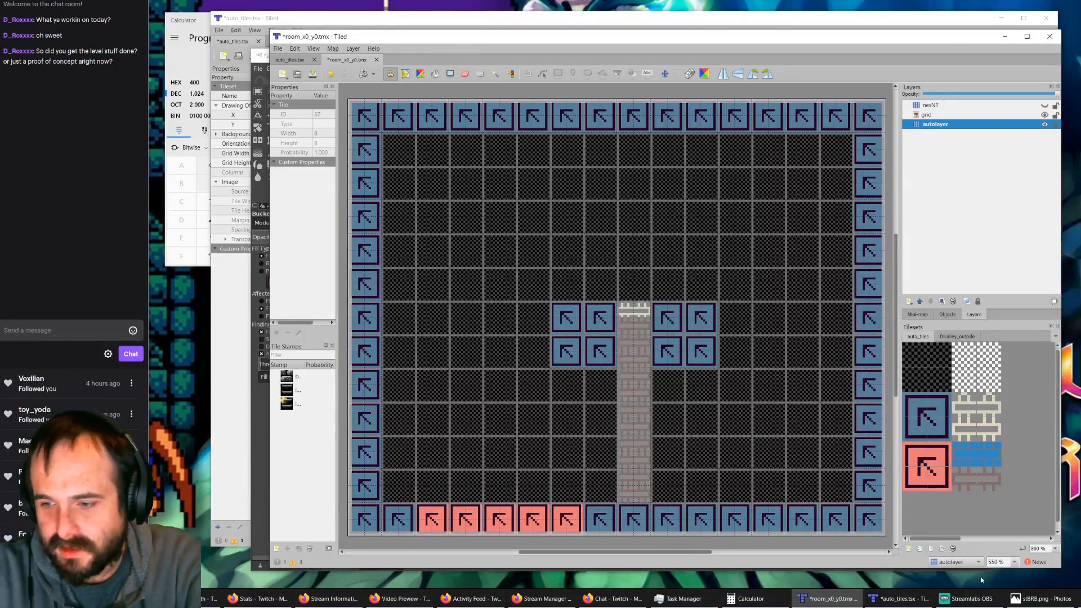
click(897, 599)
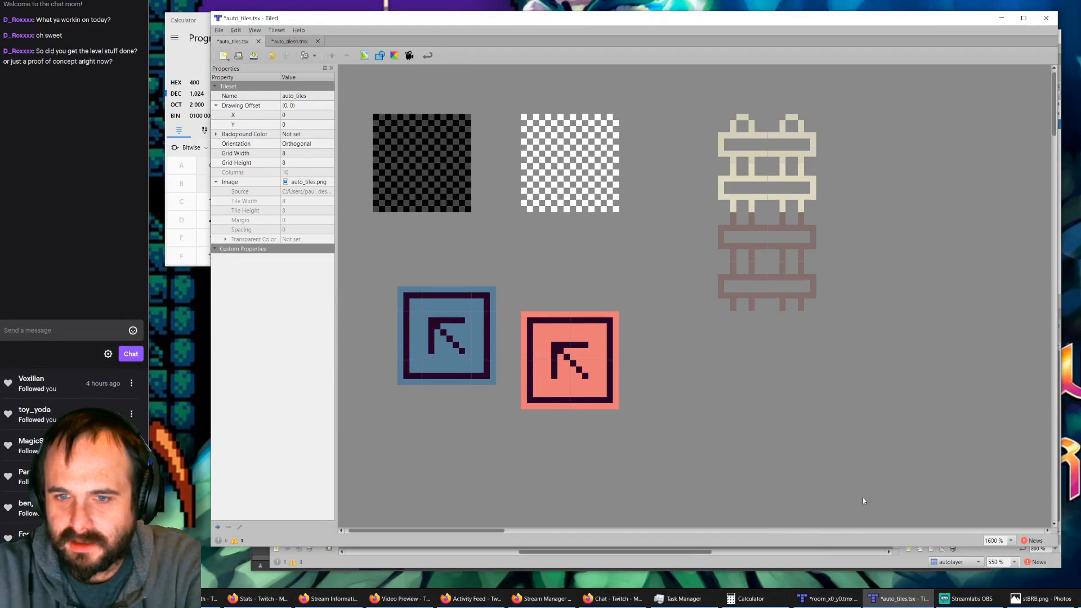
click(834, 599)
click(934, 570)
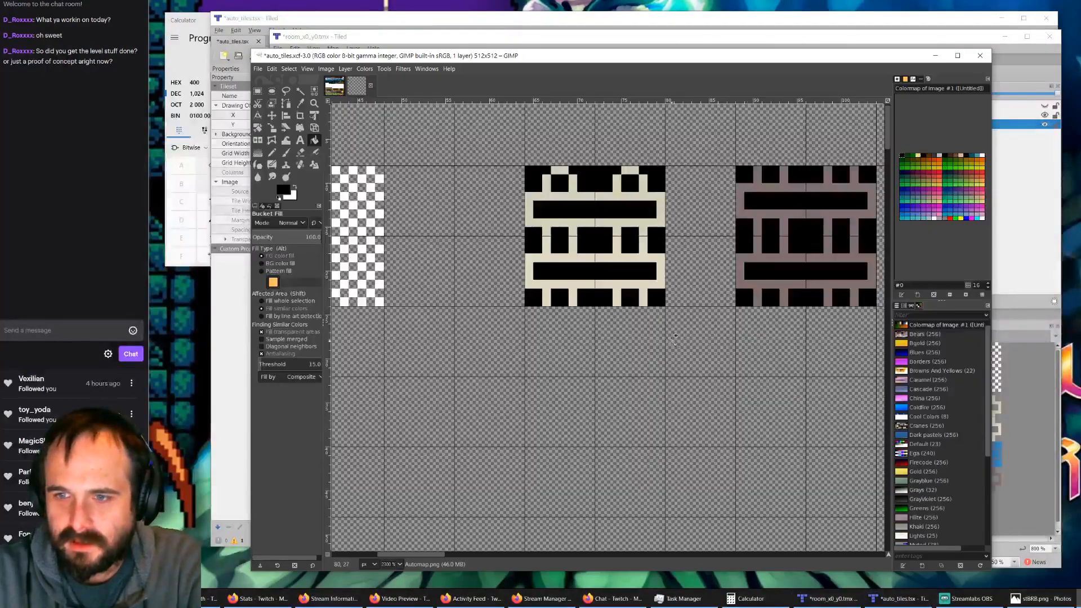
Step: Save auto_tiles.xcf and export the image to auto_tiles.png
ctrl+scroll(451, 397, down, 4)
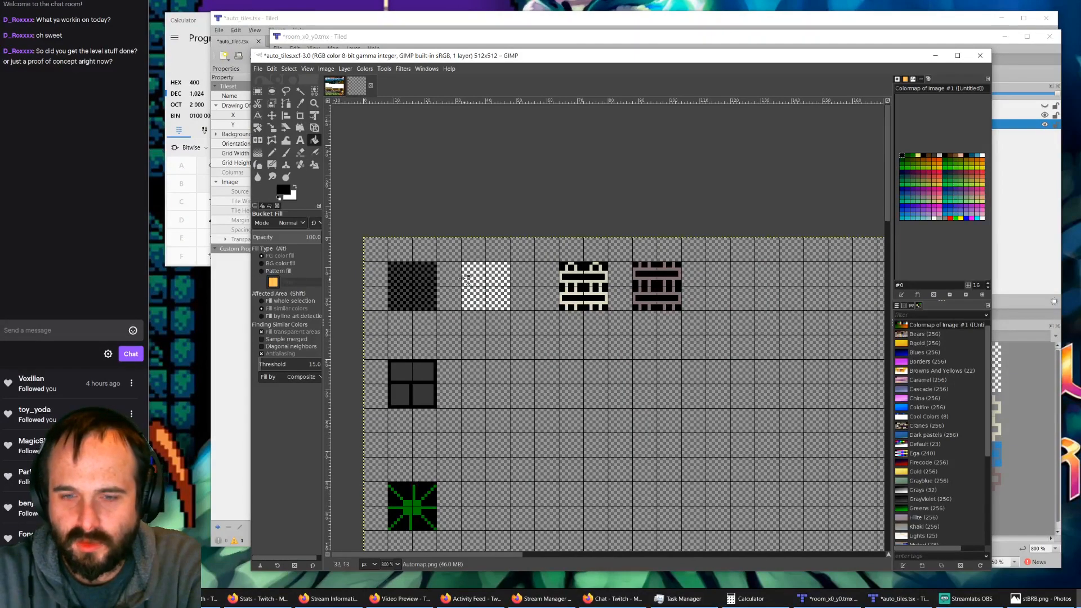
ctrl+scroll(482, 289, up, 4)
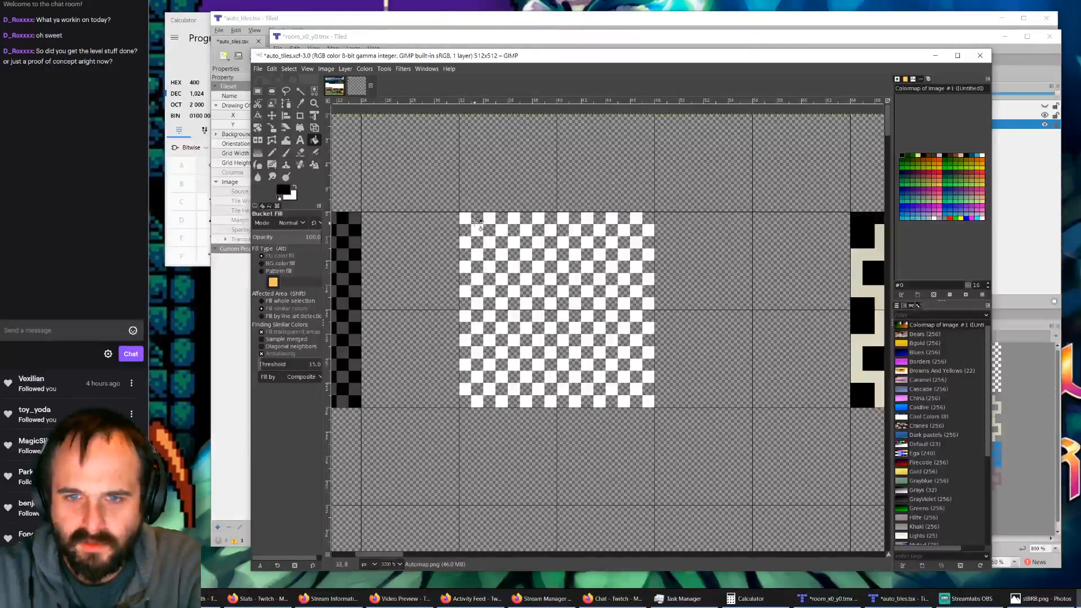
ctrl+scroll(605, 326, down, 4)
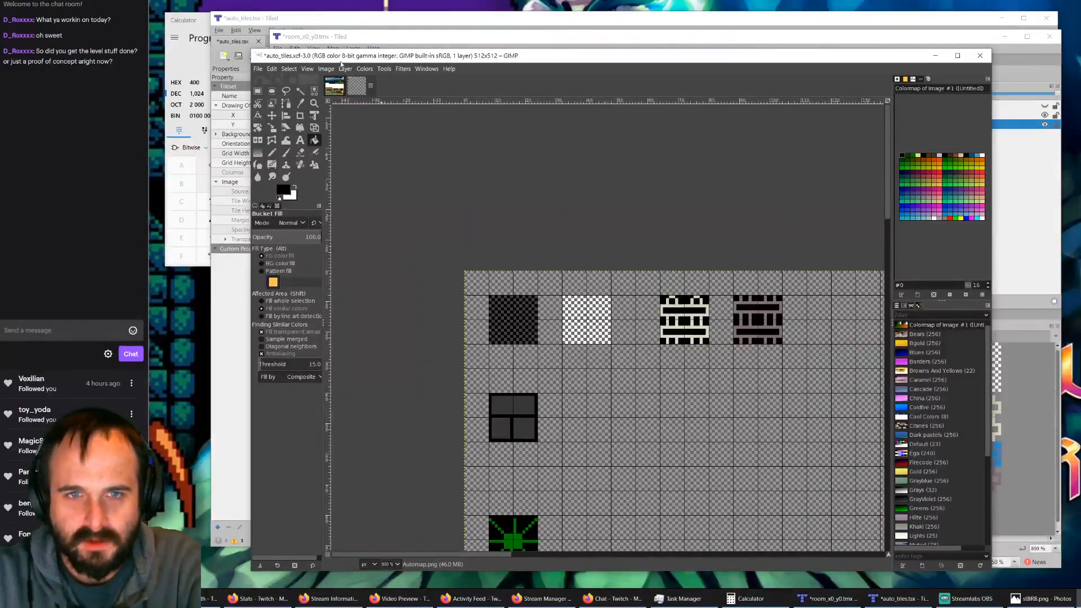
click(257, 69)
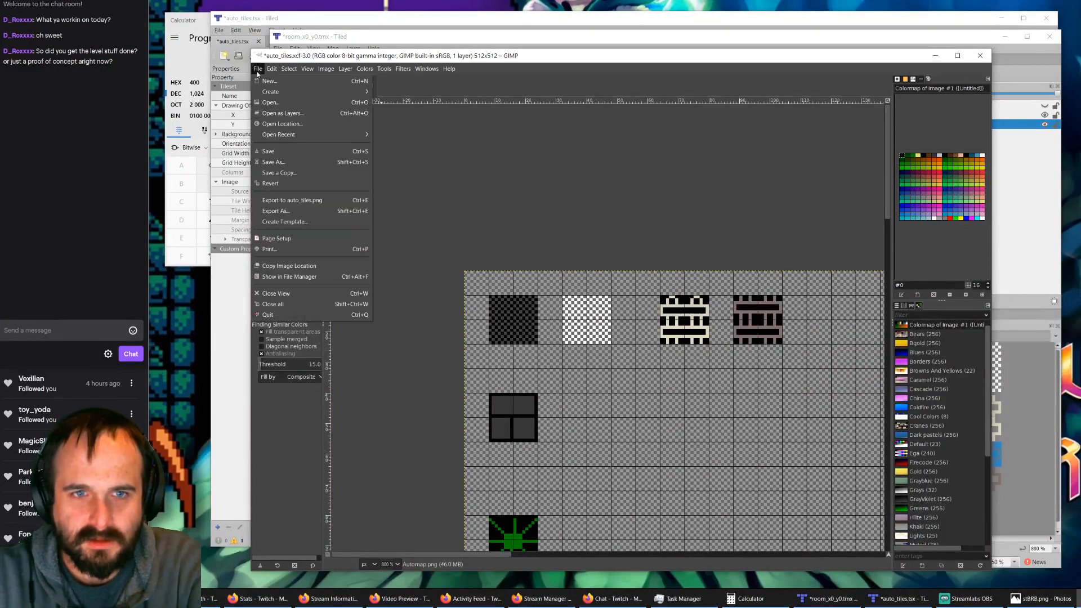
click(274, 151)
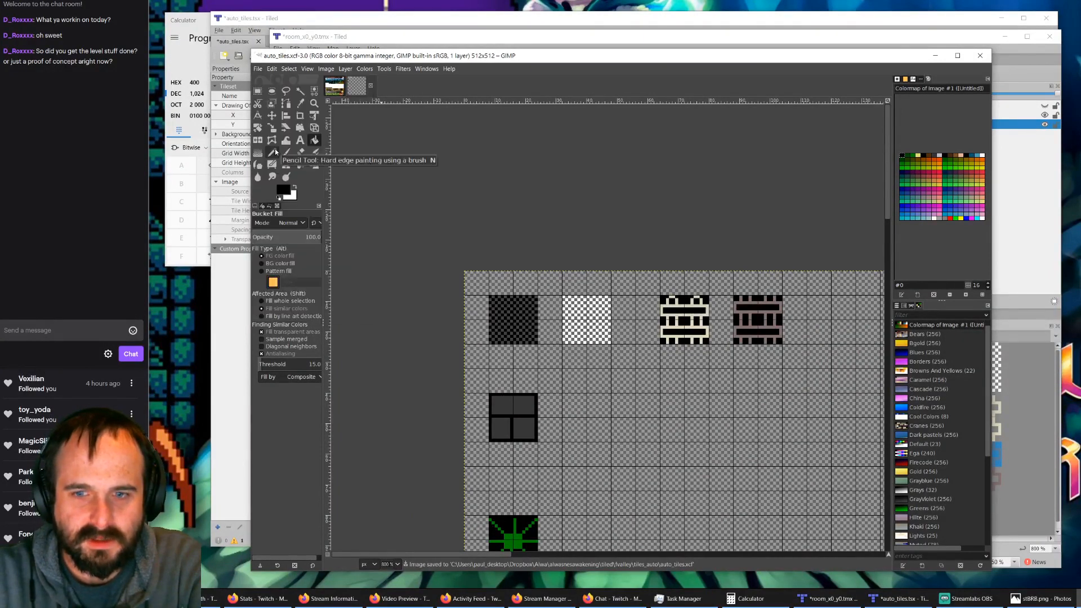
click(258, 69)
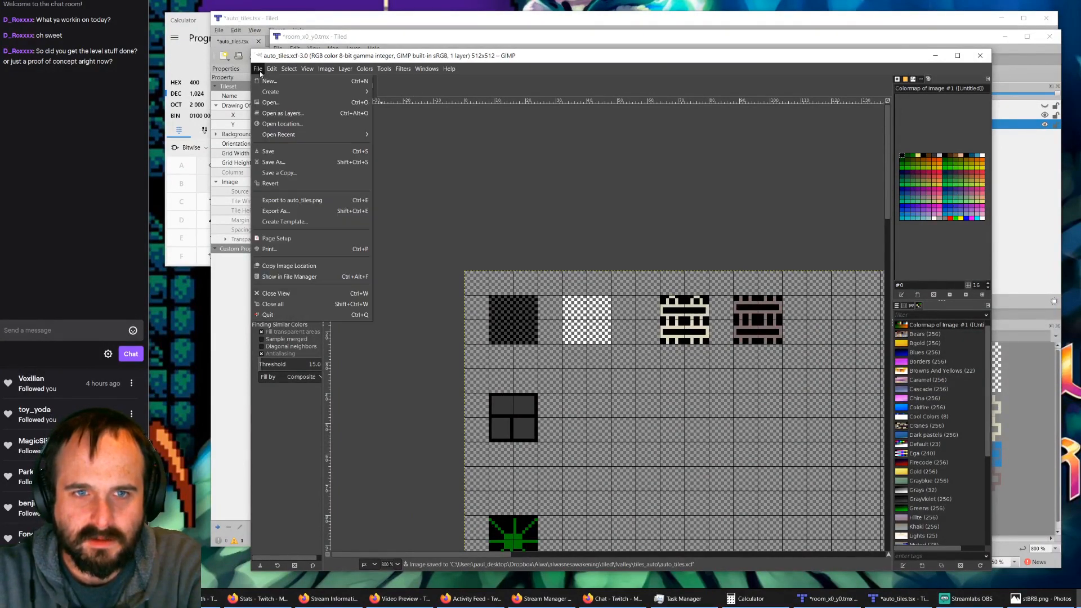
click(292, 201)
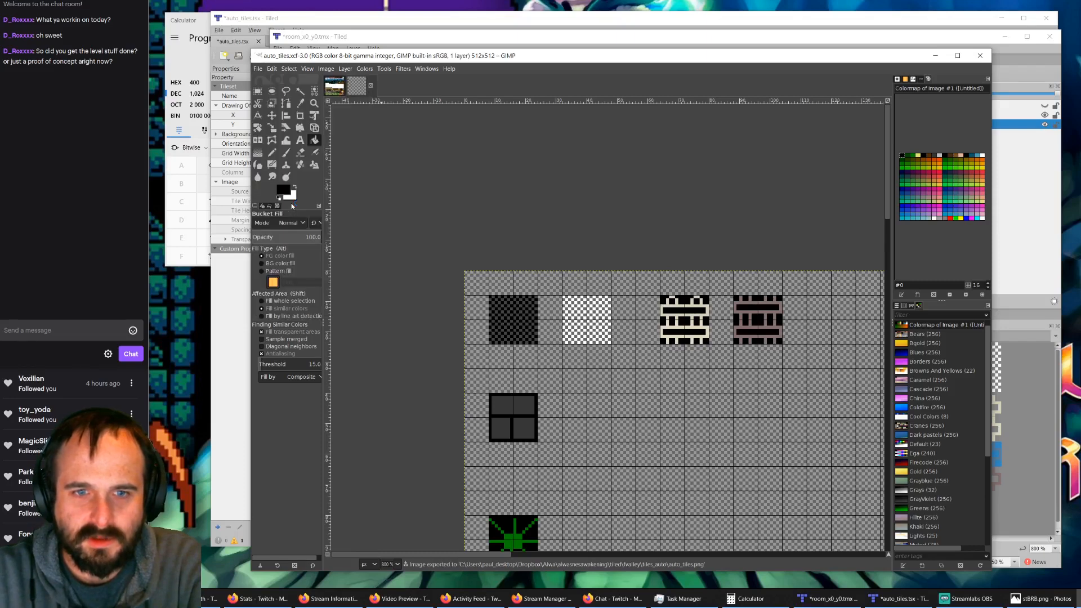
Step: Switch to Tiled, check the updated auto_tiles tileset and bring up the auto_tiles0.tmx map with all its tileset tiles in view
click(899, 599)
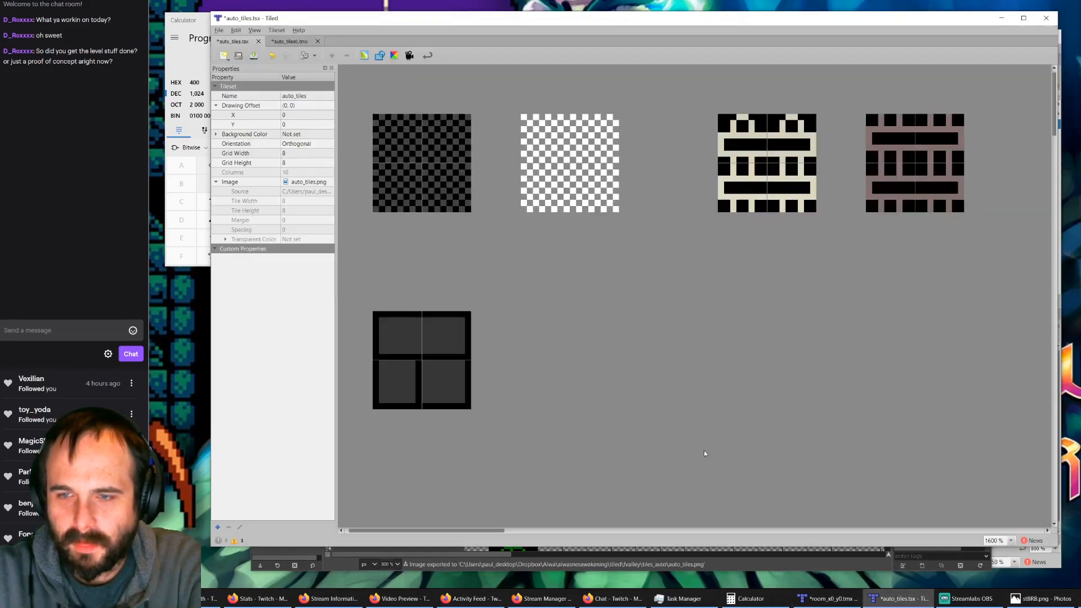
ctrl+scroll(610, 282, down, 2)
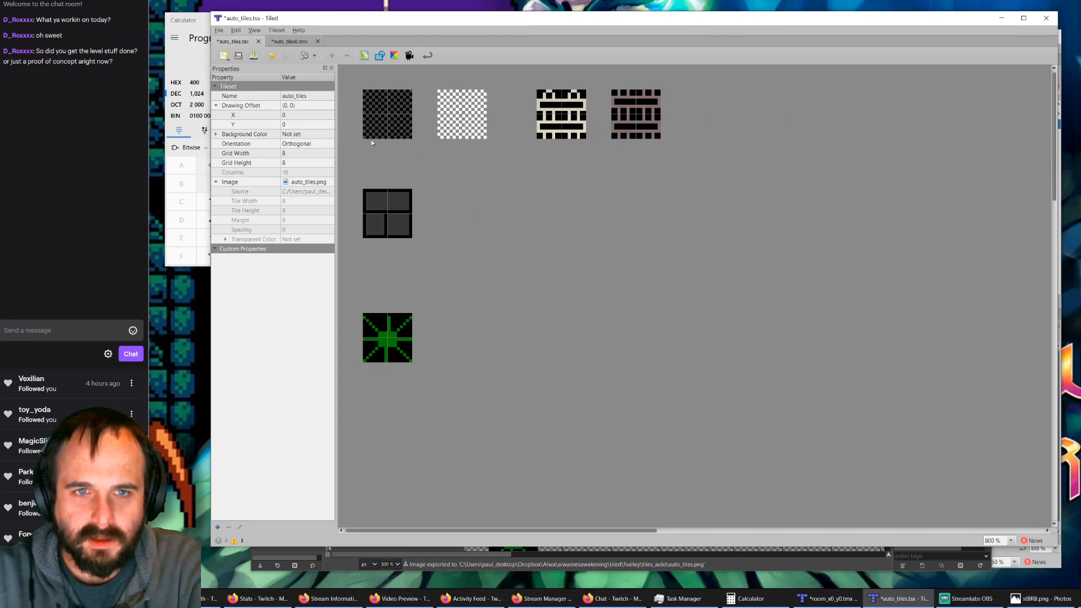
click(288, 41)
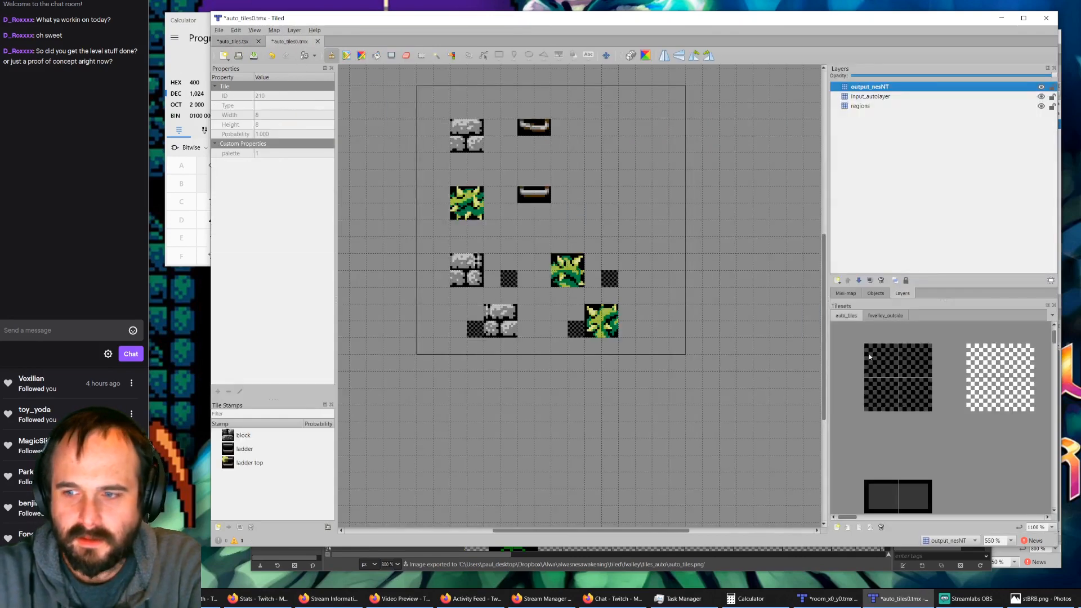
ctrl+scroll(910, 397, down, 3)
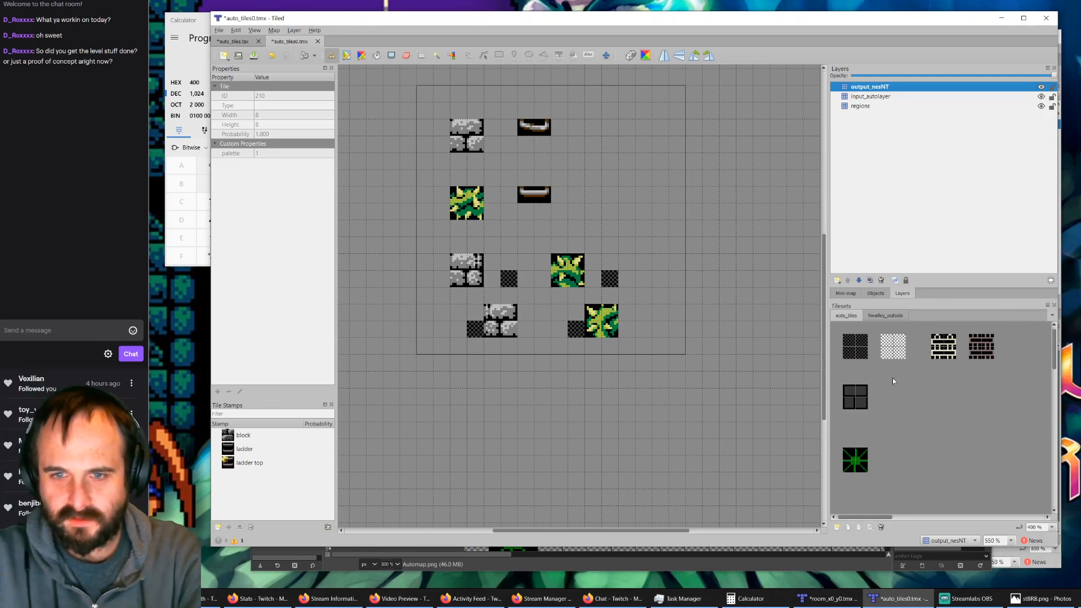
Step: Make regions the active layer and hide the input_autolayer and output_nesNT layers
click(867, 106)
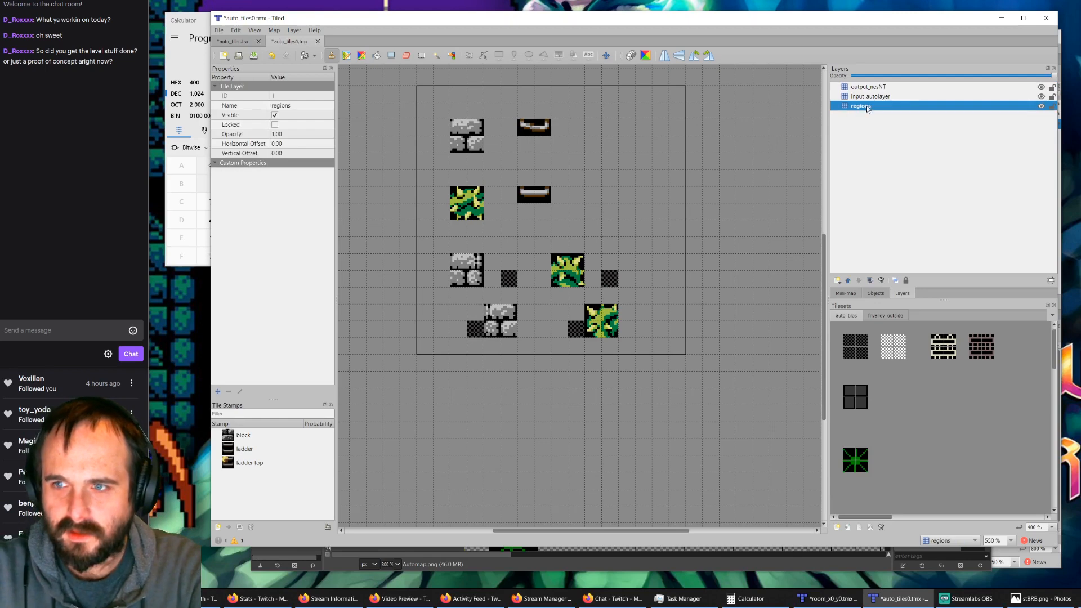
click(1041, 96)
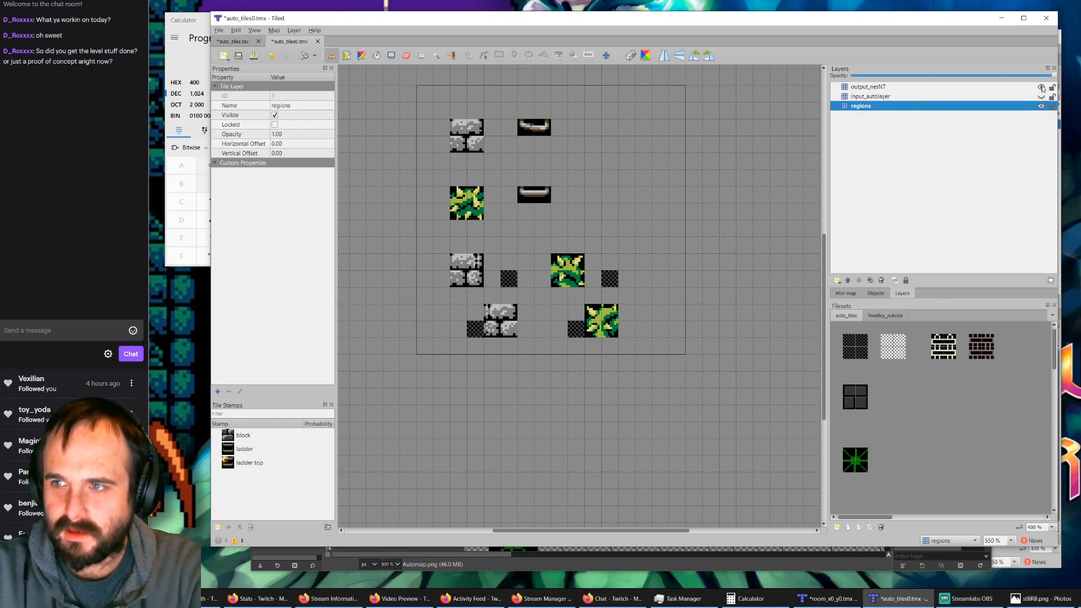
click(1041, 86)
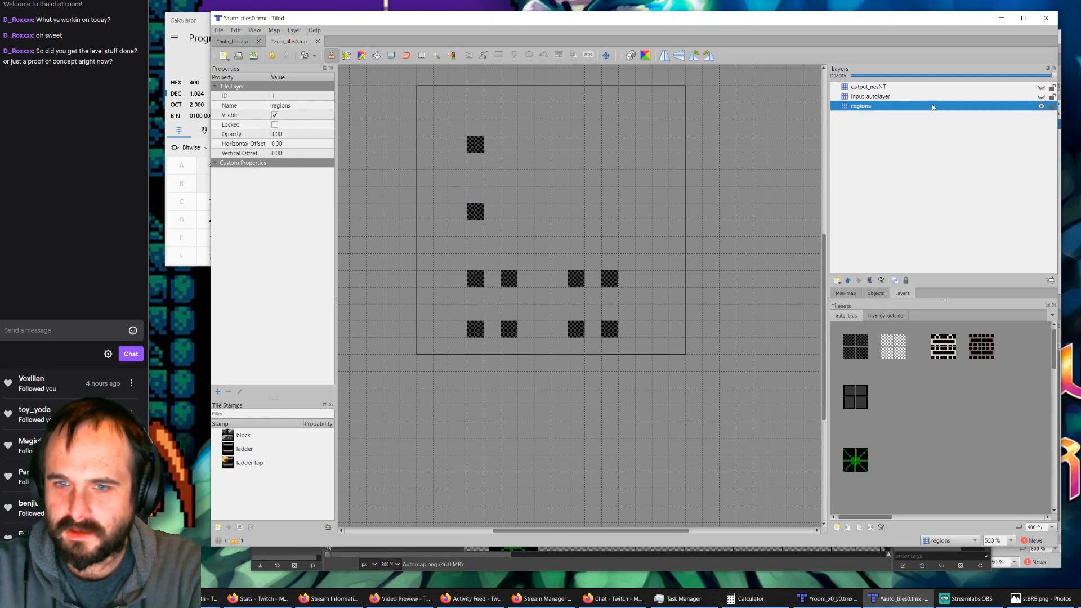
Step: Show output_nesNT and, on the regions layer, cover the block and vine rules with the 2x2 dark checker and the ladder rules with its upper half
click(855, 344)
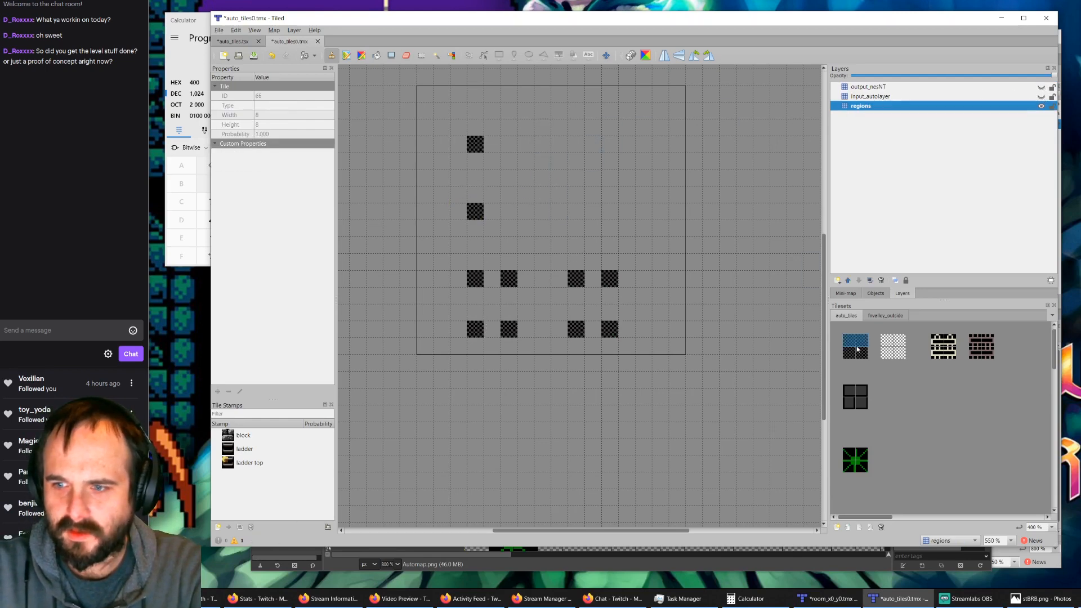
click(1041, 87)
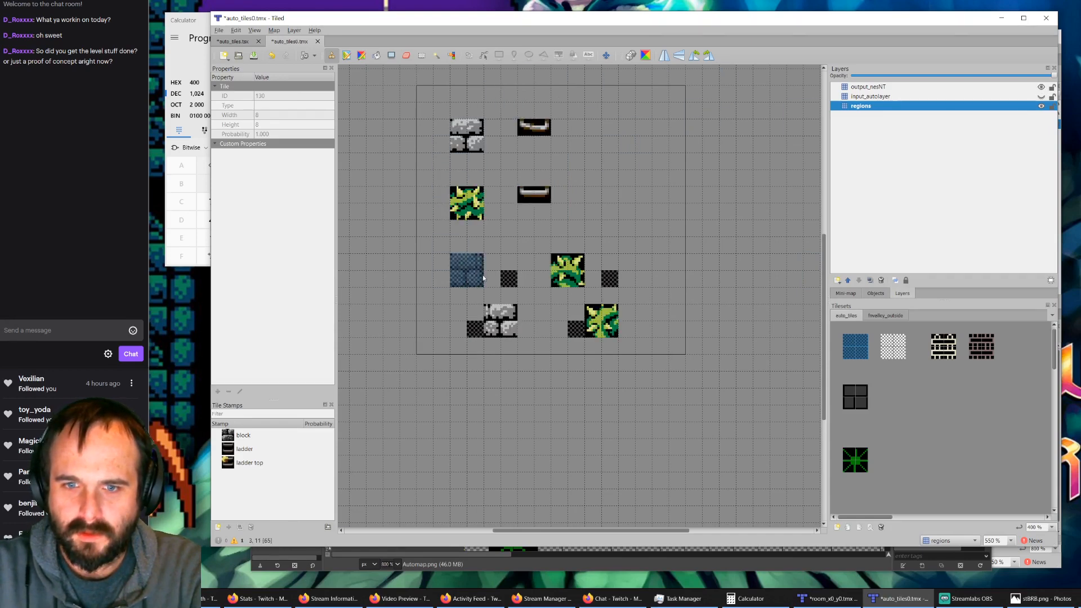
mouse_move(483, 278)
mouse_down()
mouse_move(509, 275)
mouse_move(479, 327)
mouse_move(493, 325)
mouse_up()
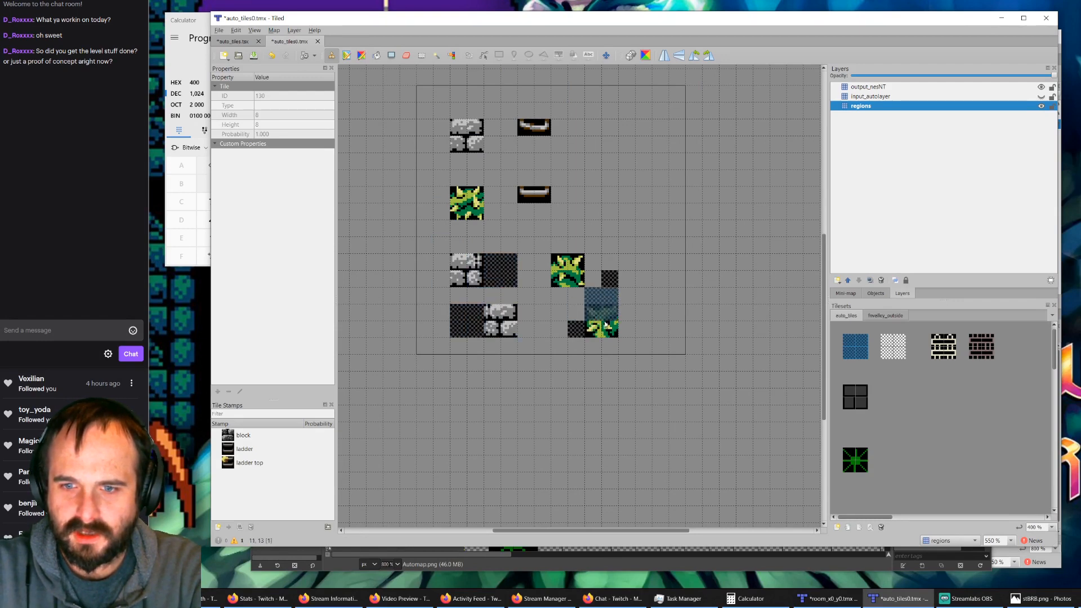
click(579, 329)
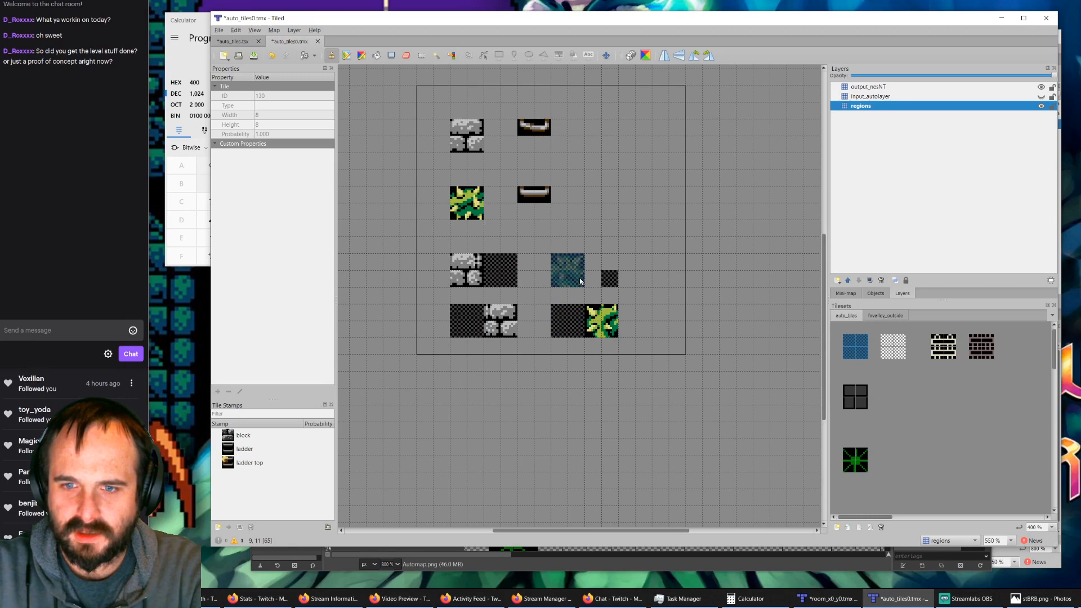
click(614, 280)
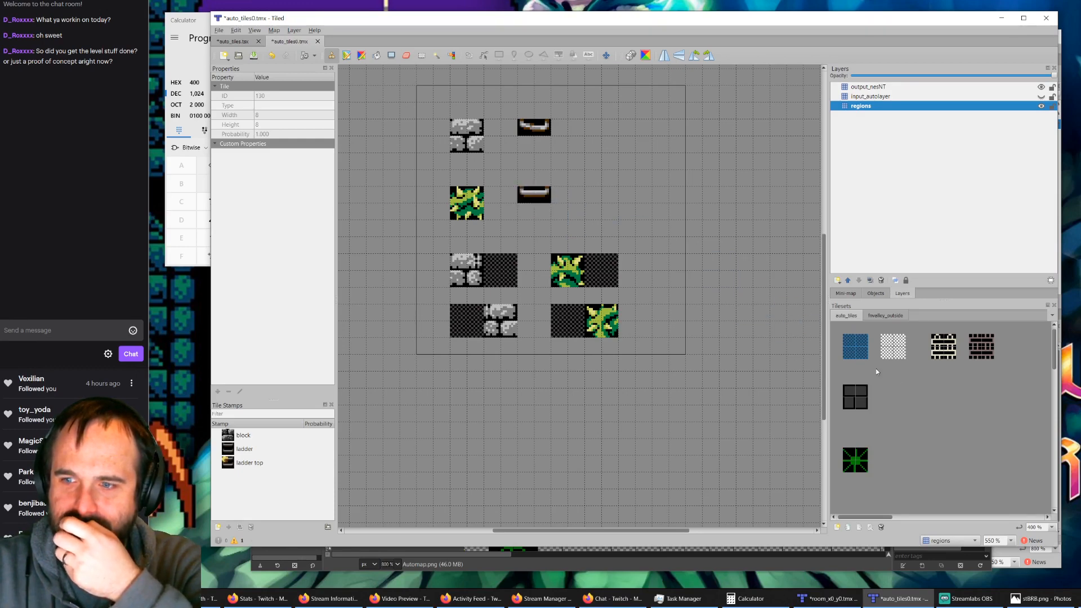
click(934, 389)
click(850, 346)
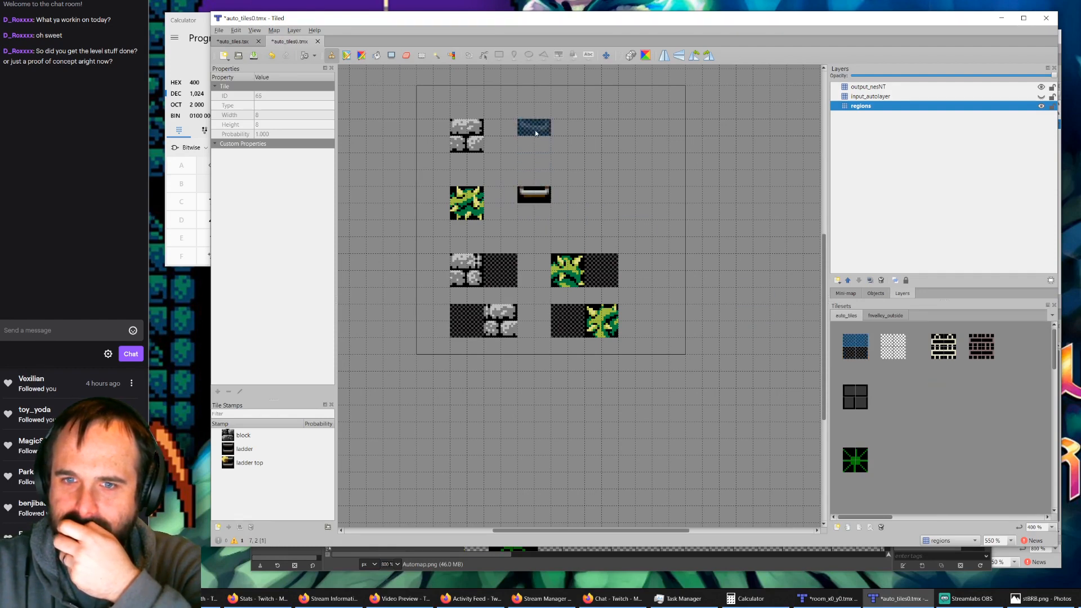
click(937, 340)
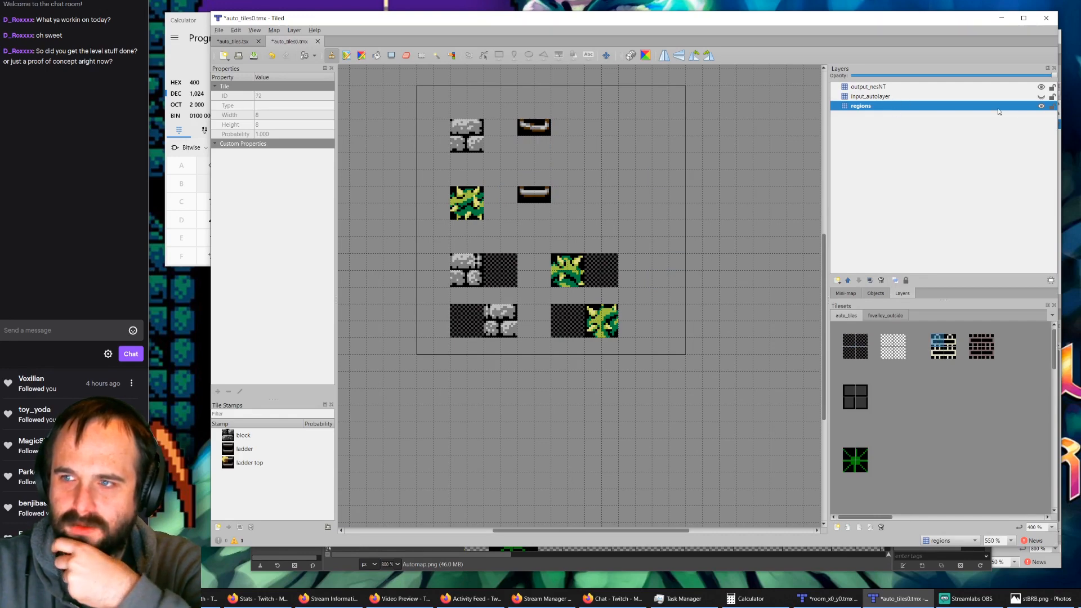
Step: Hide the output_nesNT and regions layers and show the input_autolayer layer
click(1041, 87)
click(1041, 87)
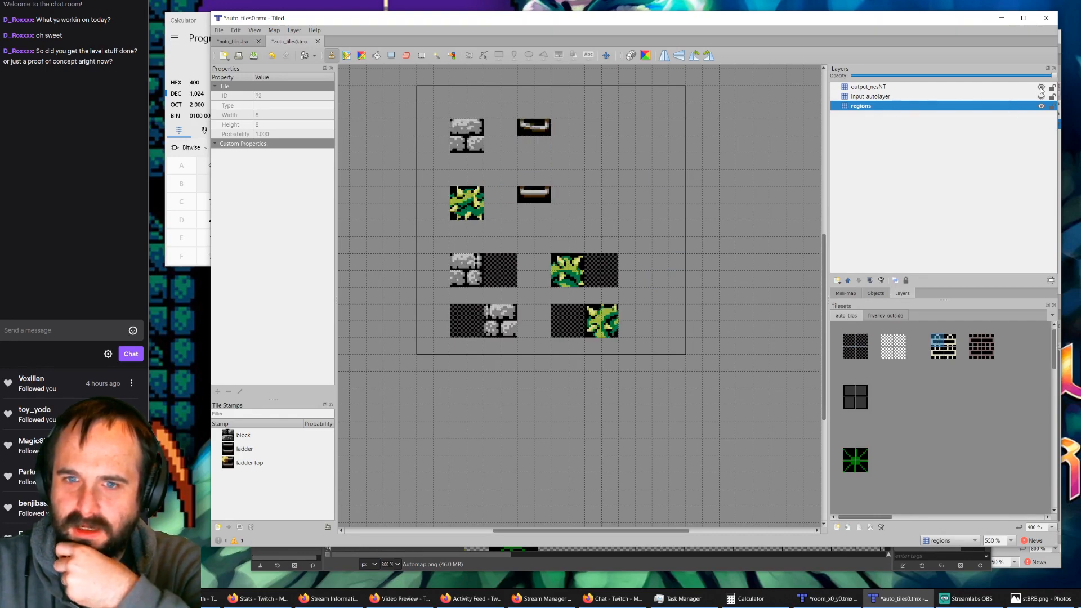
click(1041, 87)
click(1041, 88)
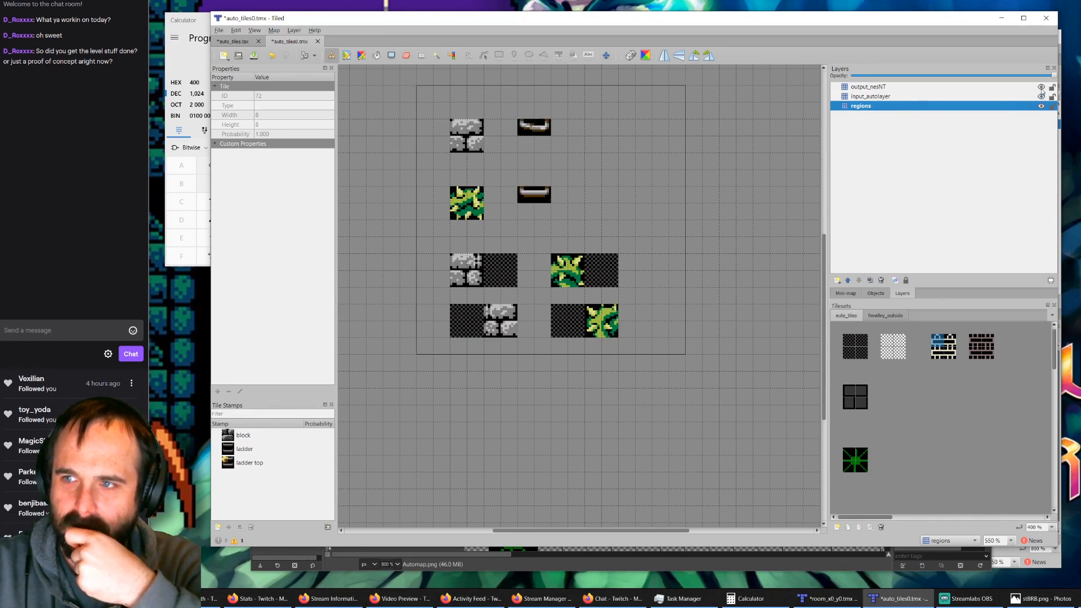
click(1041, 87)
click(1040, 105)
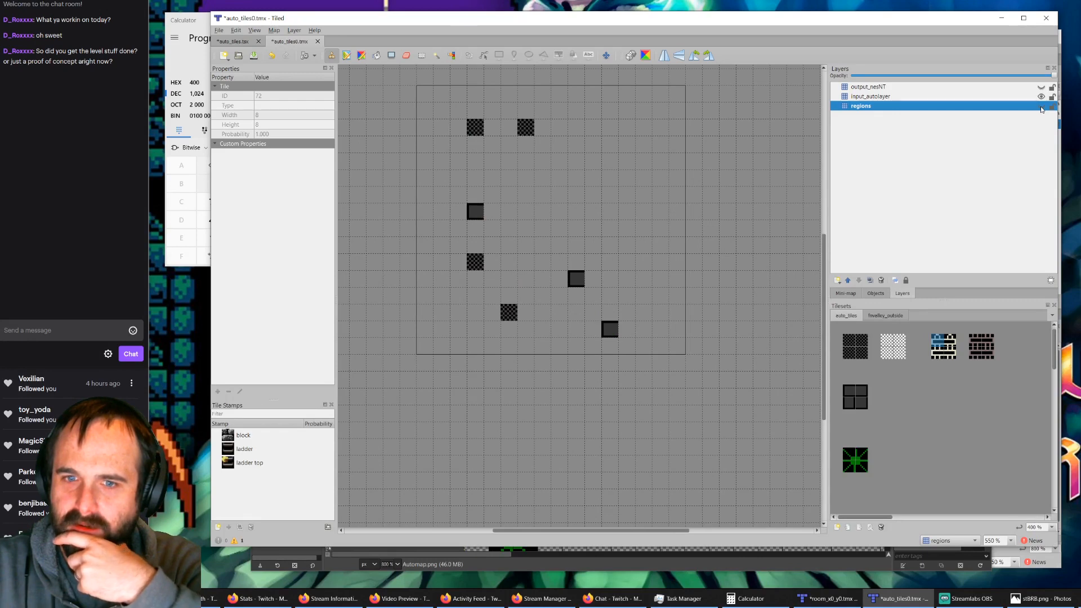
Step: Erase all the old single tiles from the input_autolayer layer
click(406, 55)
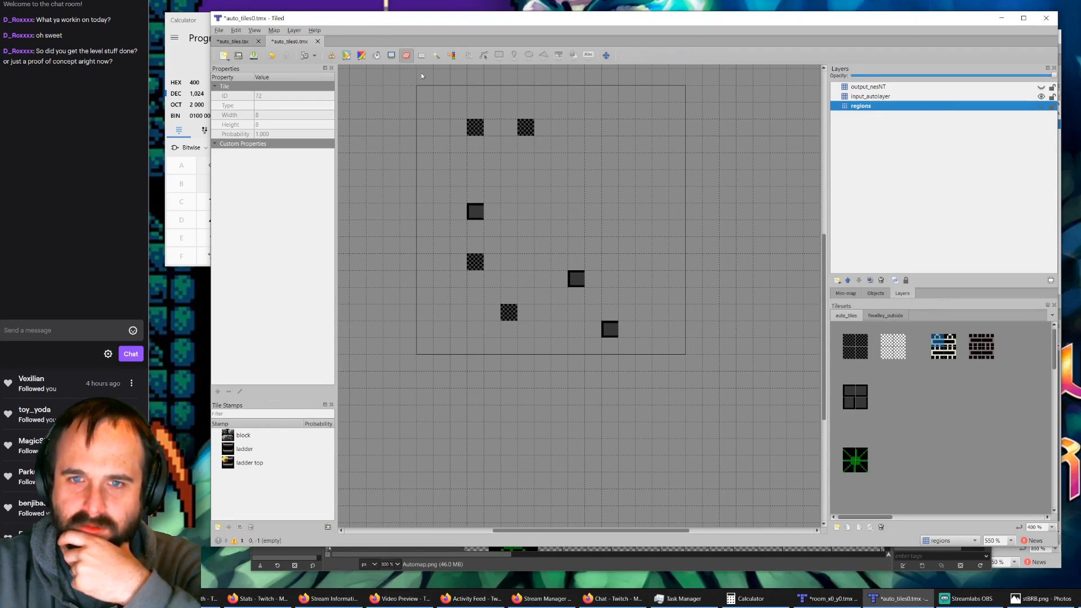
click(888, 99)
click(475, 127)
click(526, 127)
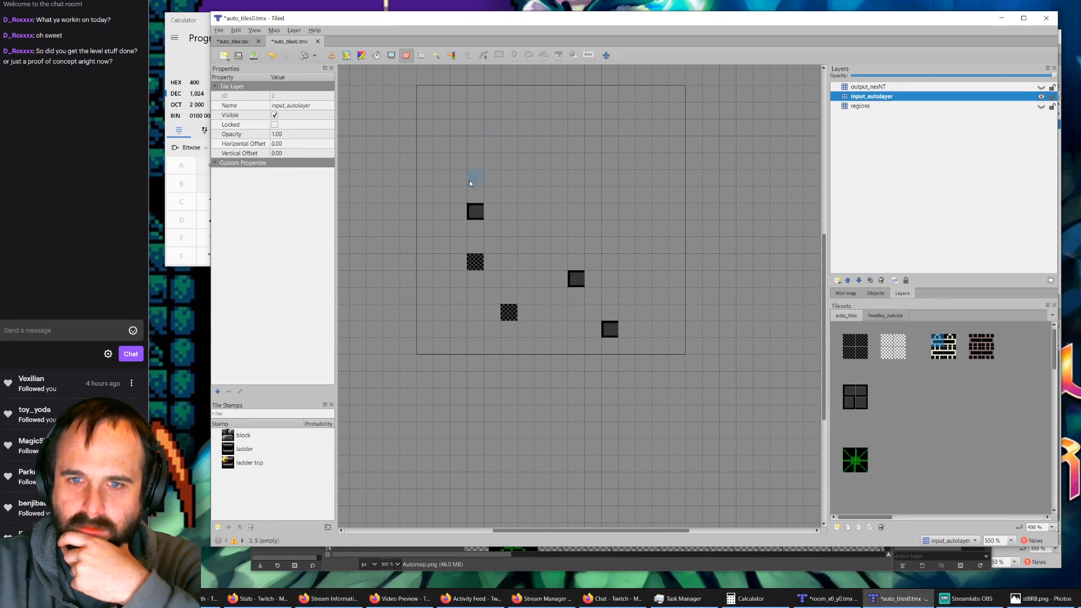
click(475, 211)
click(475, 262)
click(508, 312)
click(575, 278)
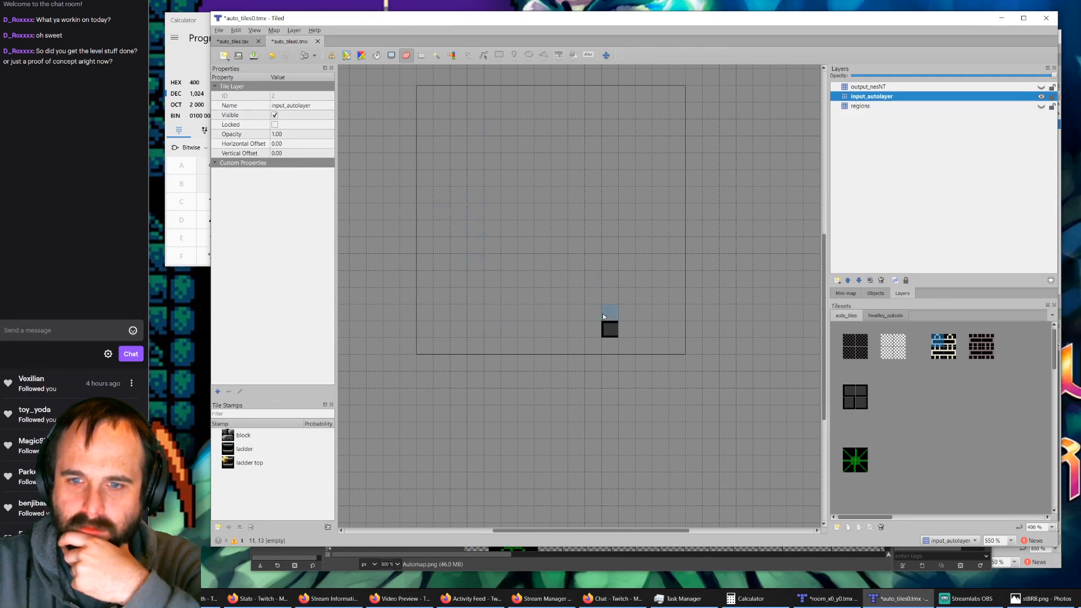
click(610, 329)
Step: Show the regions layer and stamp the 2x2 grey block tile on input_autolayer at the three stone block rule positions
click(1041, 107)
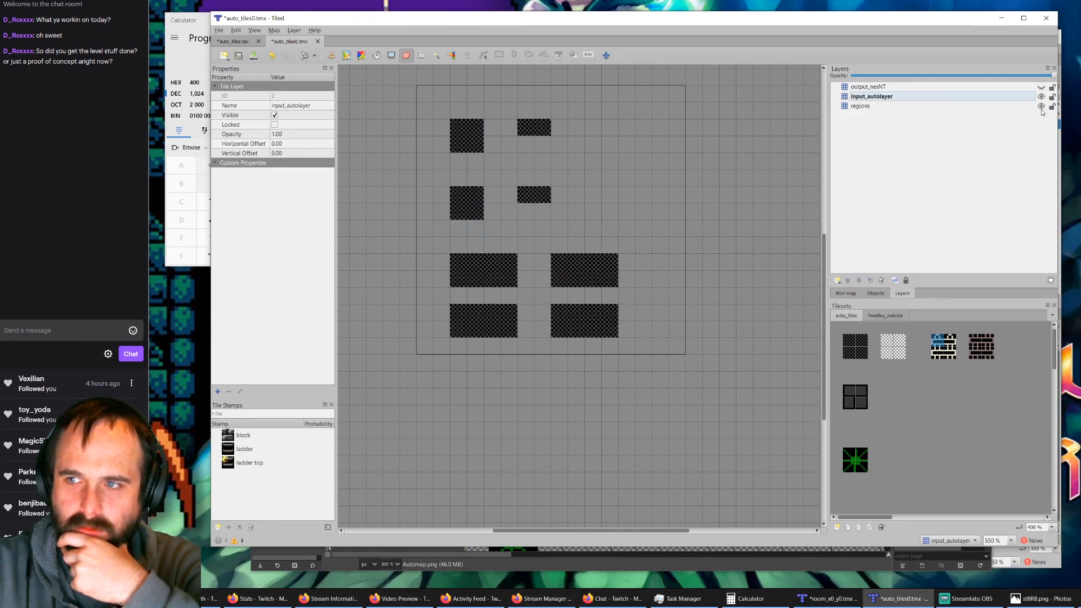
click(855, 400)
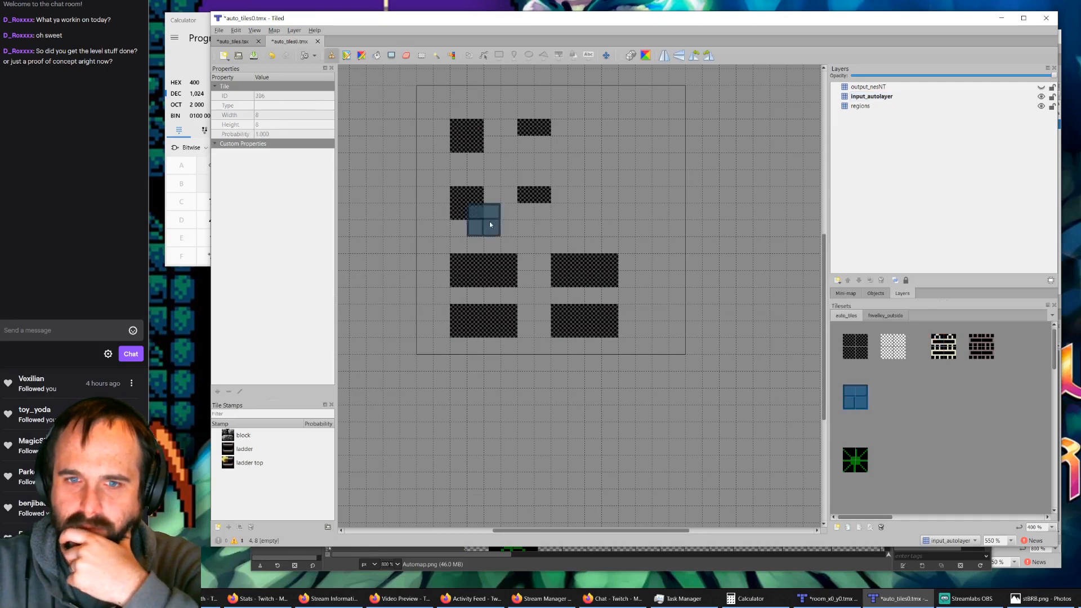
click(467, 145)
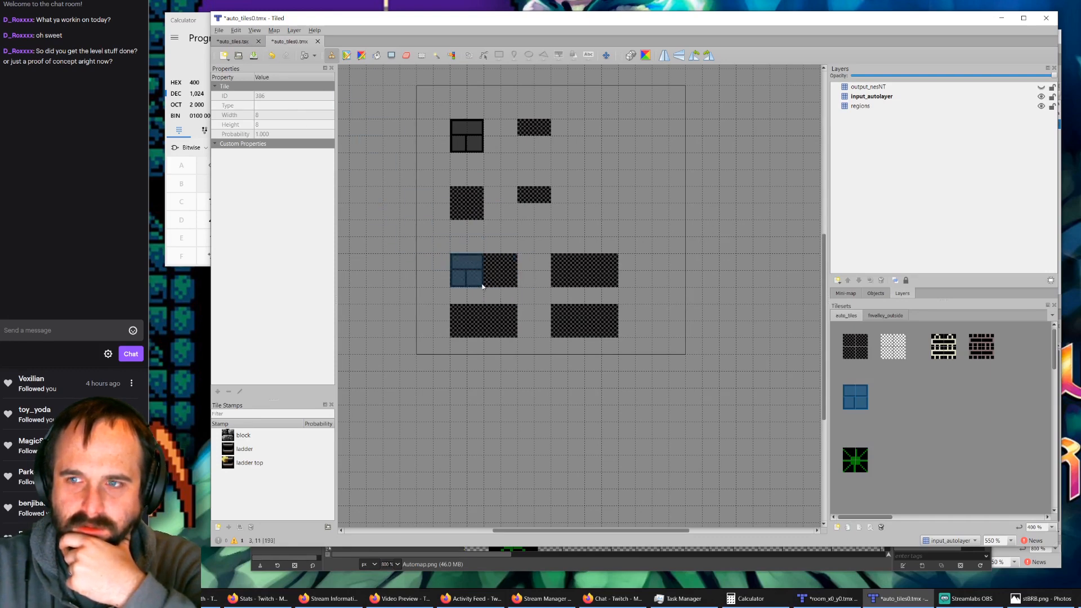
click(1041, 88)
click(1041, 87)
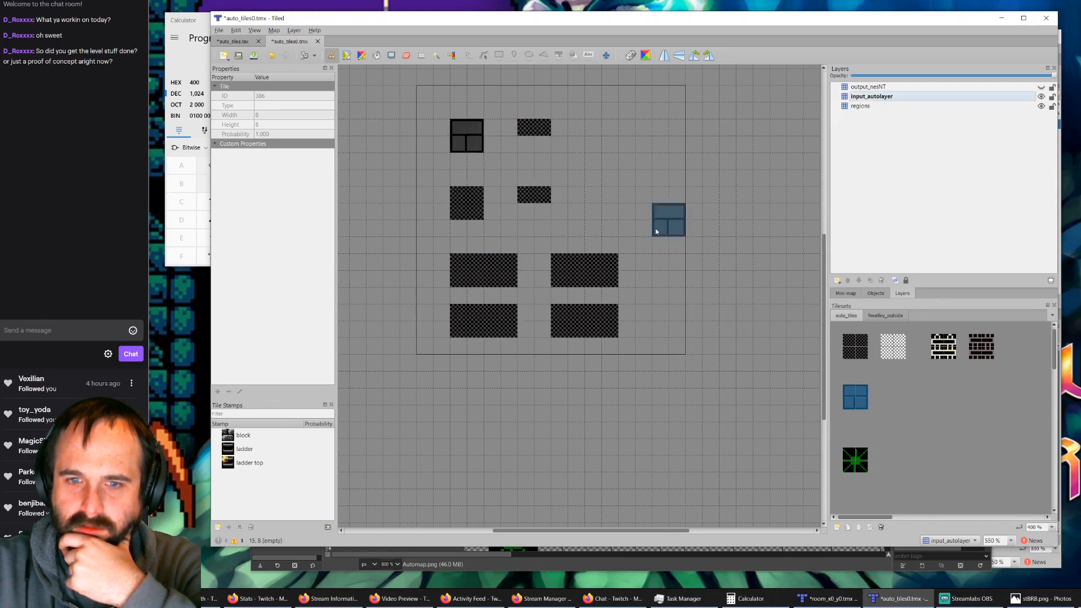
click(475, 275)
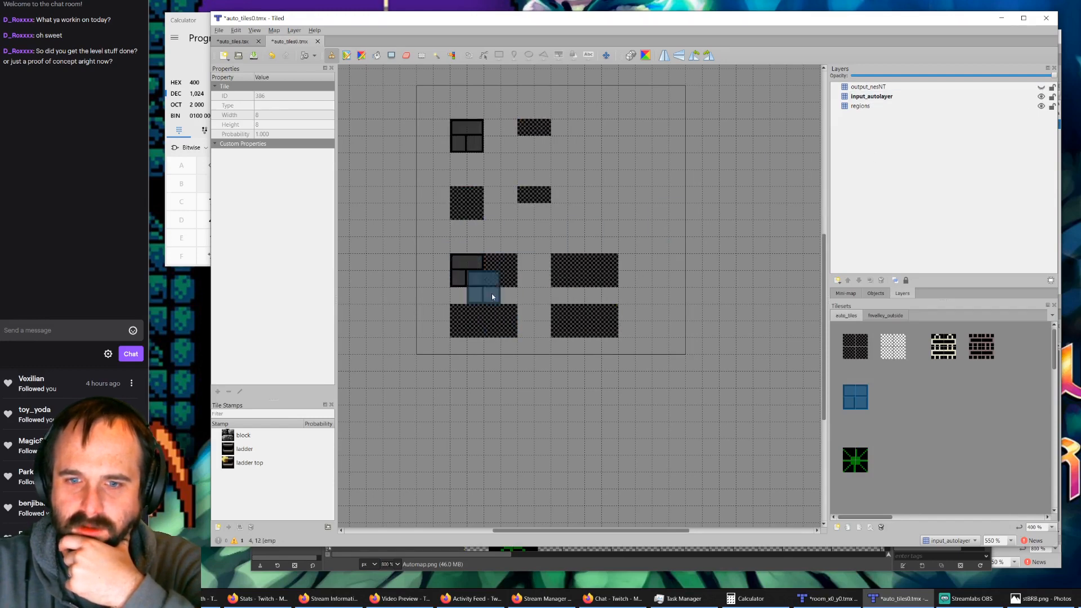
click(504, 332)
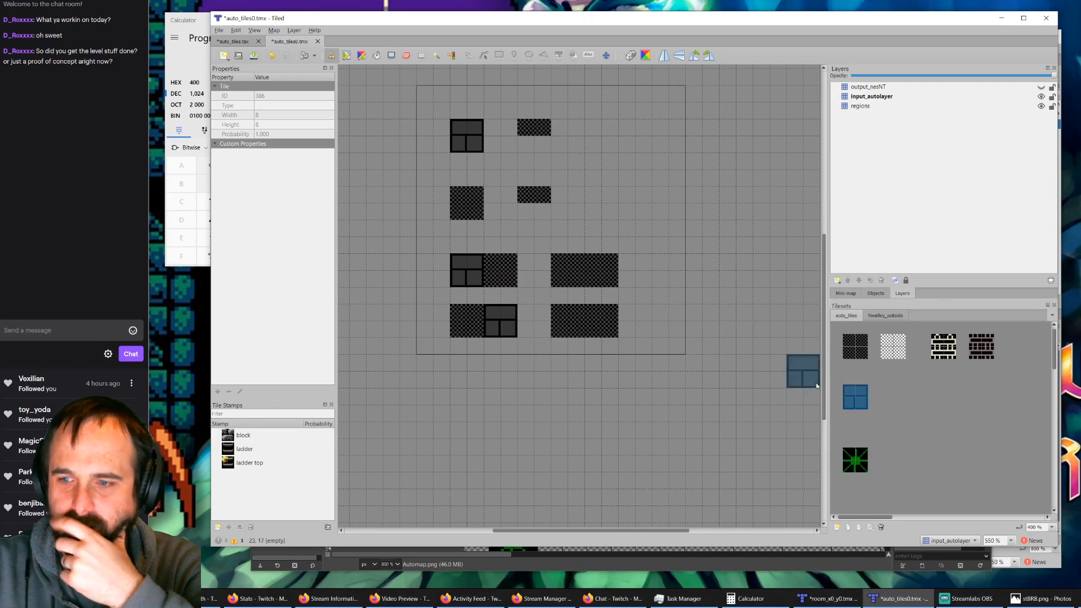
Step: Stamp the 2x2 green starburst tile on input_autolayer at the three vine rule positions
click(861, 461)
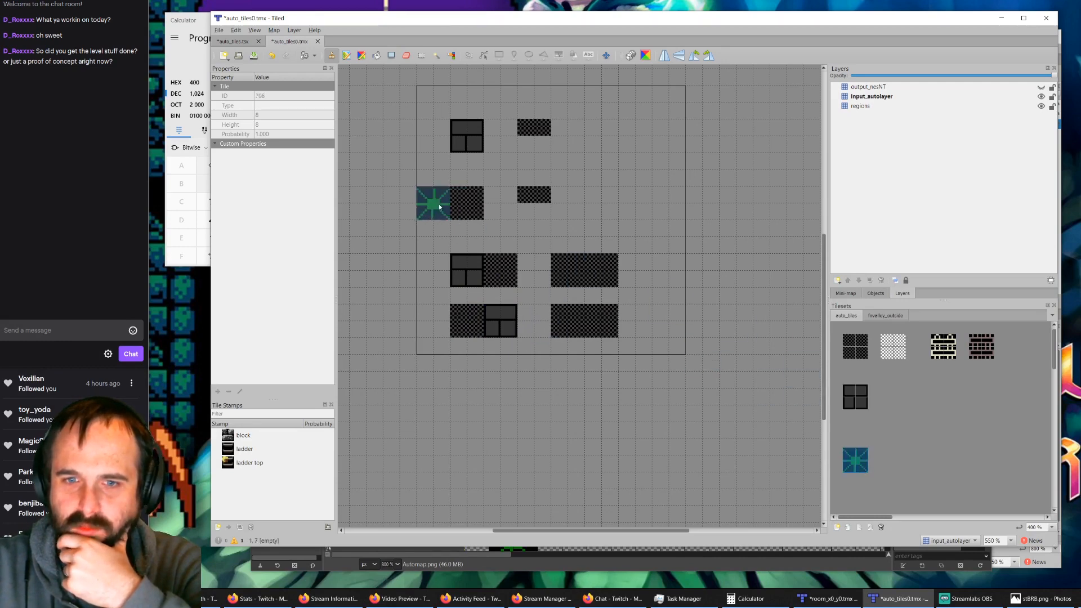
click(468, 204)
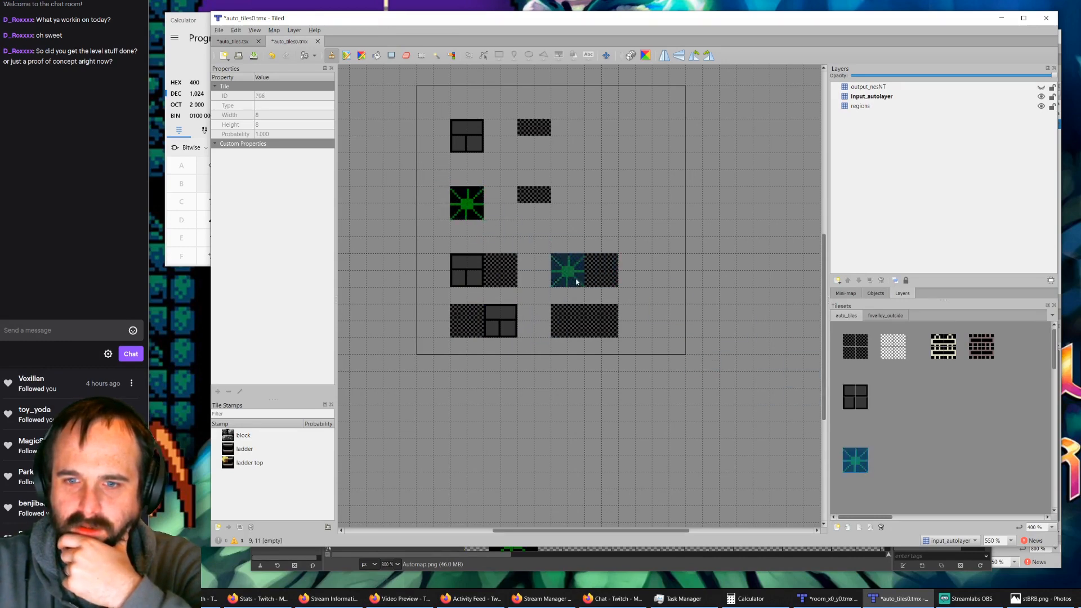
click(568, 271)
click(615, 334)
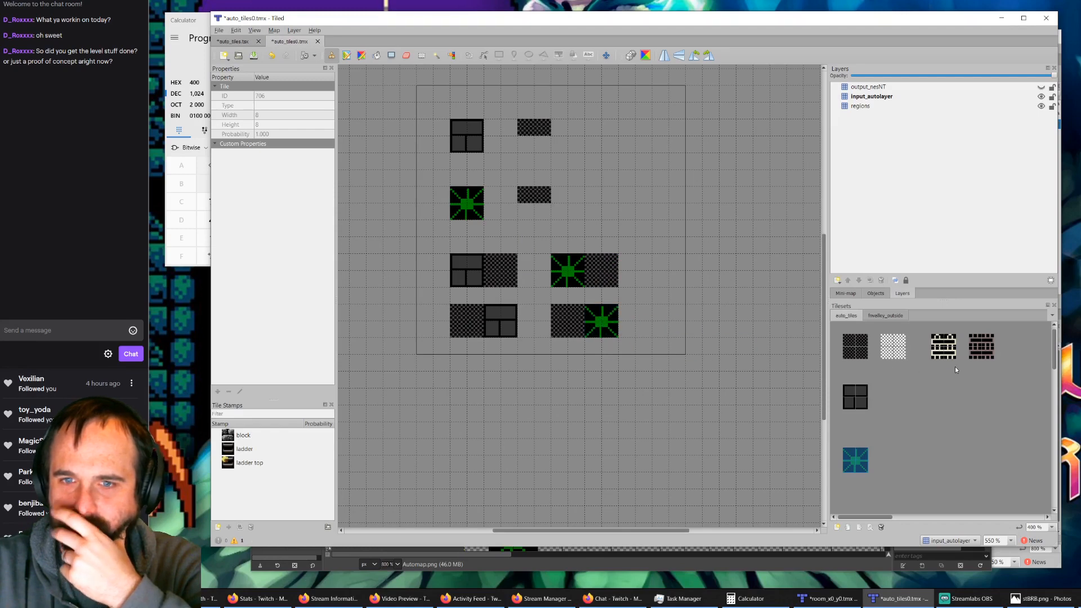
Step: Stamp the upper half of the cream ladder on the upper ladder region and of the dark ladder on the lower one
click(941, 344)
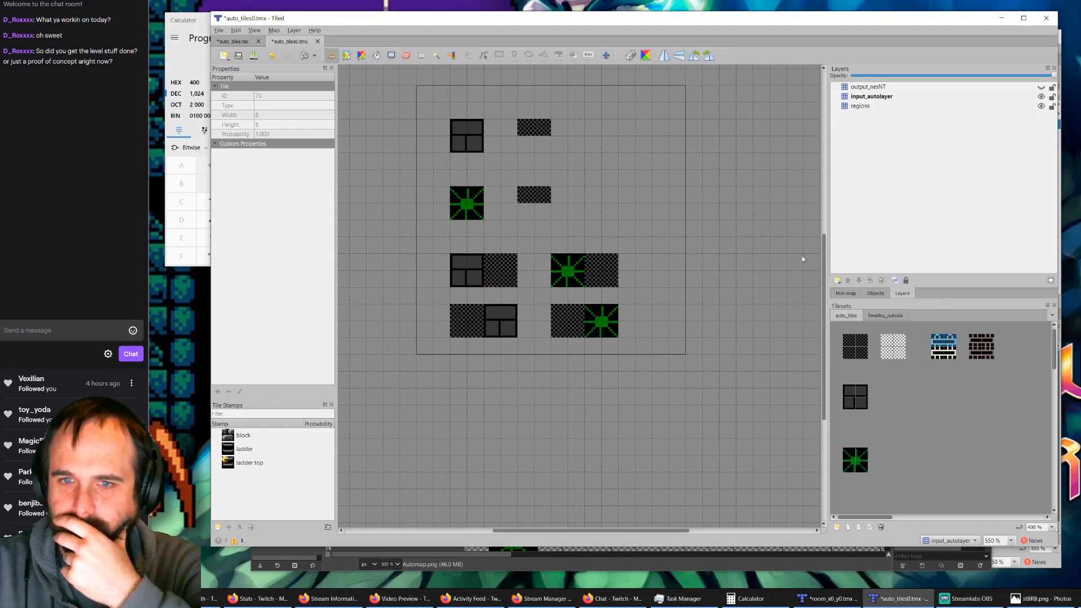
click(534, 128)
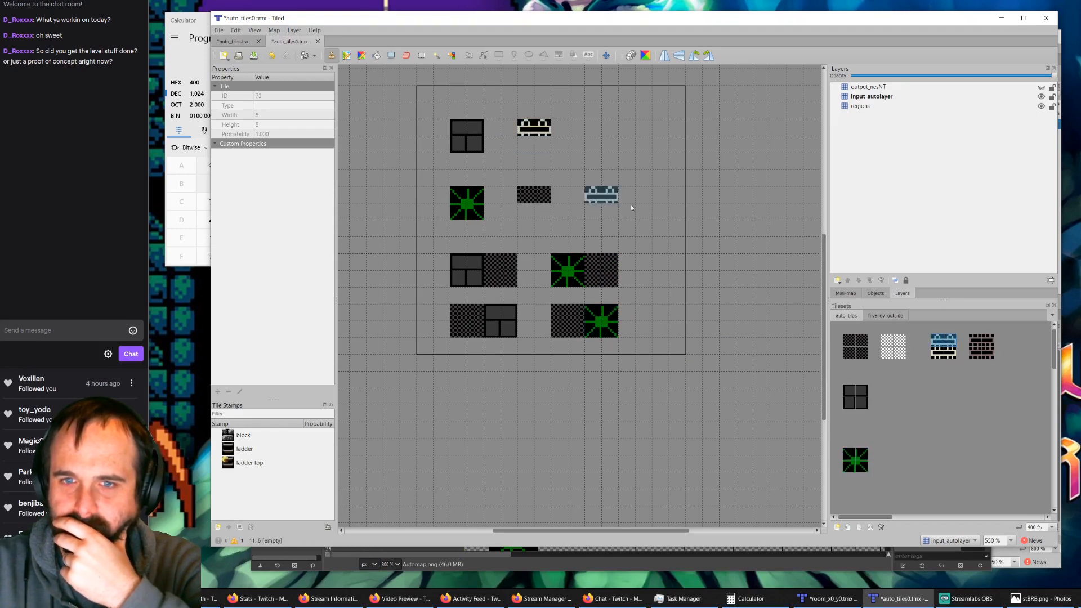
click(982, 344)
click(546, 198)
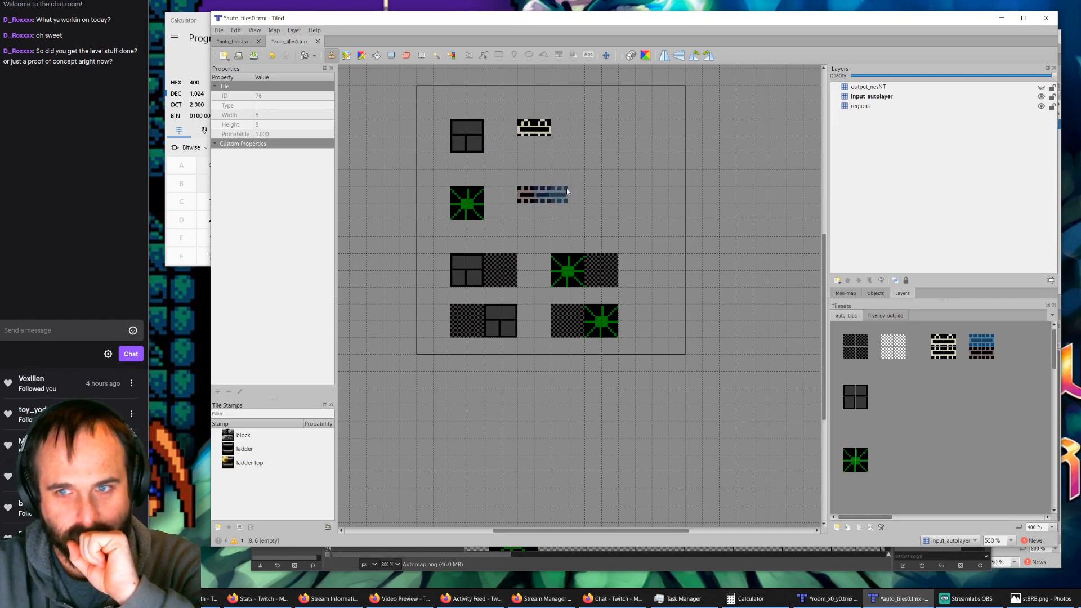
Step: Show the output_nesNT layer again and save both the auto_tiles0.tmx rule map and the auto_tiles.tsx tileset
click(1042, 88)
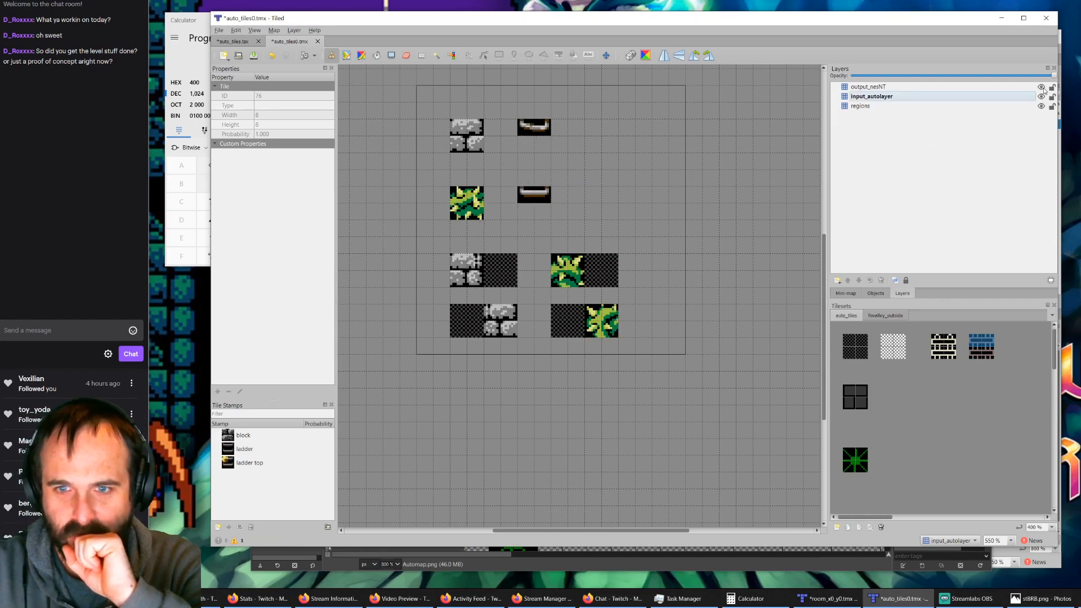
click(231, 42)
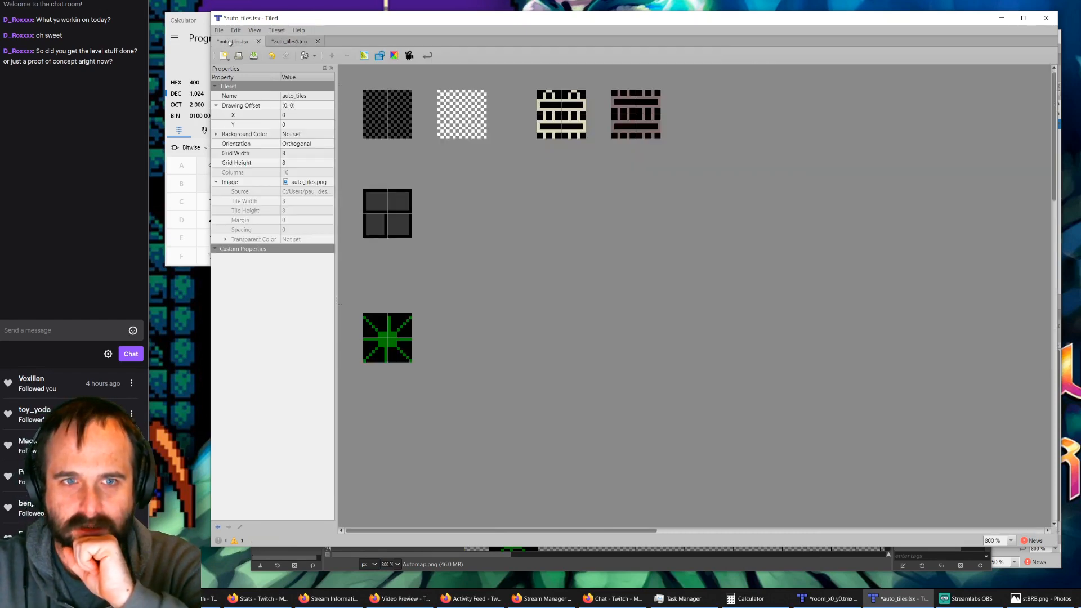
click(305, 45)
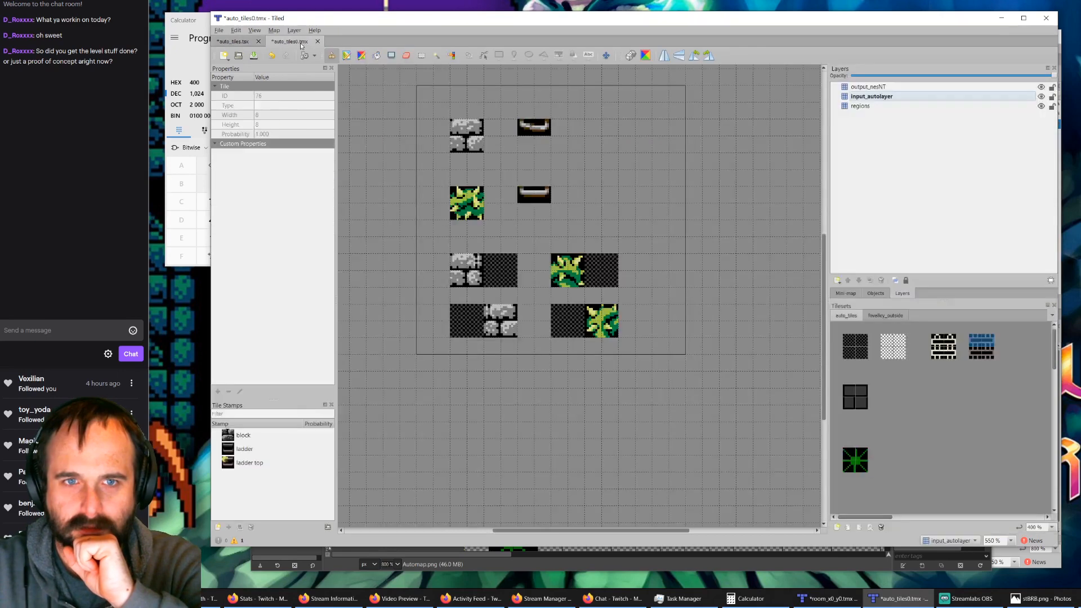
click(253, 57)
click(246, 42)
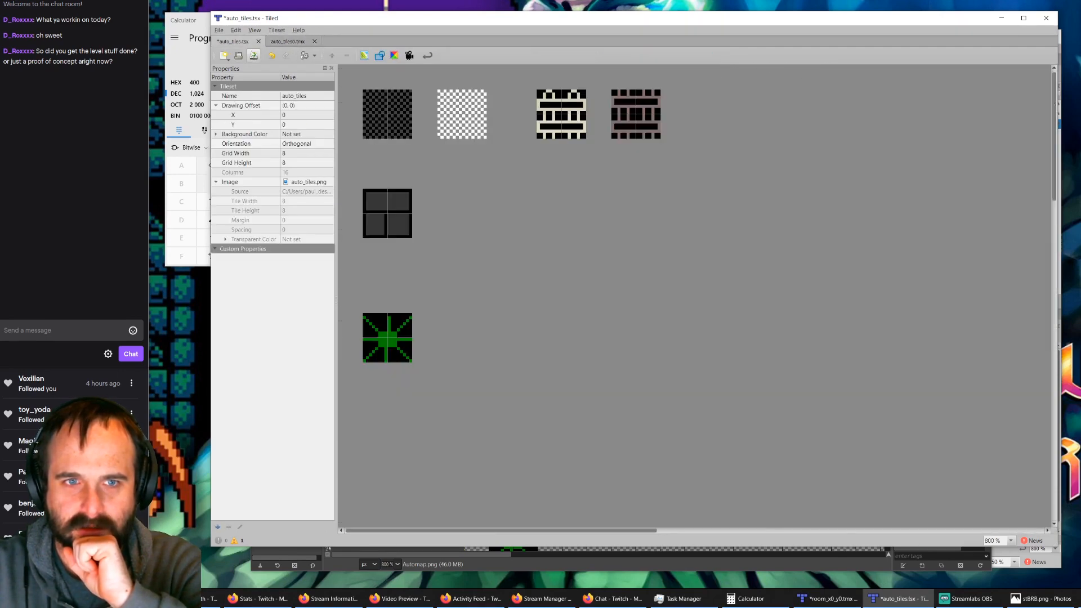
click(254, 56)
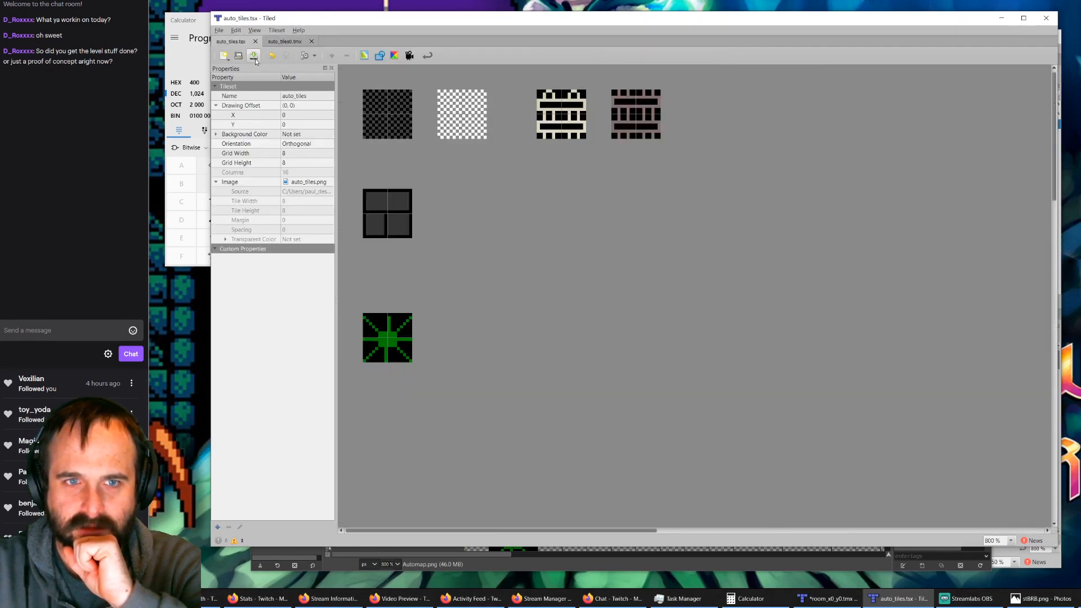
Step: Switch to the room_x0_y0.tmx map and erase all remaining tiles from its autolayer
click(813, 600)
mouse_move(752, 524)
mouse_down()
mouse_move(718, 416)
mouse_move(872, 363)
mouse_move(592, 405)
mouse_move(521, 336)
mouse_move(538, 235)
mouse_move(504, 218)
mouse_up()
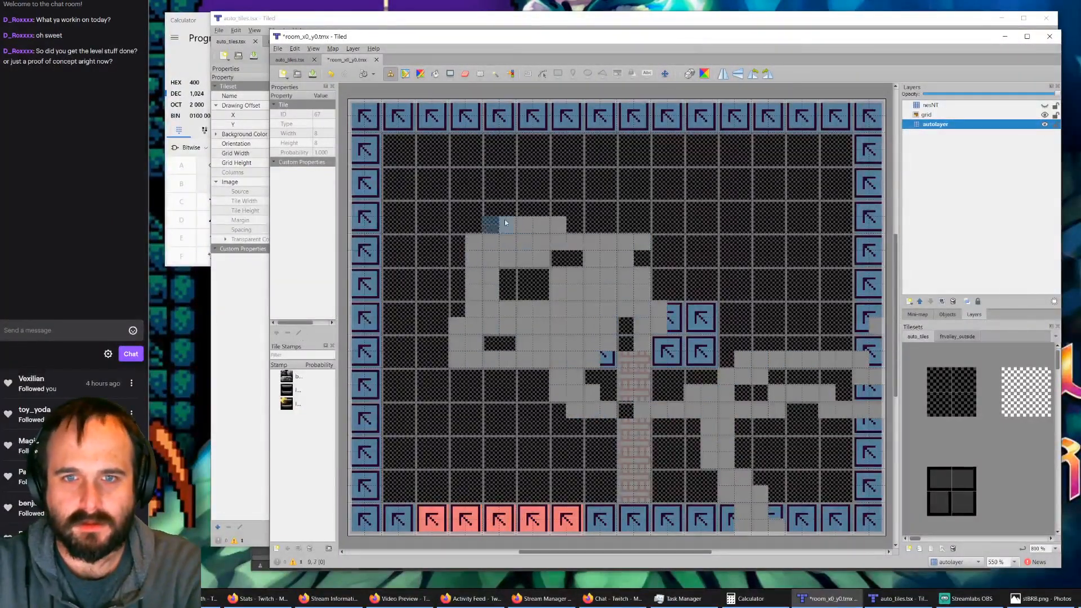
ctrl+scroll(525, 223, down, 2)
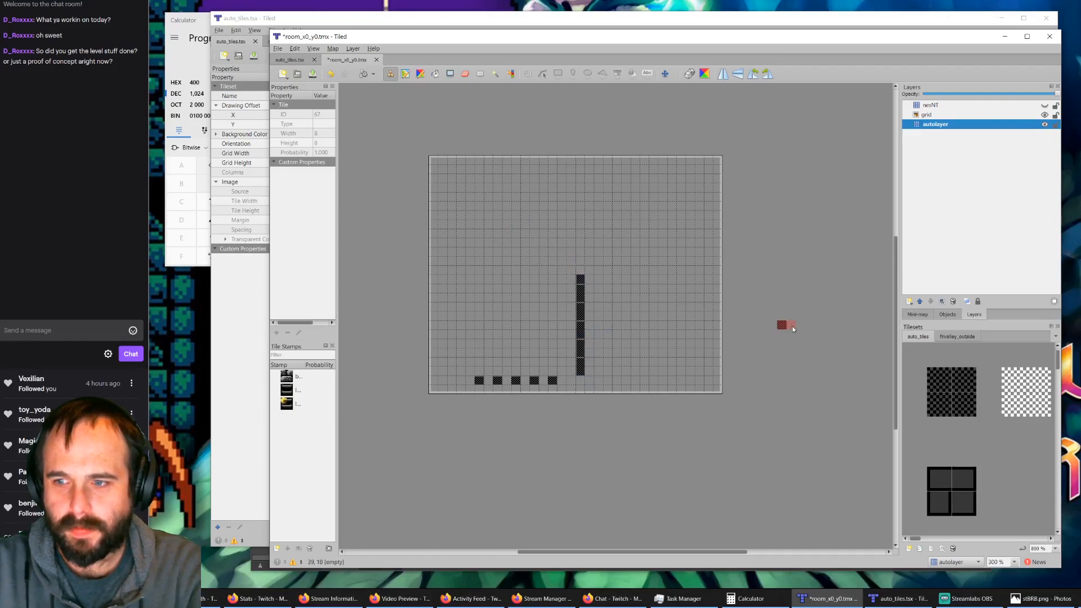
click(465, 74)
drag(580, 277, 580, 354)
ctrl+scroll(1005, 444, down, 2)
ctrl+scroll(1001, 438, down, 1)
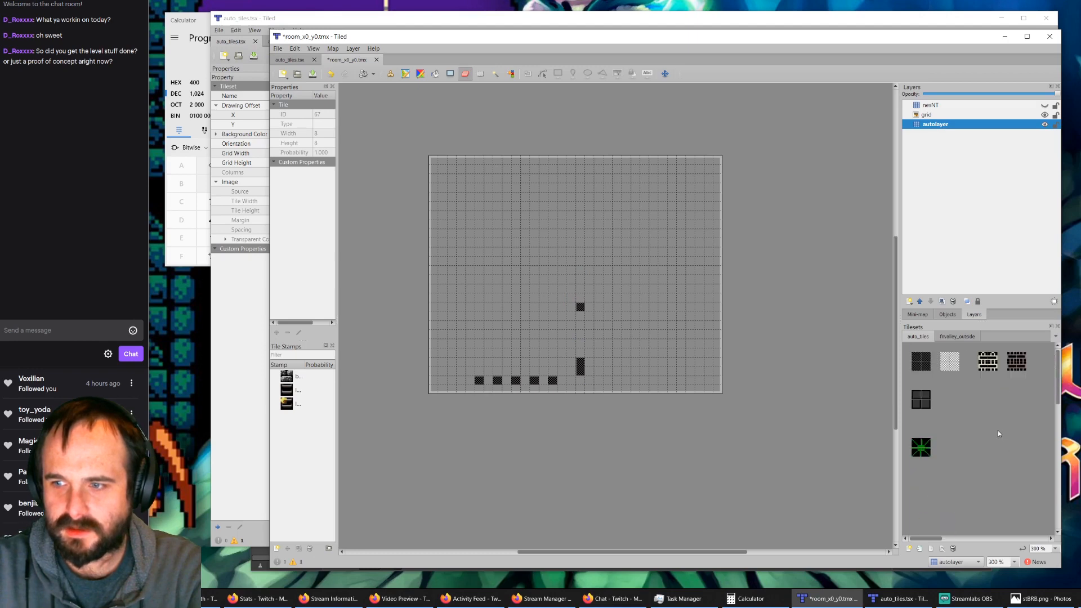
mouse_move(580, 306)
mouse_down()
mouse_move(580, 370)
mouse_move(478, 381)
mouse_up()
click(921, 365)
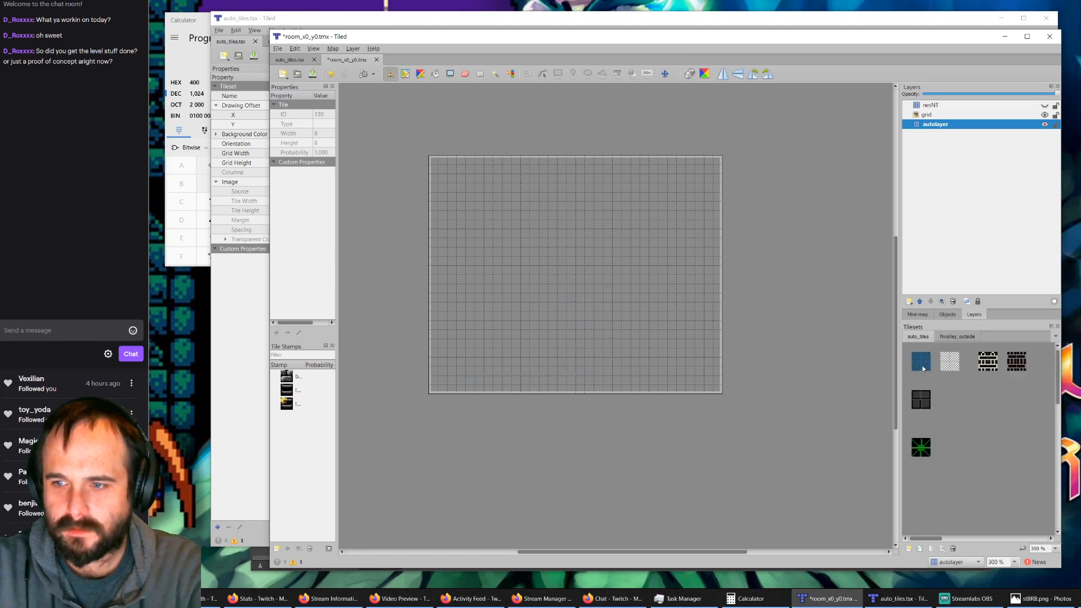
click(435, 75)
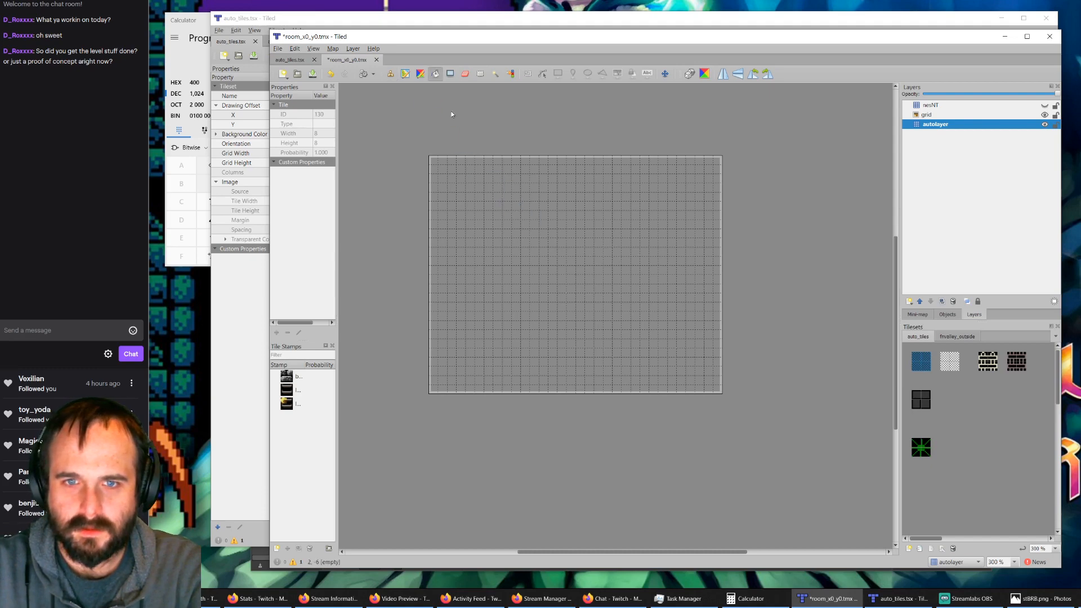
click(476, 196)
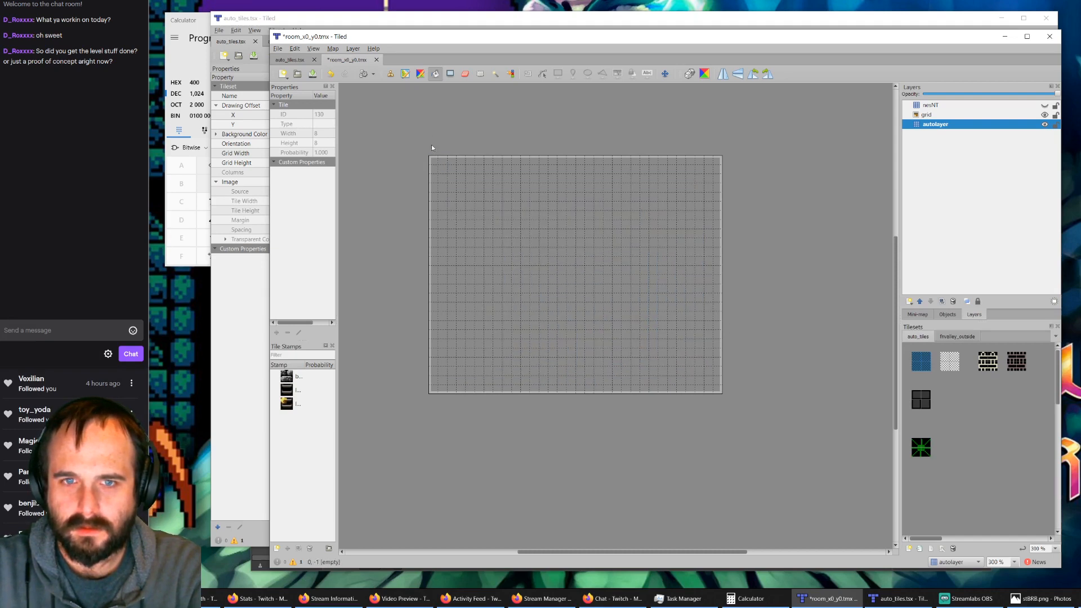
click(977, 397)
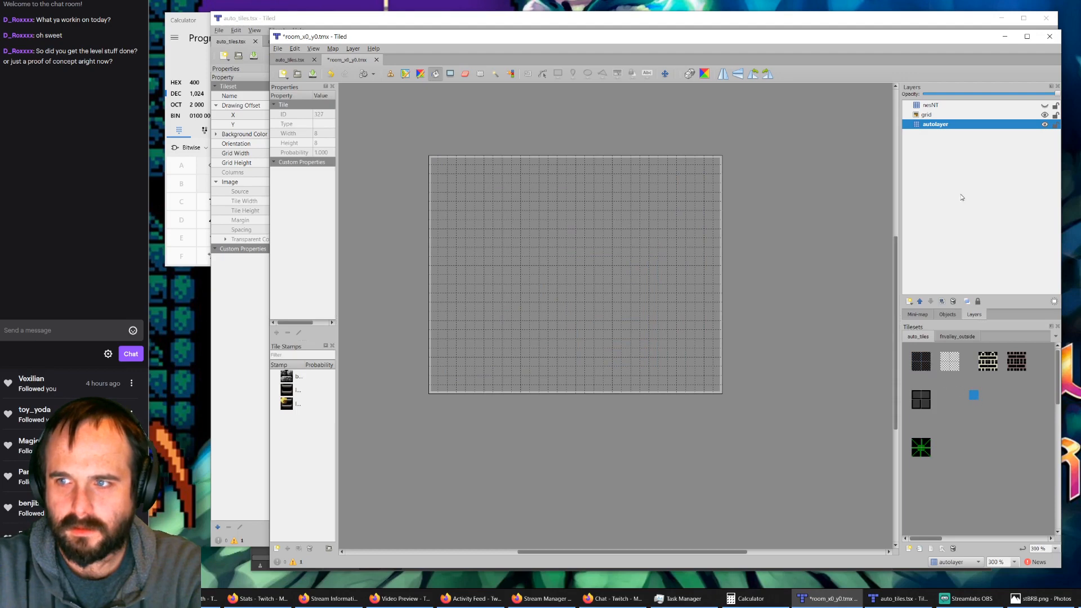
click(927, 368)
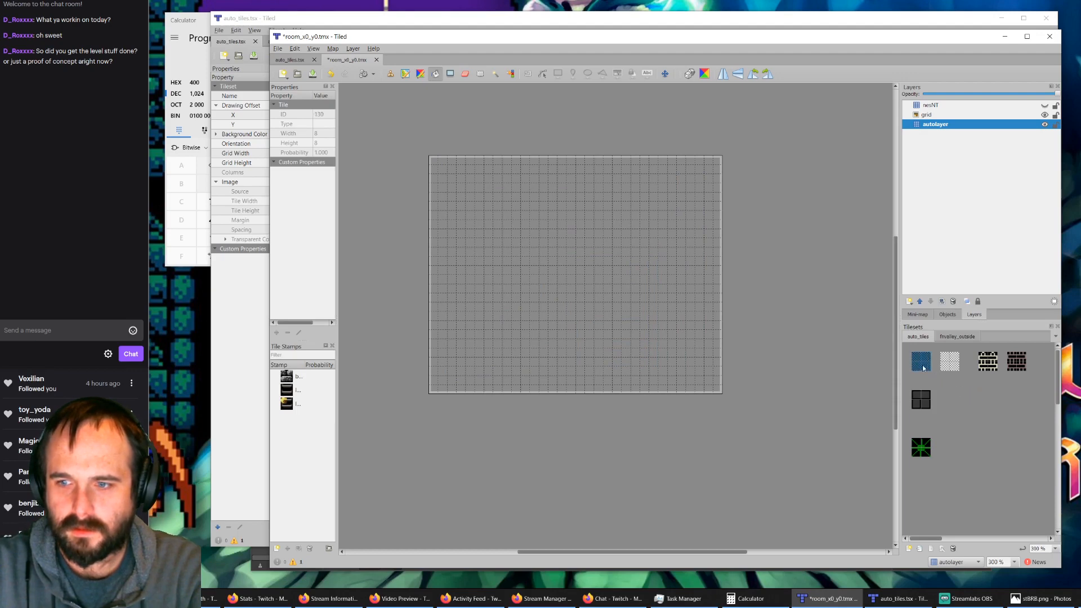
click(391, 75)
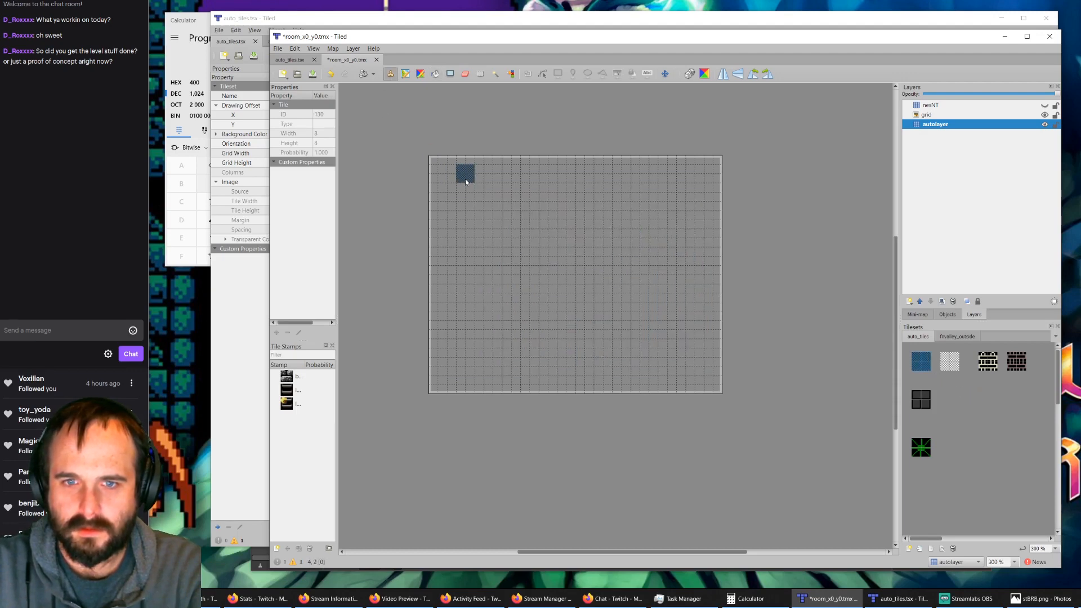
click(441, 173)
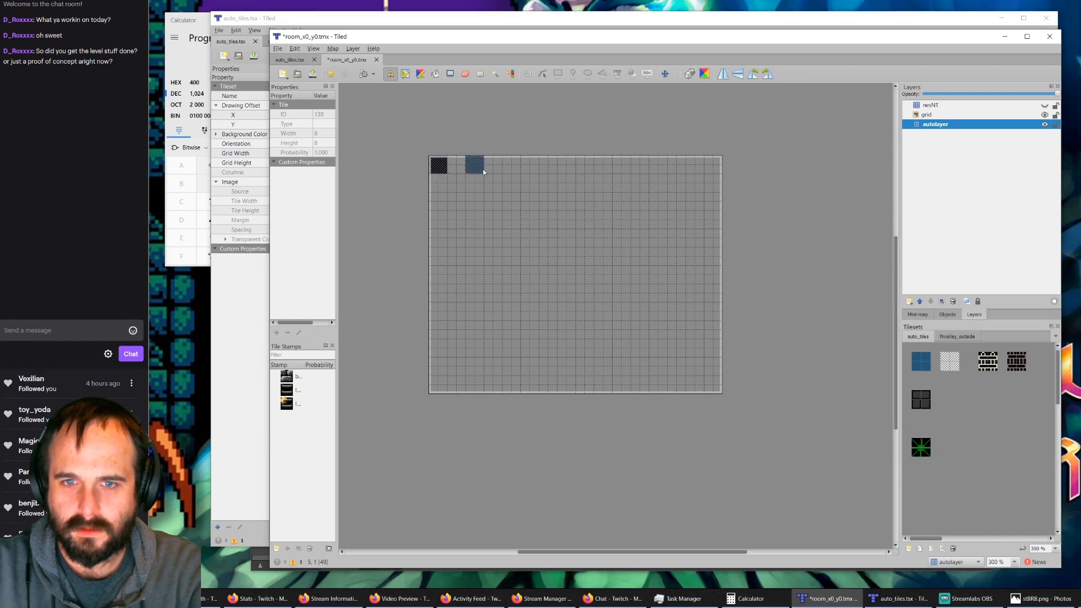
shift+click(713, 168)
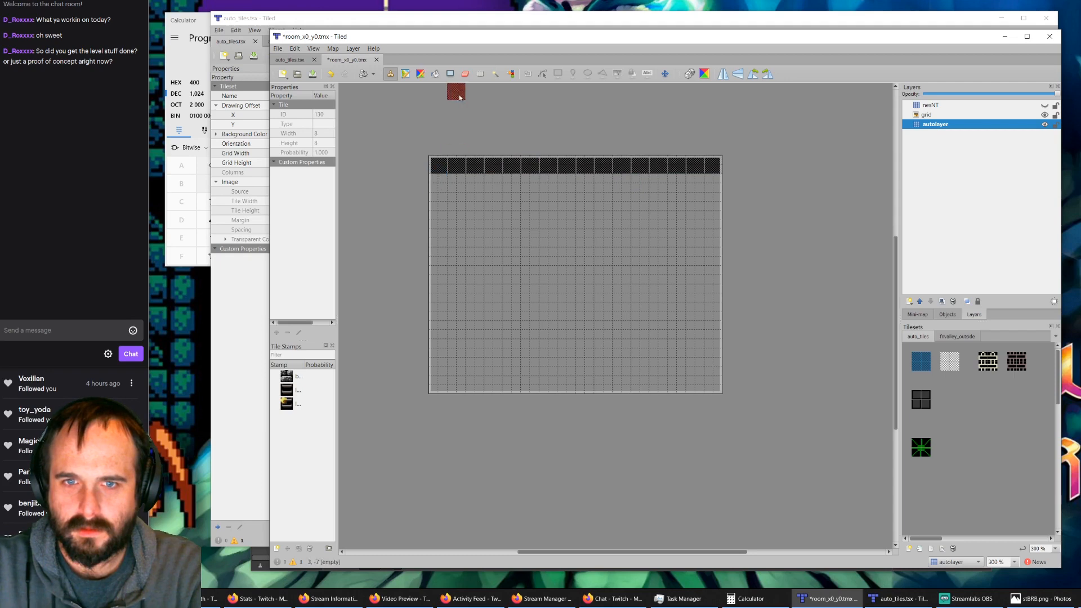
click(435, 73)
click(516, 219)
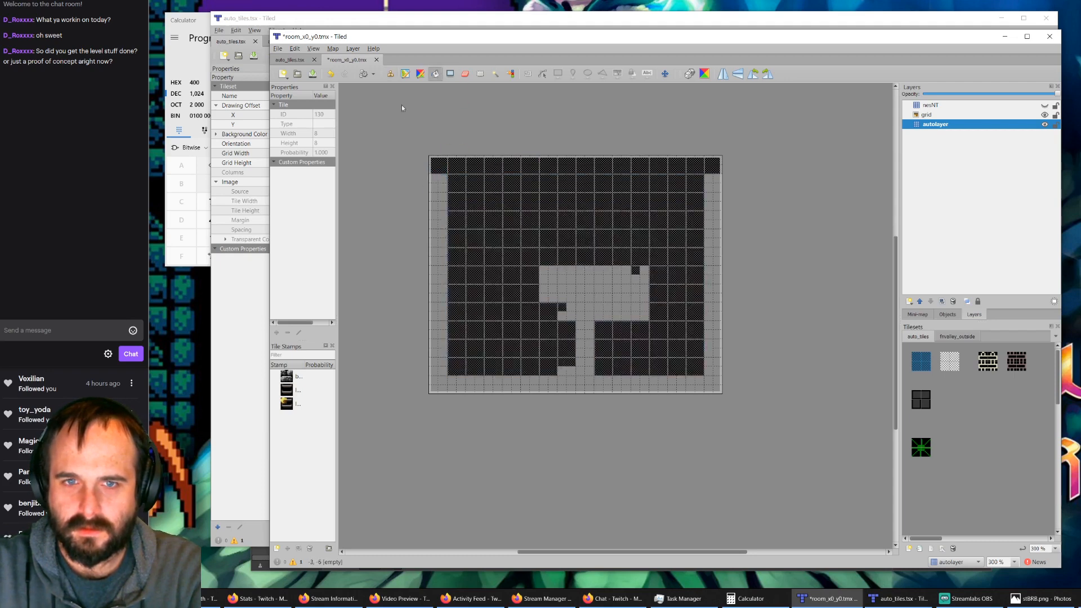
click(391, 74)
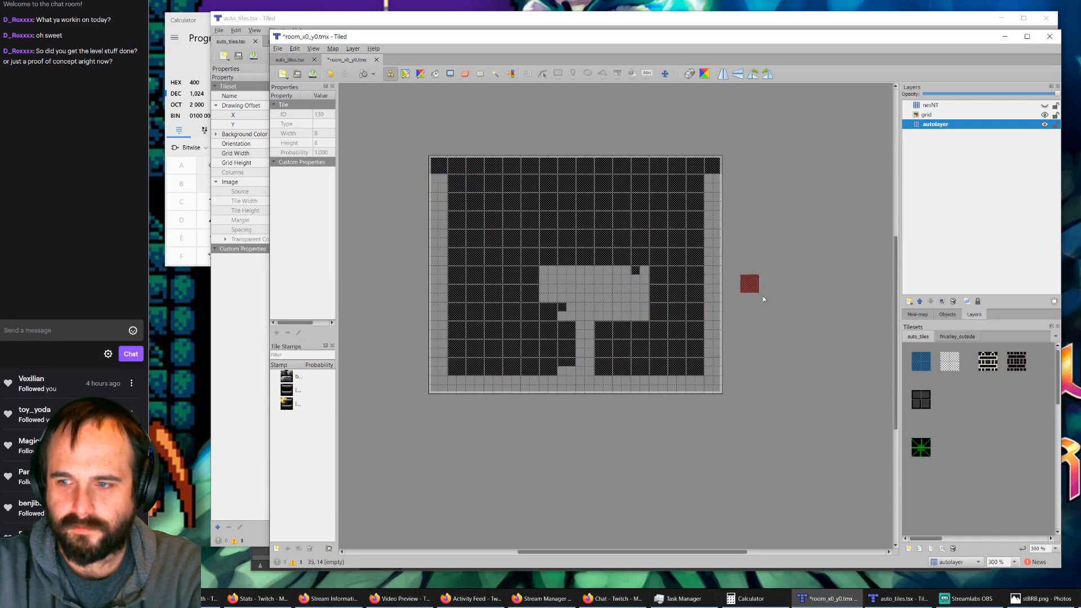
Step: Clear the autolayer and bucket-fill the whole room with the single upper-left dark checker tile
click(916, 357)
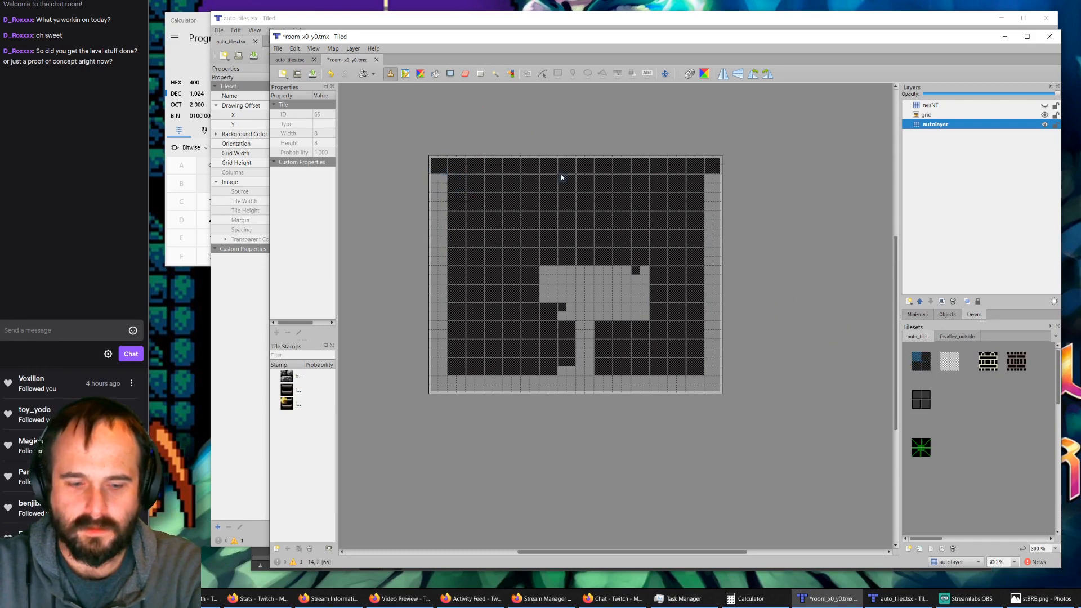
key(ctrl+a)
key(Delete)
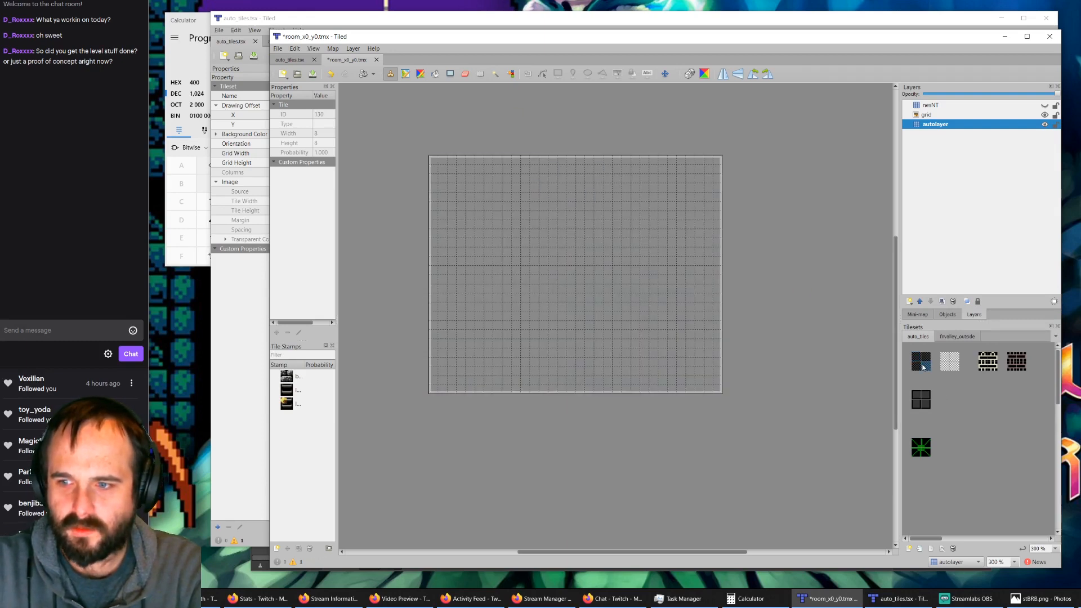
click(440, 74)
click(498, 181)
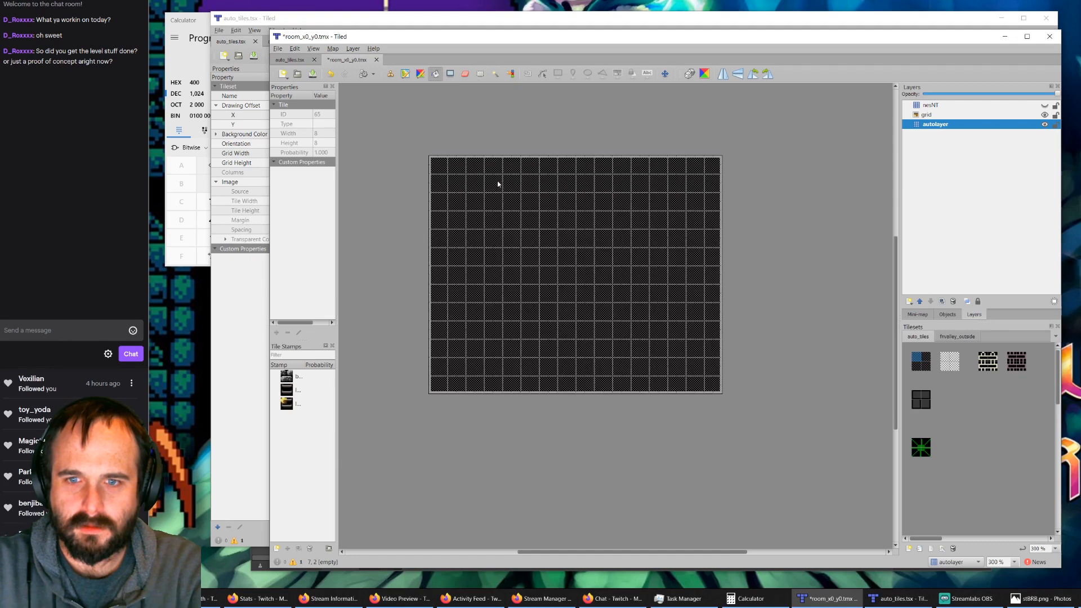
Step: Stamp the 2x2 dark brick tile all the way around the room's outer border on the autolayer
click(919, 400)
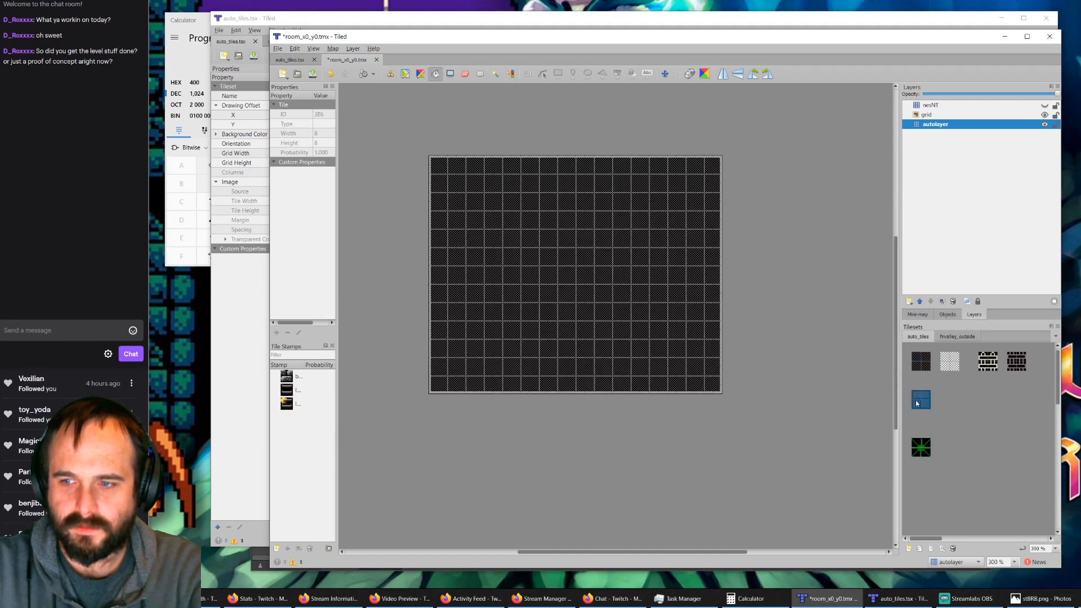
click(390, 73)
click(439, 173)
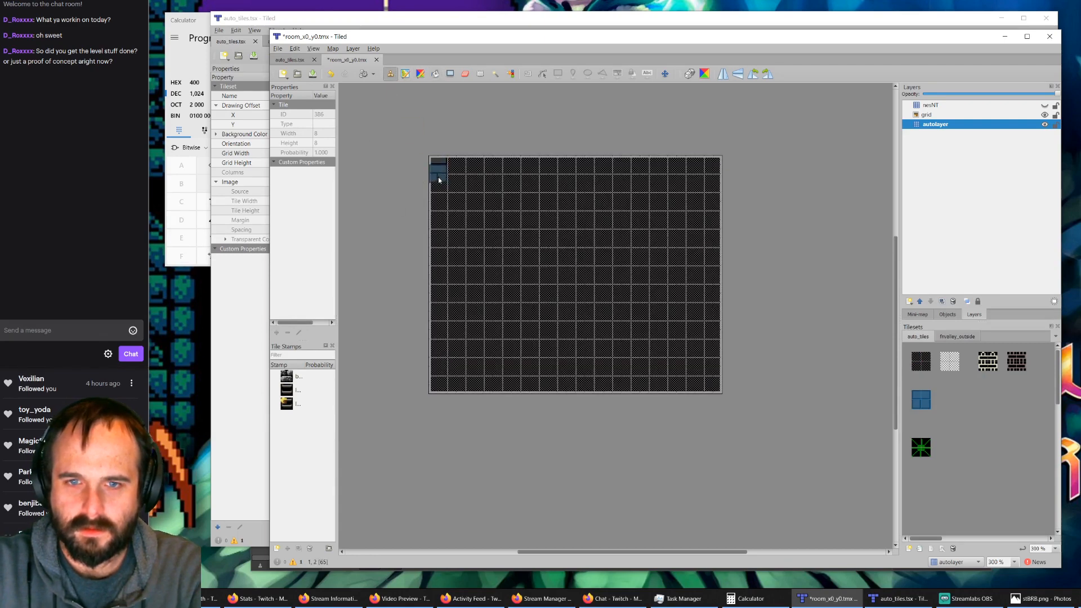
mouse_move(445, 192)
mouse_down()
mouse_move(443, 389)
mouse_move(717, 388)
mouse_move(716, 167)
mouse_move(456, 169)
mouse_up()
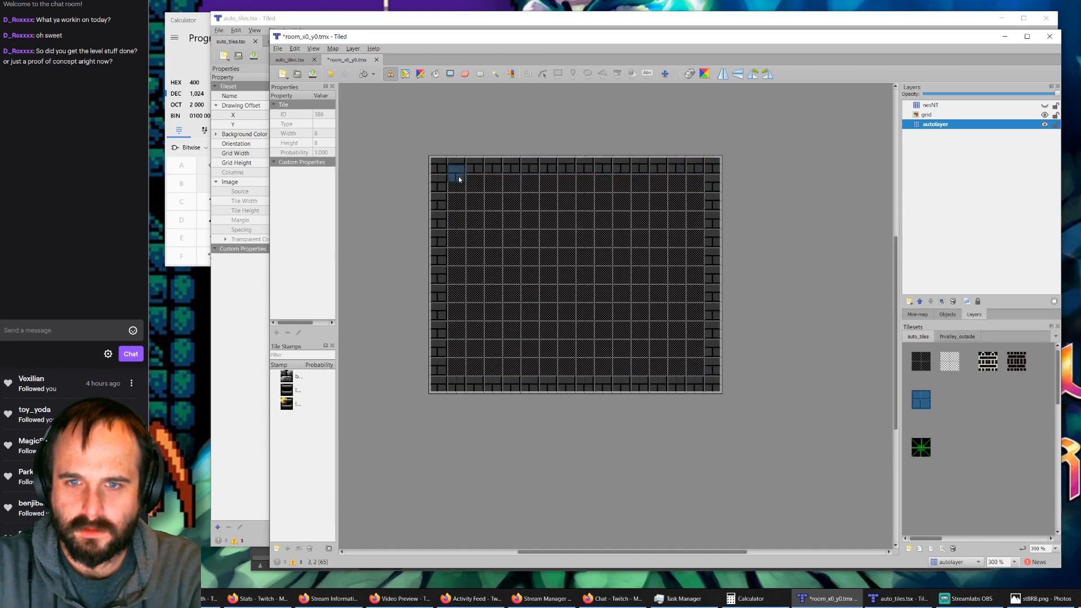
Step: Stamp five adjacent 2x2 green starburst tiles along the brick floor, starting at the third block from the room's left wall
click(922, 448)
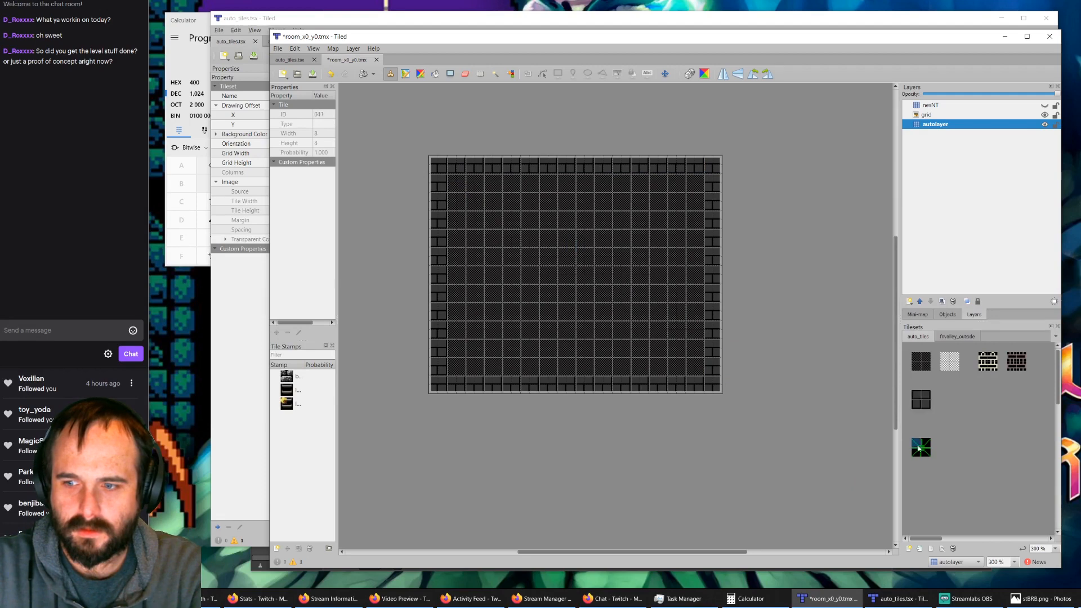
click(481, 389)
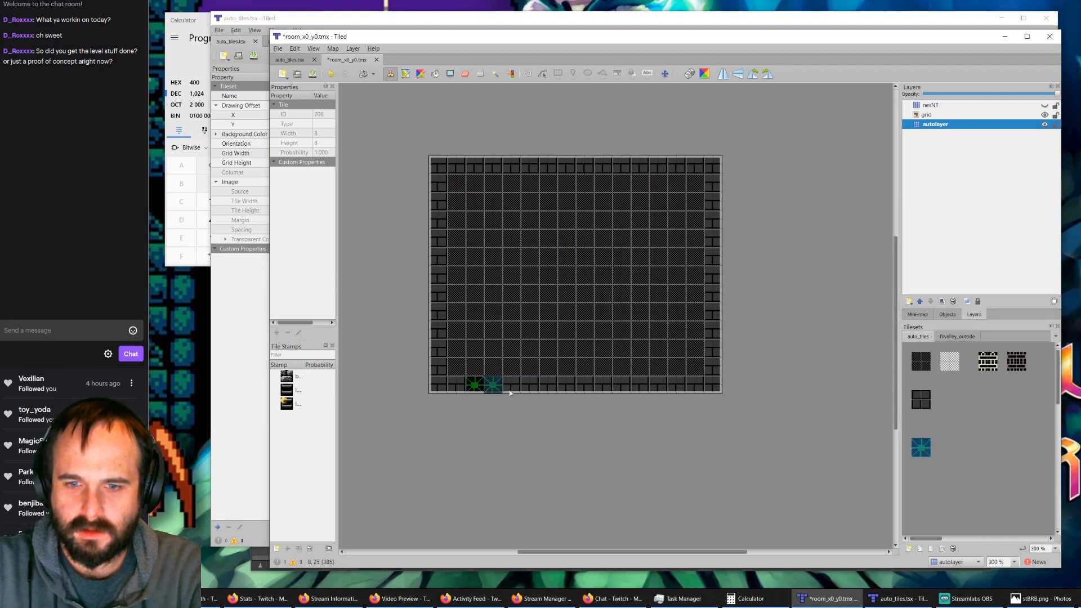
drag(510, 390, 555, 389)
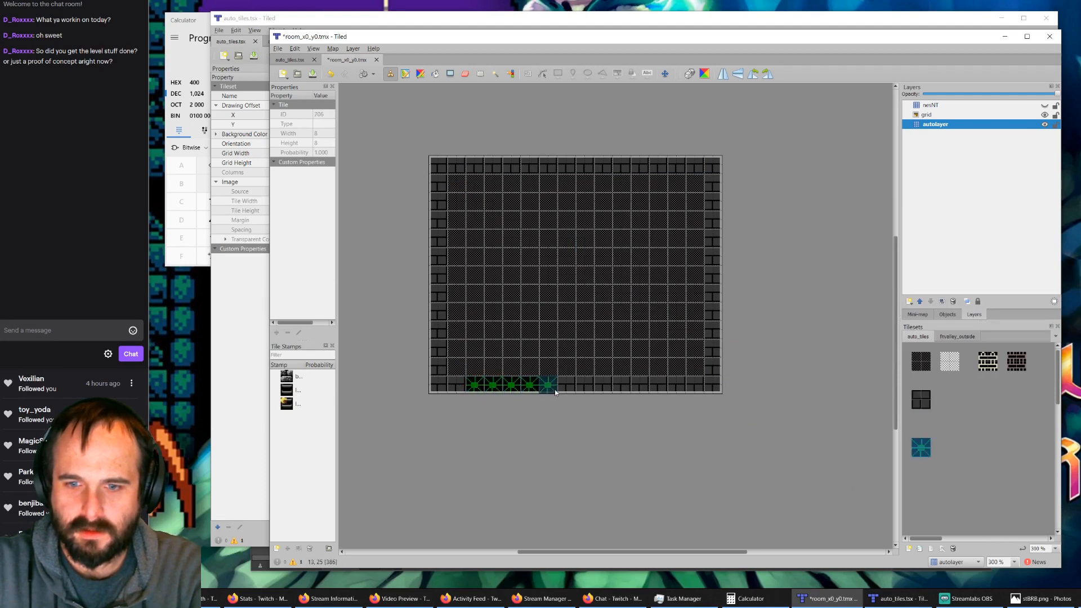
Step: Stamp a three-block-high brick column and, one block to its right, a 3x3-block brick platform in the room's lower middle
click(913, 401)
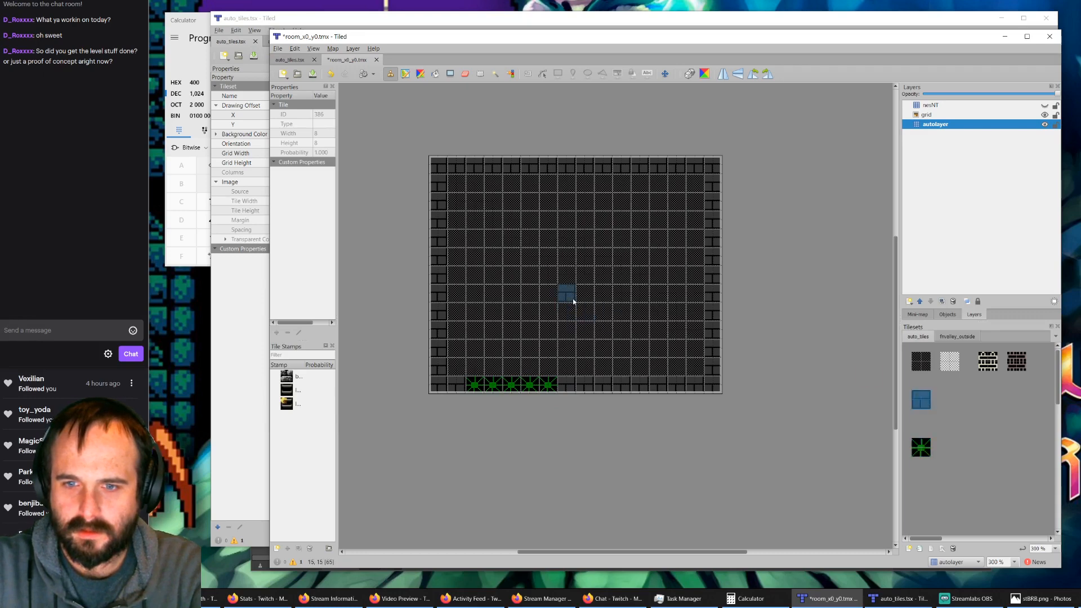
drag(574, 332, 575, 332)
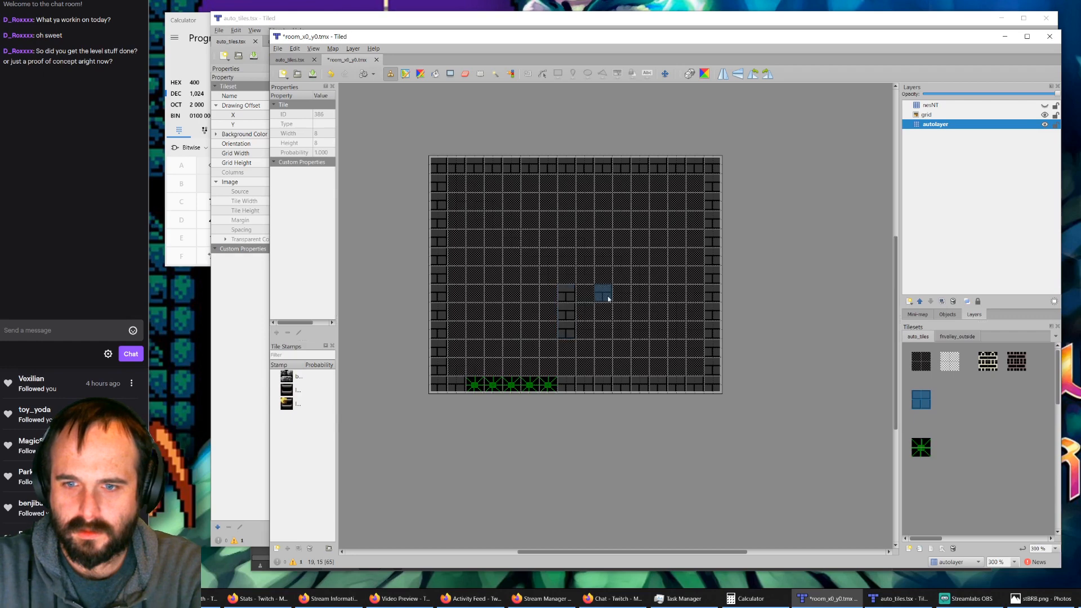
mouse_move(608, 299)
mouse_down()
mouse_move(641, 296)
mouse_move(611, 313)
mouse_move(646, 315)
mouse_move(647, 332)
mouse_up()
Step: Fill the gap between the brick structures with the cream ladder's upper half, and continue the dark ladder below it to the floor
ctrl+scroll(586, 301, up, 2)
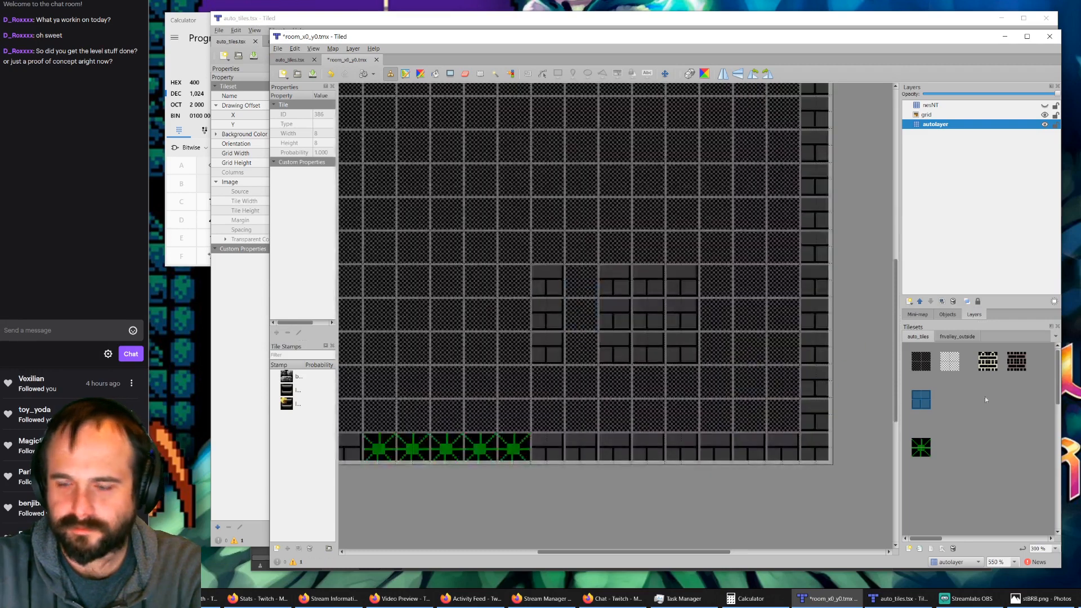
click(988, 360)
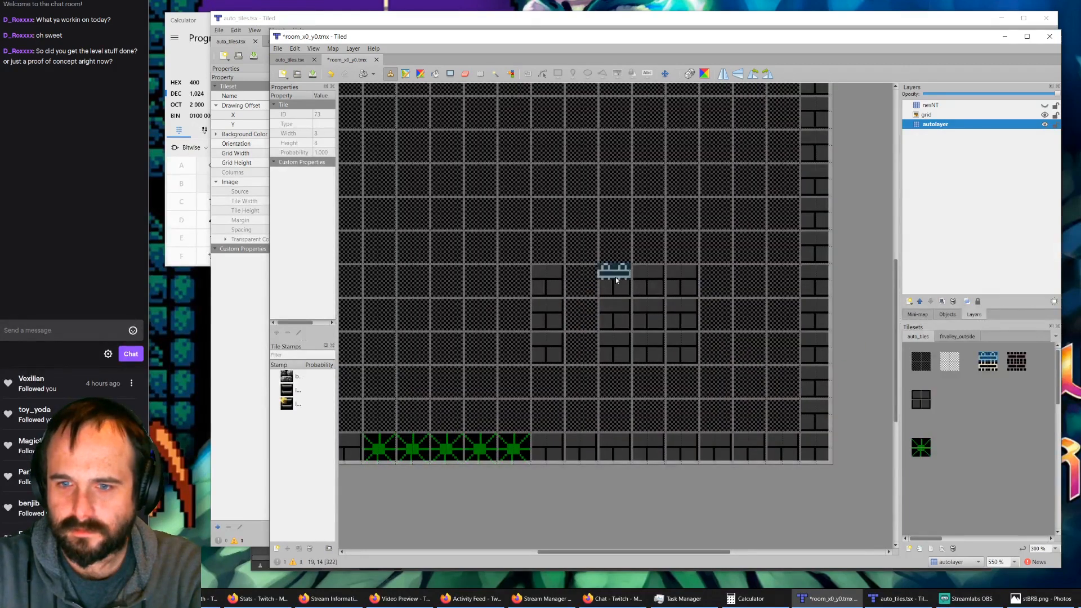
click(581, 272)
click(1015, 360)
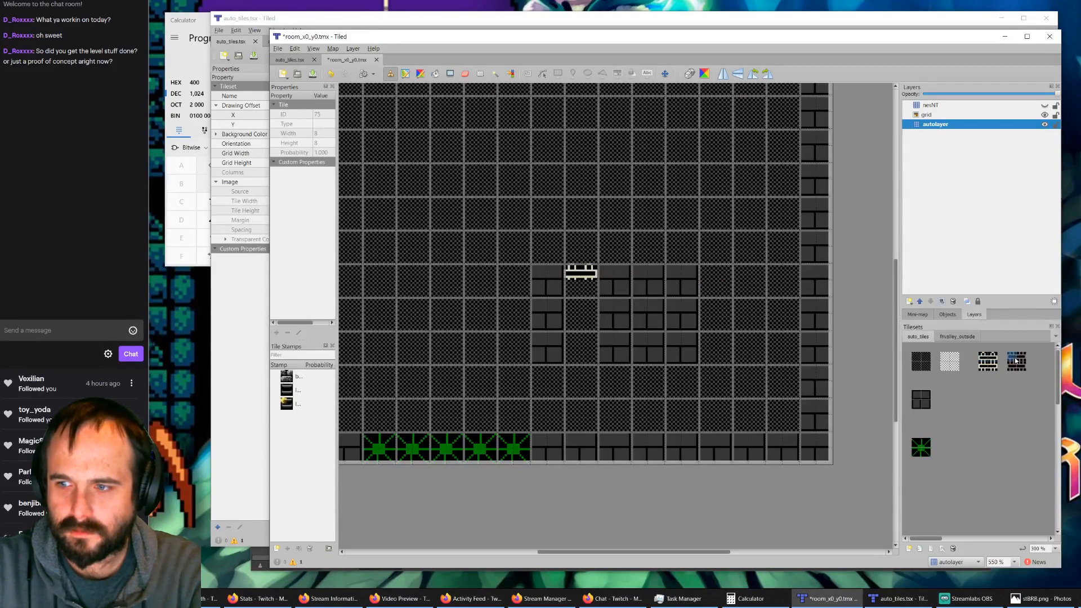
drag(585, 293, 595, 415)
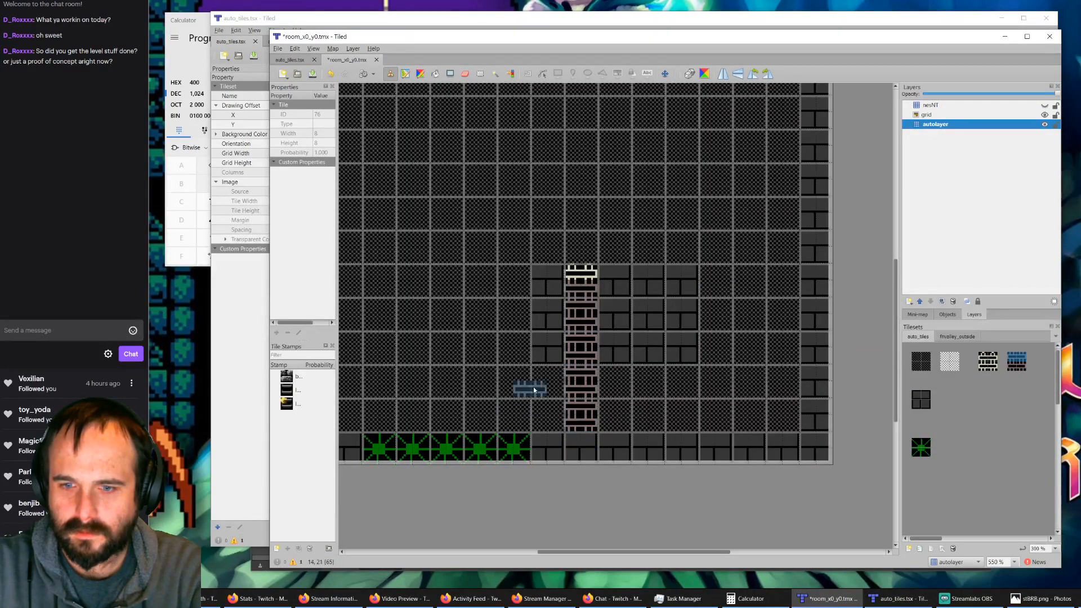
Step: Show the nesNT layer to compare its tiles with the repainted autolayer, and hide it again
ctrl+scroll(465, 339, down, 1)
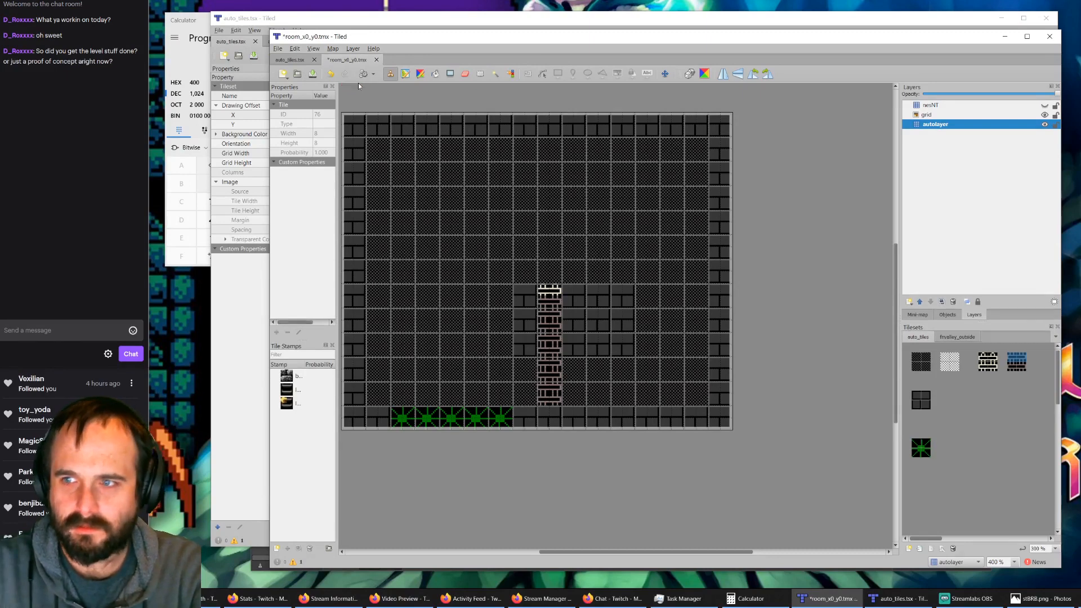
click(1044, 105)
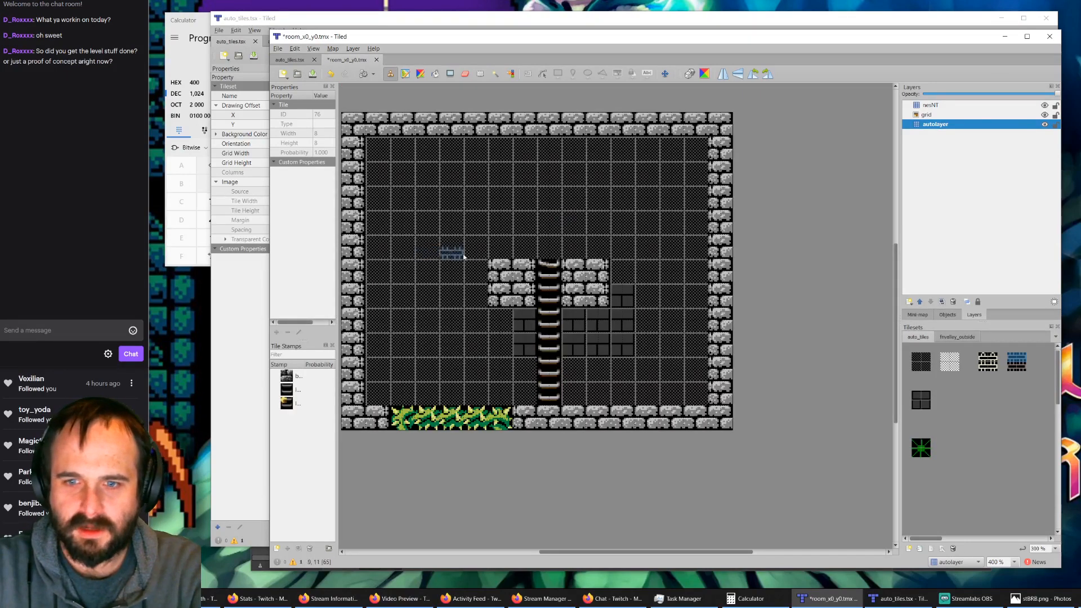
ctrl+scroll(479, 267, down, 1)
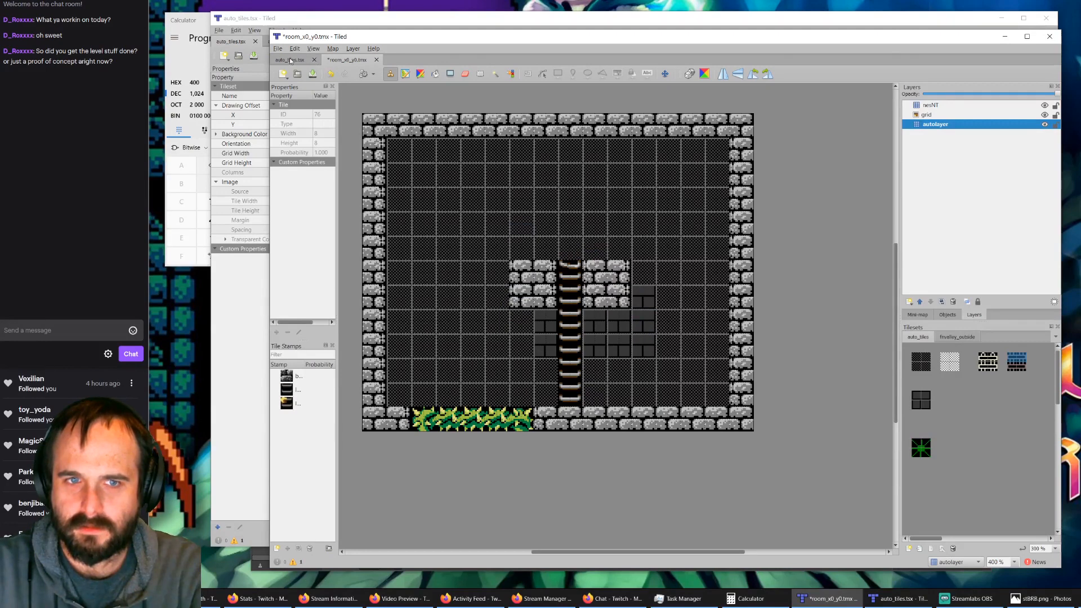
key(ctrl+z)
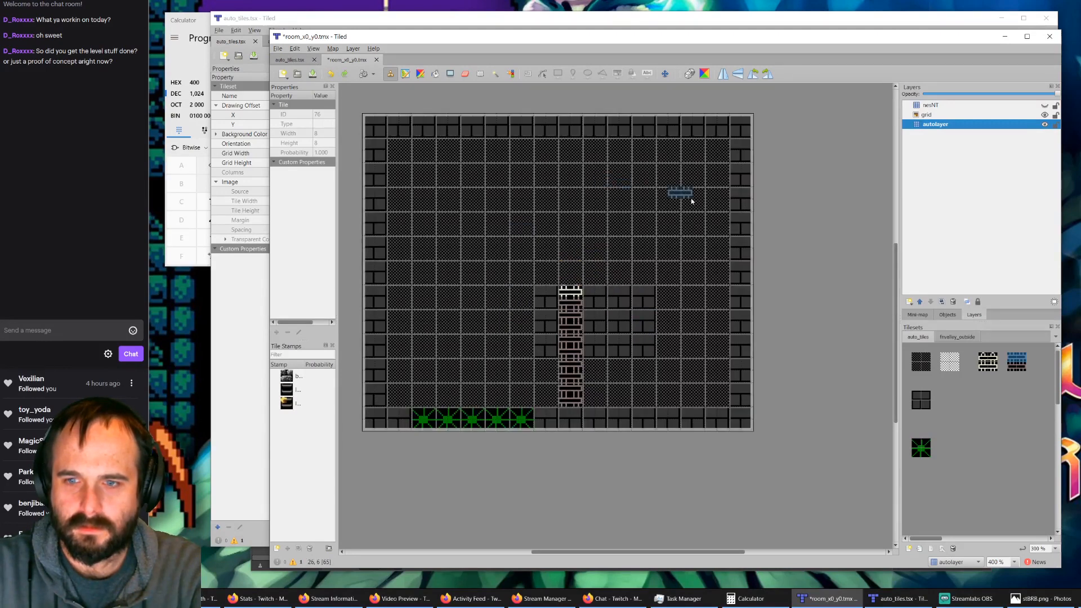
Step: Delete the nesNT layer from the room_x0_y0.tmx map
click(960, 105)
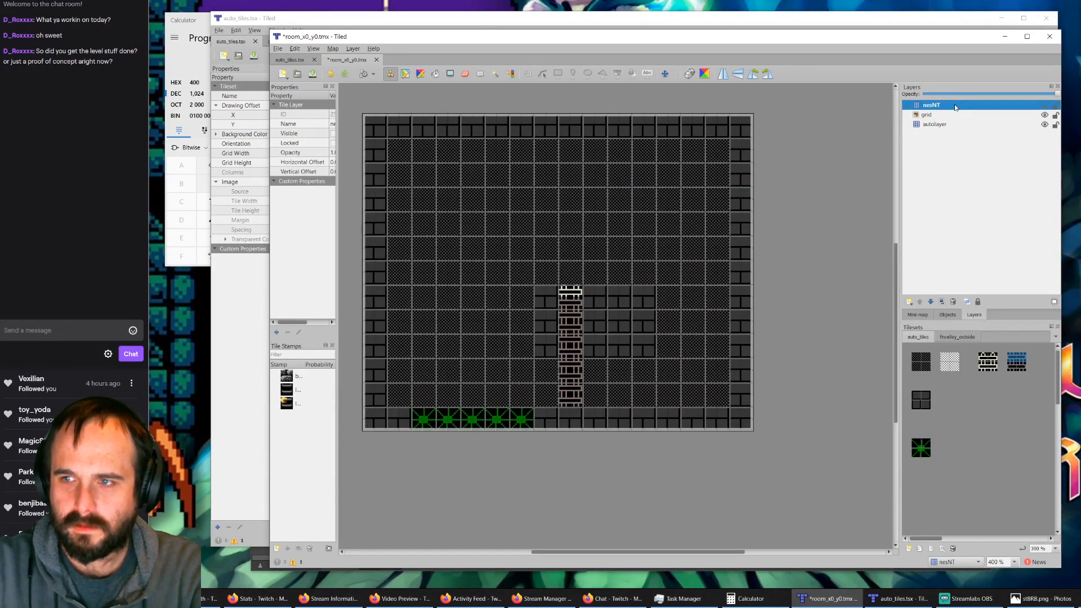
key(Delete)
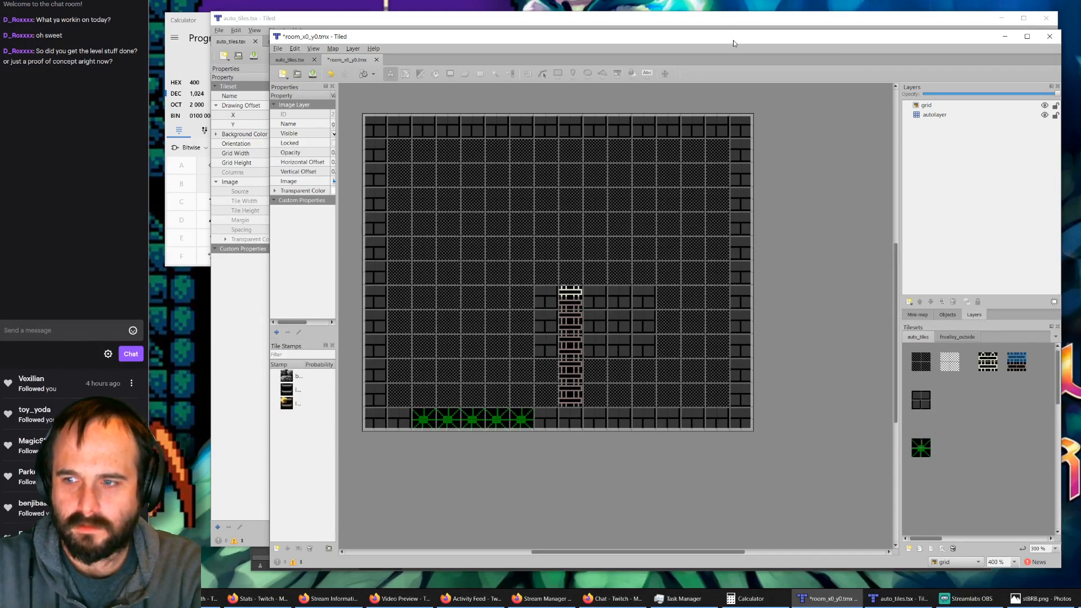
key(ctrl+z)
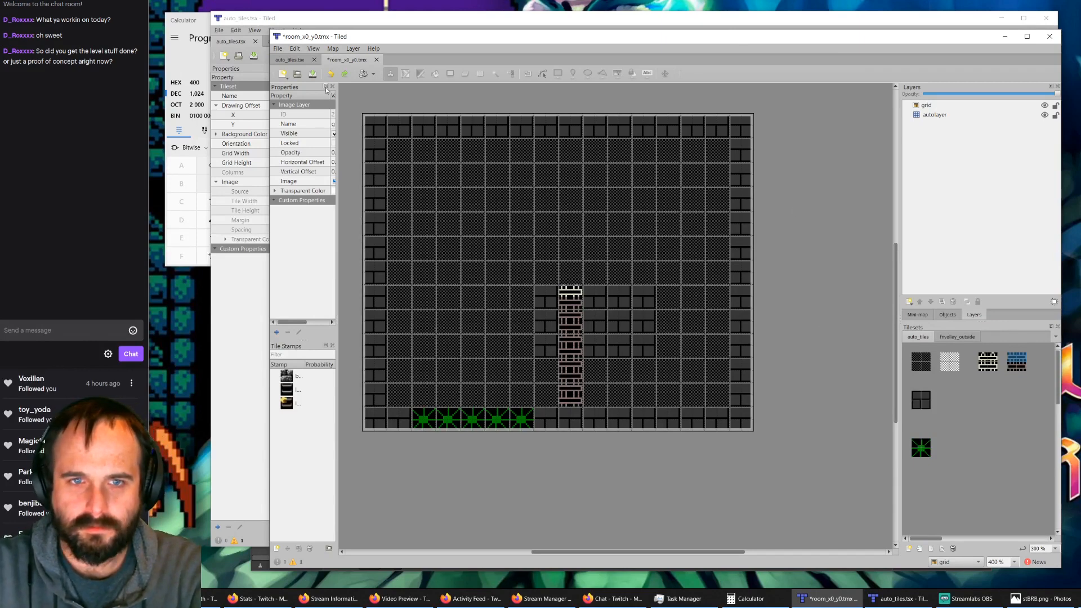
Step: Switch to the auto_tiles0.tmx rule map in the other Tiled window and open its list of issues
click(313, 23)
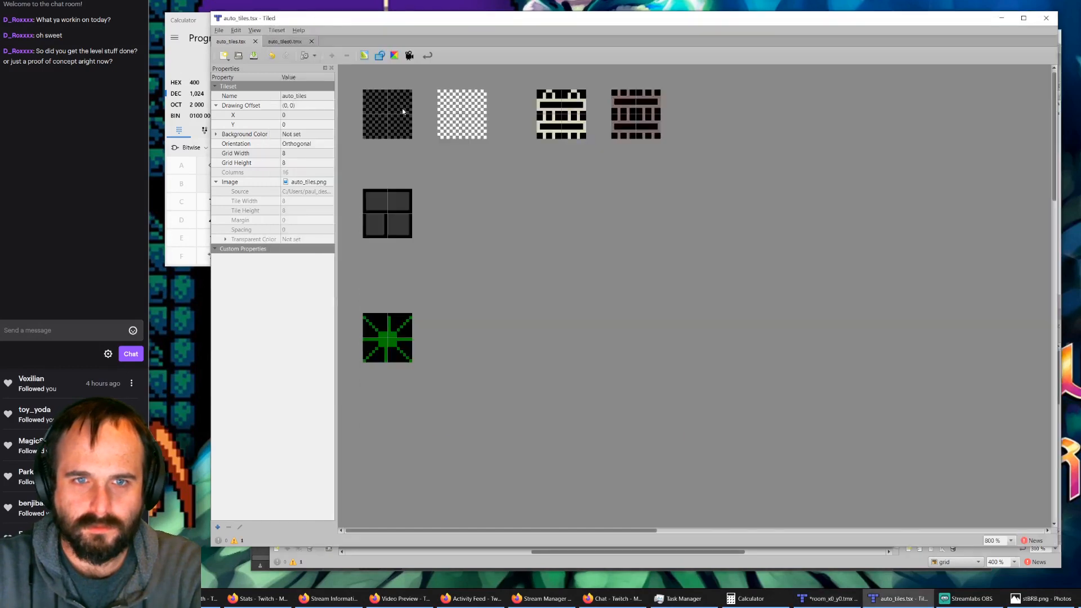
click(293, 42)
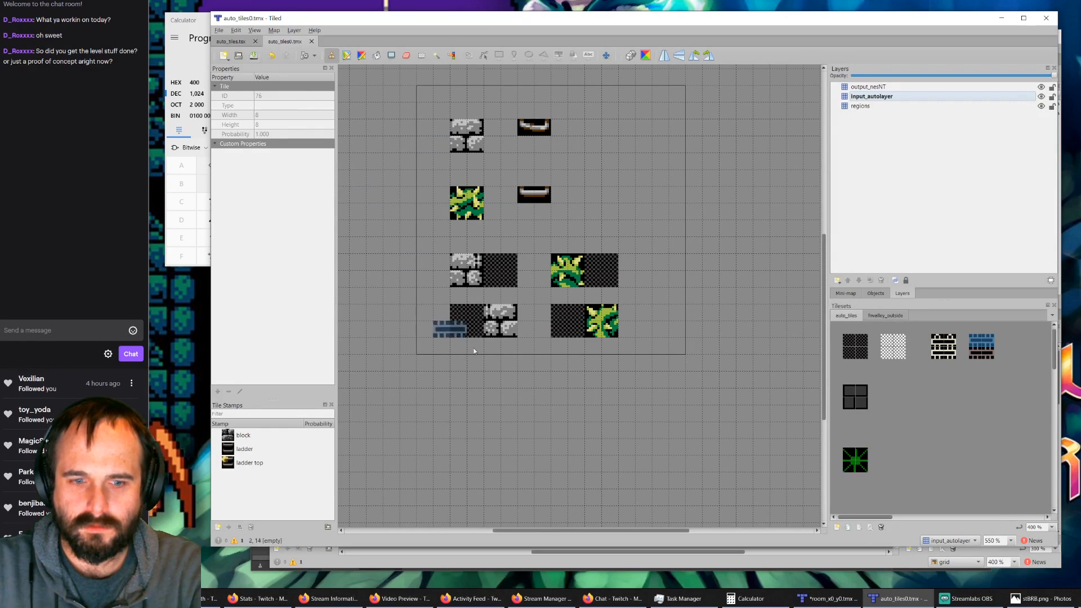
click(233, 541)
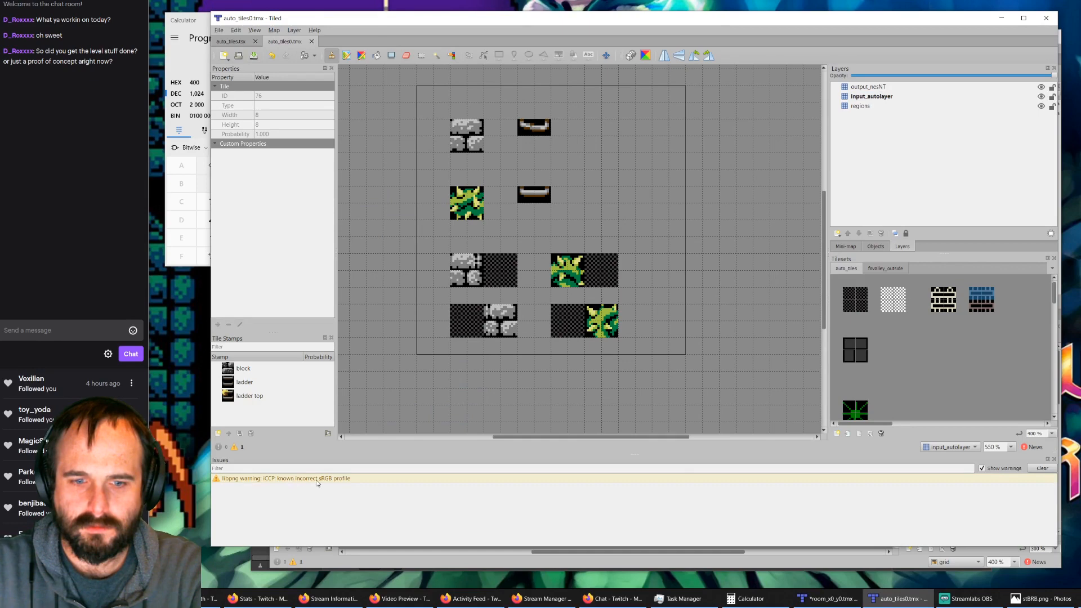
Step: Clear the issues list in the auto_tiles0.tmx window and return to the room_x0_y0.tmx map
click(1041, 470)
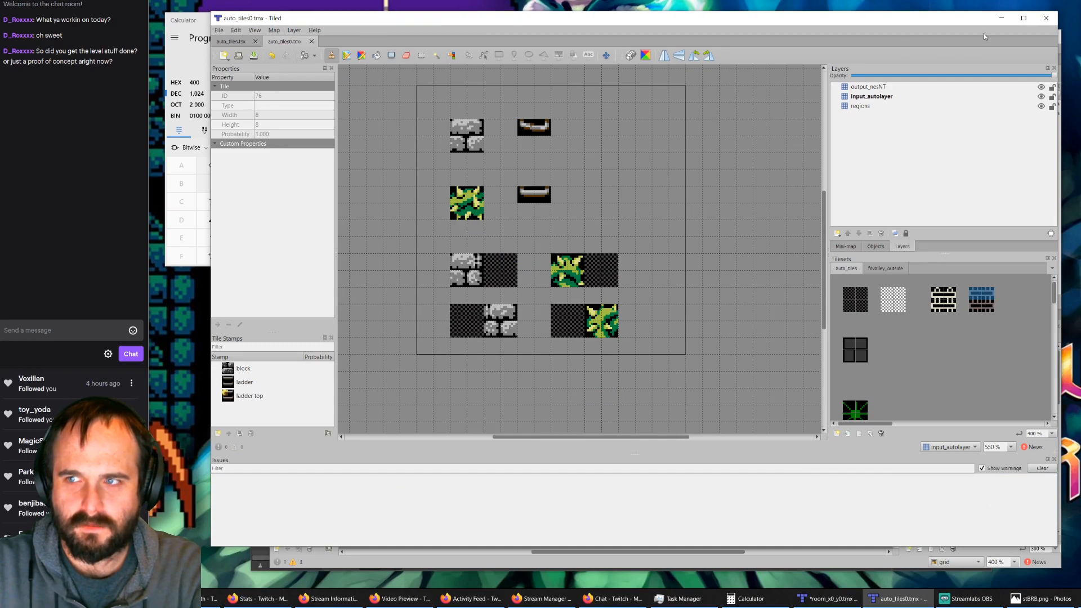
click(1000, 19)
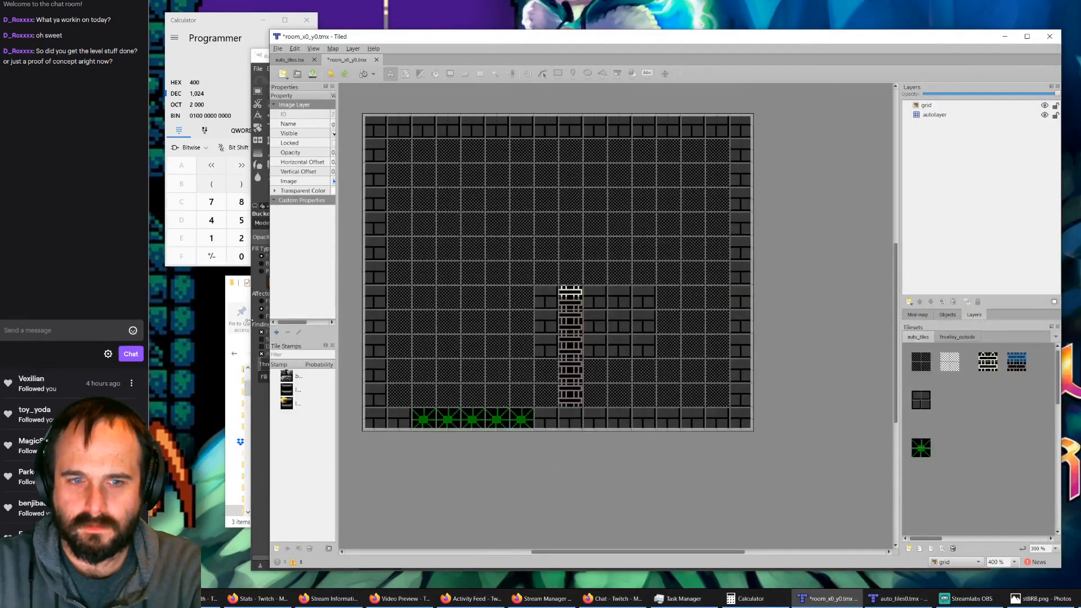
Step: Save rules.txt in the gVim text editor, and save the room_x0_y0.tmx map in Tiled
click(1079, 598)
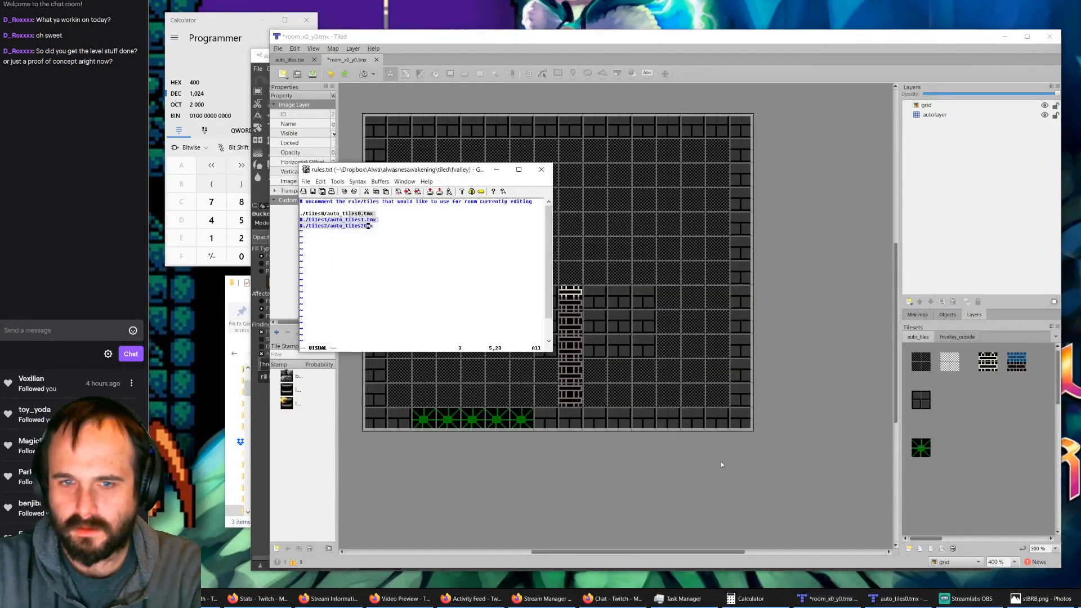
click(388, 239)
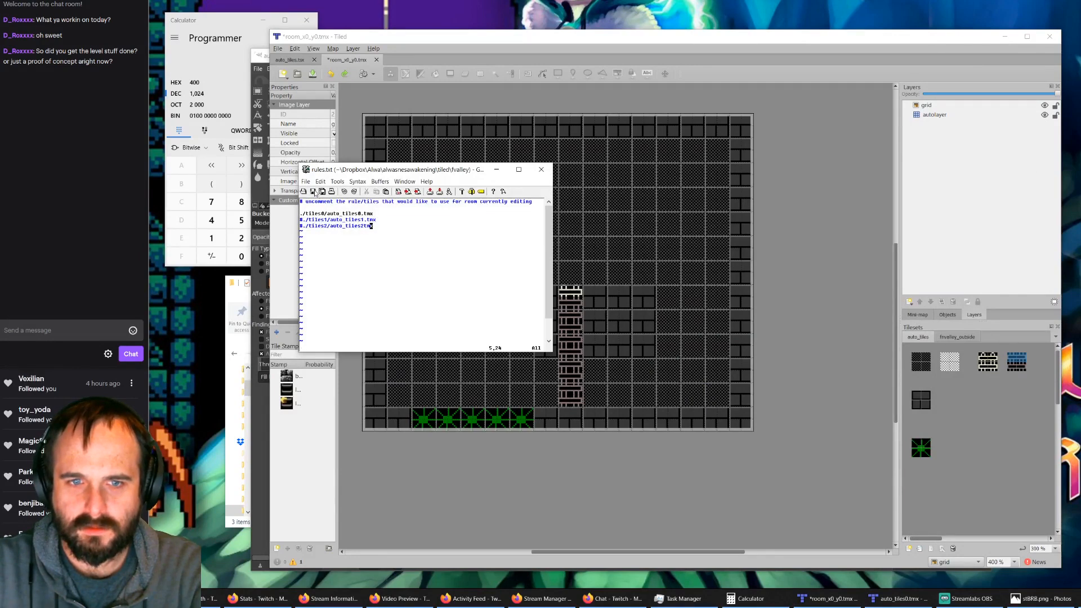
click(314, 192)
click(351, 63)
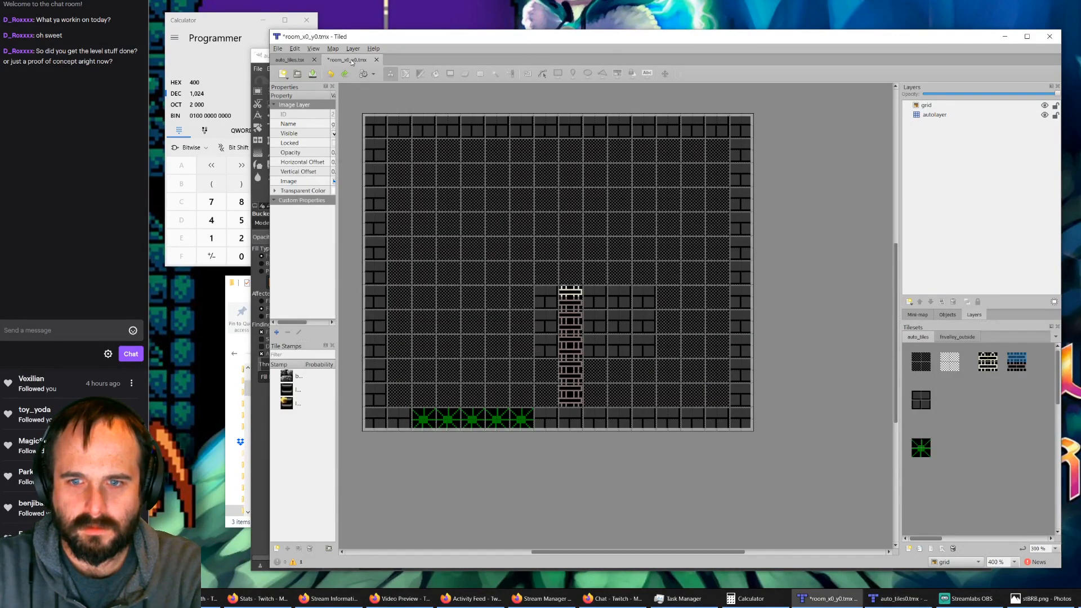
click(312, 74)
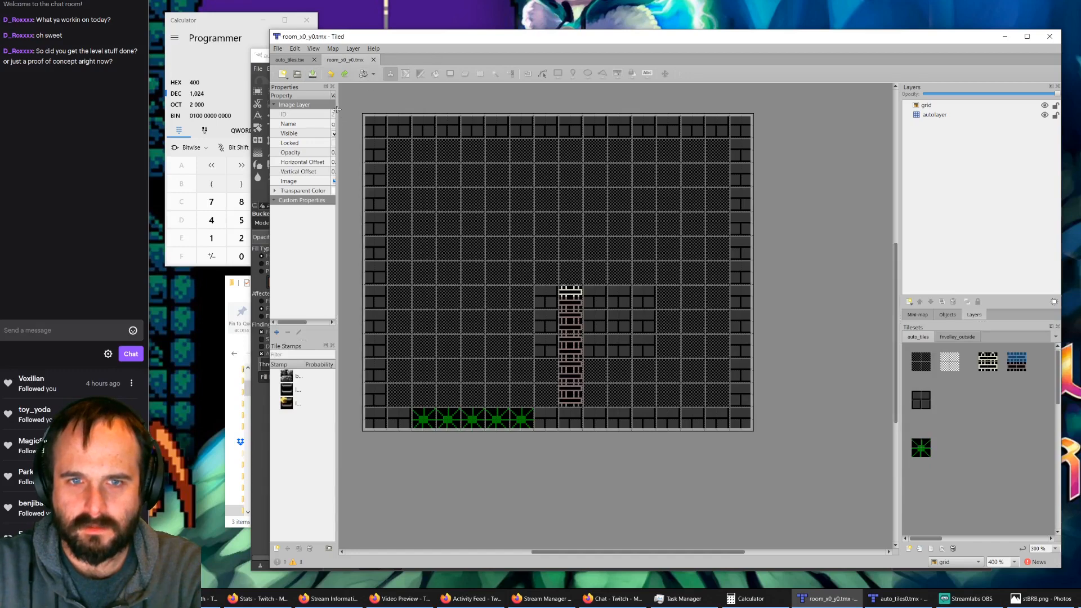
Step: Widen the properties area, check both tilesets, and apply the automapping rules to the room_x0_y0.tmx map
drag(336, 108, 380, 109)
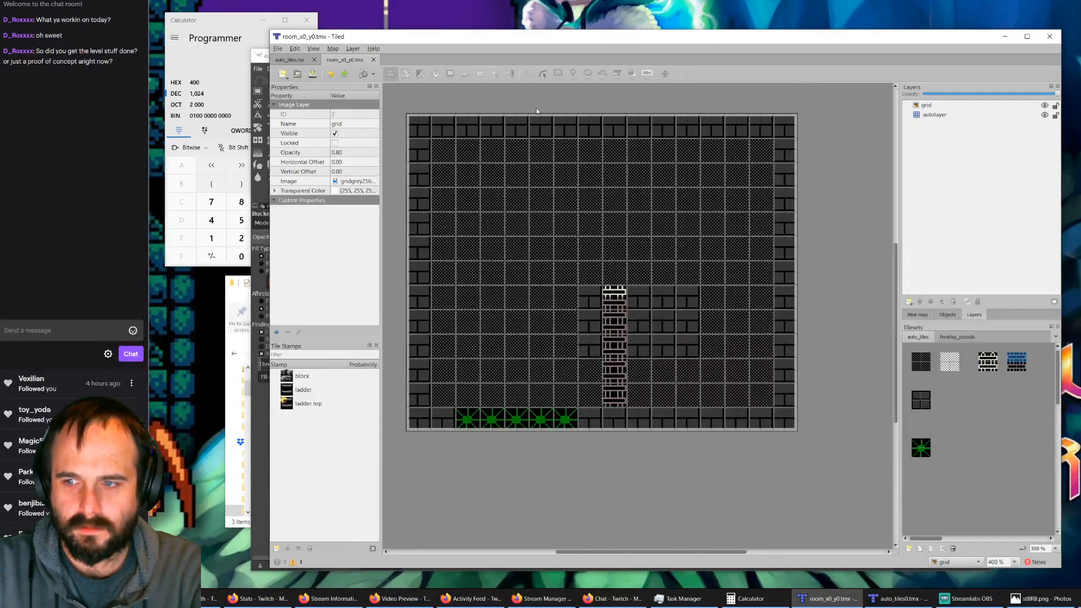
click(969, 338)
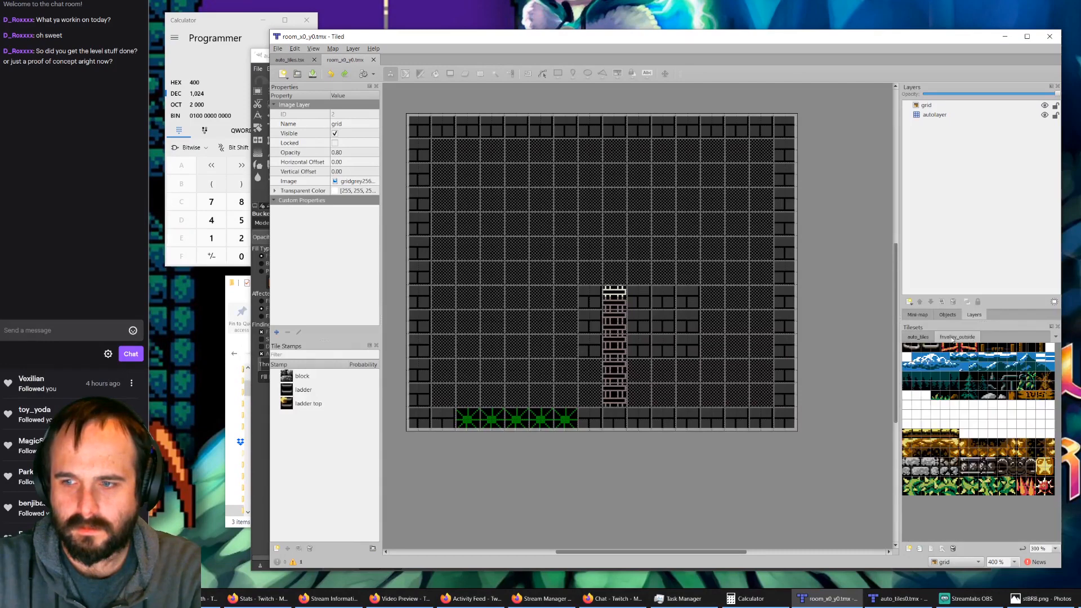
click(918, 337)
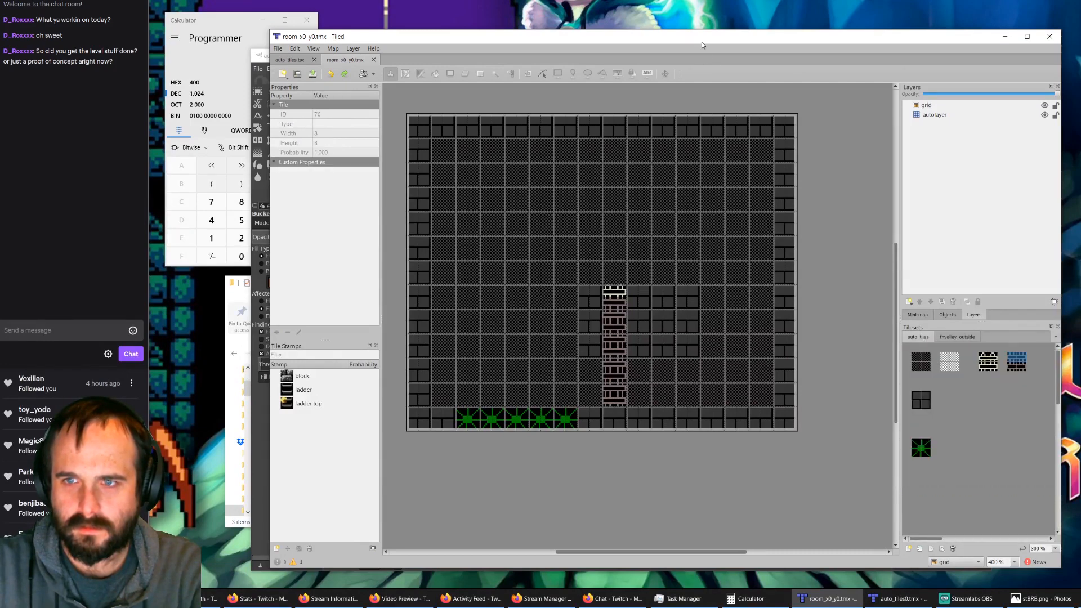
key(ctrl+m)
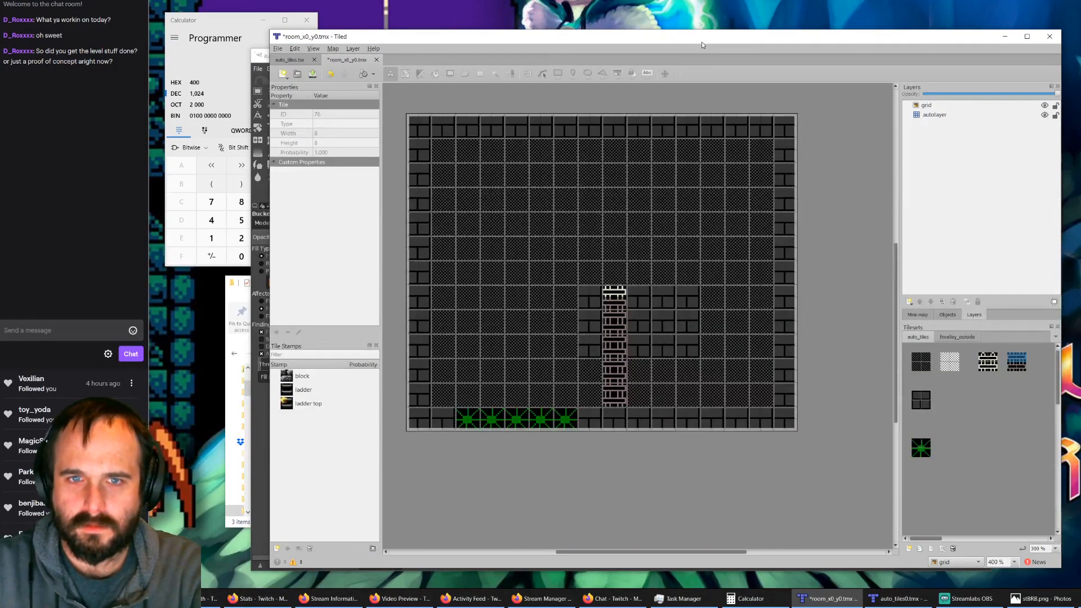
Step: Show the list of issues in the room_x0_y0.tmx window and clear it
click(357, 49)
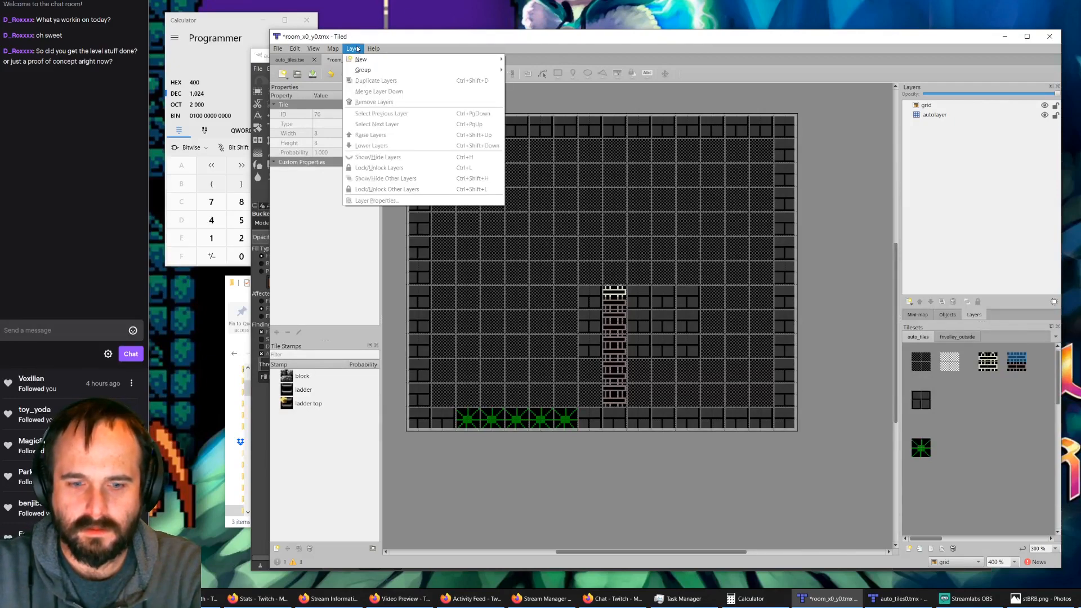
click(298, 564)
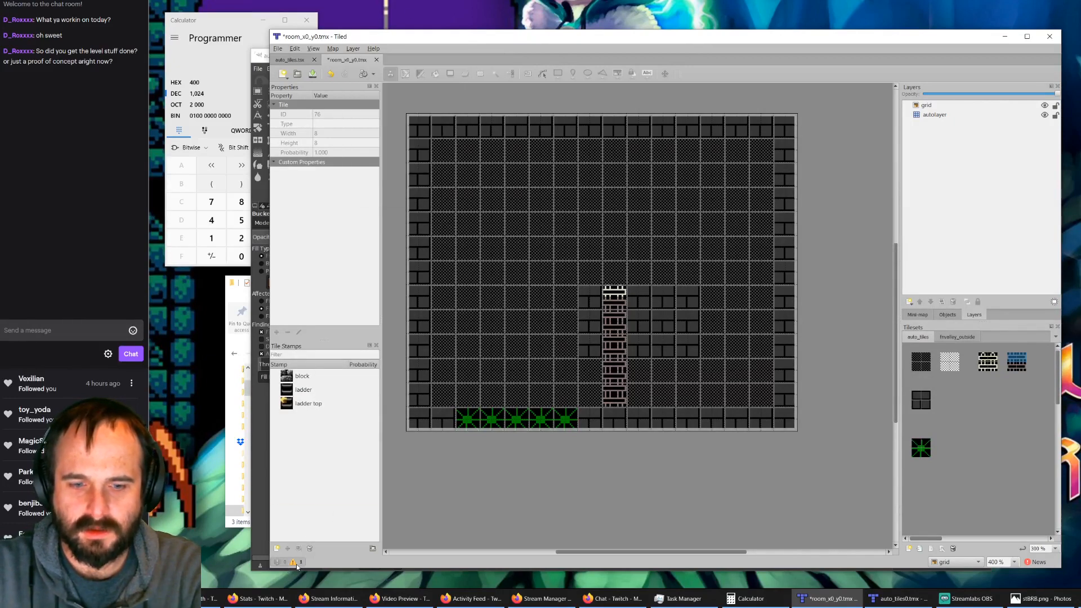
click(296, 564)
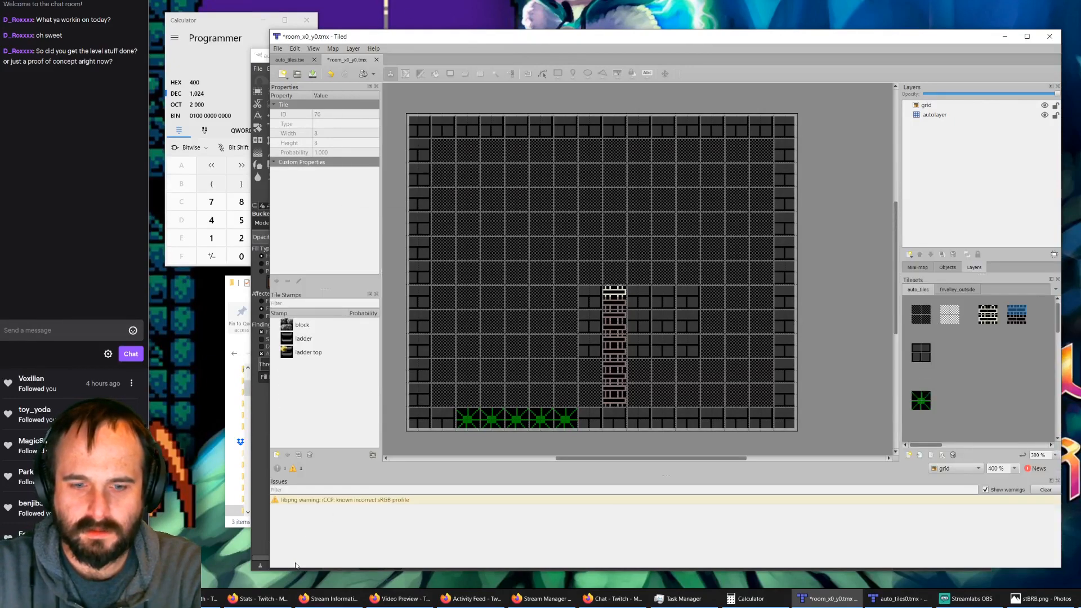
click(1046, 490)
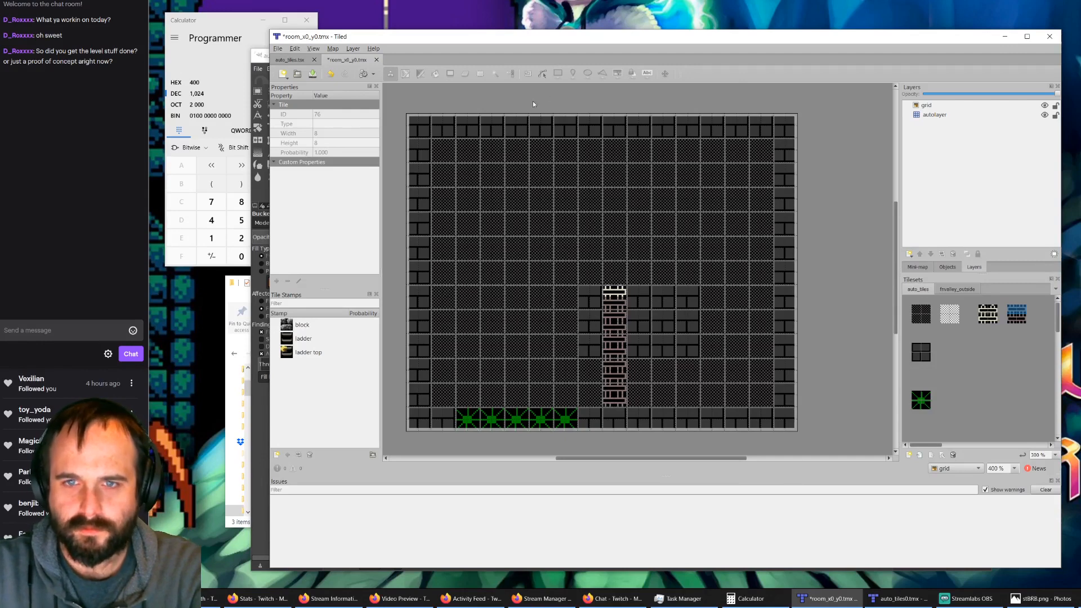
click(353, 48)
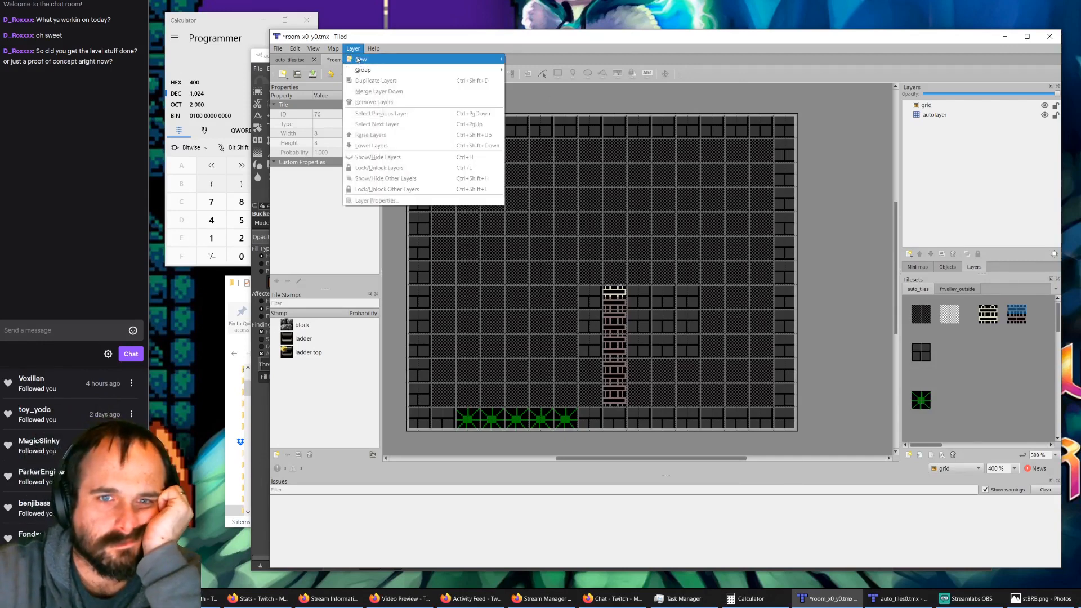
mouse_move(288, 52)
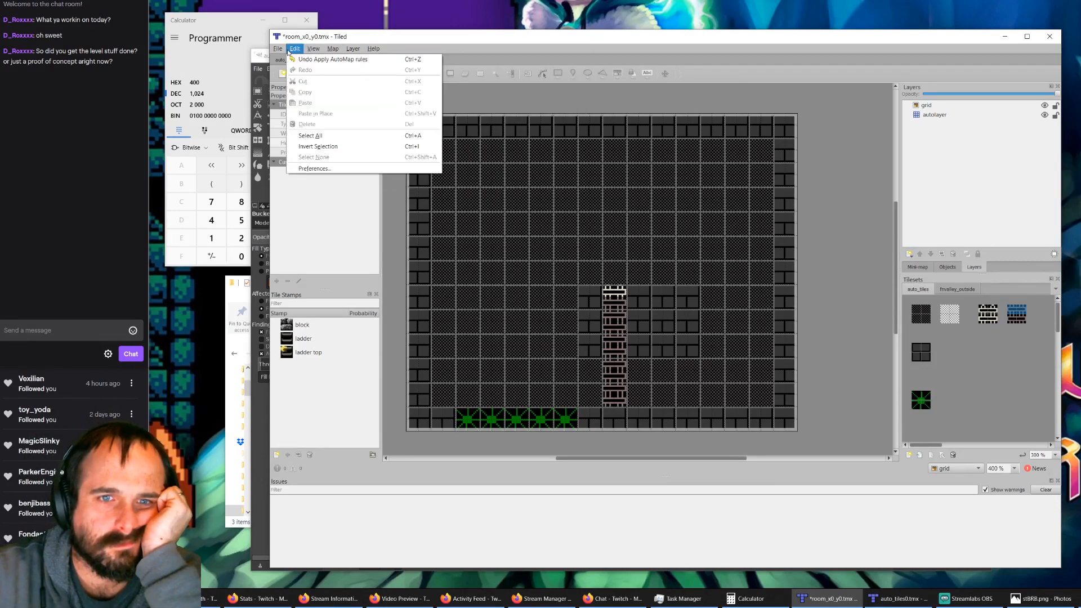
click(426, 47)
Step: Close the room_x0_y0.tmx map with its changes saved, and close the auto_tiles.tsx tileset
click(376, 60)
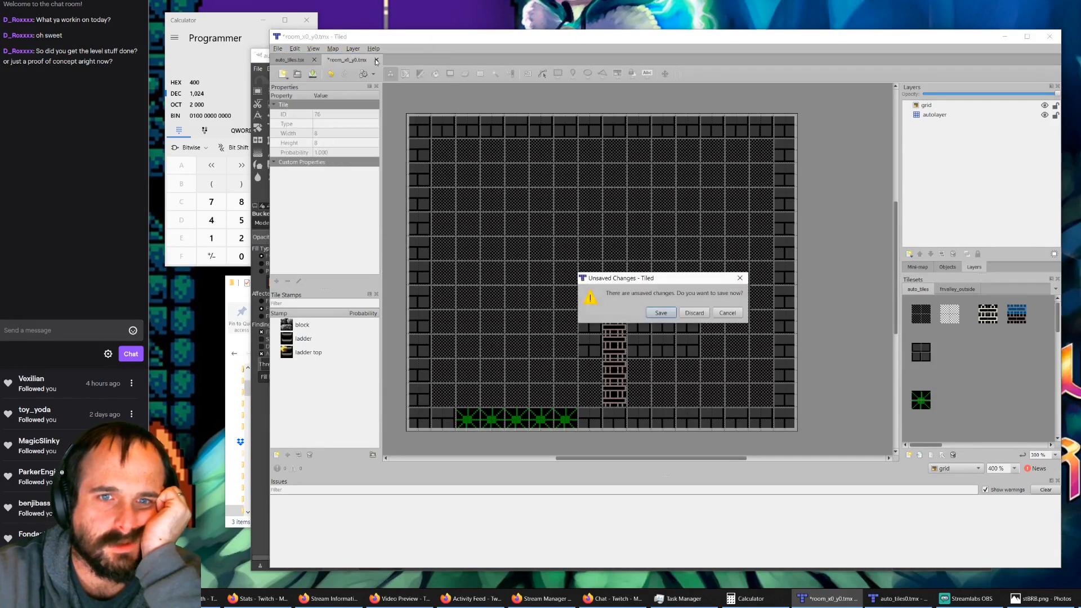
click(667, 314)
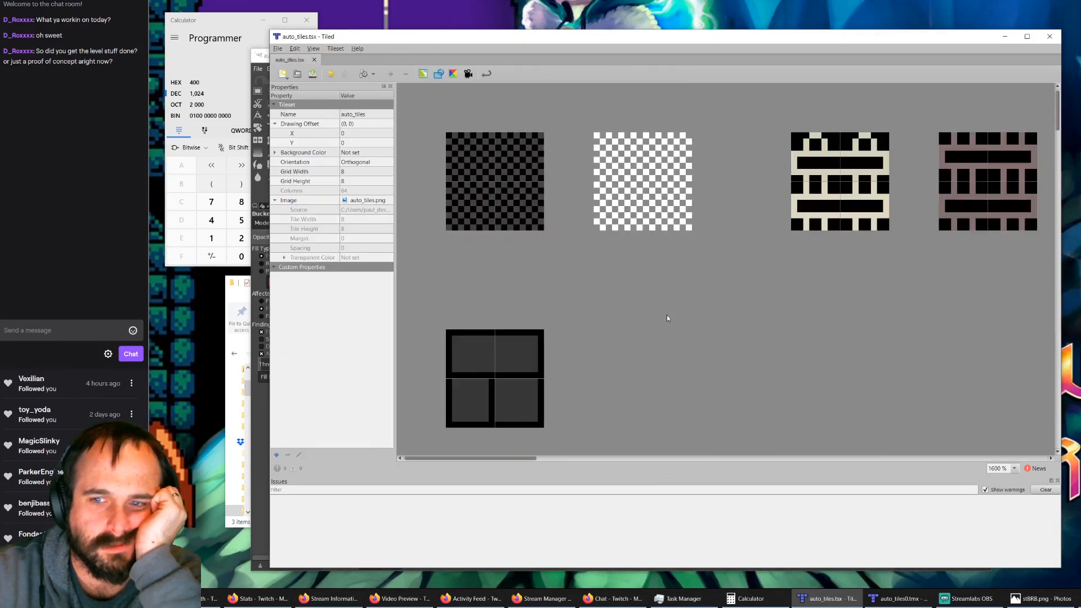
click(315, 60)
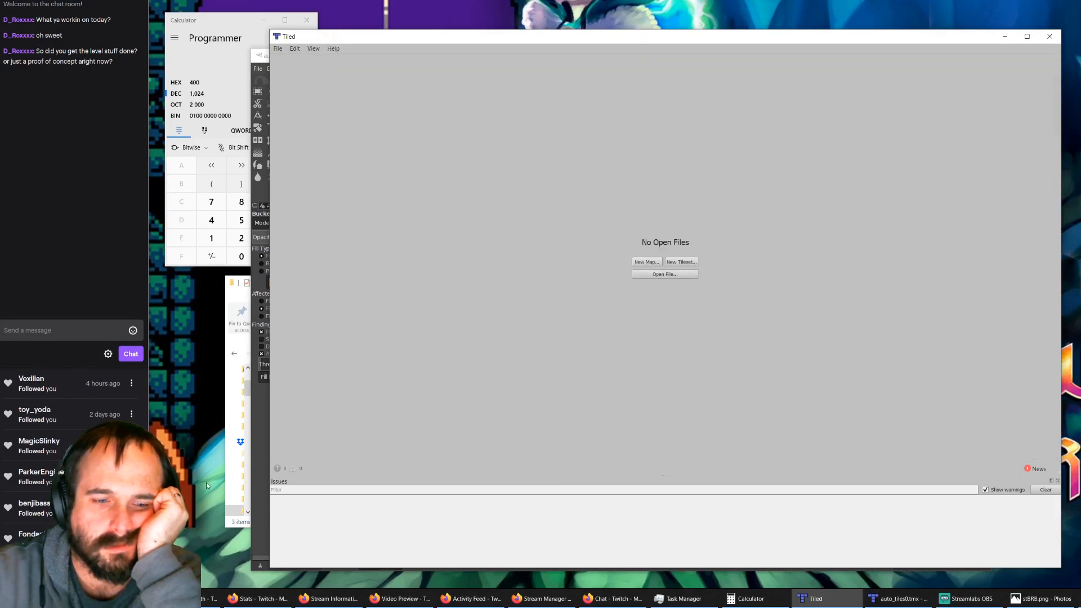
Step: Switch to File Explorer and reopen room_x0_y0.tmx in Tiled from the fvalley folder
click(118, 598)
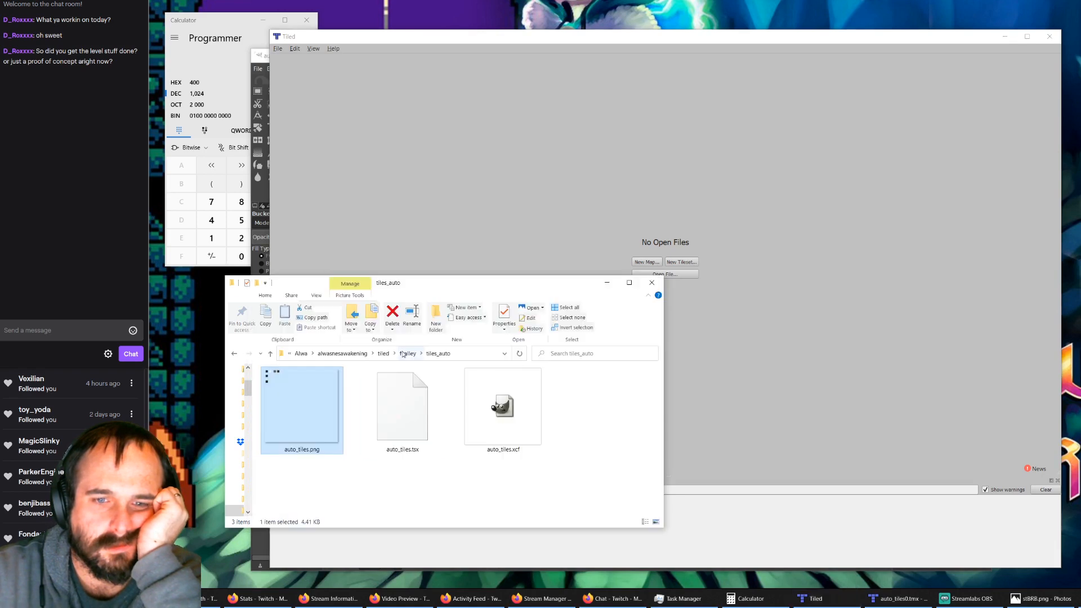
click(405, 355)
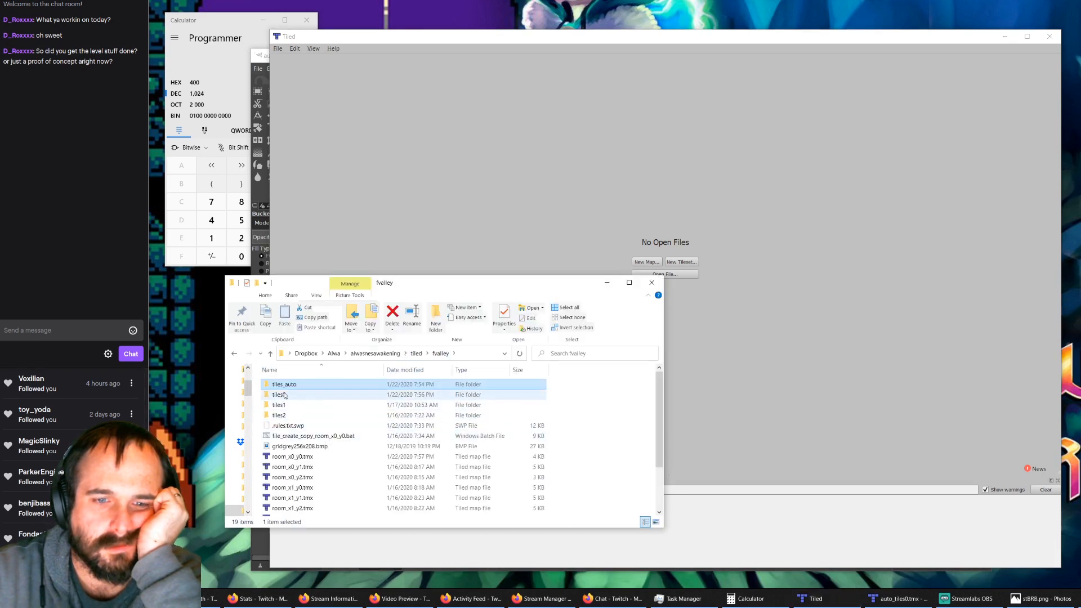
double_click(288, 385)
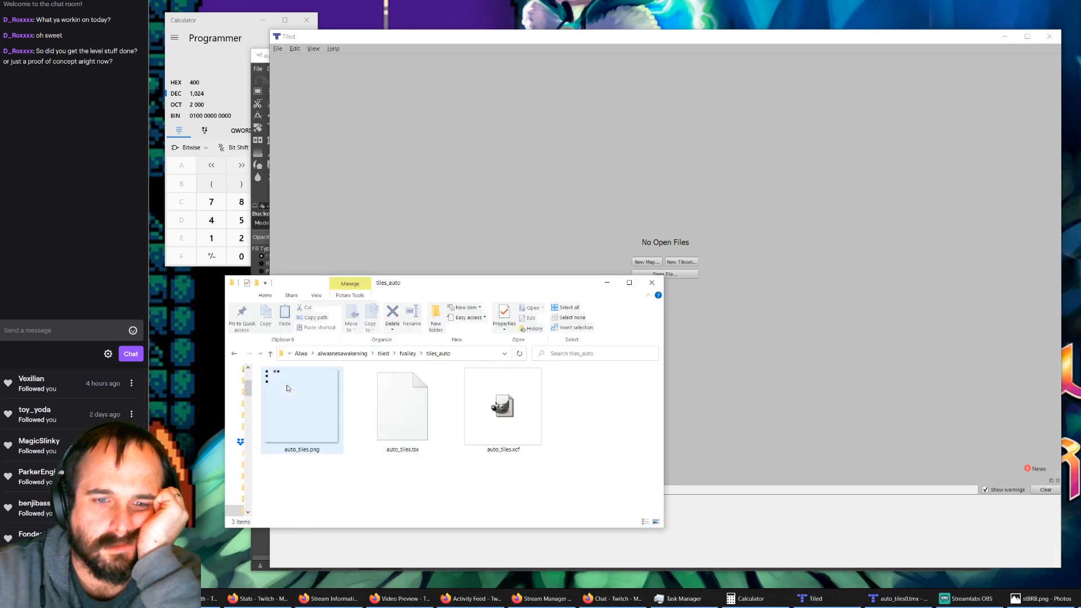
click(405, 355)
double_click(293, 457)
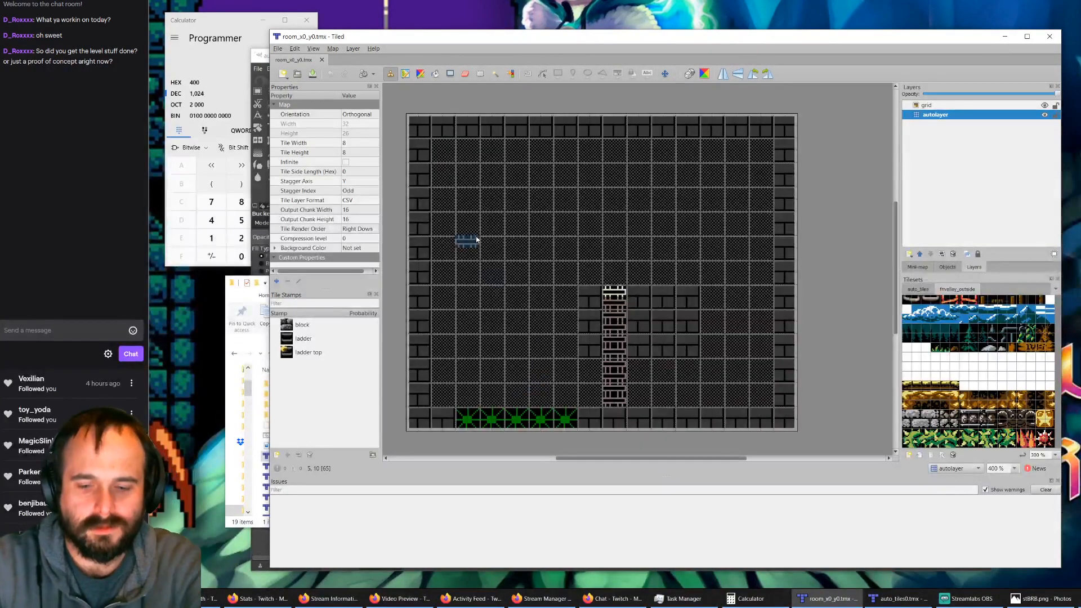
Step: Apply the automapping rules to the reopened room map, and undo them to compare with the autolayer
key(ctrl+m)
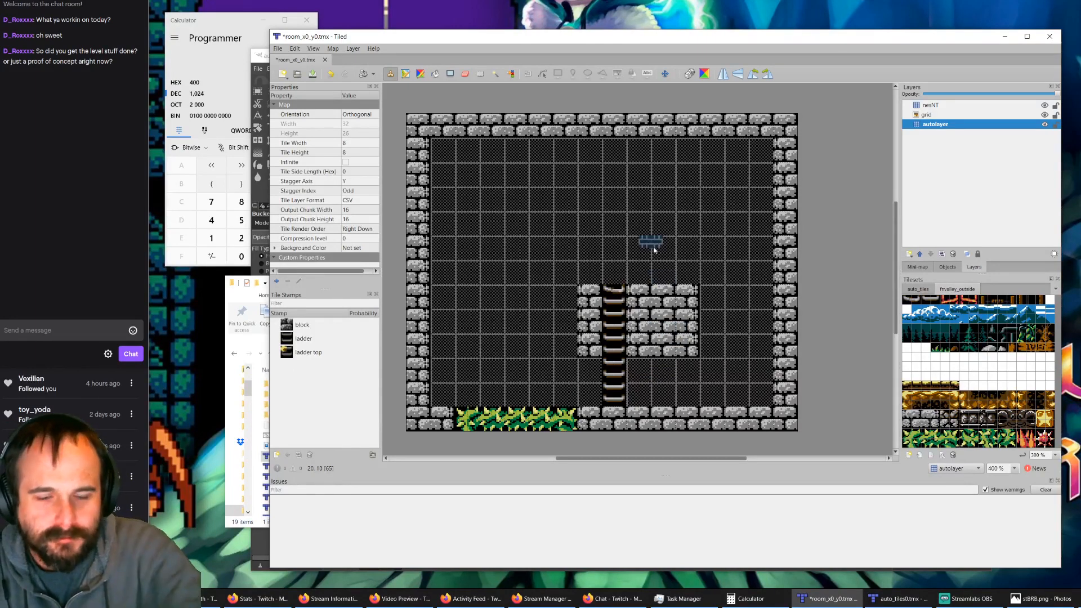
key(ctrl+z)
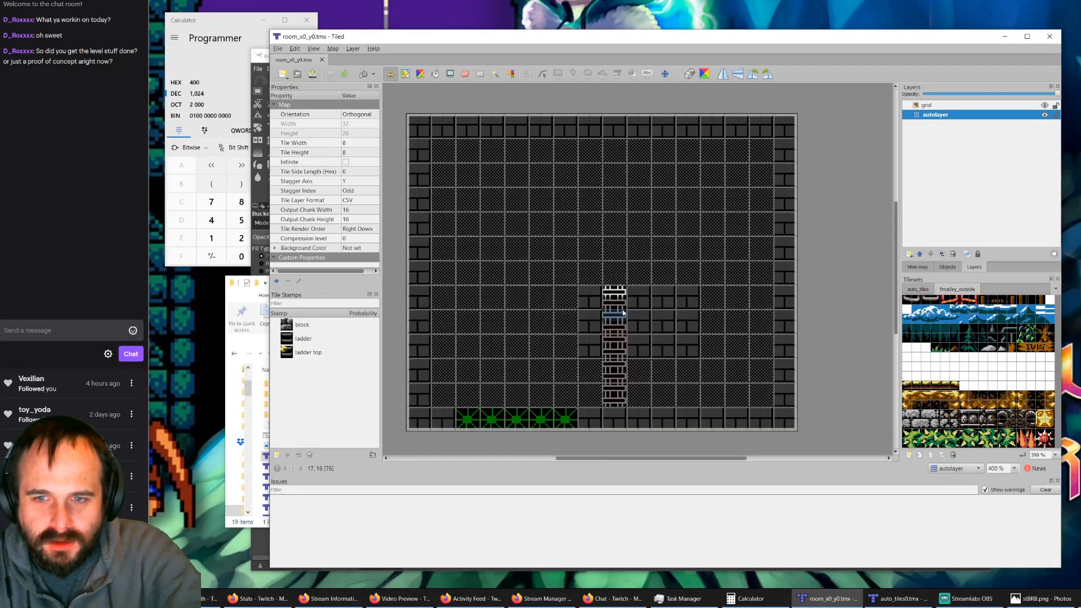
Step: Apply the automapping rules again to generate the nesNT layer from the autolayer
ctrl+scroll(621, 309, up, 3)
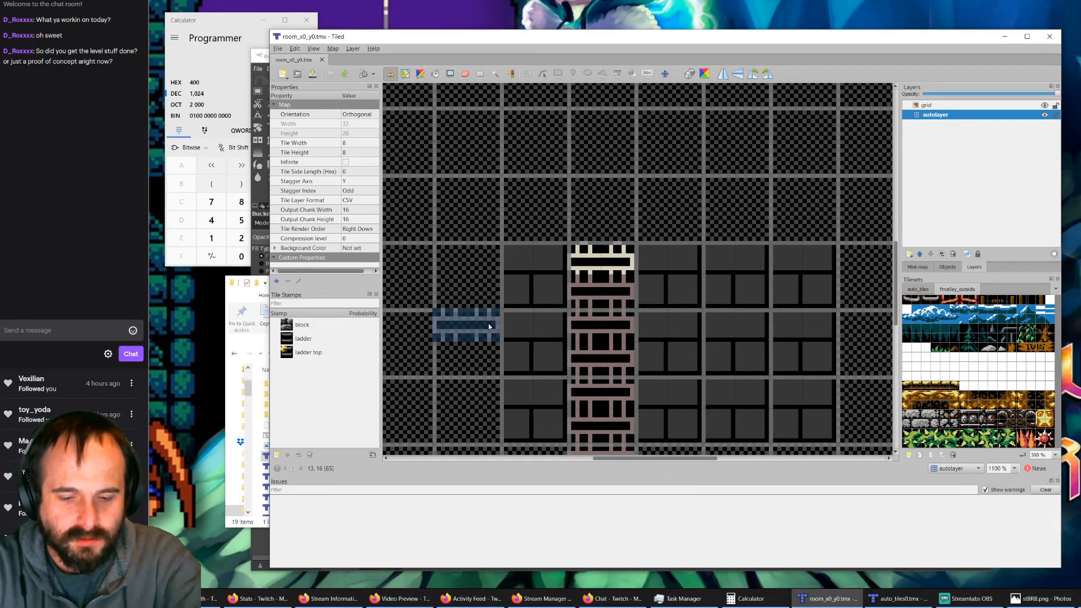
key(ctrl+m)
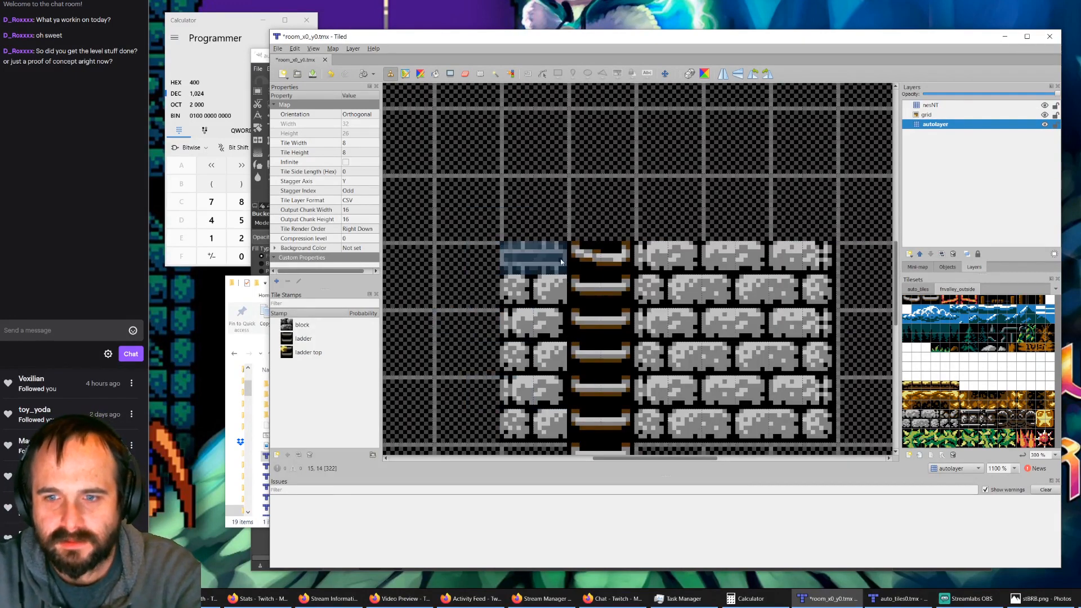
Step: Examine the generated ladder top and stone blocks across the room, and switch to the auto_tiles0.tmx rule map
scroll(561, 261, down, 3)
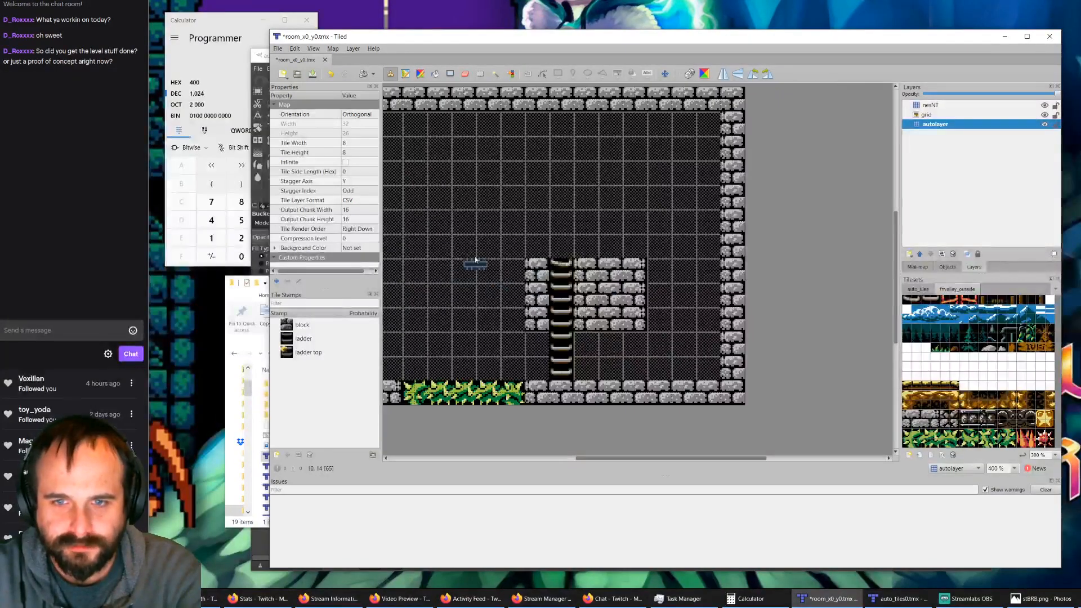
drag(600, 457, 577, 457)
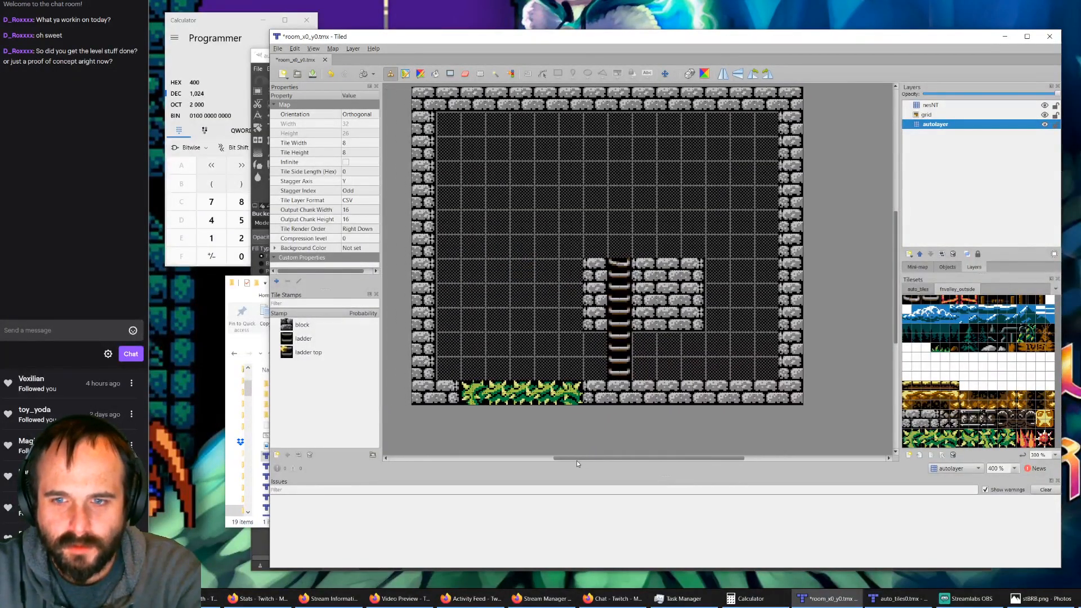
scroll(570, 375, up, 2)
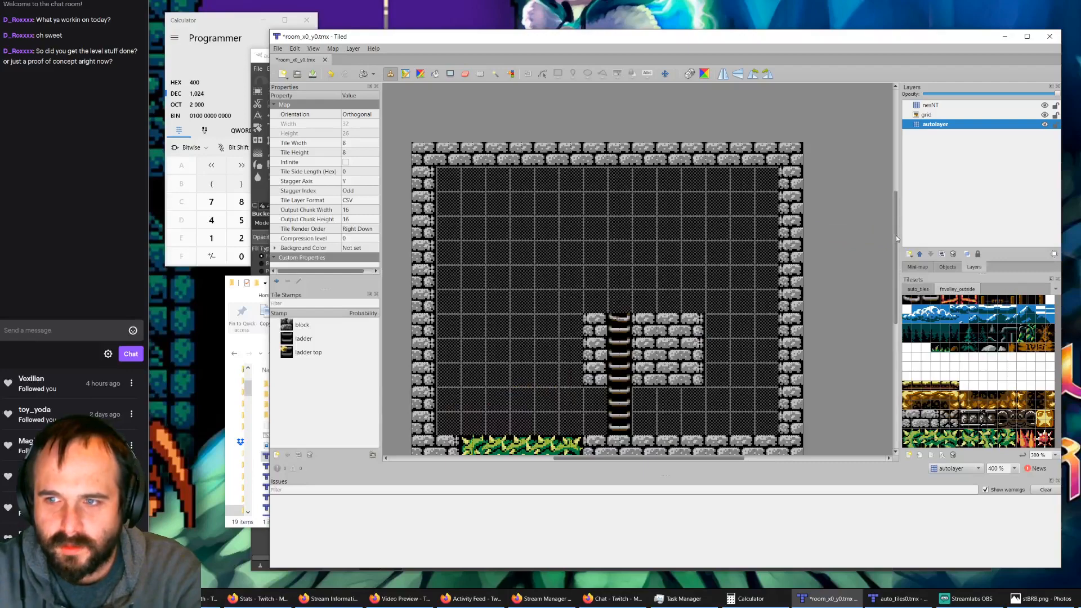
drag(896, 235, 896, 242)
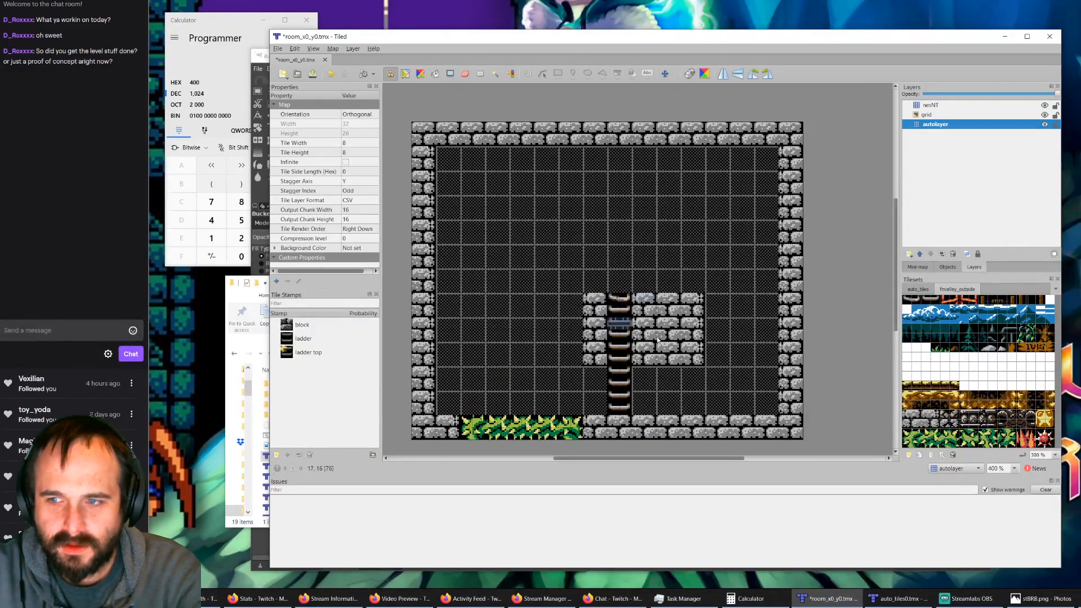
ctrl+scroll(632, 311, up, 3)
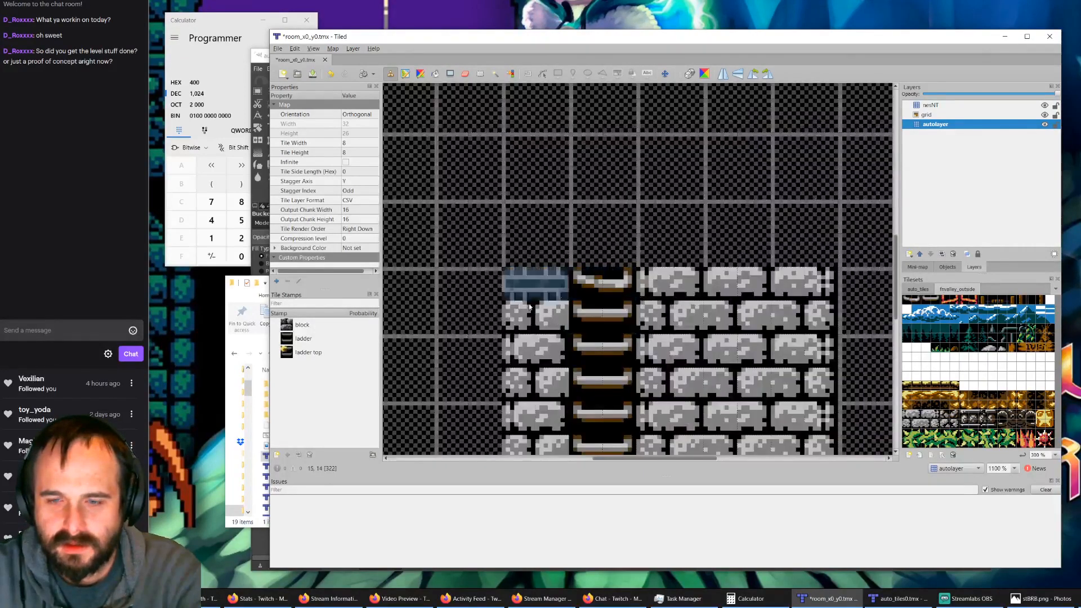
click(591, 289)
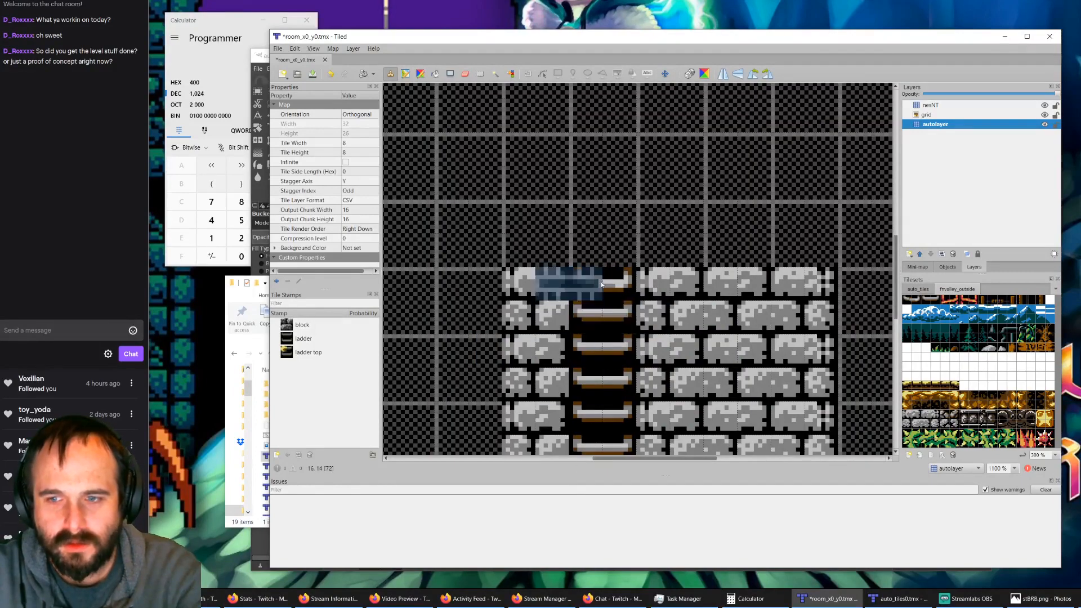
ctrl+scroll(613, 287, down, 3)
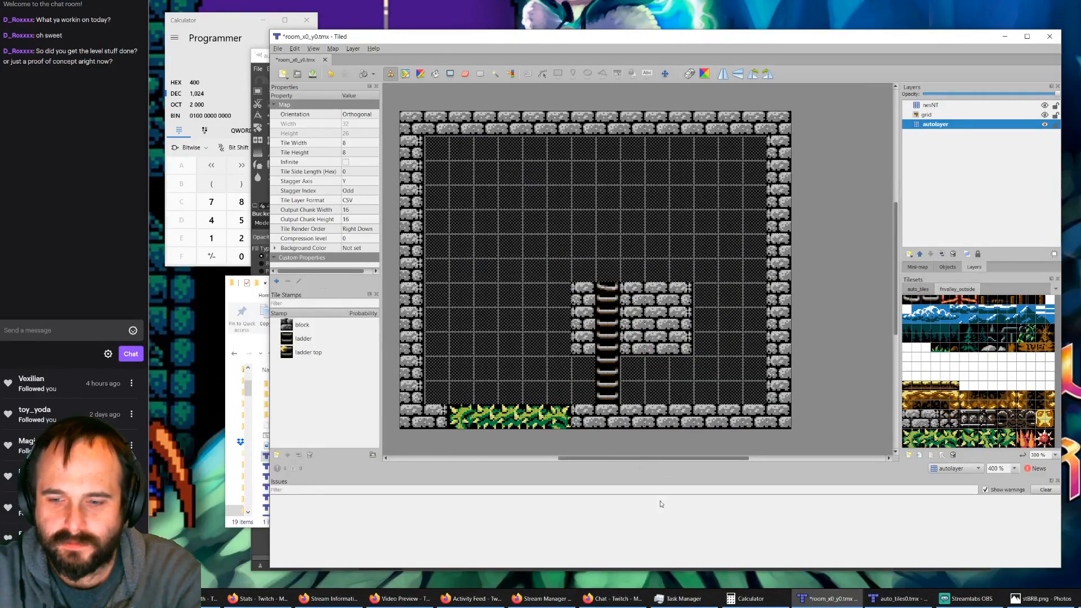
click(896, 598)
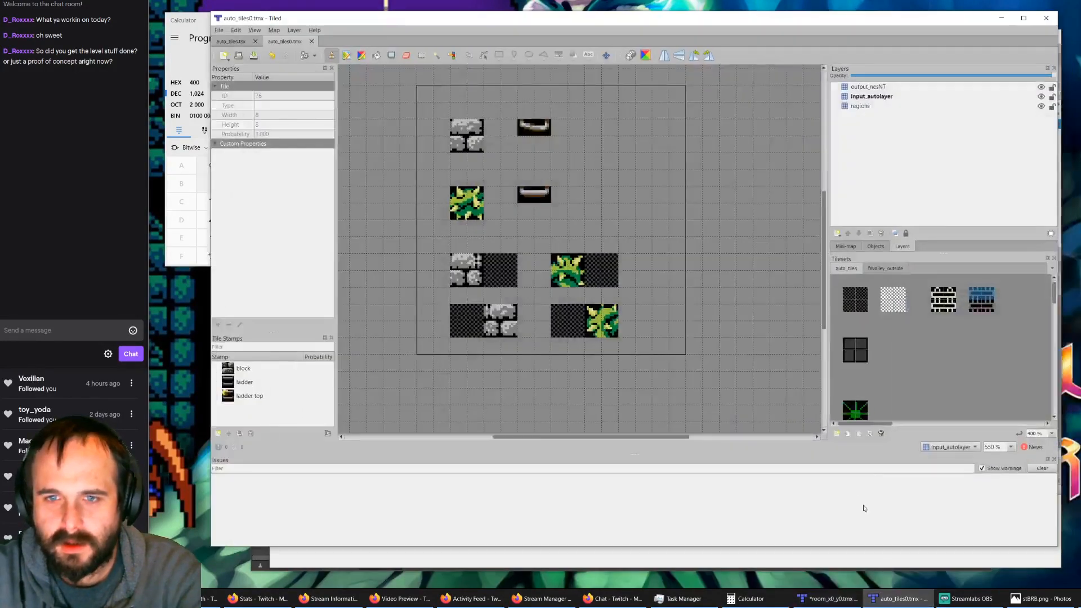
Step: Switch to GIMP, select the 16 × 8 px ladder tile at position 16, 0 in fnvalley_outside.xcf, and save the image
click(876, 269)
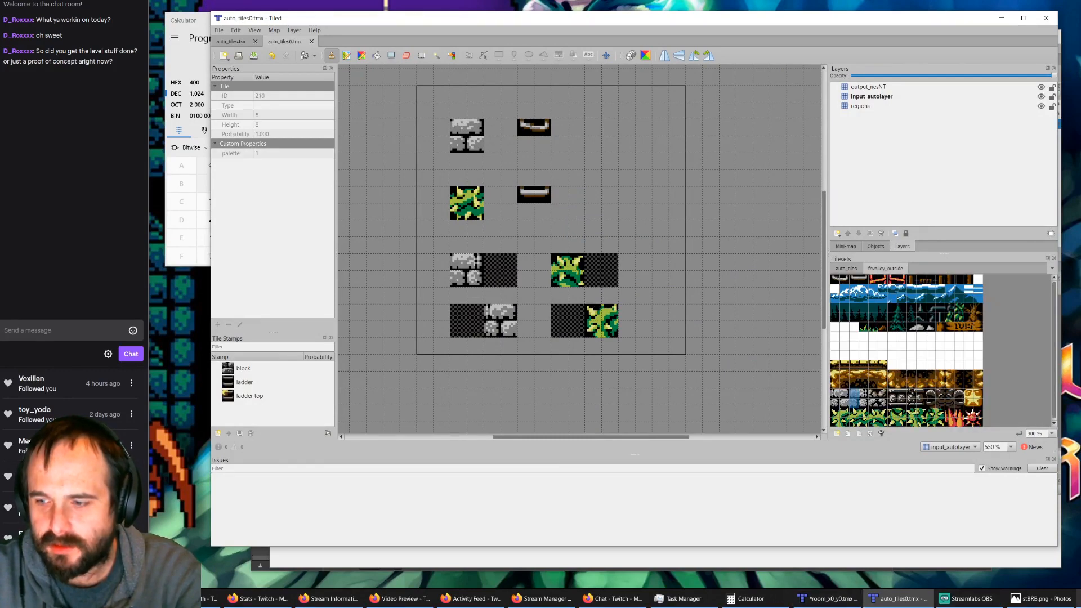
click(1079, 600)
click(344, 90)
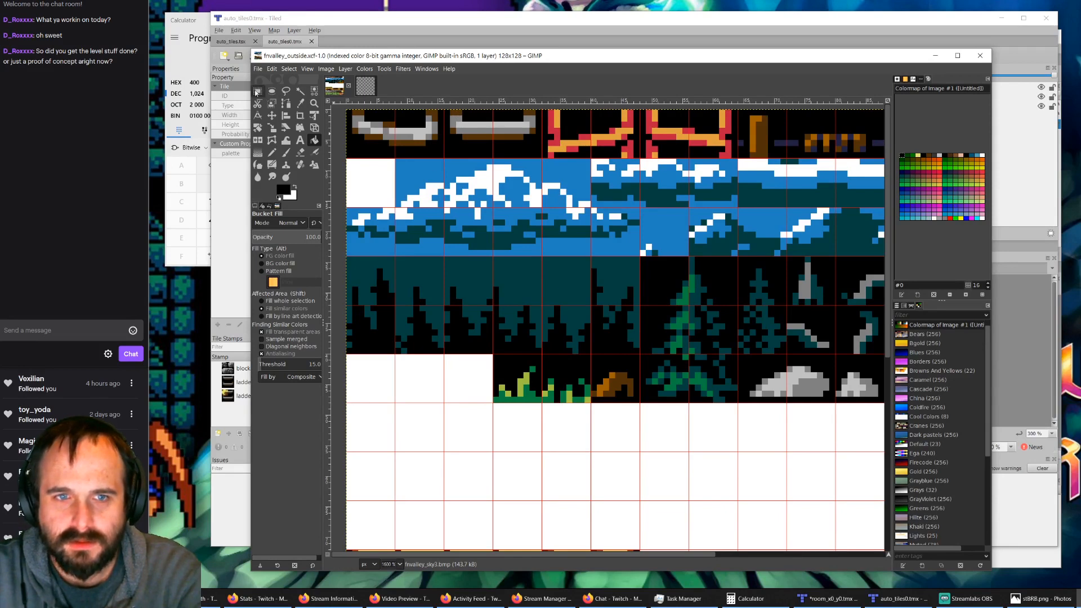
click(257, 91)
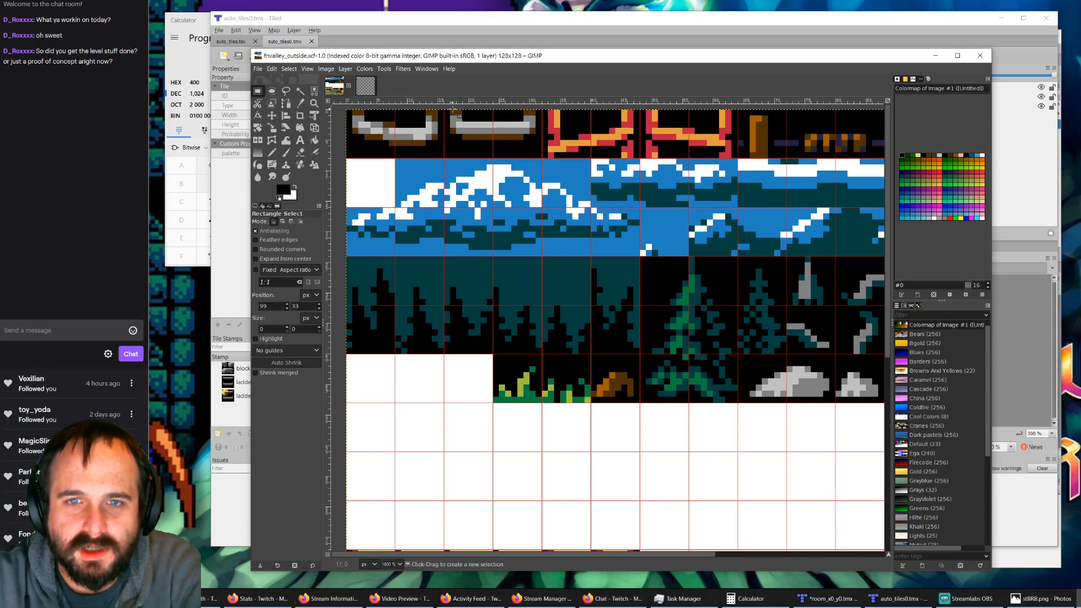
drag(444, 110, 541, 157)
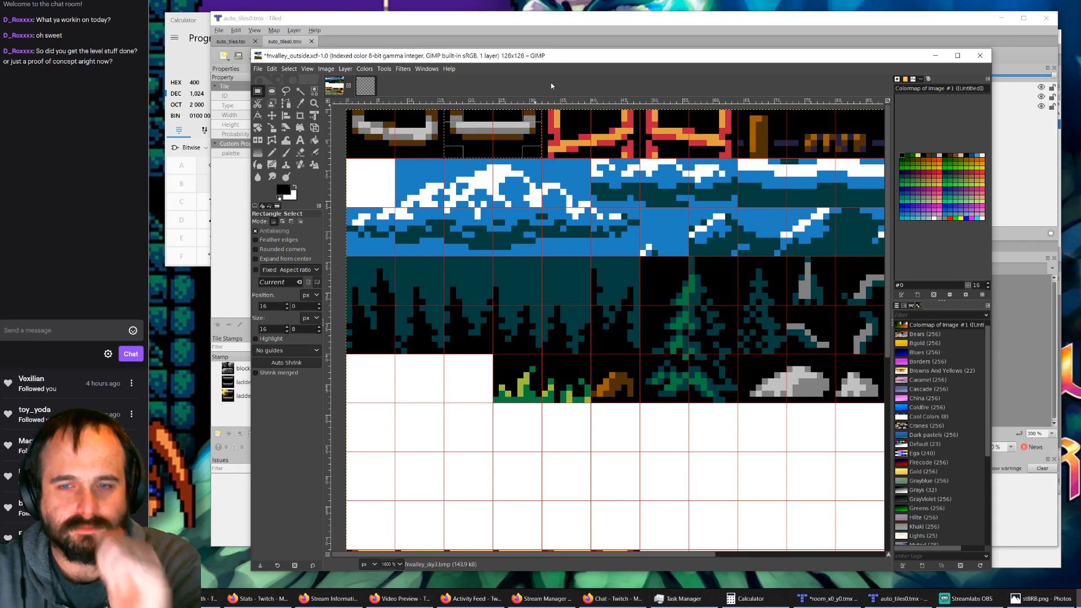
key(ctrl+s)
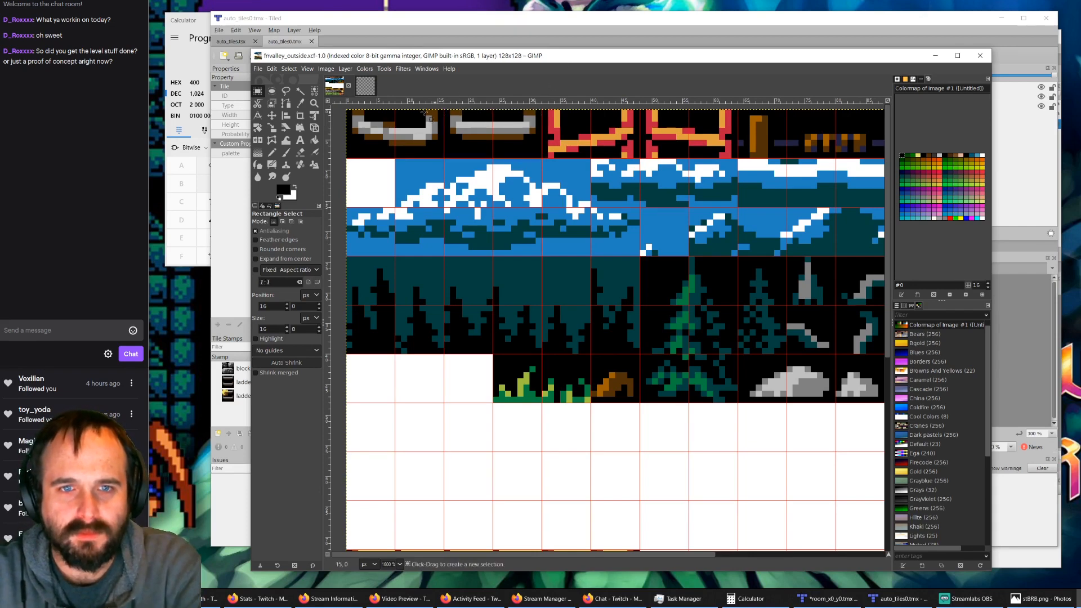
Step: Start saving the image under a new name and choose the alwasnesawakening/tiled/fvalley/tiles0 folder as its location
click(257, 68)
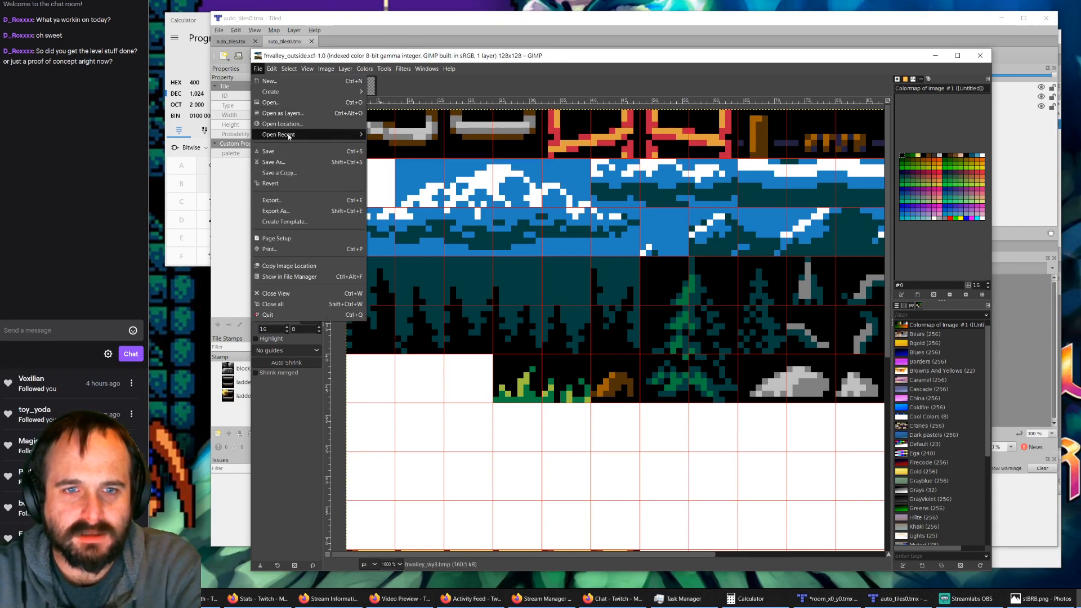
click(276, 162)
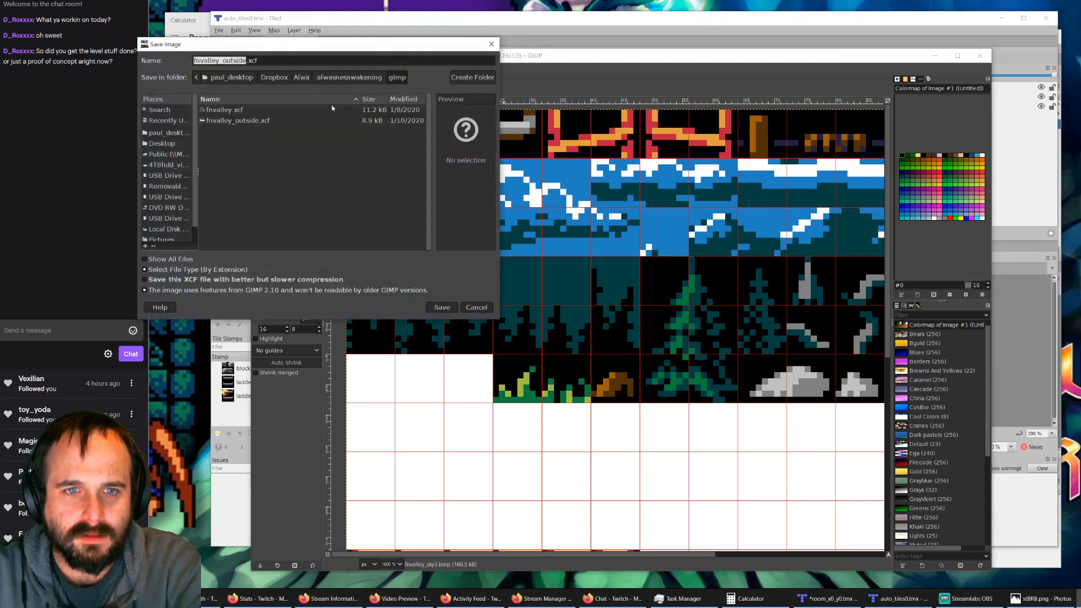
click(326, 78)
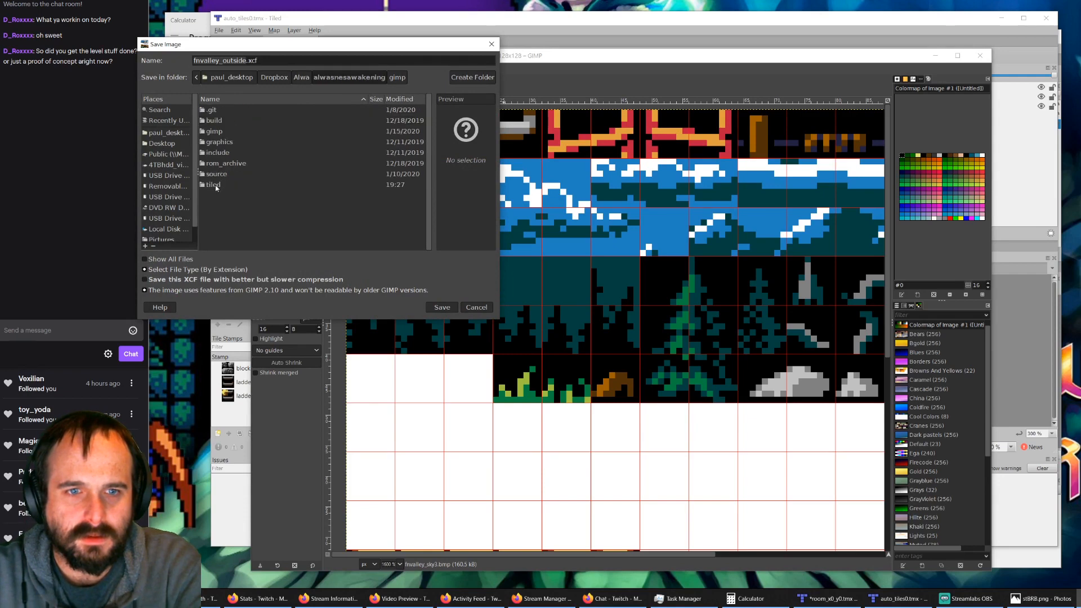
double_click(213, 185)
double_click(217, 120)
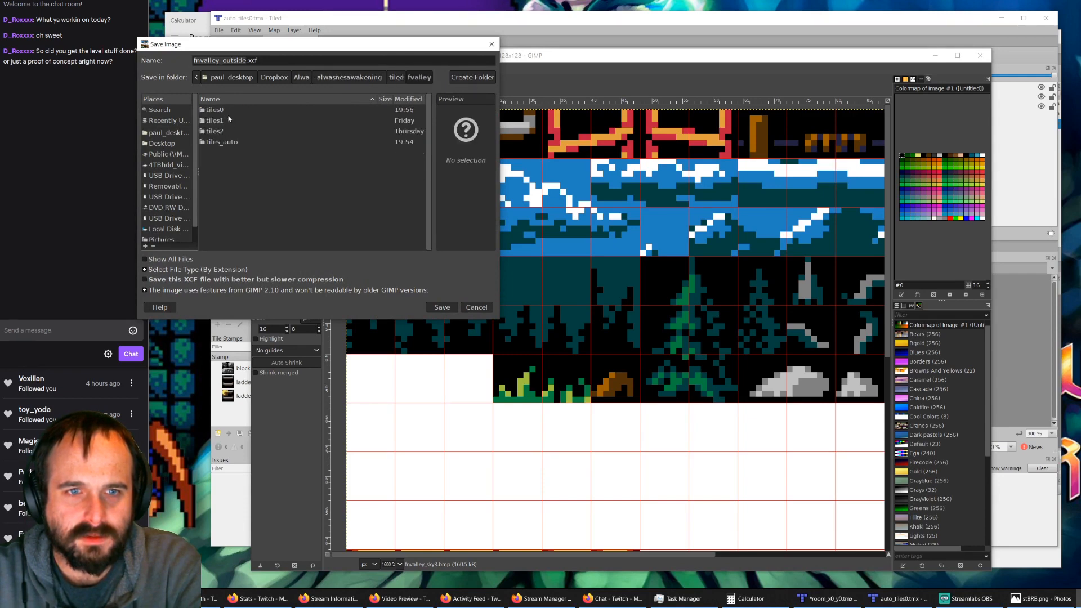
double_click(223, 110)
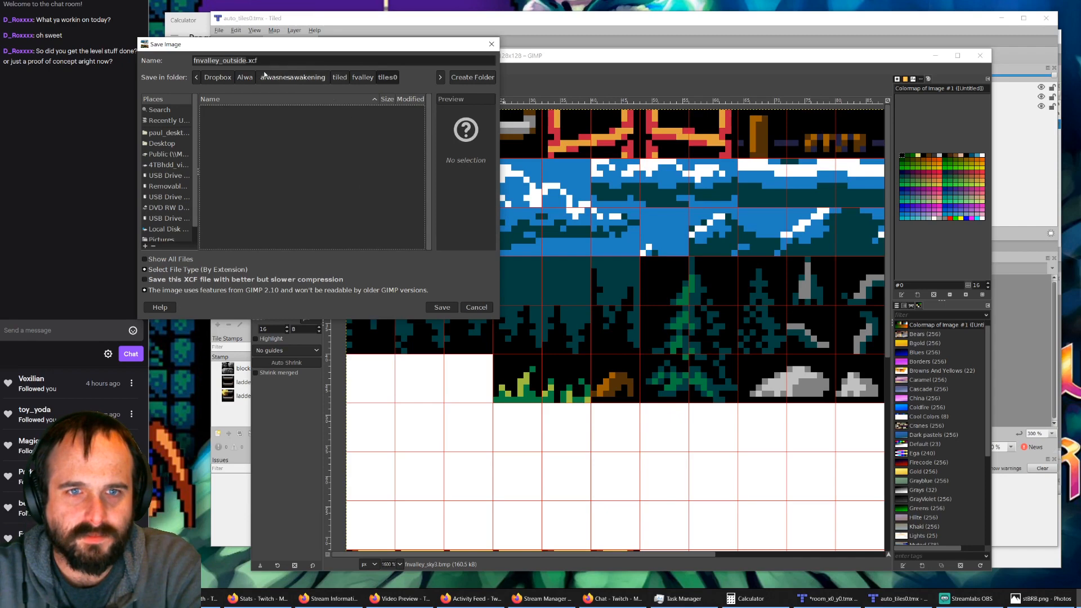
text(ti)
key(BackSpace)
key(BackSpace)
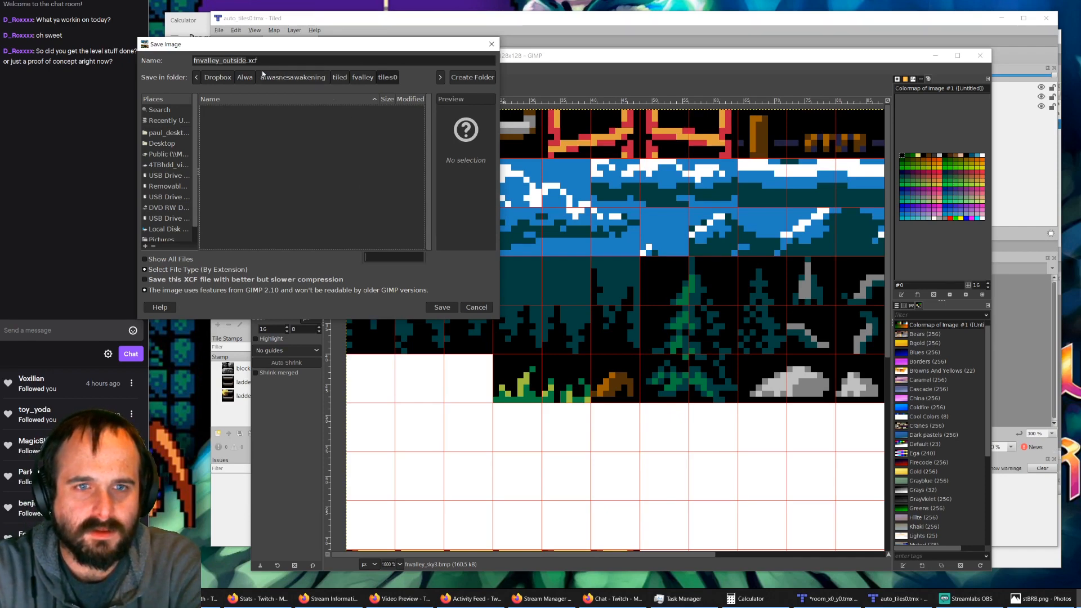
text(fn)
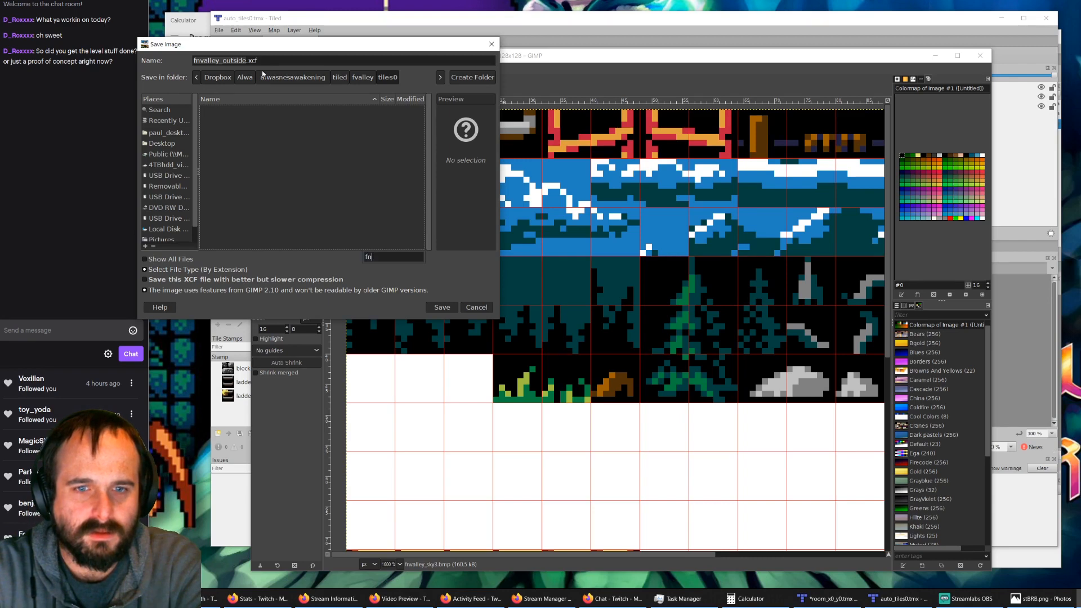
text(val)
text(_tiles0)
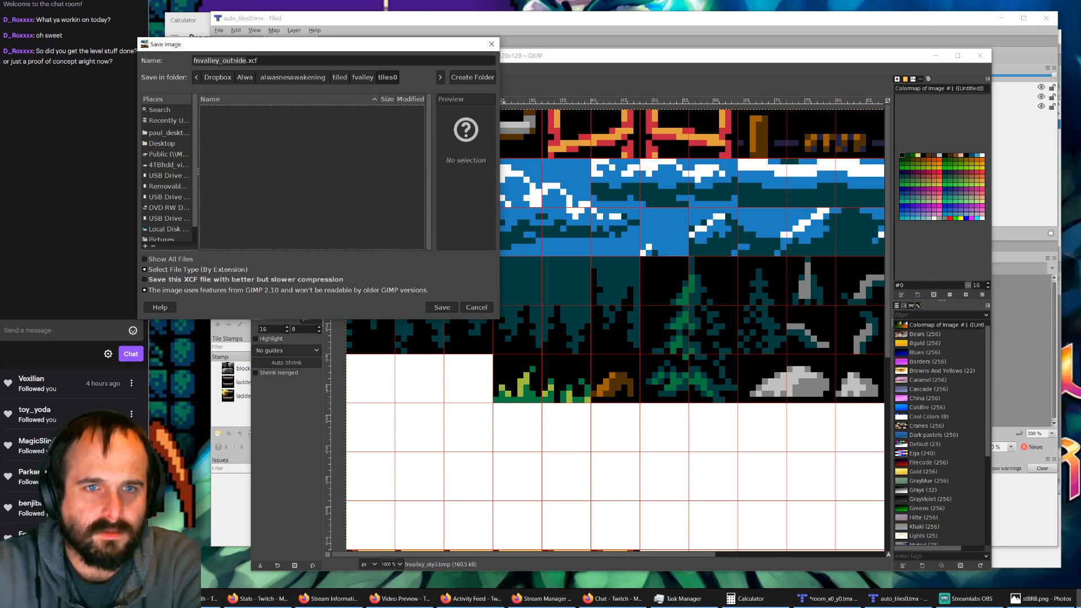
Step: Name the file fnvalley_tiles0.xcf and save it in the tiles0 folder
drag(228, 60, 232, 61)
click(237, 60)
key(BackSpace)
key(BackSpace)
key(BackSpace)
key(BackSpace)
key(BackSpace)
key(BackSpace)
key(BackSpace)
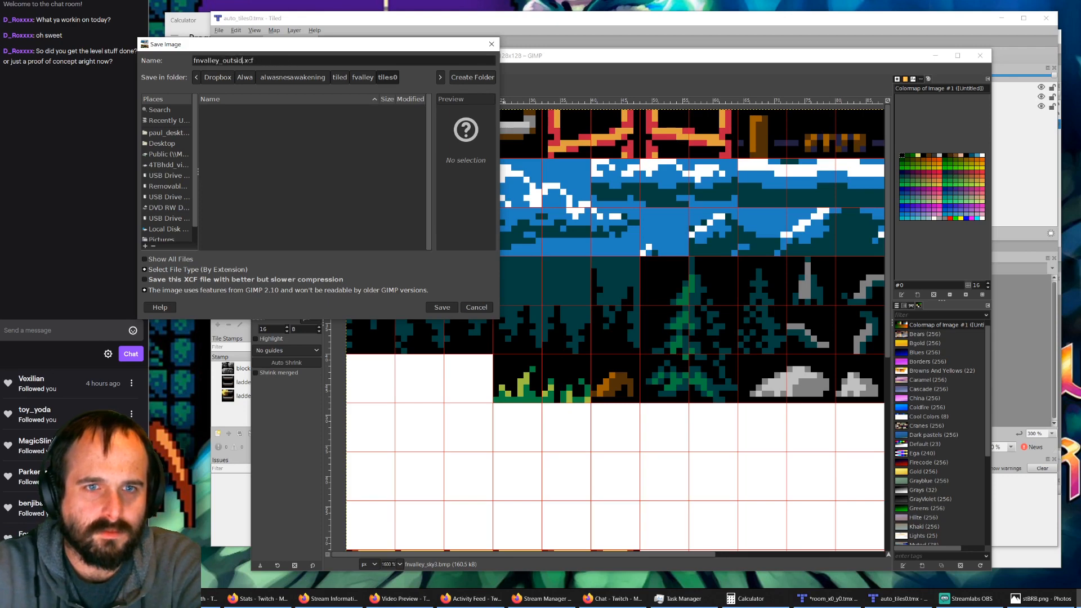
text(tiles0)
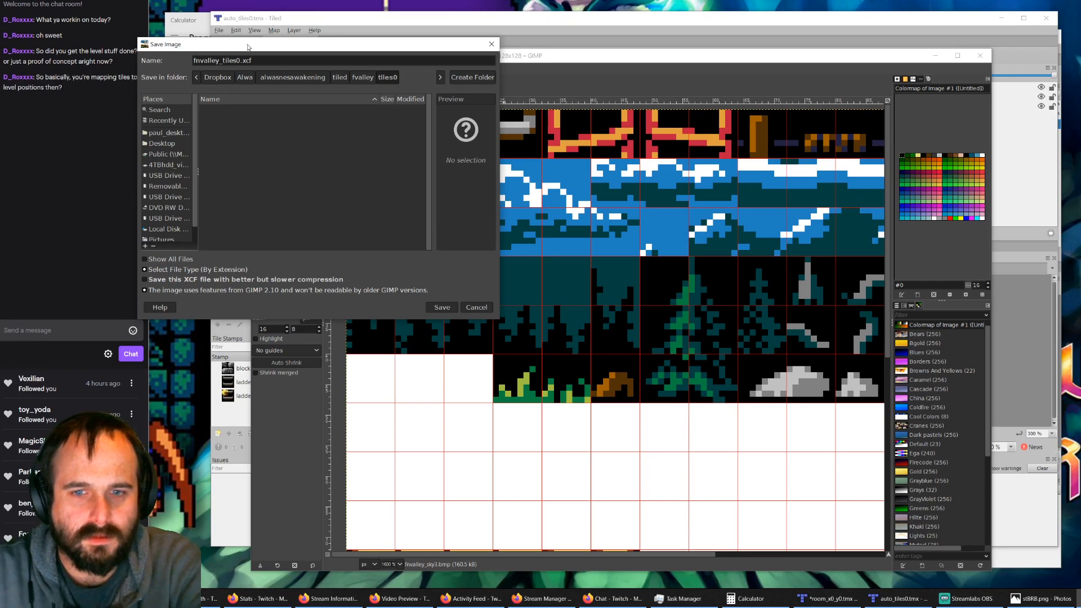
click(442, 307)
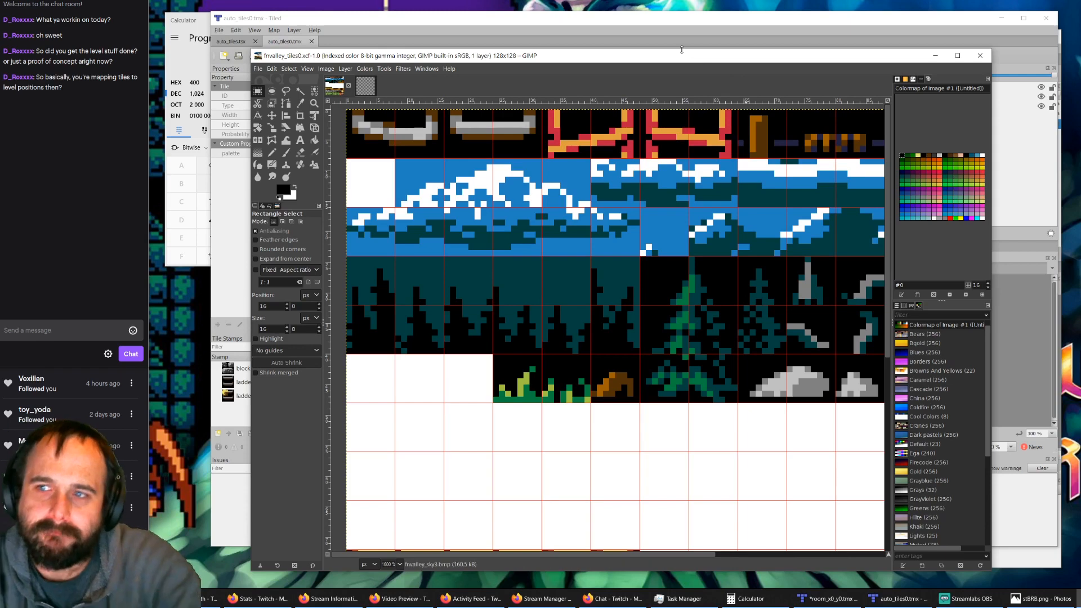
Step: Switch to Tiled and compare the auto_tiles tileset with the auto_tiles0.tmx rule map
click(473, 24)
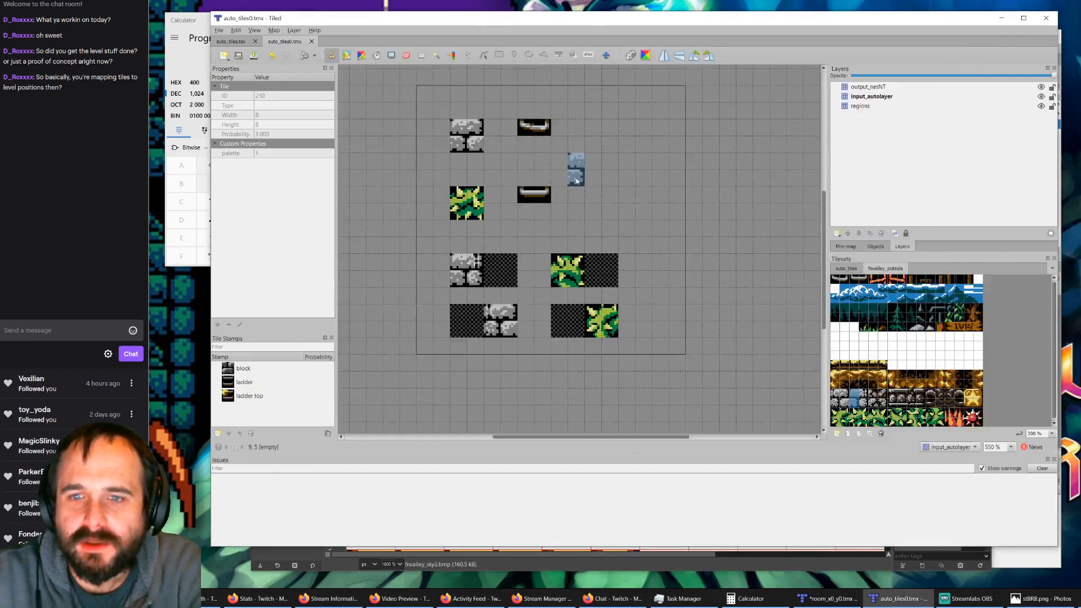
click(243, 41)
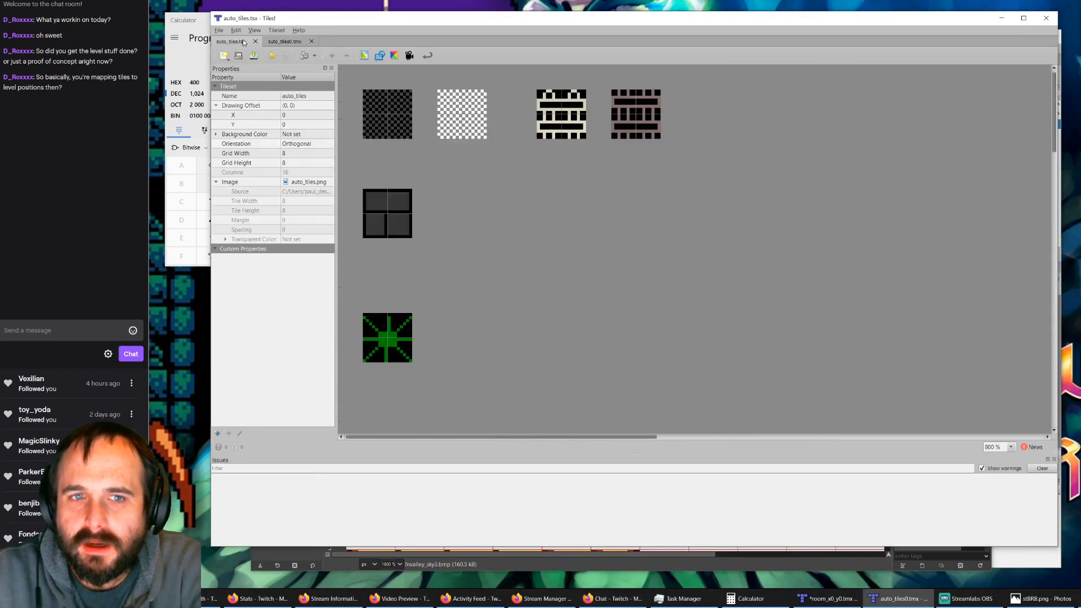
click(282, 41)
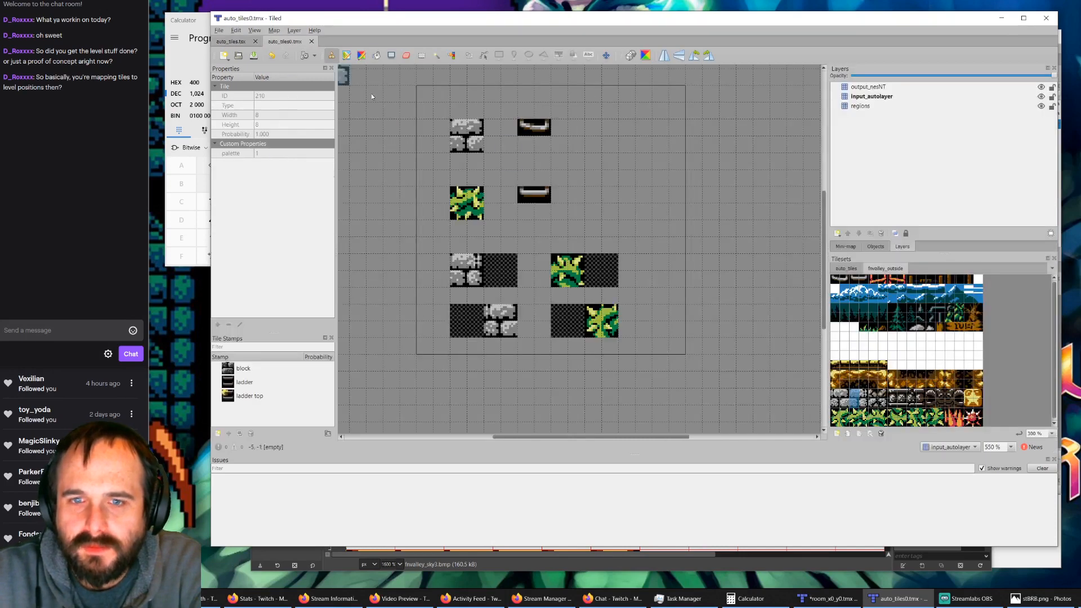
click(234, 41)
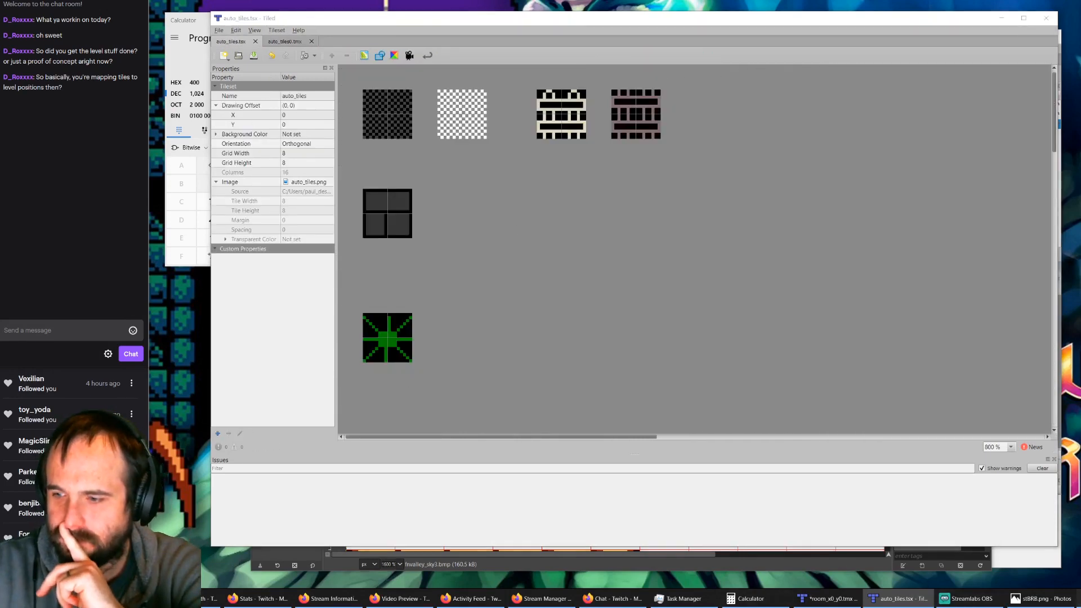
Step: Switch to GIMP and view the whole fnvalley_tiles0.xcf tile sheet
click(1078, 598)
ctrl+scroll(612, 301, down, 2)
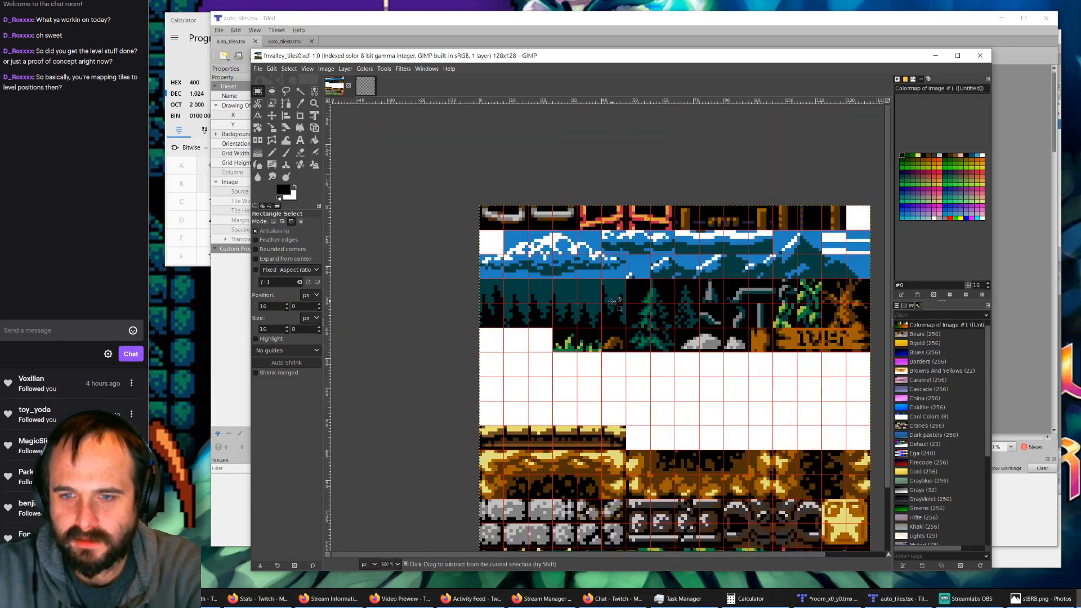
scroll(739, 434, down, 2)
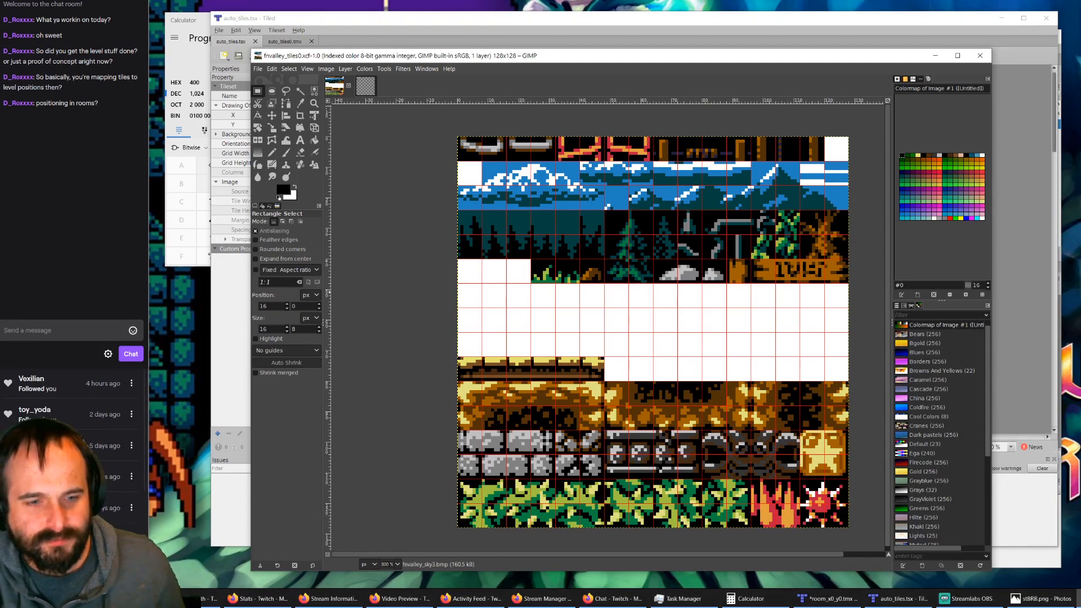
Step: Switch to File Explorer, open the project's build folder, and run the alwa.nes ROM to view the room in the game
click(1078, 599)
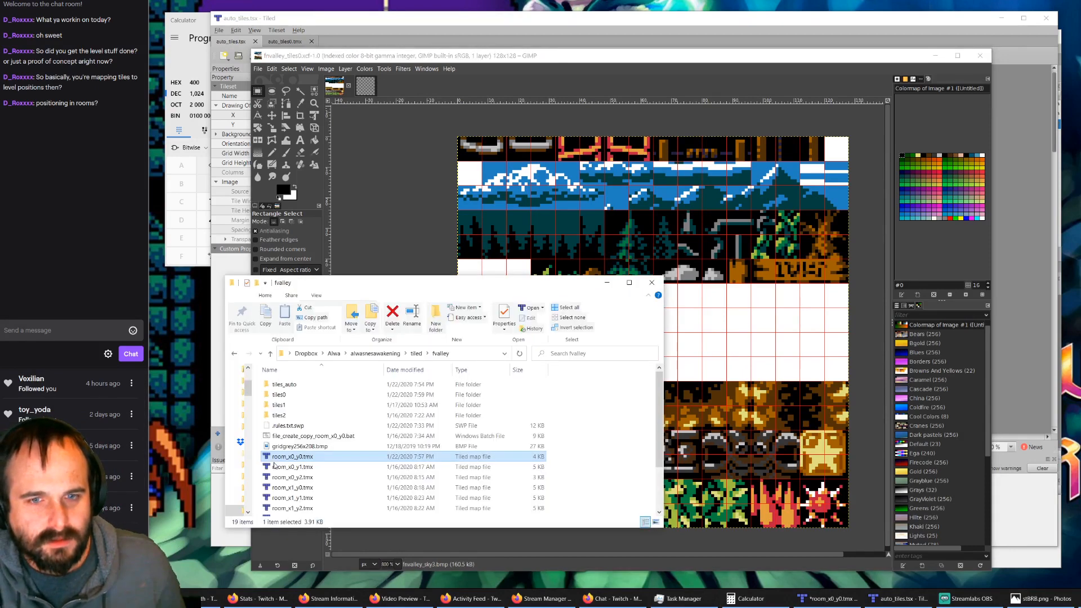
click(377, 354)
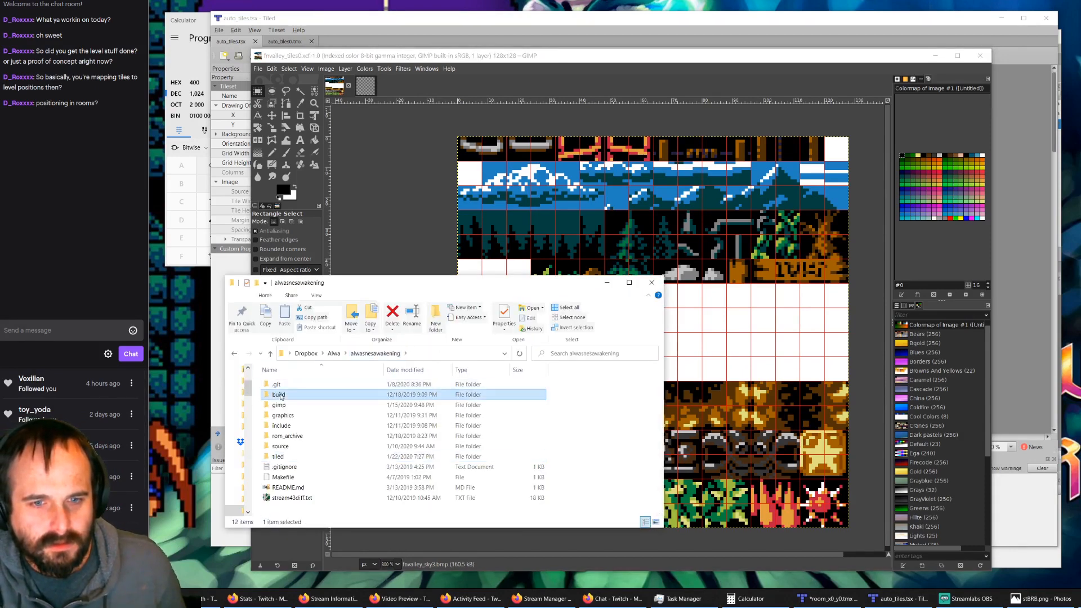
double_click(291, 415)
double_click(291, 417)
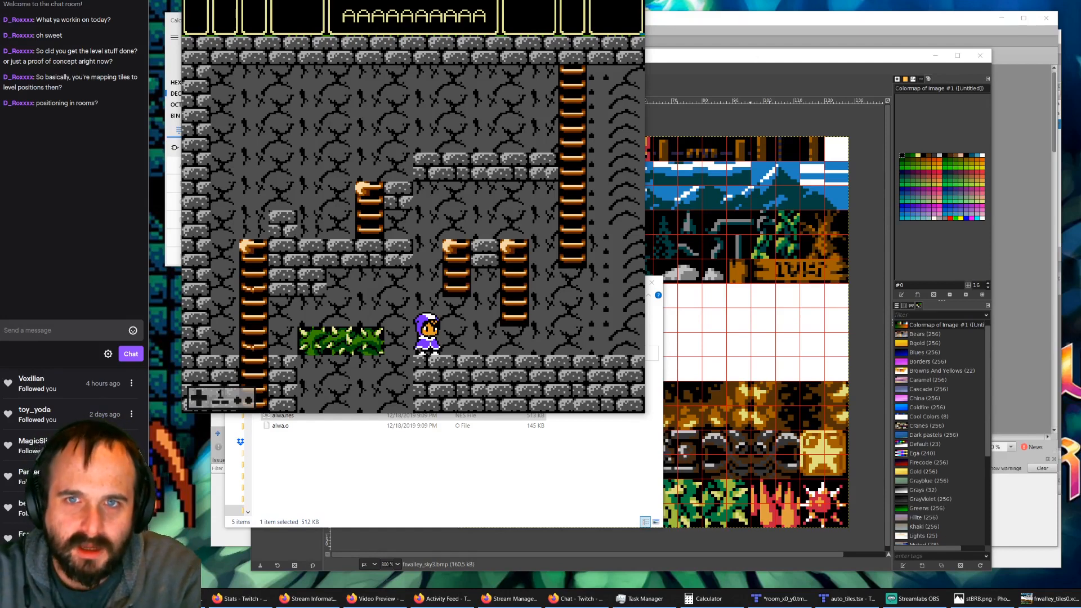
drag(544, 0, 560, 1)
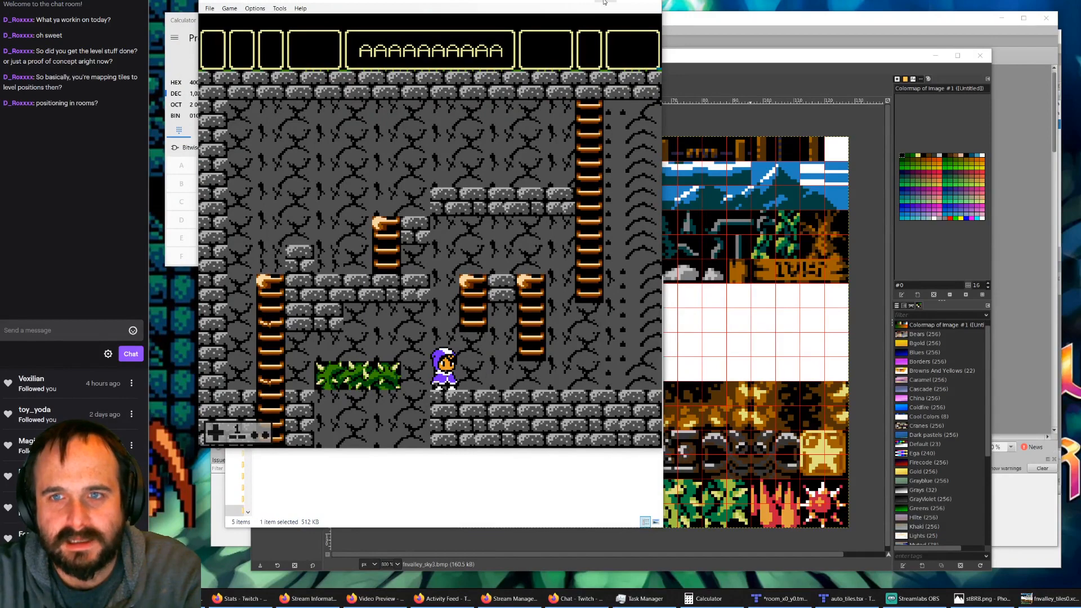
click(598, 1)
Step: Switch to room_x0_y0.tmx in Tiled and examine the stone block tiles in the fnvalley_outside tileset
click(441, 26)
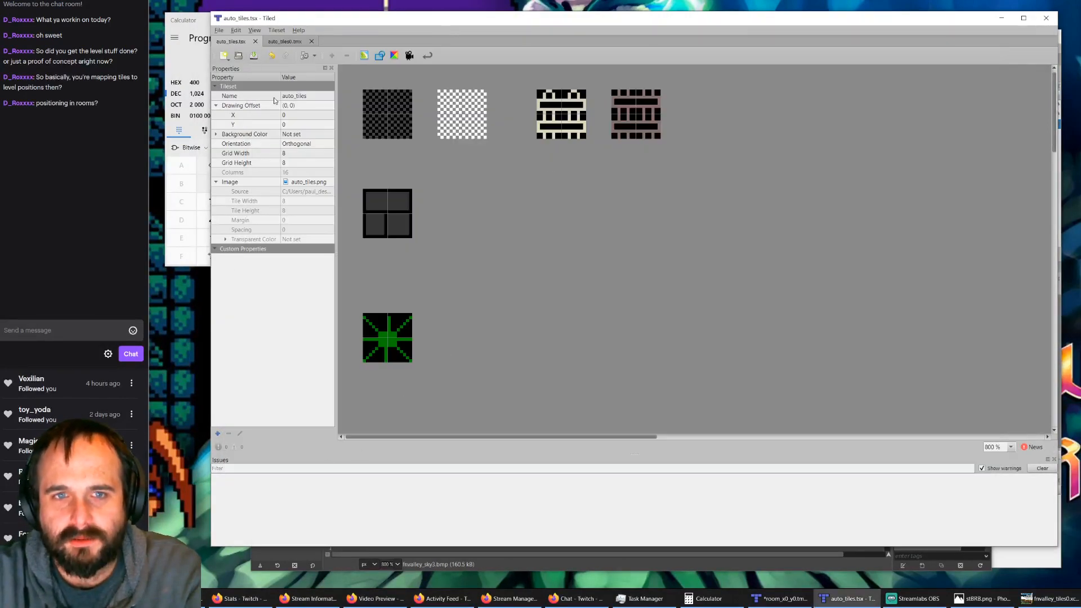
click(780, 599)
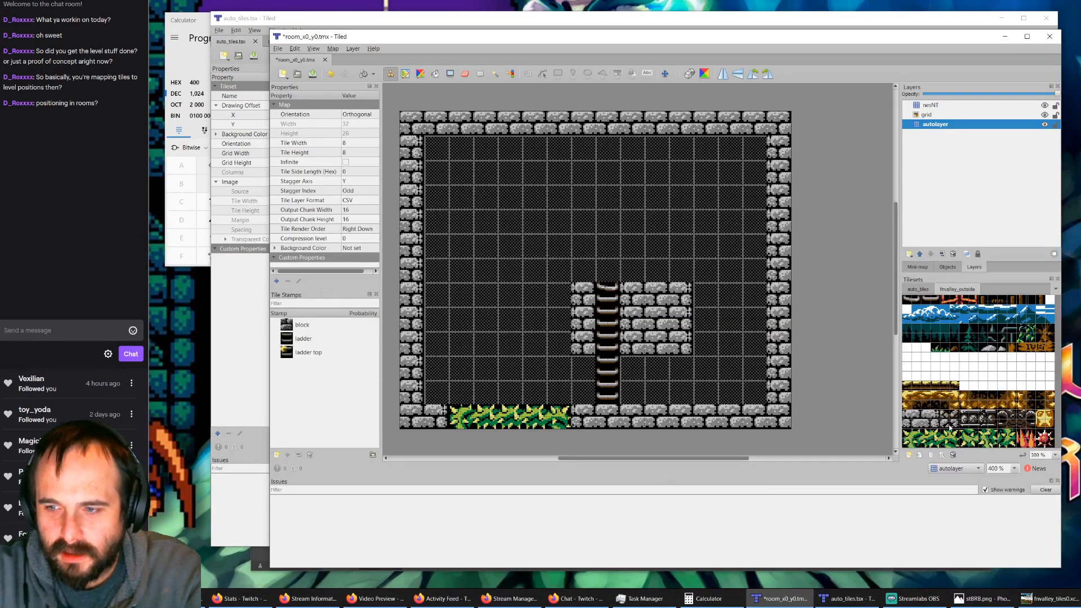
ctrl+scroll(950, 429, up, 1)
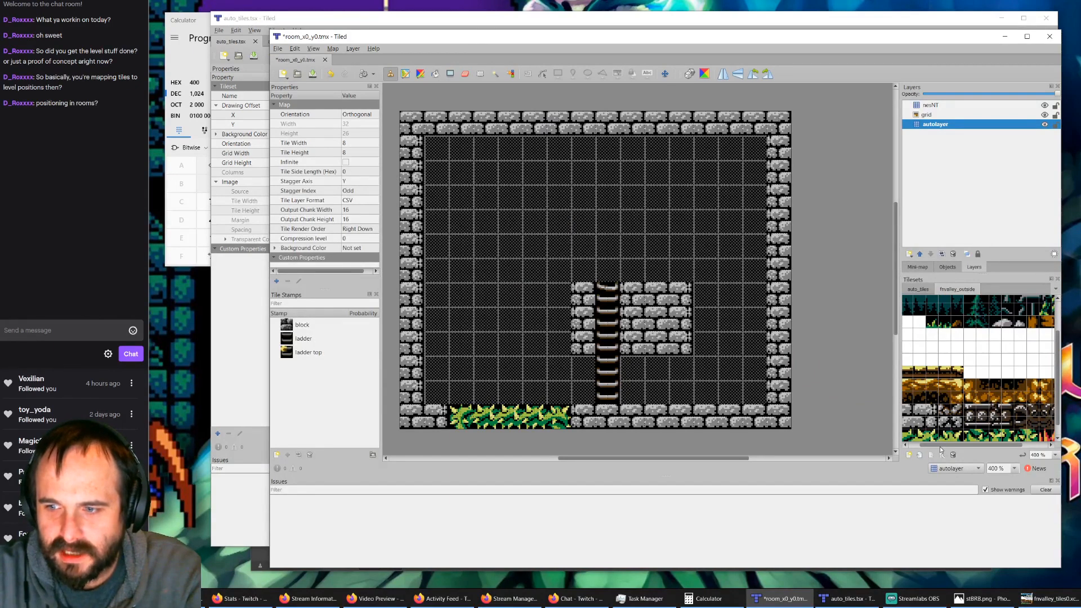
scroll(952, 368, up, 2)
scroll(953, 369, down, 2)
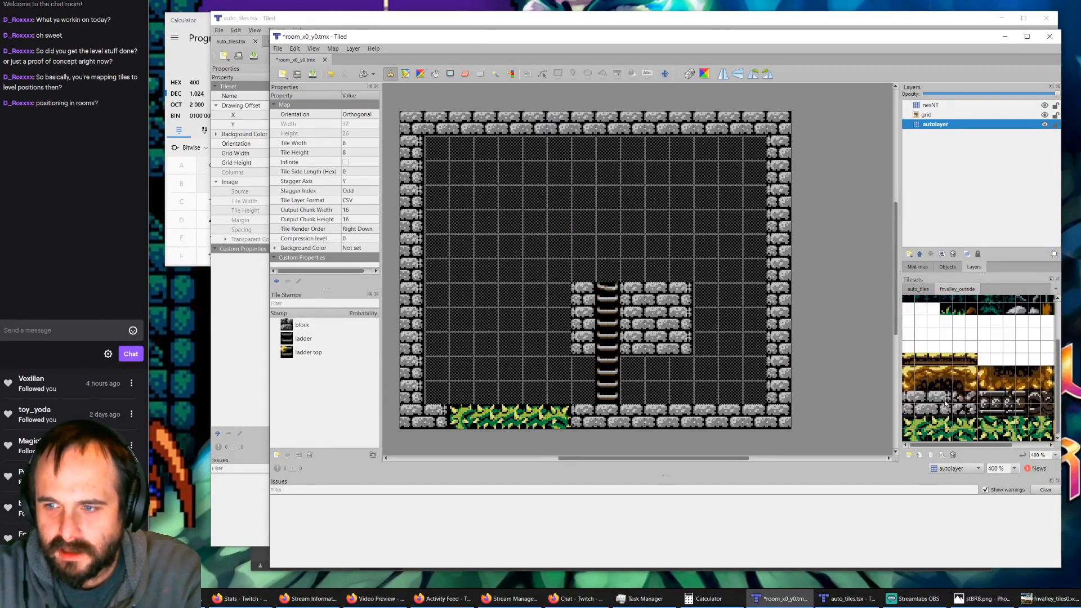
ctrl+scroll(945, 403, up, 2)
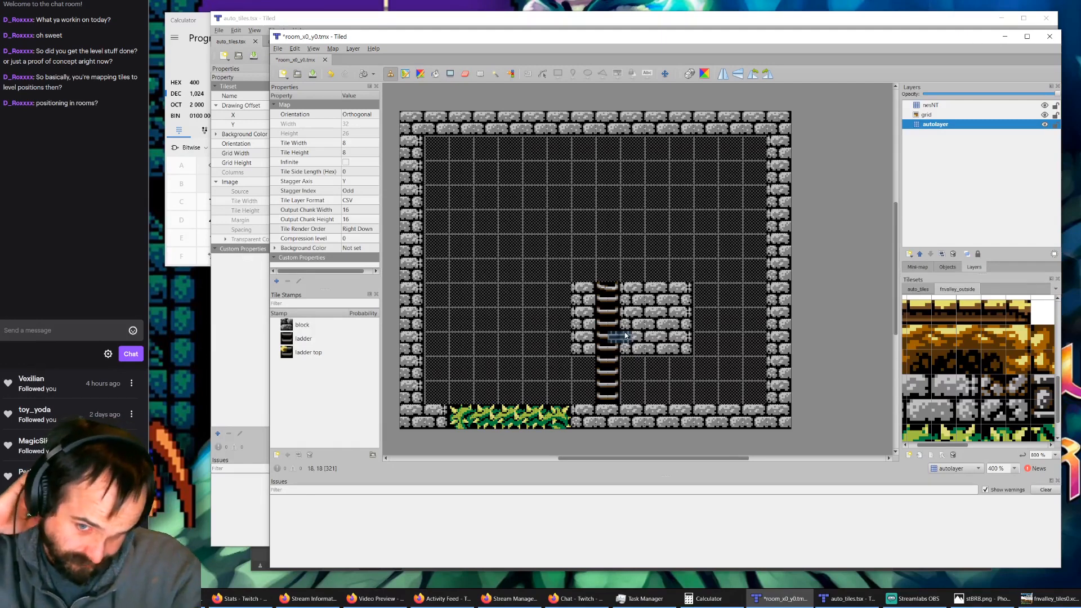
Step: Check the auto_tiles tileset, and hide the nesNT layer of room_x0_y0.tmx to show the autolayer tiles beneath
click(353, 26)
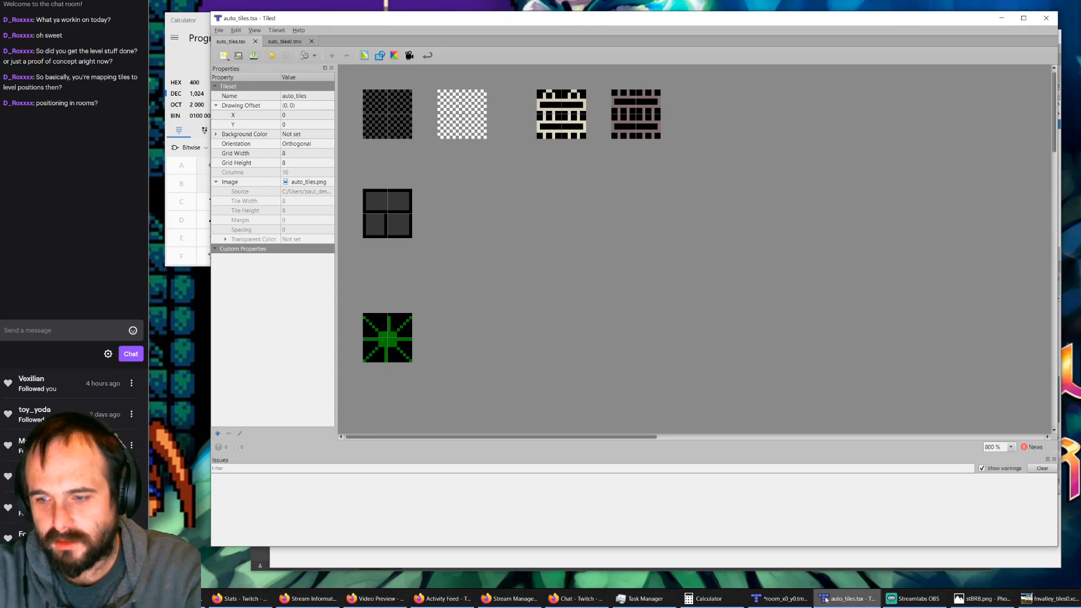
click(788, 598)
click(791, 600)
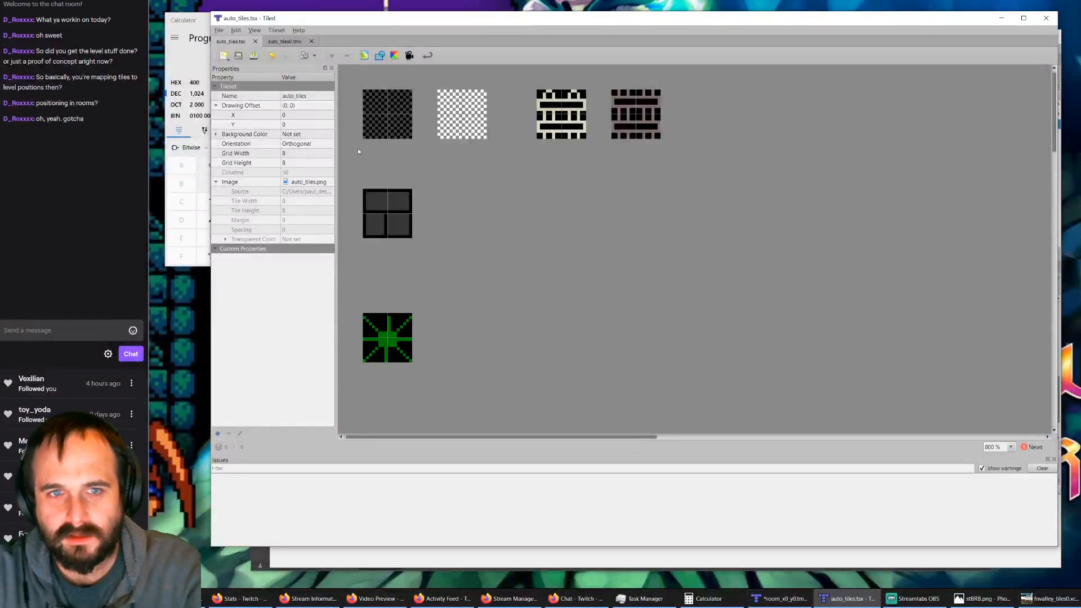
click(787, 599)
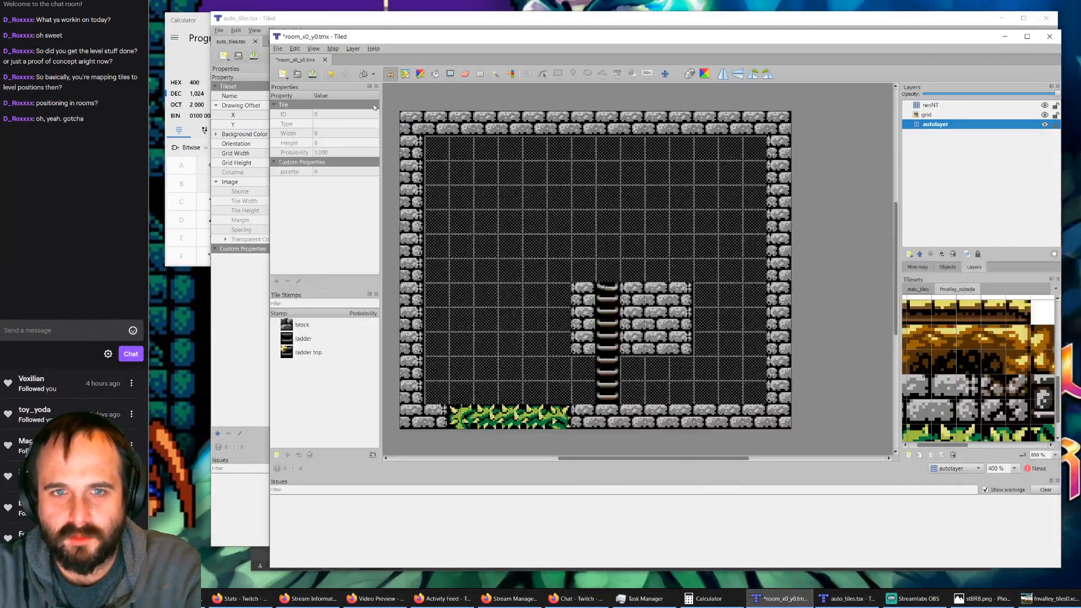
click(1045, 105)
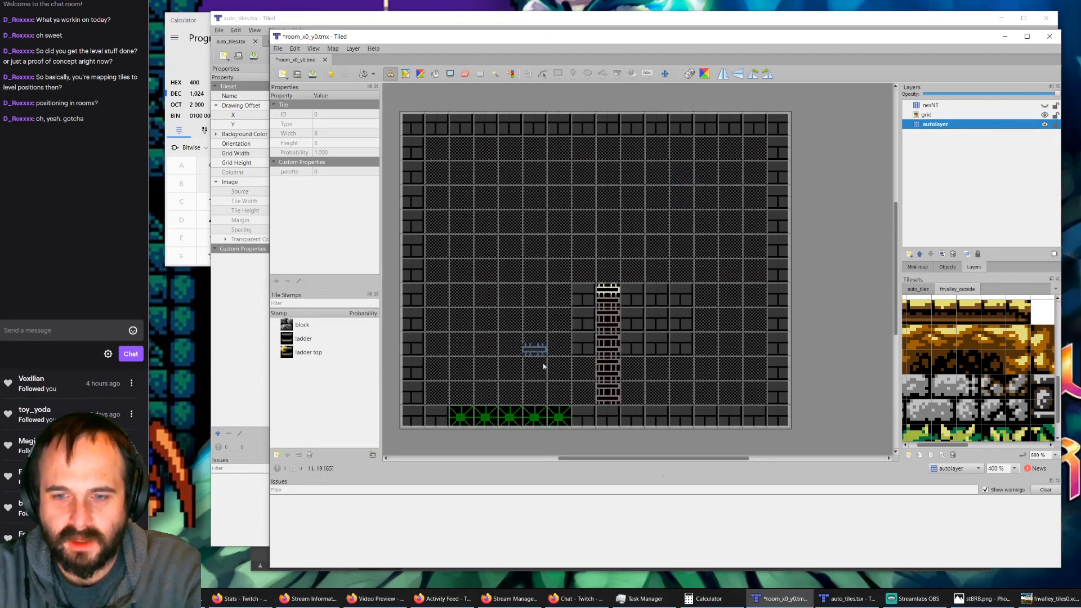
Step: Open the auto_tiles0.tmx rule map and toggle the output_nesNT layer to compare the output tiles with the input_autolayer tiles
click(837, 602)
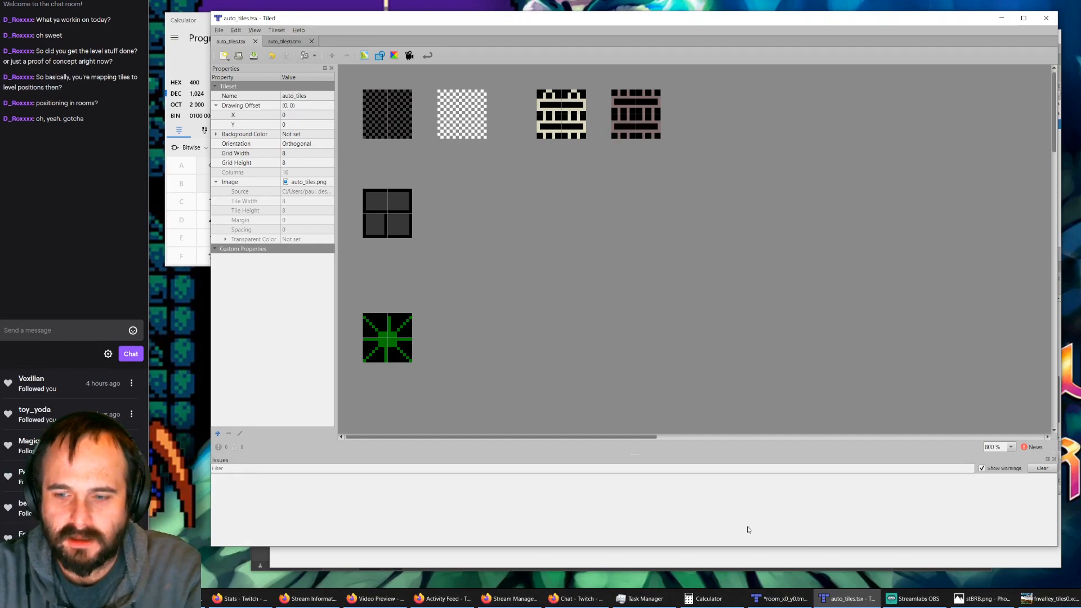
click(770, 595)
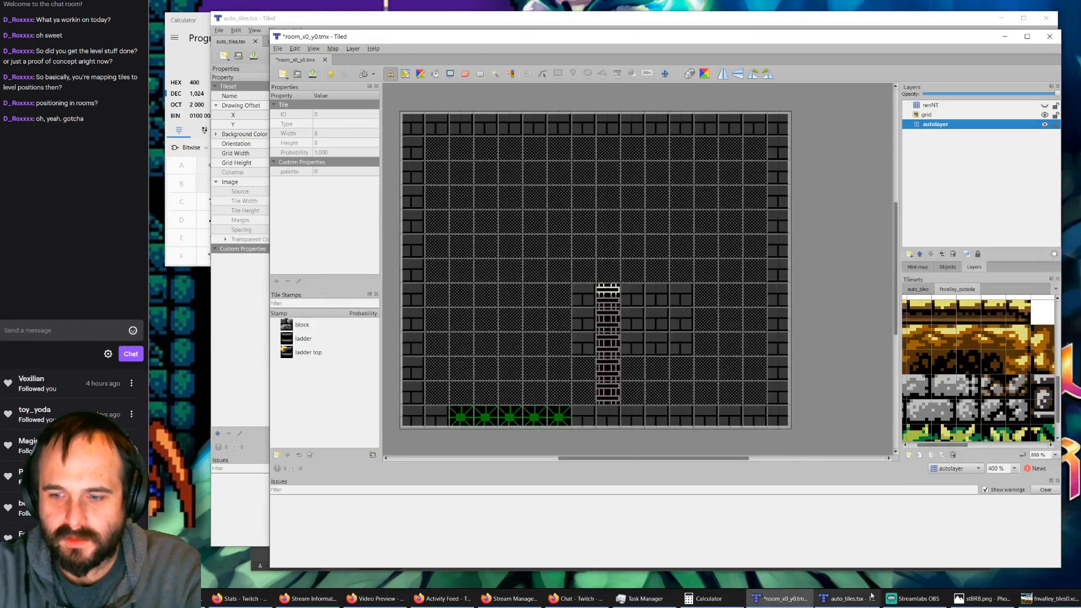
click(837, 598)
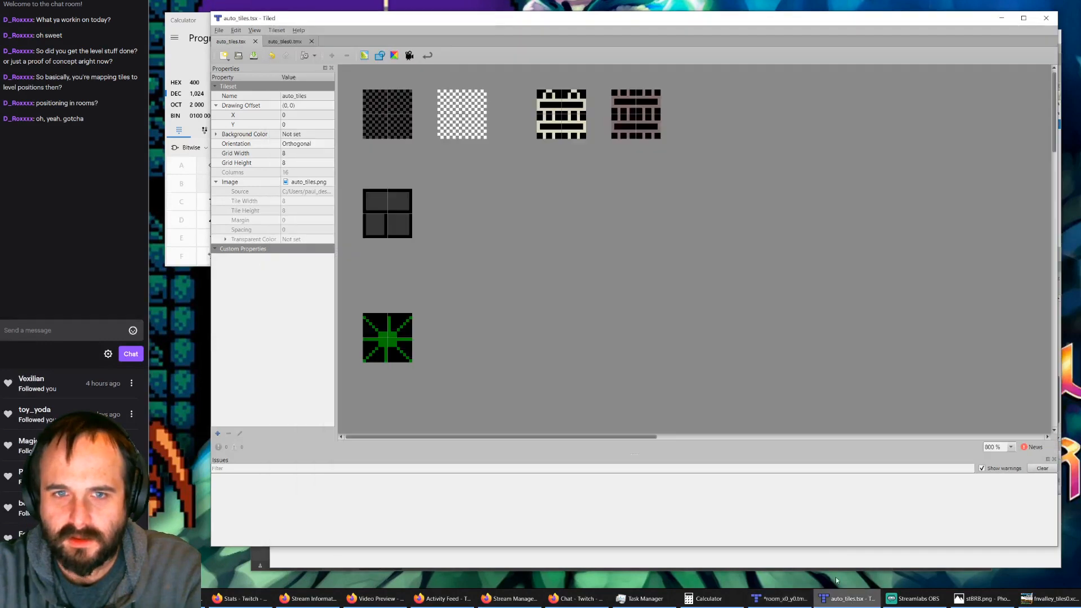
click(285, 41)
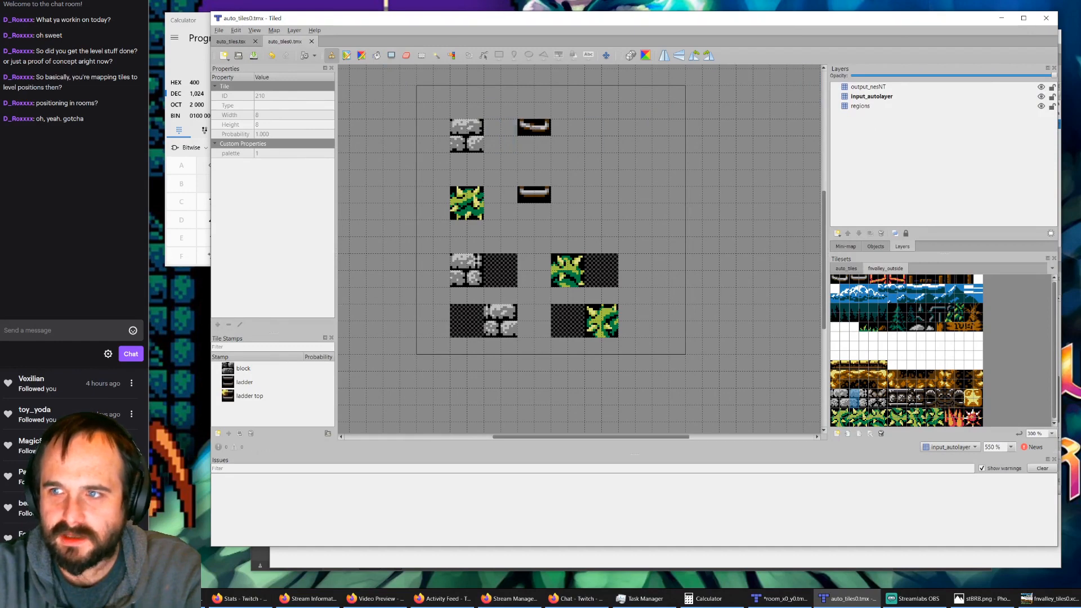
click(1041, 87)
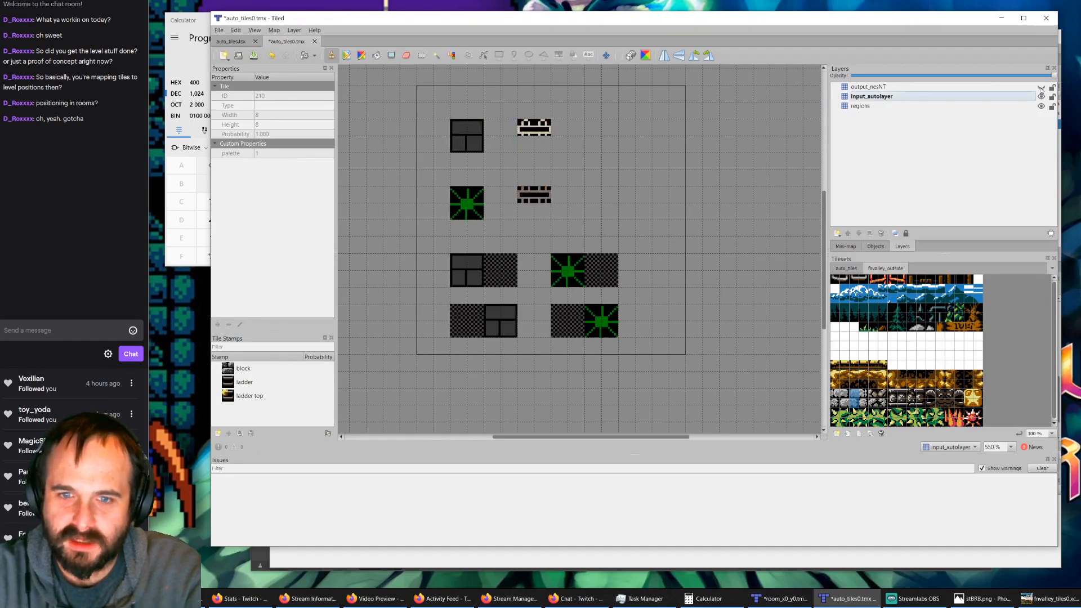
click(1041, 87)
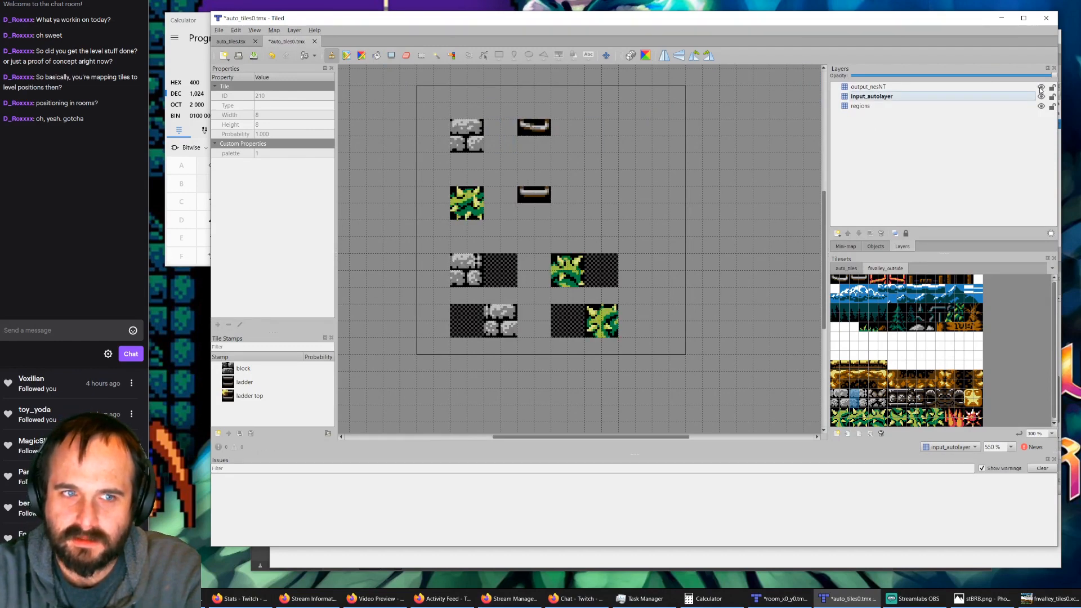
click(1041, 88)
click(1041, 88)
click(1041, 88)
click(1041, 87)
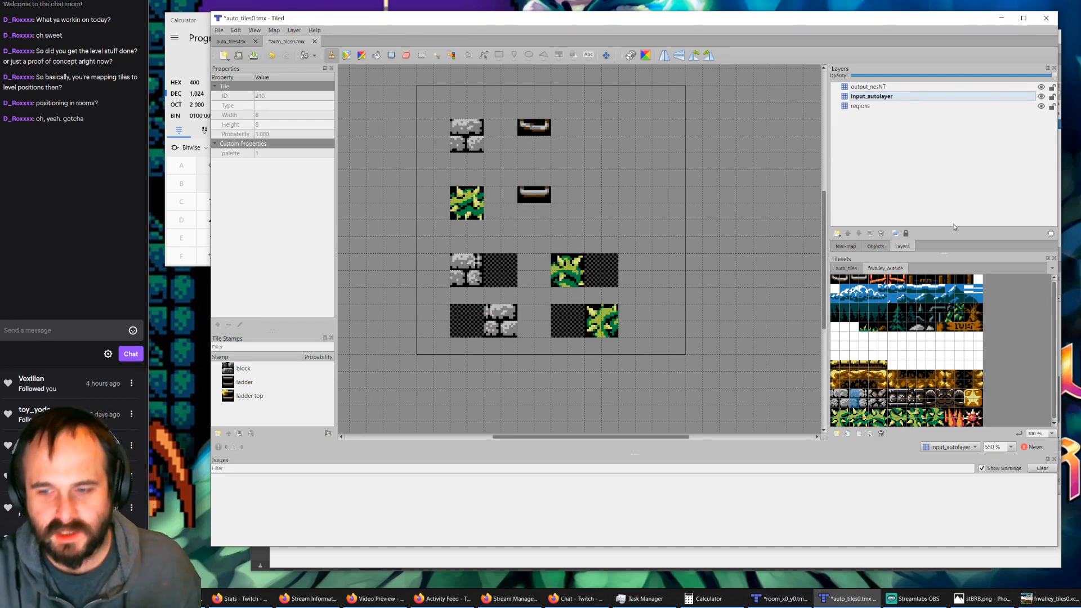
Step: Switch to room_x0_y0.tmx, show its nesNT layer again, and view the whole fnvalley_outside tileset
click(782, 599)
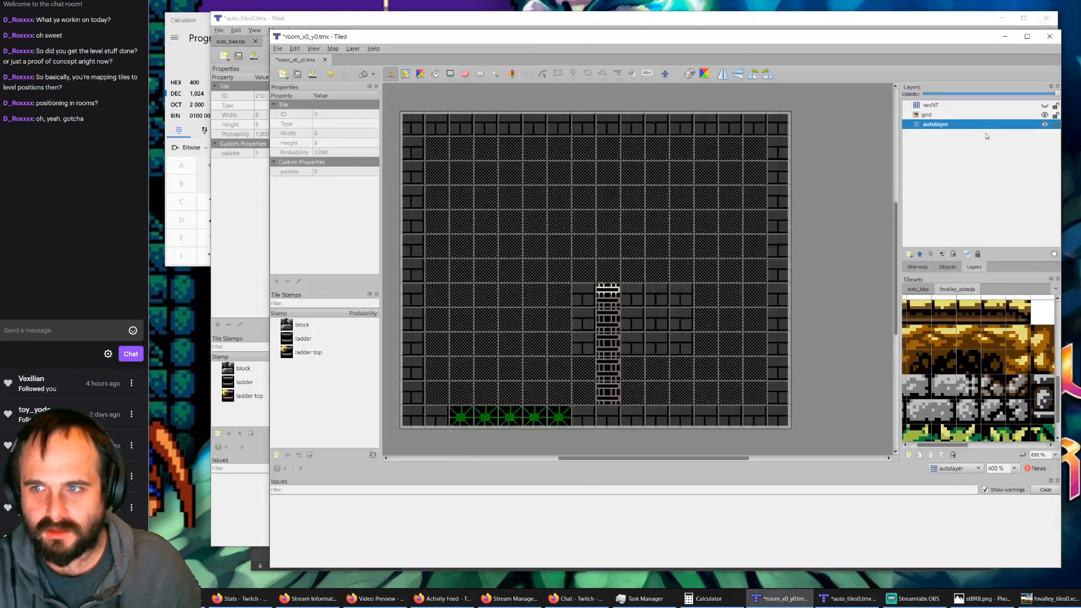
click(1044, 106)
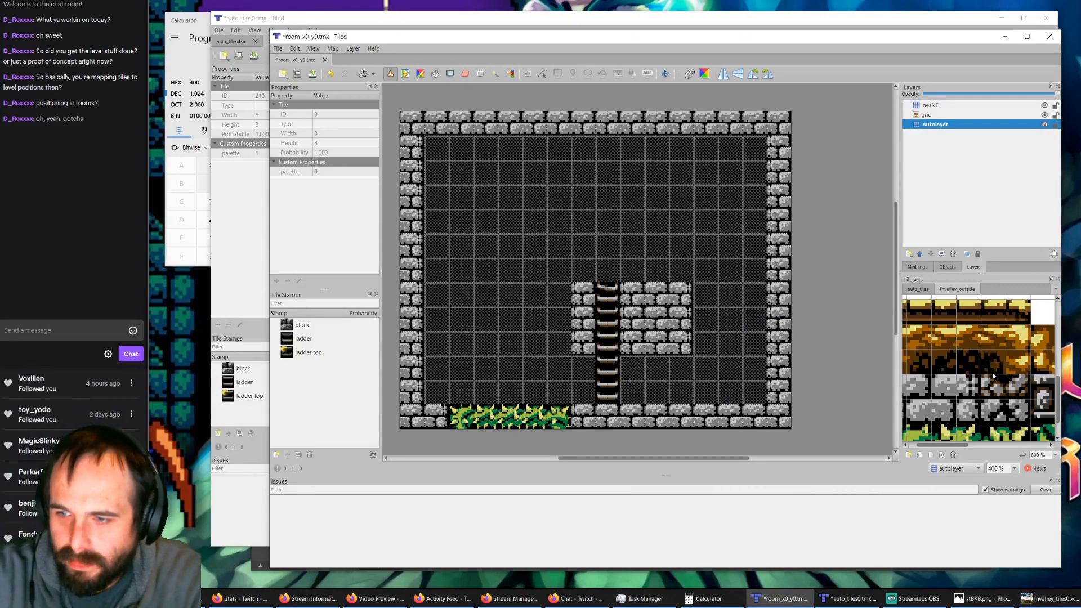
ctrl+scroll(994, 376, down, 4)
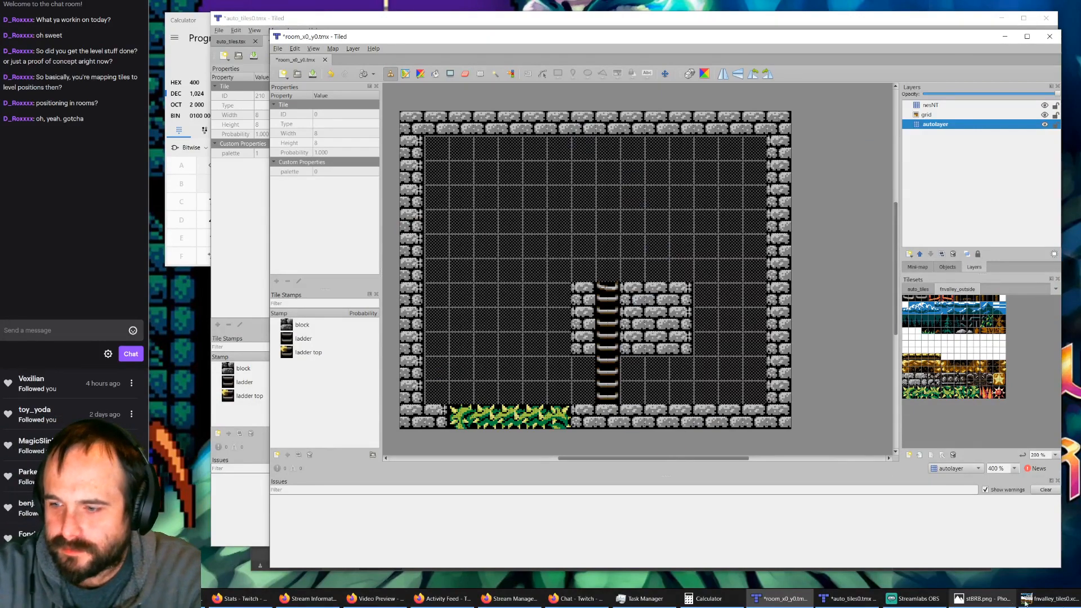
Step: Examine the ladder tiles in fnvalley_tiles0.xcf in GIMP, check both maps in Tiled, and return to the tile sheet
click(1046, 599)
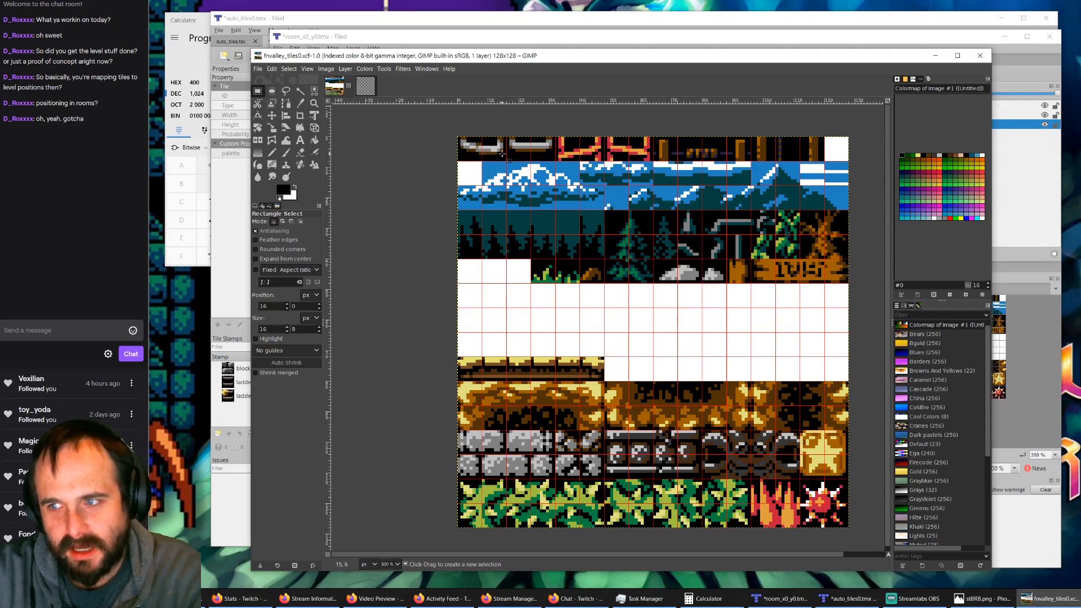
ctrl+scroll(501, 153, up, 2)
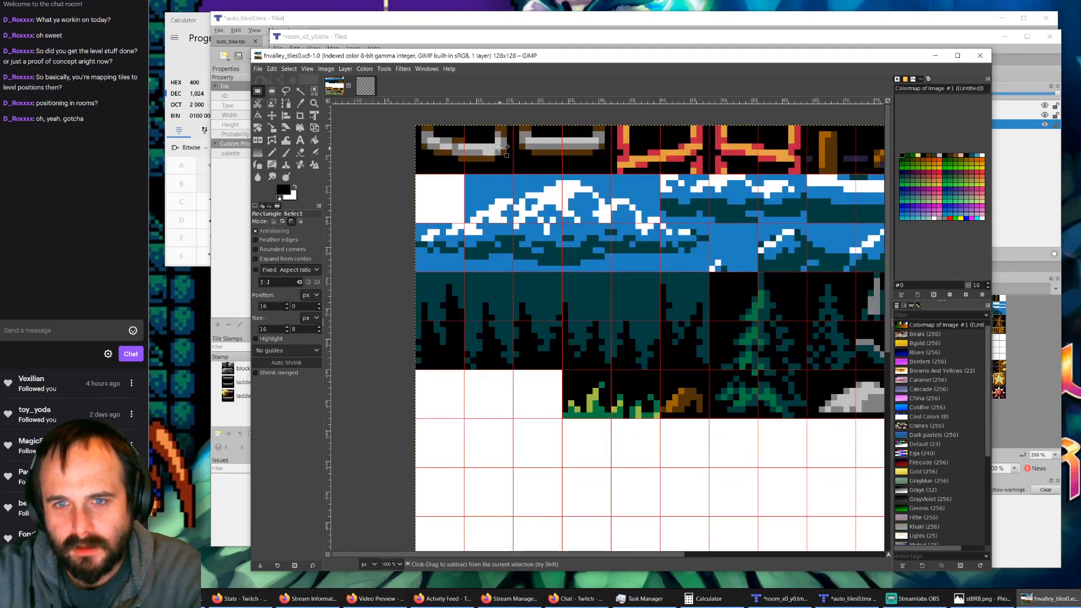
ctrl+scroll(502, 150, down, 1)
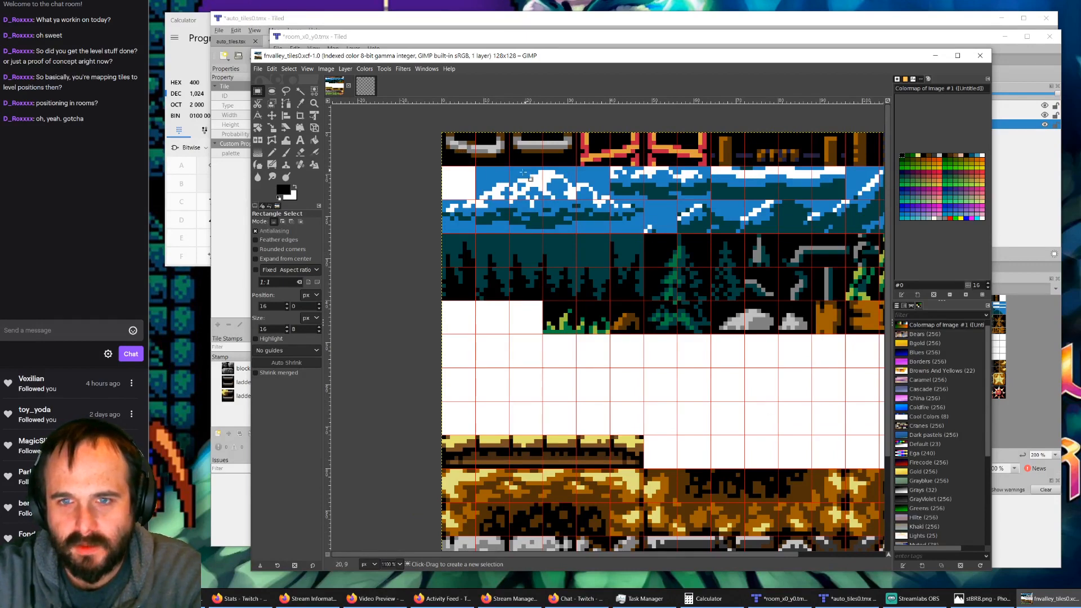
ctrl+scroll(664, 298, down, 2)
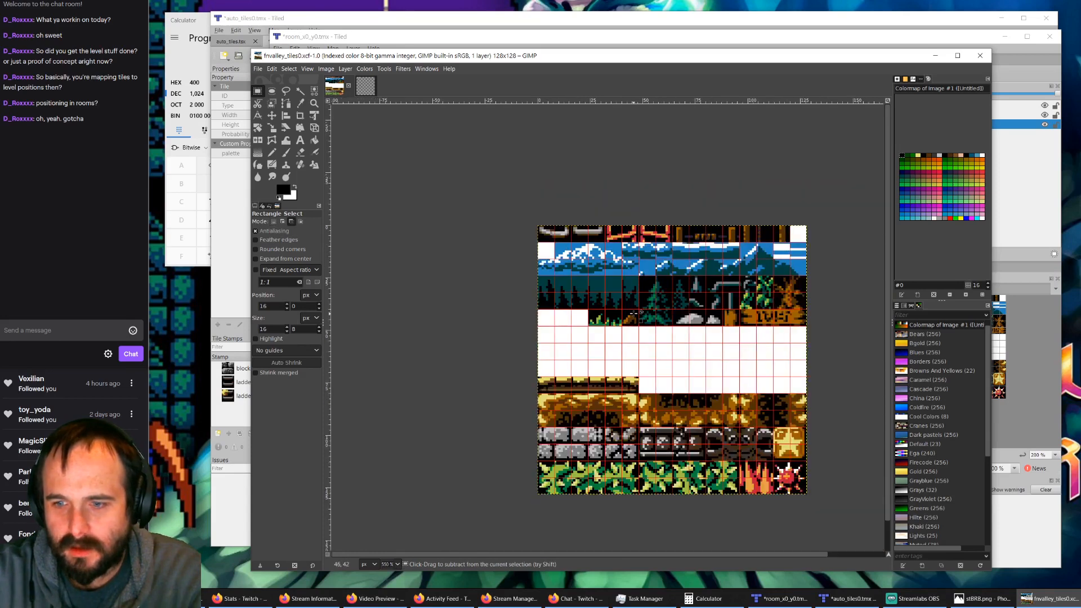
ctrl+scroll(619, 289, up, 1)
ctrl+scroll(568, 218, up, 1)
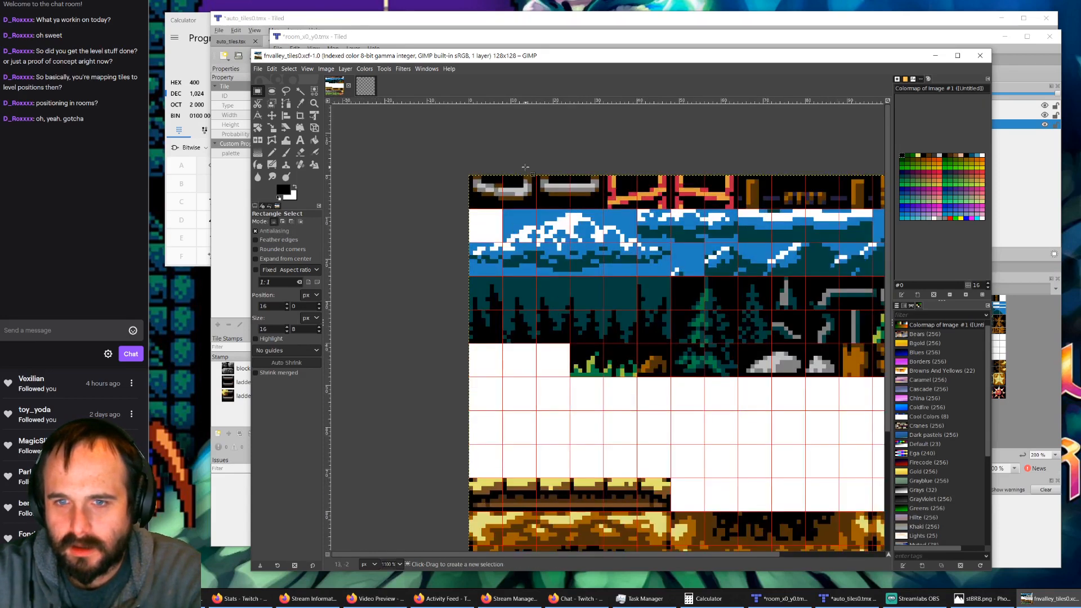
click(427, 44)
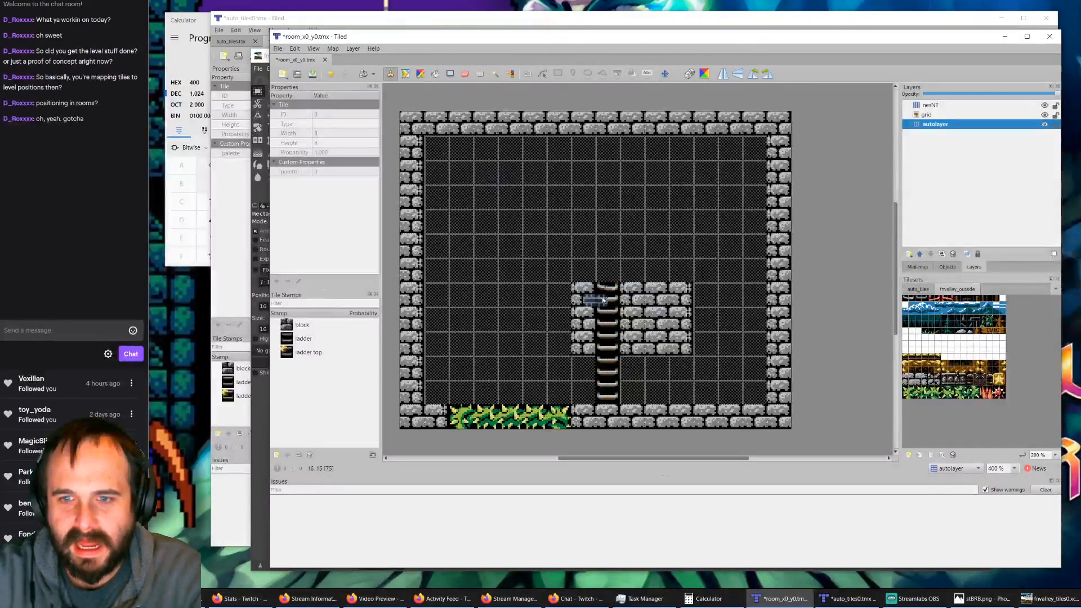
click(845, 600)
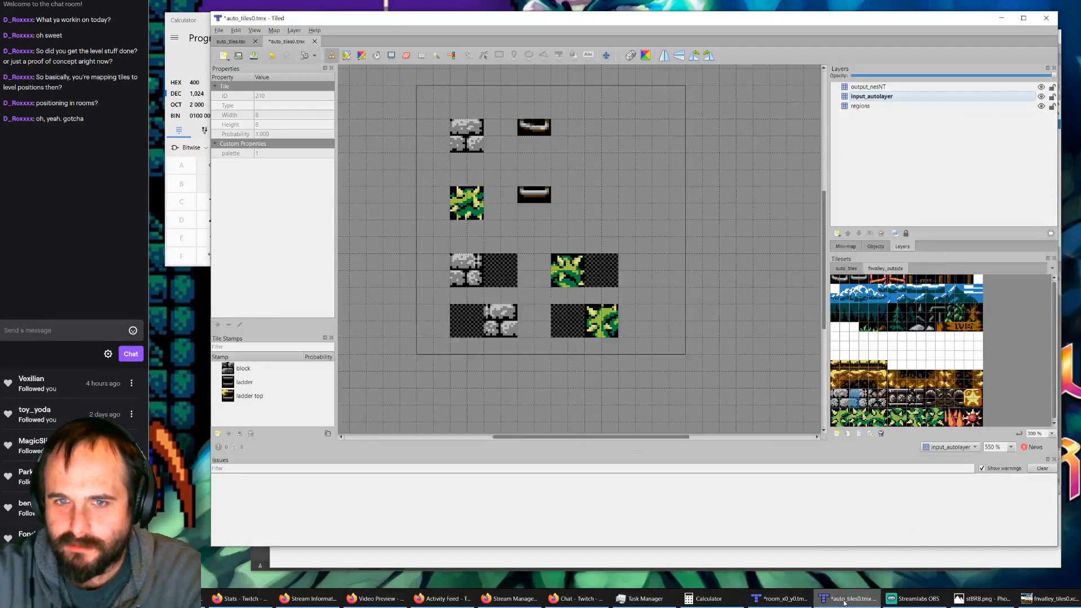
click(1061, 601)
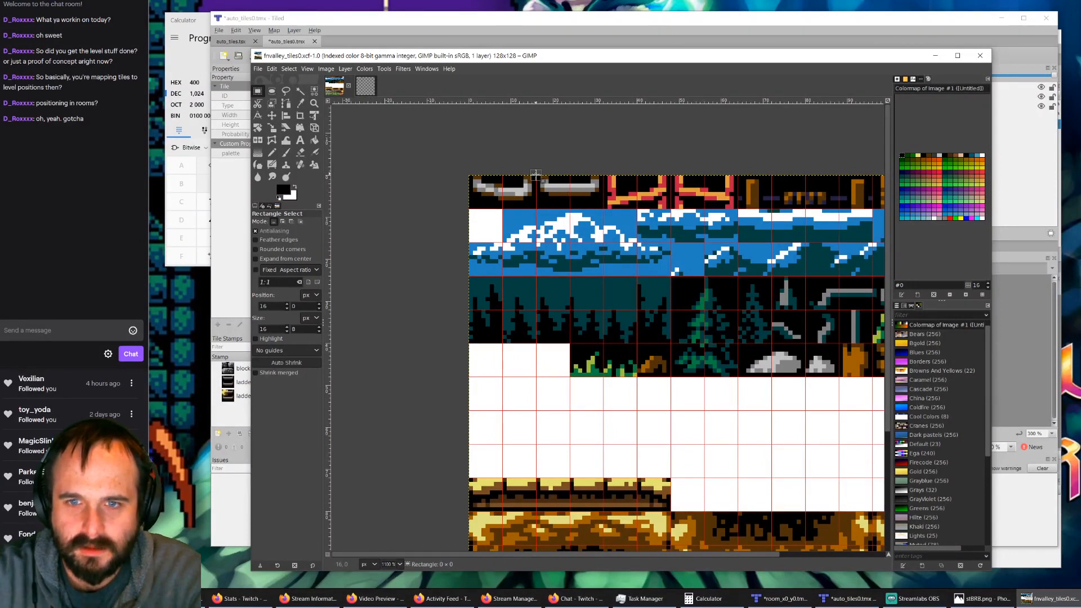
drag(536, 174, 471, 206)
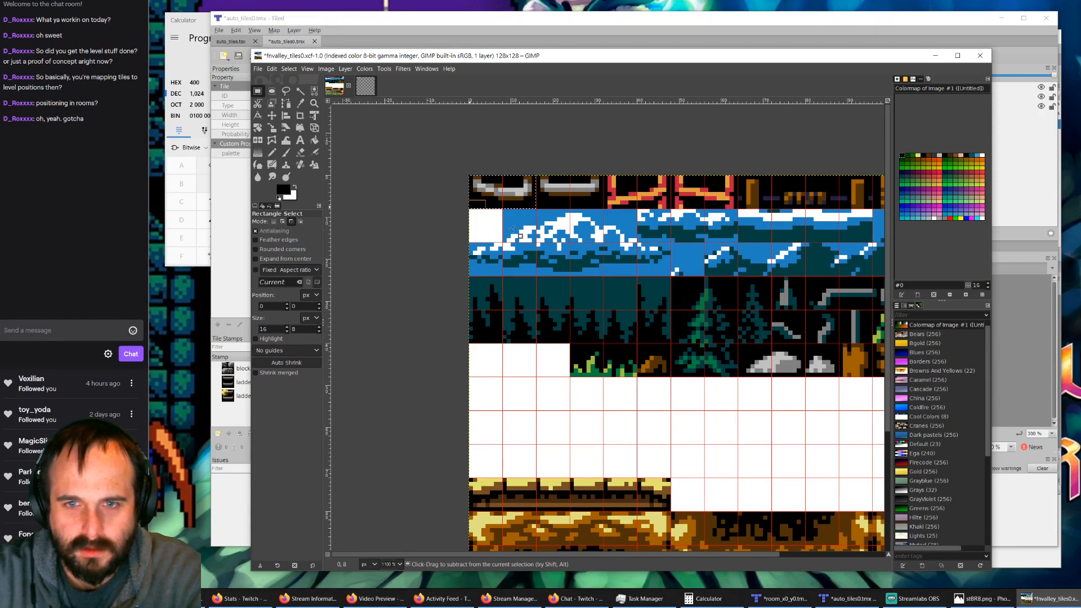
key(ctrl+x)
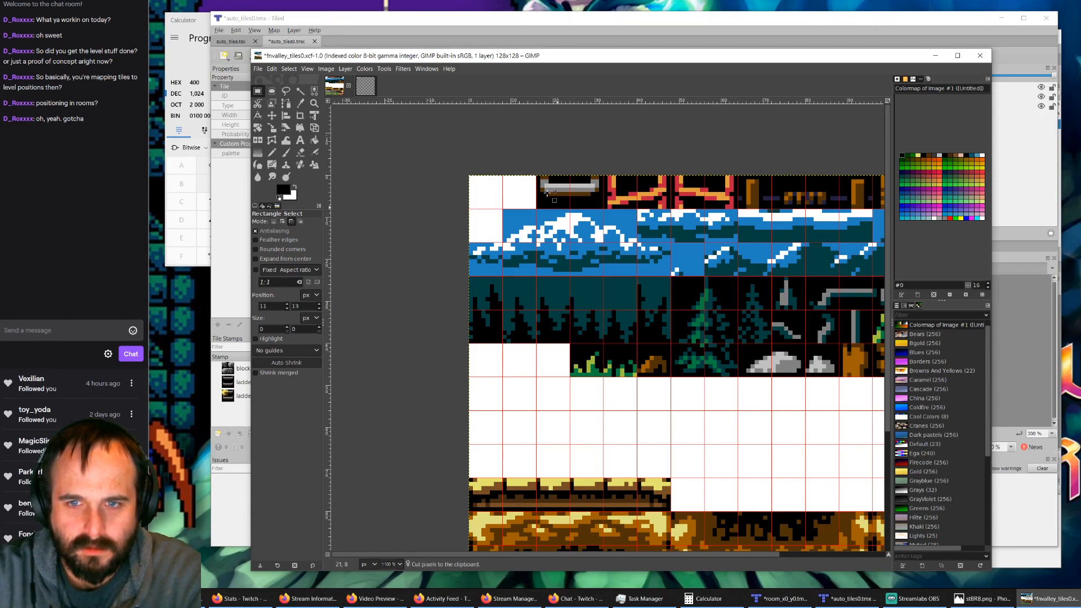
key(ctrl+v)
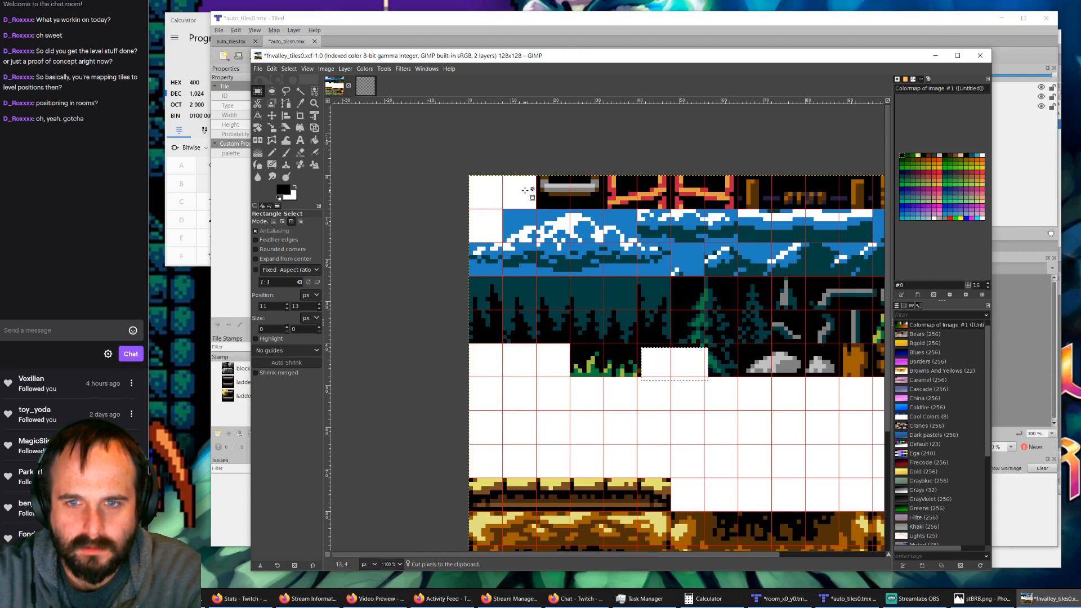
key(ctrl+z)
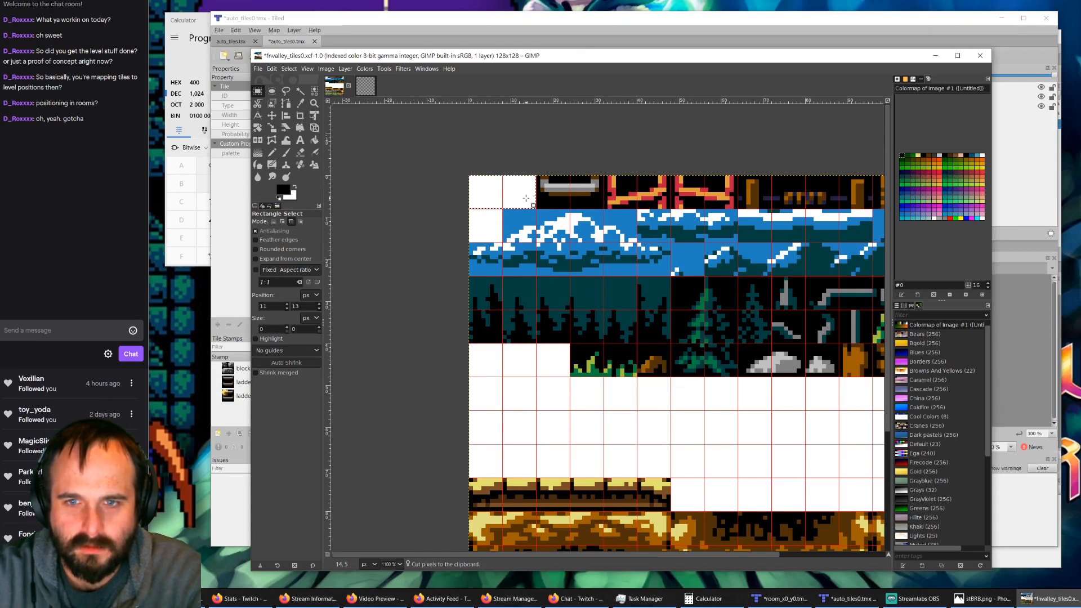
key(ctrl+v)
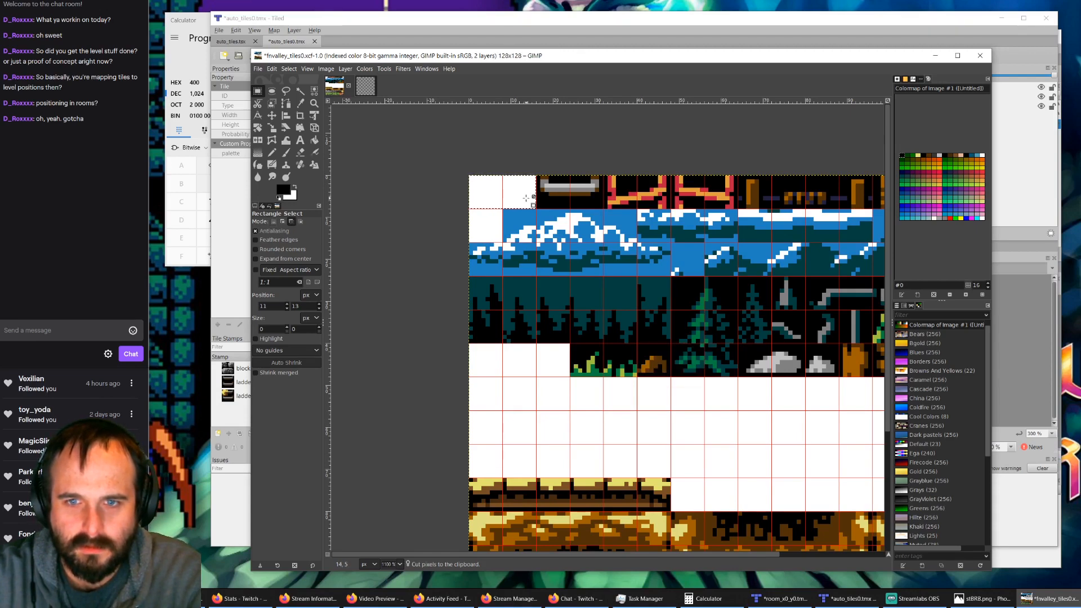
click(517, 376)
key(ctrl+z)
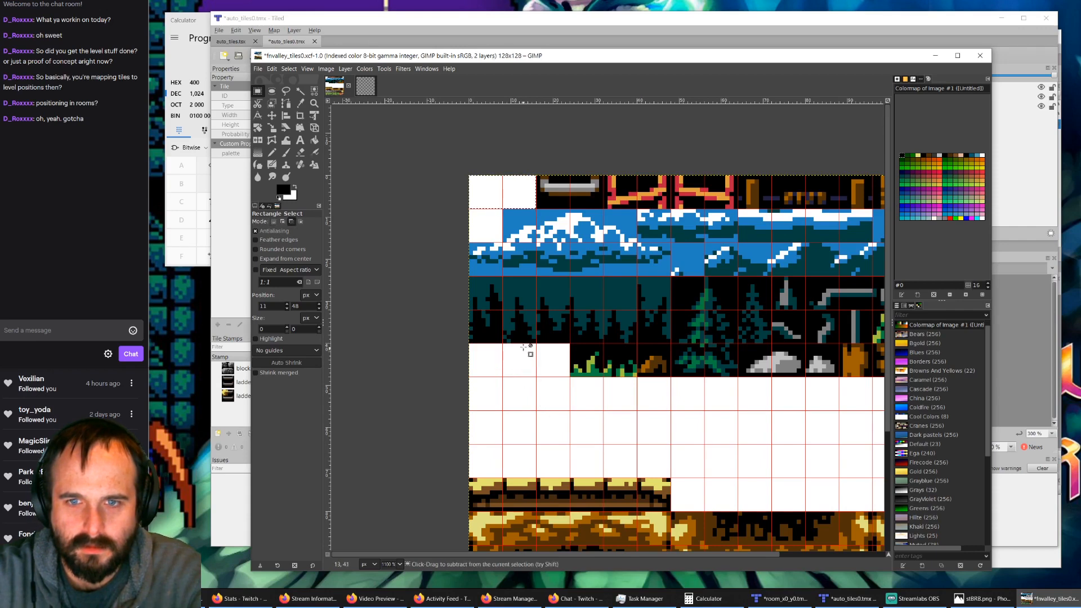
key(ctrl+z)
key(ctrl+z)
click(519, 268)
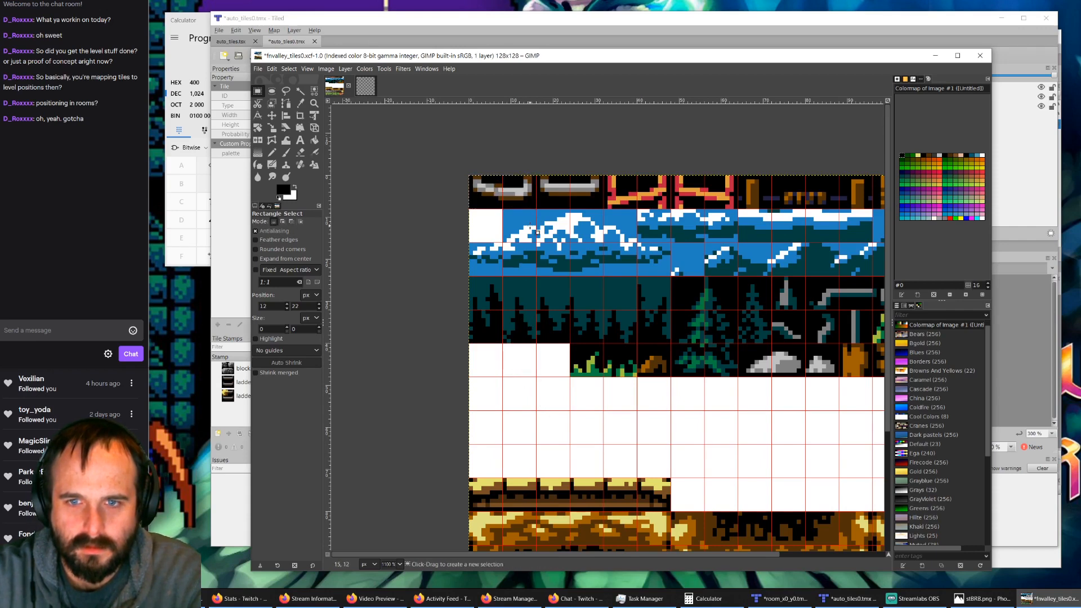
Step: Cut the curved 16×8 px ladder rung from the sheet's top-left corner, paste it, and move it over the first red truss piece
drag(535, 207, 469, 178)
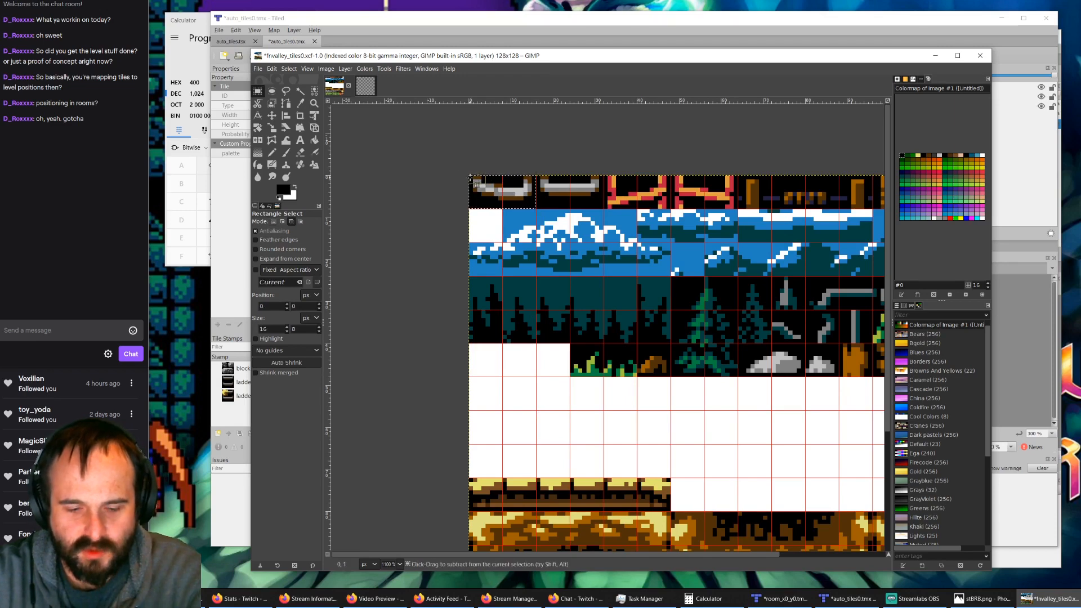
key(ctrl+x)
key(ctrl+v)
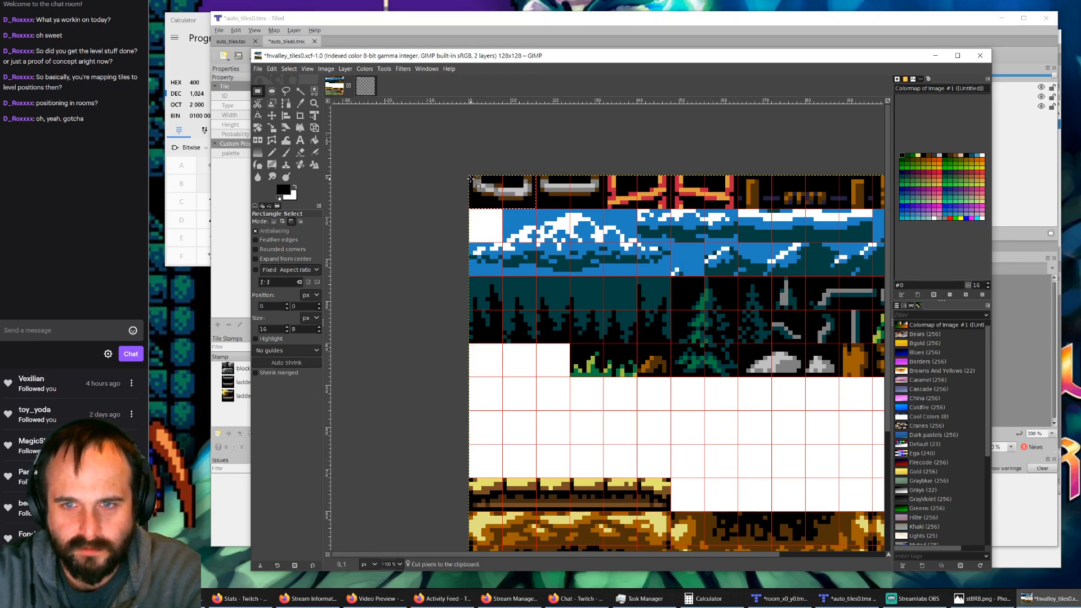
drag(519, 204, 643, 197)
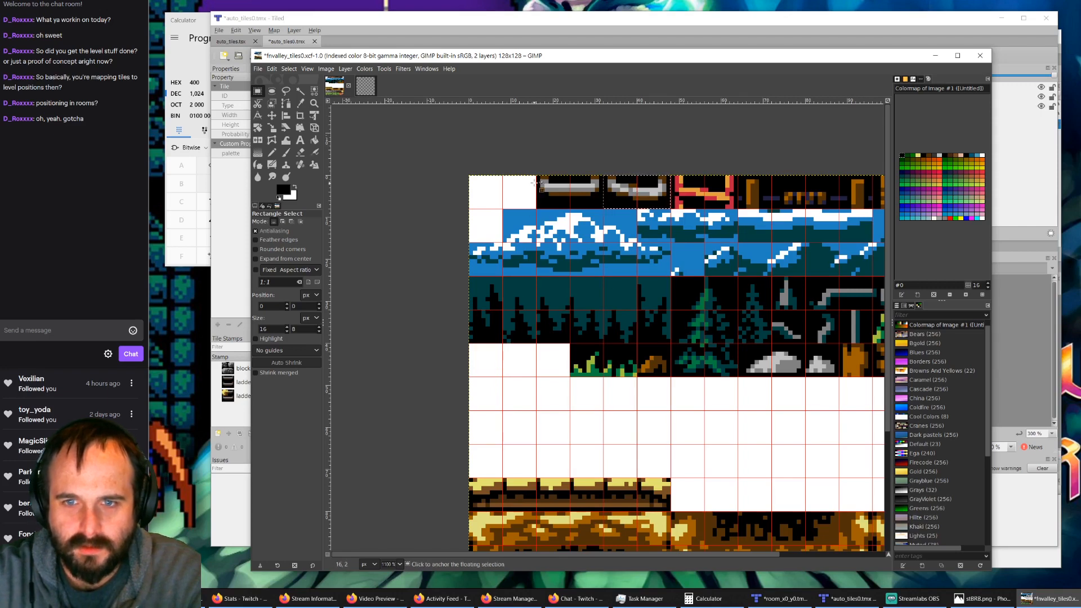
ctrl+scroll(577, 208, up, 3)
ctrl+scroll(575, 210, down, 1)
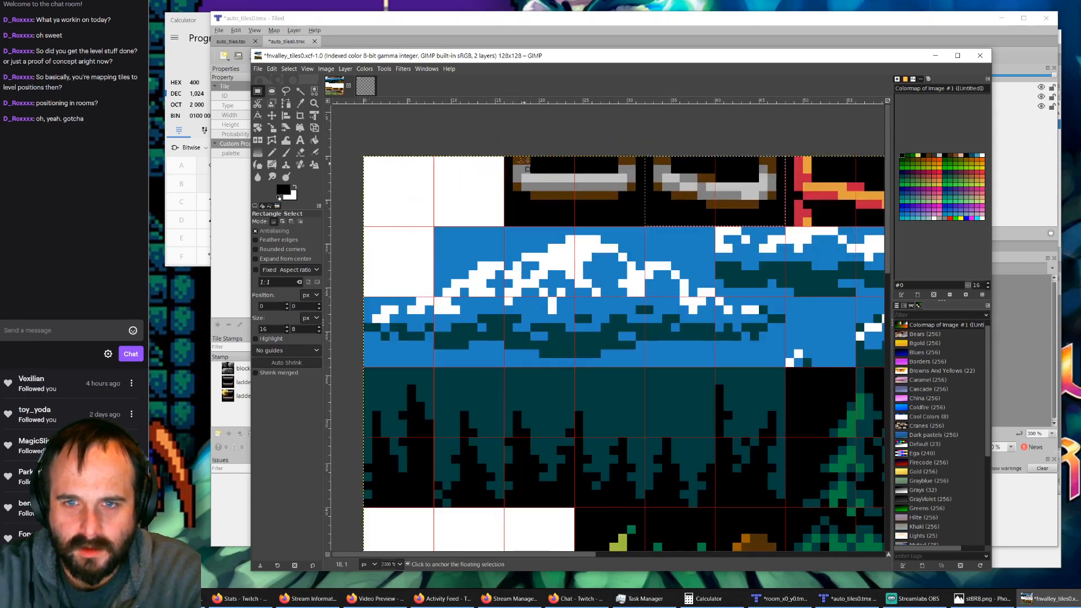
drag(575, 226, 503, 156)
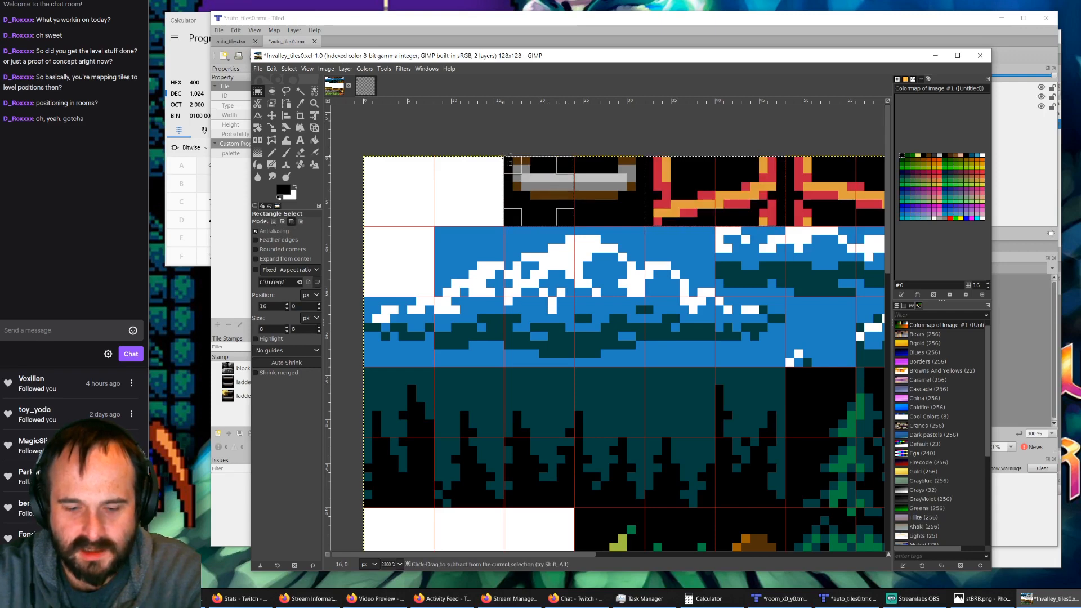
key(ctrl+x)
click(394, 193)
key(ctrl+v)
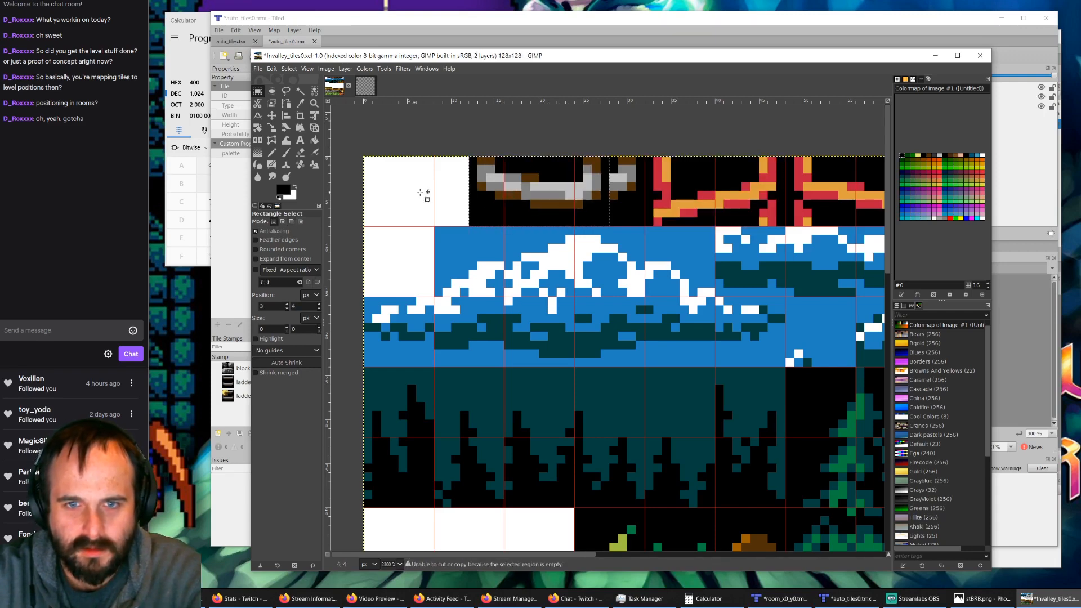
drag(515, 192, 472, 192)
key(ctrl+z)
key(ctrl+z)
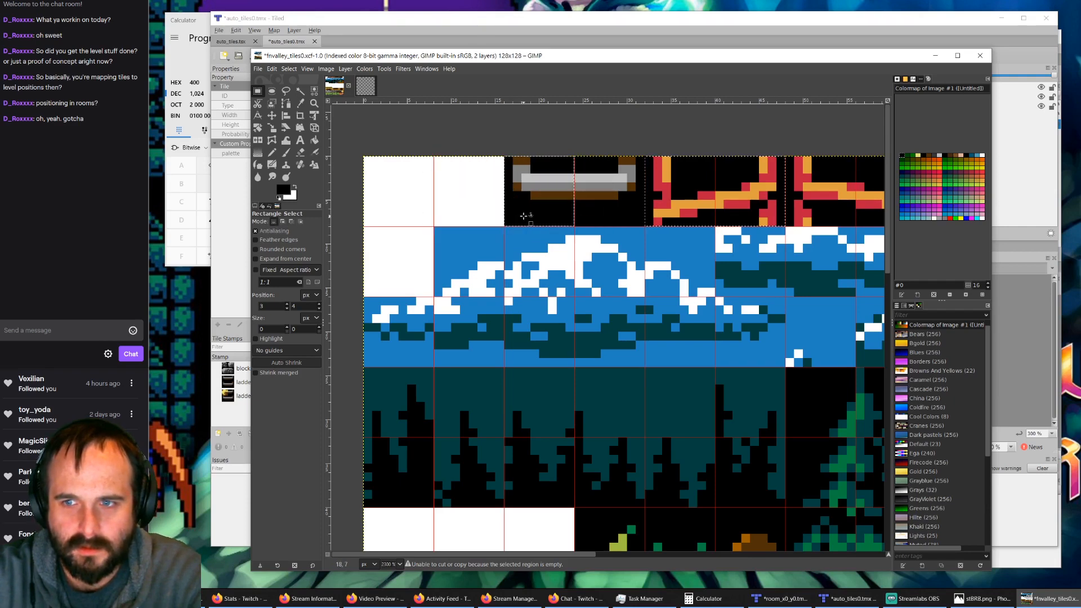
Step: Anchor the pasted curved rung and place a copy of the straight rung's left 8×8 px half in the sheet's top-left tile
key(ctrl+alt+v)
click(527, 242)
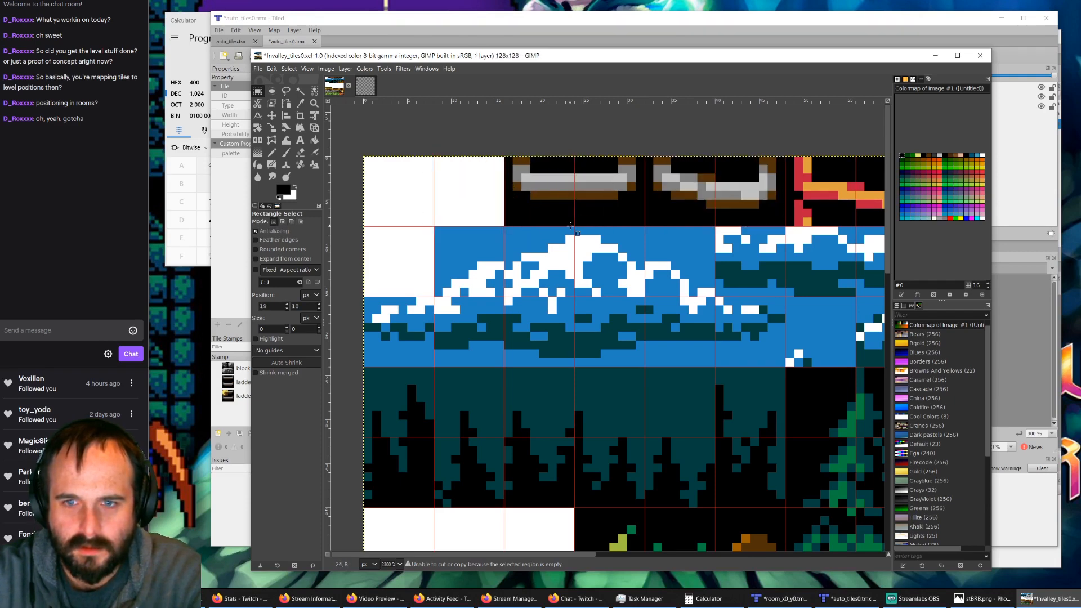
drag(573, 225, 504, 156)
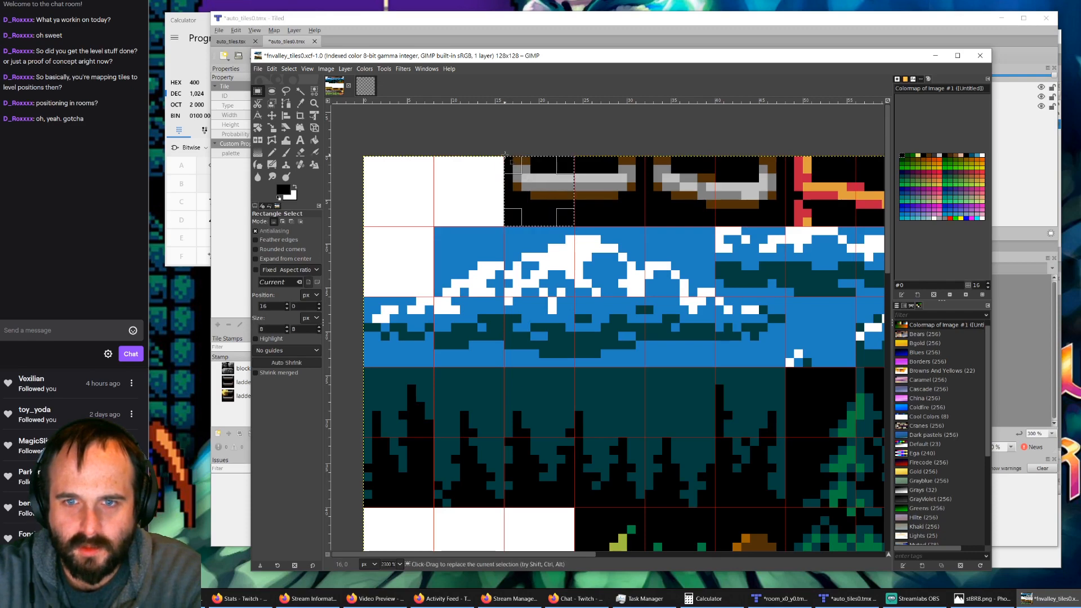
key(ctrl+c)
click(439, 201)
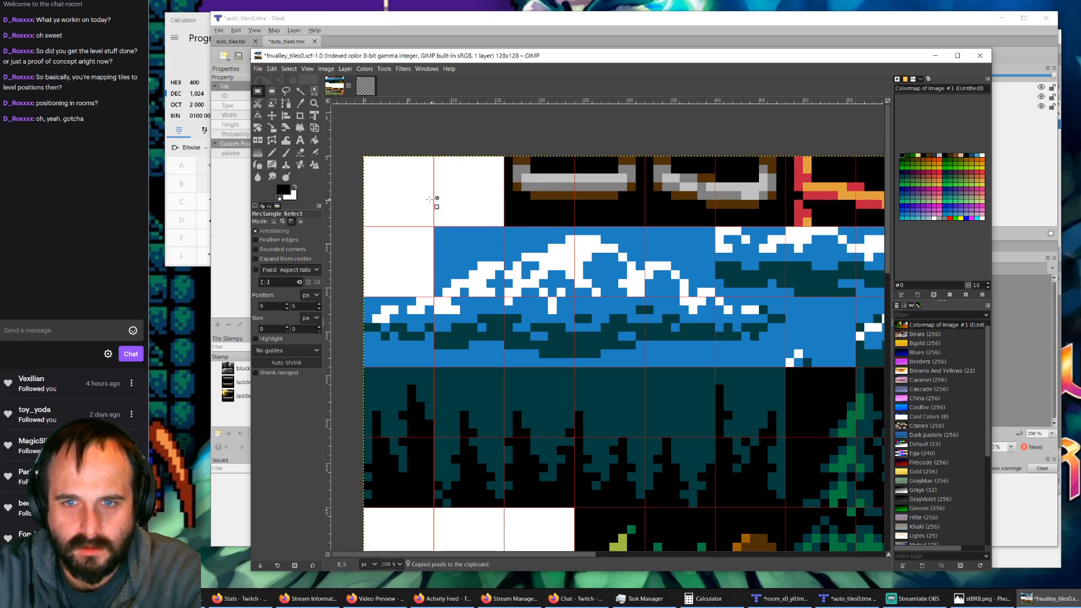
key(ctrl+v)
drag(655, 368, 426, 210)
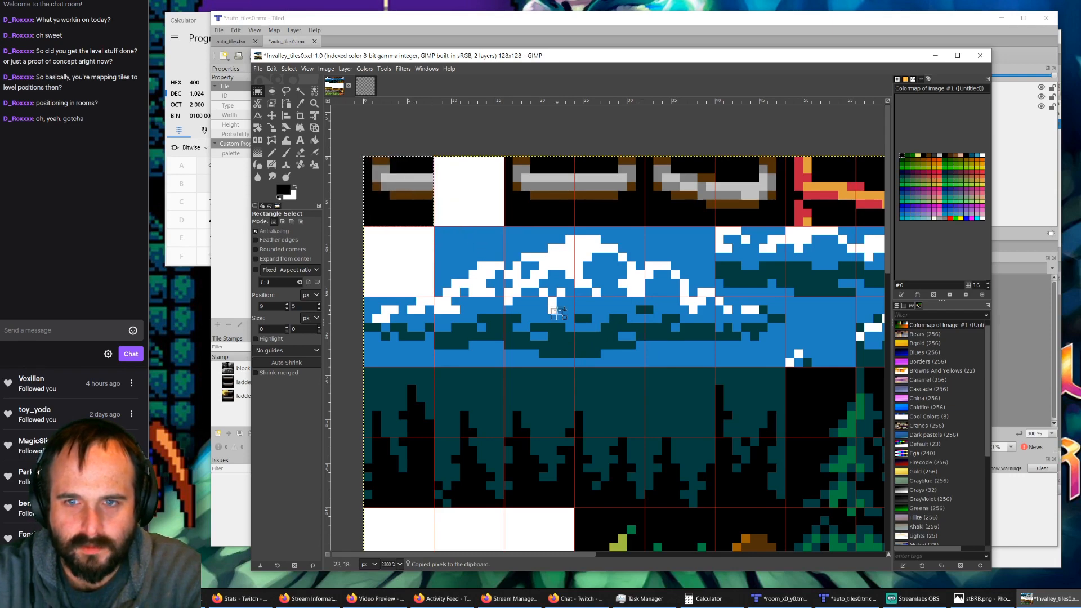
click(461, 202)
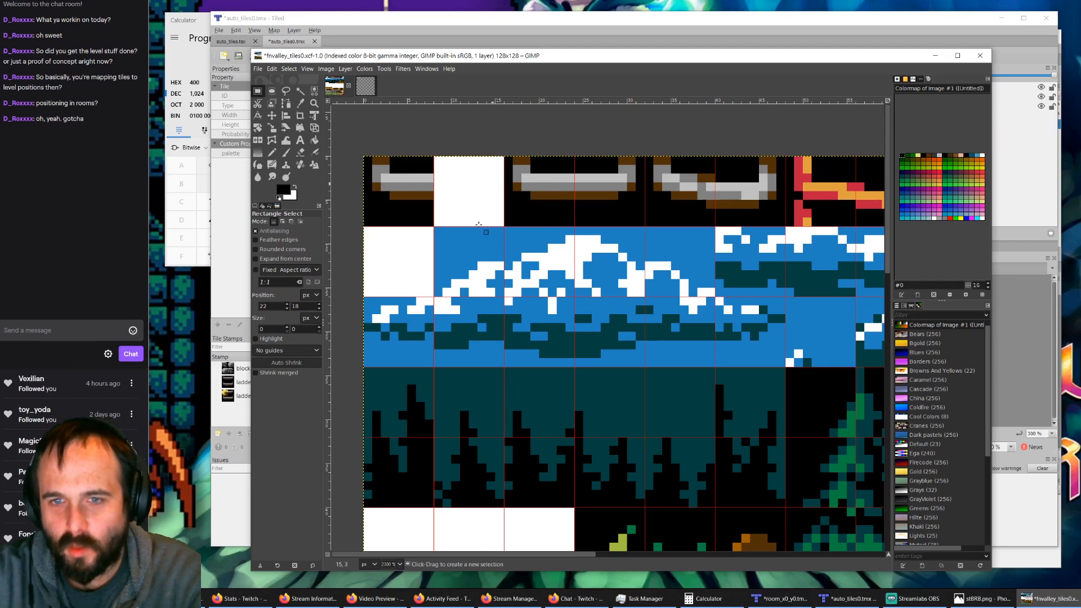
Step: Review the ladder tiles in the auto_tiles0.tmx and room_x0_y0.tmx maps in Tiled, and return to the tile sheet in GIMP
click(848, 598)
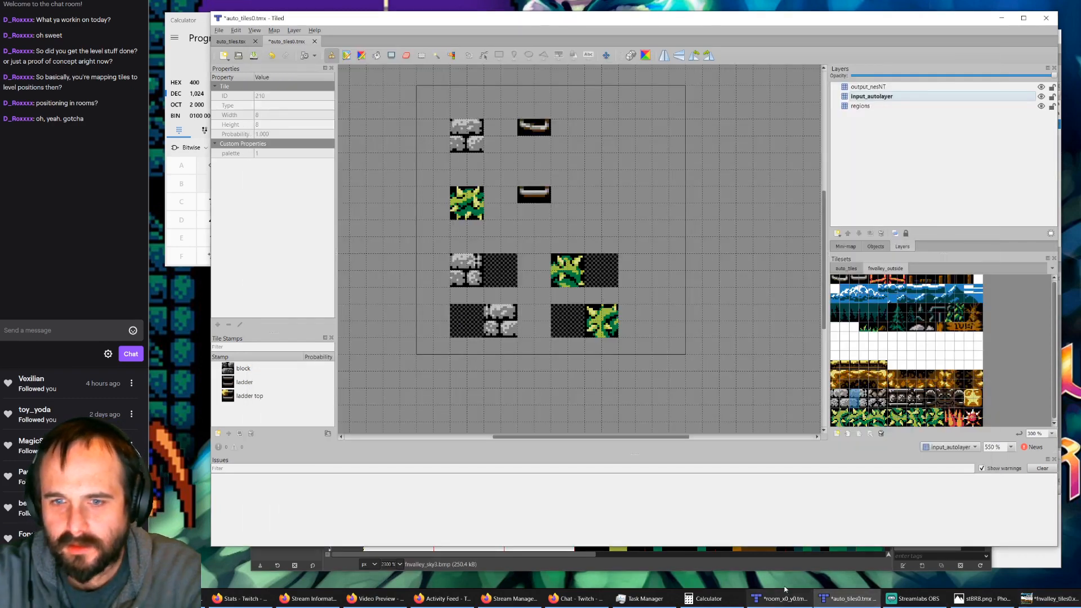
click(785, 594)
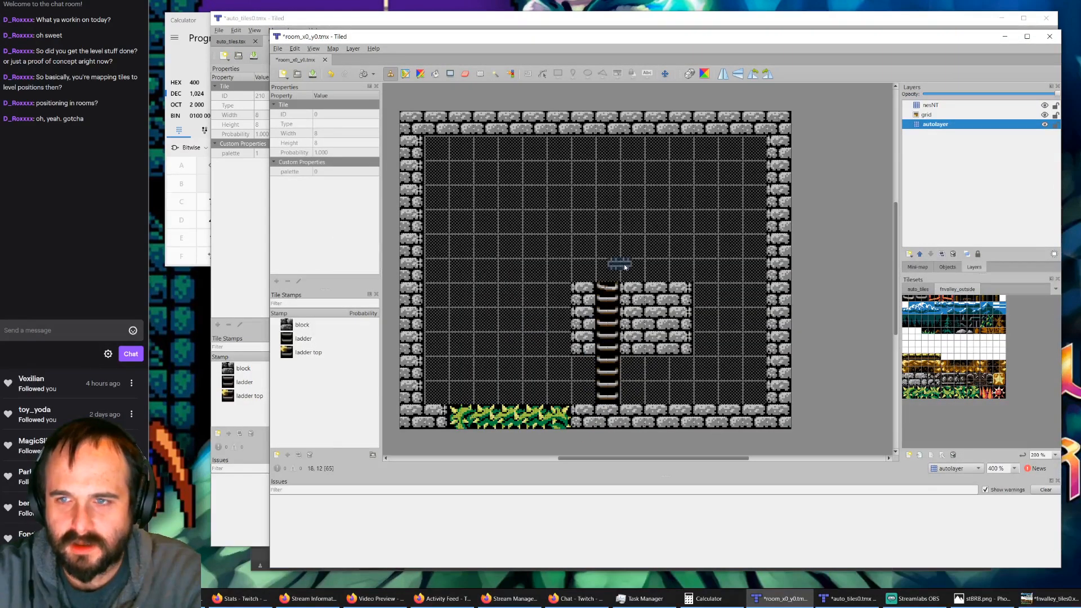
click(849, 598)
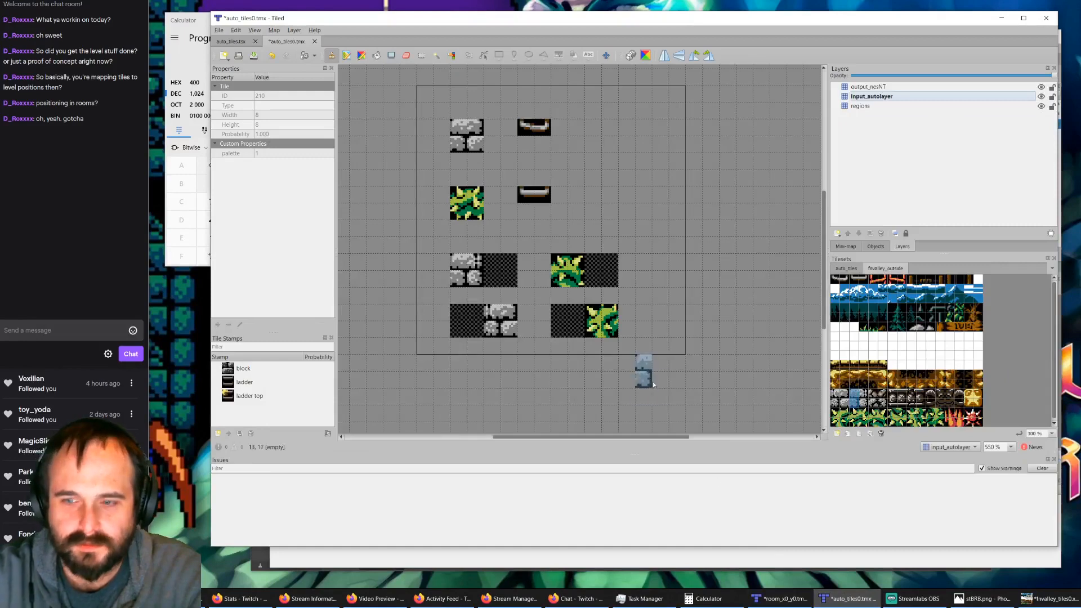
click(1045, 598)
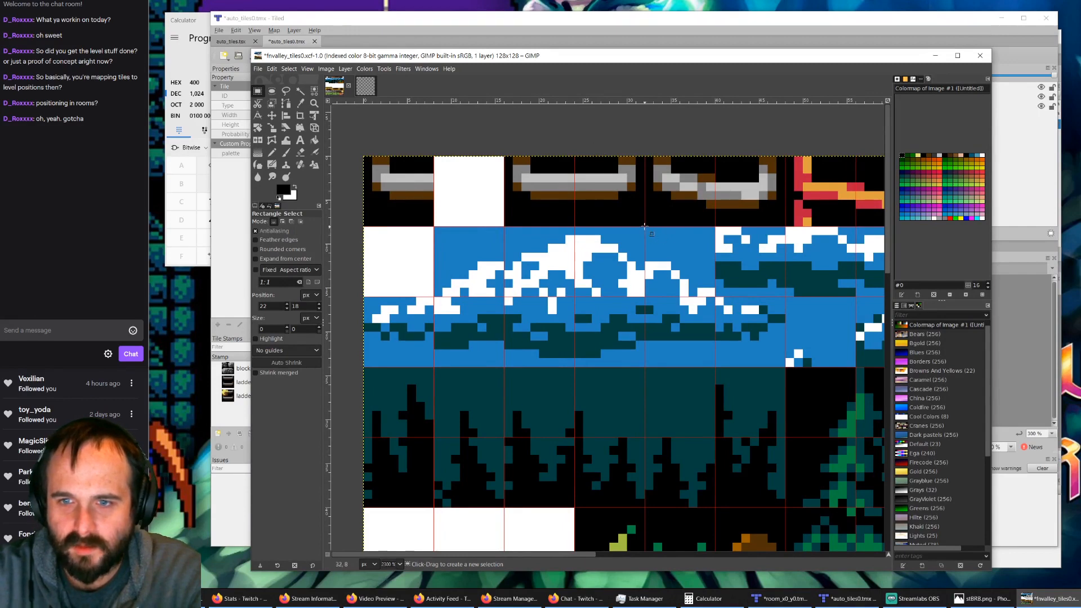
Step: Cut the straight 16×8 px ladder rung and paste it one tile further left, directly beside the half-rung tile in the corner
drag(645, 226, 506, 159)
key(ctrl+c)
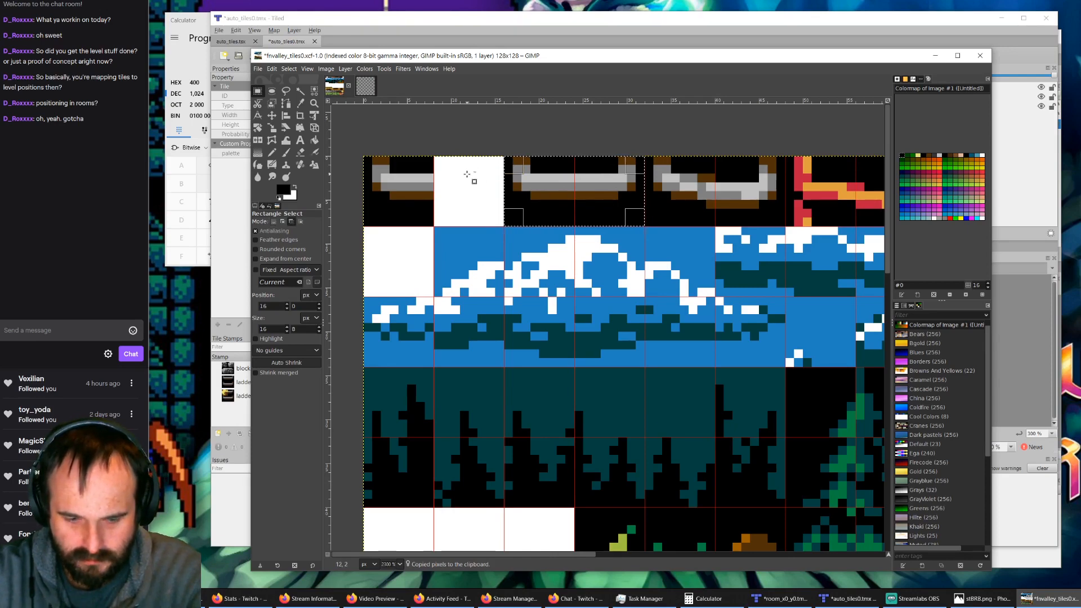
key(ctrl+x)
click(469, 217)
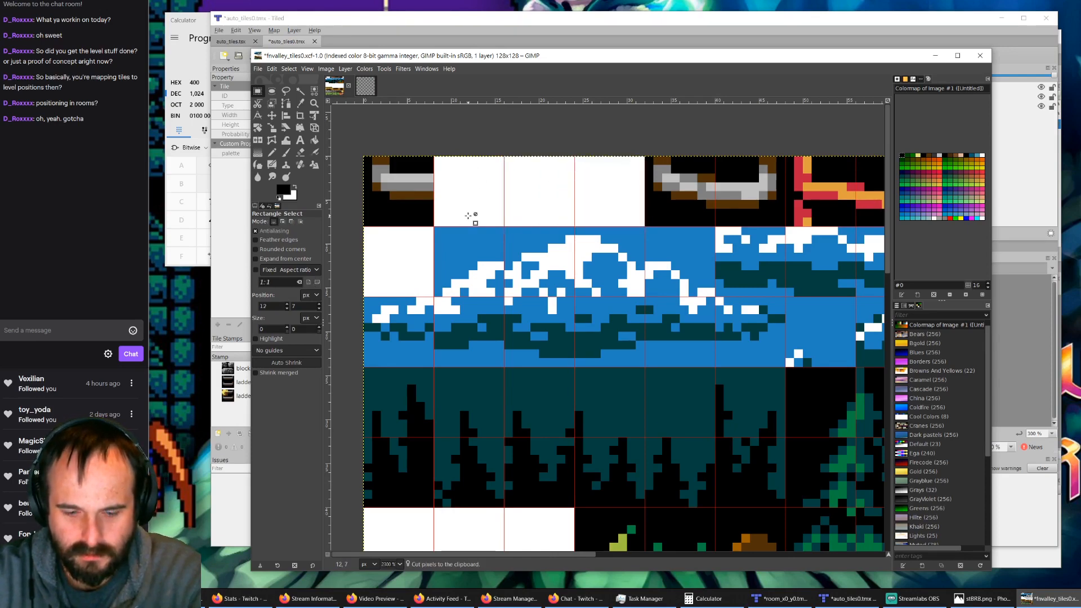
key(ctrl+v)
drag(610, 328, 486, 171)
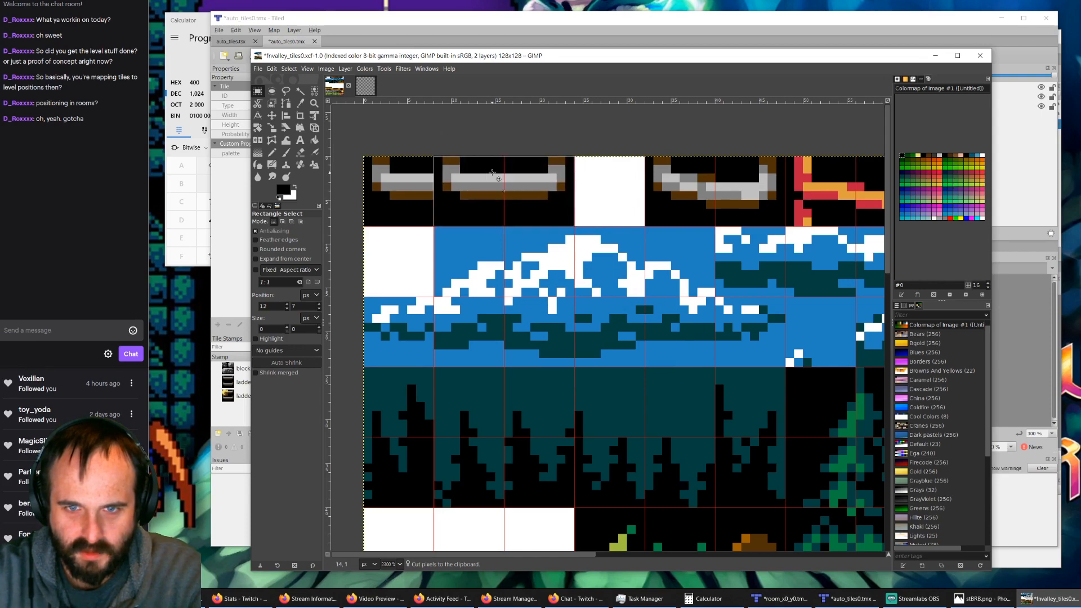
click(633, 221)
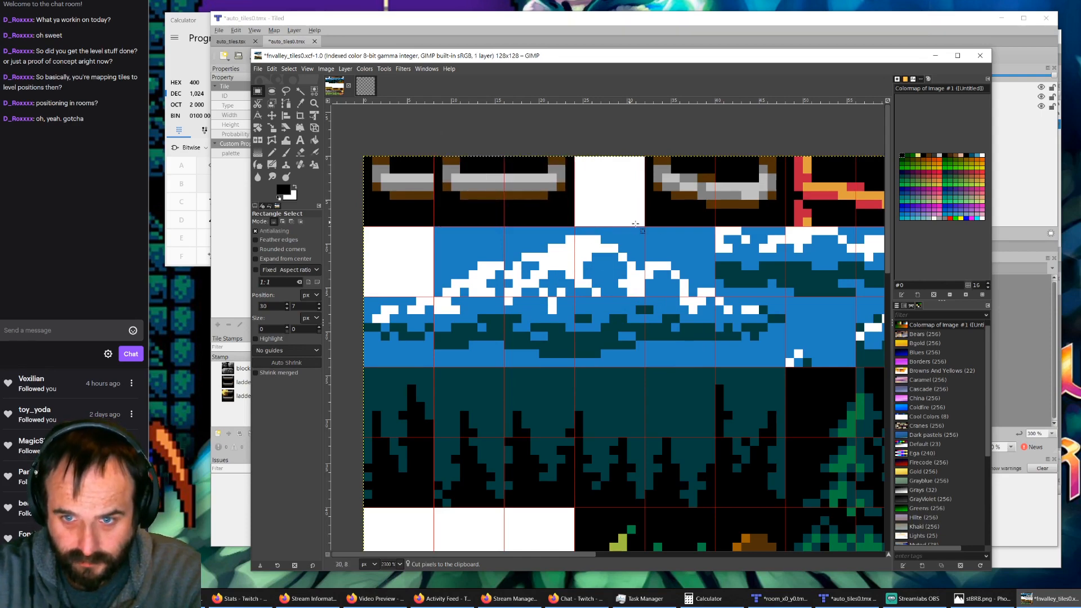
Step: Cut the curved 16×8 px ladder rung and paste it one tile further left, directly beside the straight rung
drag(652, 233, 784, 160)
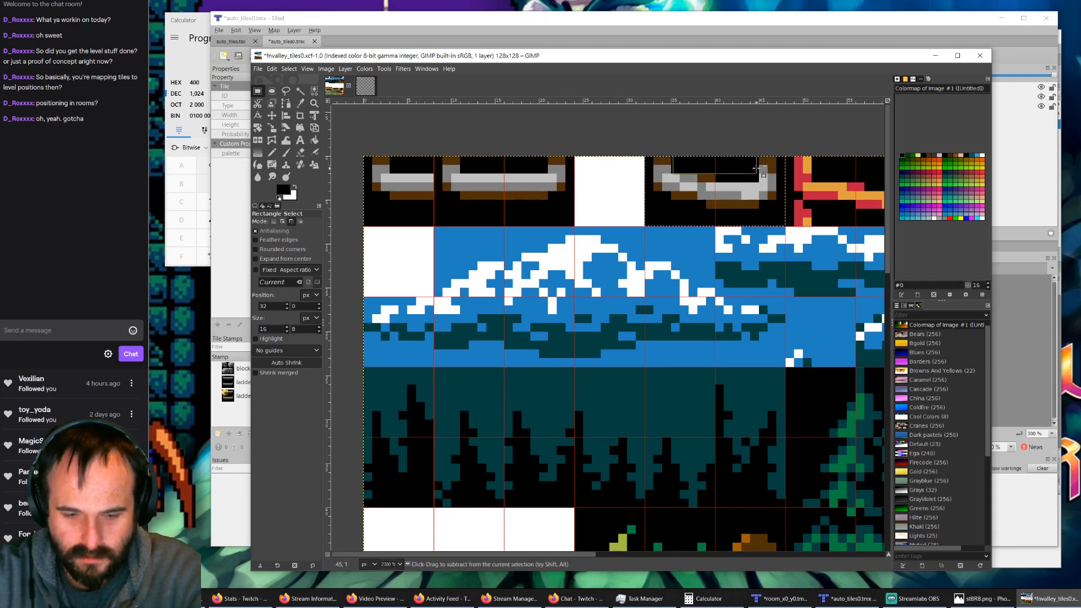
key(ctrl+x)
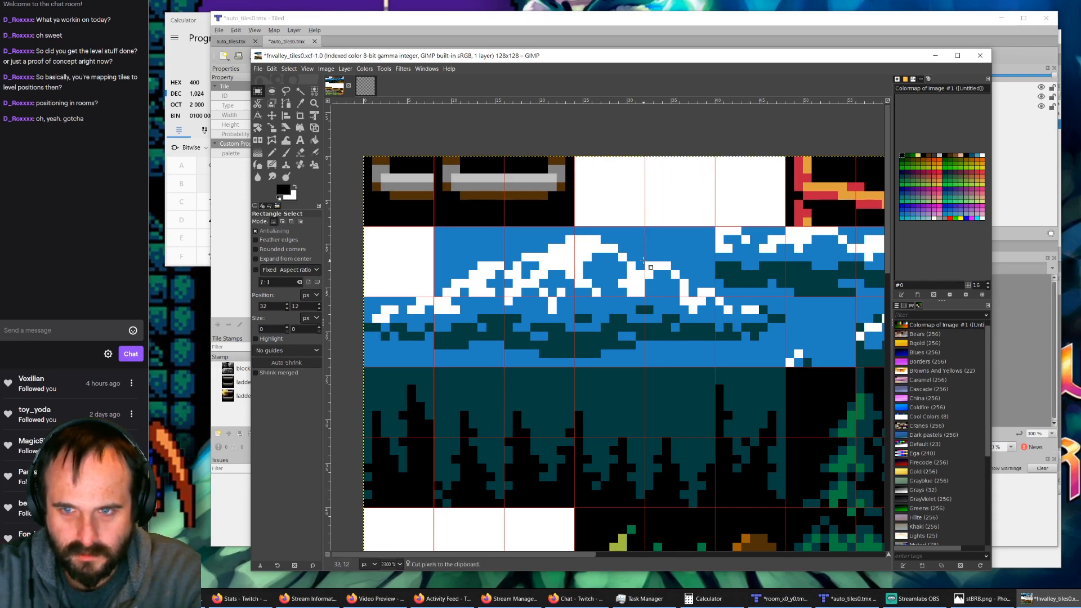
key(ctrl+v)
drag(594, 345, 611, 187)
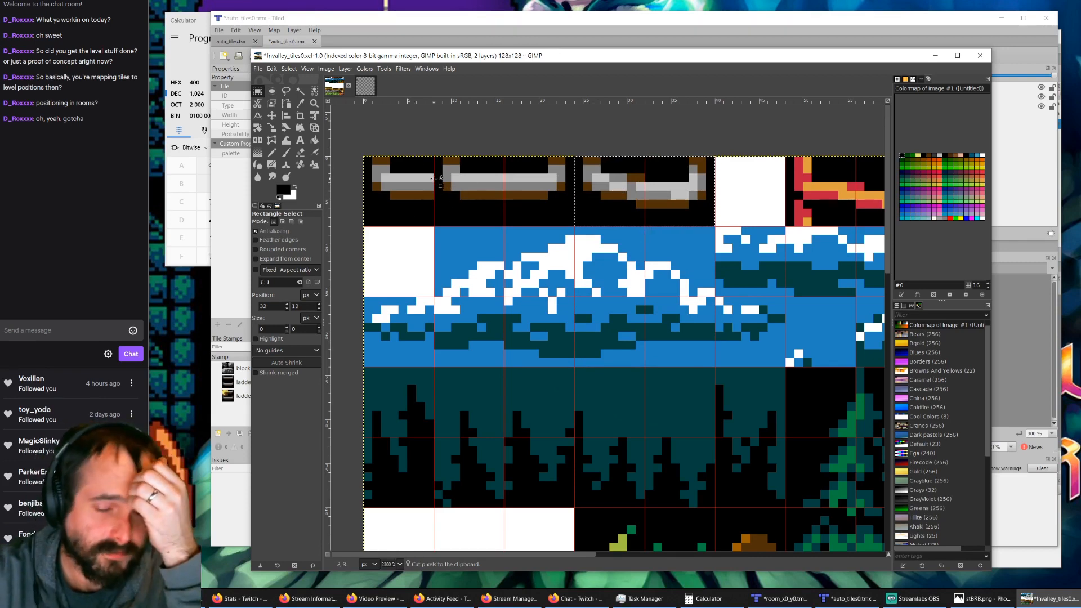
click(476, 131)
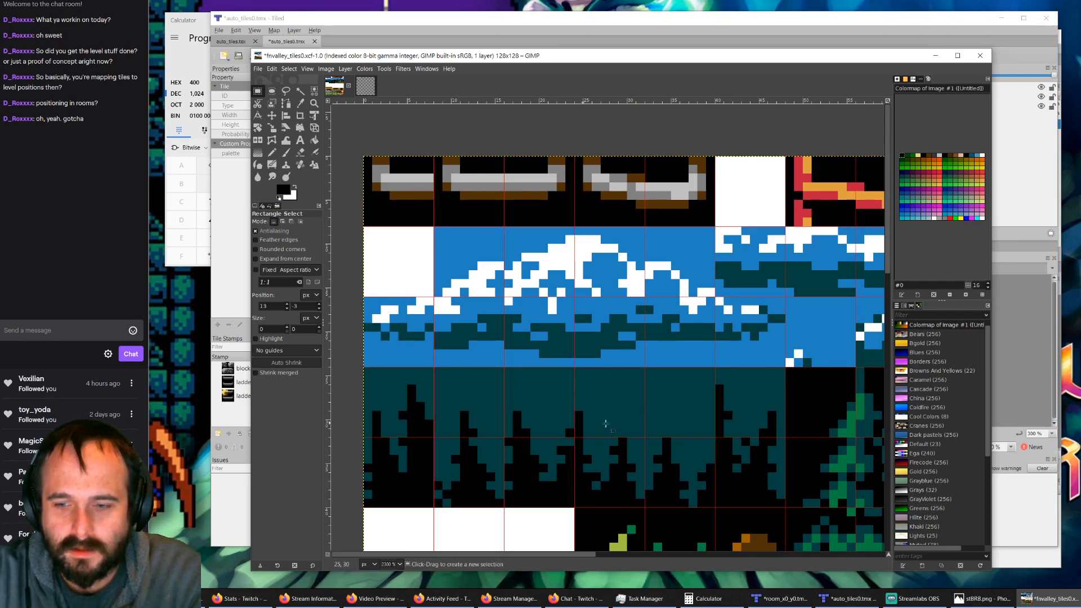
Step: Switch to File Explorer, open a new This PC window, and move it away from the build folder window
key(alt+Tab)
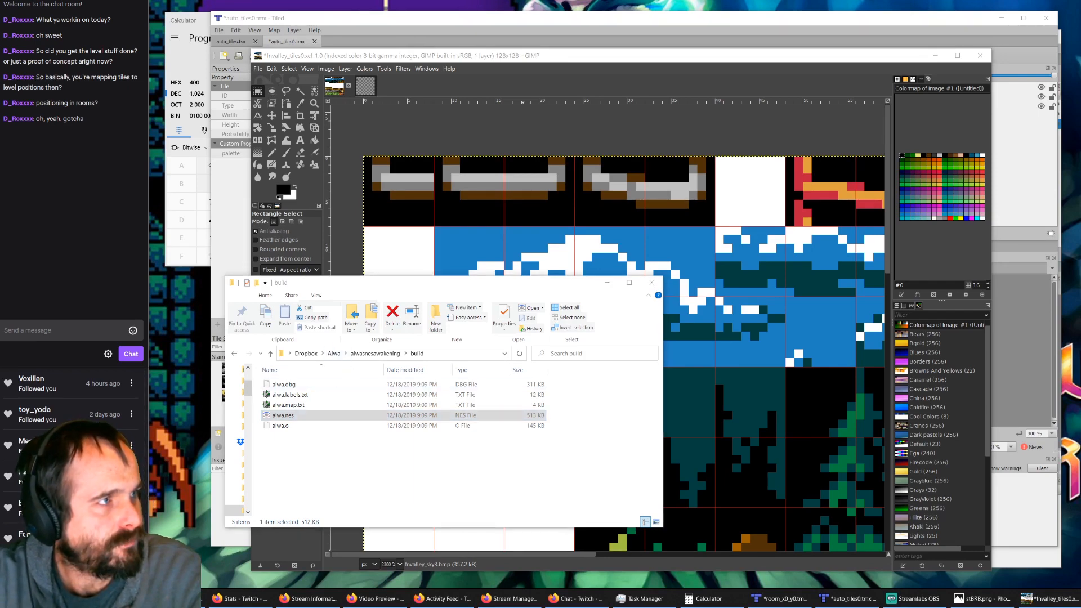
key(super+e)
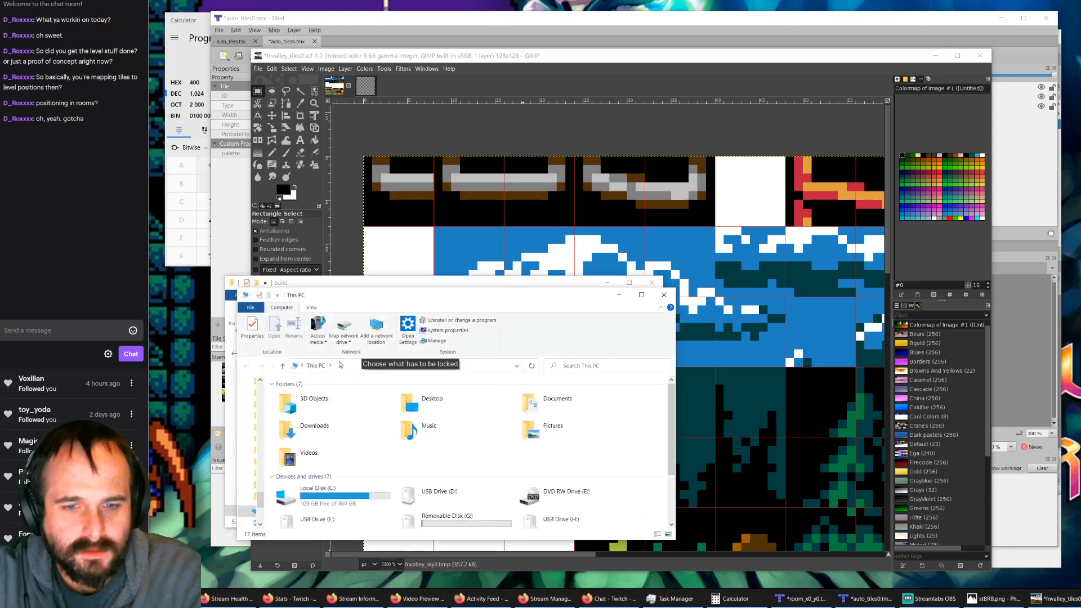
drag(381, 294, 0, 0)
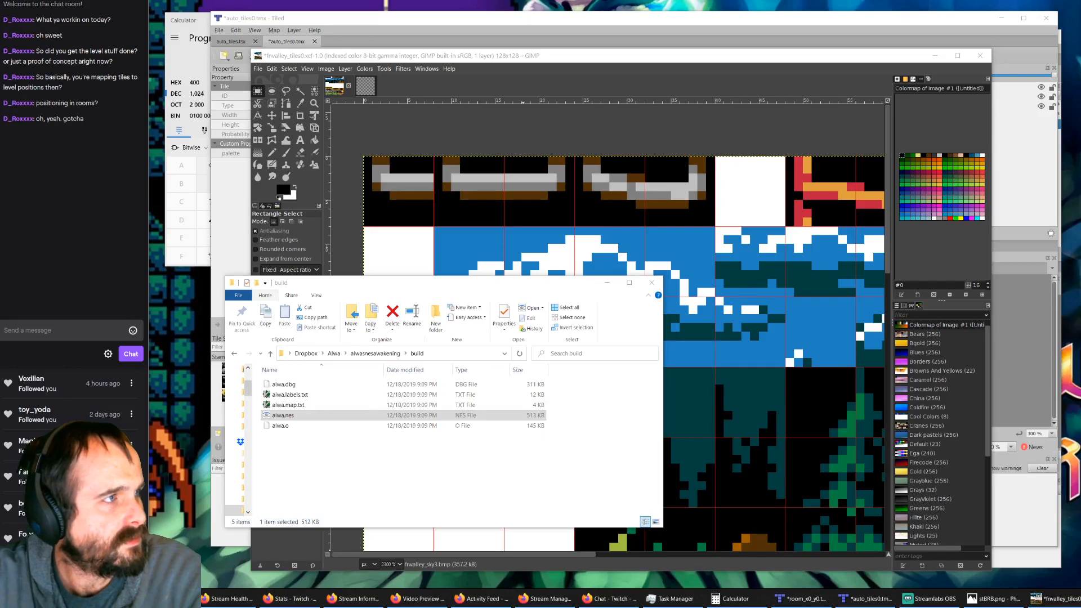
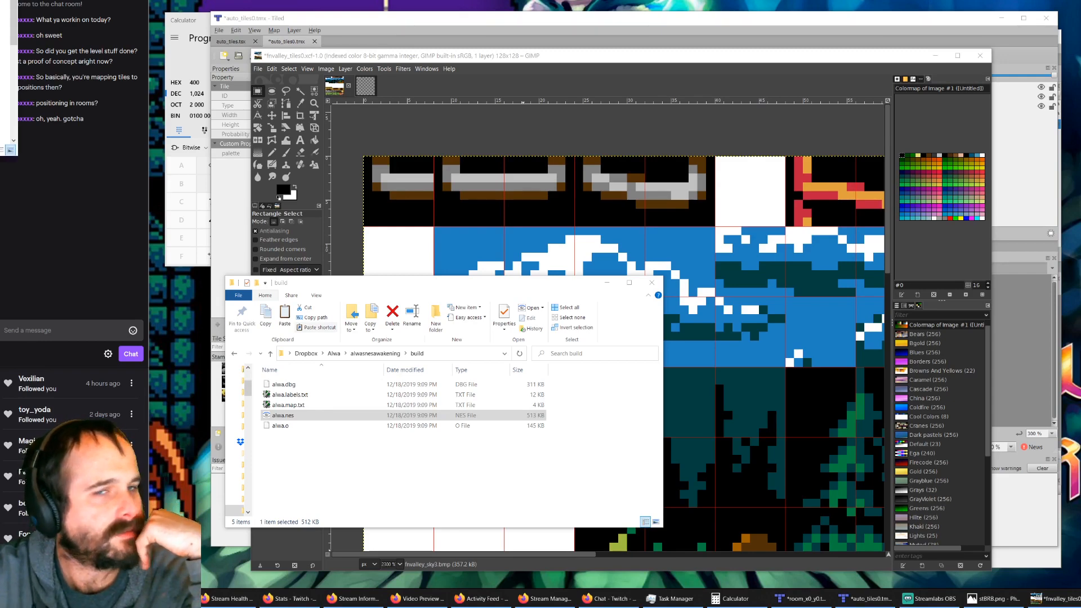
Step: Open the Dropbox folder Alwa\GIMP in the new window and enlarge the window to display all of its files
drag(0, 0, 438, 79)
double_click(438, 189)
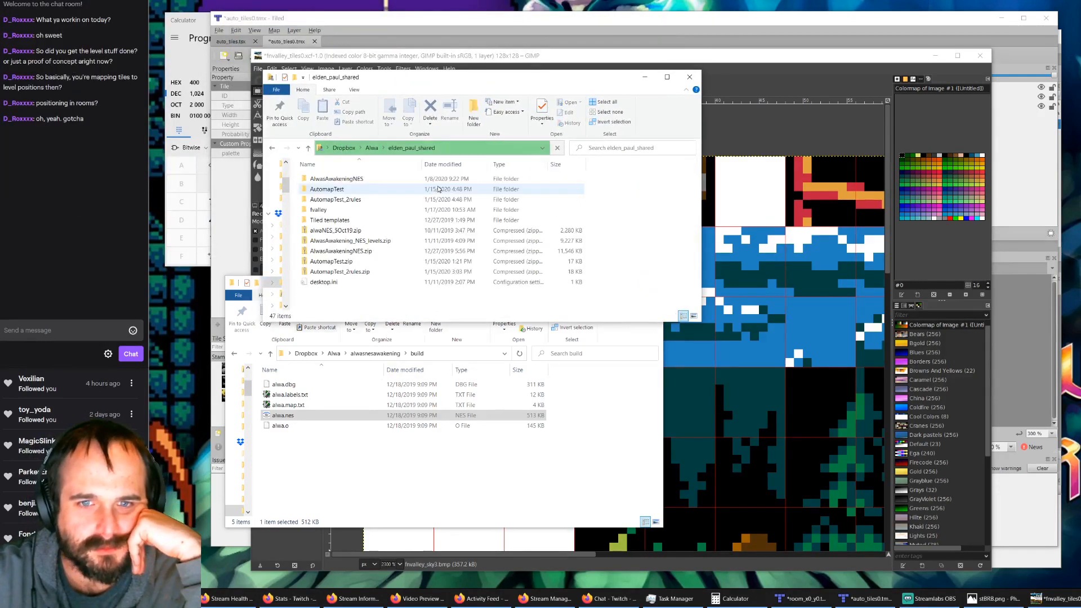
click(371, 148)
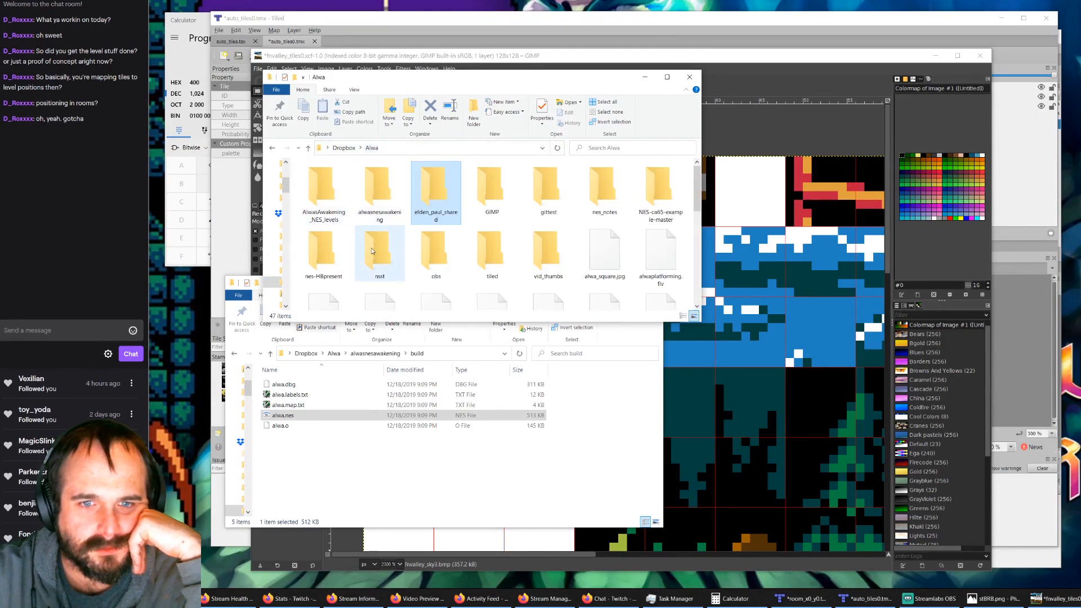
double_click(487, 191)
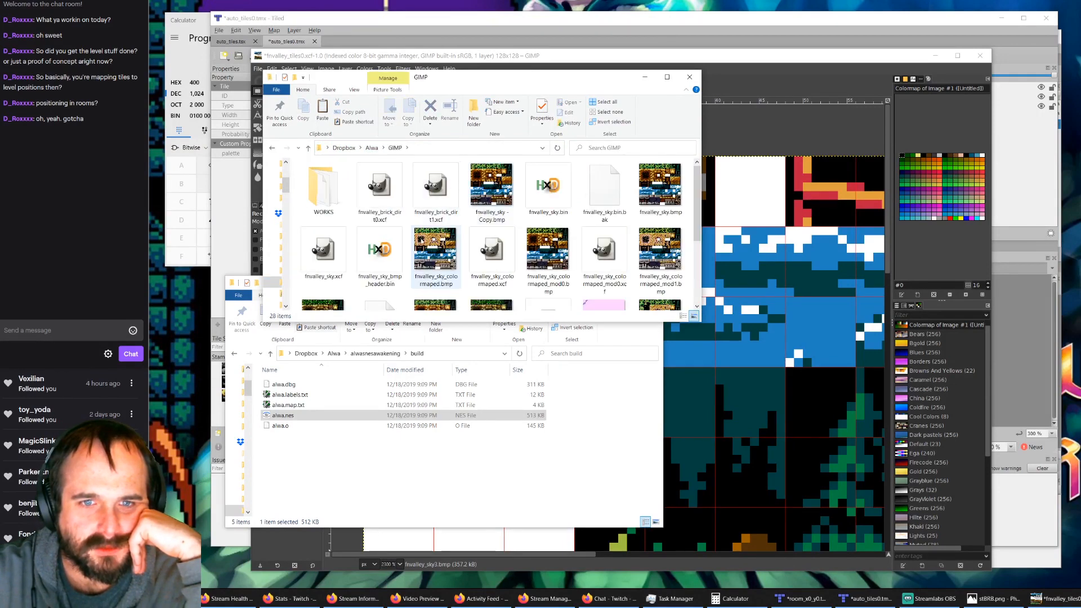
scroll(438, 249, down, 3)
scroll(438, 245, up, 3)
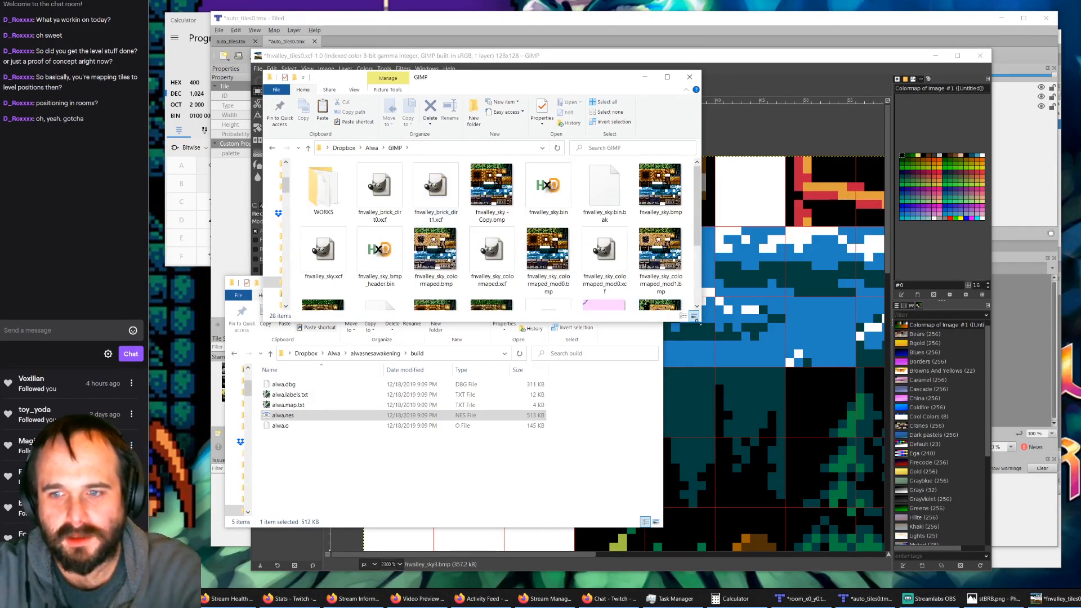
drag(682, 307, 862, 474)
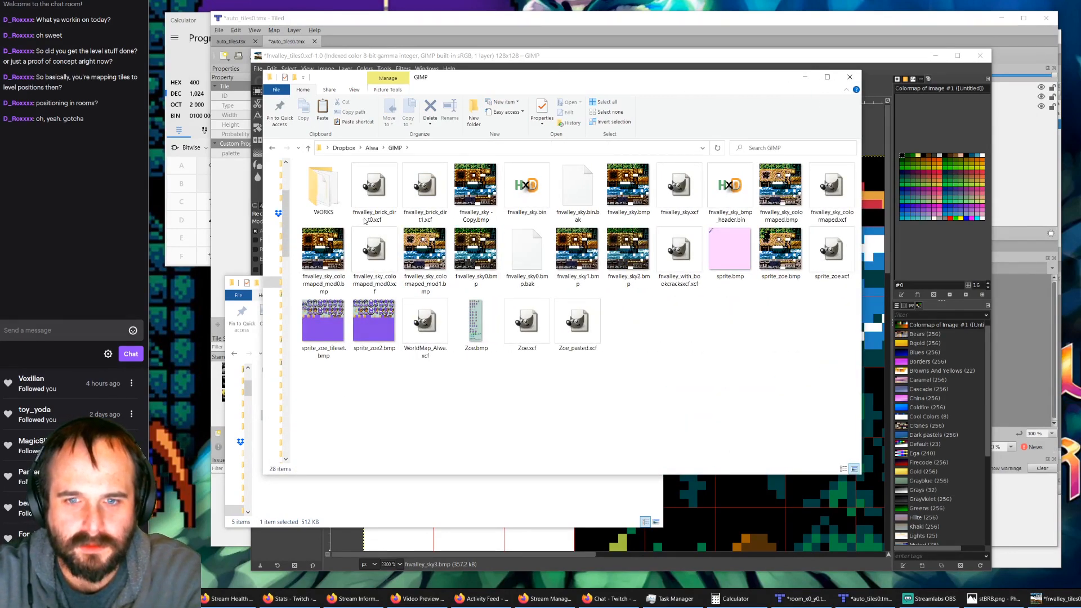
Step: Paste the copied Graphics folder into the GIMP folder and rename it "original tilesets"
key(ctrl+v)
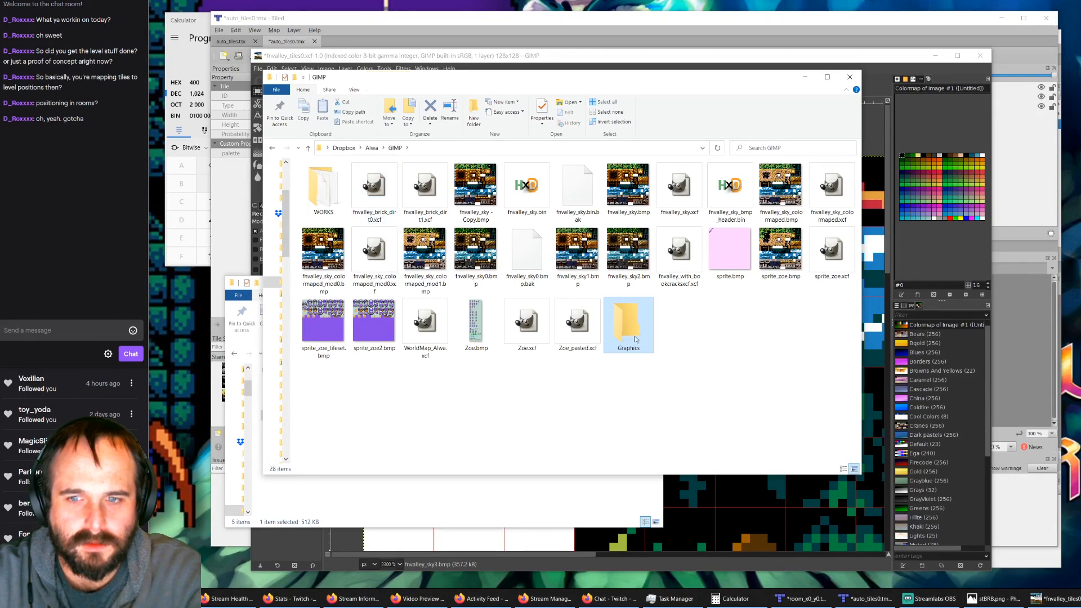
click(637, 350)
text(o)
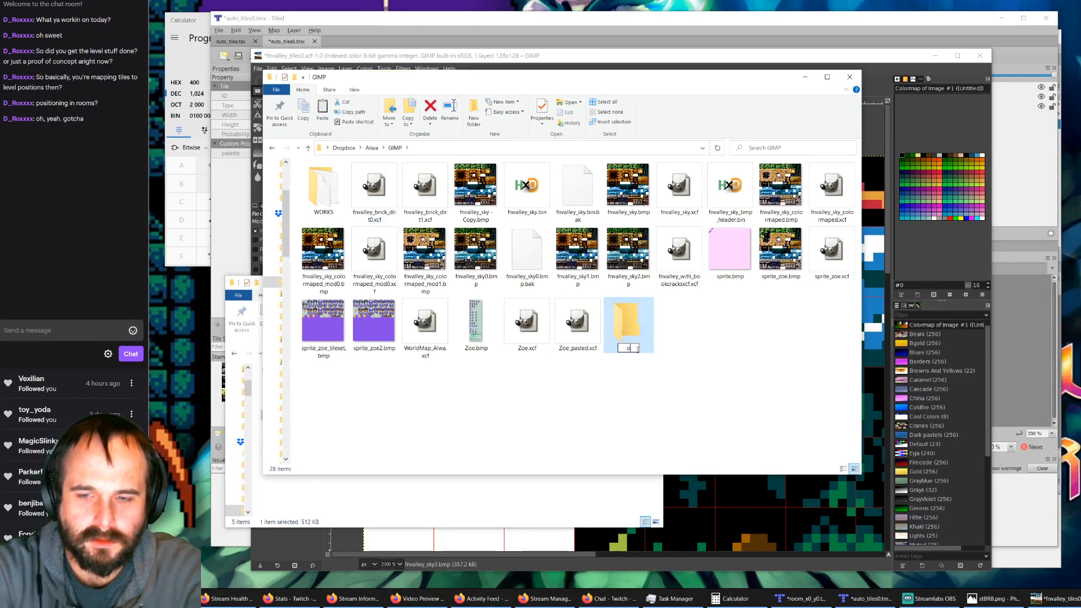
key(BackSpace)
key(BackSpace)
key(BackSpace)
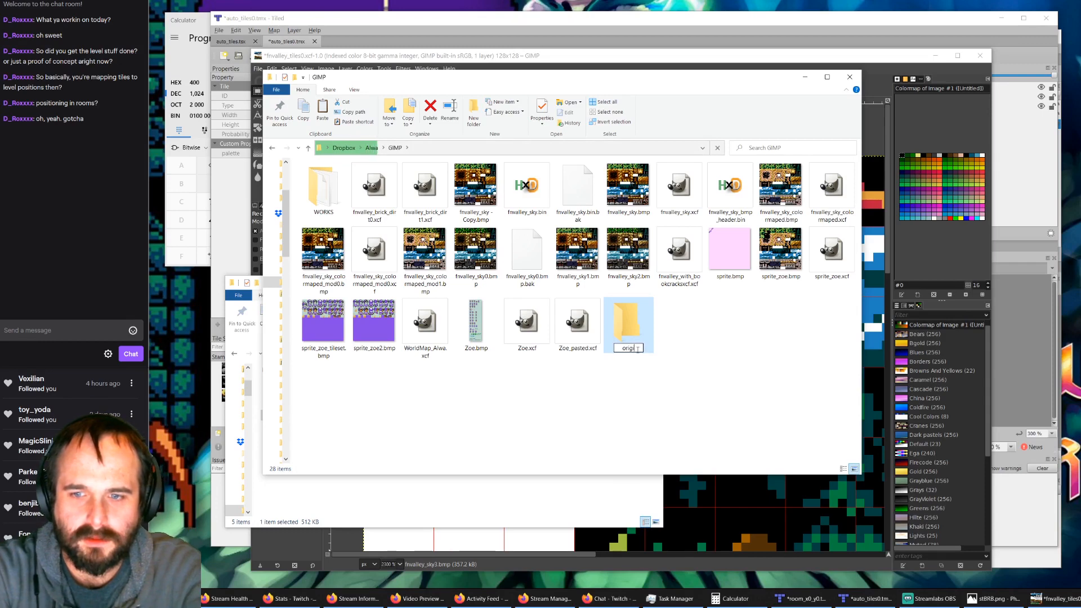
text(tilesets)
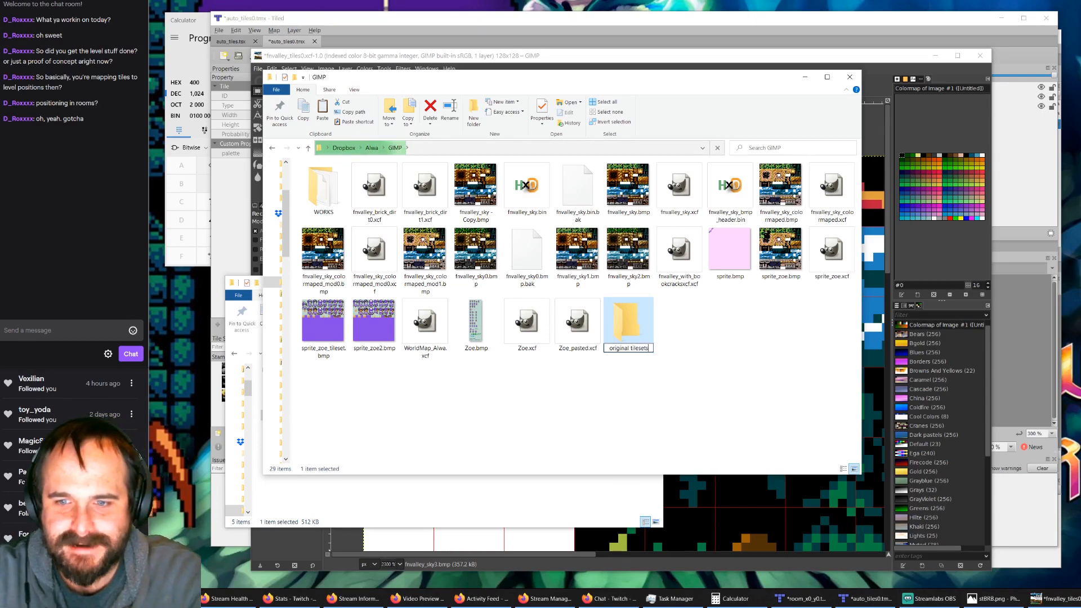
key(Return)
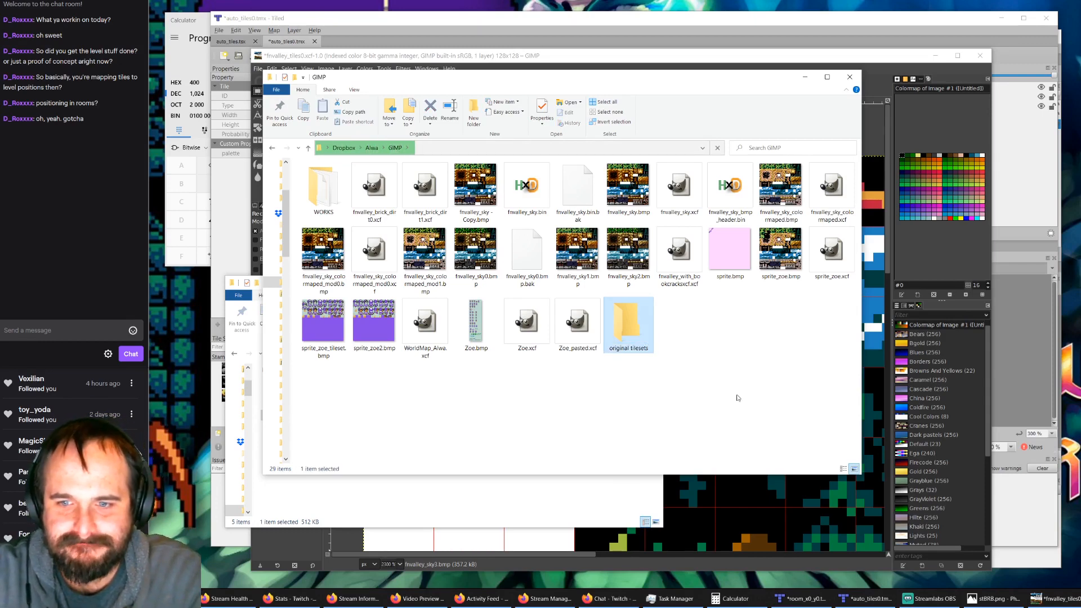
Step: Open the original tilesets folder and display its files as extra large icons
double_click(640, 323)
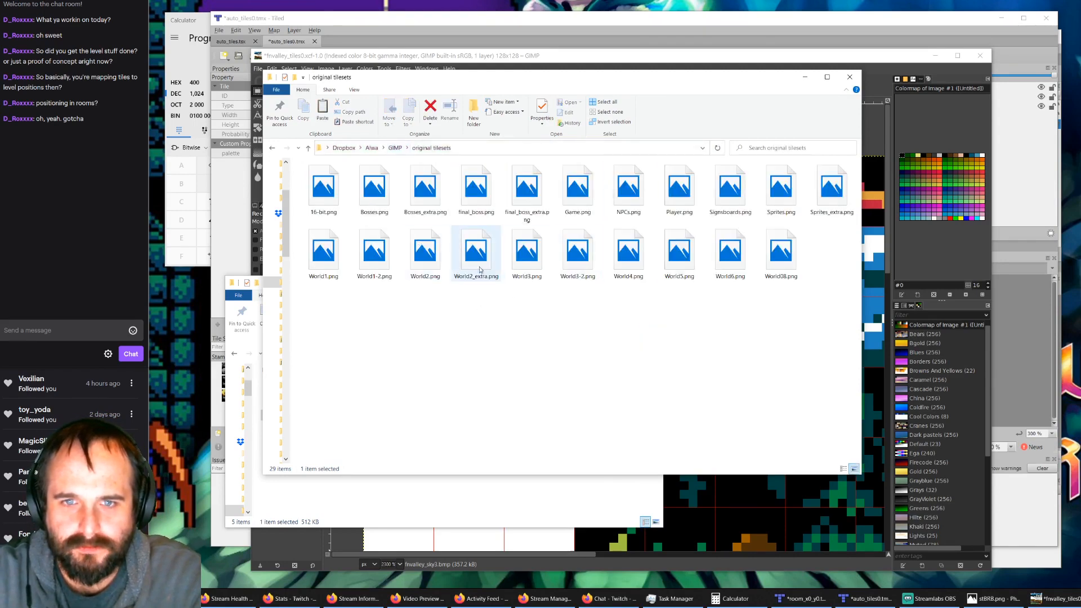
click(354, 90)
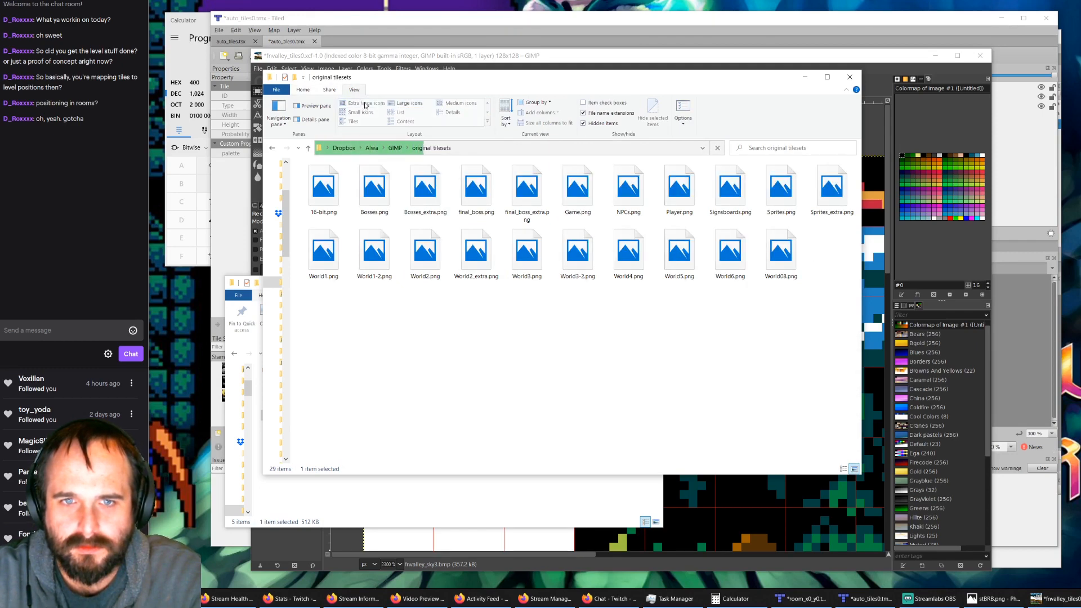
click(365, 104)
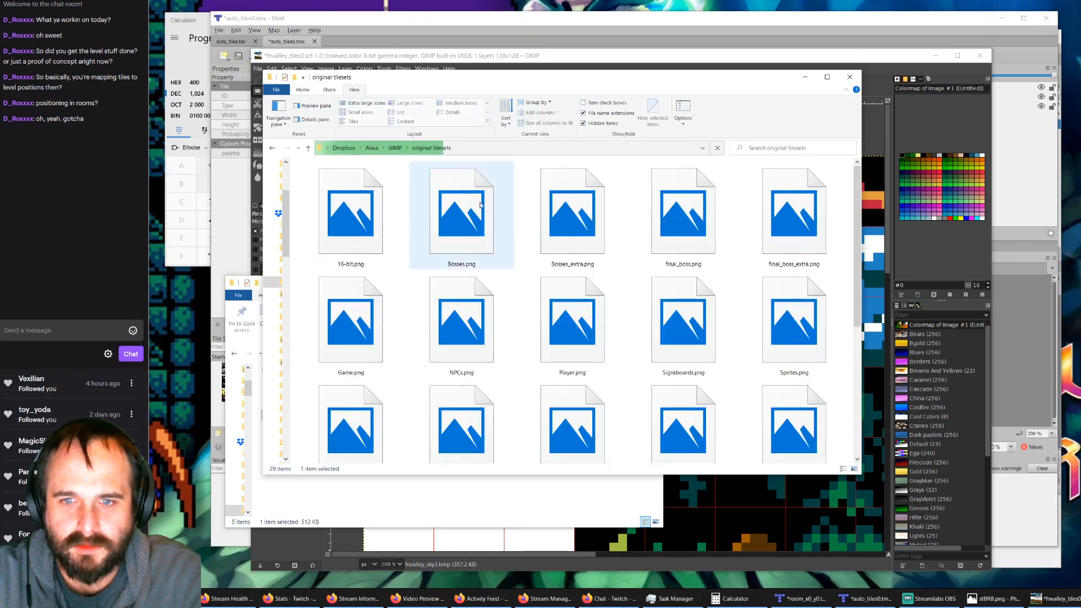
scroll(564, 299, down, 3)
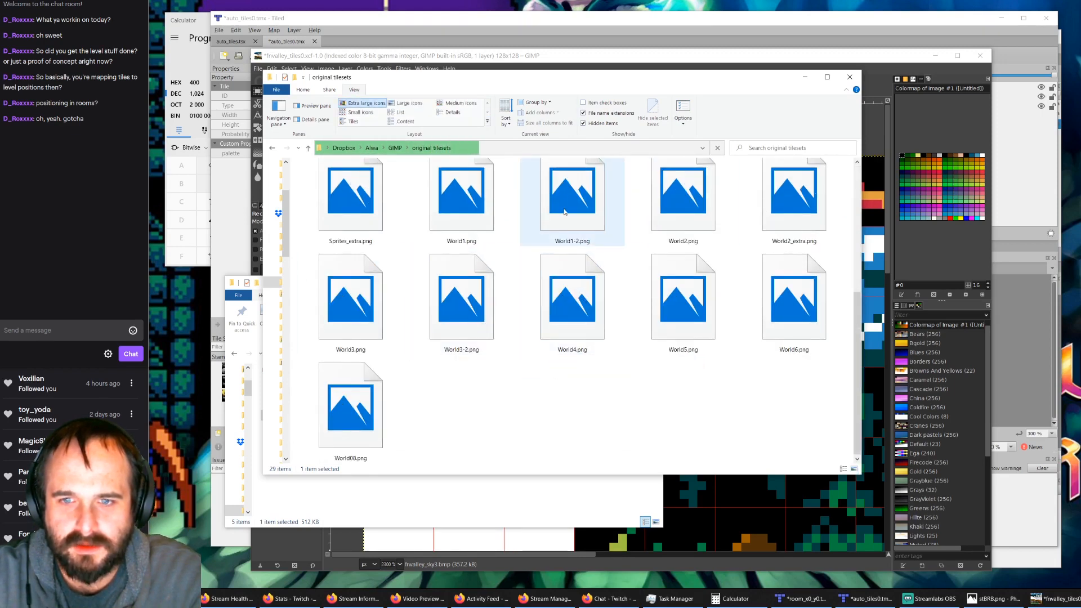
scroll(560, 259, up, 1)
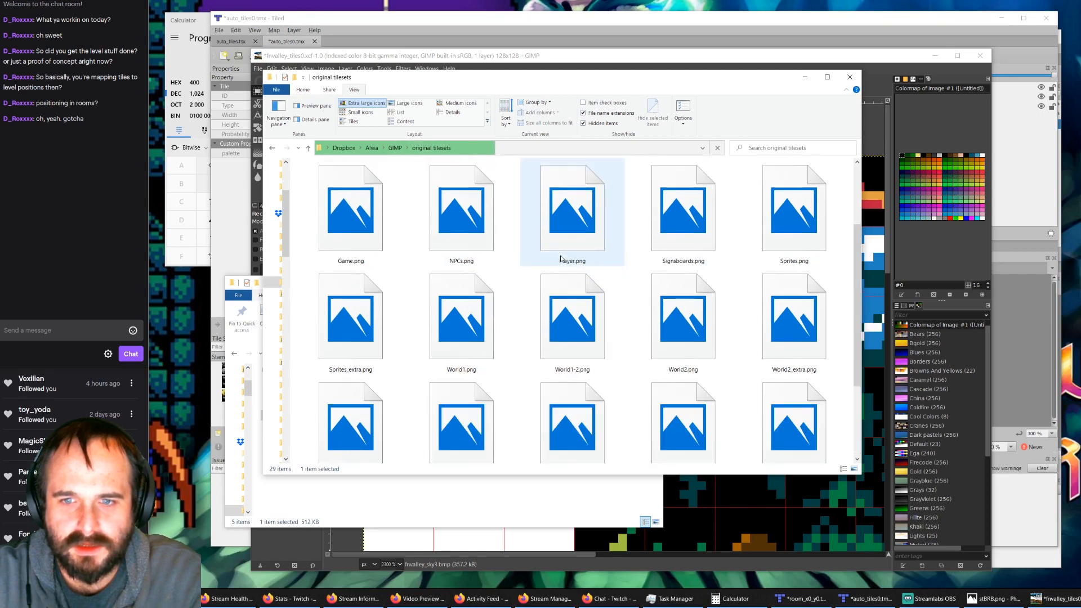
Step: Open World1.png in the Photos viewer, move the viewer over the folder window, and examine the tile sheet
click(470, 337)
right_click(474, 329)
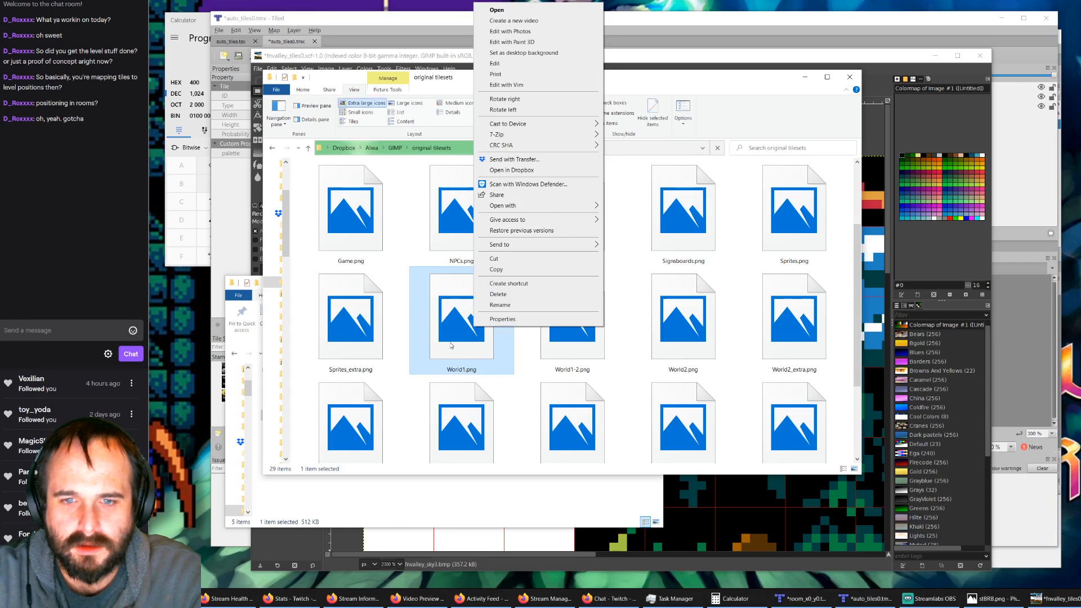
click(452, 346)
double_click(456, 323)
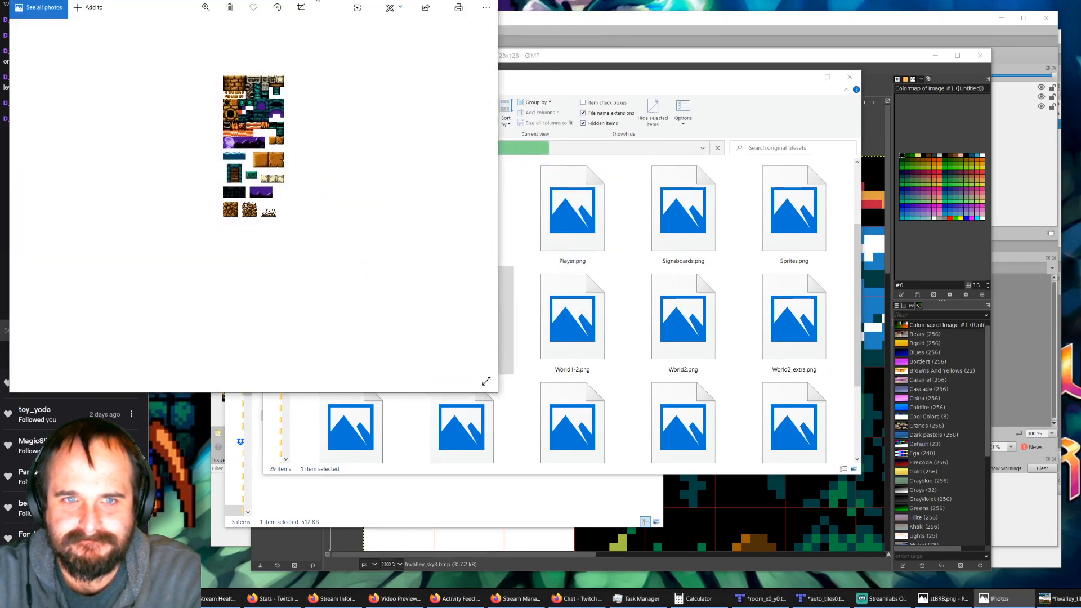
drag(316, 0, 643, 137)
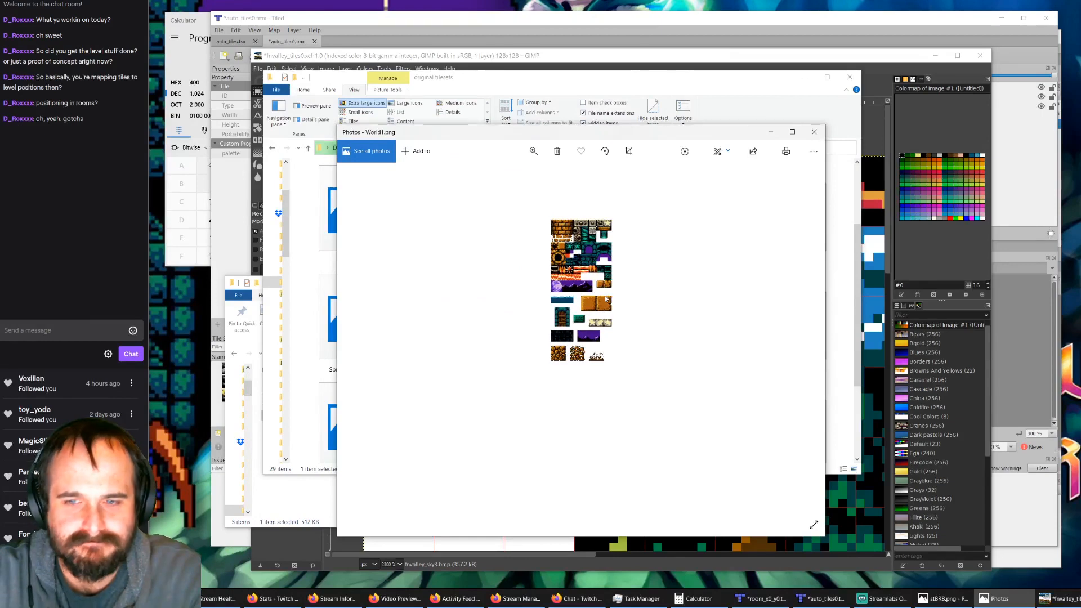
scroll(606, 298, up, 1)
scroll(701, 316, down, 1)
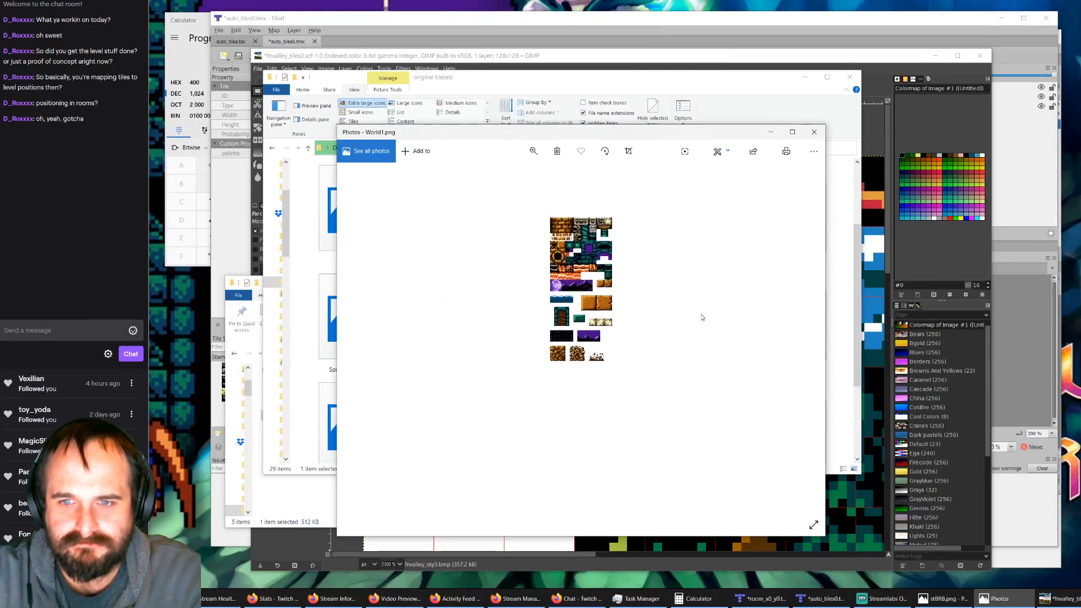
Step: Page through World1-2.png, World2.png and World2_extra.png in Photos to compare the sheets, and close the viewer
click(802, 341)
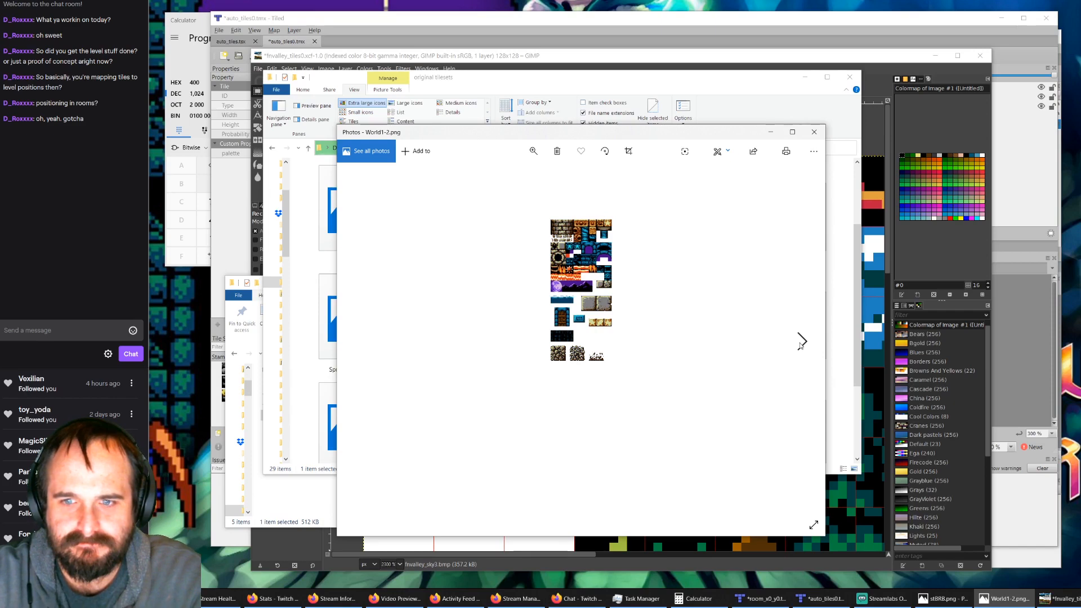
click(801, 342)
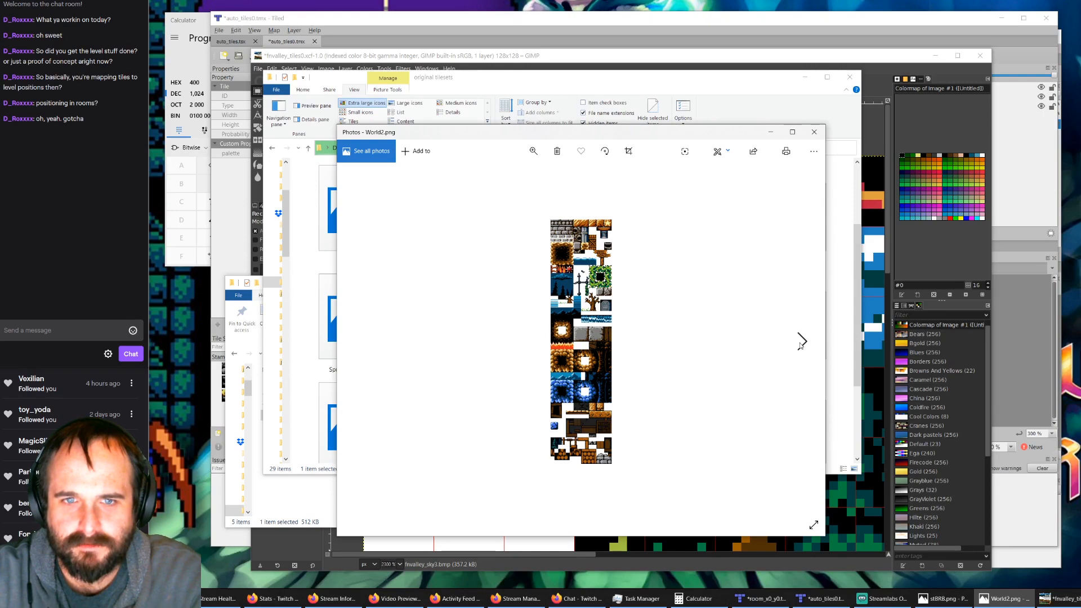
click(802, 341)
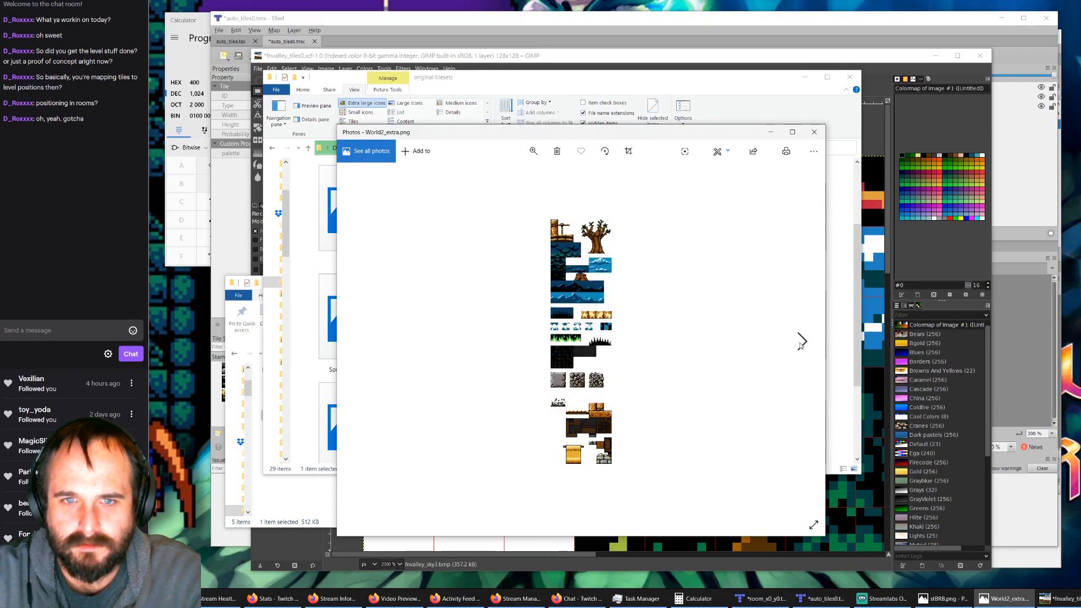
click(361, 341)
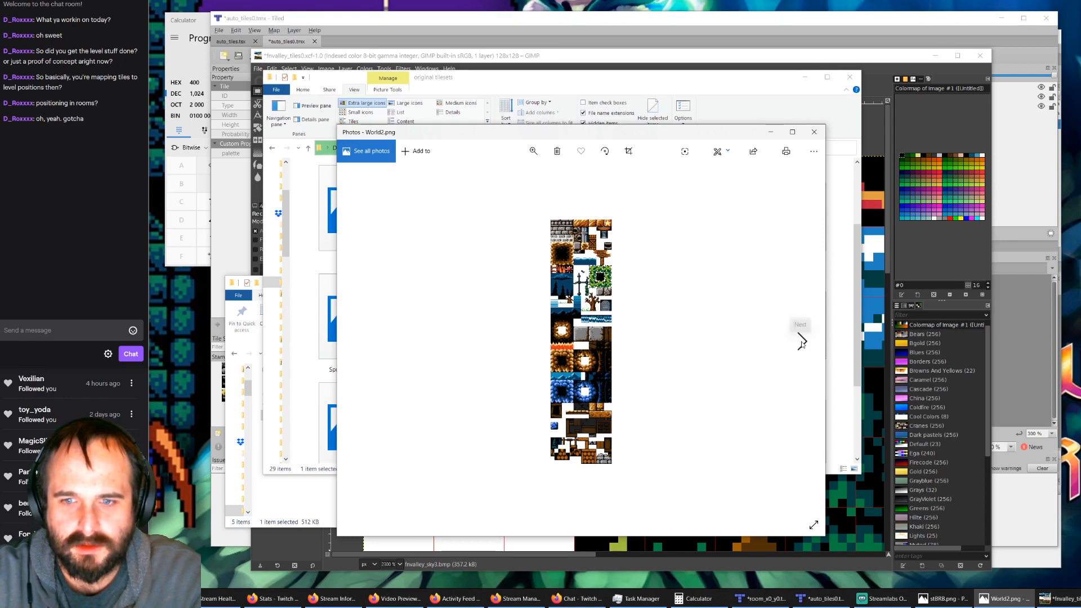
click(802, 341)
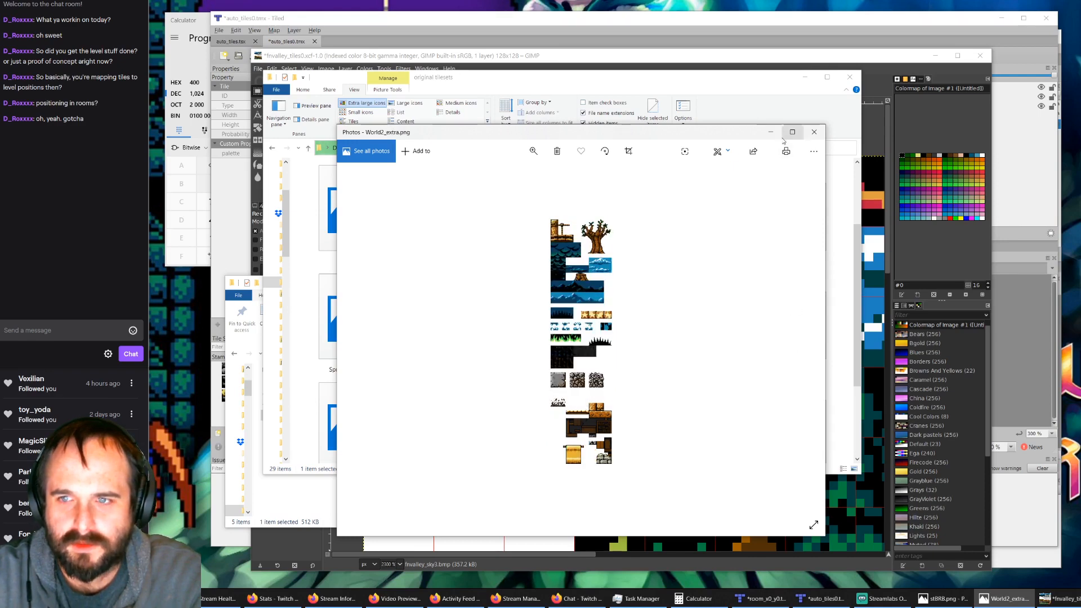
click(814, 131)
Step: Open World2.png from the original tilesets folder in GIMP
click(667, 317)
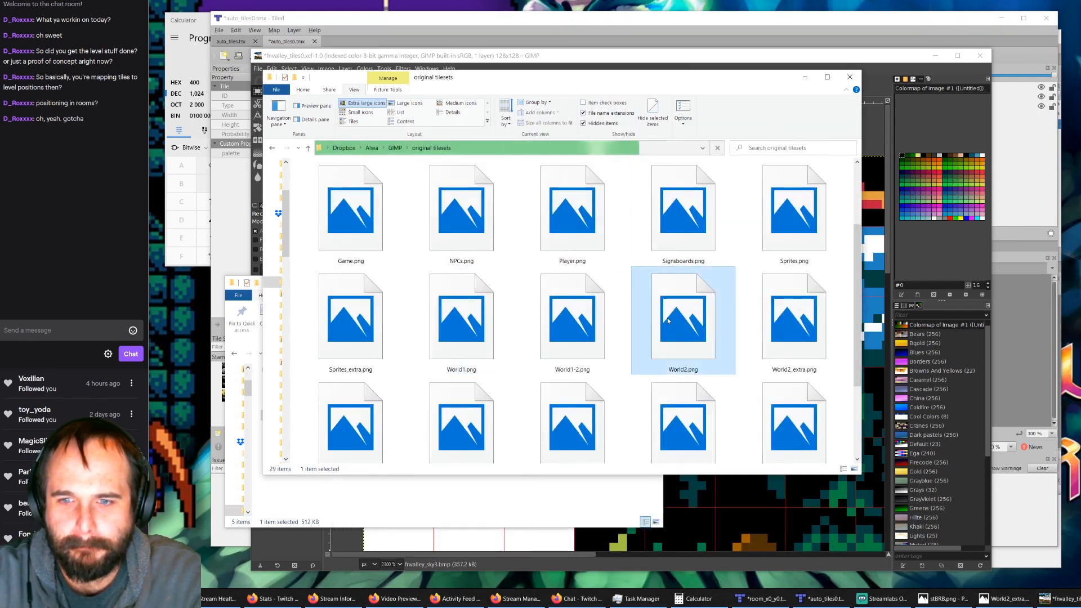
right_click(667, 318)
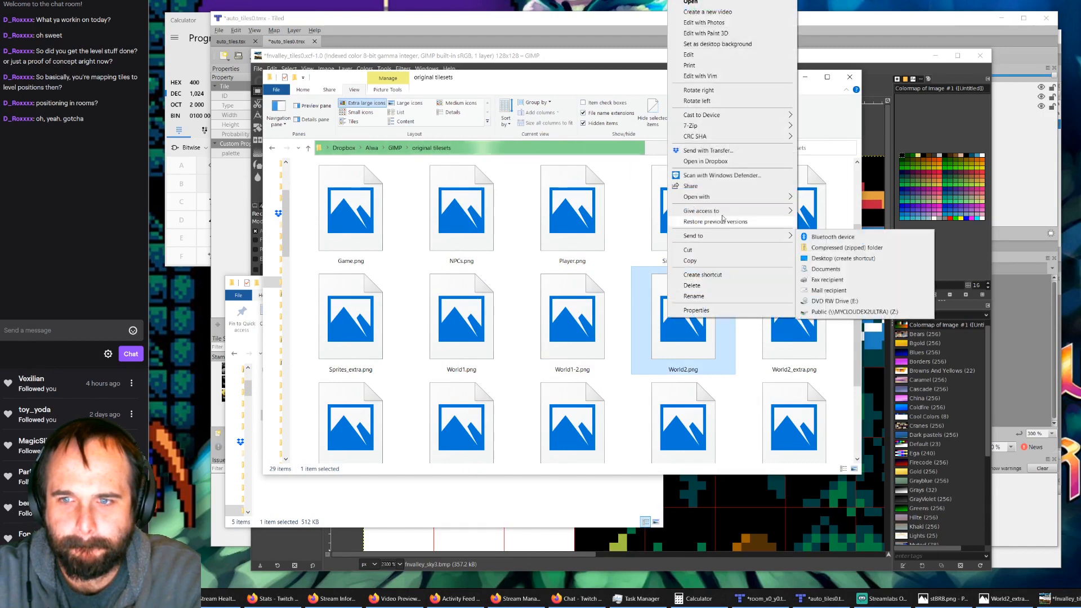
mouse_move(744, 198)
click(816, 208)
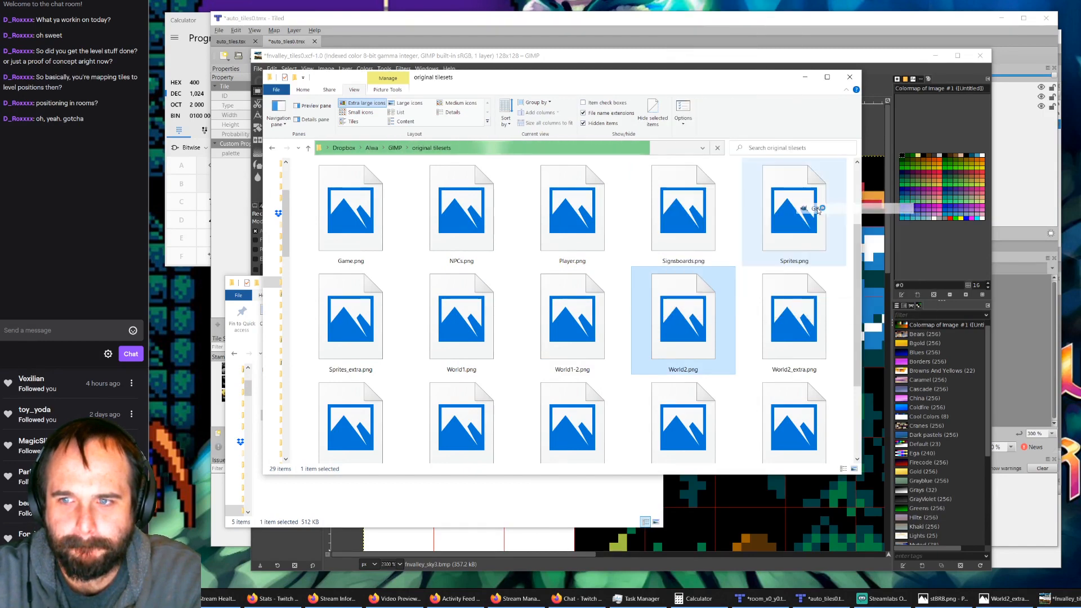
Step: Open World2_extra.png from the same folder in GIMP and bring the GIMP window to the front
click(787, 324)
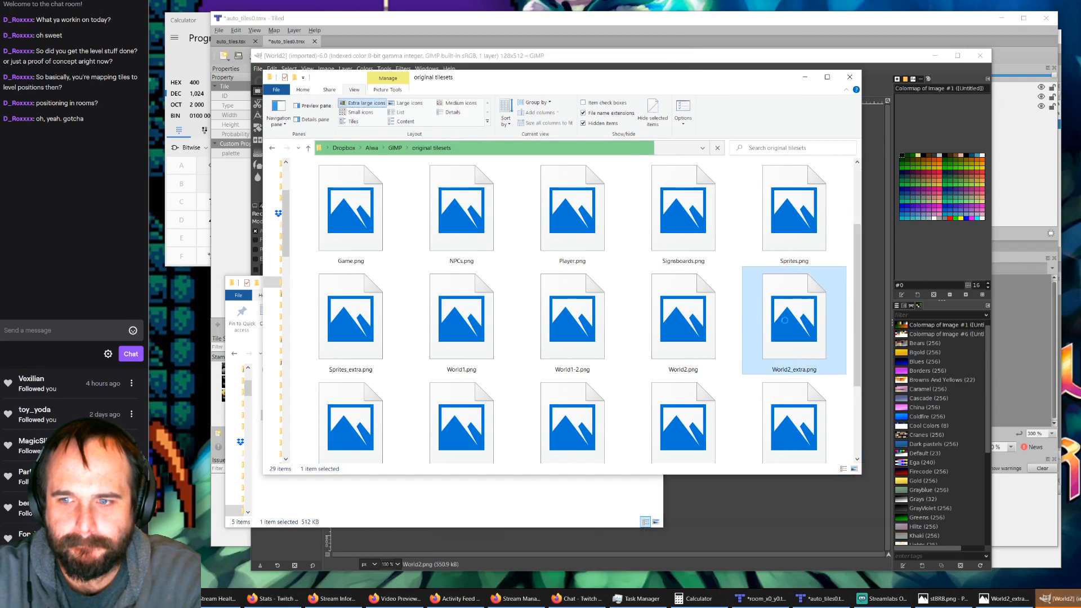
right_click(787, 324)
mouse_move(839, 202)
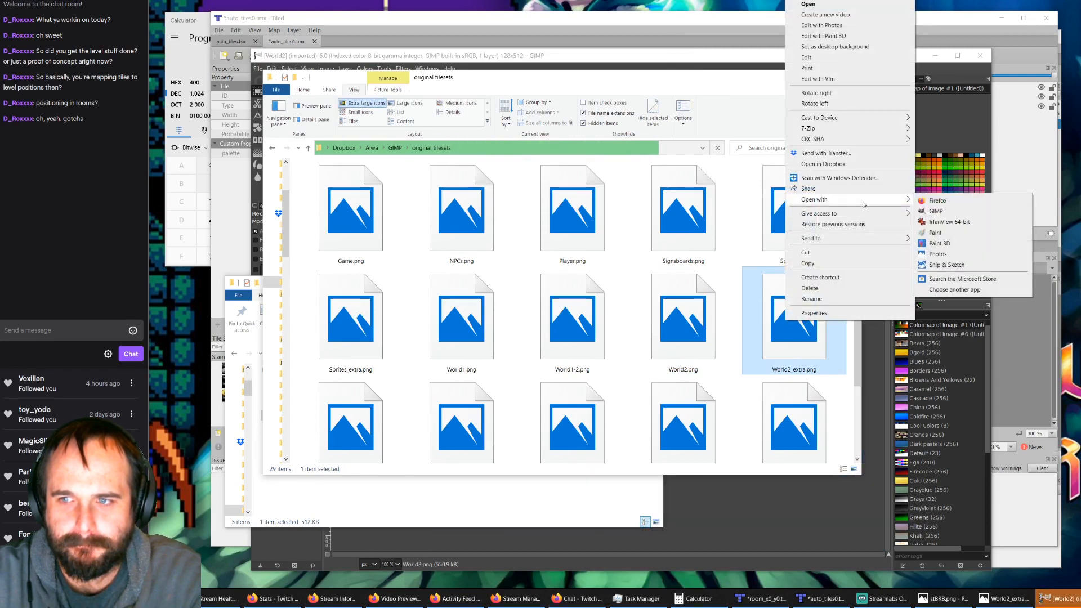
click(915, 209)
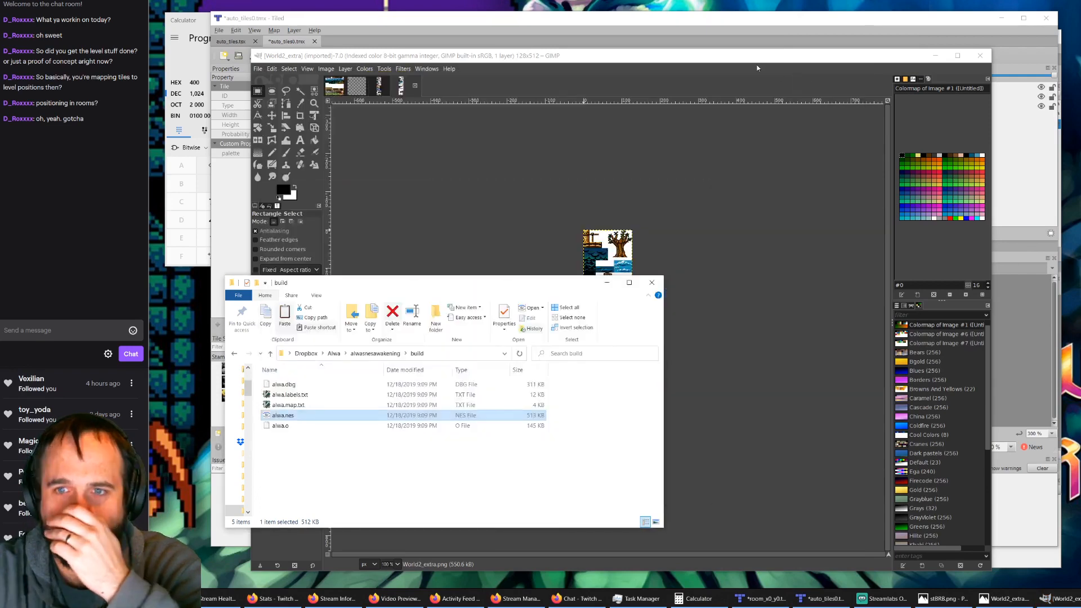
click(757, 67)
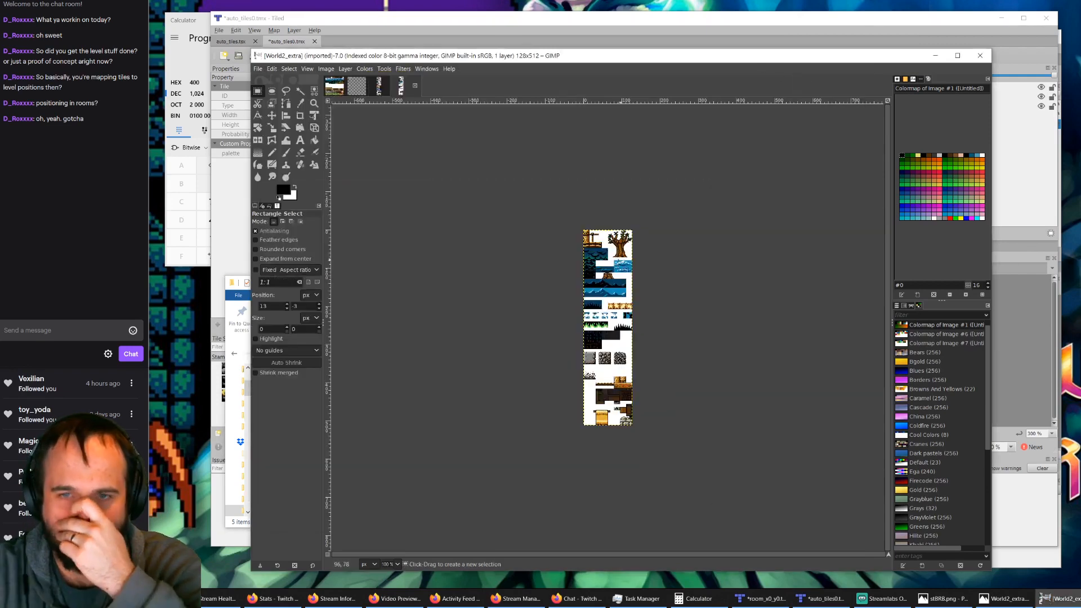
Step: Display the World2 image in GIMP and examine its tiles up close
click(379, 86)
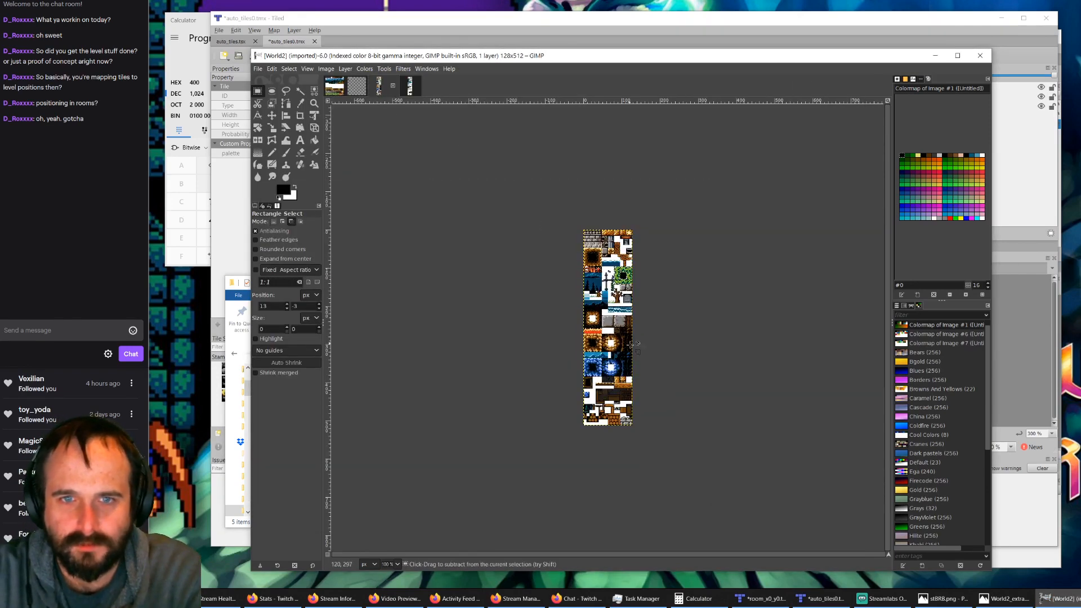
ctrl+scroll(613, 331, up, 5)
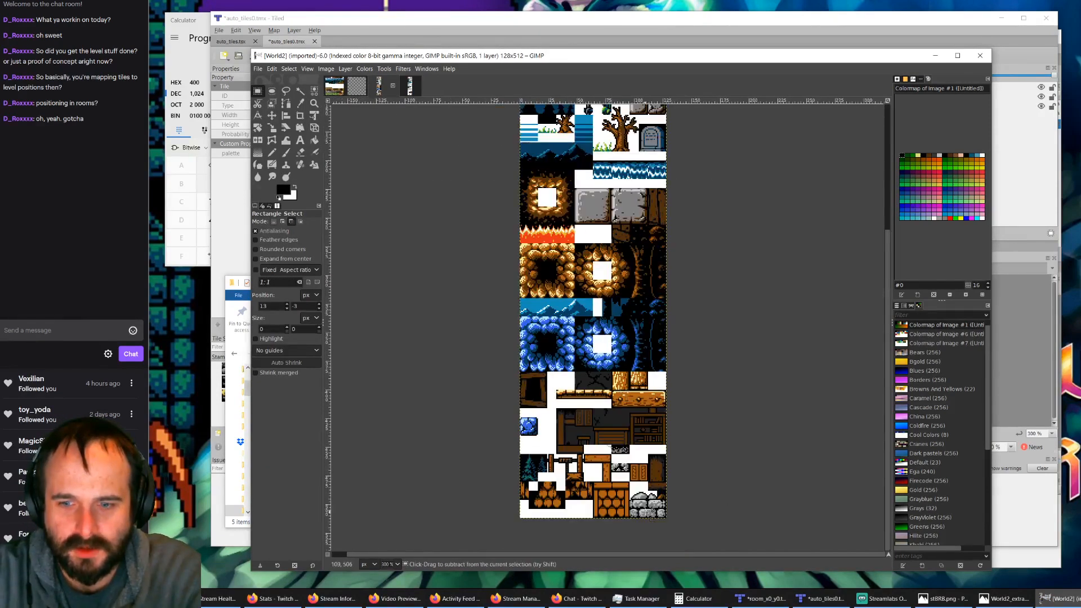
scroll(558, 304, up, 10)
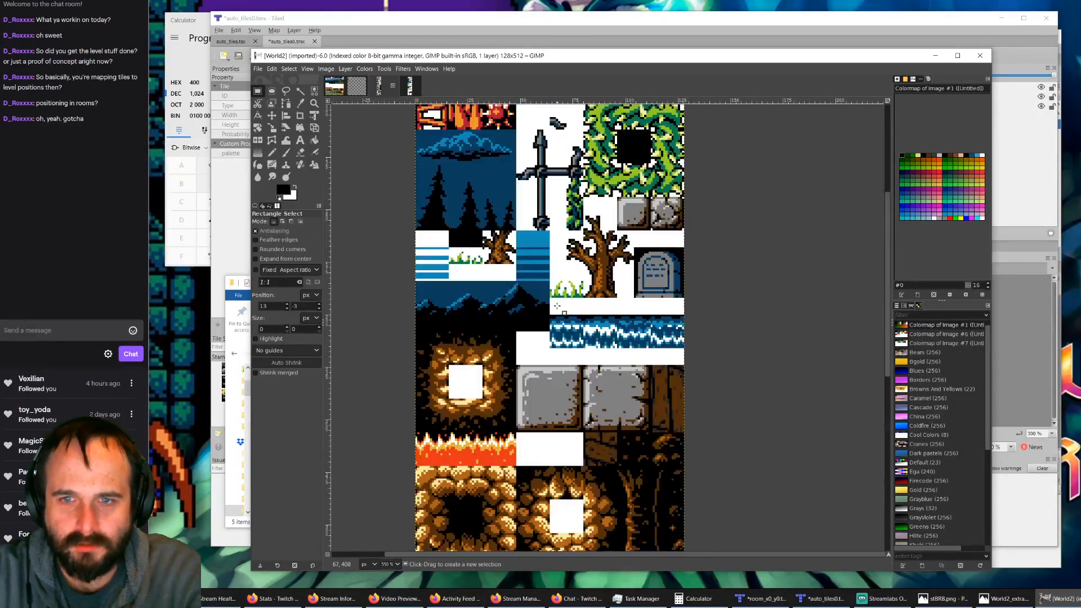
ctrl+scroll(558, 304, down, 3)
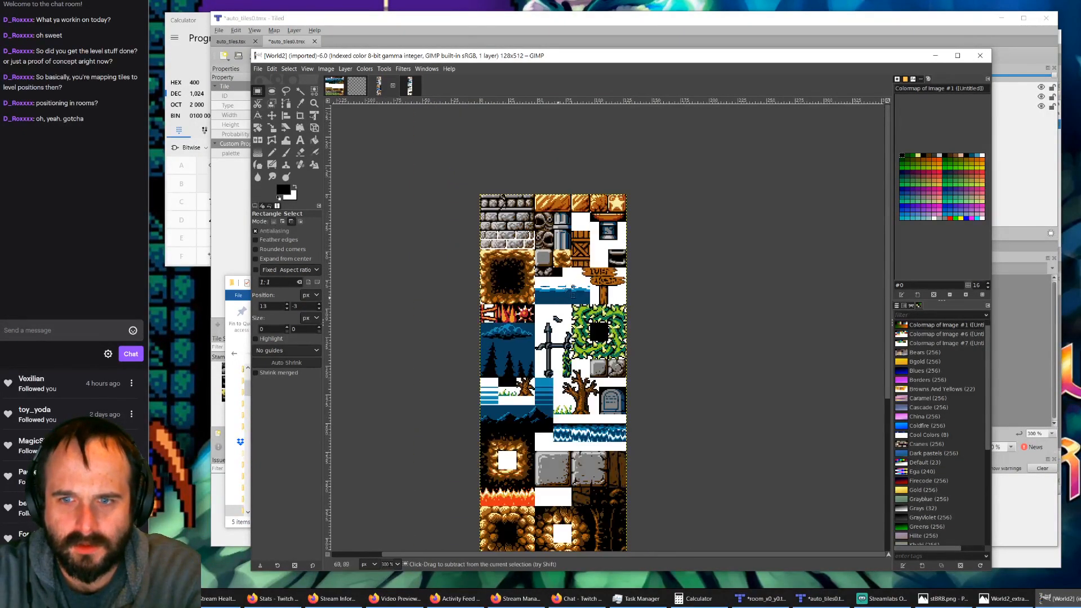
Step: Inspect the ladder tile above the wooden sign in World2 and look over the rest of the tile sheet
ctrl+scroll(629, 267, up, 6)
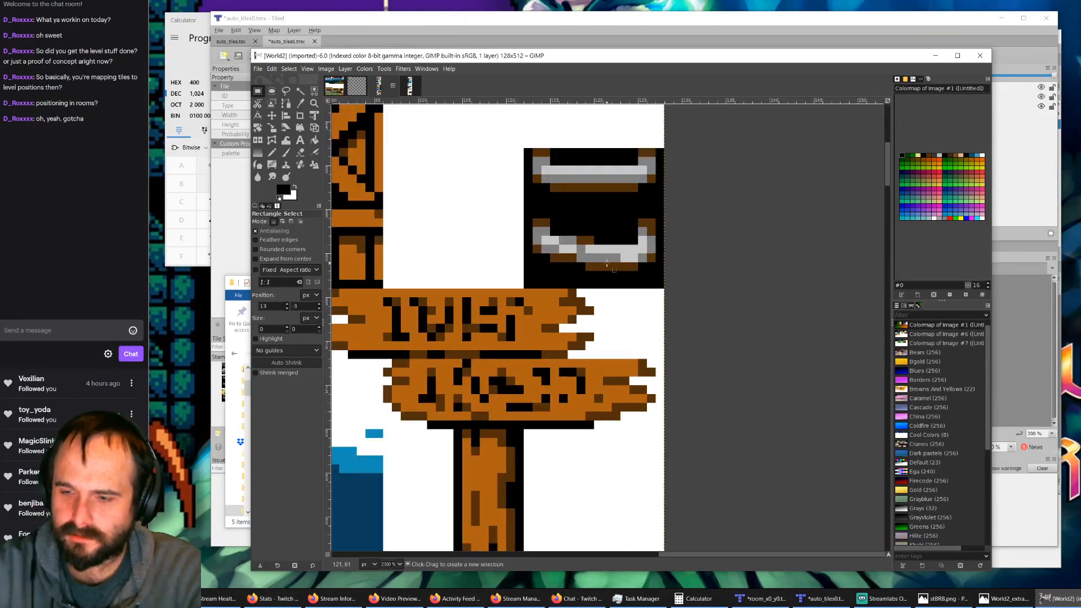
ctrl+scroll(501, 293, down, 5)
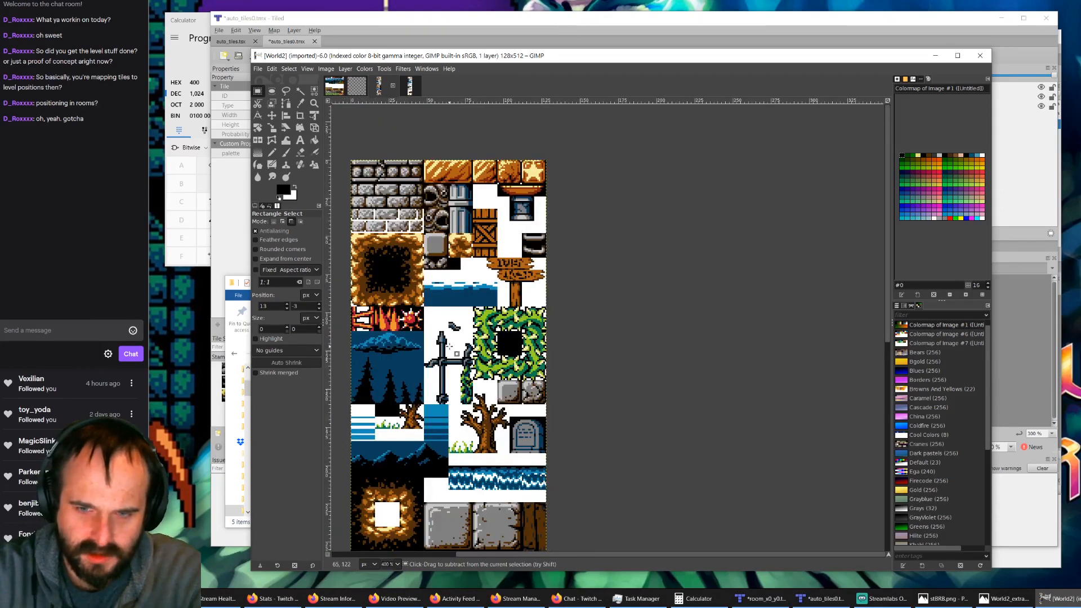
scroll(448, 345, down, 6)
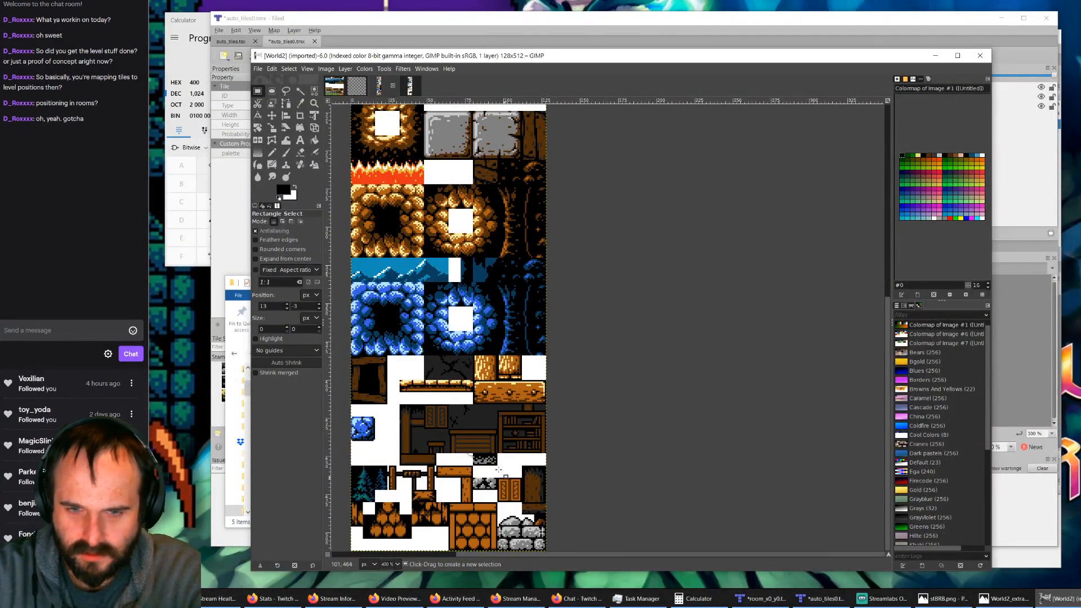
ctrl+scroll(422, 349, down, 1)
ctrl+scroll(341, 240, up, 1)
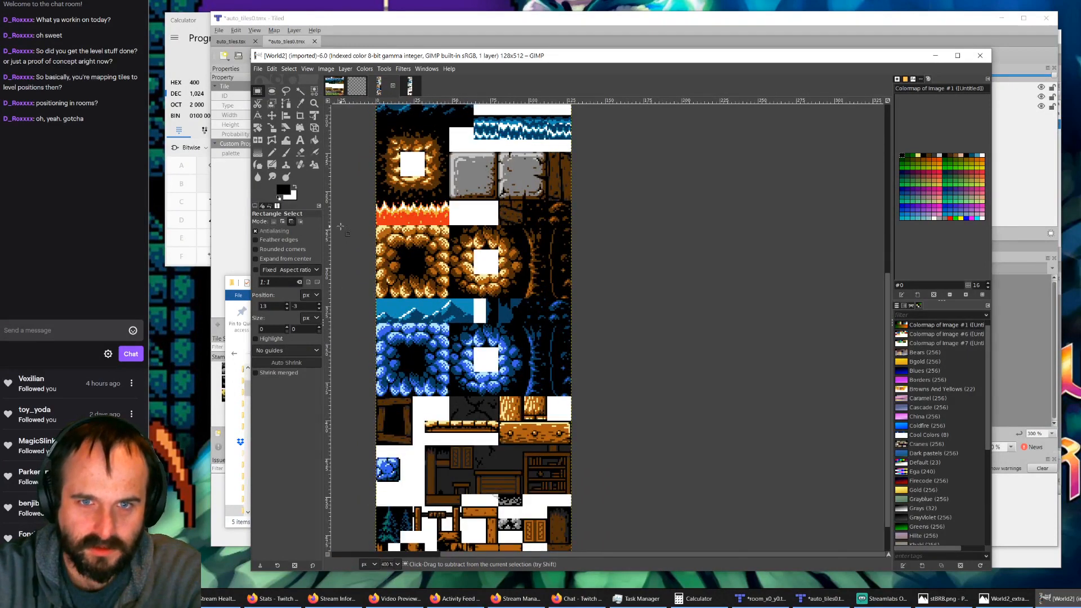
scroll(360, 222, up, 5)
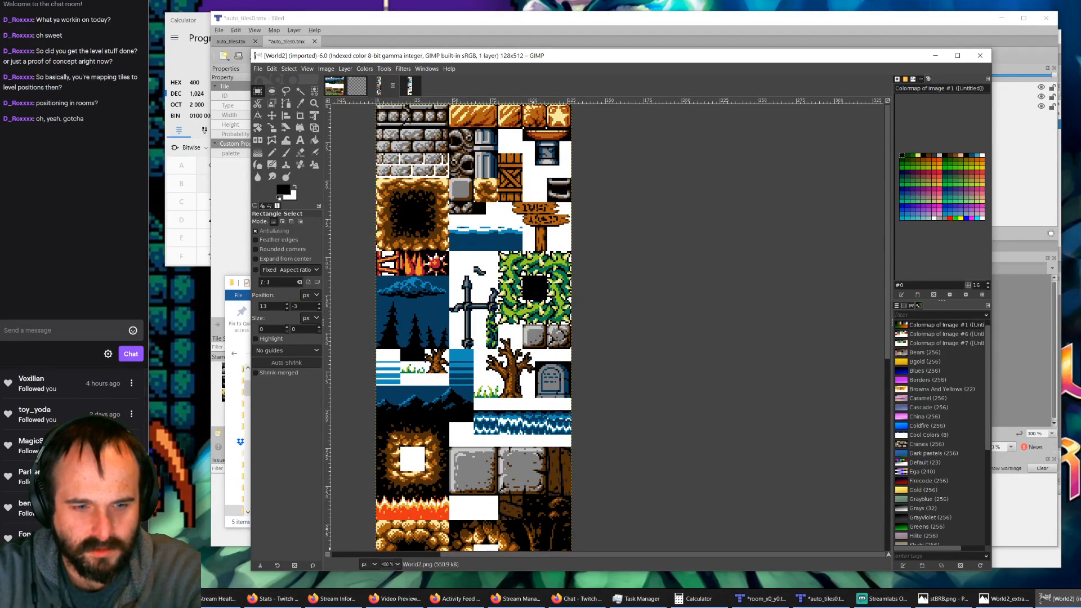
Step: Open WorldMap_Alwa18.png from the Dropbox Alwa folder in GIMP
key(alt+Tab)
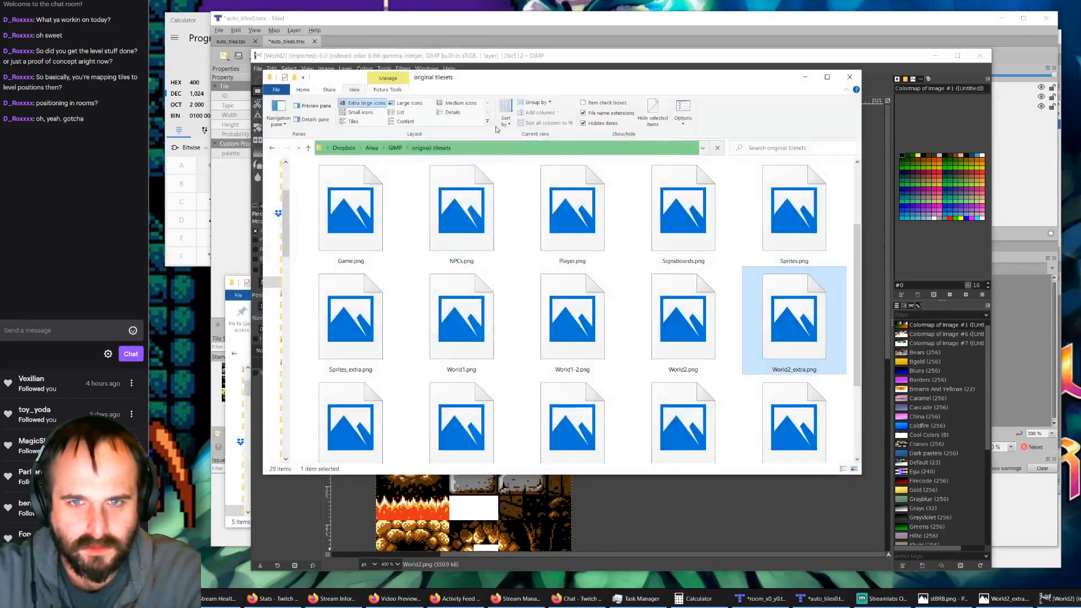
click(396, 149)
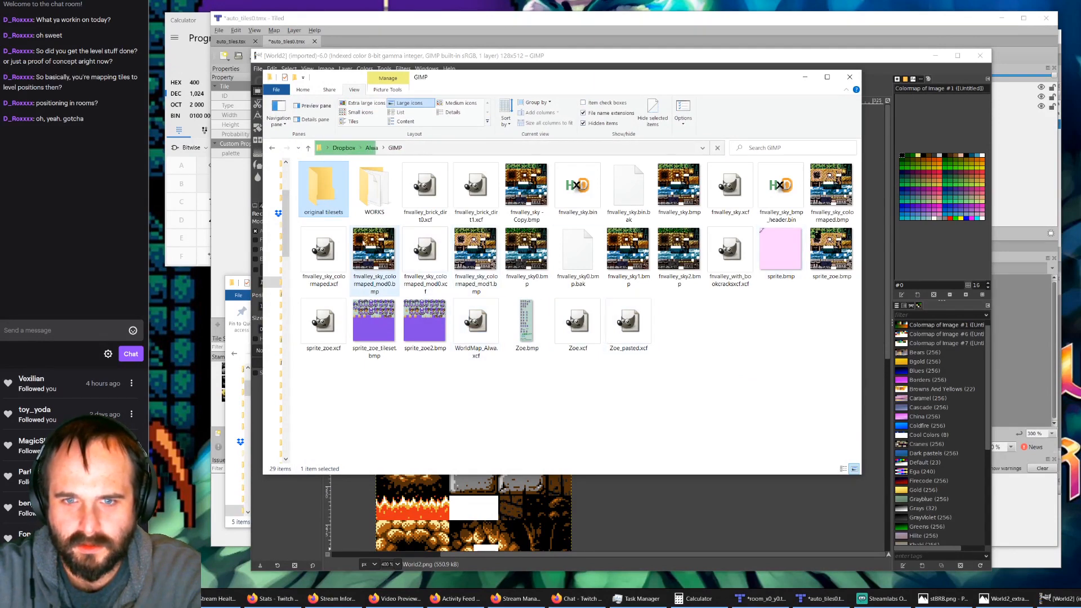
click(368, 149)
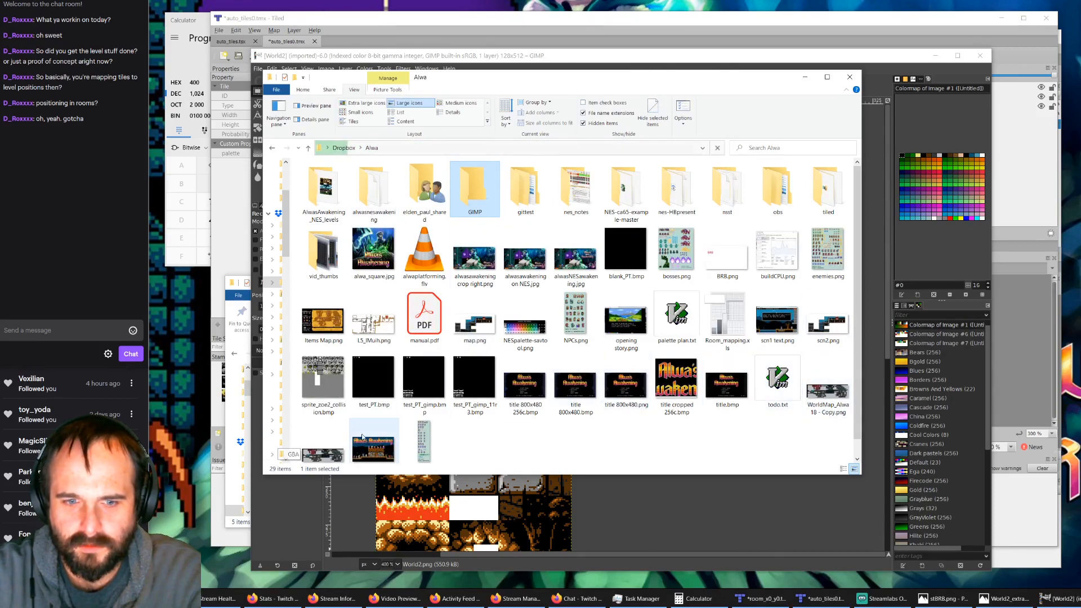
scroll(362, 437, down, 1)
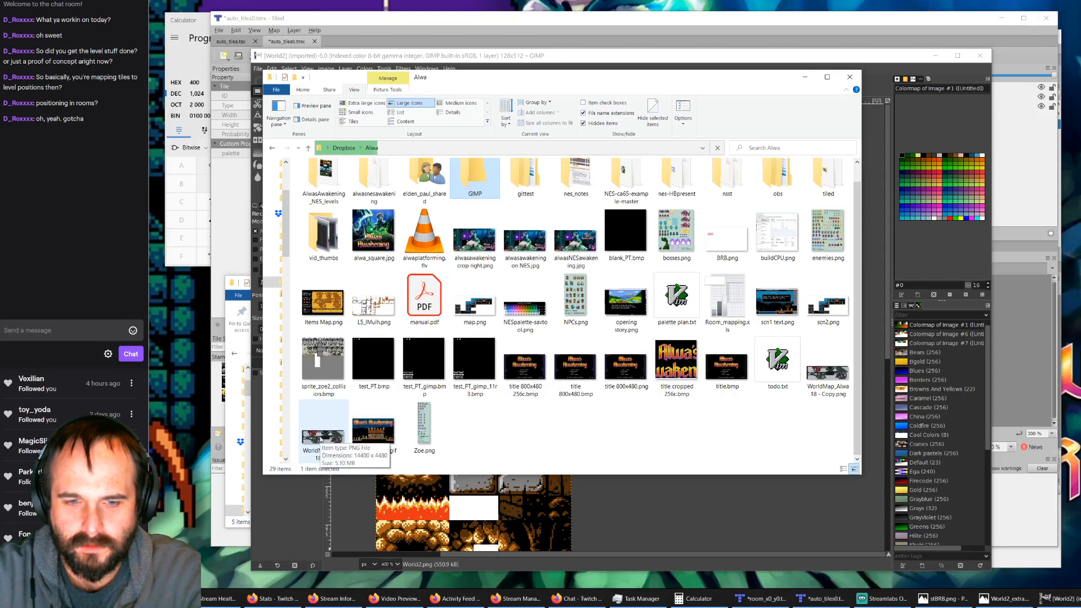
click(321, 440)
right_click(321, 439)
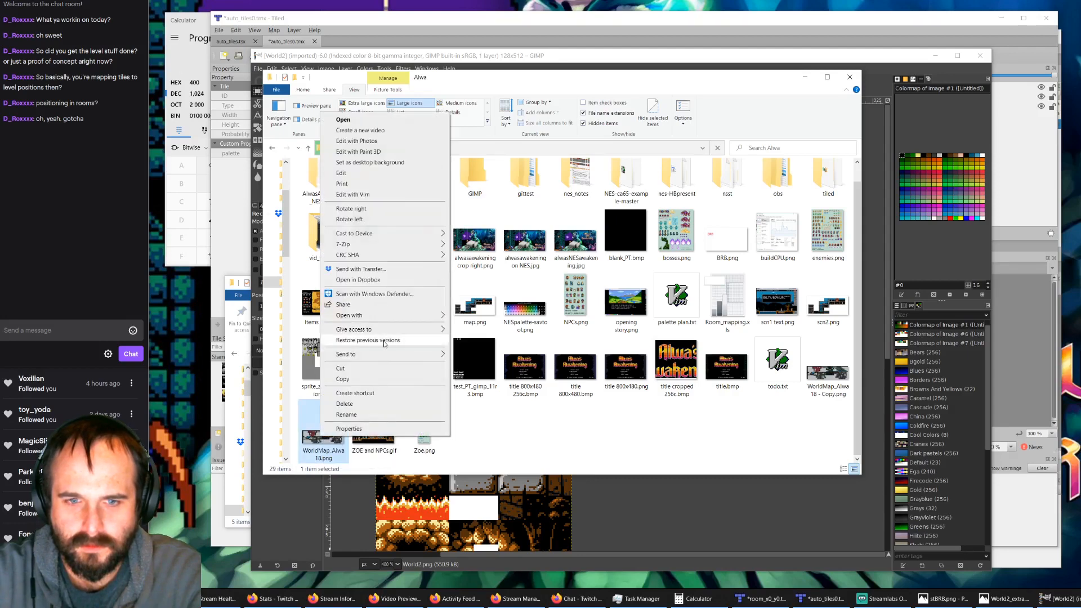
mouse_move(397, 315)
click(471, 328)
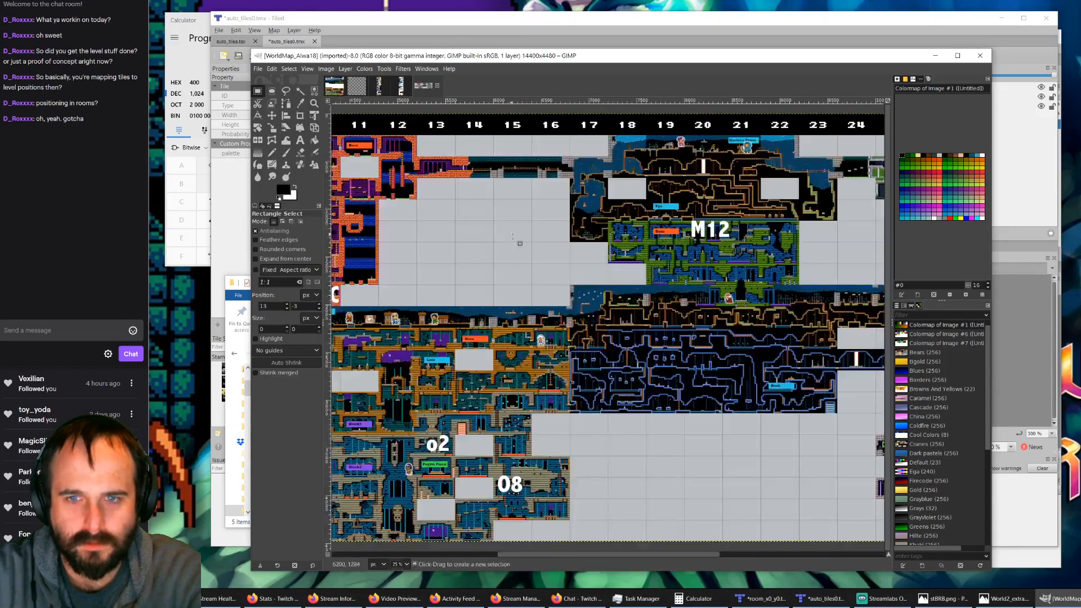
Step: Locate the grey brick tower with ladders on the world map
ctrl+scroll(418, 415, down, 2)
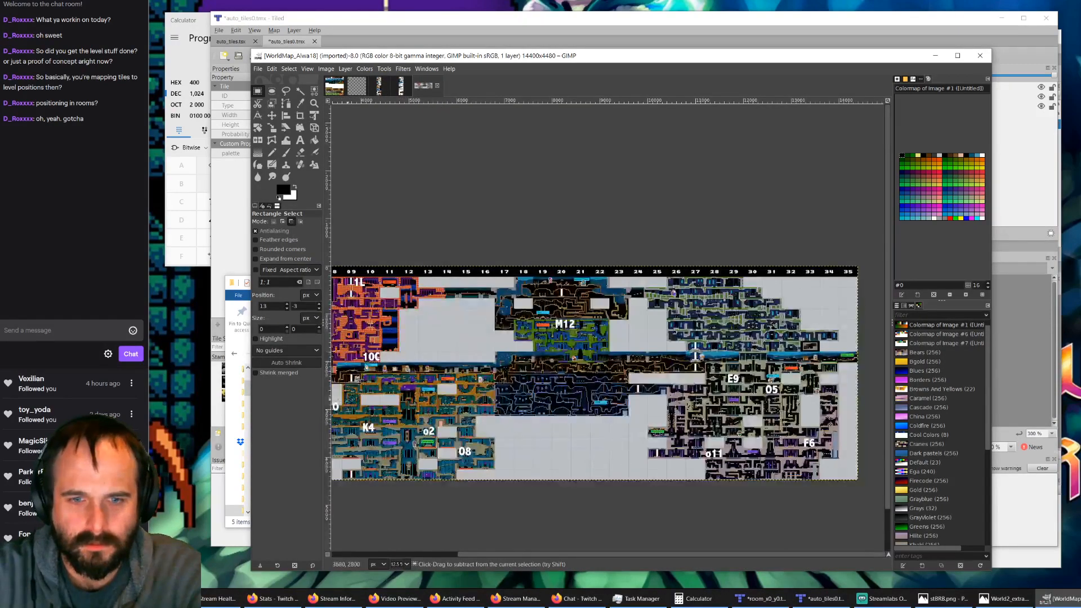
ctrl+scroll(338, 402, up, 4)
ctrl+scroll(410, 387, up, 2)
shift+scroll(411, 388, down, 3)
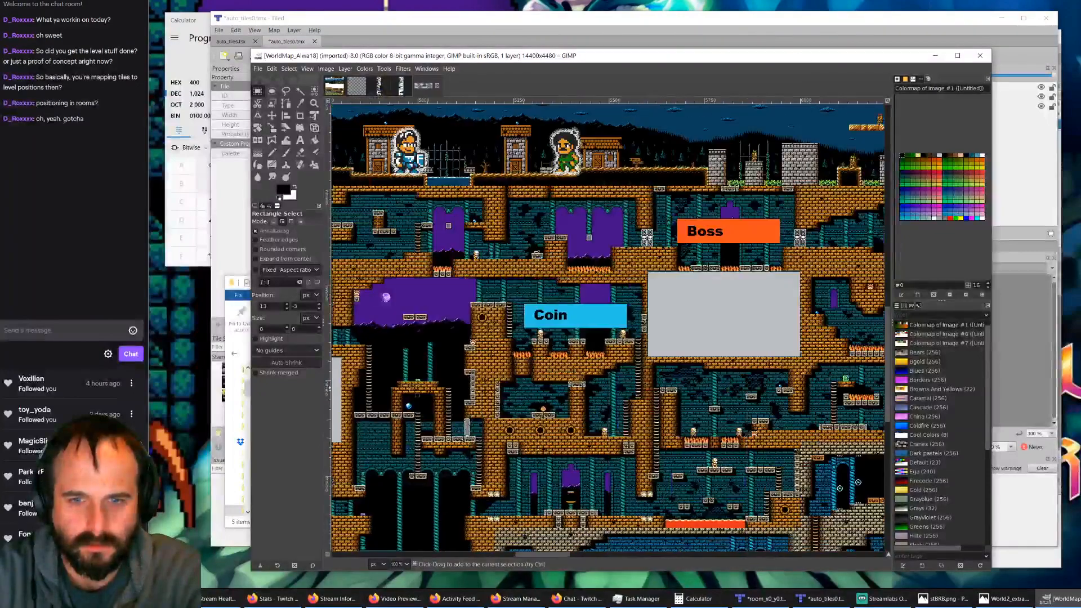
shift+scroll(411, 387, up, 5)
shift+scroll(410, 388, up, 17)
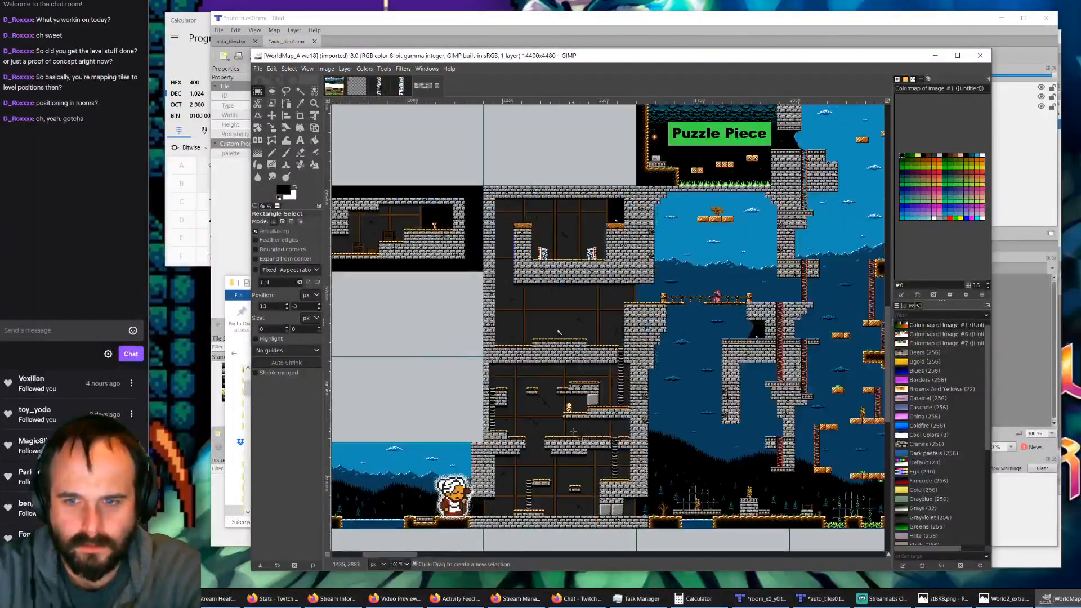
Step: Examine up close how straight and broken rungs alternate along the grey ladder inside the brick tower
ctrl+scroll(605, 399, up, 2)
ctrl+scroll(689, 318, up, 3)
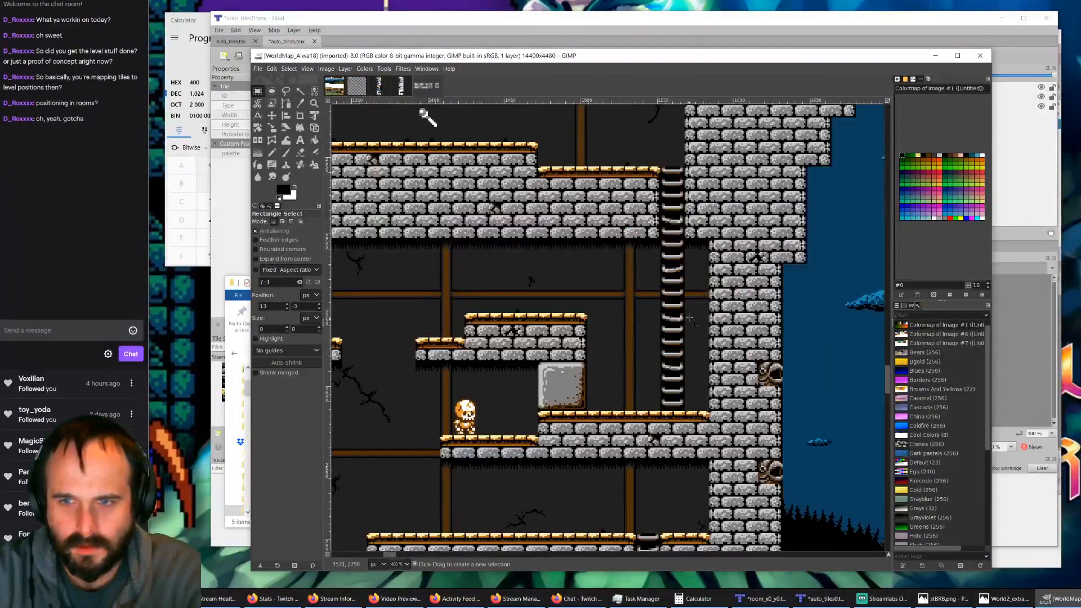
ctrl+scroll(686, 269, up, 4)
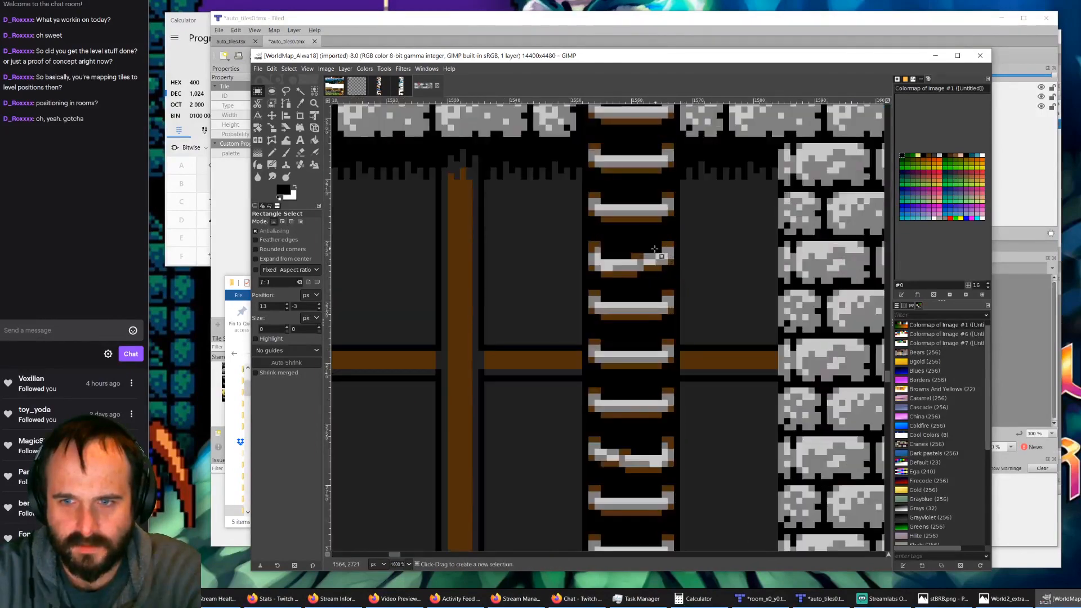
ctrl+scroll(586, 276, down, 1)
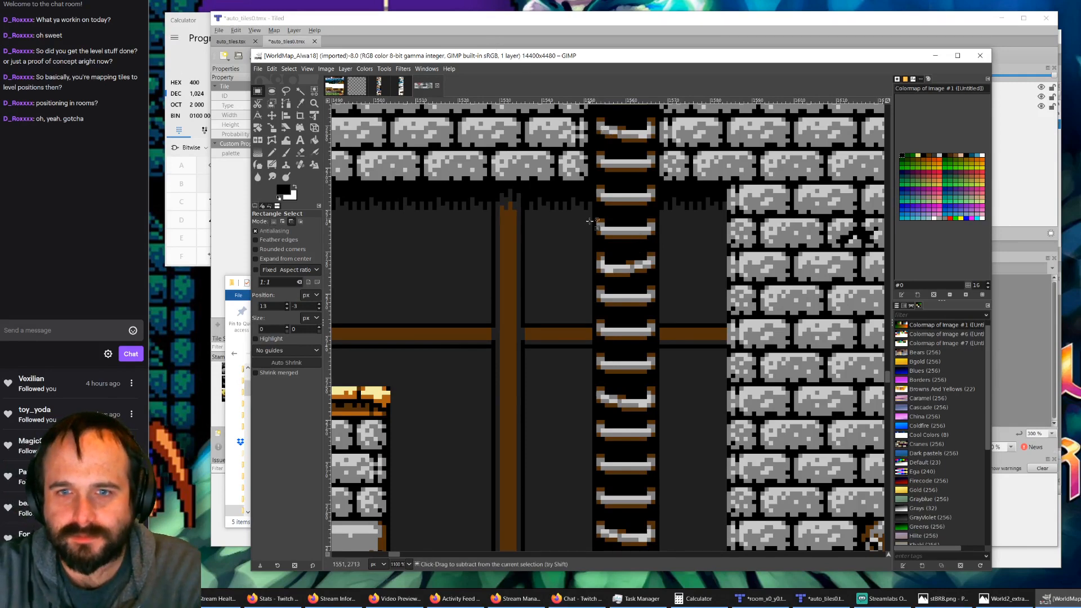
key(minus)
key(minus)
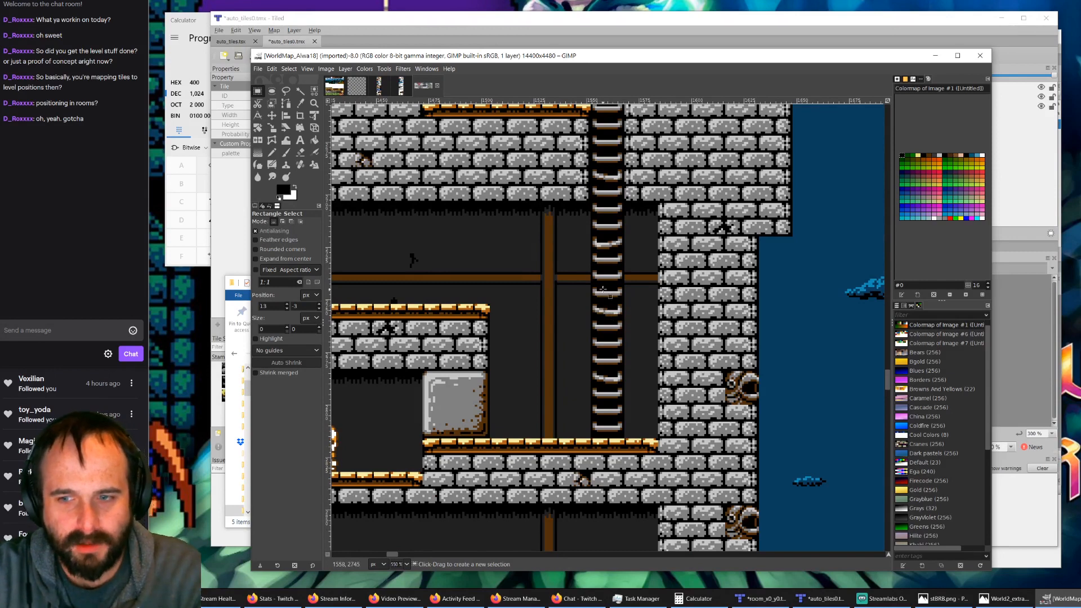
ctrl+scroll(596, 288, up, 2)
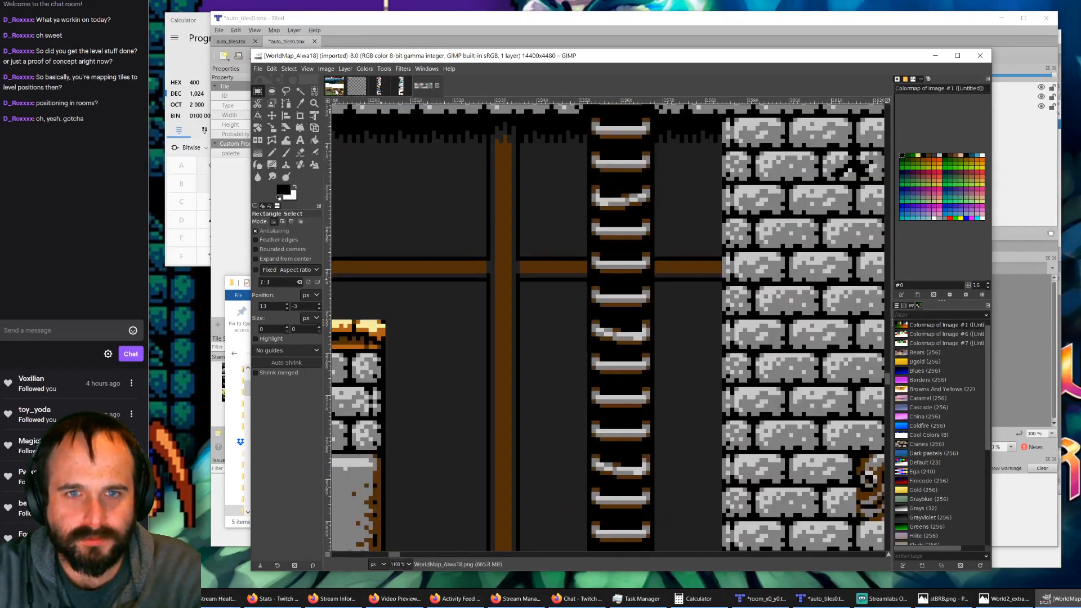
Step: Compare the ladder tiles in fnvalley_tiles0 with the world map, including the red ladder beside the outdoor brick wall
click(335, 87)
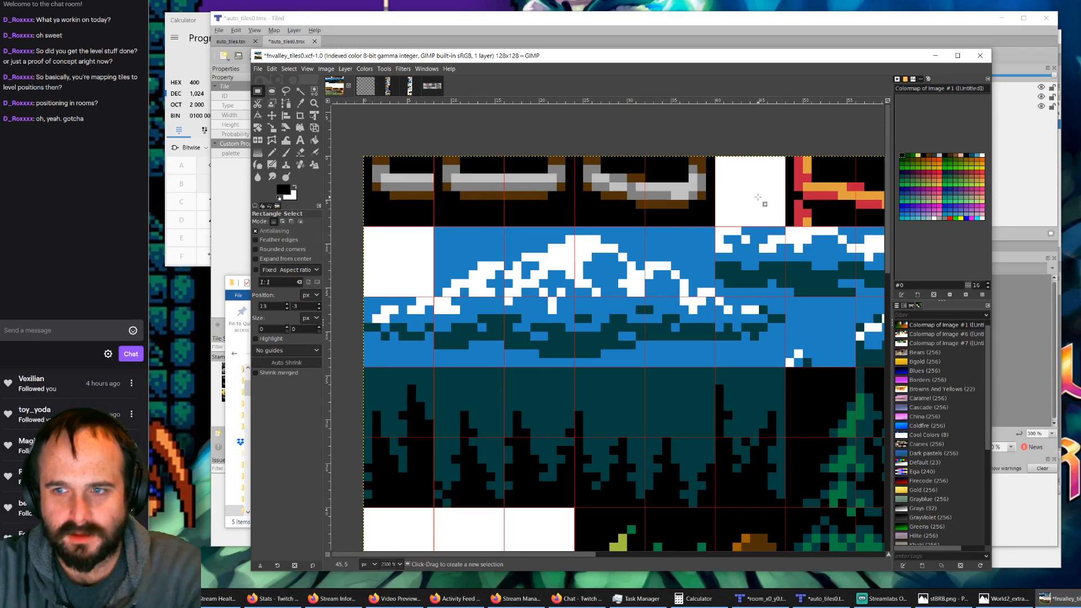
ctrl+scroll(769, 204, down, 2)
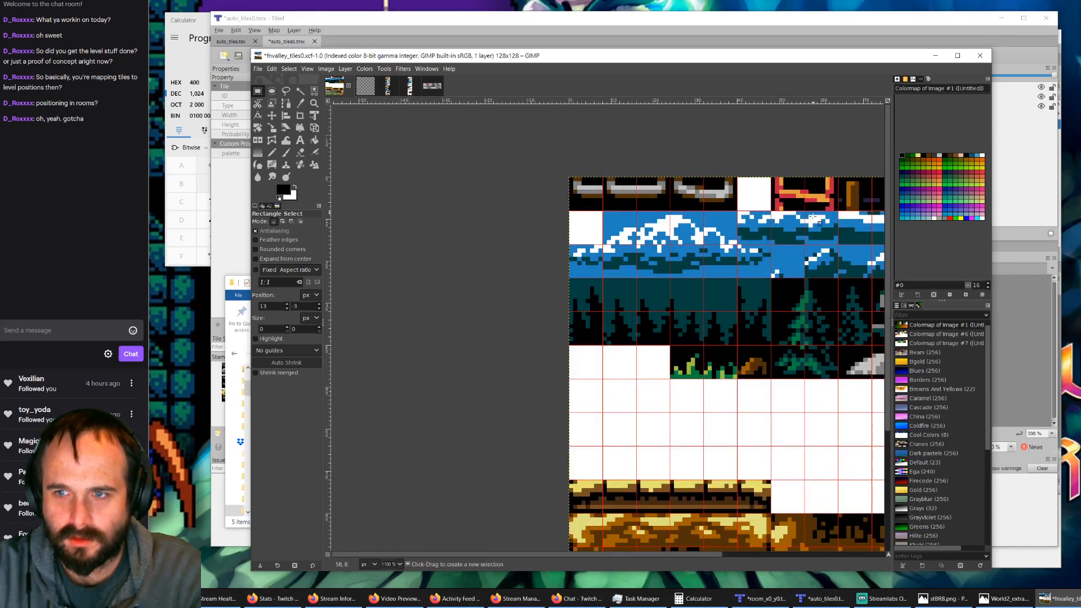
click(431, 88)
ctrl+scroll(762, 325, down, 3)
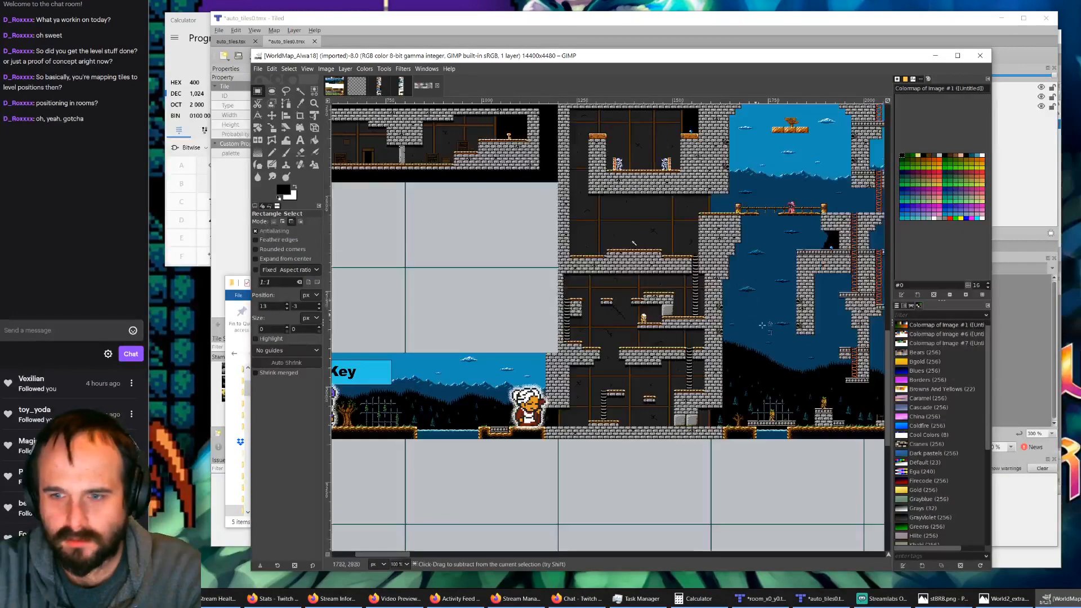
ctrl+scroll(634, 244, up, 8)
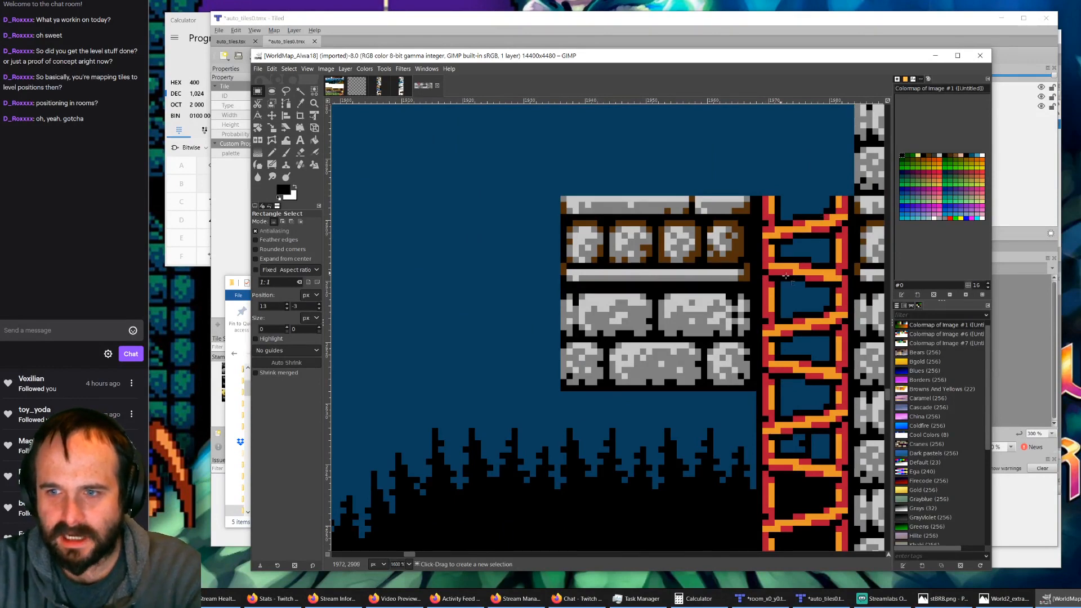
Step: Check the World2 sheet, return to fnvalley_tiles0 and examine the straight and broken rung tiles in its first row
click(380, 86)
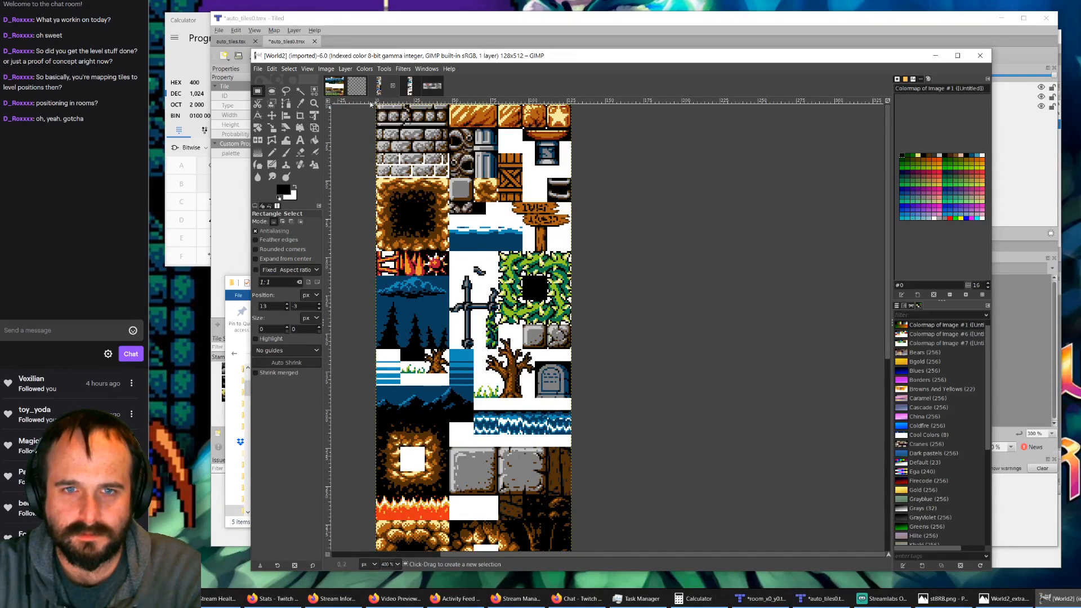
click(335, 85)
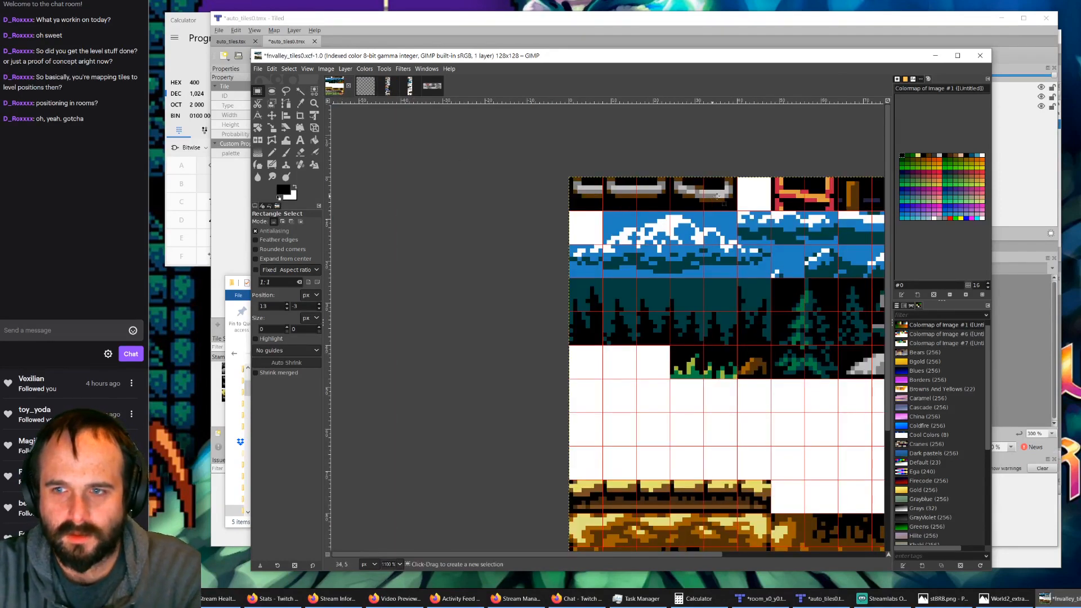
ctrl+scroll(721, 191, up, 2)
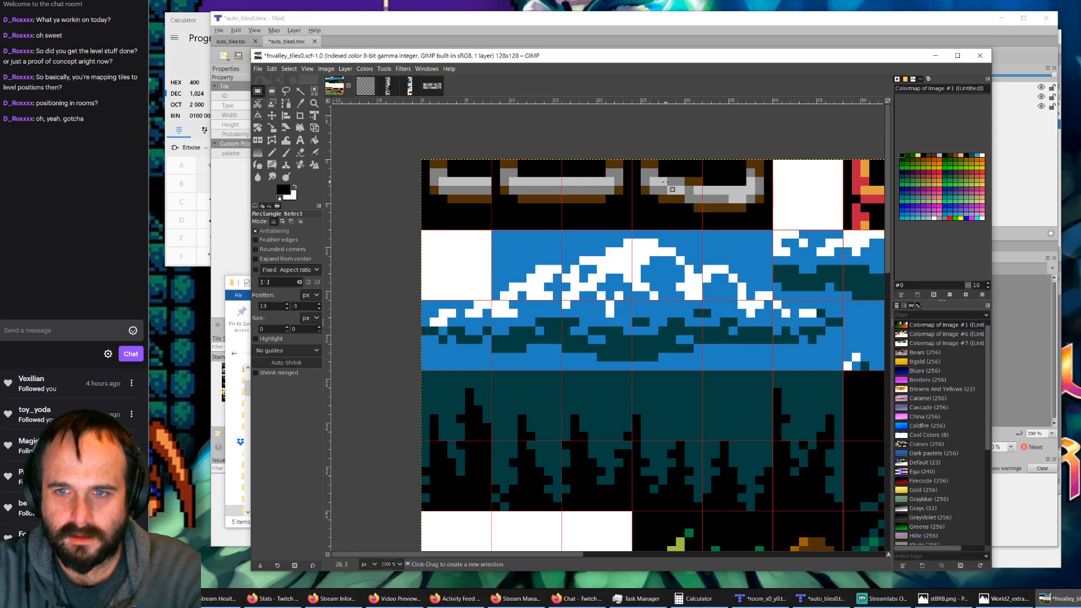
ctrl+scroll(718, 187, down, 5)
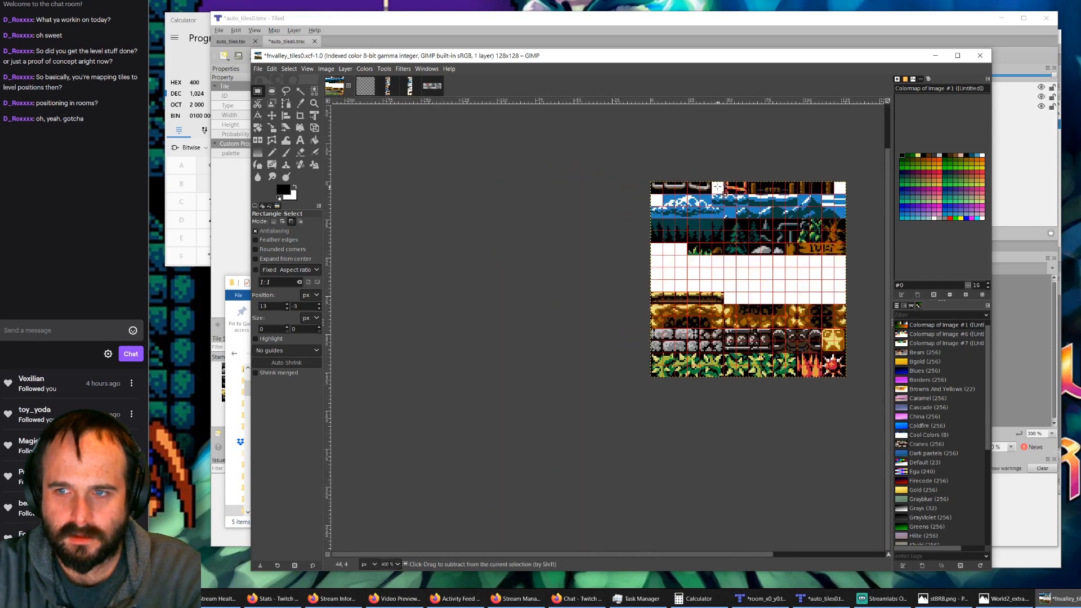
ctrl+scroll(718, 187, up, 5)
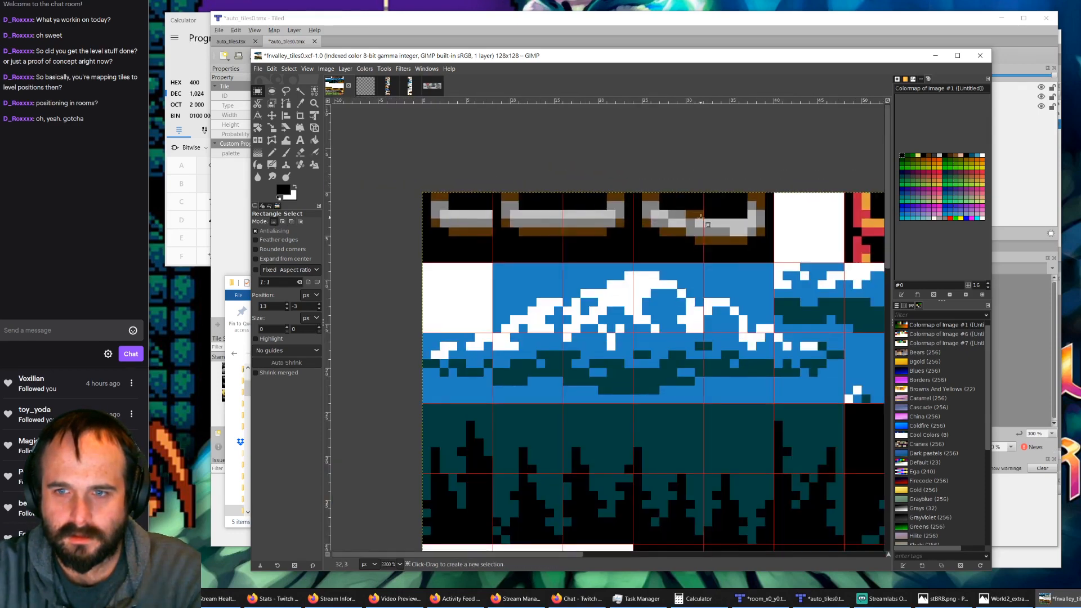
ctrl+scroll(708, 224, up, 1)
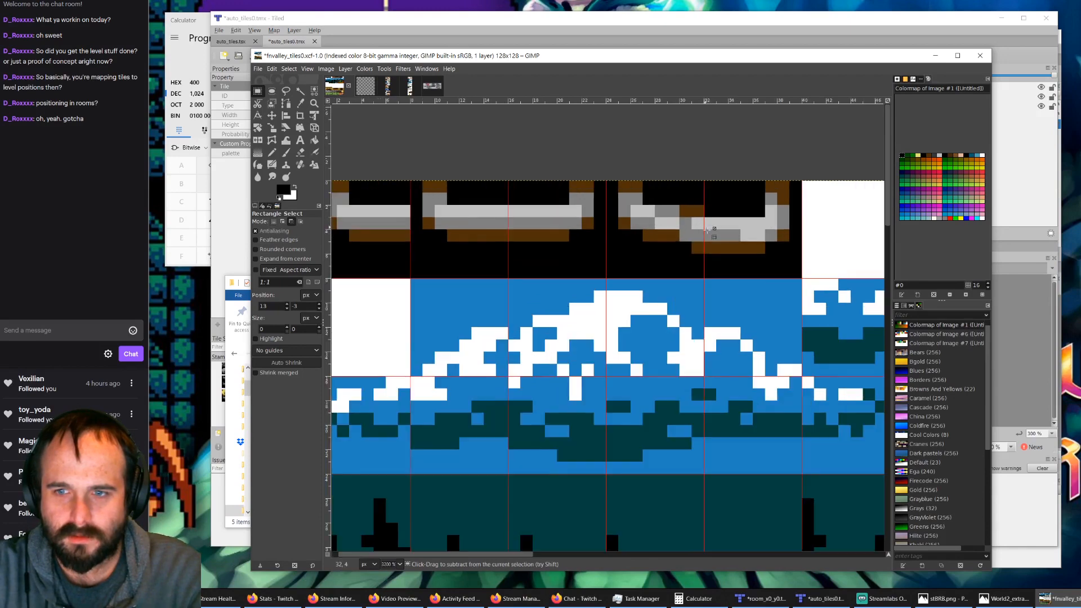
ctrl+scroll(633, 211, down, 1)
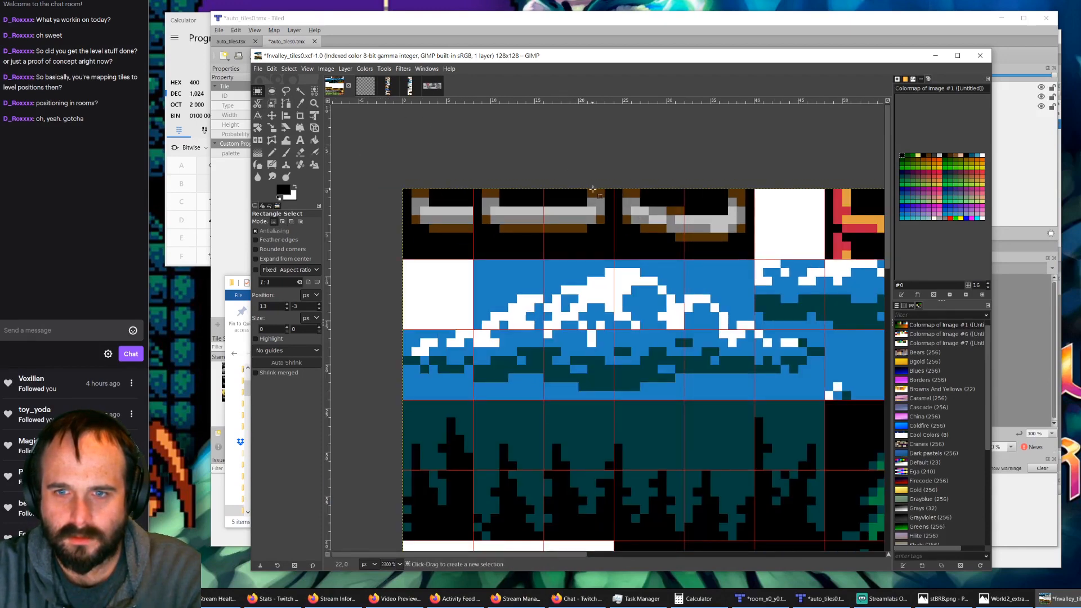
Step: Copy the 8-pixel-wide right half of the straight ladder rung over the right half of the broken rung in fnvalley_tiles0
drag(611, 183, 545, 260)
key(ctrl+c)
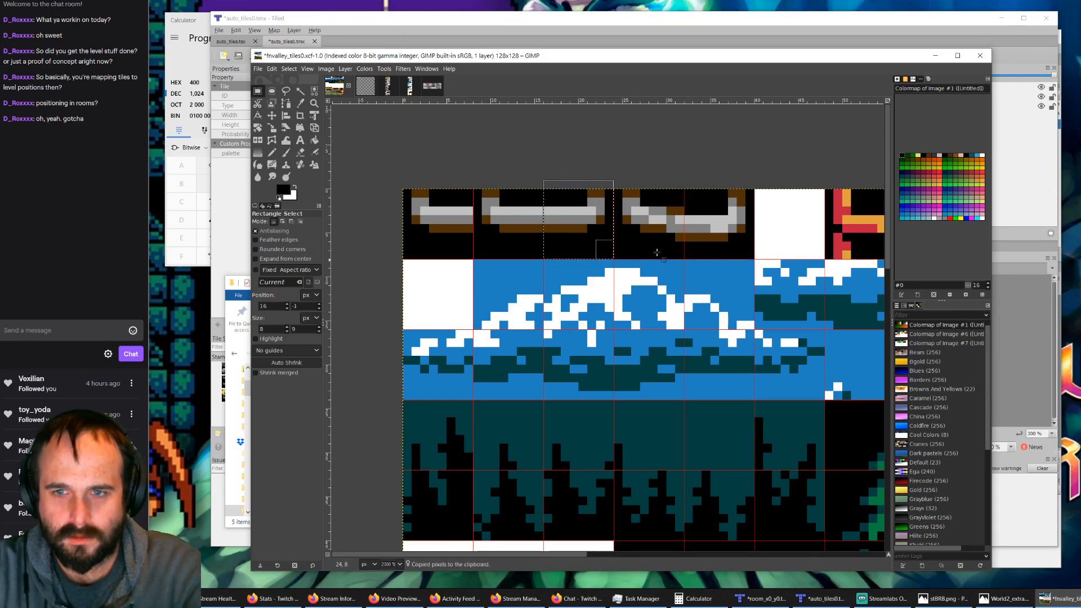
click(713, 166)
key(ctrl+v)
drag(656, 370, 727, 220)
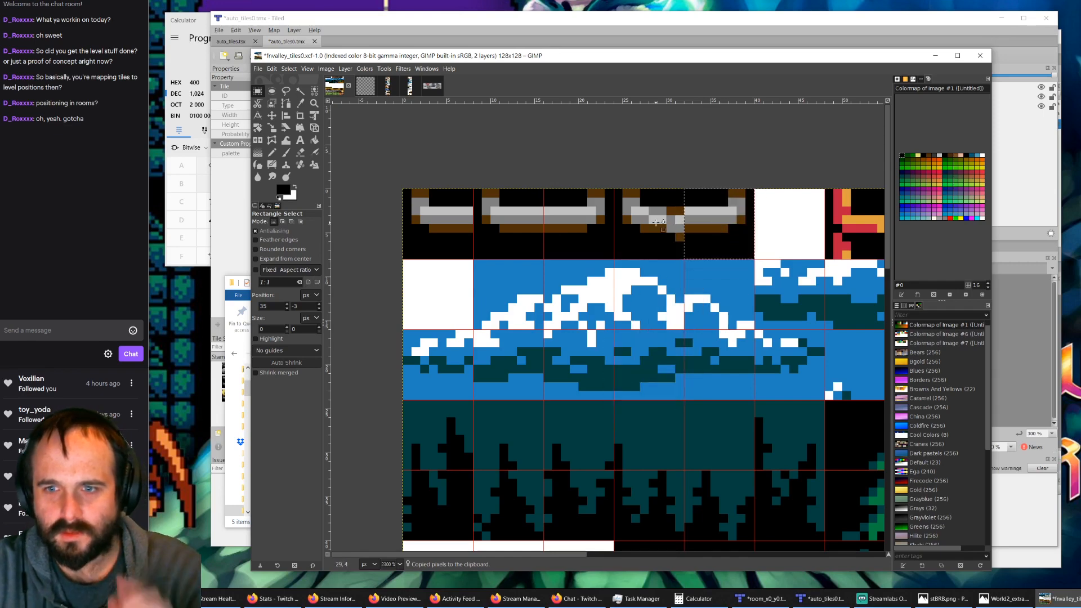
click(615, 174)
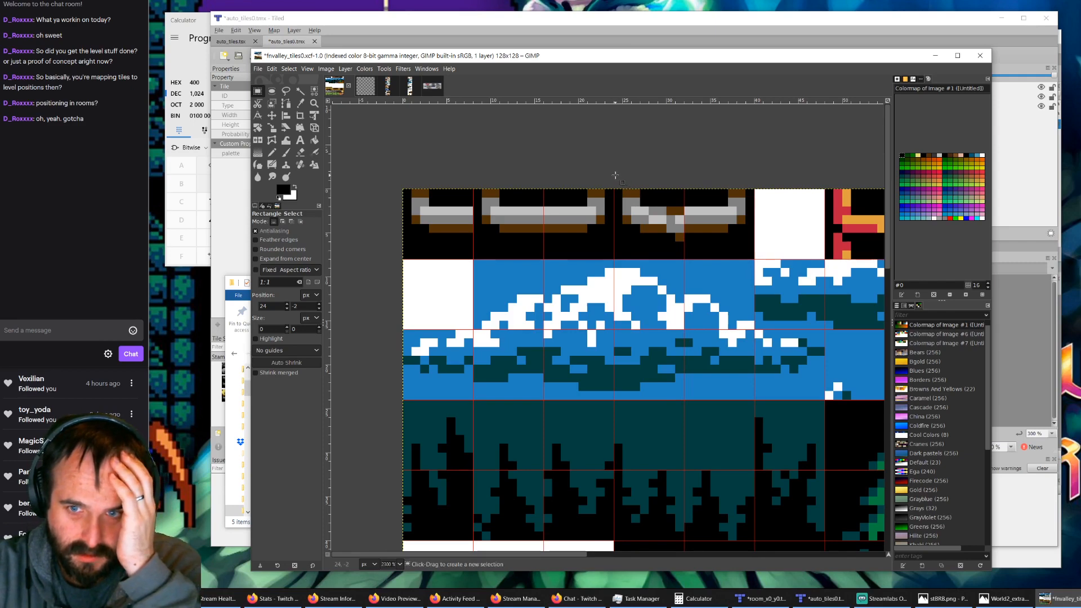
drag(616, 175, 683, 257)
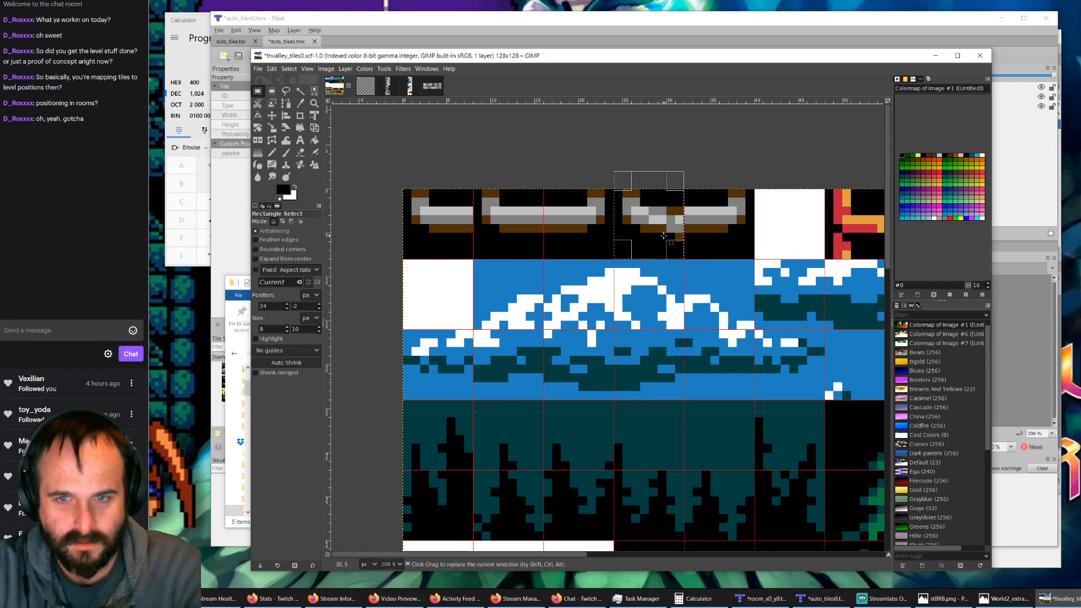
click(654, 134)
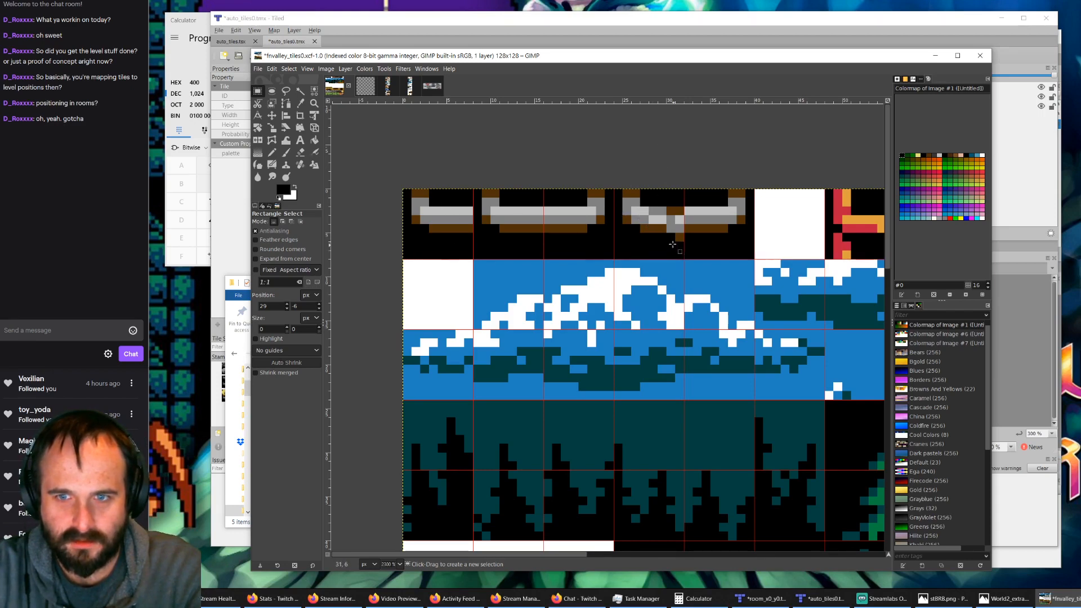
Step: Compare the broken rung with and without the anchored straight right half by undoing and redoing that edit
key(ctrl+v)
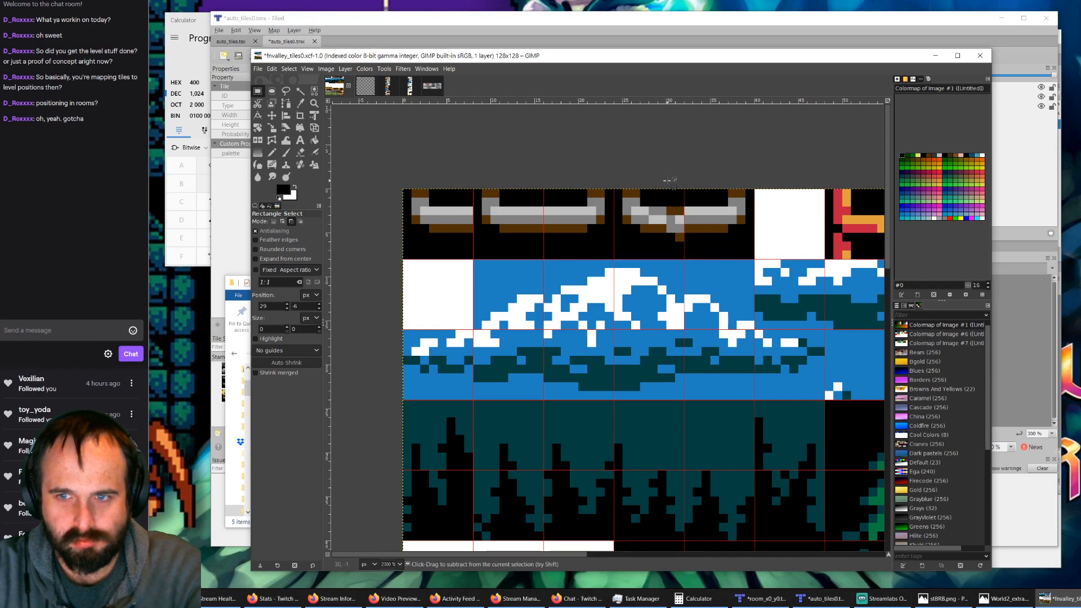
key(ctrl+z)
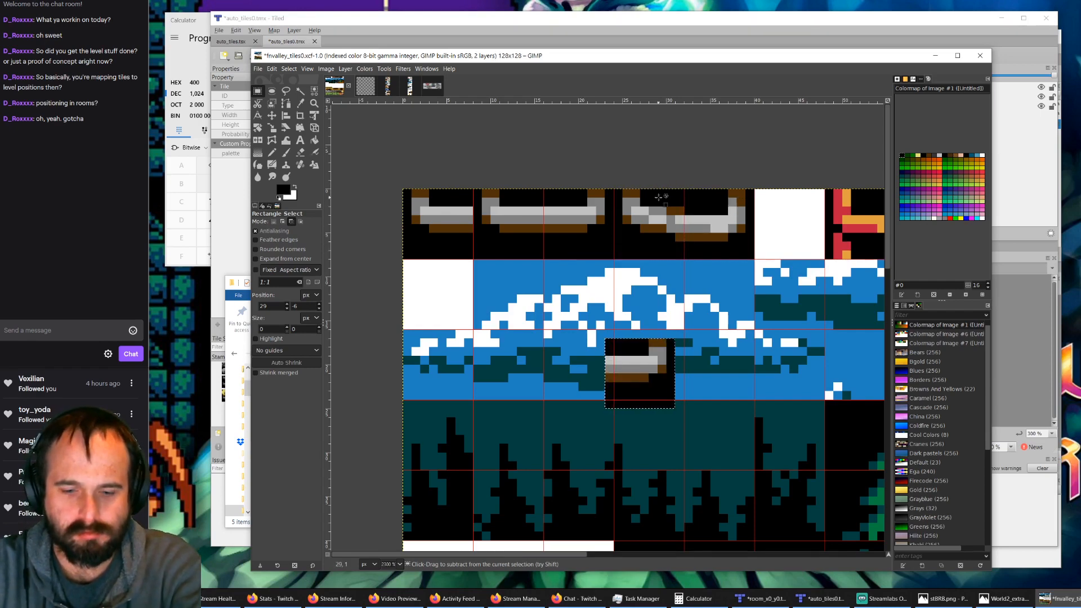
key(ctrl+y)
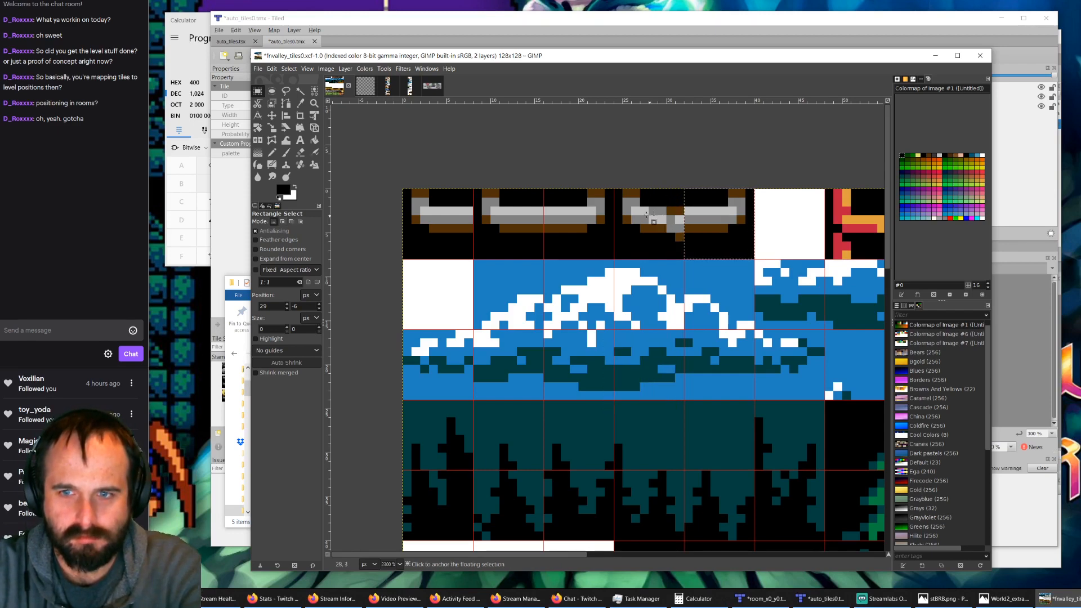
Step: Try to raise the left half of the broken rung one pixel by cutting and repasting an 8 × 8 pixel selection
click(618, 179)
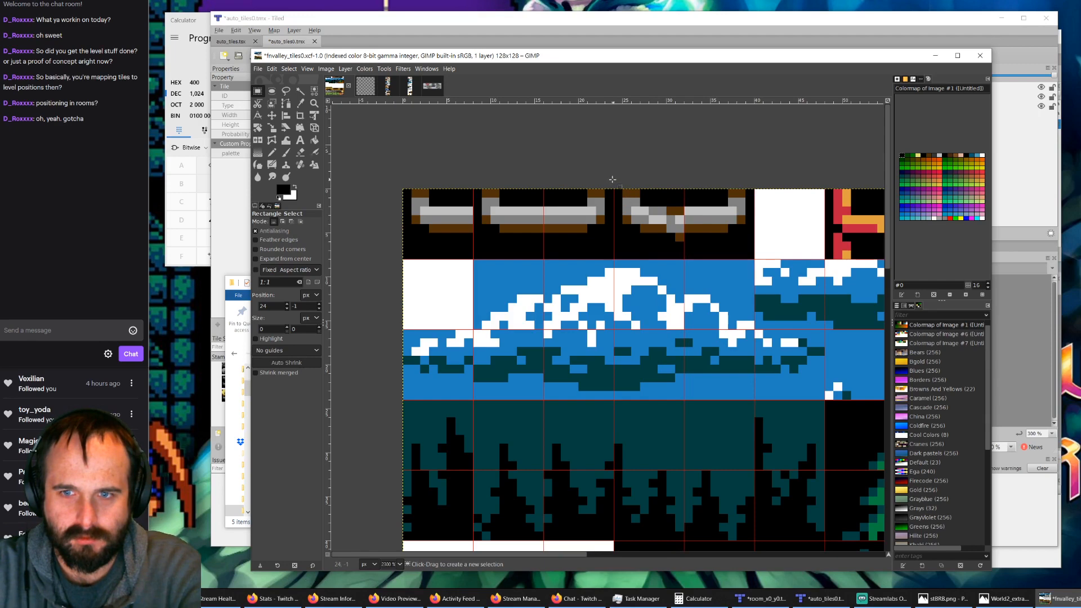
drag(613, 180, 682, 255)
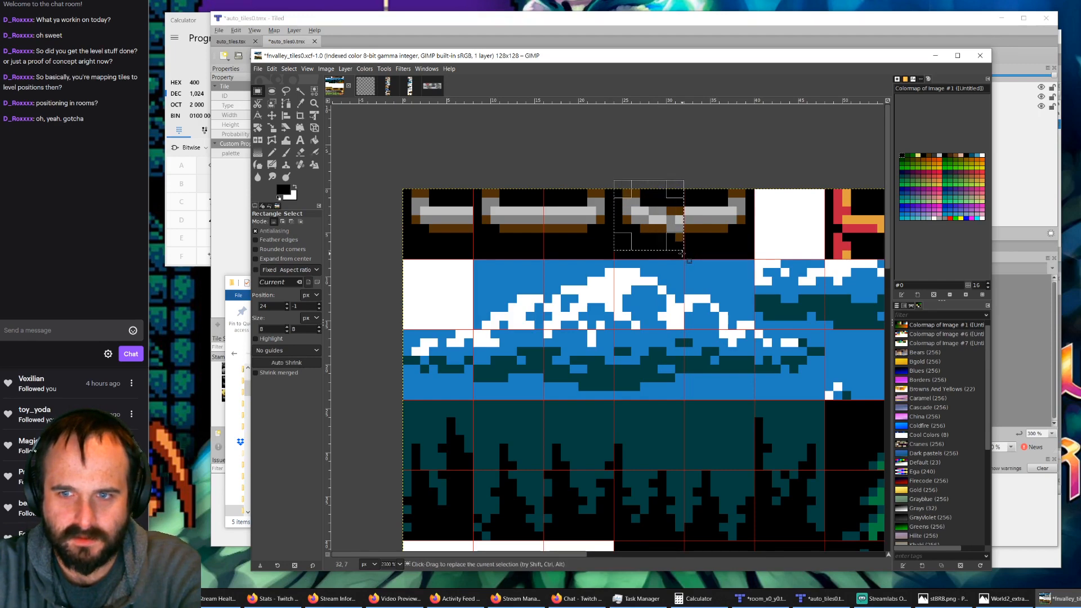
key(ctrl+x)
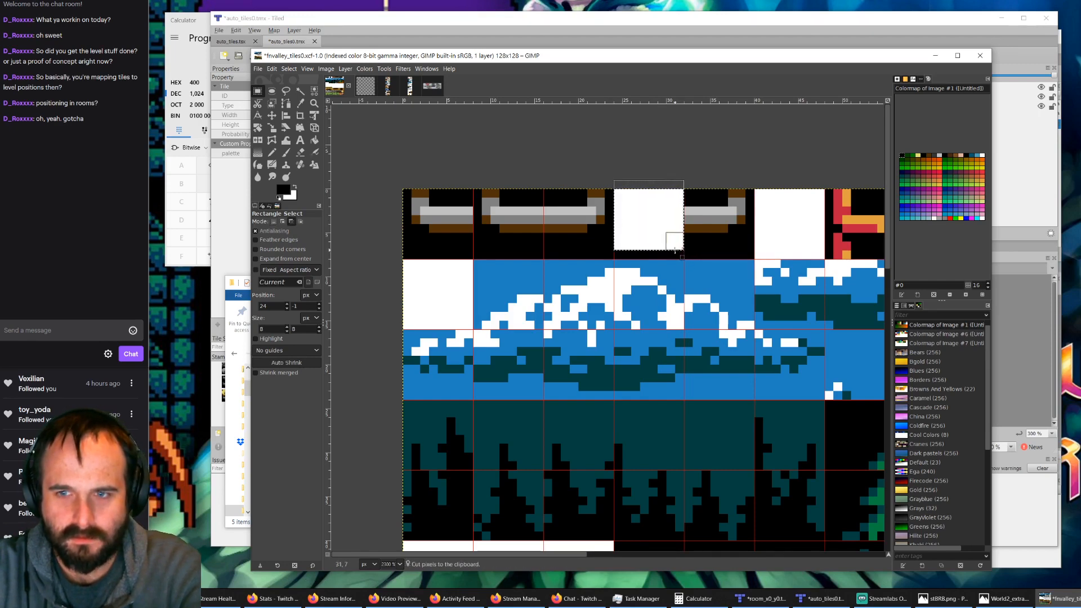
key(ctrl+v)
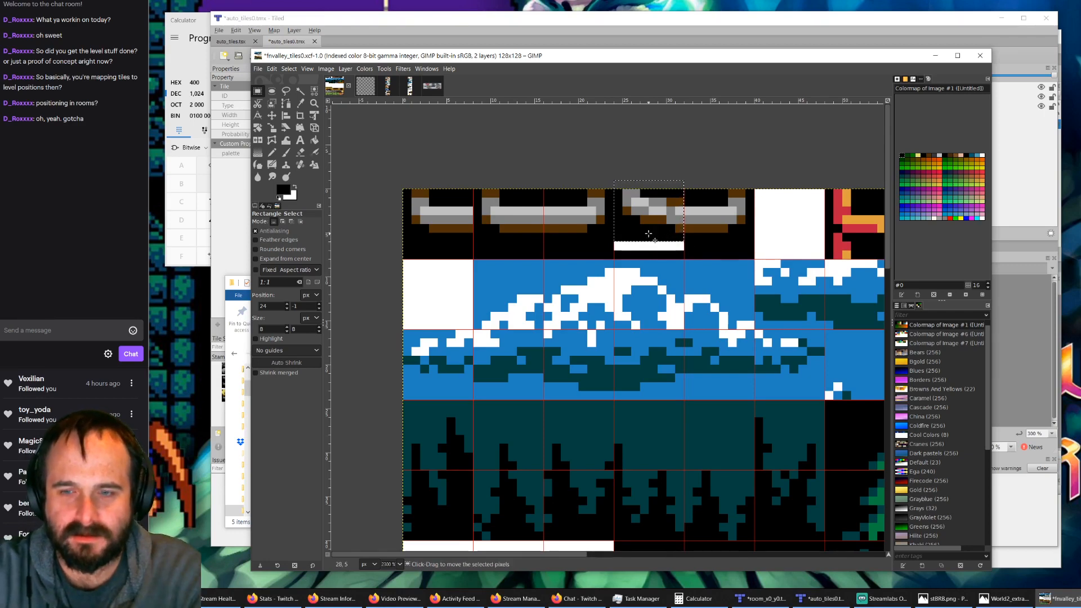
Step: Undo the left-half shift and the anchoring of the straight right half over the broken rung
key(ctrl+z)
key(ctrl+z)
key(ctrl+z)
key(ctrl+z)
key(ctrl+z)
key(ctrl+z)
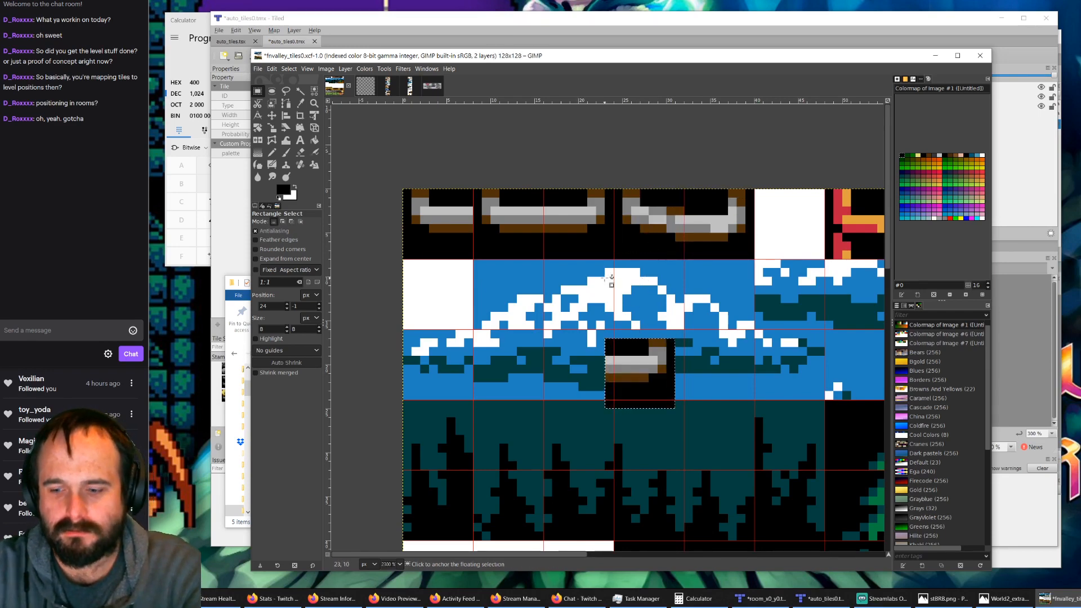
Step: Show the layers and try moving the floating straight rung half over the mountain tiles and anchoring it there
key(ctrl+l)
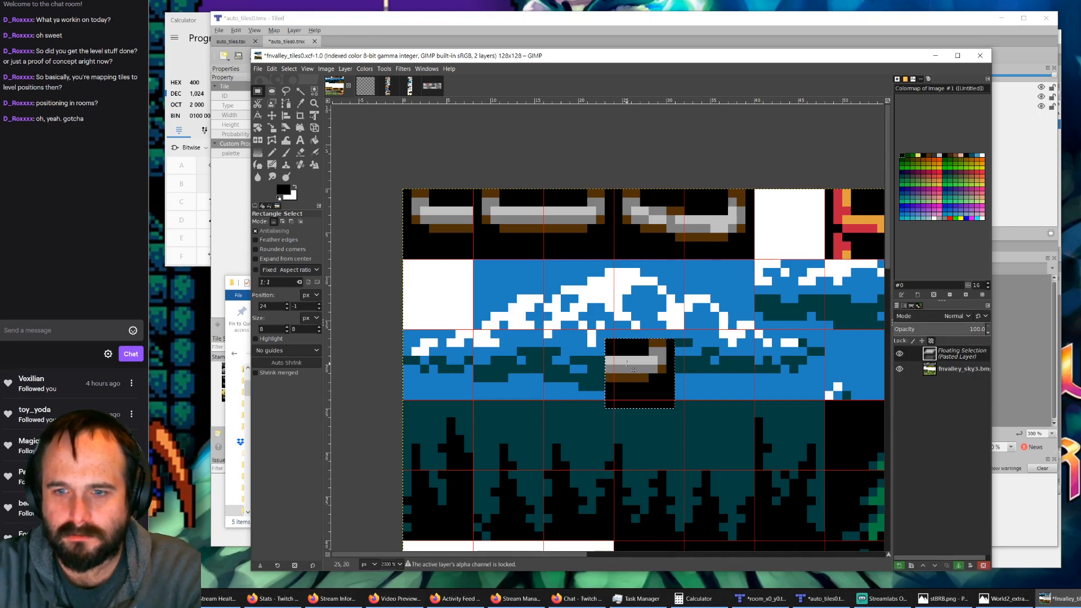
click(699, 385)
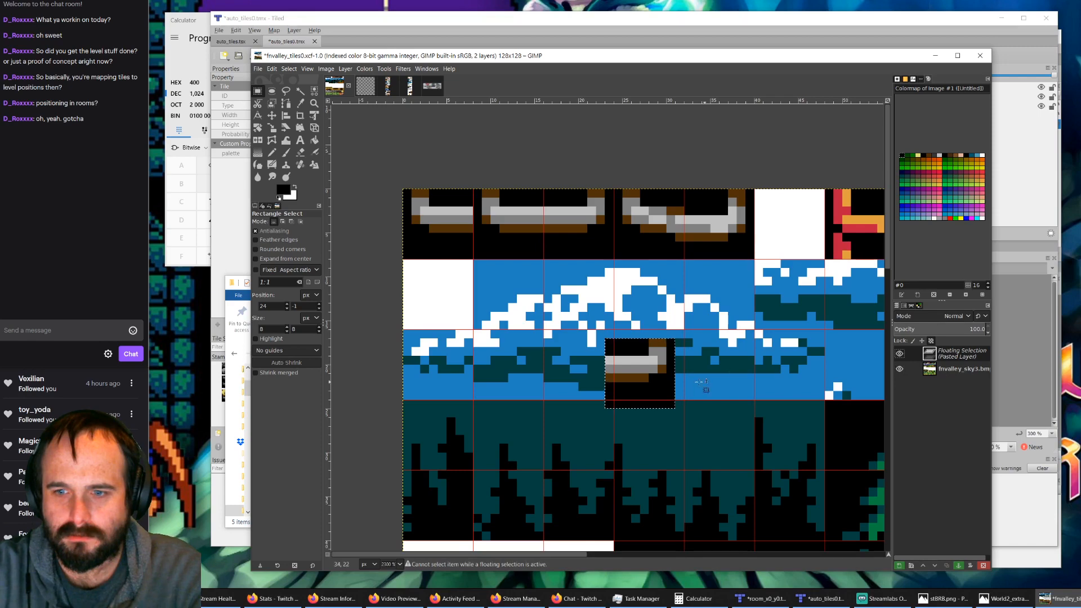
drag(644, 379, 705, 318)
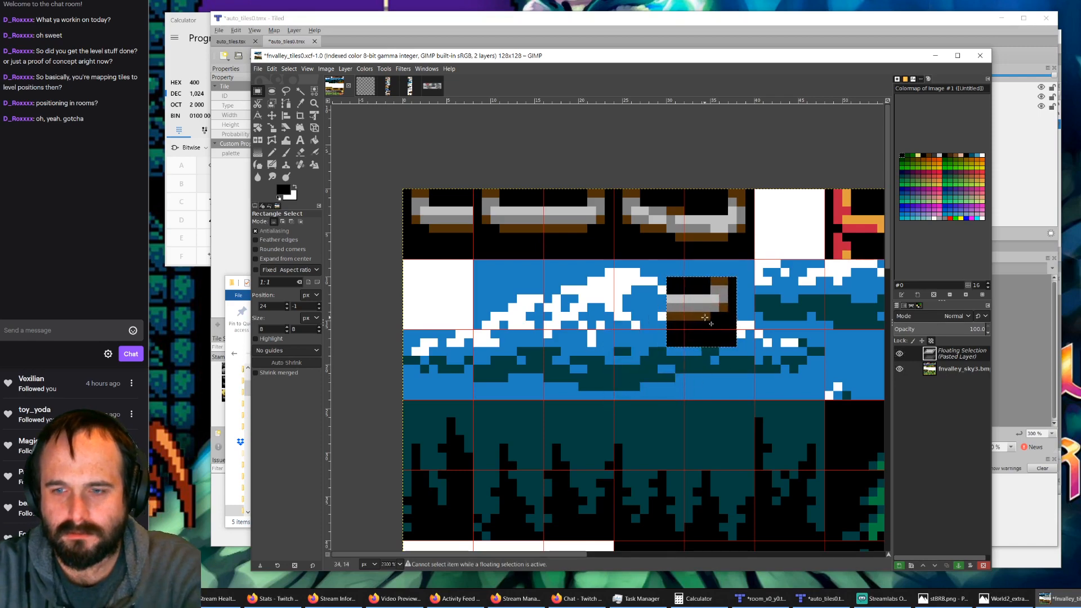
click(672, 313)
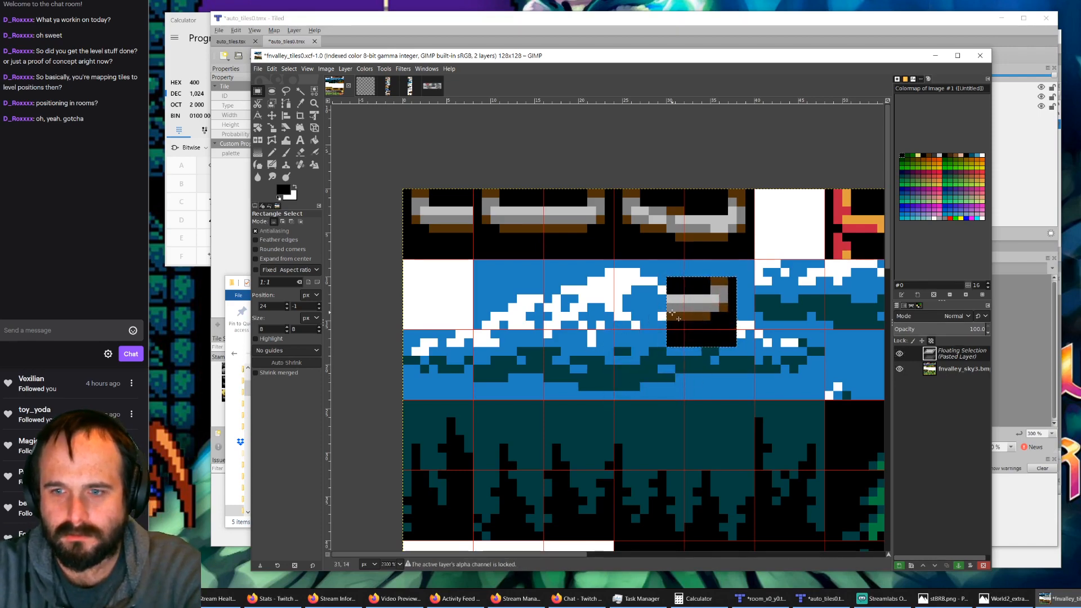
click(688, 321)
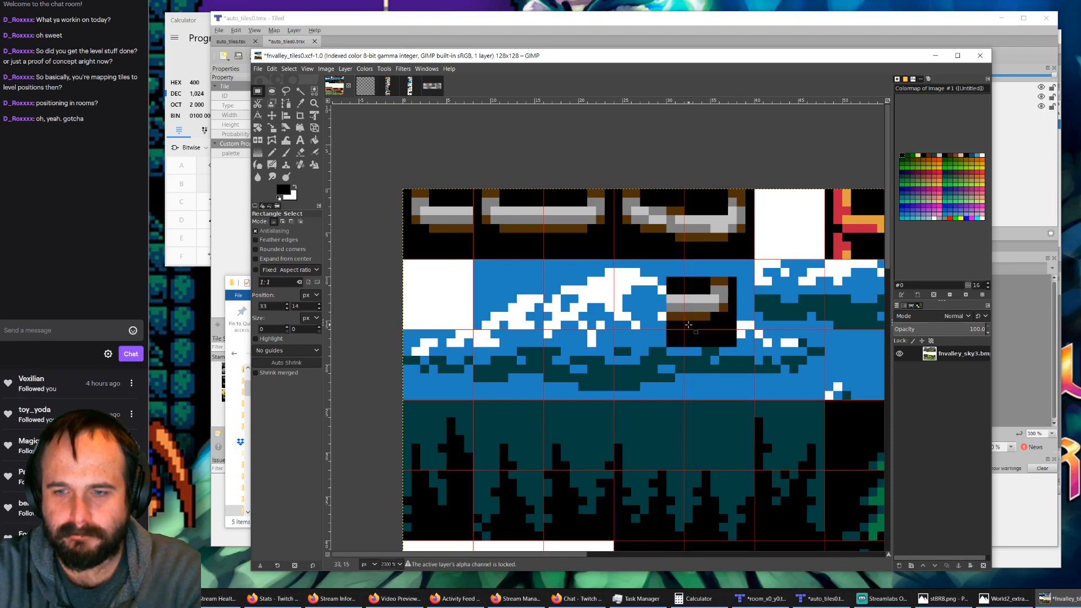
Step: Undo the anchoring, the move and the paste of the straight rung half
key(ctrl+z)
key(ctrl+z)
key(ctrl+z)
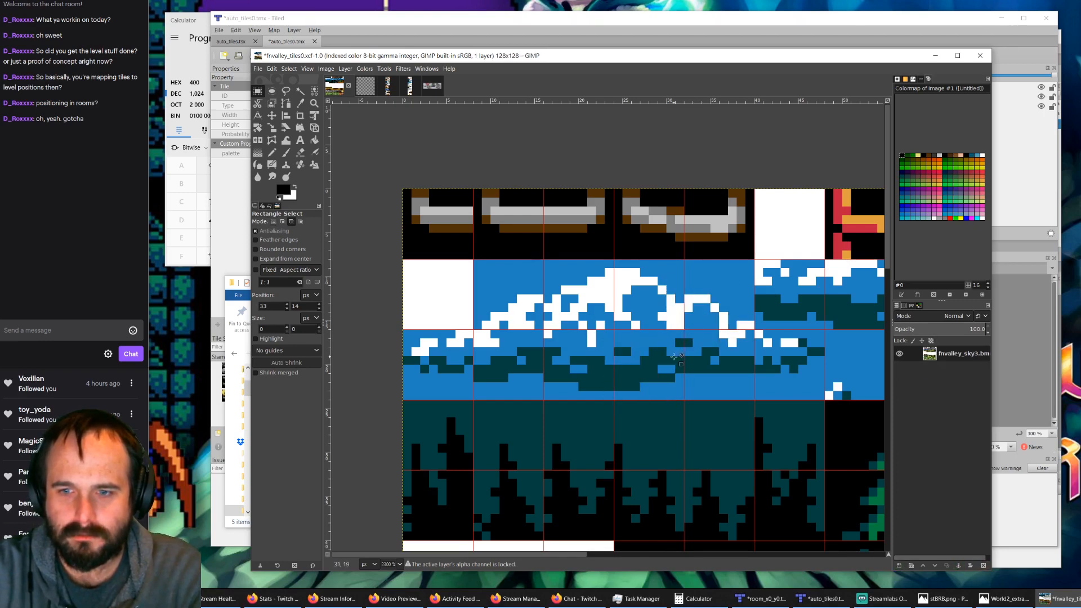
Step: Copy the 16 × 8 pixel broken rung and place the duplicate directly to its right in the first row
click(755, 259)
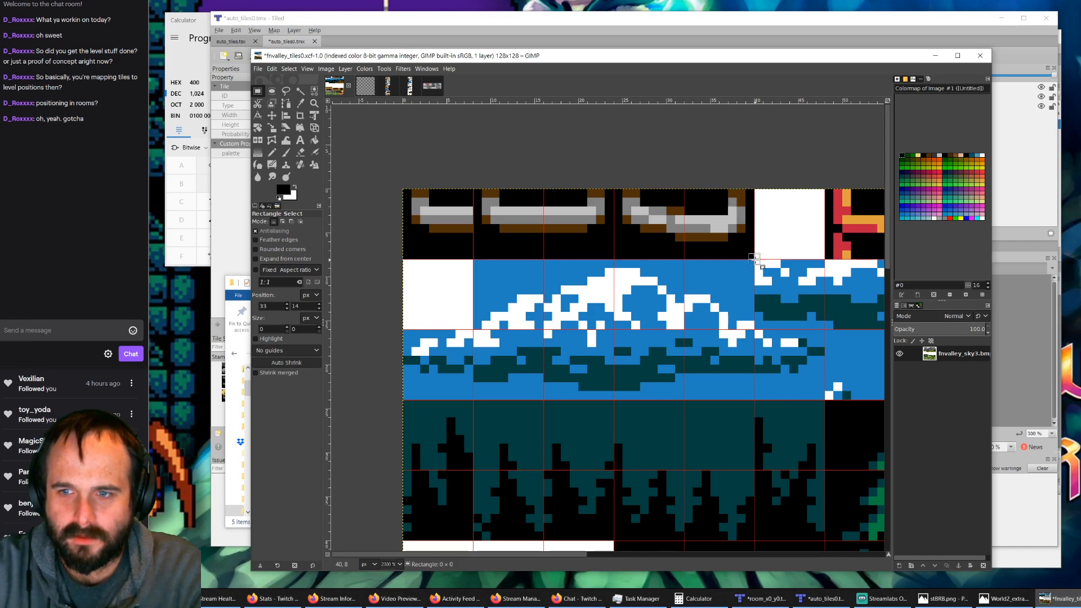
drag(754, 259, 614, 189)
key(ctrl+c)
key(ctrl+v)
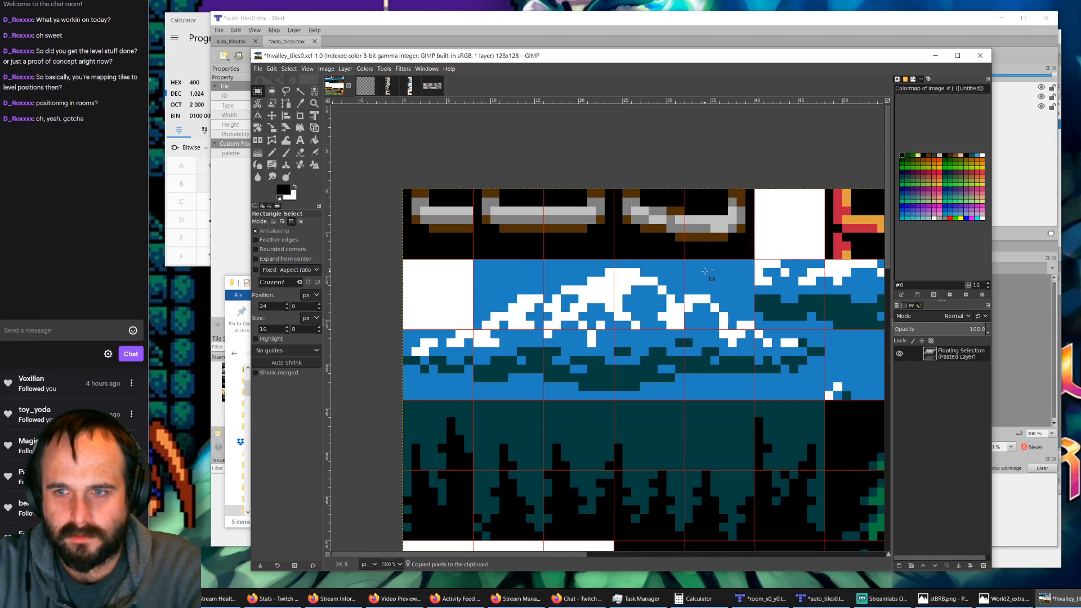
drag(719, 234, 853, 235)
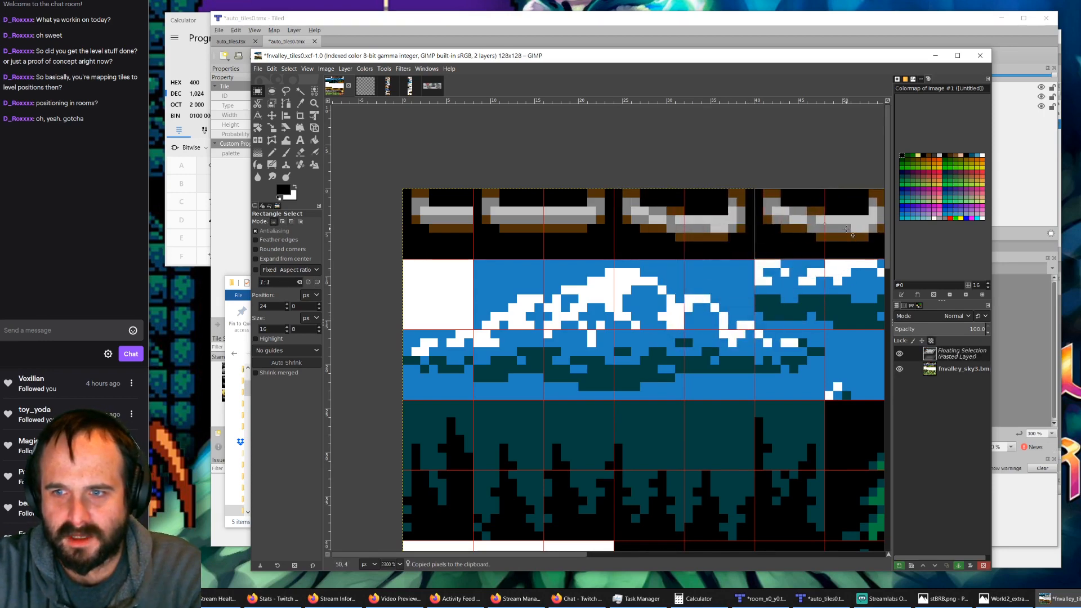
Step: Try flipping the whole fnvalley_tiles0 image horizontally with the rung copy still floating, and undo the flip
drag(572, 553, 654, 553)
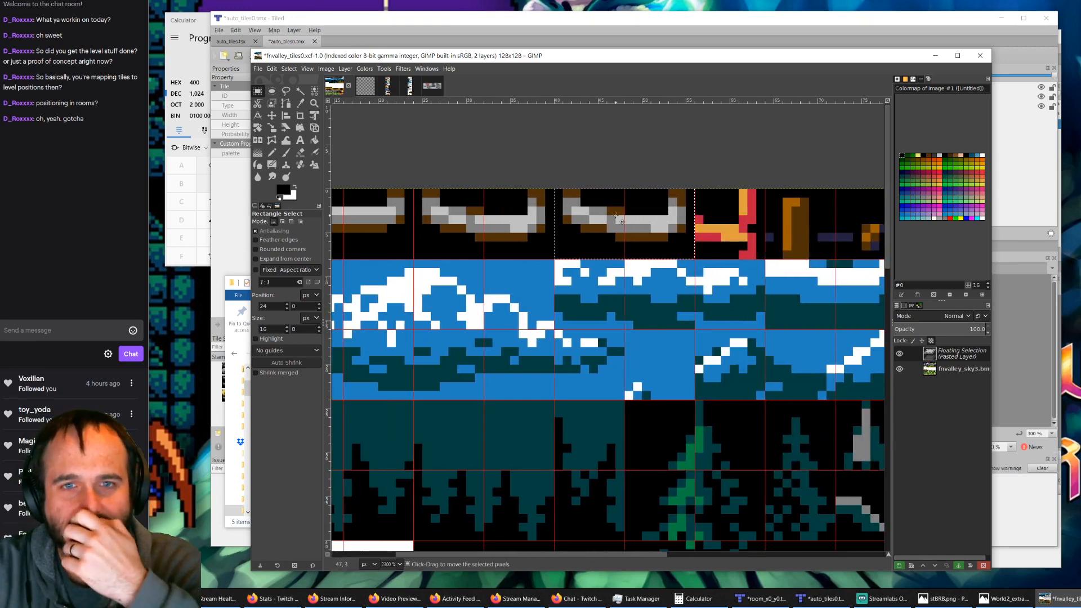
click(329, 70)
click(326, 70)
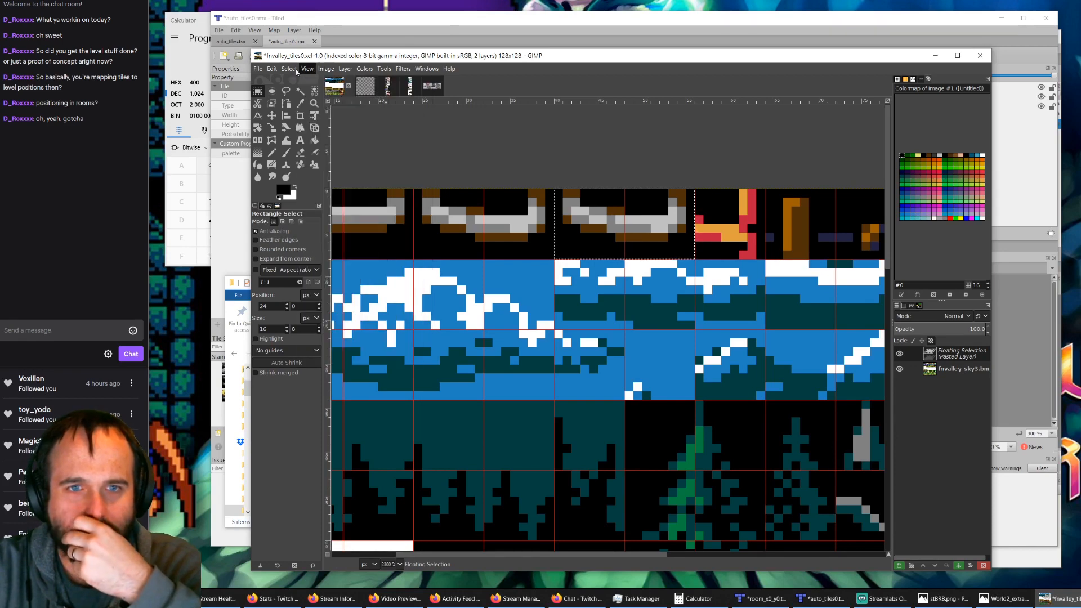
click(290, 69)
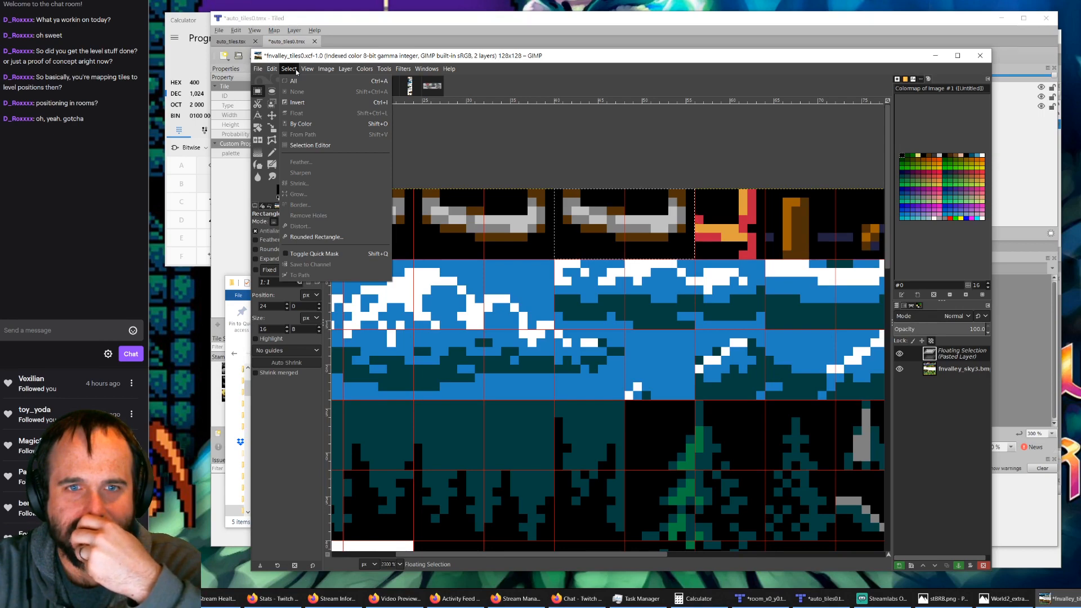
mouse_move(301, 72)
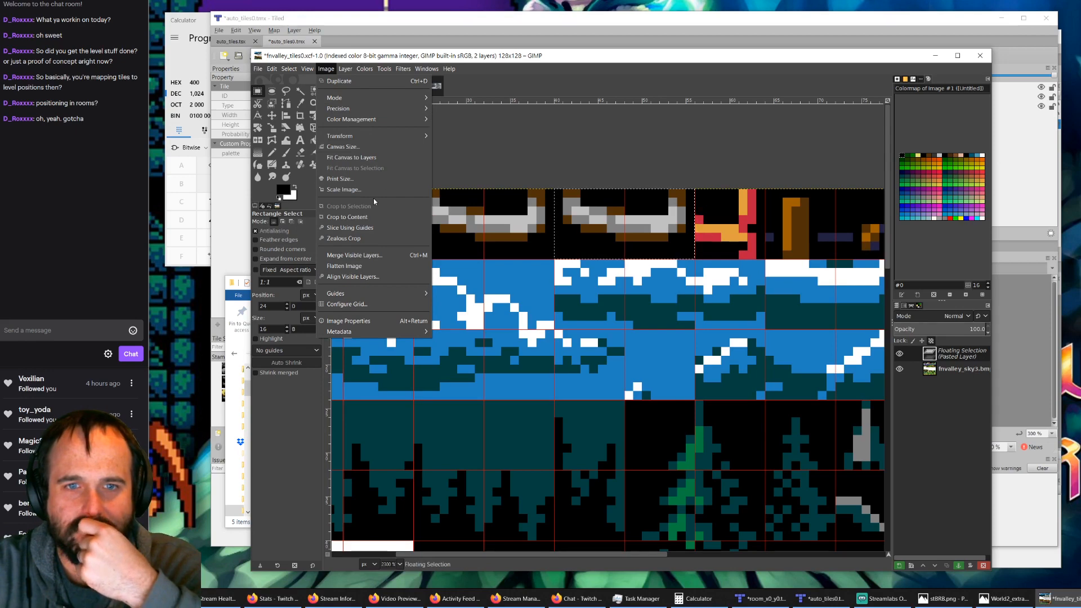
mouse_move(393, 139)
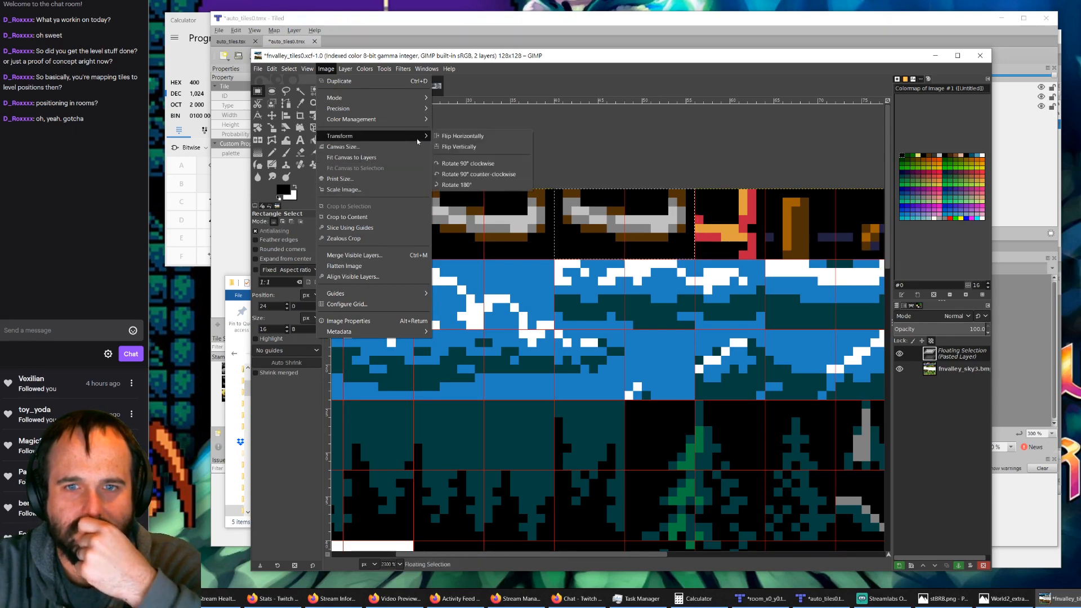
click(464, 139)
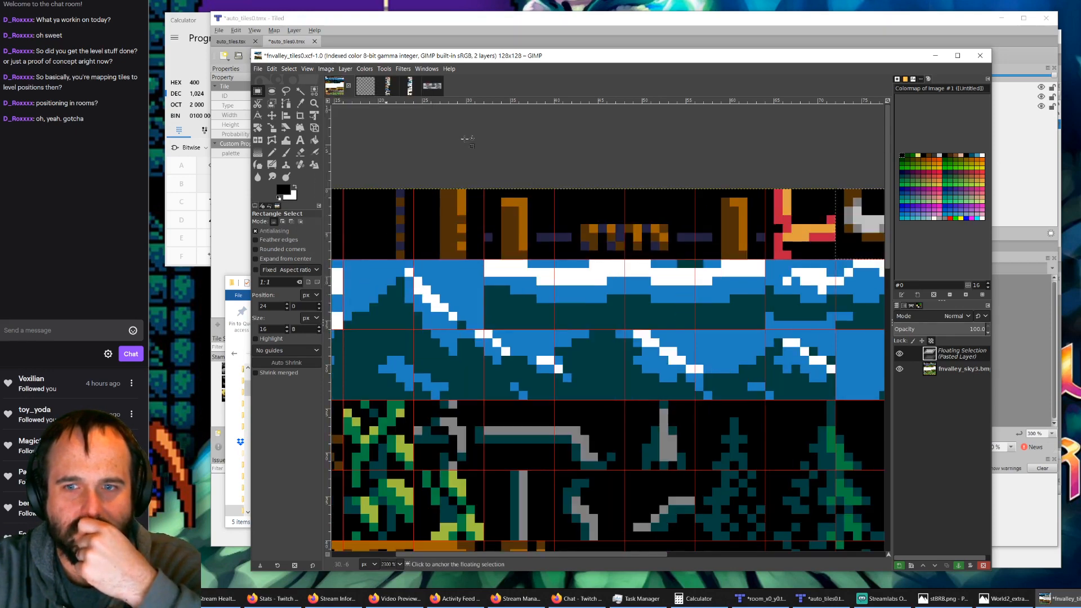
key(ctrl+z)
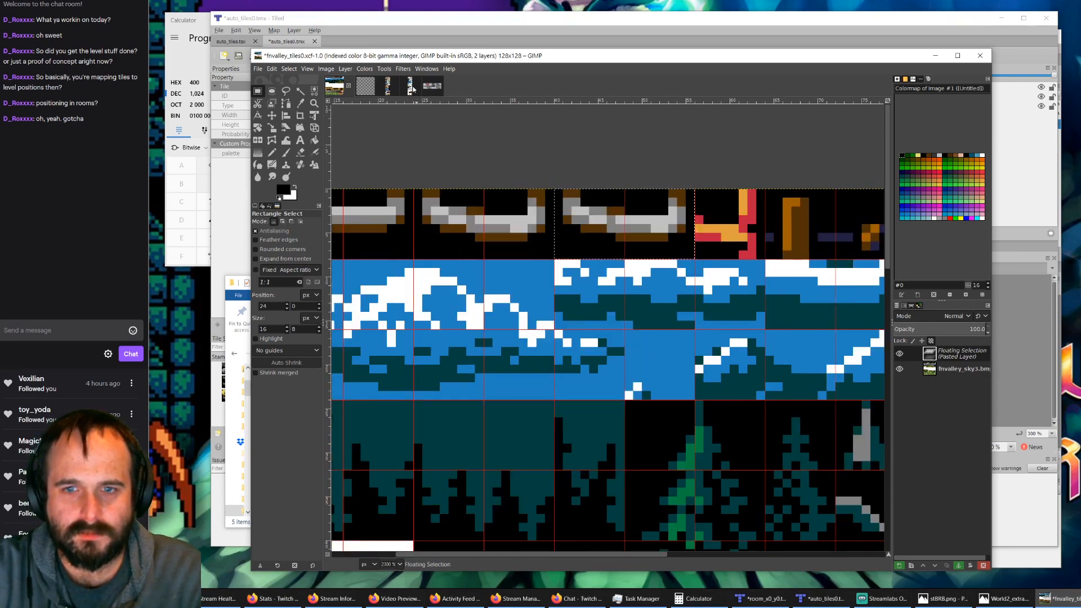
Step: Switch to the World2 sheet, flip the entire image horizontally and bring its mirrored tiles into view
click(412, 87)
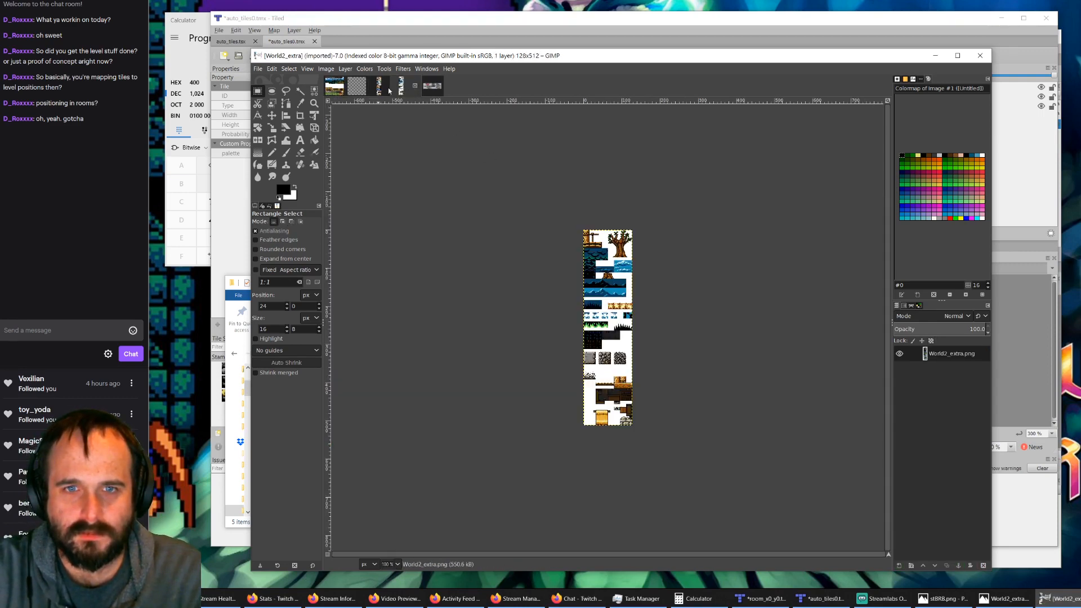
click(388, 90)
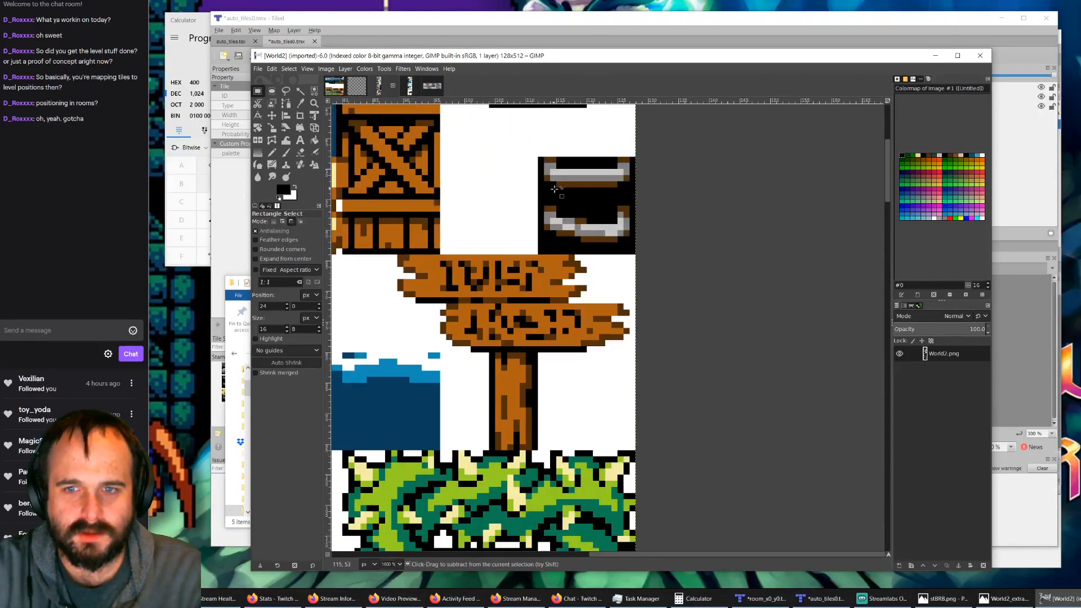
click(327, 68)
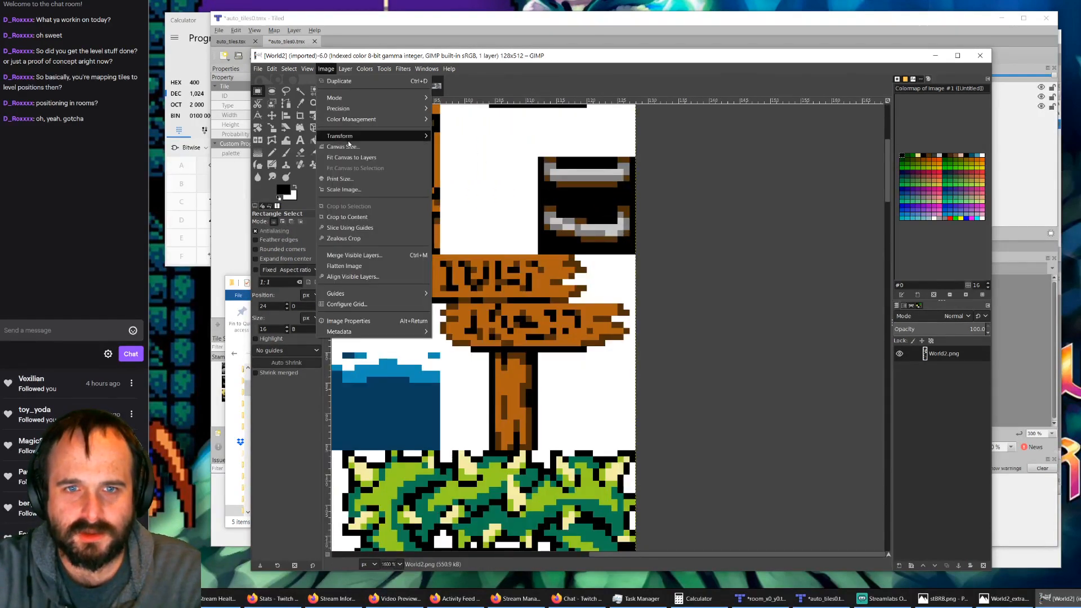
mouse_move(352, 138)
click(455, 146)
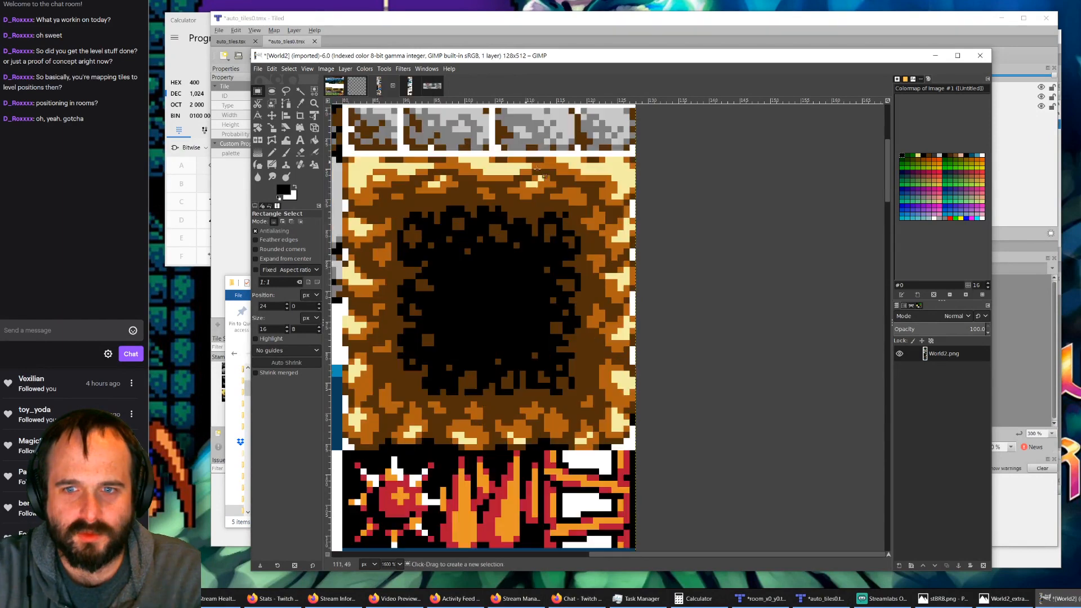
ctrl+scroll(526, 245, down, 3)
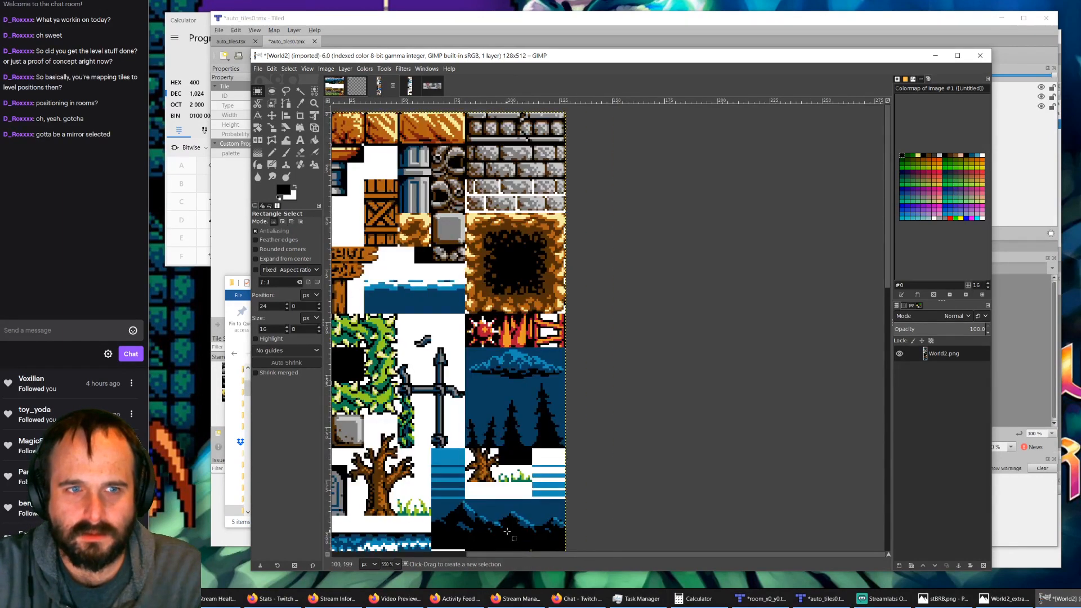
drag(603, 556, 478, 556)
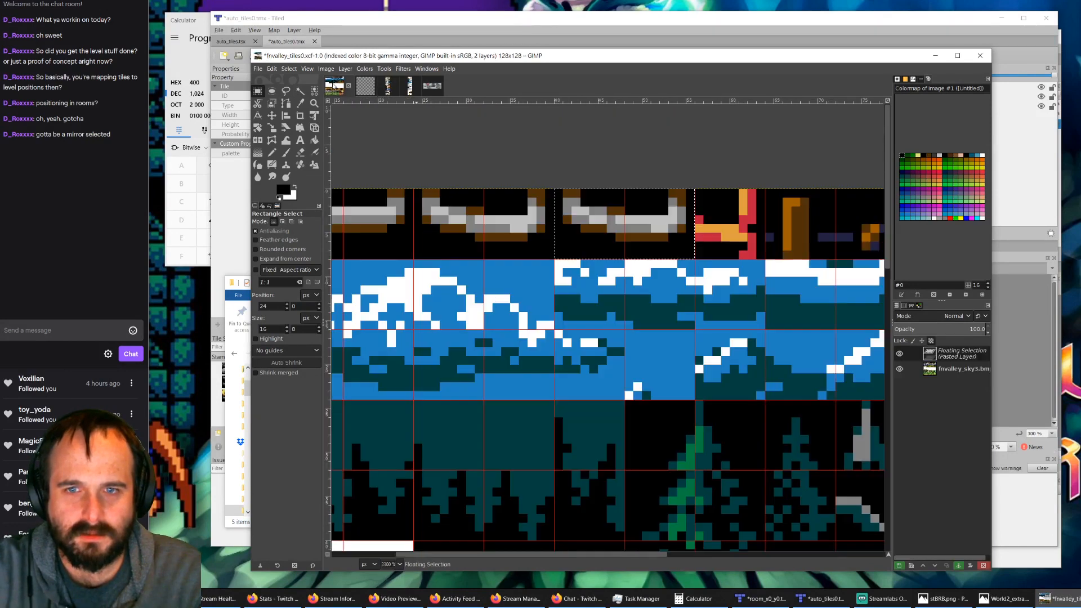
click(334, 85)
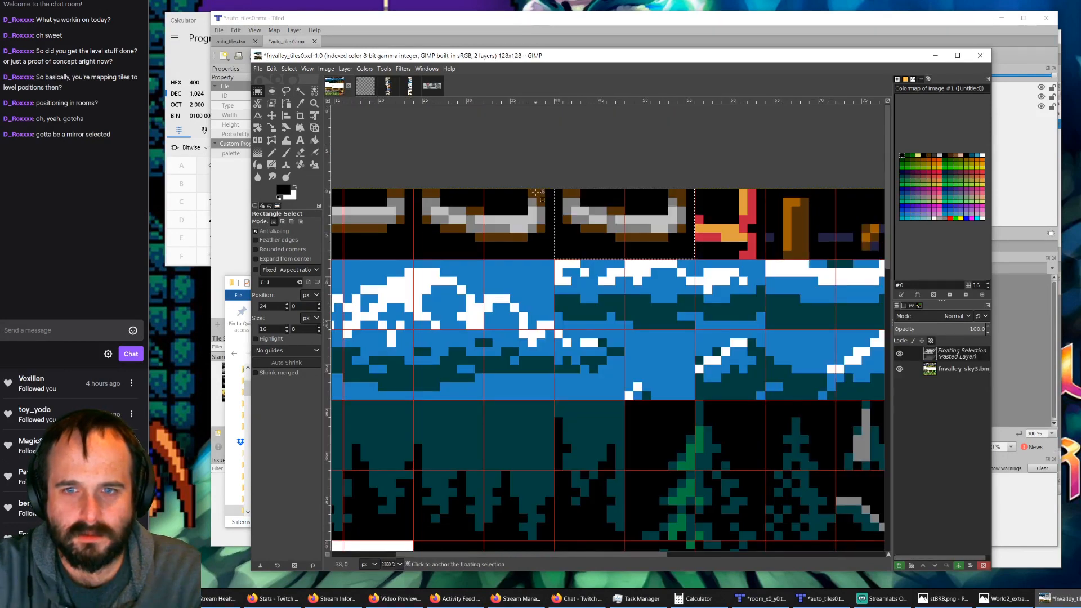
click(327, 69)
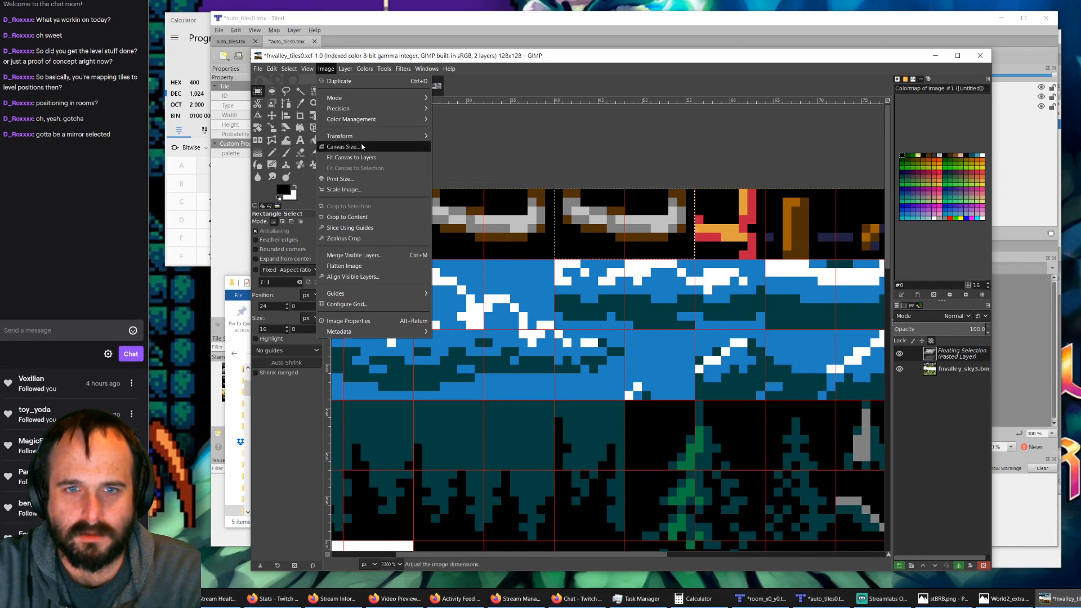
mouse_move(371, 138)
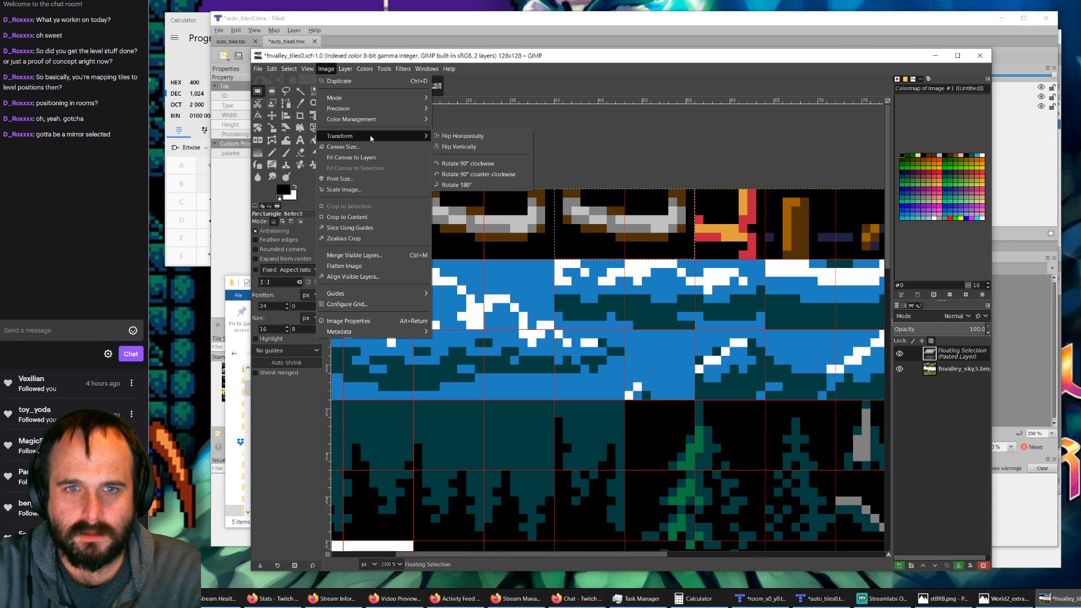
mouse_move(349, 70)
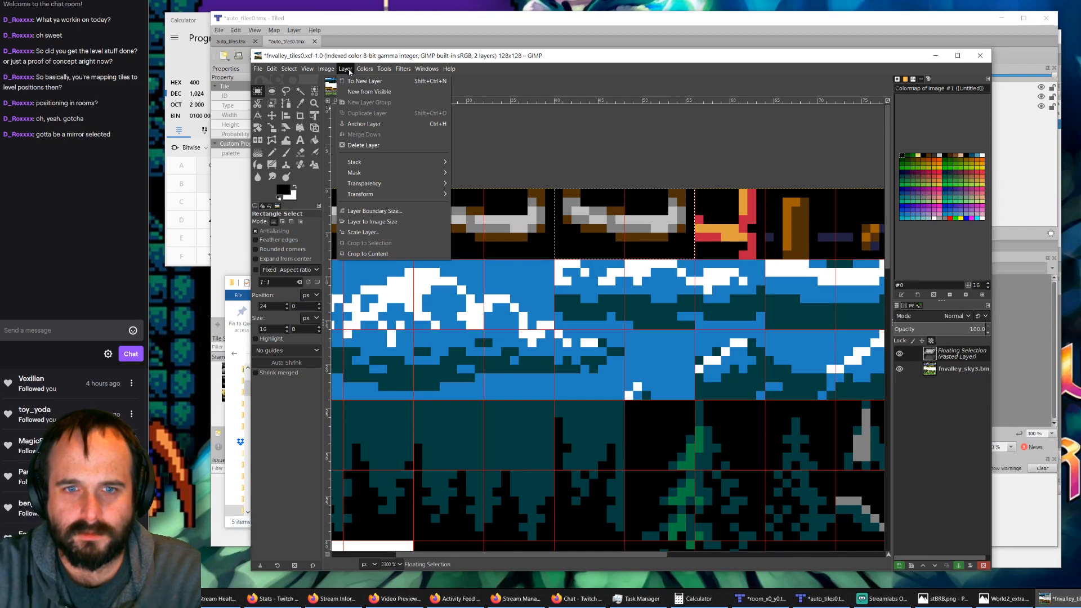
click(379, 62)
click(406, 90)
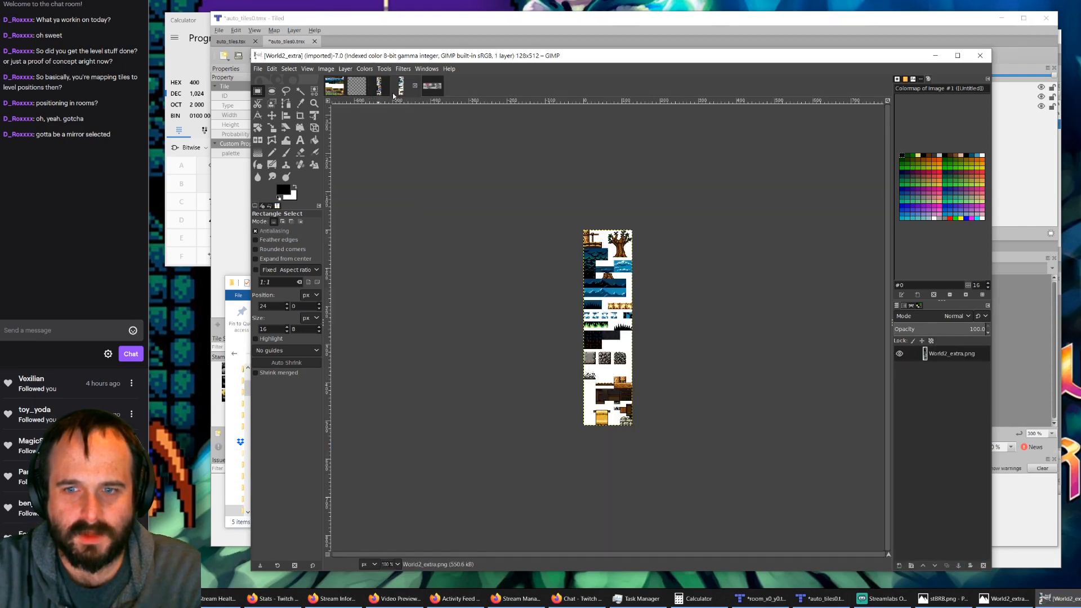
Step: Copy the 16 × 8 pixel mirrored broken rung at position 0, 56 of the flipped World2 sheet
click(388, 92)
ctrl+scroll(466, 243, up, 4)
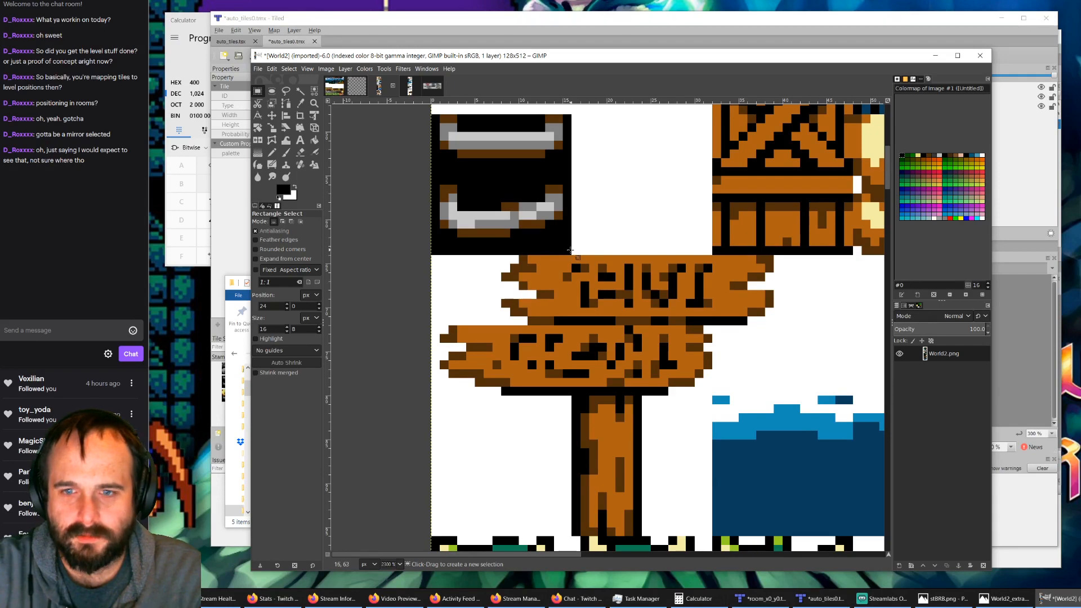
drag(571, 254, 435, 184)
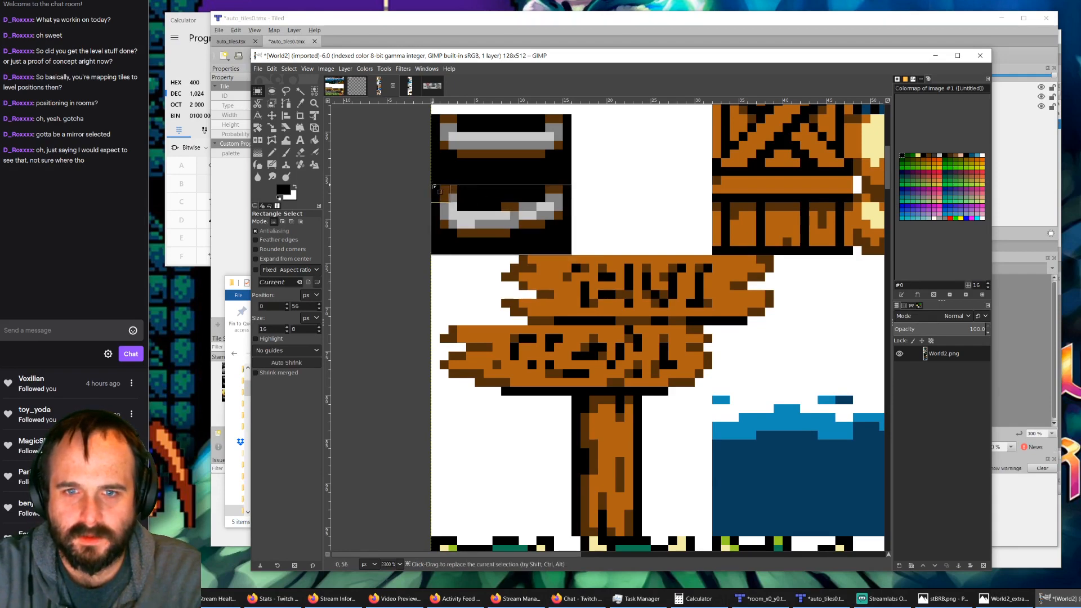
key(ctrl+c)
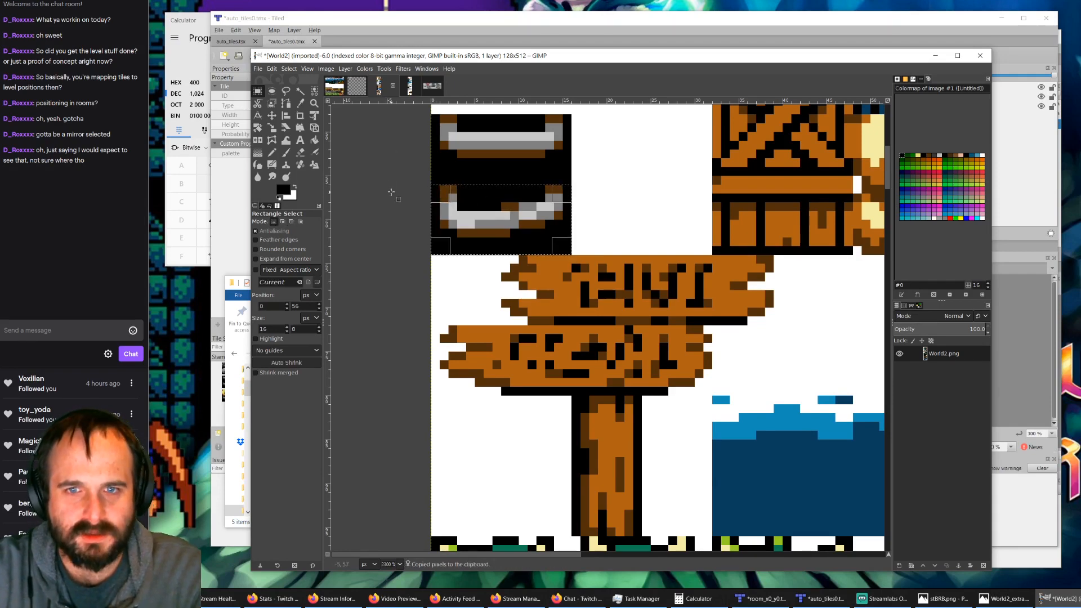
Step: Paste the mirrored rung into fnvalley_tiles0 over the unmirrored duplicate in the first row and anchor it
click(334, 86)
key(ctrl+v)
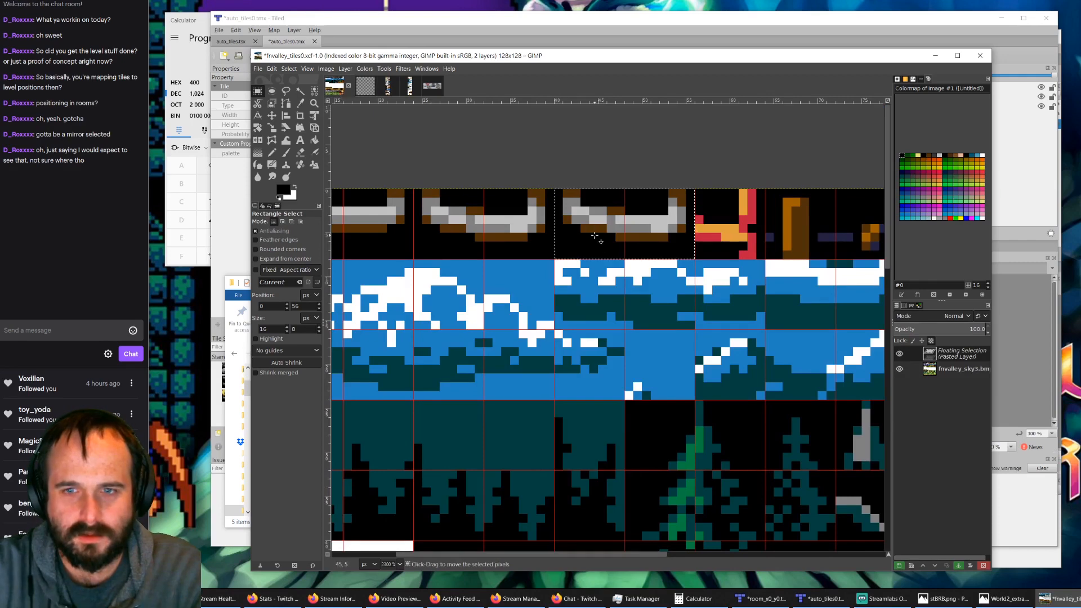
click(596, 152)
key(ctrl+v)
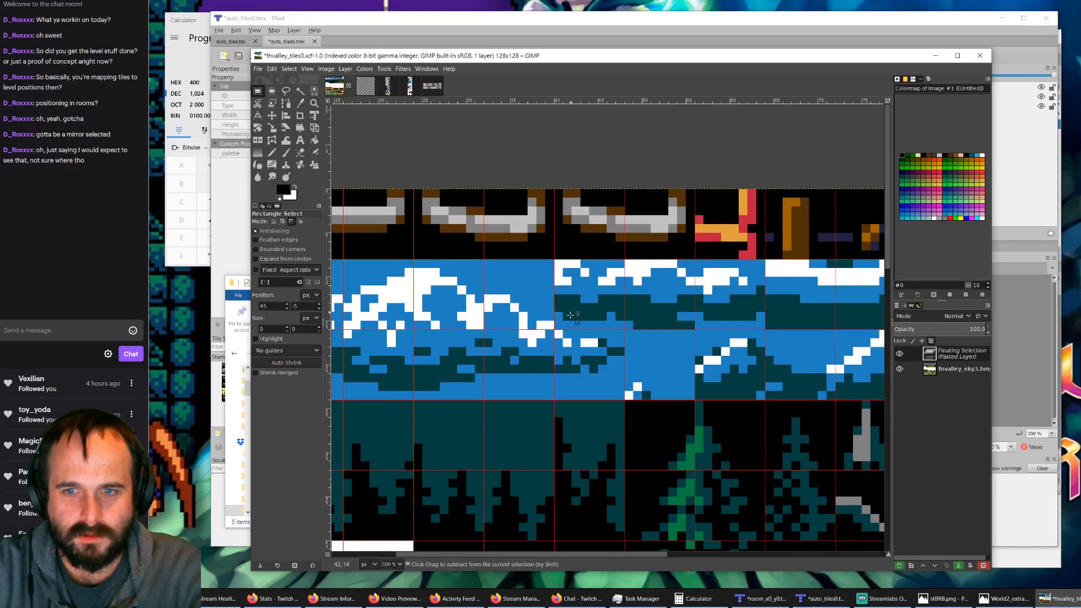
drag(603, 383, 621, 232)
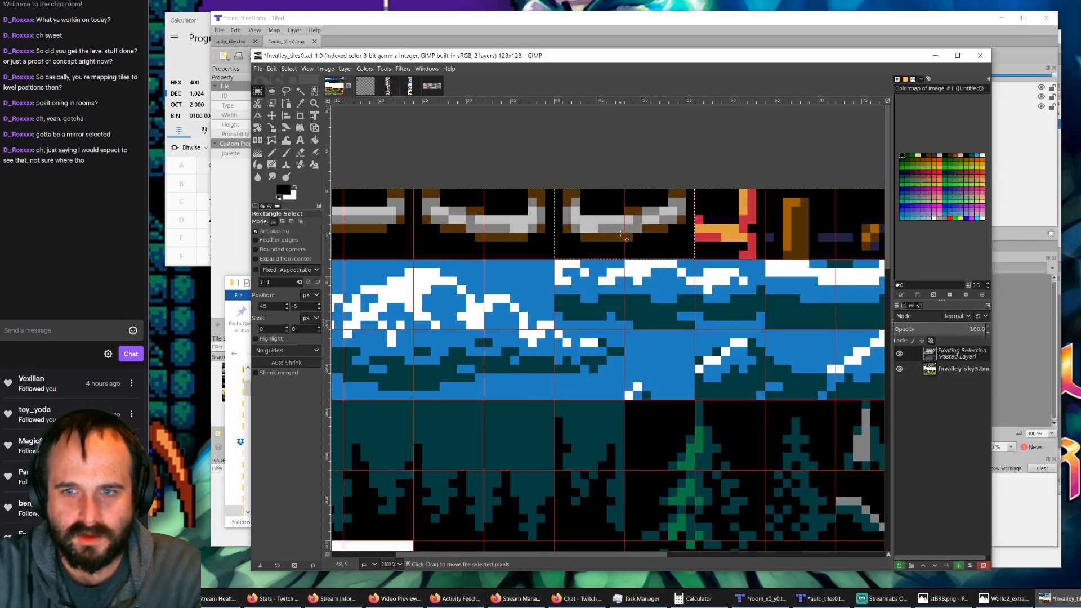
click(530, 145)
Step: Undo the horizontal flip of the World2 sheet
click(386, 91)
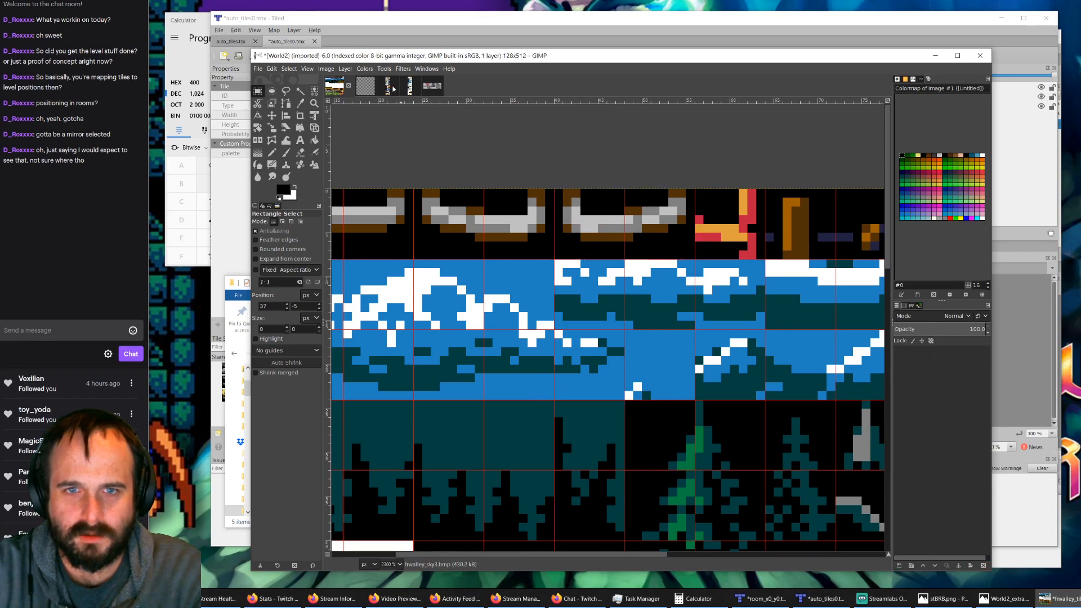
scroll(556, 259, up, 10)
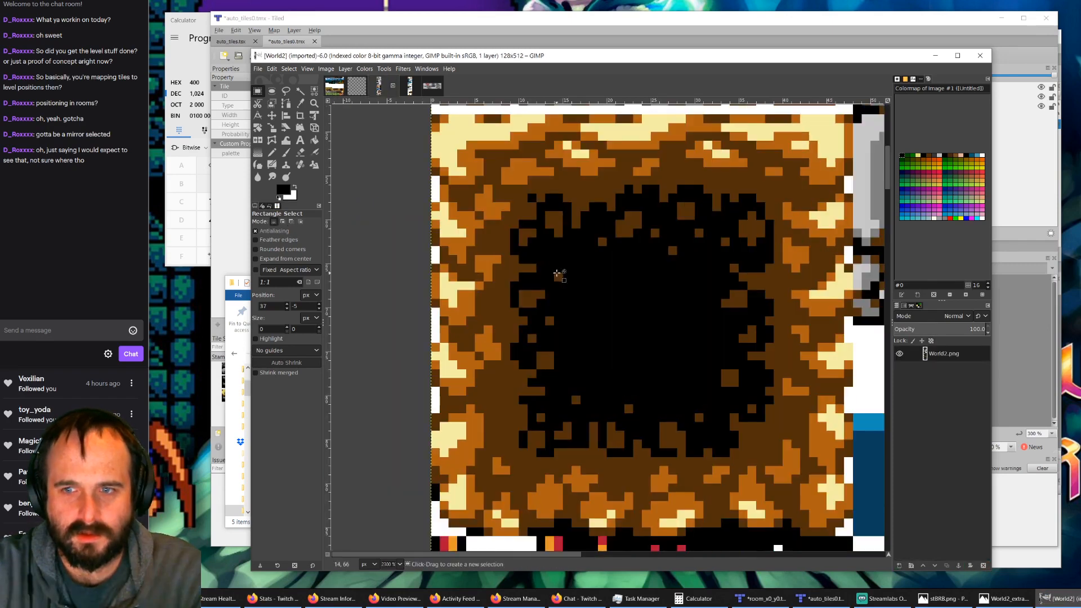
ctrl+scroll(556, 273, down, 1)
scroll(556, 272, down, 7)
ctrl+scroll(628, 266, down, 5)
ctrl+scroll(768, 219, up, 1)
ctrl+scroll(766, 217, up, 2)
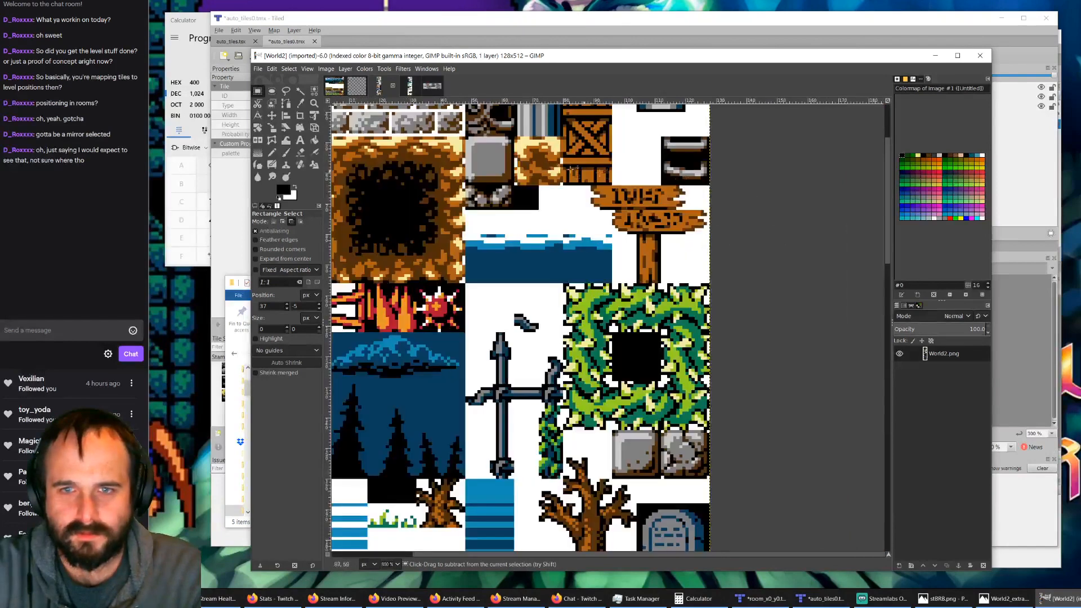
Step: Return to the fnvalley_tiles0 image and save it as its existing XCF file
ctrl+scroll(556, 177, down, 1)
click(328, 89)
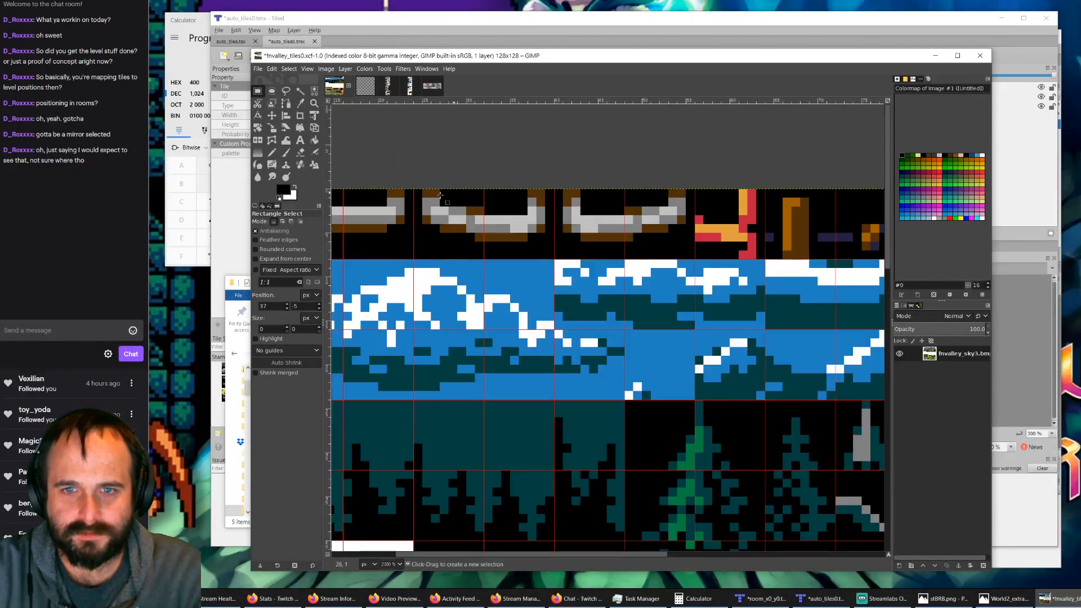
ctrl+scroll(409, 210, down, 2)
ctrl+scroll(374, 211, up, 2)
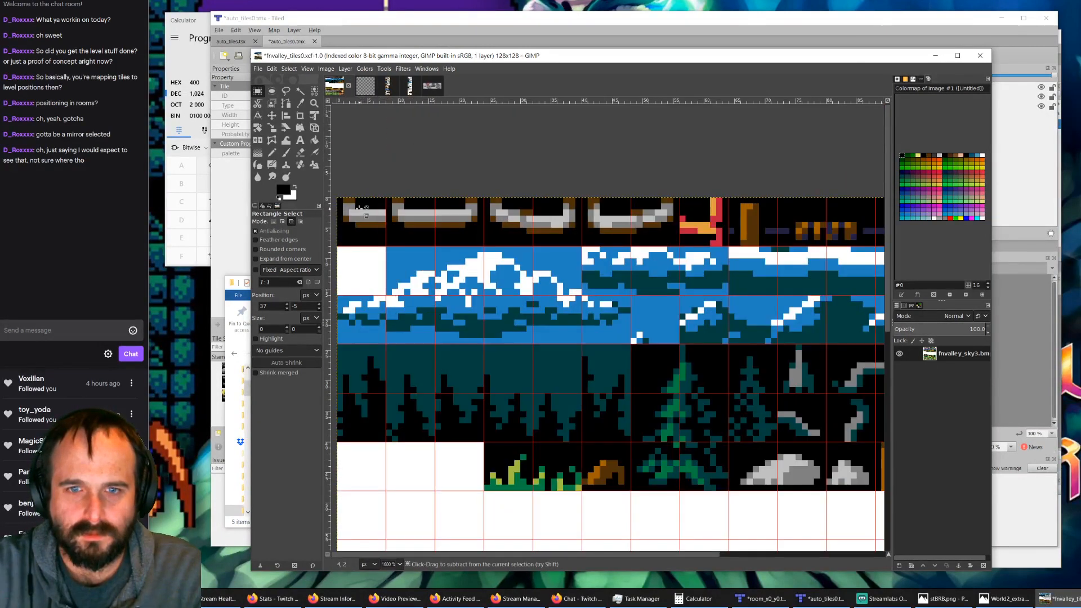
ctrl+scroll(523, 210, down, 1)
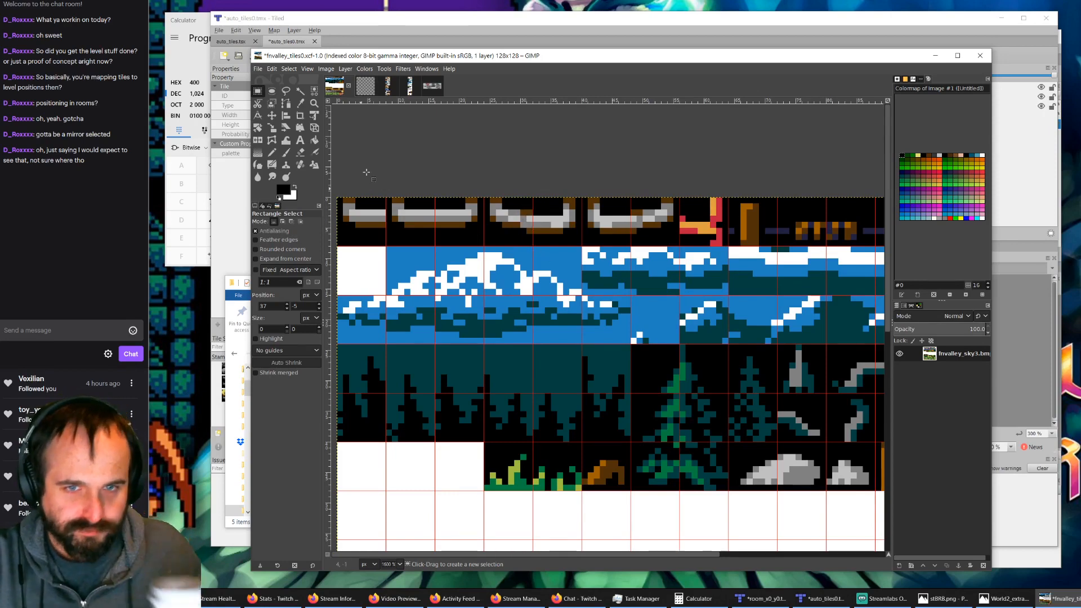
click(258, 69)
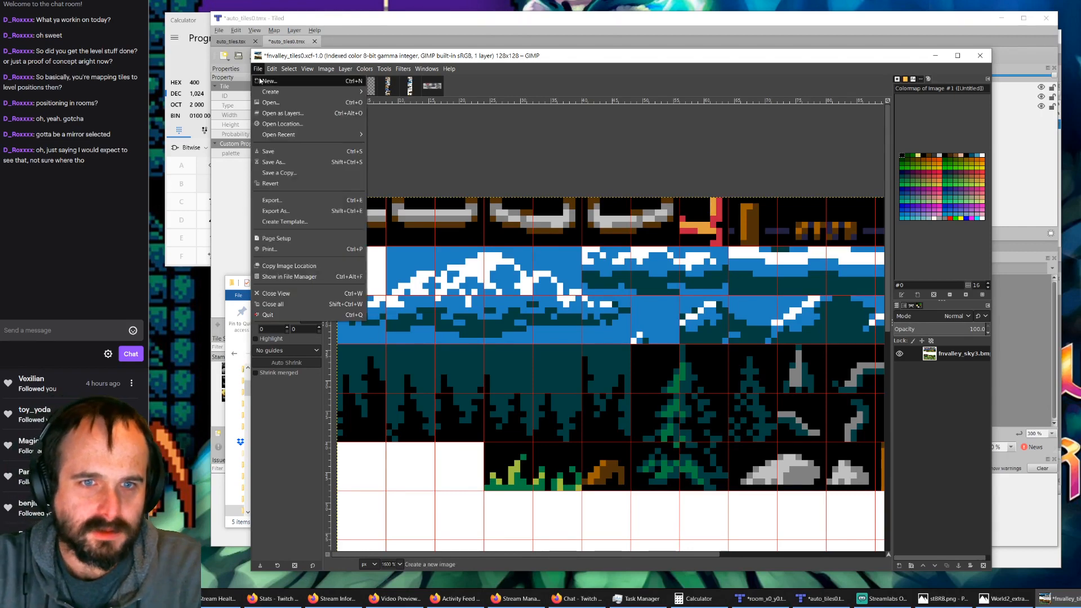
click(276, 150)
Step: Export the image as fnvalley_tiles0.bmp into the tiles0 folder with the default BMP options
click(258, 69)
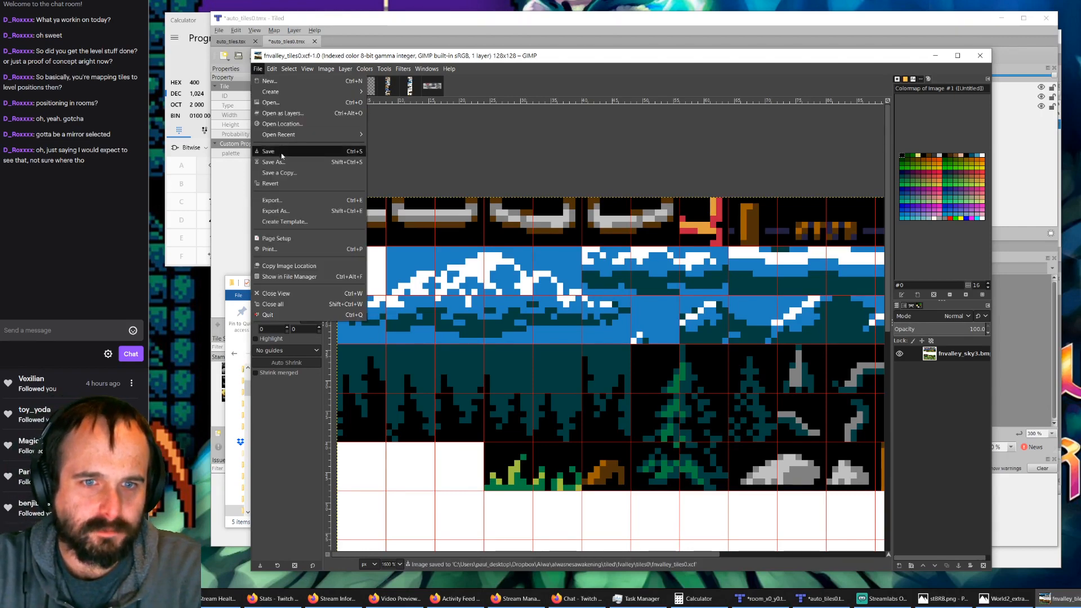
click(276, 211)
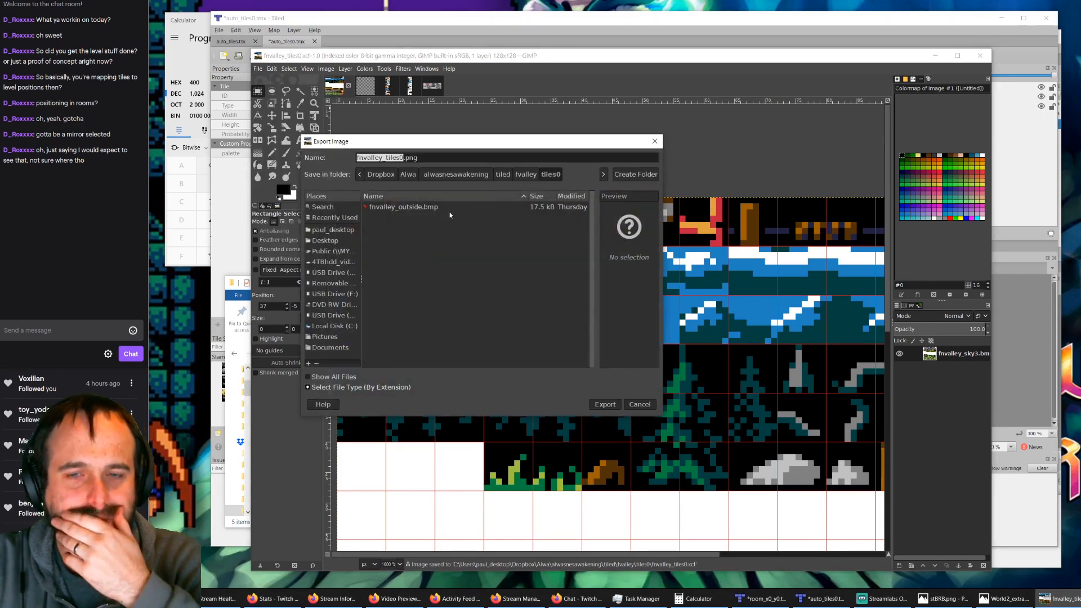
click(417, 208)
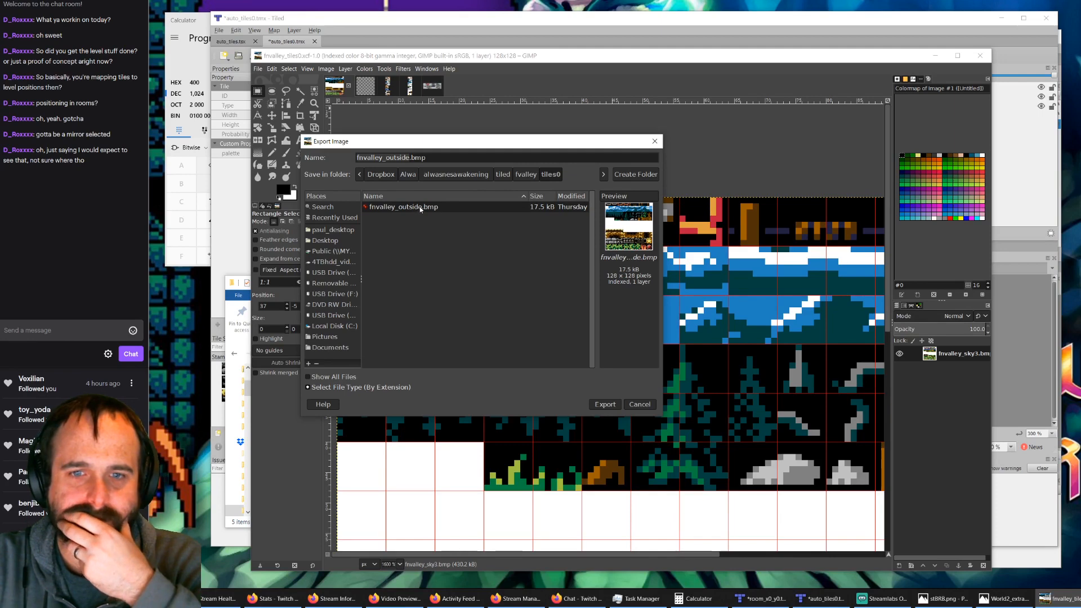
click(409, 158)
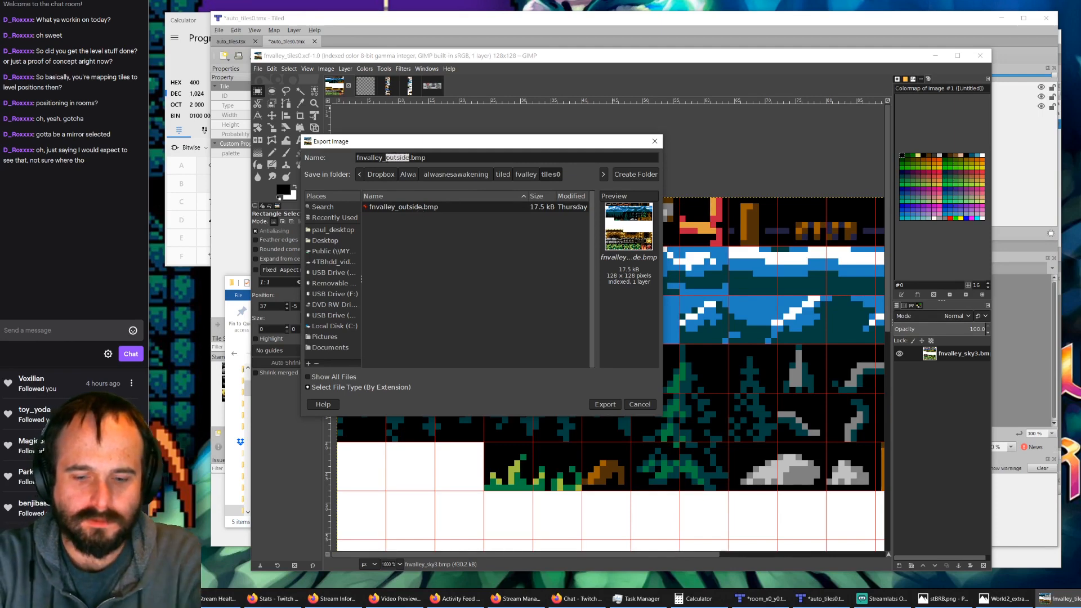
text(tiles0)
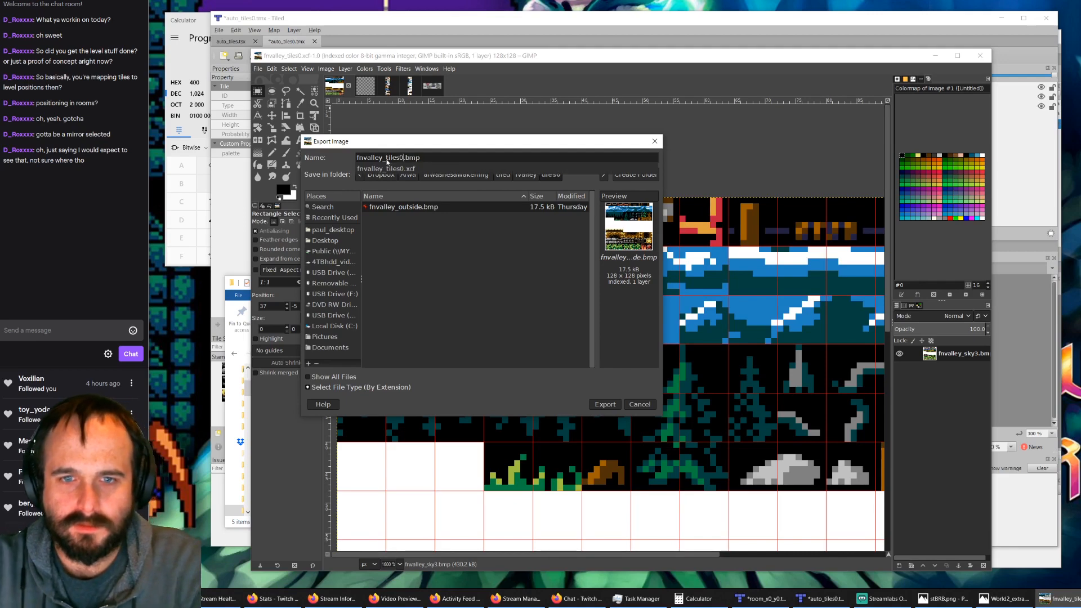
click(605, 407)
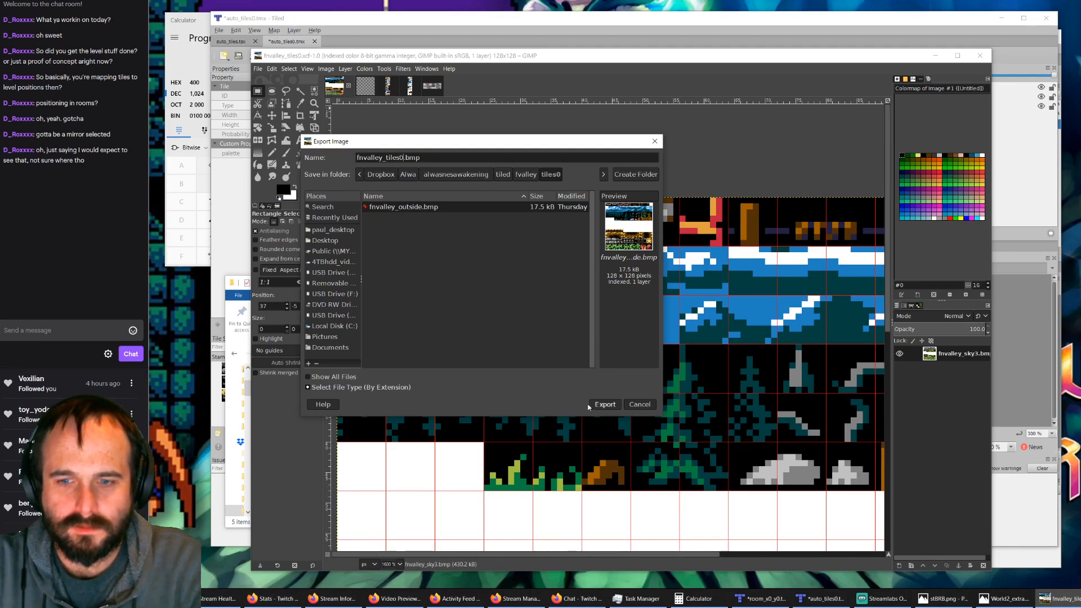
click(599, 406)
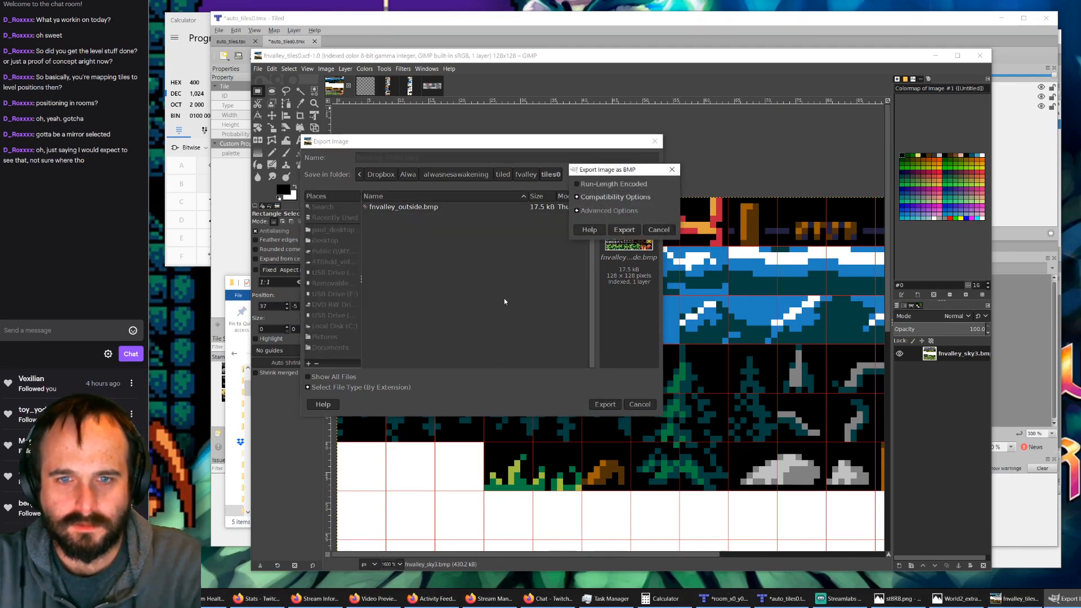
click(620, 231)
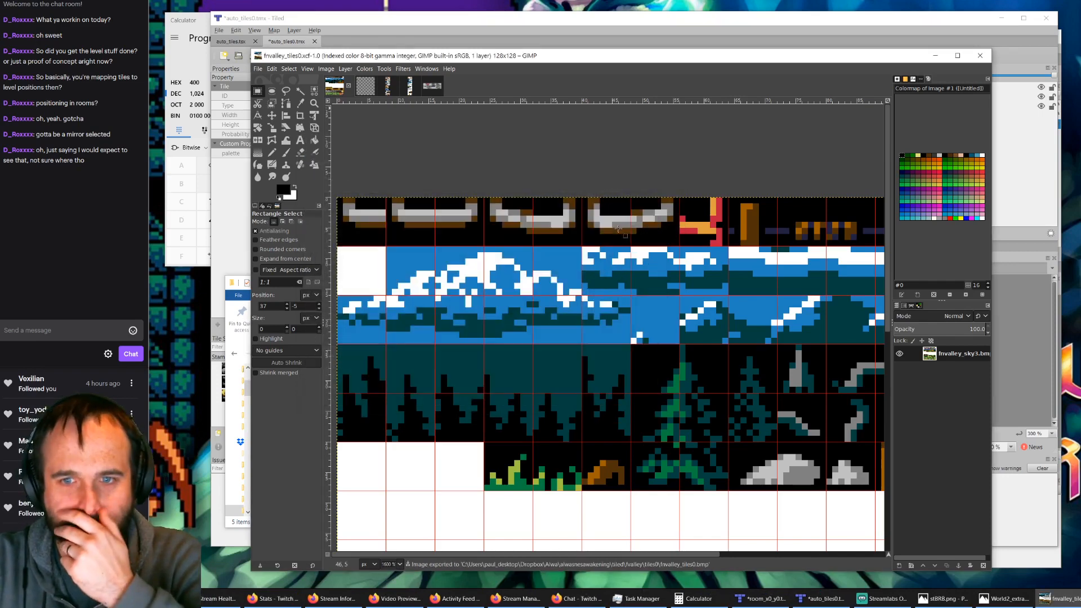
Step: Switch to Tiled, open the fnvalley_outside tileset for editing and set its source image to fnvalley_tiles0.bmp
click(464, 28)
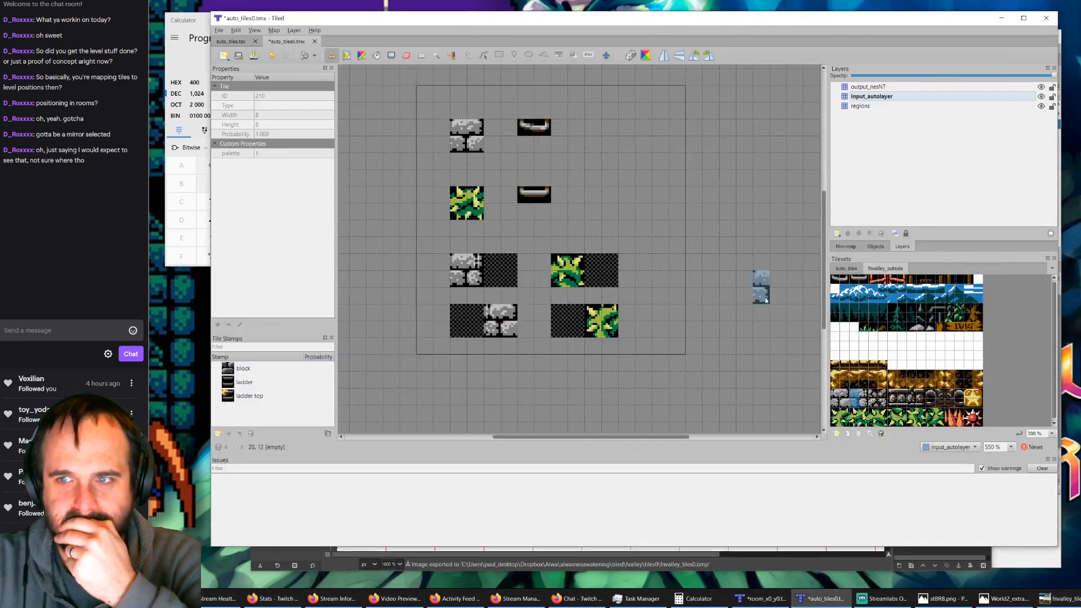
click(869, 433)
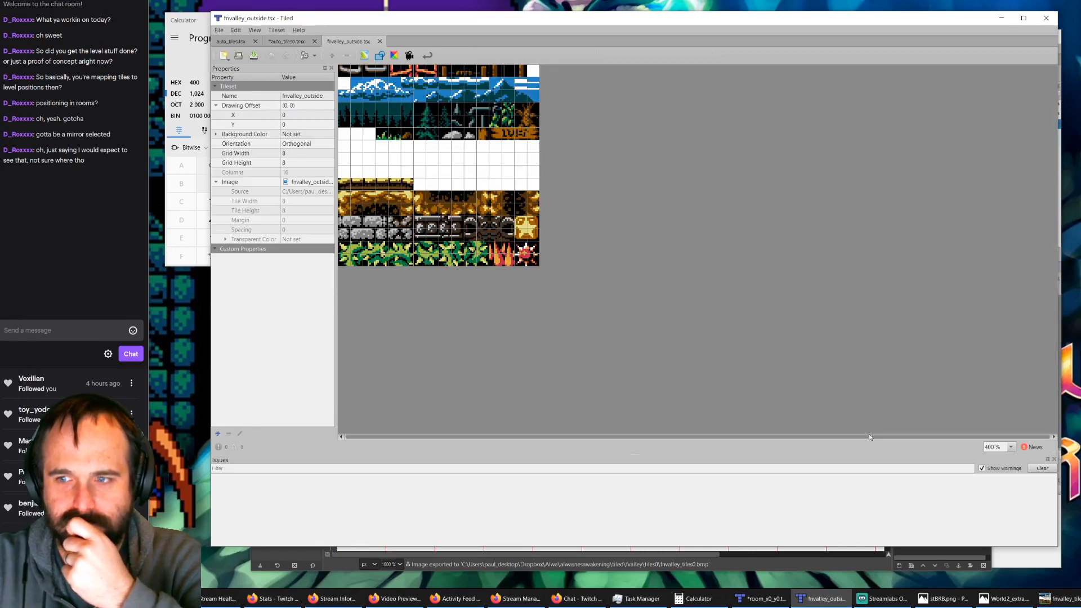
click(299, 96)
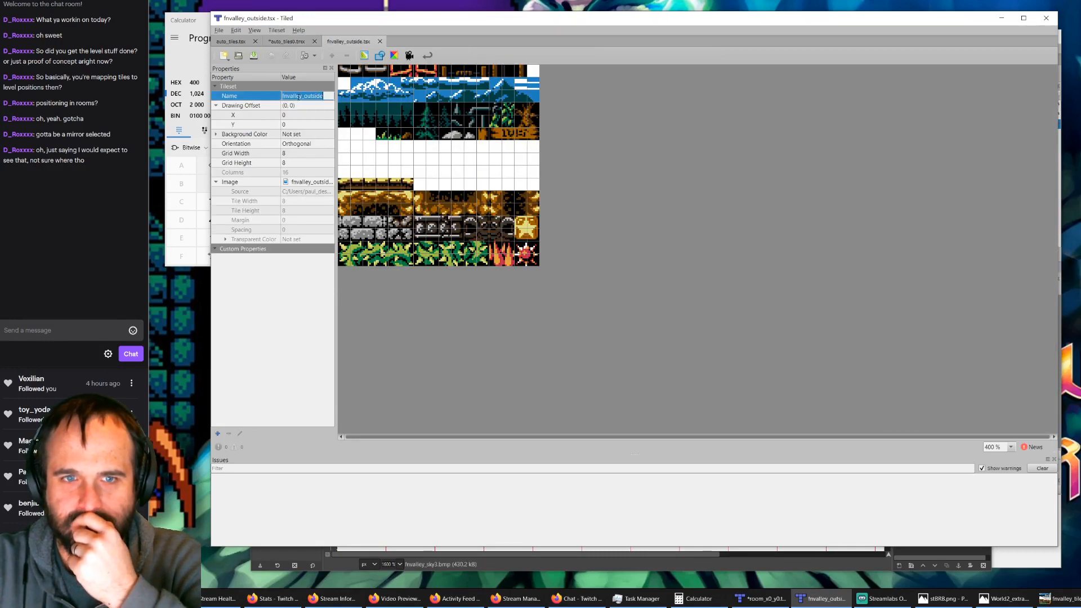
double_click(321, 183)
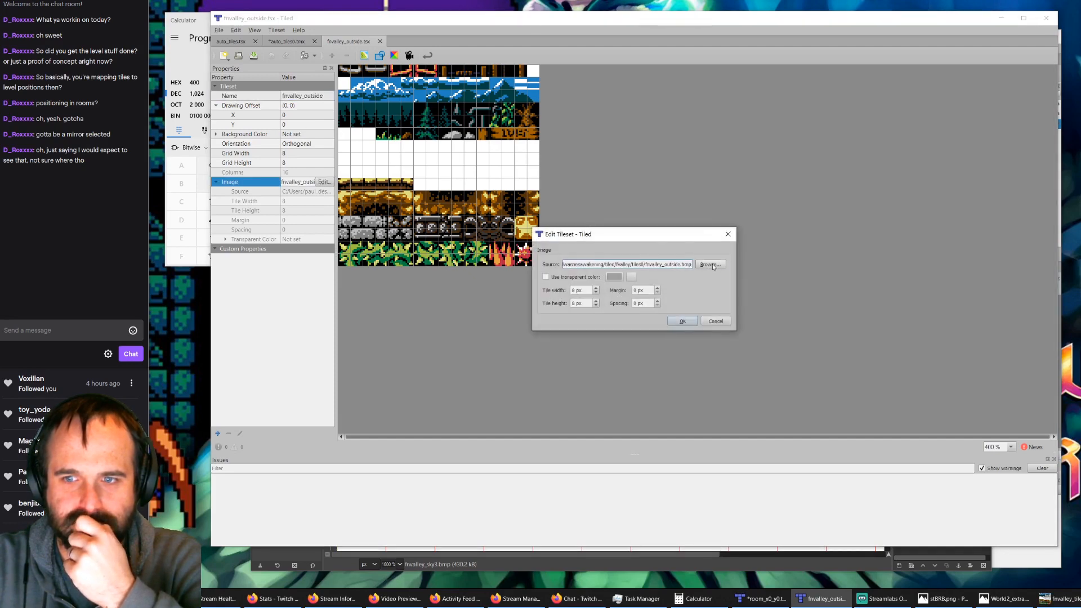
click(711, 265)
click(691, 348)
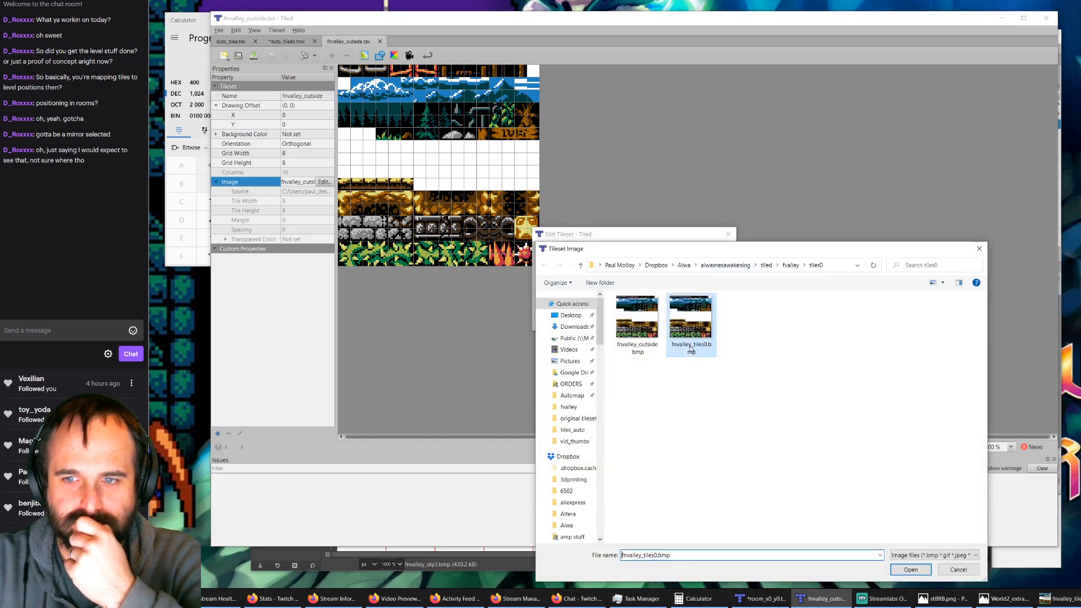
click(911, 570)
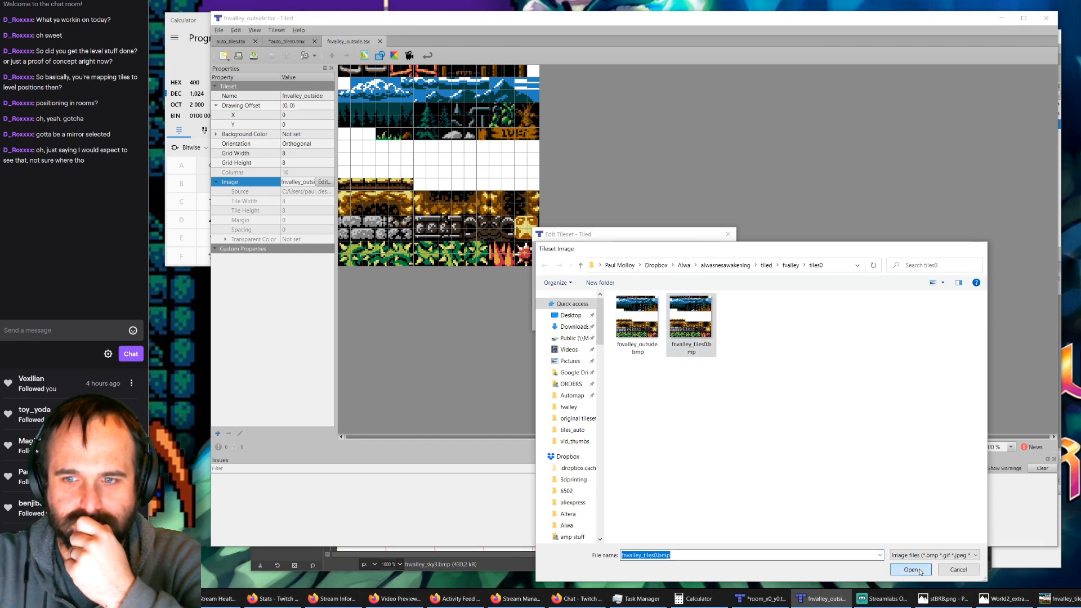
click(682, 321)
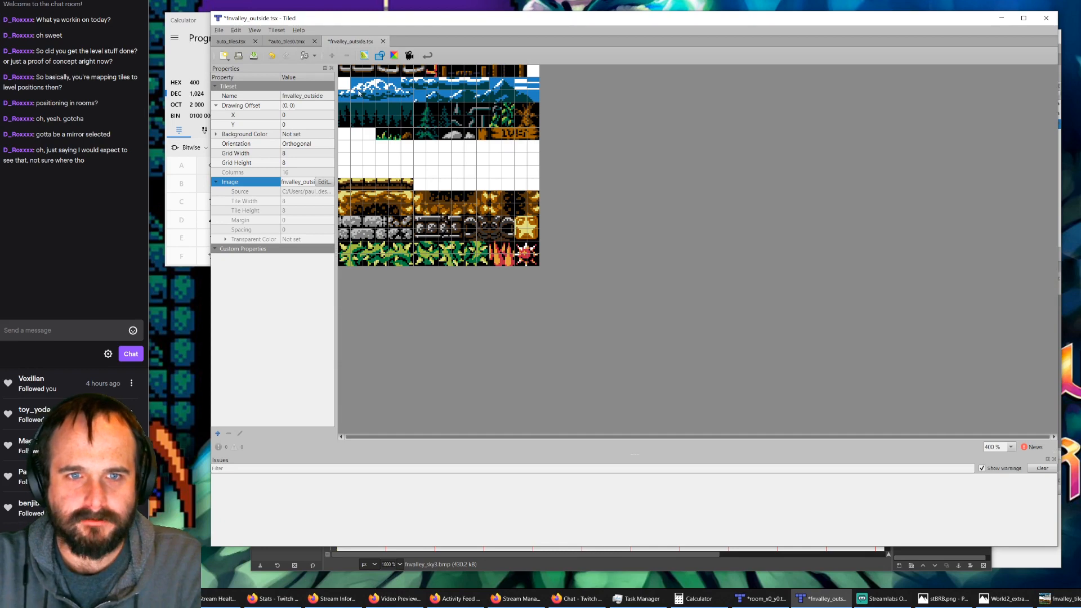
Step: Rename the fnvalley_outside tileset to fnvalley_tiles0 in its properties
ctrl+scroll(357, 94, up, 2)
ctrl+scroll(357, 94, down, 1)
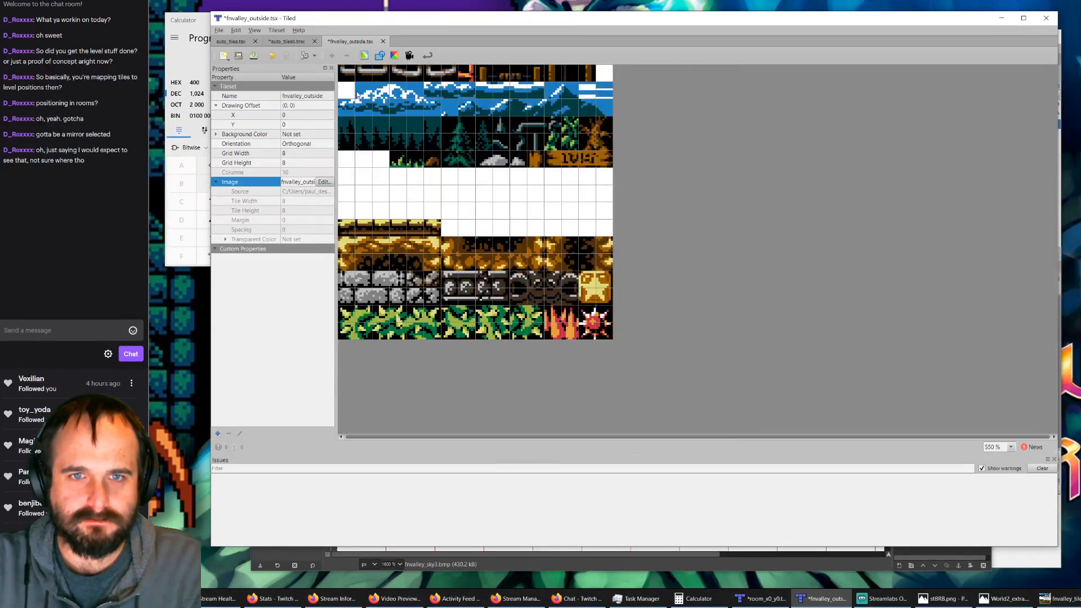
double_click(289, 96)
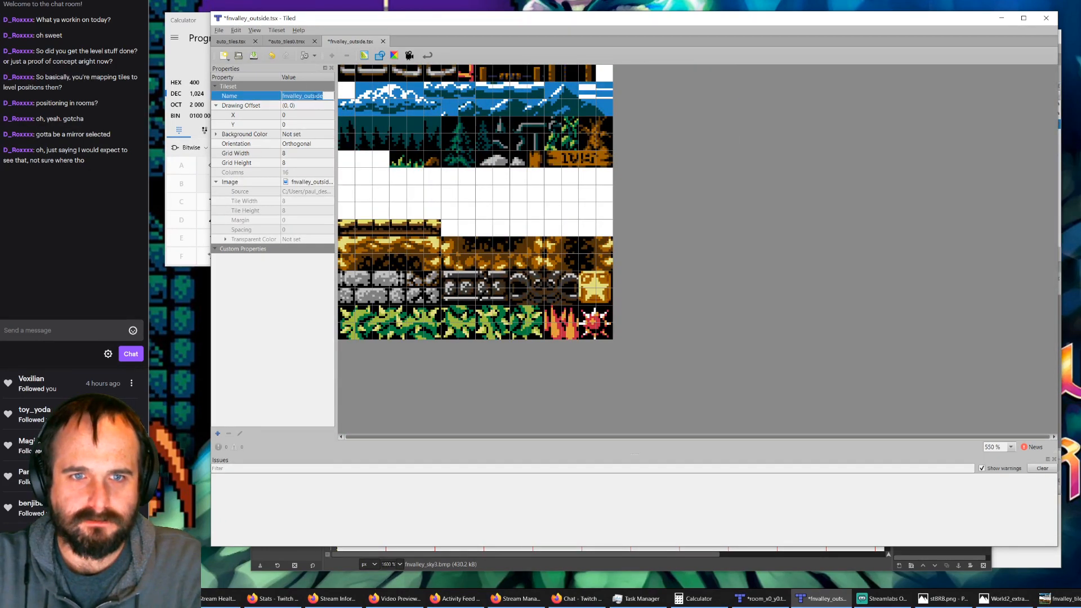
click(329, 96)
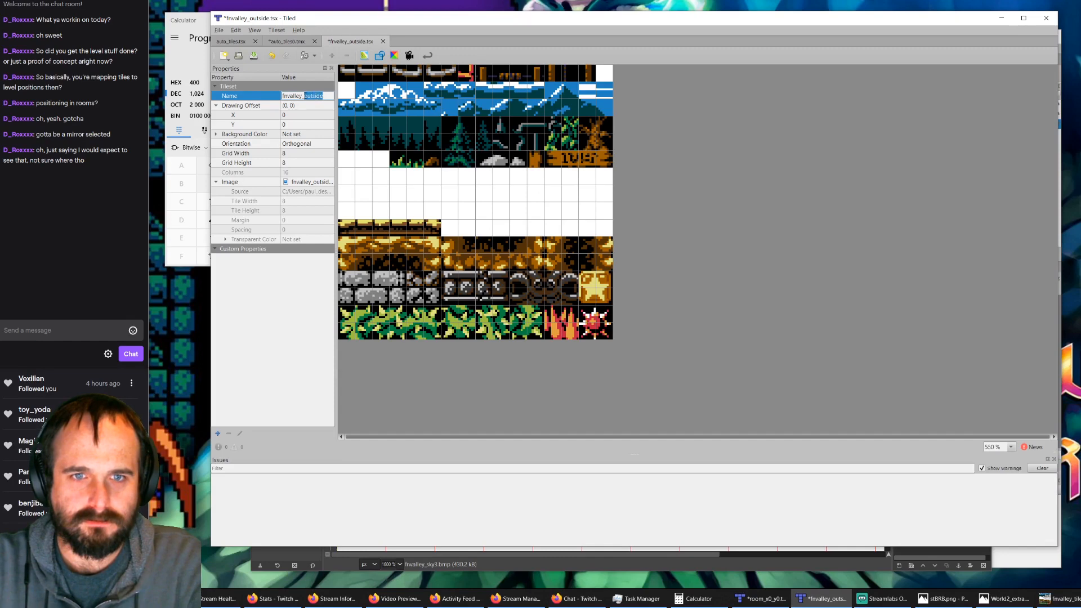
text(tiles0)
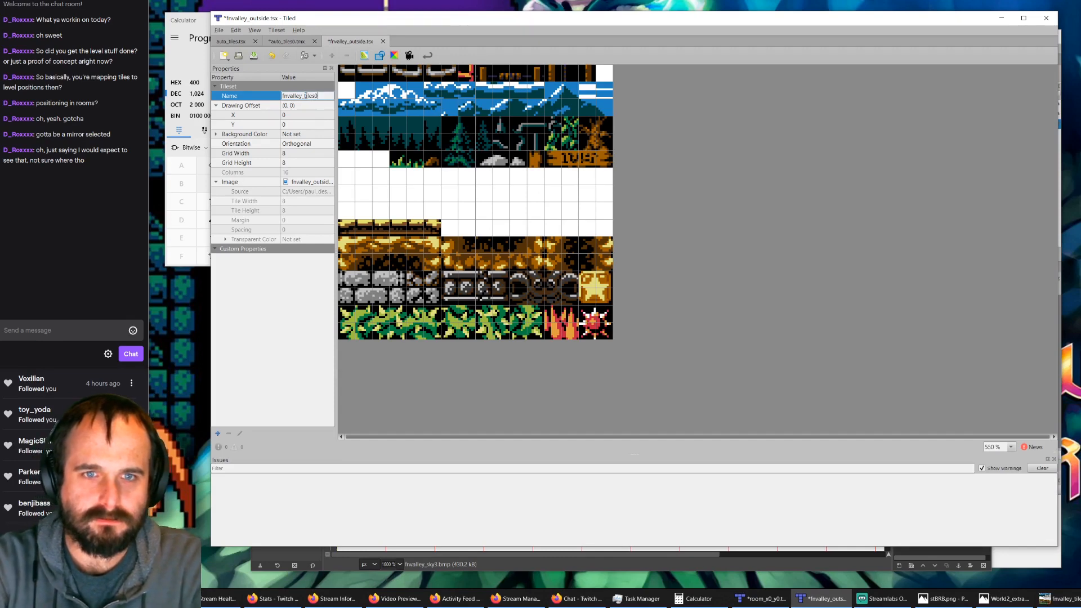
click(358, 164)
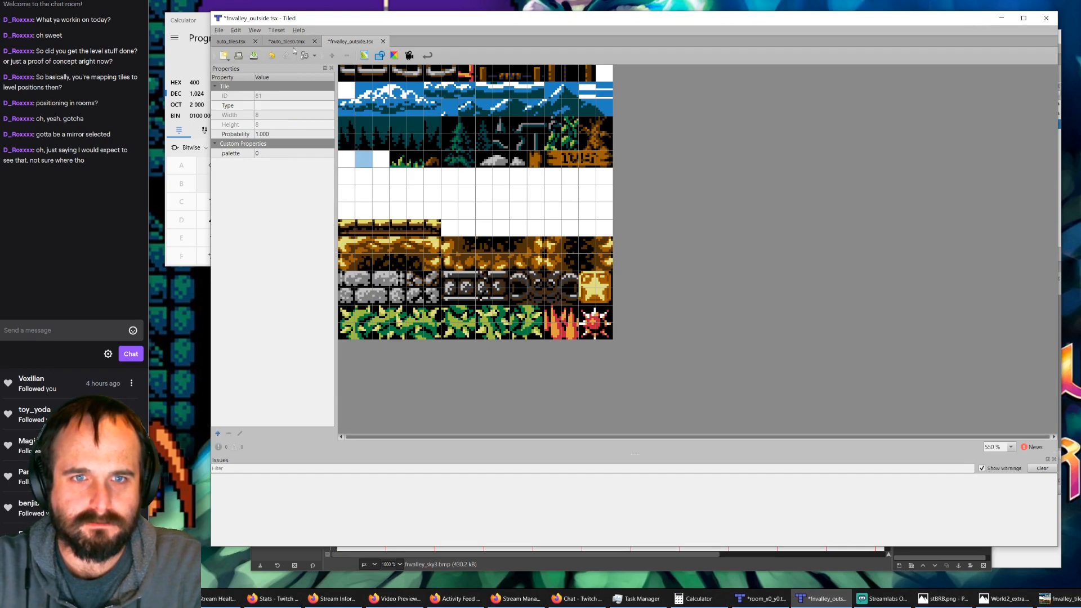
click(298, 29)
click(318, 40)
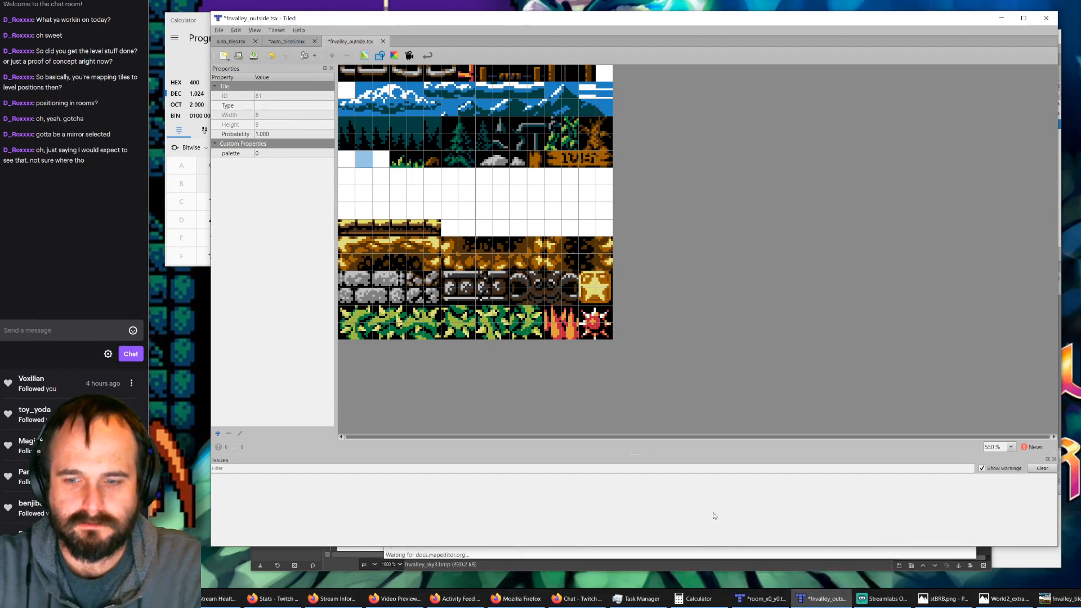
click(608, 564)
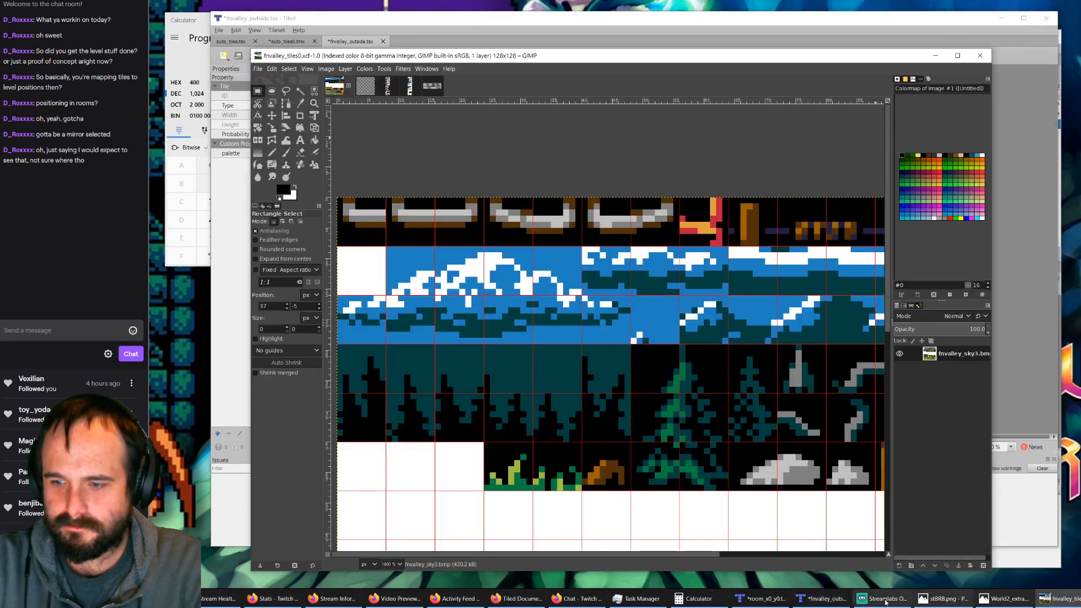
click(935, 56)
click(1002, 18)
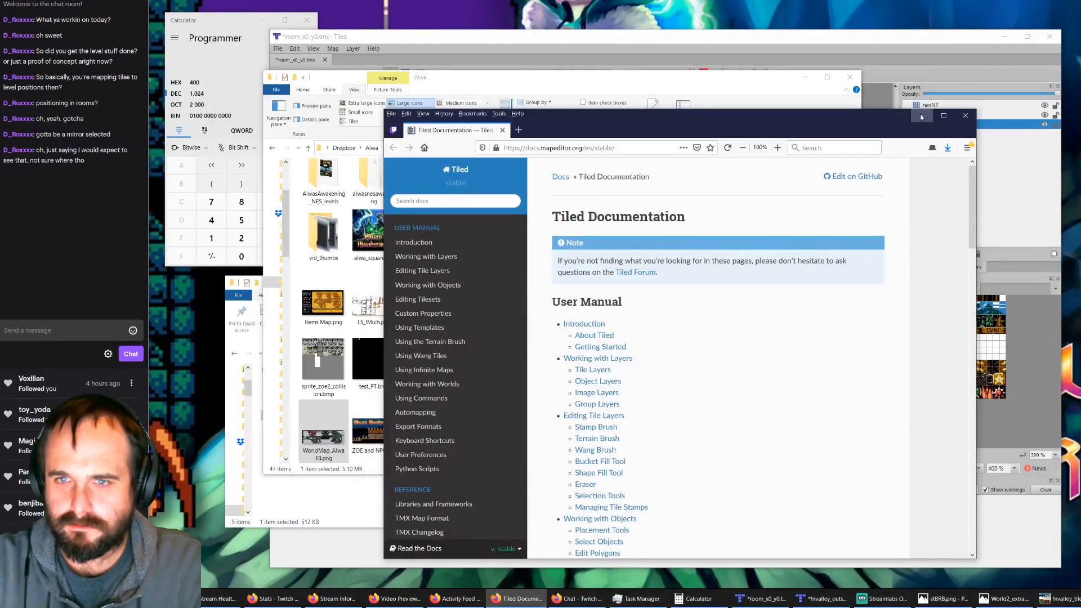
click(502, 130)
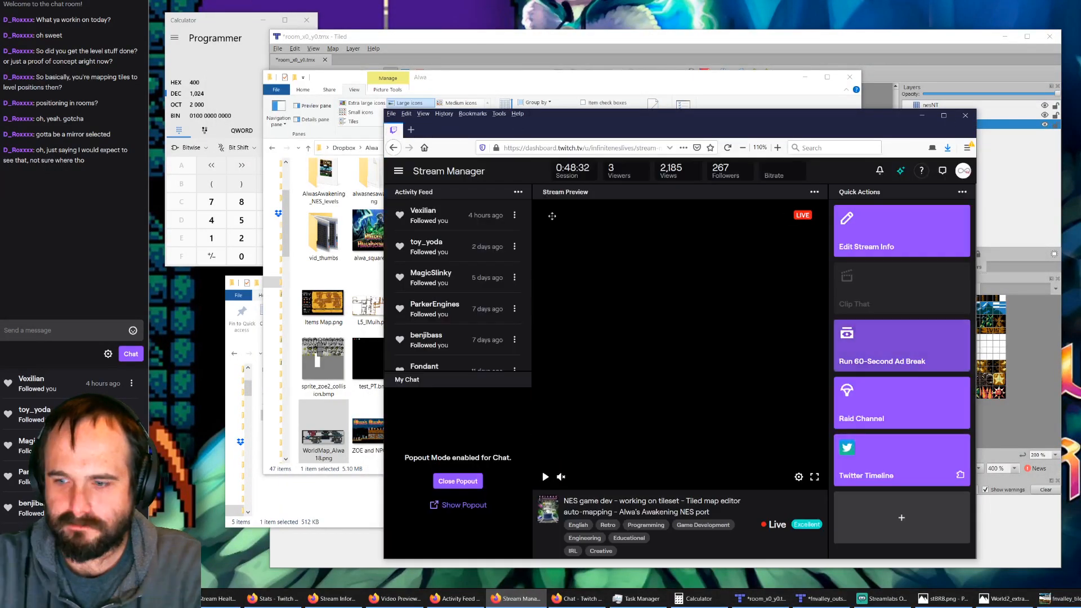
Step: Return to the Tiled tileset window, save the renamed tileset and close its file
click(806, 600)
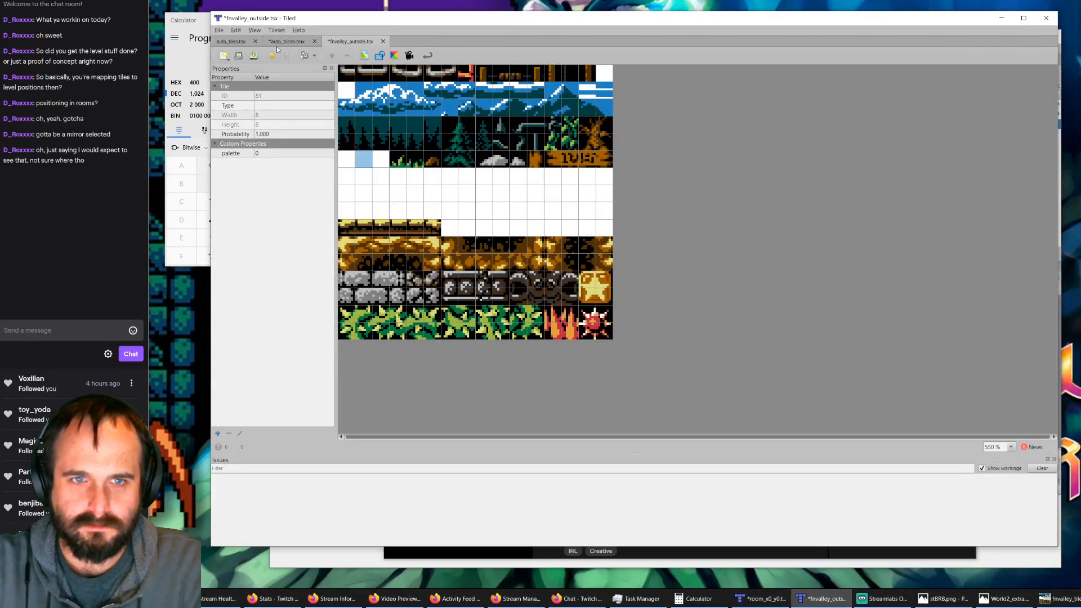
click(254, 55)
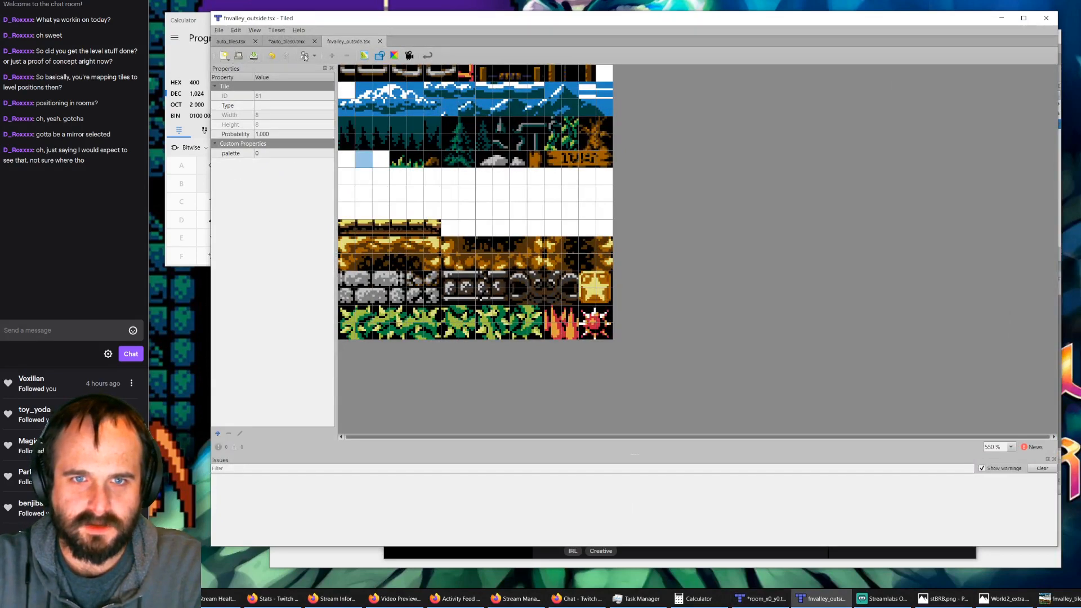
click(380, 42)
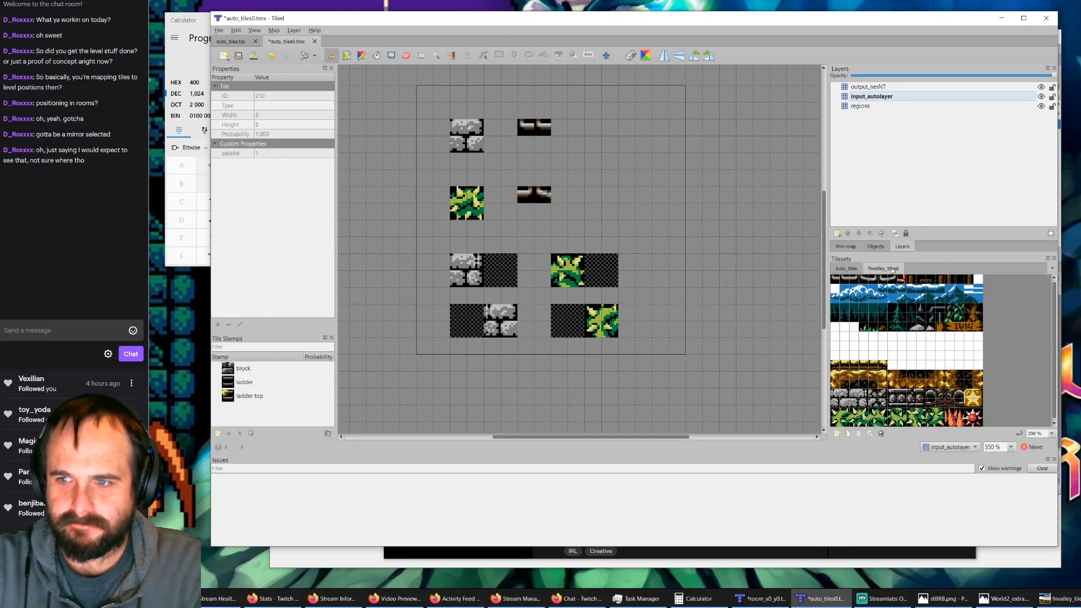
Step: Reopen the fnvalley_tiles0 tileset for editing, check the palette property of several tiles and close it
click(872, 434)
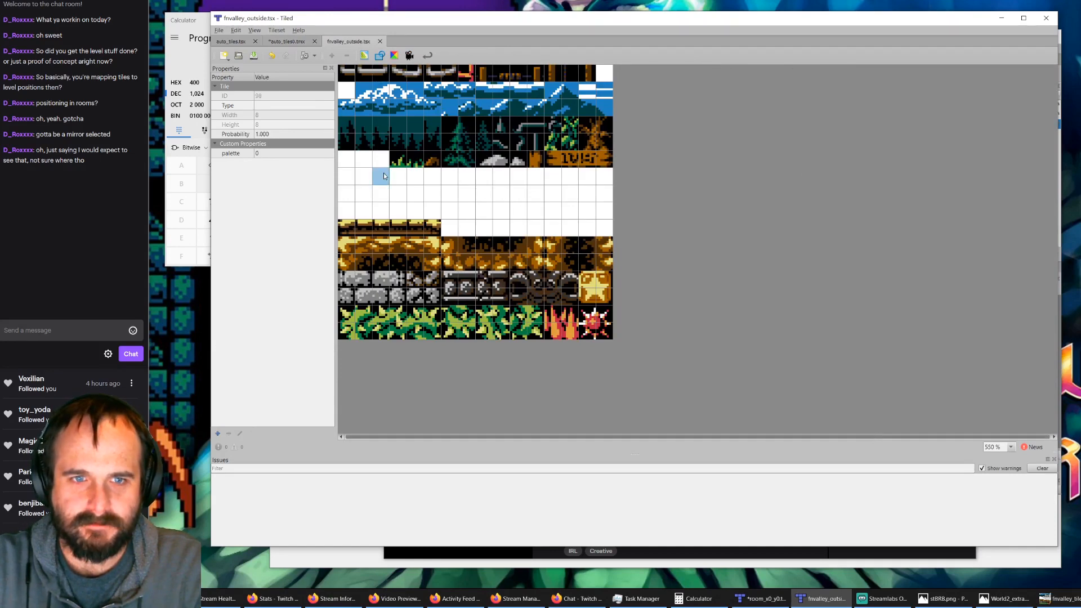
click(397, 331)
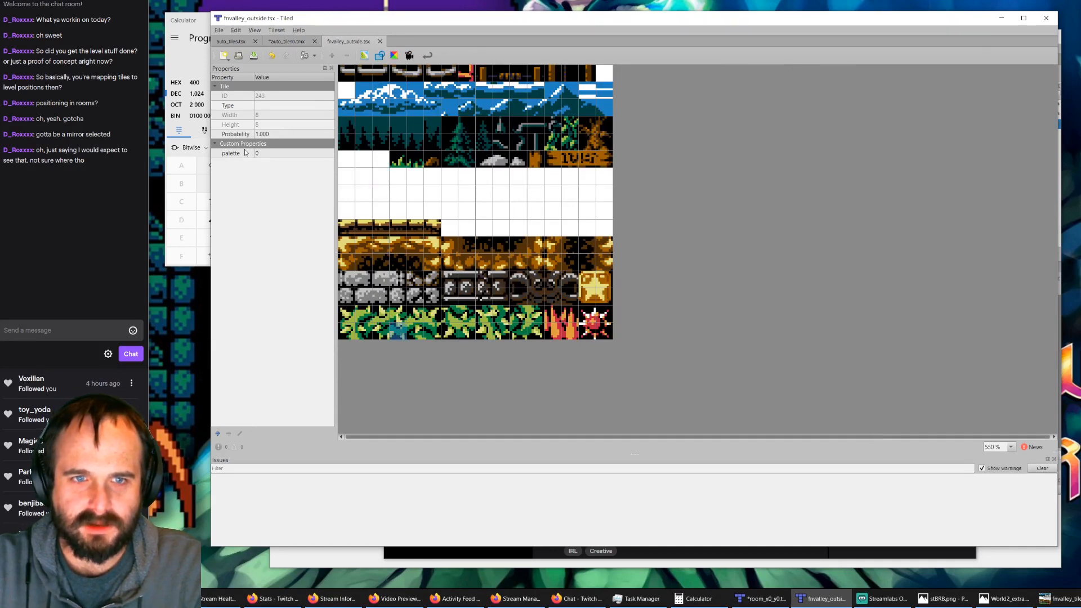
click(398, 93)
click(363, 76)
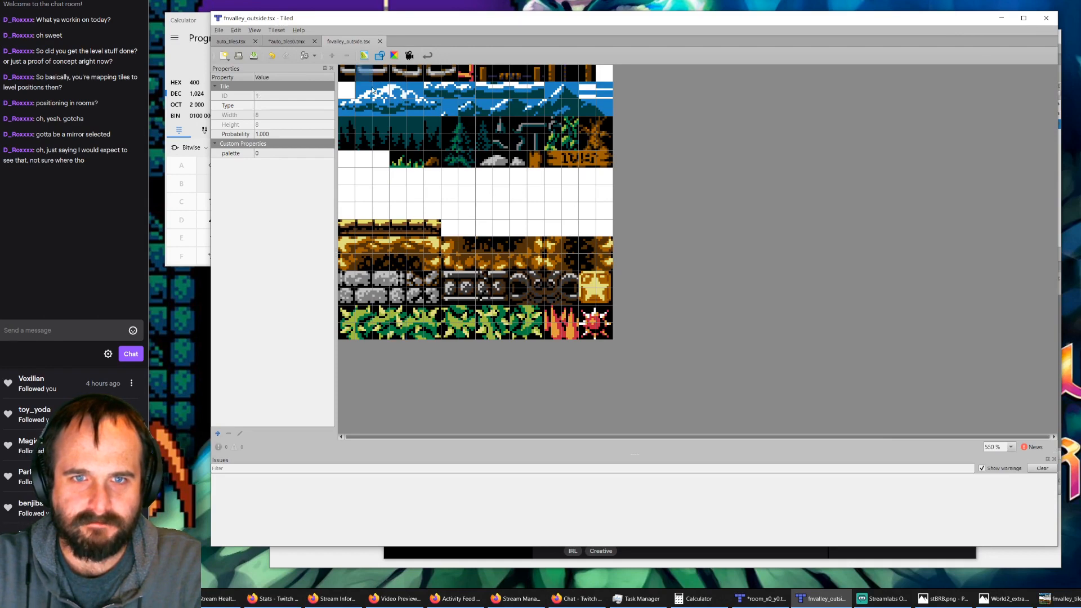
click(379, 42)
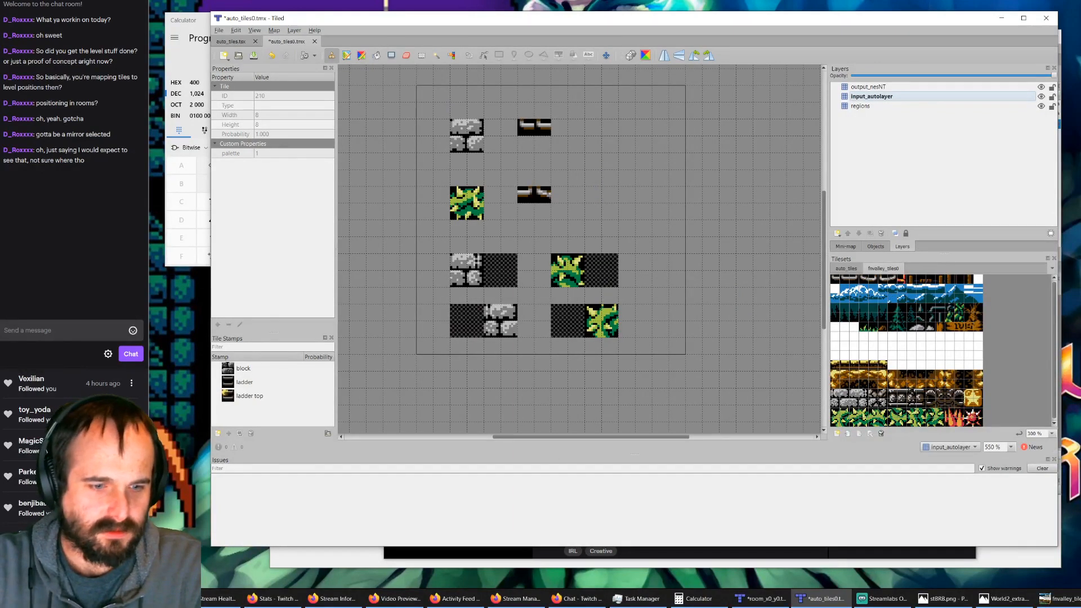
Step: Save the auto_tiles0.tmx rule map and close it
mouse_move(152, 599)
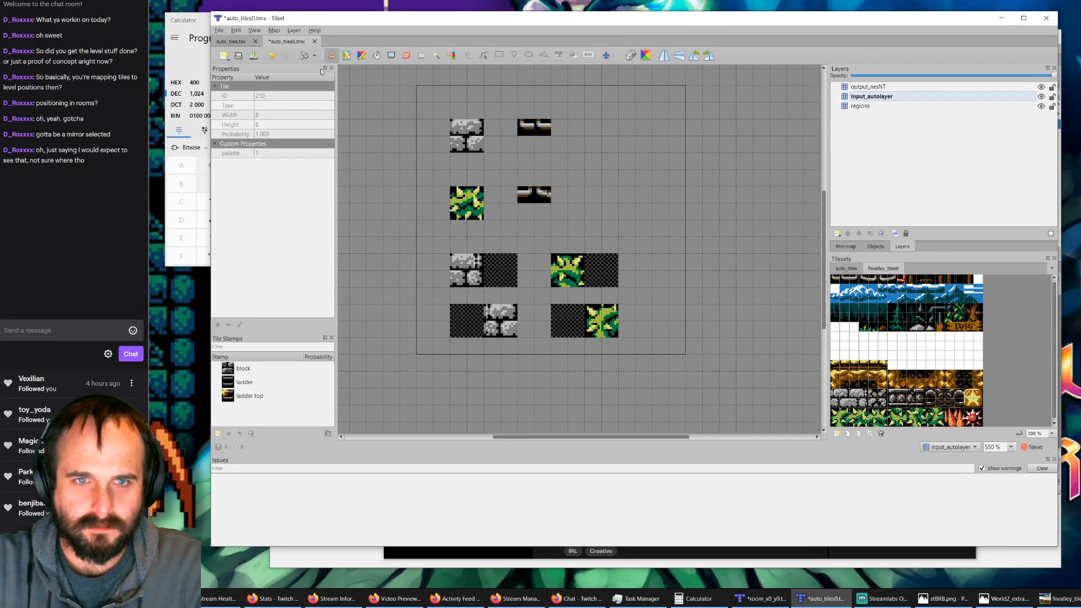
key(ctrl+s)
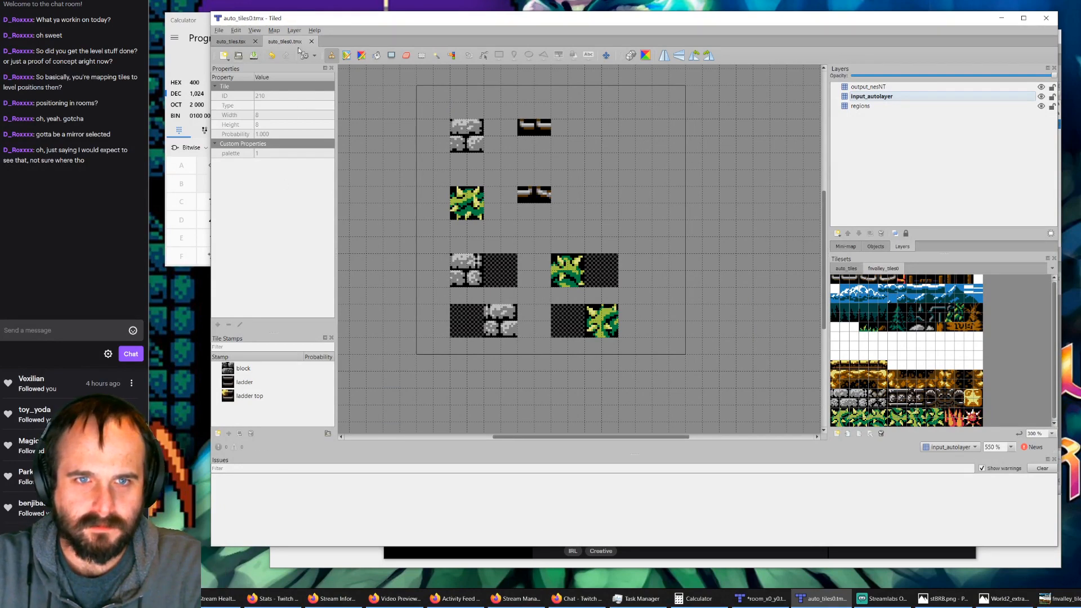
click(311, 42)
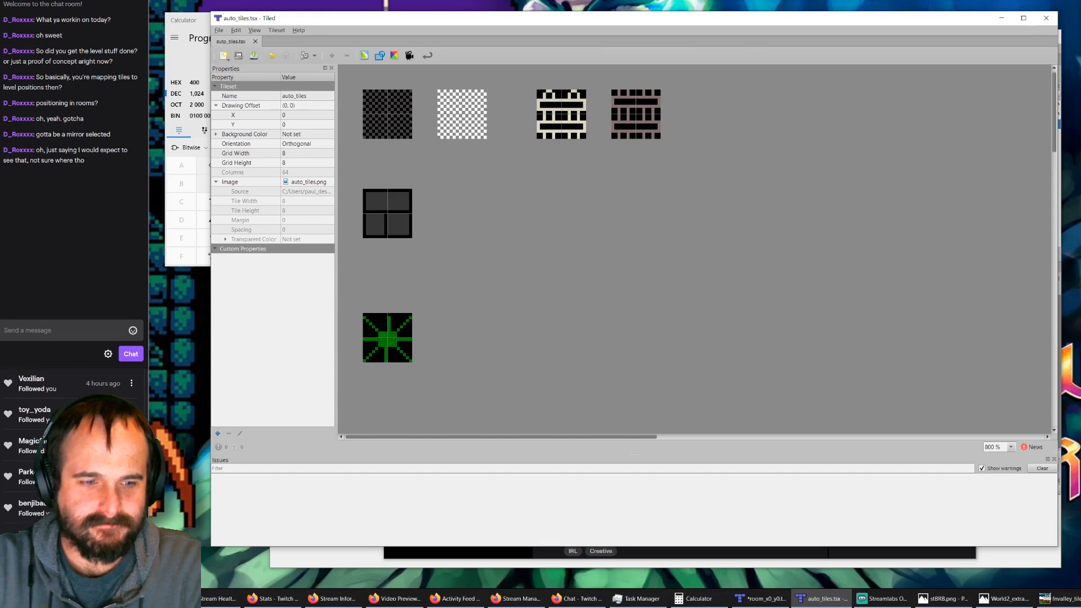
Step: Switch to File Explorer and open the tiles0 folder under alwasnesawakening, tiled and fvalley
click(92, 599)
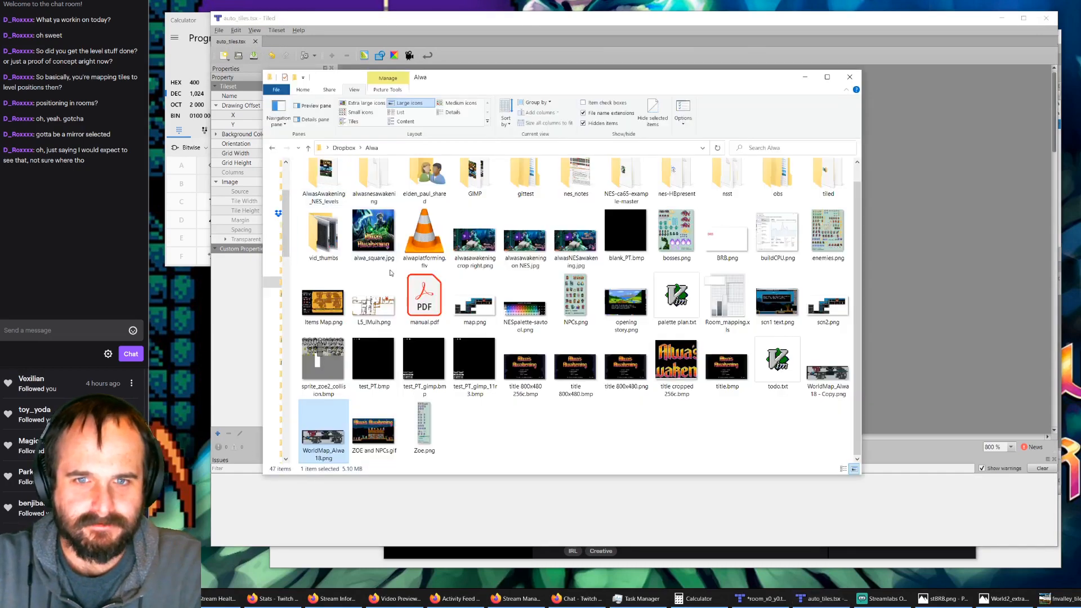
scroll(391, 272, up, 2)
double_click(375, 198)
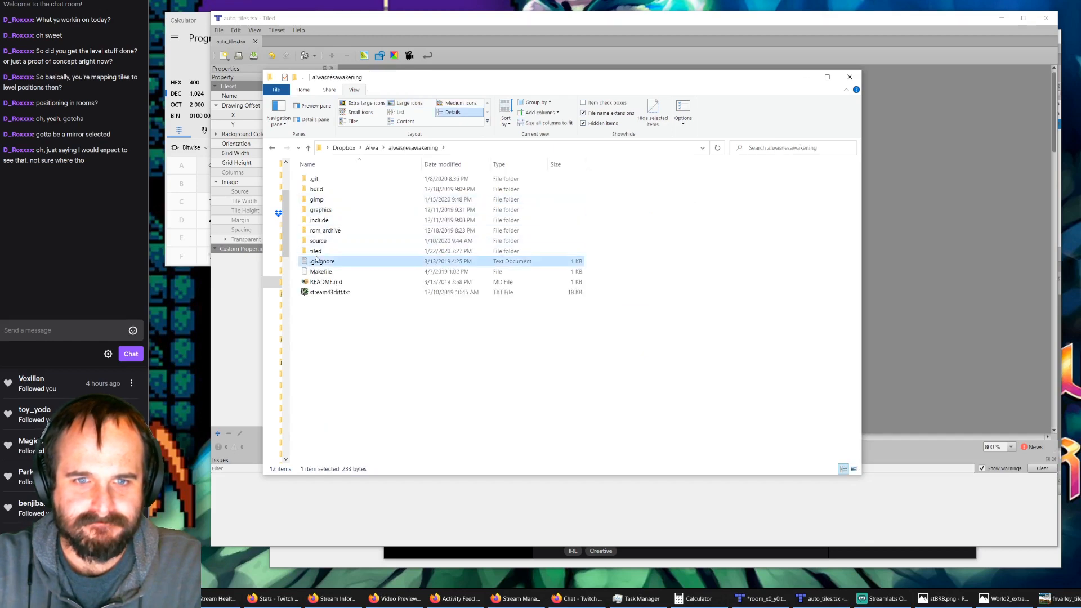
double_click(318, 251)
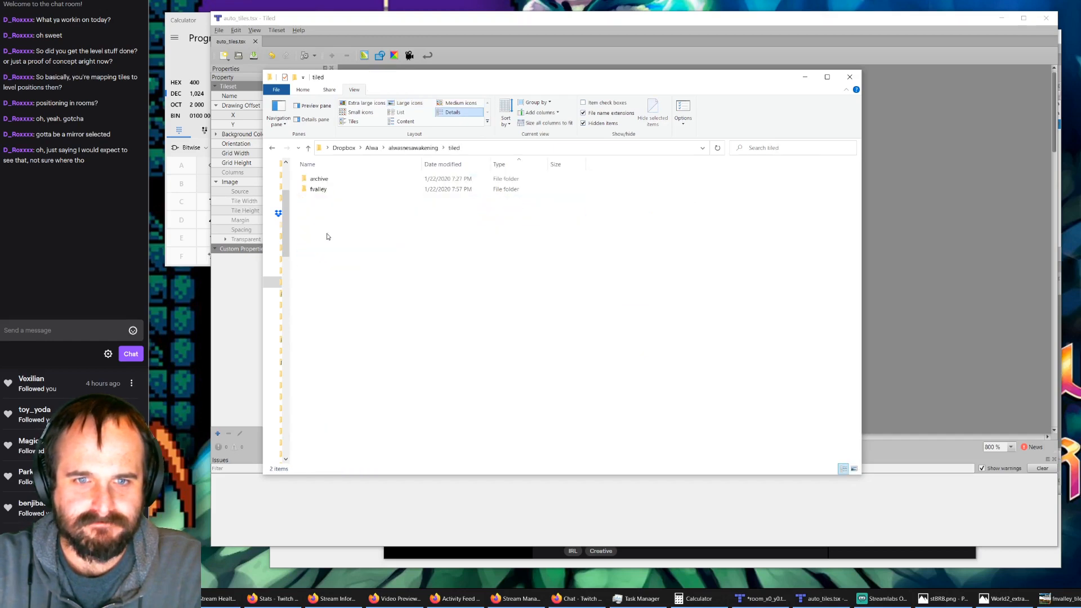
double_click(322, 190)
double_click(317, 189)
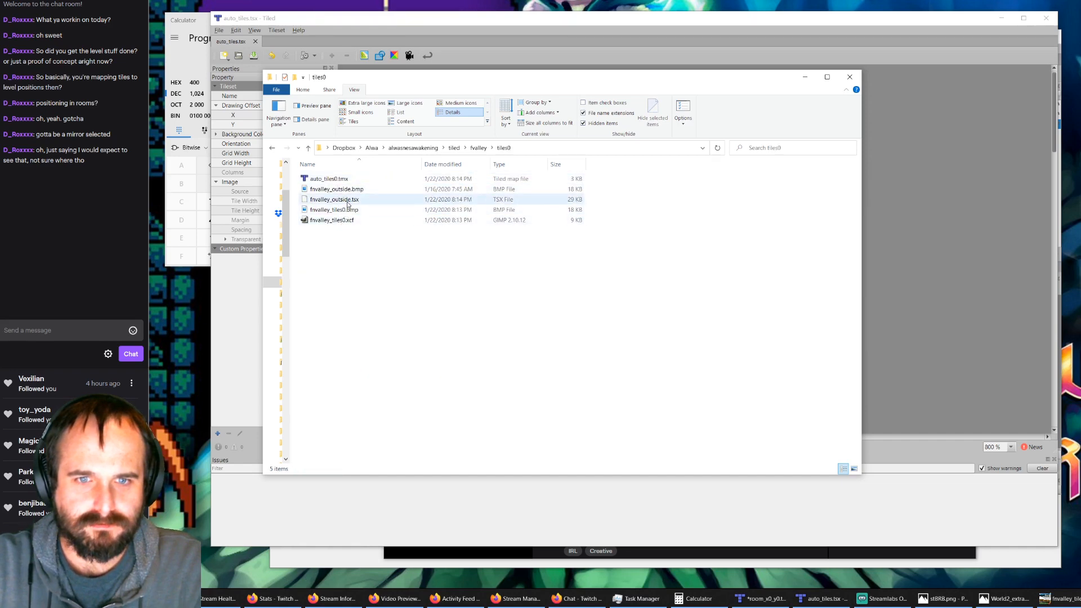
Step: Rename the tileset file fnvalley_outside.tsx as fnvalley_tiles0.tsx
click(345, 201)
click(339, 202)
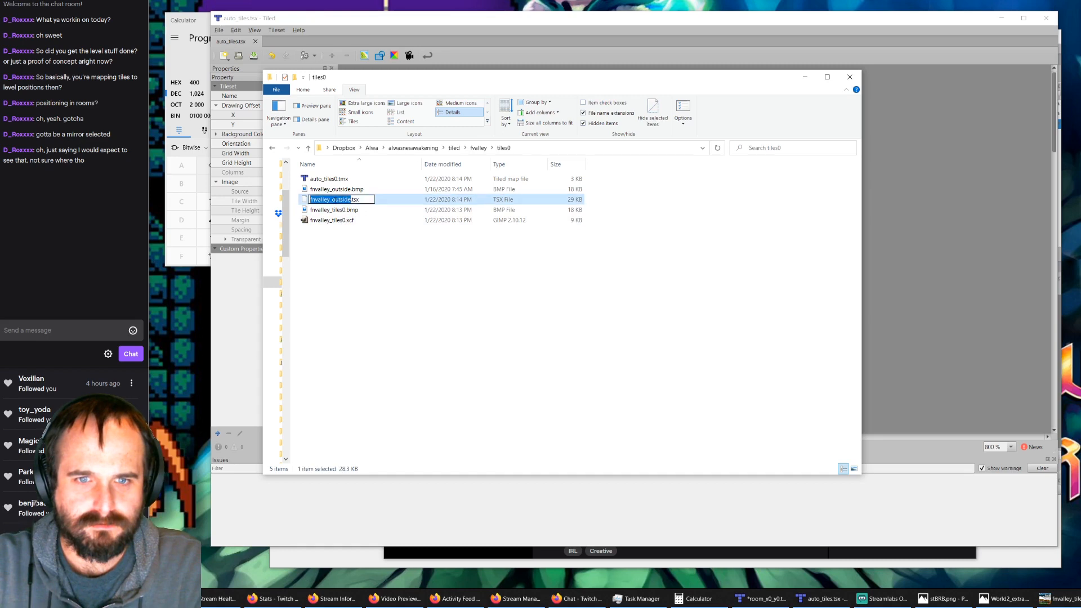
click(332, 200)
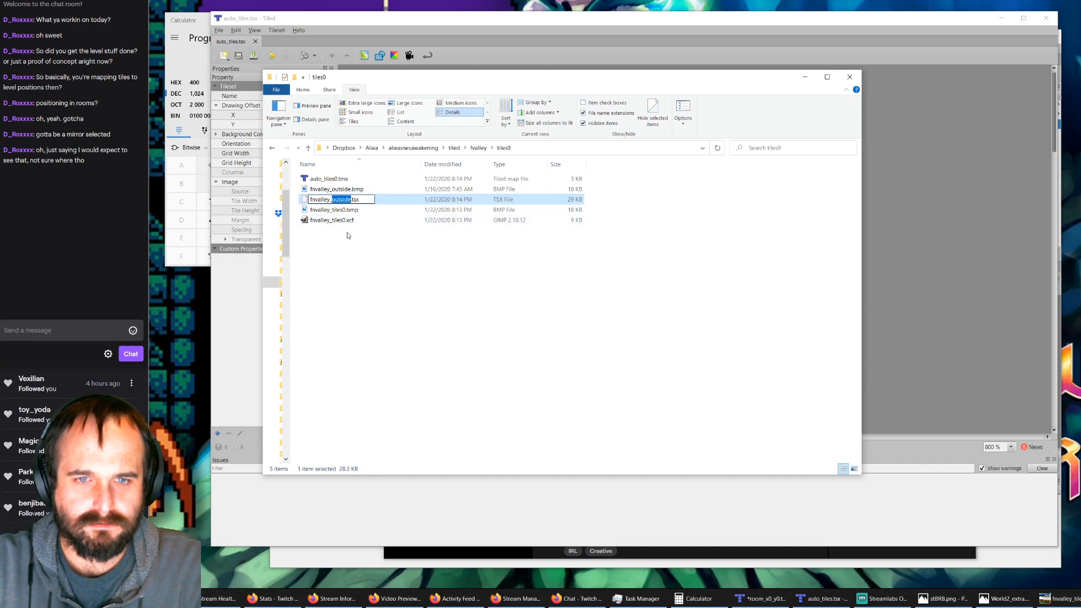
text(tiles0)
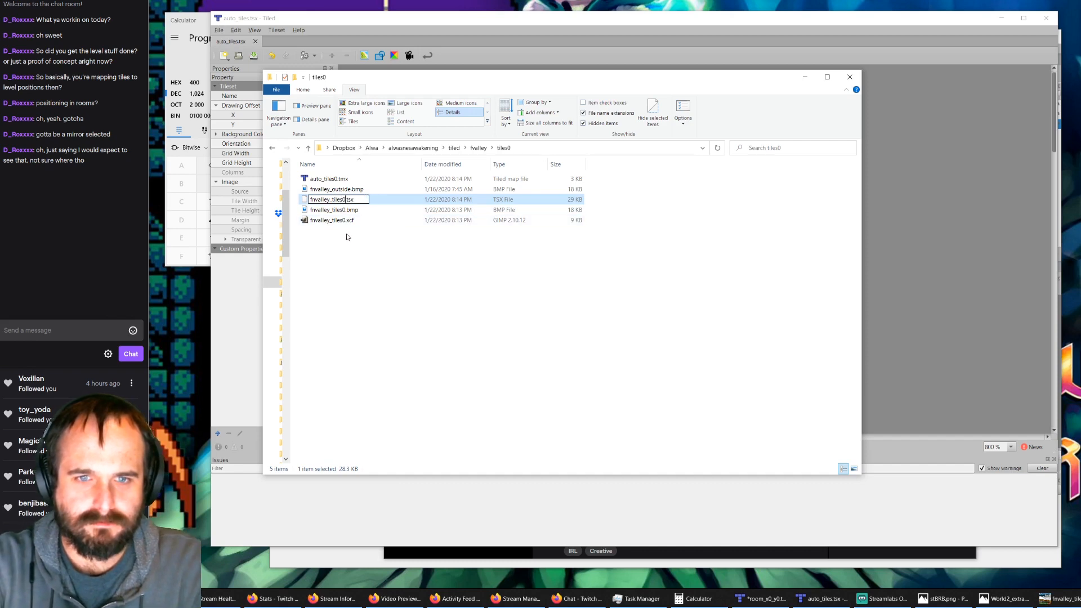
click(349, 245)
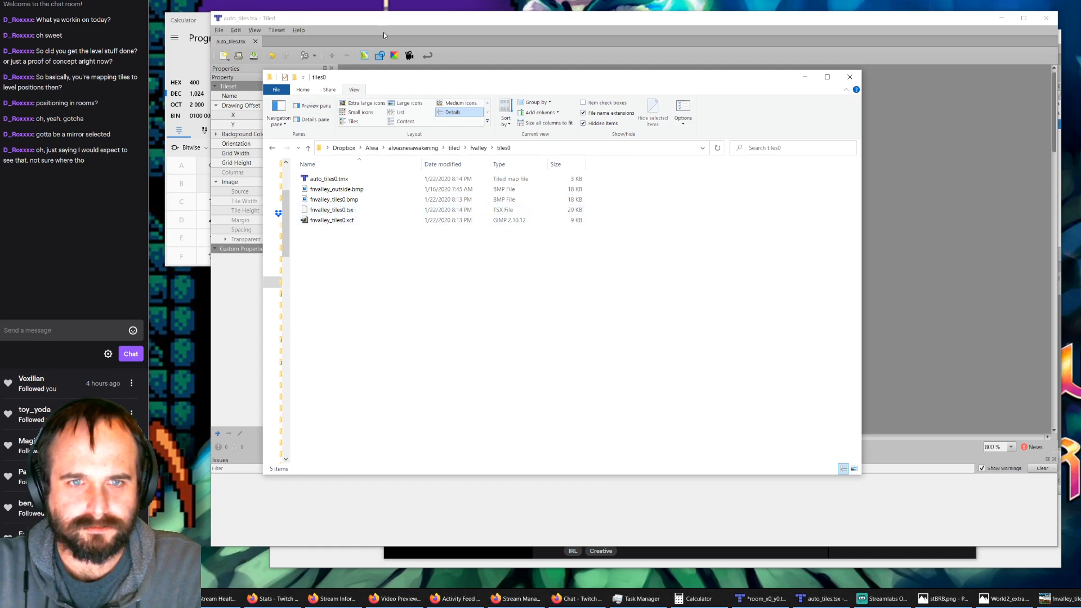
Step: Switch to the Tiled window with room_x0_y0.tmx, save the map, close it and reopen it
click(334, 20)
click(761, 599)
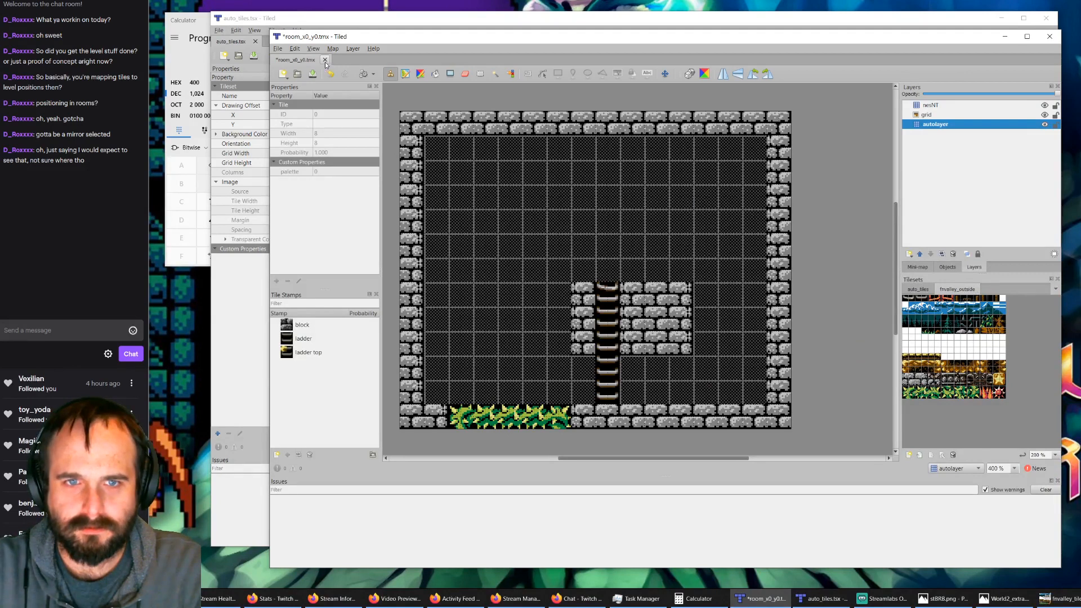
click(312, 74)
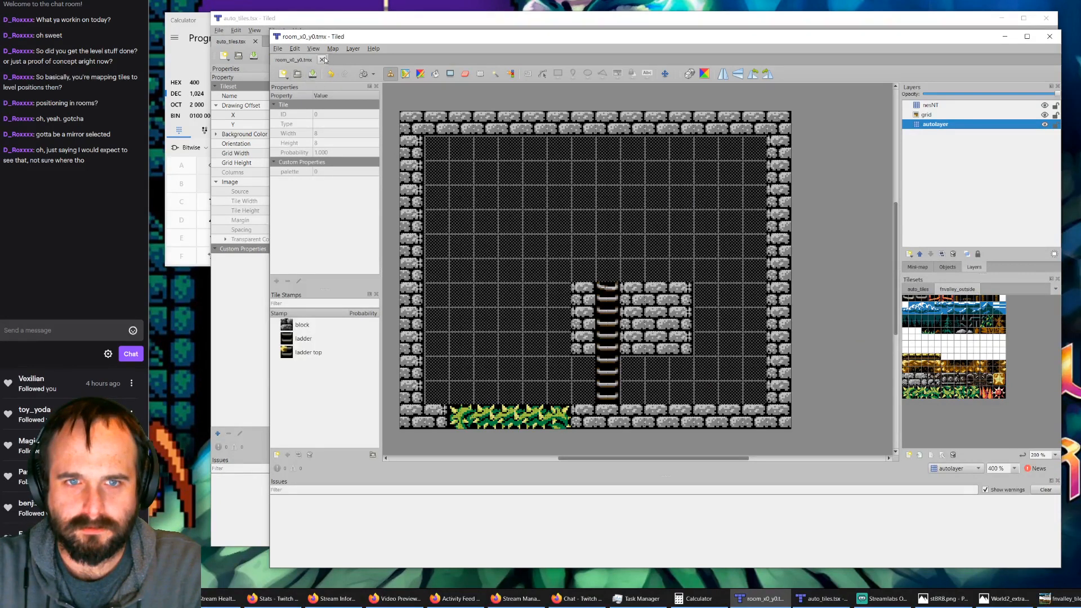
click(323, 59)
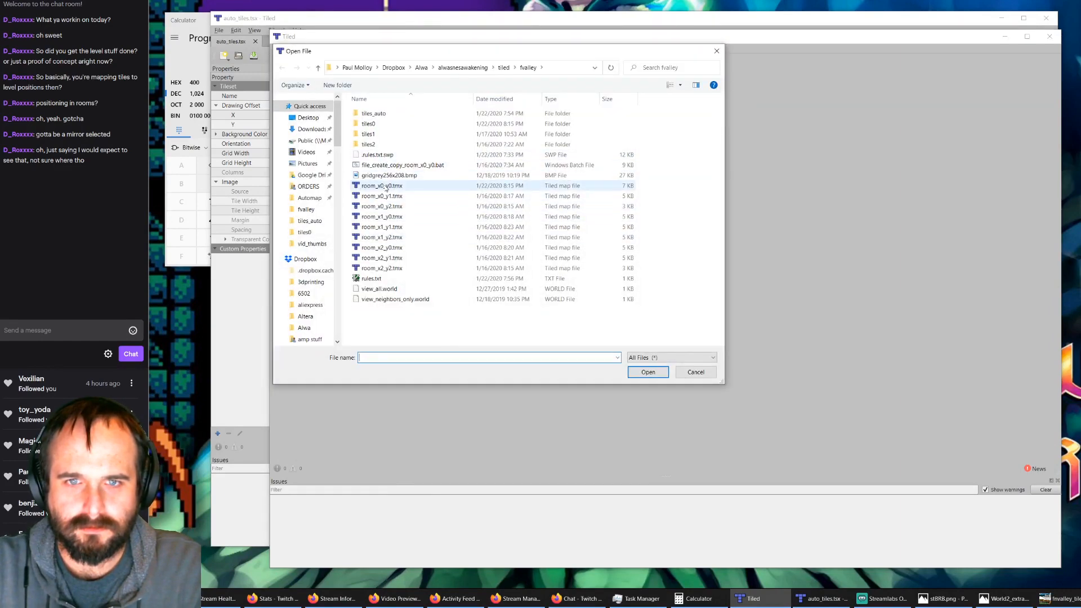
double_click(383, 187)
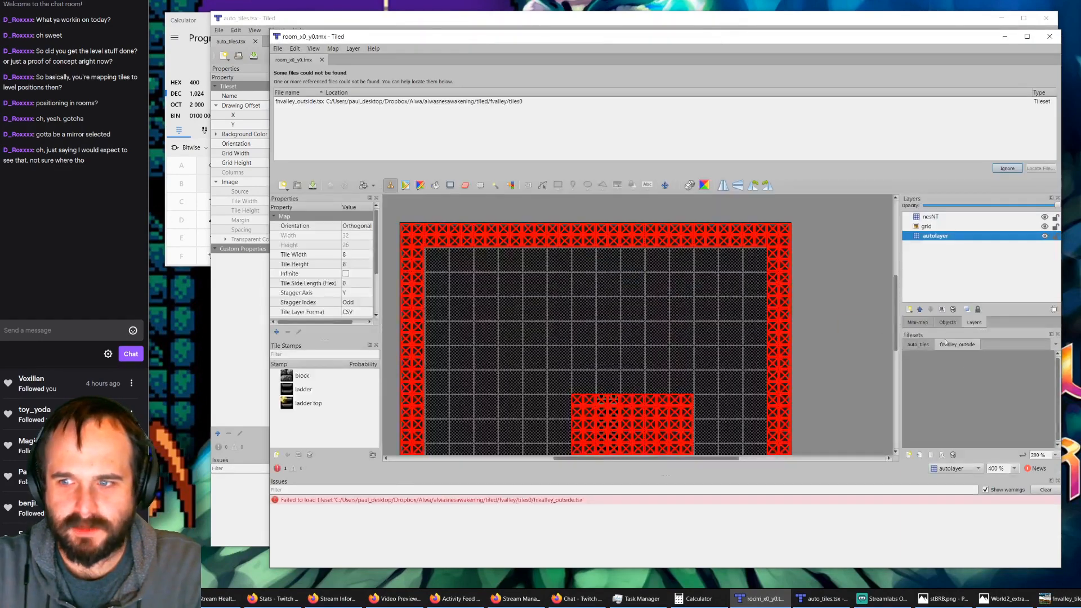
Step: Relink the missing fnvalley_outside.tsx tileset to fnvalley_tiles0.tsx in the tiles0 folder
click(513, 102)
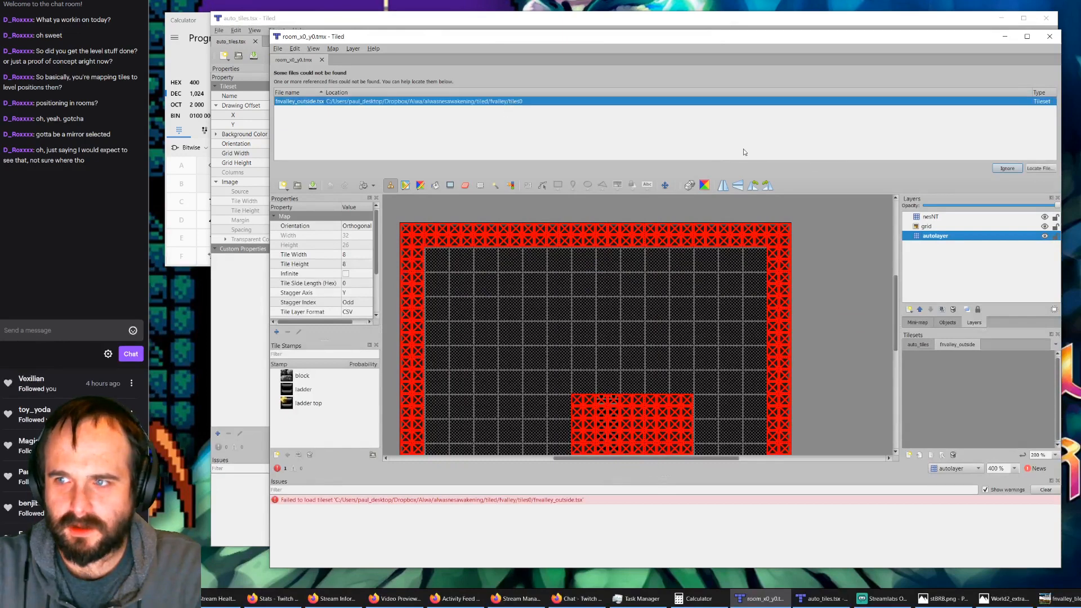
click(1040, 168)
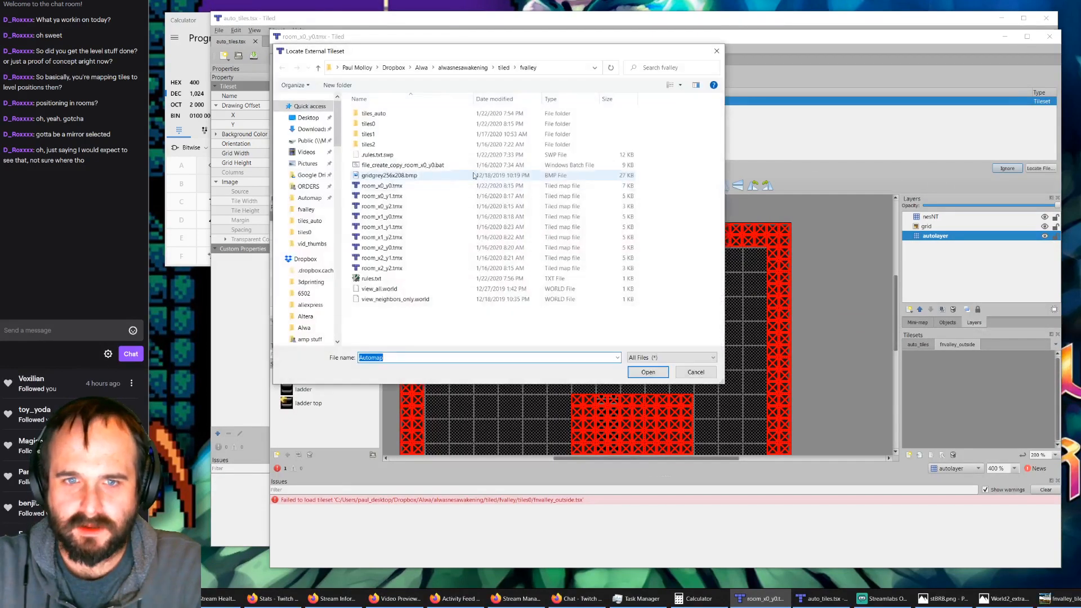
double_click(370, 124)
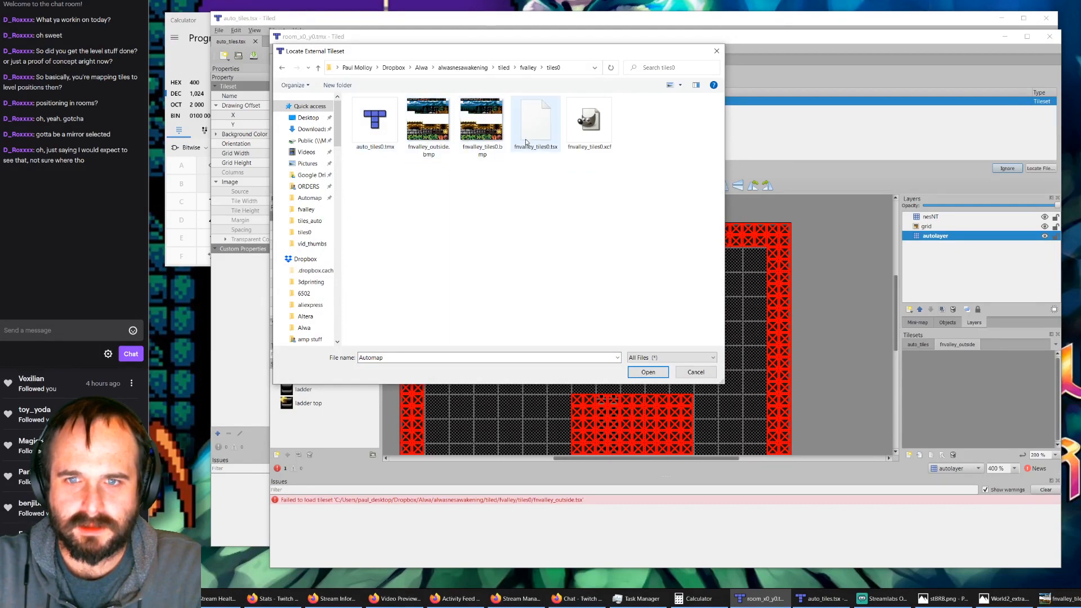
click(543, 134)
click(648, 371)
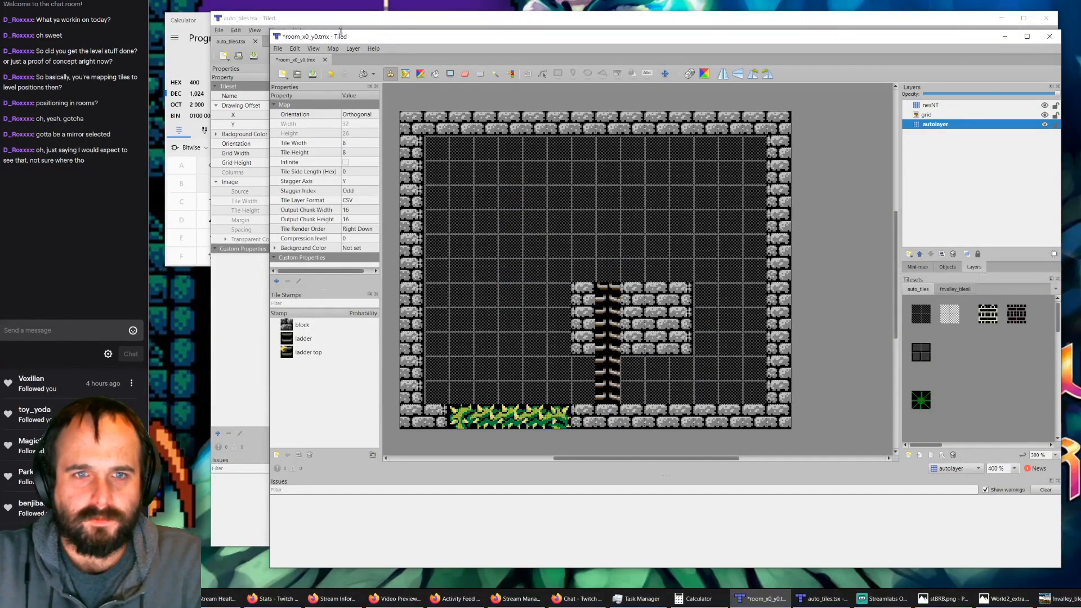
Step: Switch to the auto_tiles window and open the rules map auto_tiles0.tmx from the tiles0 folder
click(348, 19)
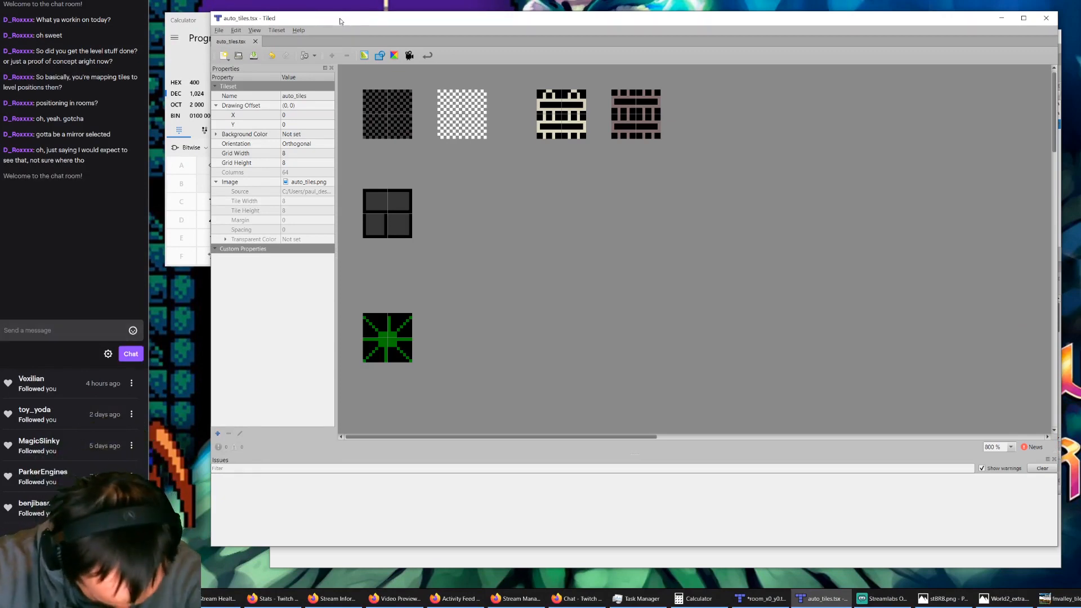
click(237, 57)
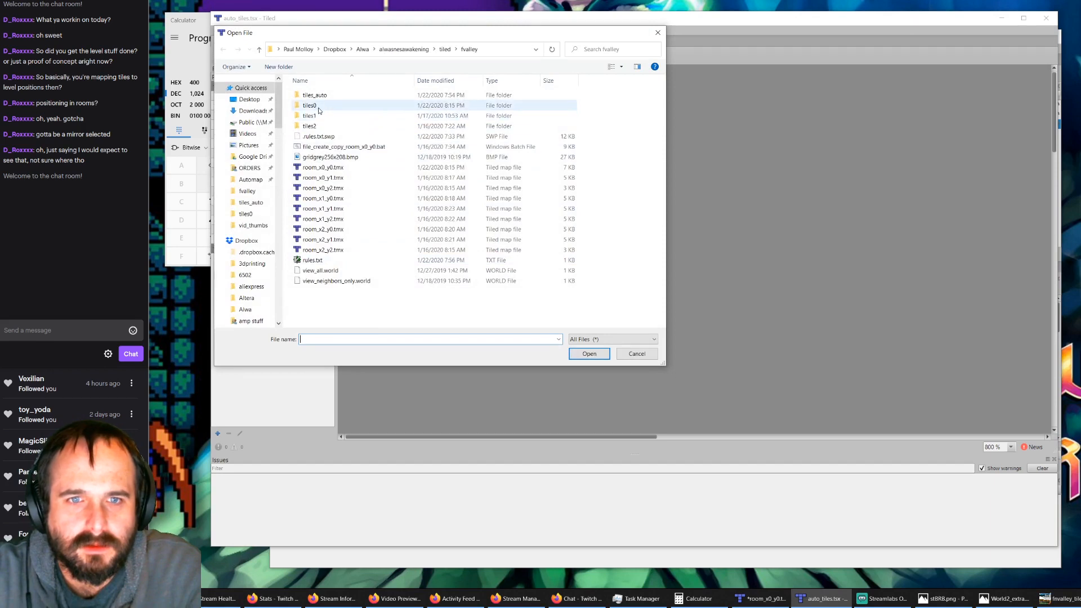
double_click(311, 105)
double_click(310, 117)
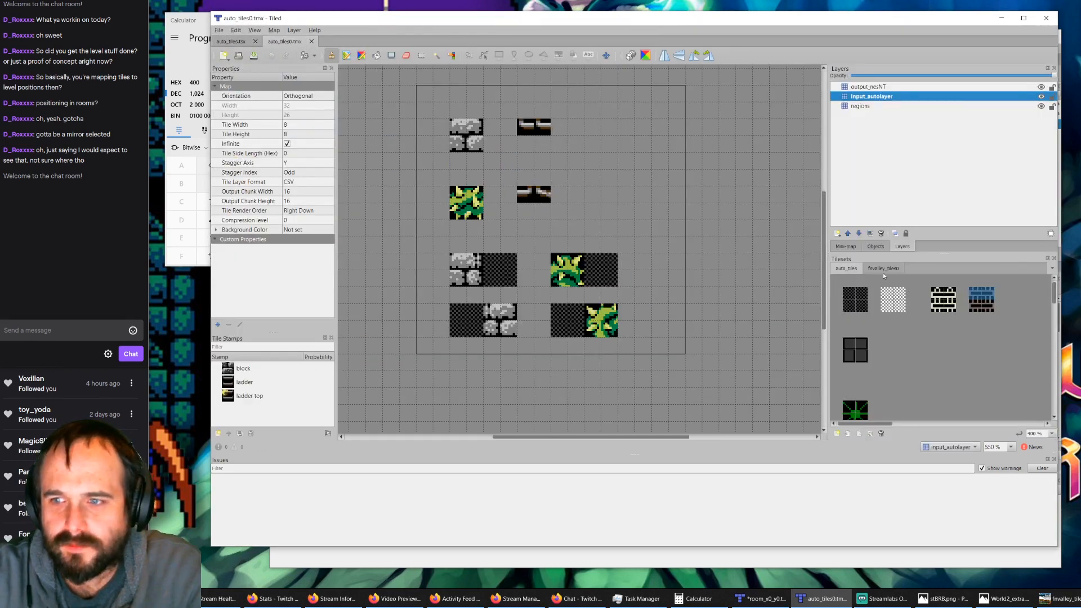
Step: Show the fnvalley_tiles0 tileset, select the output_nesNT layer and toggle its visibility to compare the output tiles with the input tiles
click(884, 271)
click(1029, 89)
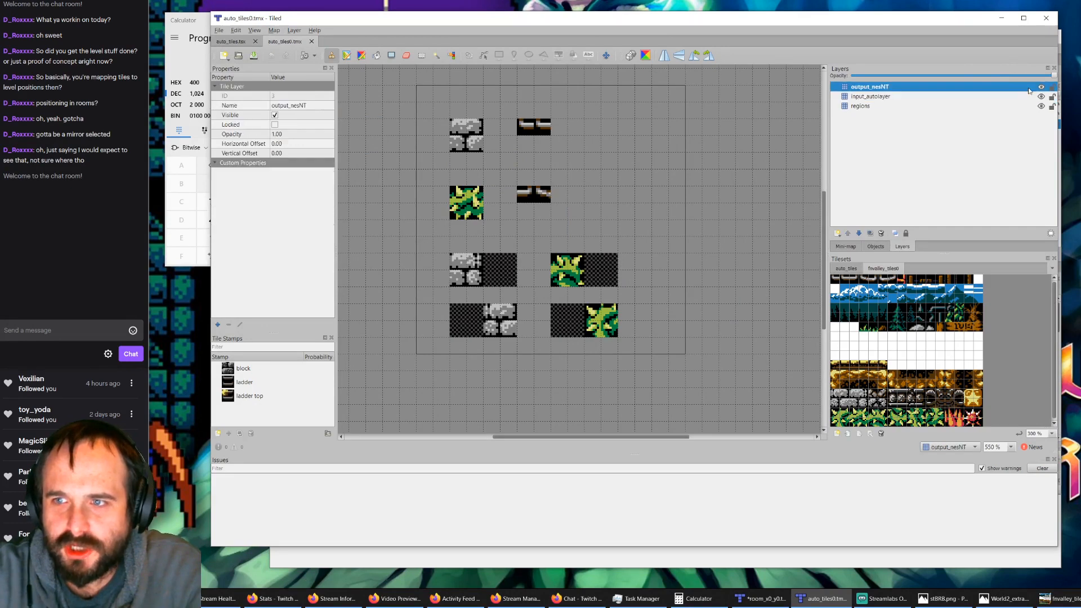
click(1041, 87)
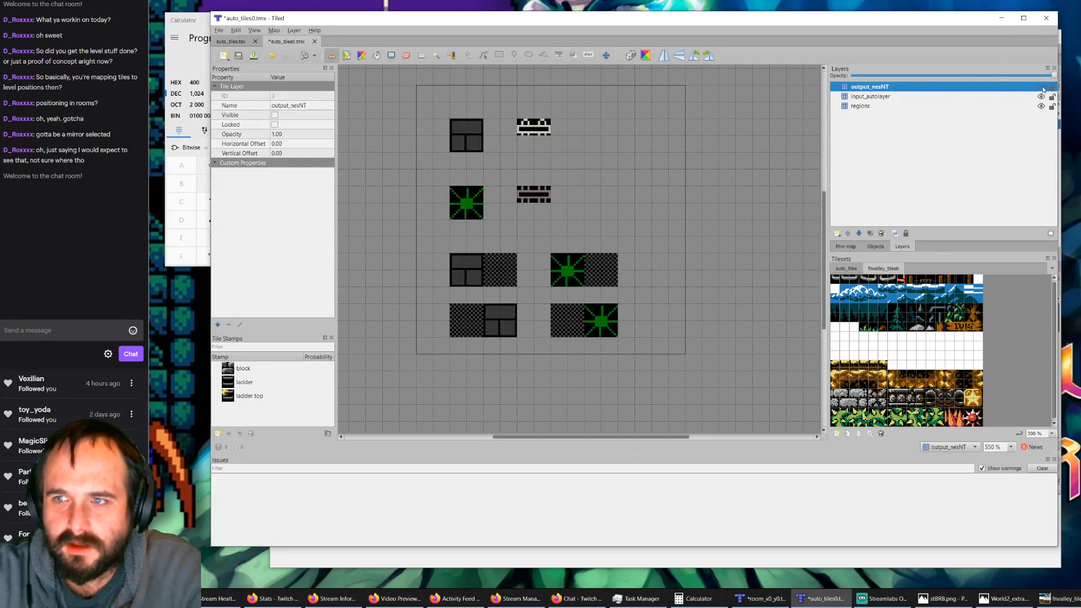
click(1042, 88)
click(1042, 88)
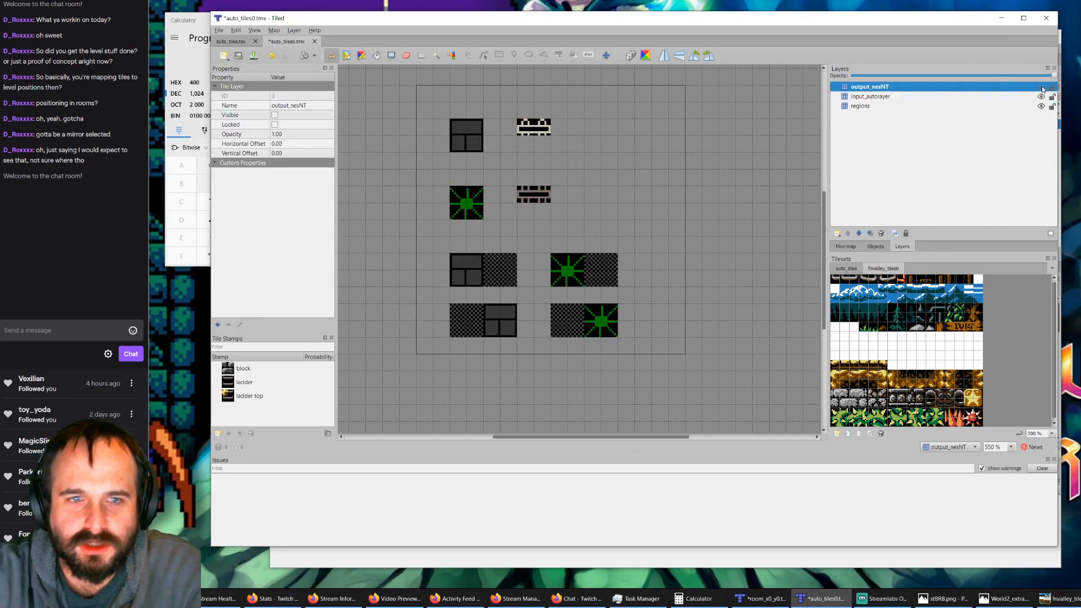
click(1042, 89)
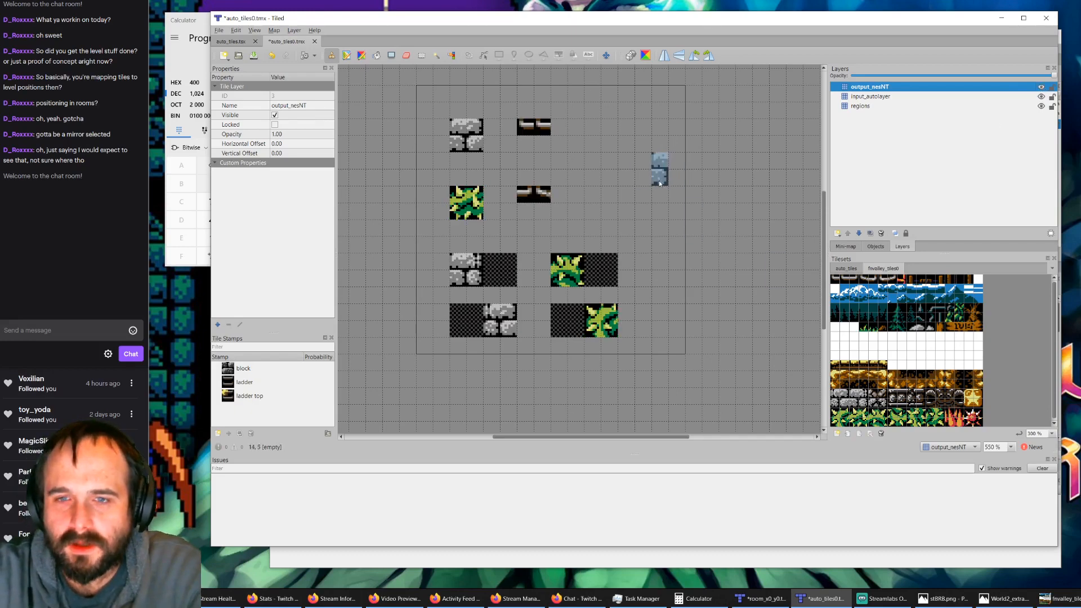
Step: Repaint the left and right halves of both ladder rungs on output_nesNT with the first and third tiles of fnvalley_tiles0
ctrl+scroll(545, 171, up, 3)
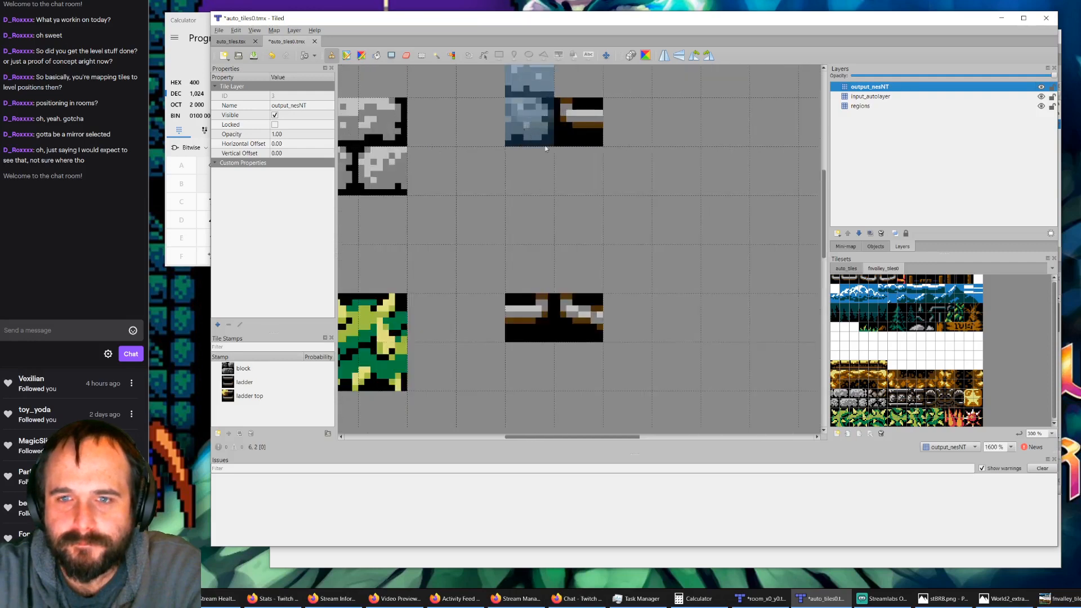
click(836, 280)
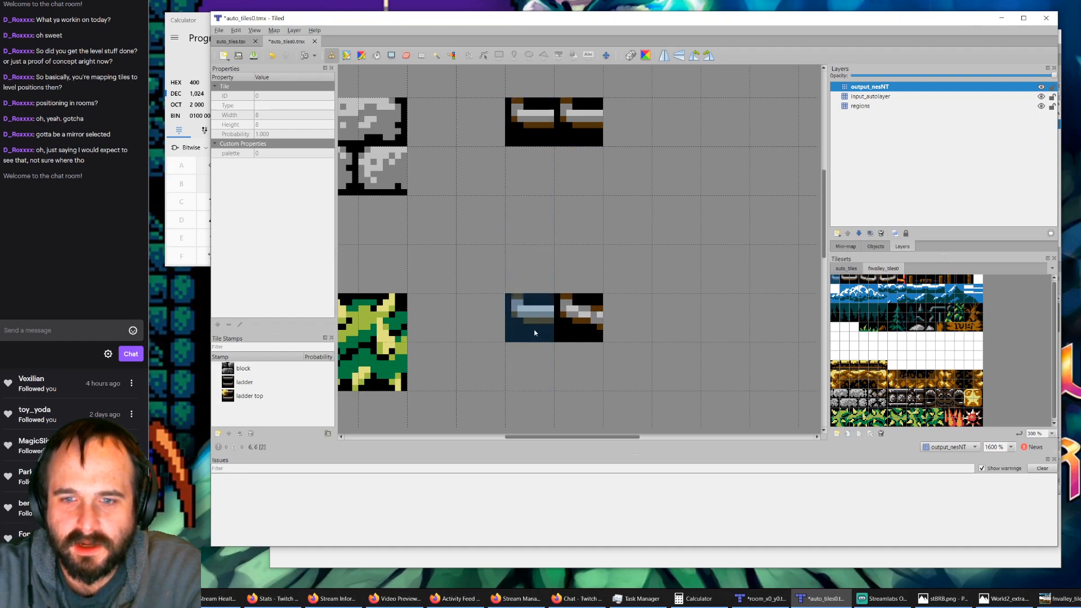
click(848, 279)
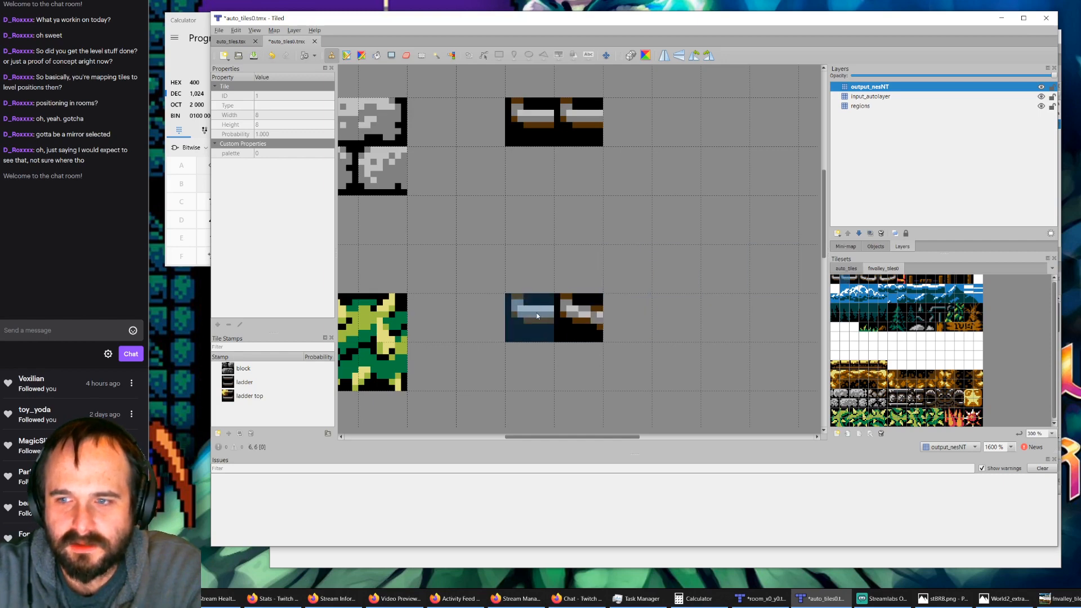
click(858, 278)
click(578, 317)
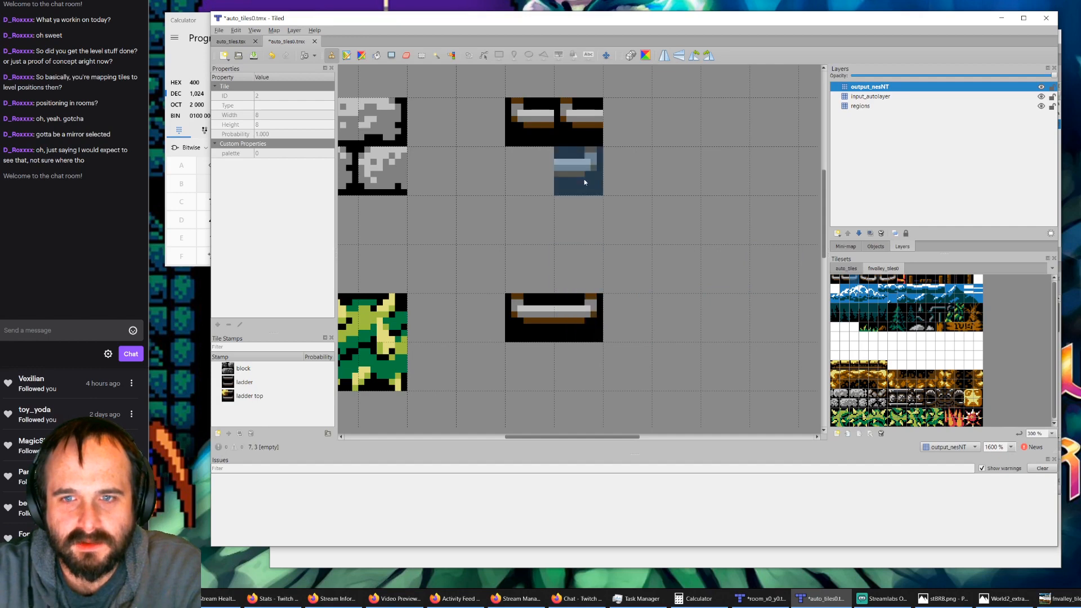
click(581, 132)
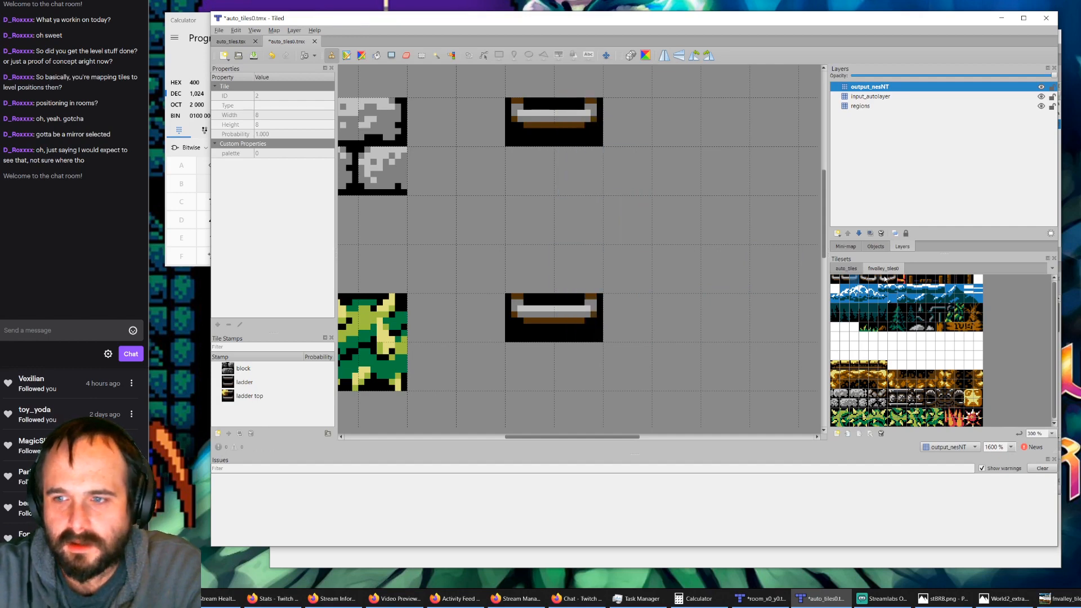
Step: On the regions layer, stamp the 2×2 dark checkered region tile from auto_tiles over both ladder rules
click(844, 270)
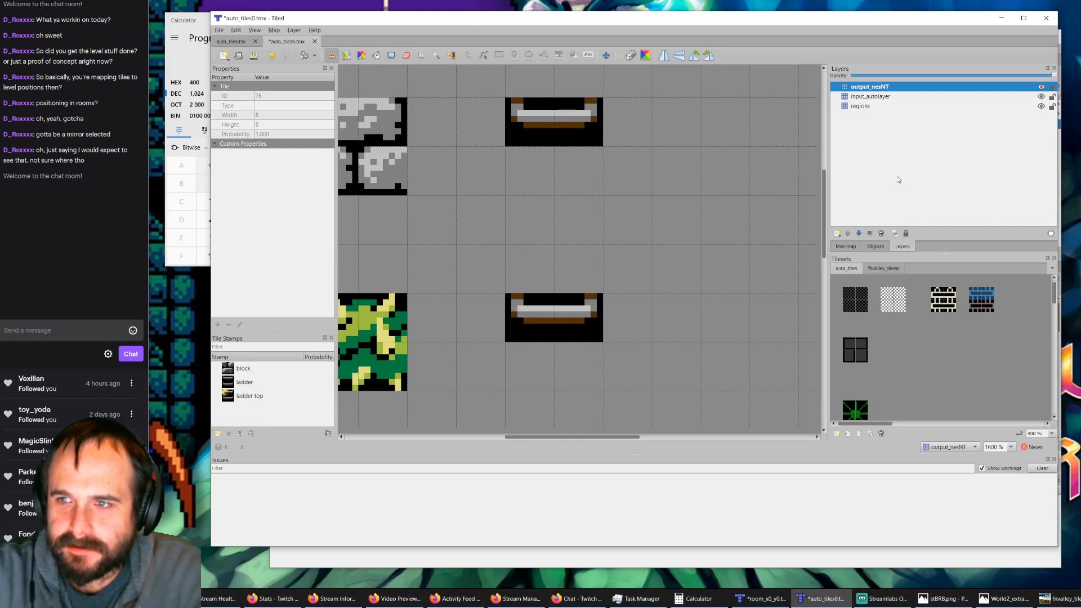
click(859, 107)
click(855, 290)
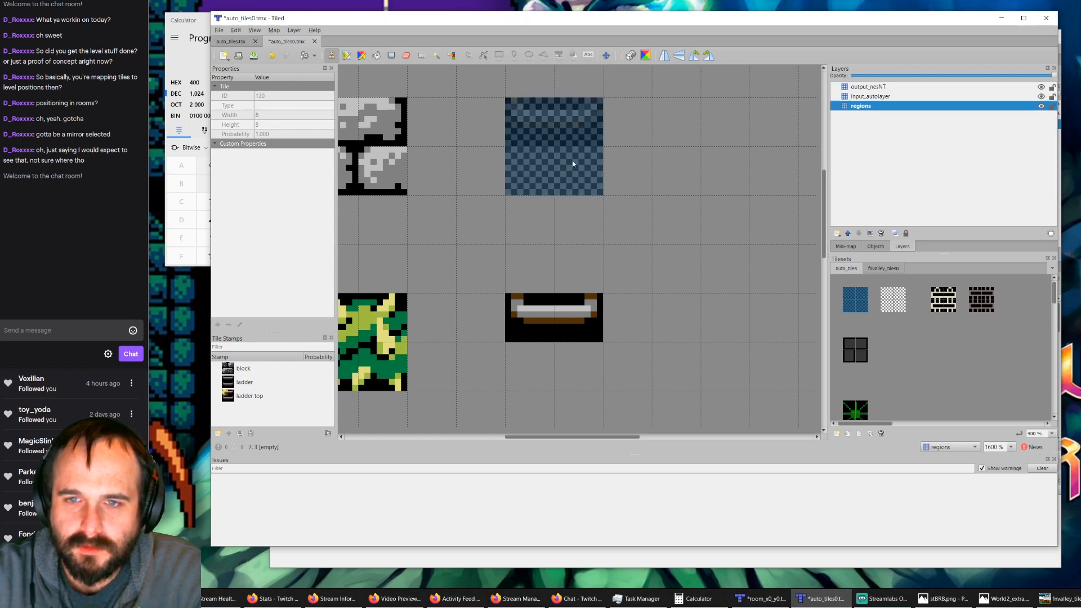
click(585, 163)
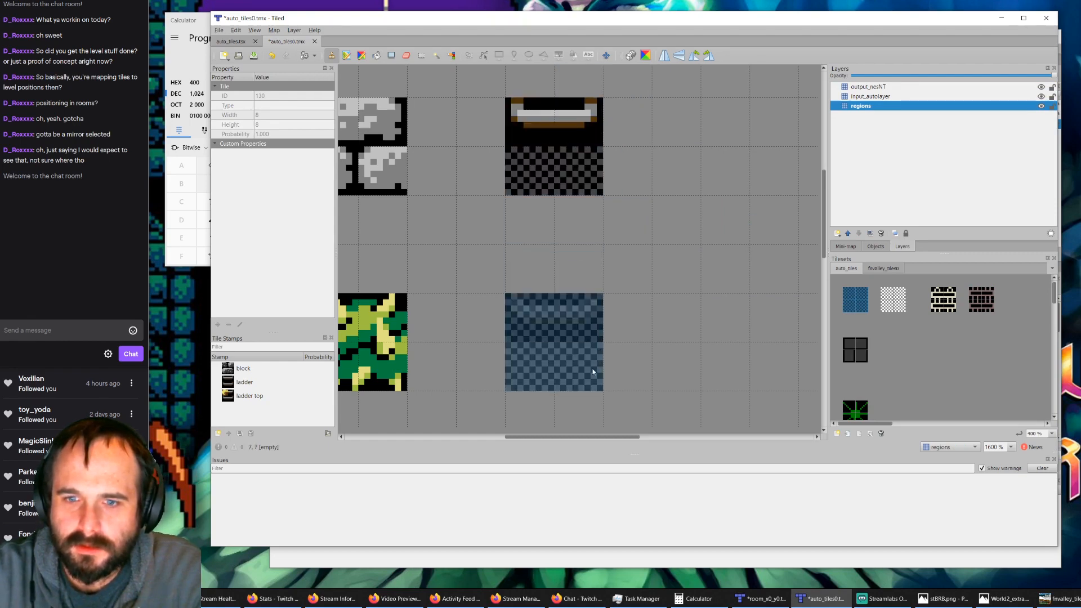
click(592, 369)
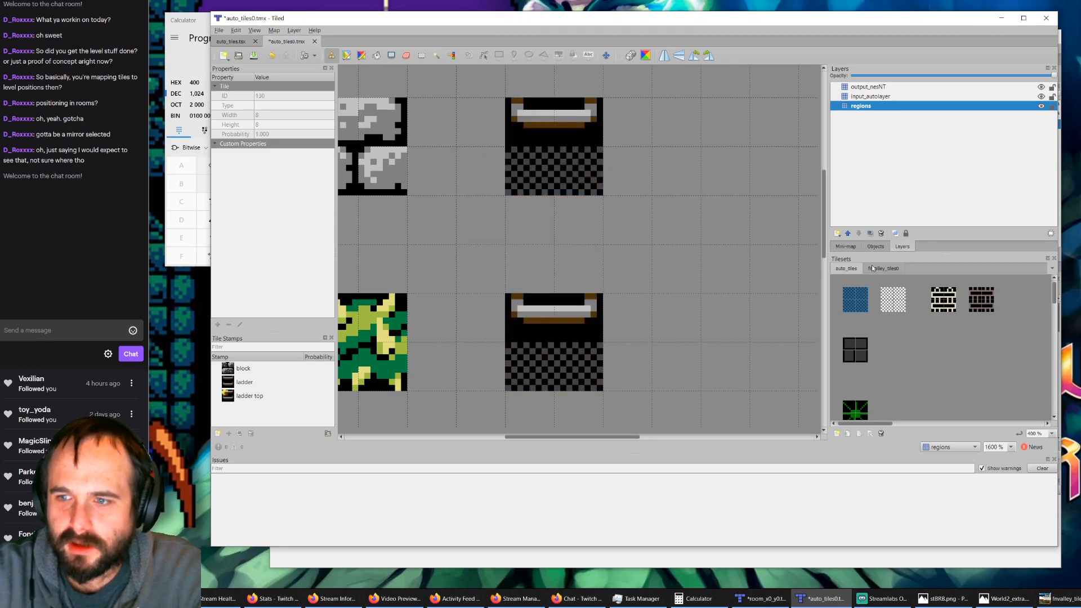
Step: Hide the output_nesNT and input_autolayer layers and check the rule regions on the regions layer alone
click(1041, 106)
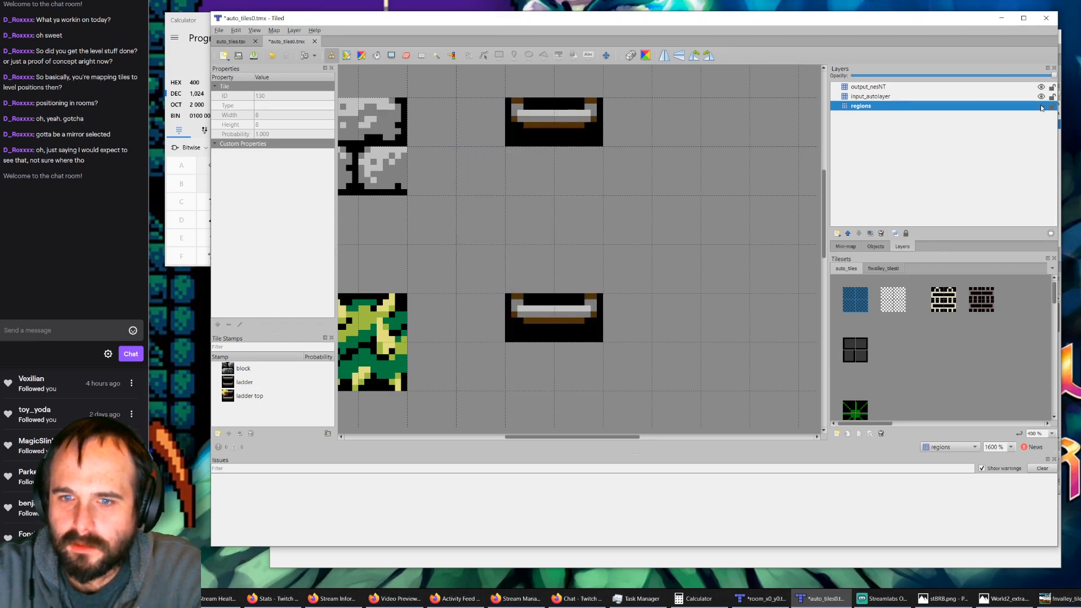
click(1041, 96)
click(1041, 88)
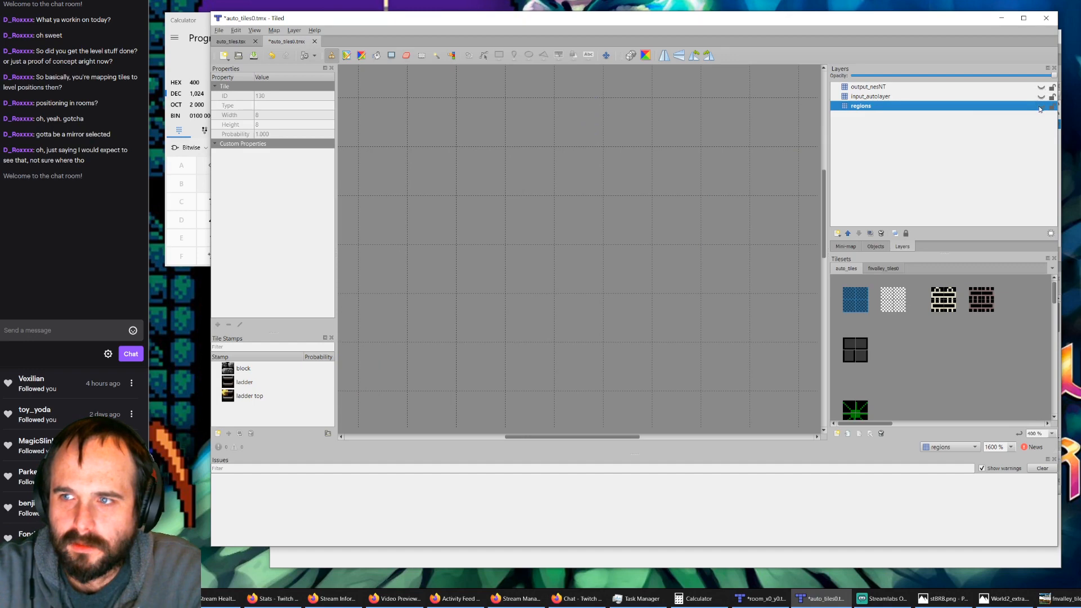
click(1041, 107)
ctrl+scroll(591, 231, down, 1)
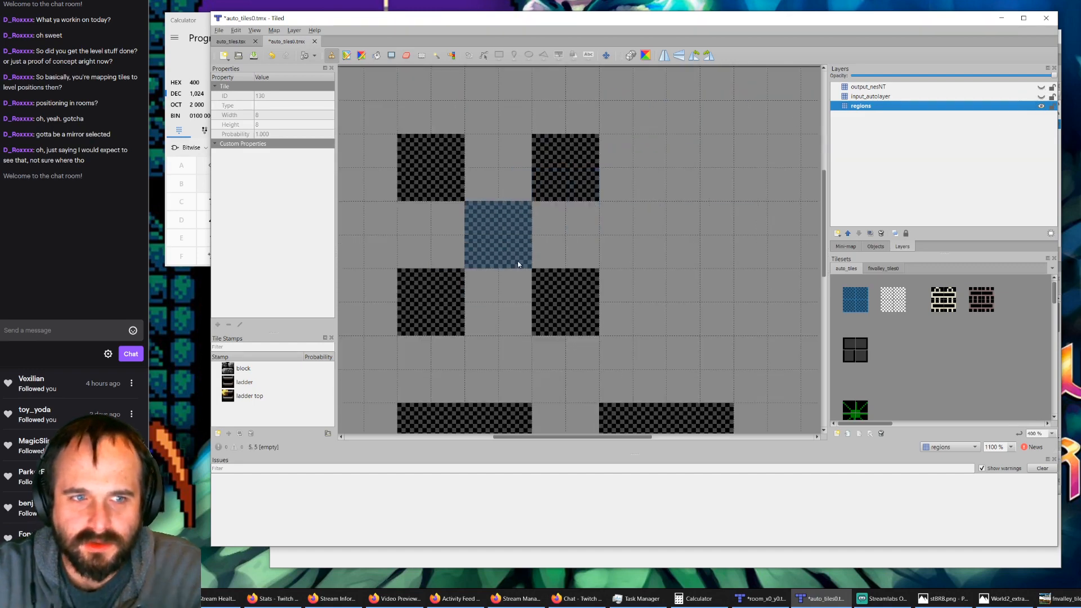
click(573, 305)
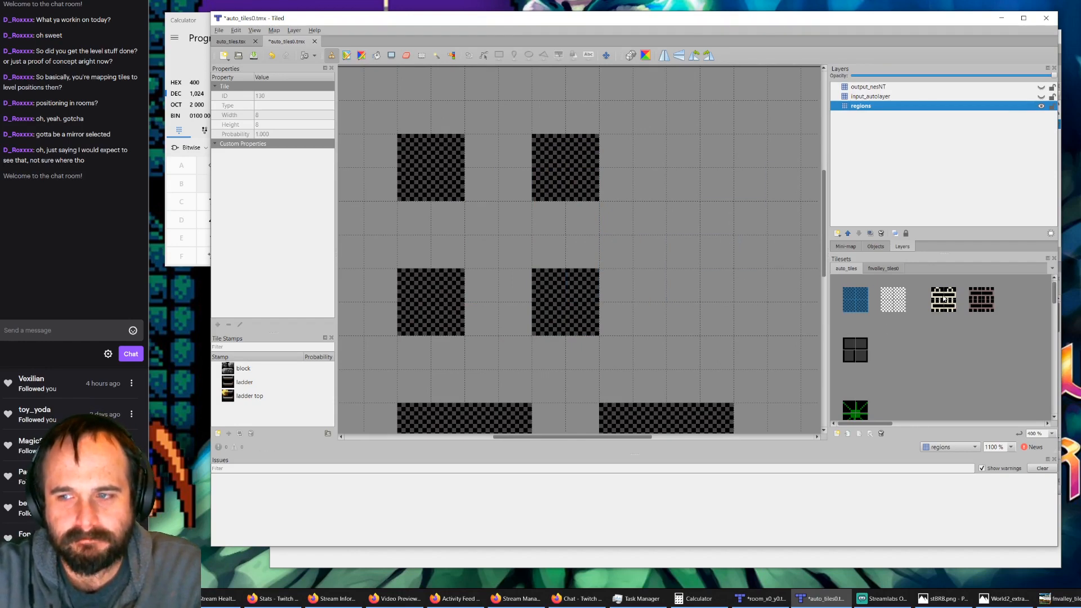
Step: Show input_autolayer and fill the two ladder rule inputs with the full 2×2 light and dark ladder tiles from auto_tiles
click(1041, 97)
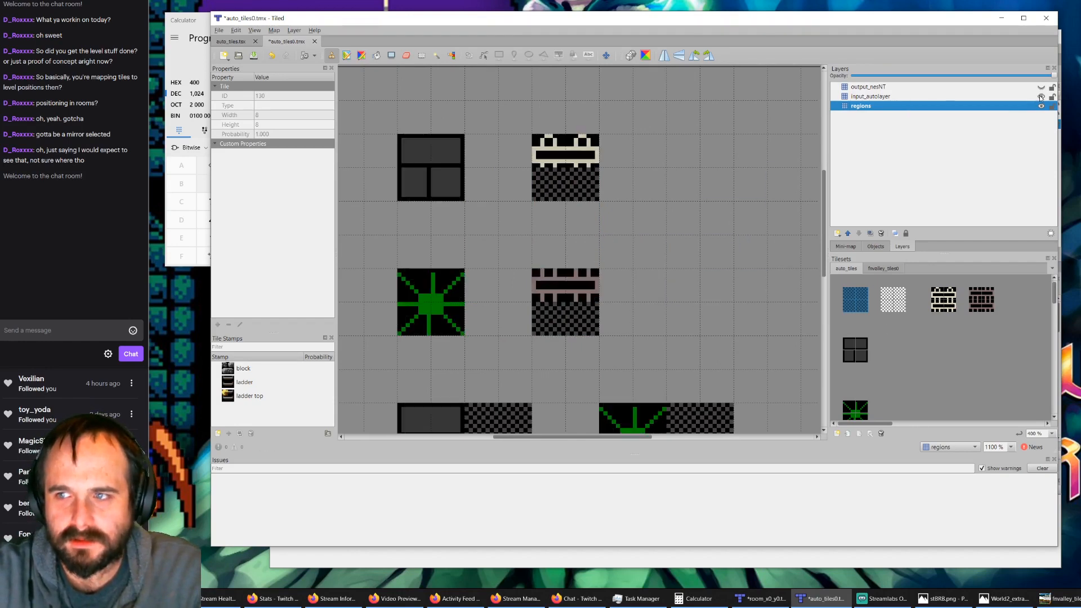
click(936, 295)
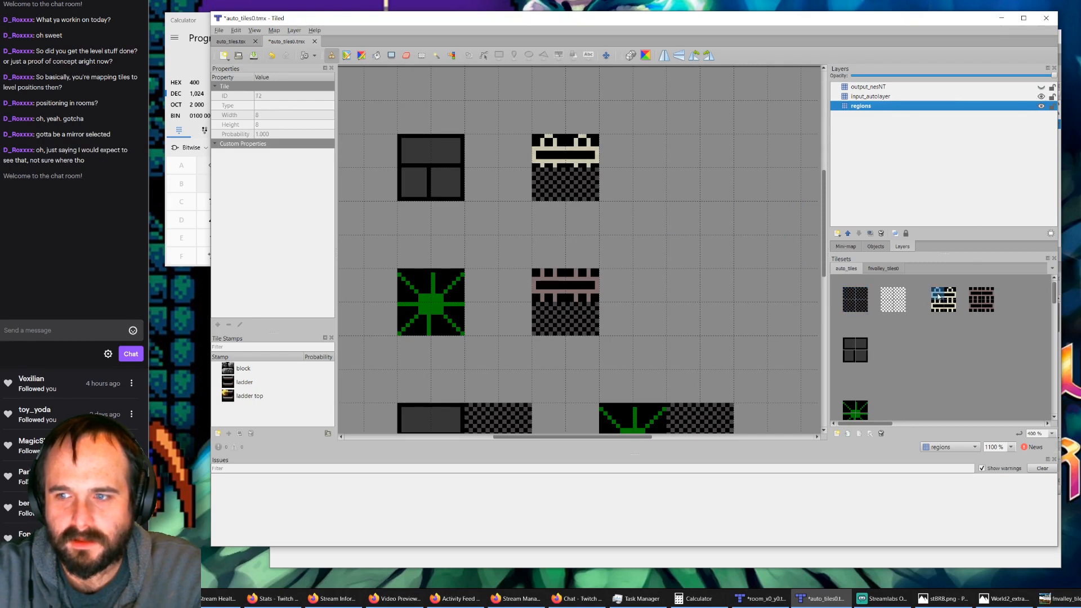
click(872, 96)
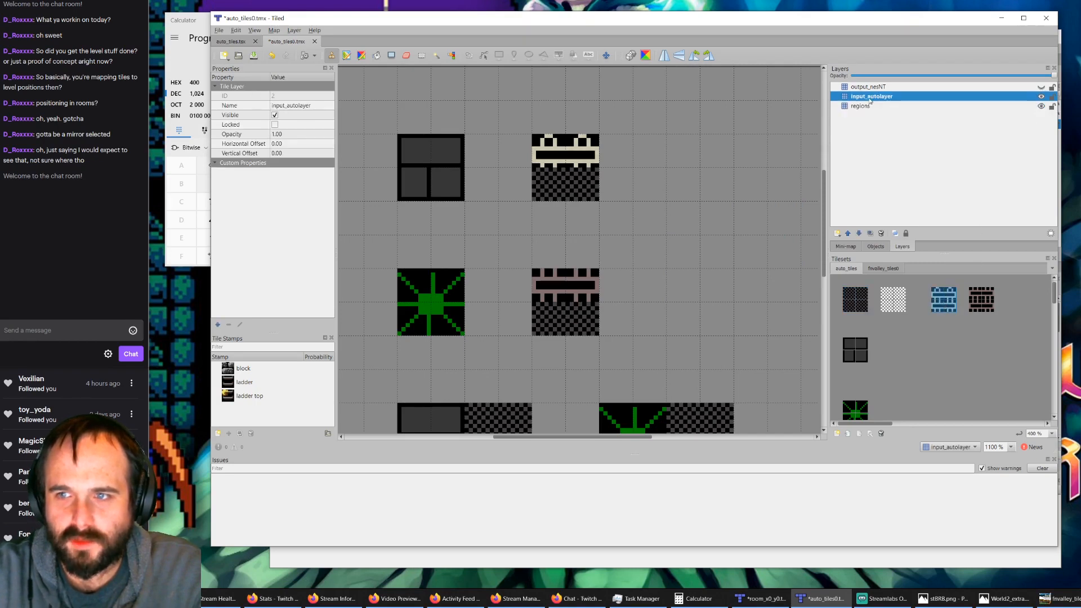
click(975, 296)
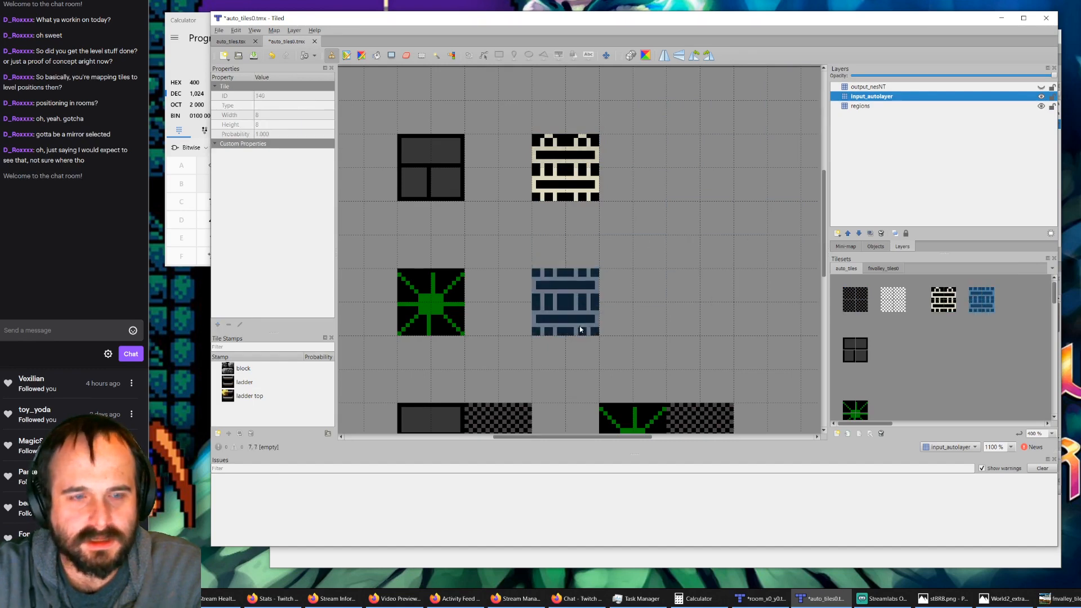
Step: Show the output_nesNT layer and paint a second rung below each ladder rung using the left and right rung tiles from fnvalley_tiles0
click(870, 89)
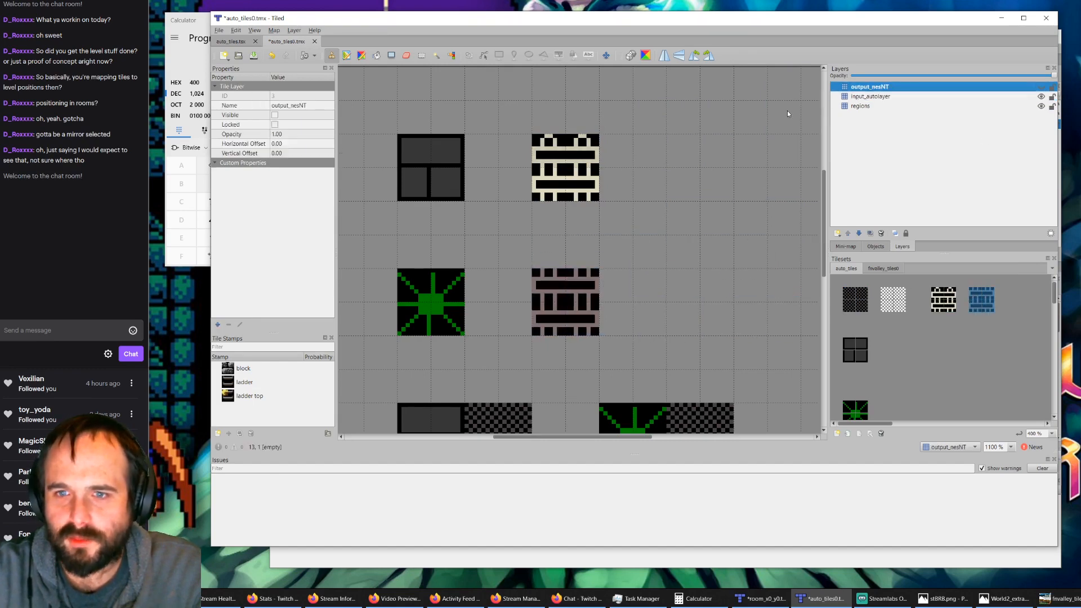
click(1040, 87)
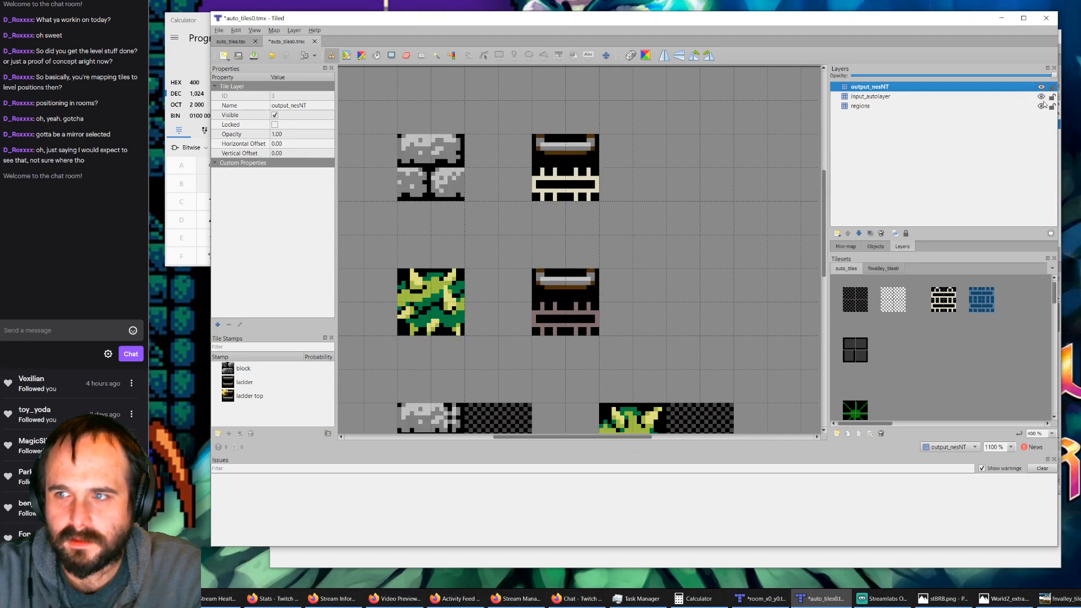
click(883, 268)
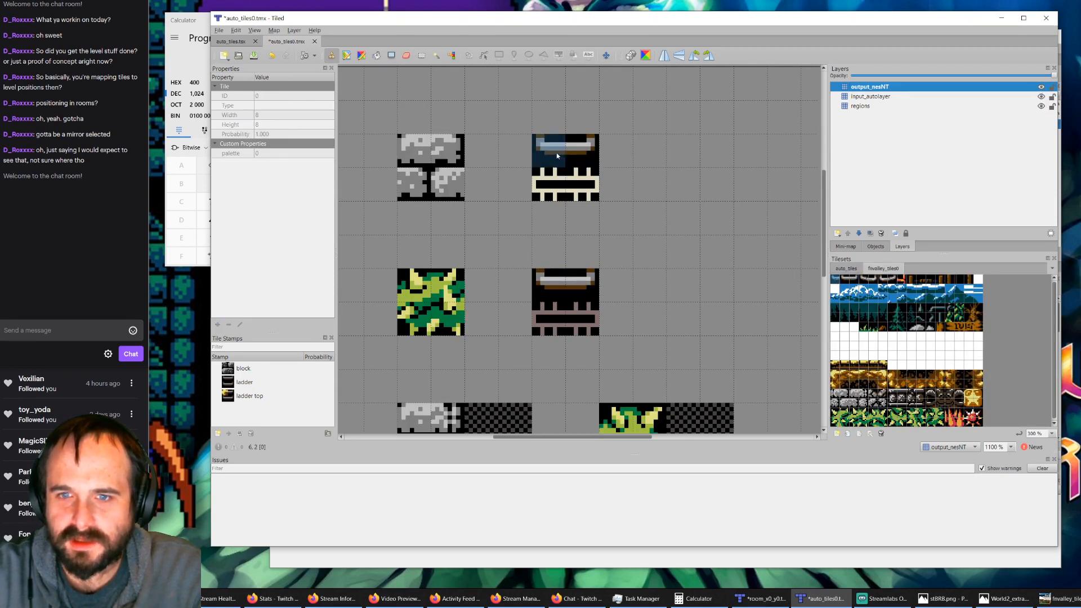
click(850, 280)
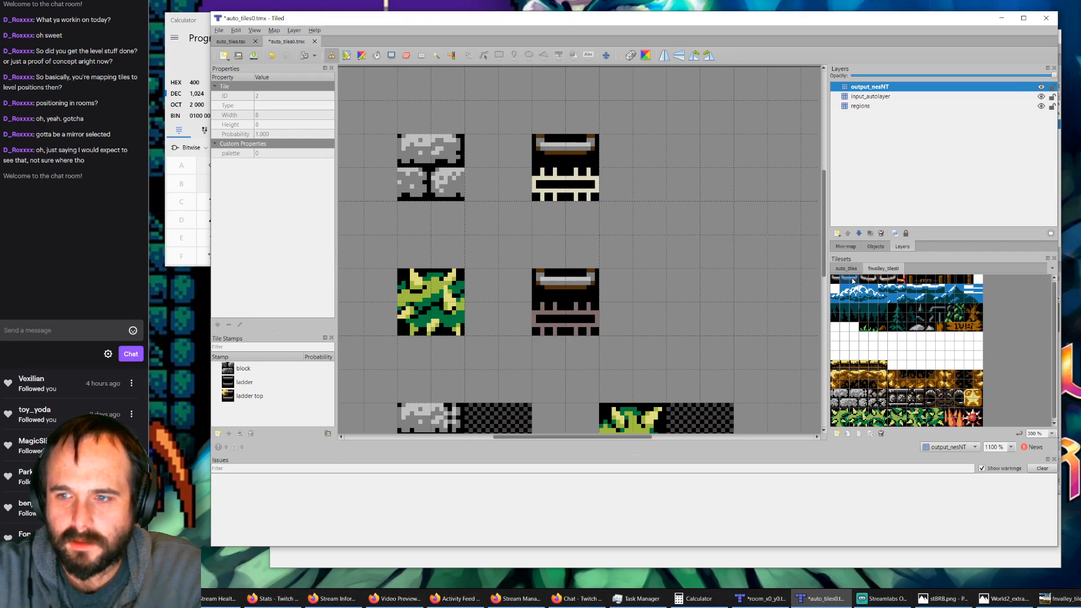
click(566, 180)
click(579, 321)
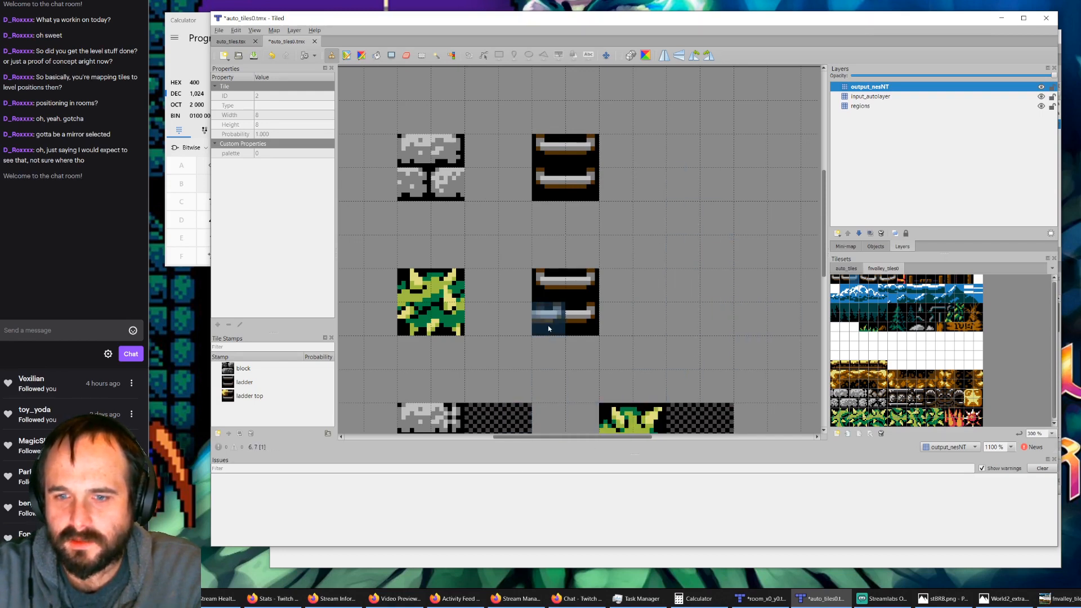
click(763, 598)
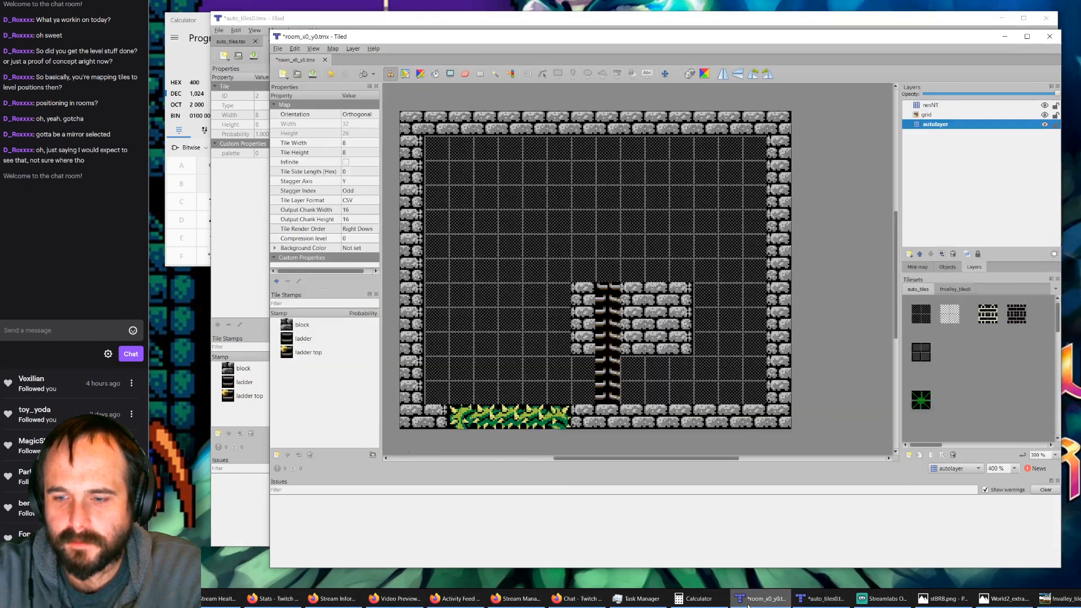
click(822, 598)
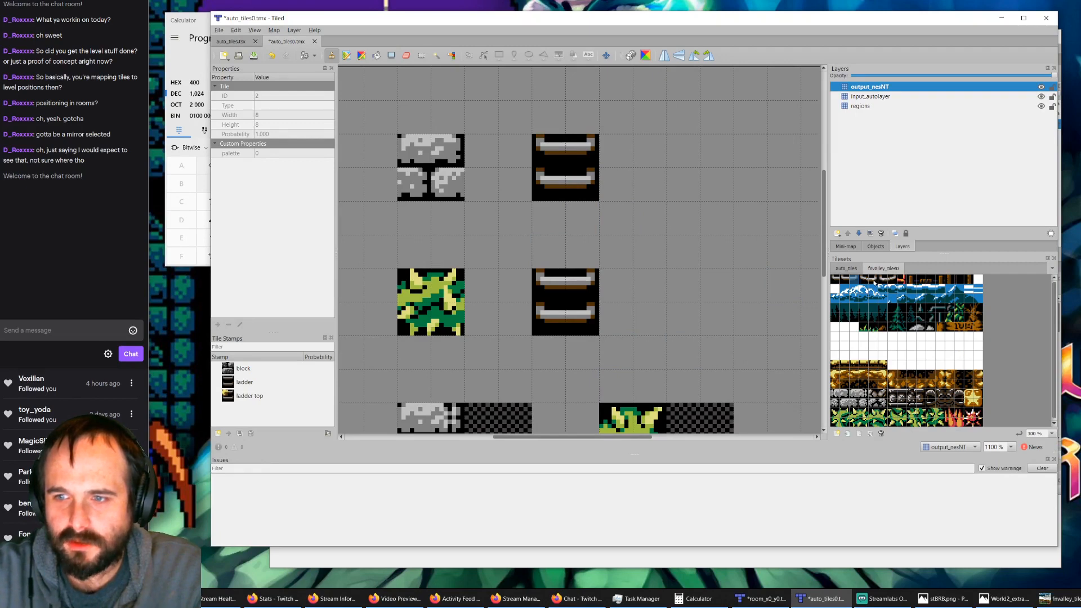
ctrl+scroll(874, 282, up, 6)
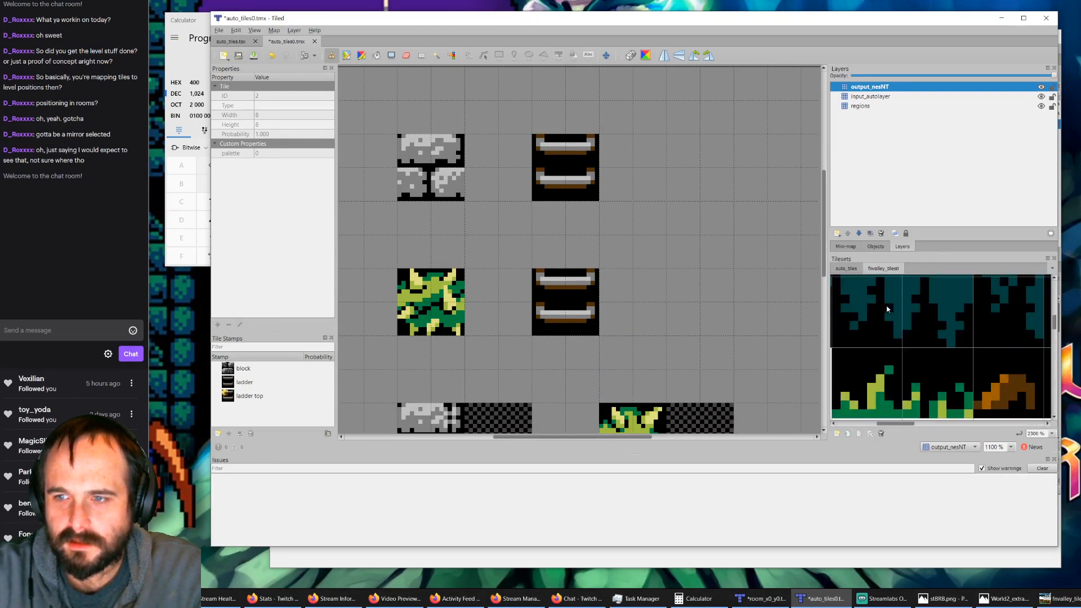
ctrl+scroll(887, 309, down, 4)
ctrl+scroll(871, 315, down, 2)
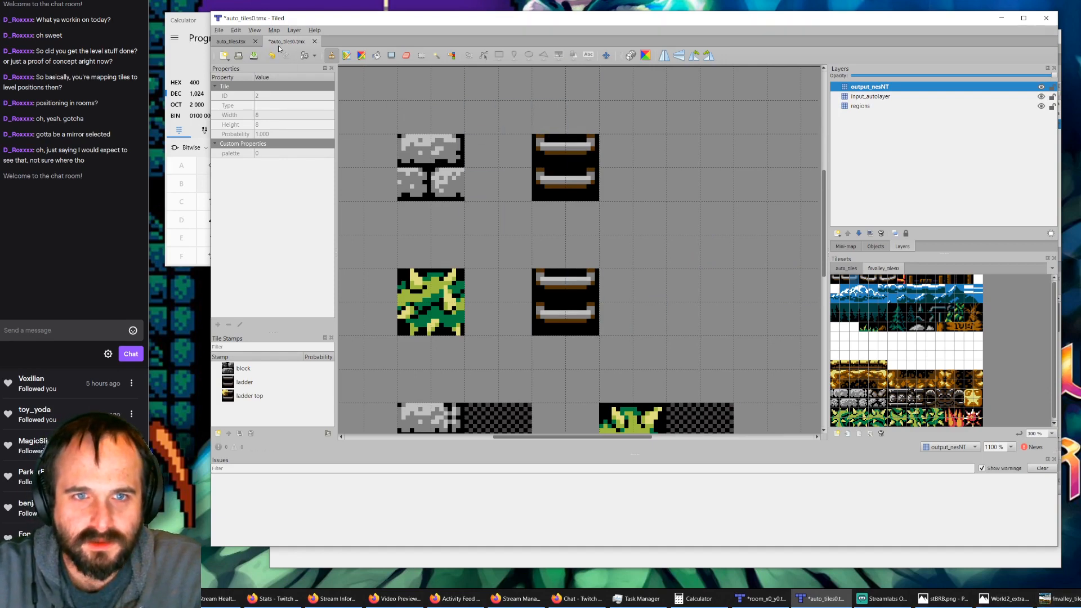
Step: Save the auto_tiles0.tmx rules map and switch to the room_x0_y0.tmx window
click(254, 55)
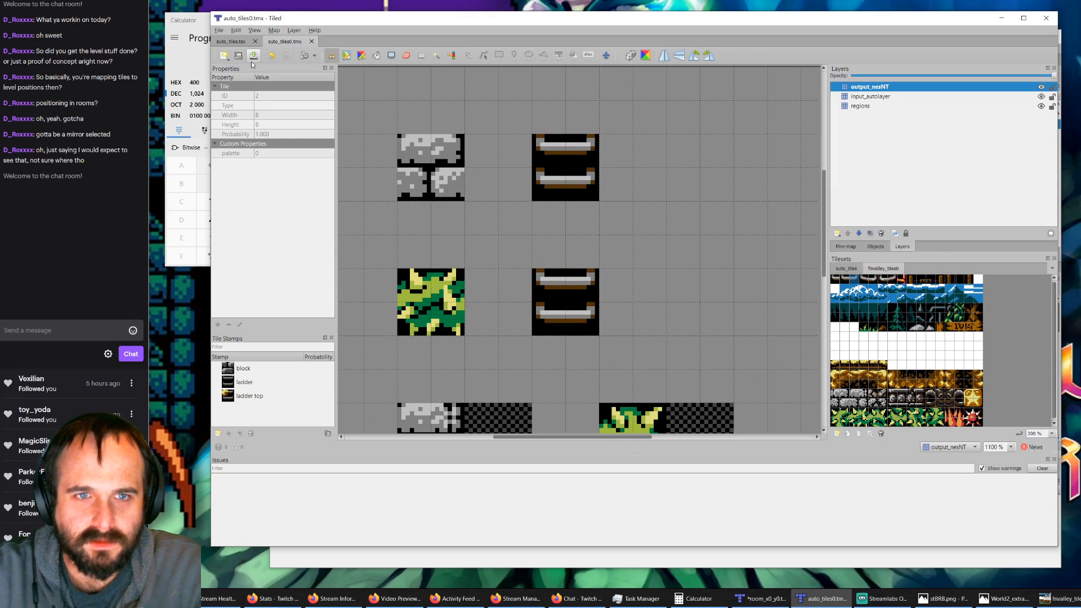
click(734, 602)
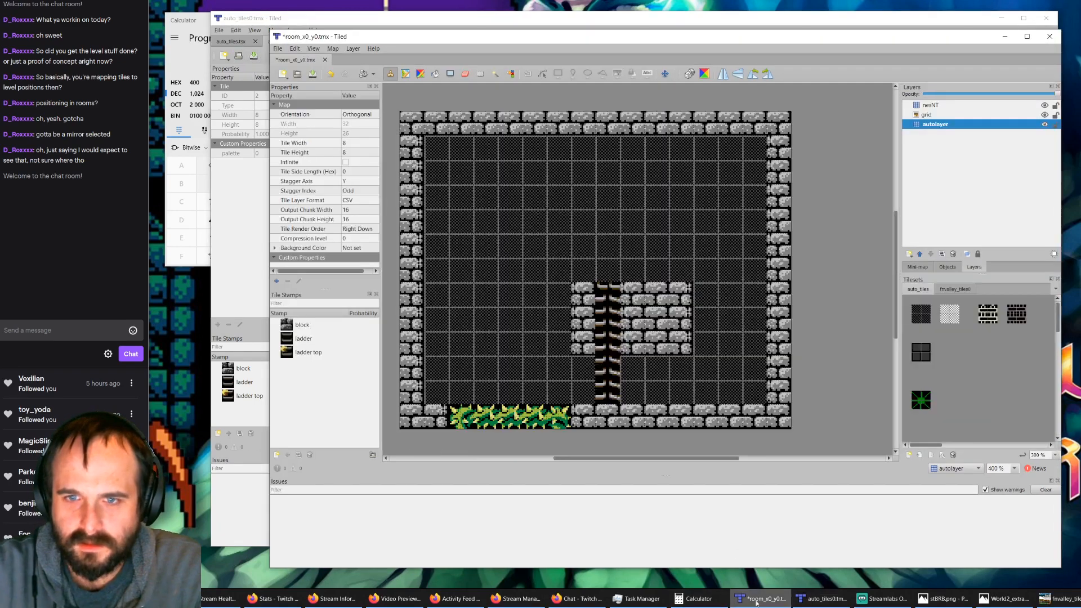
Step: Delete the nesNT layer from room_x0_y0.tmx and run AutoMap to regenerate it from the autolayer
click(931, 106)
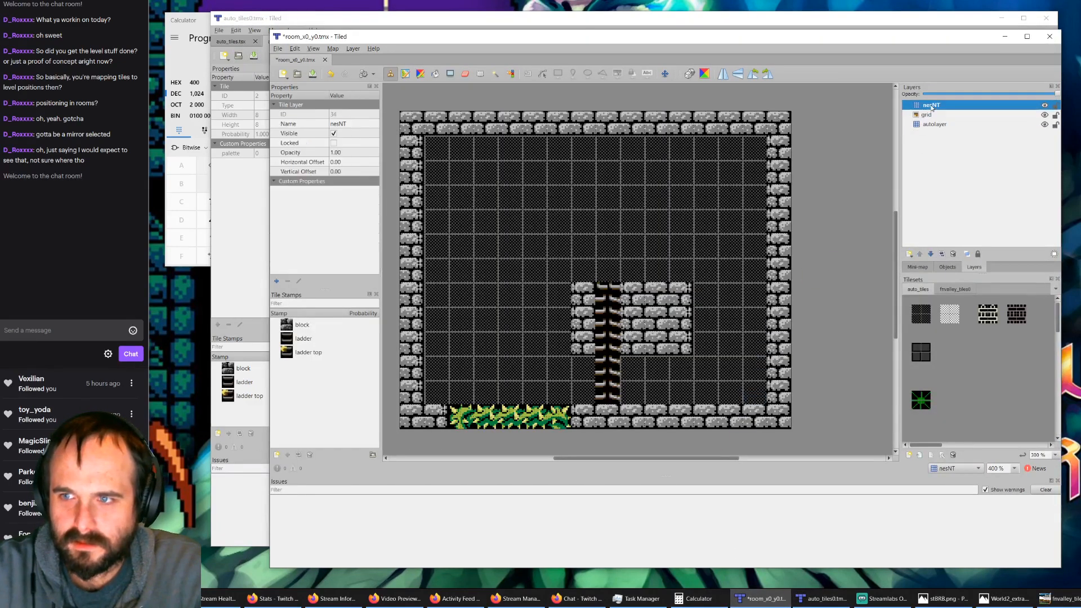
key(Delete)
key(ctrl+m)
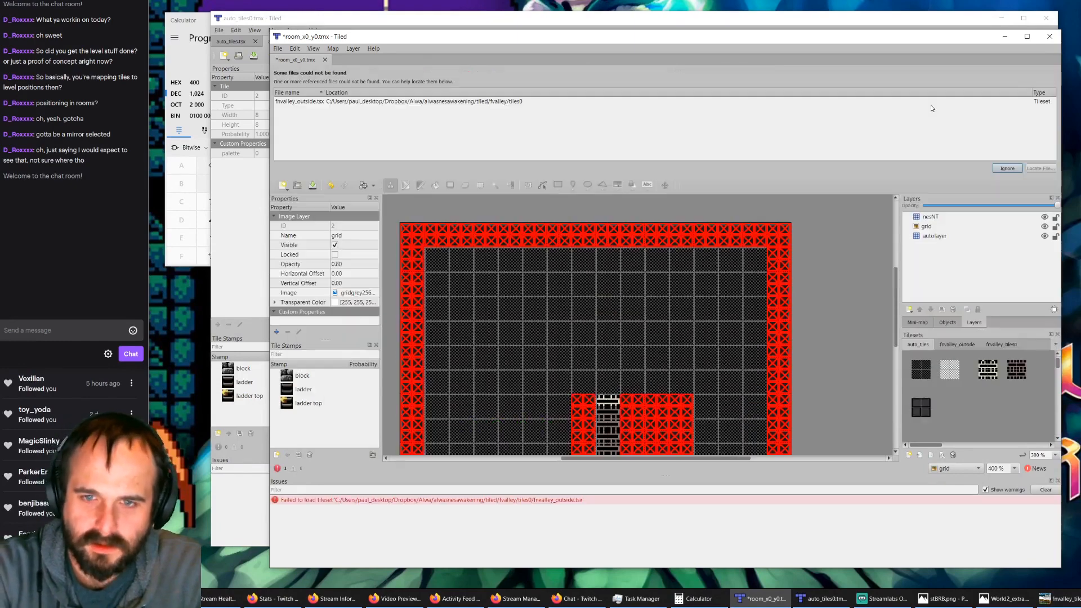
Step: Relink the missing fnvalley_outside.tsx reference to fnvalley_tiles0.tsx in the tiles0 folder
click(901, 101)
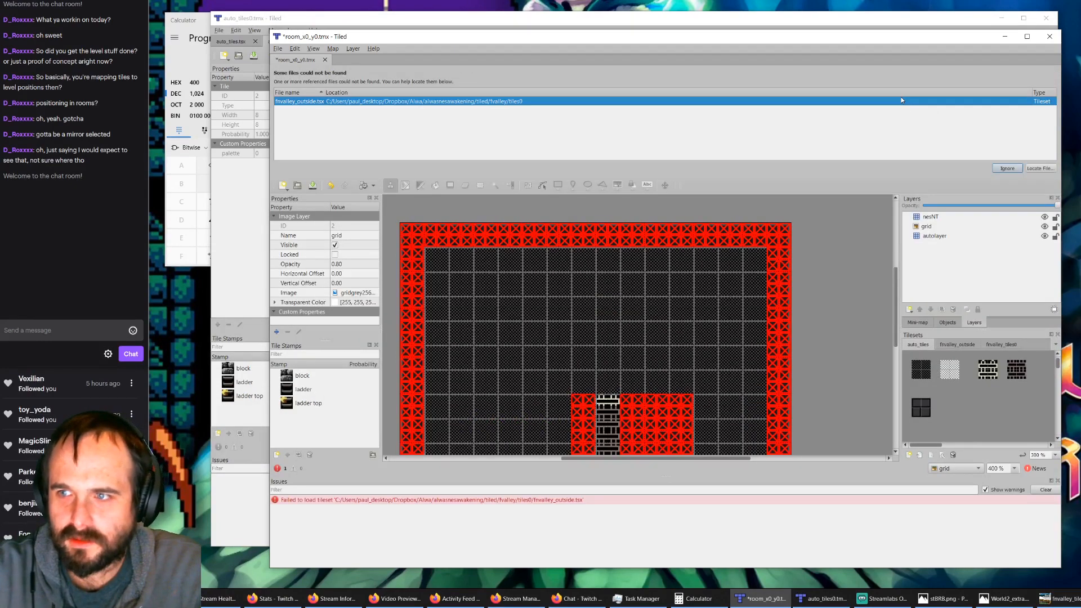
click(1039, 168)
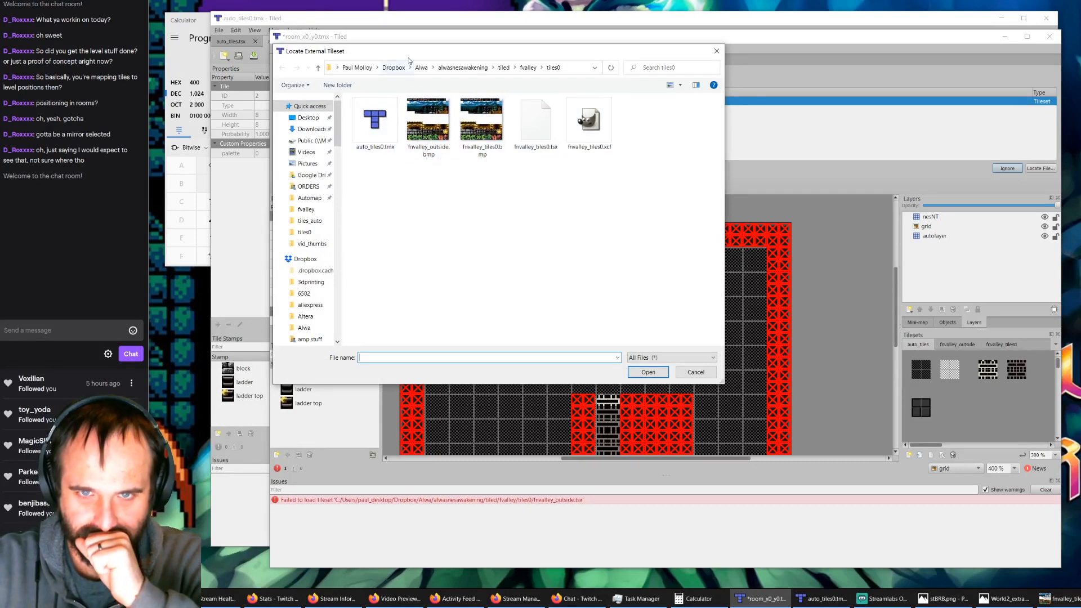
drag(412, 52, 432, 138)
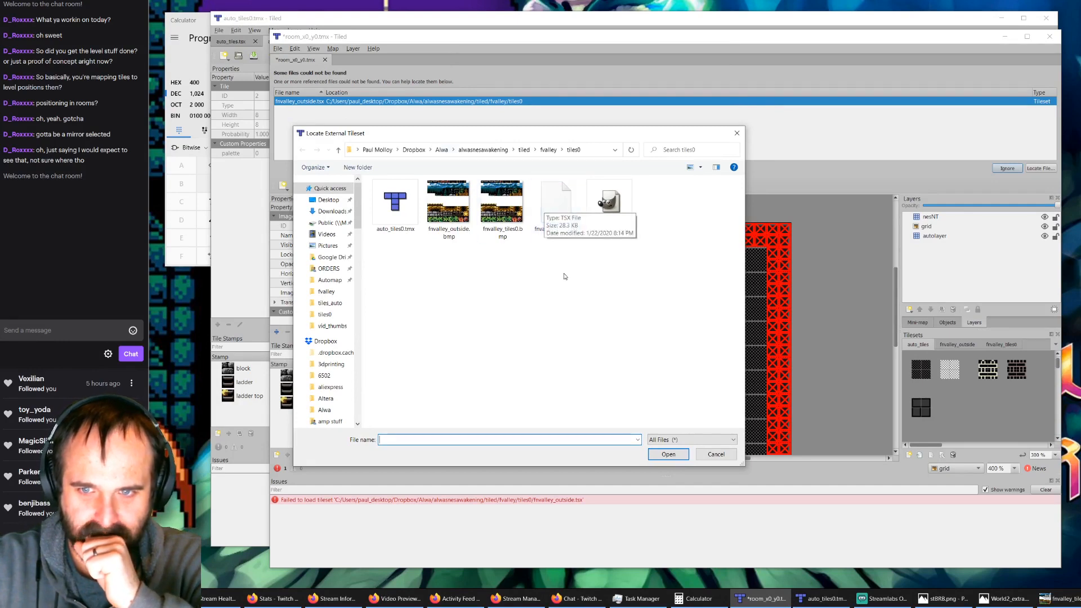
click(554, 205)
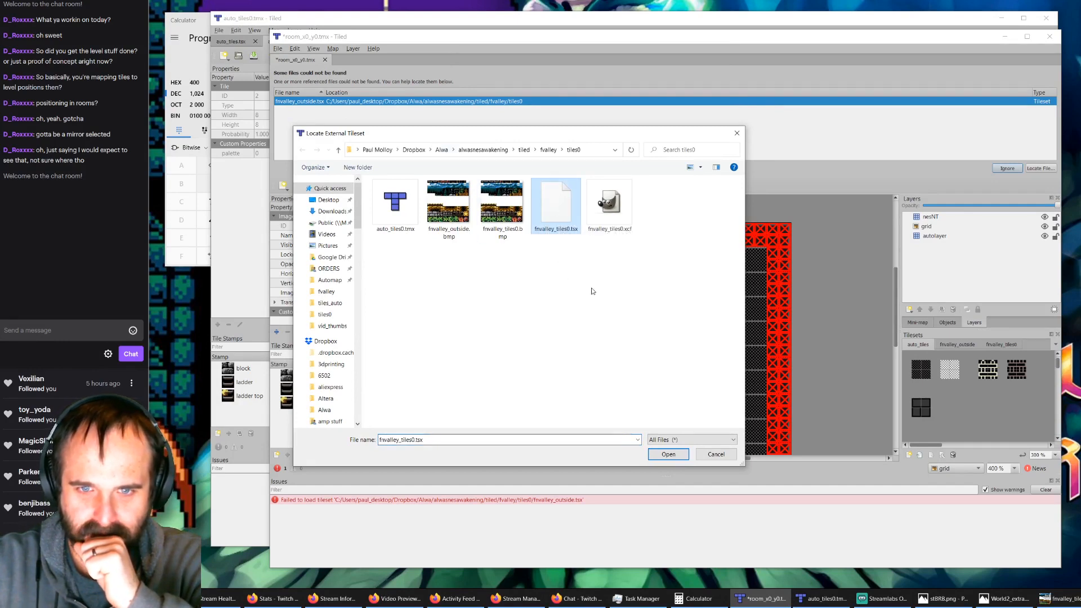
click(662, 457)
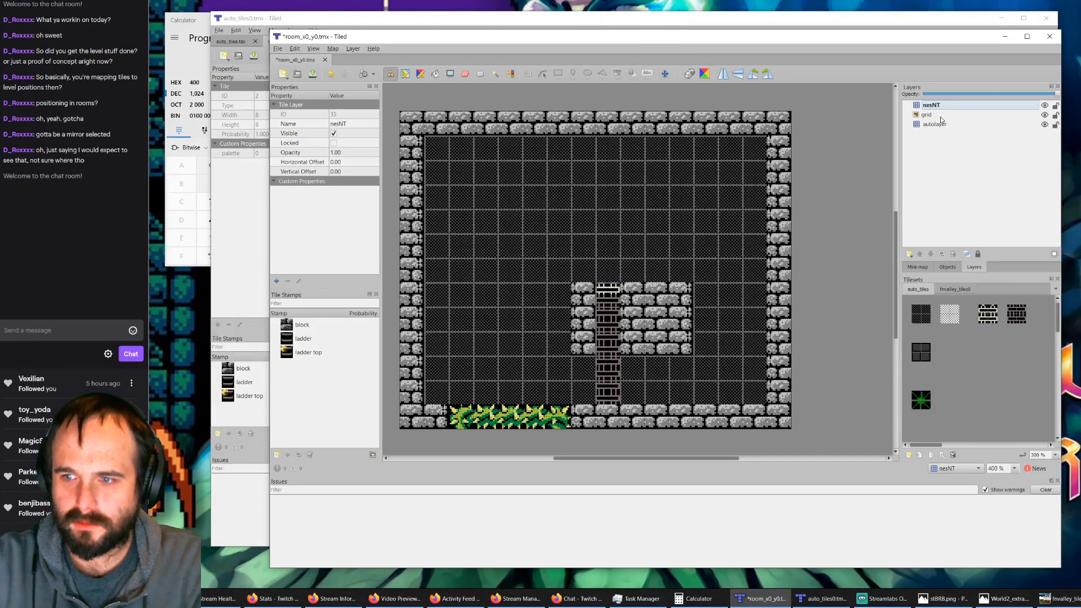
Step: Check the fnvalley_tiles0 and auto_tiles tilesets, and regenerate the nesNT layer by deleting it and running AutoMap
click(951, 289)
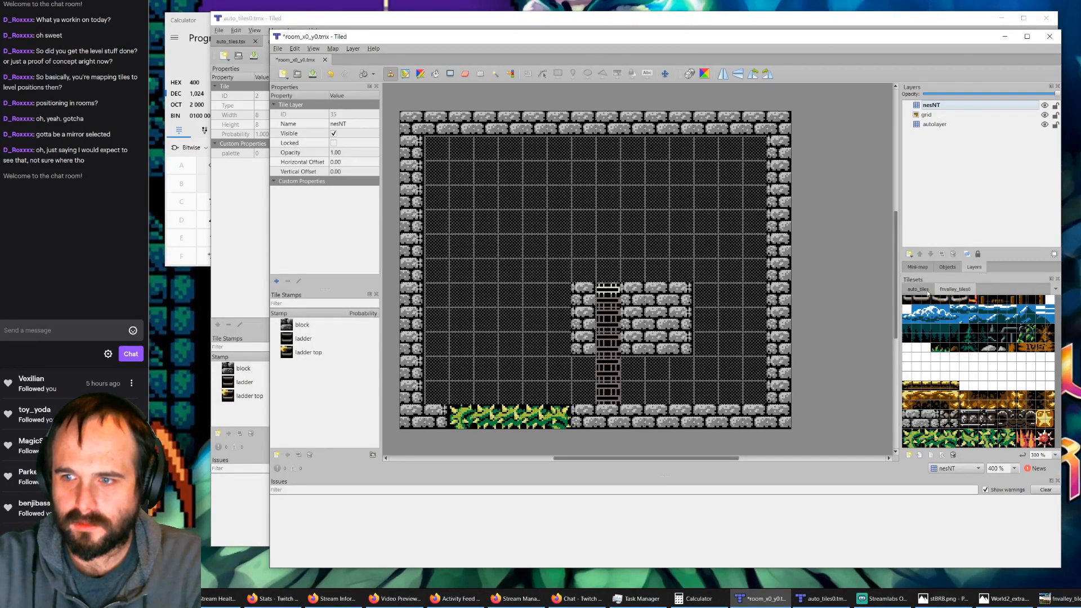
click(919, 290)
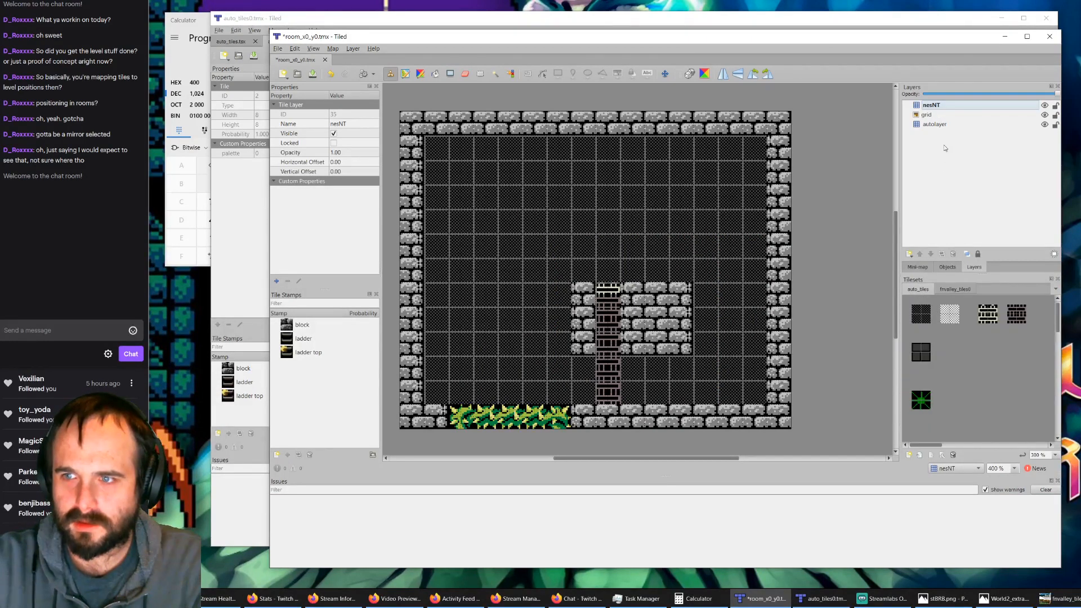
click(931, 105)
key(Delete)
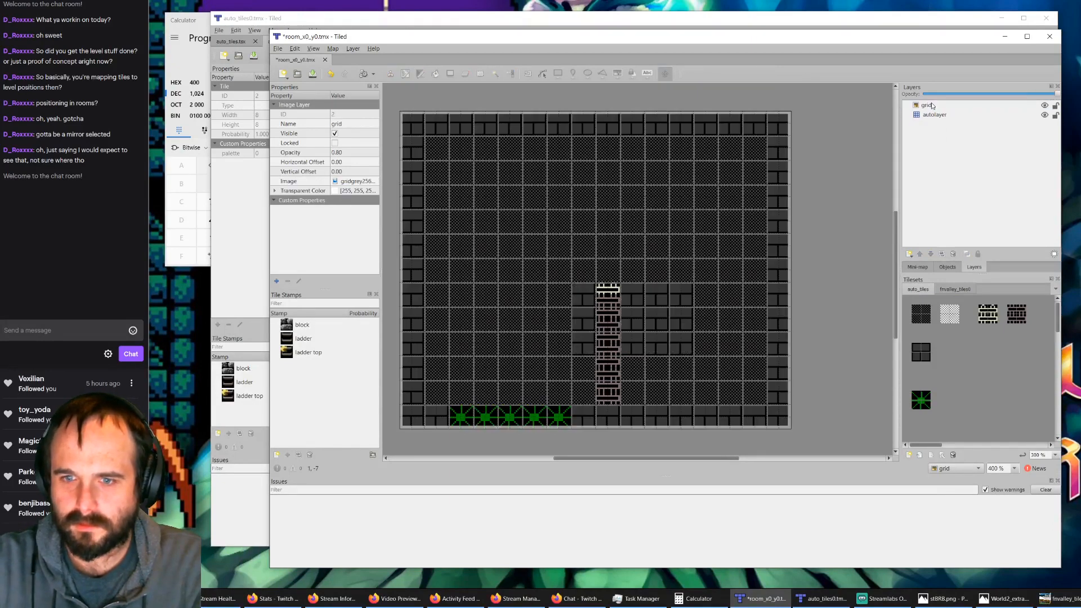
key(ctrl+m)
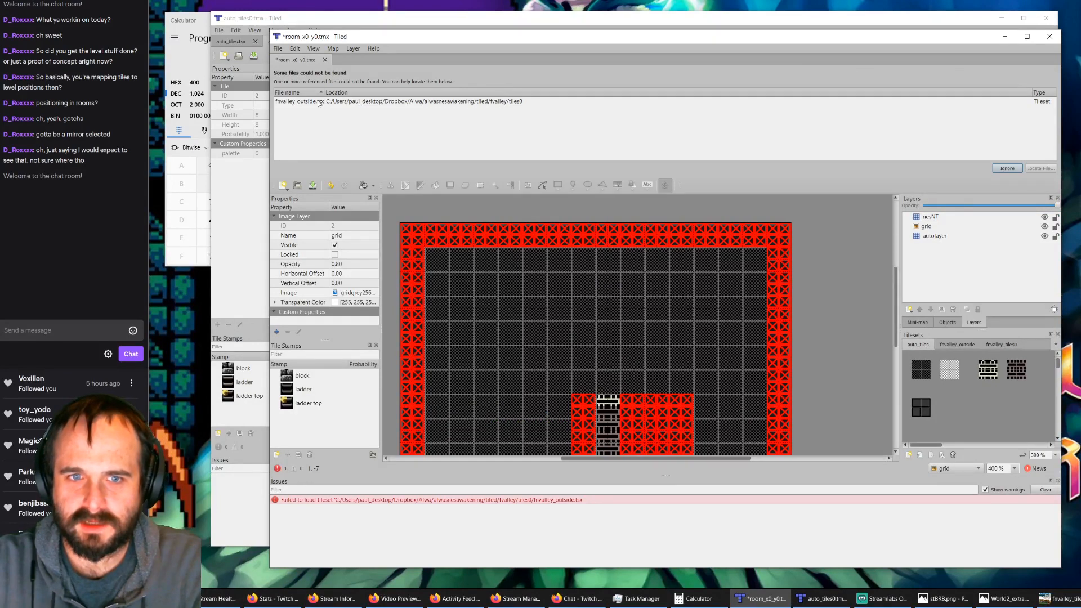
Step: Cancel relocating the missing fnvalley_outside.tsx and request removal of the fnvalley_outside tileset from the map instead
double_click(319, 103)
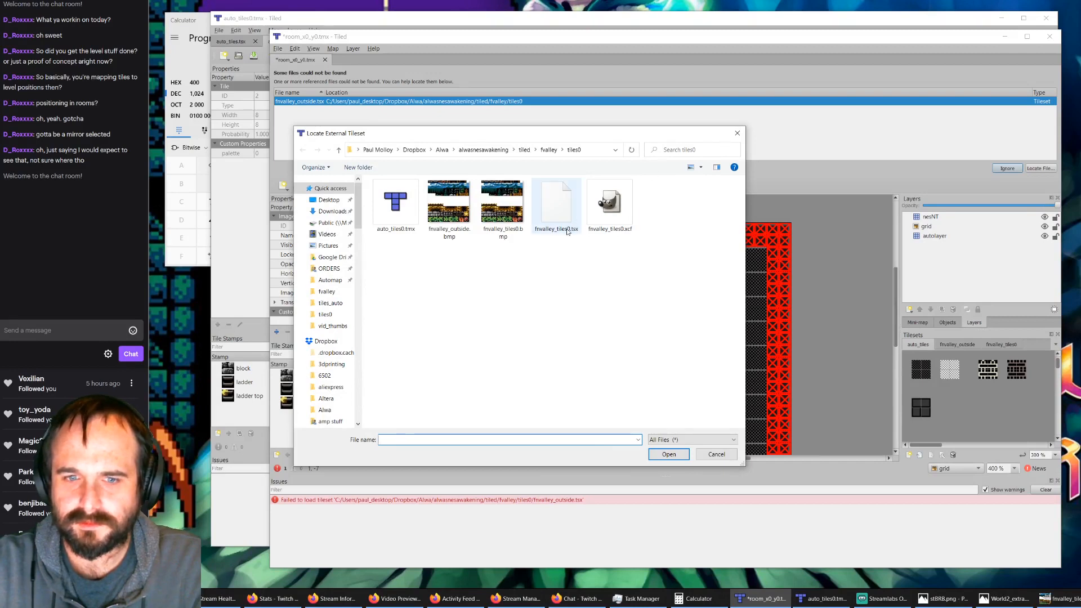
click(737, 134)
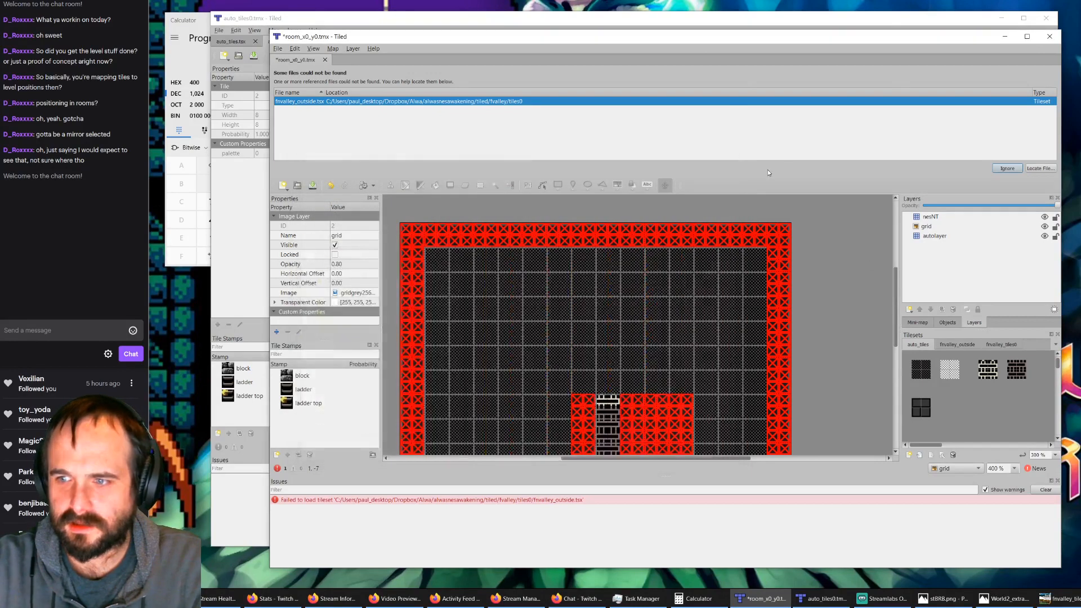
click(955, 345)
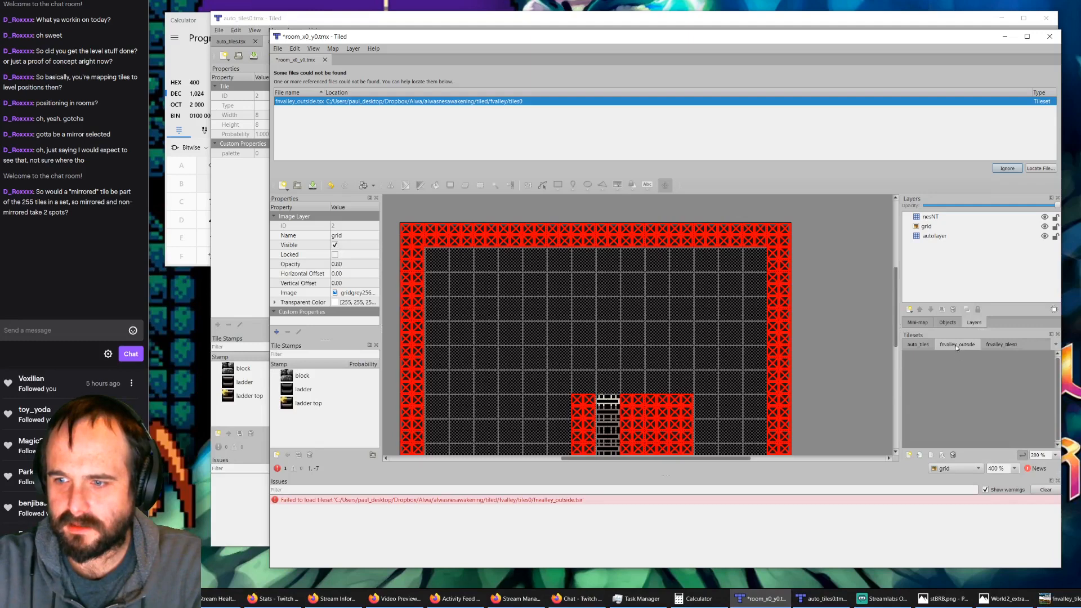
click(952, 454)
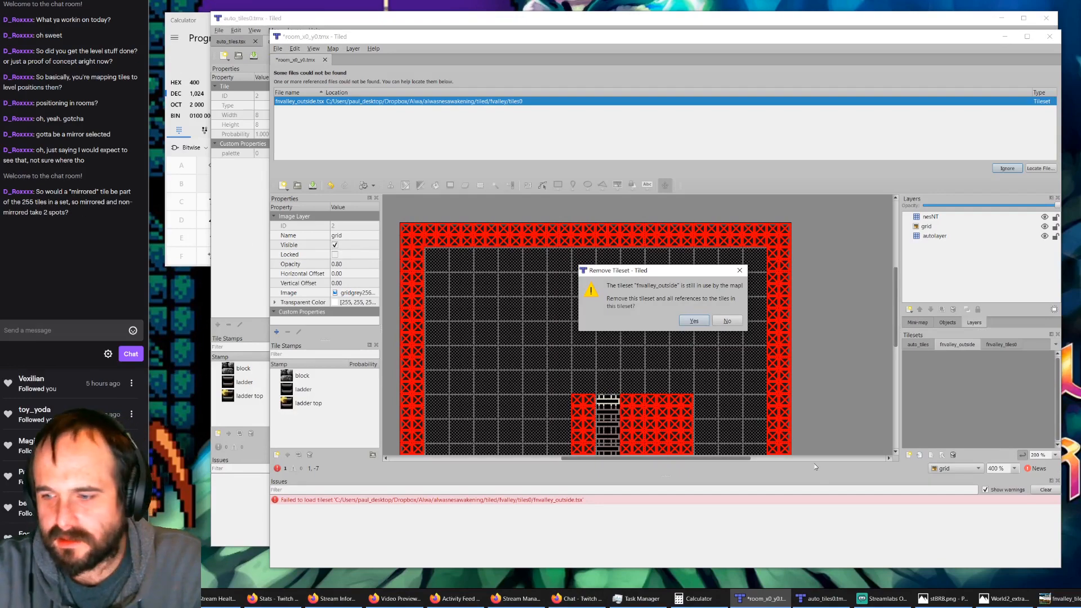
Step: Switch to GIMP to examine the tile layout of fnvalley_tiles0.xcf, and return to the room_x0_y0.tmx window
click(1059, 598)
ctrl+scroll(611, 333, down, 4)
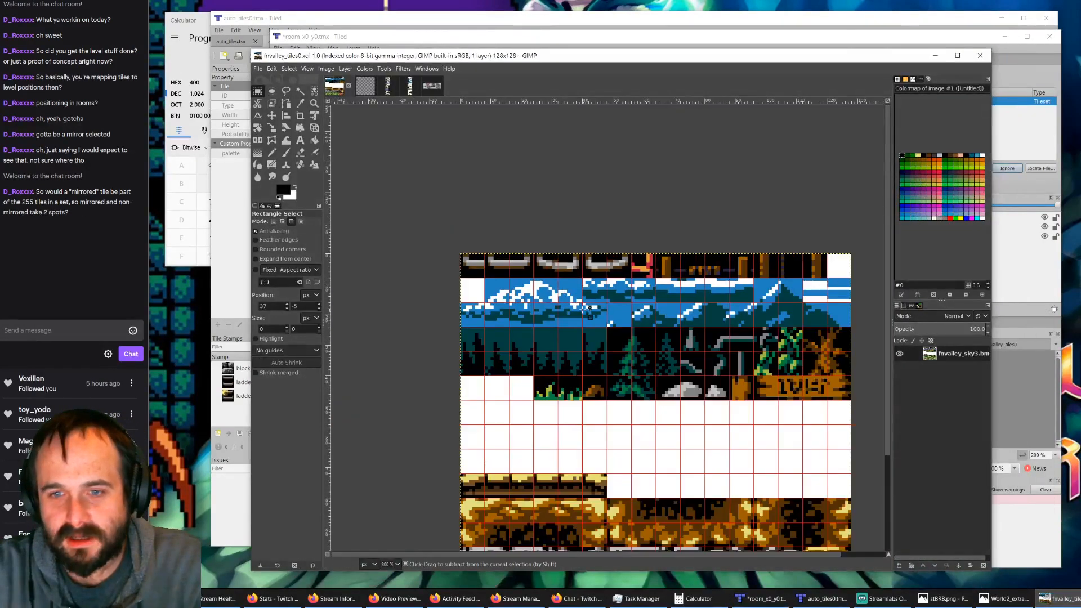
ctrl+scroll(611, 443, up, 2)
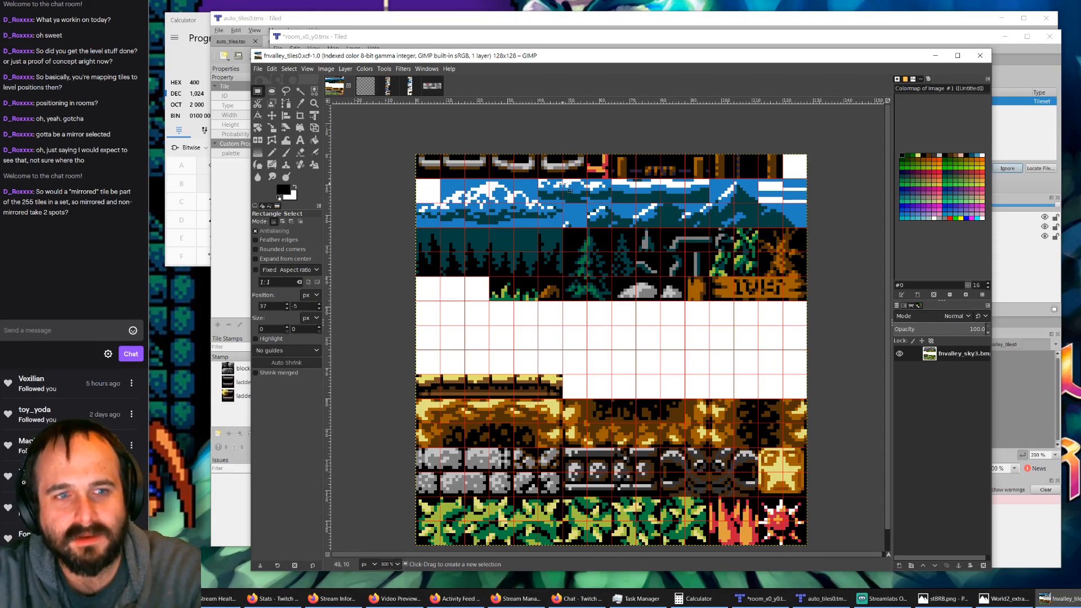
click(860, 37)
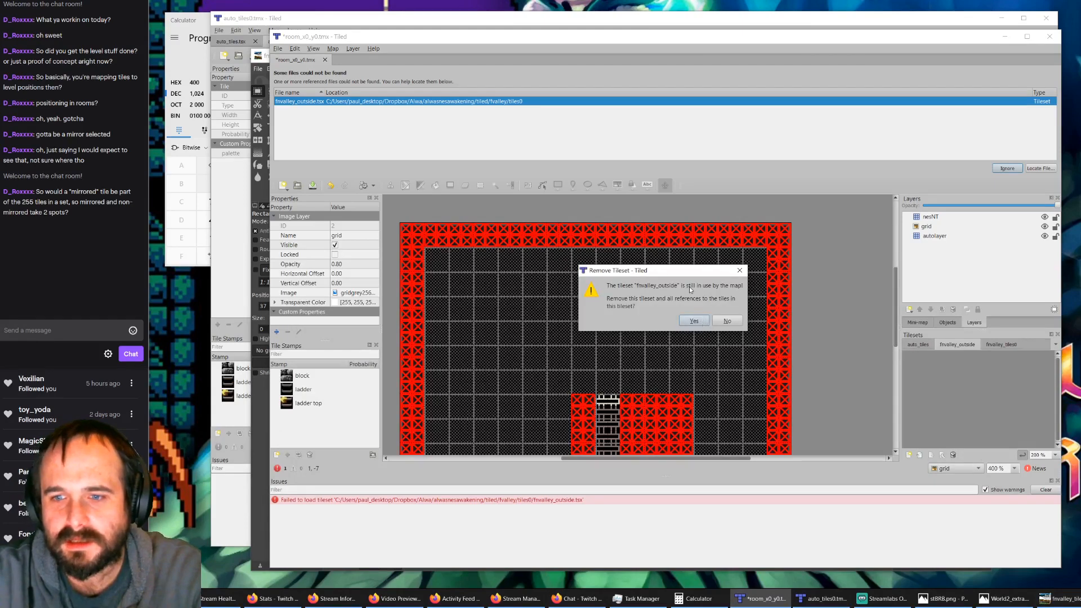
Step: Confirm removing the fnvalley_outside tileset with all its tile references, and run AutoMap on the room again
click(694, 321)
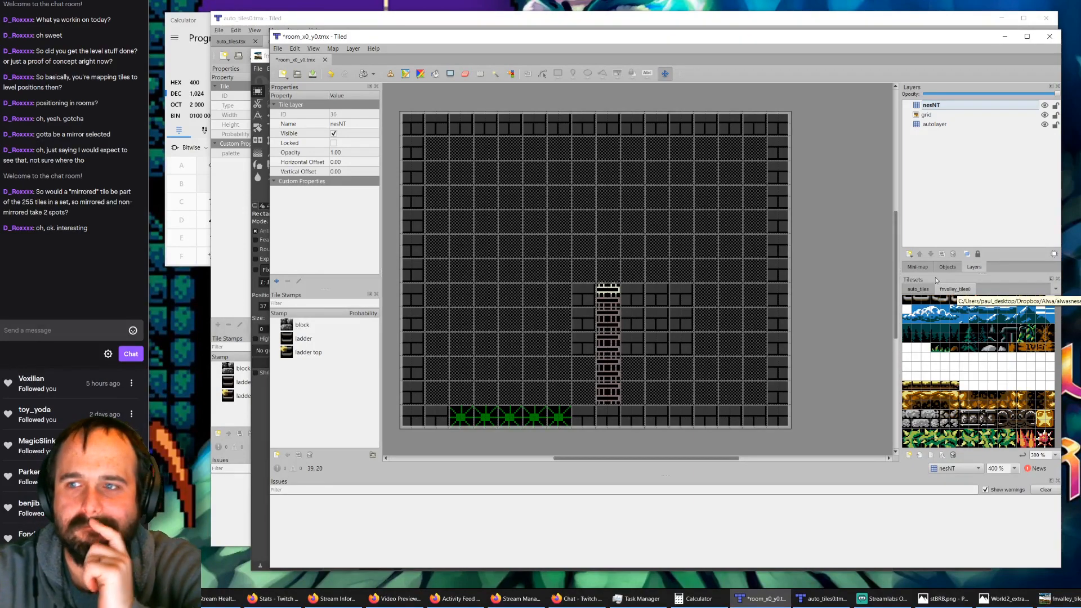
key(ctrl+m)
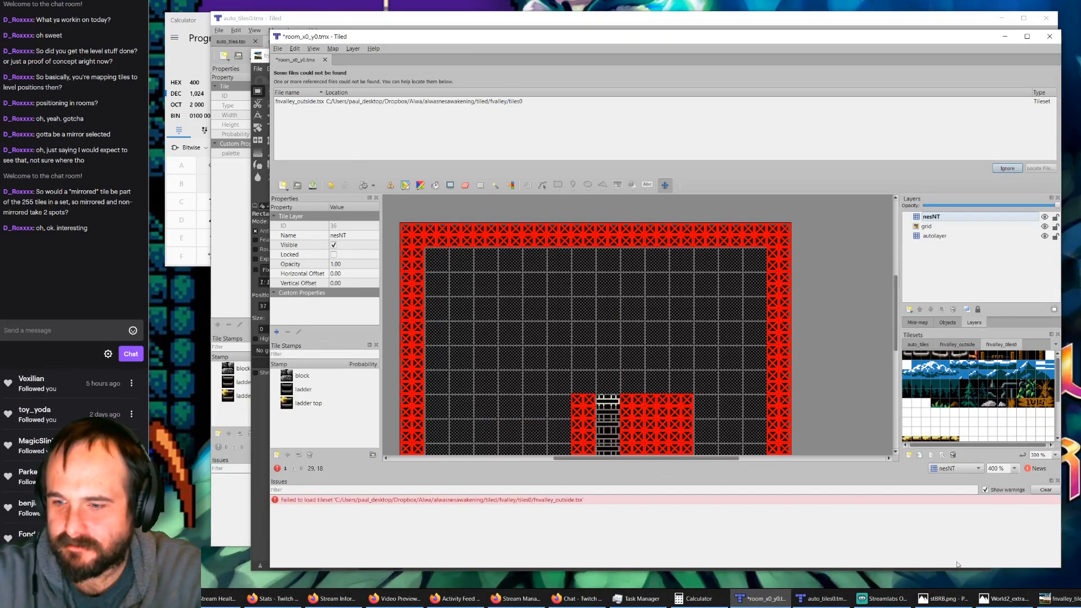
Step: Switch to the automapping rules window, save the auto_tiles.tsx tileset and minimize that window
click(823, 598)
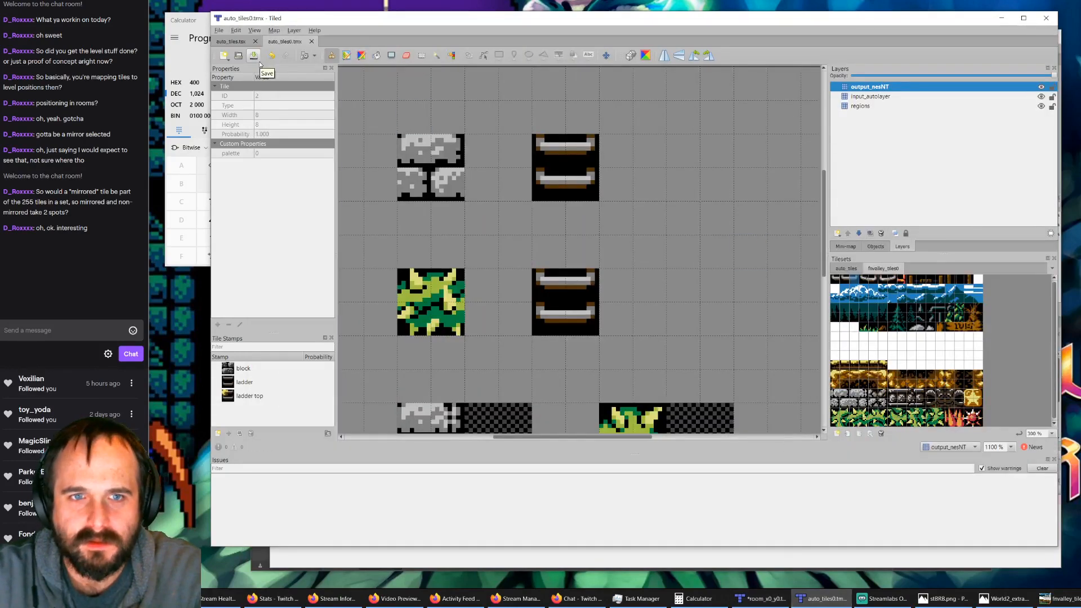
click(234, 43)
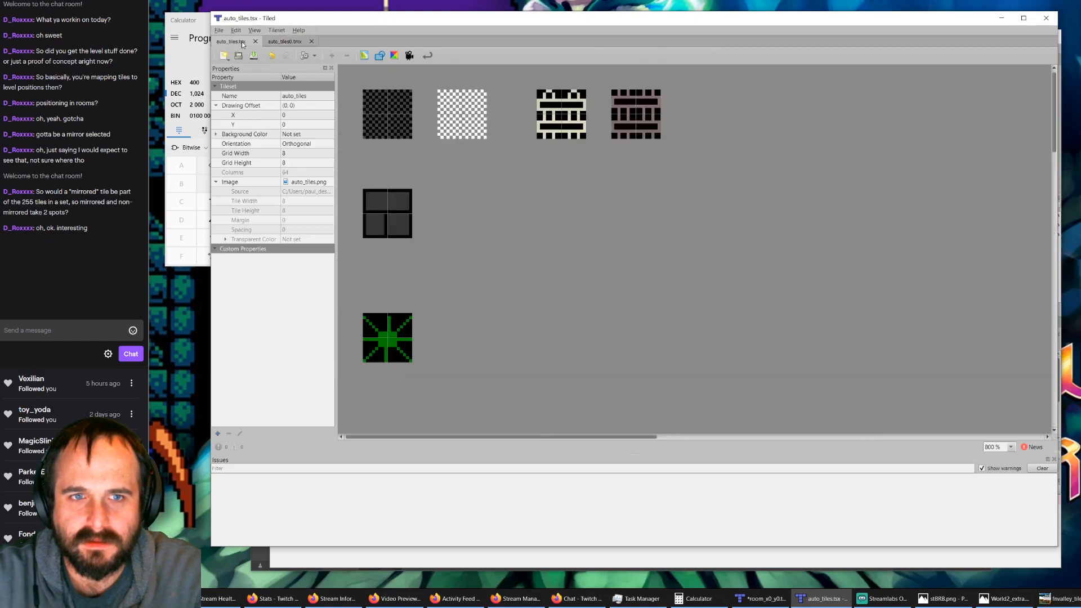
click(252, 60)
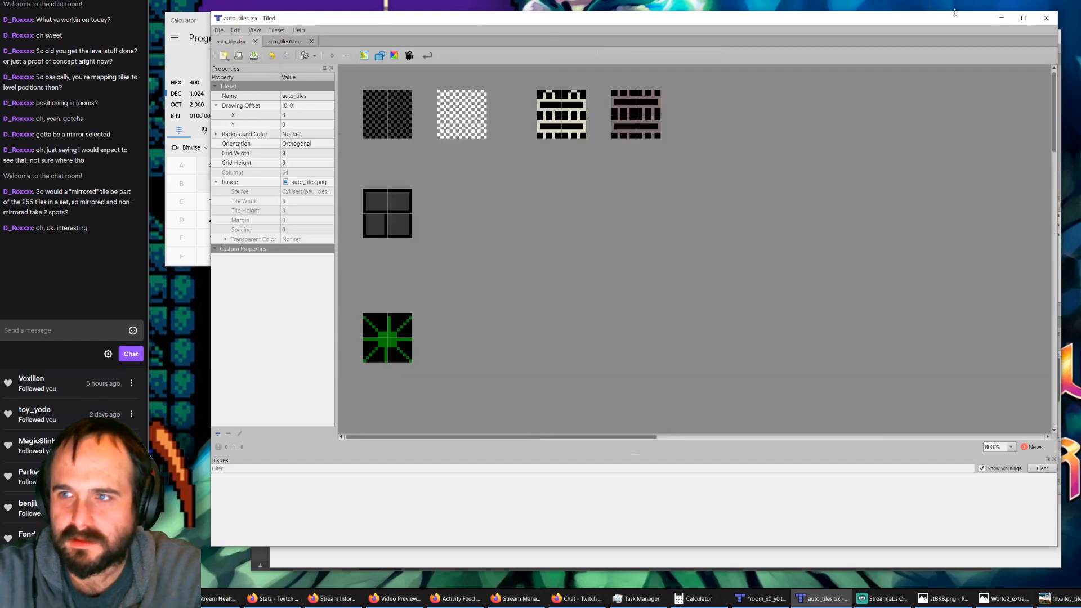
click(1001, 18)
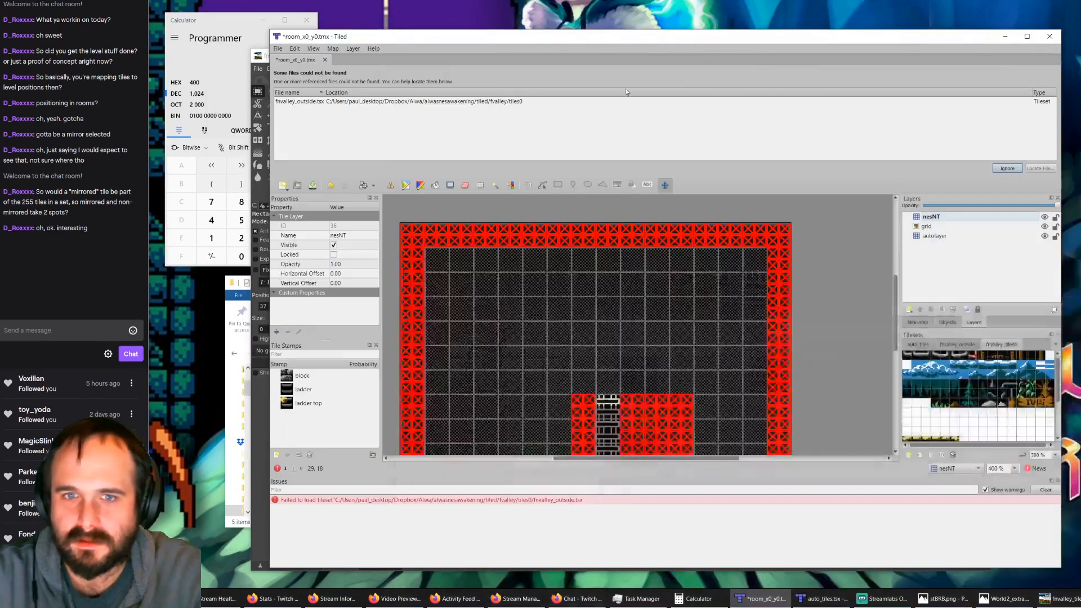
Step: Close room_x0_y0.tmx with its changes saved and reopen it from the fvalley folder
click(325, 60)
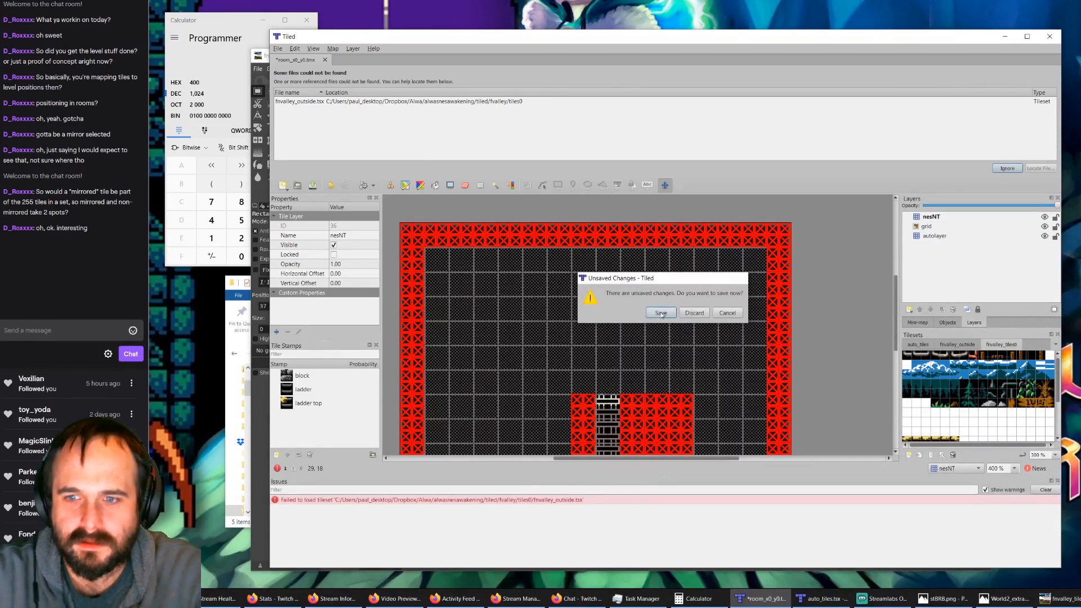
click(661, 313)
click(662, 276)
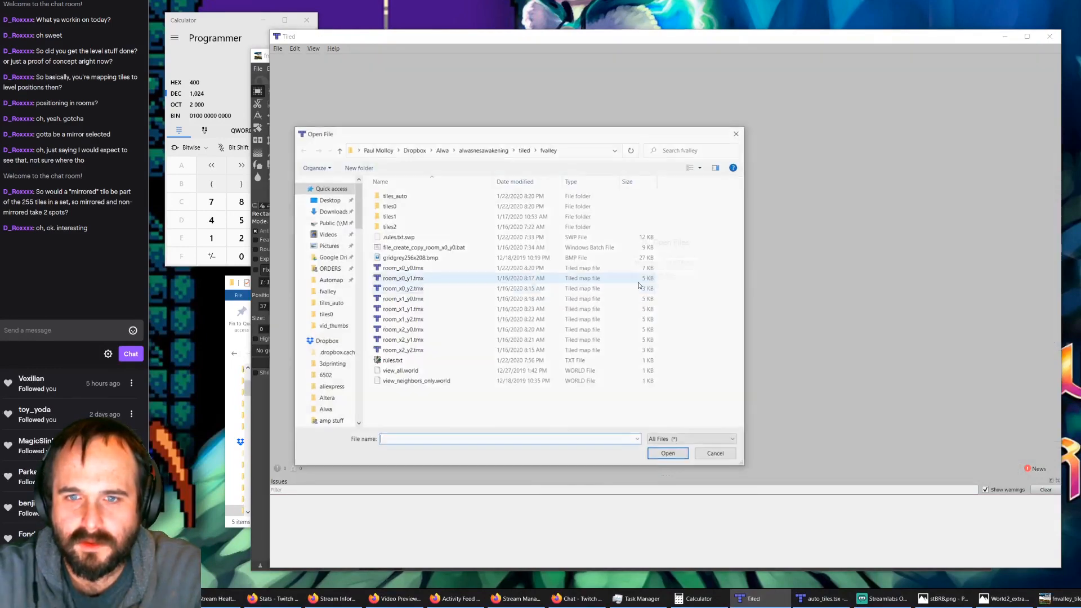
double_click(412, 269)
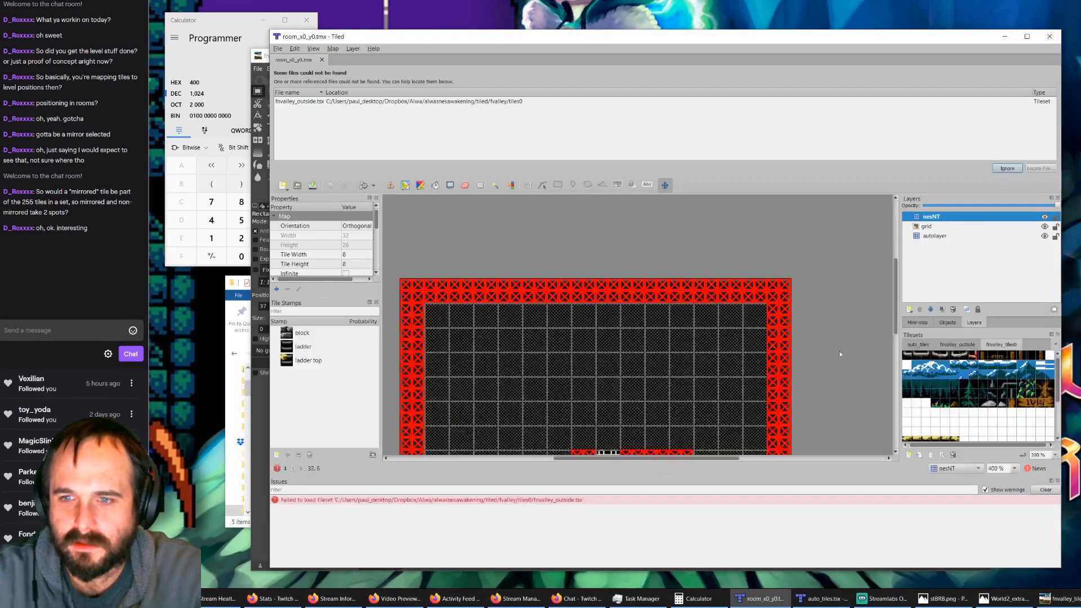
Step: Remove the fnvalley_outside tileset and all its references from the reopened room_x0_y0.tmx, and save the map
click(962, 344)
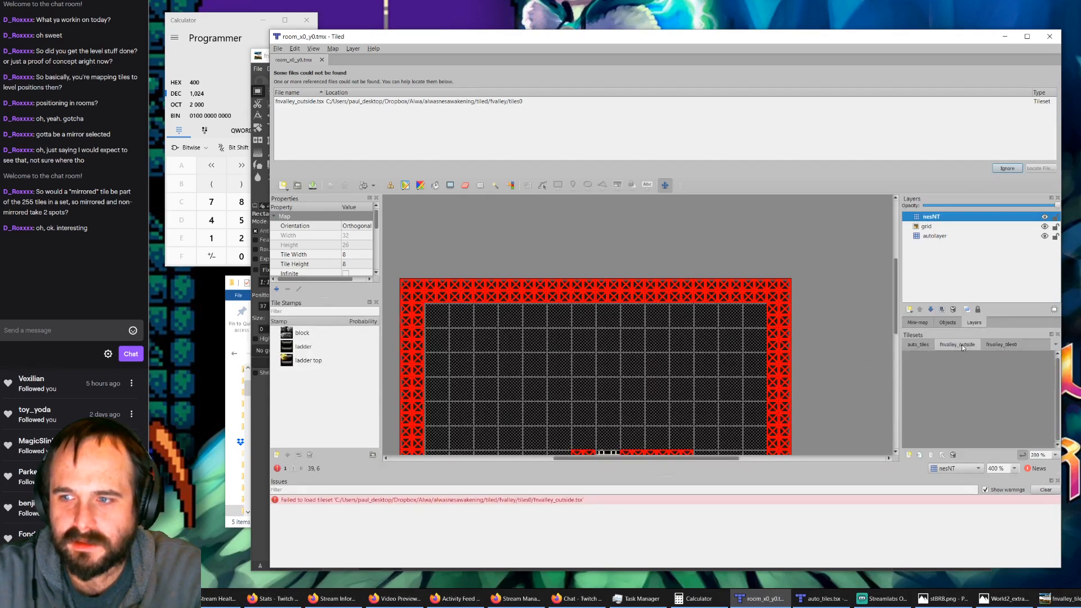
click(953, 455)
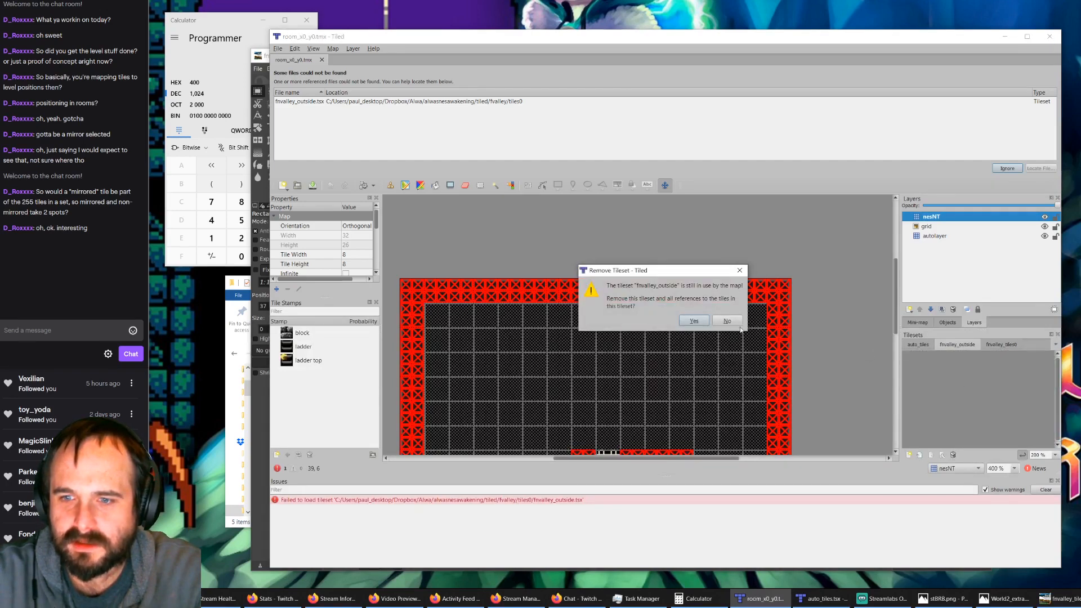
click(694, 321)
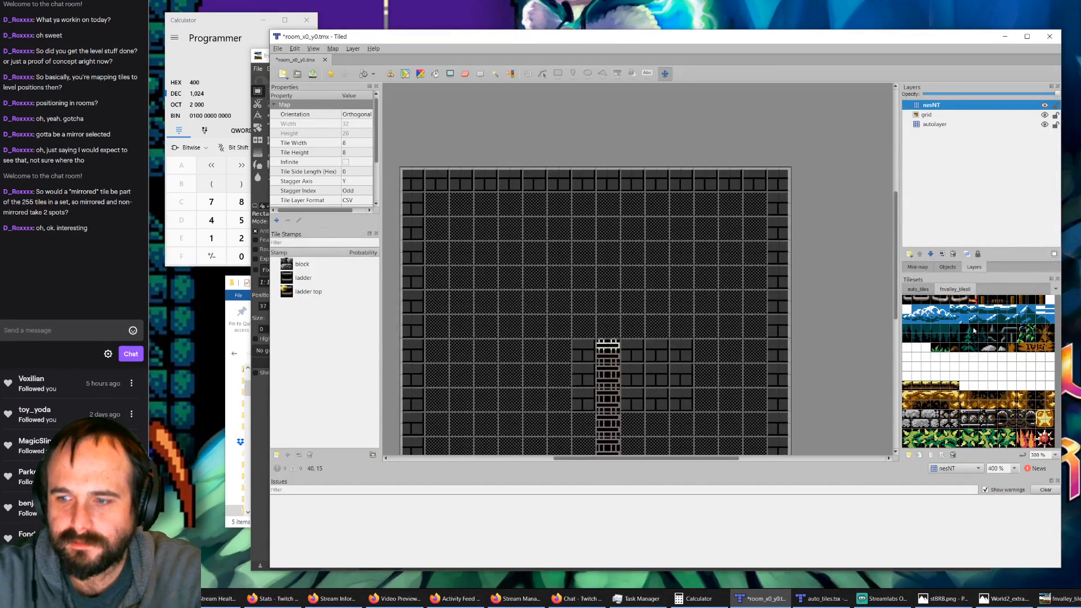
click(920, 290)
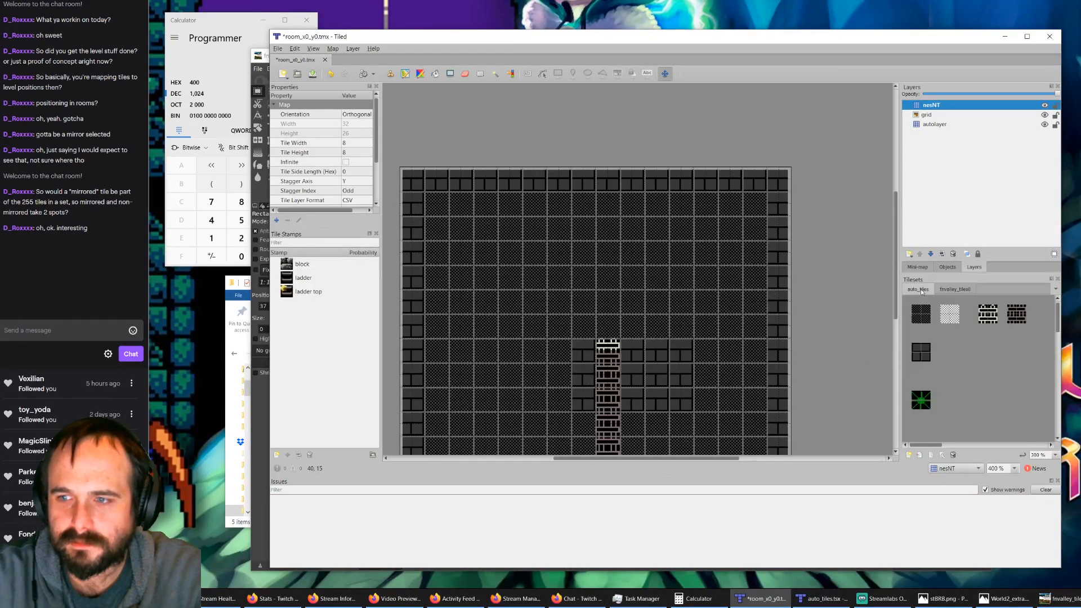
click(313, 74)
Step: Regenerate the nesNT layer by deleting it and running AutoMap, and switch to the auto_tiles.tsx window
click(929, 113)
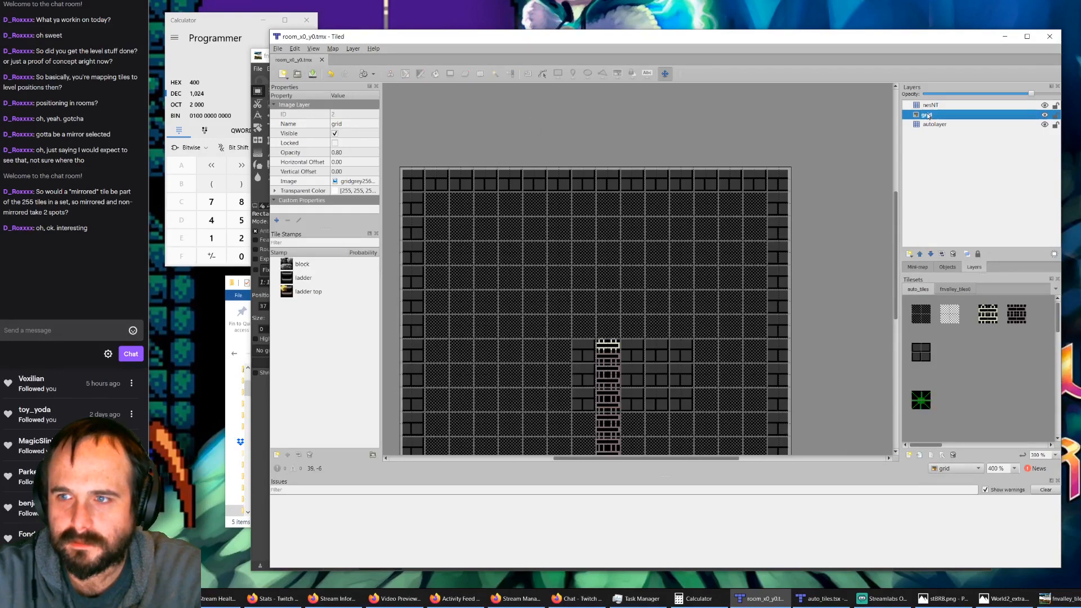
click(929, 107)
key(Delete)
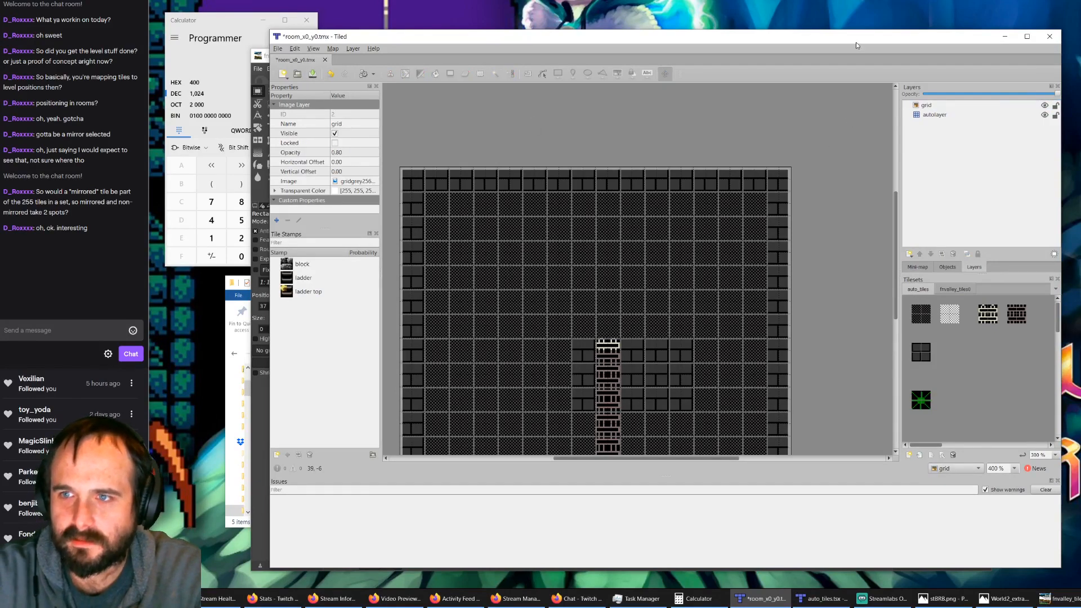
key(ctrl+m)
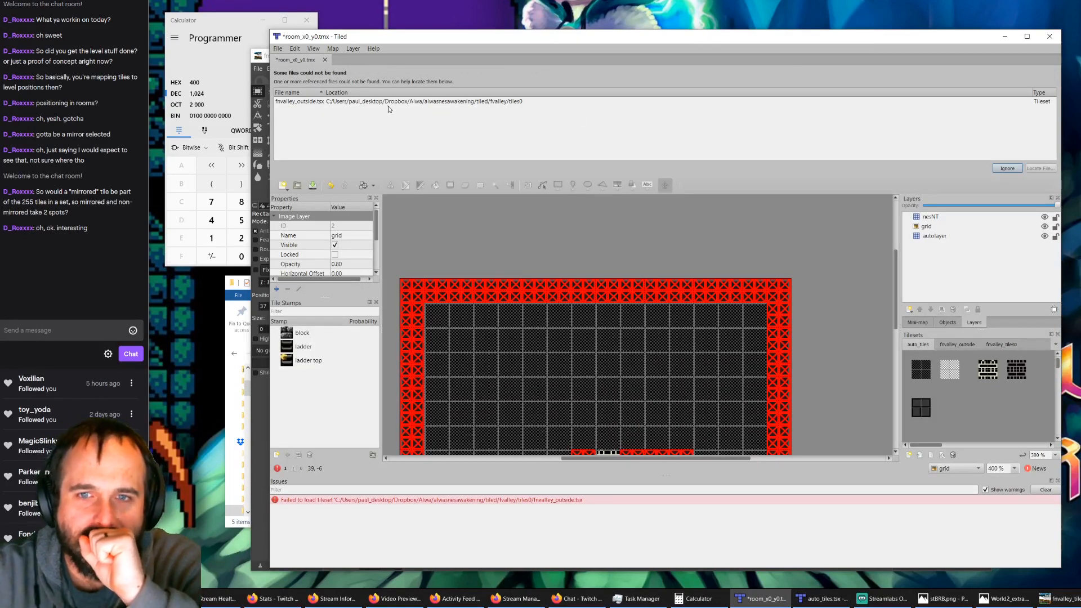
click(834, 602)
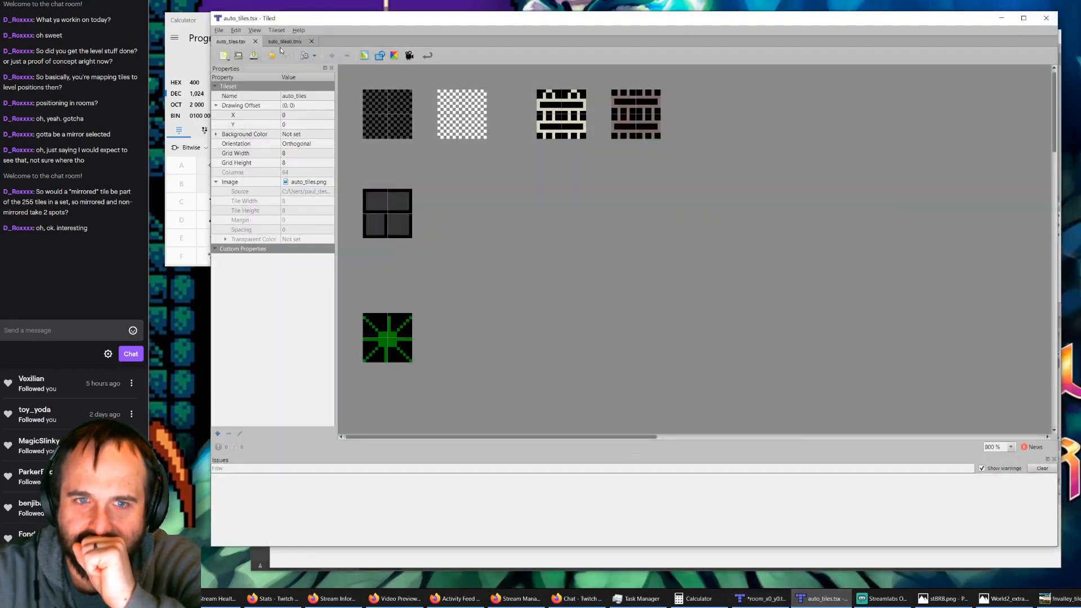
Step: Check the file options of the fnvalley_tiles0 tileset in auto_tiles0.tmx and close that map
click(281, 43)
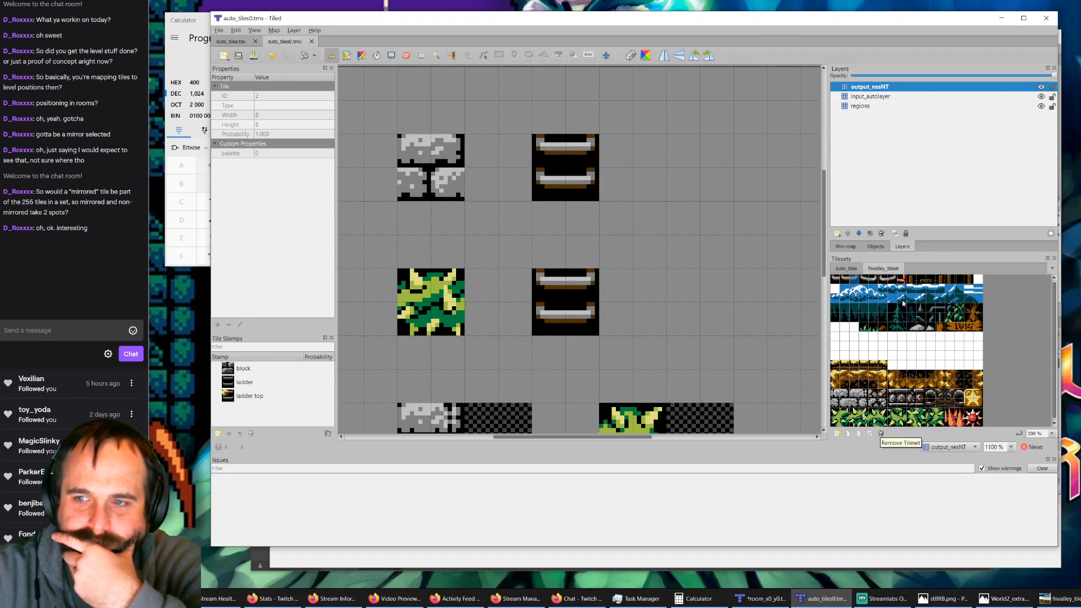
right_click(895, 269)
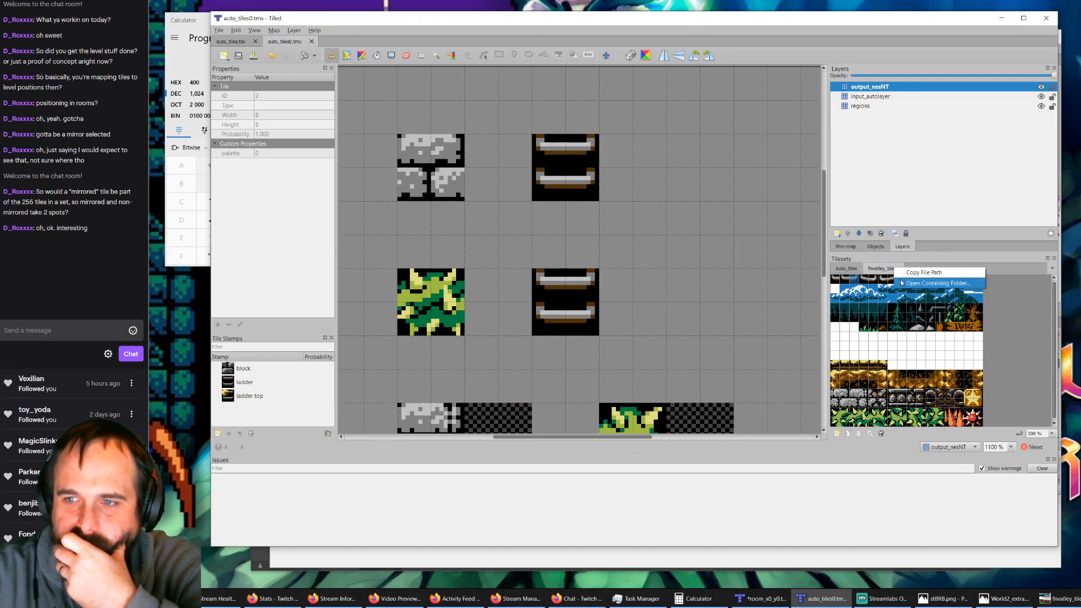
click(885, 272)
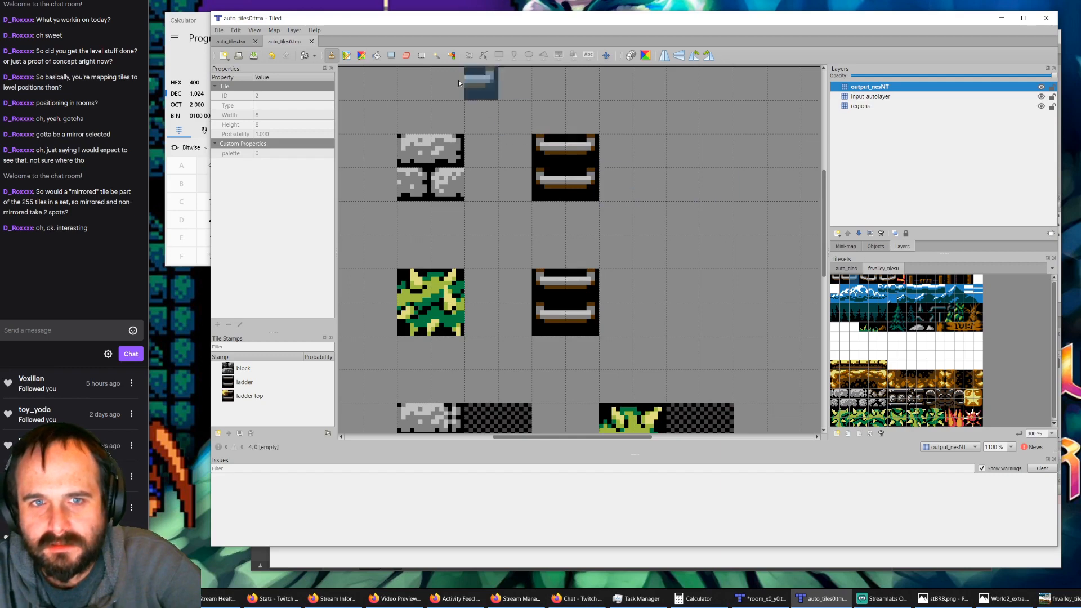
click(313, 42)
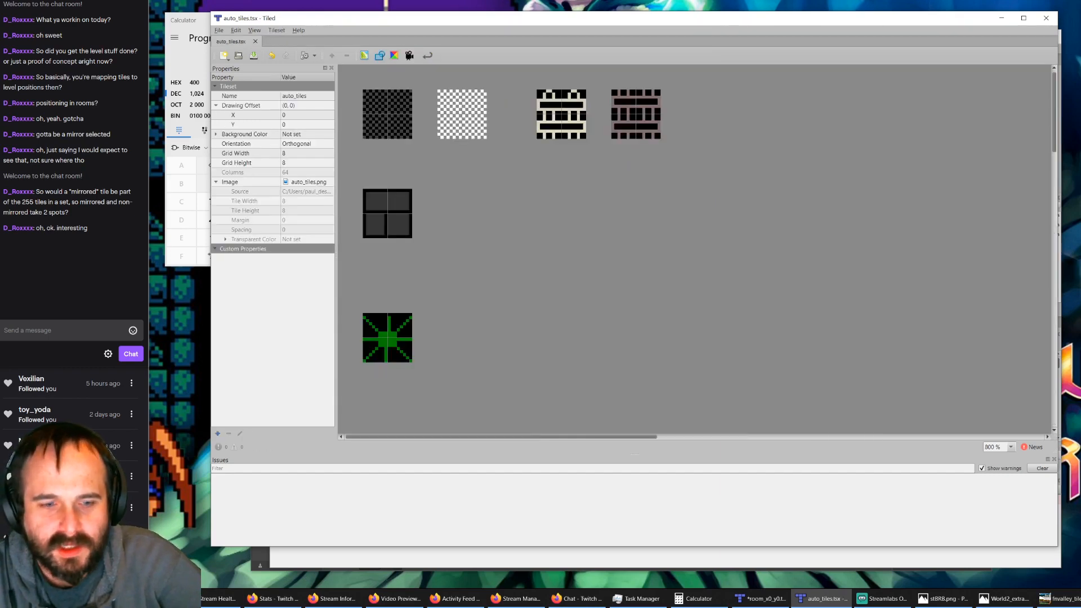
Step: Switch to the tiles0 folder in File Explorer, open auto_tiles0.tmx in gVim and enlarge the editor window
key(alt+Tab)
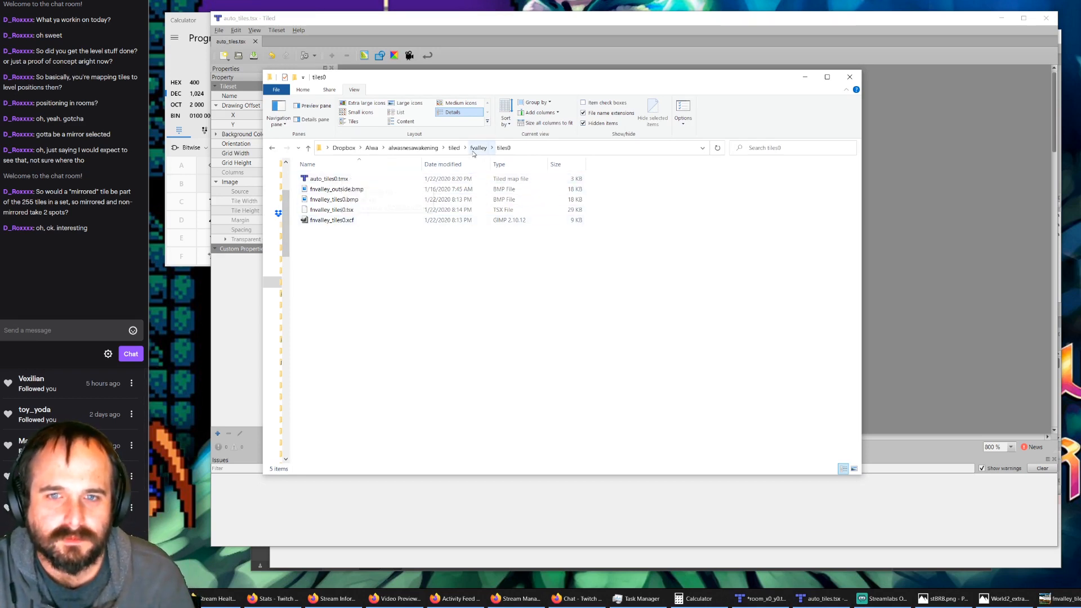
right_click(320, 180)
click(364, 198)
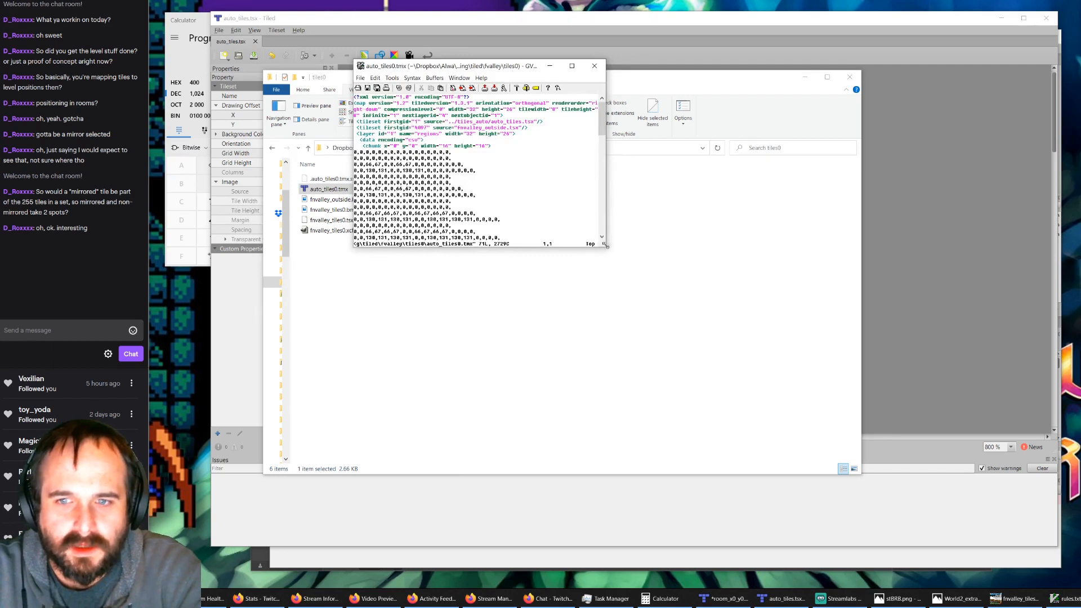
drag(606, 245, 849, 393)
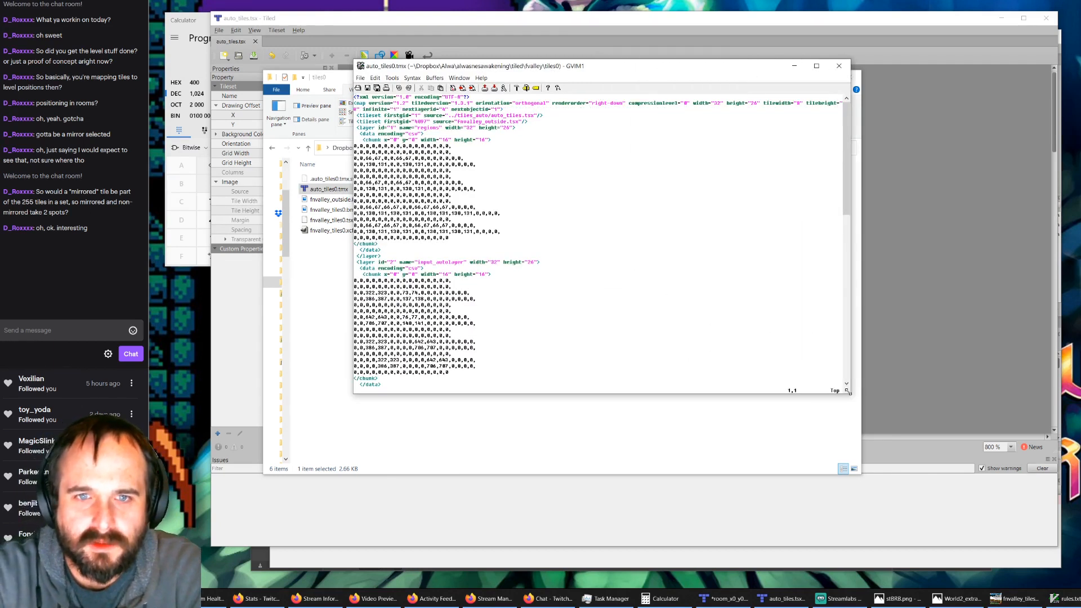
Step: Find the fnvalley_outside.tsx tileset source, change it to fnvalley_tiles0.tsx, save the file and quit the editor
text(/out)
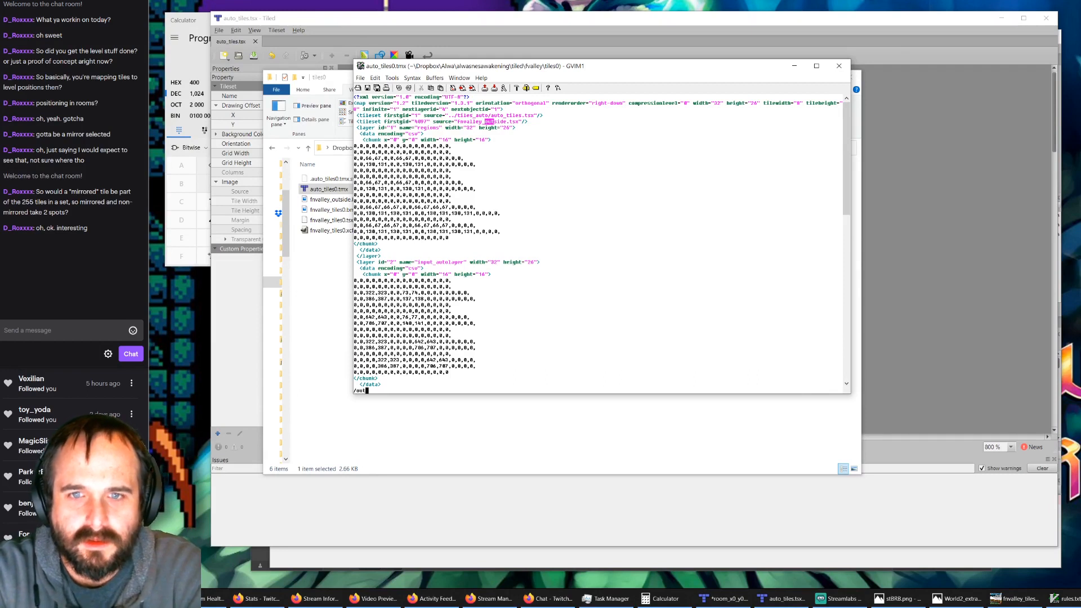
key(Return)
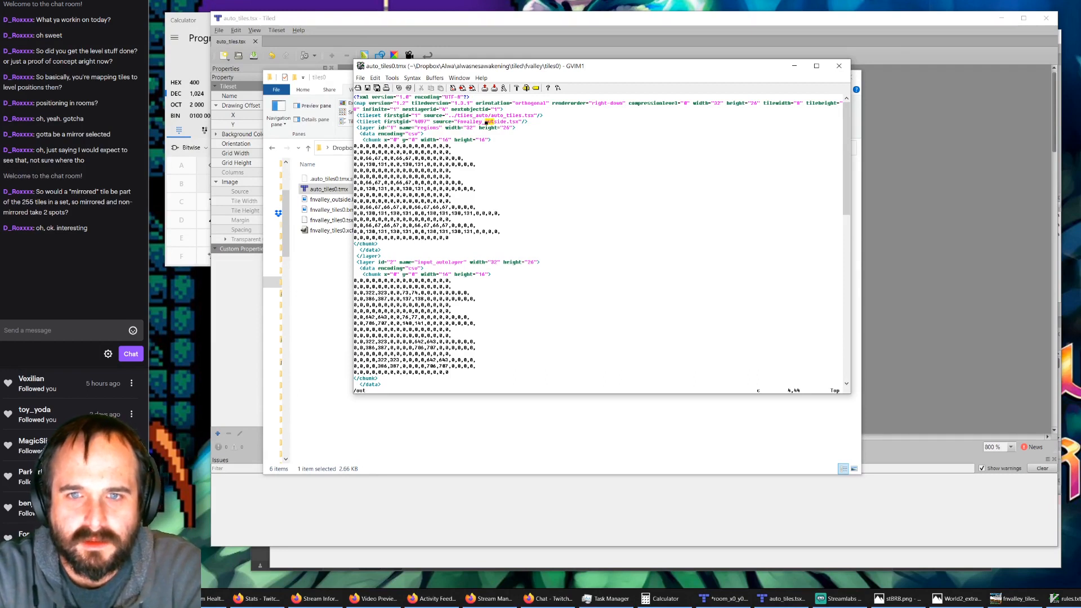
text(cwtiles)
key(Escape)
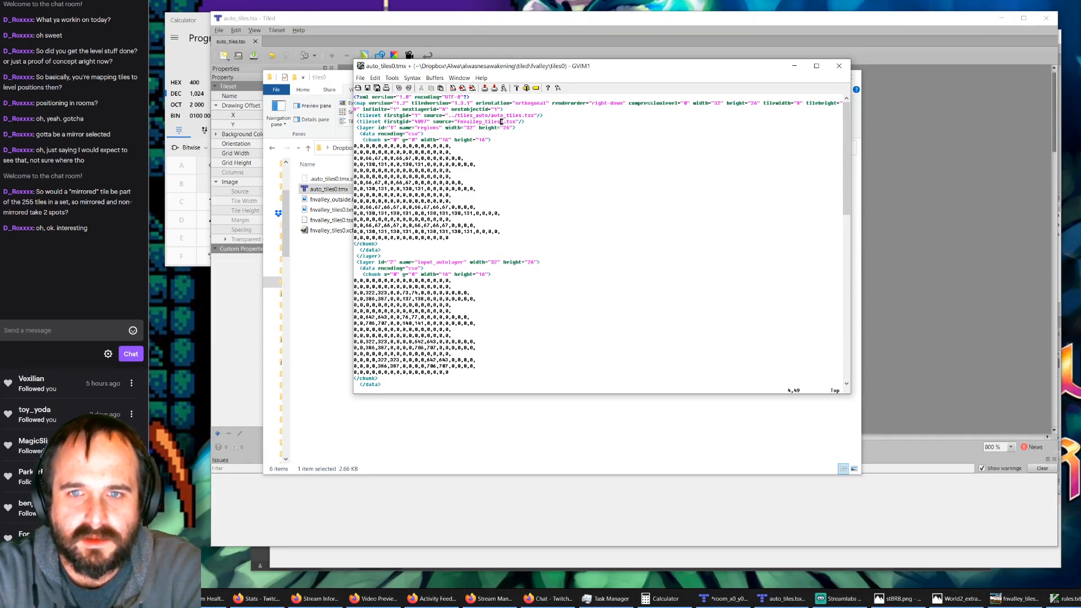
text(:w)
key(Return)
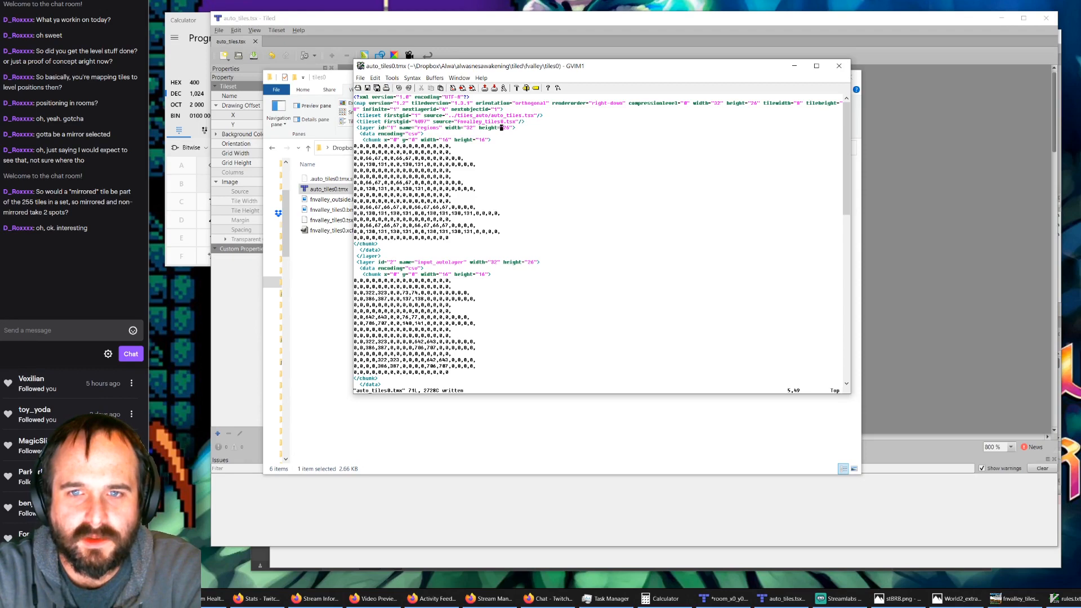
text(:q)
key(Return)
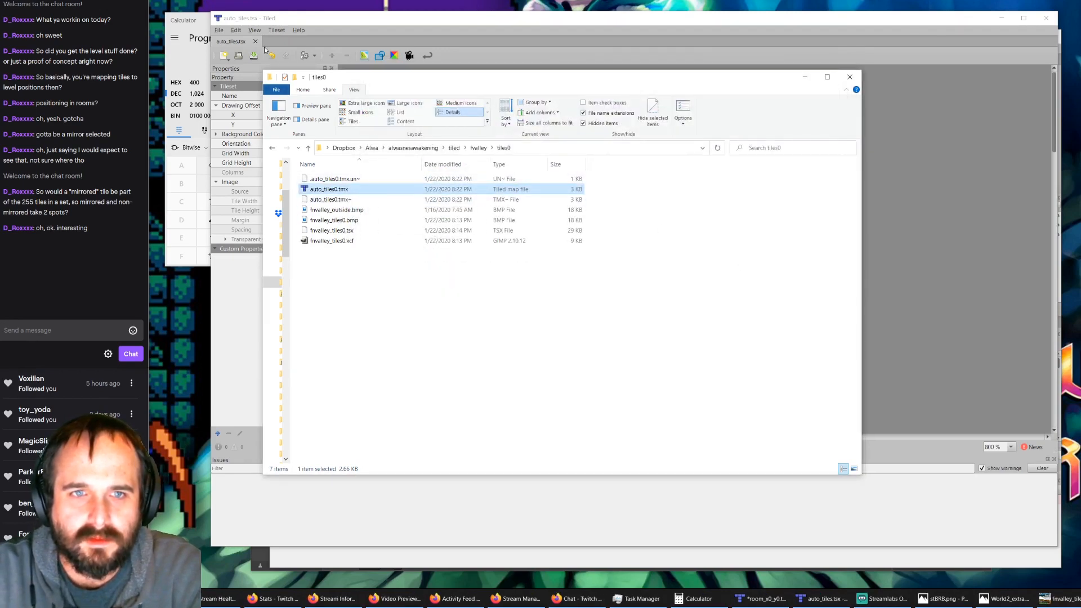
Step: Reopen auto_tiles0.tmx from the tiles0 folder in Tiled and show its fnvalley_tiles0 tileset
click(238, 56)
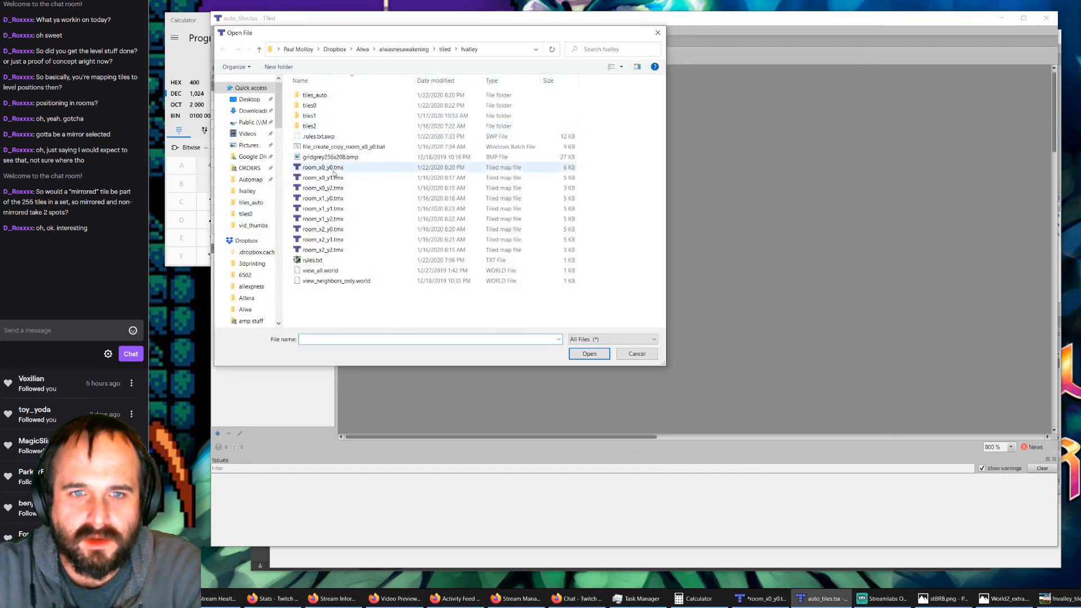
double_click(344, 105)
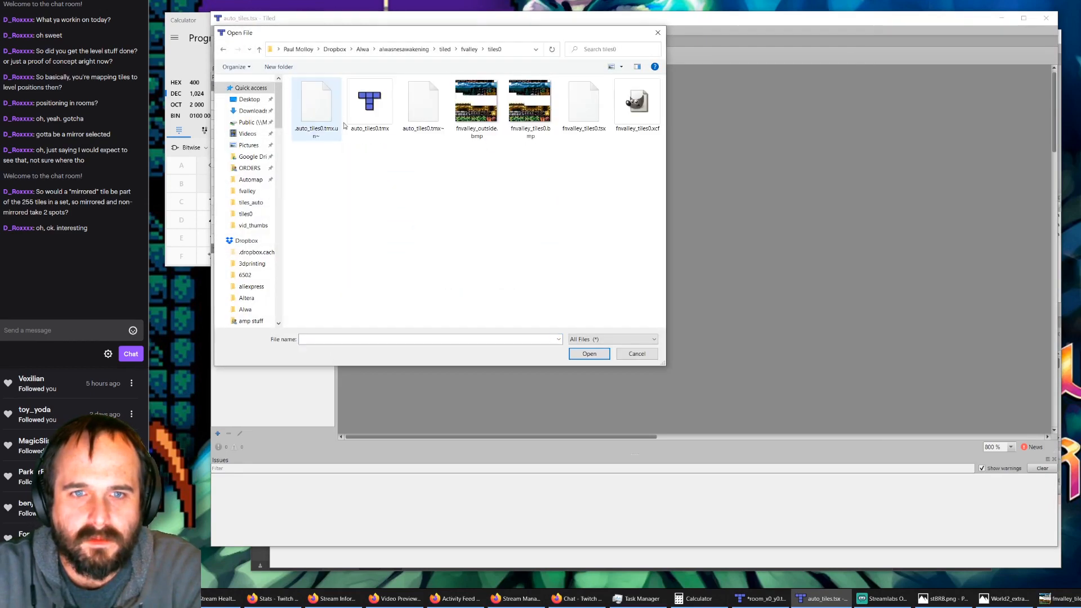
double_click(365, 116)
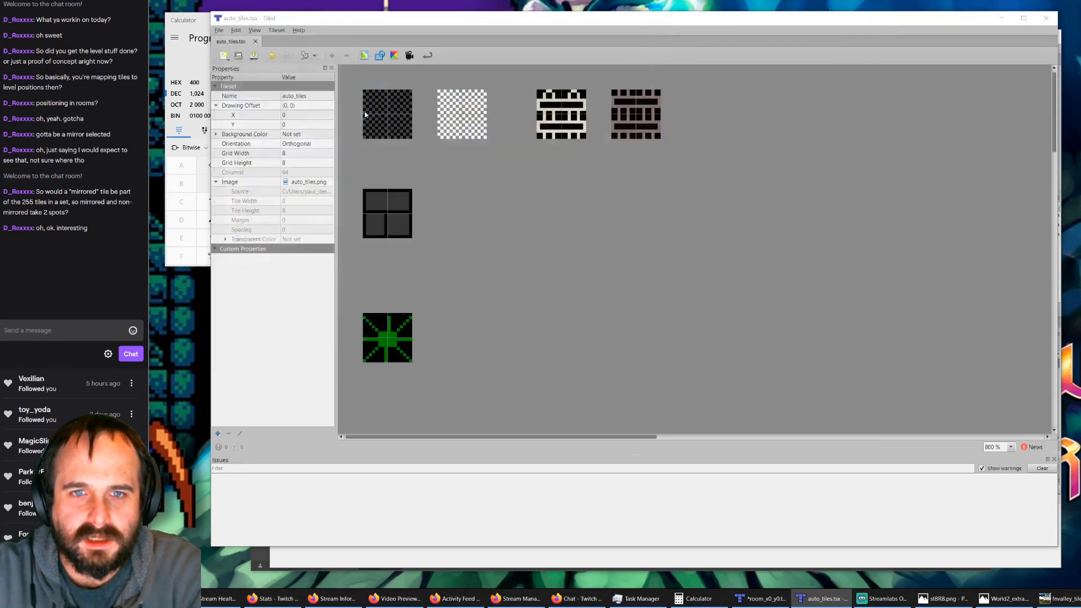
click(889, 269)
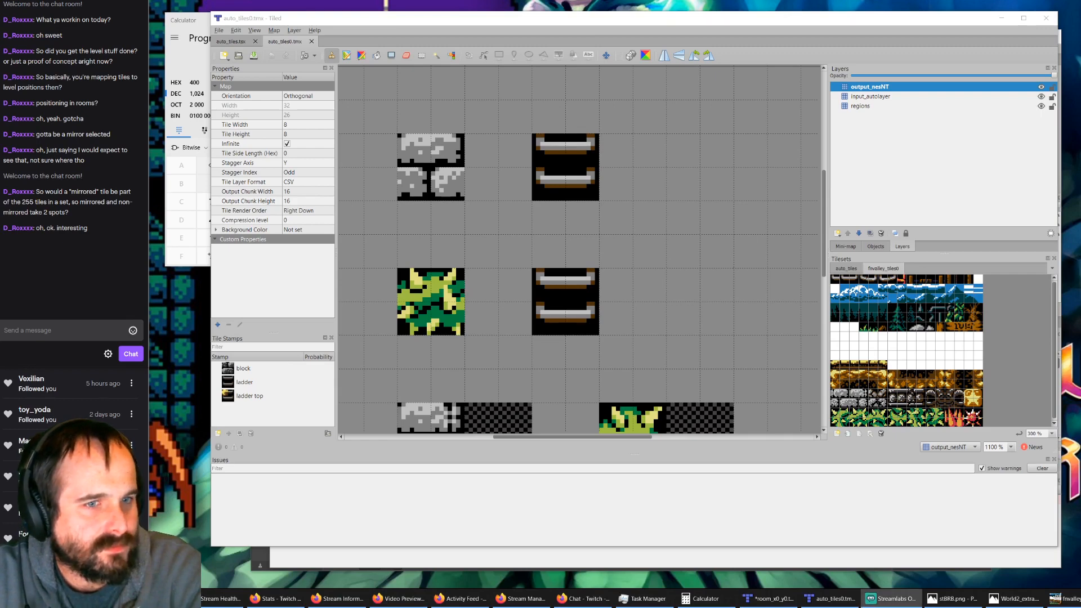
Step: Post the messages "8457" and "8.4" in the Twitch stream chat
click(68, 331)
text(8)
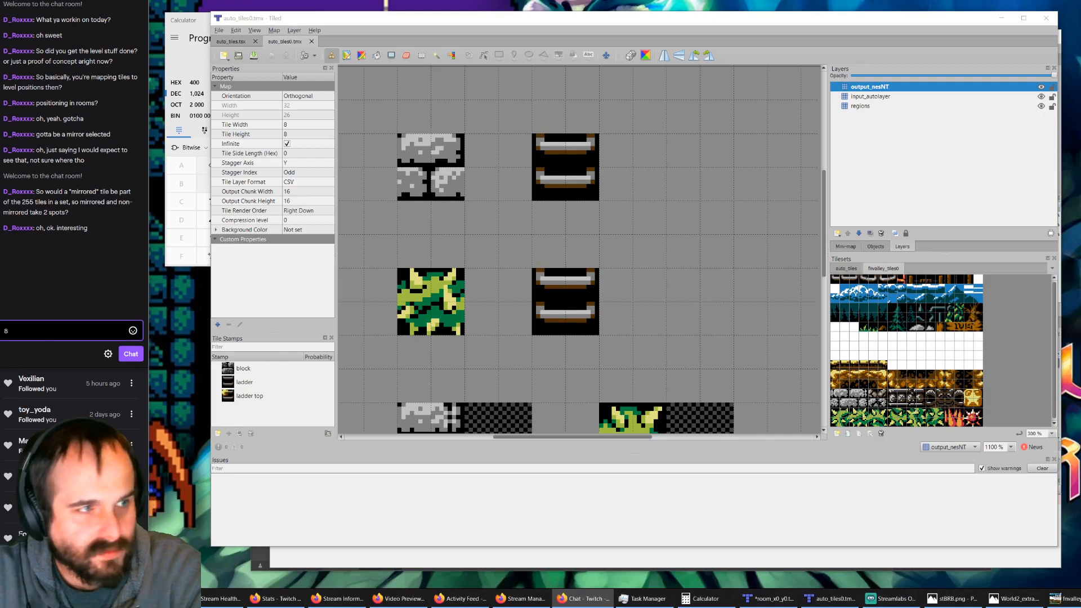
text(457)
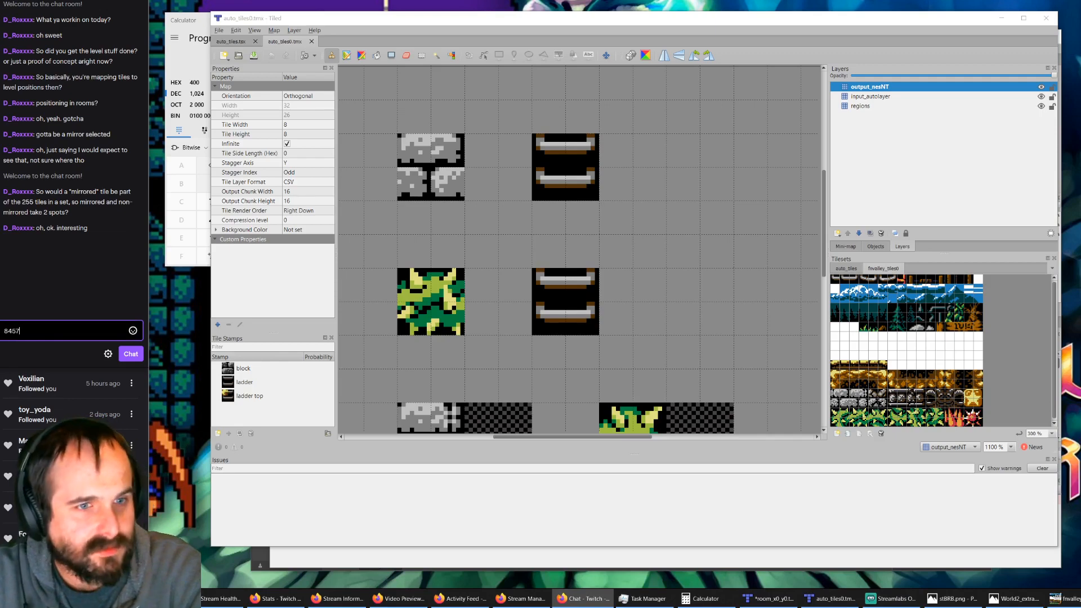
key(Return)
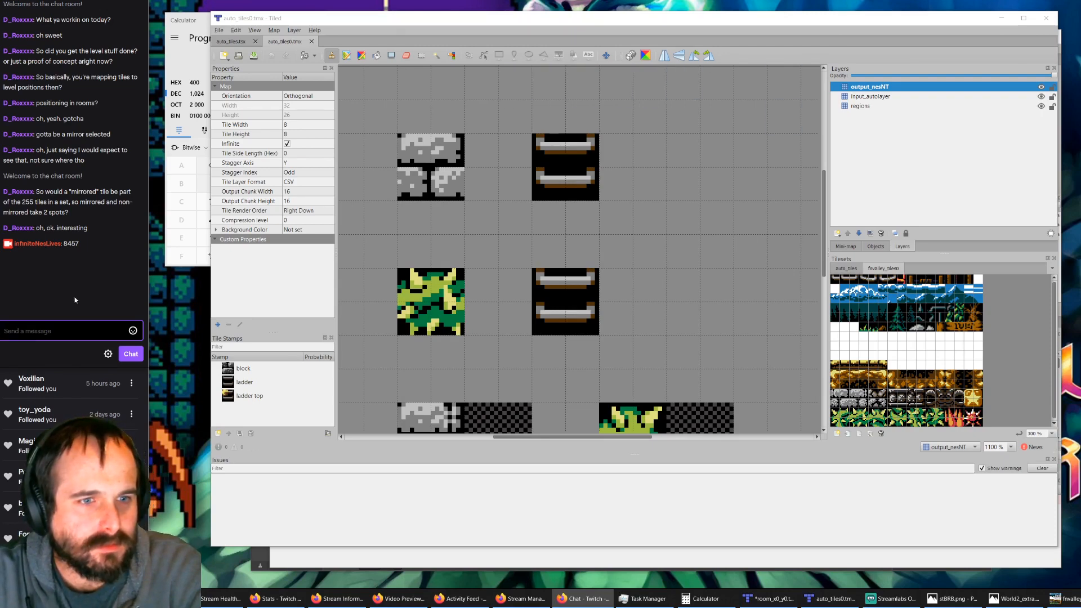
text(8.4)
key(Return)
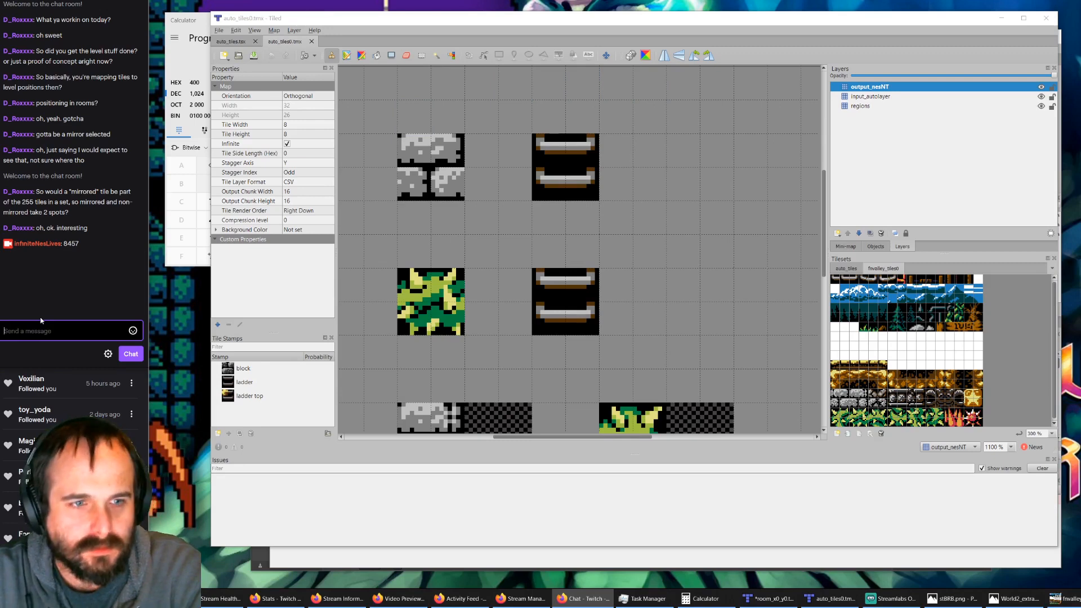
Step: Switch to the room_x0_y0.tmx window, close the map discarding its changes, and reopen it from the fvalley folder
click(299, 41)
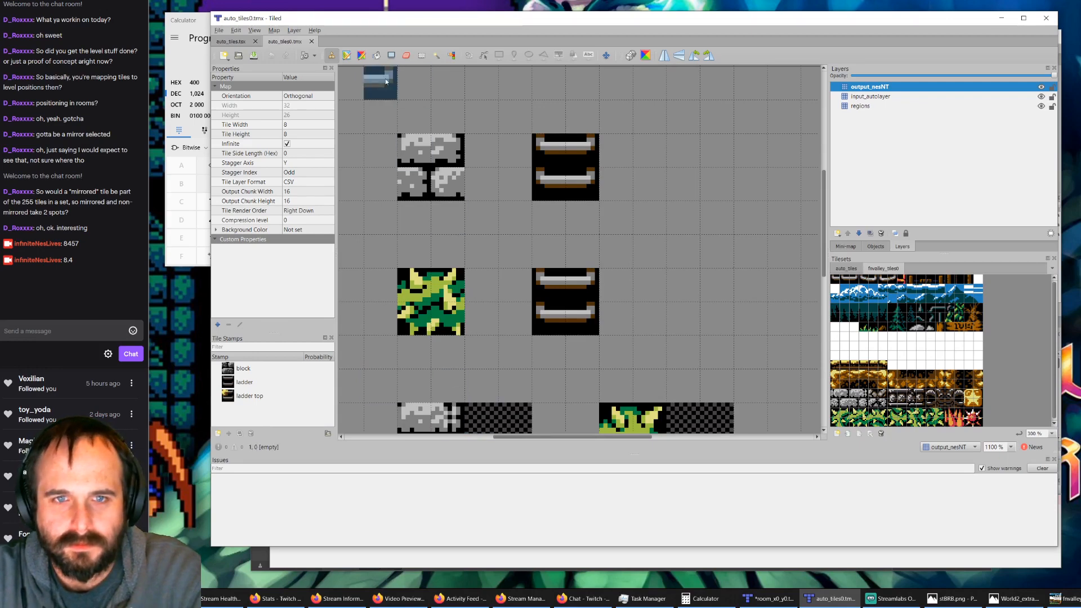
click(770, 598)
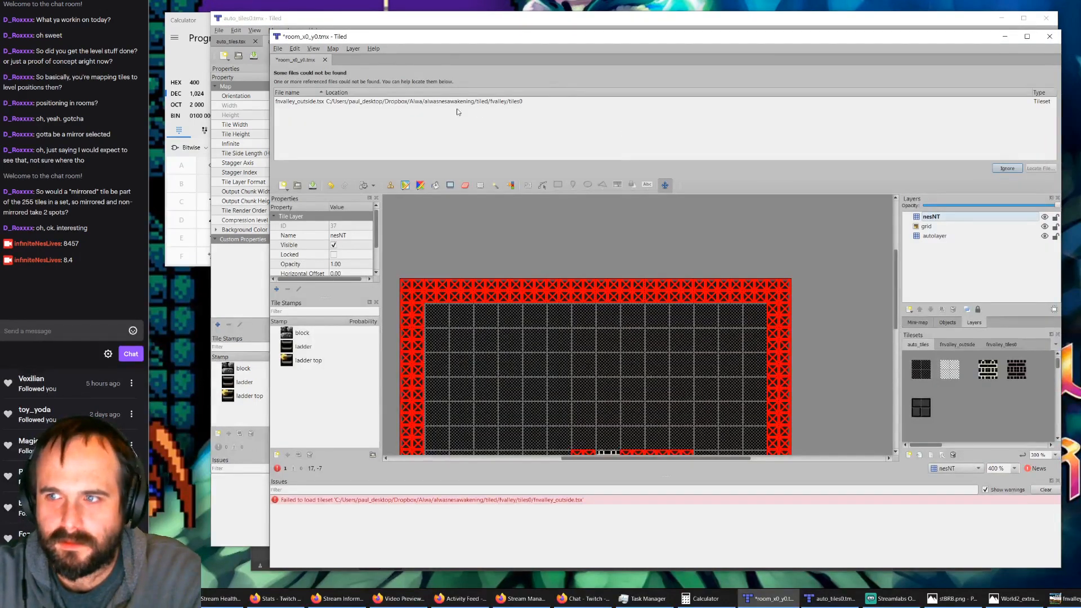
click(324, 60)
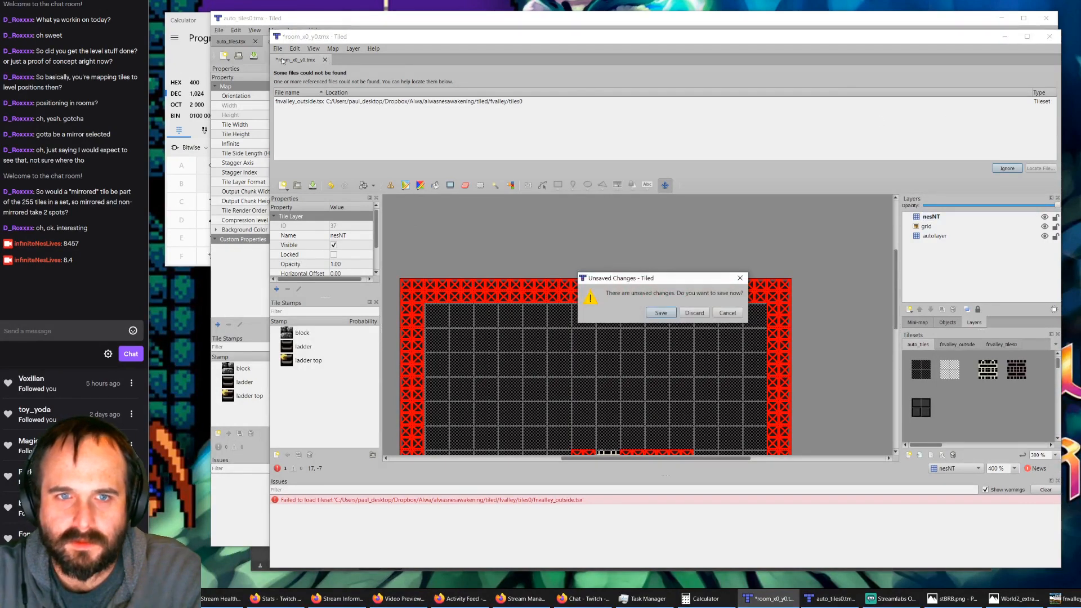
click(695, 313)
click(661, 277)
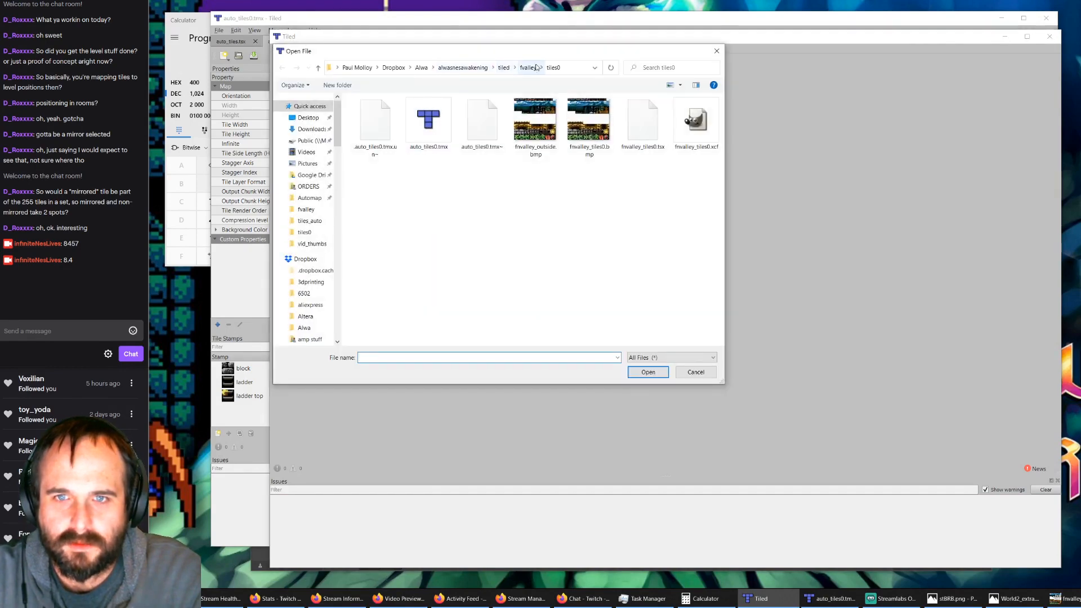
click(528, 68)
click(381, 189)
double_click(381, 192)
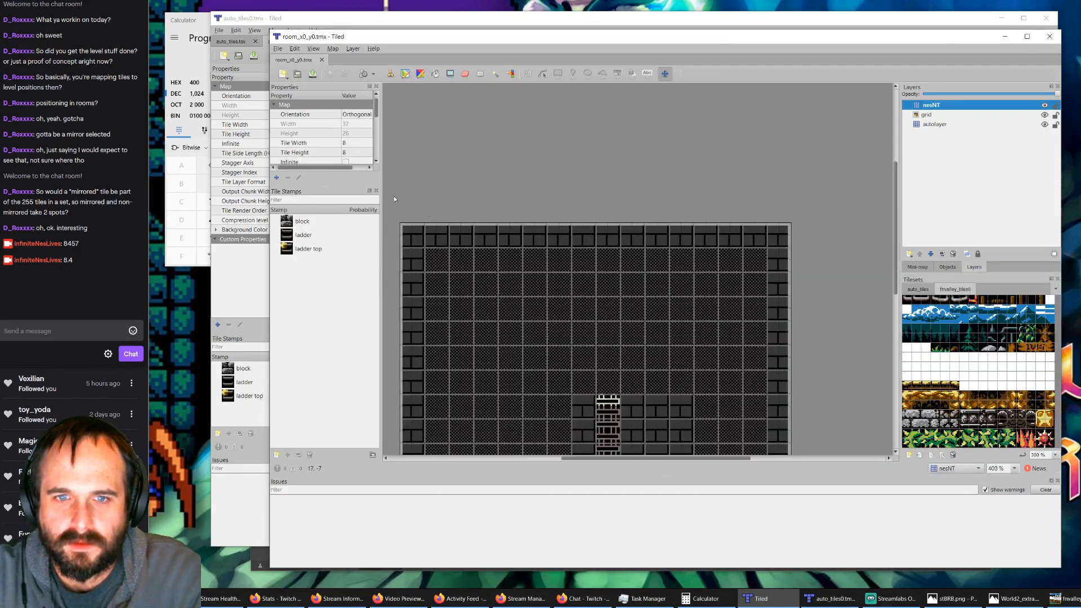
Step: Run AutoMap on the reopened room_x0_y0.tmx to generate its nesNT tiles
scroll(598, 304, down, 3)
scroll(598, 306, up, 2)
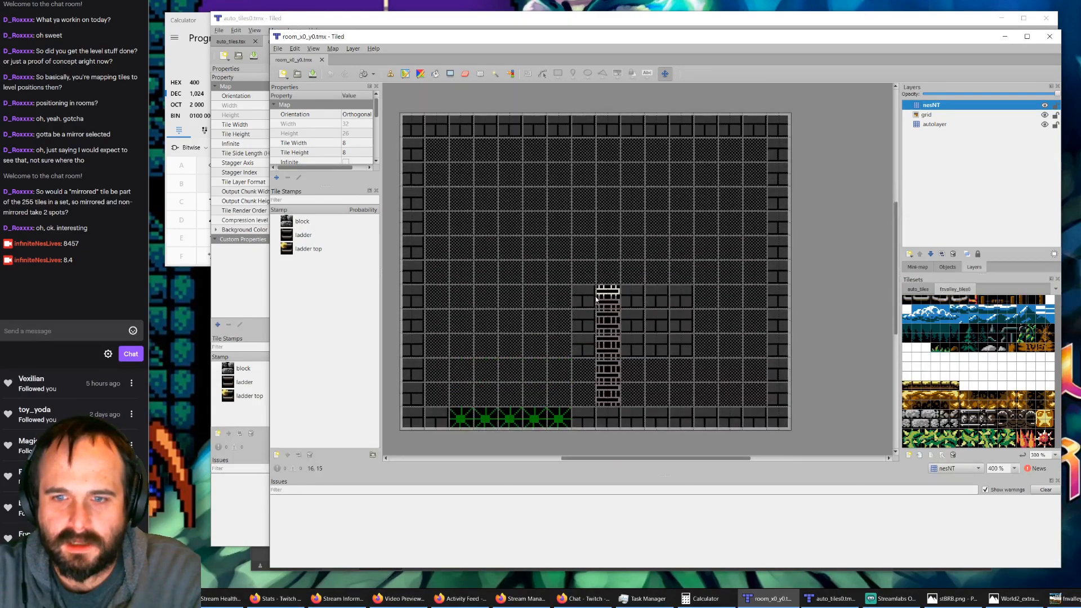
key(ctrl+m)
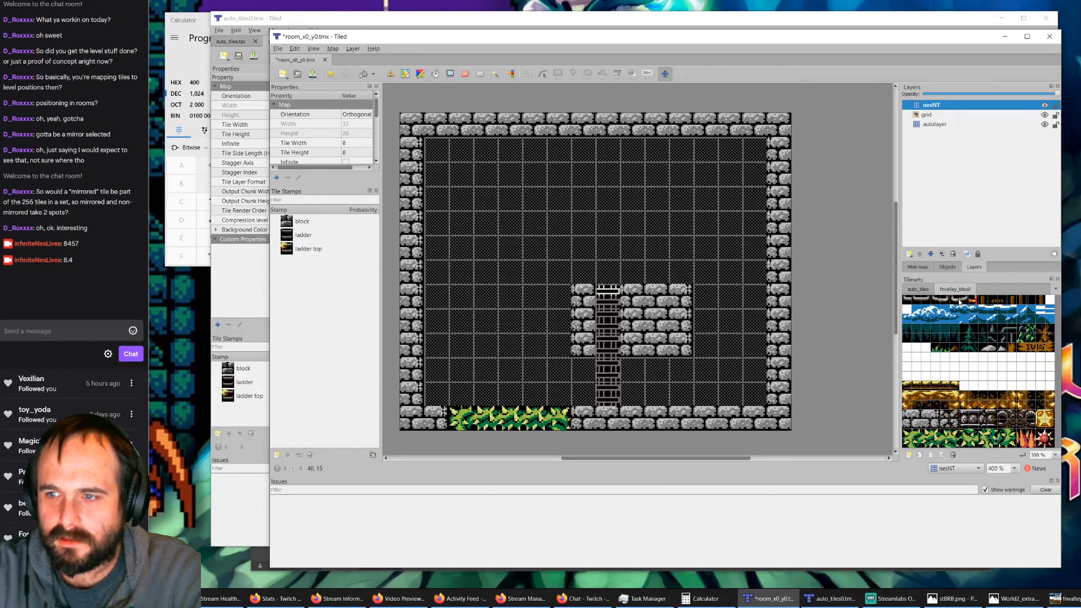
Step: Repaint the ladder top and the ladder column on the autolayer with the auto_tiles ladder tiles, and run AutoMap again
click(920, 290)
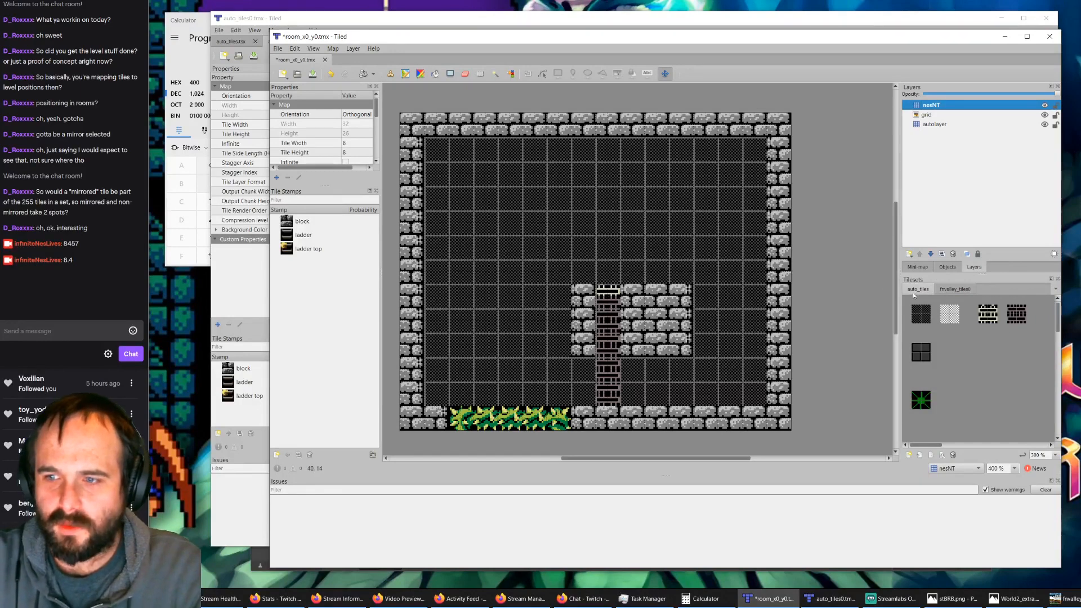
click(937, 125)
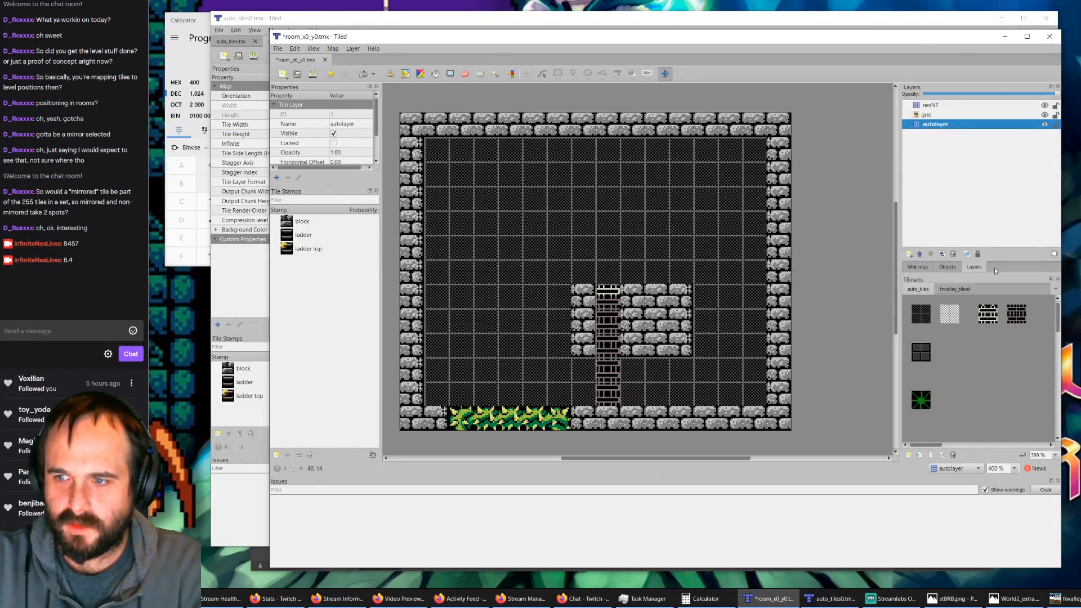
click(987, 314)
click(611, 299)
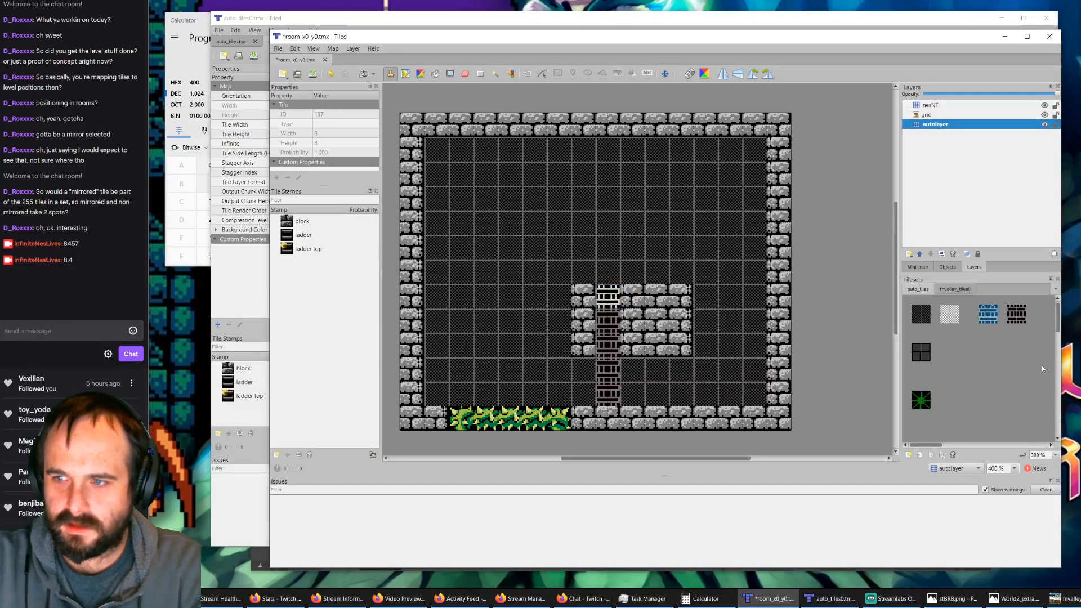
click(1013, 313)
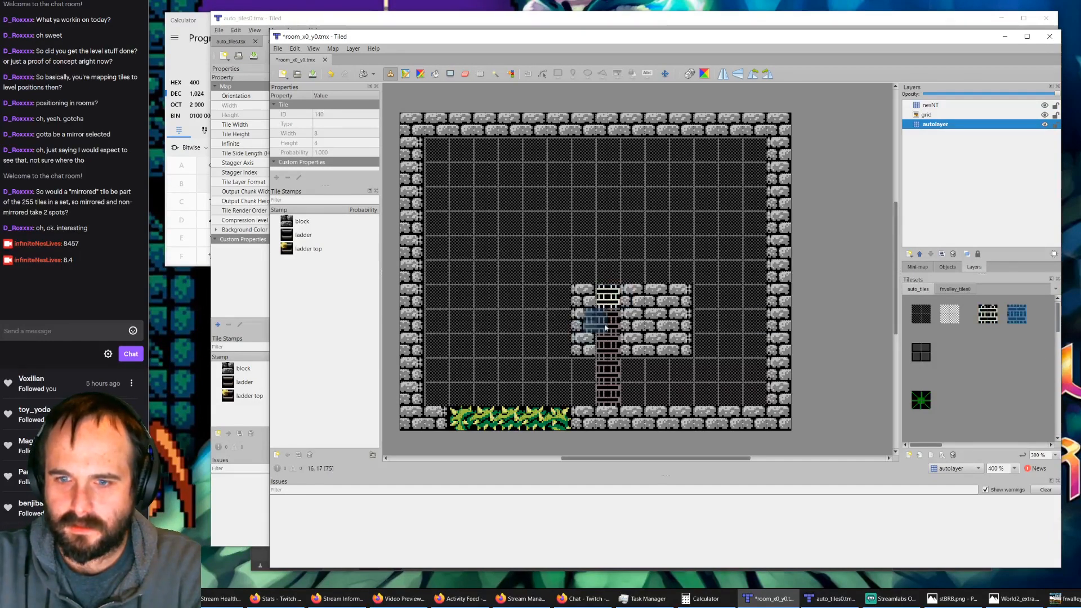
drag(612, 329, 613, 398)
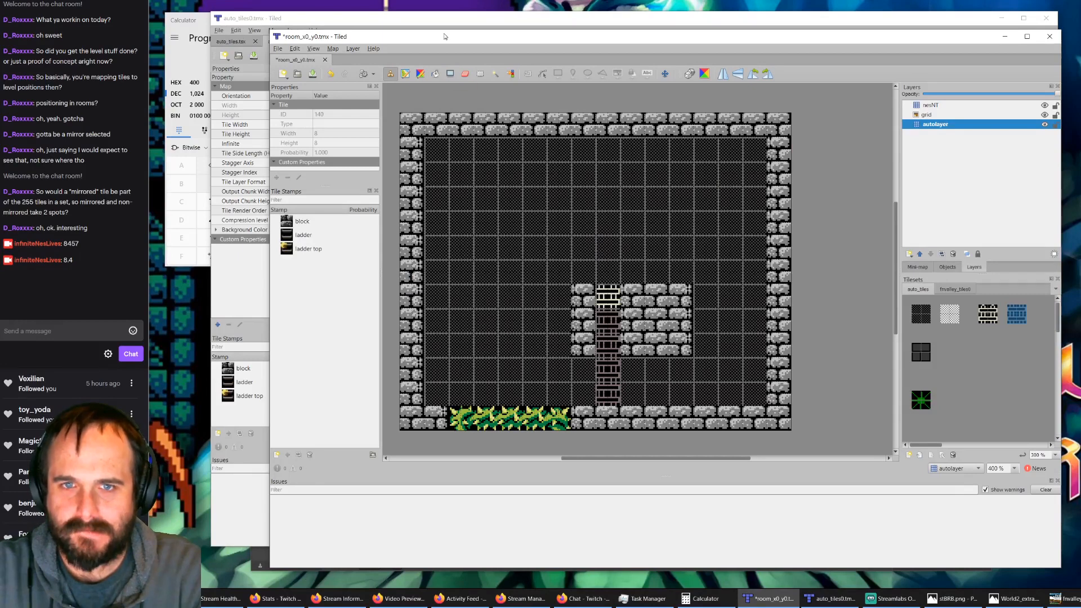
key(ctrl+m)
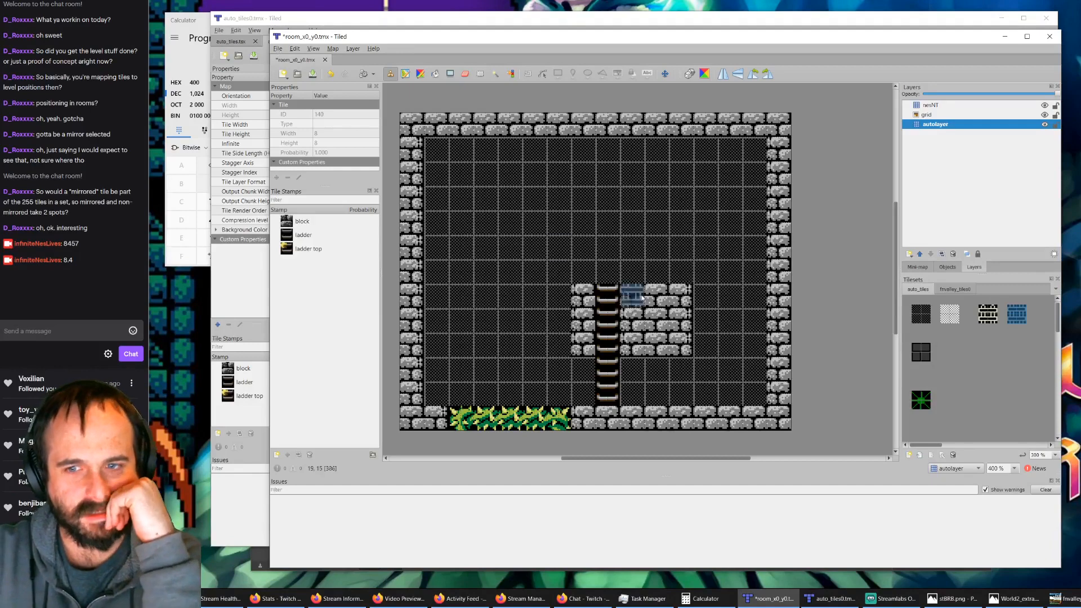
click(608, 296)
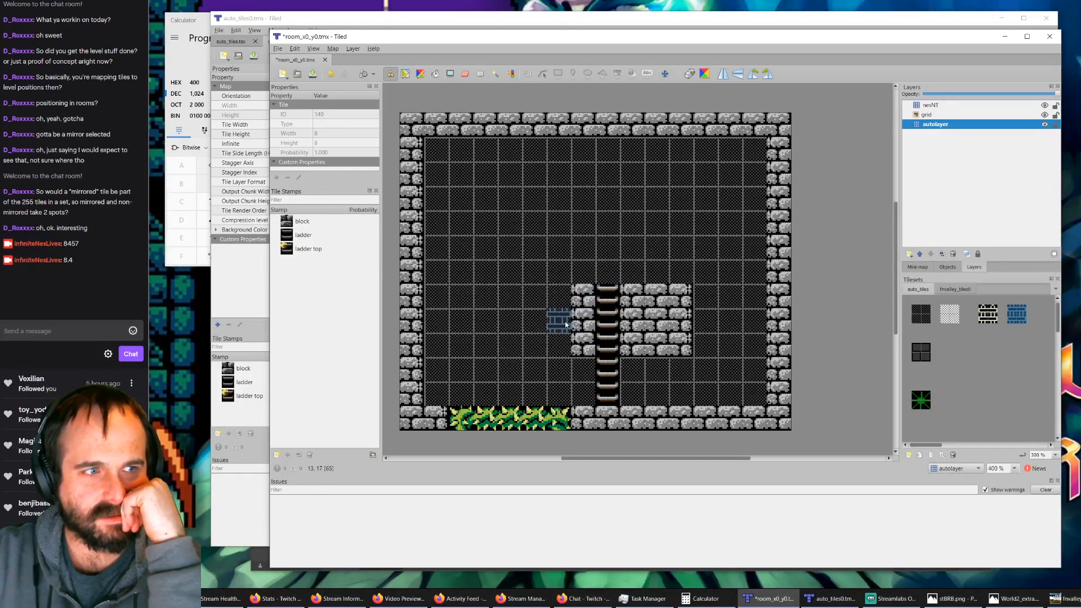
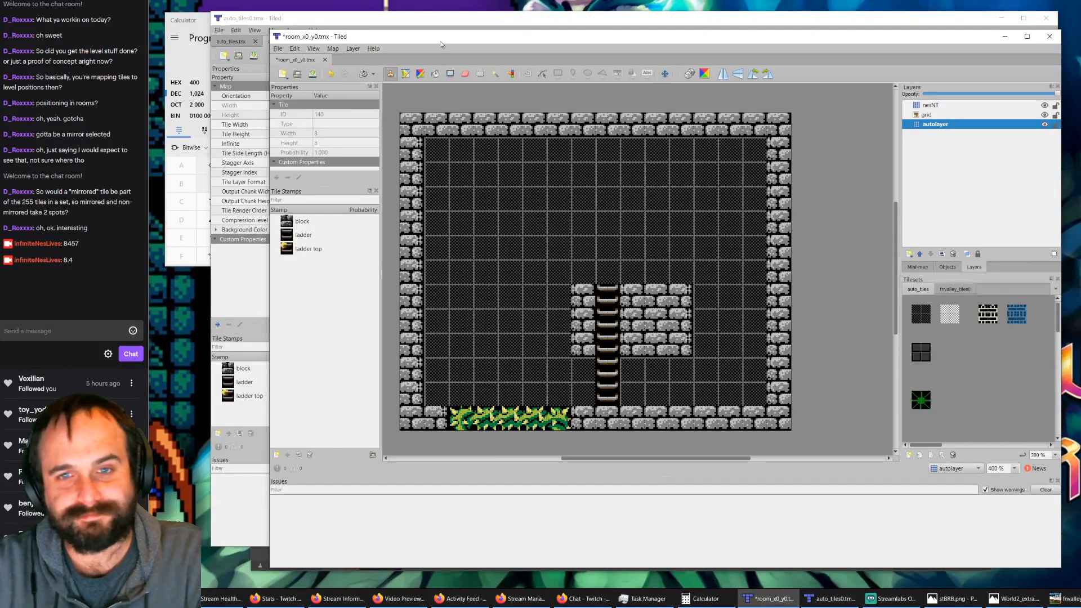
mouse_move(448, 39)
mouse_down()
mouse_move(428, 48)
mouse_move(447, 41)
mouse_up()
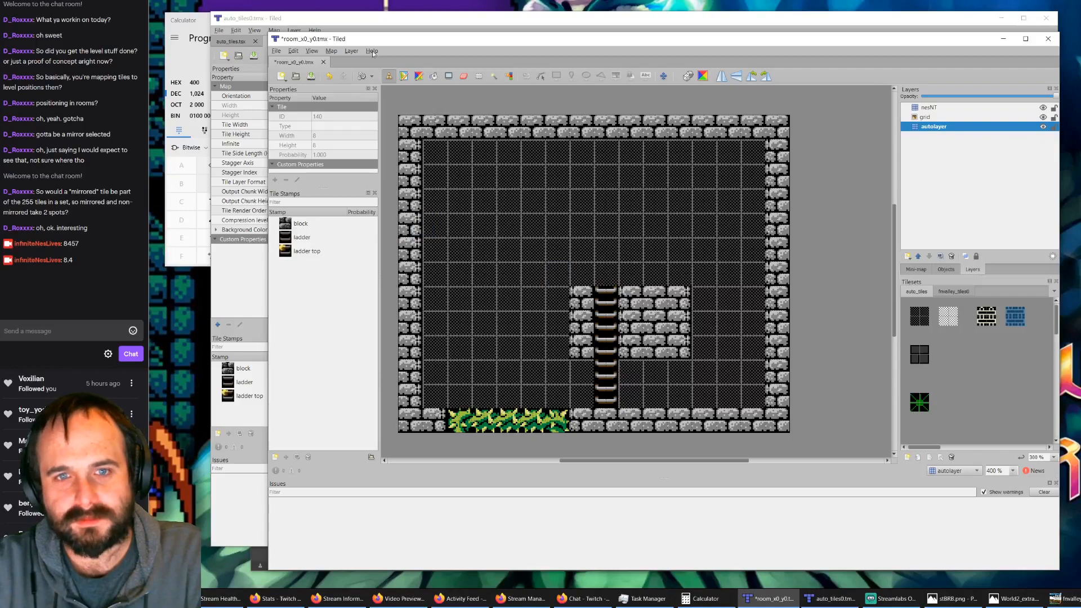
click(328, 22)
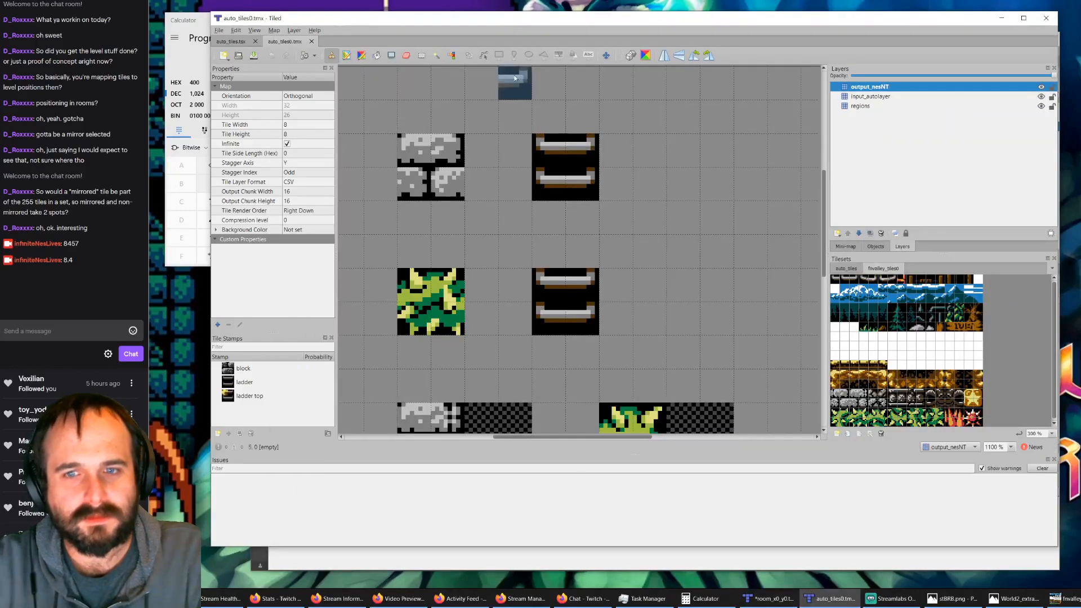
click(1001, 18)
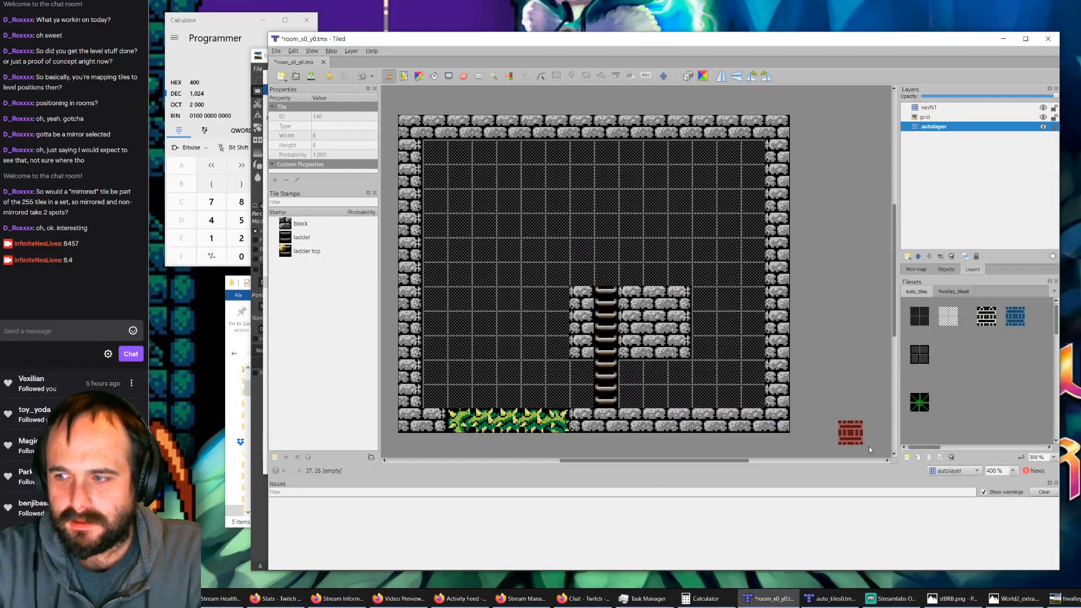
Step: Check the Ethernet throughput in Task Manager, moving its window into view and back off the screen
drag(1080, 312, 599, 255)
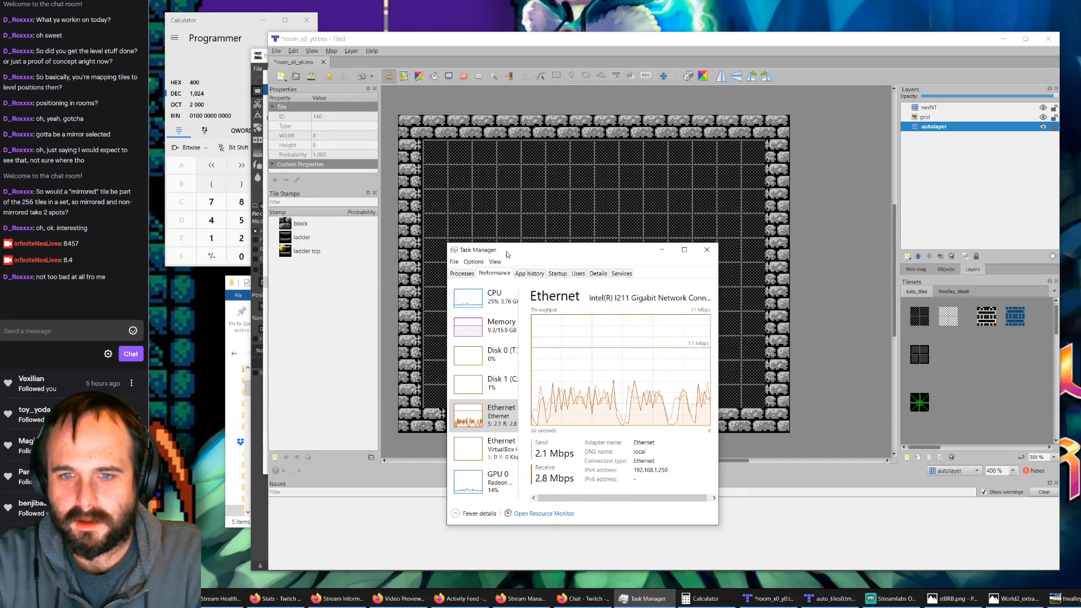
drag(506, 254, 1080, 301)
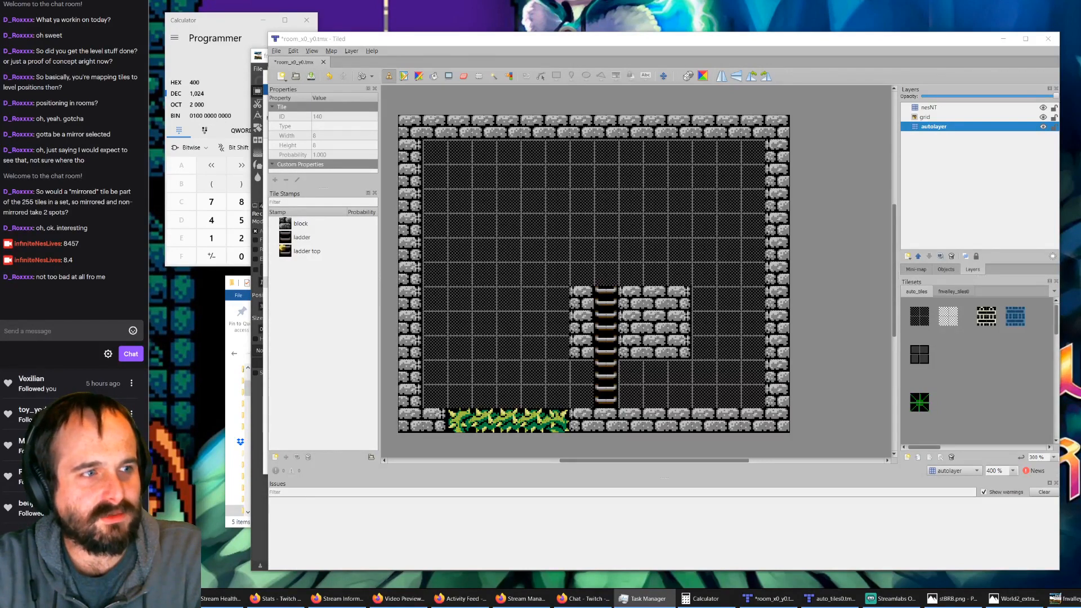
Step: Save the room_x0_y0.tmx map
click(324, 88)
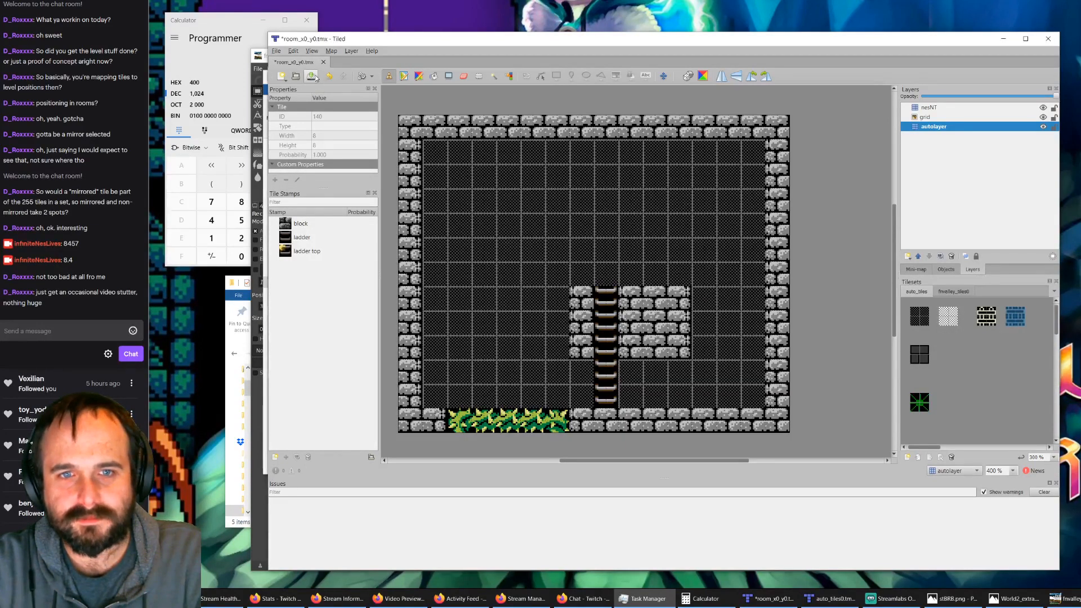
key(ctrl+s)
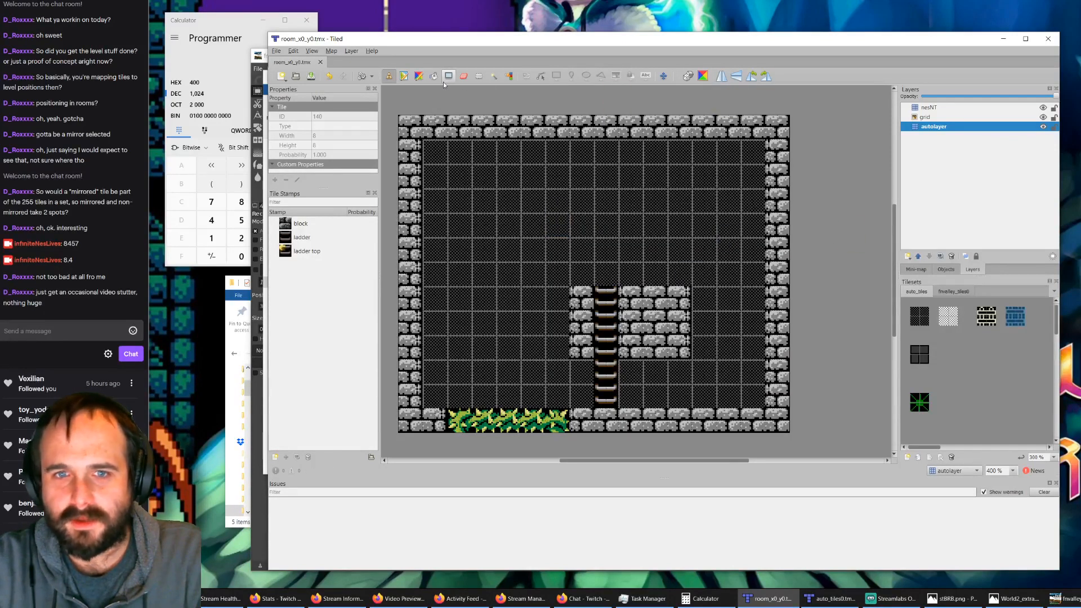
Step: Switch to auto_tiles0.tmx and paint three spaced dark checkered tile pairs from auto_tiles on output_nesNT, in a row beside the lower ladder rule
click(831, 598)
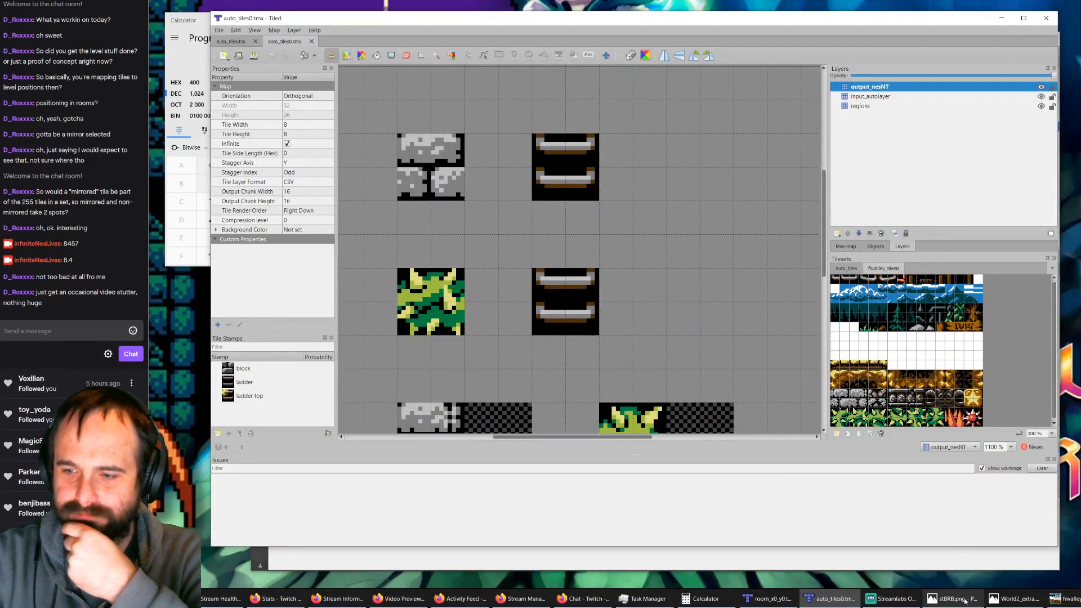
click(776, 604)
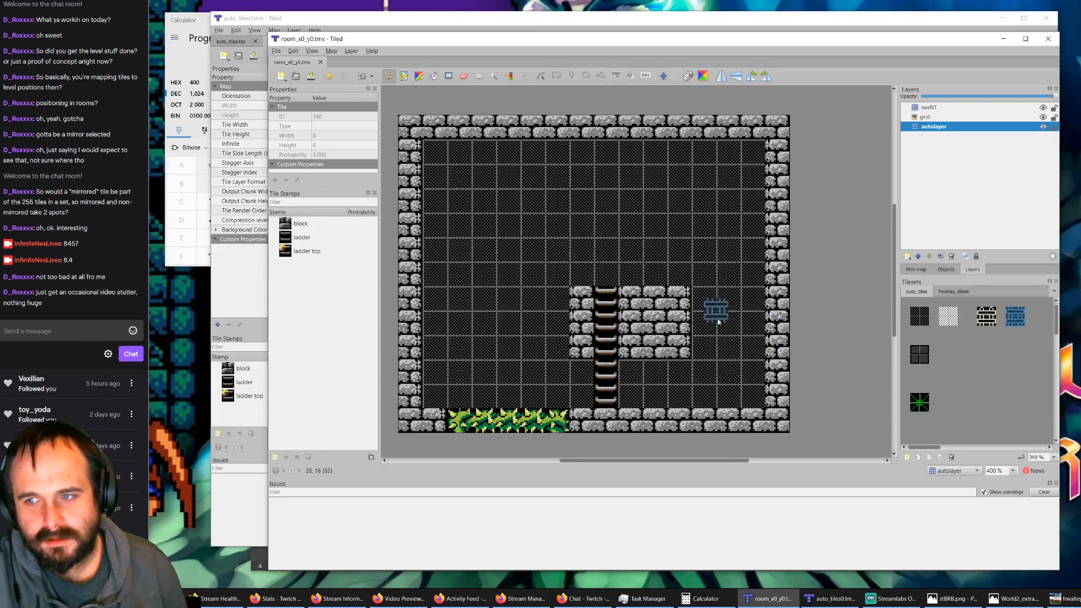
click(292, 26)
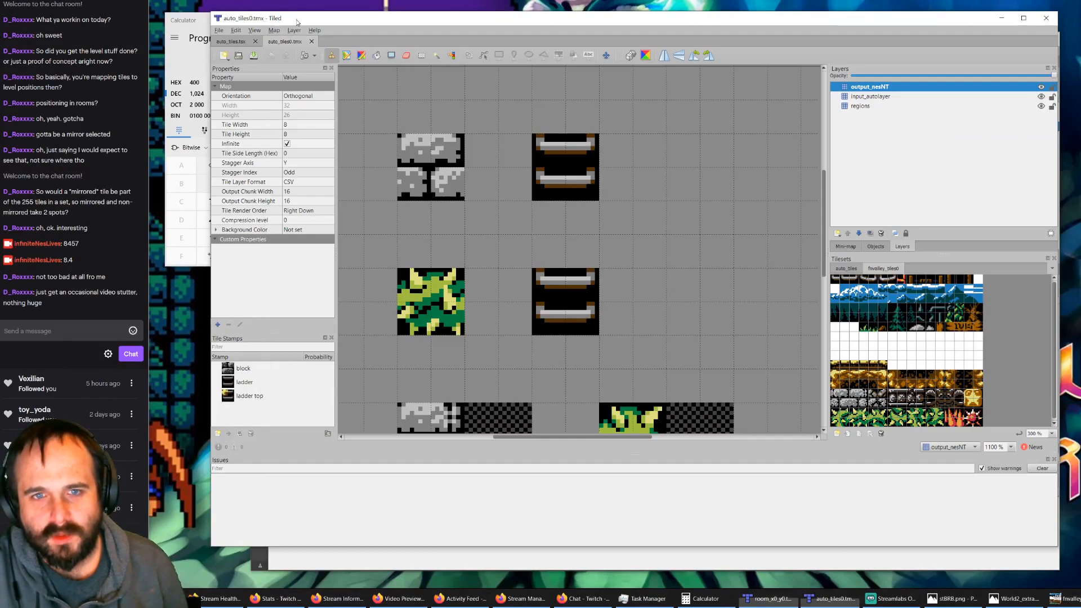
click(845, 268)
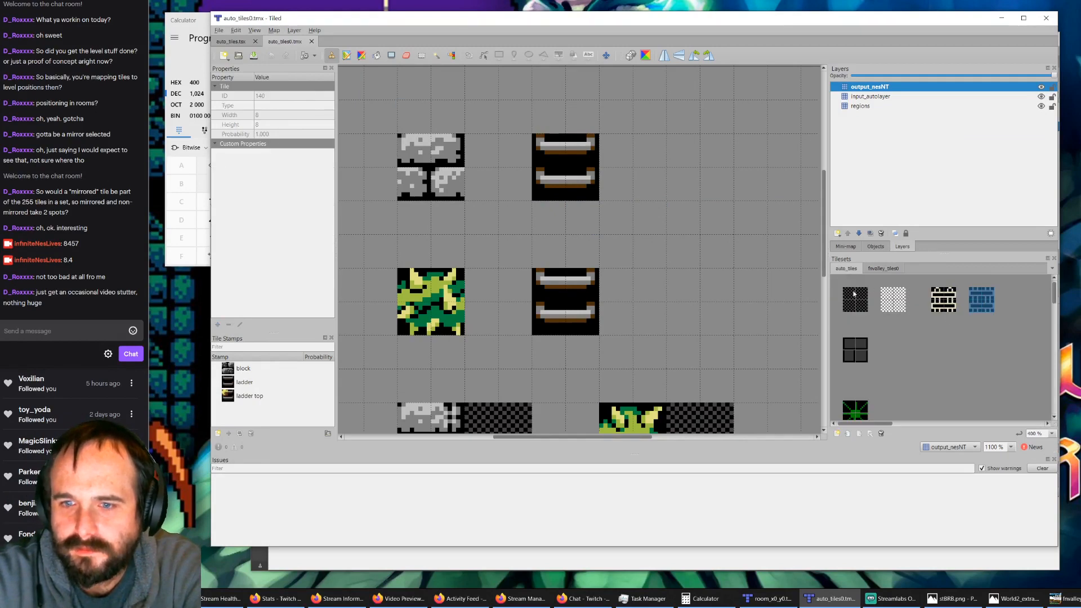
drag(854, 293, 862, 294)
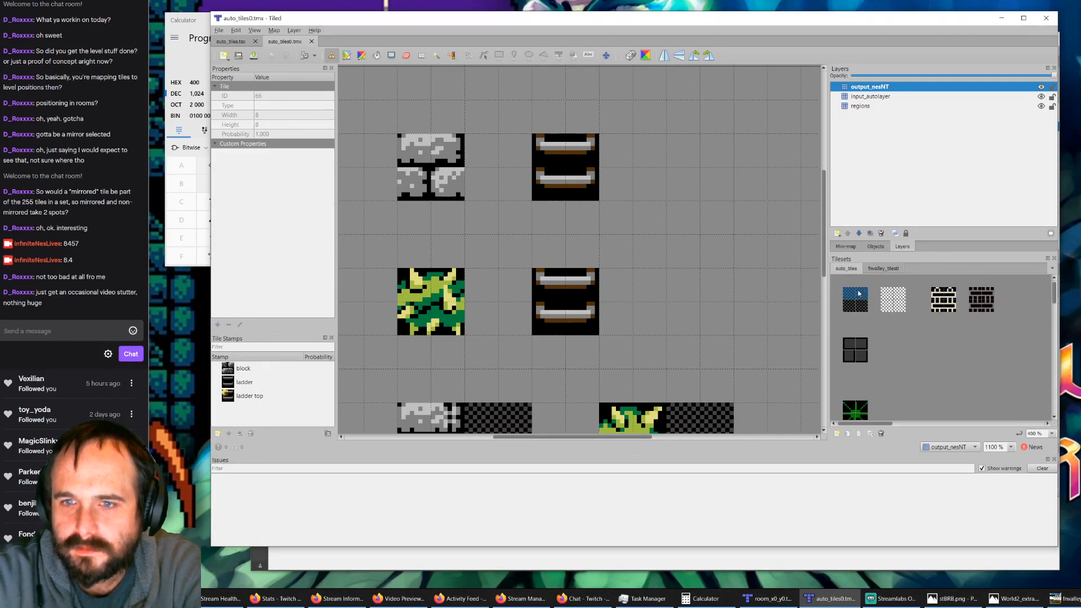
click(676, 292)
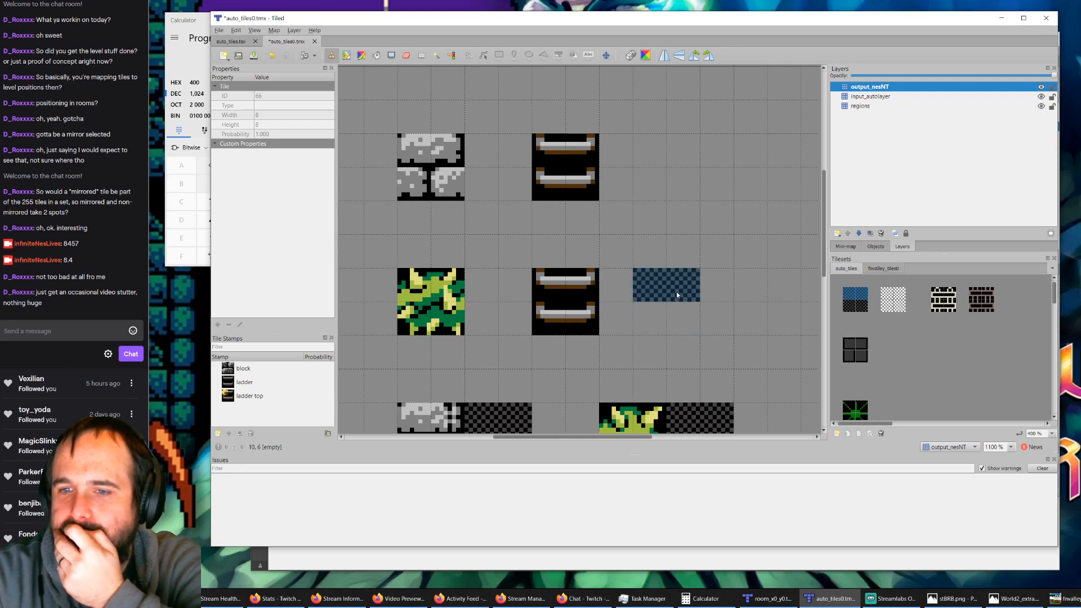
click(776, 292)
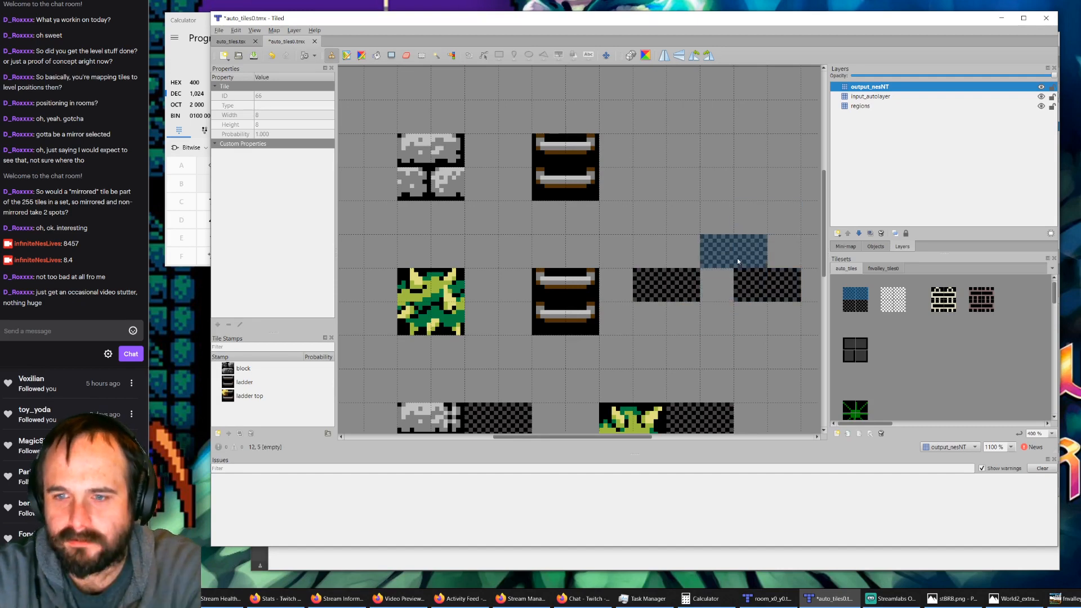
ctrl+scroll(741, 267, down, 1)
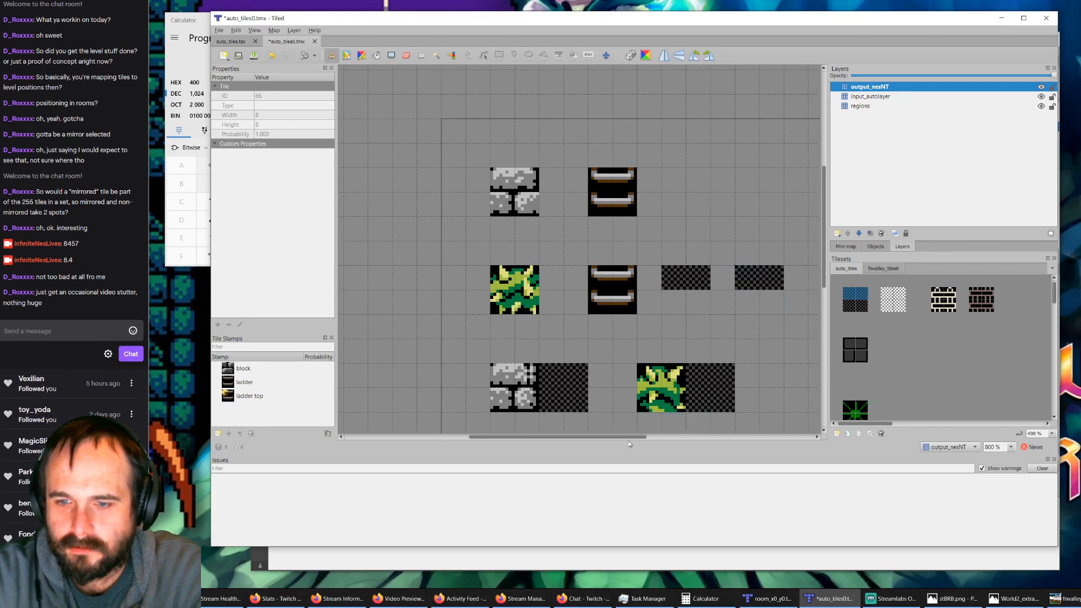
drag(630, 438, 661, 437)
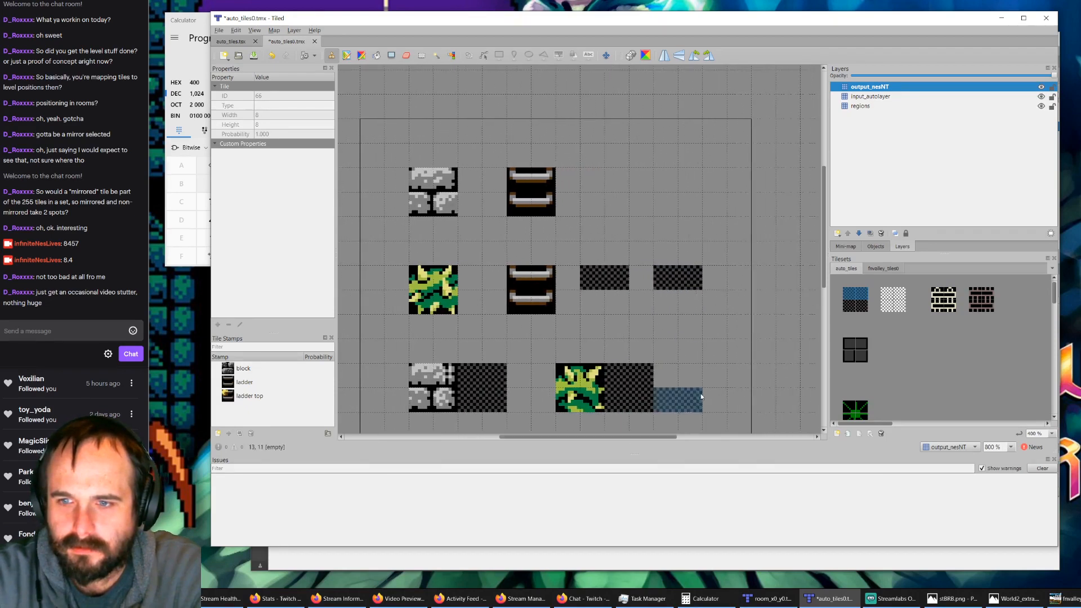
click(774, 287)
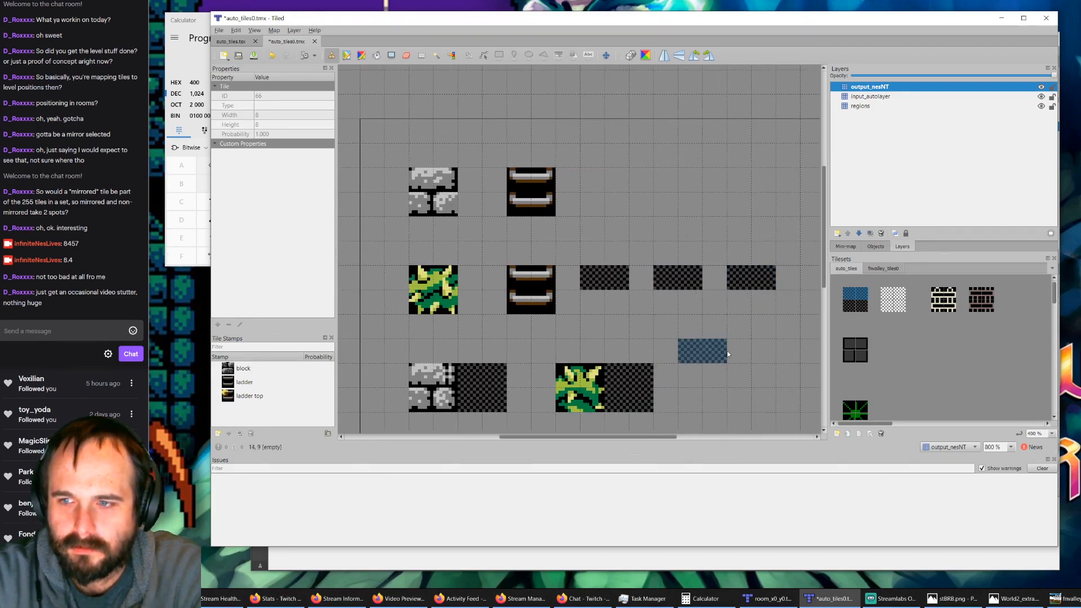
Step: Paint the brown auto_tiles ladder's upper tile pair over the first checkered pair and its lower pair two rows below, on output_nesNT
click(975, 301)
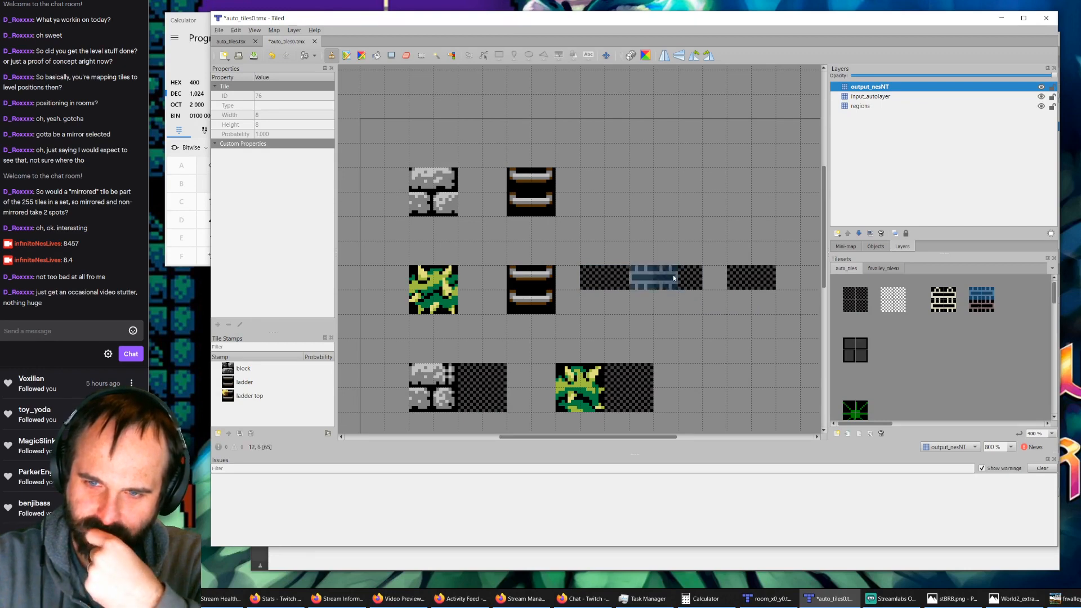
click(855, 299)
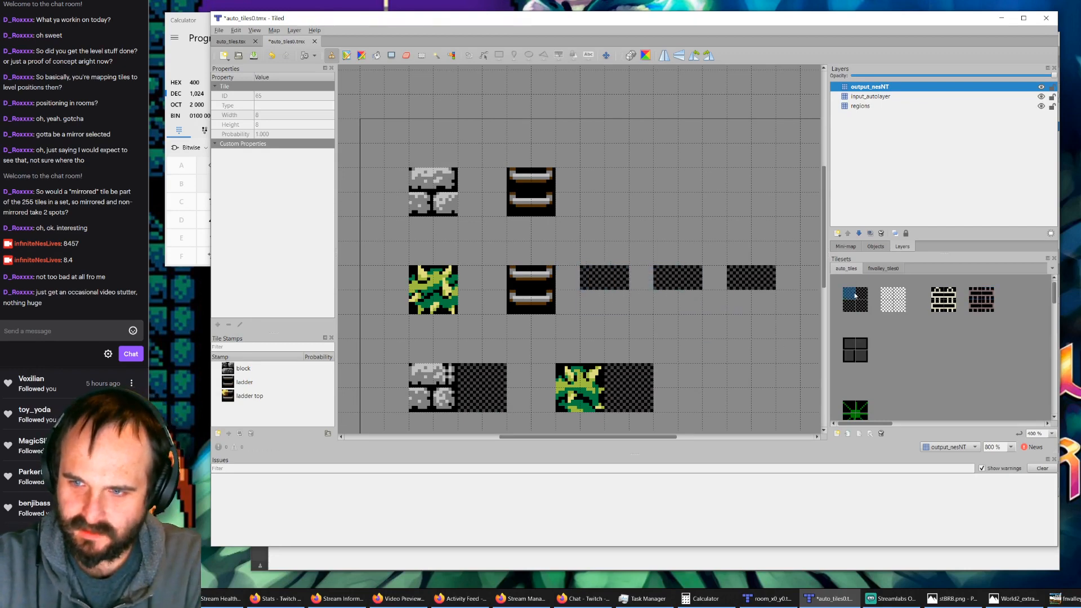
click(607, 319)
click(971, 294)
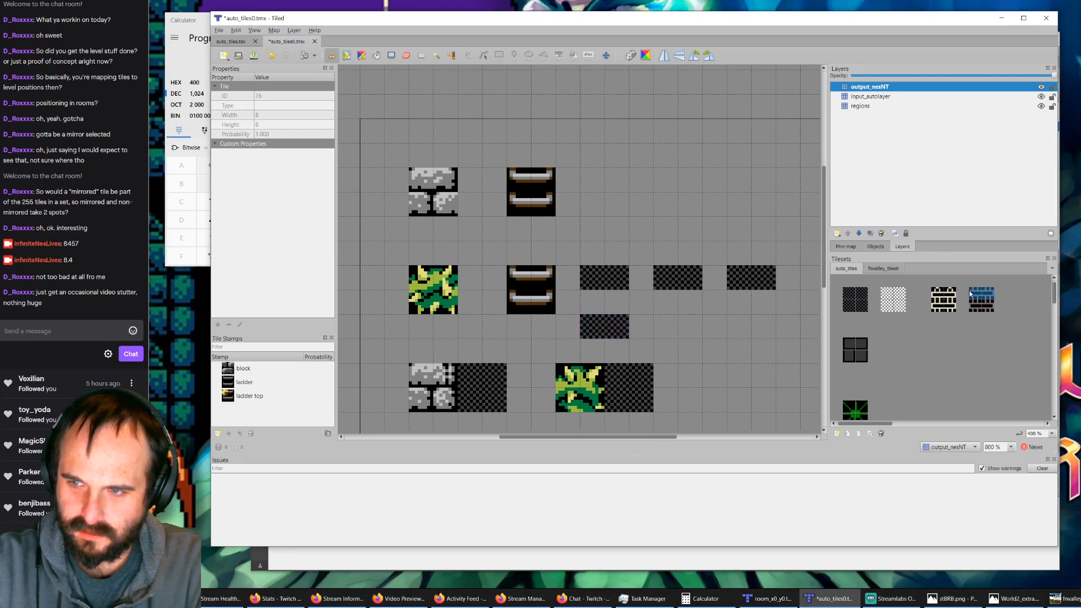
click(608, 281)
click(973, 310)
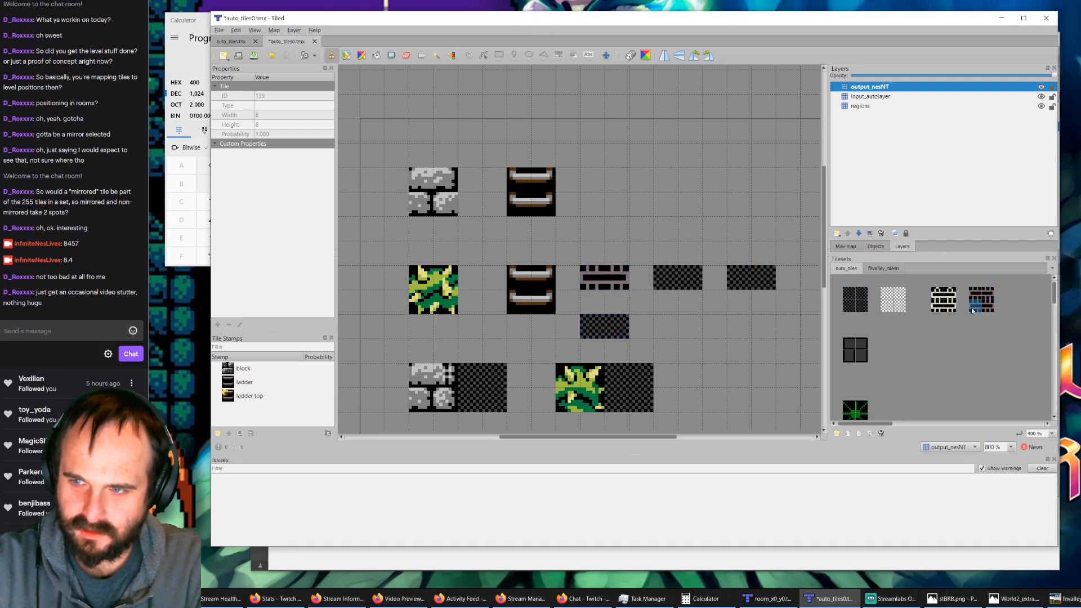
click(984, 305)
click(605, 330)
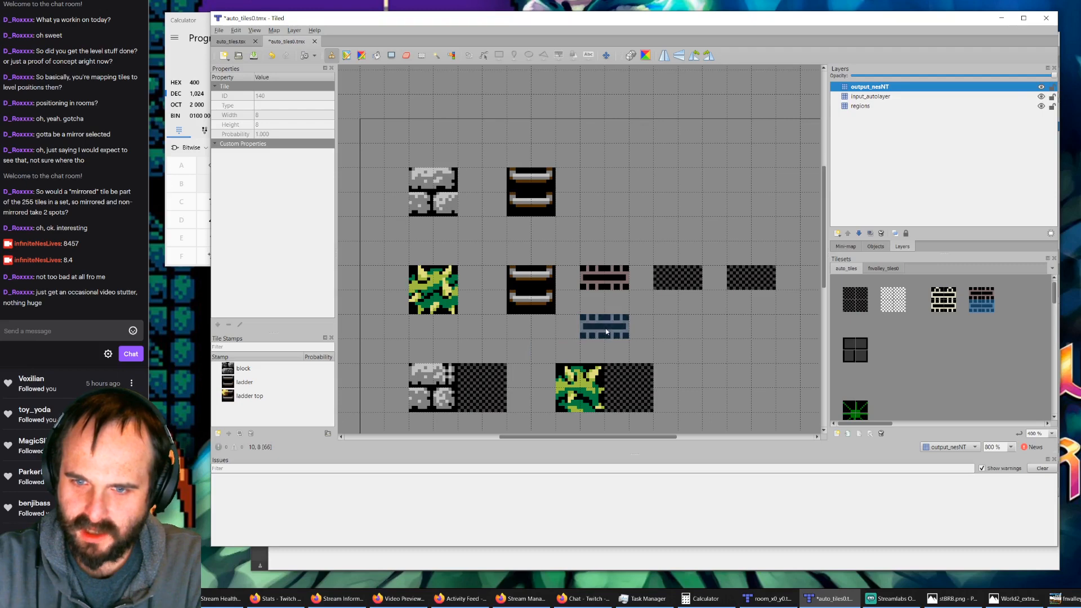
Step: Paint the fnvalley ladder tile pair over both new auto_tiles ladder pieces on output_nesNT
click(882, 269)
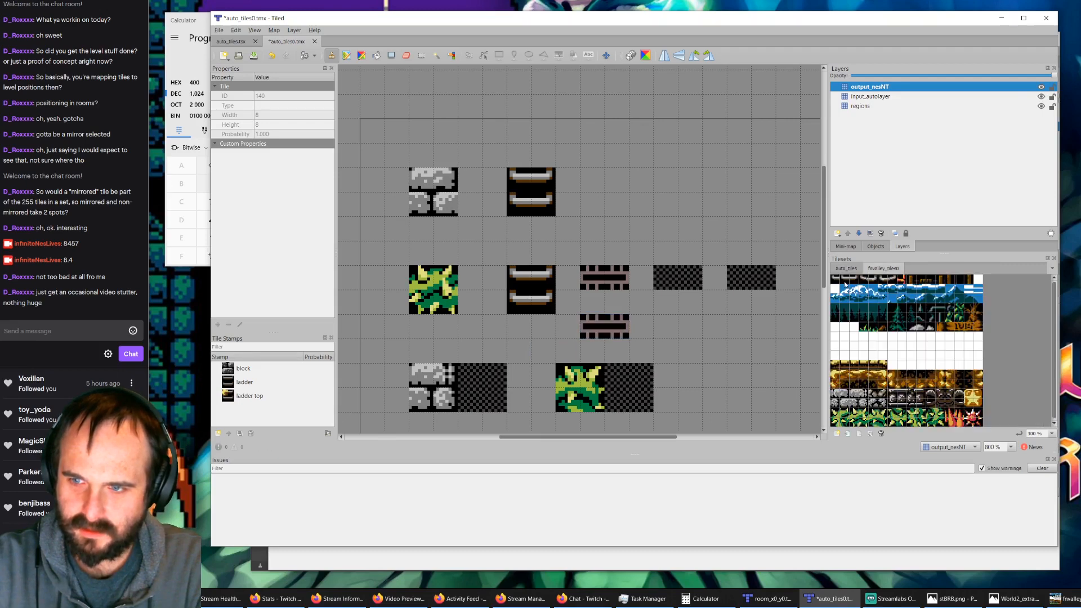
click(845, 282)
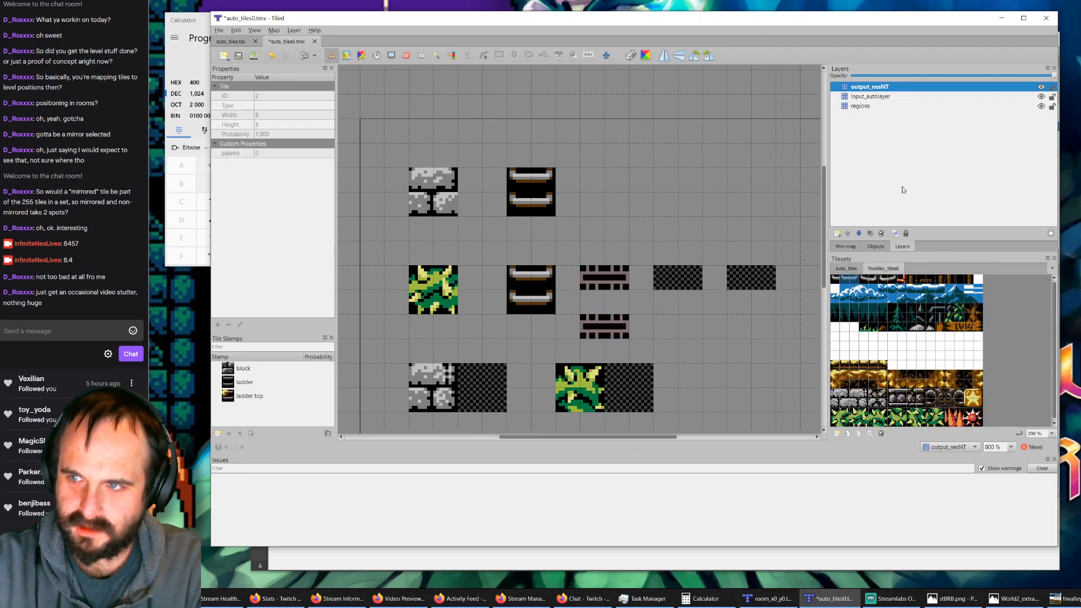
click(607, 276)
click(607, 332)
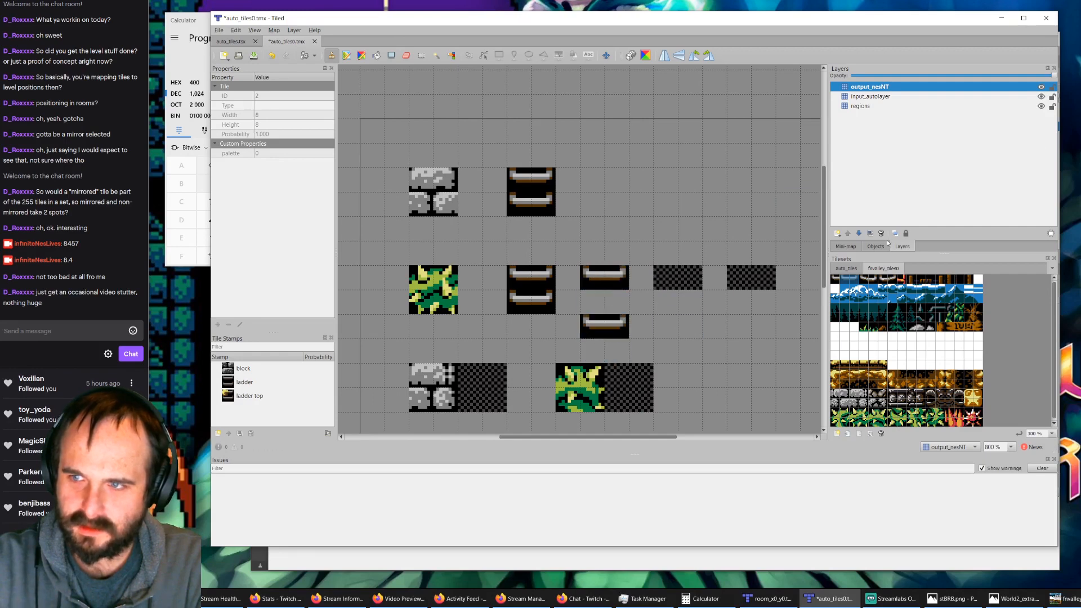
Step: Toggle the visibility of output_nesNT, input_autolayer and regions to check which tiles lie on each layer
click(1041, 87)
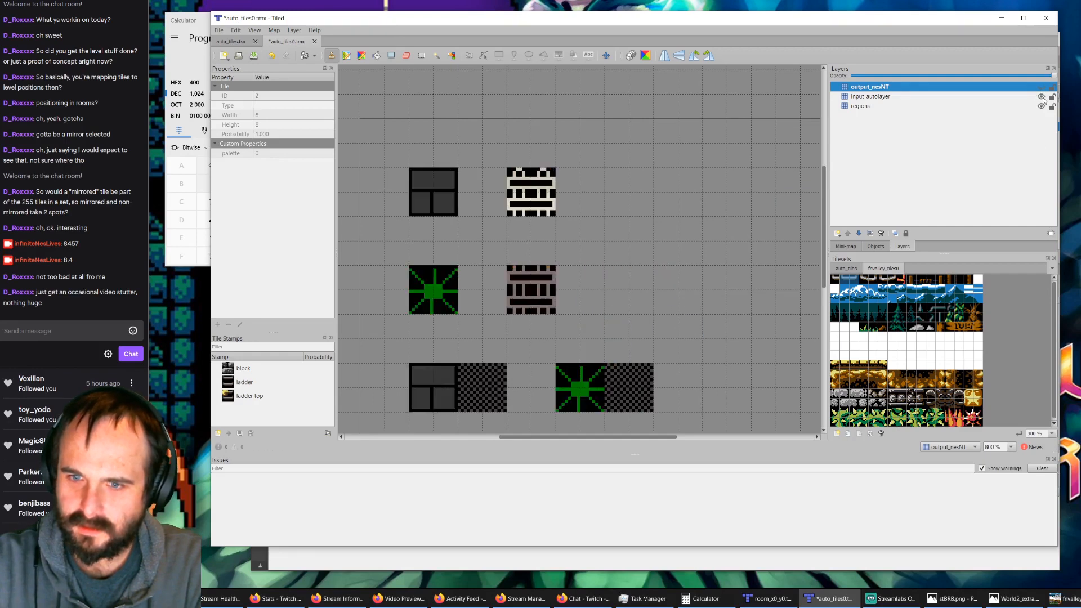
click(1042, 97)
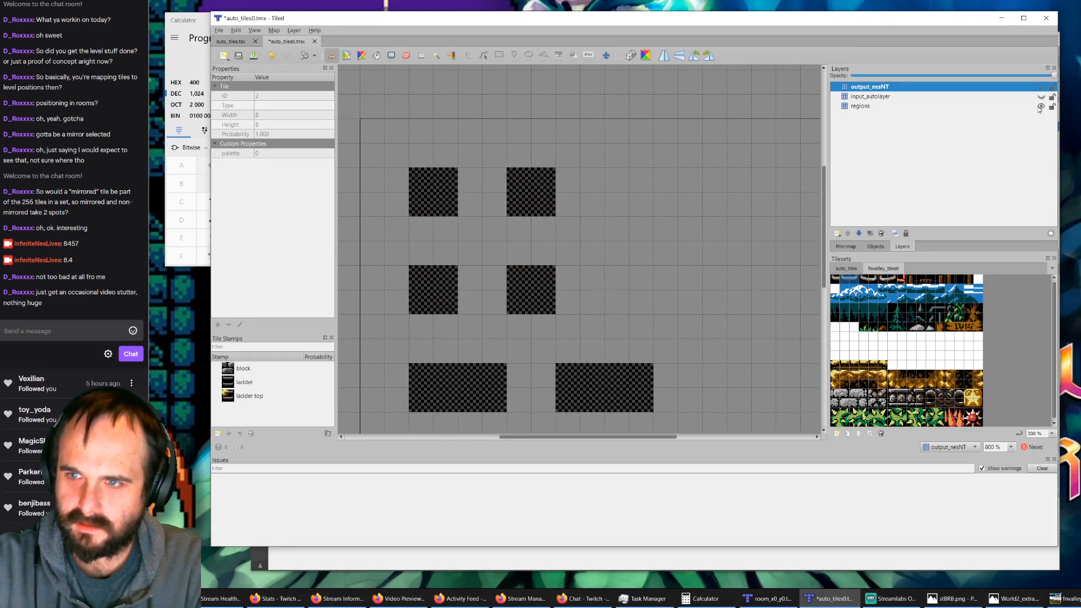
click(1041, 106)
click(1041, 107)
click(1041, 97)
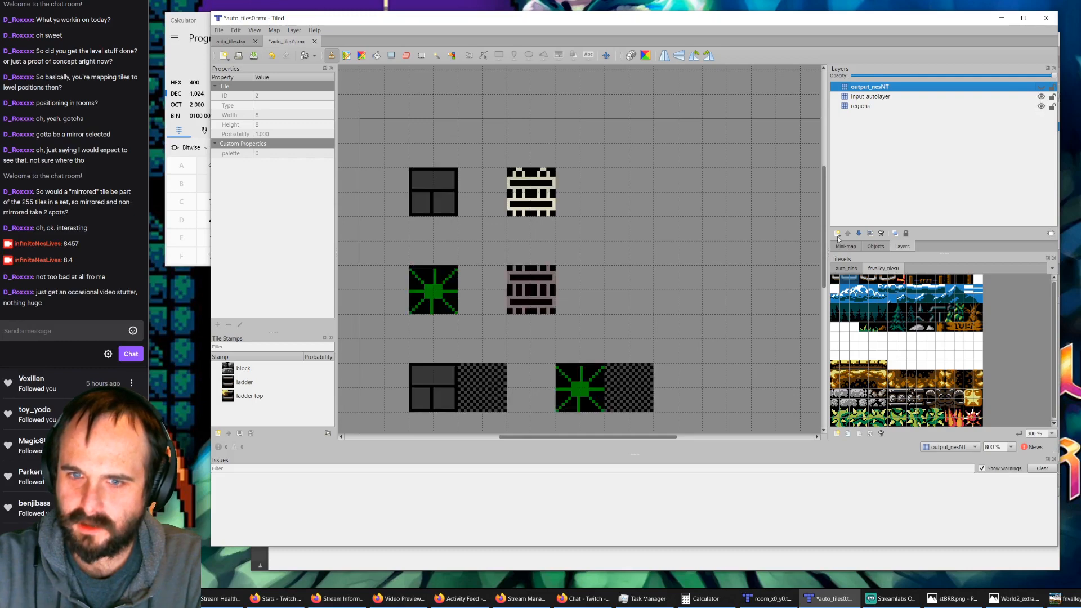
click(1041, 87)
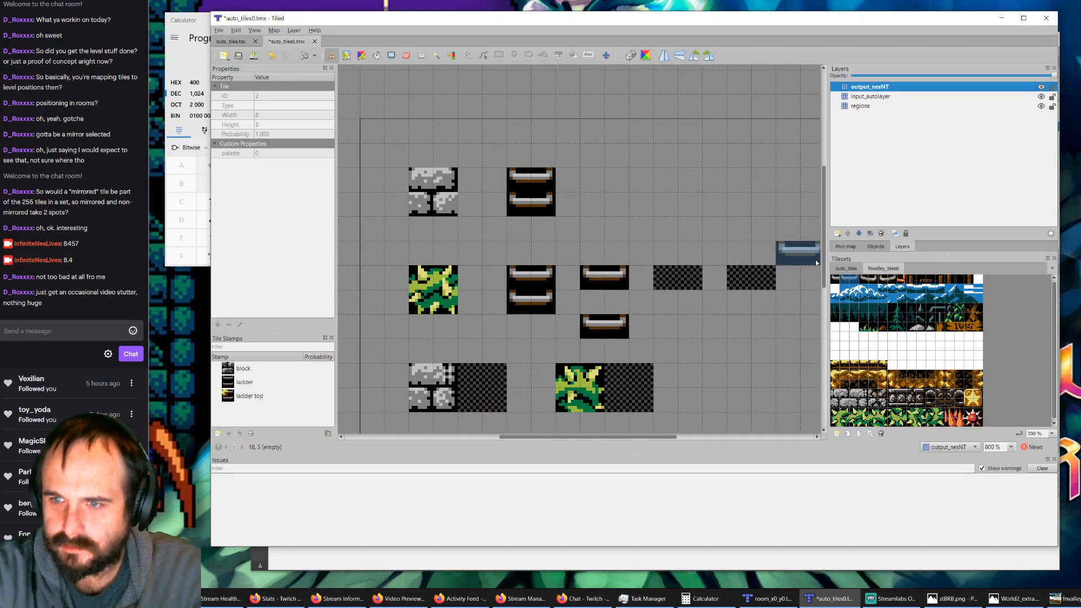
Step: Paint the dark checkered auto_tiles pair on the regions layer at all four new rule spots beside the lower ladder
click(845, 268)
click(864, 107)
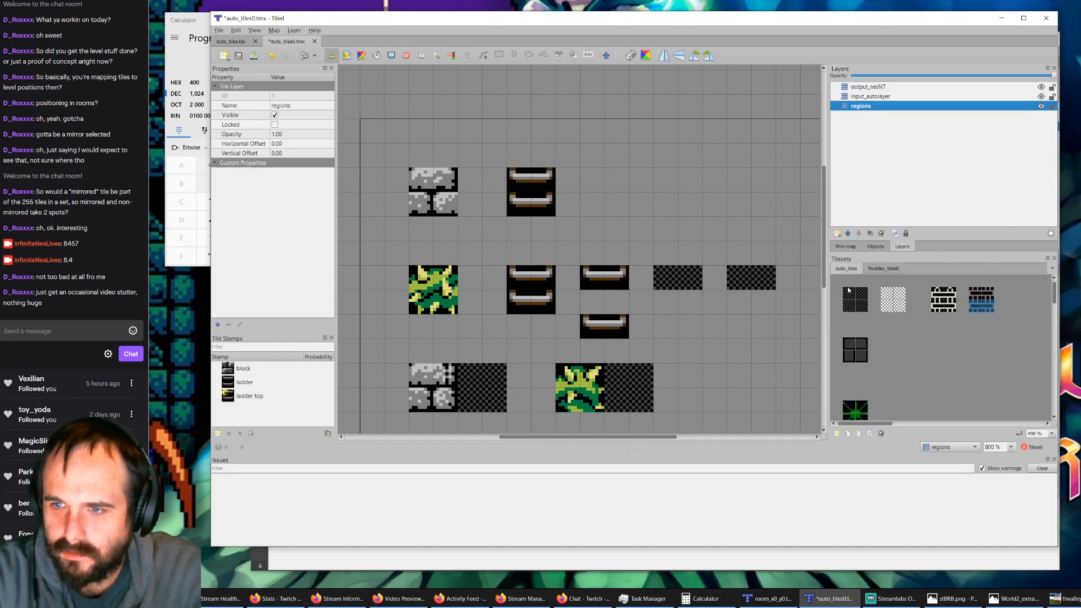
click(854, 298)
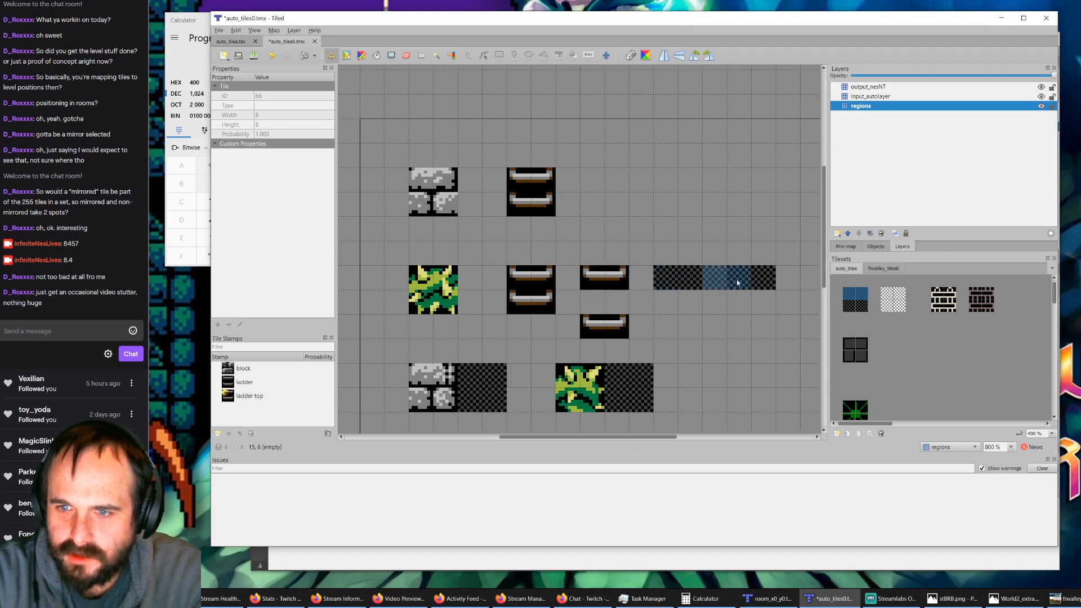
Step: Hide output_nesNT and, on the regions layer, paint the brown ladder's upper tile pair on the first new spot and its lower pair on the spot below
click(1042, 88)
click(1042, 98)
click(1042, 99)
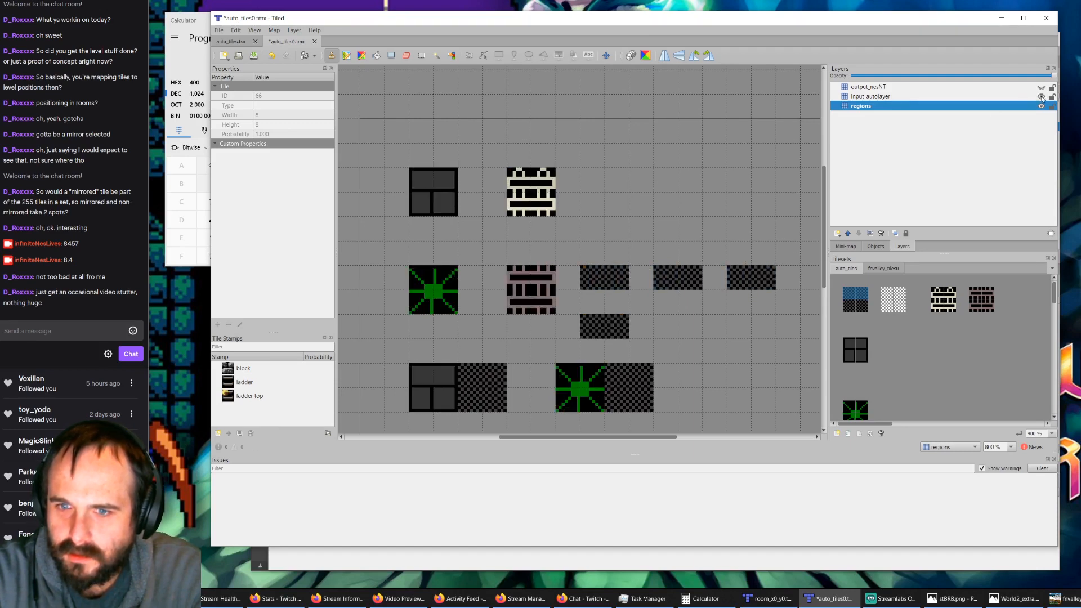
click(980, 299)
click(610, 282)
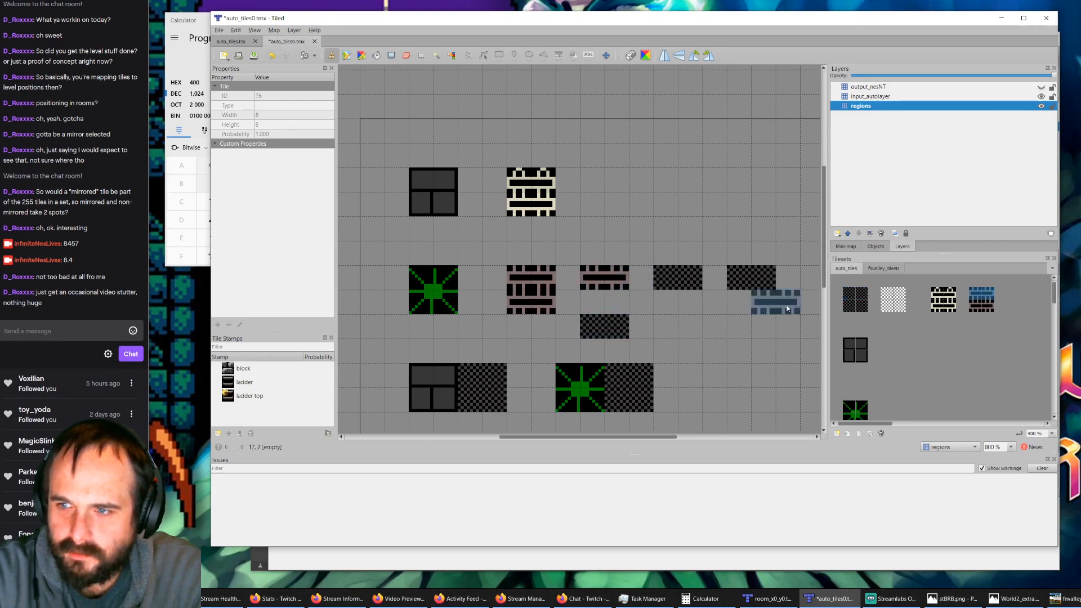
click(981, 308)
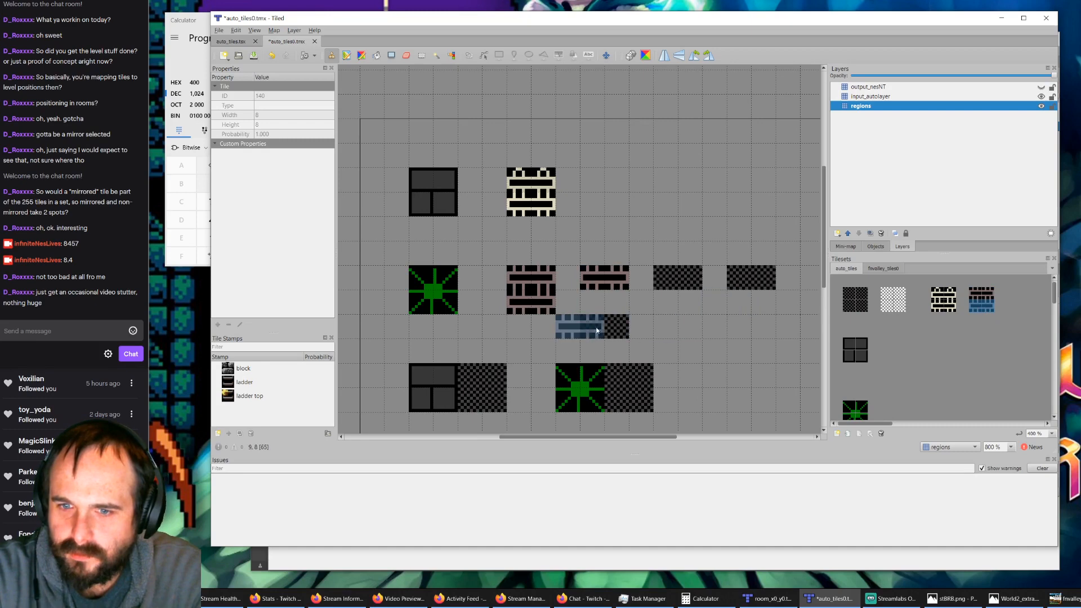
click(607, 330)
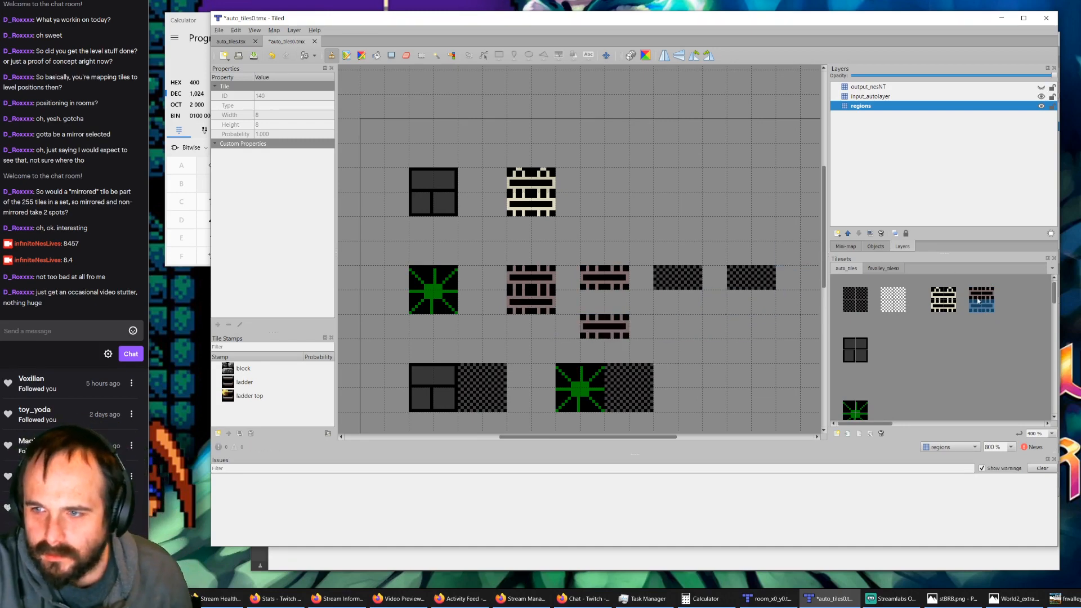
Step: Make the output_nesNT layer active and visible again and display the fnvalley_tiles0 tileset
click(881, 89)
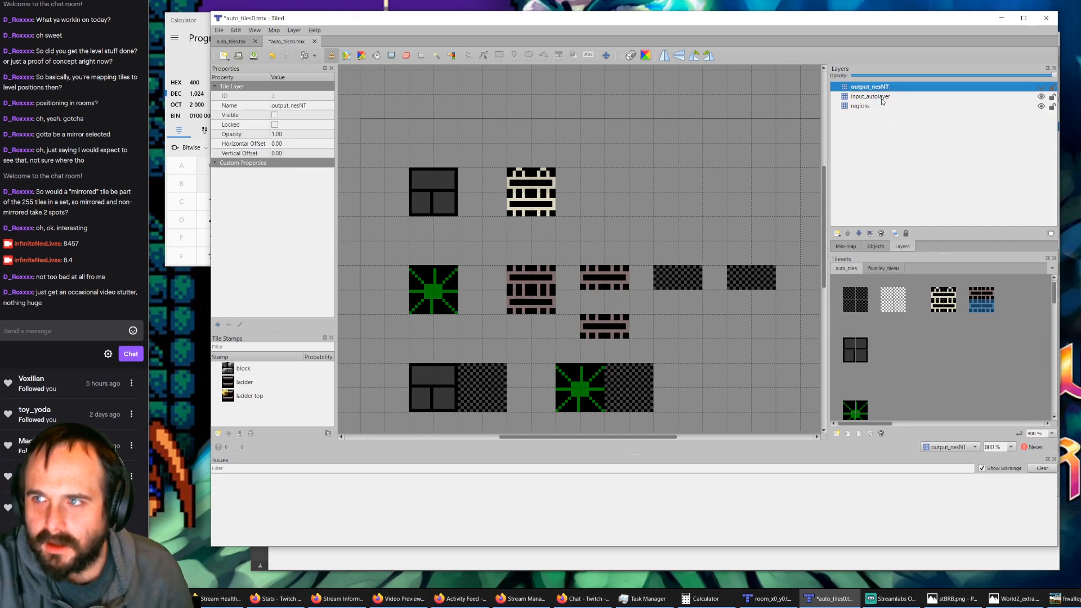
click(1041, 87)
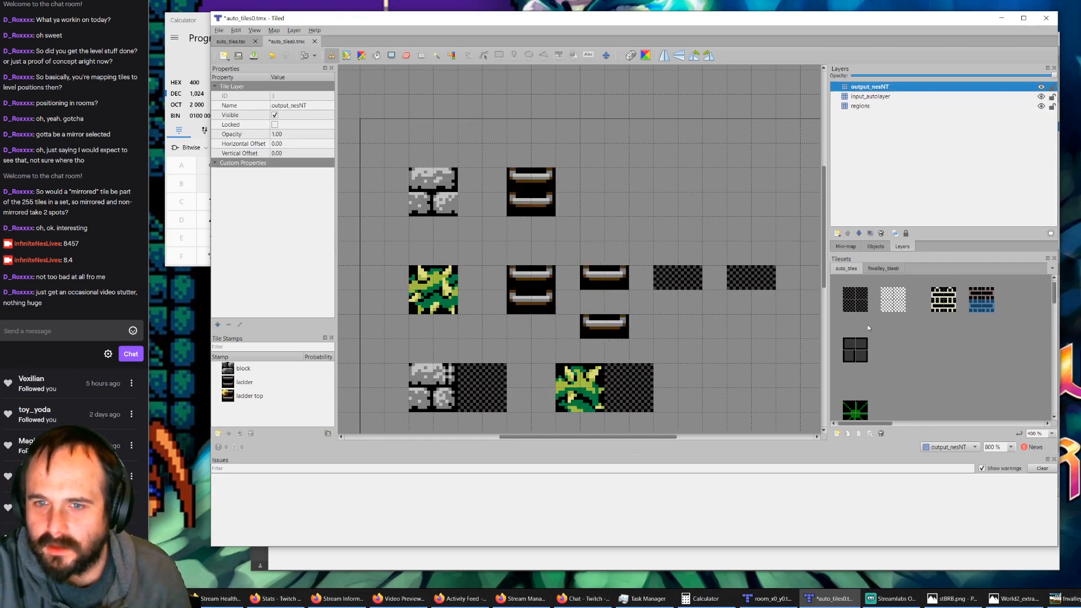
click(883, 269)
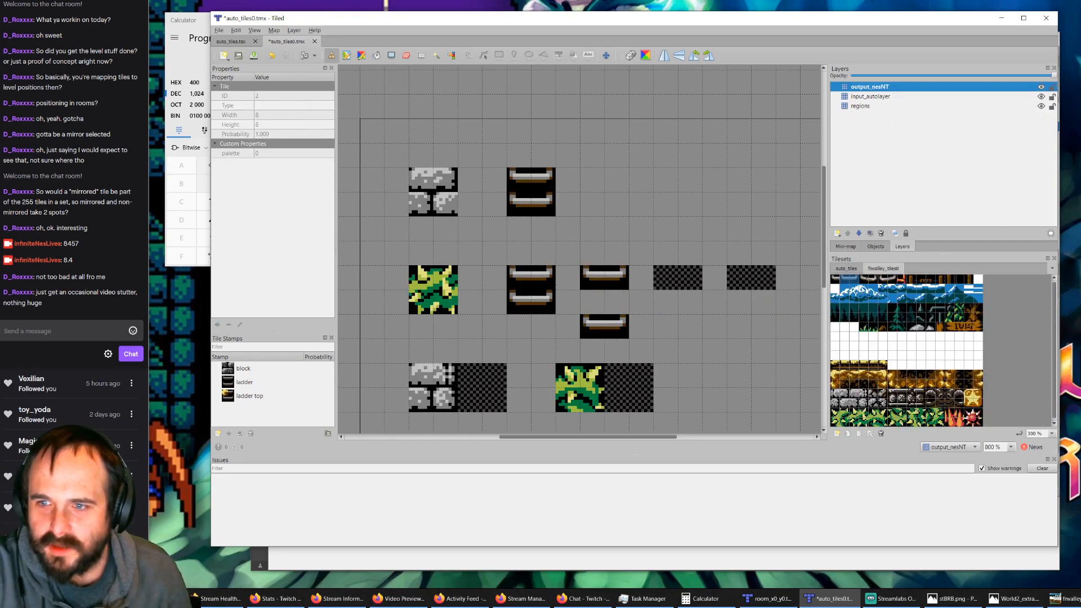
click(1041, 87)
click(1041, 87)
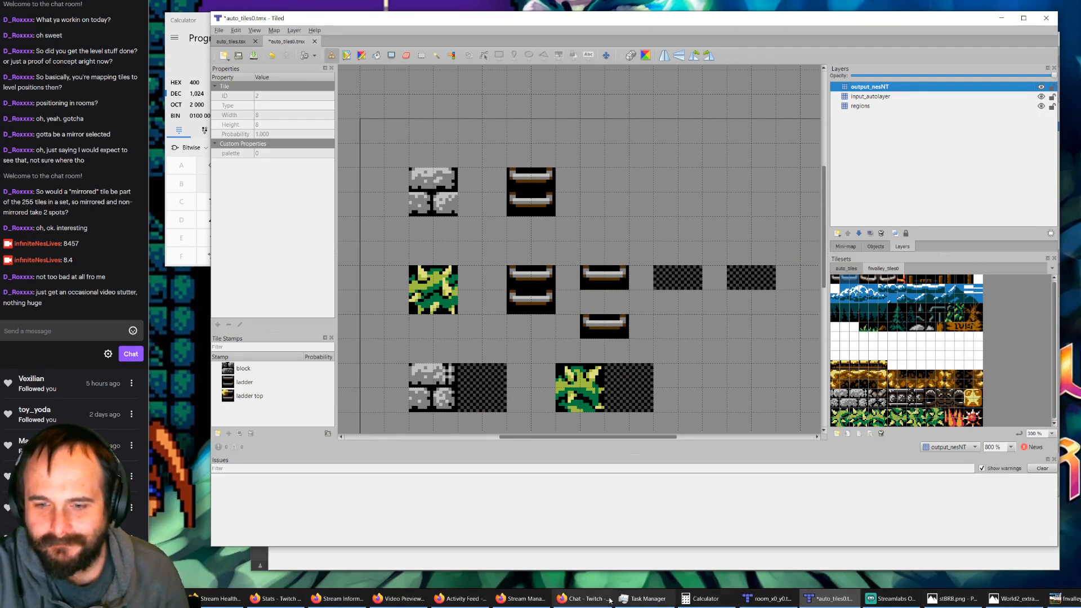
Step: Switch to GIMP and, in auto_tiles.xcf, copy the brown ladder's upper 16 × 8 px half and paste it twice beside the ladder, one tile row apart
click(1061, 599)
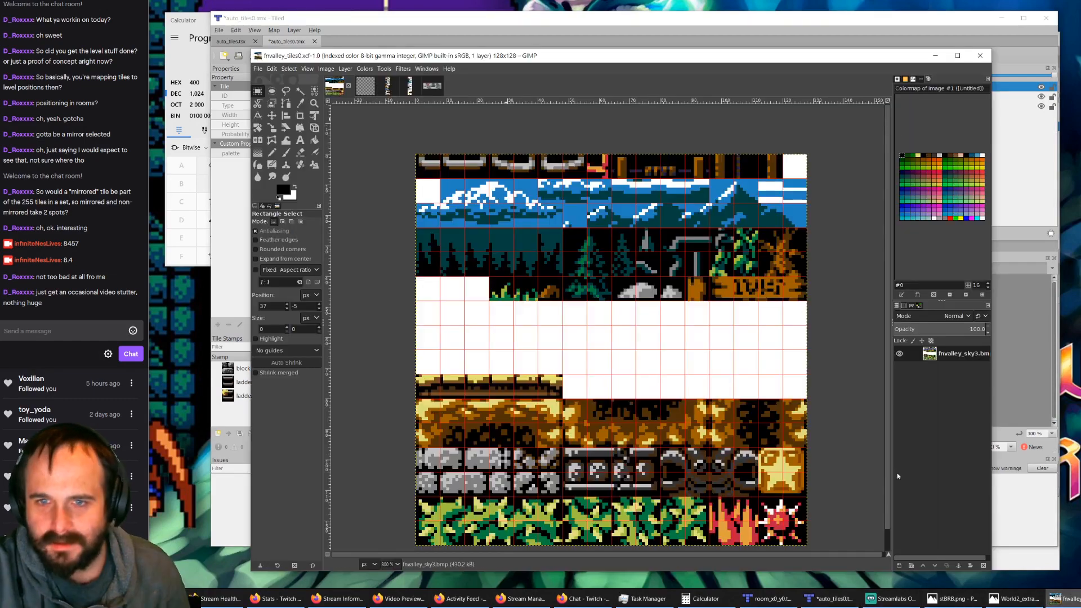
click(375, 89)
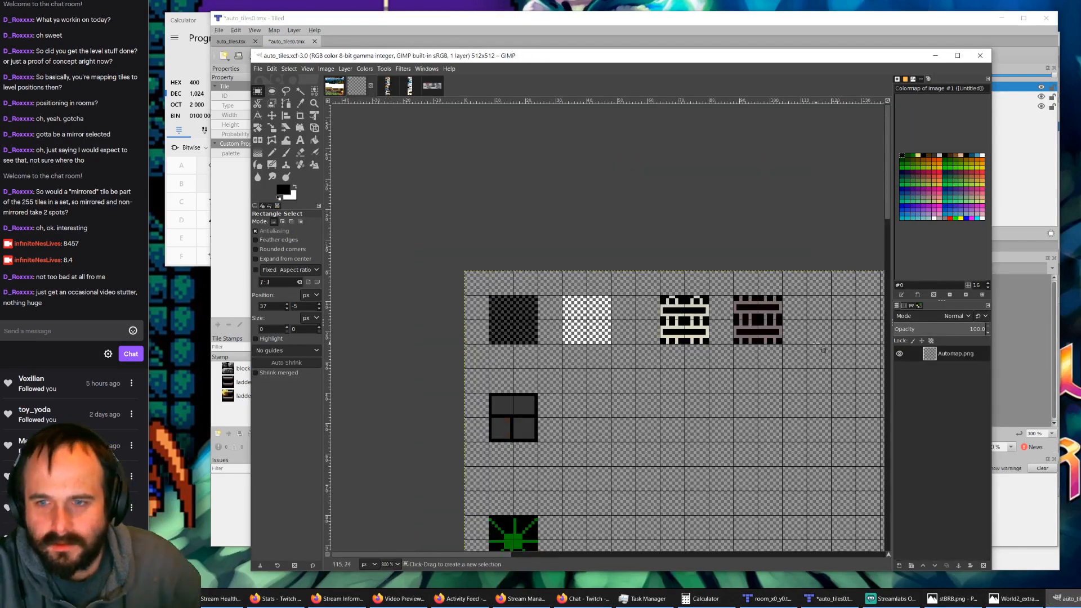
ctrl+scroll(795, 339, up, 2)
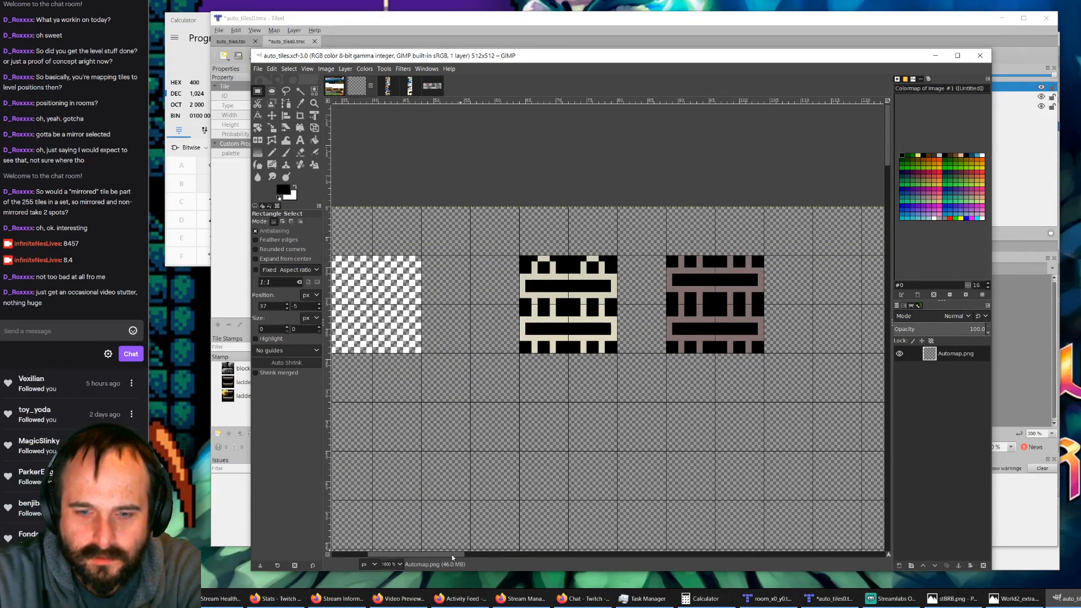
shift+scroll(563, 450, right, 4)
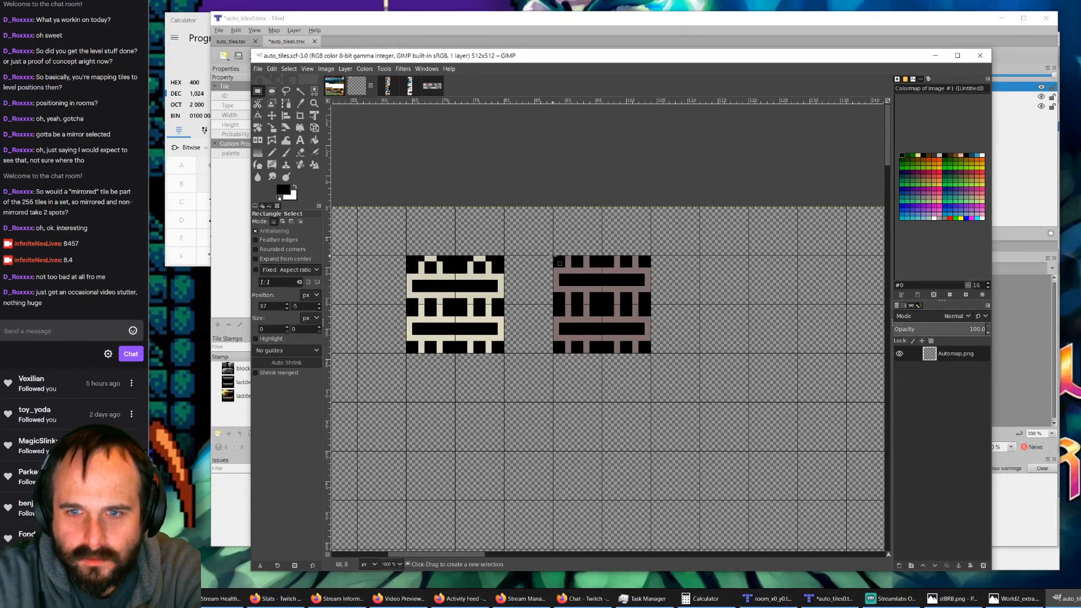
drag(559, 263, 753, 386)
key(ctrl+c)
key(ctrl+v)
key(ctrl+v)
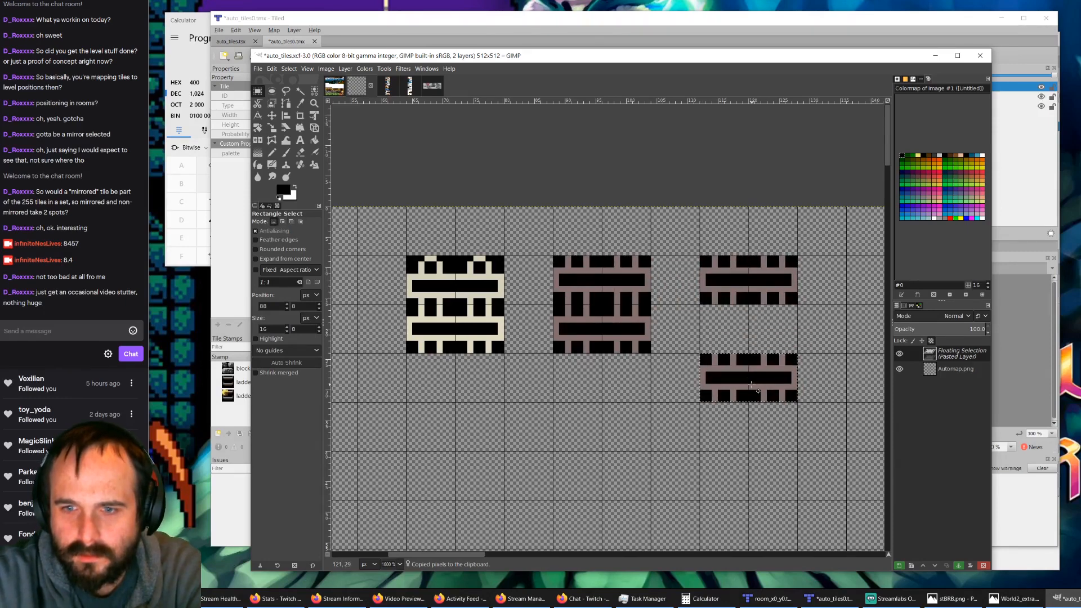
ctrl+scroll(619, 313, down, 1)
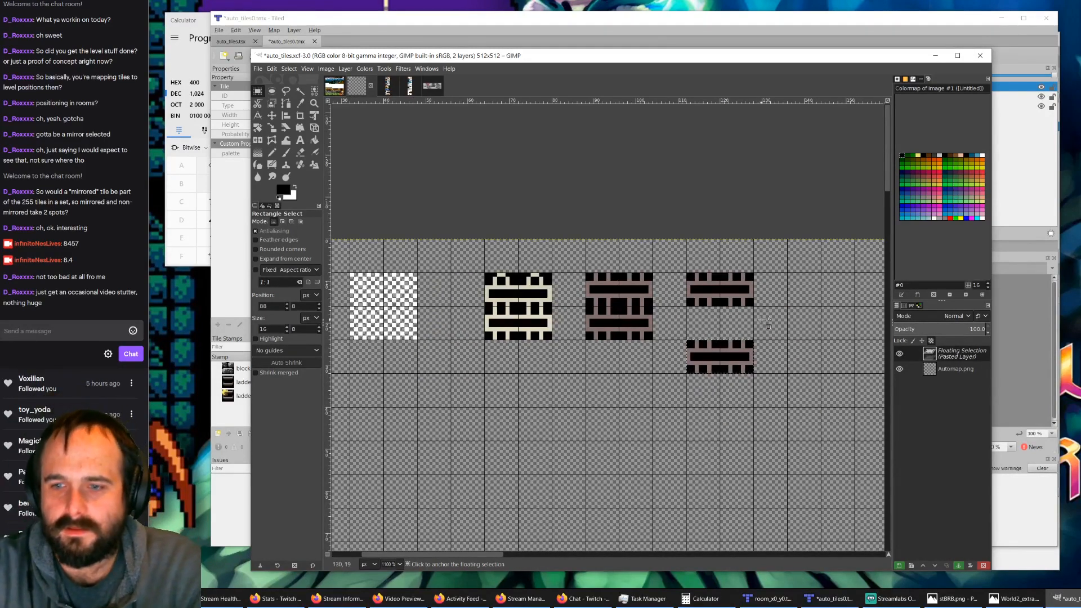
ctrl+scroll(730, 316, up, 2)
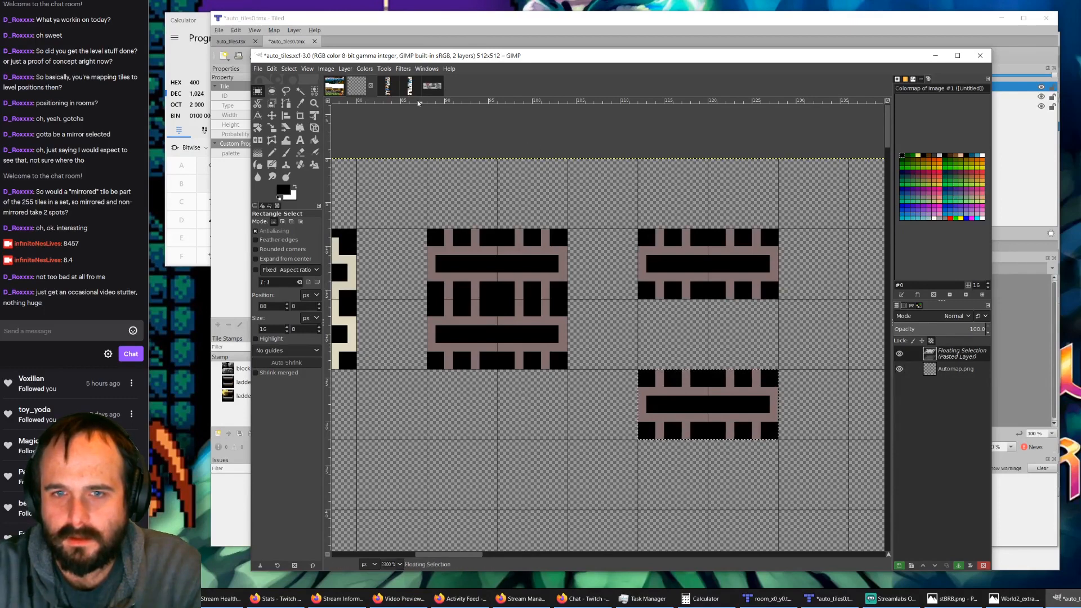
click(300, 104)
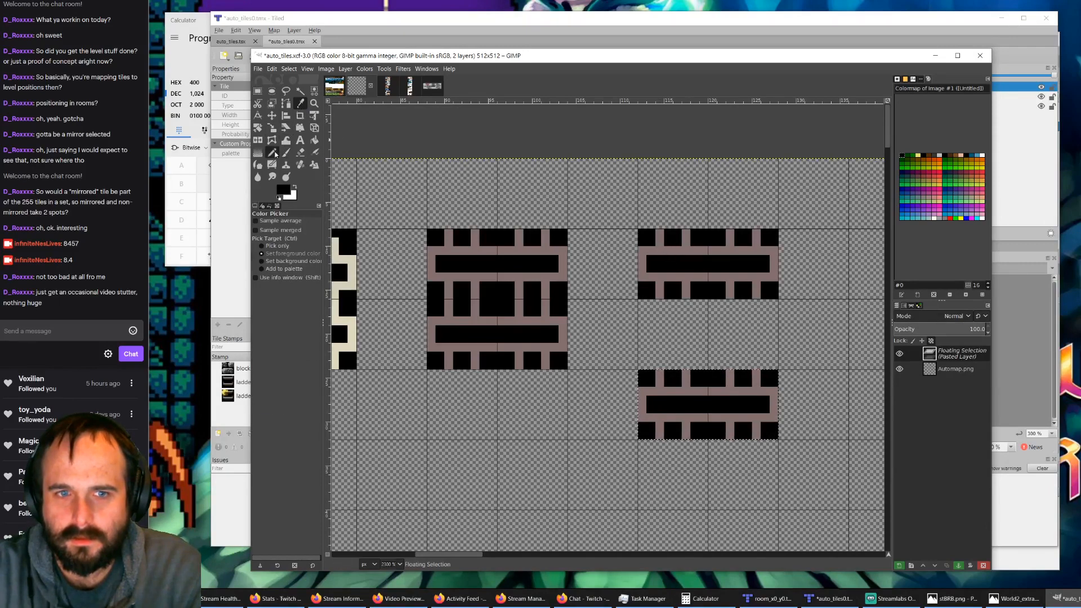
click(273, 153)
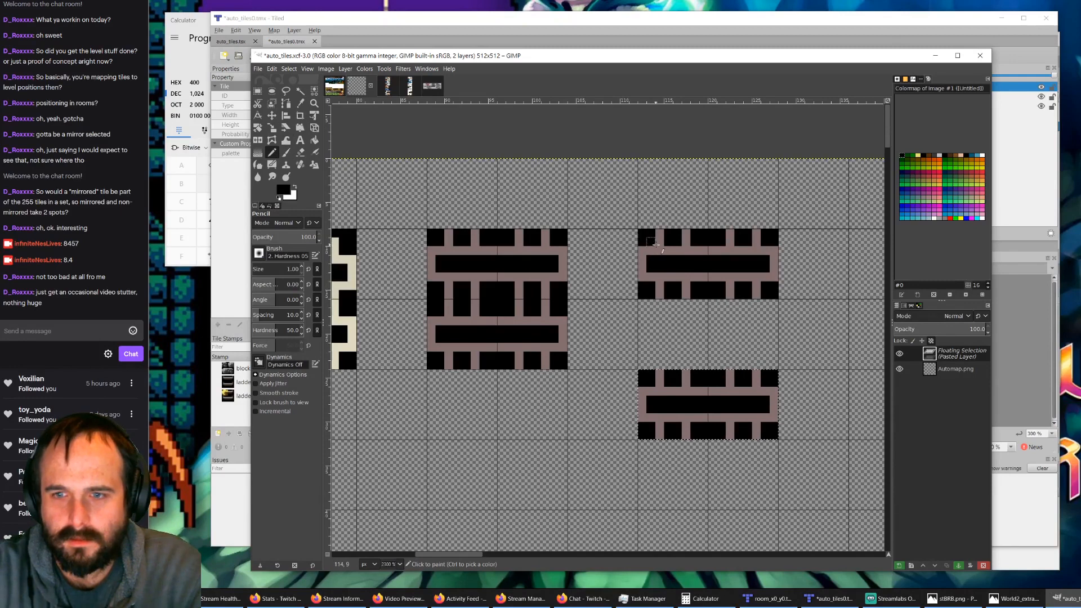
click(648, 240)
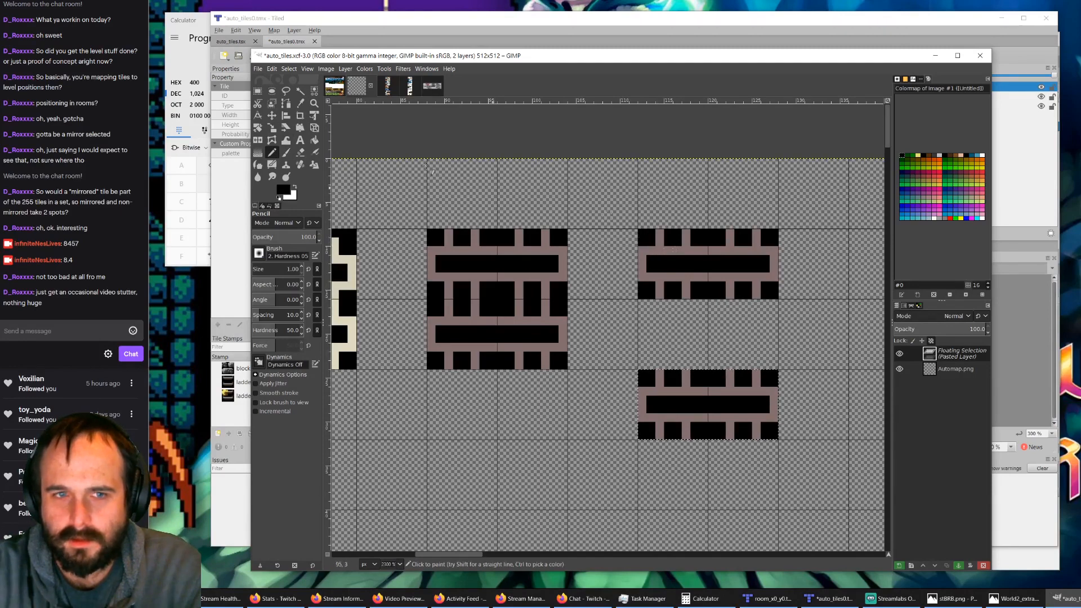
Step: Pick the ladder's brown as the foreground color and anchor the floating pasted piece to the Automap.png layer
click(300, 103)
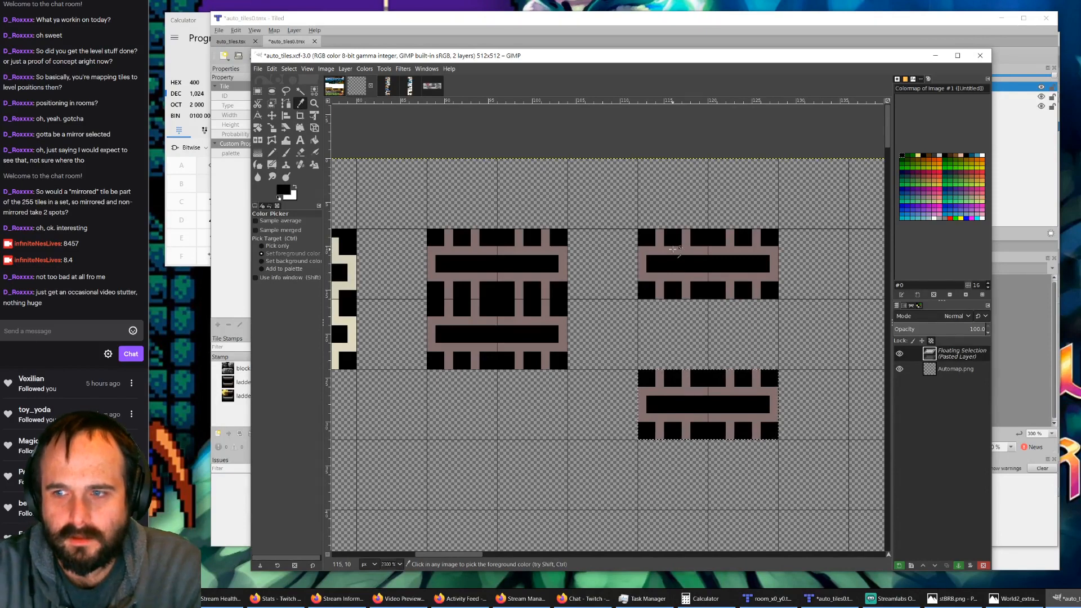
click(962, 369)
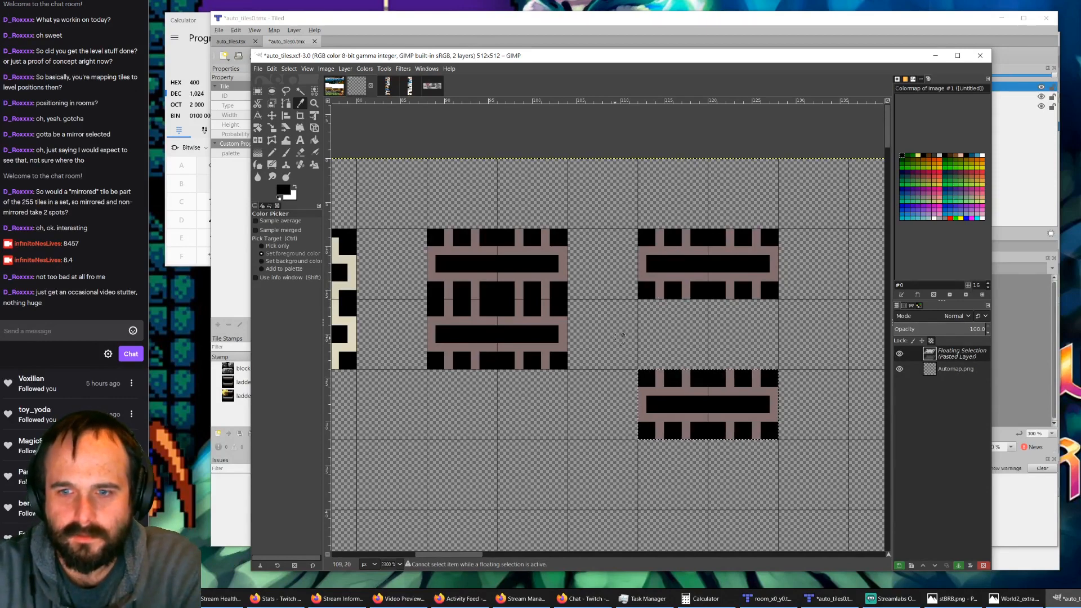
click(668, 392)
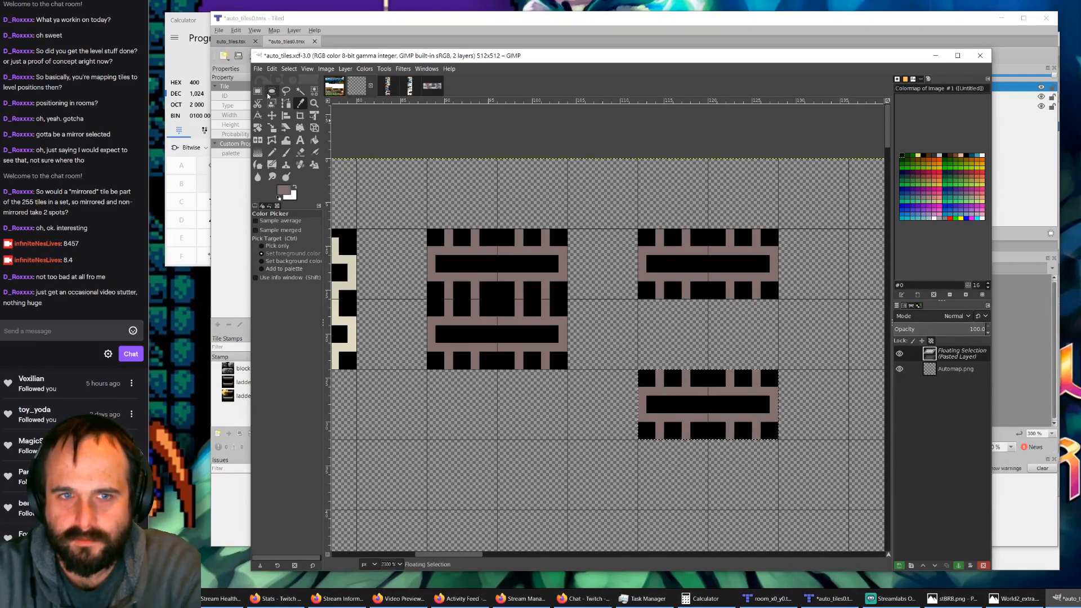
key(r)
click(574, 317)
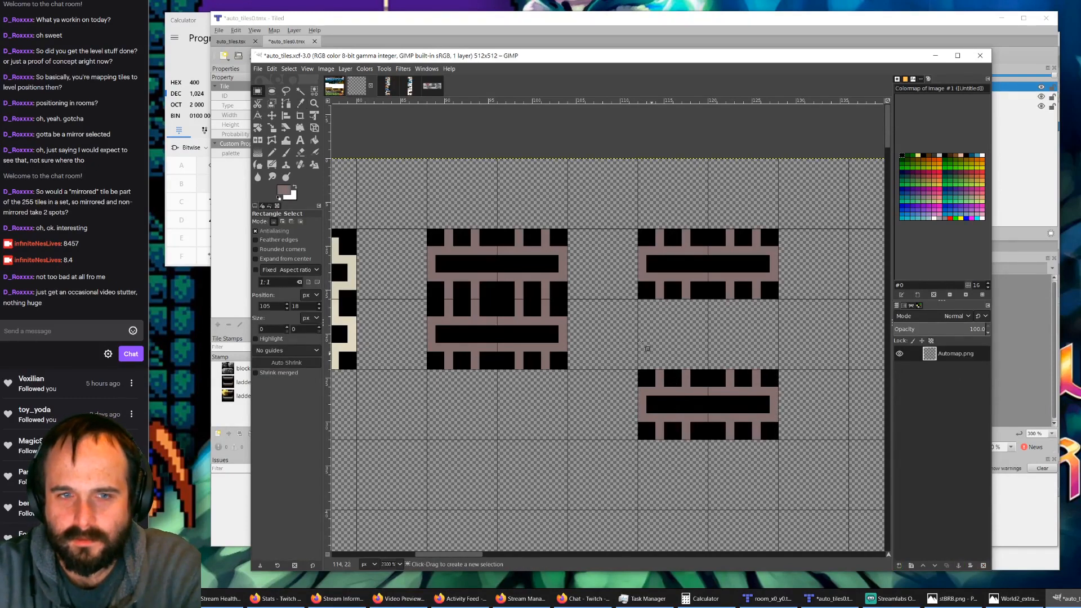
Step: With the Pencil, fill black gaps in brown at the upper piece's lower-left and upper-right and the lower piece's upper-left and lower-right
click(272, 153)
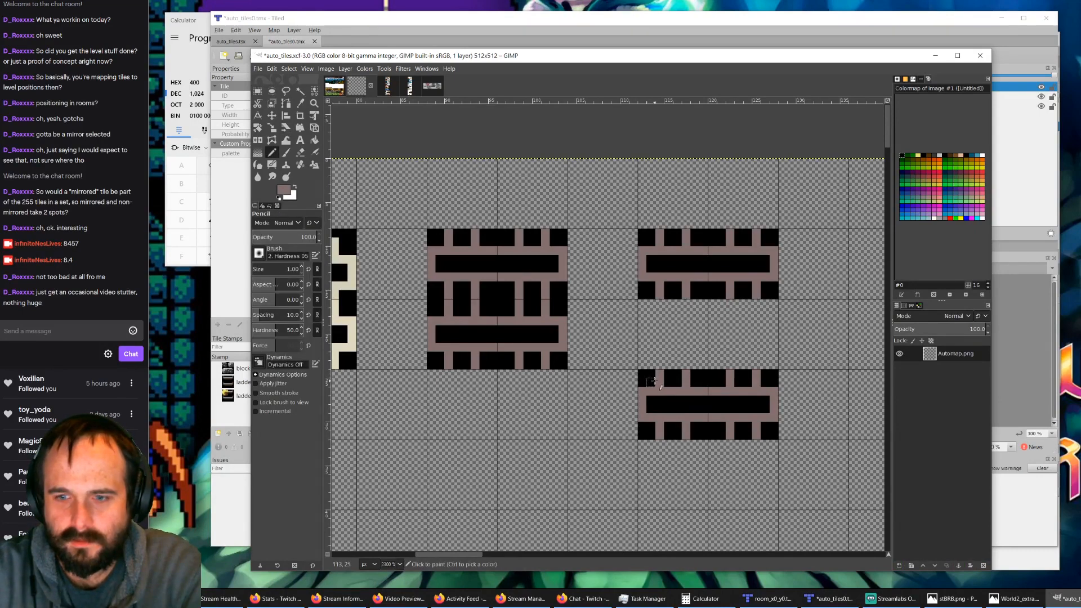
drag(648, 381, 699, 381)
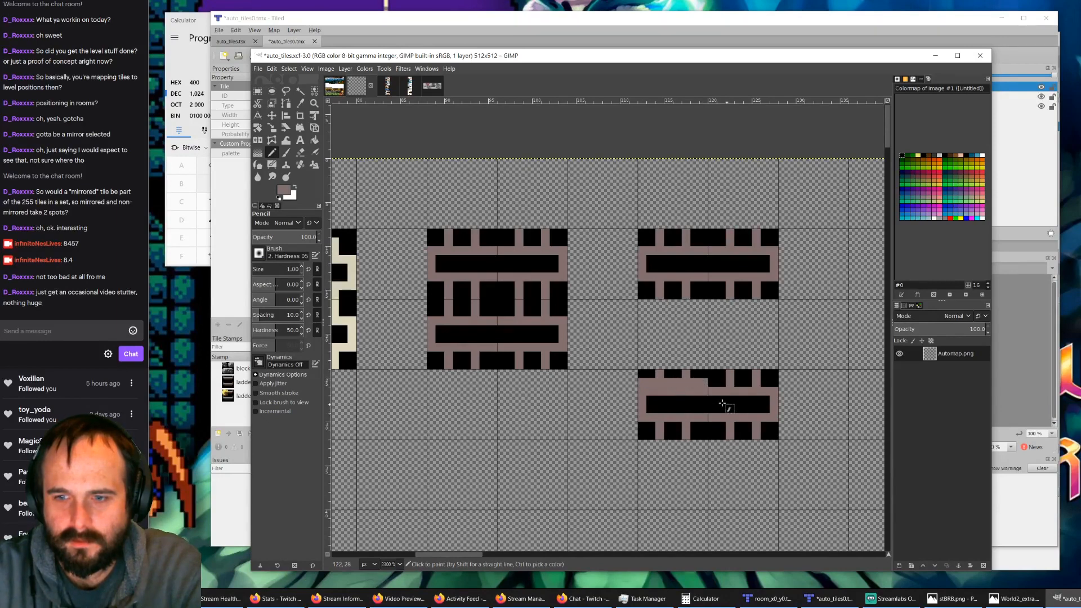
drag(658, 375, 642, 374)
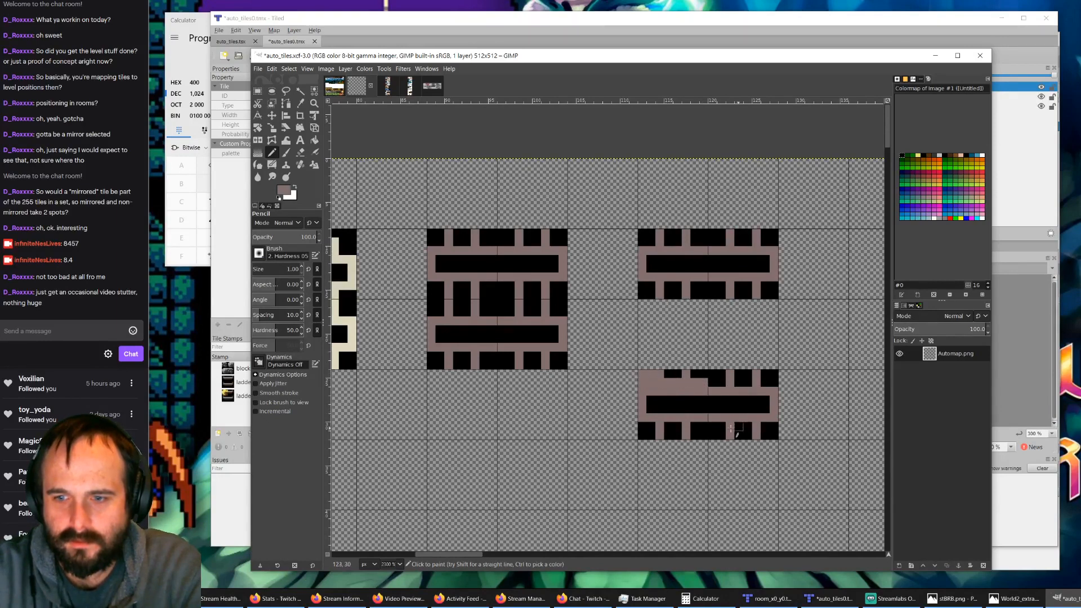
drag(713, 427, 772, 424)
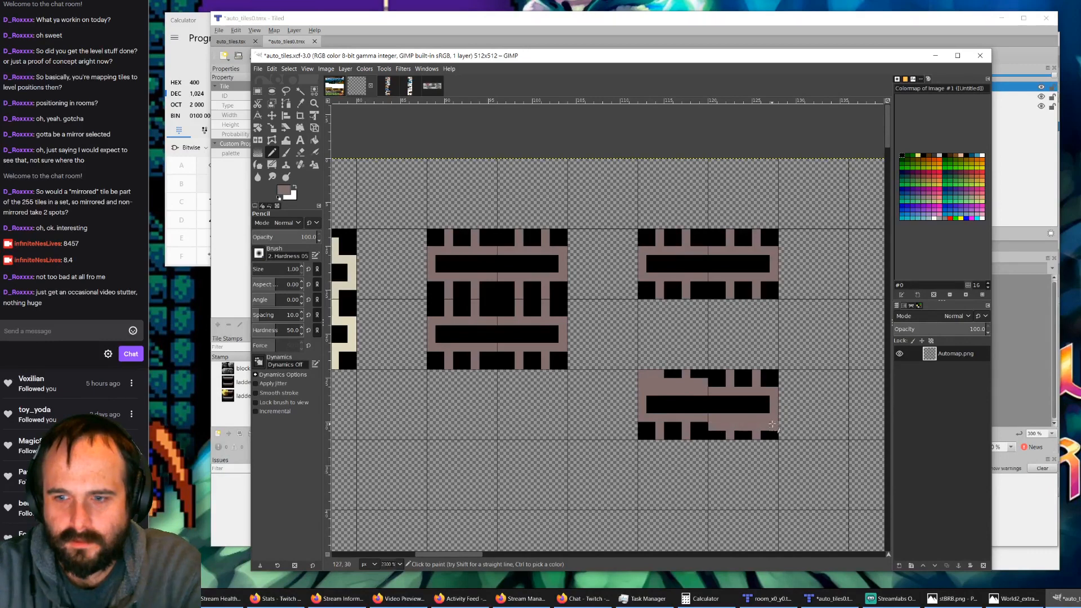
mouse_move(686, 282)
mouse_down()
mouse_move(700, 284)
mouse_move(642, 285)
mouse_move(698, 294)
mouse_up()
mouse_move(719, 241)
mouse_down()
mouse_move(750, 245)
mouse_move(769, 243)
mouse_move(728, 233)
mouse_move(768, 233)
mouse_up()
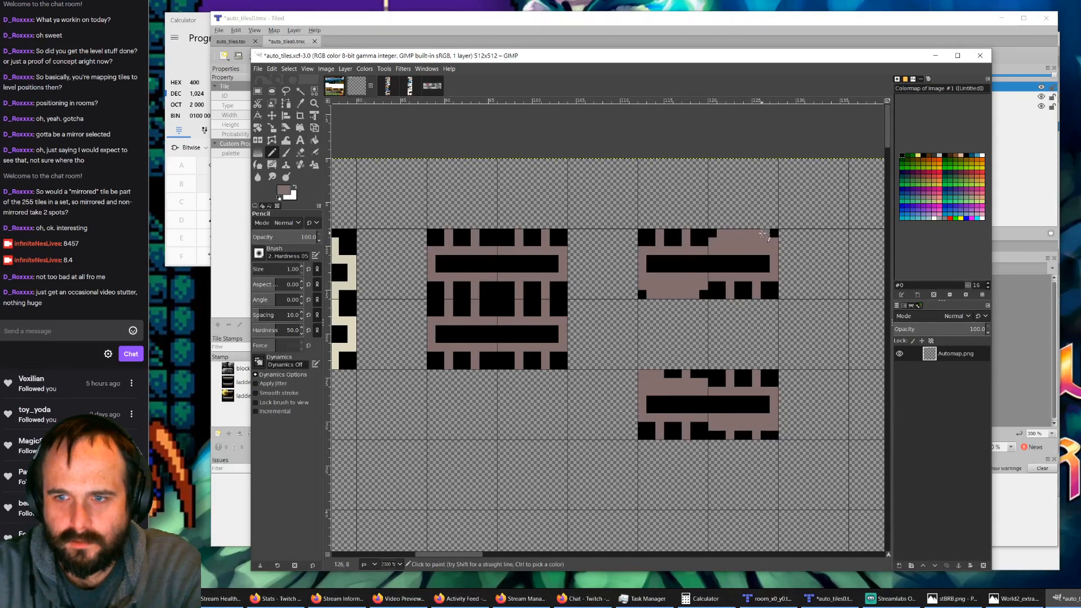
drag(696, 375, 665, 374)
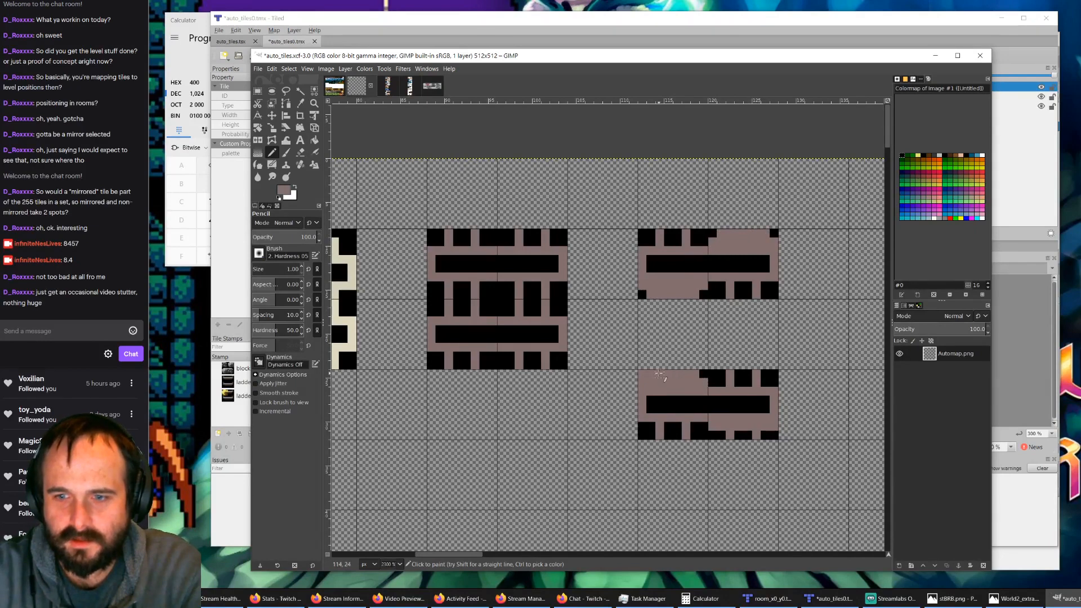
drag(724, 432, 769, 435)
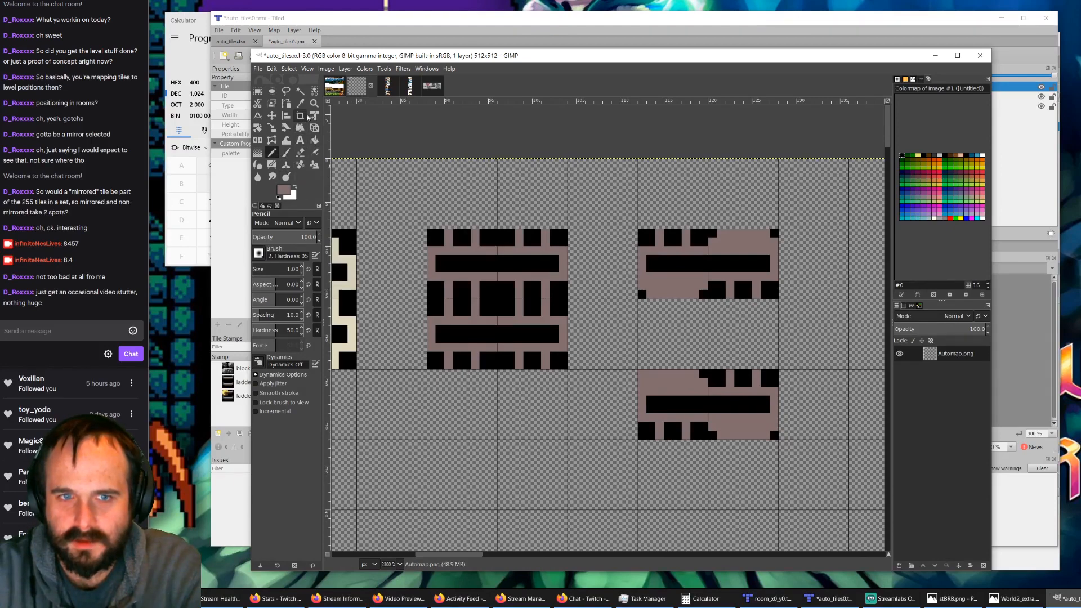
Step: Pick black and pencil in the lower piece's upper-left corner pixel, and widen both pieces' black center bars into the newly filled brown areas
click(300, 103)
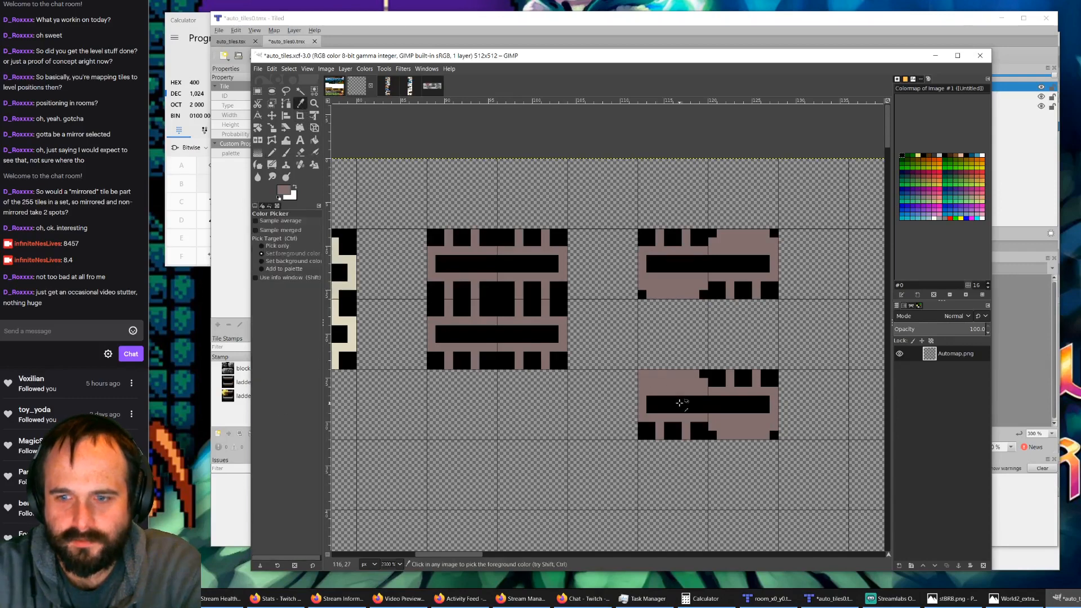
click(666, 394)
click(642, 373)
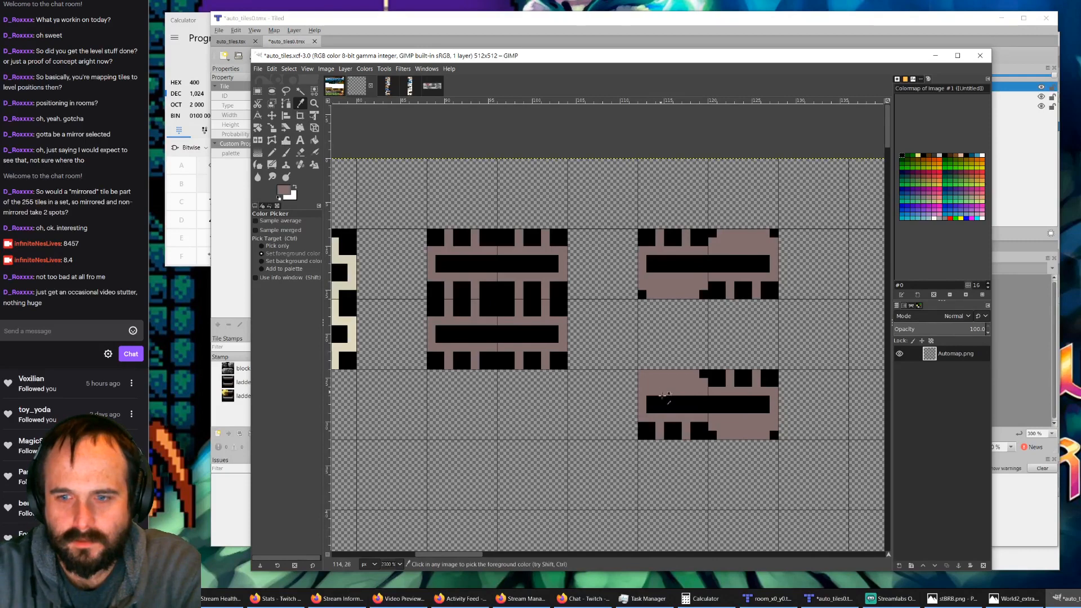
click(665, 401)
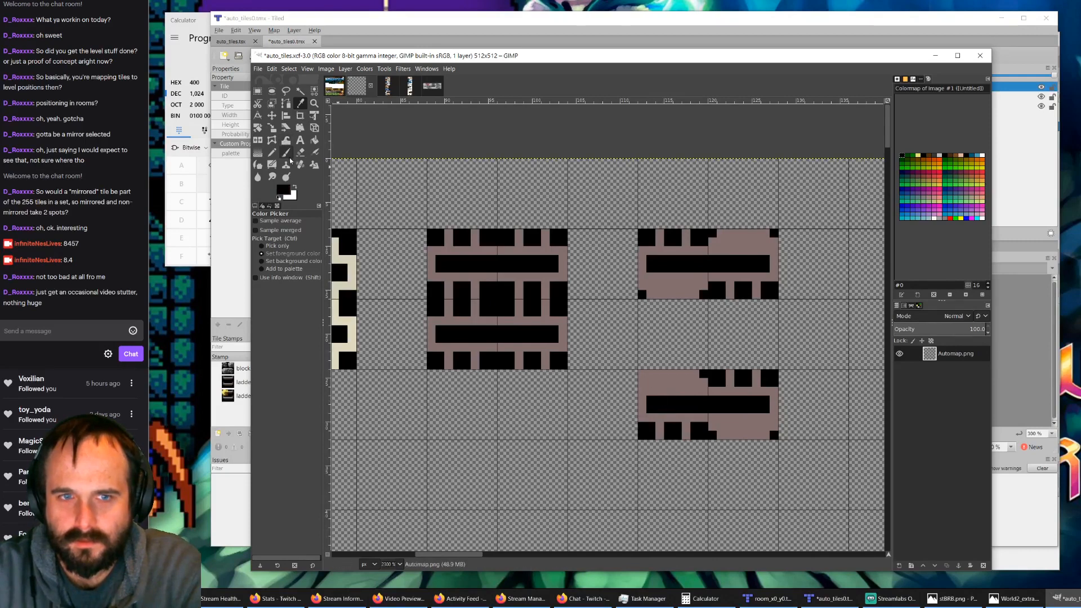
click(272, 152)
click(642, 374)
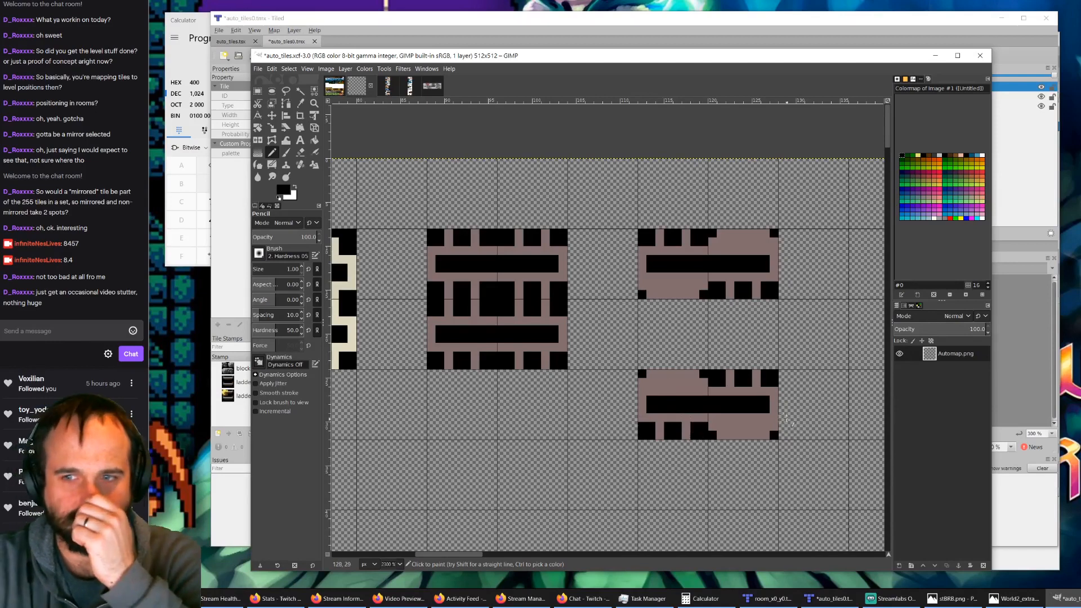
drag(732, 255, 756, 253)
drag(690, 277, 656, 276)
mouse_move(657, 391)
mouse_down()
mouse_move(698, 392)
mouse_move(760, 417)
mouse_up()
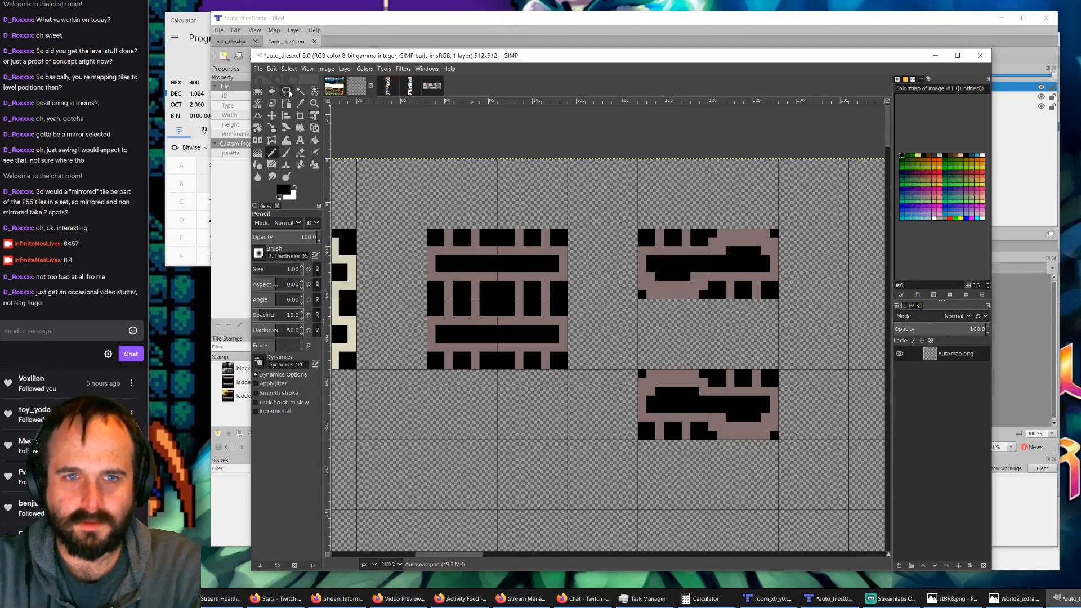
Step: Save auto_tiles.xcf and re-export the image to auto_tiles.png
click(258, 69)
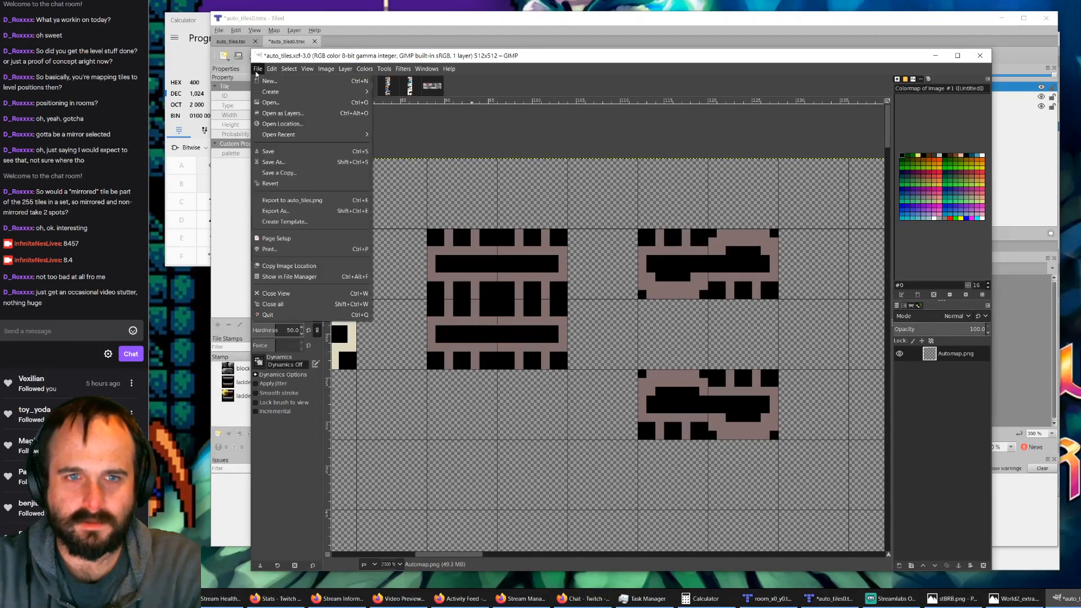
click(268, 152)
click(257, 69)
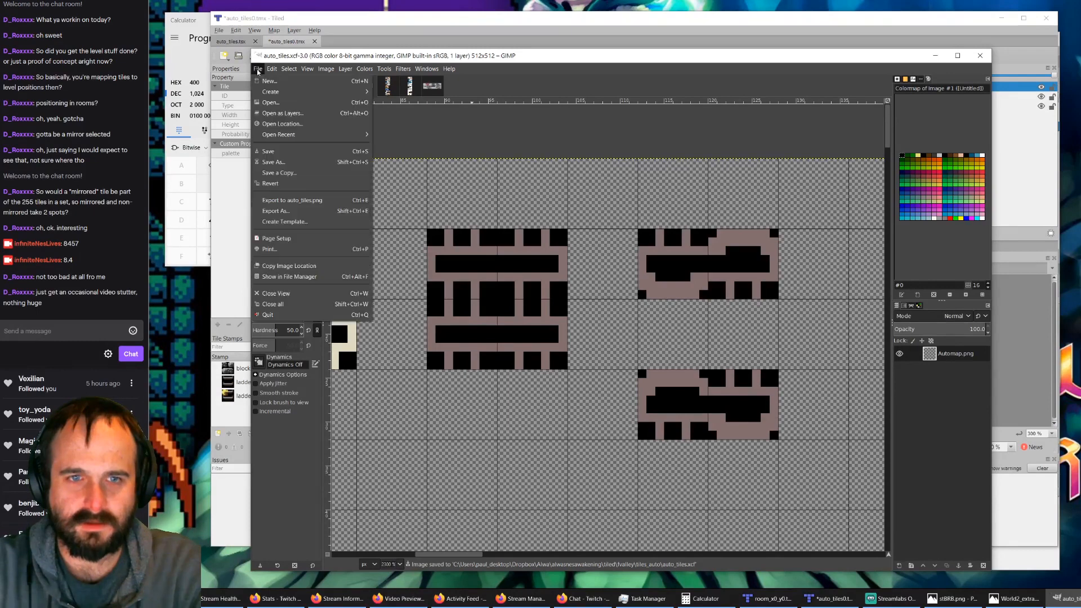
click(287, 200)
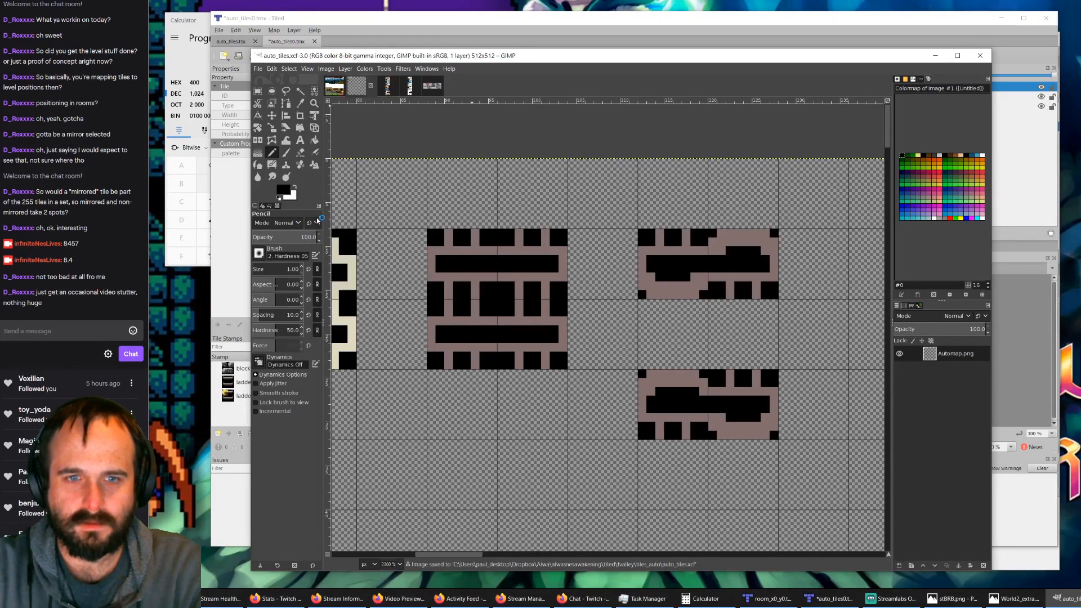
Step: Return to auto_tiles0.tmx in Tiled and open Task Manager to check the Ethernet performance
click(436, 27)
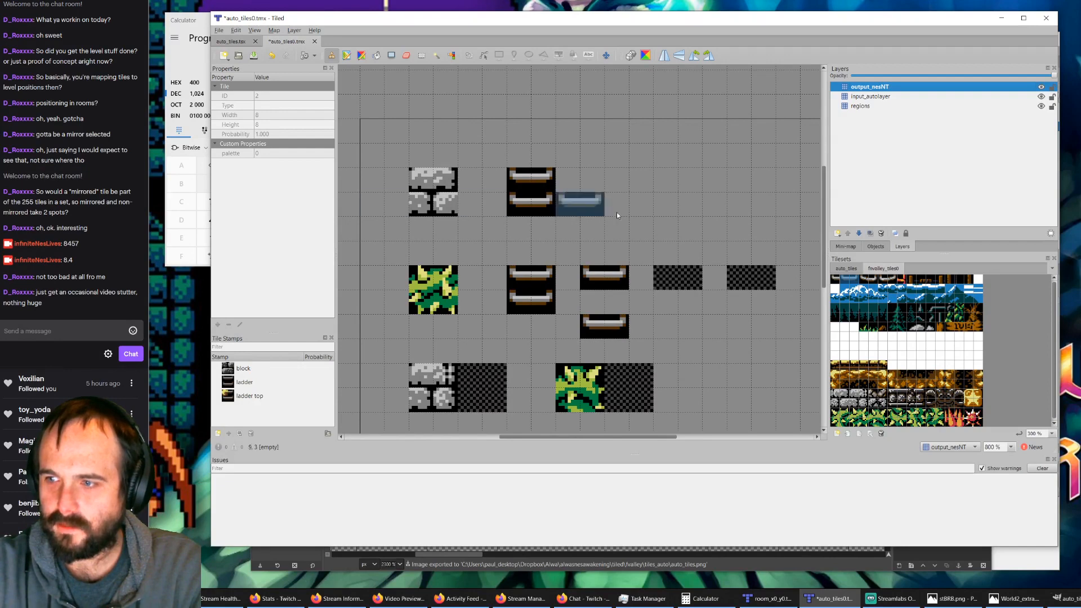
key(ctrl+shift+Escape)
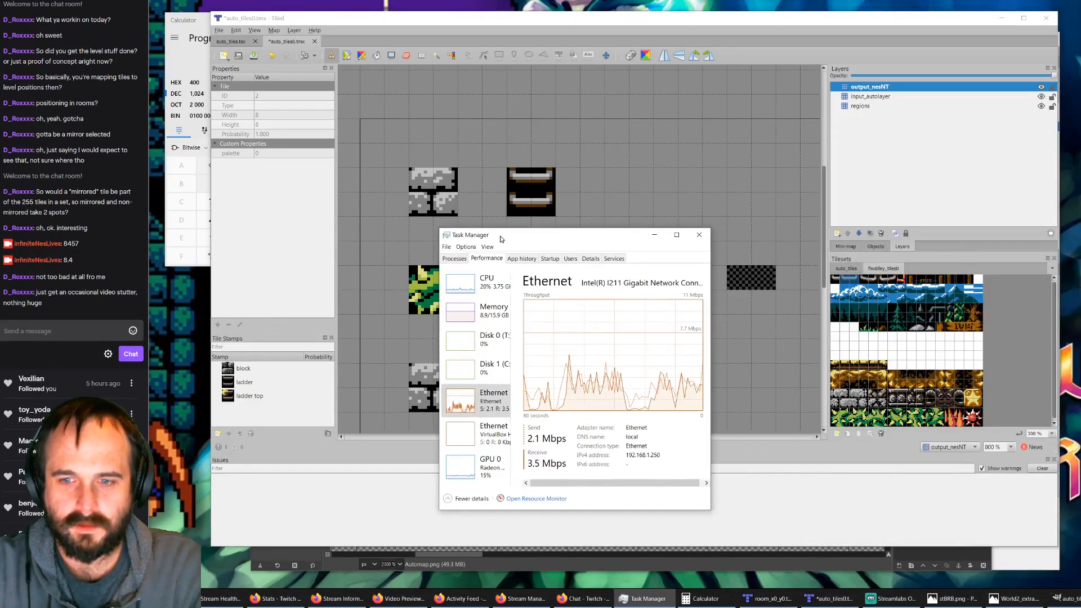
Step: Move Task Manager away from the map, save auto_tiles0.tmx and check the updated tiles in auto_tiles.tsx
drag(502, 239, 1080, 242)
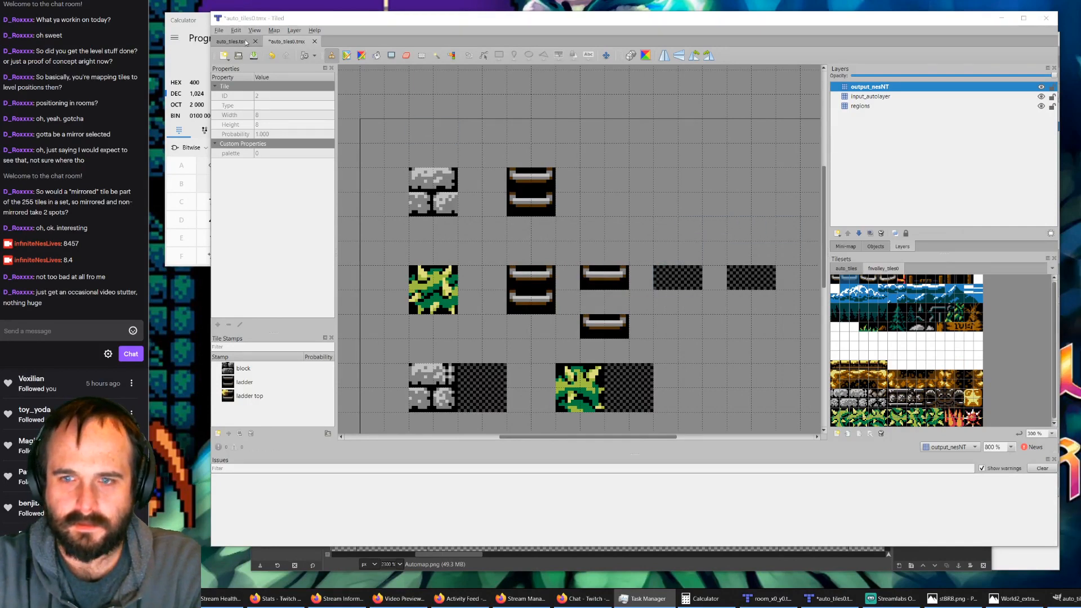
click(842, 269)
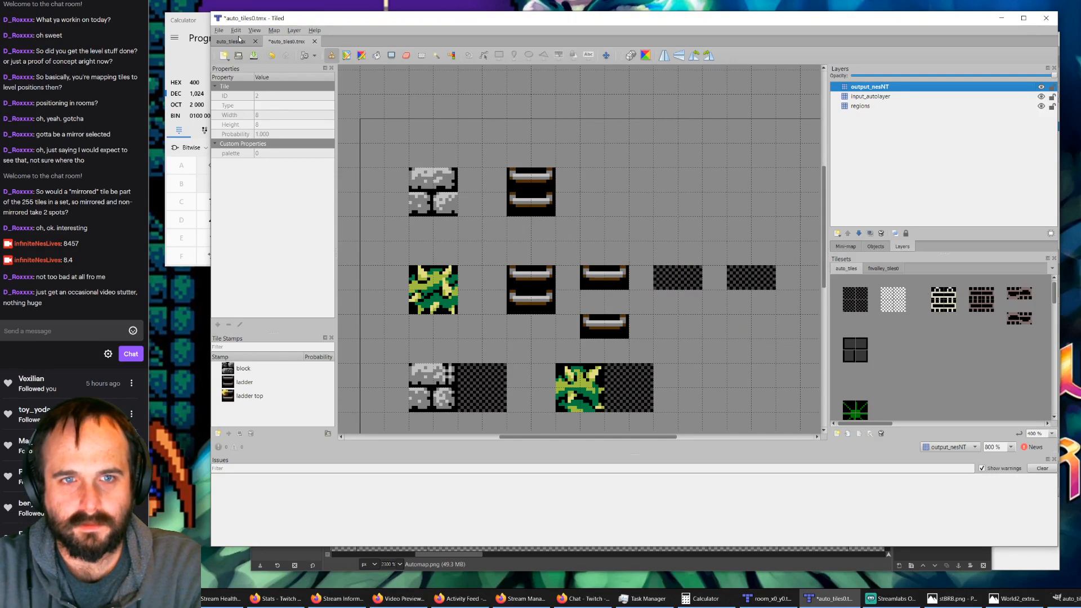
click(239, 56)
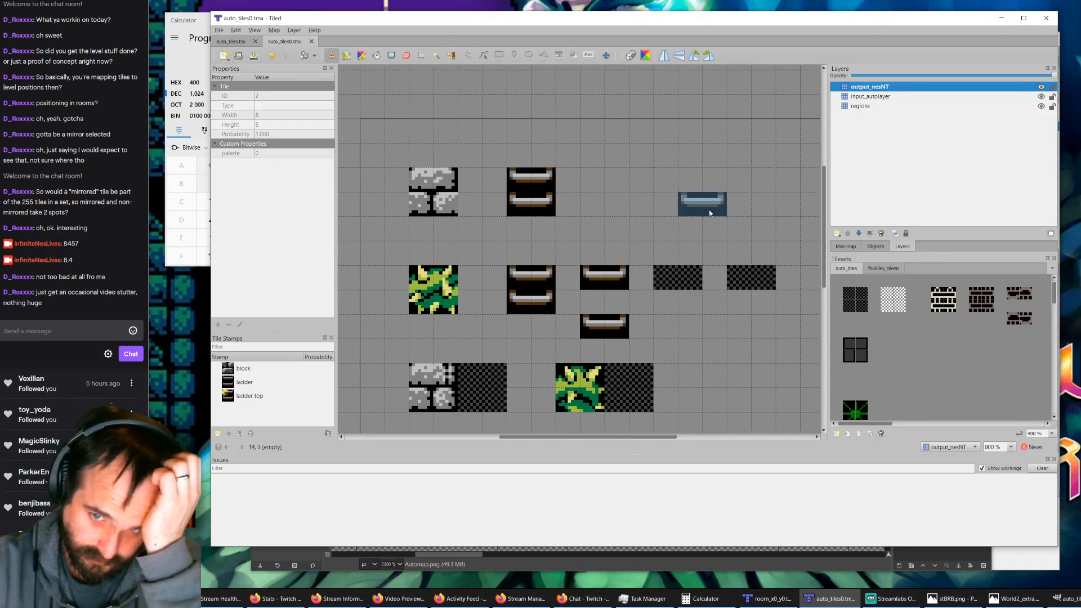
click(229, 42)
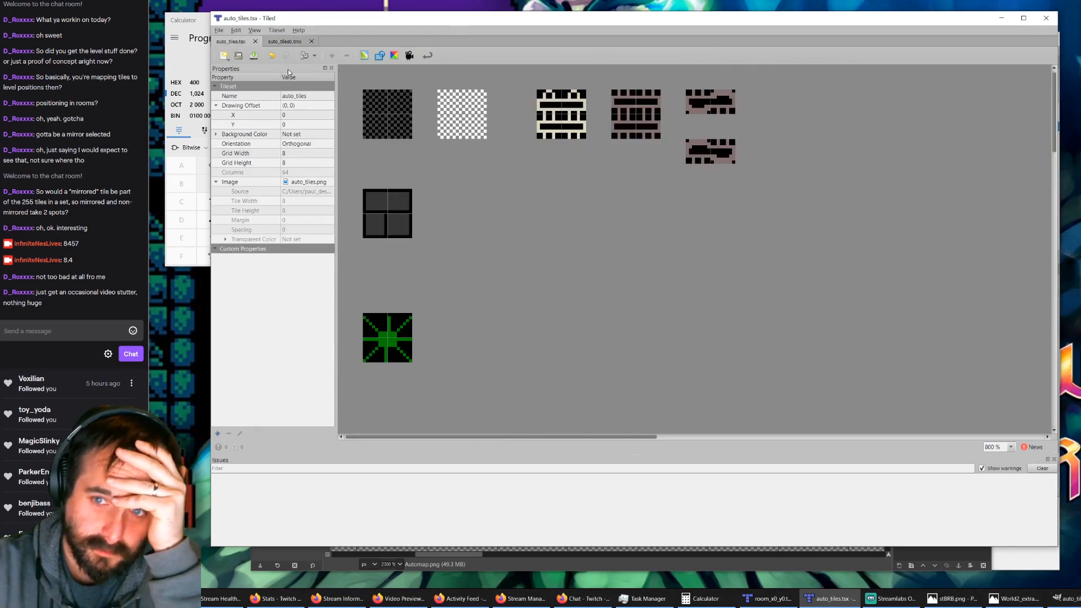
click(299, 42)
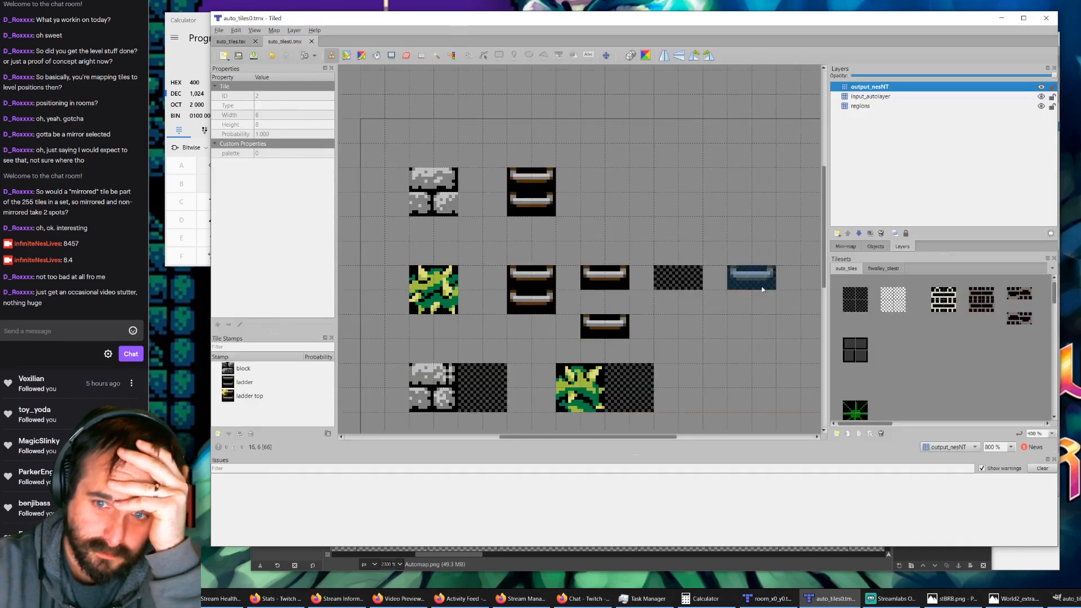
Step: Stamp the upper new ladder variant on input_autolayer, in the first empty region beside the single ladder pieces
click(1018, 294)
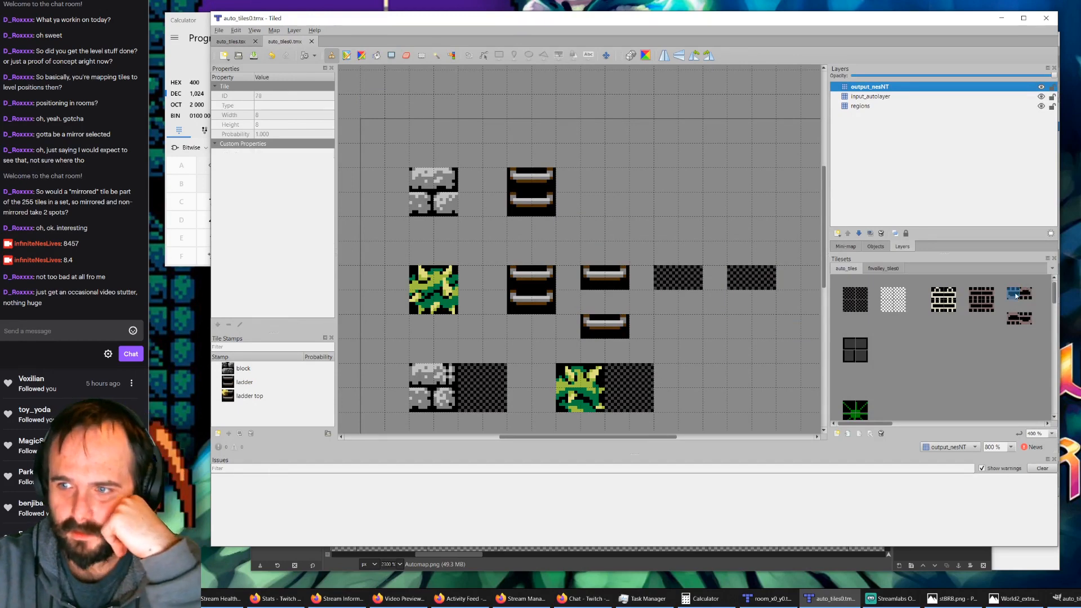
click(870, 96)
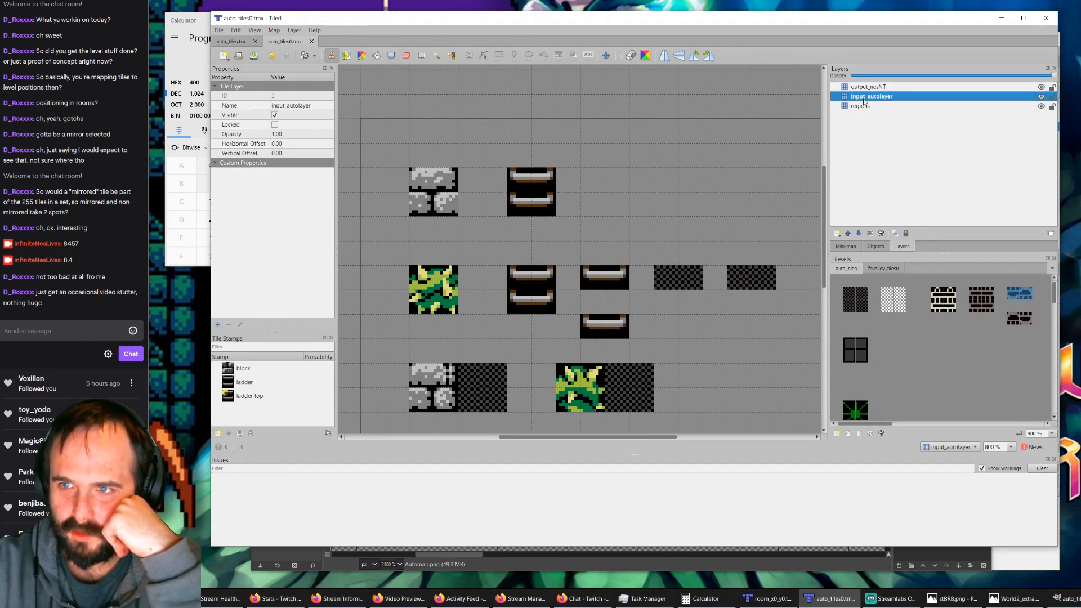
click(680, 272)
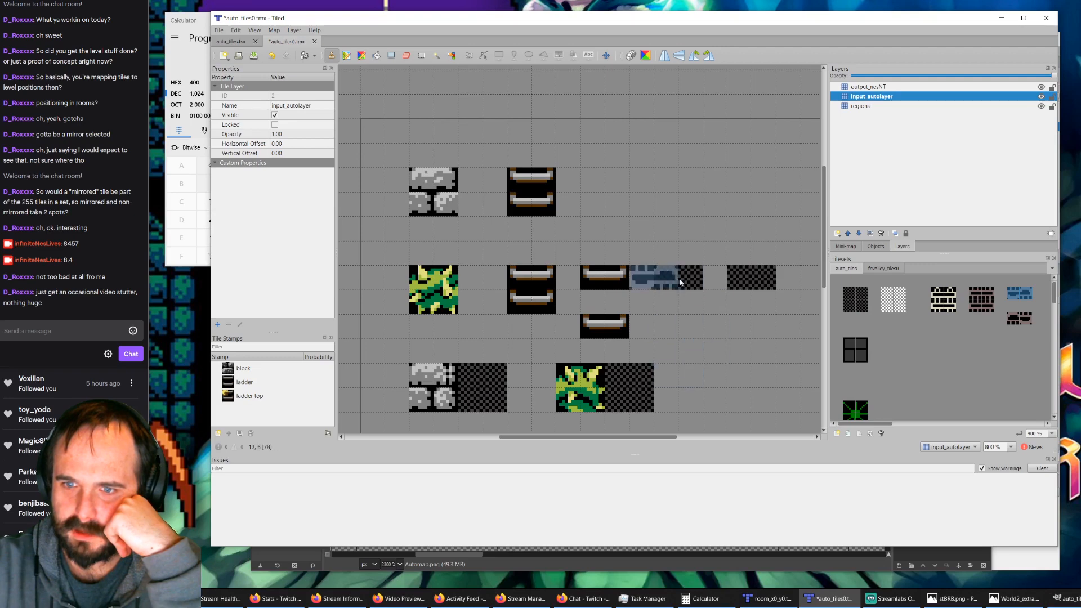
Step: Check the output_nesNT, input_autolayer and regions layers and inspect the two new ladder variants in the auto_tiles tileset
click(863, 107)
click(866, 97)
click(868, 88)
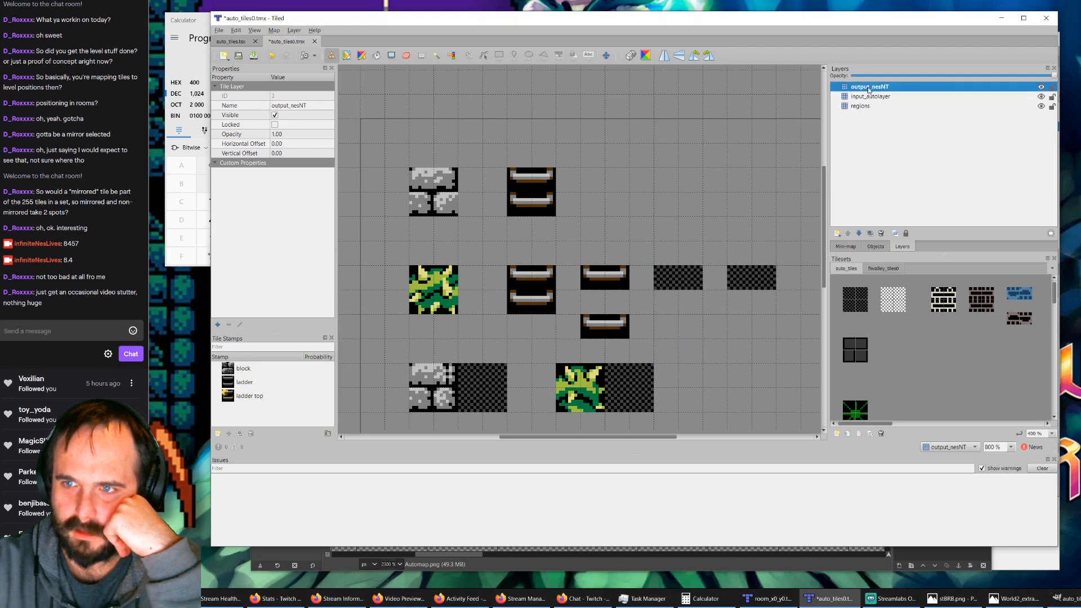
click(870, 97)
click(866, 105)
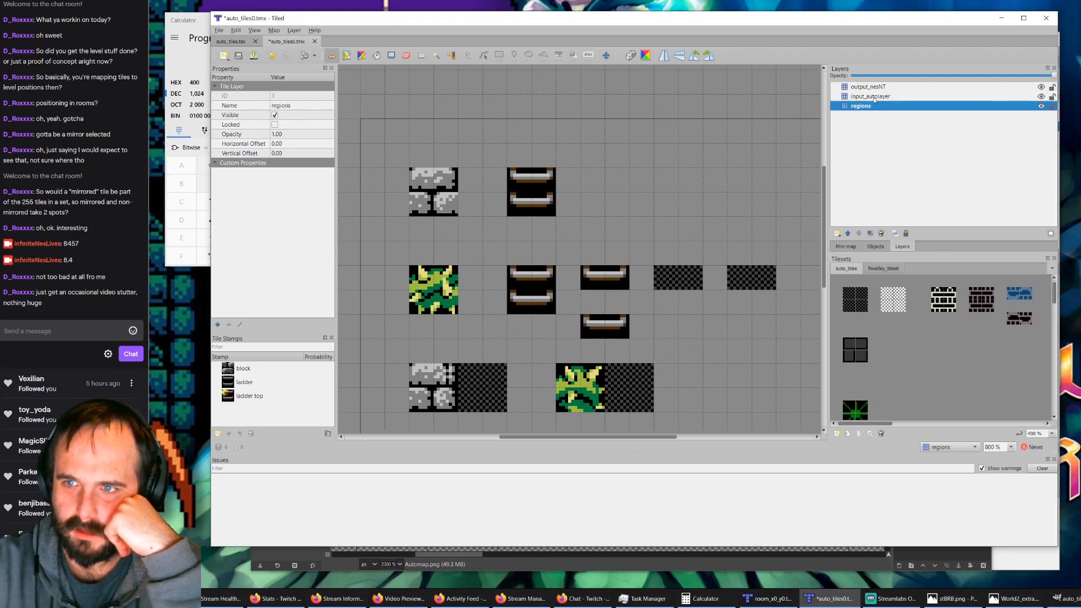
click(868, 97)
click(1012, 324)
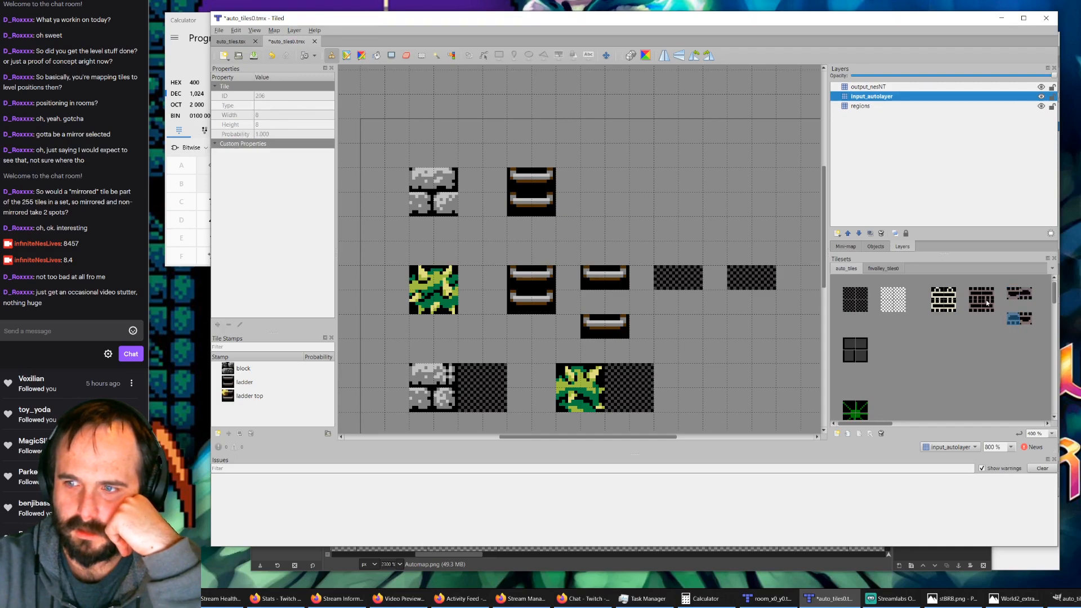
click(1024, 295)
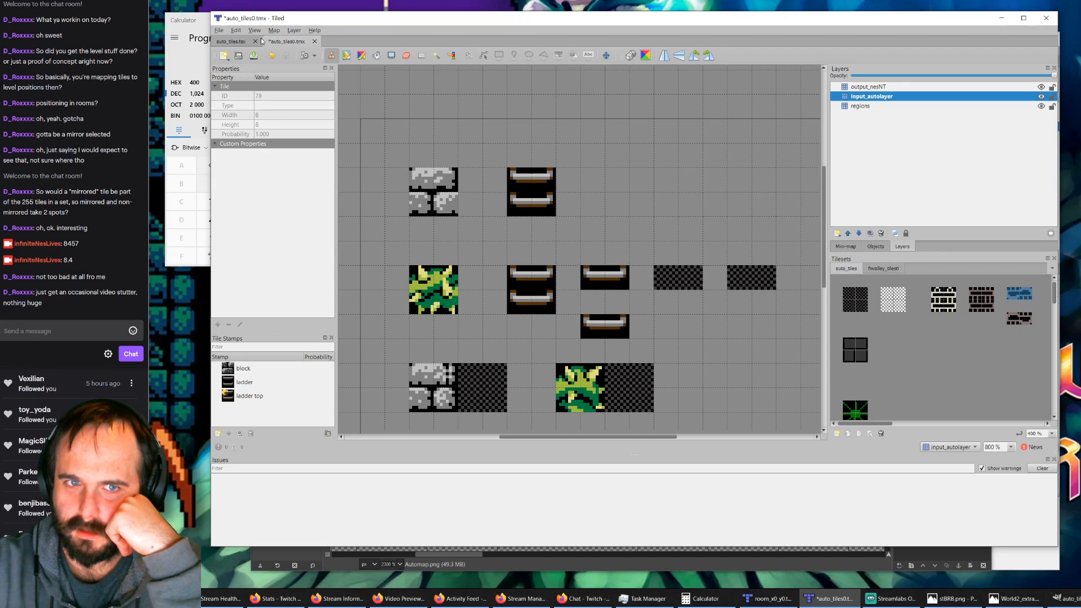
Step: Save the map, close auto_tiles0.tmx and auto_tiles.tsx, and reopen auto_tiles0.tmx
click(254, 56)
click(311, 42)
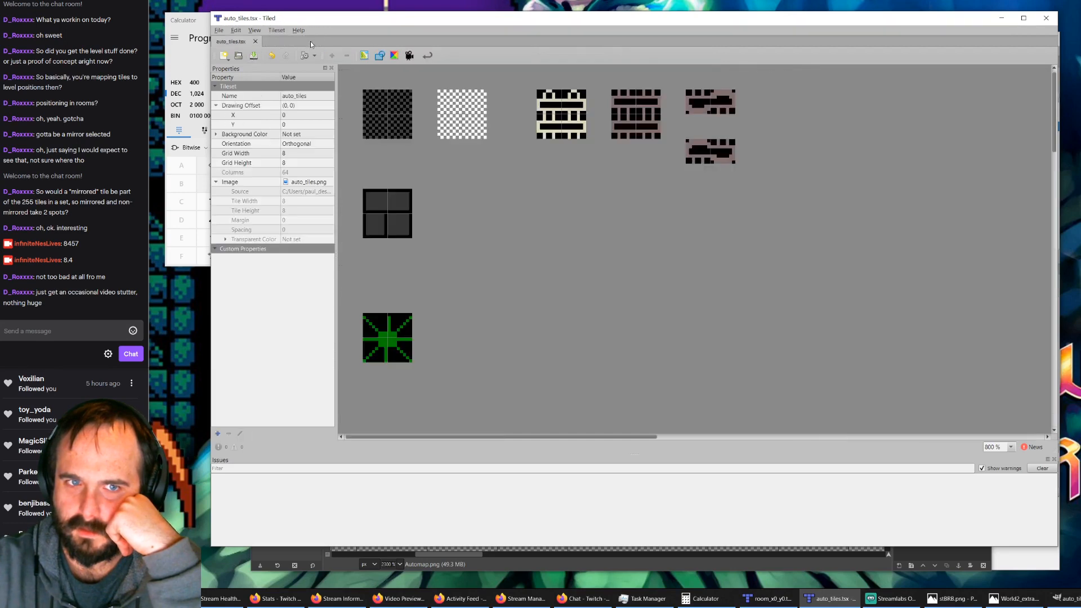
click(256, 42)
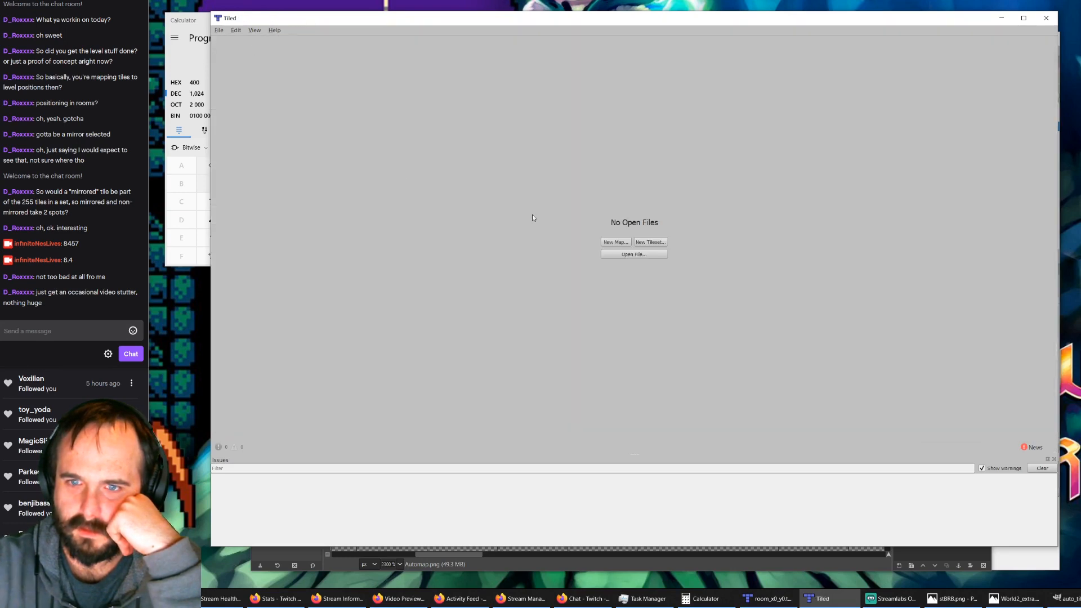
click(624, 254)
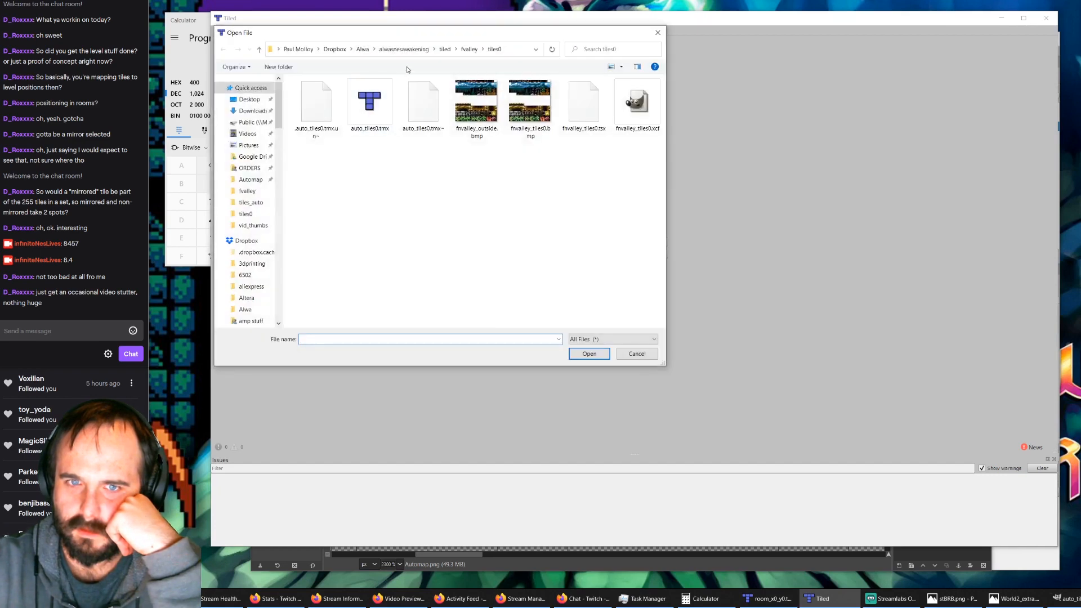
double_click(380, 103)
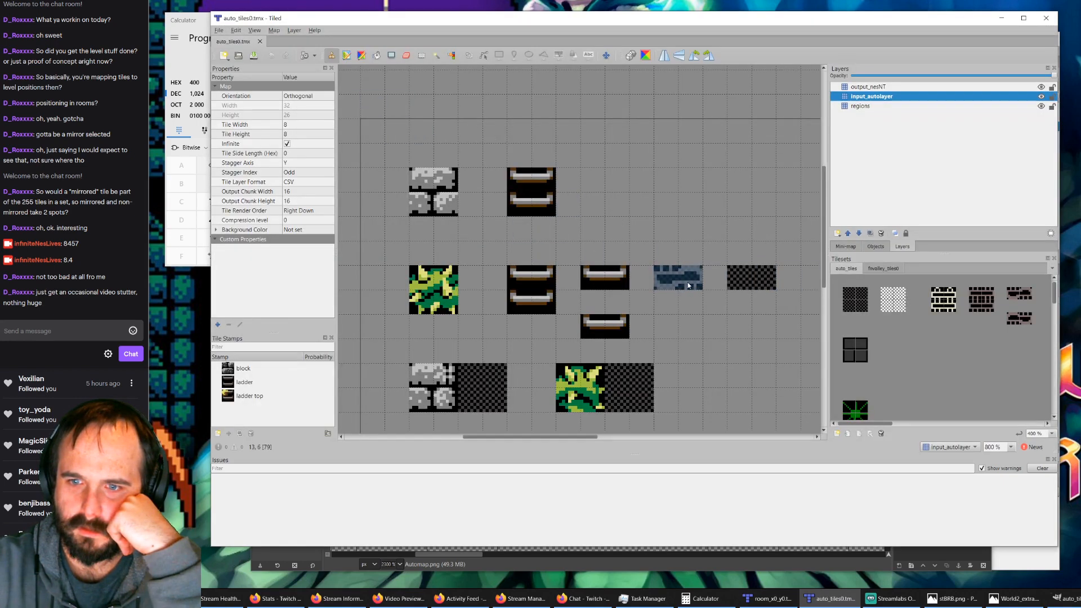
click(678, 278)
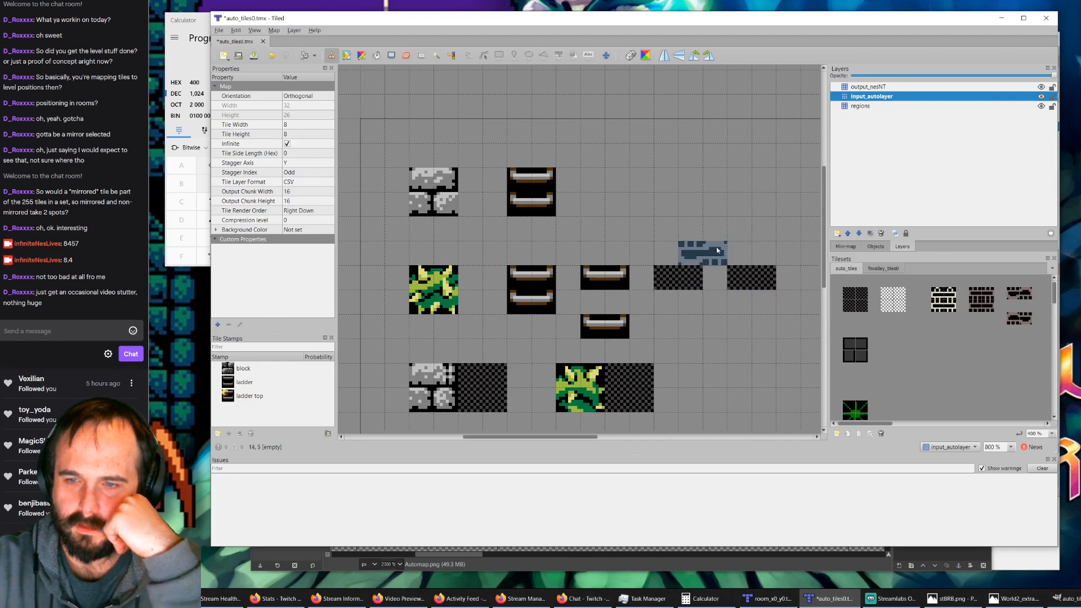
ctrl+scroll(712, 247, down, 2)
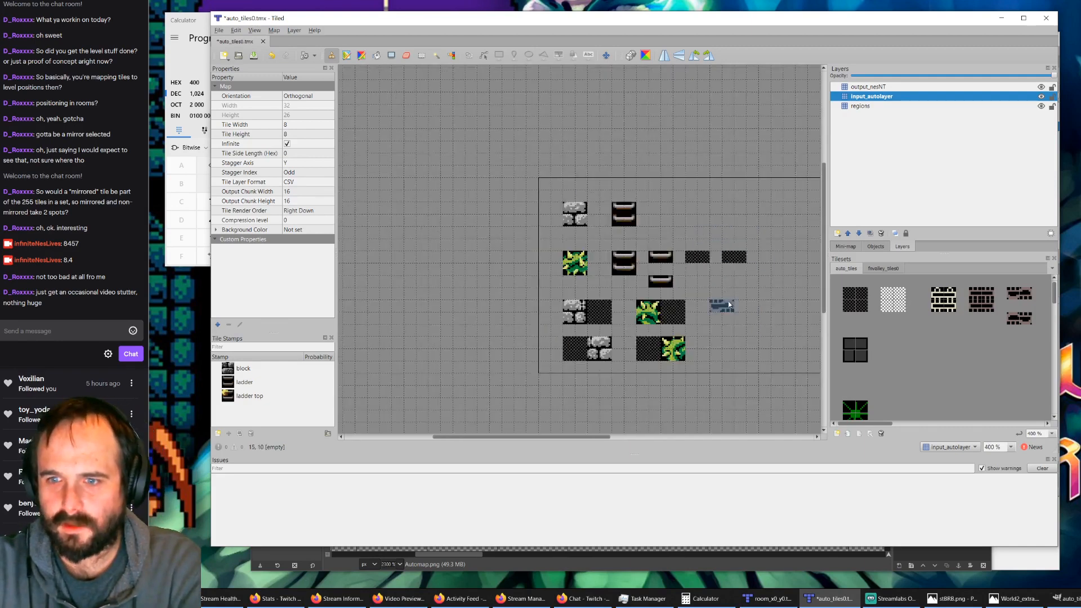
drag(728, 308, 752, 367)
key(ctrl+z)
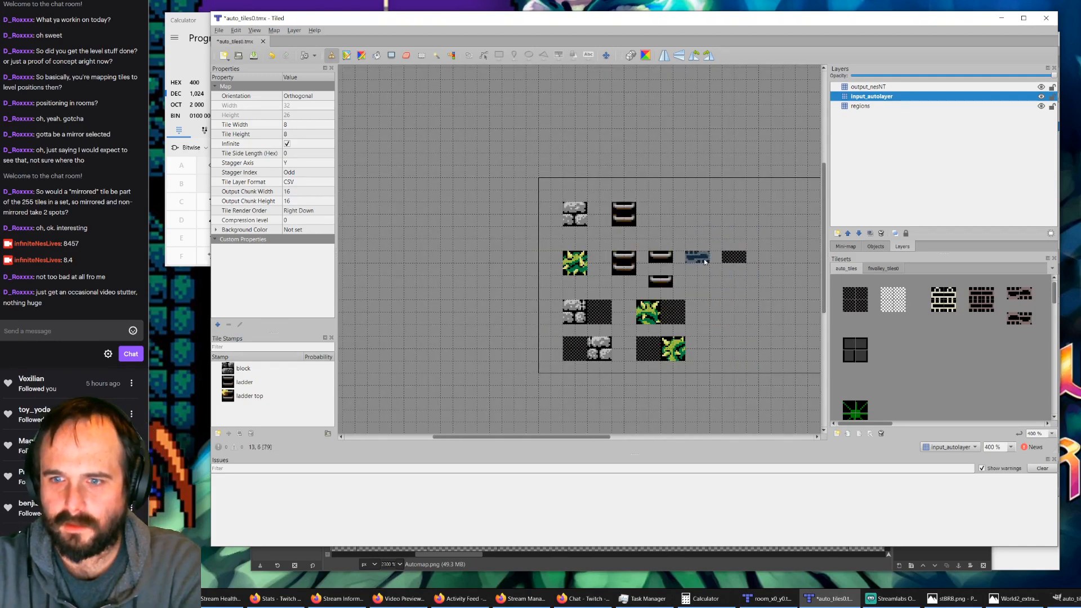
key(ctrl+y)
mouse_move(680, 221)
mouse_down()
mouse_move(692, 293)
mouse_move(703, 248)
mouse_move(717, 283)
mouse_up()
key(ctrl+z)
key(ctrl+z)
key(ctrl+z)
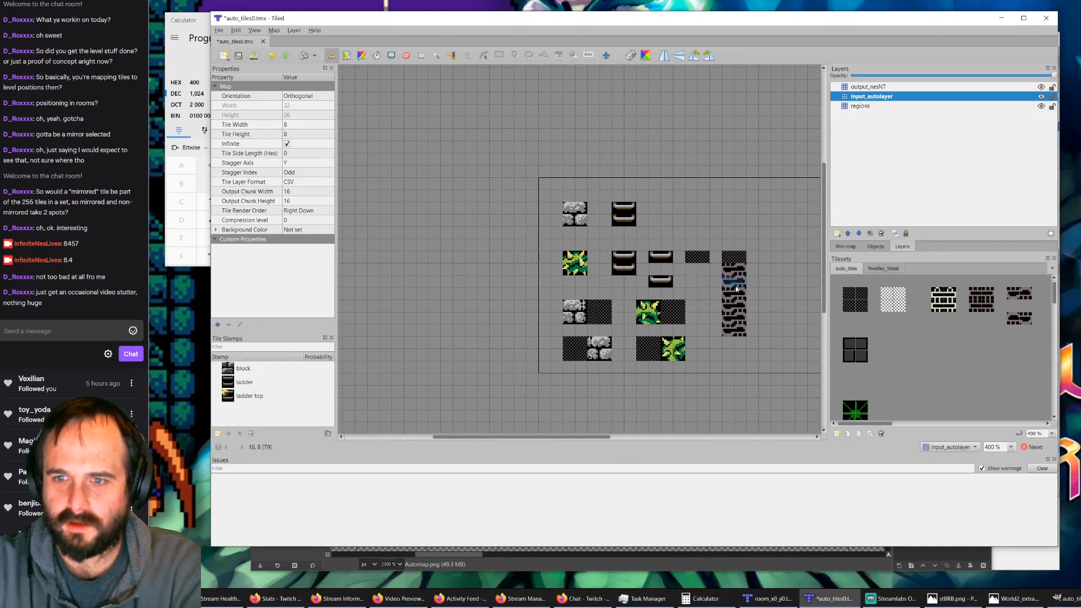
Step: Hide output_nesNT and input_autolayer to inspect the regions layer, and select the top pair of region tiles in auto_tiles
click(1041, 87)
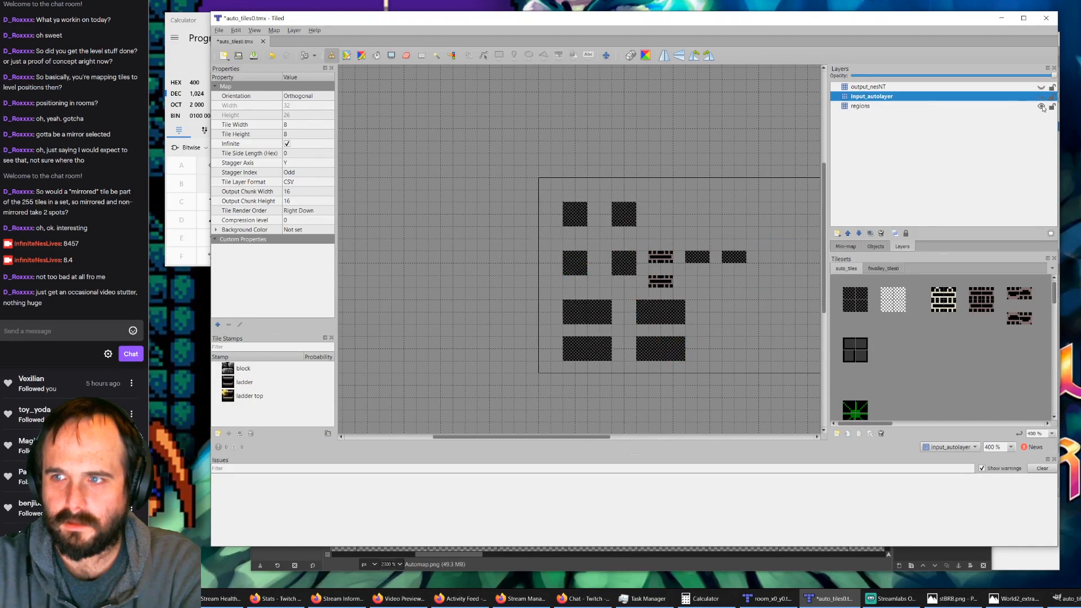
click(1041, 106)
click(1041, 106)
drag(849, 294, 862, 293)
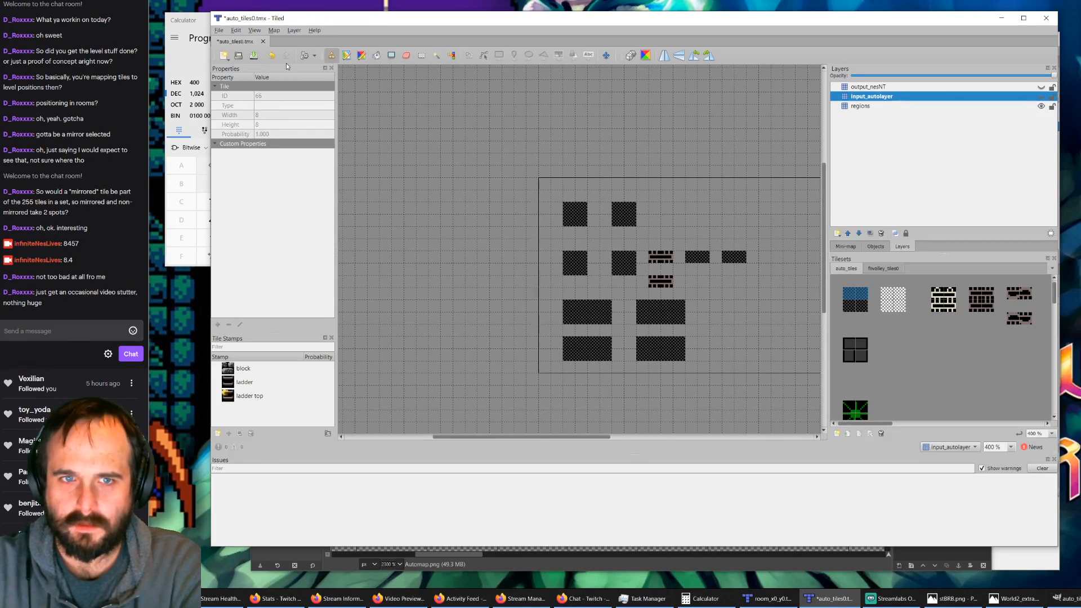
Step: Save auto_tiles0.tmx, close it and reopen it from the tiles0 folder
click(254, 54)
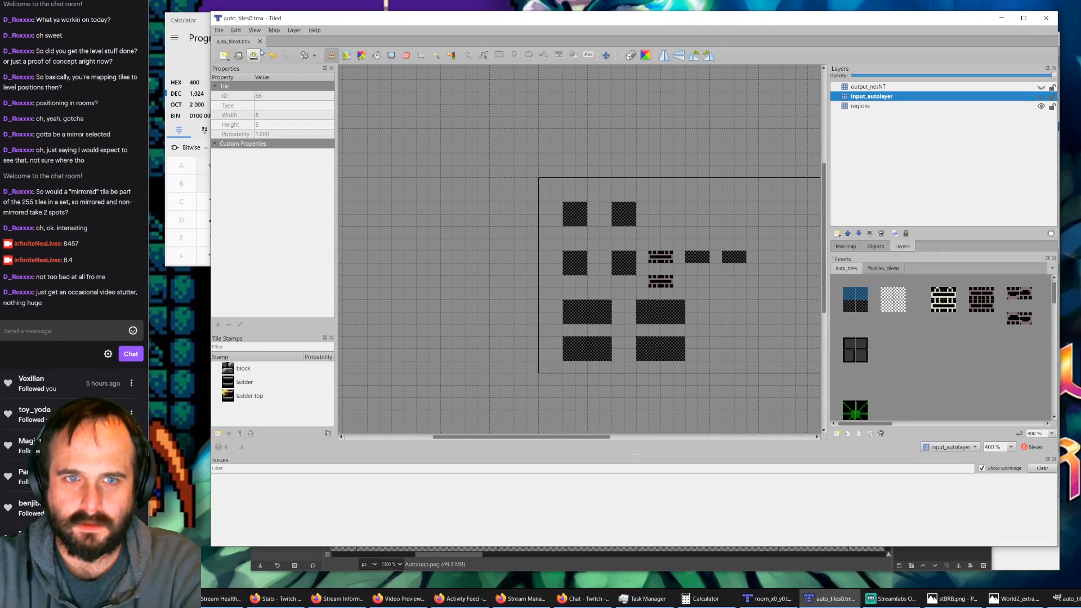
click(259, 41)
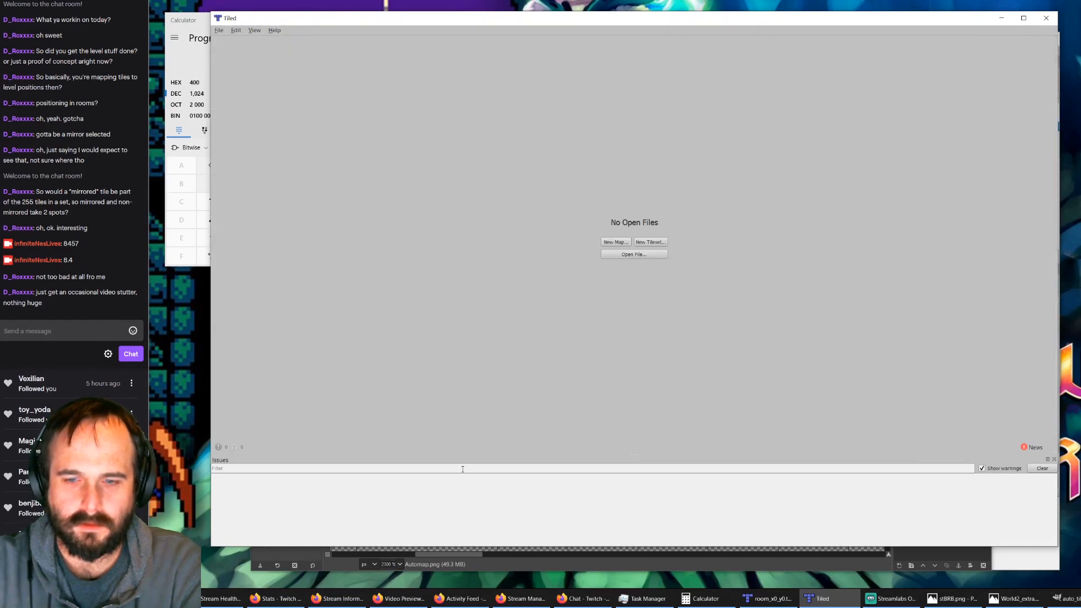
click(616, 254)
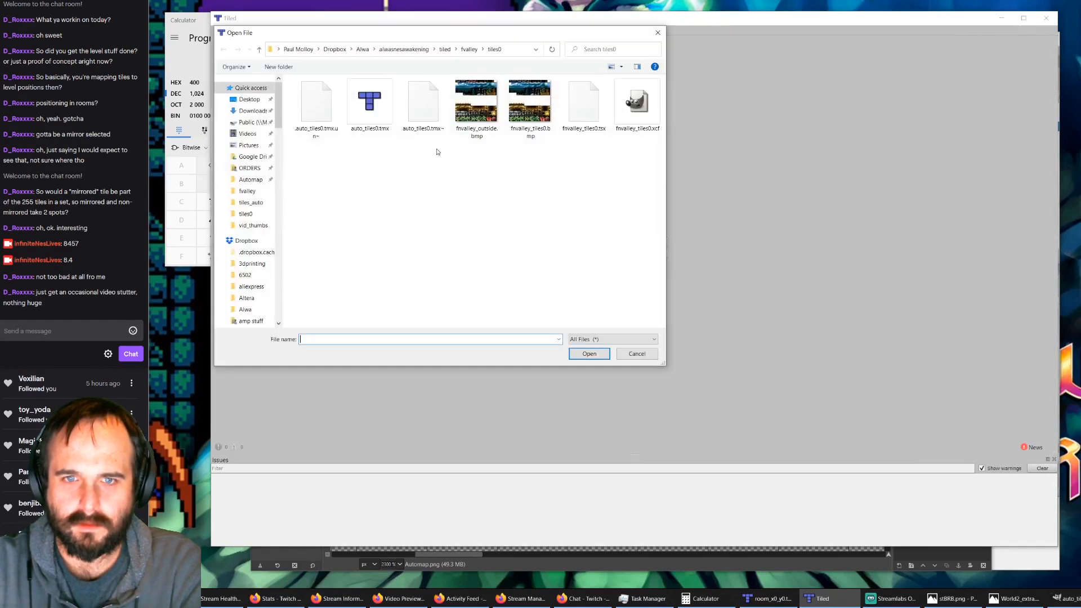
click(367, 105)
double_click(368, 106)
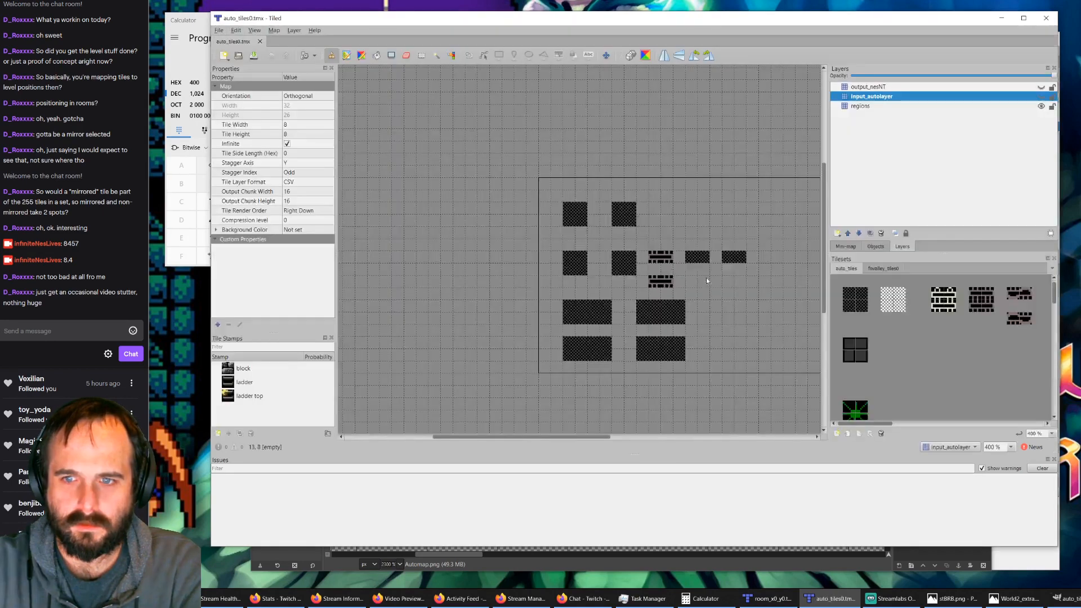
Step: On the regions layer, replace the two misplaced single ladder pieces with the top pair of region tiles
ctrl+scroll(706, 279, up, 4)
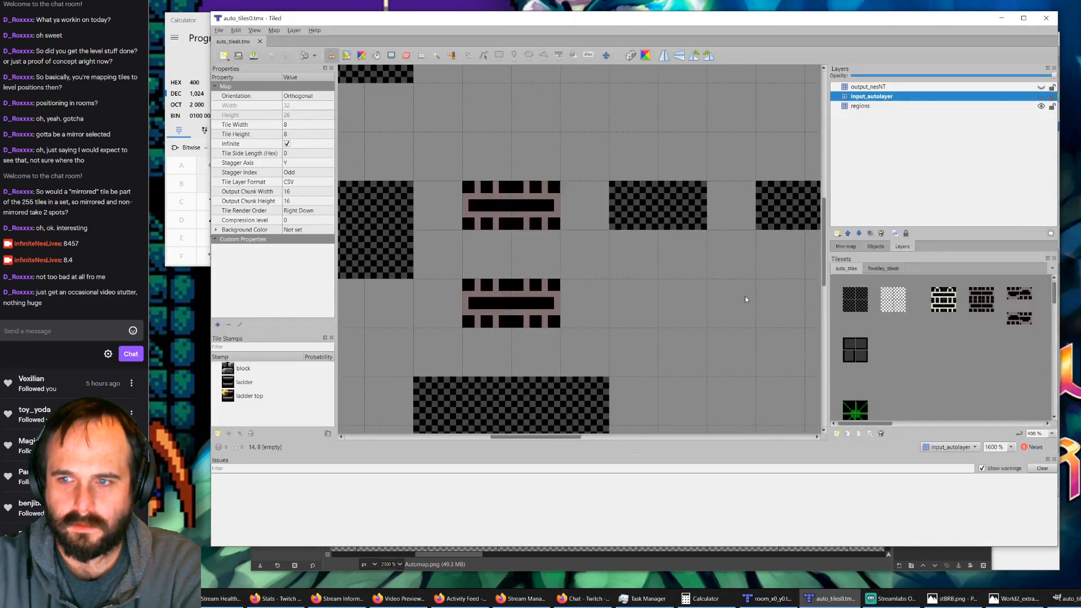
click(855, 293)
click(861, 106)
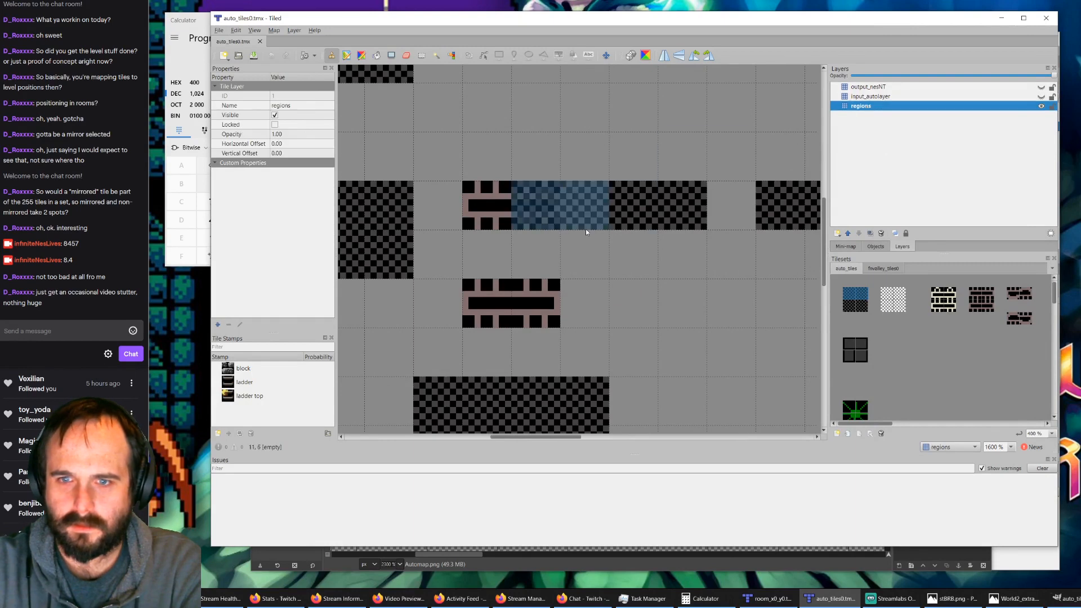
click(534, 205)
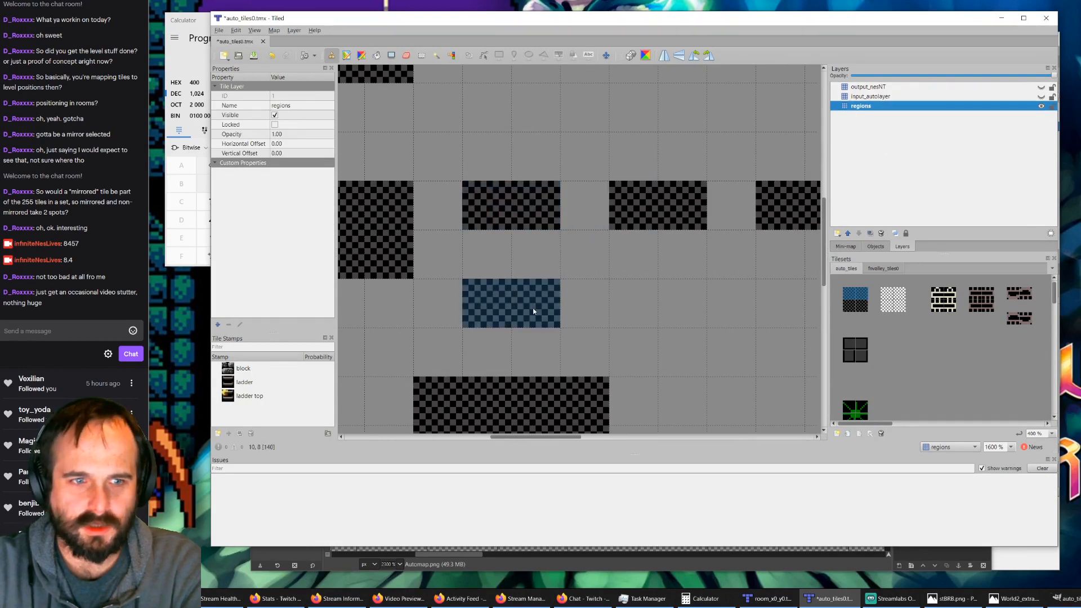
Step: Show input_autolayer and stamp the lower ladder variant in the rightmost region and the normal ladder's upper and lower halves in the two repainted regions
click(879, 98)
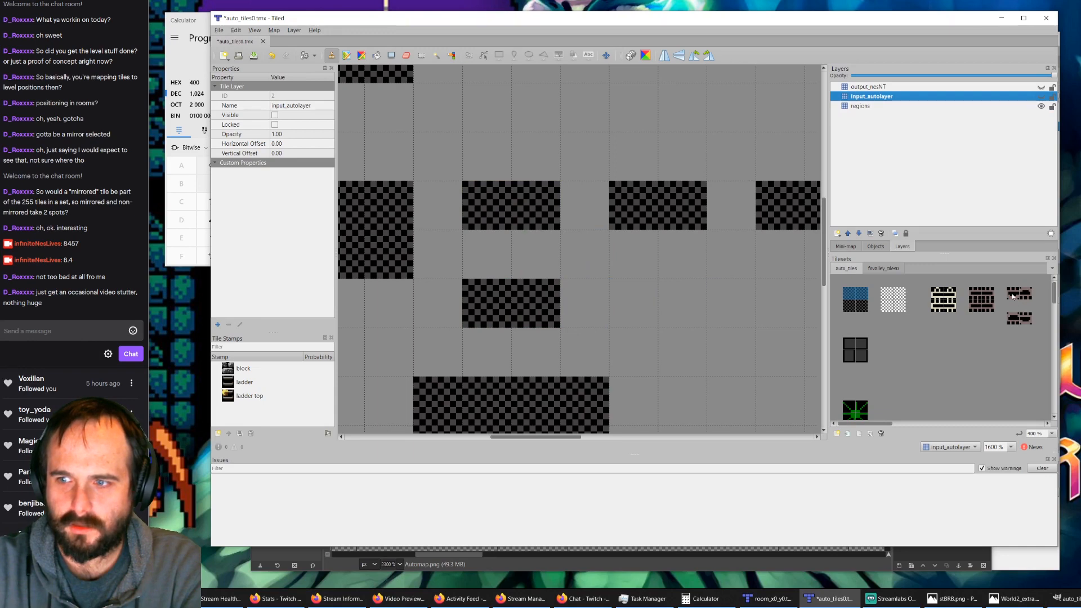
click(1041, 97)
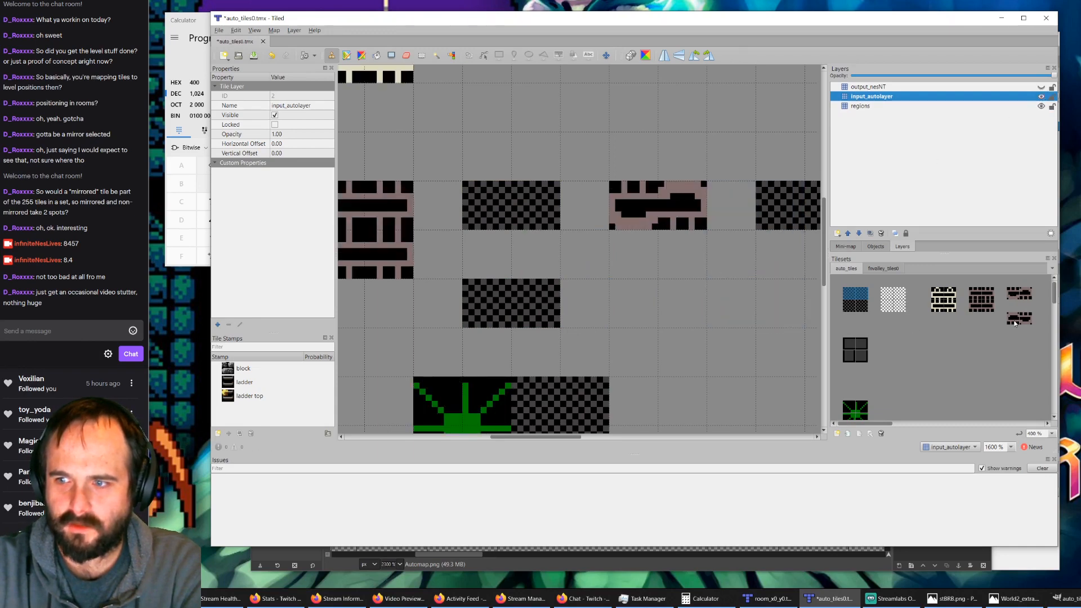
click(1015, 324)
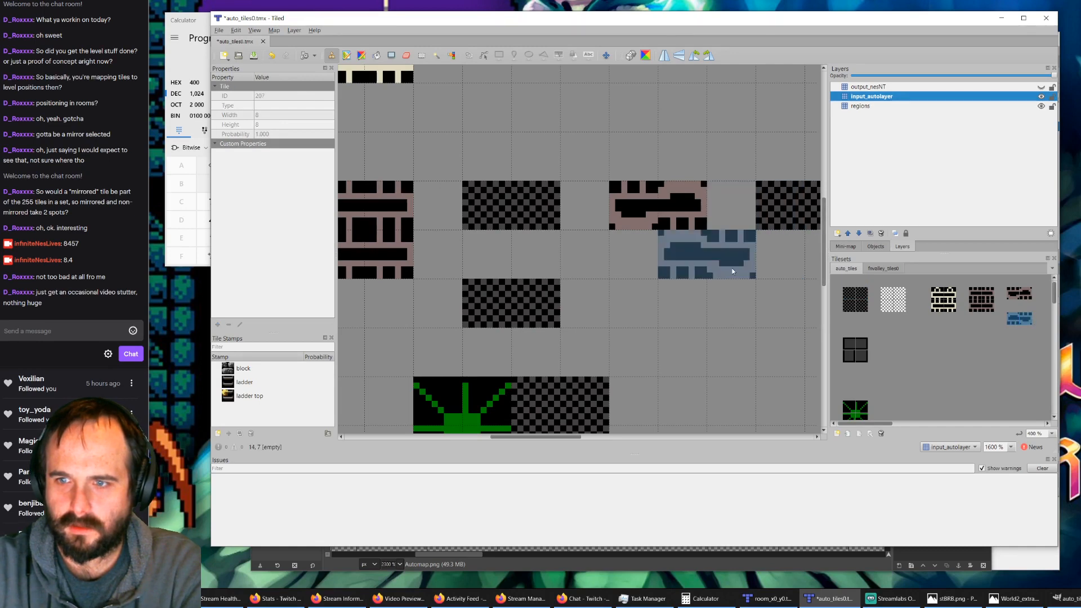
ctrl+scroll(733, 271, down, 1)
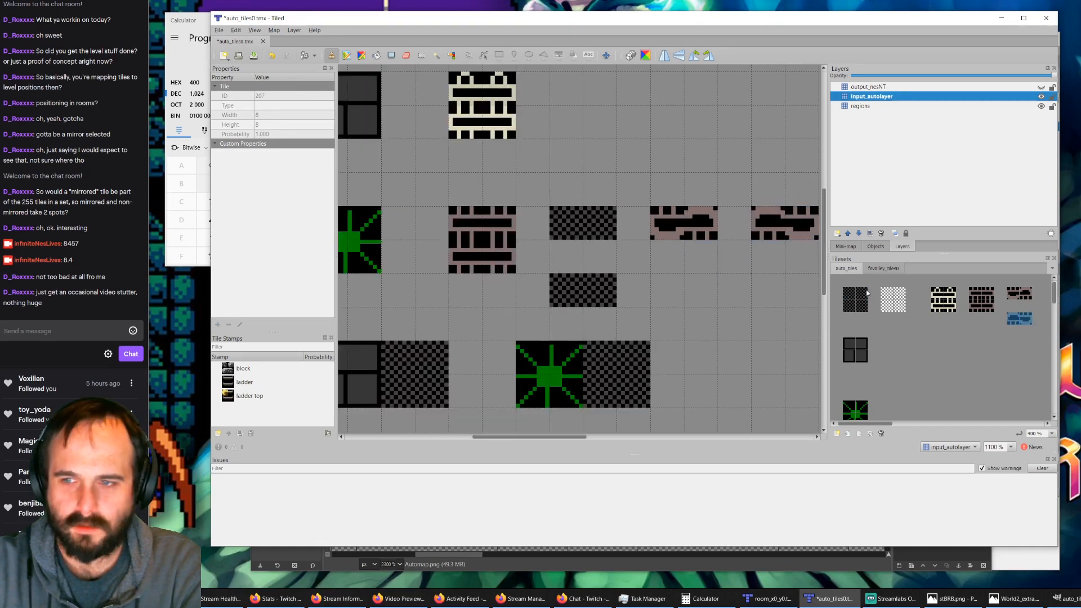
click(981, 300)
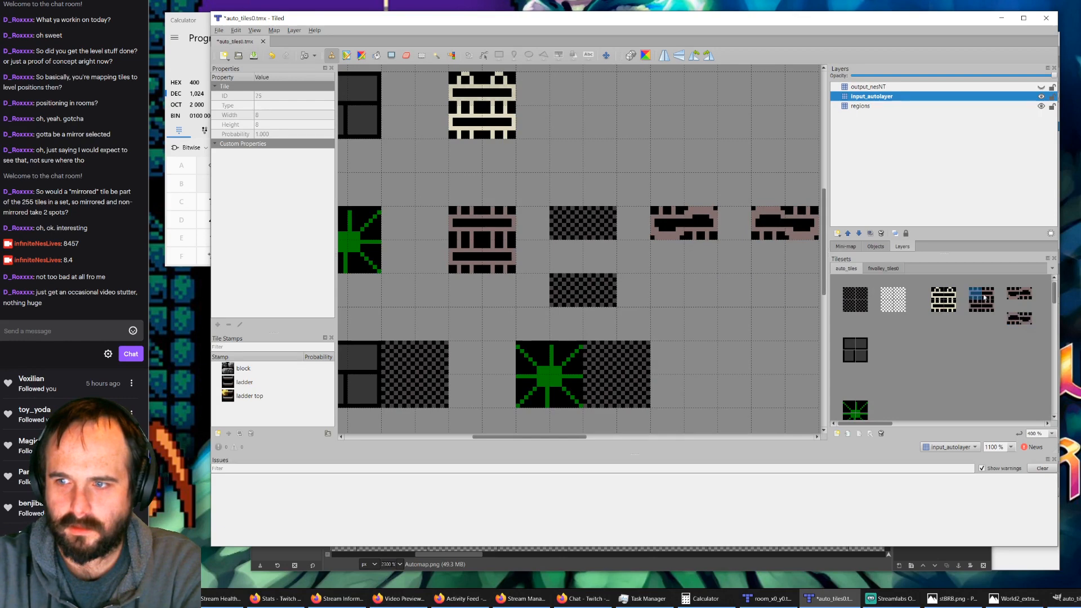
click(603, 228)
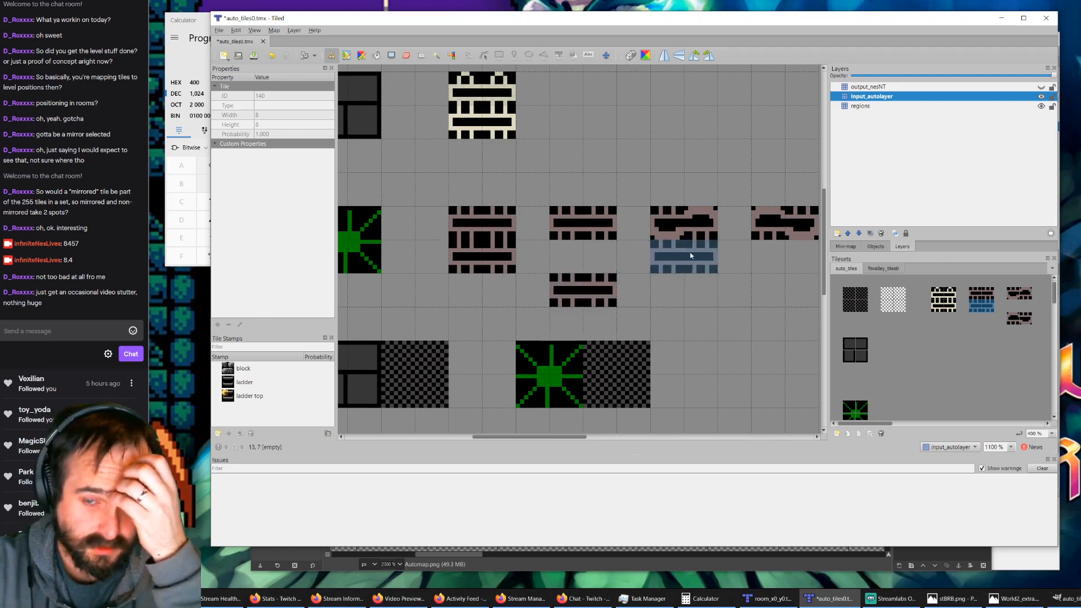
Step: Show output_nesNT again and compare its ladder regions with the tiles on input_autolayer and regions
click(601, 300)
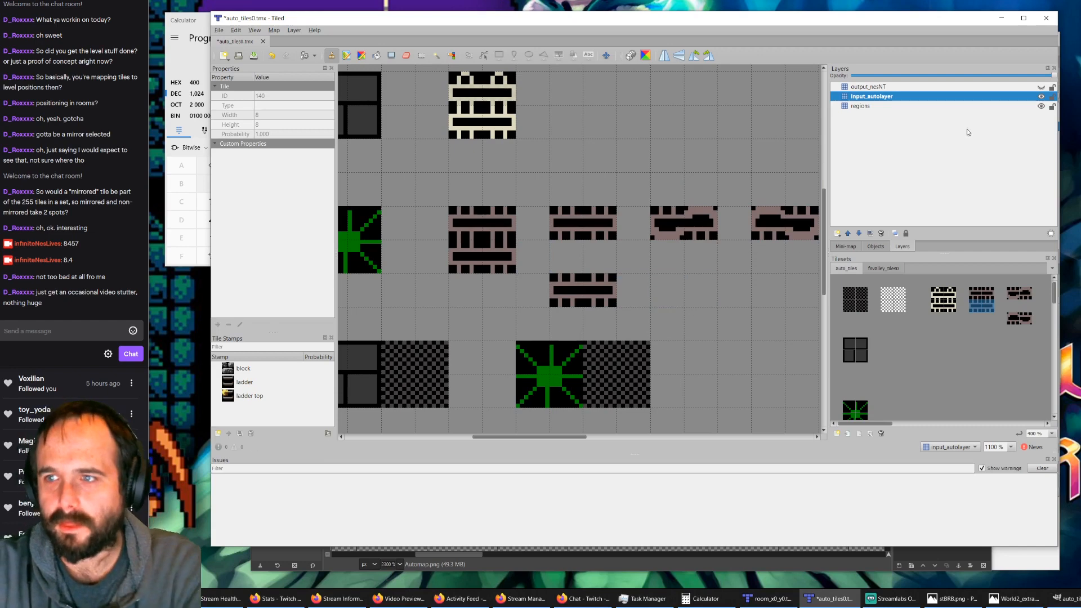
click(1041, 88)
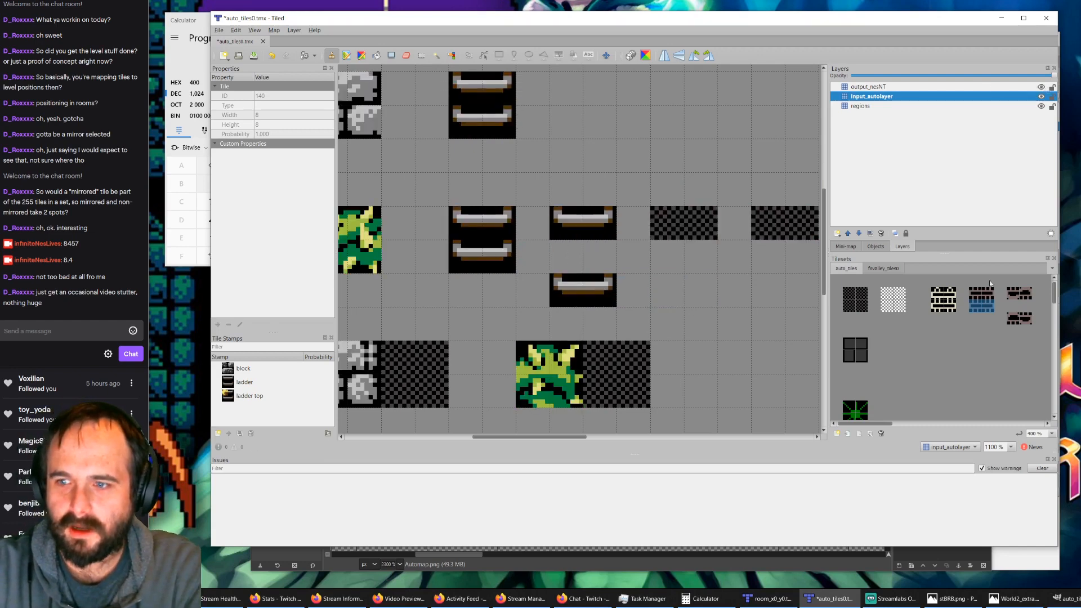
click(884, 270)
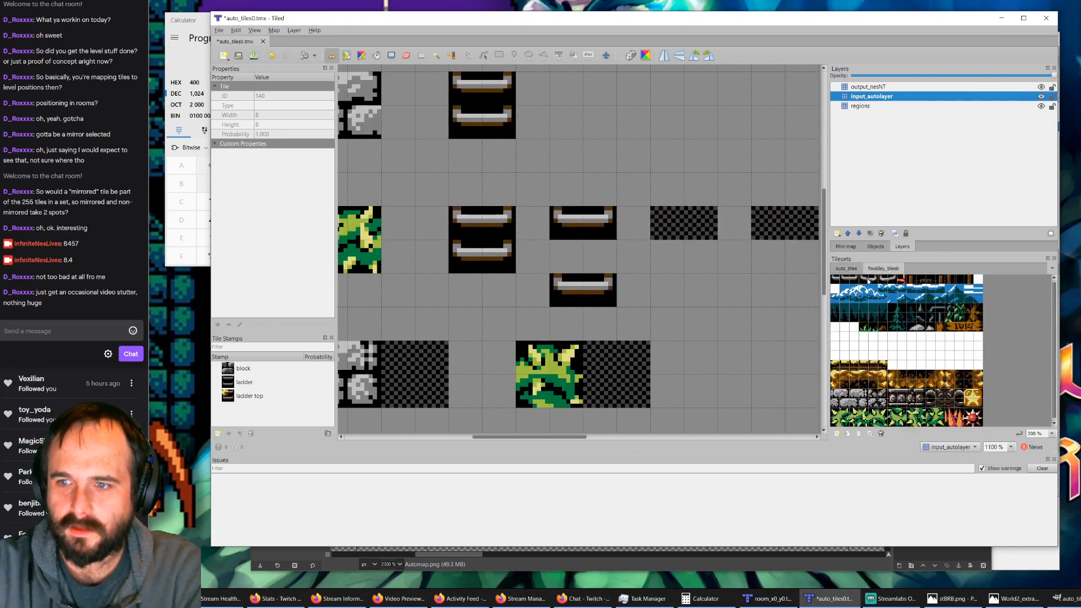
click(1041, 87)
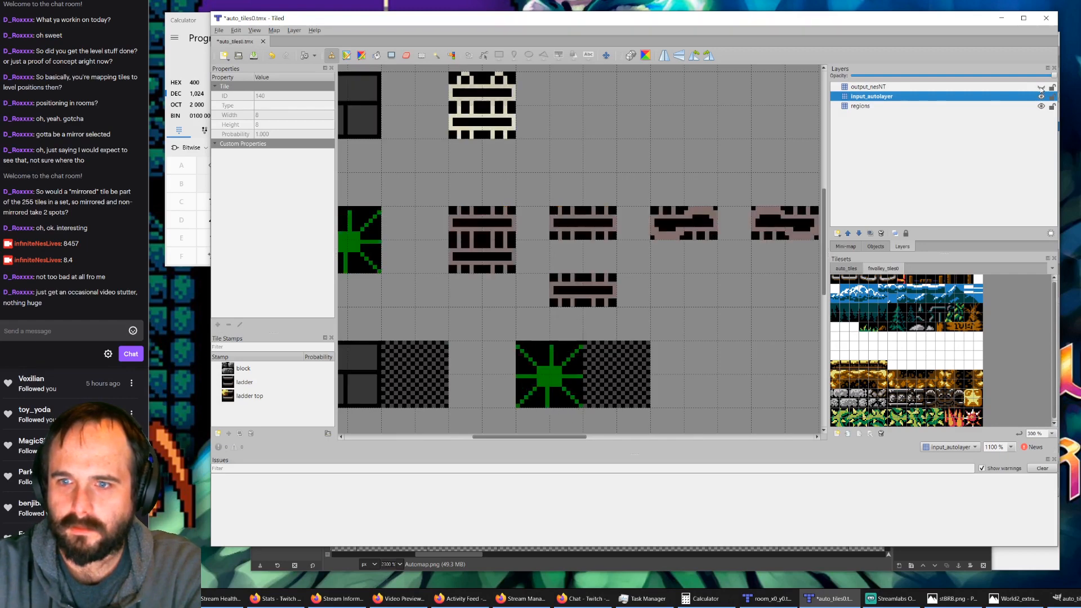
click(1041, 97)
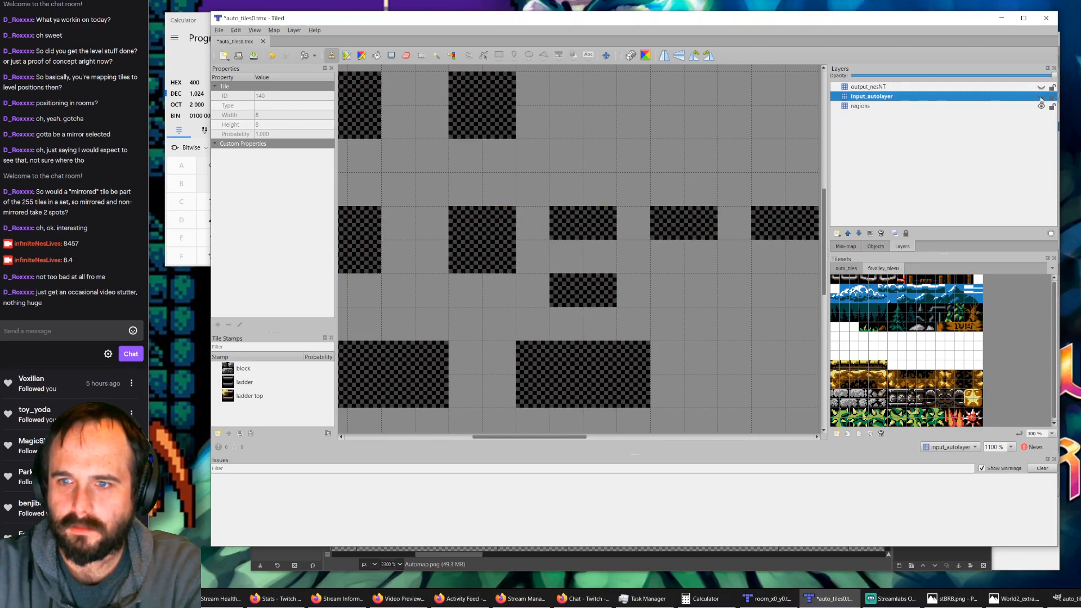
click(1041, 97)
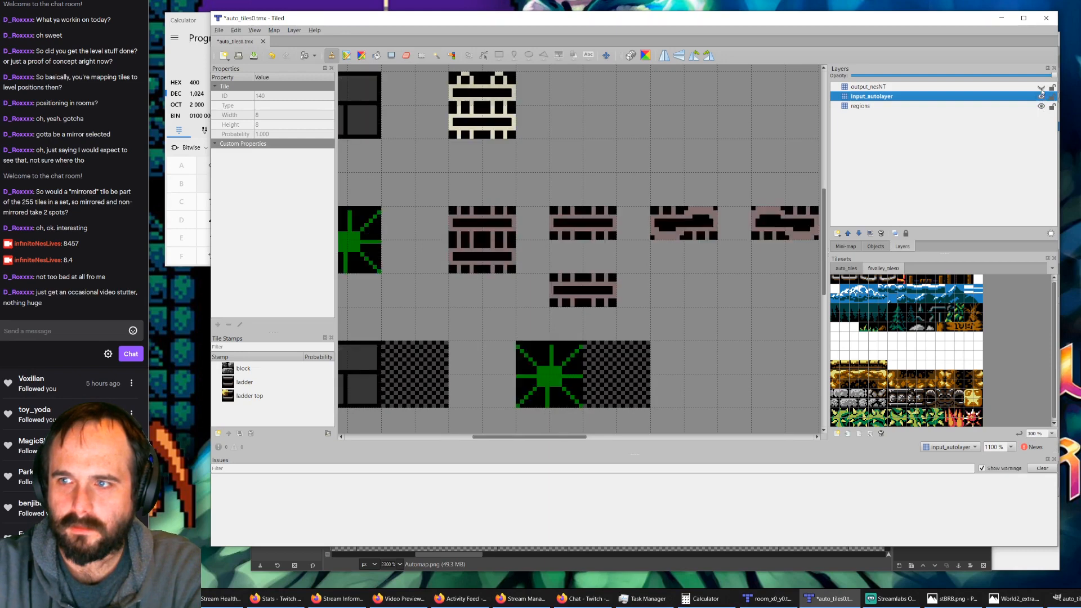
click(1042, 87)
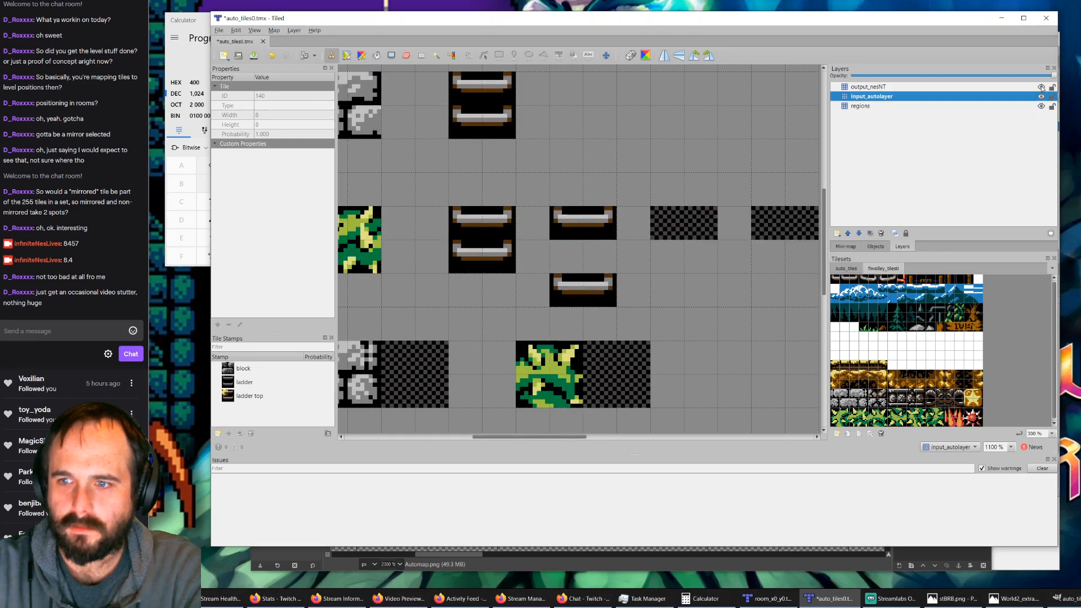
Step: Erase the misplaced region tiles from output_nesNT in the rightmost ladder region, hiding the other layers to isolate them
click(406, 54)
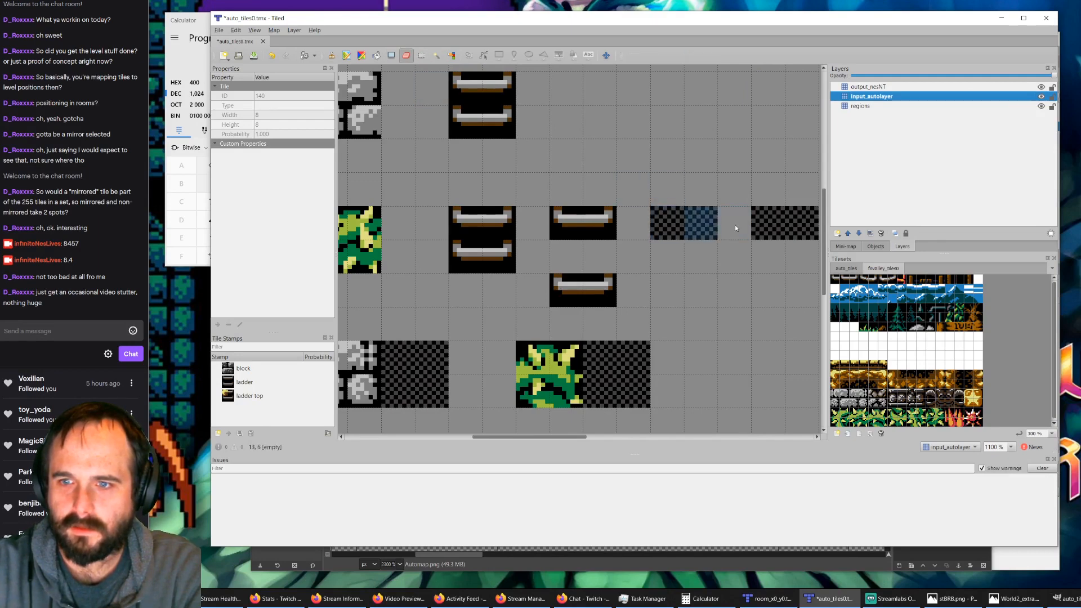
click(870, 87)
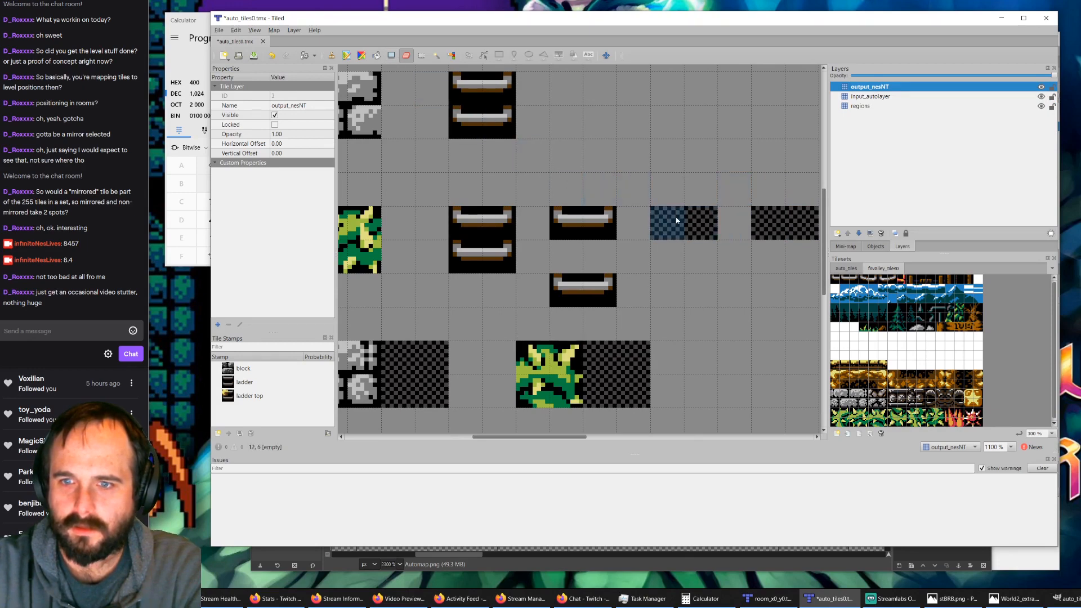
click(1041, 107)
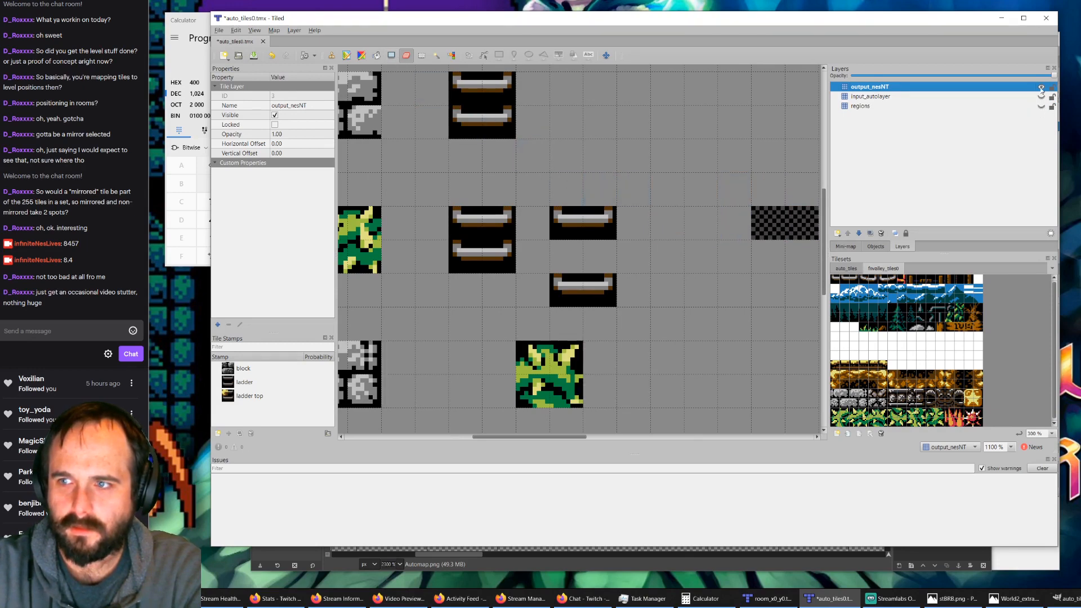
click(1041, 88)
click(1041, 87)
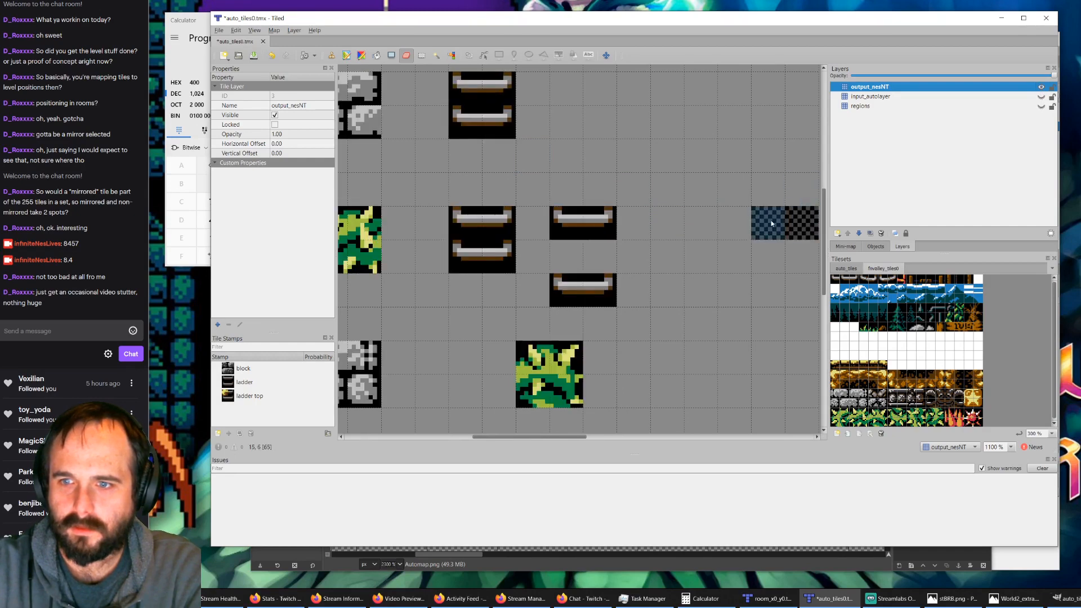
drag(771, 223, 799, 224)
click(1041, 97)
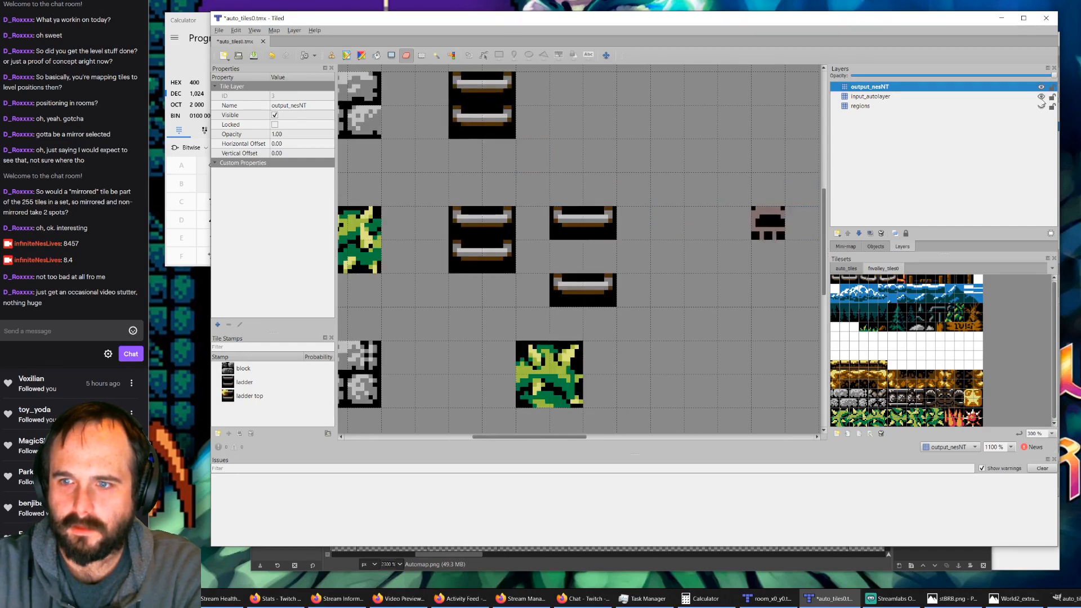
click(1041, 96)
click(1041, 107)
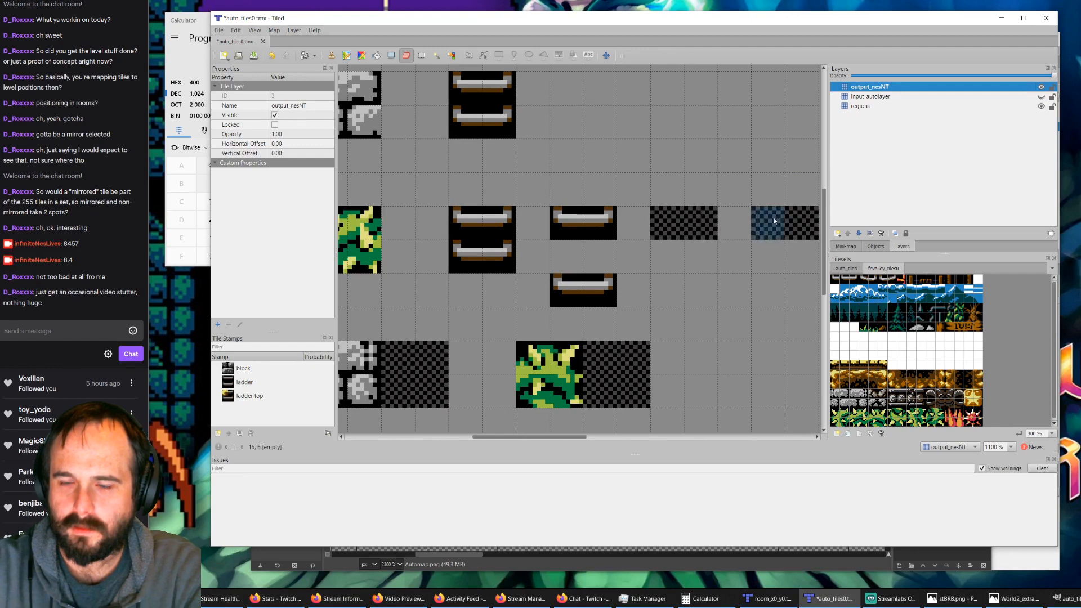
Step: On the input_autolayer layer, restamp the upper ladder variant in the second-to-last ladder region and the lower variant in the rightmost one
ctrl+scroll(736, 229, down, 1)
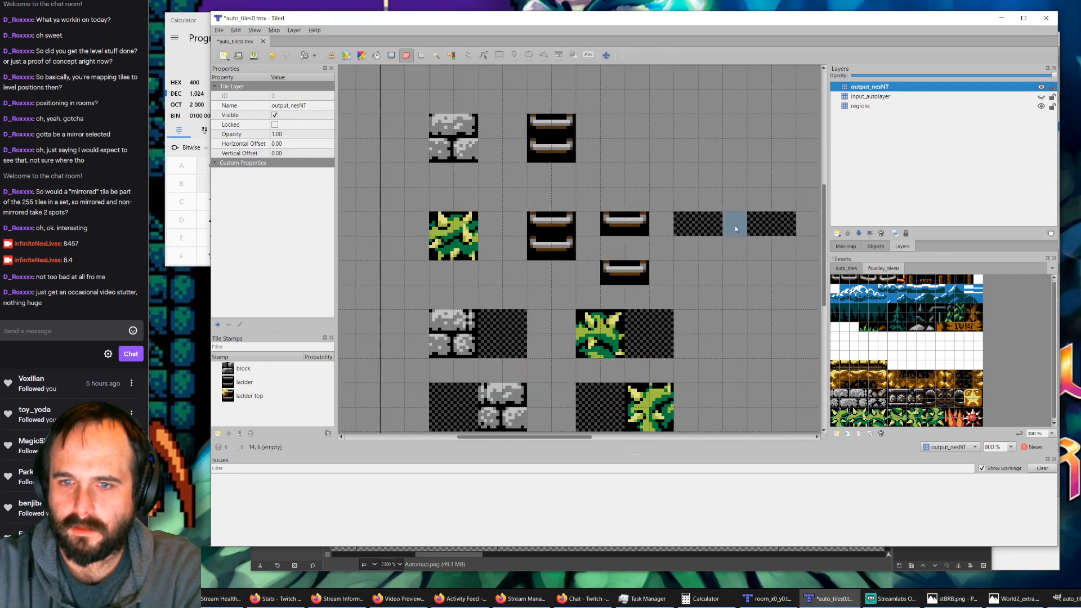
click(1041, 97)
click(1041, 107)
click(845, 269)
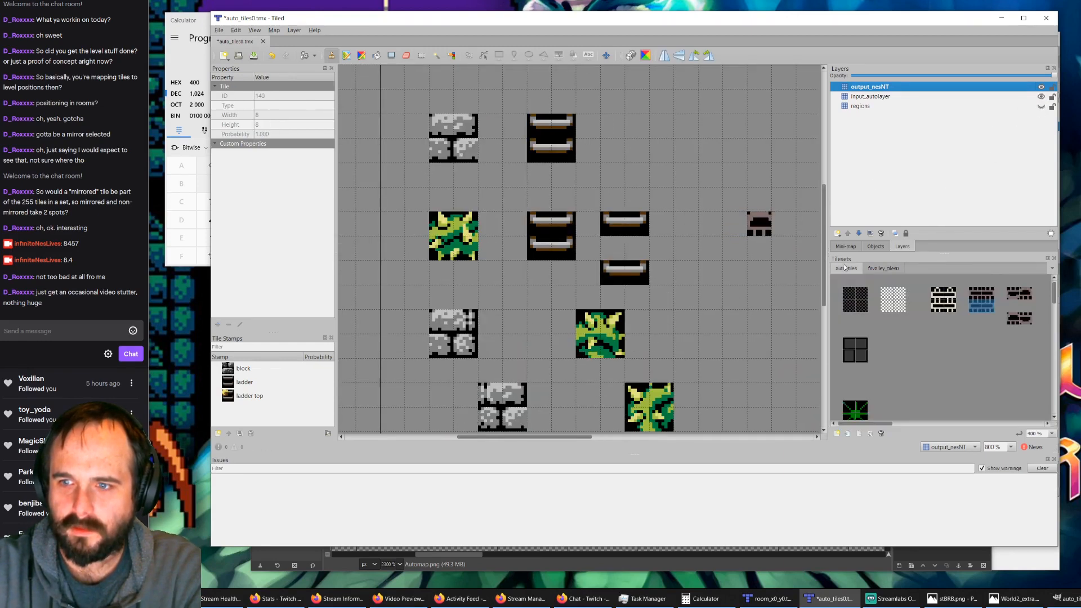
click(1020, 297)
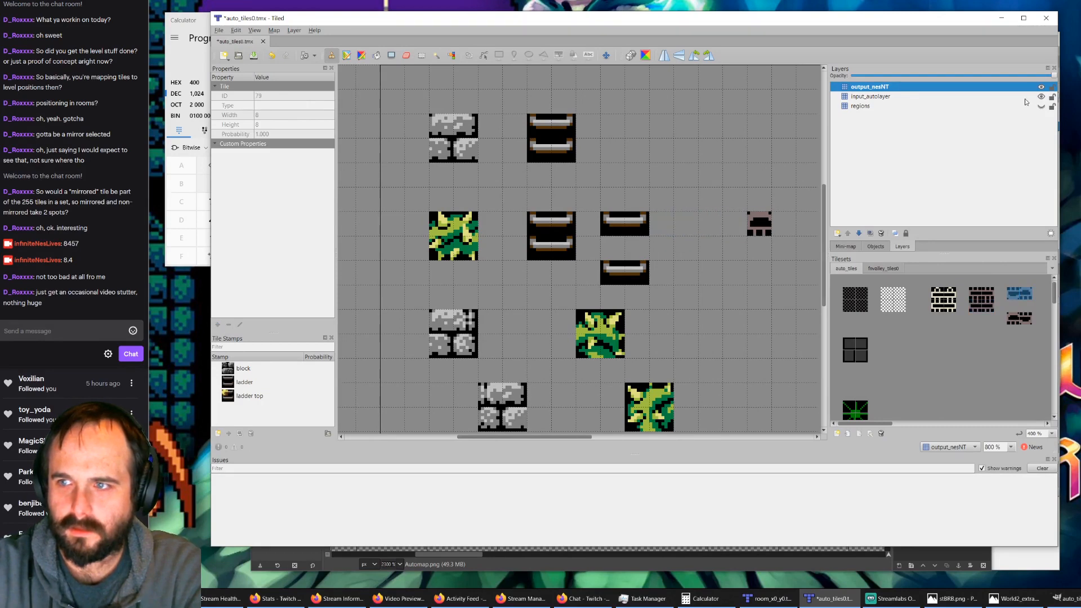
click(1041, 106)
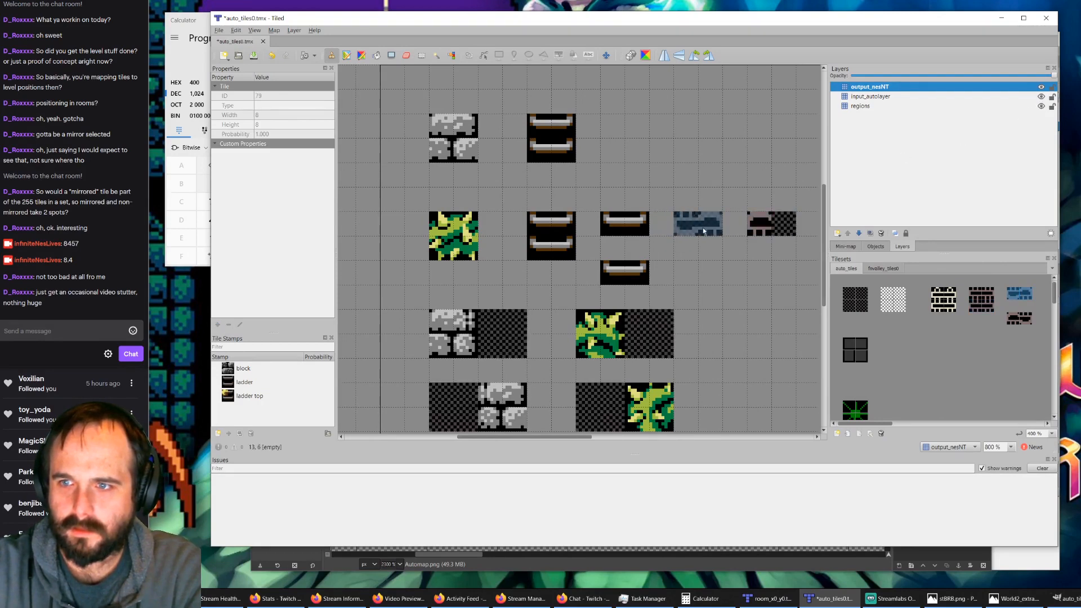
click(867, 98)
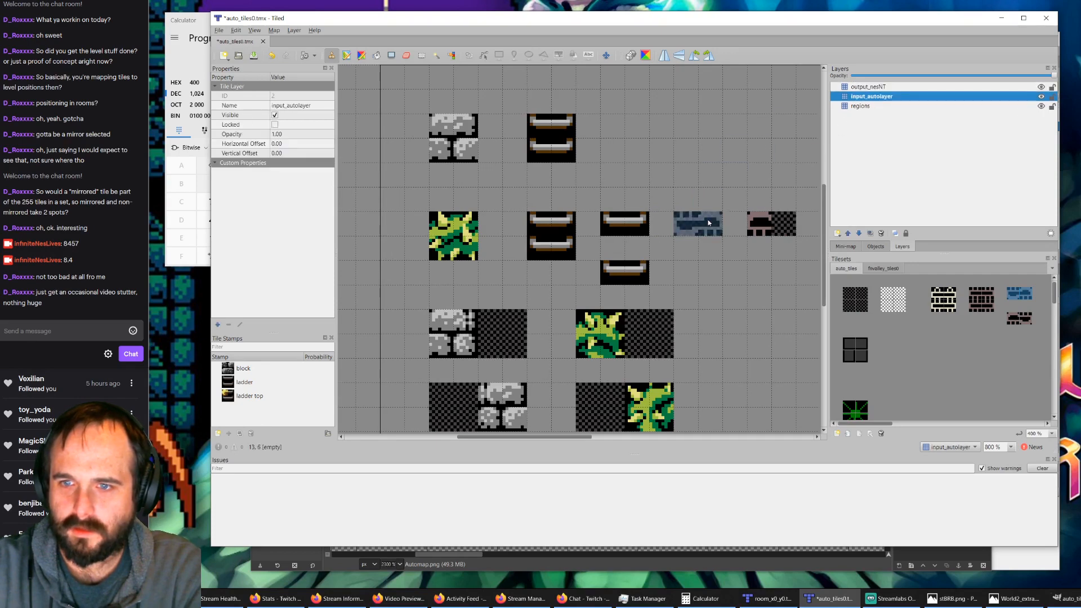
click(1017, 320)
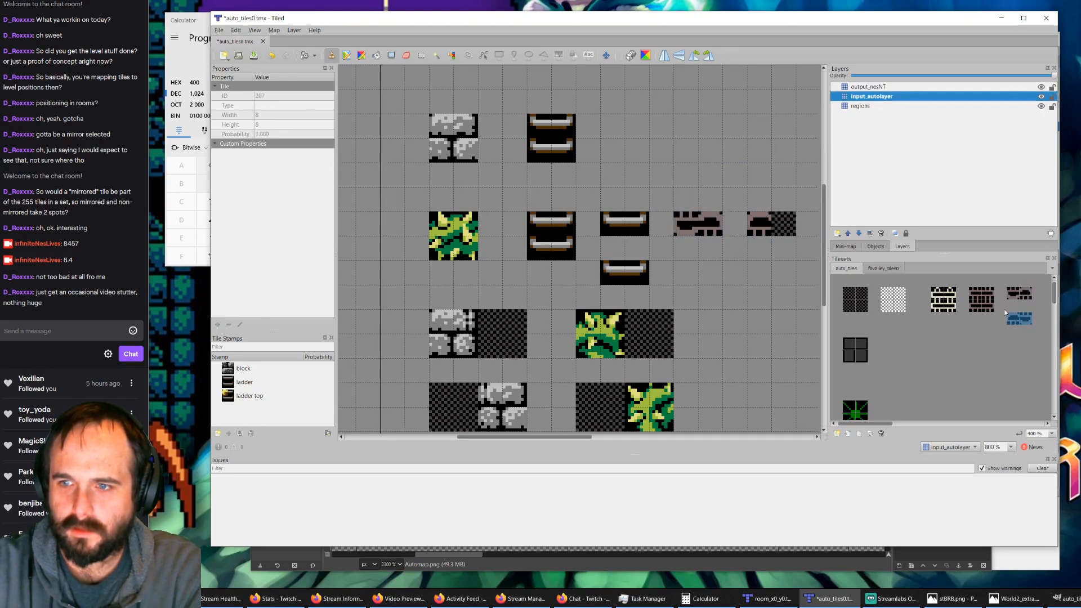
Step: On output_nesNT, stamp fnvalley_tiles0 ladder tile 4 in the rightmost variant region and tile 6 in the one beside it, then save
click(876, 88)
click(882, 268)
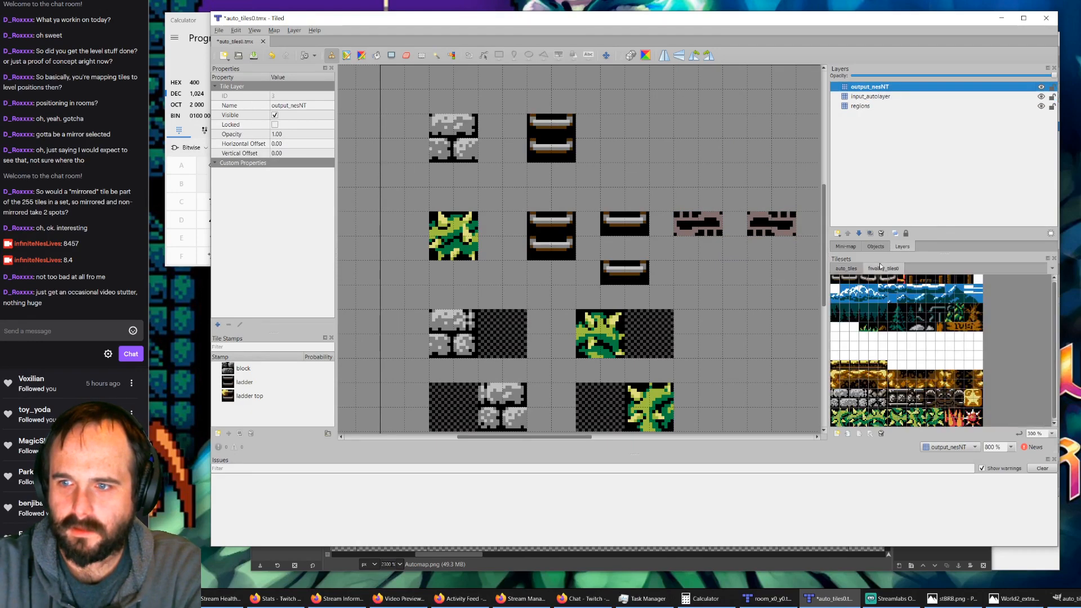
click(864, 281)
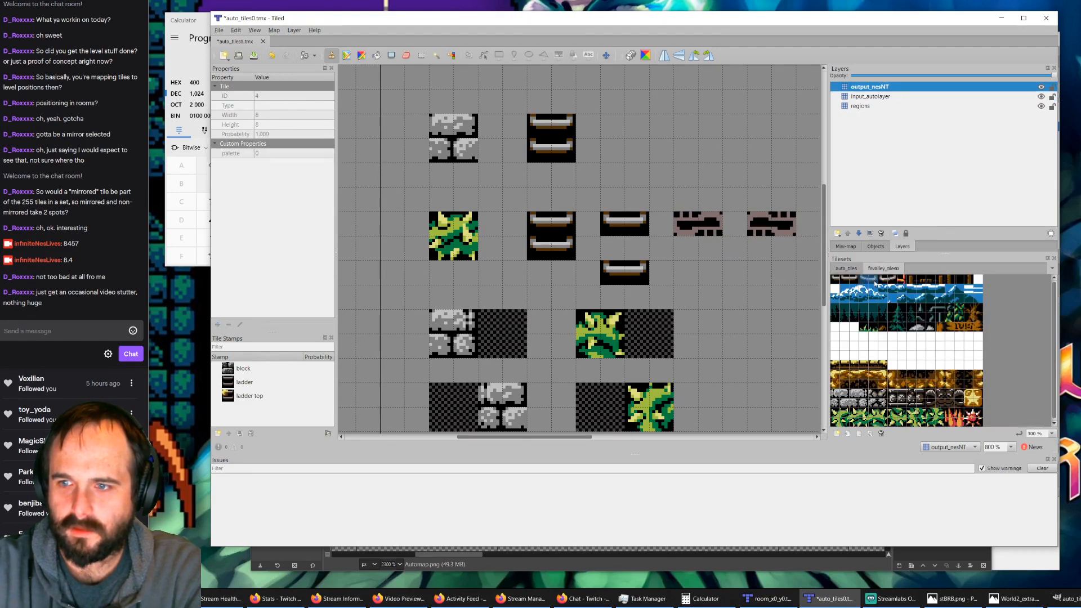
click(773, 225)
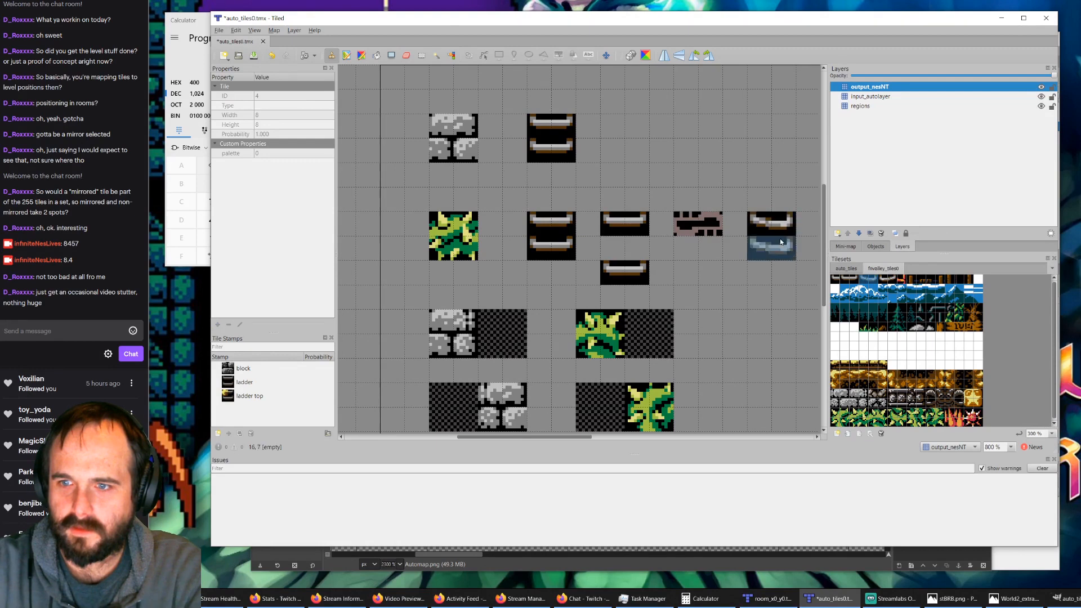
click(888, 281)
click(698, 224)
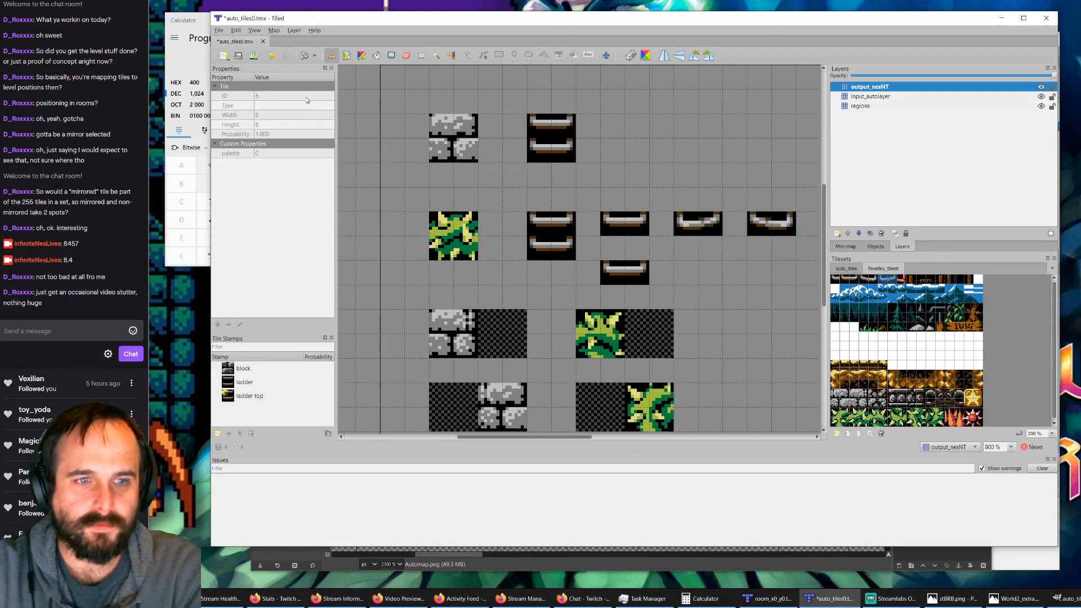
click(254, 55)
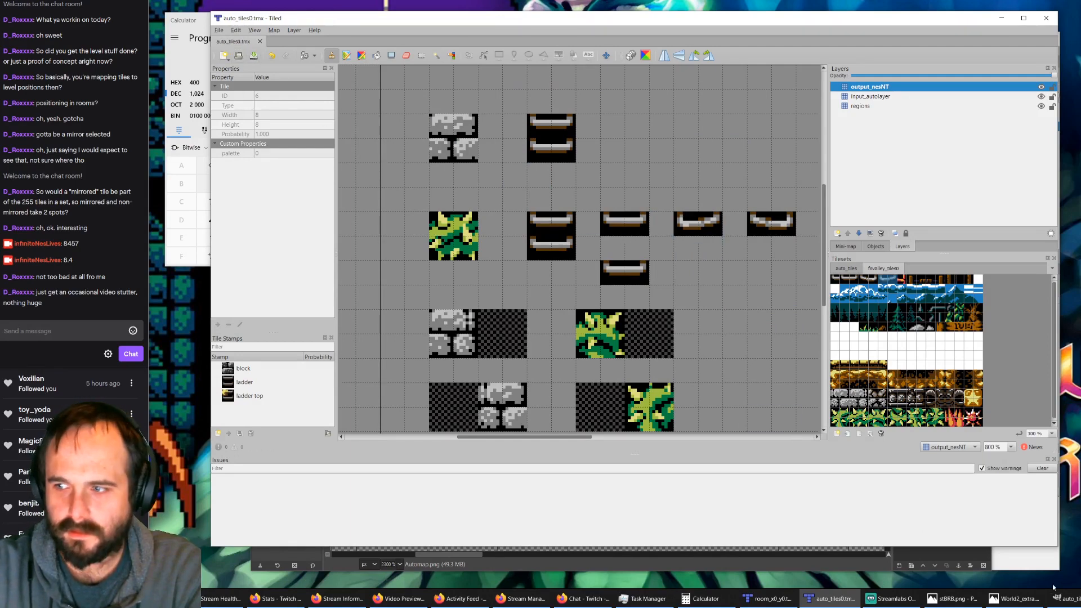
Step: Switch to the room_x0_y0.tmx window, close the map and reopen it from the parent folder of tiles0
click(770, 599)
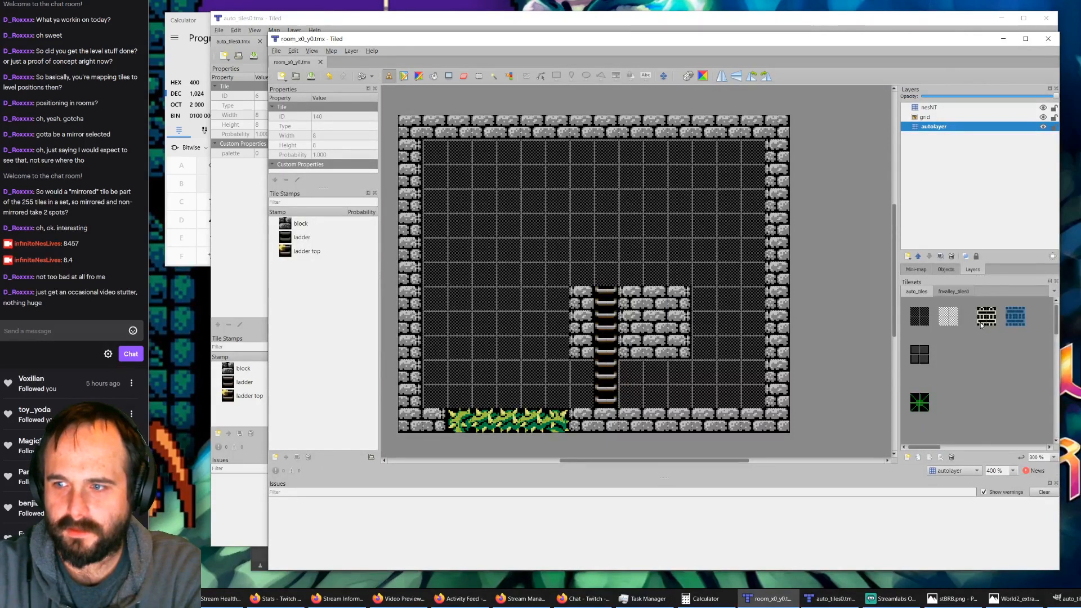
ctrl+scroll(980, 326, down, 2)
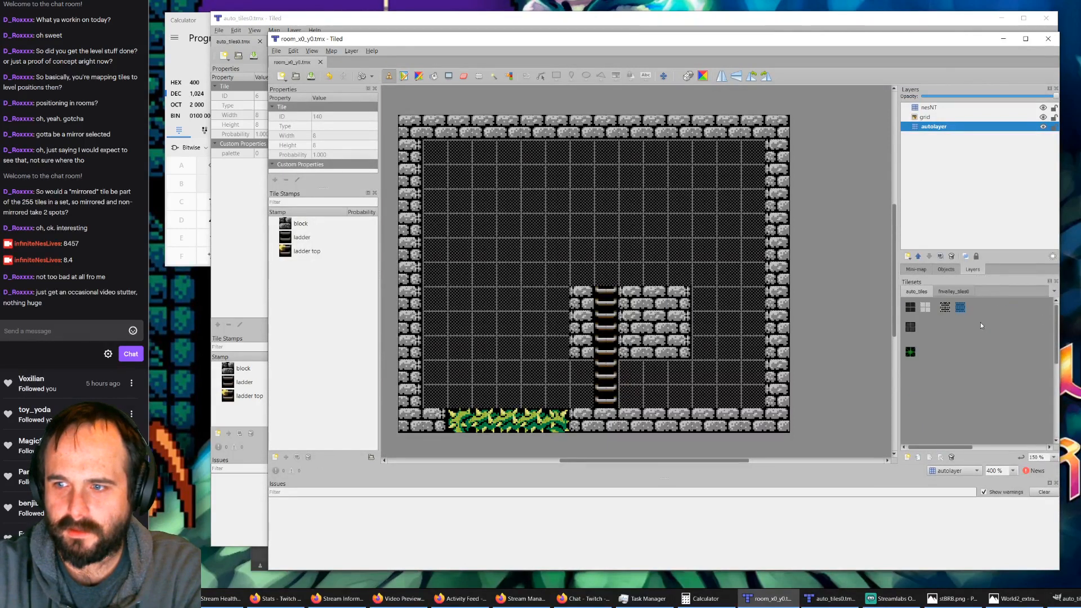
click(320, 63)
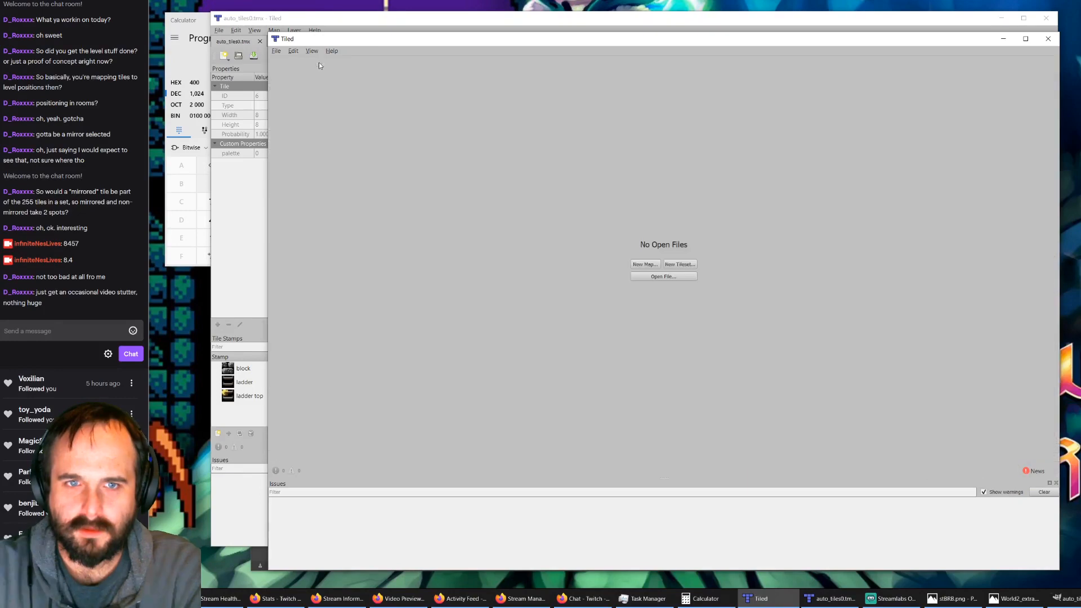
click(667, 277)
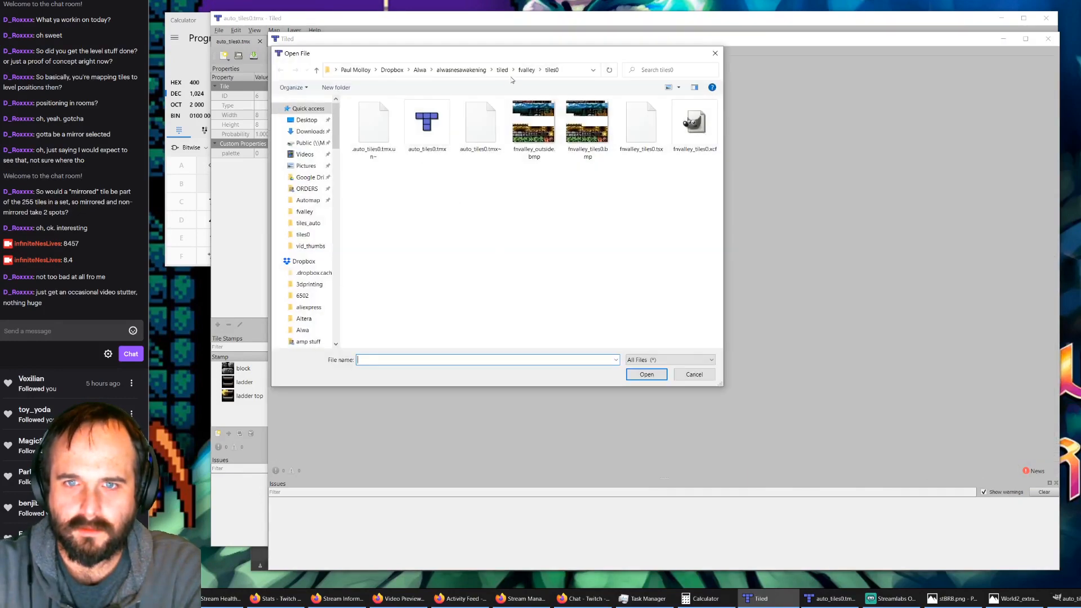
click(527, 70)
double_click(484, 189)
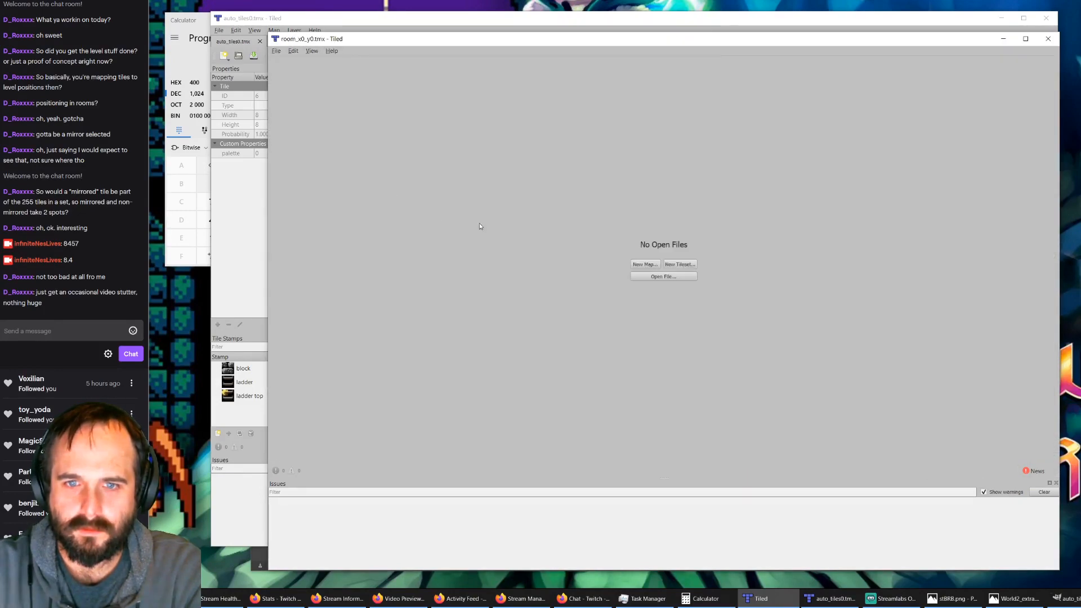
Step: Open the room map's auto_tiles tileset for editing and reselect auto_tiles.png from the tiles_auto folder as its source image
click(923, 293)
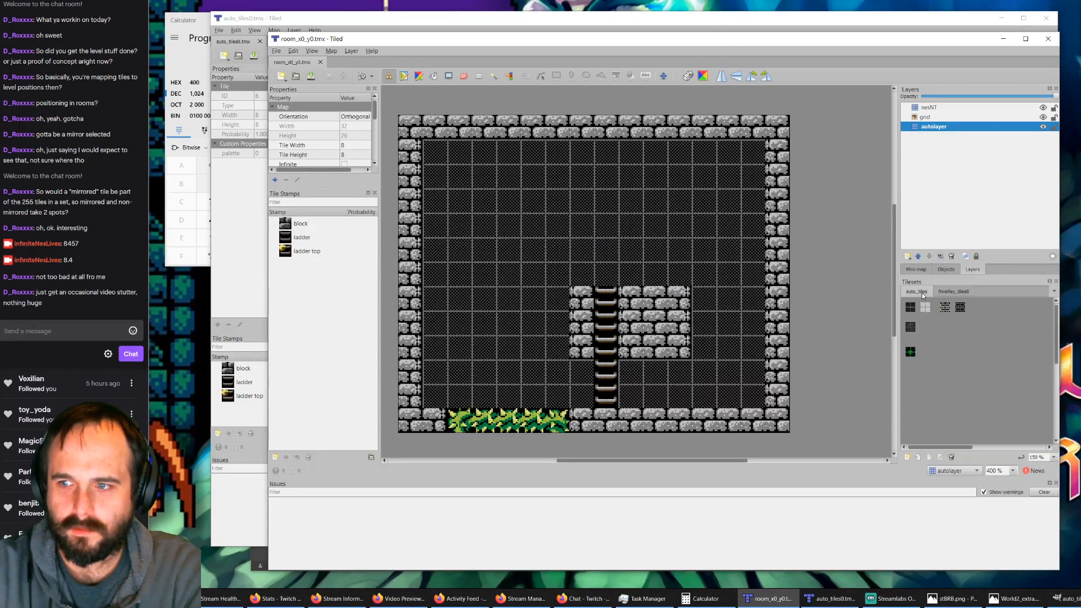
ctrl+scroll(936, 422, down, 1)
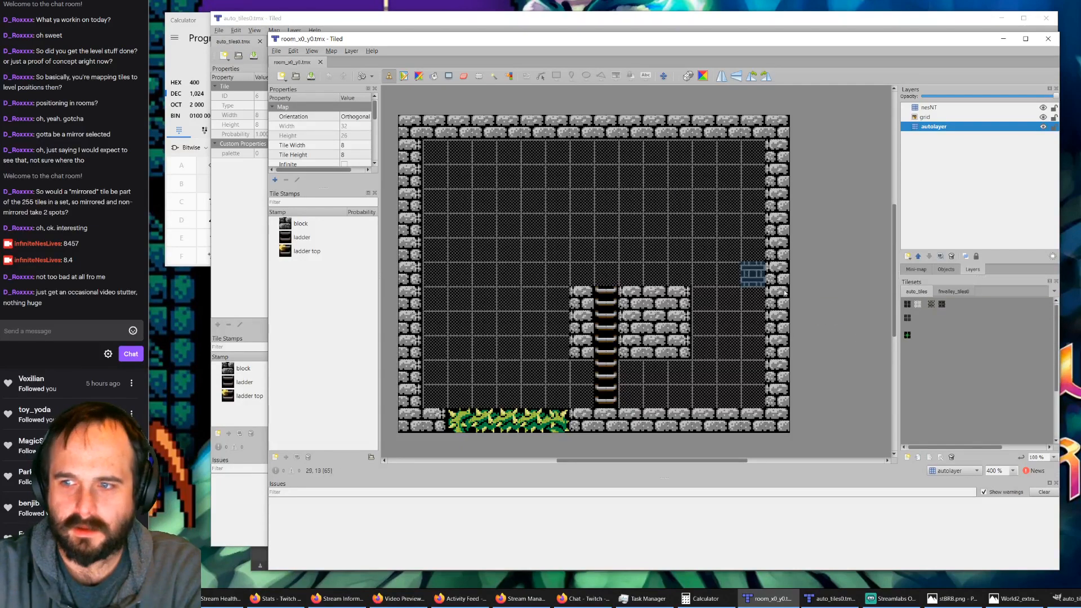
click(939, 458)
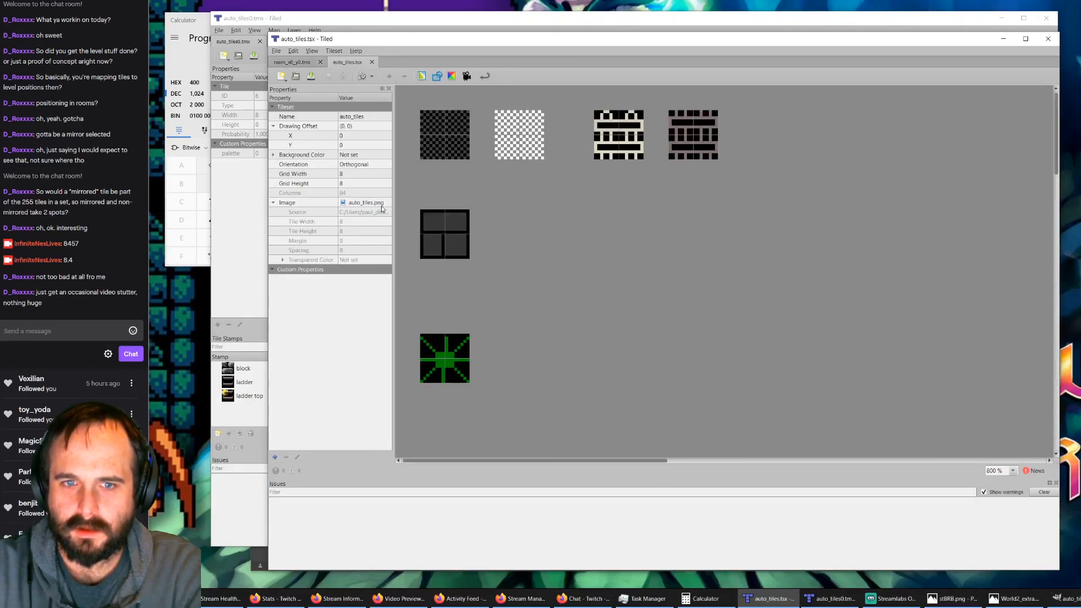
click(381, 205)
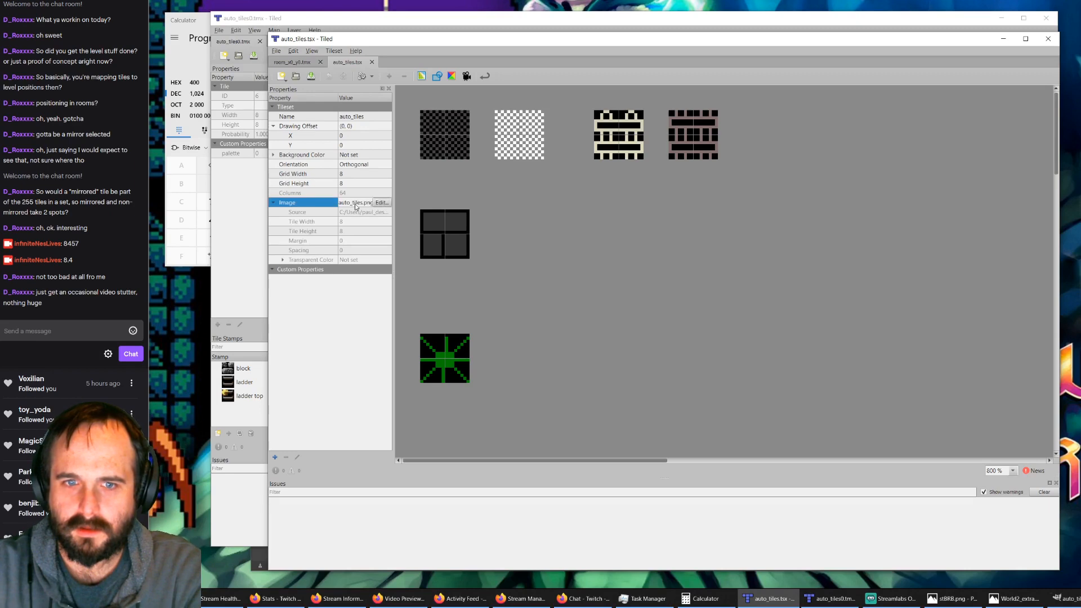
click(382, 202)
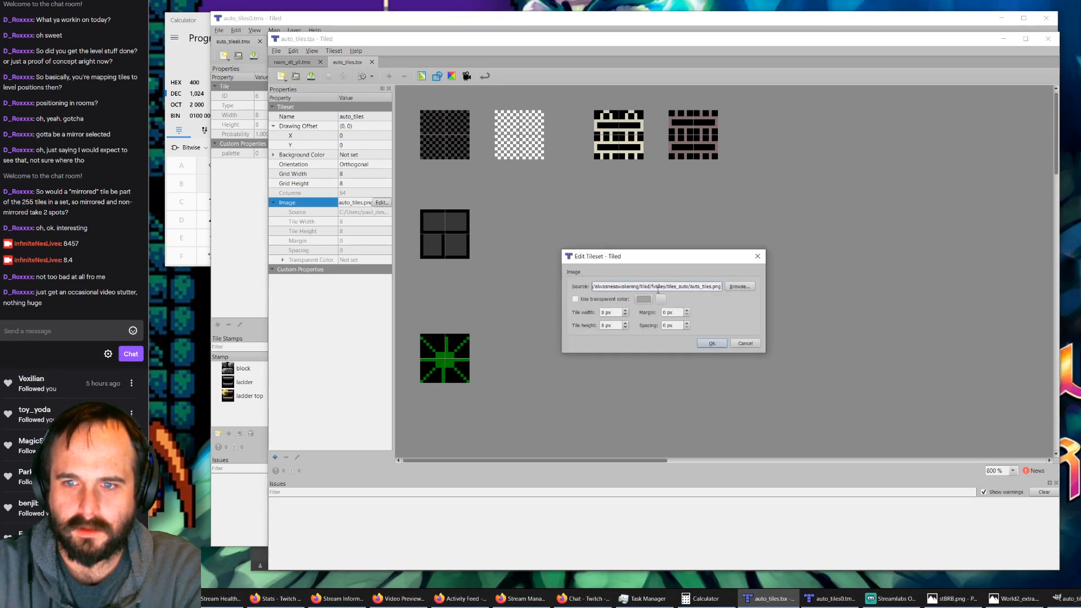
click(741, 287)
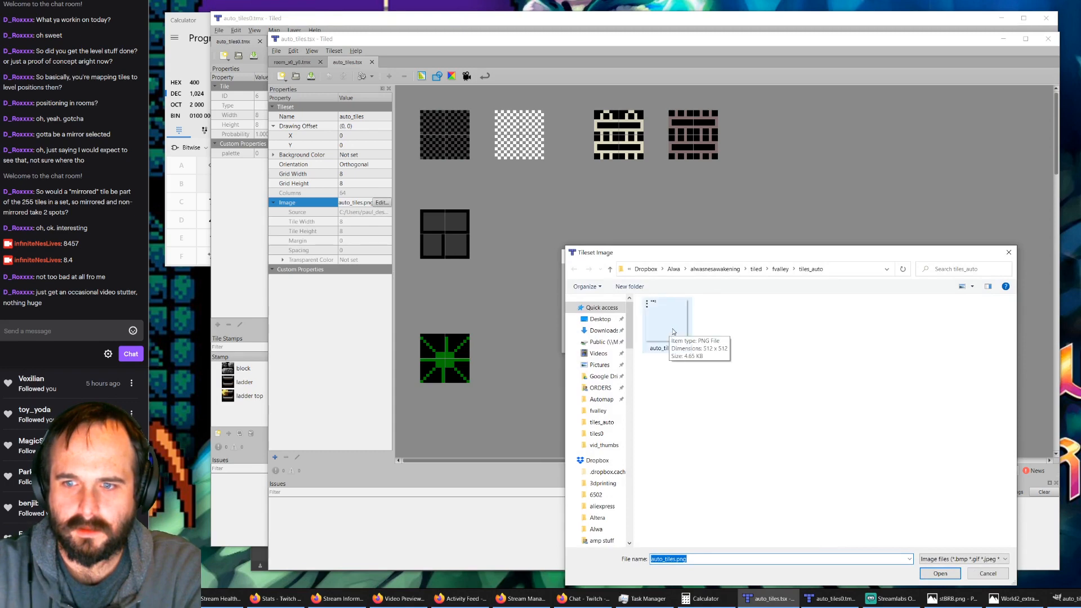
click(673, 332)
click(938, 575)
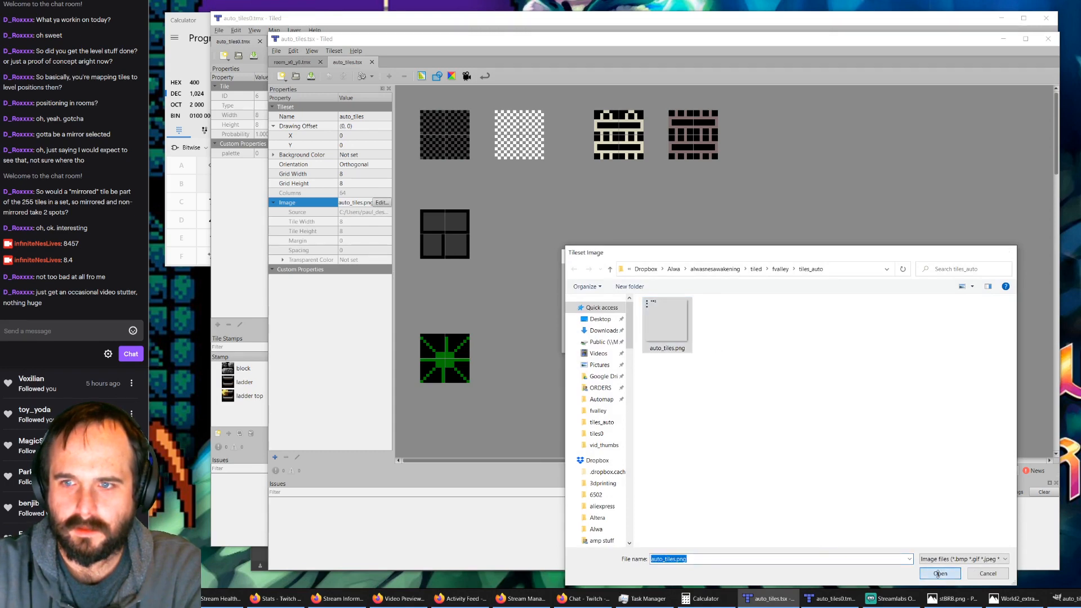
click(713, 344)
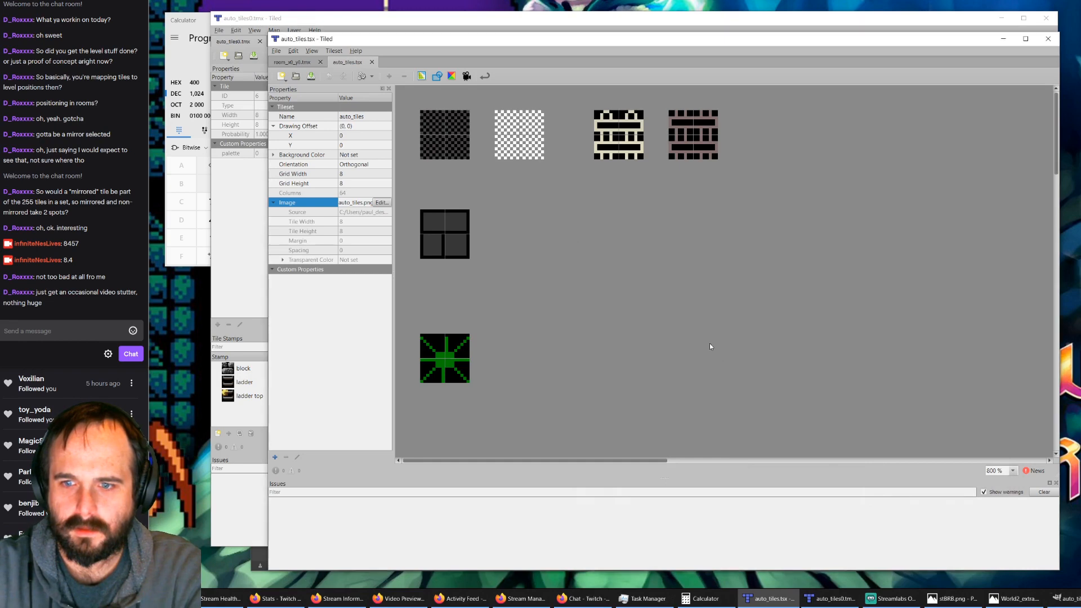
Step: Inspect the reloaded auto_tiles tileset for the new ladder variants, then close it and return to room_x0_y0.tmx
ctrl+scroll(629, 228, down, 4)
ctrl+scroll(445, 152, up, 2)
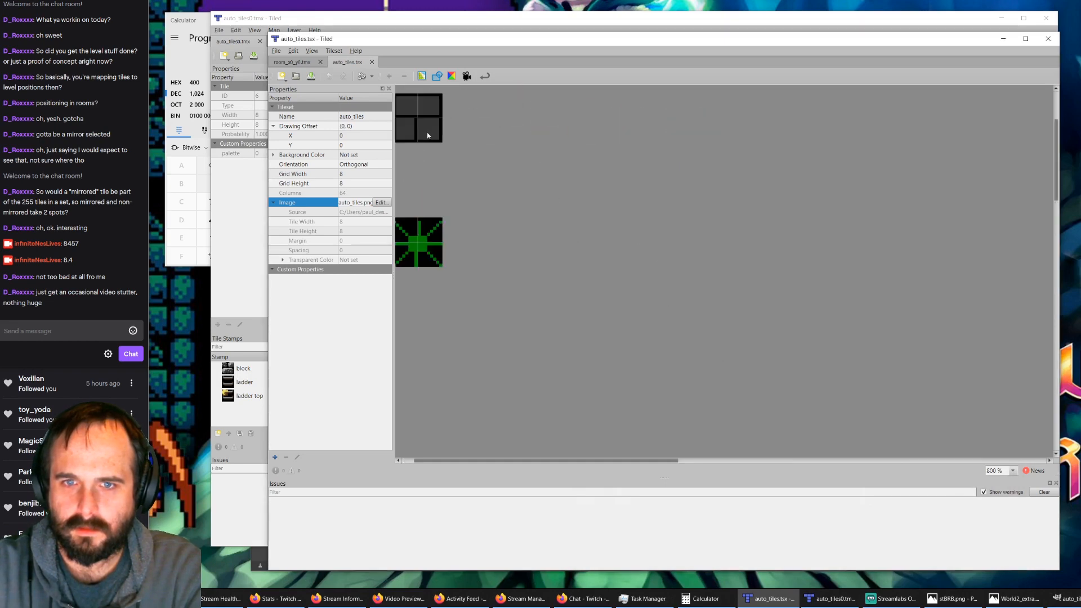
ctrl+scroll(429, 135, down, 2)
ctrl+scroll(429, 137, up, 3)
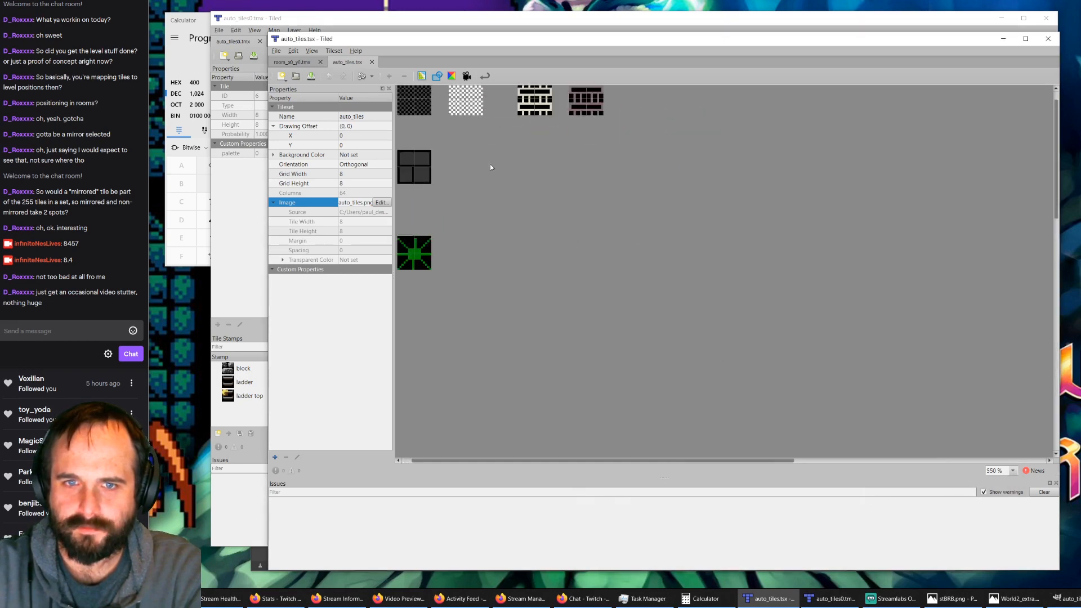
scroll(489, 177, up, 1)
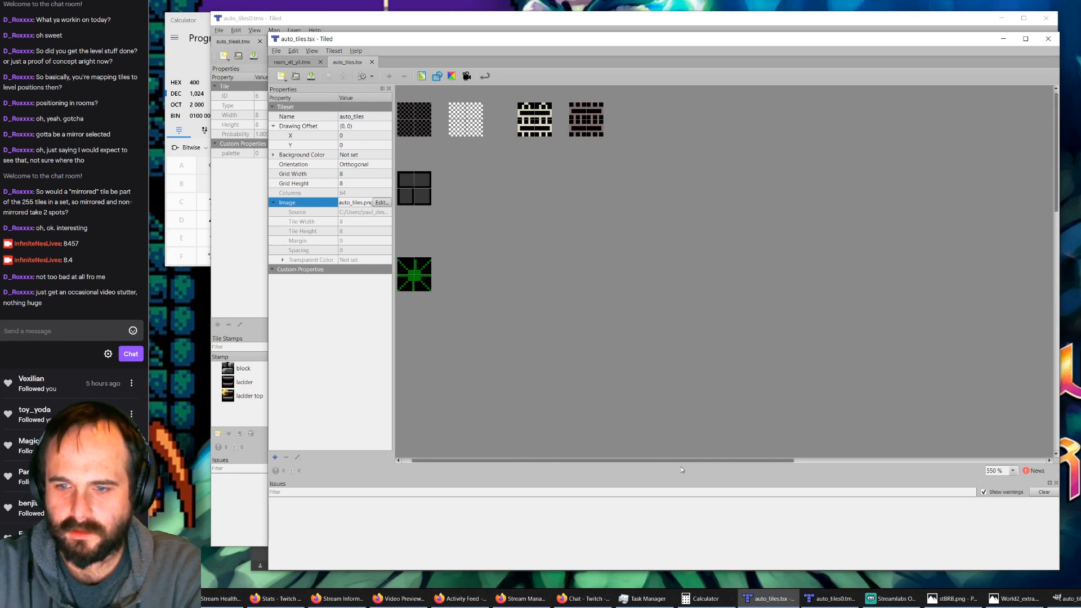
scroll(681, 460, left, 1)
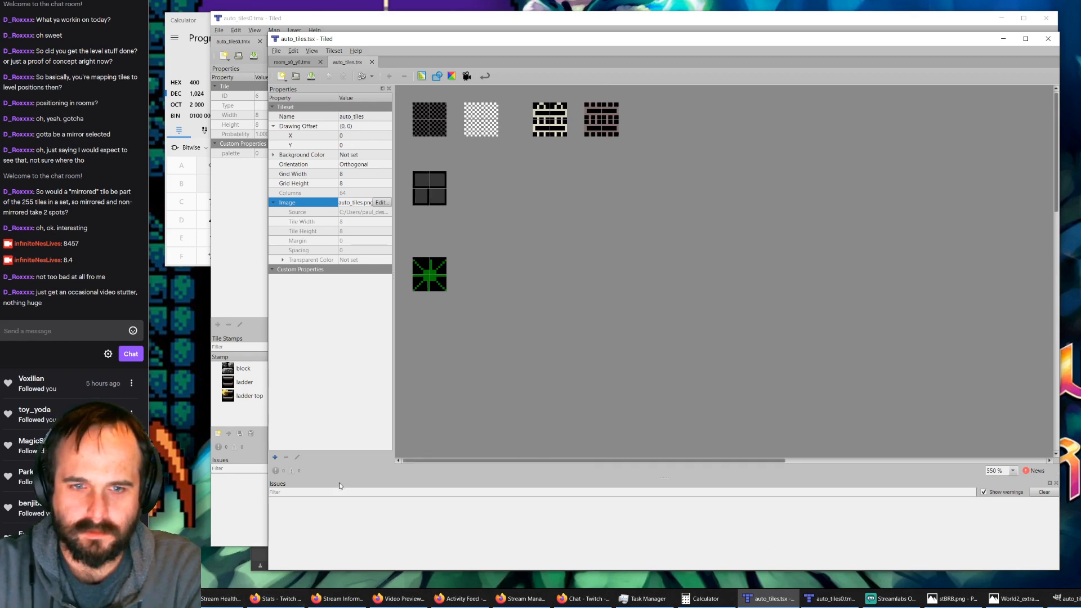
click(262, 22)
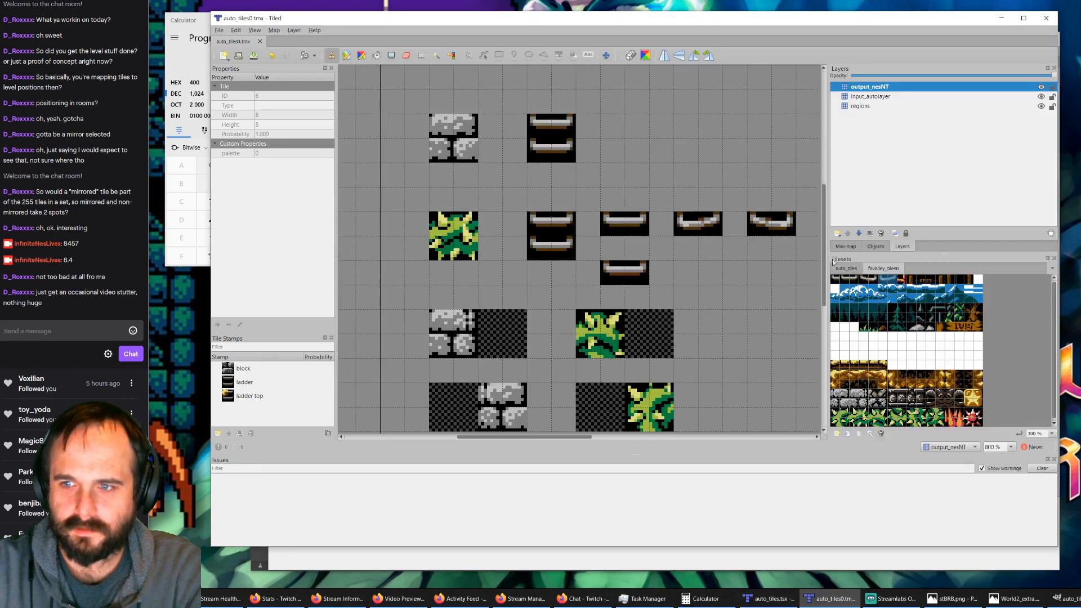
click(768, 599)
click(307, 63)
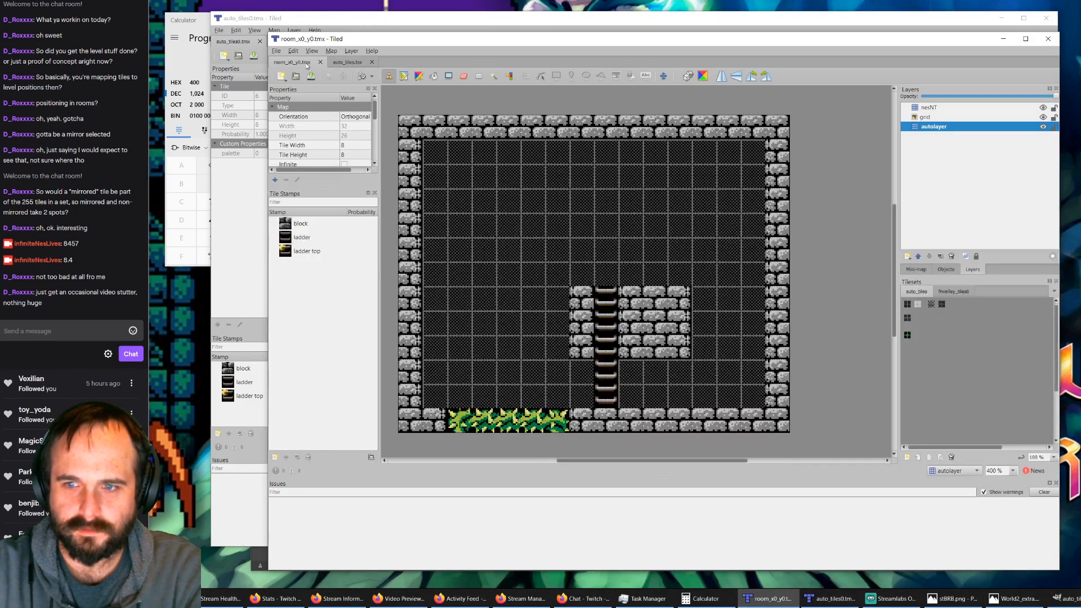
click(346, 63)
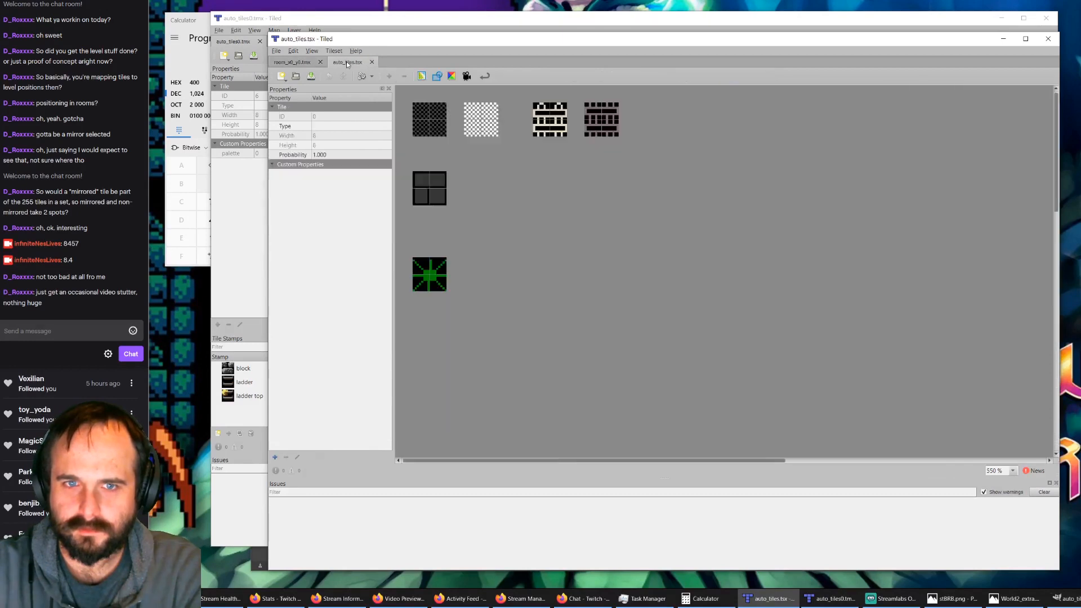
click(371, 63)
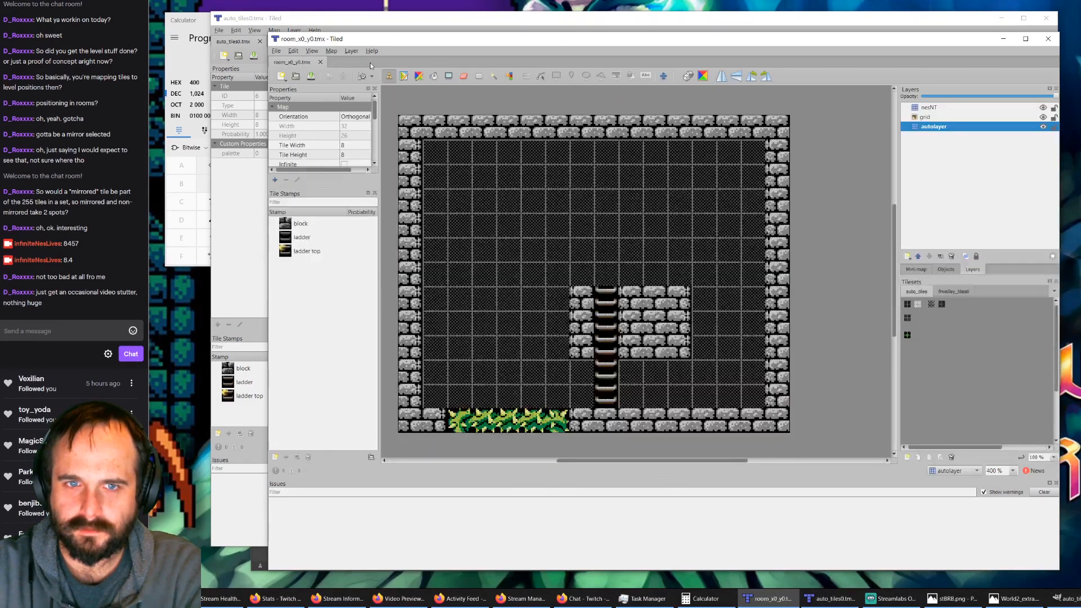
Step: In the auto_tiles0.tmx window, open the auto_tiles tileset for editing and save it over the existing auto_tiles.tsx in tiles_auto
click(346, 20)
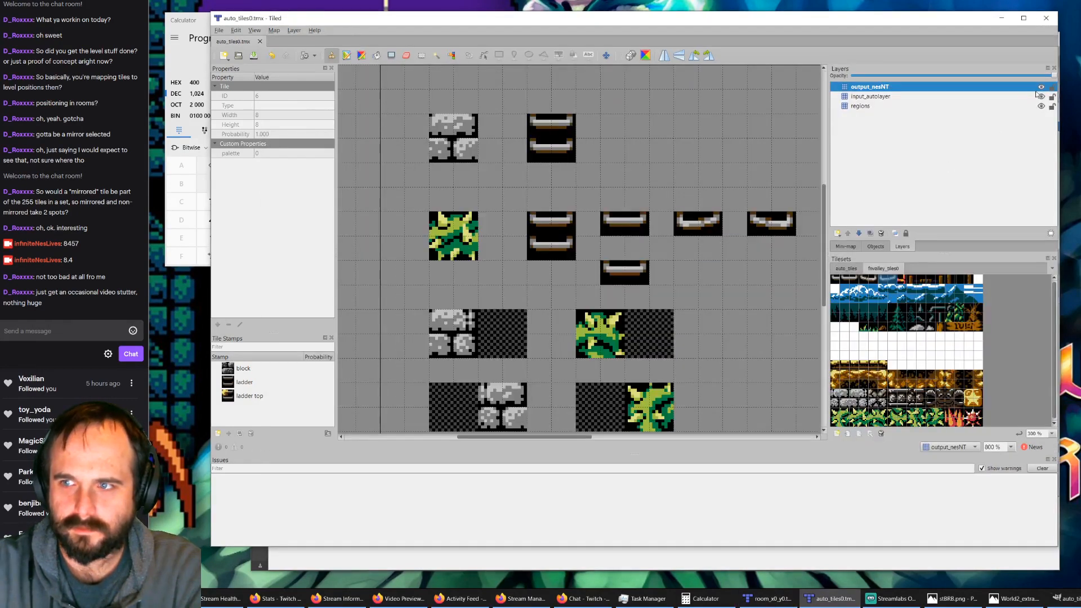
click(847, 268)
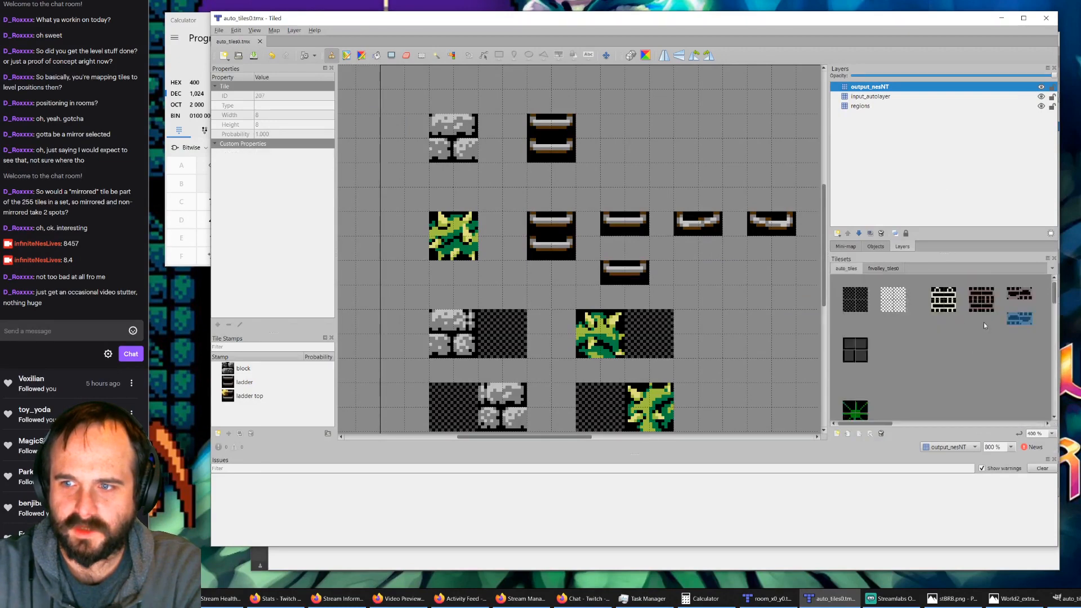
click(870, 434)
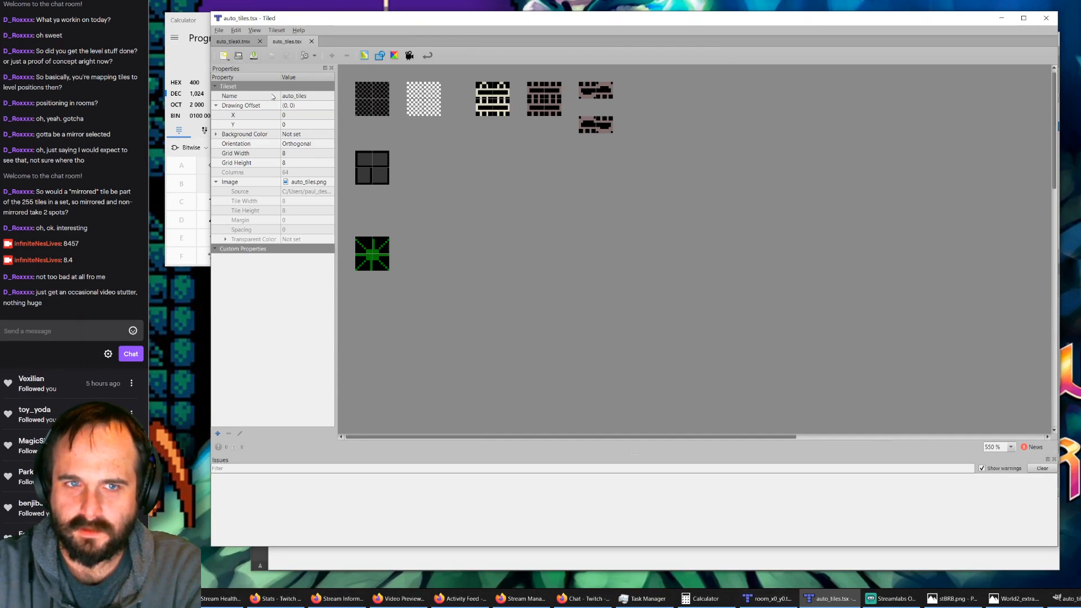
click(219, 31)
click(239, 94)
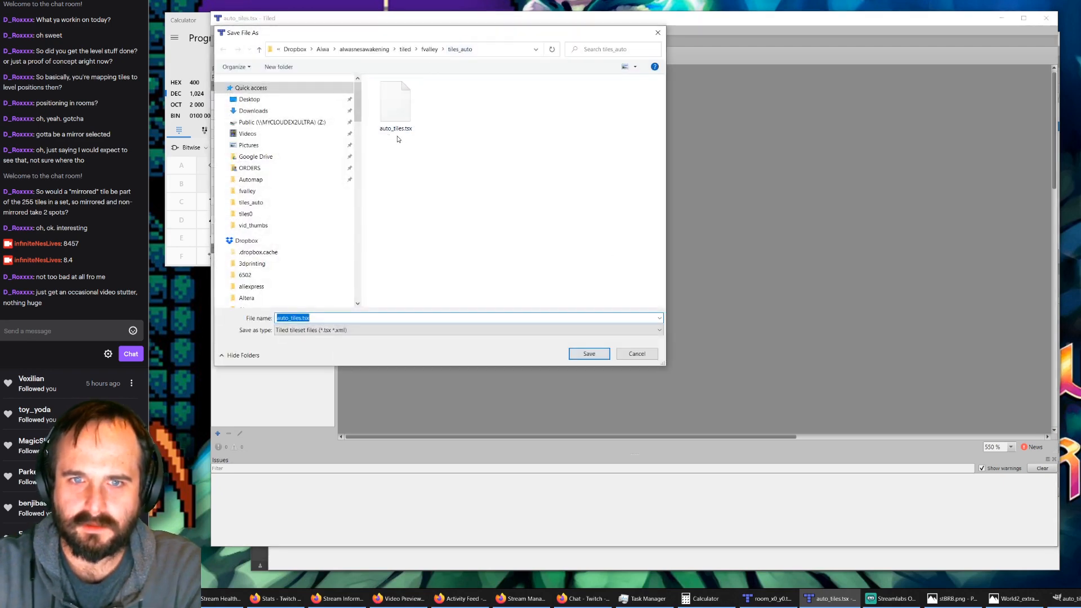
click(589, 354)
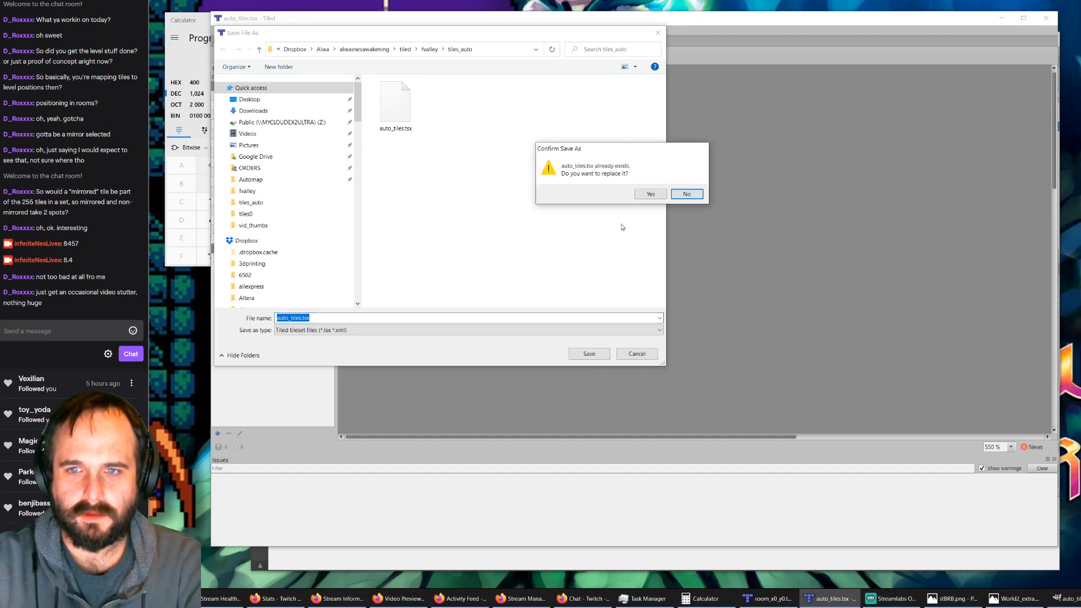
click(650, 195)
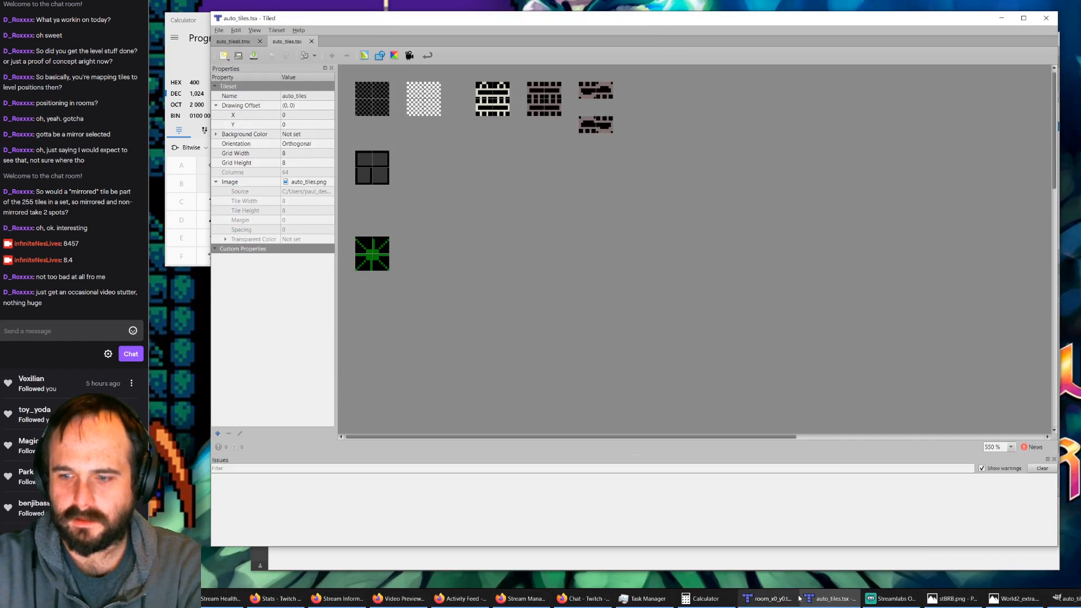
Step: Switch back to the room_x0_y0.tmx window, open its auto_tiles tileset to check it, and close it again
click(770, 598)
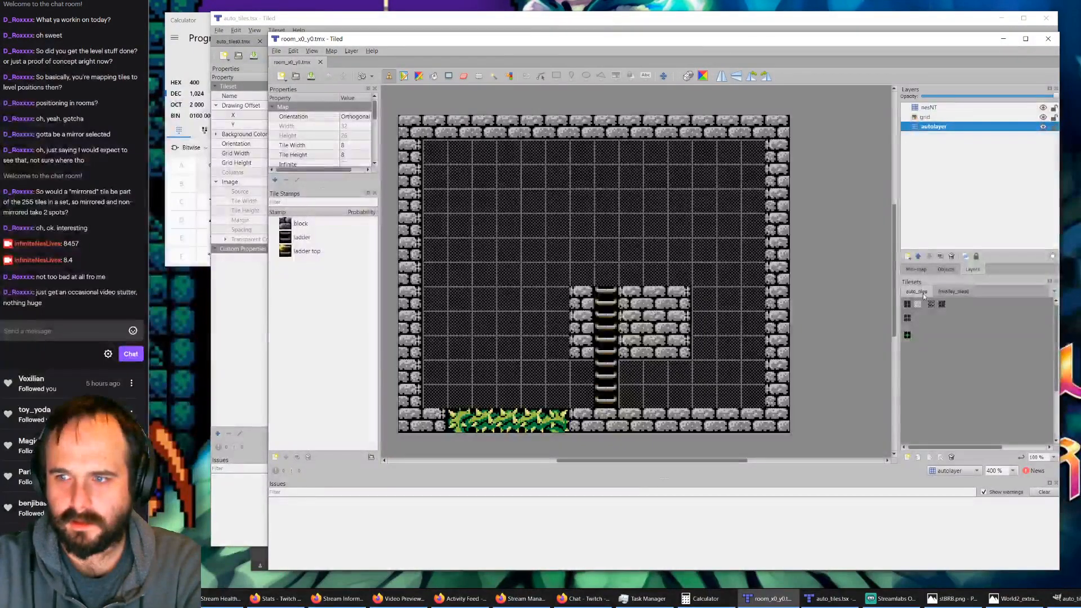
click(941, 458)
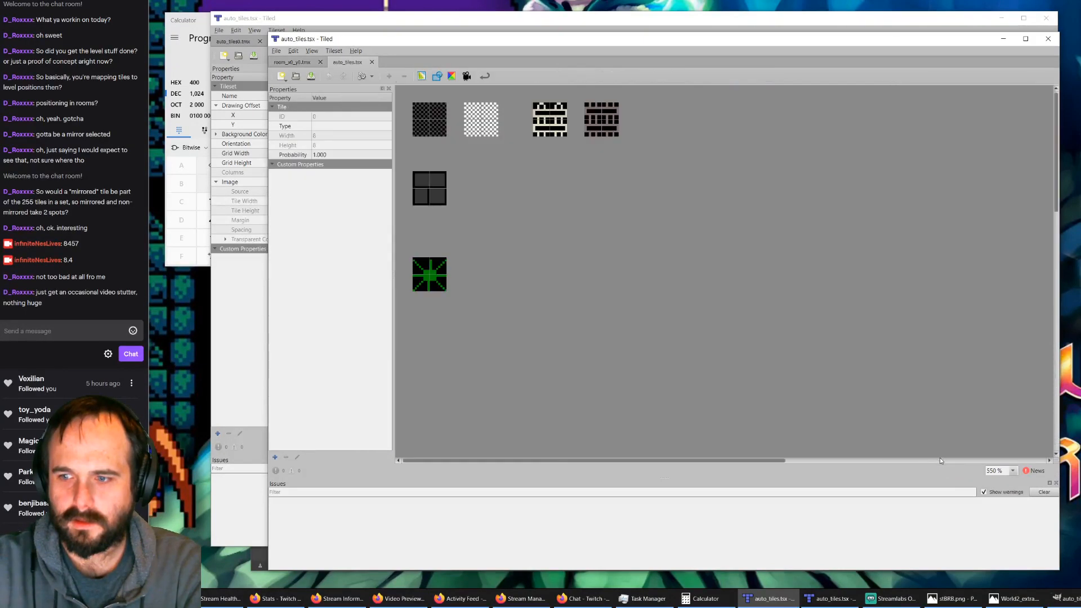
click(276, 51)
click(298, 104)
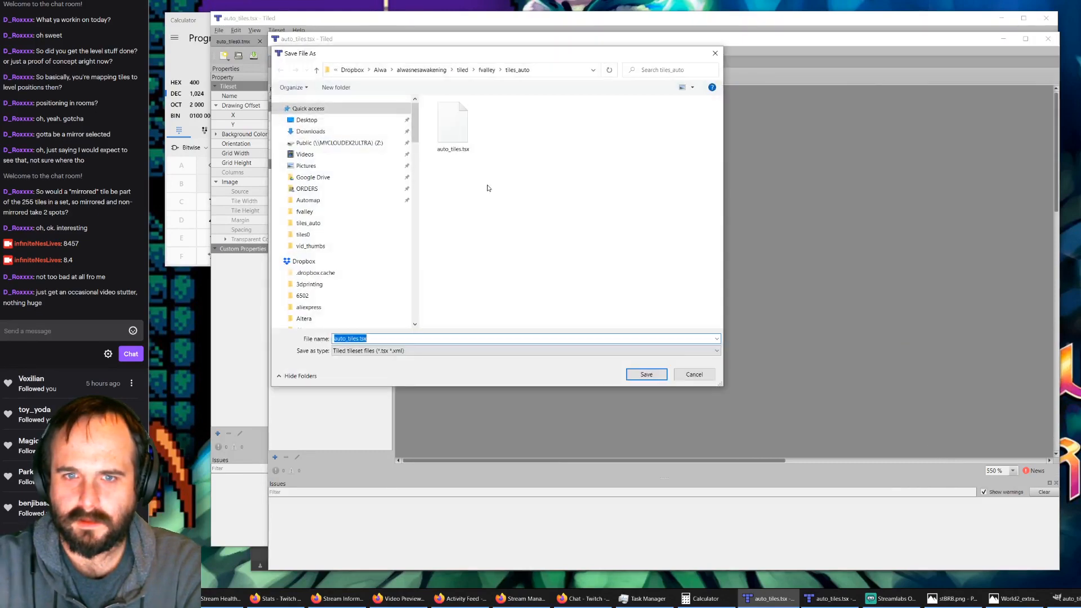
key(Escape)
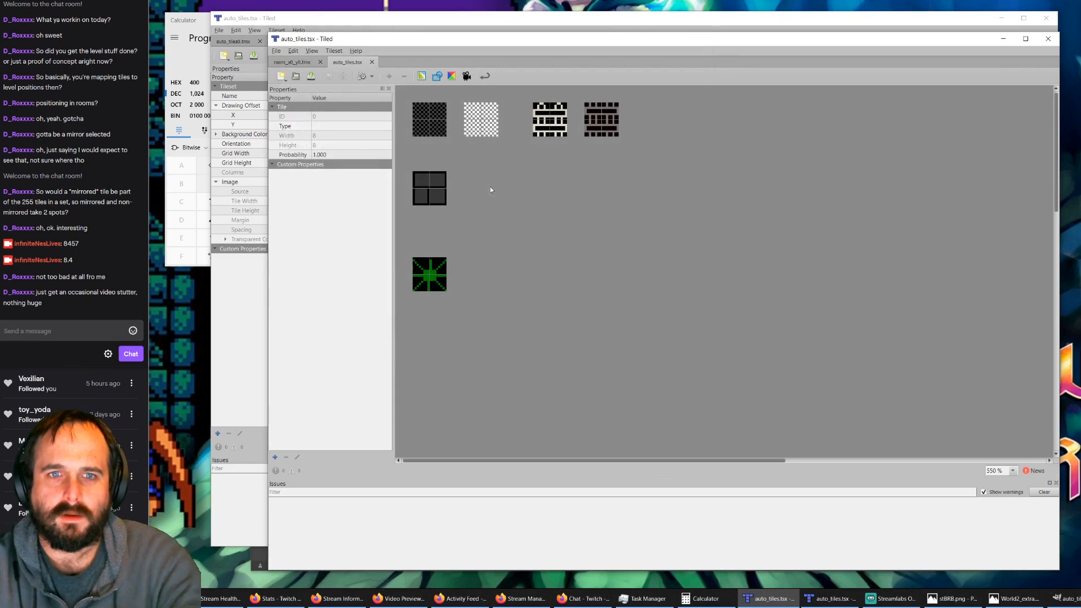
click(276, 50)
click(300, 74)
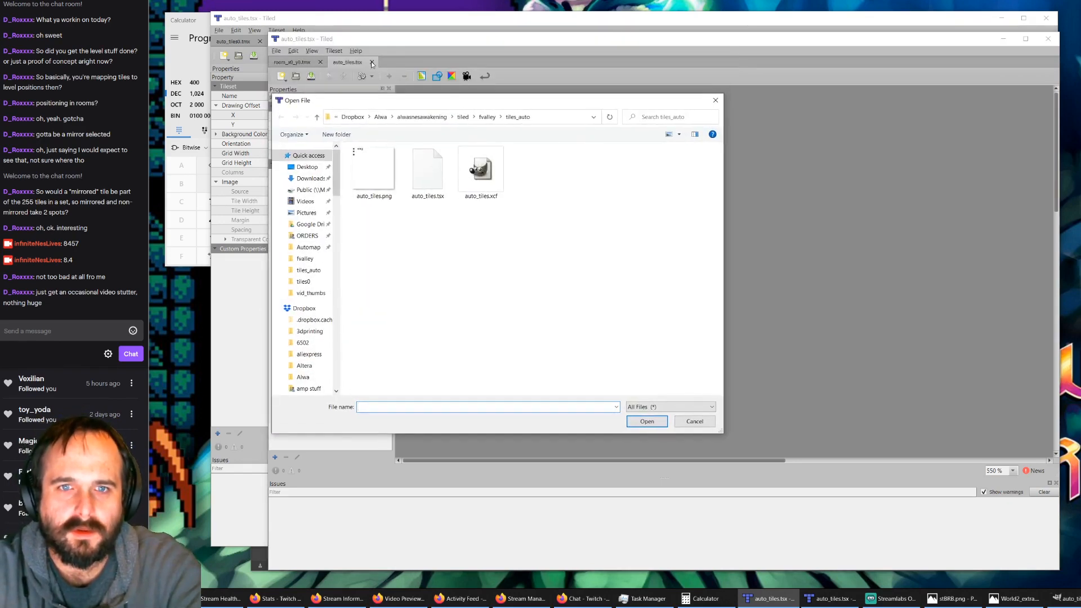
key(Escape)
click(371, 62)
Step: Open auto_tiles.tsx from the tiles_auto folder using the Details view, and move its window to compare it with the other window's copy
click(283, 53)
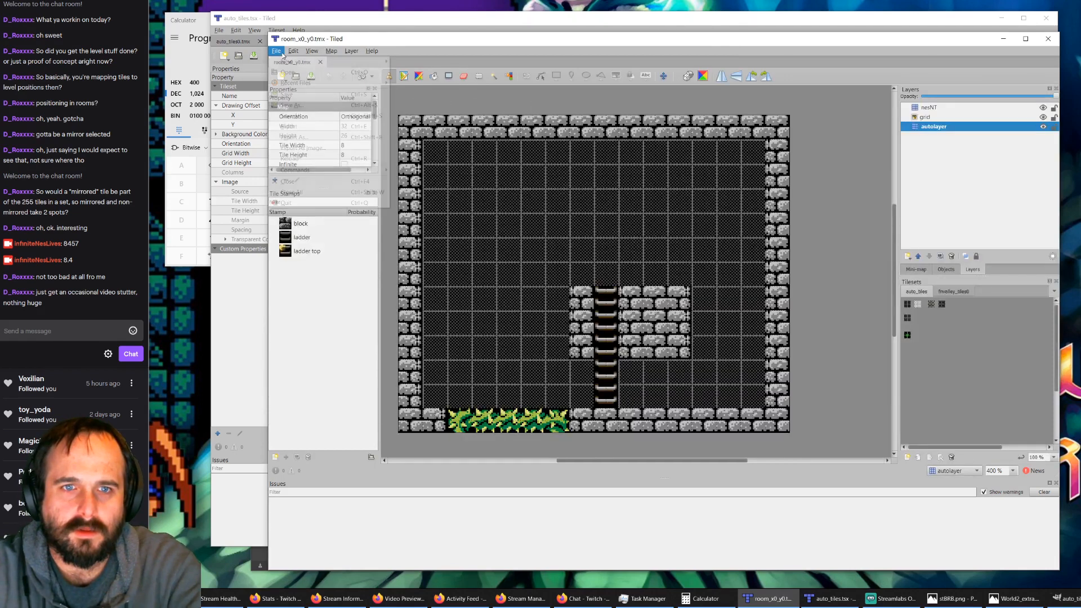
click(293, 72)
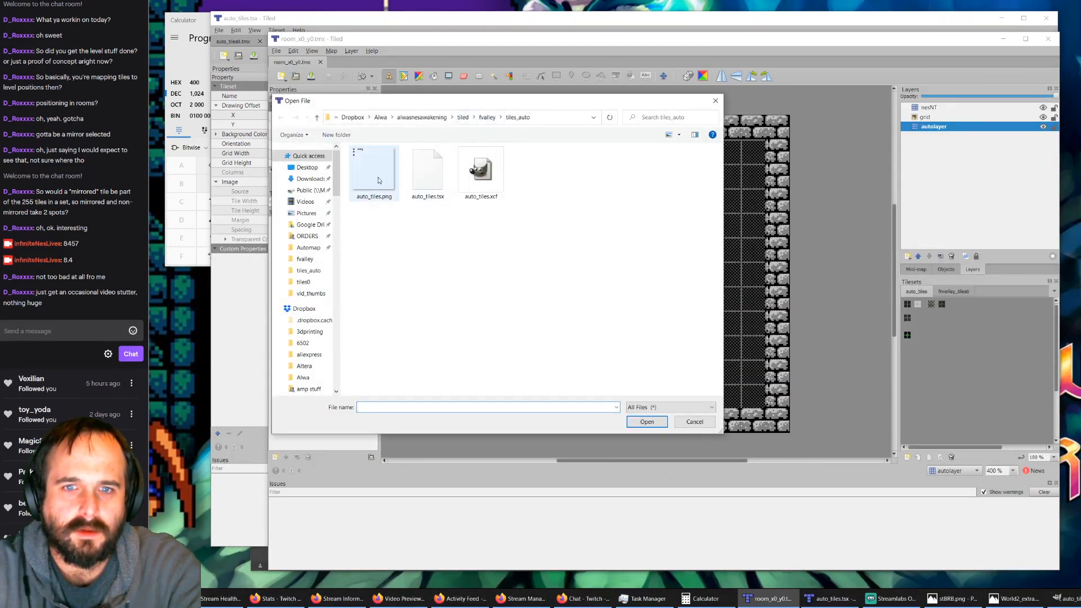
click(420, 185)
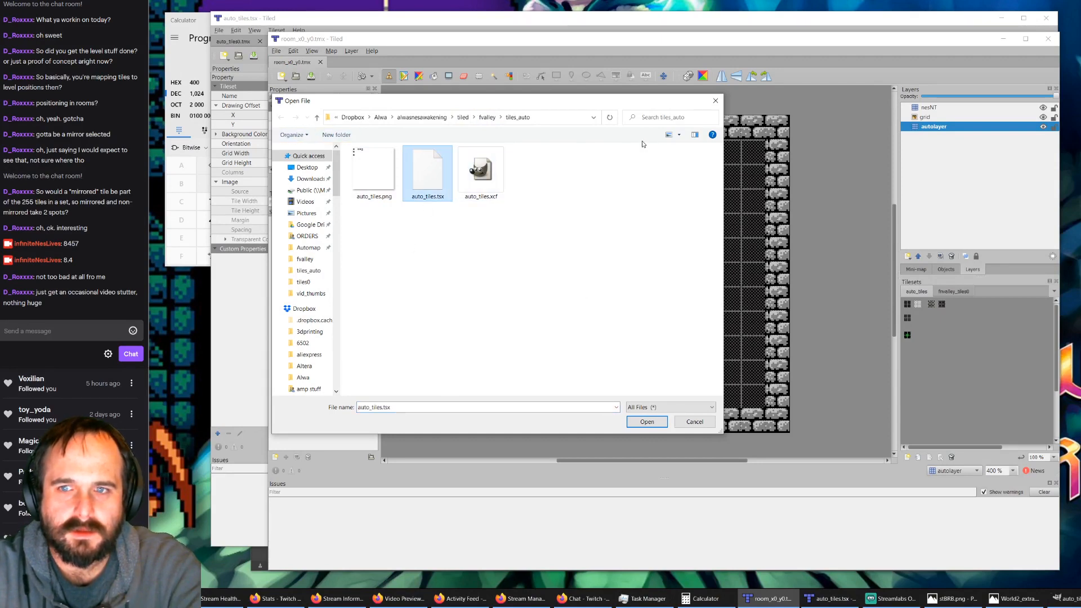
click(678, 135)
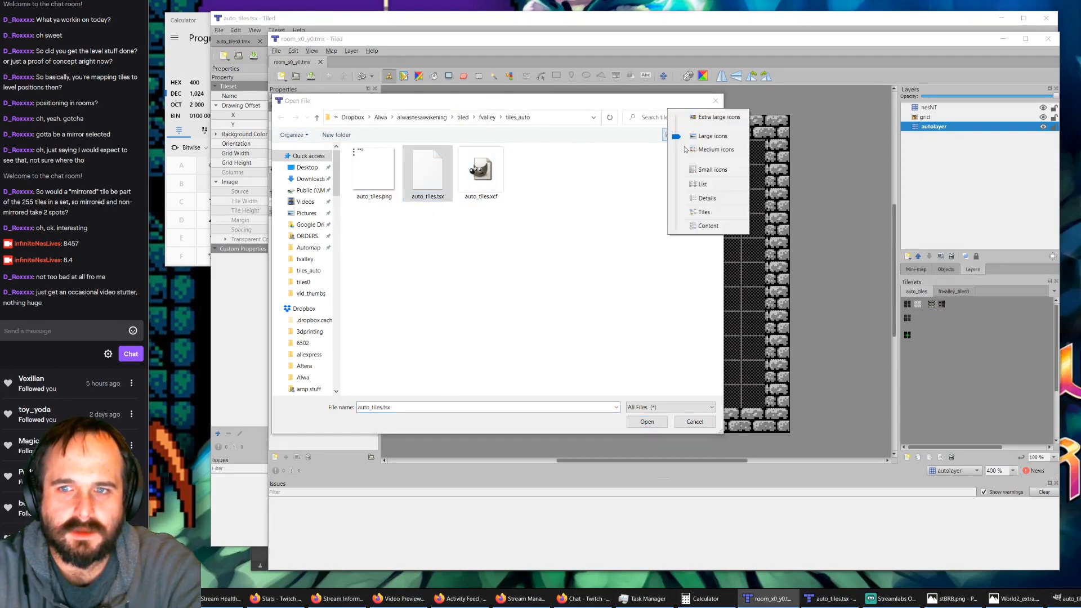
click(708, 198)
click(456, 175)
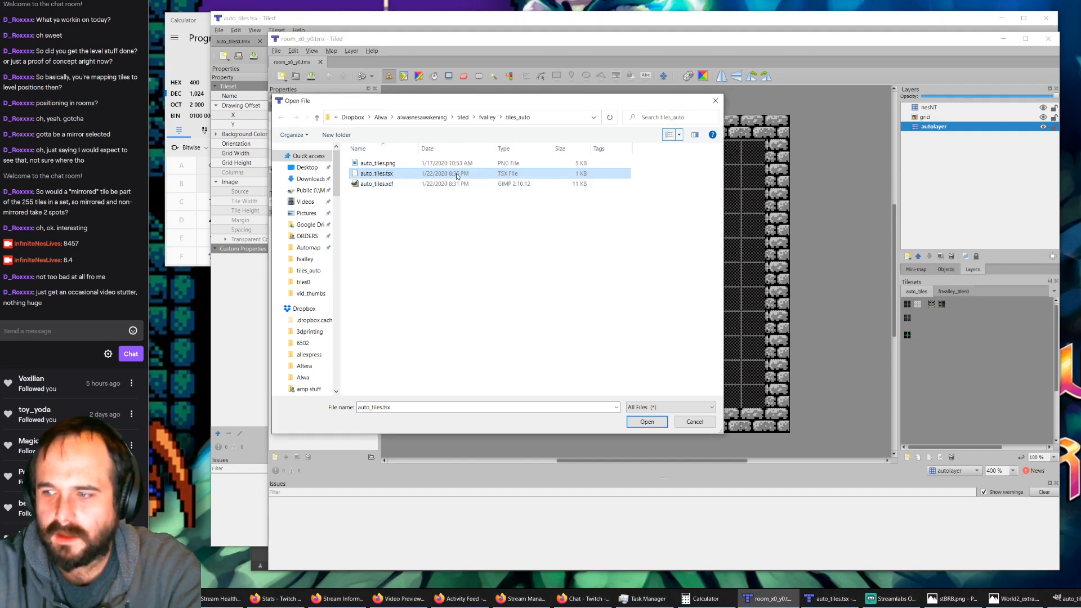
double_click(456, 174)
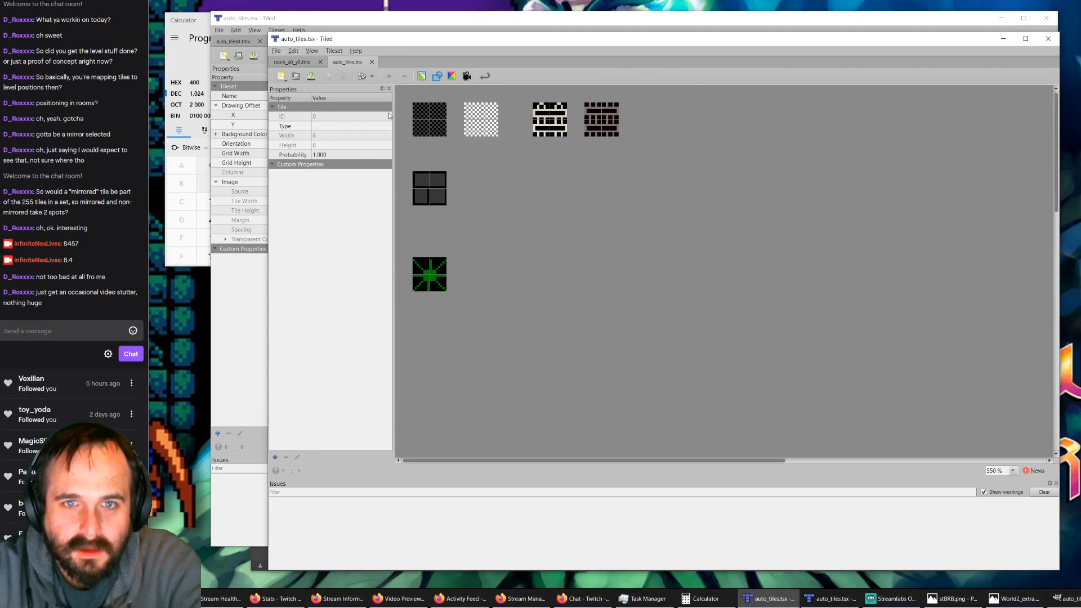
drag(400, 39, 349, 200)
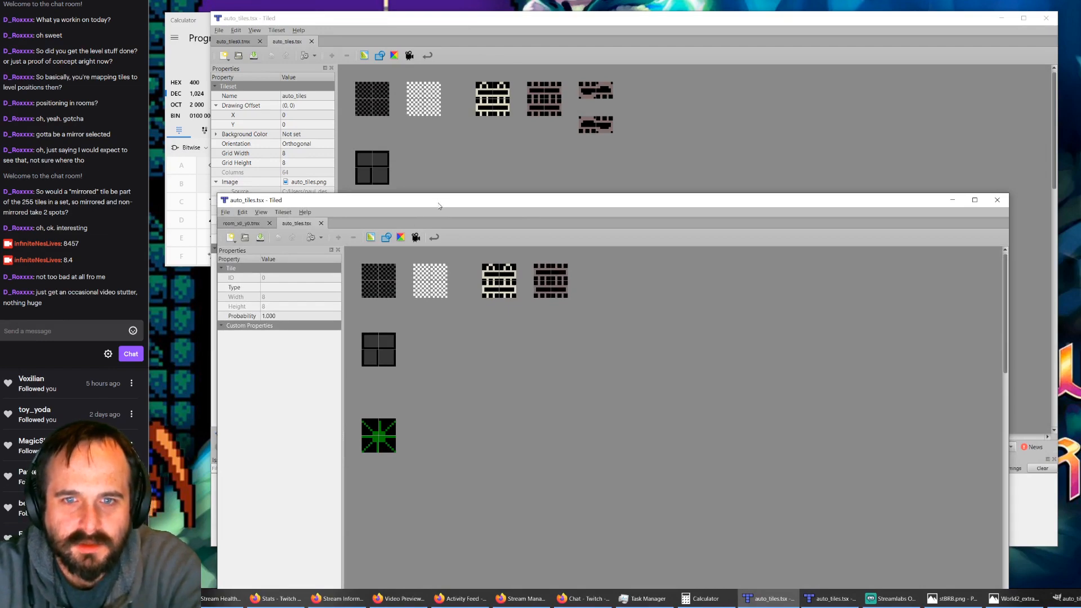
drag(439, 206, 567, 36)
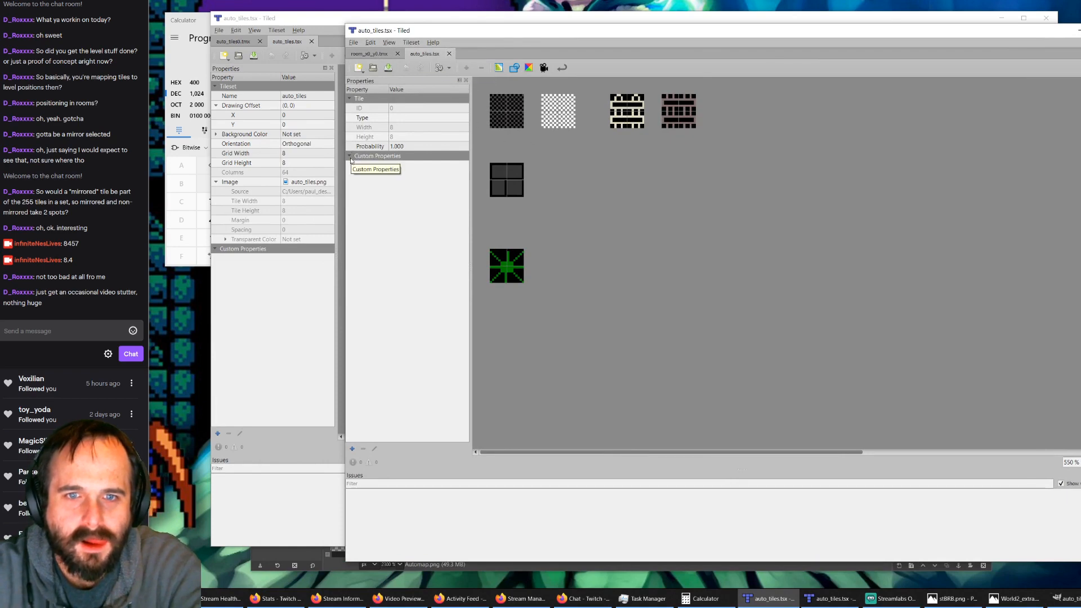
Step: Close the auto_tiles.tsx tileset and remove auto_tiles with all its tile references from room_x0_y0.tmx
click(449, 54)
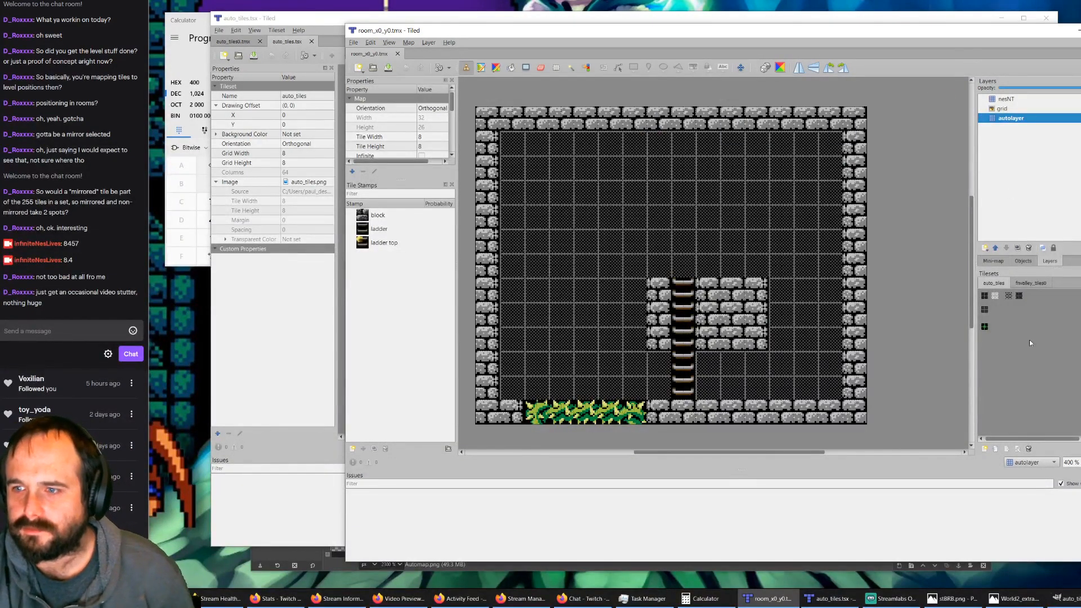
click(1028, 449)
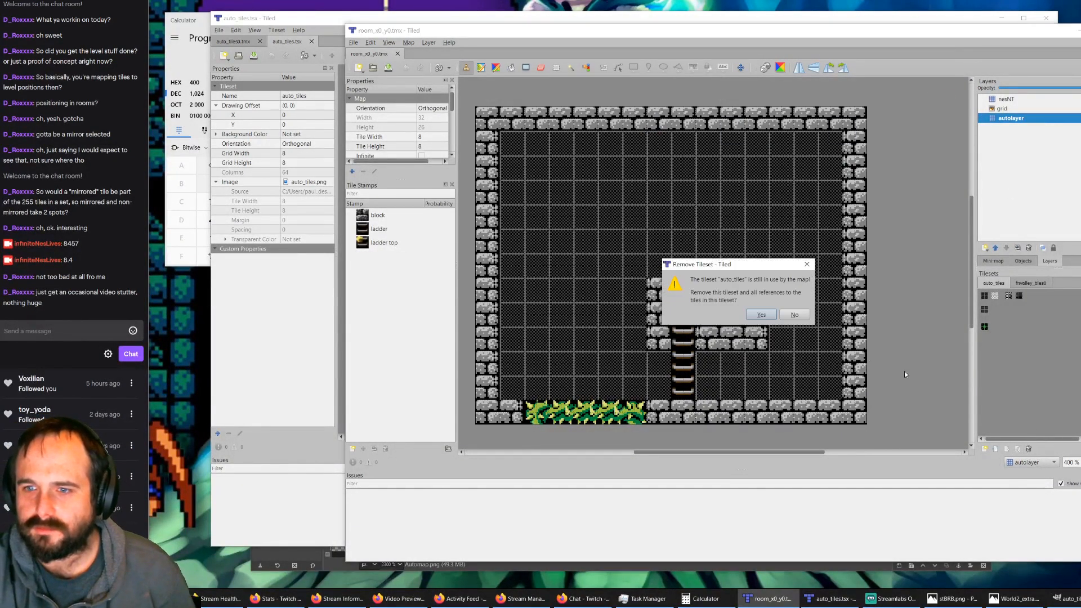
click(763, 314)
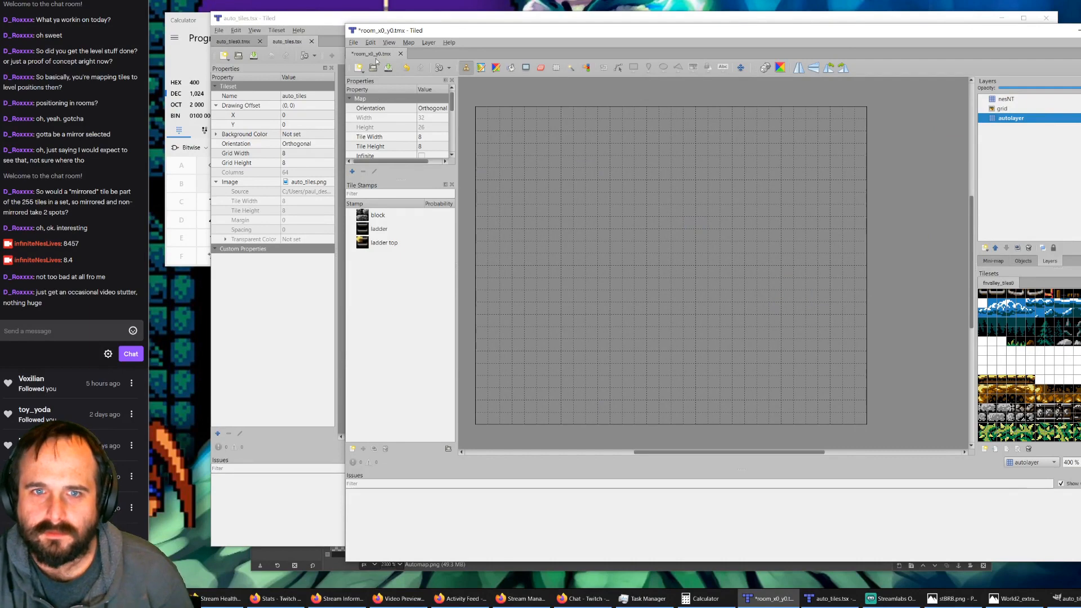
click(353, 46)
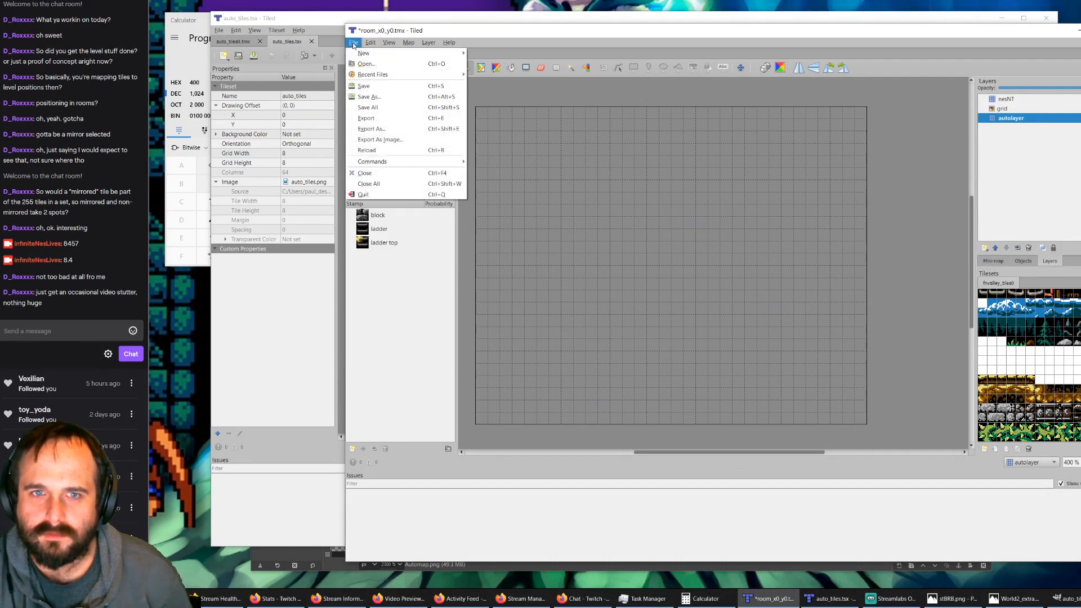
Step: In the auto_tiles0.tmx window, close auto_tiles.tsx and reopen it from the tiles_auto folder to check its ladder variants
click(293, 49)
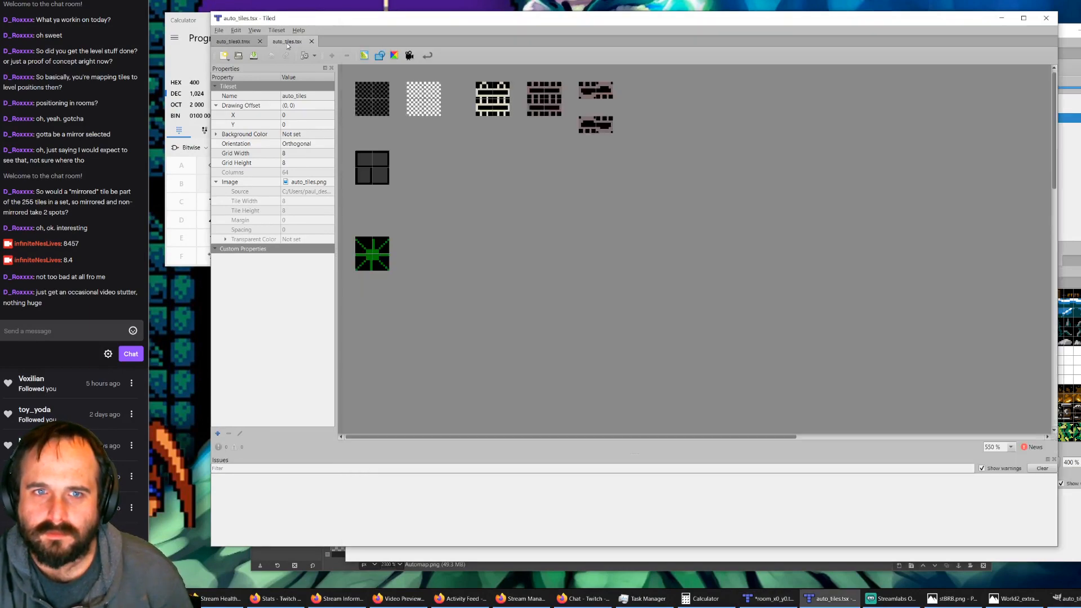
click(311, 42)
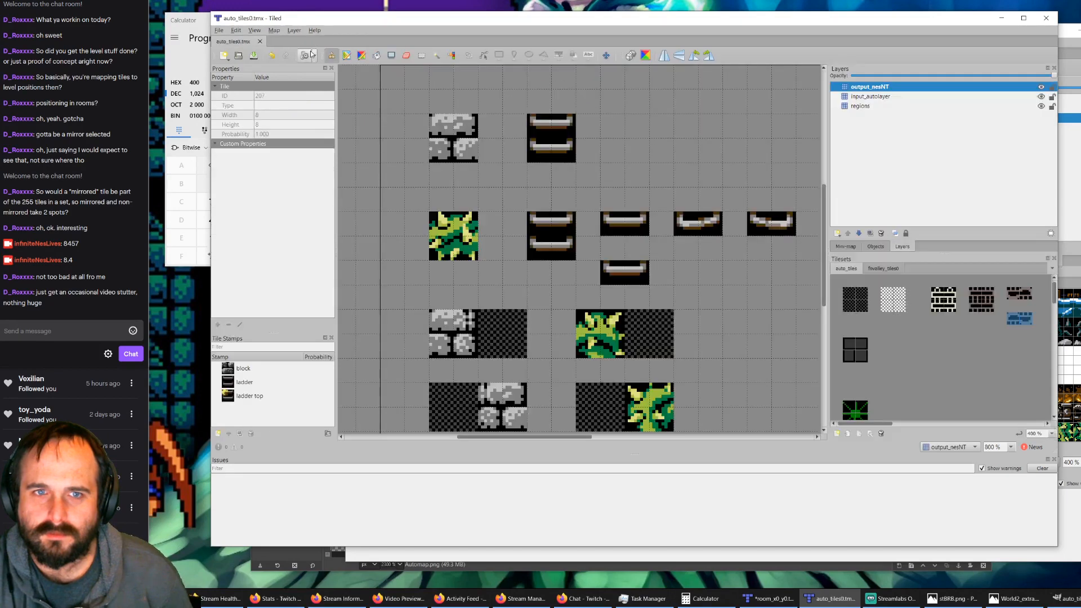
click(220, 31)
click(230, 52)
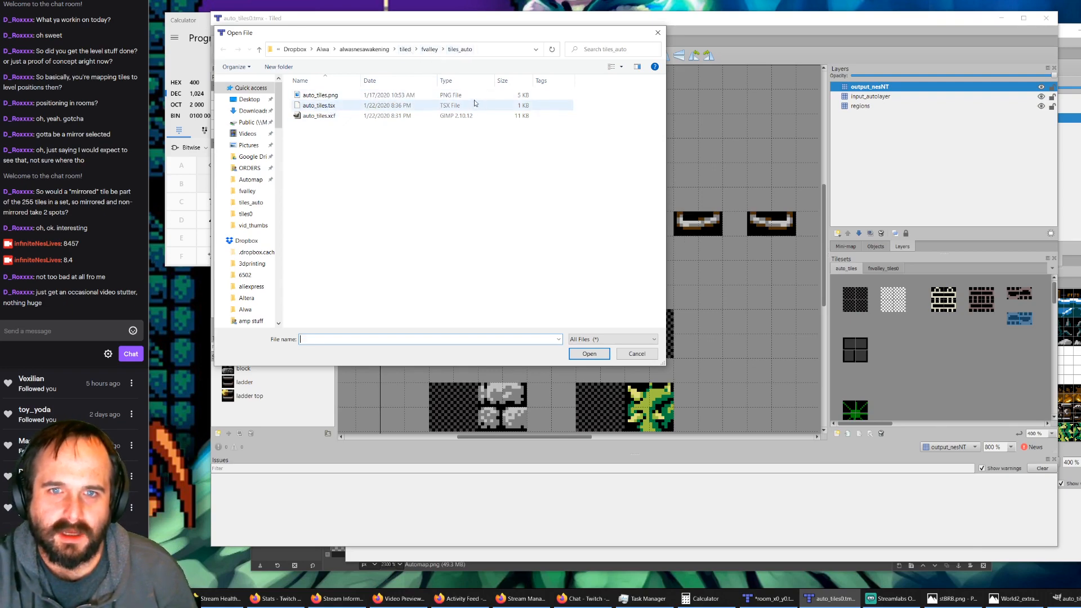
double_click(387, 108)
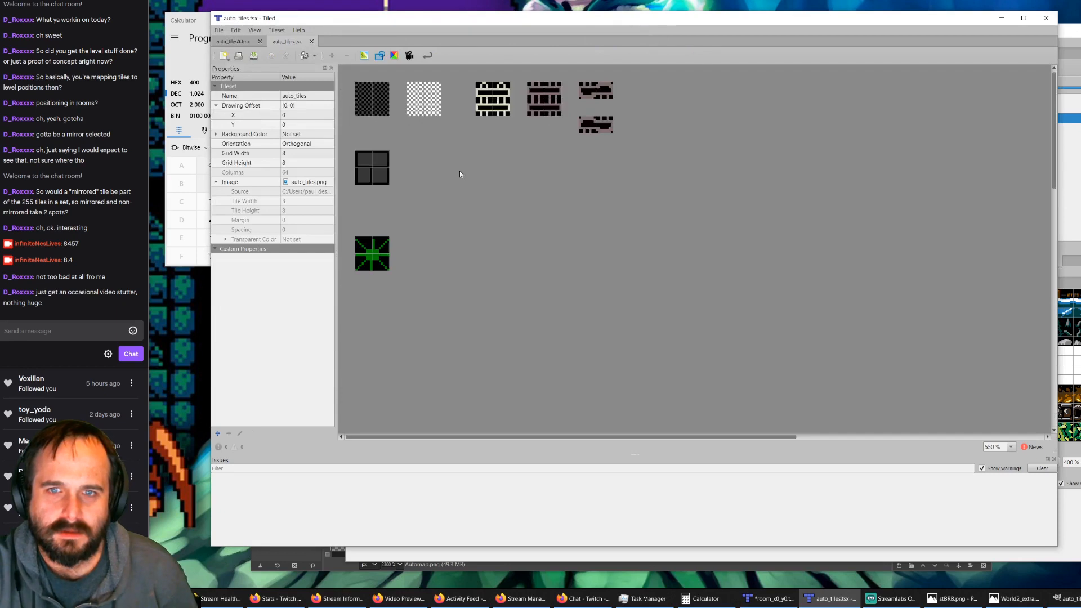
Step: Back in the room_x0_y0.tmx window, open auto_tiles.tsx from tiles_auto and bring up the auto_tiles tileset for the map
click(1068, 72)
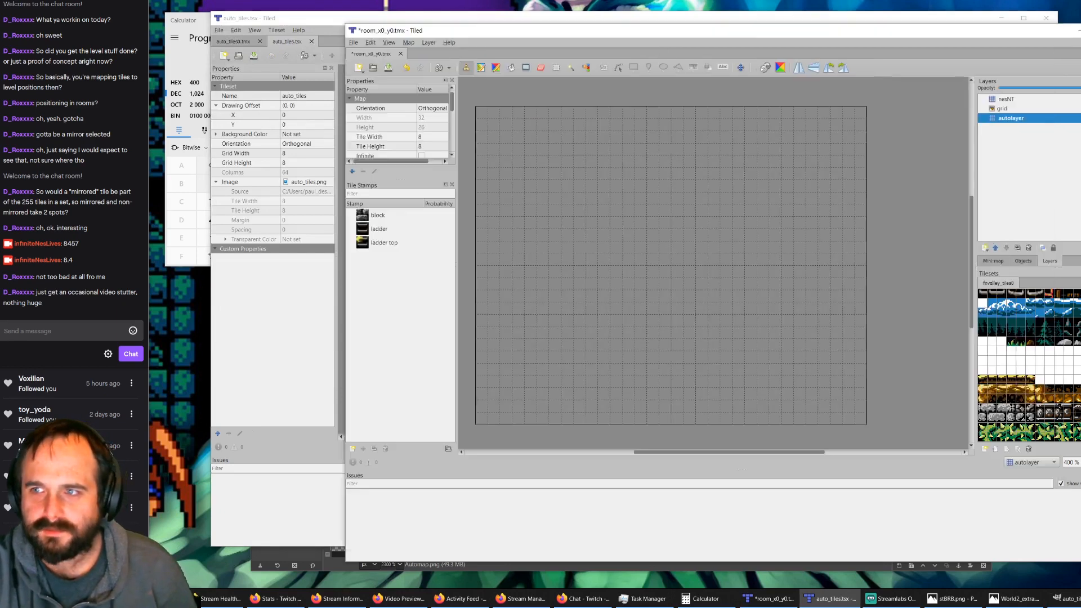
click(353, 44)
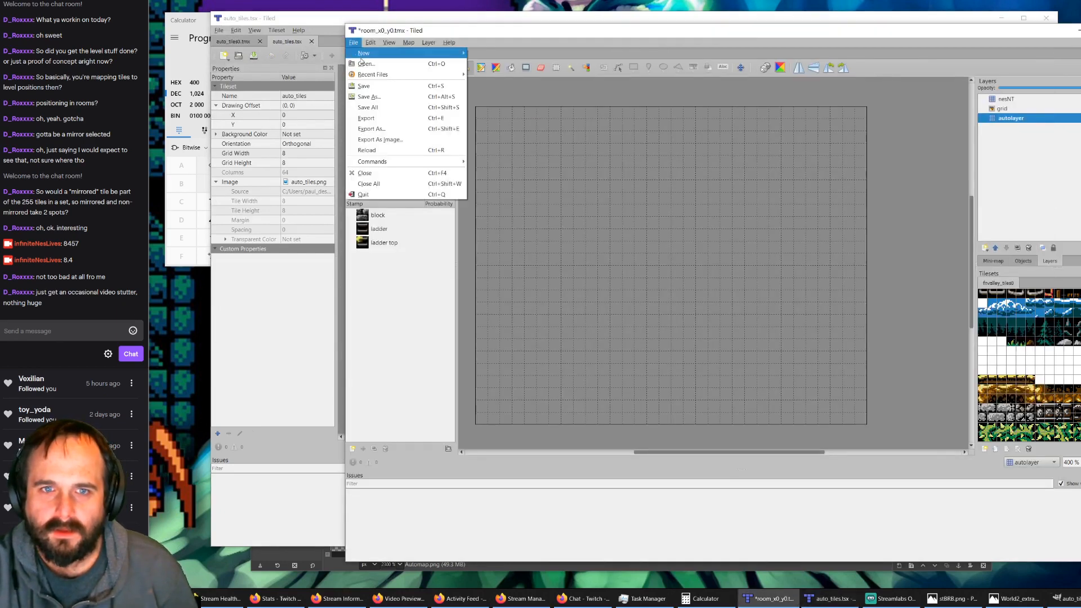
click(375, 66)
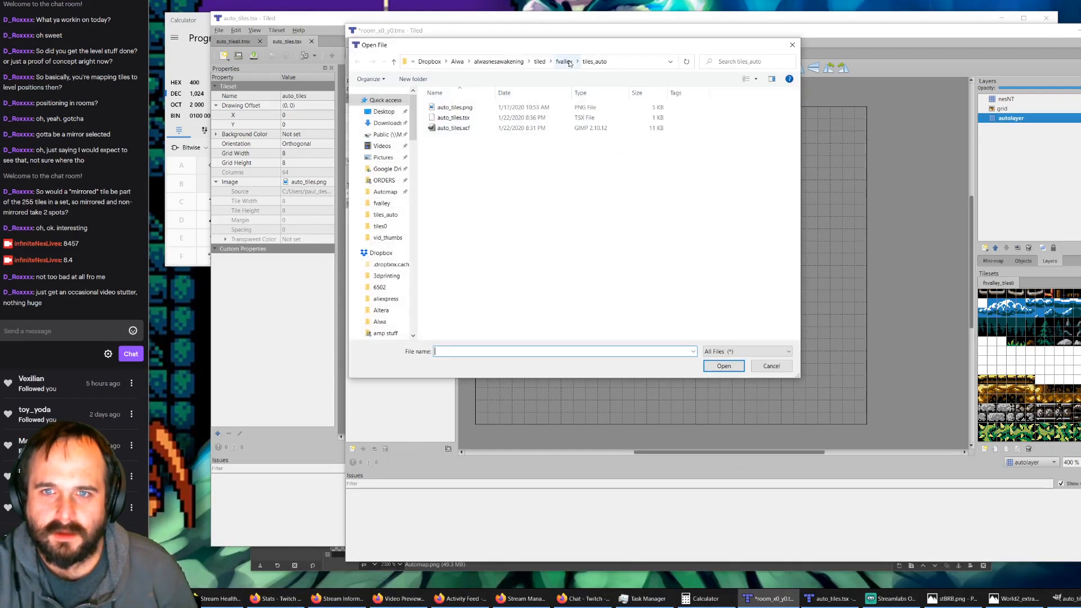
double_click(526, 121)
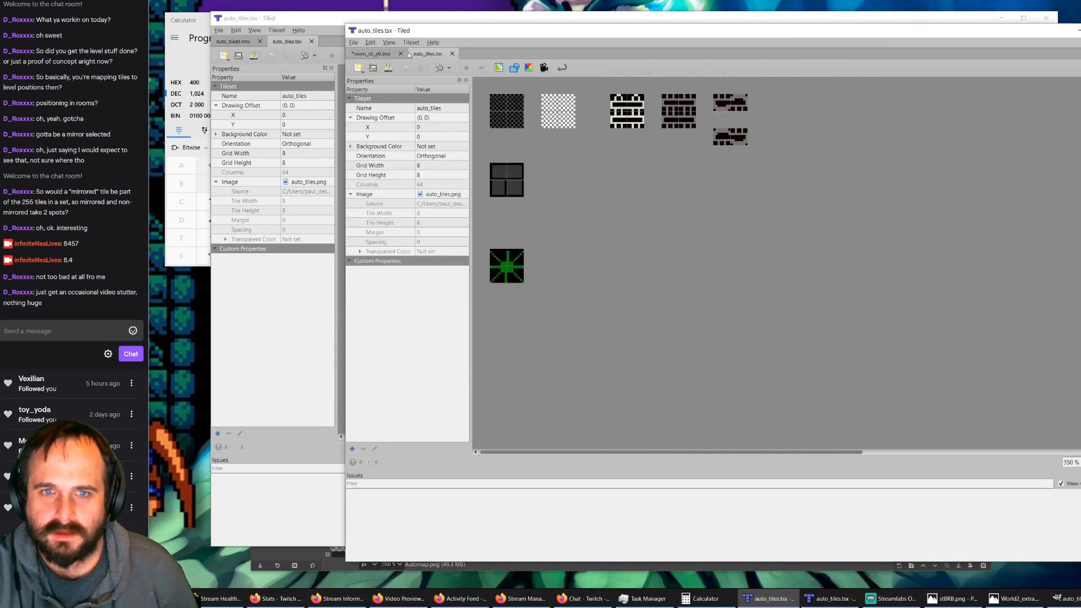
click(389, 53)
click(996, 283)
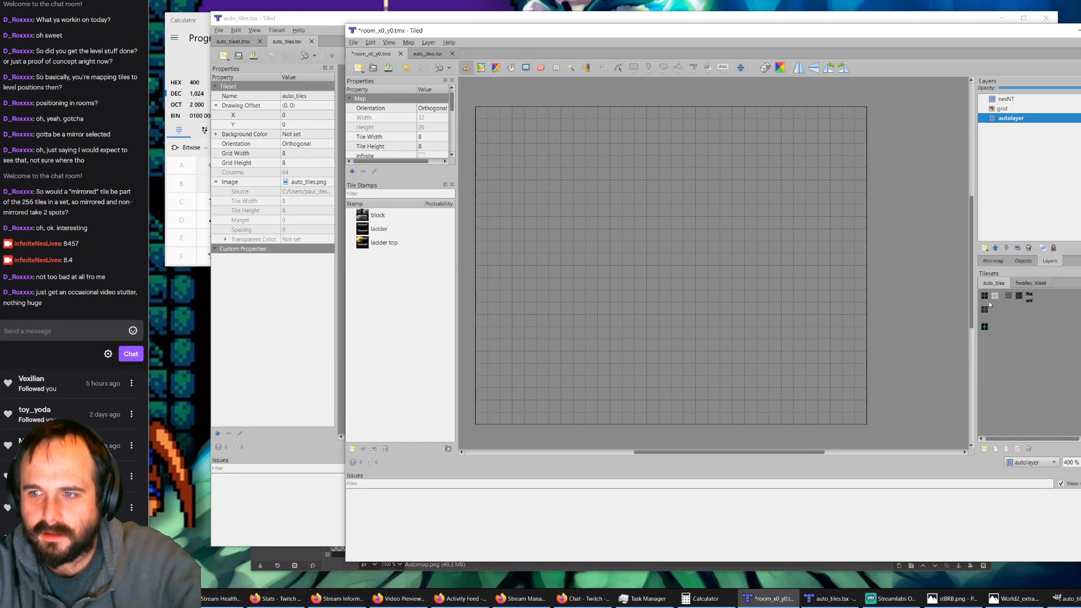
Step: Widen the Layers and Tilesets area and enlarge the auto_tiles view so all its tiles, including the ladder variants, fit
ctrl+scroll(989, 304, up, 3)
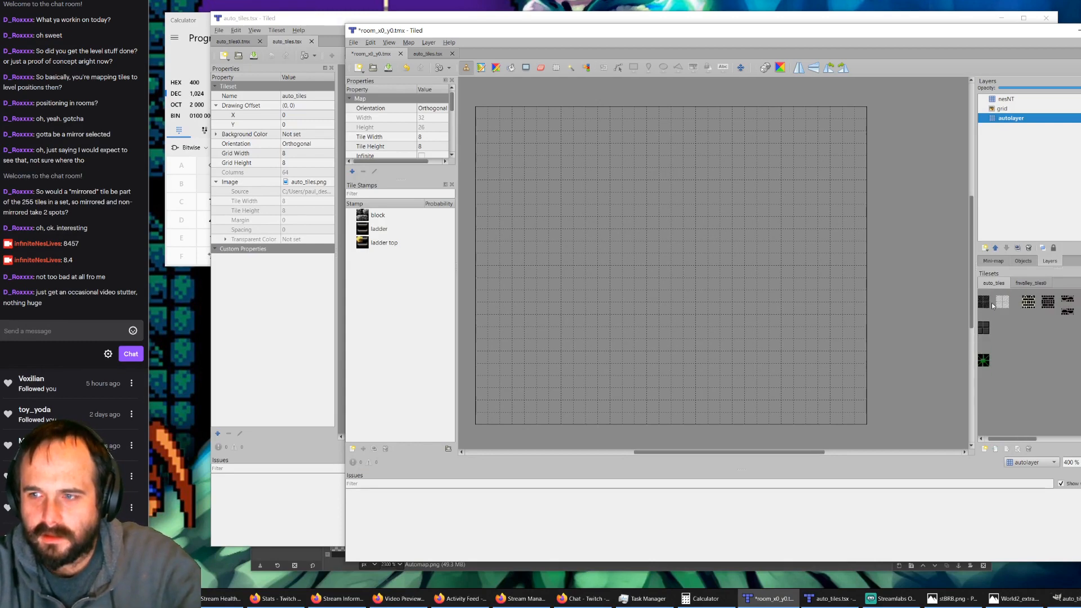
drag(1025, 439, 989, 445)
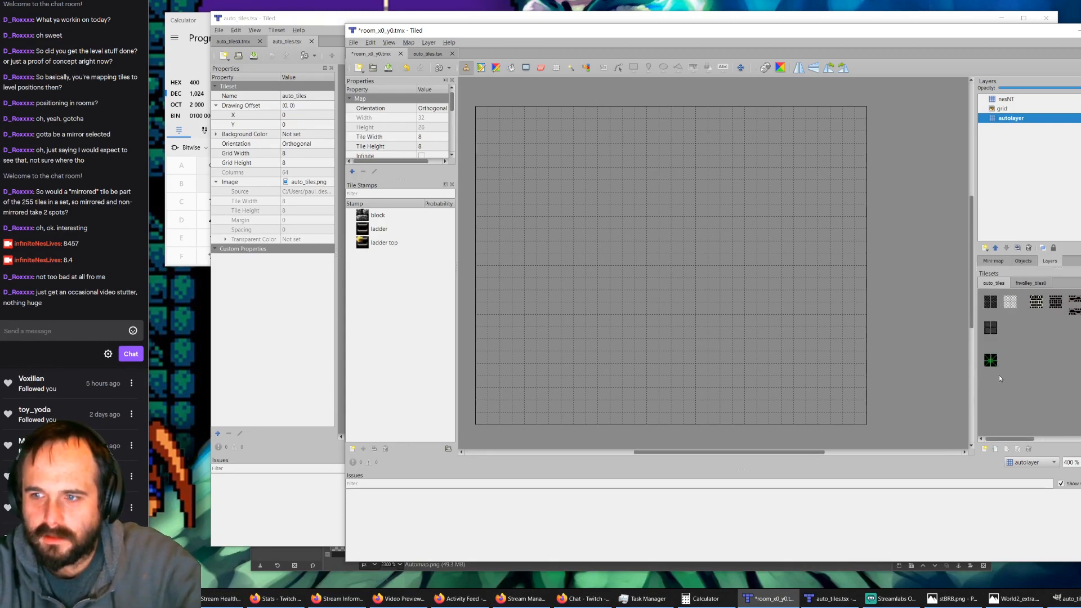
ctrl+scroll(982, 306, up, 2)
ctrl+scroll(983, 304, down, 2)
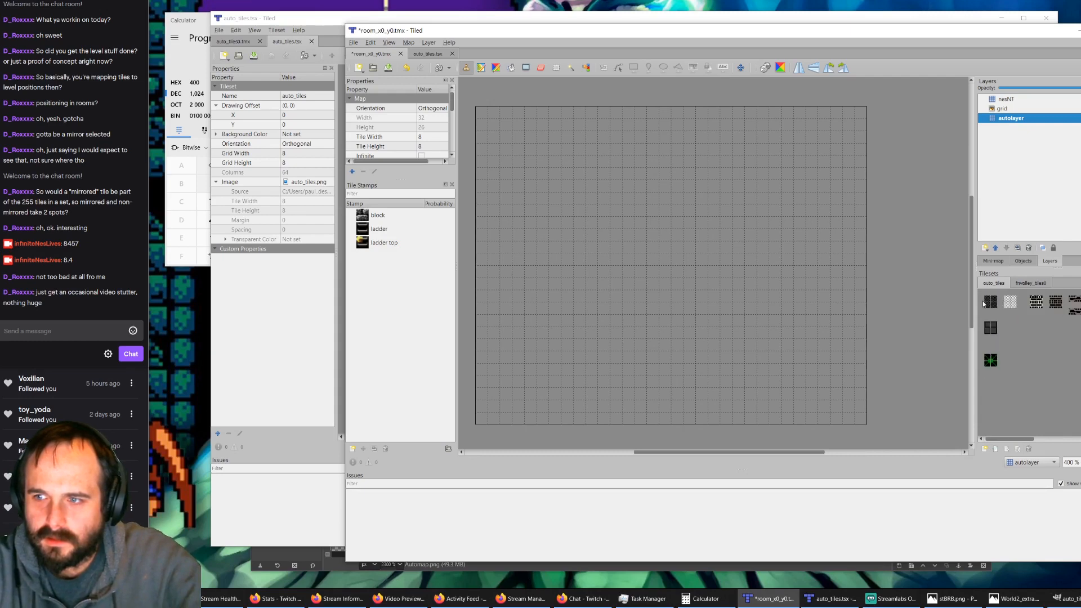
drag(975, 291, 889, 307)
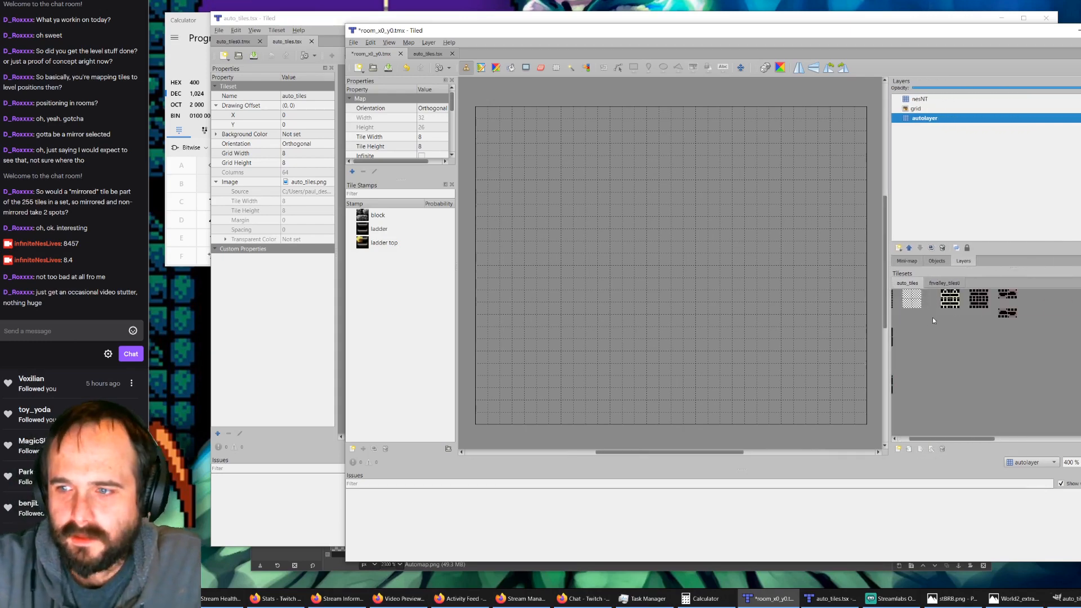
ctrl+scroll(917, 309, up, 2)
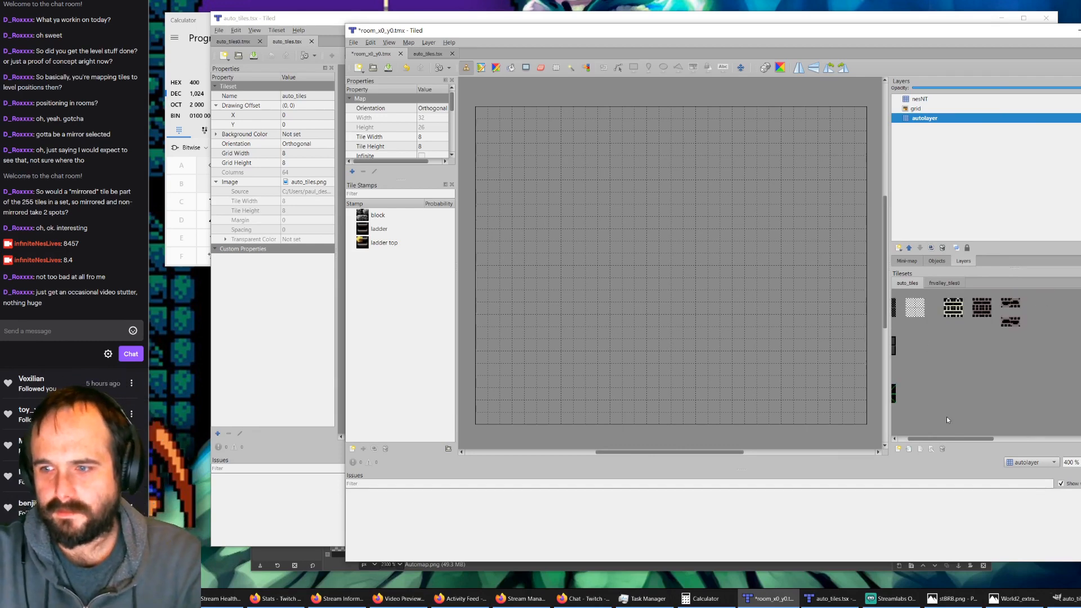
drag(946, 439, 902, 442)
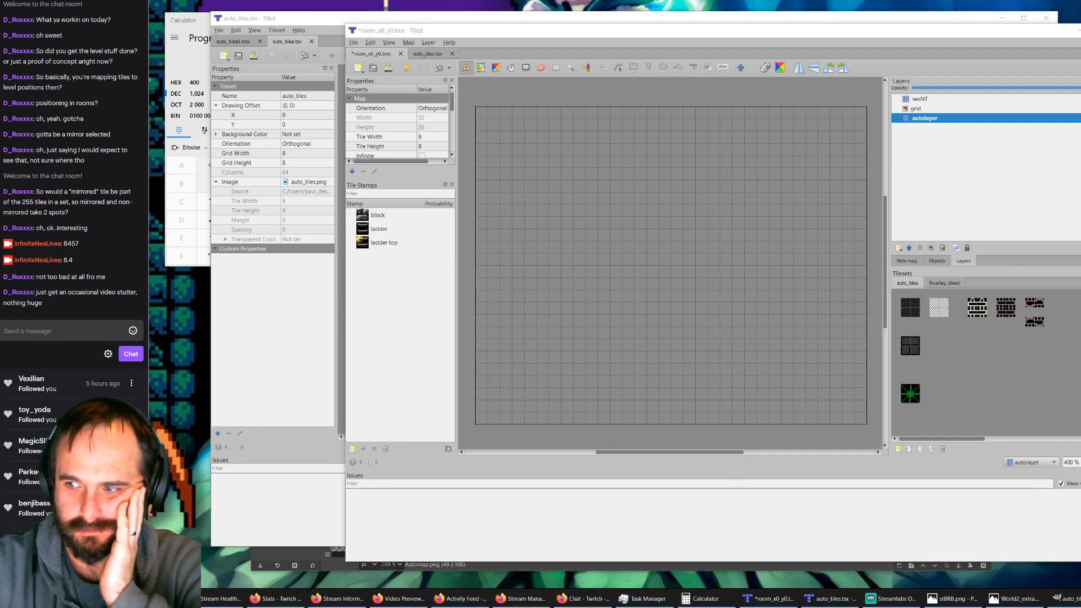
Step: Fill the whole autolayer with the dark checkered background tile from auto_tiles
click(908, 305)
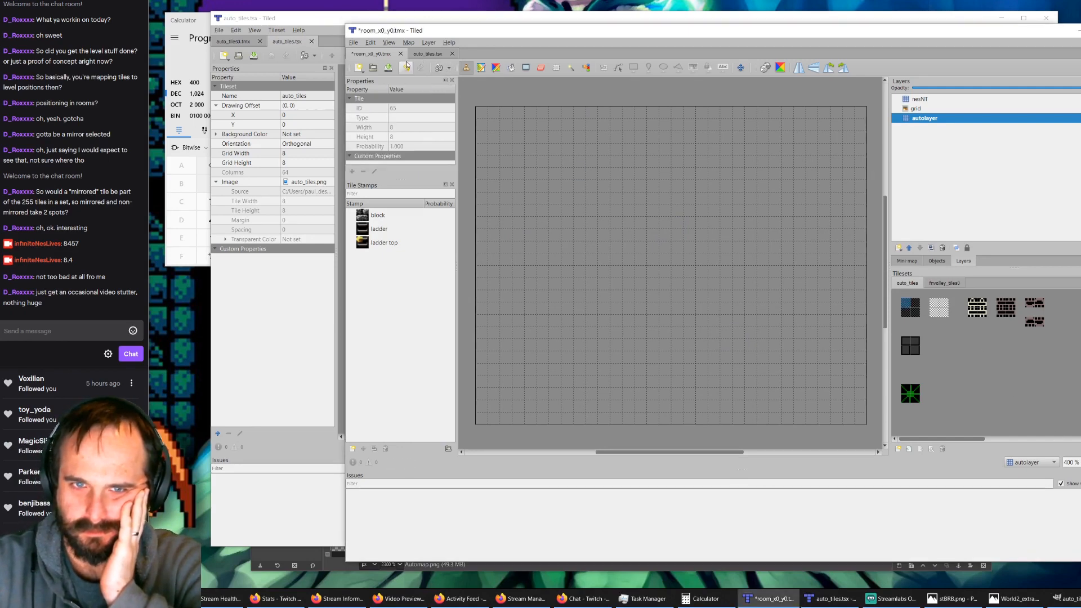
click(512, 68)
click(560, 147)
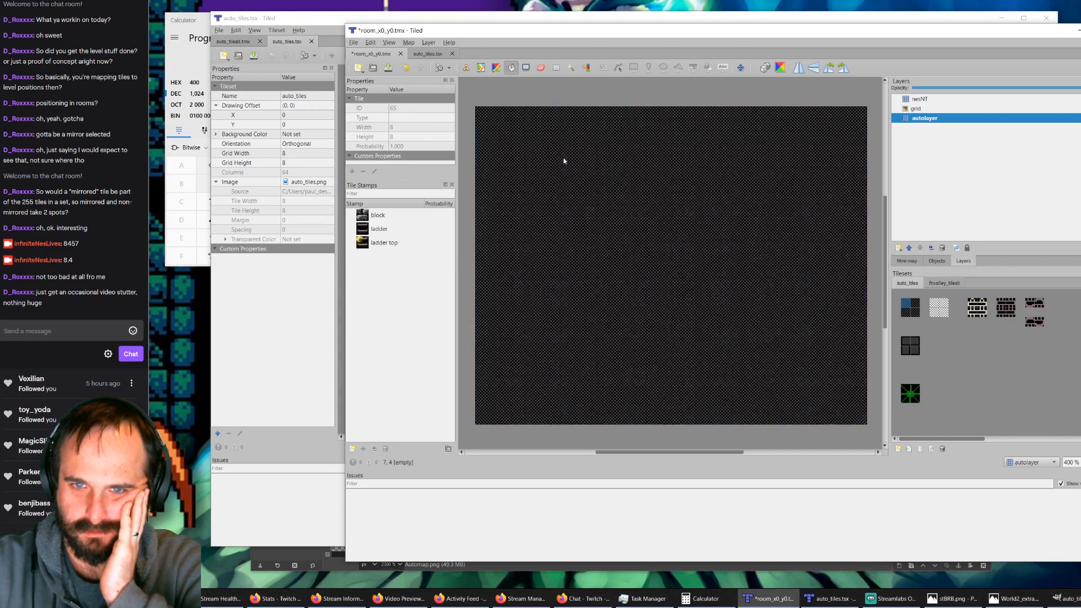
Step: Stamp the 2x2 brick block around the room's border and six green thorn blocks along the left part of the floor
drag(909, 340, 915, 350)
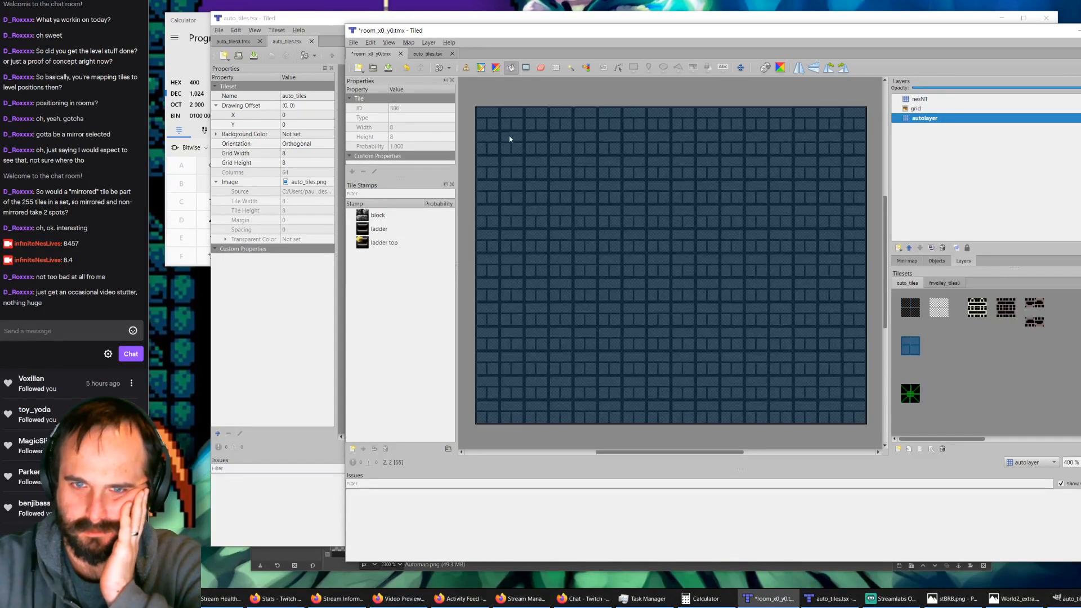
click(466, 68)
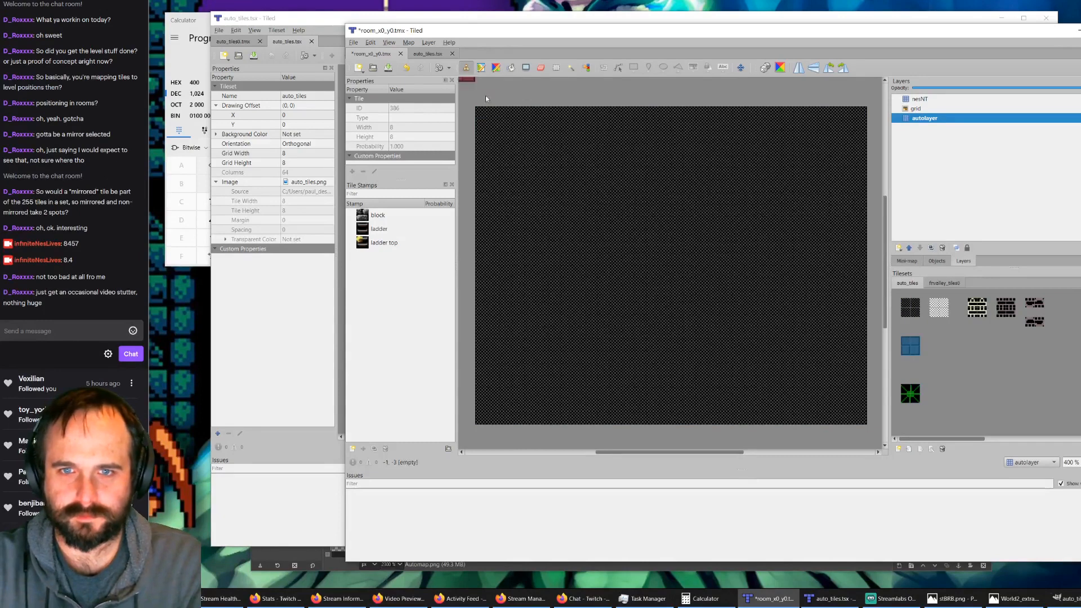
mouse_move(492, 129)
mouse_down()
mouse_move(490, 403)
mouse_move(501, 422)
mouse_move(856, 416)
mouse_move(843, 161)
mouse_move(863, 116)
mouse_move(509, 123)
mouse_up()
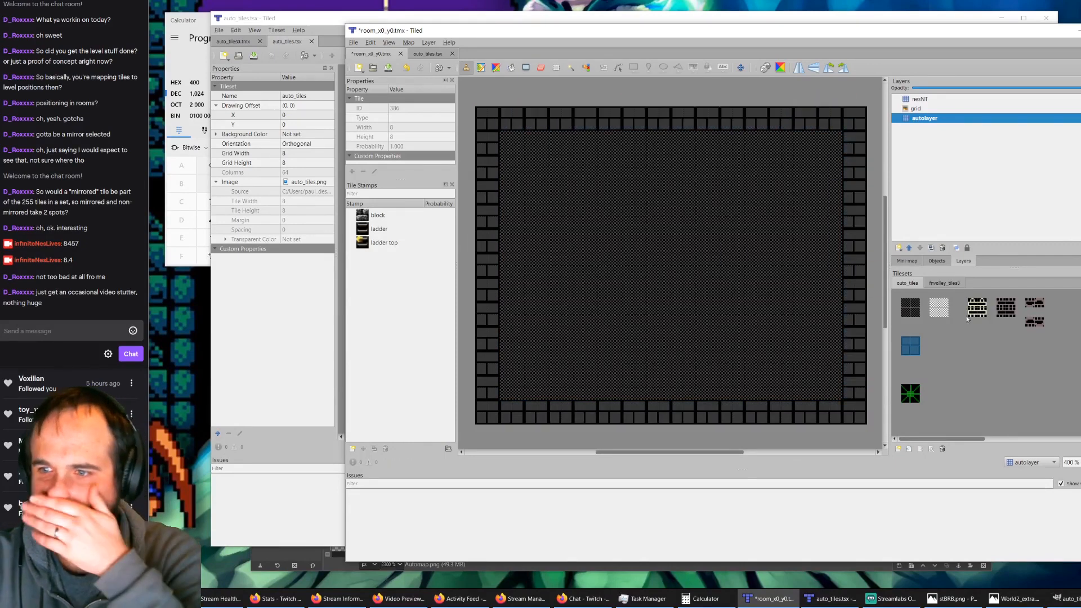
click(904, 399)
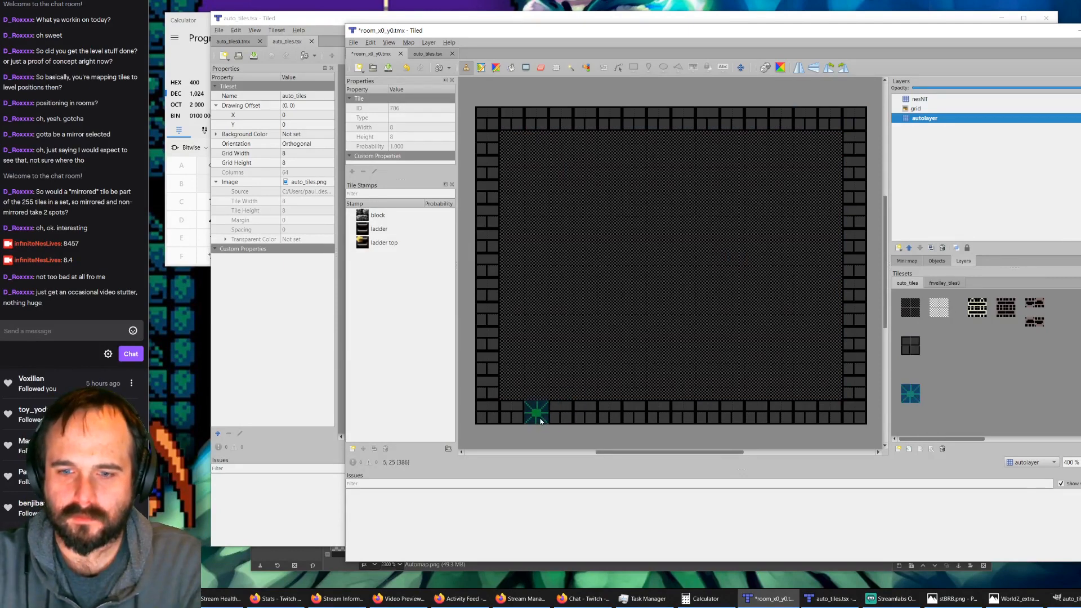
drag(541, 421, 670, 422)
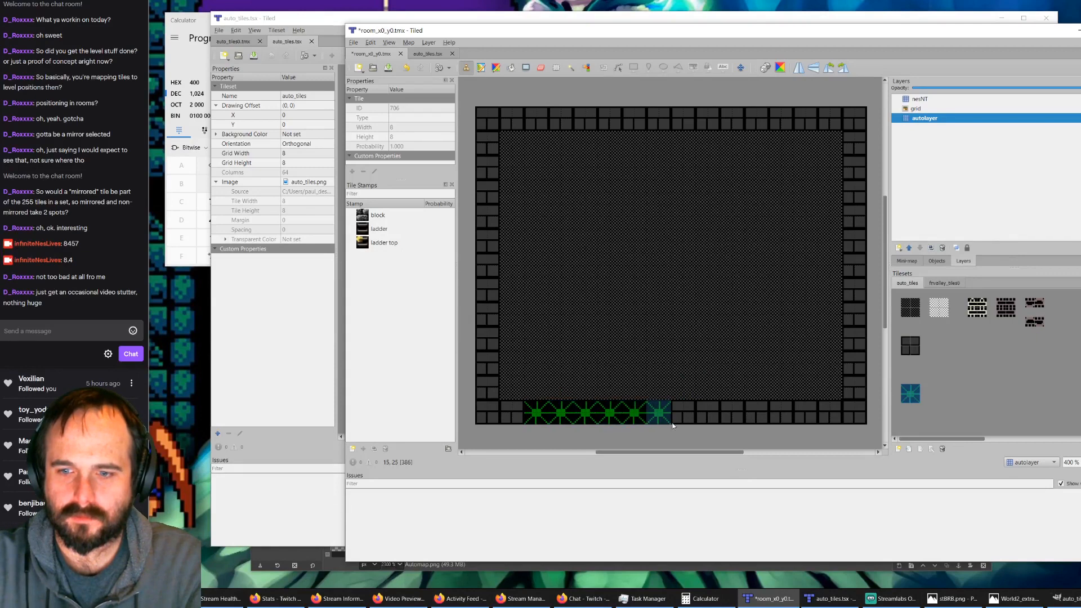
Step: Stamp one white ladder-top block mid-room and four ladder blocks below it down to the floor
click(977, 307)
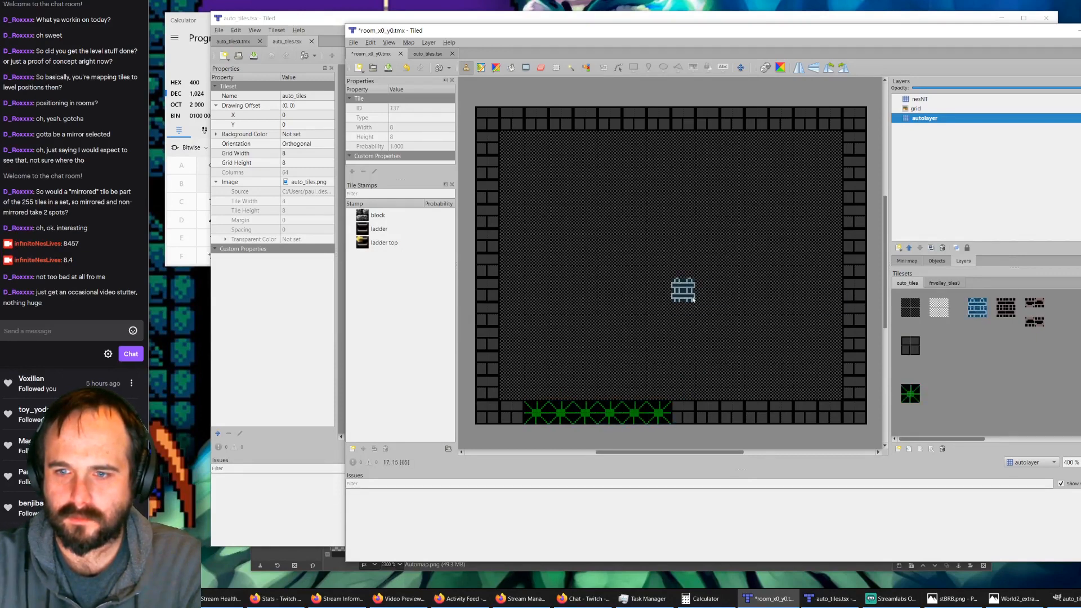
click(693, 298)
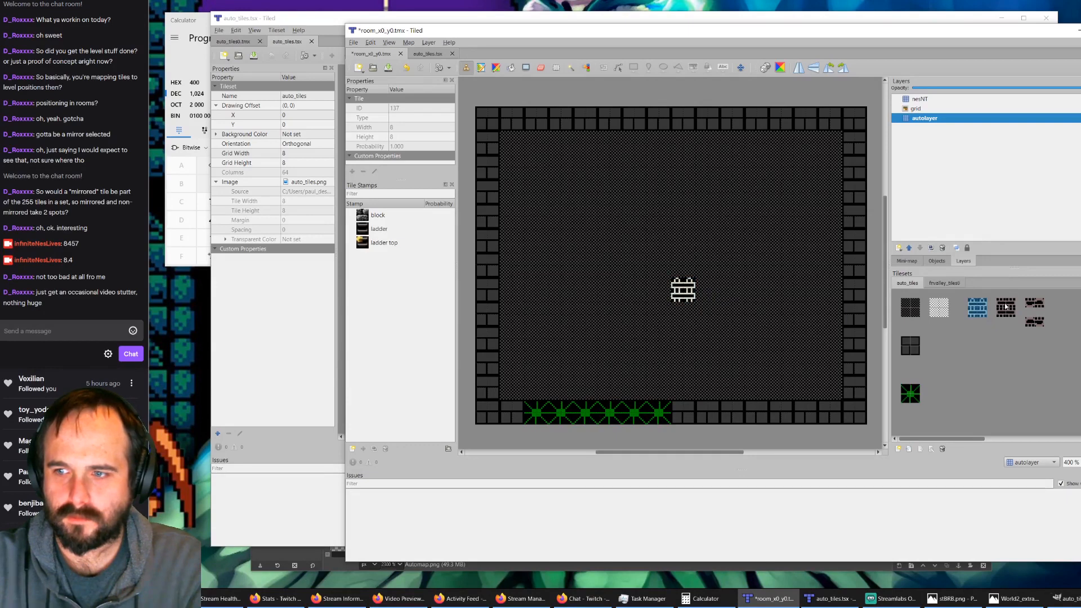
click(1007, 306)
click(684, 304)
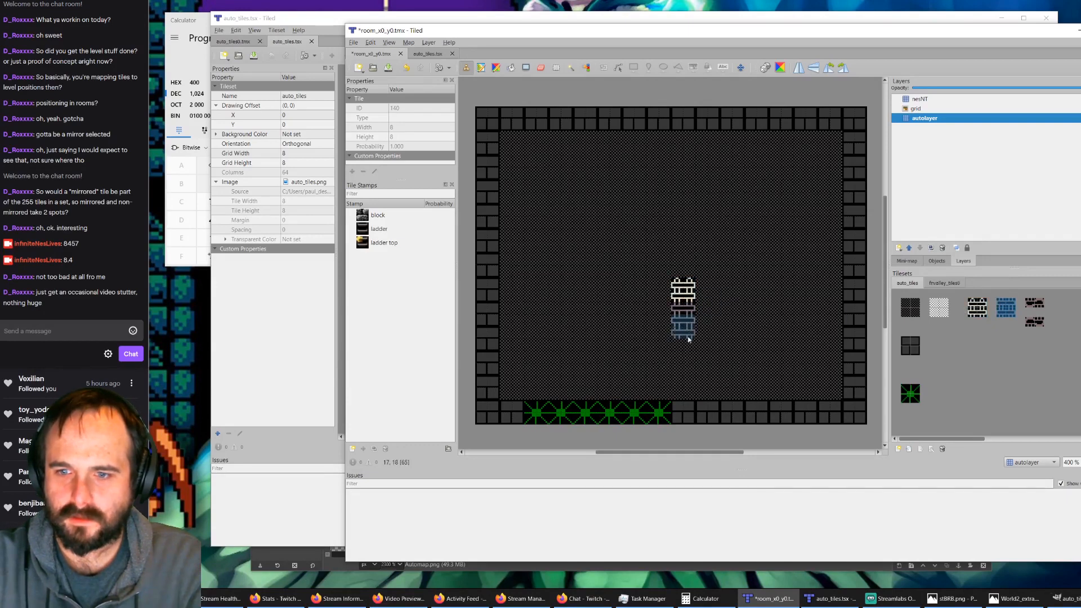
click(688, 340)
shift+drag(685, 347, 683, 396)
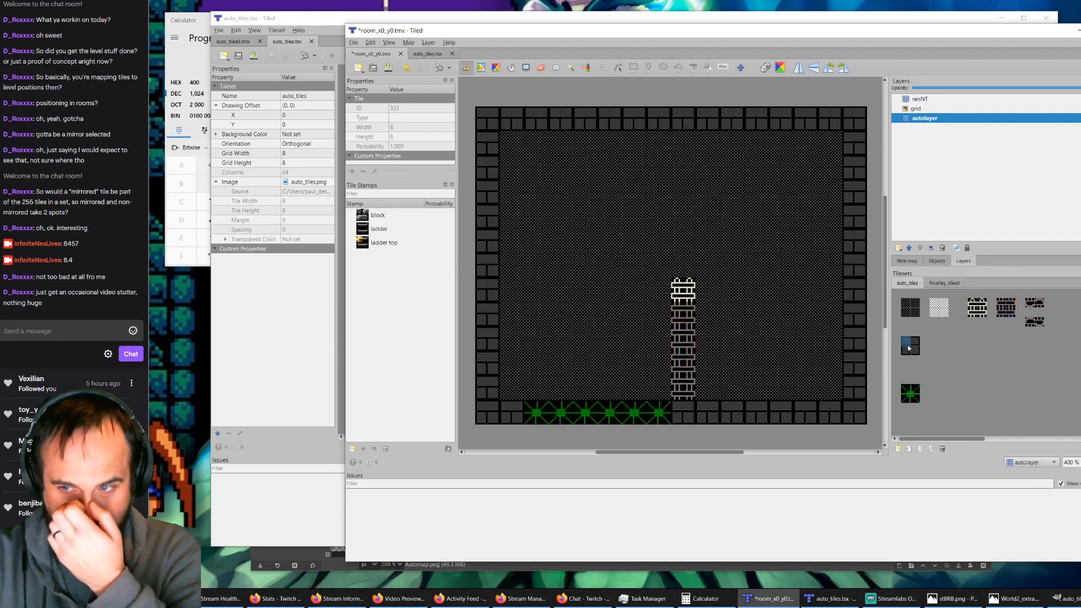
Step: Stamp a brick platform level with the ladder top, two blocks on its left and three on its right
click(908, 340)
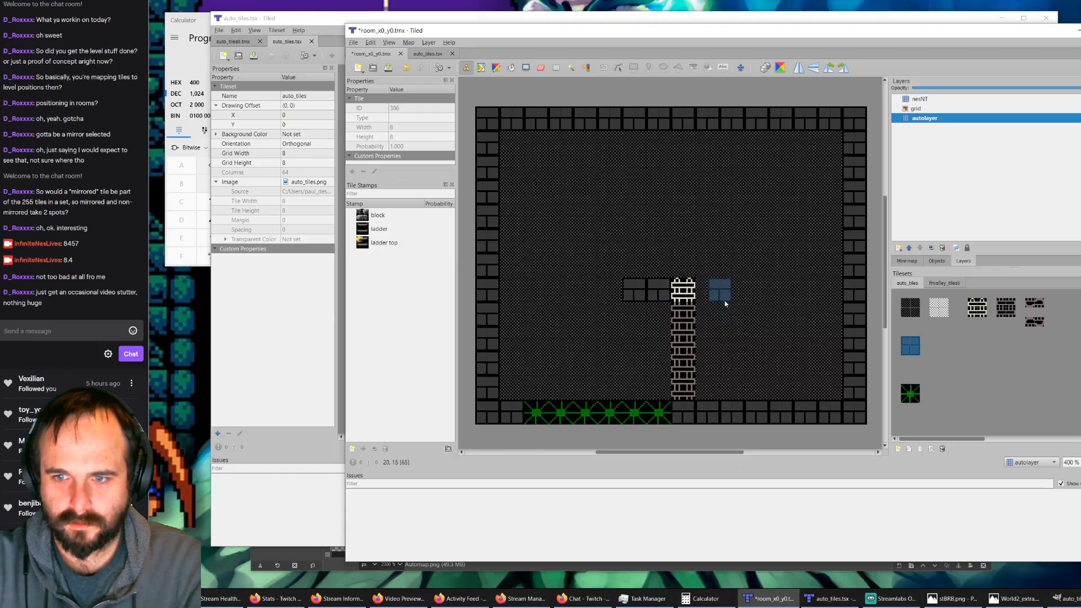
click(707, 293)
click(733, 294)
click(757, 294)
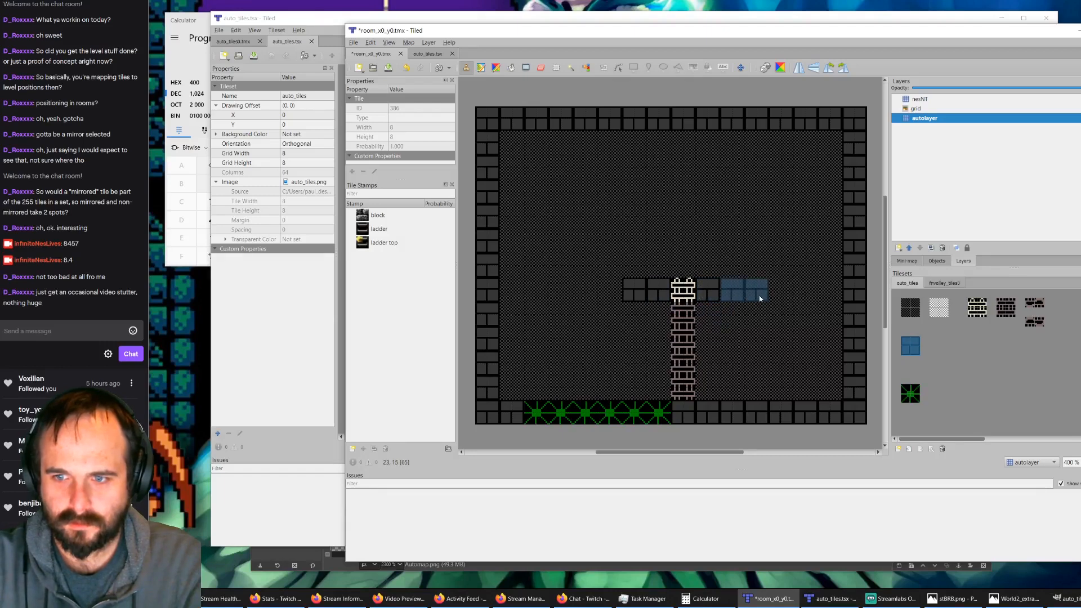
Step: Save room_x0_y0.tmx, and make the grid and nesNT layers visible
click(388, 68)
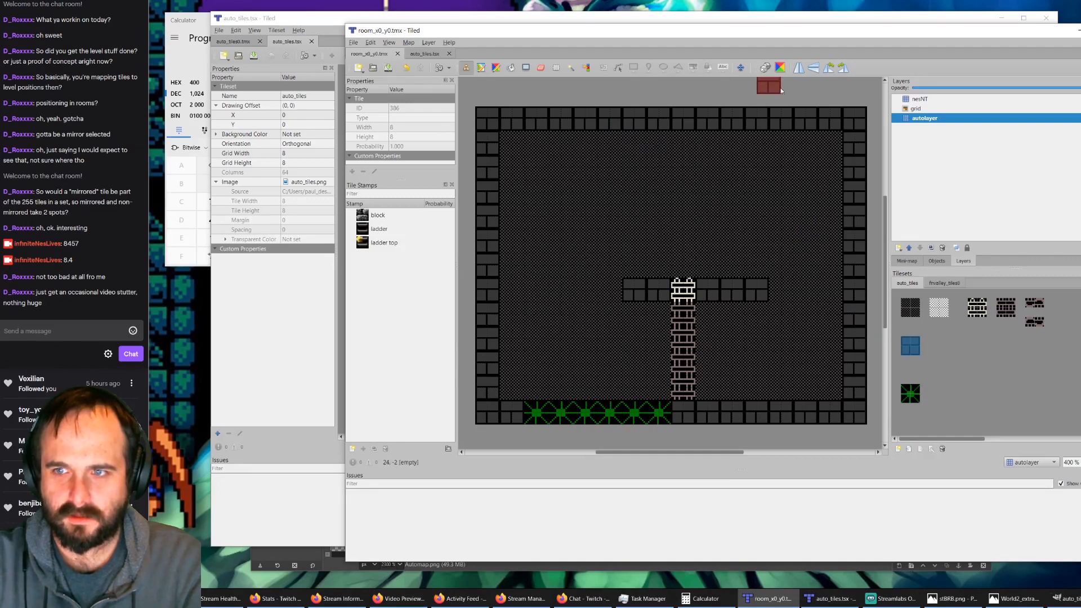
click(1080, 109)
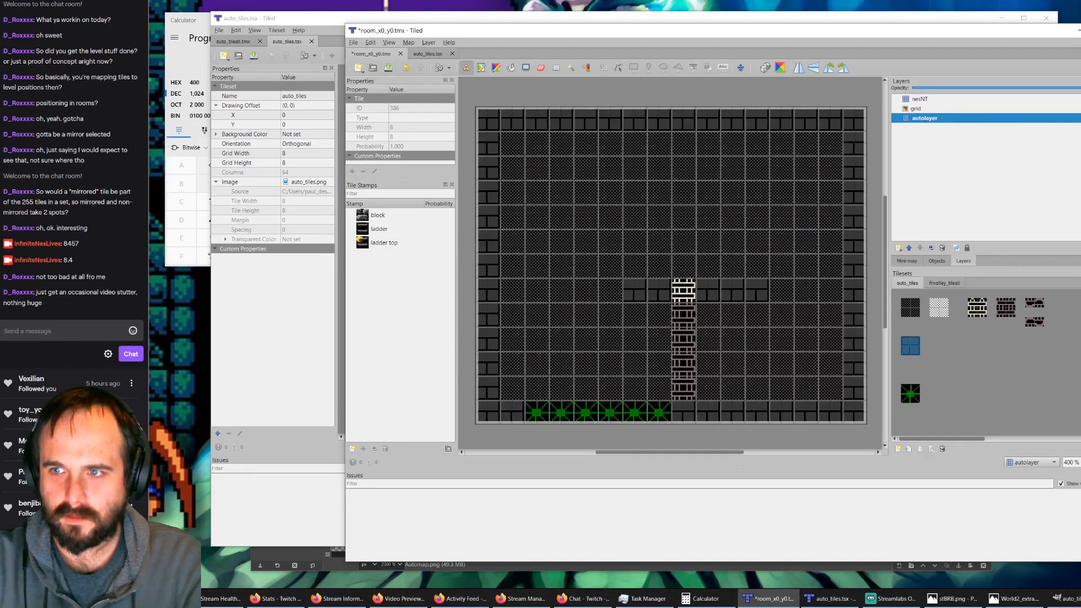
click(1080, 99)
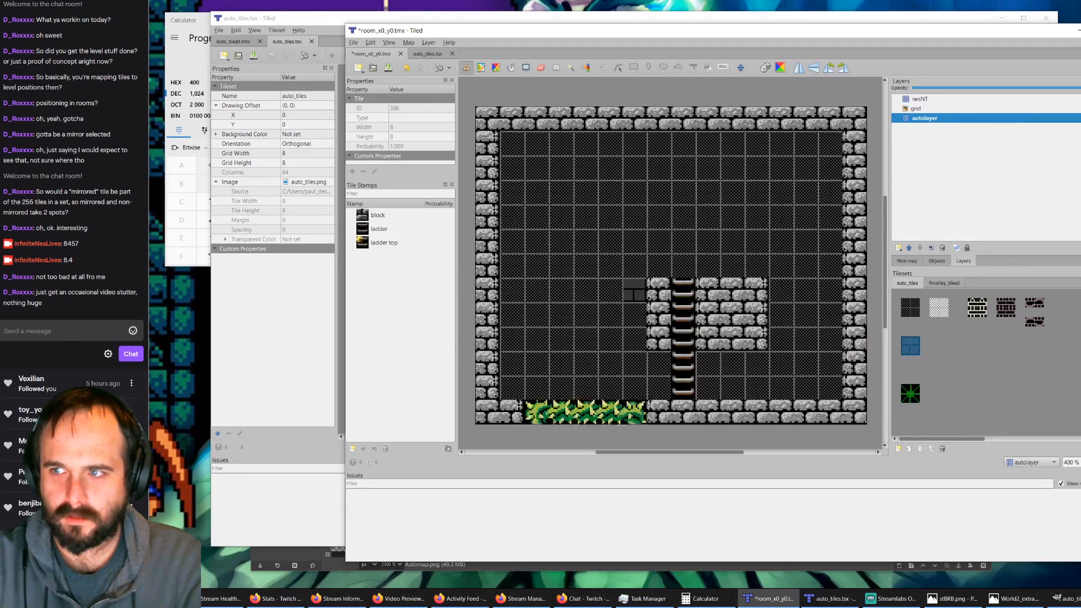
Step: Delete the nesNT layer and regenerate it by running AutoMap on the room
click(928, 102)
key(Delete)
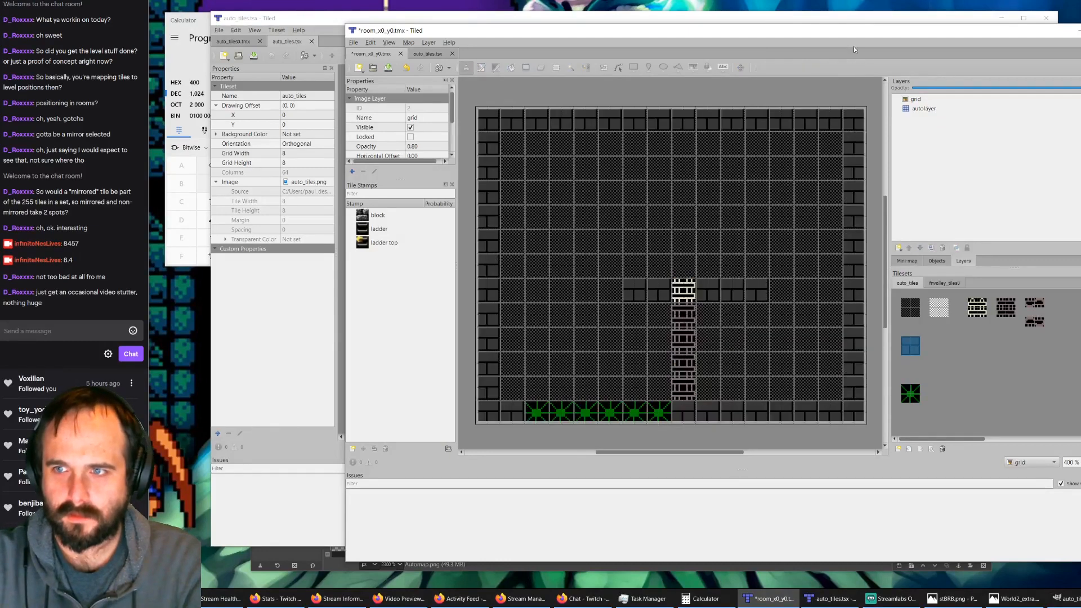
key(ctrl+z)
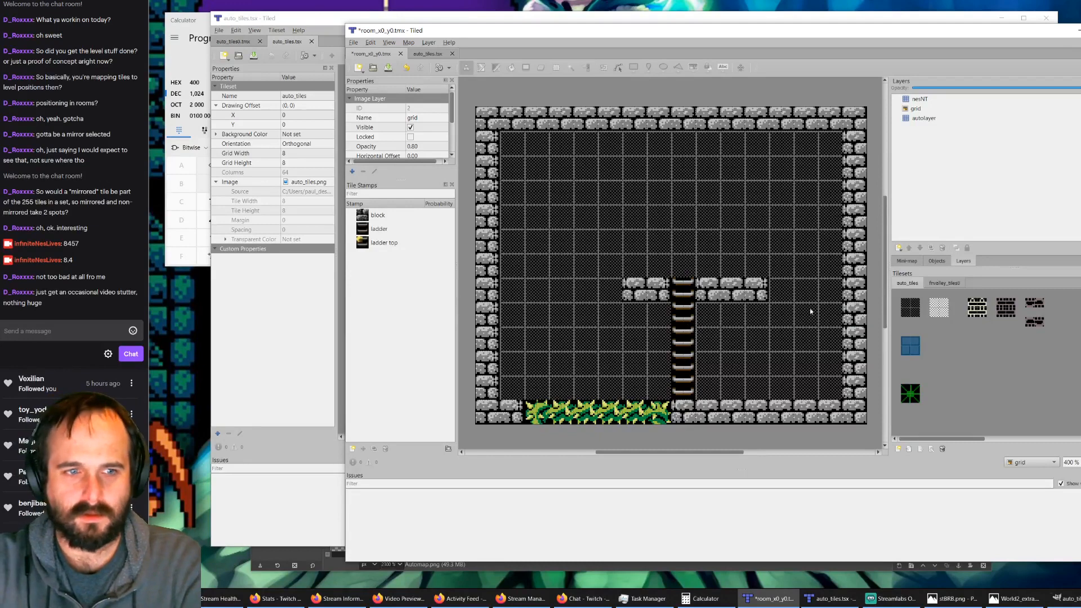
Step: Delete the regenerated nesNT layer so the autolayer's placeholder tiles can be edited
click(929, 118)
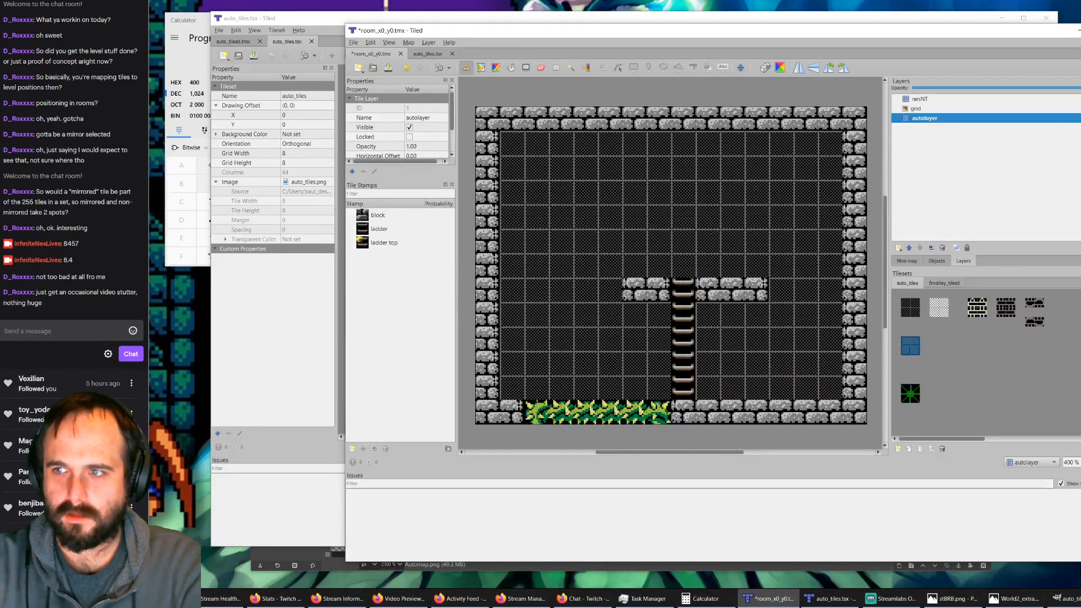
click(1056, 99)
key(Delete)
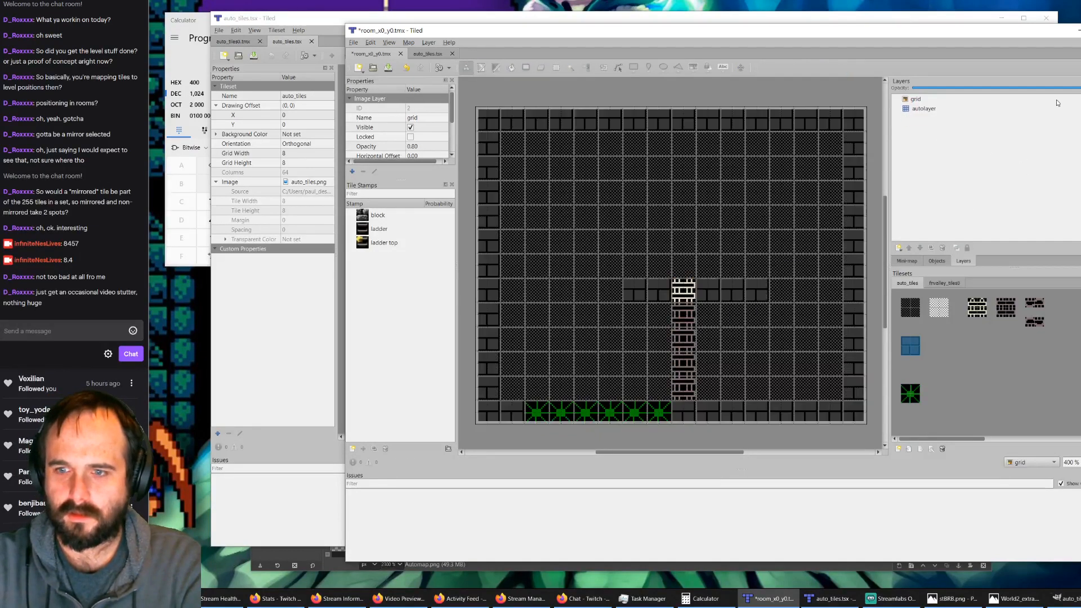
Step: Paint both broken-ladder tile variants over the ladder below its top block on the autolayer, and automap the room
click(1035, 304)
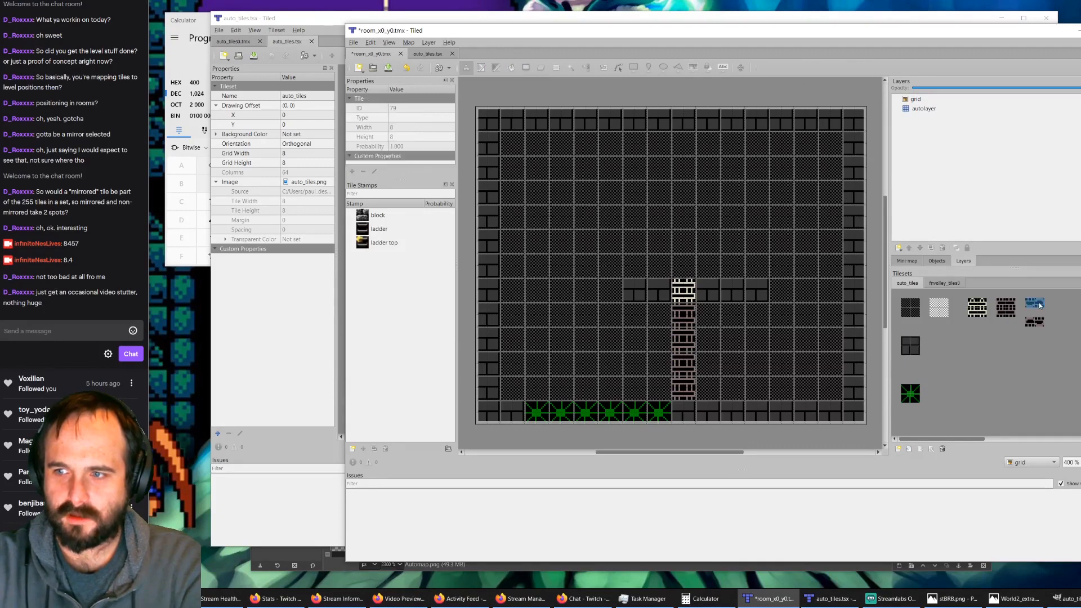
click(929, 108)
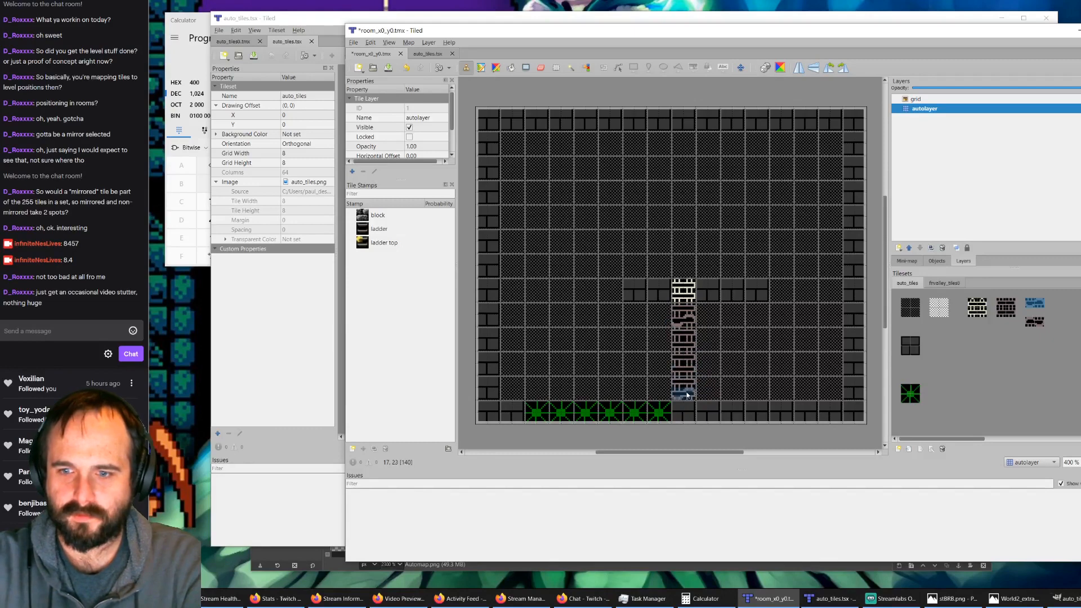
click(1034, 324)
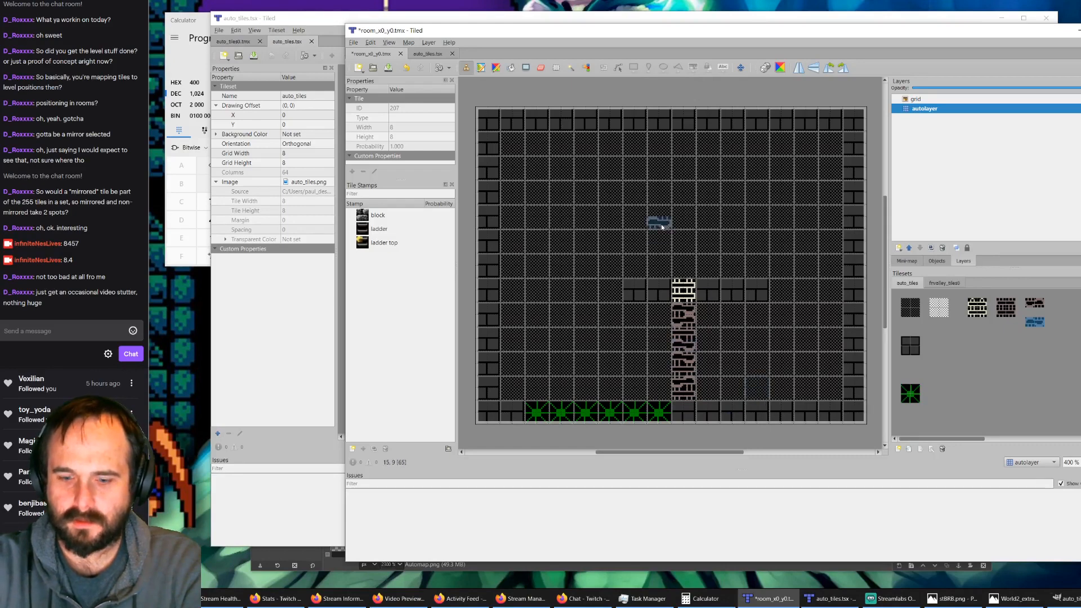
key(ctrl+m)
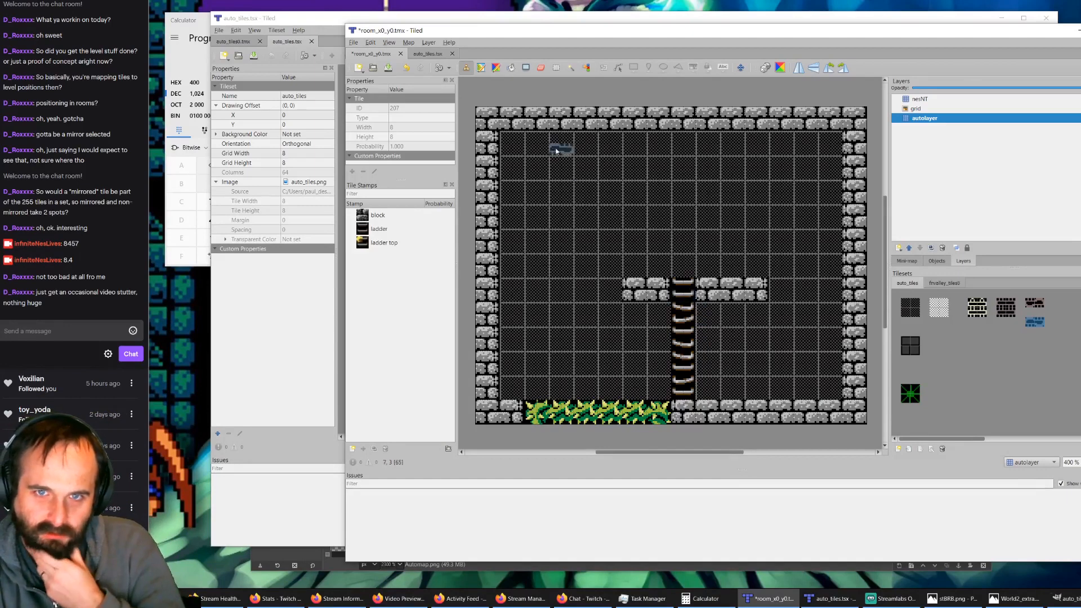
Step: Switch to the auto_tiles0.tmx rule map and mark a 2x1 region beside the ladder-top rule on the regions layer
click(436, 54)
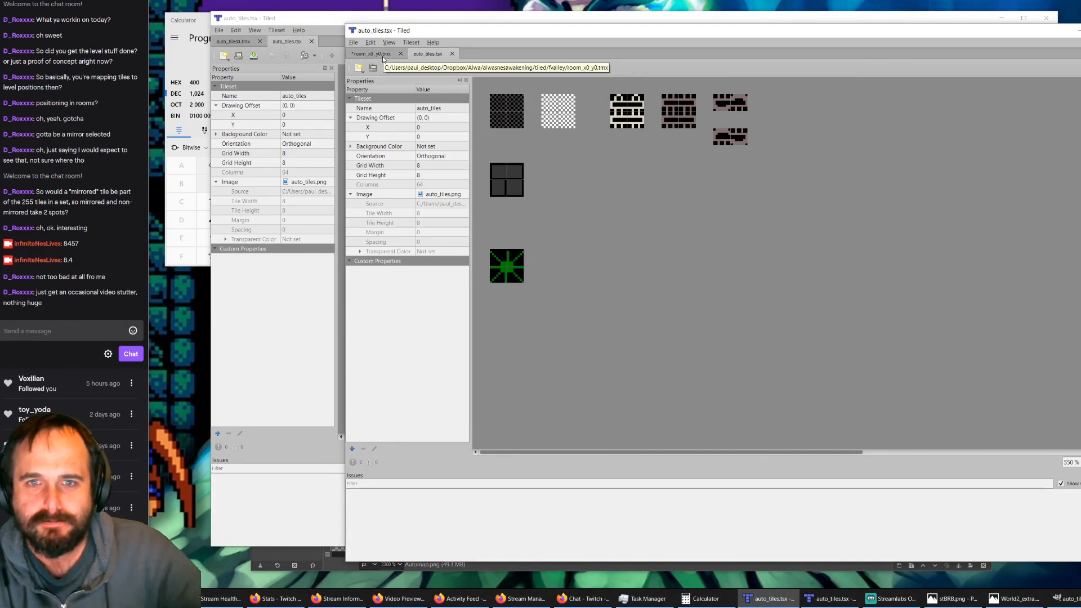
click(318, 20)
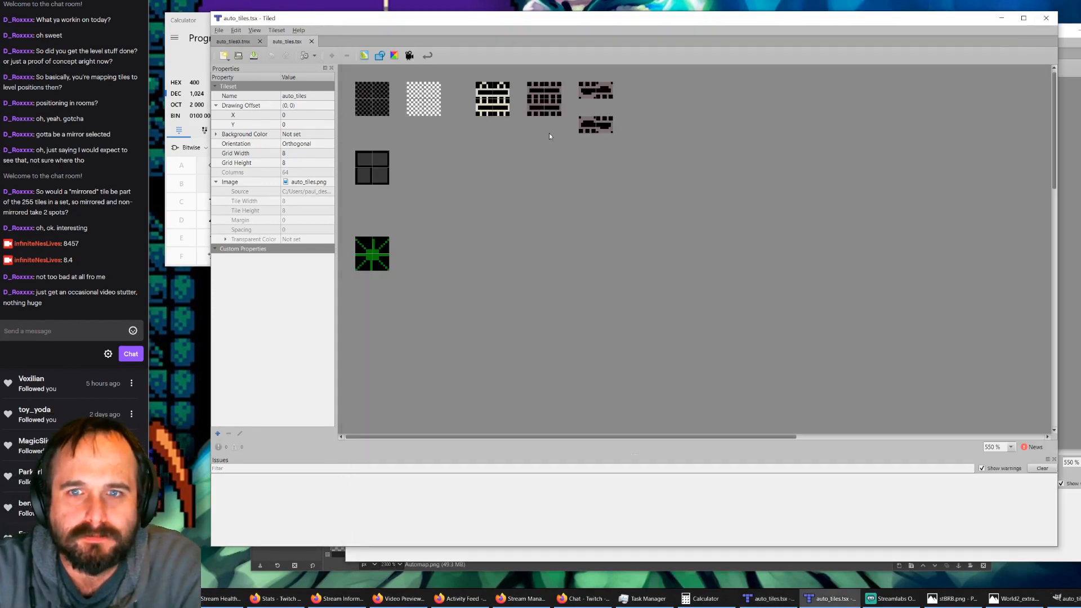
click(236, 43)
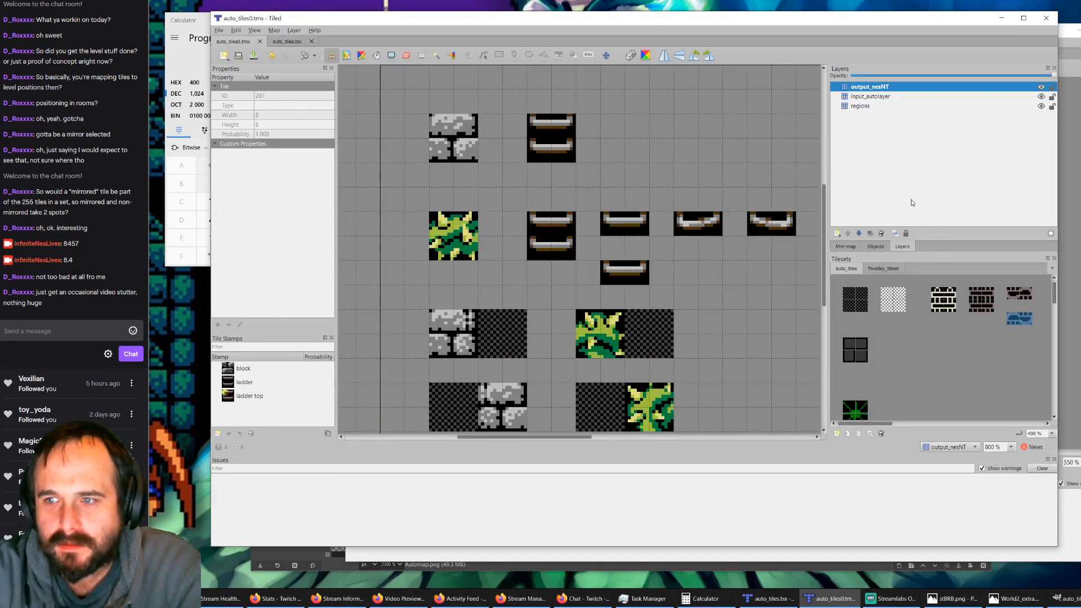
drag(849, 293, 864, 294)
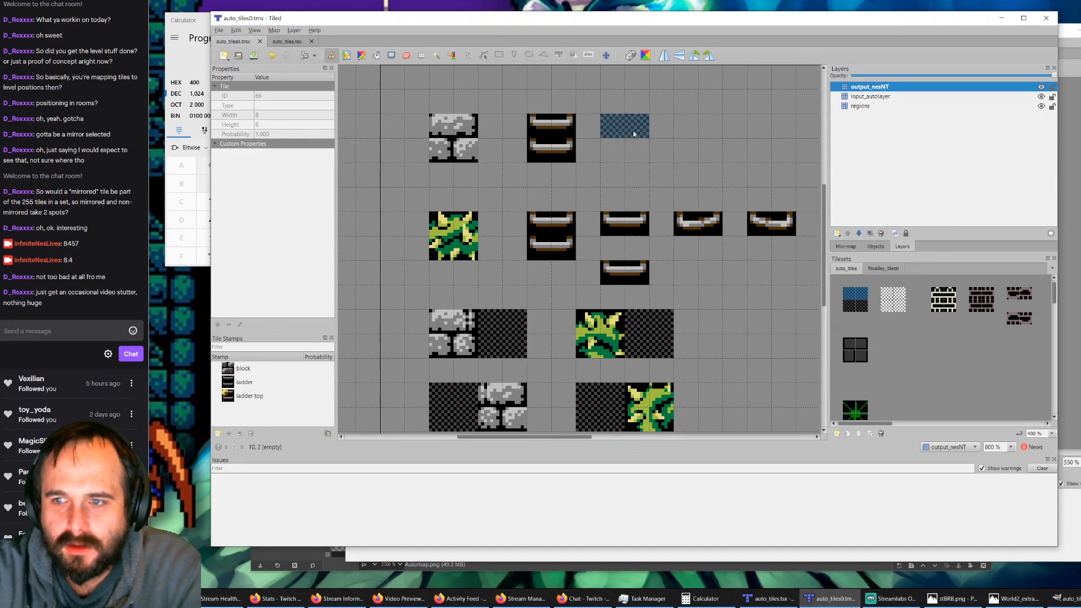
click(634, 134)
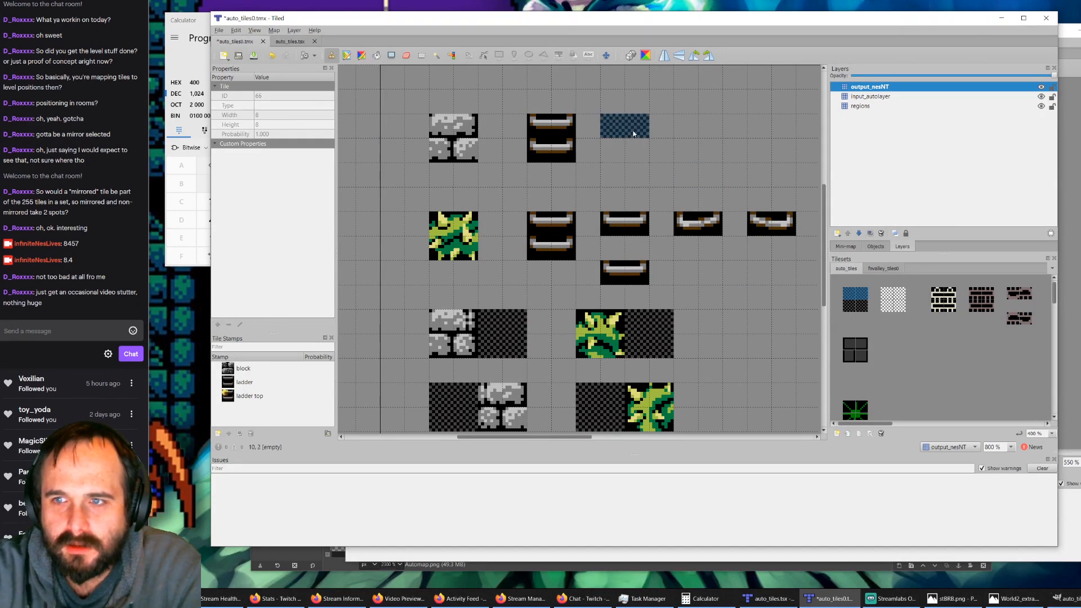
click(851, 107)
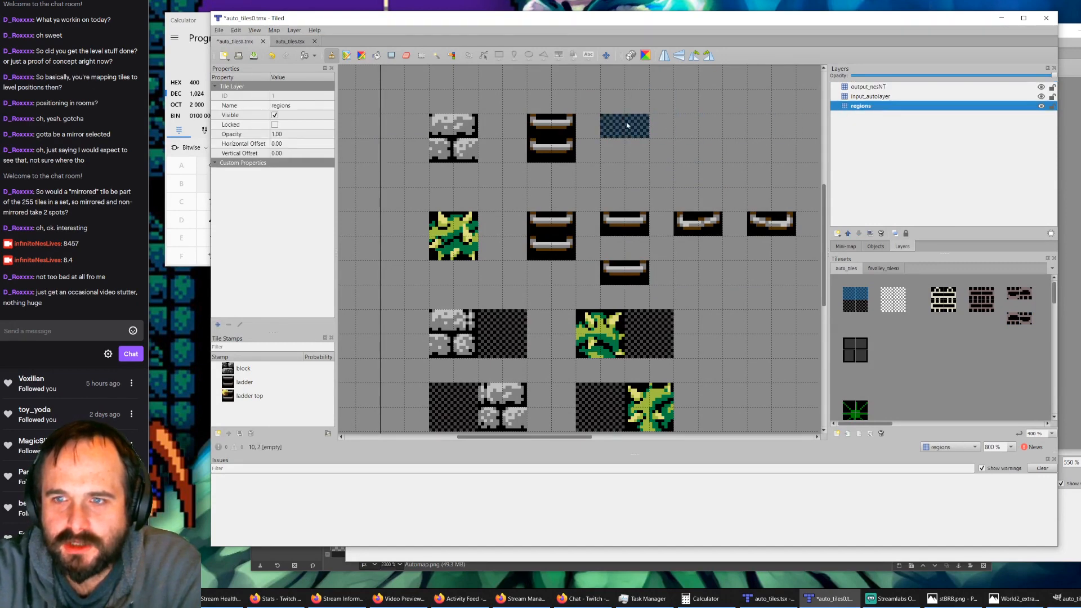
Step: Fill the new 2x1 rule with the upper ladder-top tiles on input_autolayer and the matching ladder rung tiles on output_nesNT
click(878, 98)
click(944, 298)
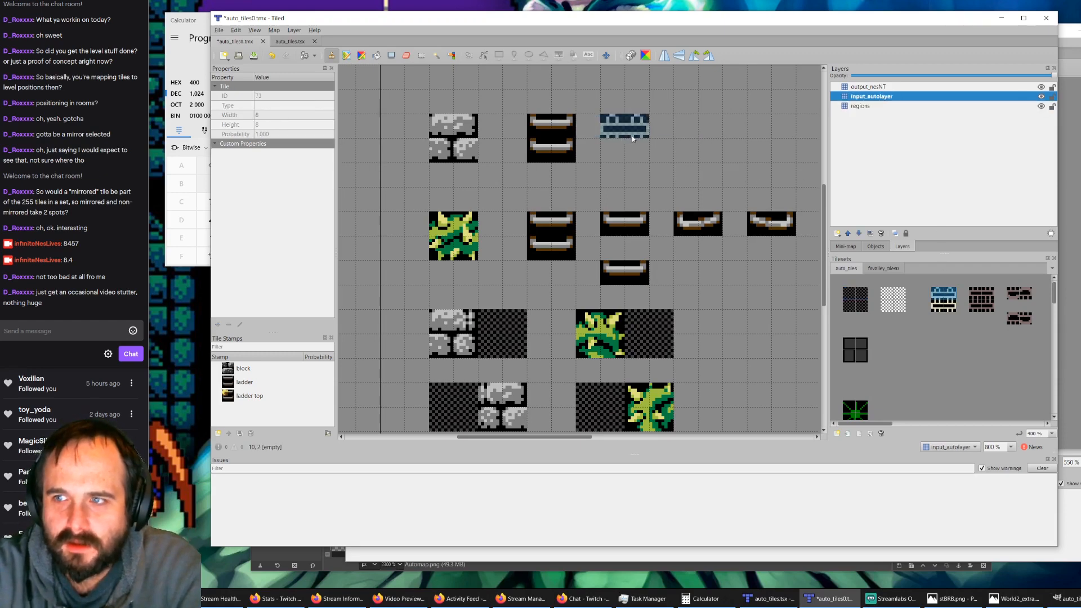
click(853, 87)
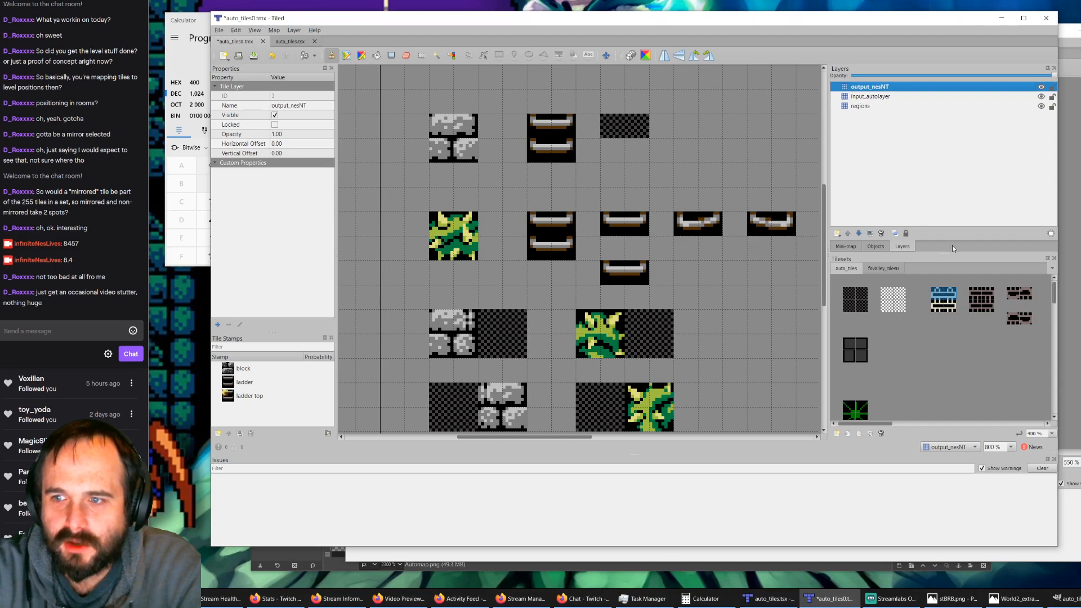
click(864, 269)
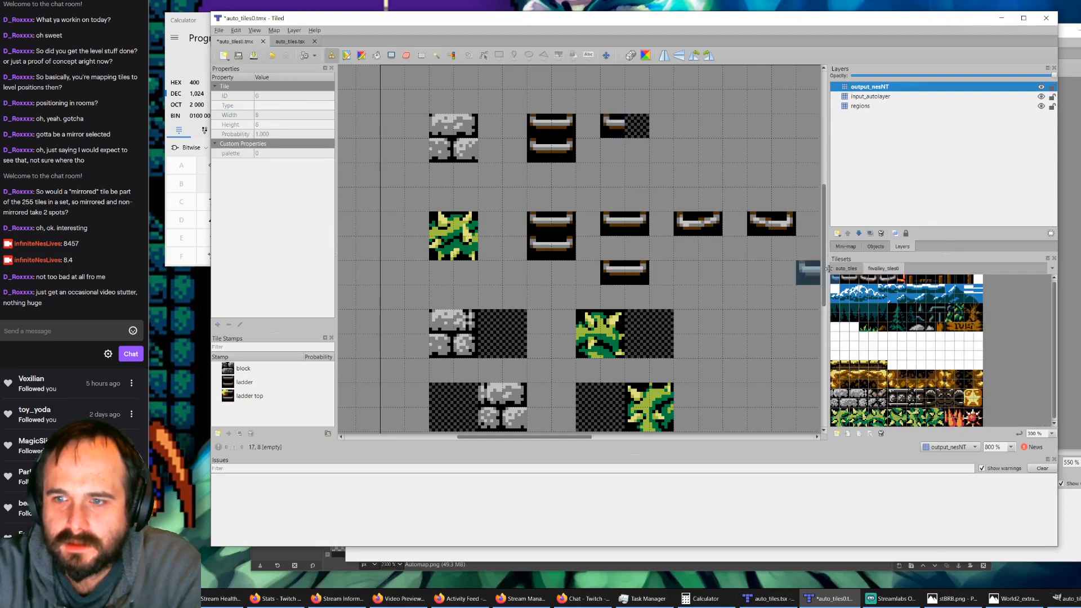
click(854, 278)
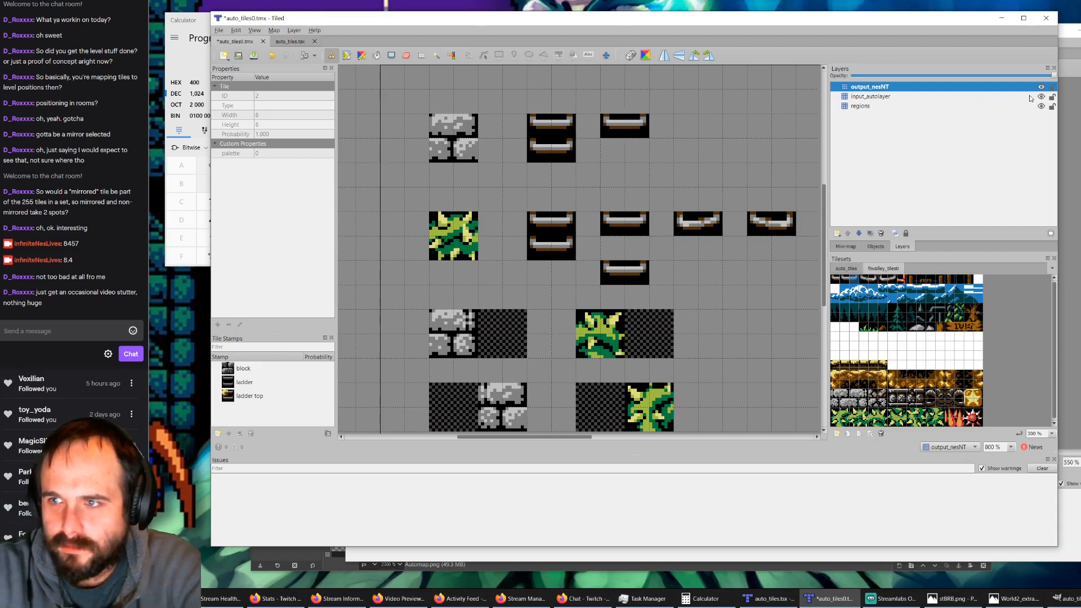
Step: Hide the output_nesNT layer to show the rule inputs, and save auto_tiles0.tmx
click(1041, 87)
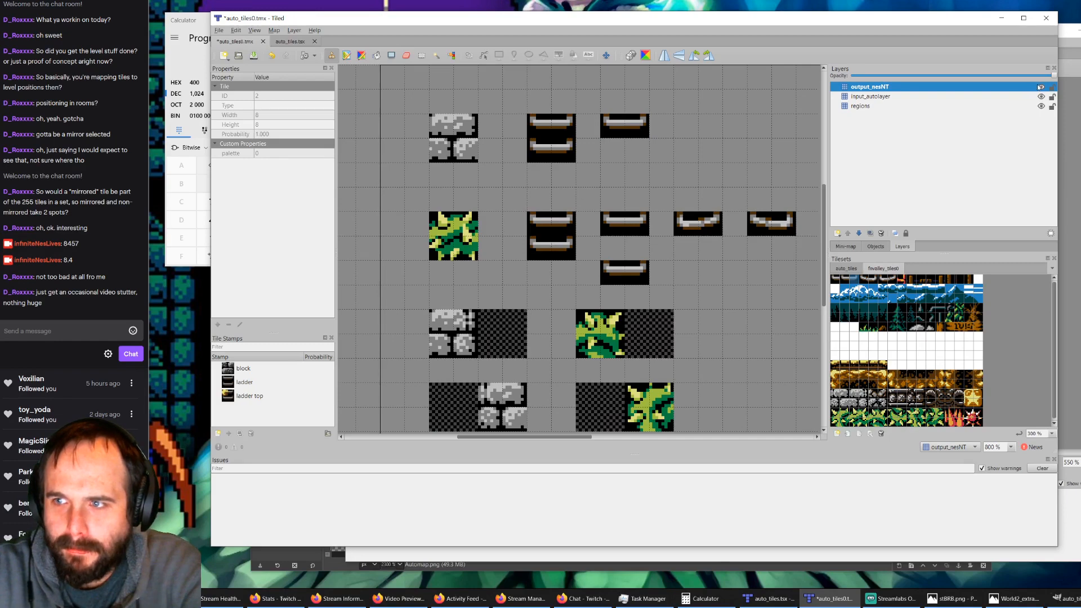
click(1041, 97)
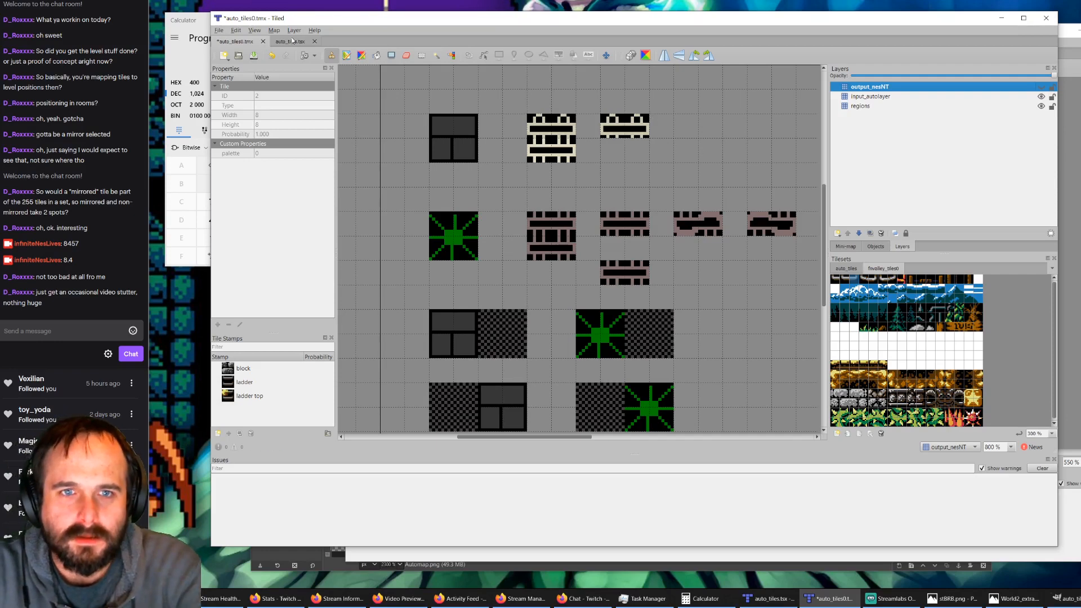
click(253, 57)
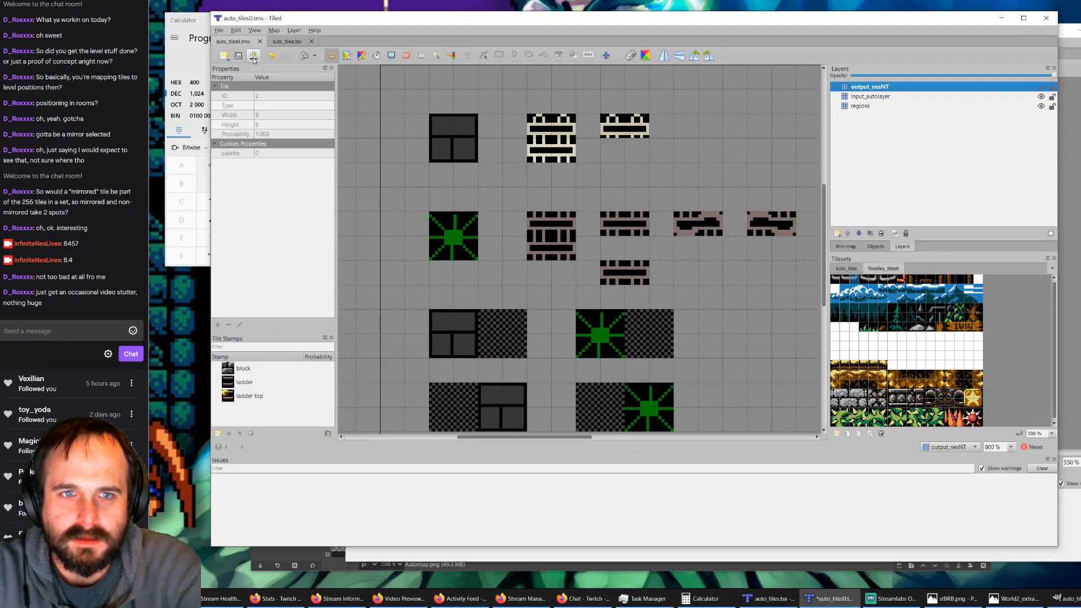
Step: Return to the room_x0_y0.tmx map and delete its nesNT layer
click(783, 603)
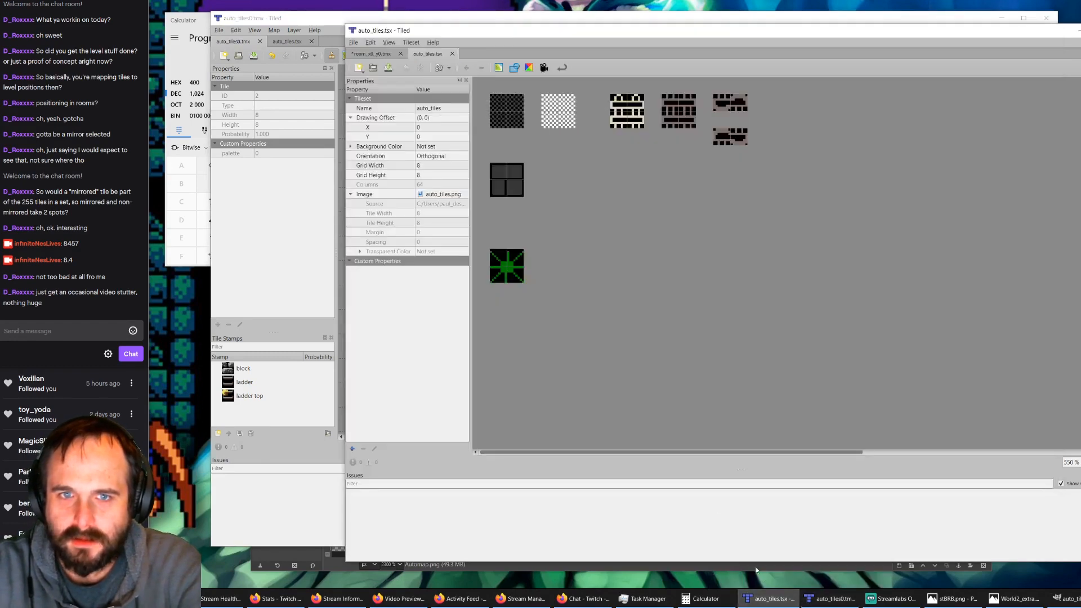
click(377, 53)
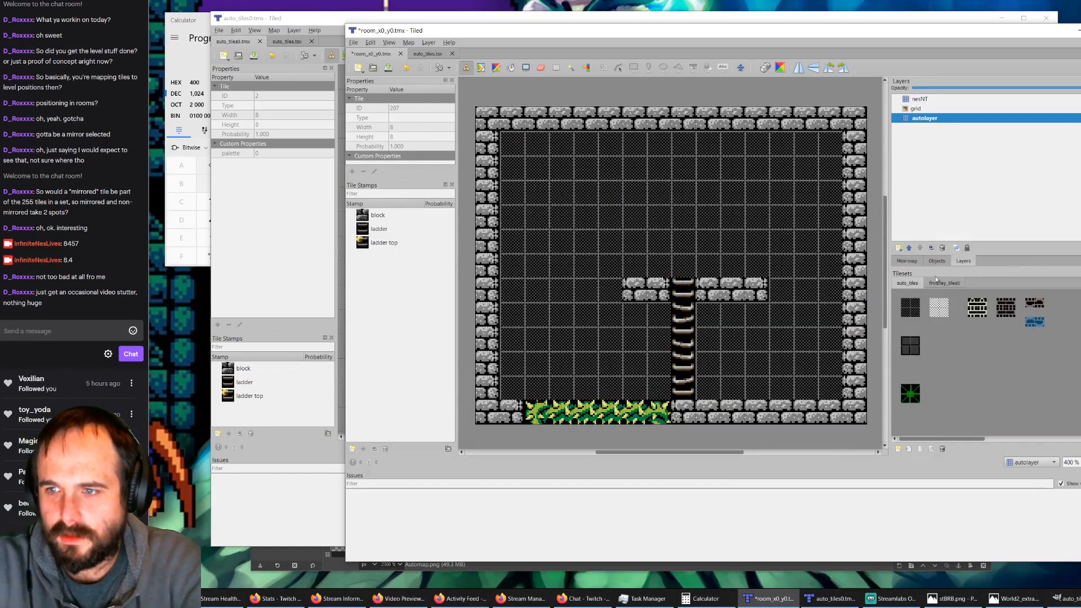
click(951, 99)
key(Delete)
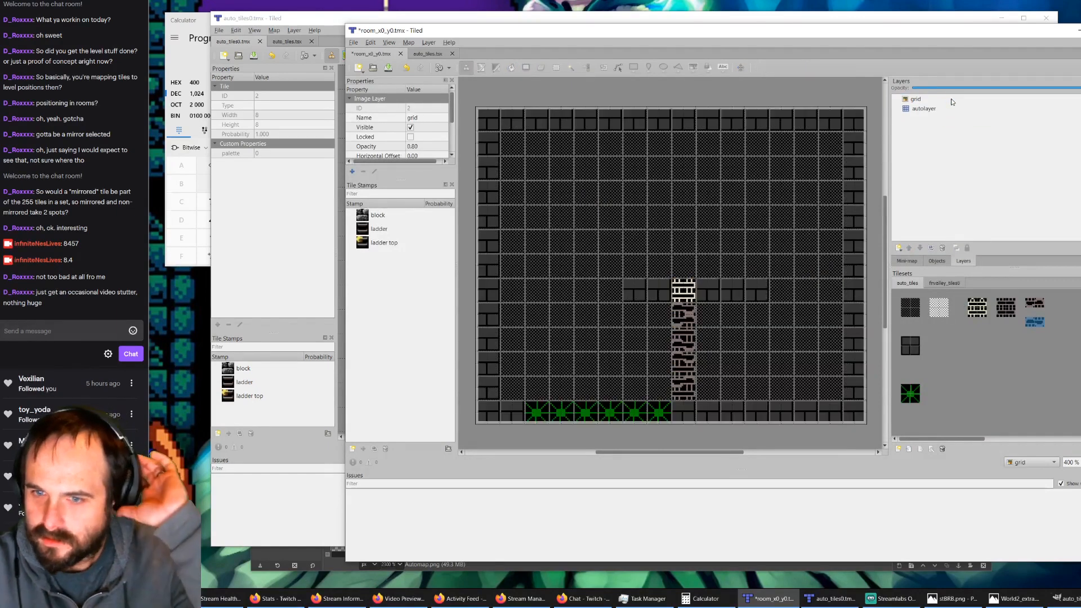
Step: Paint the first broken-ladder variant over the lower half of the ladder-top block on the autolayer, and automap the room
click(1034, 304)
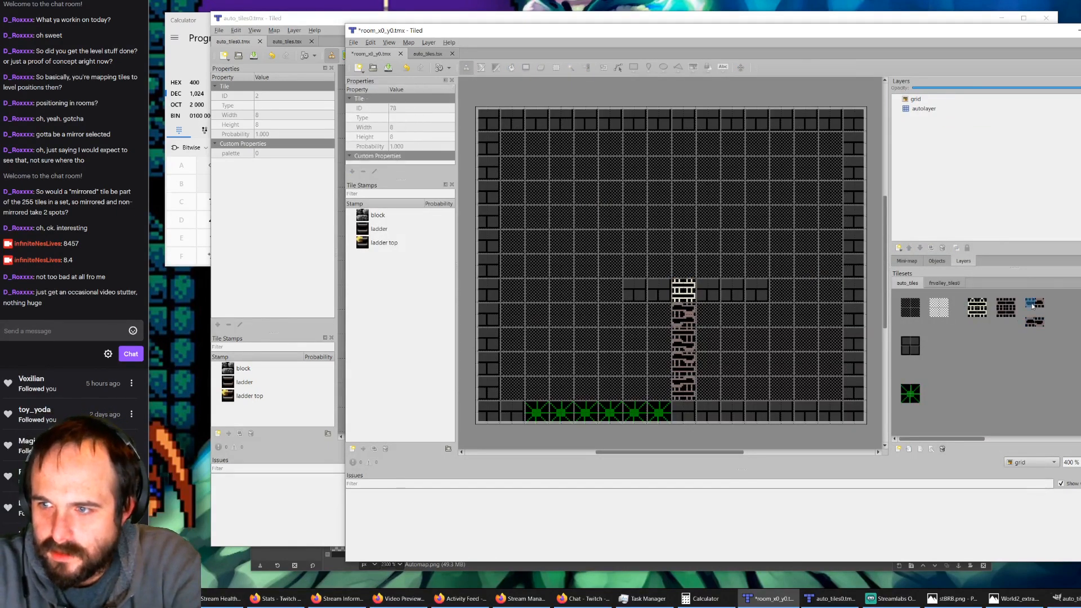
click(928, 108)
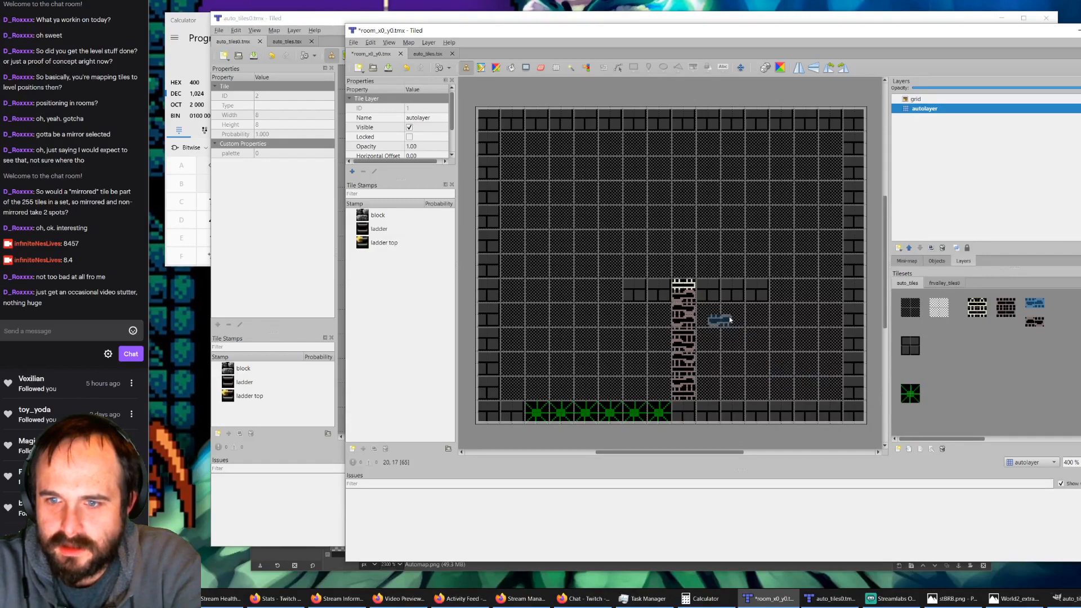
ctrl+scroll(730, 319, up, 1)
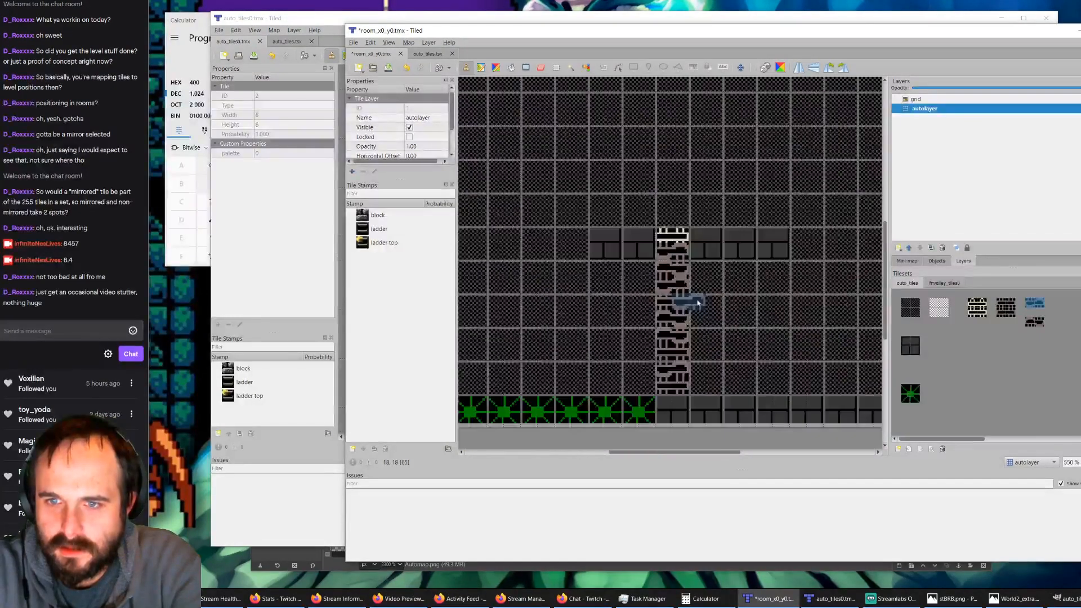
key(ctrl+m)
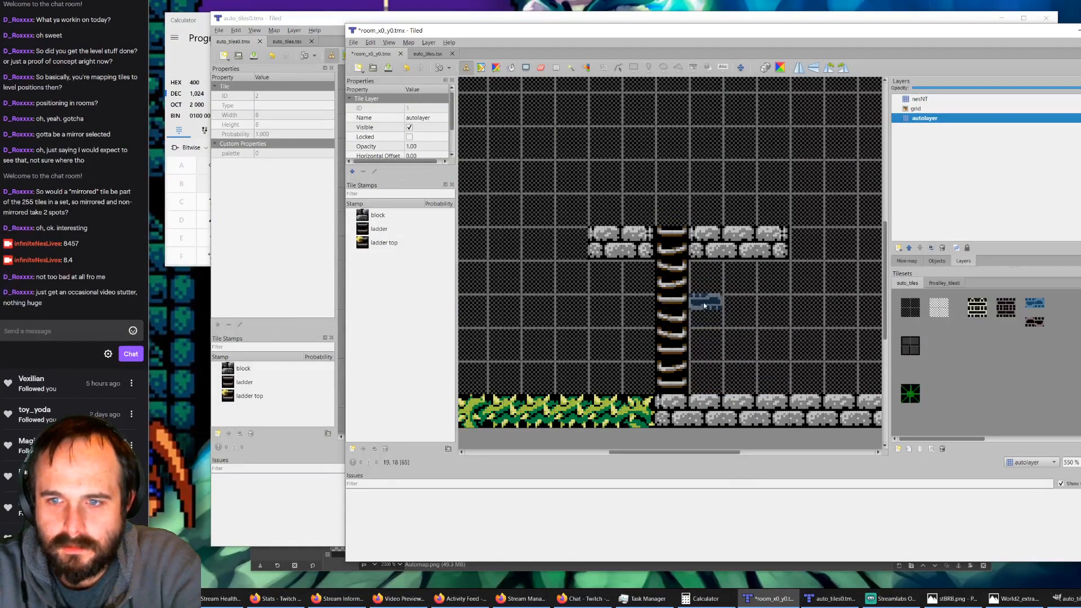
Step: Compare the placeholder autolayer with the automapped room by undoing and redoing the last automap
ctrl+scroll(660, 286, down, 1)
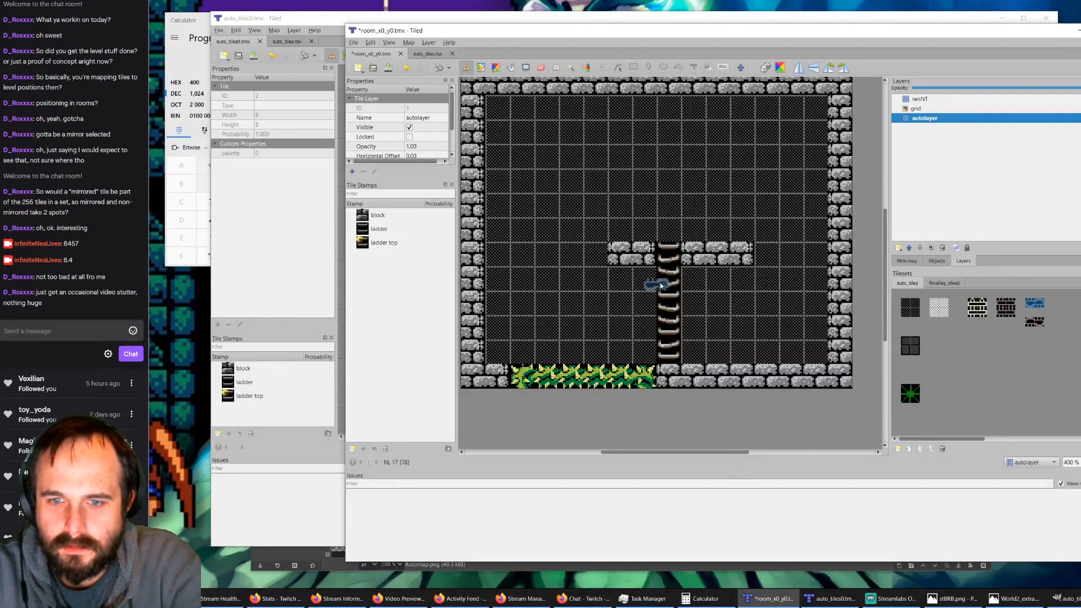
ctrl+scroll(658, 242, down, 1)
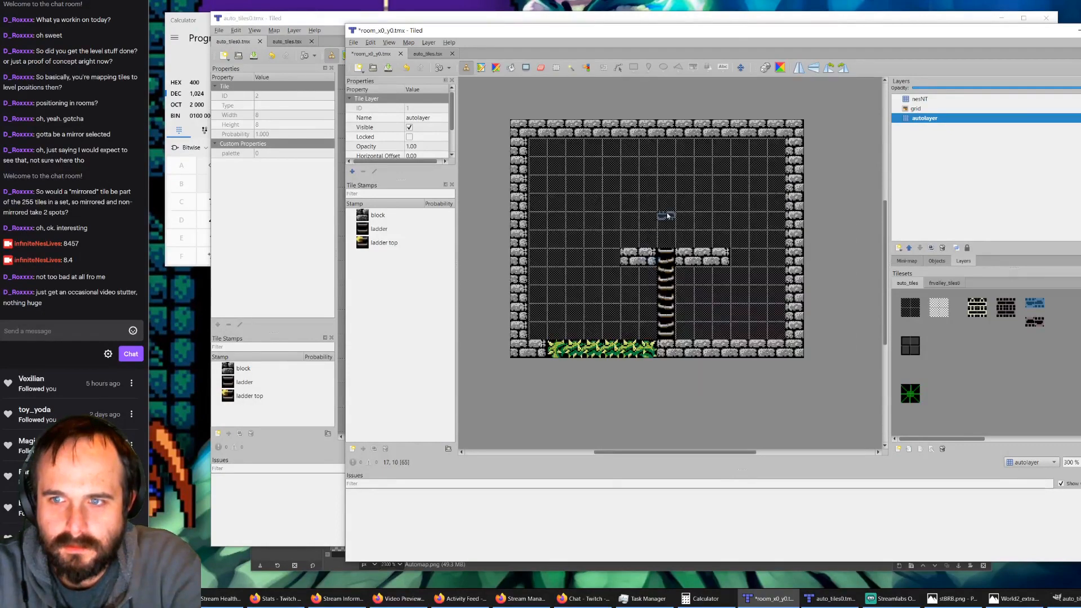
key(ctrl+z)
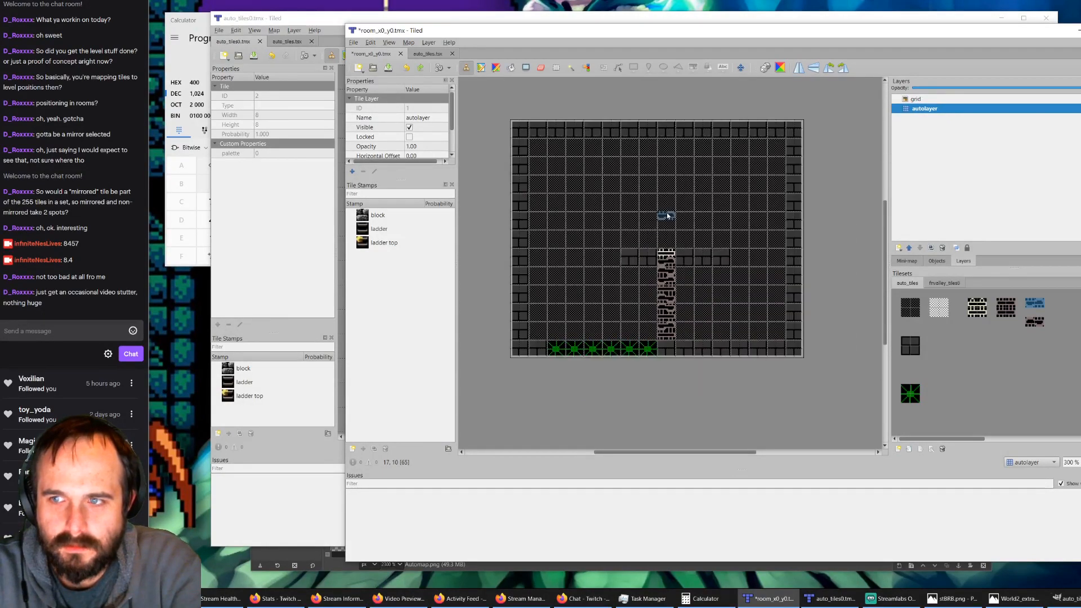
key(ctrl+y)
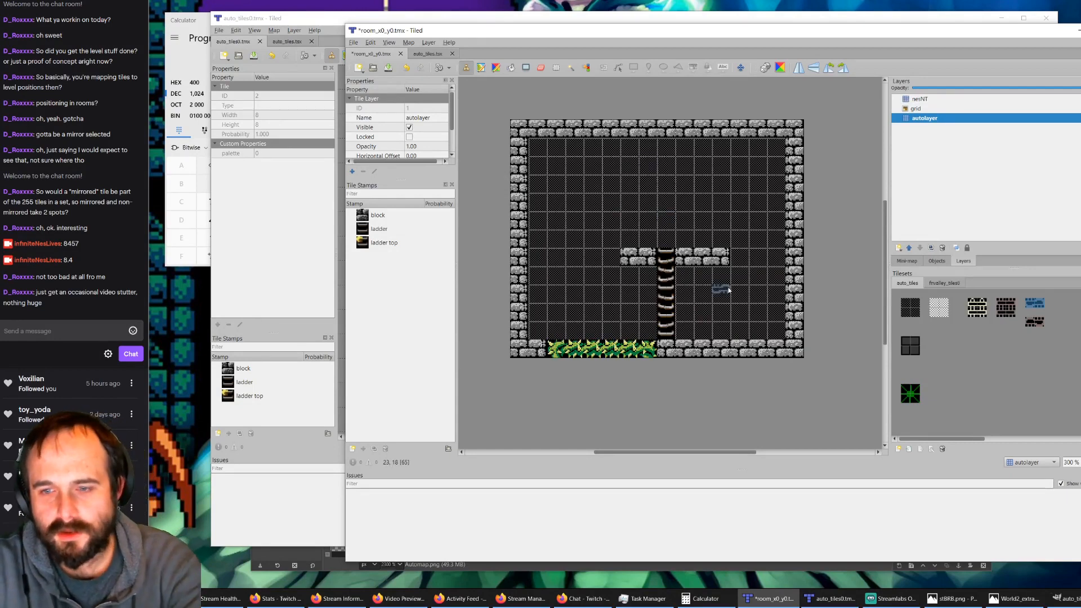
Step: Delete the automapped nesNT layer from room_x0_y0.tmx to expose the autolayer's ladder tiles
click(831, 598)
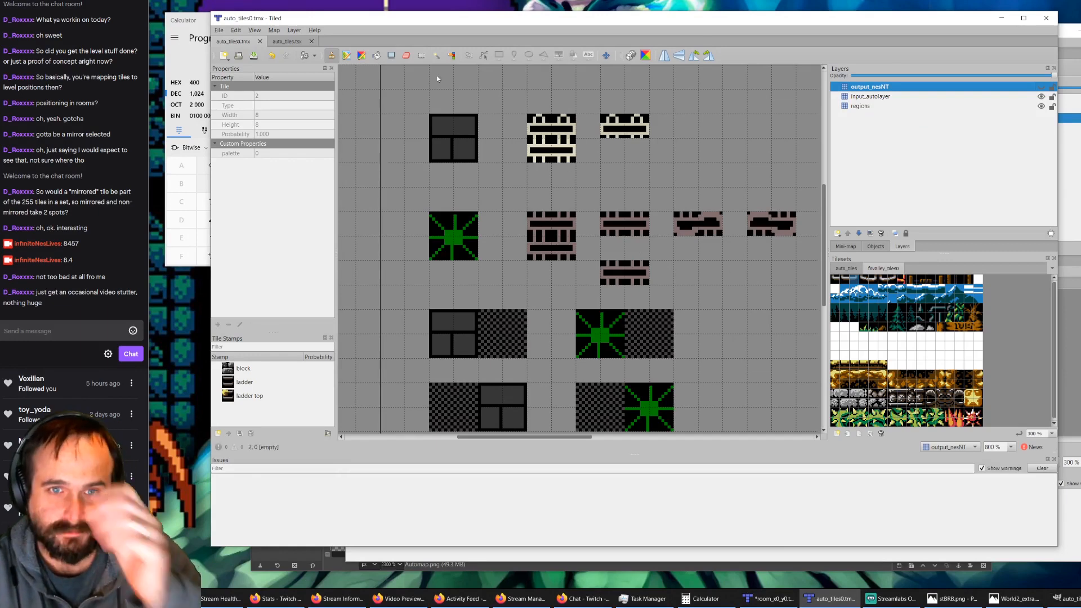
click(769, 598)
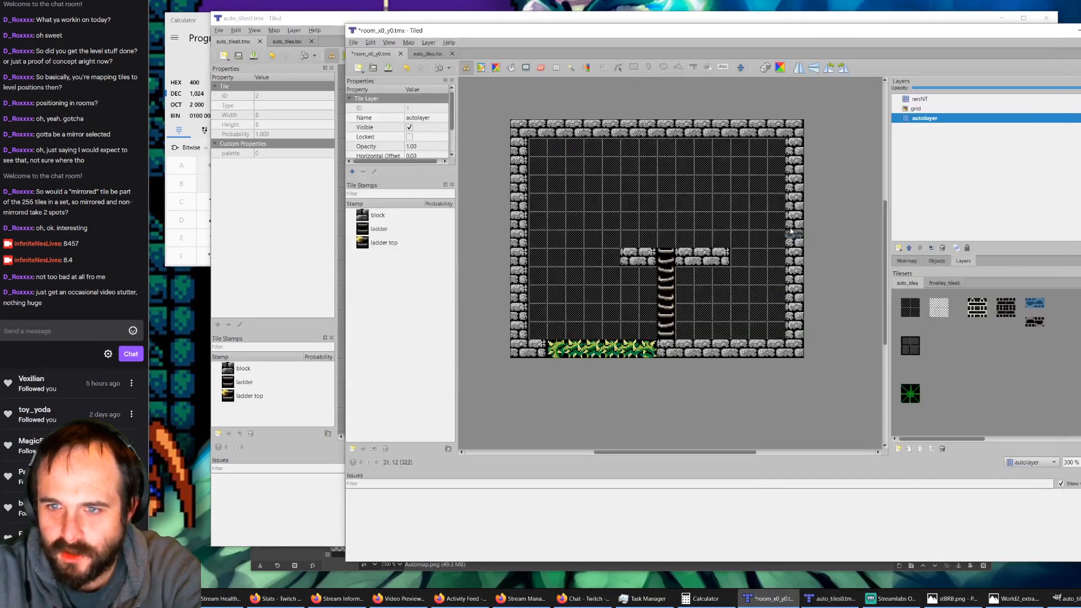
click(920, 99)
key(Delete)
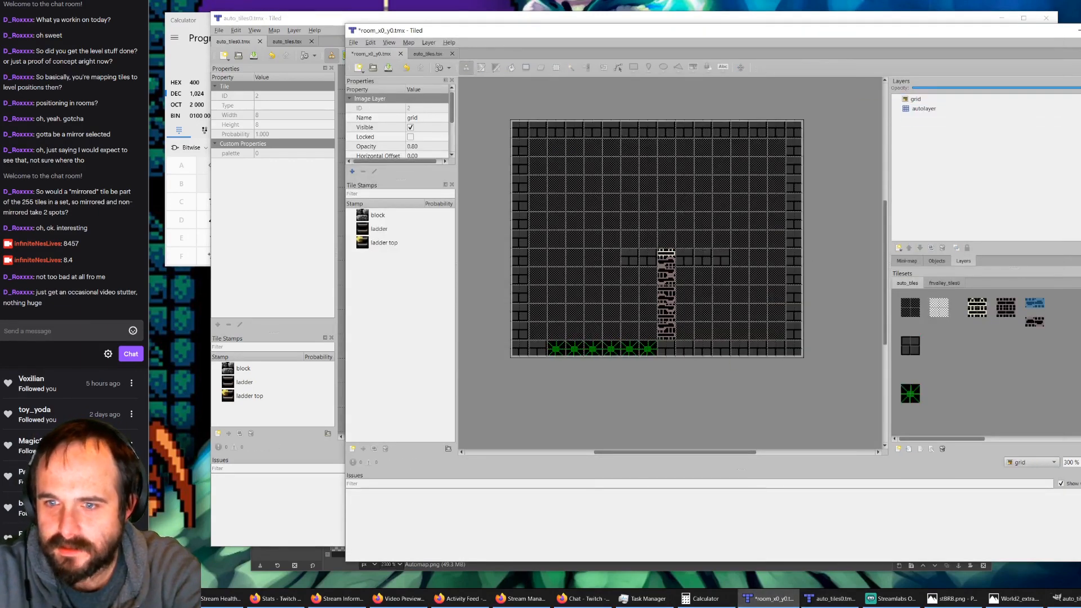
Step: Paint the intact brown ladder block down the broken-ladder column below the ladder top on the autolayer
click(1006, 306)
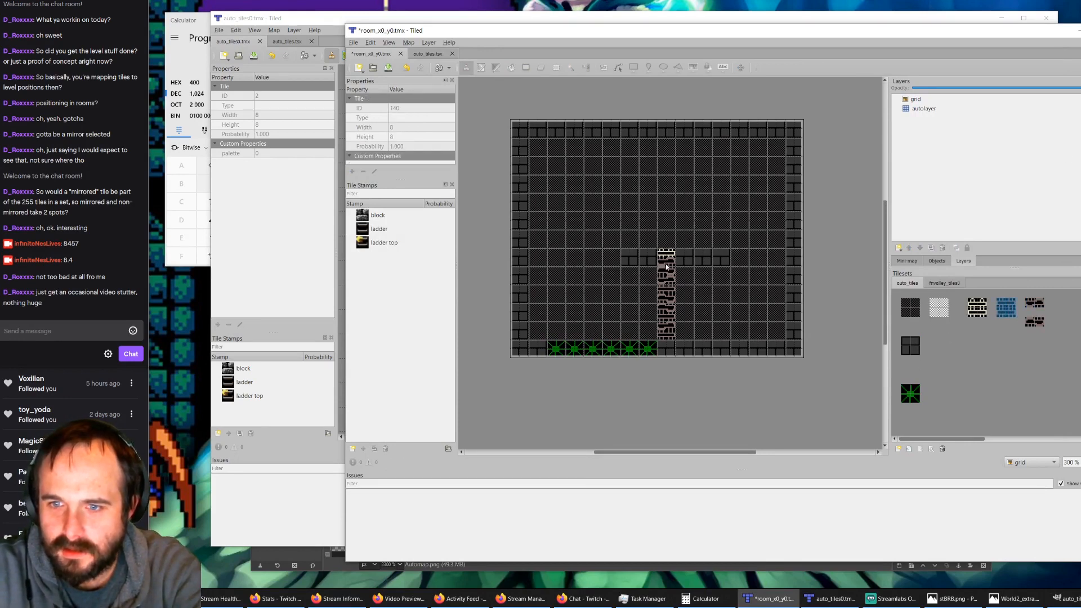
click(937, 111)
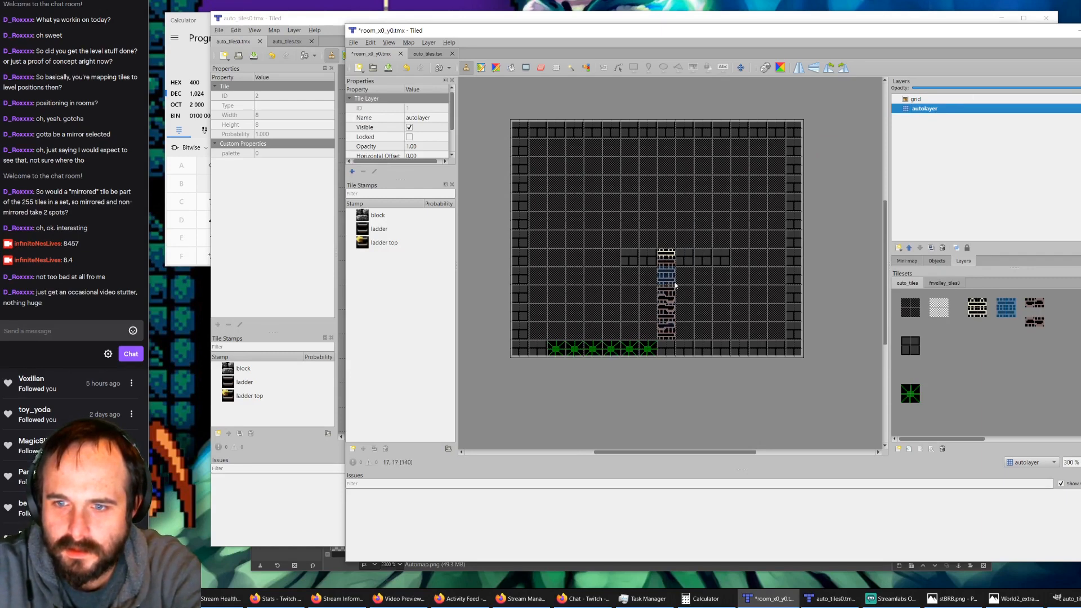
drag(675, 287, 675, 334)
ctrl+scroll(681, 284, up, 3)
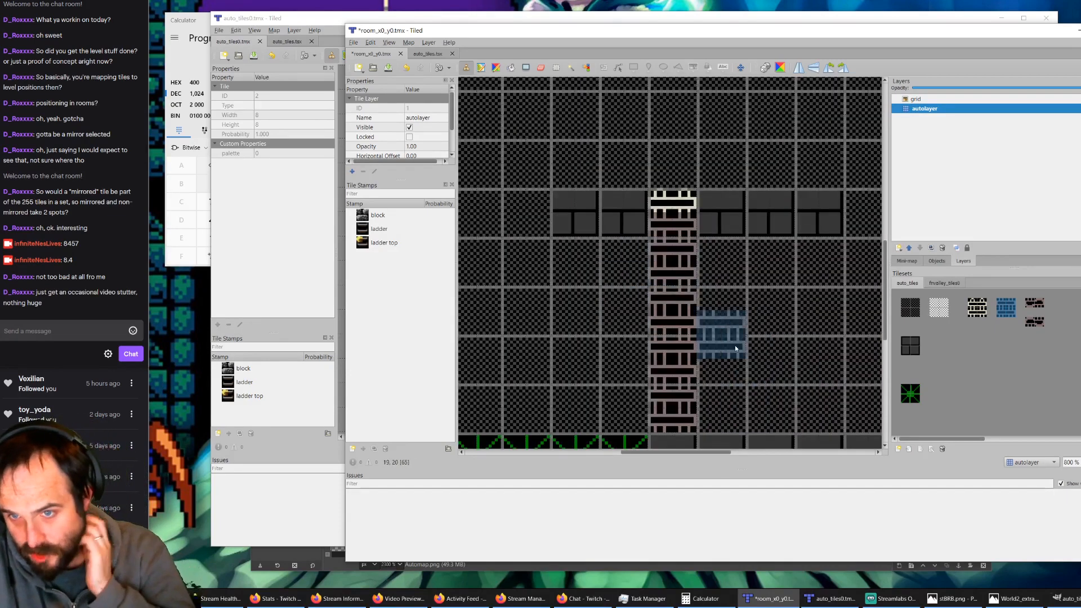
Step: Switch to the auto_tiles0.tmx rule map and examine its ladder, block and green starburst rules
click(832, 598)
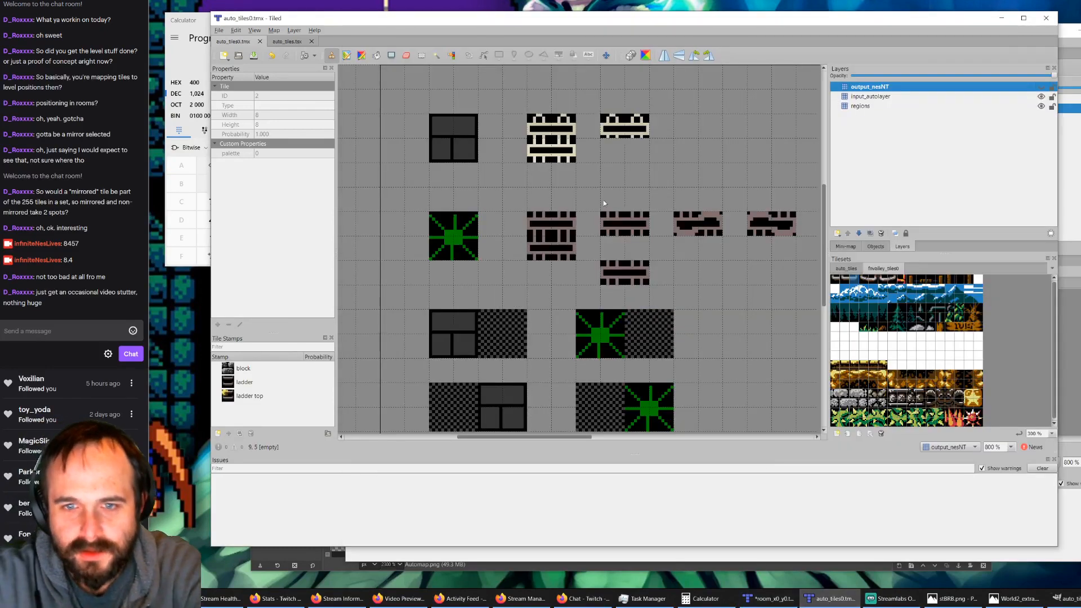
ctrl+scroll(598, 245, down, 2)
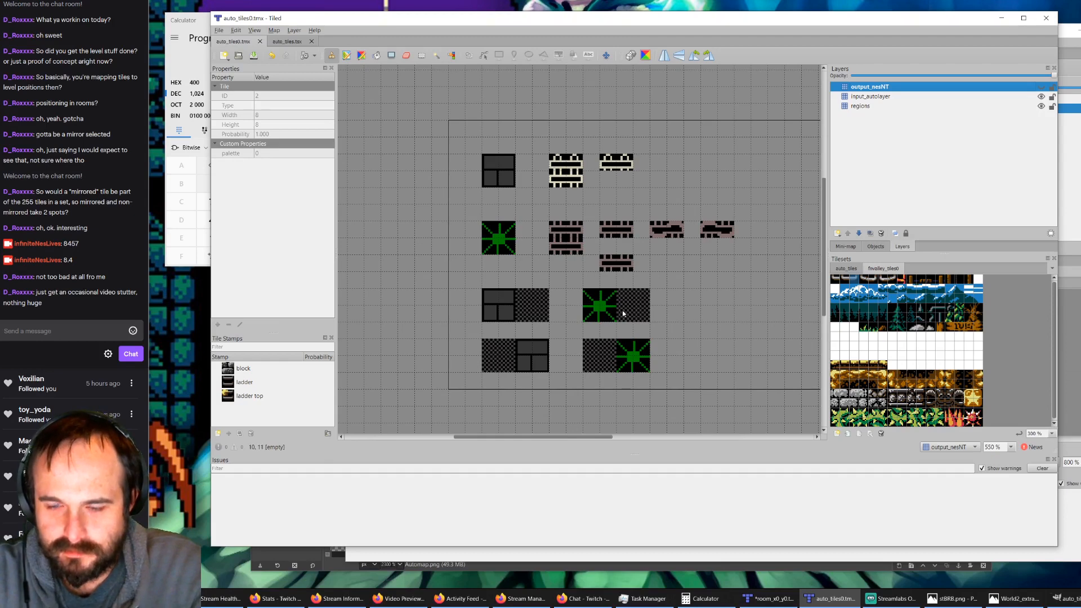
ctrl+scroll(608, 297, down, 1)
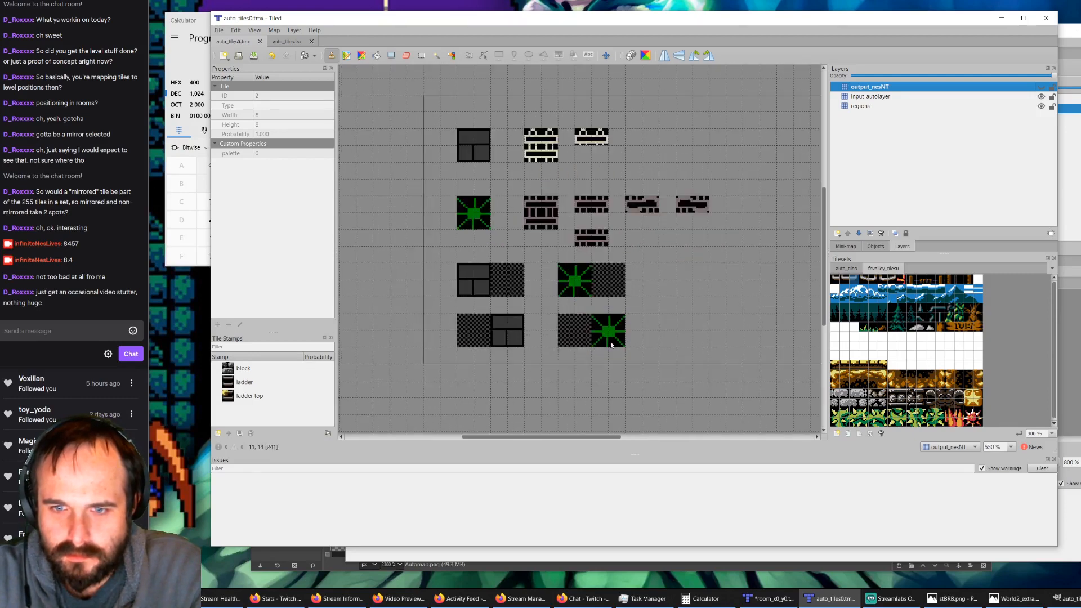
ctrl+scroll(698, 318, up, 2)
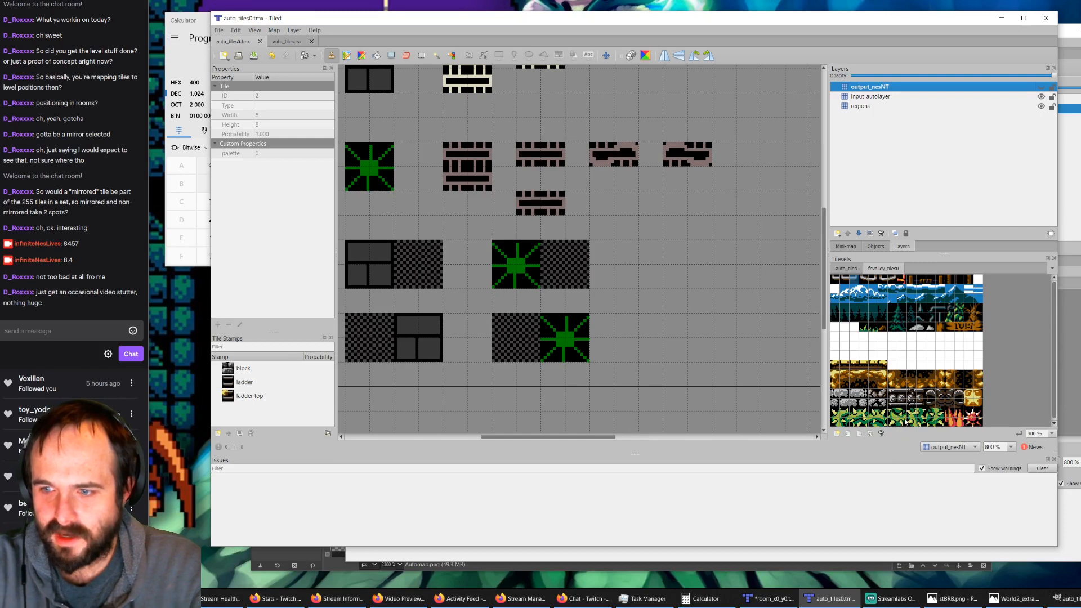
ctrl+scroll(916, 415, up, 1)
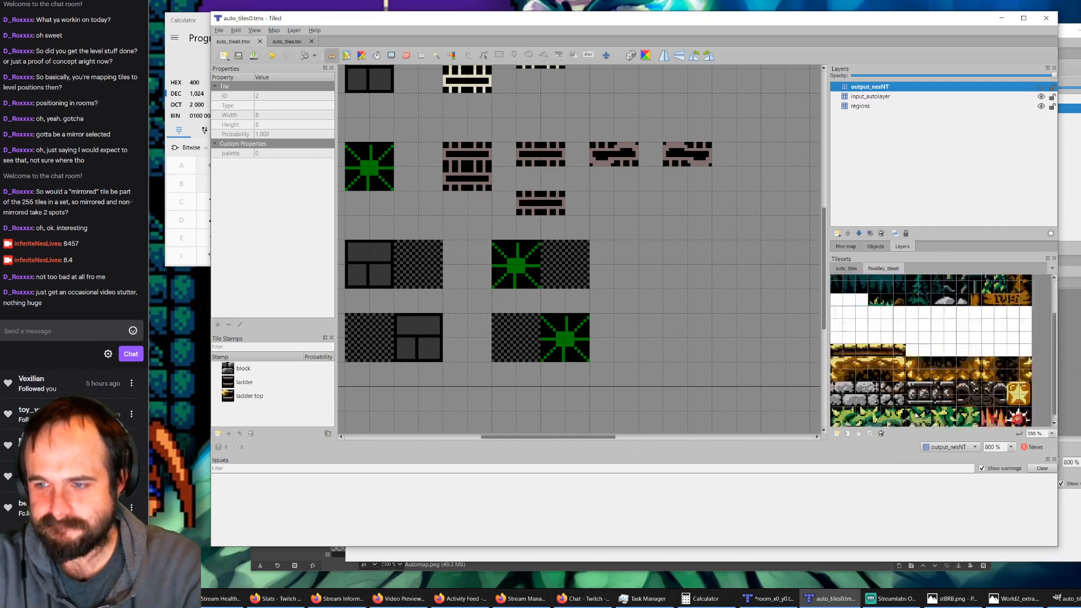
ctrl+scroll(946, 394, up, 1)
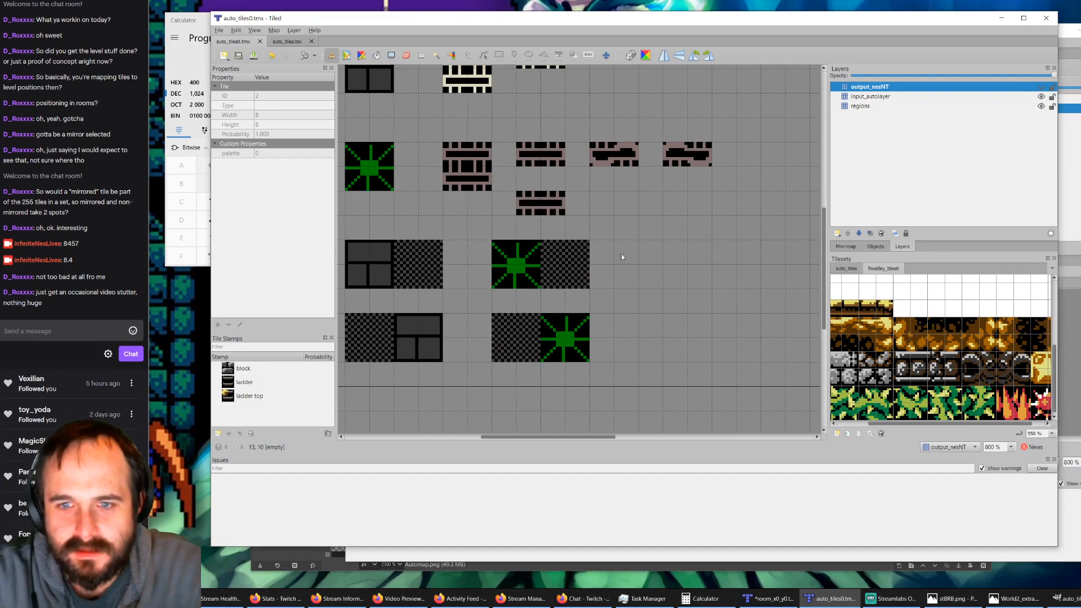
ctrl+scroll(608, 270, down, 1)
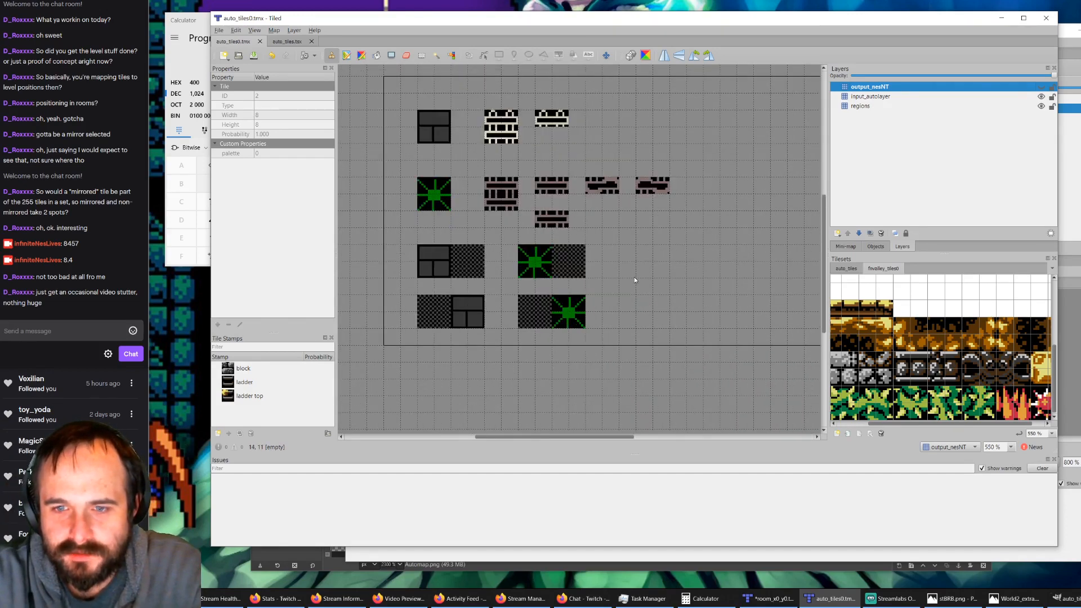
ctrl+scroll(635, 285, down, 1)
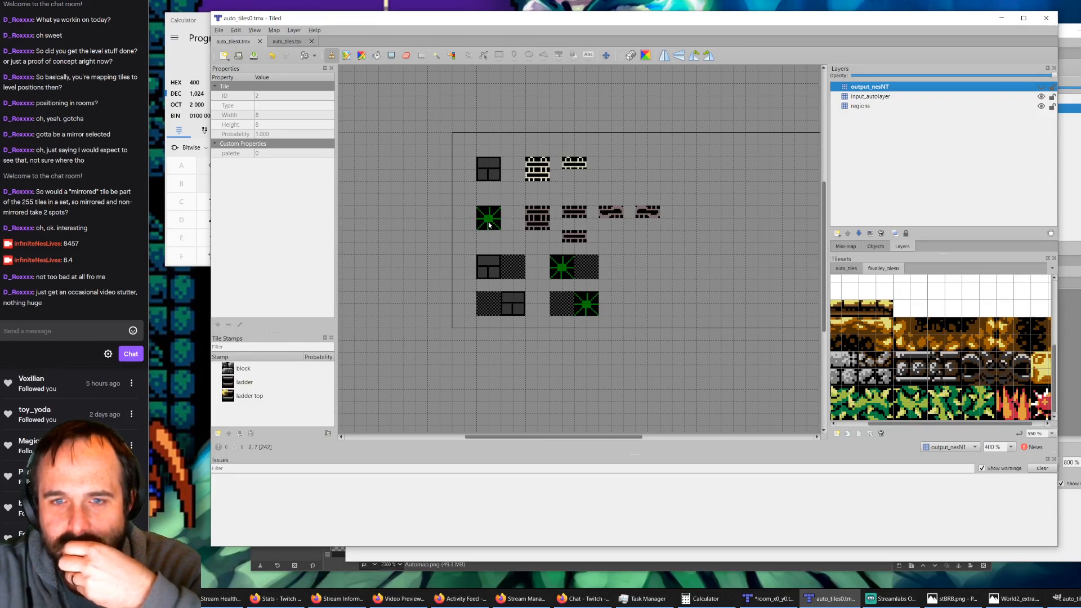
Step: Hide input_autolayer and erase the regions-layer block belonging to the standalone green starburst rule
click(876, 106)
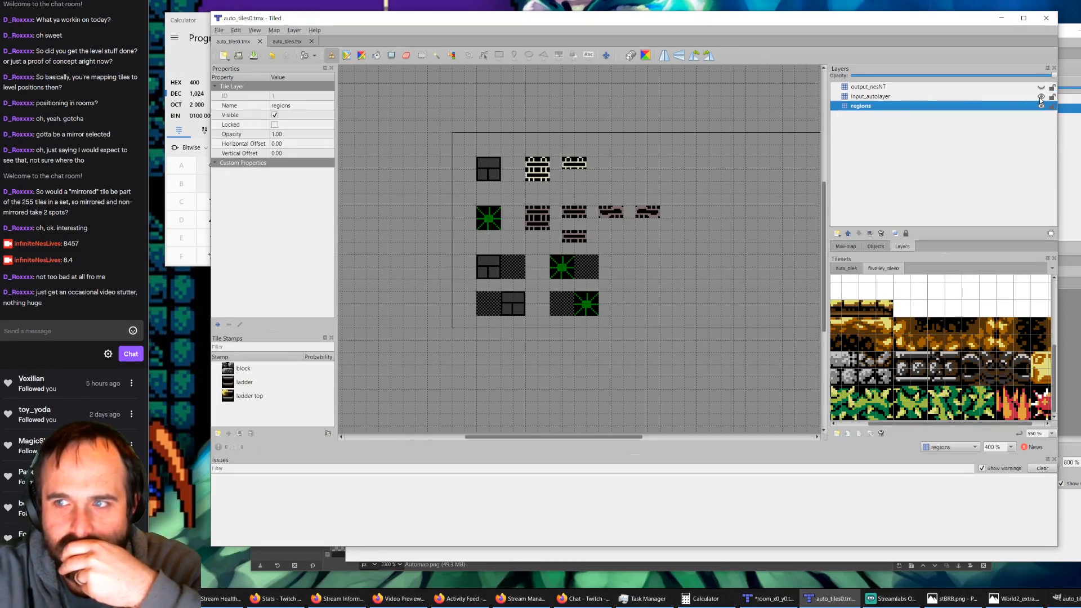
click(1041, 97)
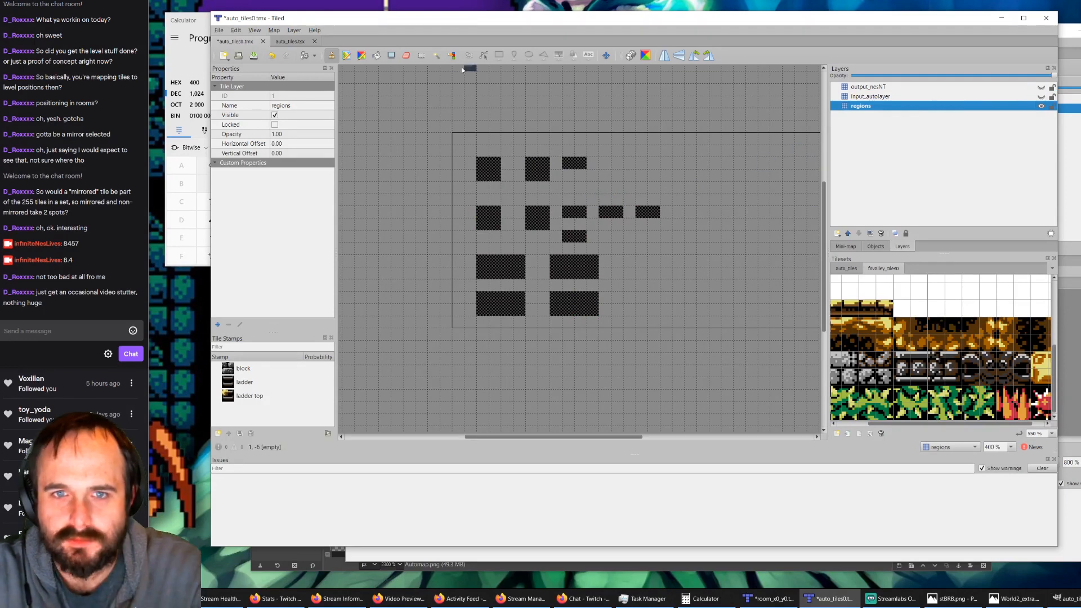
click(406, 55)
click(490, 219)
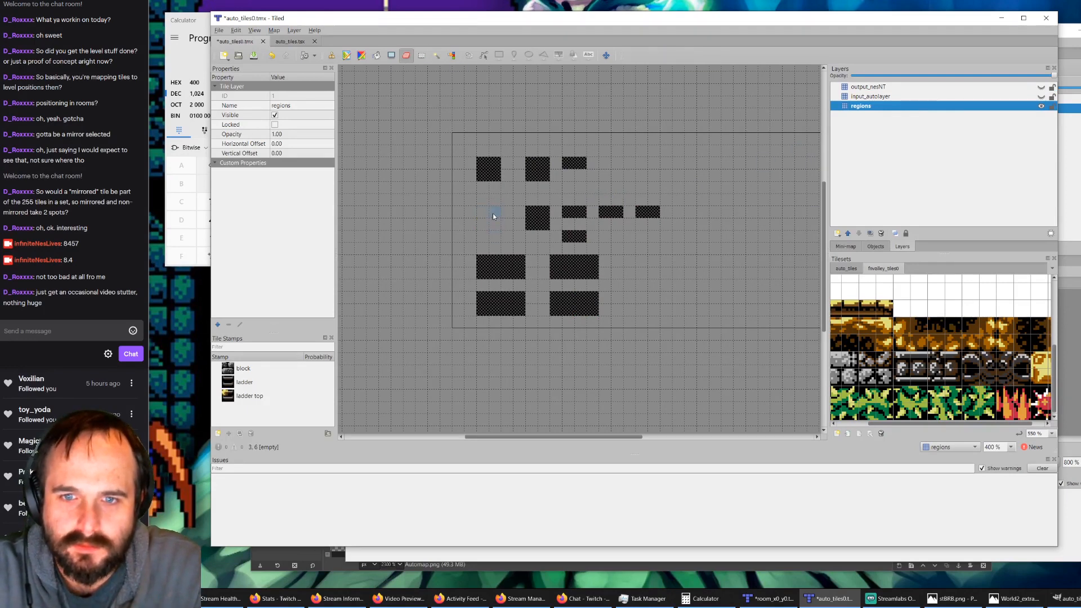
click(885, 97)
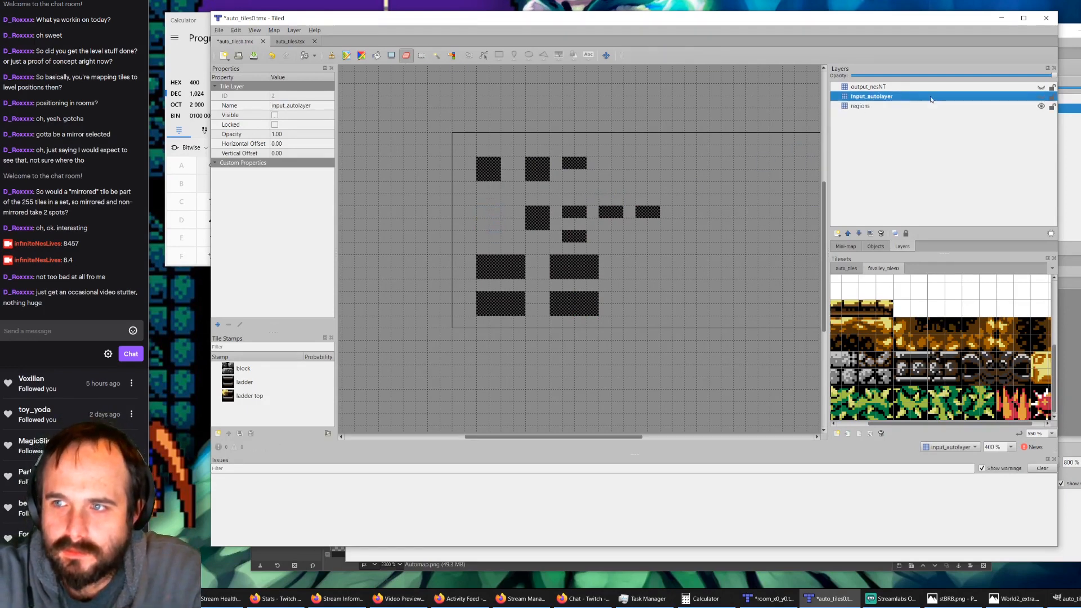
click(1041, 96)
click(488, 214)
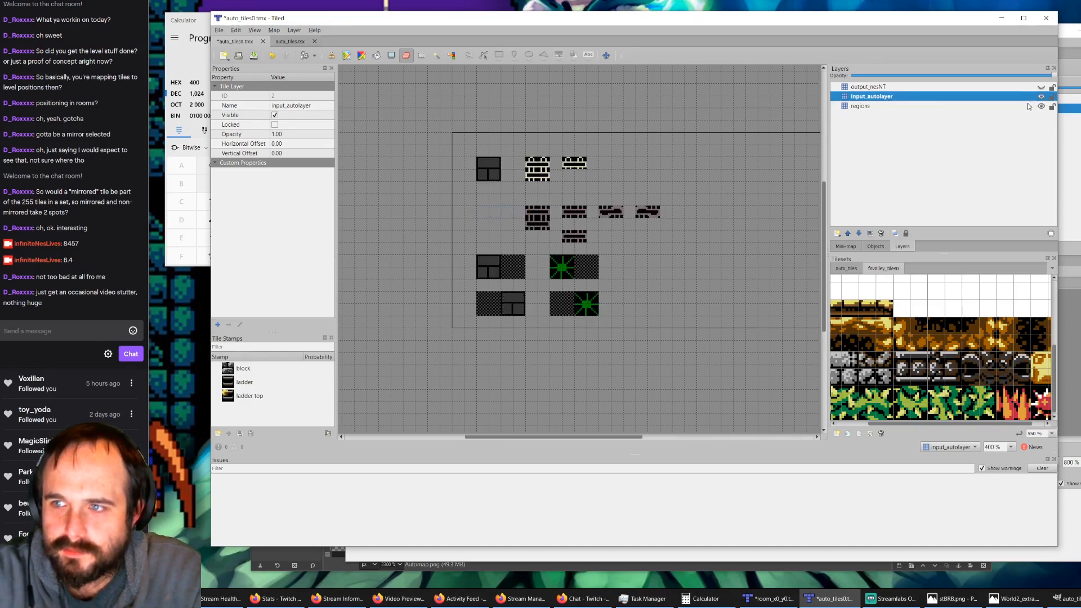
key(ctrl+z)
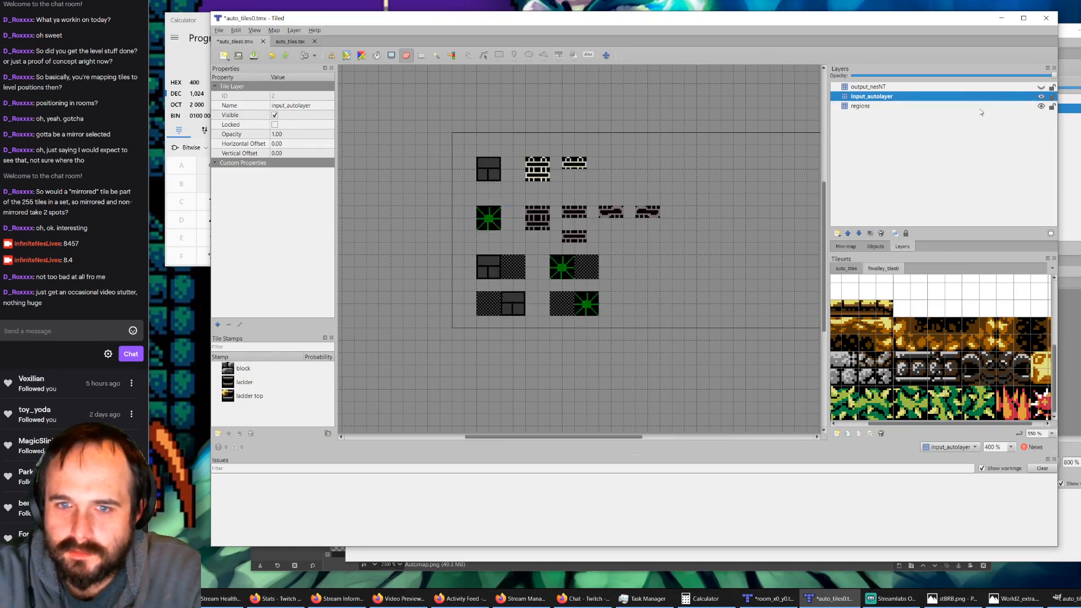
Step: Toggle the visibility of input_autolayer to compare the rule input tiles with the regions underneath
click(1041, 98)
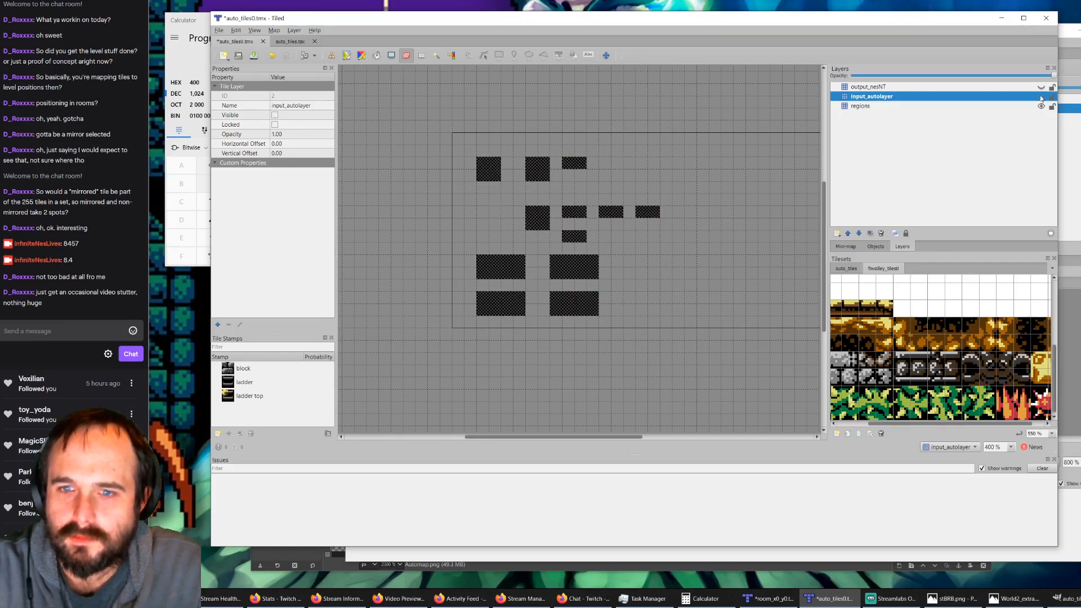
click(1041, 98)
click(1041, 98)
click(1041, 98)
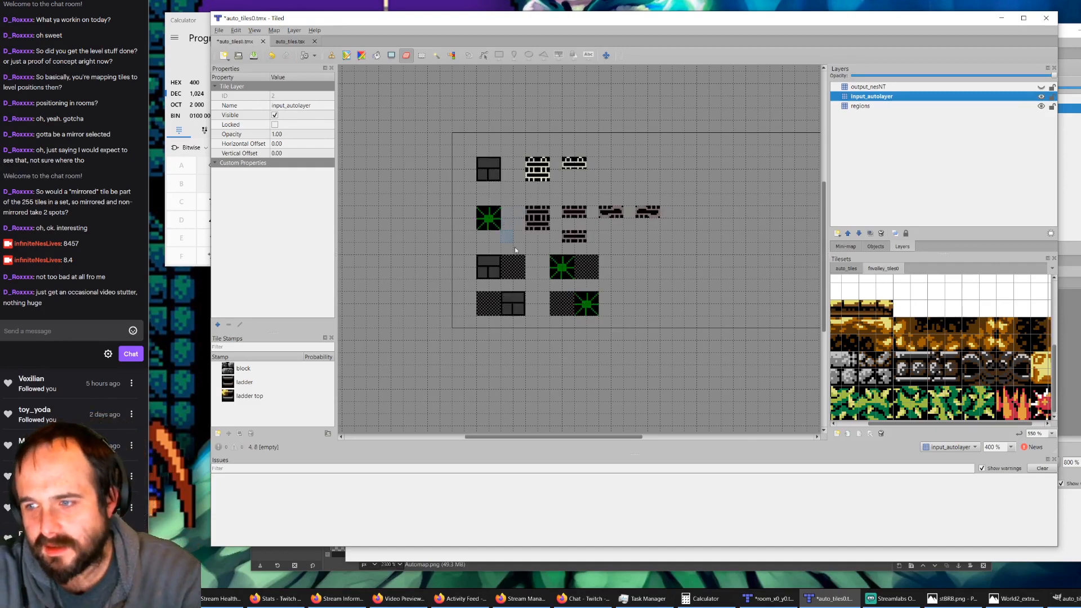
ctrl+scroll(986, 388, down, 2)
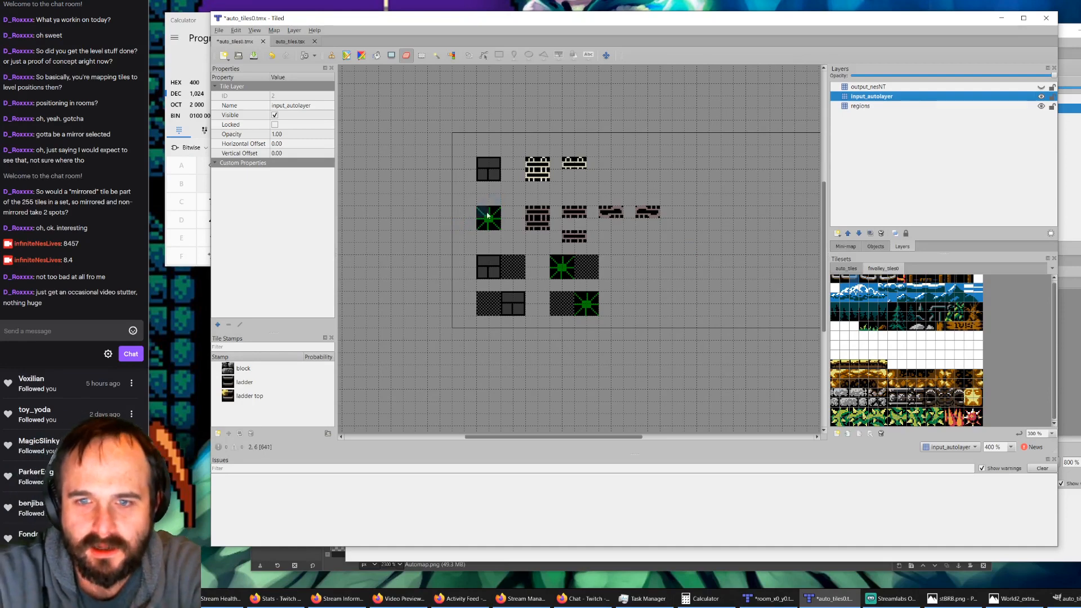
click(1041, 96)
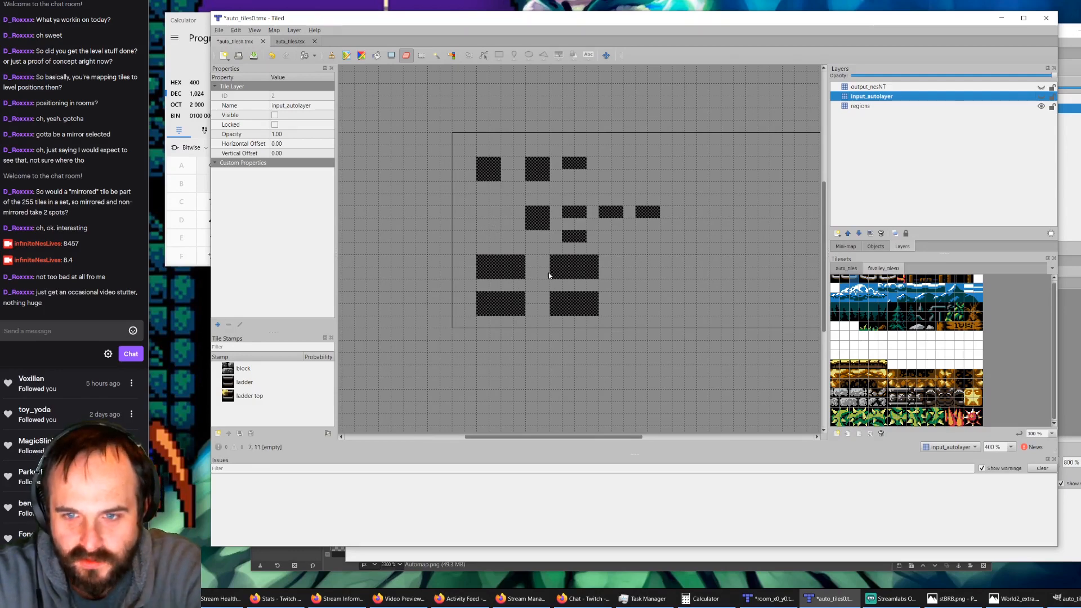
ctrl+scroll(576, 290, up, 1)
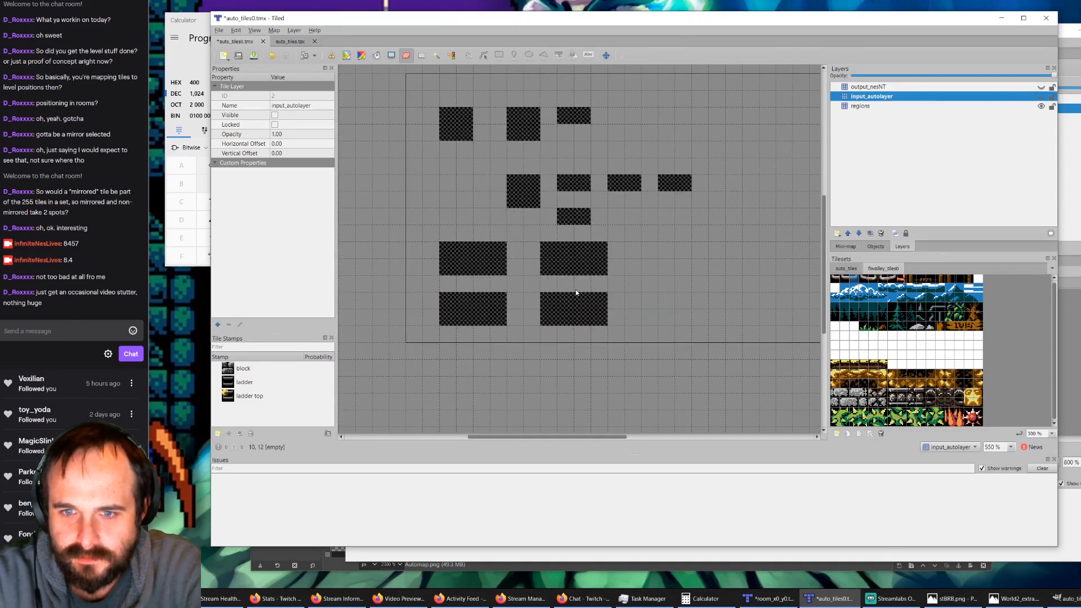
click(1041, 97)
click(1041, 96)
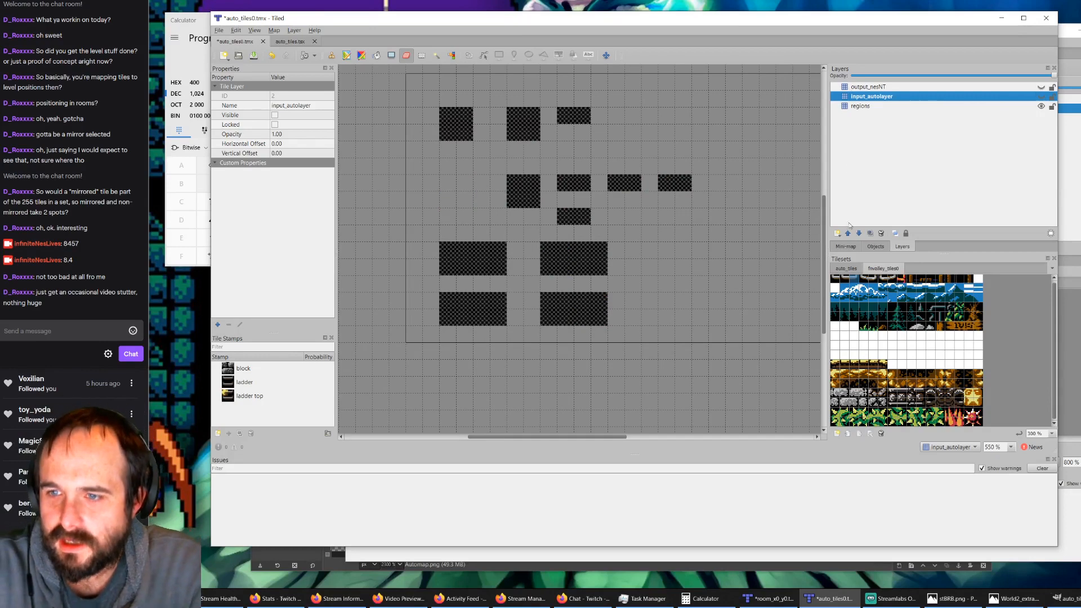
Step: On the regions layer, paint a horizontal 6-by-2-tile region and a vertical 2-by-6-tile region beside the green starburst rules
click(859, 107)
click(846, 268)
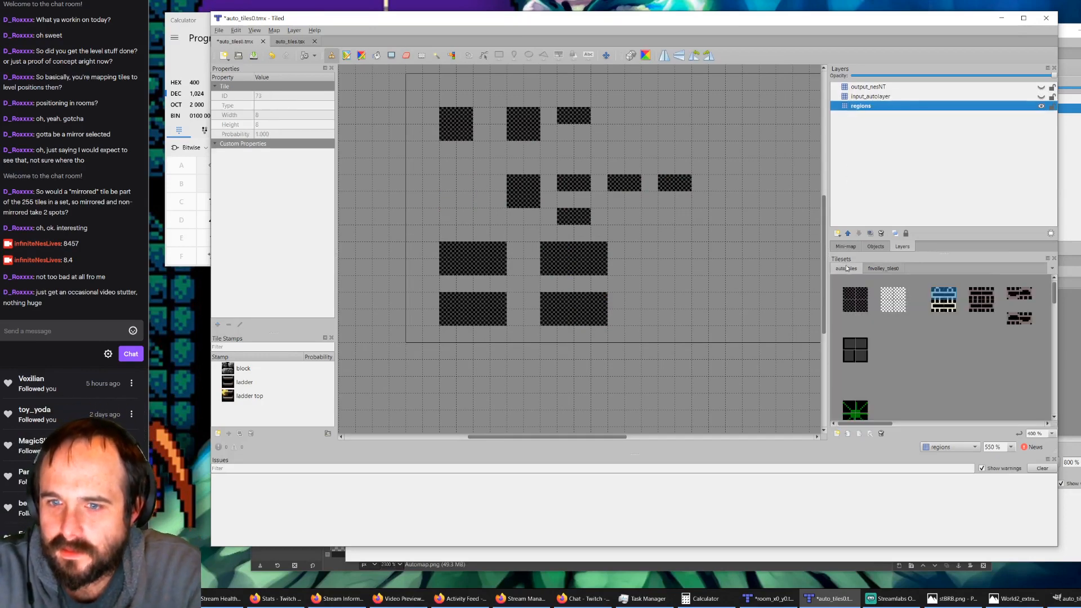
click(854, 297)
drag(854, 297, 862, 306)
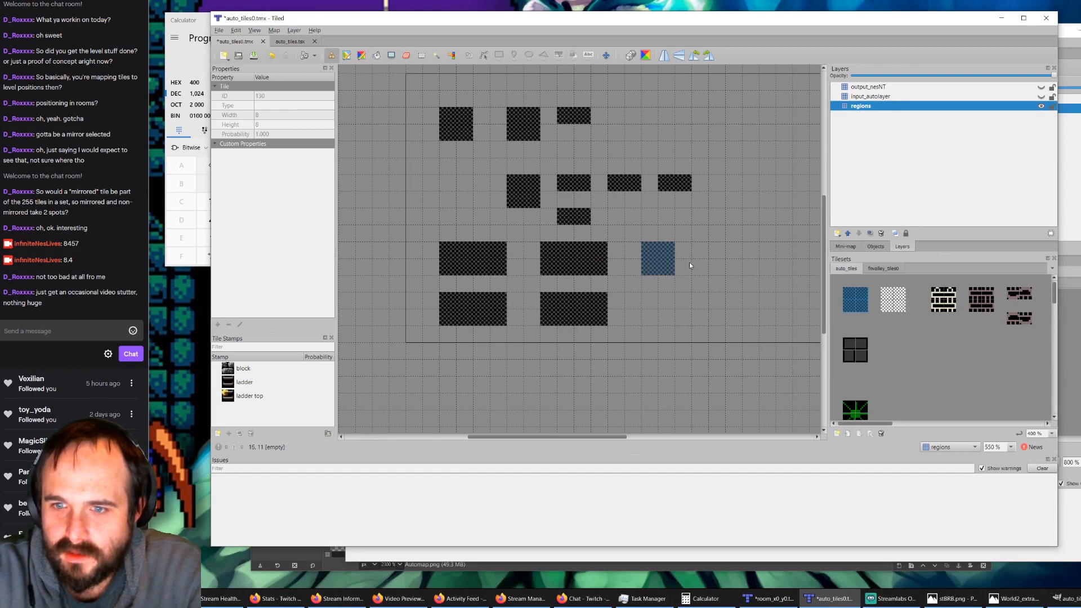
drag(667, 266, 734, 271)
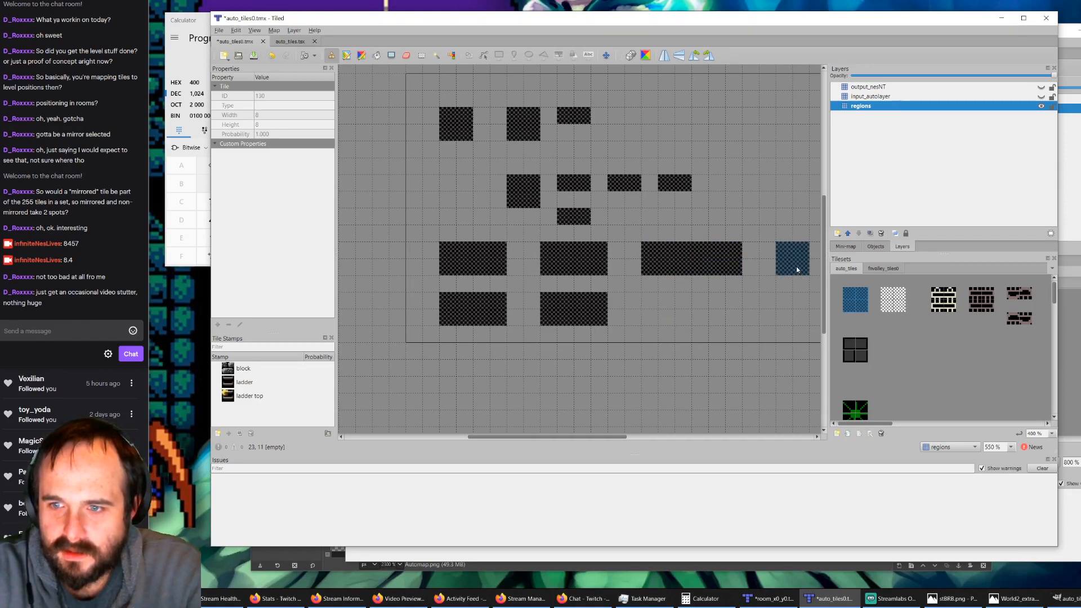
click(795, 304)
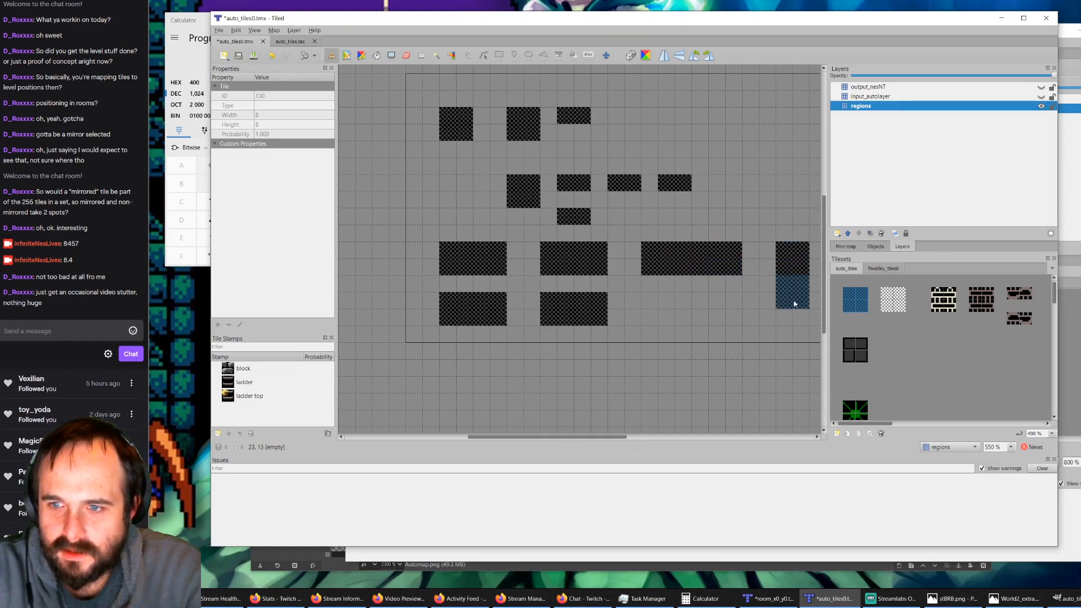
click(799, 340)
scroll(874, 366, down, 1)
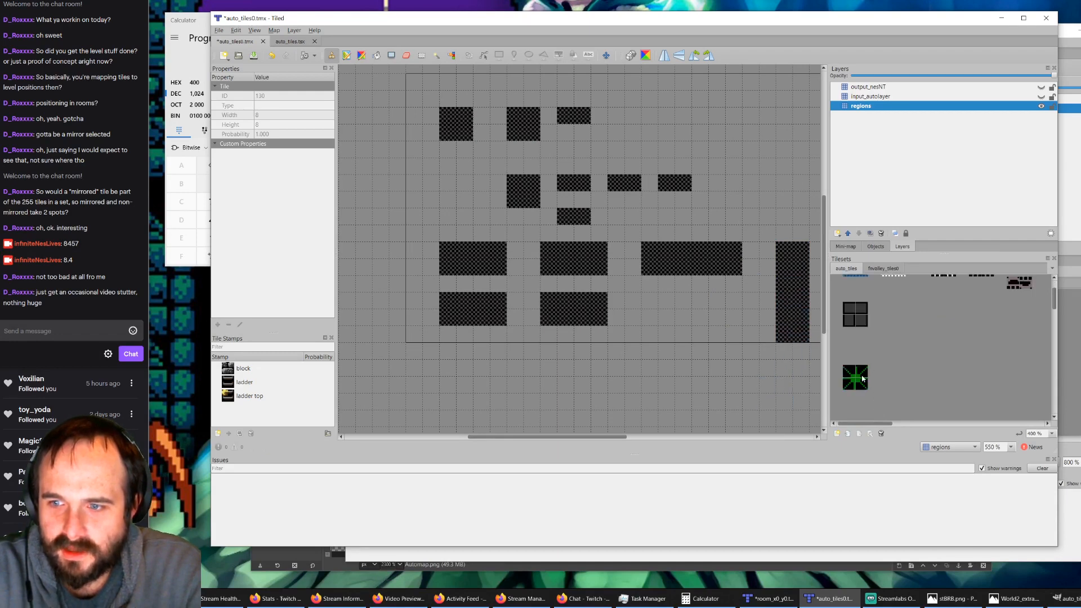
click(863, 378)
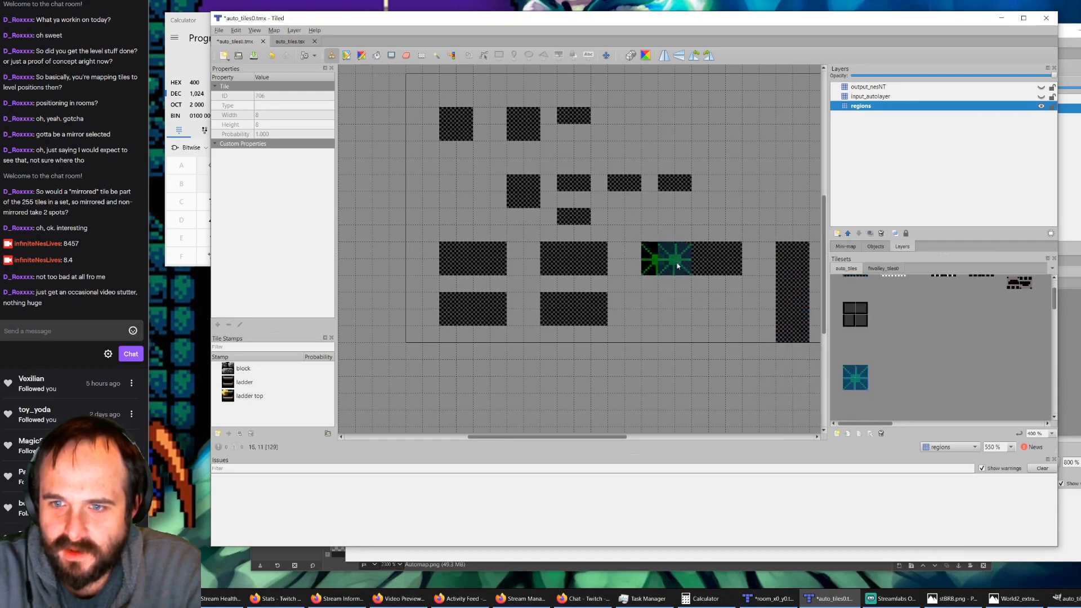
drag(678, 266, 726, 265)
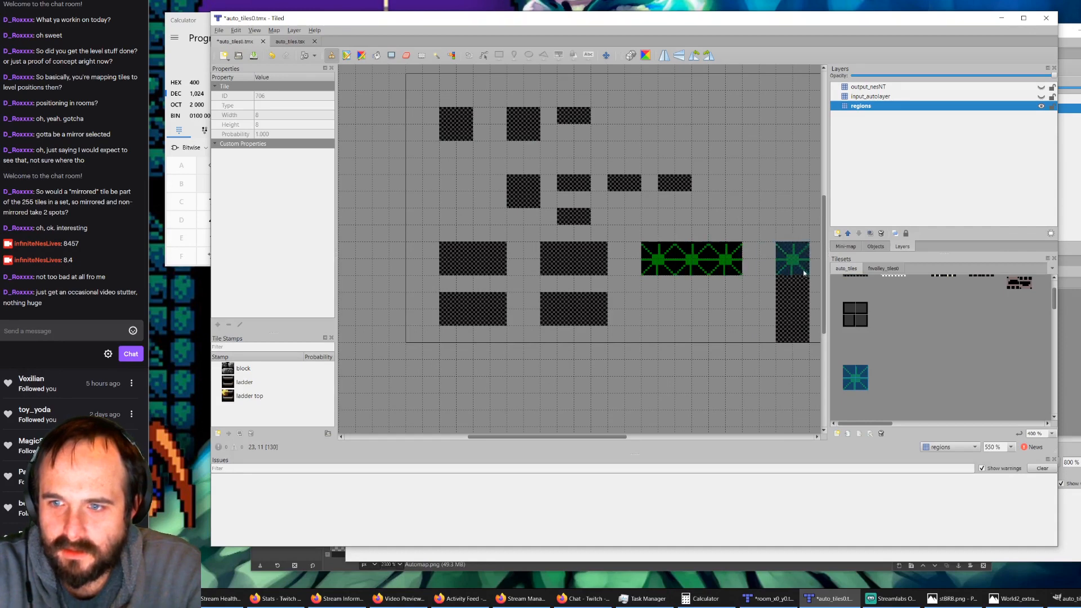
mouse_move(805, 275)
mouse_down()
mouse_move(811, 329)
mouse_move(800, 332)
mouse_up()
click(881, 269)
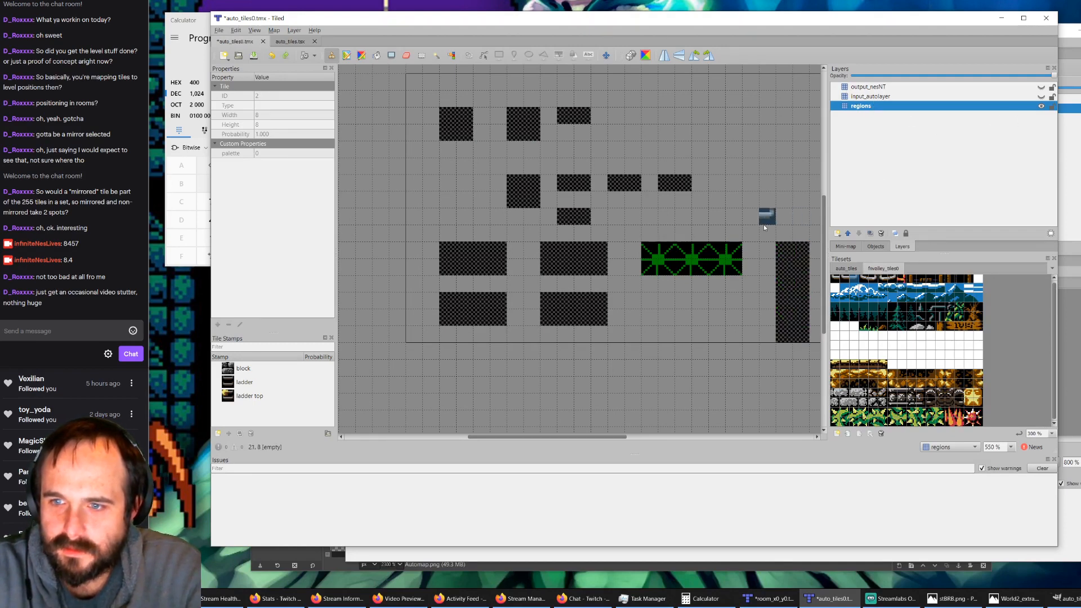
Step: Show input_autolayer and fill the new horizontal and vertical regions on it with three green starburst blocks each
click(881, 98)
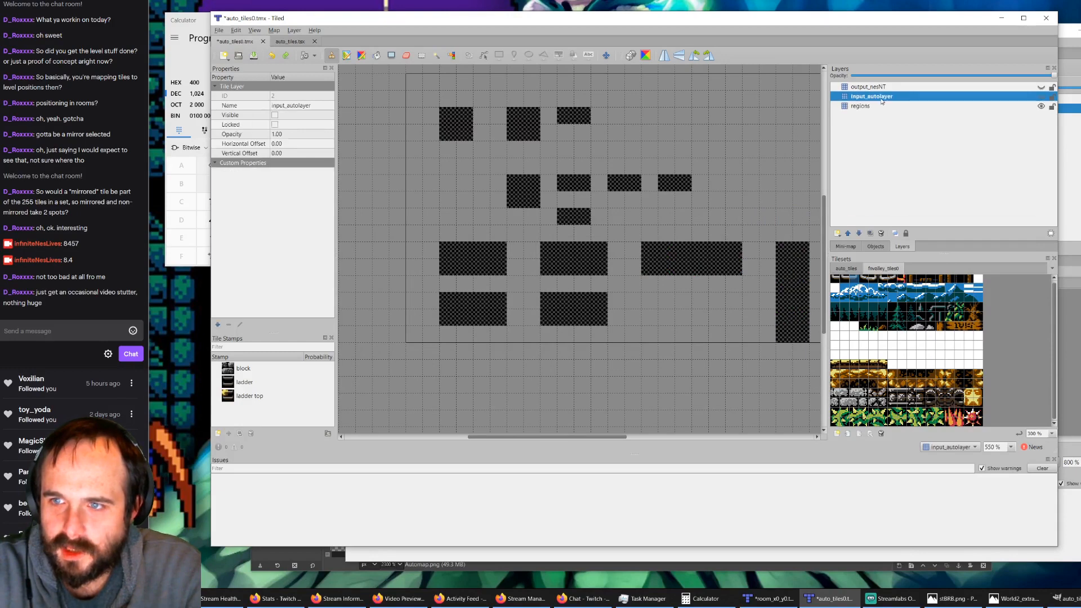
click(839, 267)
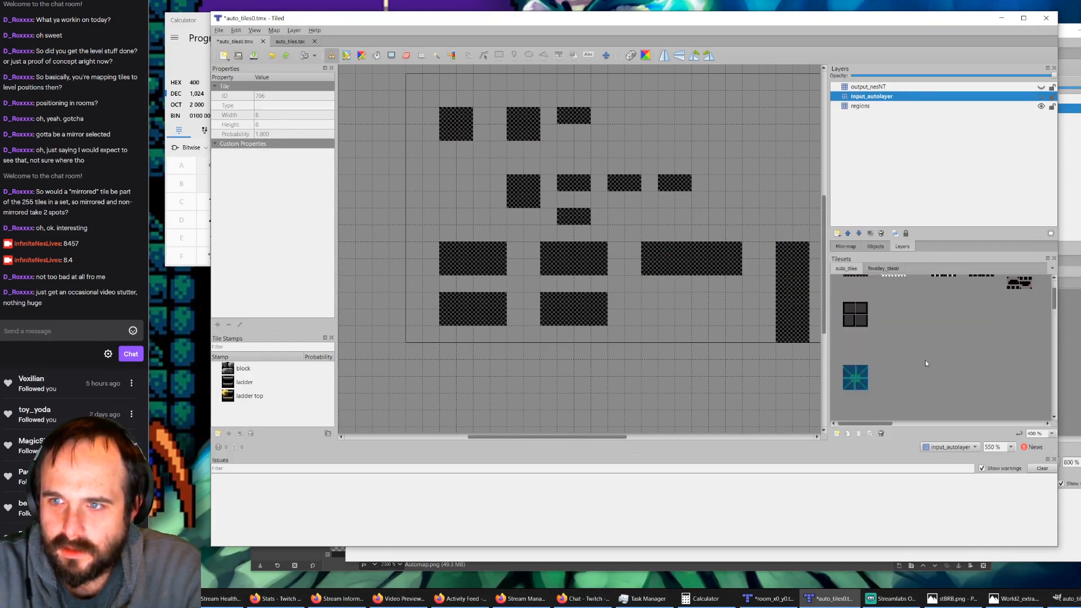
click(1041, 97)
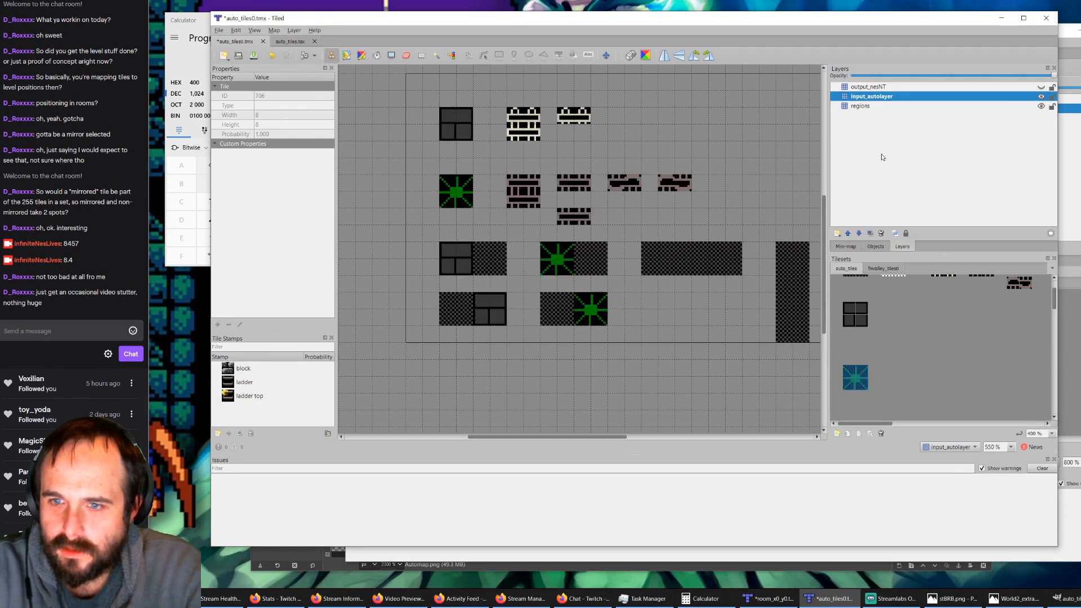
click(731, 262)
click(794, 260)
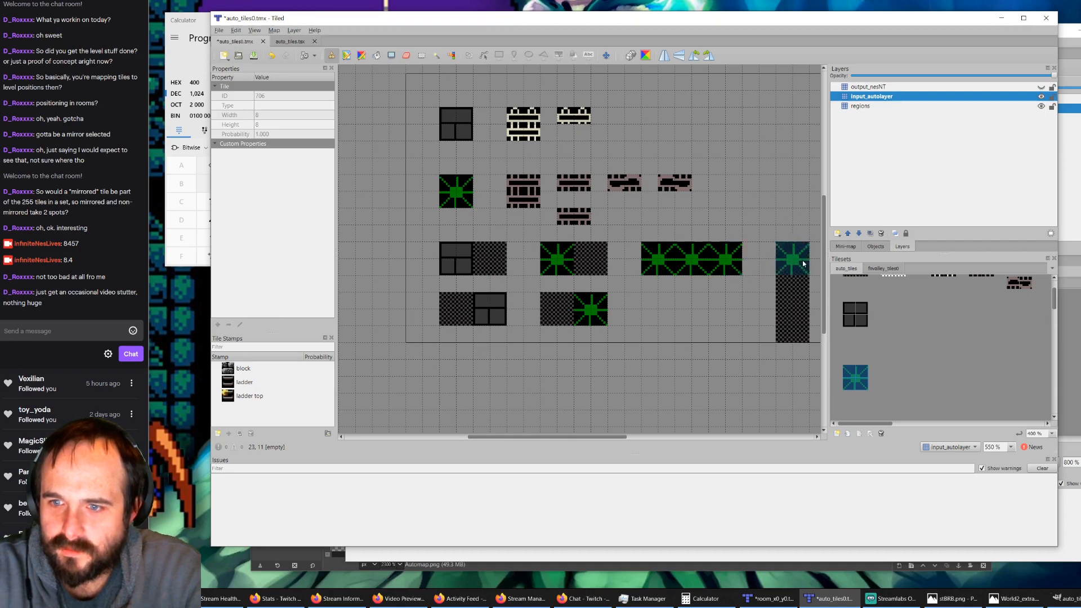
click(793, 293)
click(794, 327)
Step: Show output_nesNT and place a different leafy plant block over the middle starburst of the horizontal and the vertical three-block rule
click(870, 87)
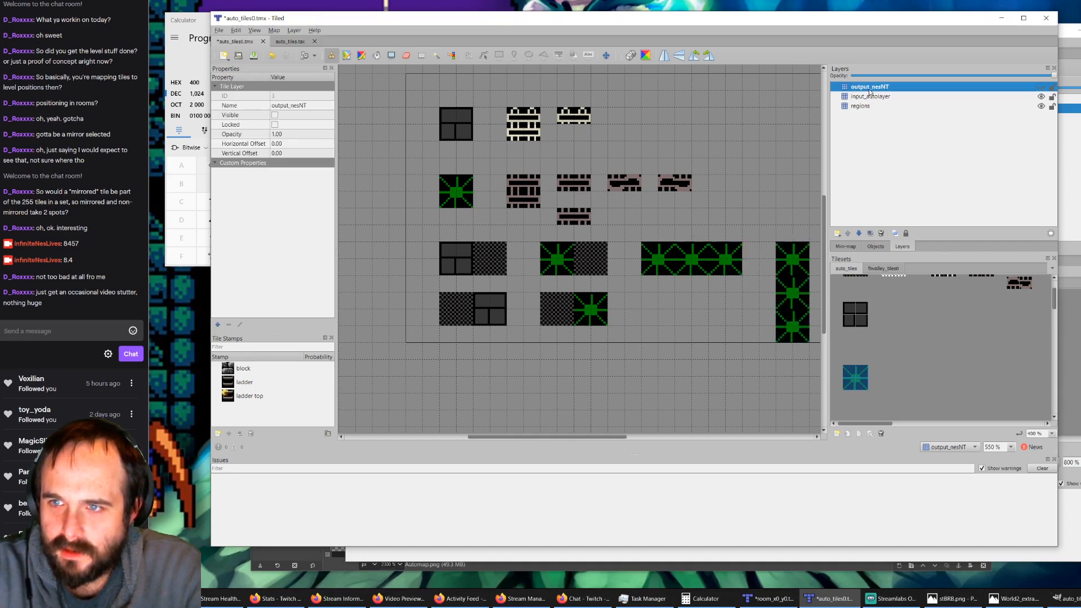
click(883, 270)
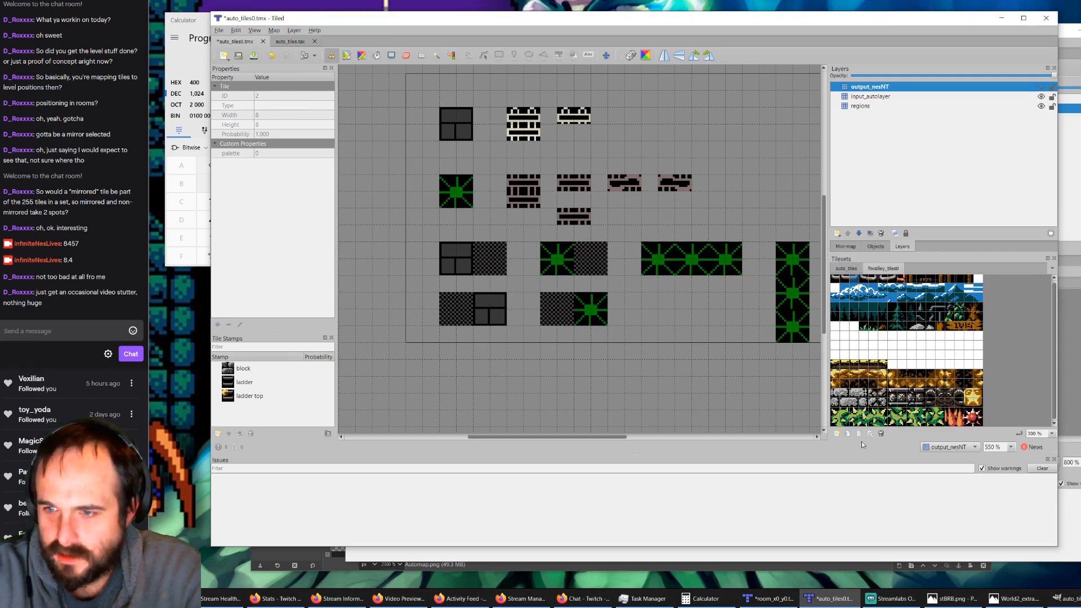
click(854, 412)
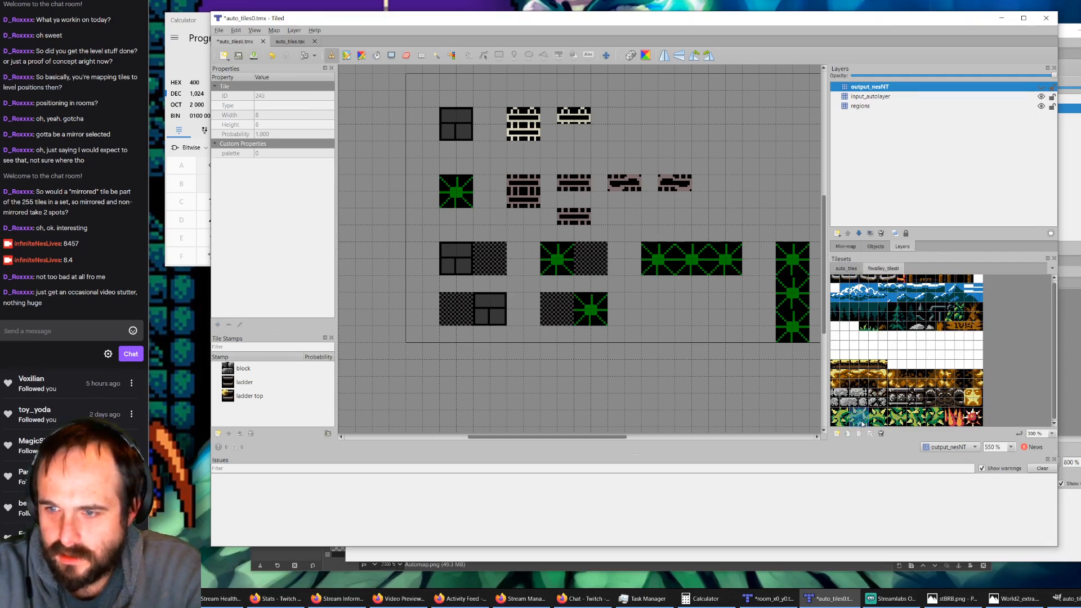
click(1041, 87)
click(692, 260)
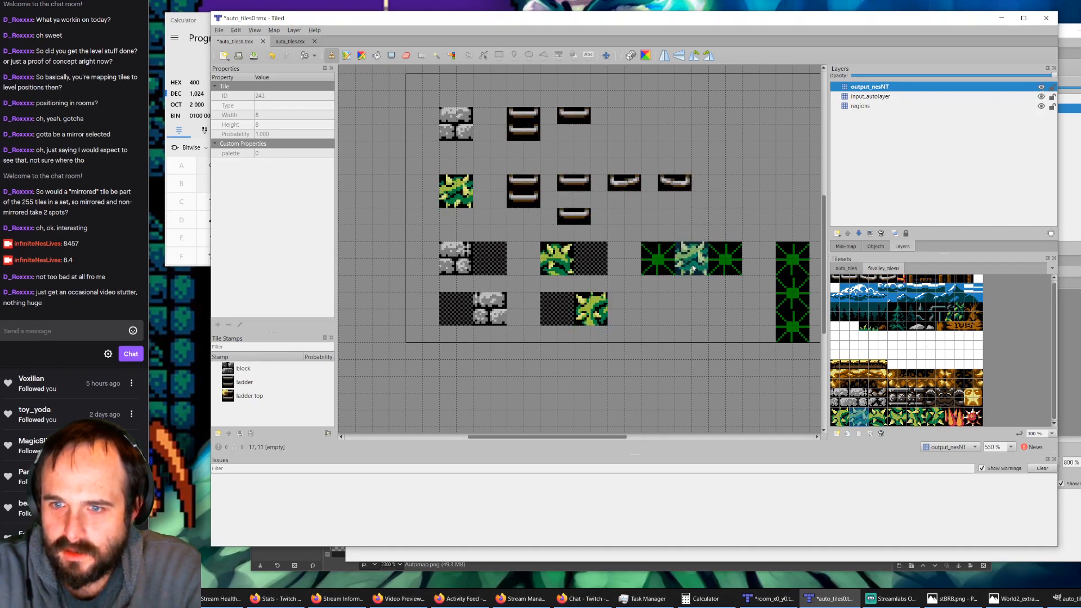
click(916, 417)
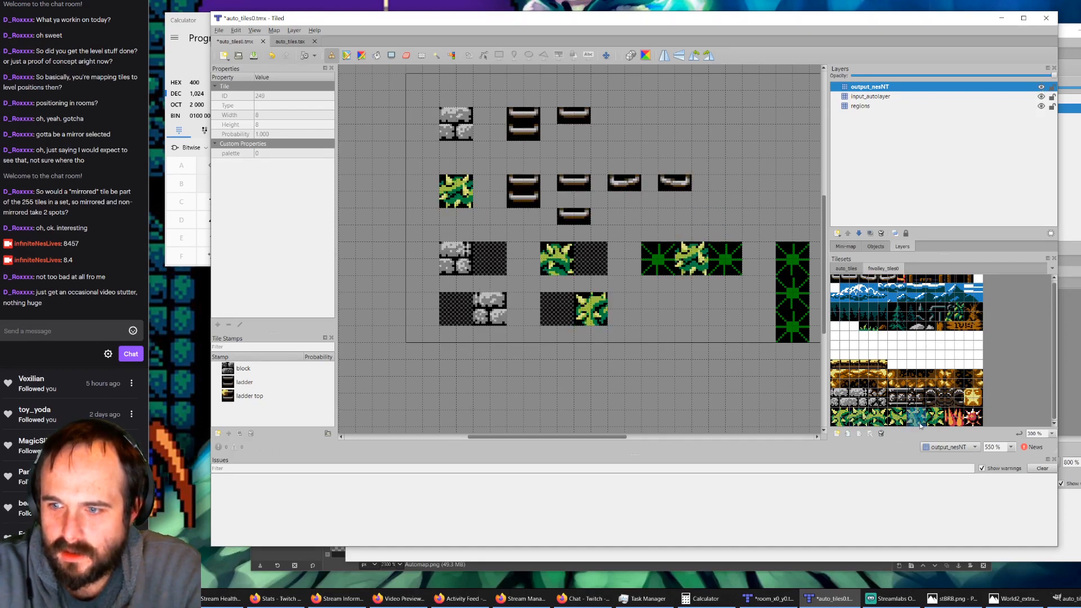
click(799, 300)
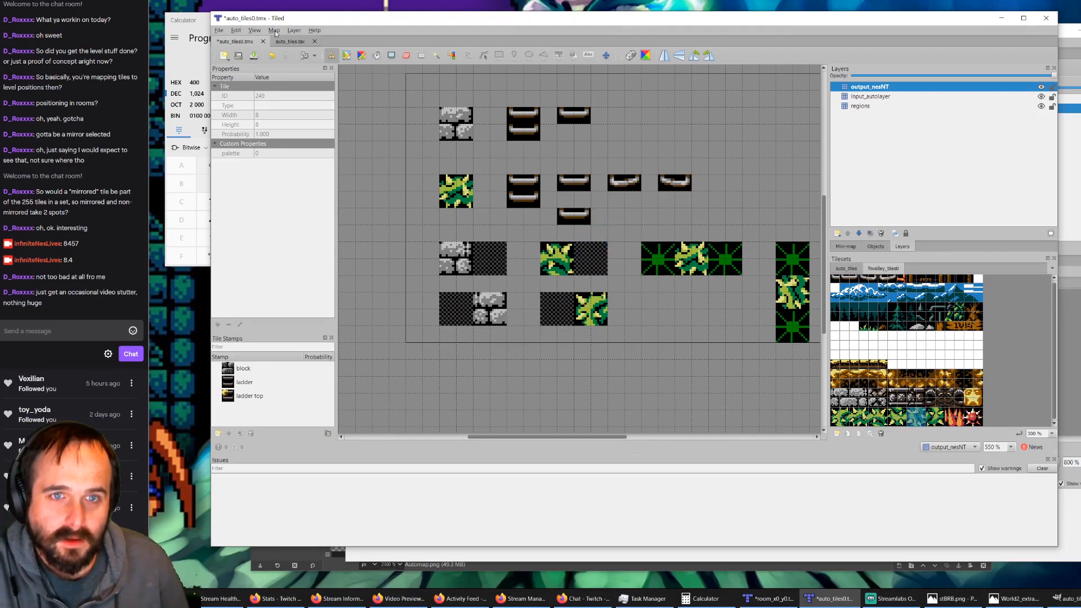
Step: In room_x0_y0.tmx, paint five green starburst blocks down the left wall and four down the right wall on the autolayer
click(768, 599)
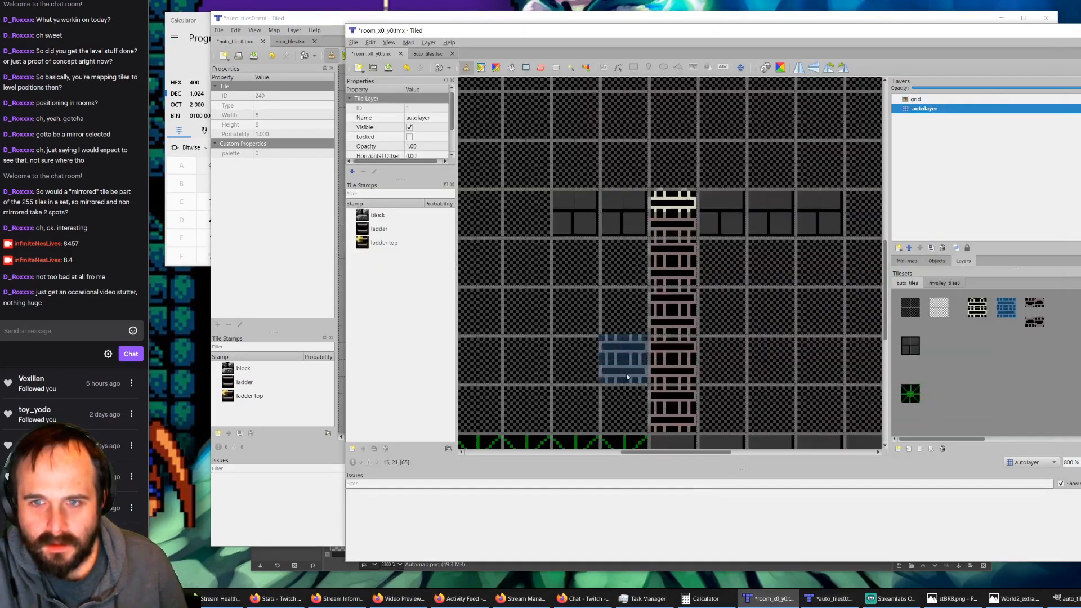
scroll(554, 289, down, 3)
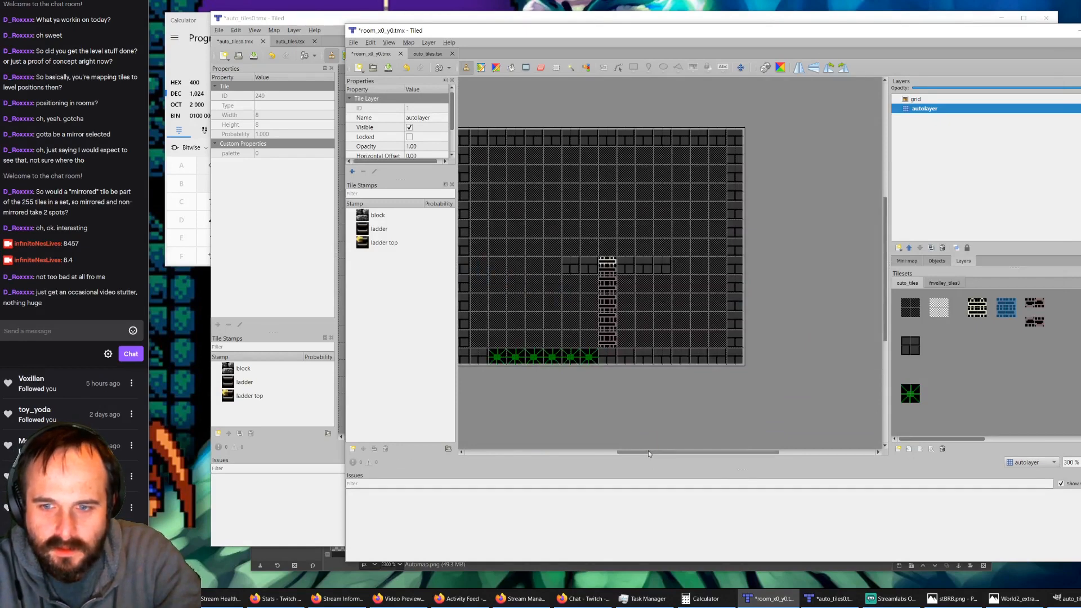
drag(647, 453, 594, 436)
click(912, 395)
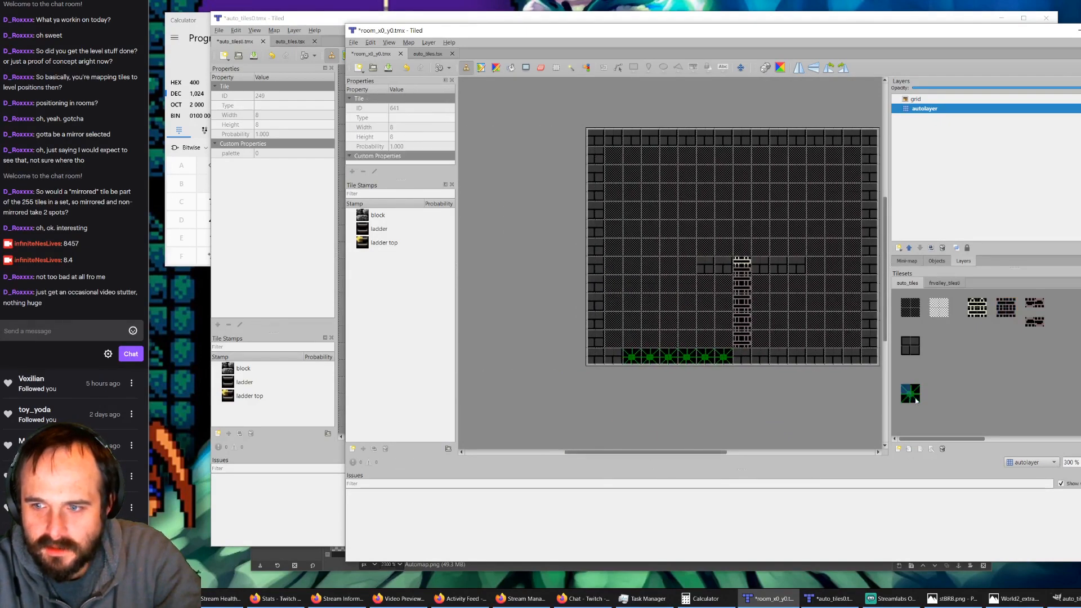
click(916, 400)
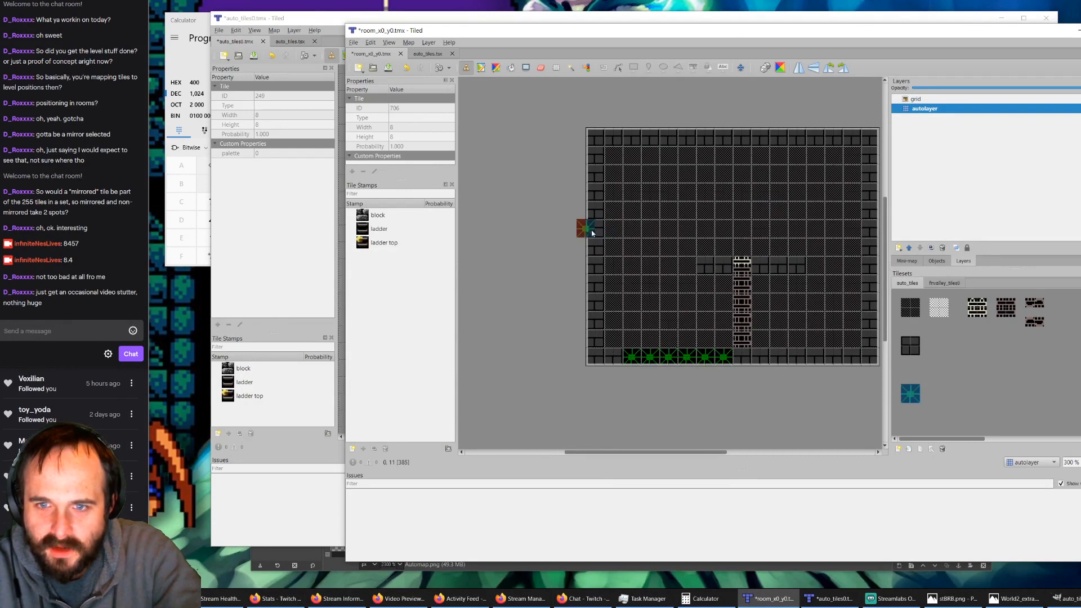
drag(592, 233, 597, 275)
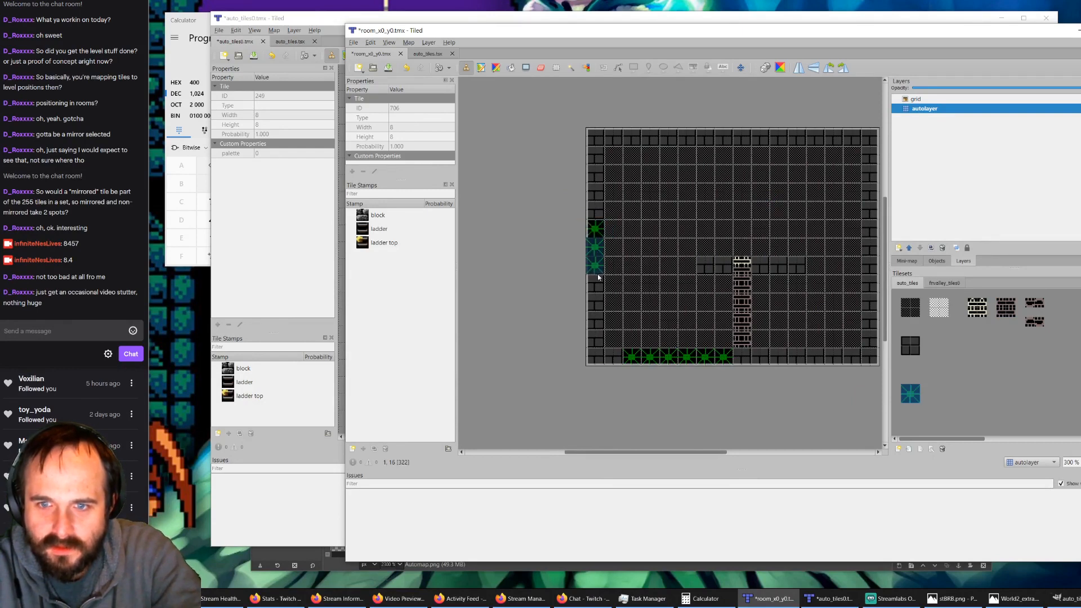
shift+click(598, 276)
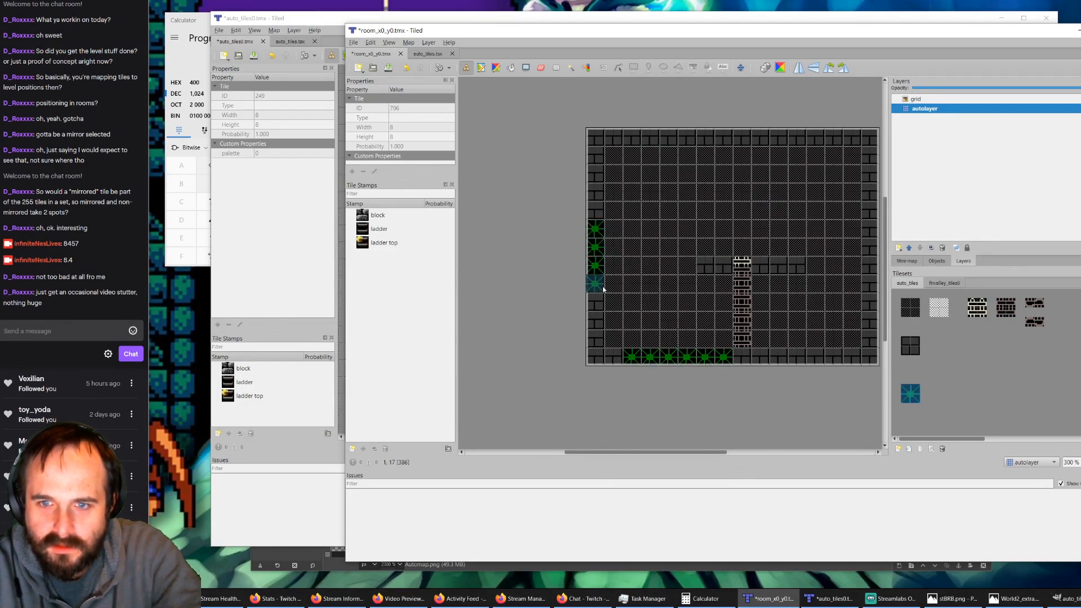
shift+click(602, 302)
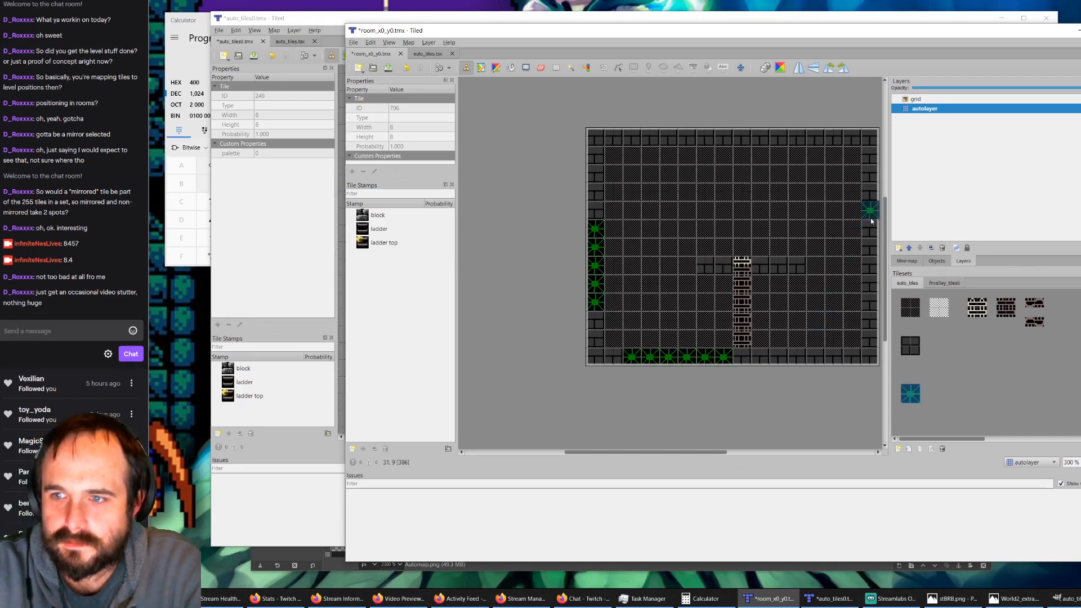
drag(871, 221, 872, 266)
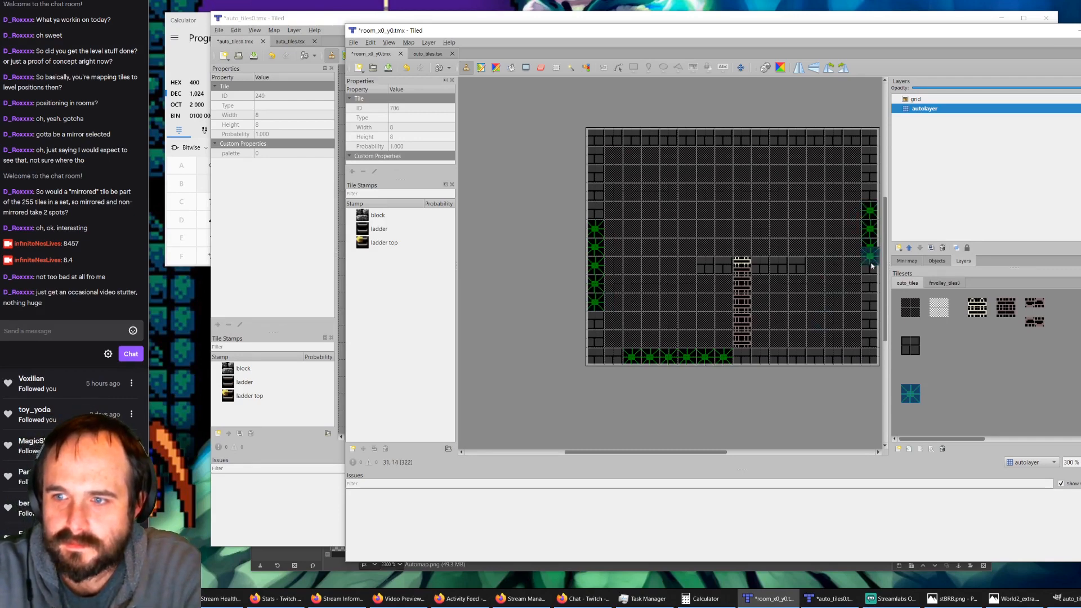
Step: Paint a row of five green starburst blocks along the room's ceiling on the autolayer
click(668, 138)
click(693, 142)
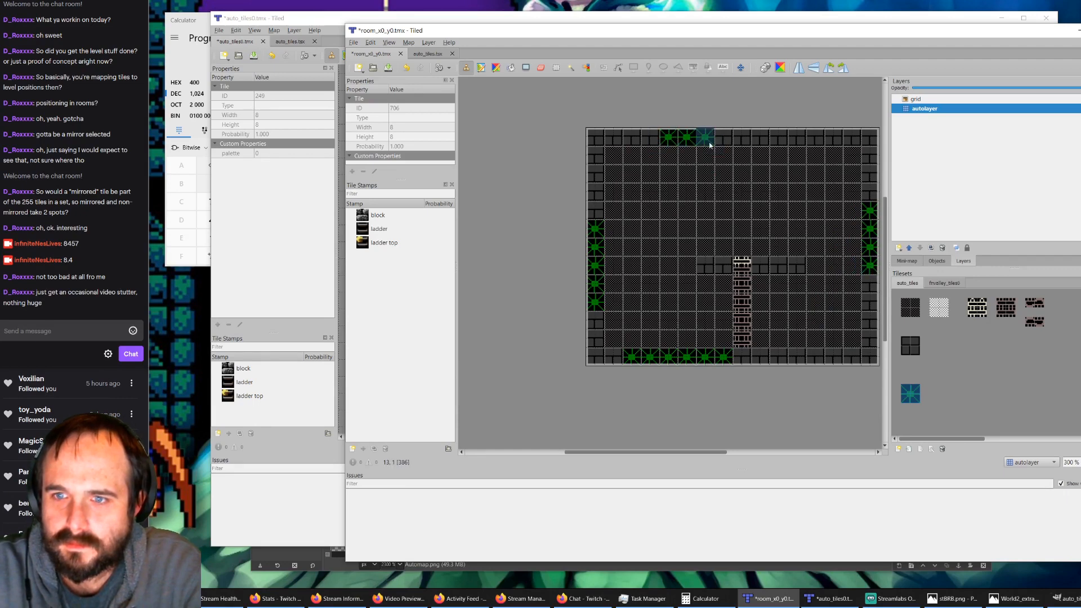
click(711, 145)
click(729, 143)
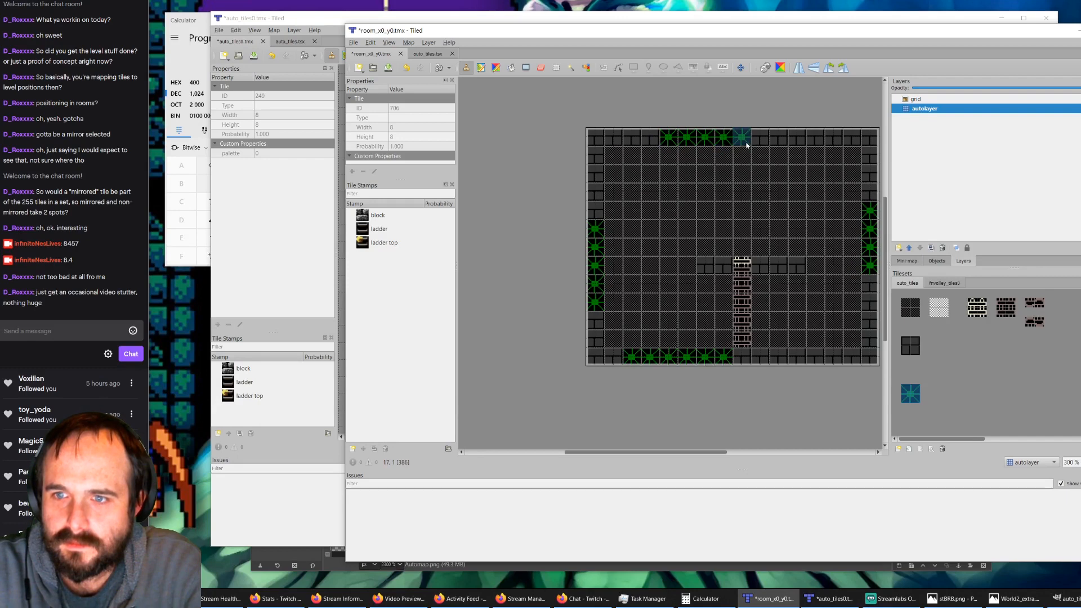
click(743, 138)
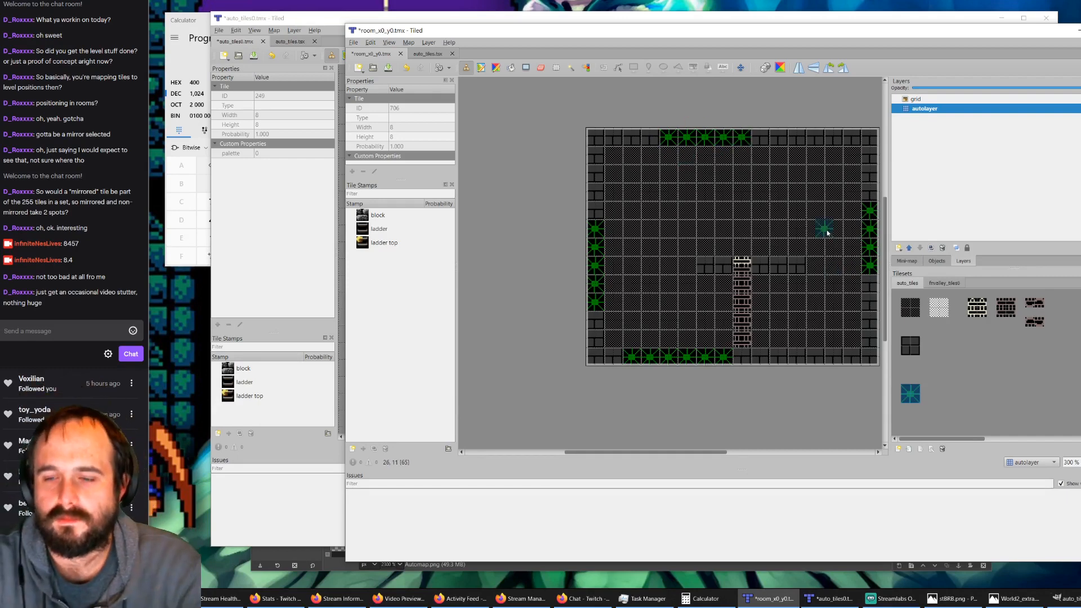
Step: Save room_x0_y0.tmx and run AutoMap on the room
ctrl+scroll(825, 232, down, 1)
ctrl+scroll(875, 237, up, 1)
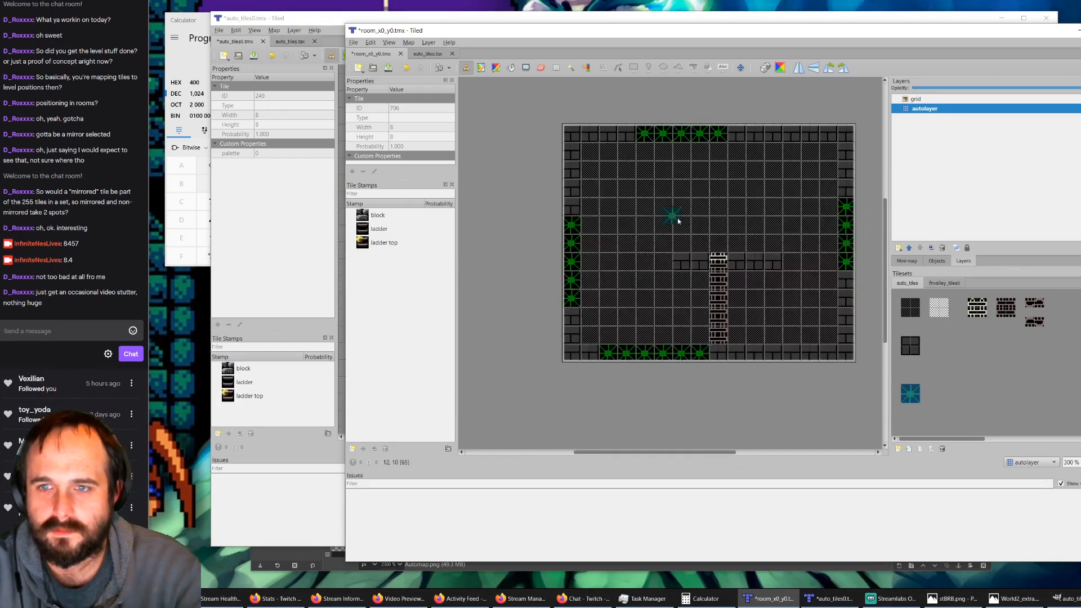
click(386, 68)
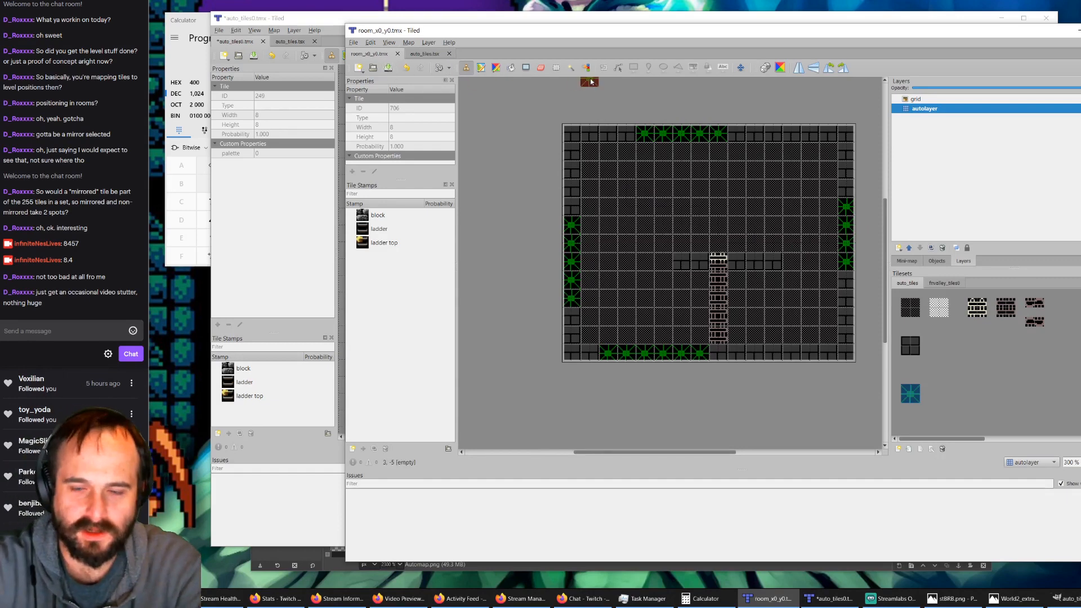
key(ctrl+m)
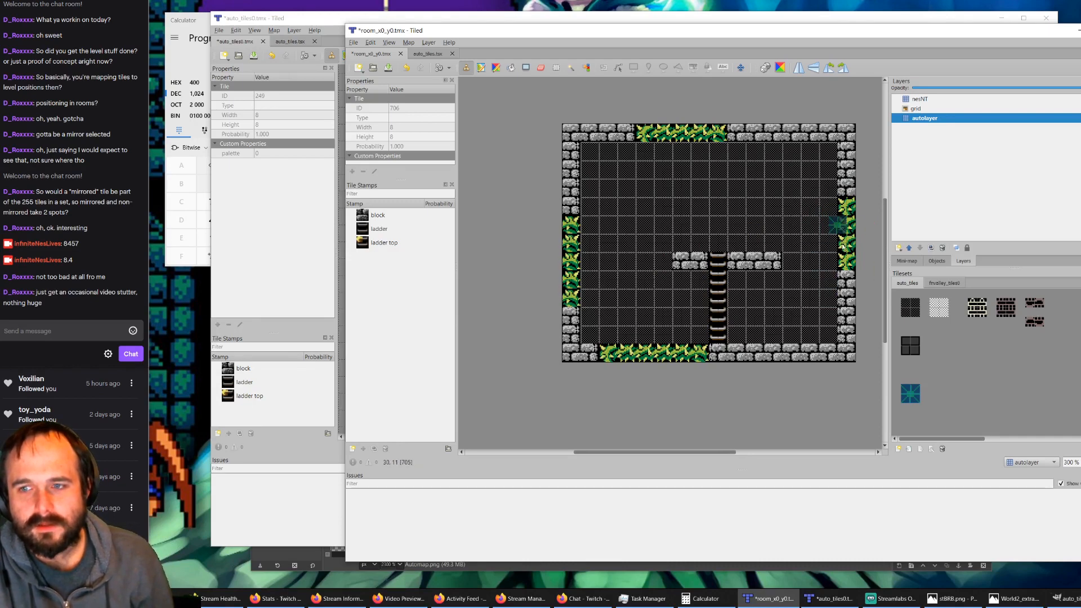
Step: Return to the auto_tiles0.tmx rule map and toggle output_nesNT and input_autolayer to compare the rule layers with the regions
click(303, 54)
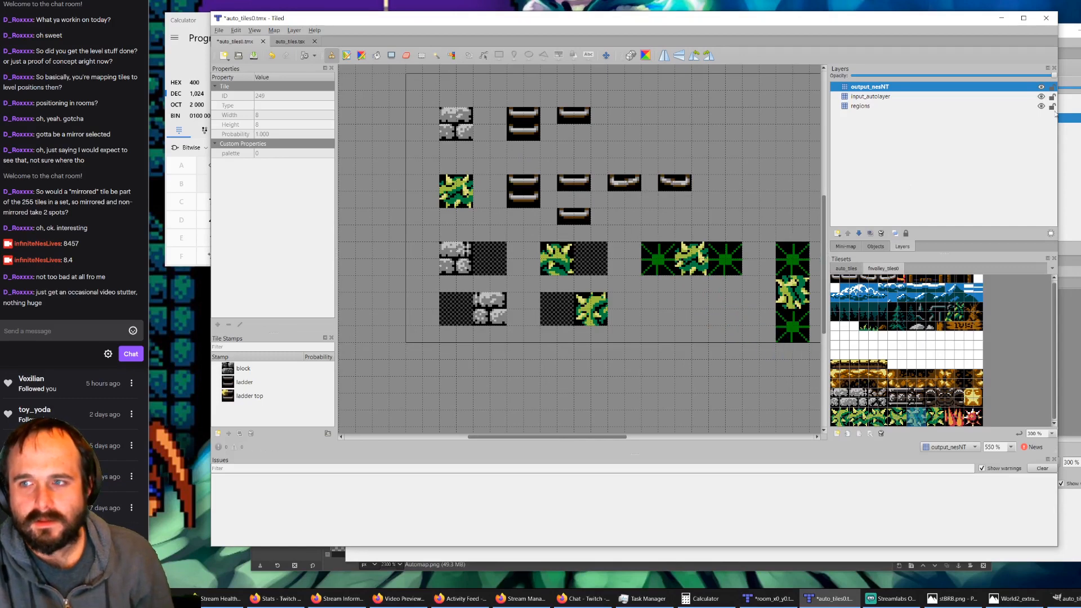
click(1041, 87)
click(1041, 96)
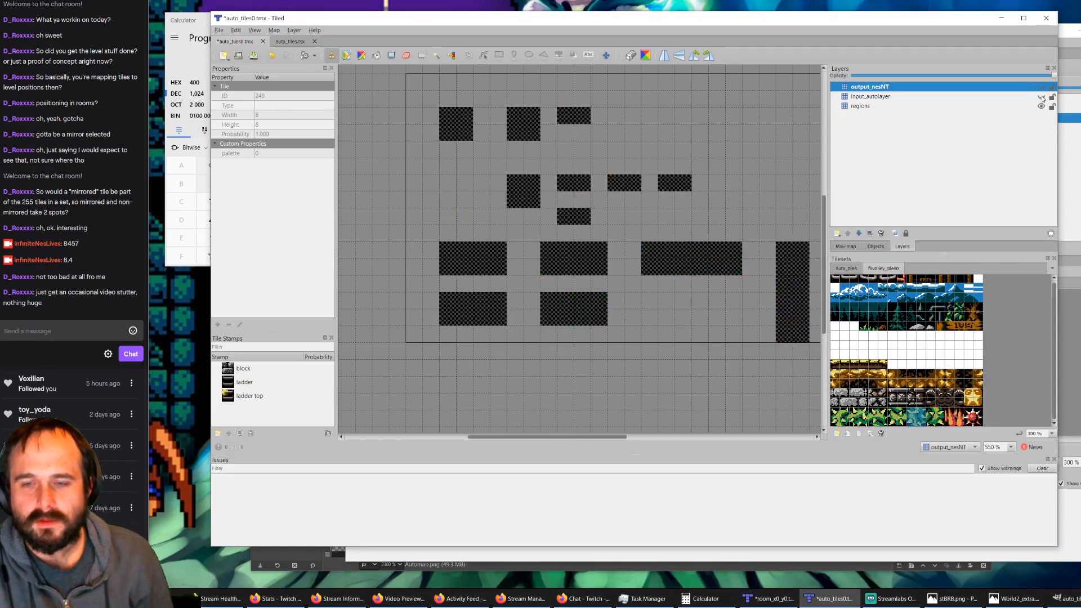
click(1041, 96)
click(1041, 87)
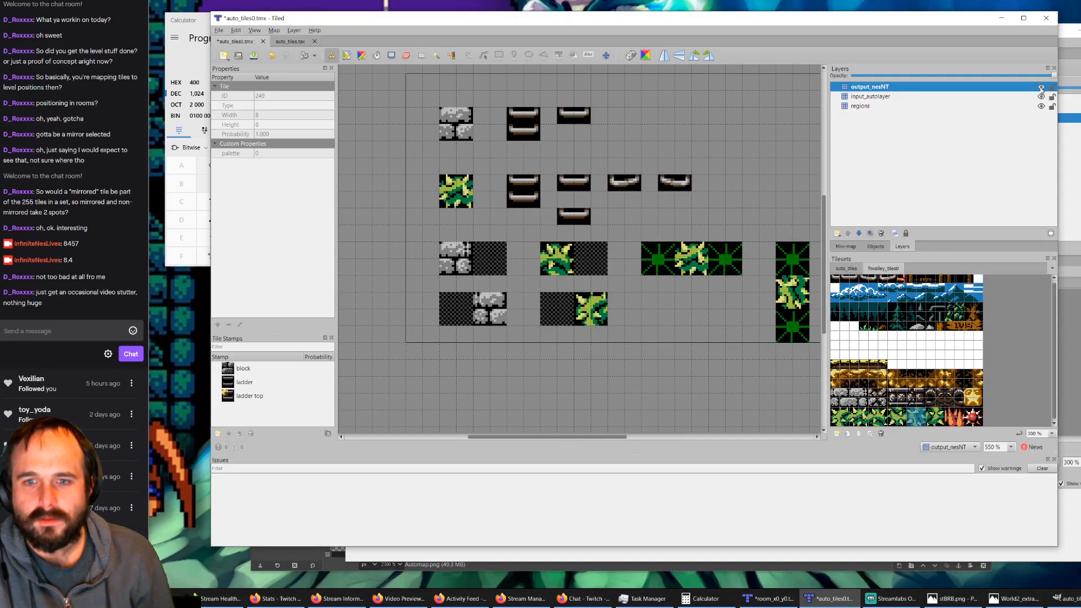
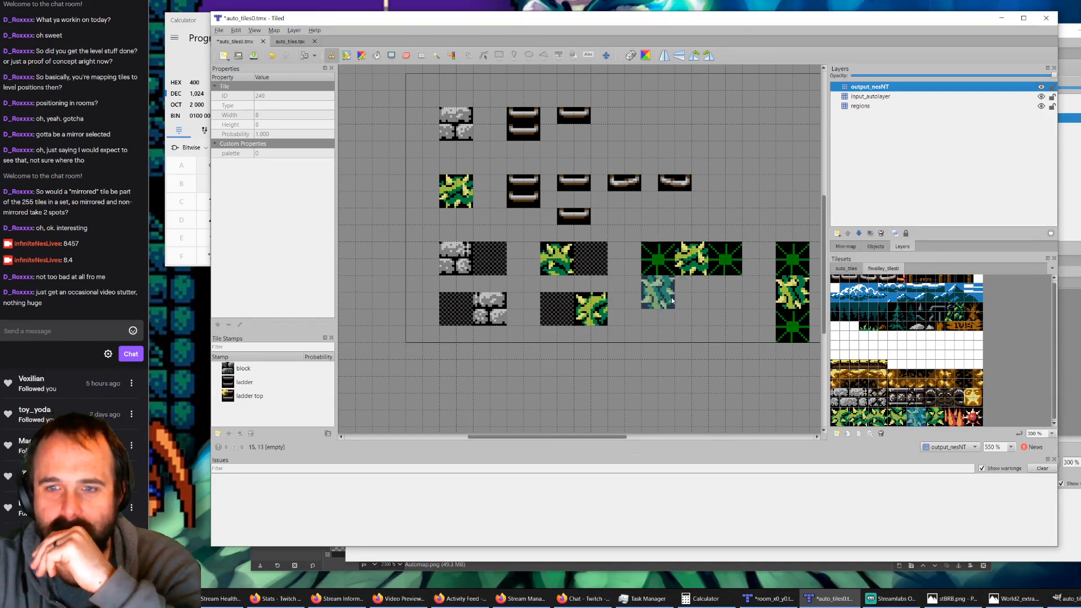
Step: On the regions layer, extend both bush-and-empty rules with the dark region tile from auto_tiles to six tiles wide
click(862, 107)
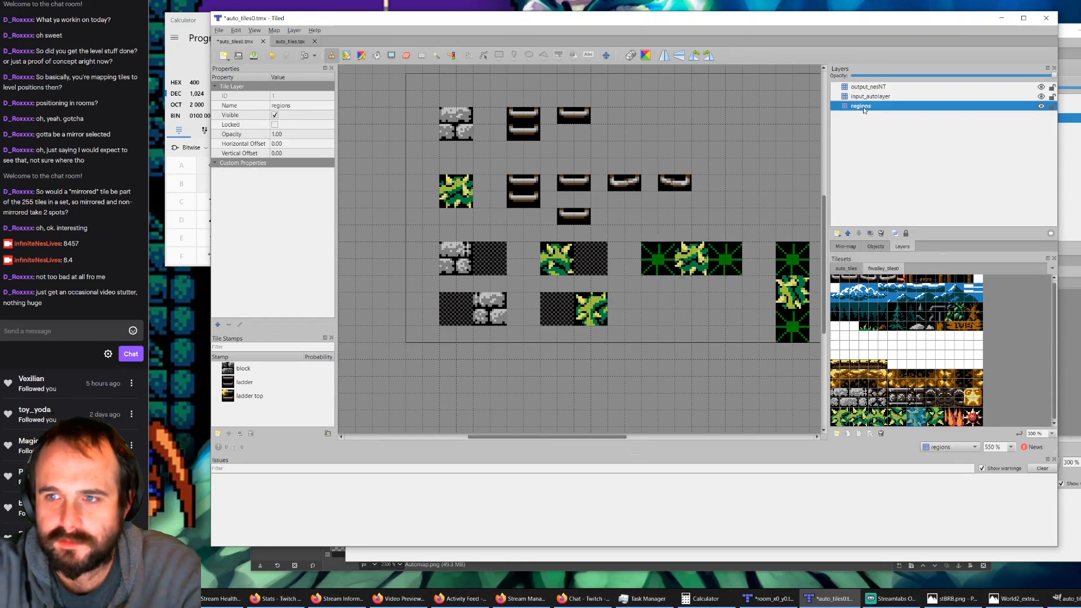
click(850, 269)
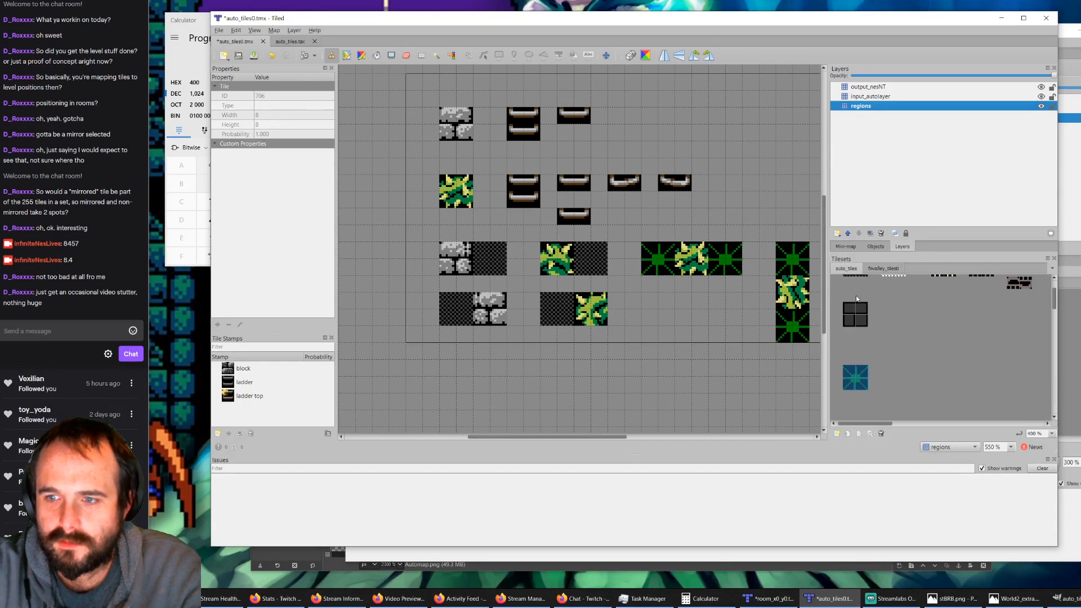
ctrl+scroll(857, 300, up, 1)
drag(852, 298, 861, 306)
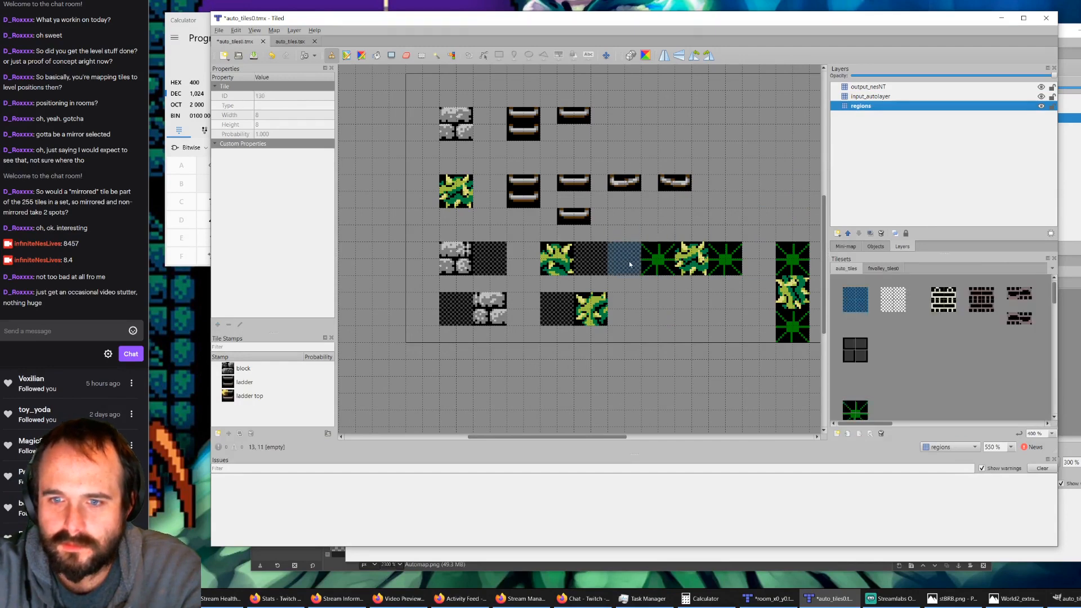
drag(617, 266, 574, 266)
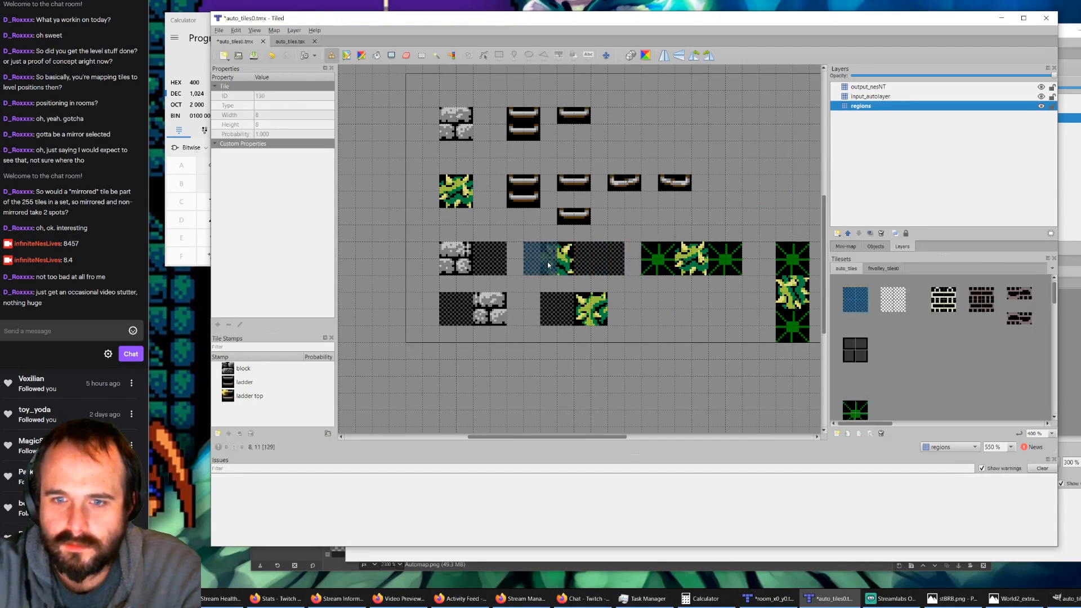
click(552, 265)
click(552, 315)
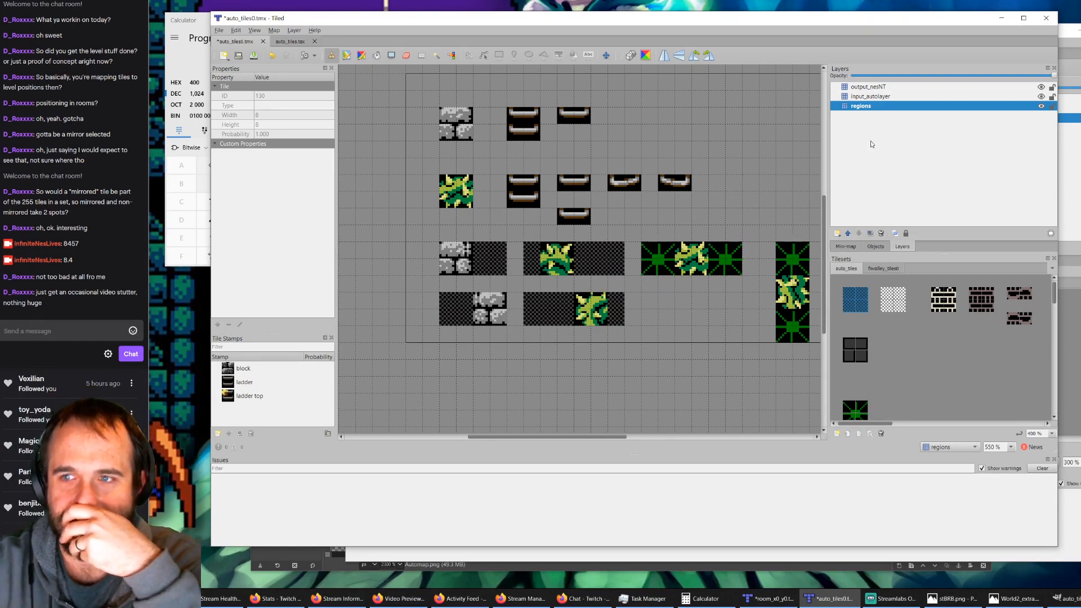
Step: With output_nesNT hidden, stamp bush marker tiles on input_autolayer so the two stacked bush rules each hold two adjacent bushes
click(961, 97)
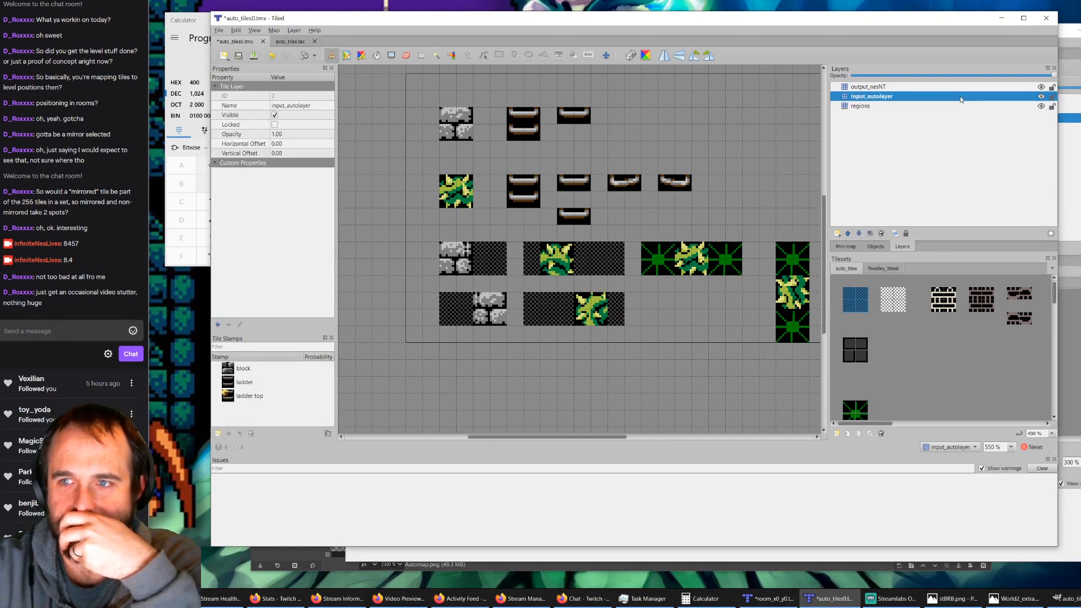
click(1041, 88)
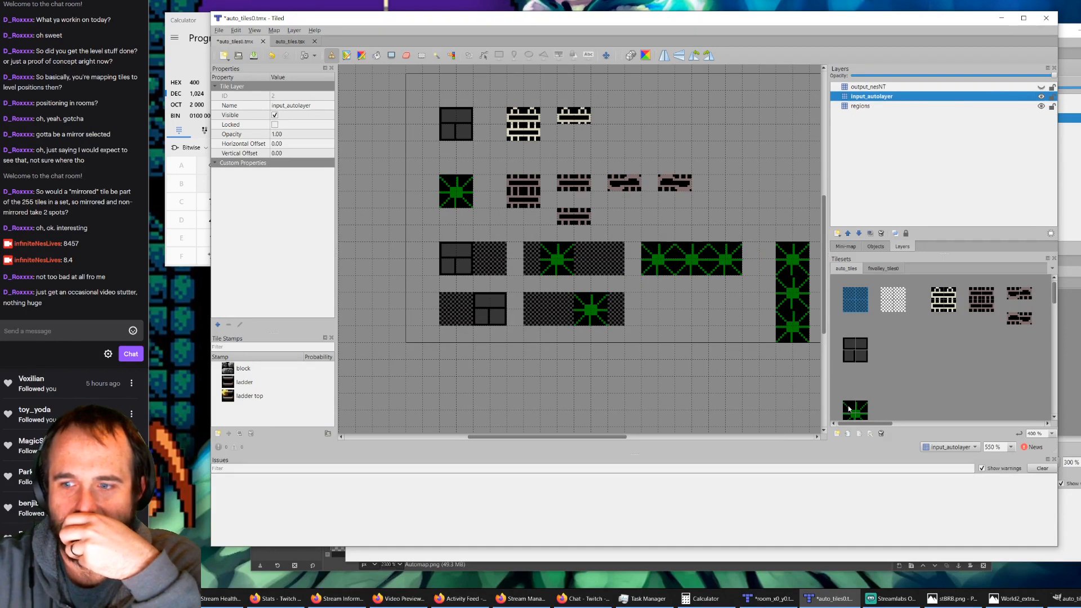
click(850, 409)
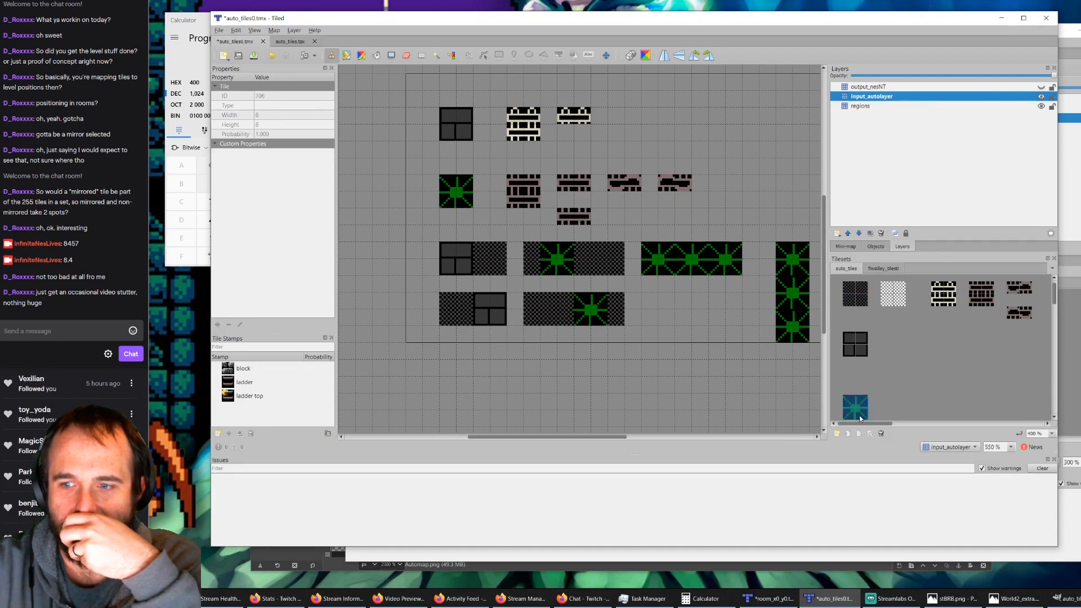
click(566, 265)
click(580, 309)
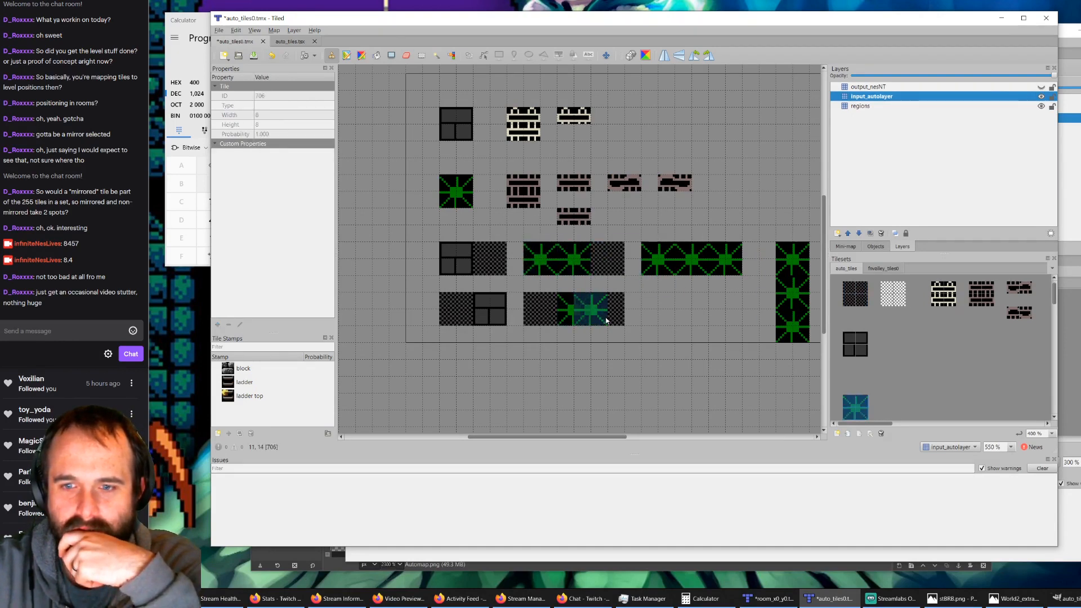
click(606, 318)
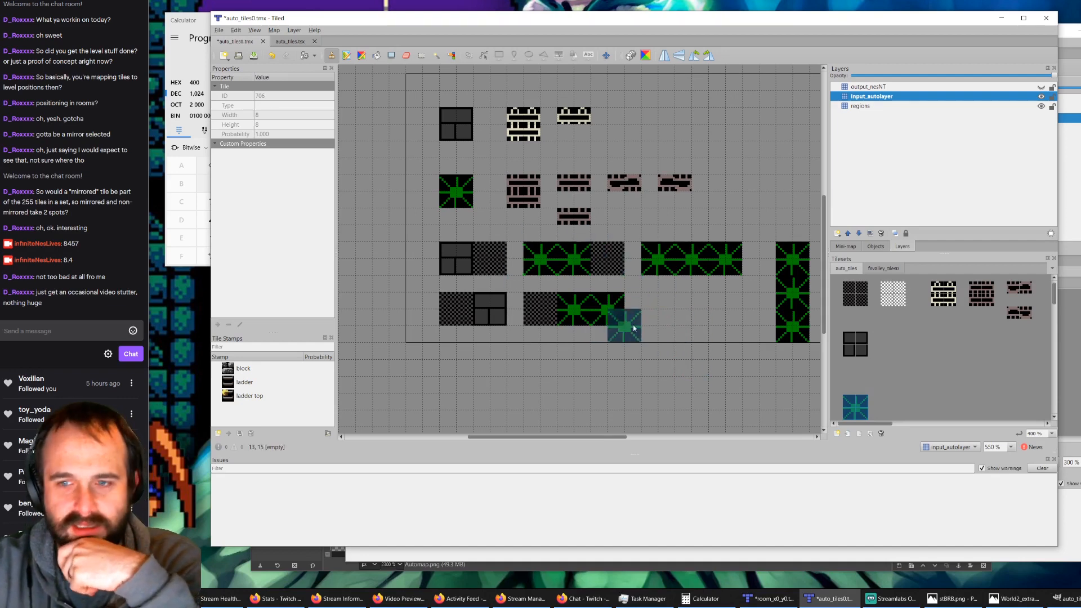
Step: Show output_nesNT again and erase the bush graphics from the two stacked bush rules on that layer
click(885, 270)
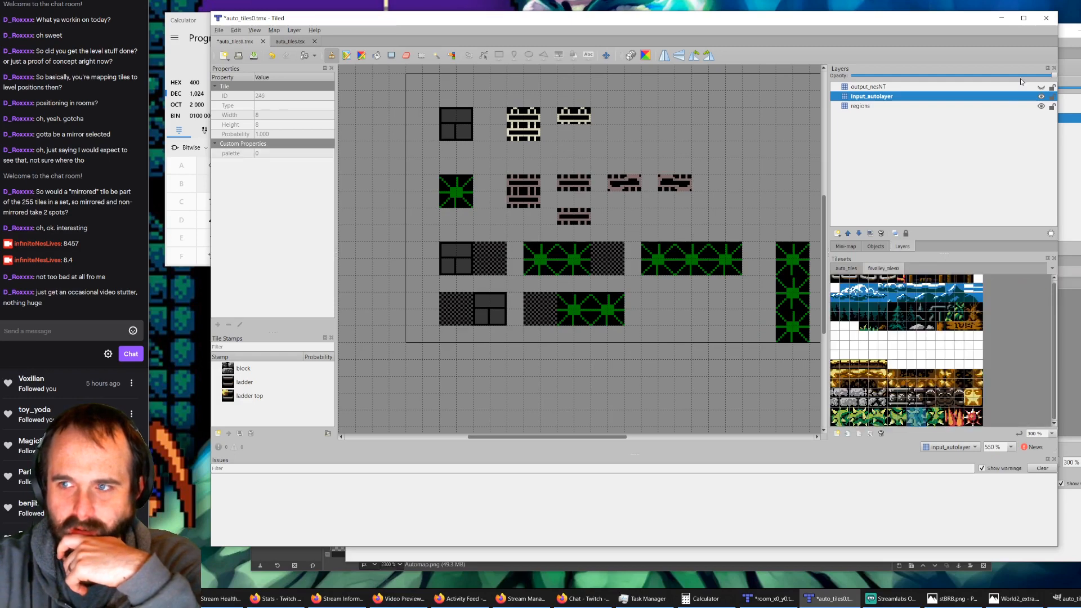
click(1041, 87)
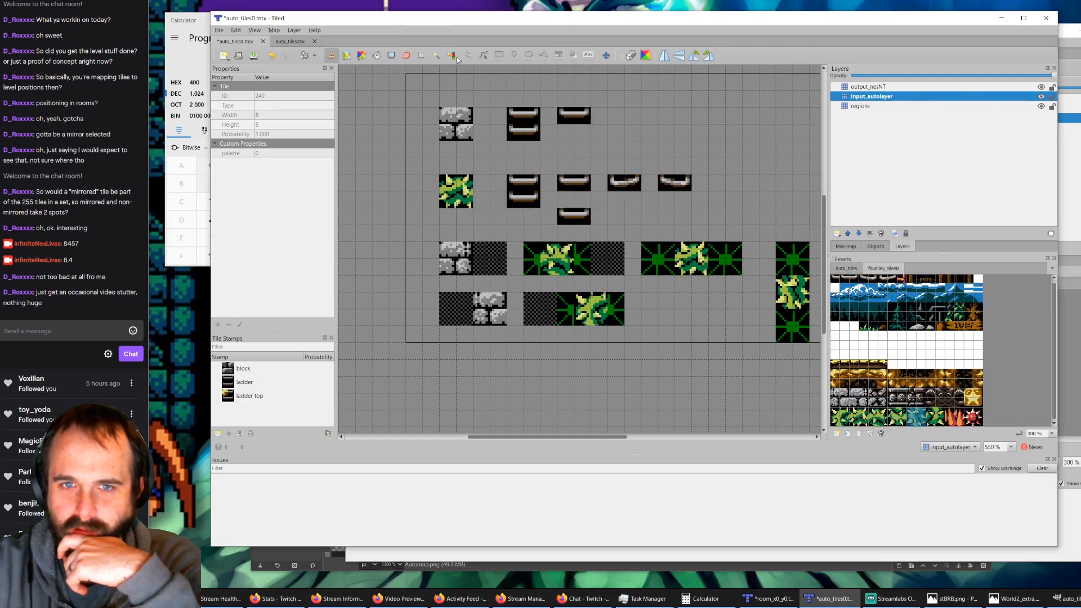
click(410, 57)
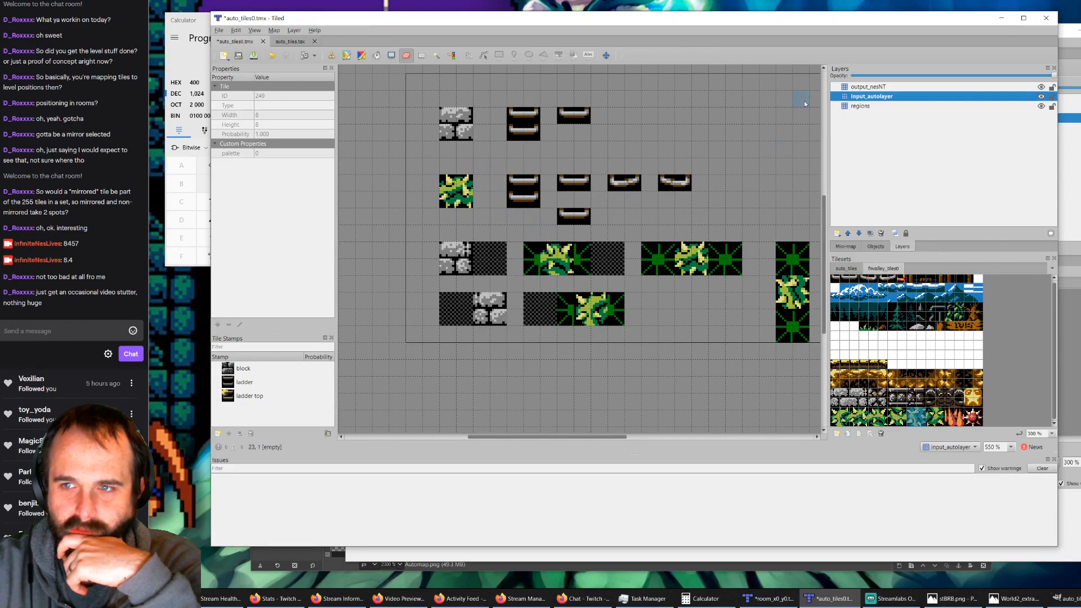
click(867, 87)
mouse_move(551, 253)
mouse_down()
mouse_move(564, 266)
mouse_move(565, 252)
mouse_up()
mouse_move(585, 304)
mouse_down()
mouse_move(596, 318)
mouse_move(597, 309)
mouse_up()
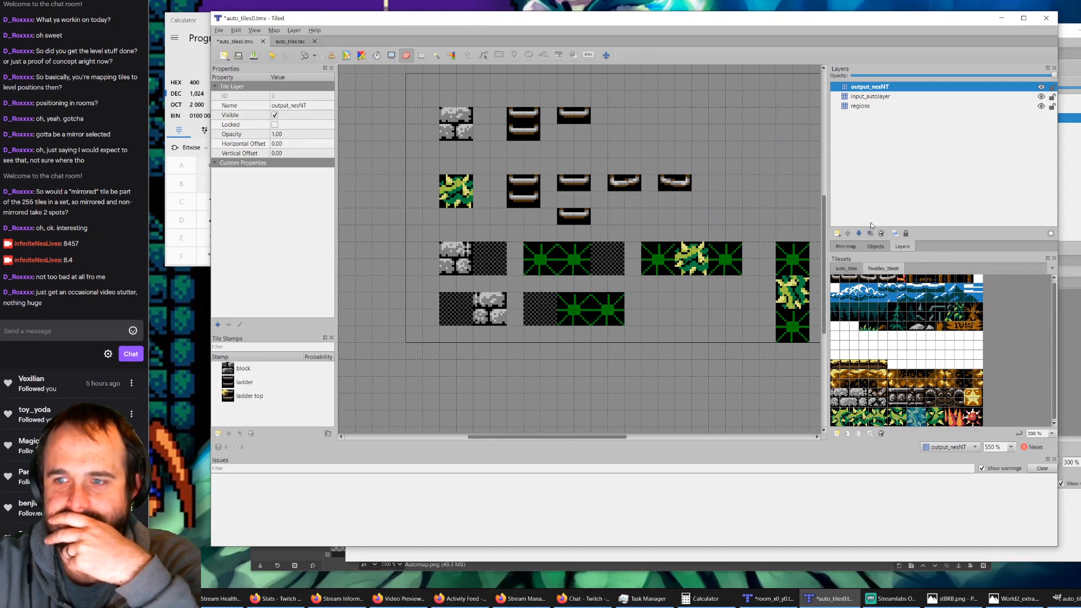
Step: Place bush graphics on output_nesNT over the upper rule's second bush and the lower rule's first bush, and save the map
click(838, 419)
click(573, 308)
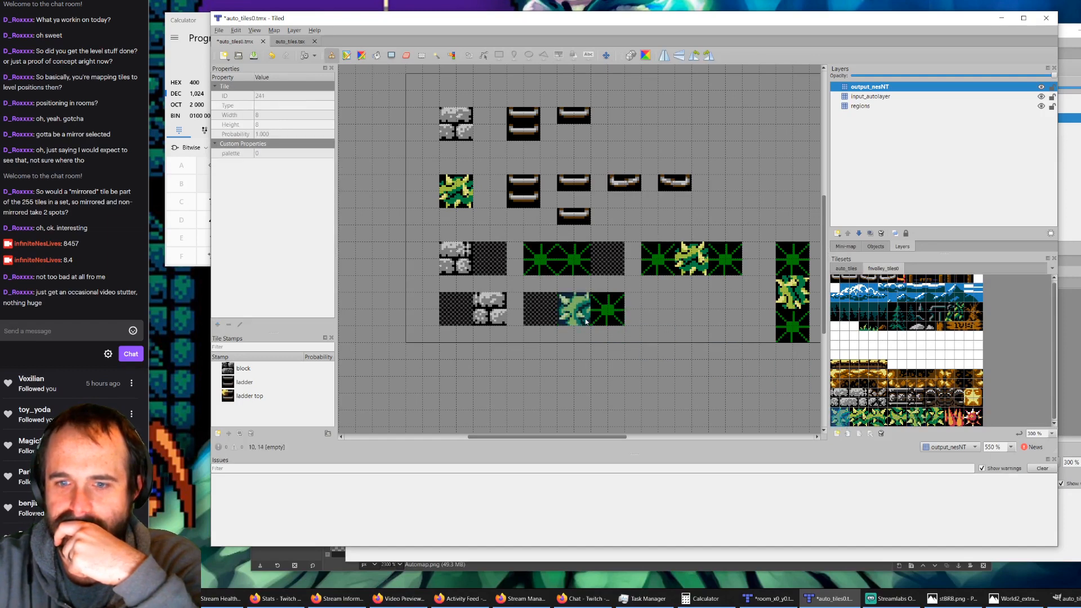
click(876, 418)
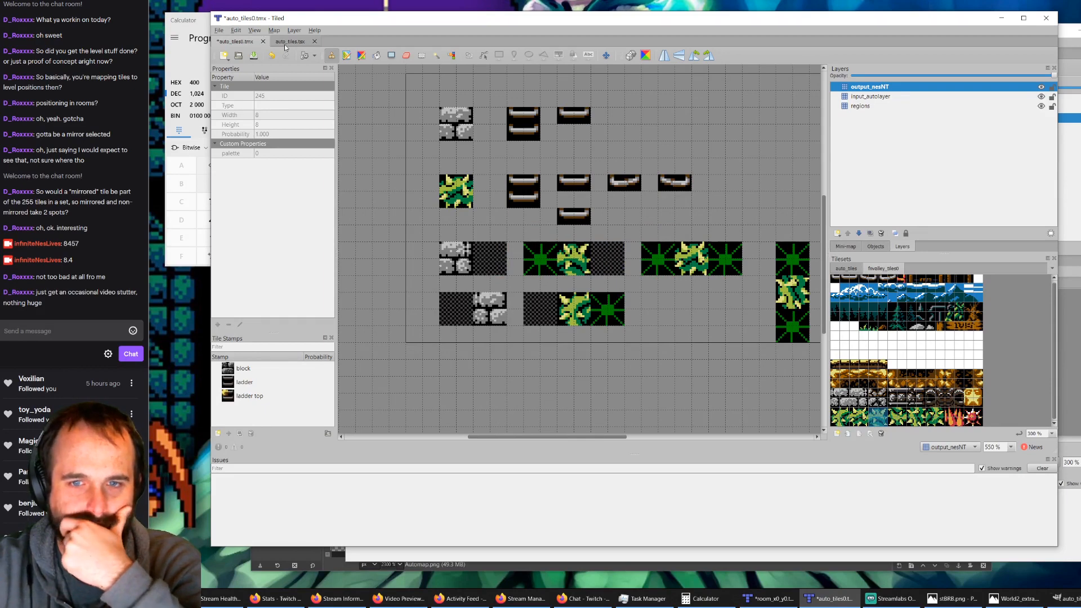
click(254, 56)
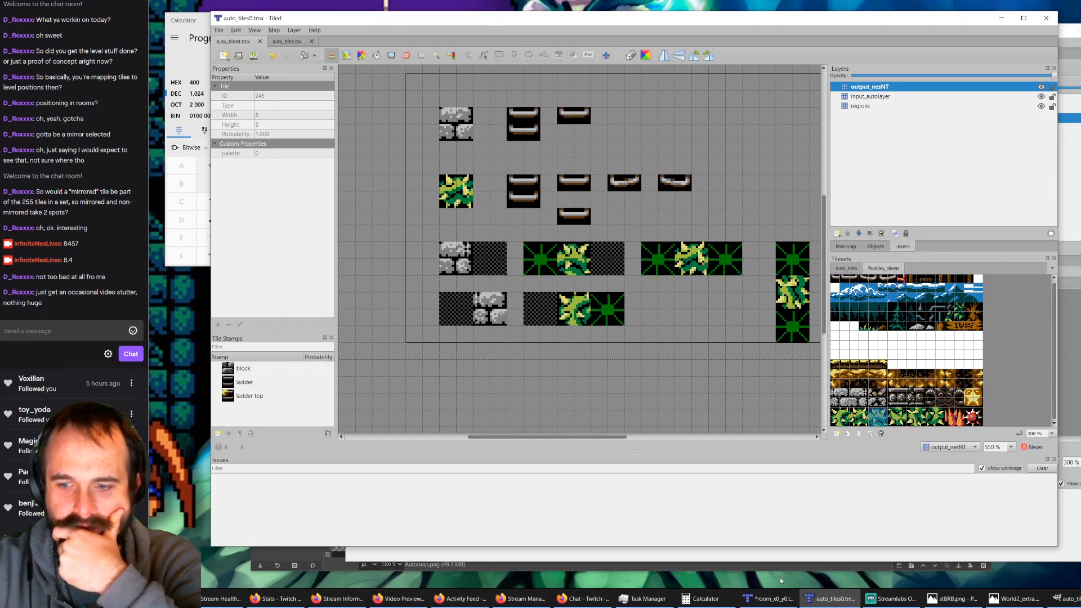
Step: Switch to the room_x0_y0.tmx window, run AutoMap, and examine the bush sections along the room's borders
click(774, 598)
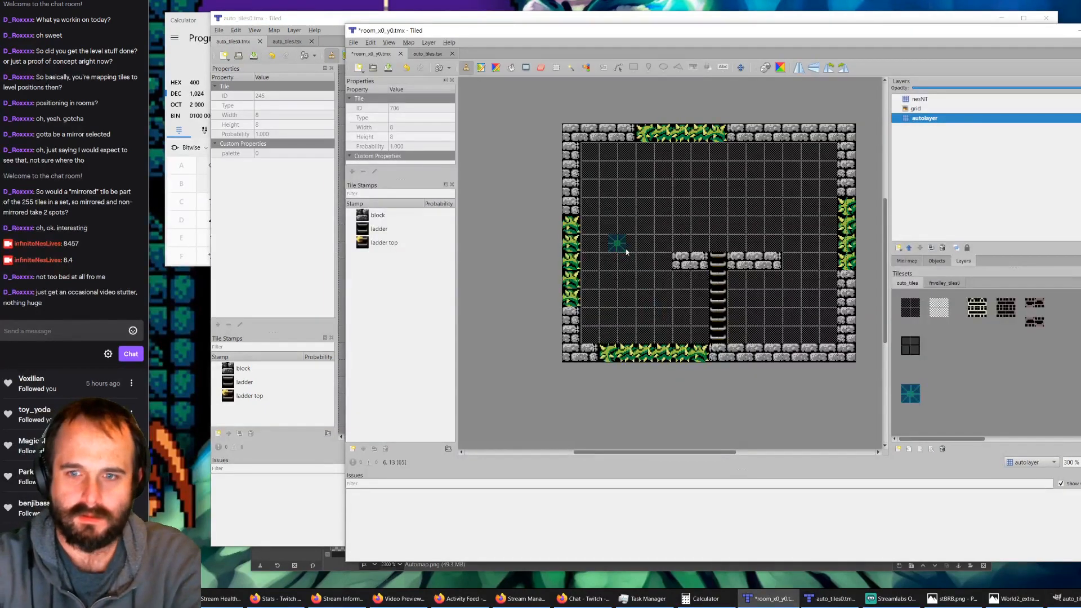
key(ctrl+m)
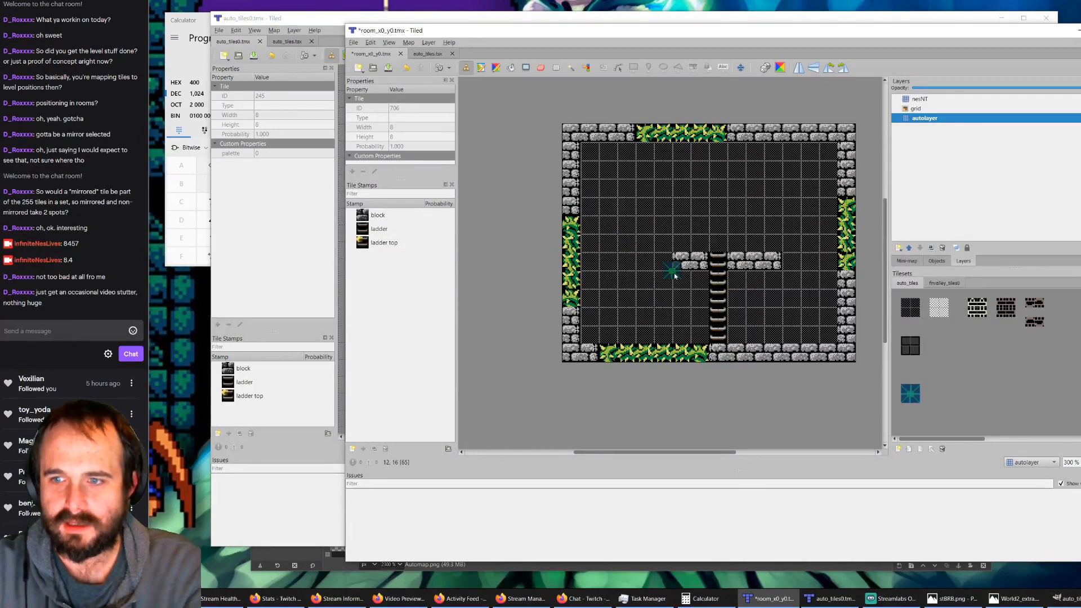
ctrl+scroll(597, 269, up, 1)
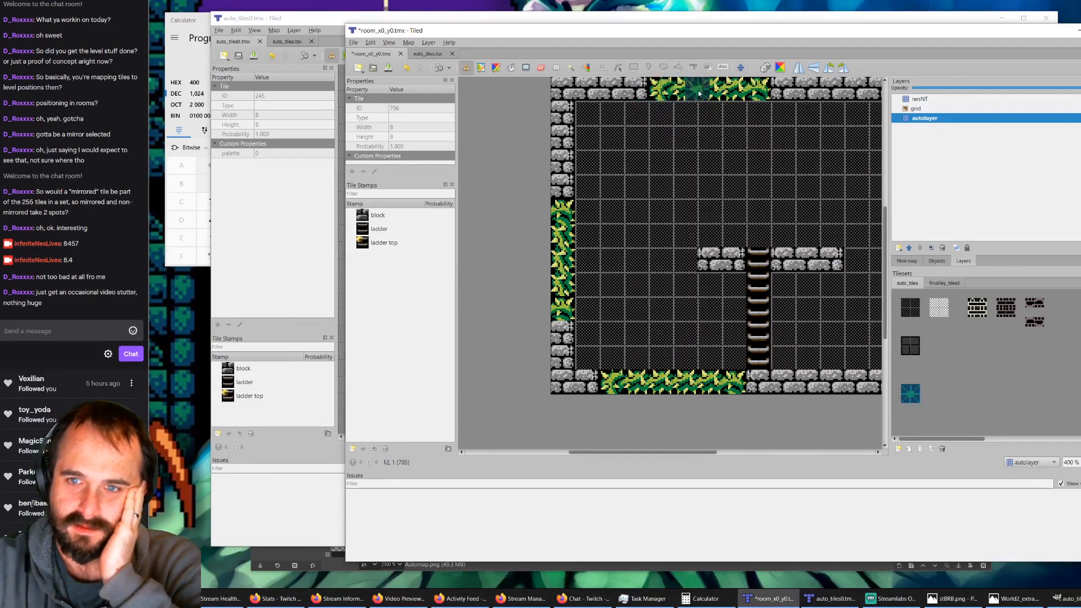
scroll(724, 341, down, 1)
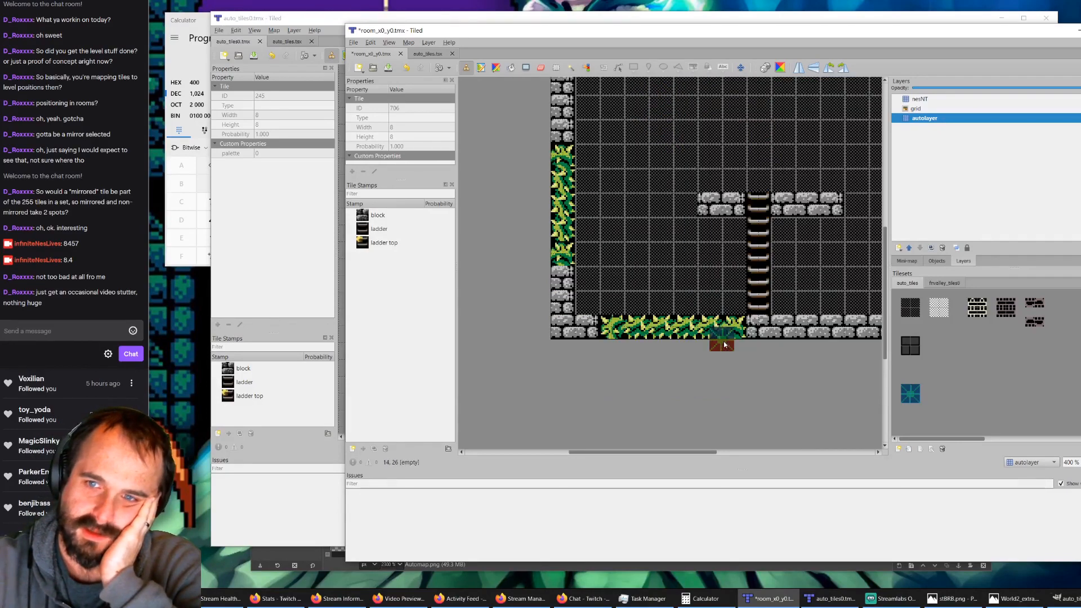
scroll(725, 341, up, 3)
scroll(724, 341, down, 2)
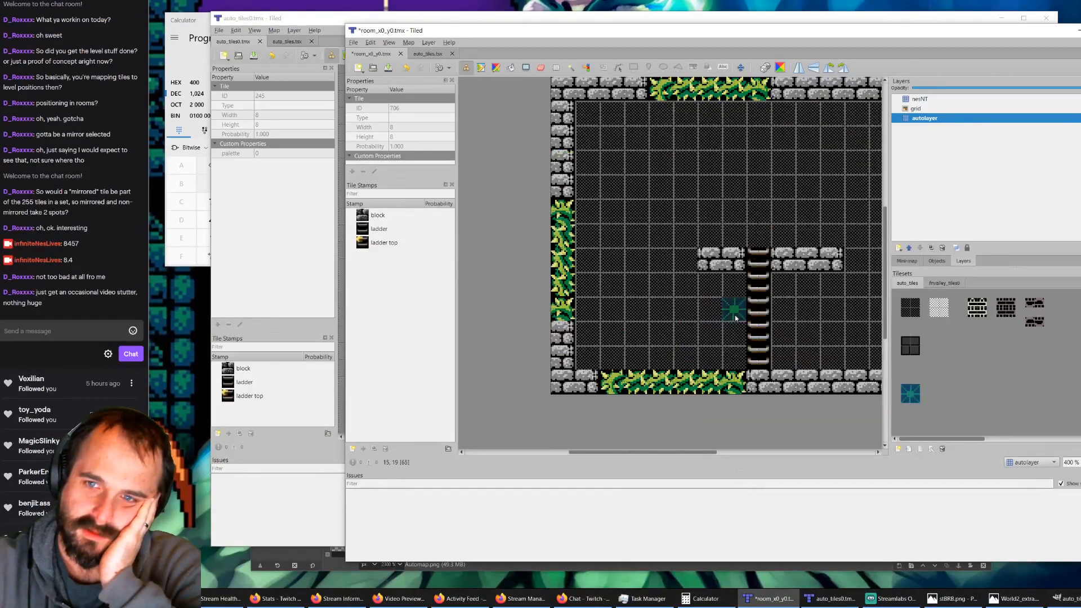
scroll(749, 207, up, 1)
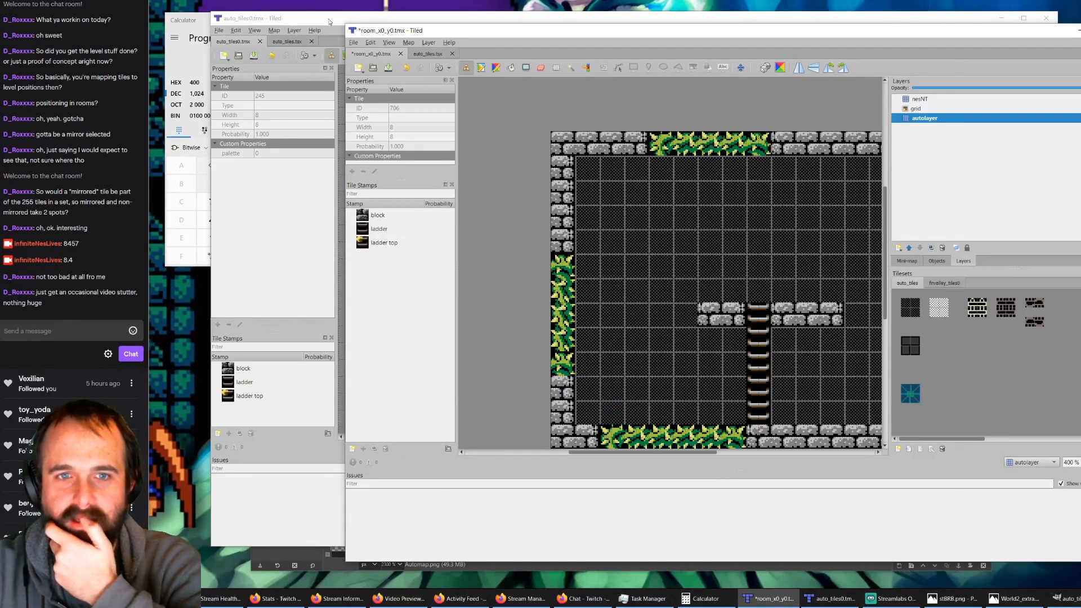
Step: In auto_tiles0.tmx, erase the two stacked bush rules' areas from the regions layer, hiding output_nesNT and input_autolayer only while erasing
click(309, 20)
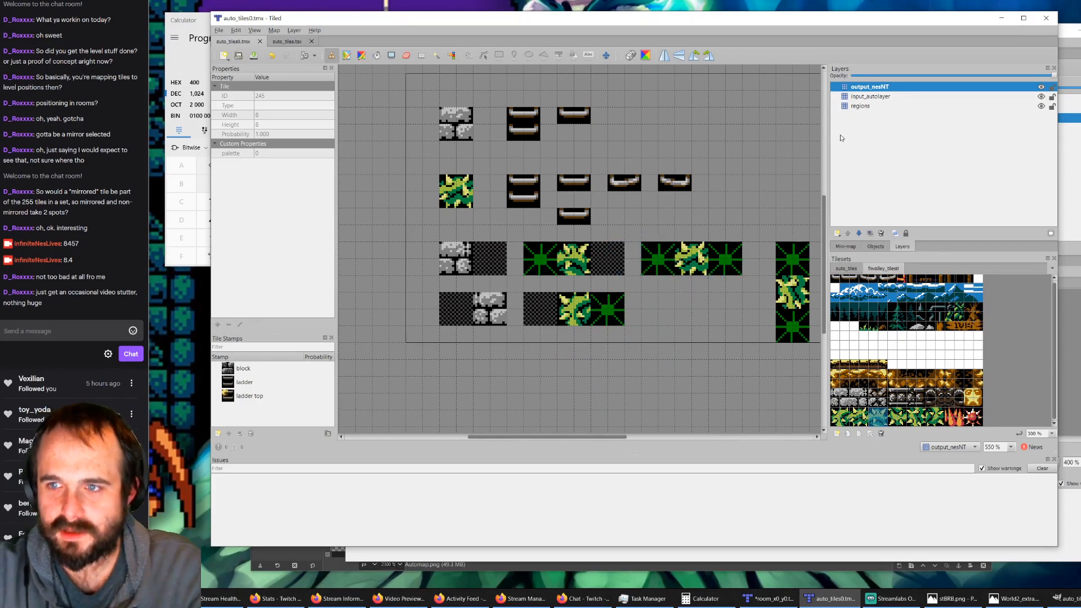
click(862, 106)
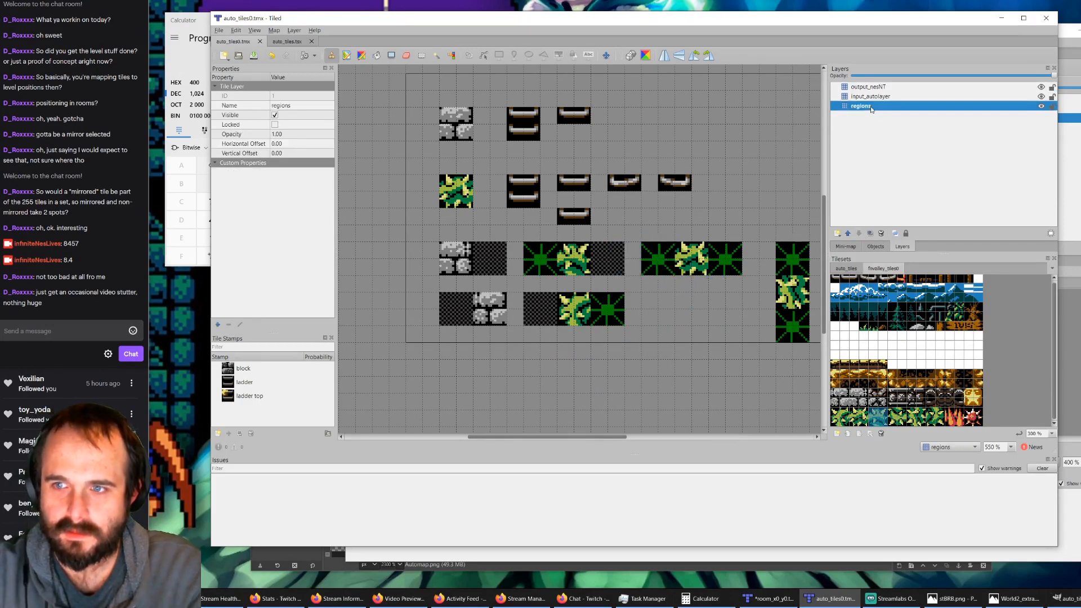
click(846, 269)
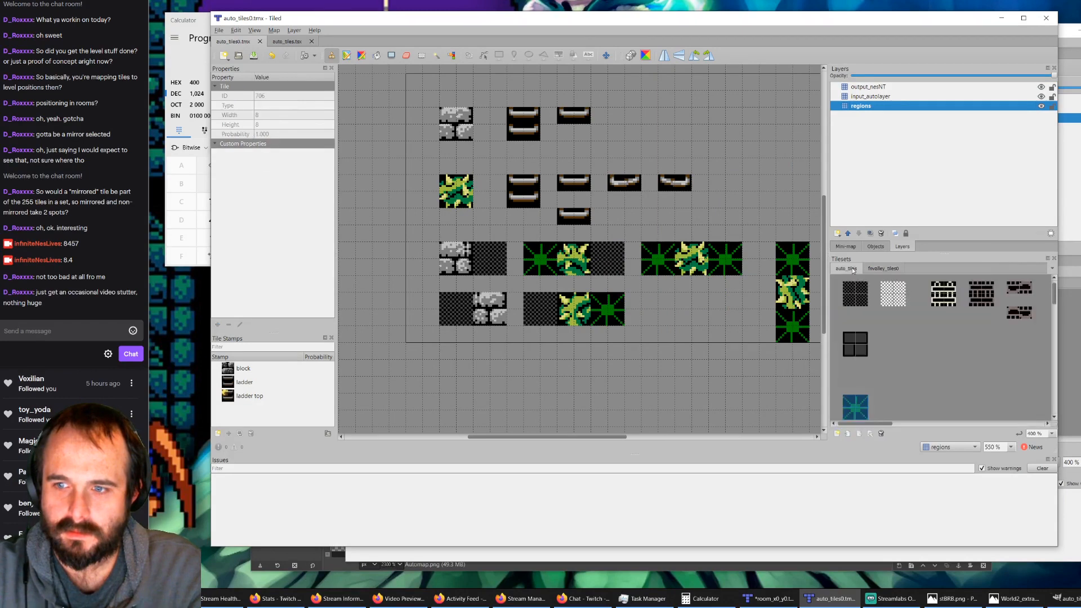
click(1041, 87)
click(1041, 97)
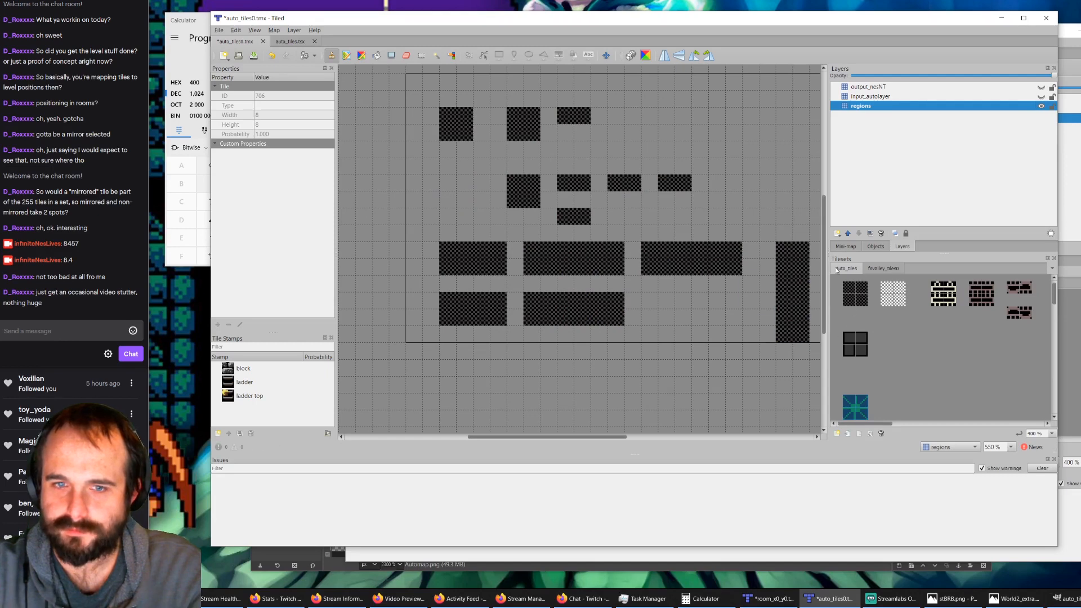
click(407, 59)
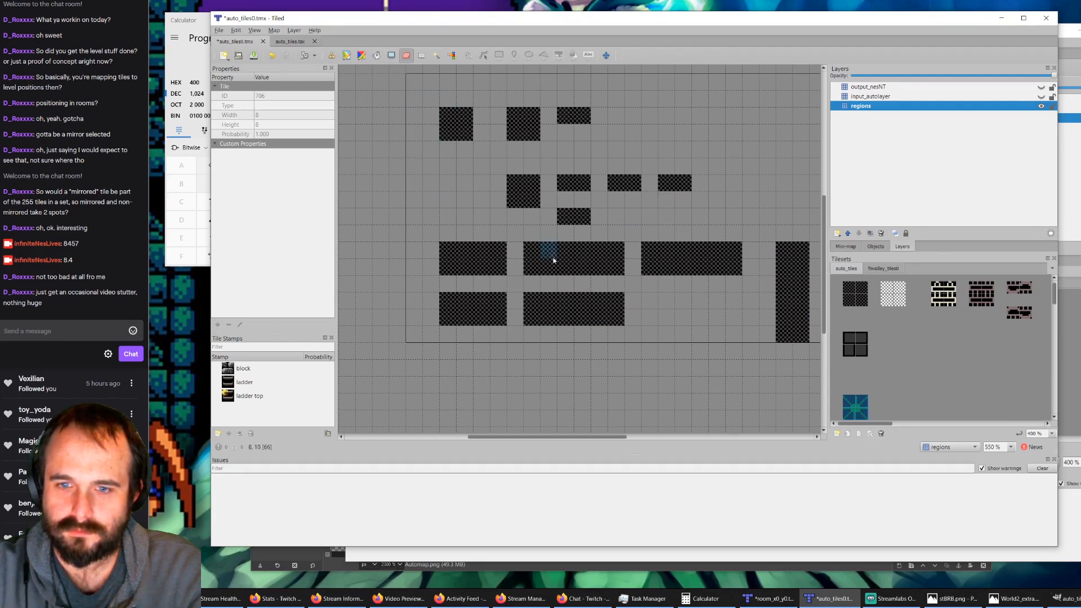
mouse_move(548, 299)
mouse_down()
mouse_move(529, 300)
mouse_move(600, 307)
mouse_move(553, 315)
mouse_move(607, 316)
mouse_up()
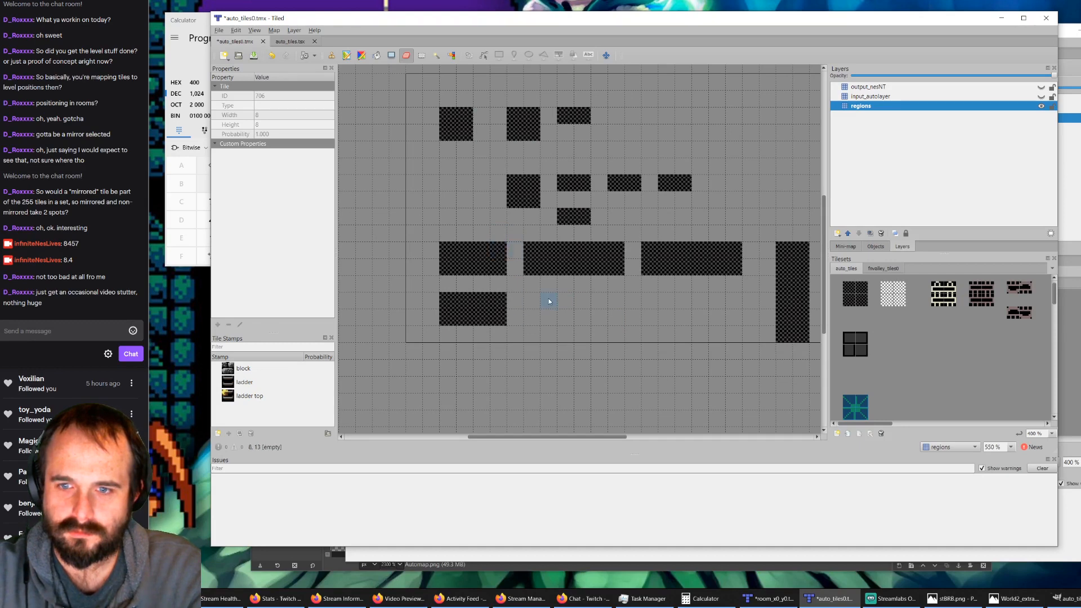
ctrl+scroll(549, 301, down, 1)
mouse_move(535, 276)
mouse_down()
mouse_move(602, 271)
mouse_move(536, 271)
mouse_up()
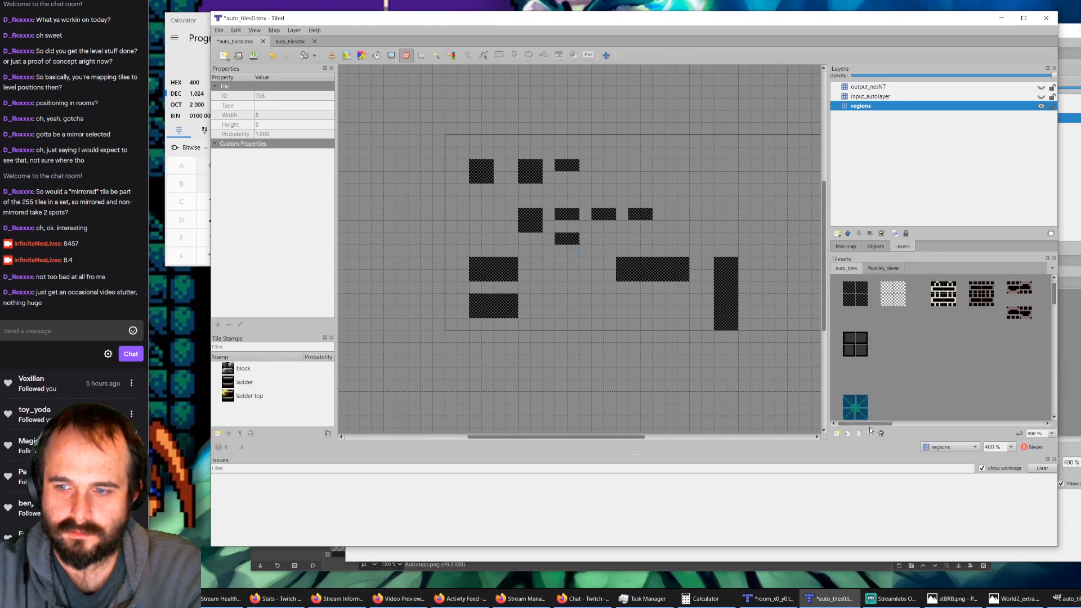
click(1041, 97)
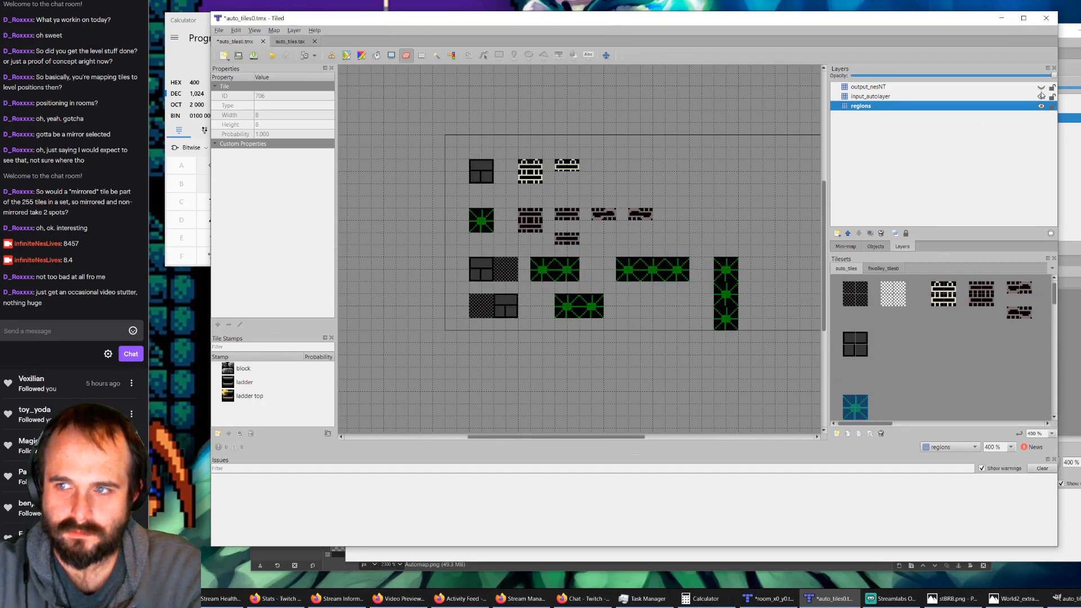
click(1041, 87)
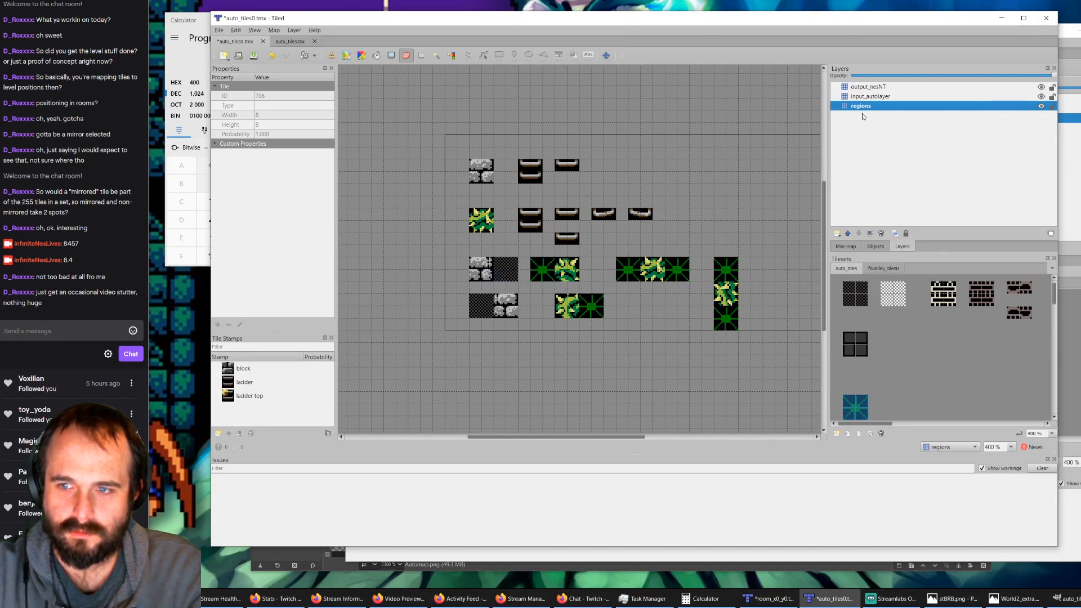
Step: Stamp the dark region tile on the regions layer as a 4-by-2-tile block outside the map, level with the first stone block rule
click(849, 294)
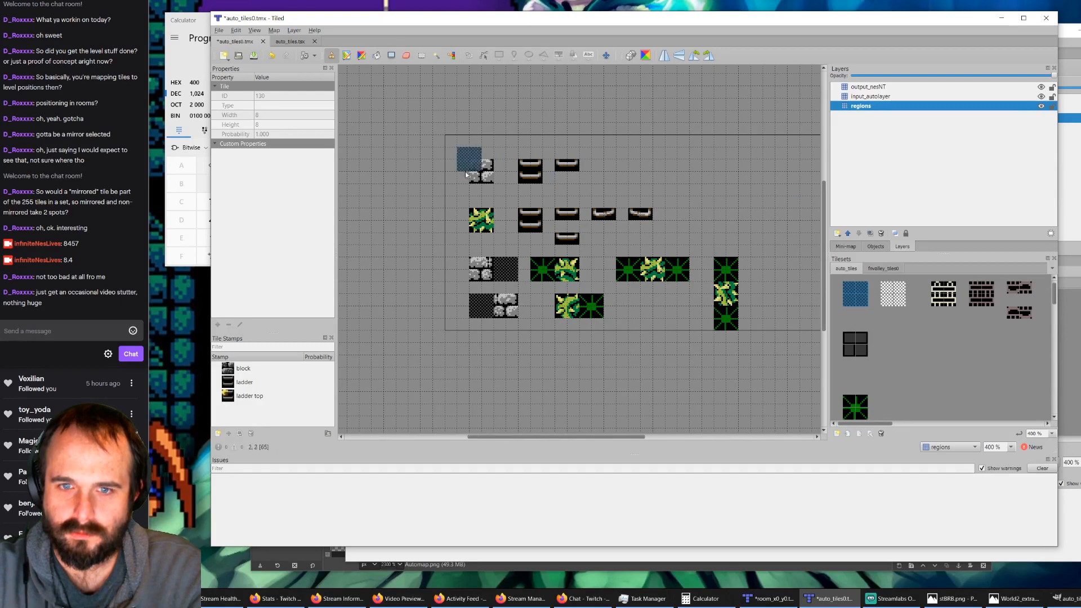
click(430, 179)
click(405, 179)
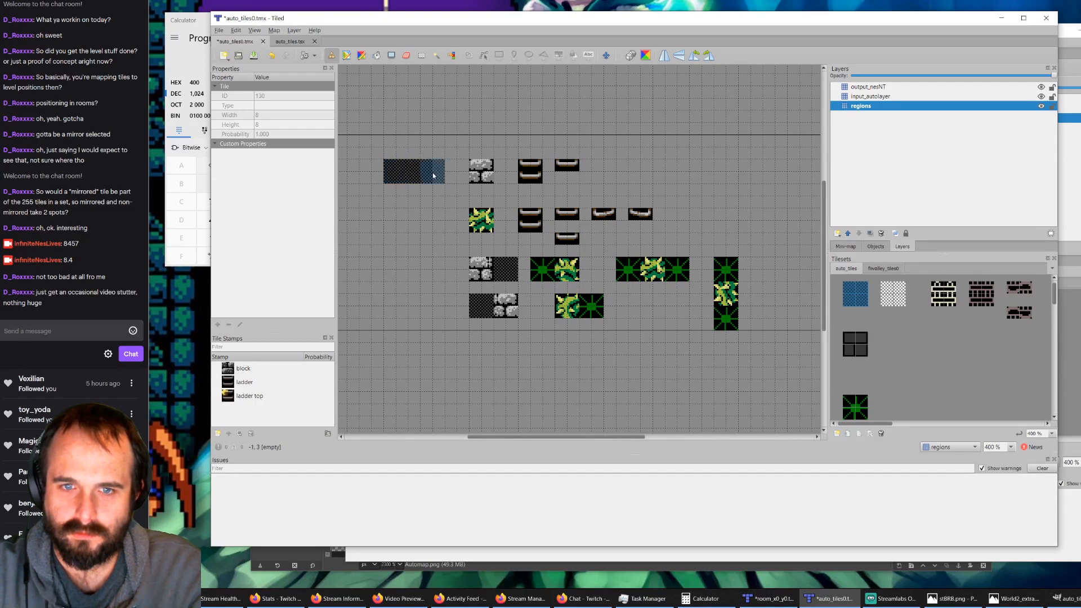
ctrl+scroll(413, 178, down, 1)
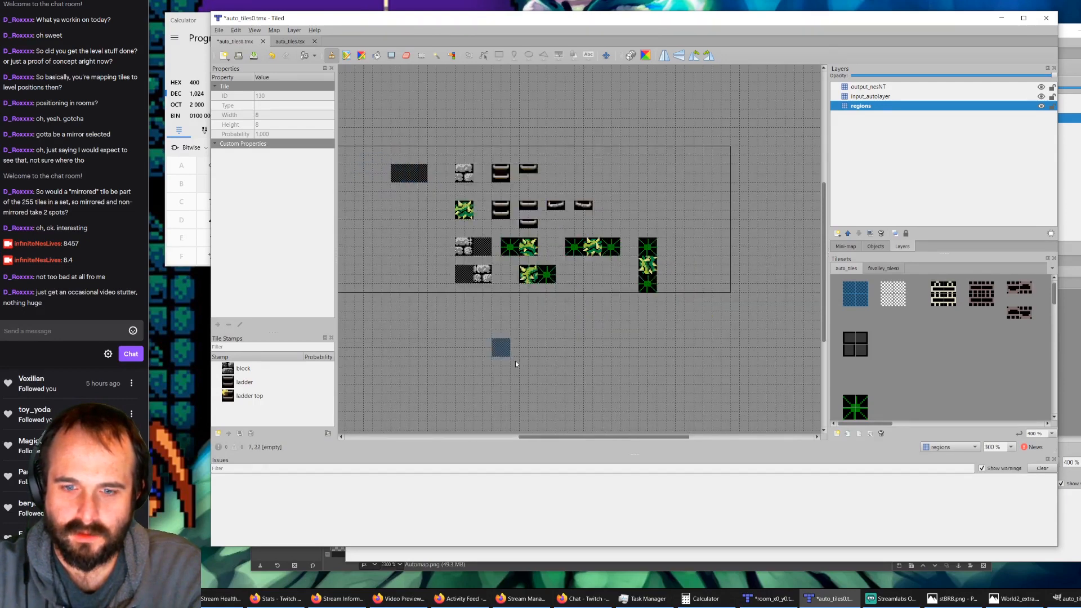
Step: Stamp a second 4-by-2-tile block of the region tile on the regions layer, three tiles left of the first one
drag(563, 437, 526, 437)
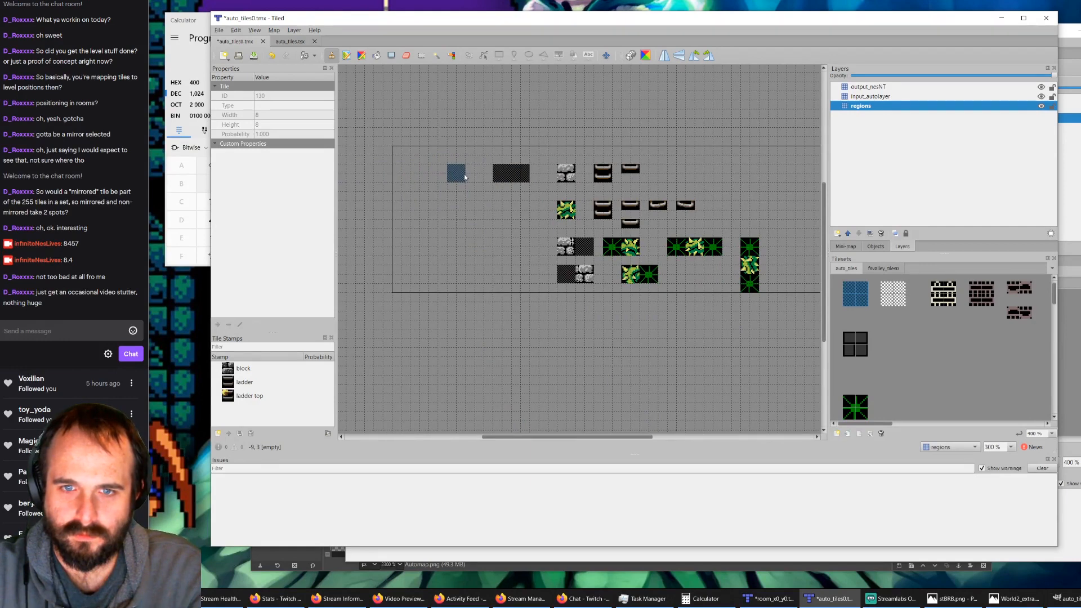
click(457, 174)
click(440, 178)
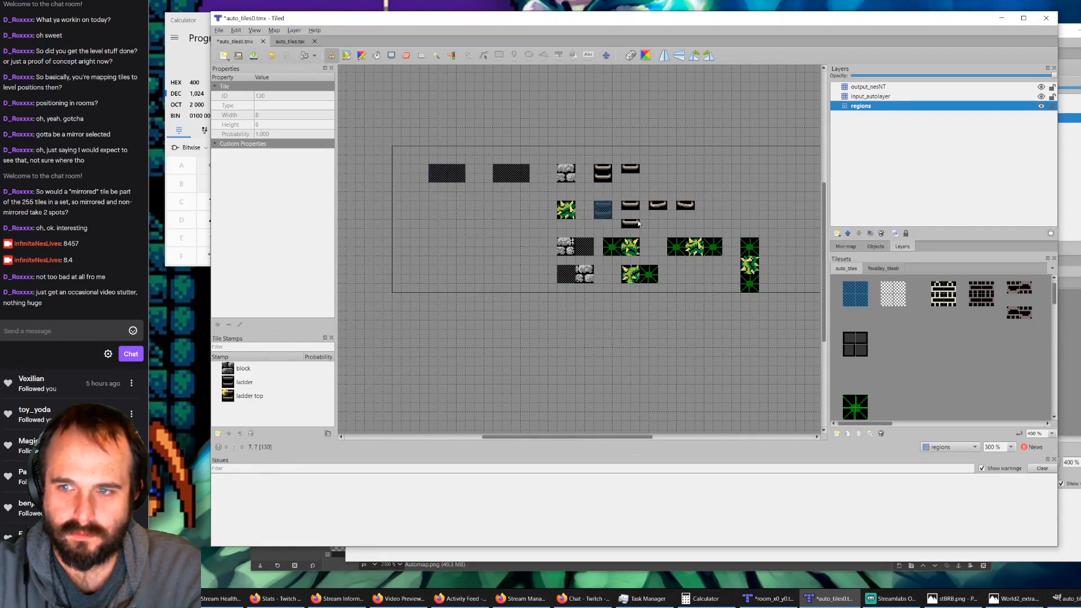
Step: On input_autolayer, place the 2-by-2 block tile on the left half of the left region and the right half of the right region
click(888, 101)
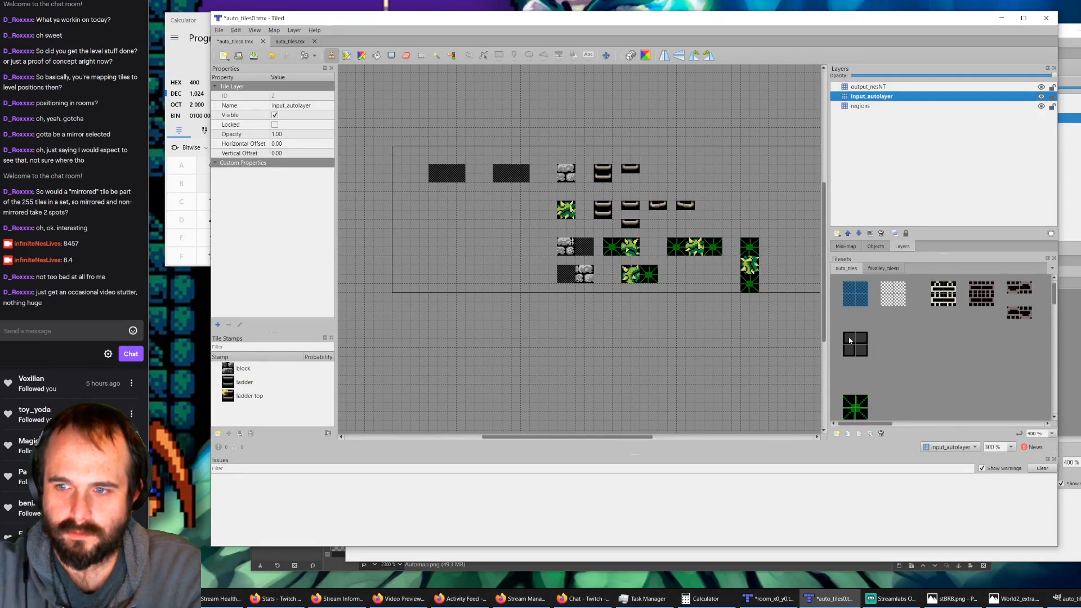
click(850, 340)
click(439, 175)
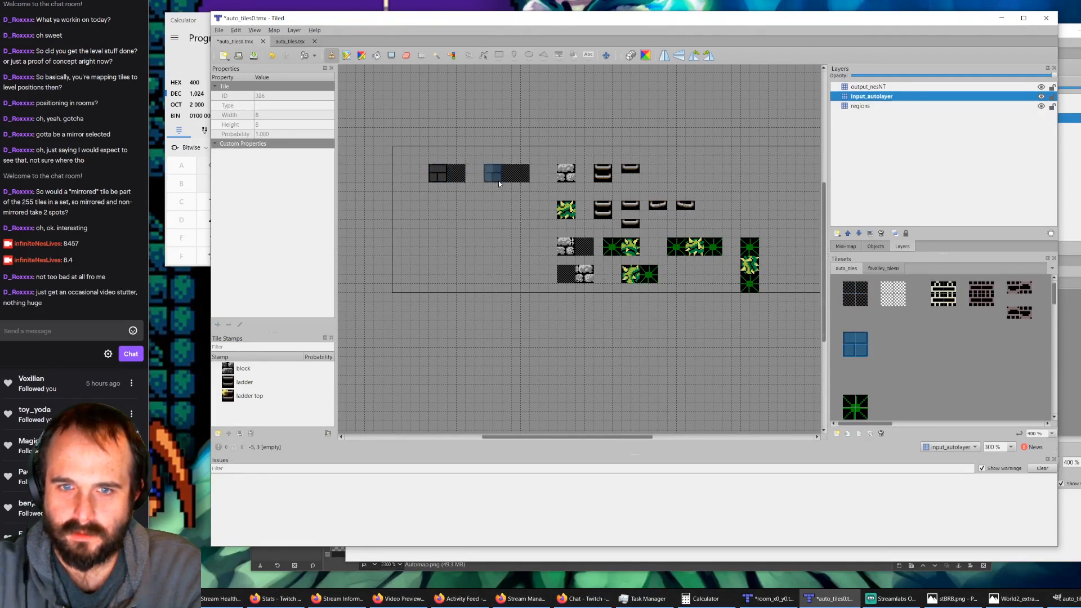
click(526, 181)
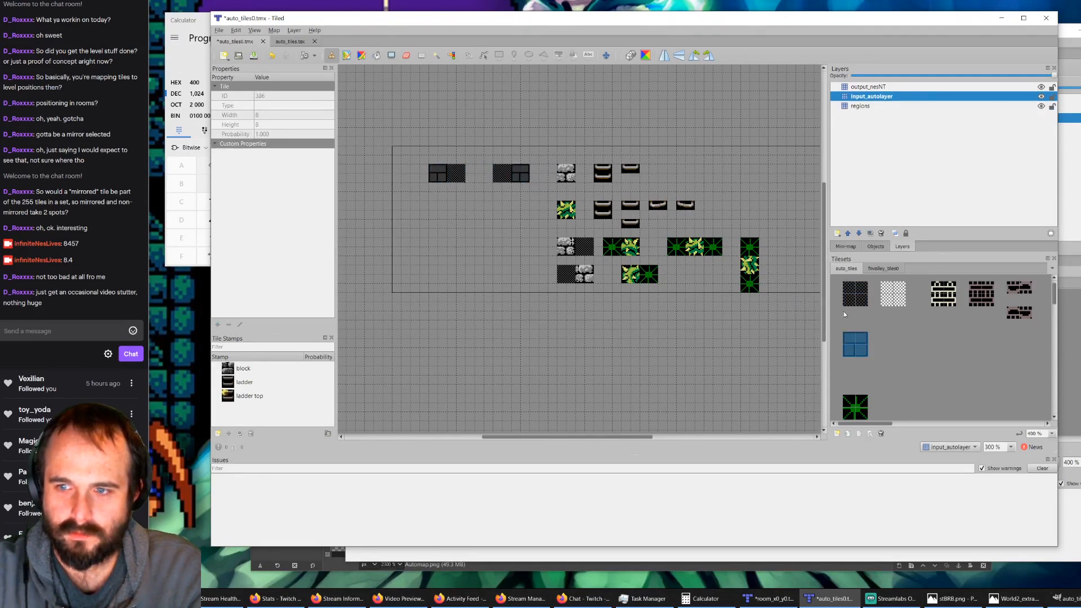
Step: On output_nesNT, place grey stone block graphics from the fvalley tileset over the block inputs in both new regions
click(879, 87)
click(882, 268)
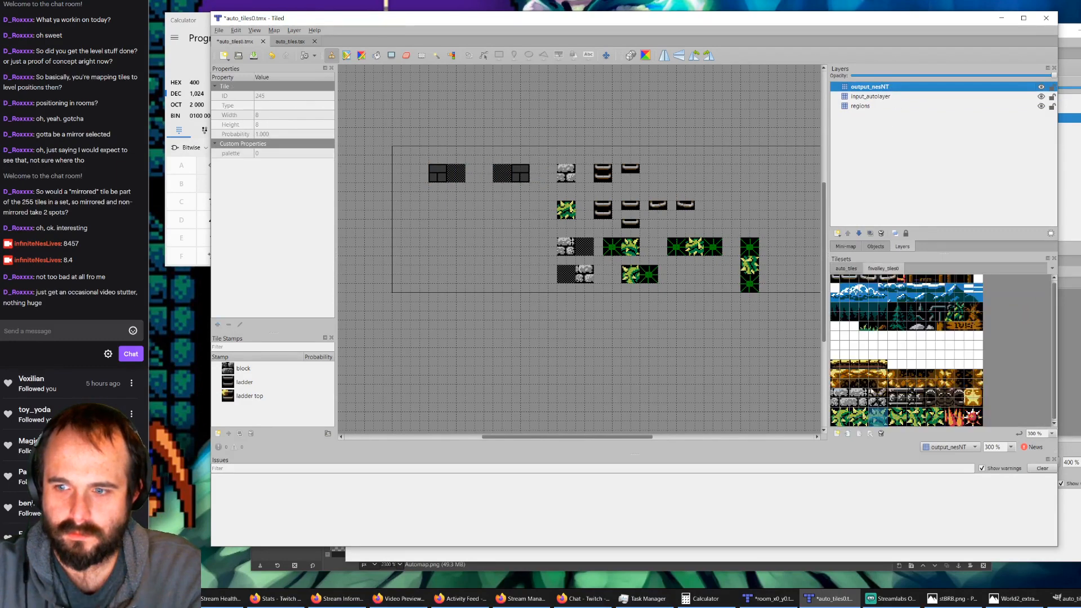
click(857, 396)
click(435, 177)
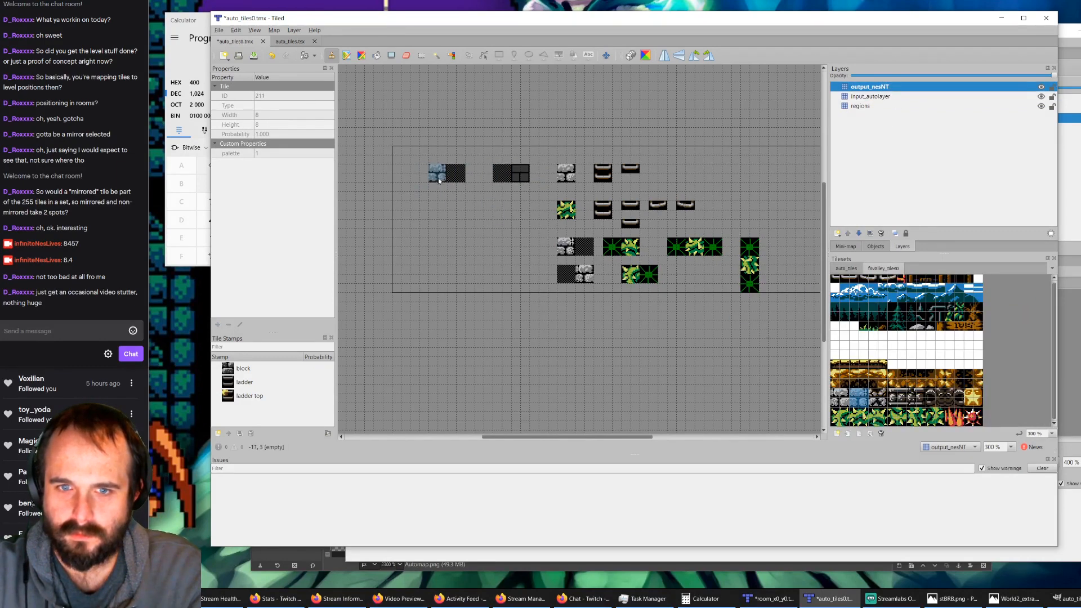
click(837, 398)
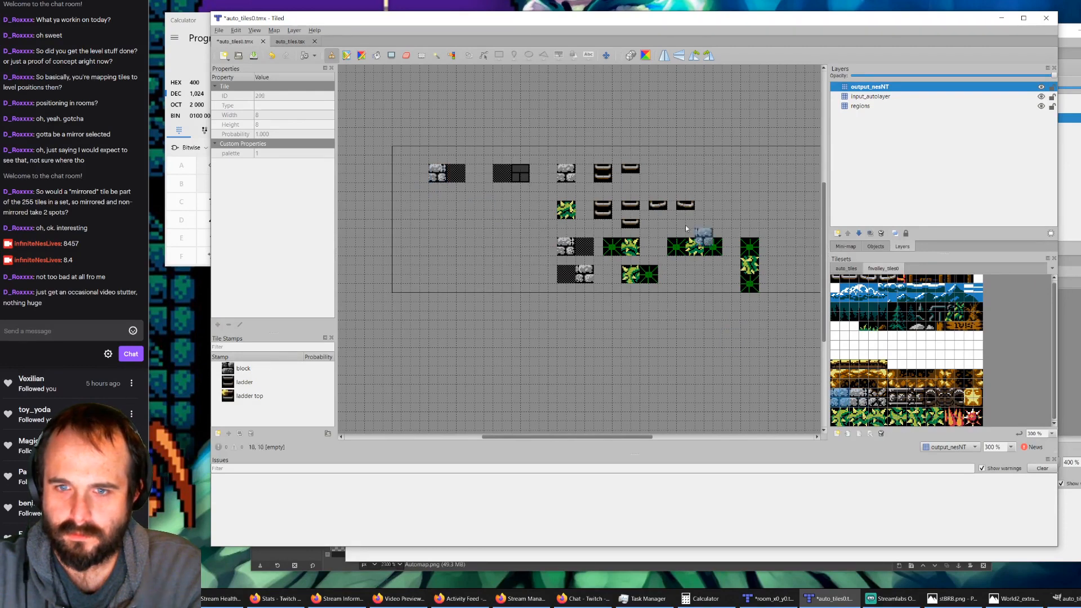
click(520, 176)
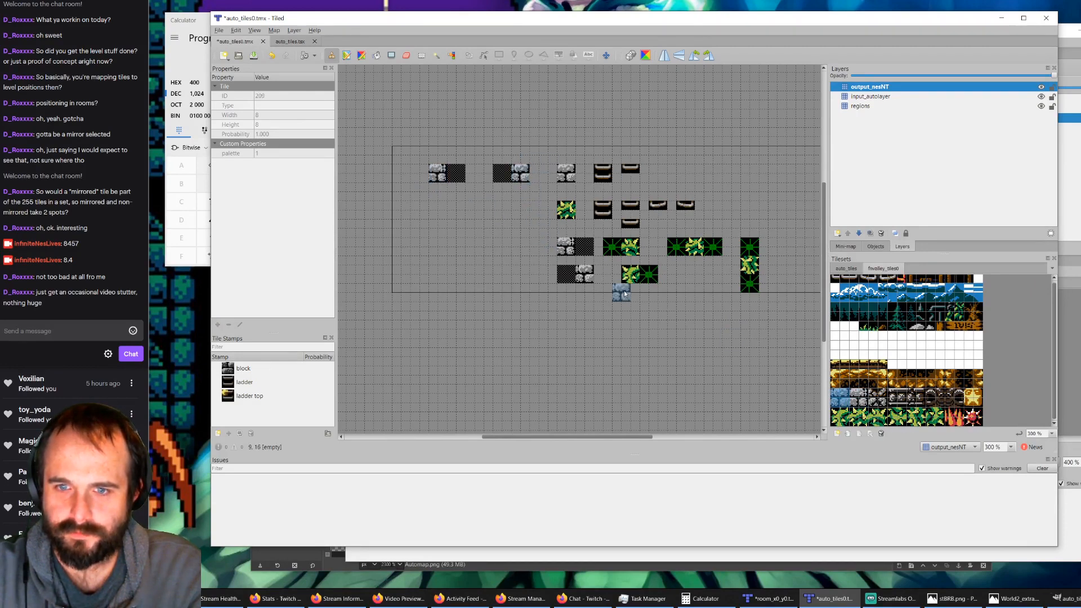
Step: Hide input_autolayer and output_nesNT, and erase the two stacked stone block areas left of the horizontal bush rule from the regions layer
click(879, 106)
click(1041, 96)
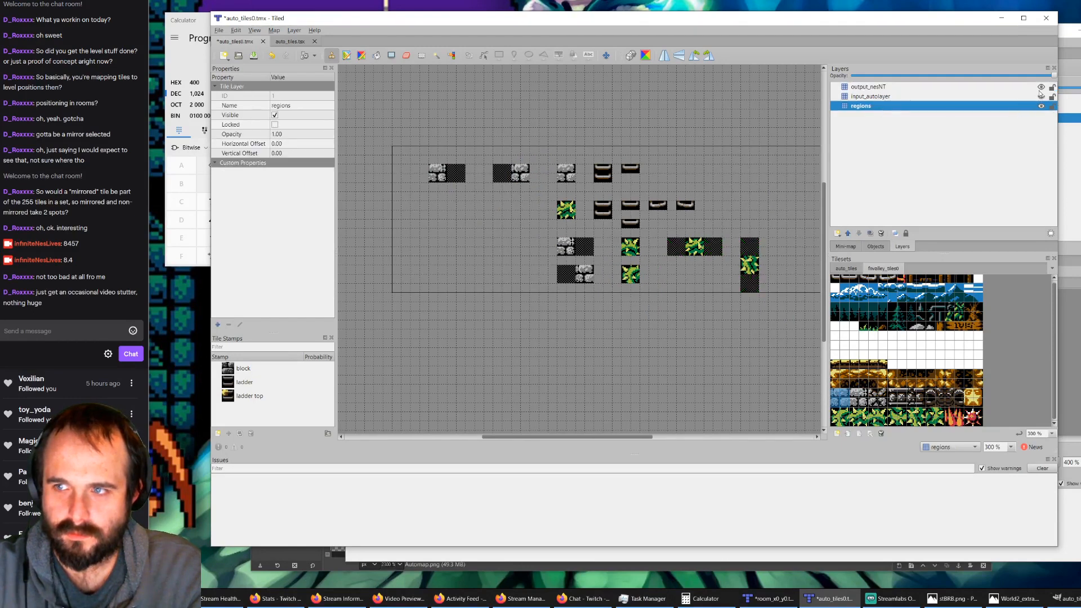
click(1041, 86)
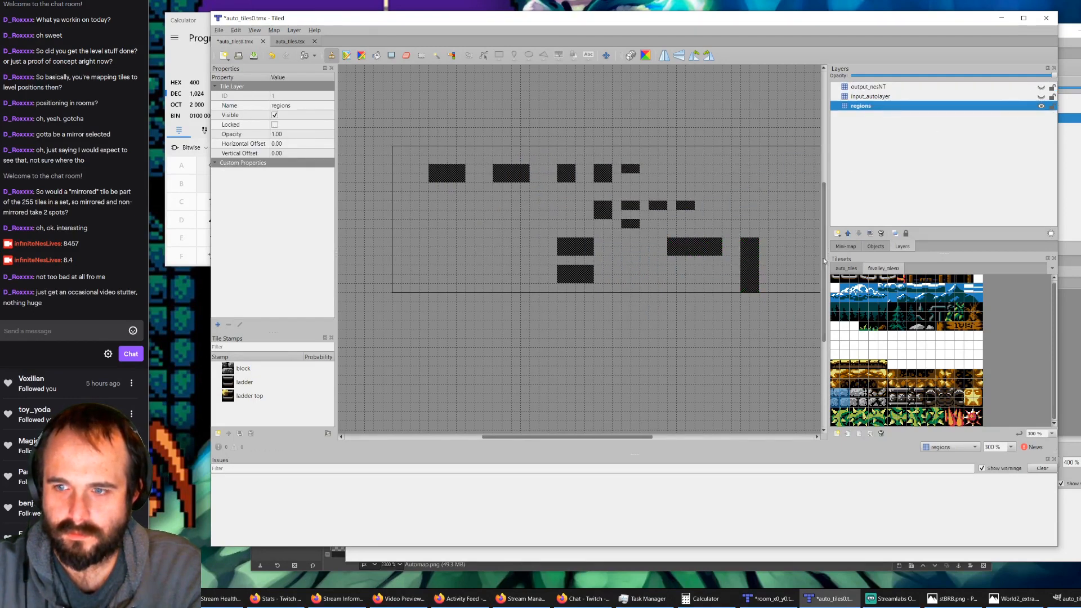
click(406, 55)
drag(571, 242, 571, 277)
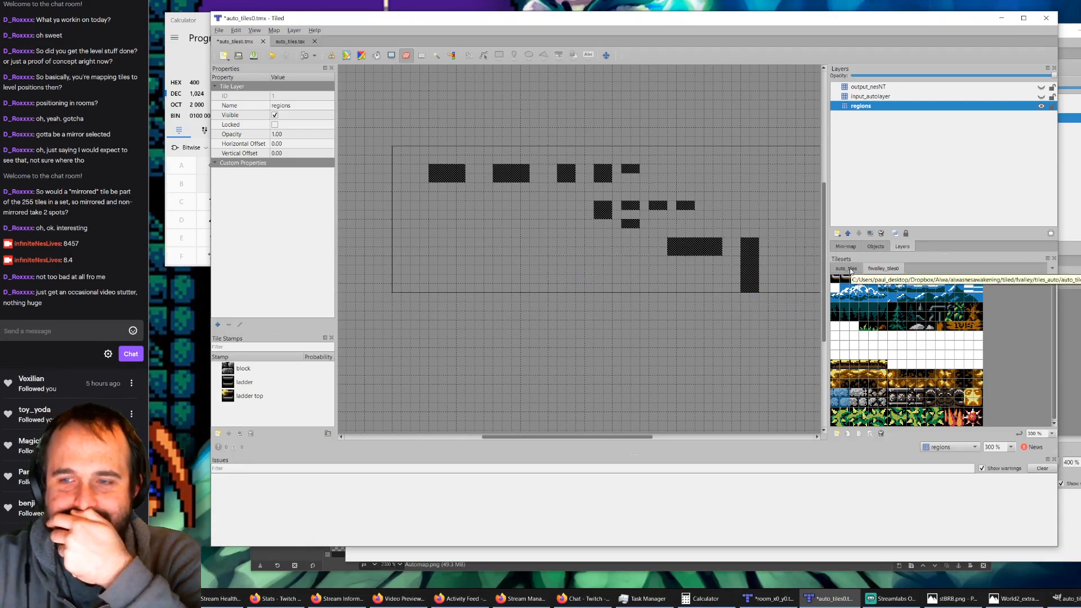
Step: Stamp two L-shaped regions of three 2-by-2 blocks left of the horizontal bush rule, with corners at the upper left and upper right
click(849, 270)
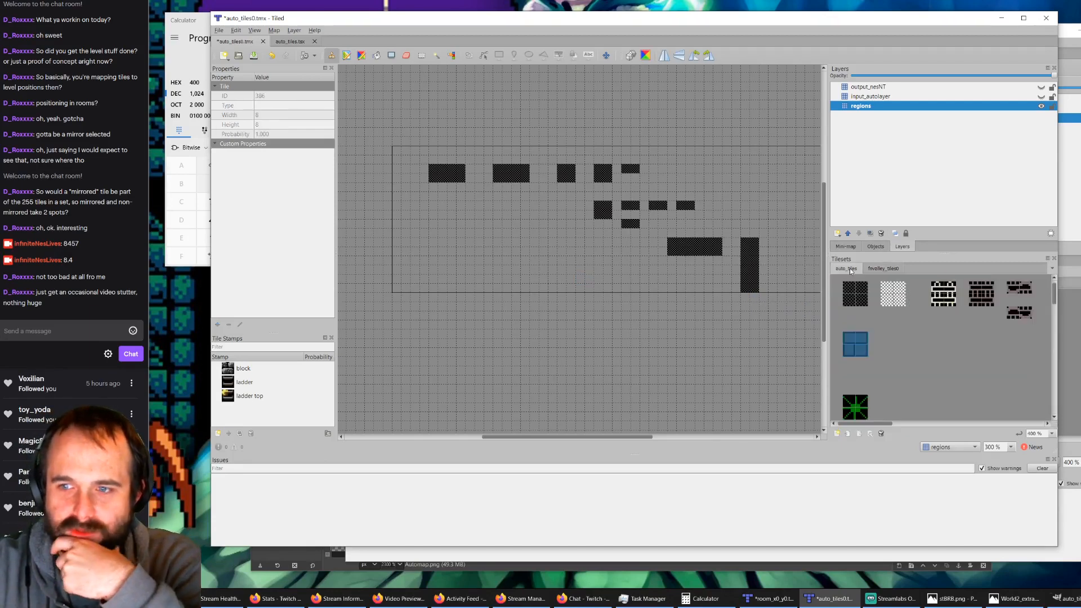
click(844, 293)
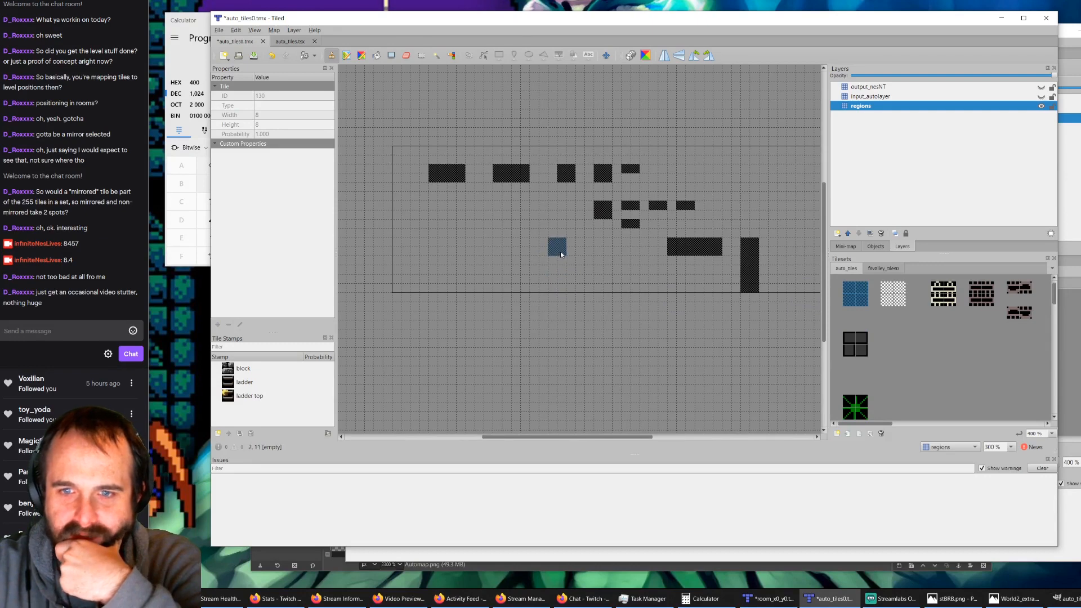
ctrl+scroll(625, 258, up, 1)
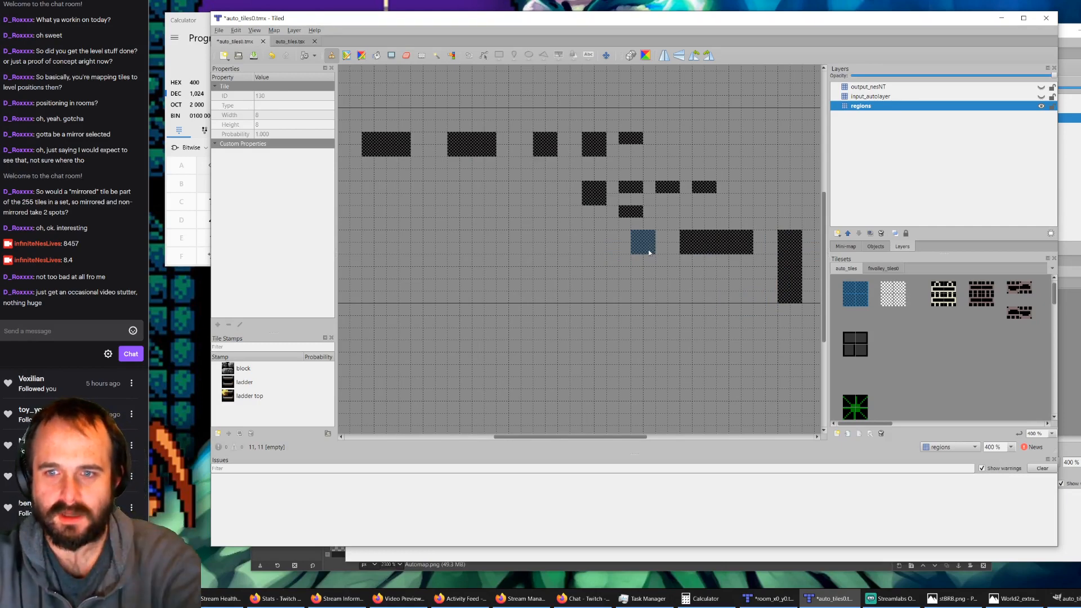
click(646, 250)
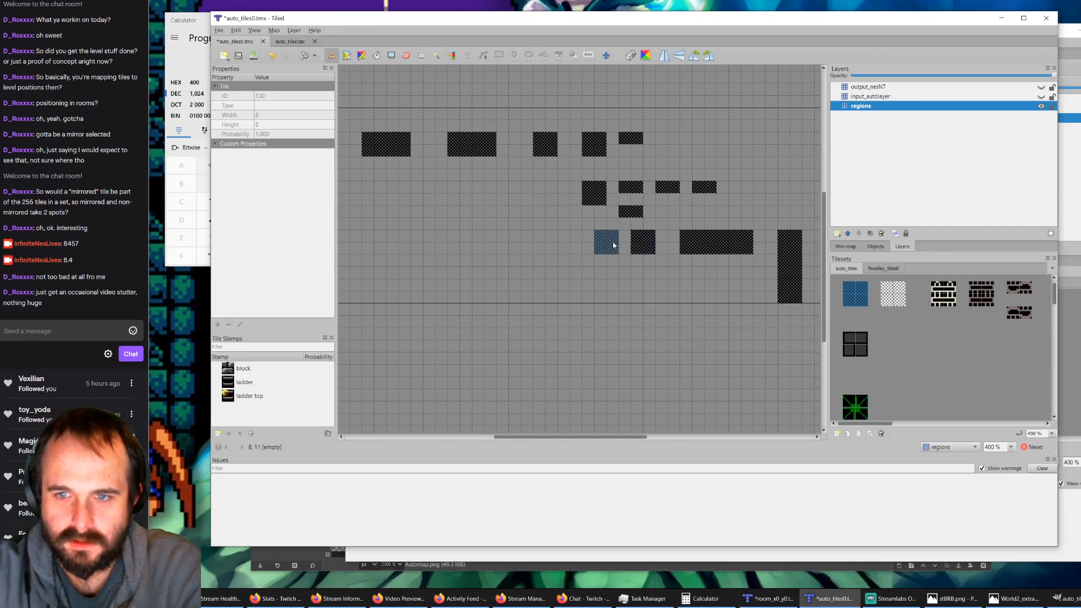
click(624, 251)
click(622, 269)
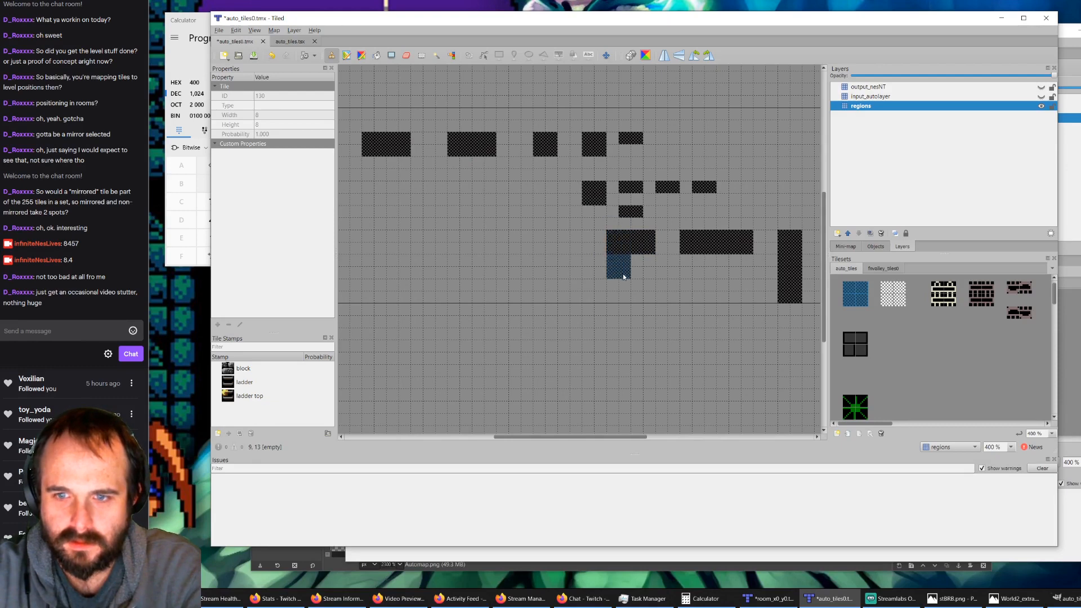
click(570, 254)
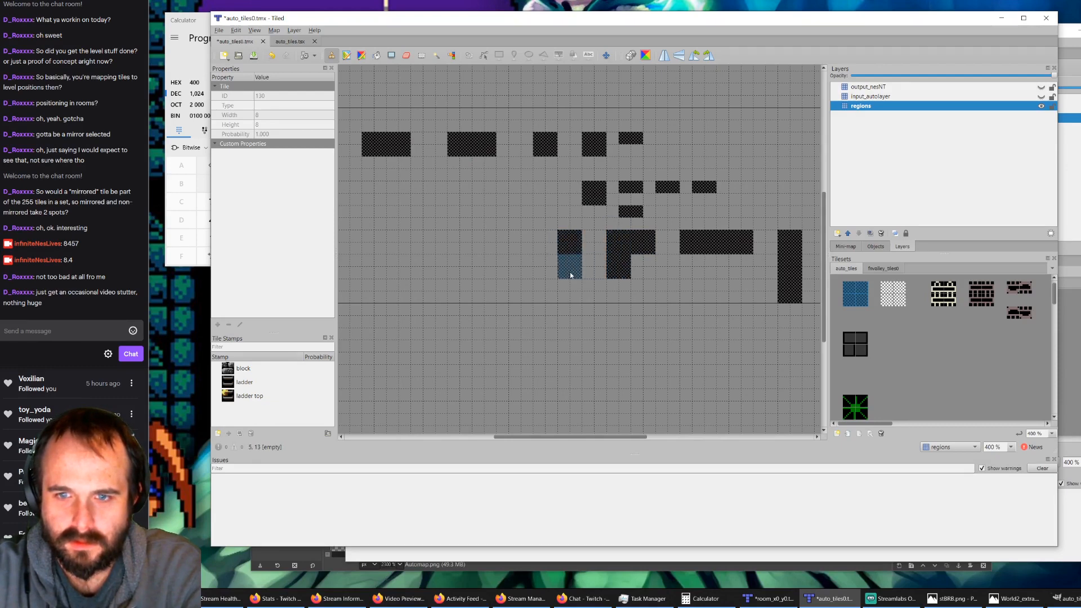
click(570, 275)
click(557, 253)
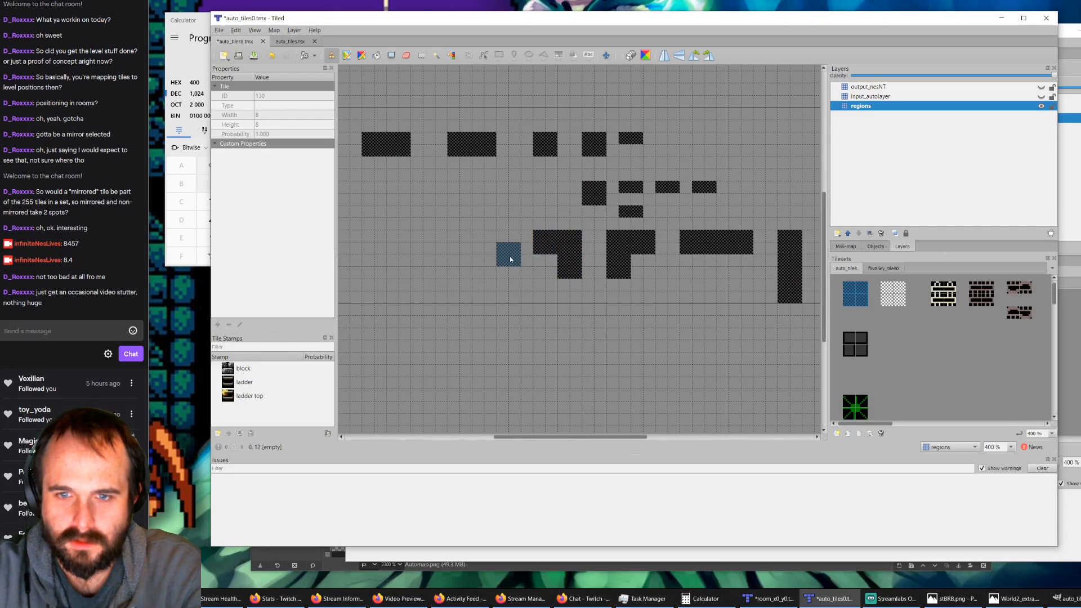
Step: Stamp two more three-block L-shaped regions farther left in the row, with corners at the lower right and lower left
click(497, 251)
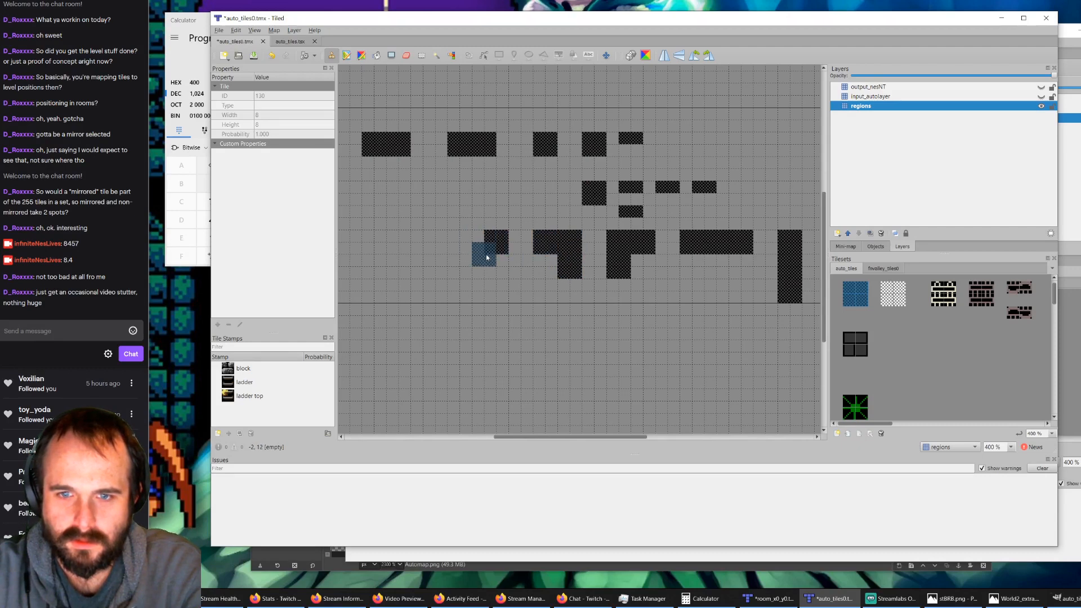
click(497, 272)
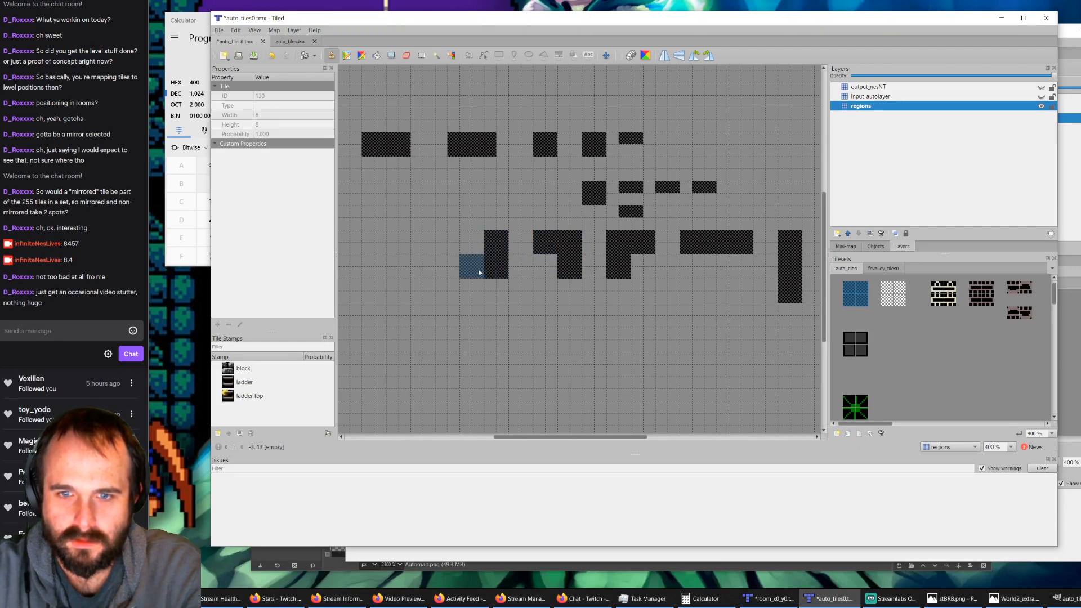
click(471, 268)
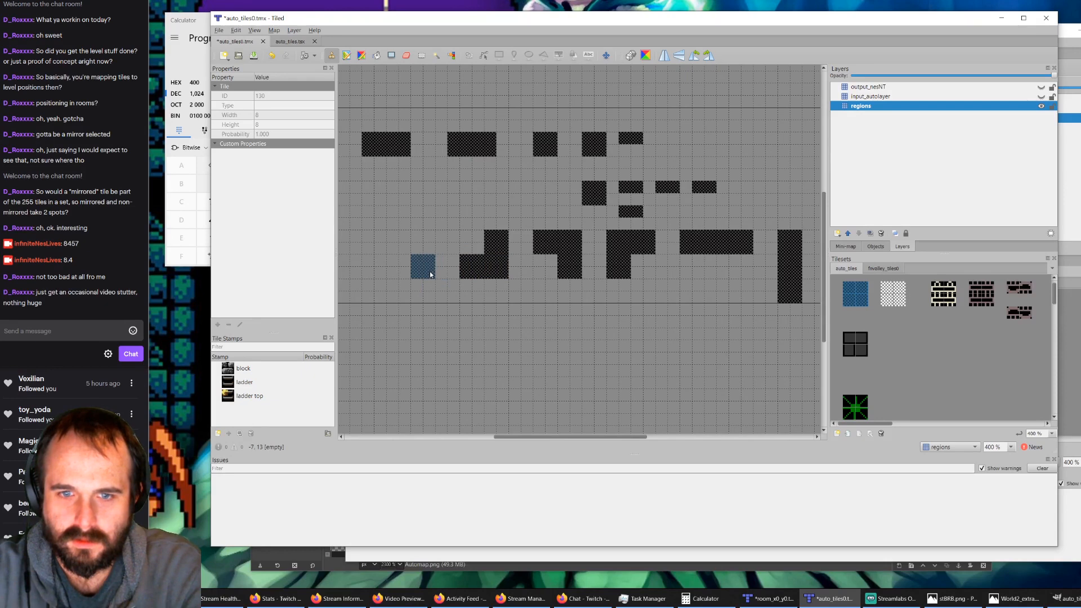
click(430, 274)
click(403, 269)
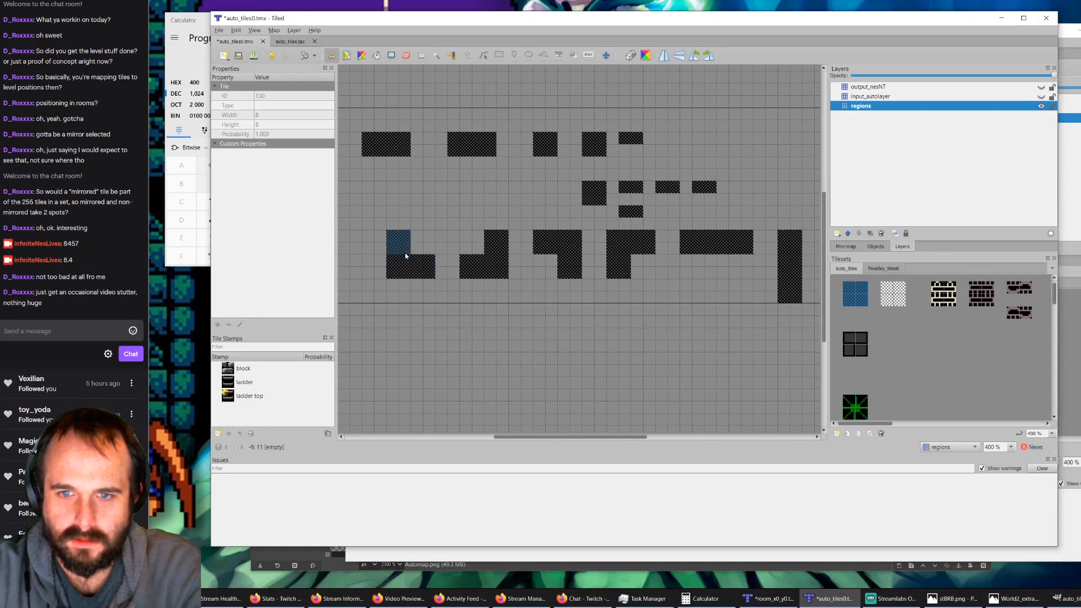
click(405, 253)
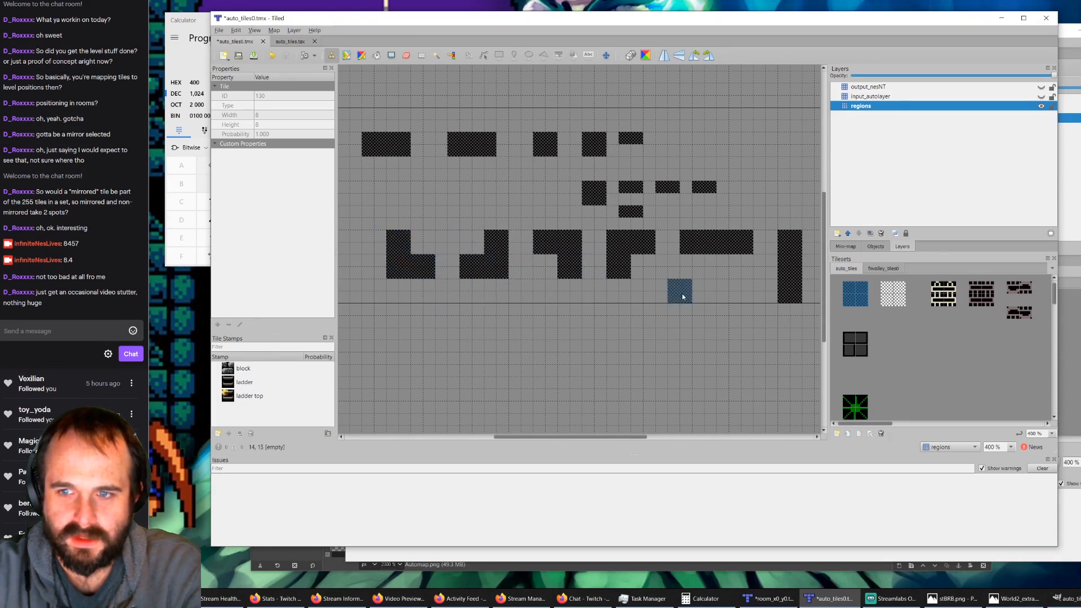
Step: Show input_autolayer and fill the two leftmost L-shaped regions with the green bush input tile
click(882, 269)
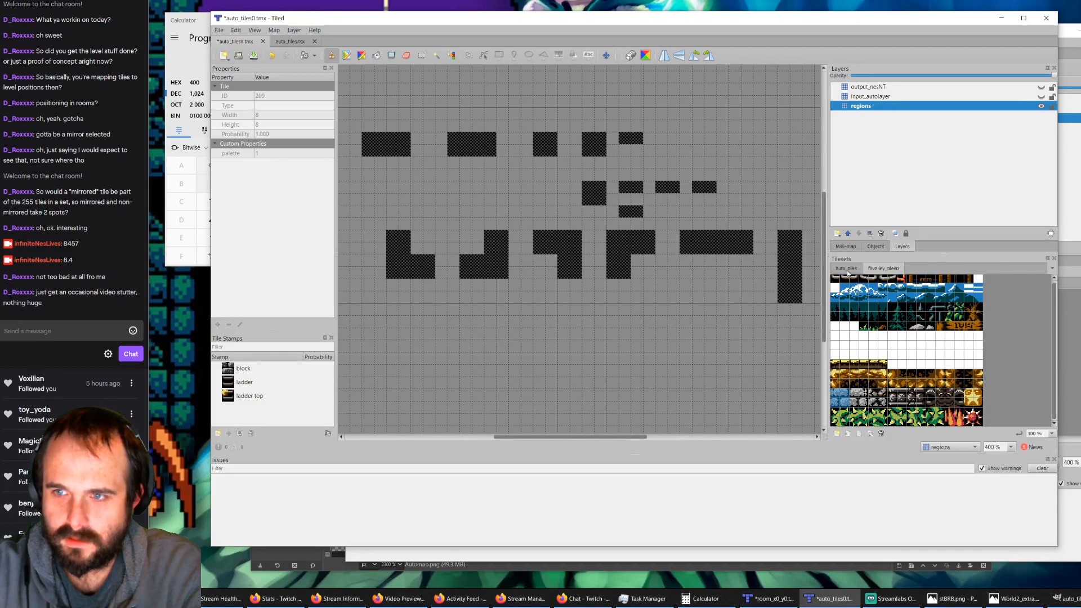
click(874, 96)
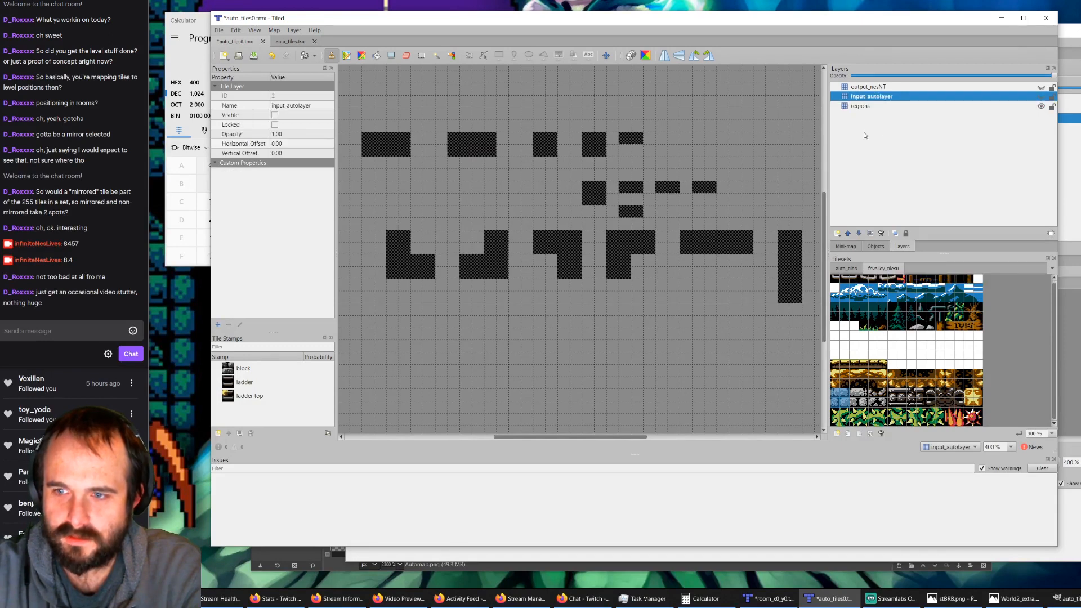
click(852, 268)
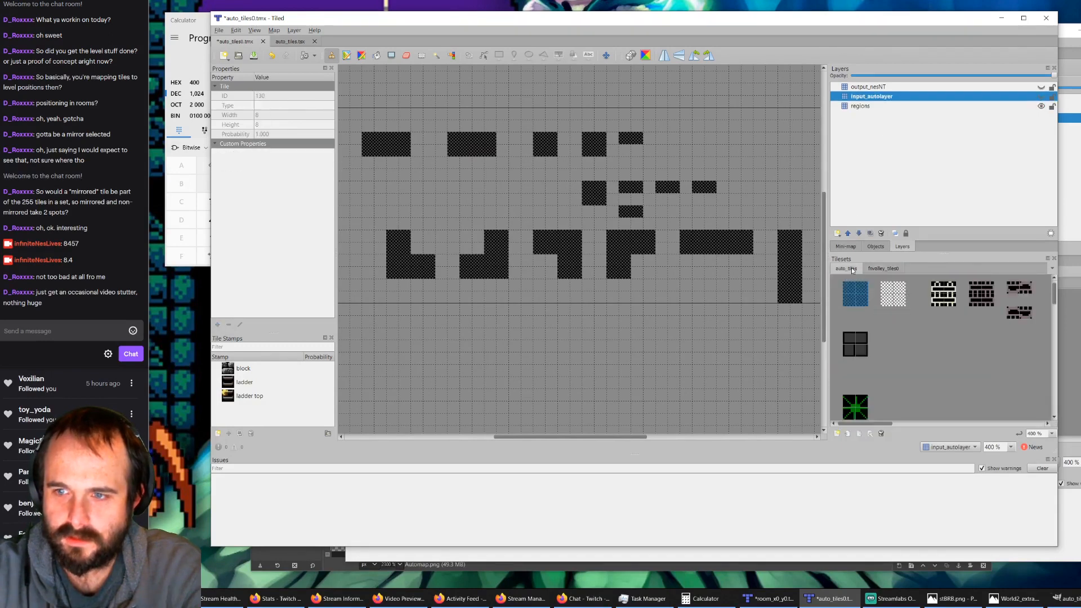
click(852, 405)
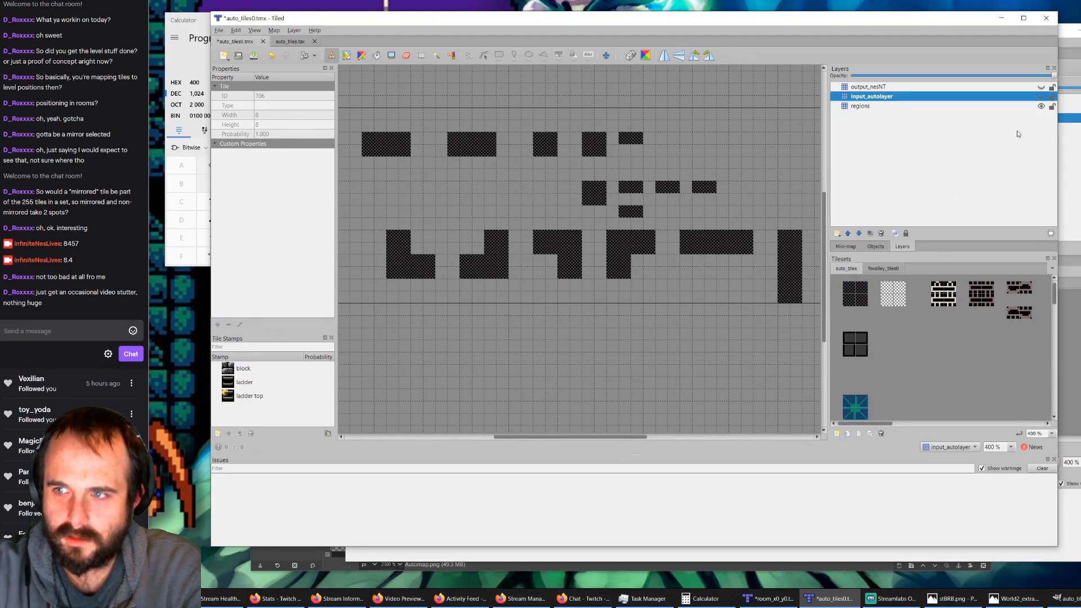
click(1041, 96)
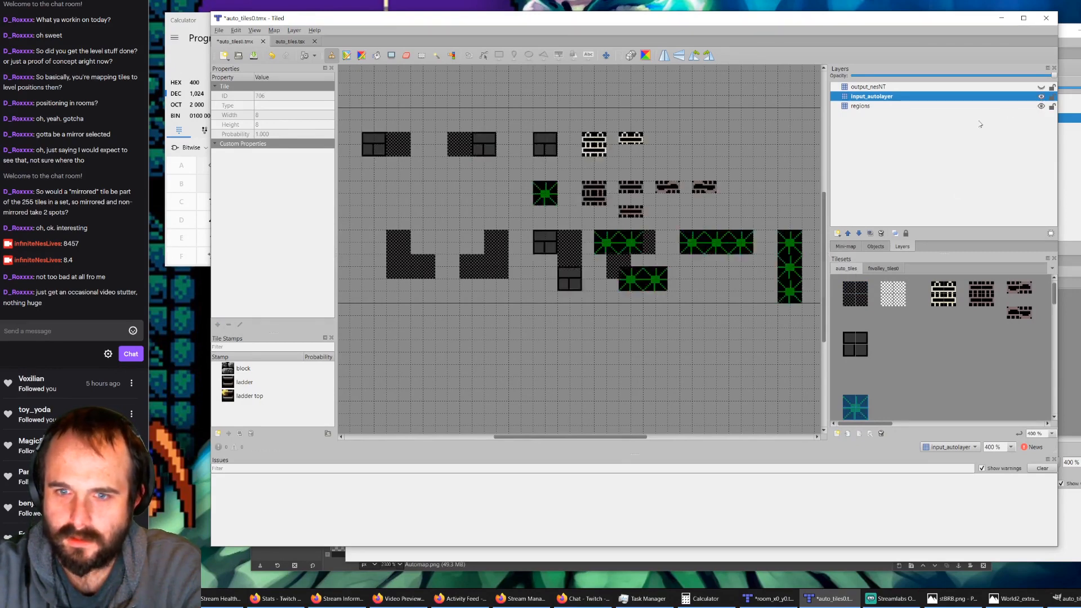
click(398, 243)
click(401, 271)
click(422, 269)
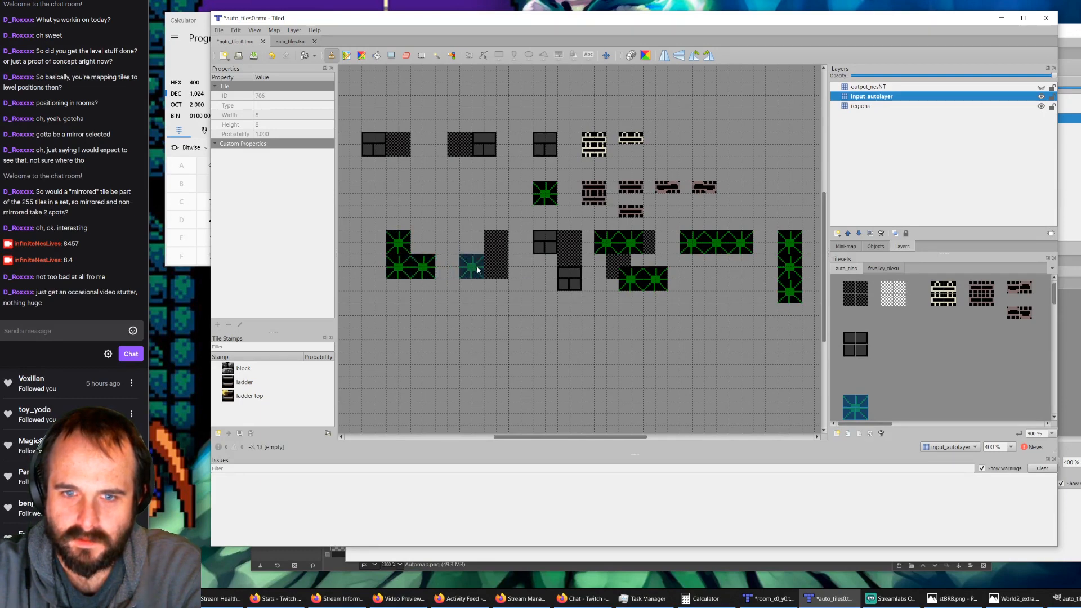
click(472, 270)
click(497, 274)
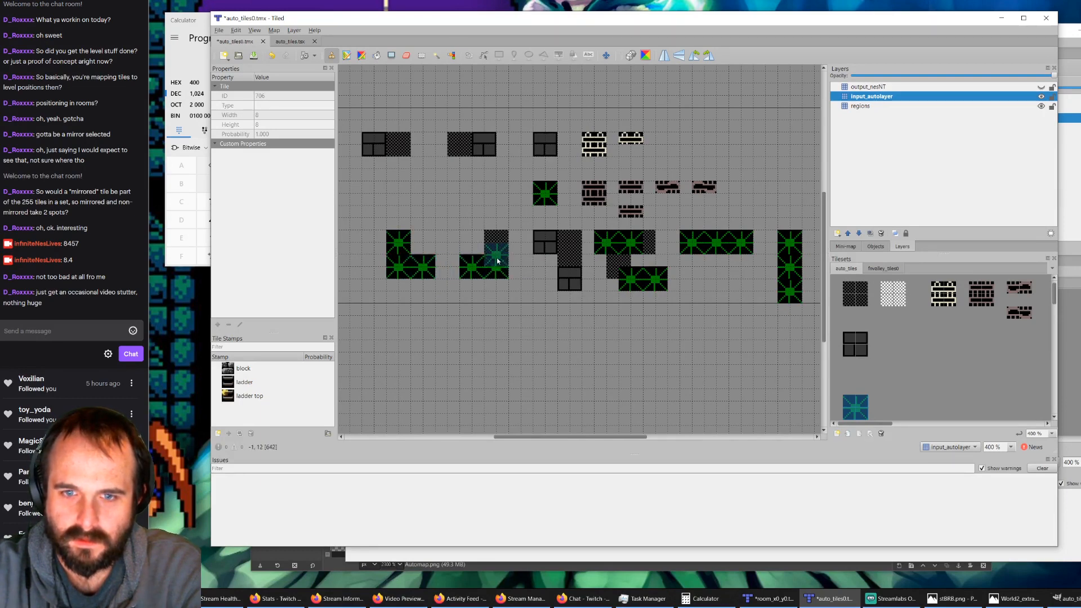
click(498, 251)
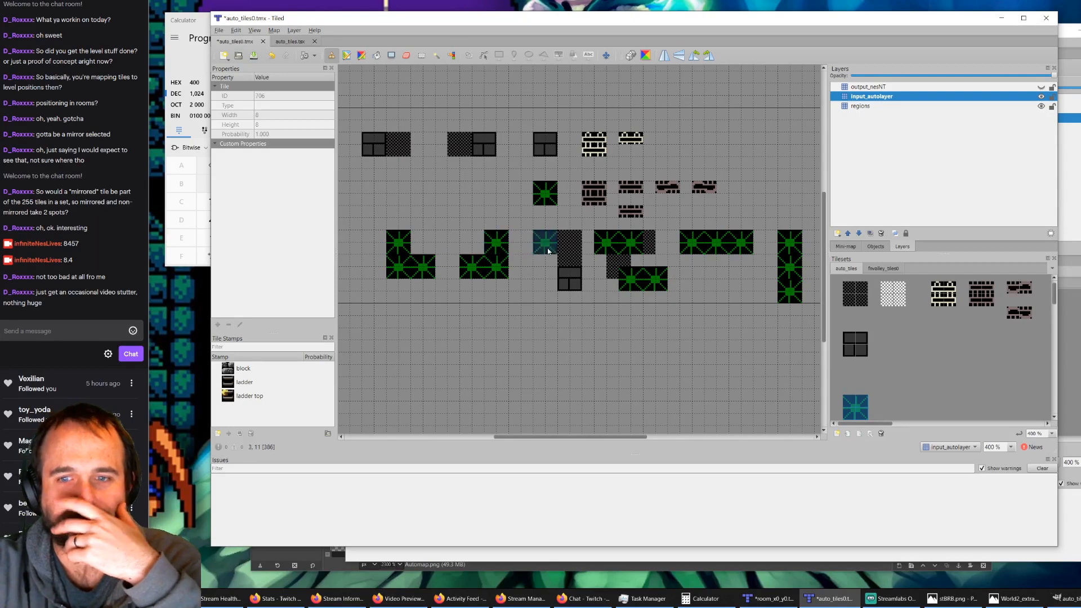
Step: Fill the remaining two L-shaped regions on input_autolayer with the green bush input tile
click(545, 242)
click(570, 243)
click(575, 275)
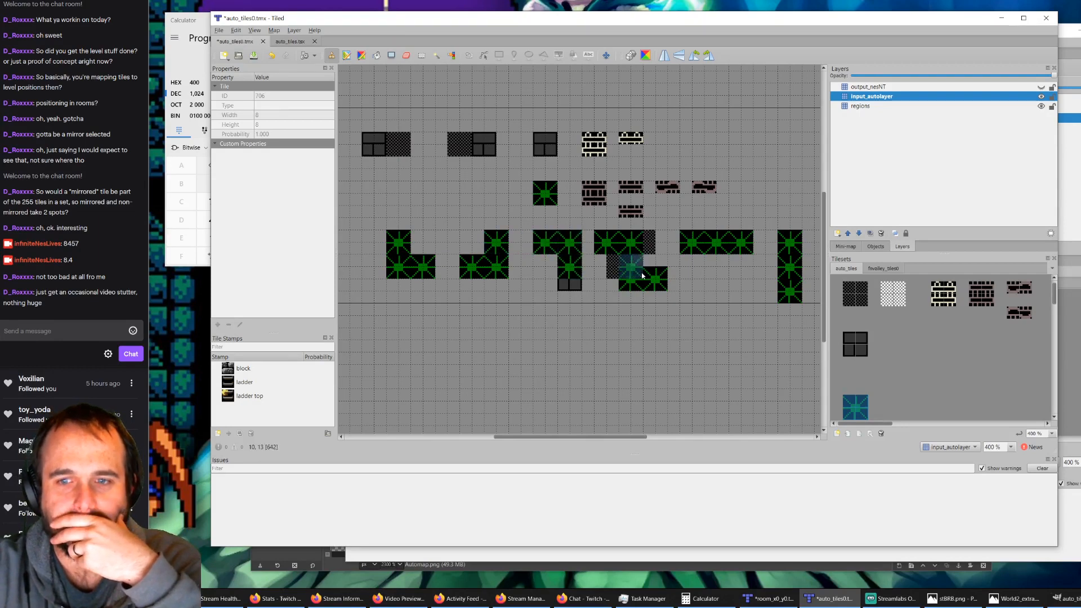
click(622, 269)
click(645, 249)
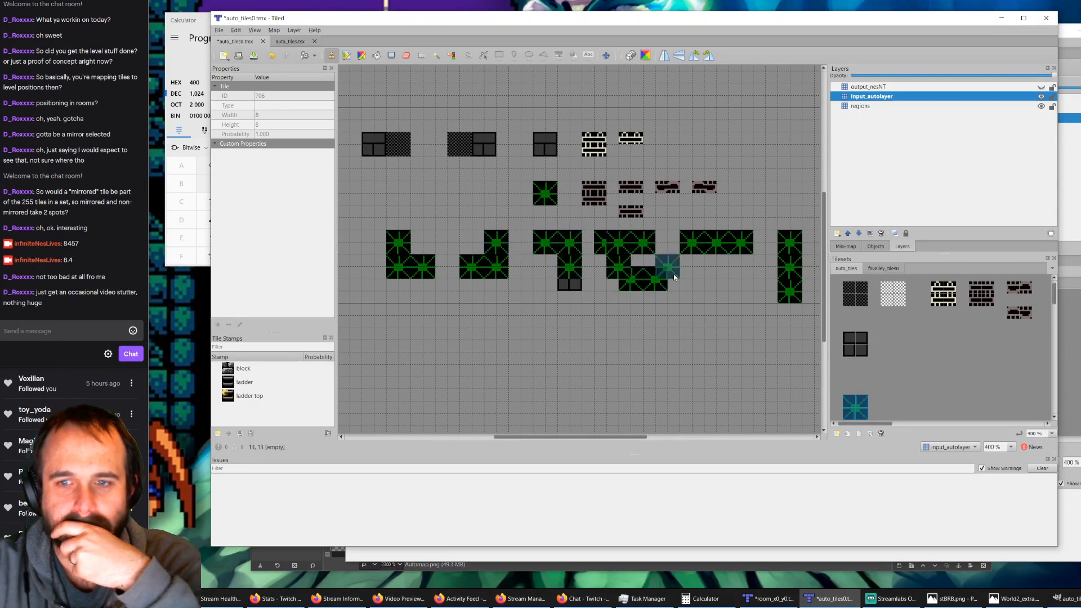
Step: Erase the stray block and bush tiles outside the L-shaped regions on input_autolayer
click(406, 55)
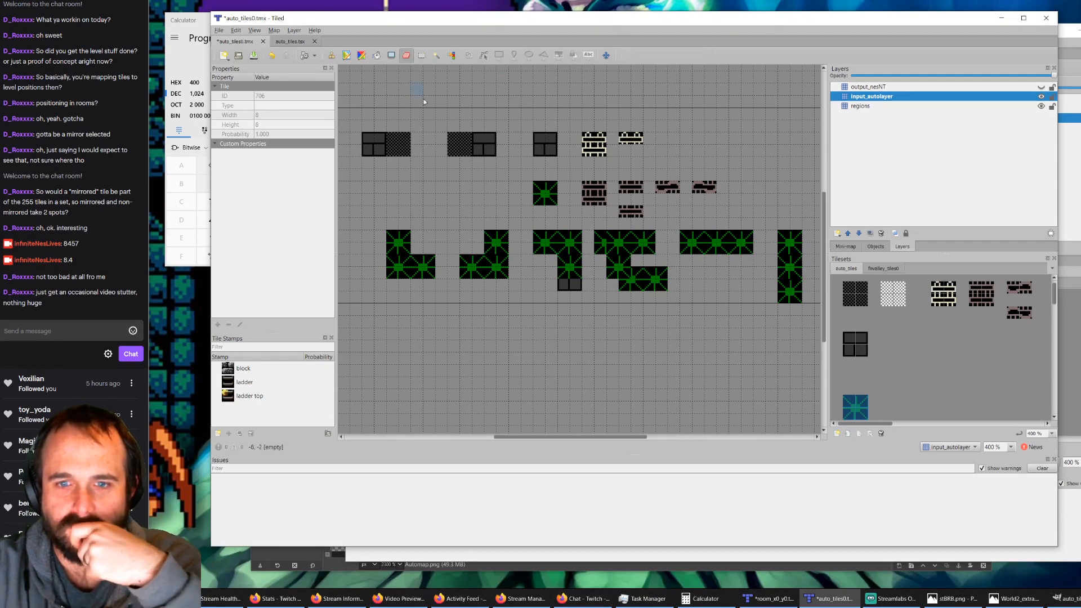
drag(563, 285, 575, 288)
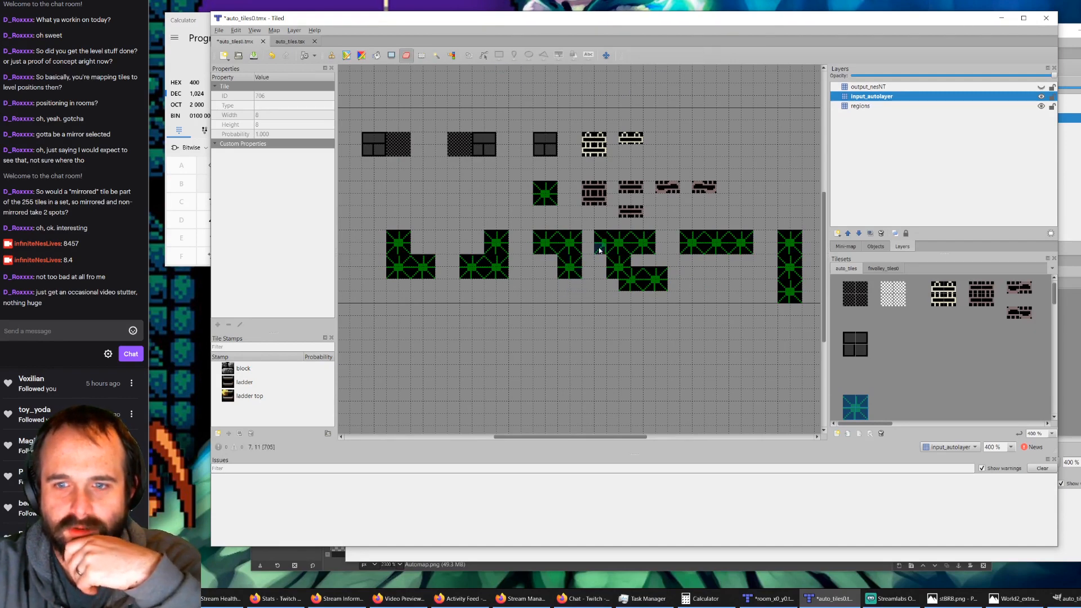
drag(602, 240, 602, 253)
mouse_move(627, 291)
mouse_down()
mouse_move(653, 285)
mouse_move(639, 274)
mouse_move(659, 276)
mouse_up()
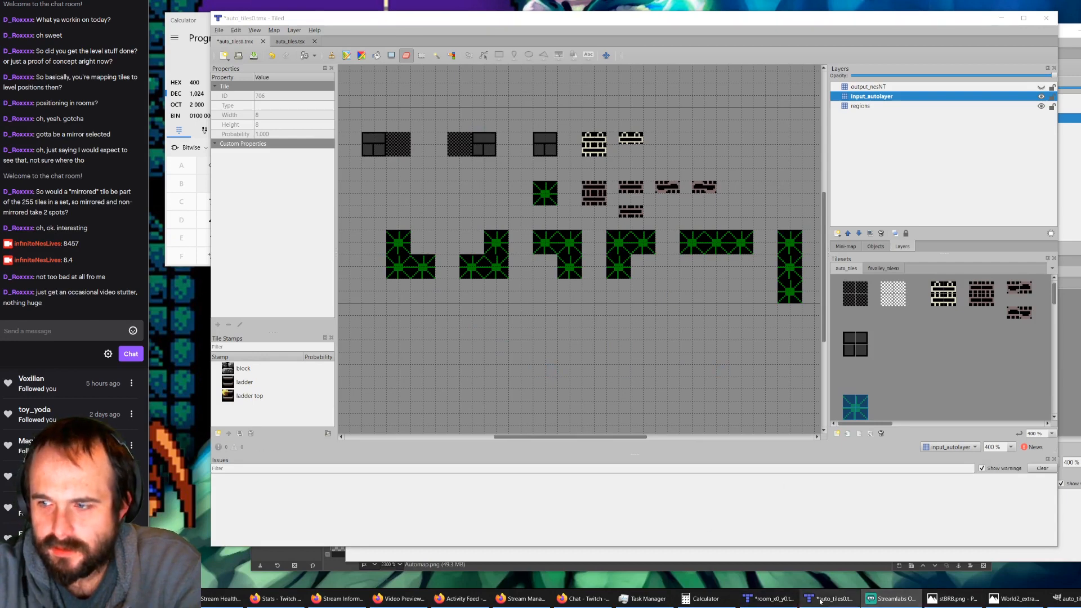
Step: Switch to the room_x0_y0.tmx map and delete its nesNT layer
mouse_move(820, 601)
click(772, 599)
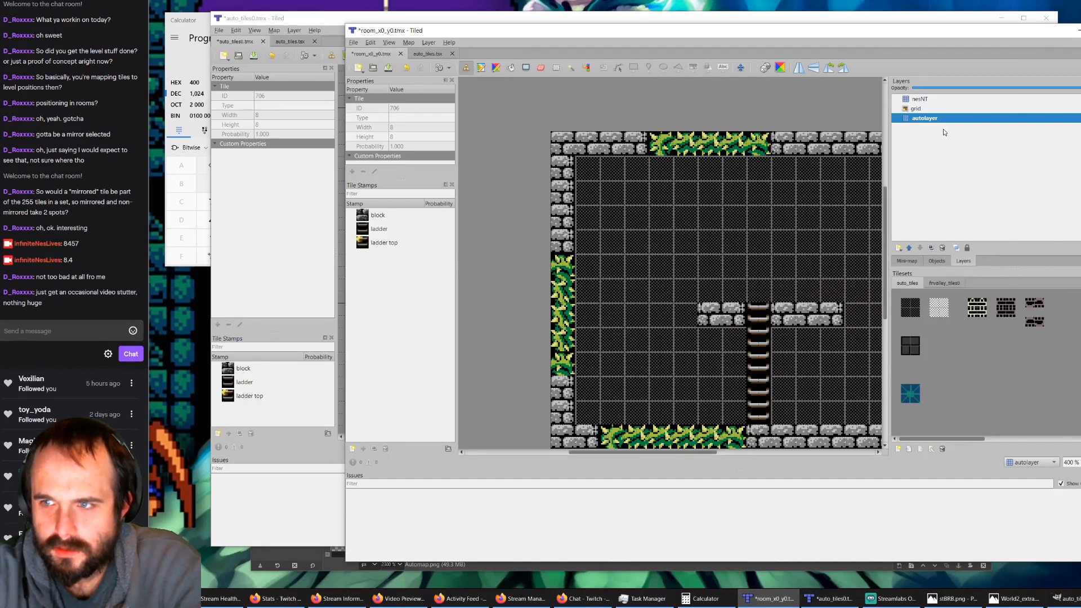
click(1069, 107)
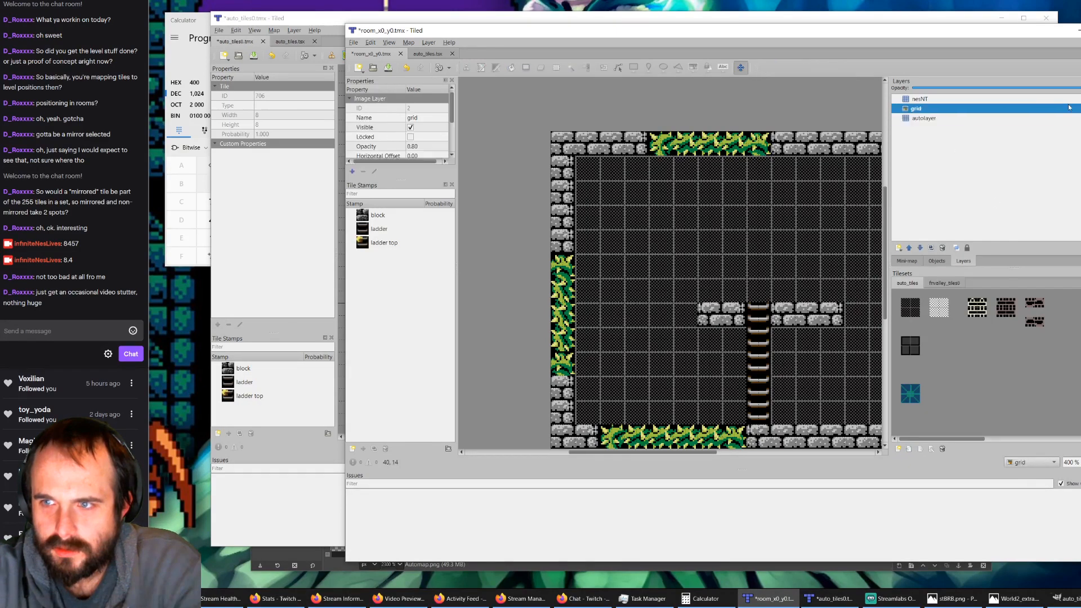
click(918, 98)
key(Delete)
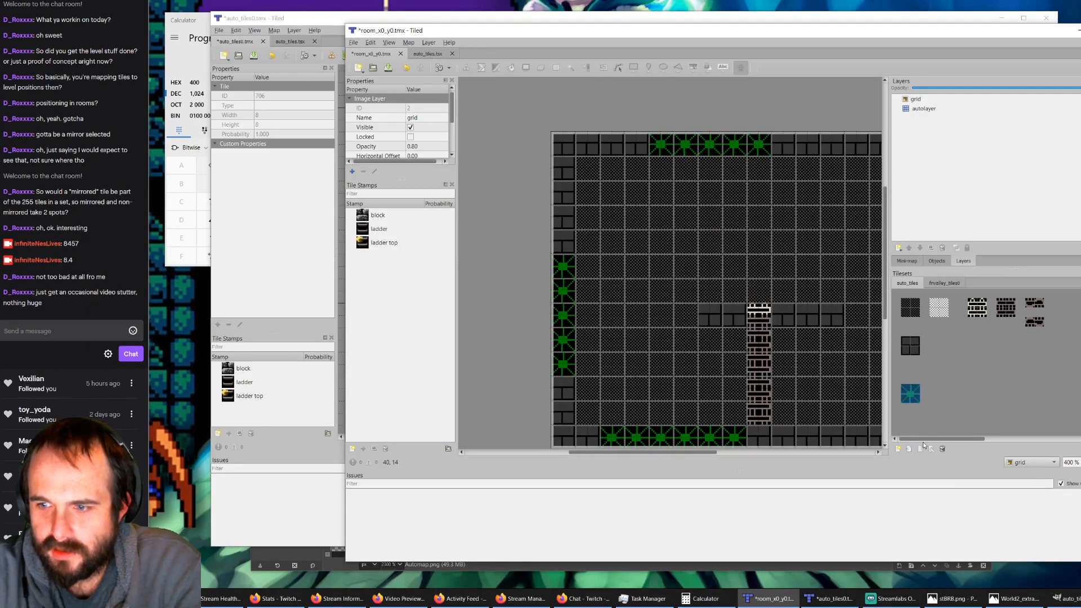
Step: Paint a hollow square of green bush input tiles, 4 by 4 blocks, on autolayer above the platform beside the ladder
click(909, 393)
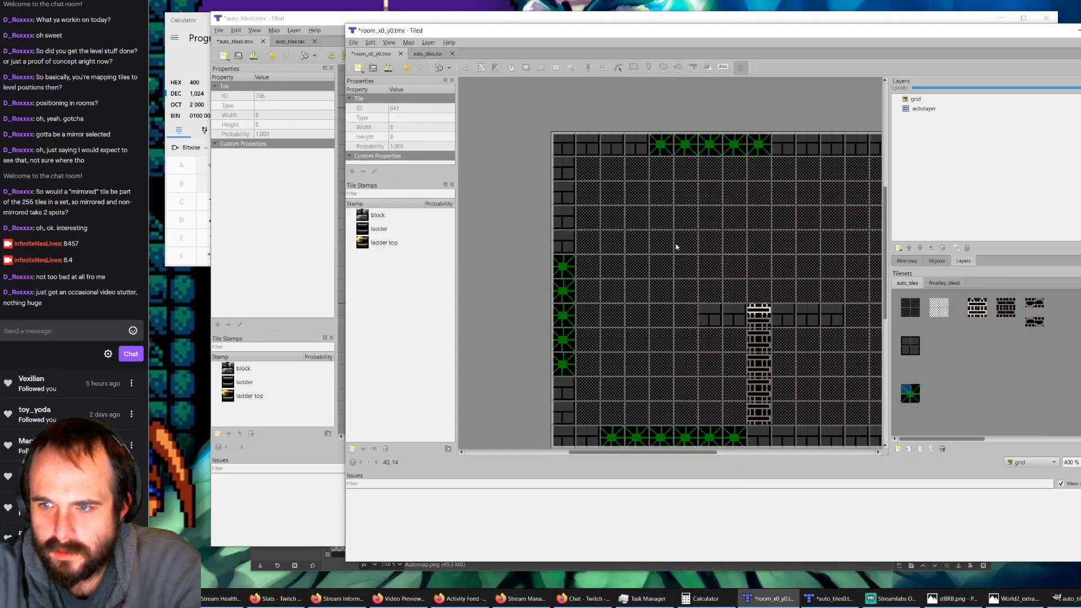
click(910, 394)
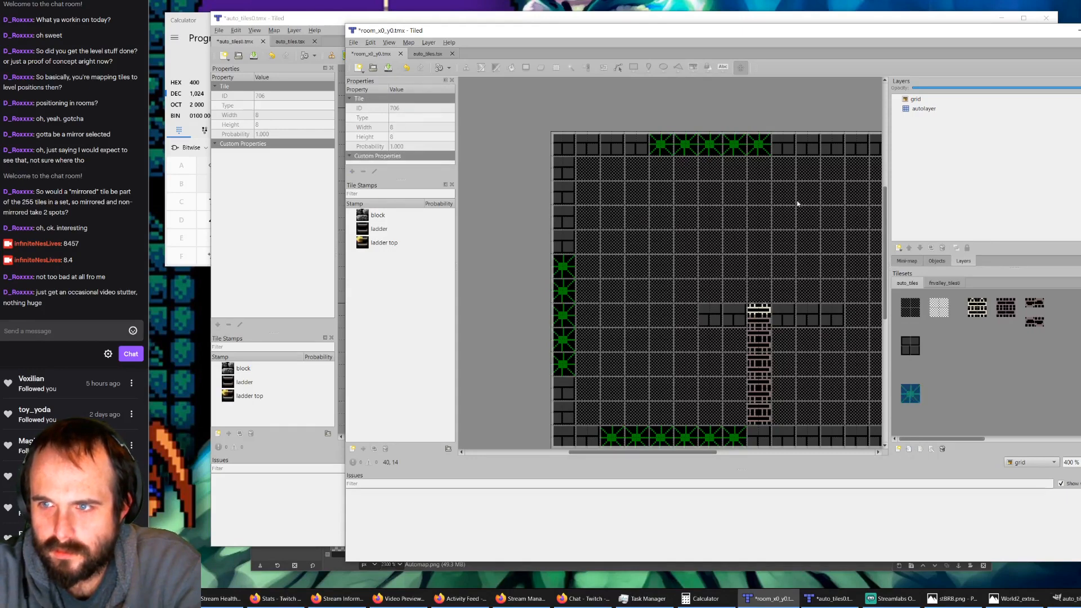
click(924, 109)
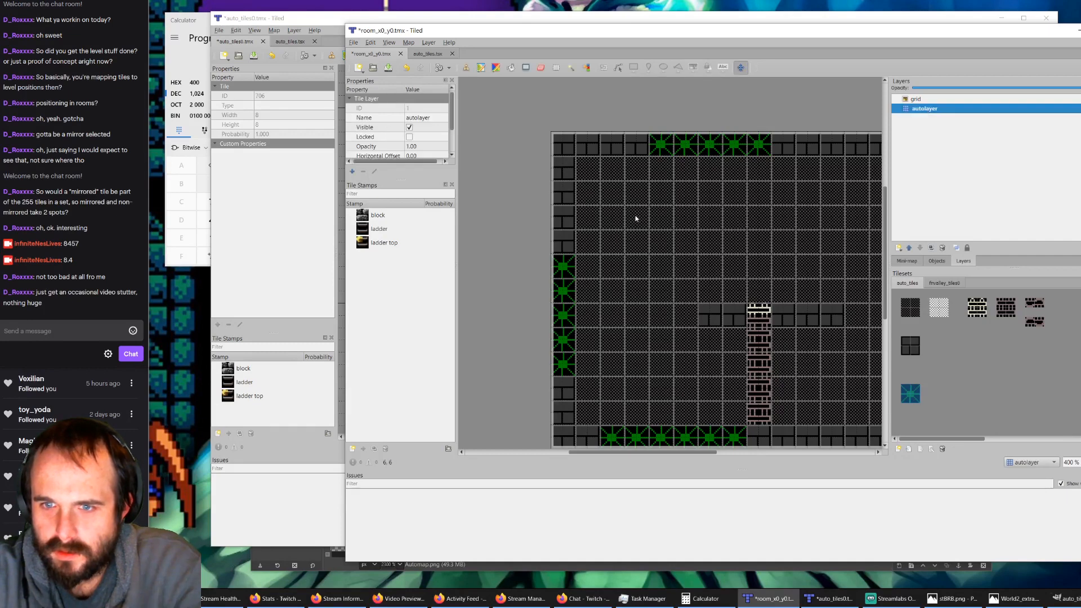
drag(635, 218, 636, 218)
key(ctrl+z)
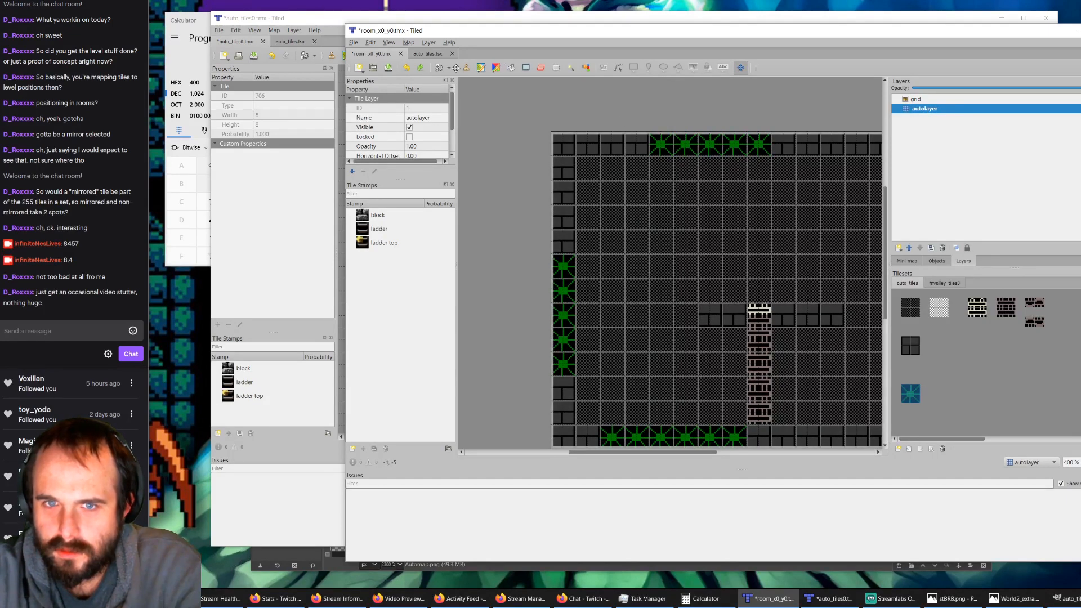
click(465, 67)
mouse_move(663, 222)
mouse_down()
mouse_move(662, 301)
mouse_move(739, 298)
mouse_move(738, 223)
mouse_move(686, 219)
mouse_up()
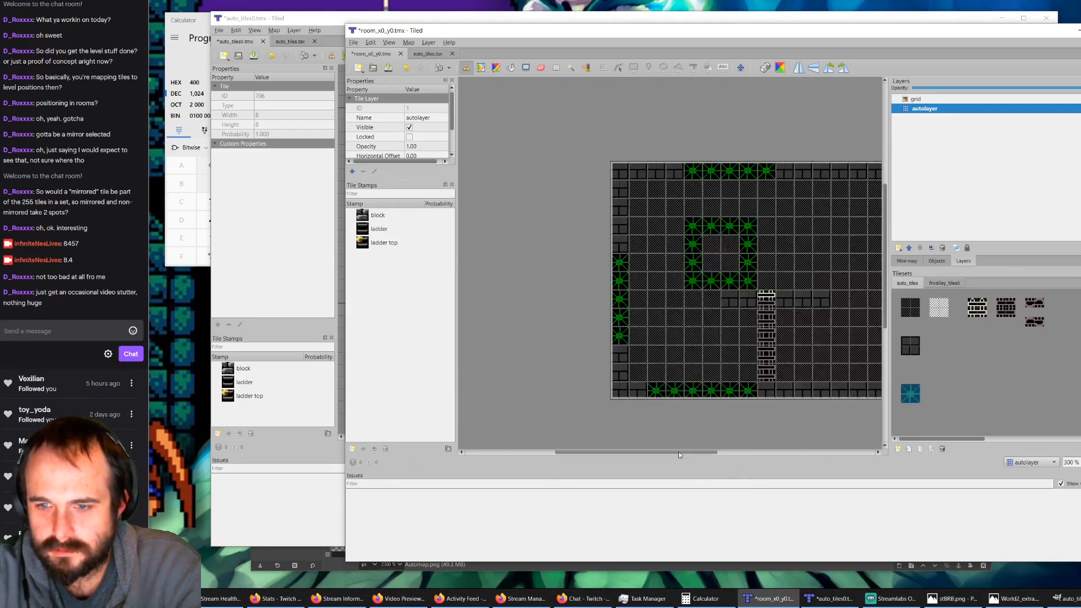
Step: Paint a second hollow bush square of 3 by 3 blocks in the room's right half on autolayer and save the map
drag(678, 452, 715, 403)
ctrl+scroll(771, 228, up, 2)
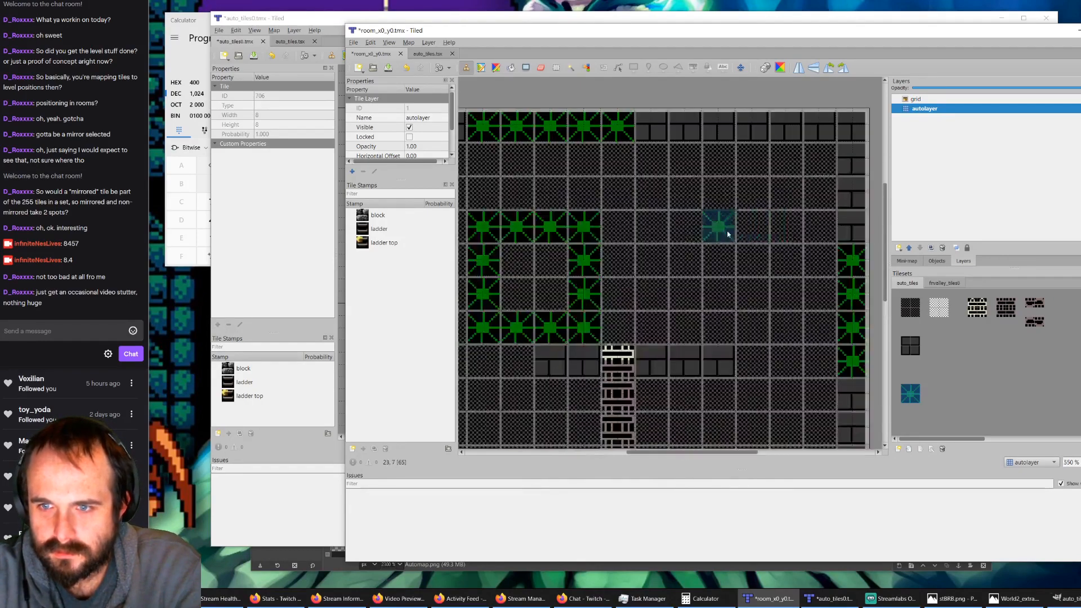
click(728, 234)
mouse_move(731, 269)
mouse_down()
mouse_move(727, 302)
mouse_move(791, 309)
mouse_move(791, 239)
mouse_move(761, 239)
mouse_up()
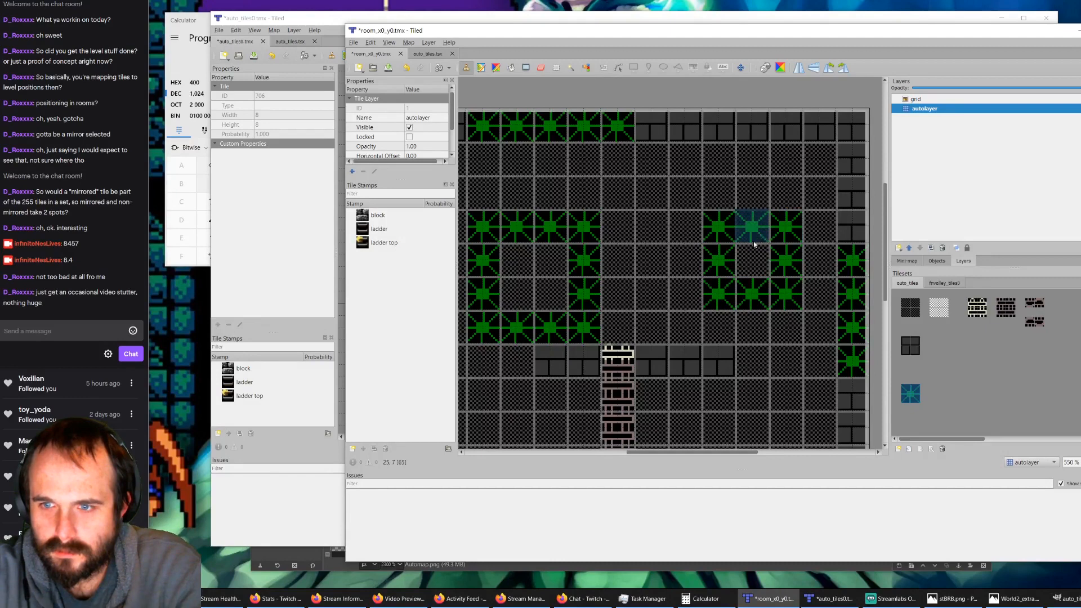
ctrl+scroll(608, 251, down, 2)
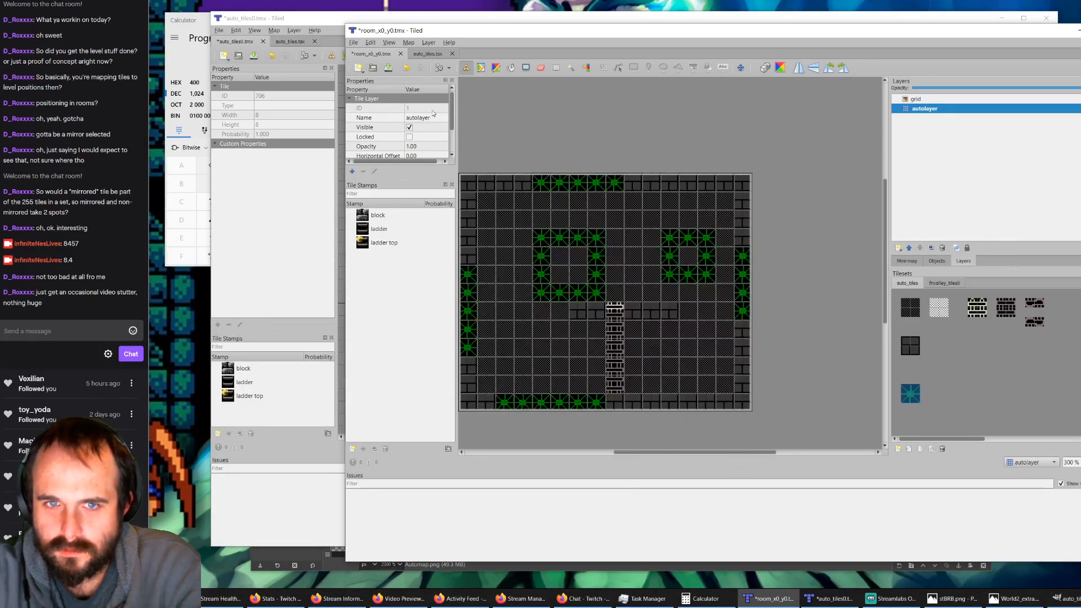
click(388, 67)
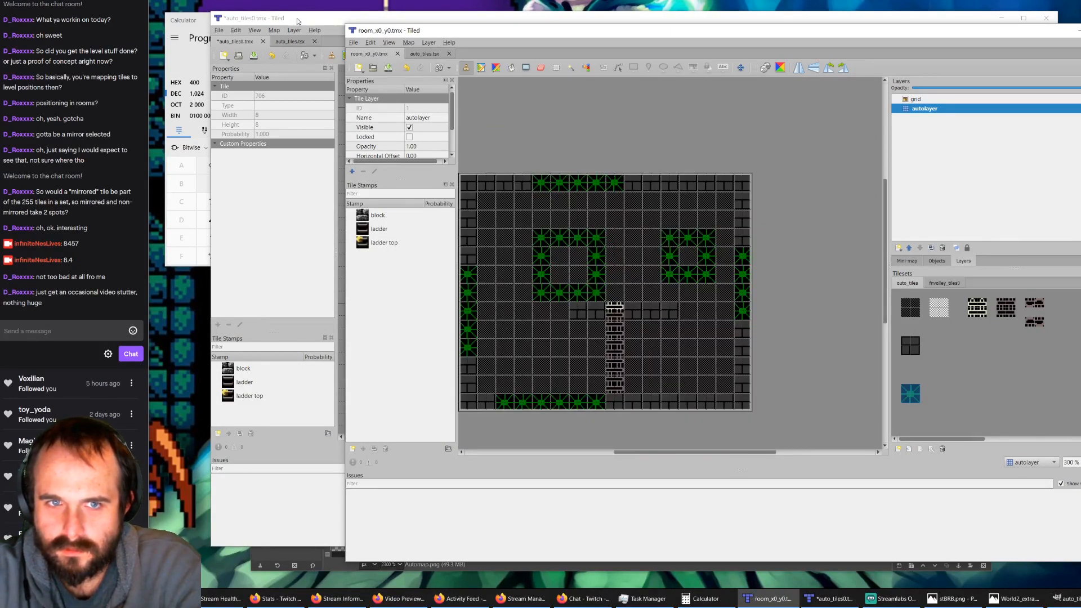
Step: In auto_tiles0.tmx, show output_nesNT and erase the leftover rock and bush tiles over the two rightmost L-shaped regions
click(298, 21)
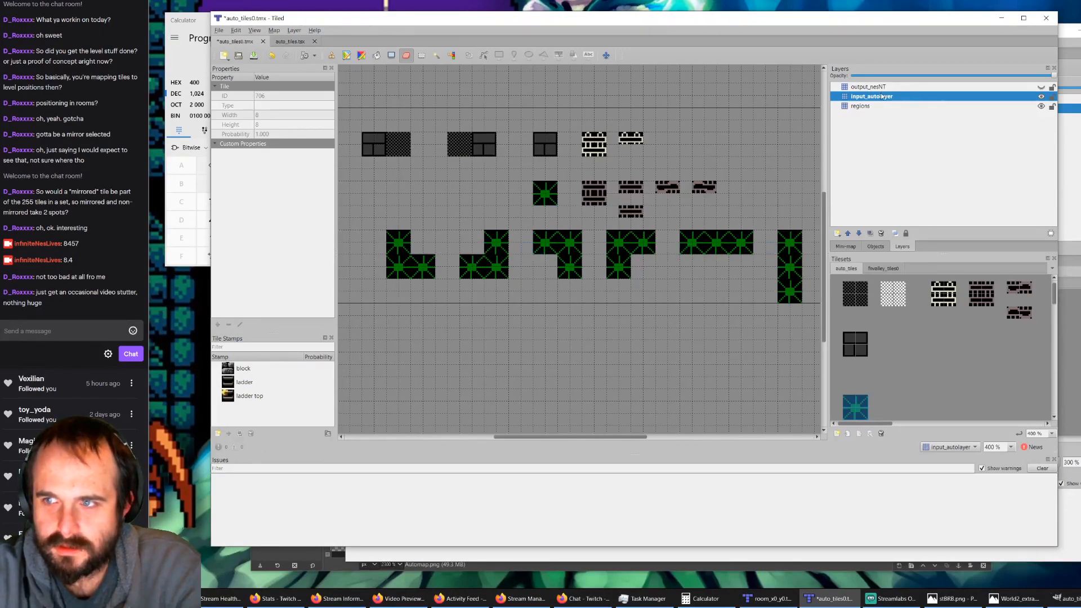
click(1041, 88)
click(1008, 88)
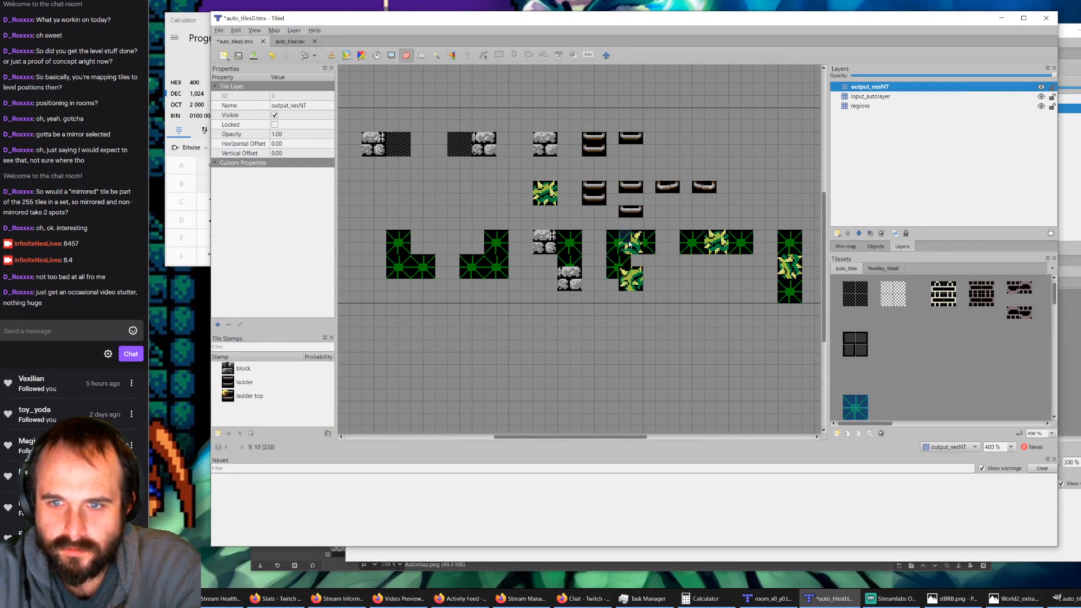
mouse_move(625, 248)
mouse_down()
mouse_move(637, 237)
mouse_move(623, 287)
mouse_move(623, 273)
mouse_move(563, 274)
mouse_move(575, 285)
mouse_move(544, 243)
mouse_up()
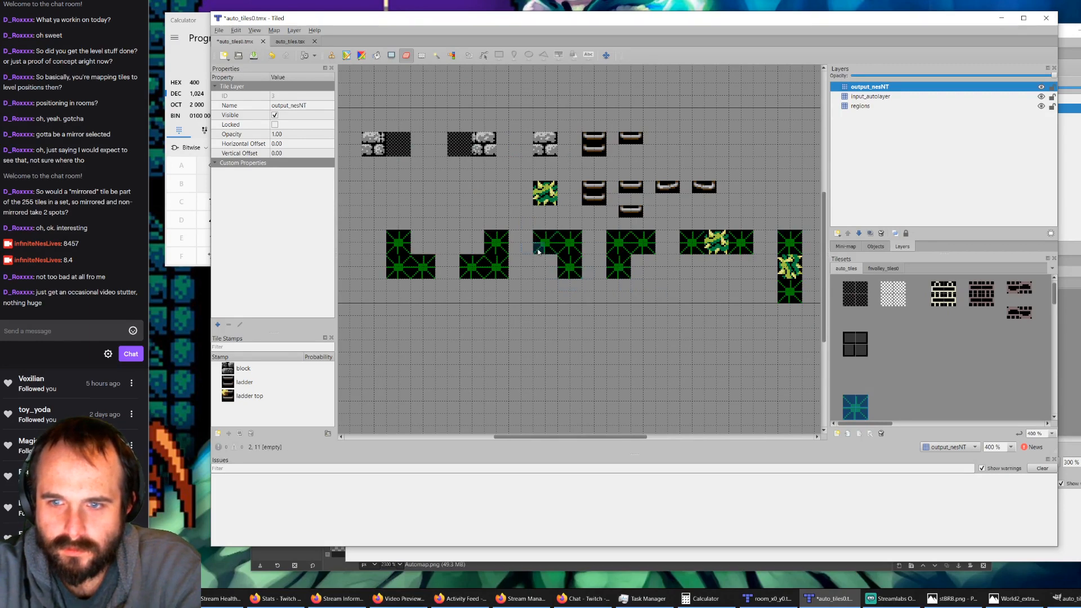
Step: Stamp the matching bush corner tiles on output_nesNT at the corners of the upper-left and upper-right L-shaped rules
click(882, 268)
click(893, 293)
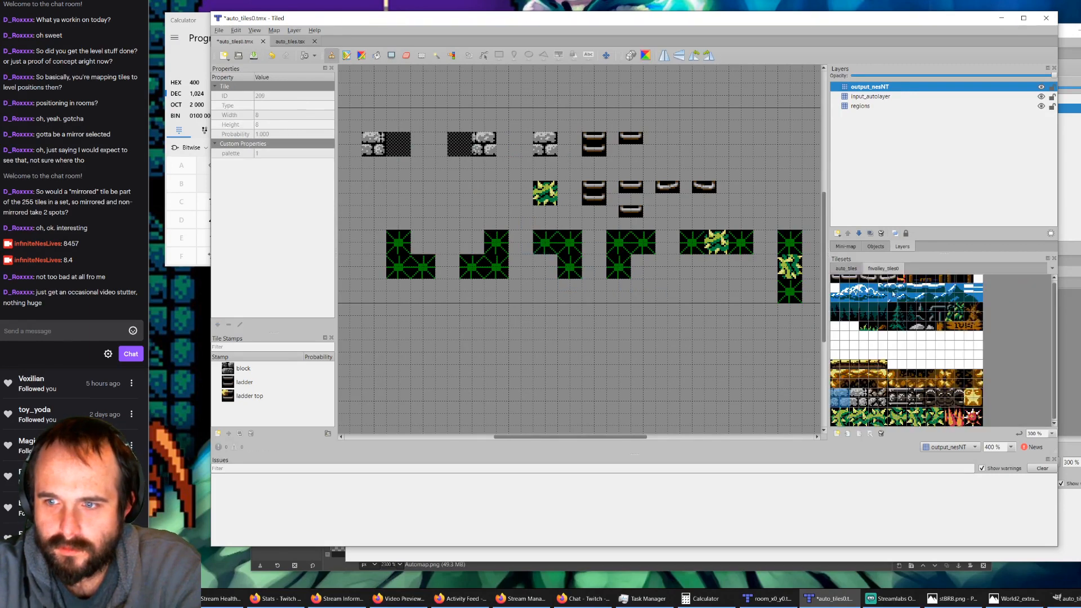
click(840, 418)
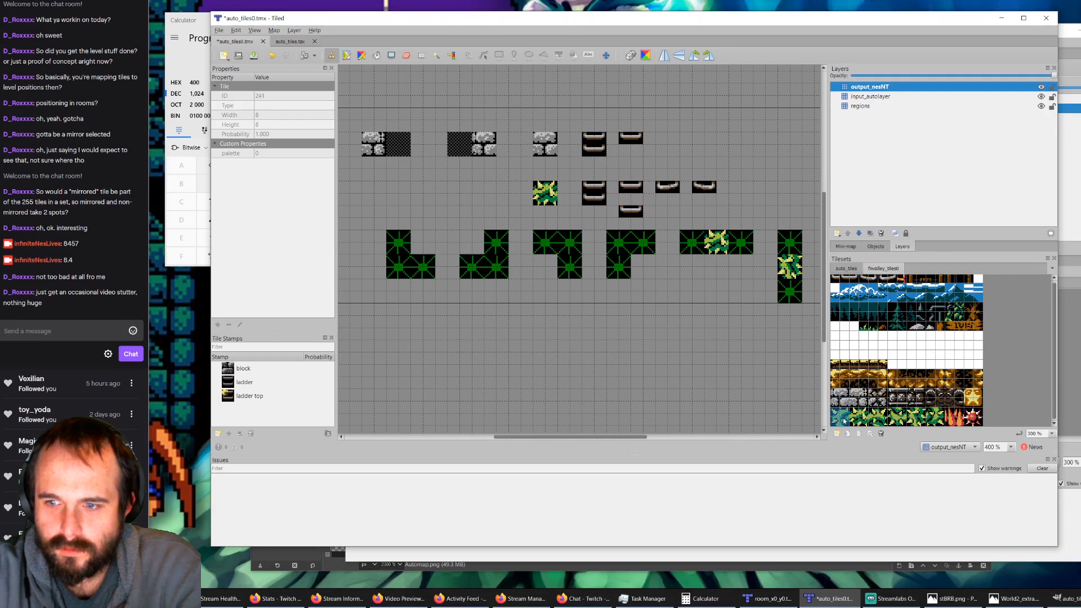
click(620, 243)
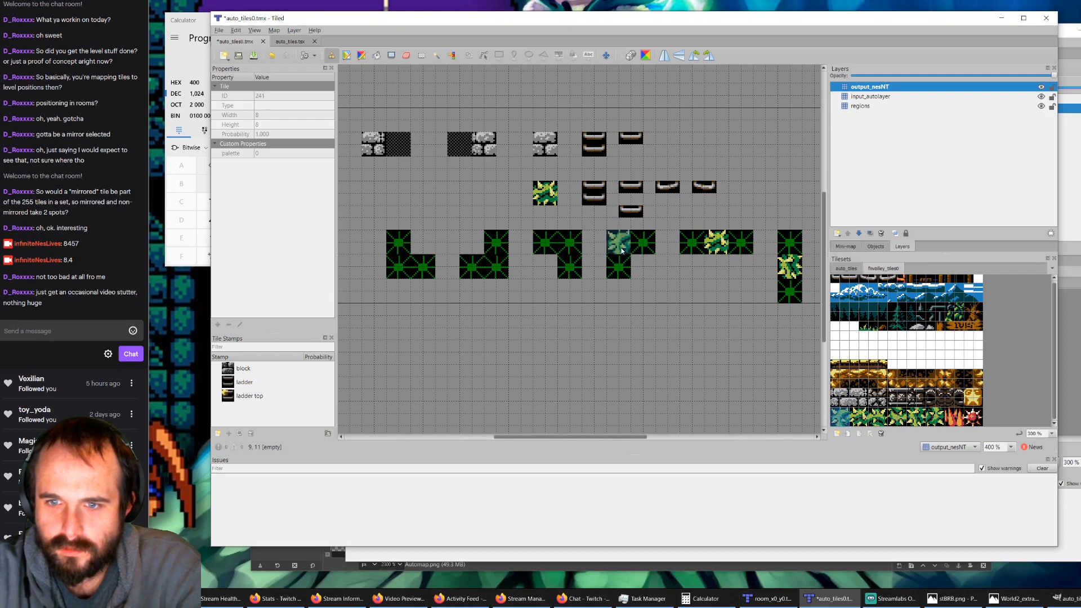
click(878, 417)
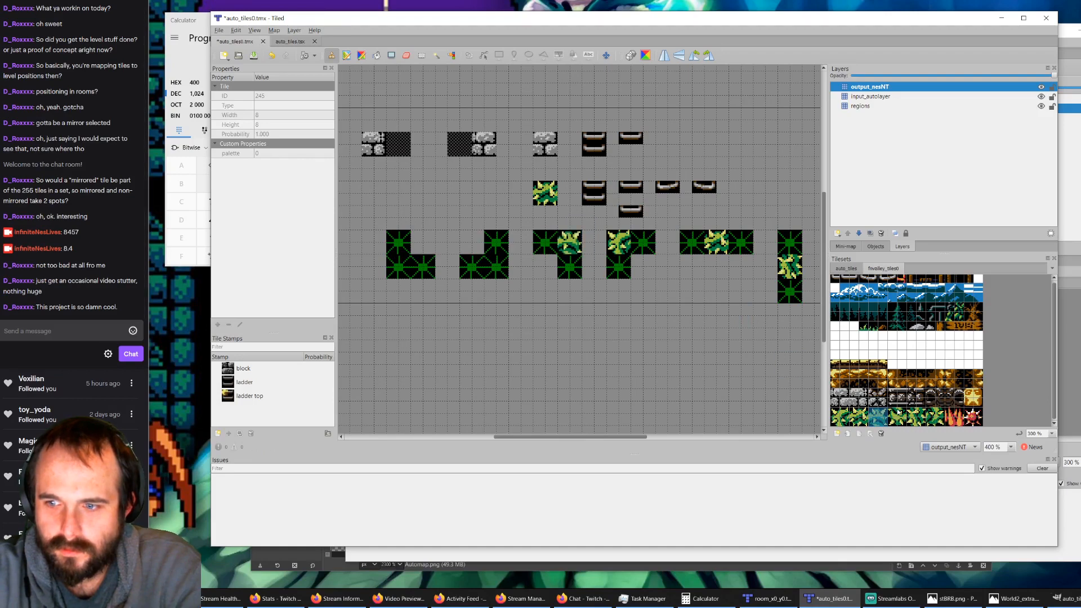
Step: Stamp the bush corner tiles on the lower-left and lower-right L-shaped rules and save the rules map
click(899, 415)
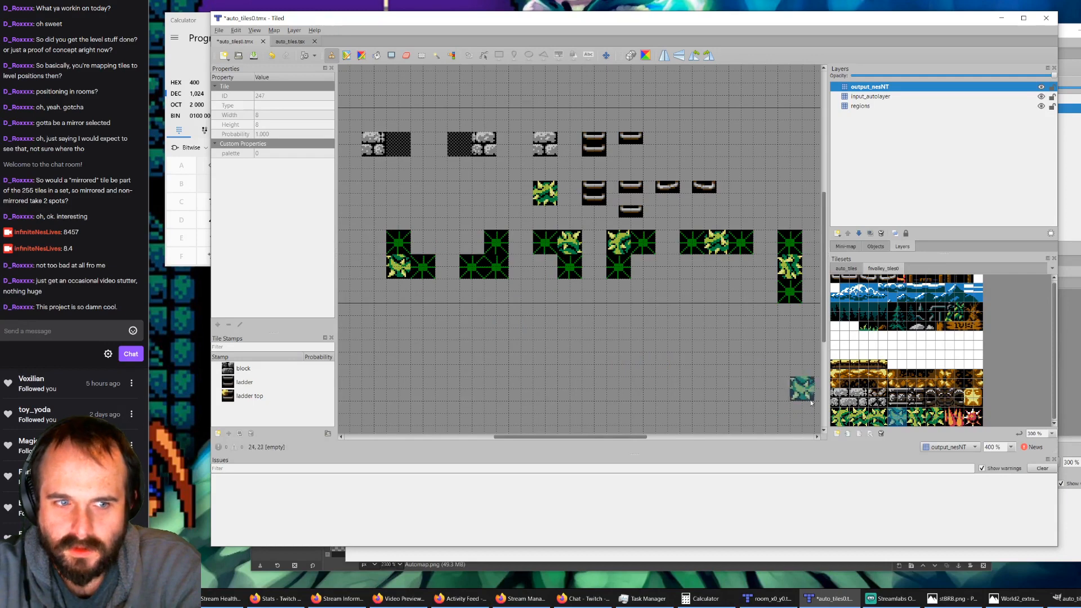
click(935, 417)
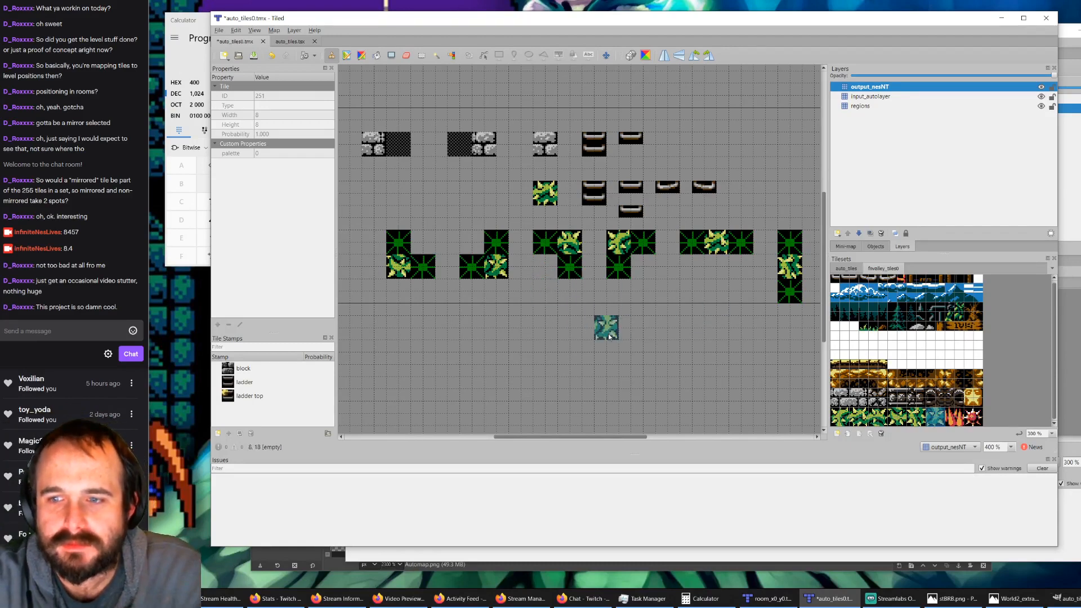
click(257, 56)
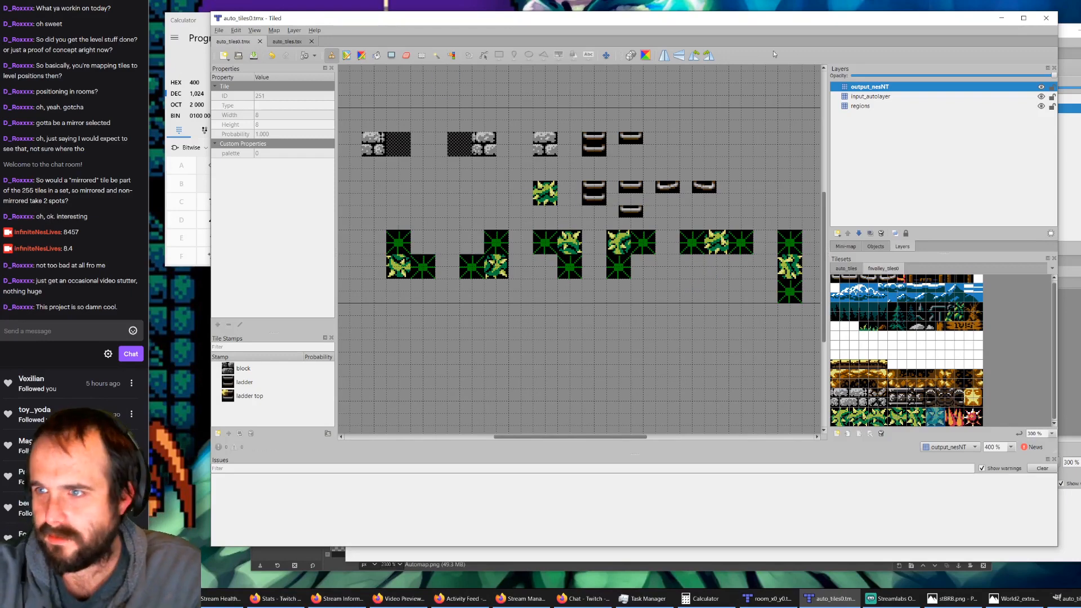
Step: Return to room_x0_y0.tmx, move its window fully into view and run AutoMap on the room
click(1078, 46)
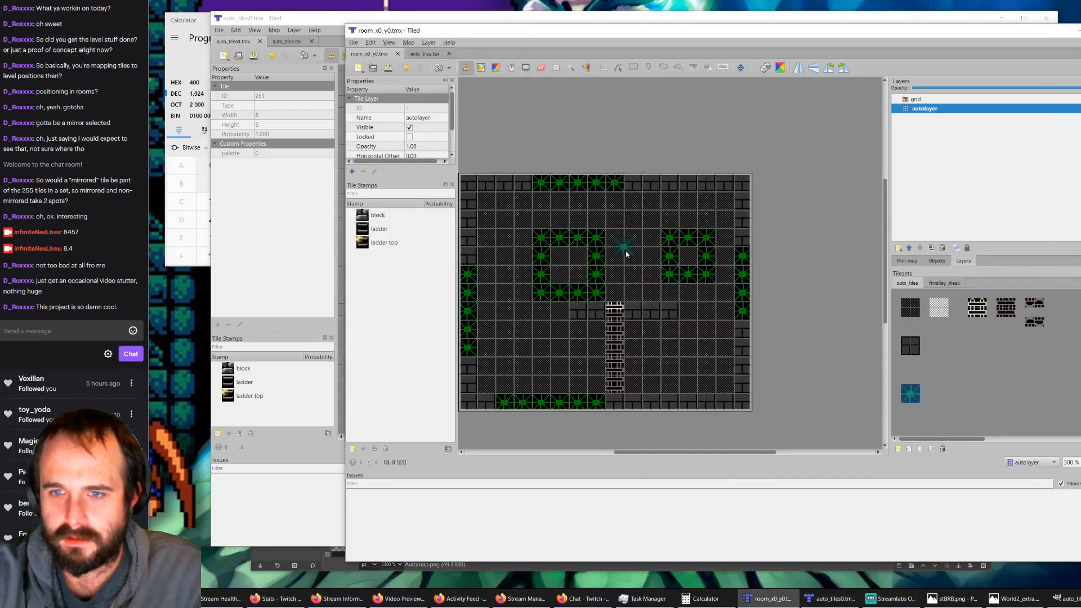
ctrl+scroll(543, 274, up, 1)
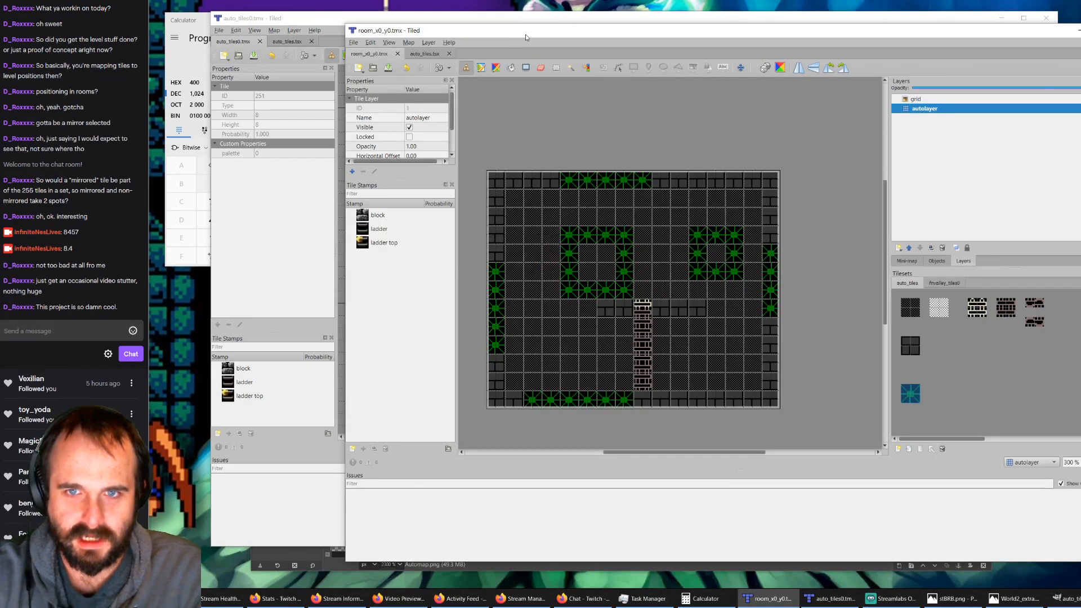
drag(527, 34, 456, 30)
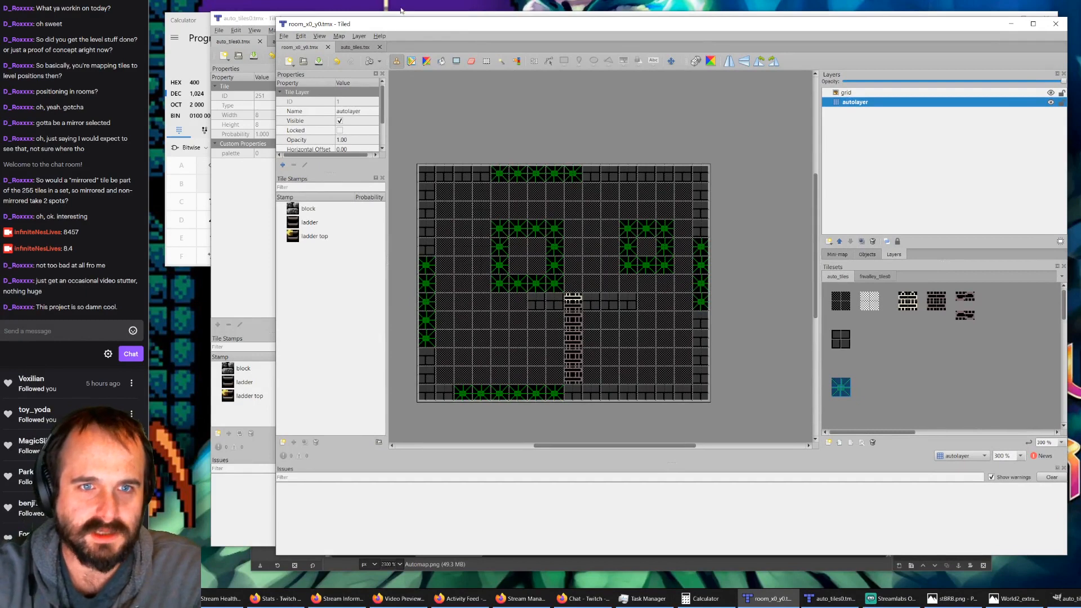
key(ctrl+m)
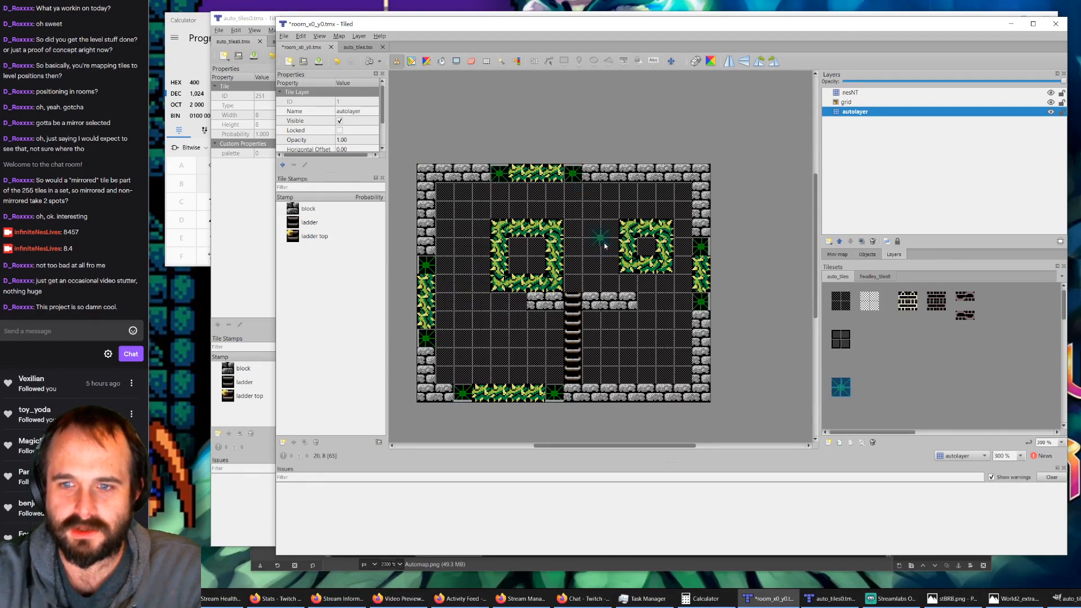
Step: Examine the automapped bush squares and the ends of the border bush strips, comparing them with the rules in auto_tiles0.tmx
ctrl+scroll(515, 267, up, 1)
ctrl+scroll(515, 267, up, 3)
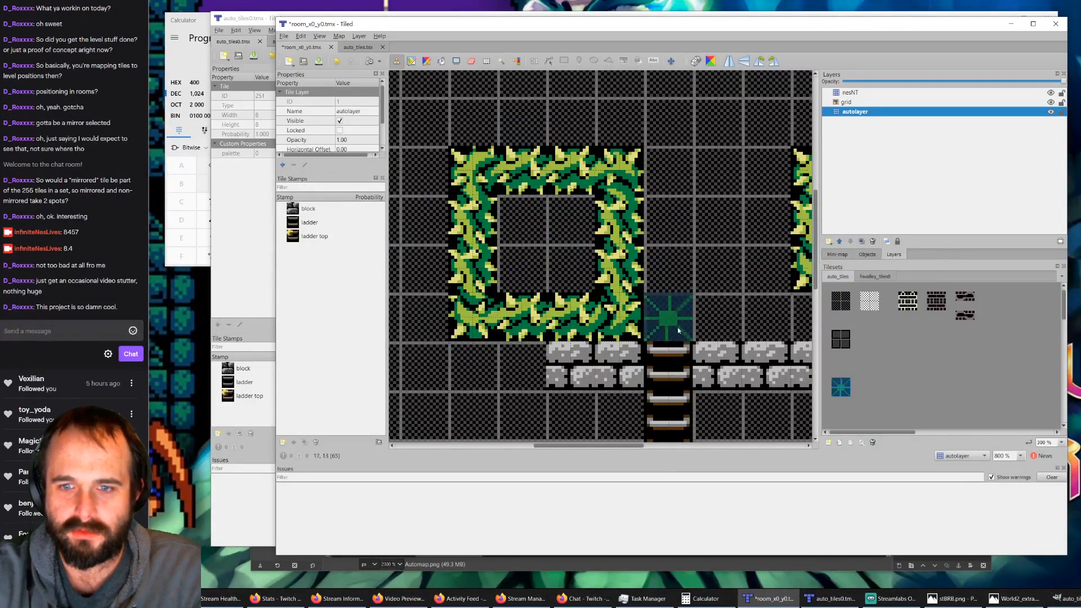
ctrl+scroll(580, 260, down, 1)
ctrl+scroll(580, 263, down, 3)
ctrl+scroll(580, 263, up, 1)
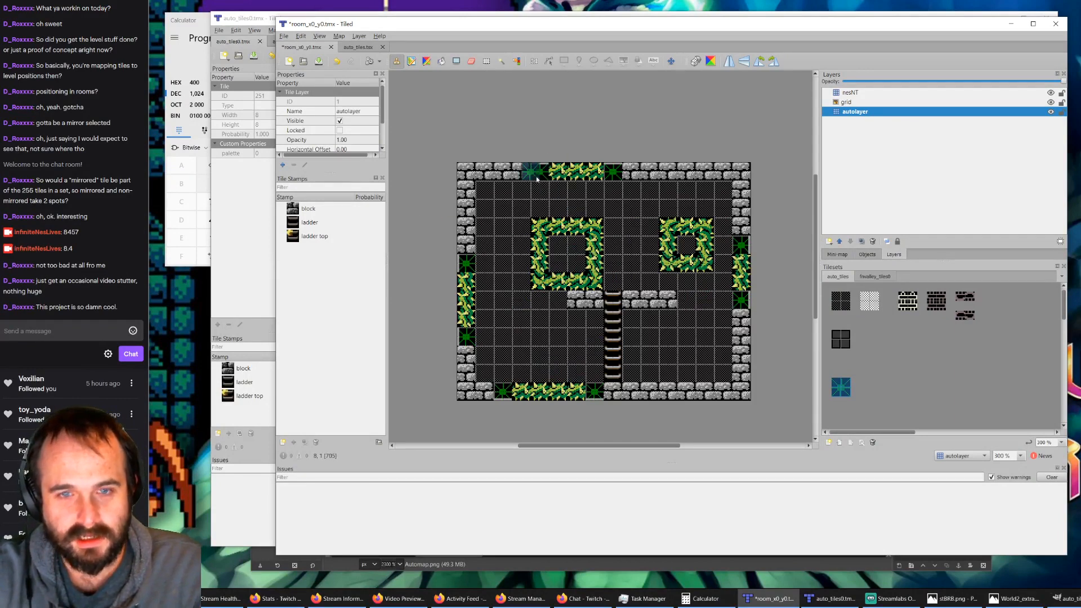
click(224, 42)
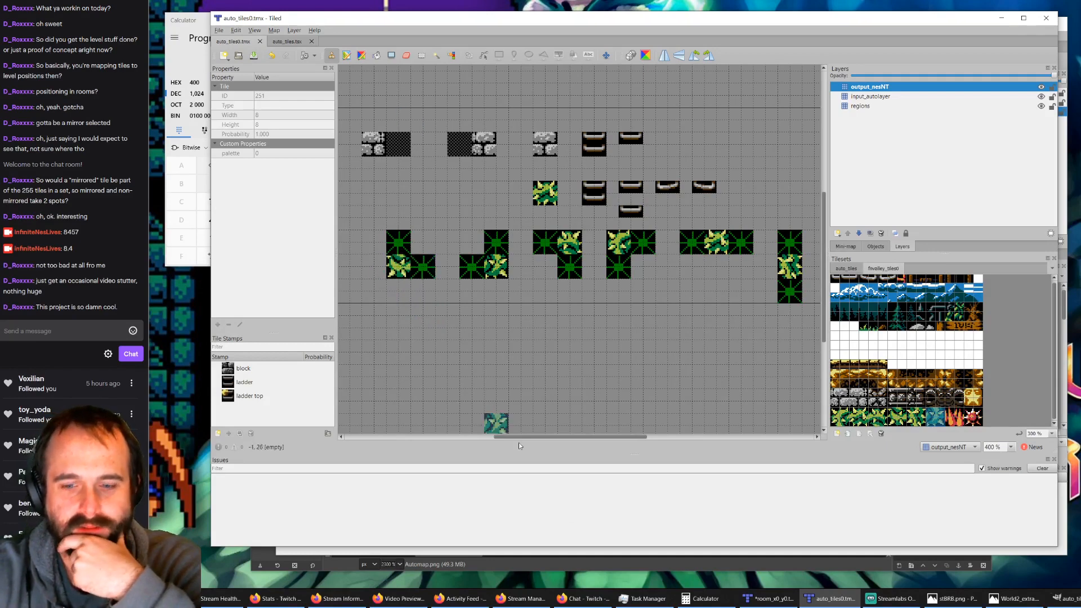
click(768, 599)
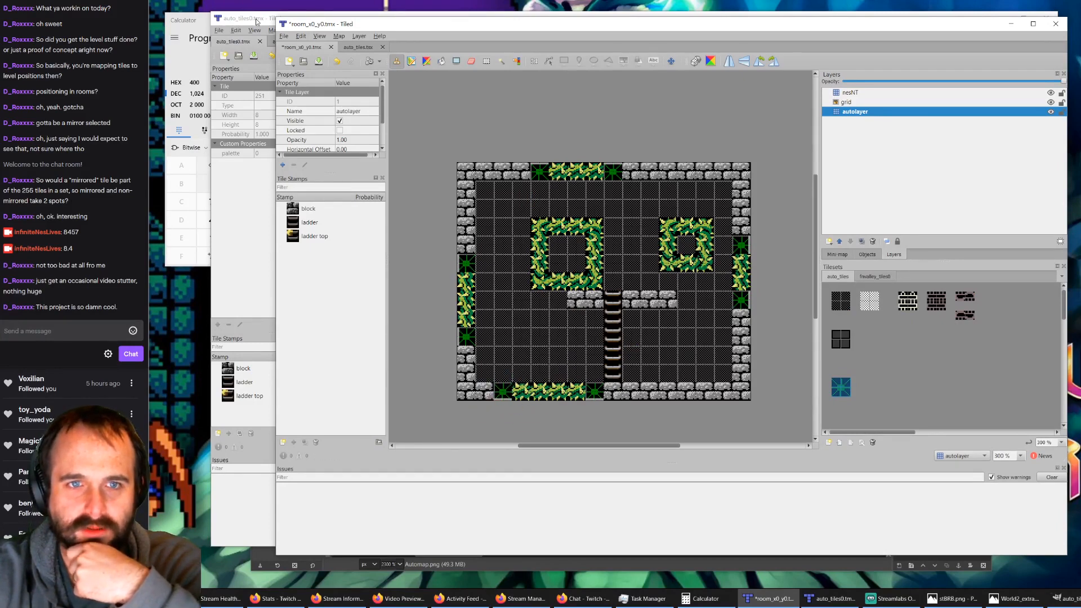
Step: In auto_tiles0.tmx, hide the output_nesNT and input_autolayer layers so only regions is shown
click(264, 32)
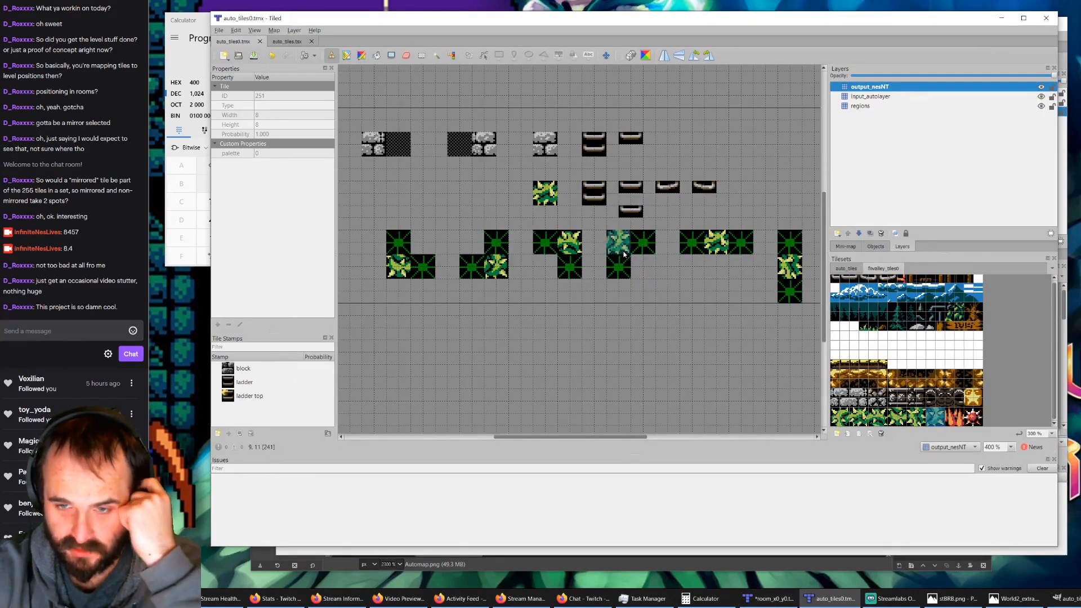
click(1041, 88)
click(1041, 97)
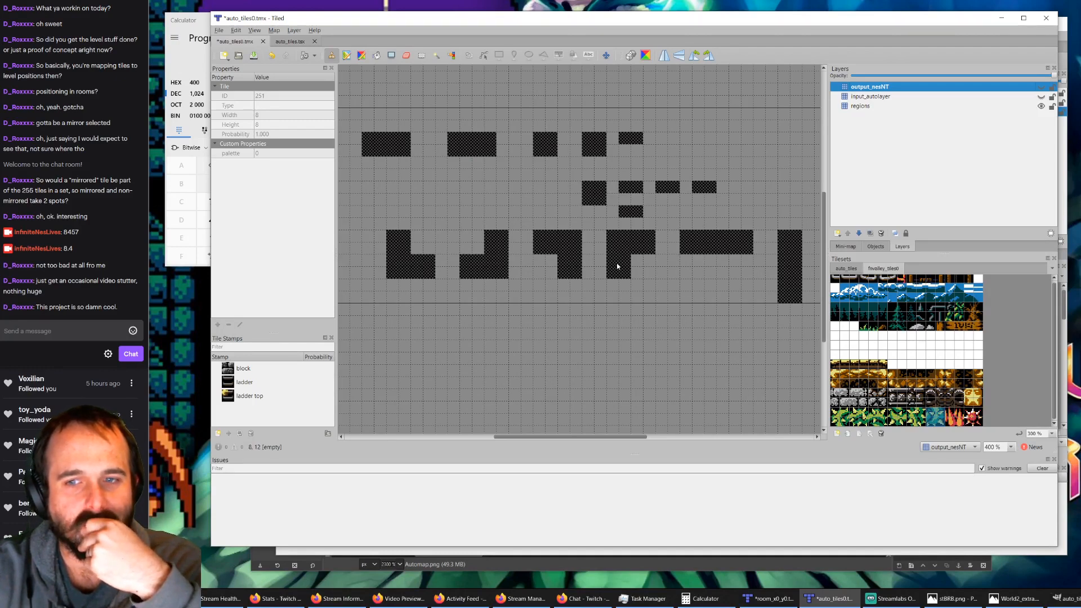
Step: Show the input_autolayer layer and paint a two-by-two block region on the regions layer below the right-hand L-shaped bush rule
click(1041, 96)
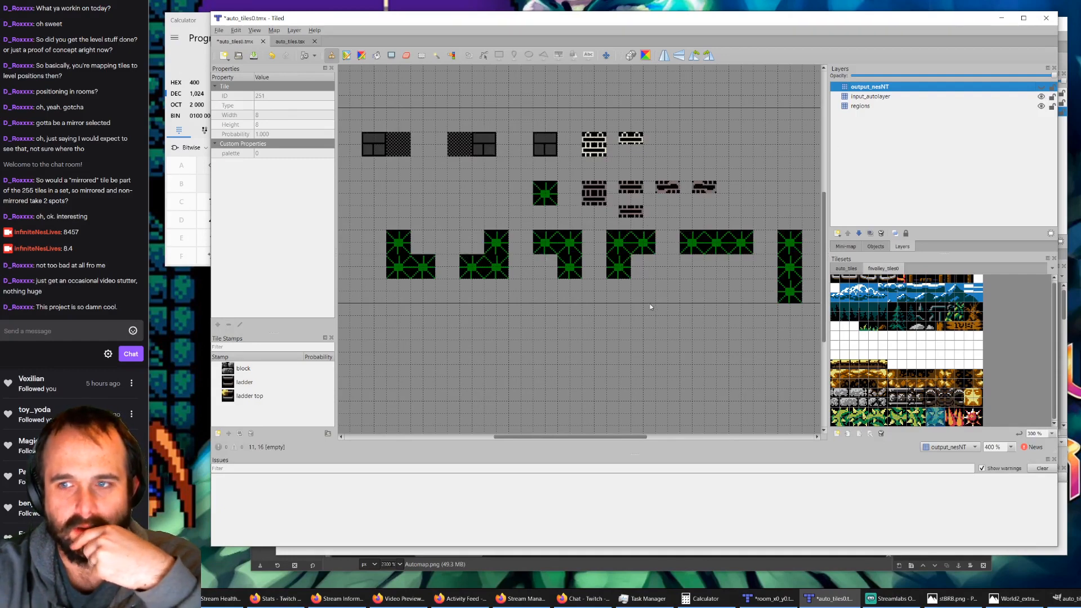
click(862, 107)
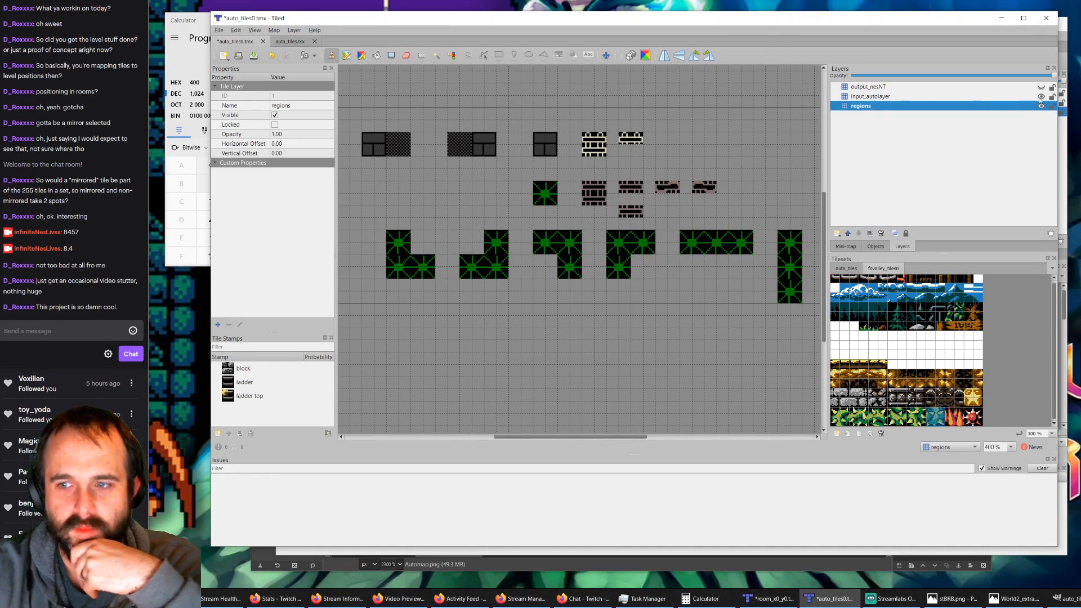
click(847, 268)
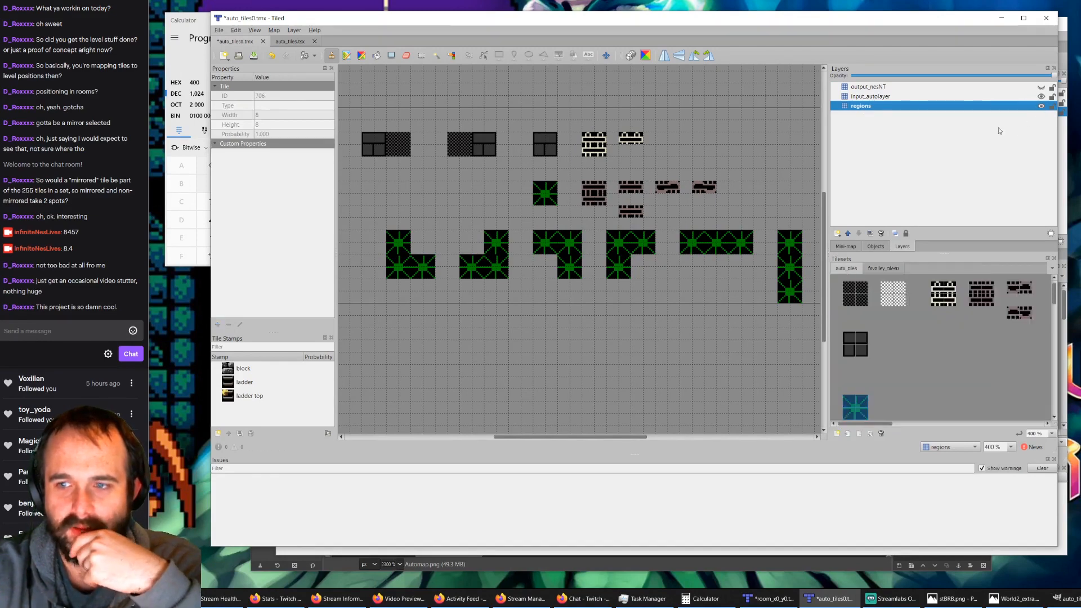
click(853, 302)
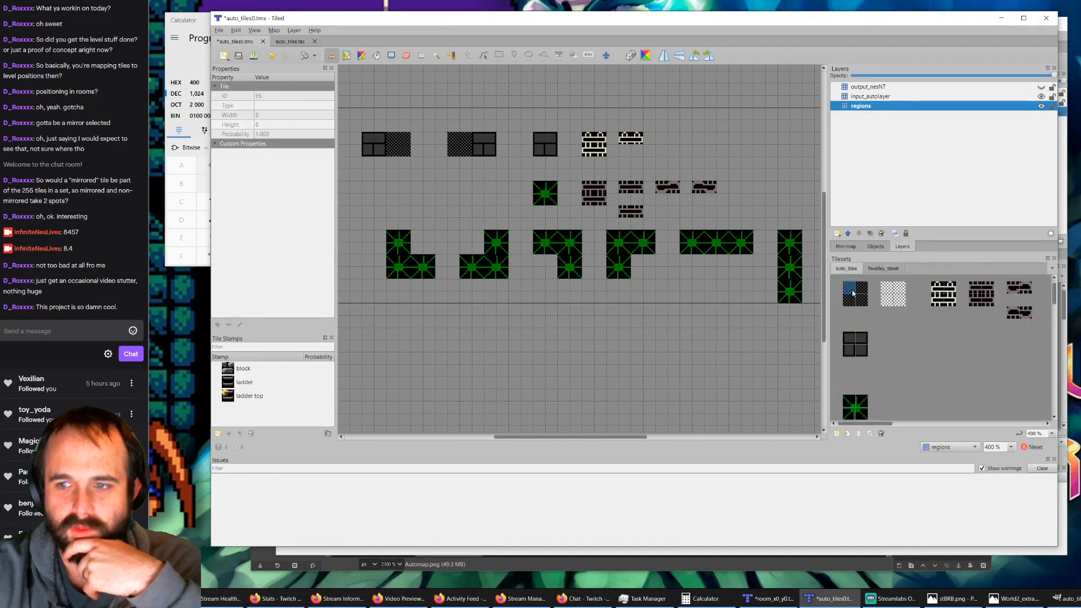
click(629, 313)
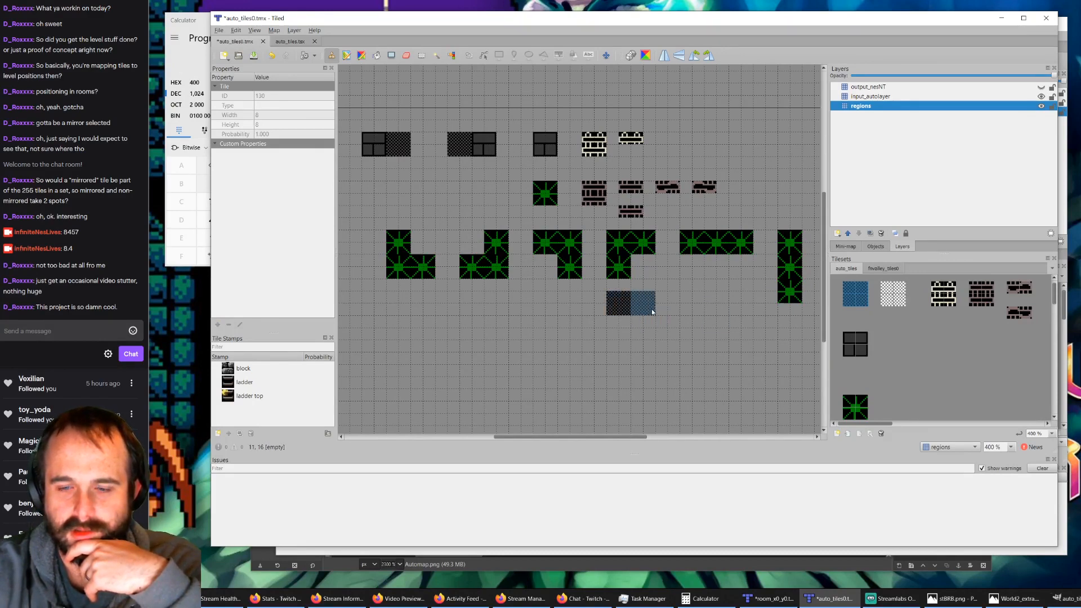
key(ctrl+z)
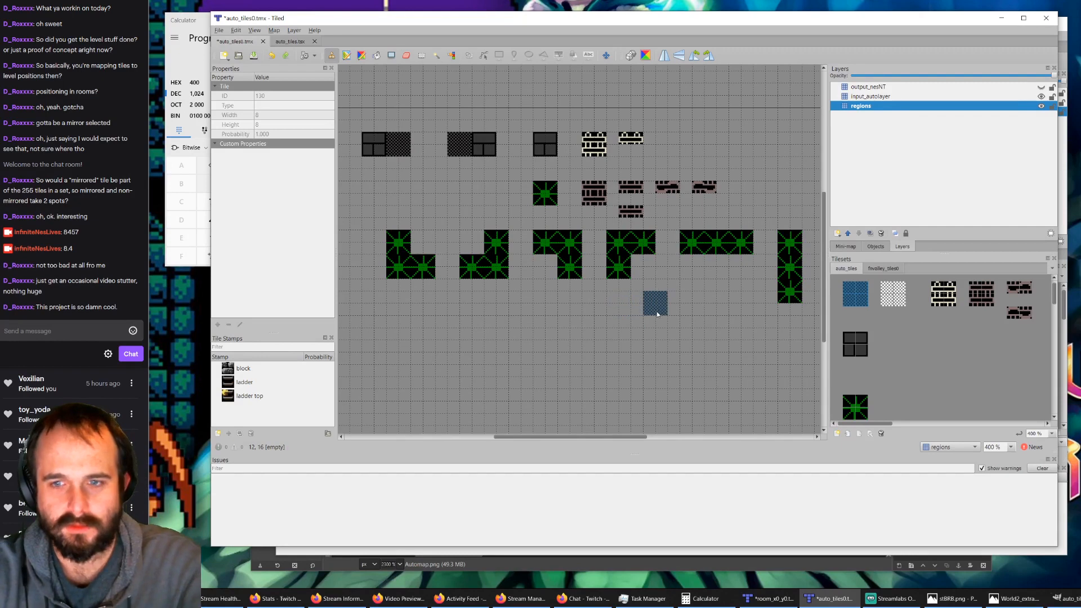
click(624, 329)
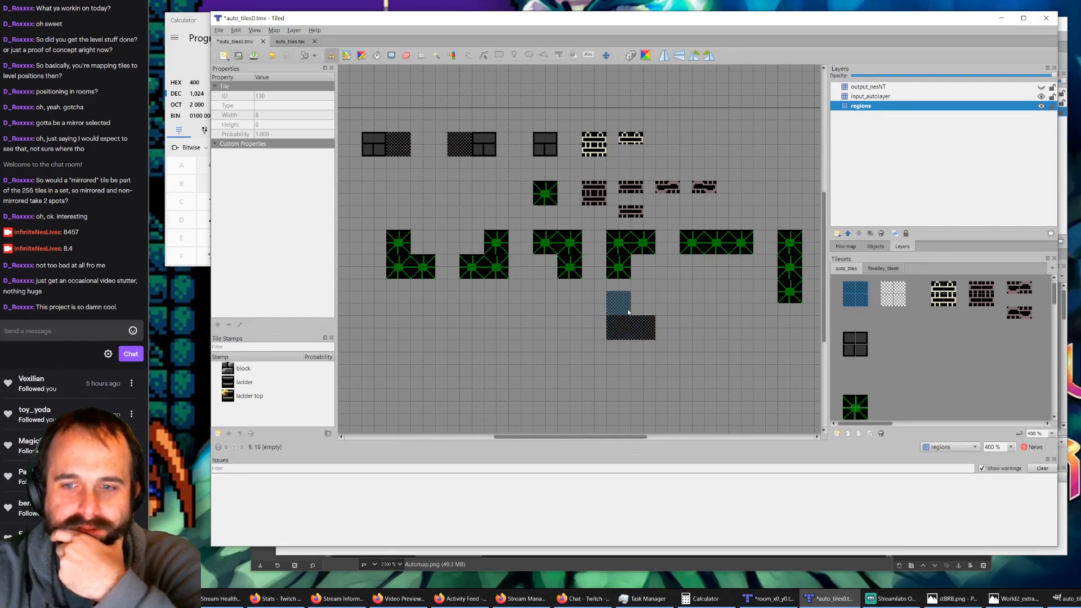
drag(627, 311, 647, 313)
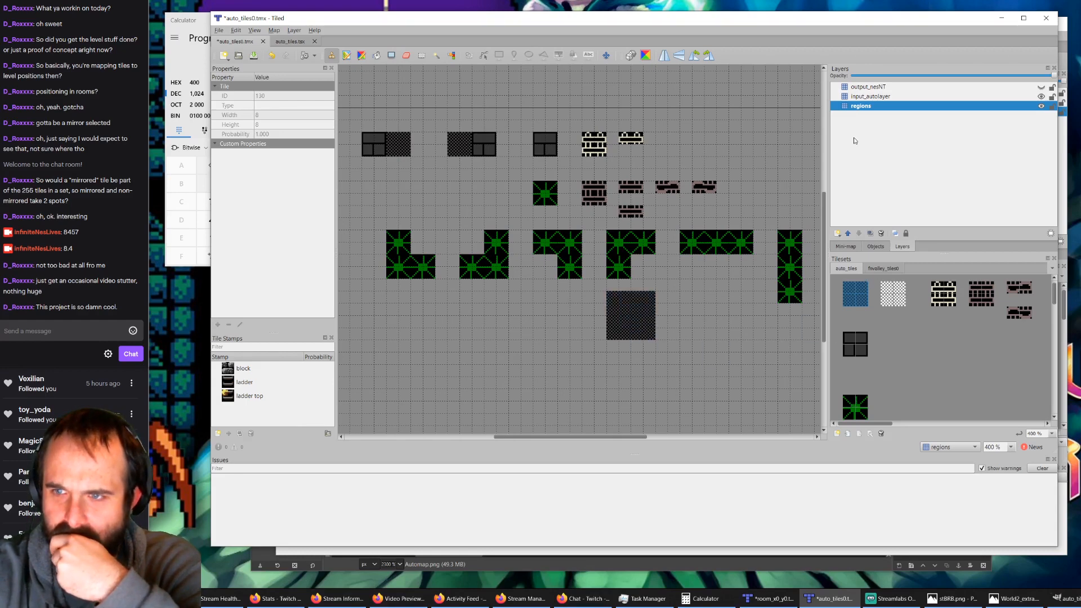
Step: Stamp two bush marker tiles along the new rule's lower row on input_autolayer and a leafy bush tile over the left one on output_nesNT
click(871, 97)
click(859, 416)
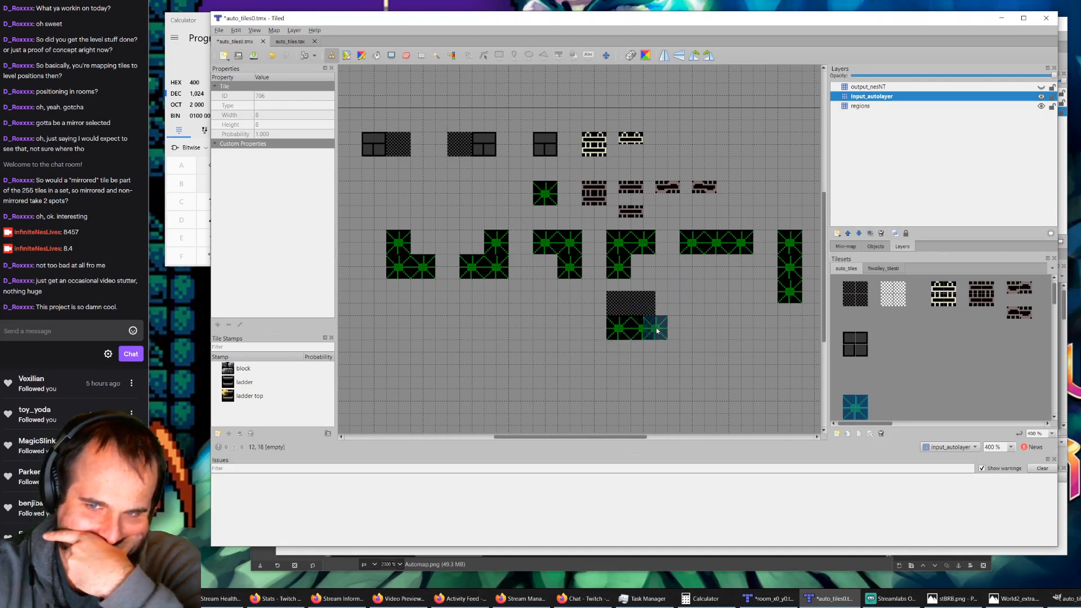
click(888, 269)
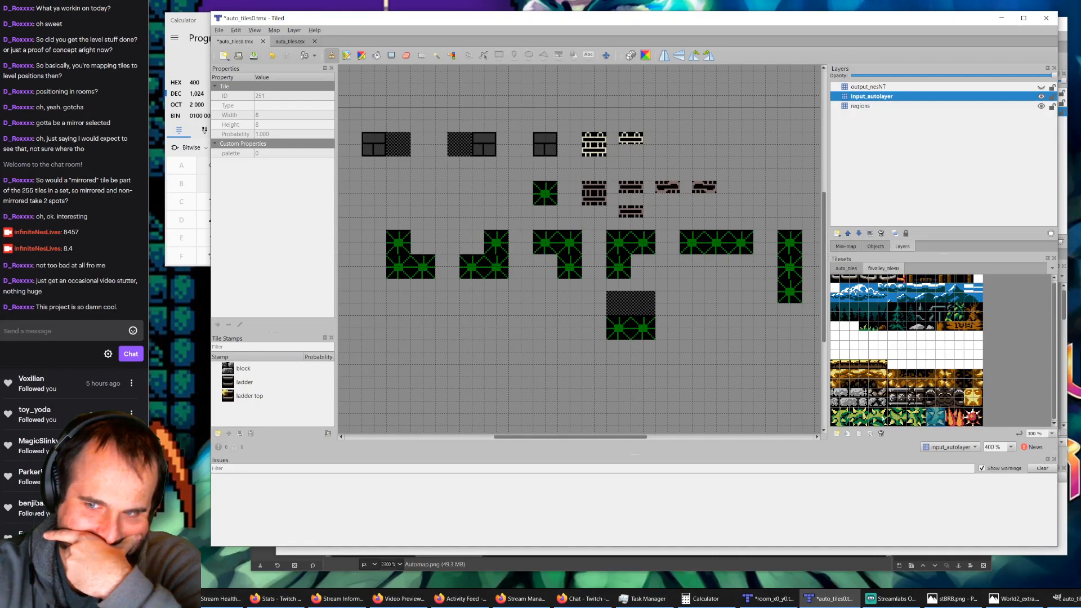
click(843, 423)
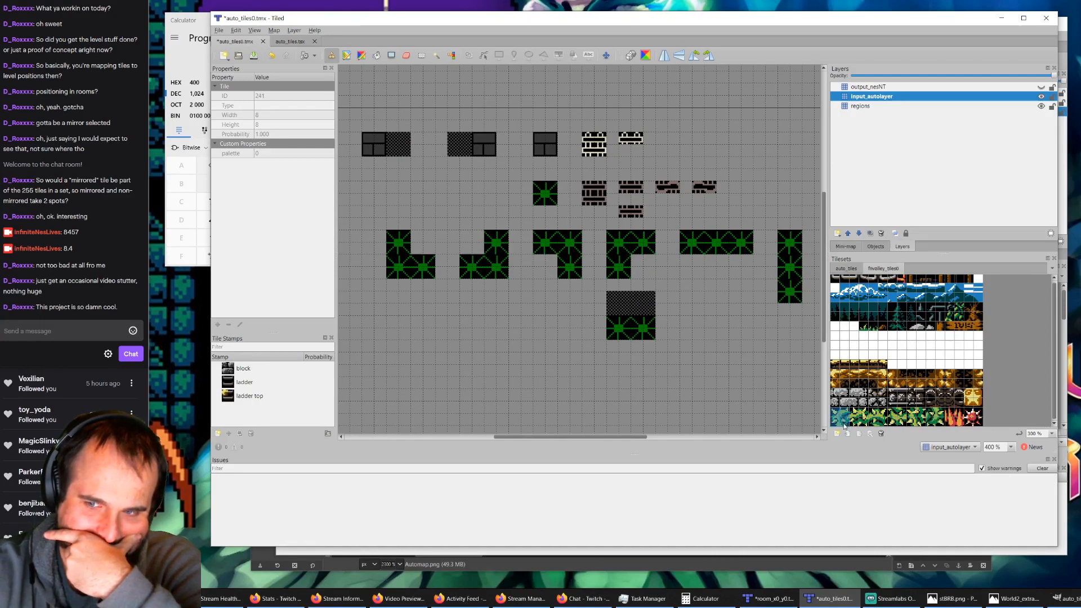
click(871, 88)
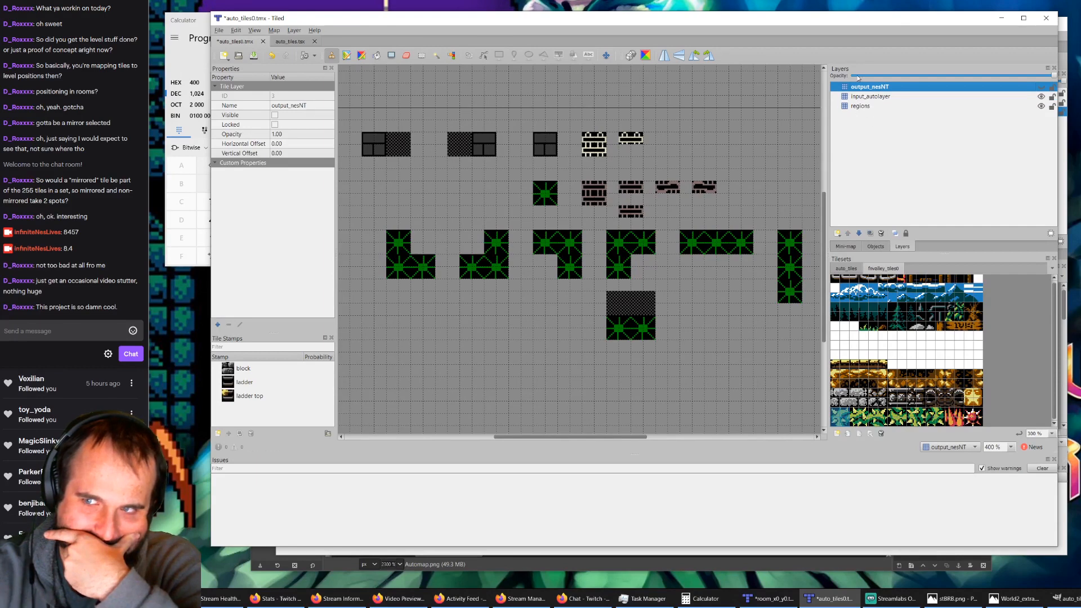
click(1042, 87)
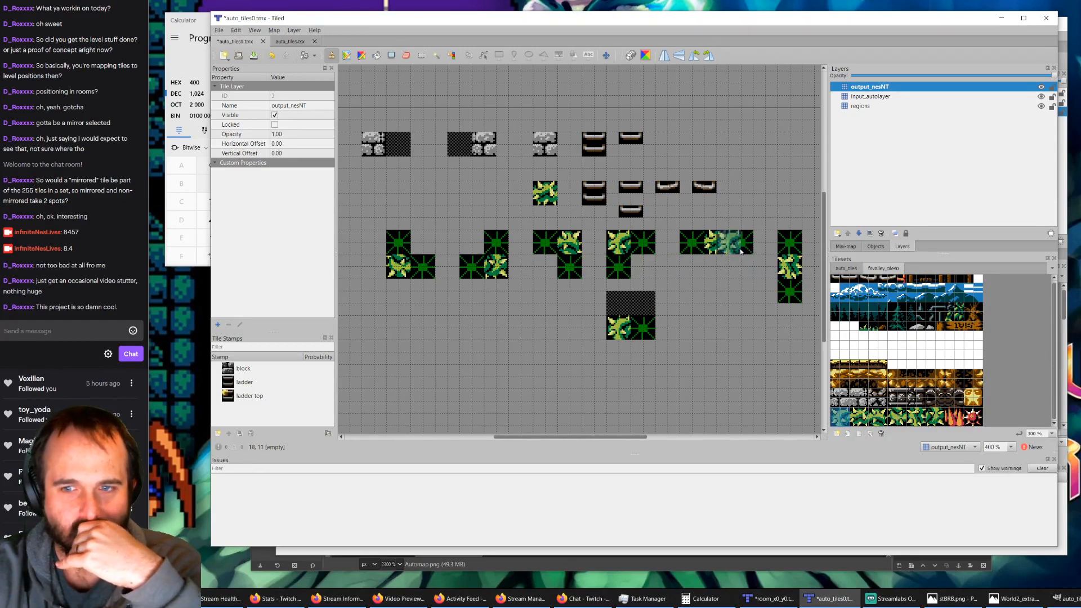
Step: Save the rules map, return to room_x0_y0.tmx and run AutoMap on the room
click(253, 56)
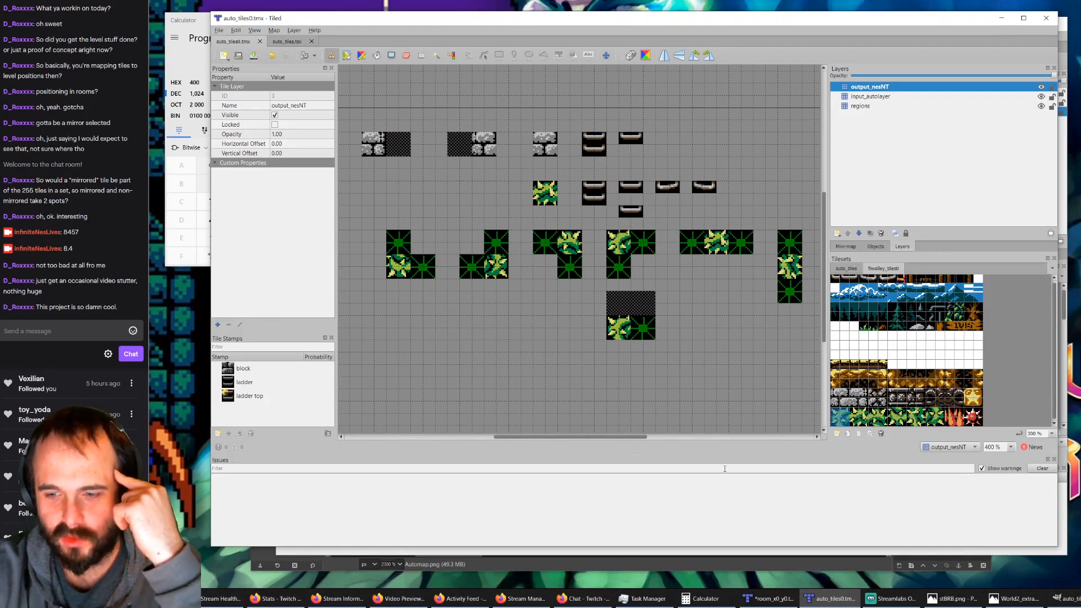
click(762, 601)
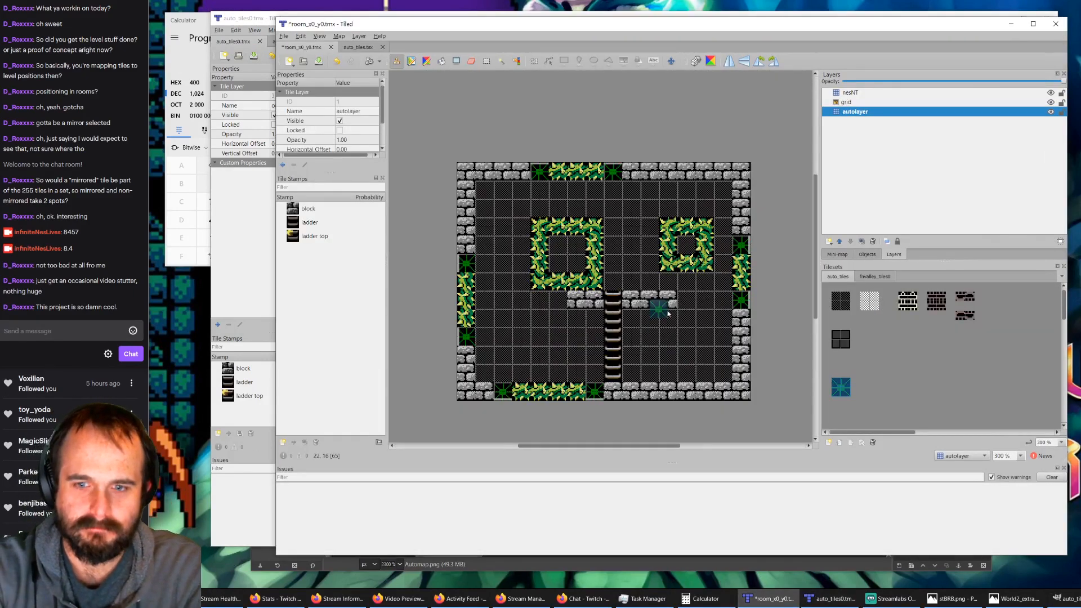
key(ctrl+m)
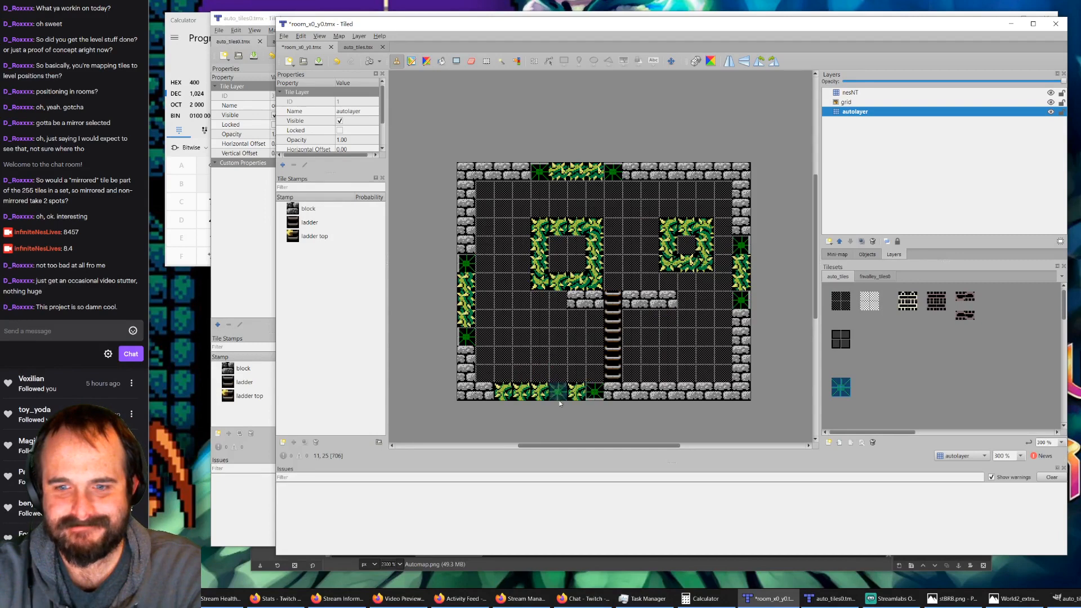
Step: Examine the new bush rule in auto_tiles0.tmx layer by layer, check the auto_tiles.tsx tileset, and compare with the automapped room
click(245, 18)
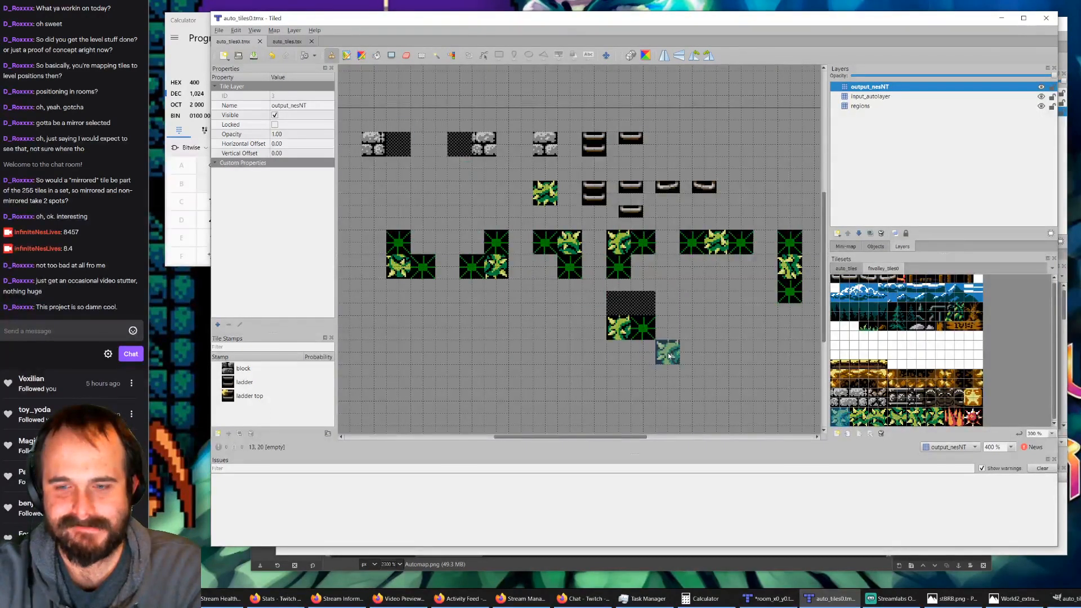
click(1040, 87)
click(1041, 97)
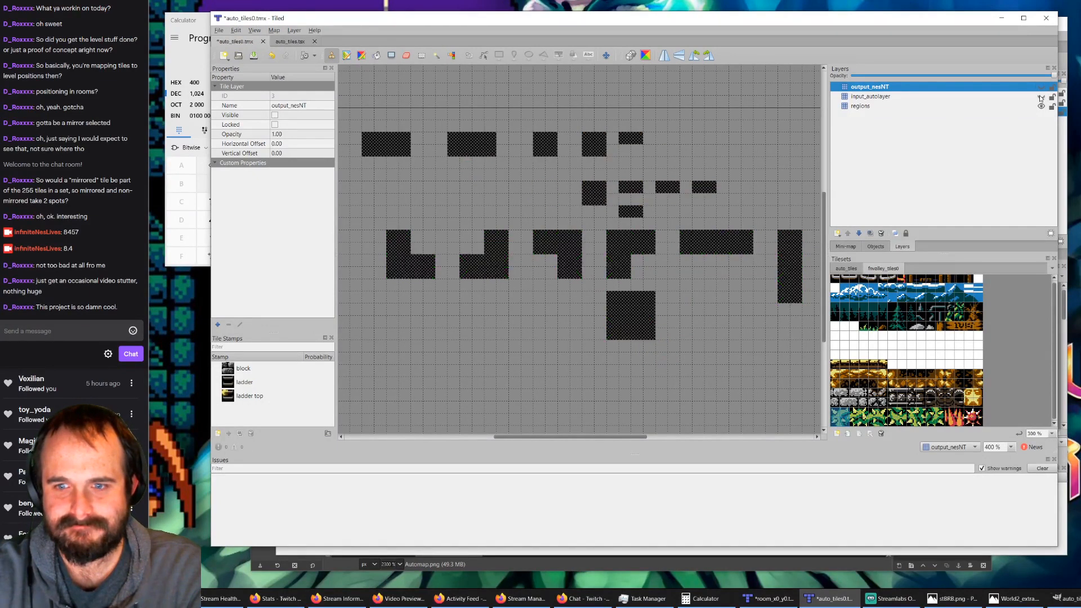
click(1041, 98)
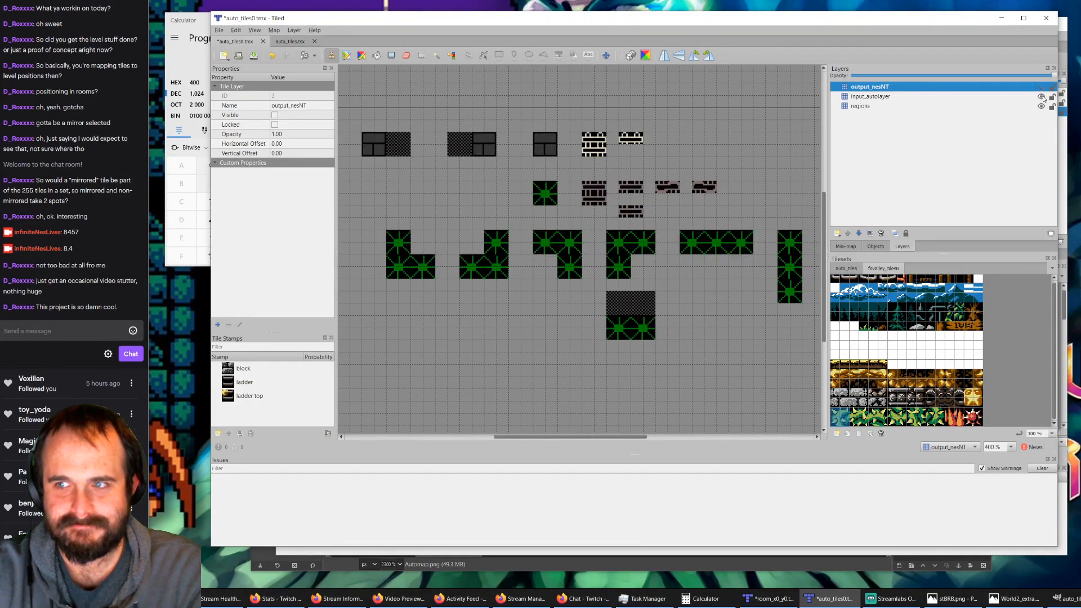
click(1041, 97)
click(1041, 86)
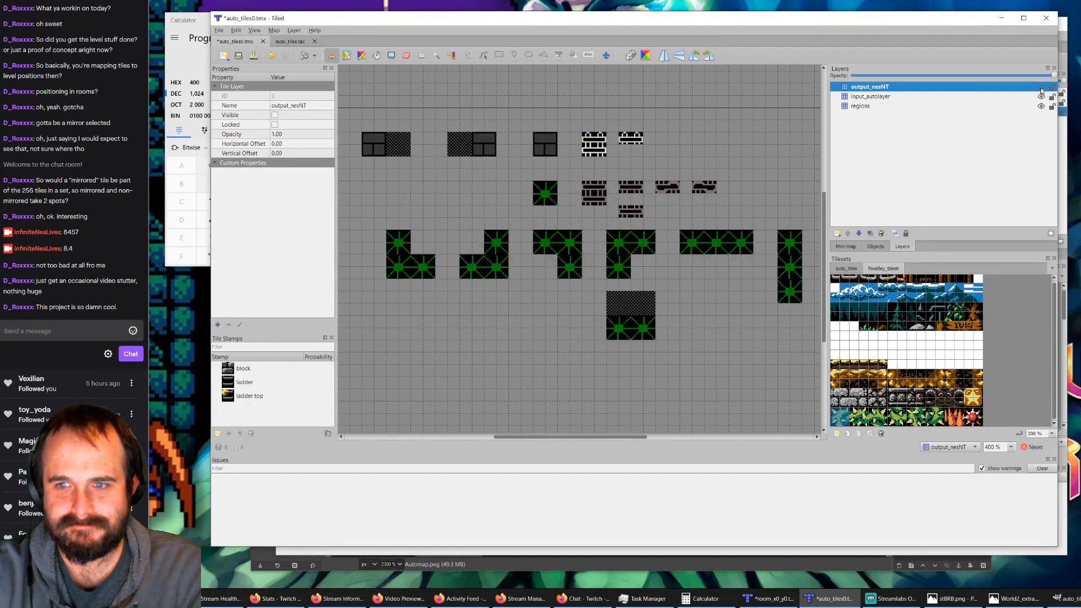
click(299, 42)
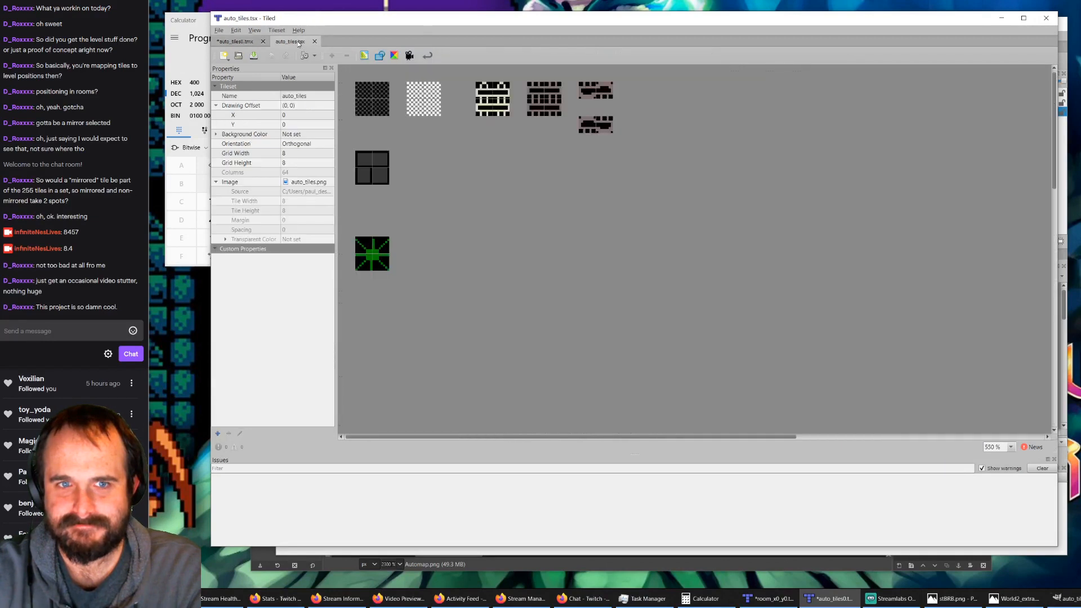
click(241, 42)
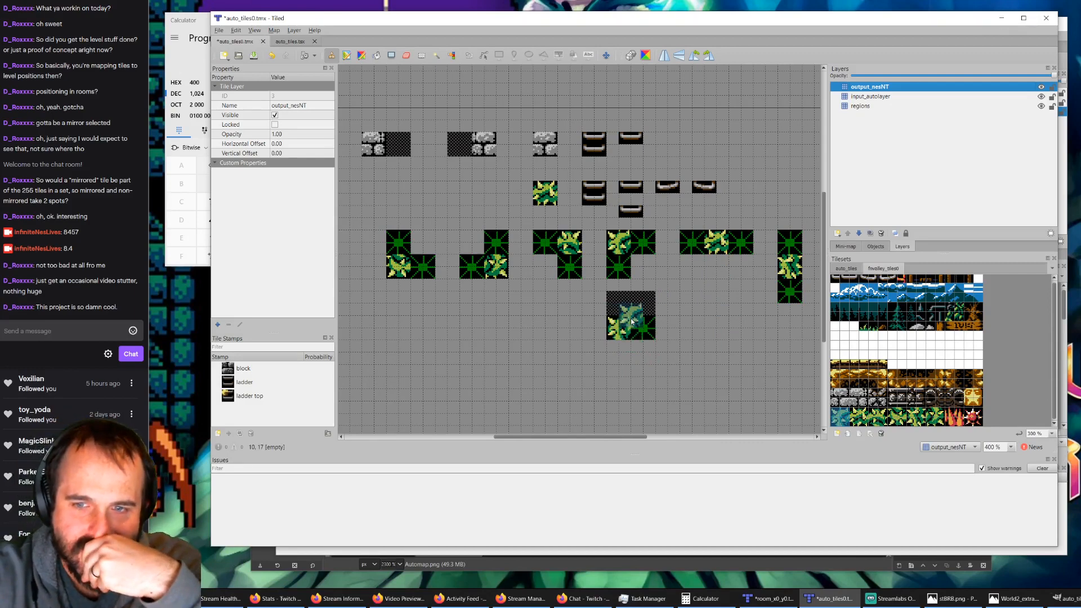
click(772, 600)
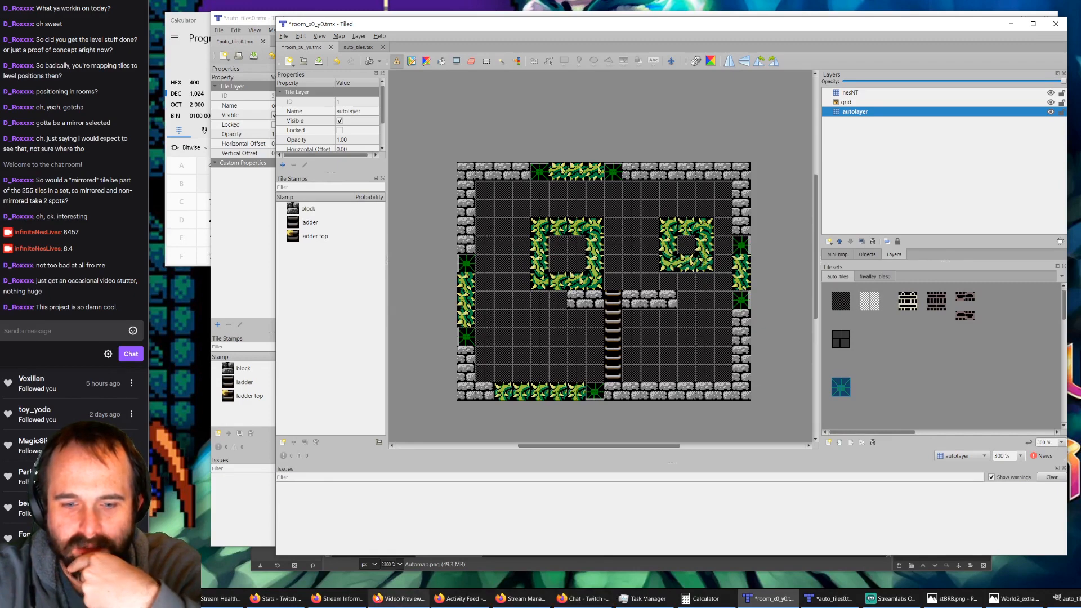
Step: Switch to Firefox's Stream Manager, open a new tab with the query "tiled" and pause the stream preview
mouse_move(217, 602)
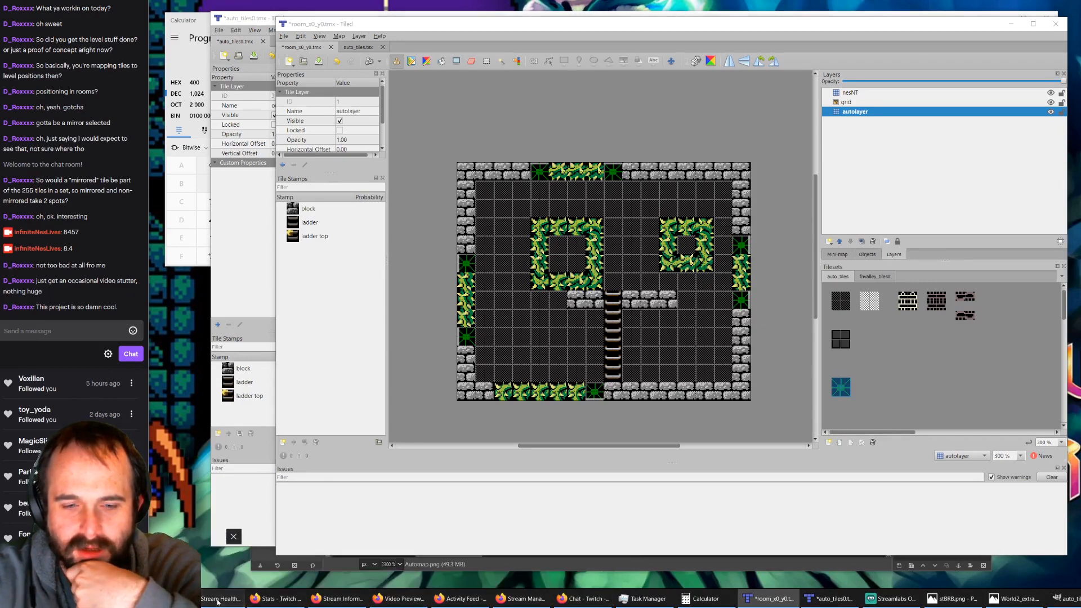
click(510, 599)
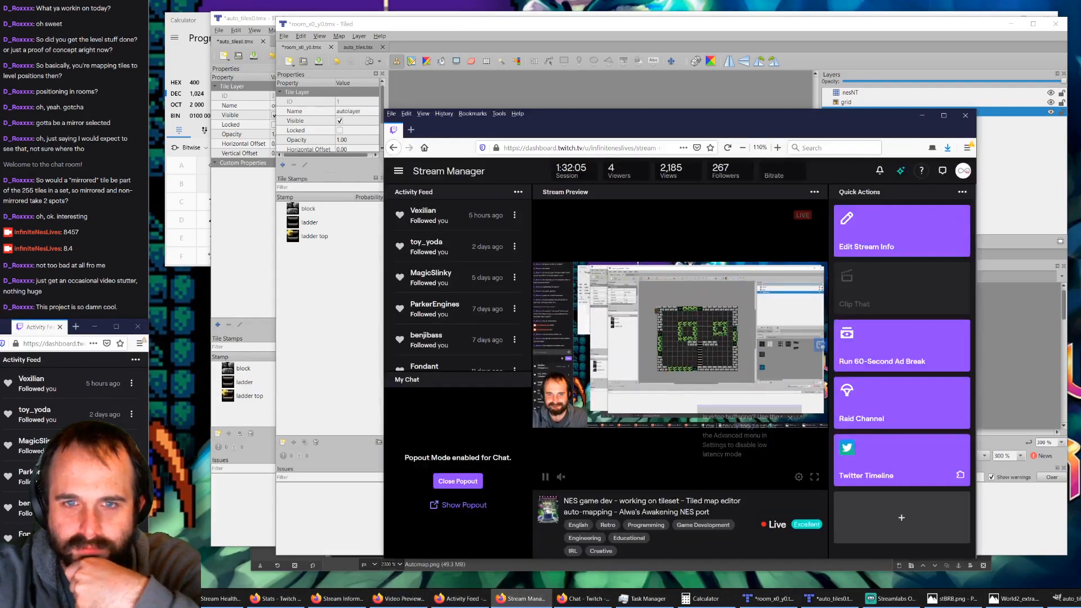
click(411, 129)
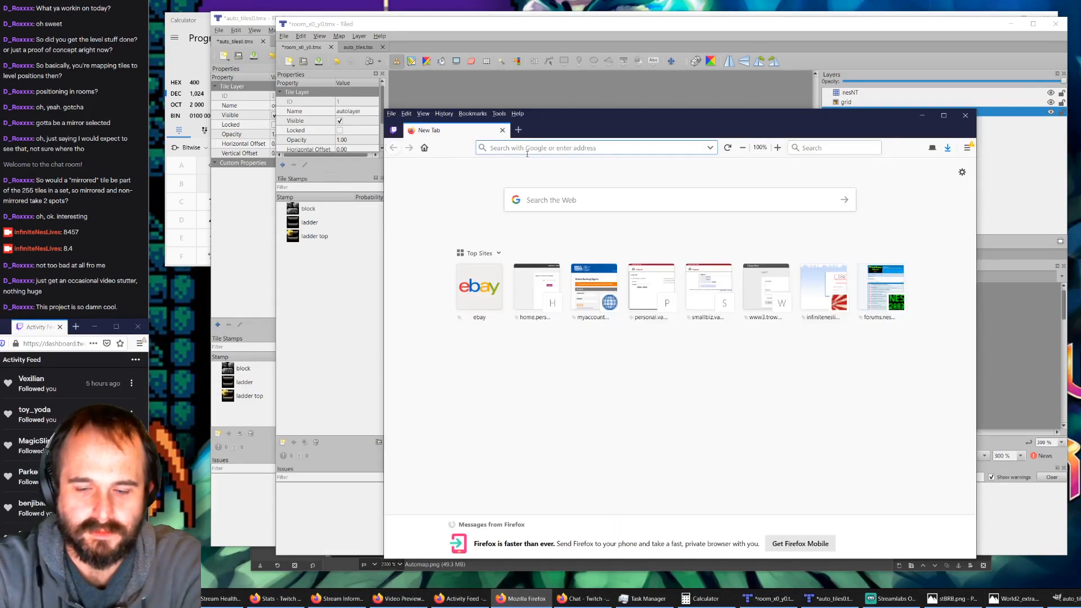
text(tiled)
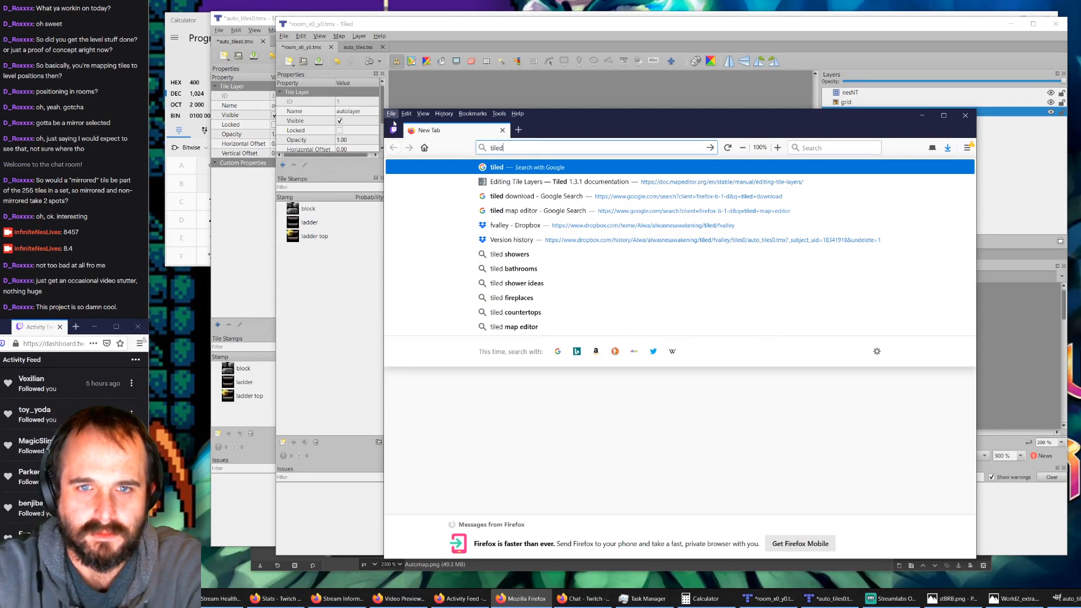
click(393, 127)
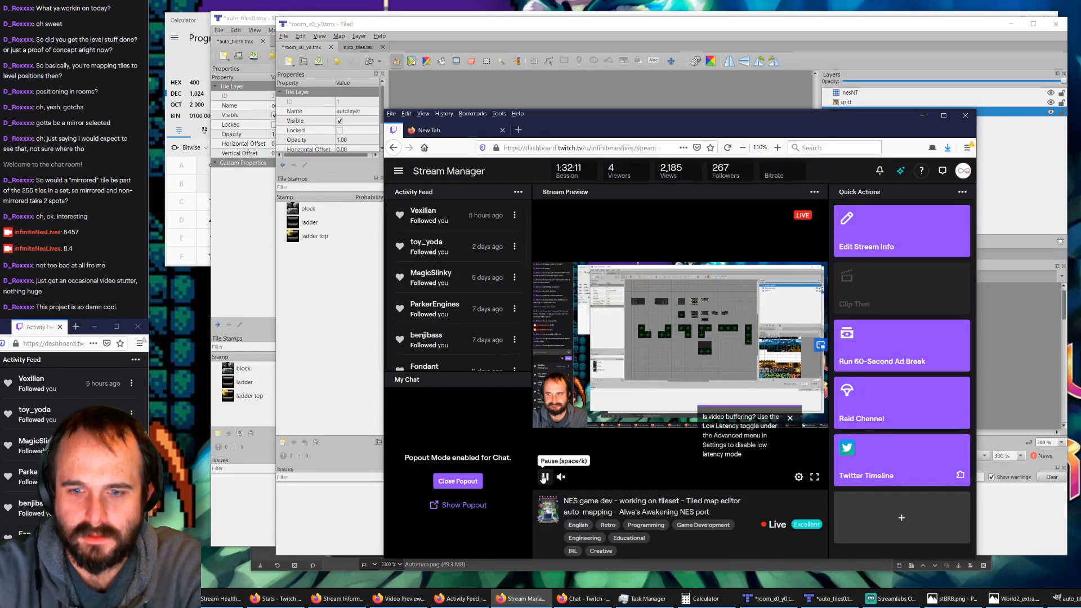
click(544, 477)
Step: Search the web for "tiled automapping" and open the Automapping page of the Tiled documentation
click(438, 130)
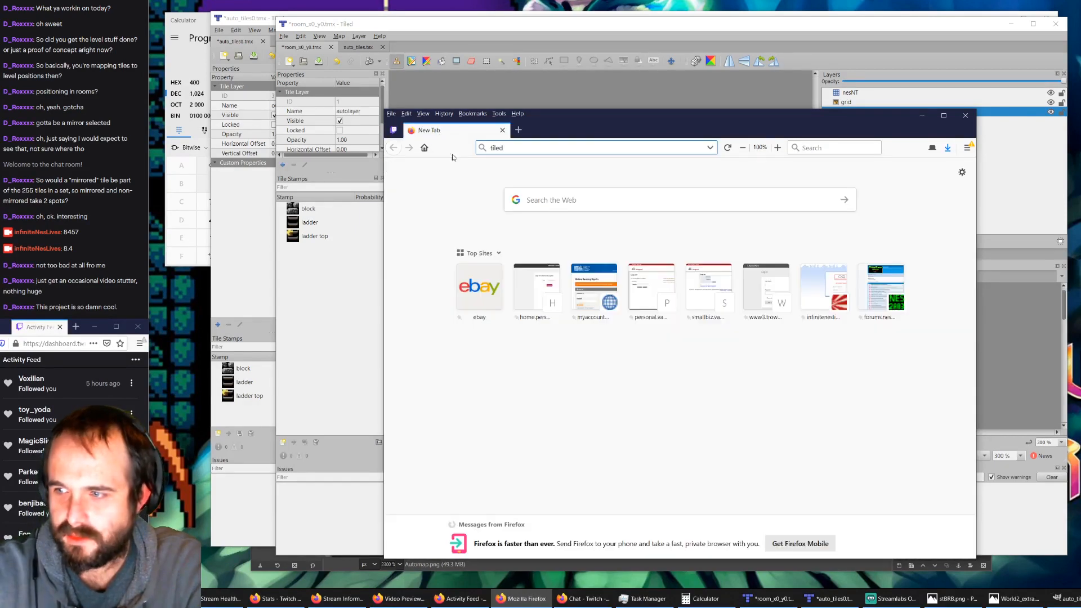
click(504, 148)
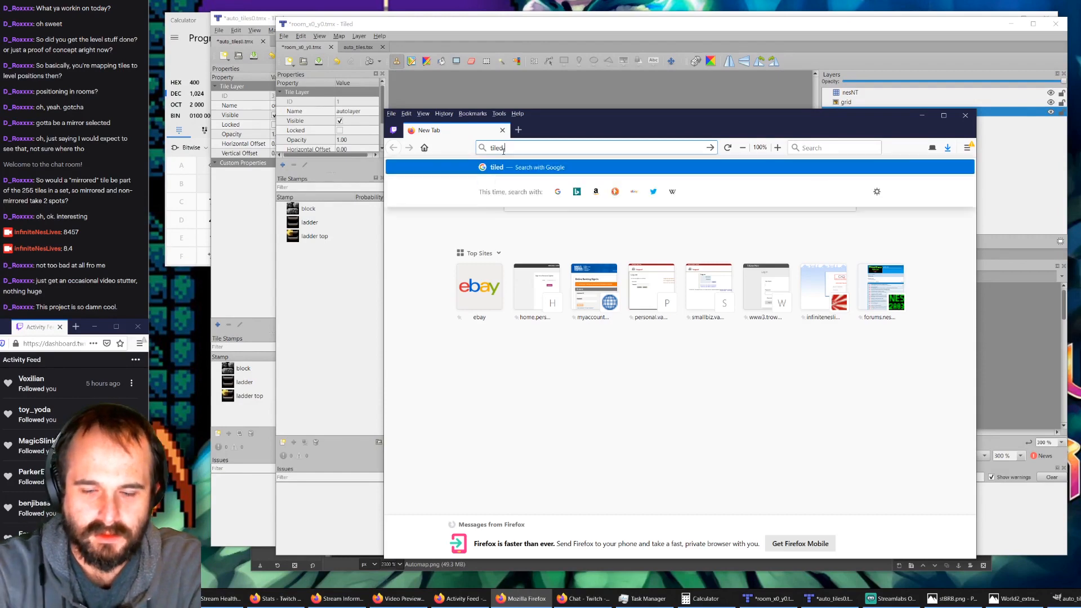
text(automapping)
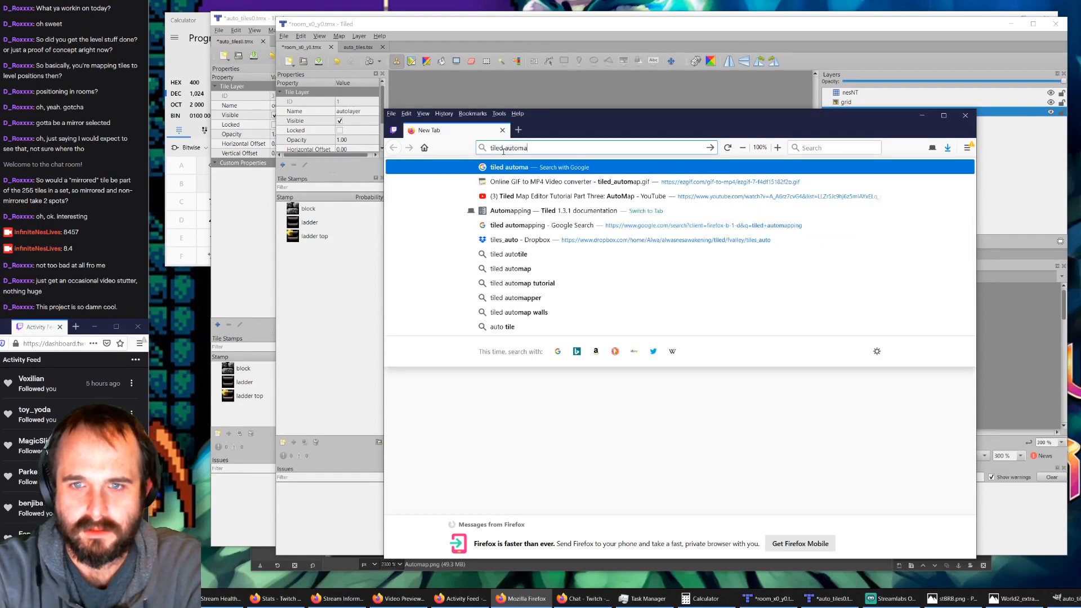
key(Return)
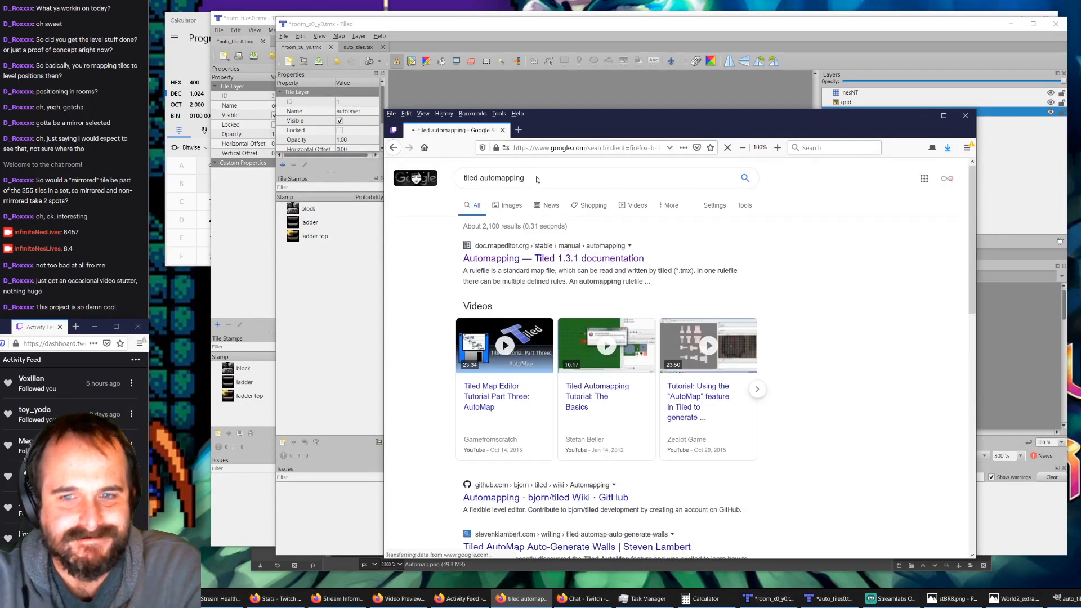
click(504, 259)
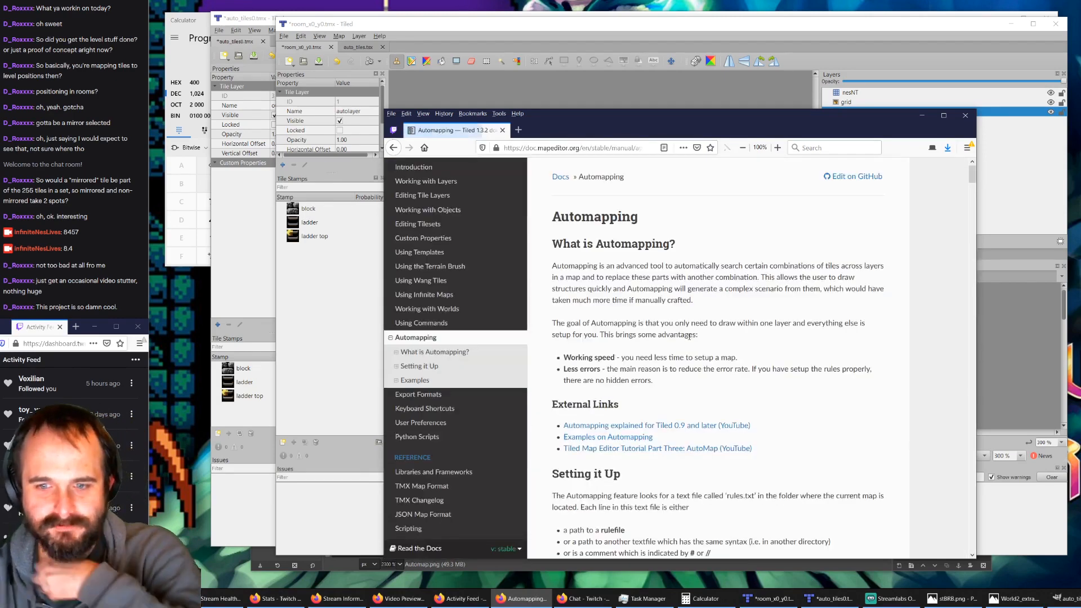
Step: Read the Automapping manual from the setup section through inputs, outputs and map properties to the multiple input layers example
scroll(688, 330, down, 3)
scroll(676, 335, down, 7)
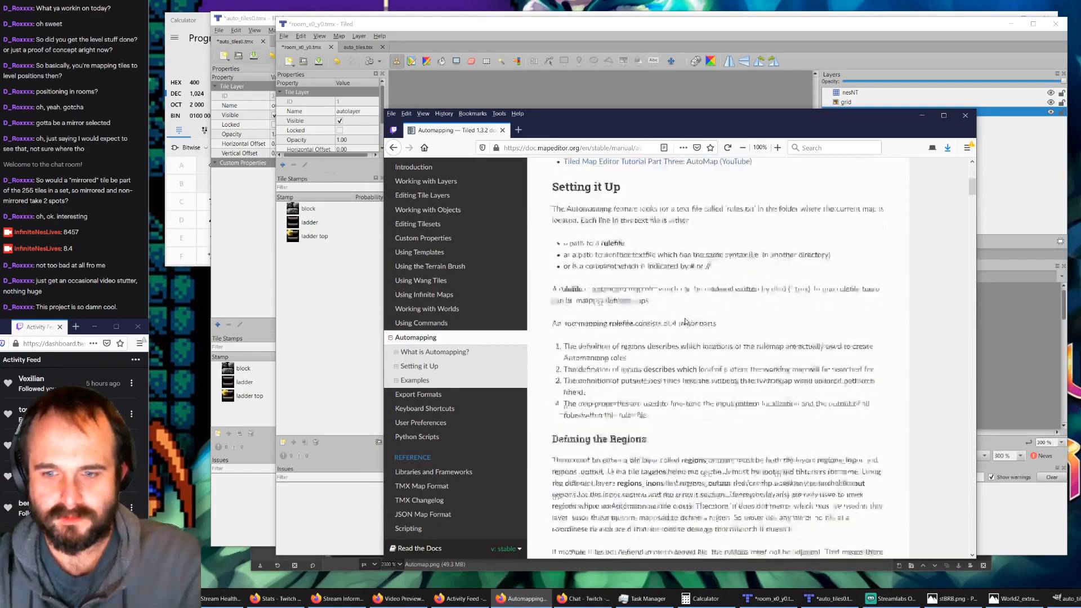
scroll(664, 338, down, 10)
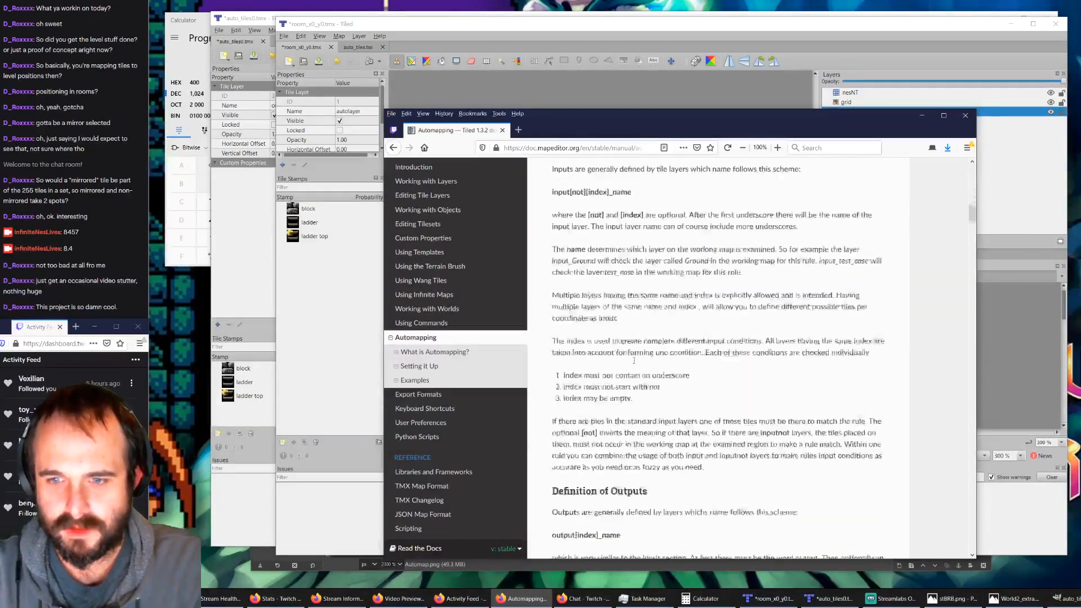
scroll(638, 382, down, 5)
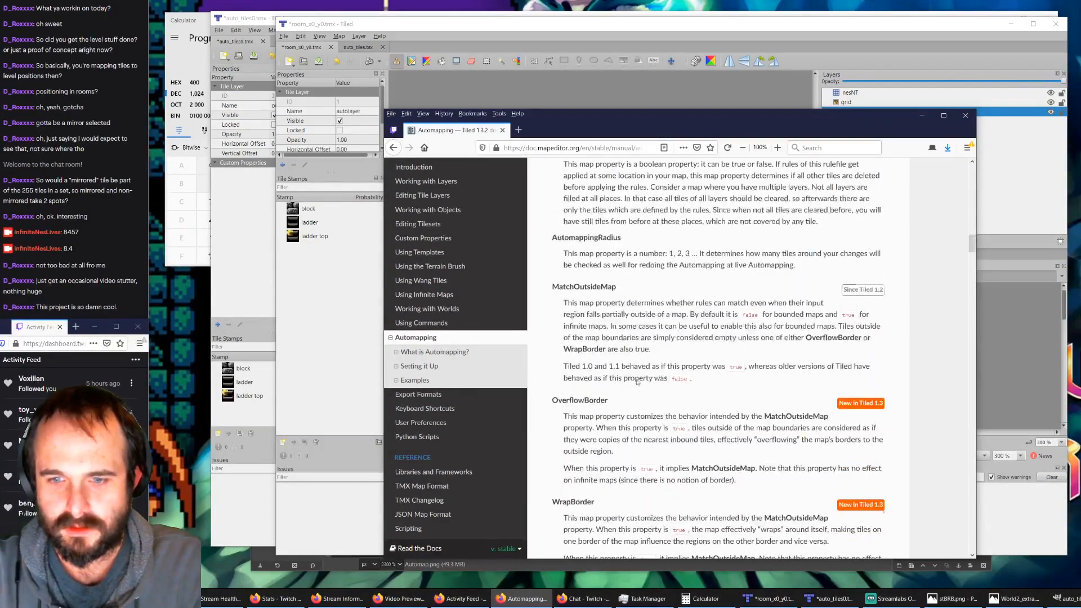
scroll(636, 380, down, 6)
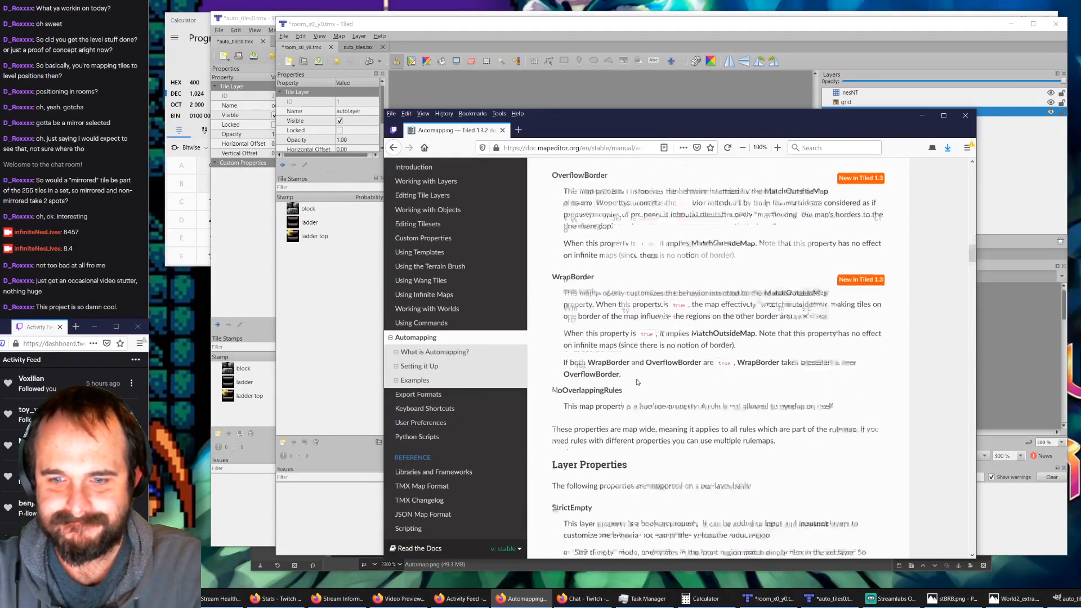
scroll(637, 382, down, 8)
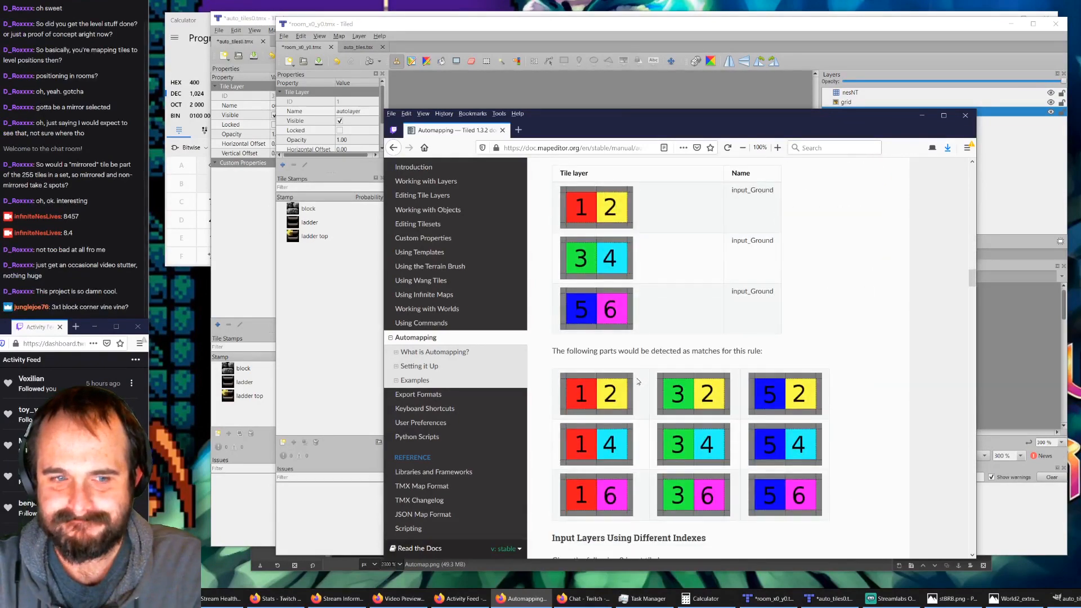
Step: Check the stream chat and compare the automapped room_x0_y0.tmx with the rules in auto_tiles0.tmx
click(100, 202)
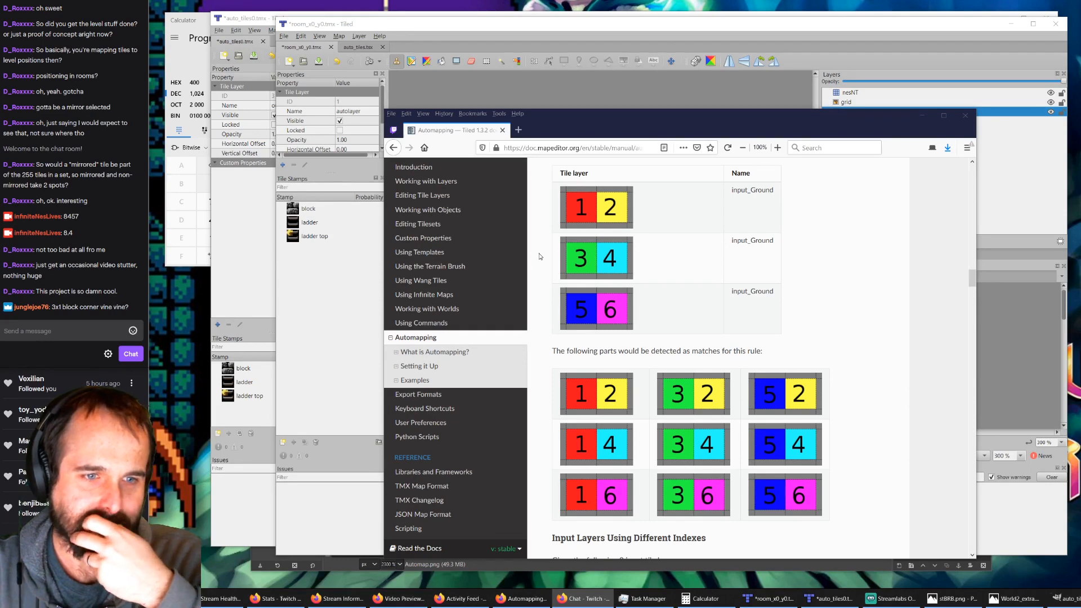
click(466, 42)
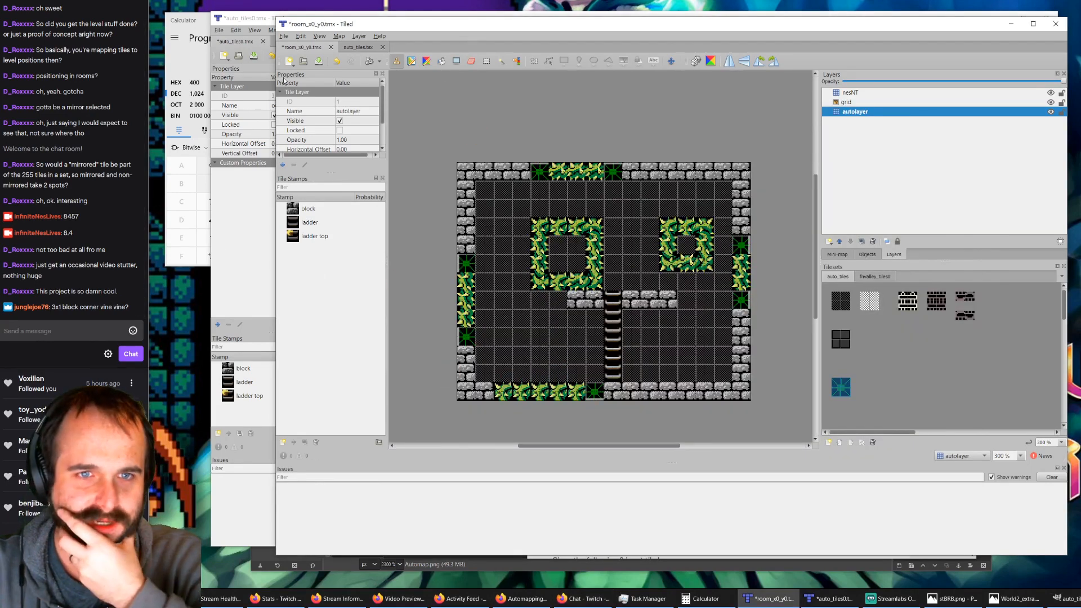
click(252, 25)
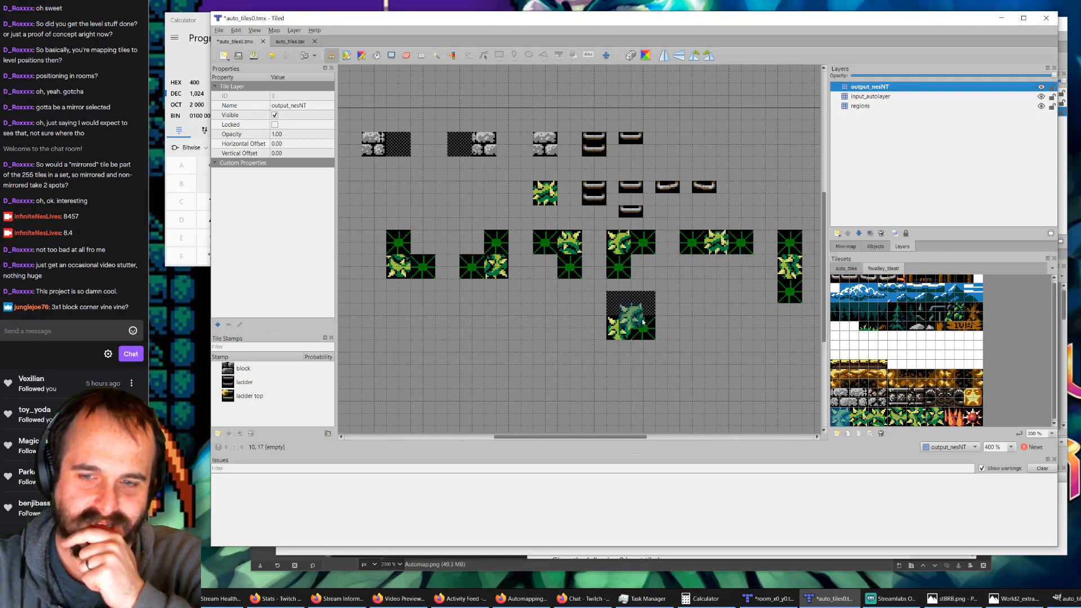
click(1001, 18)
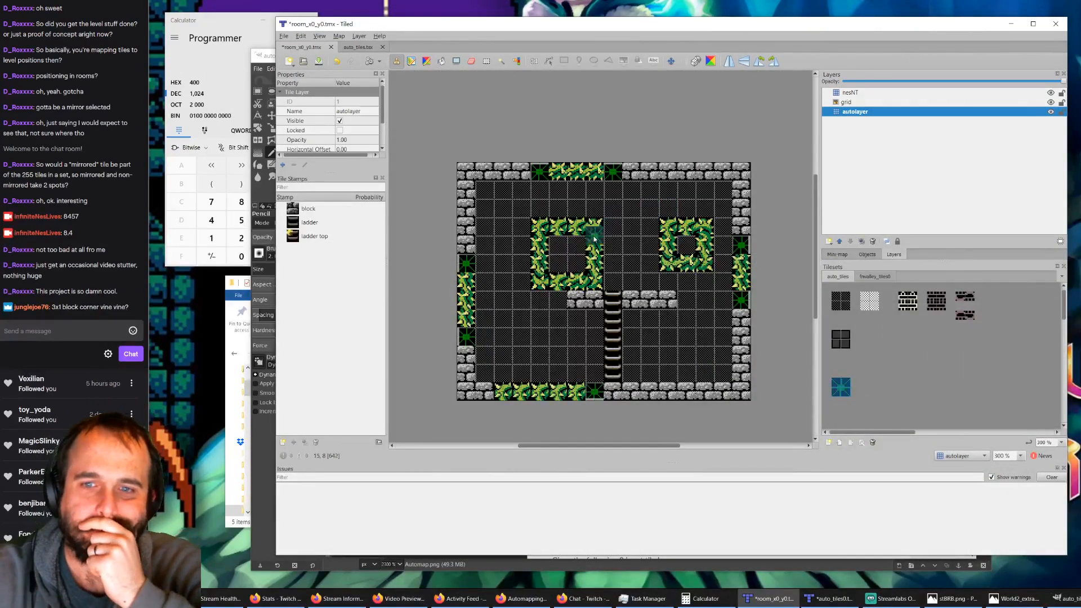
scroll(593, 258, down, 2)
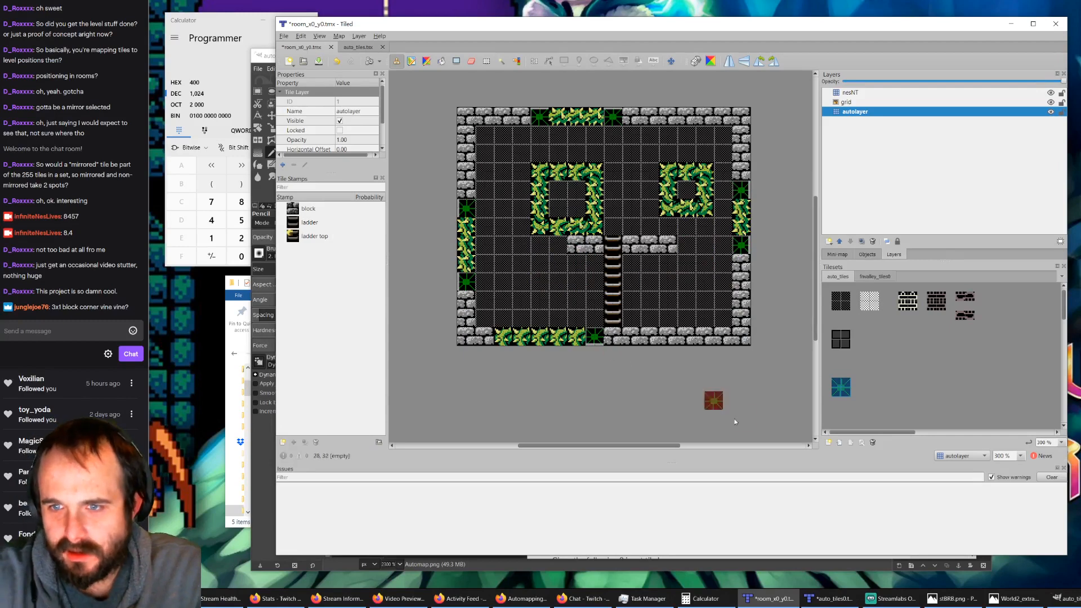
Step: In auto_tiles0.tmx, hide the output_nesNT and input_autolayer layers so only the regions layer is shown
click(830, 599)
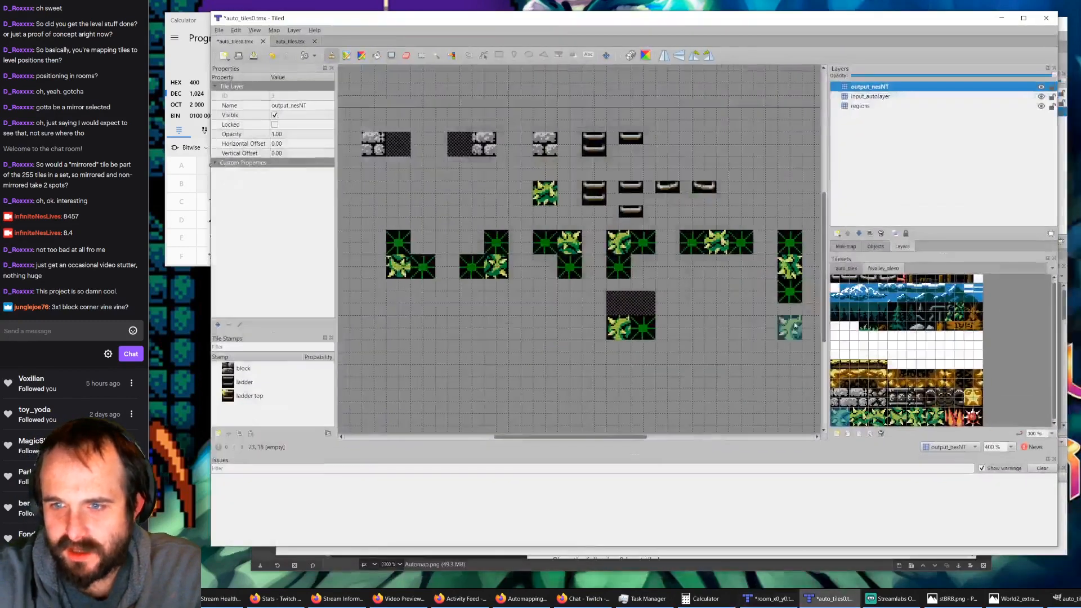
click(786, 269)
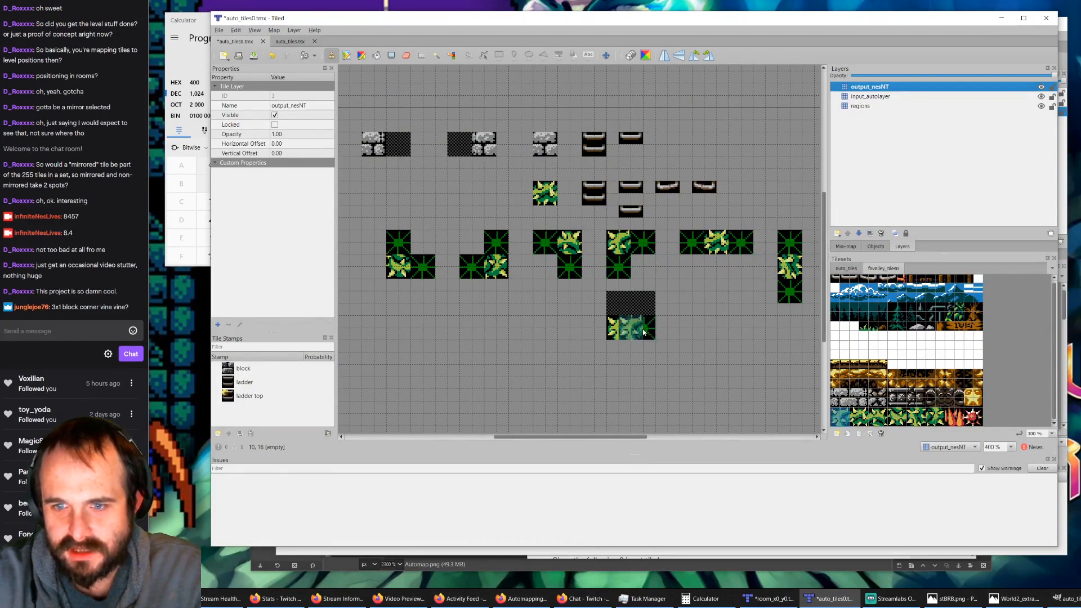
click(1041, 106)
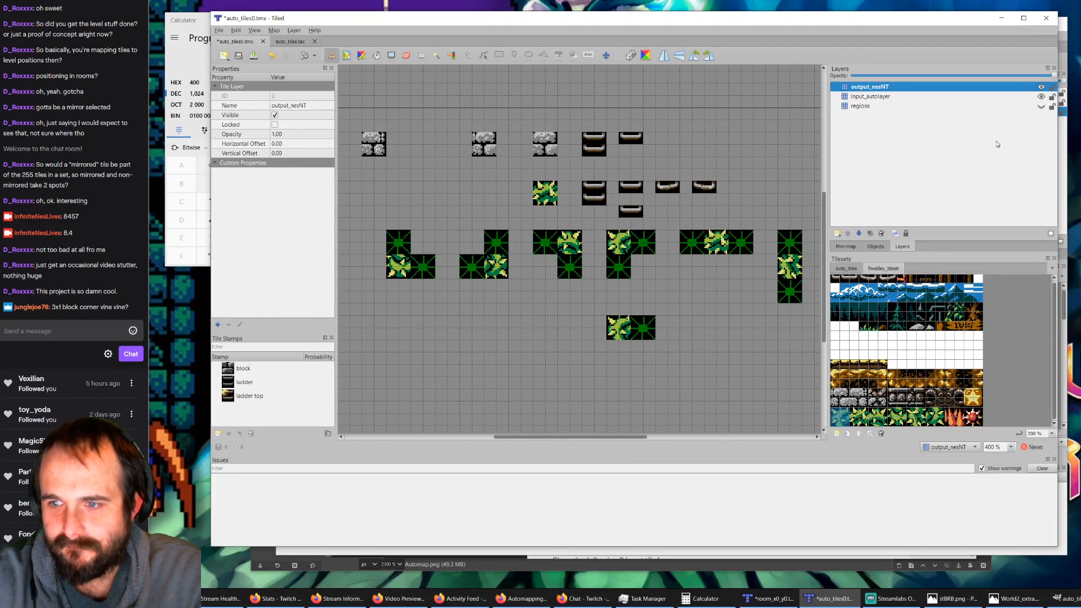
click(1041, 87)
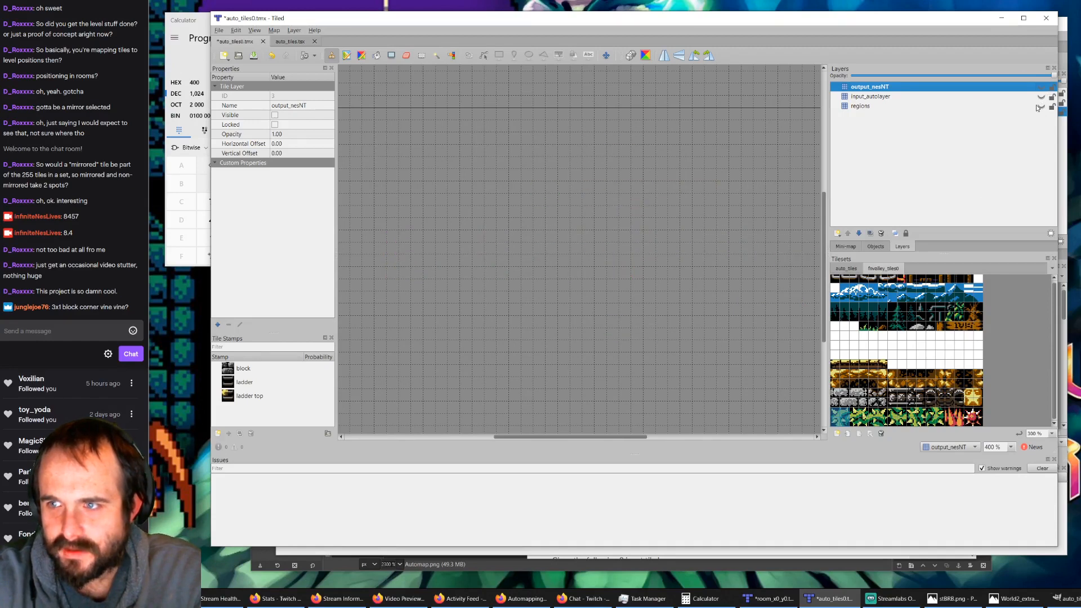
click(1041, 106)
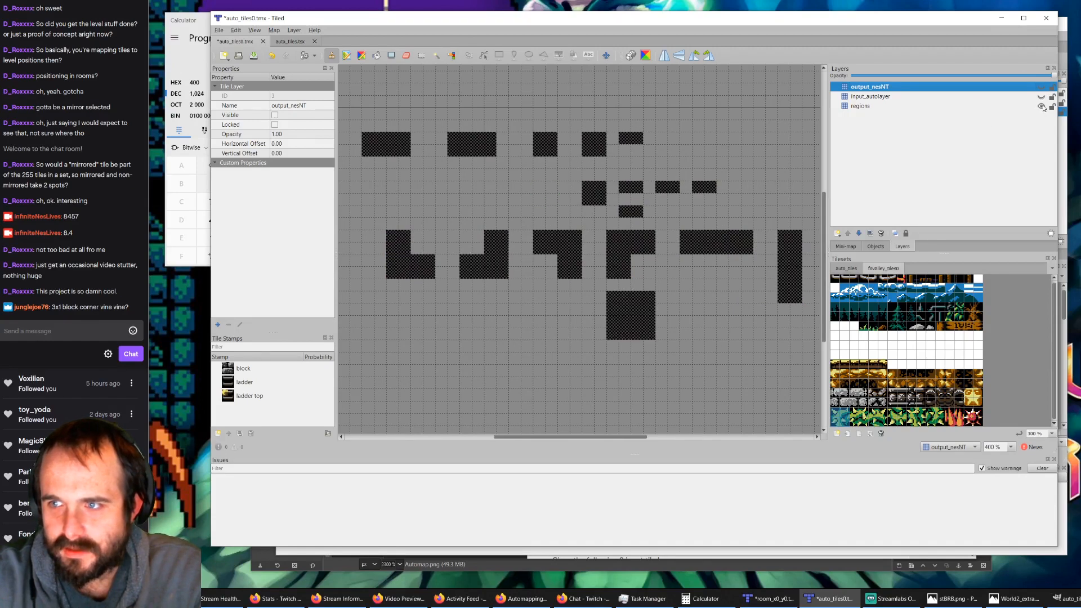
Step: Erase the separate square region below the bush corner rules from the regions layer and save the rules map
click(845, 269)
click(405, 59)
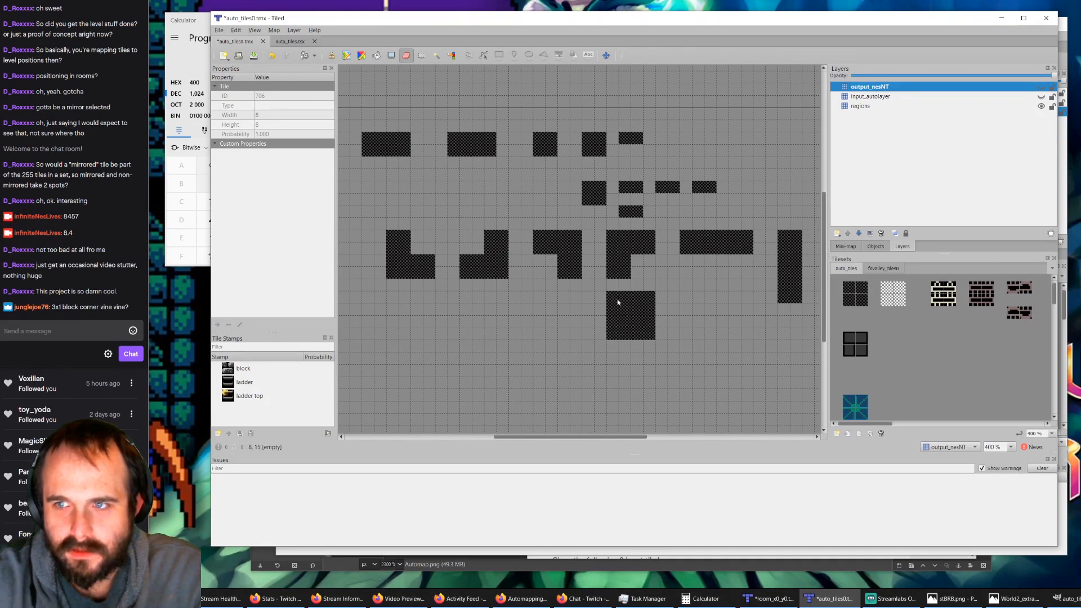
click(852, 108)
mouse_move(653, 294)
mouse_down()
mouse_move(611, 313)
mouse_move(655, 326)
mouse_move(634, 332)
mouse_up()
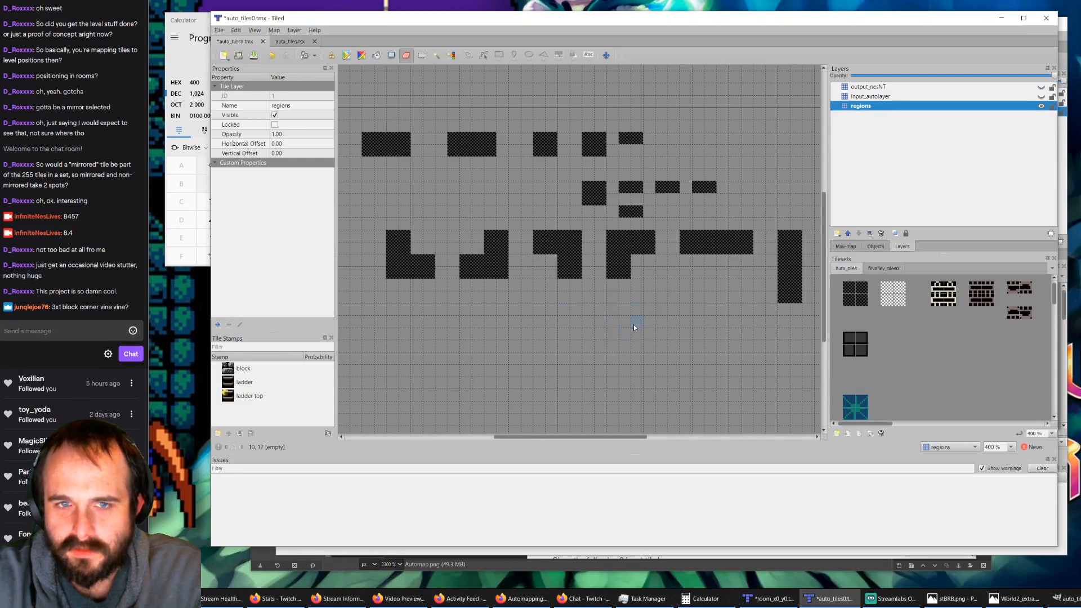
click(253, 56)
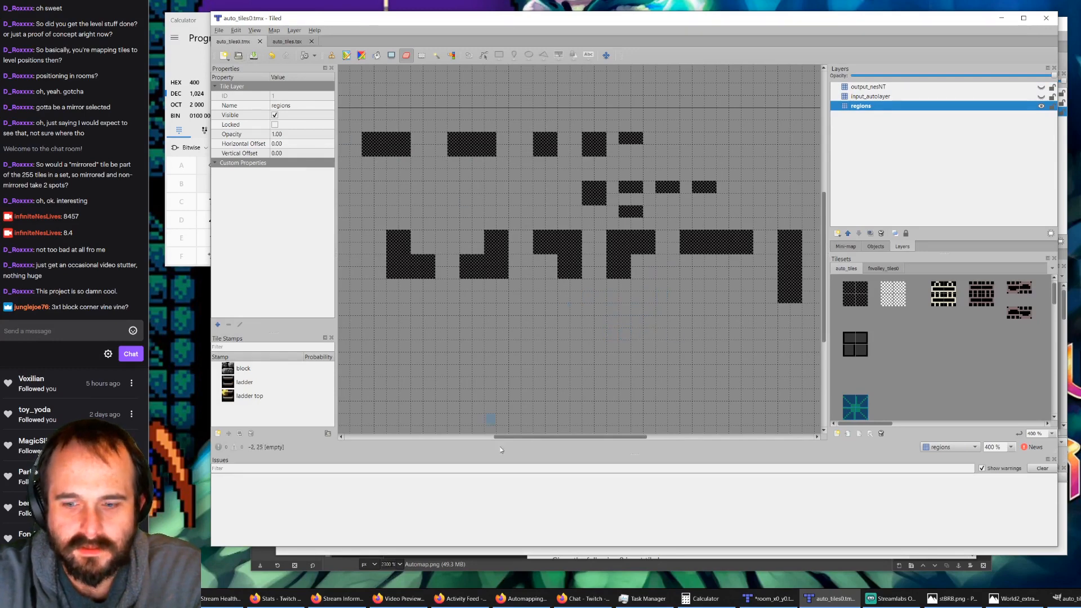
Step: Return to room_x0_y0.tmx, delete its nesNT layer and run AutoMap again to regenerate it
click(769, 598)
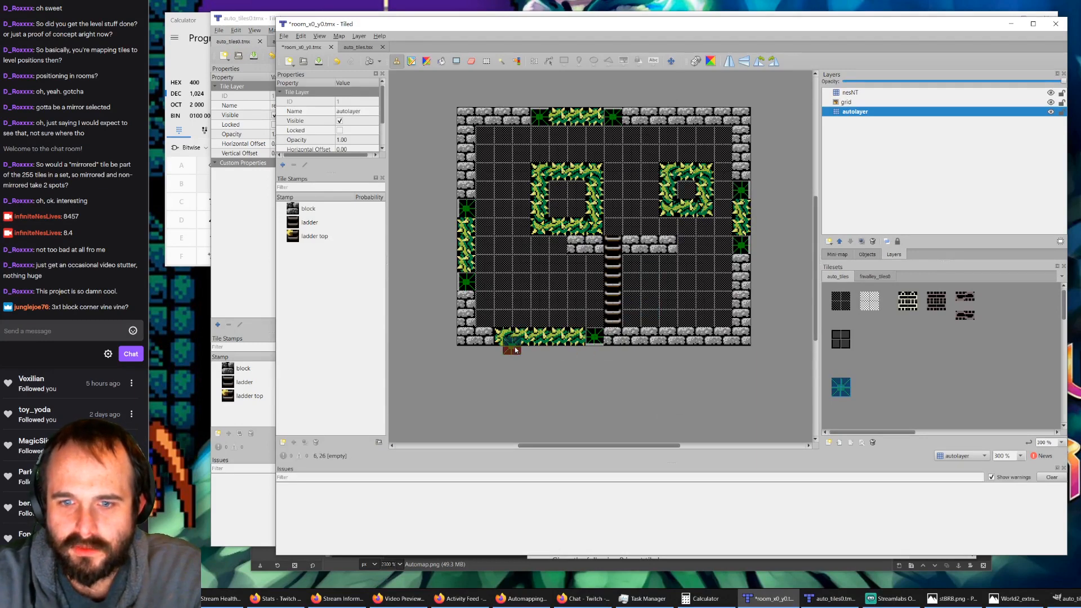
click(844, 95)
key(Delete)
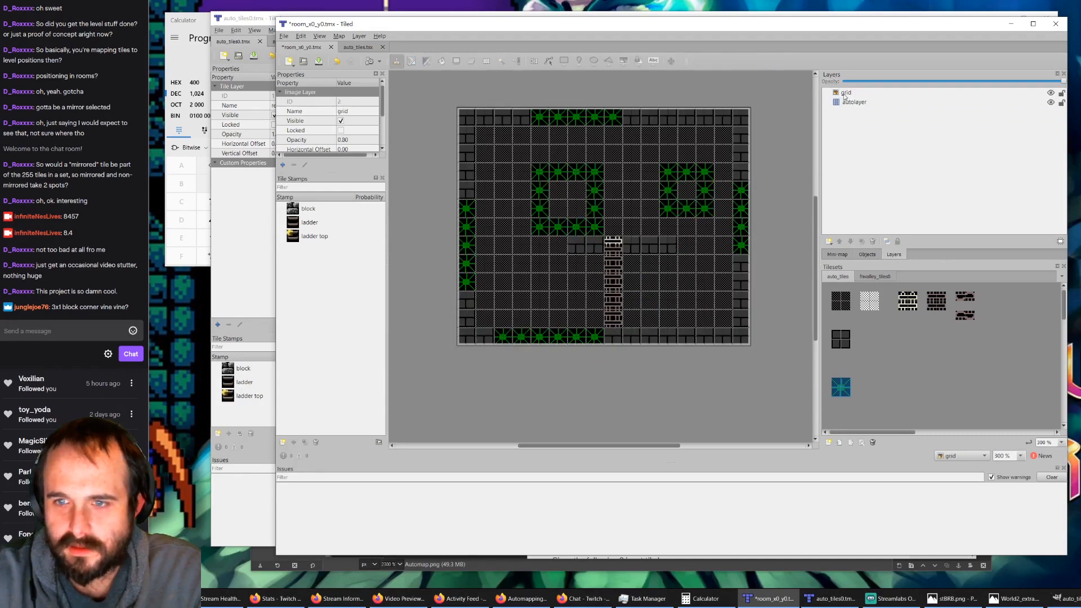
key(ctrl+z)
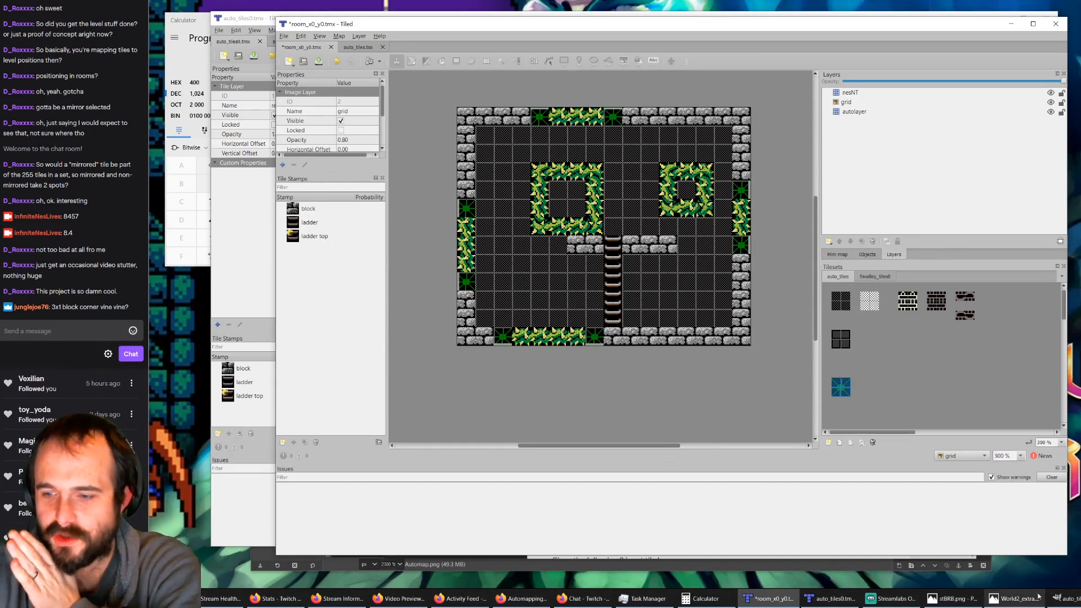
Step: Return to the Automapping manual in Firefox and read the input index, shoreline, corner, collision, random grass and alternating wall examples
click(836, 599)
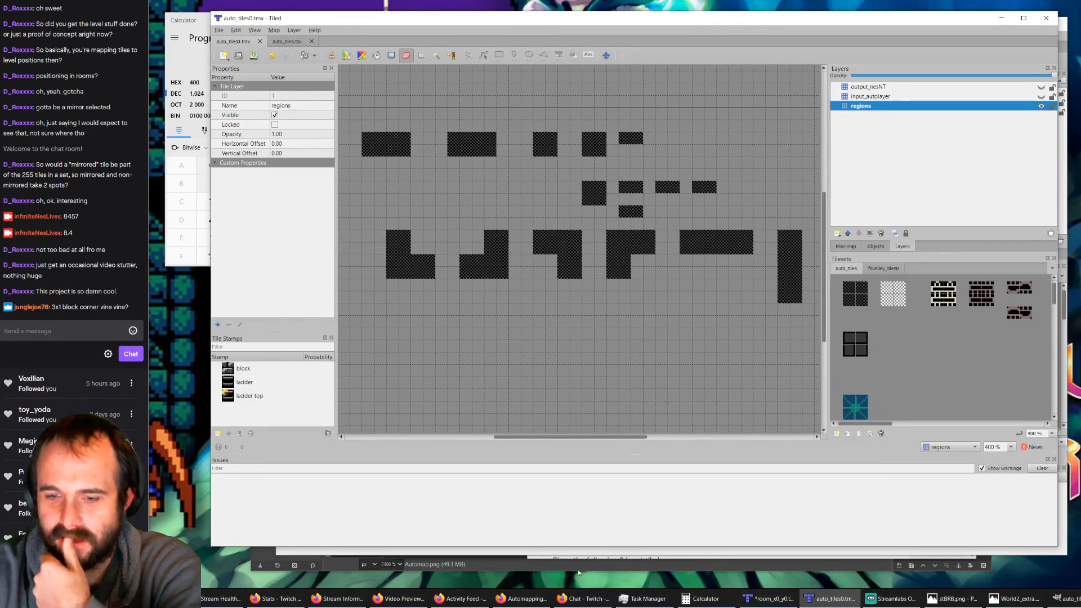
click(523, 598)
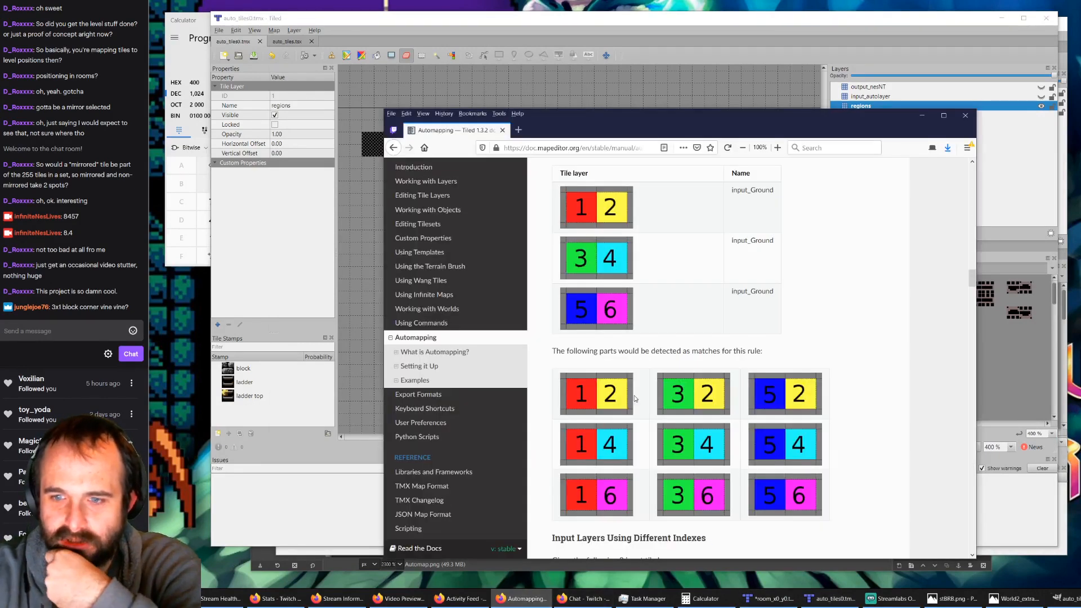
scroll(644, 387, down, 5)
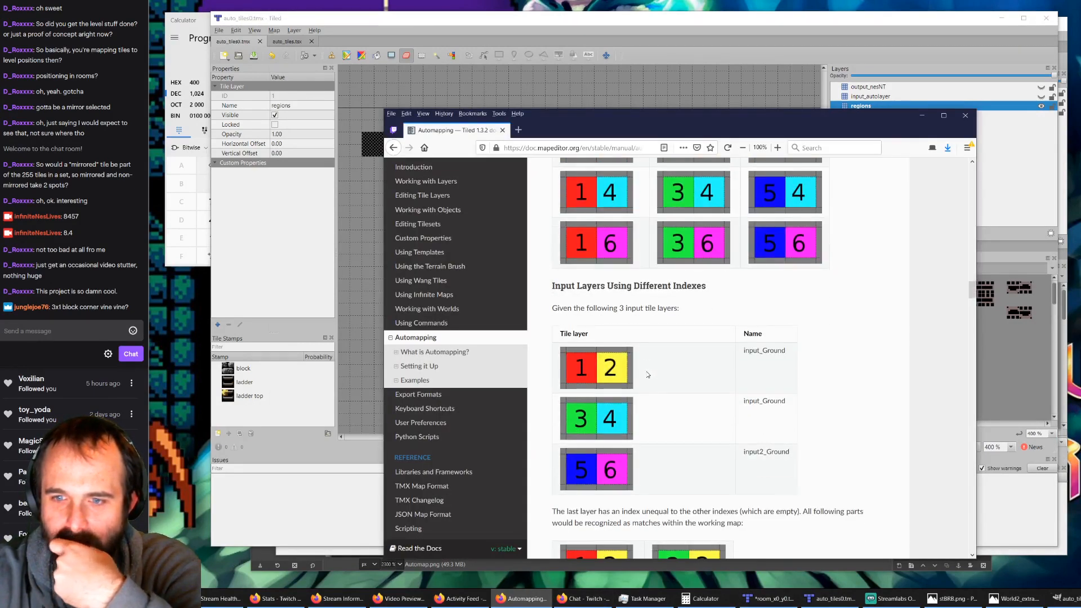
scroll(648, 374, down, 12)
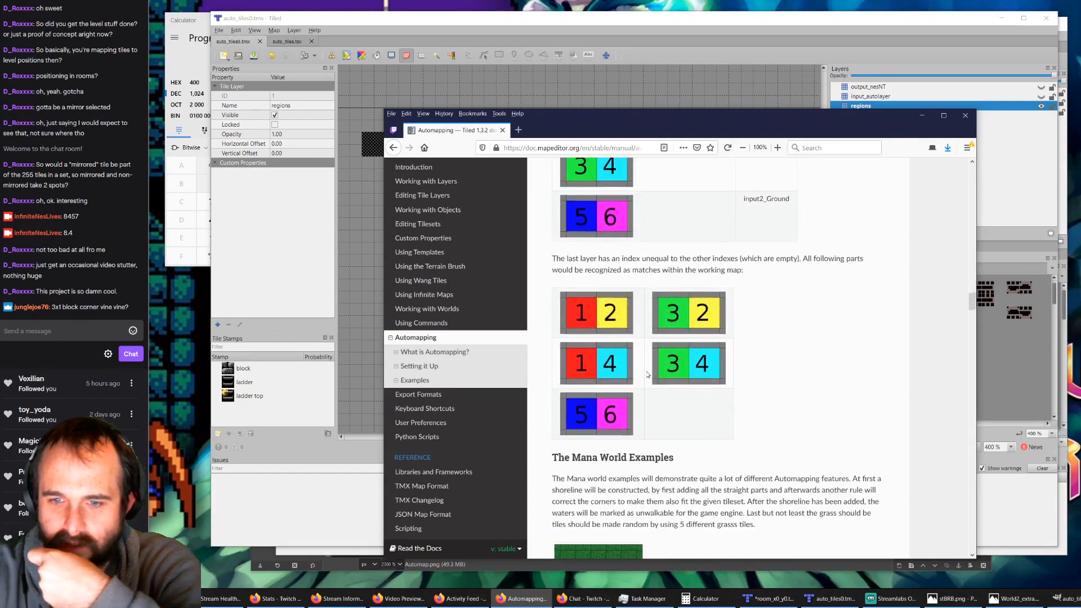
scroll(696, 369, down, 8)
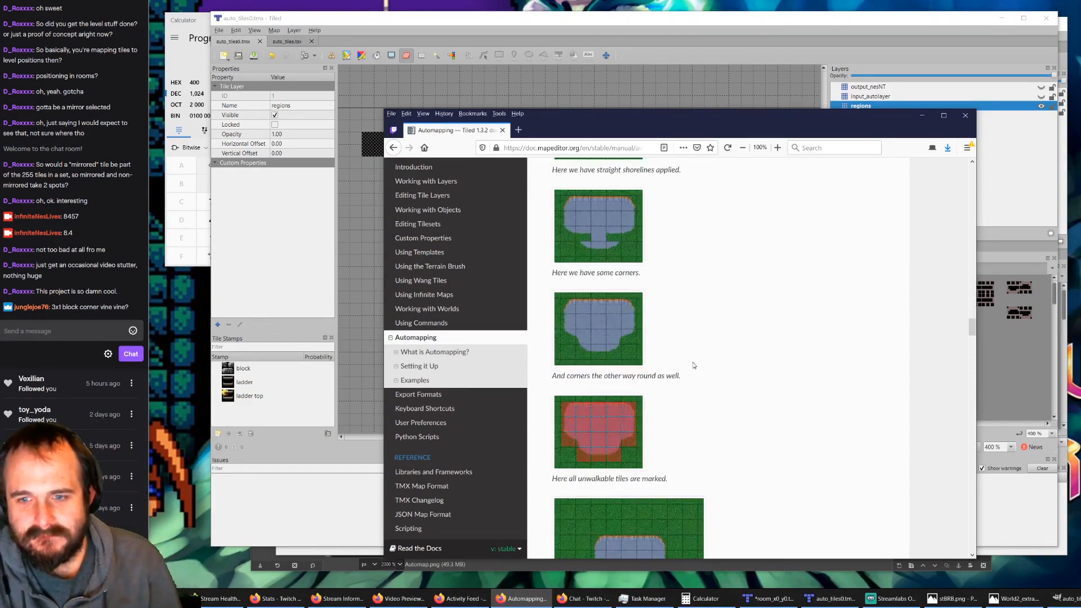
scroll(692, 357, down, 6)
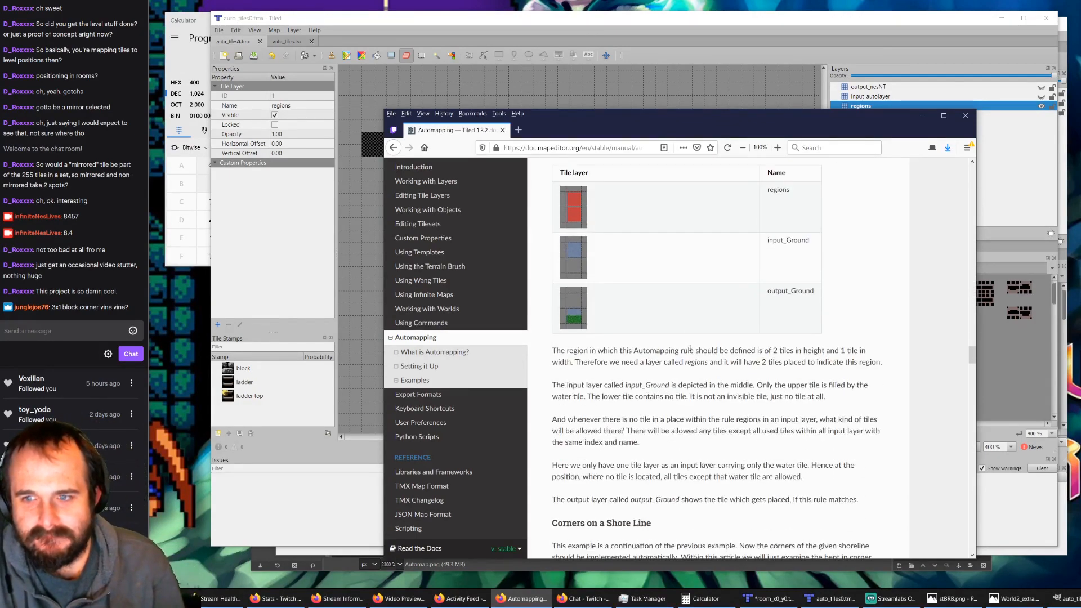
scroll(654, 341, down, 11)
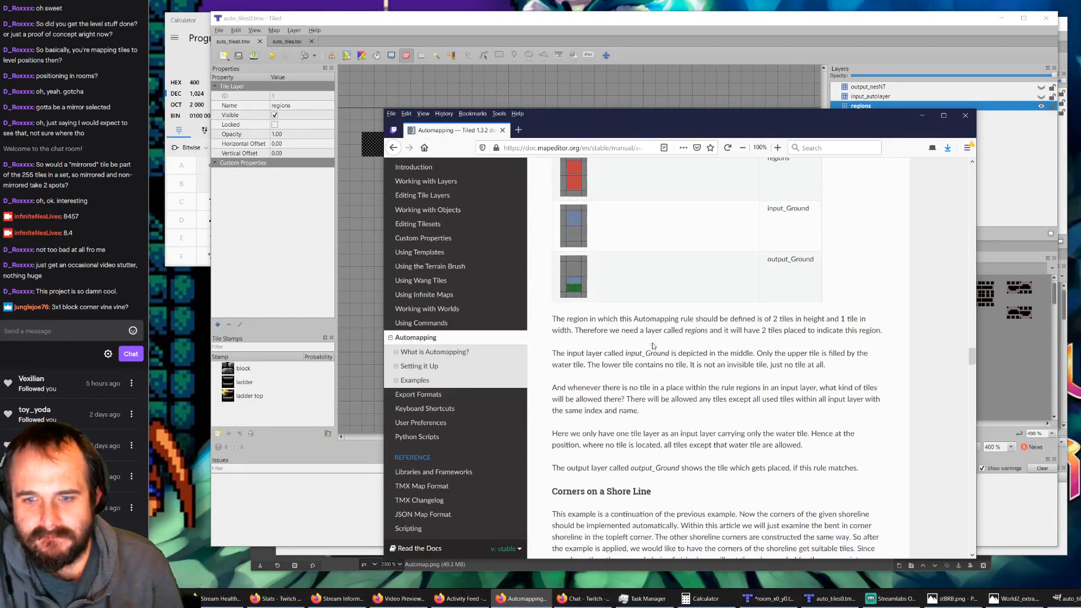
scroll(647, 336, up, 2)
scroll(647, 336, down, 5)
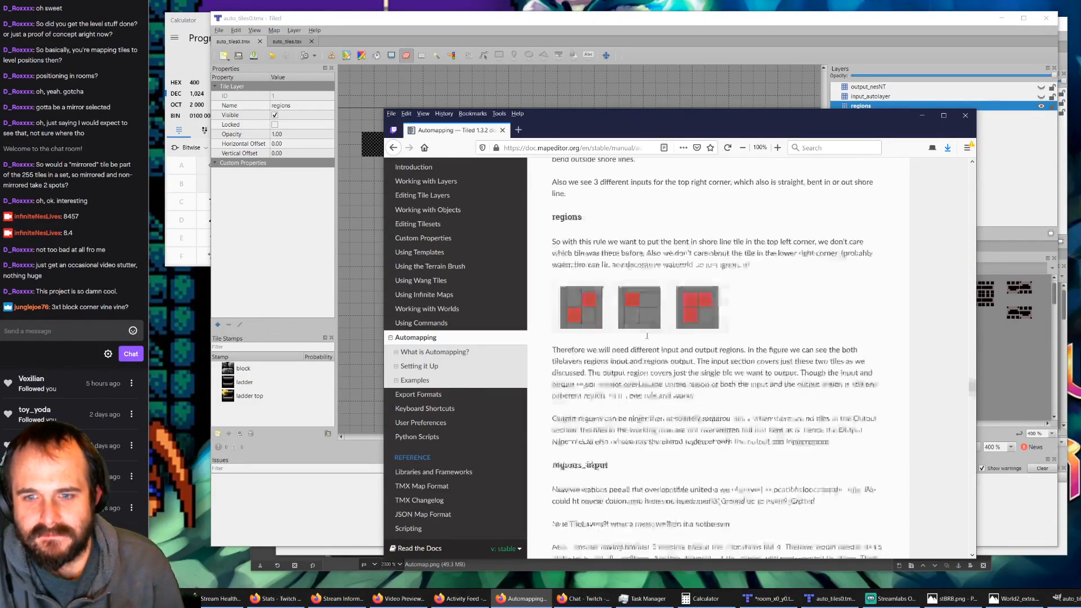
scroll(647, 337, down, 3)
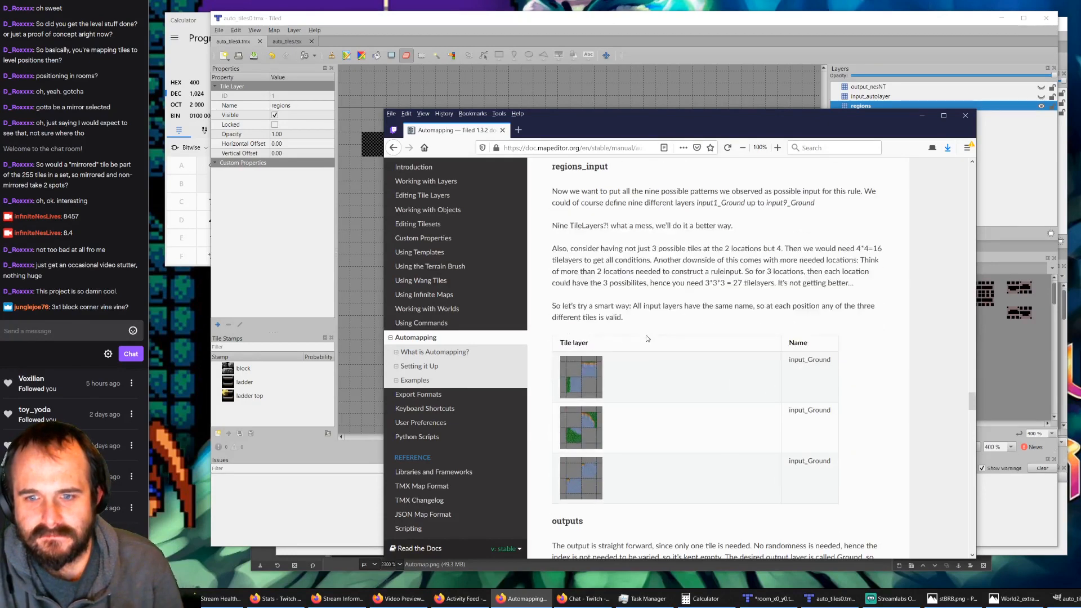
scroll(648, 338, down, 5)
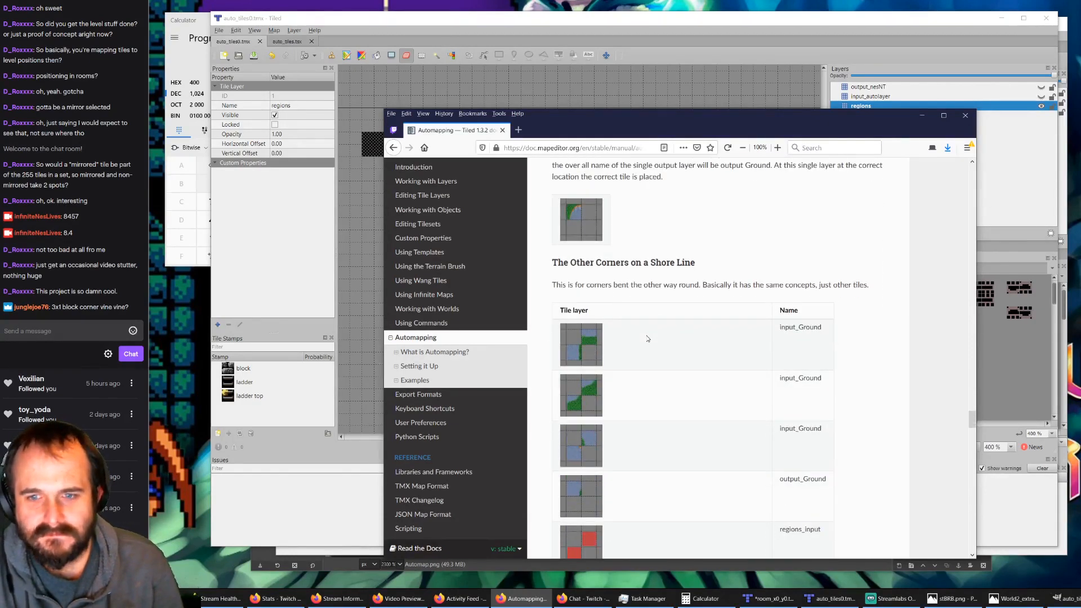
scroll(647, 339, down, 10)
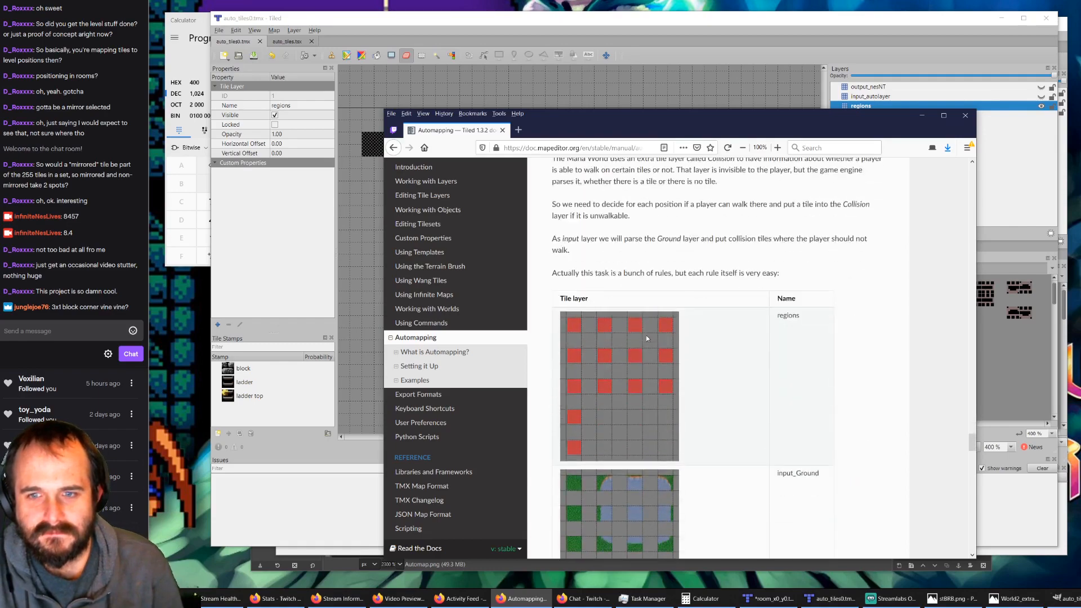
scroll(646, 336, down, 10)
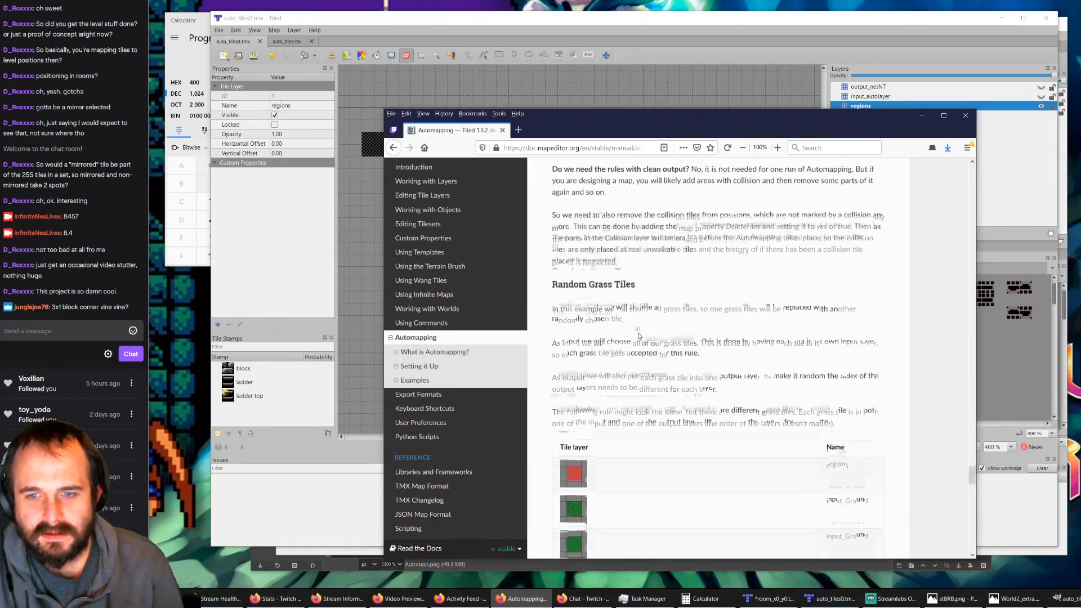
scroll(637, 335, down, 10)
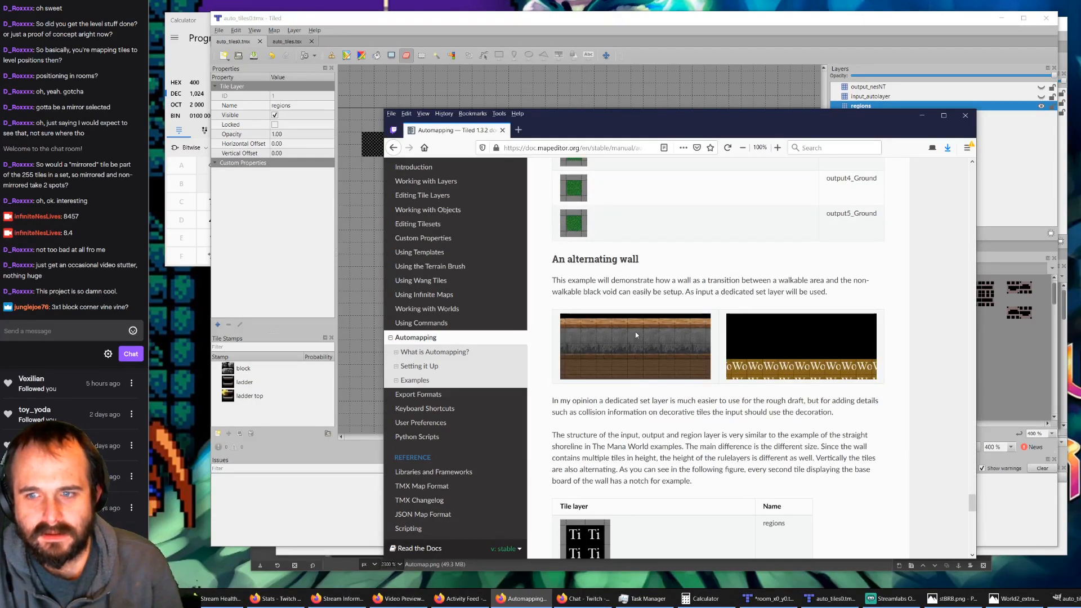
scroll(627, 387, down, 3)
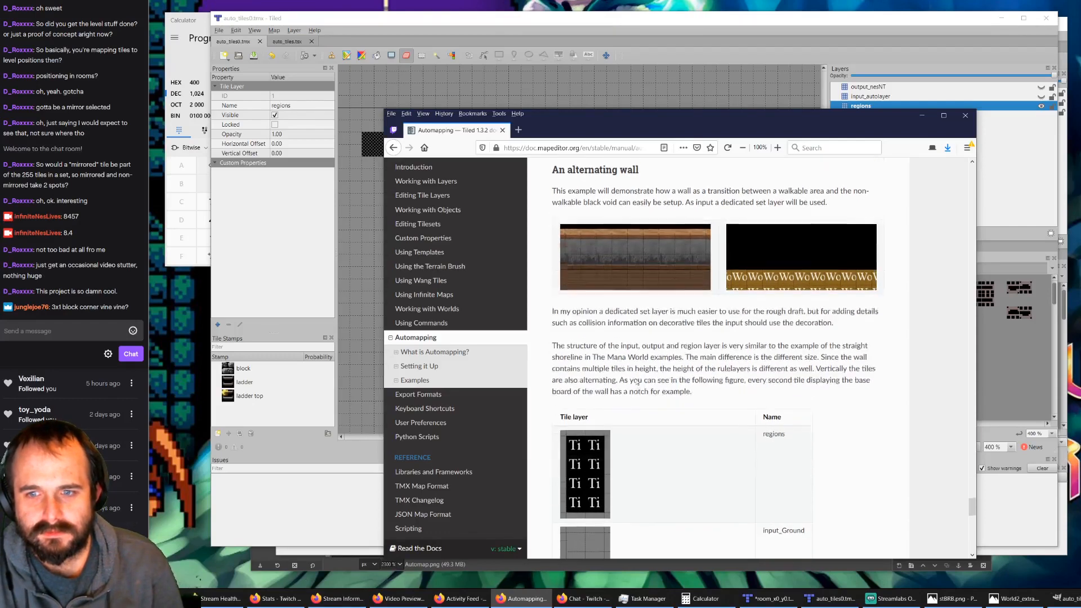
Step: Read the rest of the manual's alternating wall example, including how the NoOverlappingRules map property stops rules from overlapping
scroll(660, 365, down, 2)
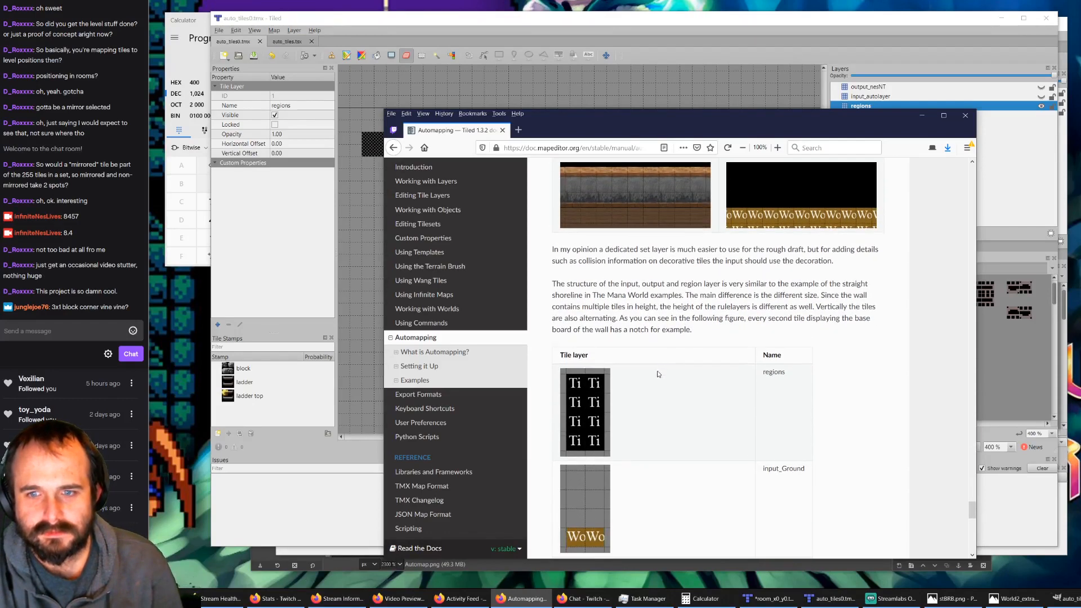
scroll(659, 374, down, 5)
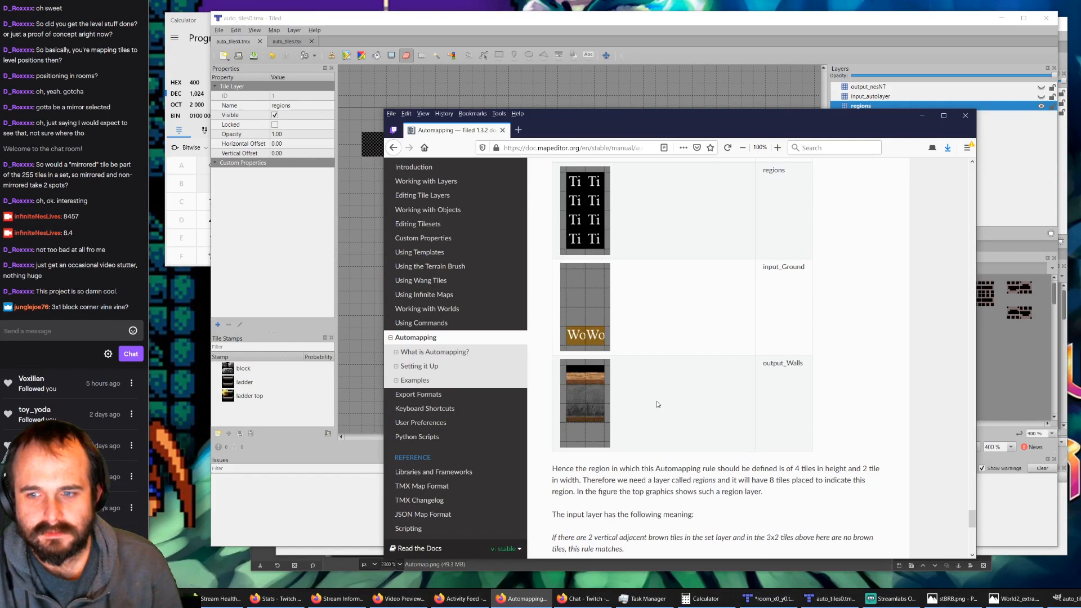
scroll(656, 409, down, 10)
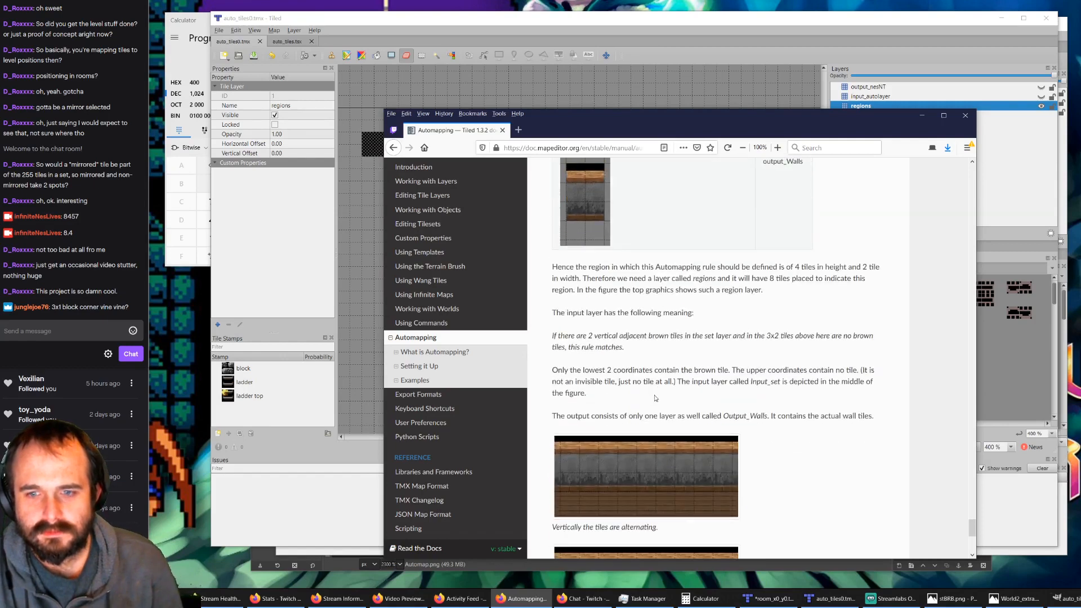
scroll(655, 398, down, 3)
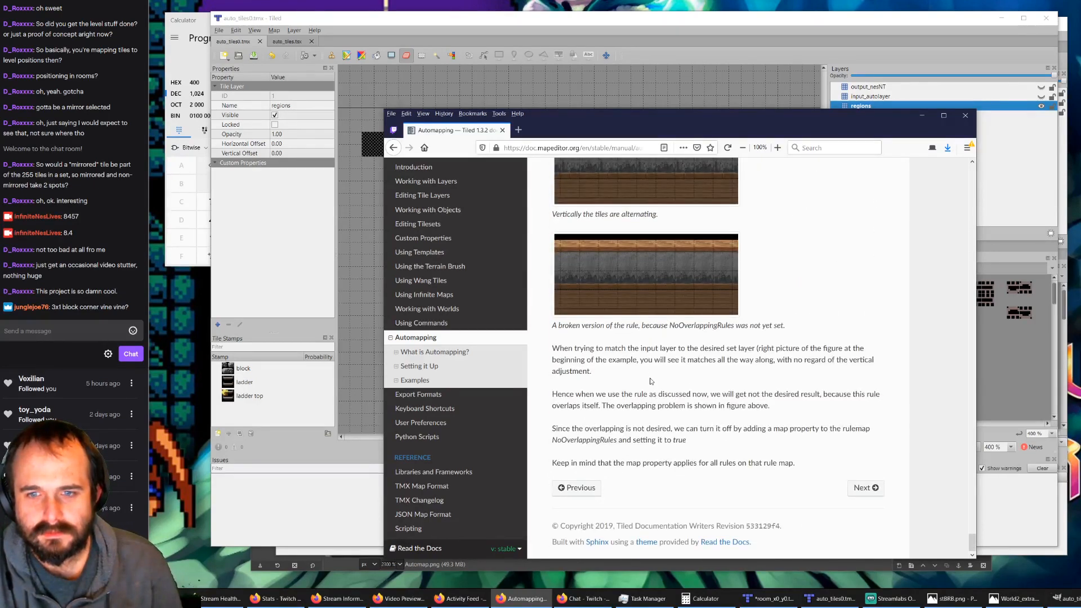
drag(621, 350, 813, 369)
drag(610, 394, 704, 409)
drag(613, 428, 703, 443)
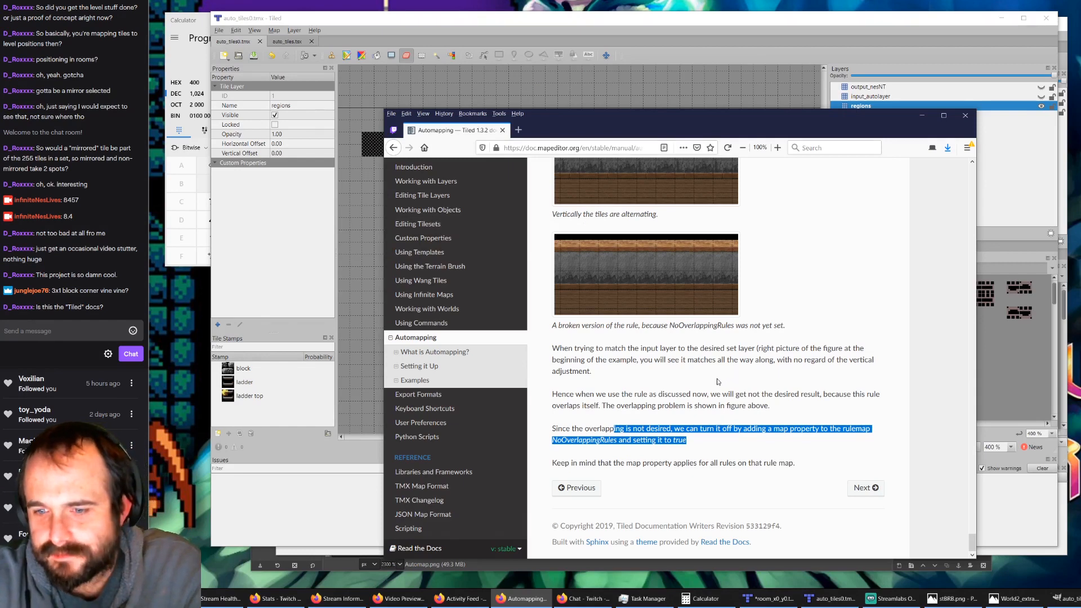
Step: Return to auto_tiles0.tmx in Tiled, show input_autolayer and output_nesNT, and erase the leftover bush pair below the corner rules from both
click(517, 39)
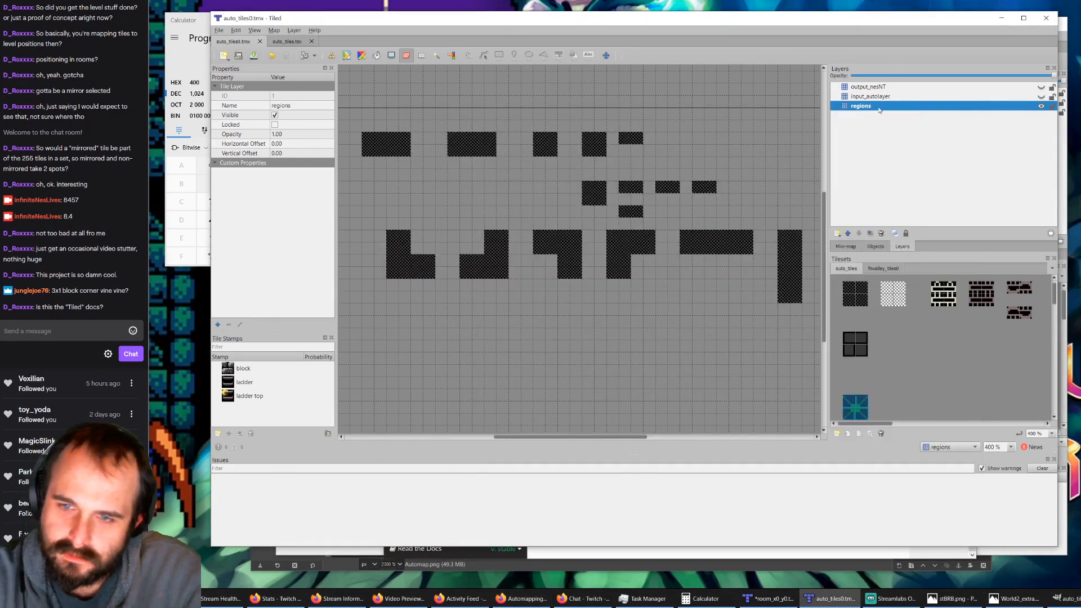
ctrl+scroll(616, 257, down, 1)
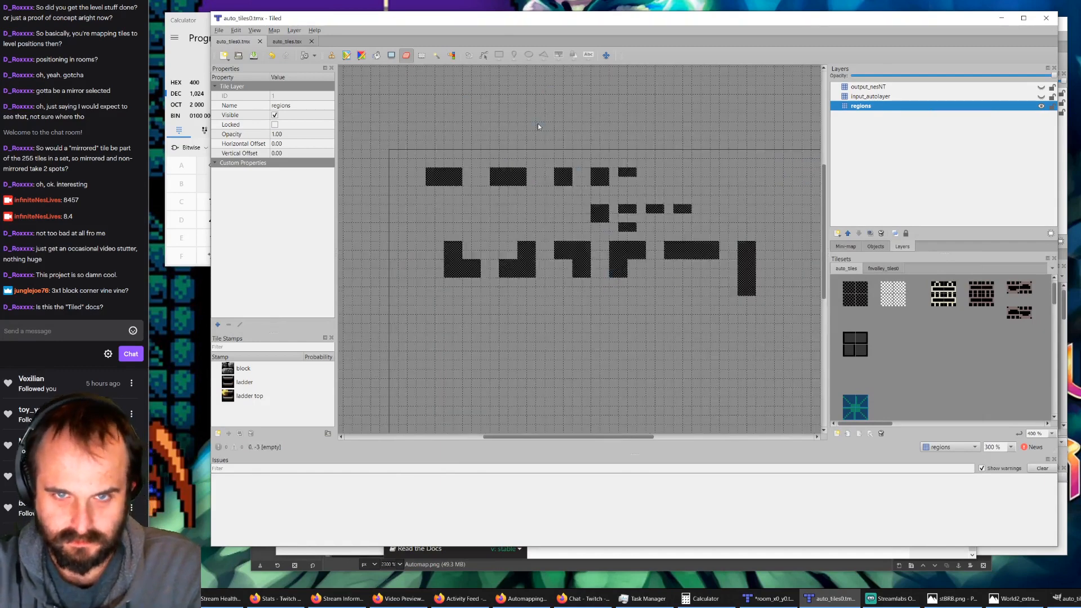
click(1040, 97)
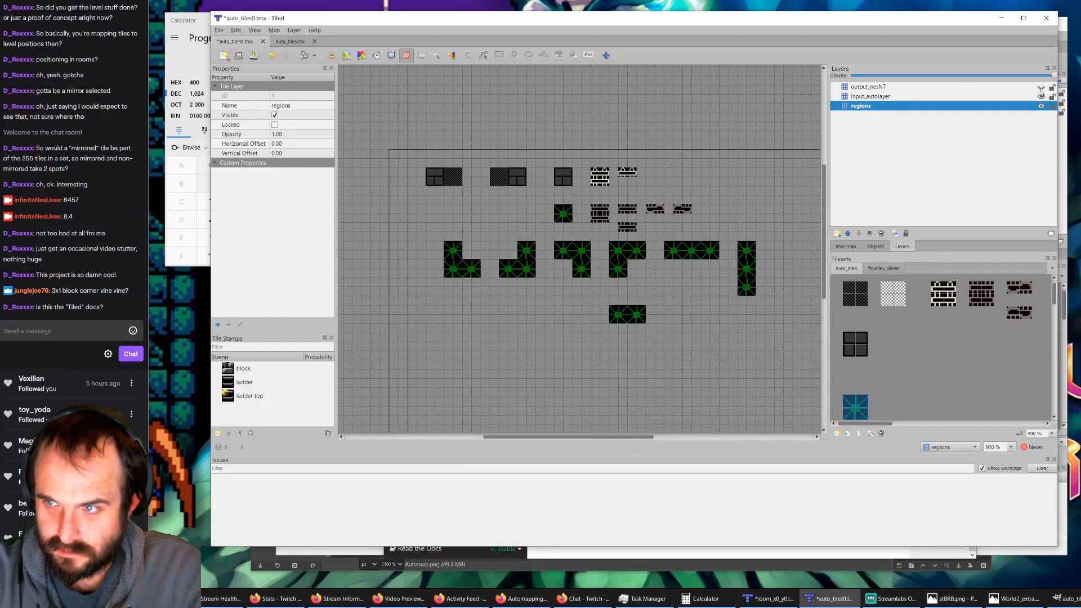
click(1041, 88)
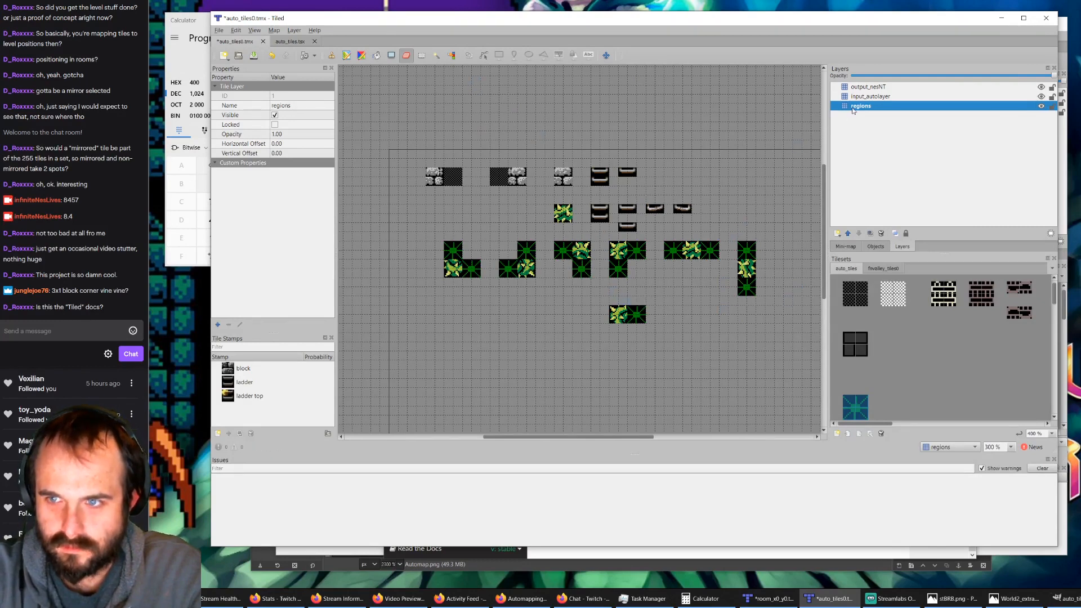
click(879, 96)
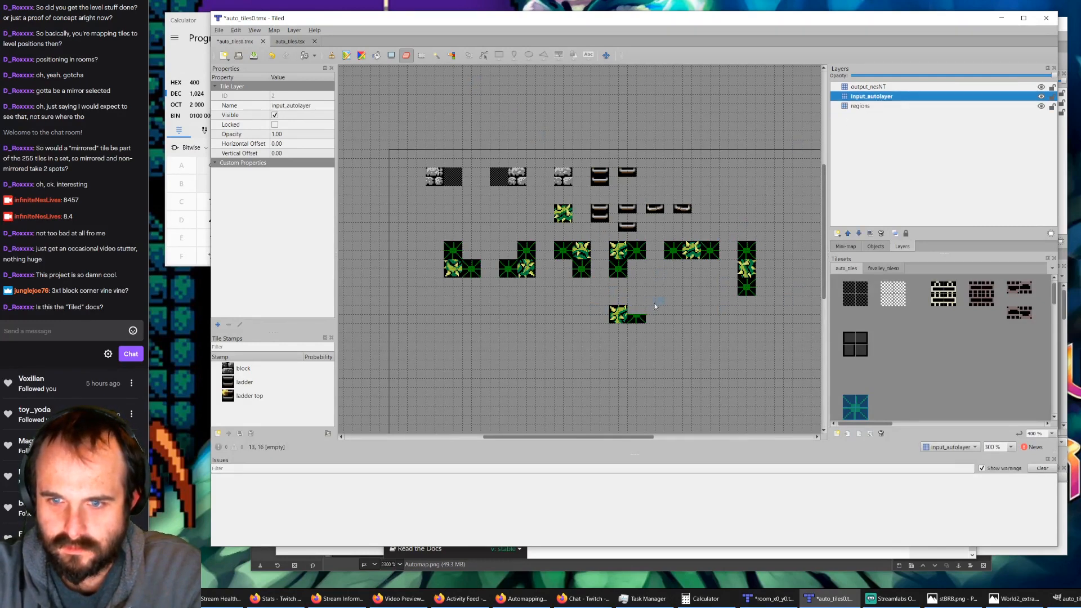
click(635, 316)
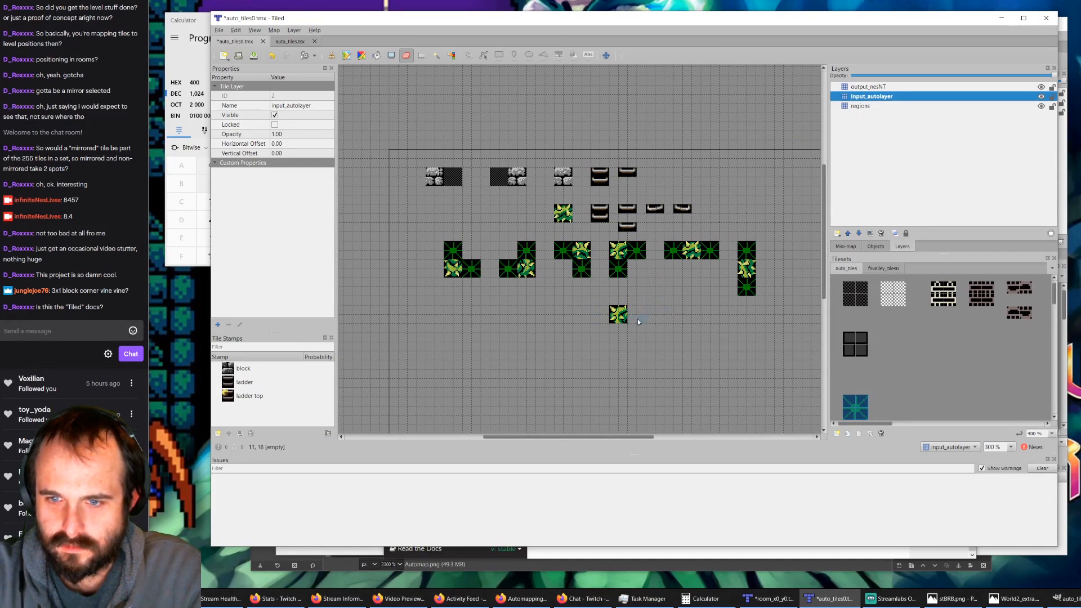
click(855, 87)
click(618, 315)
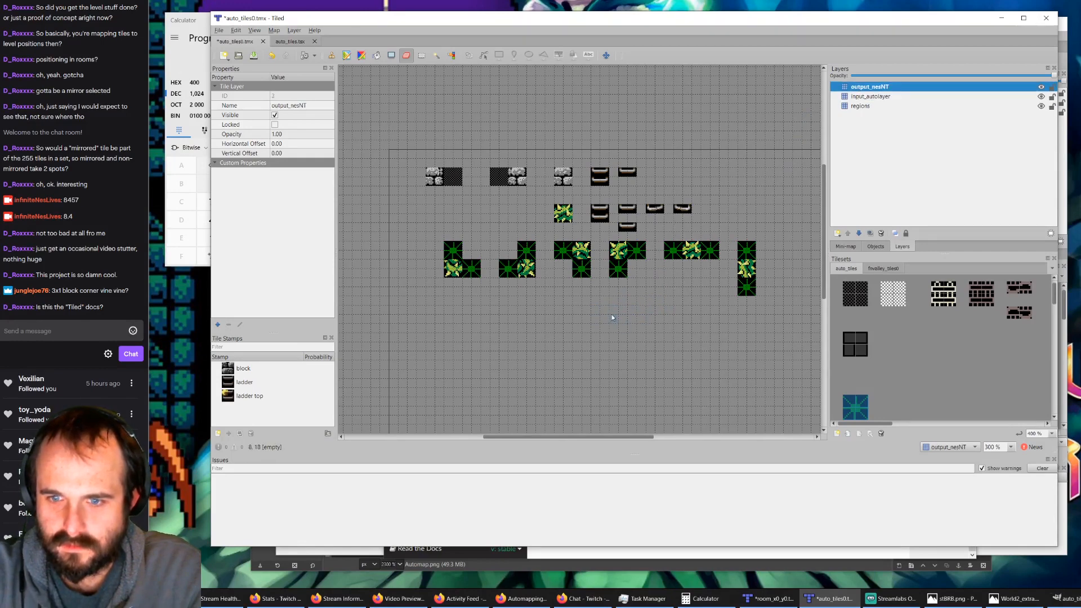
Step: Stamp the dark checkered region block four times as a 2×2 square beside the vertical strip rule on the output_nesNT layer
scroll(743, 287, right, 3)
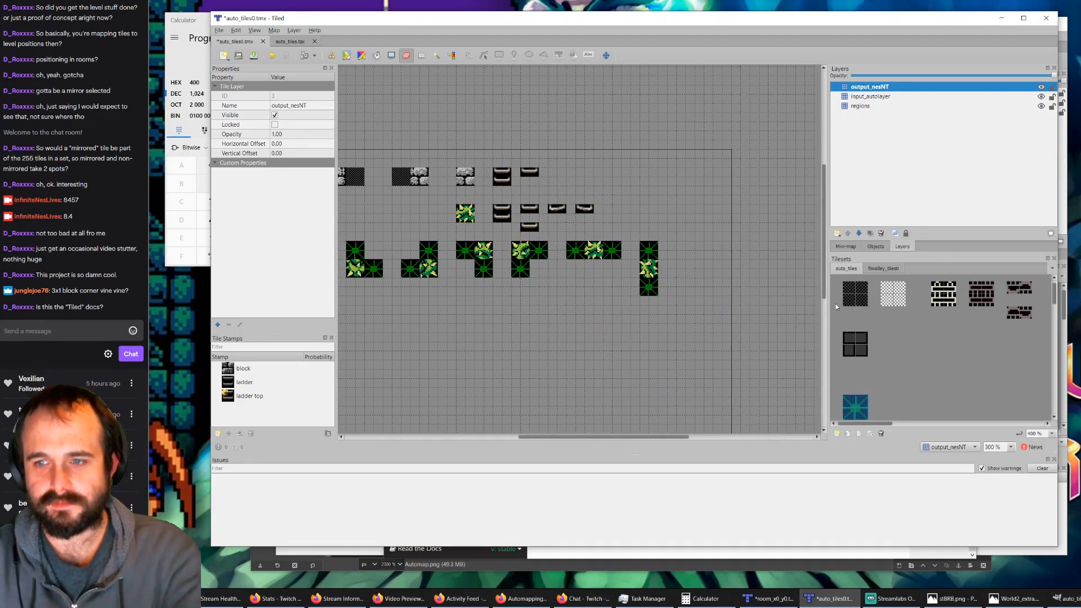
click(850, 294)
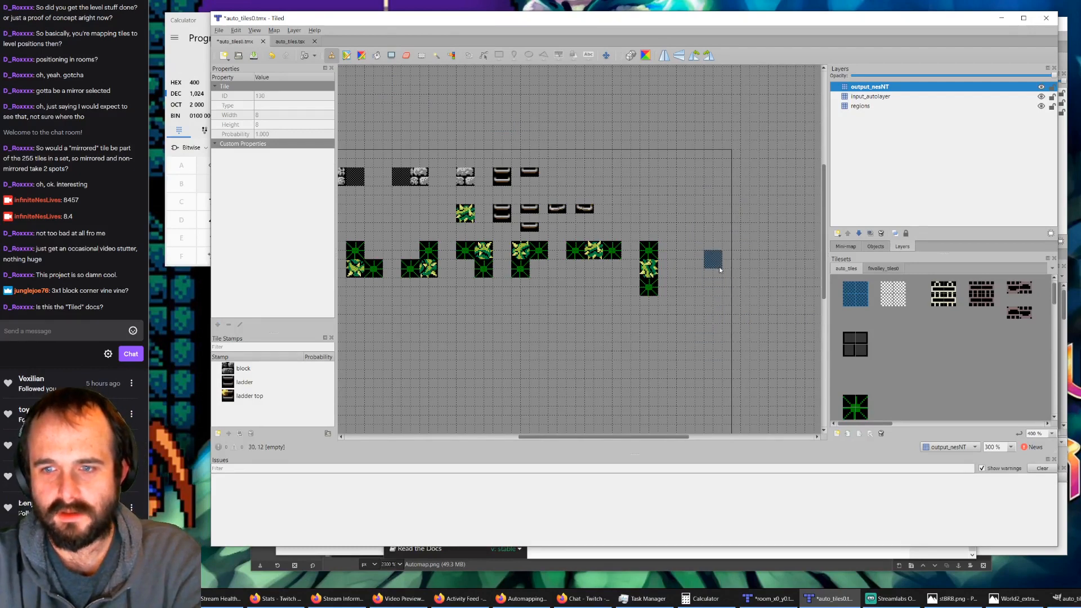
ctrl+scroll(708, 269, up, 1)
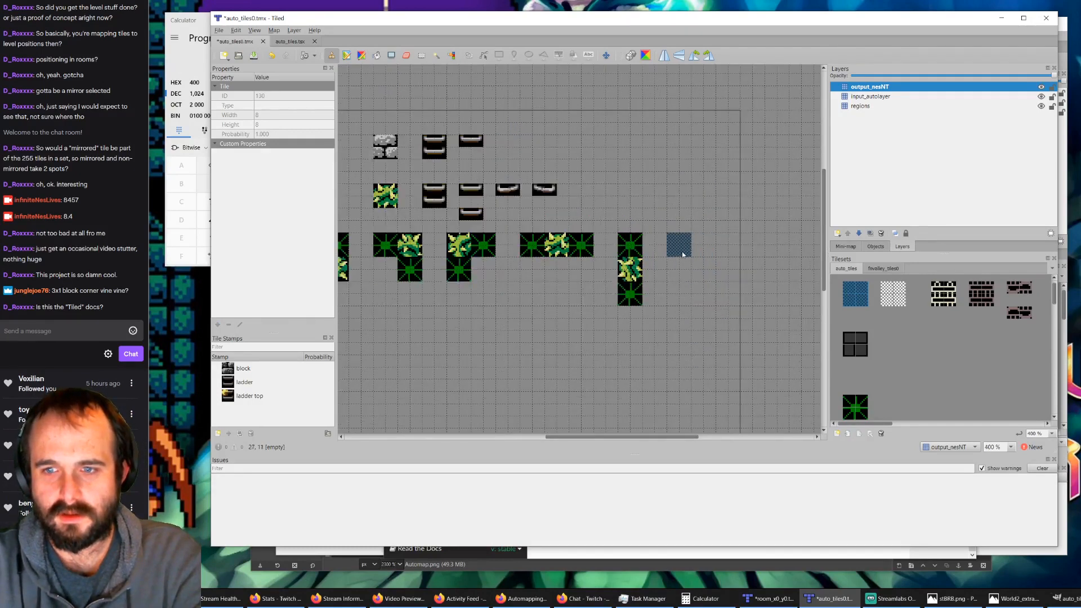
click(700, 253)
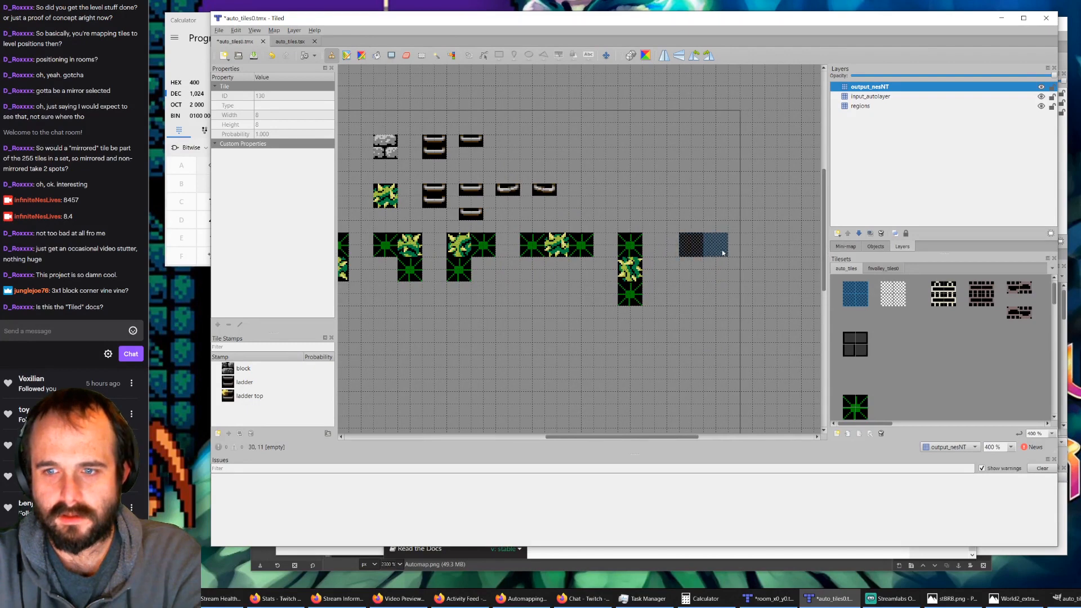
click(722, 252)
click(724, 276)
click(692, 273)
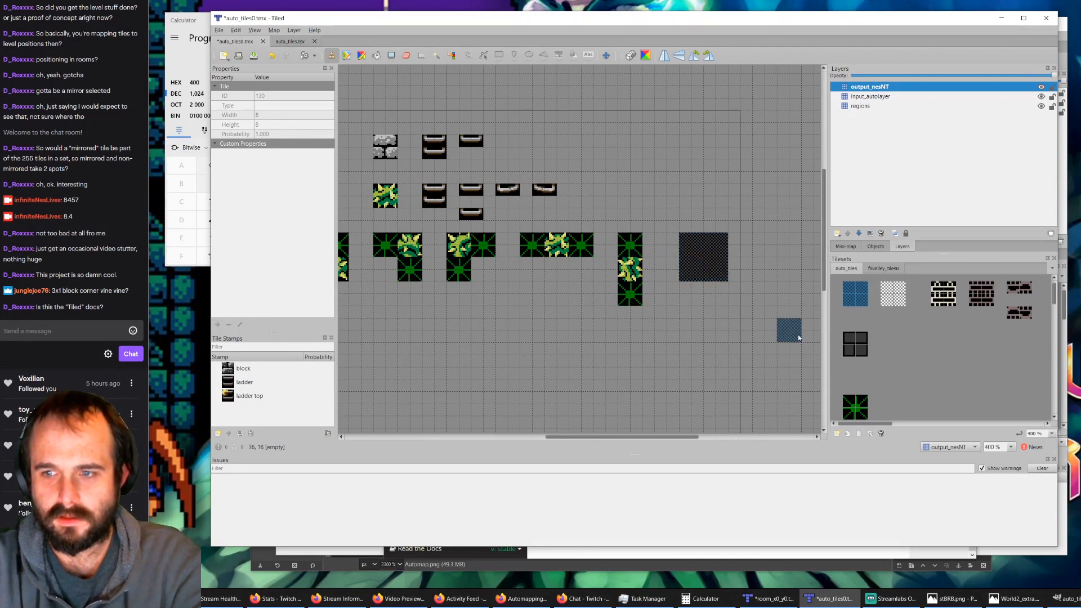
Step: Place the same 2×2 block square on the regions layer and hide output_nesNT and input_autolayer to isolate it
click(867, 106)
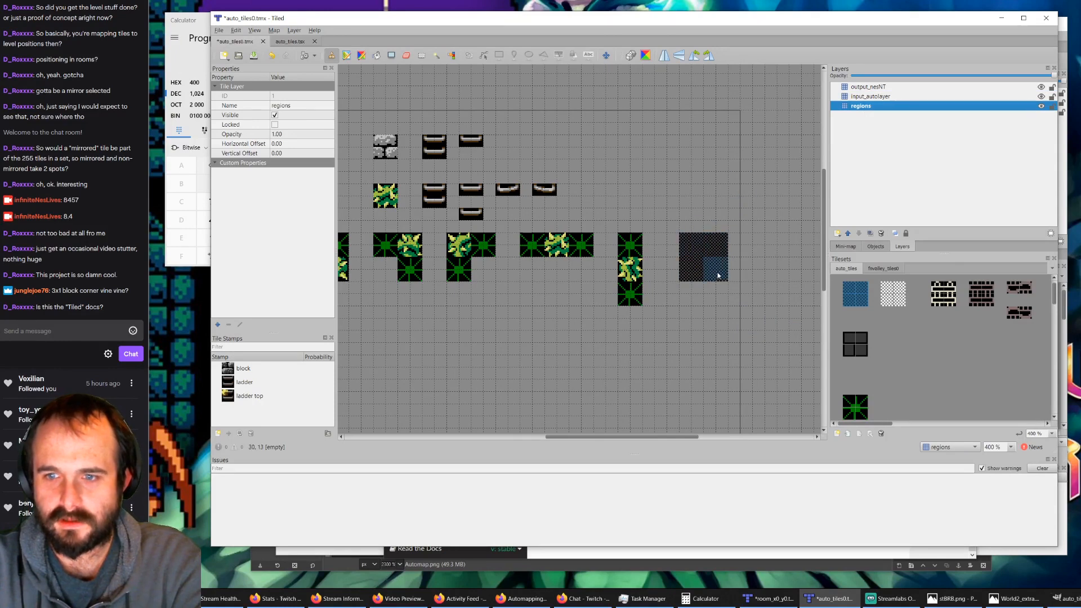
click(1041, 87)
click(1042, 96)
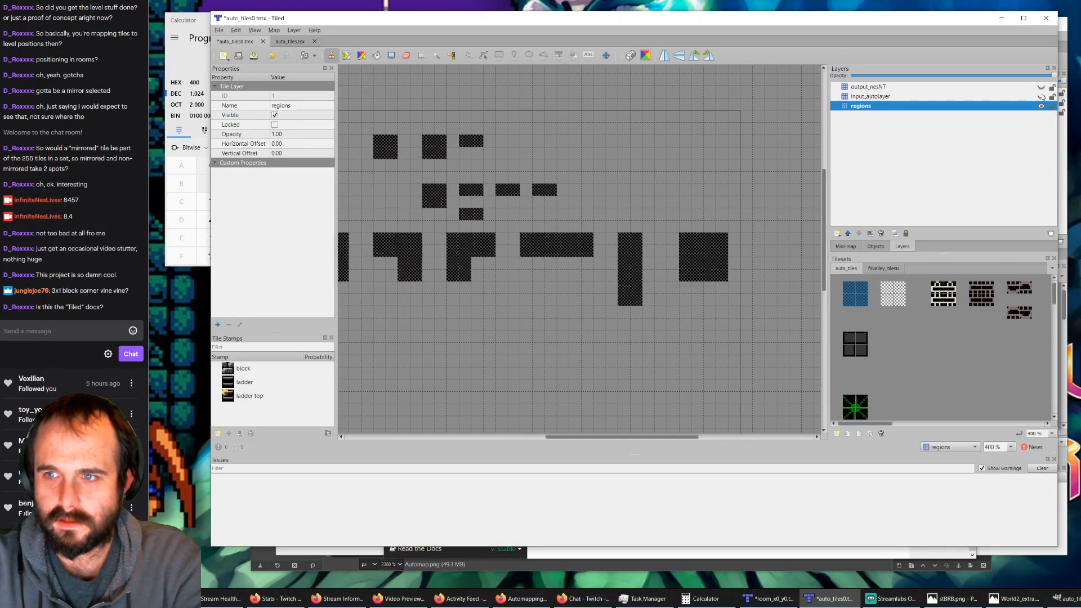
Step: Show input_autolayer and stamp two green bush marker blocks across the lower half of the new square on the regions layer
click(1042, 96)
click(853, 404)
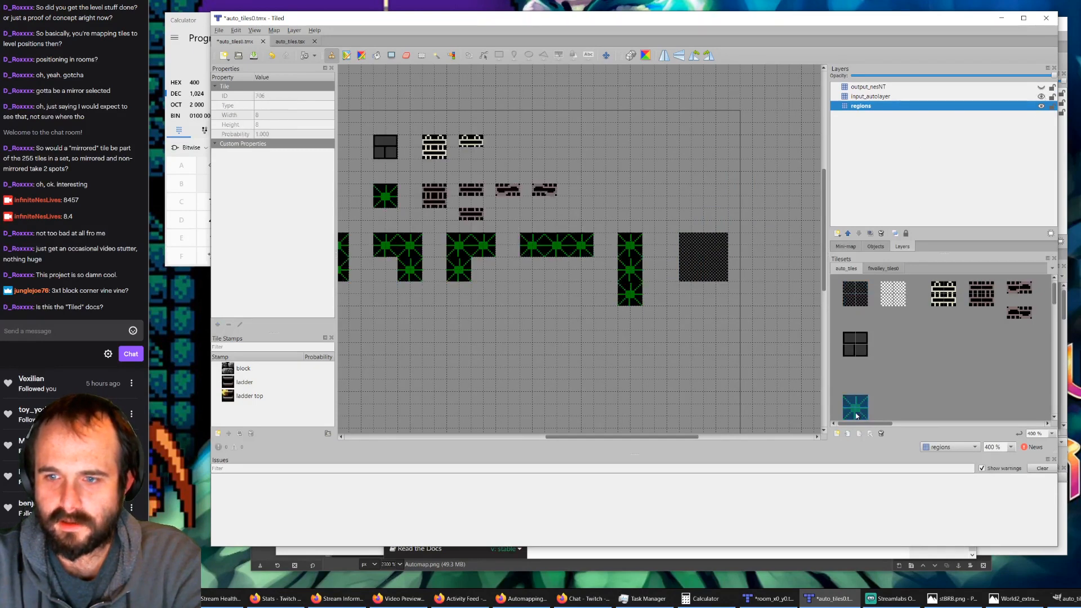
click(697, 276)
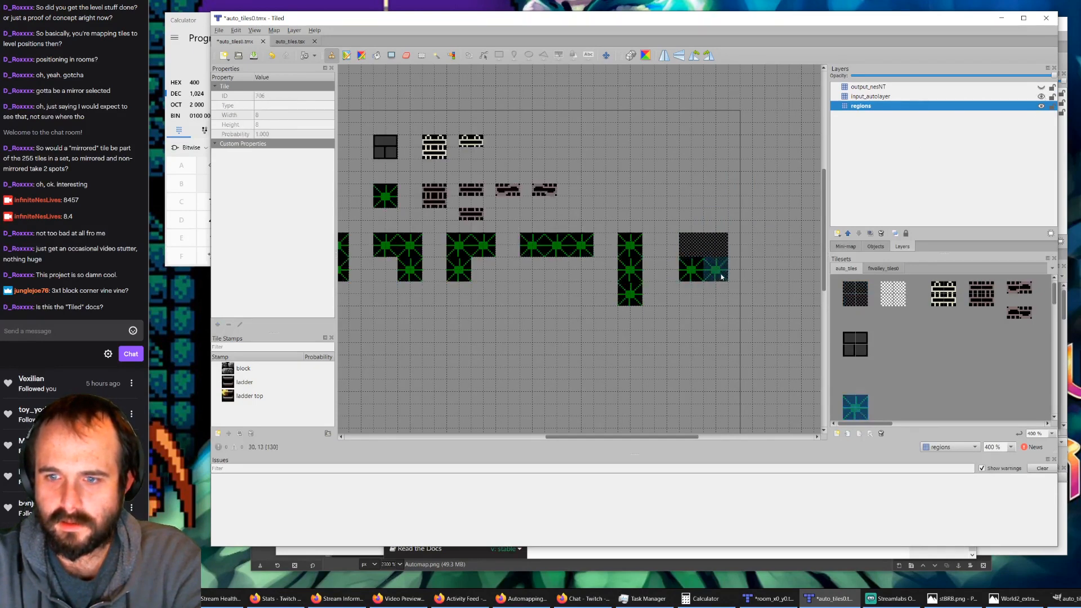
click(722, 276)
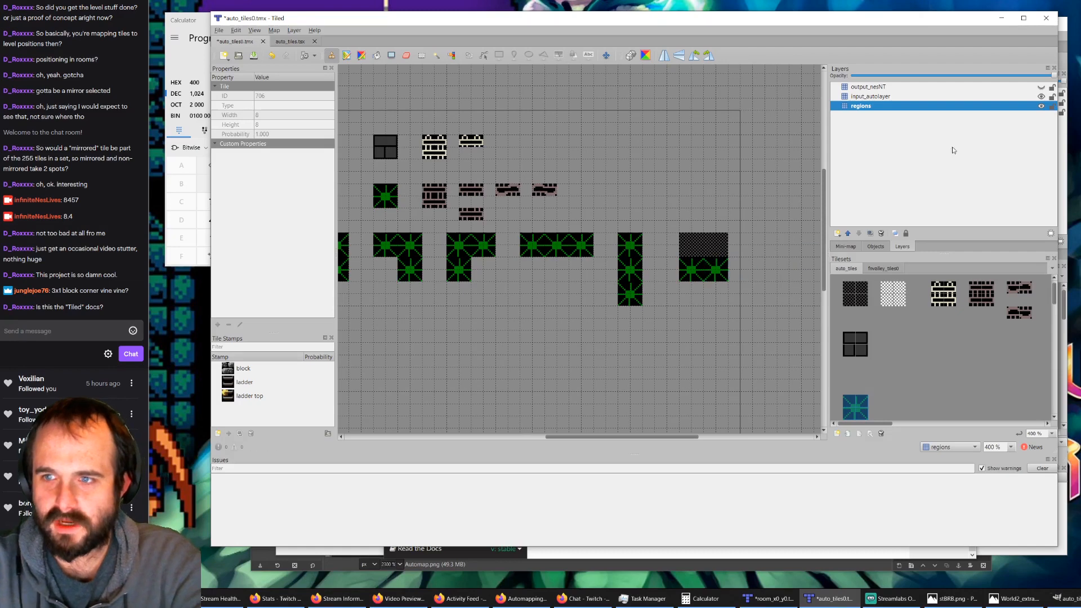
Step: Hide input_autolayer and restamp the checkered region block over the two bush markers on the regions layer
click(879, 96)
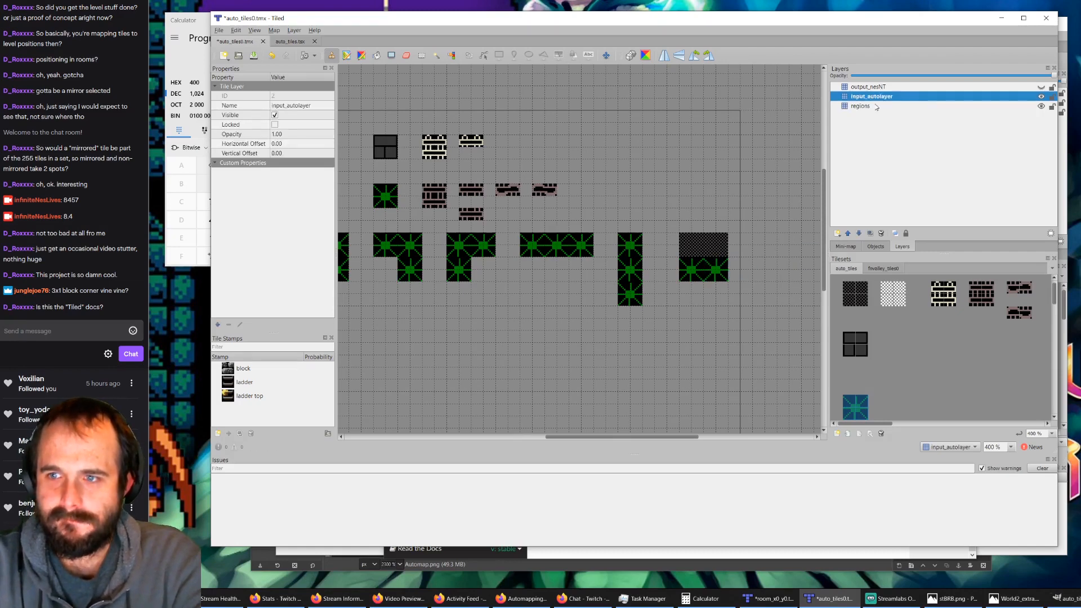
click(968, 107)
click(1041, 97)
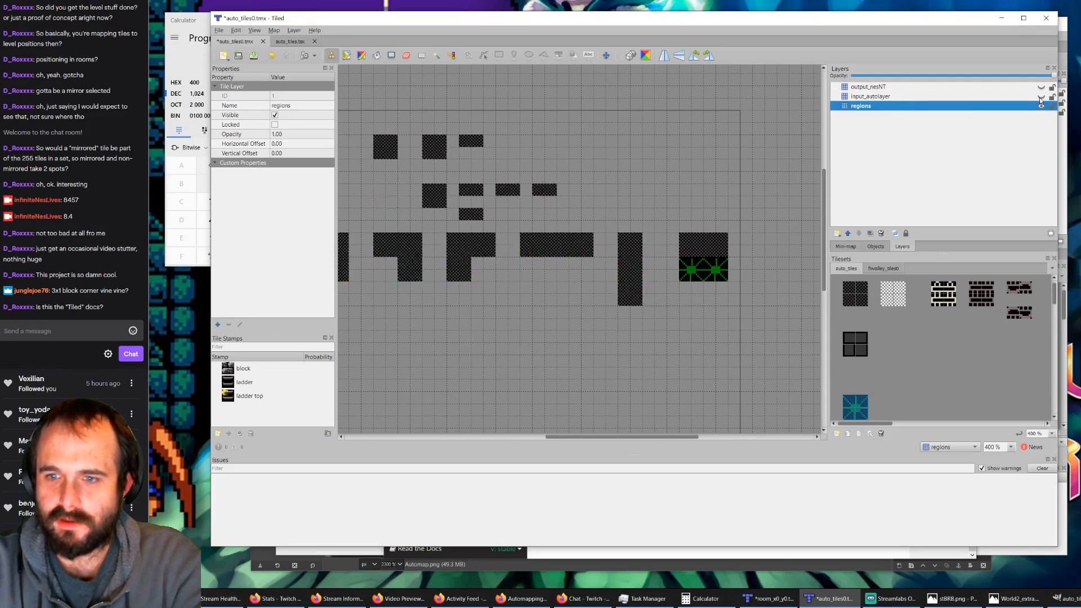
click(852, 293)
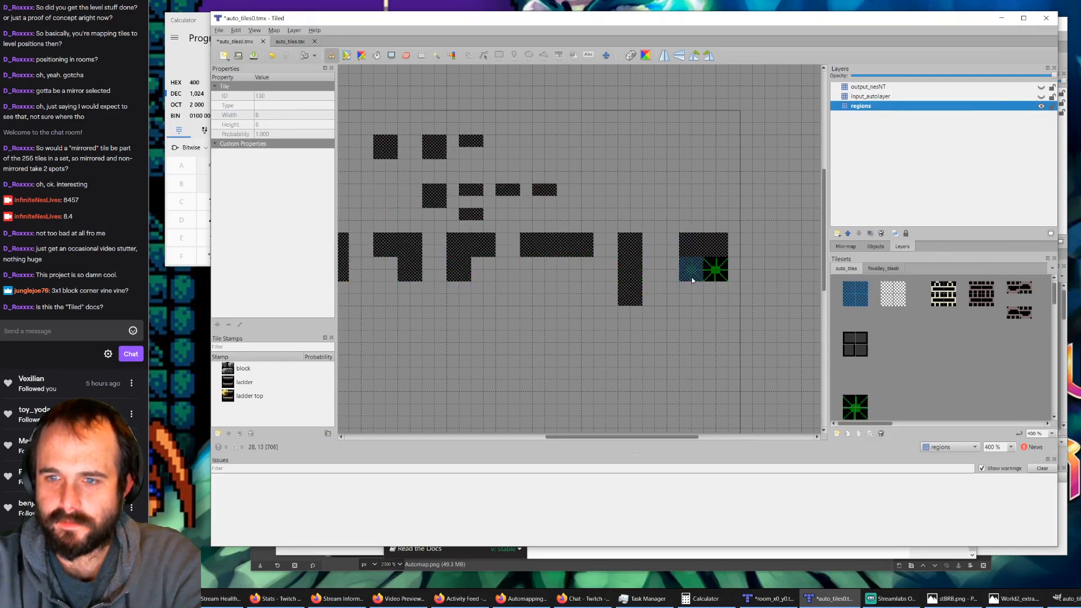
click(714, 270)
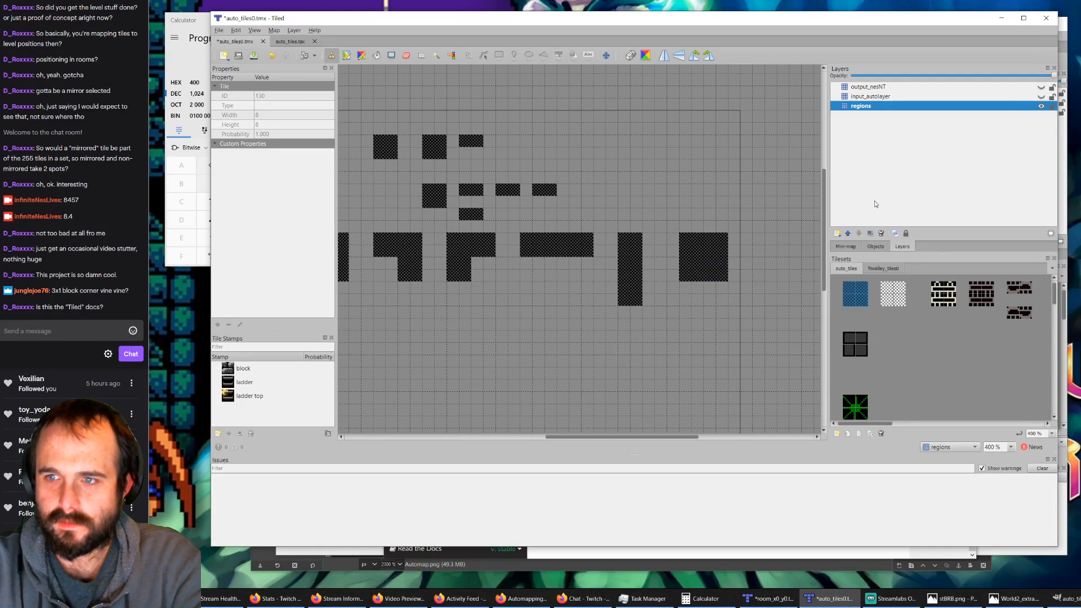
Step: Show input_autolayer and stamp two green bush marker blocks across the new square's lower half on that layer
click(1041, 97)
click(847, 408)
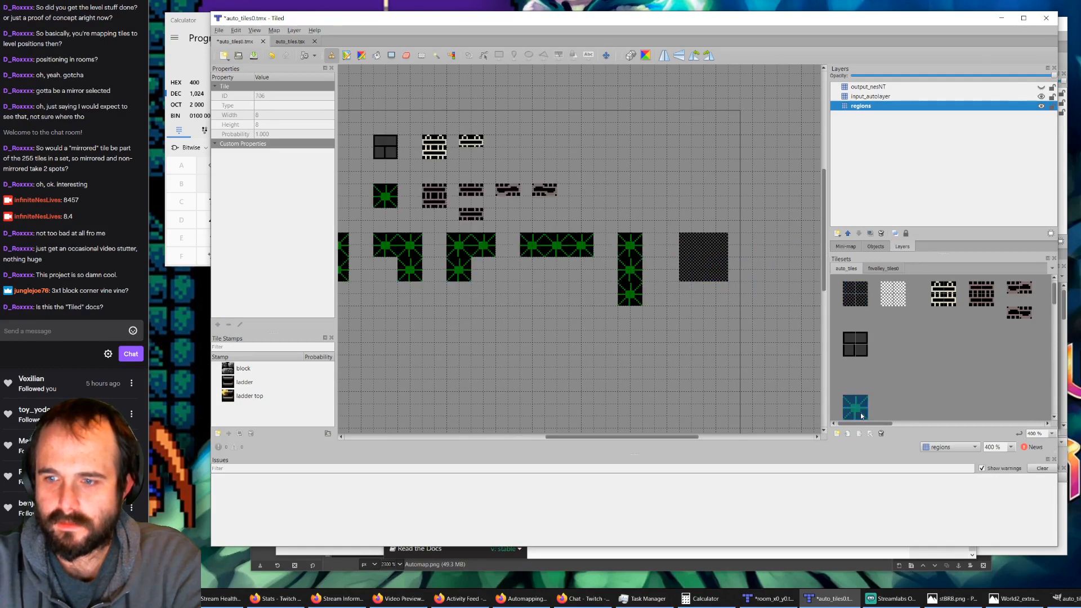
click(691, 270)
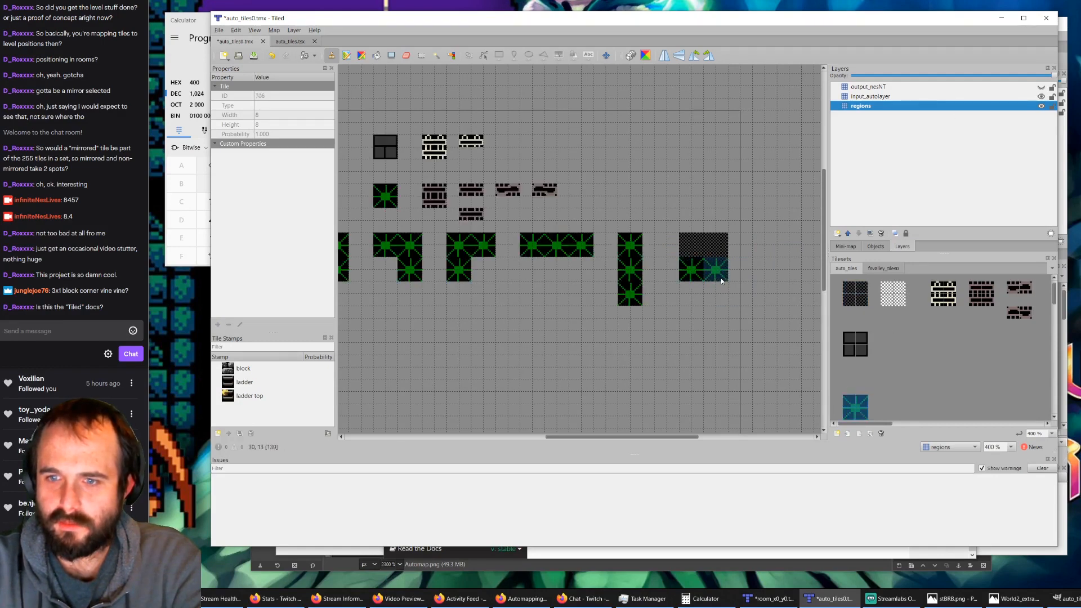
key(ctrl+z)
key(ctrl+z)
click(881, 99)
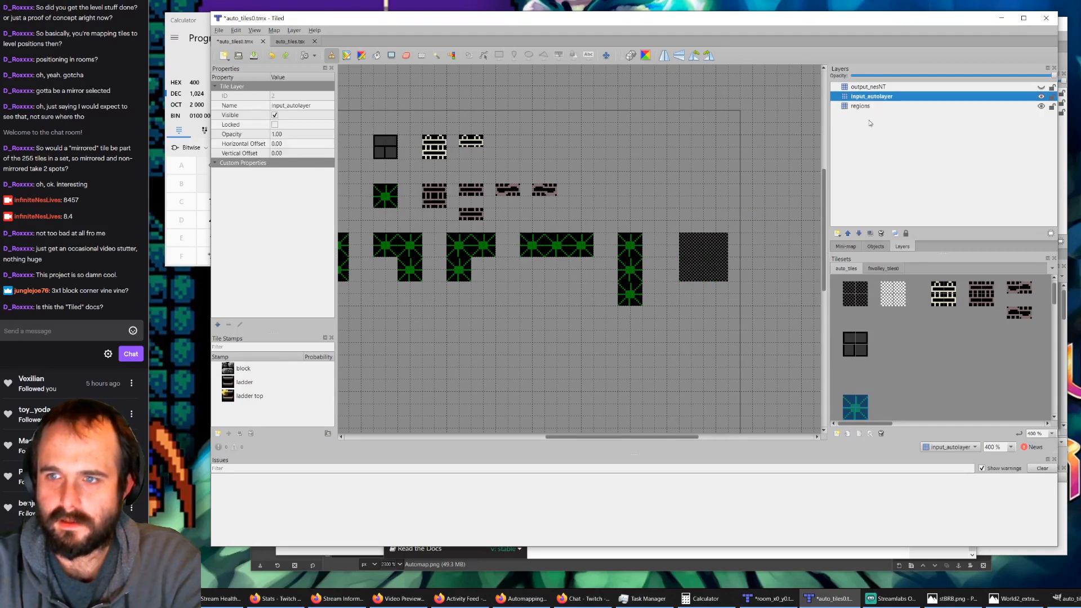
click(691, 269)
click(723, 276)
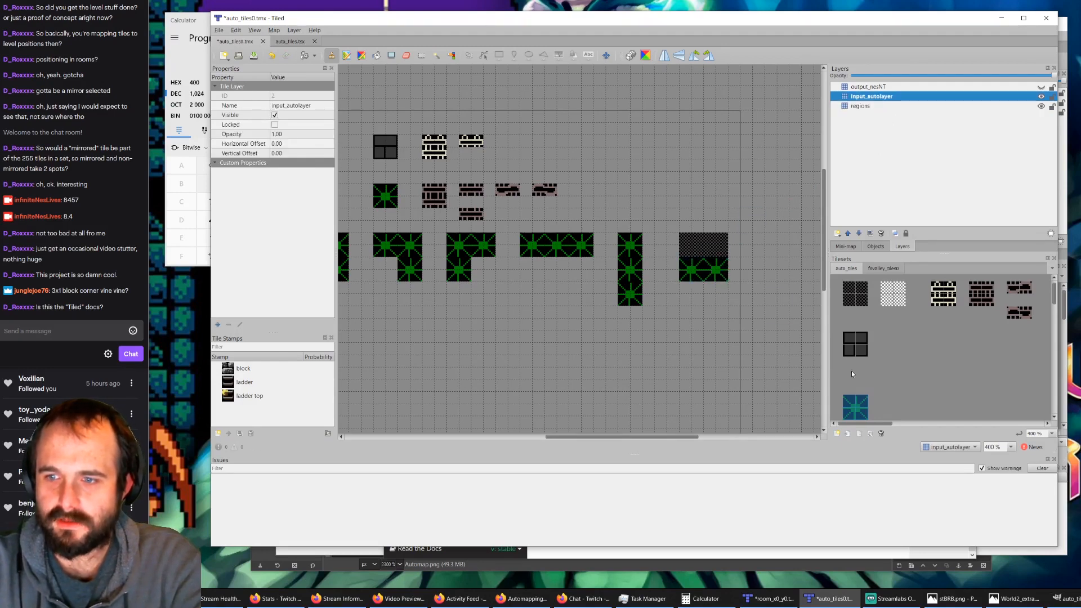
Step: Show output_nesNT, stamp a bush graphic on the new rule's lower-left block in that layer, and save the rules map
click(864, 89)
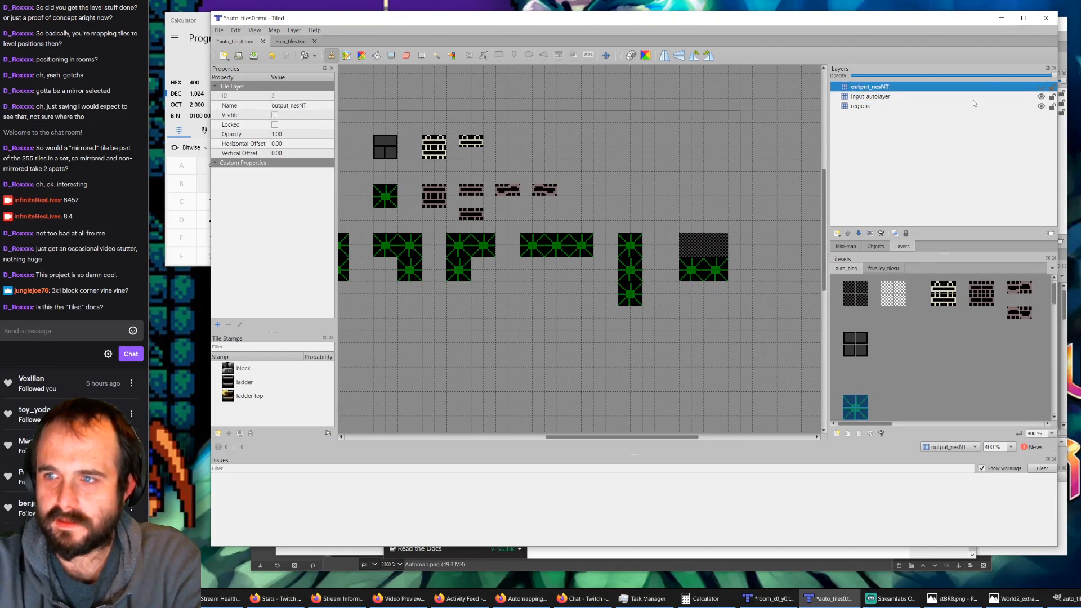
click(1041, 87)
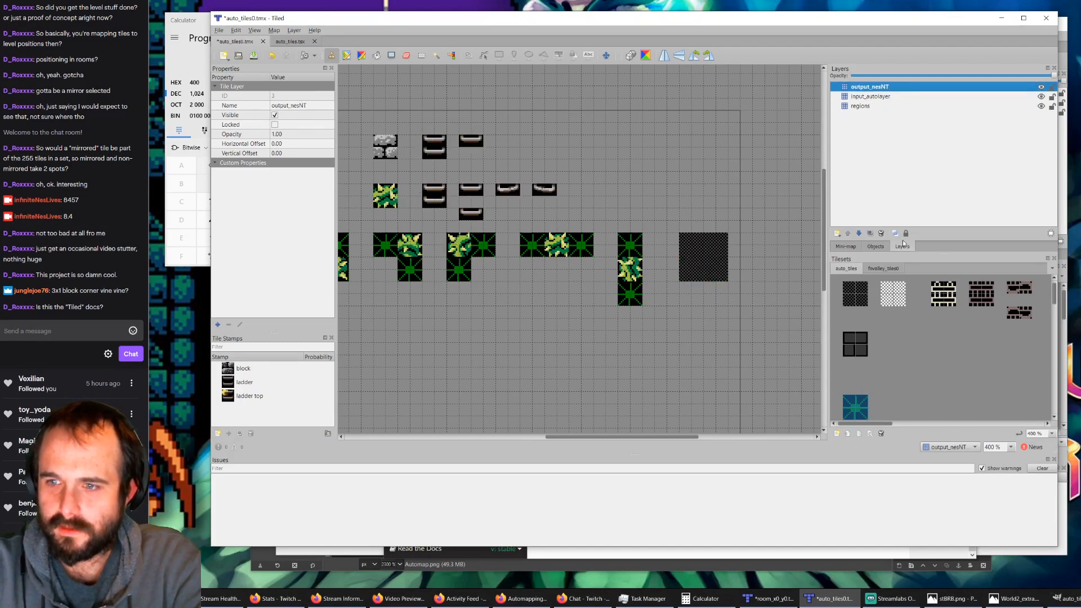
click(882, 269)
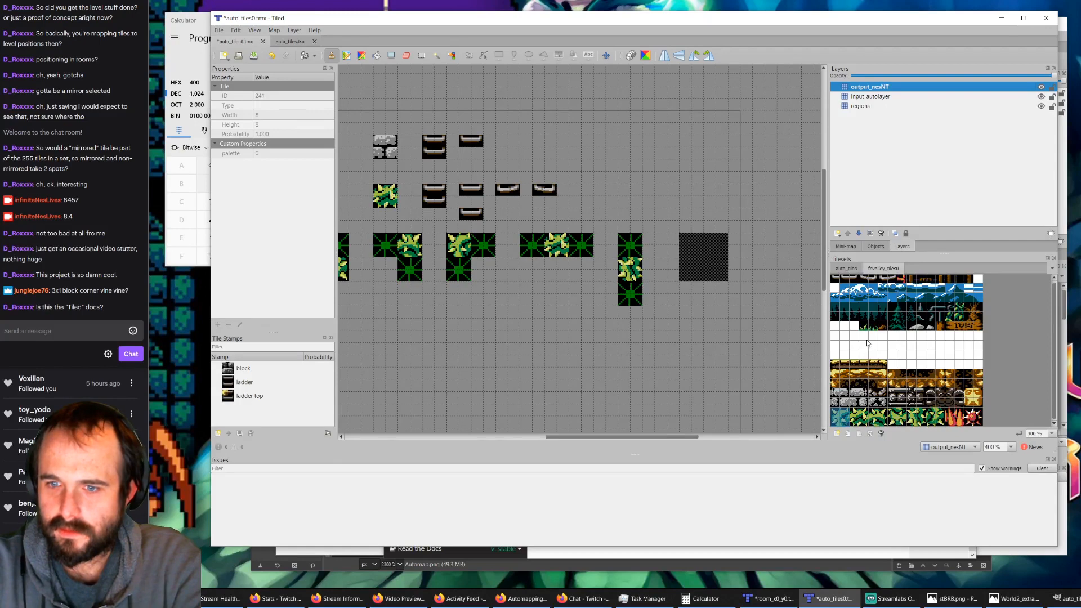
click(694, 280)
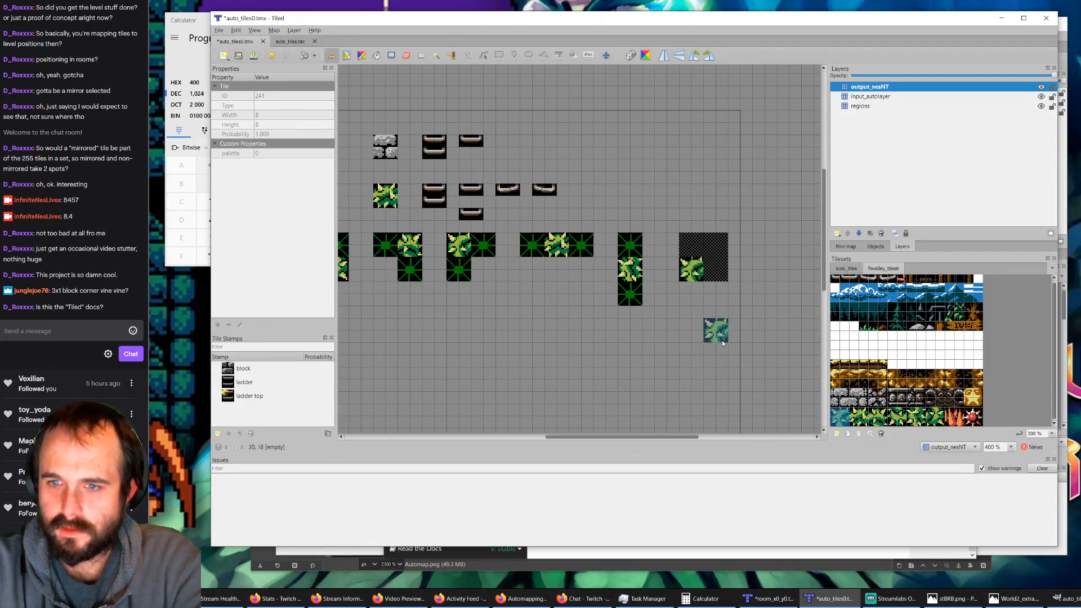
click(253, 57)
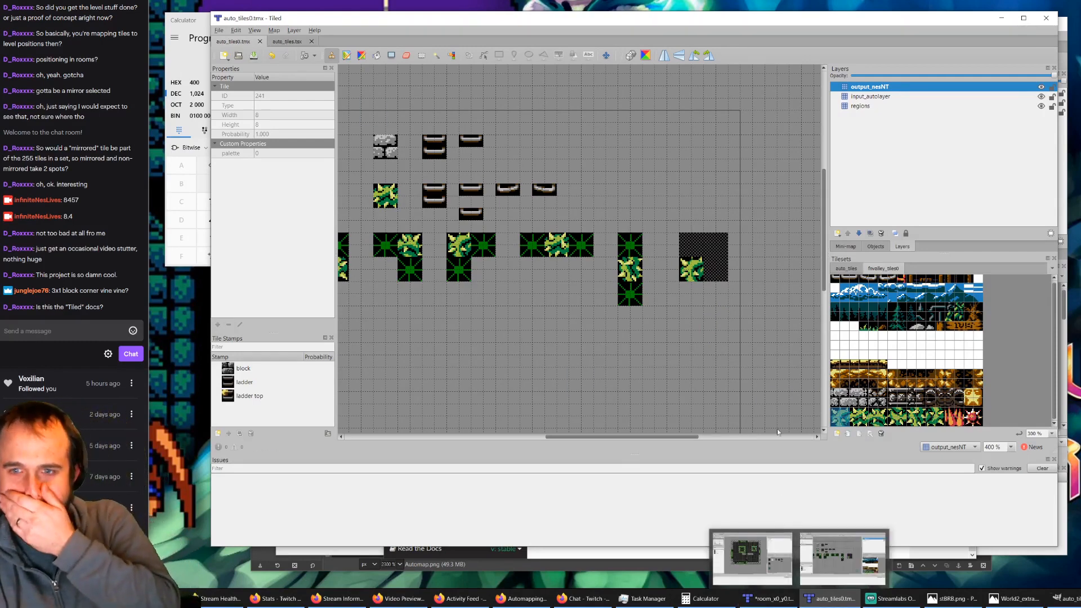
Step: Toggle the visibility of output_nesNT, input_autolayer and regions to inspect which tiles the new 2×2 rule holds on each layer
click(1041, 88)
click(1041, 106)
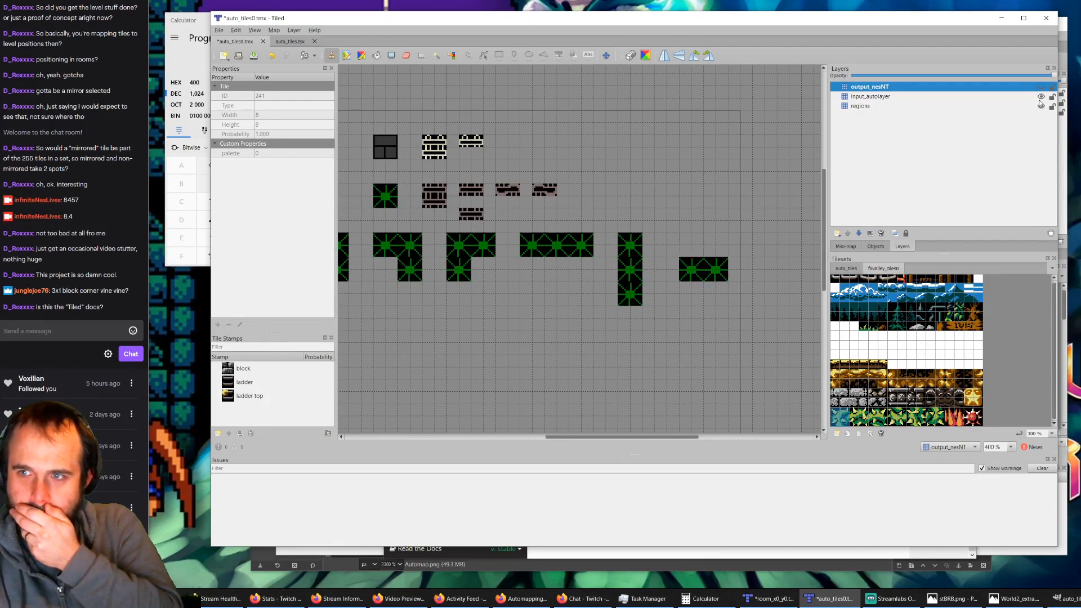
click(1040, 98)
click(1040, 98)
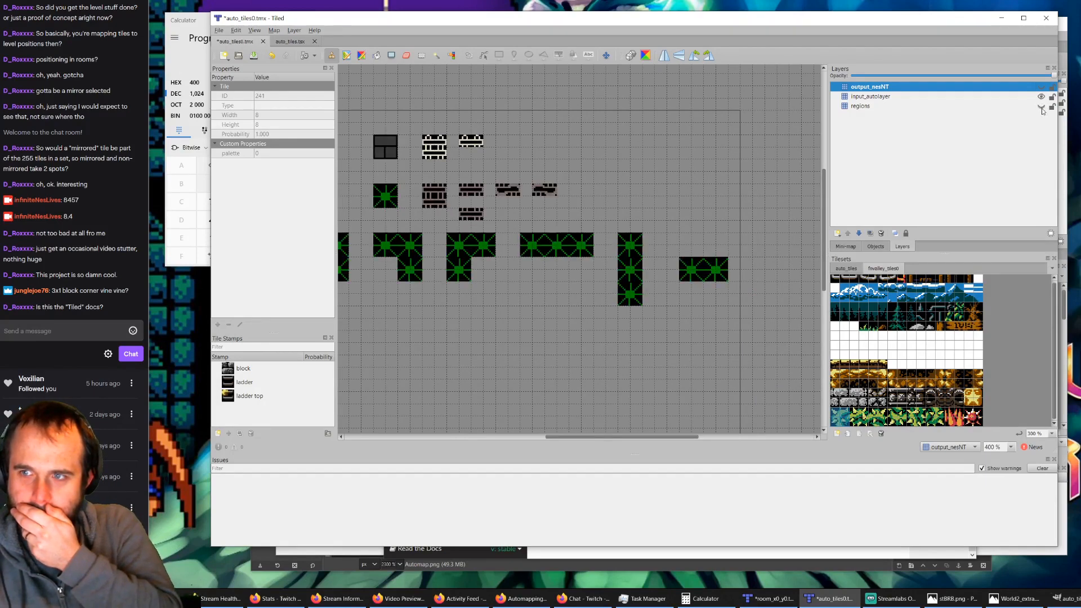
click(1041, 106)
click(1040, 98)
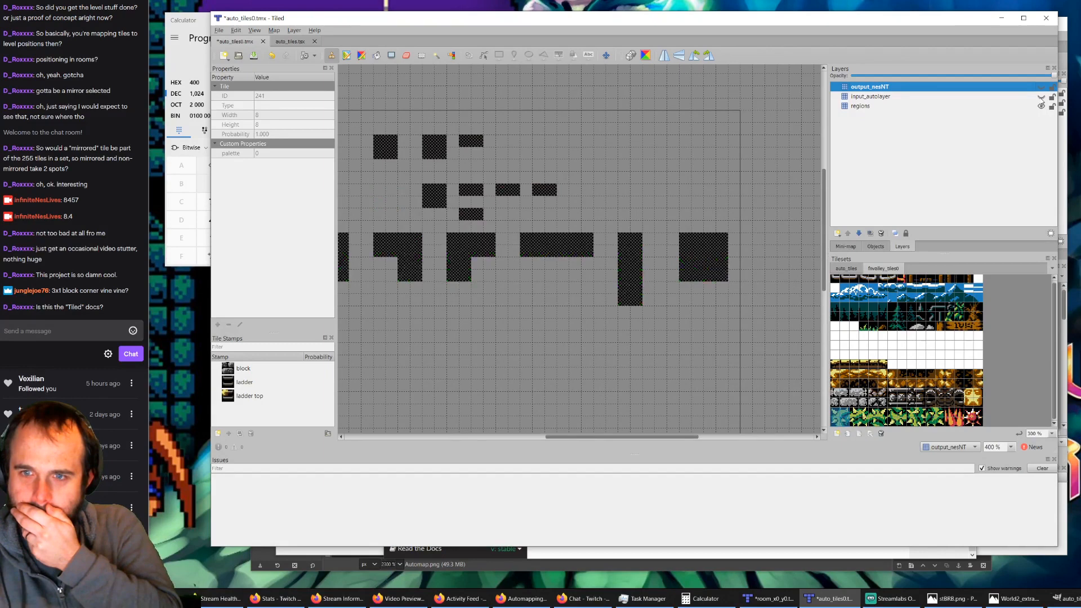
click(1041, 98)
click(1041, 88)
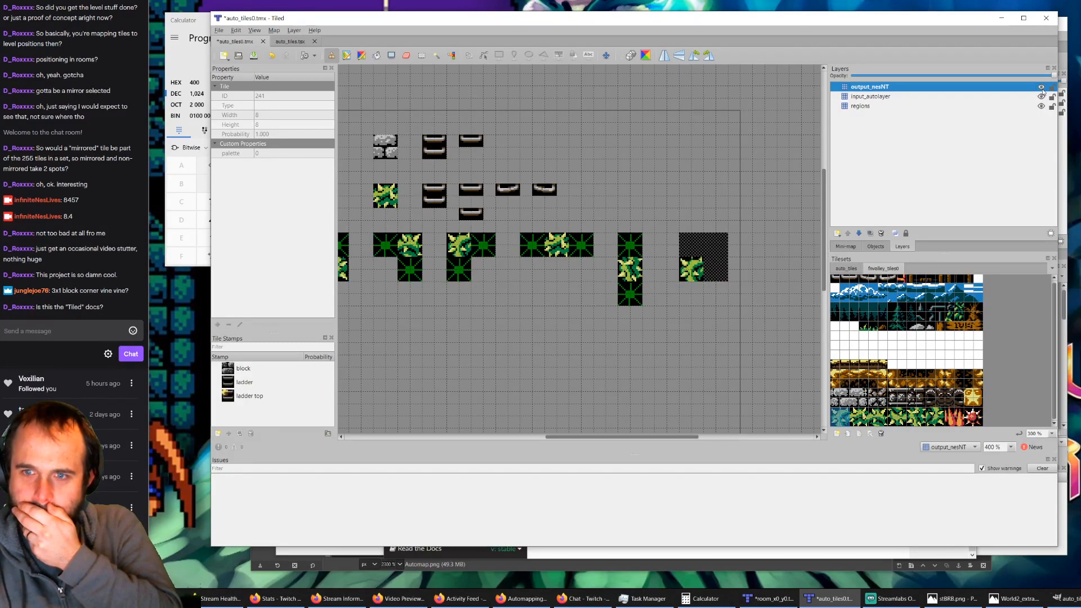
click(1041, 88)
click(1041, 88)
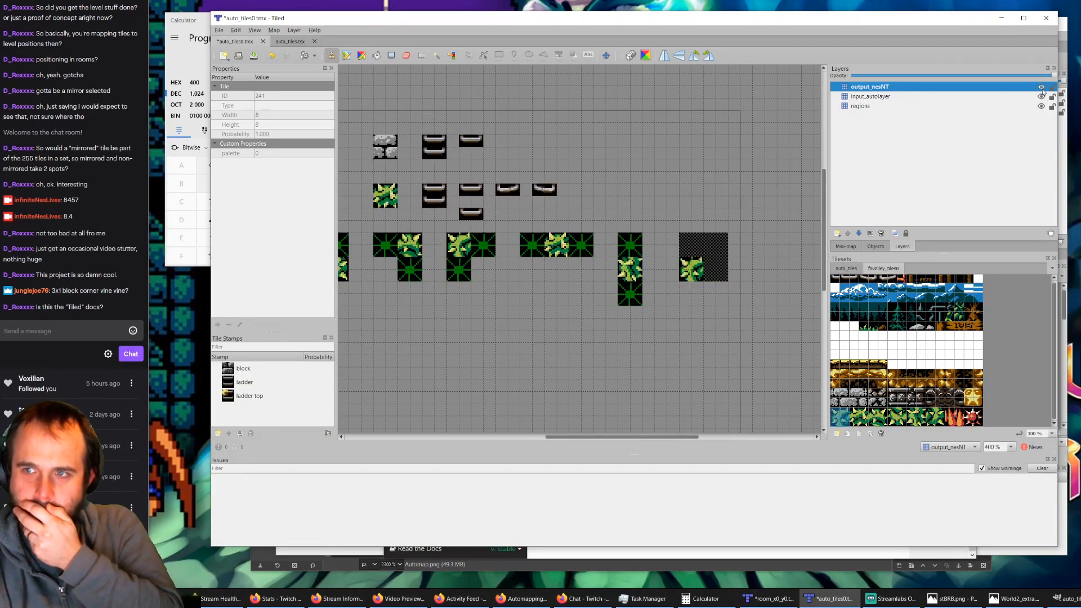
Step: With the other layers hidden, erase the stray checkered tiles around the new rule's bush on output_nesNT, then redisplay all layers and save the rules map
click(1041, 97)
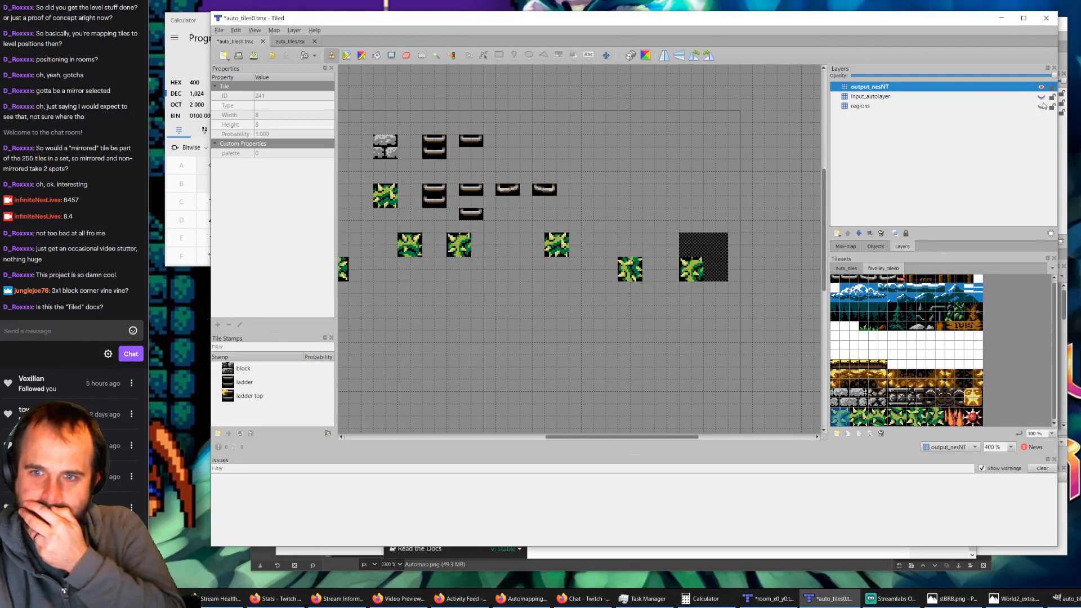
click(406, 54)
mouse_move(685, 239)
mouse_down()
mouse_move(734, 243)
mouse_move(692, 245)
mouse_move(717, 272)
mouse_up()
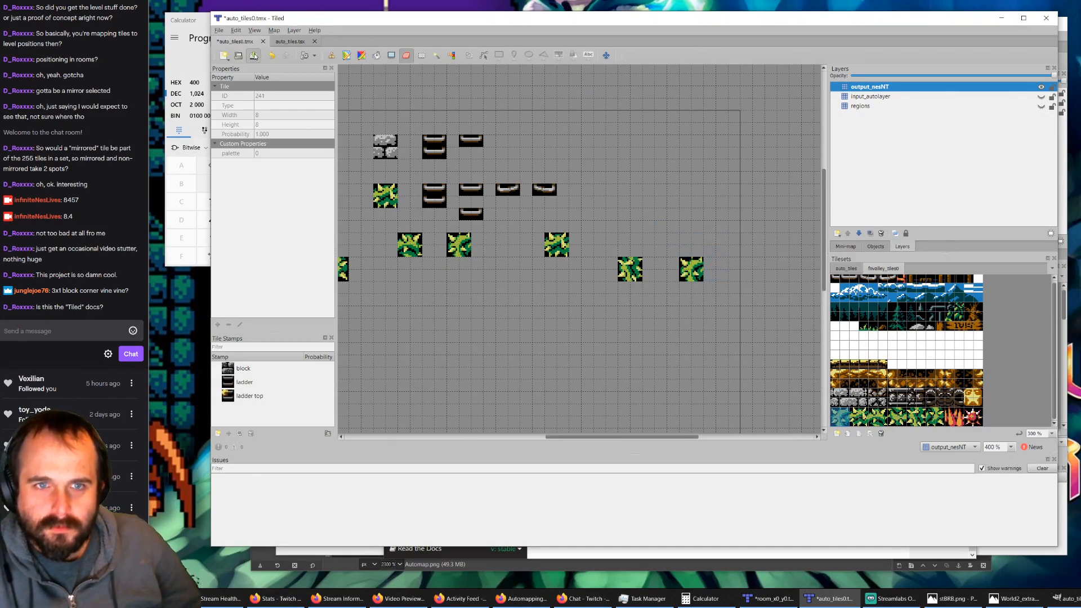
click(253, 55)
click(1040, 97)
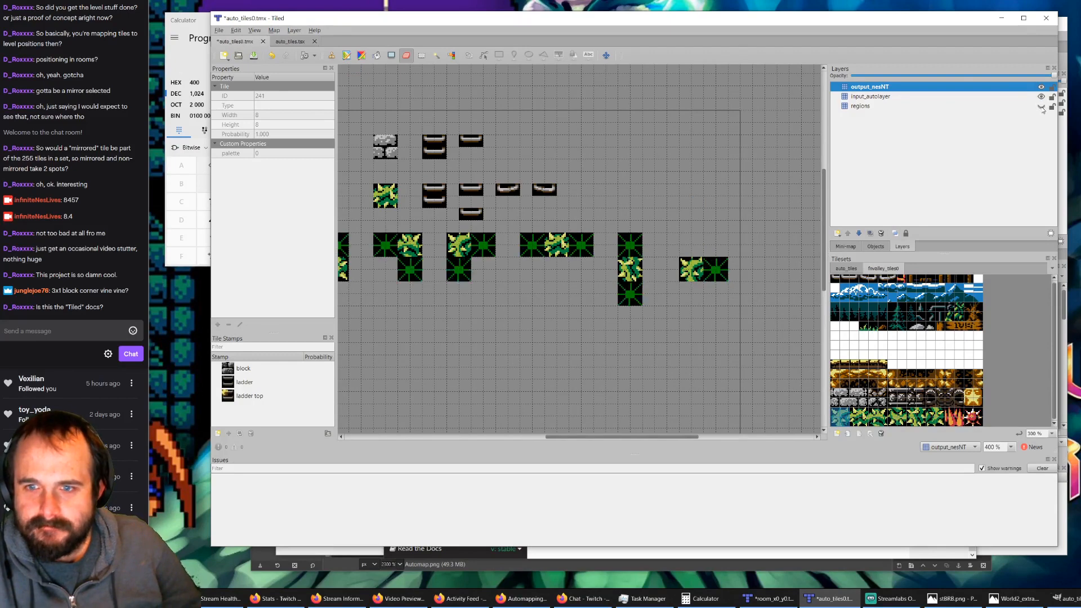
click(1042, 106)
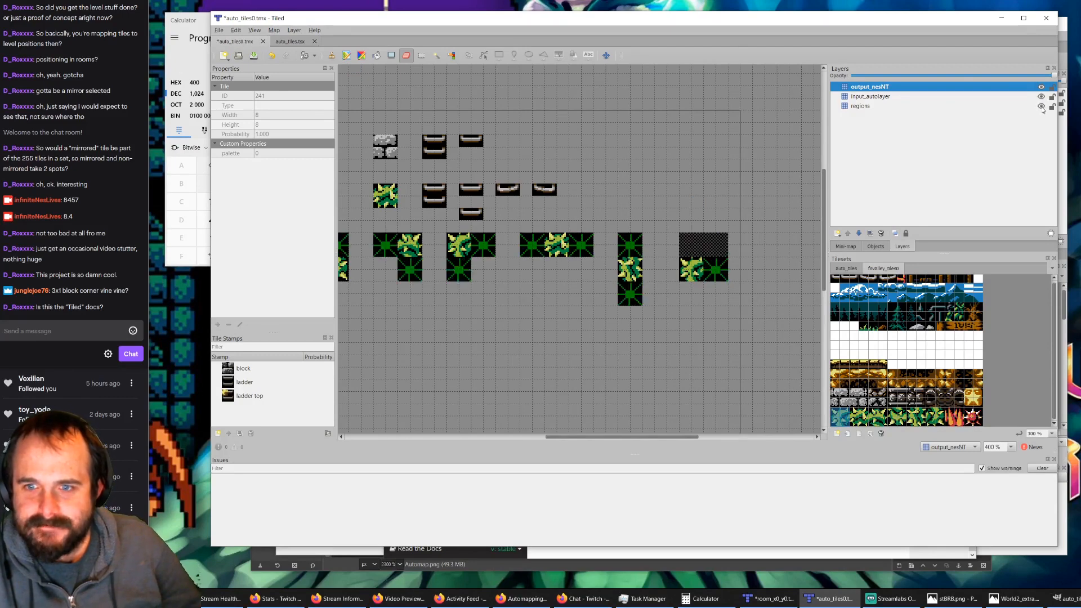
click(254, 56)
Step: Switch to room_x0_y0.tmx, run AutoMap, then delete the nesNT layer and run AutoMap again to regenerate it
click(772, 598)
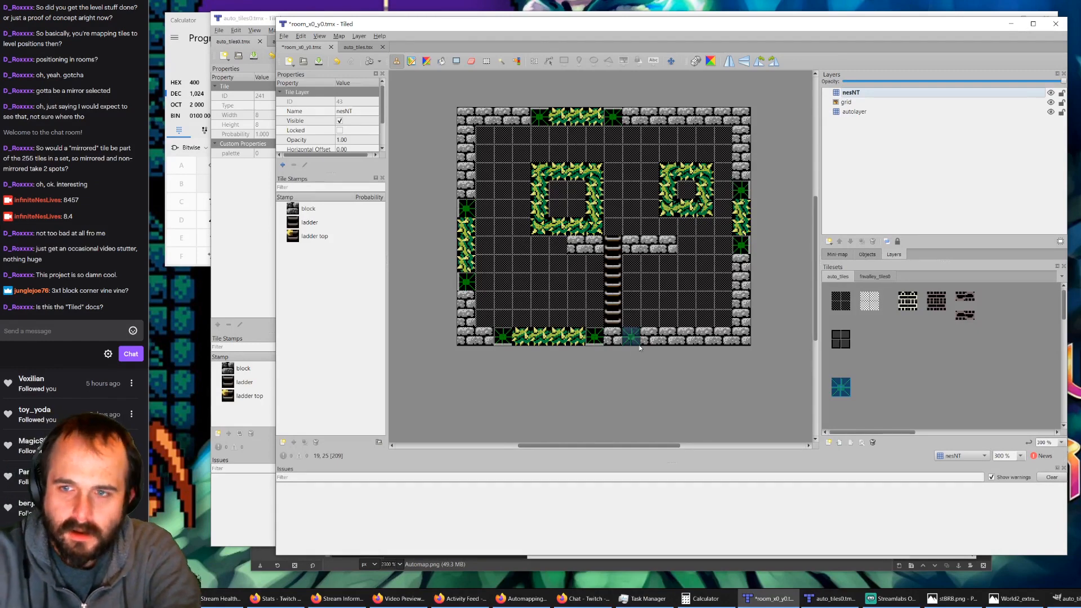
key(ctrl+m)
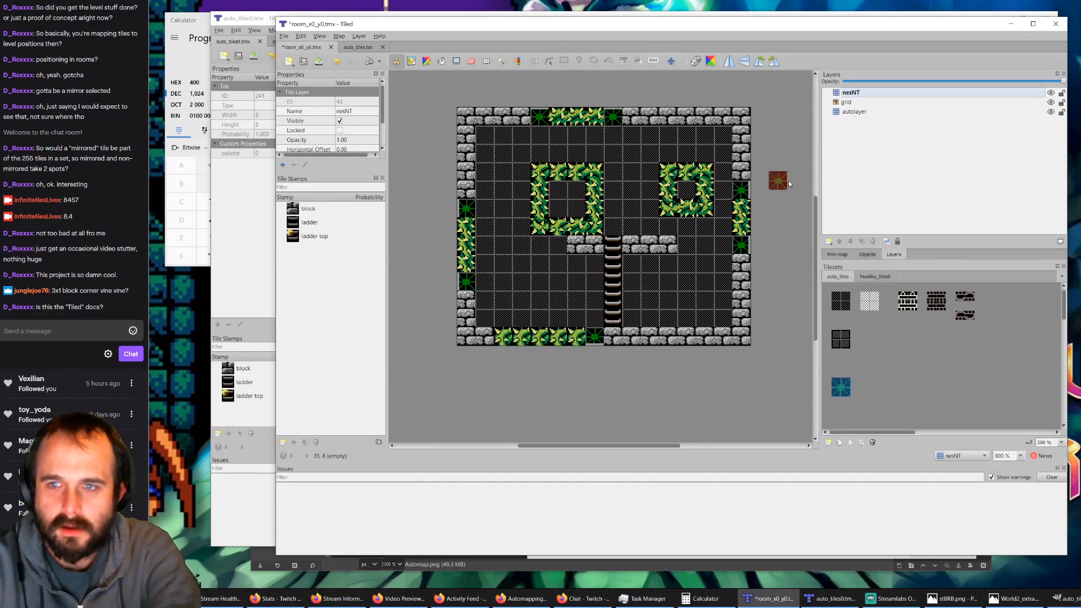
click(855, 102)
click(857, 94)
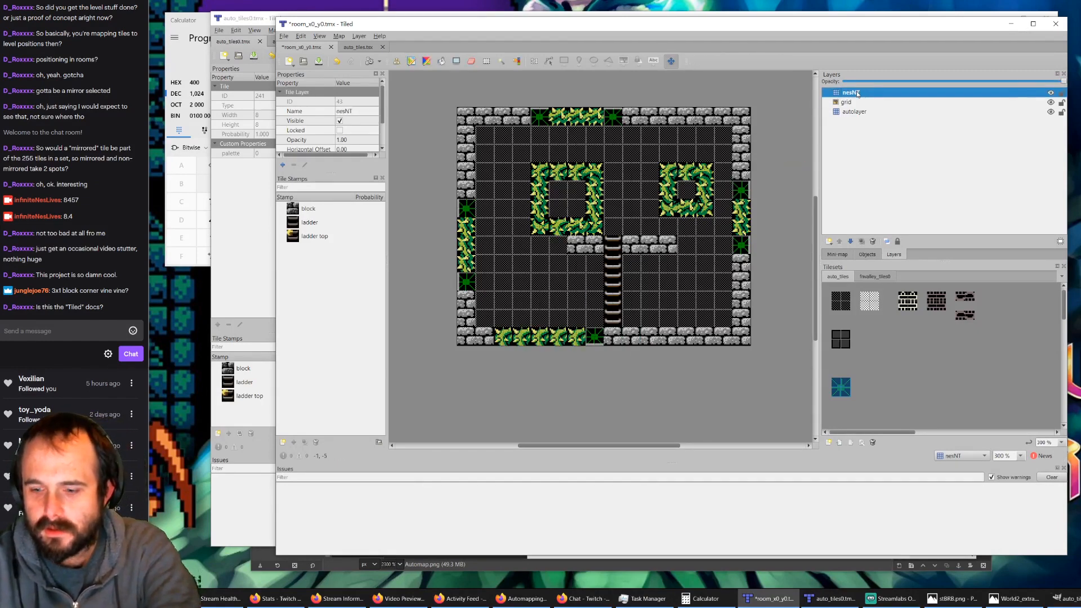
key(Delete)
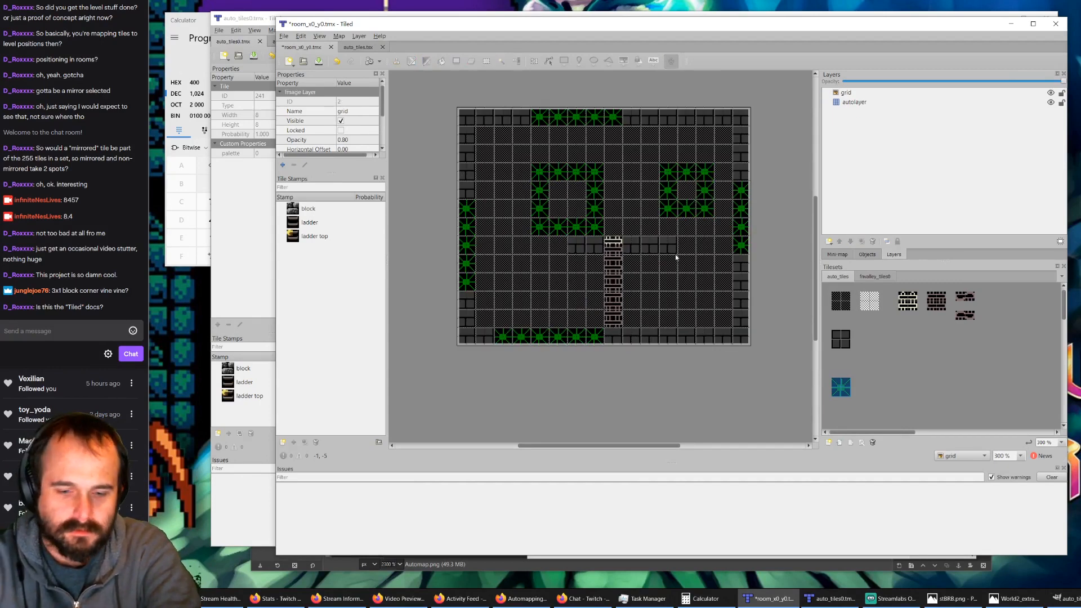
key(ctrl+m)
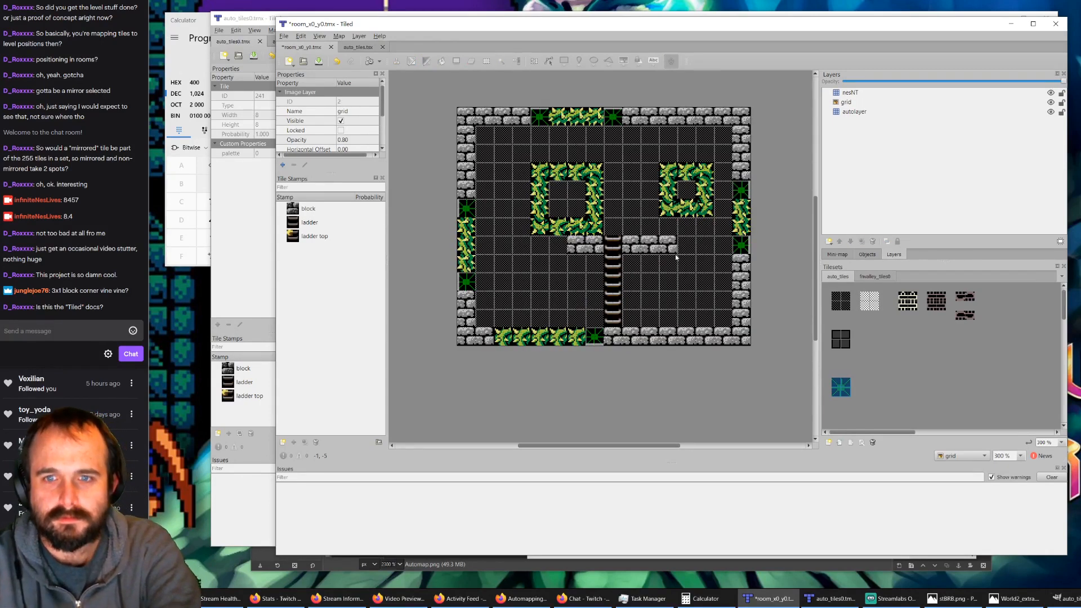
Step: Switch to the browser's Automapping manual page and search it for "priority"
click(521, 598)
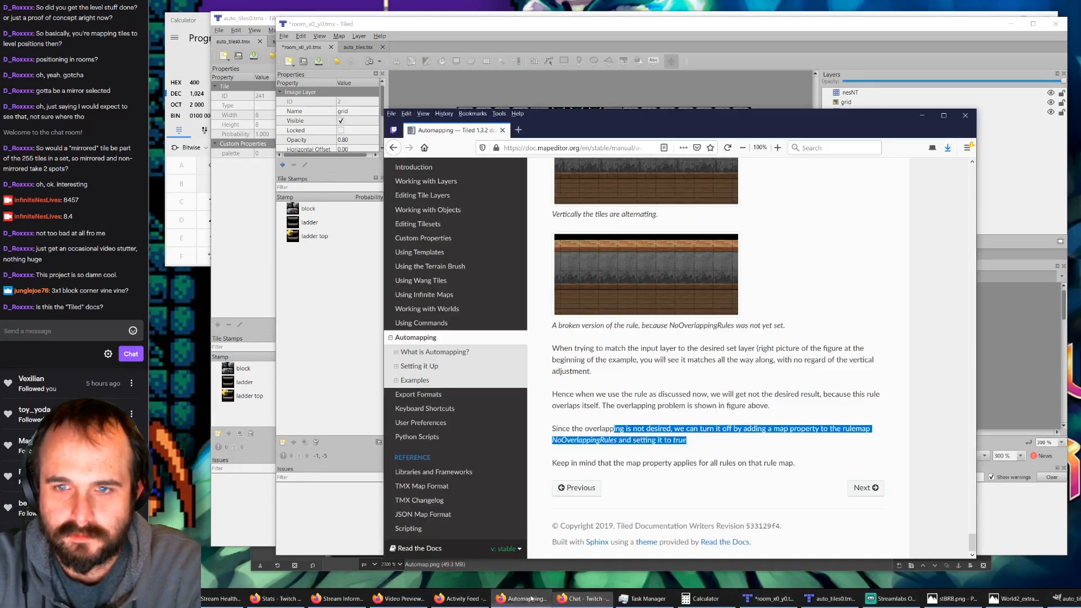
key(ctrl+f)
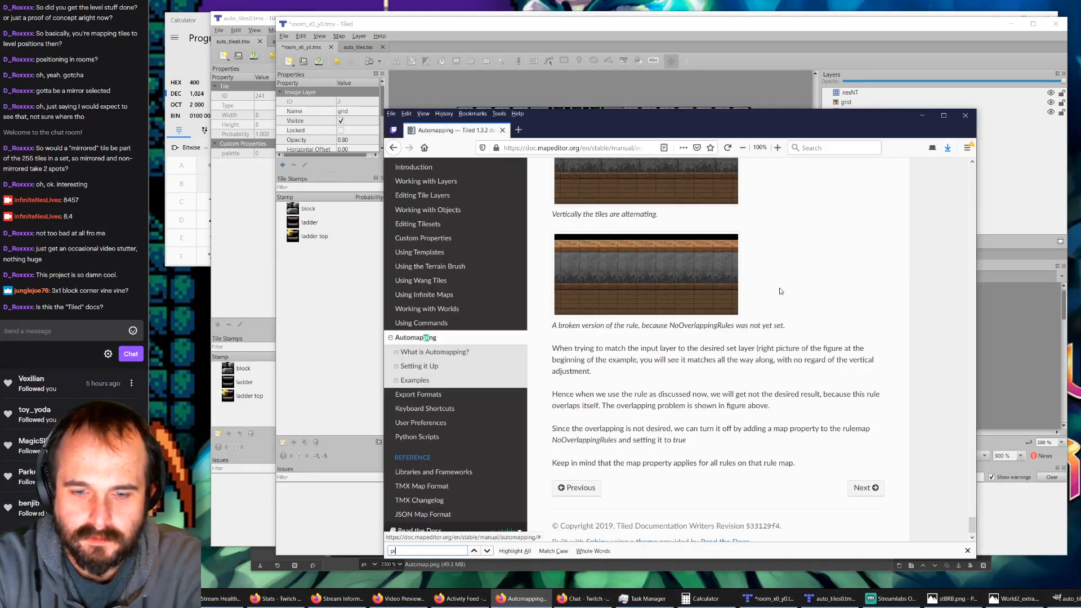
text(priority)
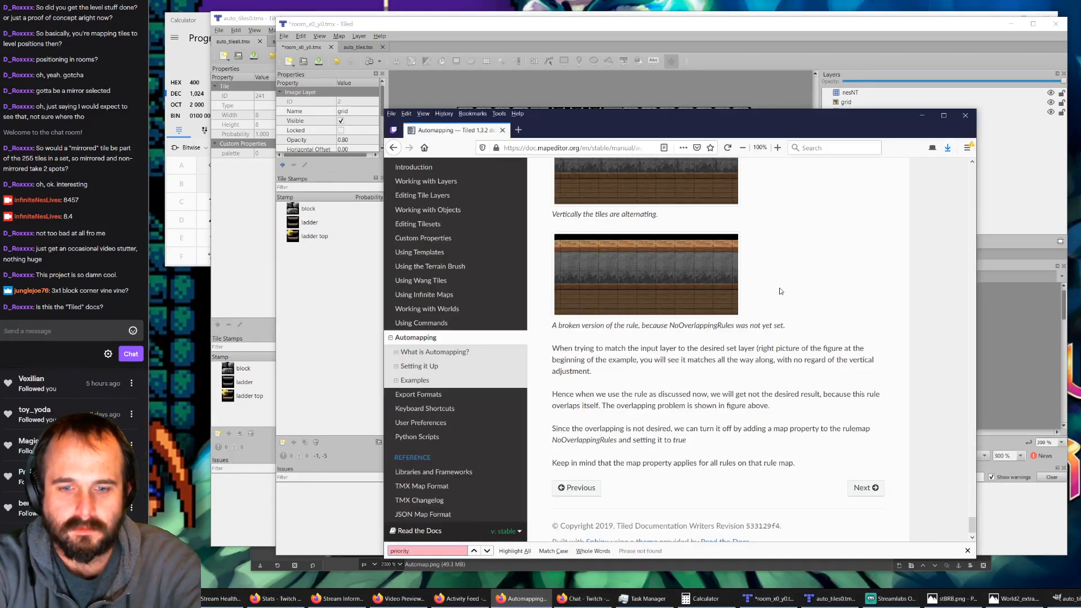
Step: Search the web for "tiled auto mapping priority" in a new tab and look through the results
click(518, 130)
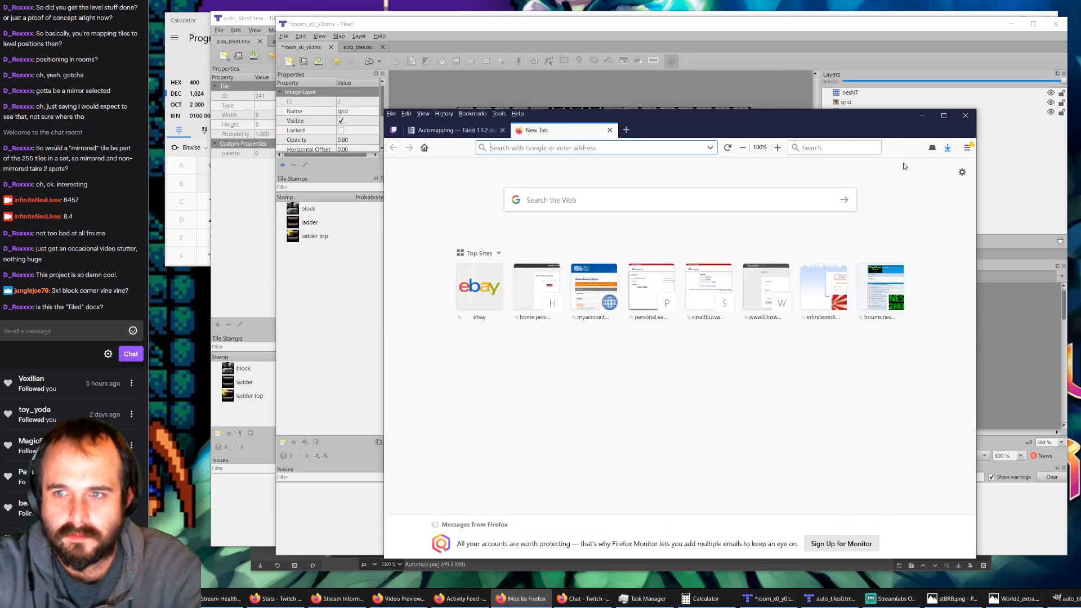
click(837, 147)
text(tiled)
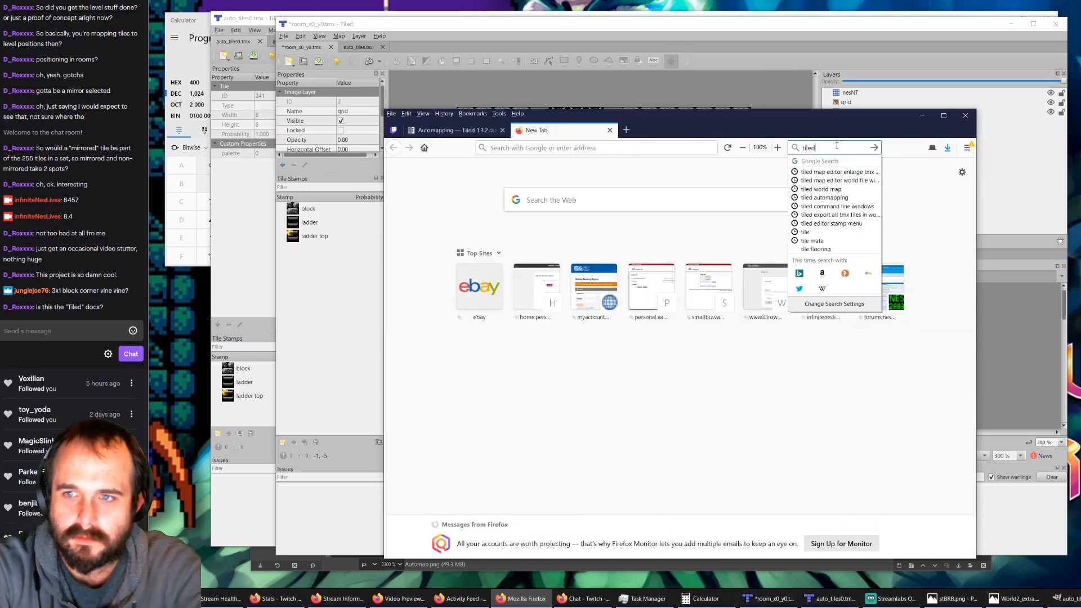
text( auto mappin)
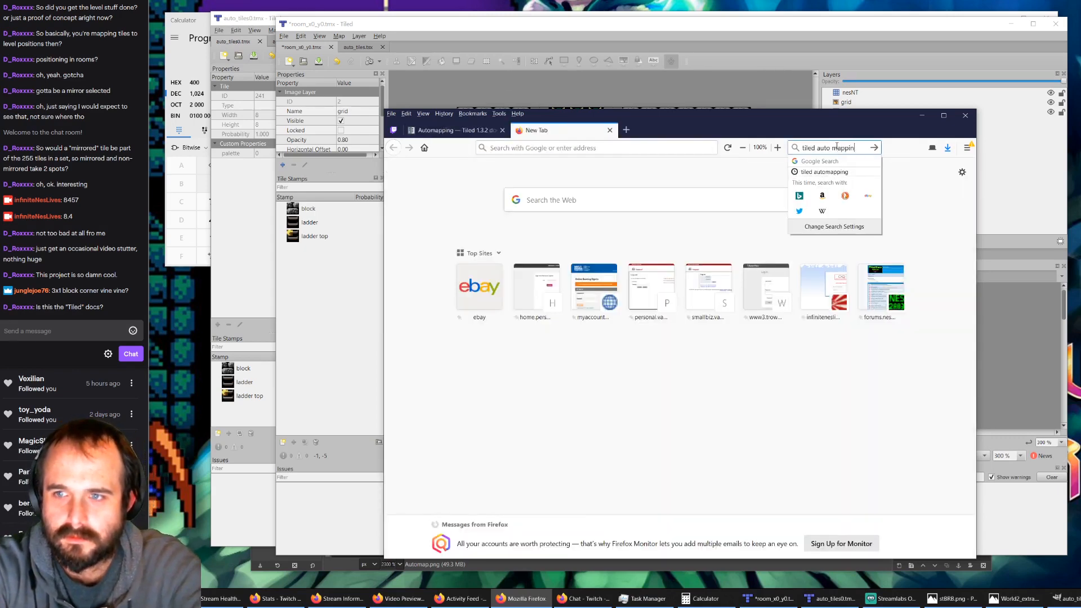
text(g priority)
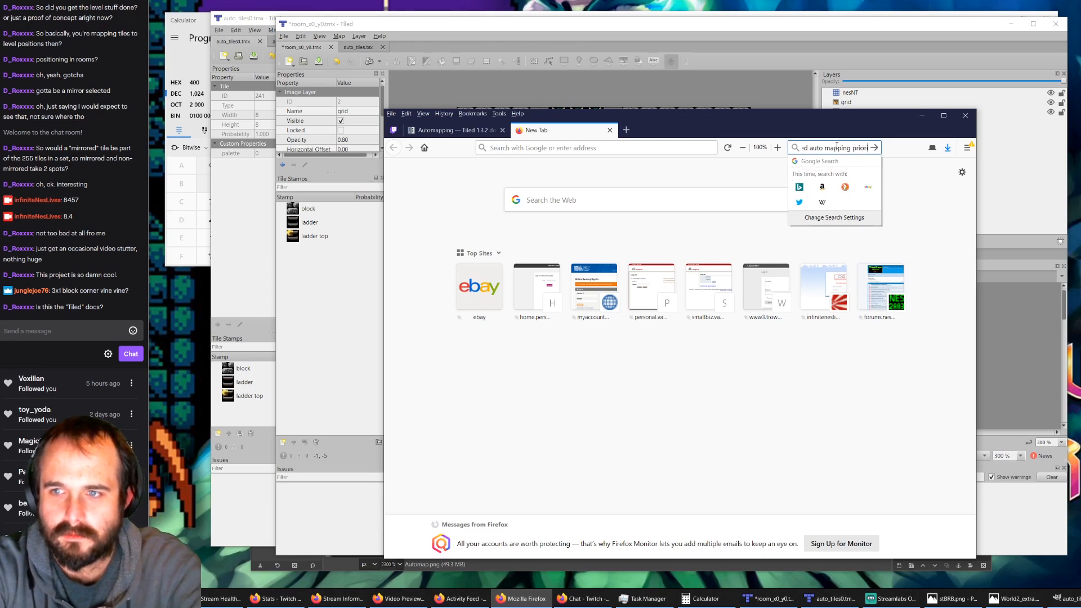
key(Return)
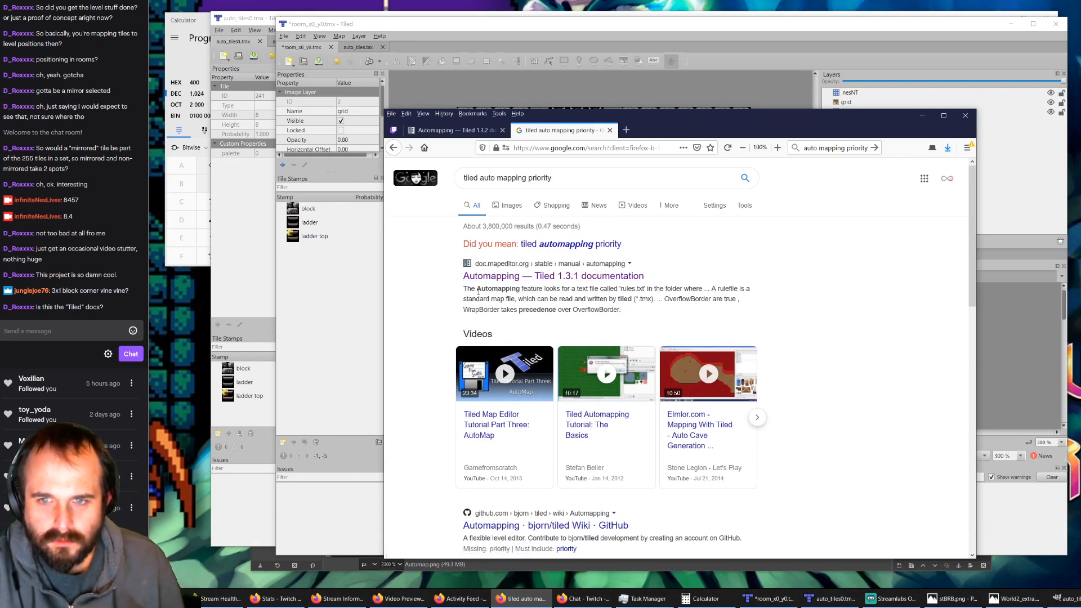
scroll(479, 291, down, 1)
scroll(479, 291, down, 5)
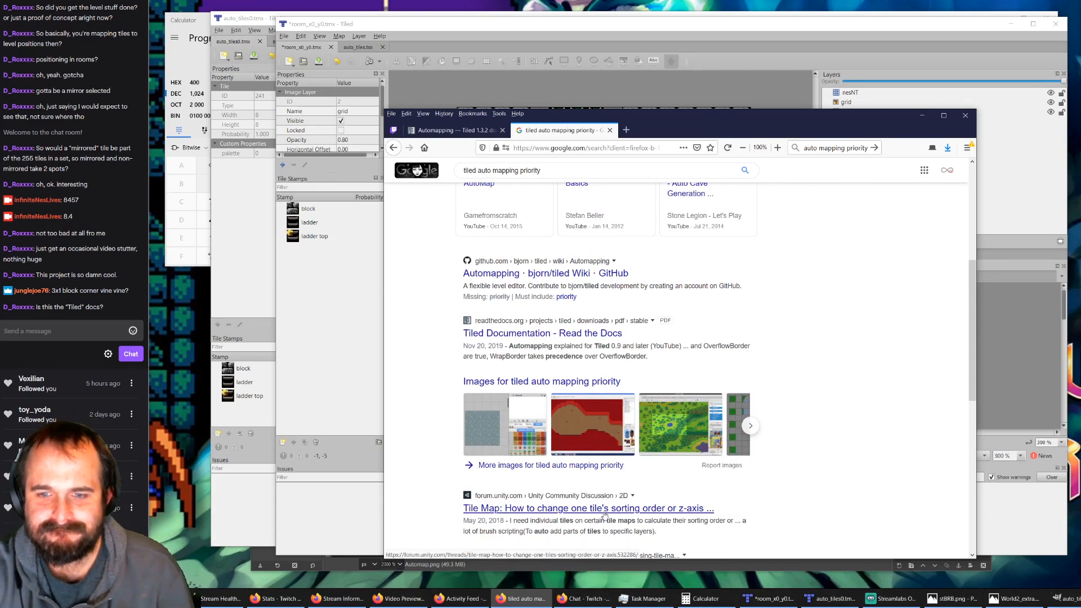
scroll(604, 514, down, 3)
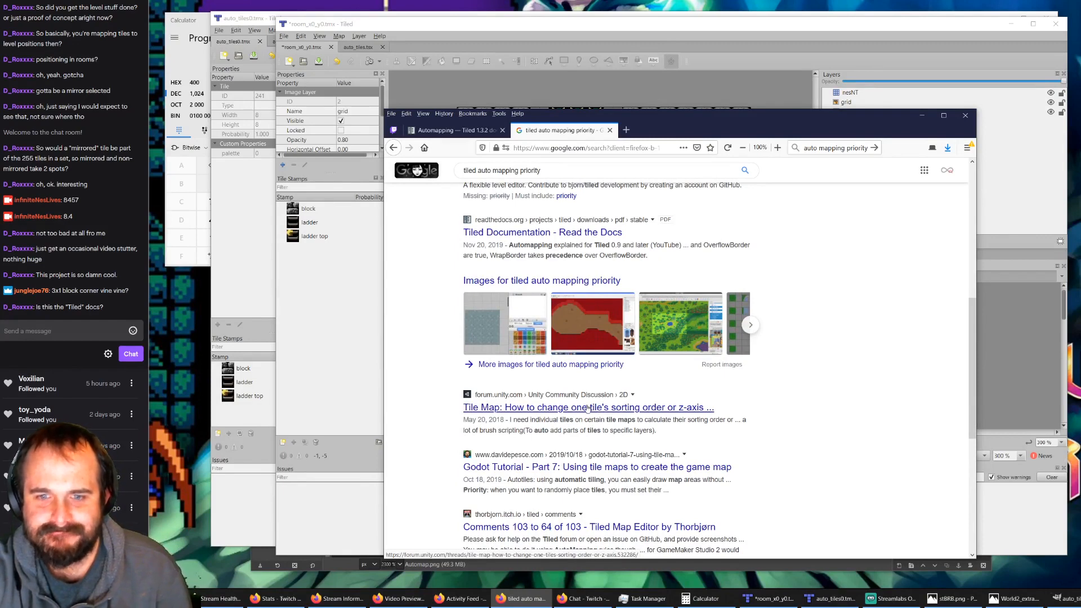
scroll(477, 343, down, 3)
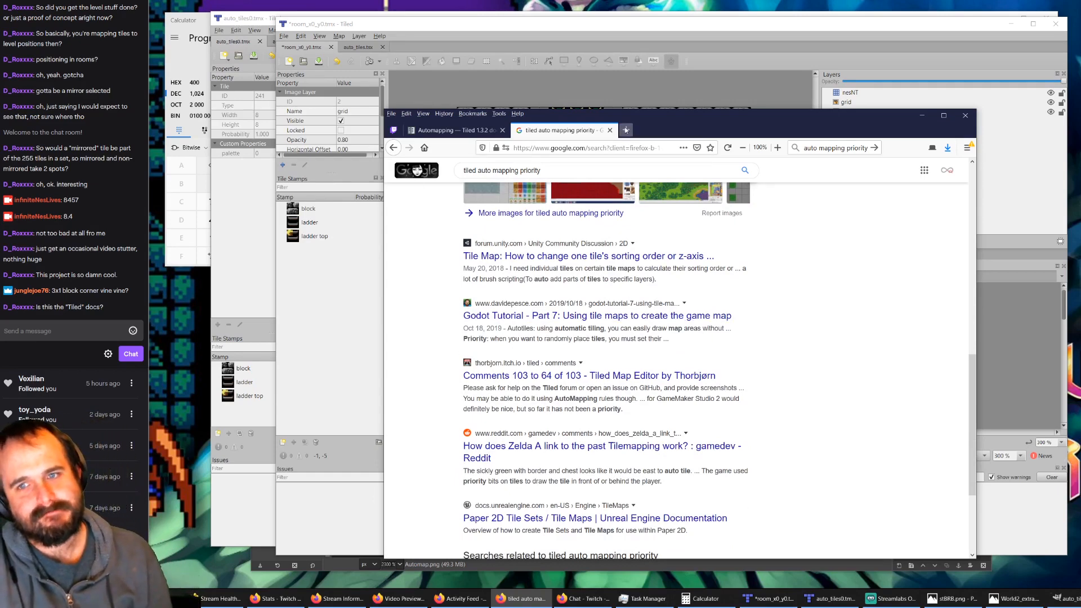
Step: Change the web search to "tiled auto mapping precidence" and look through the results for notes on rule precedence
click(848, 150)
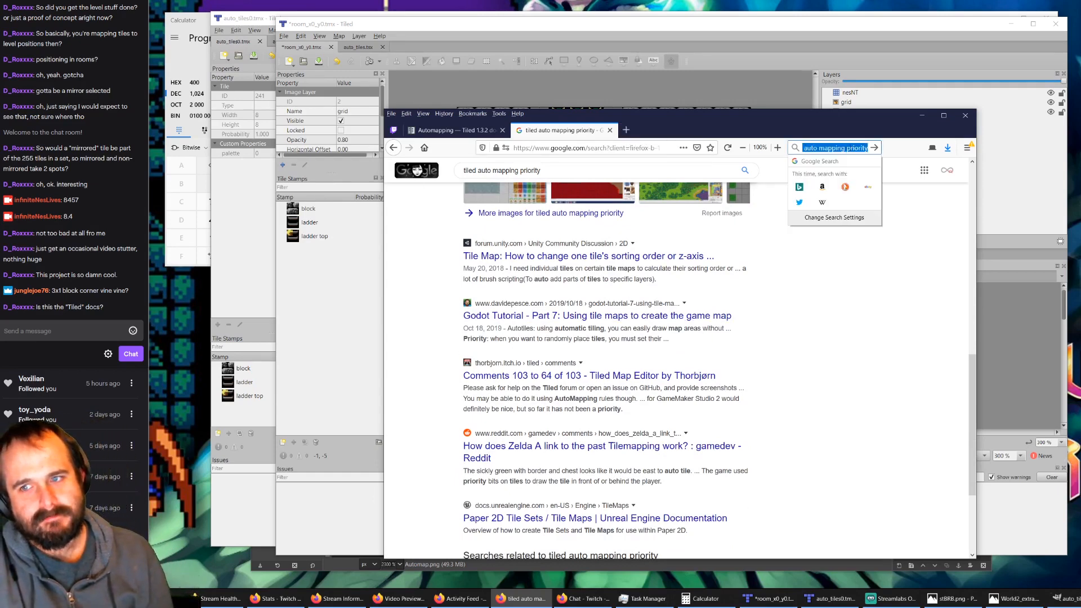
drag(847, 149, 886, 158)
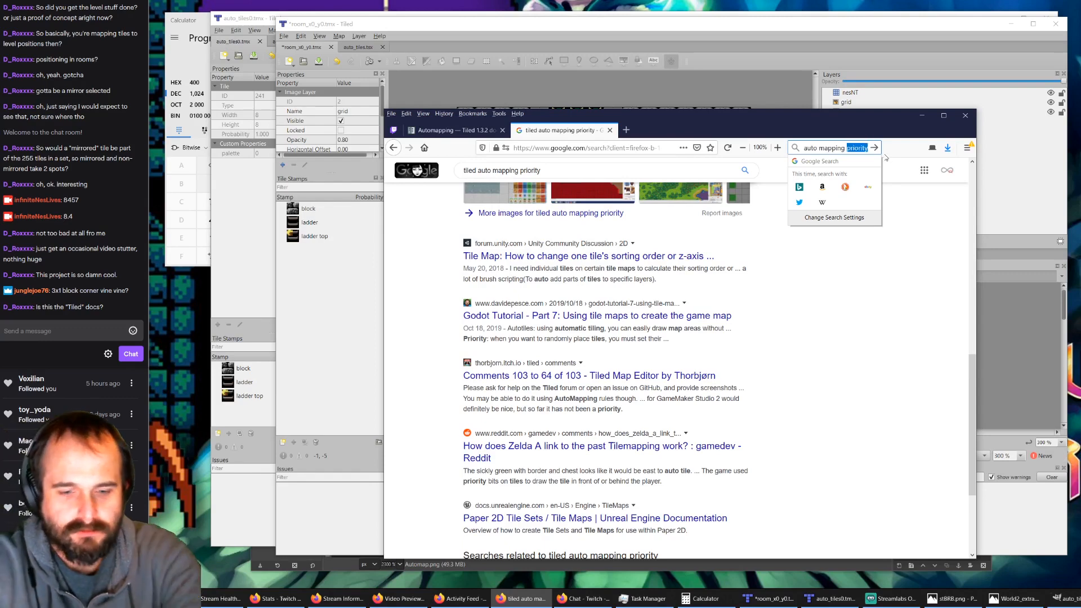
text(precid)
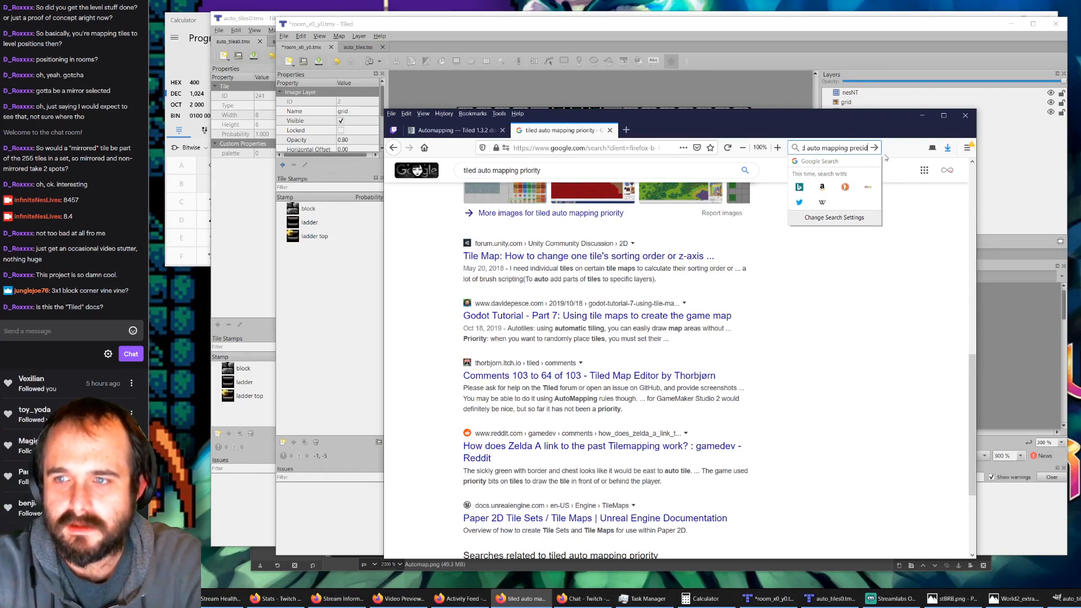
text(ence)
key(Return)
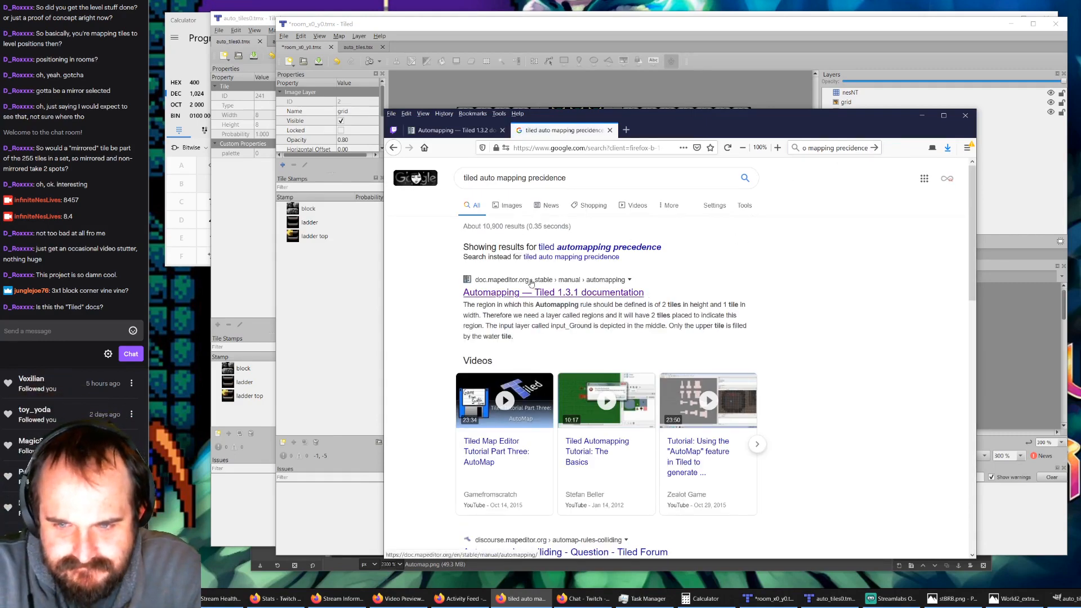
scroll(532, 290, down, 3)
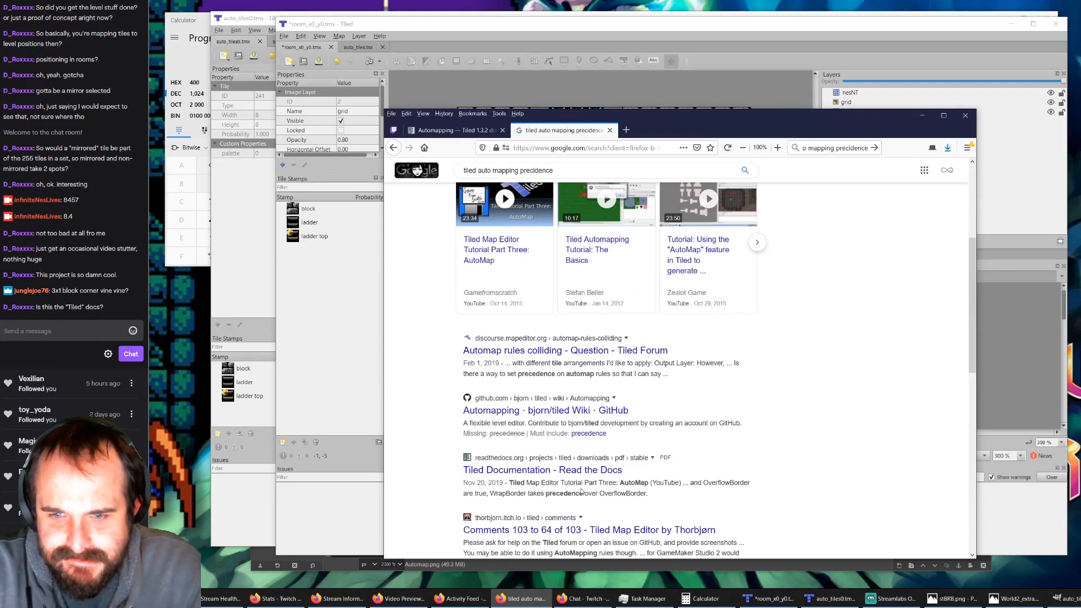
drag(524, 494, 623, 506)
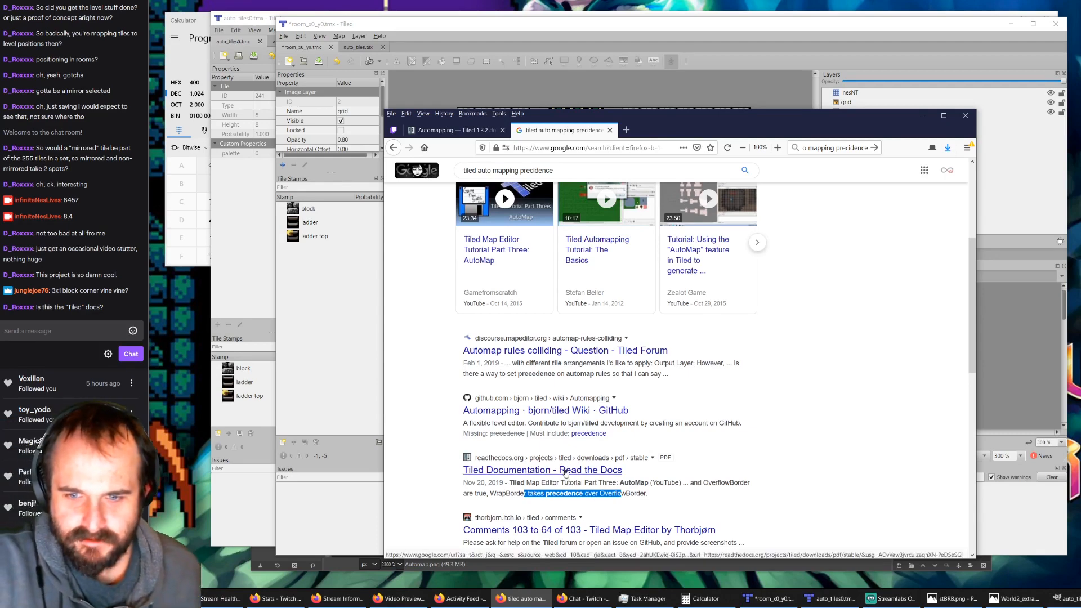
Step: Open the Tiled Documentation PDF in a new tab, find "wrapborder" in it, and read the surrounding automapping map properties
right_click(566, 470)
click(591, 477)
click(664, 131)
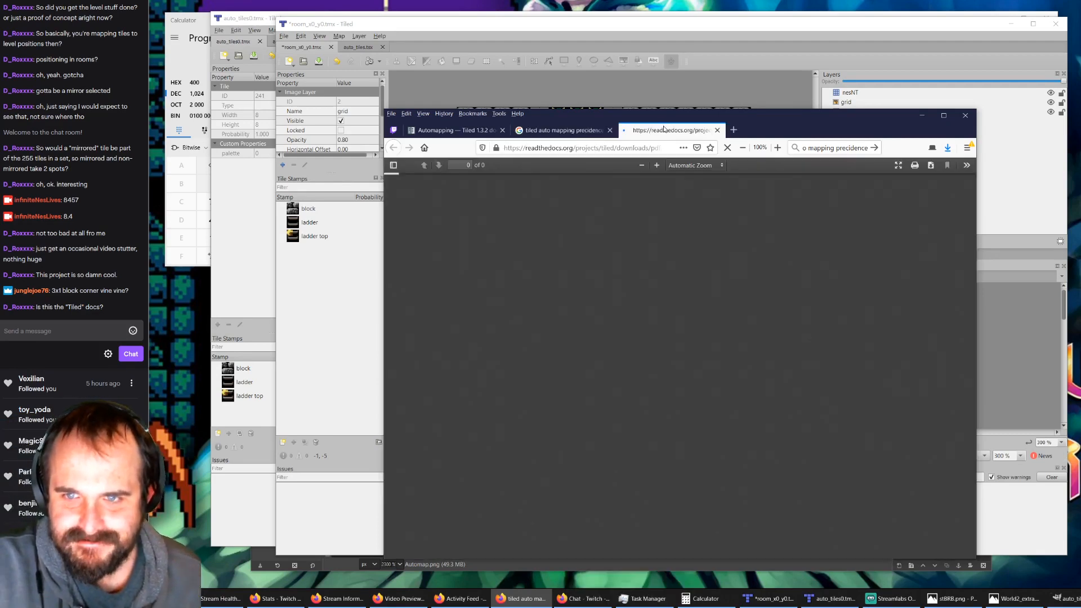
key(ctrl+f)
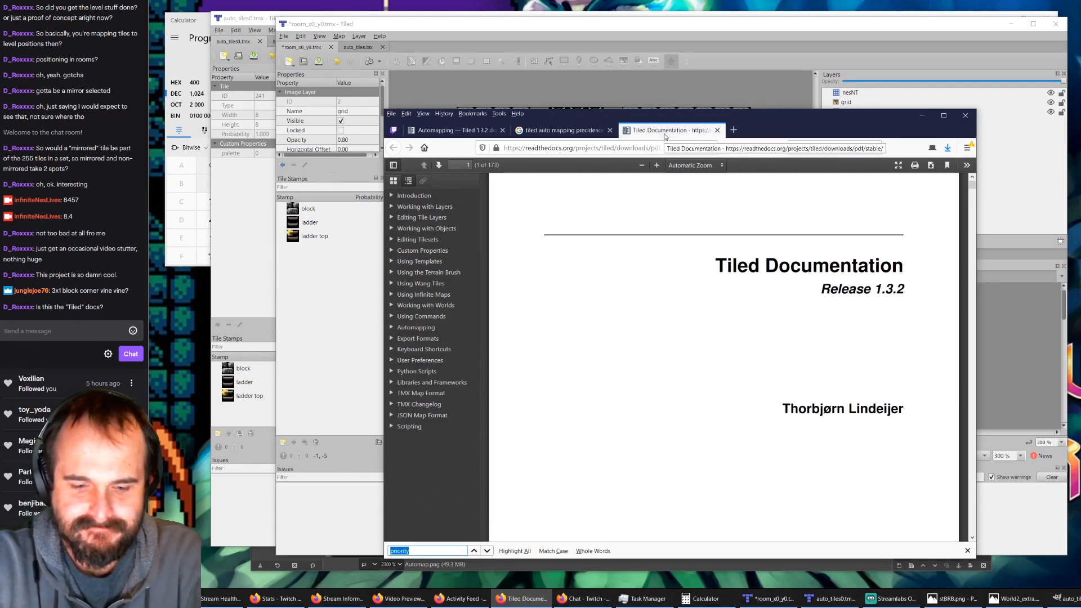
text(wrapbord)
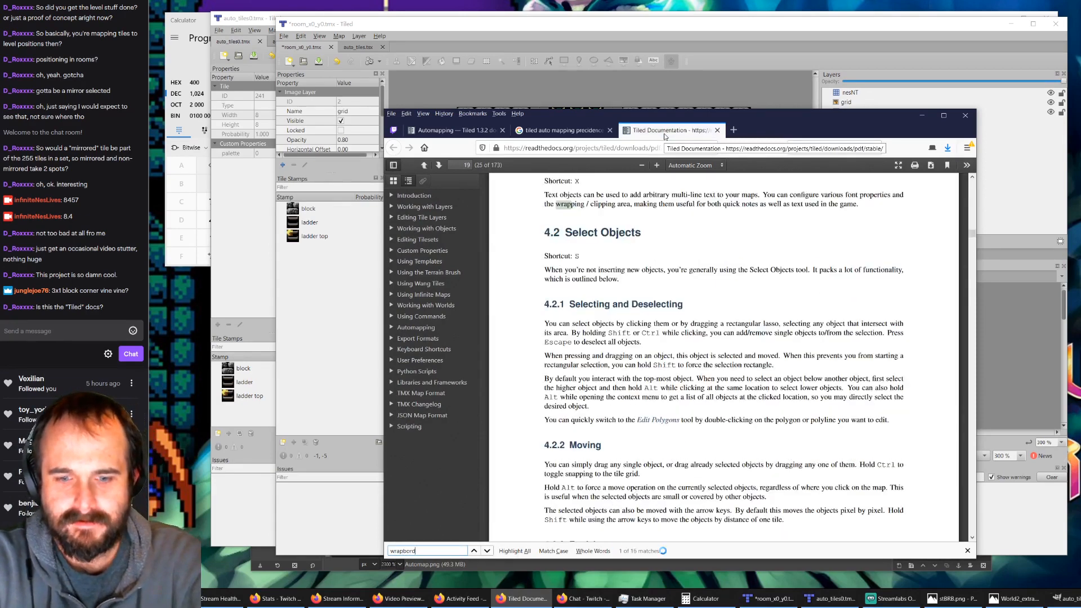
text(er)
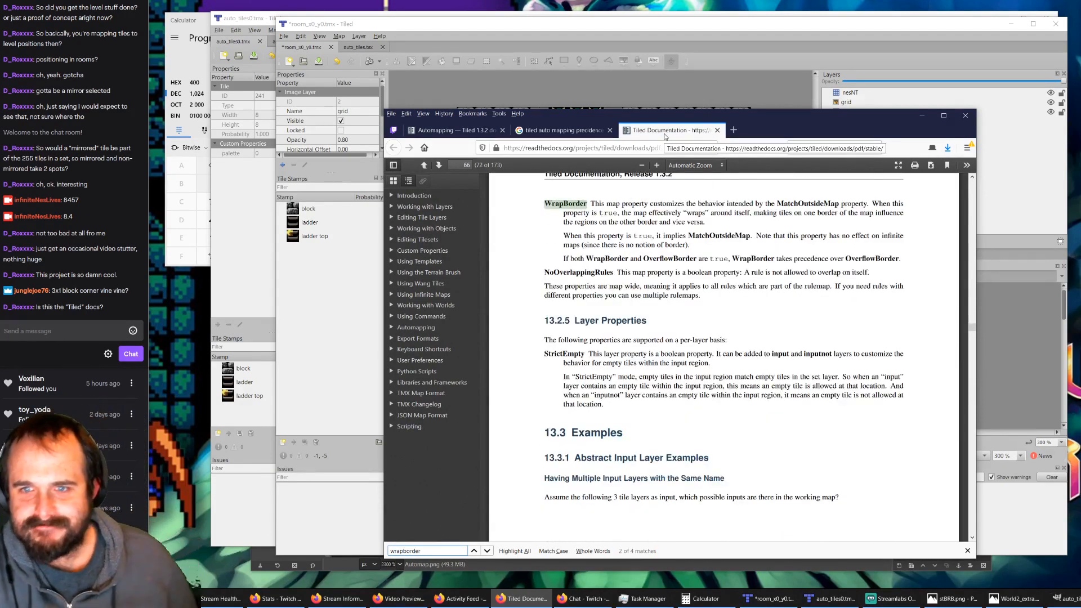
scroll(701, 289, up, 3)
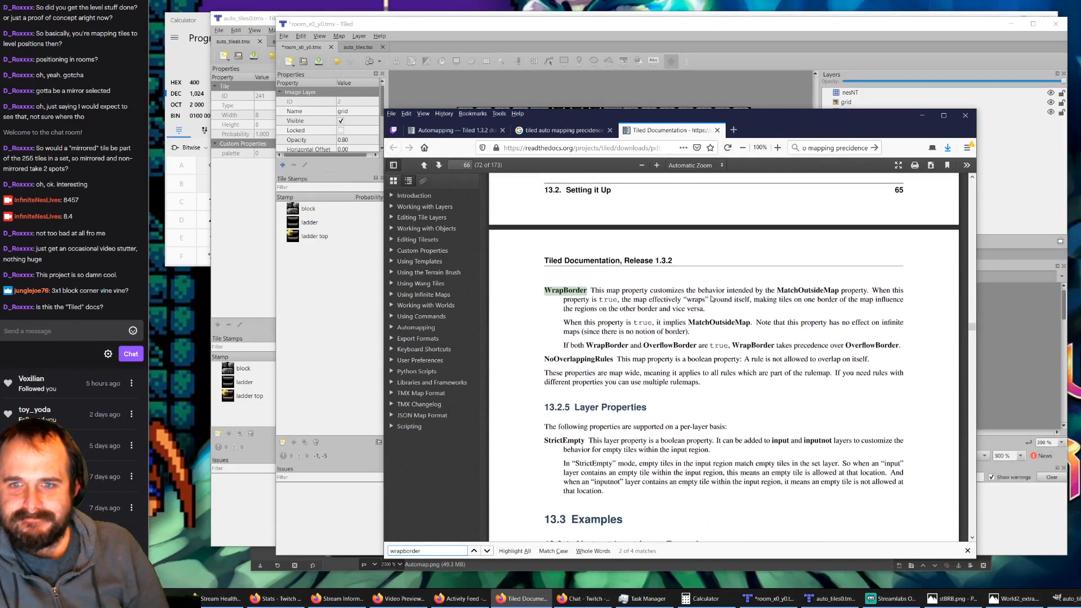
scroll(705, 314, up, 5)
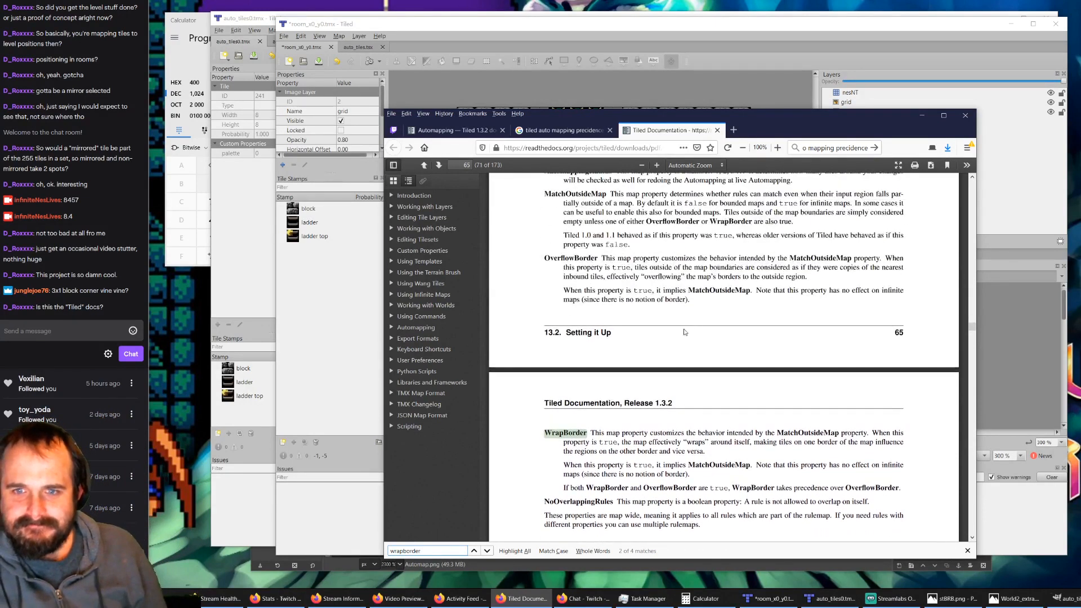
scroll(607, 294, up, 2)
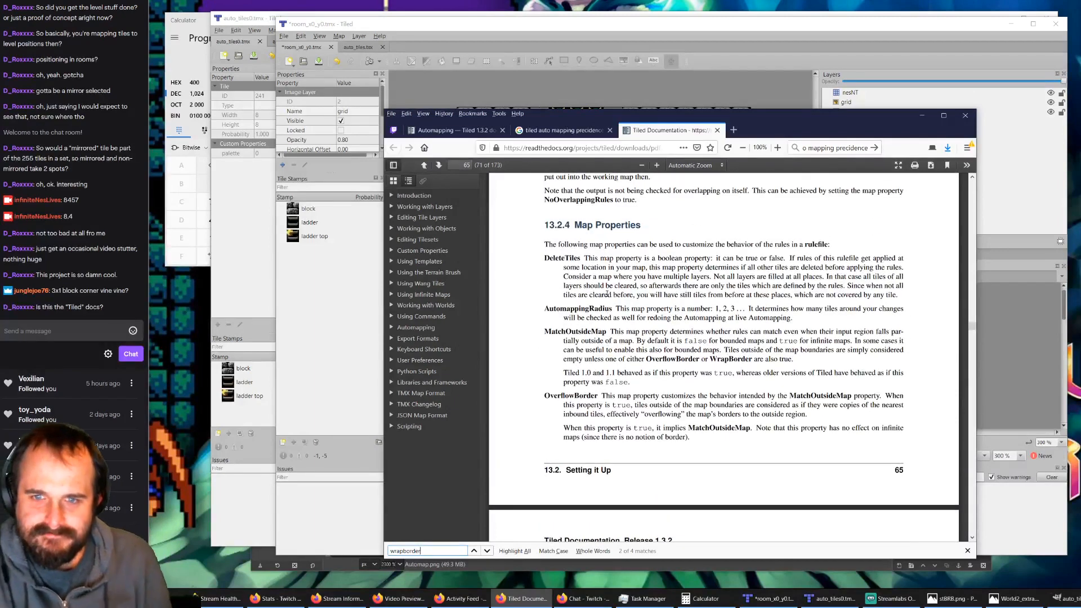
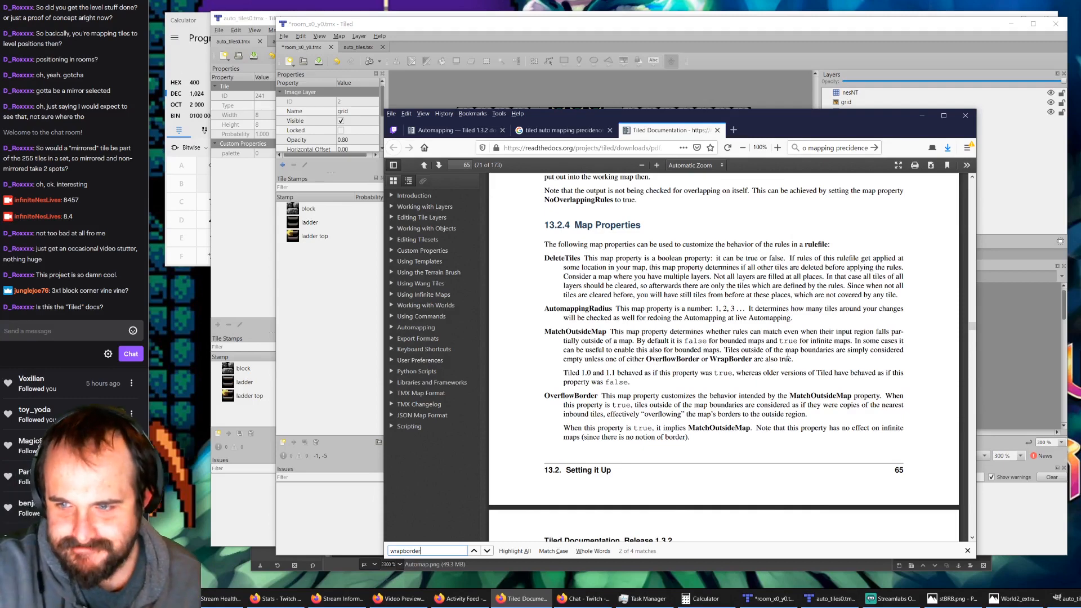
Step: Read the WrapBorder and NoOverlappingRules properties in the PDF, and switch back to the auto_tiles0.tmx rules map in Tiled
scroll(721, 359, down, 3)
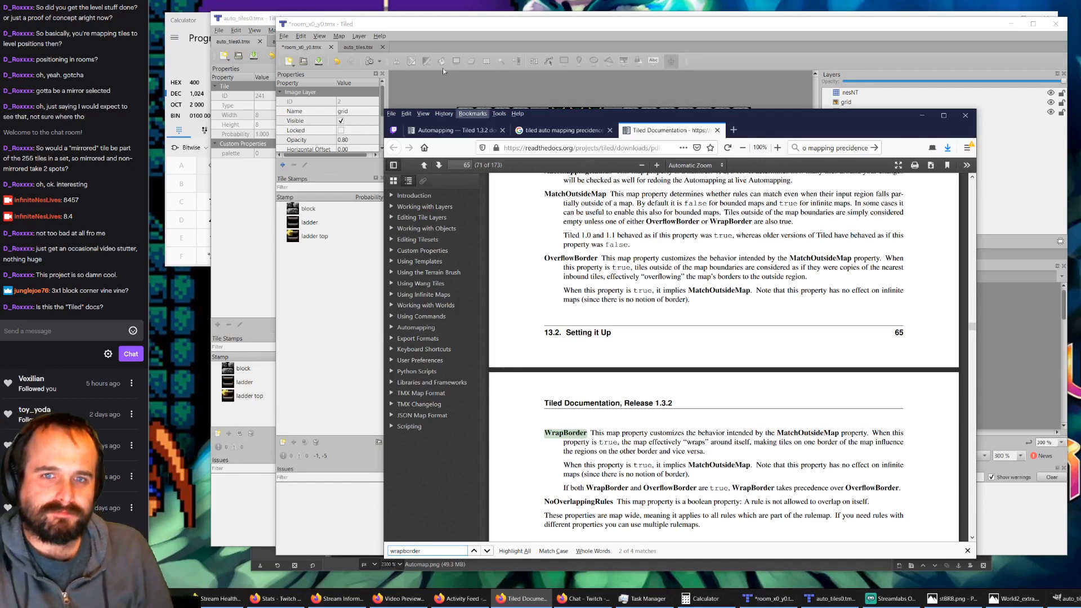
click(443, 28)
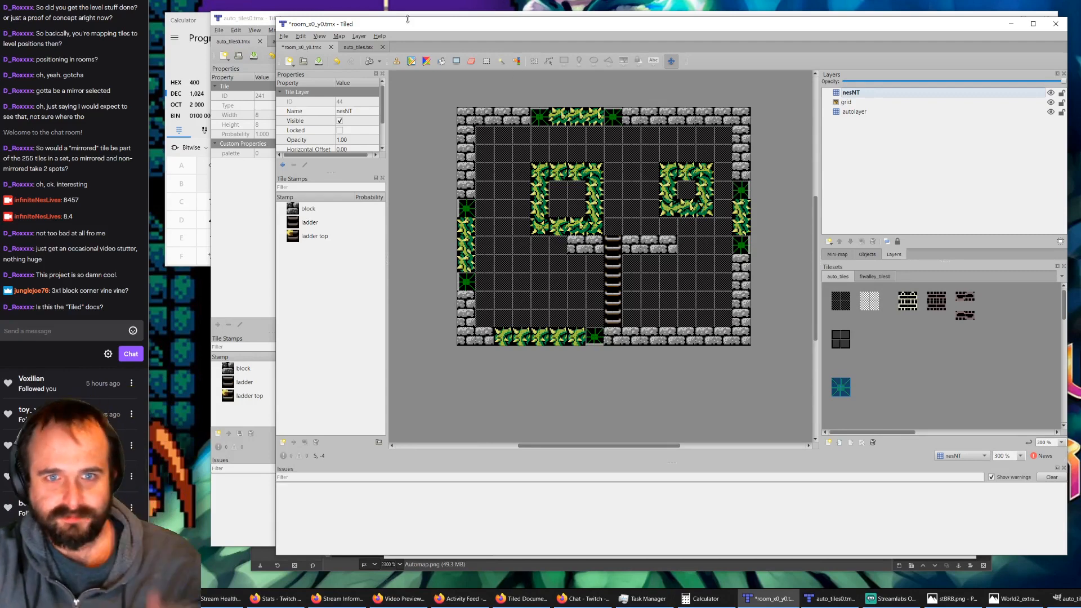
click(240, 33)
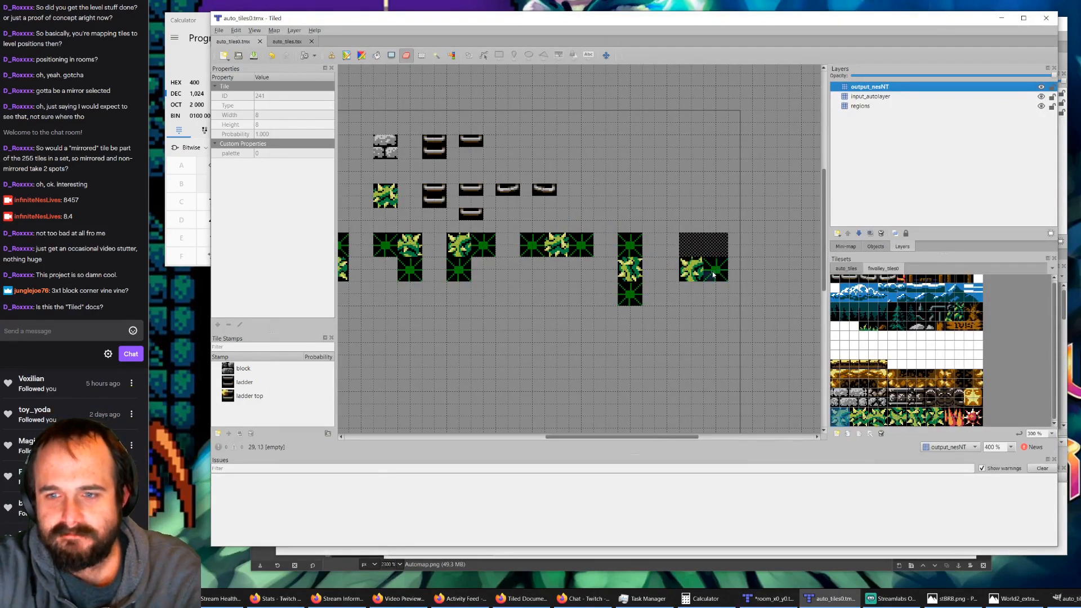
Step: Hide the output_nesNT and input_autolayer layers and erase the upper row of the last 2x2 bush rule's area on the regions layer
ctrl+scroll(628, 269, down, 2)
ctrl+scroll(630, 269, up, 1)
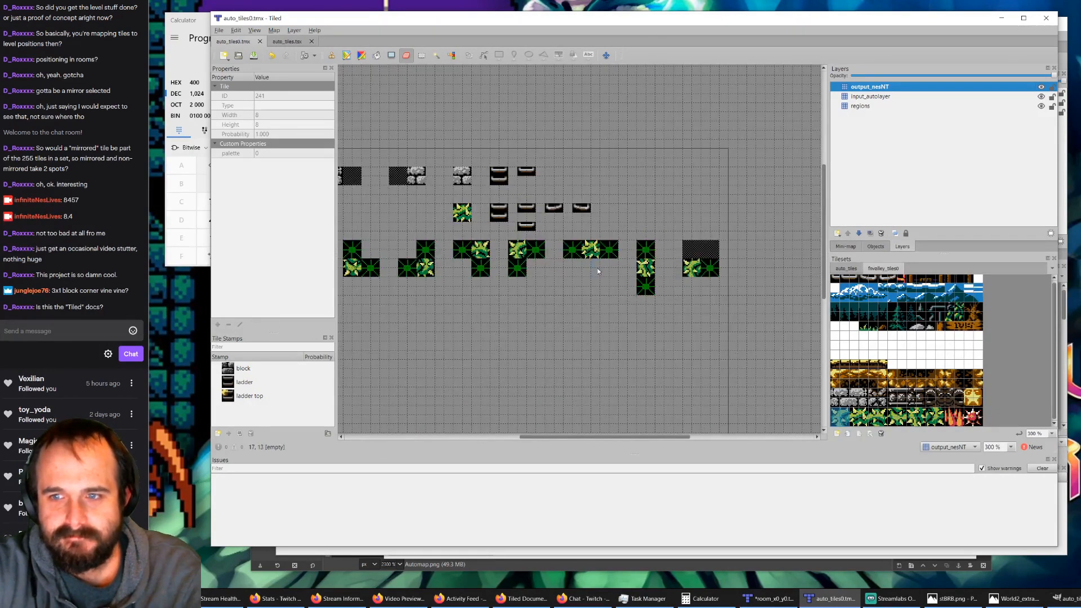
click(846, 270)
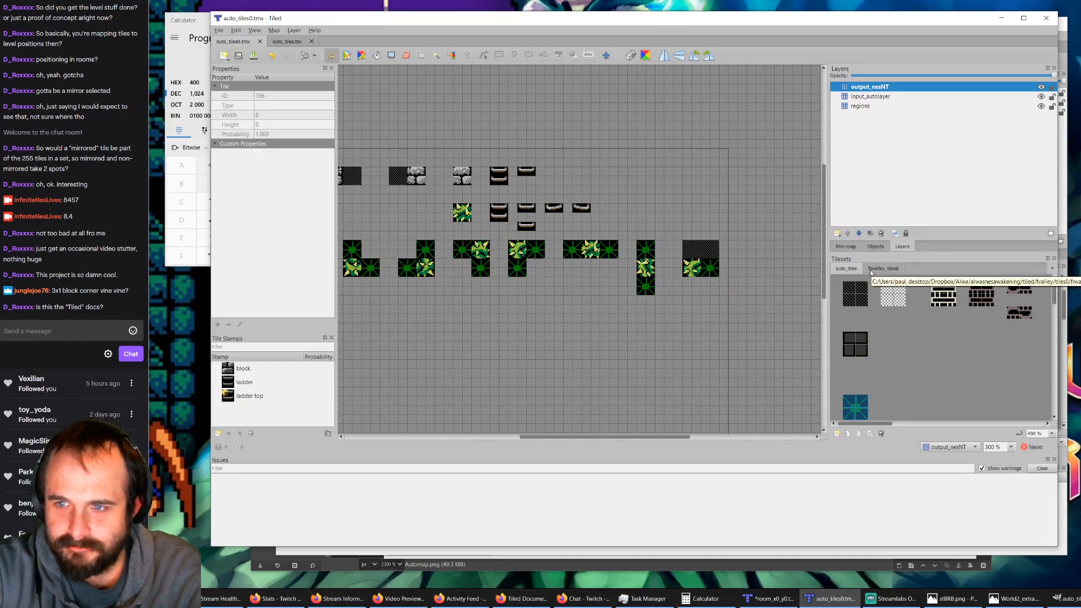
click(1041, 87)
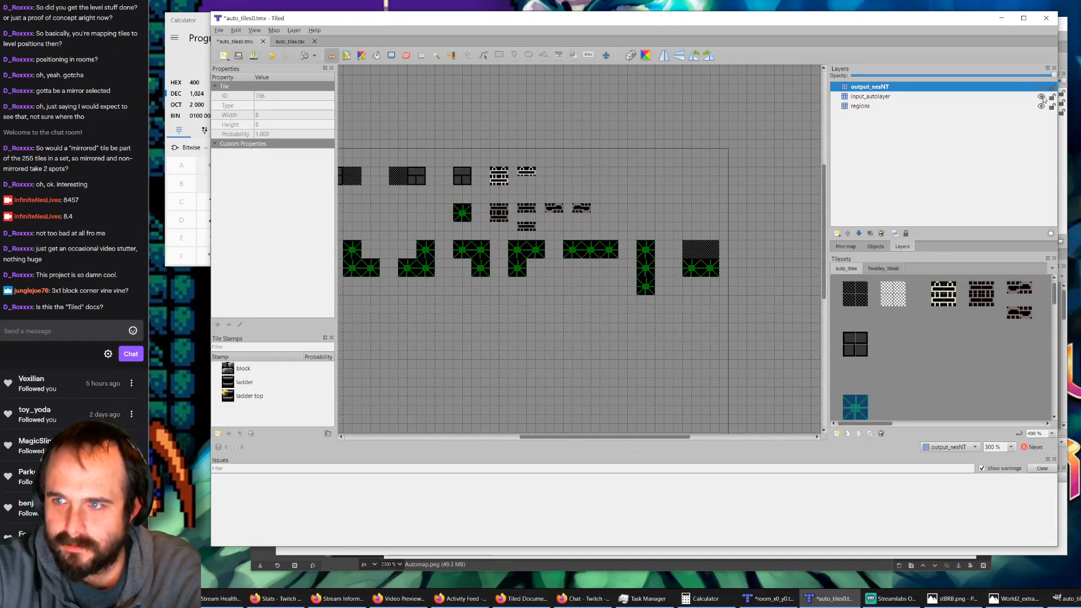
click(408, 56)
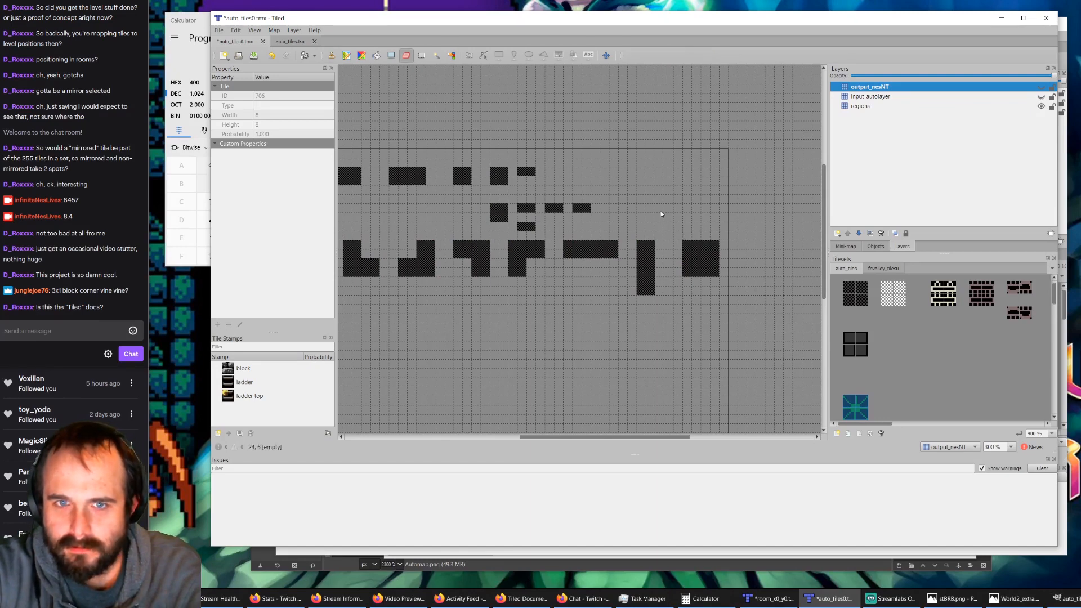
click(860, 106)
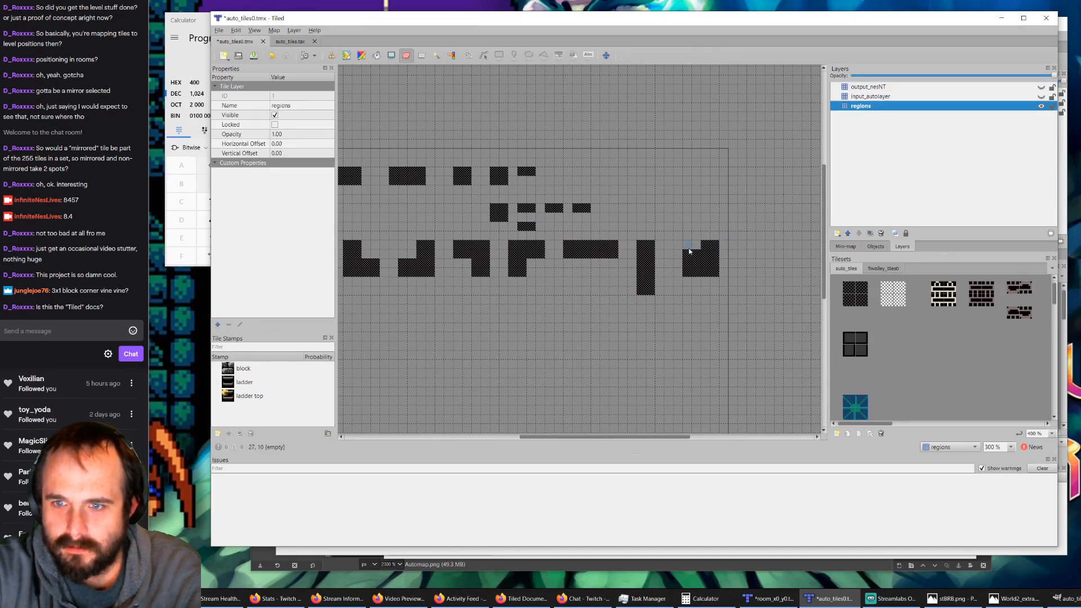
drag(690, 252, 715, 250)
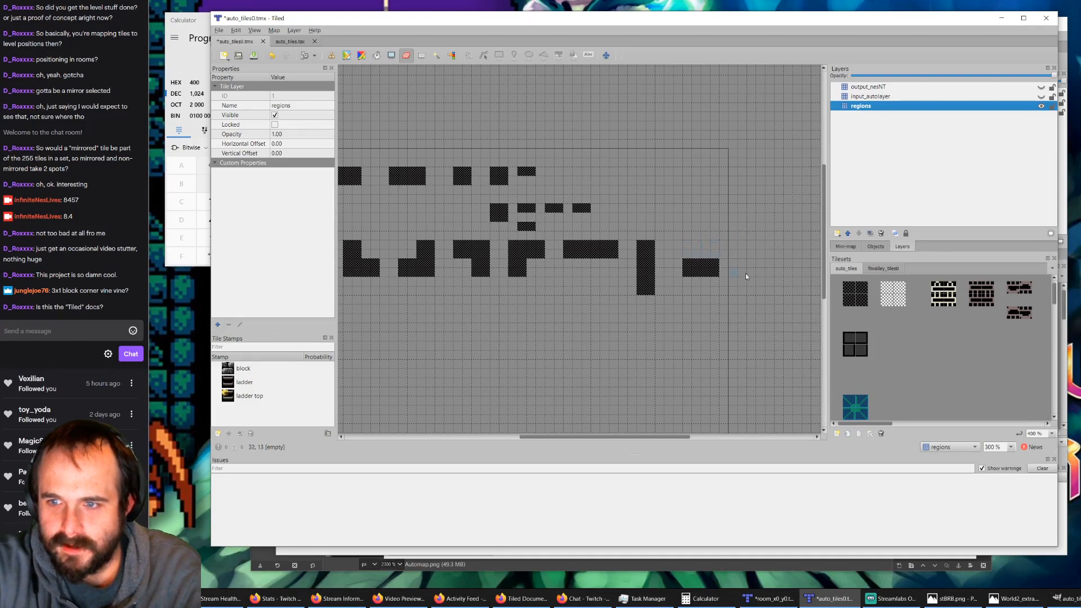
Step: Show the input_autolayer layer and replace the left bush marker of the last rule with the block marker from auto_tiles
click(860, 97)
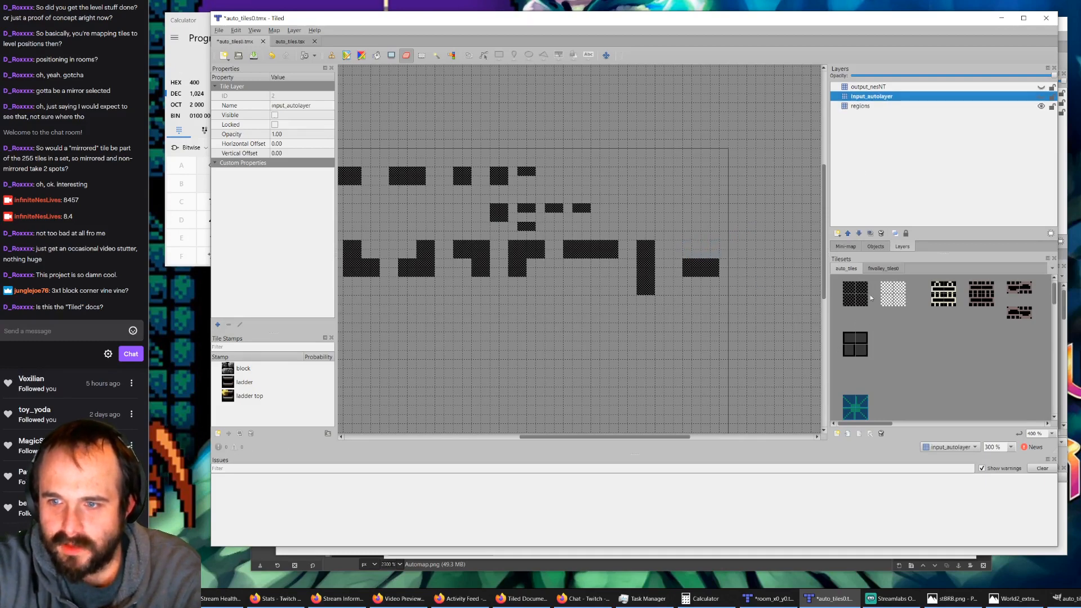
click(858, 343)
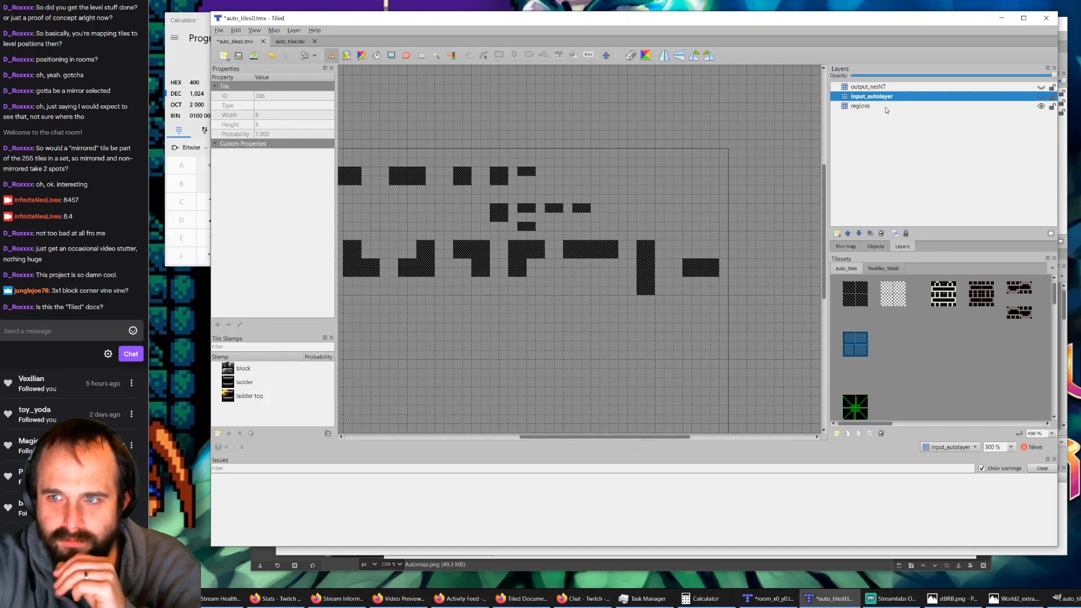
click(1041, 96)
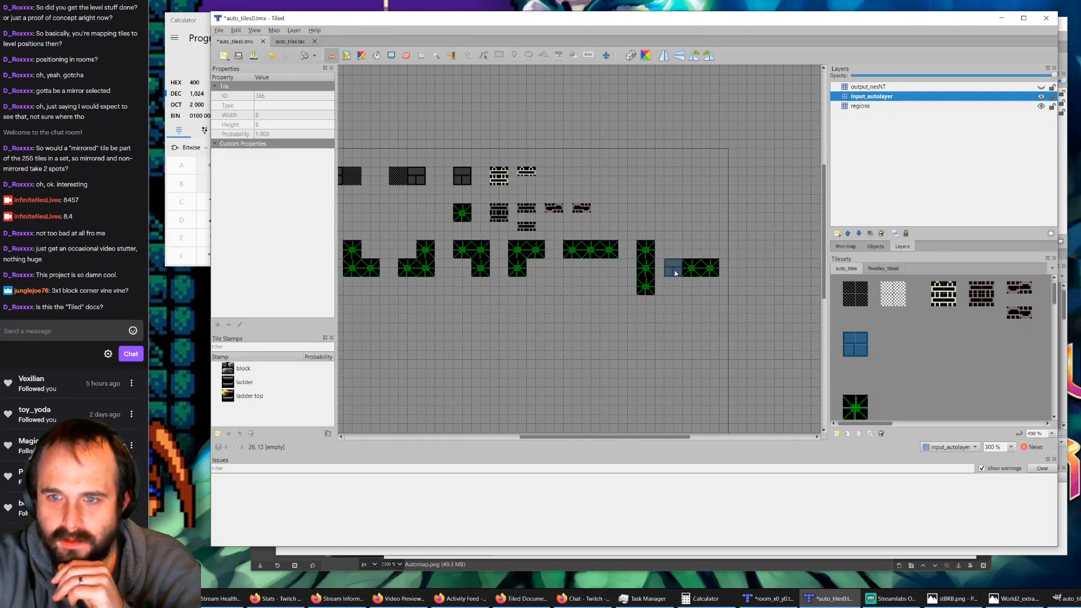
click(697, 268)
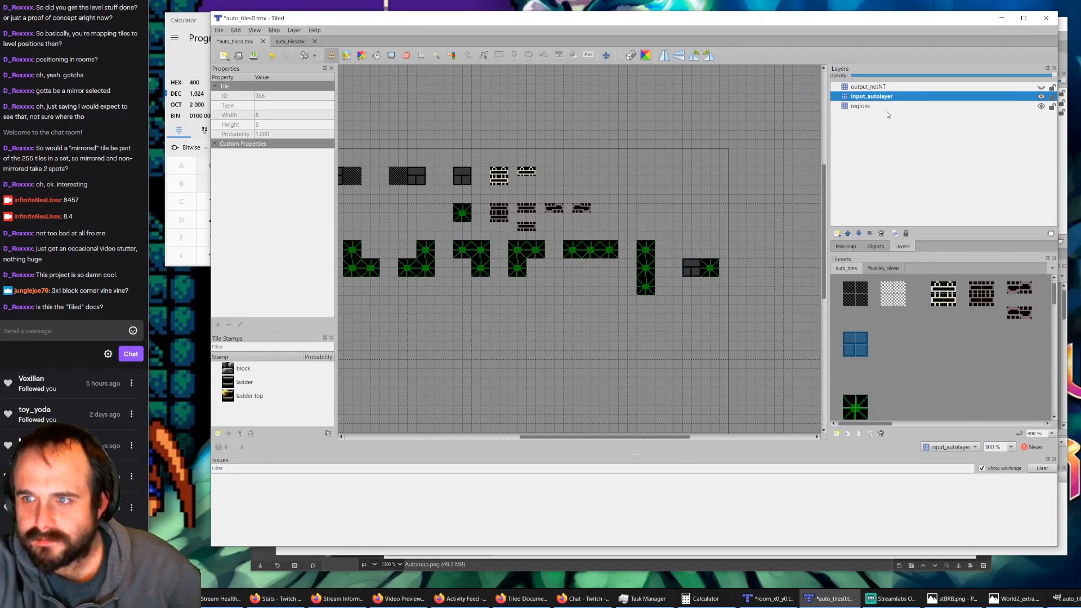
Step: Show the output_nesNT layer, and move the last rule's output bush tile from the block cell to the bush cell beside it
click(887, 90)
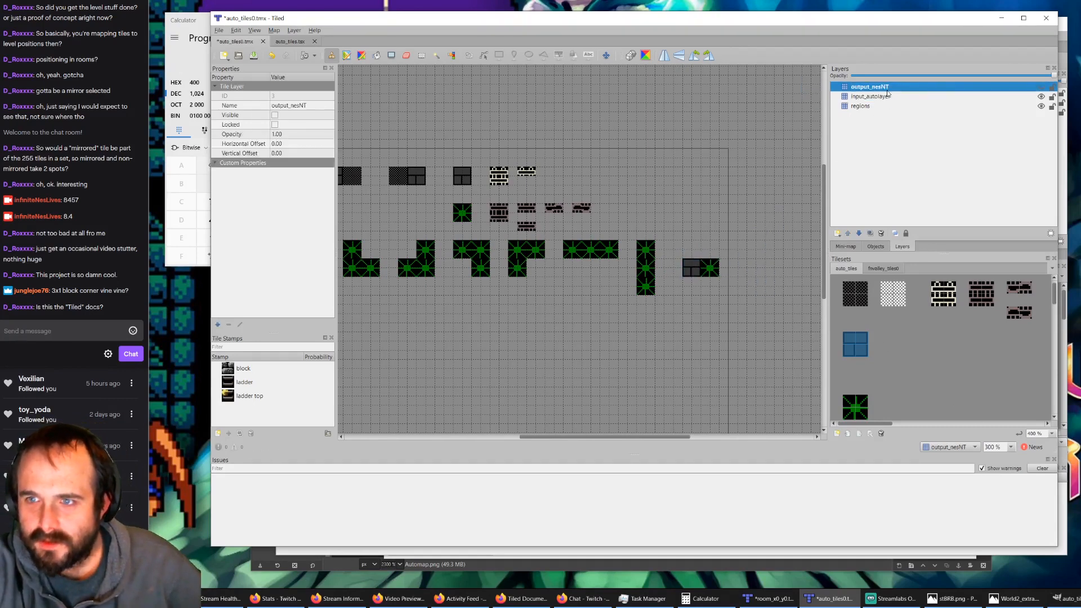
click(1041, 88)
click(883, 268)
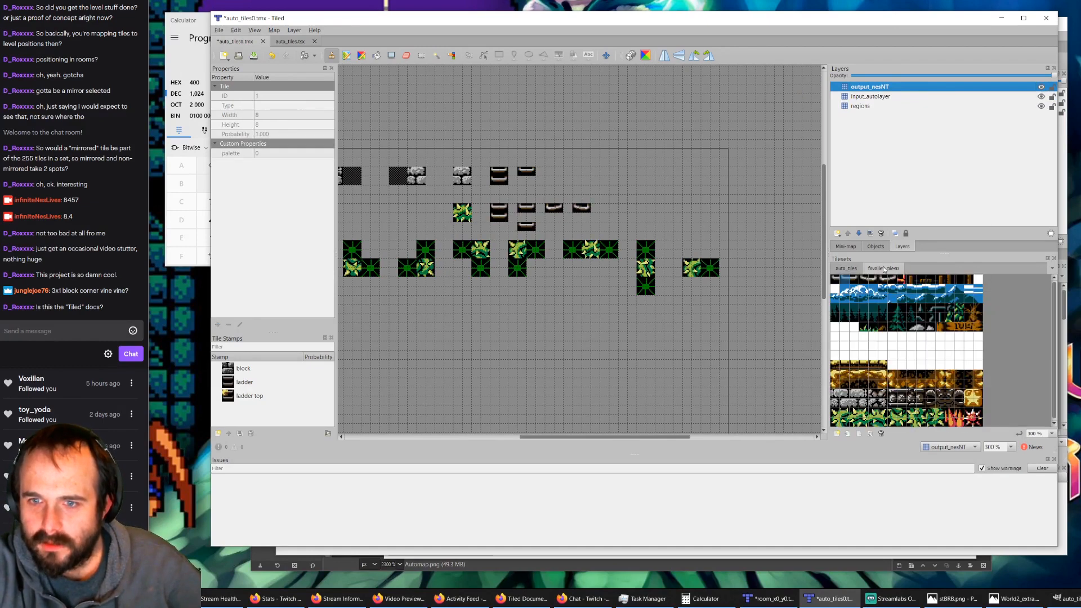
click(405, 55)
drag(683, 266, 707, 266)
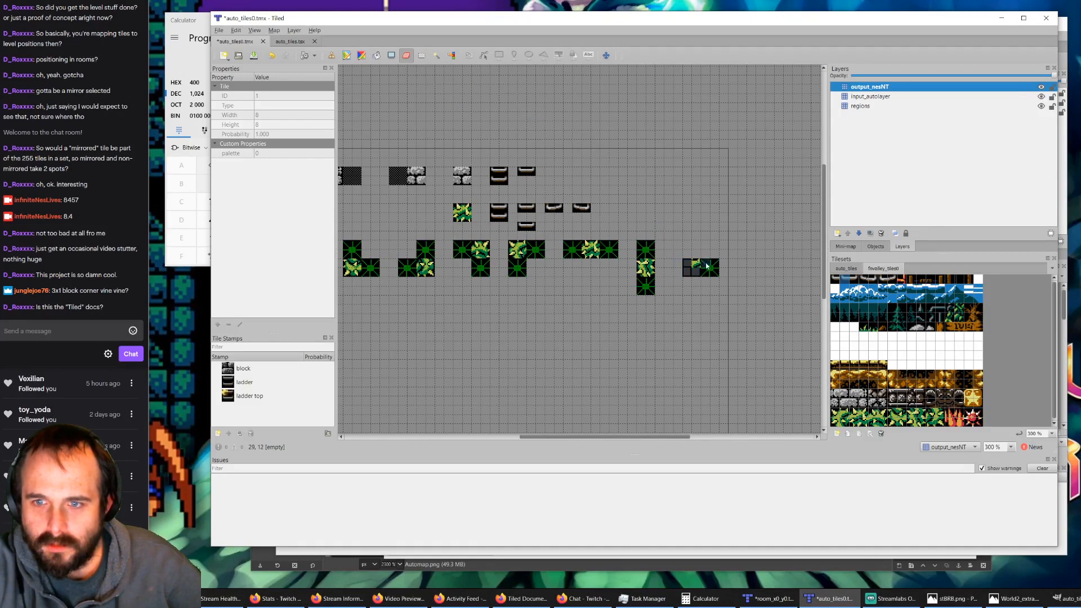
click(836, 417)
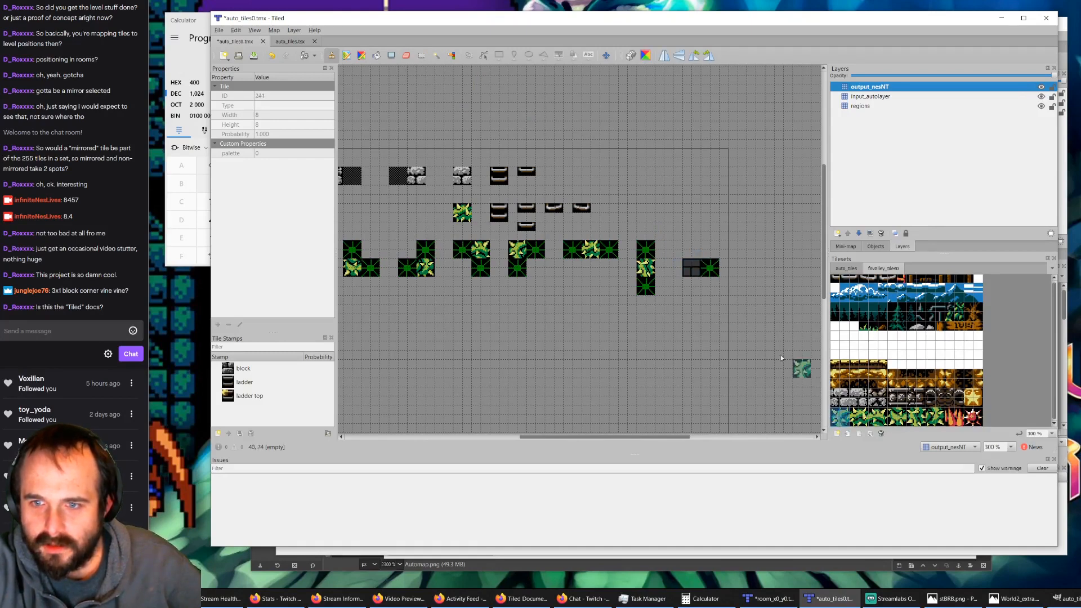
click(711, 268)
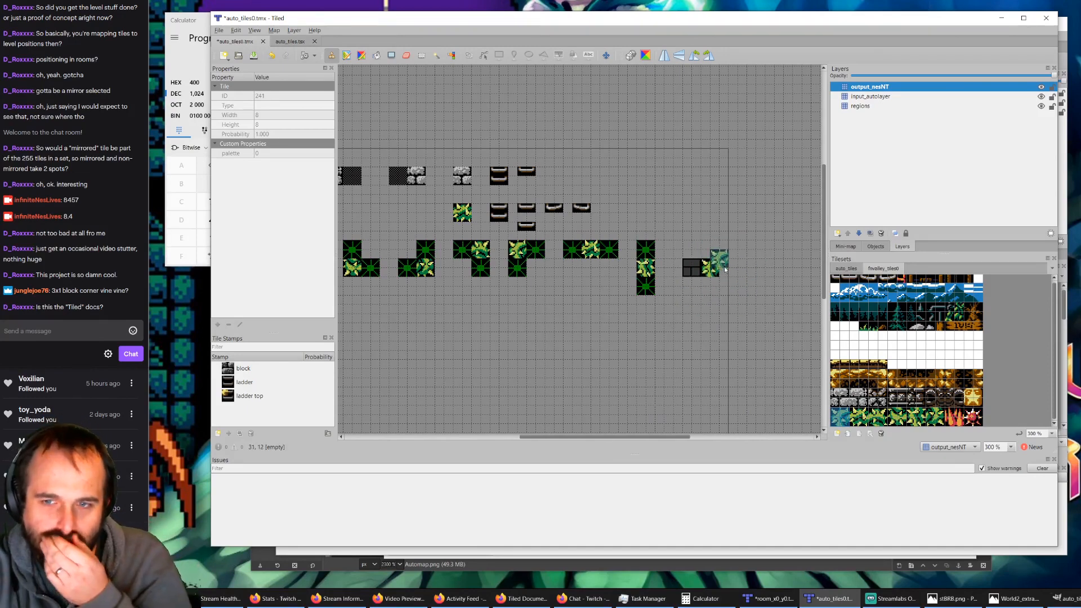
Step: Add a region marker above the bush cell of the last rule on the regions layer and save the map
click(867, 111)
click(847, 269)
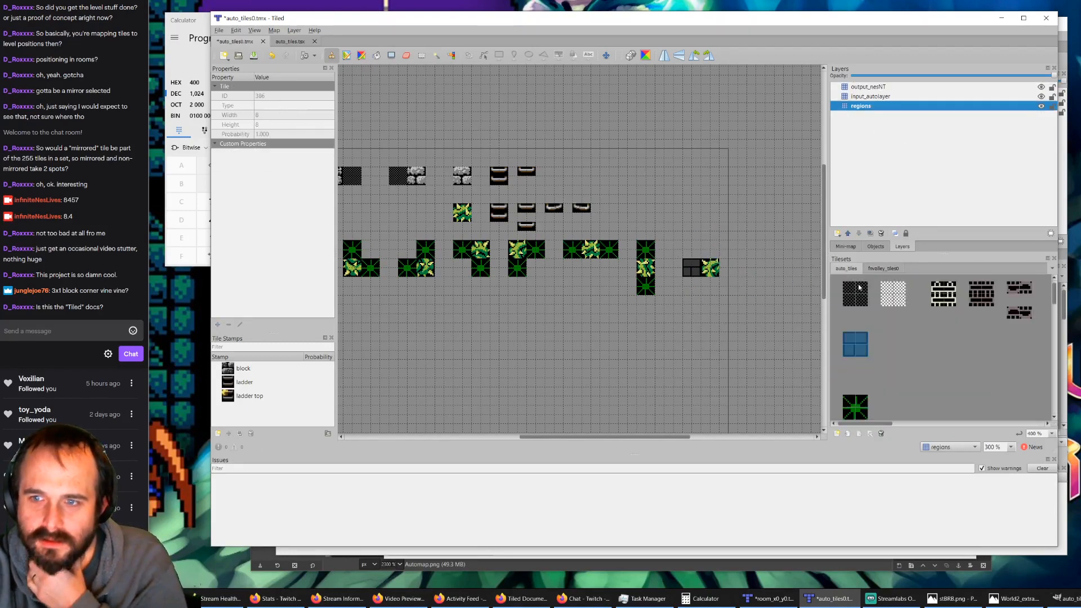
click(858, 288)
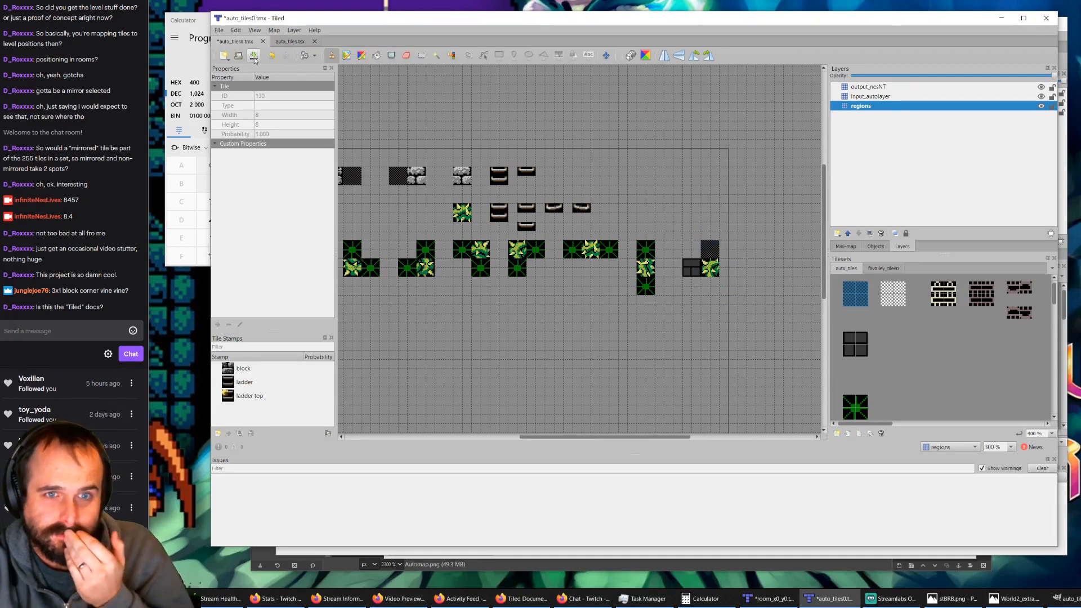
key(ctrl+s)
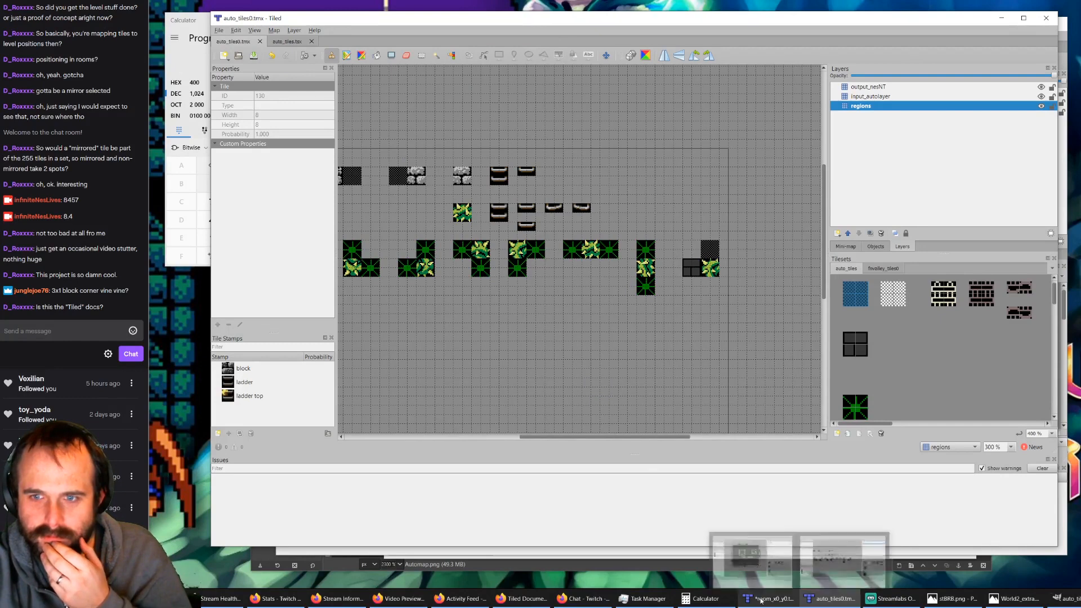
Step: Toggle the visibility of the output_nesNT and input_autolayer layers to check the new rule, restore it, and save the map
click(1041, 88)
click(1041, 97)
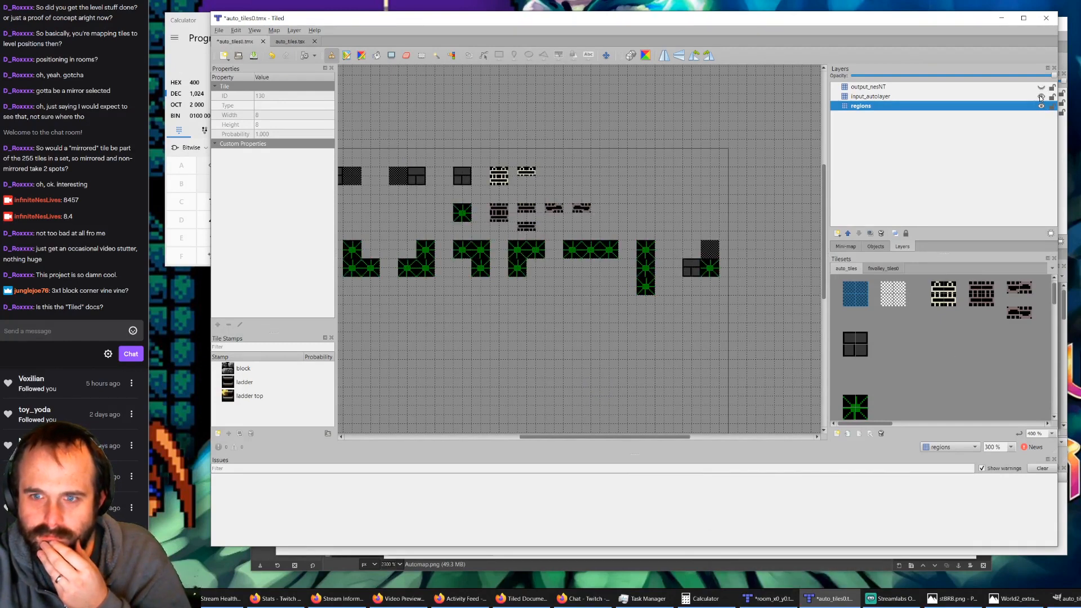
click(1041, 89)
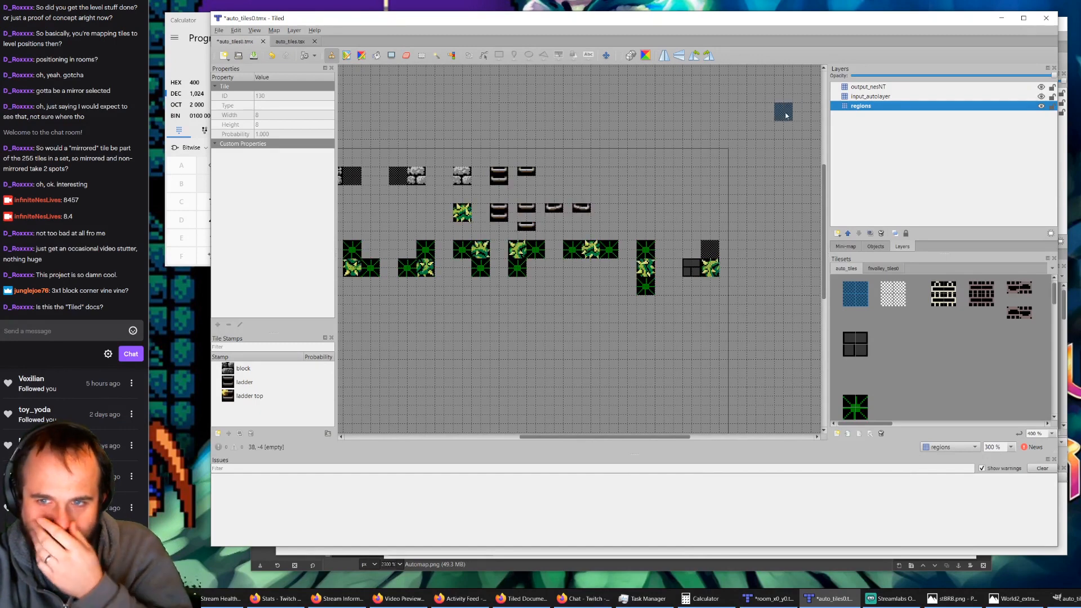
click(253, 55)
Step: Look over the bush placements in room_x0_y0.tmx and compare them with the rules in auto_tiles0.tmx
click(768, 599)
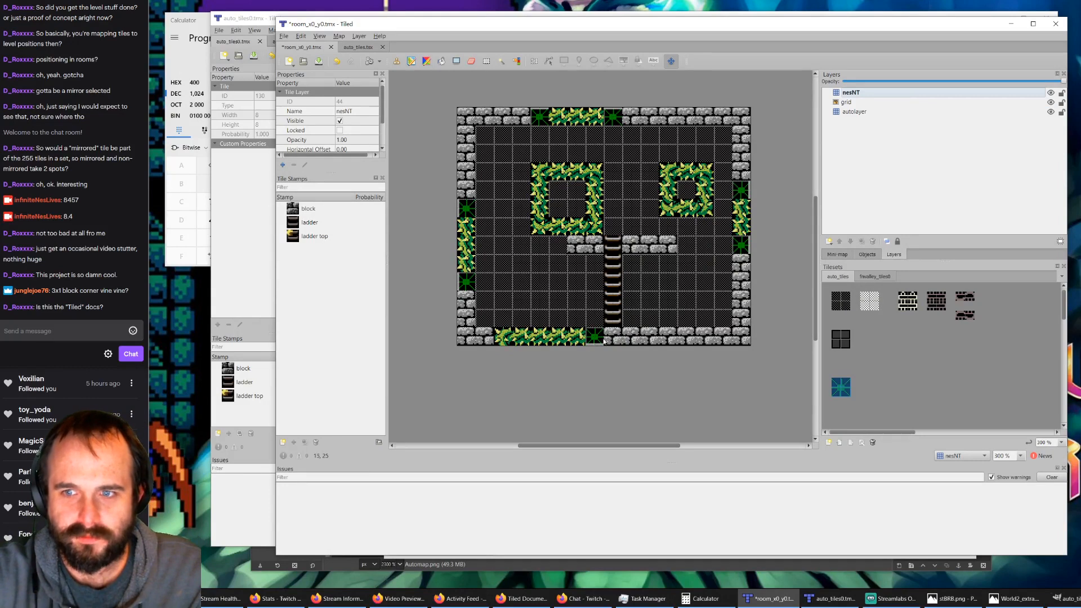
click(243, 25)
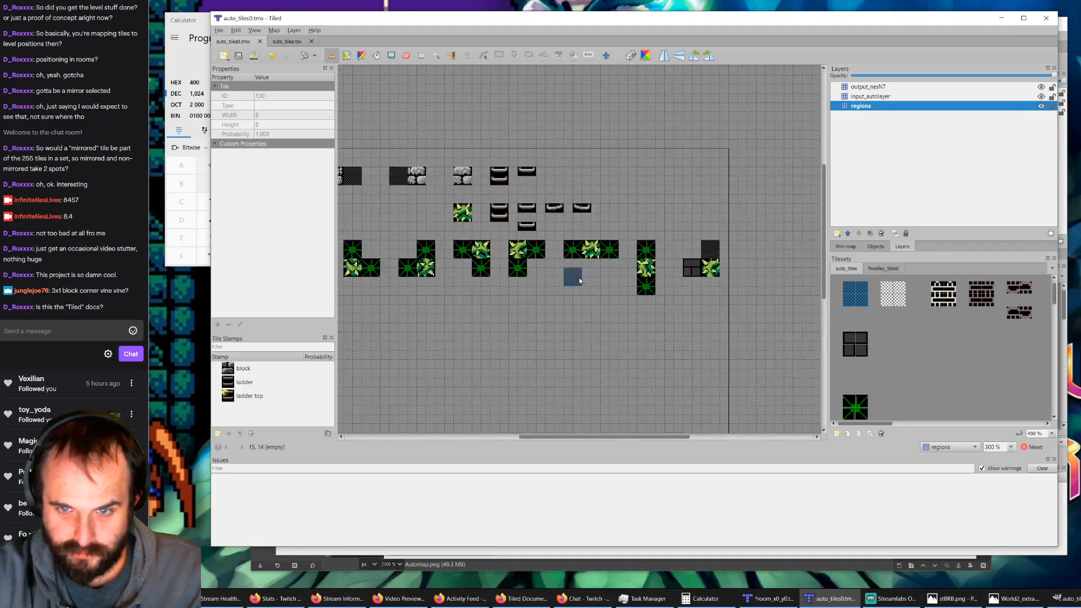
ctrl+scroll(579, 279, down, 1)
ctrl+scroll(578, 278, up, 1)
ctrl+scroll(494, 283, down, 1)
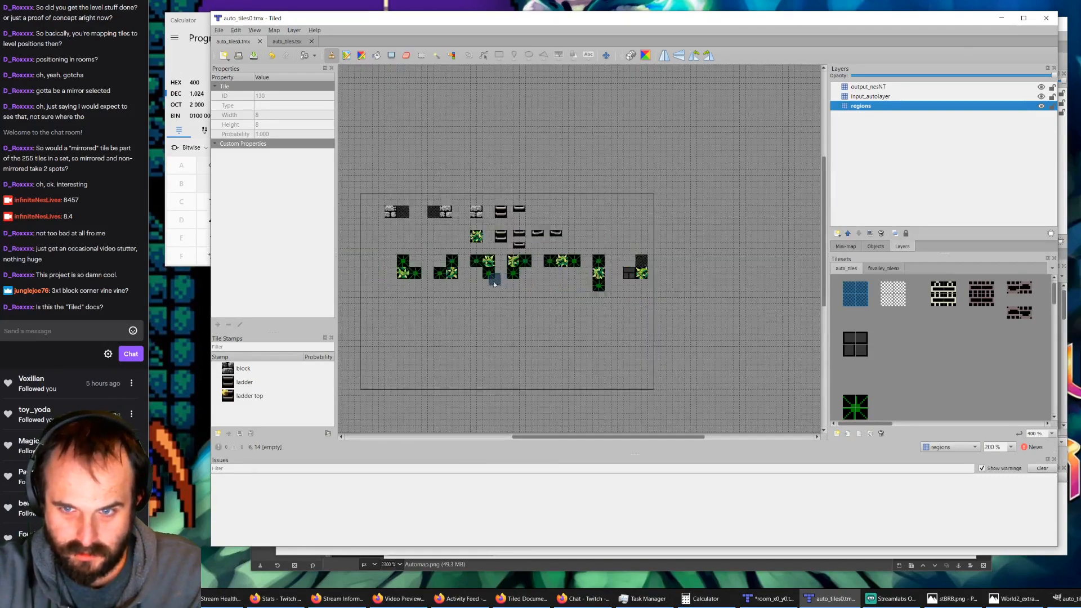
ctrl+scroll(667, 265, up, 3)
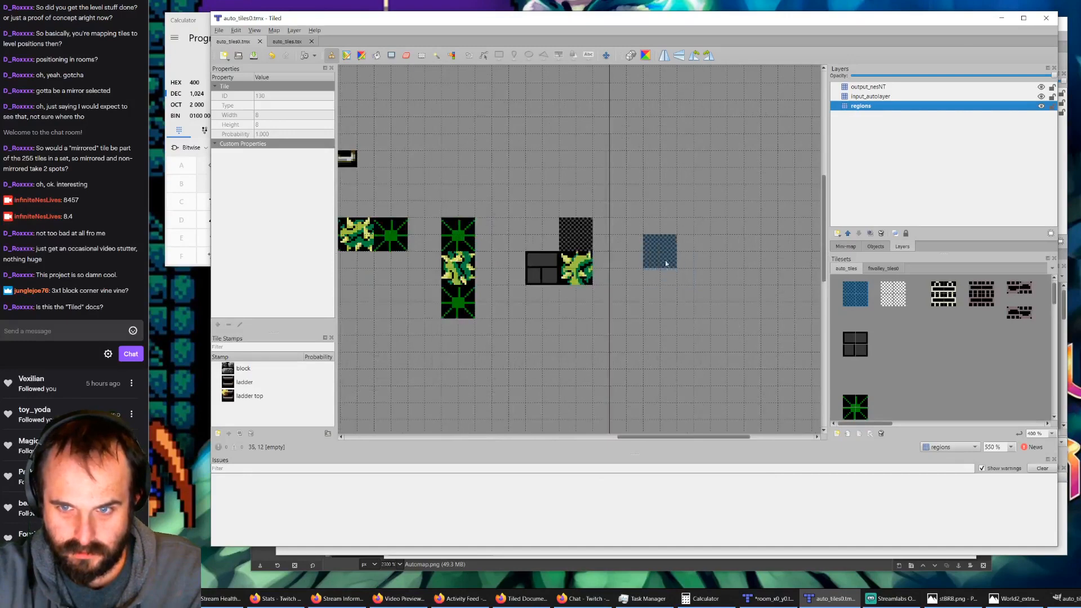
Step: View the auto_tiles.tsx tileset in both Tiled windows and the room map, and return to the auto_tiles0.tmx rules map
click(278, 42)
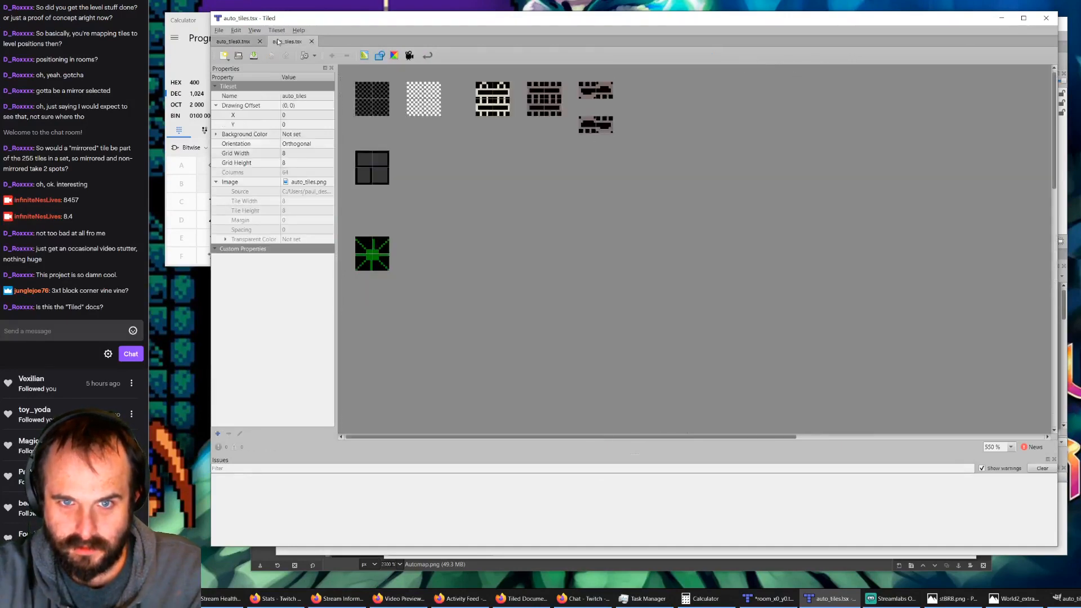
click(787, 597)
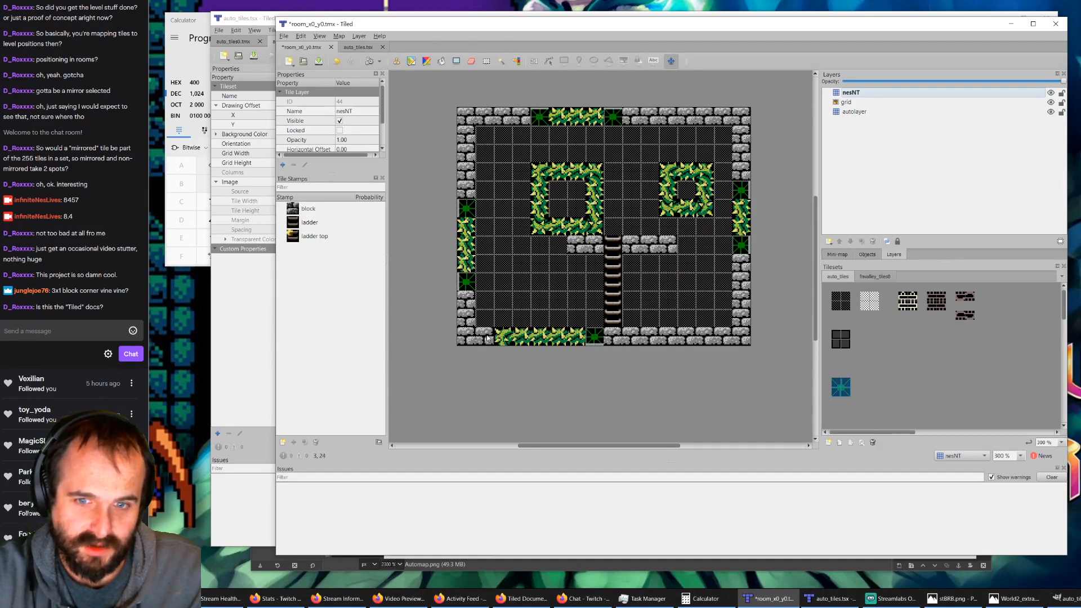
click(256, 19)
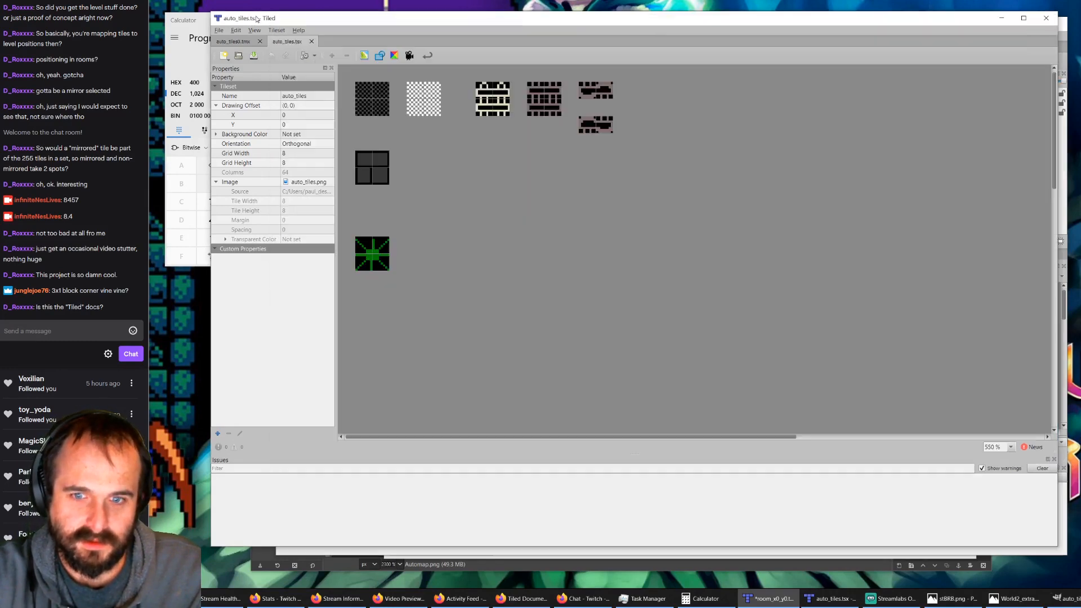
click(1002, 18)
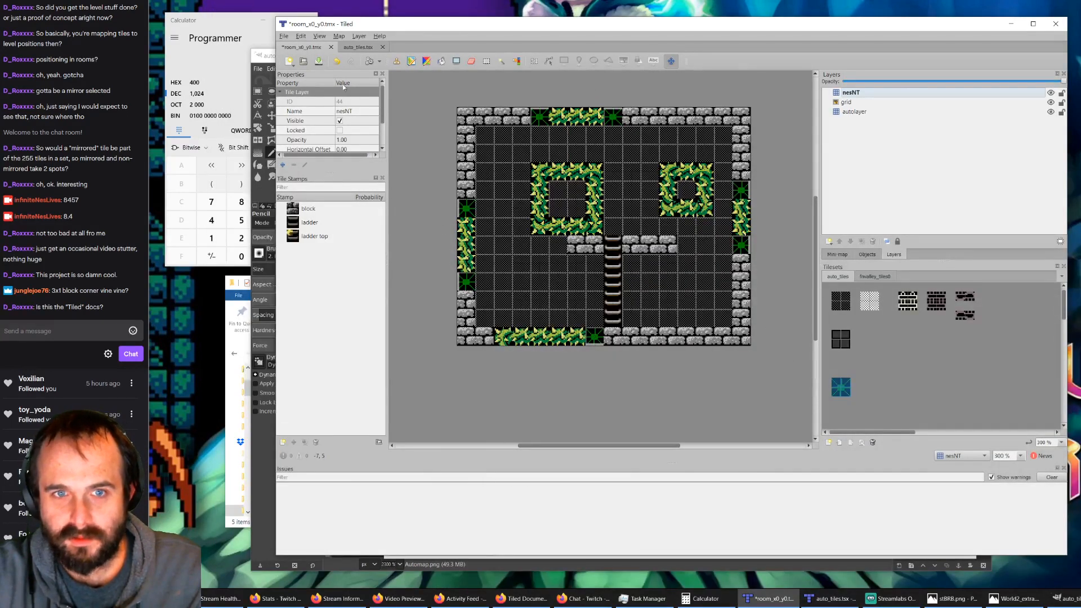
click(357, 47)
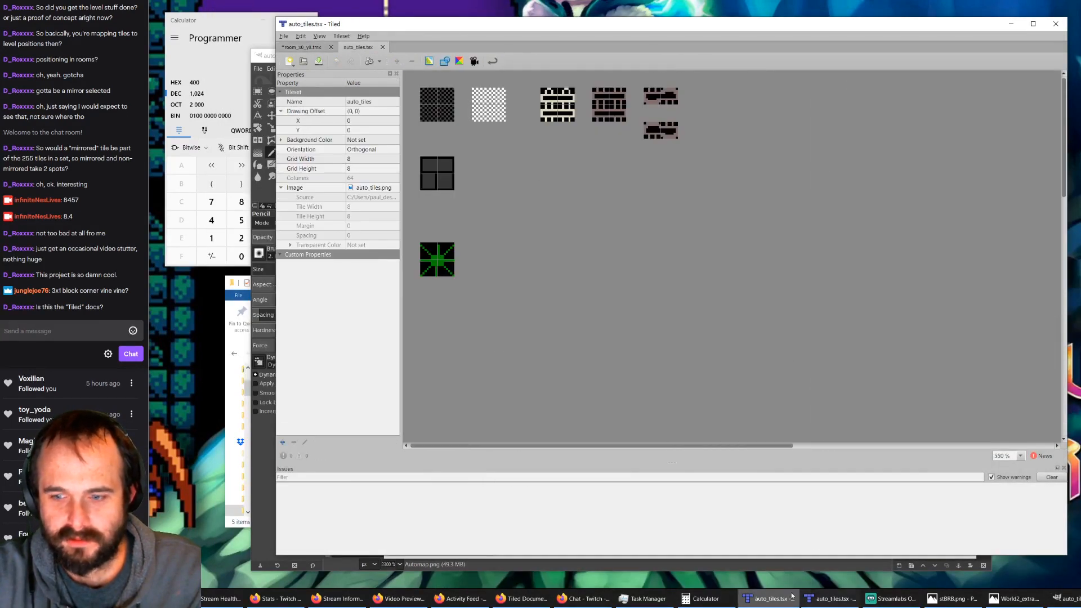
click(767, 599)
click(825, 599)
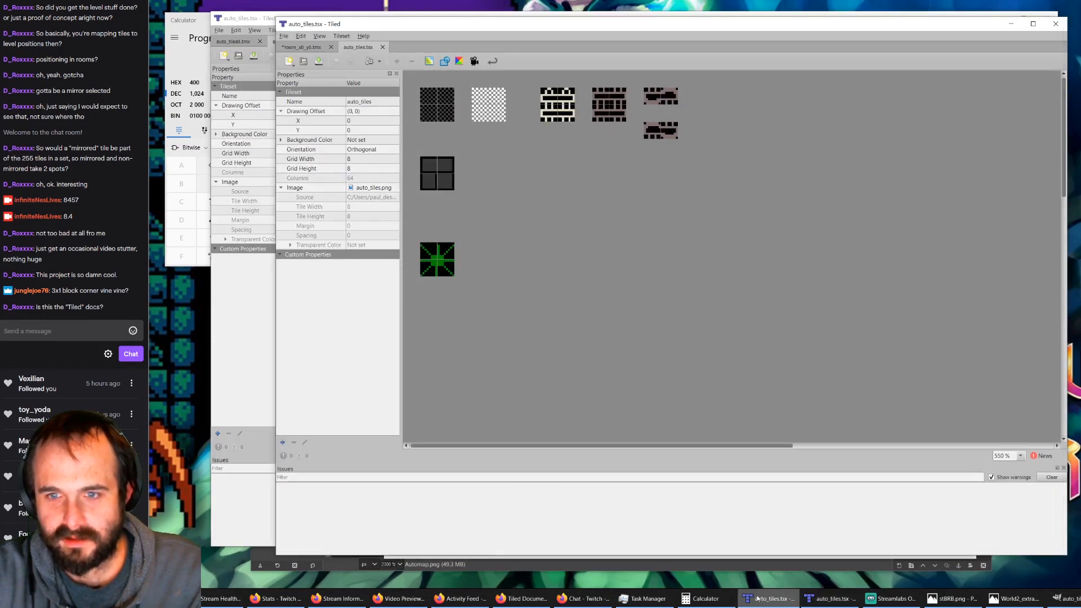
mouse_move(824, 602)
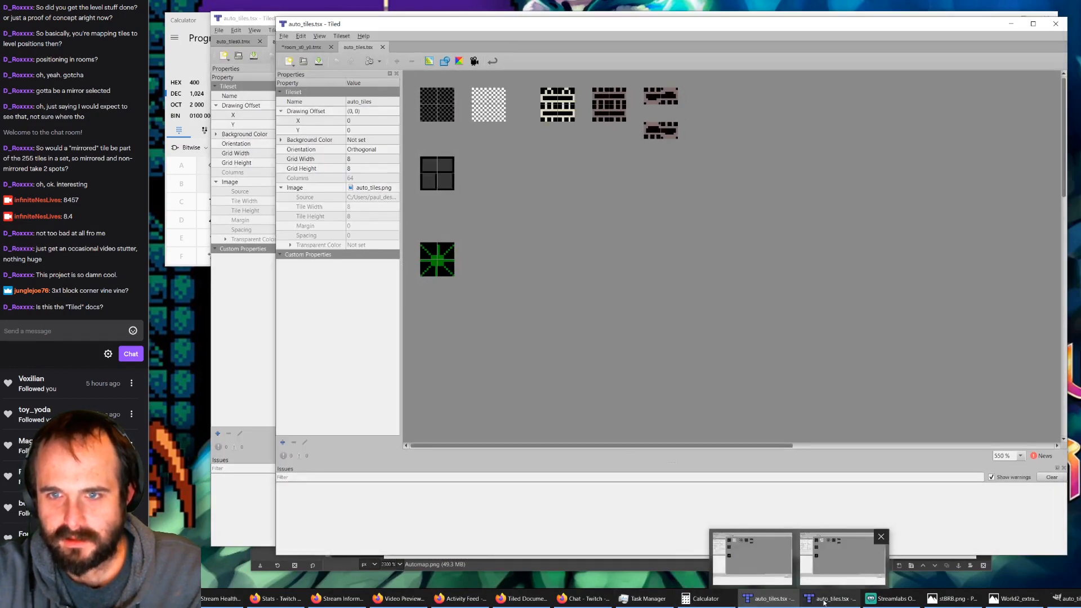
click(752, 558)
click(233, 42)
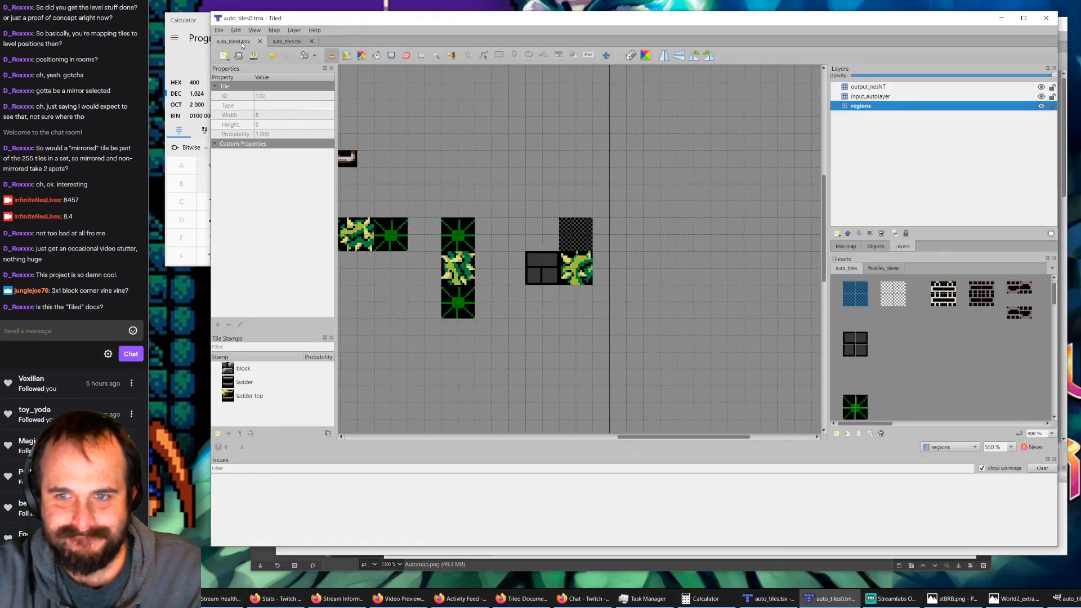
Step: Hide the output_nesNT and input_autolayer layers of auto_tiles0.tmx so that only the regions layer shows
scroll(458, 247, down, 3)
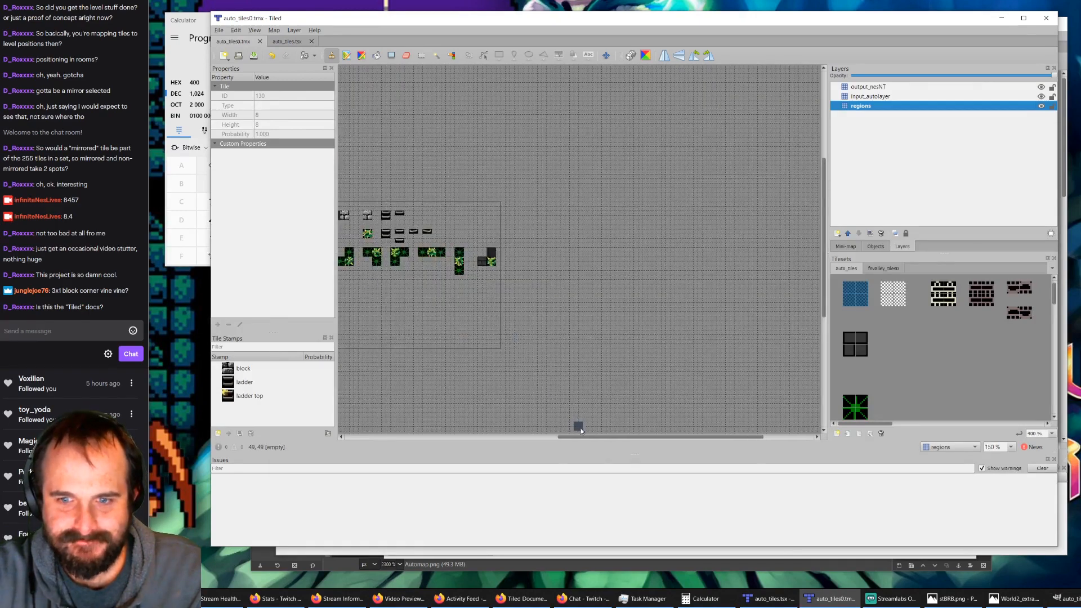
drag(581, 437, 533, 437)
scroll(444, 293, up, 2)
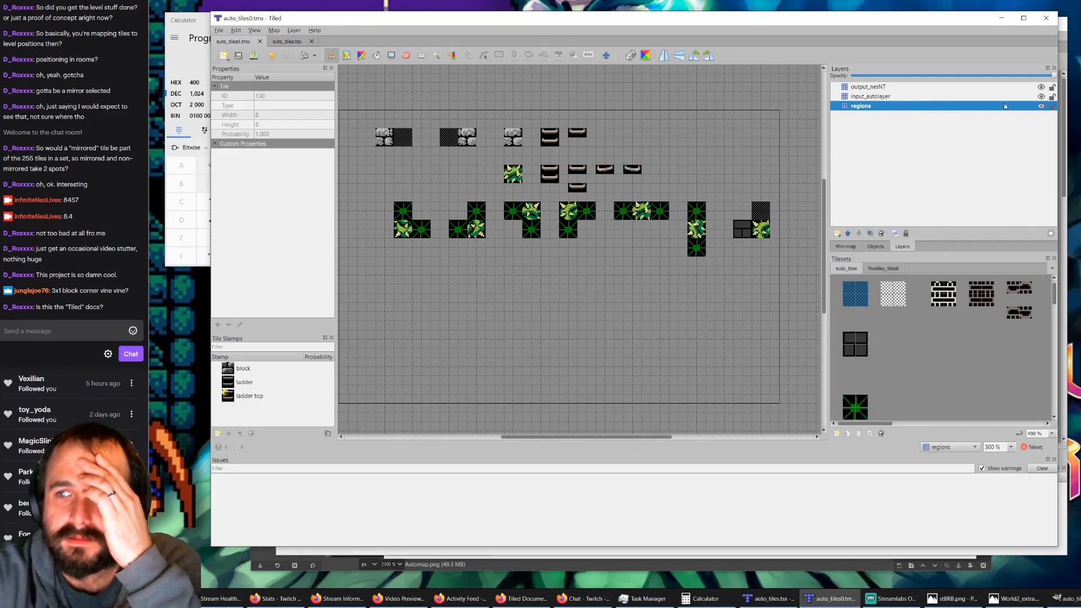
click(1042, 87)
click(1041, 96)
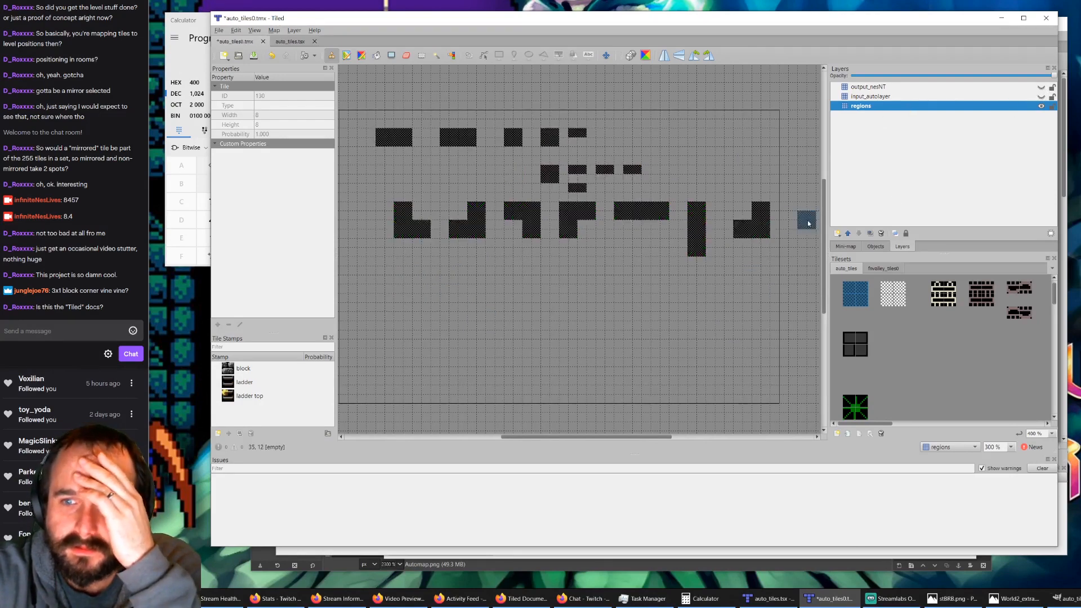
Step: Cut the region marker of the last block-and-bush rule and paste it in a new row beneath the first bush corner rule
click(392, 56)
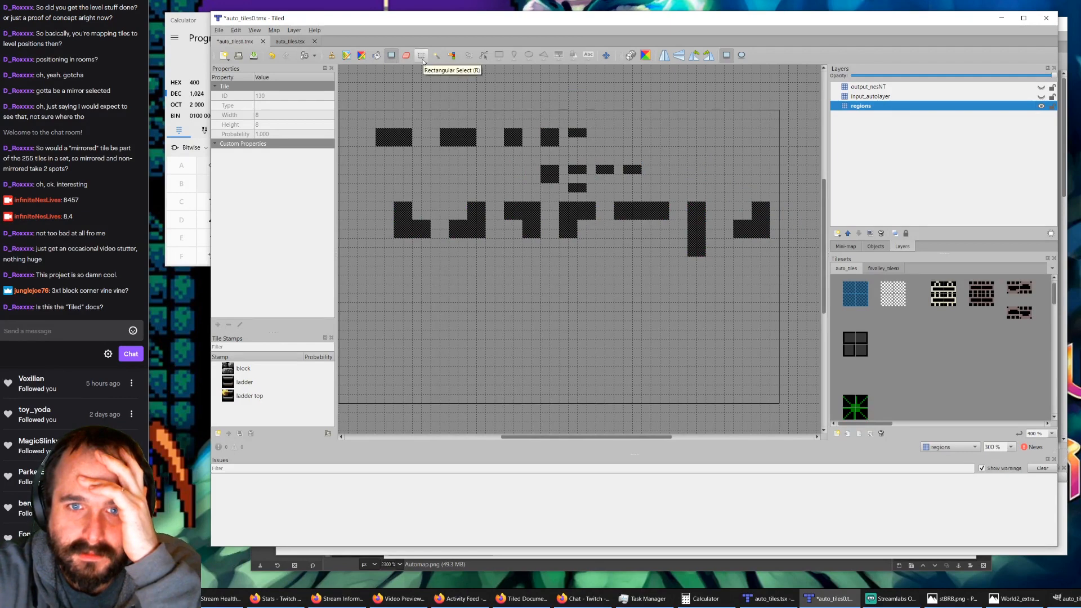
click(422, 55)
drag(724, 199, 777, 247)
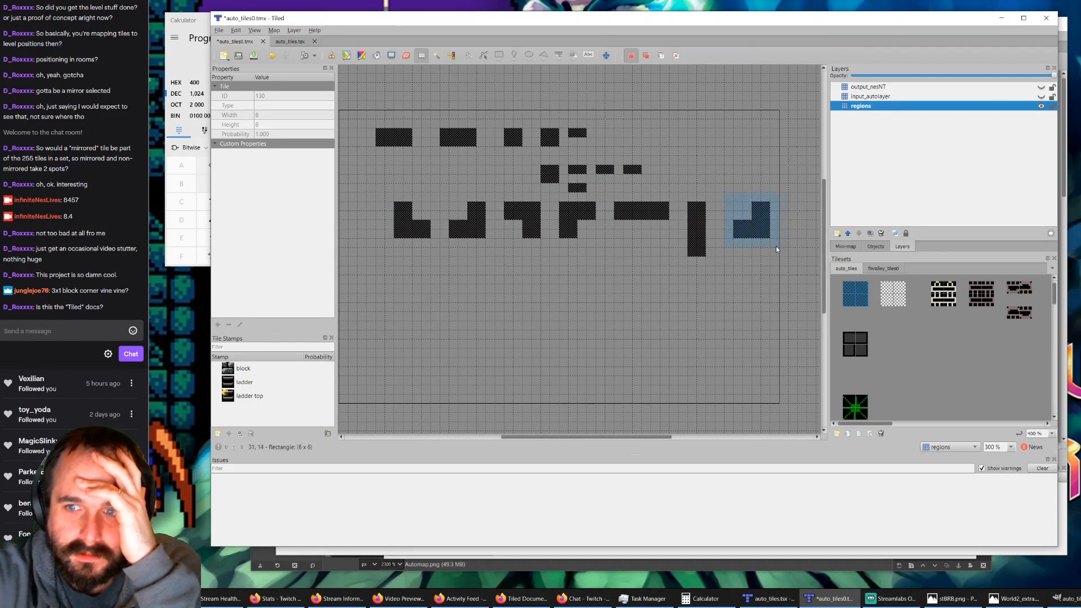
key(ctrl+x)
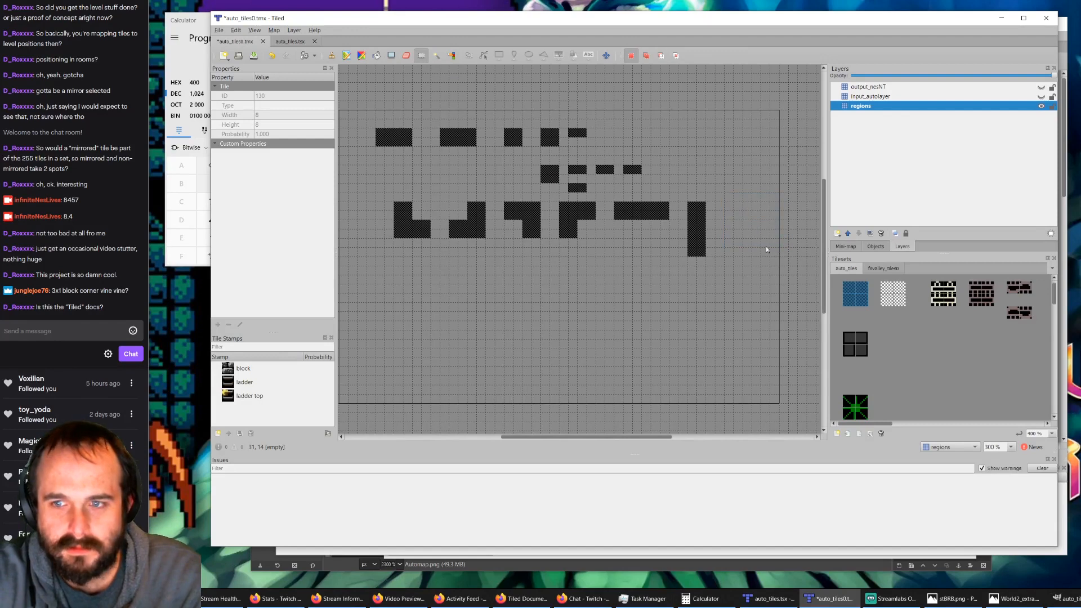
key(ctrl+v)
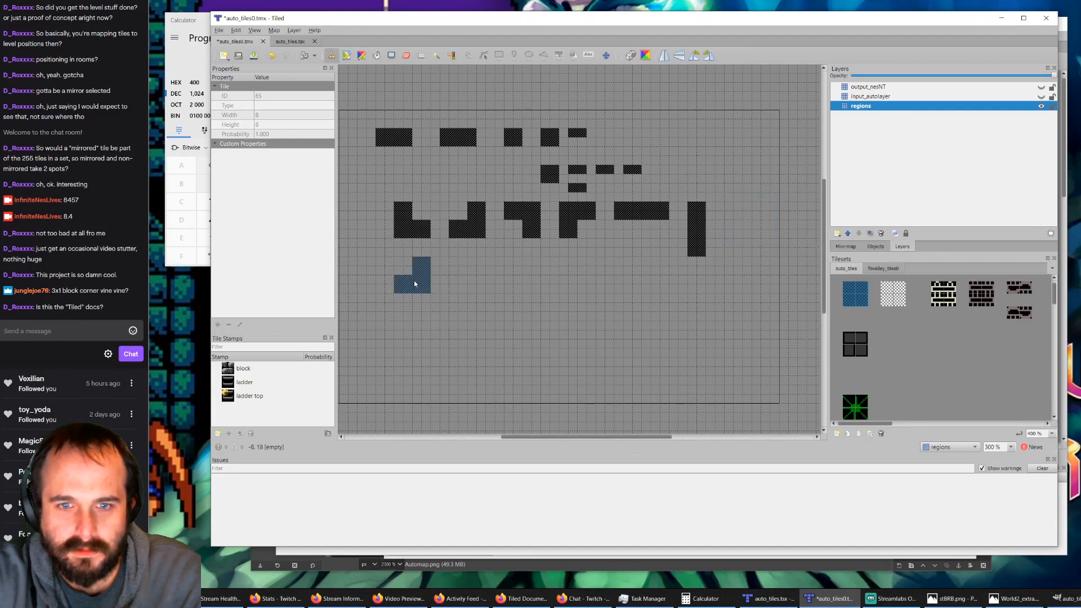
click(414, 294)
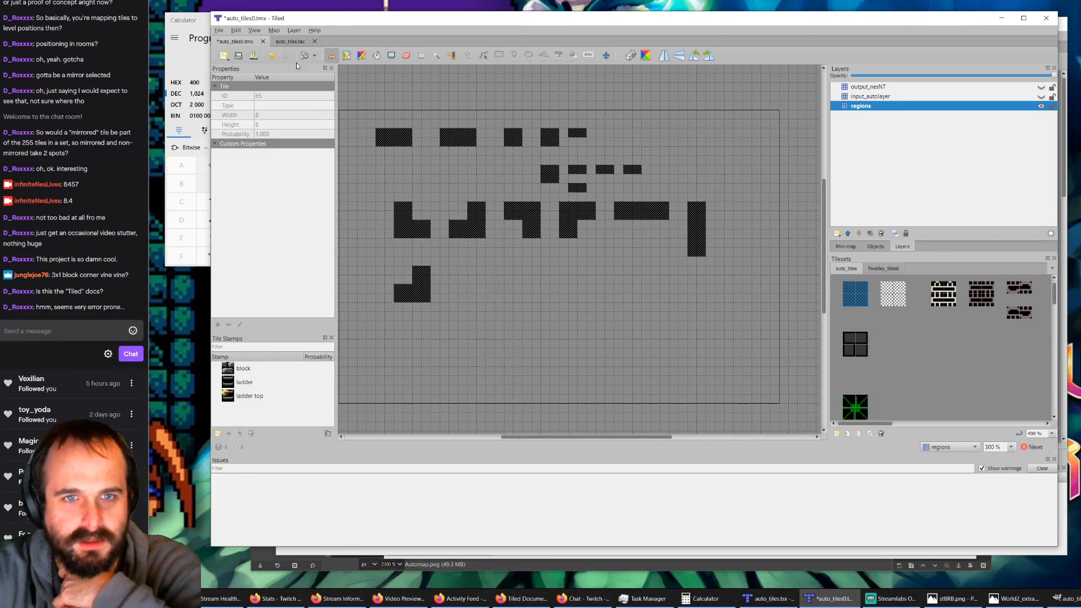
Step: View the bush and block placements in room_x0_y0.tmx and return to the auto_tiles0.tmx rules map
click(761, 603)
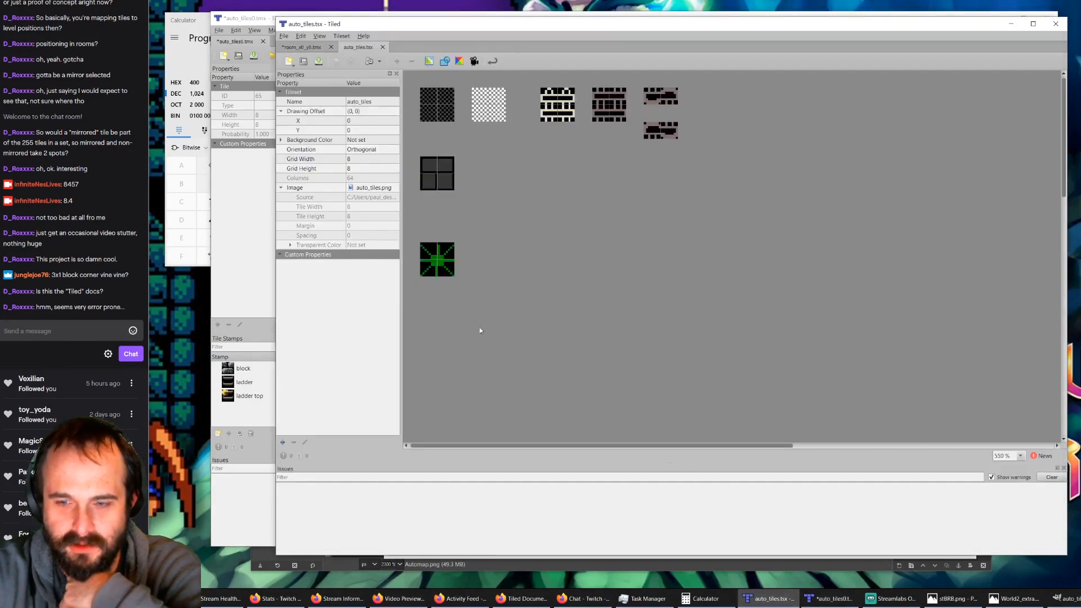
click(302, 47)
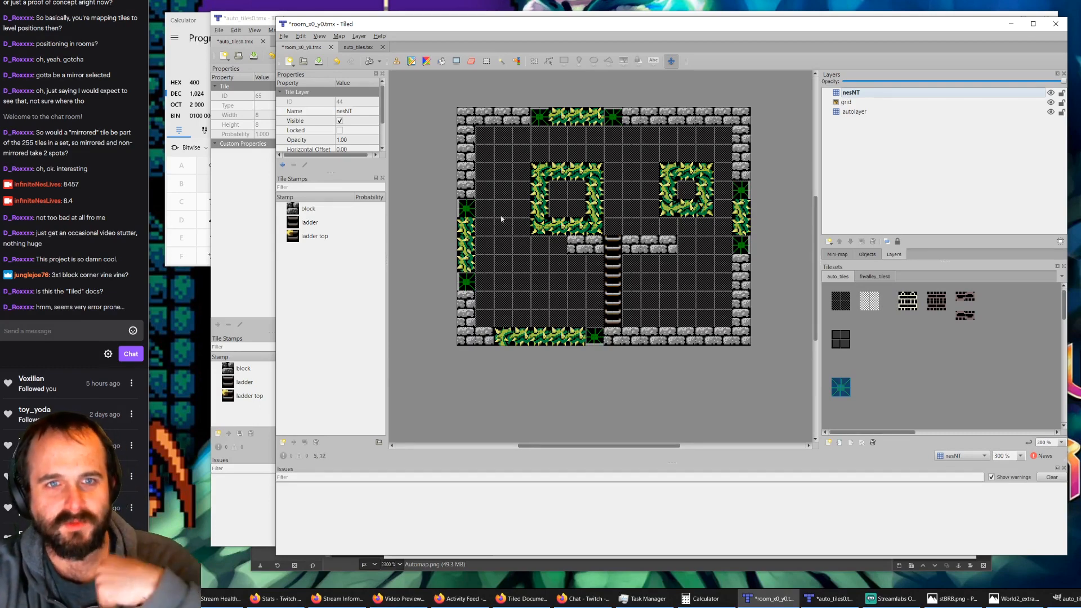
click(263, 20)
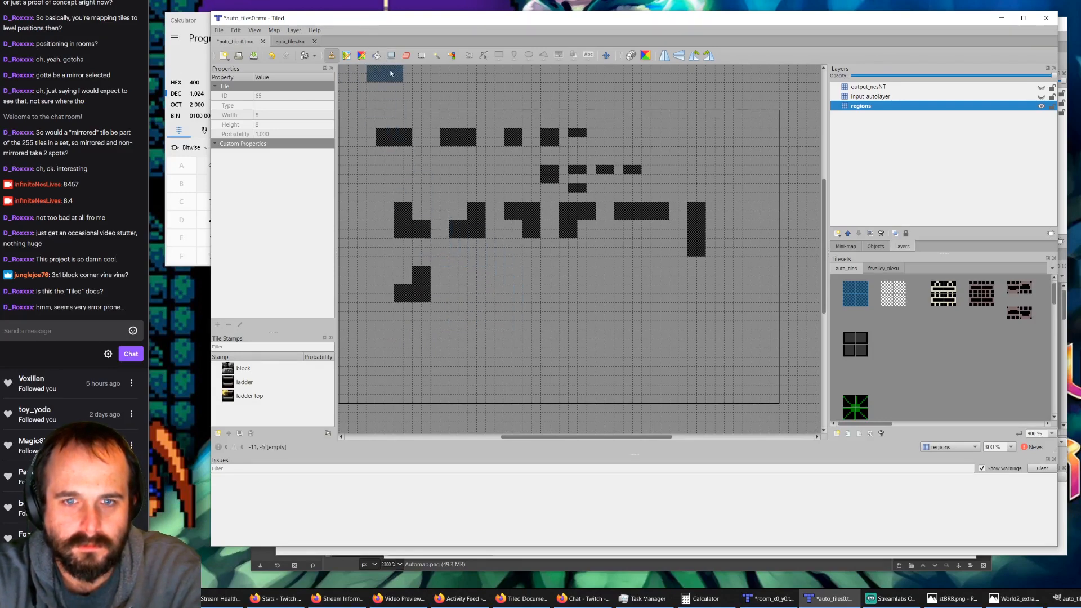
Step: Erase the pasted region marker and place copies of the four L-shaped bush corner regions in the row beneath them
click(406, 55)
mouse_move(421, 274)
mouse_down()
mouse_move(427, 294)
mouse_move(400, 288)
mouse_move(414, 297)
mouse_up()
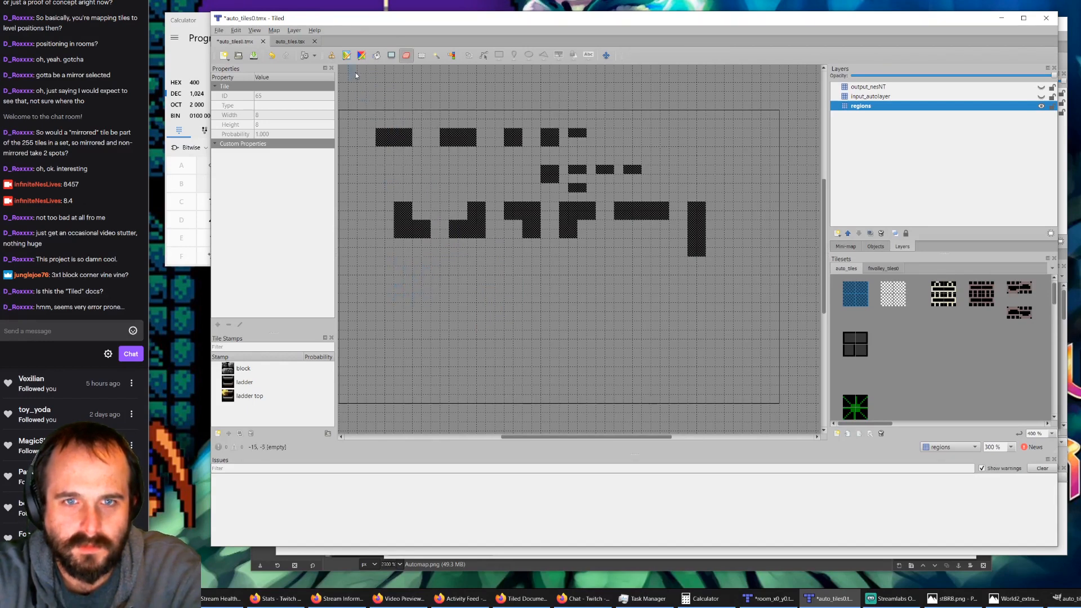
click(421, 55)
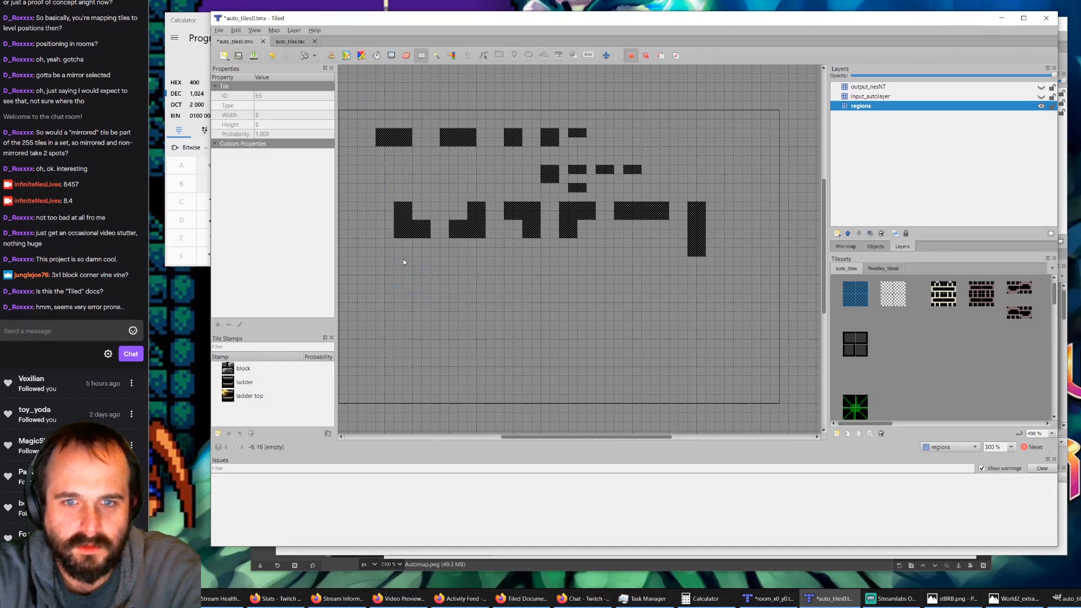
drag(387, 242, 601, 204)
key(ctrl+v)
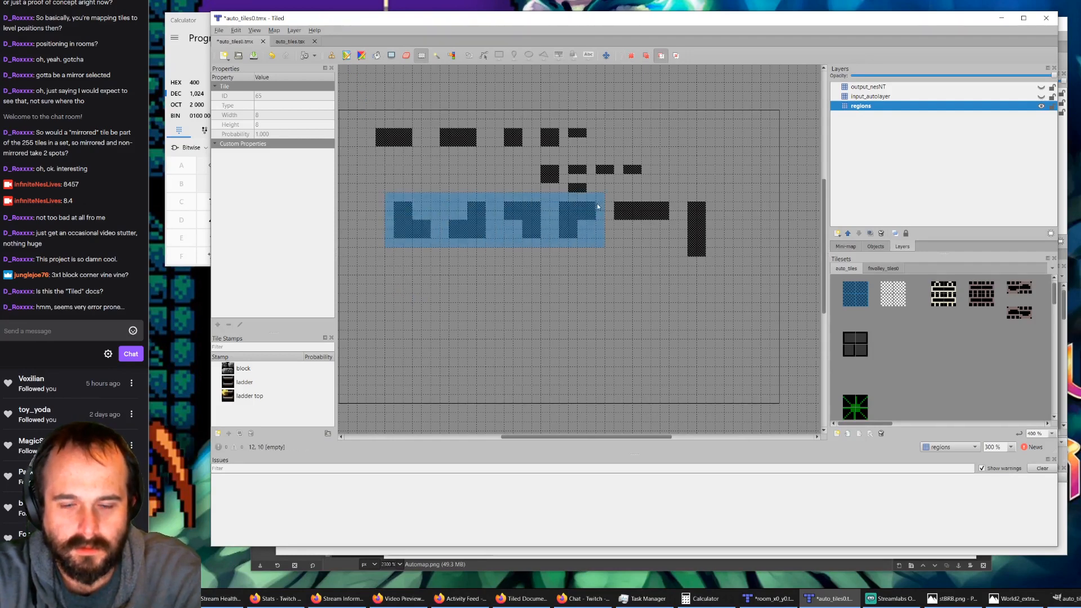
click(495, 279)
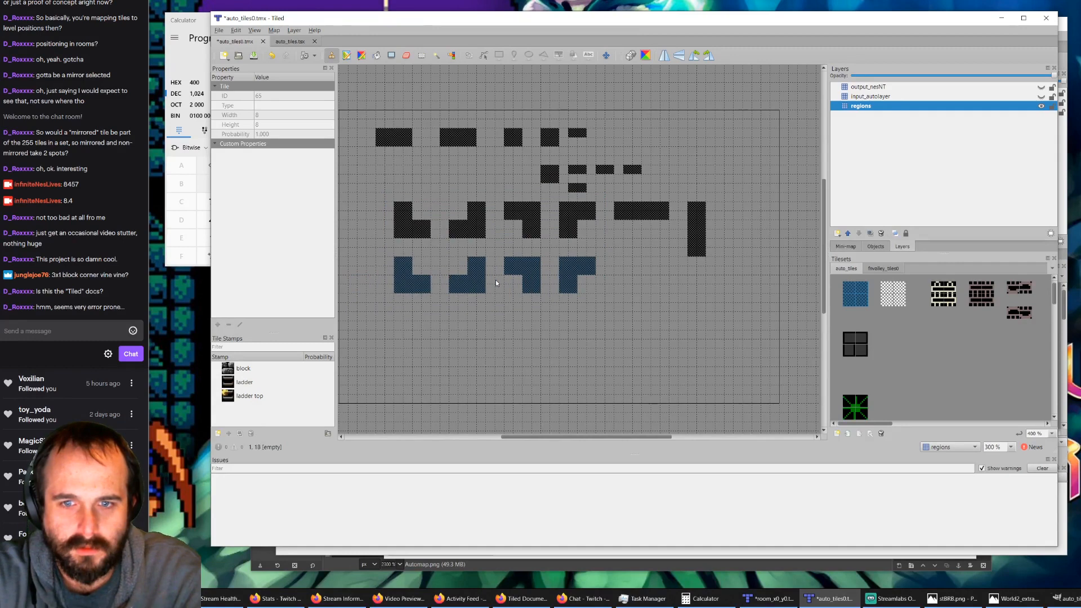
Step: Show the input_autolayer layer and stamp a bush tile at the corner of each of the four new L-shaped regions
click(1041, 97)
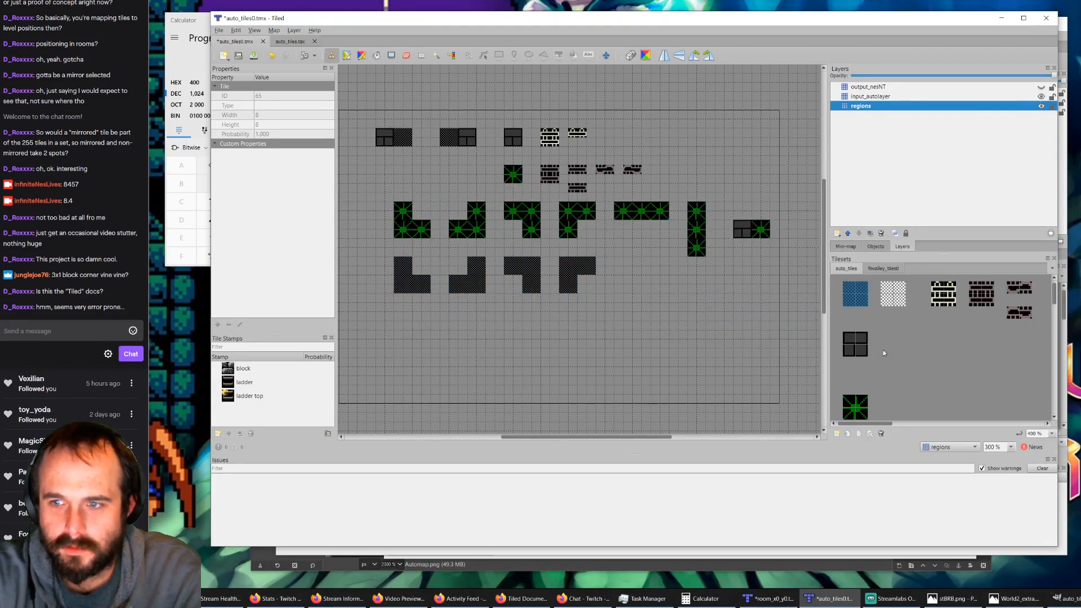
click(853, 405)
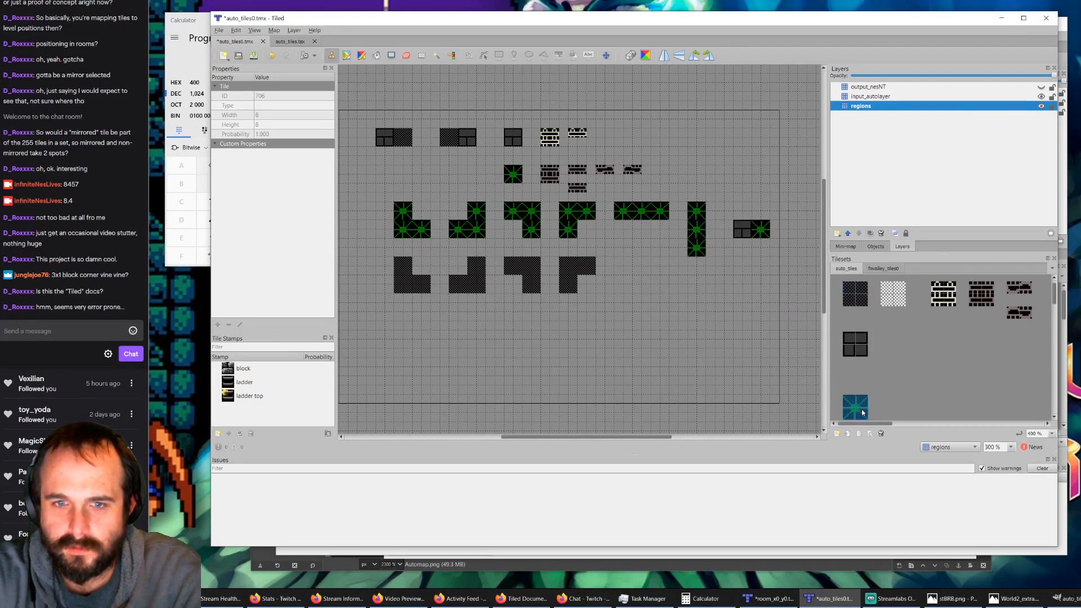
click(409, 289)
click(477, 286)
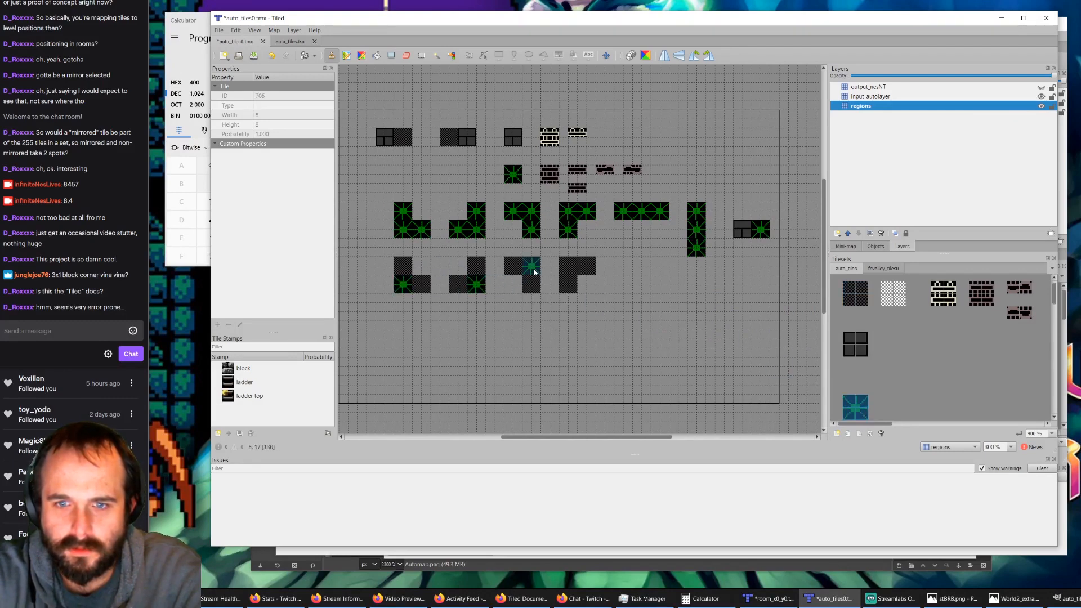
click(534, 270)
click(570, 269)
Step: Stamp the full 2x2 block tile horizontally beside the bush in each of the four new rules
click(853, 339)
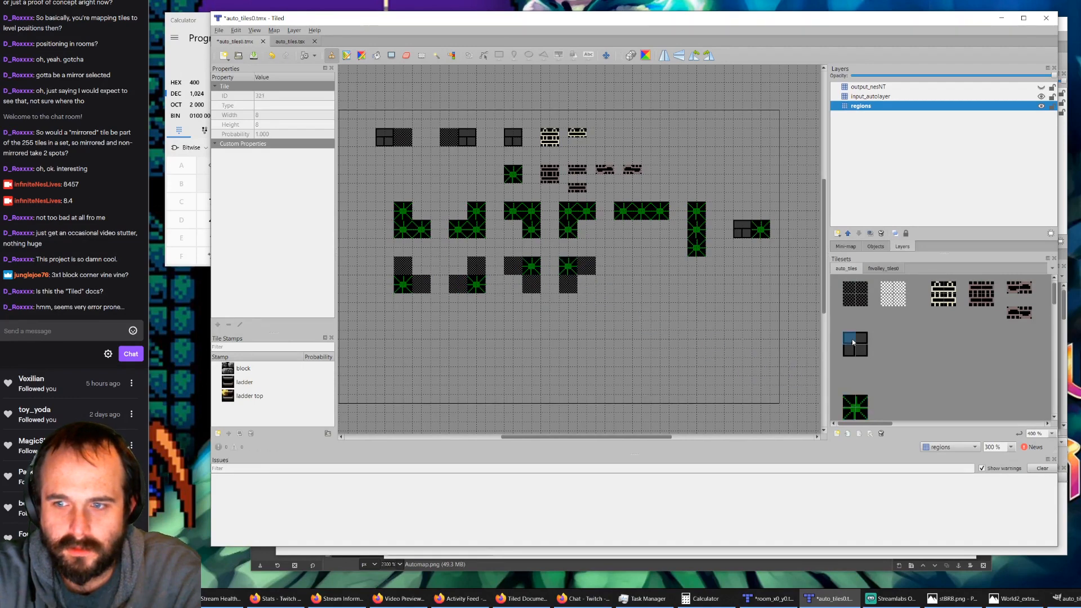
drag(853, 339, 862, 351)
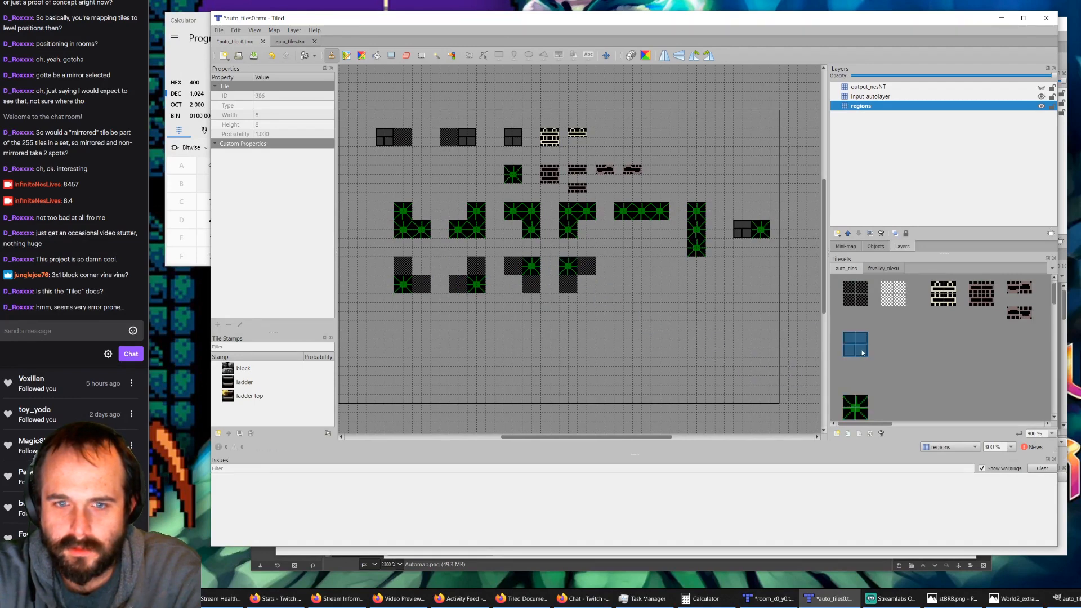
click(423, 290)
click(462, 292)
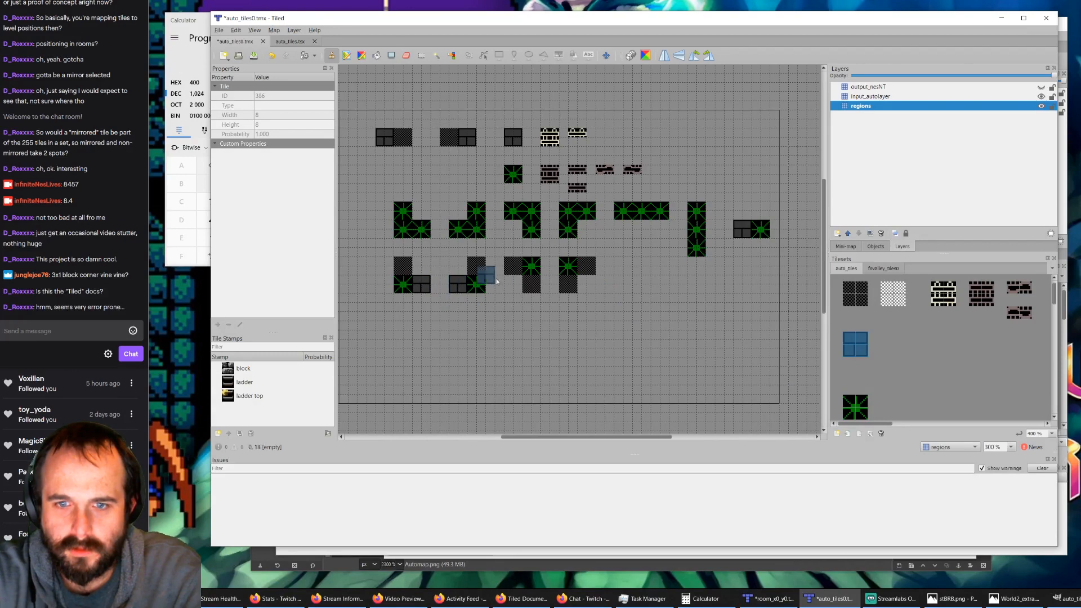
click(518, 273)
click(593, 274)
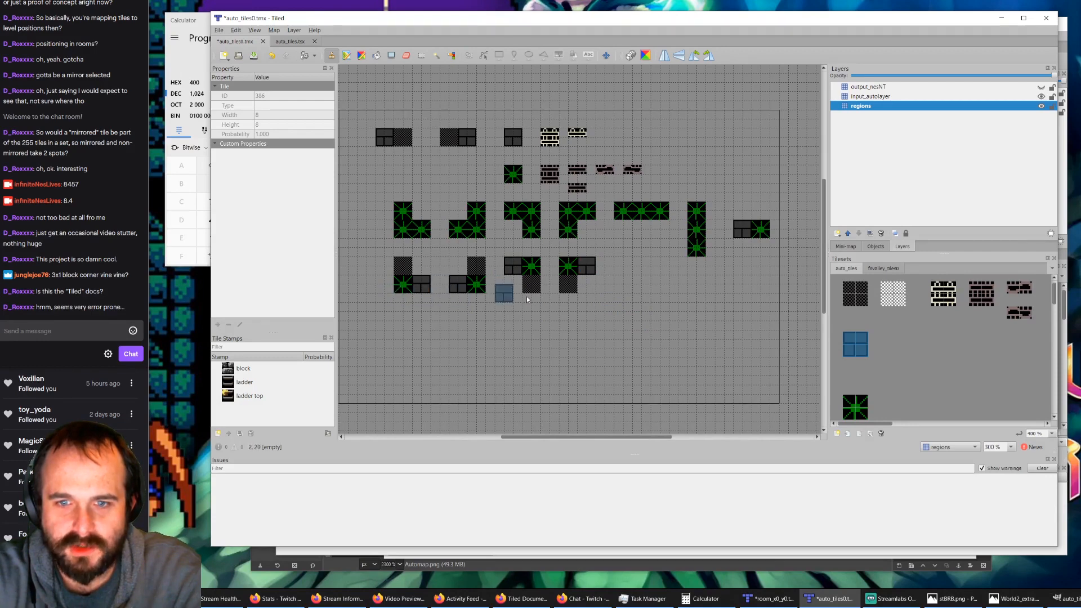
Step: Fill the missing corner of each of the four new L-shaped regions with the region tile on the regions layer to complete the squares
click(862, 87)
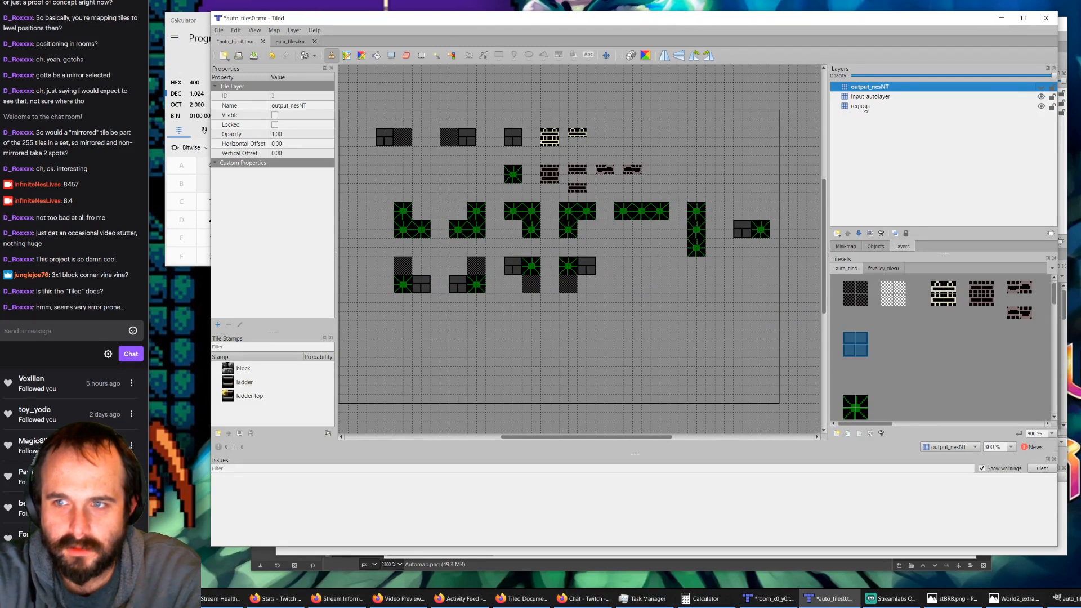
click(862, 106)
click(850, 294)
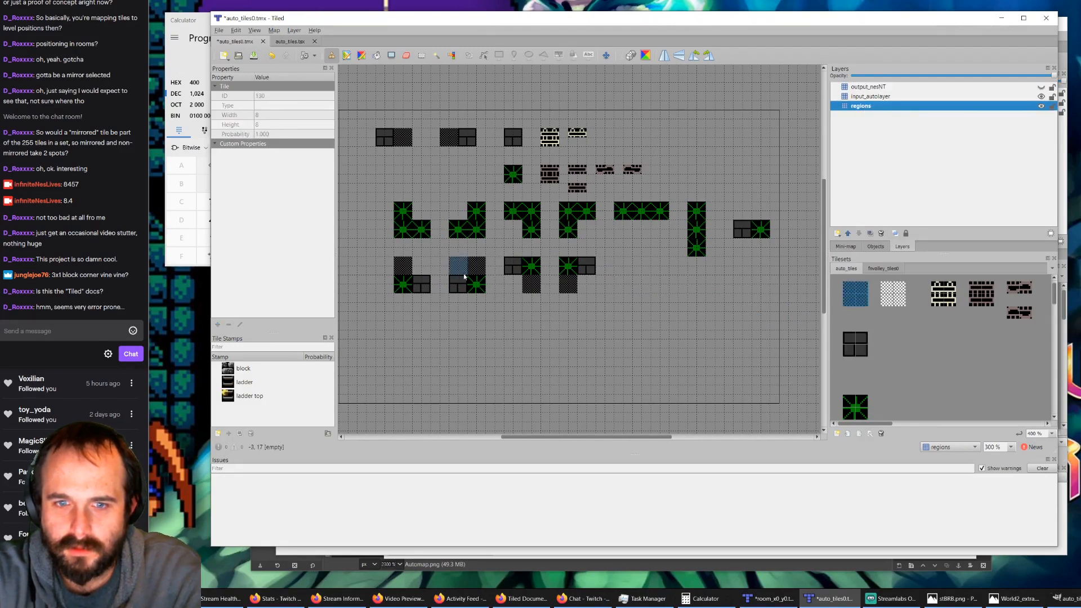
click(425, 274)
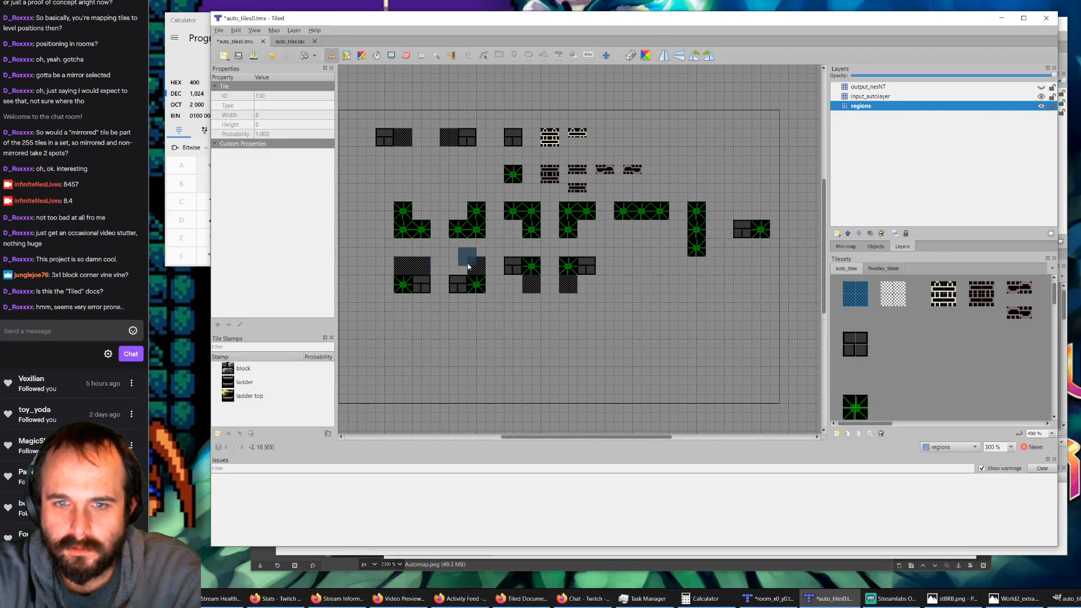
click(457, 266)
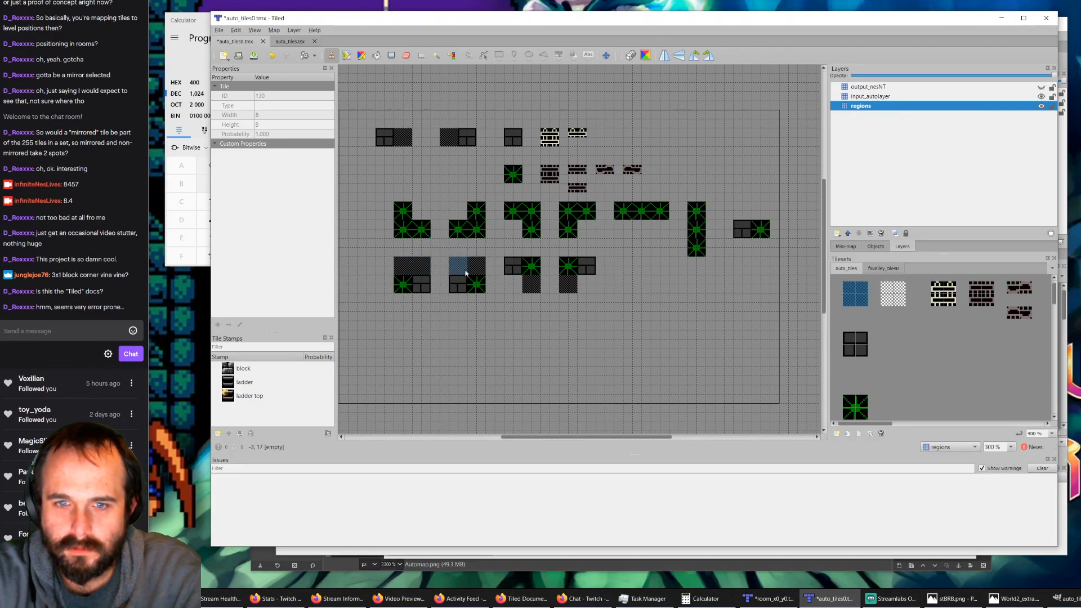
click(521, 290)
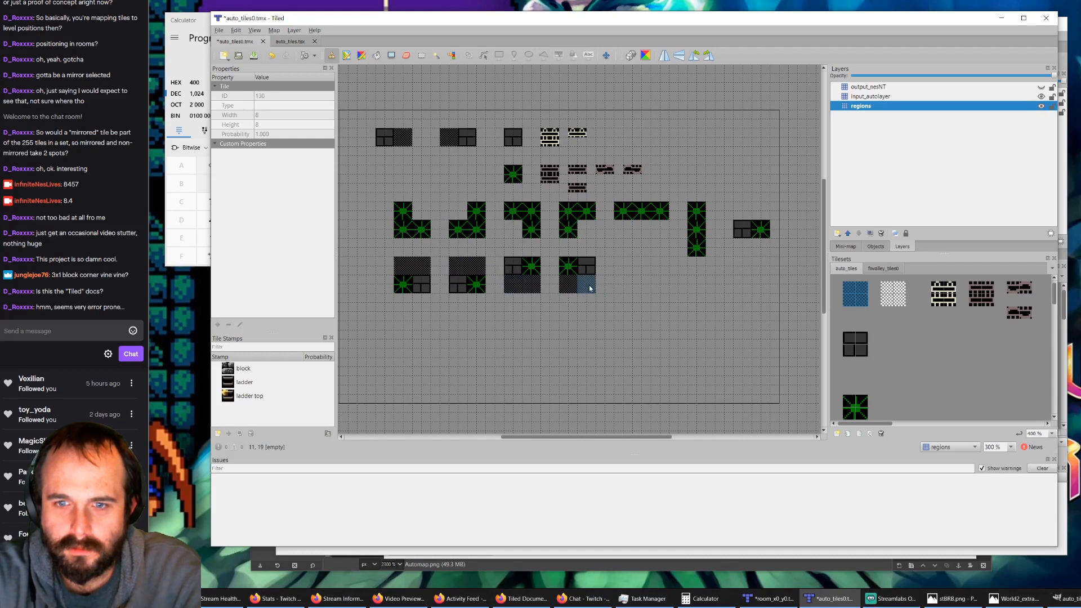
click(586, 284)
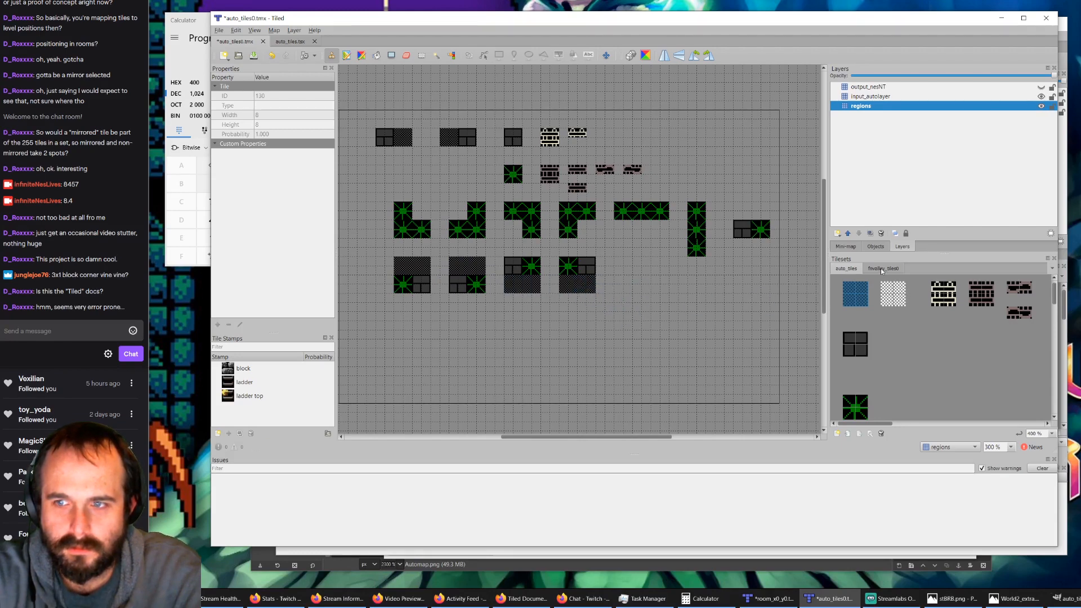
Step: Hide the input_autolayer layer and toggle the regions layer to check which layer holds the new bush and block tiles
click(1041, 97)
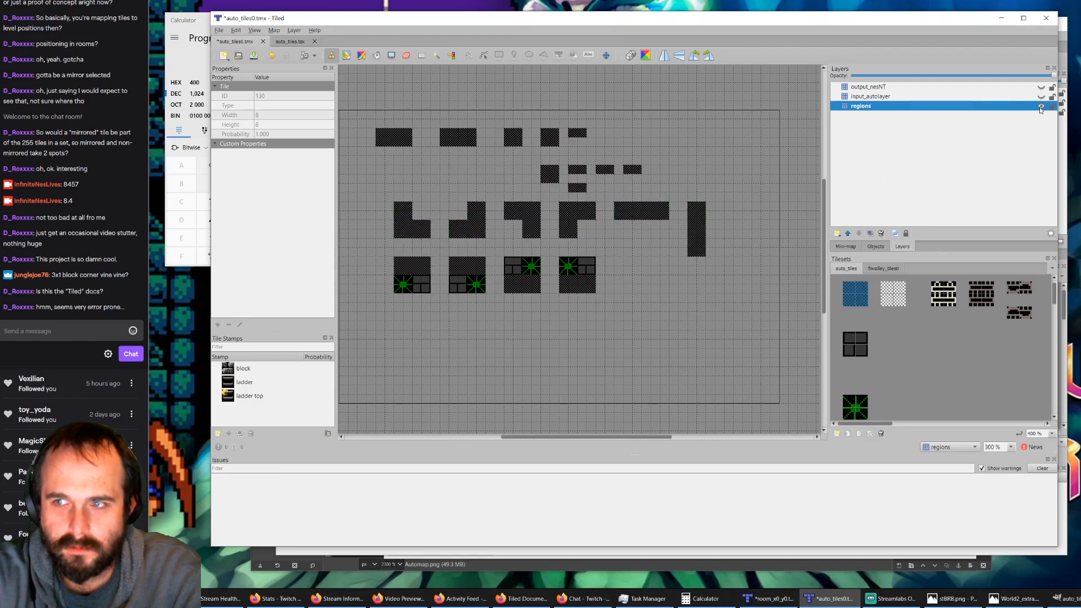
click(1040, 108)
click(1041, 107)
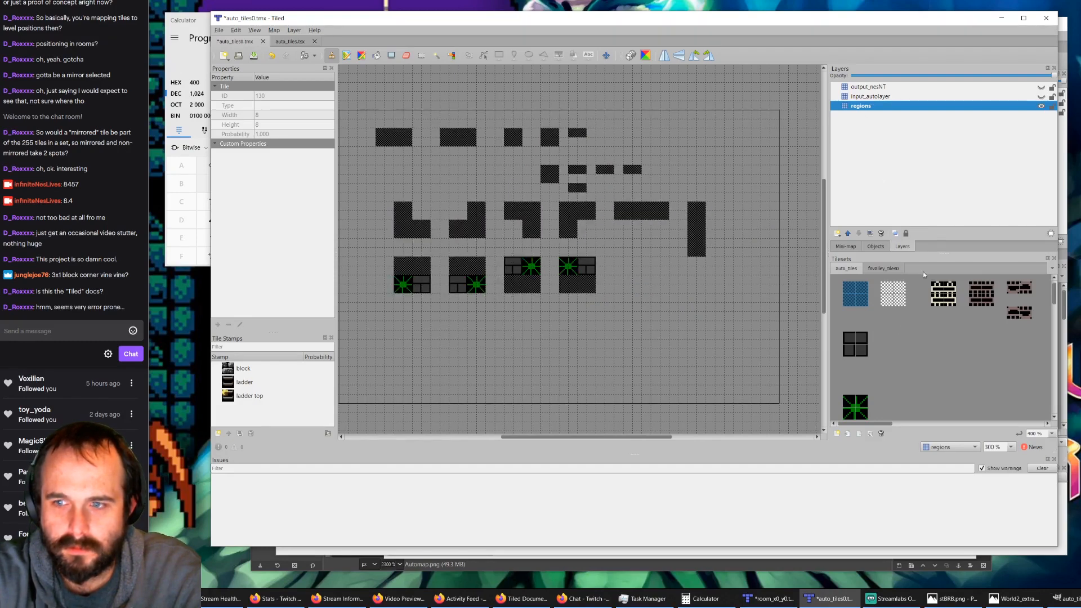
Step: Replace the bush and block tiles in the four new squares with region tiles on the regions layer, and show input_autolayer again
click(594, 272)
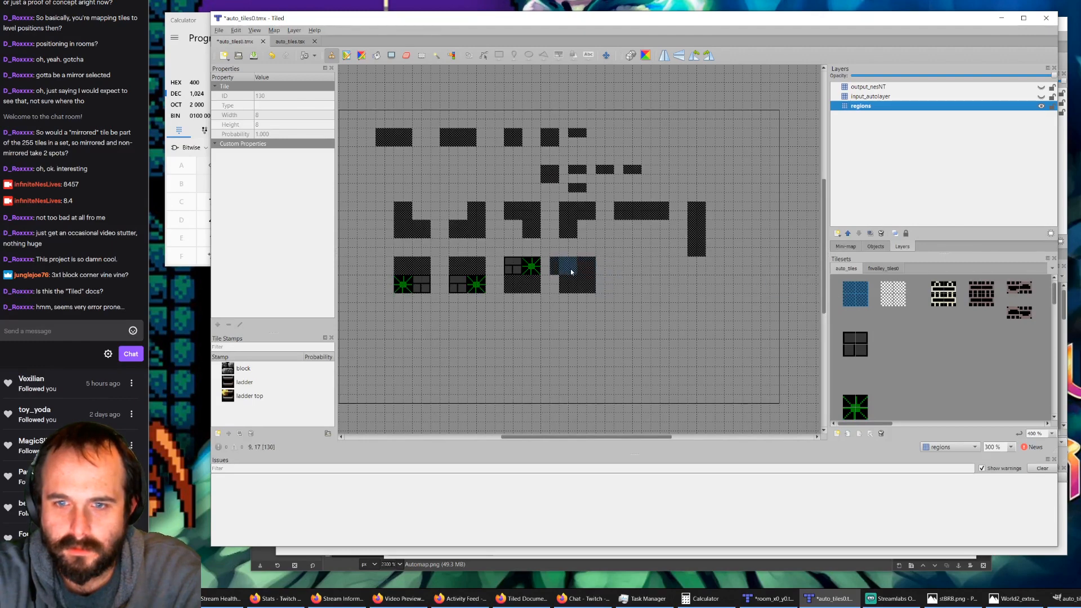
key(ctrl+z)
key(ctrl+y)
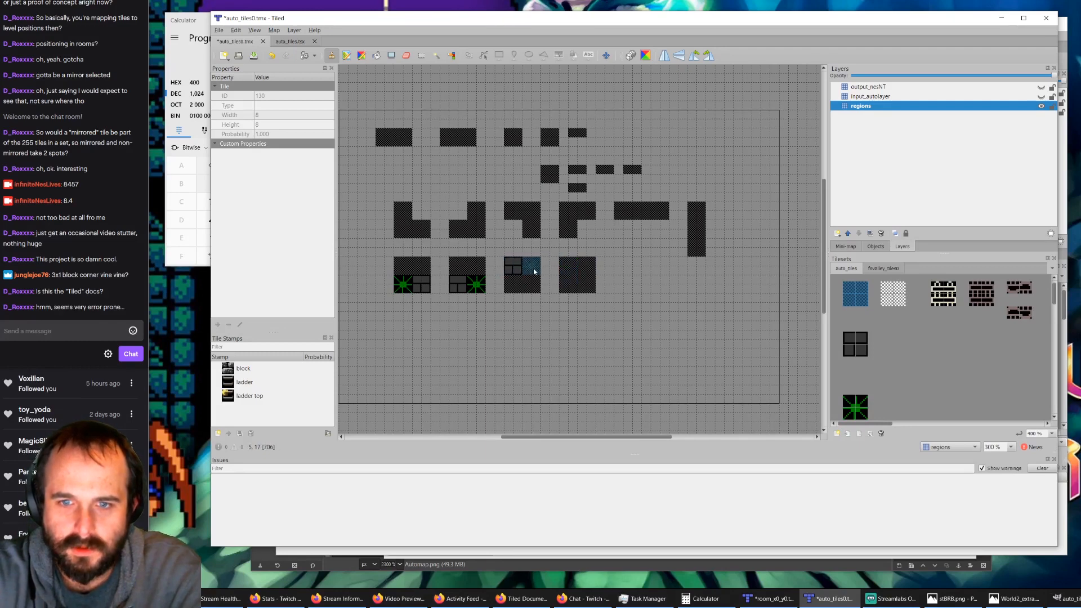
click(531, 267)
click(477, 286)
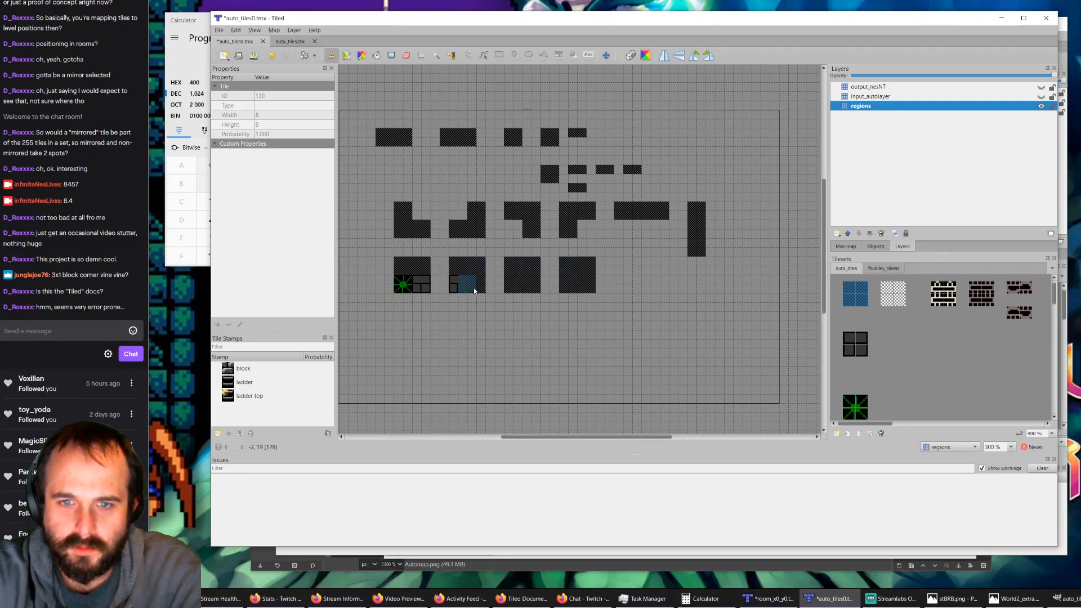
click(414, 286)
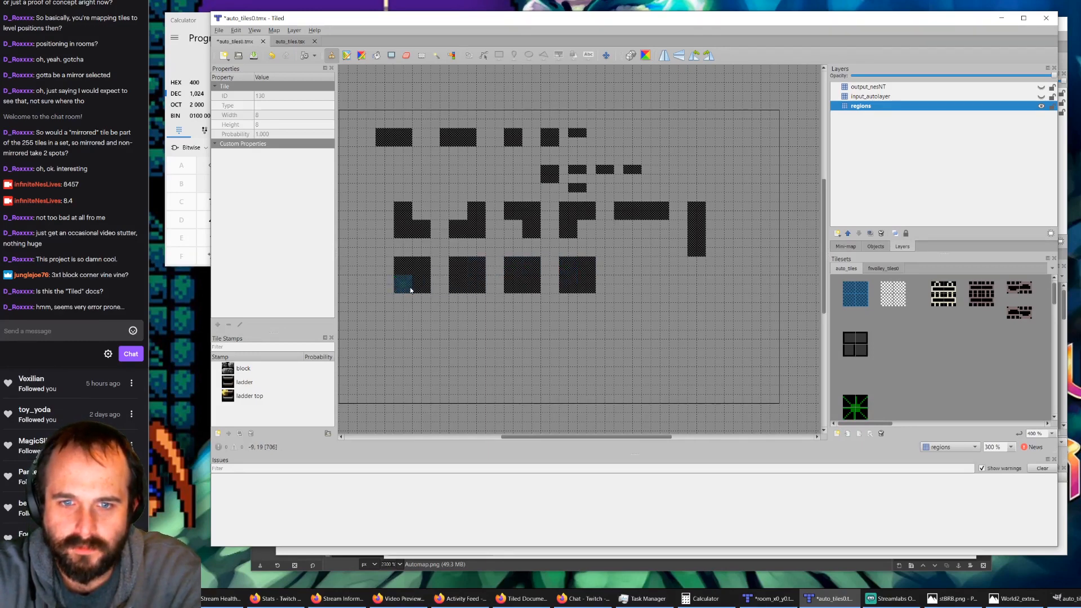
click(1041, 97)
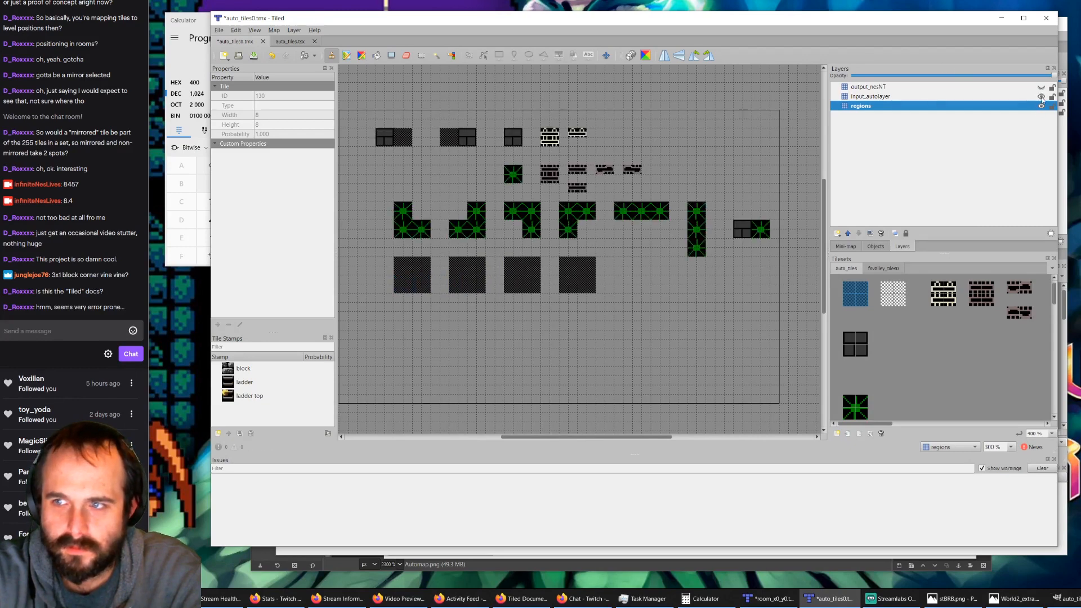
click(855, 345)
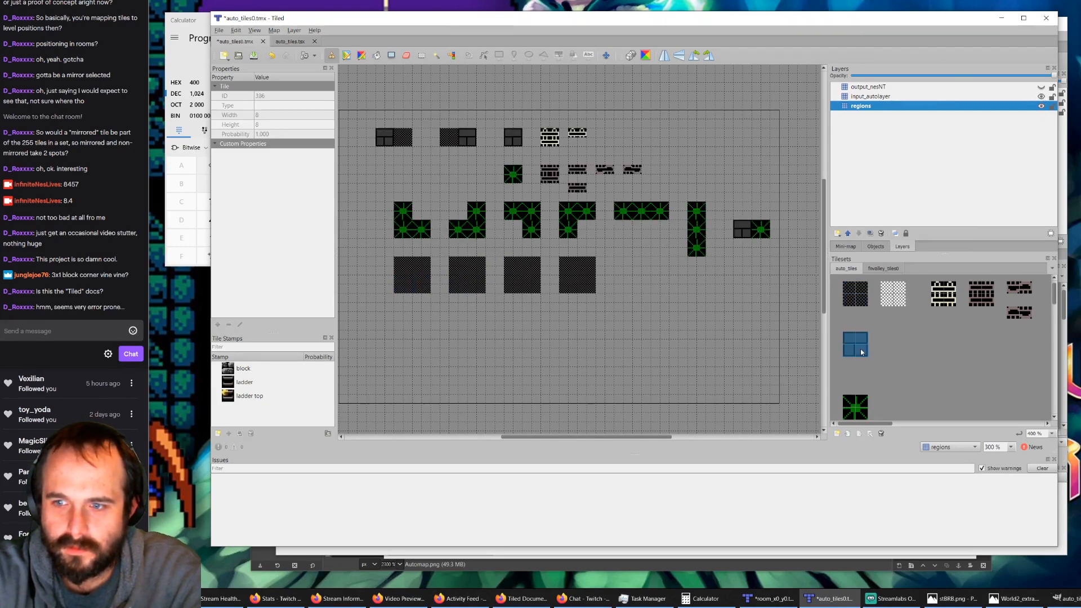
click(407, 291)
click(480, 292)
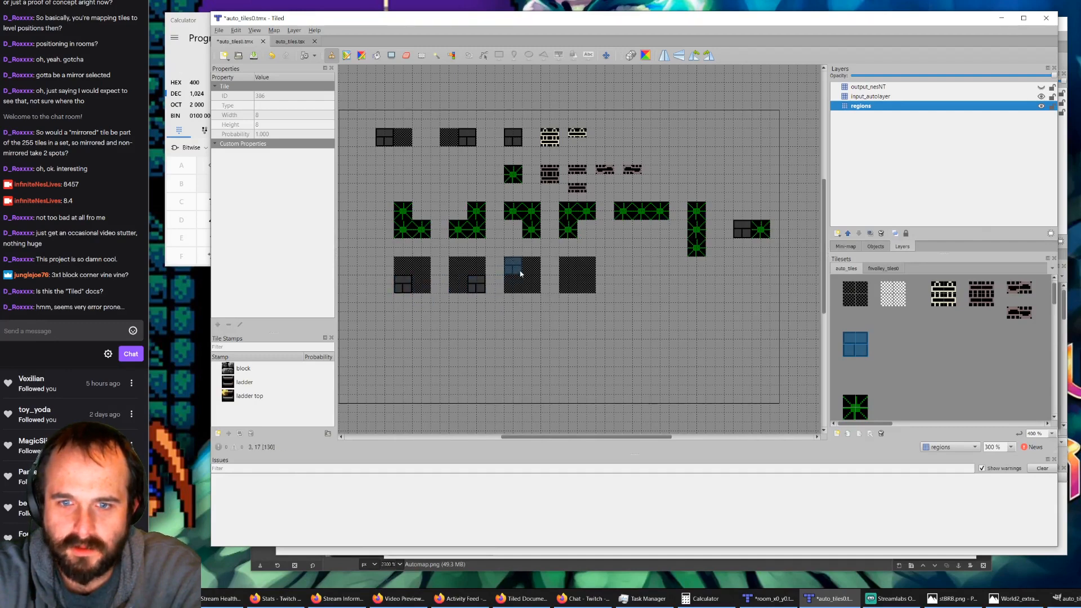
click(514, 271)
click(593, 276)
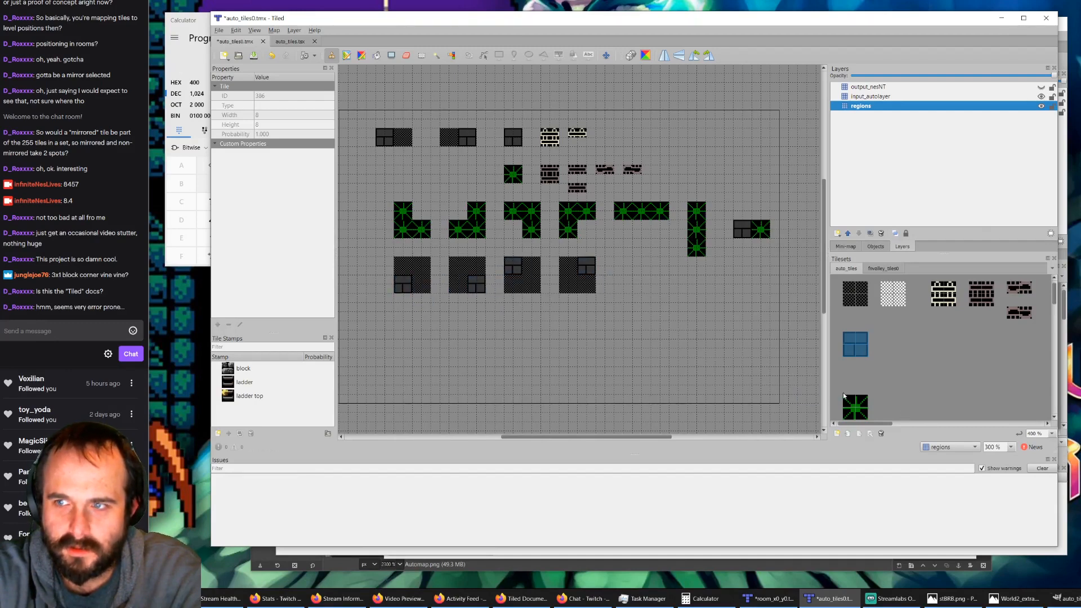
key(ctrl+z)
key(ctrl+z)
key(ctrl+z)
key(ctrl+z)
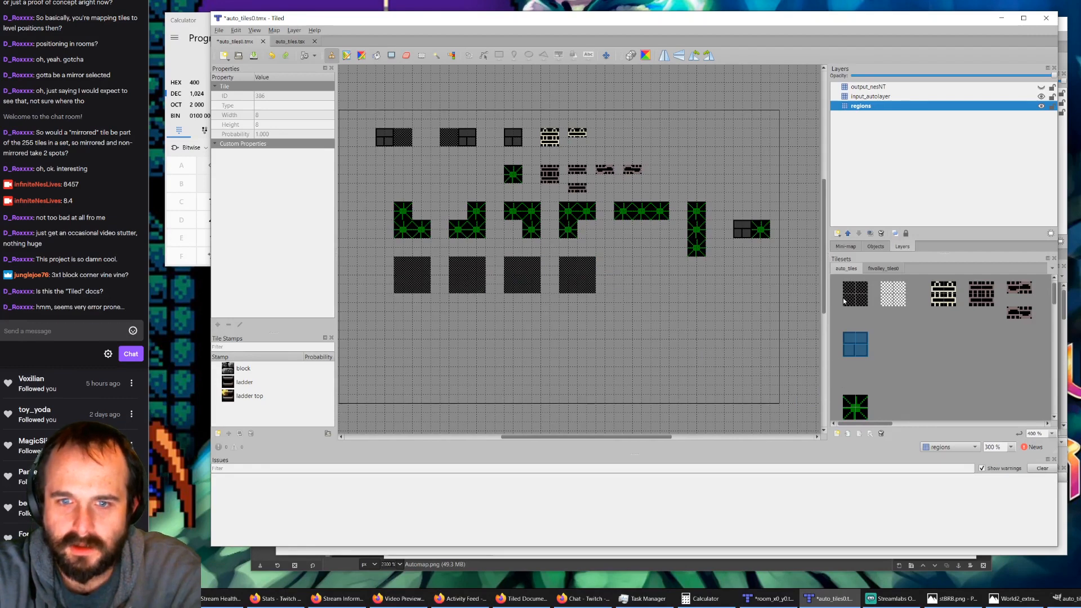
Step: On input_autolayer, stamp the block tile in the lower-left, lower-right, upper-left and upper-right corners of the four region squares, in that order
click(891, 96)
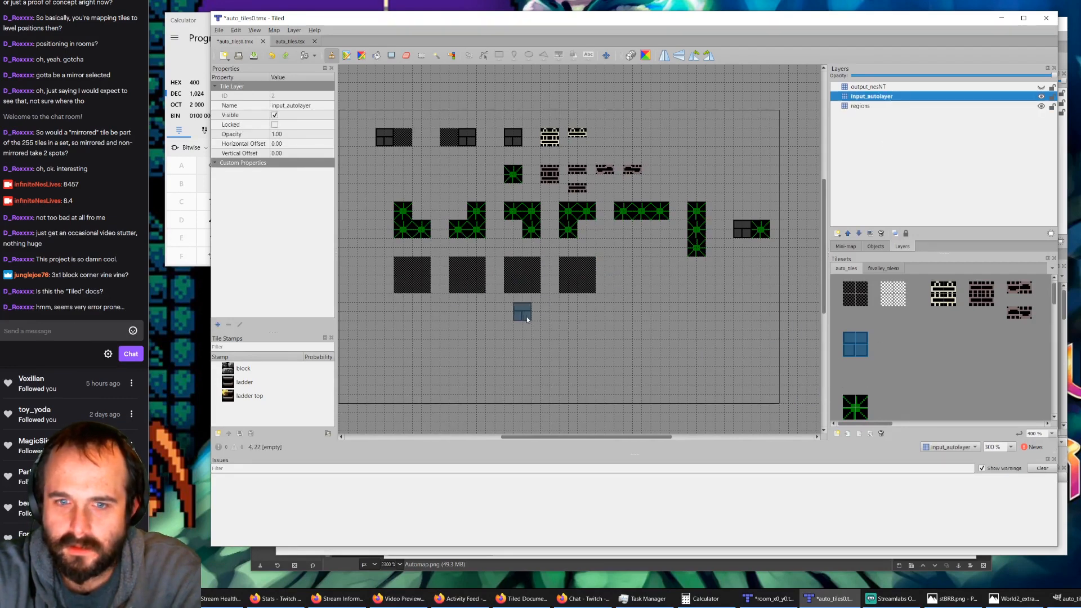
click(403, 290)
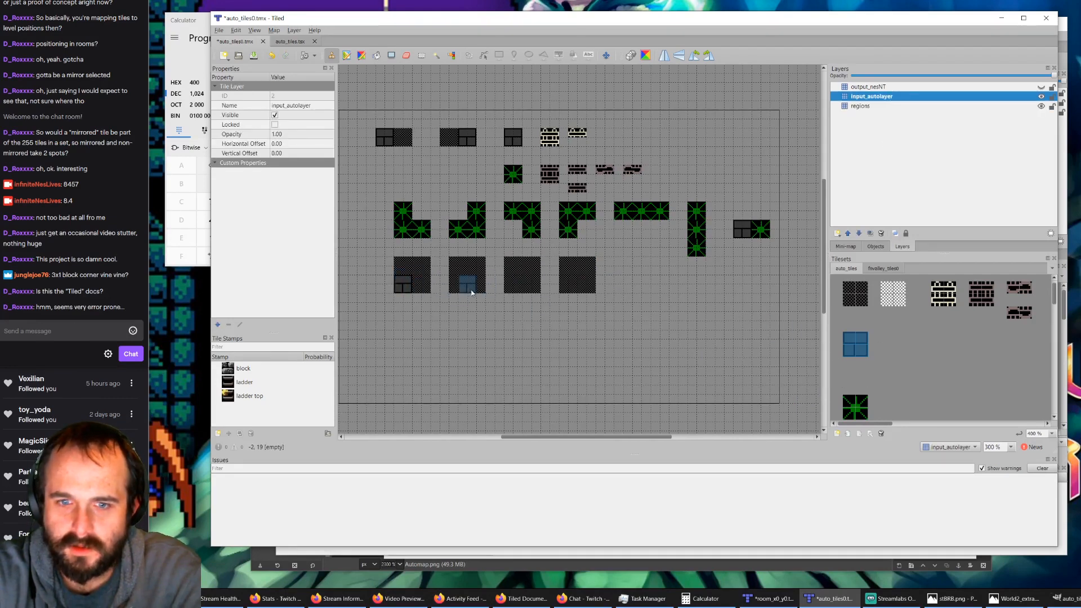
click(482, 292)
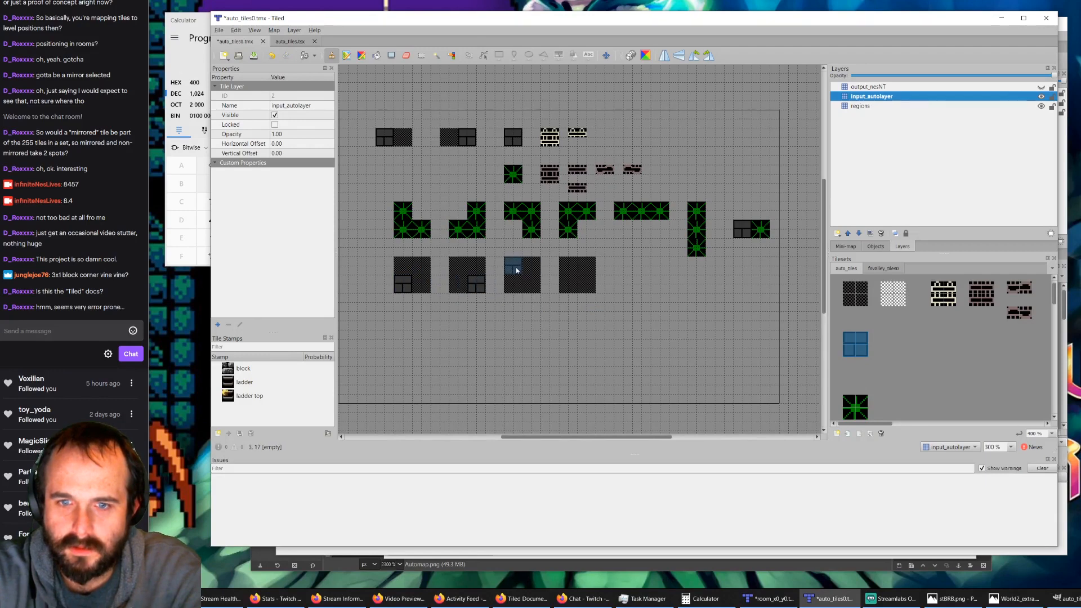
click(519, 272)
click(586, 271)
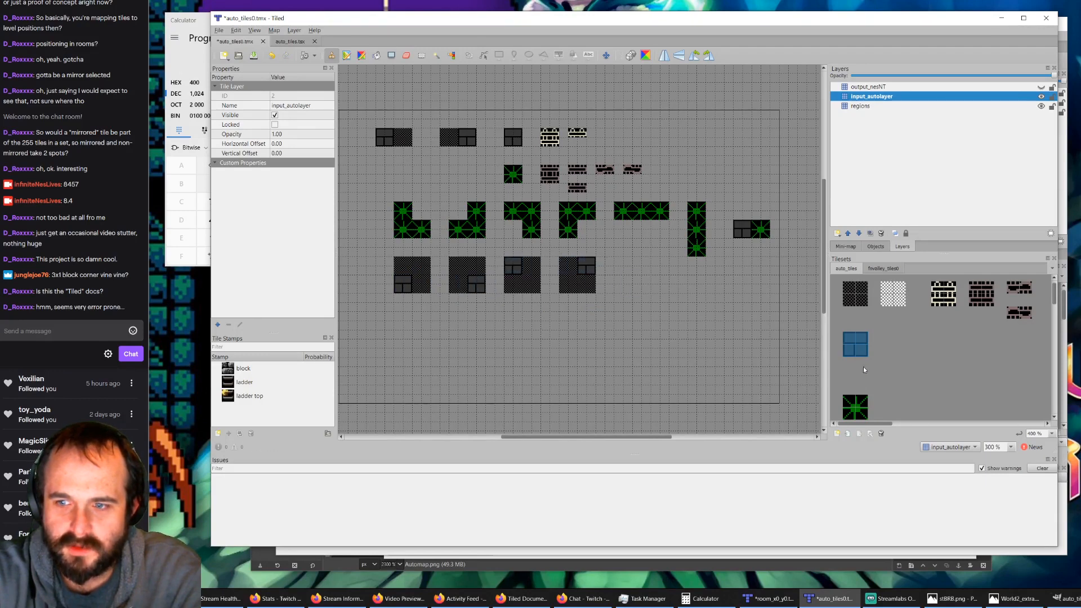
Step: Stamp the bush tile horizontally beside the block in each of the four squares on input_autolayer
click(854, 405)
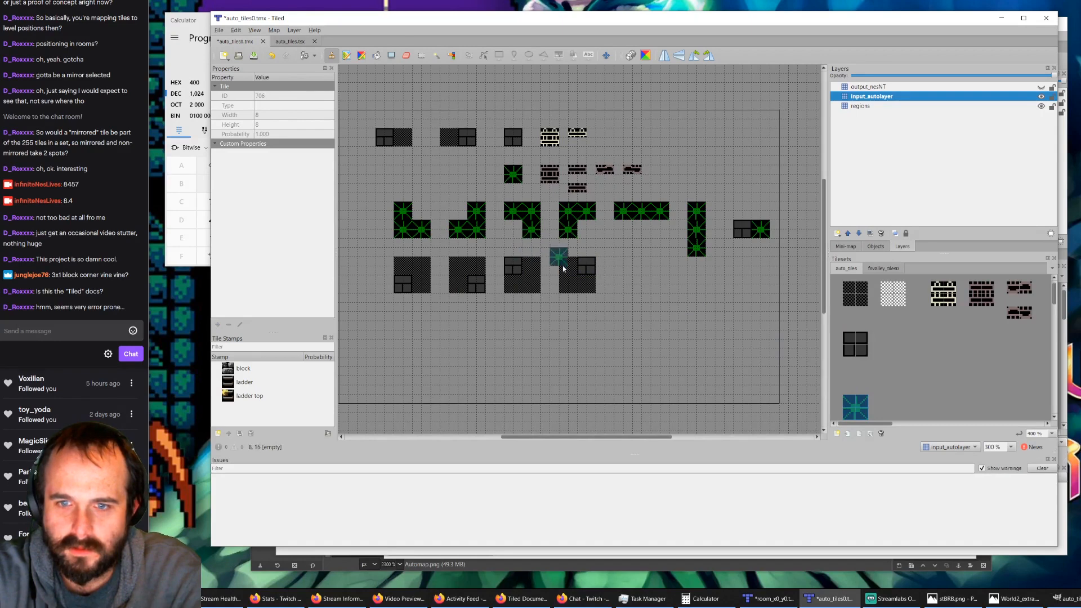
click(579, 274)
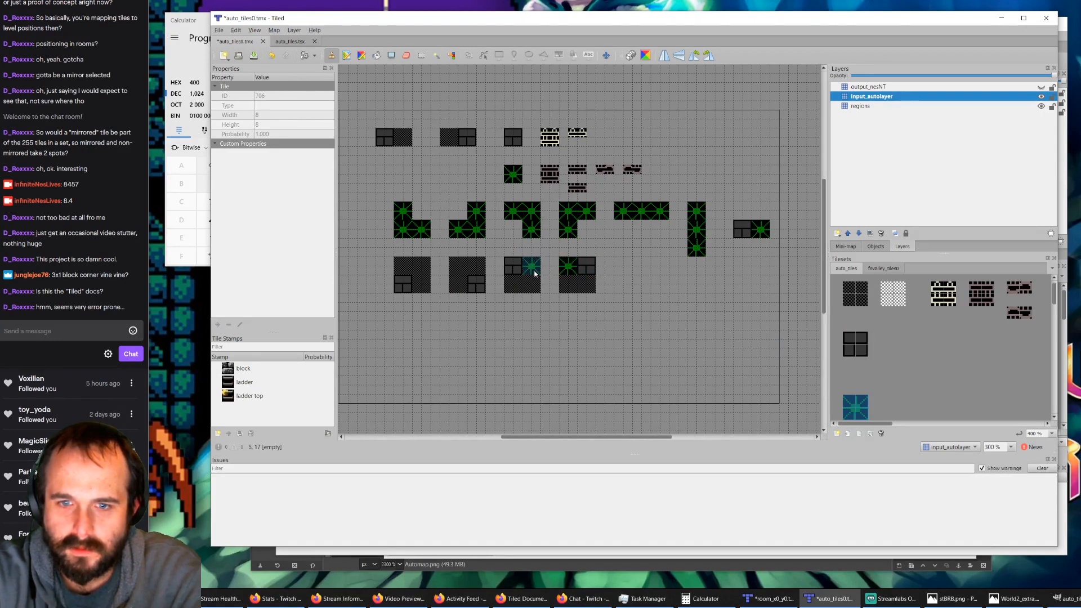
click(534, 274)
click(460, 288)
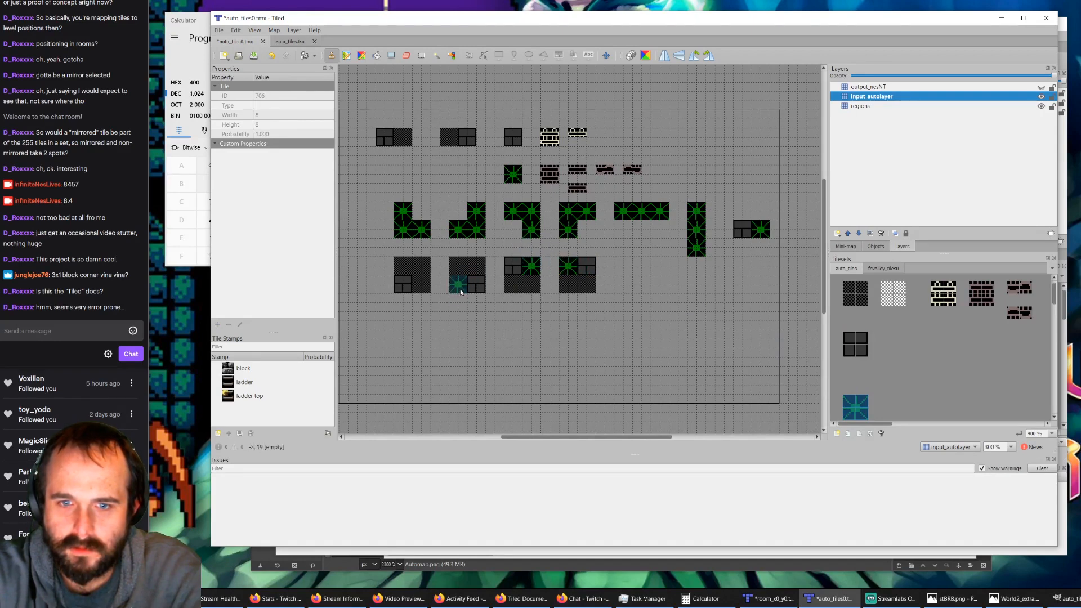
click(429, 291)
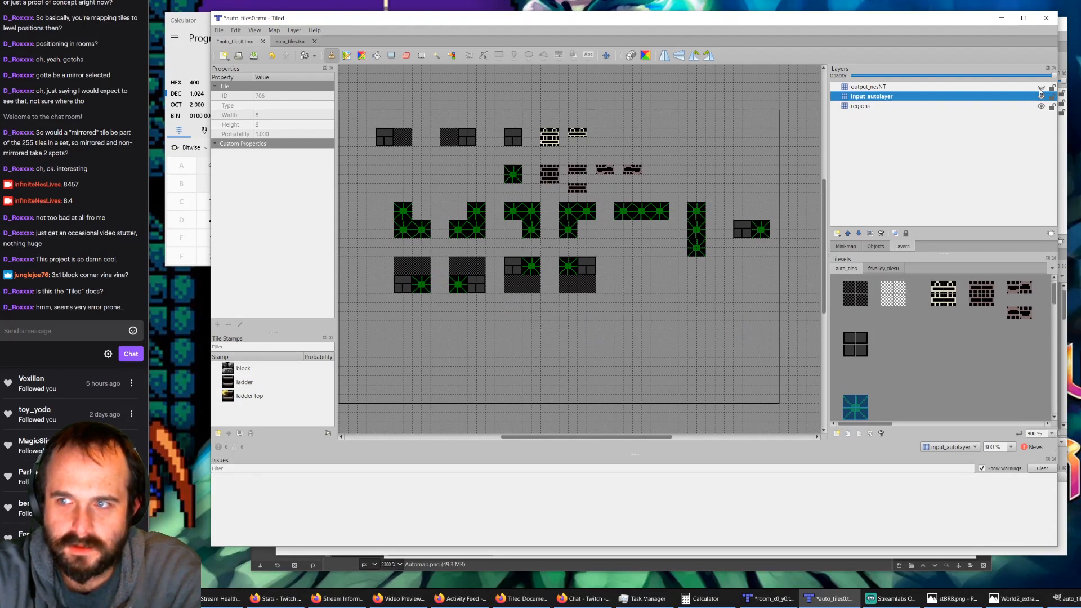
Step: Copy the four region squares on the regions layer and paste them as a second row directly below
ctrl+scroll(523, 296, down, 1)
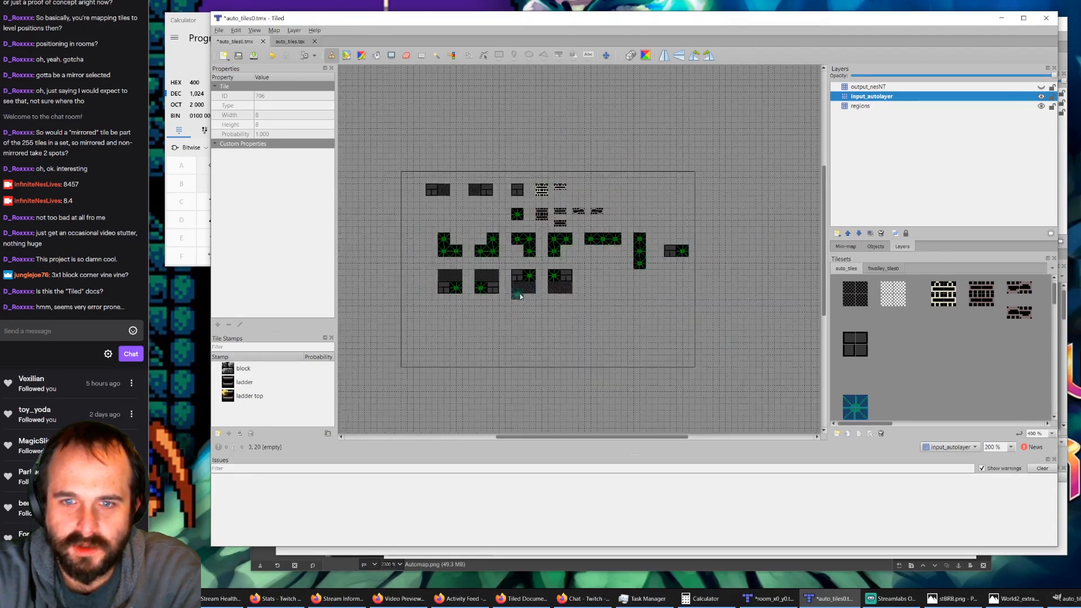
ctrl+scroll(477, 295, up, 1)
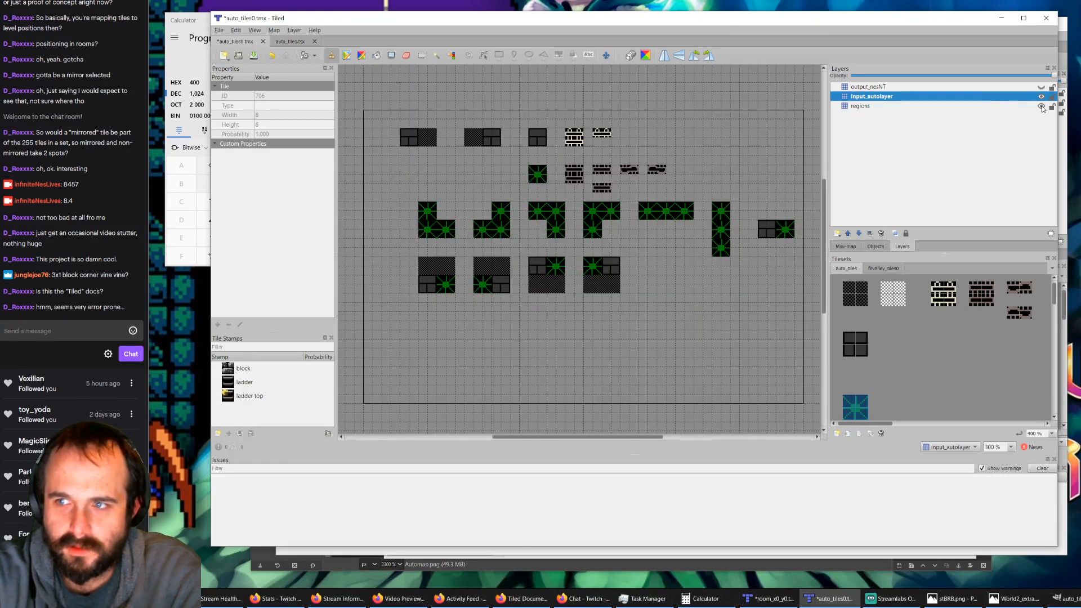
click(879, 105)
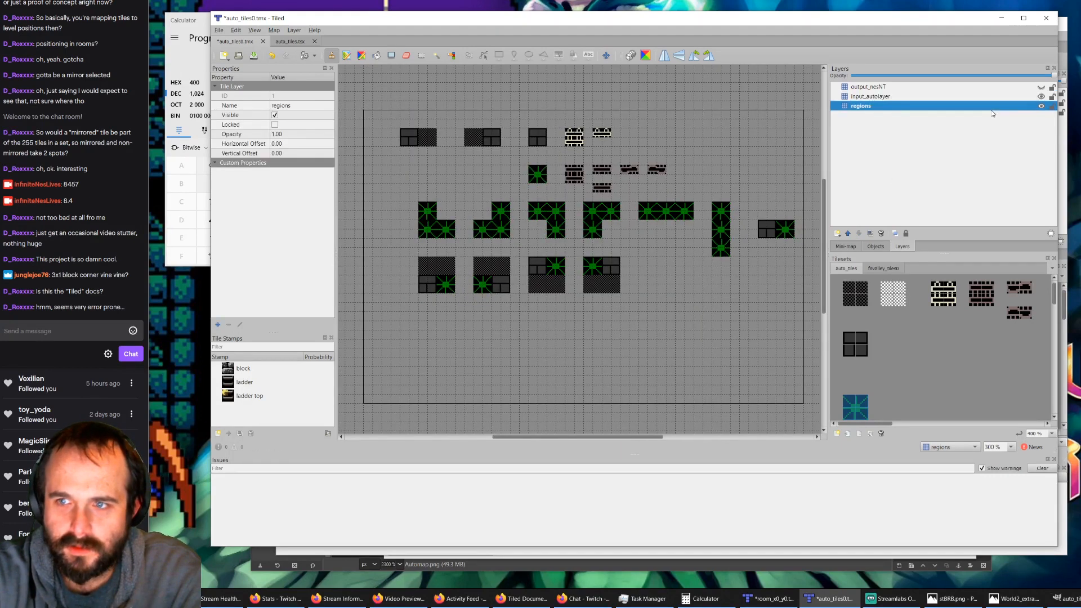
click(421, 58)
drag(410, 252, 623, 300)
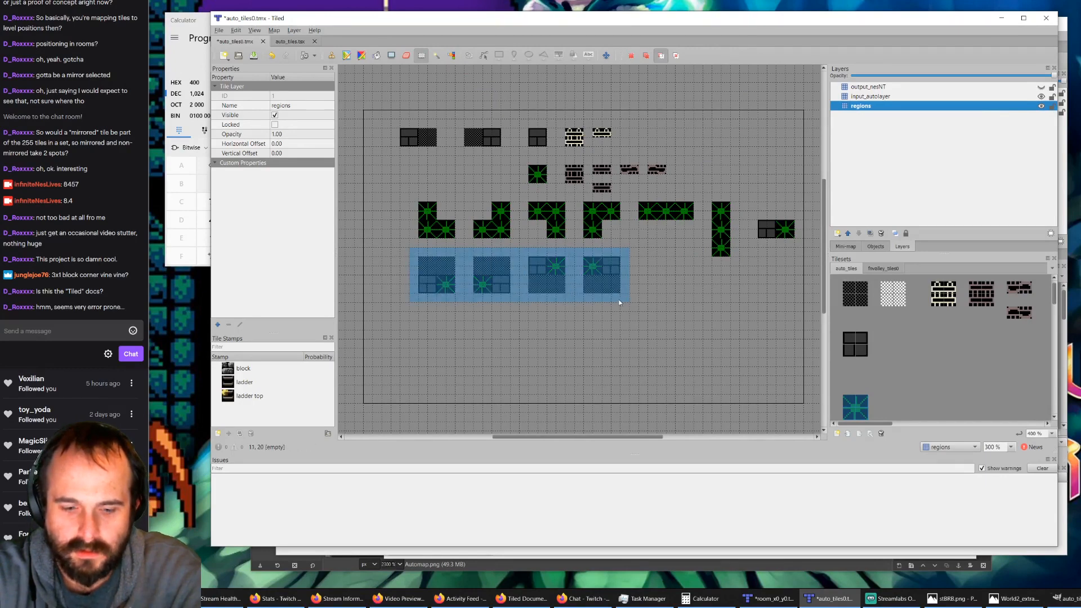
key(ctrl+c)
key(ctrl+v)
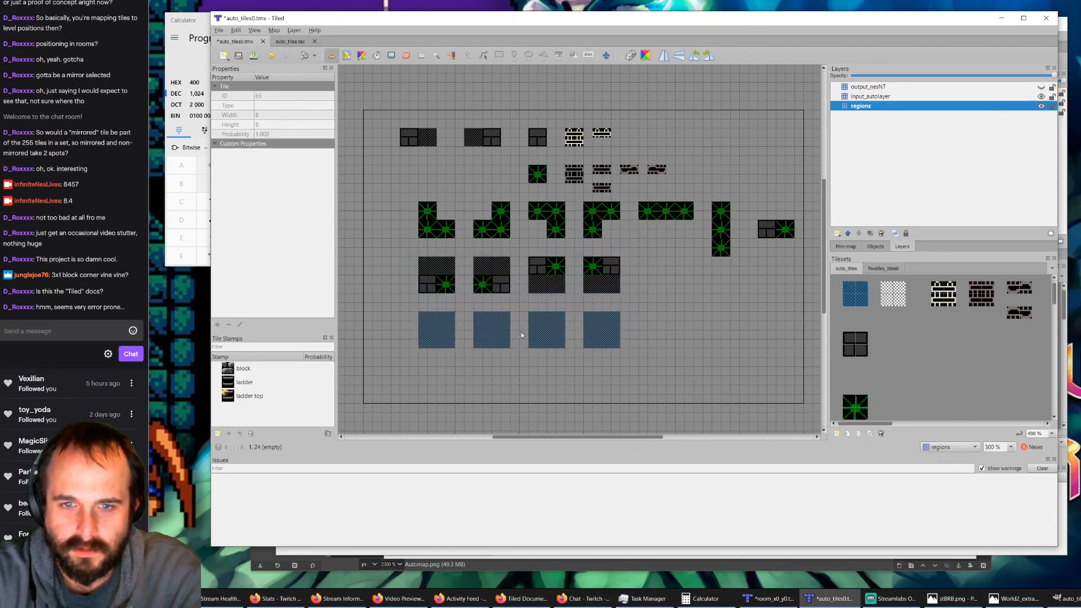
click(524, 332)
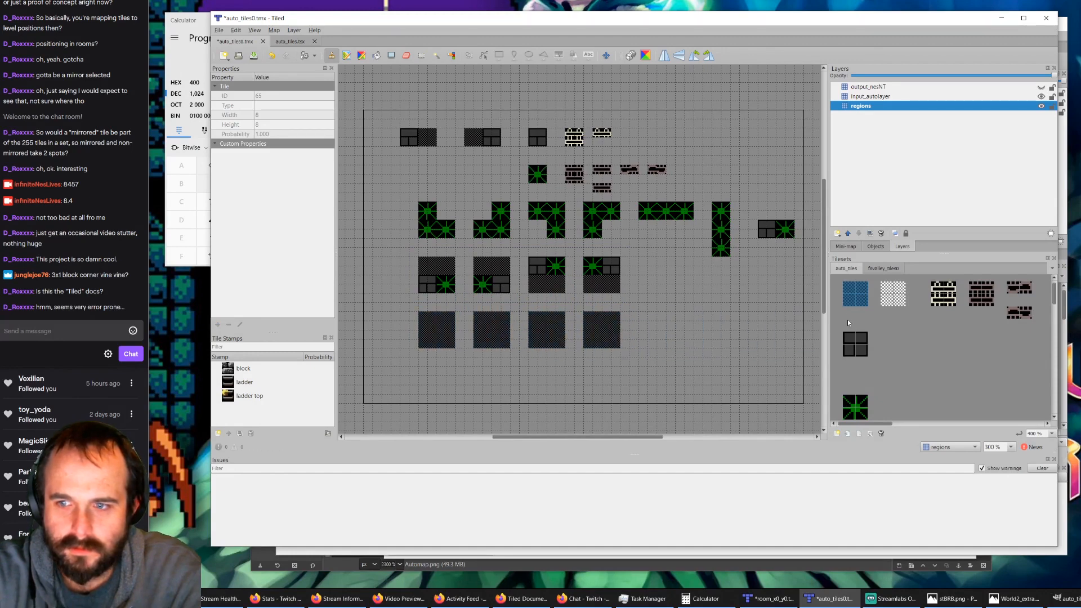
Step: On input_autolayer, stamp the block tile in the new row's squares at upper-left, lower-left, upper-right and lower-right, in that order
click(987, 98)
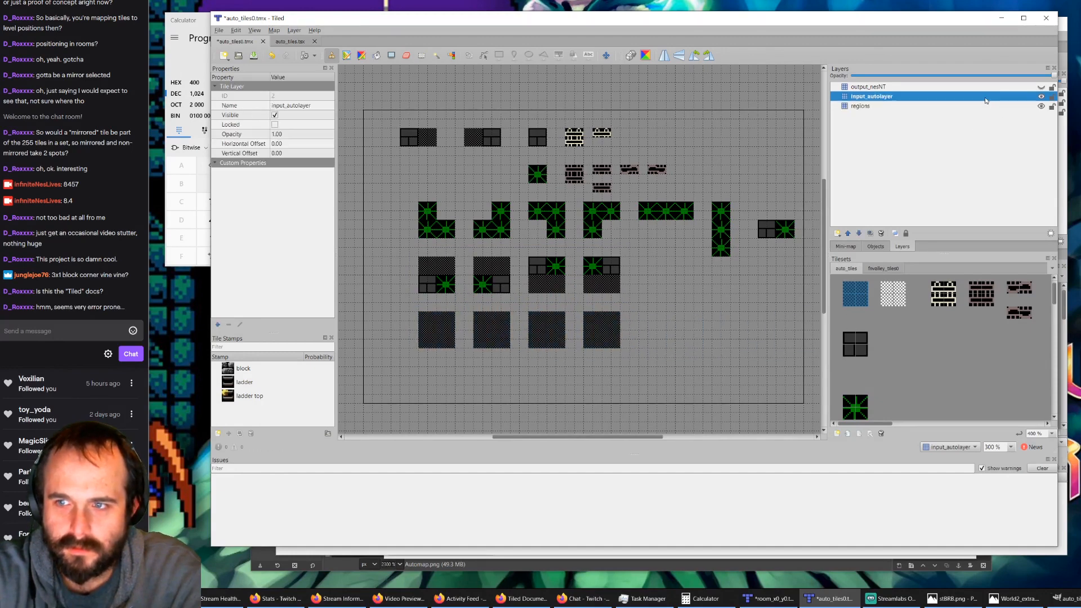
click(863, 351)
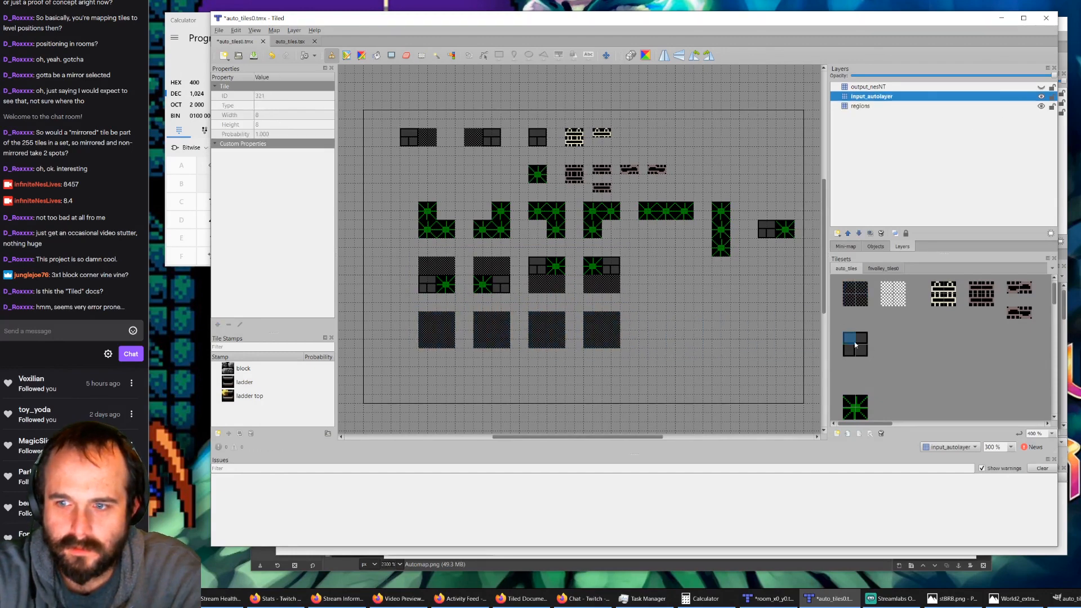
click(432, 328)
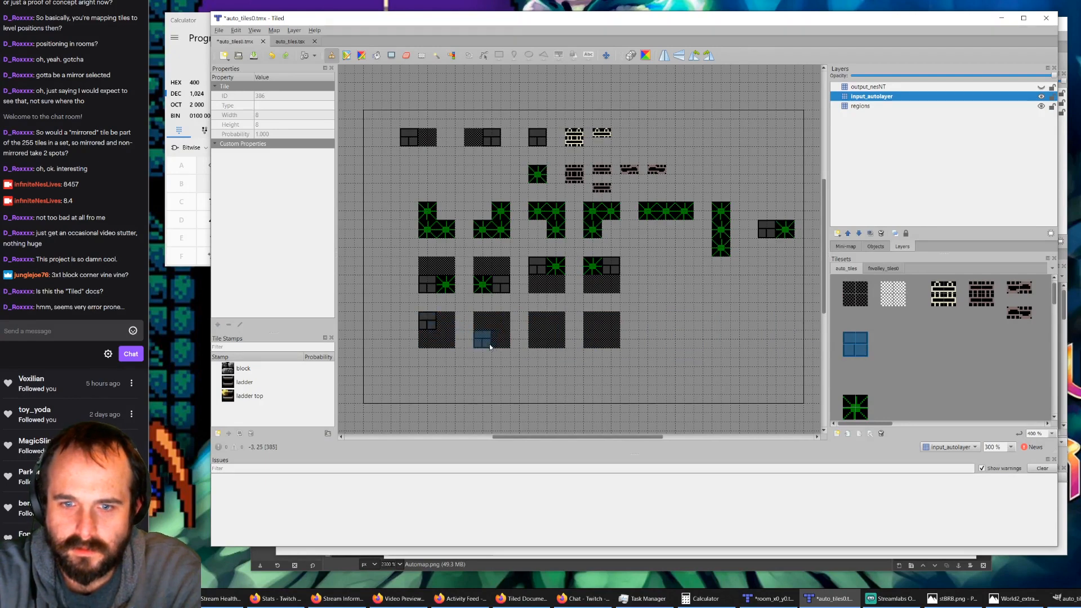
click(488, 344)
click(560, 326)
click(616, 344)
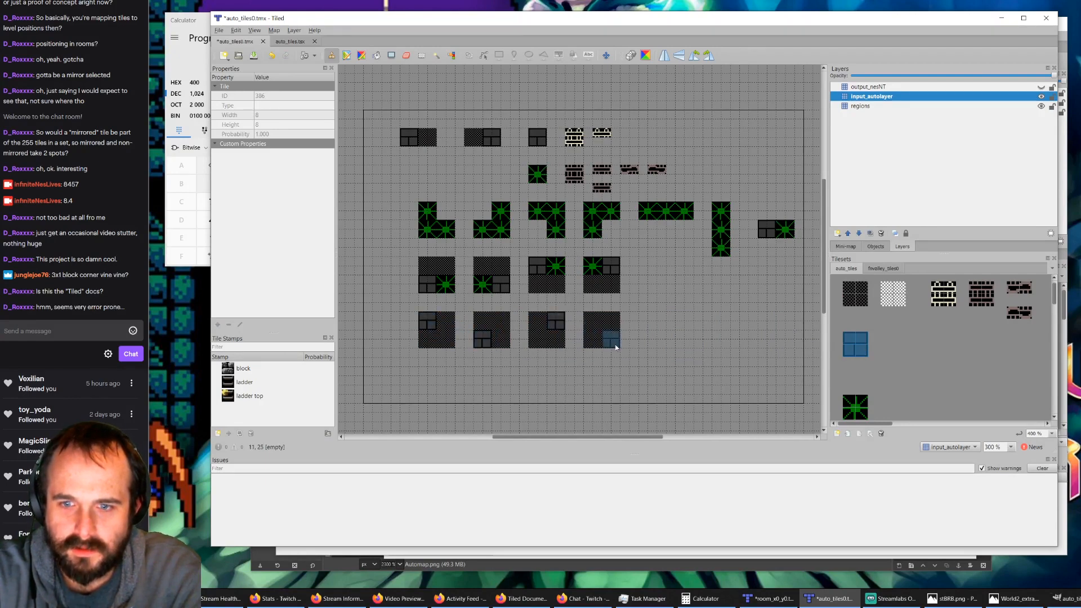
Step: Stamp the bush tile directly above or below the block in each of the four new-row squares on input_autolayer
click(861, 413)
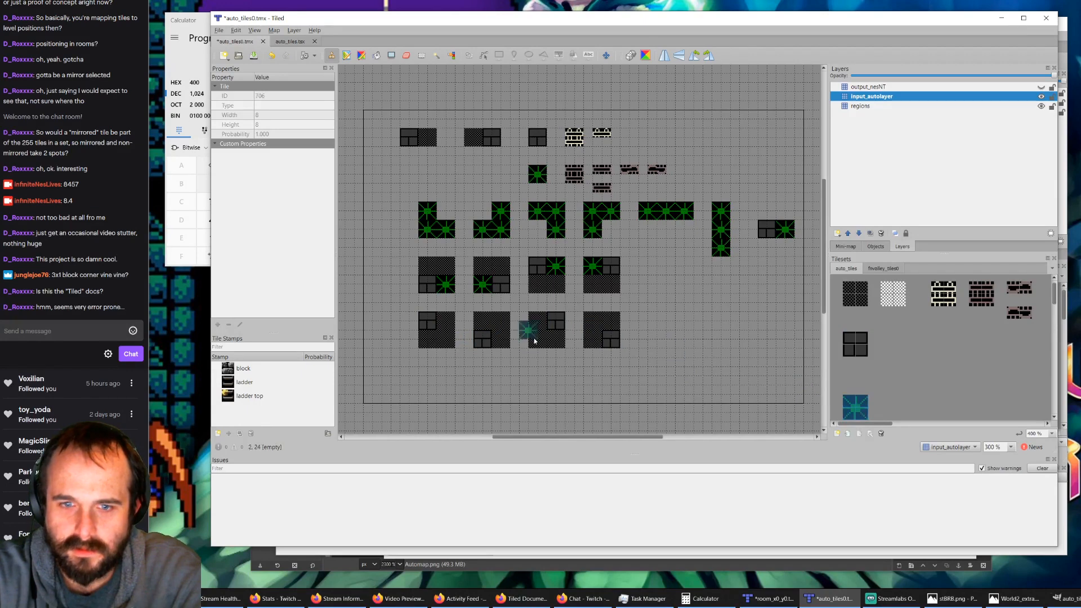
click(426, 337)
click(488, 333)
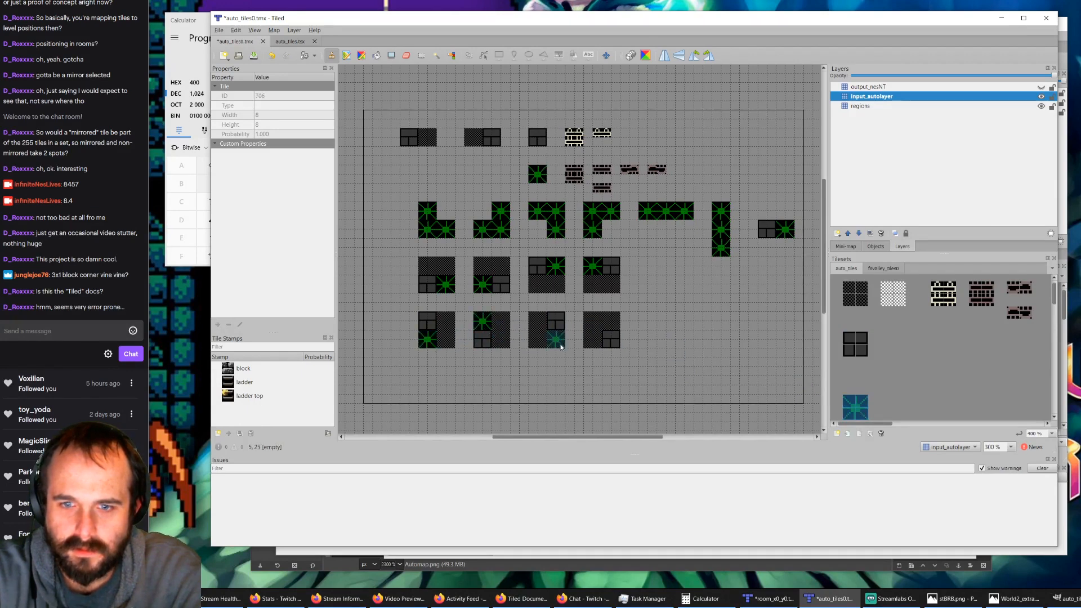
click(558, 340)
click(612, 324)
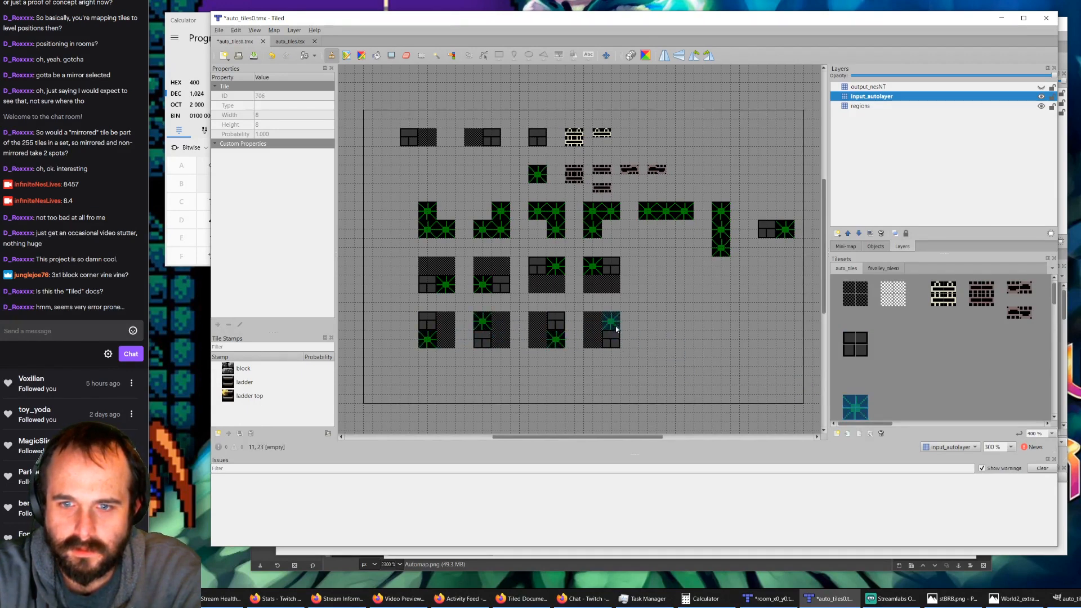
Step: Show output_nesNT and stamp matching leafy tiles from the graphics tileset over the four bushes that sit in the lower half of their squares
click(871, 89)
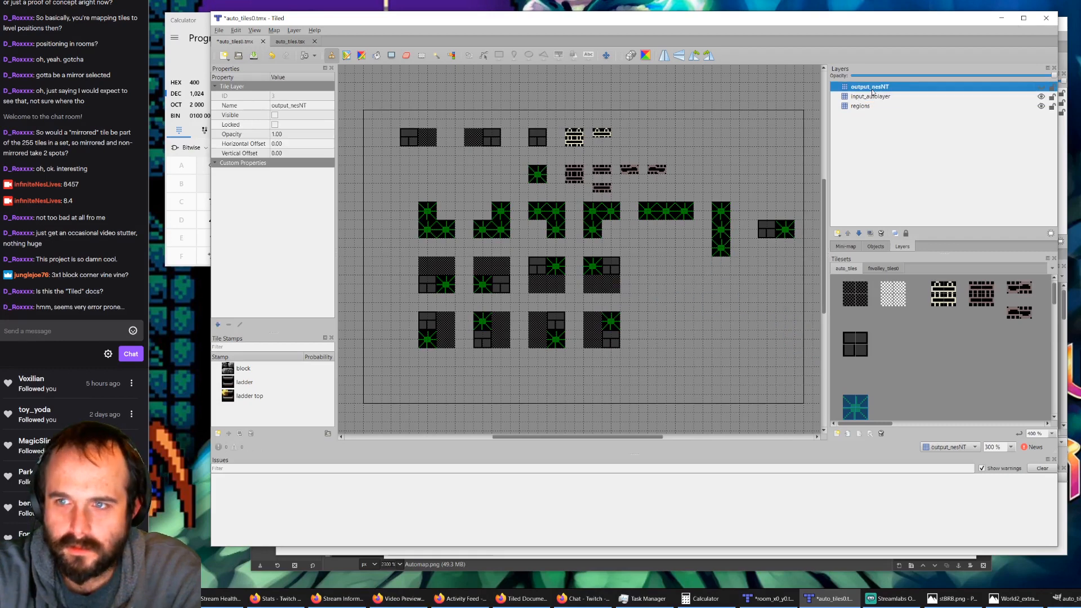
click(881, 270)
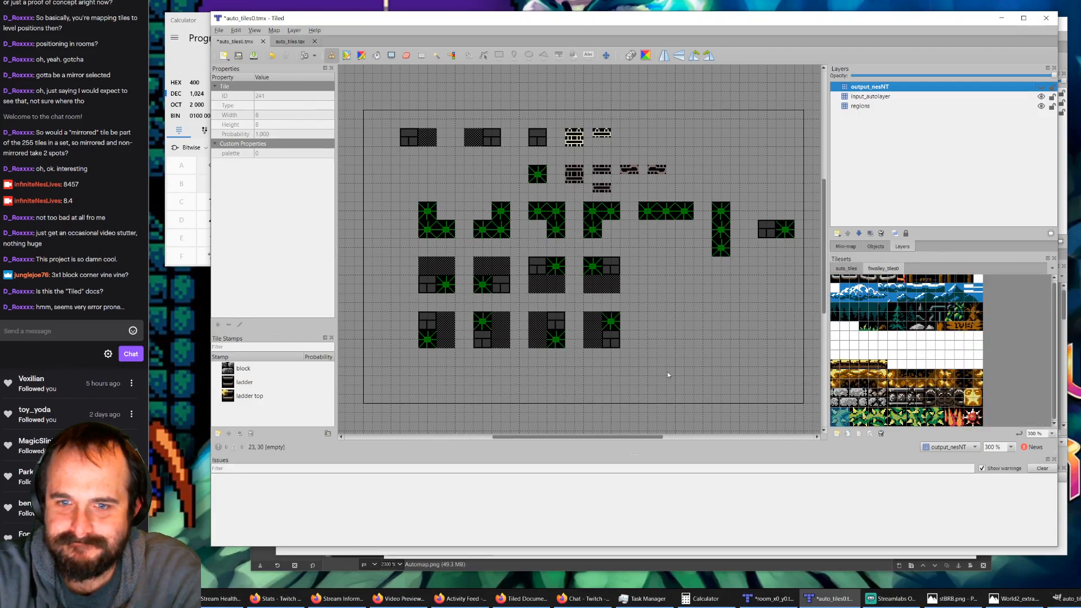
click(1041, 87)
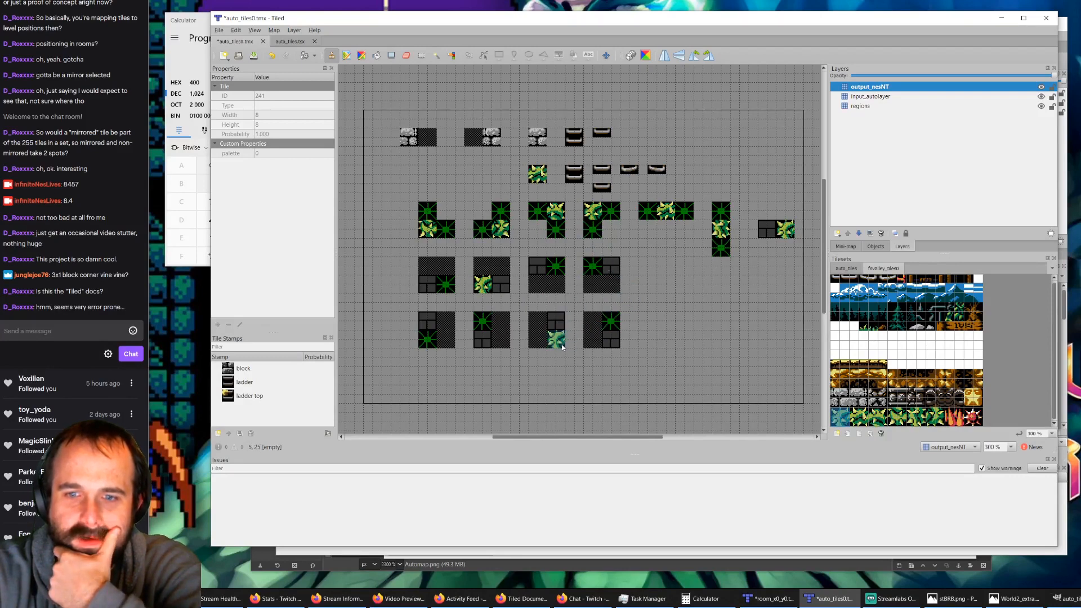
click(878, 417)
click(882, 419)
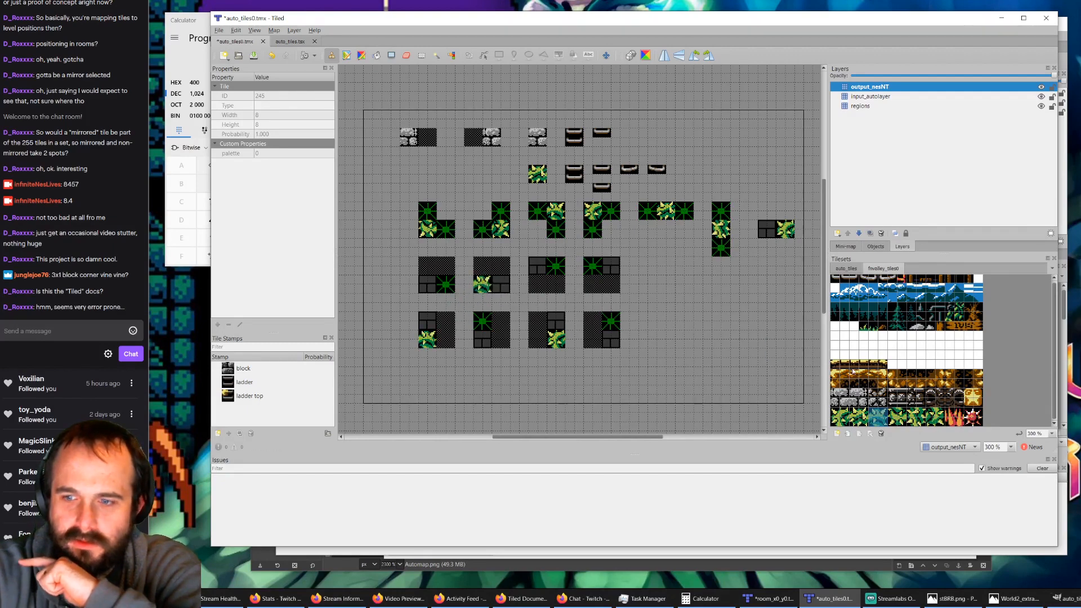
click(838, 418)
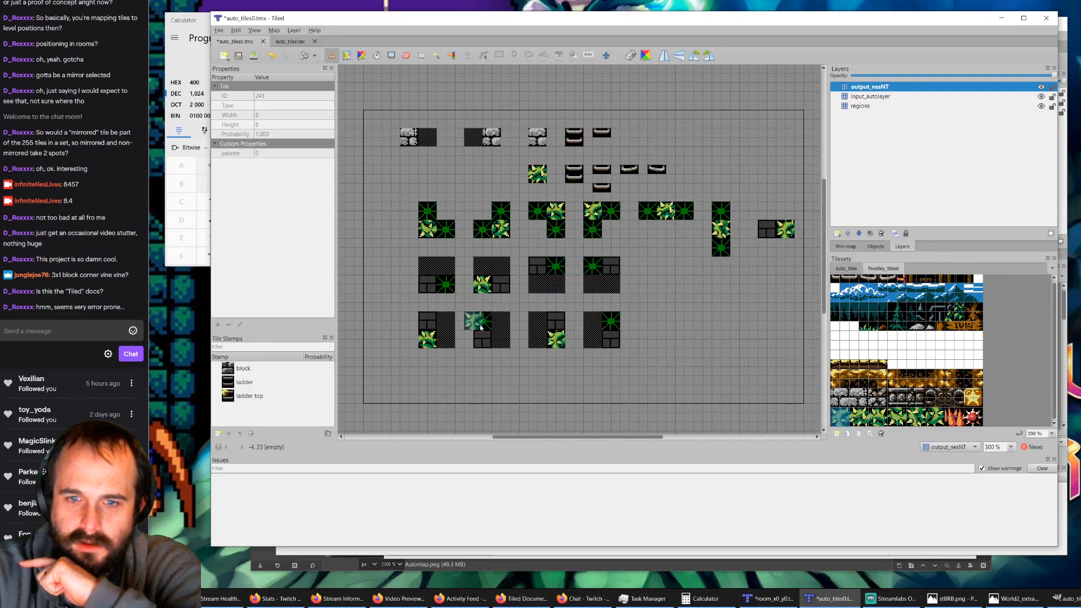
click(446, 284)
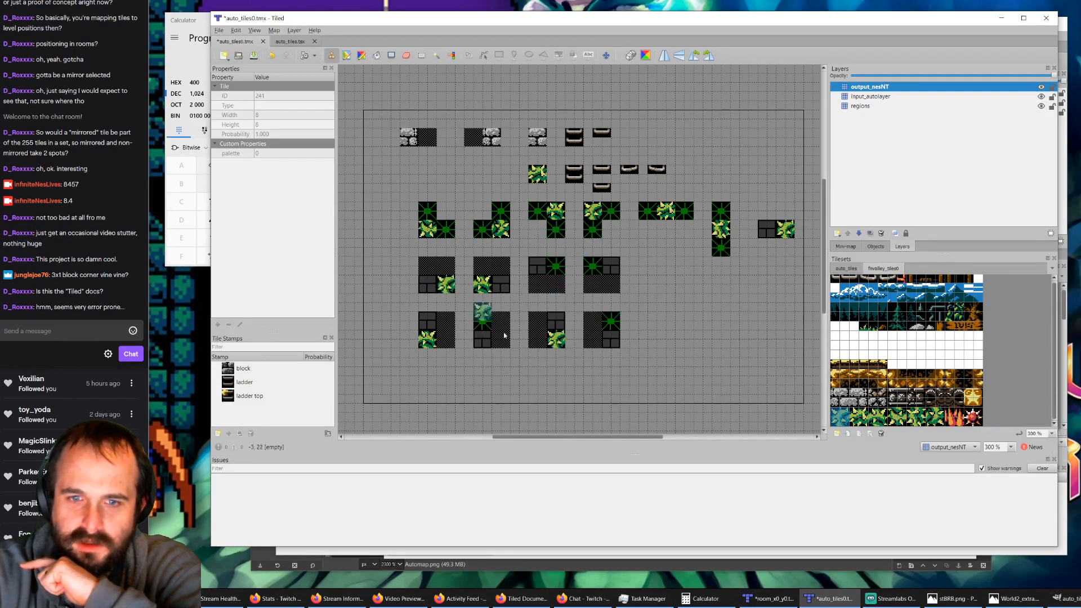
Step: Stamp matching leafy graphics tiles over the four bushes in the upper halves of their squares on output_nesNT and save auto_tiles0.tmx
click(900, 421)
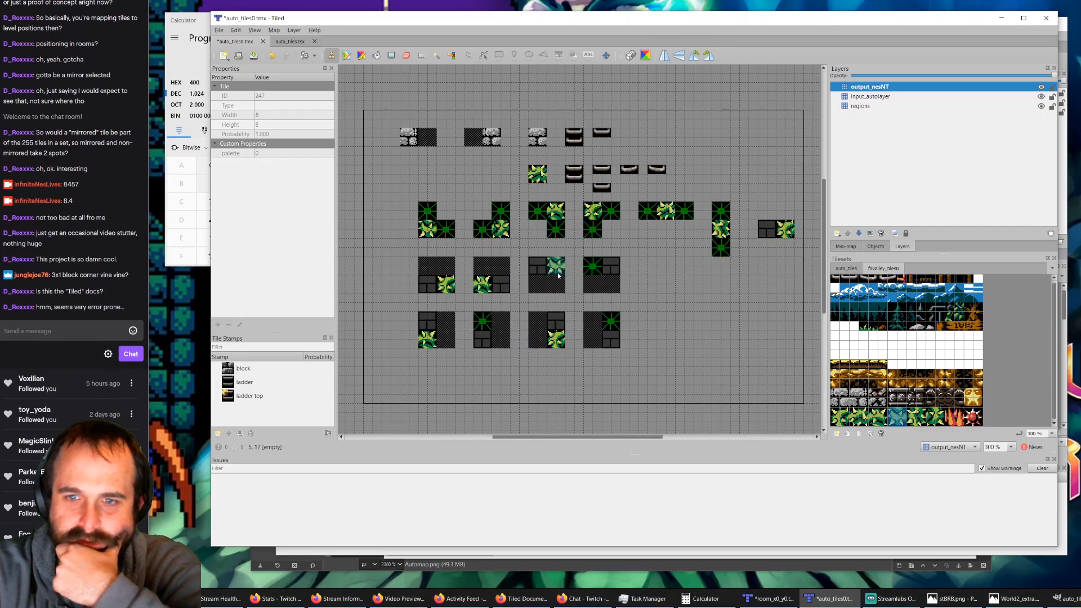
click(611, 321)
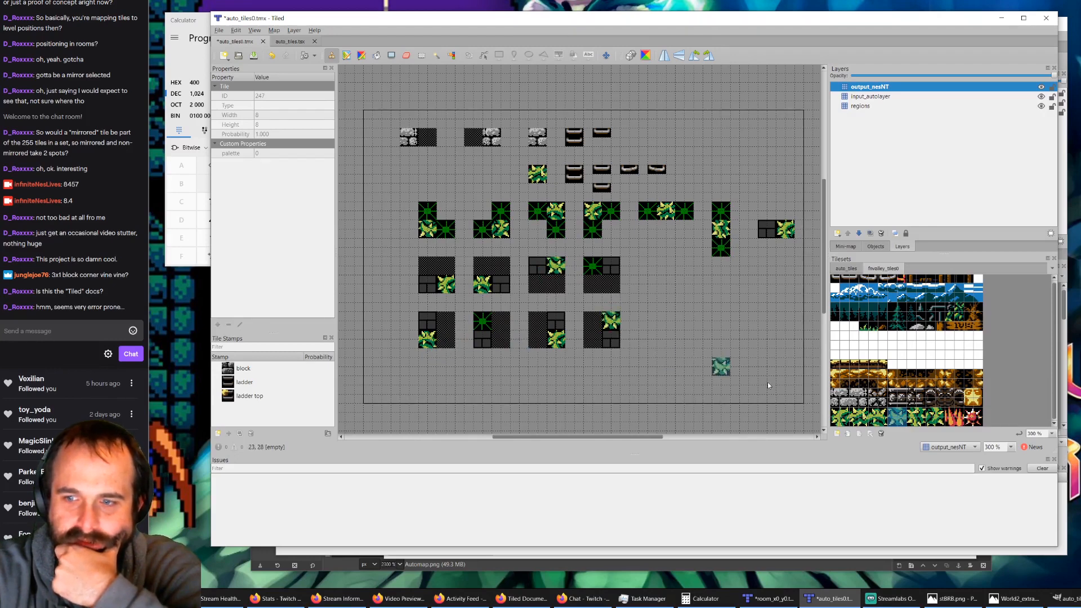
click(933, 417)
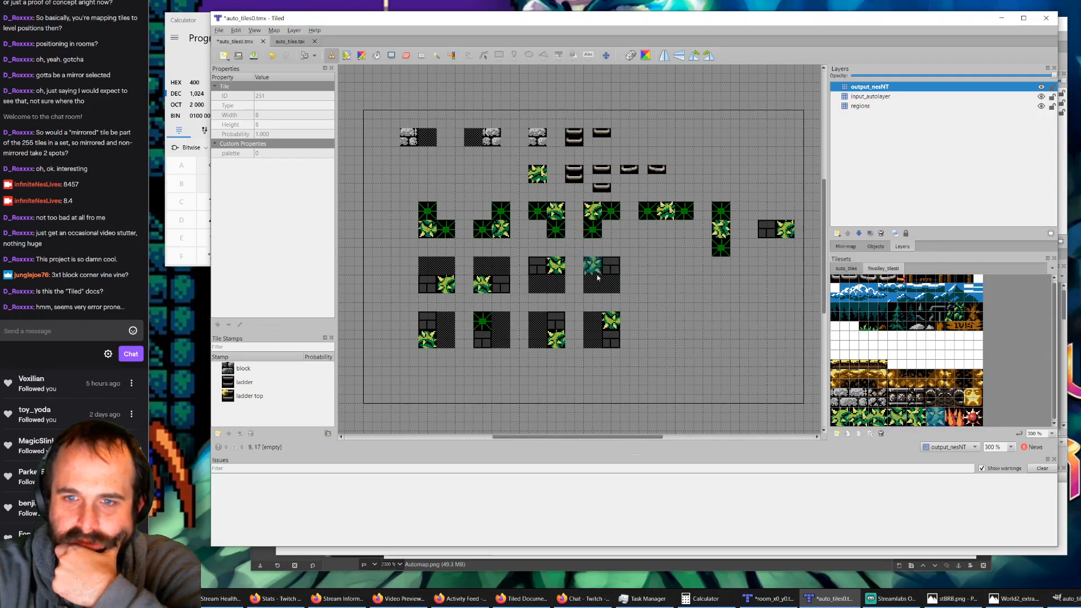
click(482, 321)
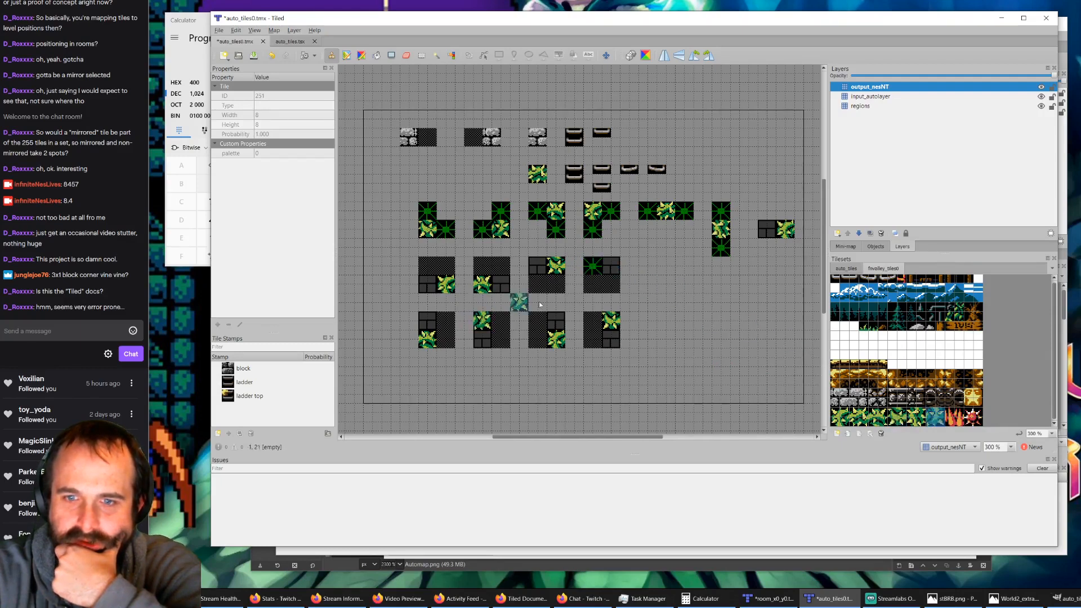
click(594, 275)
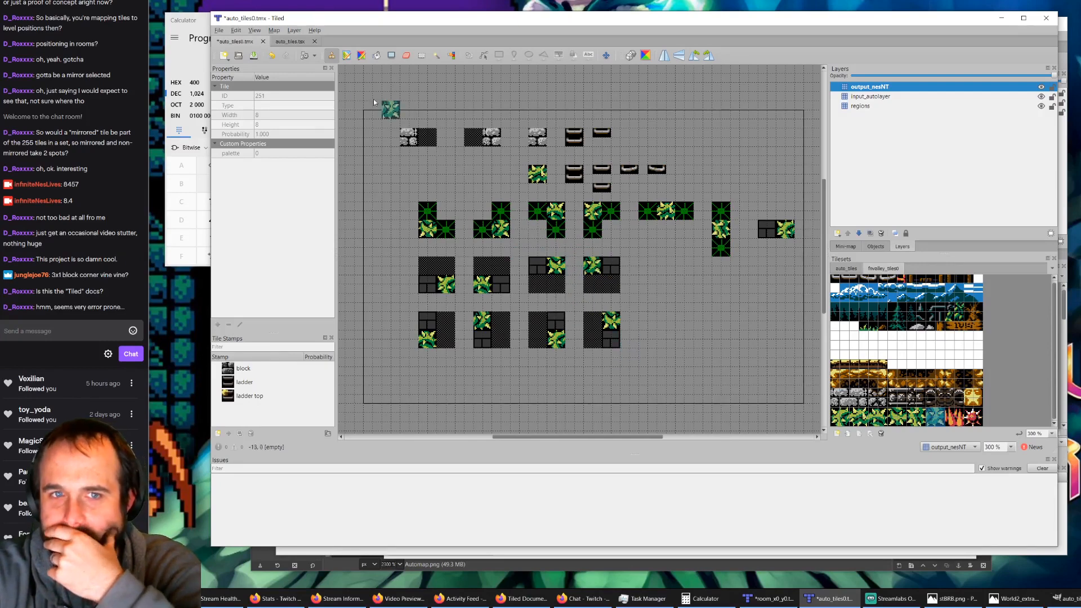
click(253, 55)
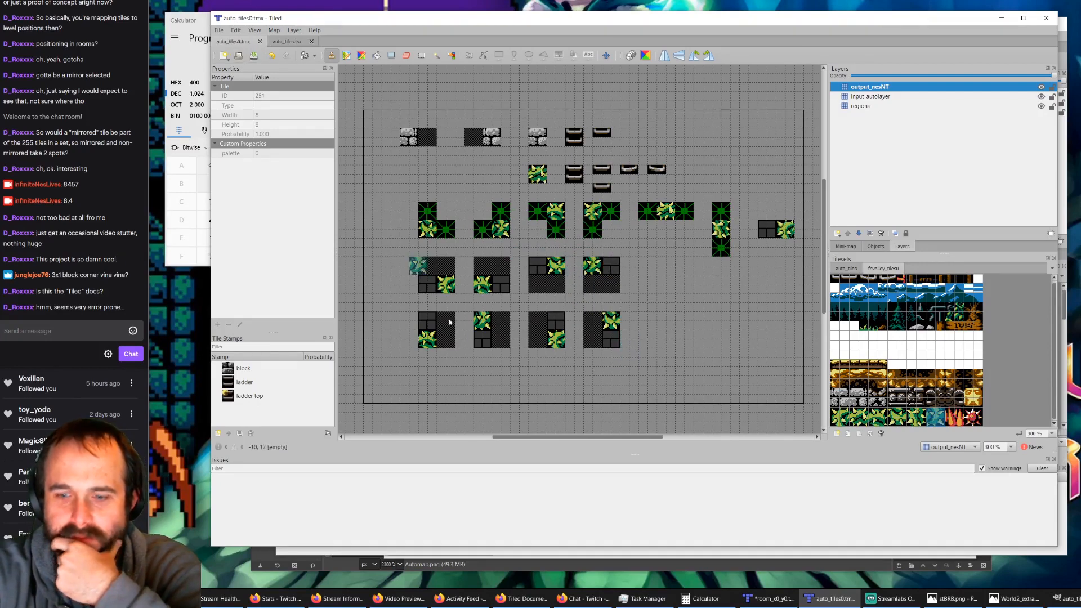
Step: Switch to room_x0_y0.tmx, delete the nesNT layer and run AutoMap to regenerate it with the new bush rules
click(769, 597)
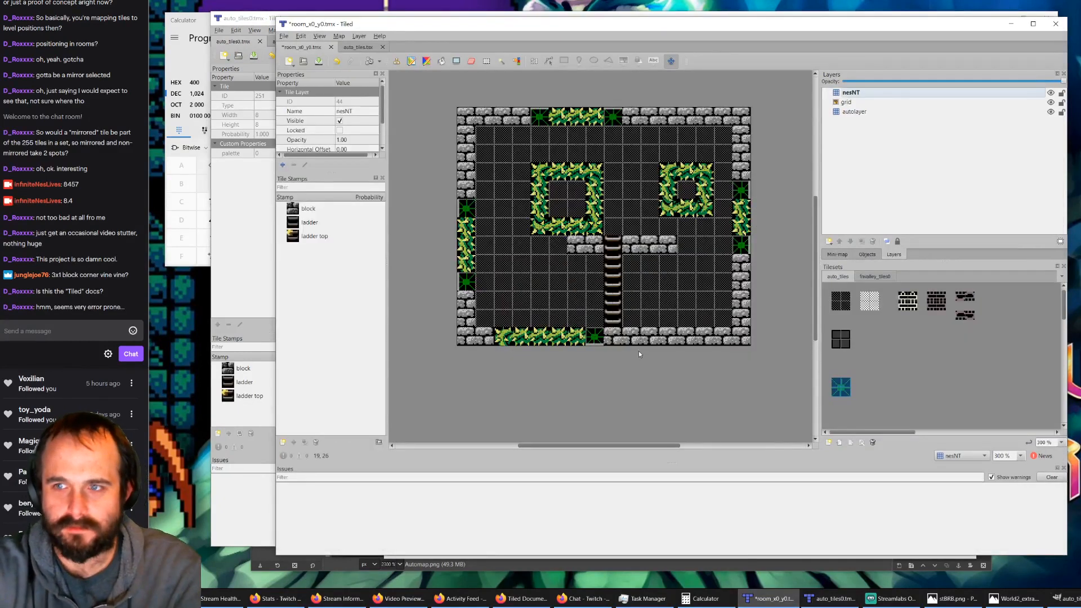
click(846, 112)
click(851, 95)
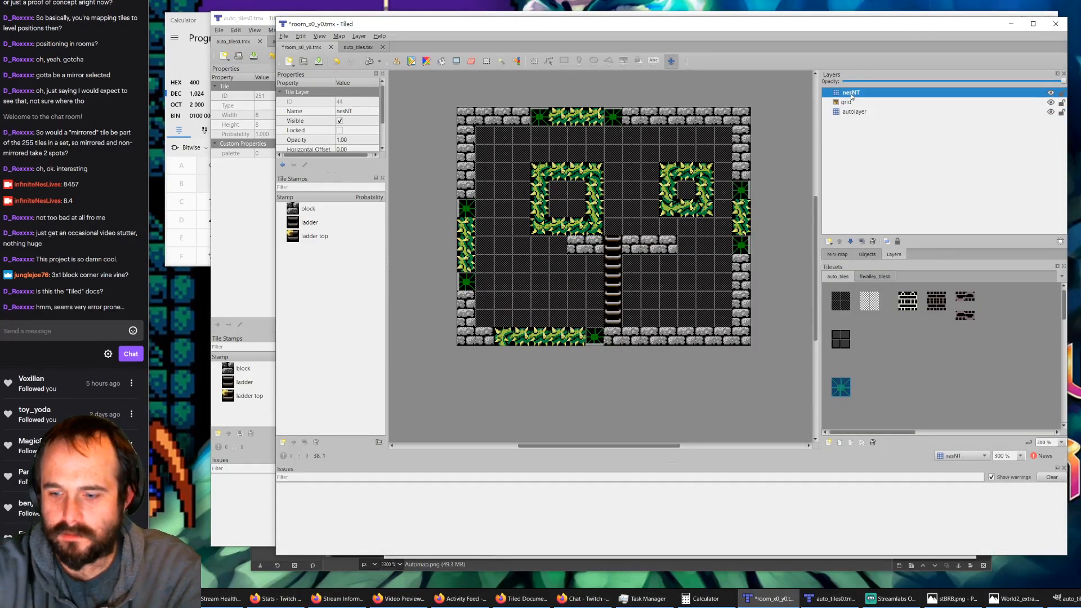
key(Delete)
key(ctrl+m)
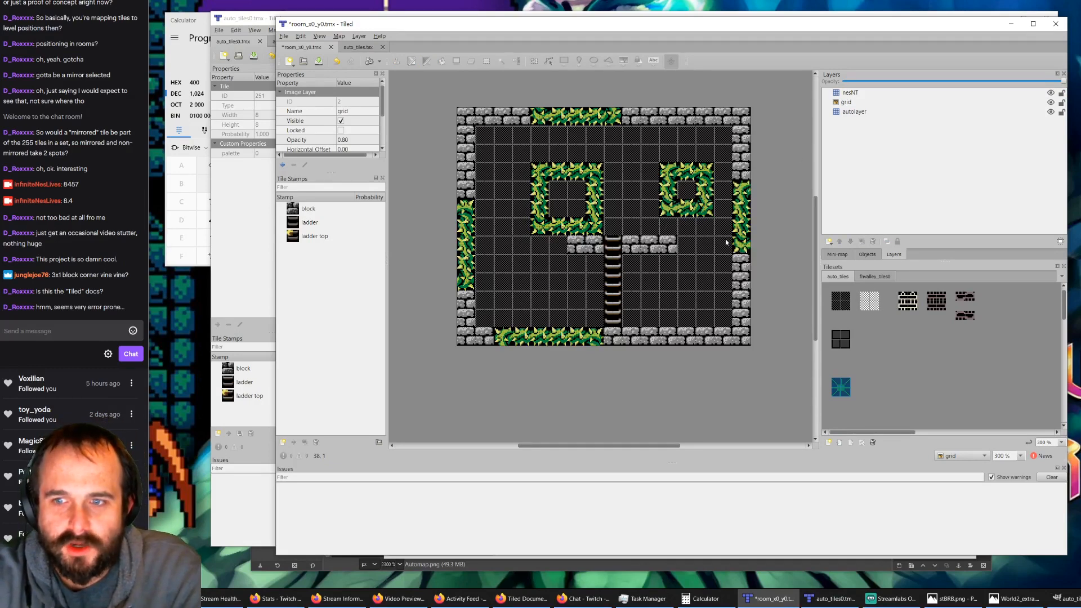
ctrl+scroll(696, 242, up, 1)
ctrl+scroll(602, 208, down, 1)
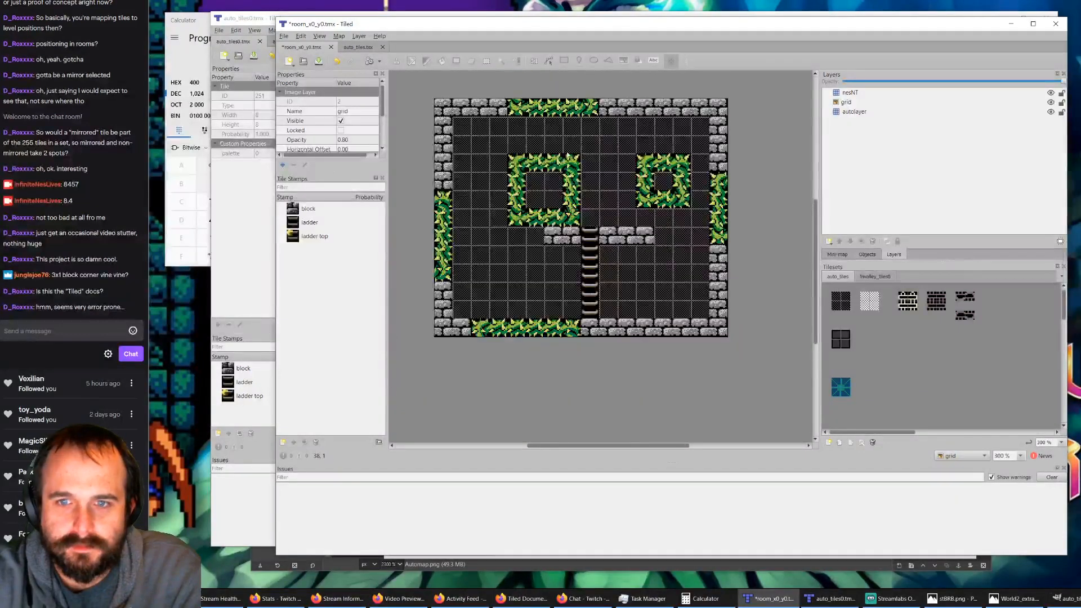
ctrl+scroll(568, 156, up, 1)
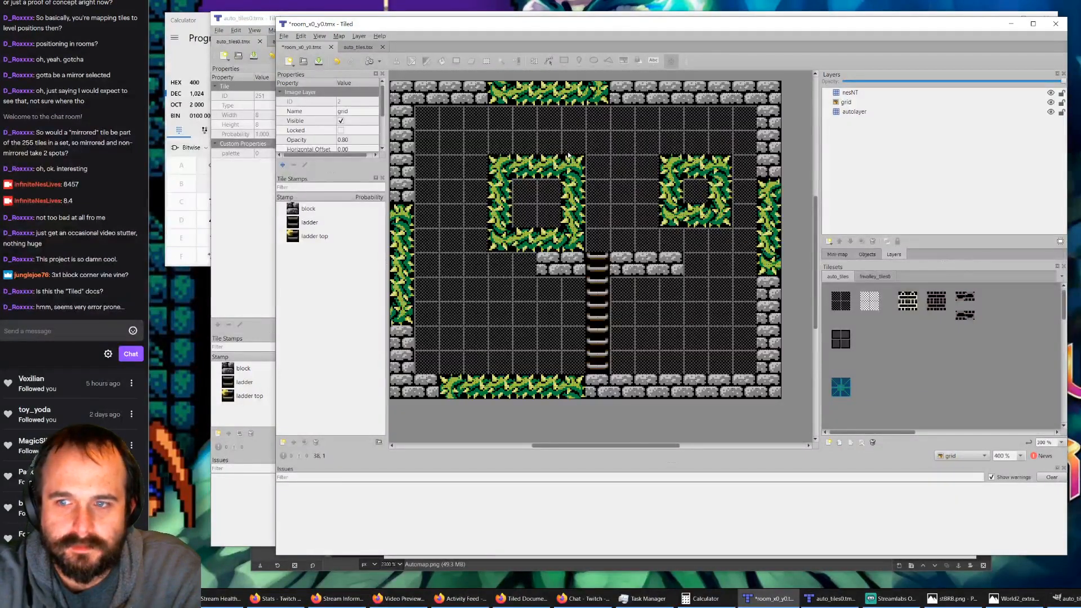
Step: Delete the nesNT layer and stamp the two broken-ladder tiles from auto_tiles over parts of the ladder on autolayer
click(857, 112)
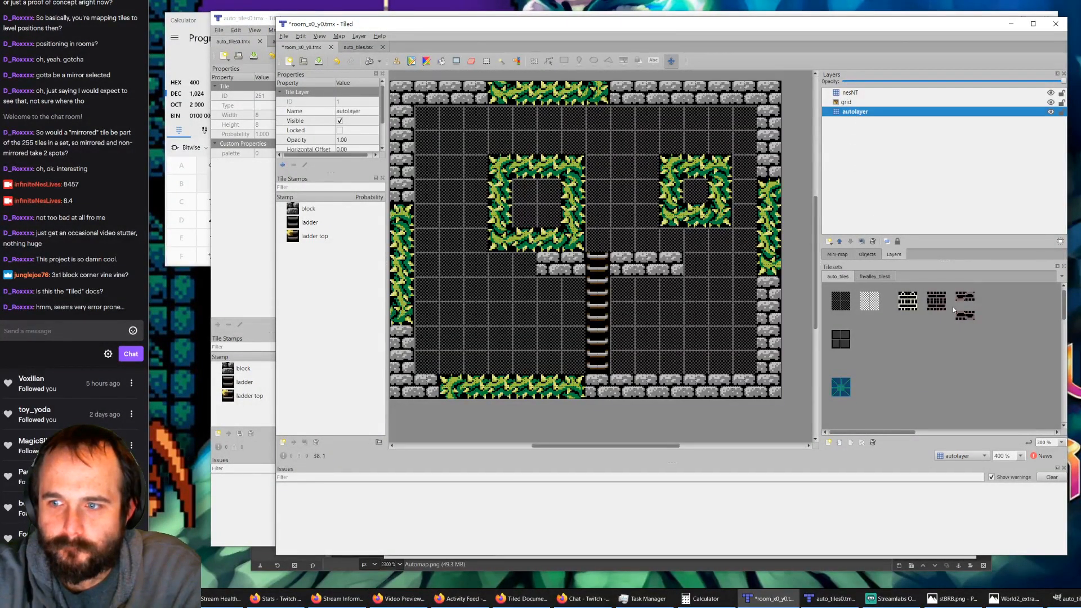
click(965, 297)
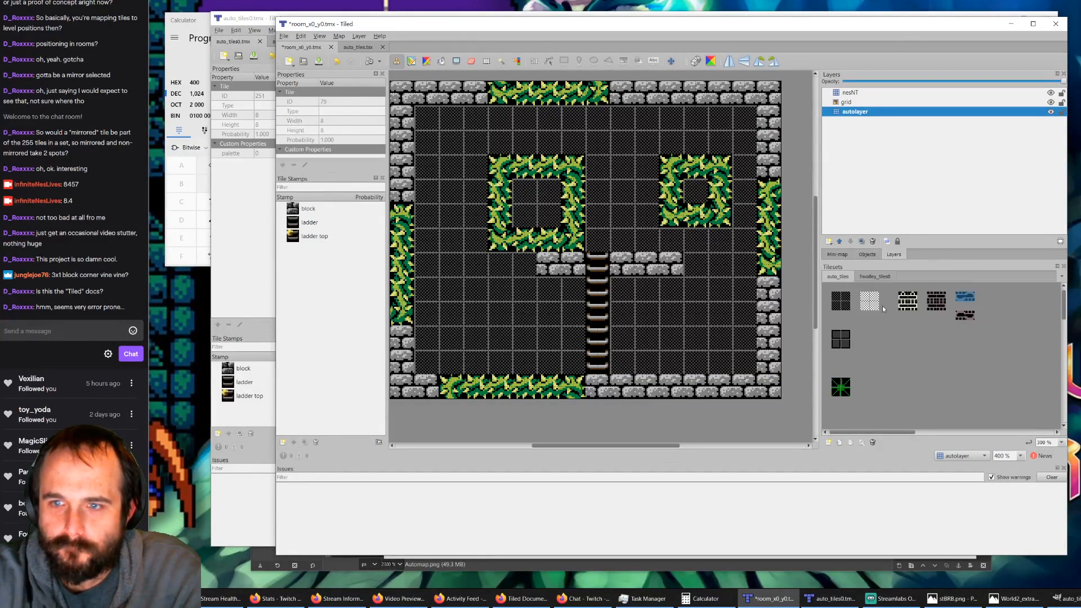
click(1031, 95)
key(Delete)
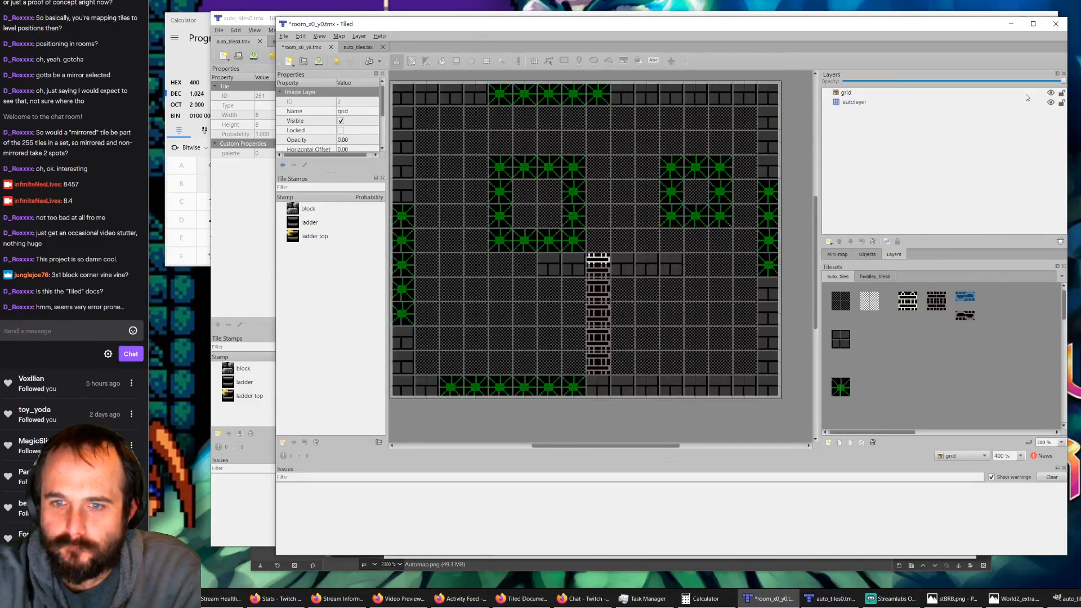
click(967, 305)
click(964, 300)
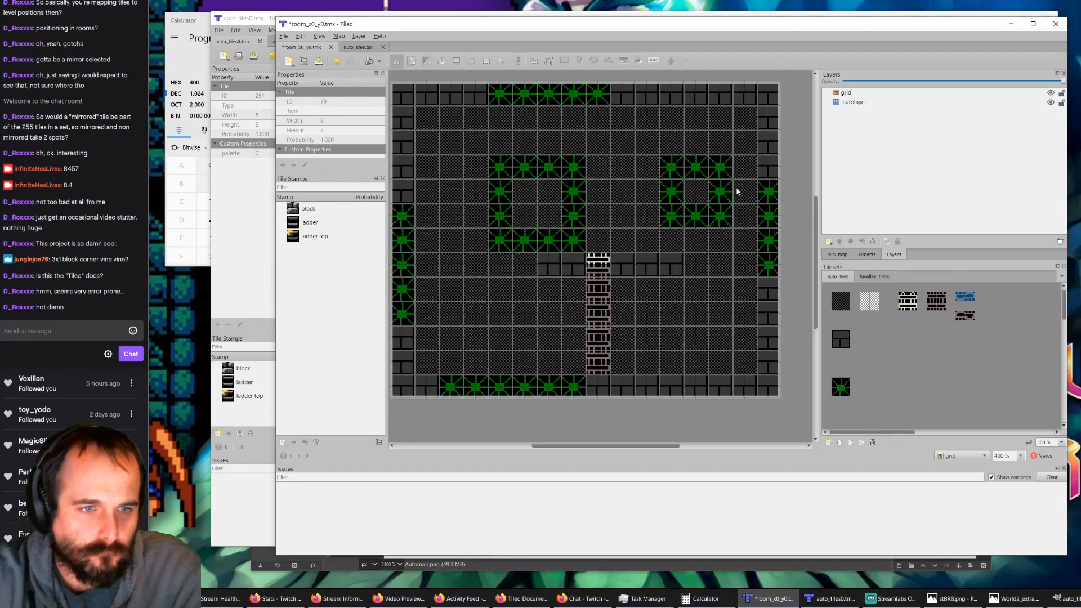
click(598, 271)
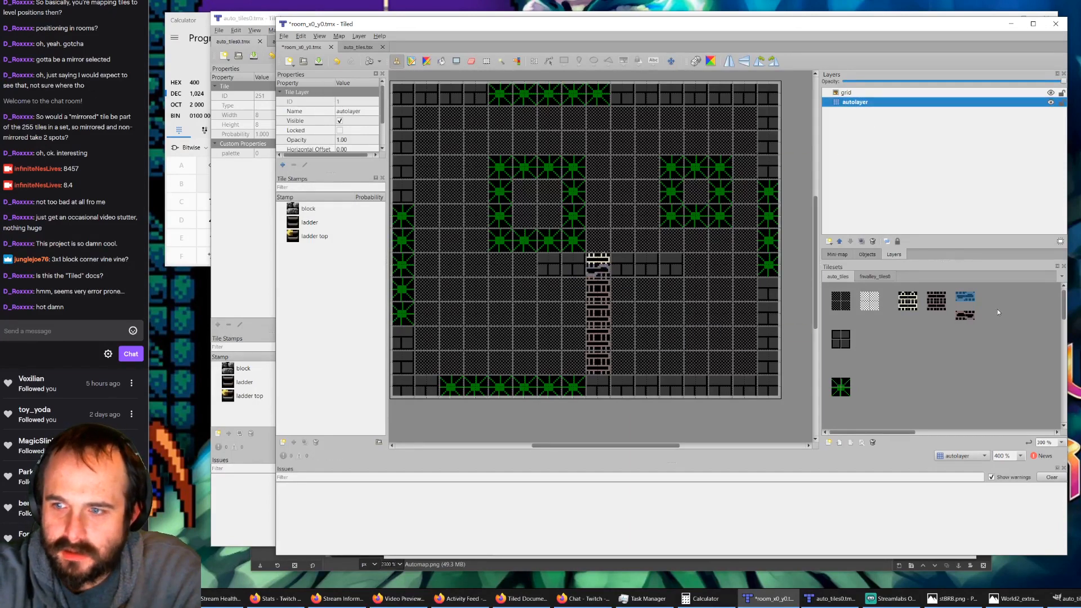
click(964, 317)
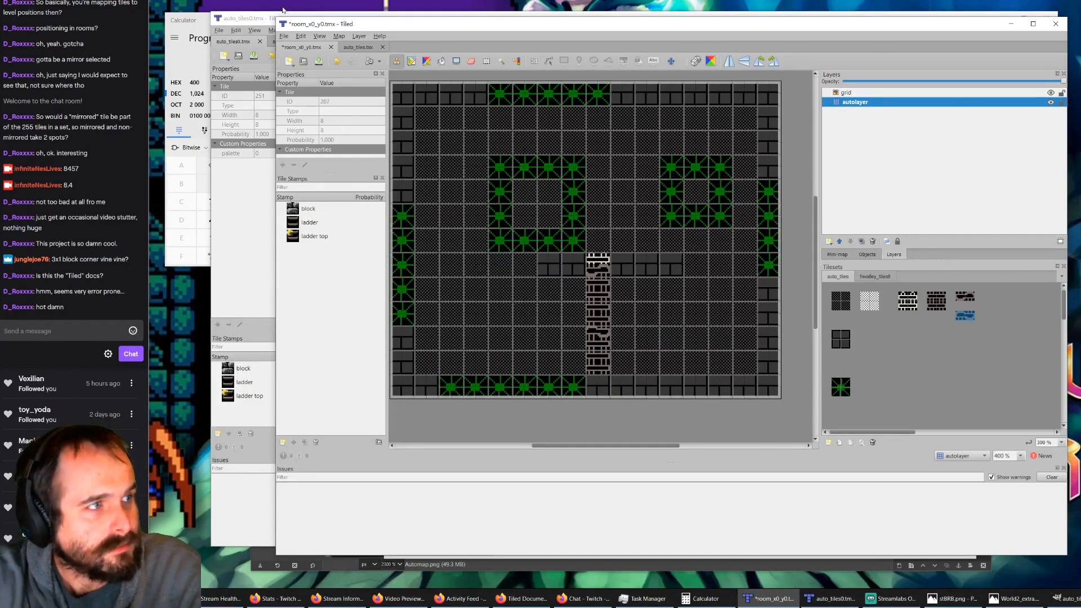
Step: Minimize the auto_tiles0.tmx window, run AutoMap on room_x0_y0.tmx again and widen the map area
click(249, 21)
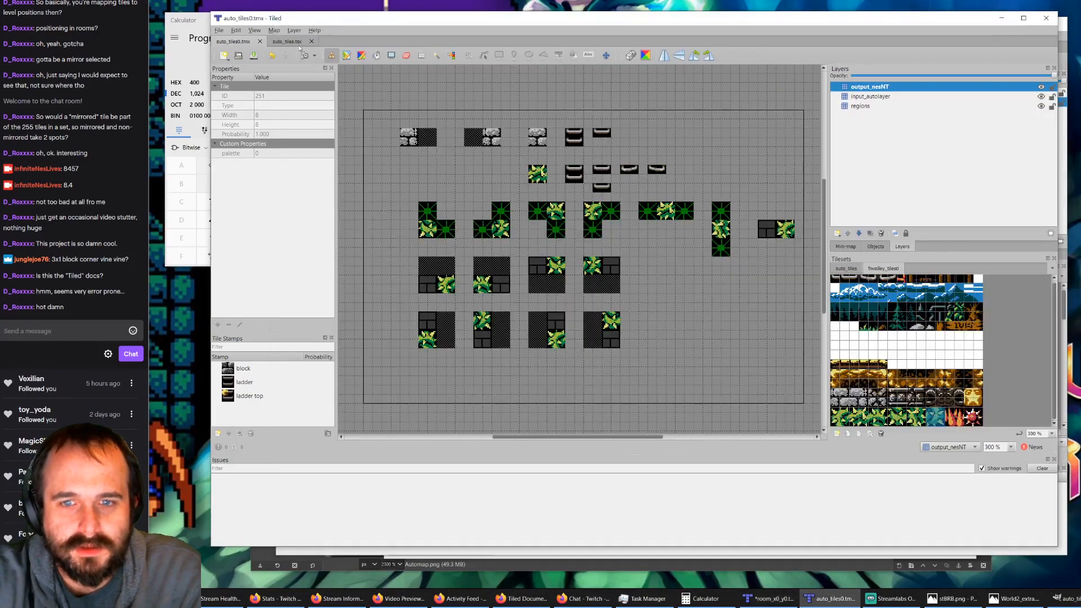
click(1001, 18)
ctrl+scroll(495, 216, down, 1)
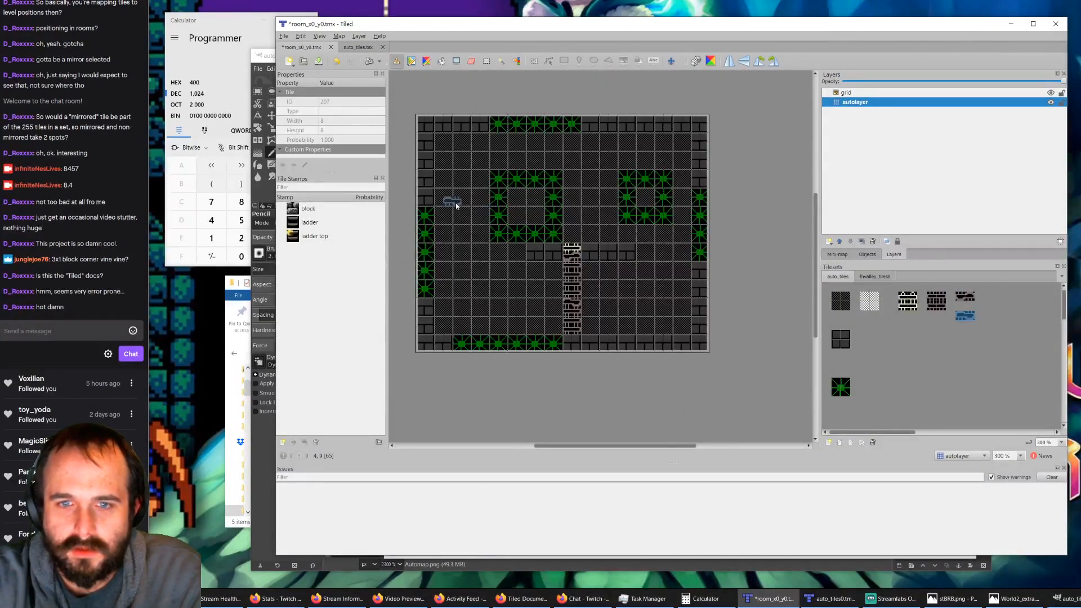
ctrl+scroll(437, 205, up, 1)
key(ctrl+m)
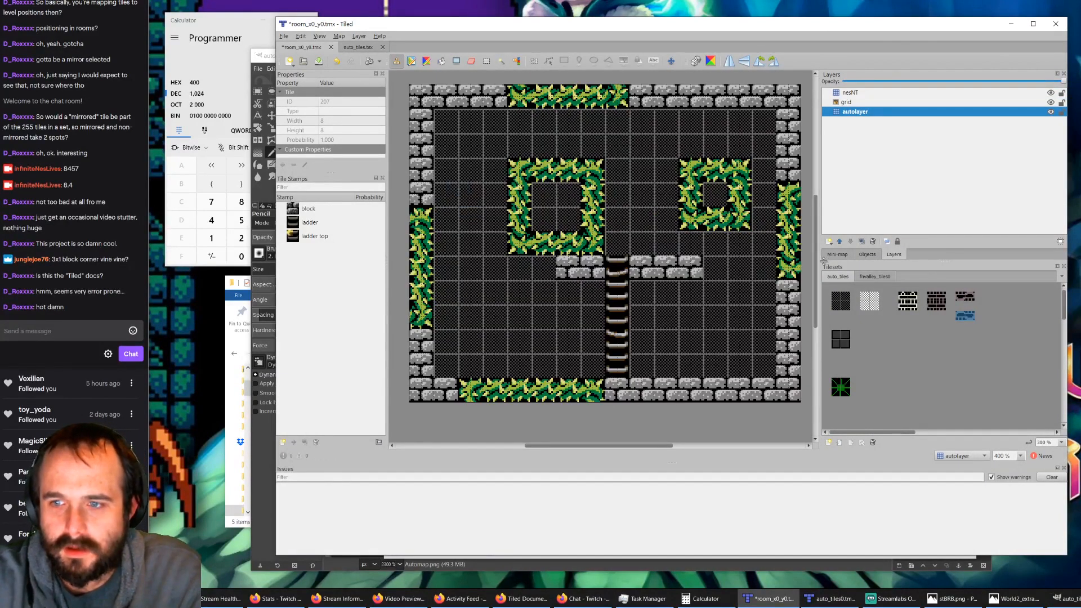
drag(820, 261, 905, 262)
ctrl+scroll(603, 236, down, 1)
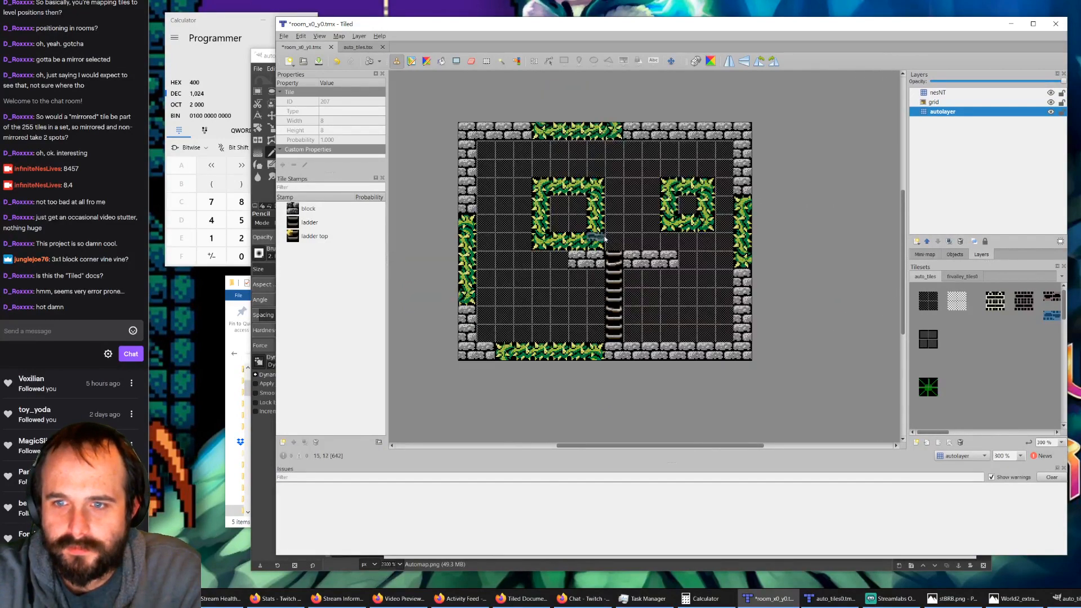
ctrl+scroll(603, 236, up, 1)
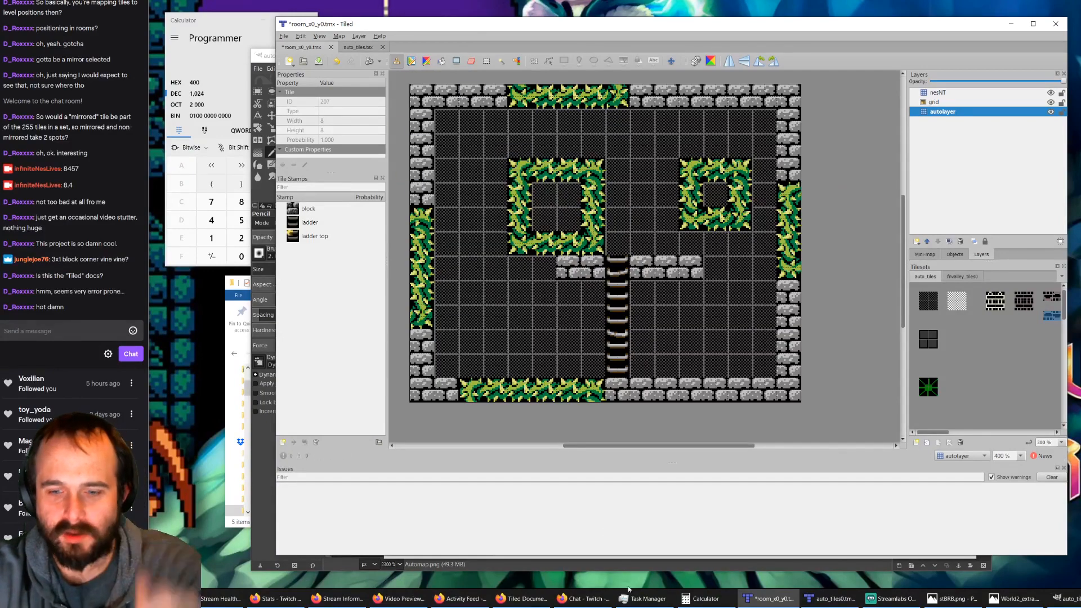
Step: Examine the block, ladder and bush rules in auto_tiles0.tmx by toggling output_nesNT and input_autolayer, then save and return to the room map
click(817, 601)
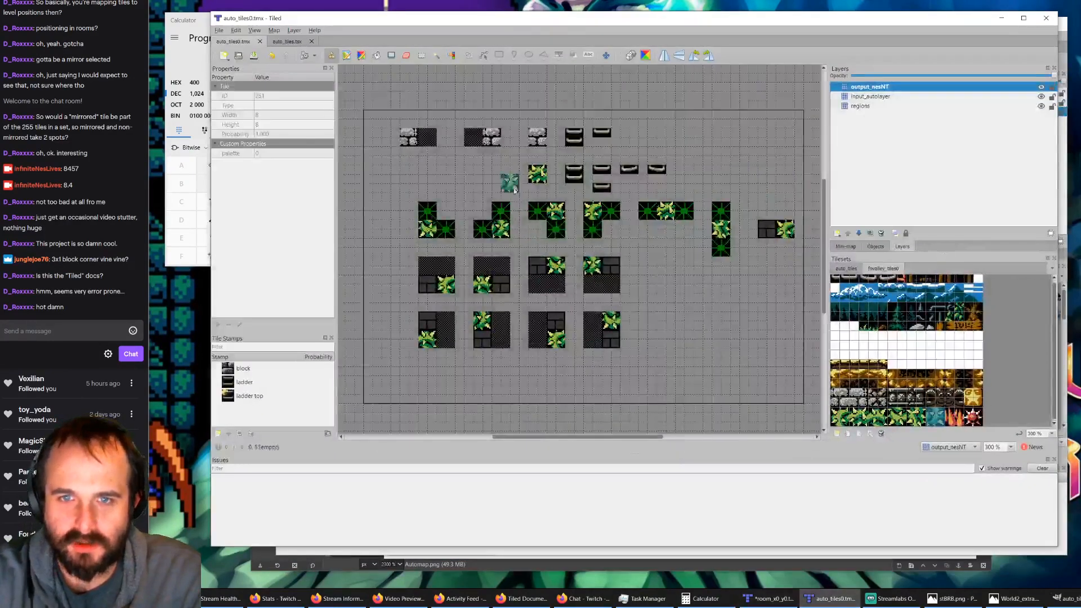
ctrl+scroll(431, 138, up, 2)
ctrl+scroll(431, 138, up, 1)
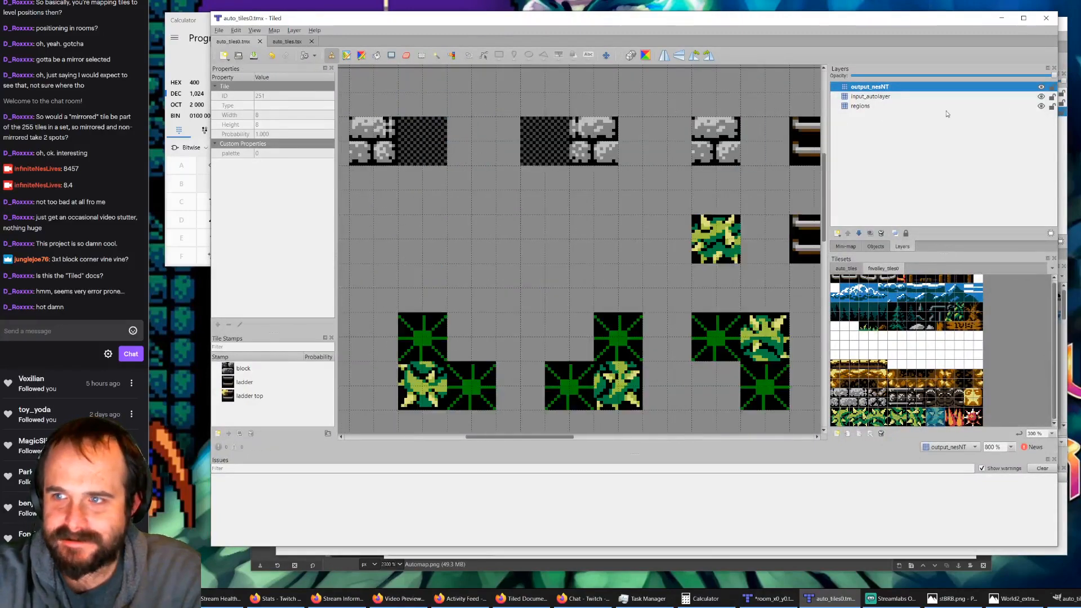
click(1041, 88)
click(1041, 96)
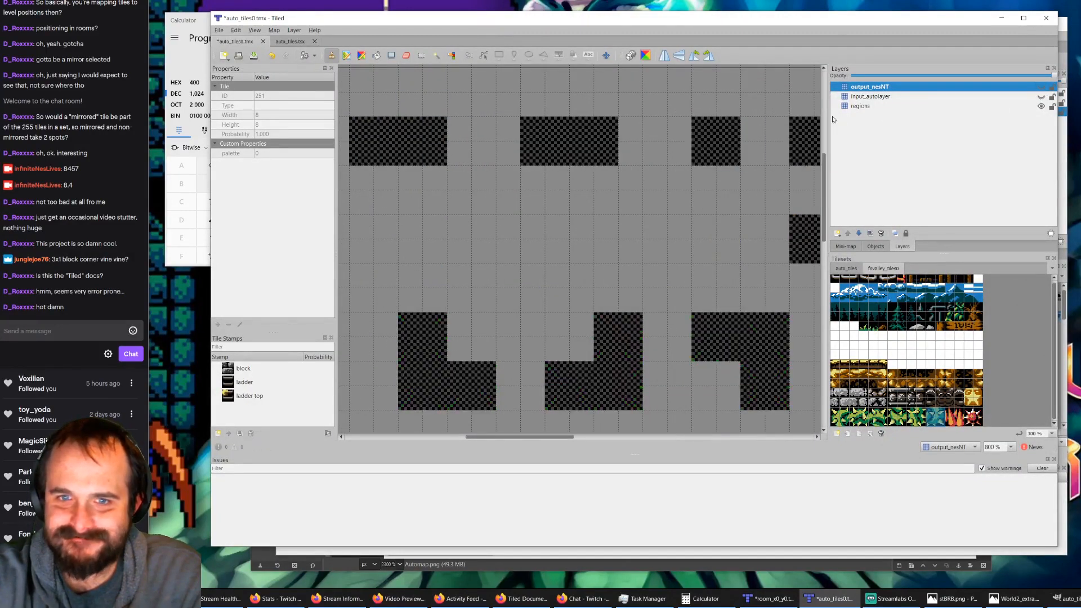
ctrl+scroll(521, 141, down, 1)
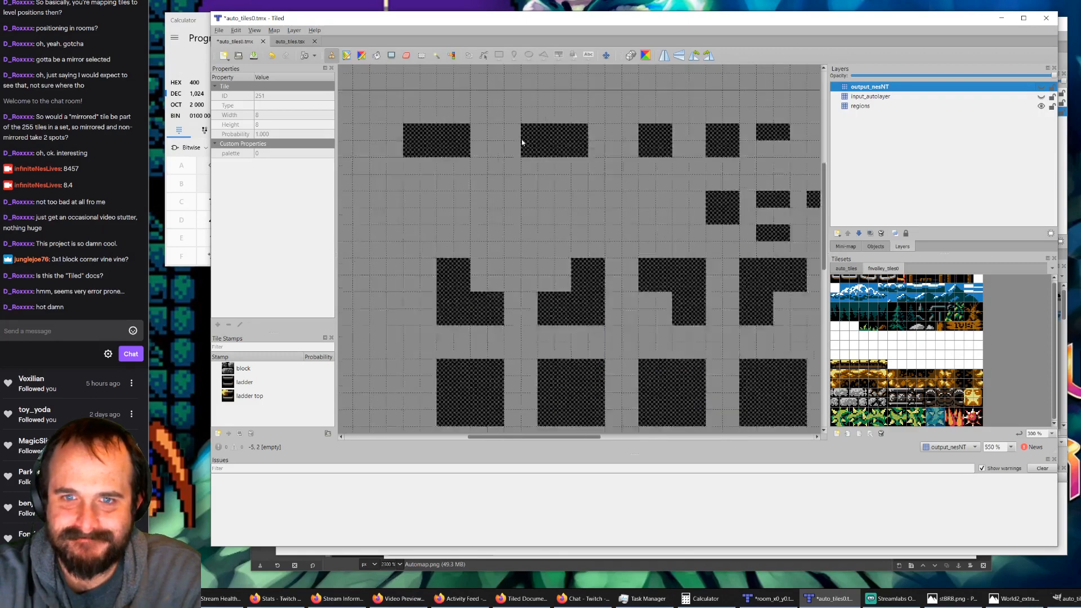
click(1041, 96)
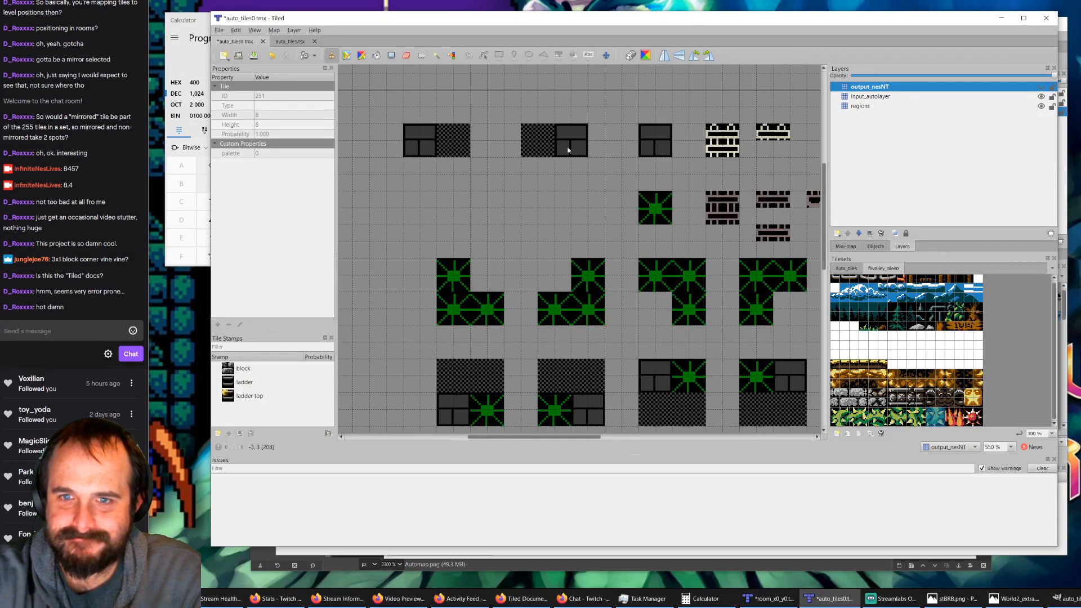
click(1041, 97)
click(1041, 96)
click(1041, 87)
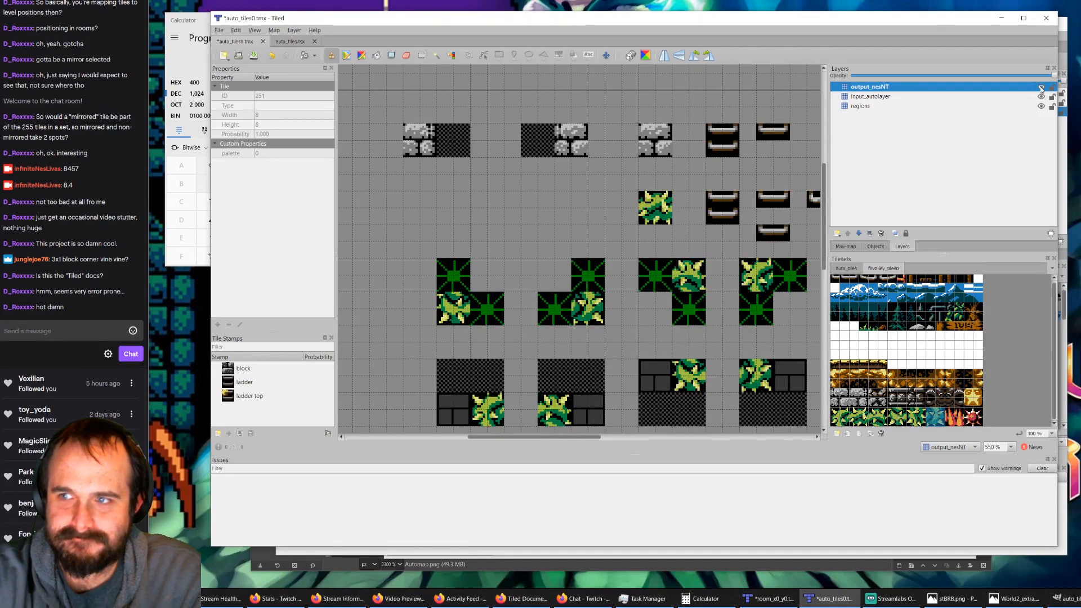
click(1041, 87)
click(1041, 87)
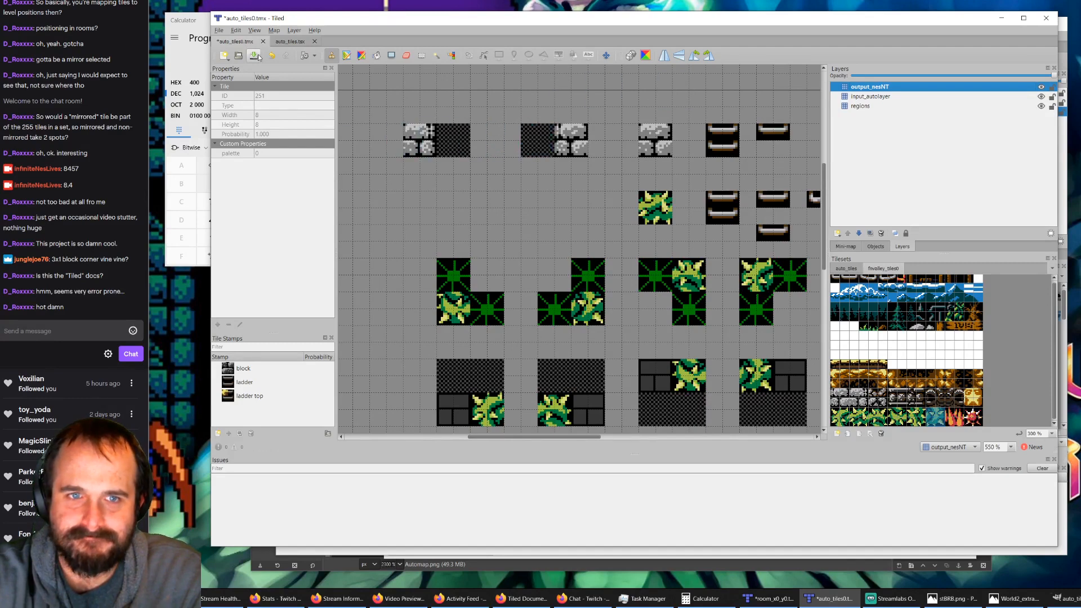
key(ctrl+s)
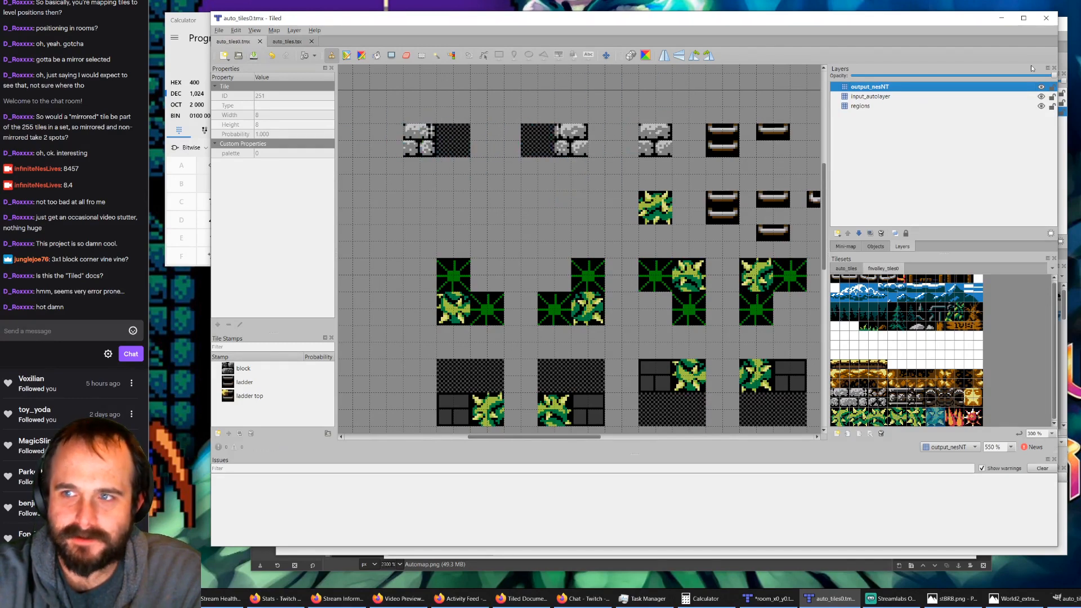
click(1002, 18)
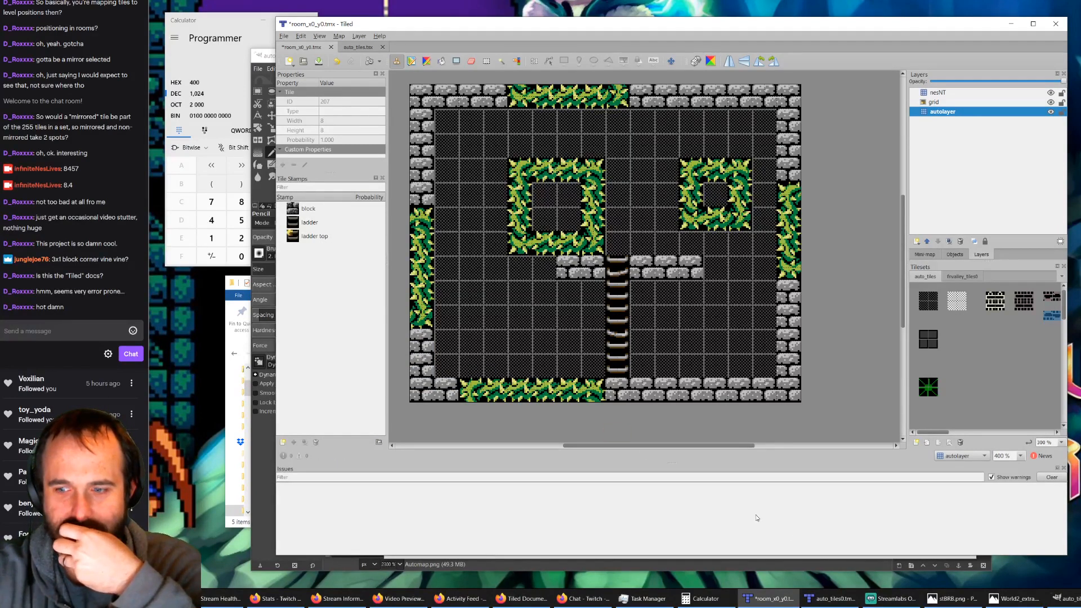
Step: In auto_tiles0.tmx, hide output_nesNT and input_autolayer and erase the single-block rule's square on the regions layer
click(830, 600)
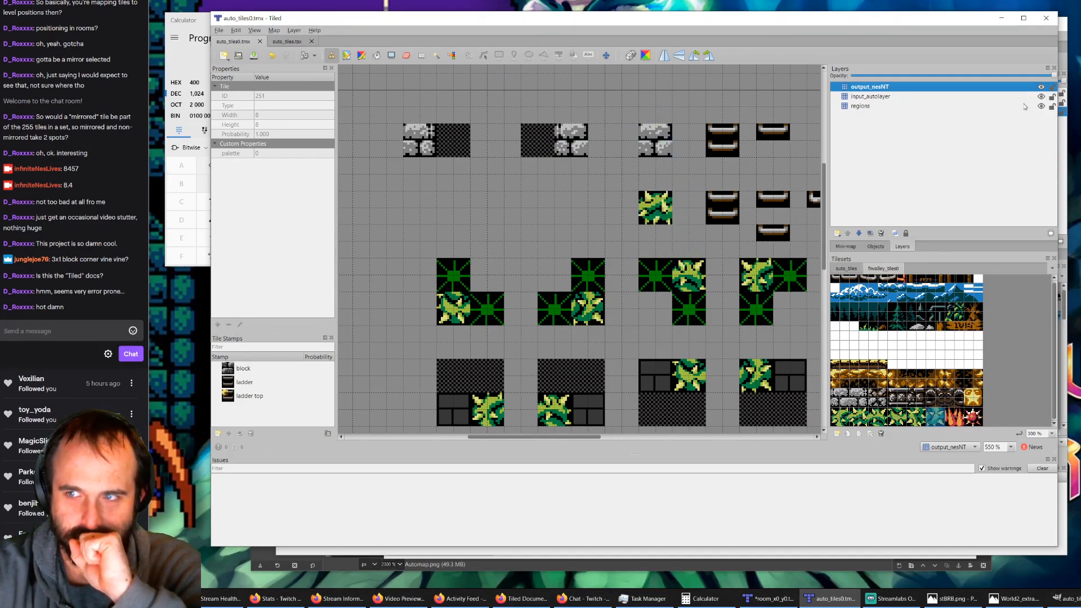
click(1041, 89)
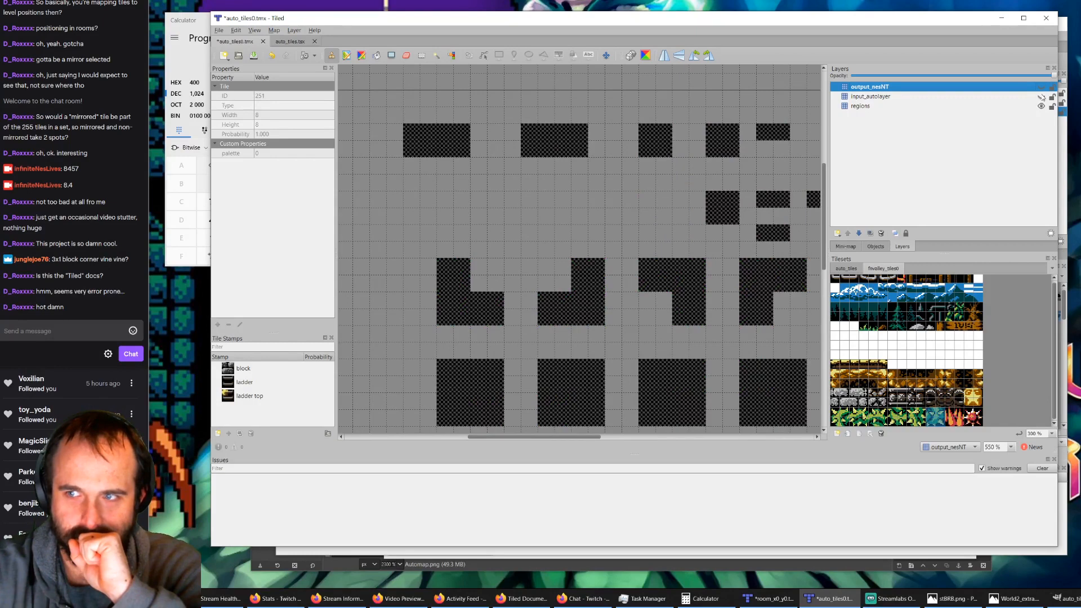
click(1043, 107)
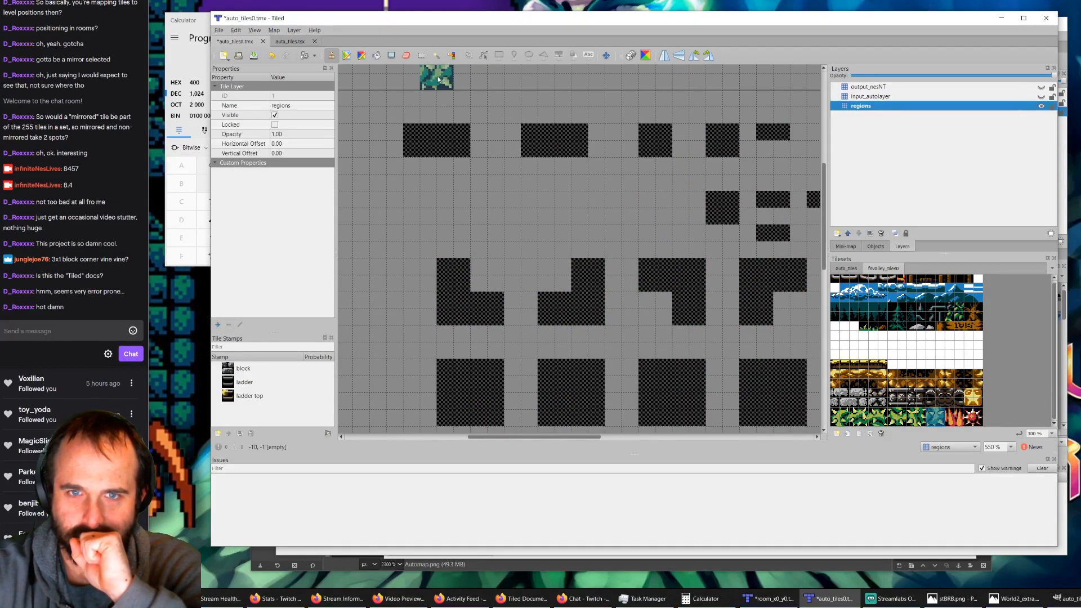
click(406, 55)
mouse_move(652, 131)
mouse_down()
mouse_move(664, 145)
mouse_move(647, 149)
mouse_up()
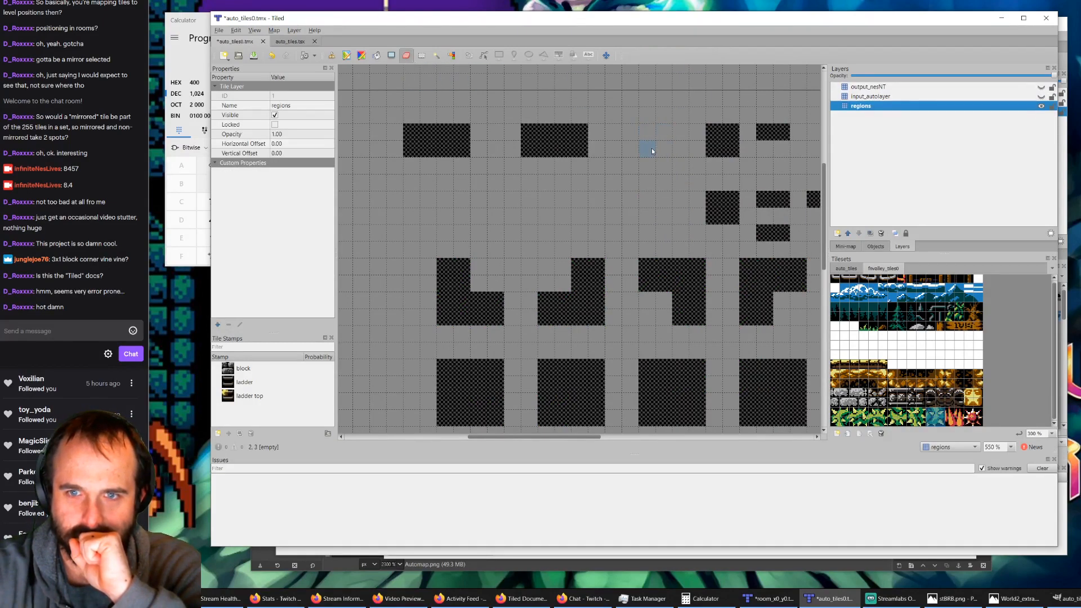
Step: Save auto_tiles0.tmx, then delete the nesNT layer in room_x0_y0.tmx and run AutoMap again
click(252, 56)
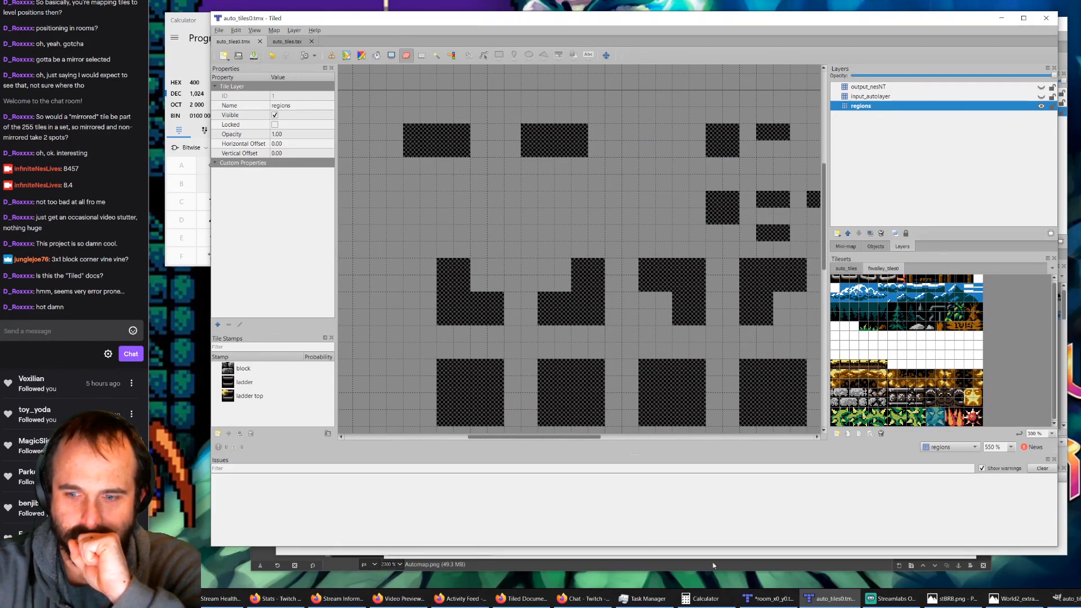
click(766, 599)
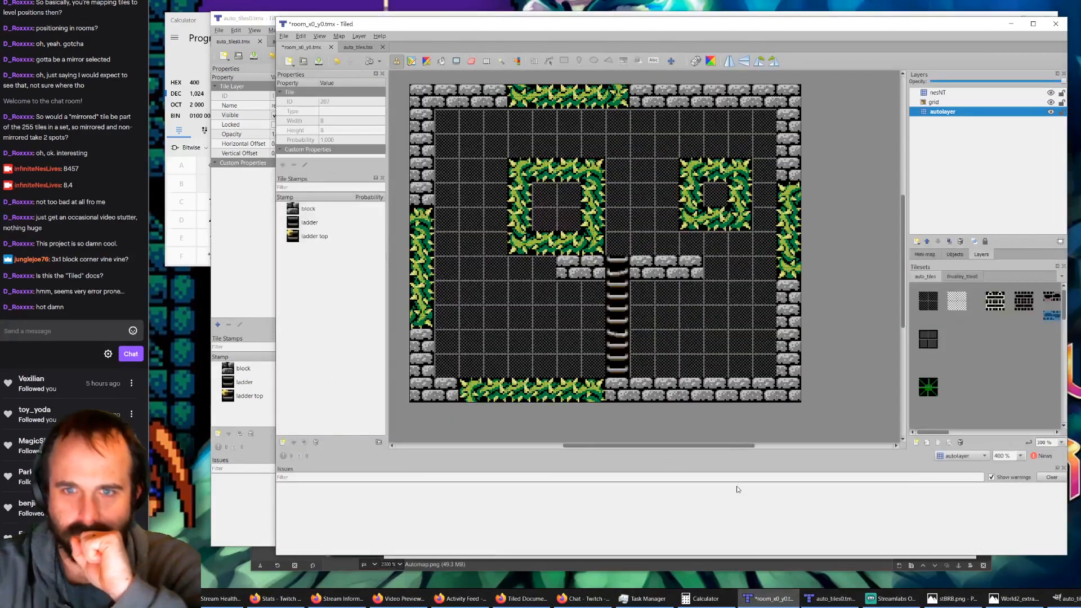
click(944, 92)
key(Delete)
key(ctrl+m)
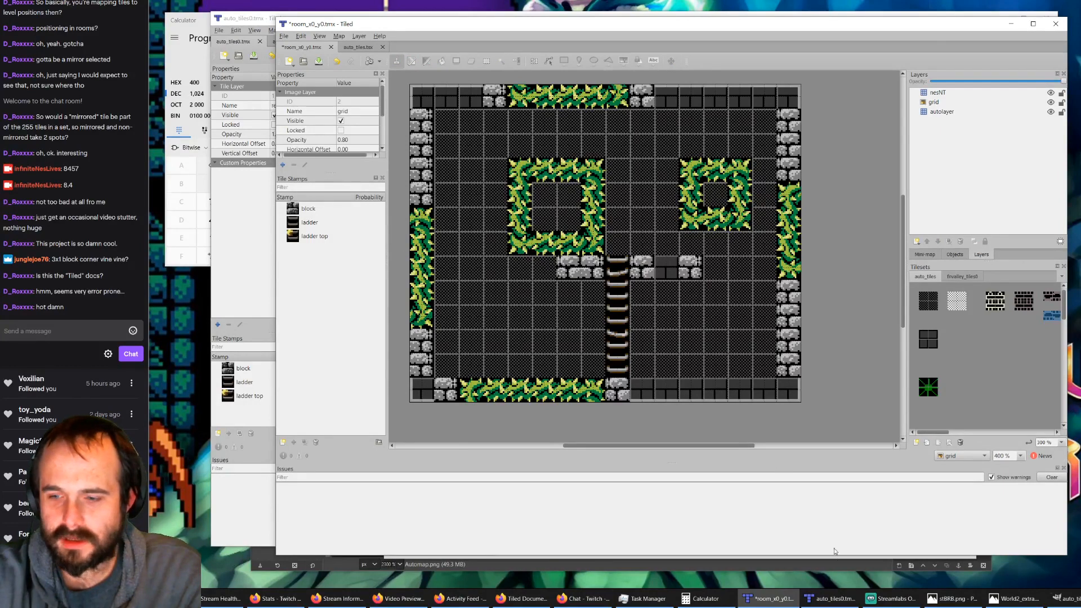
Step: Compare the room map with the rules in auto_tiles0.tmx, toggling the regions, input_autolayer and output_nesNT layers to examine the block rules
click(831, 599)
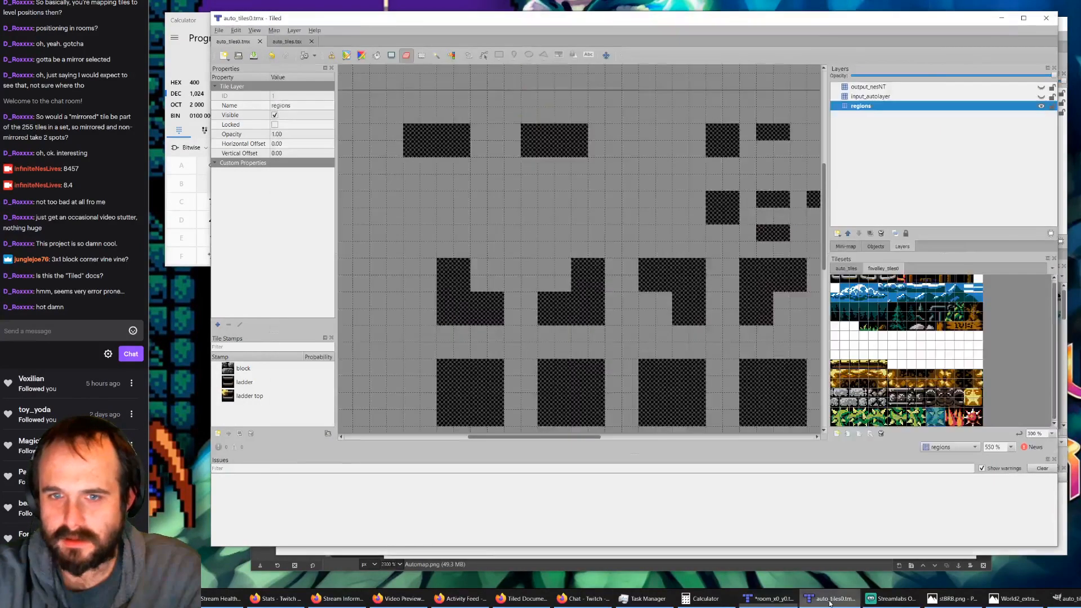
click(771, 598)
click(831, 599)
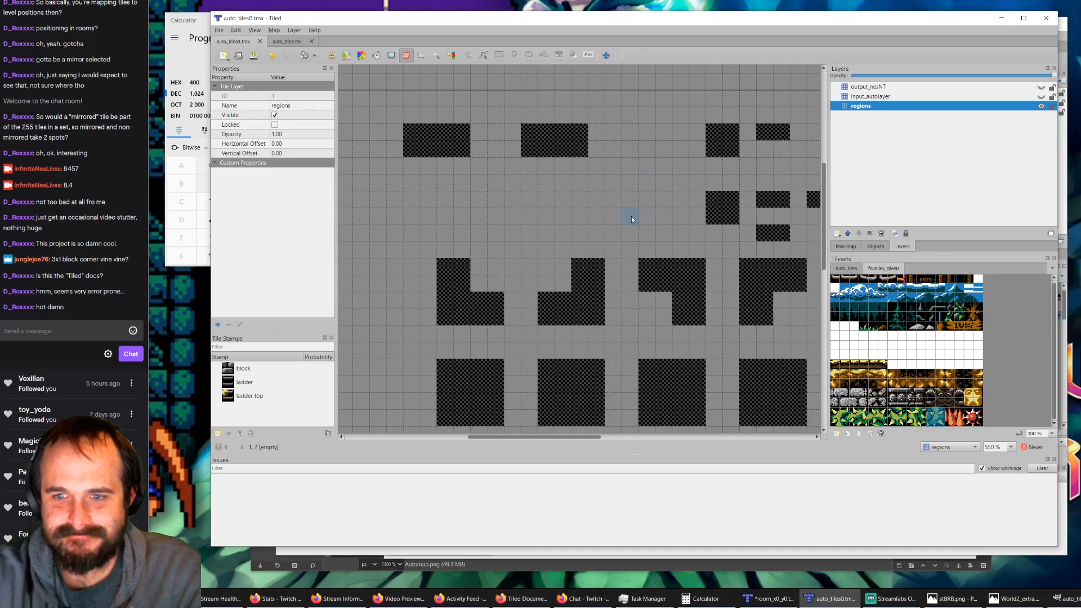
ctrl+scroll(631, 219, down, 1)
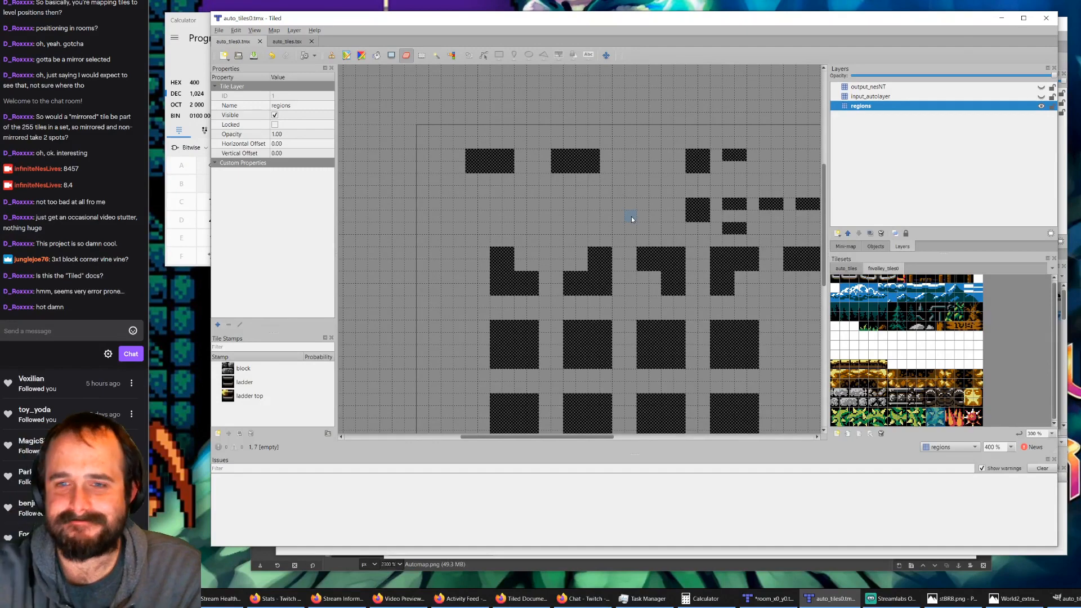
click(1040, 107)
click(1040, 107)
click(1041, 97)
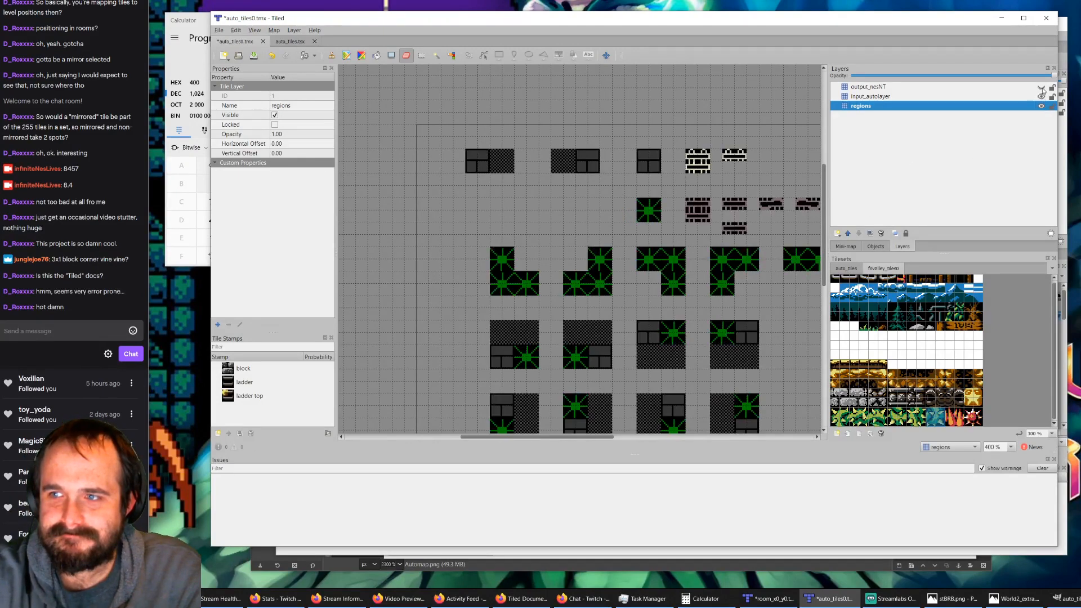
click(1043, 89)
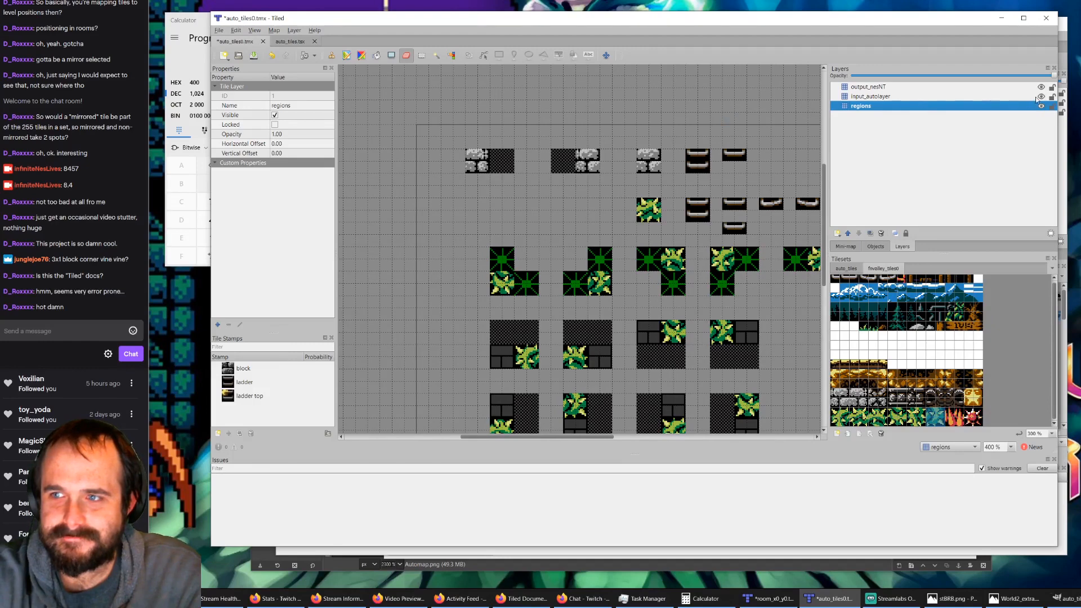
click(1041, 97)
click(1041, 88)
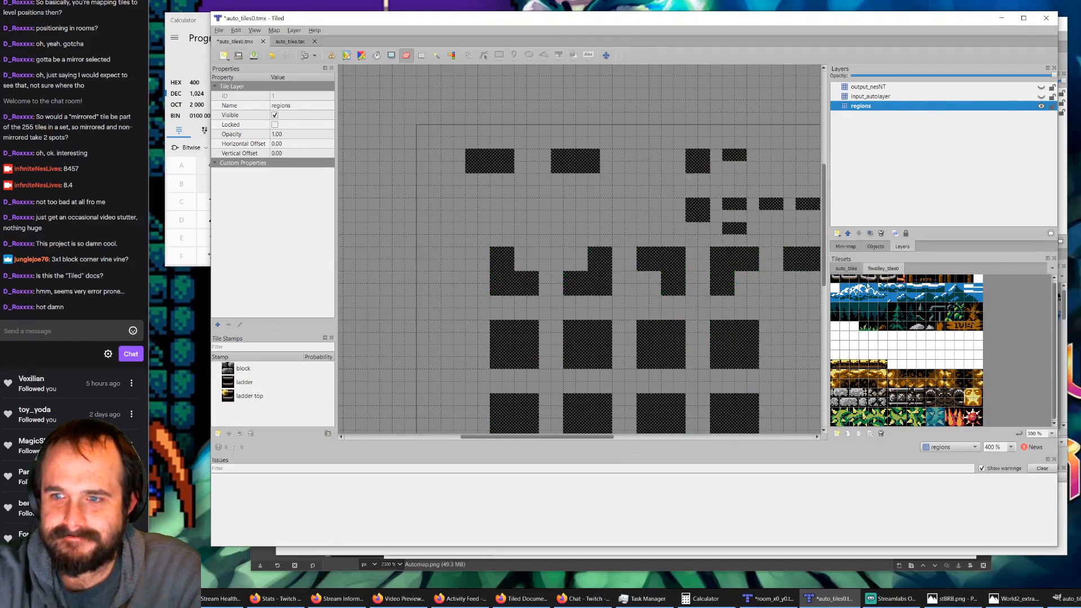
Step: Stamp the dark checkered 2x2 tile from auto_tiles on the regions layer, in line with the two block-edge rules
click(844, 269)
click(855, 293)
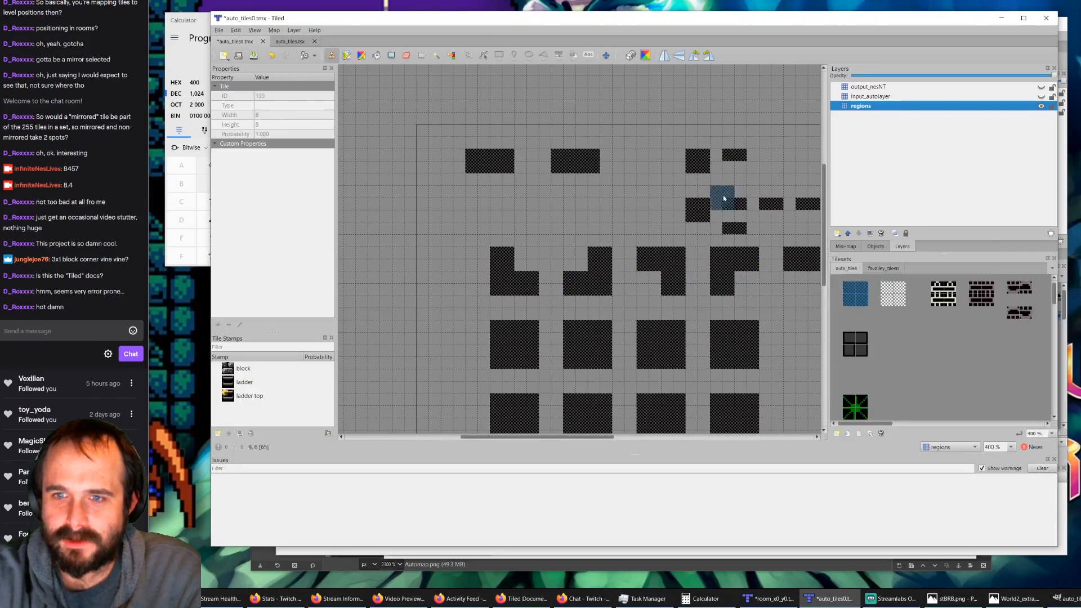
click(414, 167)
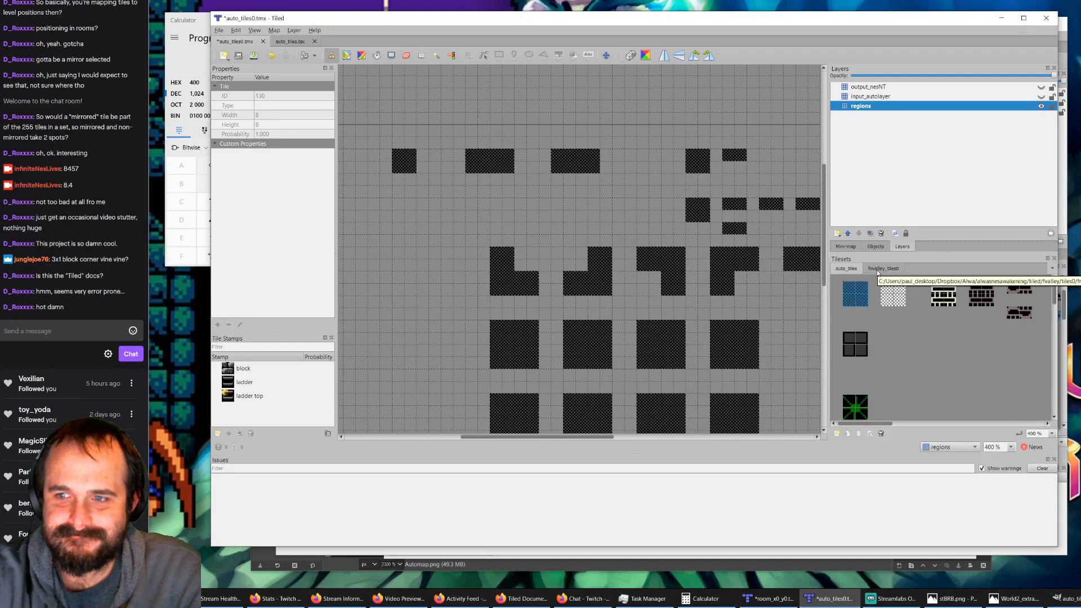
Step: Show input_autolayer and stamp the grey 2x2 block from auto_tiles over the new region
click(1041, 97)
click(854, 338)
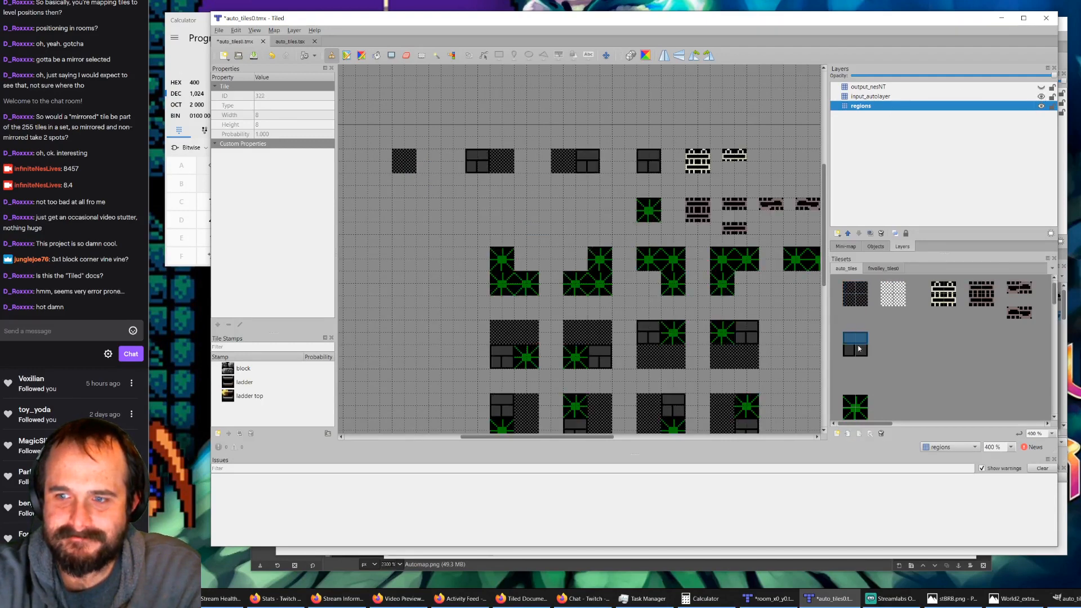
click(404, 161)
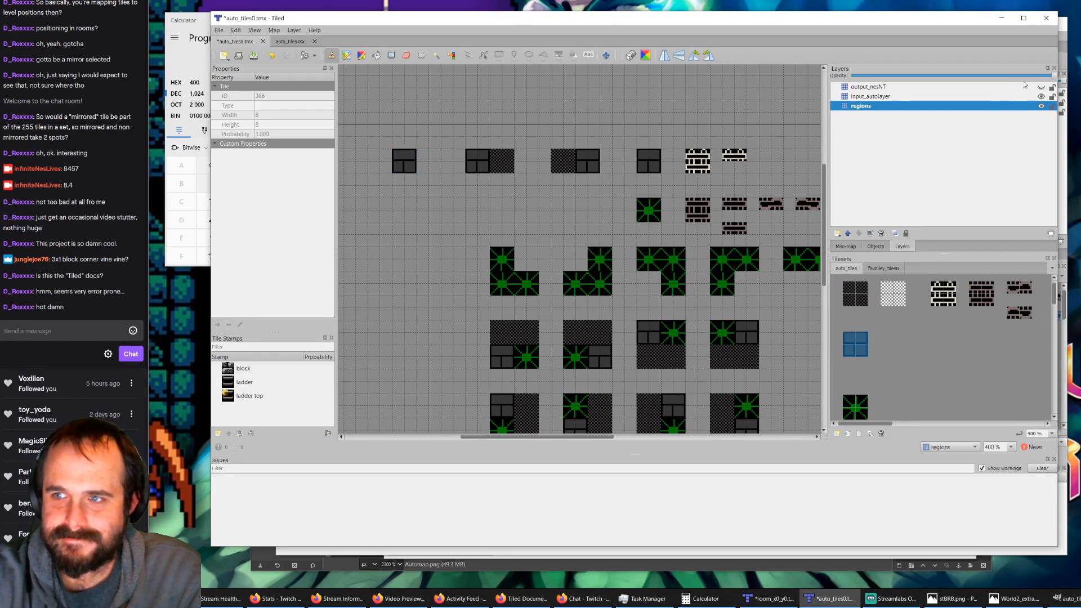
Step: Show output_nesNT and stamp the stone block tiles over both halves of the new grey block
click(1041, 87)
click(878, 269)
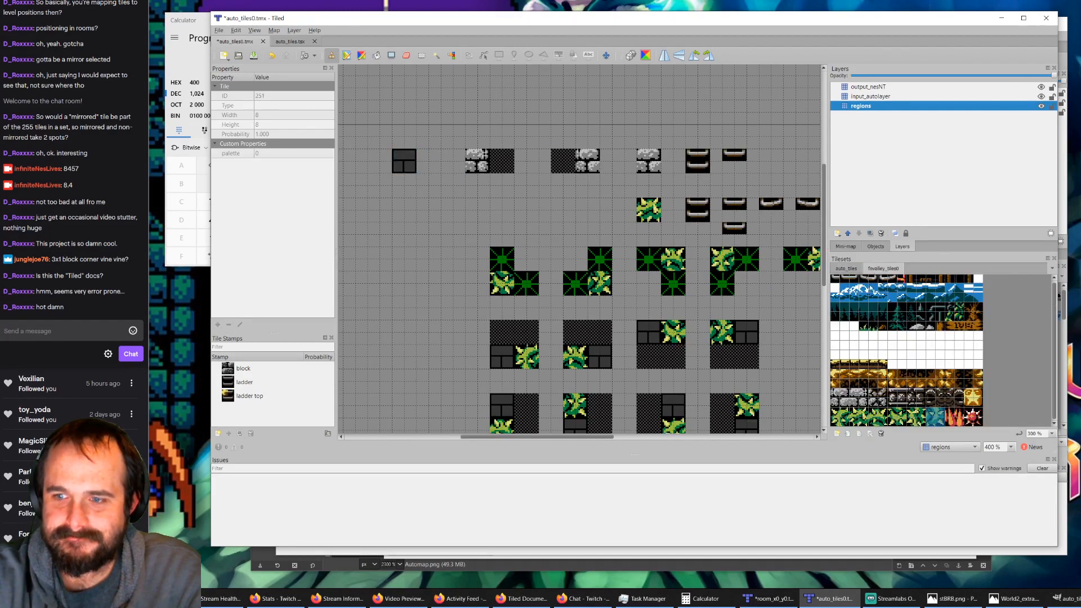
click(855, 401)
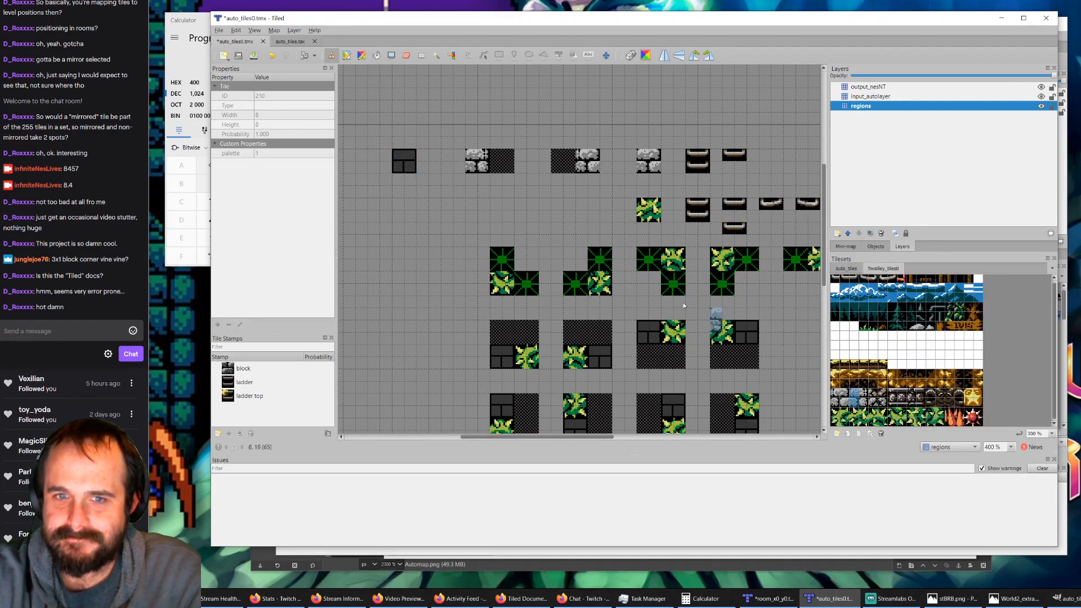
click(421, 175)
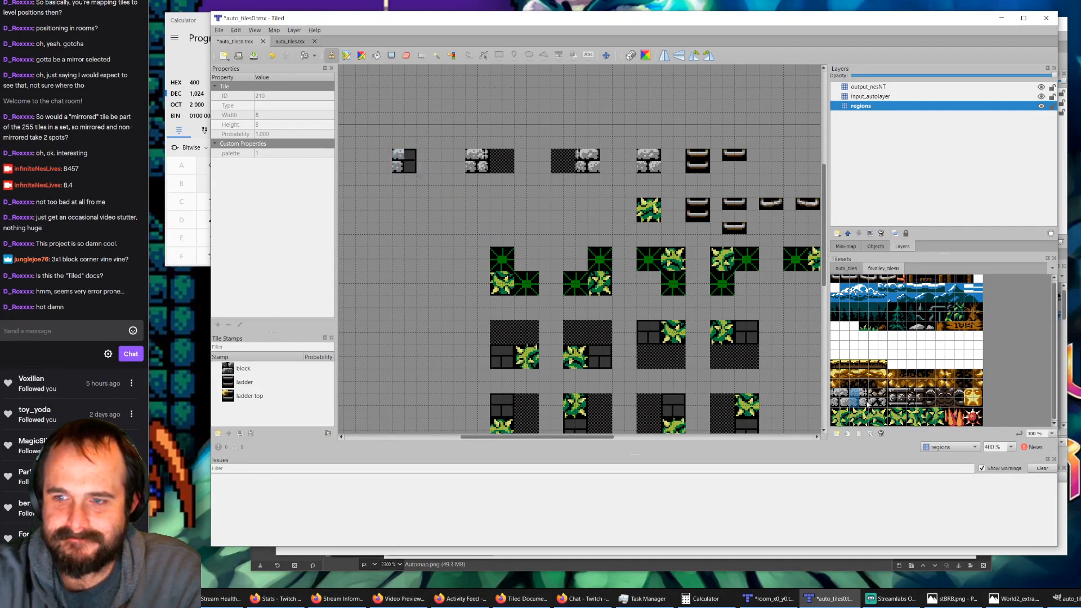
click(845, 398)
click(409, 173)
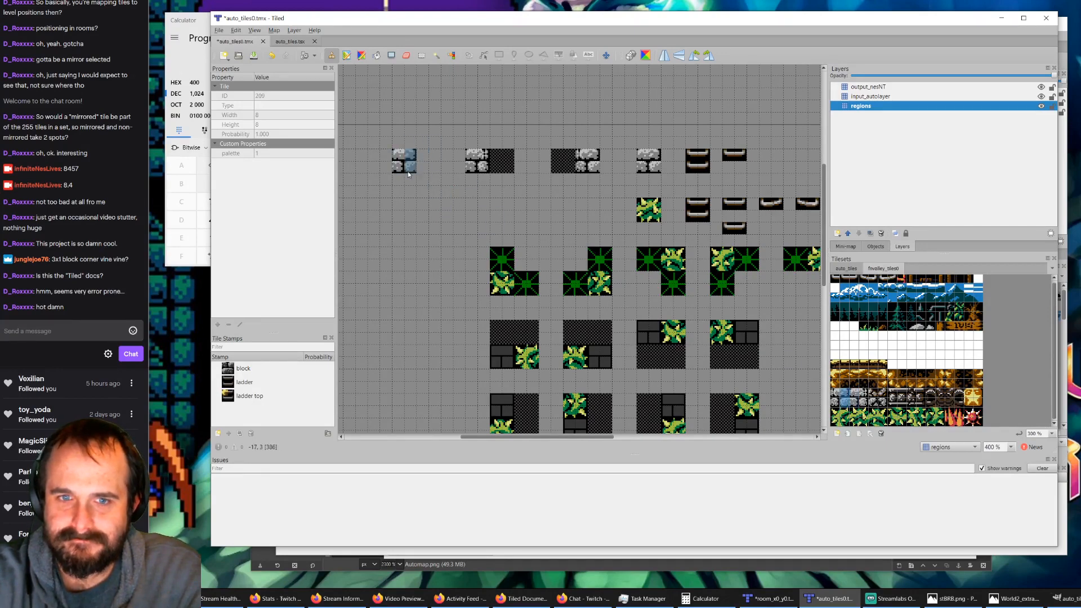
Step: Save auto_tiles0.tmx, check the auto_tiles.tsx tileset and return to the room_x0_y0.tmx map
click(254, 56)
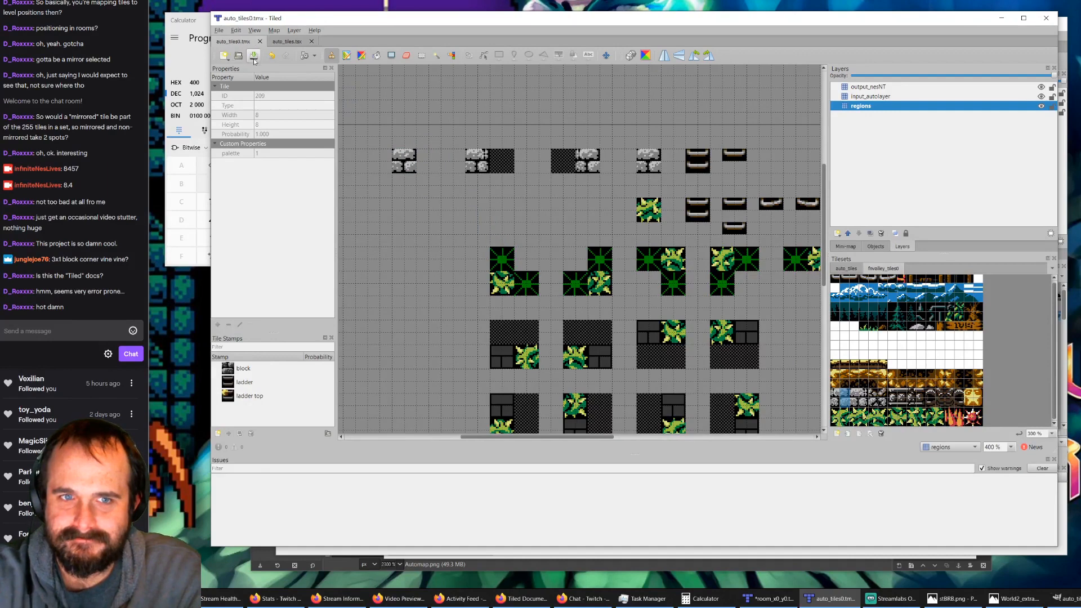
click(781, 600)
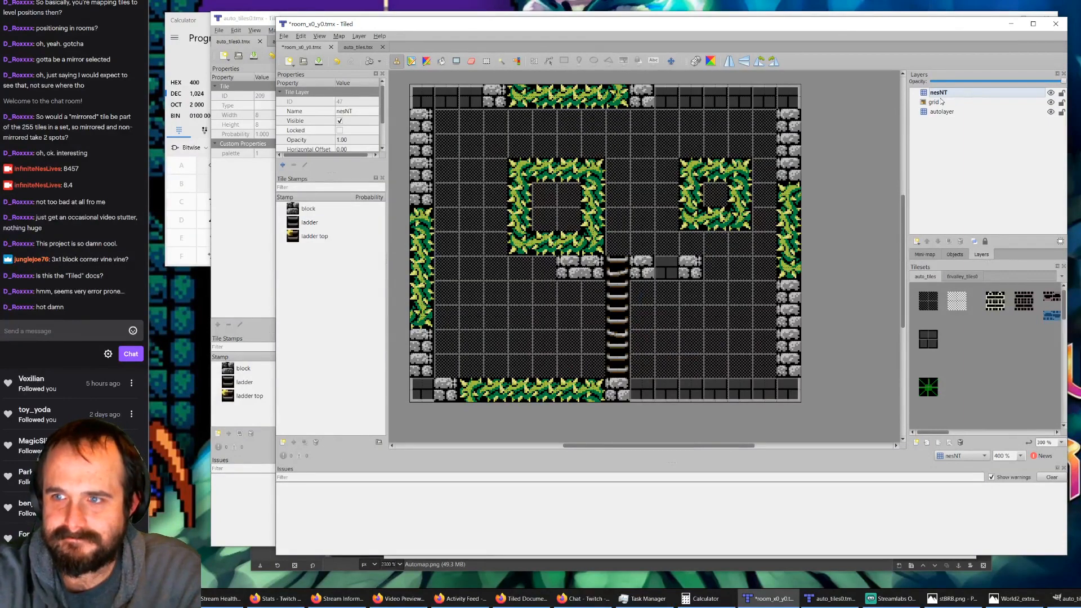
click(361, 49)
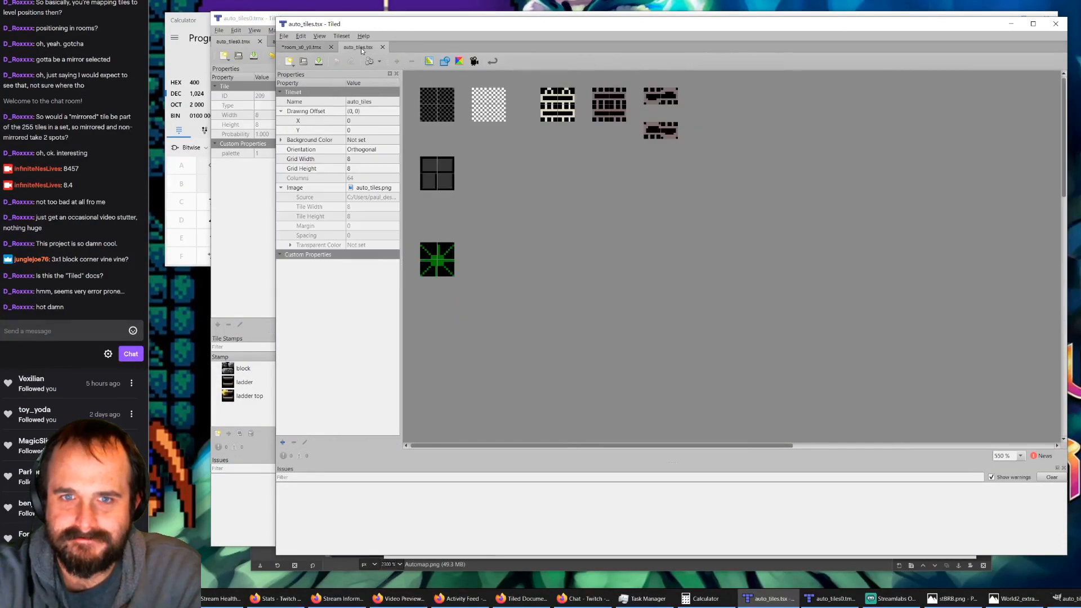
click(264, 18)
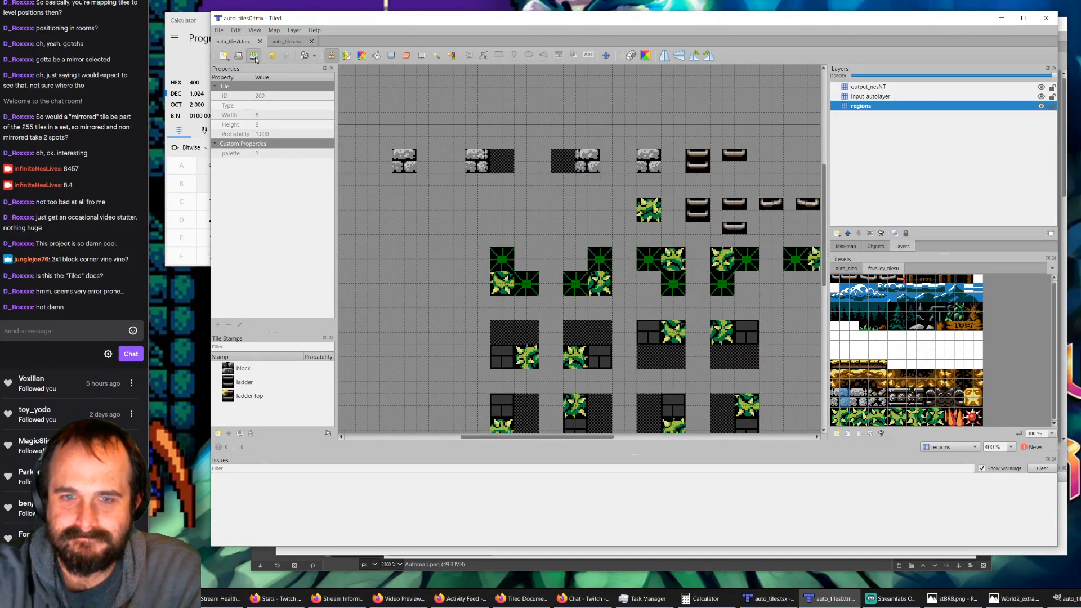
click(768, 598)
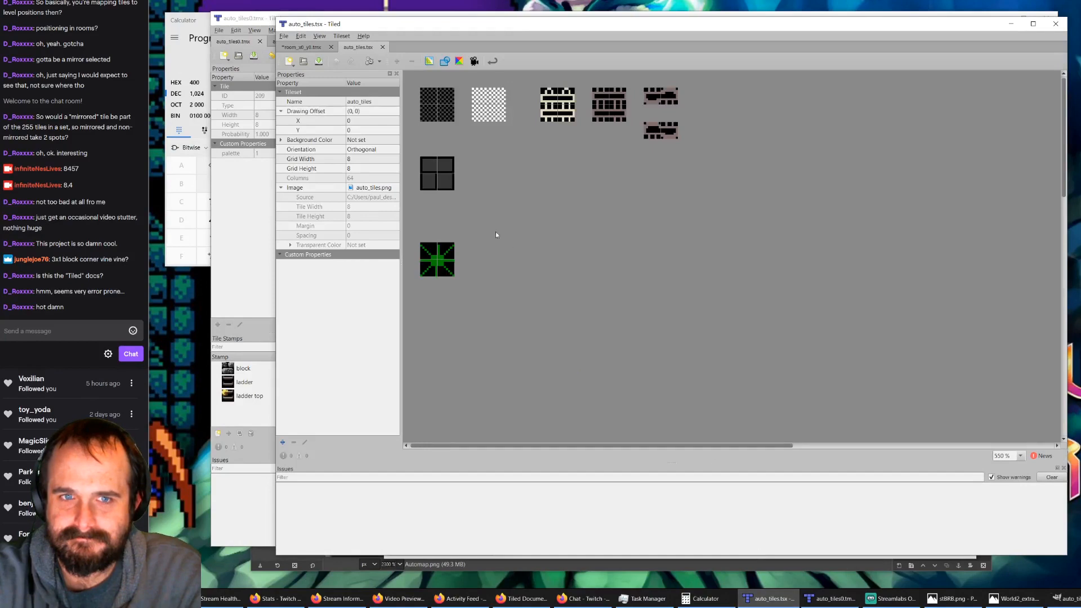
click(302, 47)
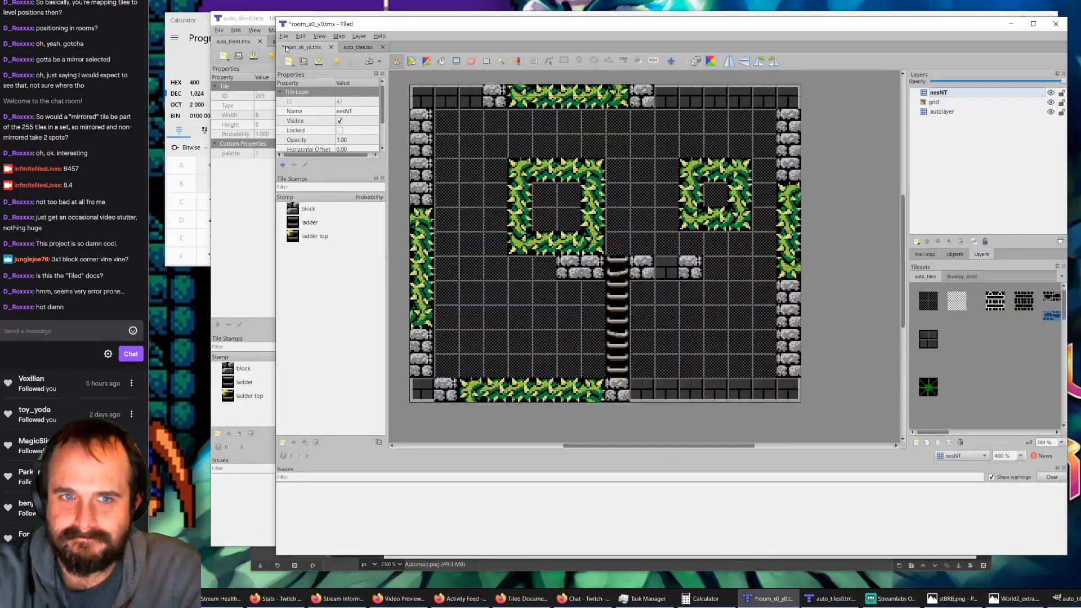
Step: Save room_x0_y0.tmx, delete its nesNT layer and rerun AutoMap
click(318, 61)
click(929, 104)
click(938, 95)
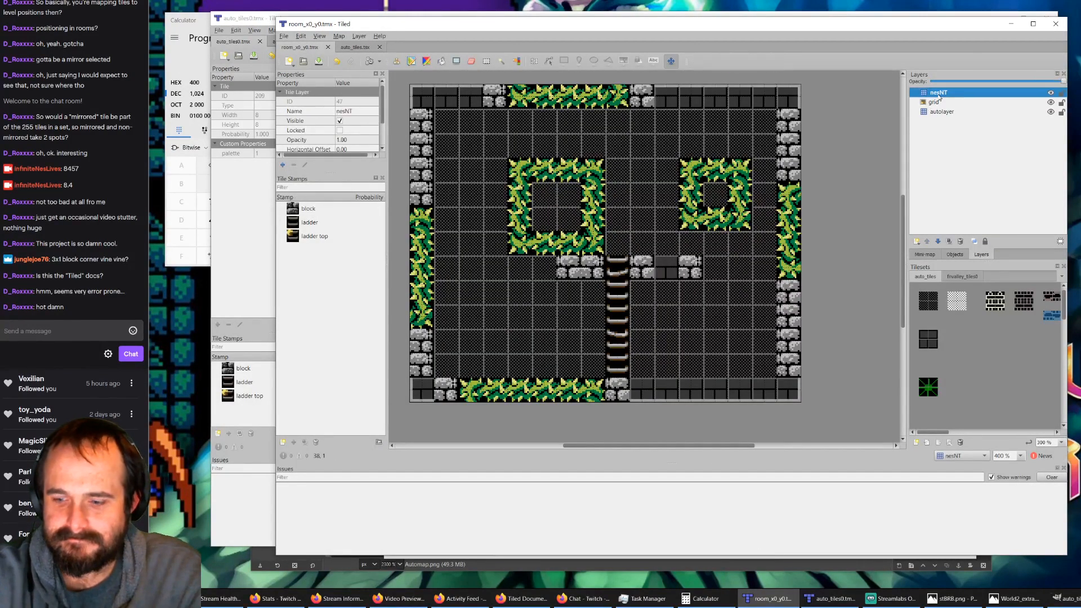
key(Delete)
key(ctrl+z)
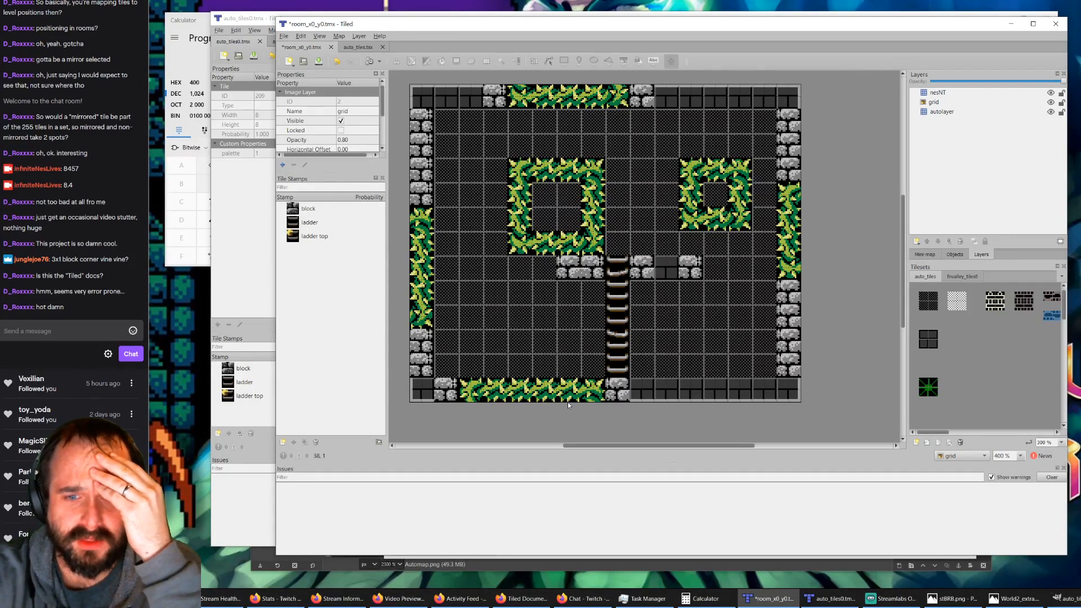
Step: In auto_tiles0.tmx, hide output_nesNT and input_autolayer and replace the misplaced stone tiles on regions with a 4x2 dark checkered region
click(832, 598)
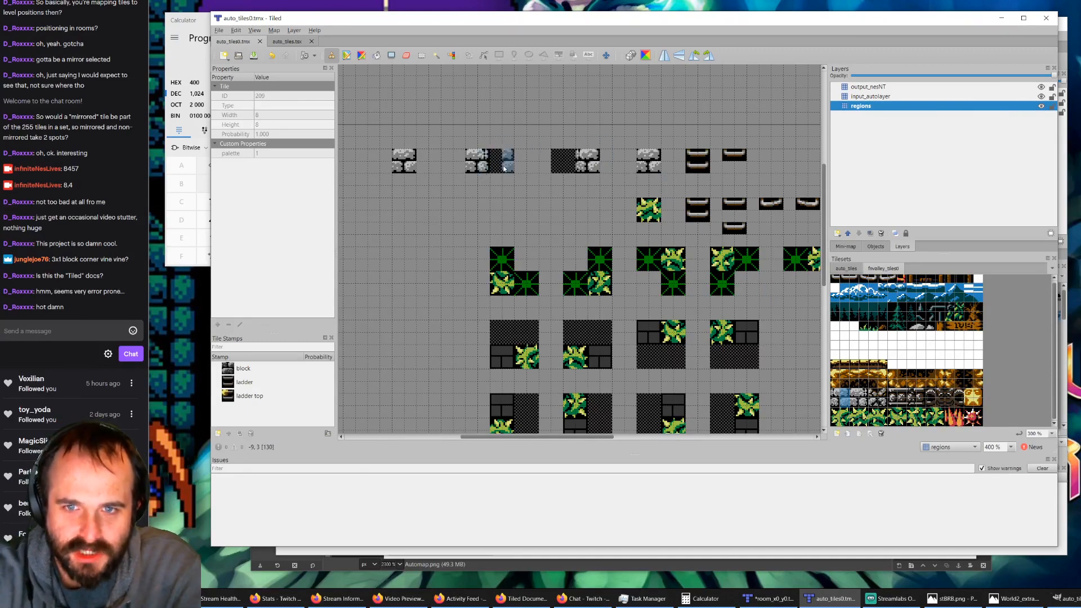
click(1041, 87)
click(1040, 96)
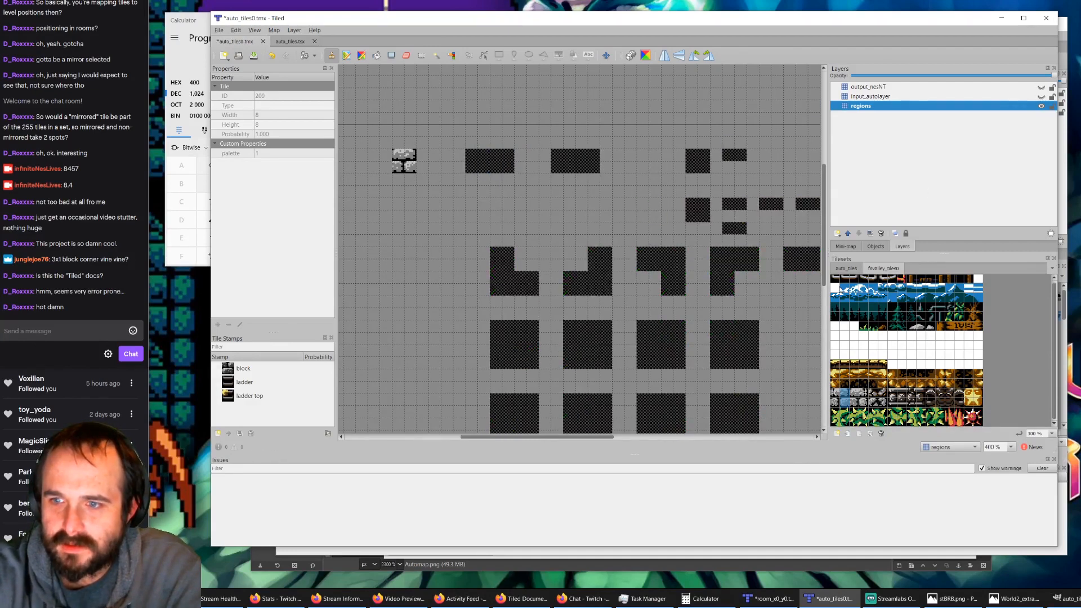
click(844, 270)
click(851, 292)
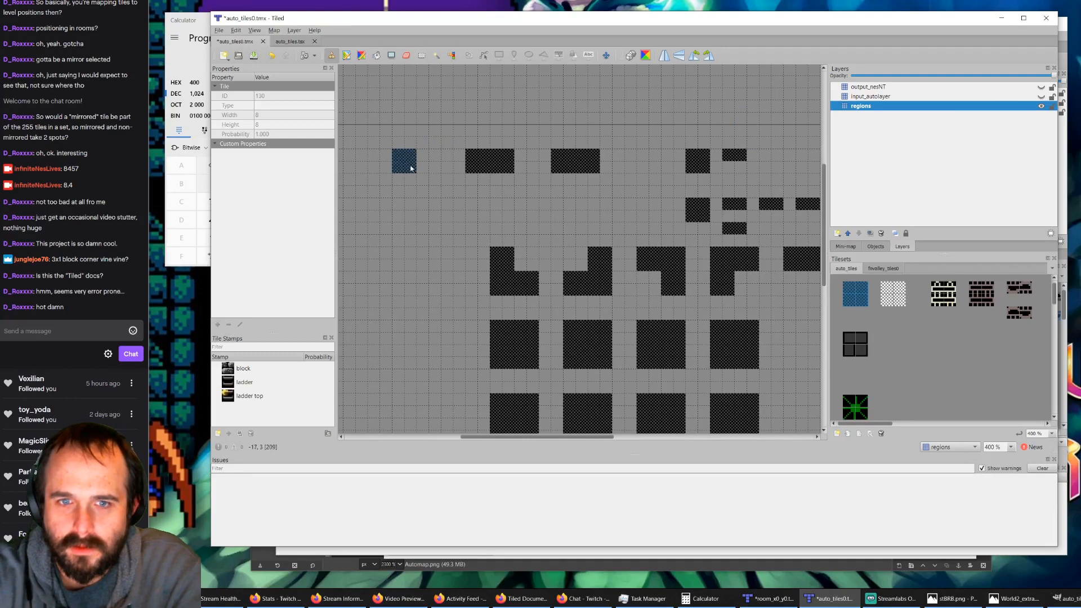
ctrl+scroll(394, 165, down, 1)
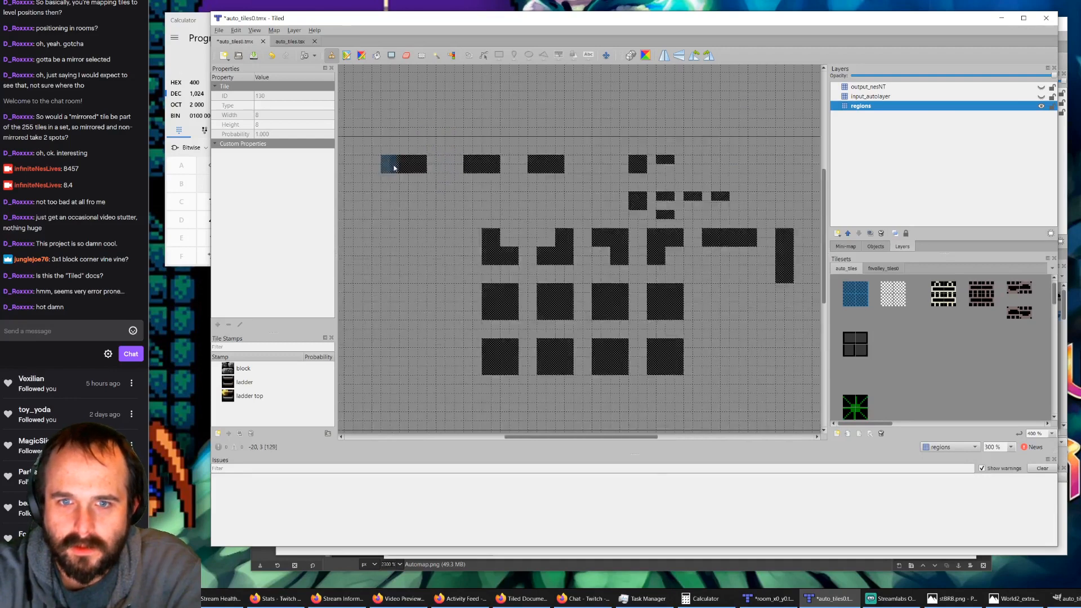
Step: Stamp a second 4x2 dark checkered region beside the first one on the regions layer
click(371, 167)
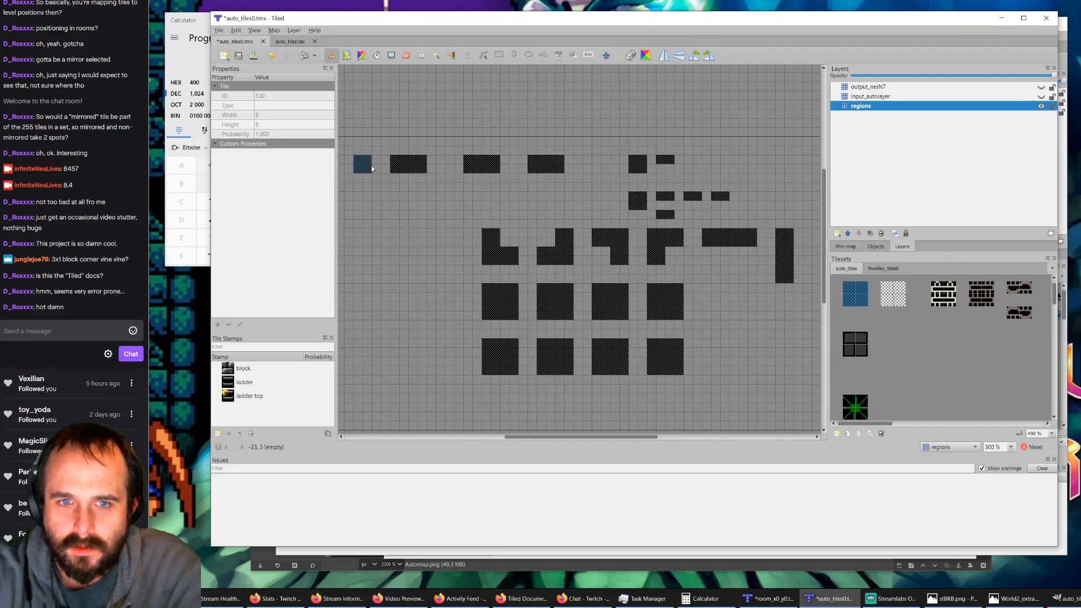
click(350, 167)
ctrl+scroll(383, 178, down, 1)
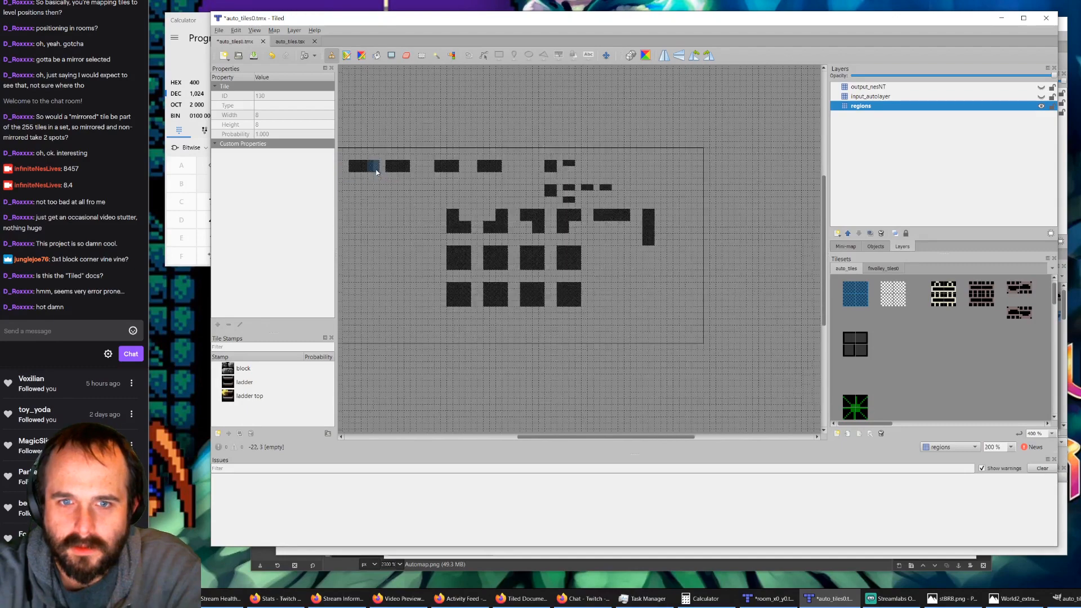
Step: Show input_autolayer and try to extend the two standalone 4x2 checkered regions with 2x2 checkered blocks on the regions layer
drag(554, 437, 534, 437)
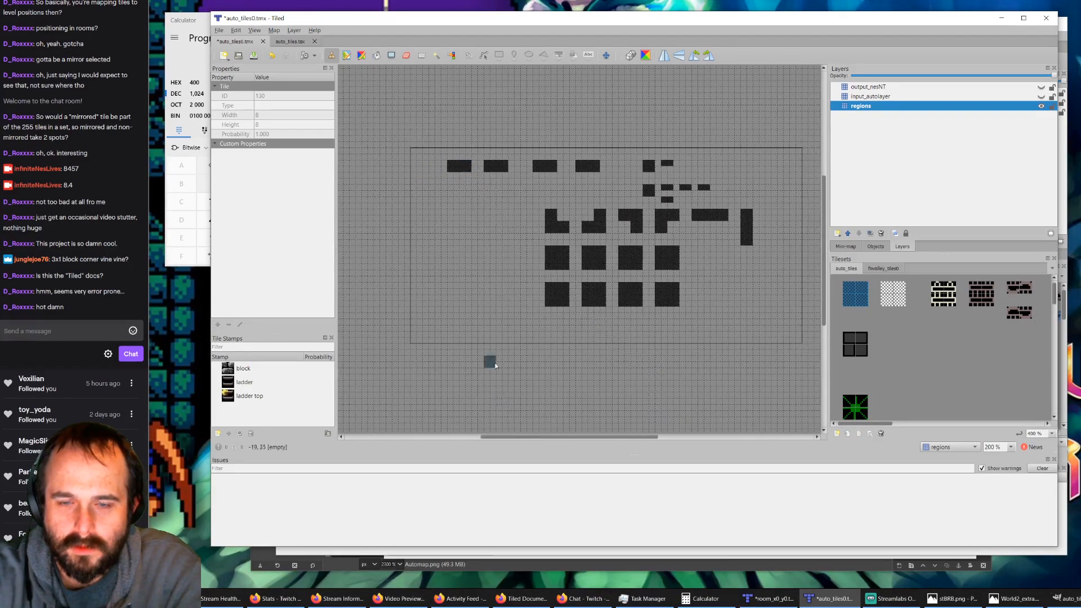
ctrl+scroll(477, 162, up, 3)
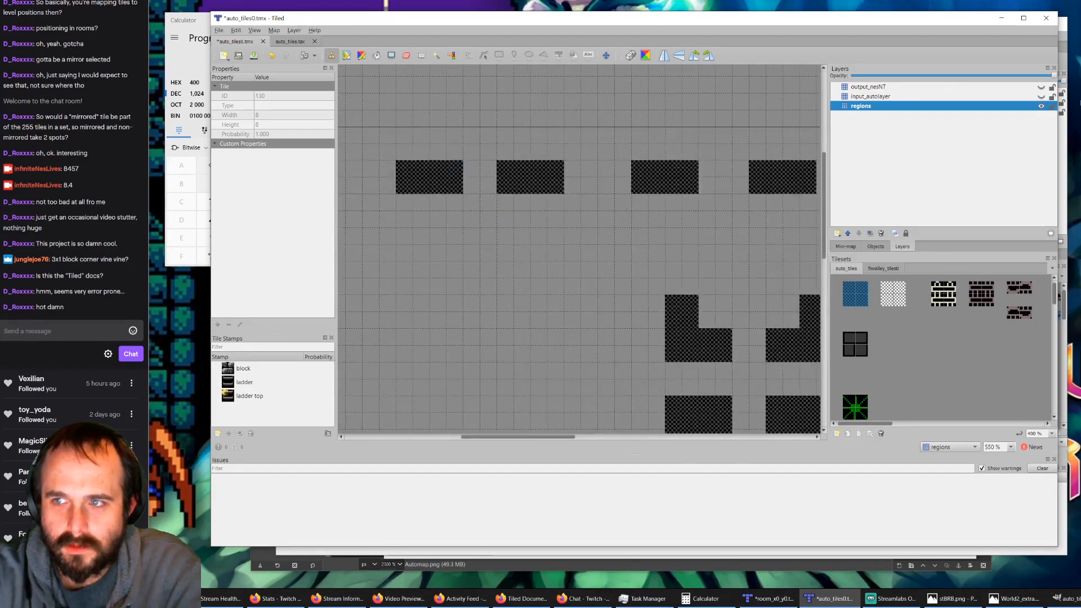
click(1041, 97)
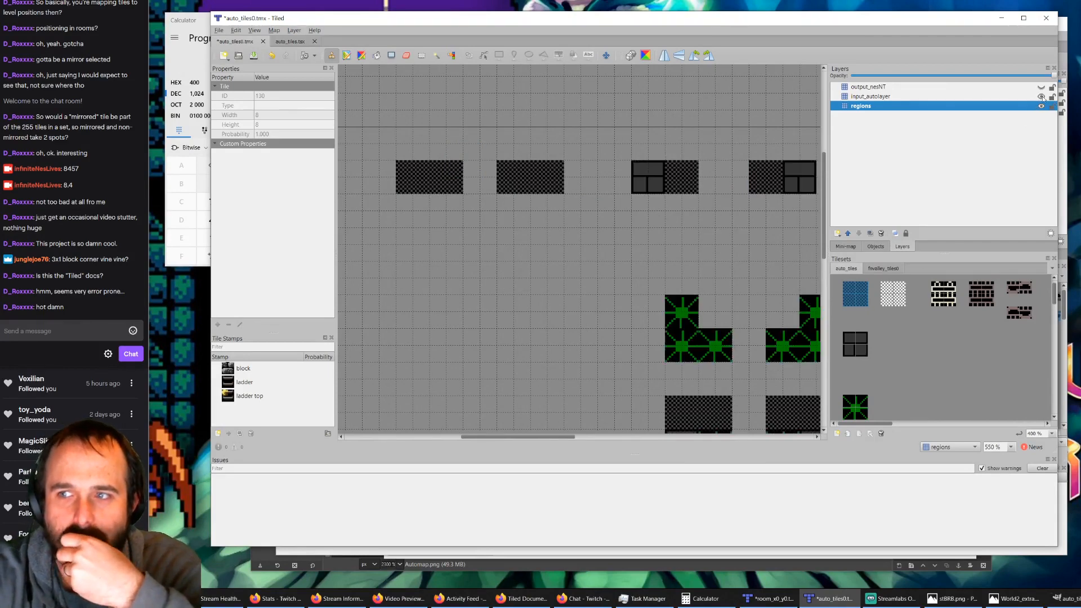
click(858, 341)
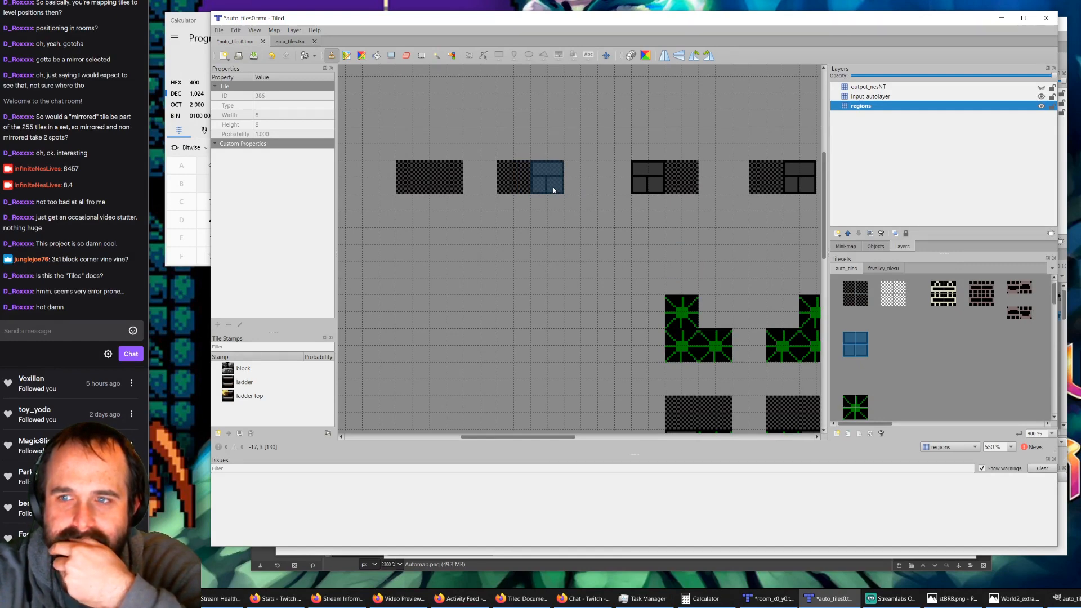
click(850, 289)
drag(852, 293, 861, 302)
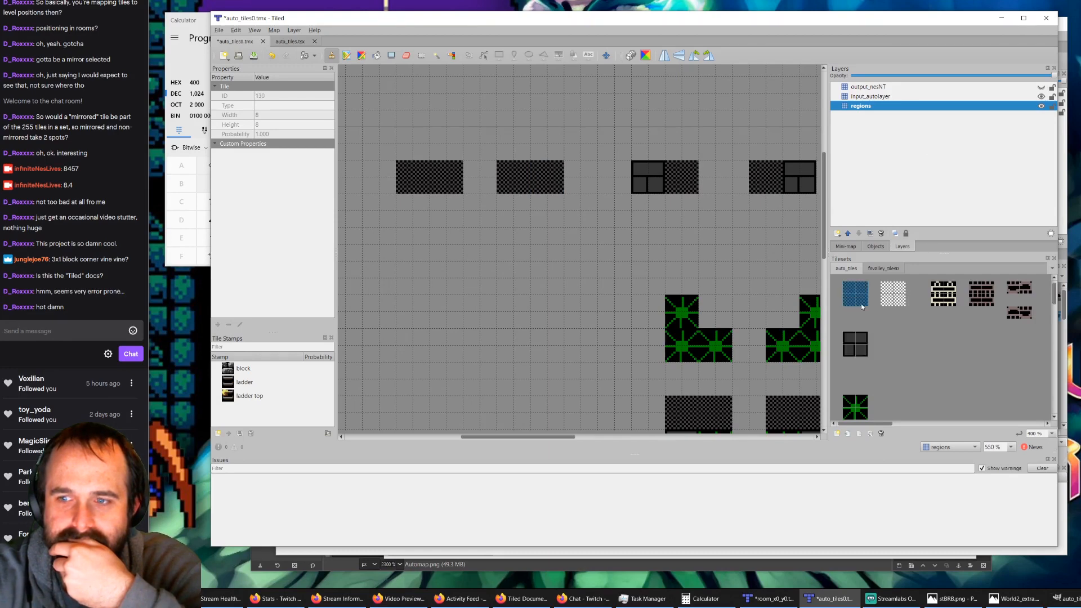
click(386, 190)
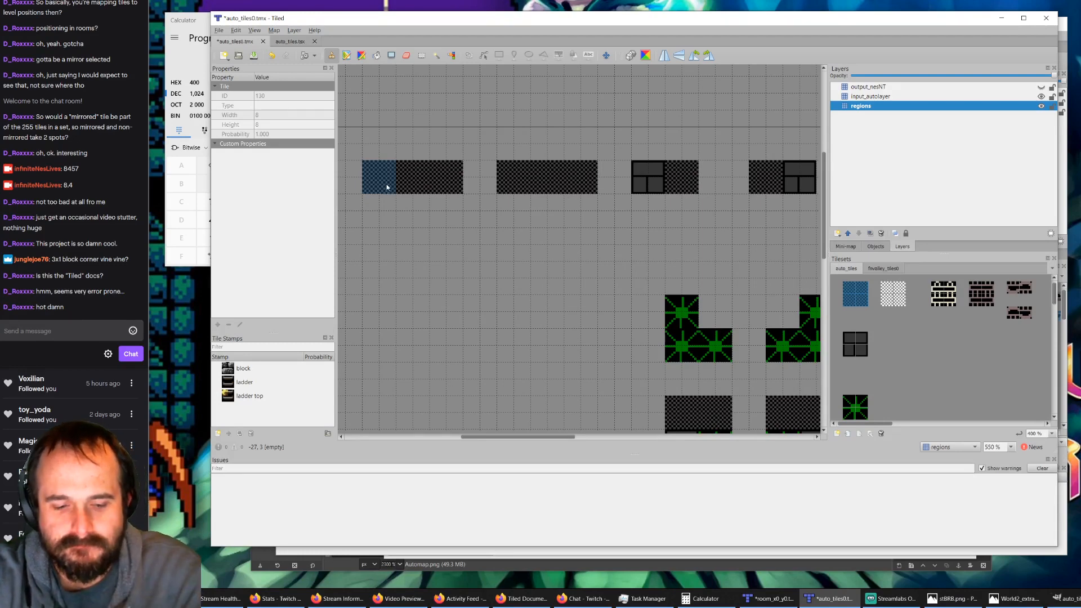
key(ctrl+z)
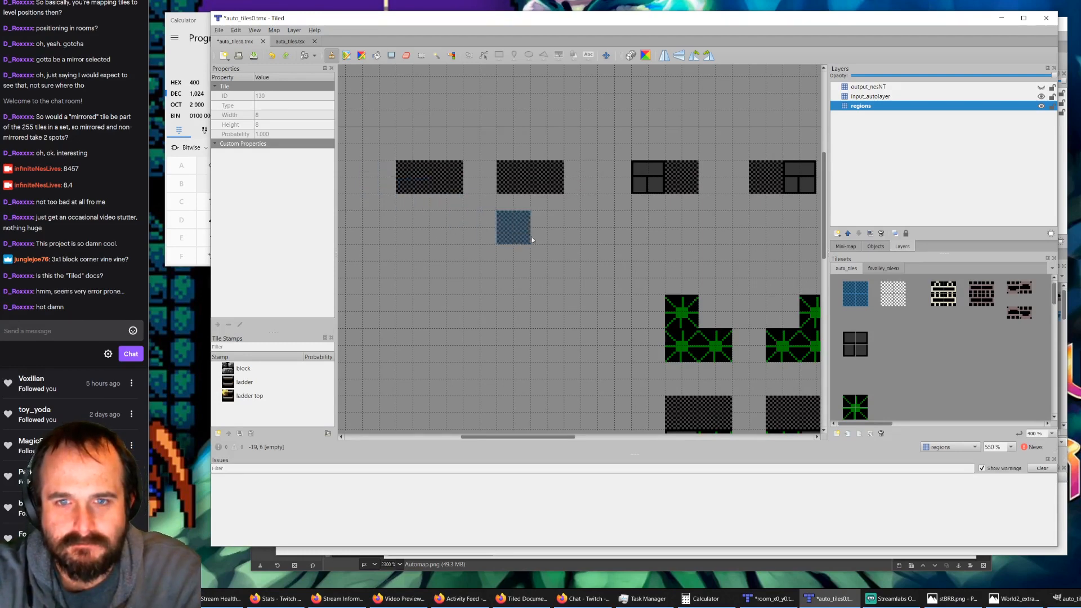
Step: Stamp a standalone 2x2 dark checkered region above the left block-edge rule on the regions layer
click(853, 345)
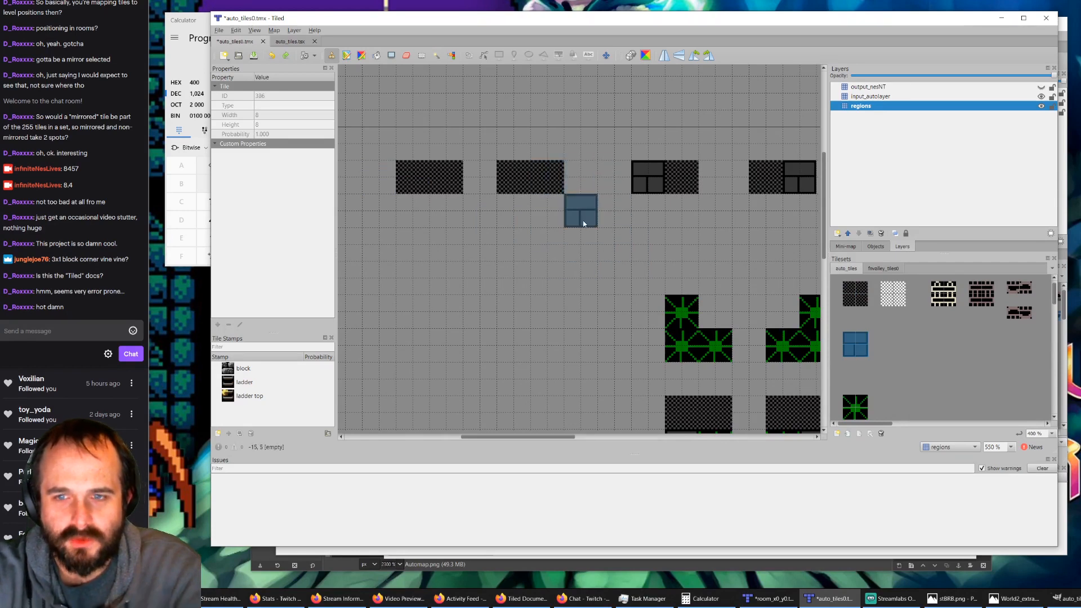
scroll(633, 124, down, 3)
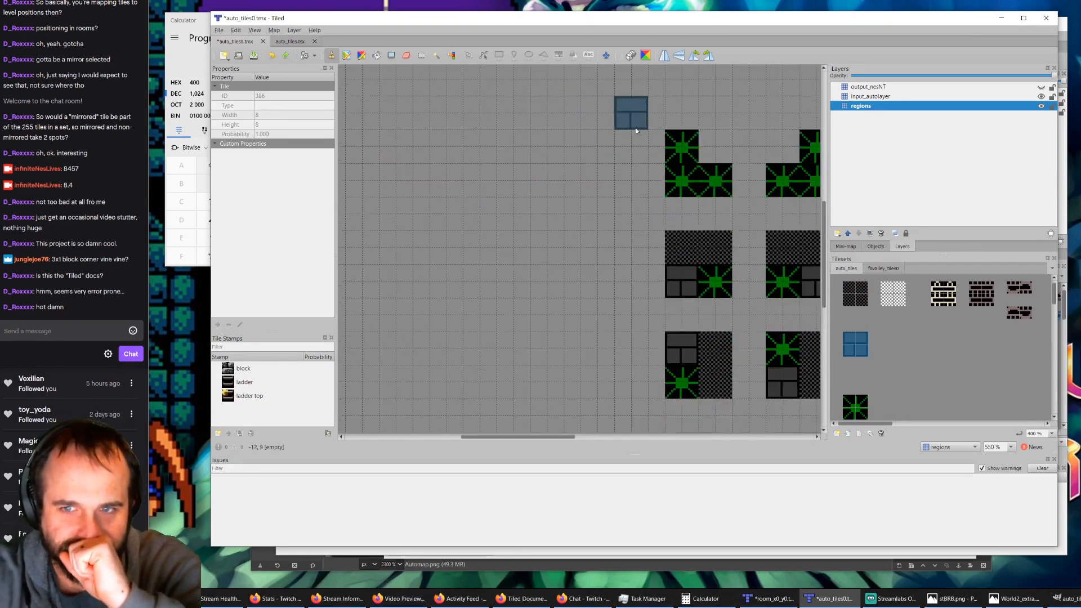
scroll(639, 121, up, 3)
ctrl+scroll(617, 262, down, 2)
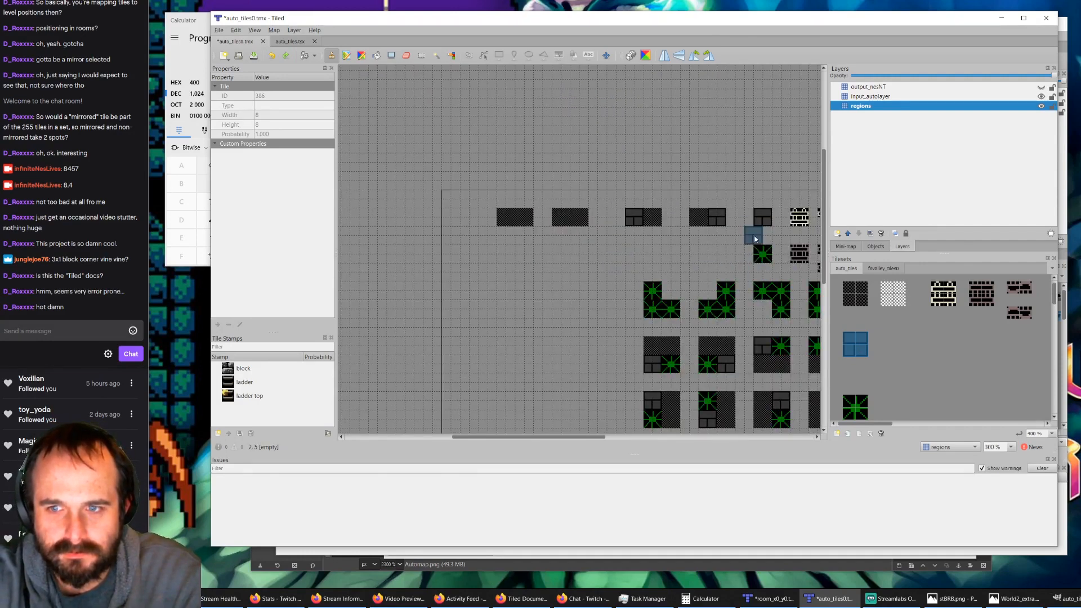
ctrl+scroll(749, 232, up, 1)
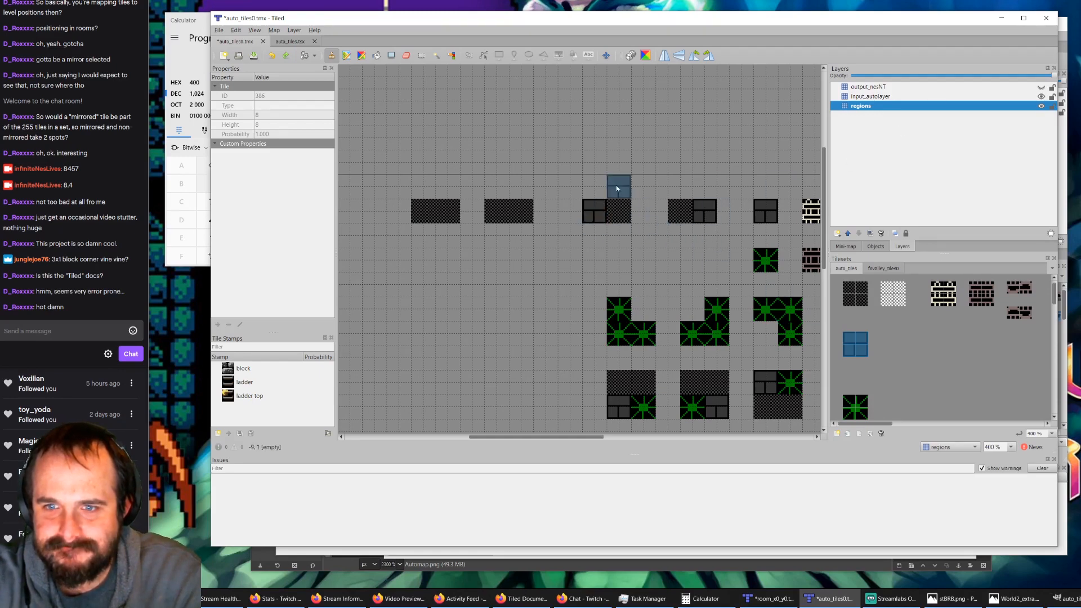
click(860, 297)
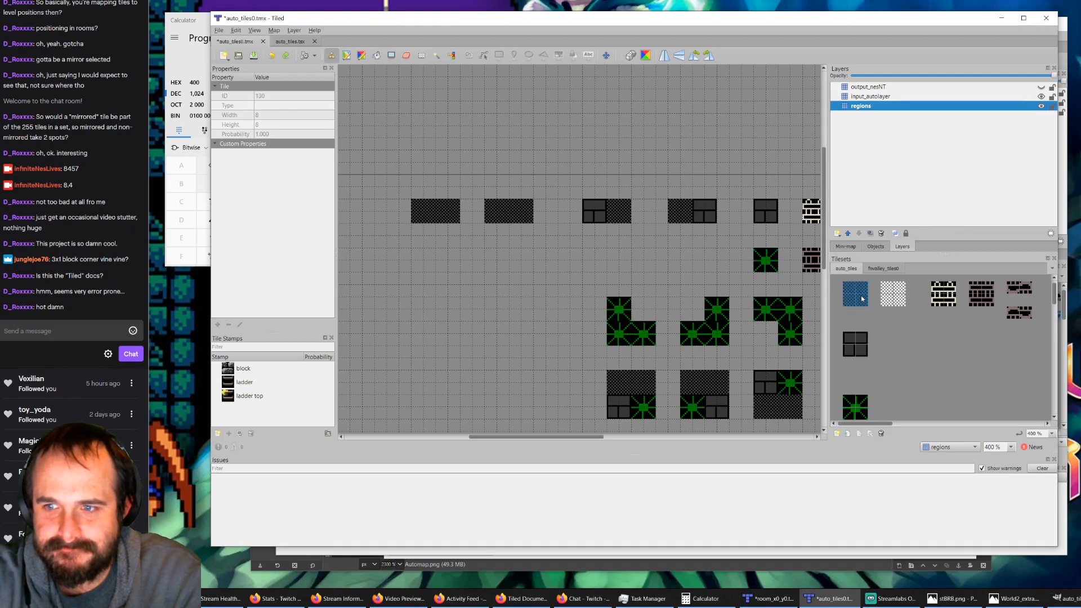
click(602, 156)
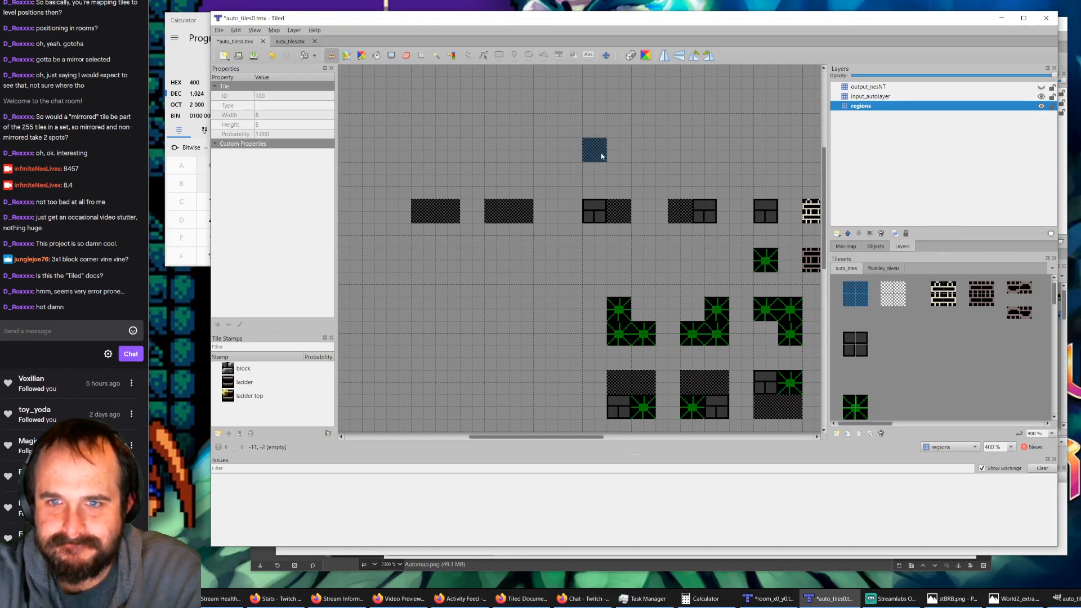
Step: Place the 2x2 dark block tile over the new 2x2 region on input_autolayer and show that layer
click(1040, 96)
click(1033, 97)
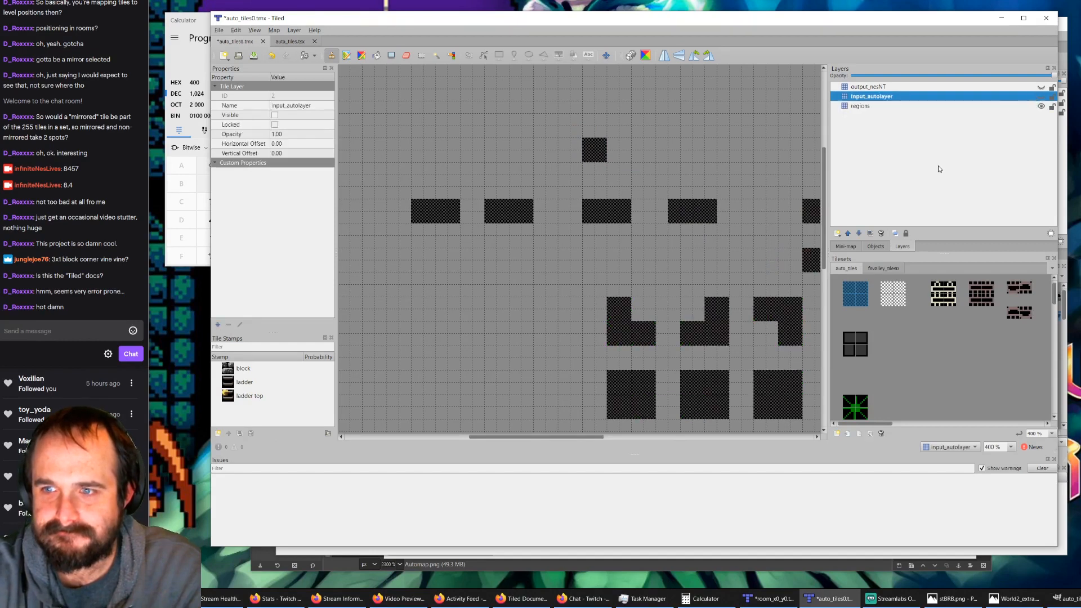
click(851, 339)
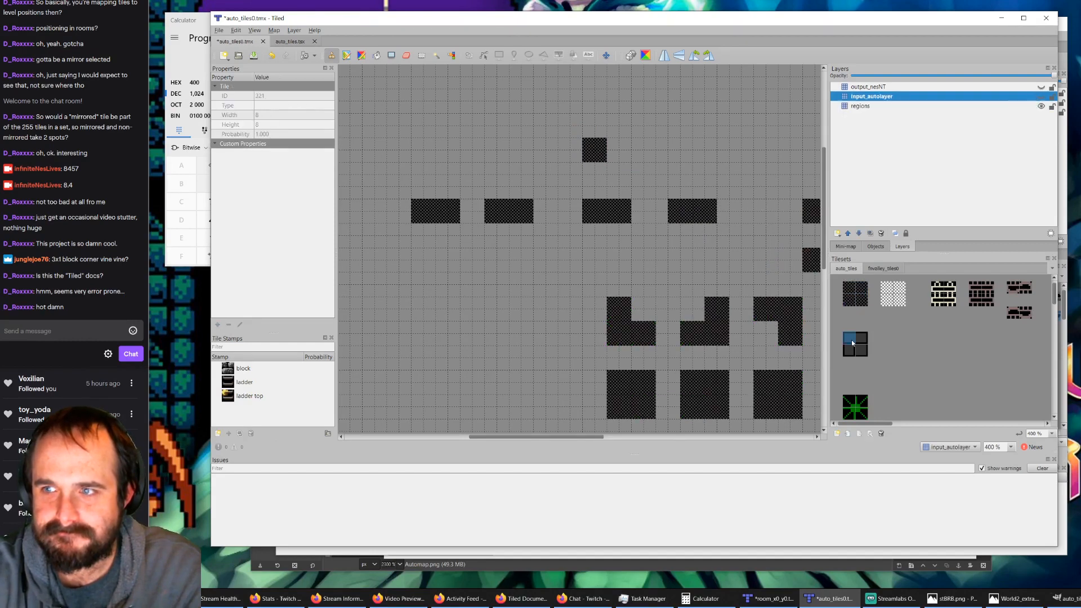
click(1041, 96)
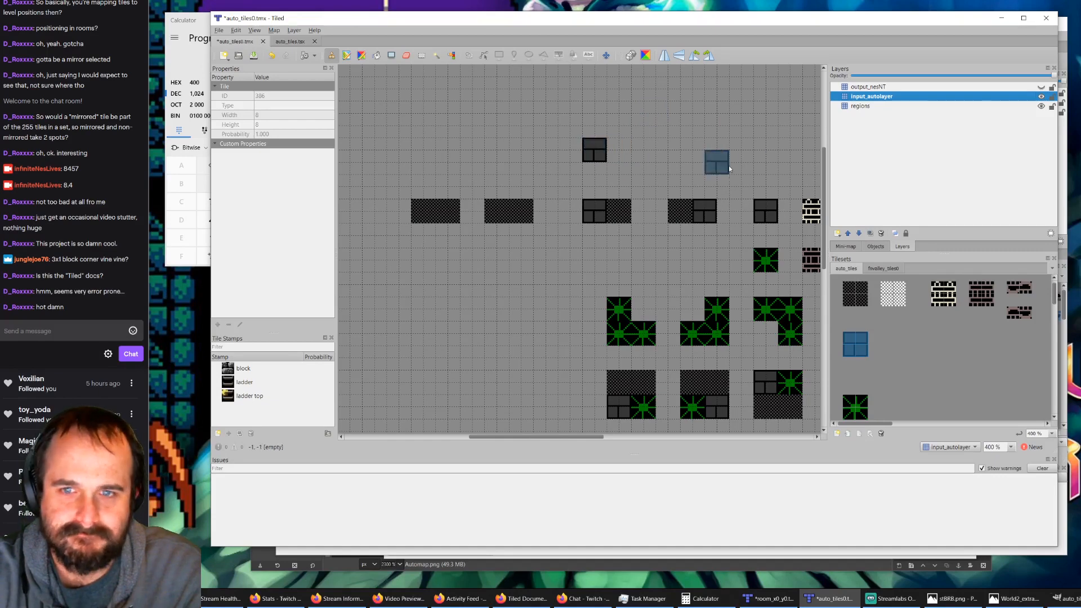
Step: Show output_nesNT and stamp the 2x2 grey stone block from the second tileset over the new rule on that layer
click(996, 88)
click(1041, 88)
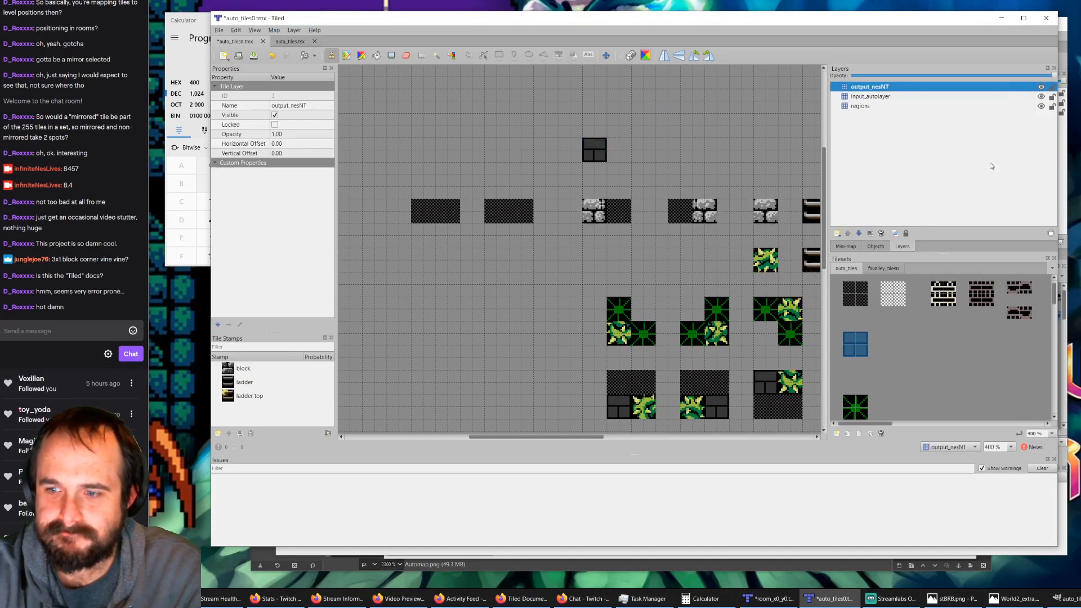
click(876, 268)
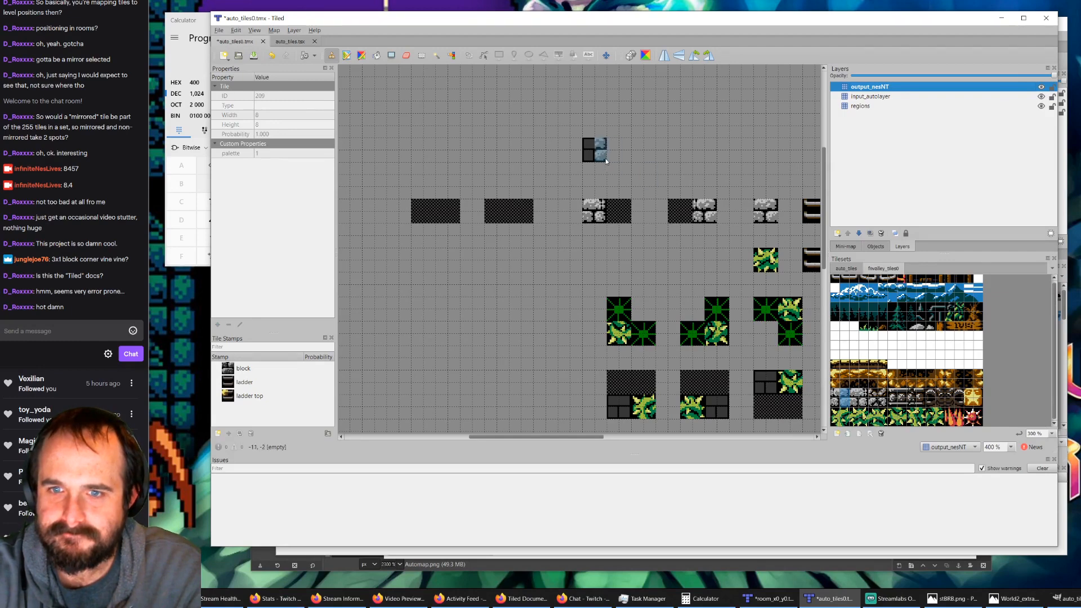
click(856, 394)
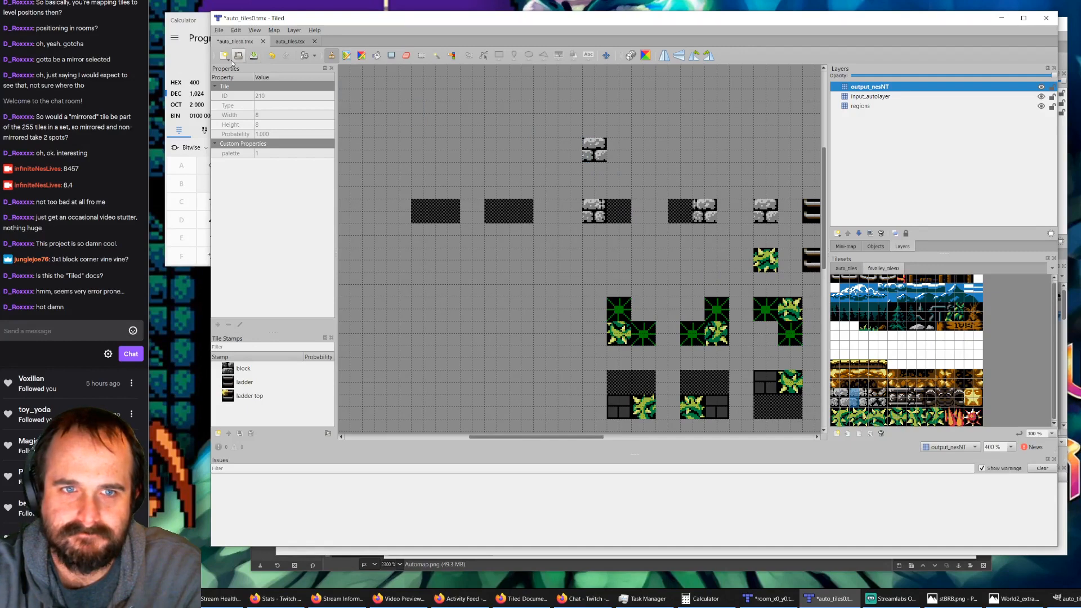
Step: Save auto_tiles0.tmx and run AutoMap on the room_x0_y0.tmx map
click(254, 56)
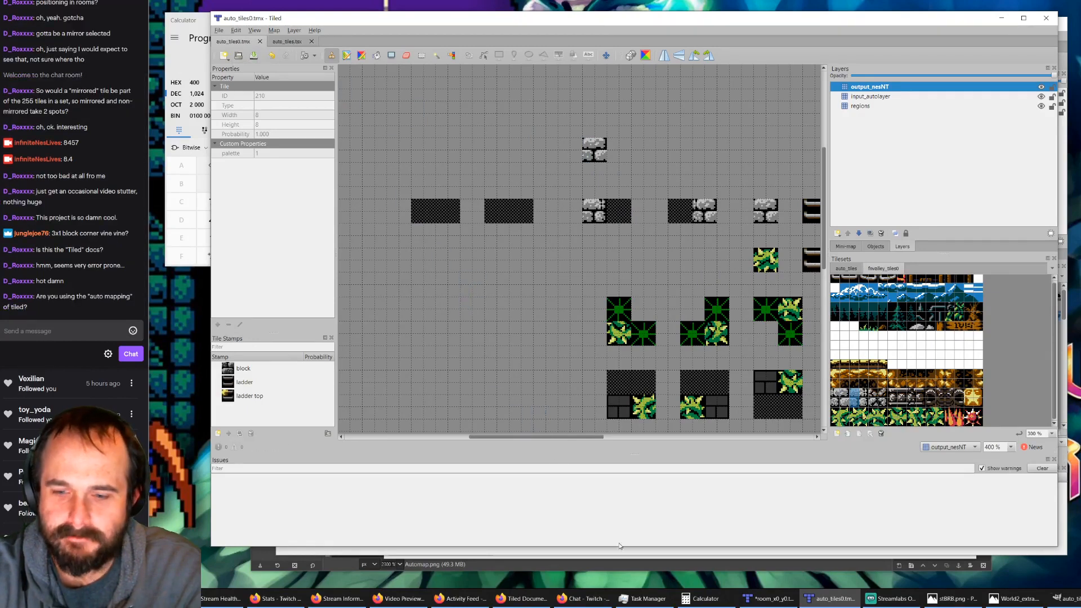
click(767, 598)
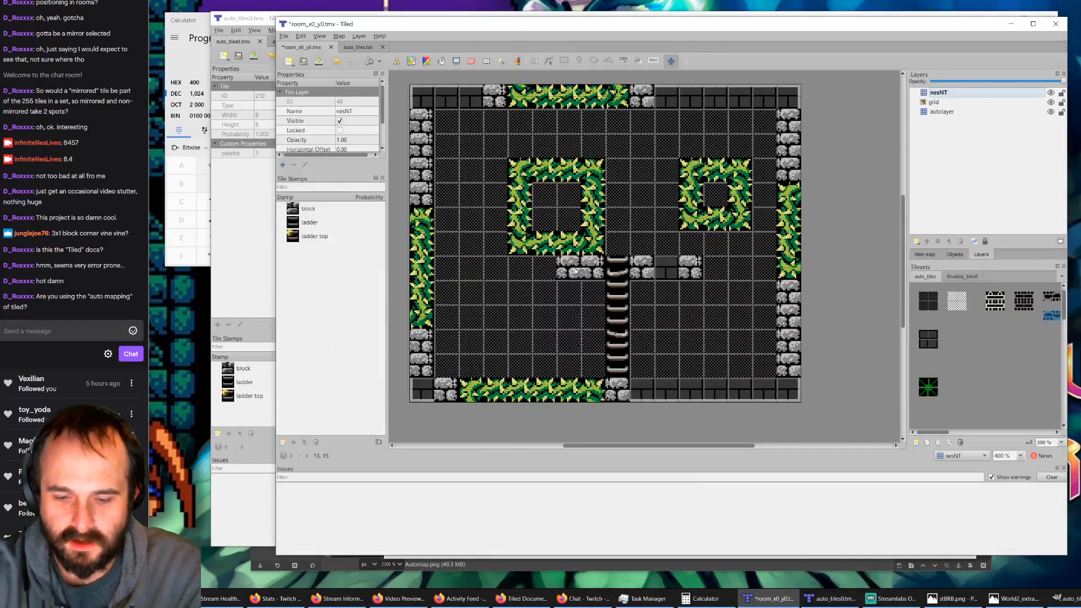
key(ctrl+m)
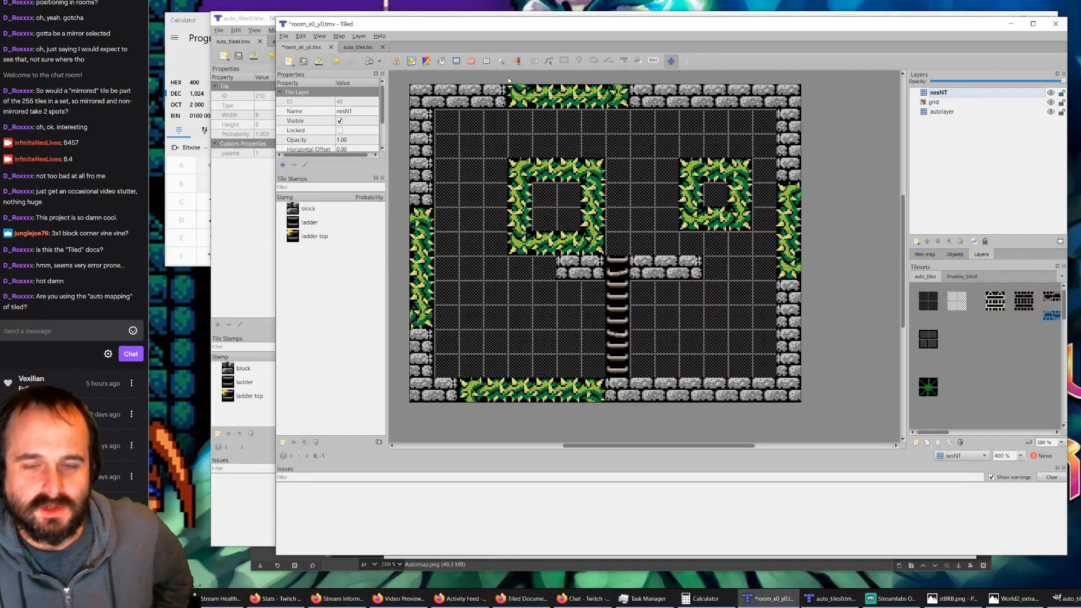
Step: In auto_tiles0.tmx, erase the two unused 4x2 checkered regions beside the block-edge rules on the regions layer
click(255, 23)
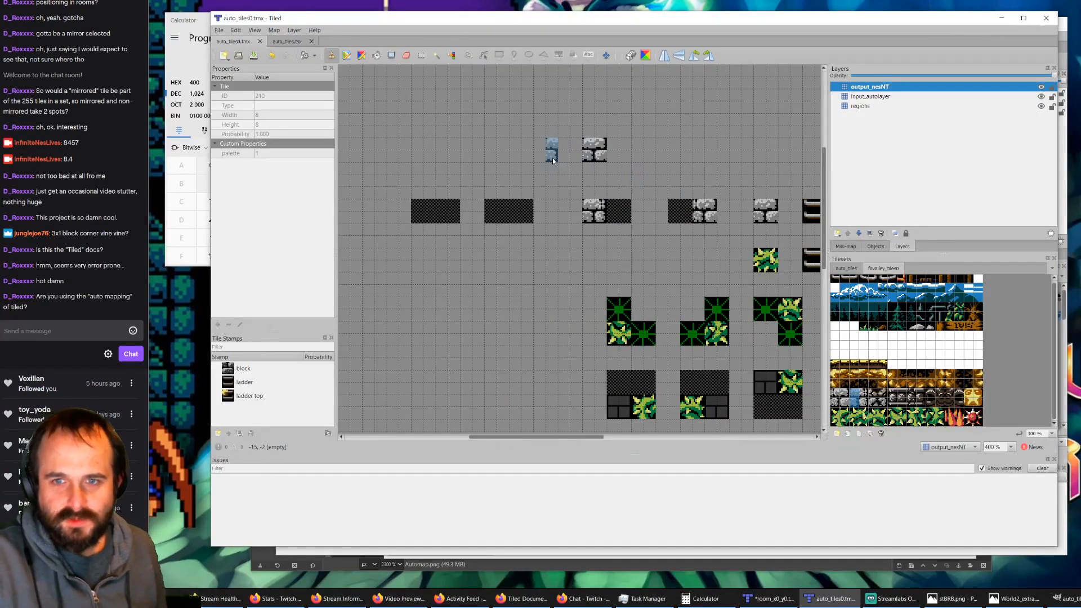
click(860, 105)
click(846, 269)
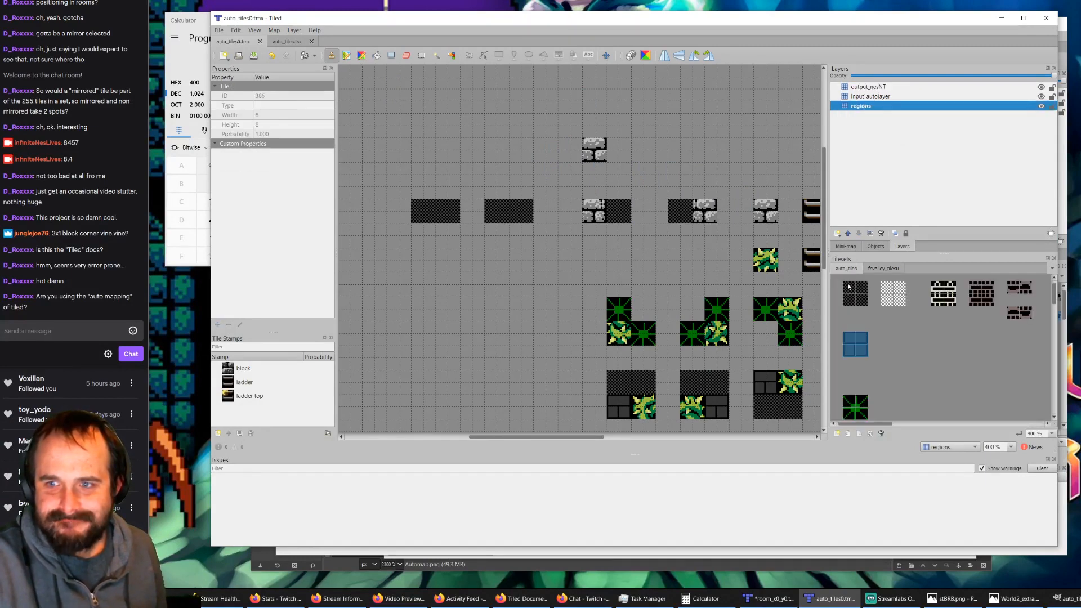
key(e)
click(503, 211)
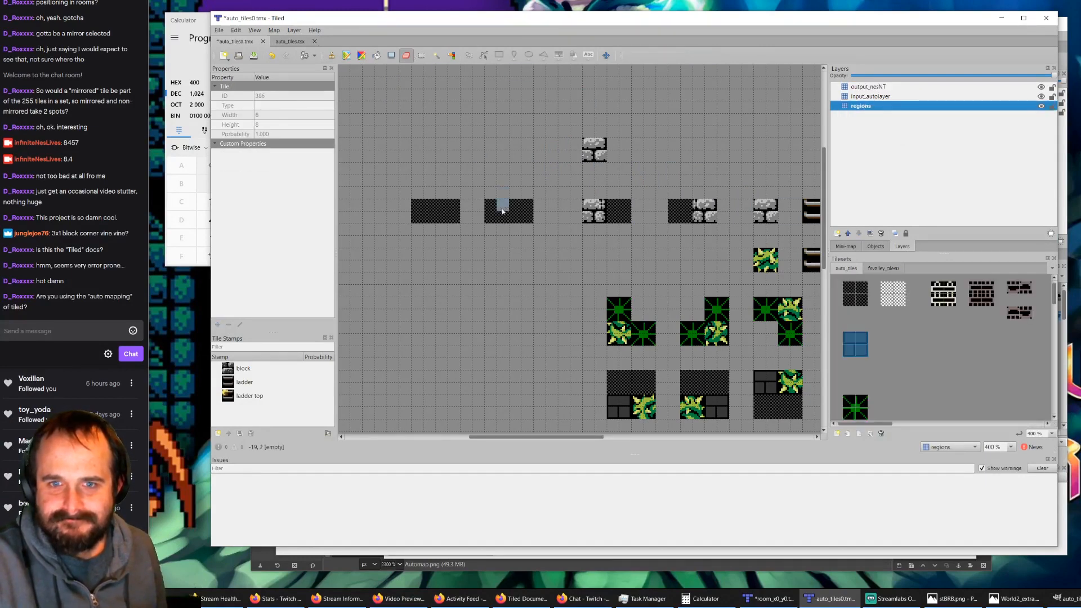
mouse_move(503, 211)
mouse_down()
mouse_move(491, 217)
mouse_move(524, 206)
mouse_move(432, 204)
mouse_up()
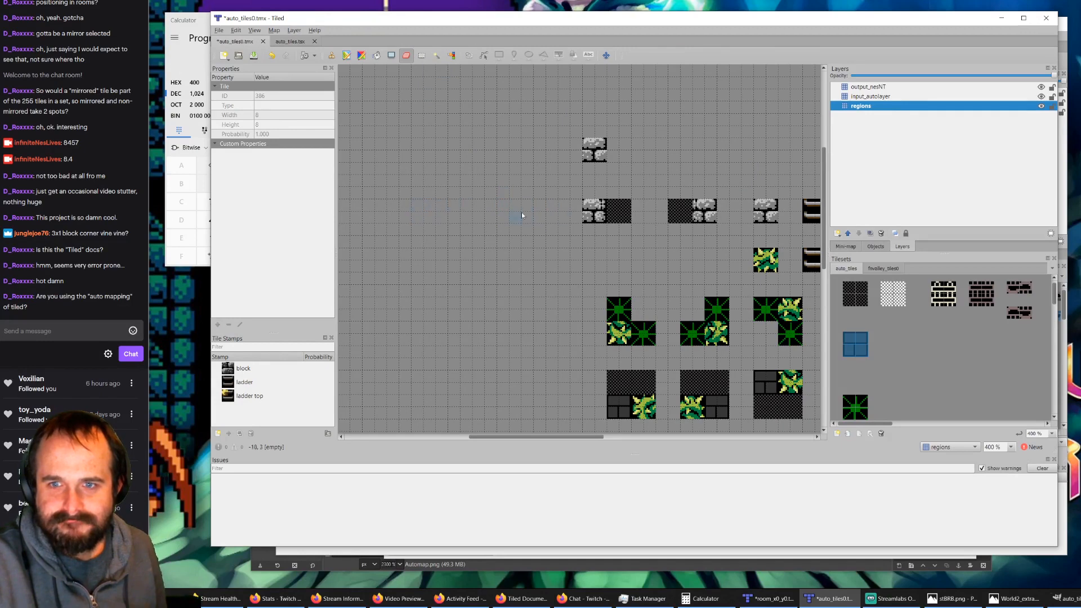
Step: Compare the block rules' regions, input and output tiles by toggling the visibility of output_nesNT and input_autolayer
click(1041, 87)
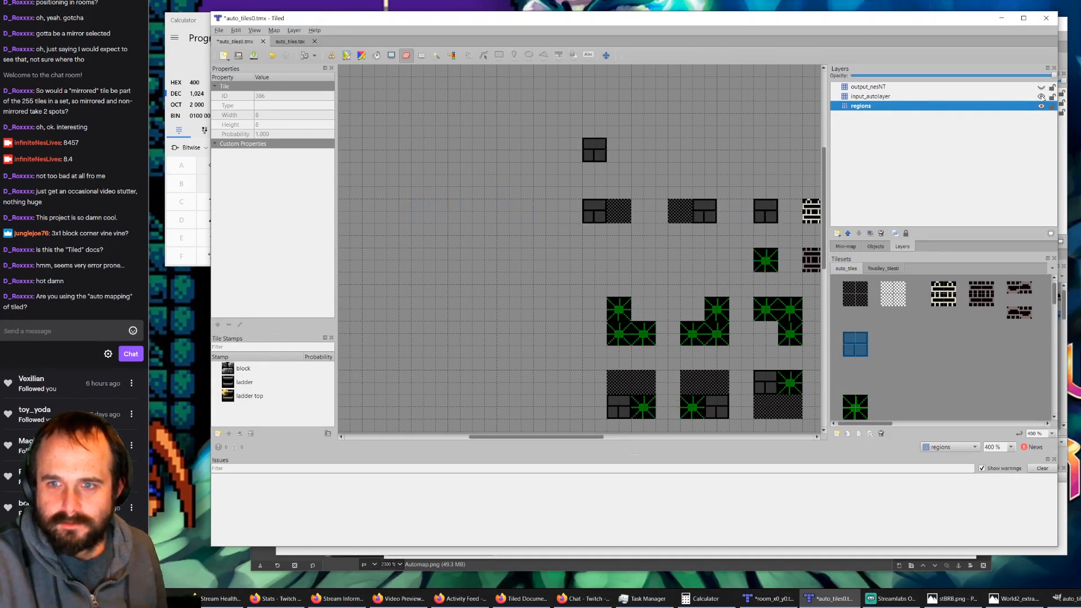
click(1041, 97)
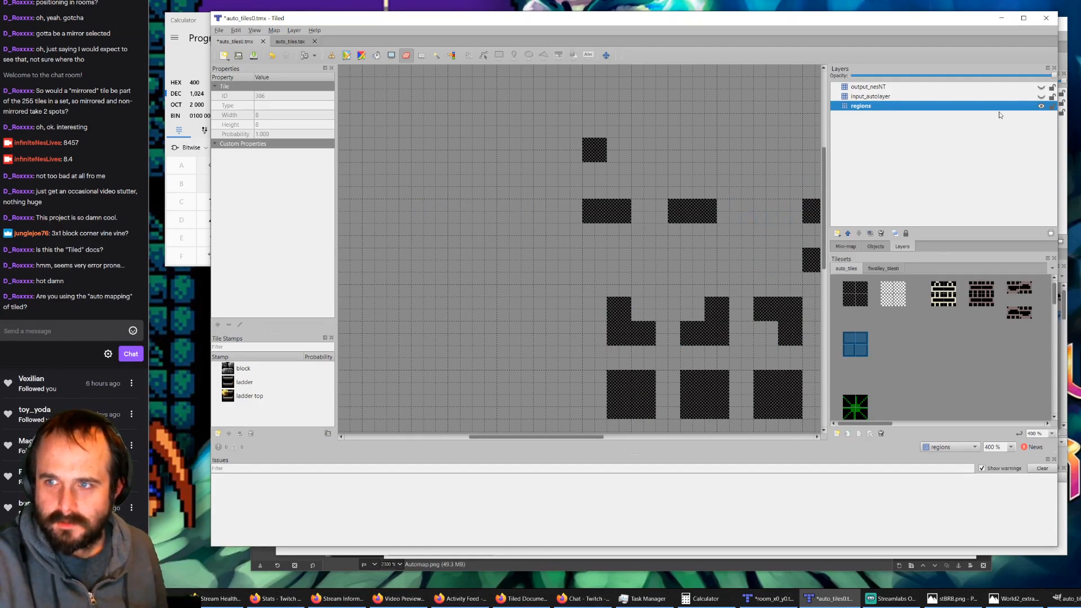
click(1041, 96)
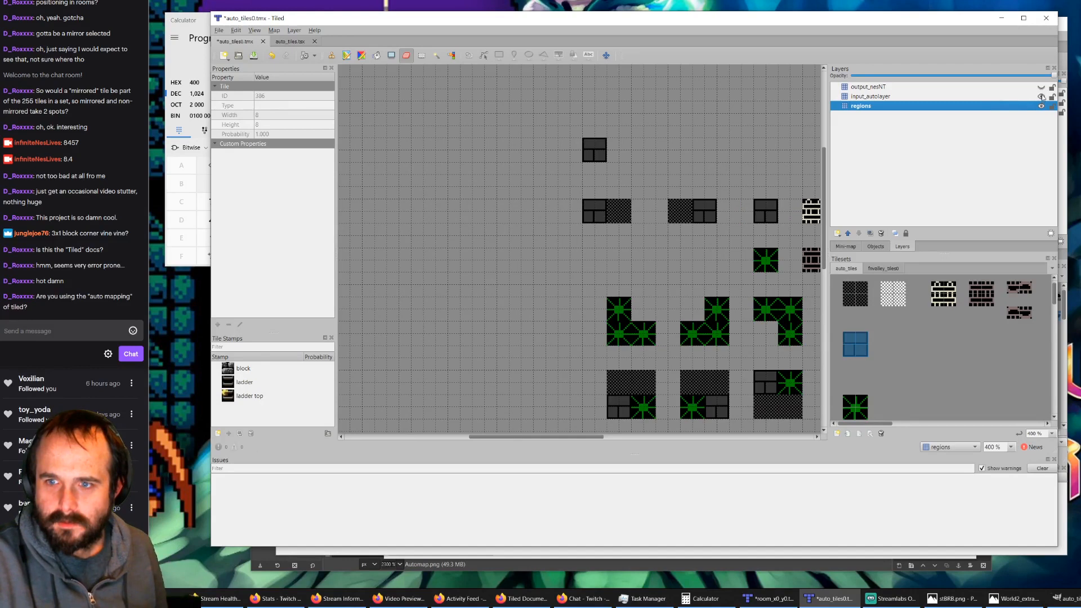
click(1041, 87)
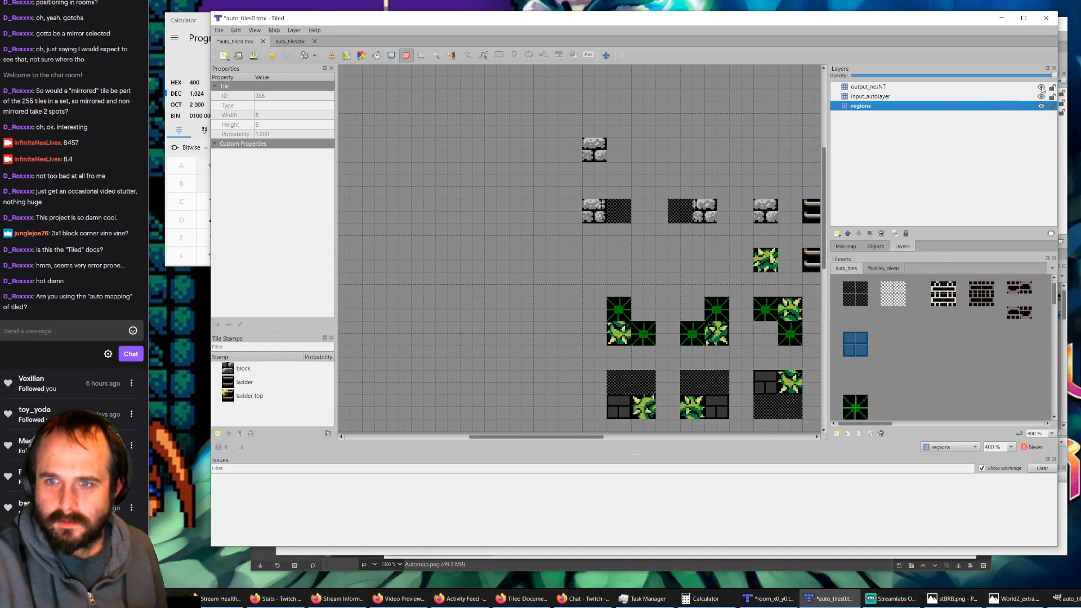
click(1041, 88)
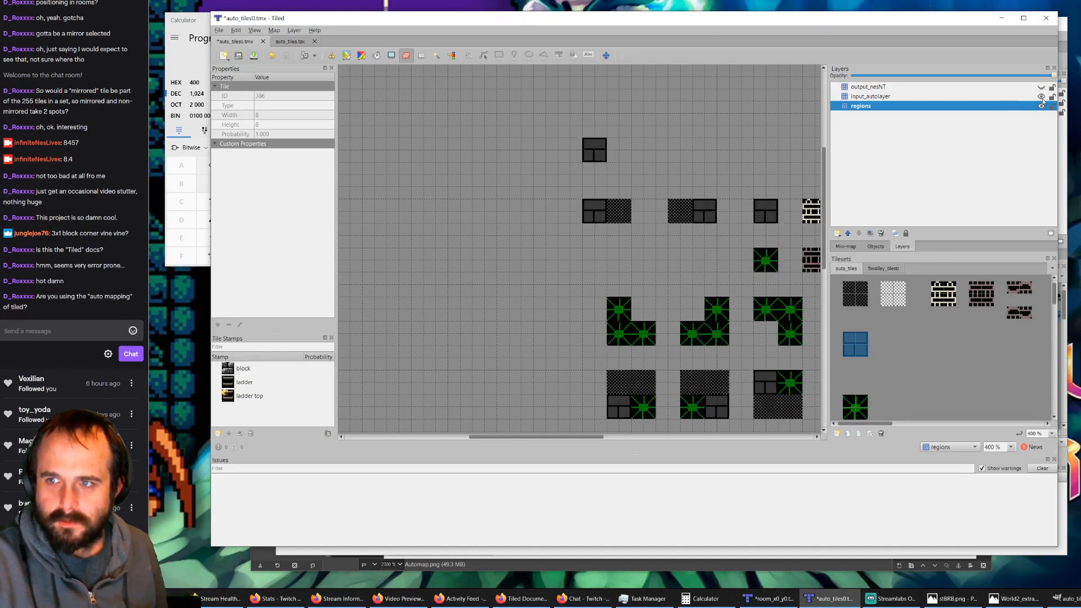
click(1041, 96)
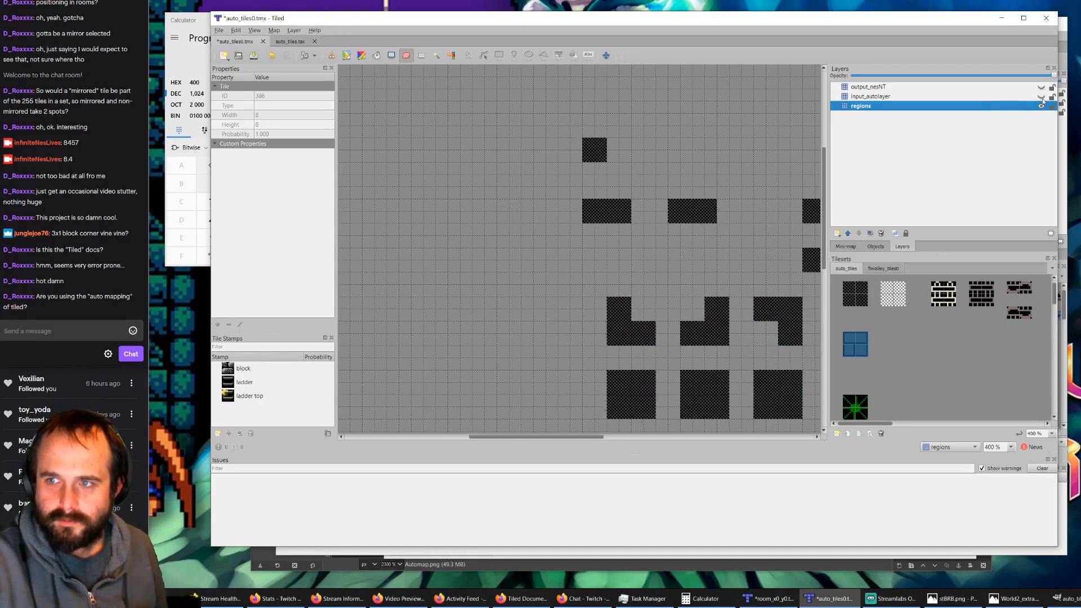
click(855, 292)
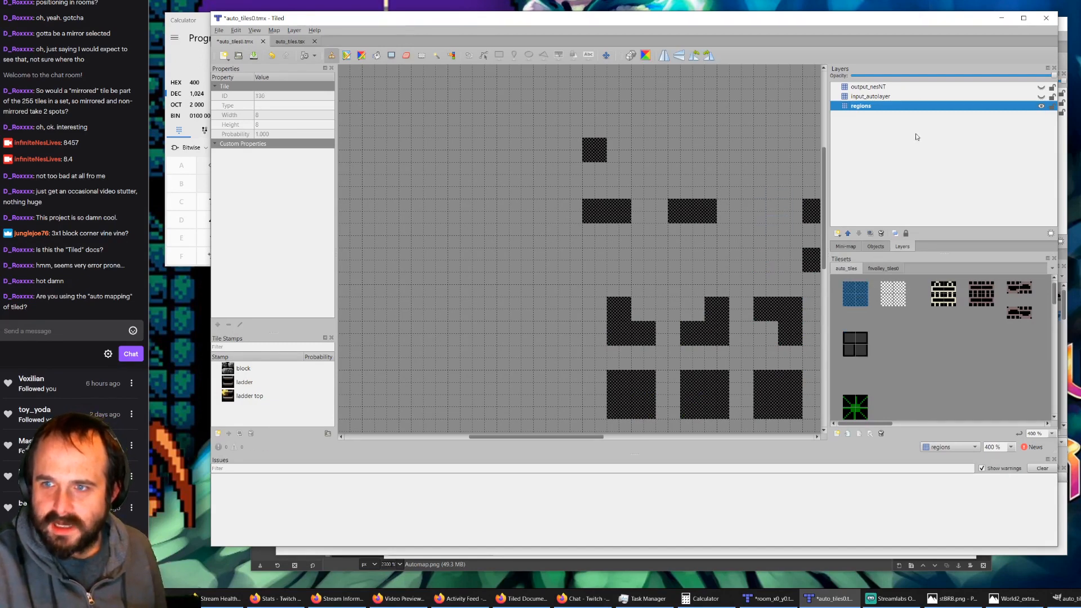
click(1041, 96)
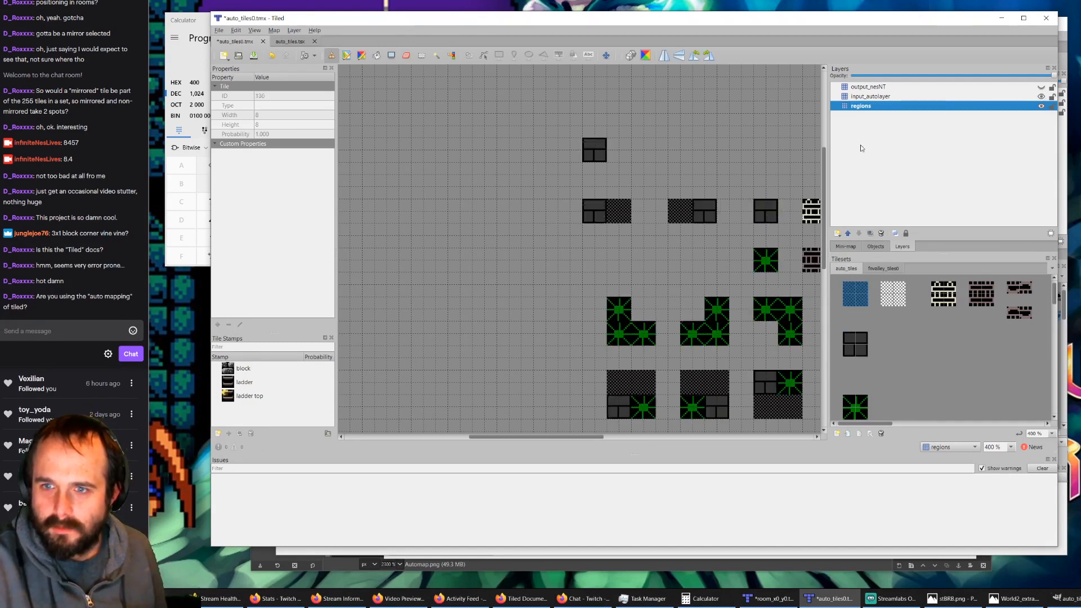
click(1041, 88)
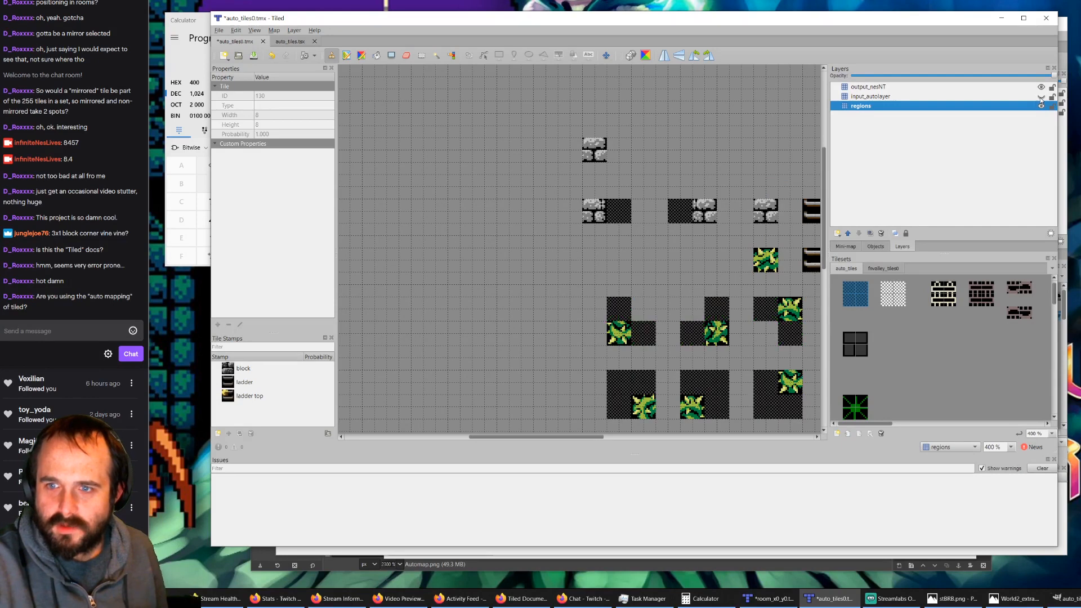
Step: Check the standalone block rule's region against its input and output tiles, leaving only the regions layer shown
click(1041, 96)
click(1041, 87)
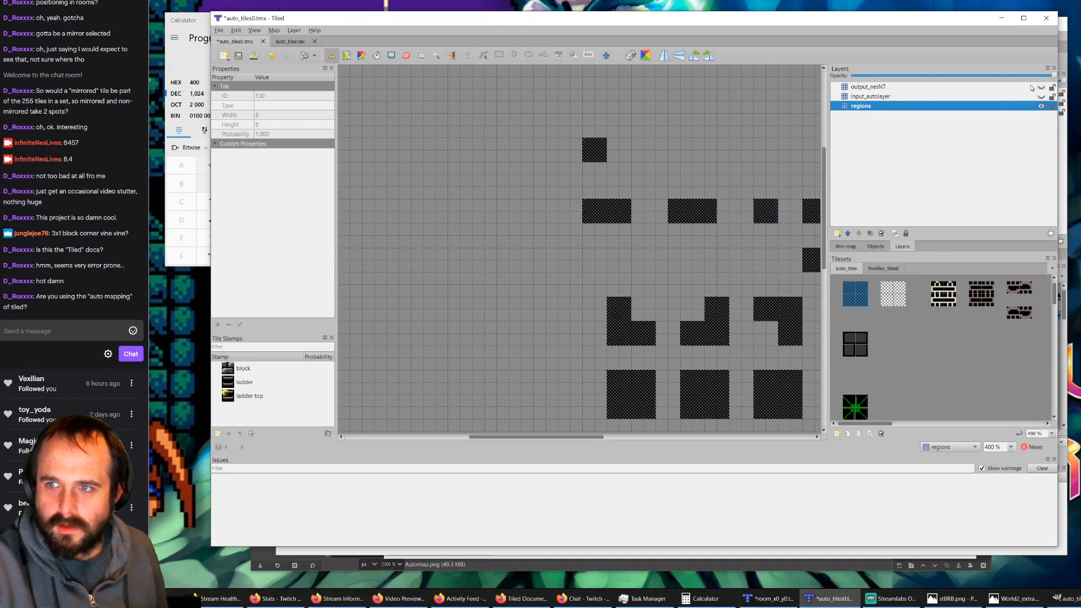
click(1041, 96)
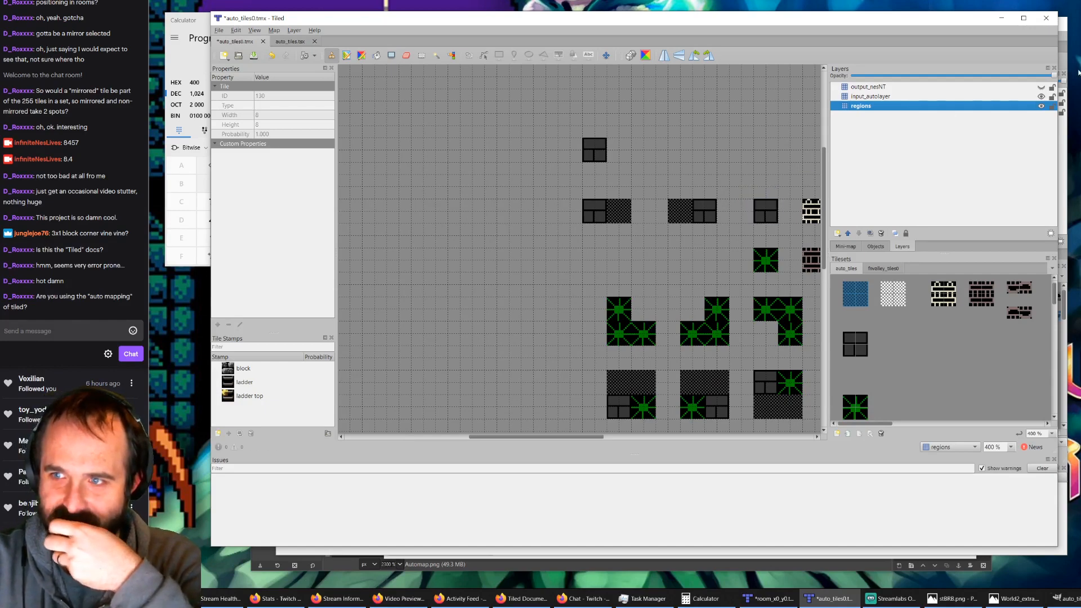
click(1041, 87)
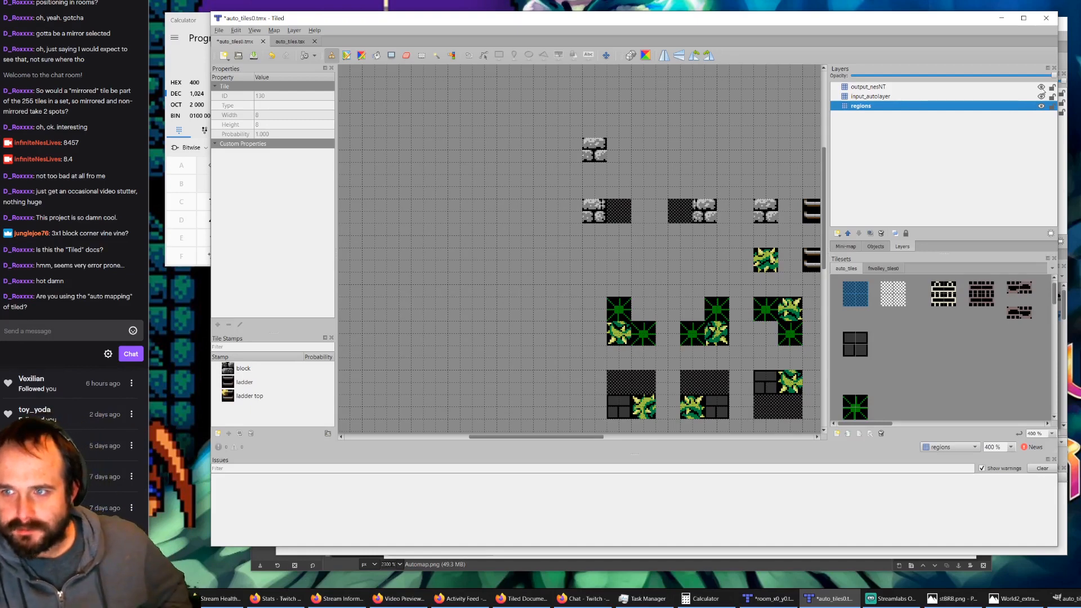
click(1041, 88)
click(1042, 96)
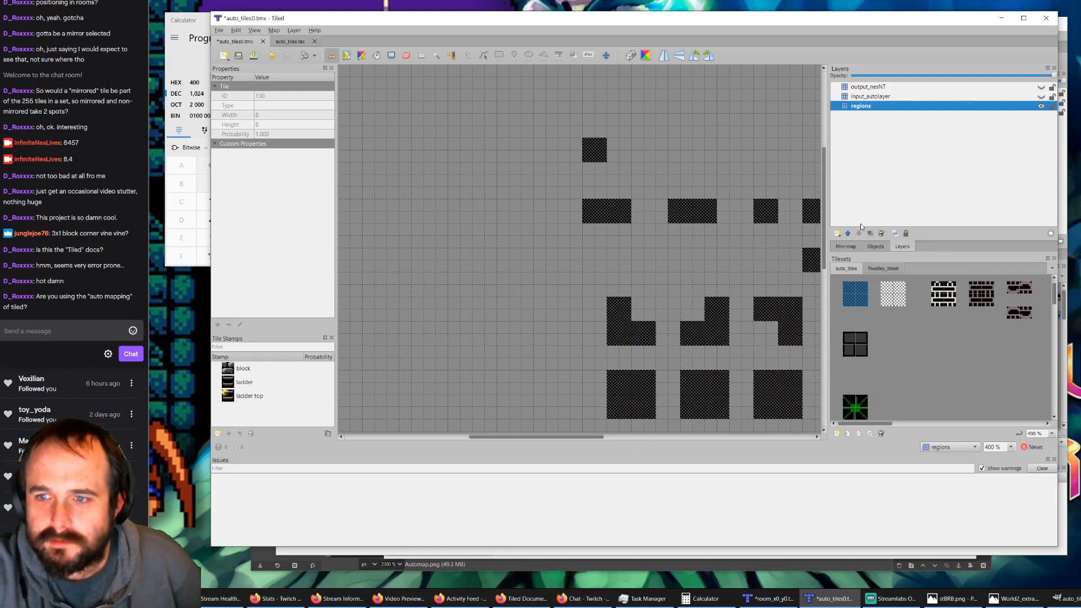
Step: Erase the standalone 2x2 region above the block-edge rules on the regions layer and save auto_tiles0.tmx
click(886, 293)
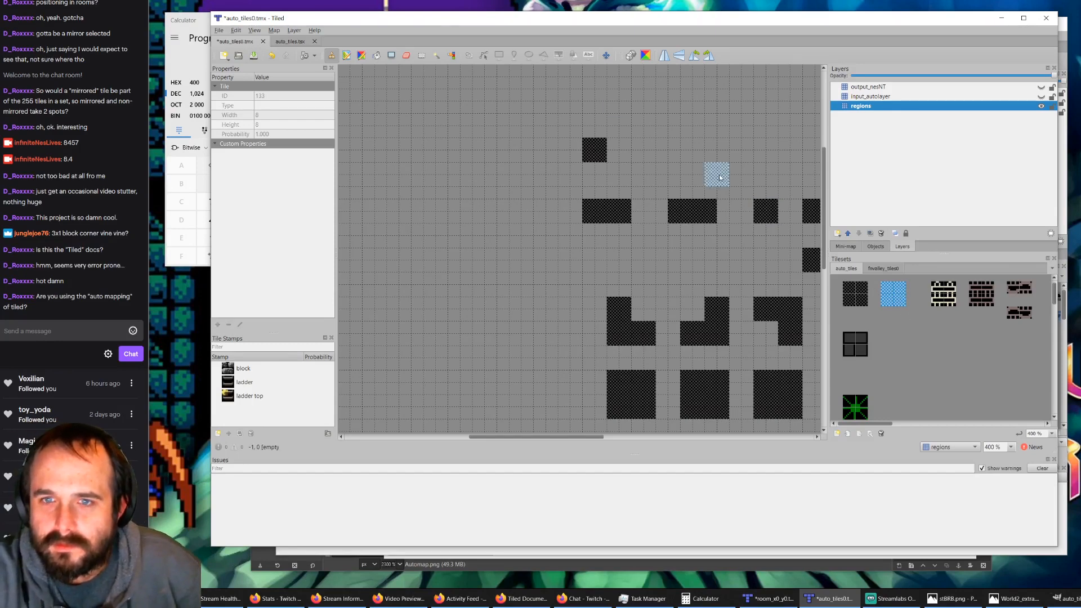
click(406, 54)
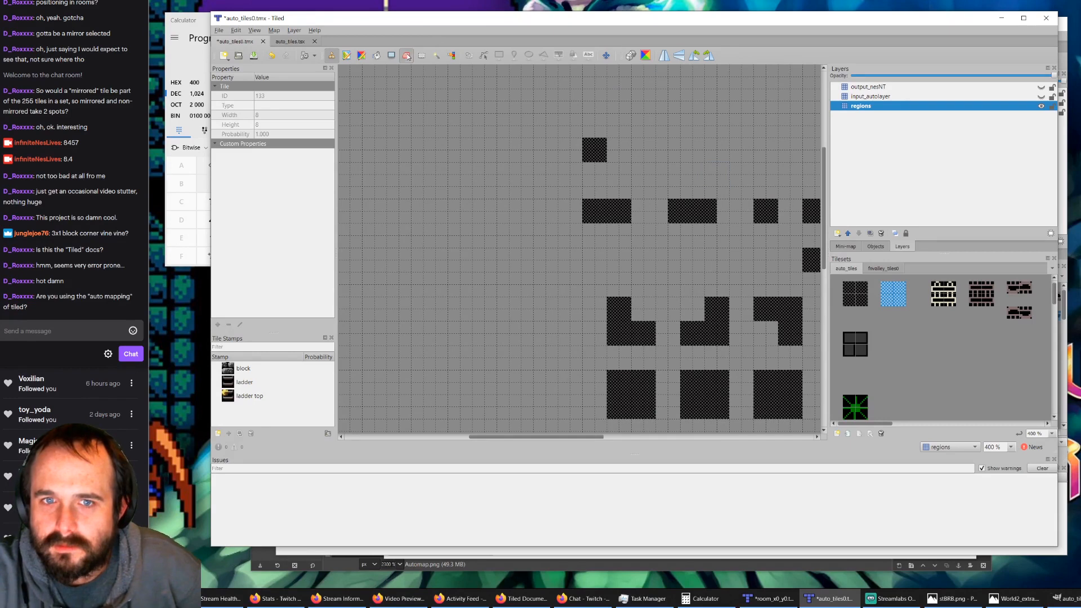
click(592, 154)
click(253, 55)
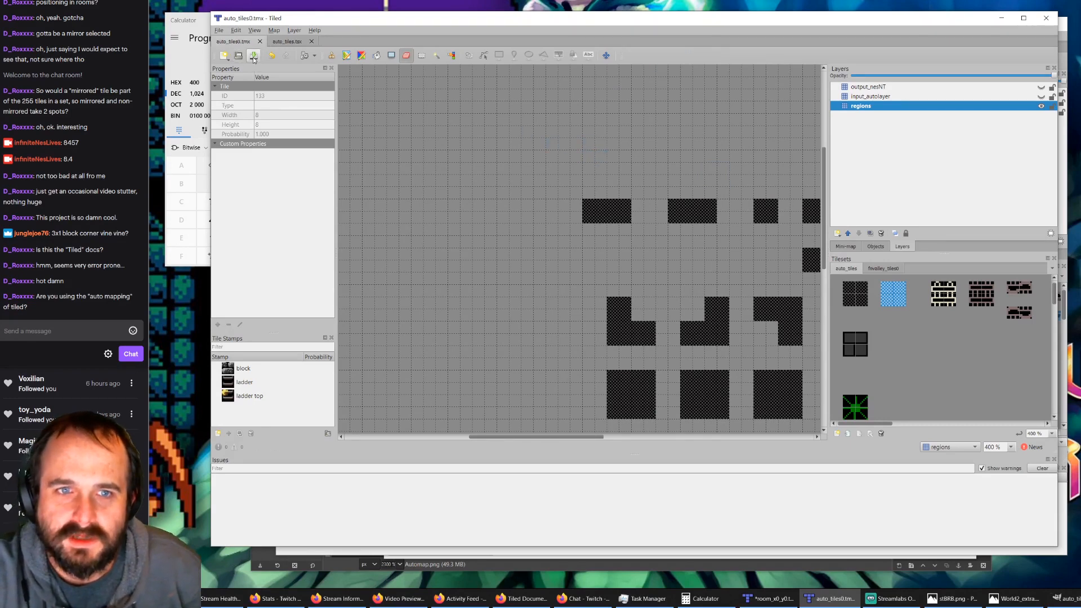
Step: Switch to room_x0_y0.tmx, delete its nesNT layer and regenerate it with AutoMap
click(768, 598)
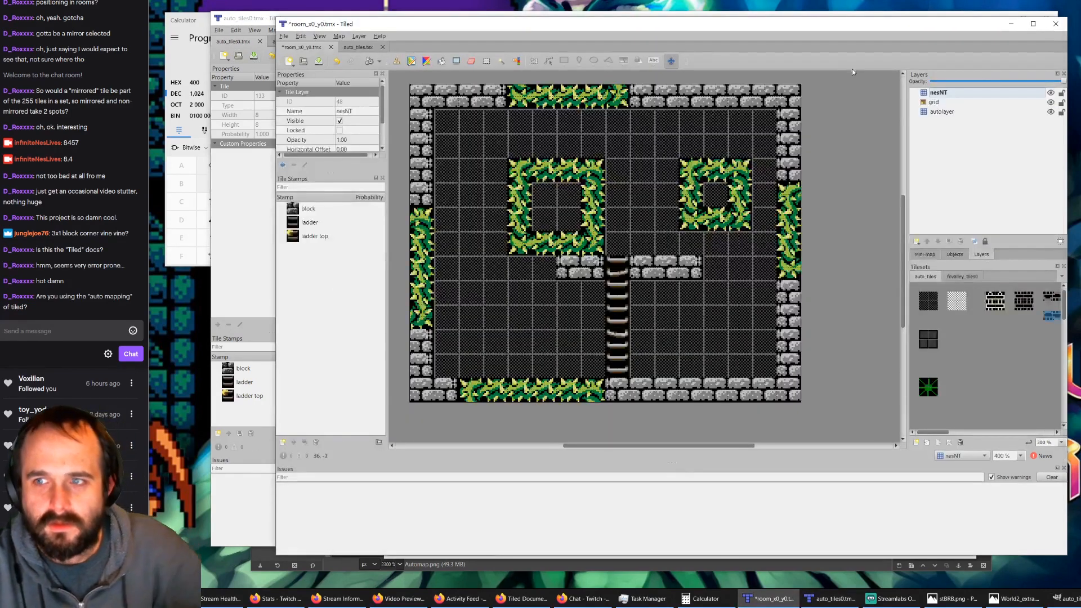
click(941, 104)
click(942, 95)
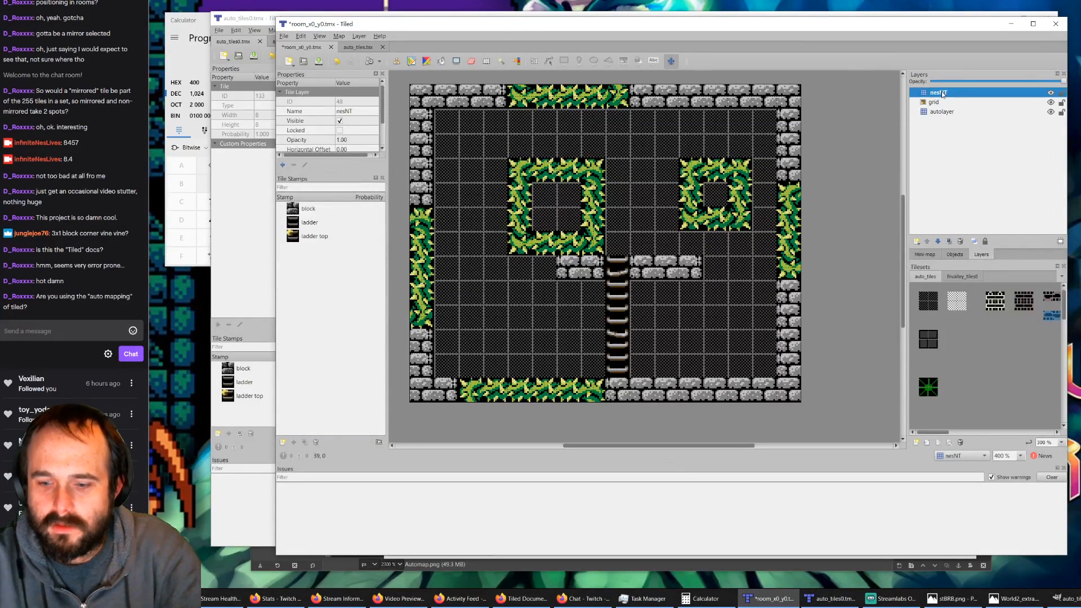
key(Delete)
key(ctrl+z)
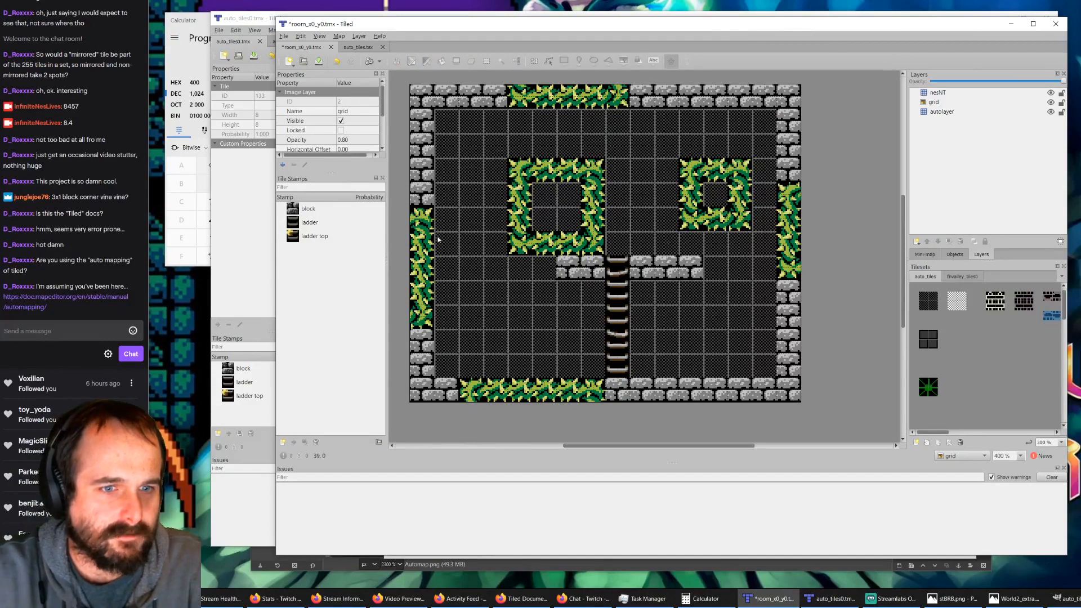
Step: Consult the linked Tiled Automapping documentation on regions, multiple rules in one rulefile, and the definition of inputs and outputs
click(69, 299)
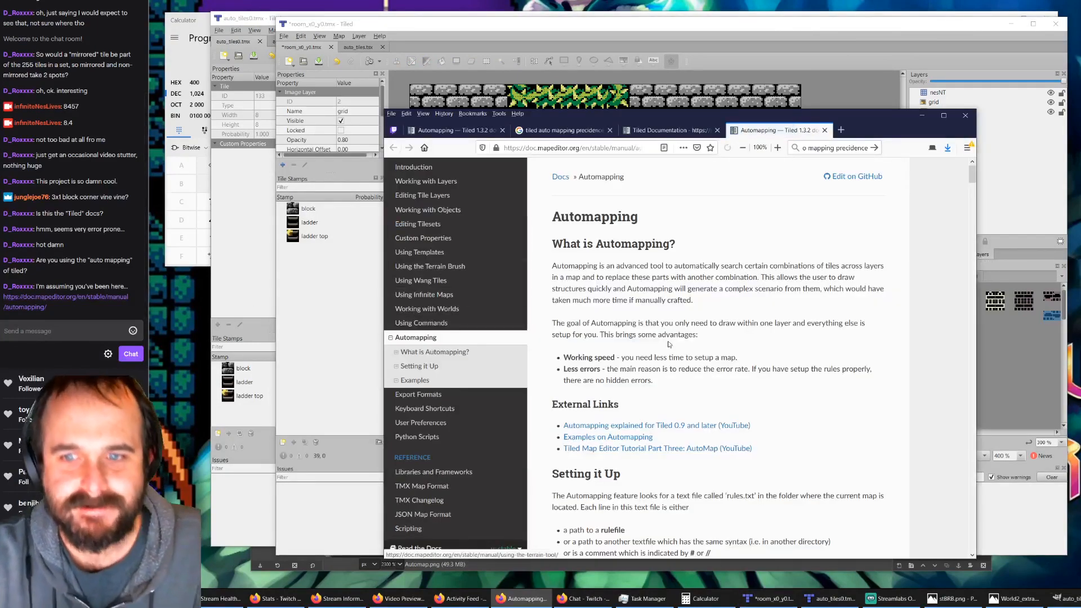
scroll(668, 288, down, 5)
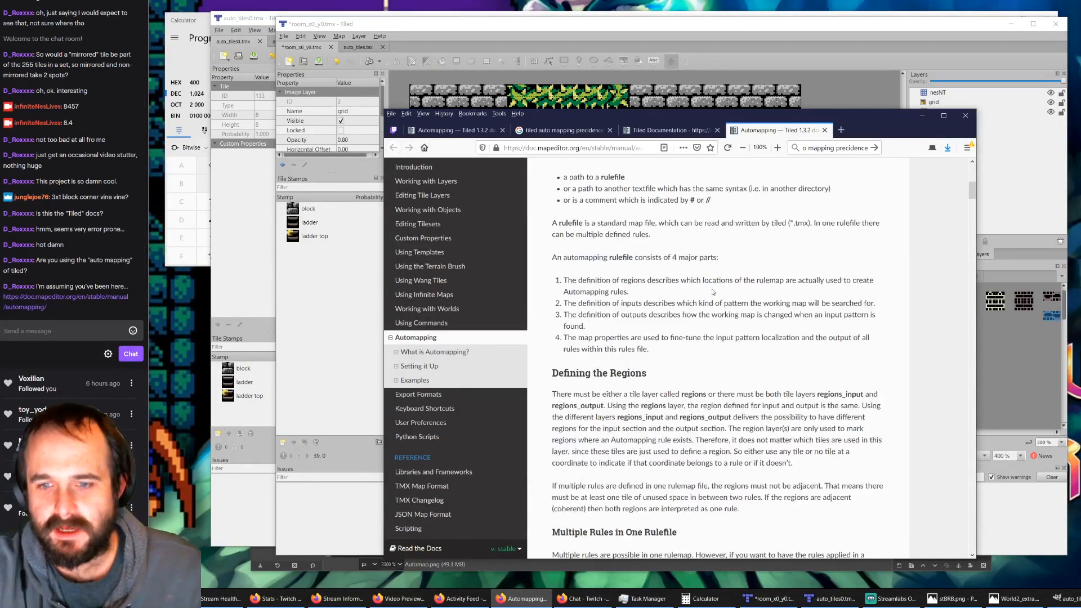
scroll(713, 293, down, 4)
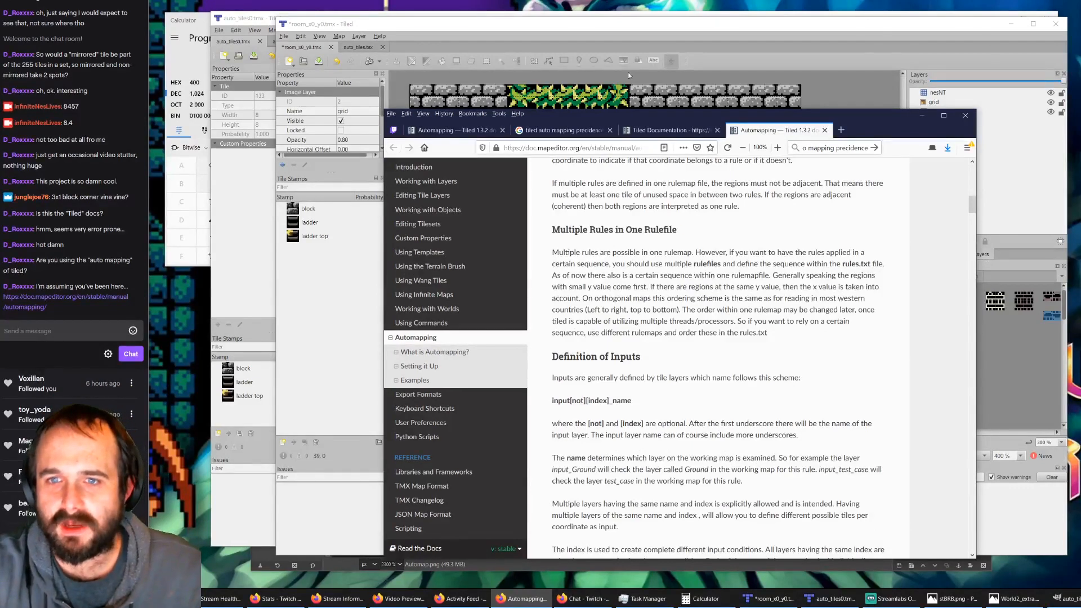
click(646, 35)
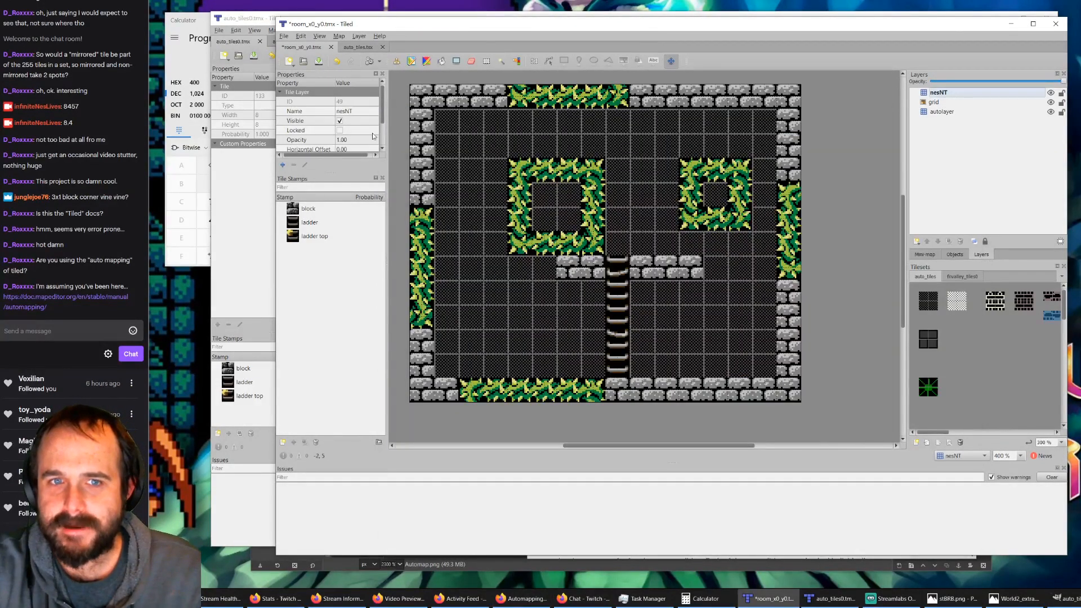
click(257, 19)
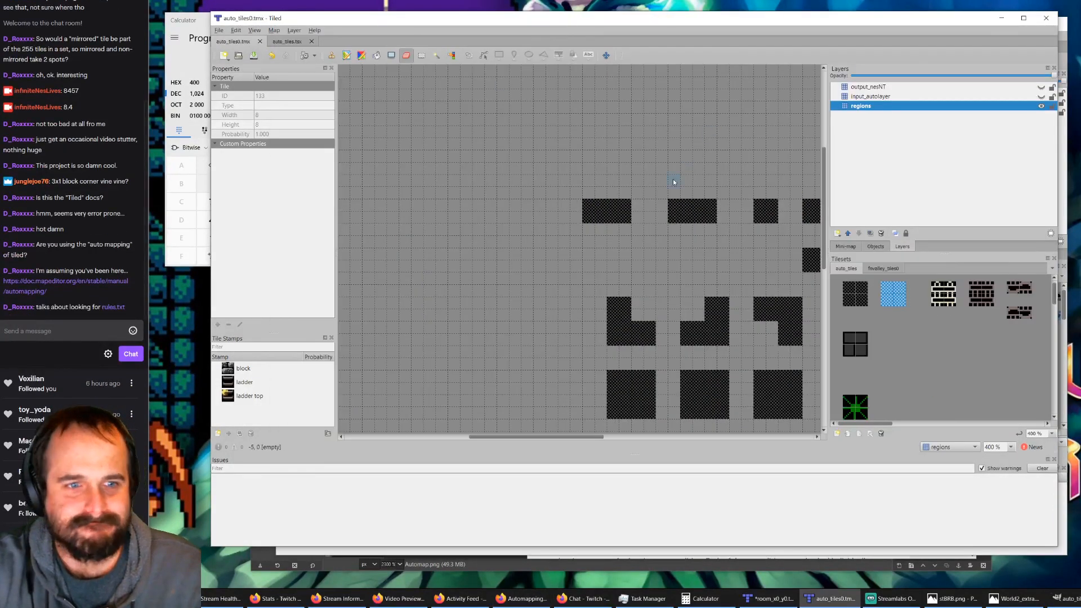
click(114, 307)
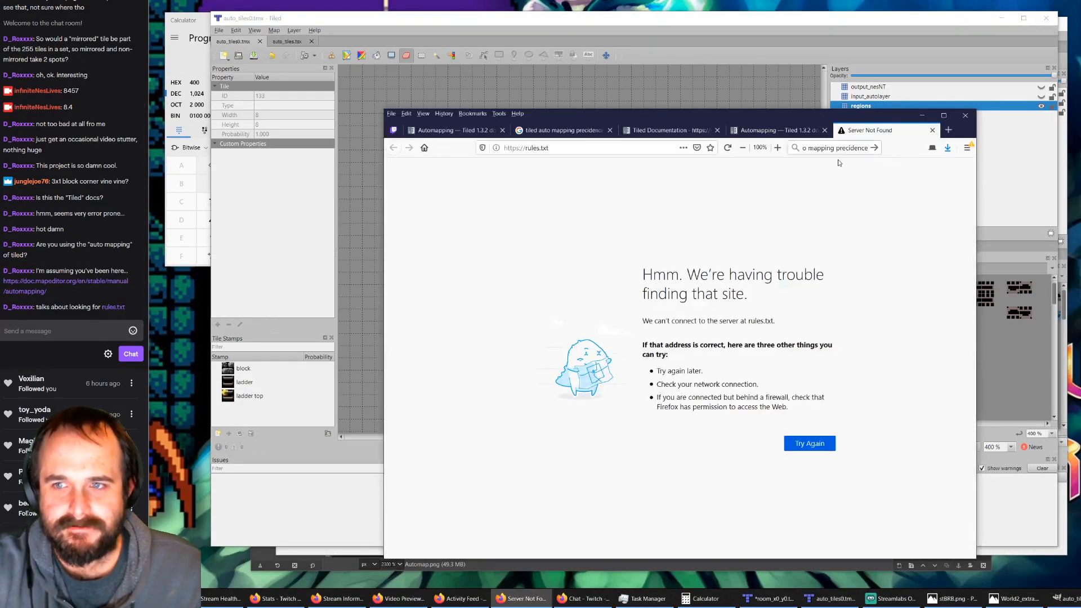
click(933, 130)
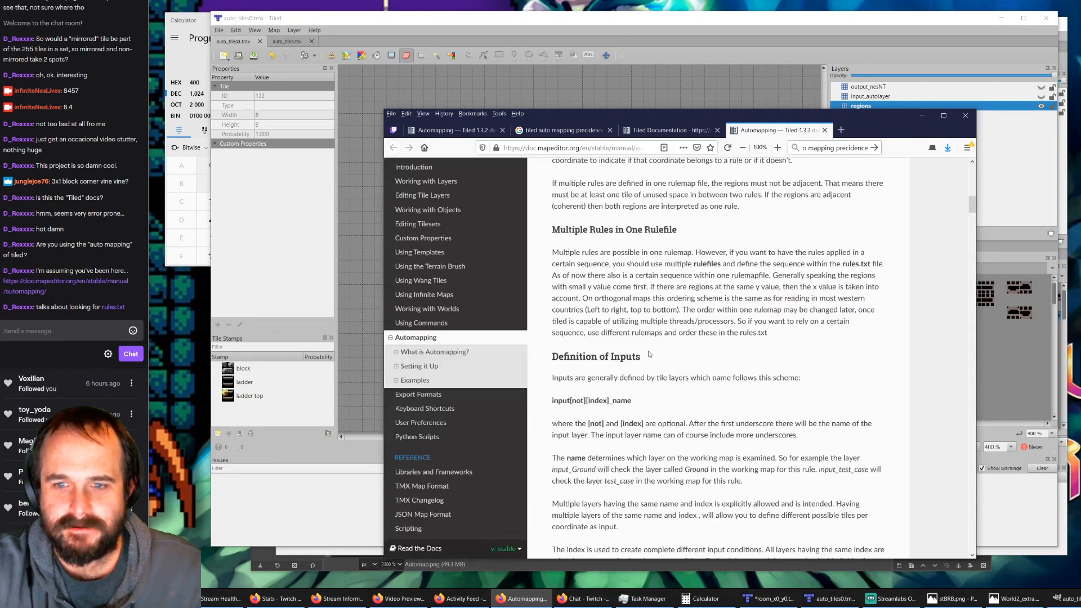
scroll(609, 329, down, 3)
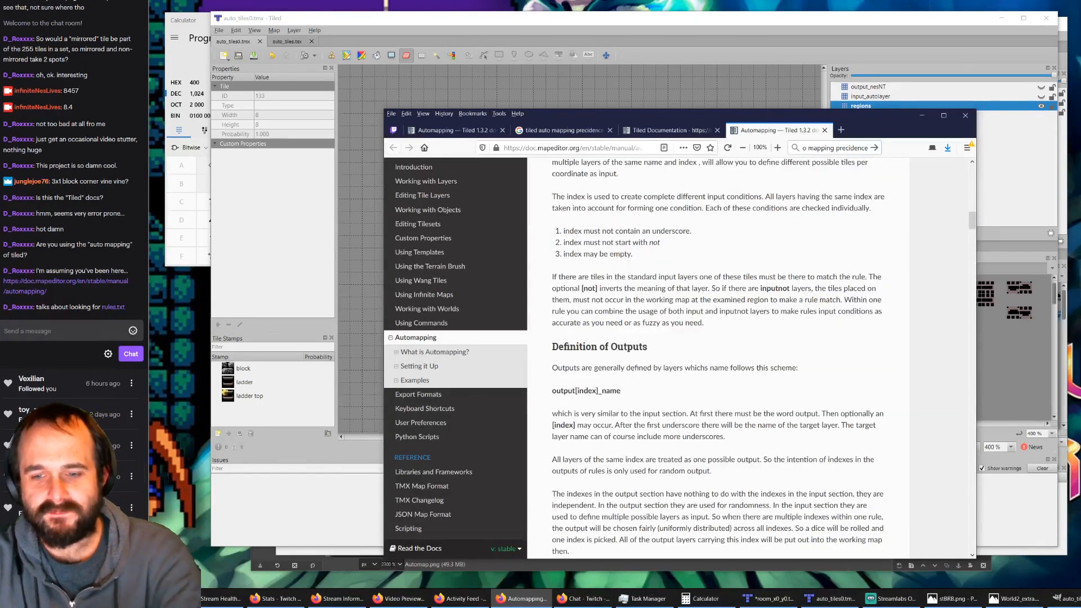
Step: Review the rulefile list in rules.txt, then look over auto_tiles0.tmx, the auto_tiles.tsx tileset and the automapped room
click(1077, 598)
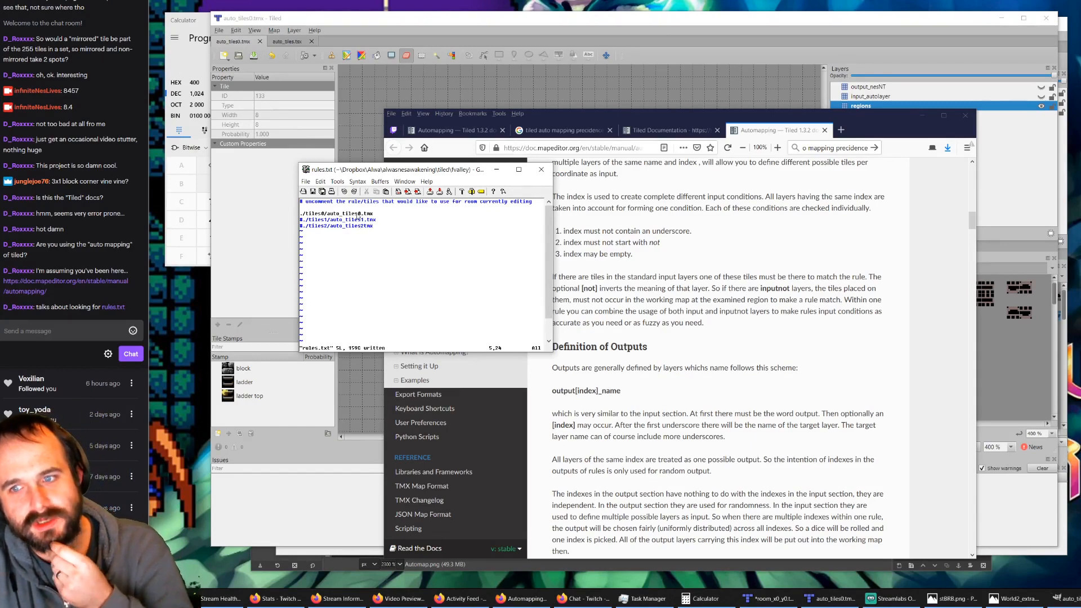
click(556, 36)
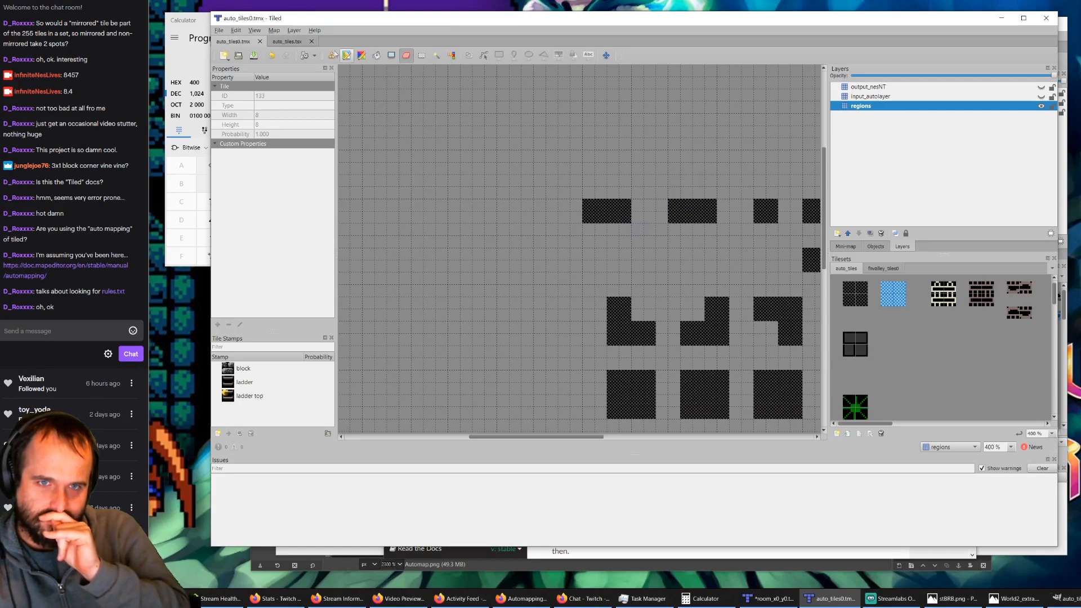
click(288, 42)
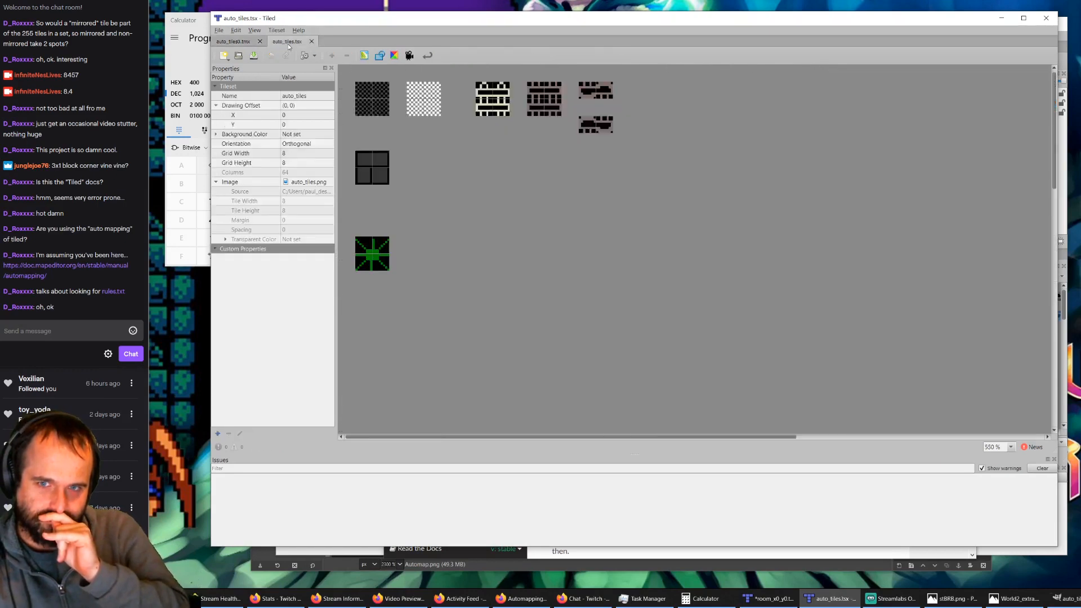
click(251, 42)
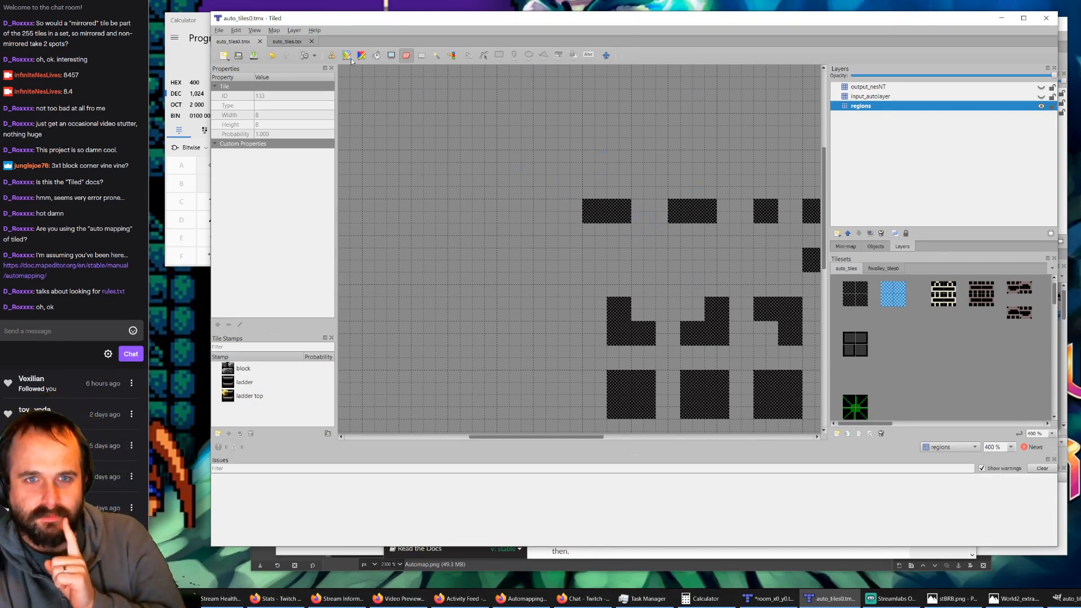
click(294, 42)
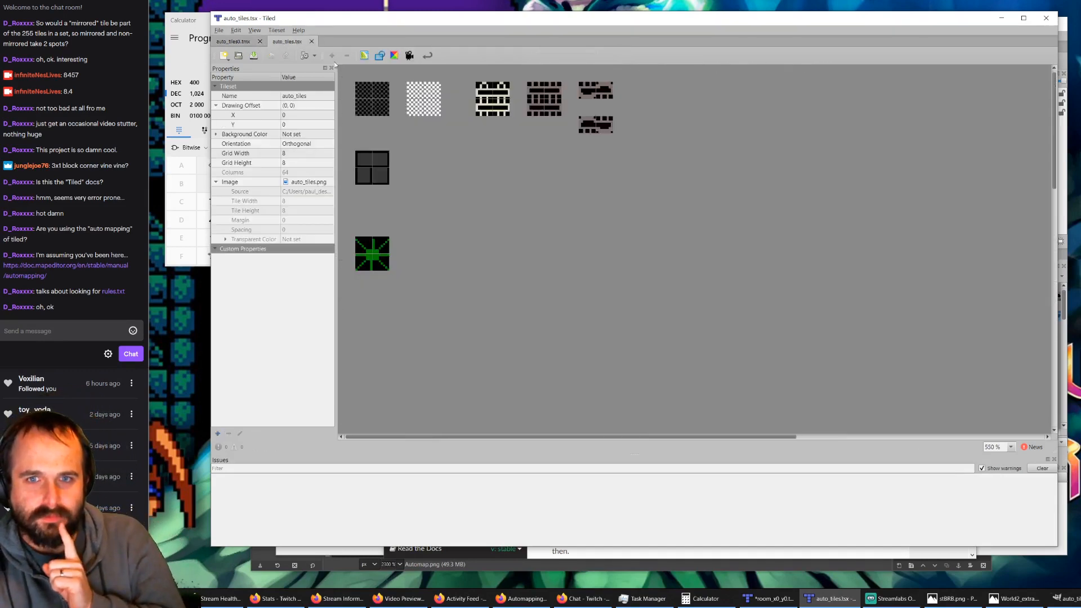
click(246, 43)
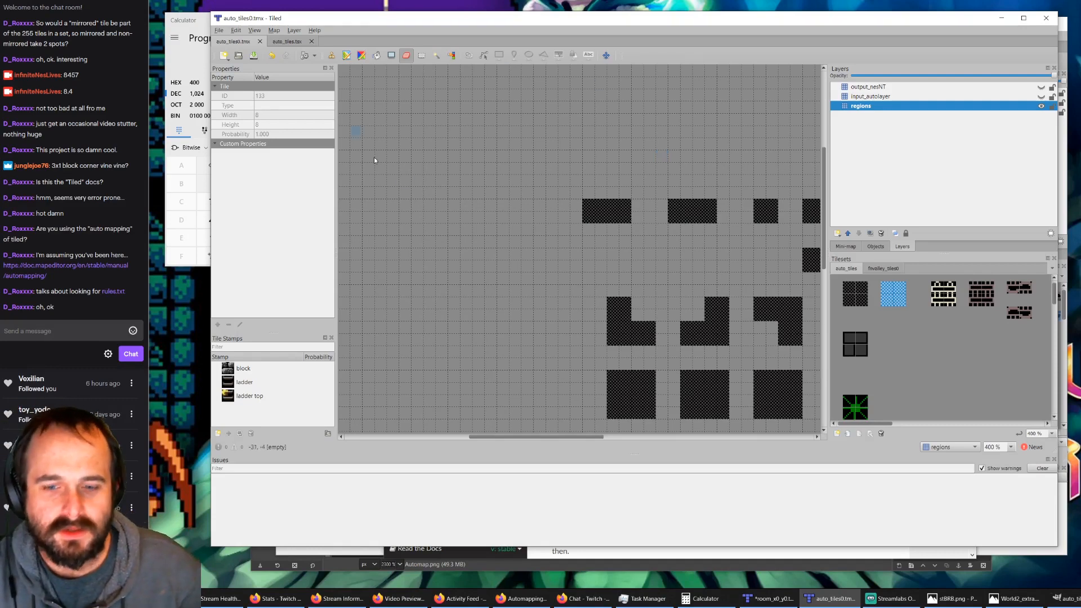
click(764, 599)
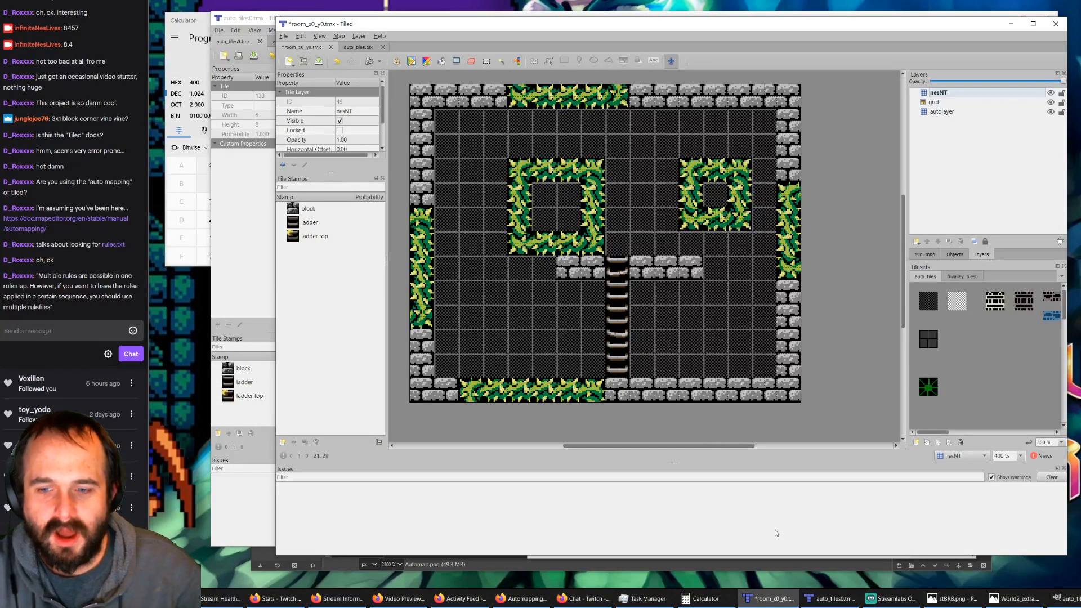
click(830, 598)
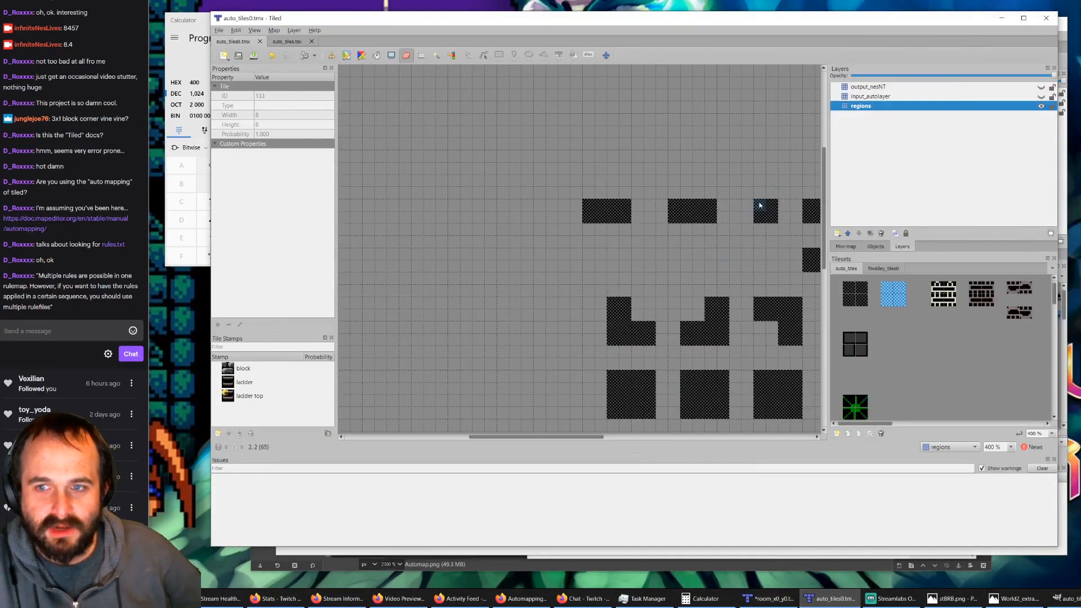
Step: Show input_autolayer and output_nesNT, and stamp a 2x2 checkered region to the left of the block-edge rules on the regions layer
click(1042, 97)
click(1042, 88)
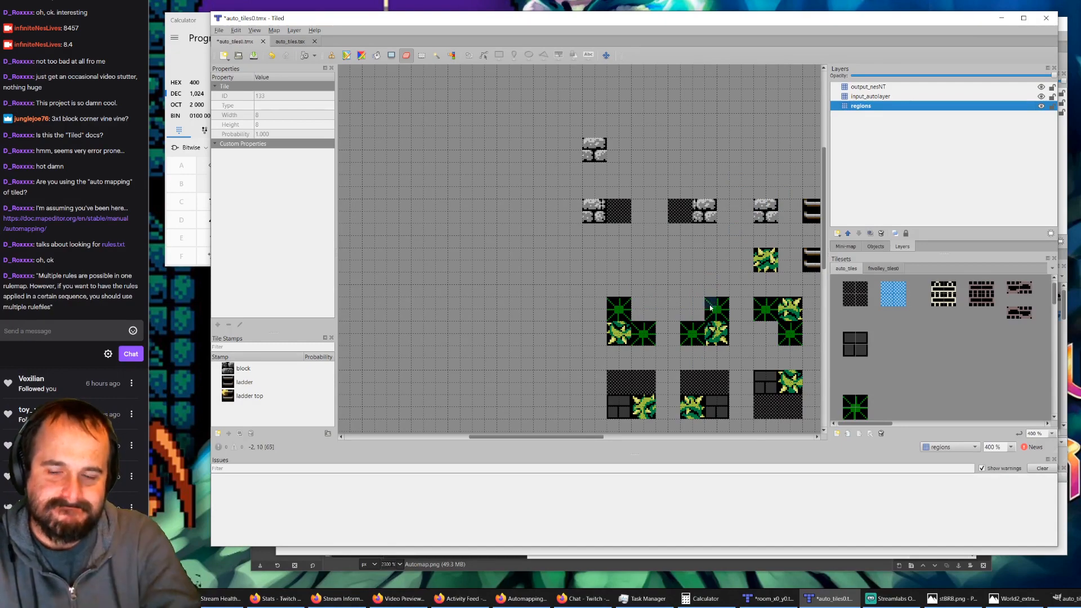
ctrl+scroll(709, 308, down, 2)
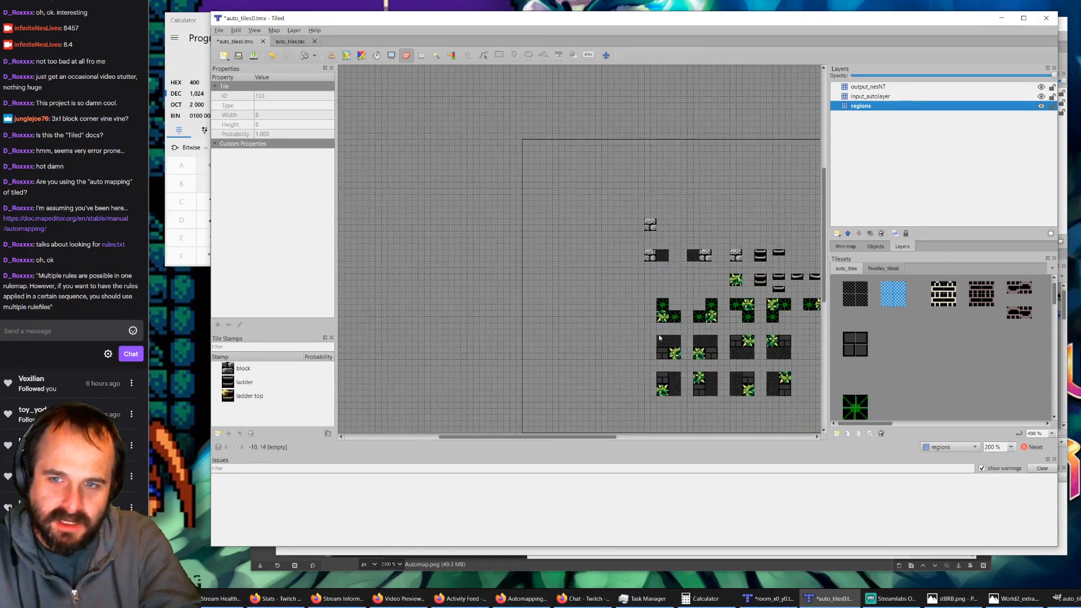
ctrl+scroll(713, 252, up, 2)
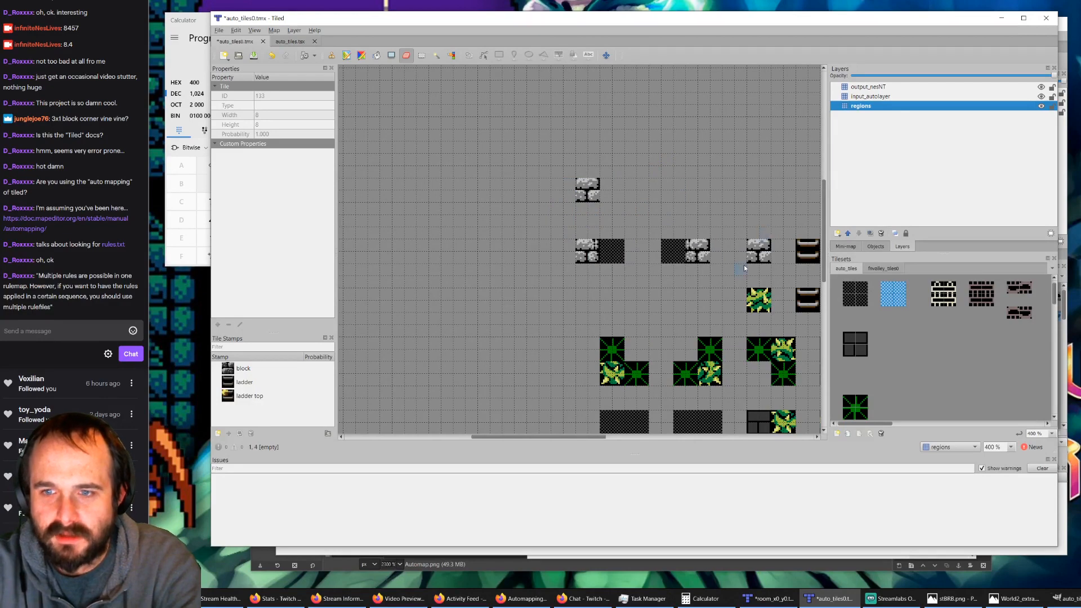
click(852, 292)
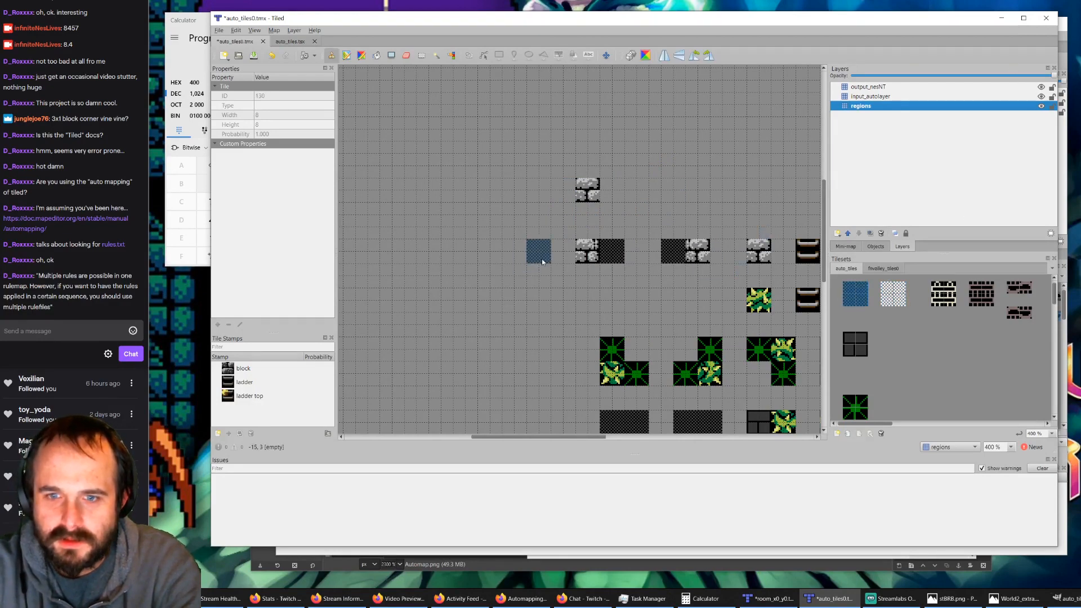
Step: Stamp the 2x2 dark block from the auto_tiles tileset over the new region on input_autolayer
click(982, 98)
click(855, 344)
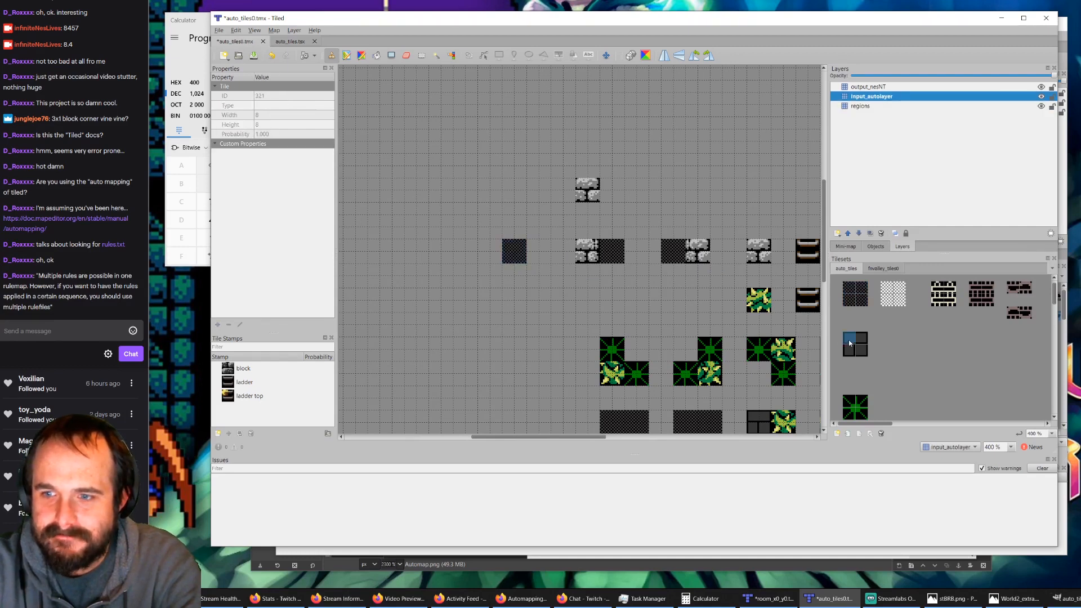
click(514, 251)
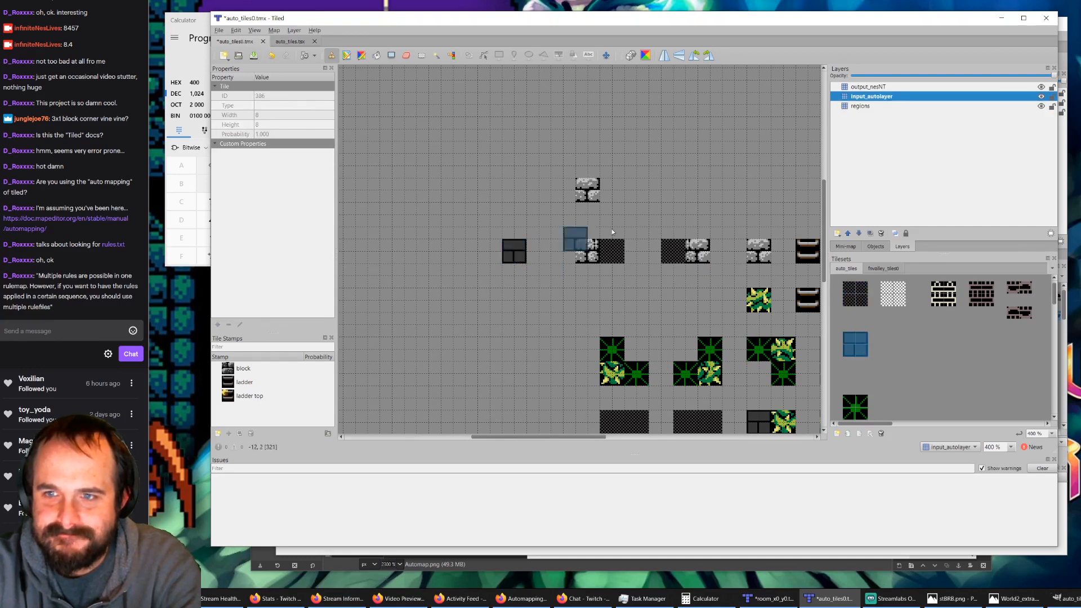
Step: Cover the new rule with 2x2 grey stone block tiles from the second tileset on output_nesNT
click(870, 87)
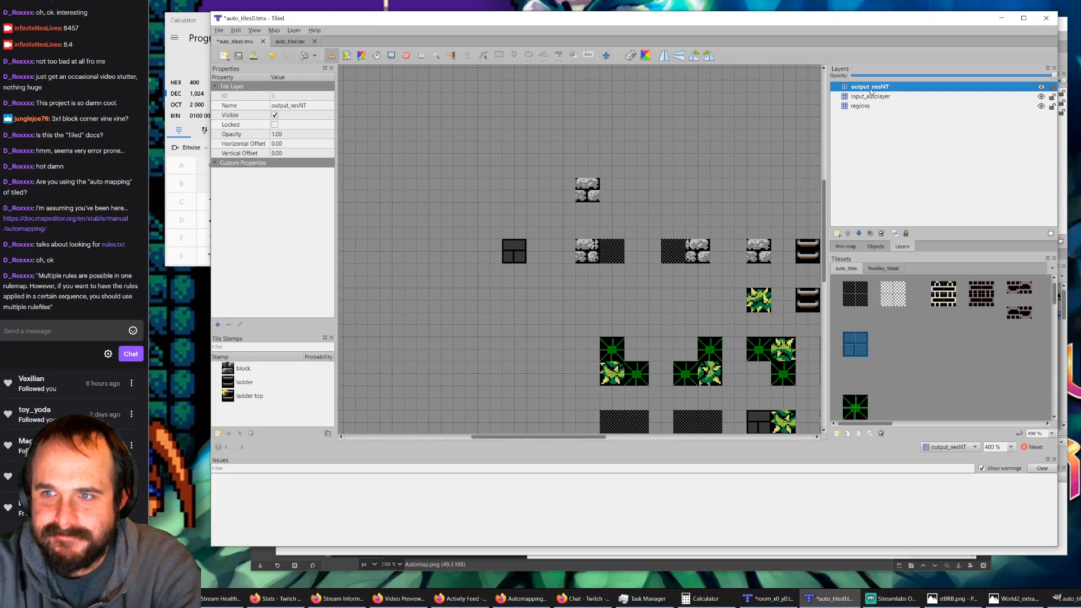
click(883, 270)
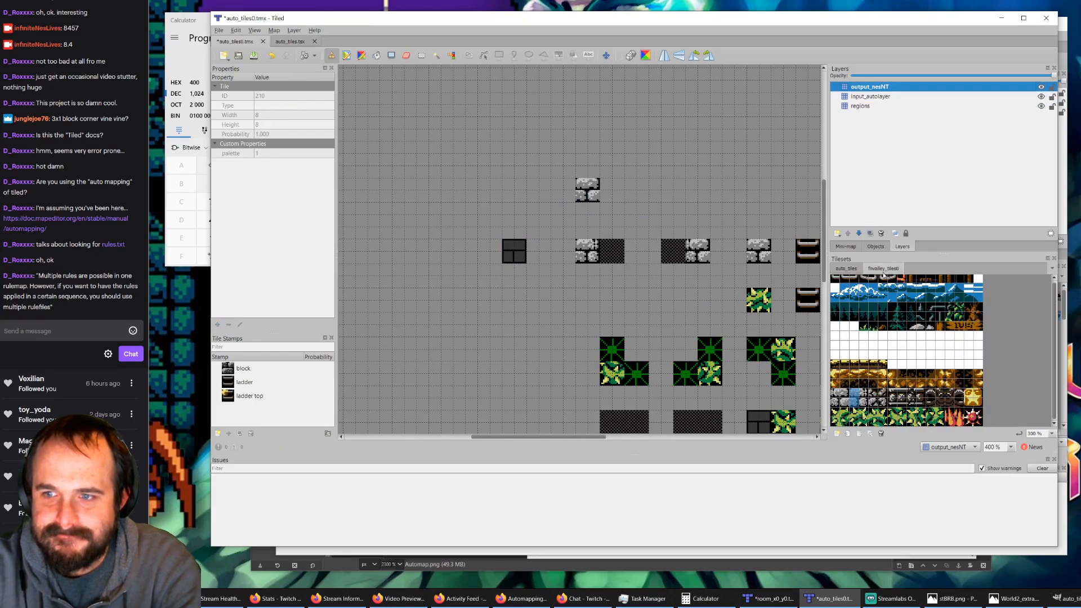
click(504, 259)
drag(845, 394, 845, 402)
click(520, 252)
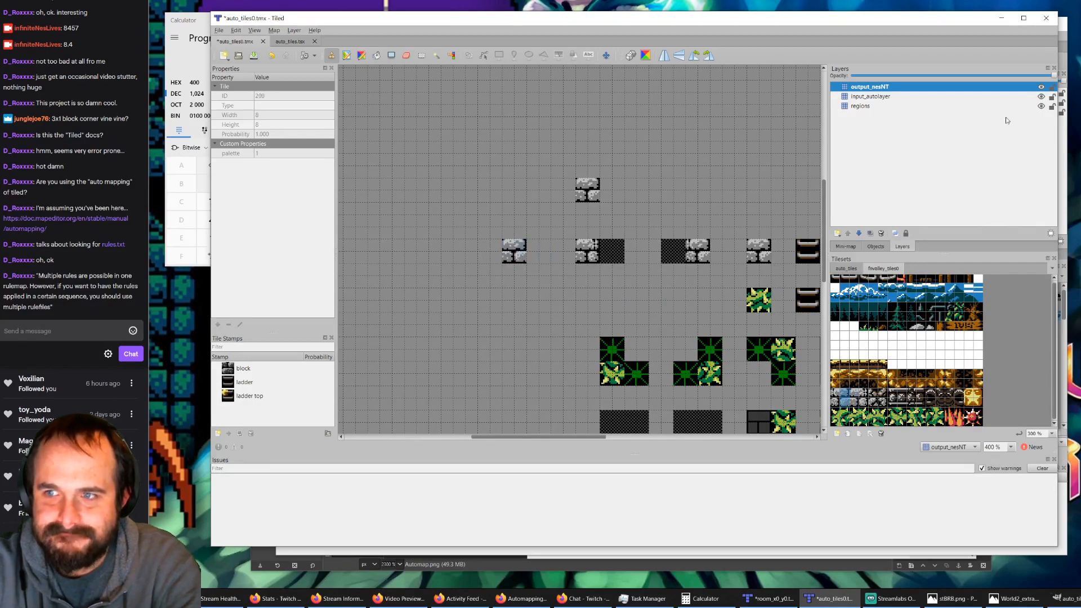
Step: Erase the old 2x2 block region to the right of the block-edge rules from the regions layer and save auto_tiles0.tmx
click(1041, 87)
click(1041, 97)
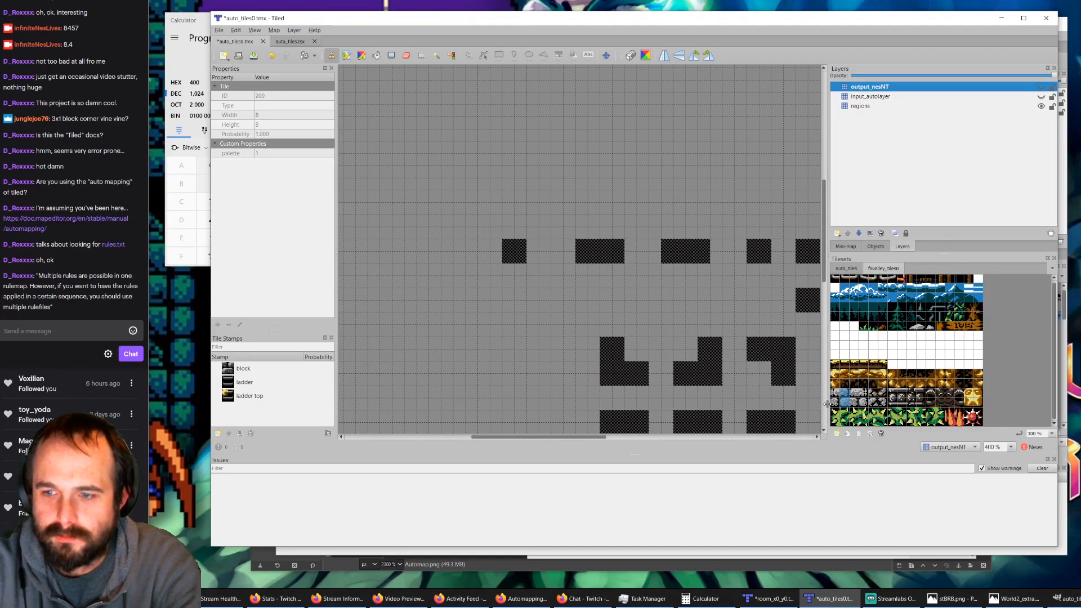
click(404, 58)
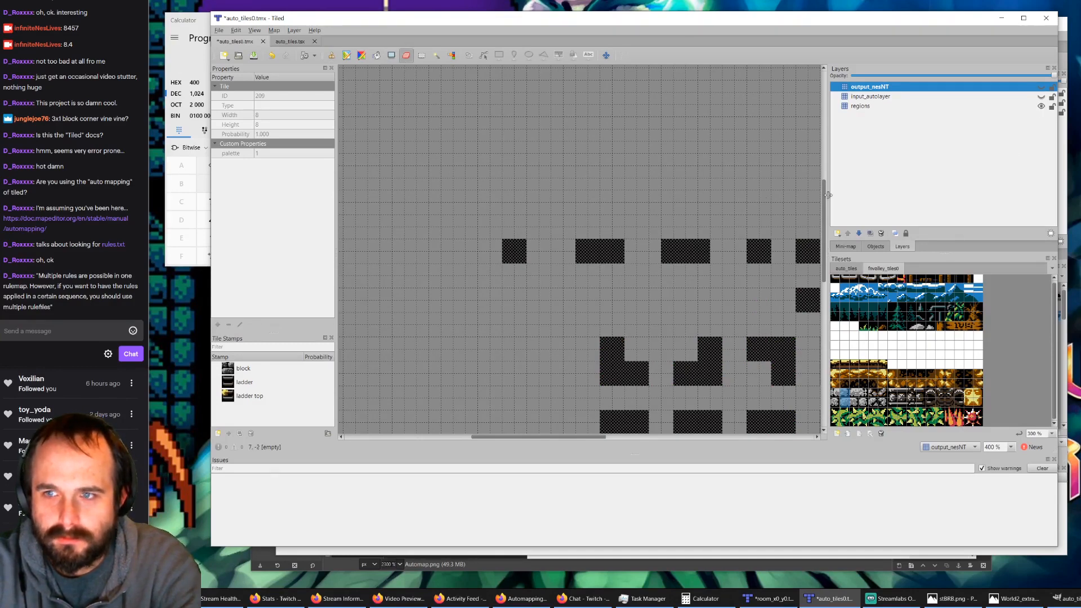
click(860, 106)
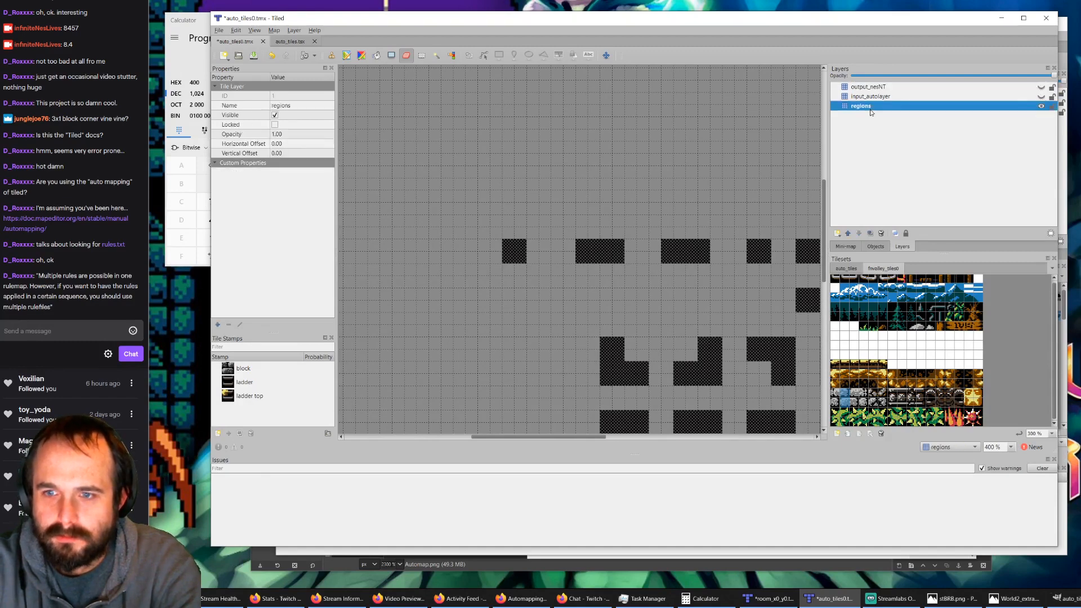
key(ctrl+z)
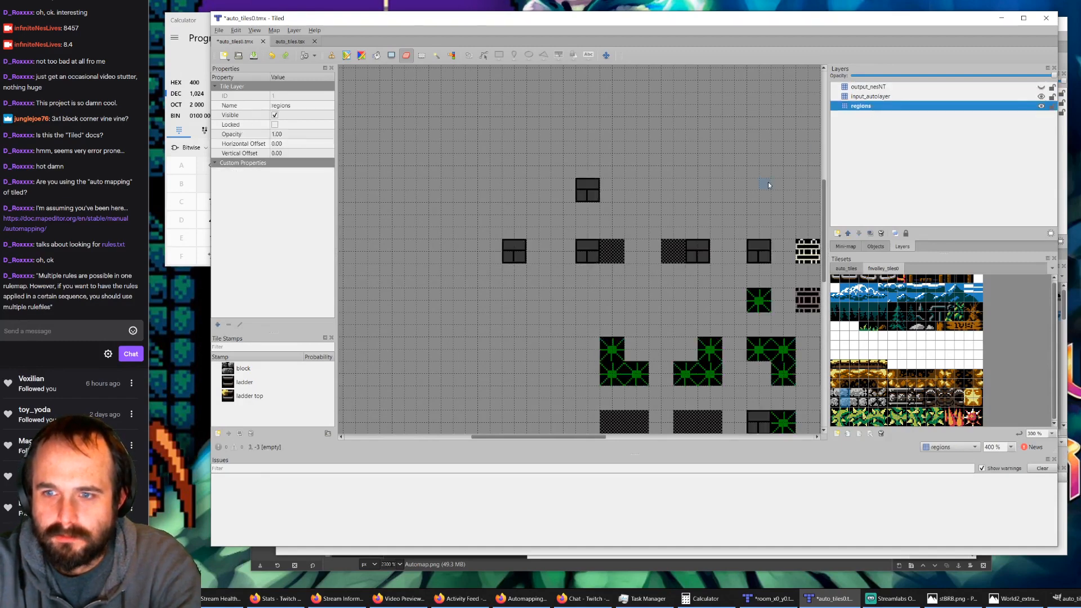
click(1041, 87)
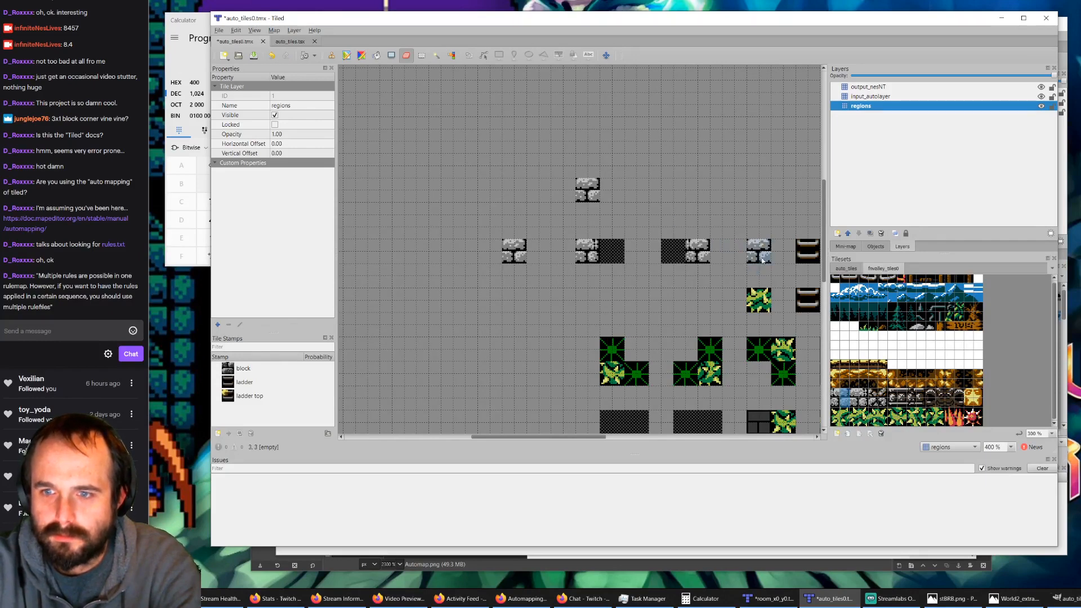
click(1041, 96)
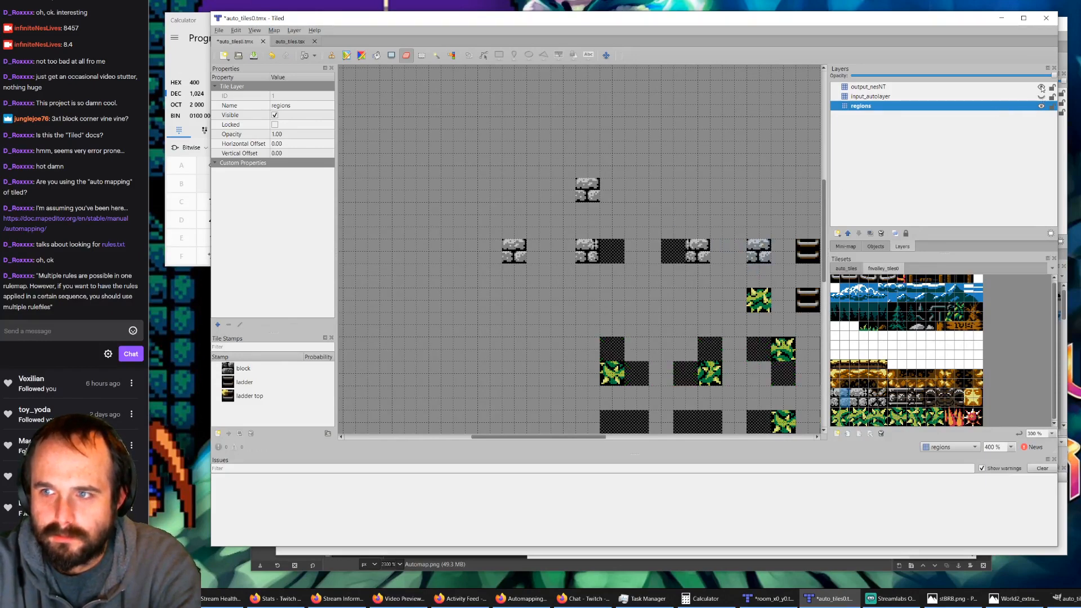
click(1041, 87)
click(258, 55)
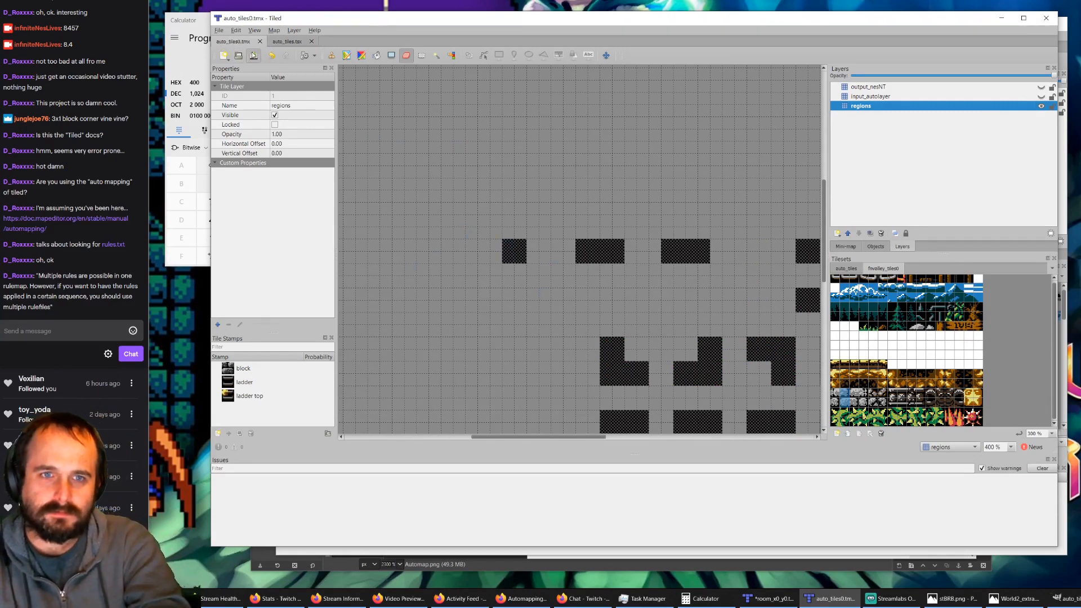
Step: Switch to room_x0_y0.tmx, remove the nesNT layer and bring its tiles back to check the block rules
click(768, 598)
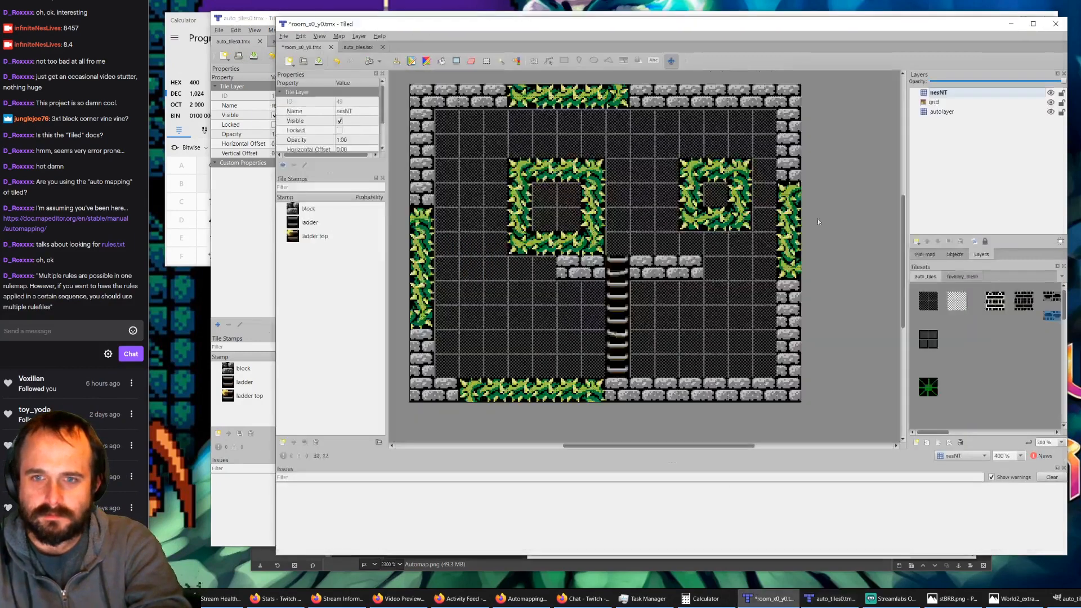
click(945, 94)
key(Delete)
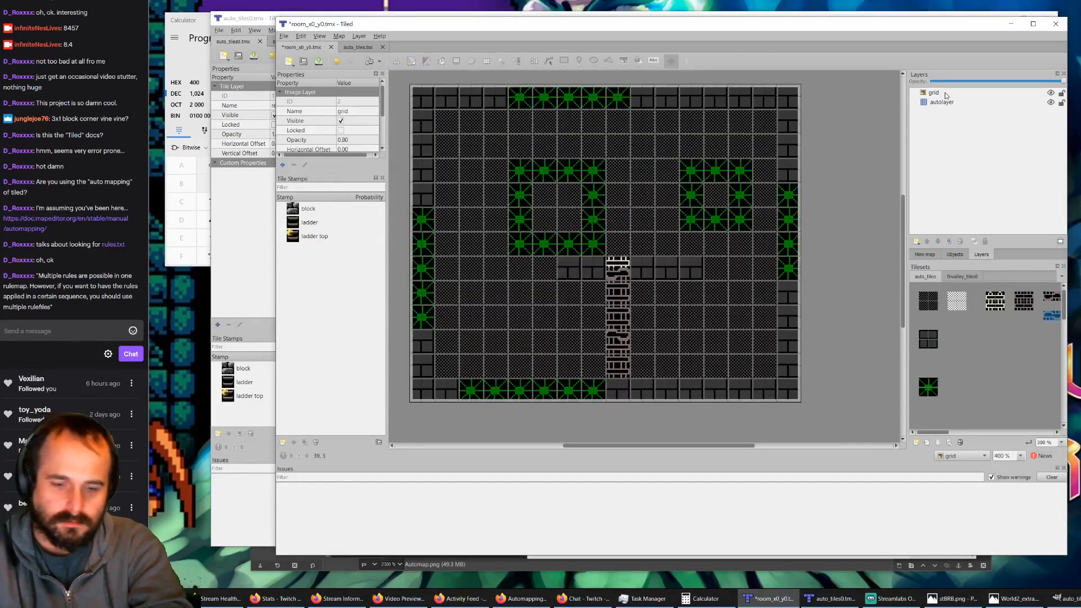
key(ctrl+z)
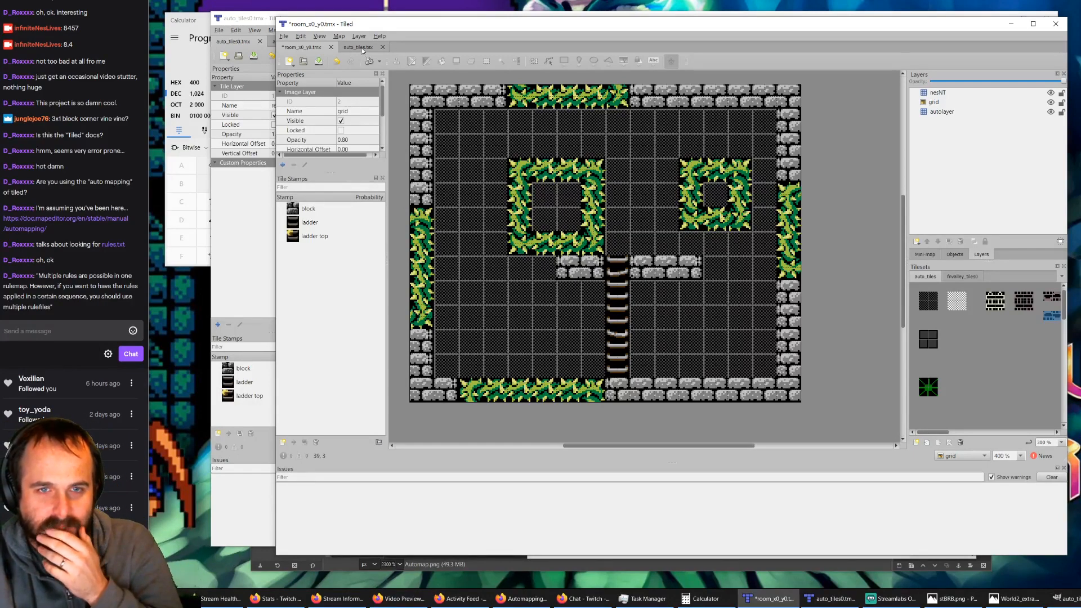
Step: In auto_tiles0.tmx, stamp a 2x2 checkered region on the regions layer, diagonally below and to the right of the leftmost block rule
click(261, 25)
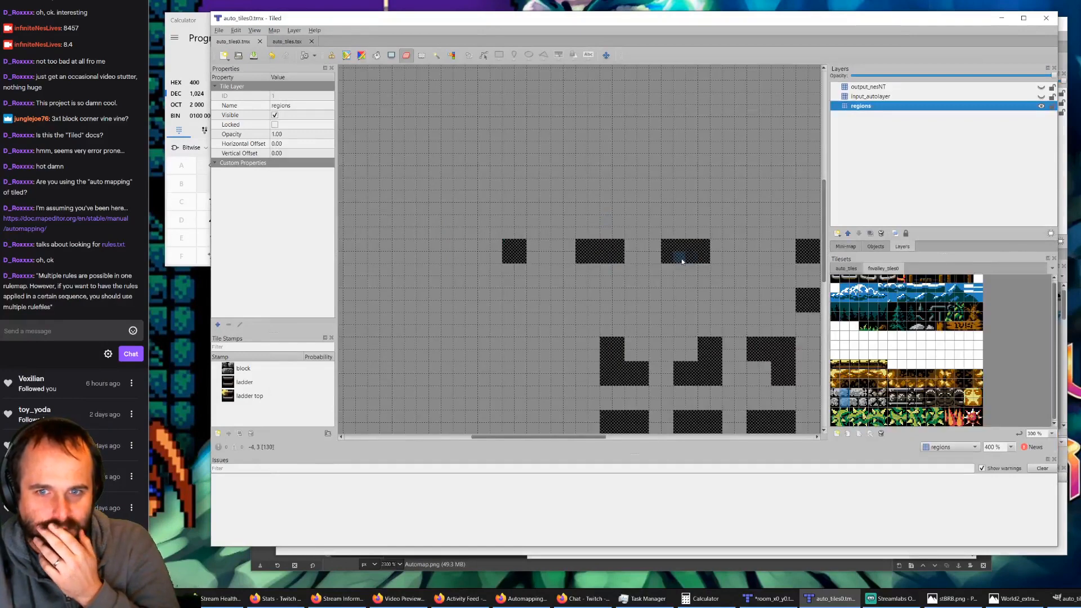
click(844, 270)
click(854, 290)
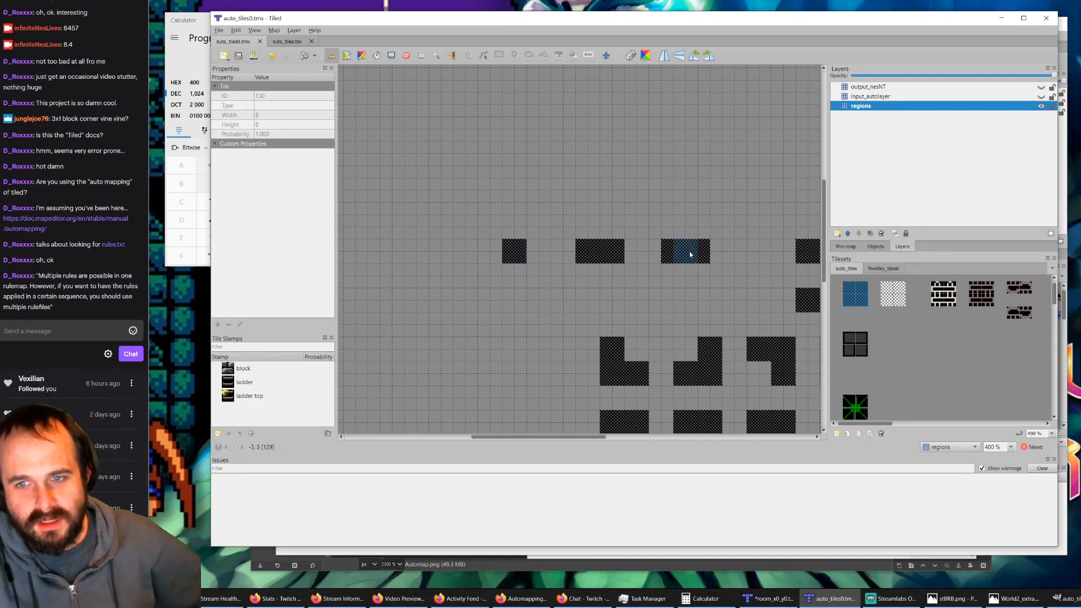
click(549, 307)
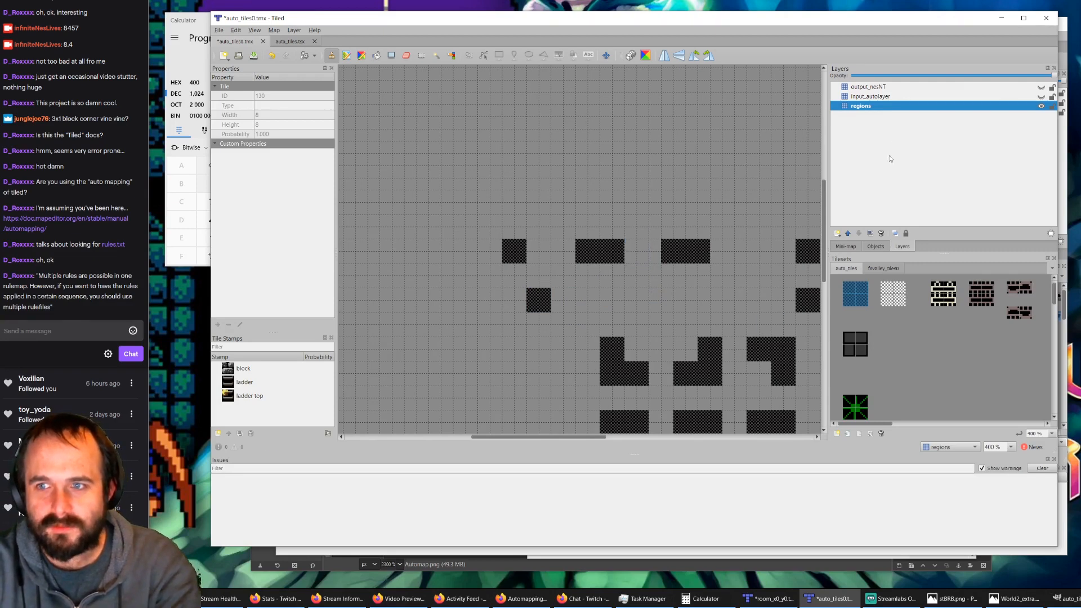
Step: Show input_autolayer and stamp the 2x2 dark block from the auto_tiles tileset over the newly placed region
click(887, 96)
click(864, 351)
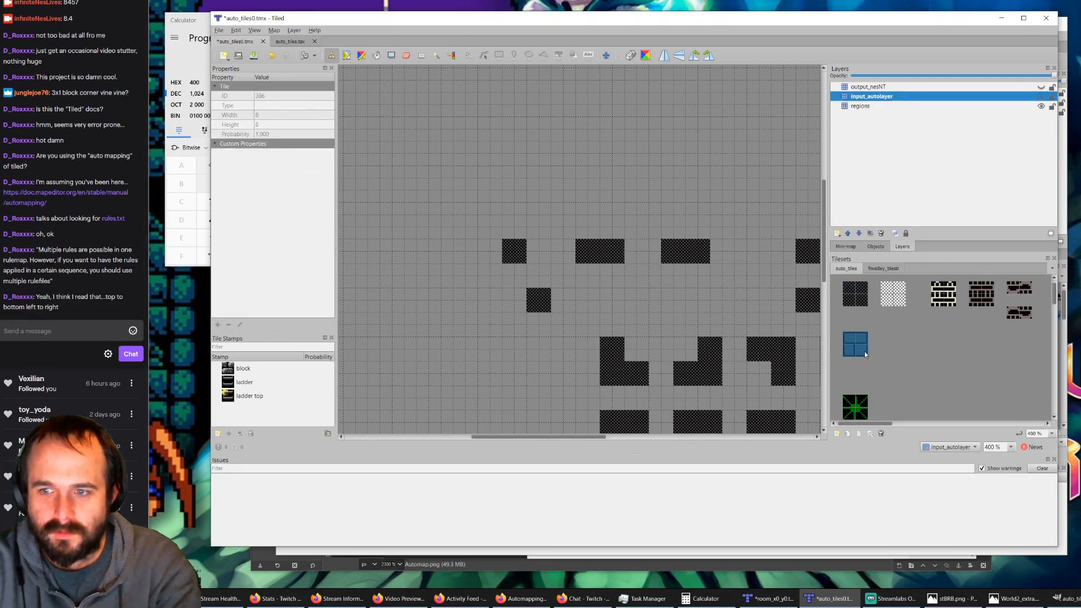
click(1041, 97)
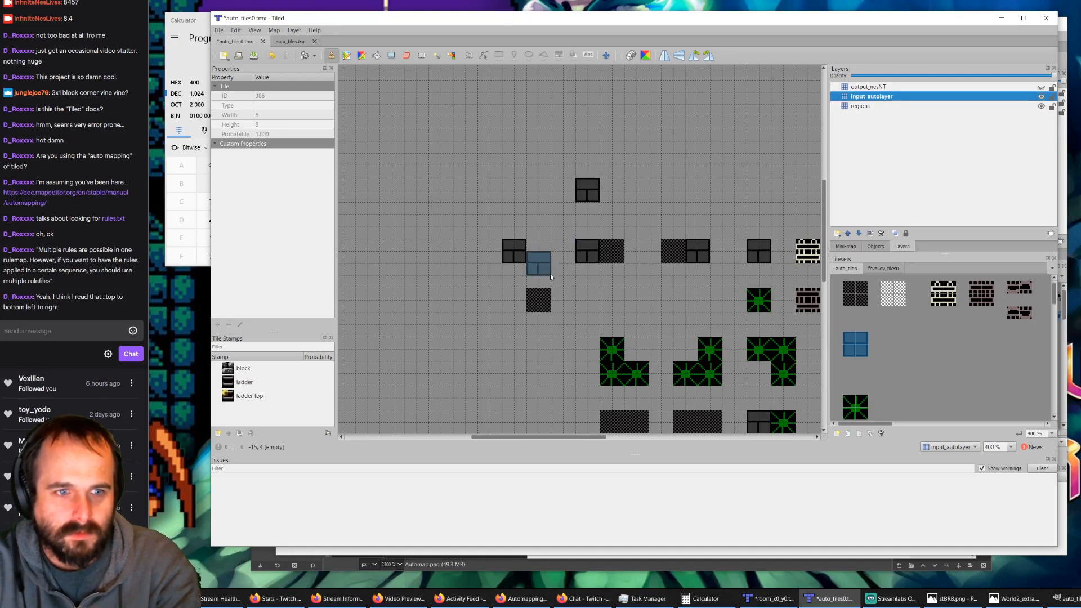
click(551, 292)
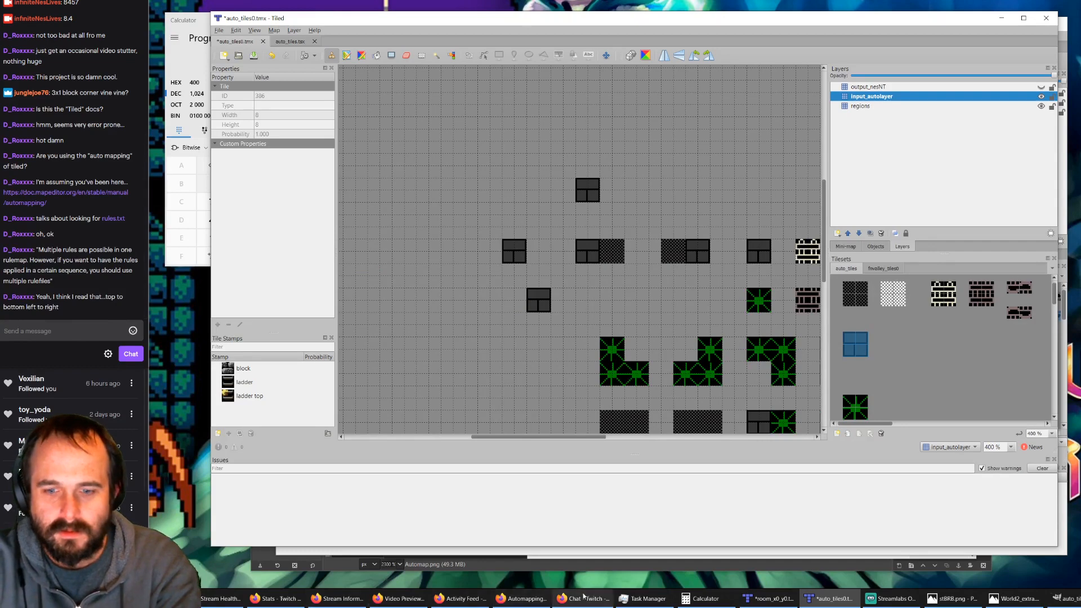
Step: Search the Tiled Automapping documentation in the browser for "top" and read the rule ordering section, then minimize the browser
click(520, 598)
key(ctrl+f)
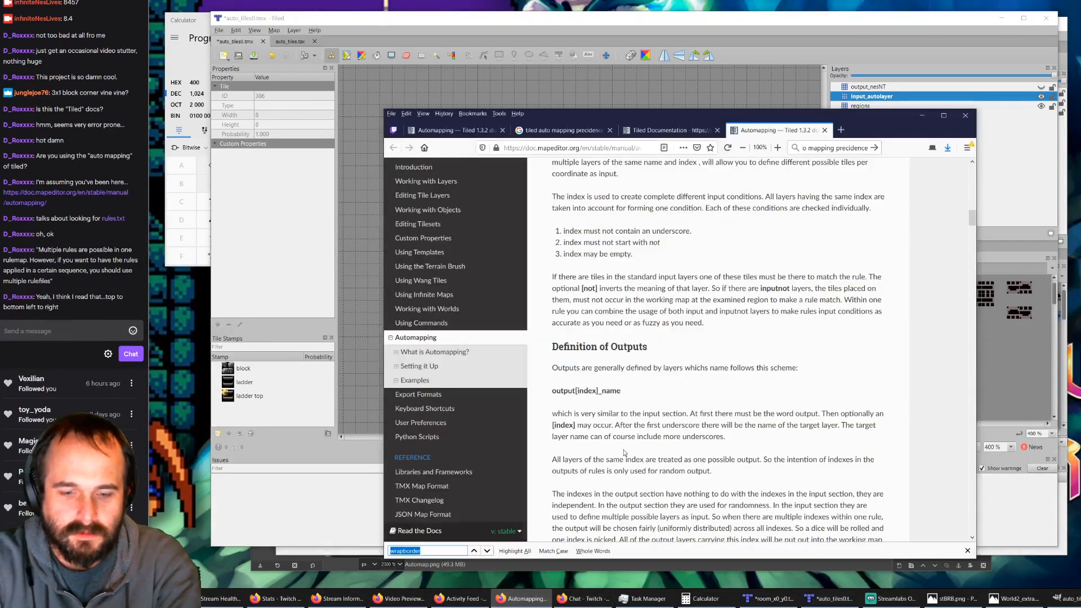
text(top)
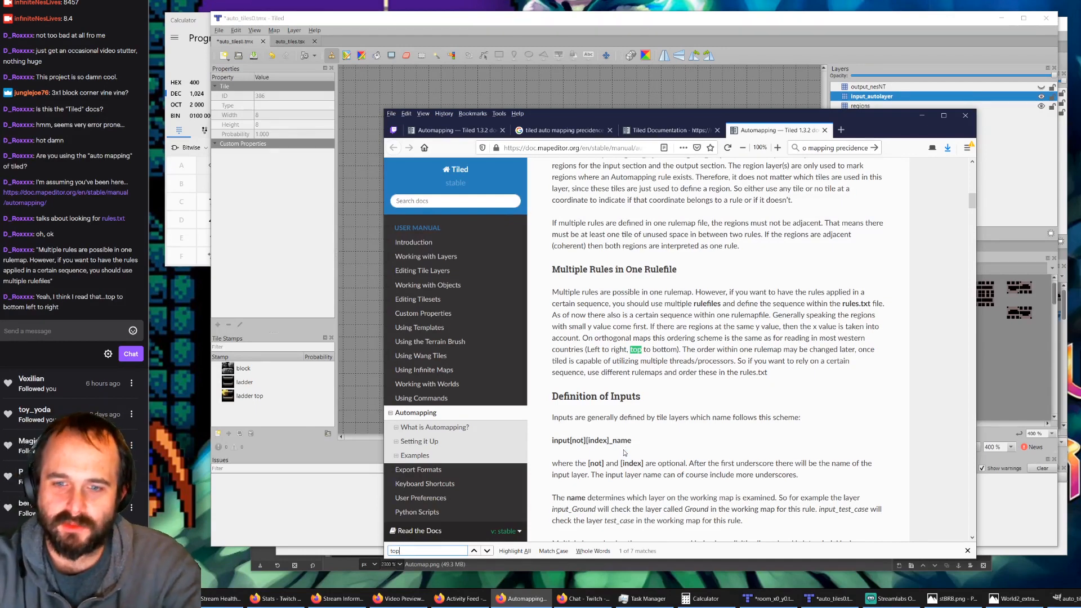
click(922, 115)
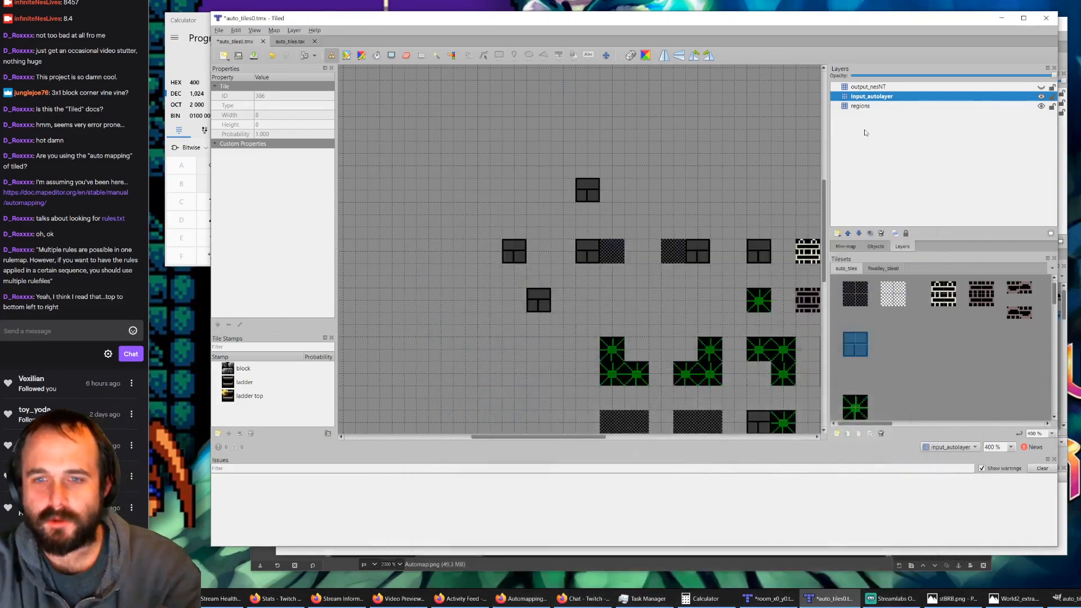
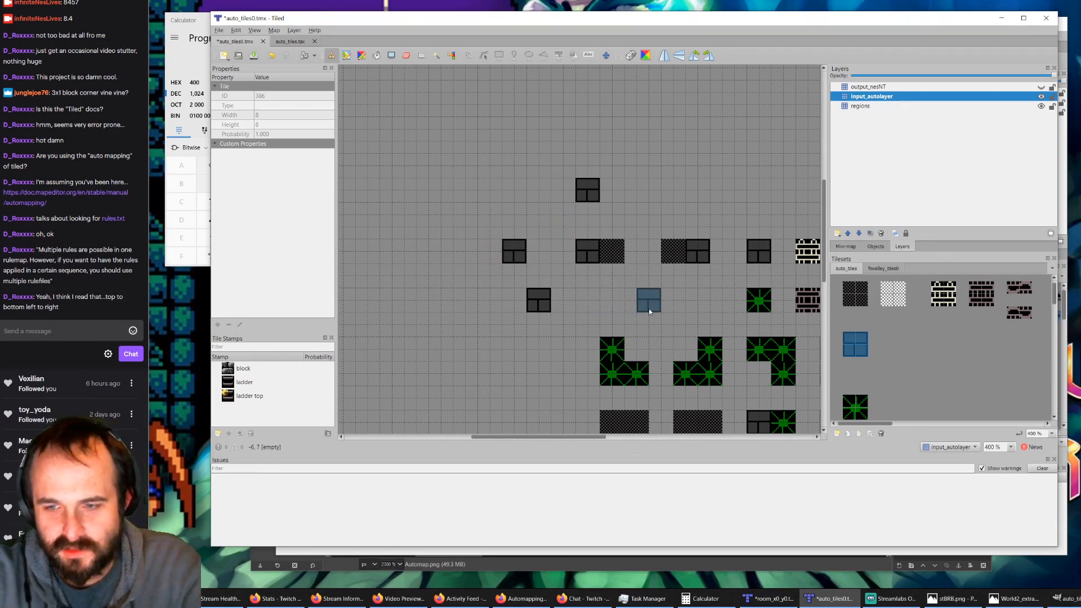
Step: Hide output_nesNT and input_autolayer, and erase the 2x2 checkered region diagonally below and right of the leftmost block rule on the regions layer
ctrl+scroll(649, 308, down, 2)
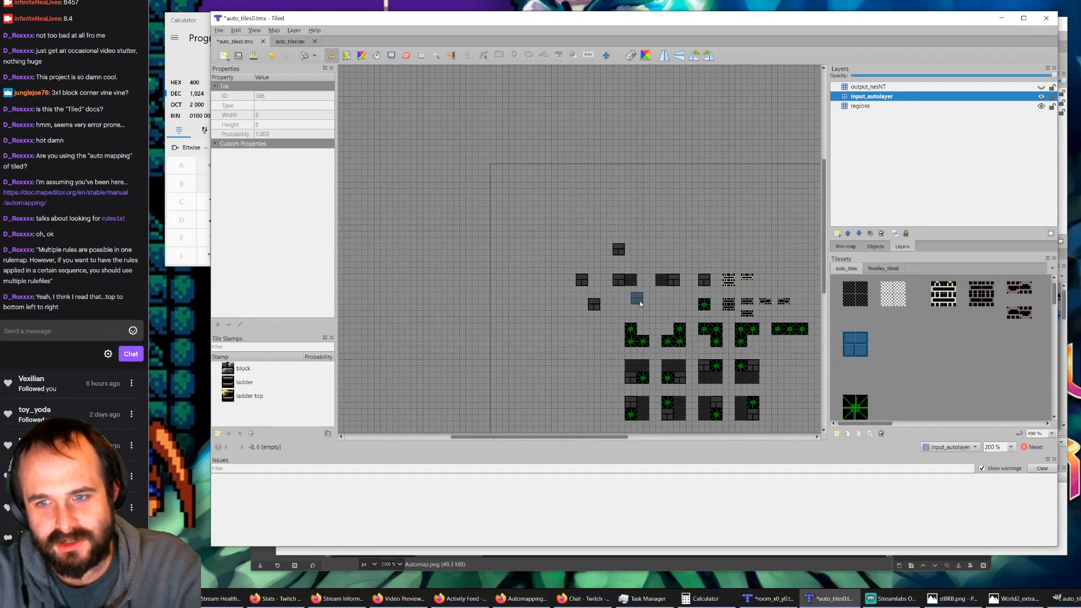
ctrl+scroll(640, 301, up, 2)
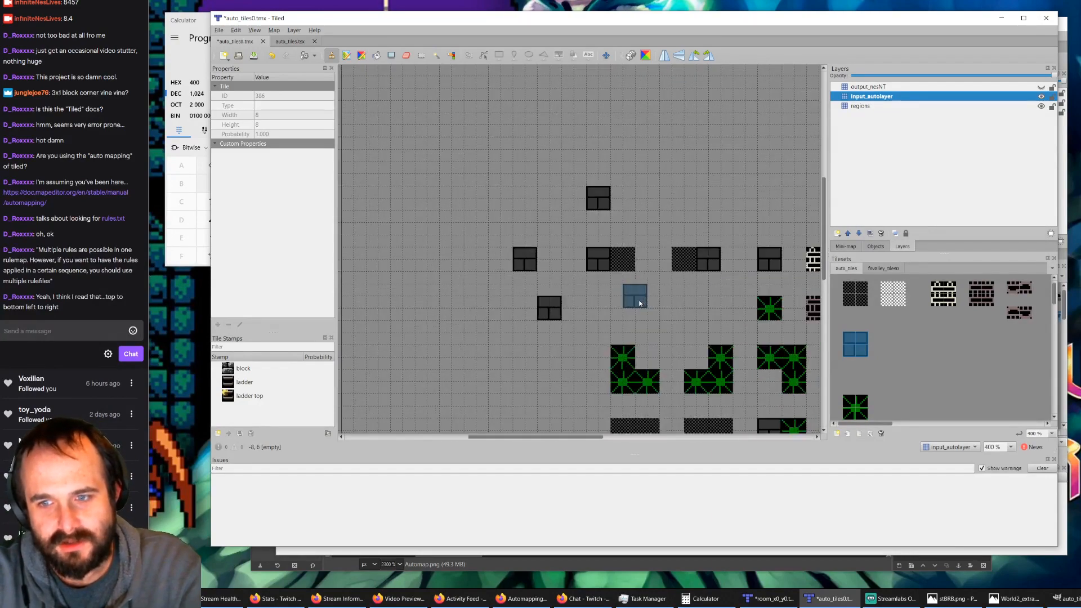
click(1041, 87)
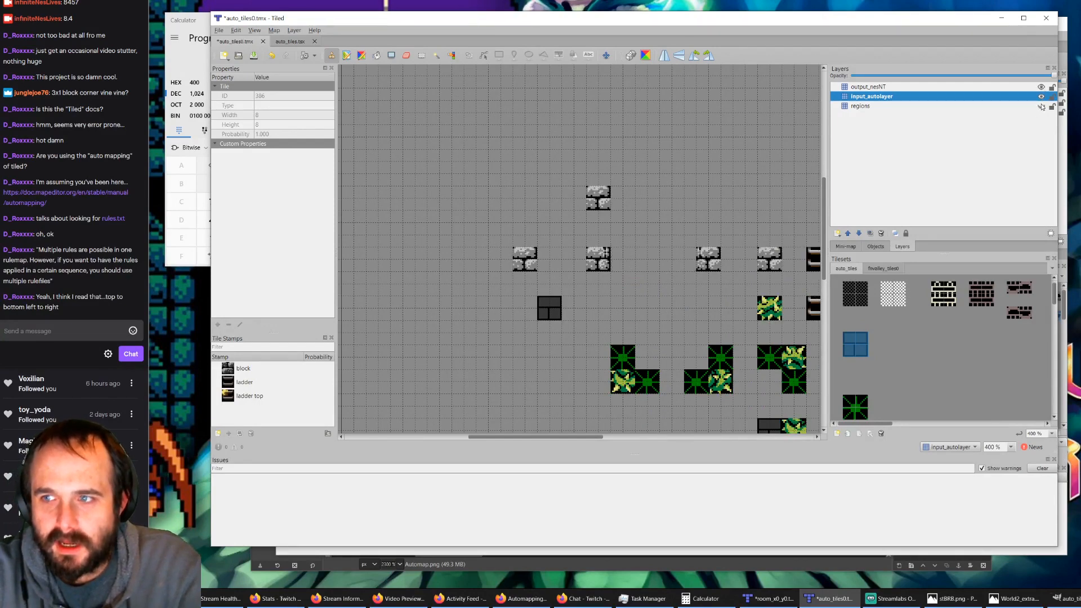
click(1042, 97)
click(1042, 89)
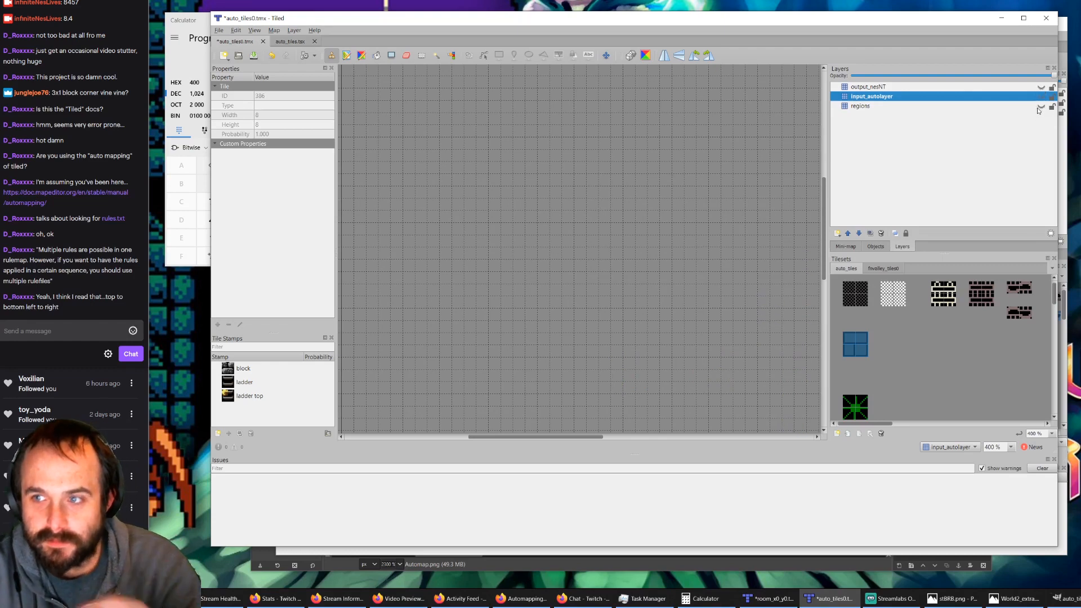
click(1041, 106)
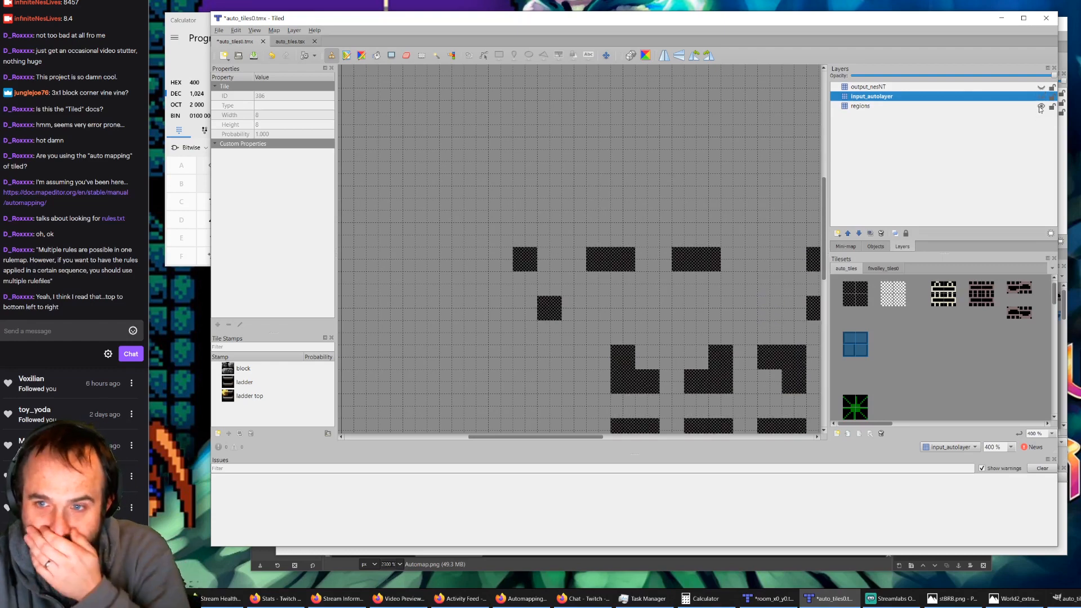
click(407, 54)
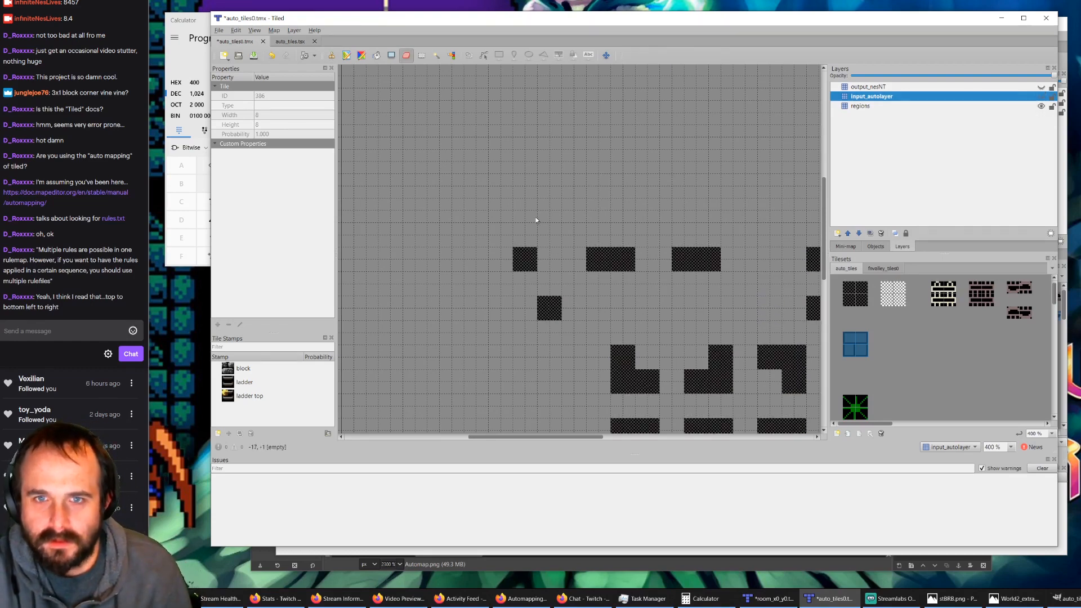
click(861, 107)
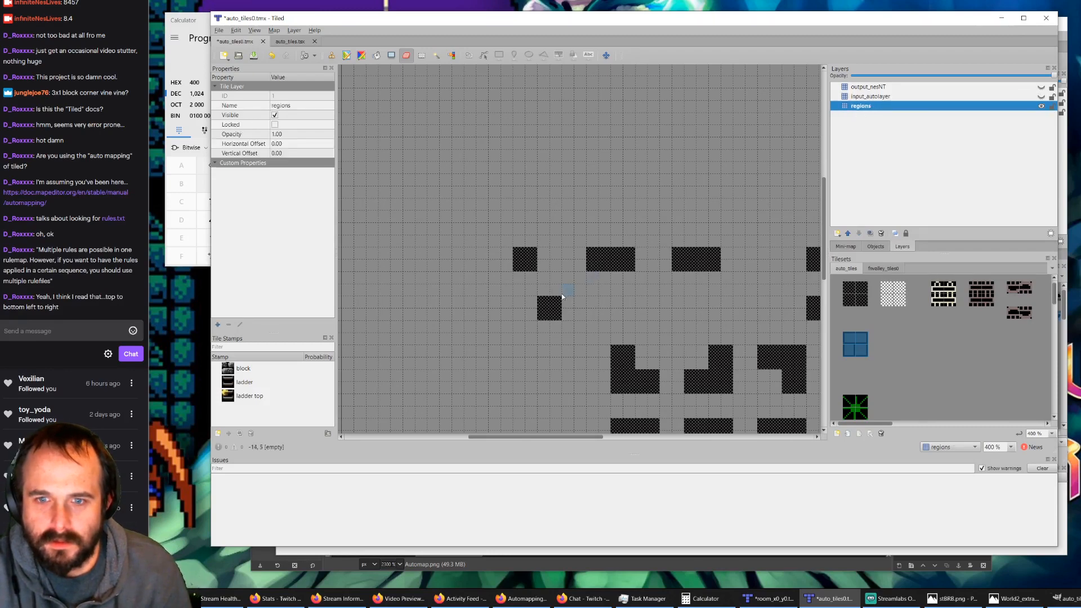
mouse_move(562, 296)
mouse_down()
mouse_move(550, 323)
mouse_move(543, 307)
mouse_up()
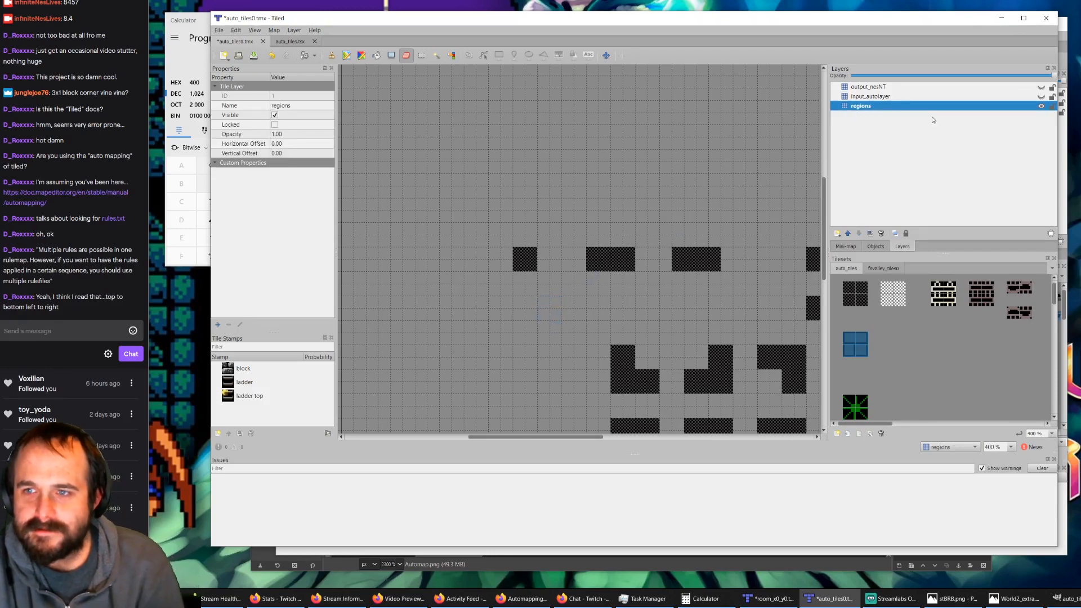
Step: Show input_autolayer and erase its 2x2 dark block diagonally below and right of the leftmost block rule
click(1041, 97)
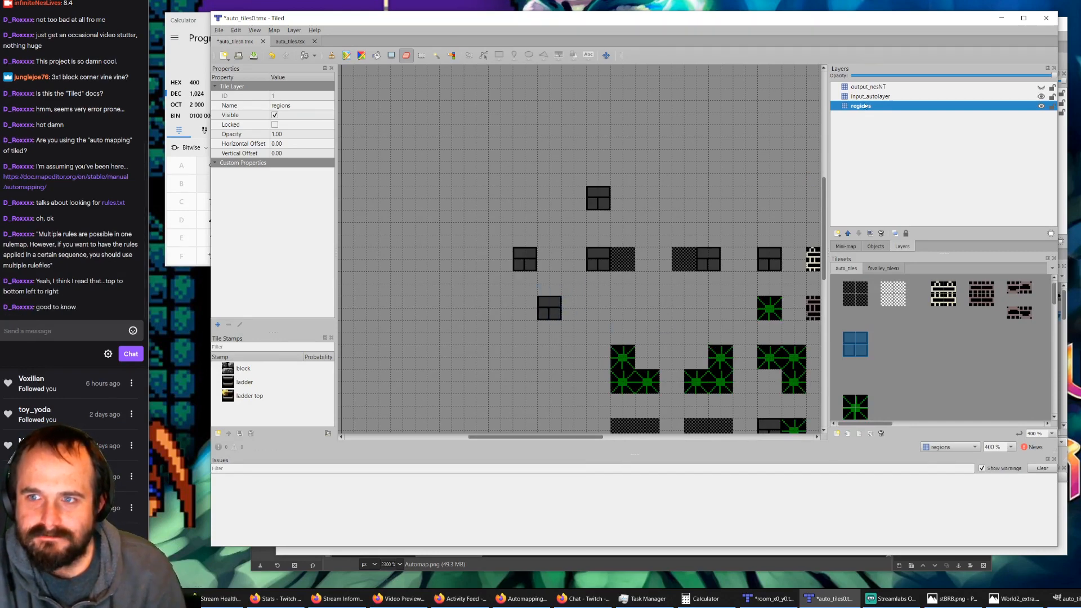
key(ctrl+Page_Up)
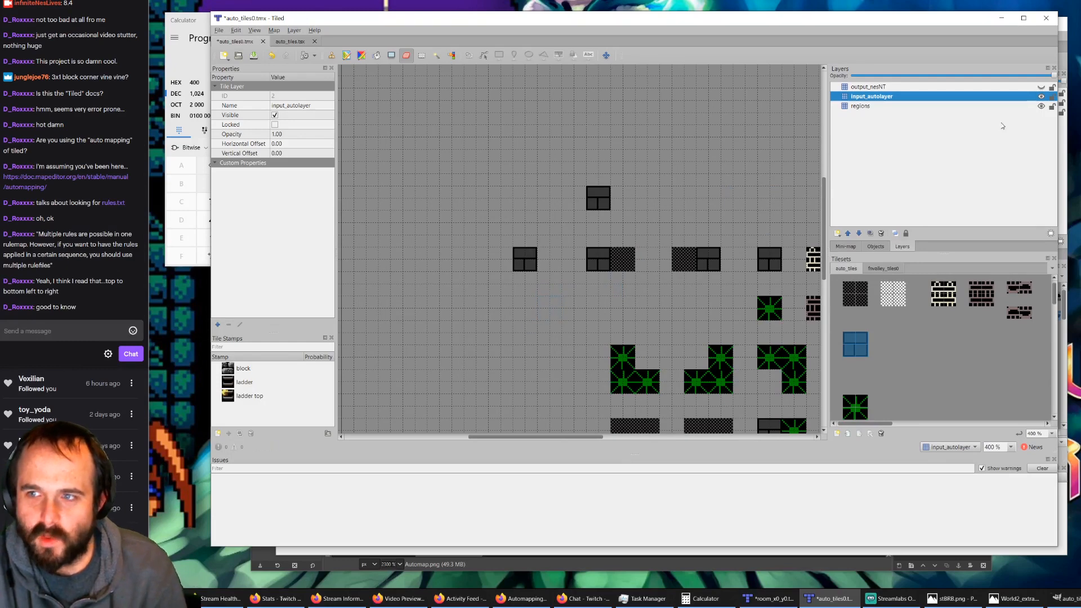
click(1043, 96)
click(1042, 96)
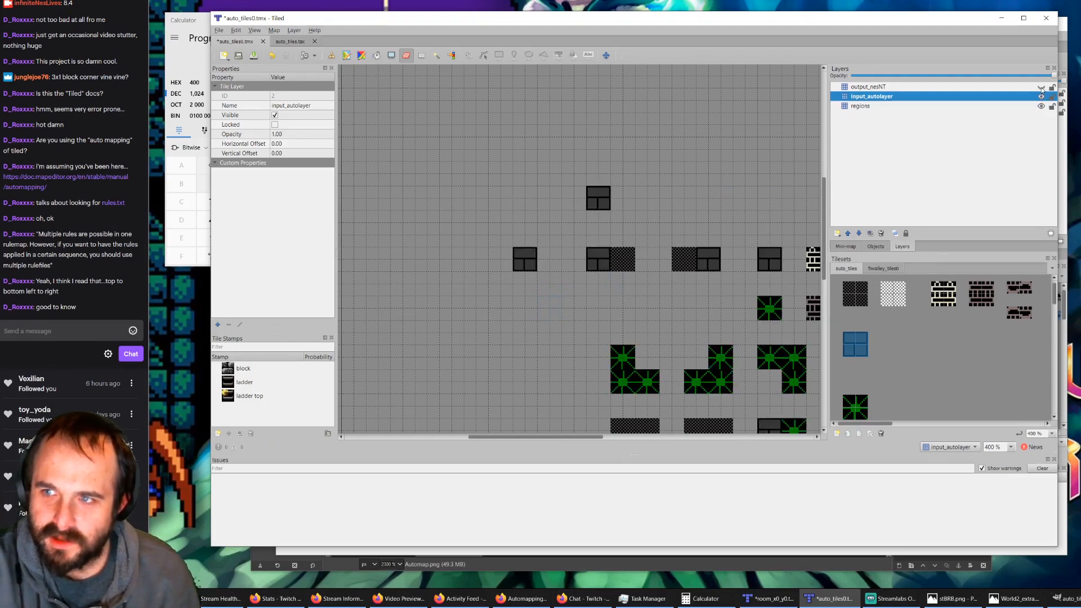
Step: Compare the output and input layers, leave only regions visible, and erase the leftmost block rule's 2x2 checkered region
click(1042, 87)
click(1042, 87)
click(1041, 97)
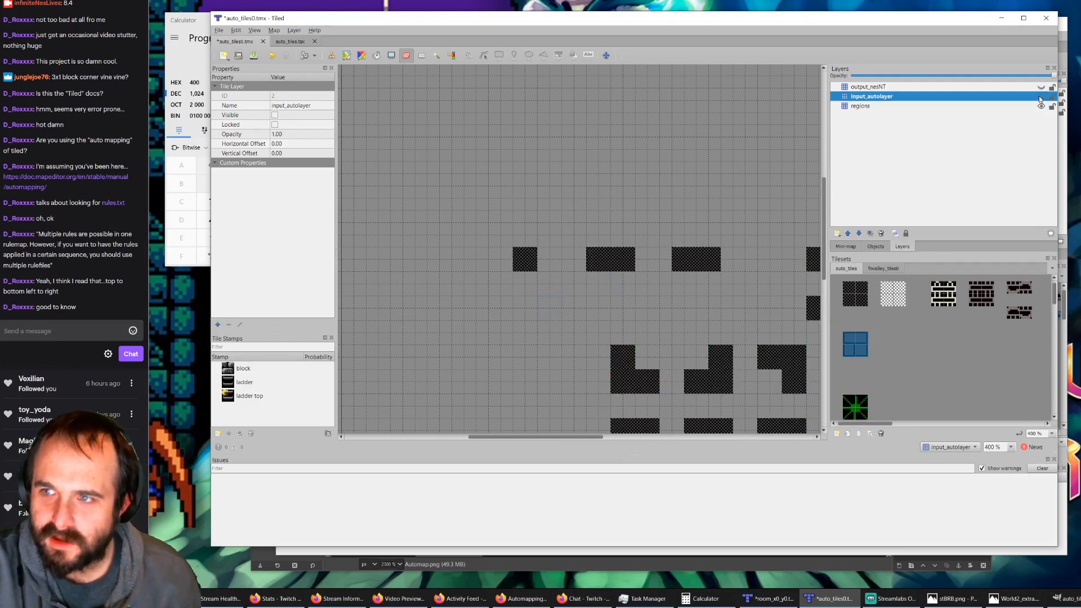
click(1040, 97)
click(1040, 88)
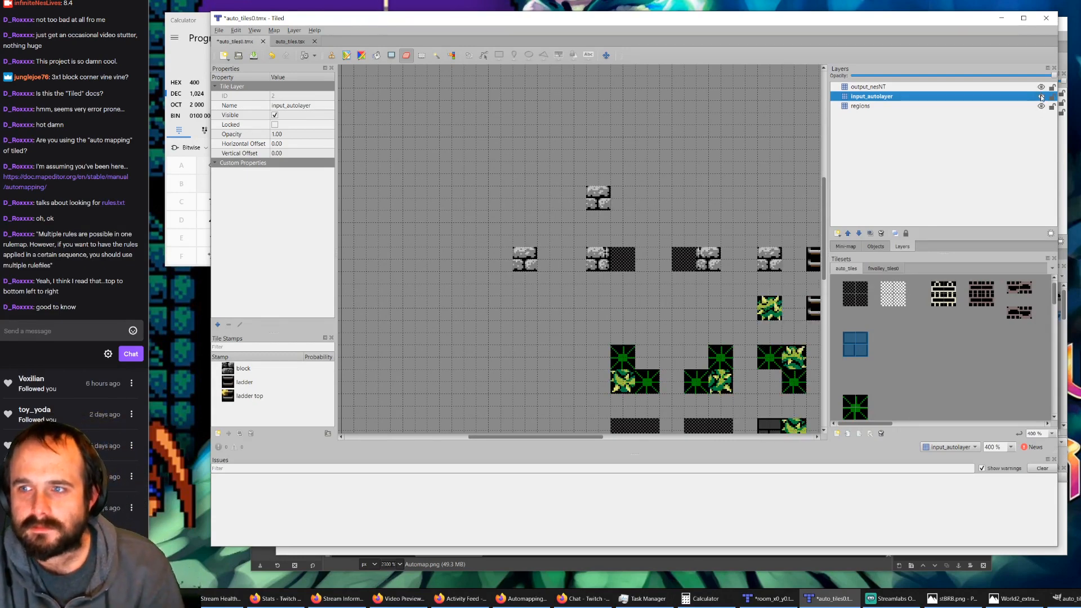
click(1041, 96)
click(1041, 88)
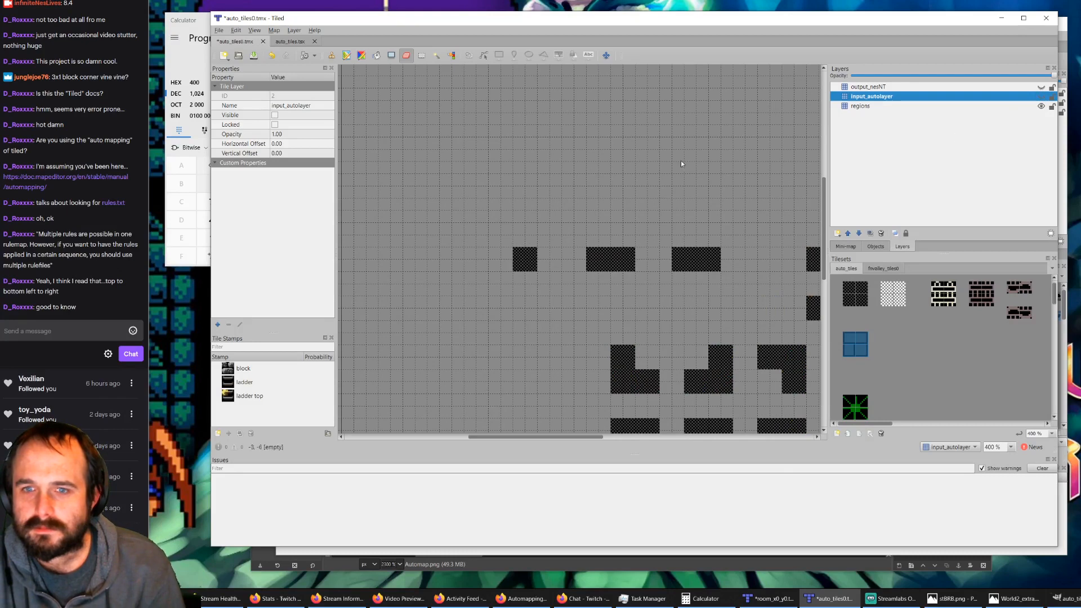
click(855, 107)
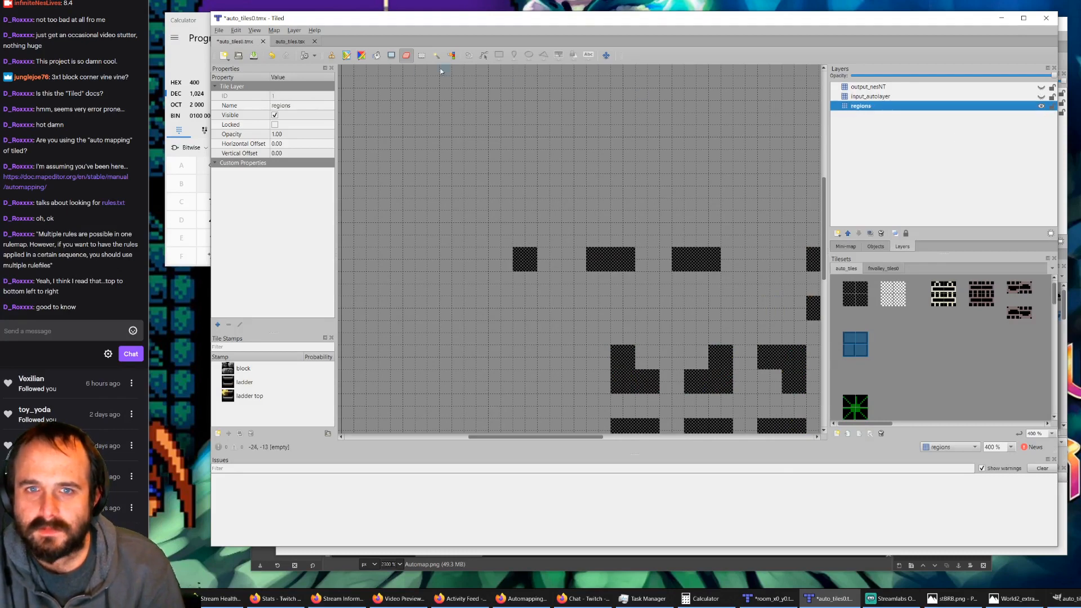
drag(512, 253, 538, 253)
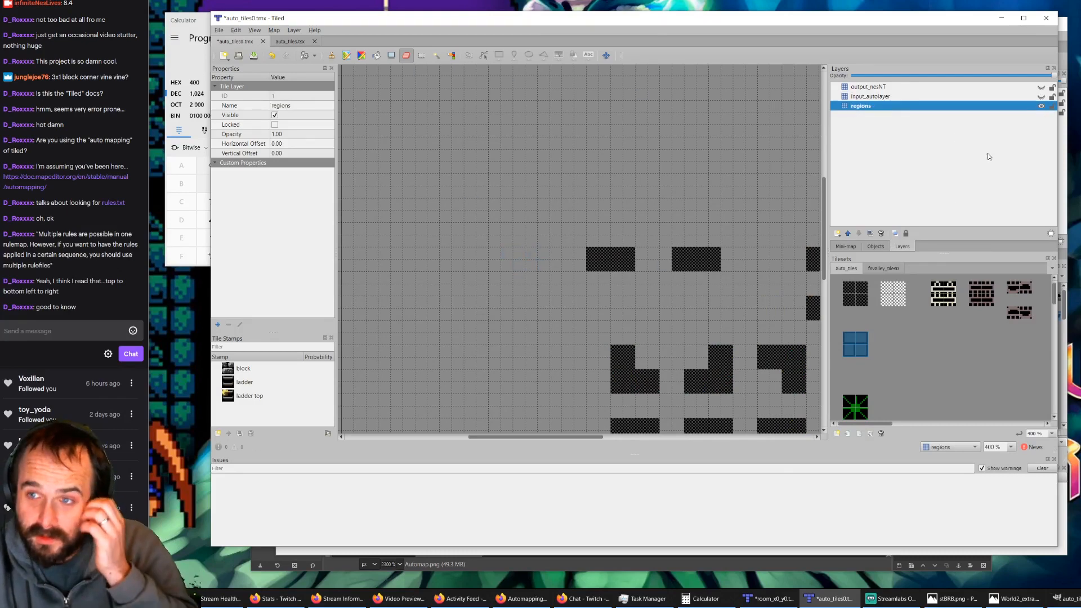
Step: Show input_autolayer, erase the leftmost rule's 2x2 dark block, and make output_nesNT the active layer
click(1041, 96)
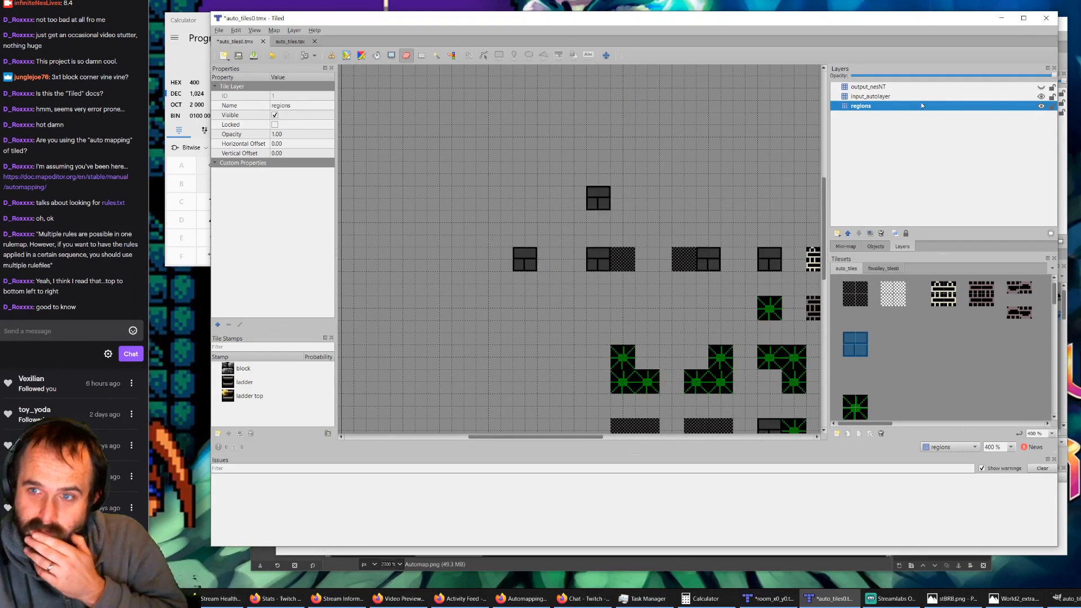
click(870, 96)
drag(531, 252, 524, 276)
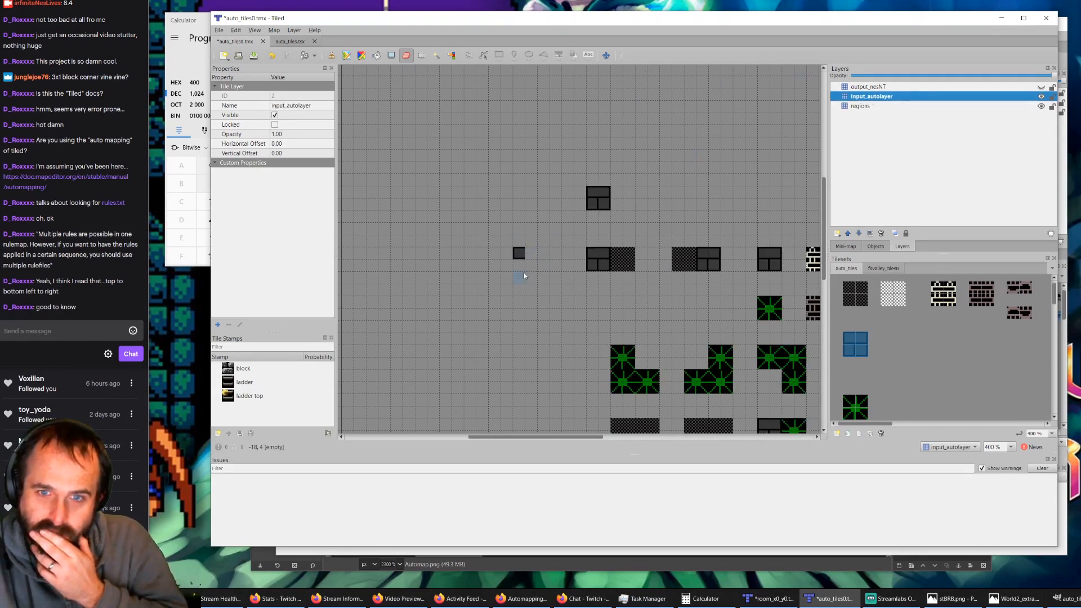
click(952, 87)
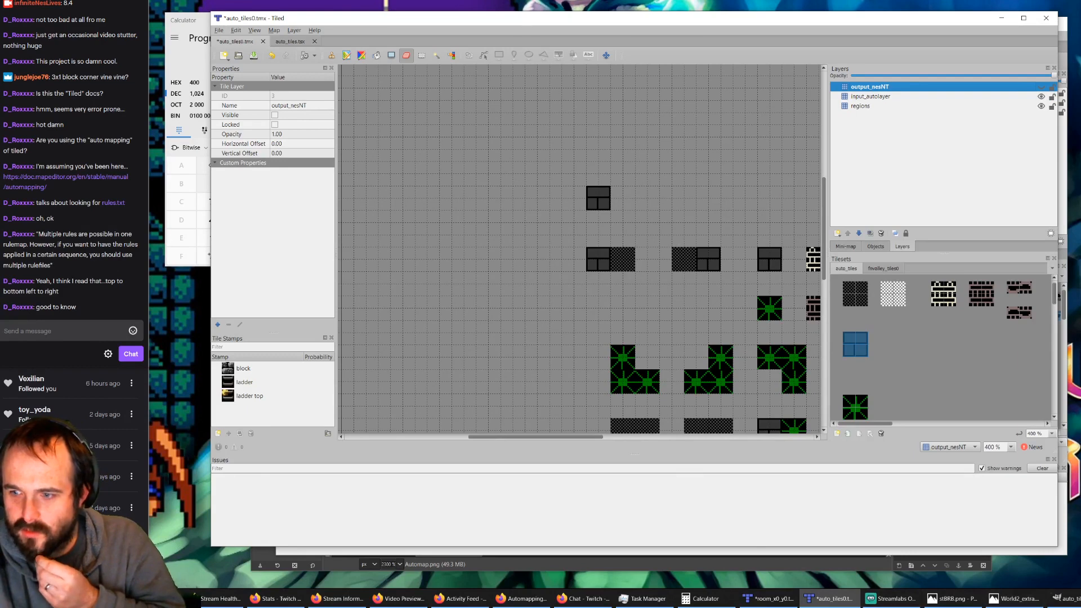
Step: Switch to rules.txt in gVim and insert a second comment line starting "# searching happens top to" below the first comment
click(1077, 599)
key(k)
key(k)
key(k)
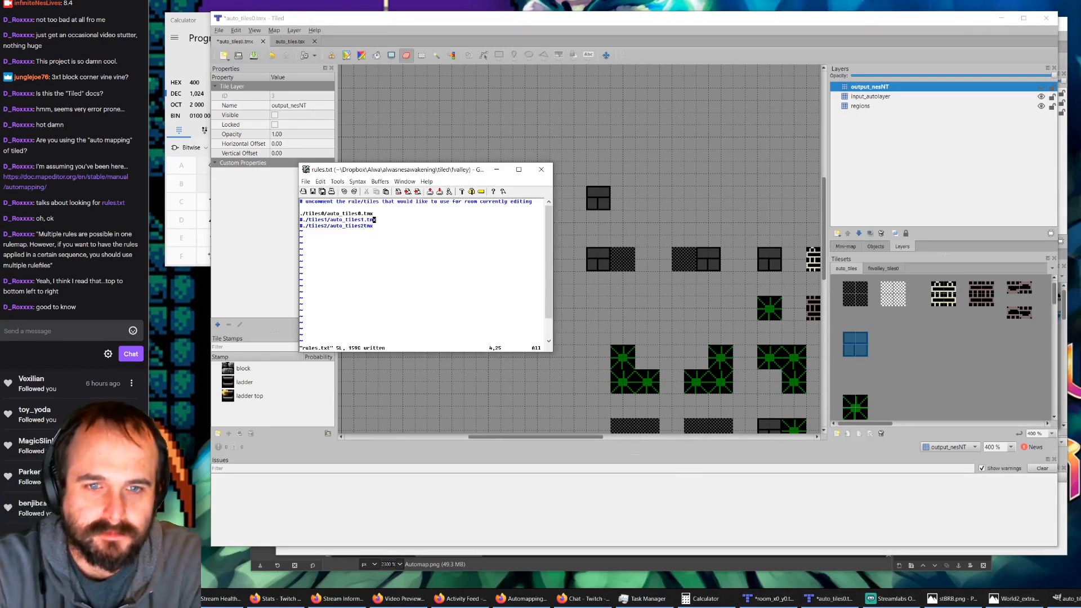
text(o#)
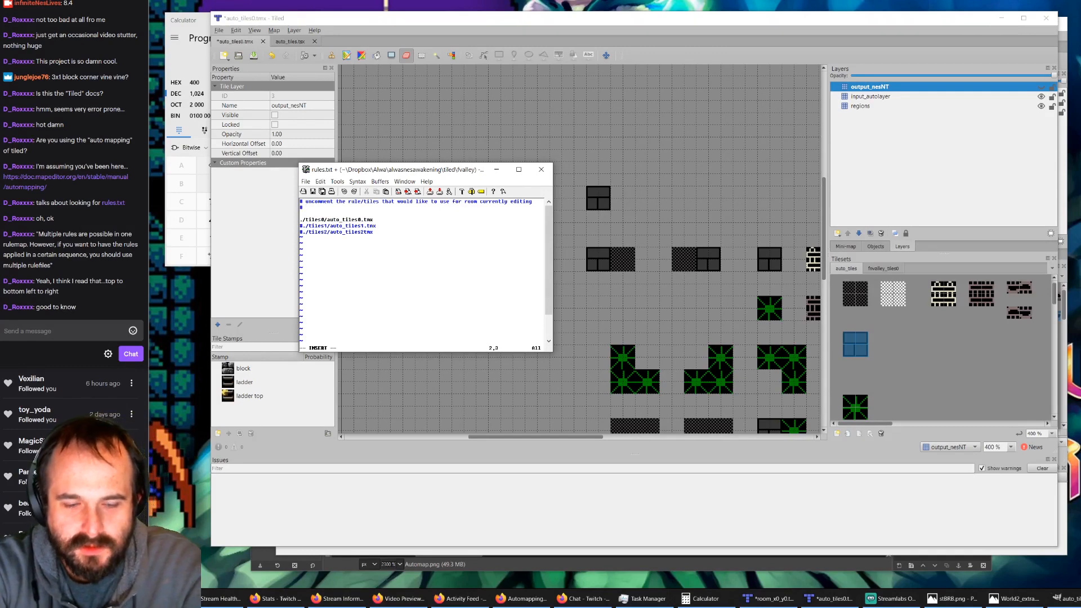
text( searching hap)
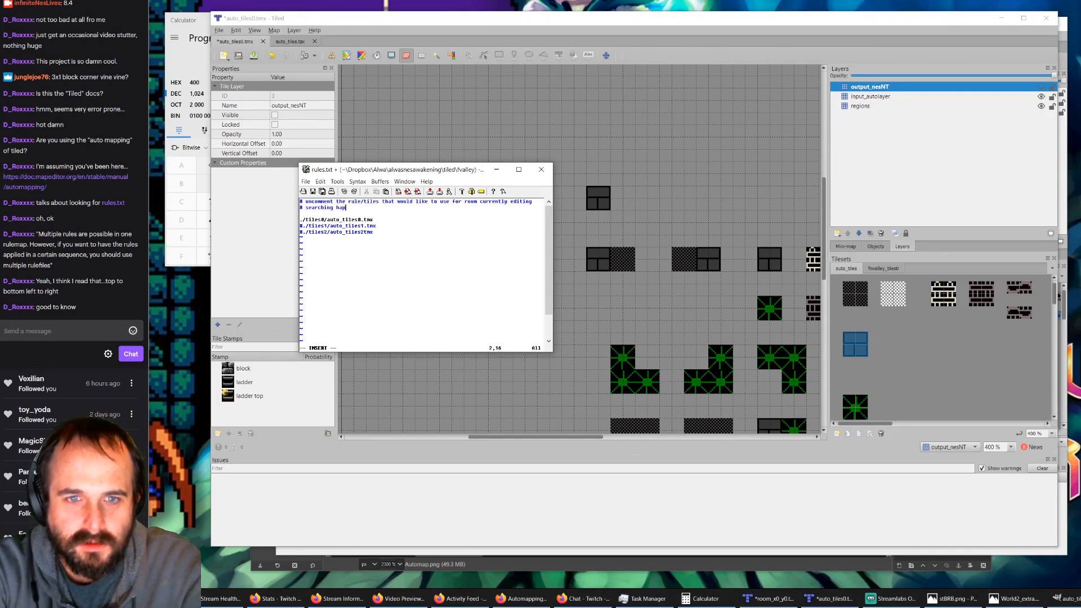
text(pends)
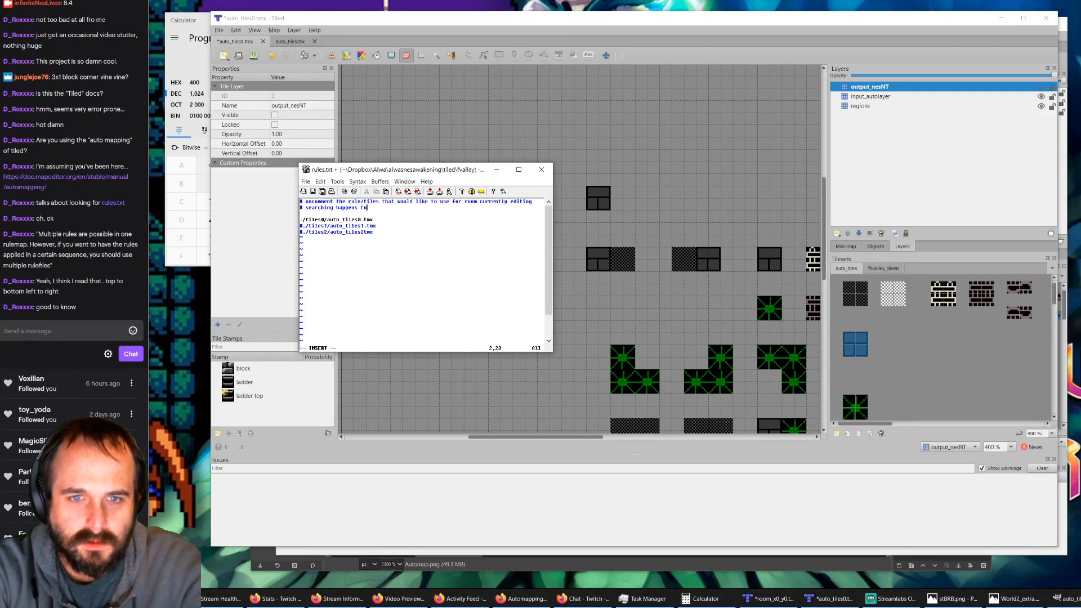
text(top to)
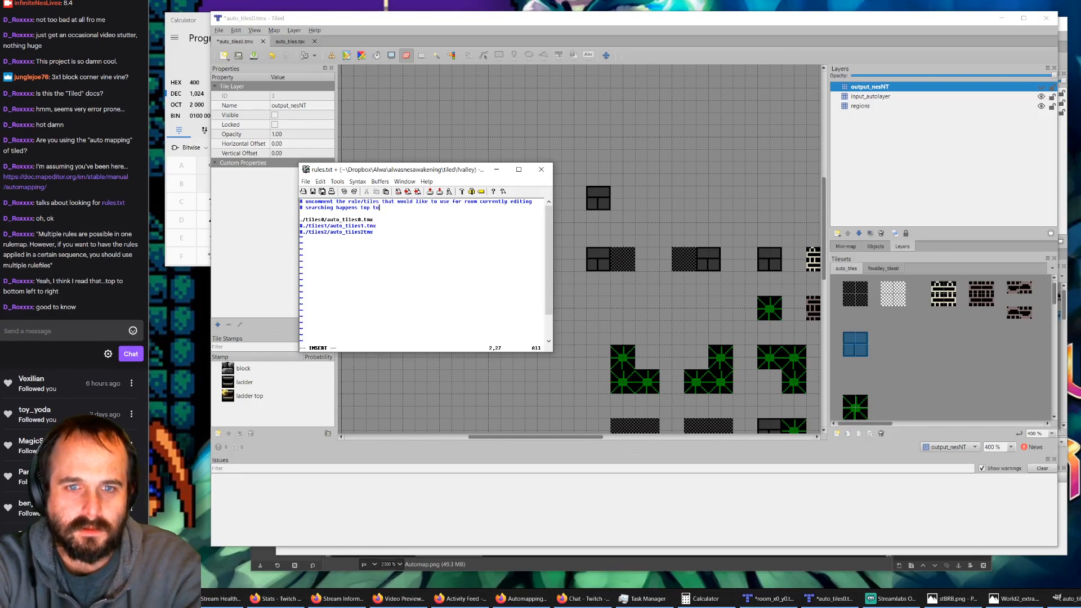
Step: Reword the second comment as "# searching starts top left, ends bot right just like reading a book."
key(BackSpace)
key(BackSpace)
key(BackSpace)
key(BackSpace)
key(BackSpace)
key(BackSpace)
key(BackSpace)
key(BackSpace)
key(BackSpace)
key(BackSpace)
key(BackSpace)
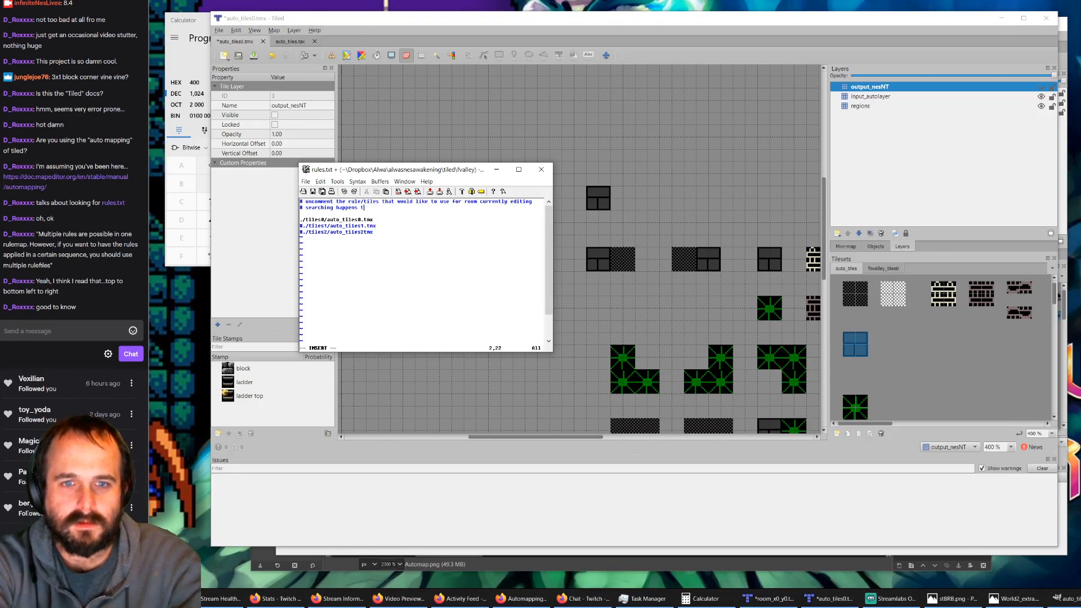
text(s)
text(arts top 1)
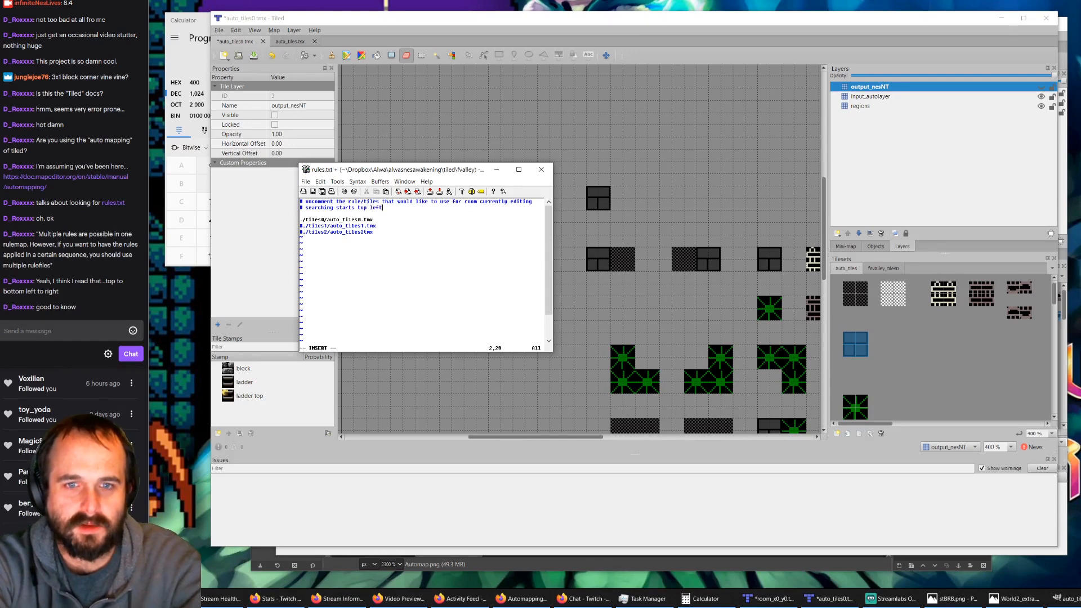
text(eft, ends bot)
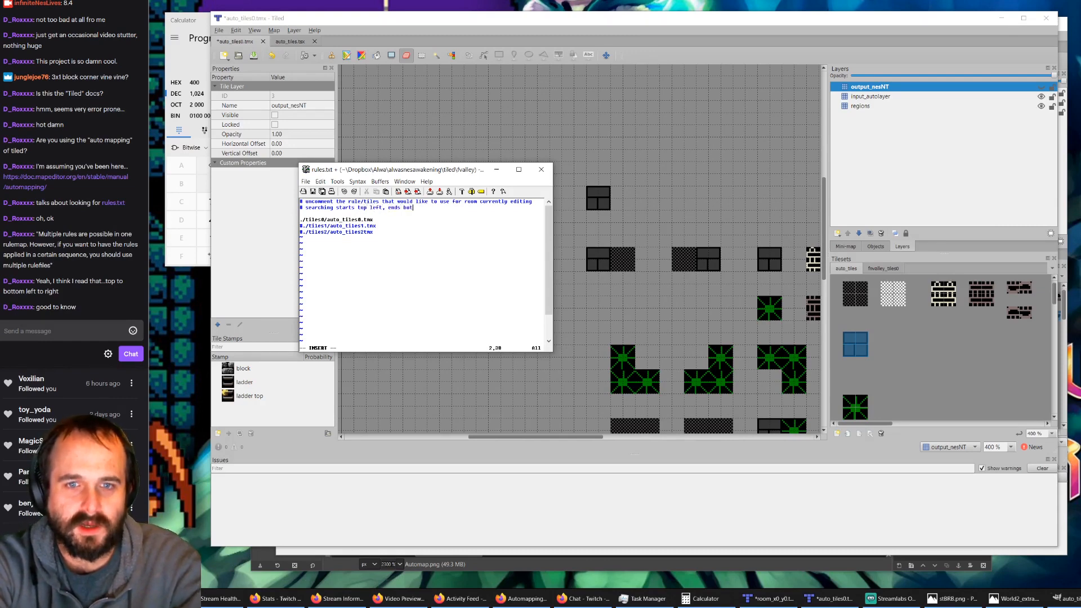
text( right just)
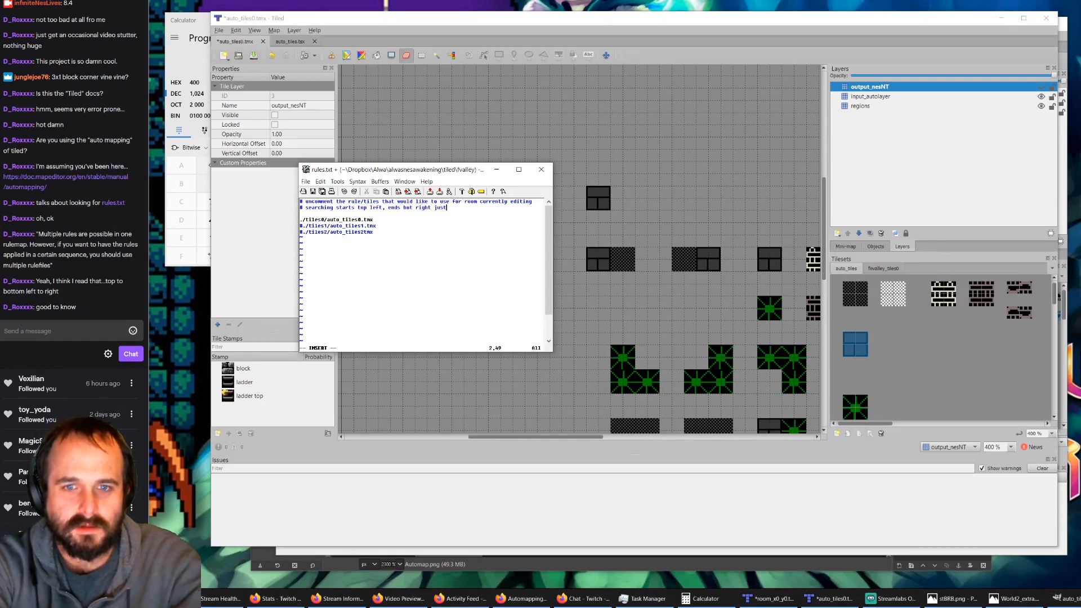
text( like reading )
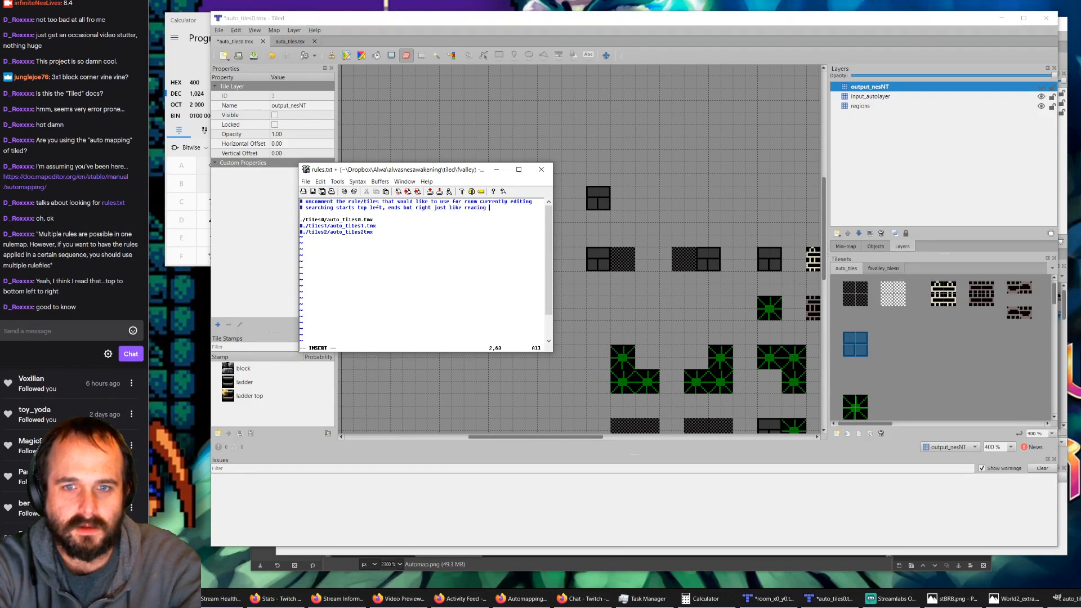
text(a )
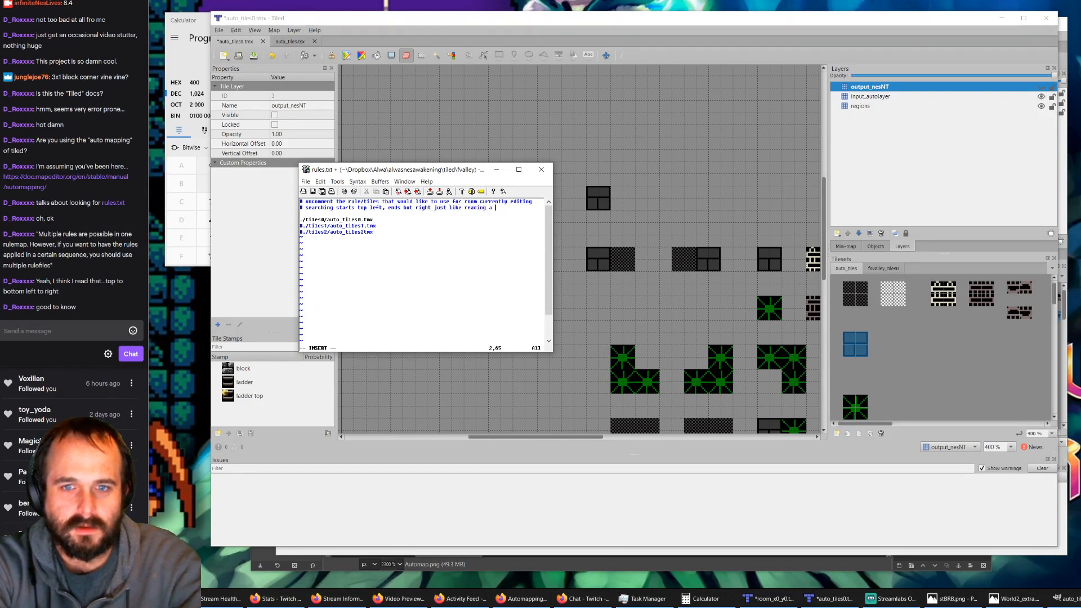
text(book)
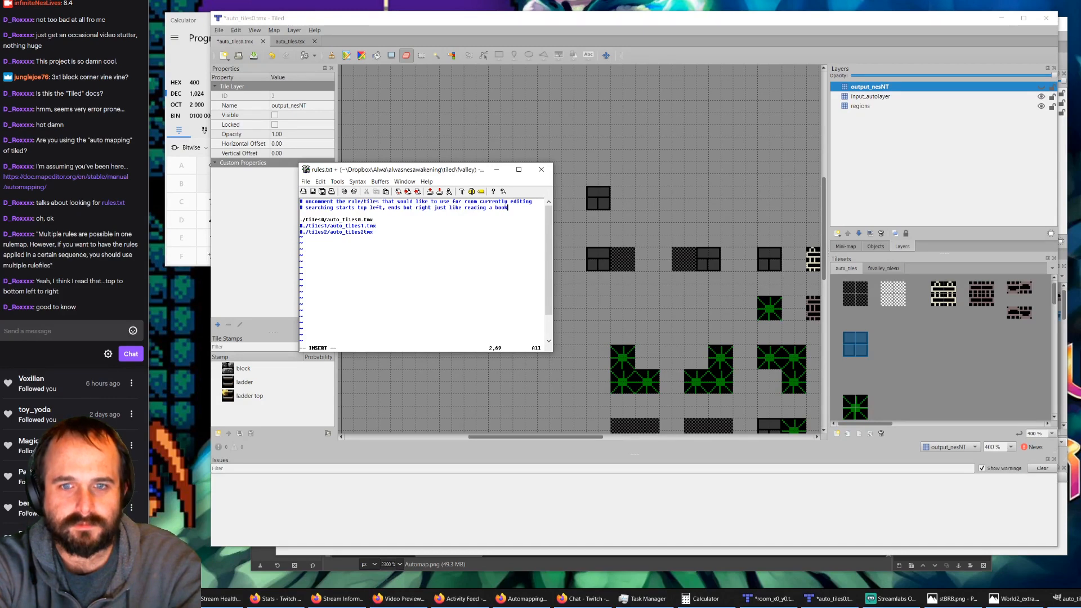
text(.  )
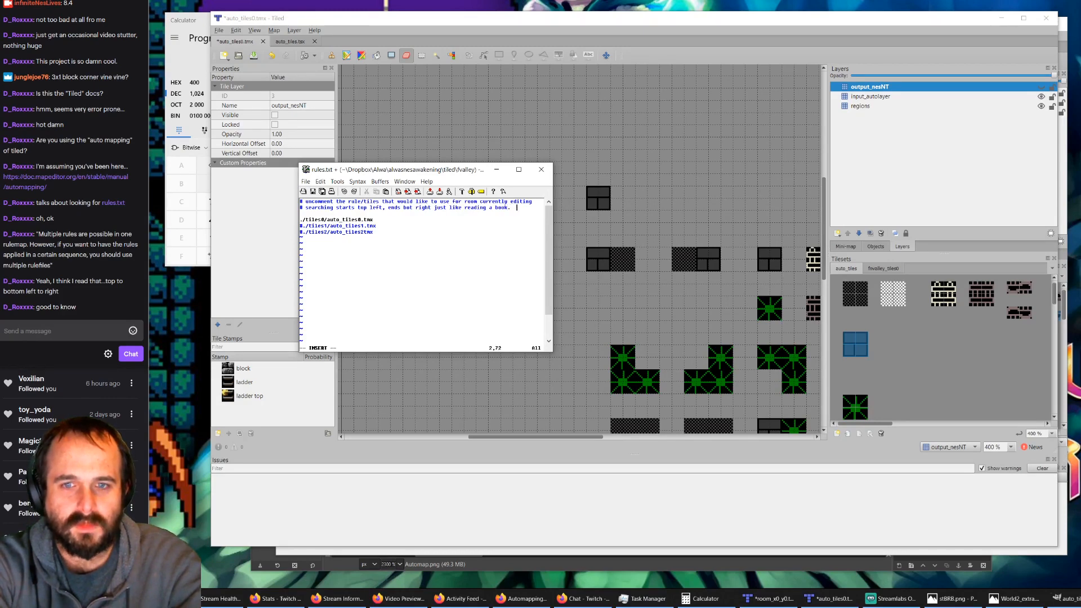
text(It)
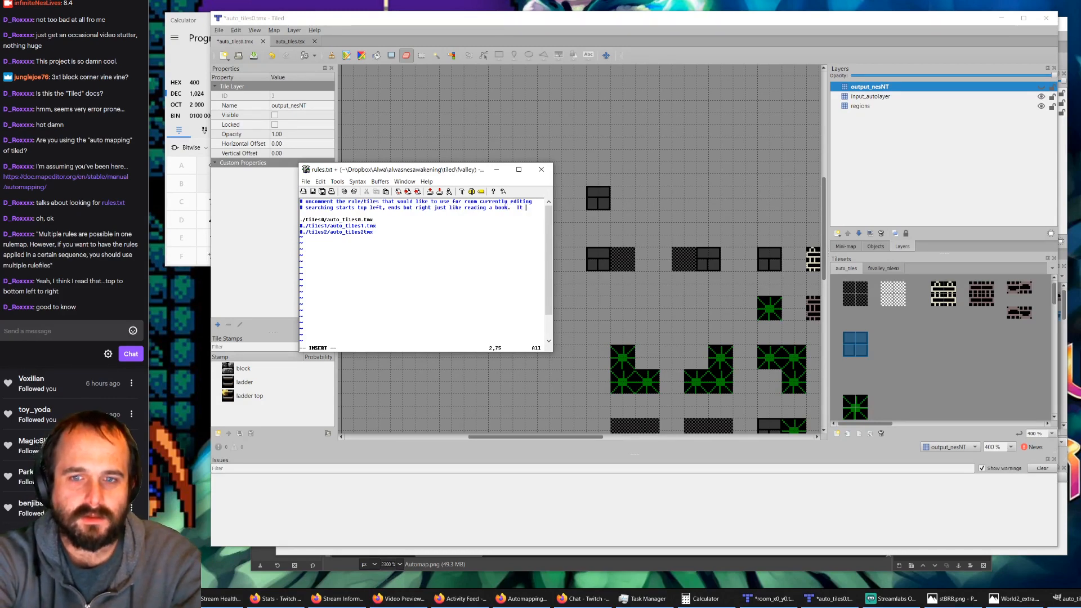
key(BackSpace)
key(BackSpace)
key(BackSpace)
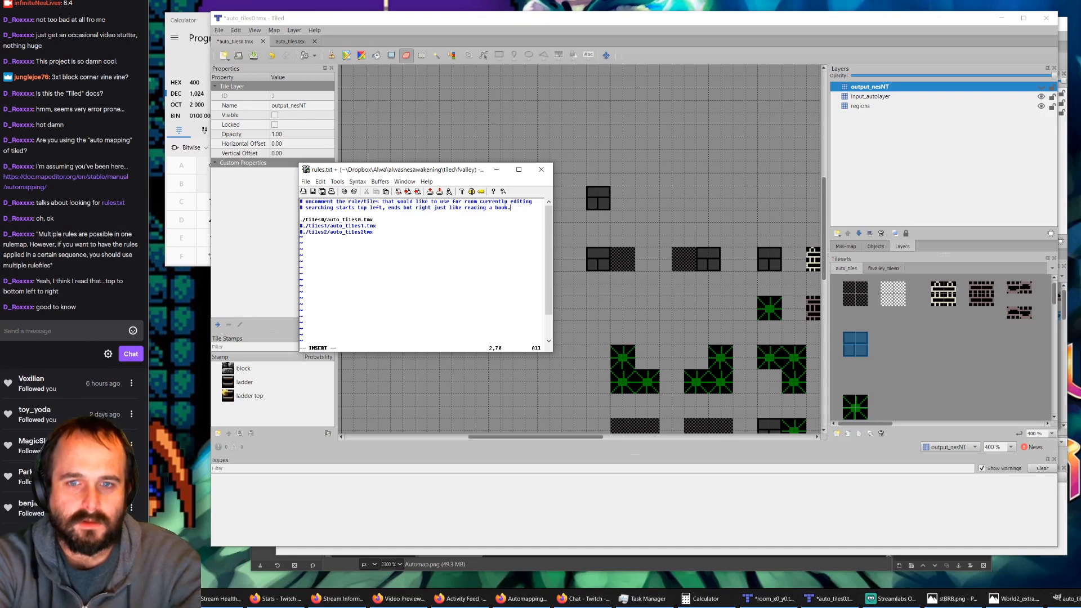
Step: Add a third comment line to rules.txt beginning "# It will overwrite"
key(Return)
text(It will overr)
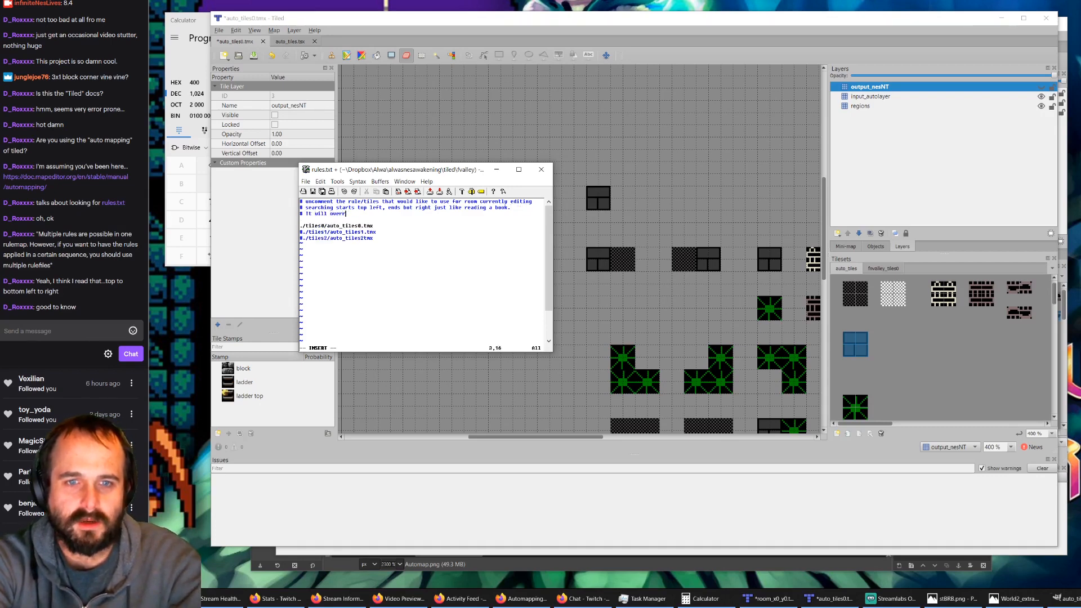
key(BackSpace)
text(will overw)
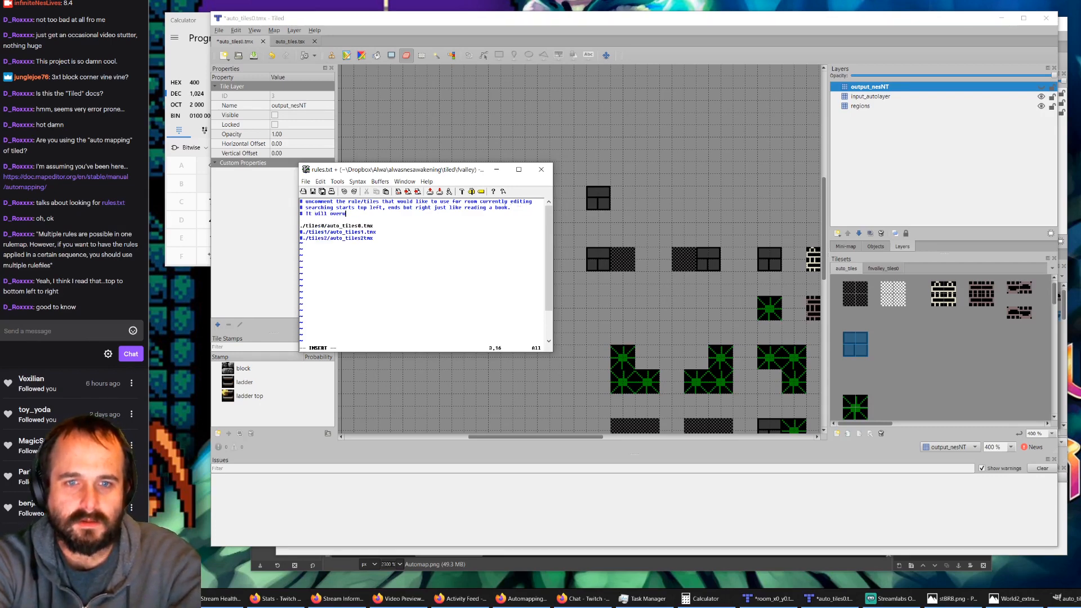
text(rite )
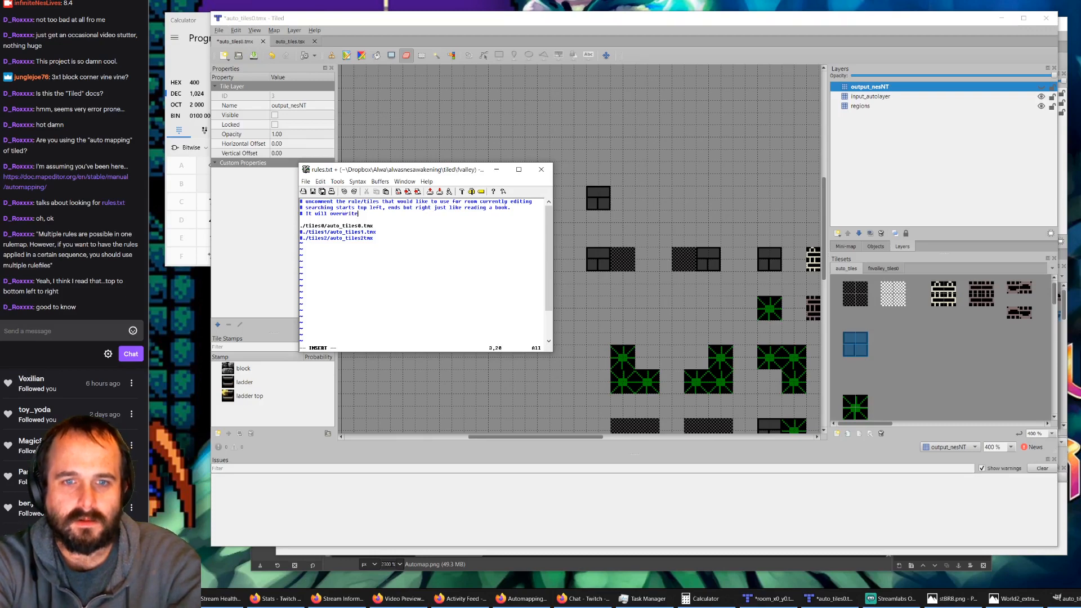
text(a)
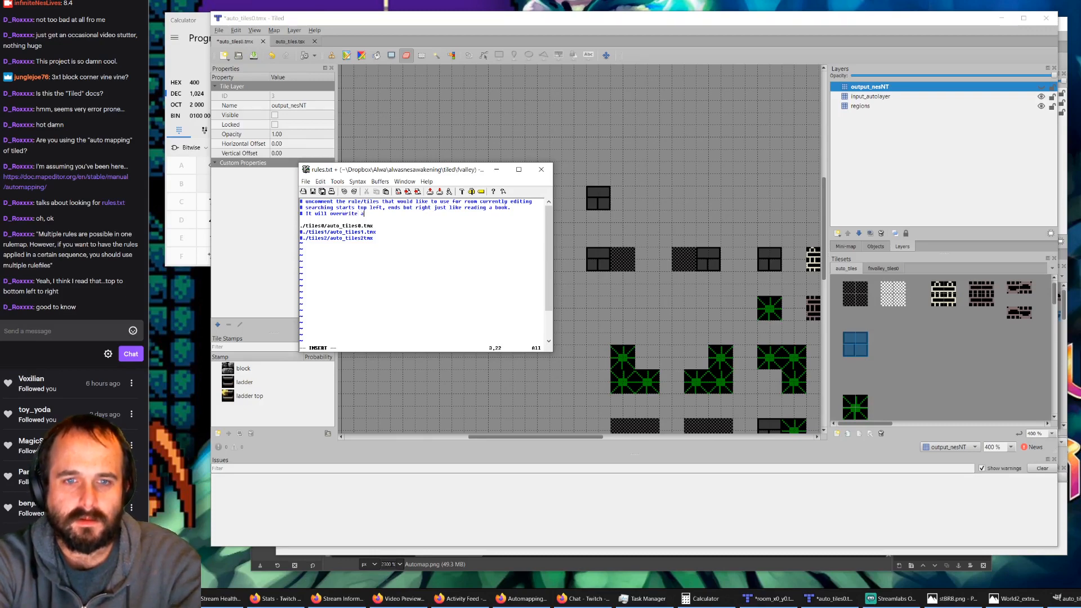
key(BackSpace)
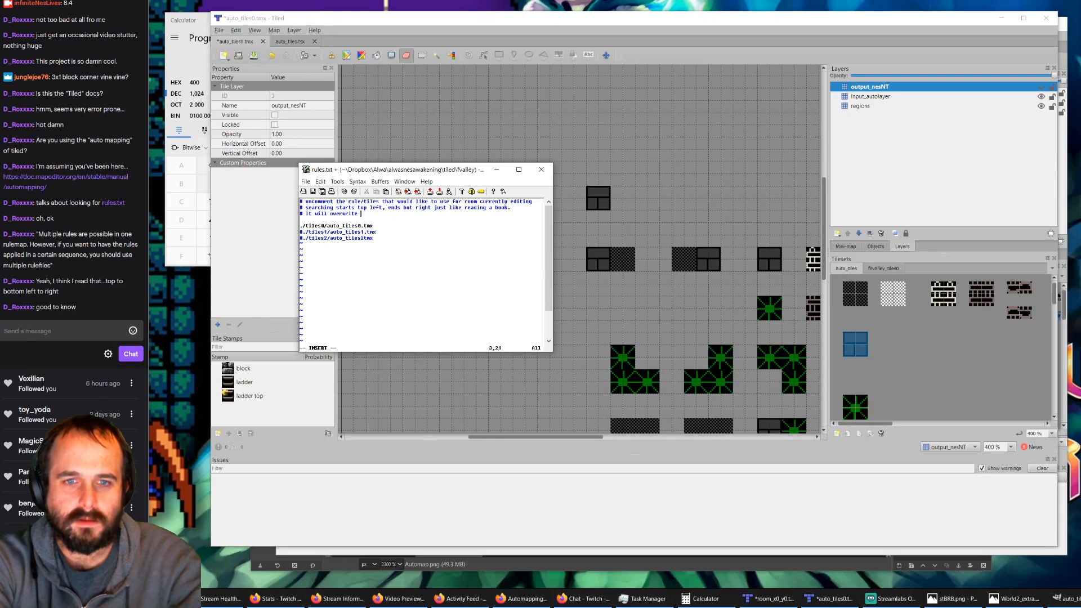
text(matches)
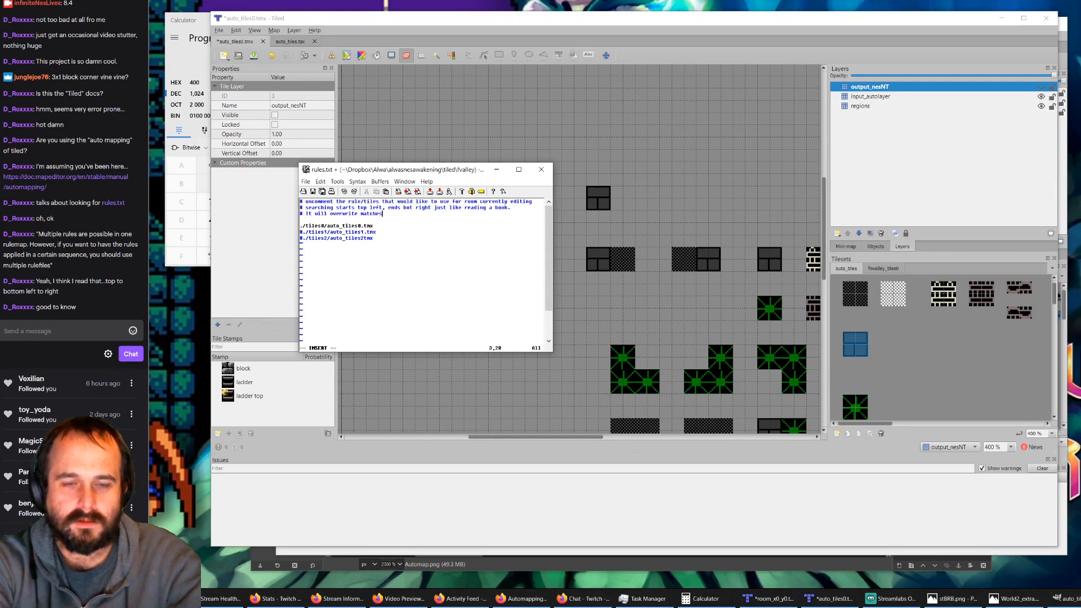
key(BackSpace)
key(BackSpace)
key(BackSpace)
key(BackSpace)
key(BackSpace)
key(BackSpace)
key(BackSpace)
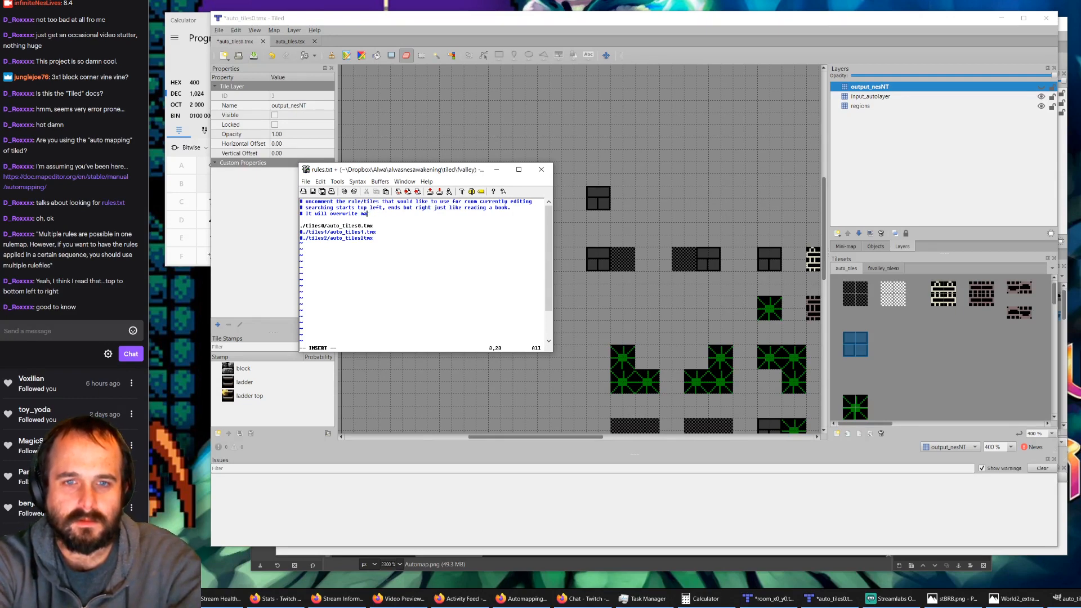
Step: Continue the third comment with "previously found matches as it goes"
text(pervis)
key(BackSpace)
key(BackSpace)
key(BackSpace)
key(BackSpace)
key(BackSpace)
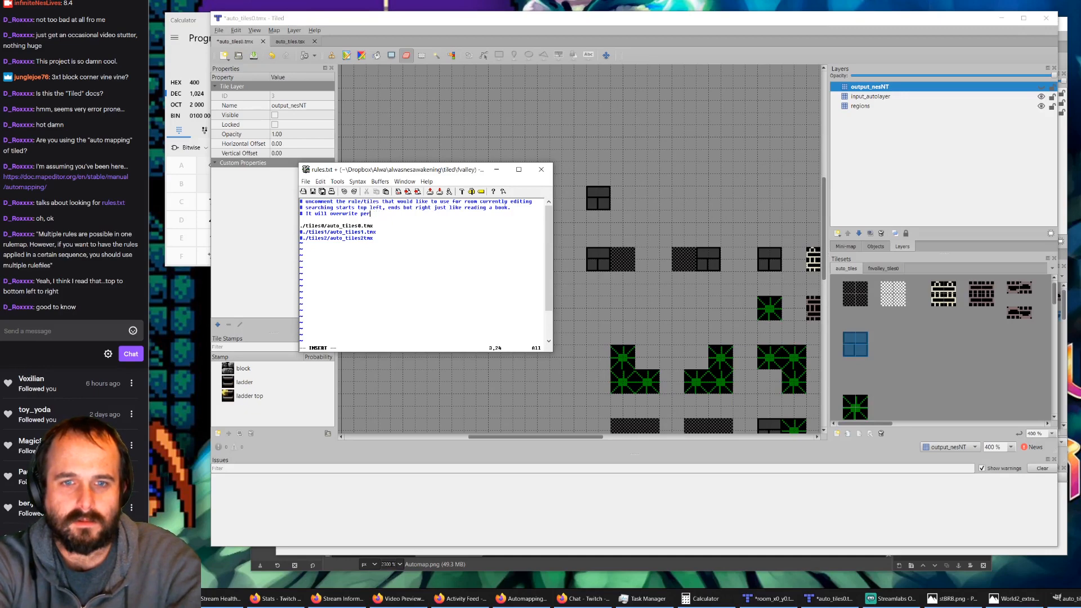
text(reviously found matchs)
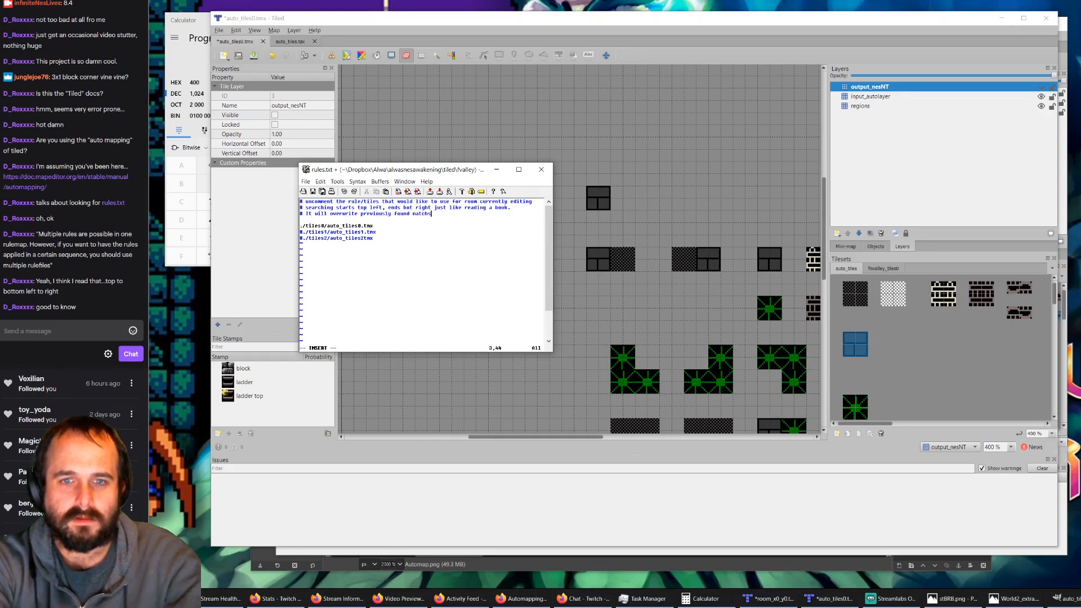
key(BackSpace)
text(es)
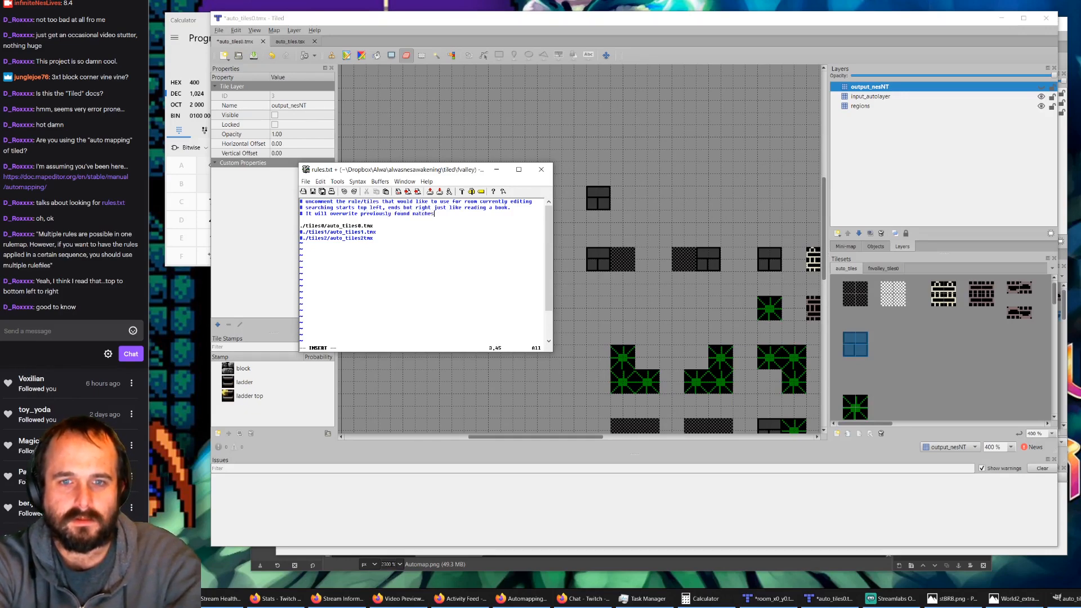
text( as it goes)
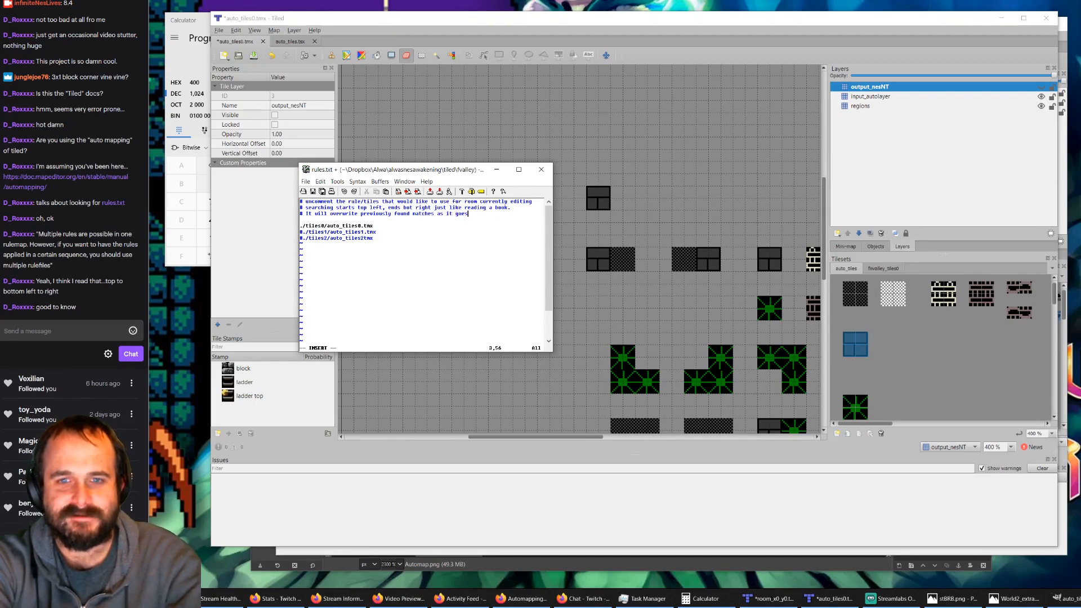
text(, saving the )
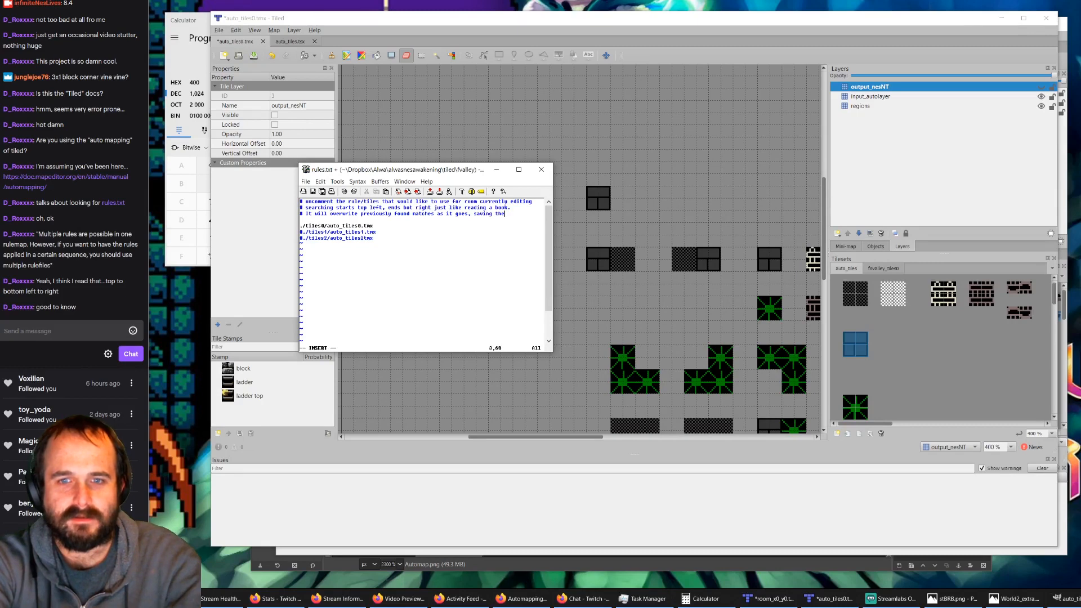
text(last found m)
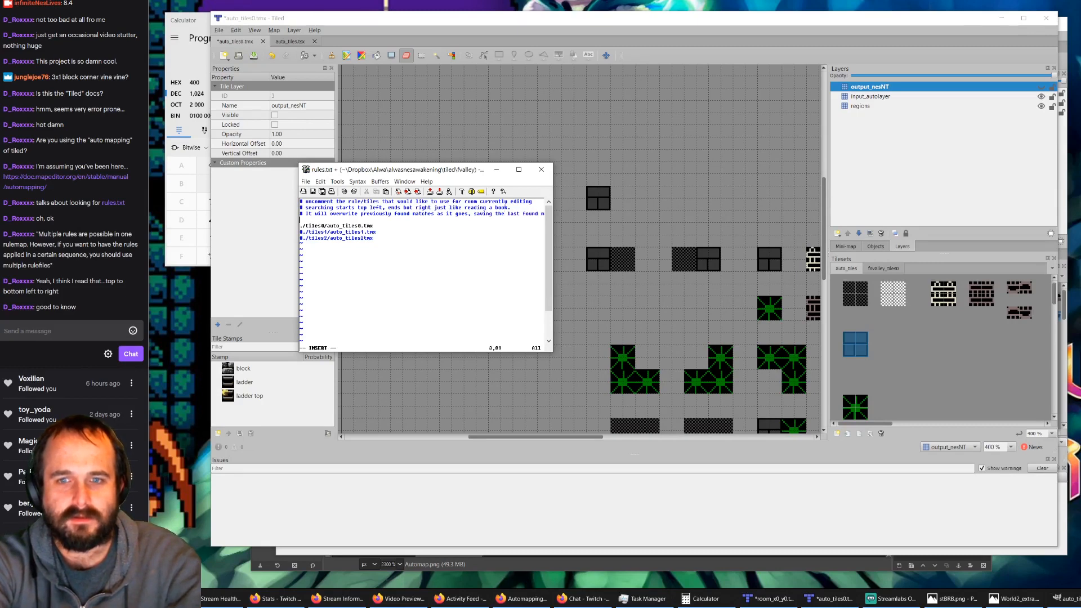
text(atch.)
Step: Finish the third comment with ", saving the last found match." and write rules.txt to disk
key(Escape)
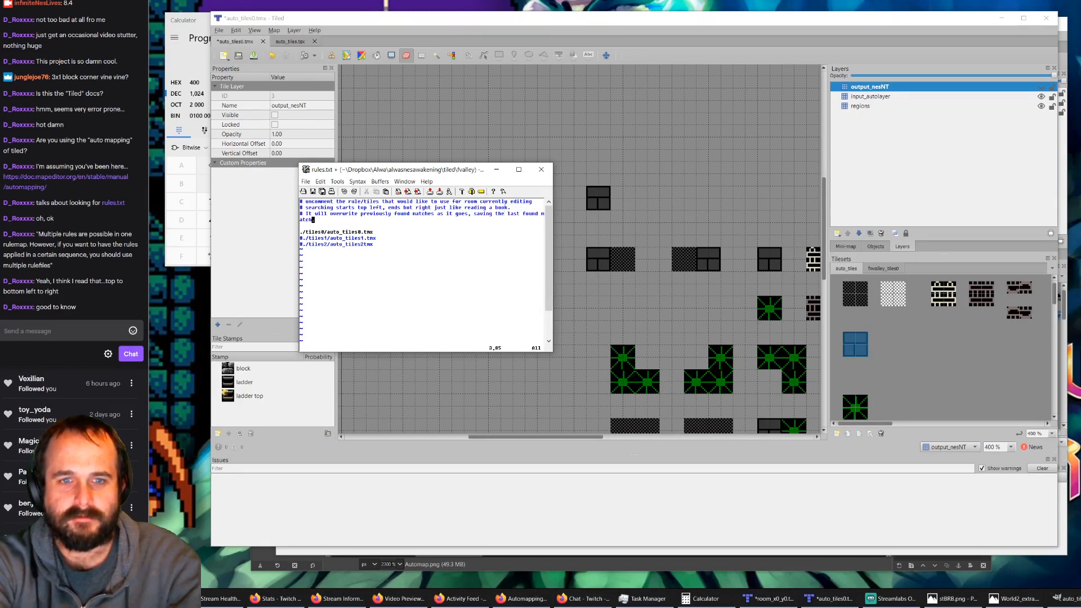
text(:w)
key(Return)
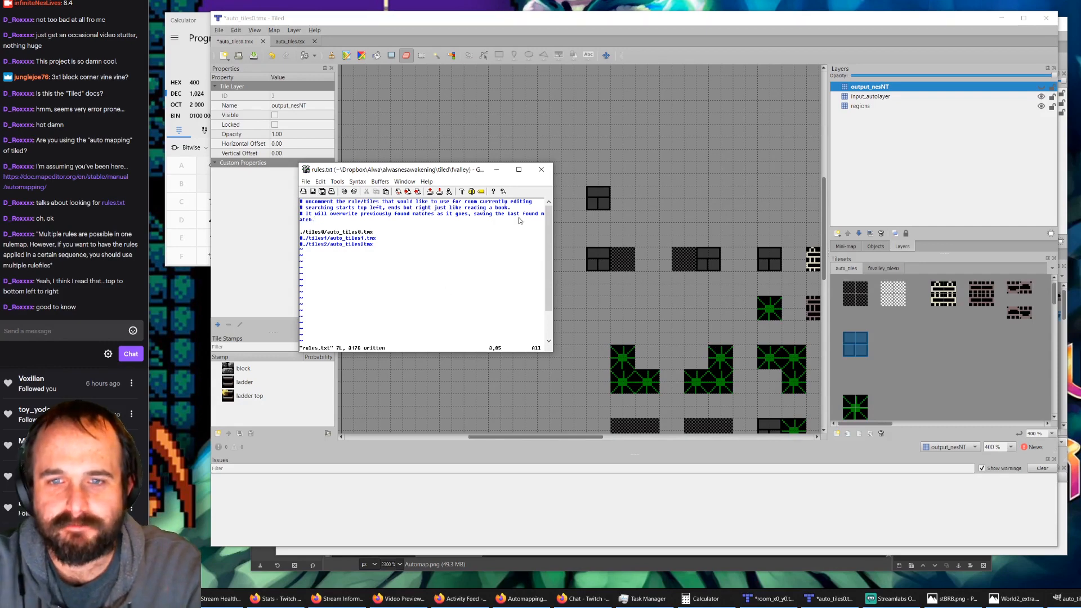
Step: Minimize rules.txt and, in auto_tiles0.tmx, hide the regions layer and show output_nesNT alongside input_autolayer
click(497, 170)
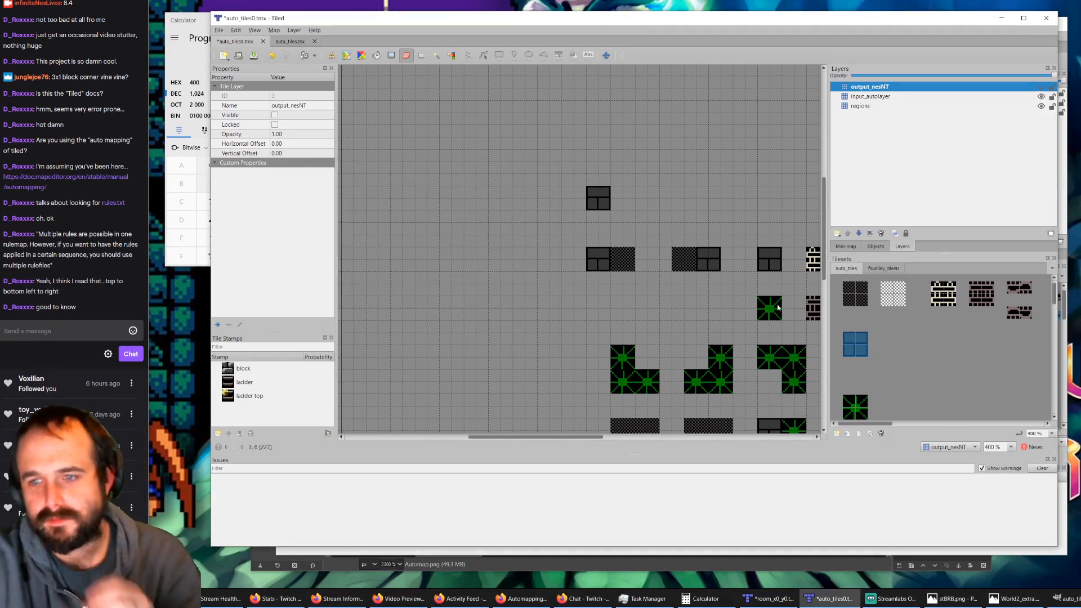
click(1041, 97)
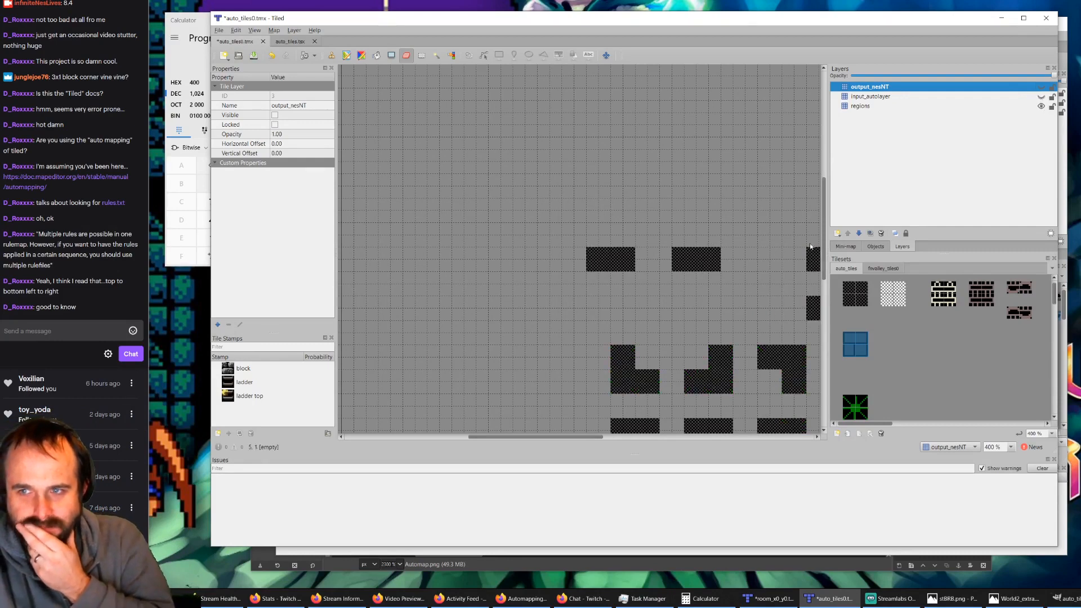
click(1041, 106)
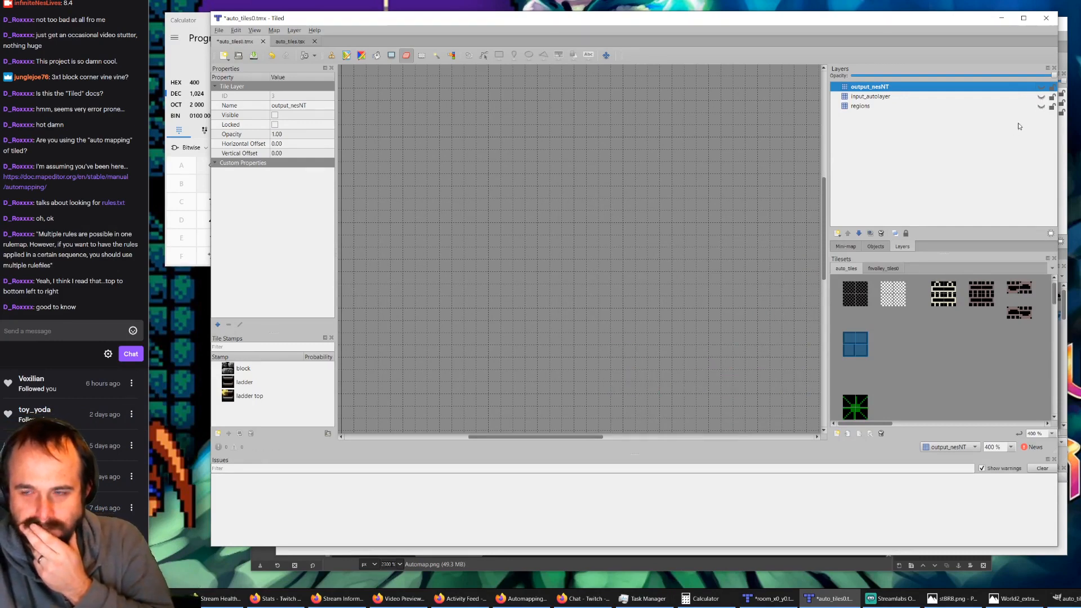
click(1041, 97)
click(1041, 87)
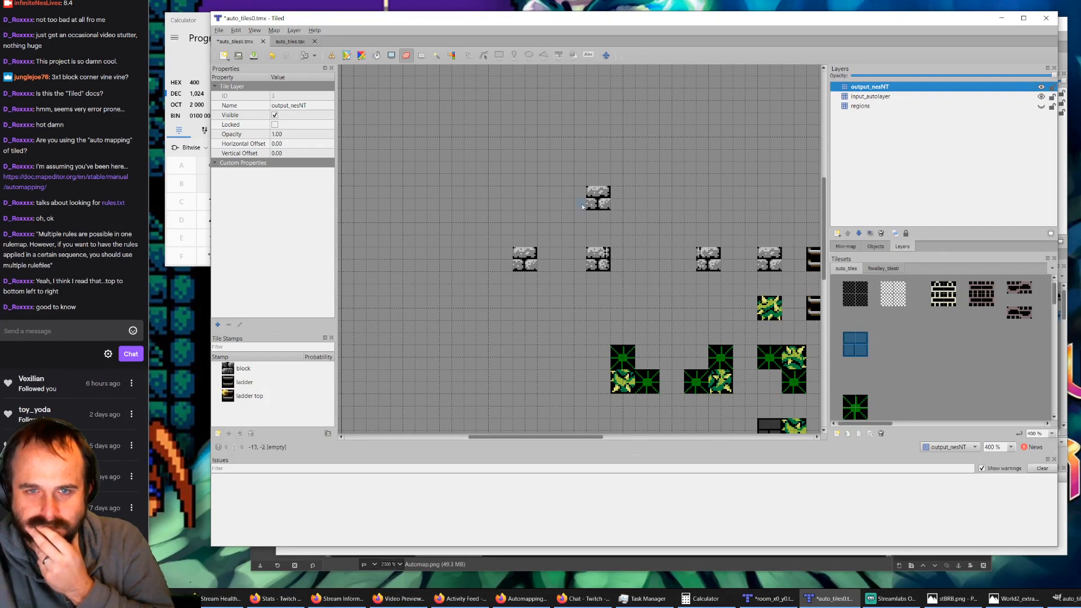
Step: Erase the third 2x2 block in the stone row from output_nesNT and input_autolayer, then make regions the active layer
click(711, 256)
click(870, 96)
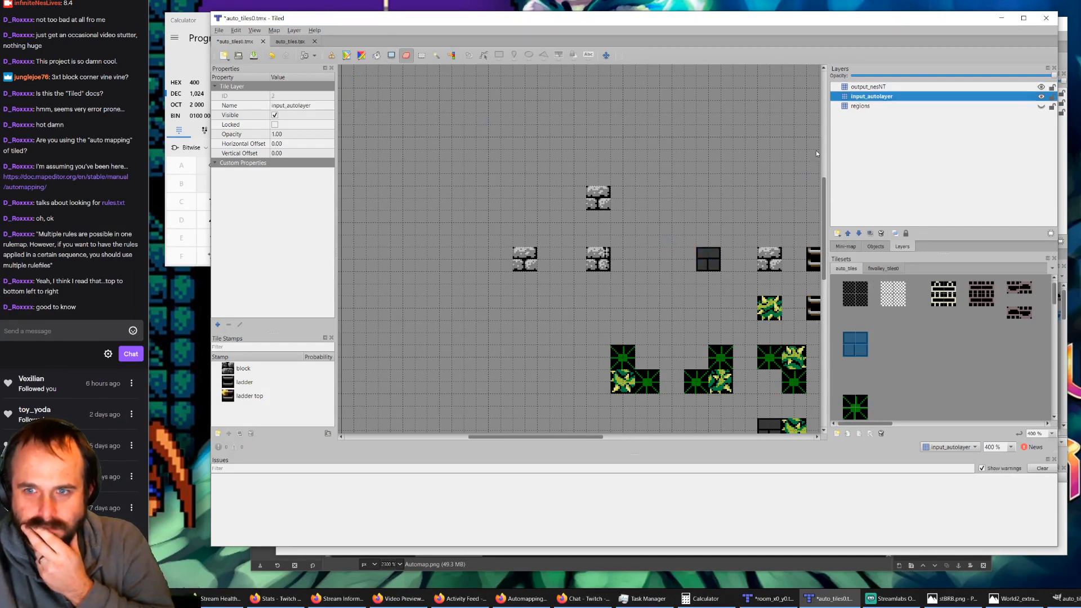
click(706, 255)
click(869, 107)
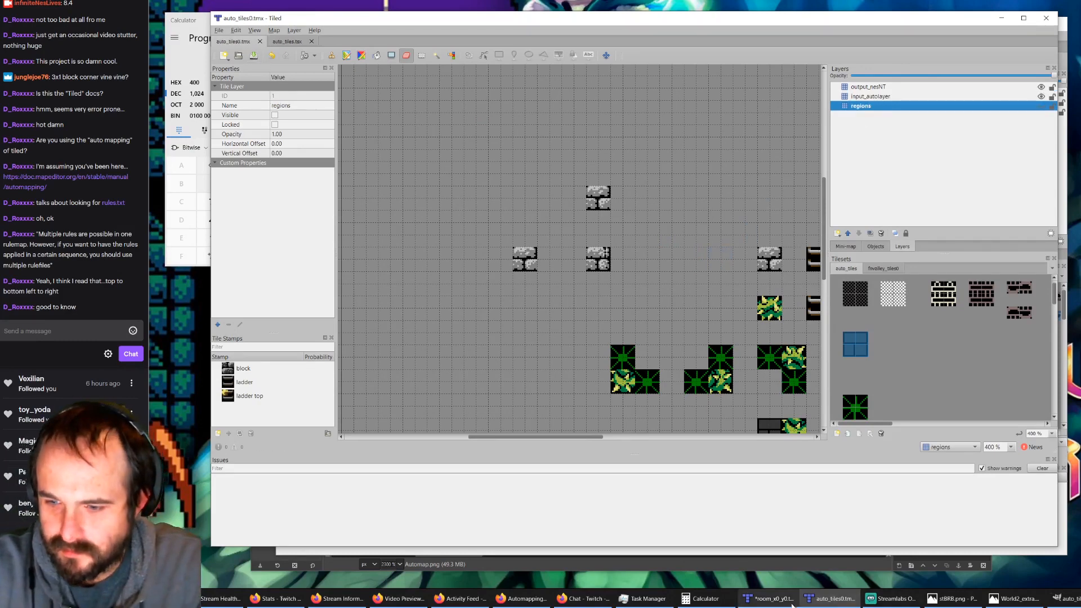
Step: Switch to room_x0_y0.tmx, save the map, and bring the BRB image window onto this screen
click(768, 599)
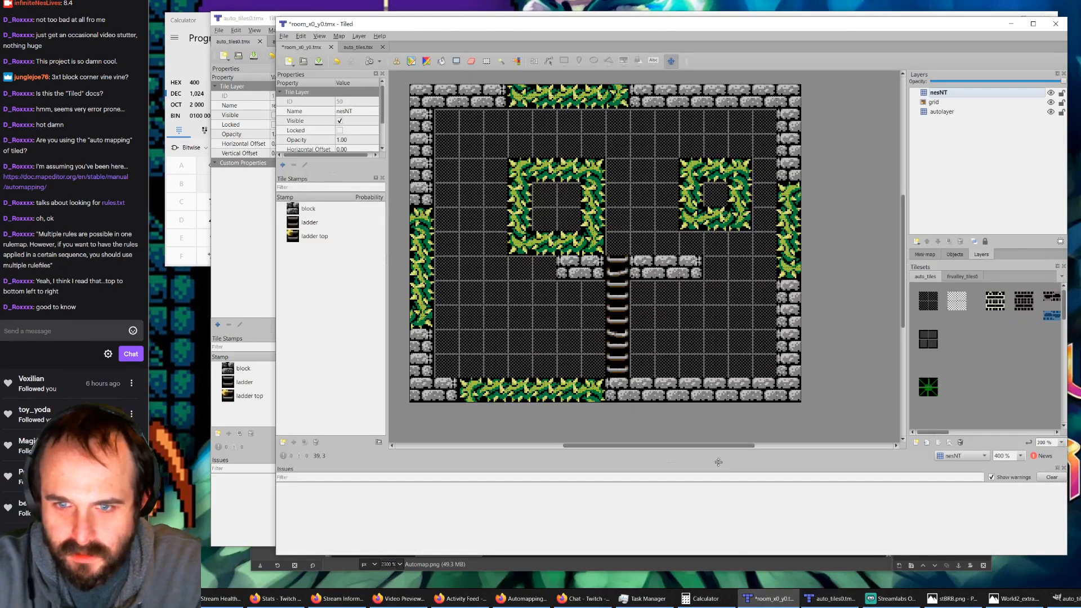
click(319, 62)
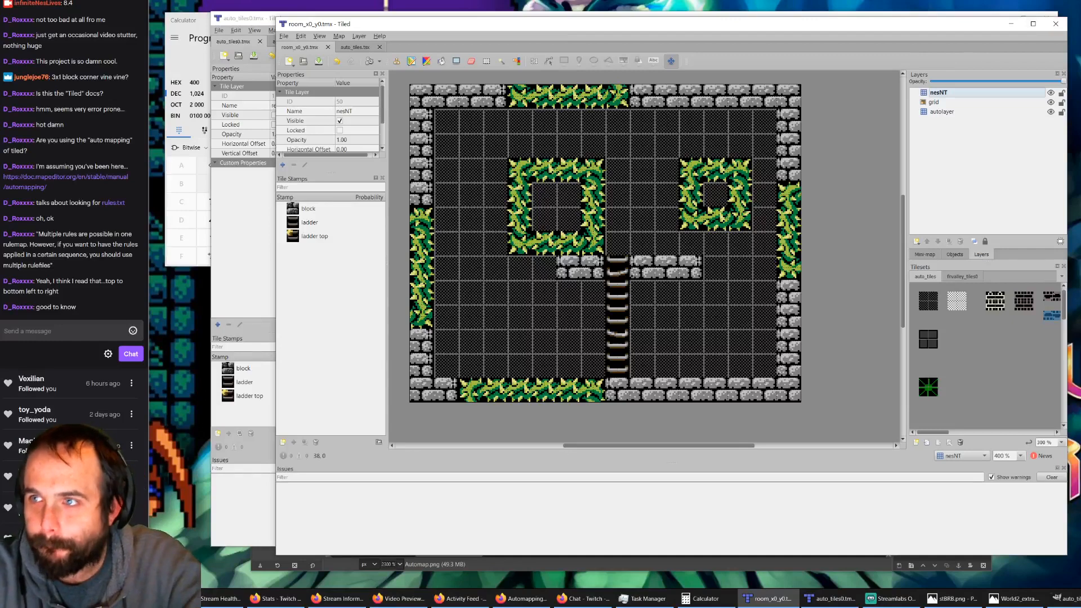
drag(1002, 0, 203, 95)
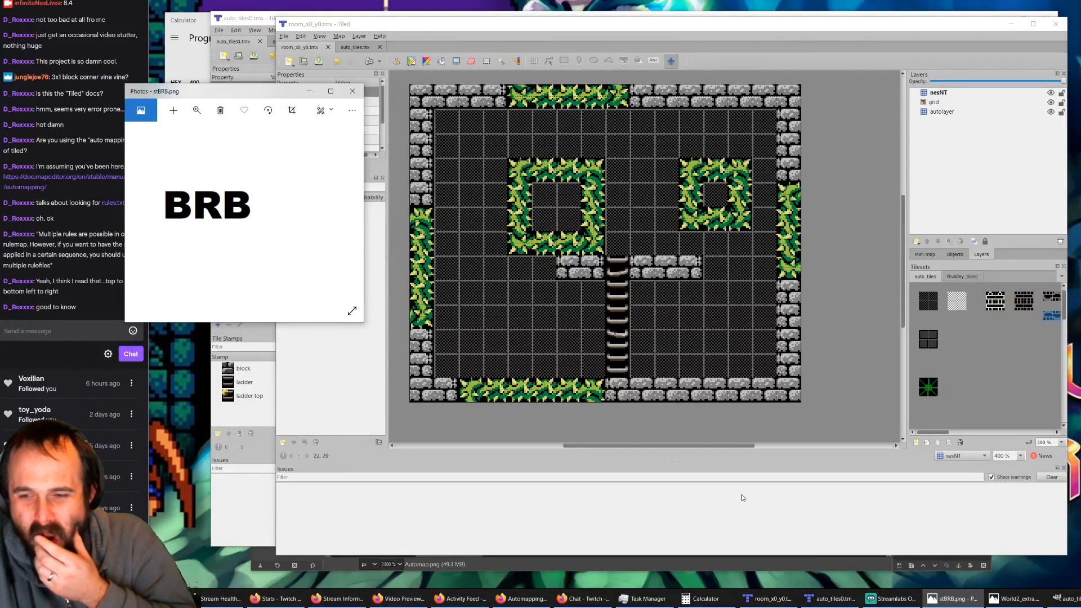
Step: Switch to GIMP, show the fnvalley_tiles0 tileset image, and reposition its window over the Tiled windows
click(1064, 598)
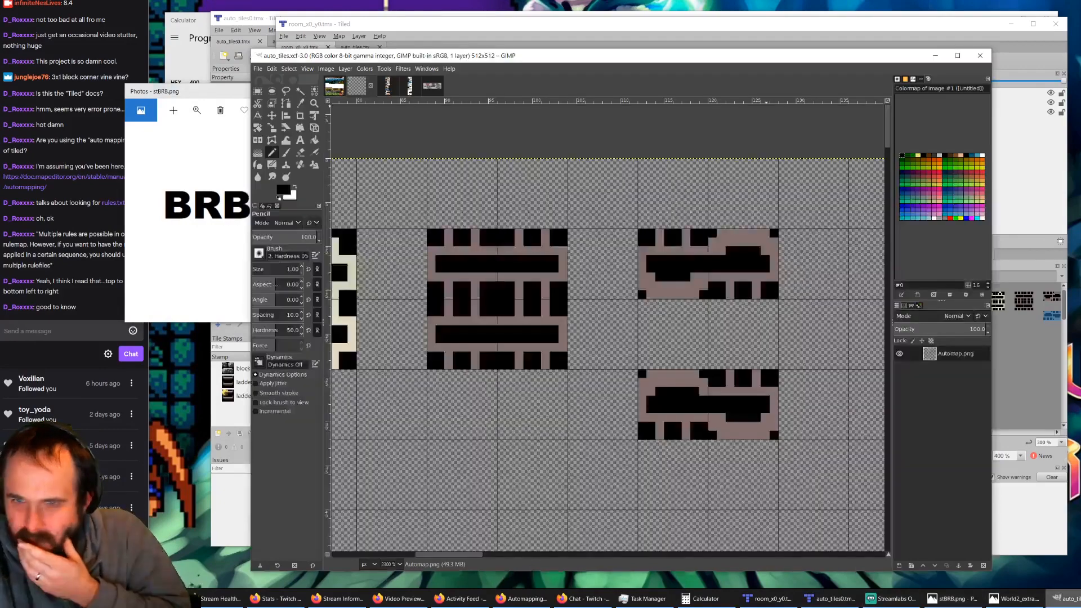
click(330, 87)
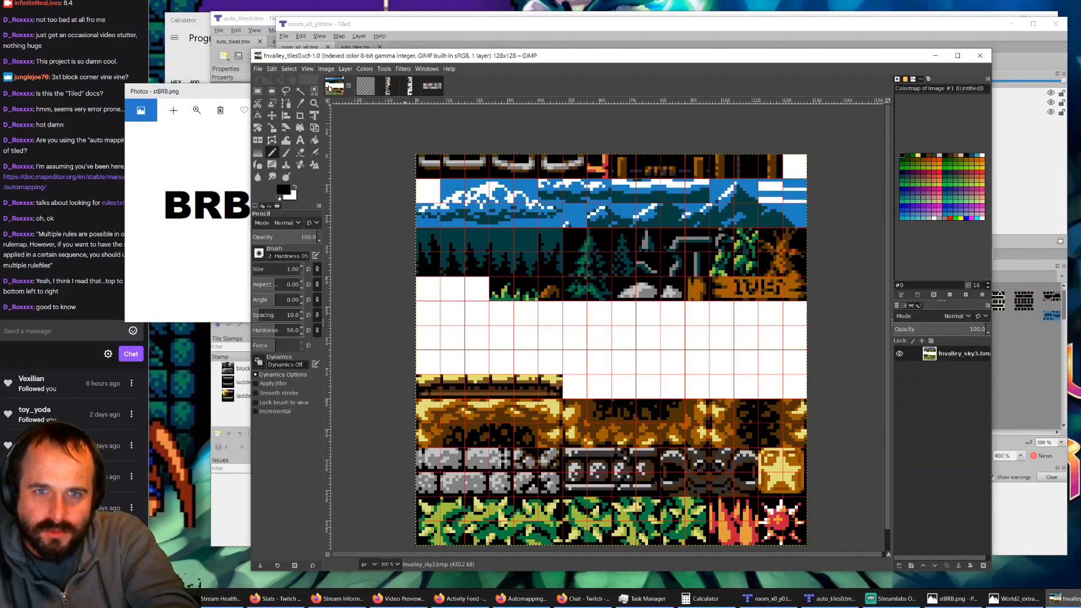
drag(455, 55, 557, 29)
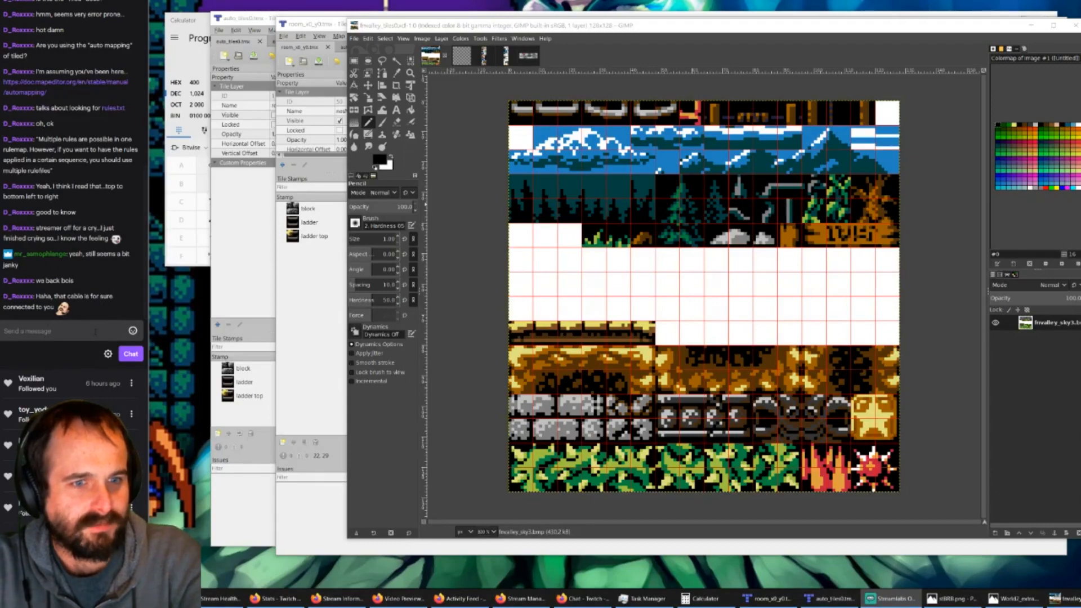
drag(625, 30, 606, 36)
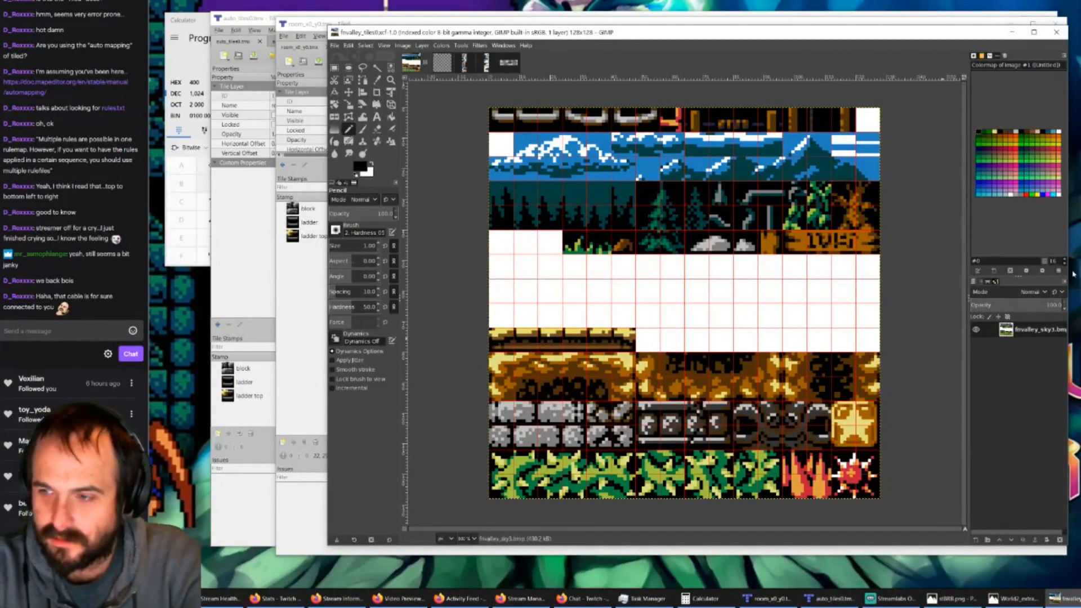
Step: Check the stream's Activity Feed and Stream Manager windows, then minimize Stream Manager
click(459, 599)
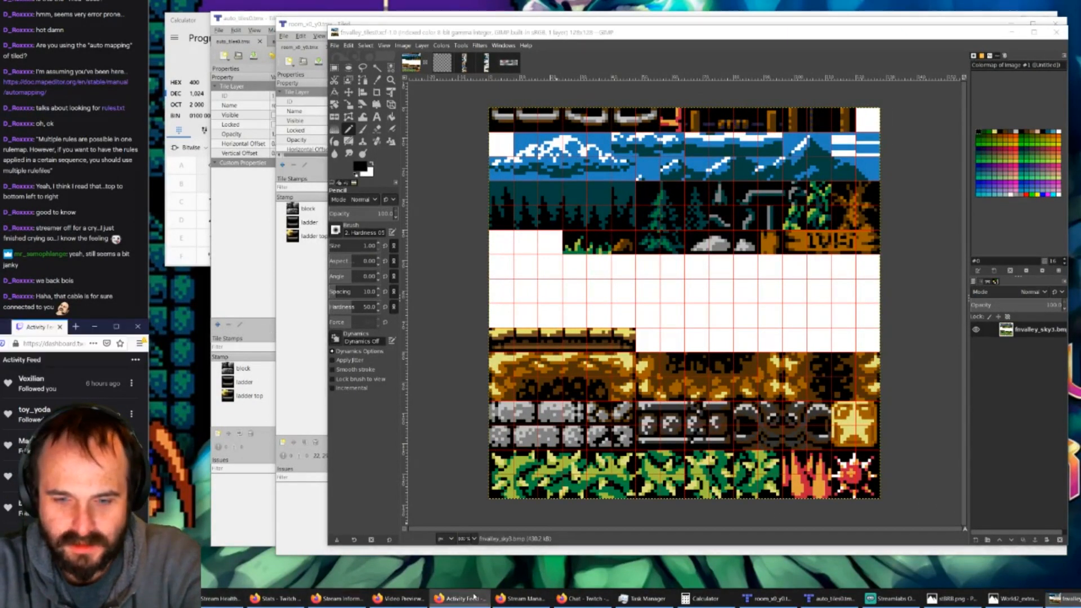
click(521, 599)
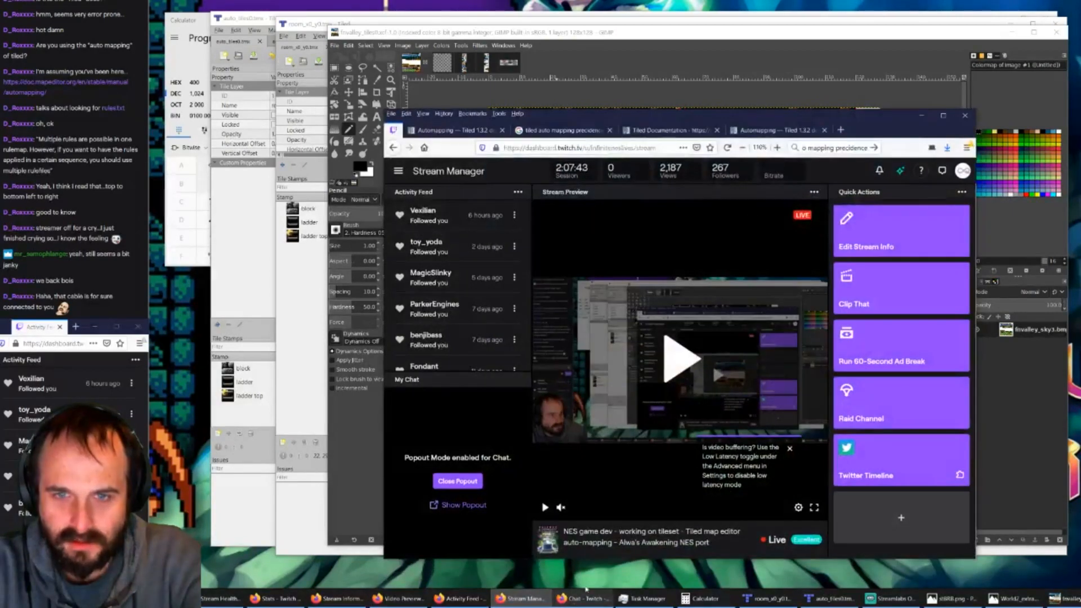
click(921, 115)
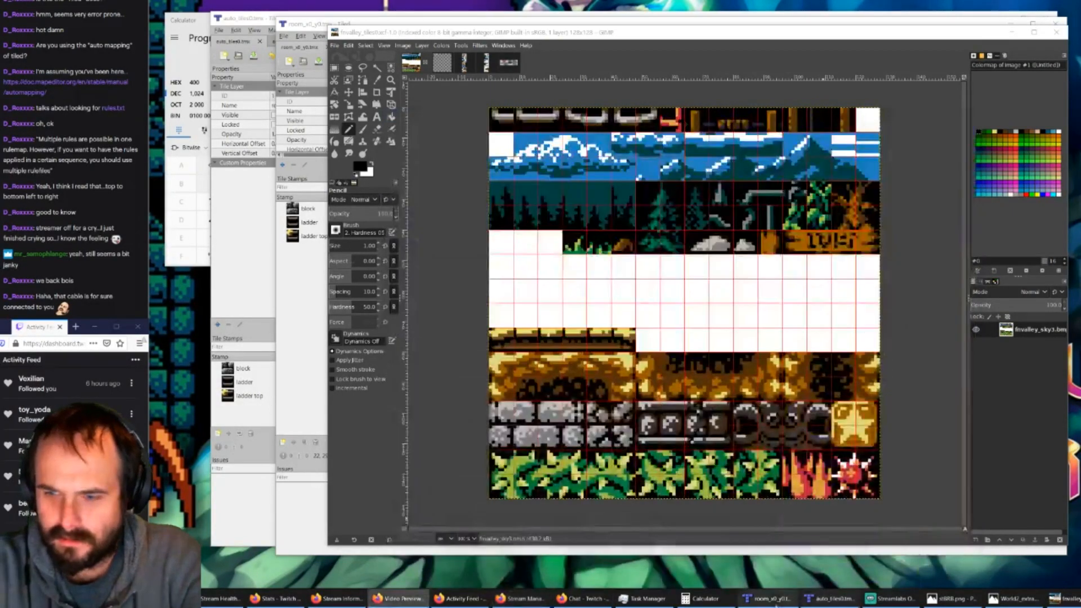
Step: Switch to the Tiled room window and examine the auto_tiles.tsx tileset
click(769, 599)
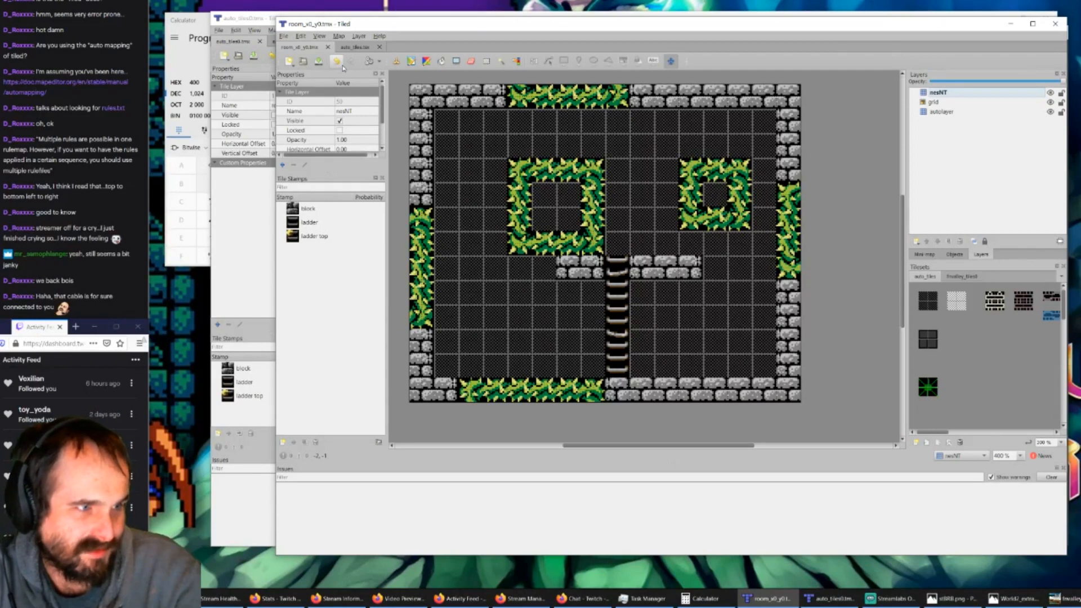
click(363, 47)
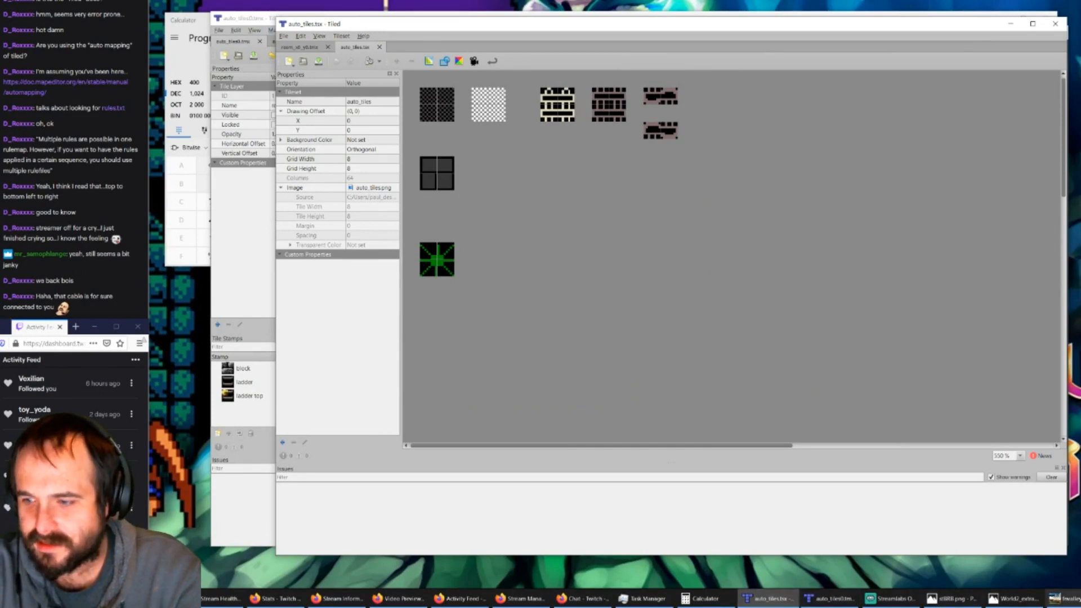
Step: Switch to GIMP and clear the red-and-orange 8×8 tile at position 56, 0 in the fnvalley_tiles0 tileset's top row
click(1062, 599)
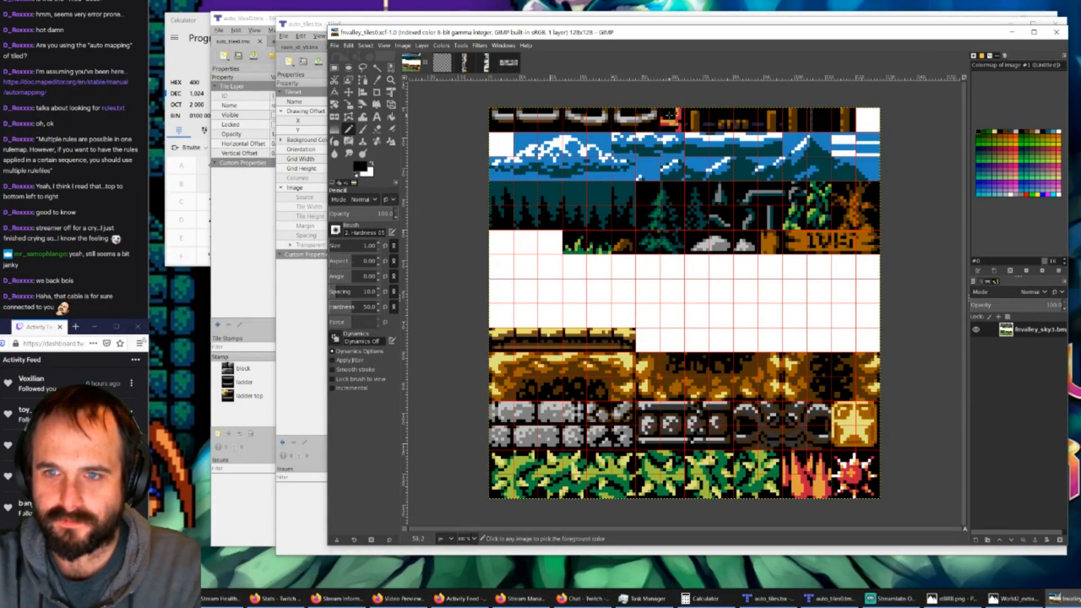
ctrl+scroll(666, 112, up, 6)
click(335, 68)
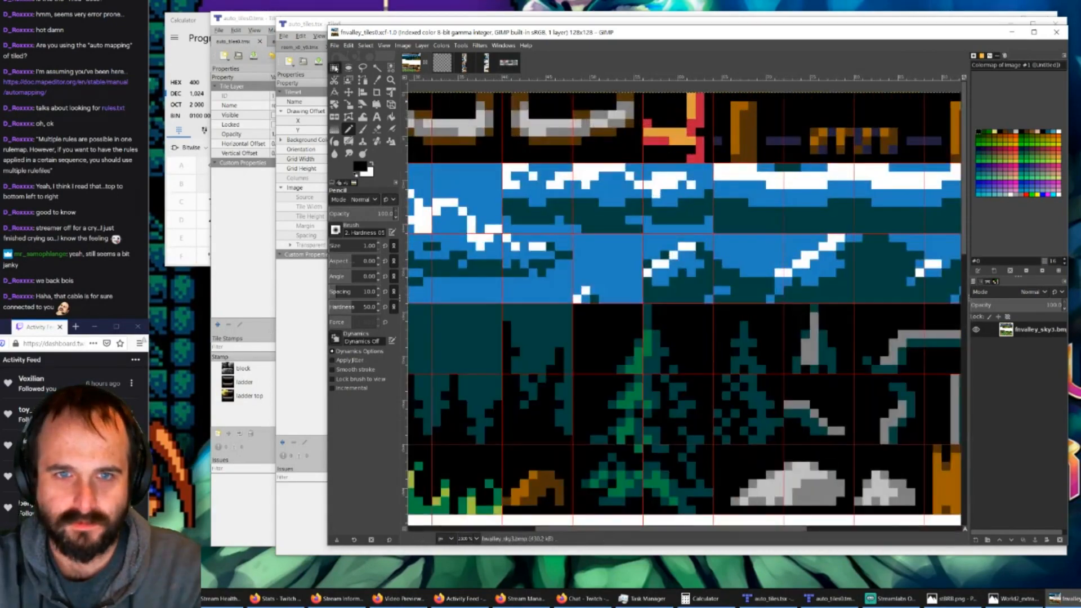
drag(645, 94, 718, 172)
key(Delete)
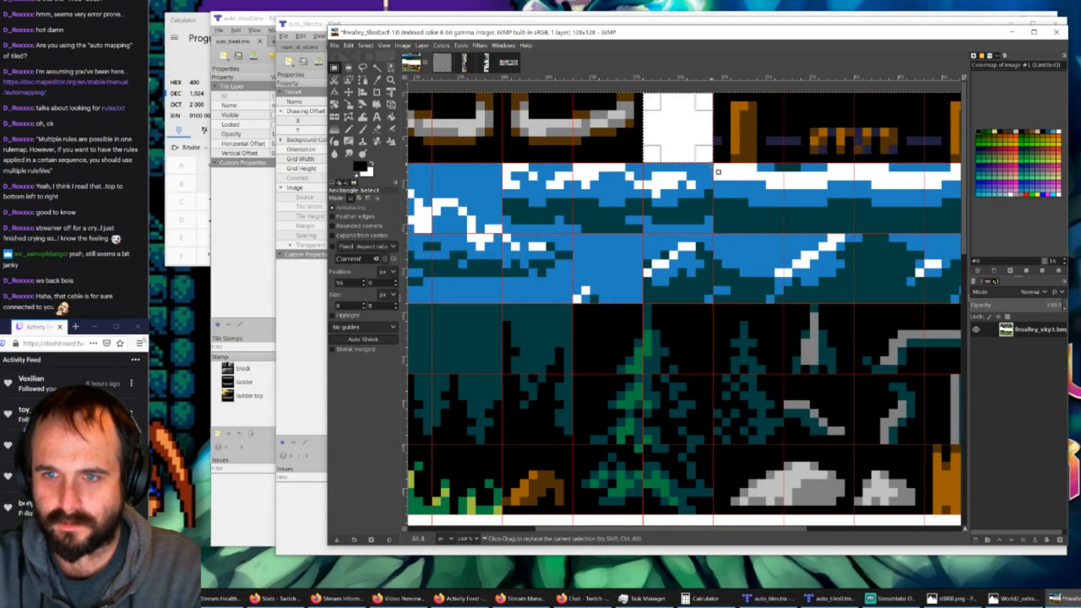
ctrl+scroll(718, 172, down, 5)
ctrl+scroll(628, 238, up, 2)
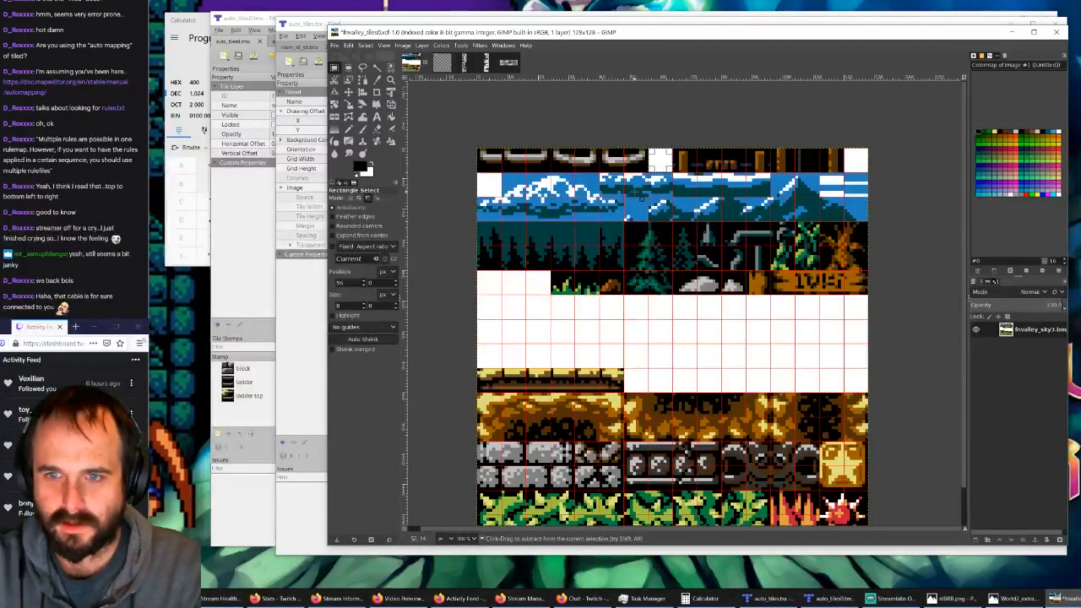
scroll(629, 239, down, 2)
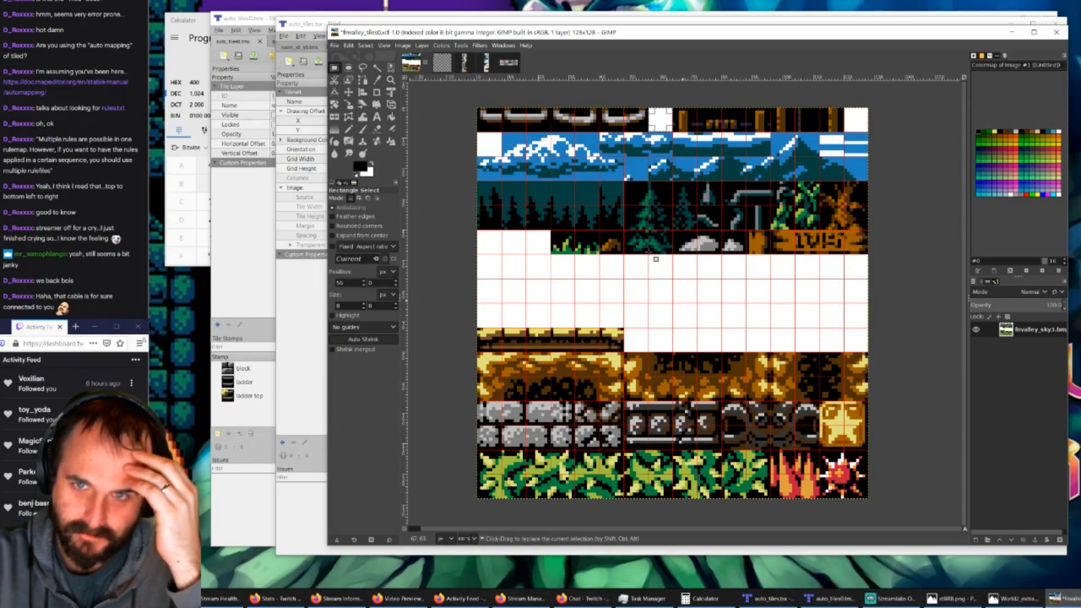
Step: Show the WorldMap_Alwa18 image and examine the castle interior and the outdoor area beside it
key(ctrl+Tab)
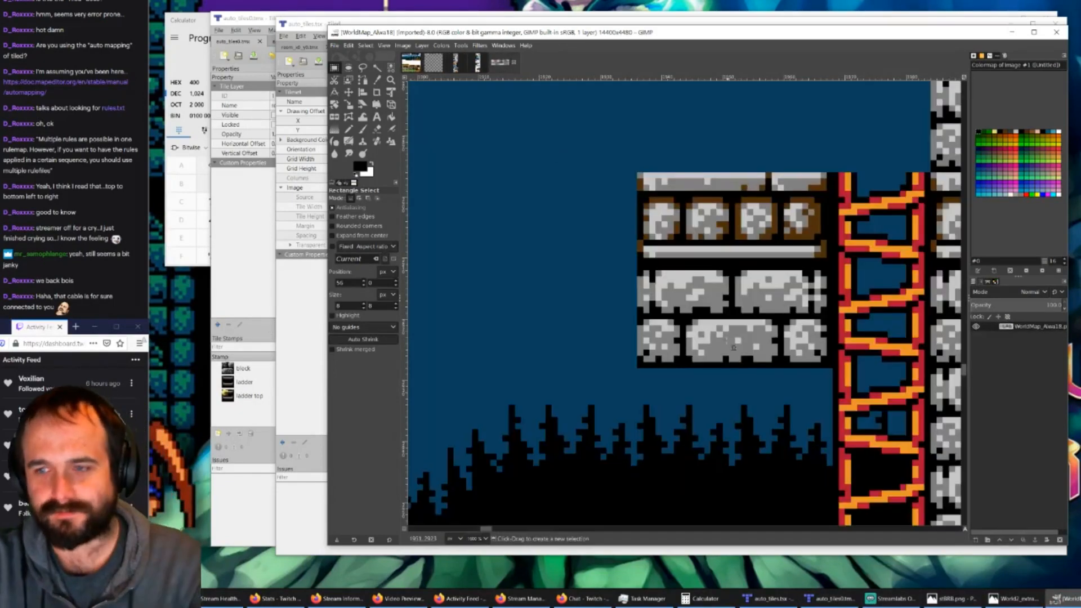
ctrl+scroll(731, 325, down, 6)
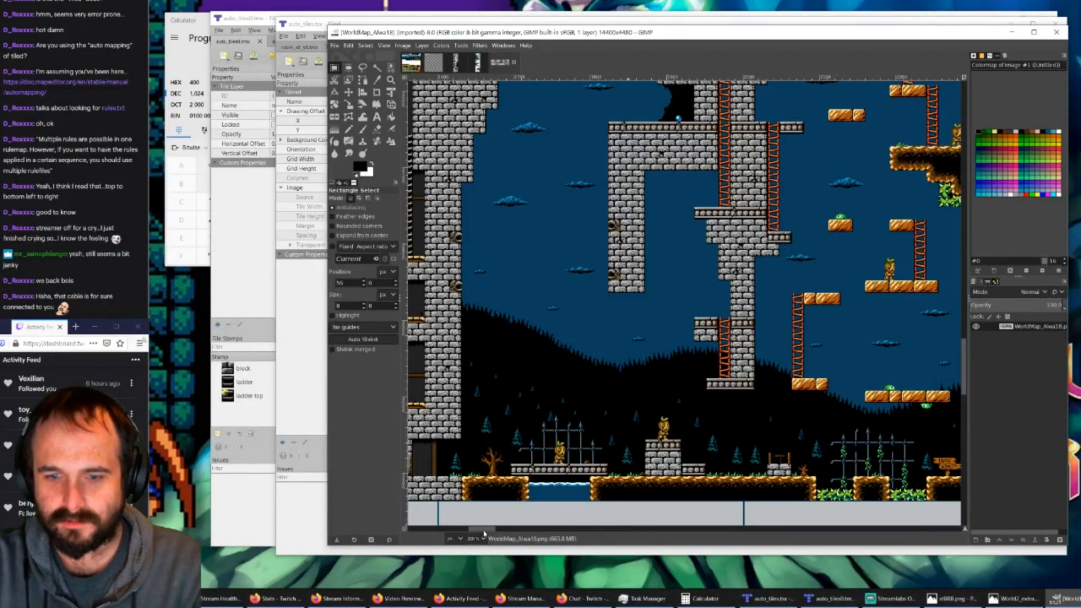
drag(483, 530, 468, 532)
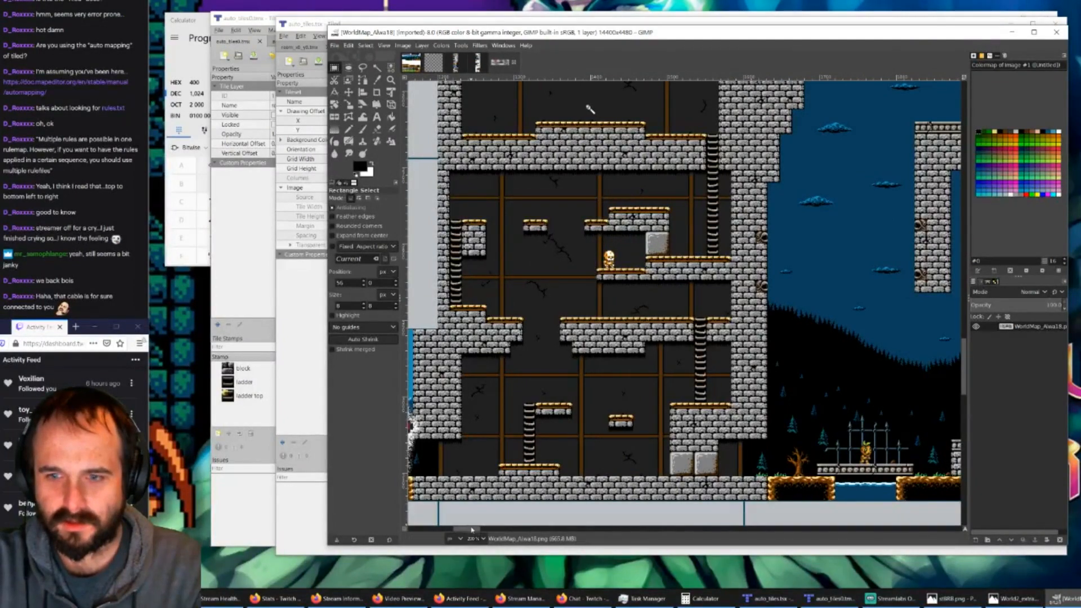
mouse_move(473, 529)
mouse_down()
mouse_move(491, 527)
mouse_move(470, 524)
mouse_up()
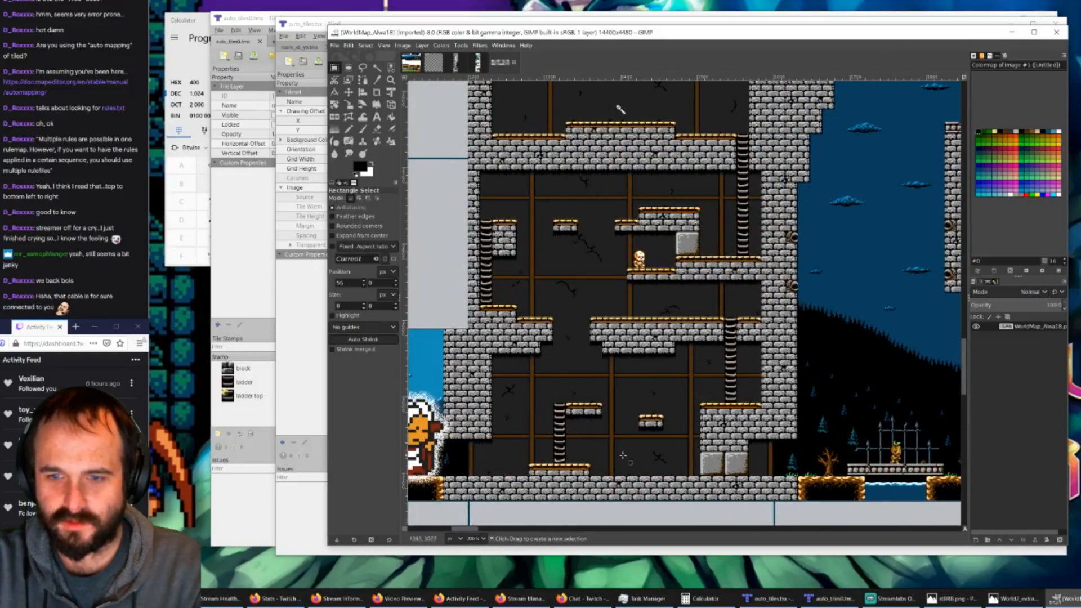
shift+scroll(623, 454, right, 8)
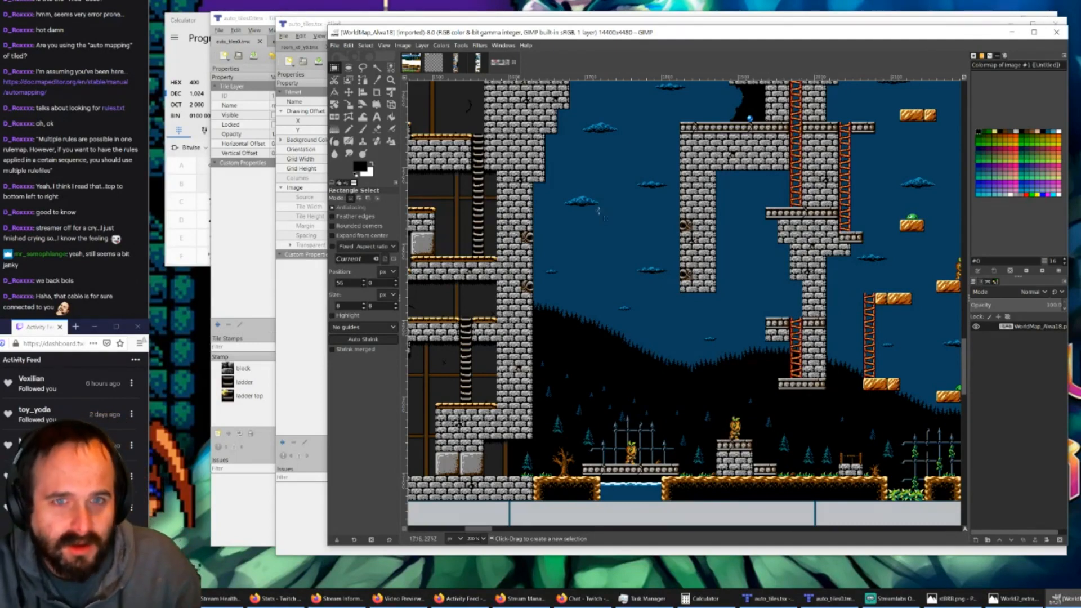
Step: Switch to Tiled and check the auto_tiles.tsx tileset and the auto_tiles0.tmx rule map
click(312, 28)
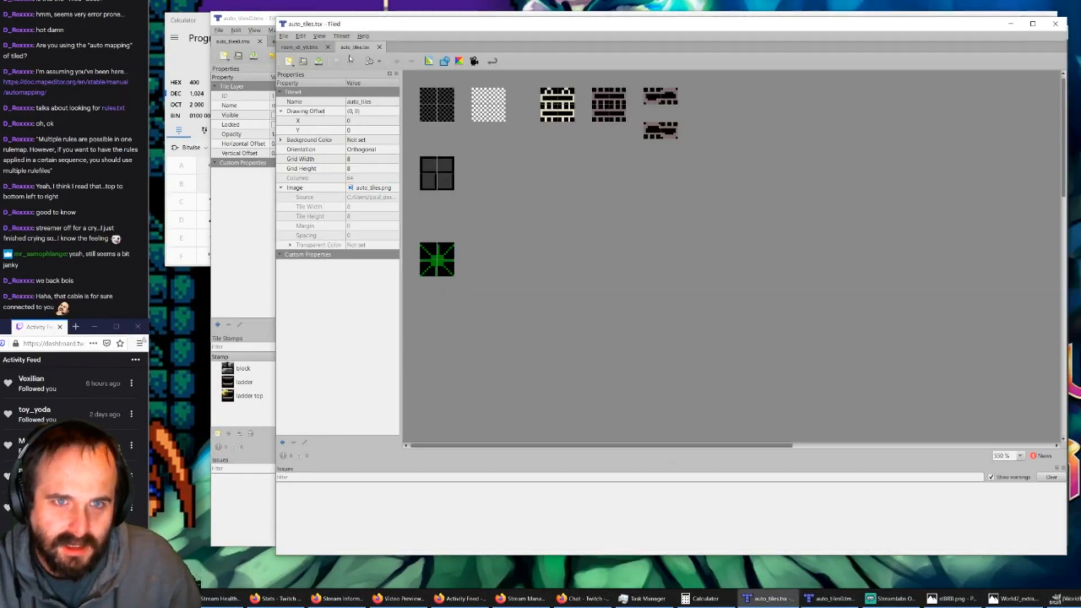
click(255, 21)
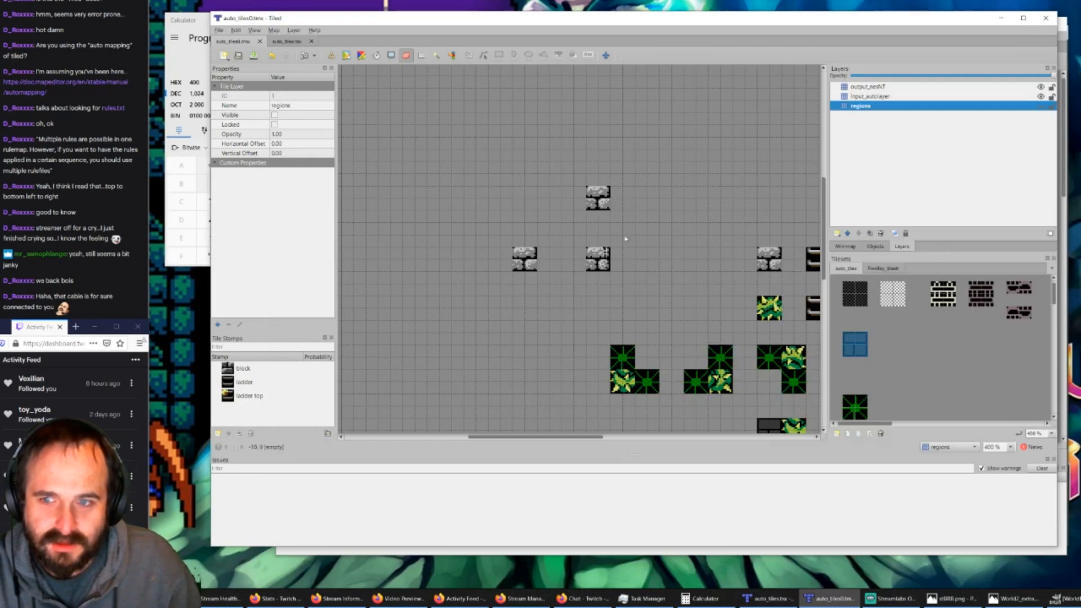
click(769, 598)
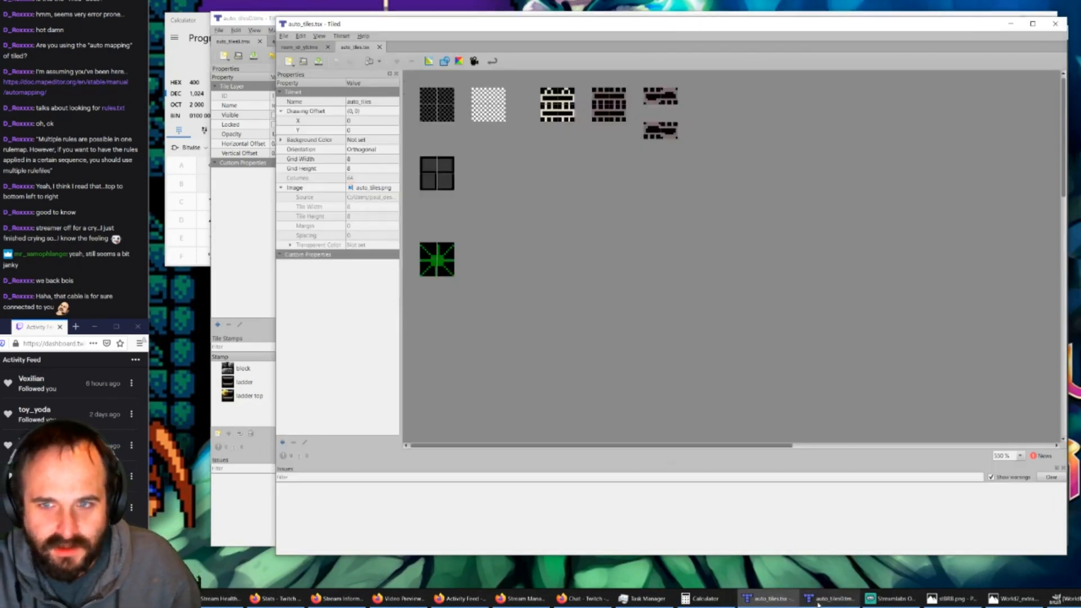
click(831, 598)
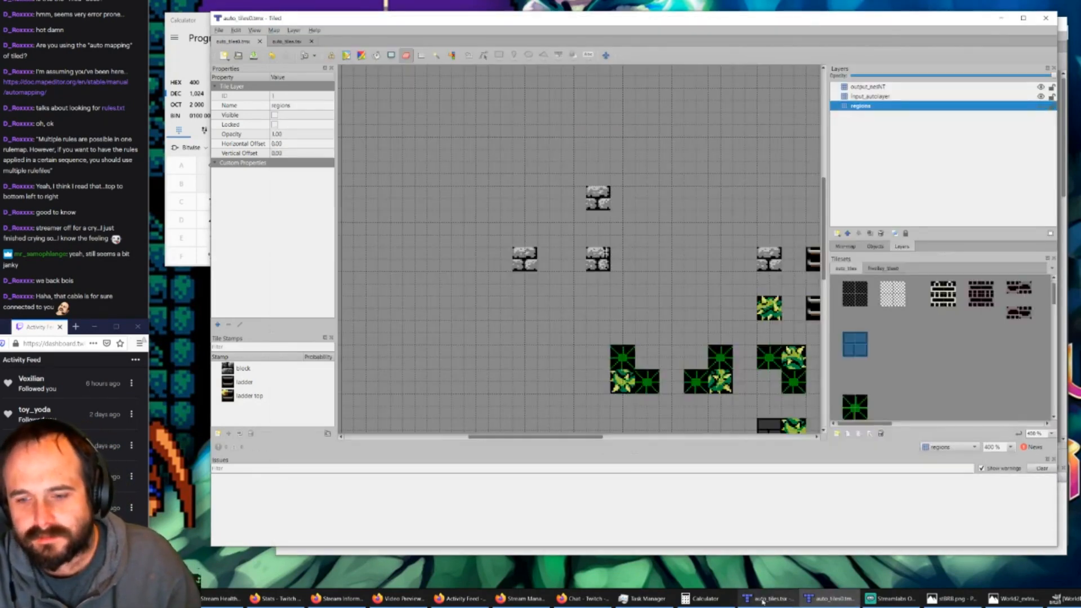
Step: Switch back to GIMP, return to the fnvalley_tiles0 image, and save it
click(1057, 598)
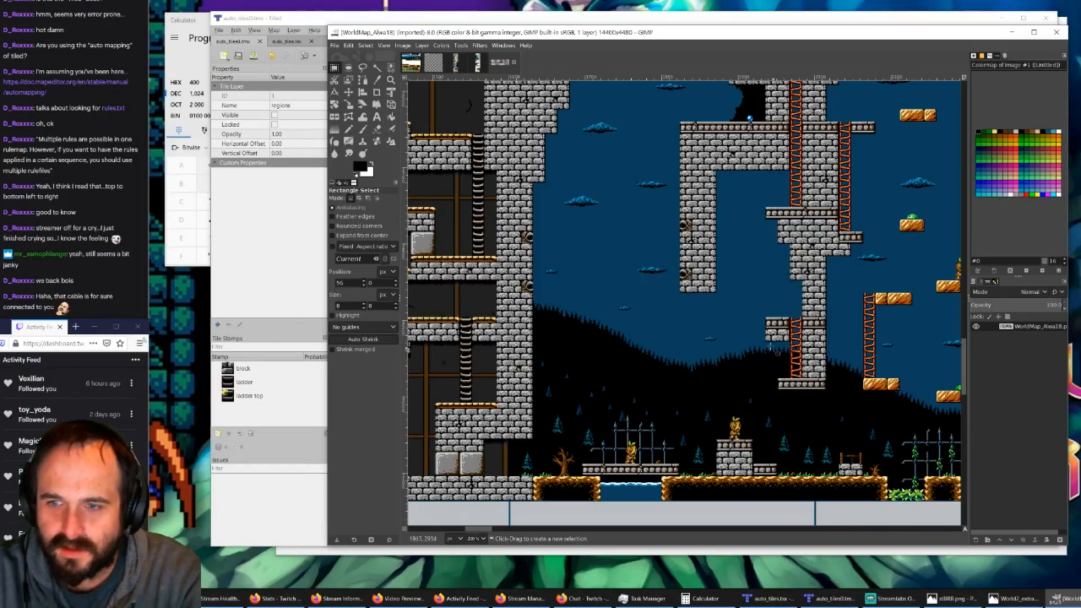
click(412, 62)
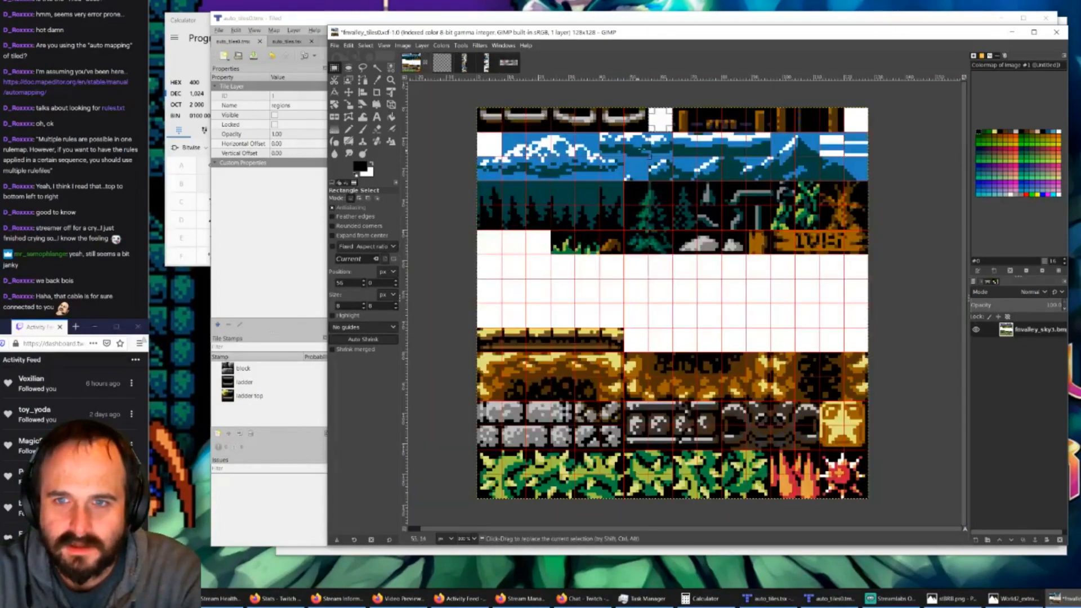
click(335, 47)
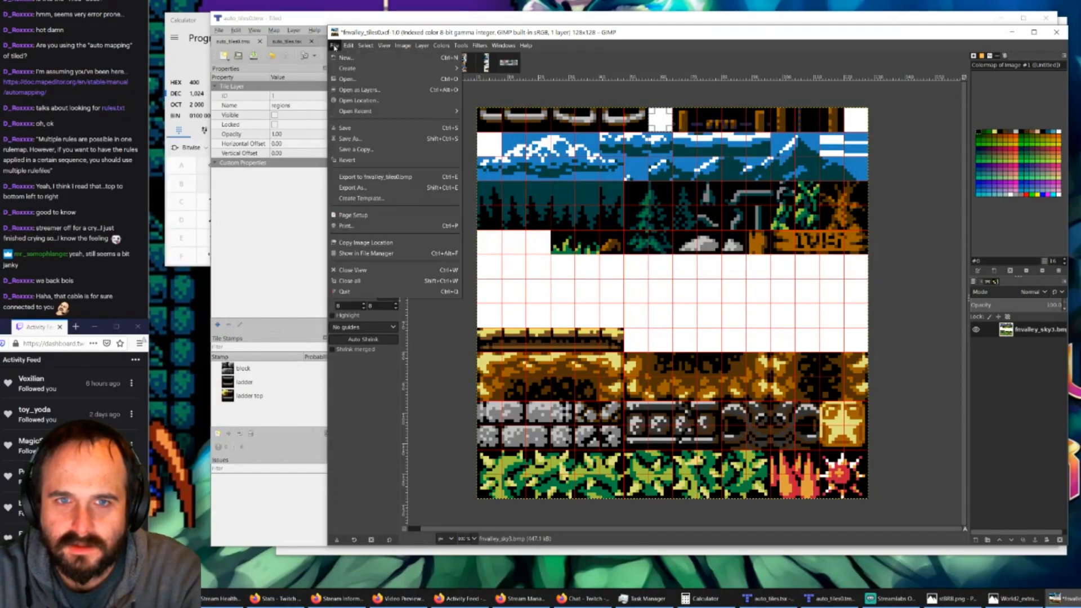
click(406, 127)
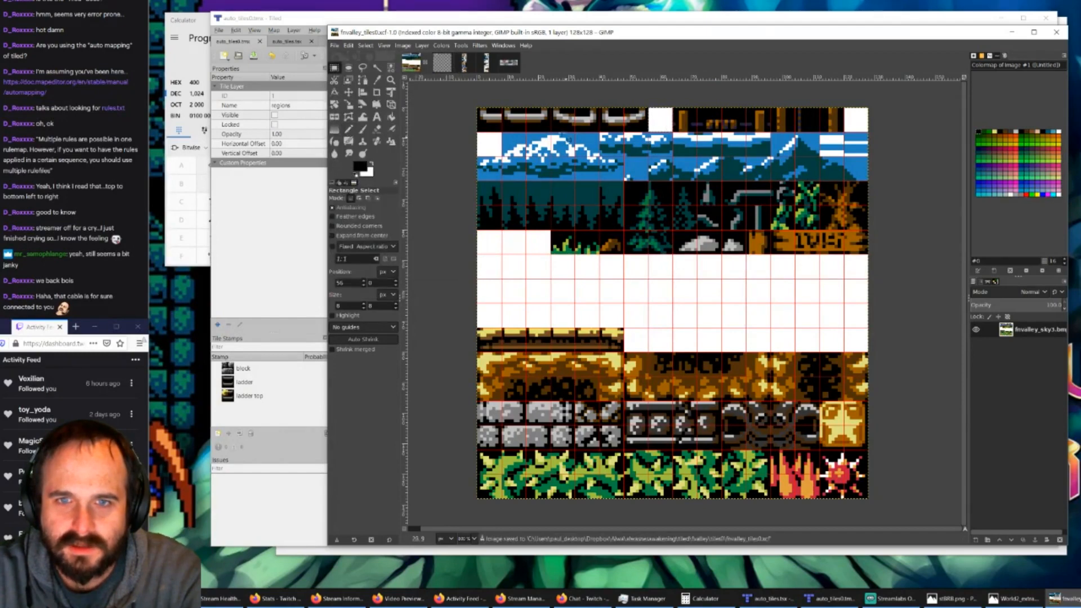
Step: Export the tileset as fnvalley_tiles0.bmp, replacing the existing file in the tiles0 folder
click(335, 45)
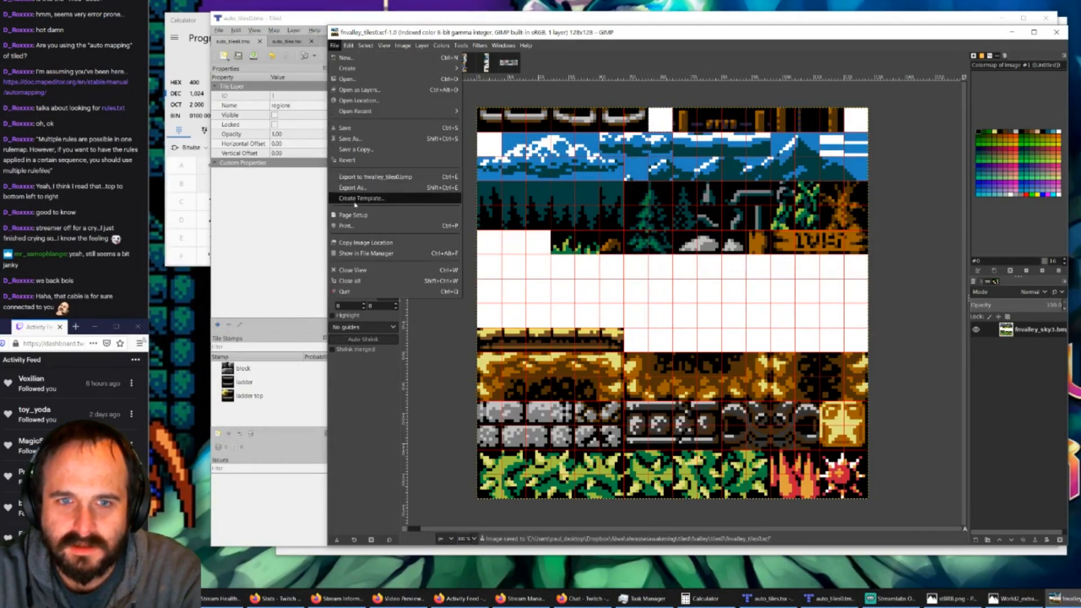
click(352, 187)
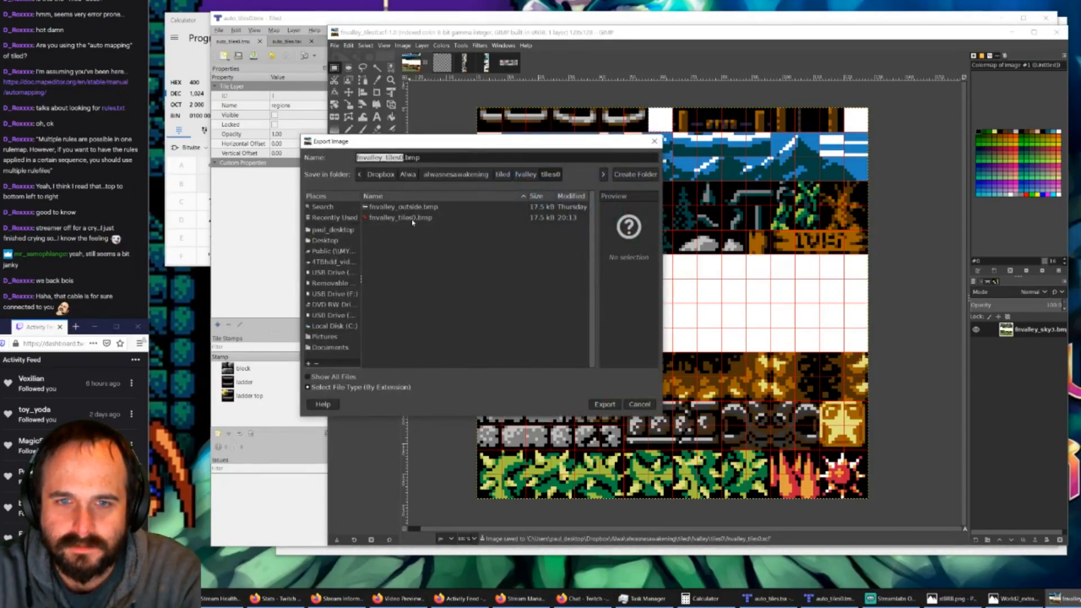
click(413, 220)
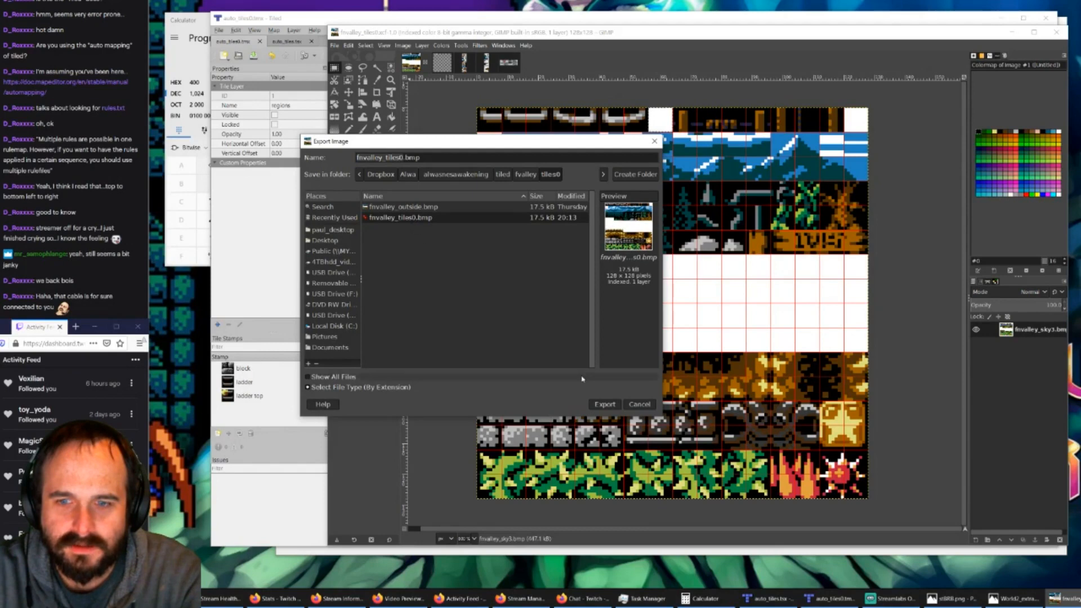
click(602, 405)
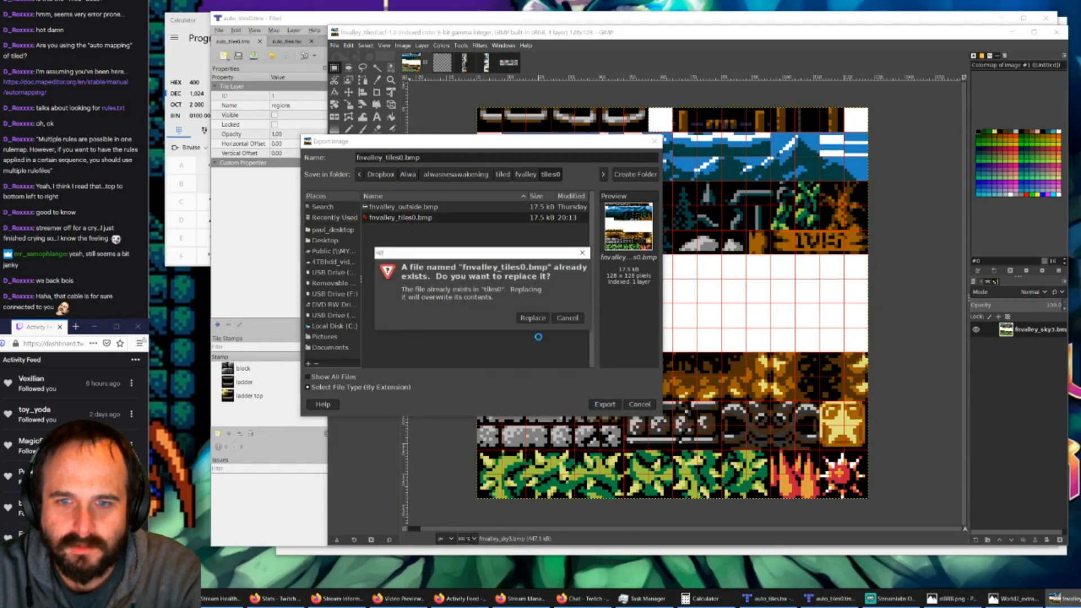
click(533, 320)
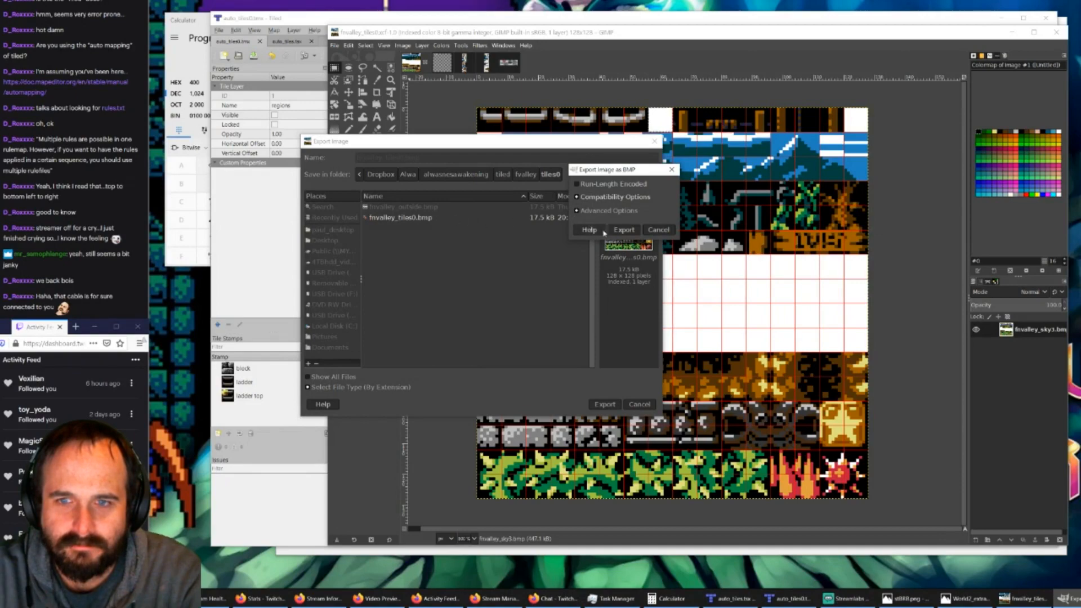
click(624, 229)
Step: Switch to room_x0_y0.tmx in Tiled, check the fnvalley_tiles0 tileset there, and return to GIMP
click(830, 599)
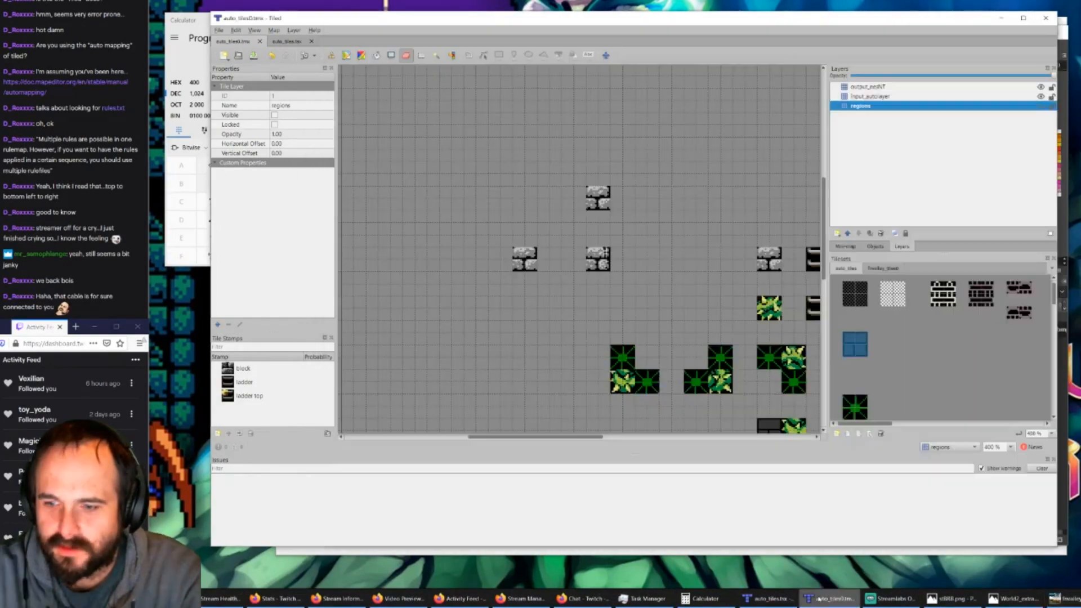
click(772, 598)
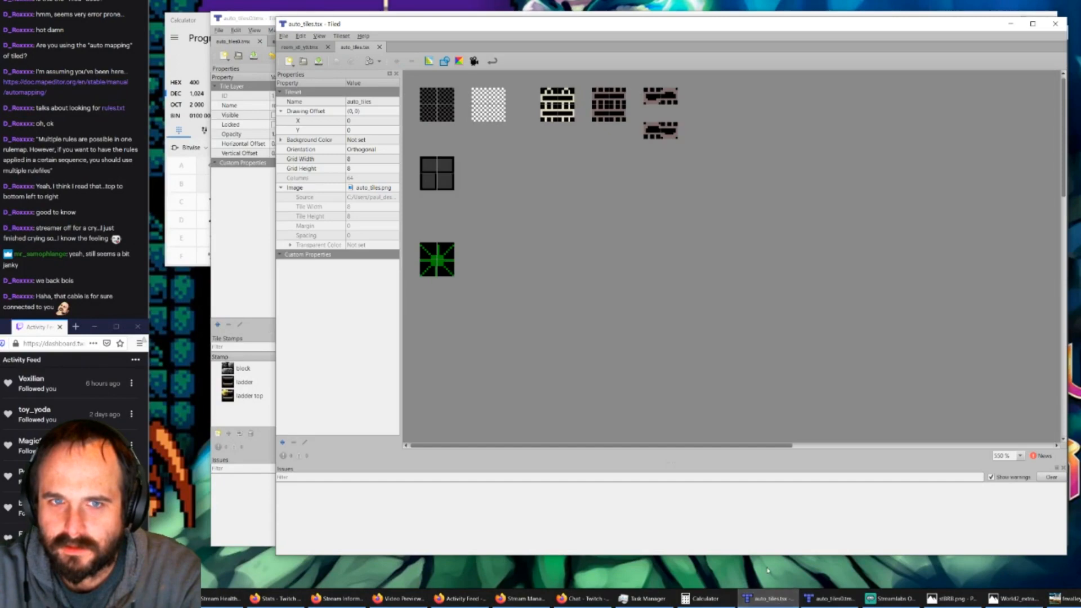
click(300, 48)
click(963, 277)
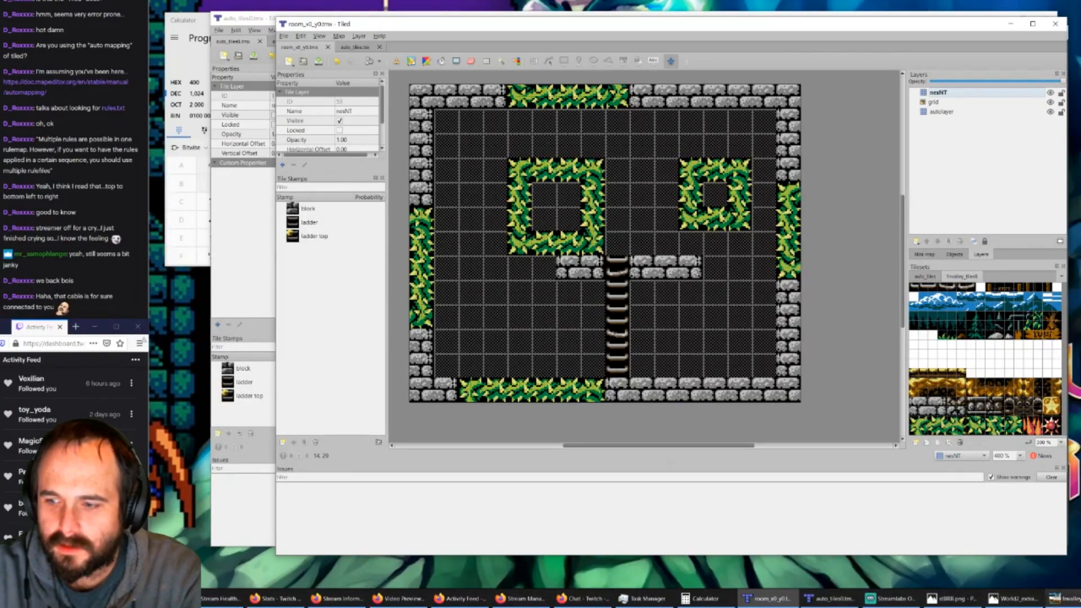
click(1063, 599)
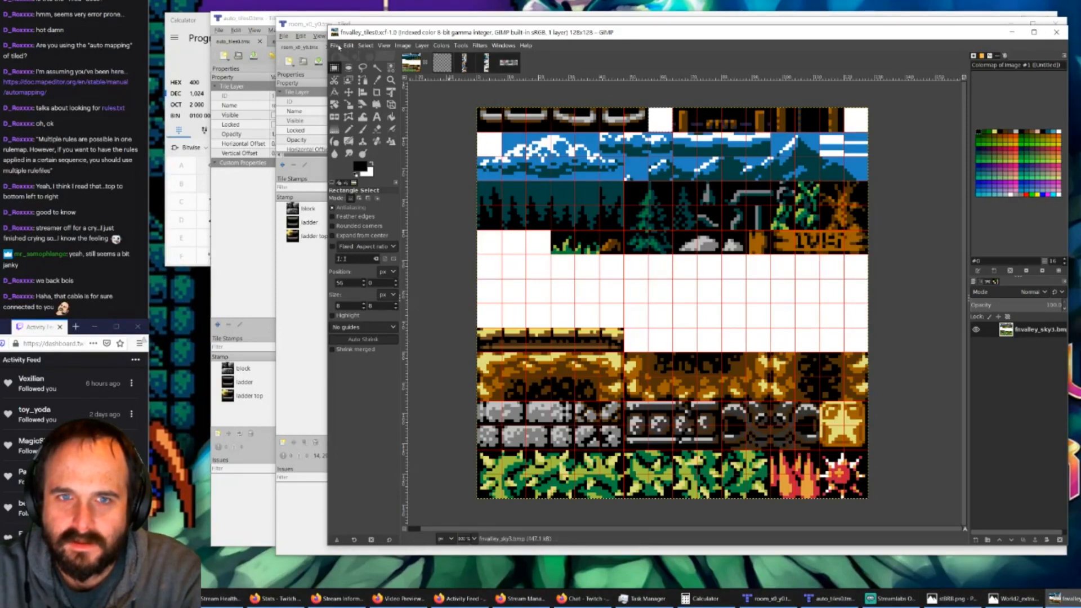
click(338, 47)
click(349, 138)
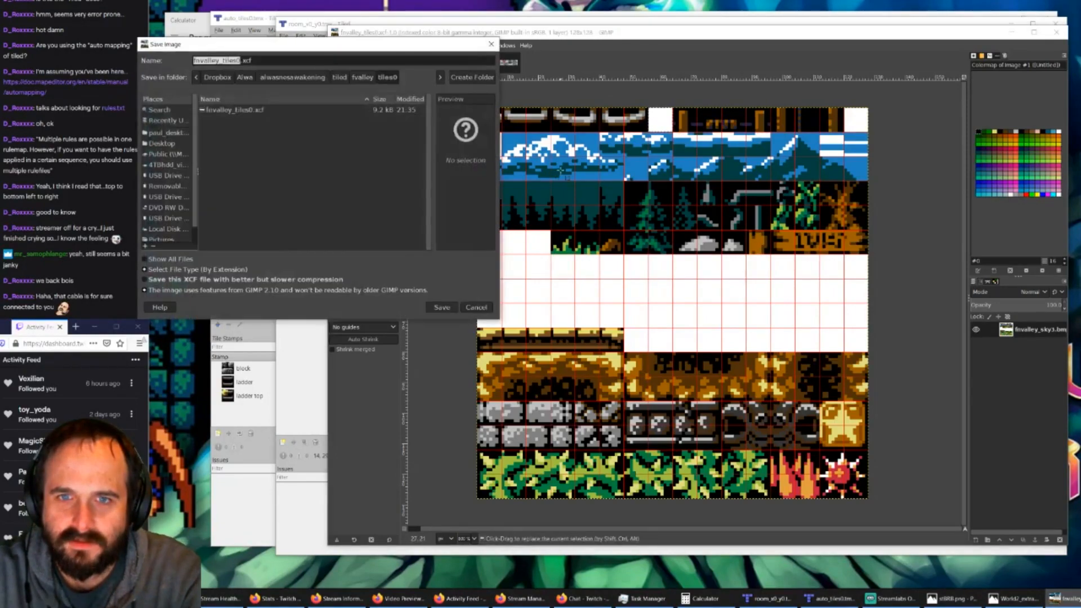
click(491, 44)
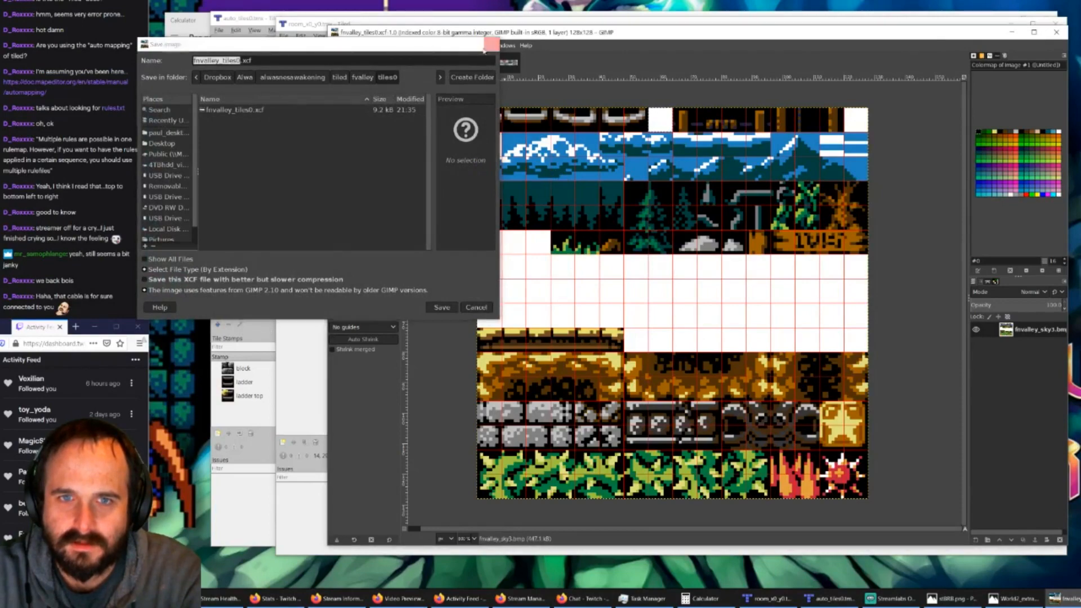
Step: Save a copy of the fnvalley_tiles0 image as fnvalley_tiles1.xcf in the tiles1 folder
click(334, 46)
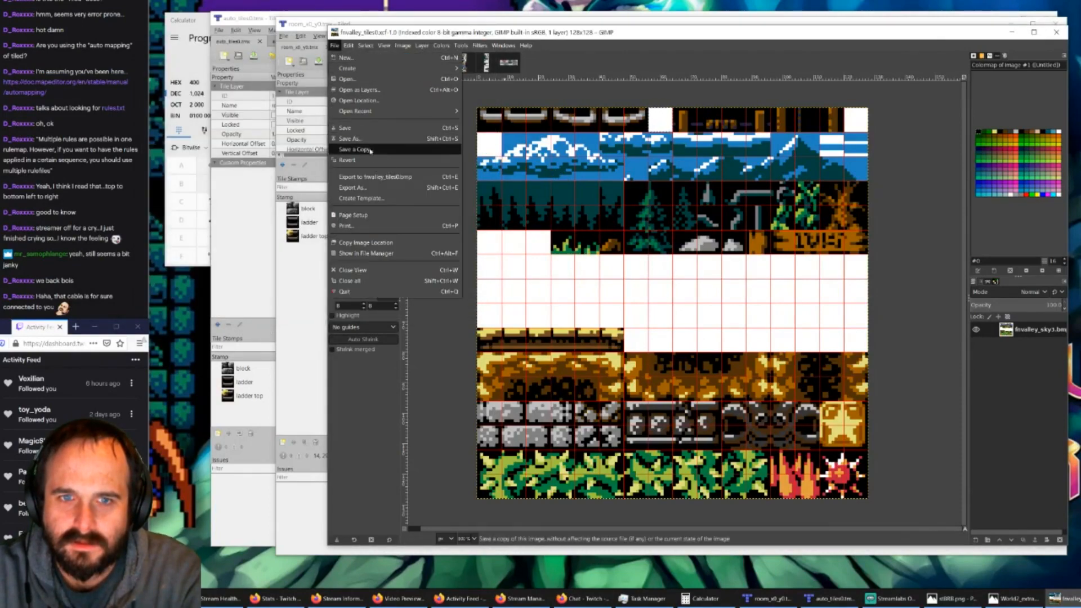
click(360, 150)
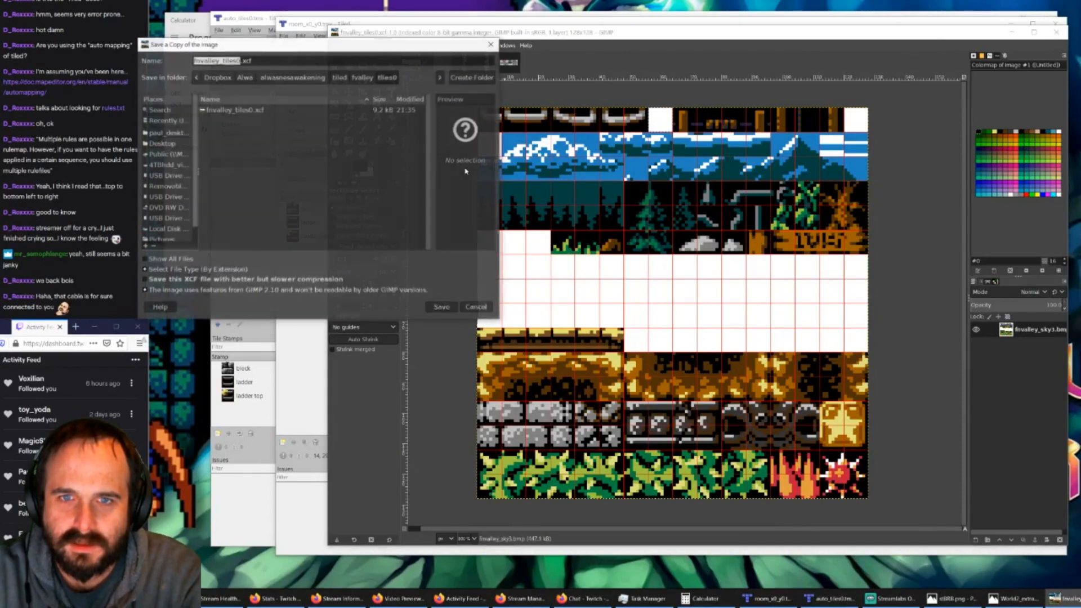
click(362, 77)
double_click(223, 121)
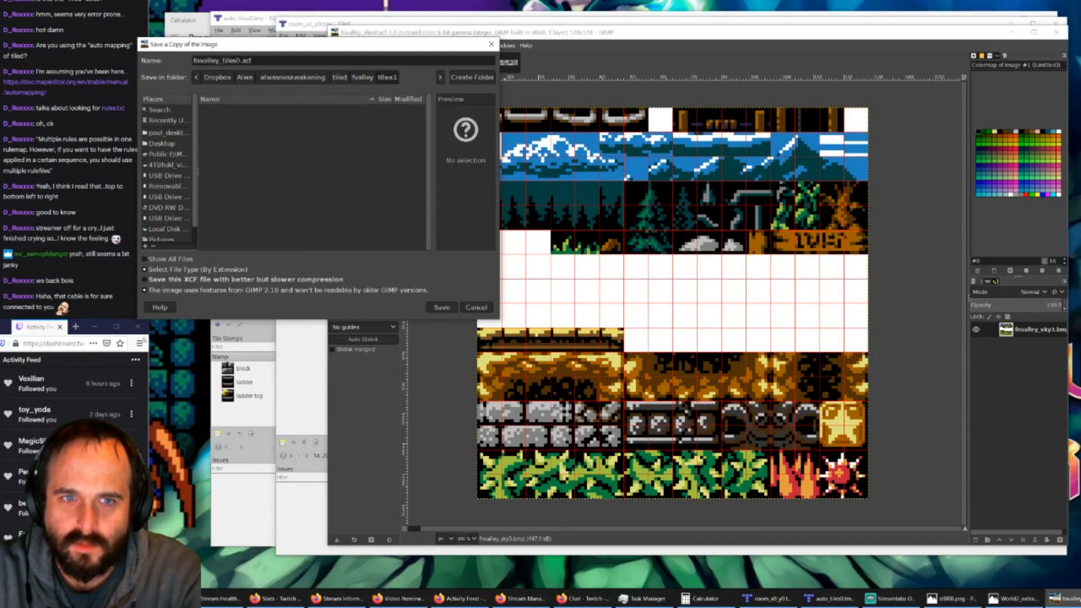
key(BackSpace)
text(1)
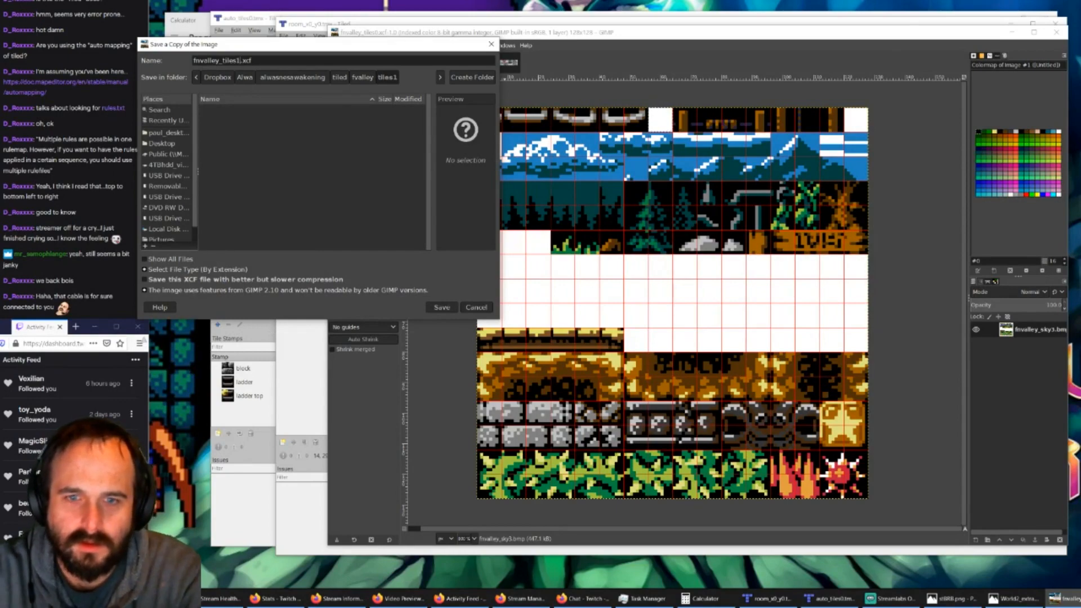
click(438, 308)
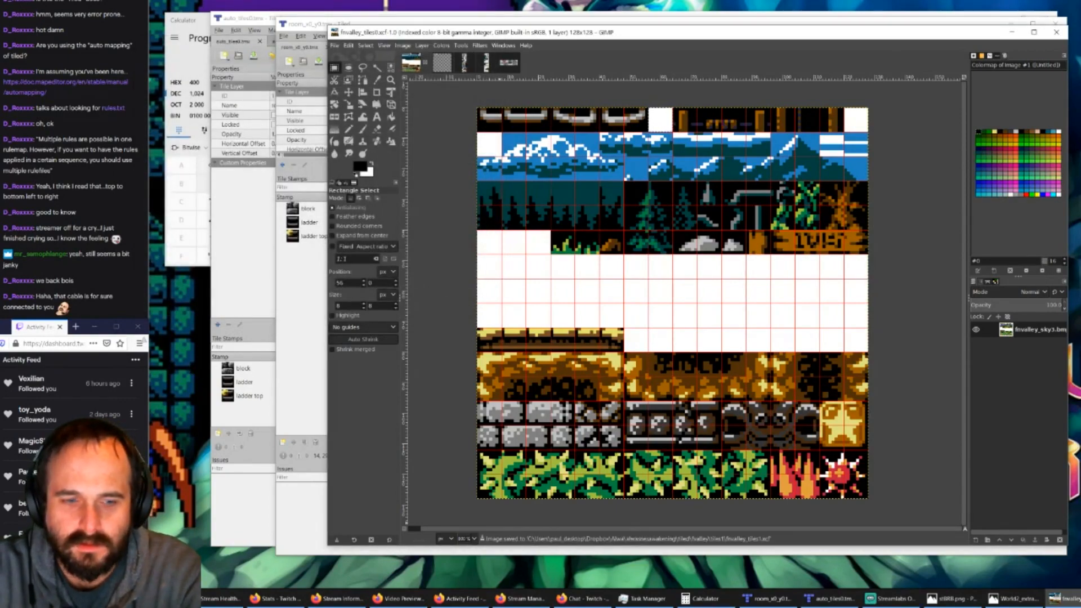
Step: Switch to File Explorer and open fnvalley_tiles0.xcf from the tiles0 folder in GIMP
key(alt+Tab)
double_click(345, 241)
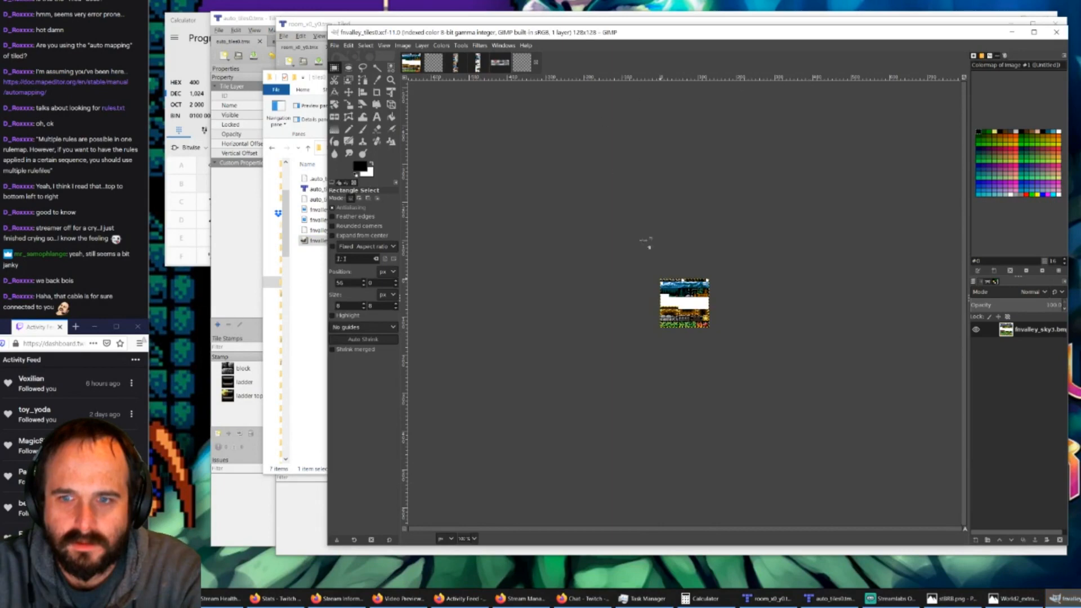
Step: Examine the open images to identify which two are copies of fnvalley_tiles0.xcf and compare them
ctrl+scroll(646, 241, up, 4)
ctrl+scroll(513, 150, up, 1)
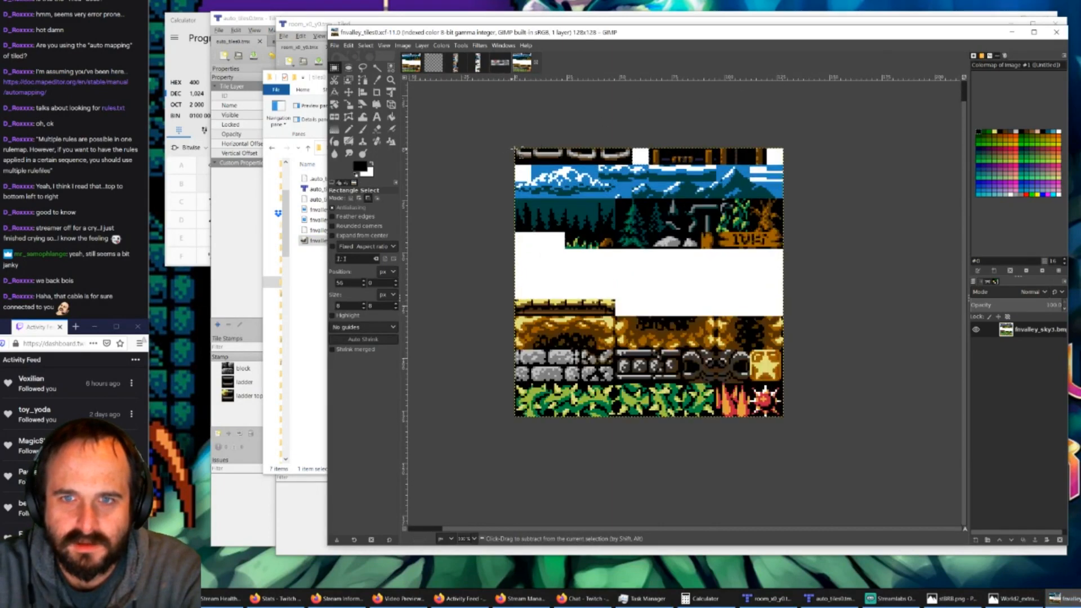
drag(521, 63, 439, 70)
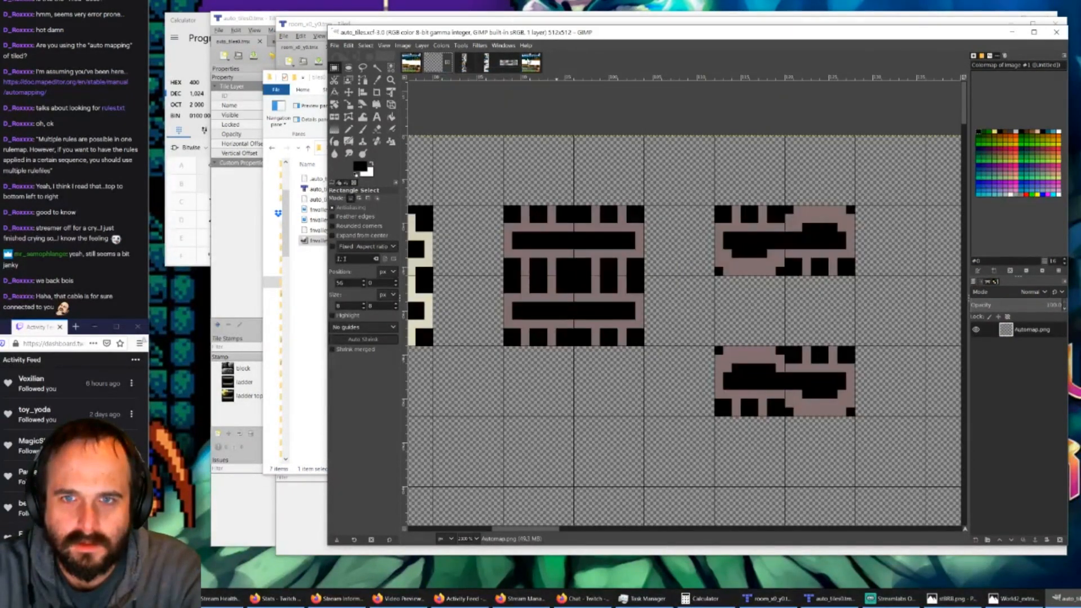
drag(529, 62, 434, 66)
click(438, 64)
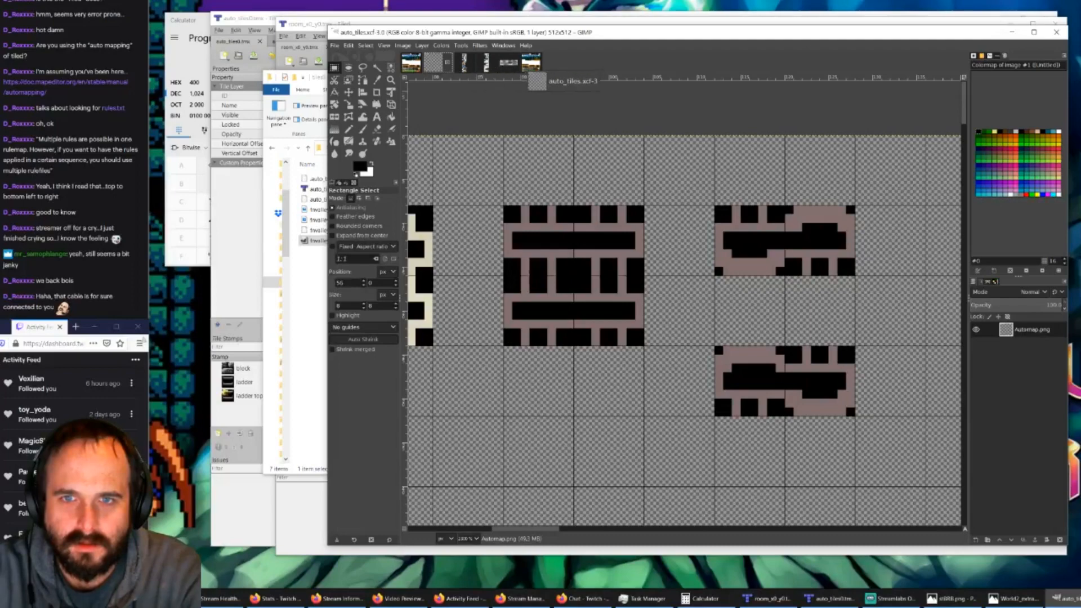
click(510, 63)
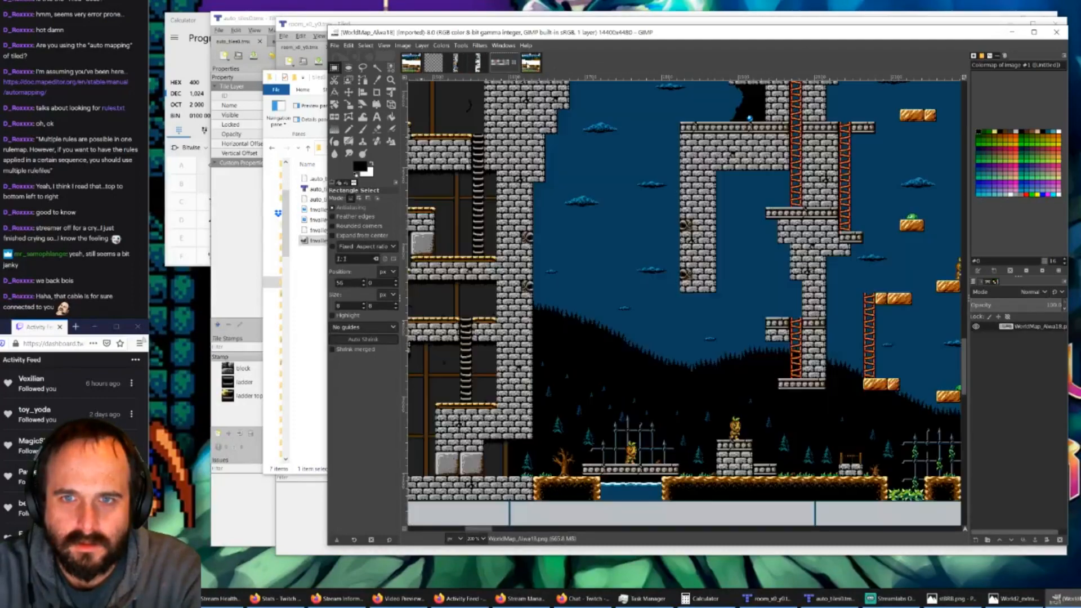
click(530, 66)
click(433, 65)
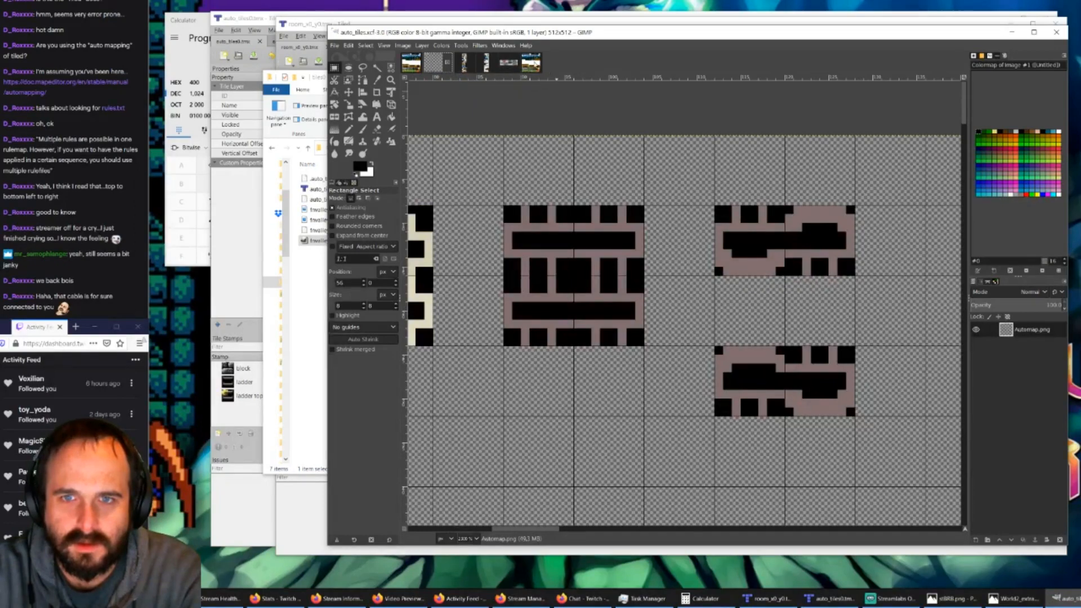
click(530, 63)
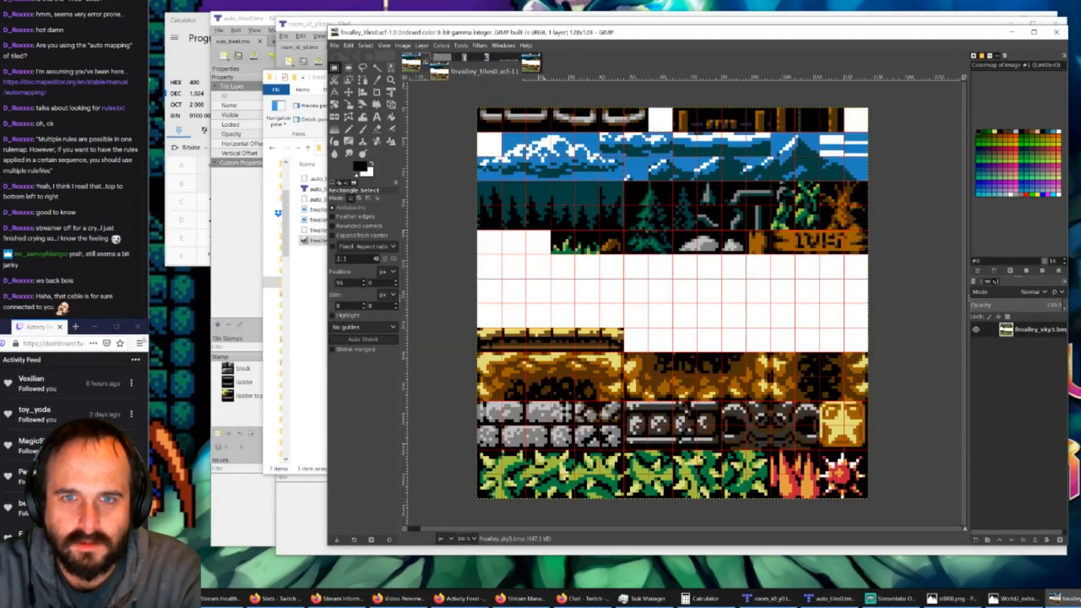
click(434, 63)
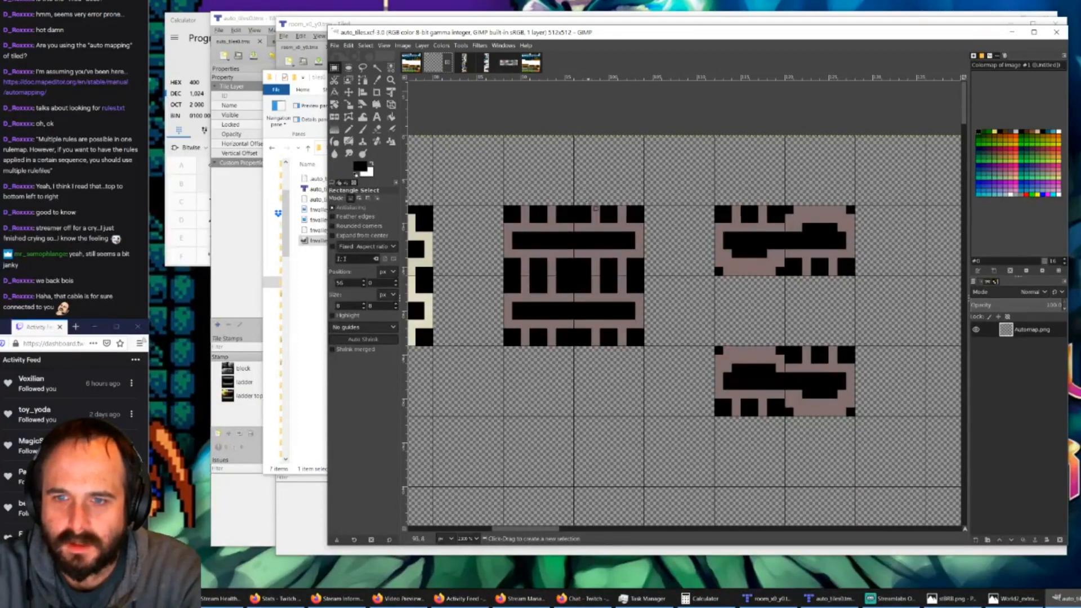
ctrl+scroll(596, 209, down, 2)
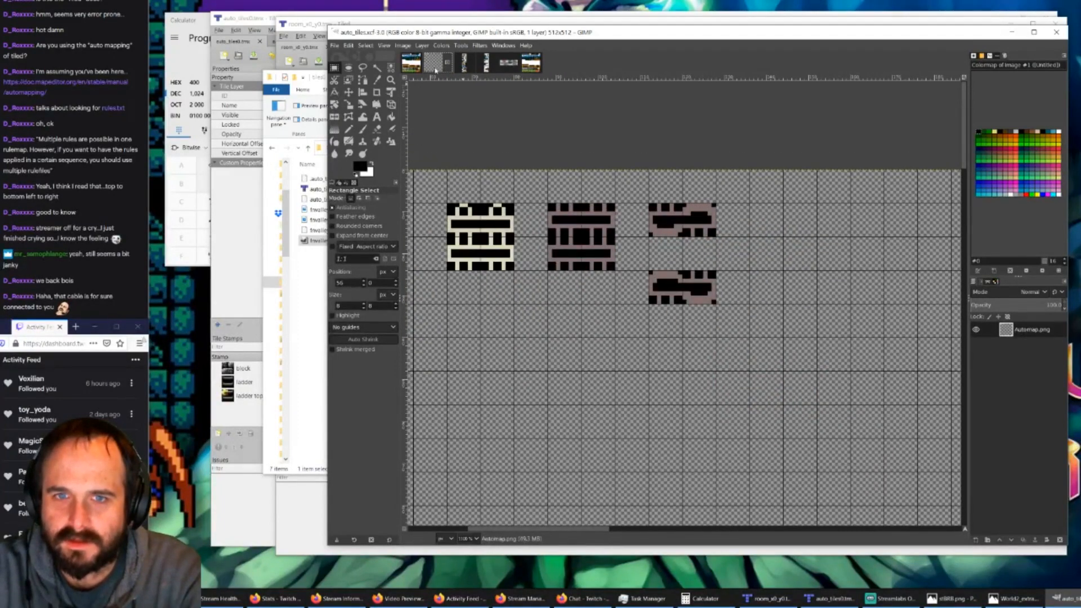
click(530, 63)
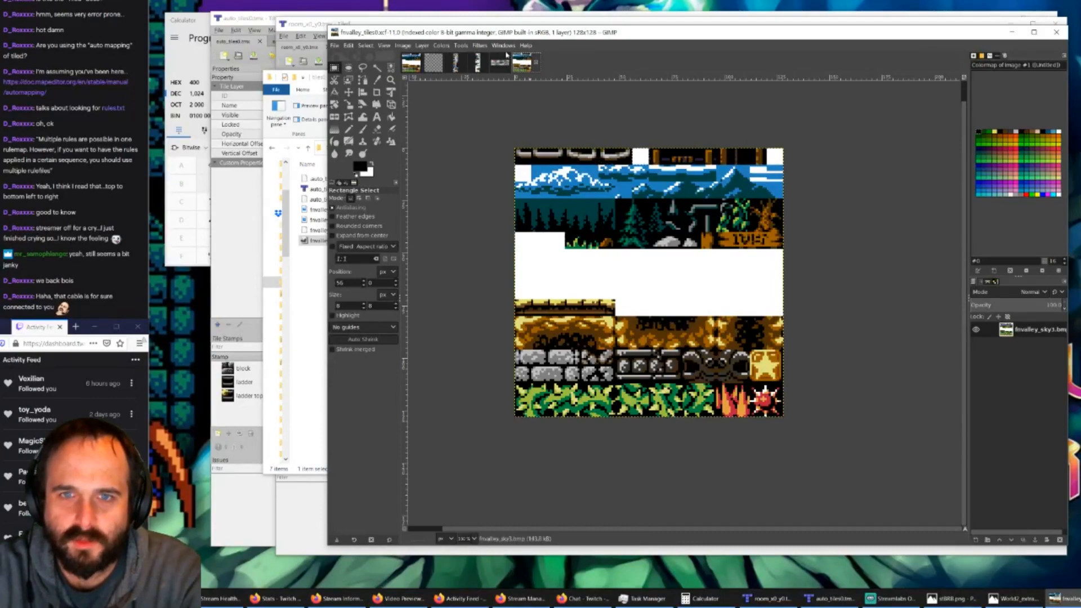
click(411, 63)
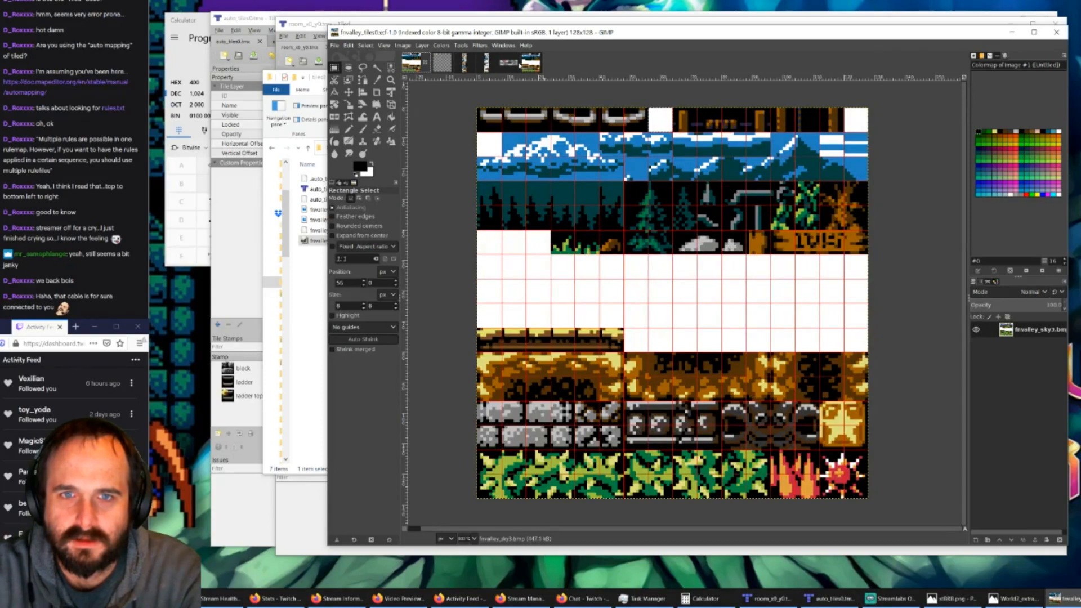
click(531, 63)
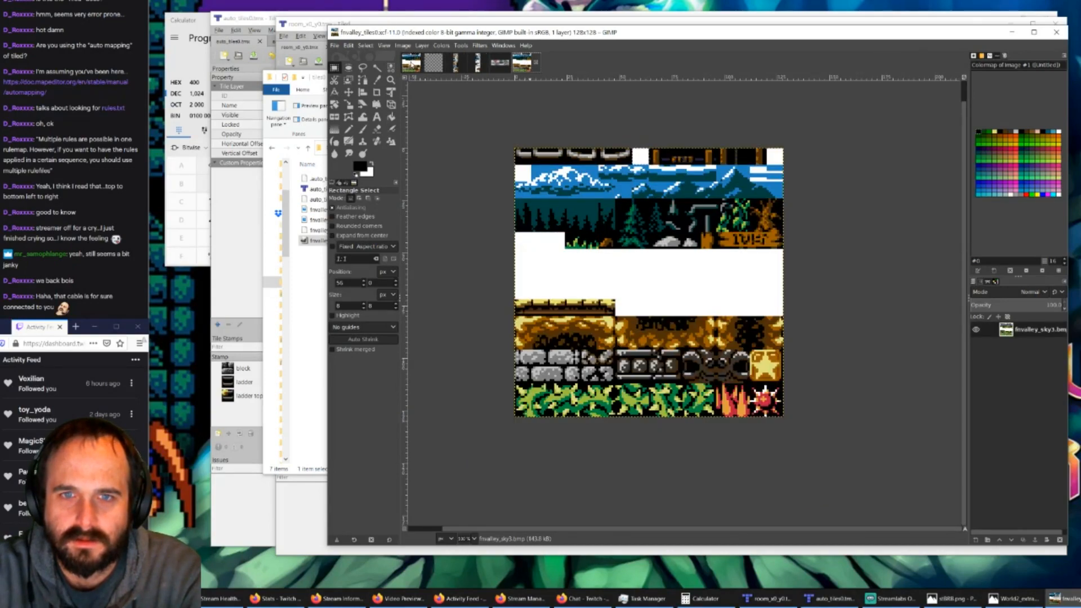
Step: Close the duplicate copy of fnvalley_tiles0.xcf that has no grid
click(412, 64)
click(539, 65)
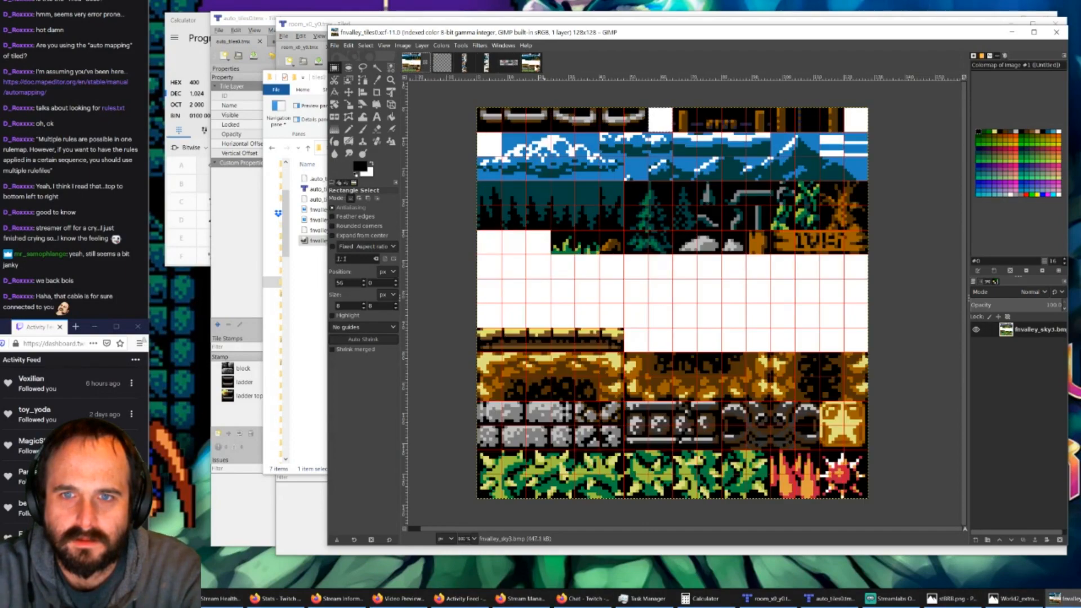
click(536, 63)
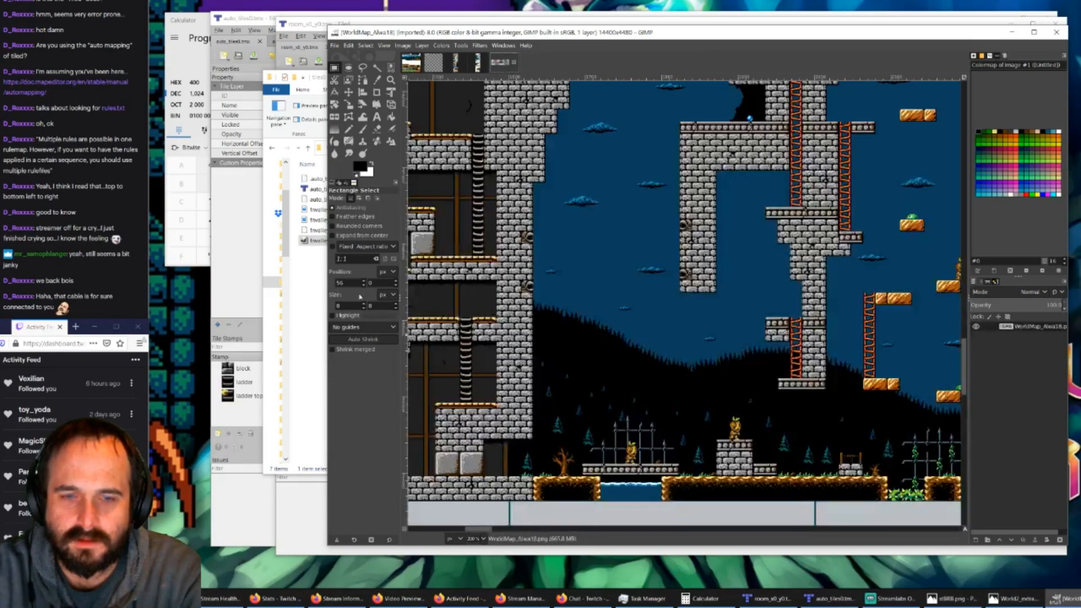
Step: Open fnvalley_tiles1.xcf from the tiles1 folder as a new image
click(338, 46)
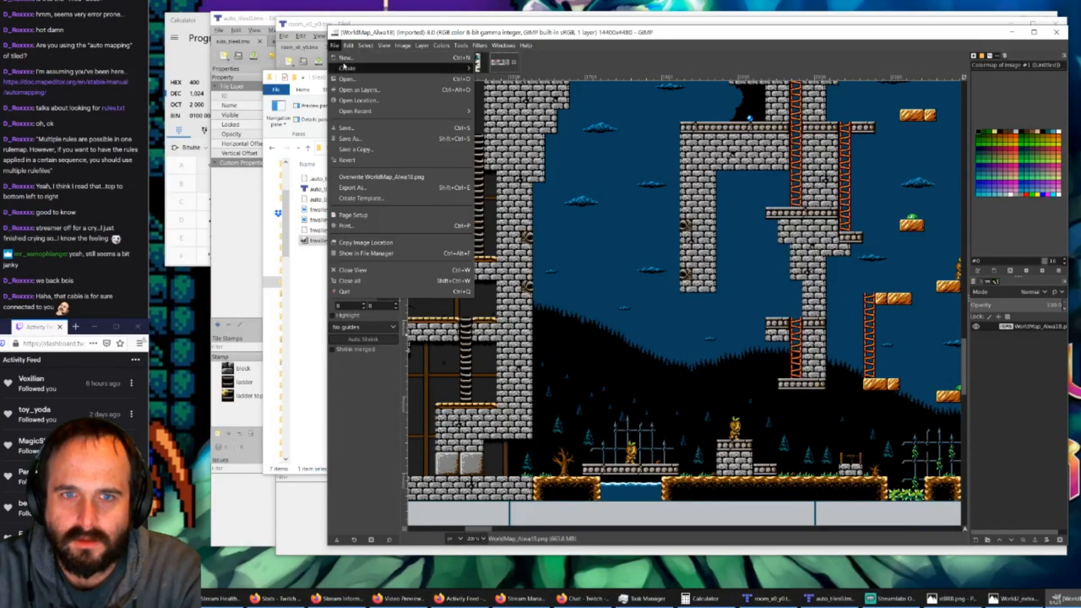
click(352, 79)
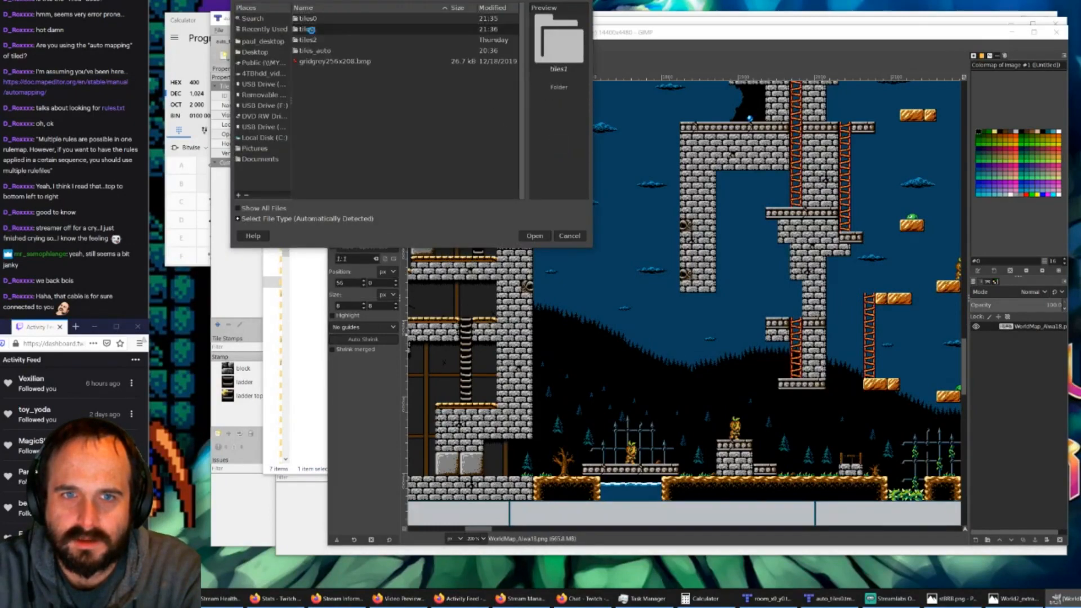
double_click(348, 32)
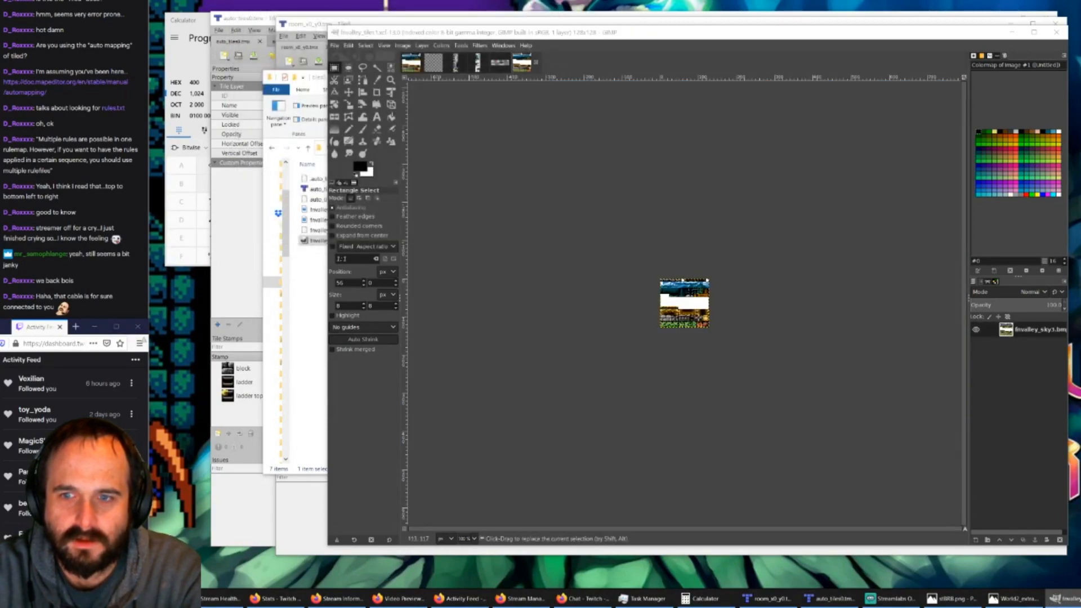
ctrl+scroll(690, 295, up, 5)
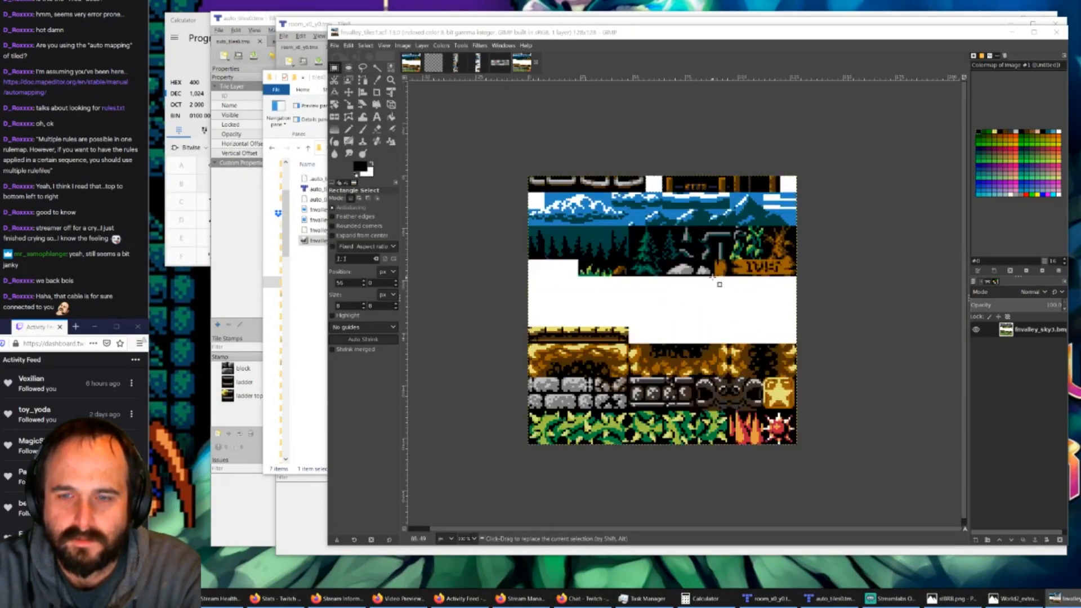
ctrl+scroll(714, 285, up, 1)
ctrl+scroll(684, 282, down, 1)
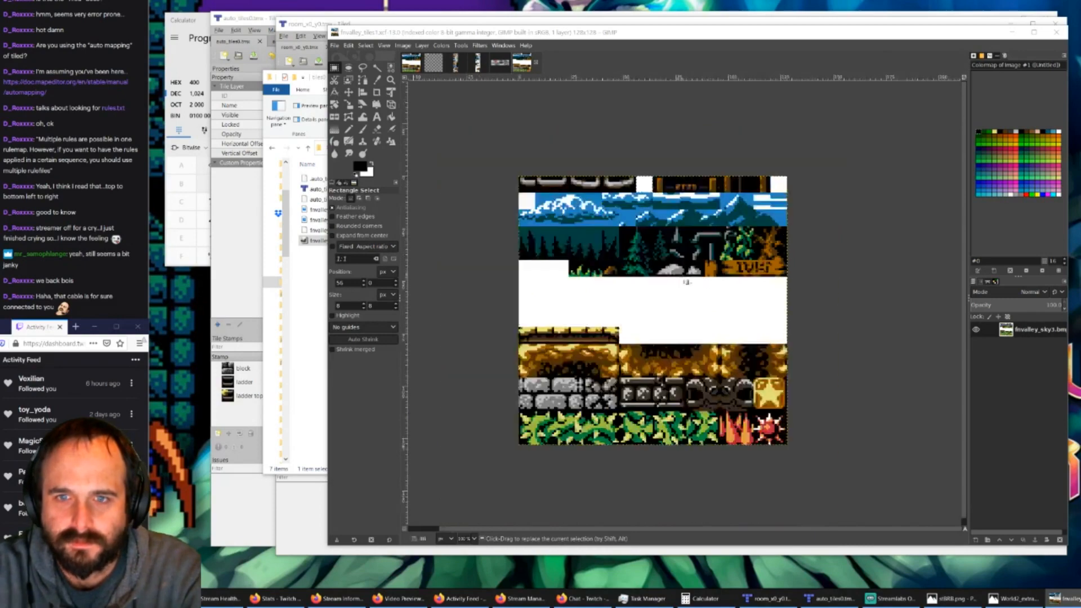
Step: Switch to the World2.png image and show its grid
click(477, 62)
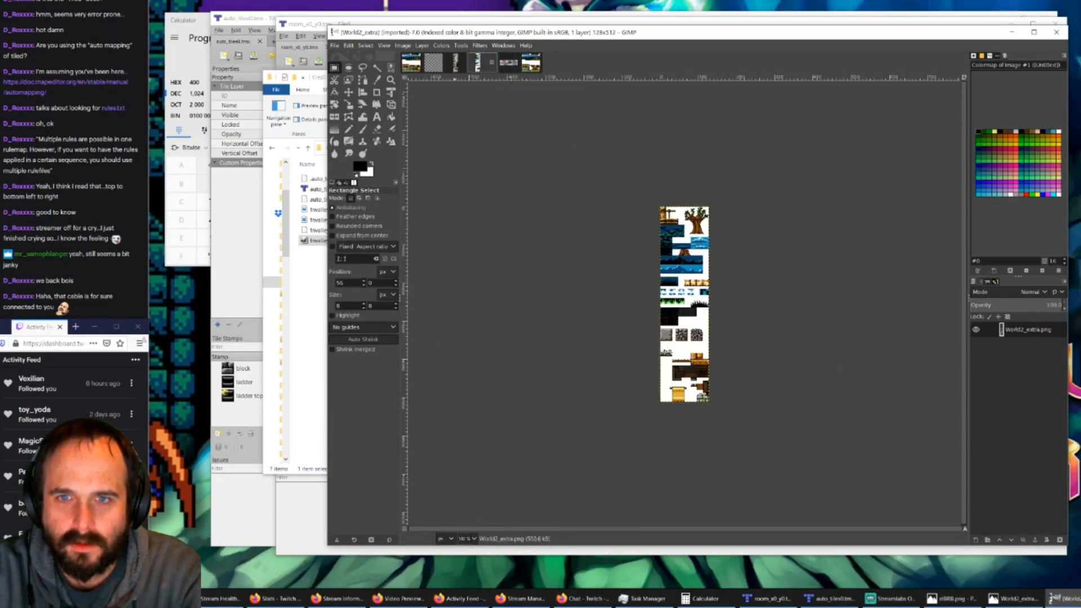
click(529, 63)
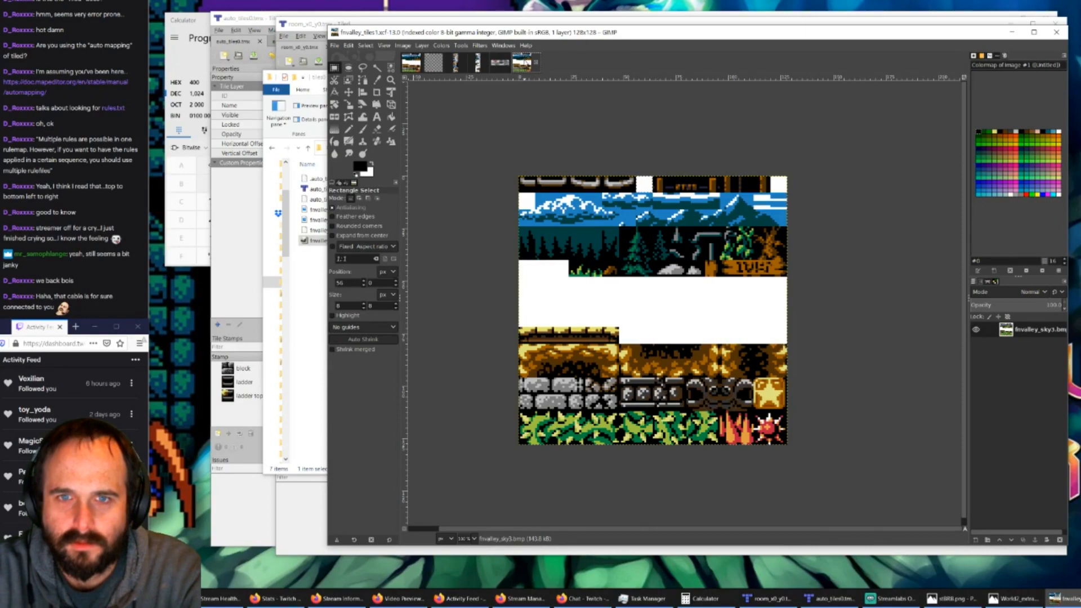
ctrl+scroll(602, 271, up, 1)
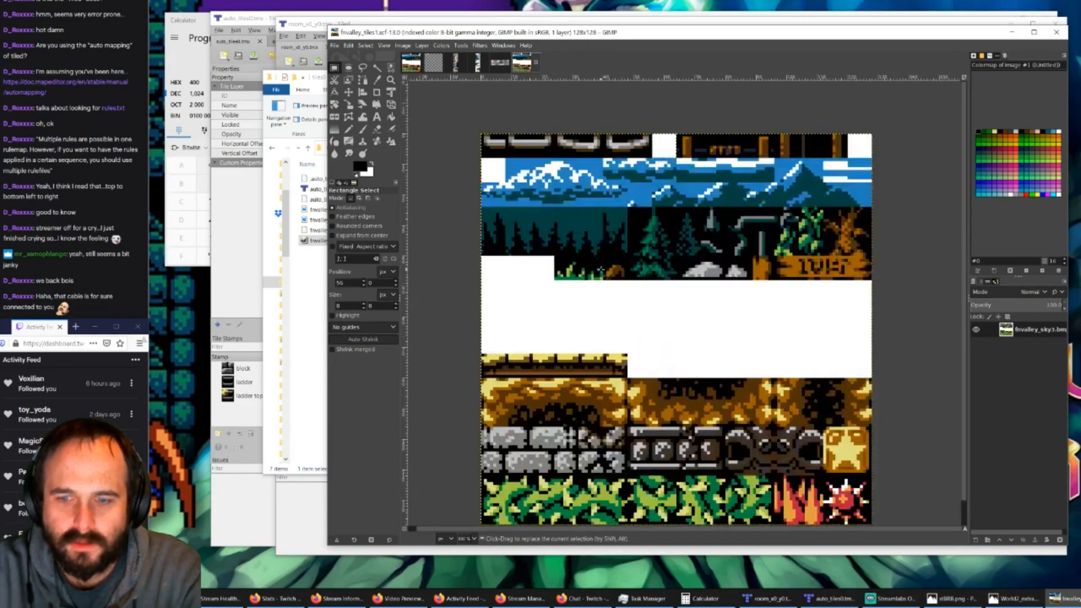
click(455, 63)
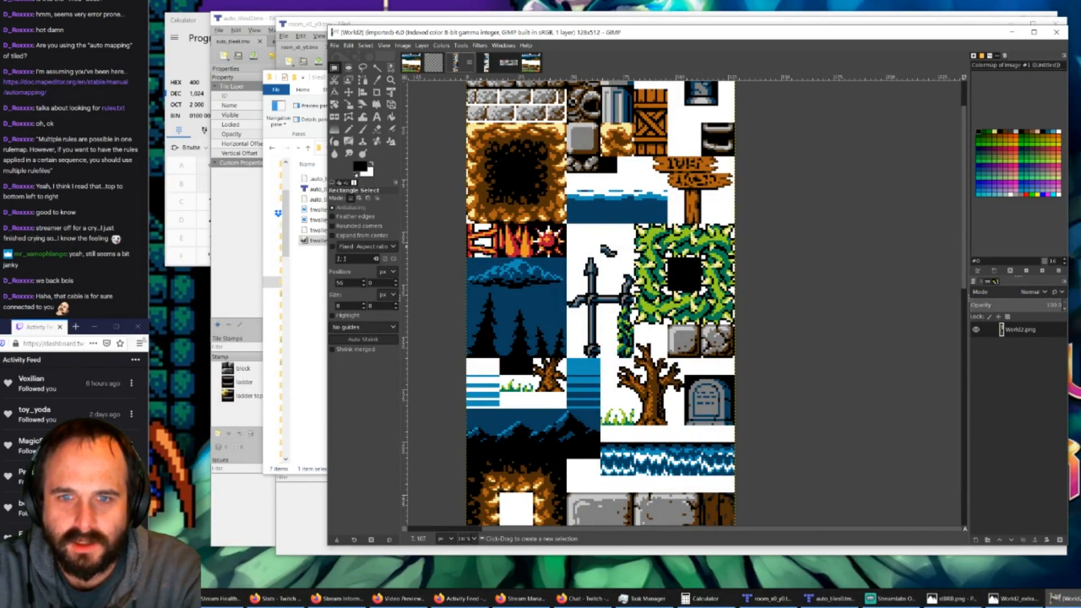
ctrl+scroll(482, 247, up, 3)
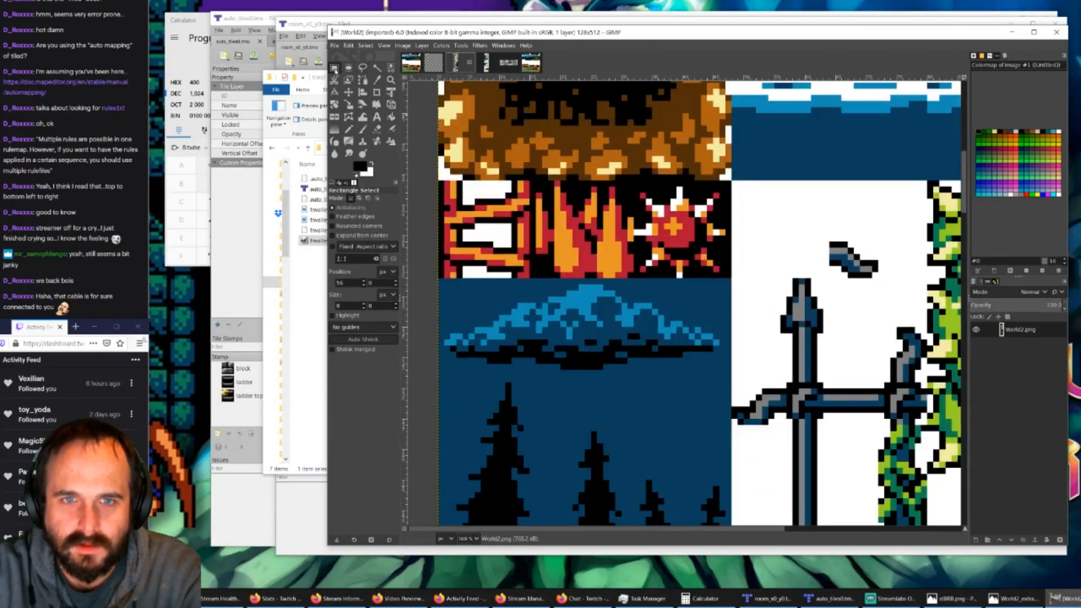
click(389, 46)
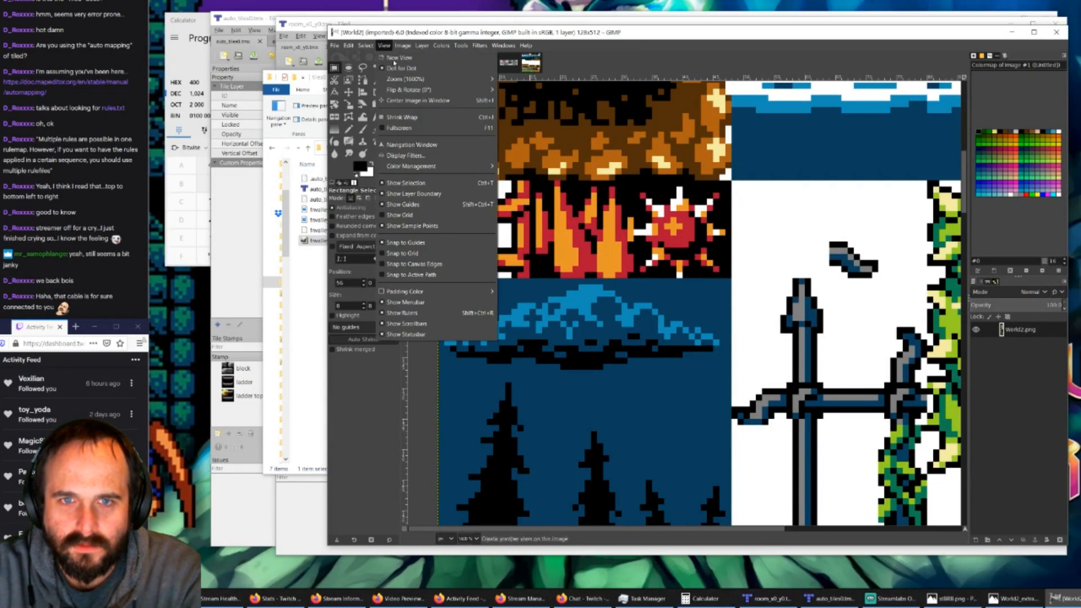
click(400, 216)
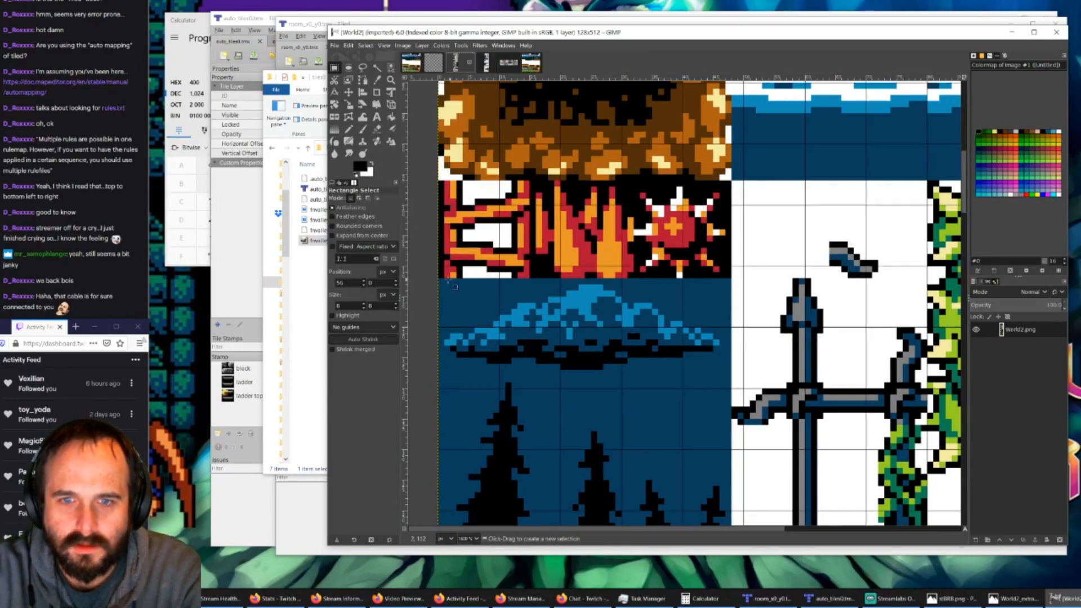
Step: Set the World2 image's grid spacing to 8 pixels horizontally and vertically
click(384, 46)
mouse_move(406, 51)
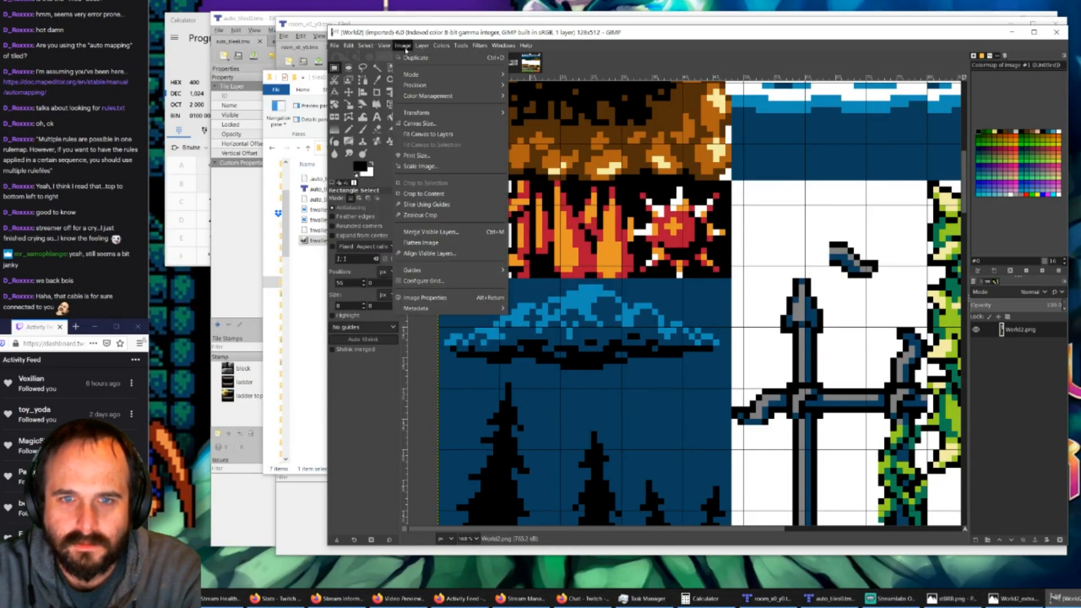
click(422, 281)
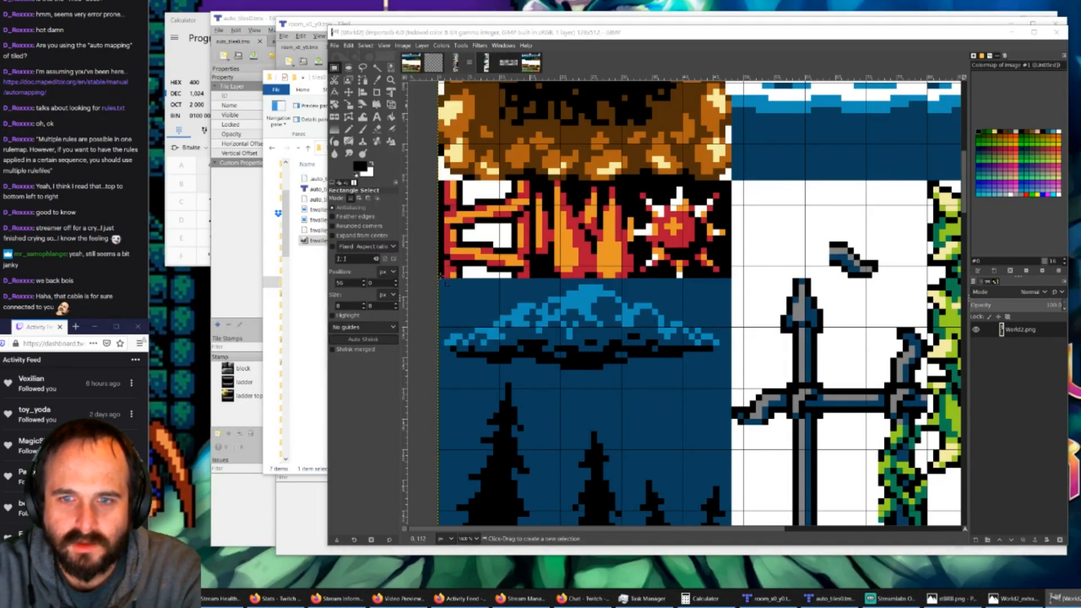
click(674, 302)
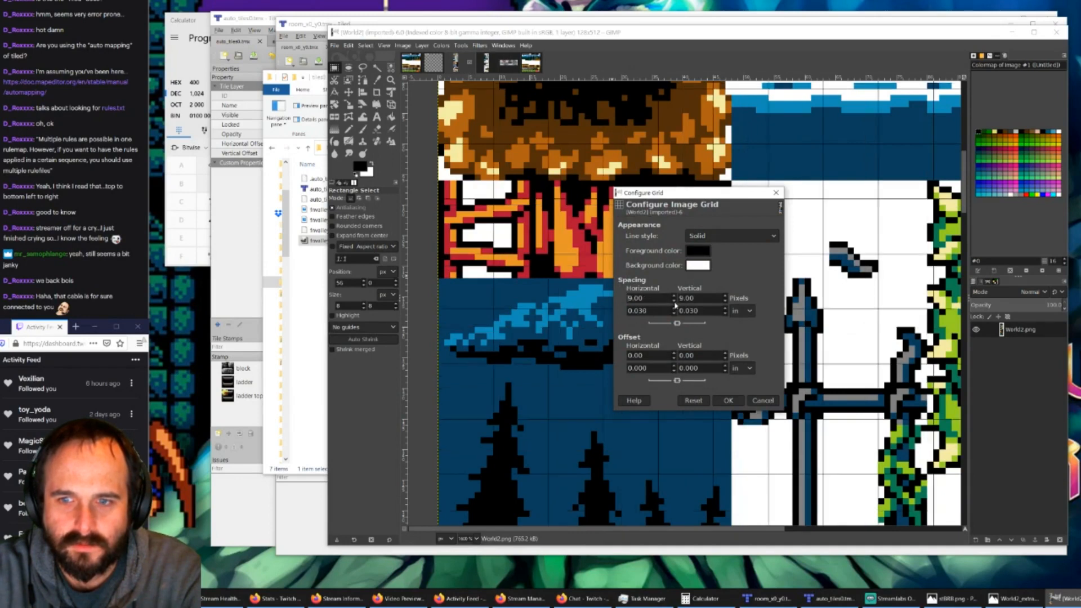
click(674, 302)
click(730, 400)
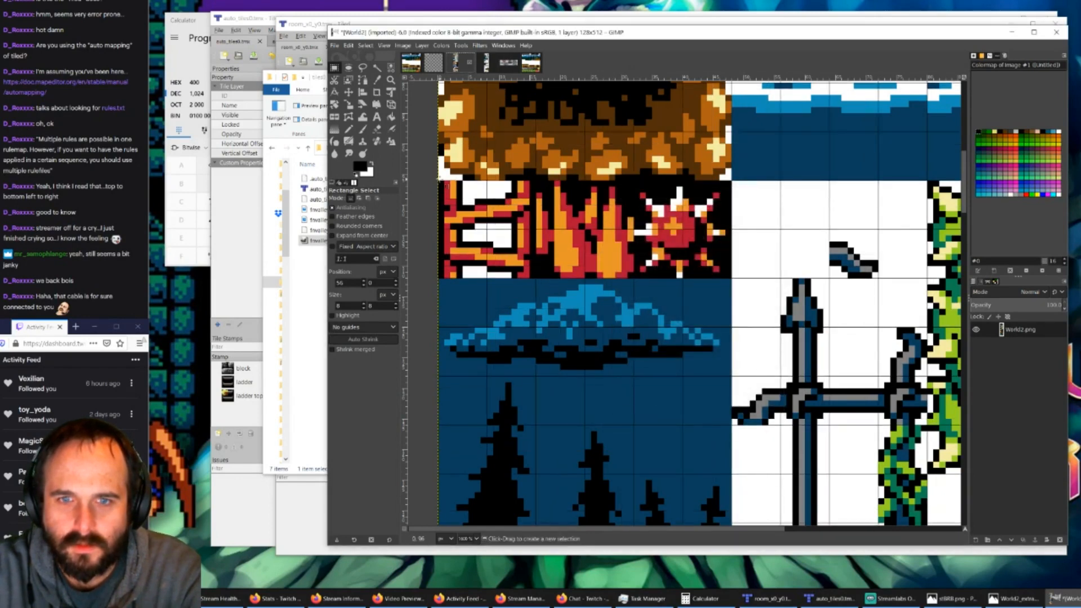
Step: Copy the 16 × 8 px upper half of the red ladder tile in World2 and paste it into the top-row gap of fnvalley_tiles1
drag(439, 180, 533, 229)
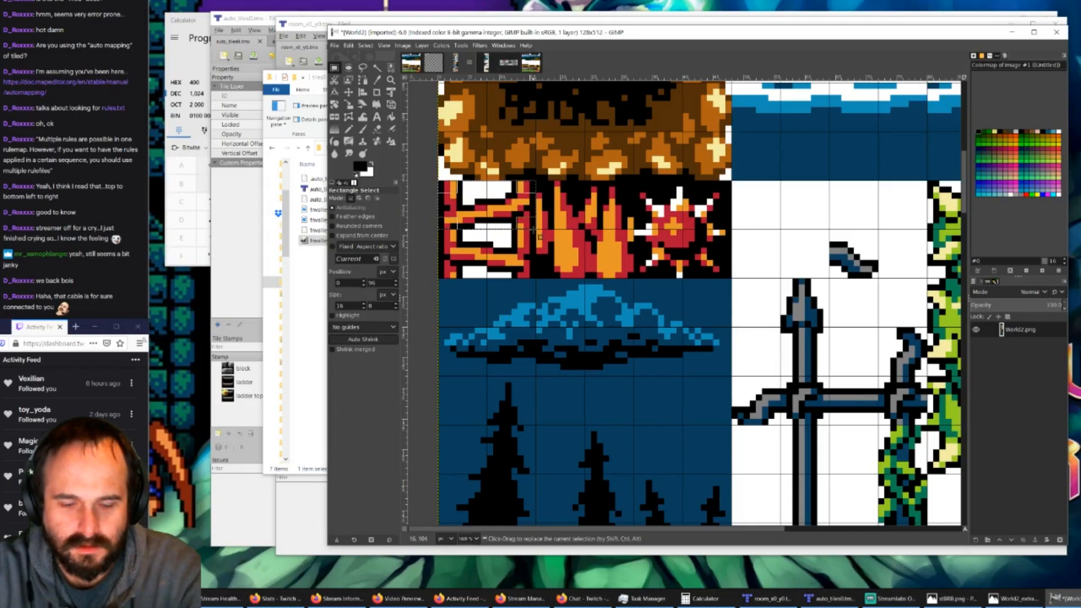
key(ctrl+c)
click(530, 62)
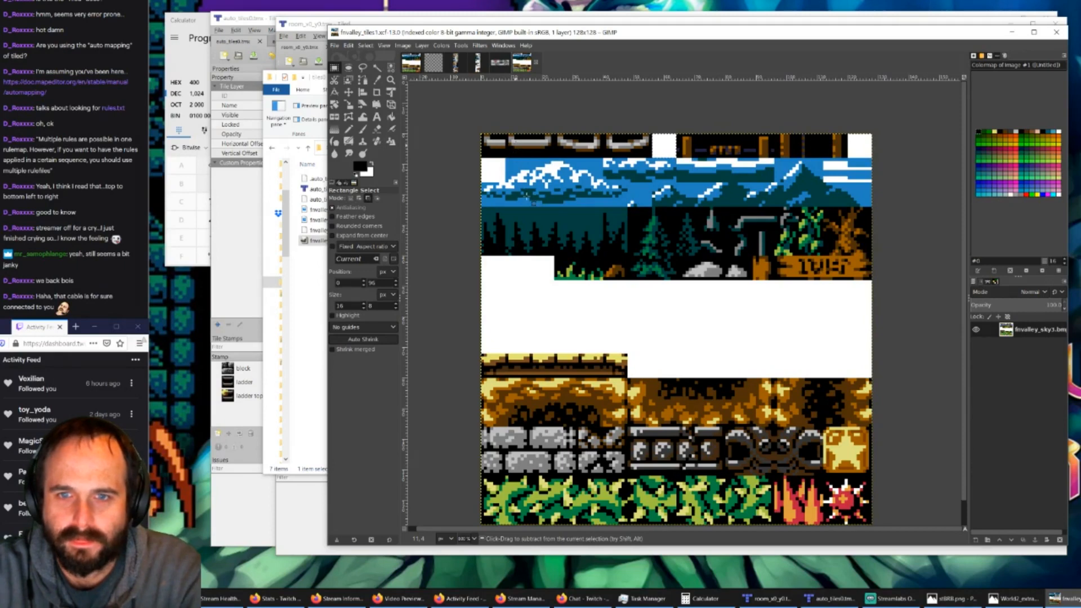
key(ctrl+v)
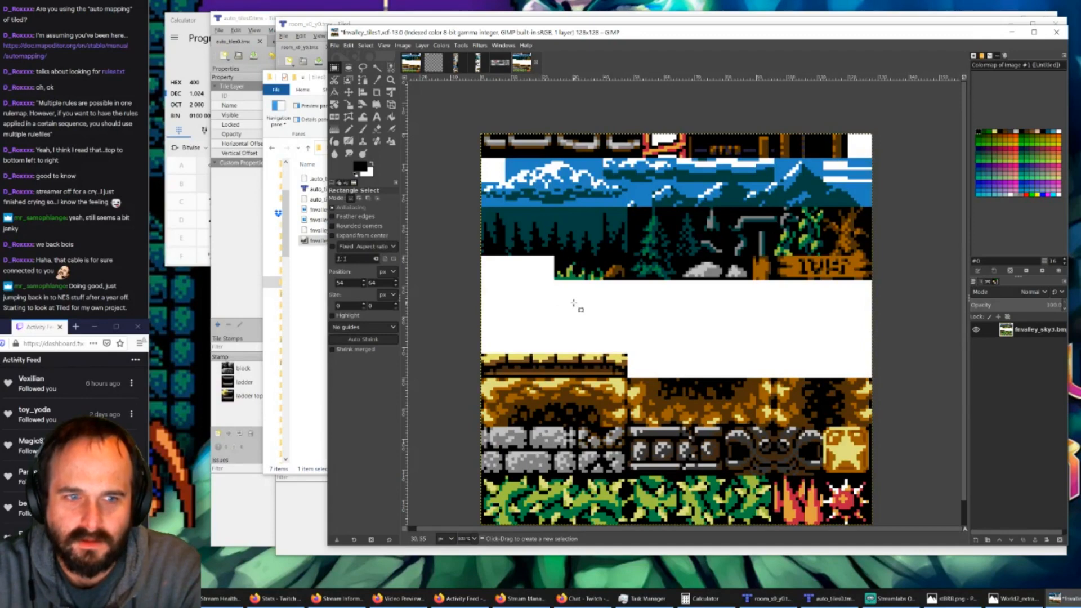
Step: Paste another copy of the red ladder half over the second and third top-row cells, enable Snap to Grid, and anchor it
key(ctrl+v)
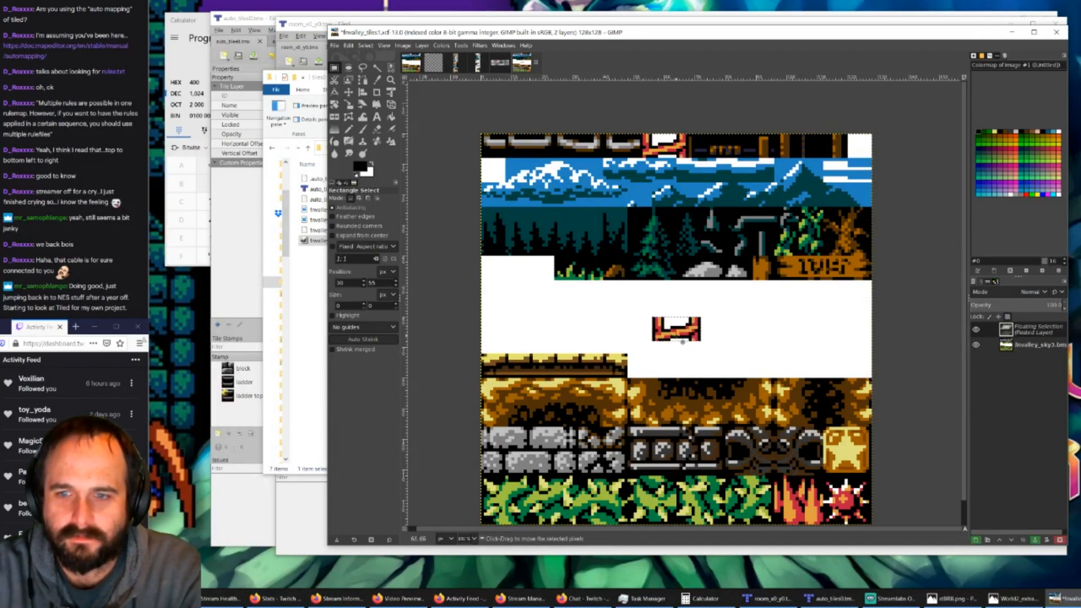
drag(670, 337, 538, 158)
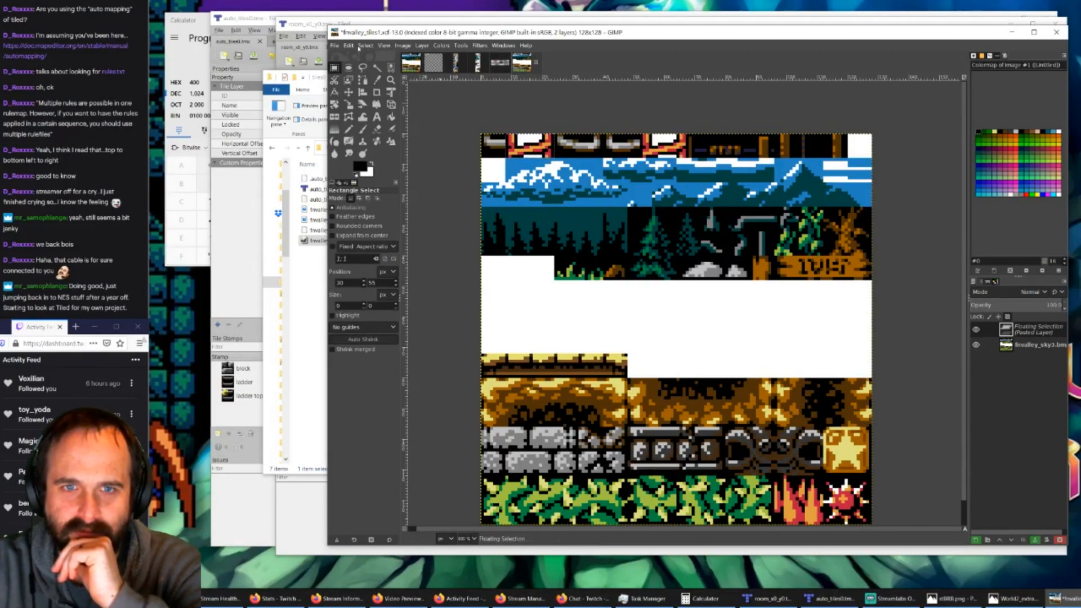
click(402, 45)
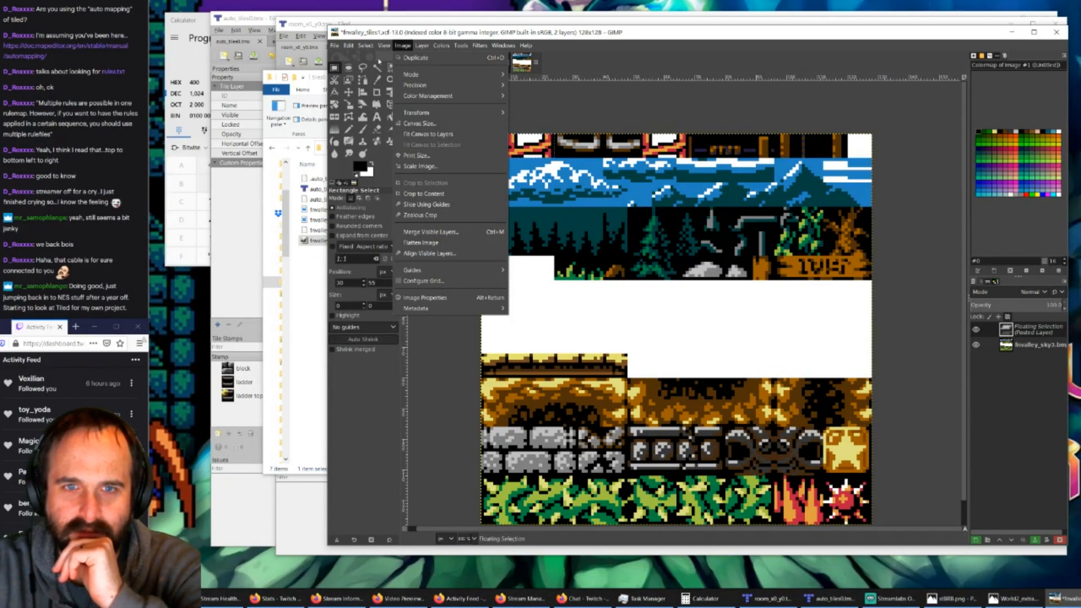
mouse_move(384, 46)
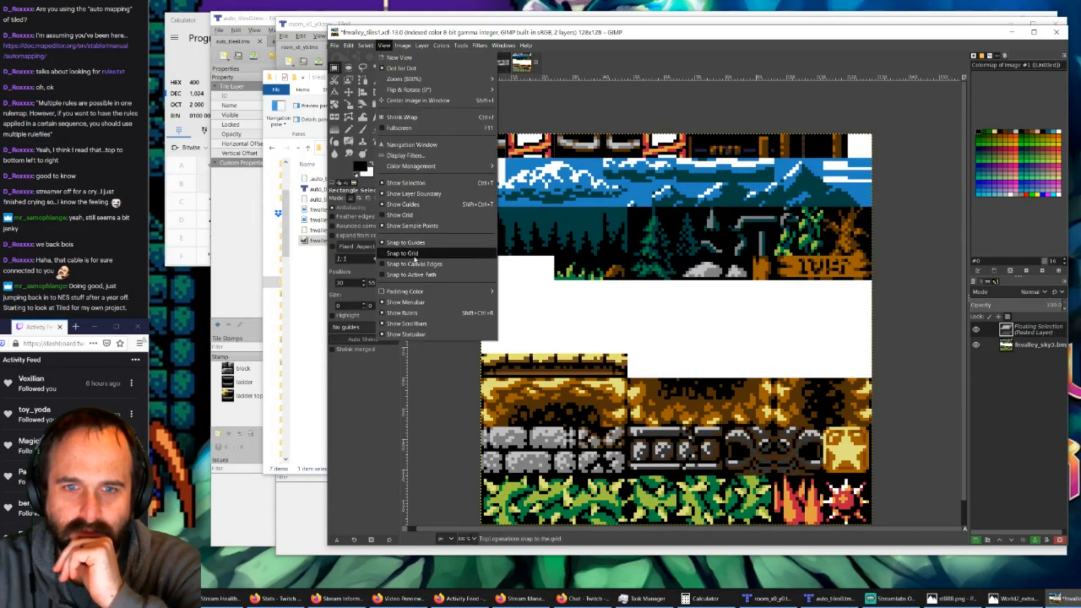
click(415, 254)
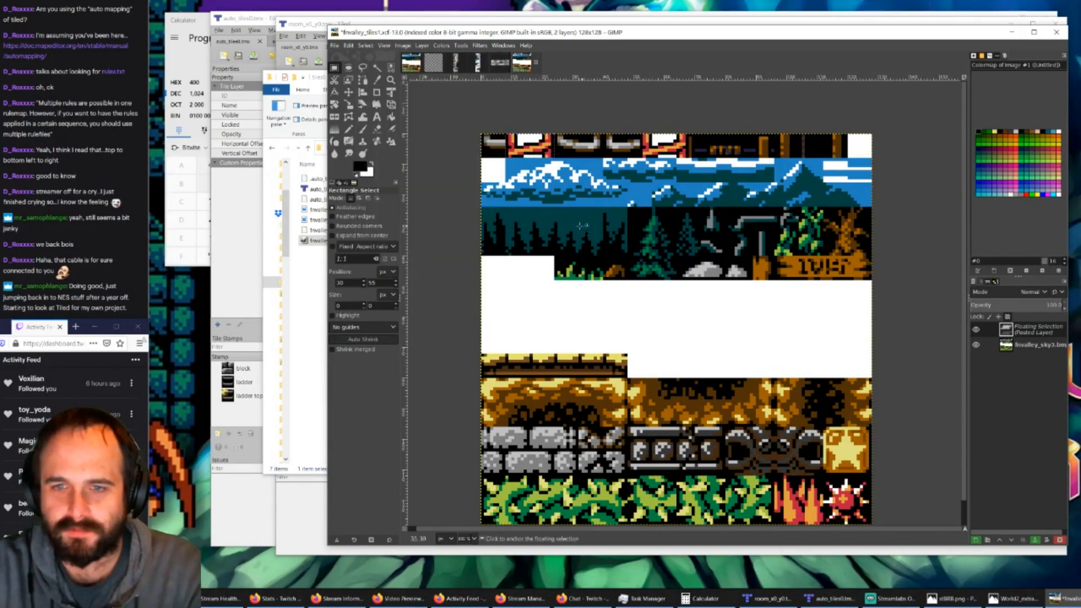
ctrl+scroll(547, 229, up, 2)
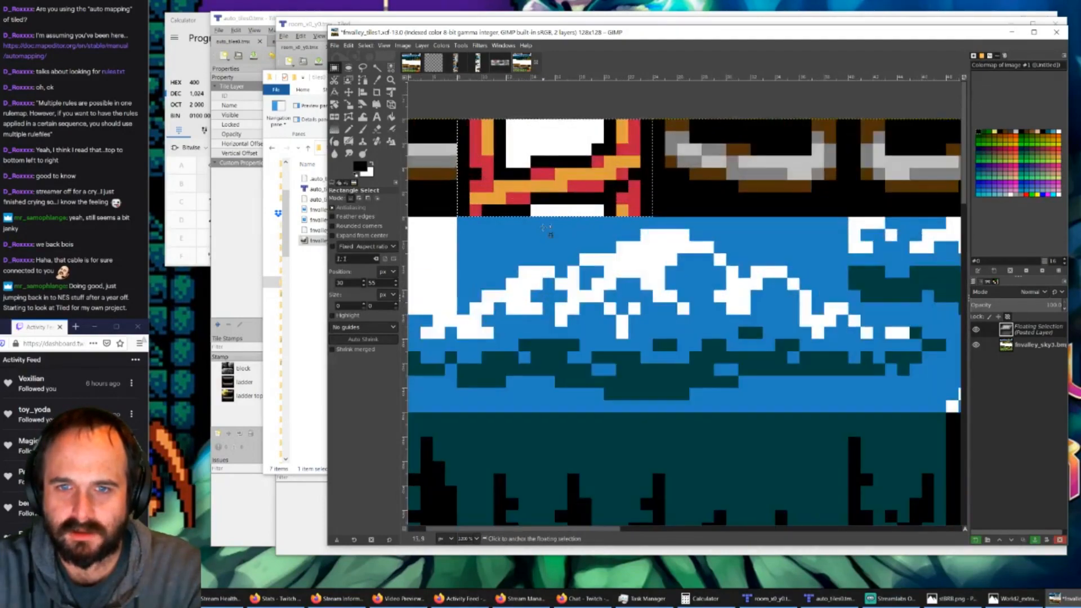
scroll(683, 532, right, 4)
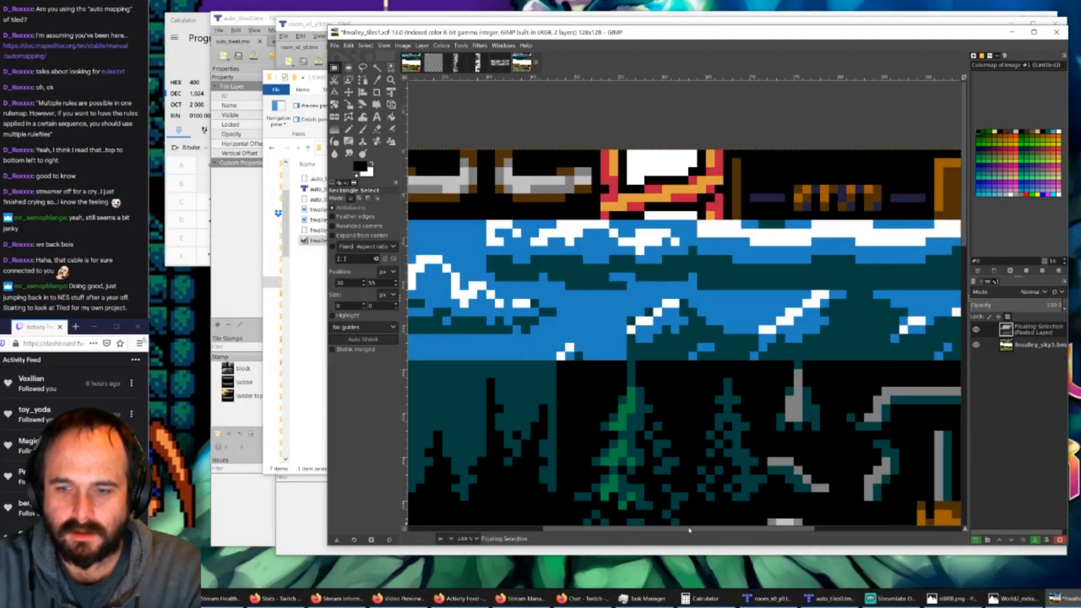
scroll(698, 531, left, 5)
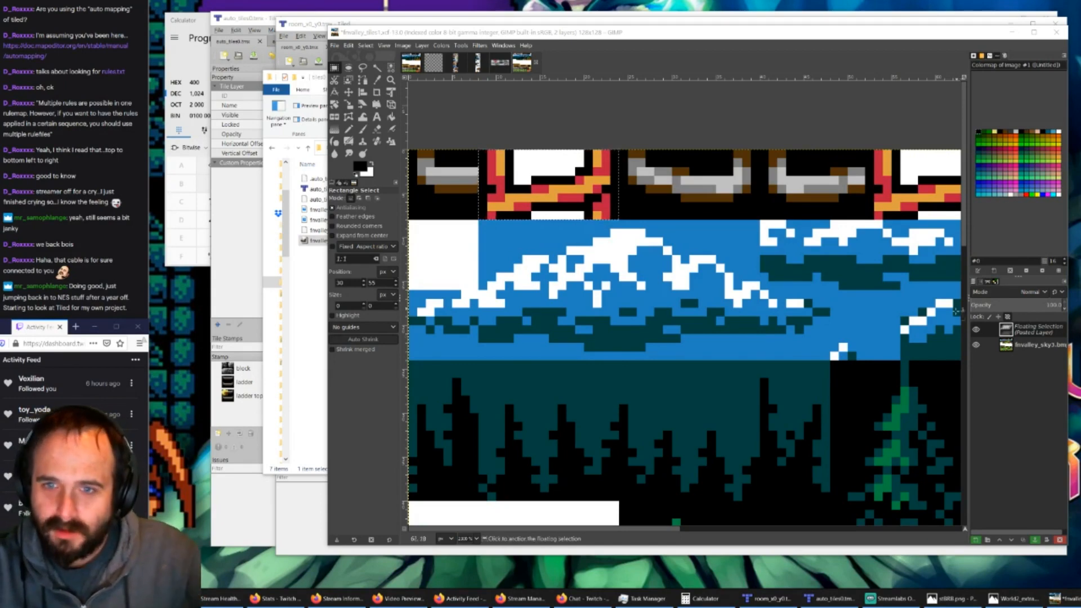
click(530, 129)
Step: Show the grid on the fnvalley_tiles1 image
click(403, 45)
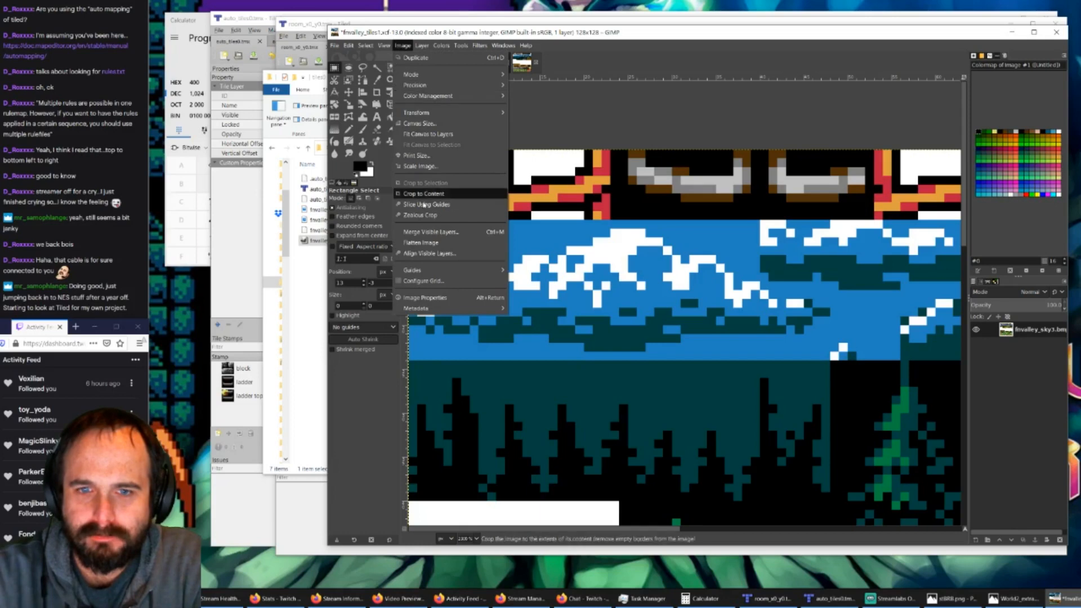
mouse_move(374, 47)
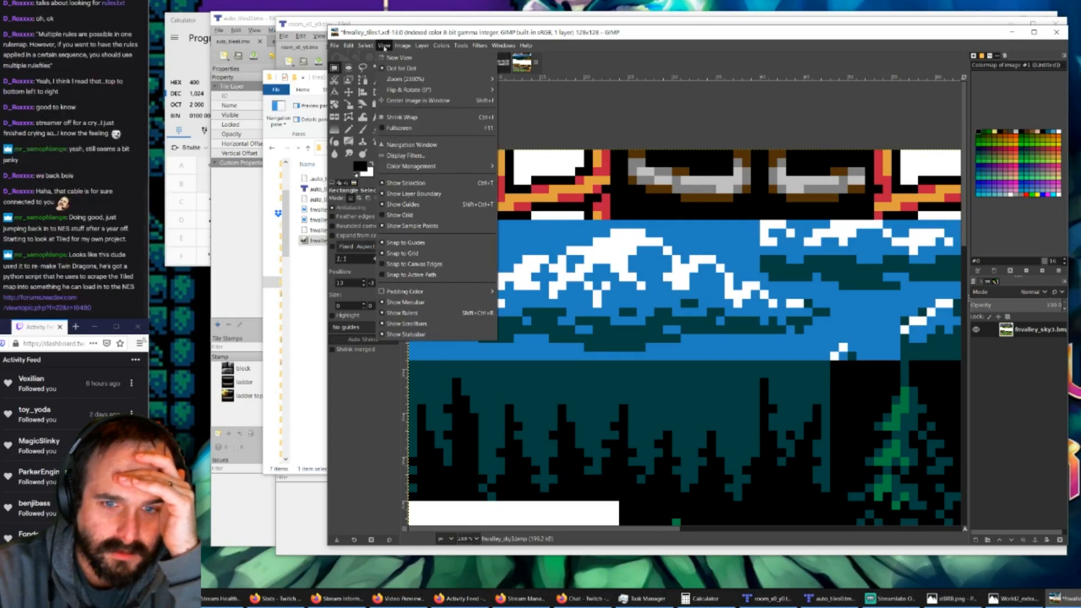
click(400, 216)
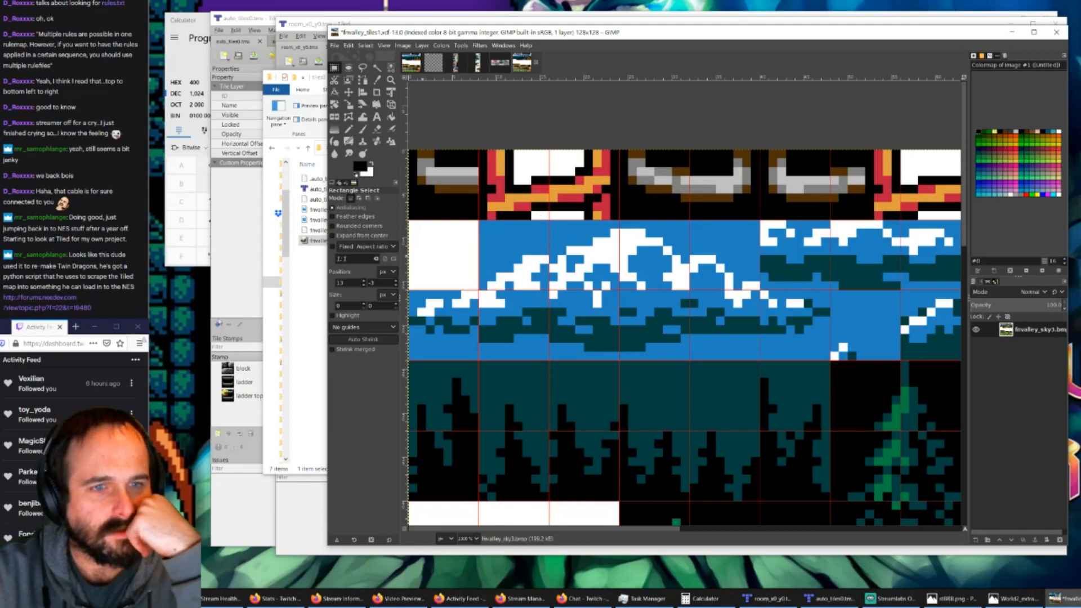
Step: Open the nesdev.com forum link from the chat in Firefox and examine the Twin Dragons post and its feature list
click(57, 299)
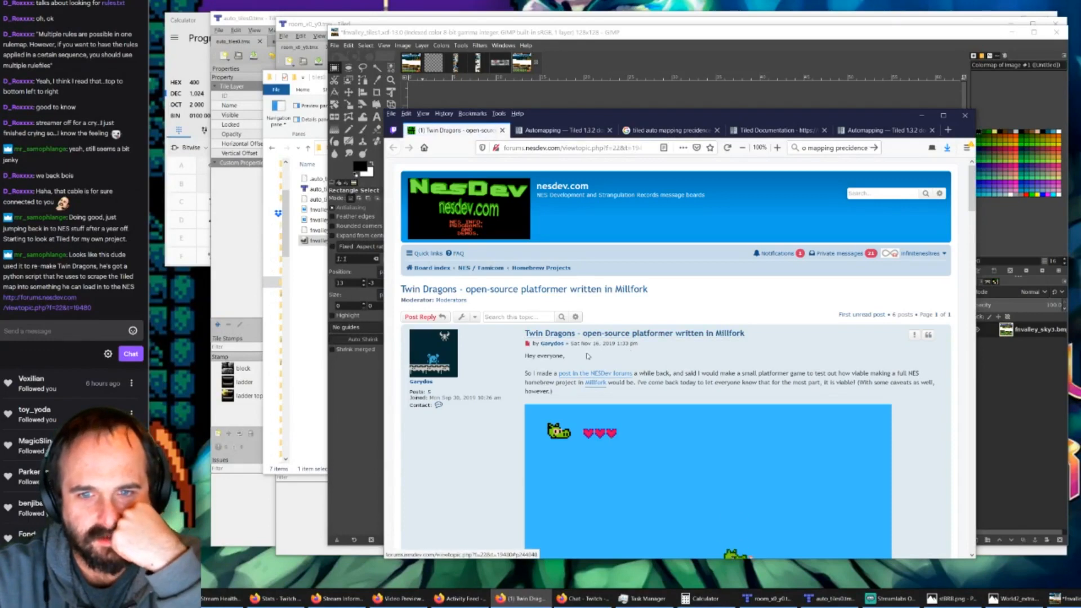
scroll(652, 361, down, 5)
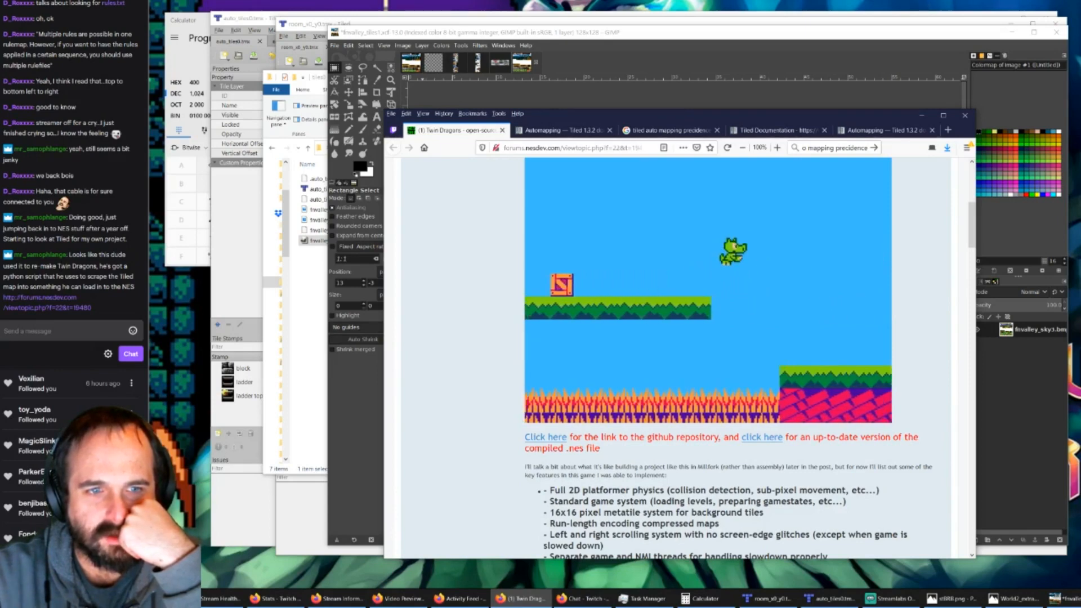
scroll(539, 319, up, 5)
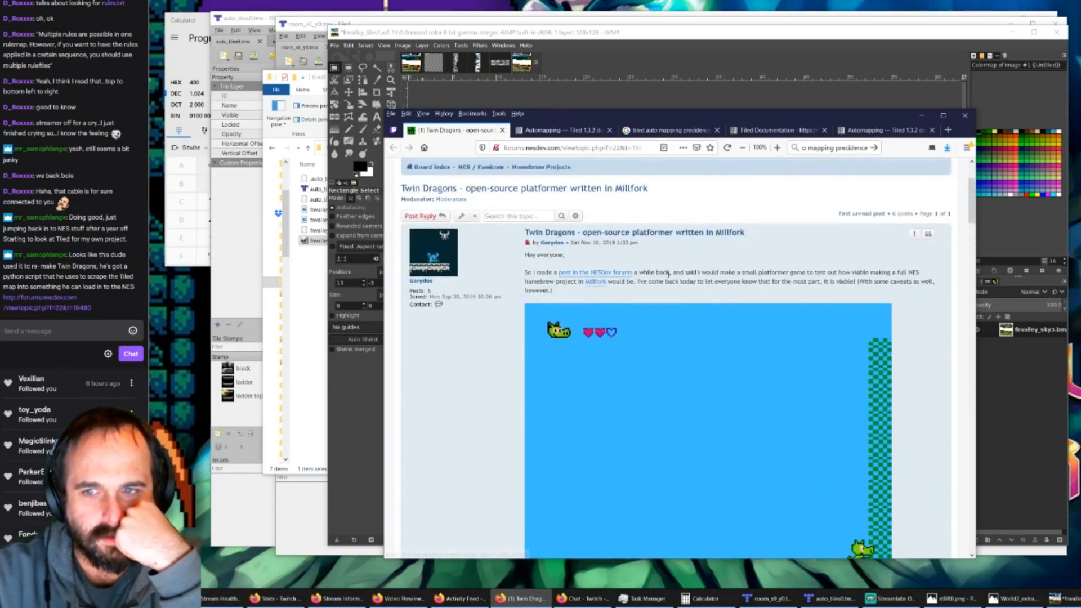
drag(676, 272, 865, 276)
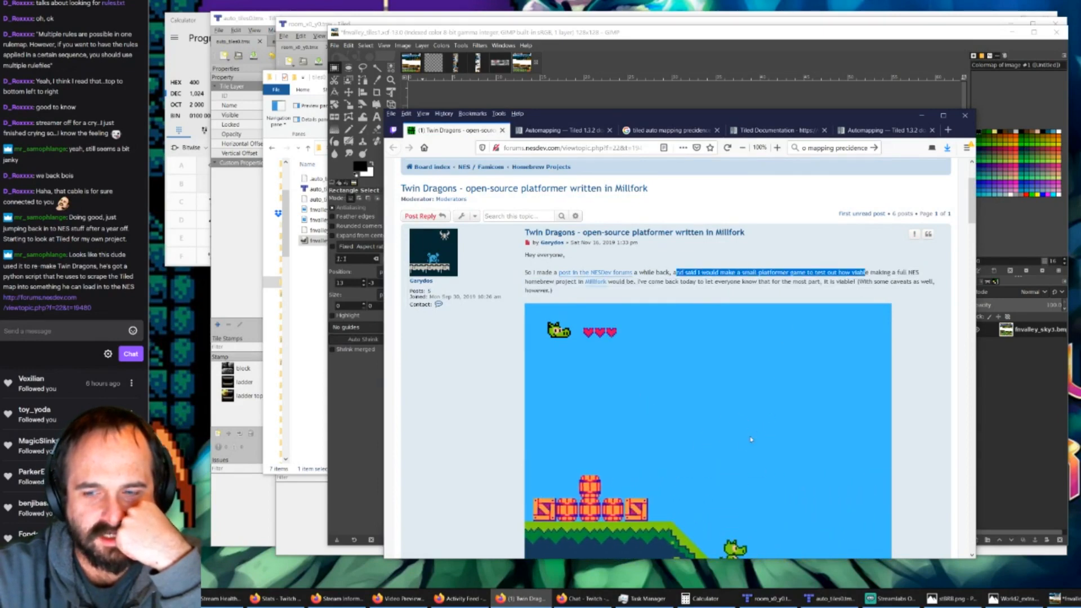
scroll(769, 428, down, 5)
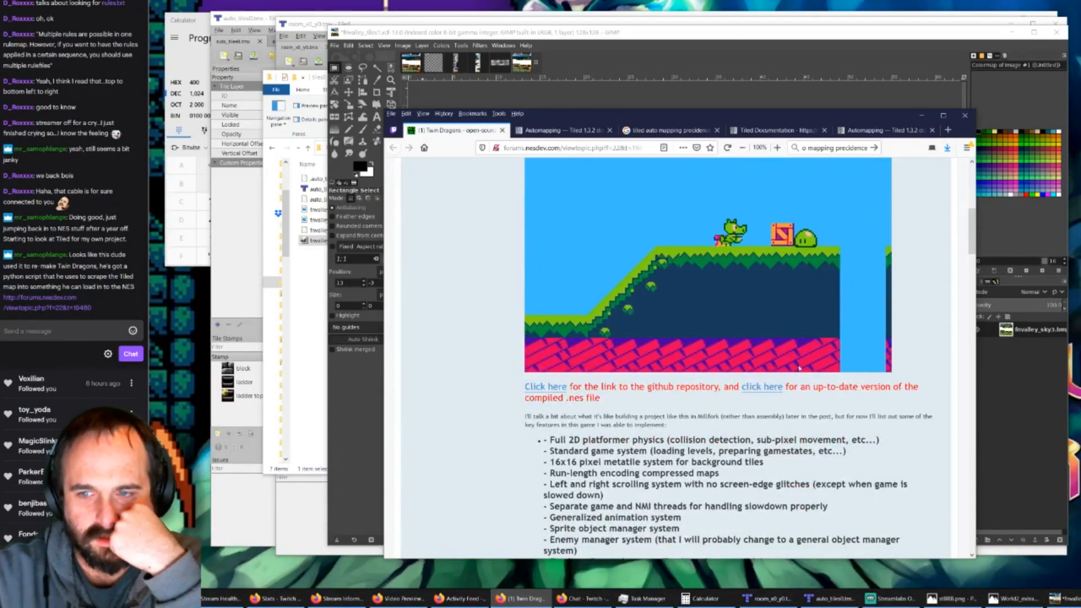
scroll(602, 389, down, 2)
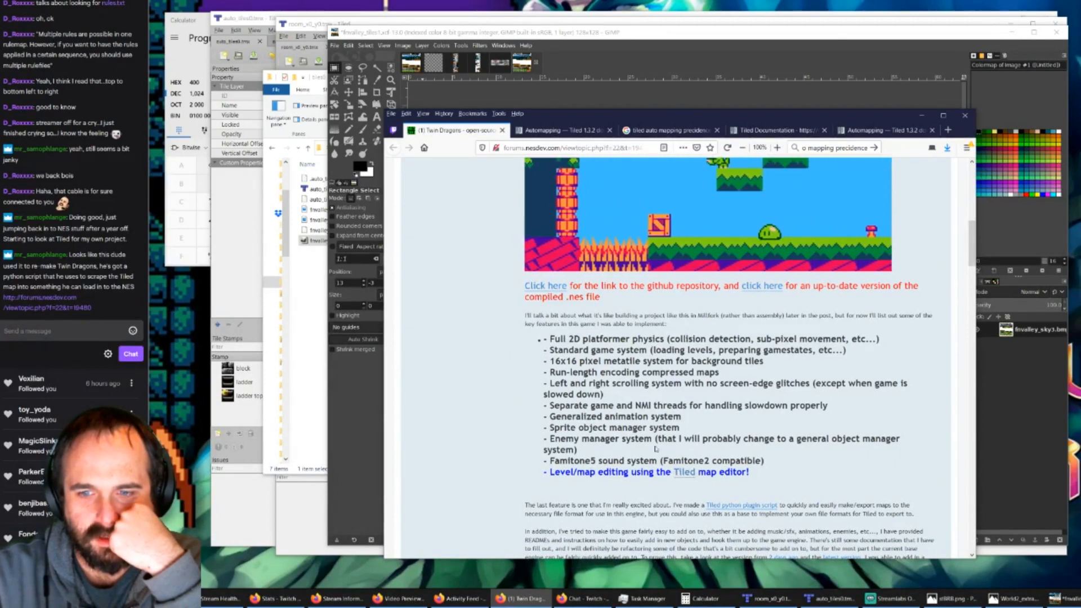
scroll(666, 472, up, 6)
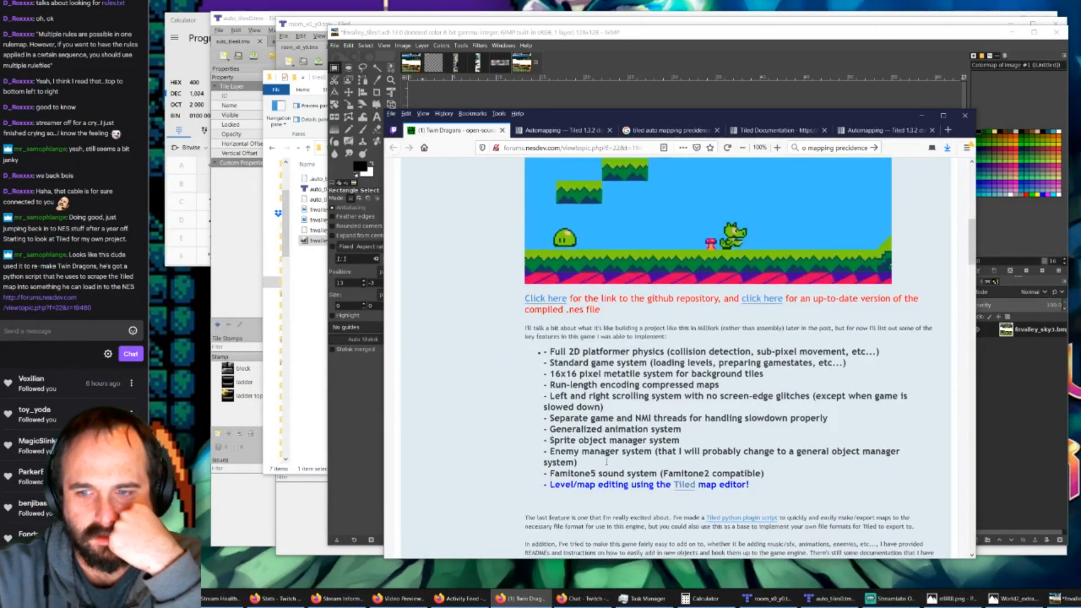
scroll(675, 338, up, 3)
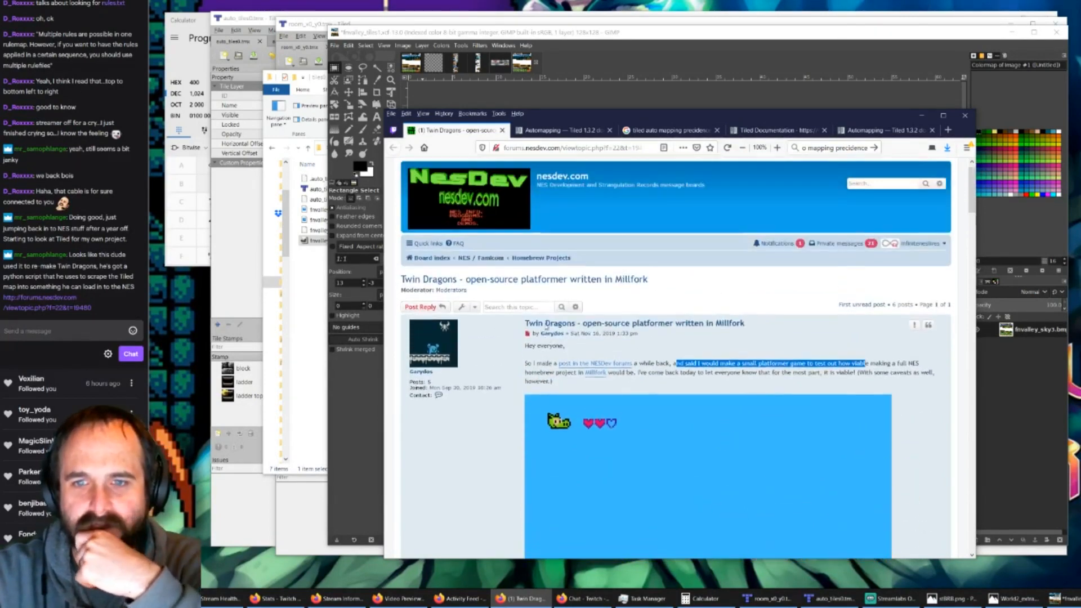
click(922, 115)
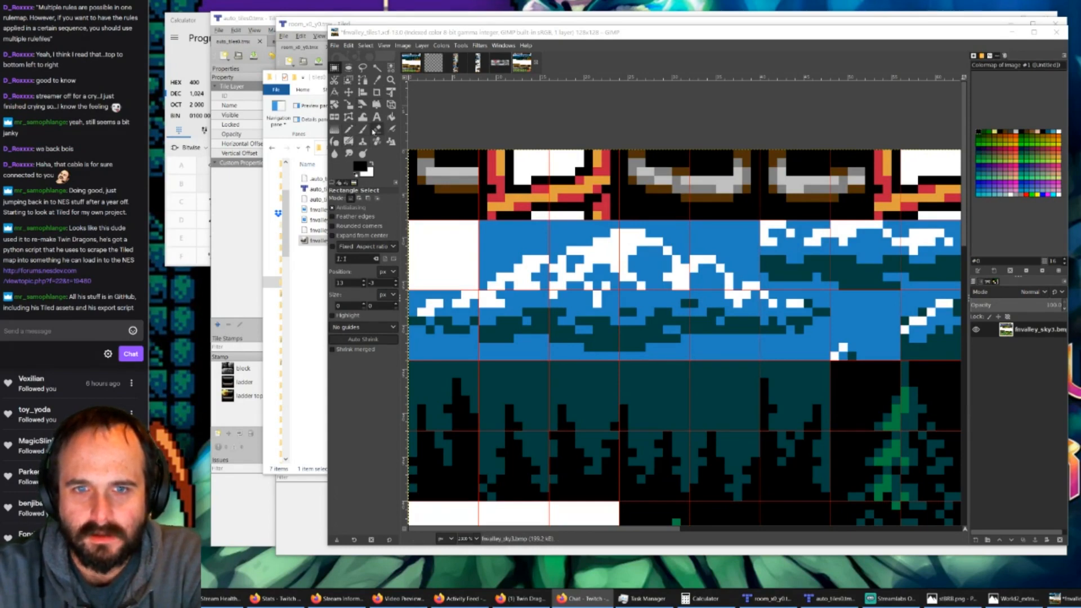
Step: Fill both white areas of the ladder piece in the second and third top-row cells with black using Bucket Fill
click(391, 116)
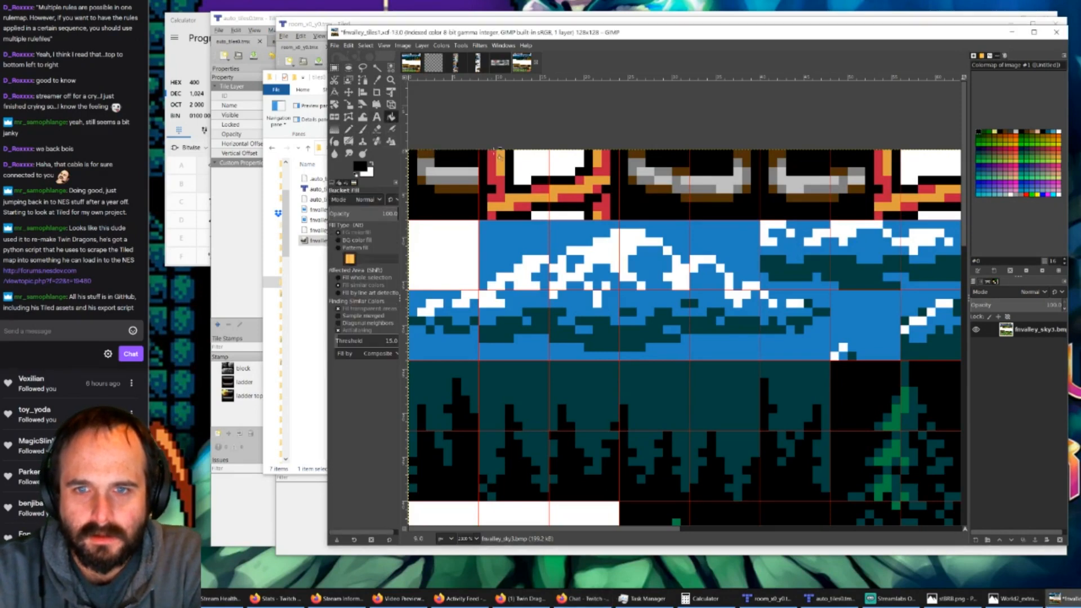
click(536, 164)
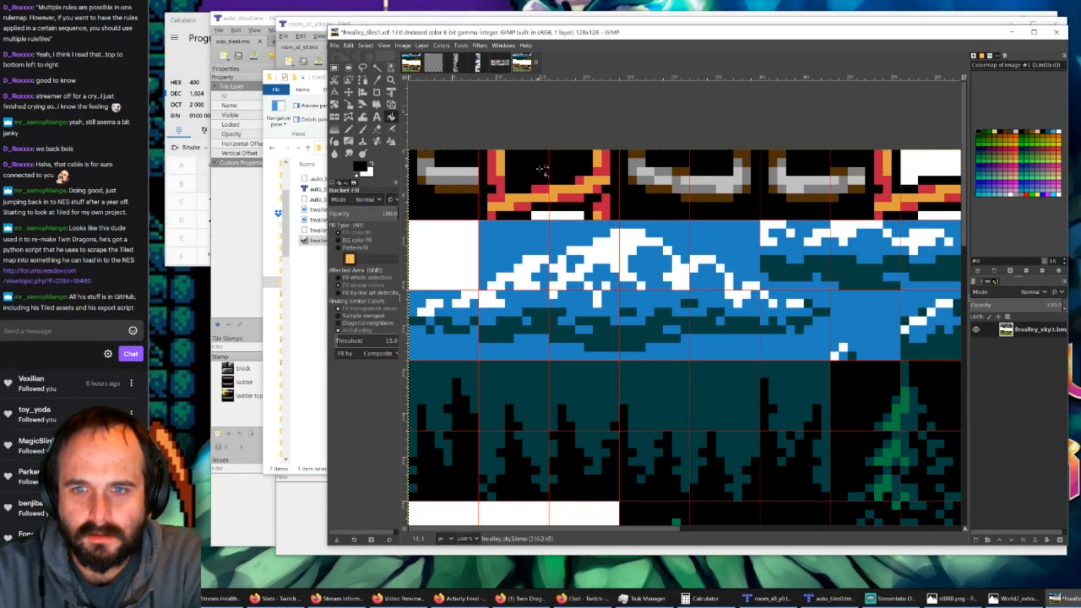
click(556, 216)
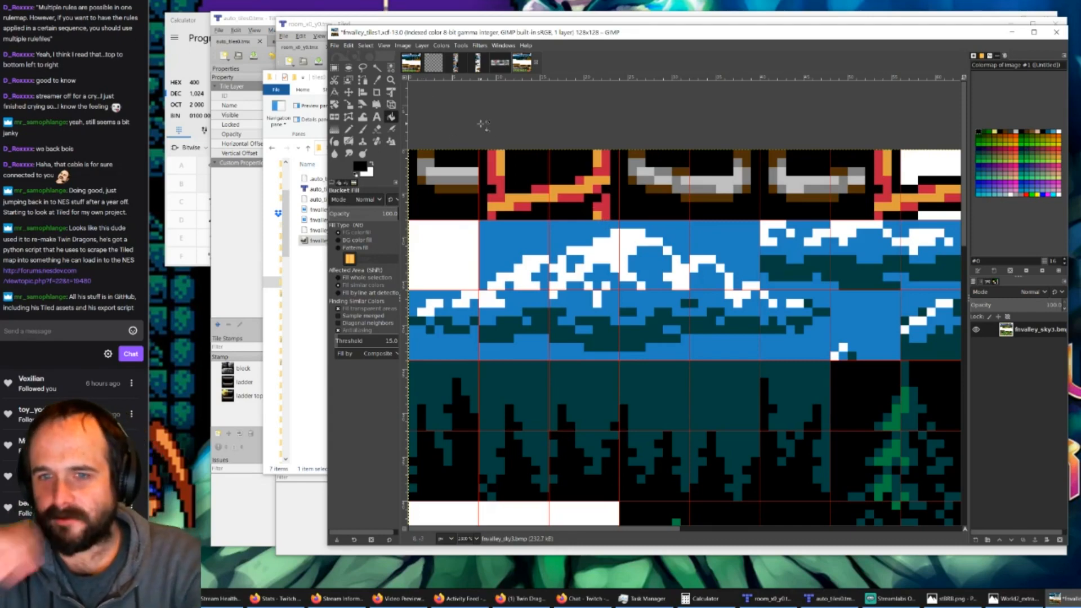
Step: Copy the 8 × 8 px left part of the black-filled ladder piece into the first top-row cell and anchor it
click(335, 68)
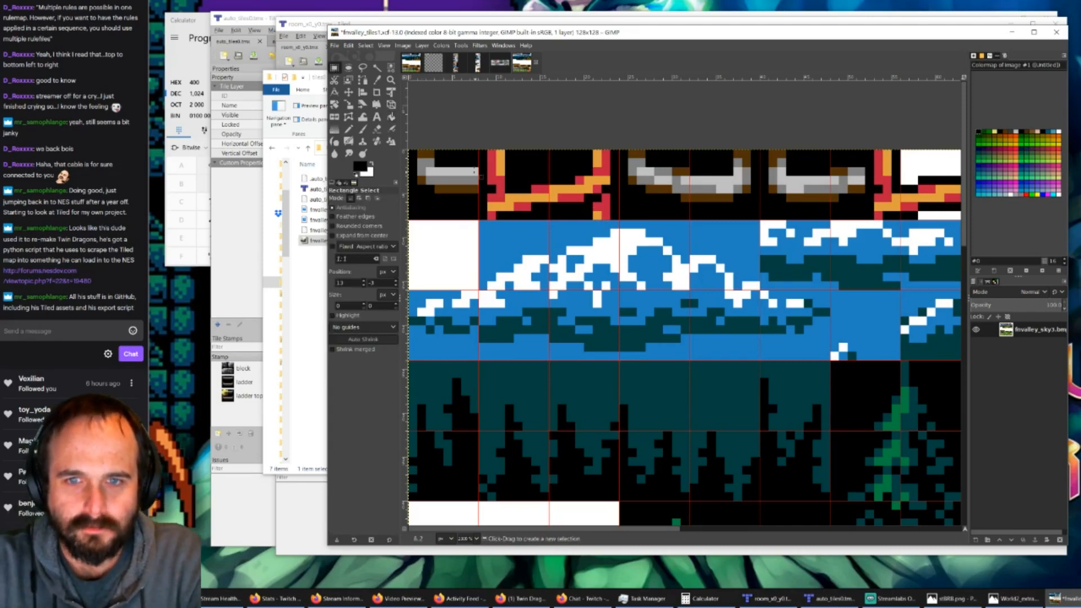
drag(479, 150, 545, 216)
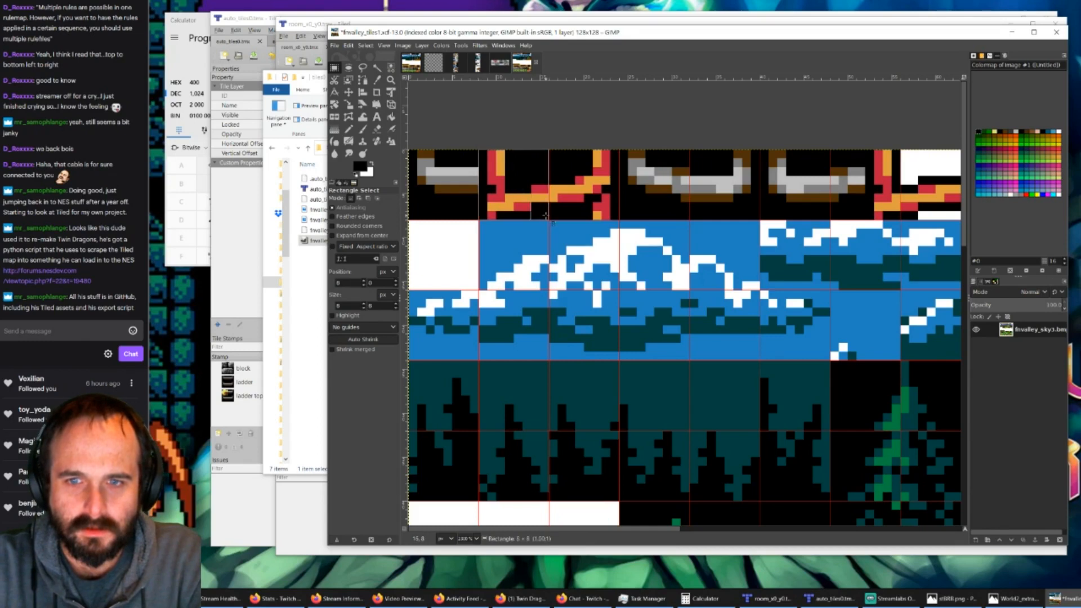
key(ctrl+c)
key(ctrl+v)
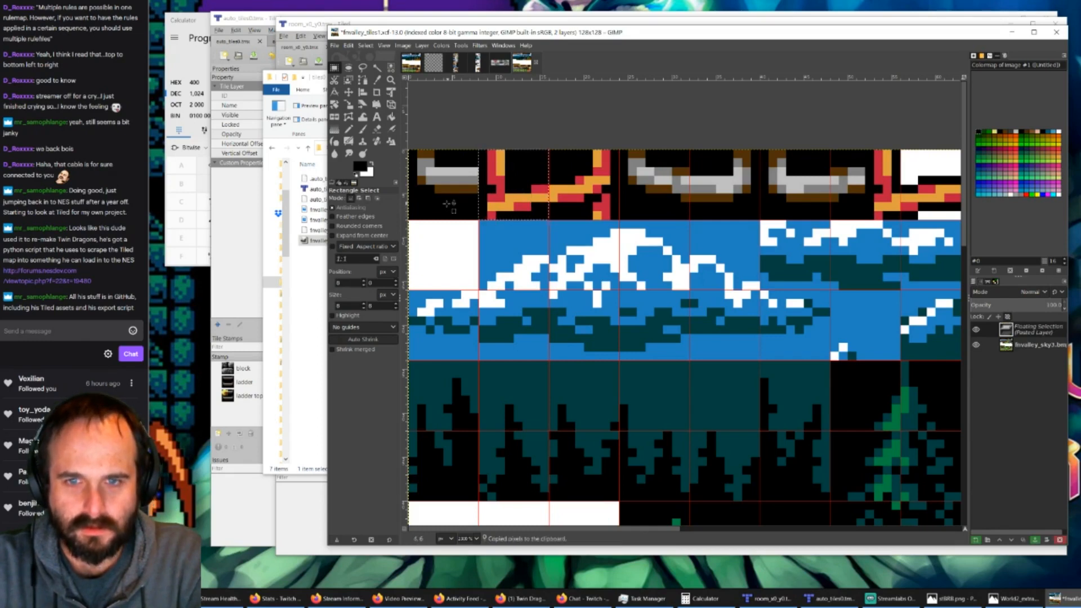
drag(502, 191, 432, 190)
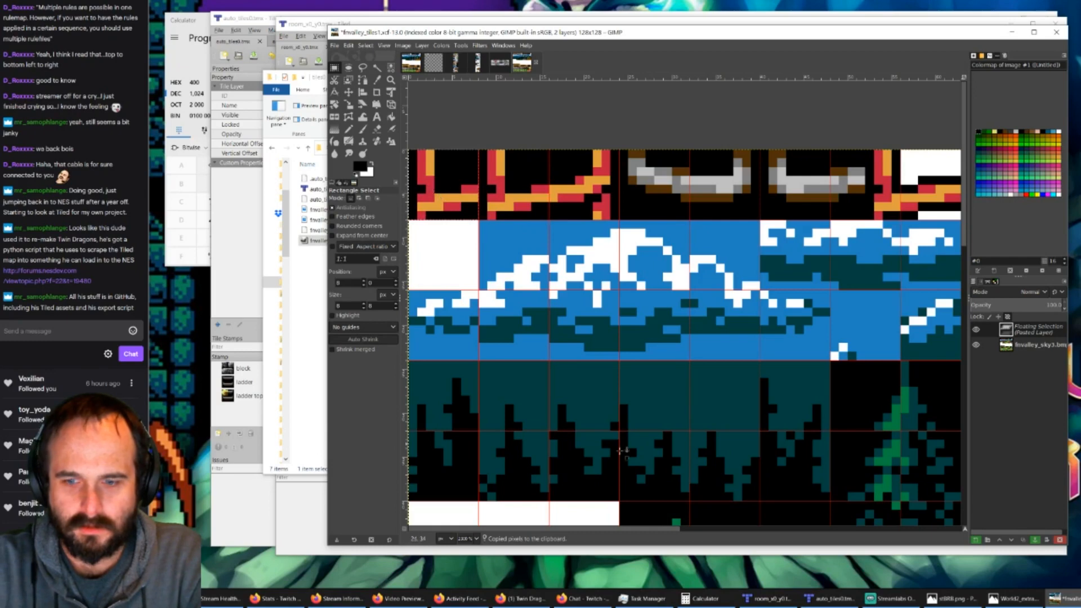
click(574, 131)
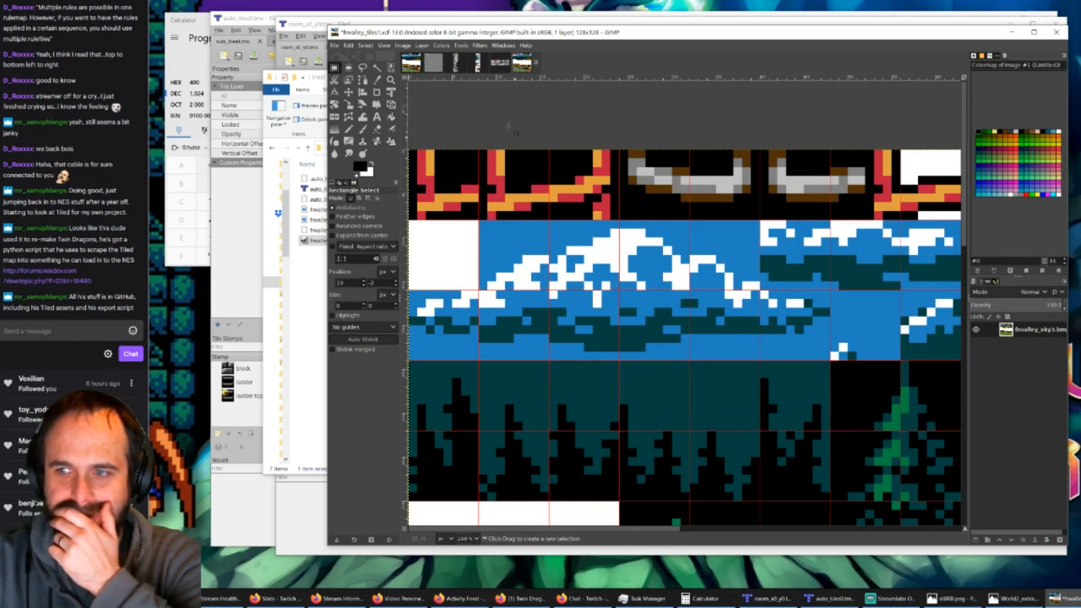
Step: Copy the 16 × 8 px lower half of the red ladder tile in World2 and paste it over fnvalley_tiles1's fourth and fifth top-row cells
click(457, 63)
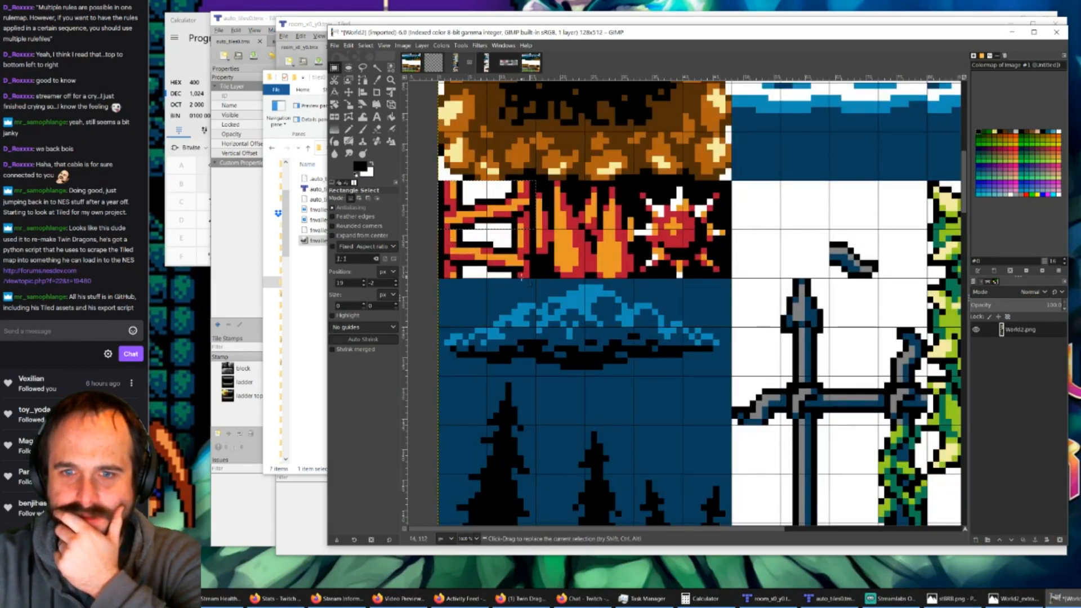
drag(542, 278, 437, 229)
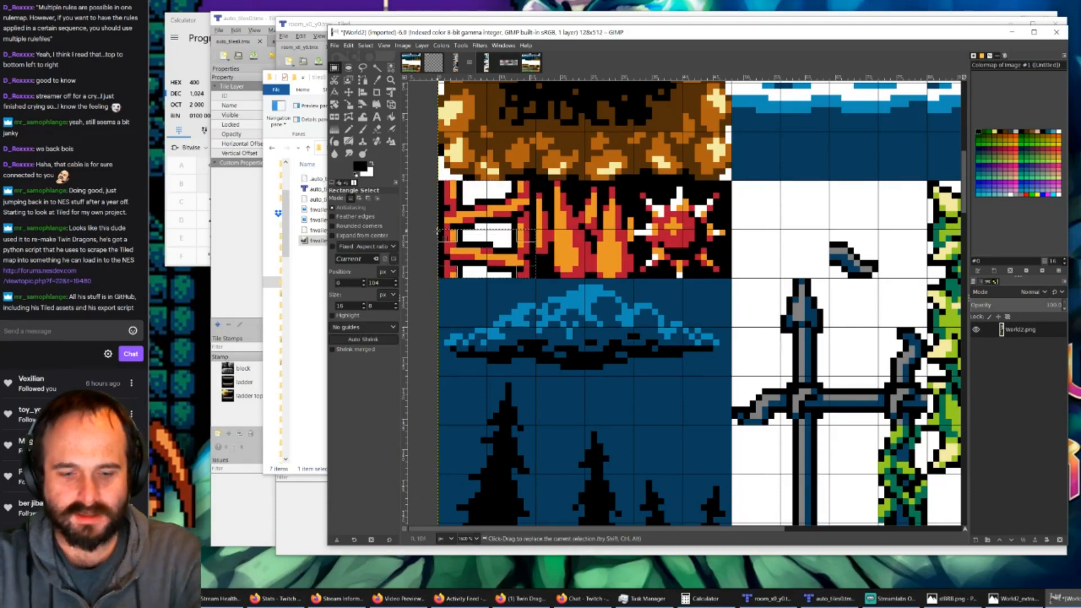
key(ctrl+c)
click(416, 65)
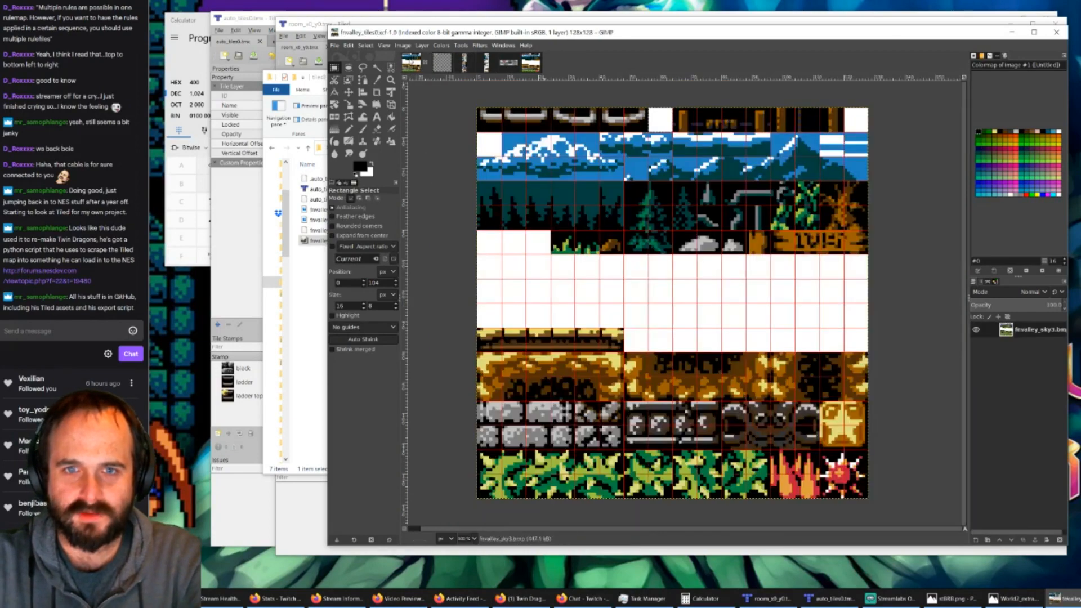
click(465, 63)
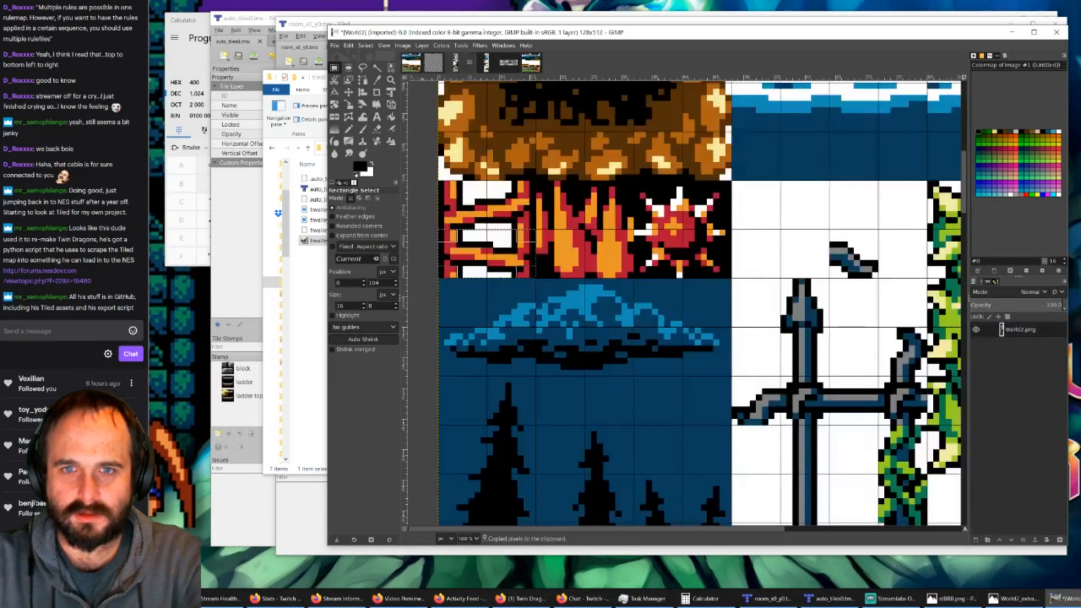
click(485, 63)
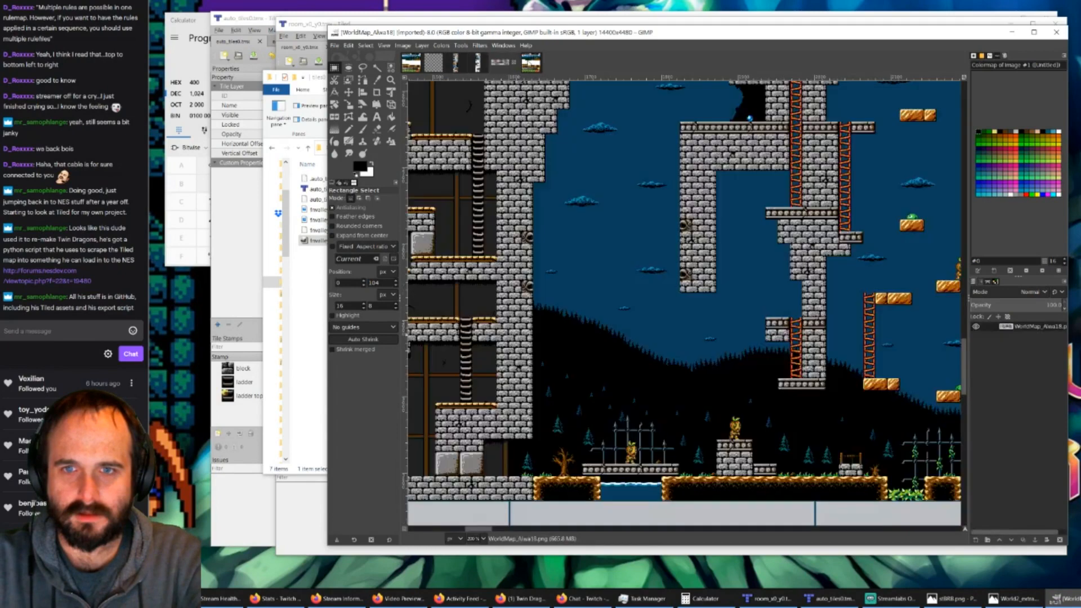
click(522, 63)
key(ctrl+v)
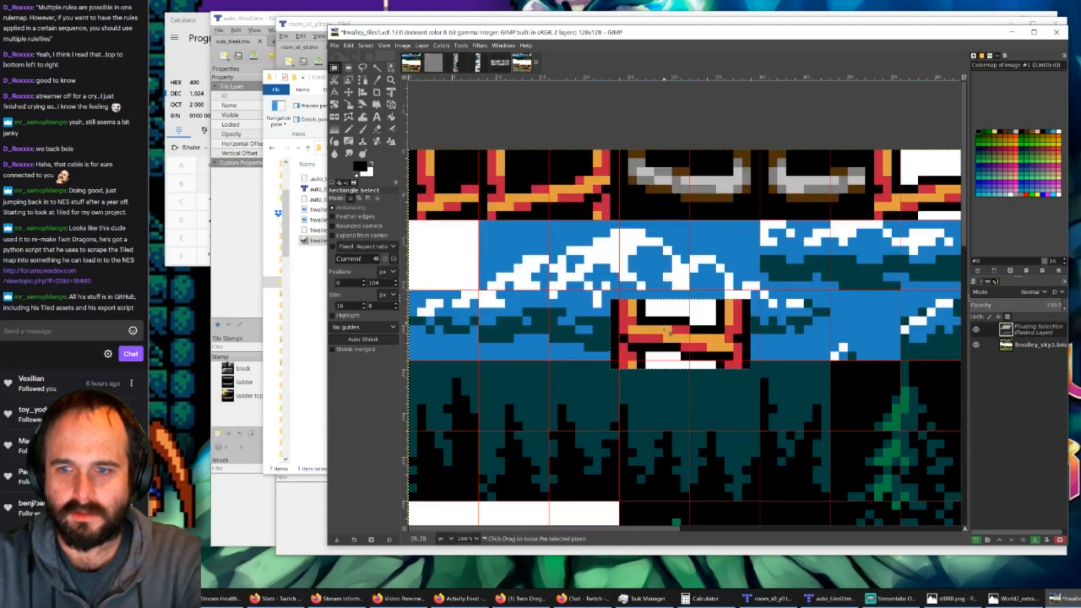
drag(674, 337, 678, 180)
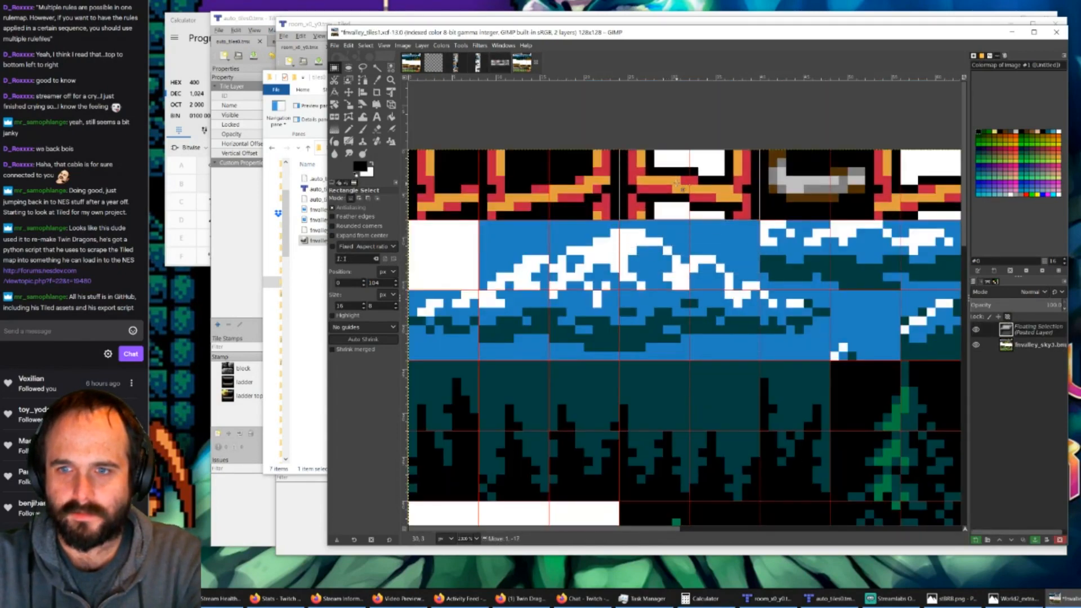
Step: Anchor the pasted ladder piece and fill both of its white areas in the fourth and fifth top-row cells with black using Bucket Fill
click(583, 95)
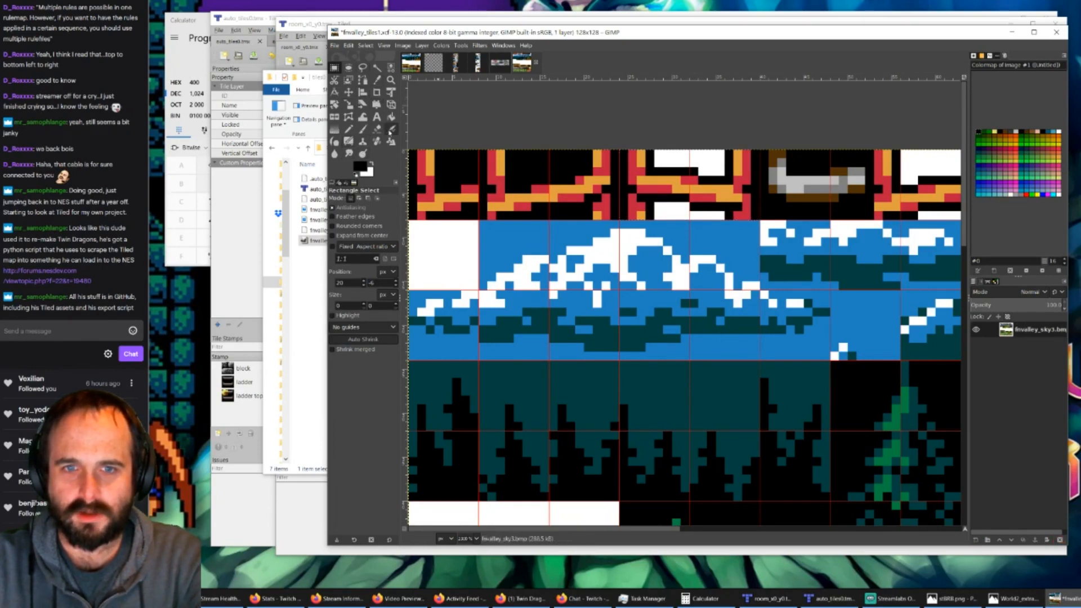
click(391, 116)
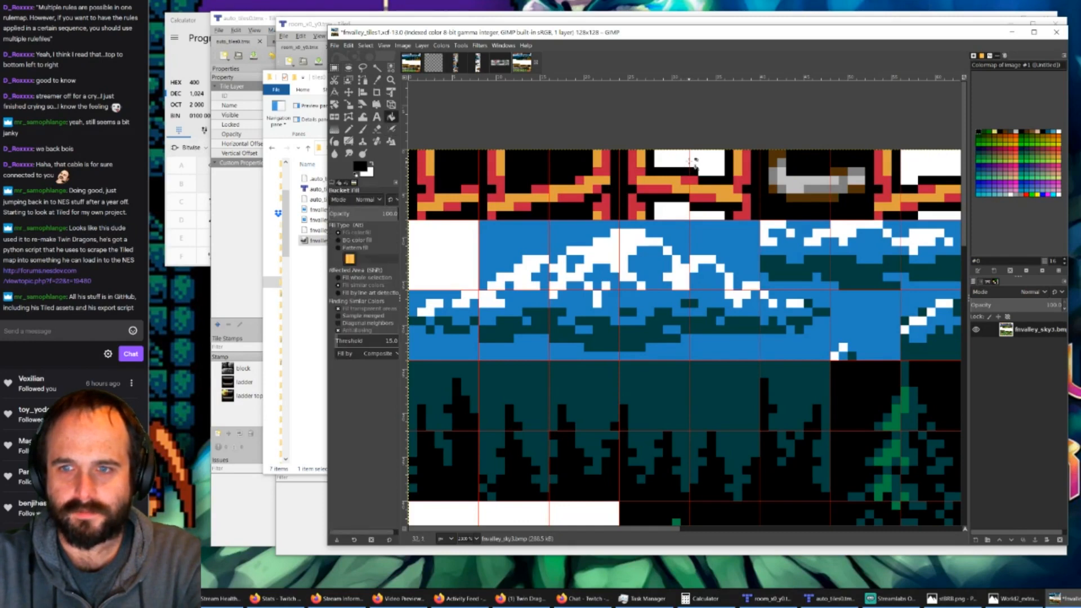
click(690, 159)
click(677, 209)
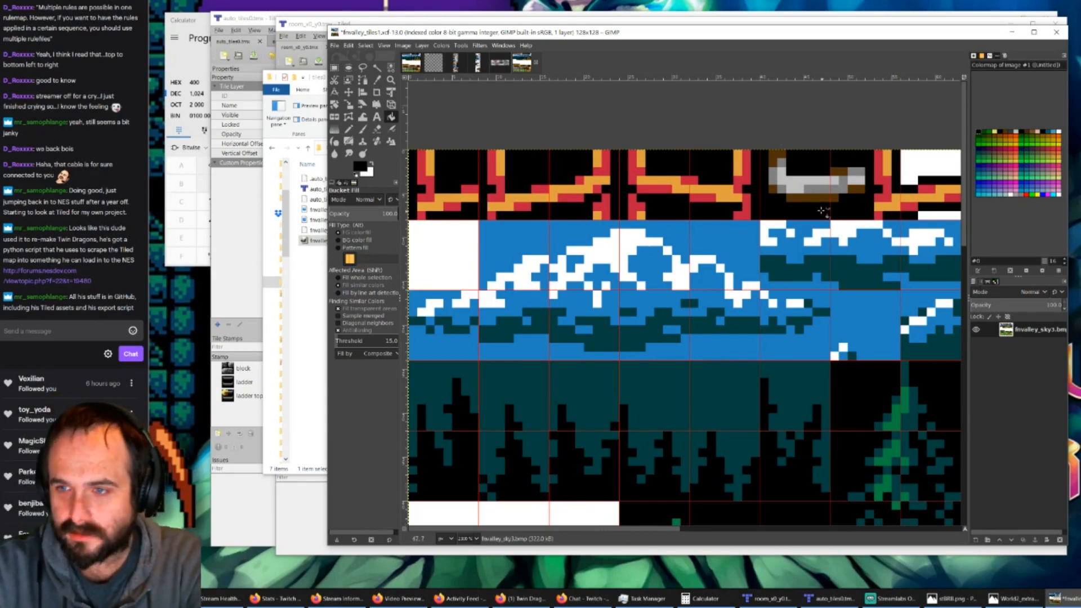
Step: Clear the 24 × 8 px area covering the sixth to eighth top-row cells to white and deselect it
ctrl+scroll(817, 202, down, 1)
drag(707, 531, 733, 530)
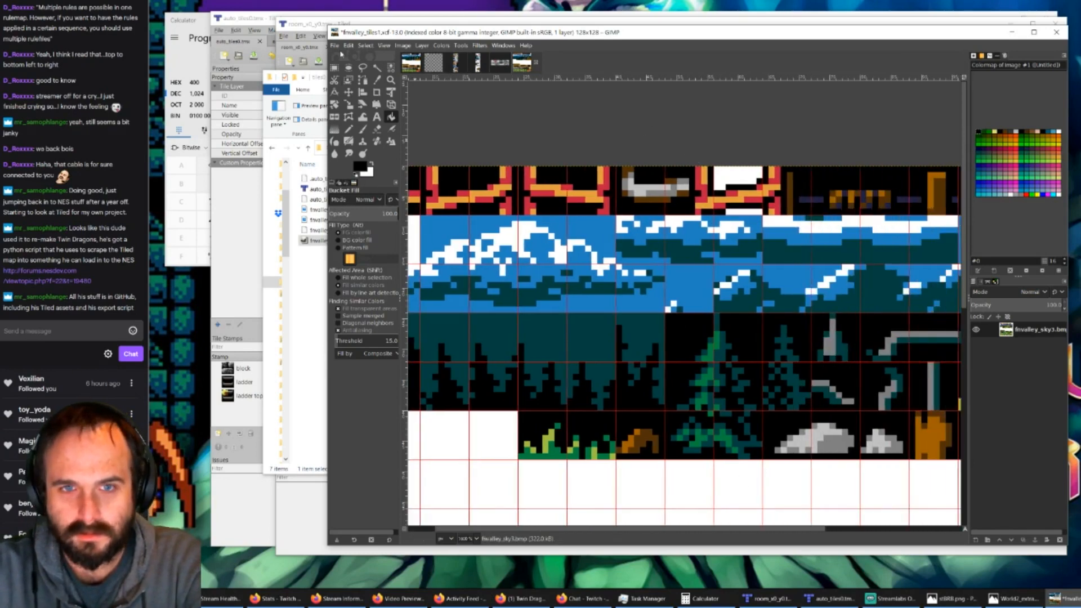
click(335, 68)
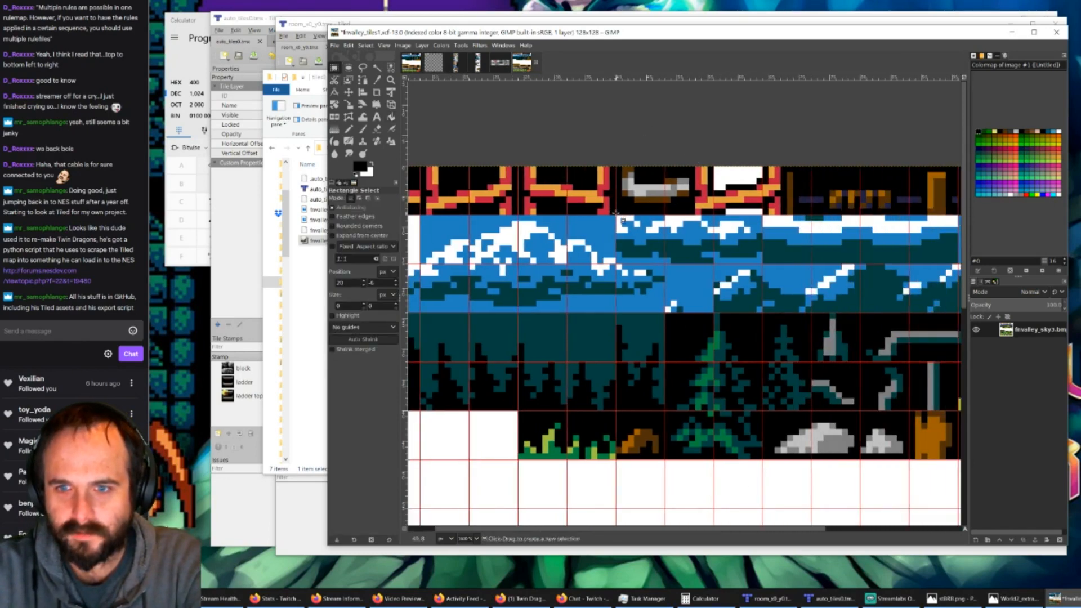
drag(616, 213, 783, 166)
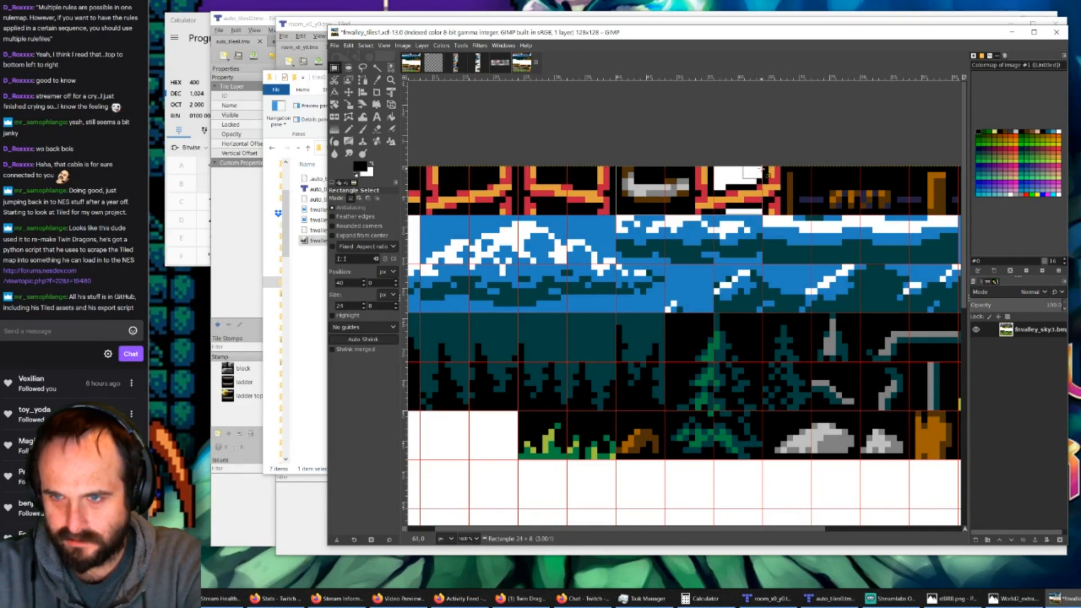
drag(764, 167, 764, 167)
key(Delete)
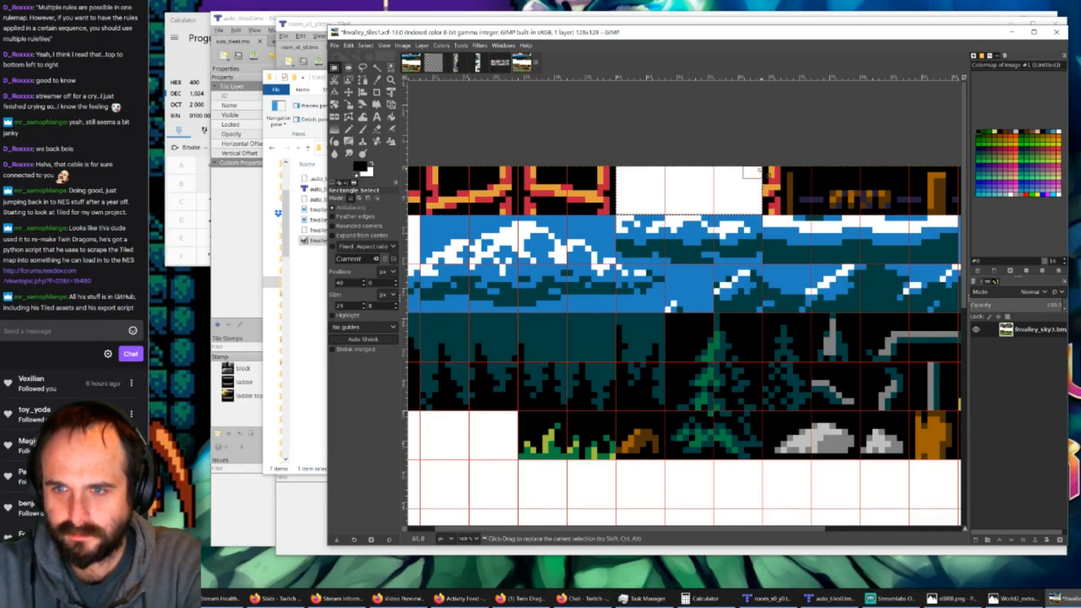
click(811, 188)
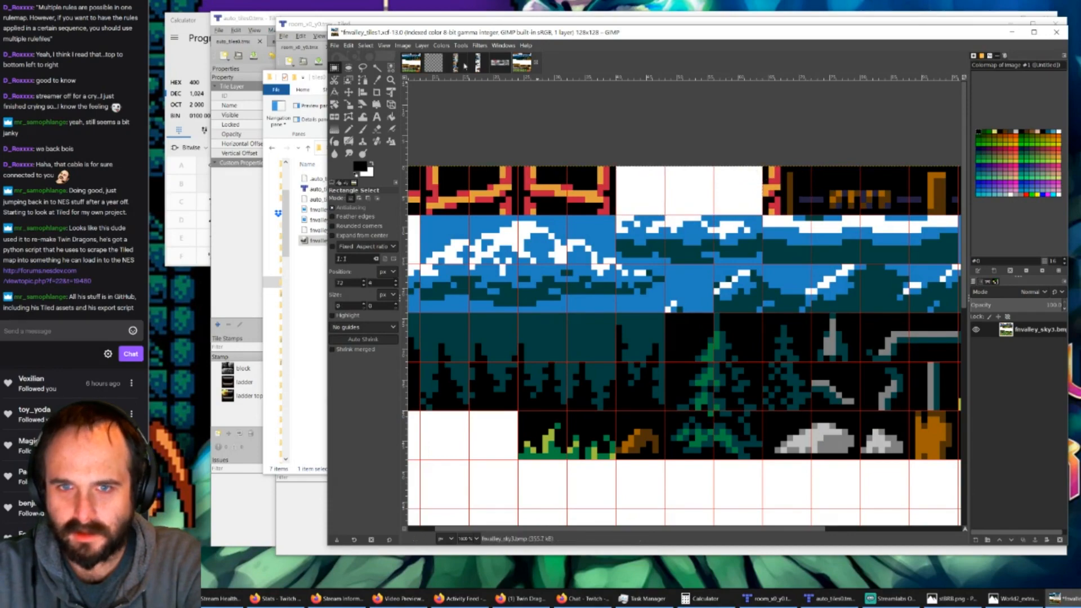
Step: Copy the 8 × 8 px orange post tile from fnvalley_tiles0 into the ninth top-row cell of fnvalley_tiles1, anchor it and save the file
click(415, 65)
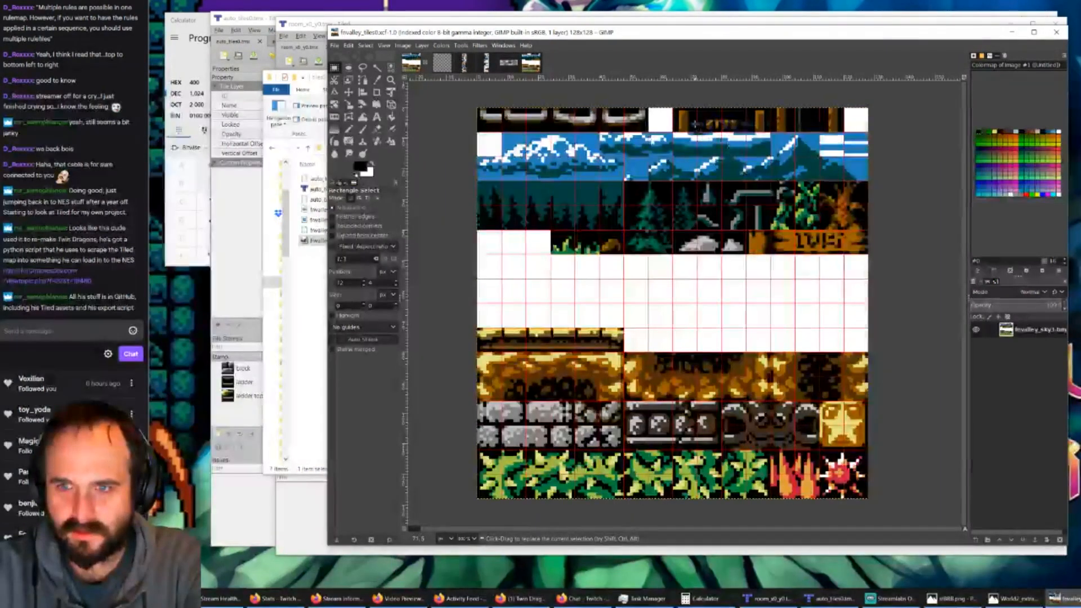
ctrl+scroll(690, 110, up, 2)
ctrl+scroll(690, 108, up, 2)
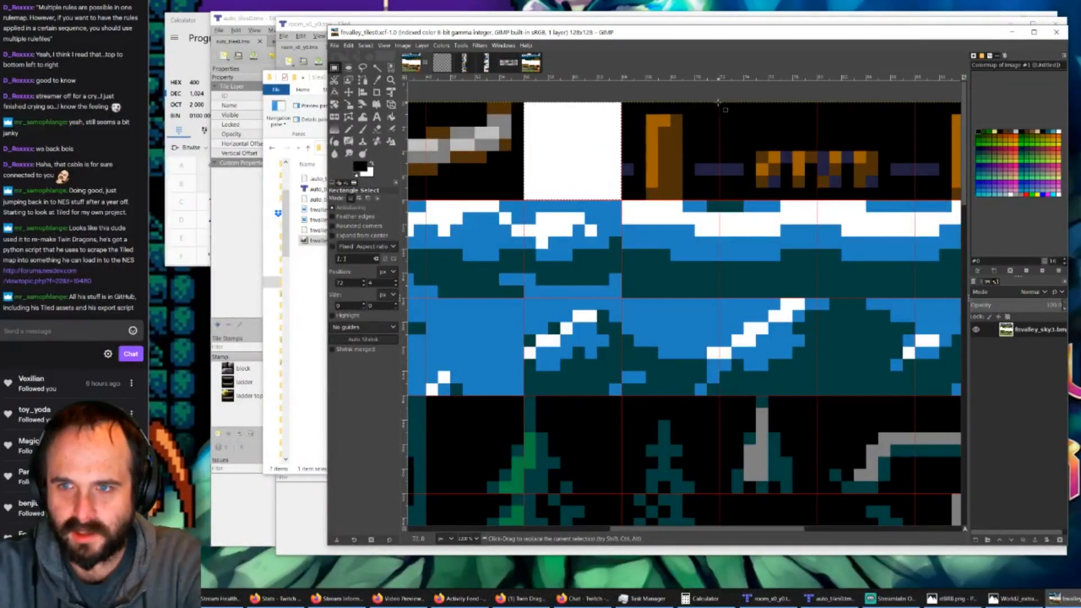
drag(719, 103, 618, 198)
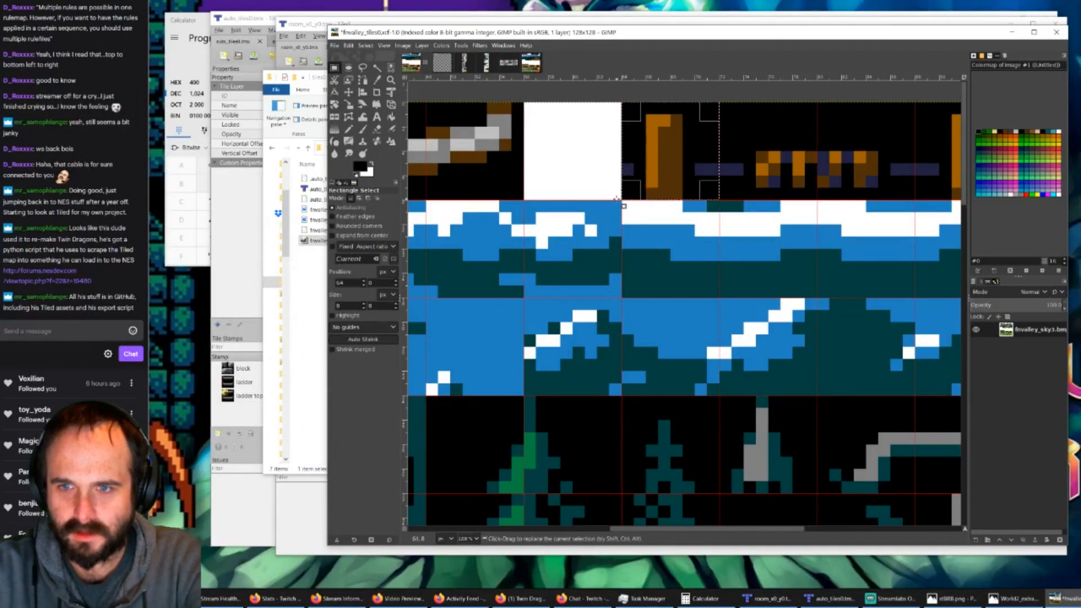
key(ctrl+c)
click(530, 62)
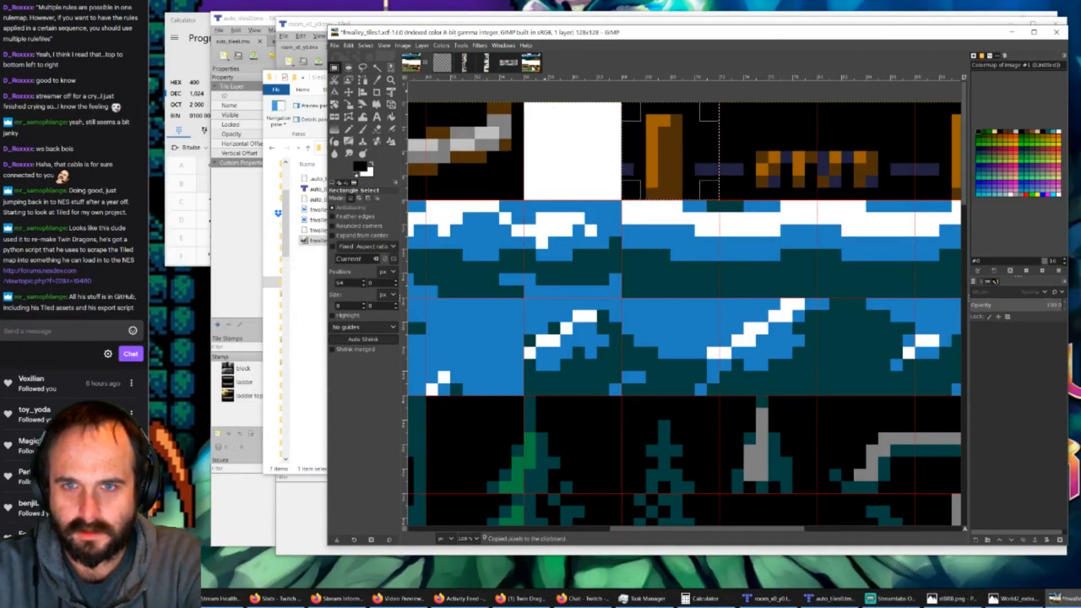
key(ctrl+v)
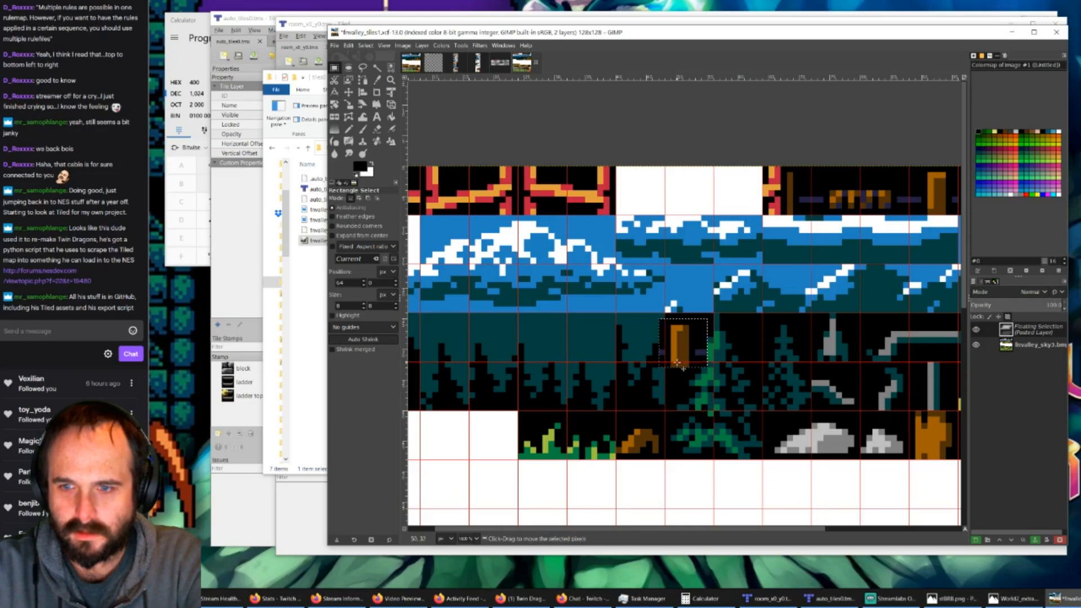
drag(680, 367, 784, 214)
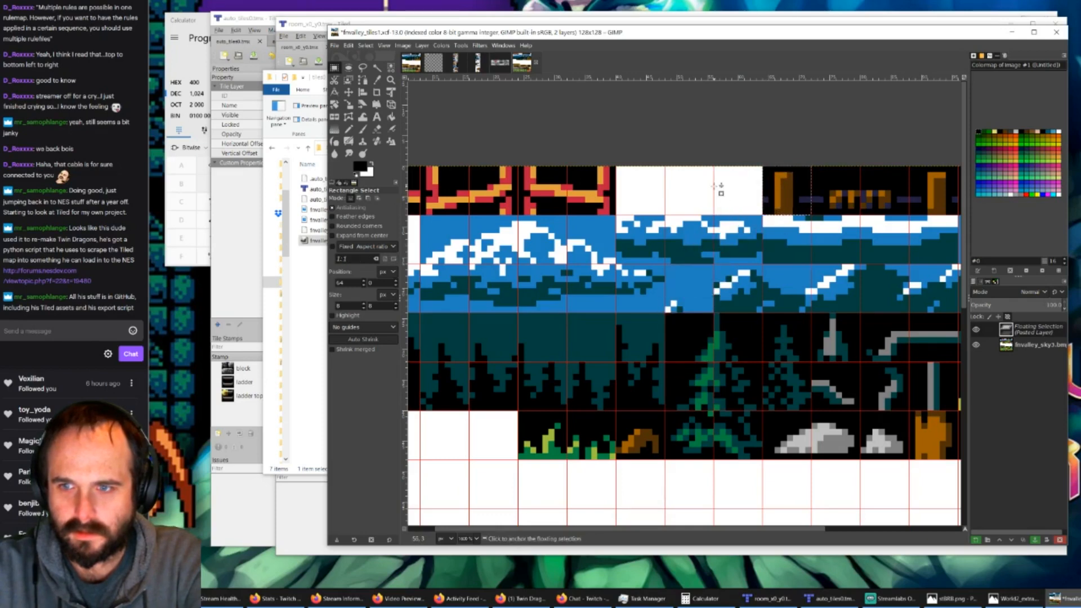
key(ctrl+h)
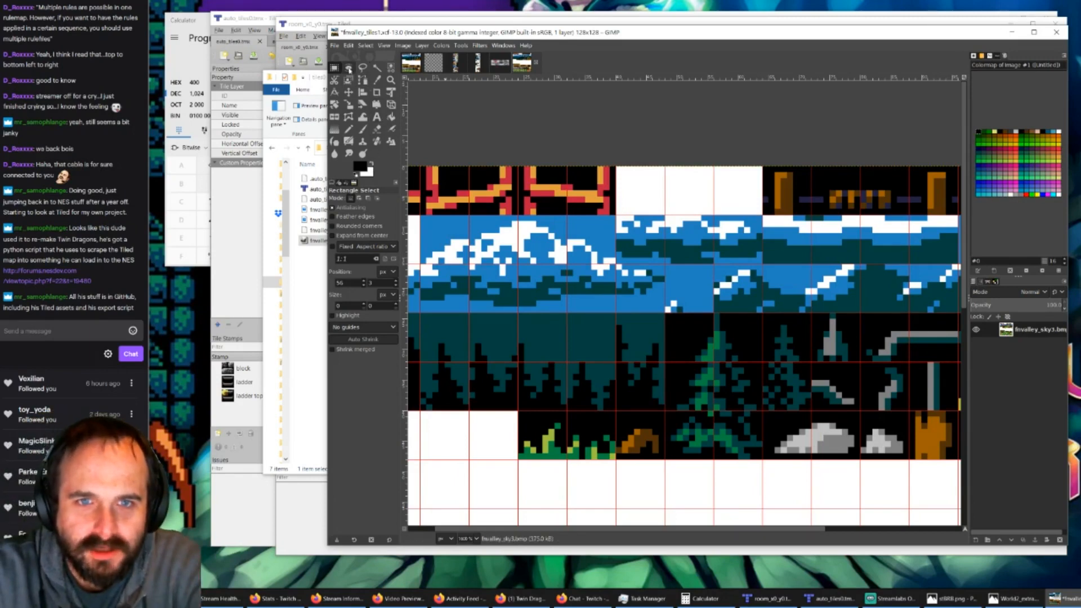
click(336, 46)
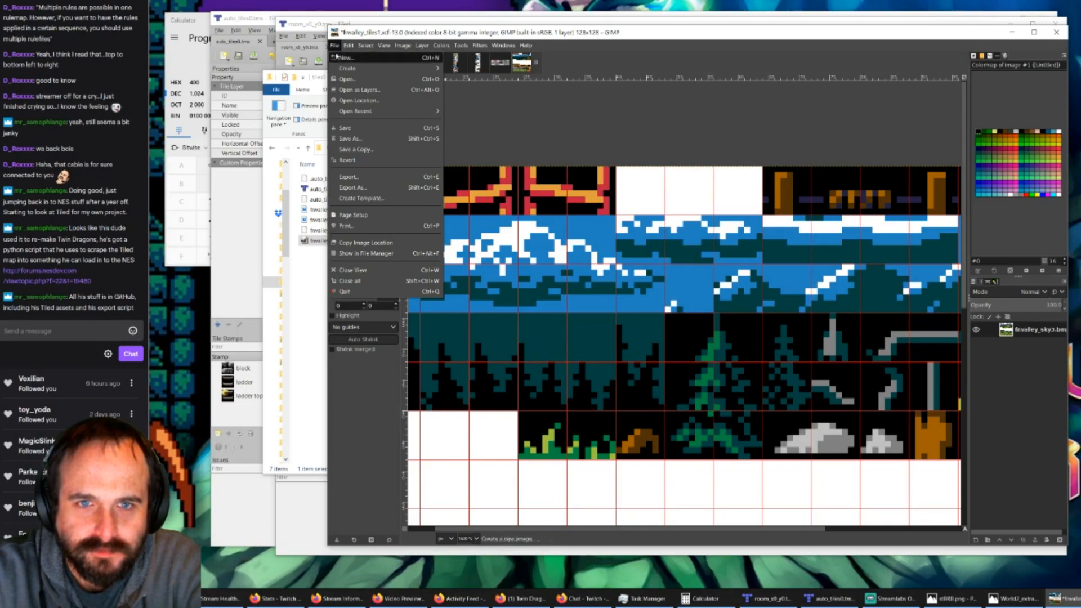
click(360, 126)
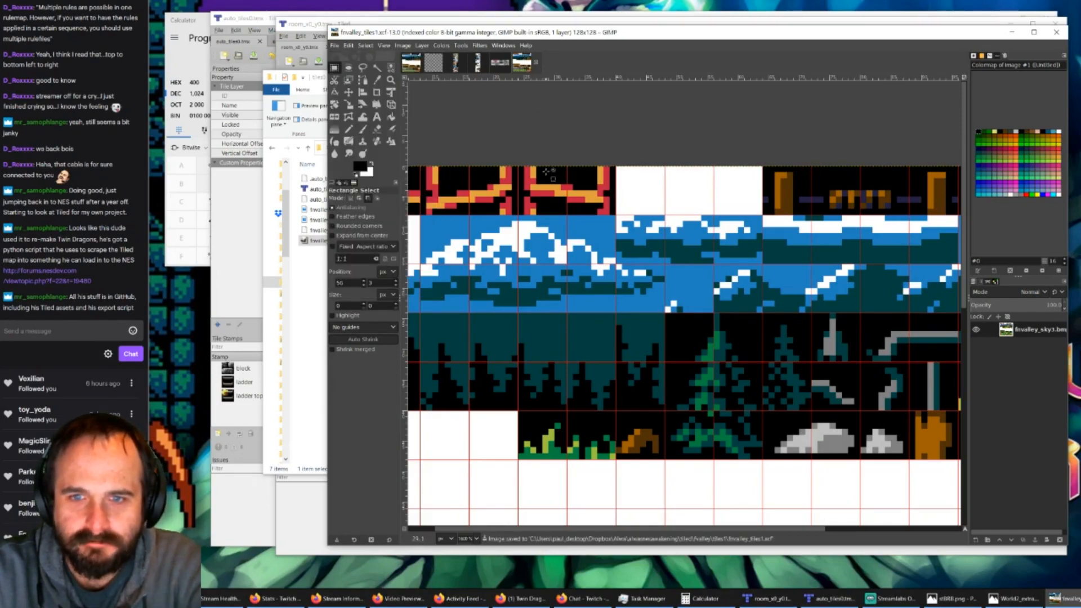
Step: Compare the top-row ladder tiles of fnvalley_tiles1 with those of fnvalley_tiles0
ctrl+scroll(546, 171, down, 1)
ctrl+scroll(422, 170, up, 2)
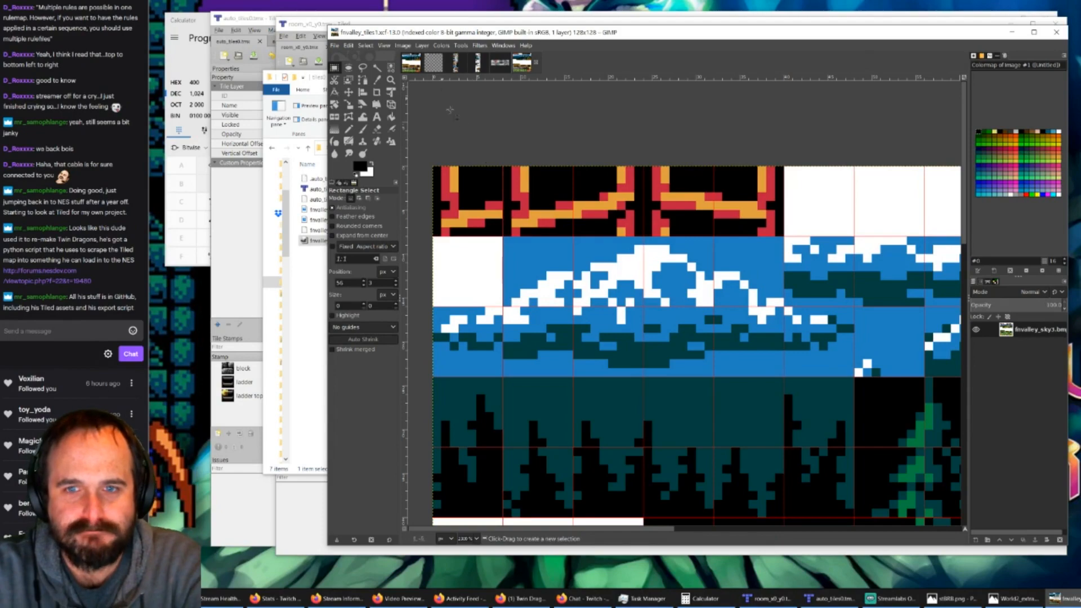
click(412, 63)
ctrl+scroll(616, 142, down, 2)
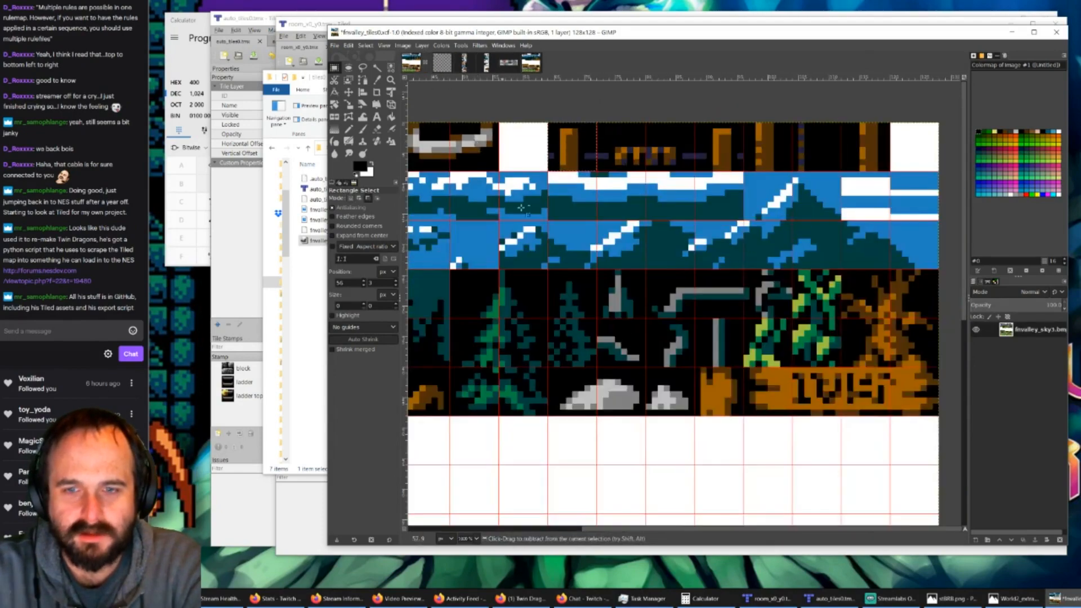
drag(552, 531, 425, 531)
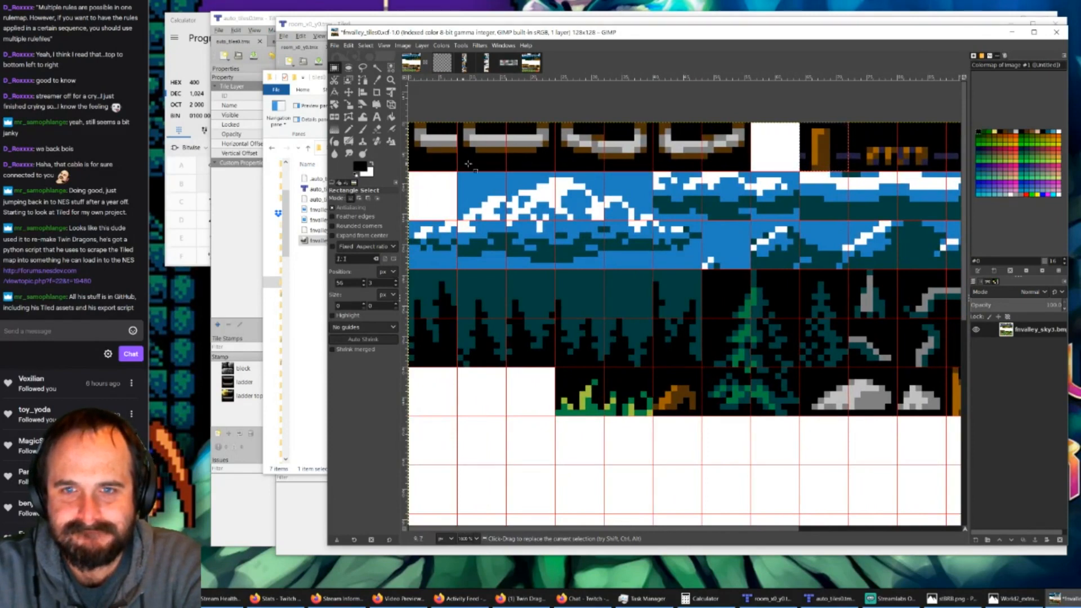
click(531, 63)
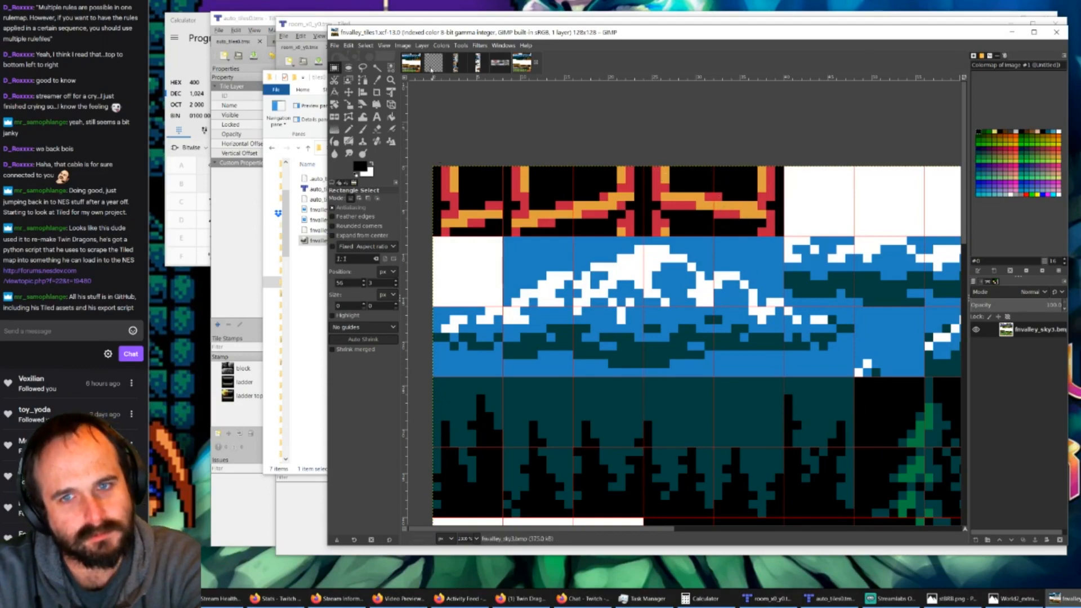
click(414, 66)
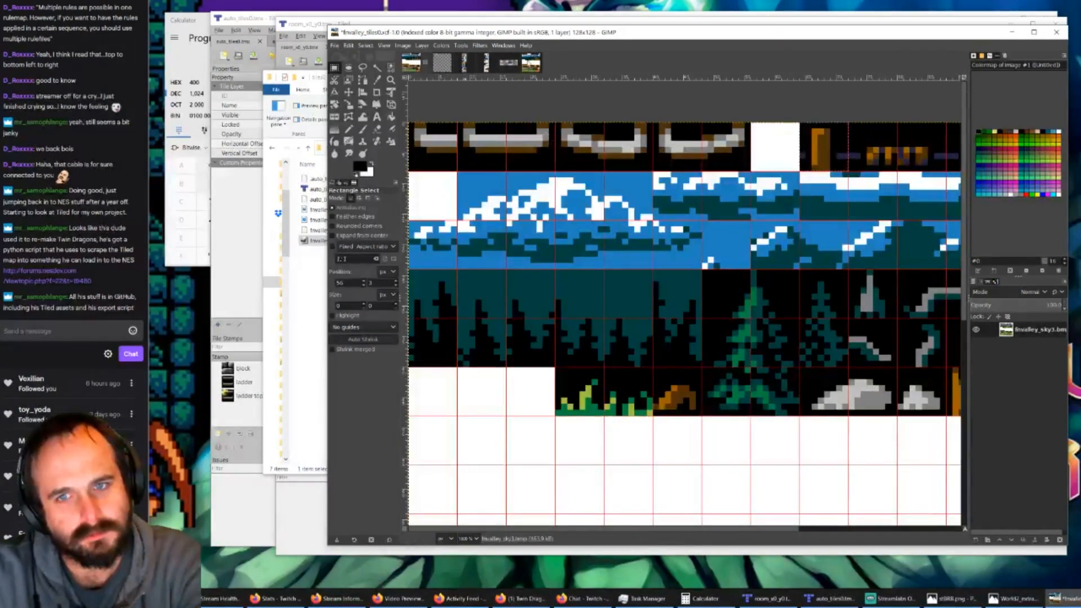
click(529, 63)
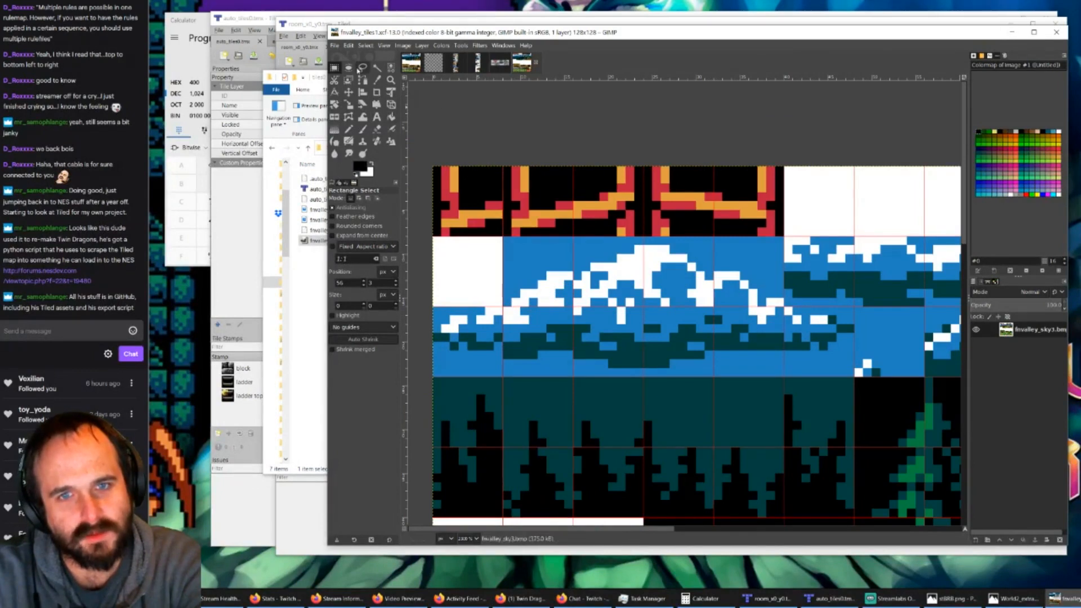
Step: Export the image as fnvalley_tiles1.bmp into the tiles1 folder with the default BMP options
click(336, 46)
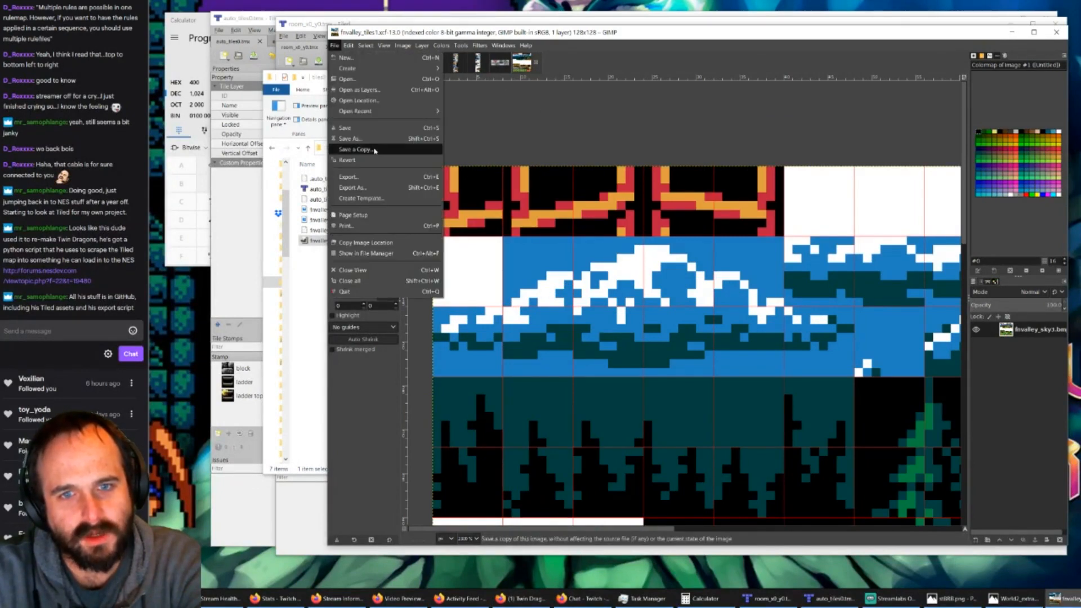
click(361, 189)
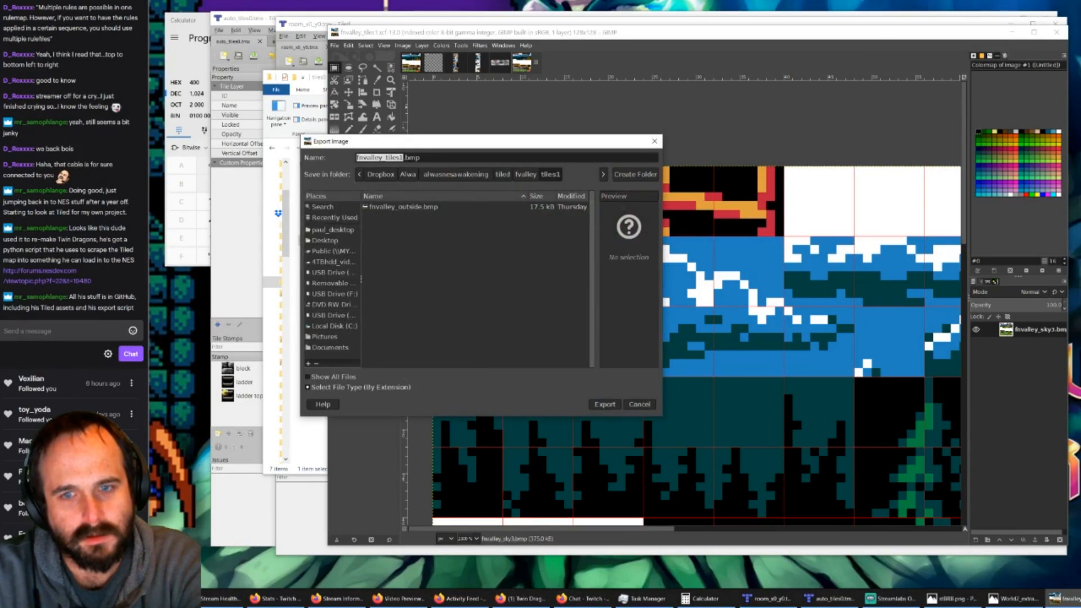
click(601, 403)
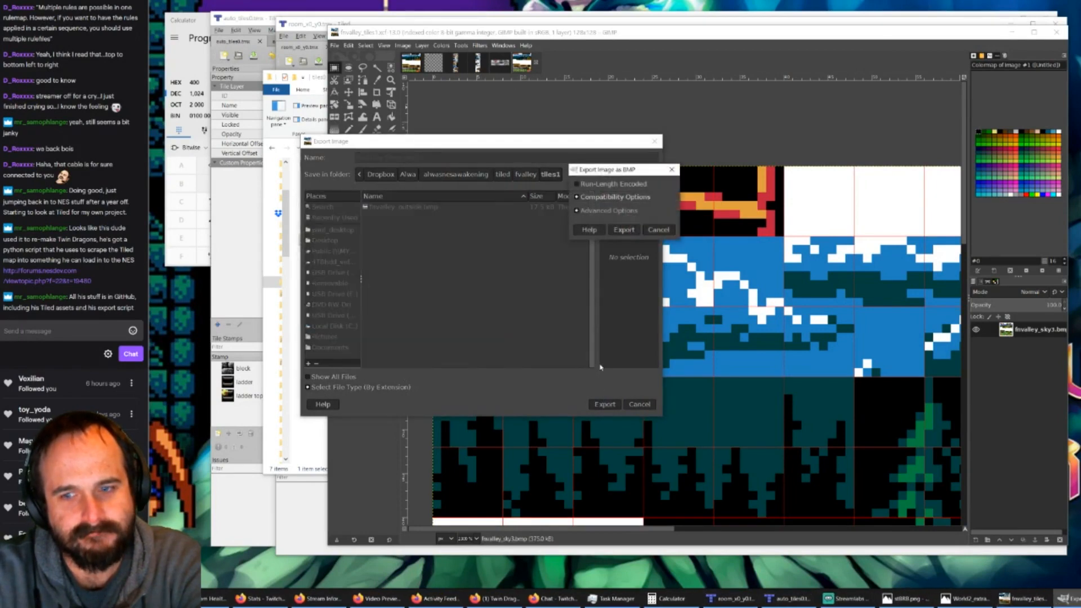
click(621, 230)
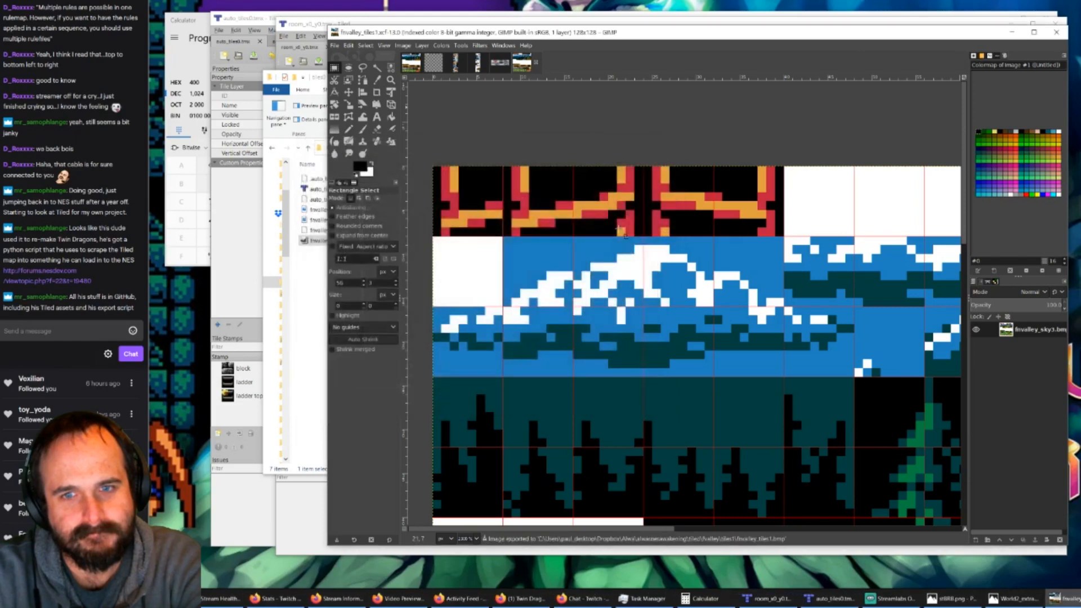
Step: Switch to File Explorer and open the tiles1 folder inside fvalley
key(alt+Tab)
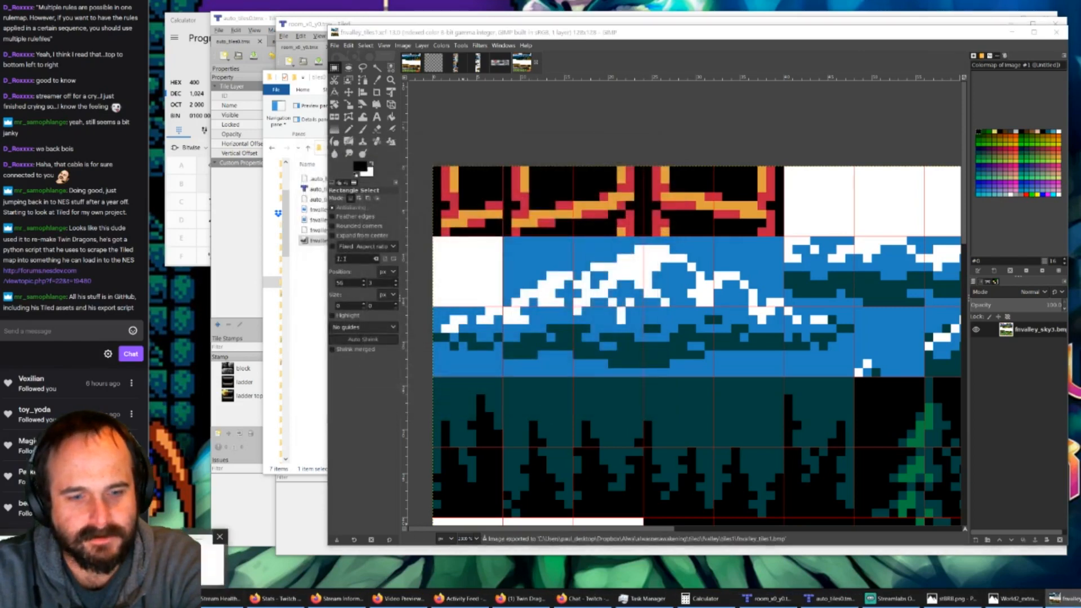
click(478, 147)
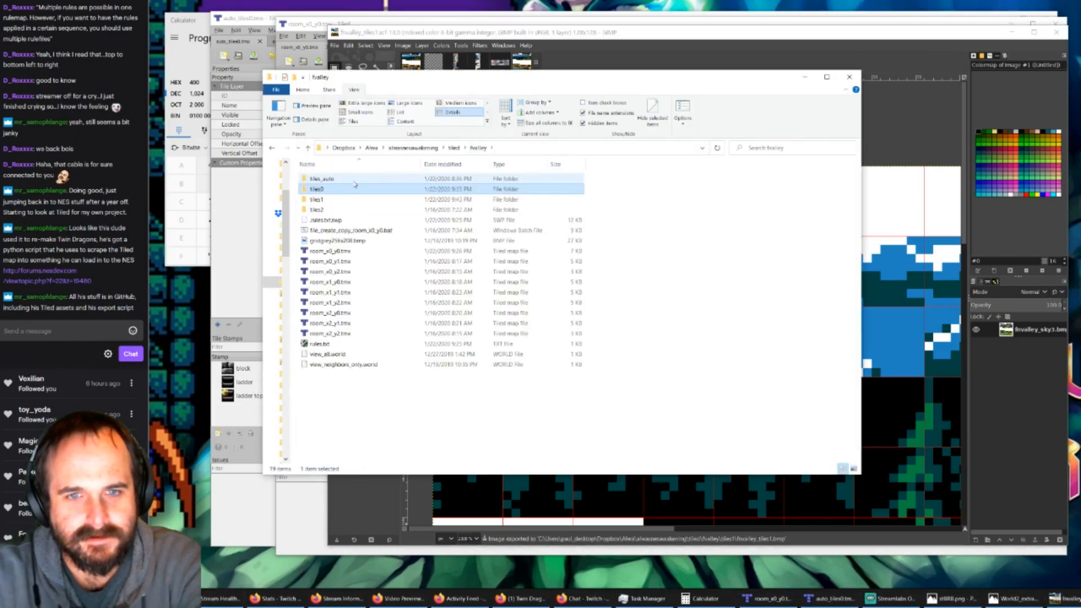
click(307, 202)
double_click(307, 201)
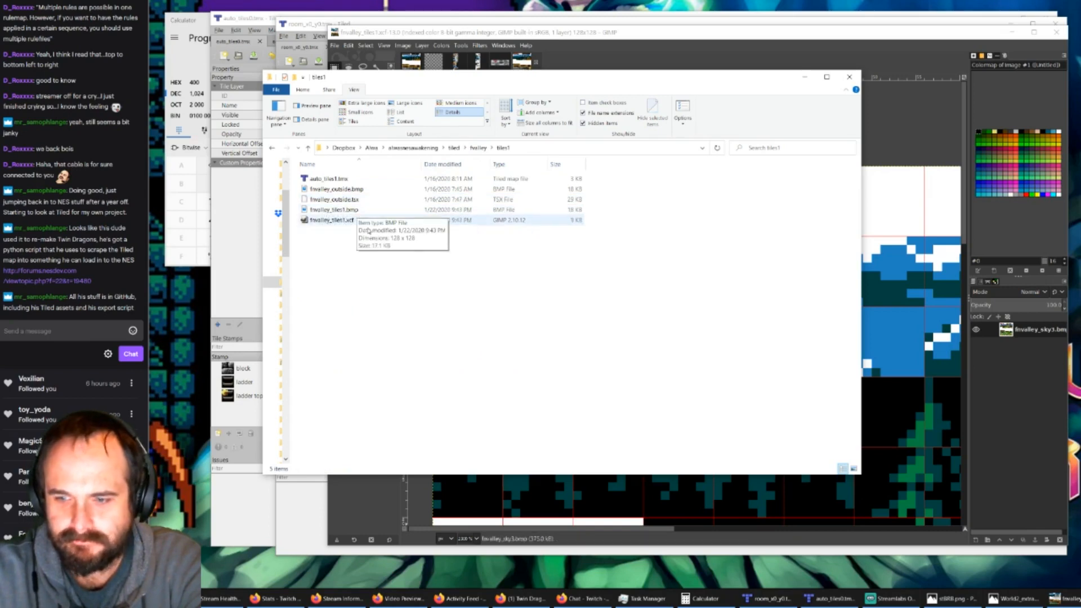
Step: Open a new empty Tiled window, dismiss its file-opening errors and move the window fully into view
click(785, 597)
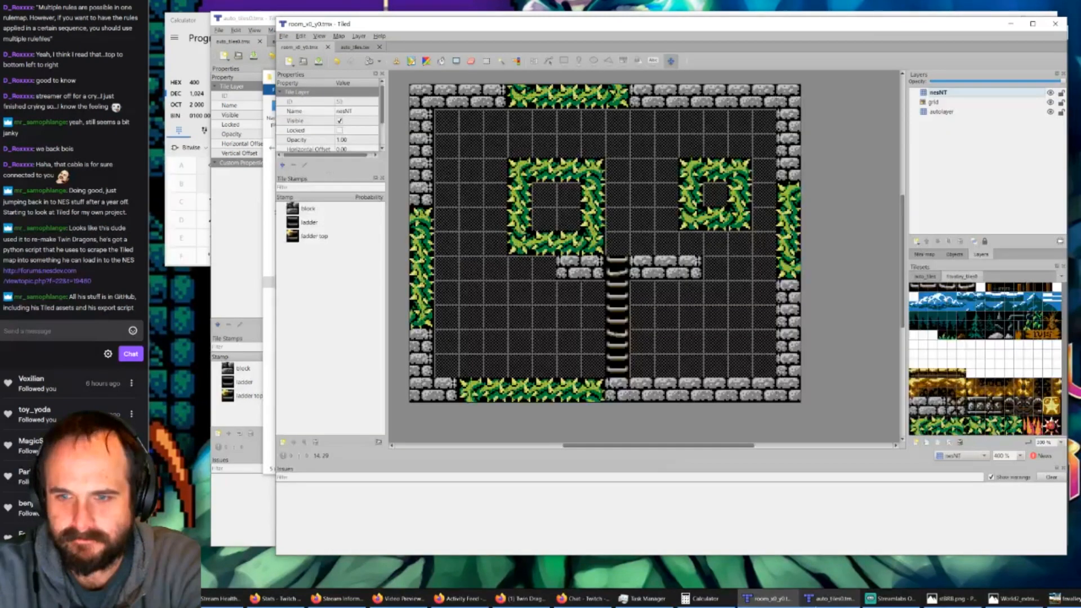
click(844, 601)
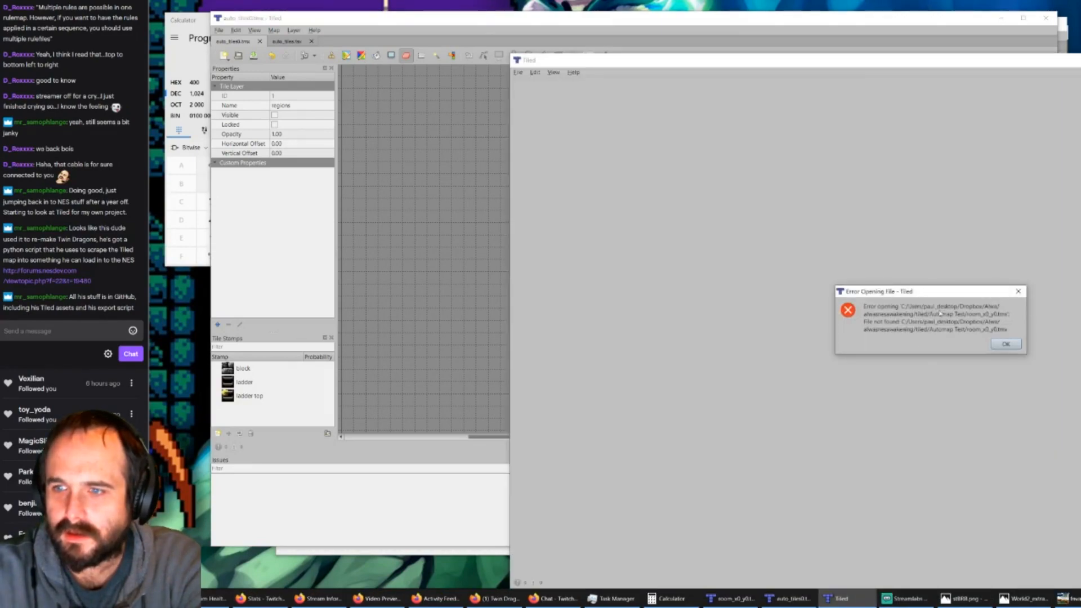
click(1005, 344)
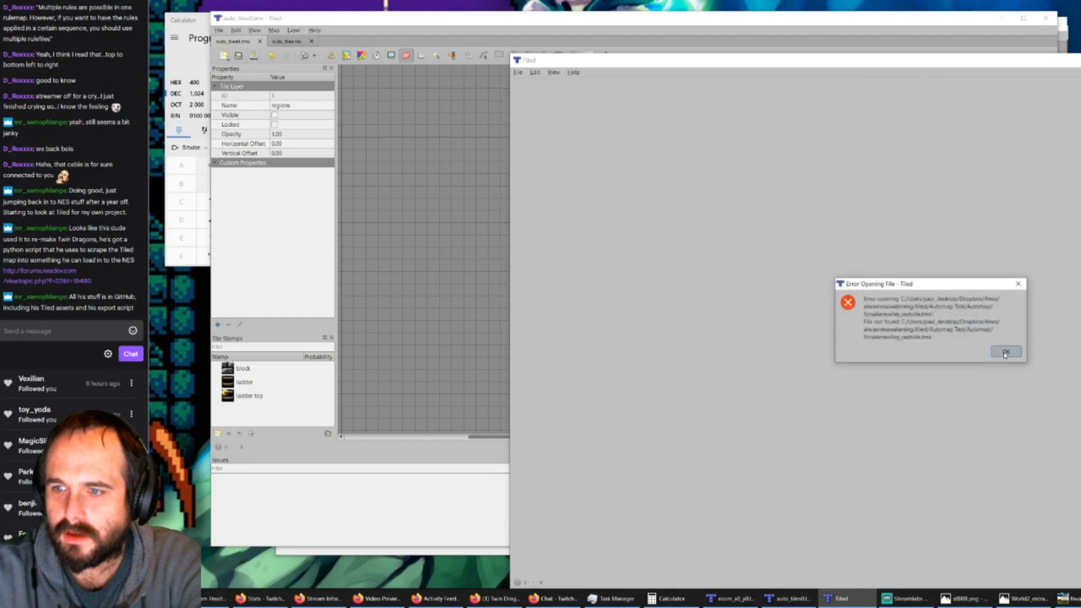
click(1006, 351)
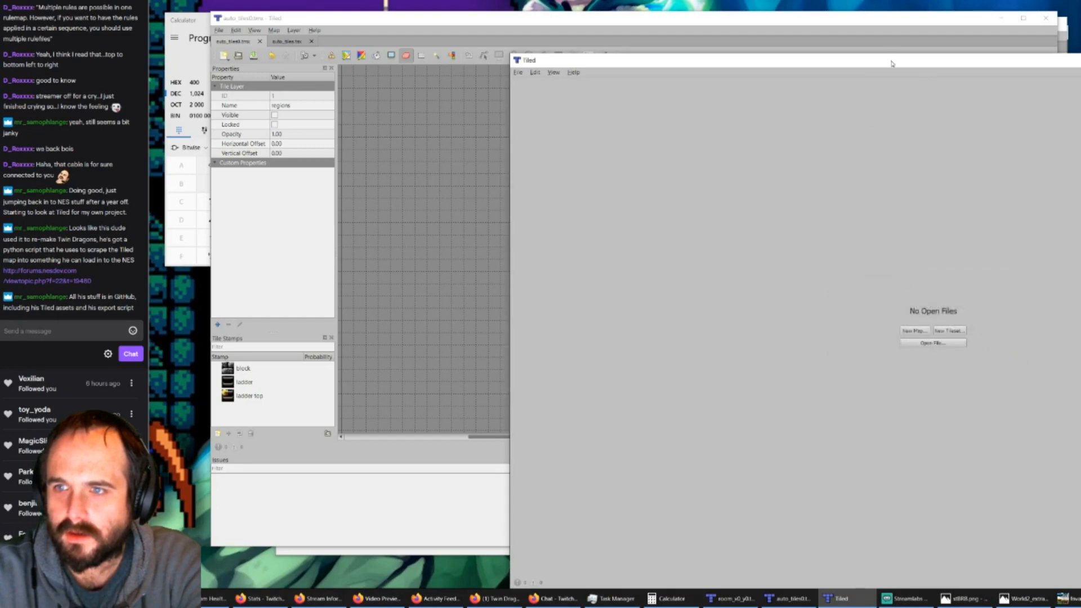
drag(893, 60, 572, 37)
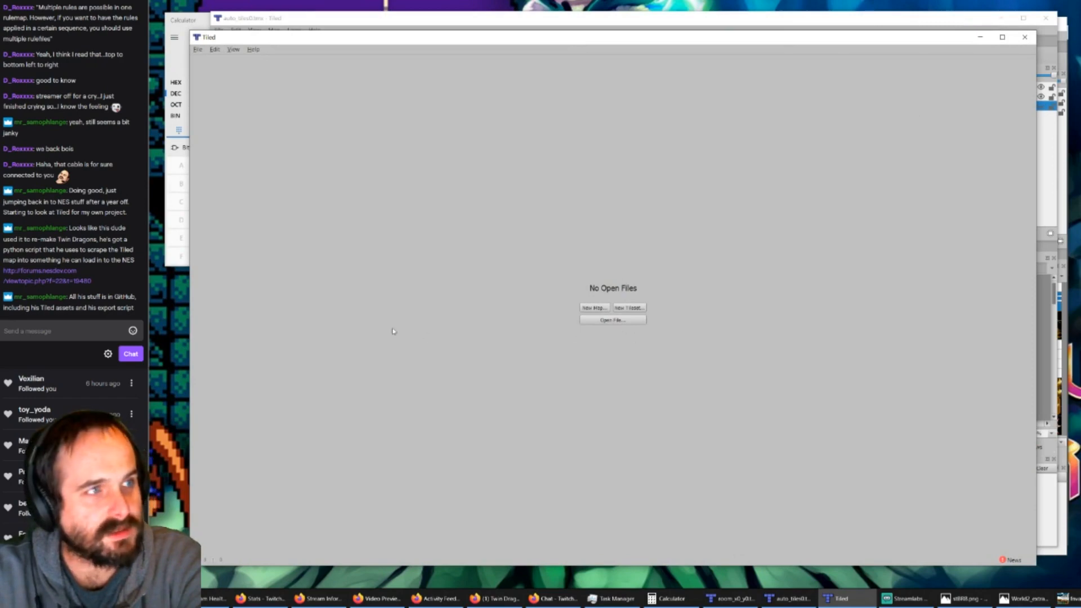
Step: Open auto_tiles1.tmx from the tiles1 folder in the empty Tiled window and examine its auto_tiles and fnvalley_outside tilesets
click(743, 28)
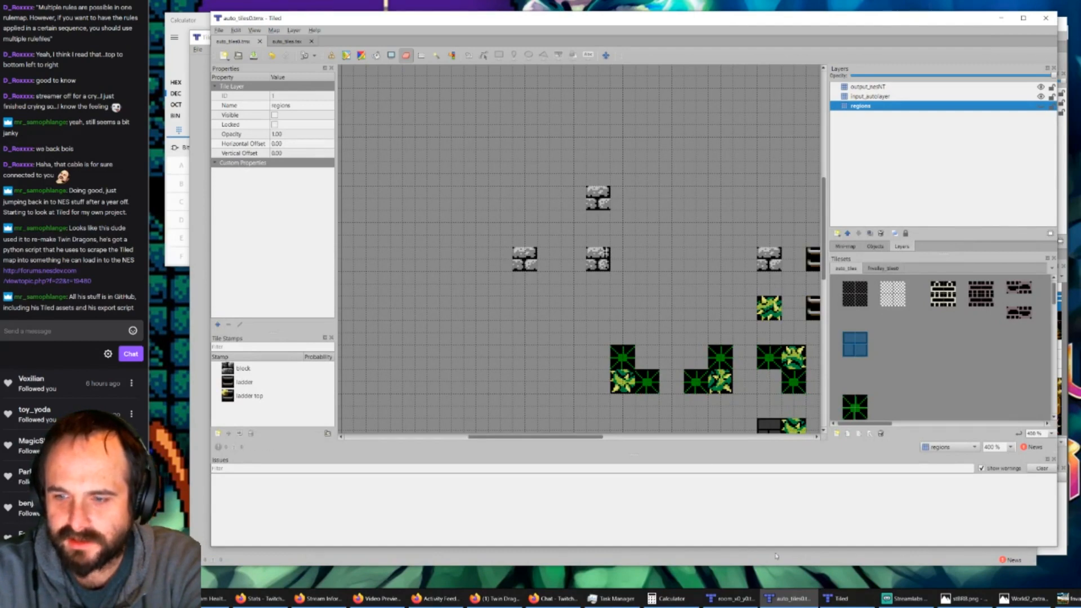
click(757, 556)
click(607, 320)
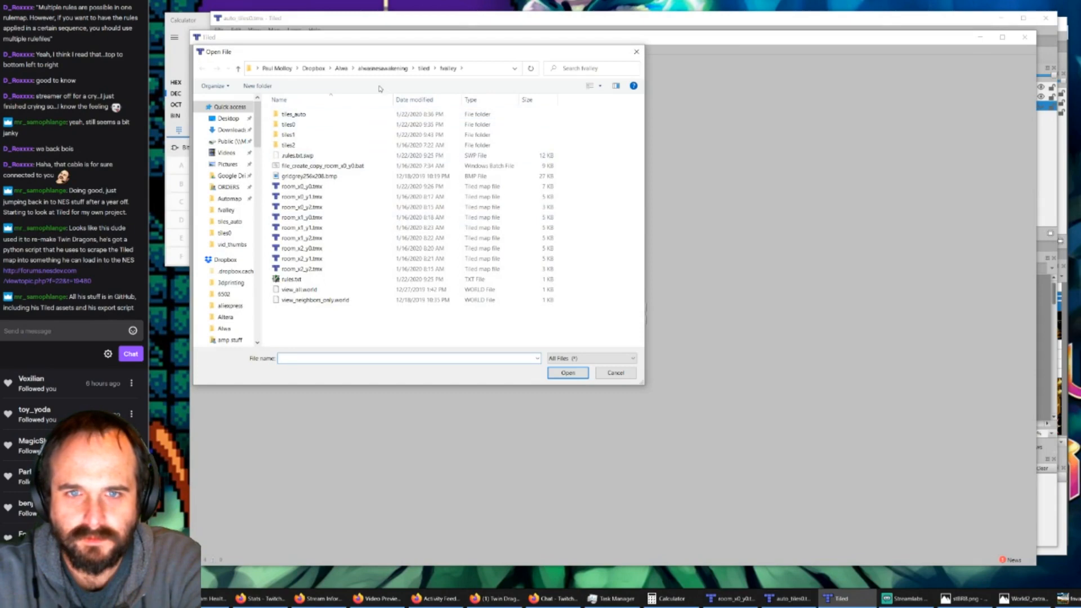
double_click(289, 135)
double_click(301, 114)
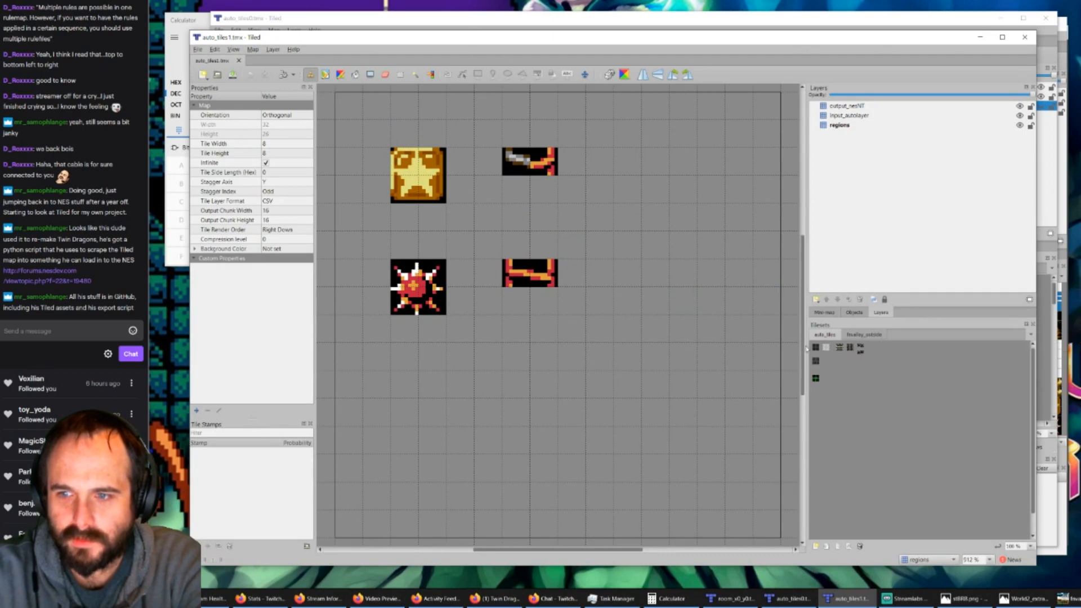
ctrl+scroll(813, 348, up, 3)
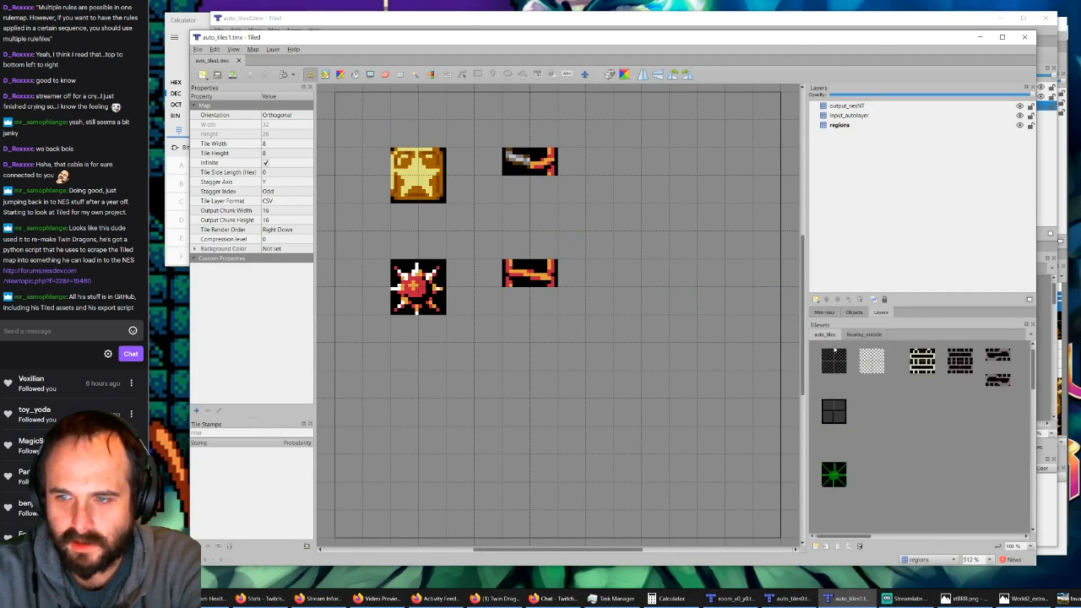
ctrl+scroll(833, 351, down, 1)
click(863, 335)
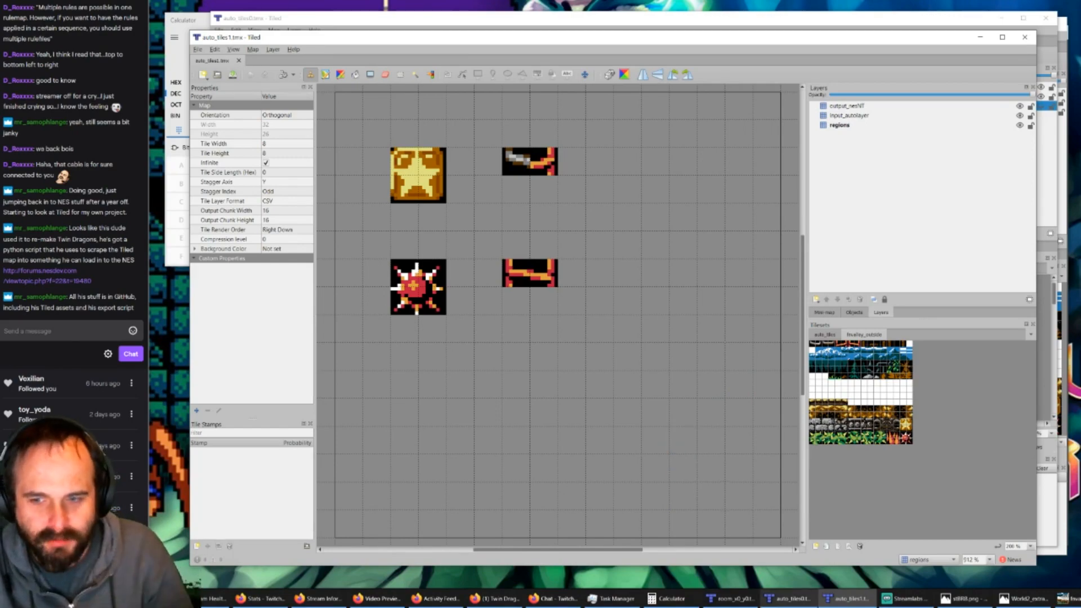
Step: Switch to the auto_tiles0.tmx window and view its complete set of automapping rules
click(788, 598)
ctrl+scroll(704, 350, down, 3)
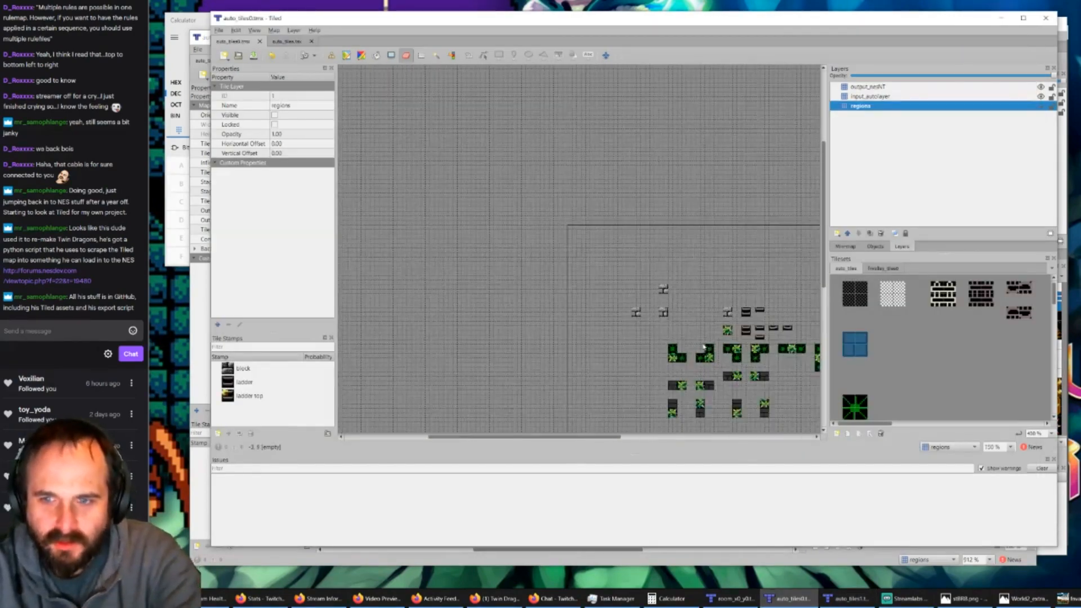
drag(611, 438, 655, 438)
drag(822, 274, 823, 304)
ctrl+scroll(783, 293, up, 1)
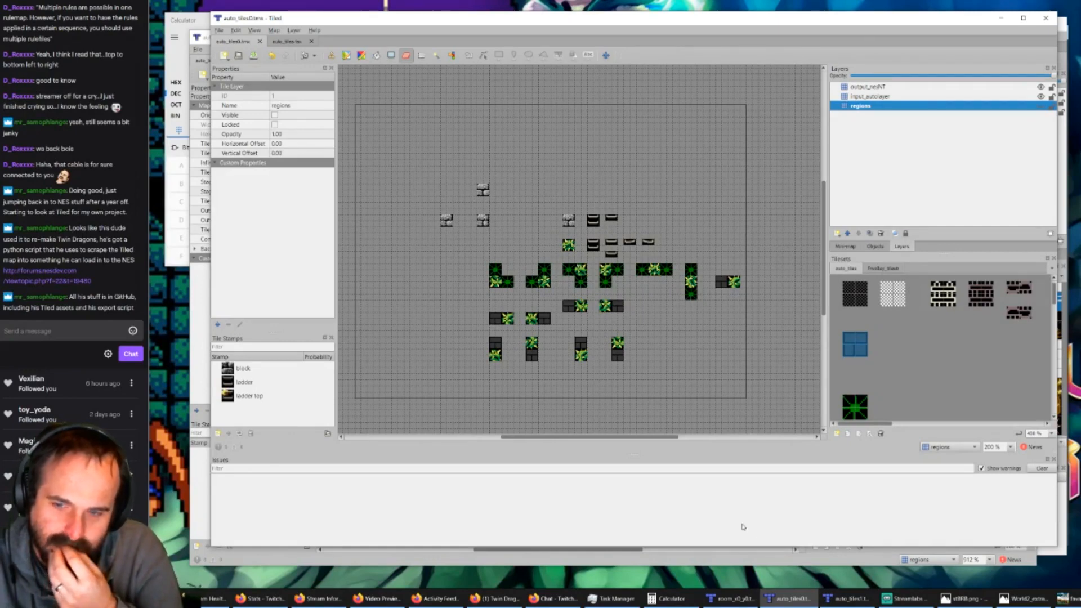
Step: Close the old auto_tiles1.tmx map in the second Tiled window and return to the auto_tiles0.tmx window
click(844, 598)
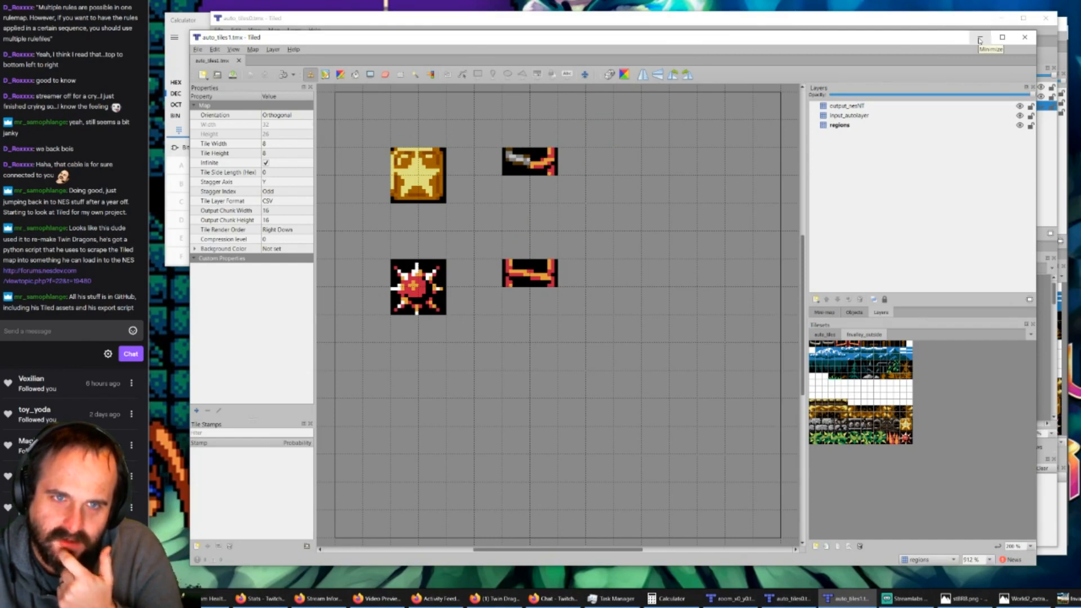
click(238, 60)
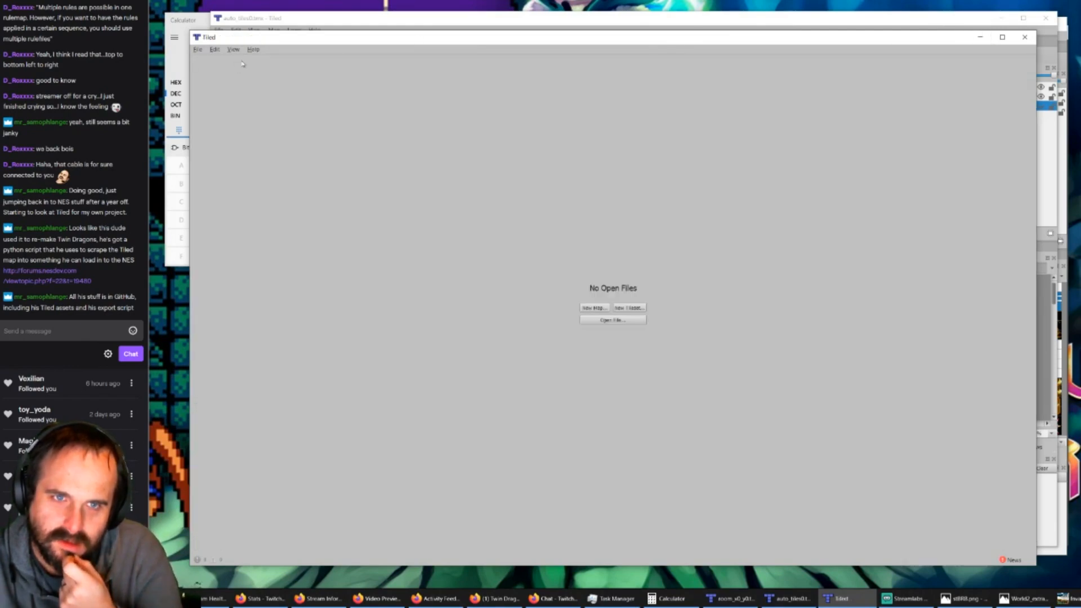
click(301, 21)
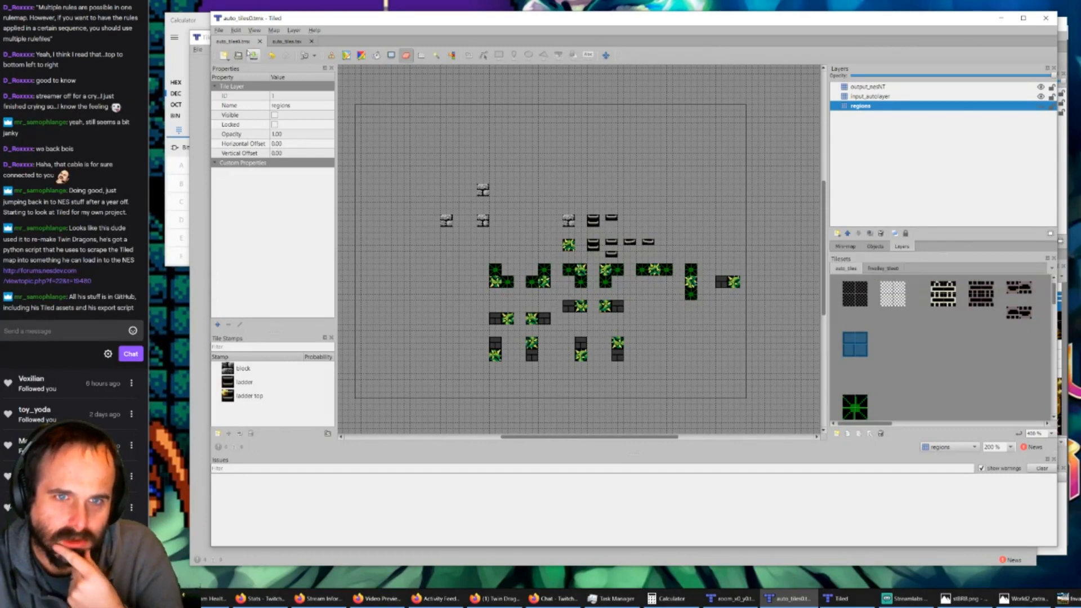
Step: Save the auto_tiles0 rule map as auto_tiles1.tmx in the tiles1 folder, replacing the existing file
click(219, 31)
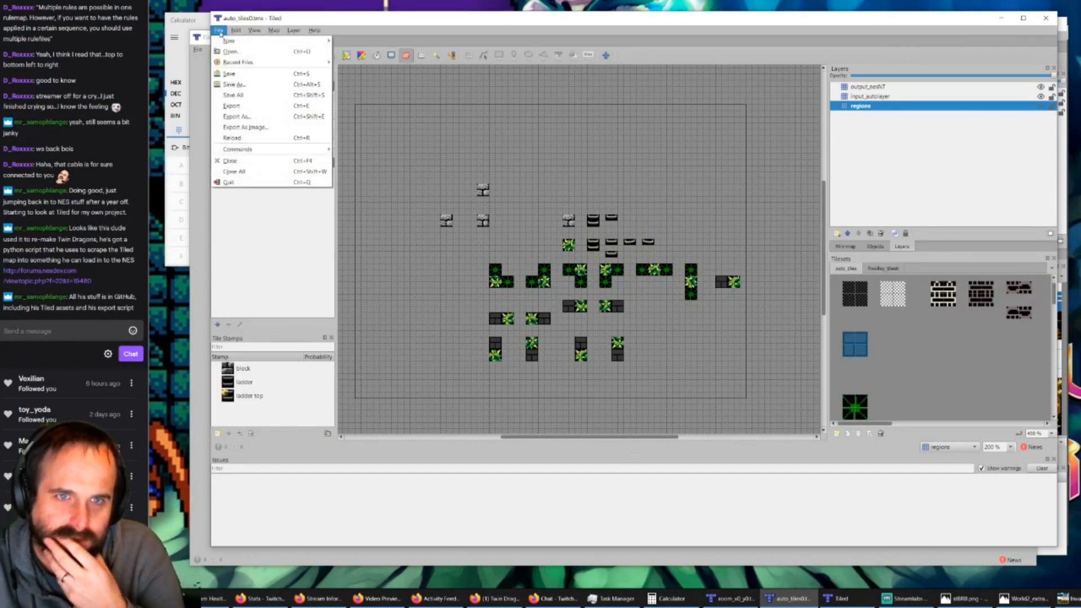
click(246, 84)
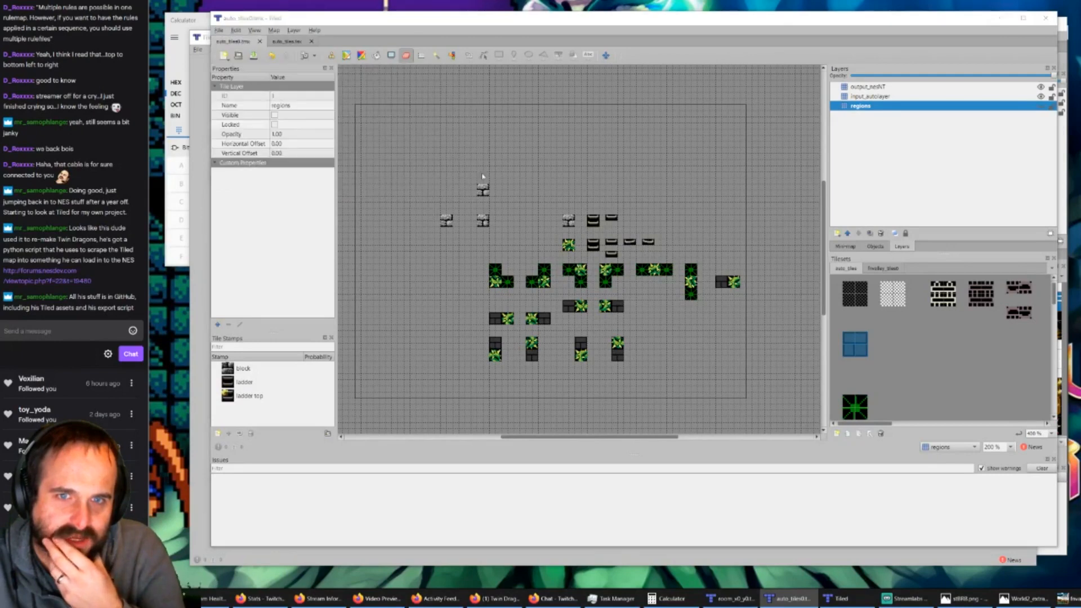
click(469, 49)
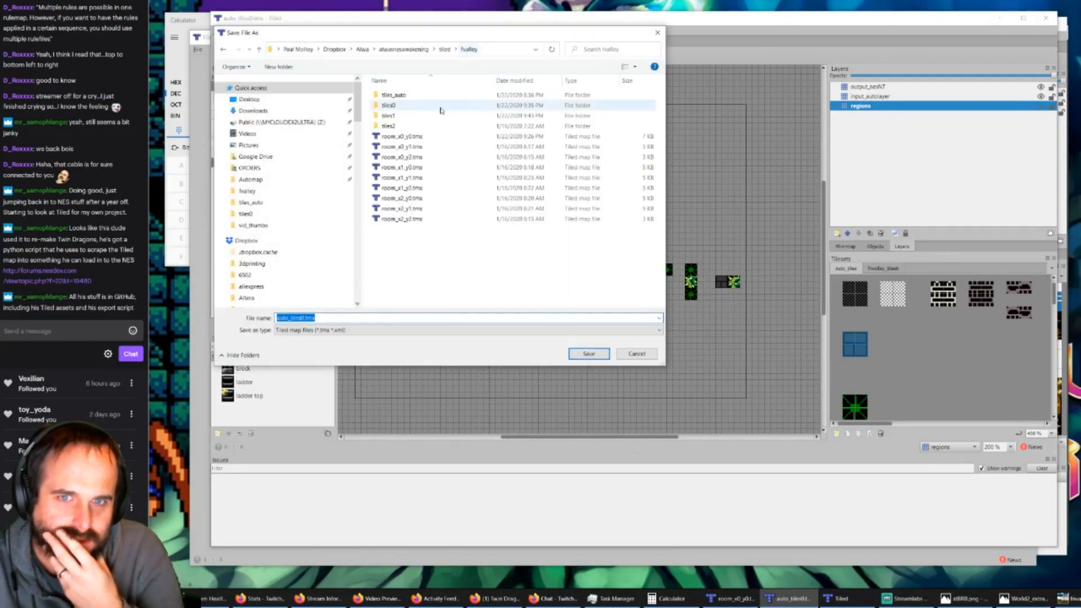
double_click(396, 116)
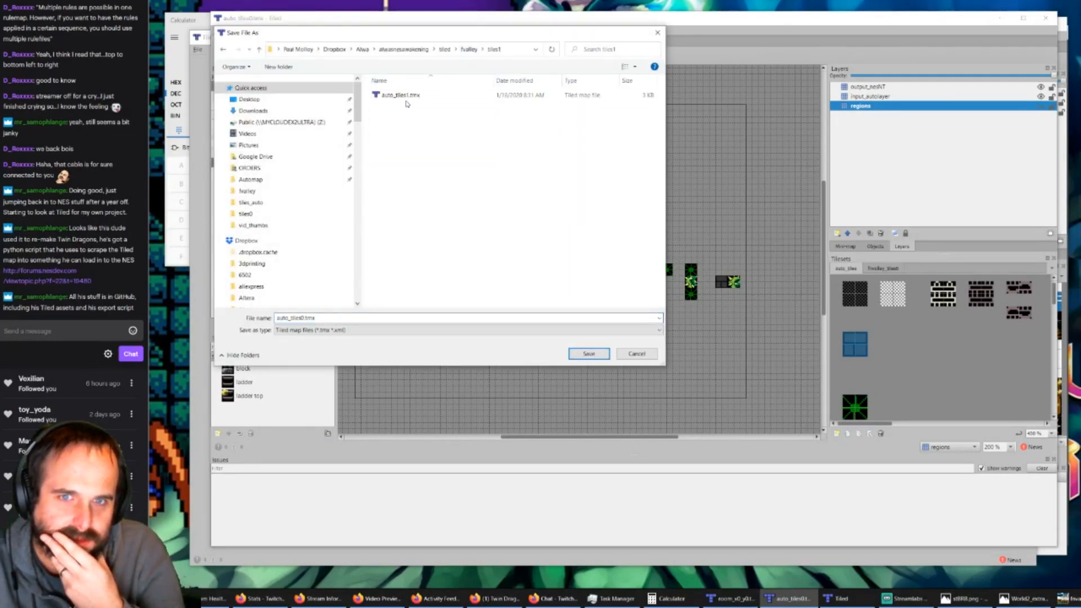
click(407, 99)
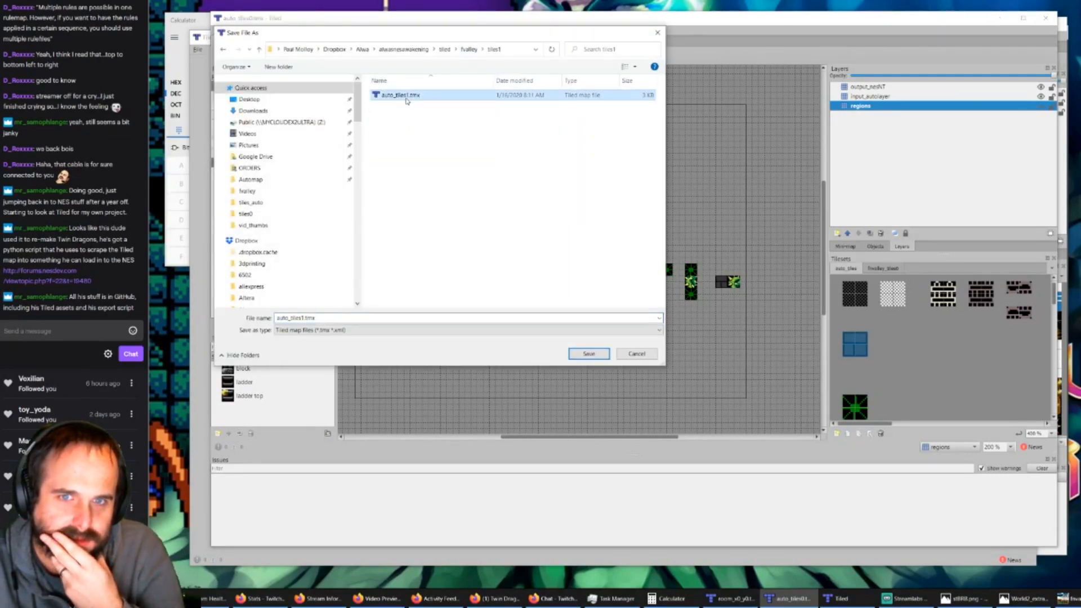
click(589, 353)
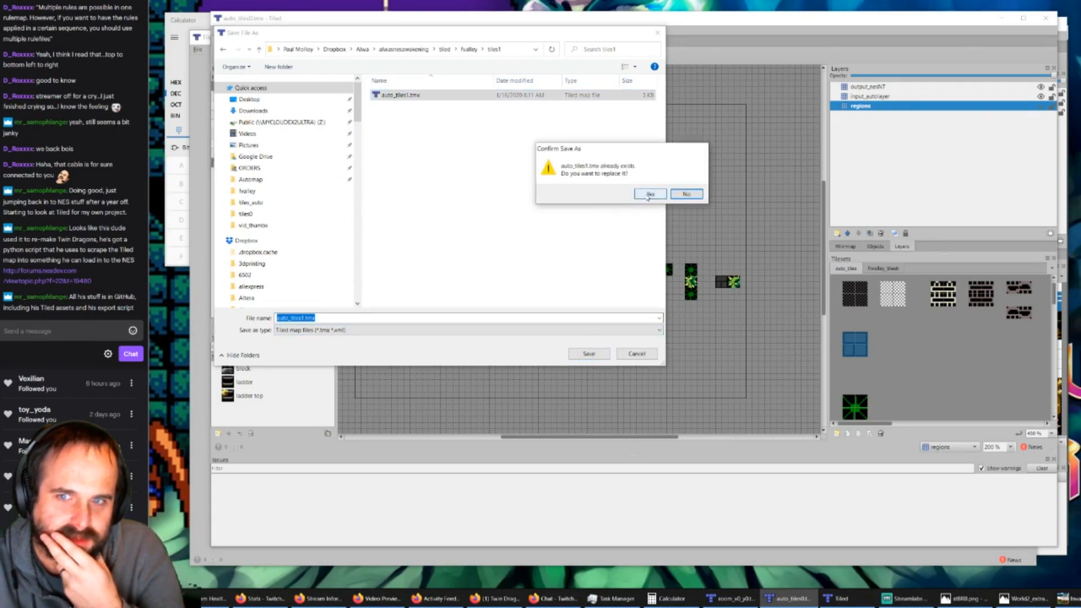
click(650, 194)
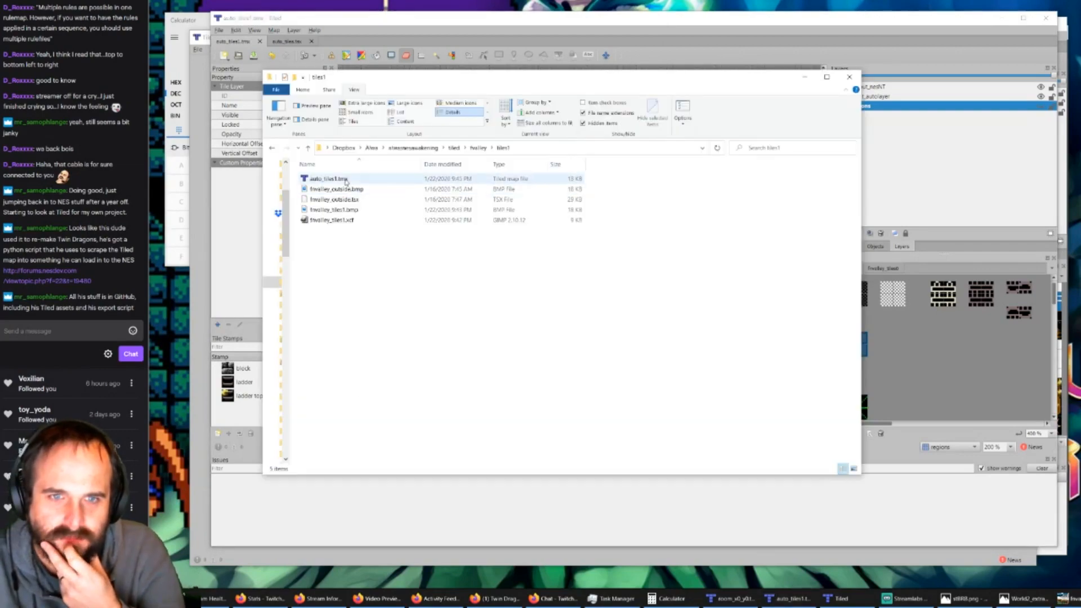
Step: Open auto_tiles1.tmx from the tiles1 folder in GVim and enlarge the editor window
click(344, 179)
right_click(343, 181)
click(373, 197)
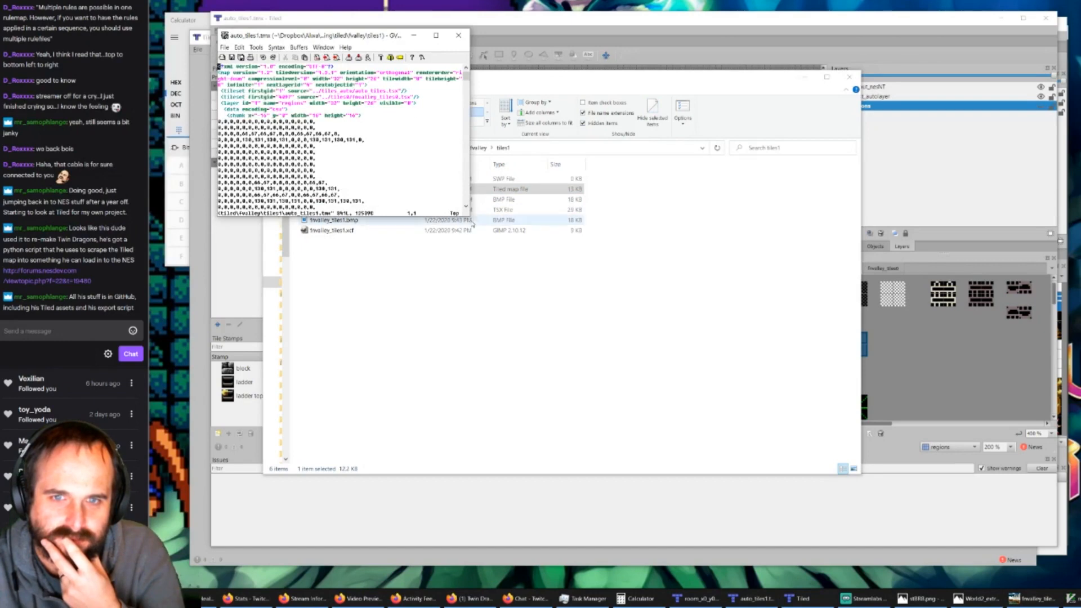
drag(471, 219, 665, 357)
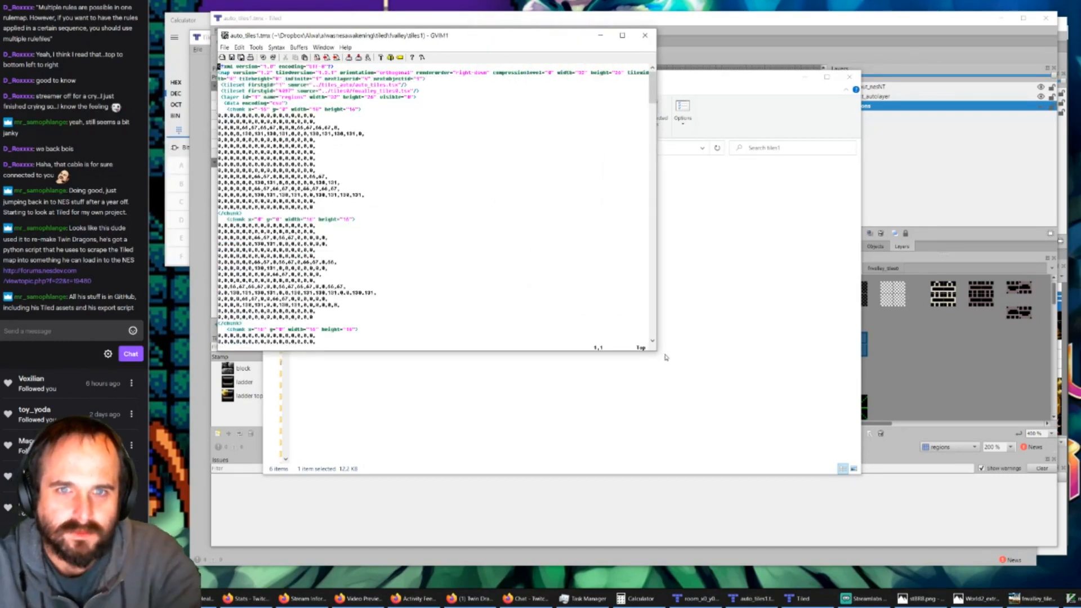
Step: Replace both tiles0 references in the second tileset's source path with tiles1, making it ../tiles1/fnvalley_tiles1.tsx
text(/tiles0)
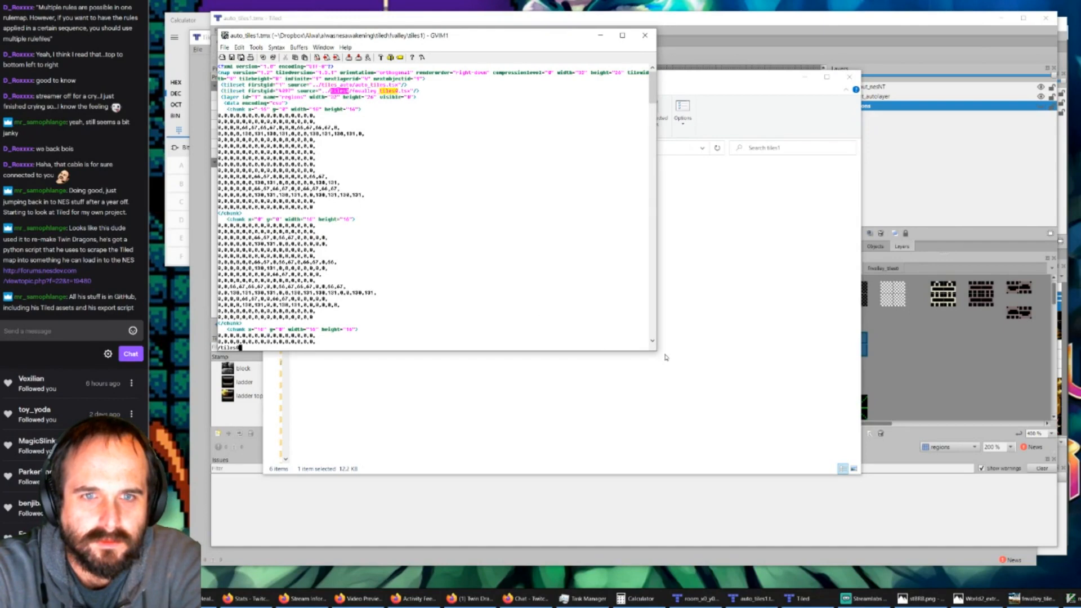
key(Return)
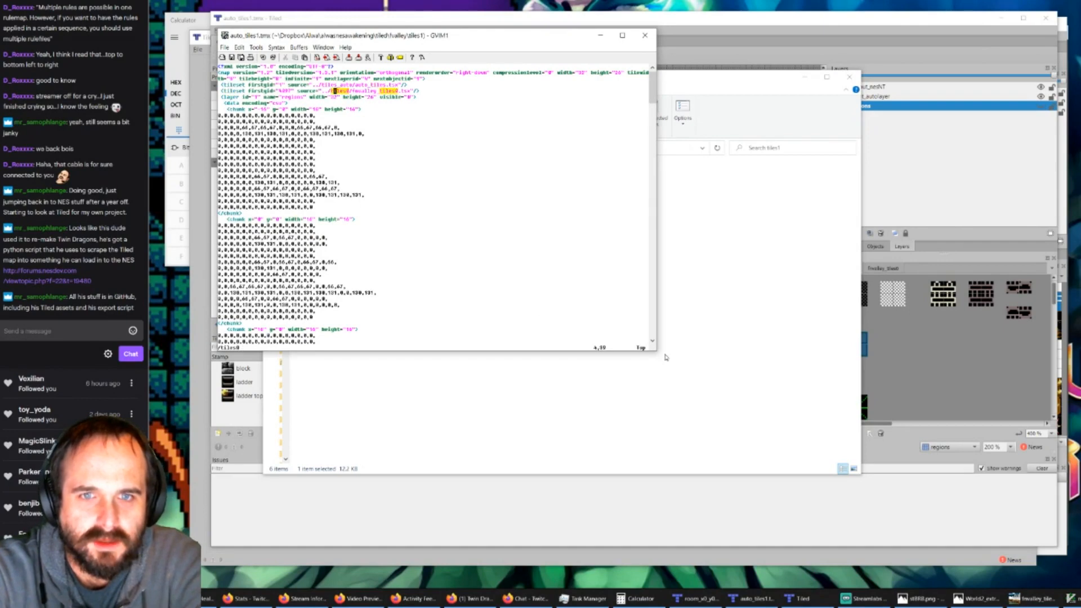
text(r1)
key(l)
key(l)
key(l)
key(l)
key(l)
key(l)
key(l)
key(l)
key(l)
key(l)
key(l)
key(l)
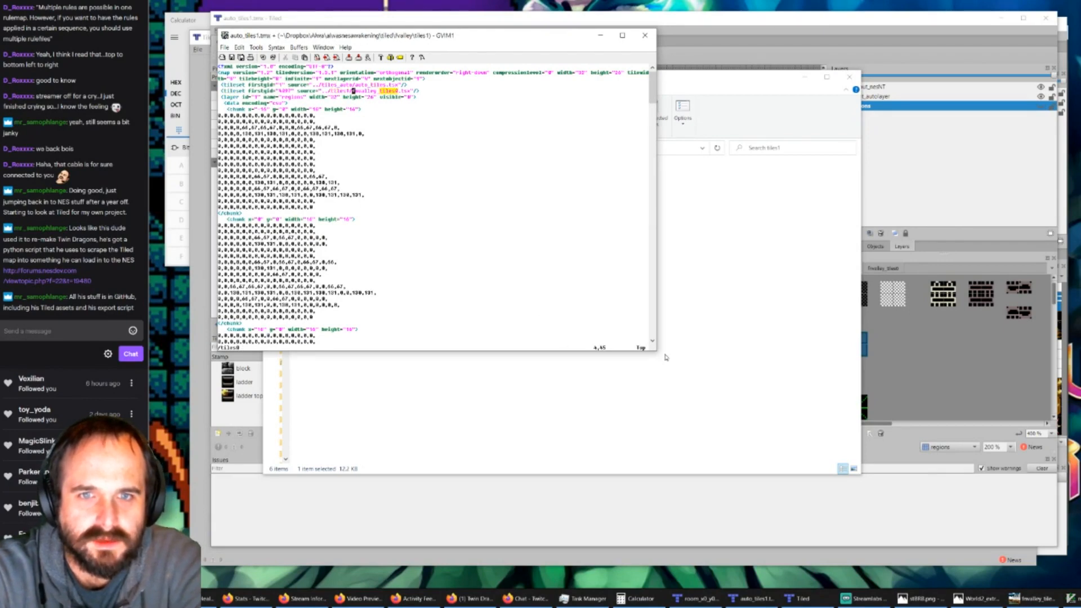
key(l)
key(l)
key(l)
key(l)
text(r1)
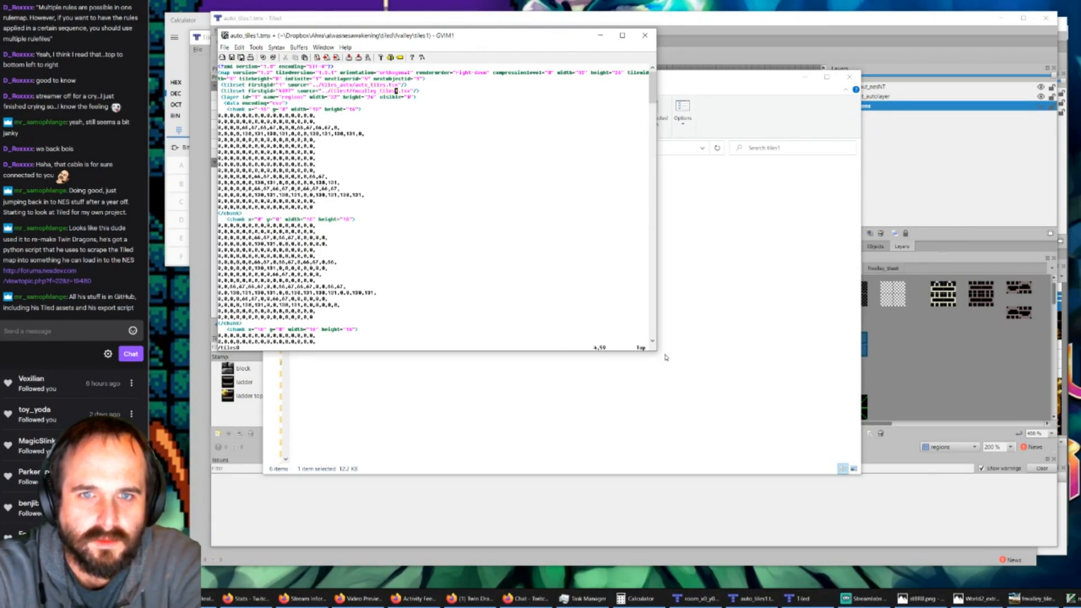
text(n:w)
Step: Search for any remaining tiles0 references and save auto_tiles1.tmx
key(Return)
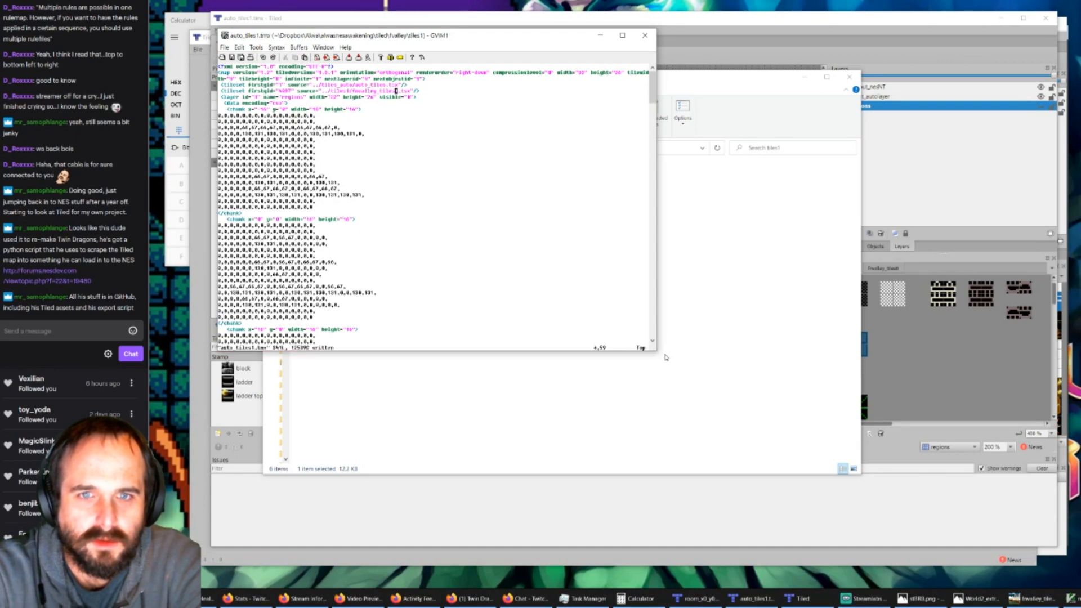
key(k)
key(k)
text(:w)
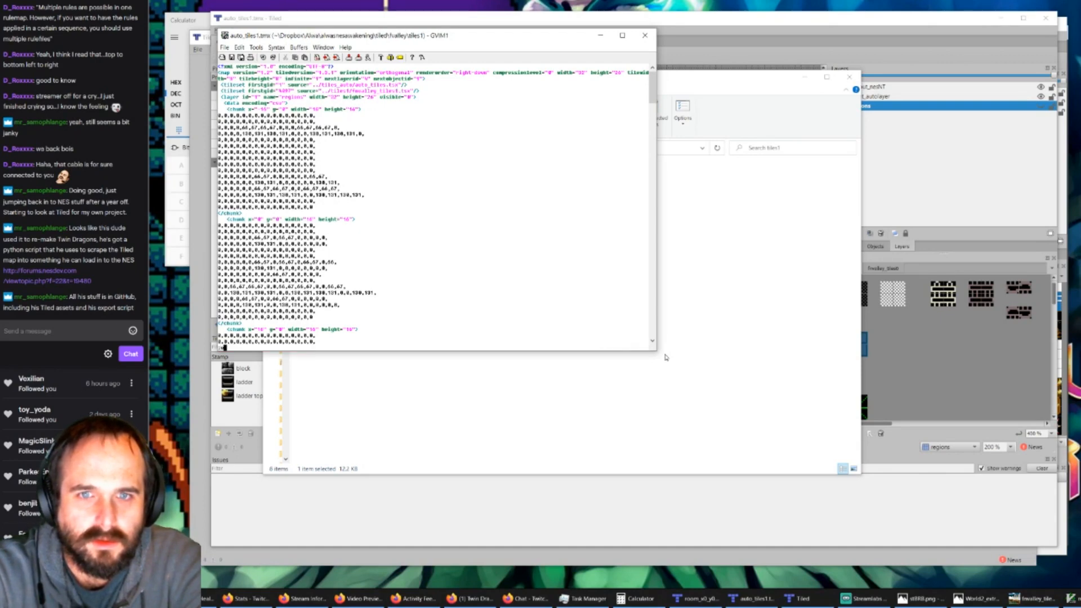
key(Return)
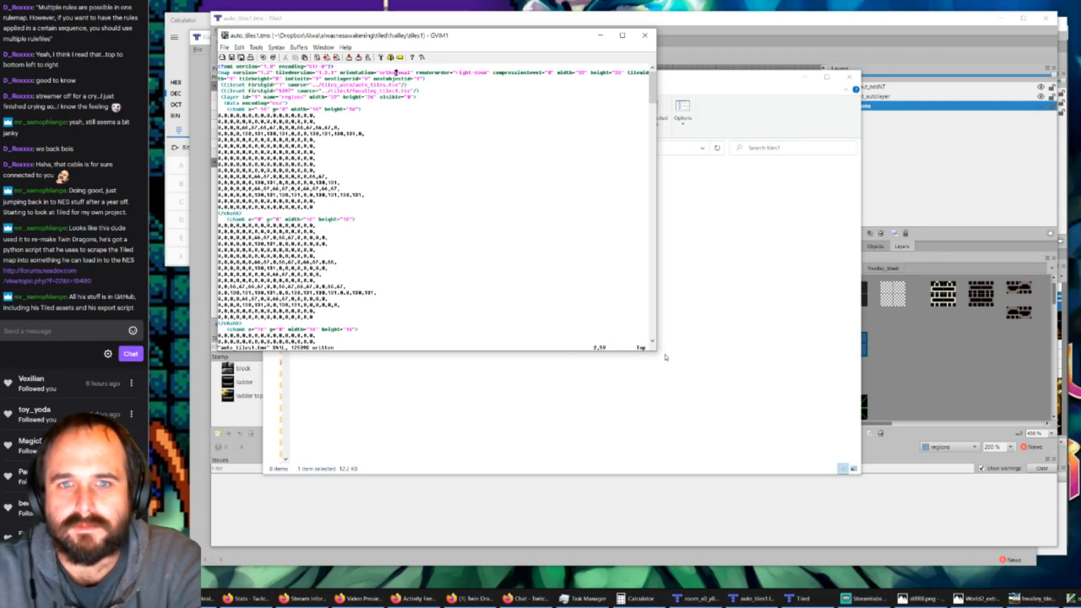
Step: Open the edited auto_tiles1.tmx from the tiles1 folder in the empty Tiled window
click(750, 598)
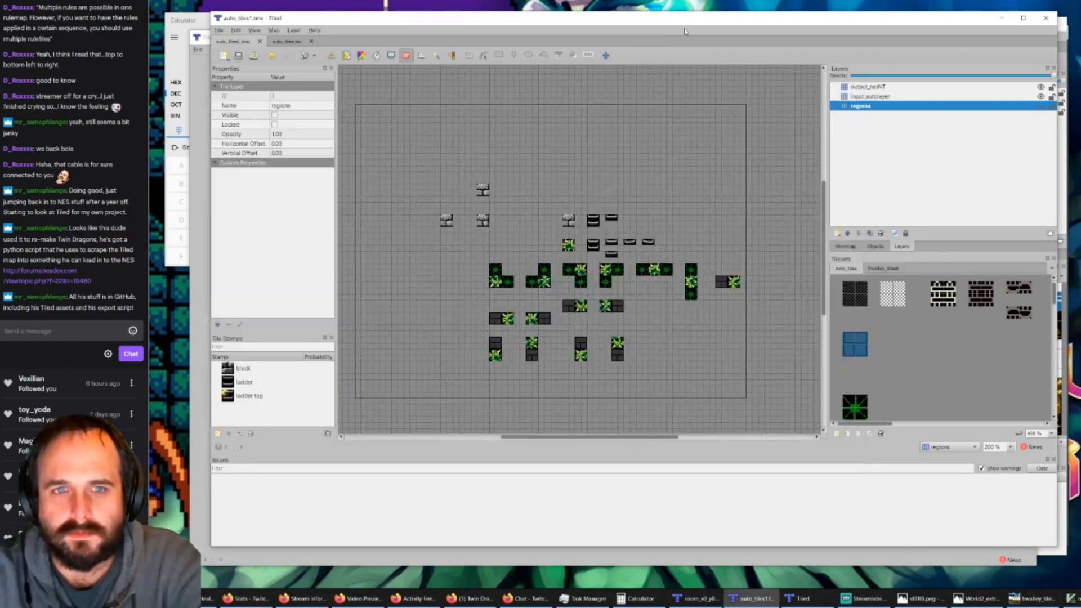
click(823, 598)
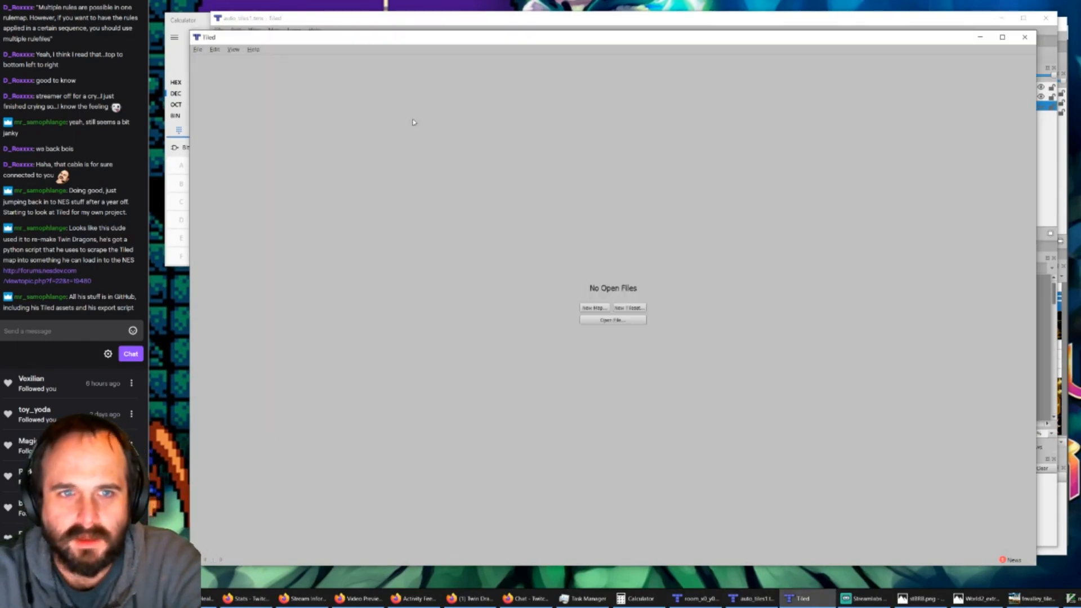
click(592, 319)
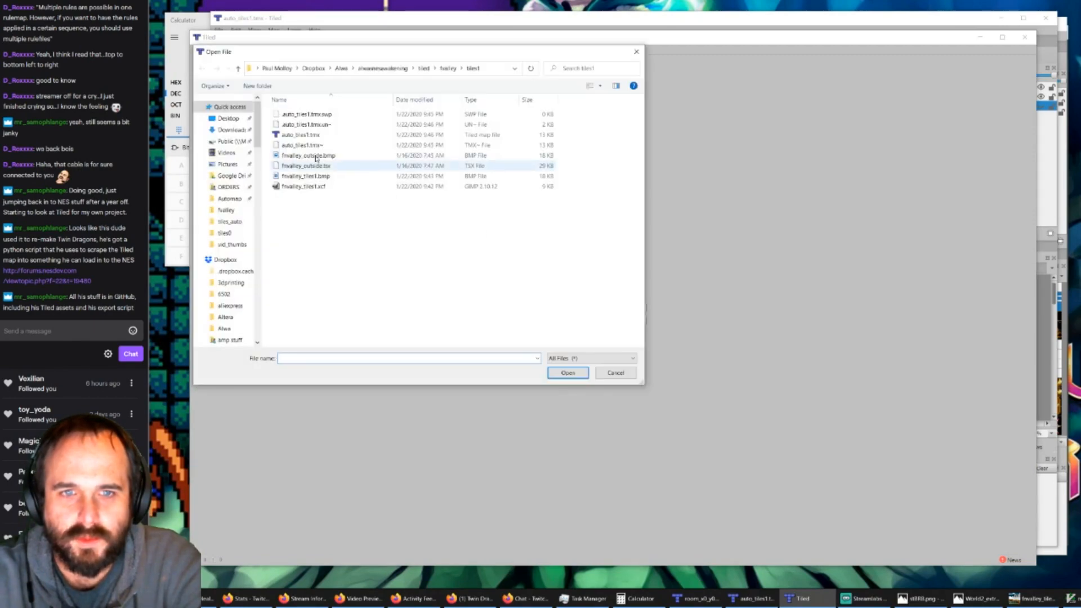
double_click(302, 136)
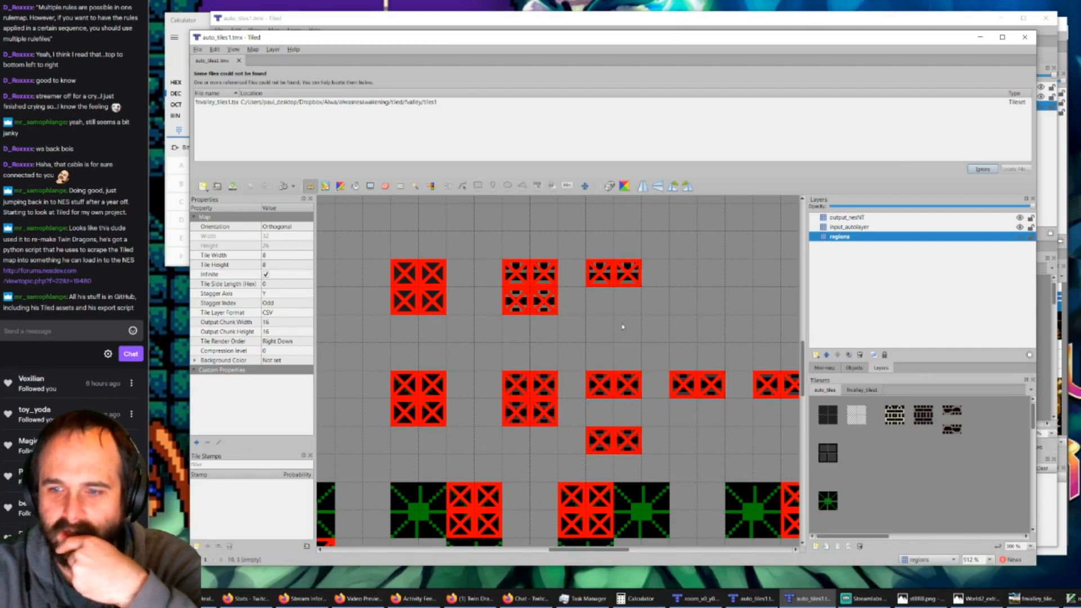
Step: Check the tiles1 folder and the auto_tiles1 and room_x0_y0 map windows for the missing fnvalley_tiles1.tsx tileset
click(749, 599)
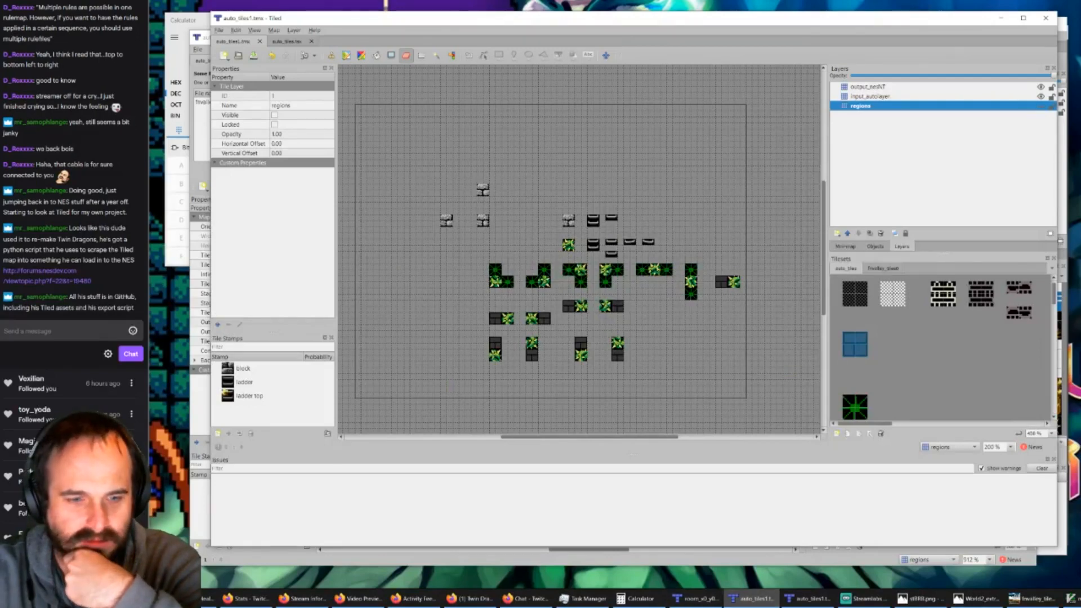
click(175, 599)
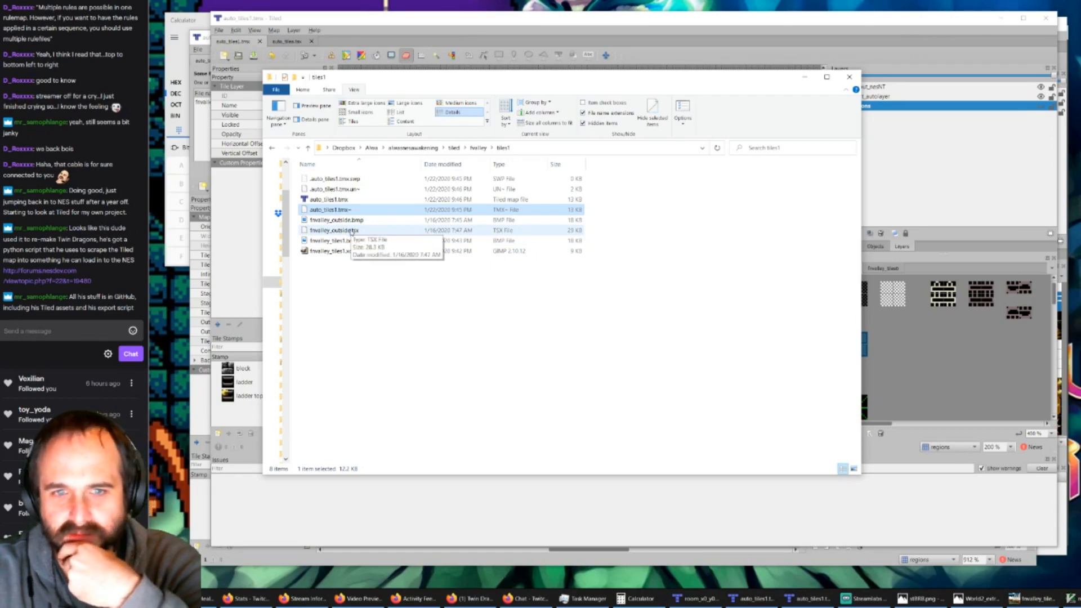
click(696, 598)
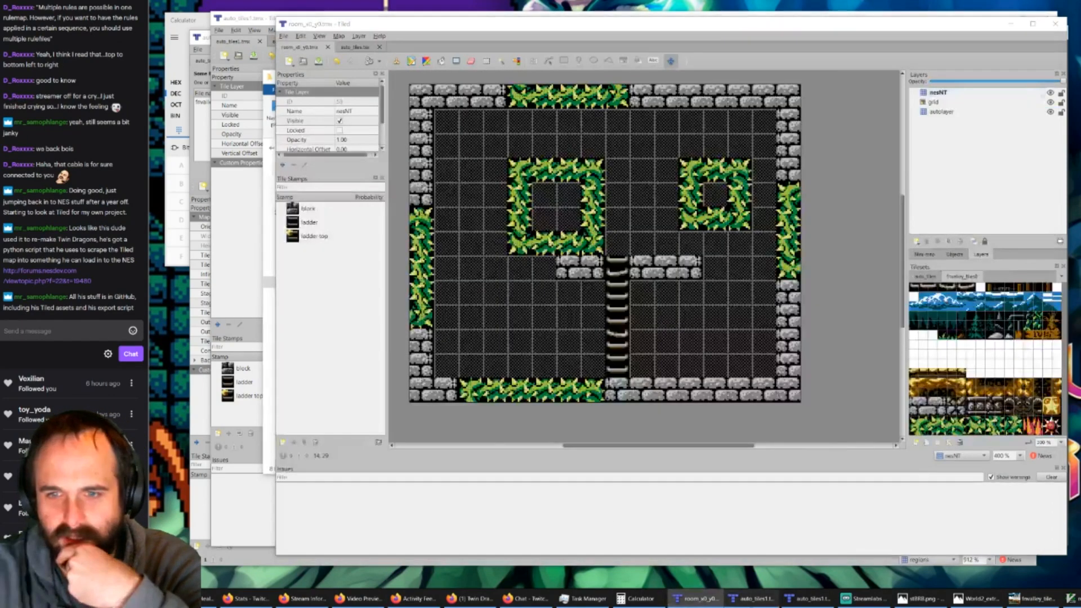
click(750, 598)
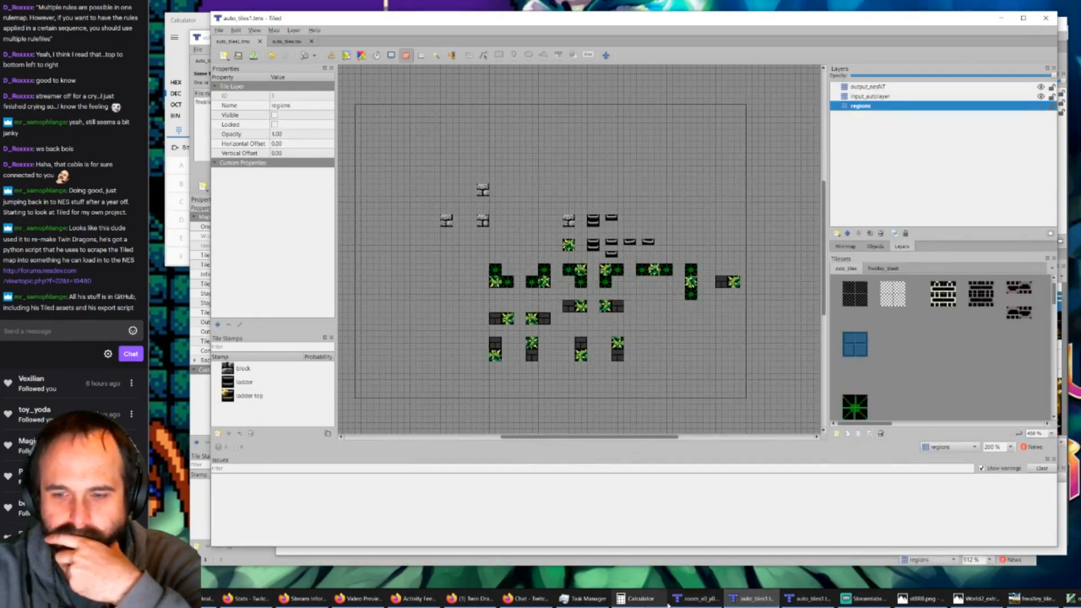
click(697, 599)
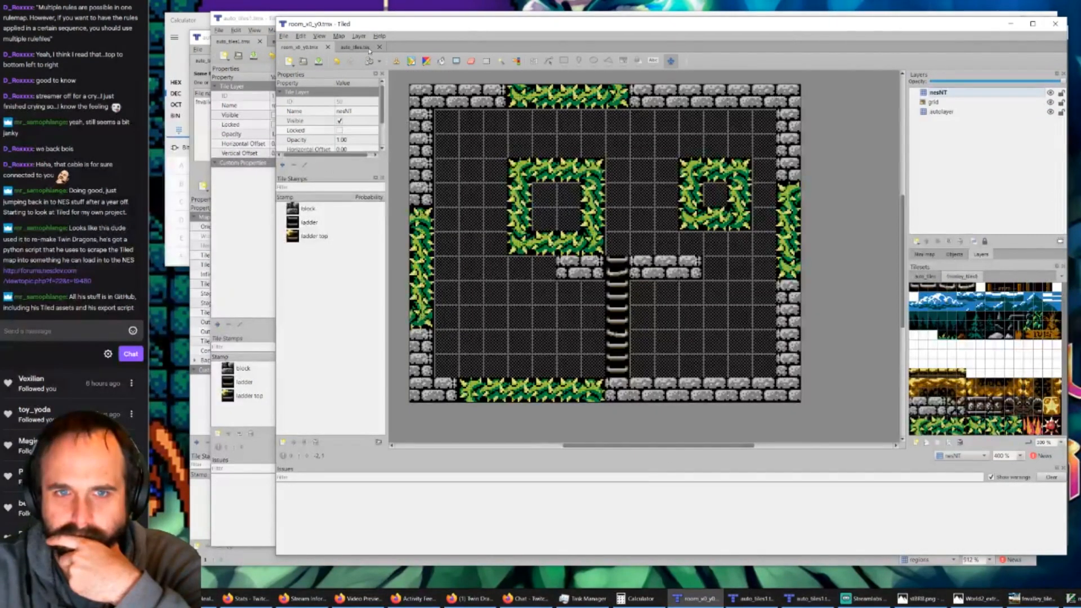
Step: Switch to the rule map window whose tiles load correctly and open its fnvalley_tiles0 tileset for editing
click(752, 598)
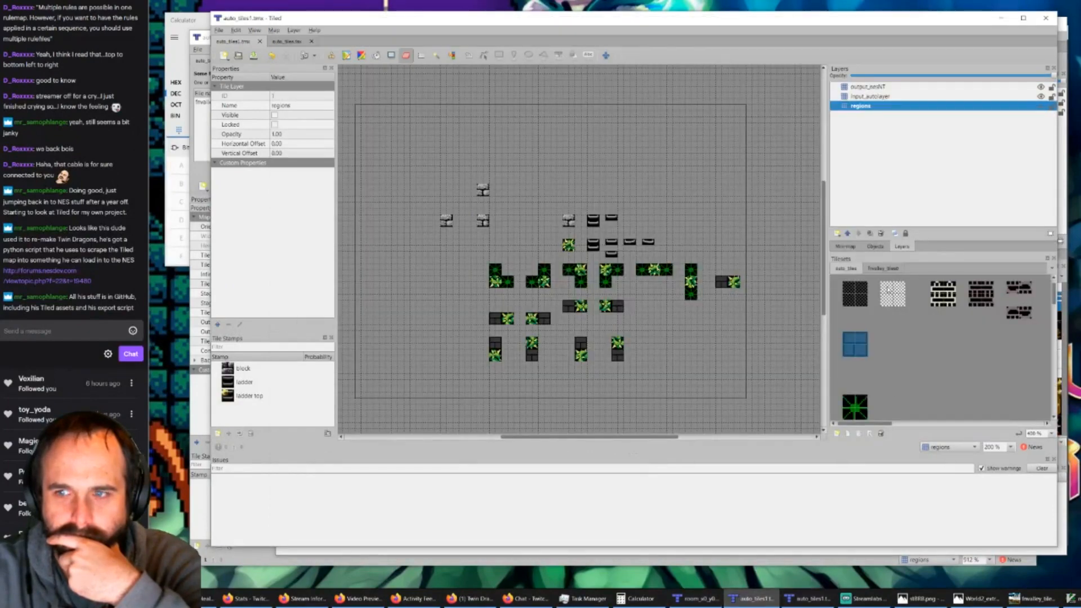
click(872, 269)
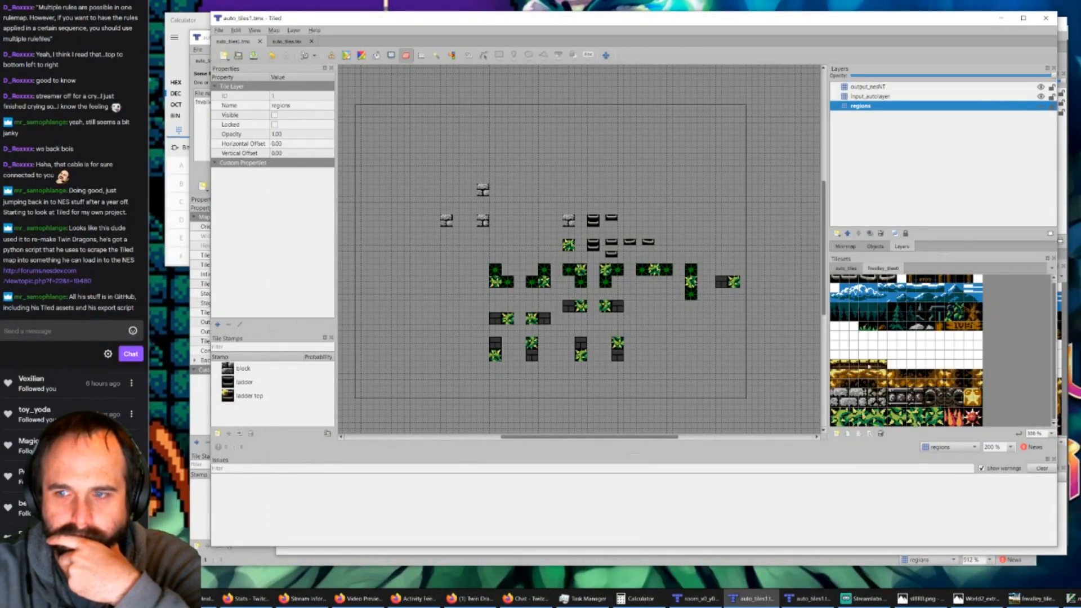
click(869, 434)
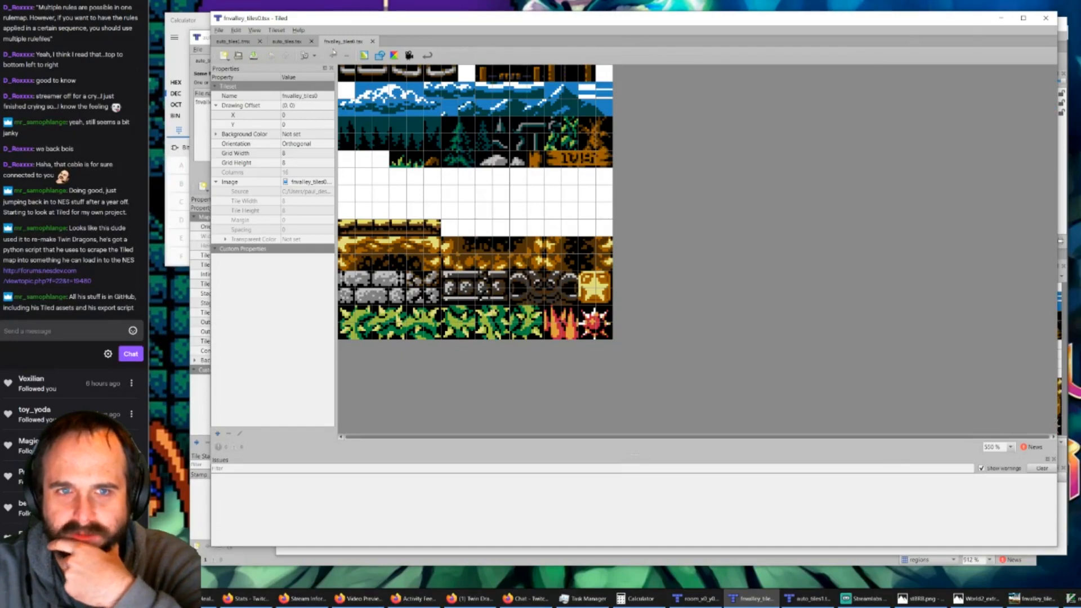
Step: Save a copy of the tileset as fnvalley_tiles1.tsx in the fvalley project's tiles1 folder
click(219, 31)
click(240, 86)
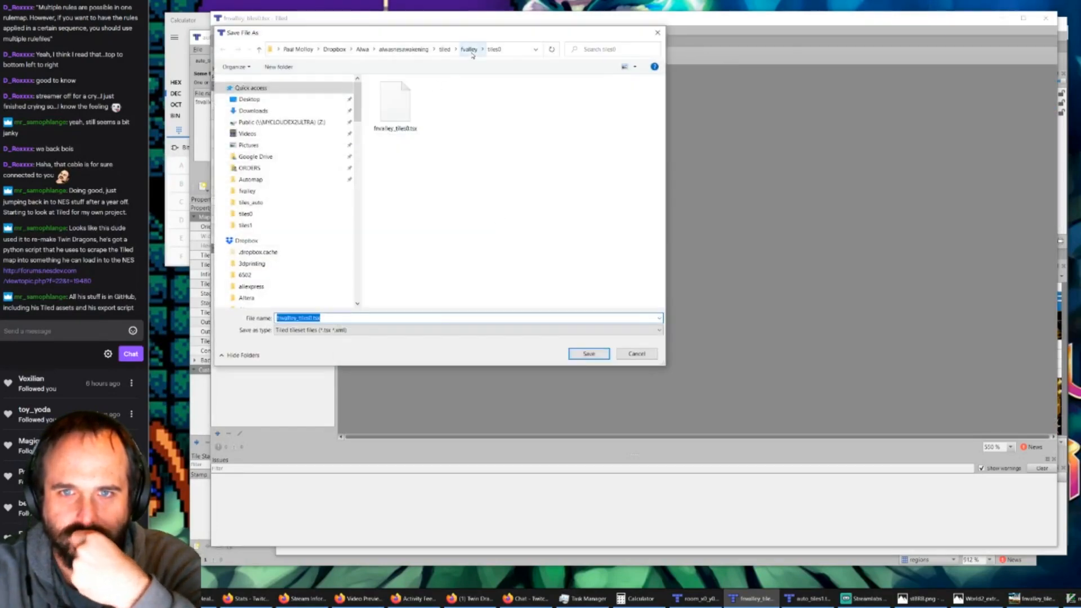
click(469, 50)
click(387, 115)
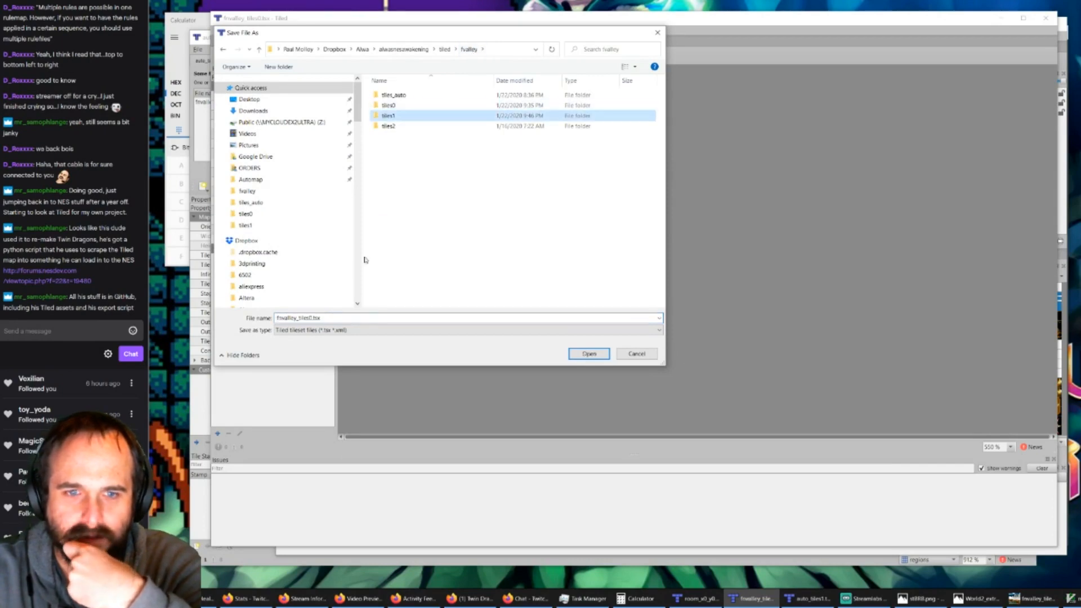
click(319, 318)
click(311, 318)
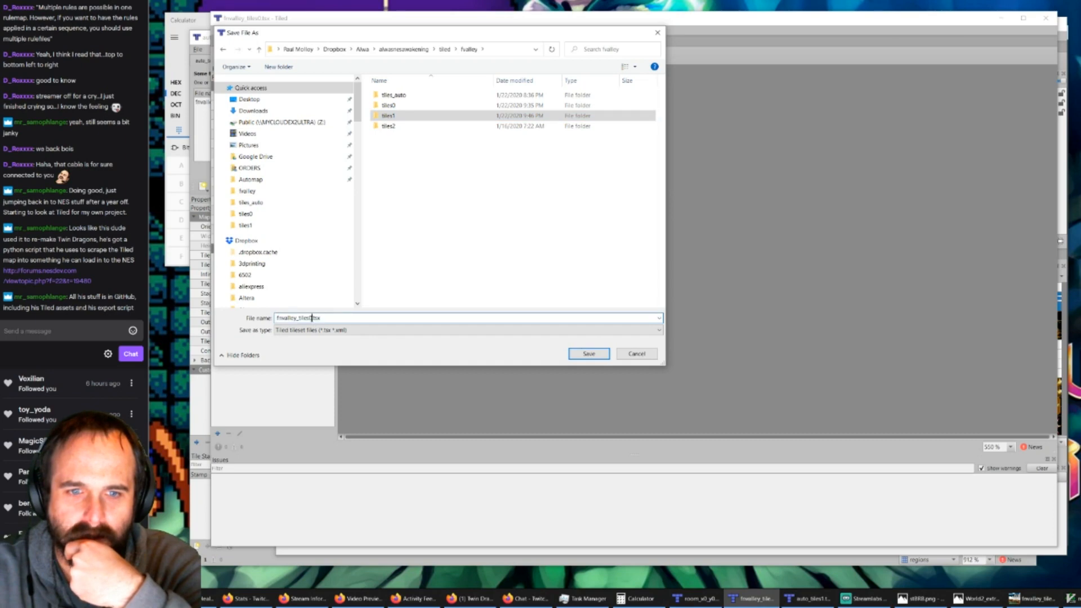
double_click(397, 116)
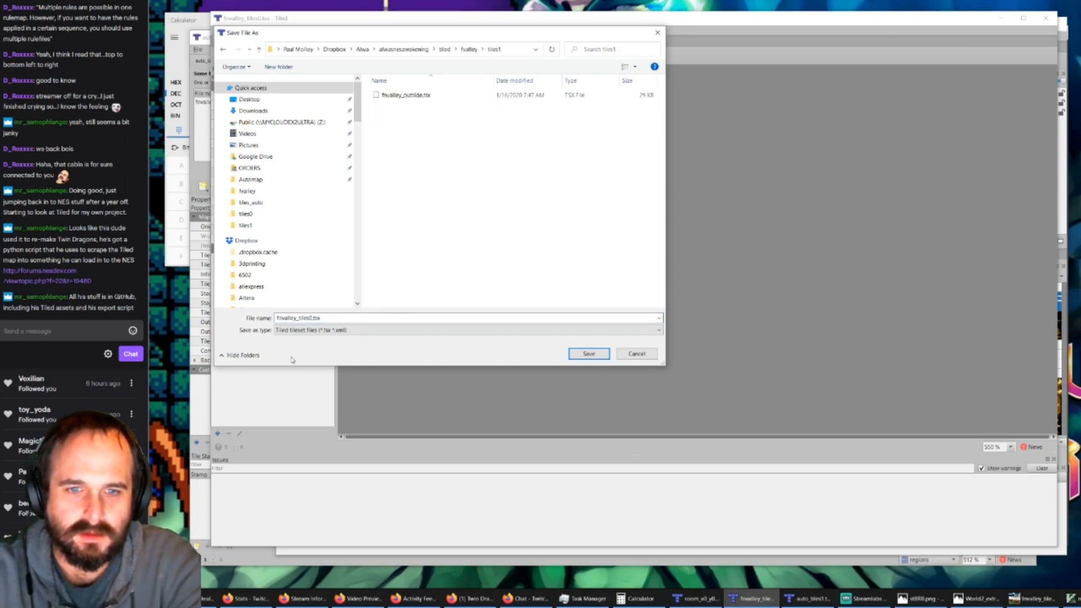
click(311, 318)
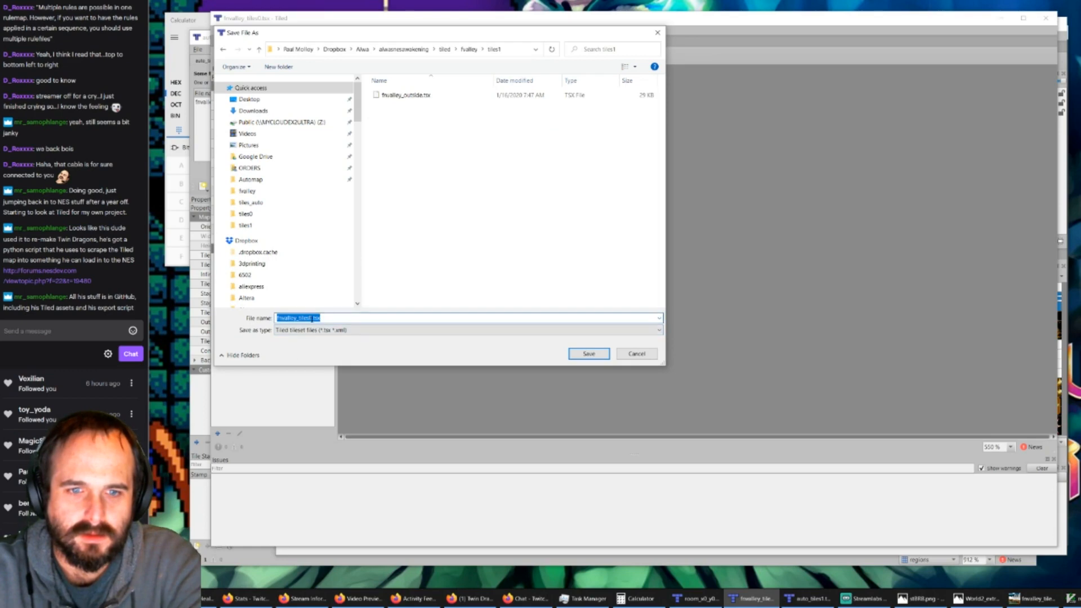
drag(313, 318, 310, 318)
click(577, 355)
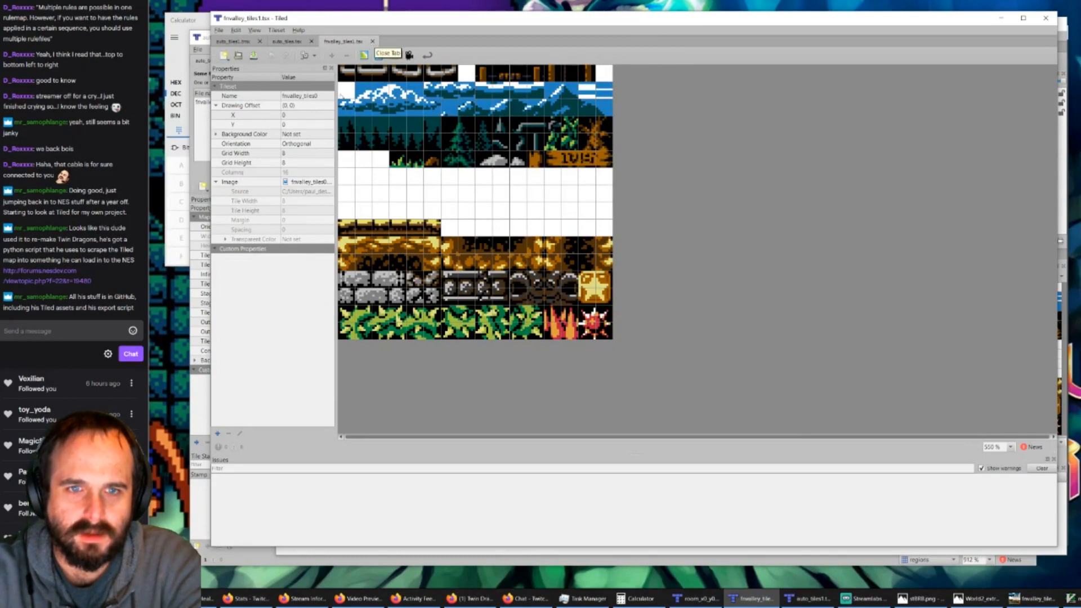
click(307, 184)
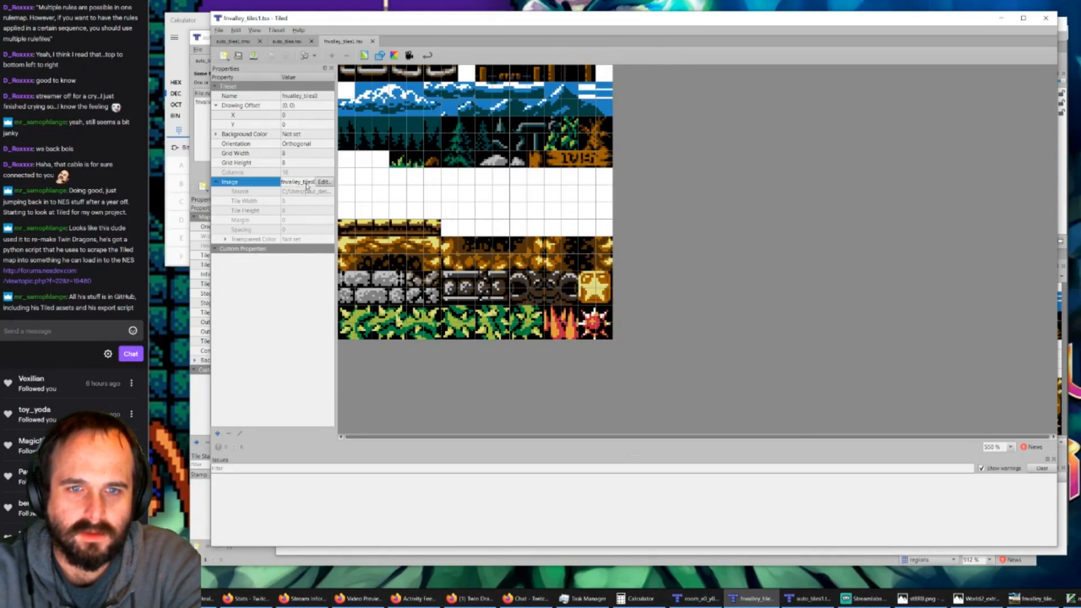
click(322, 183)
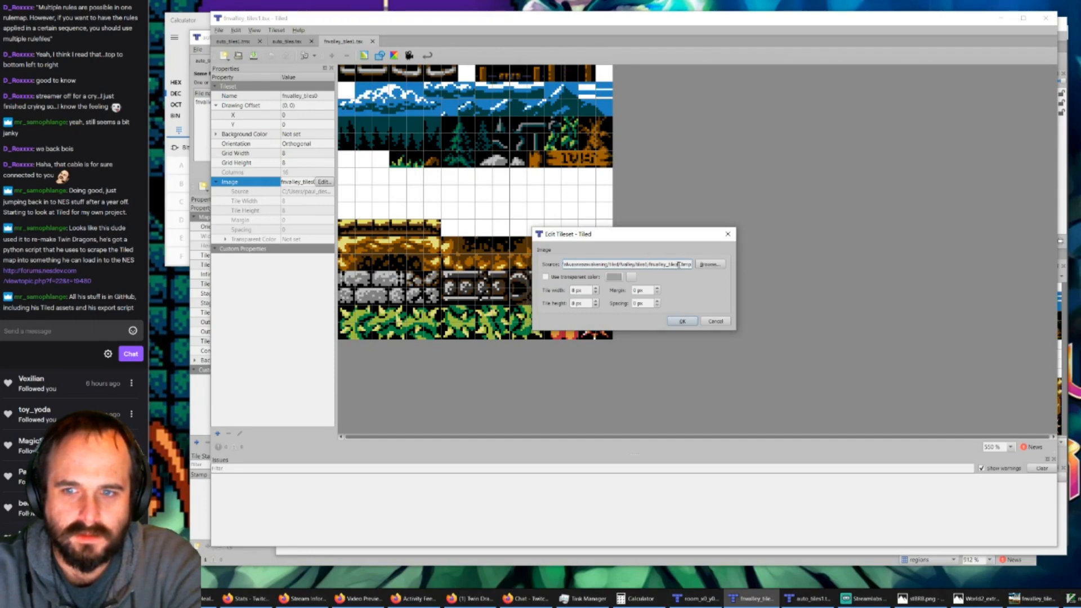
click(683, 321)
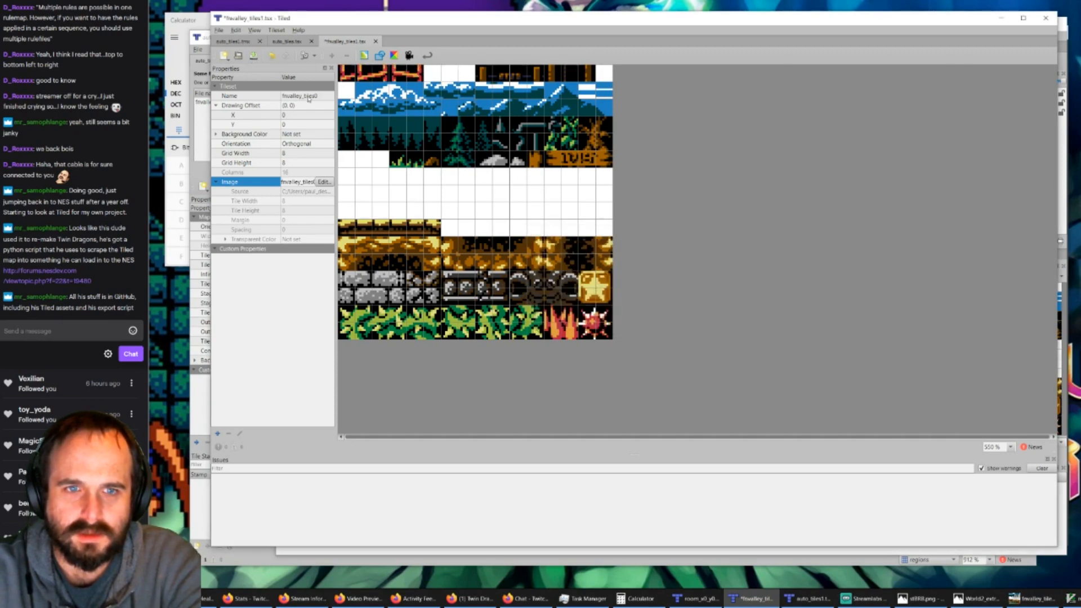
click(350, 44)
click(376, 41)
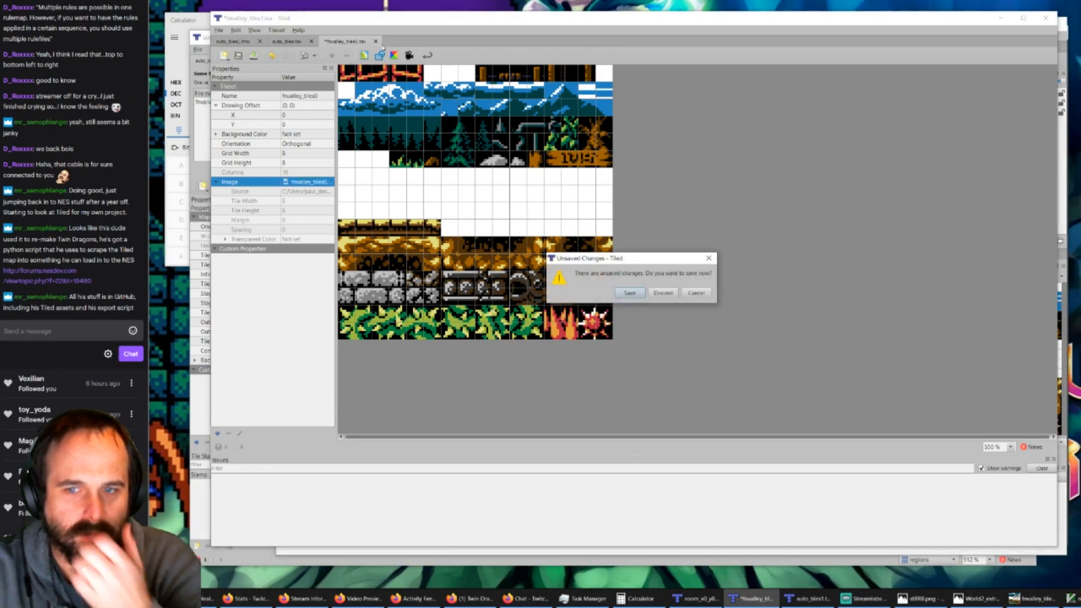
click(665, 292)
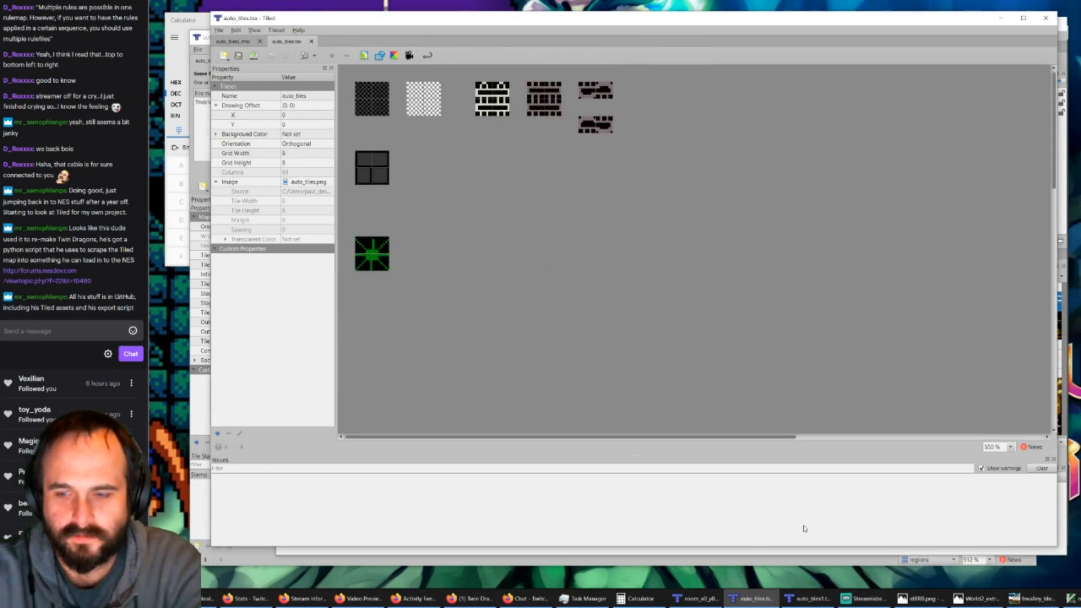
Step: In the auto_tiles1 map window, resolve the missing tileset reference by locating fnvalley_tiles1.tsx in the tiles1 folder
click(800, 600)
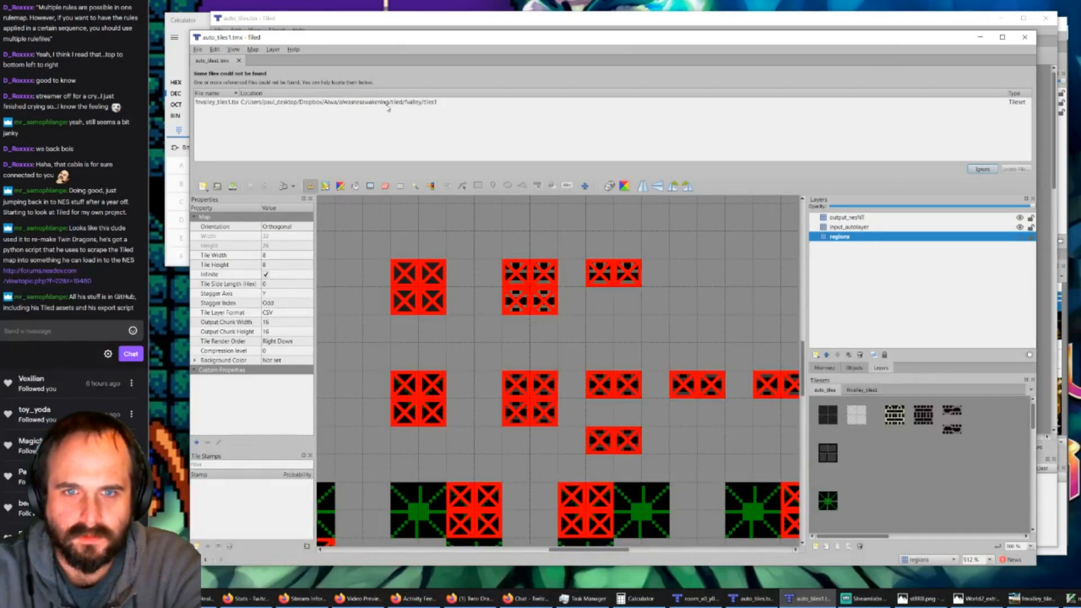
click(413, 104)
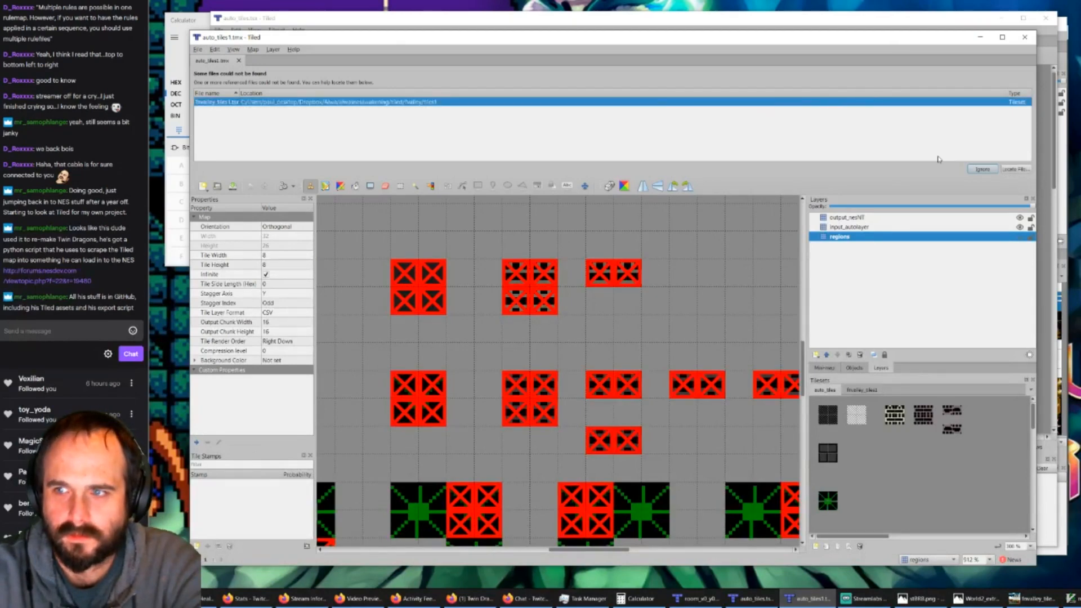
click(1007, 170)
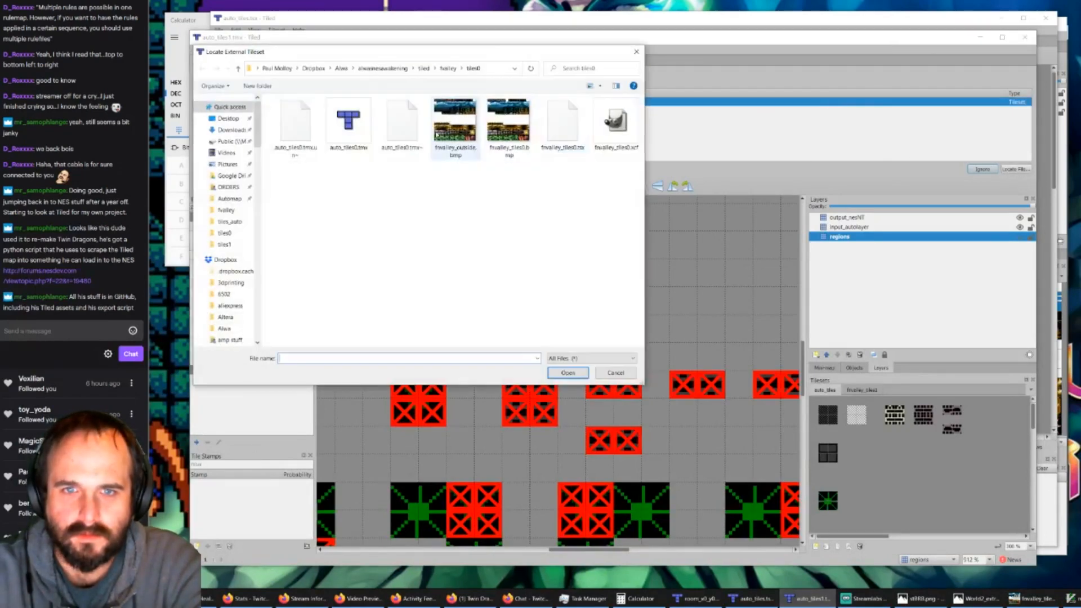
click(454, 72)
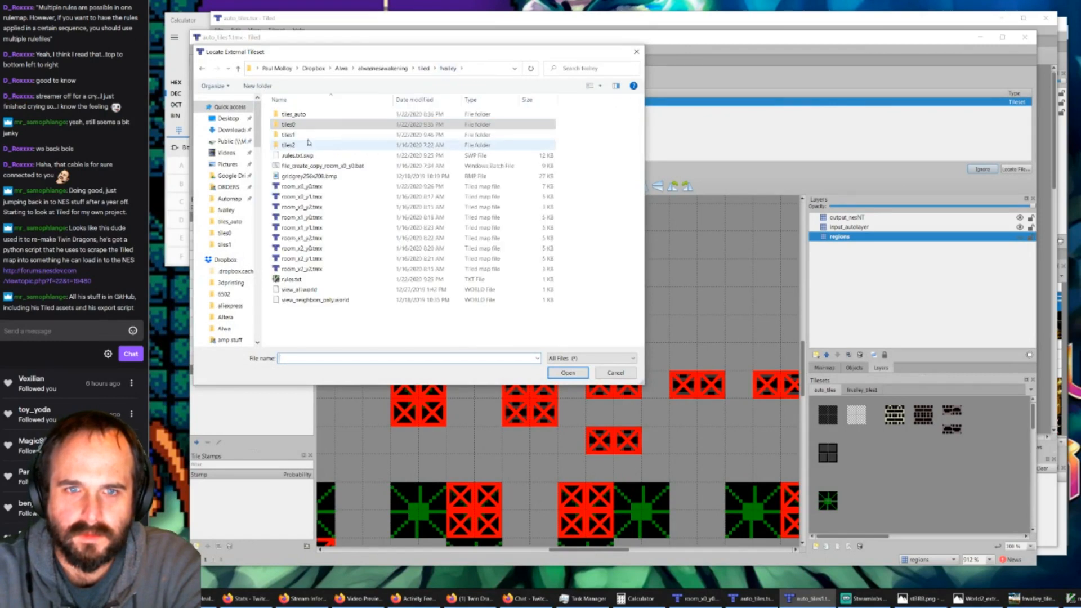
double_click(307, 134)
drag(329, 52, 446, 114)
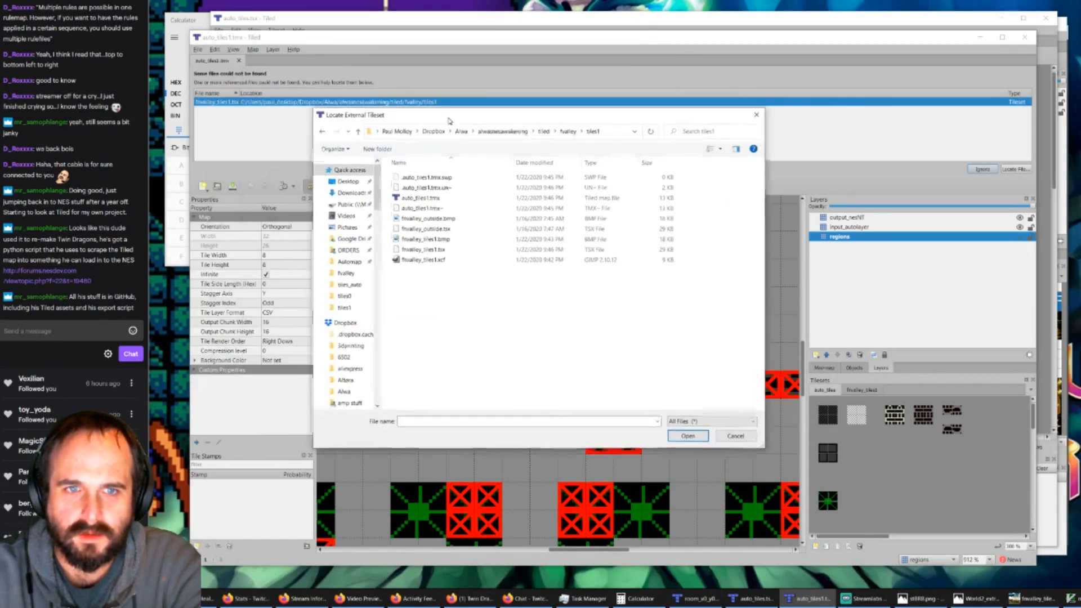
double_click(438, 252)
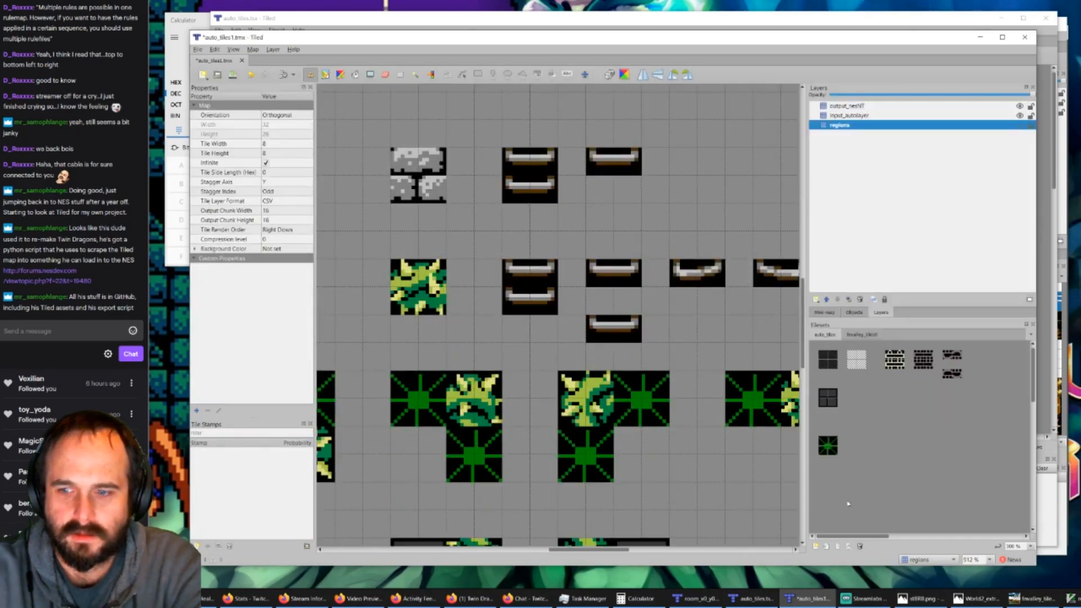
Step: Open the map's fnvalley tileset for editing and rename it fnvalley_tiles1
click(857, 335)
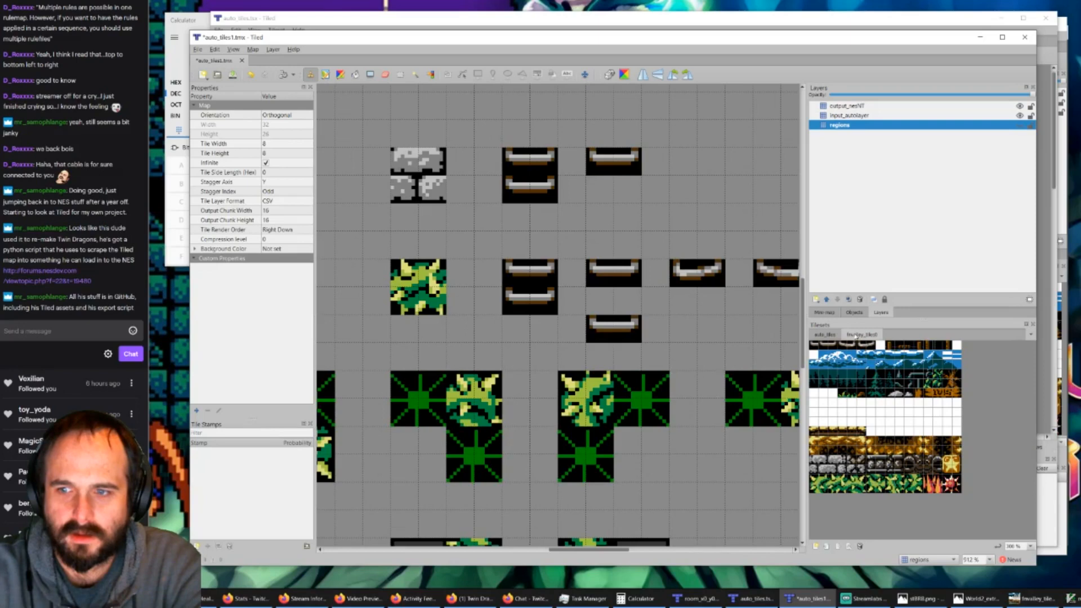
right_click(856, 336)
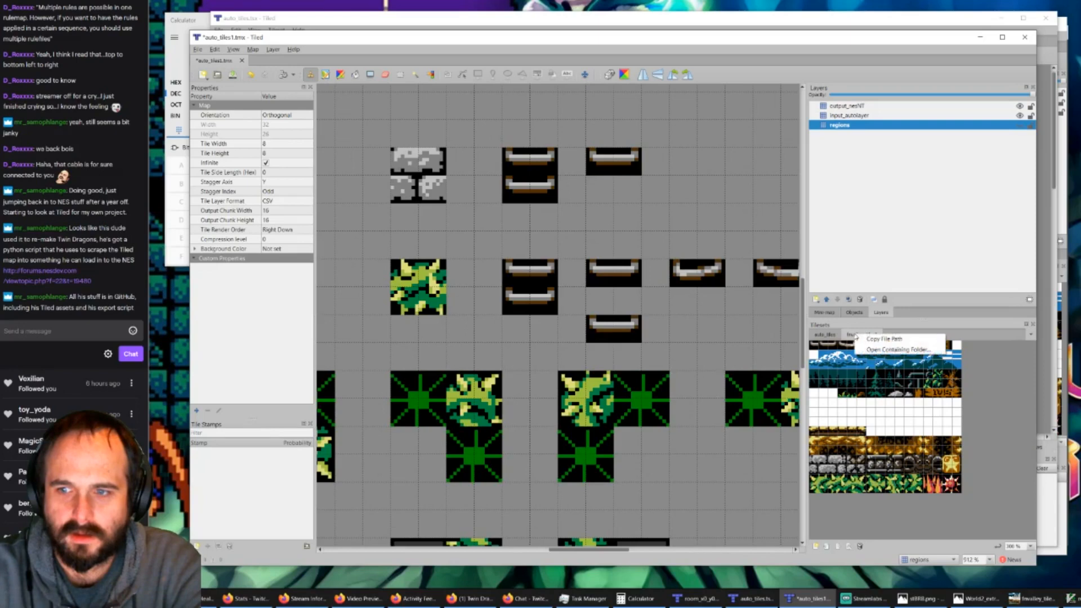
click(885, 339)
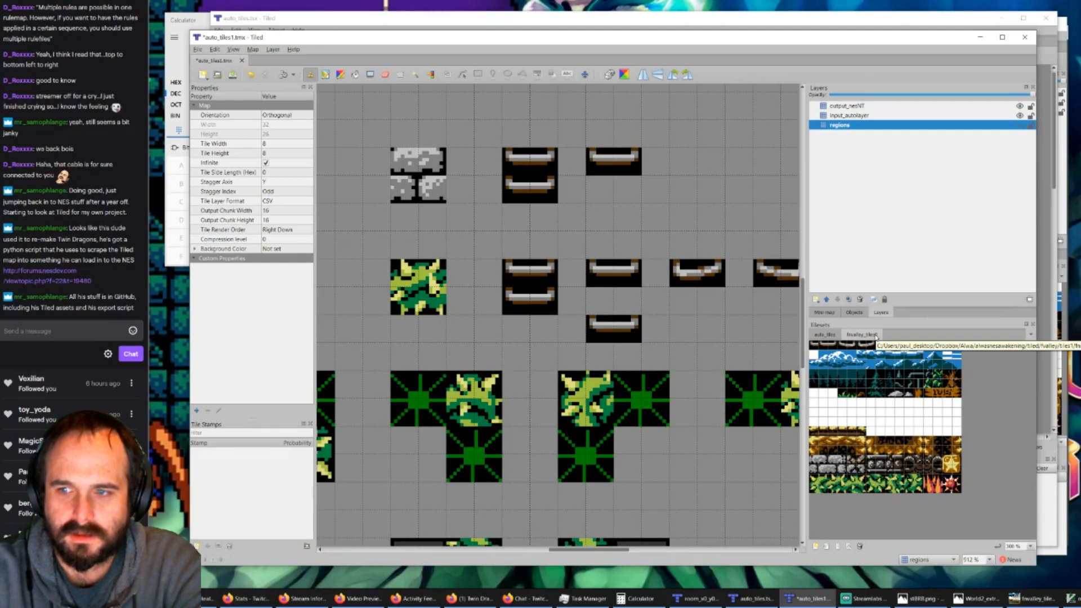
click(848, 546)
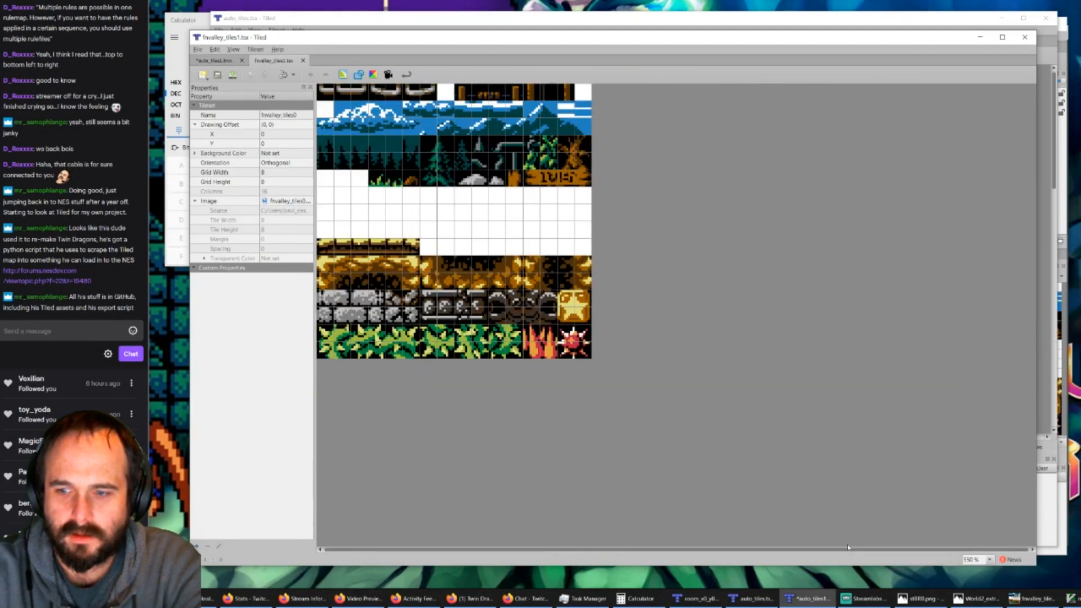
click(293, 115)
click(295, 115)
key(BackSpace)
text(1)
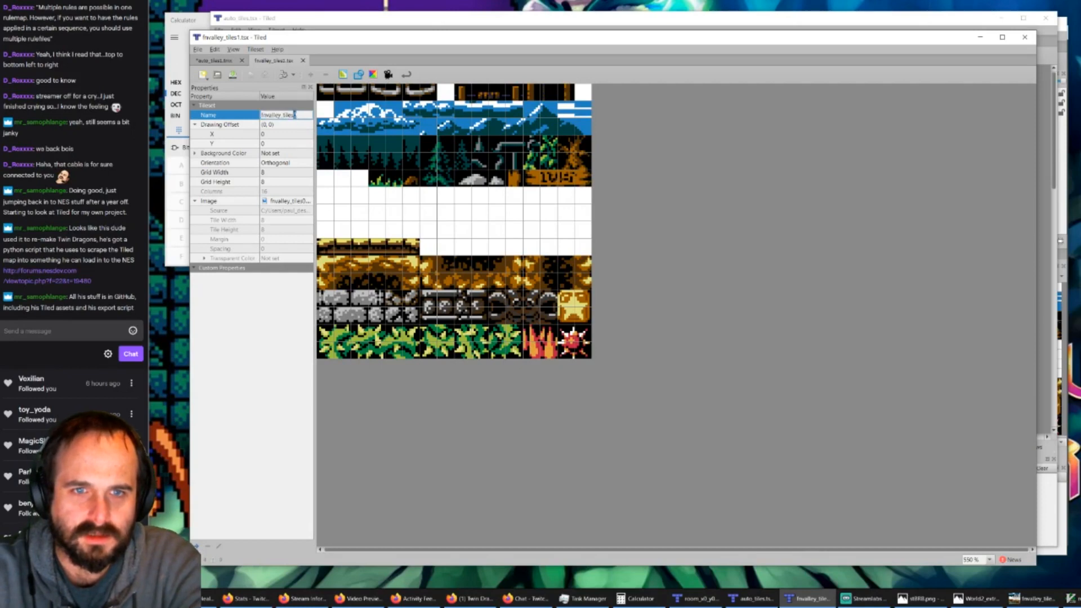
Step: Set the tileset's image source to fnvalley_tiles1.bmp in the tiles1 folder and save the tileset
click(295, 202)
click(302, 201)
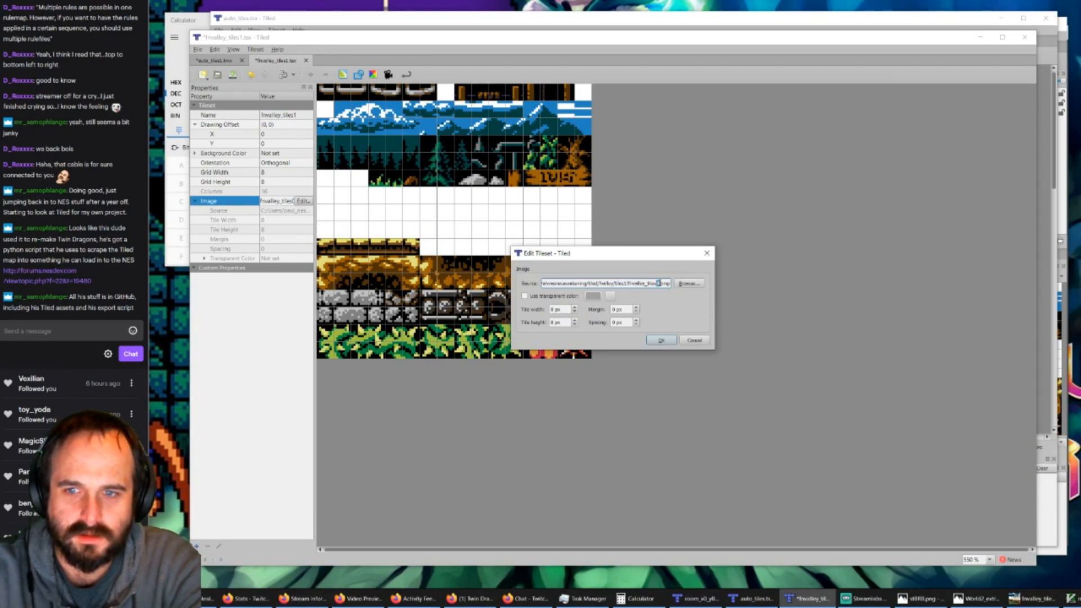
click(662, 341)
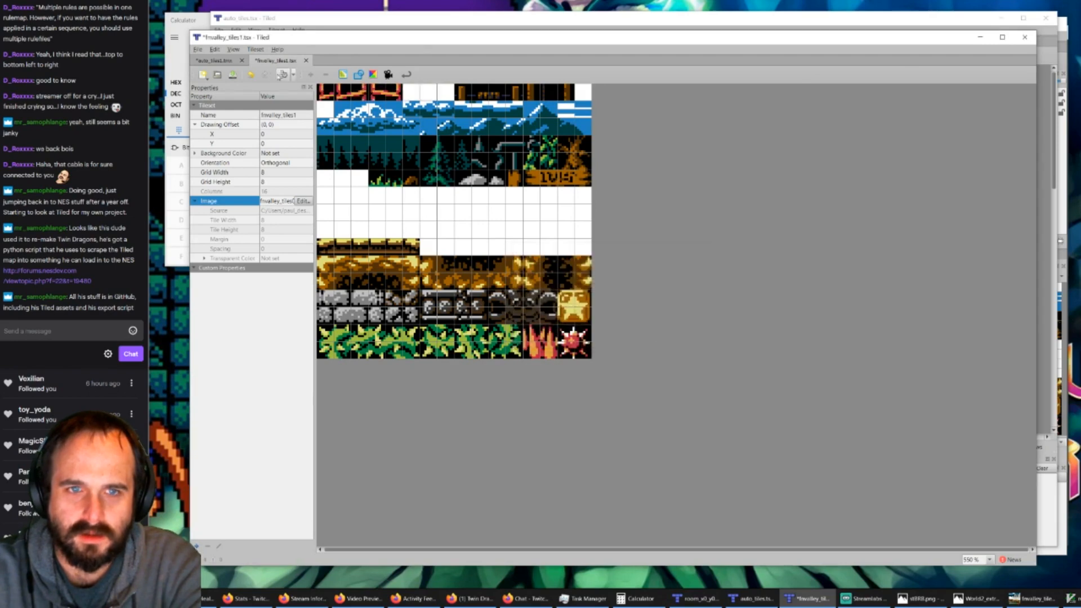
Step: Return to the auto_tiles1 map, hide the input_autolayer and output_nesNT layers, and show the regions layer
click(221, 61)
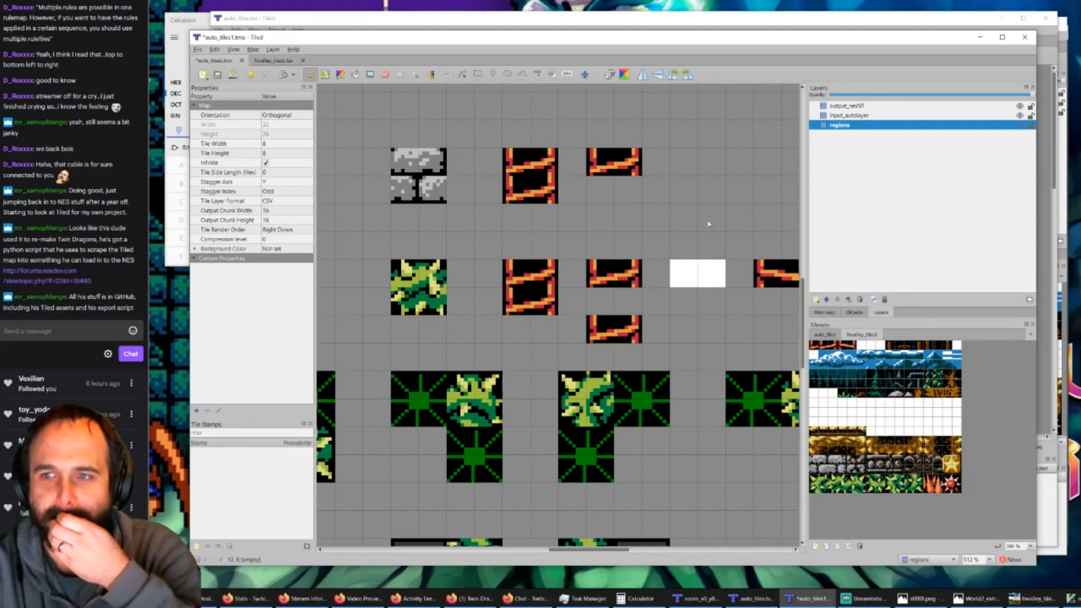
click(1020, 115)
click(1020, 107)
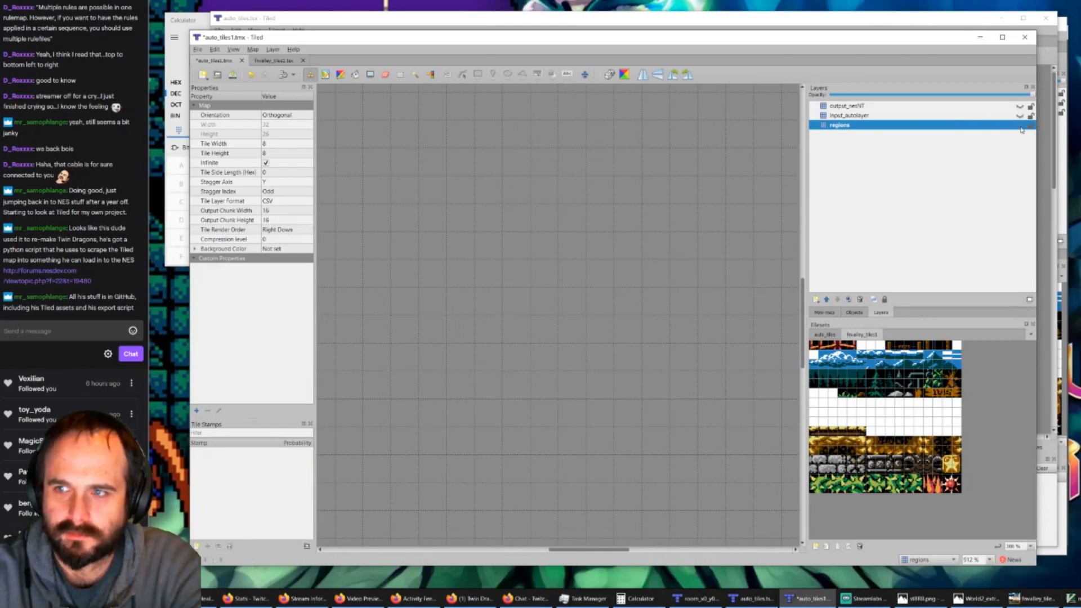
click(1020, 126)
ctrl+scroll(622, 270, down, 2)
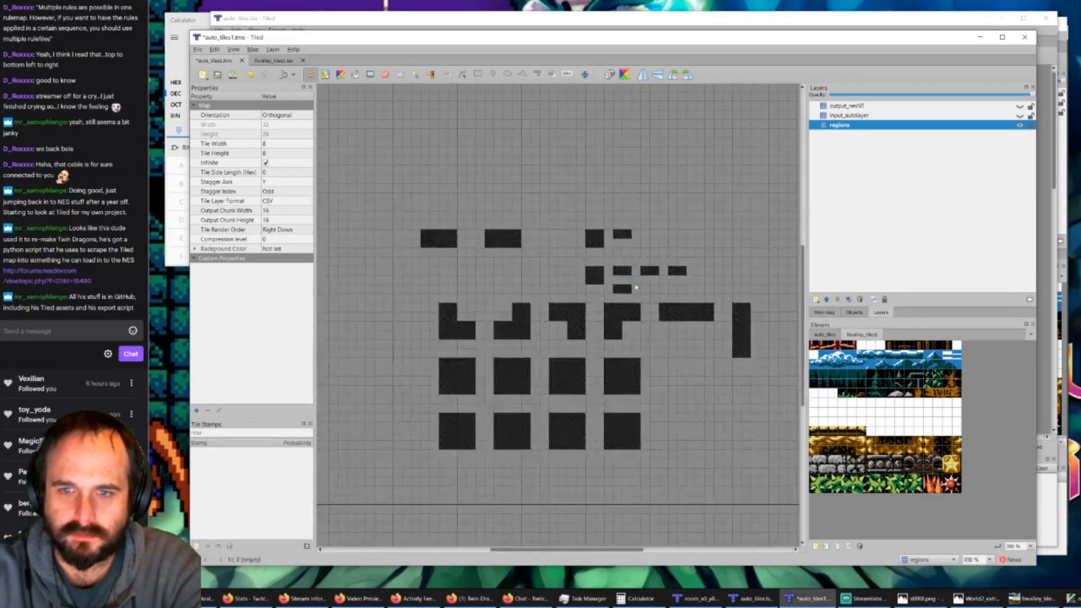
ctrl+scroll(660, 291, up, 1)
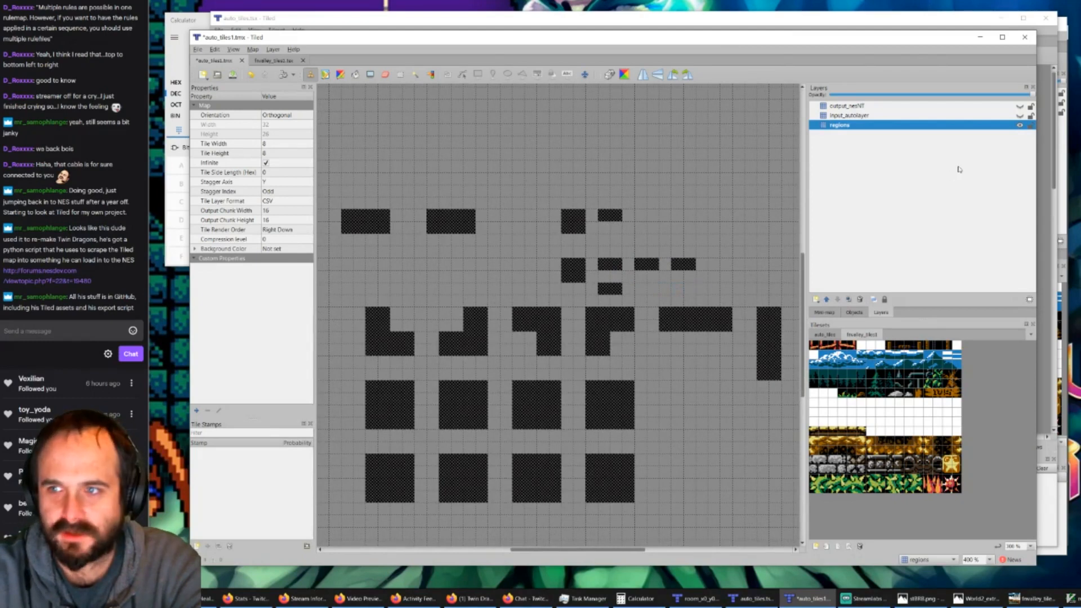
Step: Show the input_autolayer layer again, then select the output_nesNT layer and make it visible
click(1020, 115)
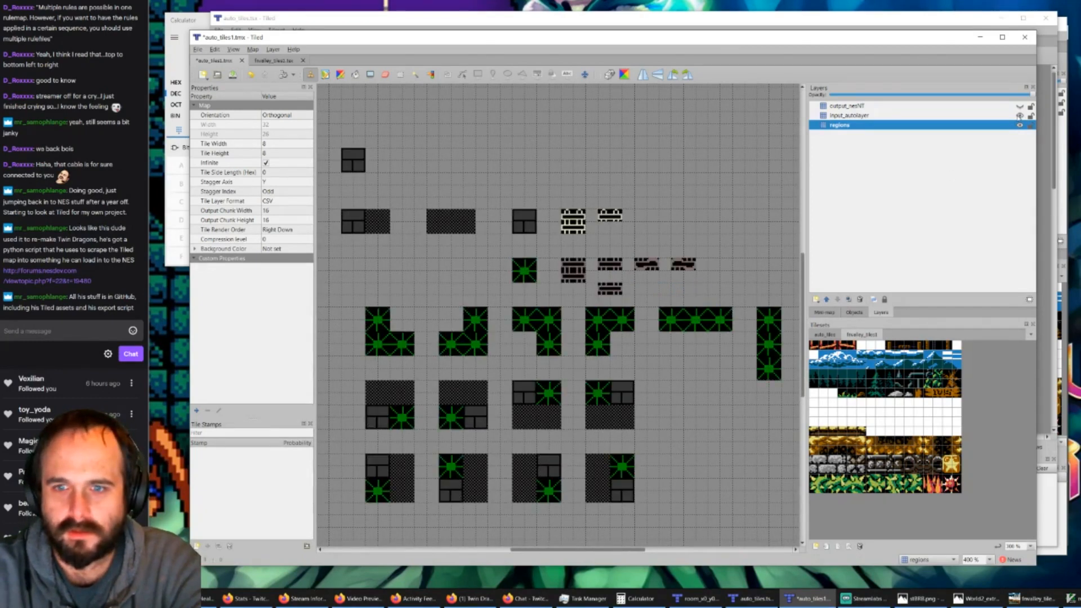
ctrl+scroll(667, 273, up, 1)
ctrl+scroll(668, 272, up, 1)
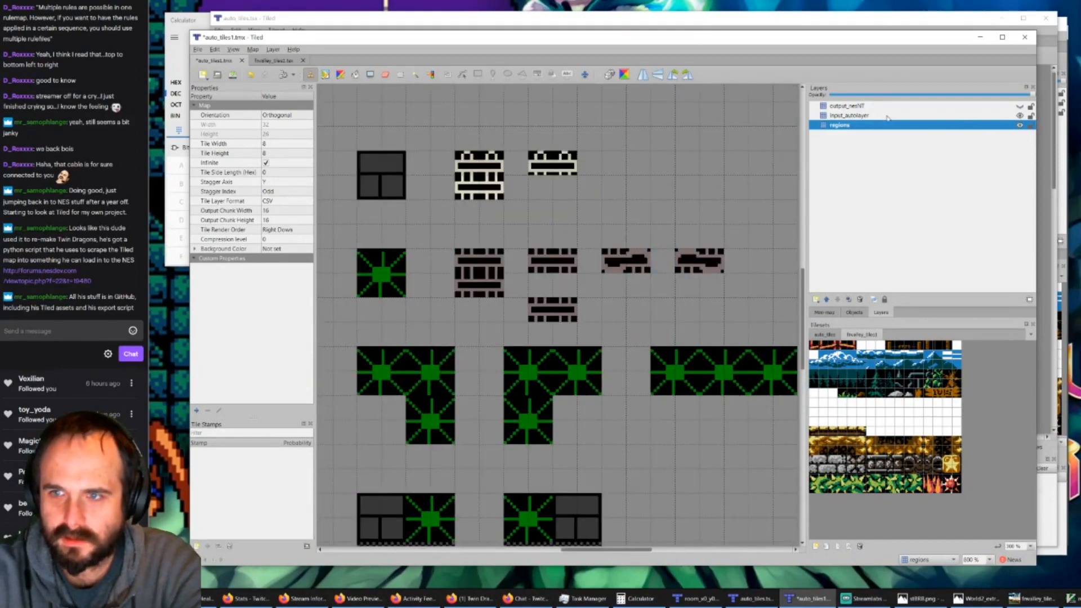
click(859, 106)
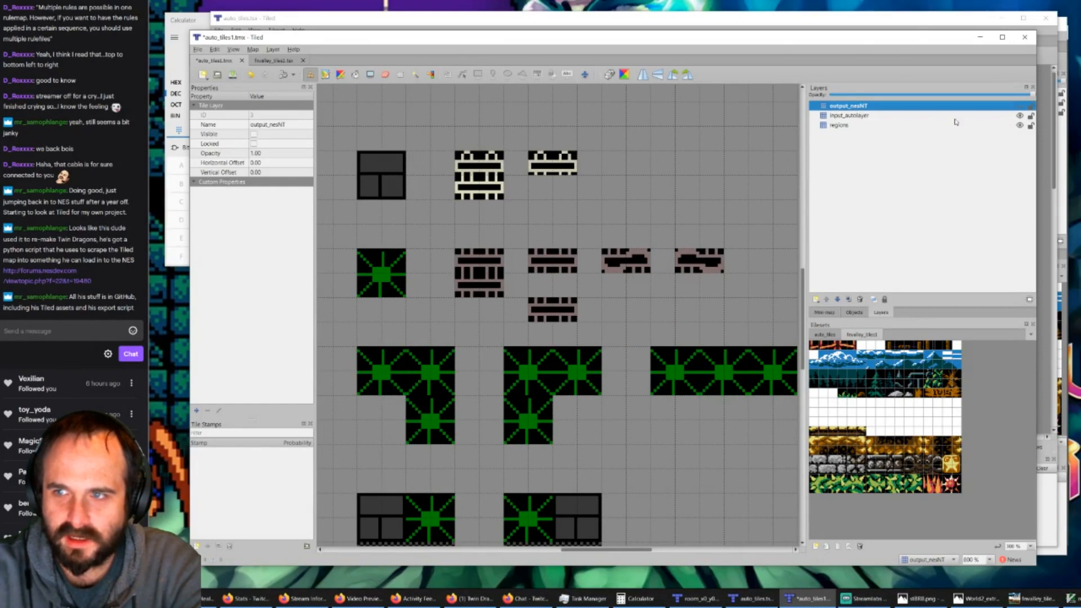
click(1019, 107)
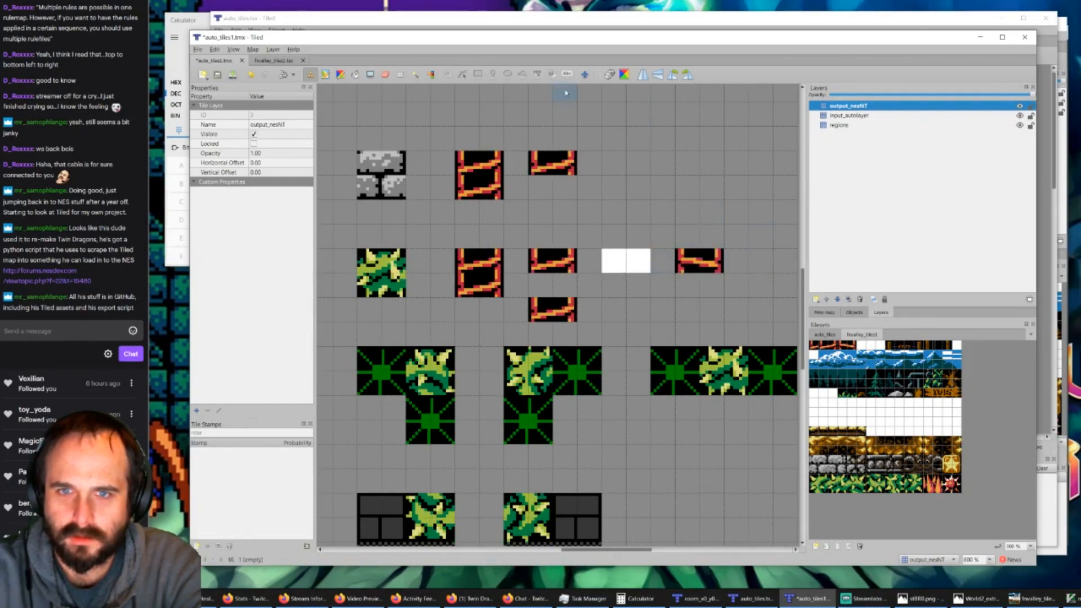
Step: Erase the orange ladder and blank white output tiles from the upper two rule rows of the output_nesNT layer
click(385, 74)
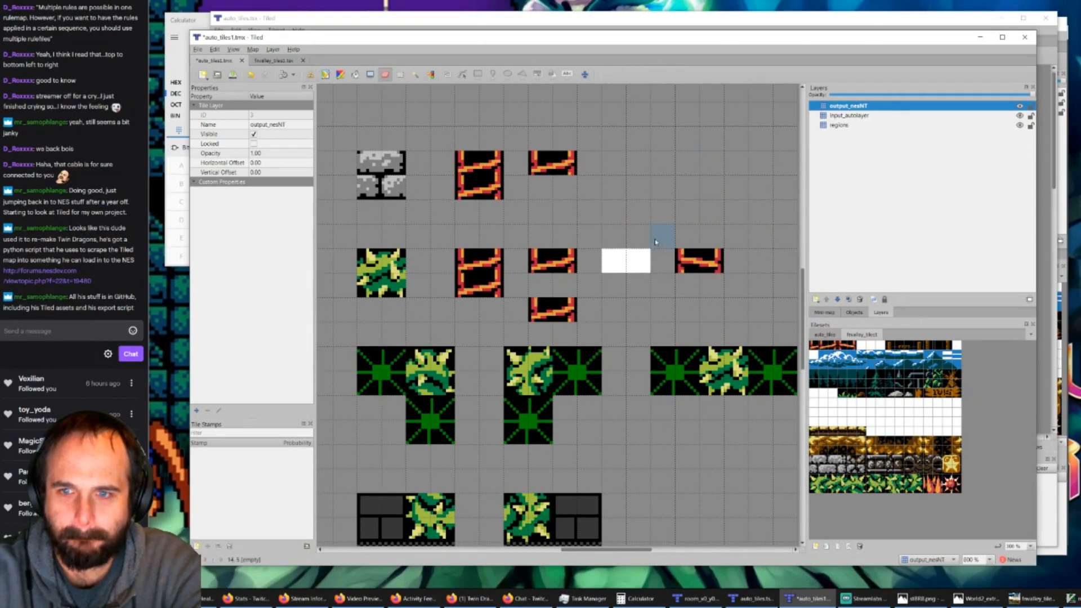
drag(687, 260, 712, 260)
mouse_move(563, 292)
mouse_down()
mouse_move(554, 311)
mouse_move(555, 261)
mouse_move(478, 276)
mouse_move(484, 163)
mouse_move(490, 180)
mouse_move(554, 164)
mouse_move(625, 260)
mouse_move(594, 258)
mouse_up()
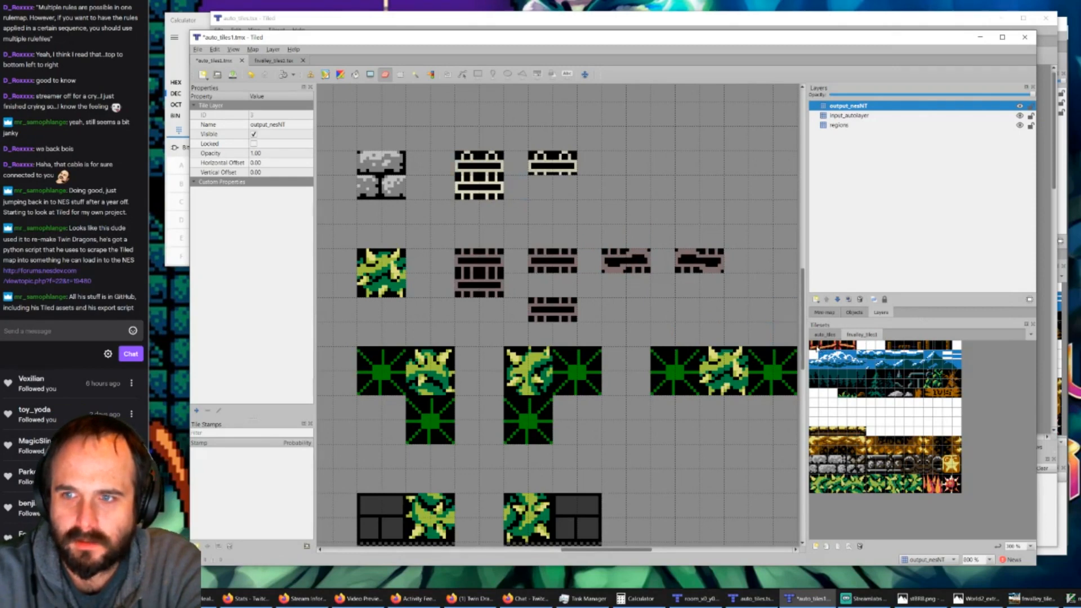
Step: Paint fnvalley orange ladder tiles over the cream ladder pieces beside the grey stone block, covering both the square and the half-height piece
click(816, 347)
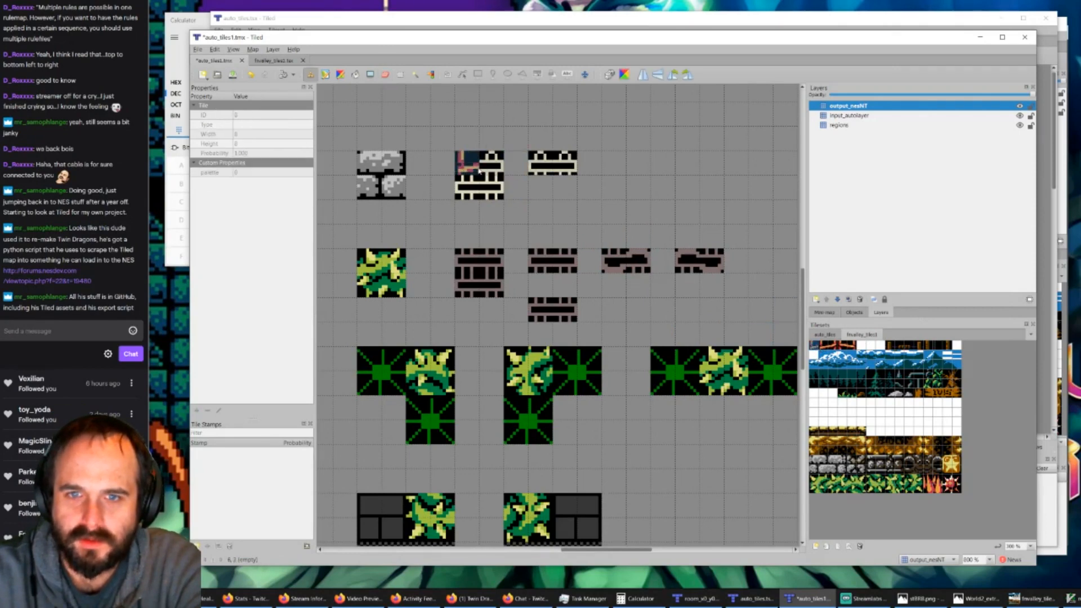
click(467, 163)
click(541, 164)
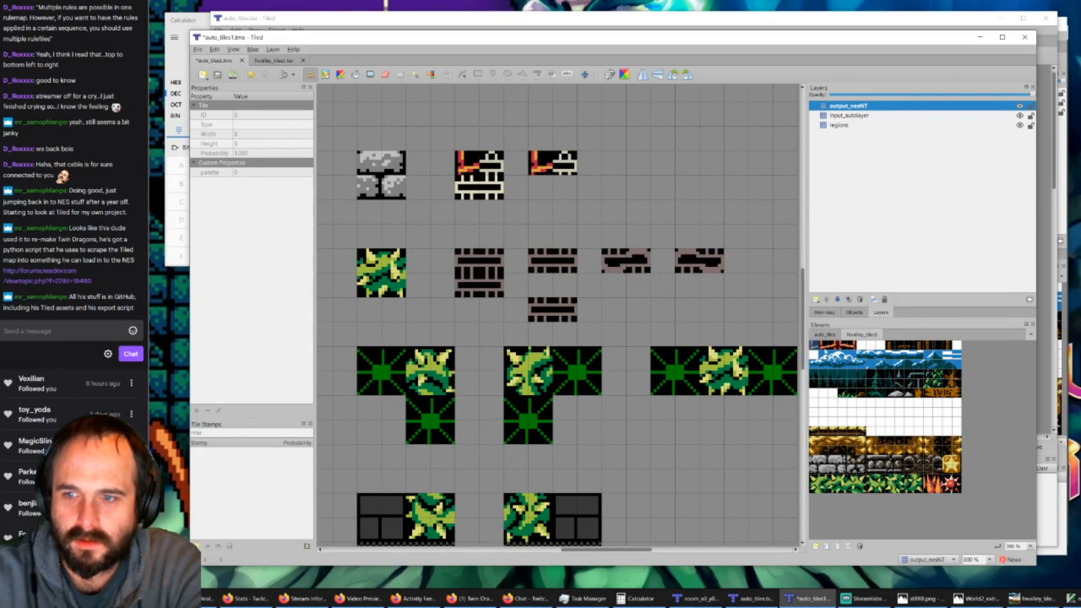
click(833, 345)
click(491, 163)
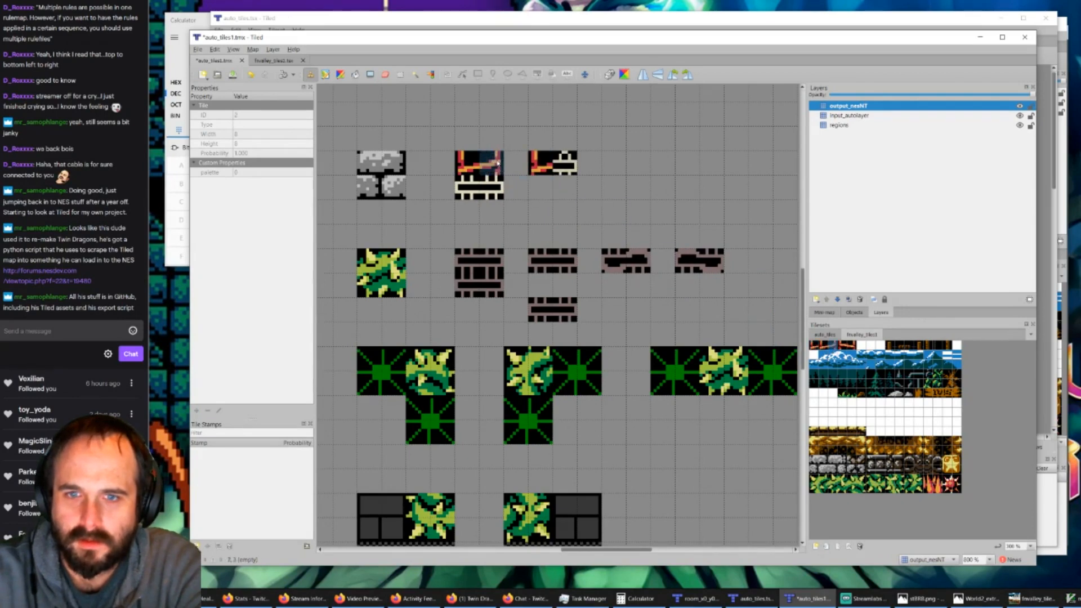
click(568, 169)
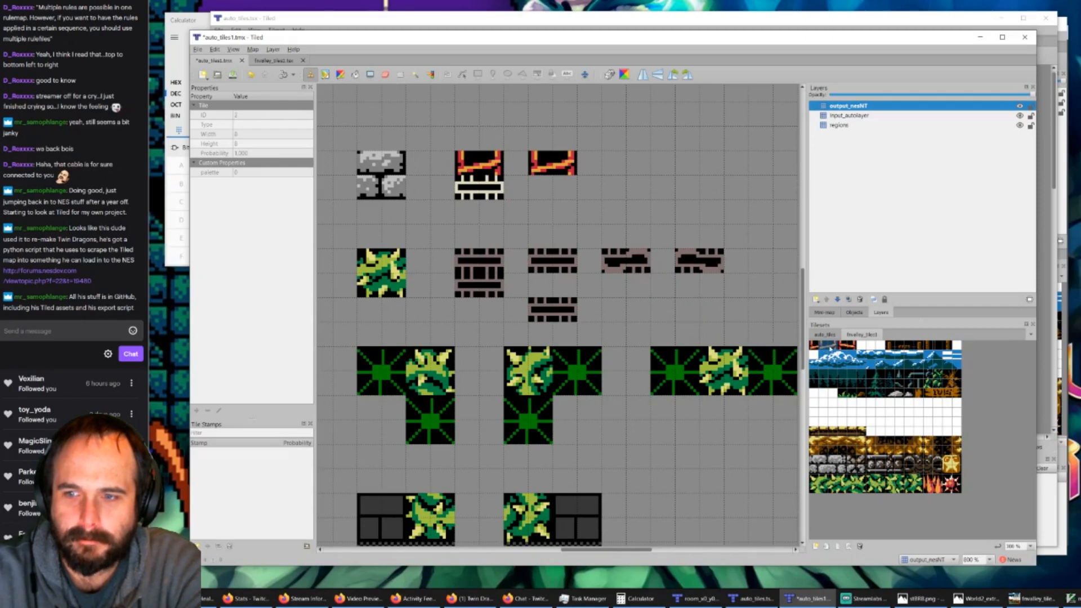
click(850, 344)
click(479, 187)
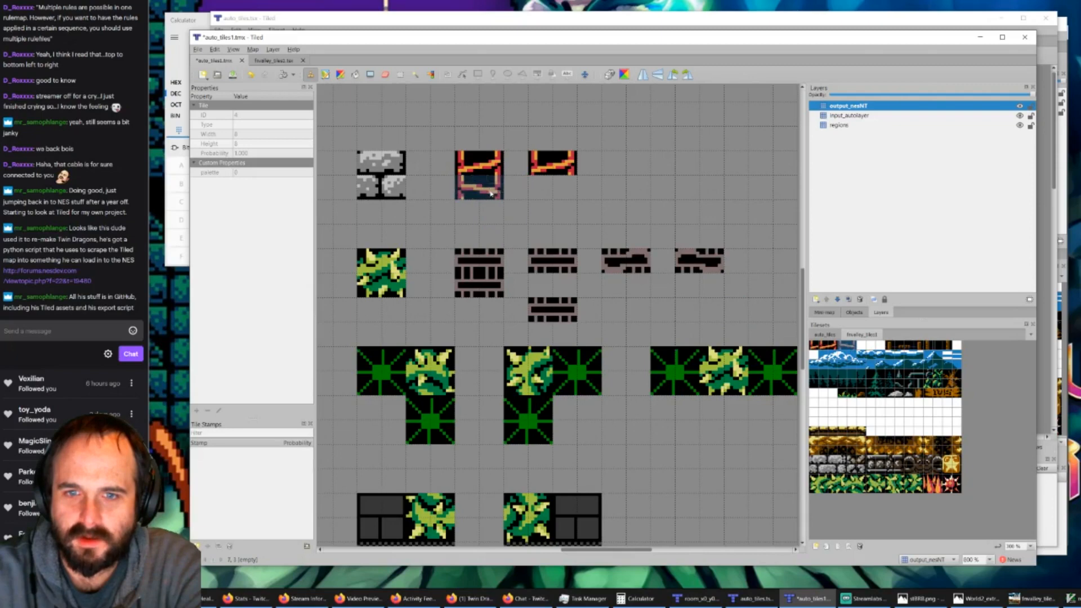
Step: Paint orange ladder tiles over both halves of the square brown ladder piece beside the green vine block
click(480, 285)
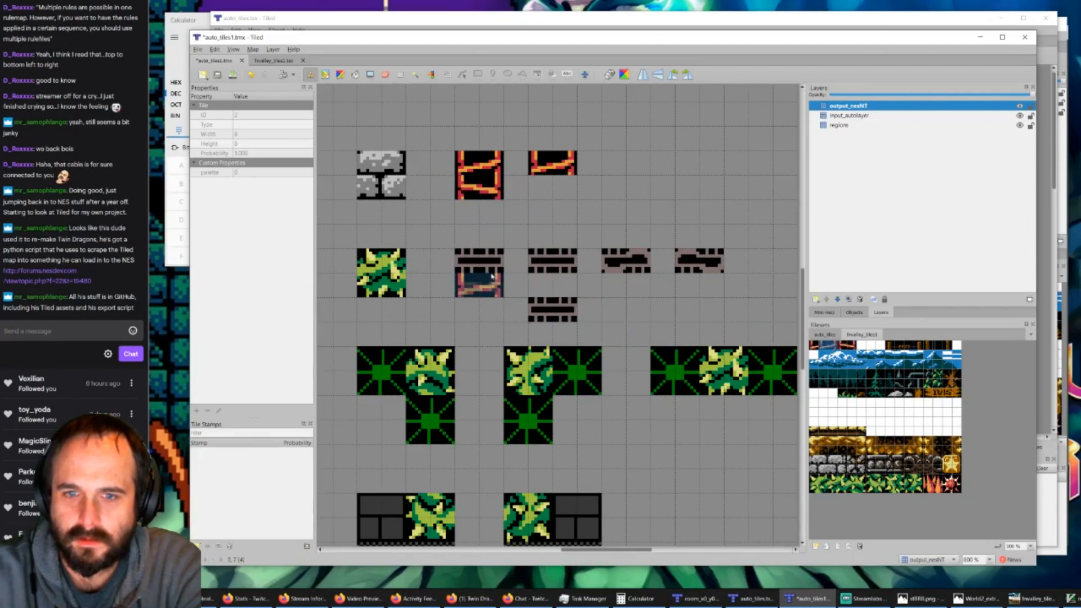
click(479, 260)
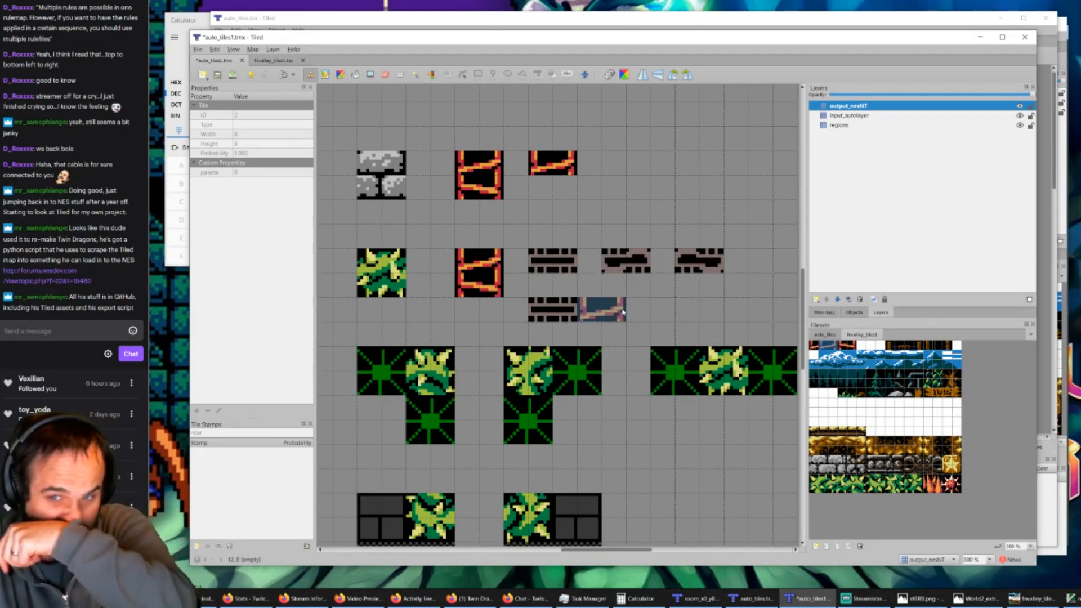
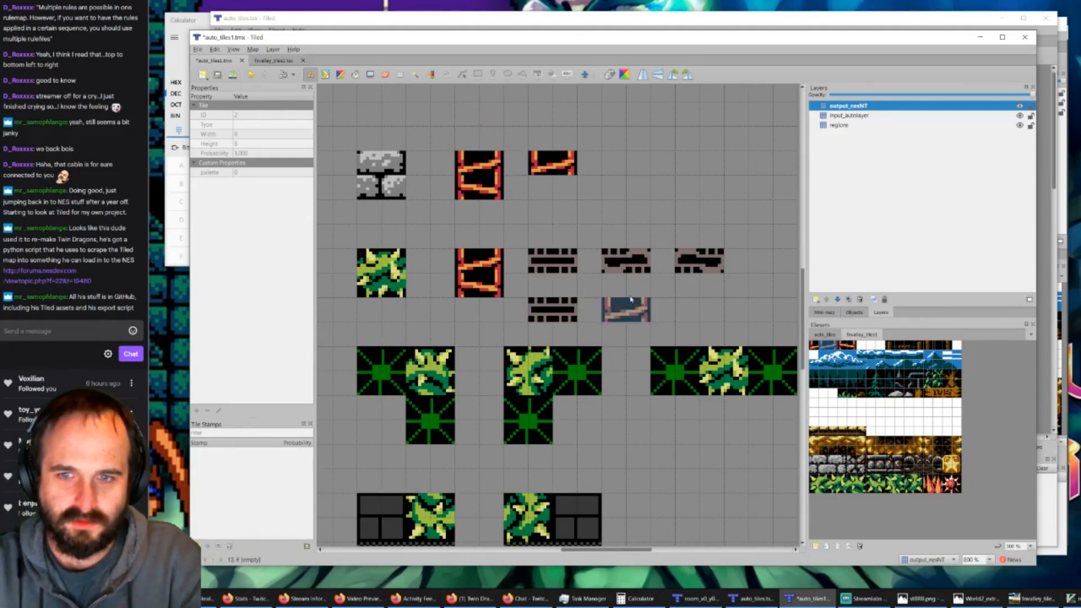
Step: Save the auto_tiles1.tmx rule map and bring up the room_x0_y0.tmx window
click(236, 75)
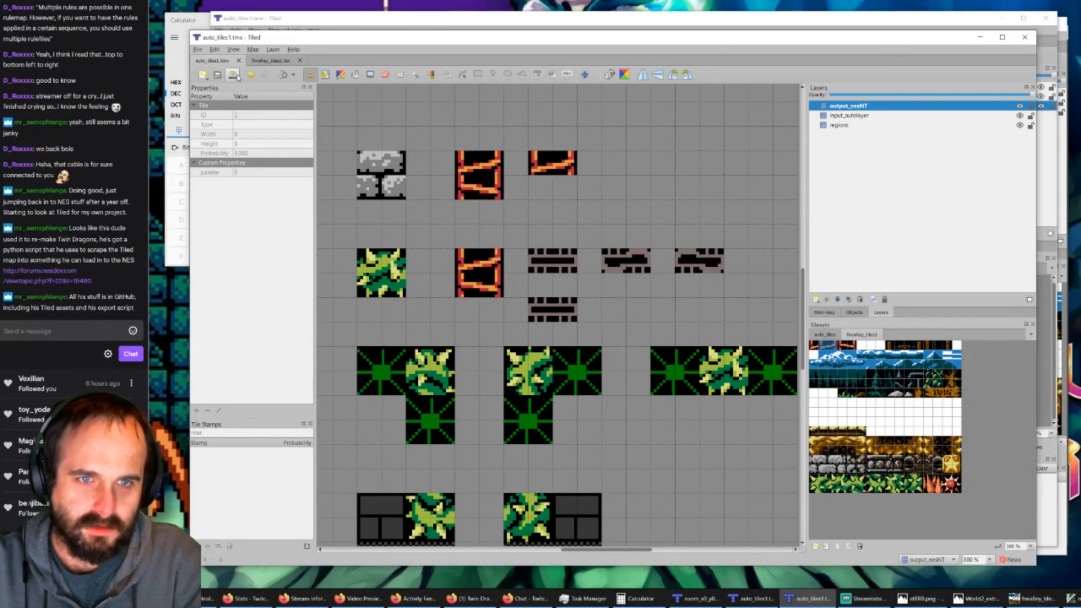
click(271, 61)
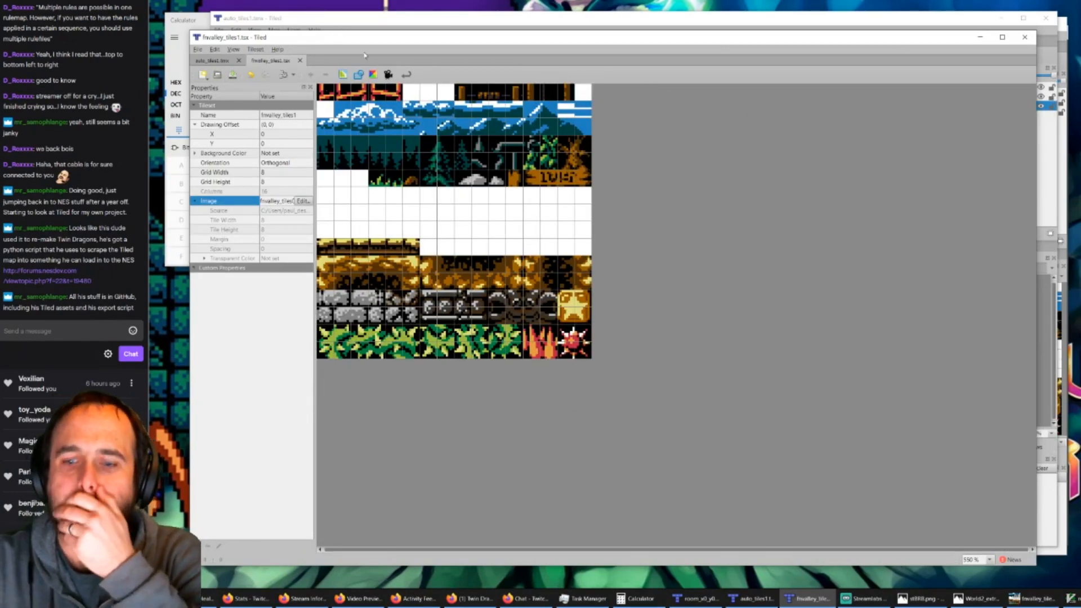
click(697, 599)
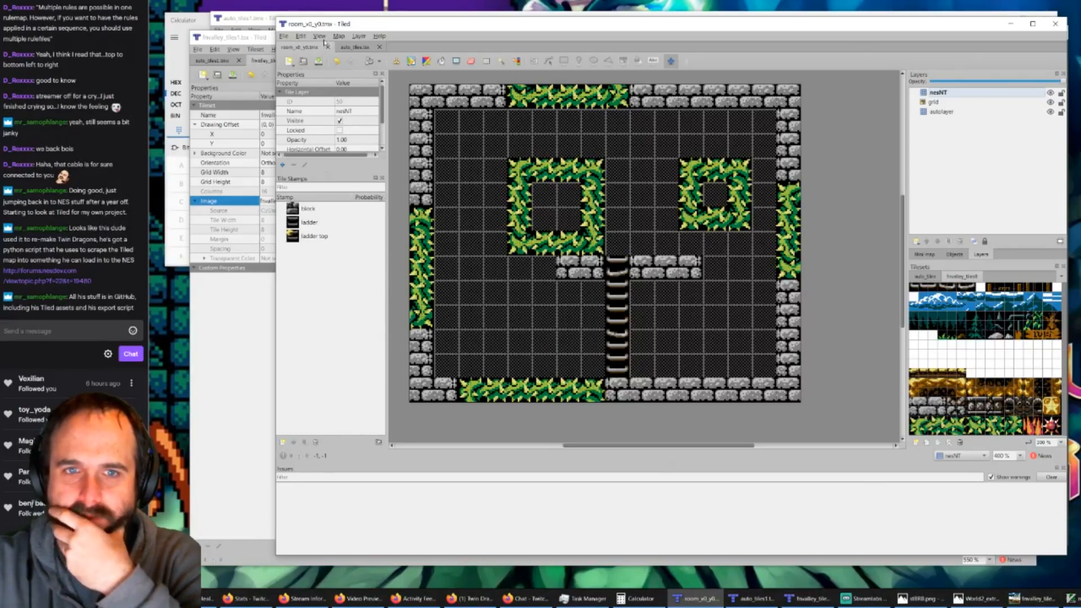
Step: Load the view_neighbors_only.world file and open the neighbouring room_x1_y0.tmx room
click(340, 38)
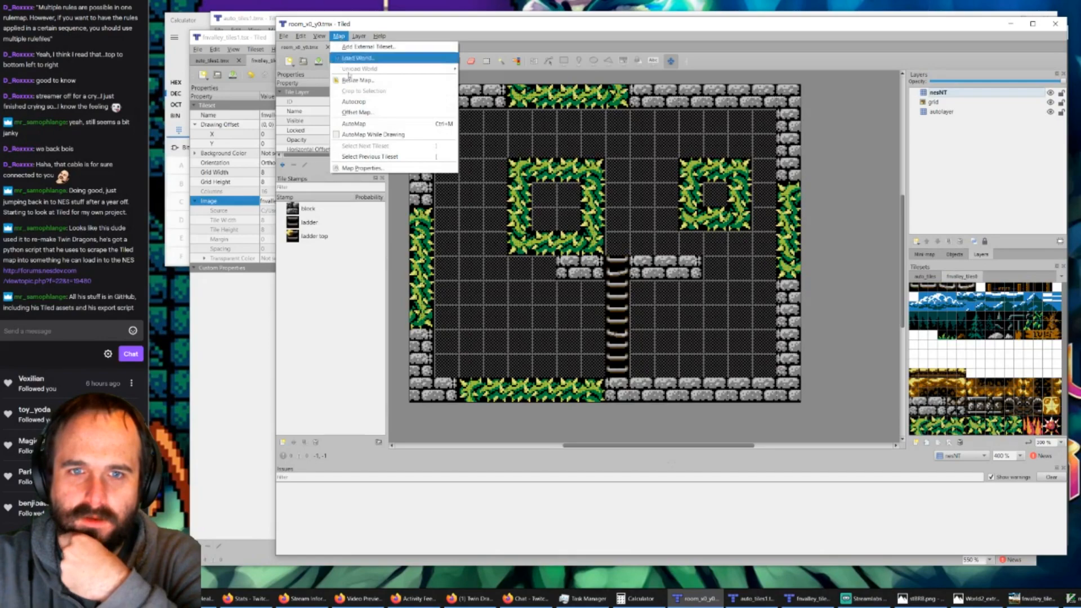
click(374, 58)
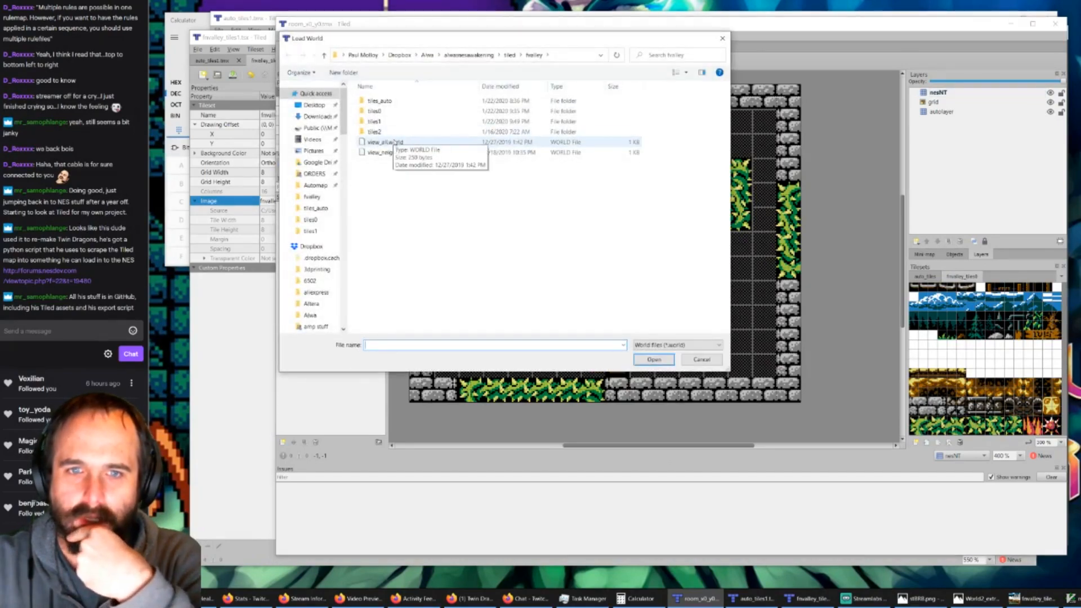
double_click(385, 152)
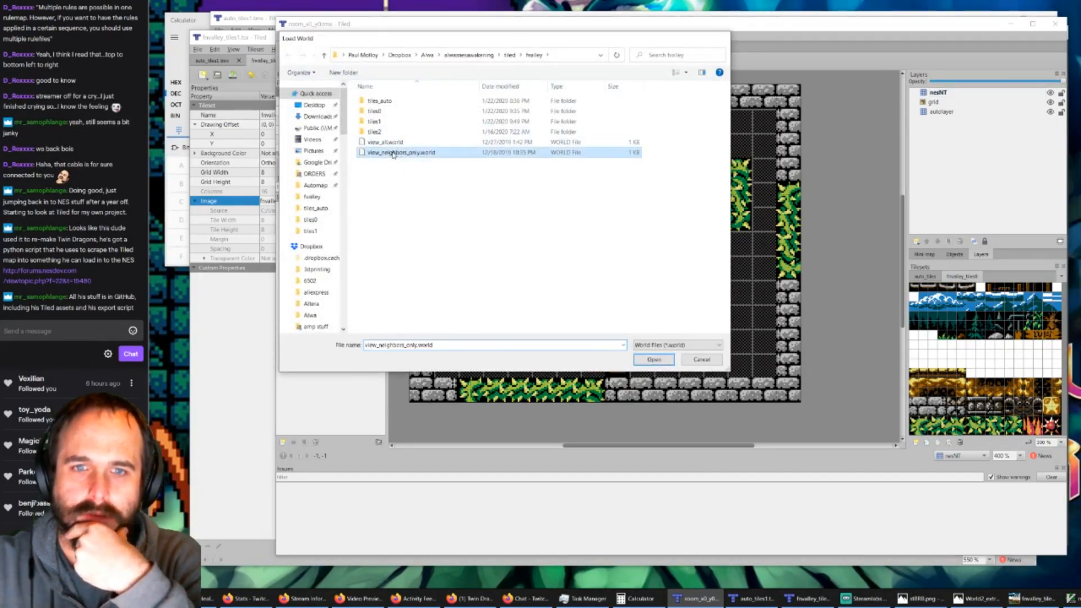
click(849, 300)
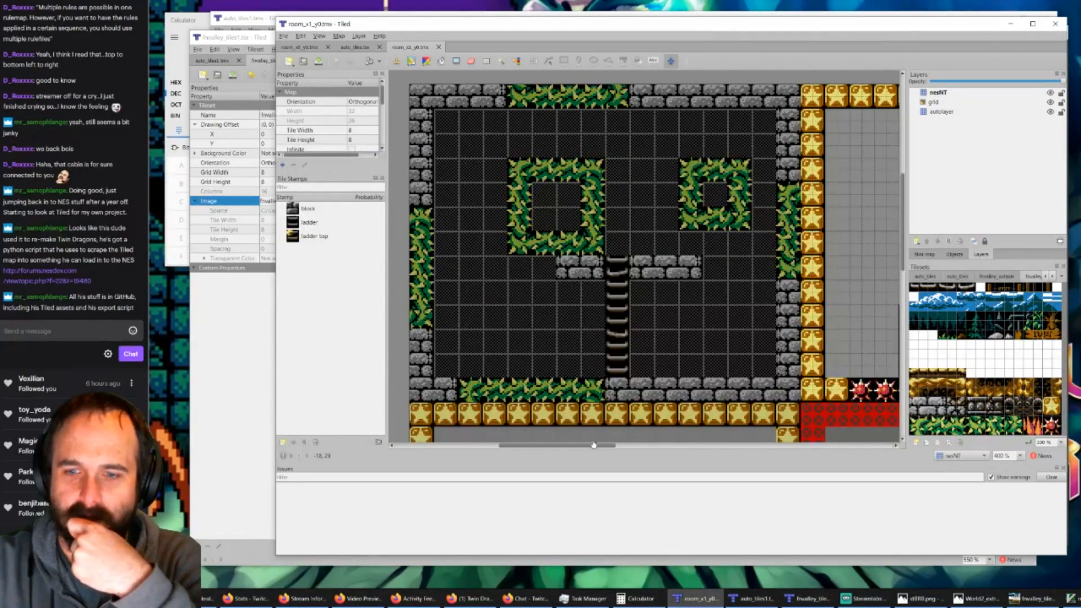
drag(595, 445, 676, 444)
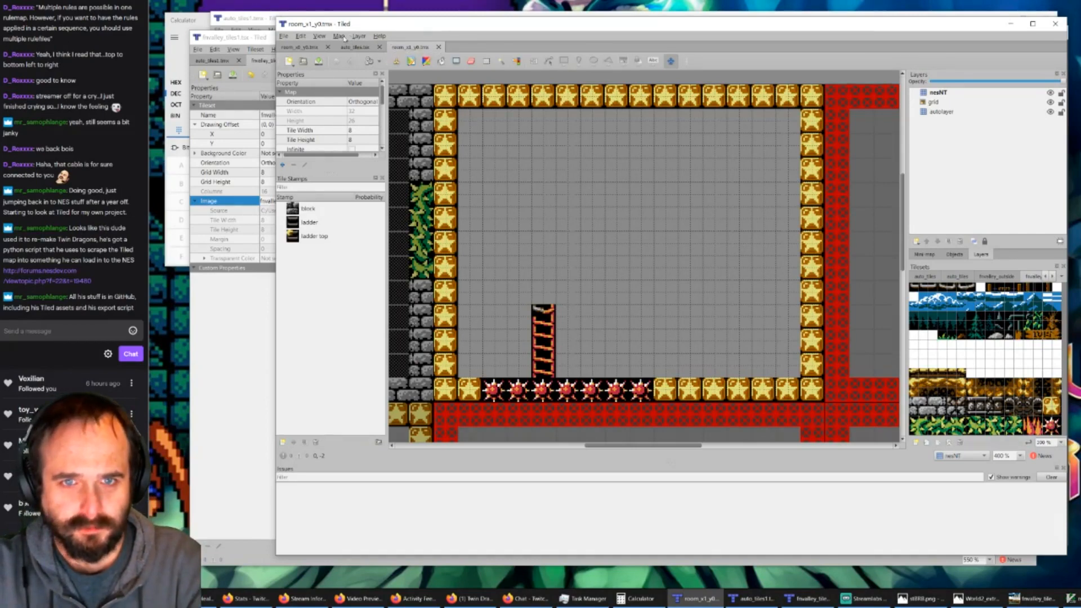
Step: Unload the view_neighbors_only.world world and delete the nesNT layer from room_x1_y0.tmx
click(341, 37)
mouse_move(425, 70)
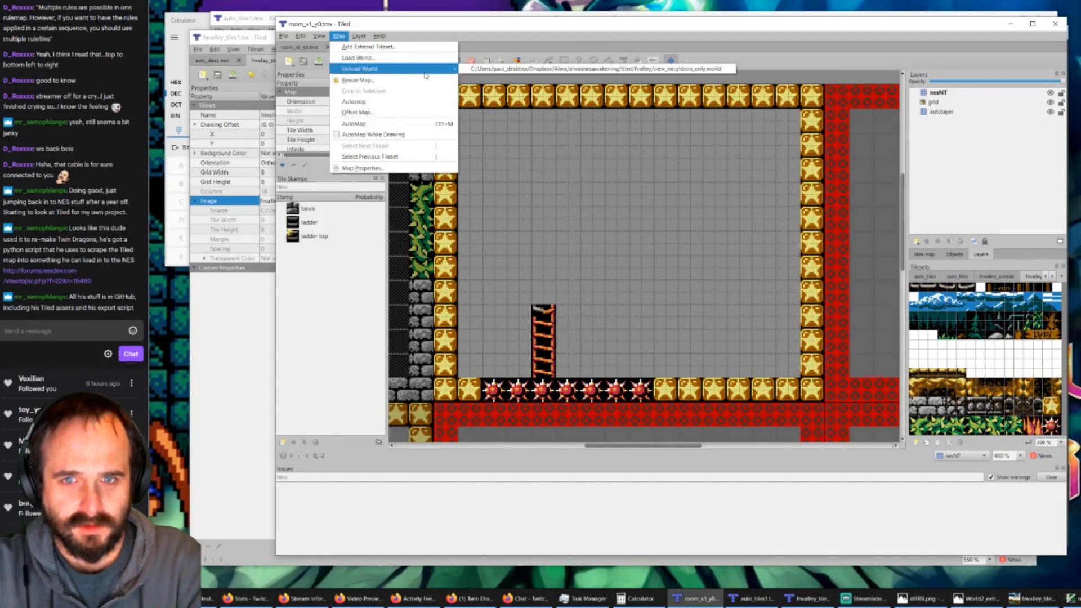
click(475, 69)
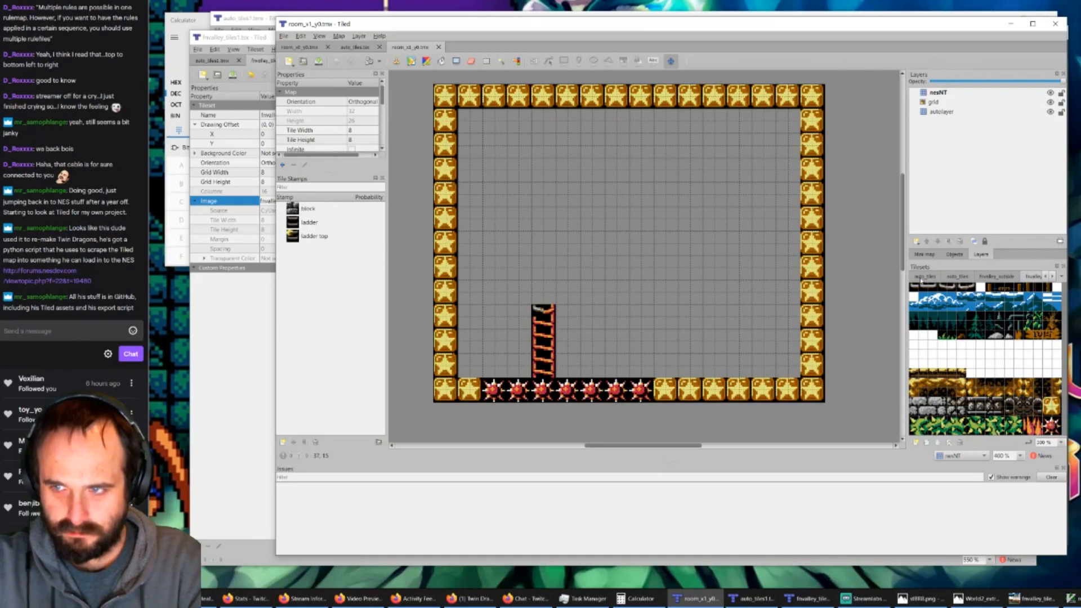
click(940, 93)
key(Delete)
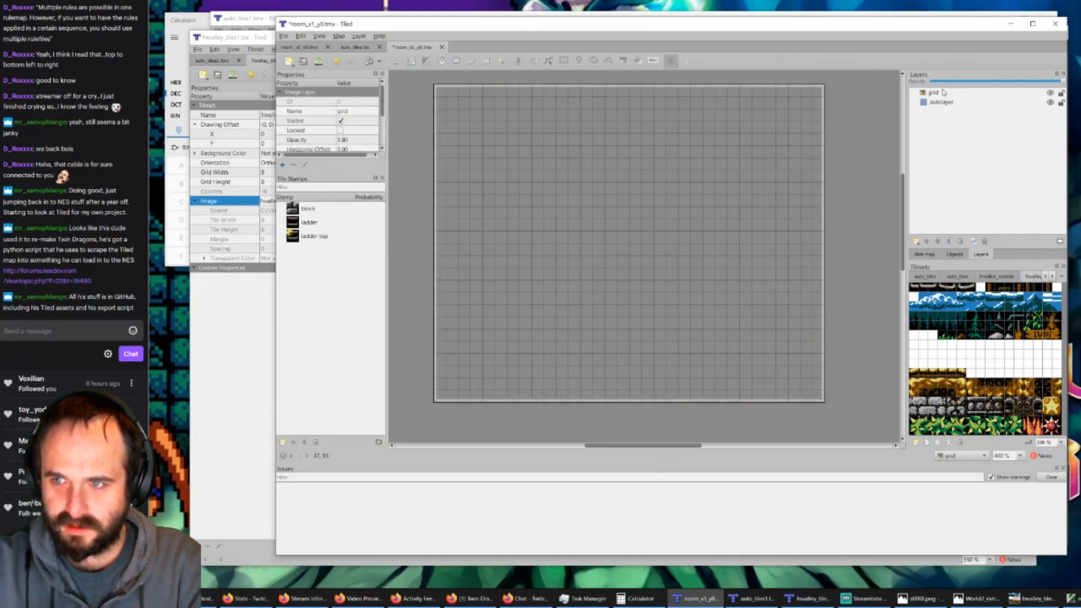
Step: Try to bucket-fill the room's autolayer with the dark background tile from the auto_tiles tileset
click(931, 277)
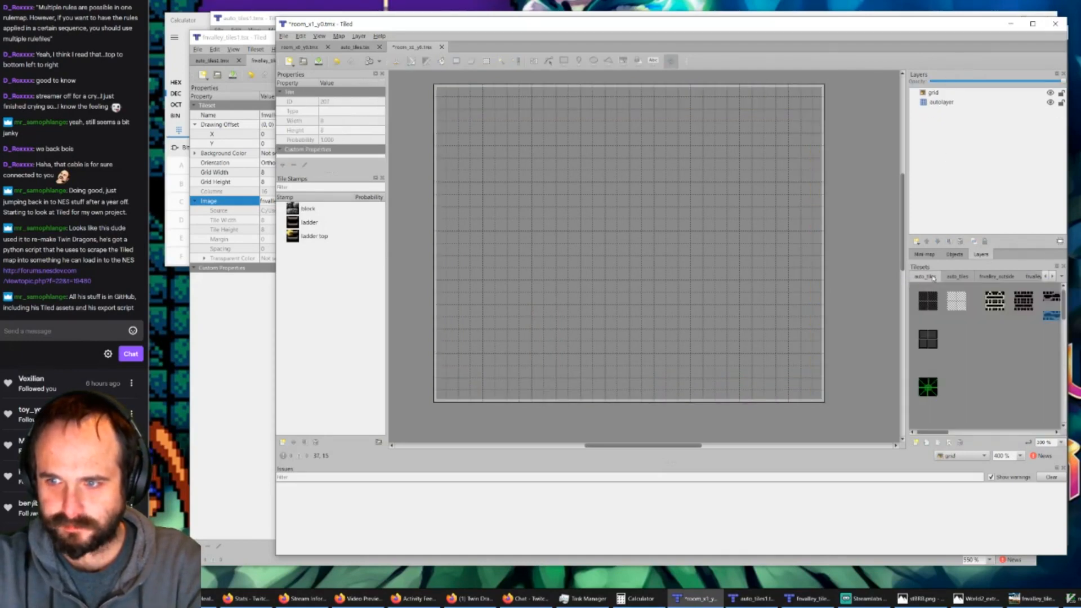
click(926, 299)
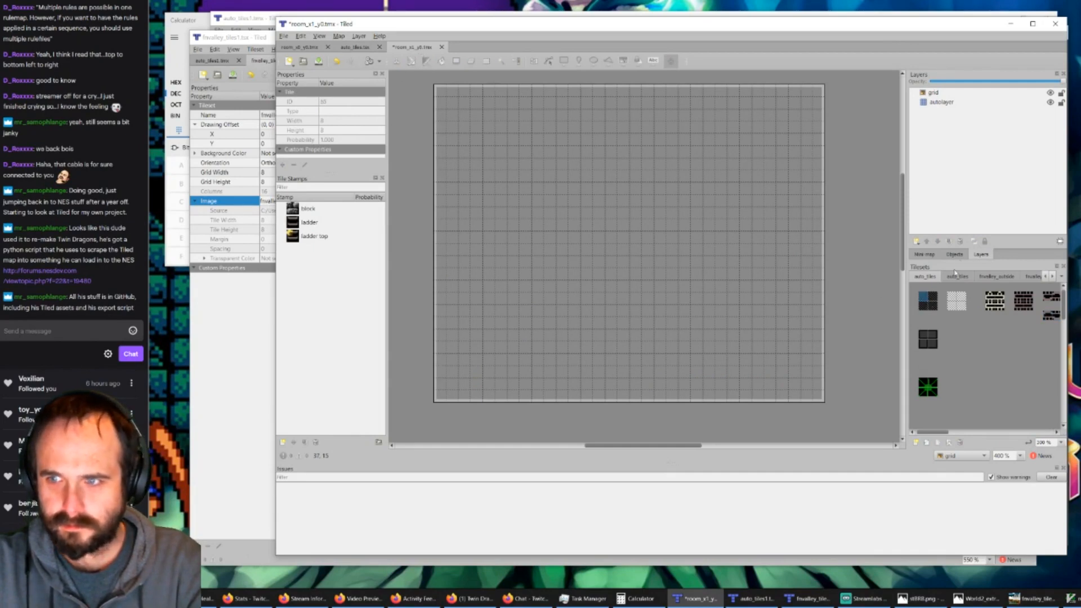
click(951, 102)
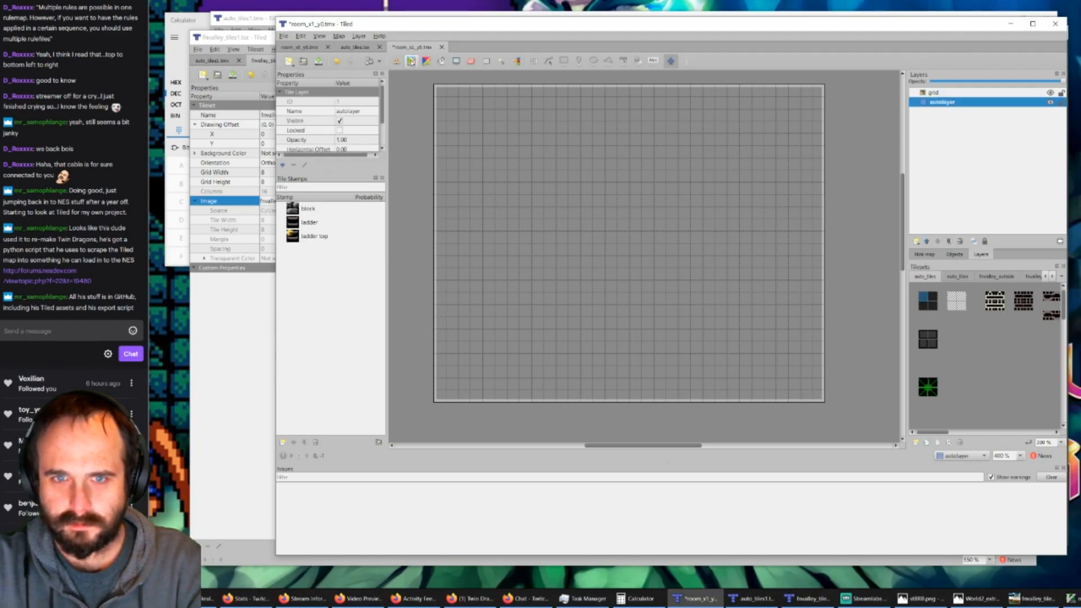
click(442, 60)
click(485, 141)
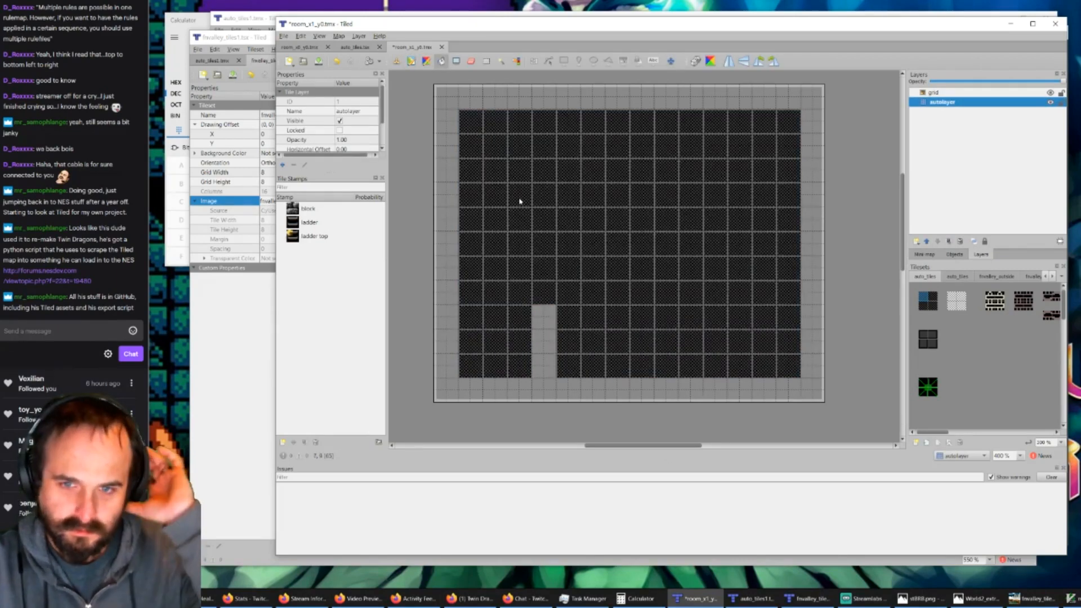
click(451, 102)
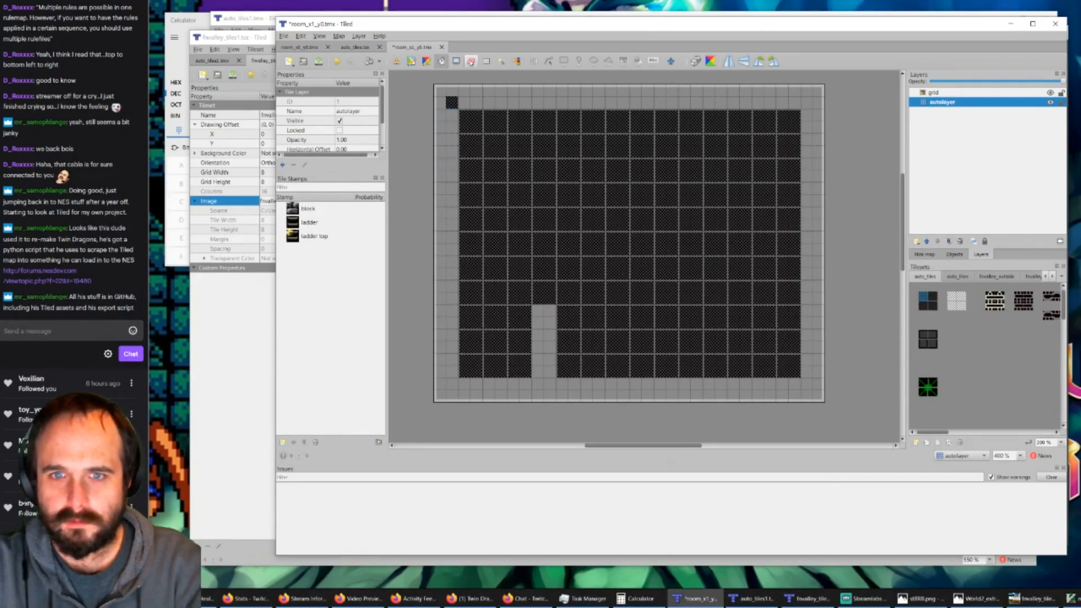
Step: Select the whole room area on the autolayer and delete all of its tiles
click(471, 61)
click(487, 61)
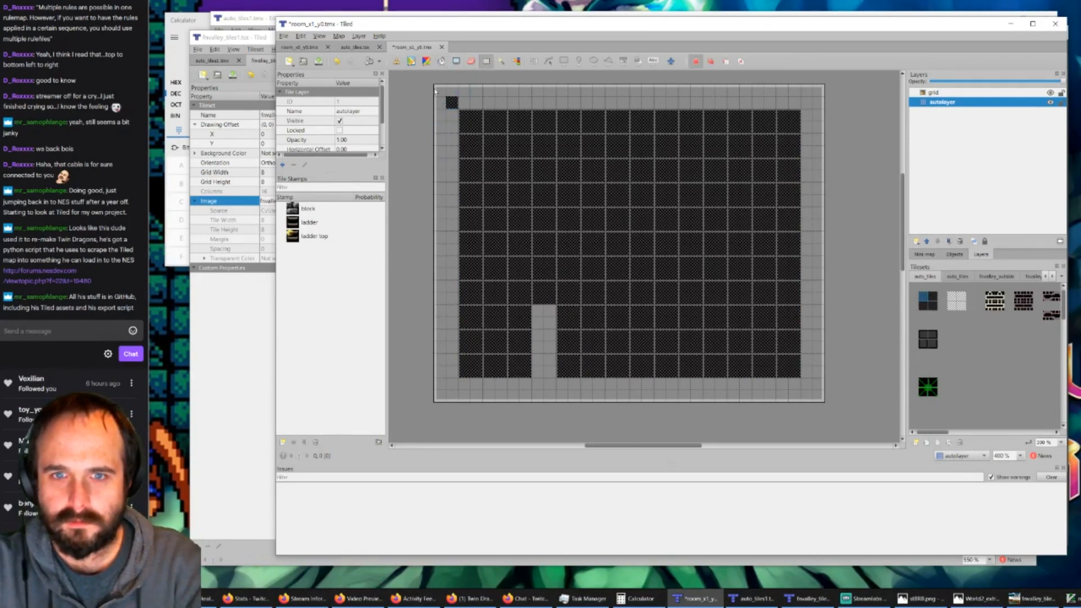
drag(428, 79, 833, 406)
key(Delete)
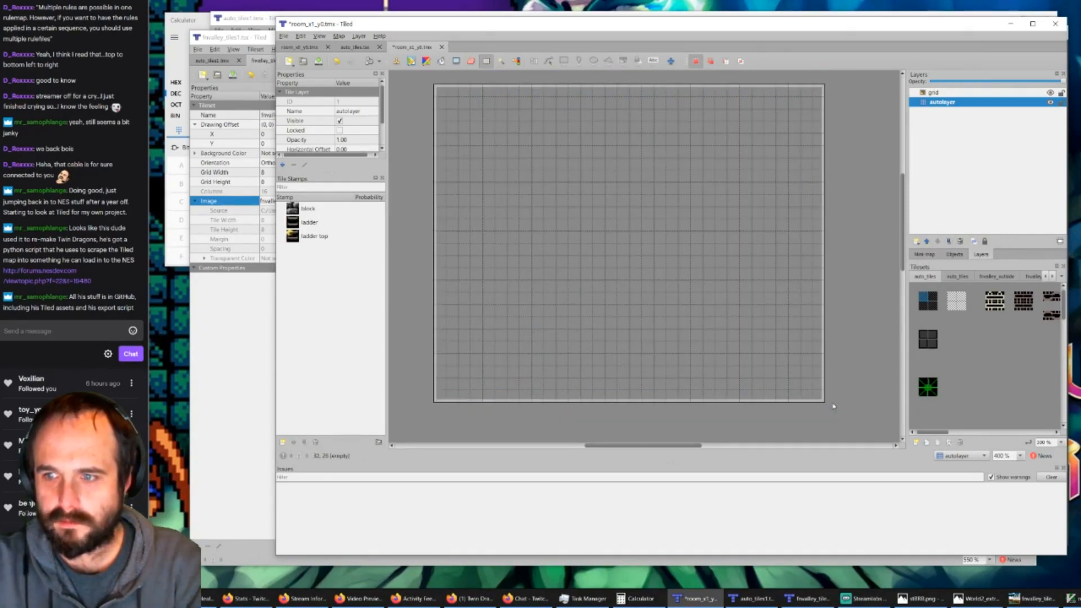
Step: Fill the entire emptied autolayer with the dark background tile from auto_tiles
click(928, 301)
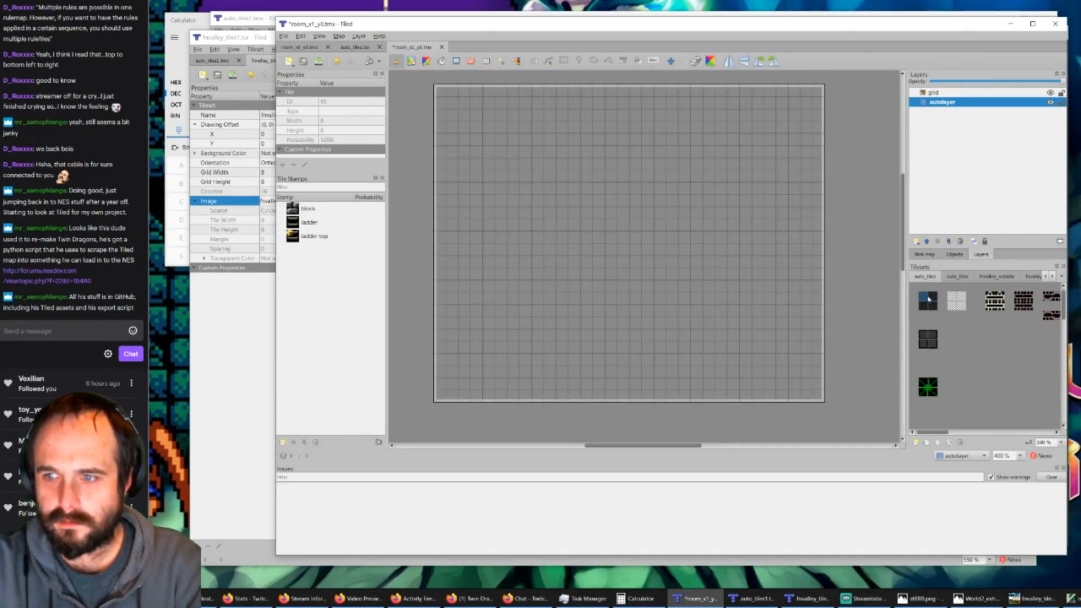
click(441, 61)
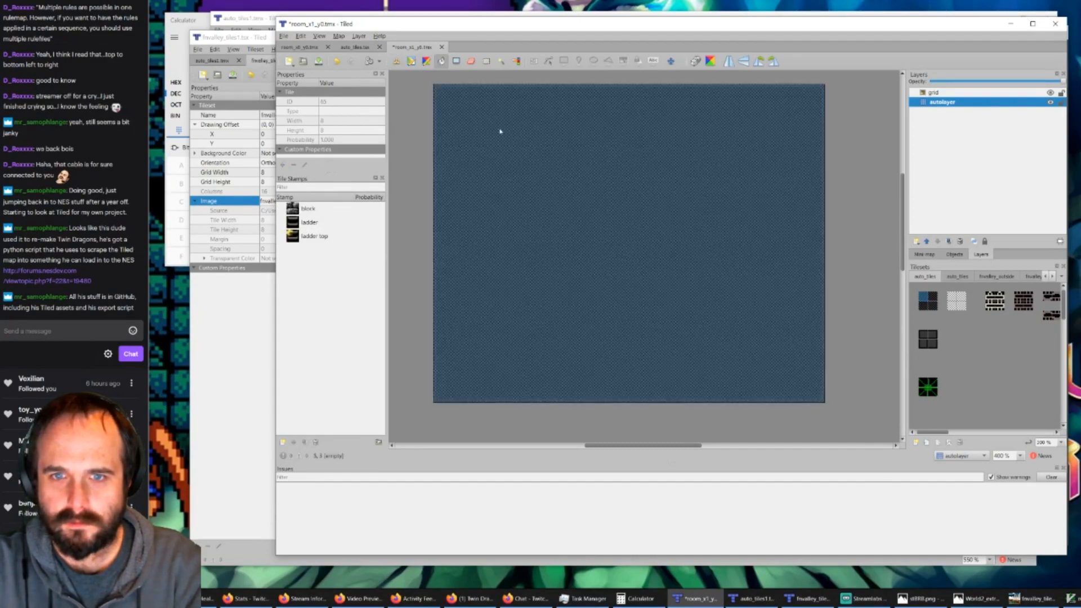
click(499, 130)
Step: Paint a one-block-thick border of dark brick blocks around all four edges of the room with the stamp brush
click(928, 338)
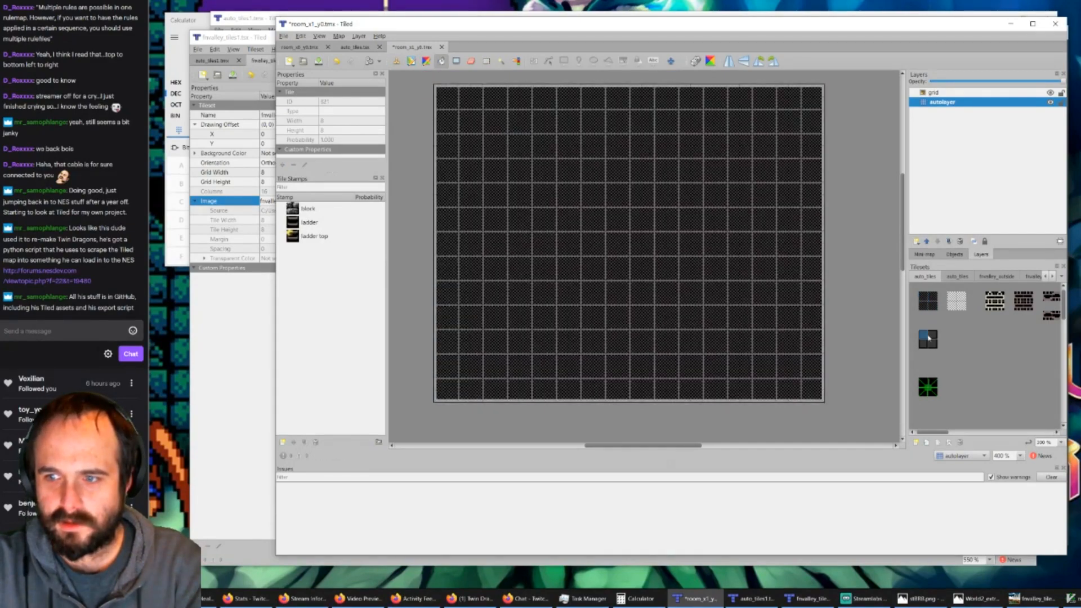
click(492, 107)
key(ctrl+z)
key(b)
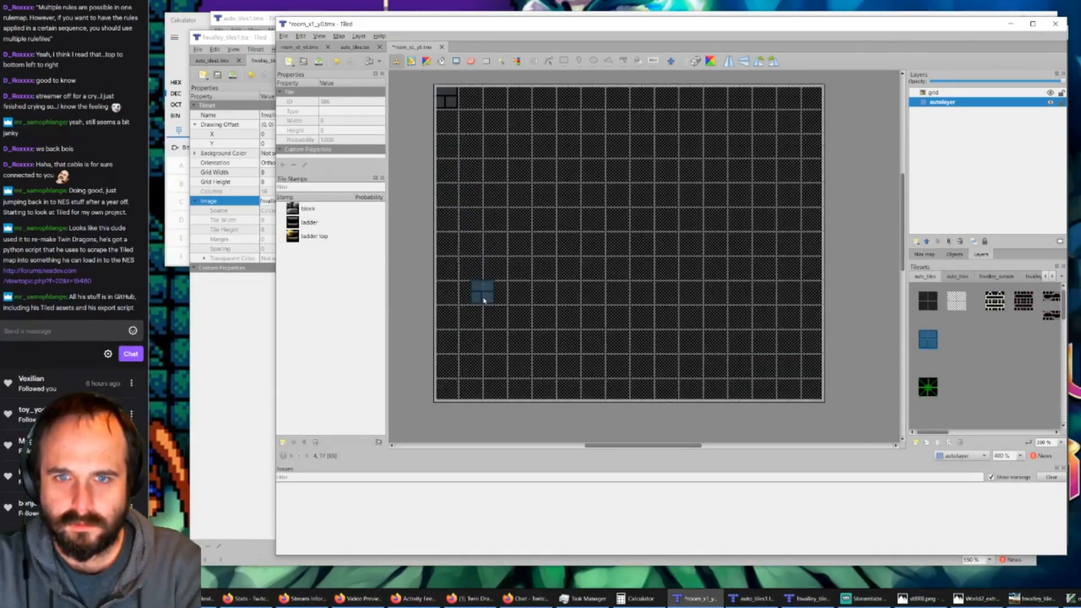
mouse_move(449, 132)
mouse_down()
mouse_move(465, 354)
mouse_move(451, 390)
mouse_up()
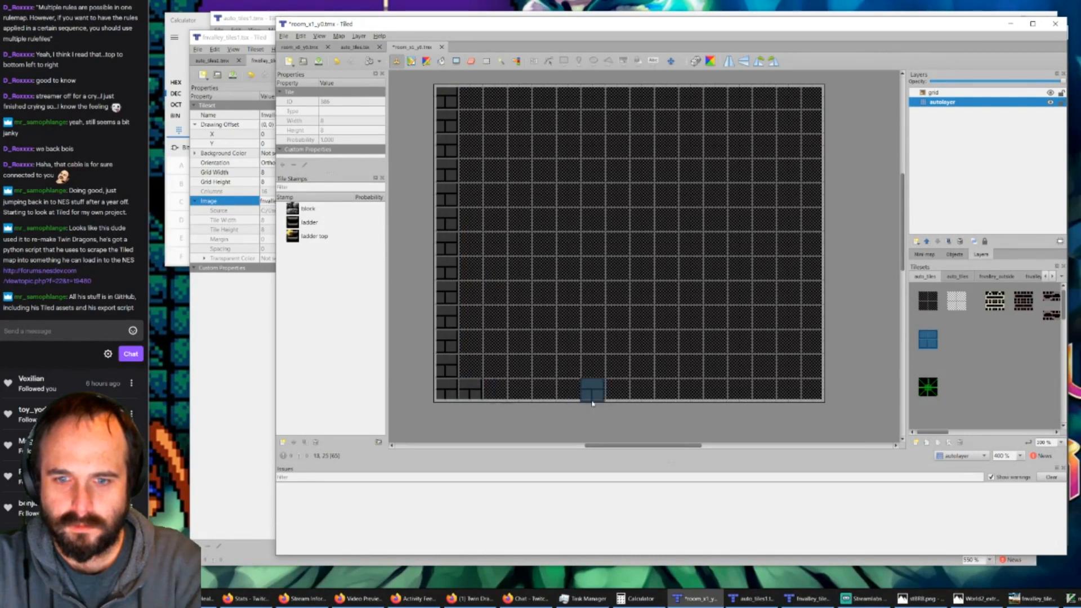
drag(493, 395, 816, 401)
mouse_move(814, 358)
mouse_down()
mouse_move(812, 96)
mouse_move(470, 99)
mouse_up()
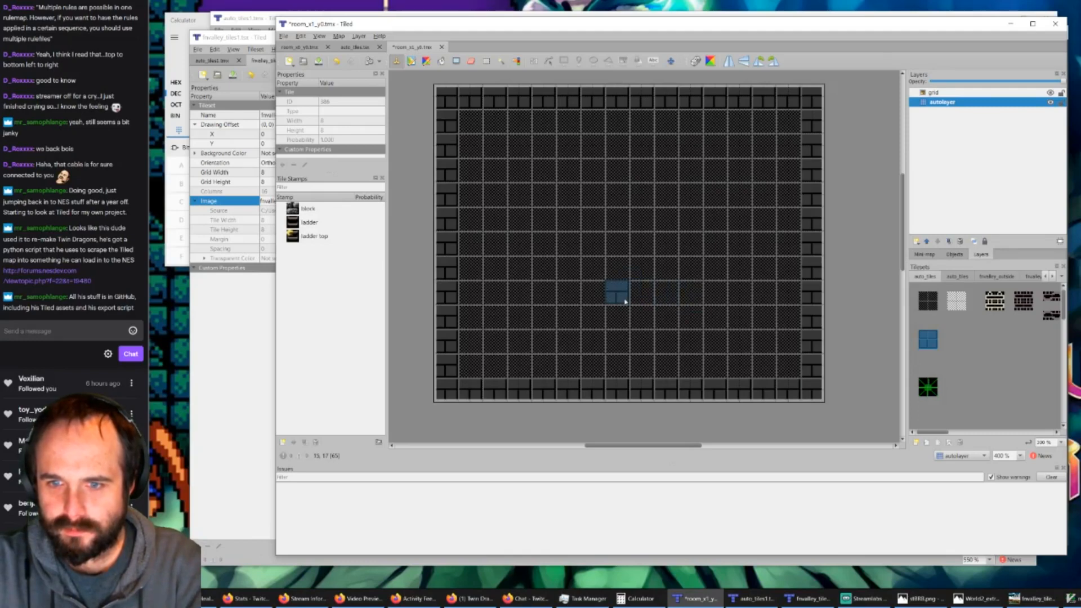
Step: Paint a five-block-wide brick platform with a cream ladder top at its middle and brown ladder pieces running down to the floor
drag(625, 302, 722, 304)
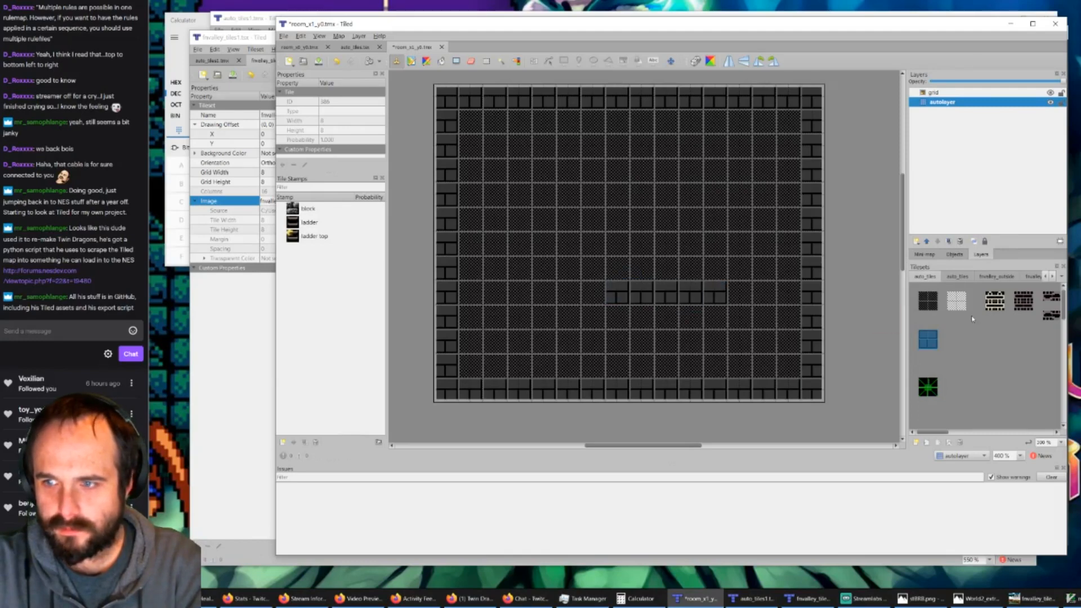
click(995, 301)
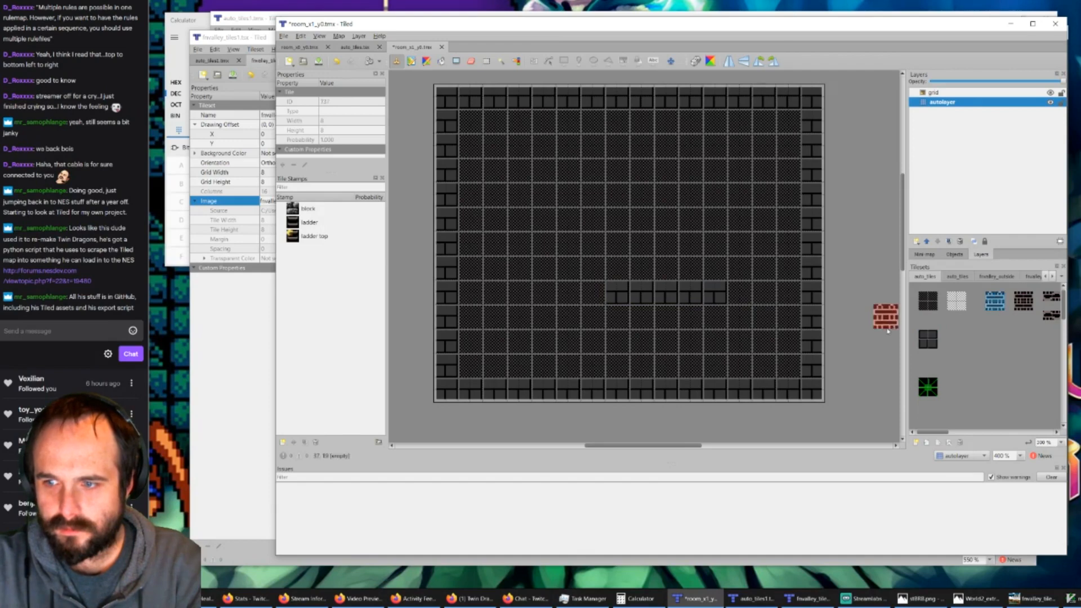
click(675, 297)
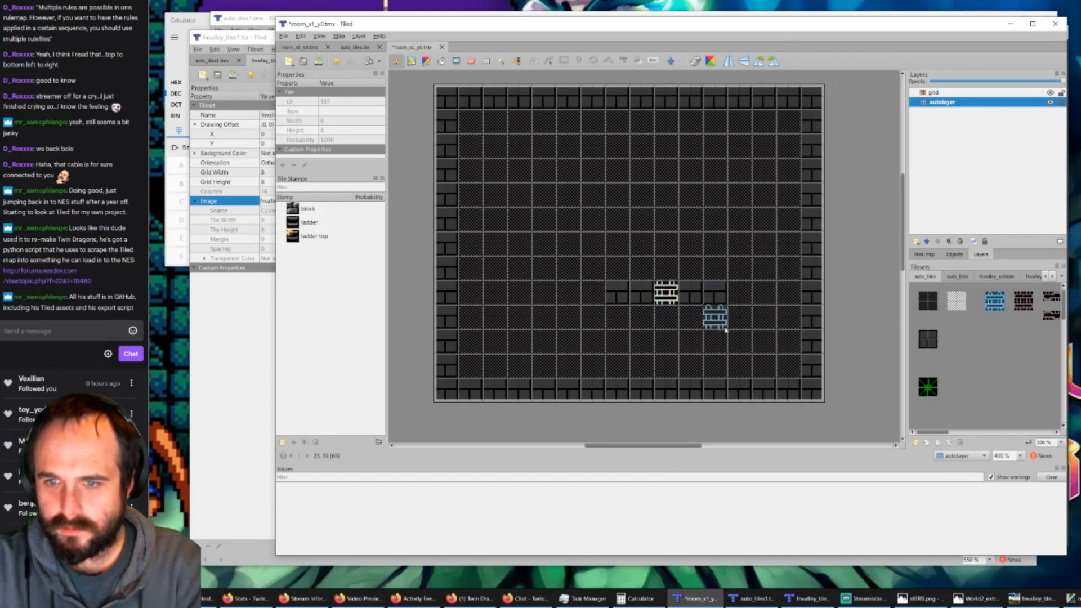
click(1023, 301)
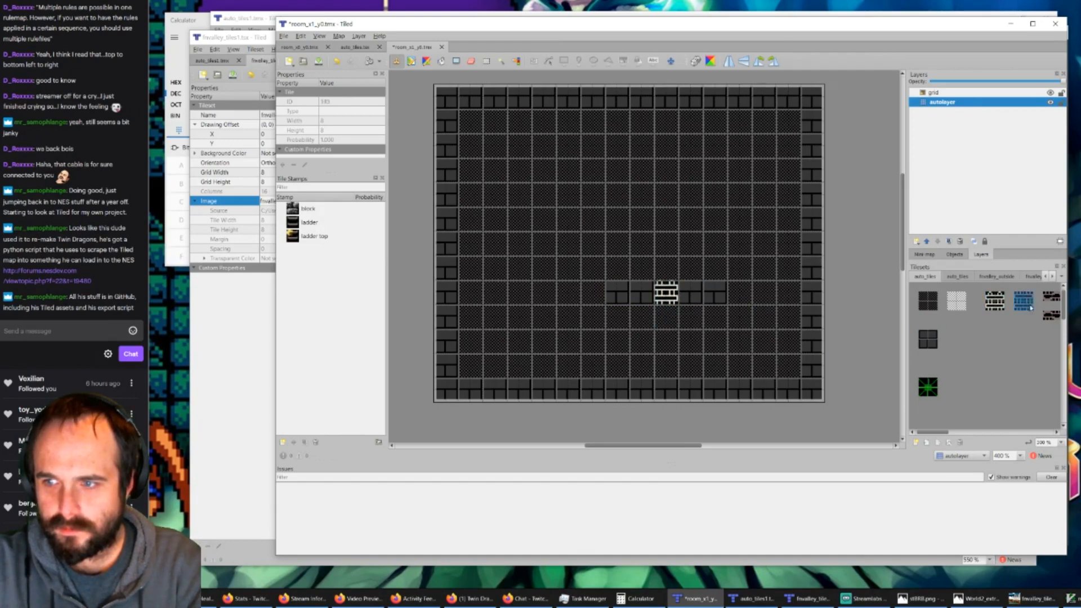
click(666, 316)
drag(669, 352, 668, 367)
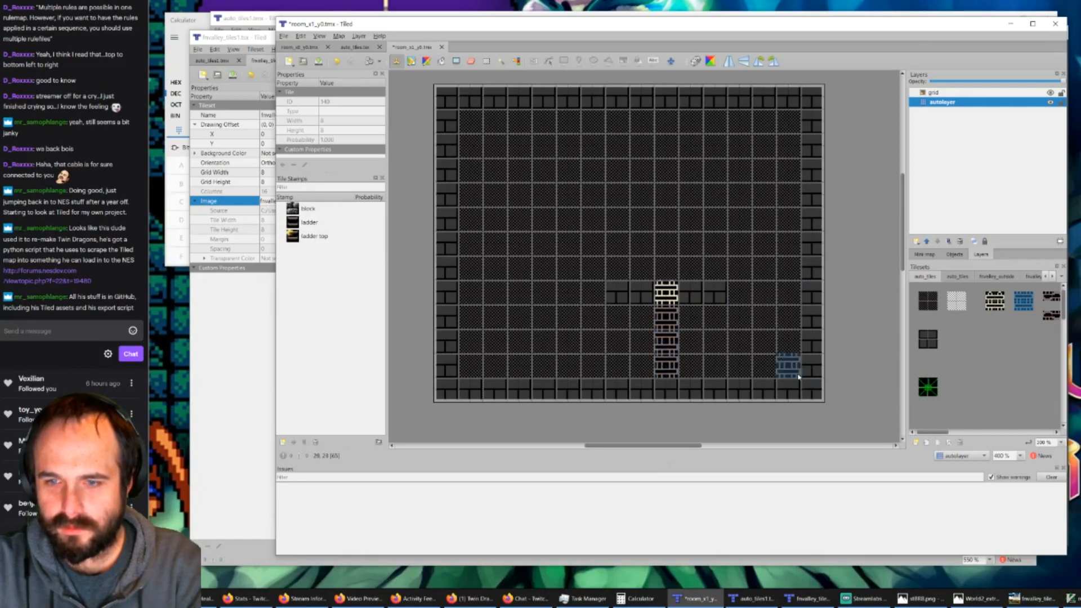
Step: Paint a winding path of green spike blocks from the room's western wall down into the floor, and save the room map
click(925, 386)
click(925, 386)
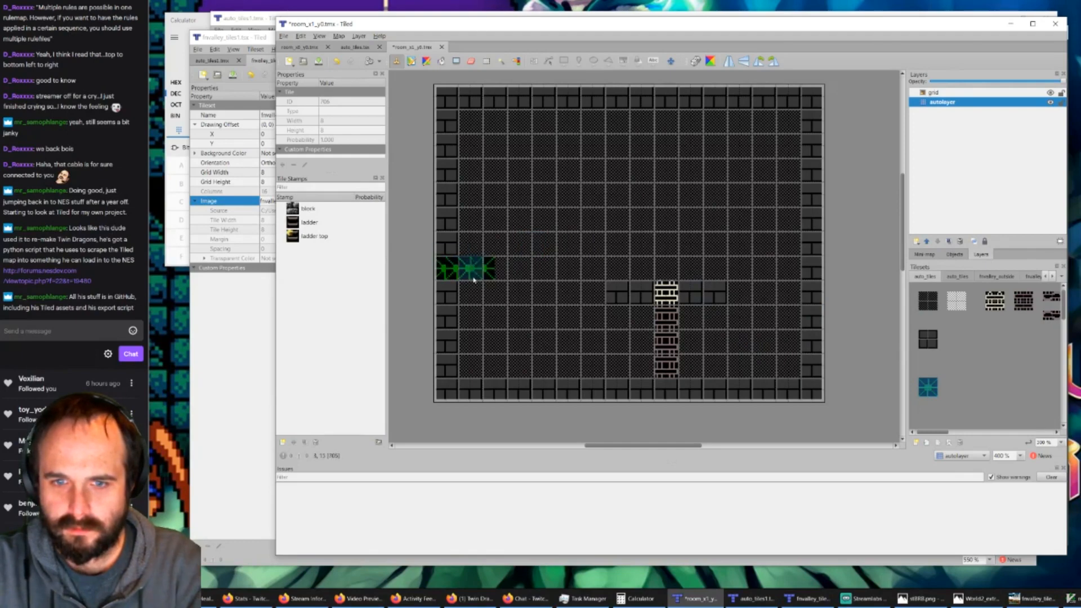
mouse_move(458, 280)
mouse_down()
mouse_move(524, 282)
mouse_move(527, 330)
mouse_move(472, 318)
mouse_move(479, 376)
mouse_move(568, 376)
mouse_move(575, 396)
mouse_up()
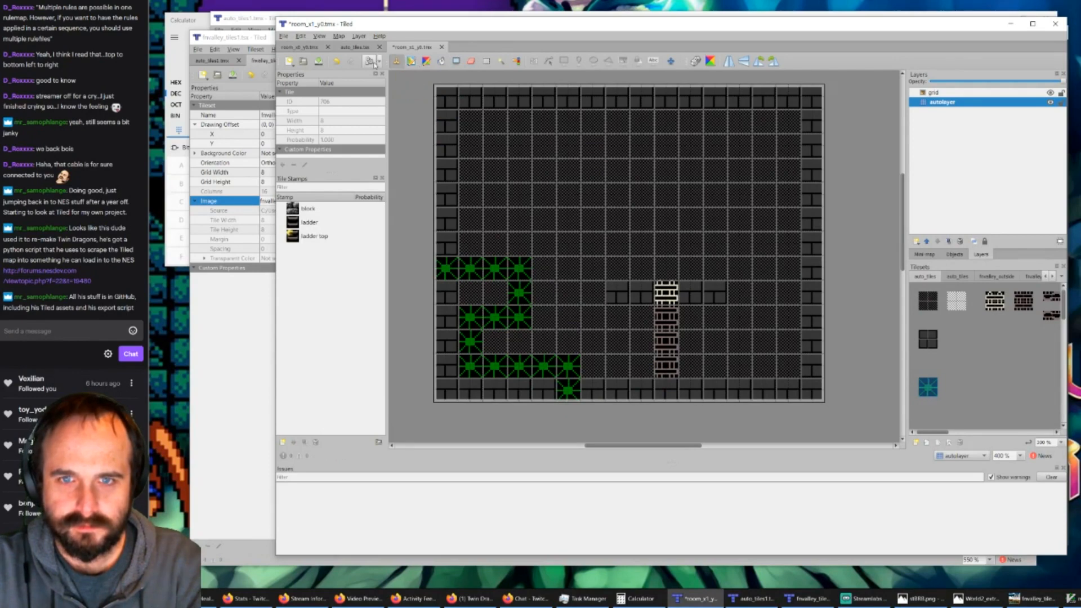
click(318, 62)
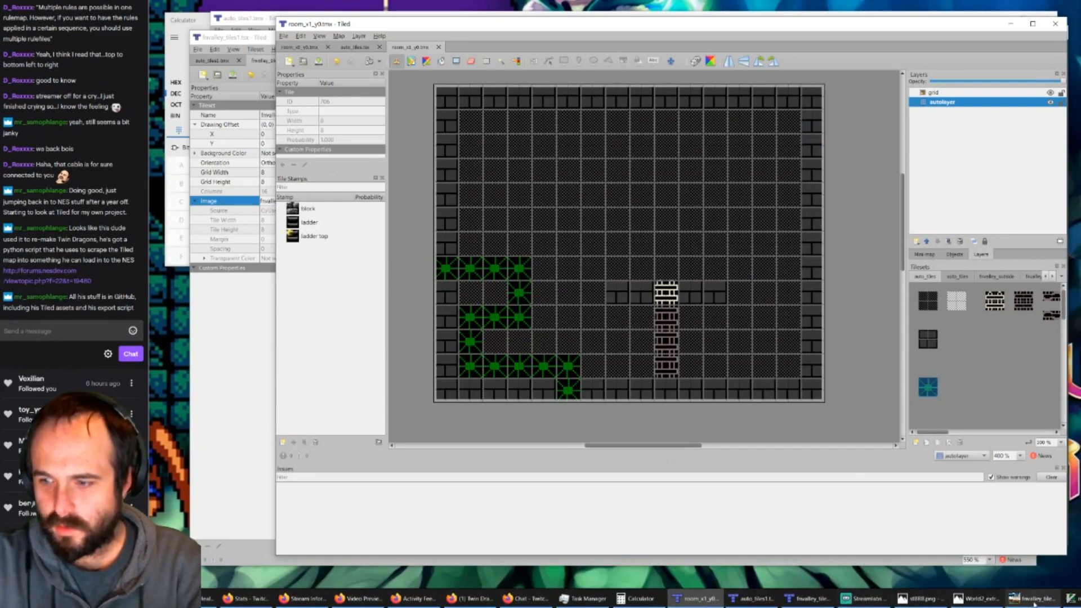
Step: In rules.txt, comment out the auto_tiles0.tmx line, uncomment the auto_tiles1.tmx line, and save the file
click(1072, 599)
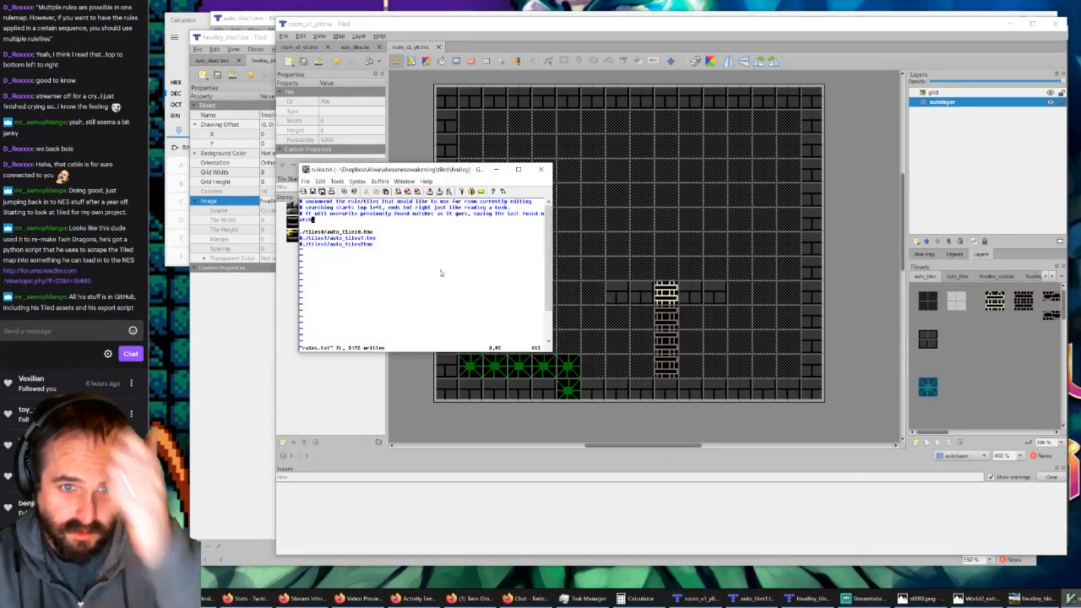
key(j)
key(j)
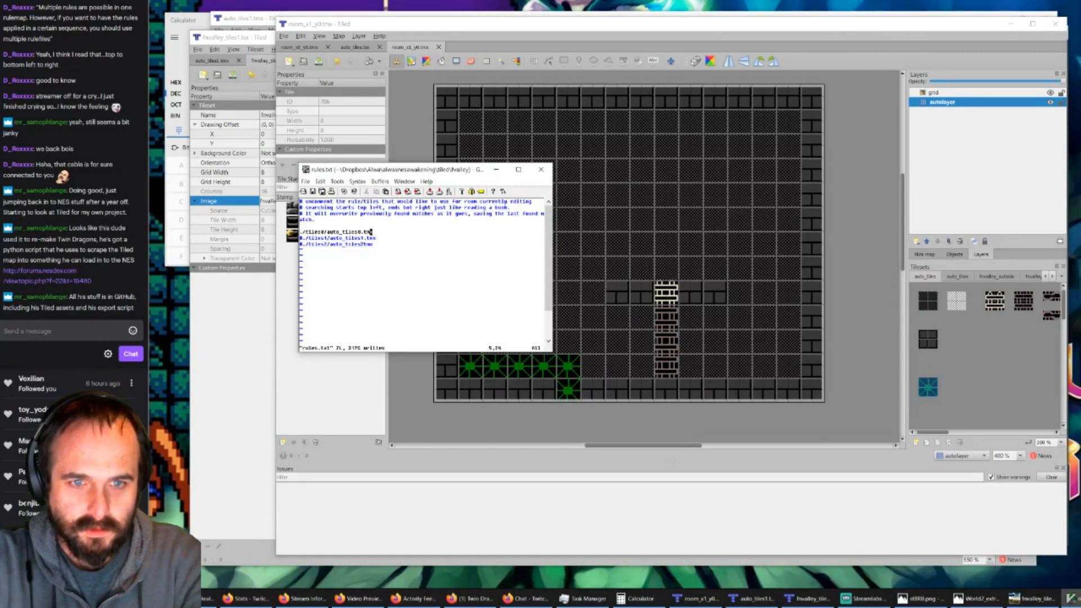
text(0xki#)
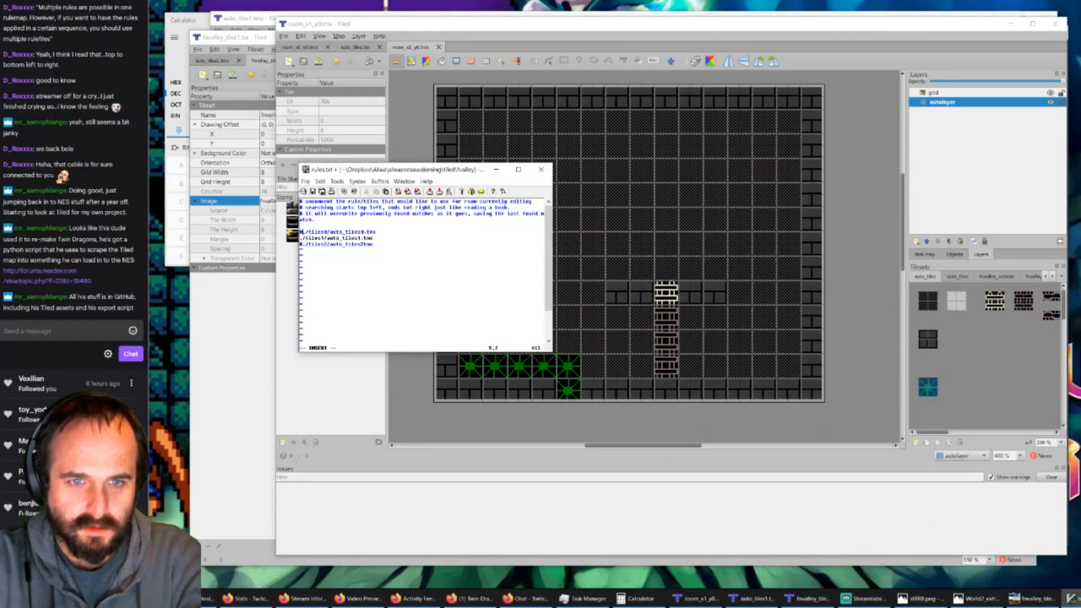
key(Escape)
text(:w)
key(Return)
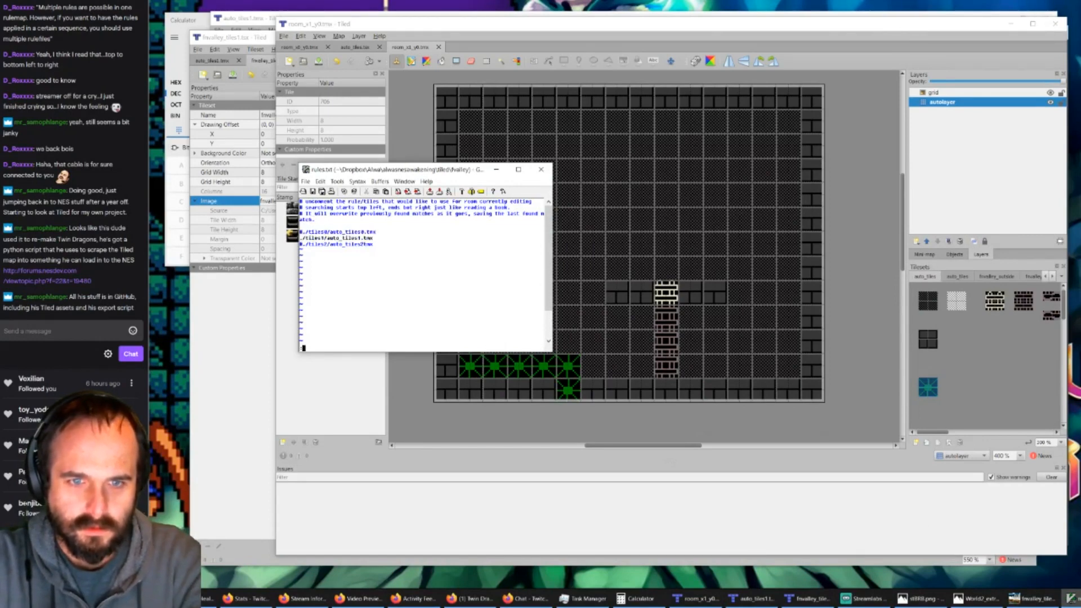
Step: Move the rules.txt window aside, return to room_x1_y0.tmx, and run AutoMap on the room
key(j)
drag(433, 171, 364, 221)
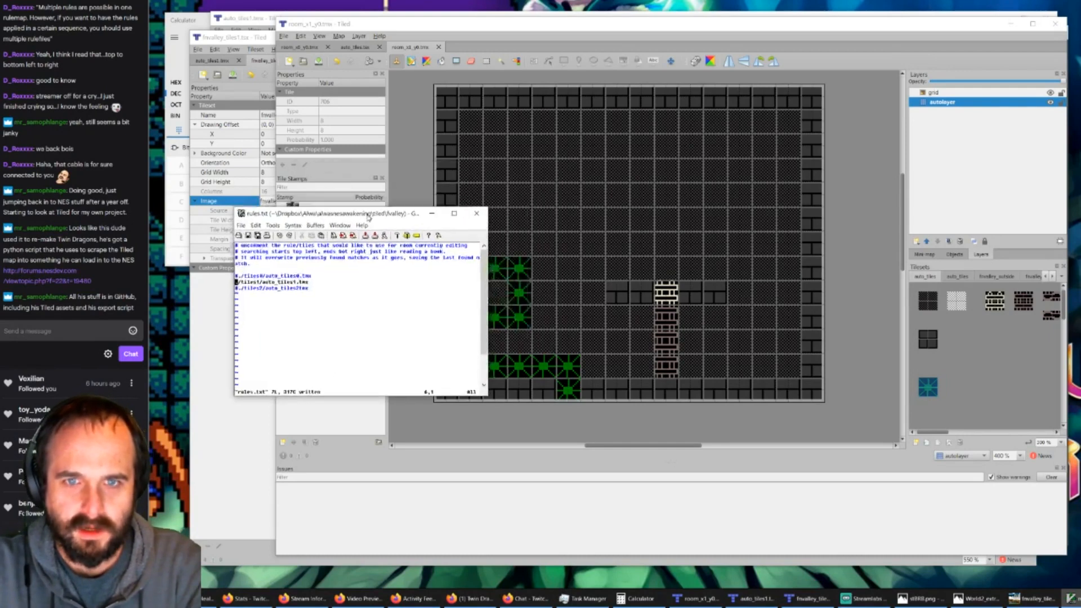
click(405, 34)
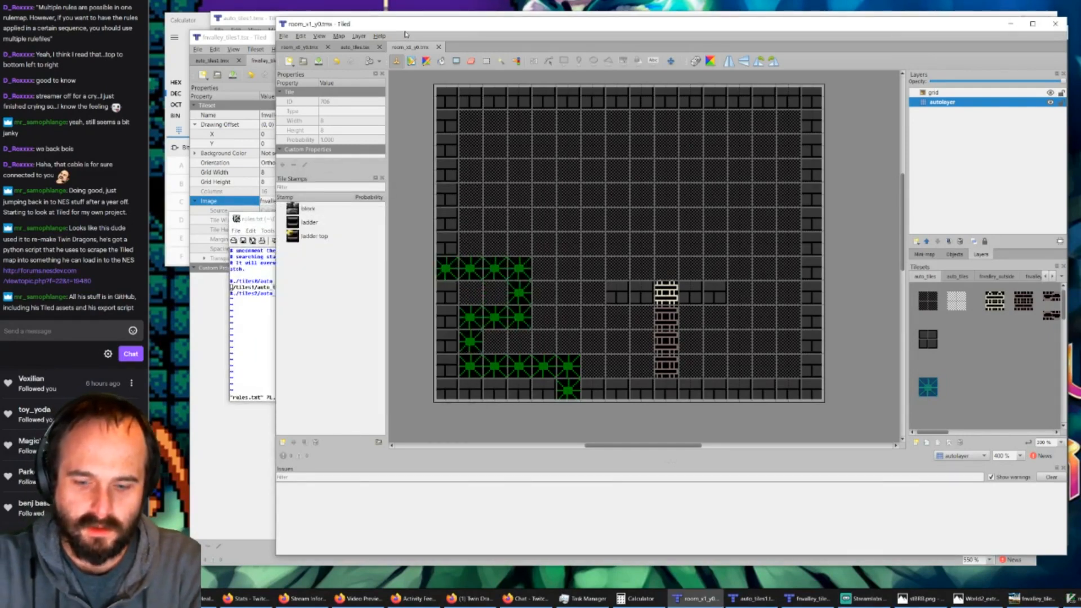
key(ctrl+m)
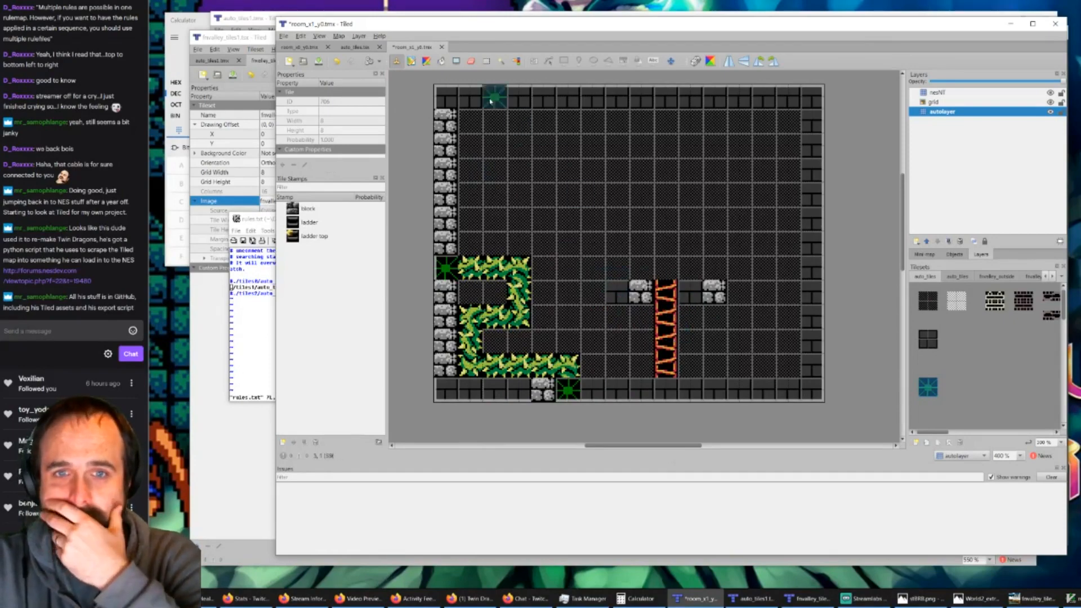
Step: In auto_tiles1.tmx, hide output_nesNT and toggle input_autolayer's visibility to check the regions beneath each rule
click(751, 599)
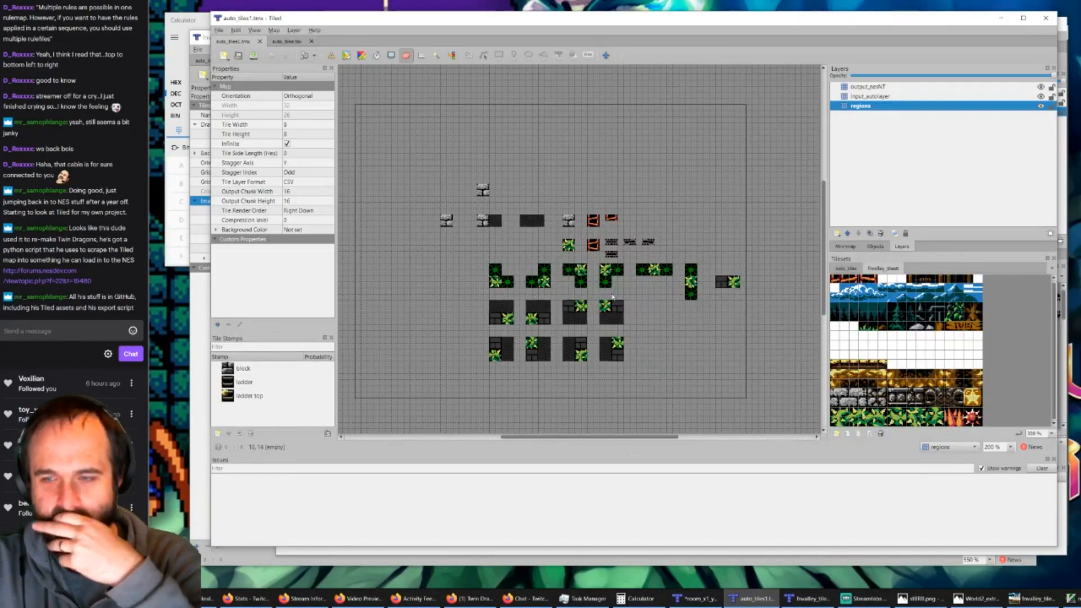
ctrl+scroll(605, 277, up, 1)
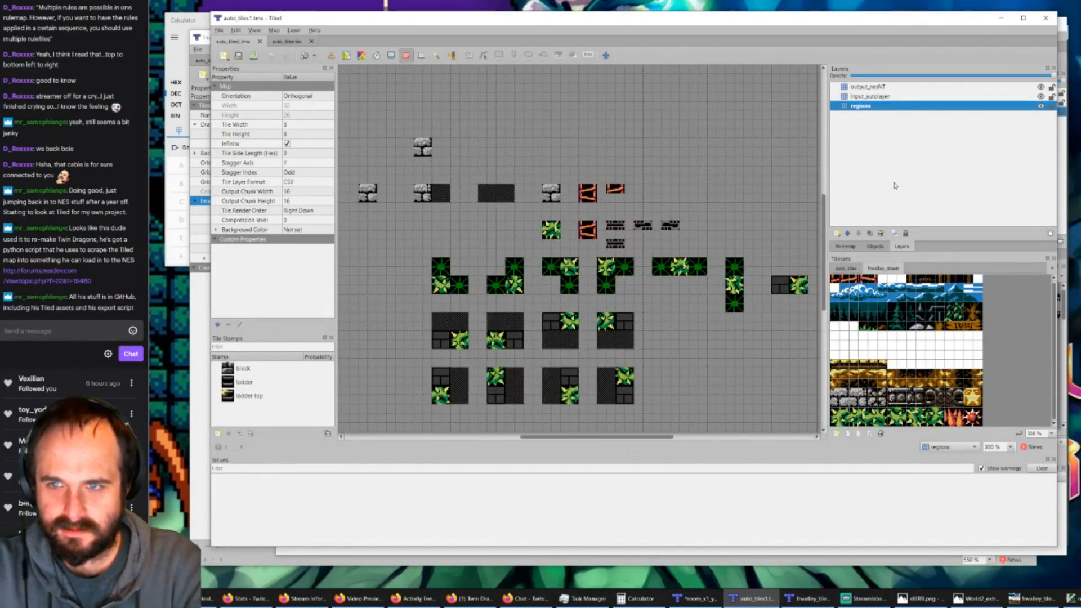
click(1041, 87)
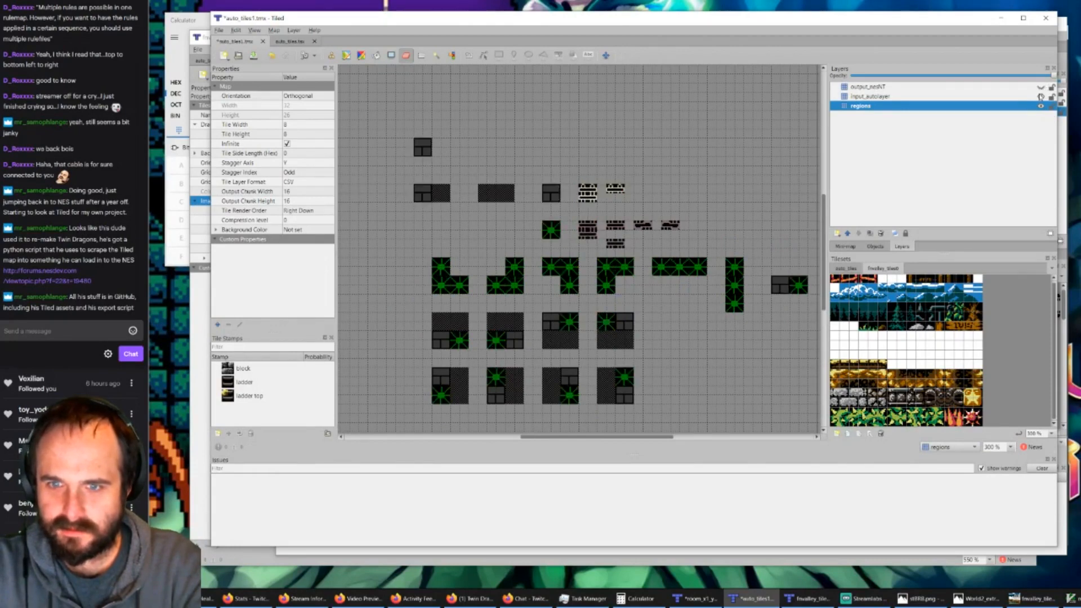
click(1041, 96)
click(1041, 97)
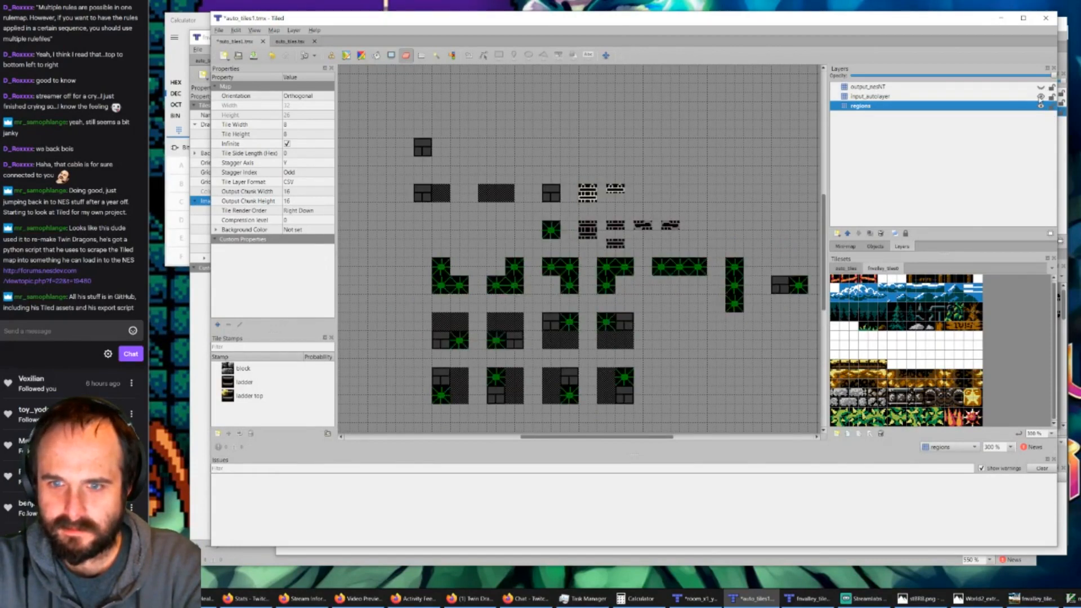
click(1041, 96)
click(1041, 97)
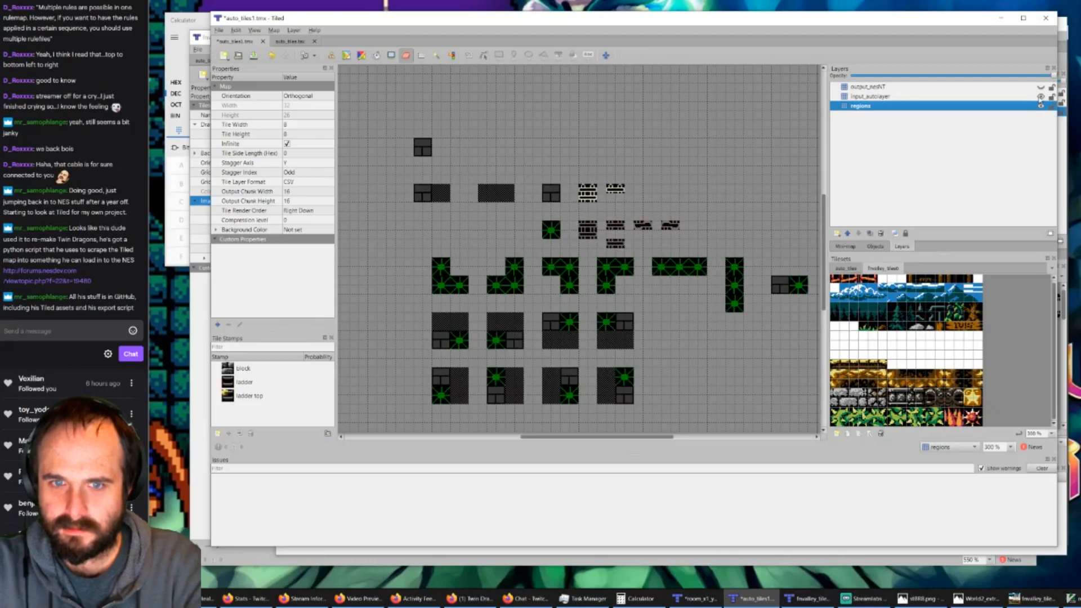
click(1041, 96)
click(1041, 96)
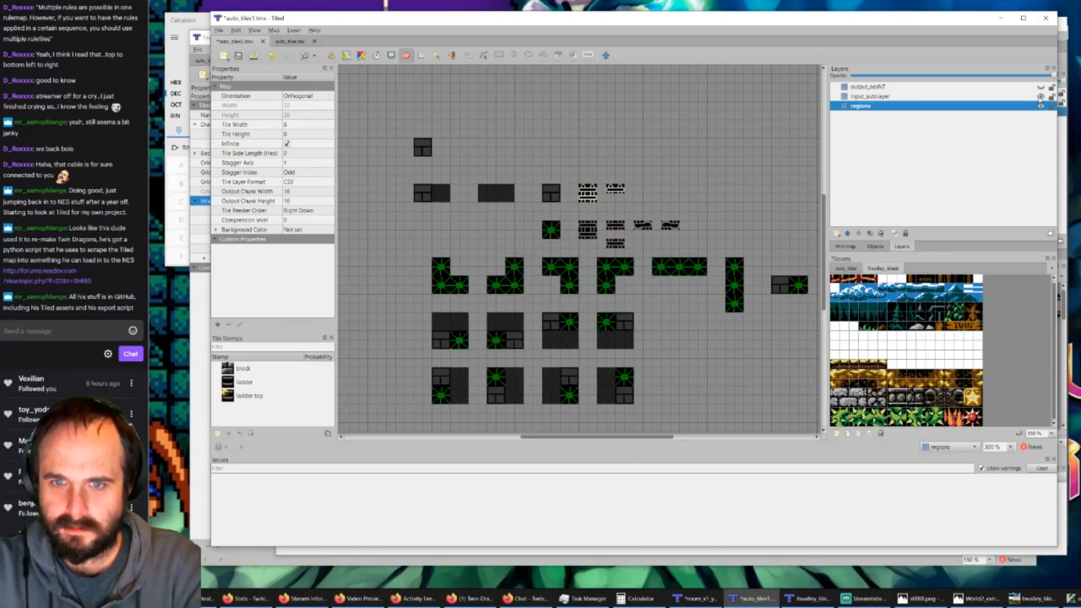
click(1041, 97)
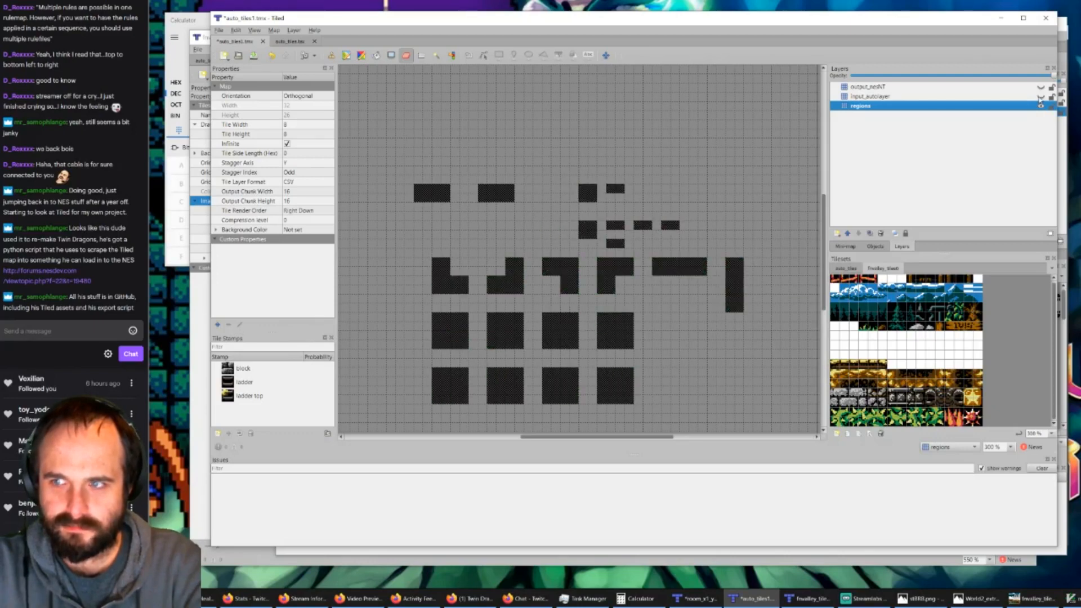
click(1041, 96)
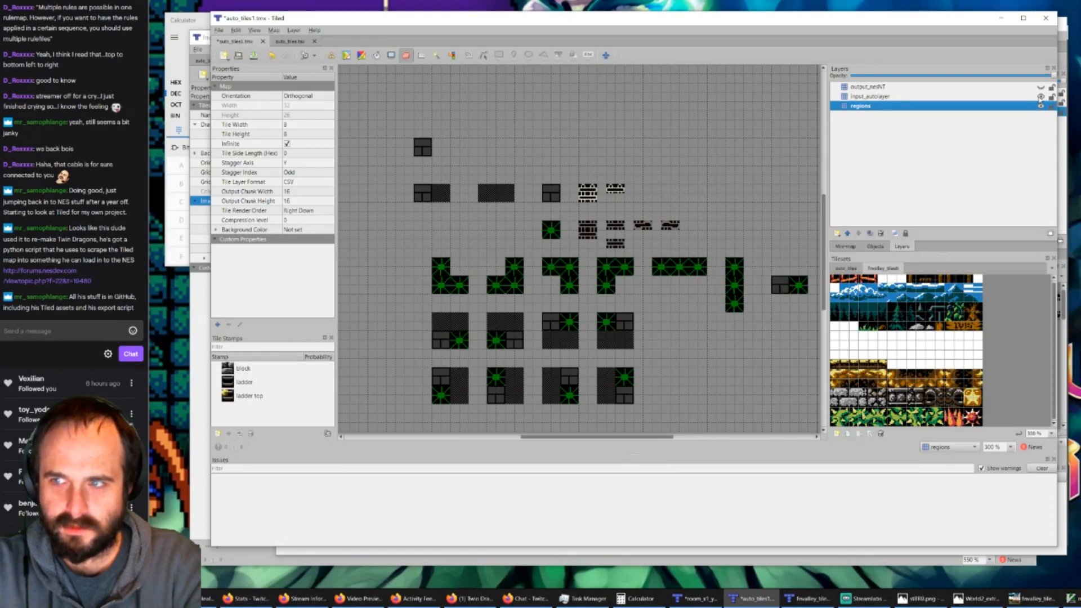
click(1041, 97)
Step: Pick the dark background tile from auto_tiles, show input_autolayer, make regions the active layer, and save the rules map
click(844, 266)
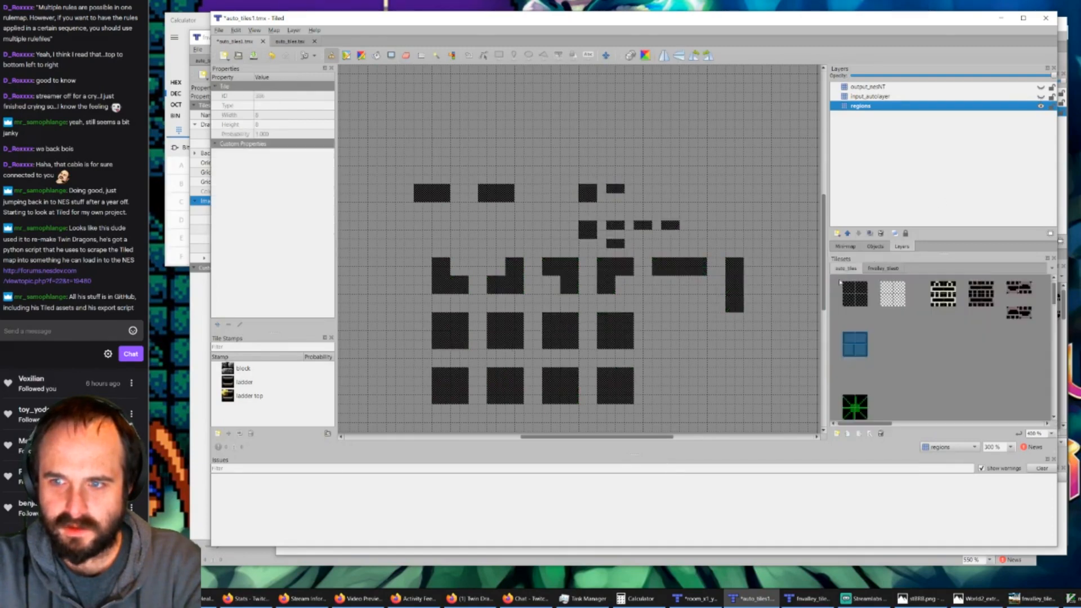
click(988, 97)
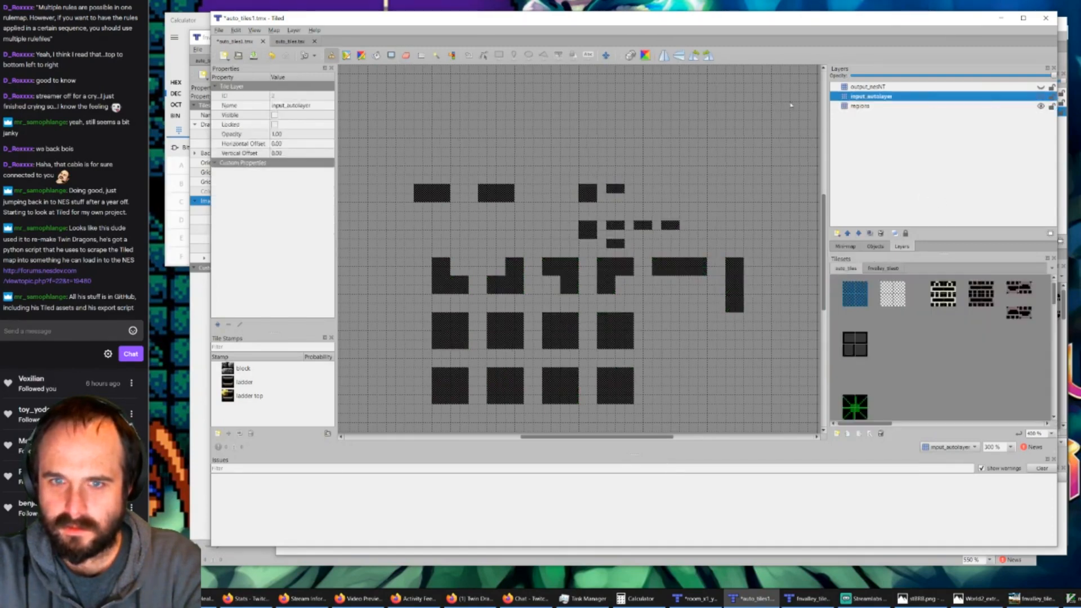
click(1041, 97)
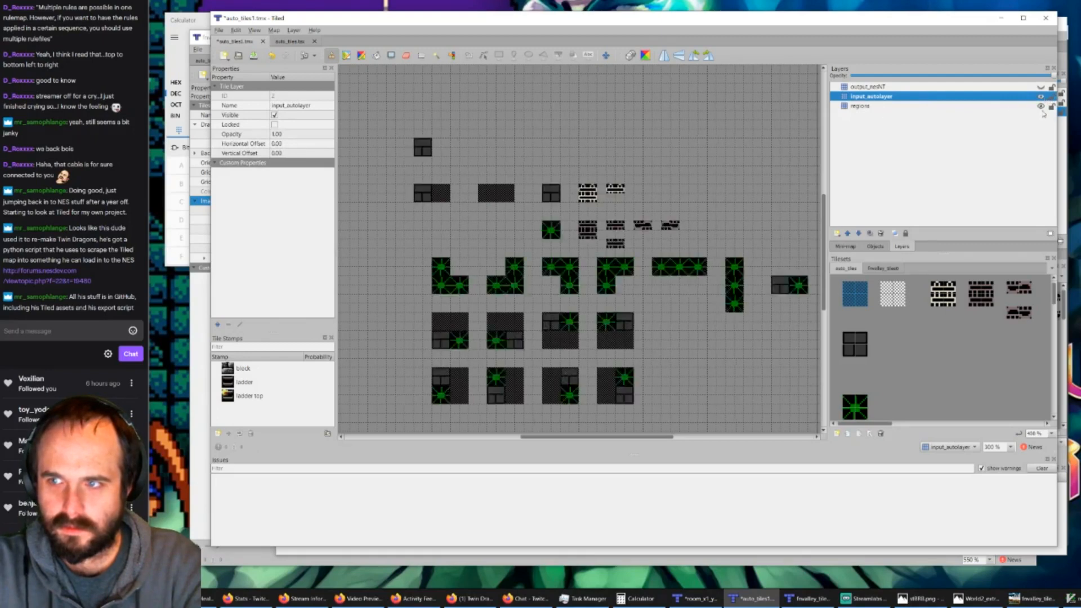
click(1010, 107)
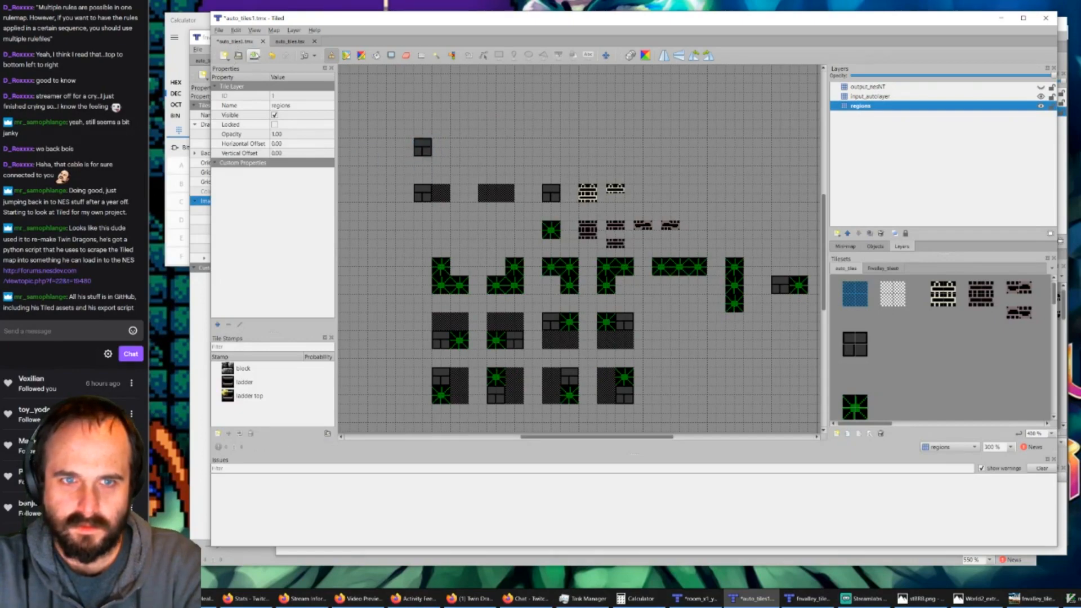
click(253, 55)
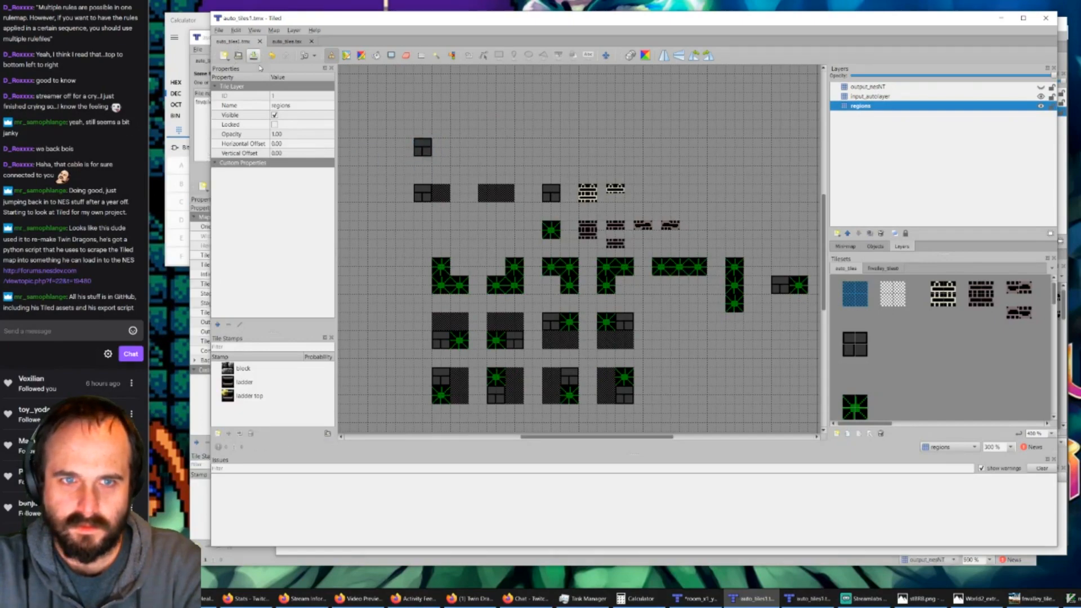
click(702, 602)
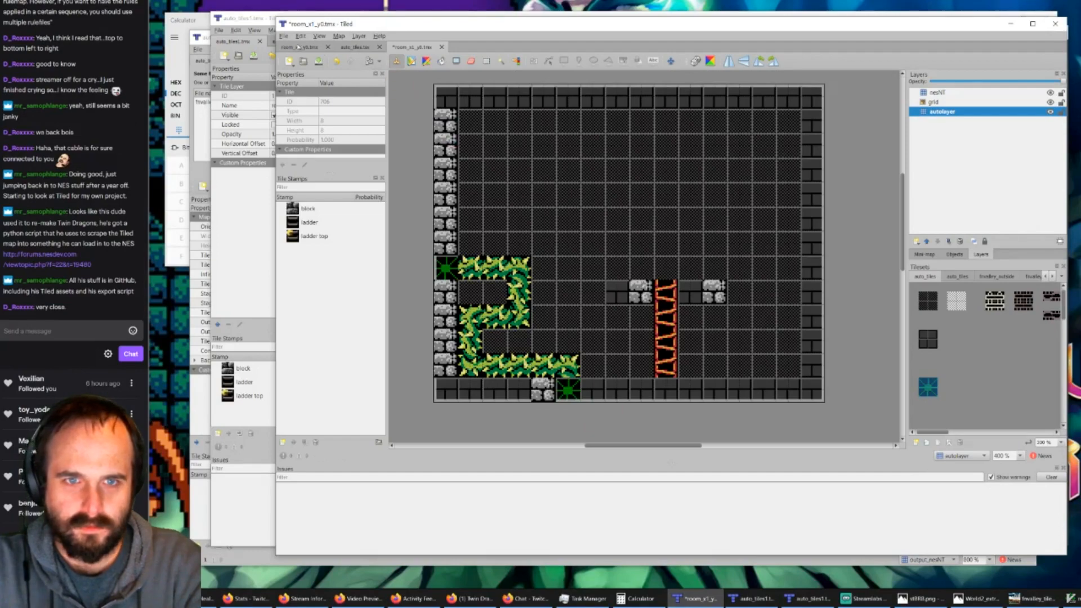
click(355, 47)
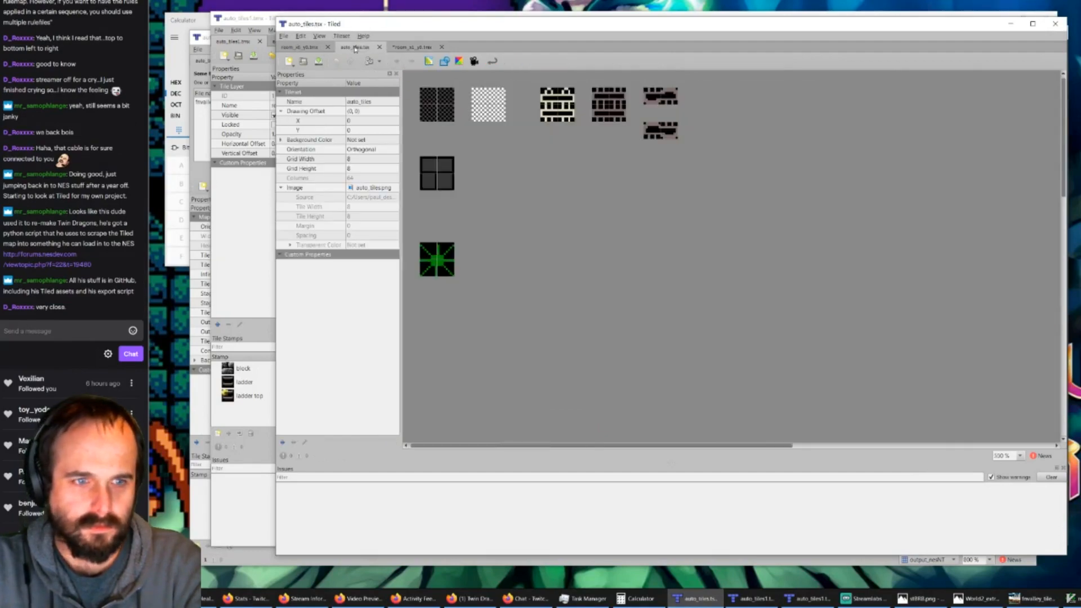
click(1010, 24)
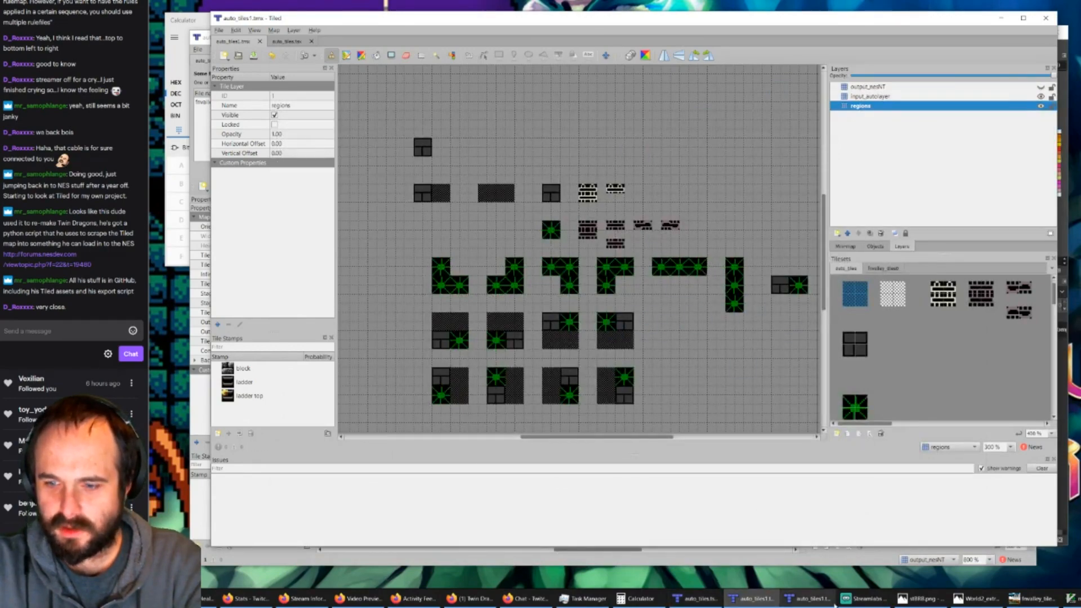
click(808, 598)
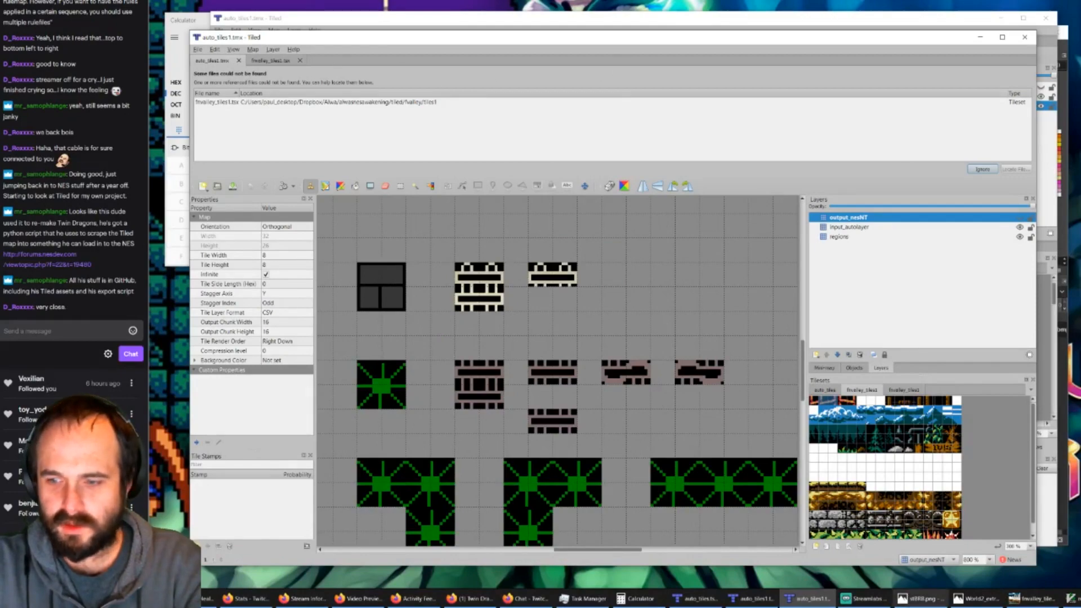
click(769, 602)
click(701, 601)
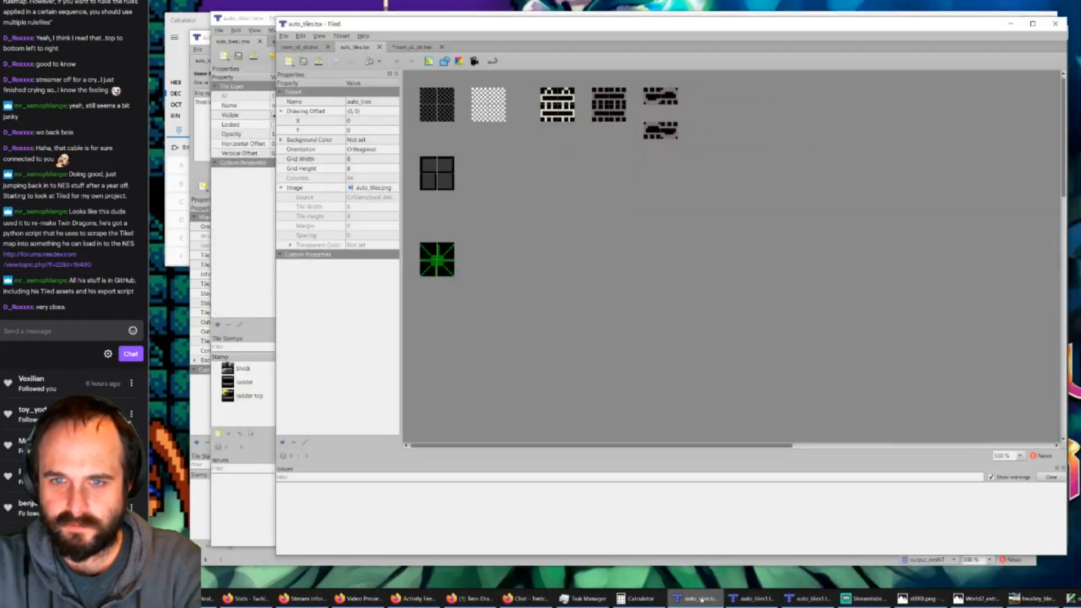
Step: Close the room_x0_y0.tmx map and return to room_x1_y0.tmx
click(418, 48)
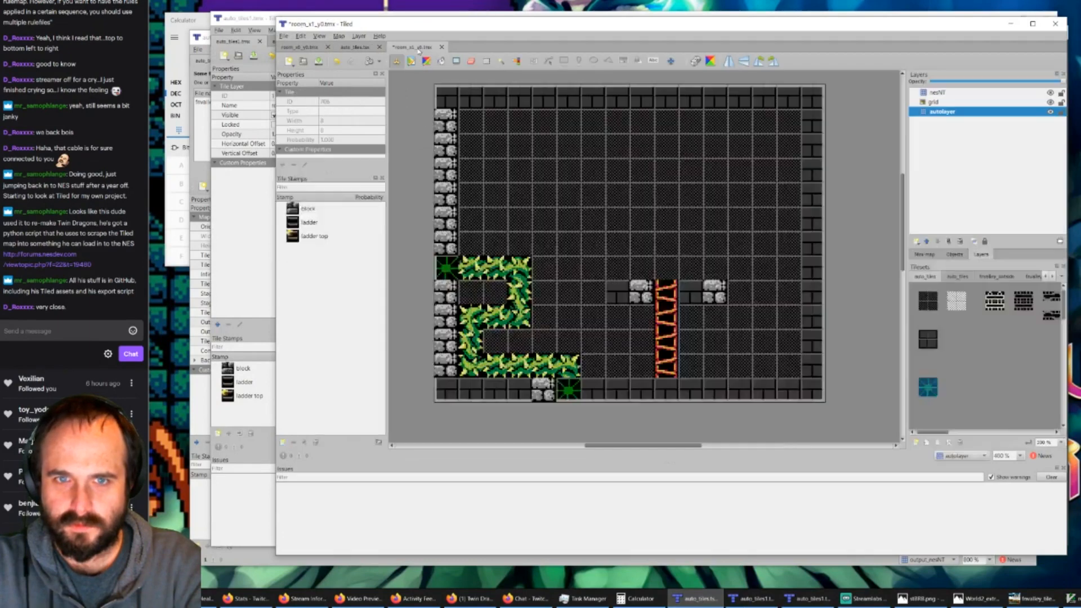
click(304, 48)
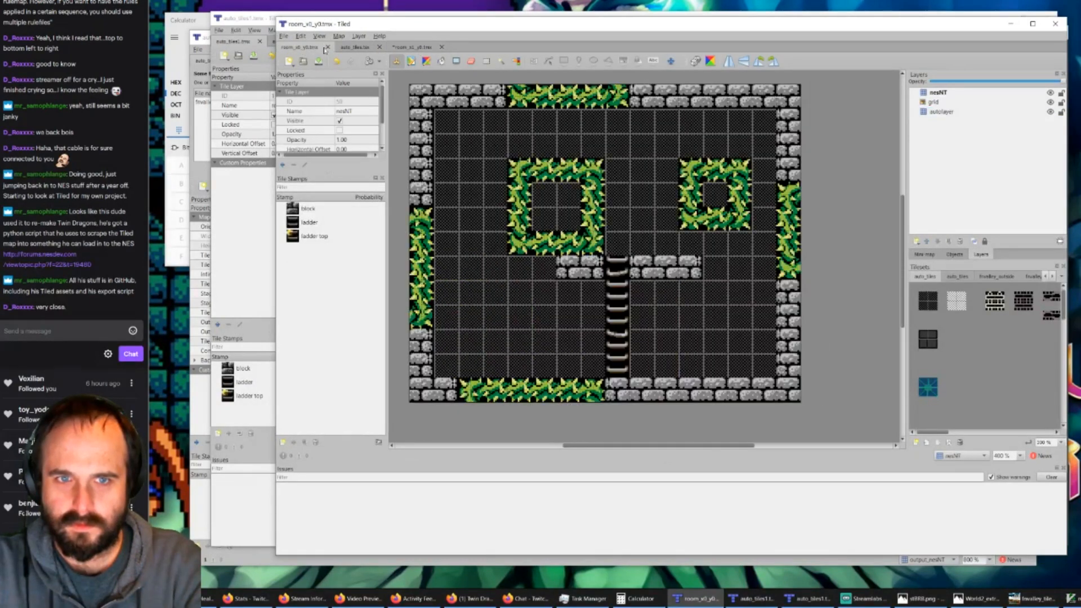
click(328, 48)
click(348, 49)
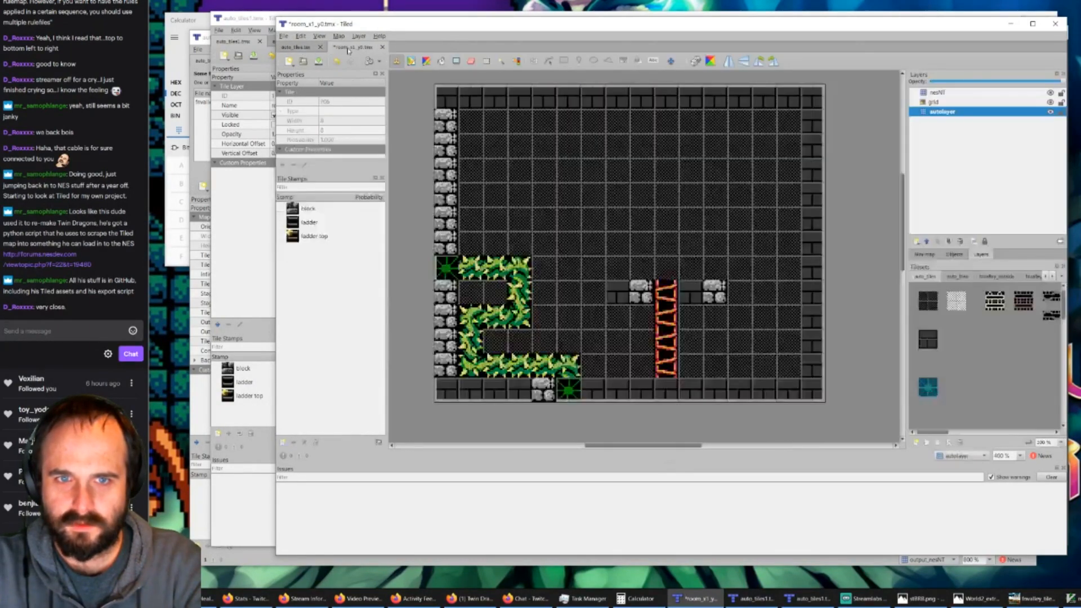
Step: Save room_x1_y0.tmx and run AutoMap on it again with the updated rules
click(318, 61)
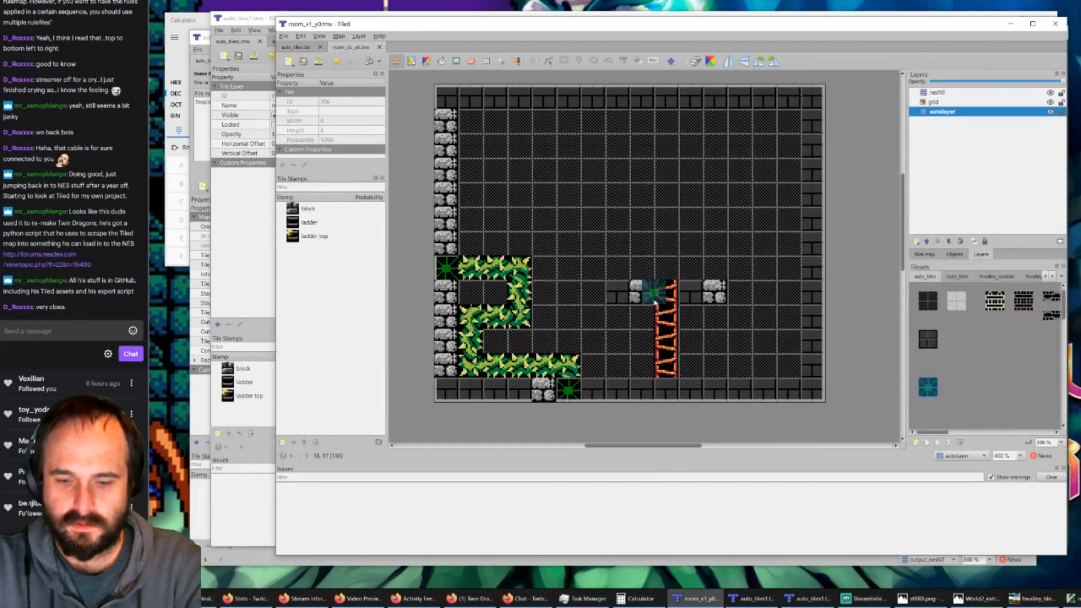
key(ctrl+m)
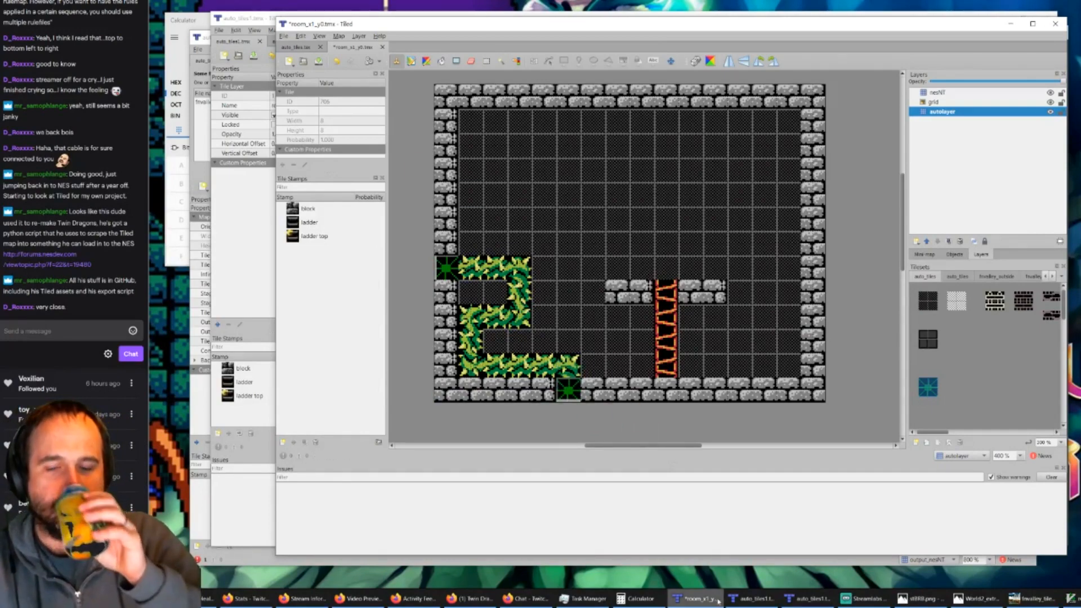
Step: Examine the block and spike rules in auto_tiles1.tmx and compare them with the automapped room
click(747, 599)
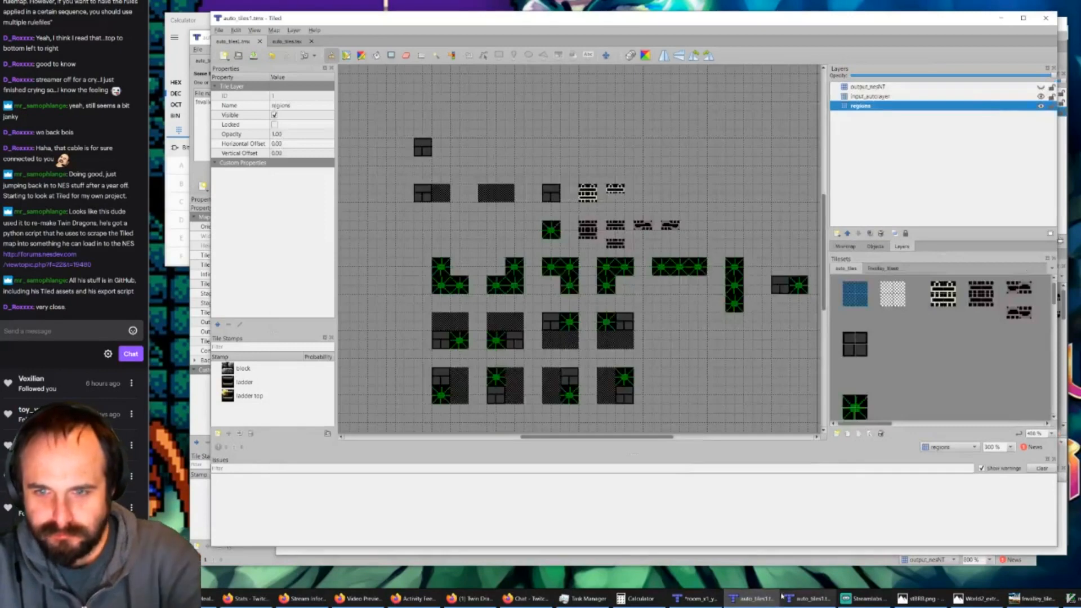
ctrl+scroll(640, 300, down, 1)
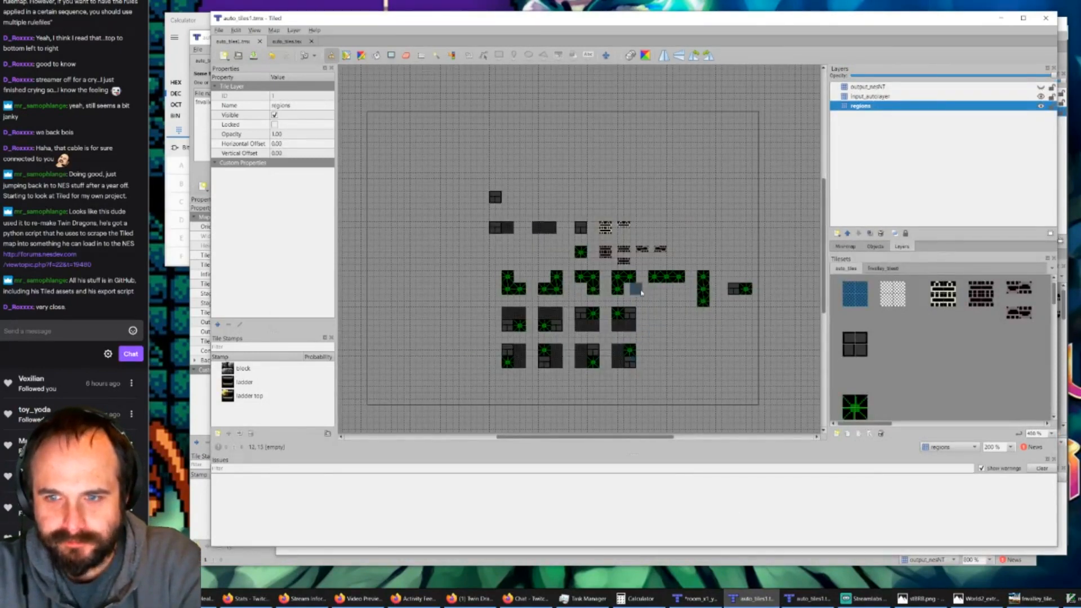
ctrl+scroll(690, 287, up, 1)
ctrl+scroll(679, 272, up, 1)
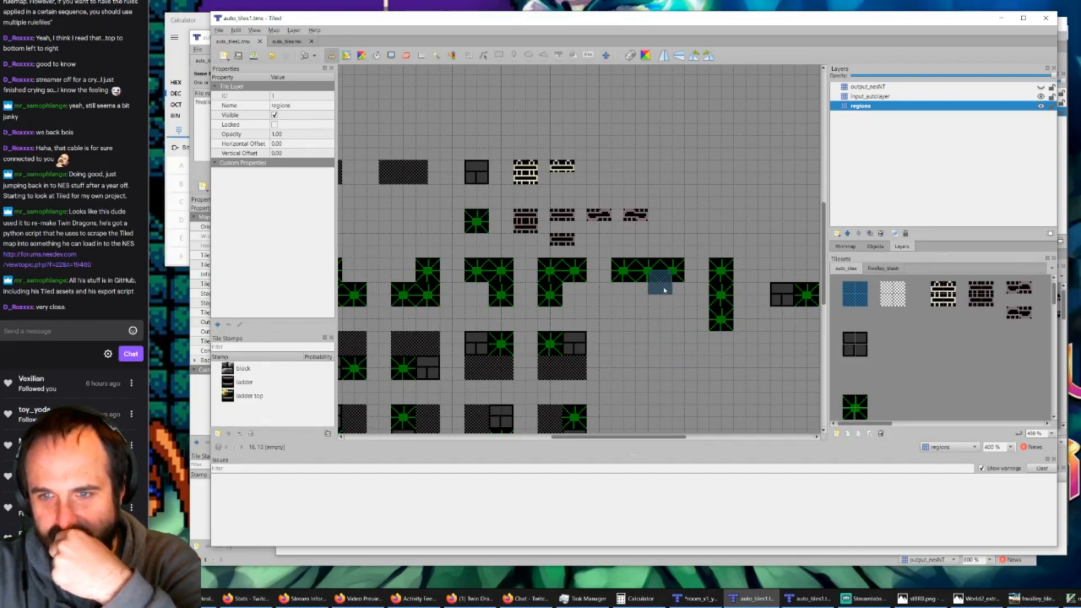
click(806, 598)
click(750, 597)
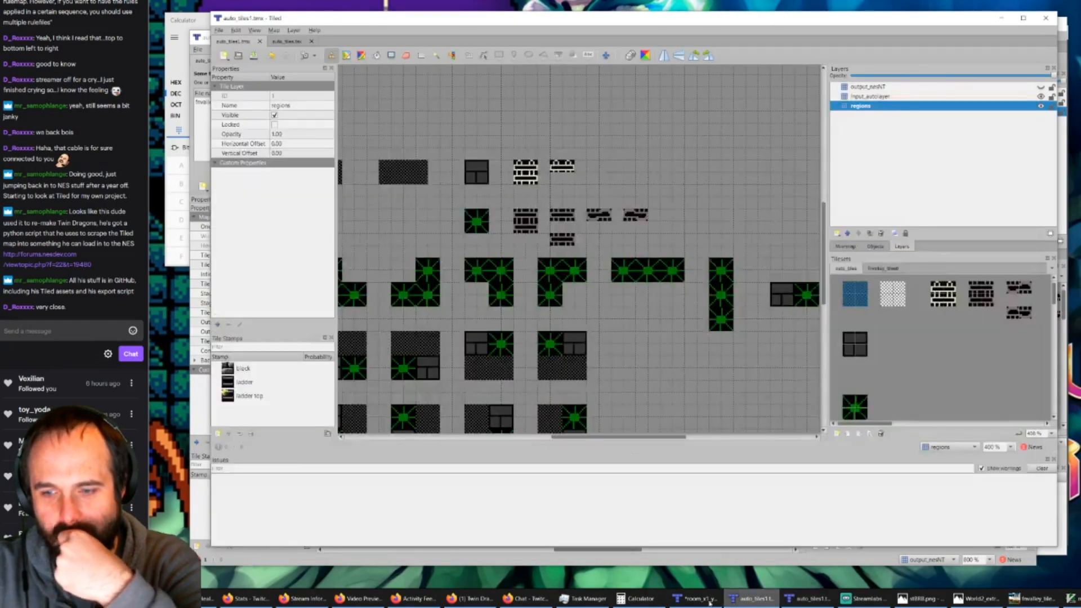
click(698, 598)
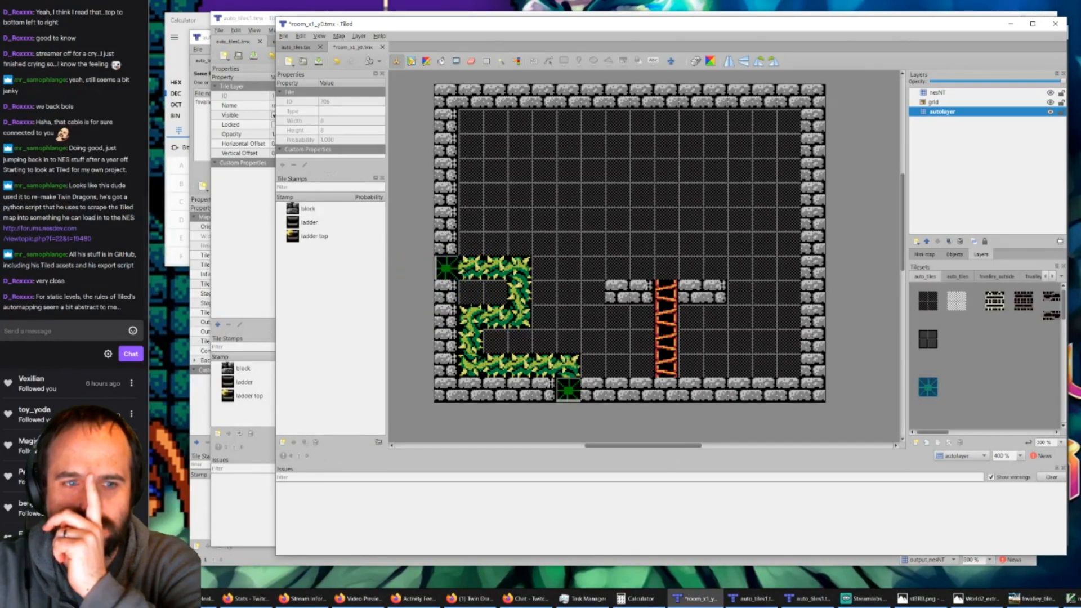
Step: Examine the rule patterns in auto_tiles1.tmx by toggling the visibility of the input_autolayer and regions layers
drag(54, 307, 81, 297)
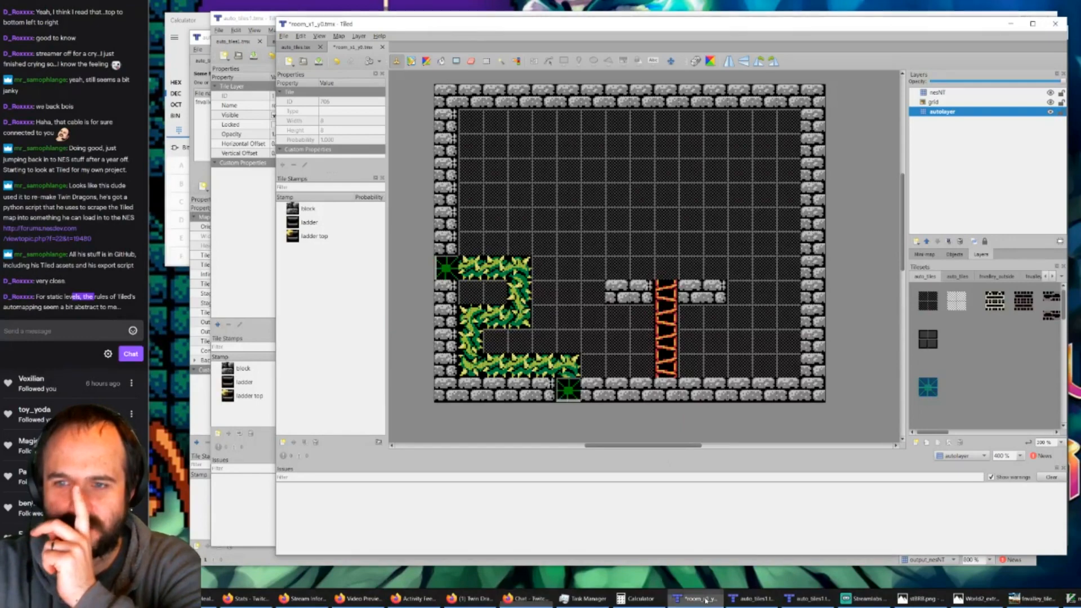
click(752, 599)
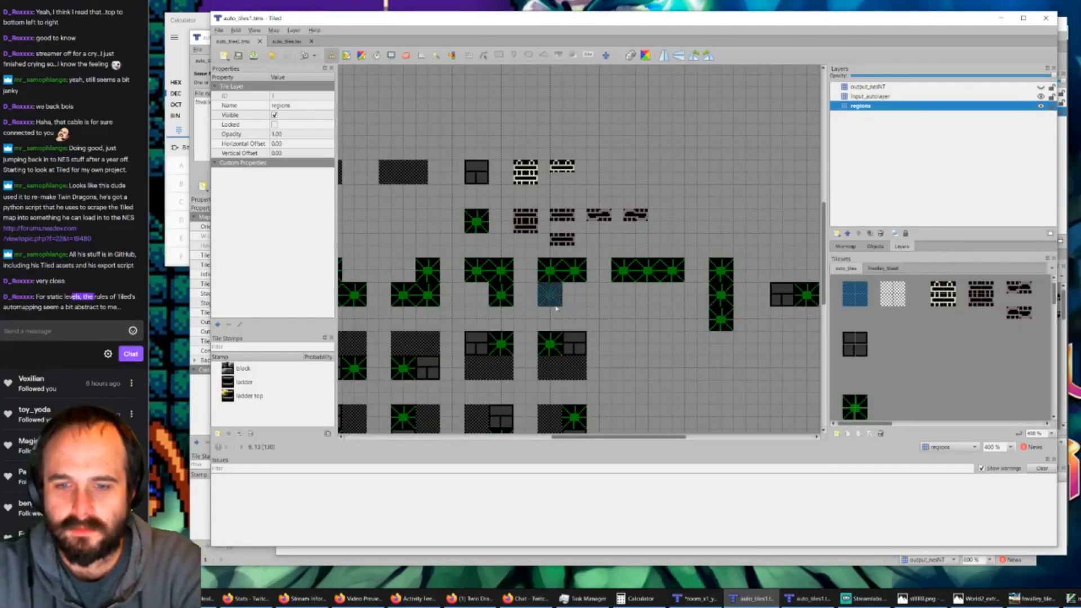
ctrl+scroll(507, 304, down, 2)
ctrl+scroll(400, 290, up, 2)
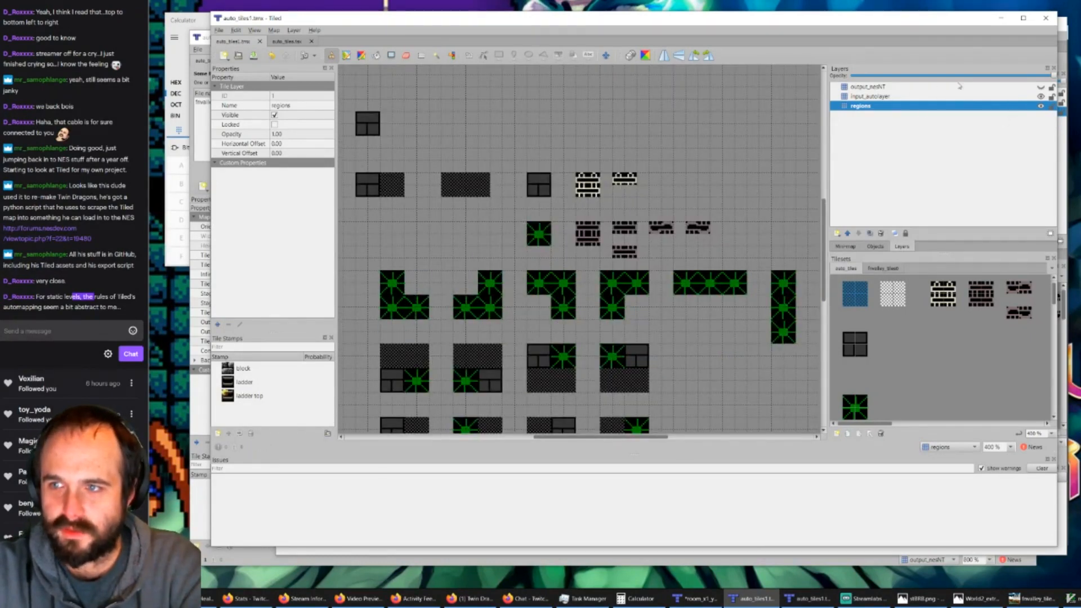
click(1041, 96)
click(1041, 106)
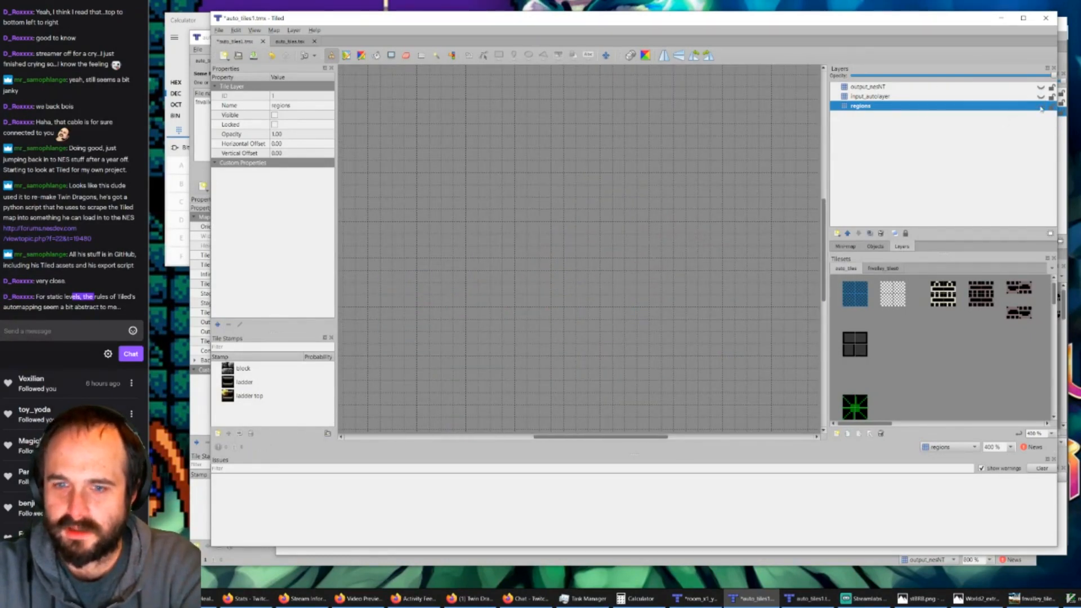
click(1041, 106)
click(1041, 105)
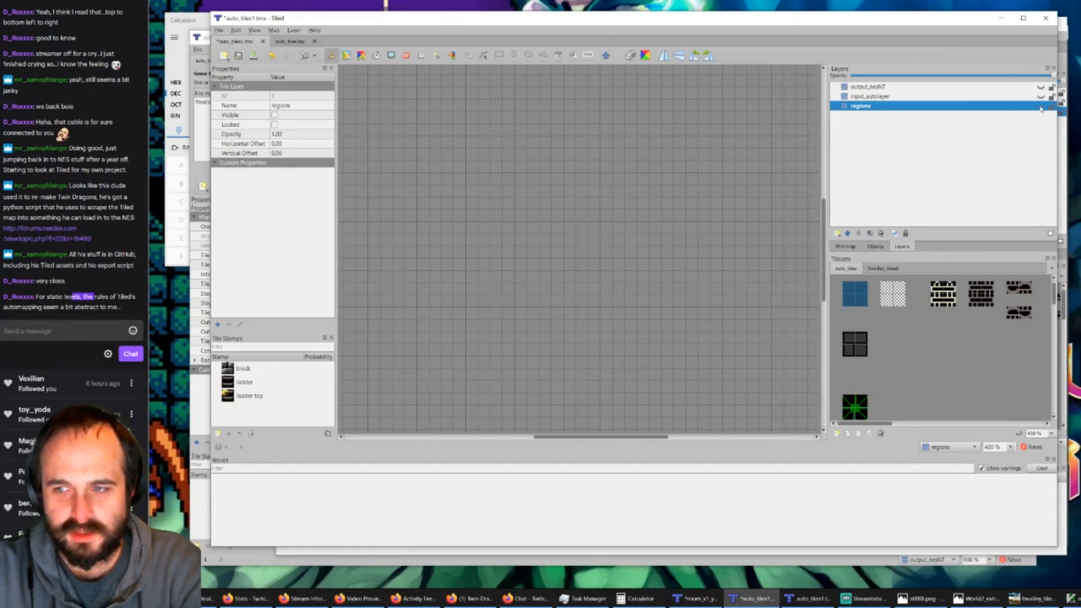
click(1041, 105)
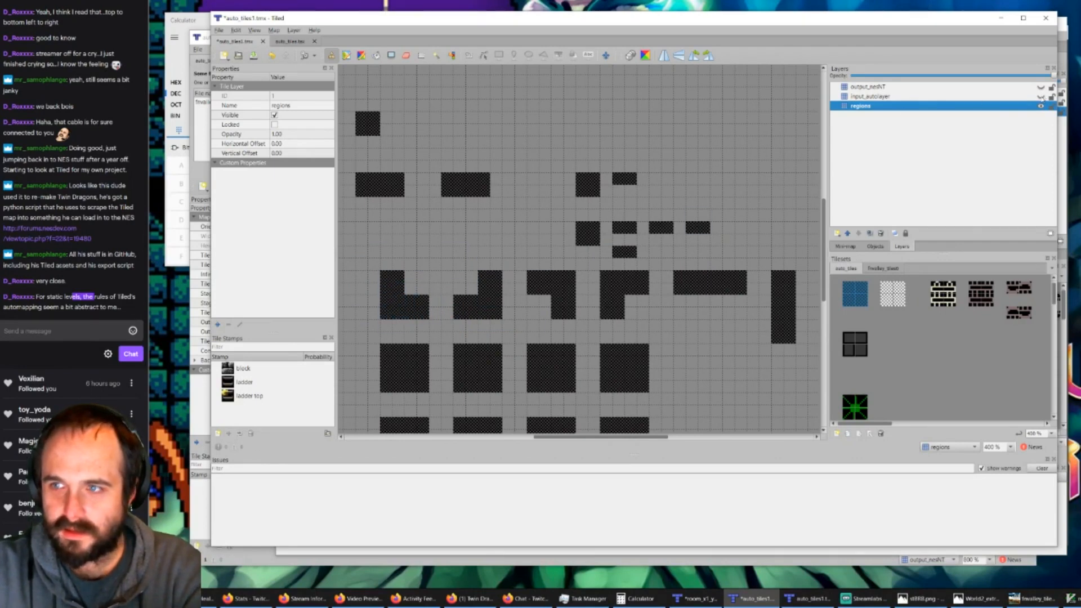
click(1041, 97)
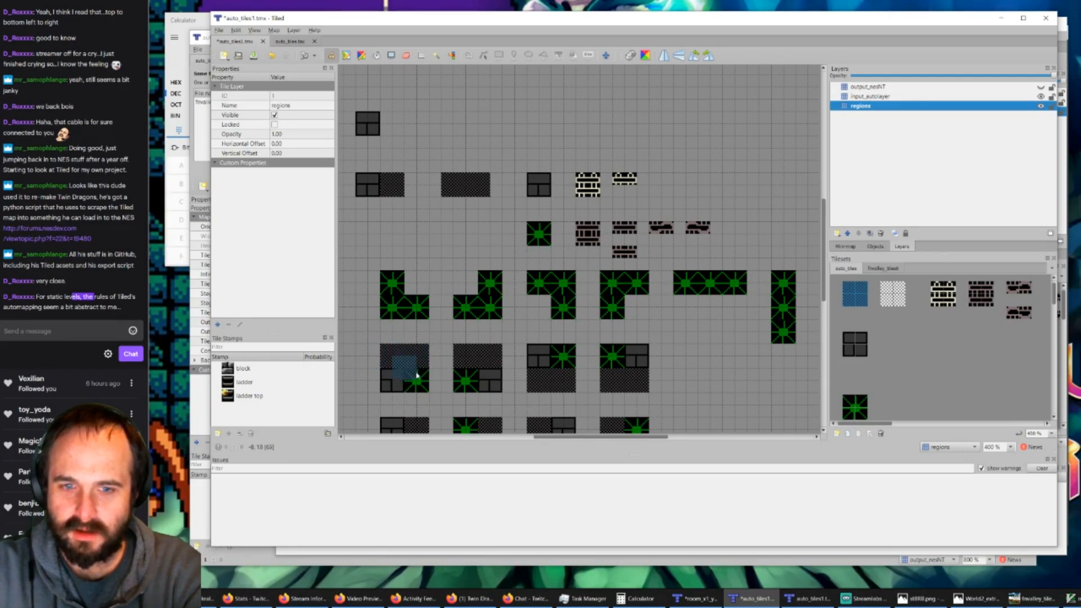
click(1040, 106)
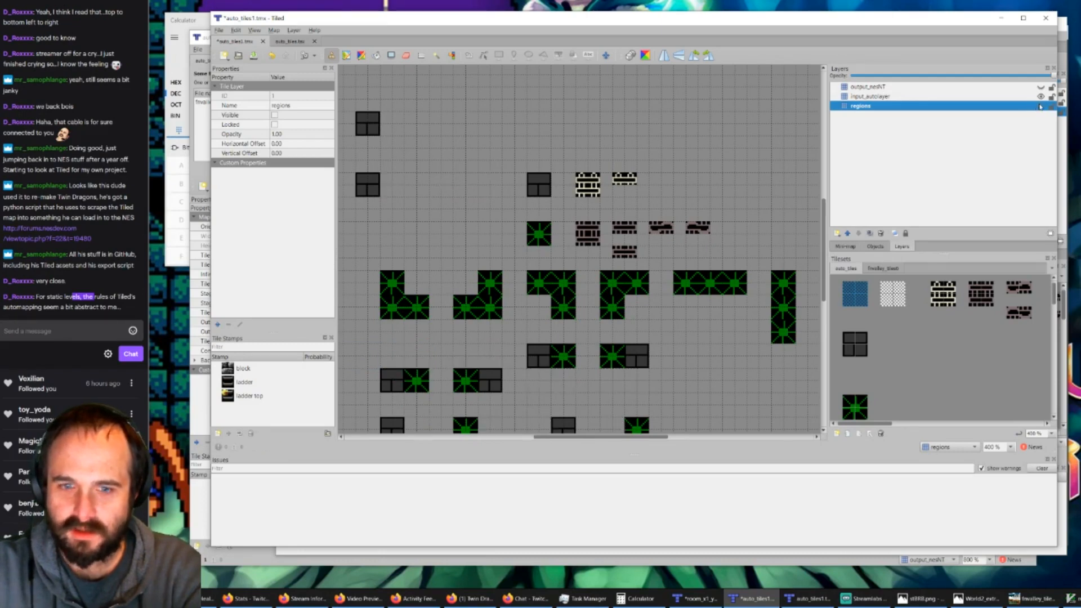
click(1039, 106)
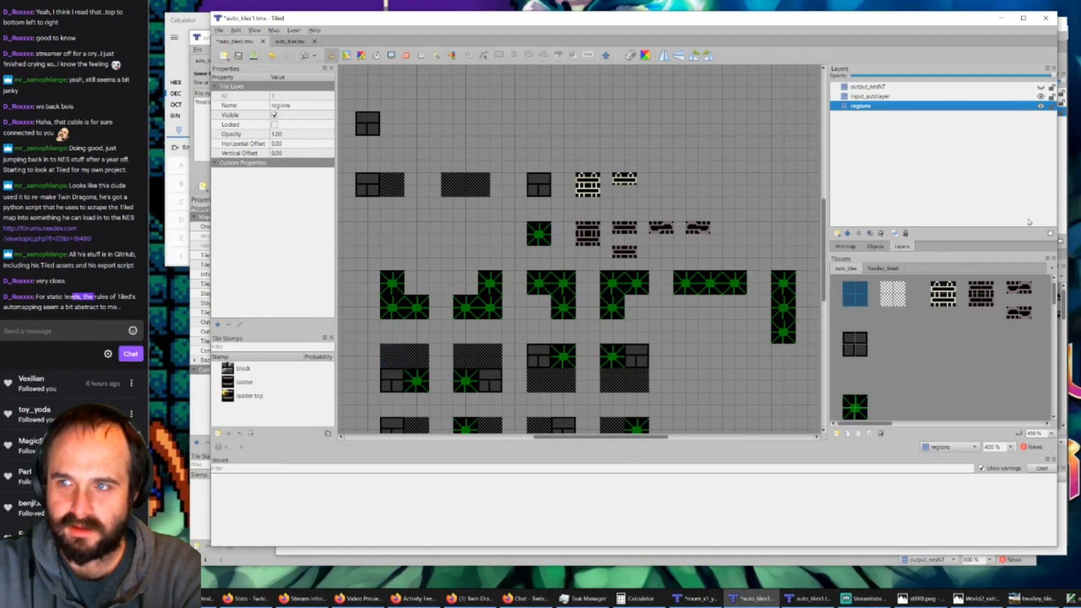
click(1040, 97)
click(1040, 97)
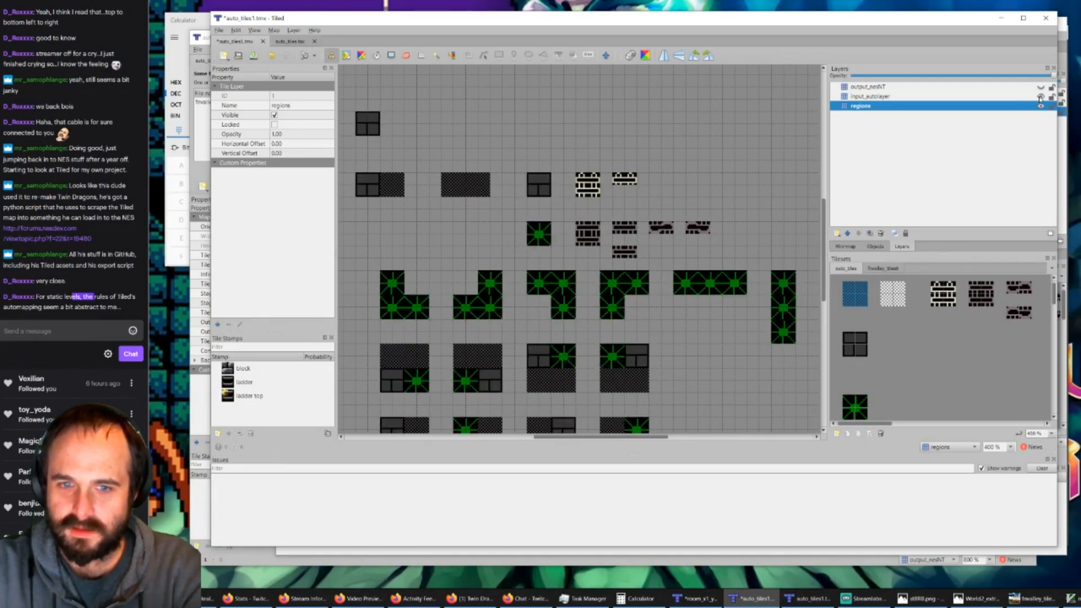
Step: Make output_nesNT the active, visible layer and hide regions to compare each rule's output with its input tiles
click(921, 96)
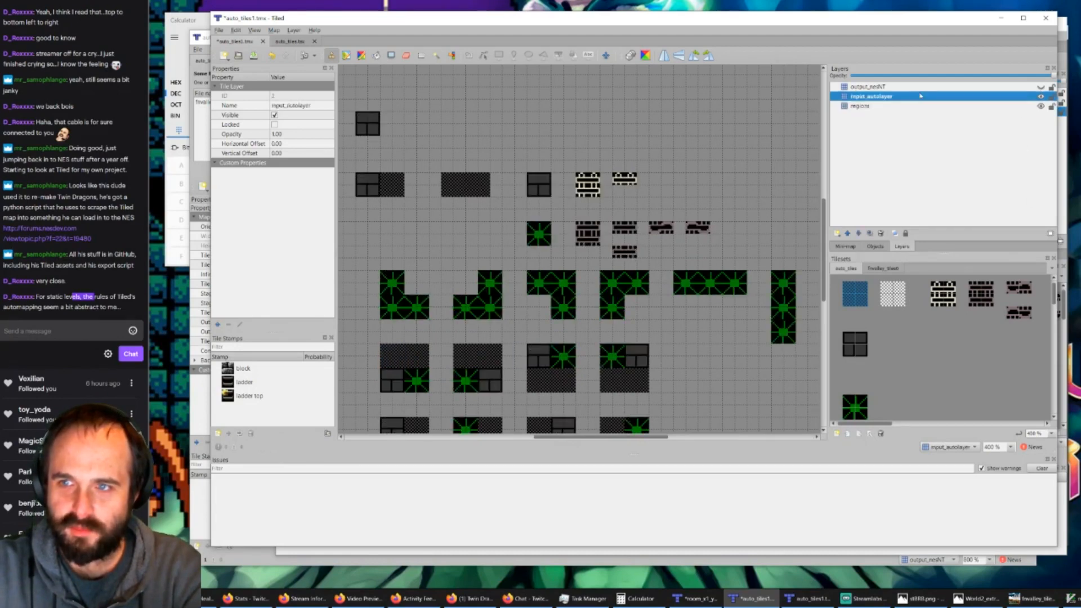
click(1005, 87)
click(1039, 87)
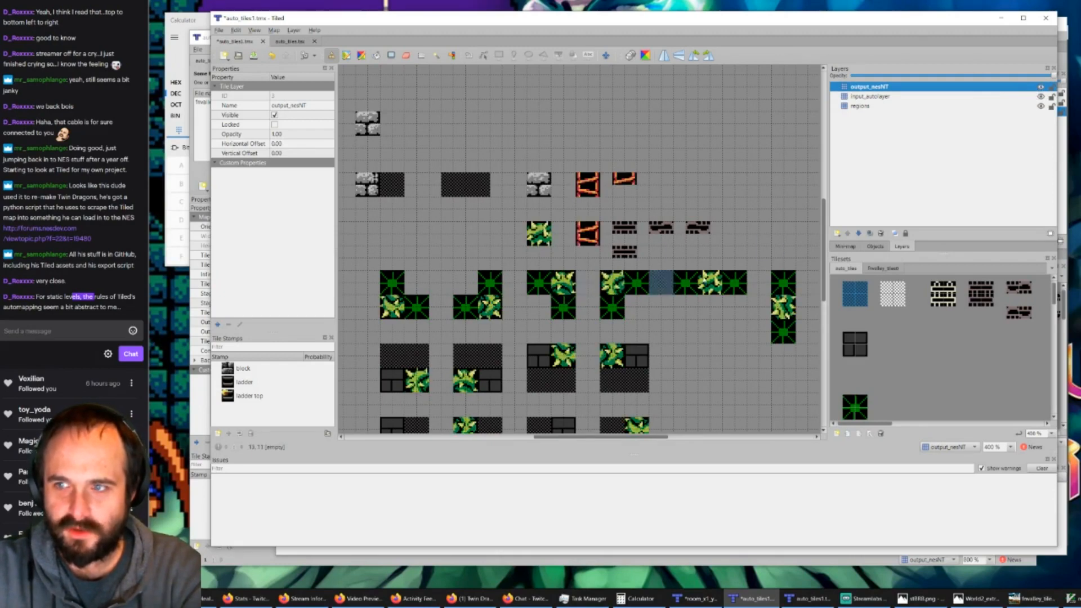
click(1040, 97)
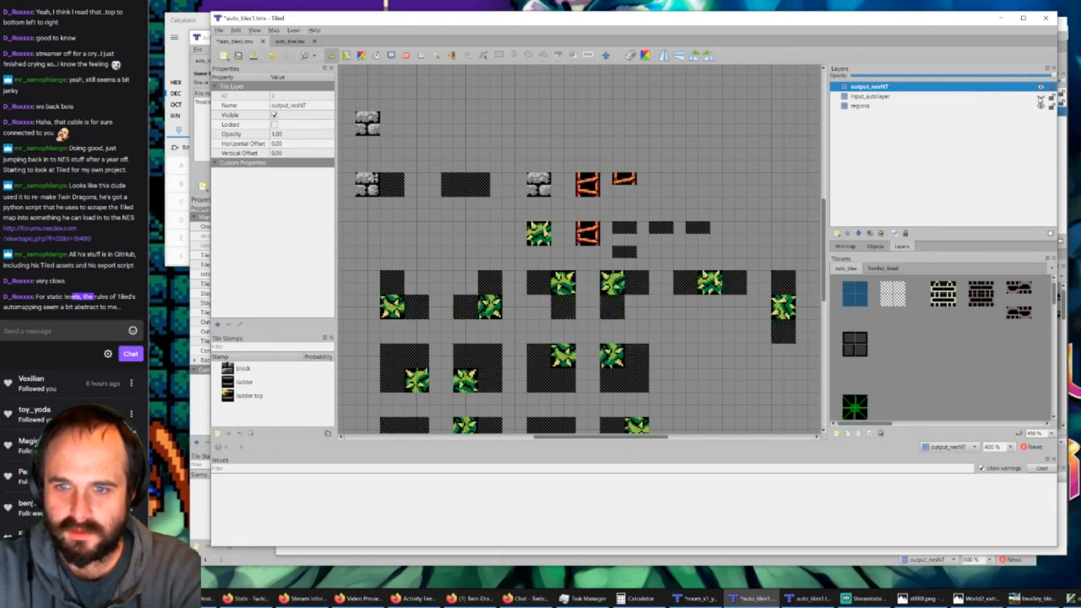
click(1040, 106)
click(1041, 96)
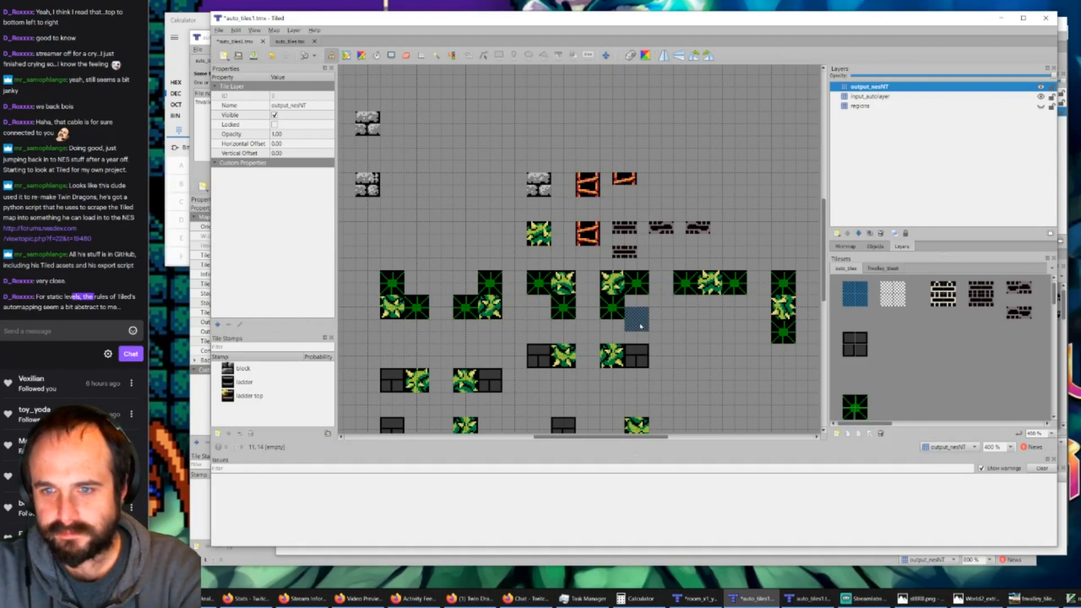
scroll(512, 293, down, 1)
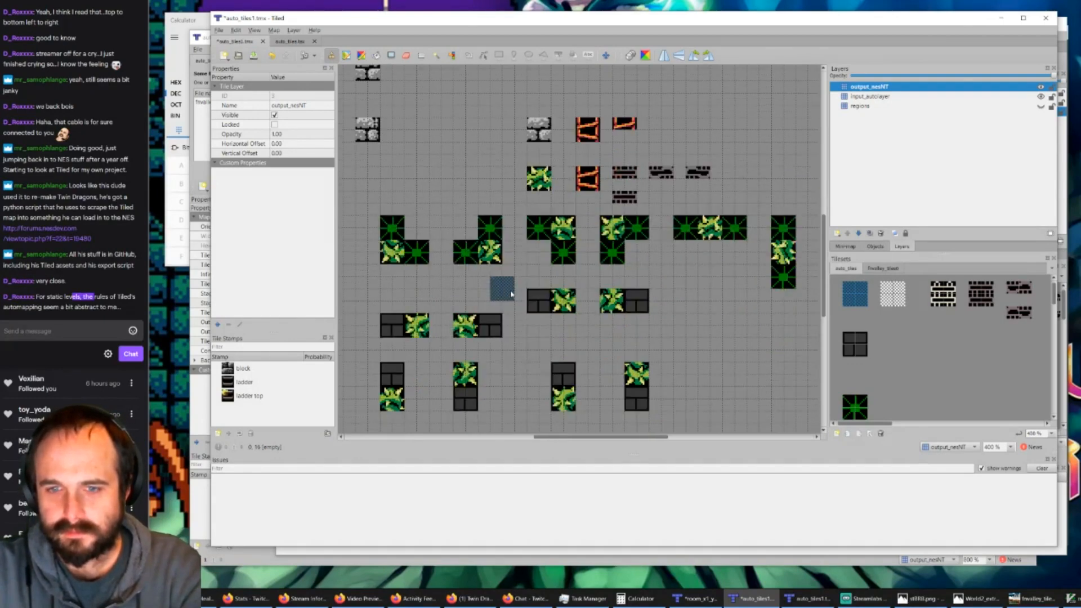
Step: Return to room_x1_y0.tmx and remove the fnvalley_outside tileset from the map
click(285, 44)
click(809, 599)
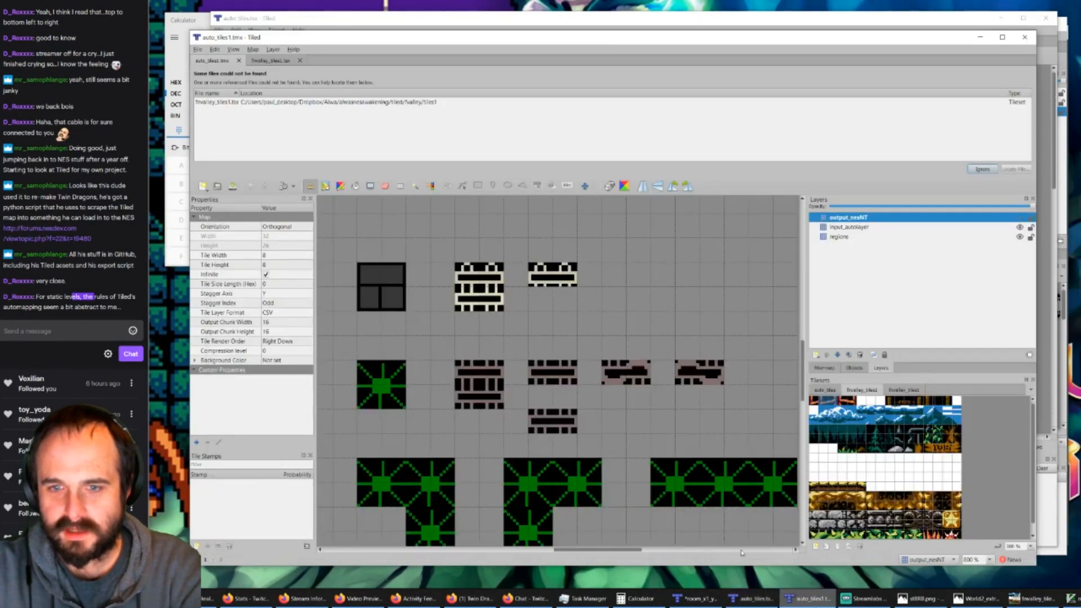
click(696, 599)
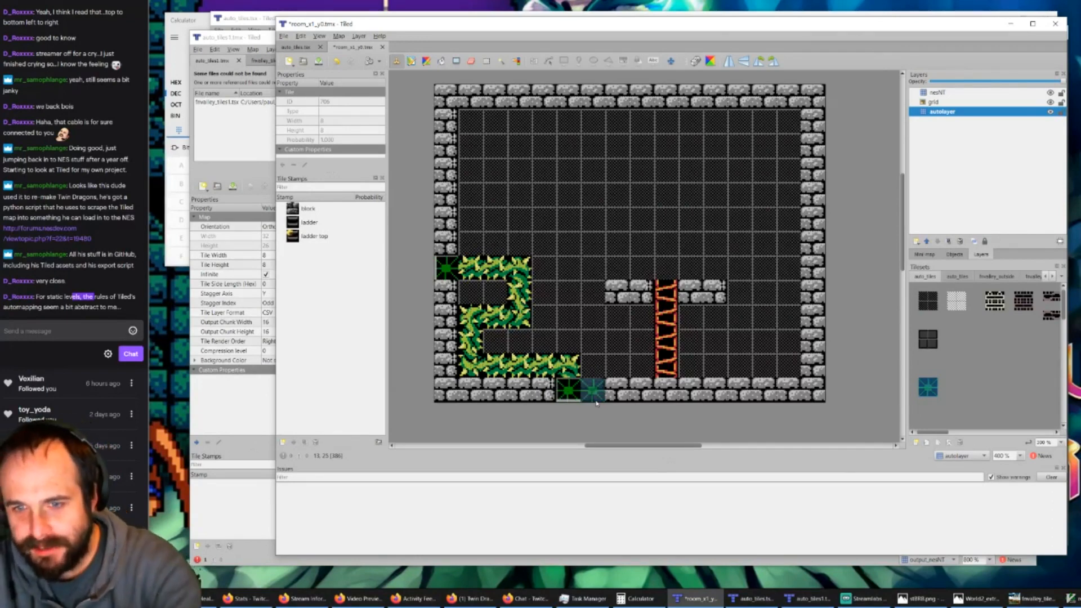
ctrl+scroll(954, 351, down, 2)
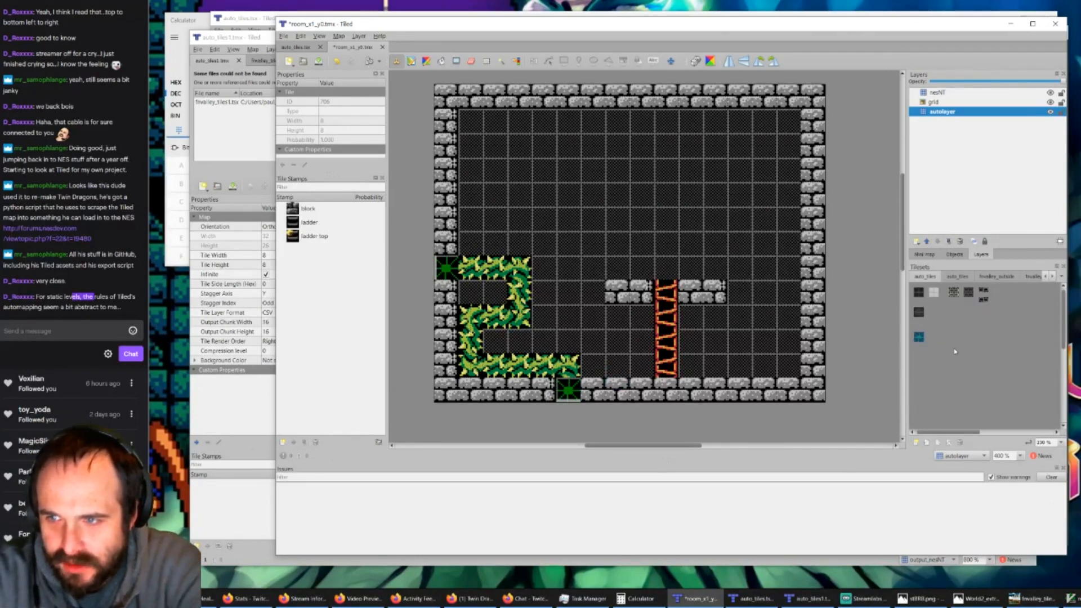
click(727, 296)
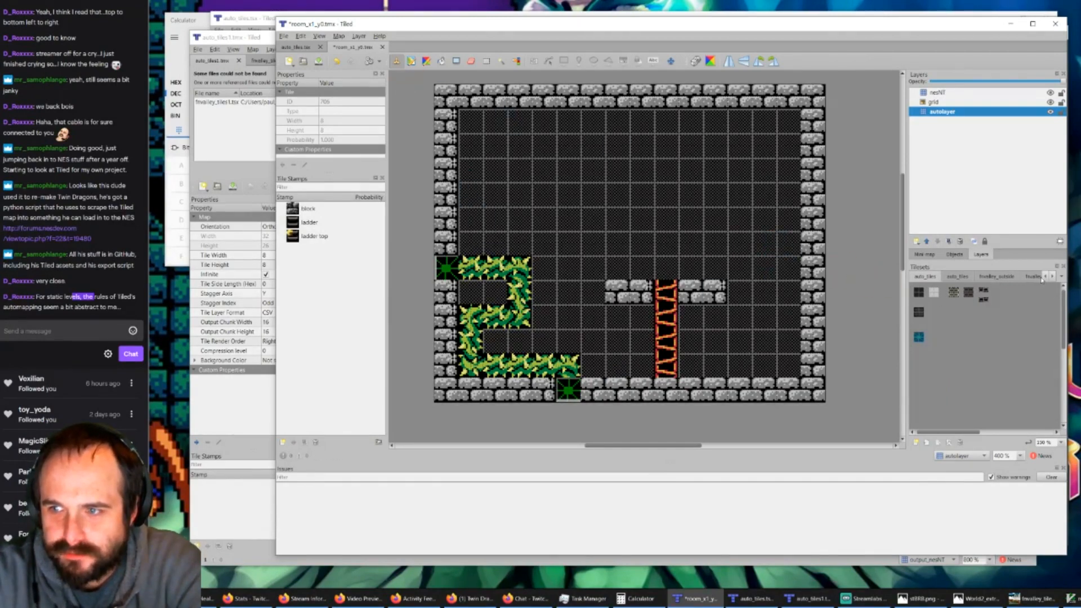
click(989, 277)
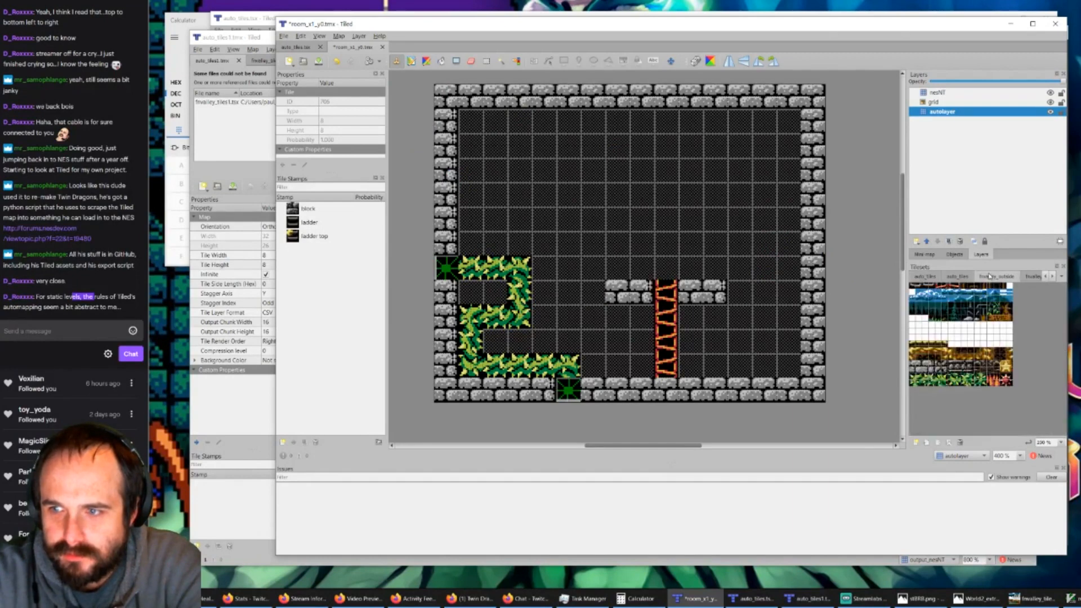
click(960, 443)
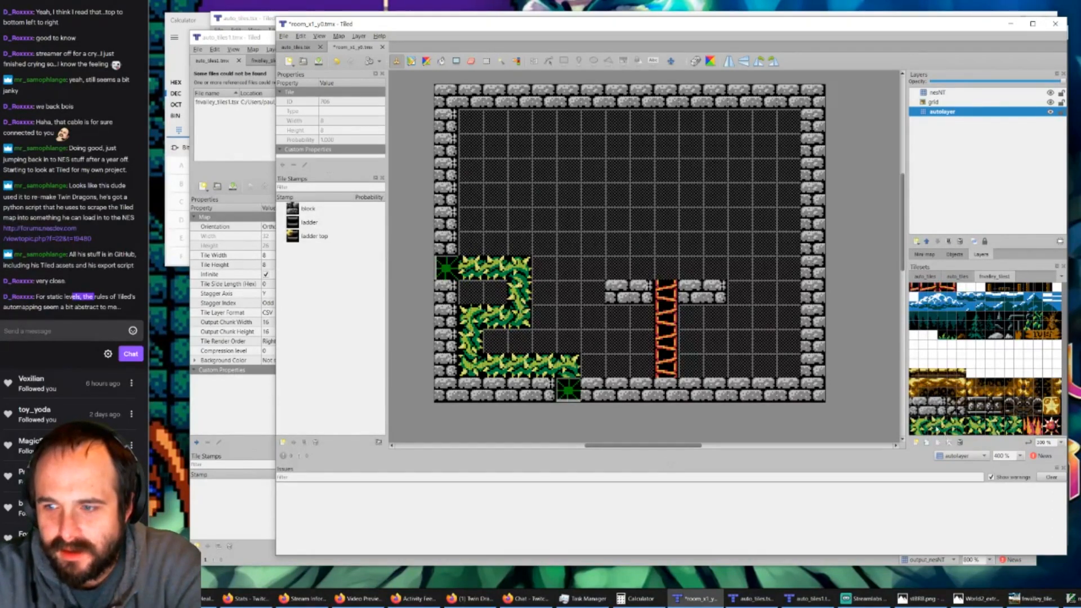
Step: Paint fnvalley_tiles1 vine tiles on the nesNT layer over the remaining green placeholders in the left wall and the floor
click(935, 424)
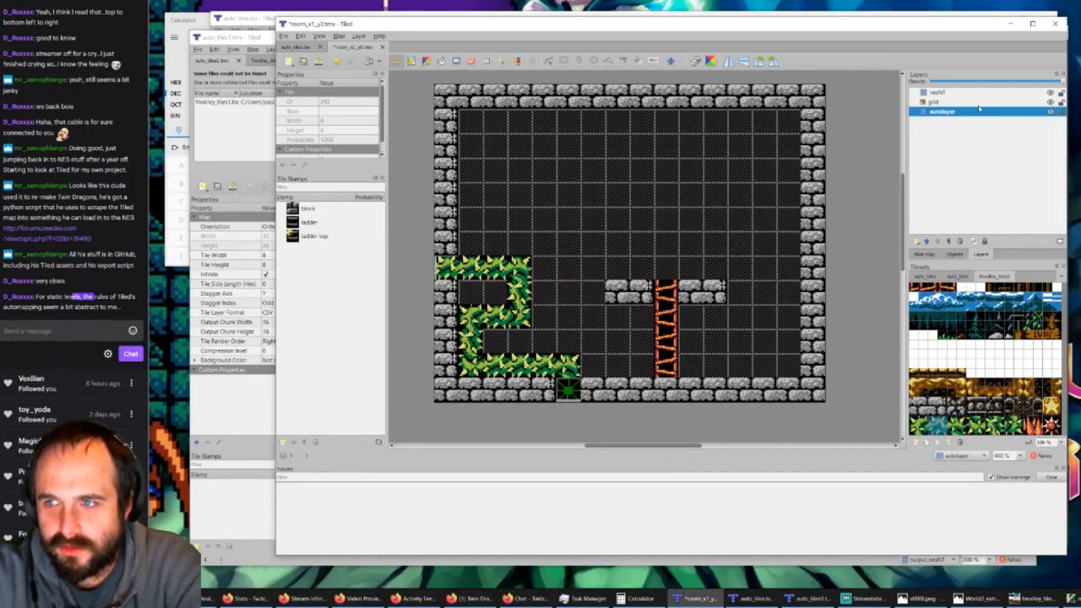
key(ctrl+z)
click(949, 94)
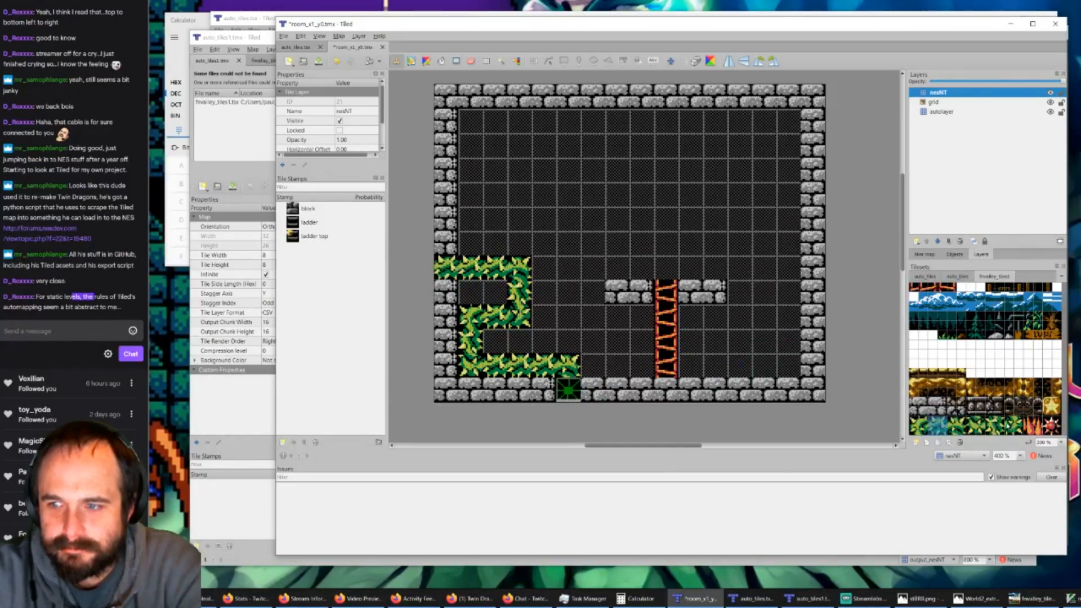
click(938, 426)
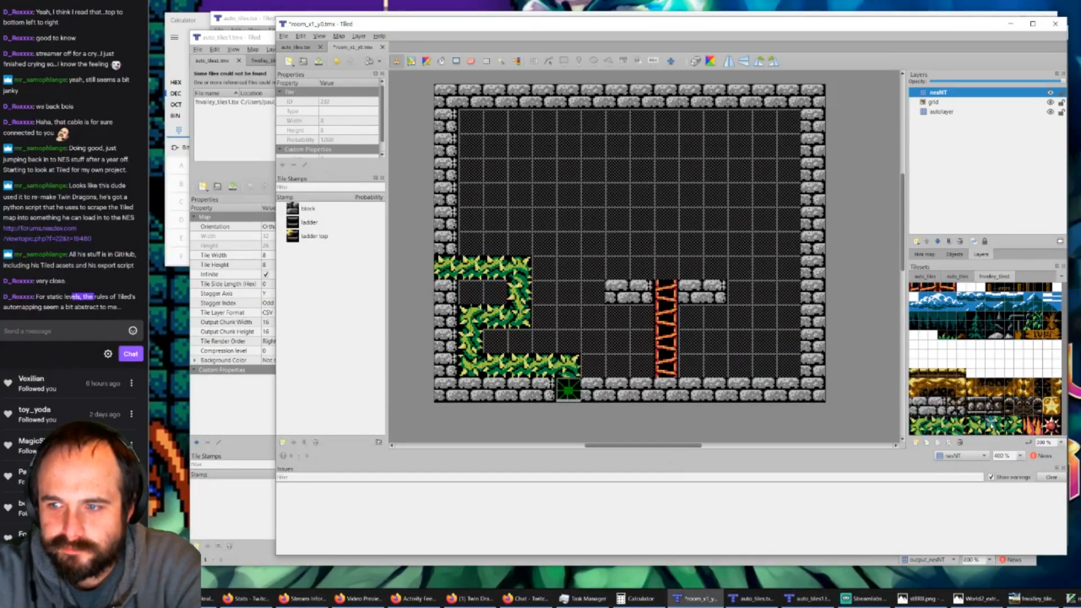
click(569, 391)
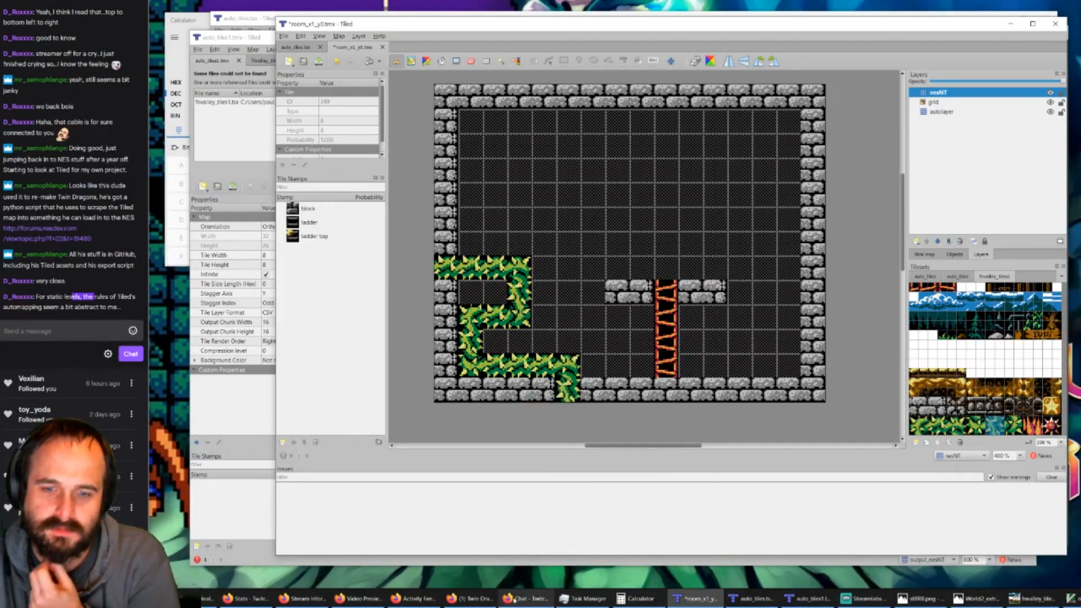
Step: Switch to the auto_tiles1.tmx window that reports missing files and examine its full set of rules
click(415, 598)
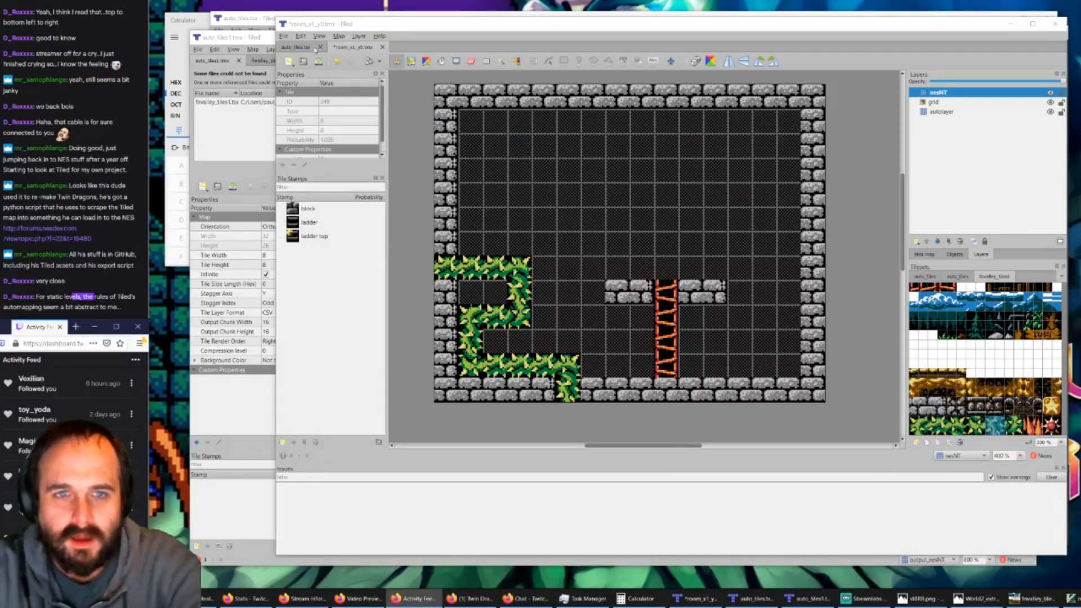
click(751, 599)
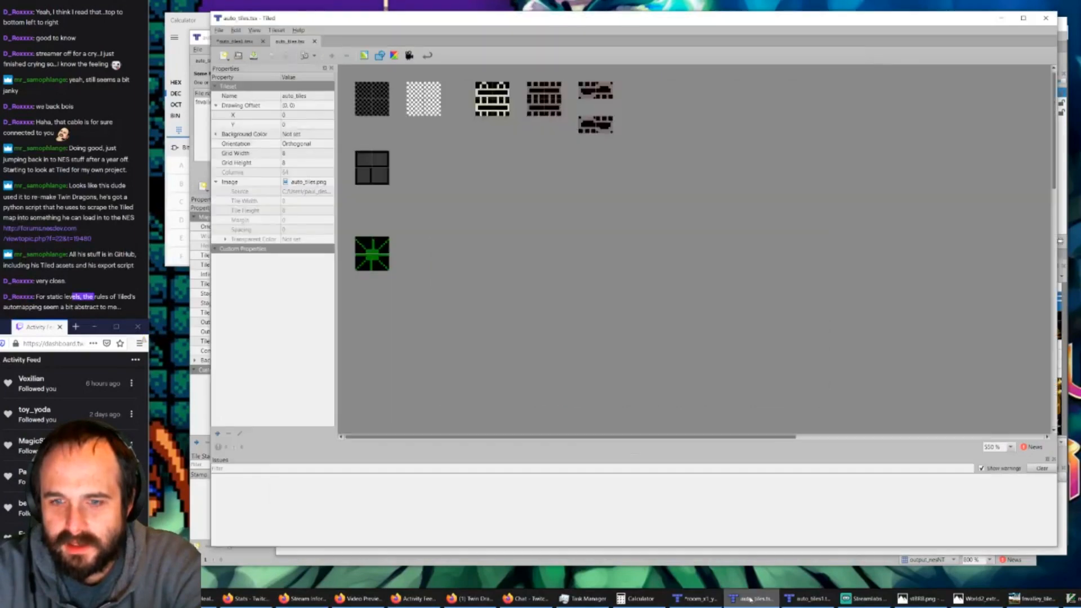
click(807, 602)
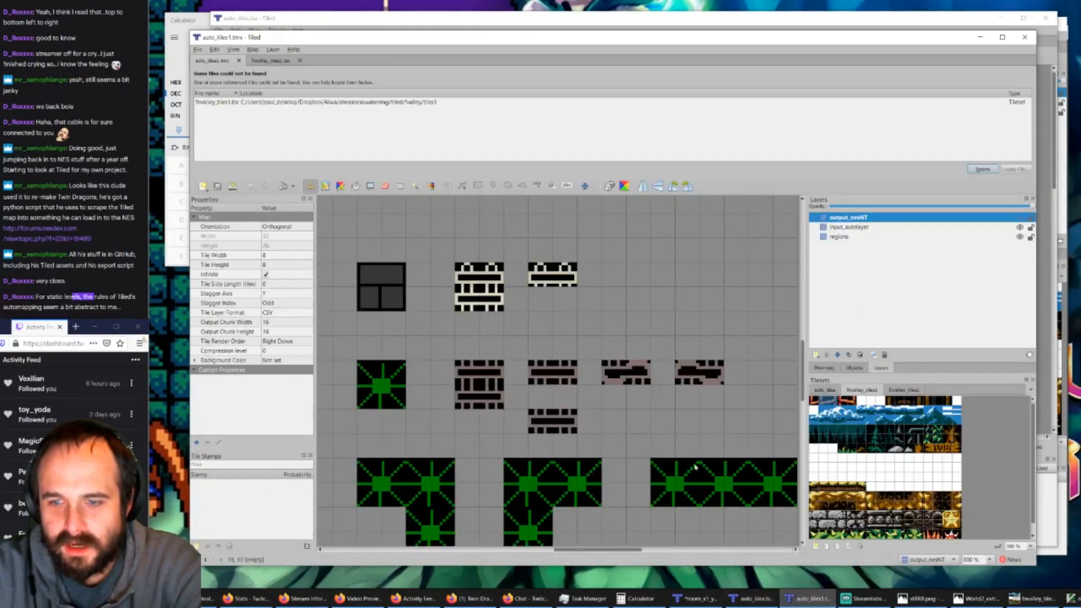
ctrl+scroll(664, 441, down, 2)
ctrl+scroll(662, 431, down, 1)
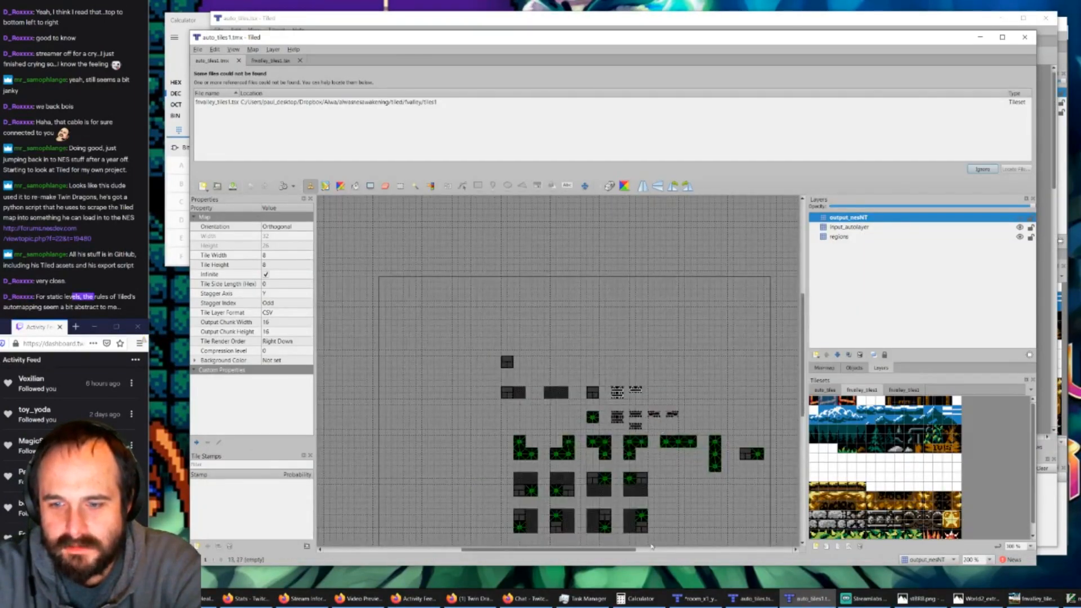
scroll(651, 547, right, 2)
scroll(641, 496, down, 2)
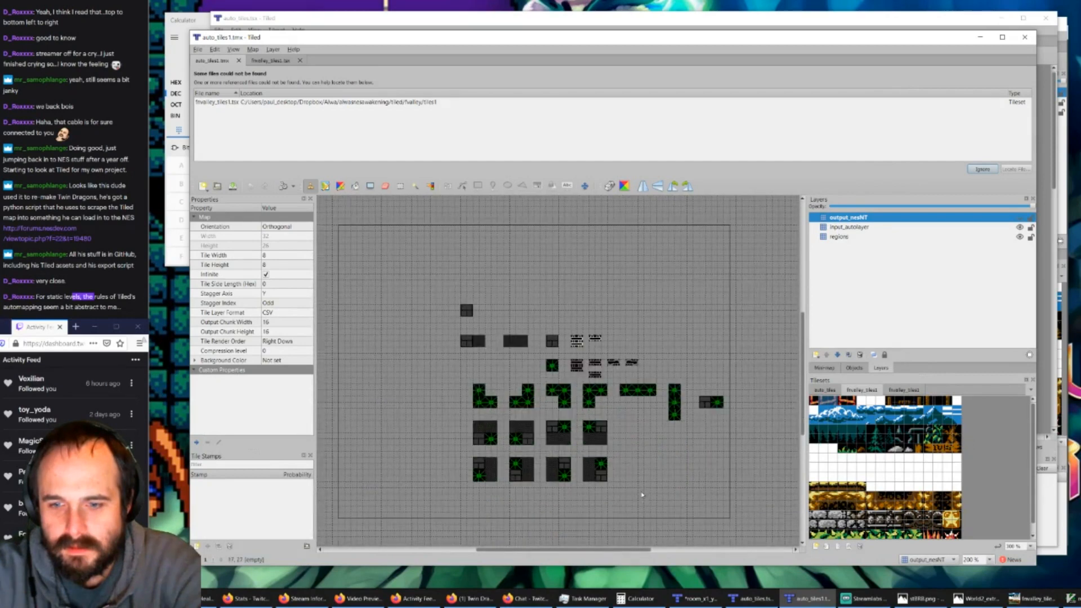
ctrl+scroll(639, 445, up, 1)
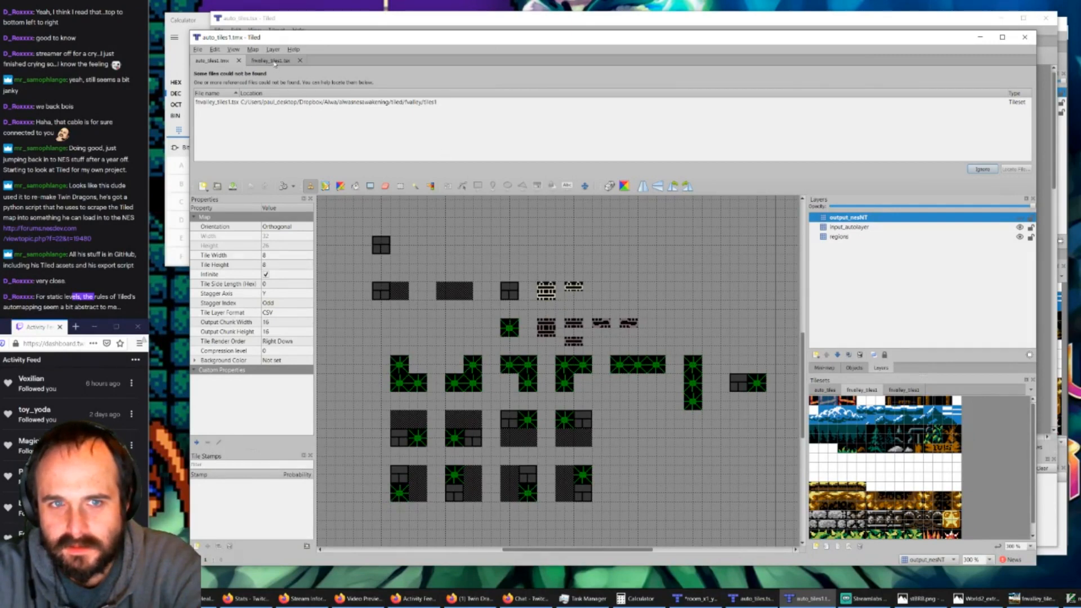
Step: Close the fnvalley_tiles1 tileset editor and relink the missing tileset reference in auto_tiles1.tmx to fnvalley_tiles1.tsx in the tiles1 folder
click(429, 103)
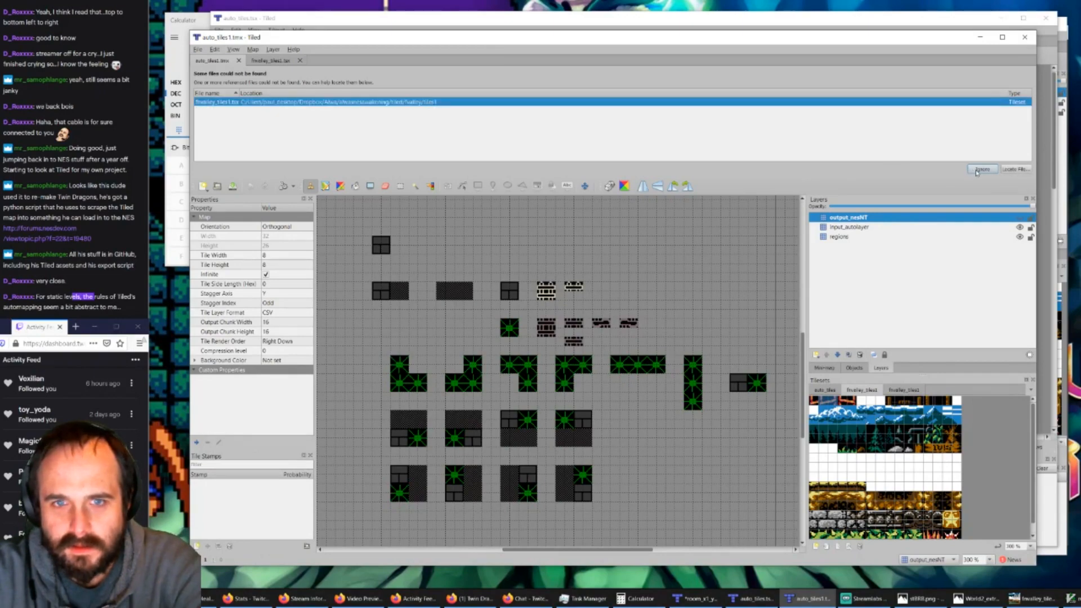
click(268, 61)
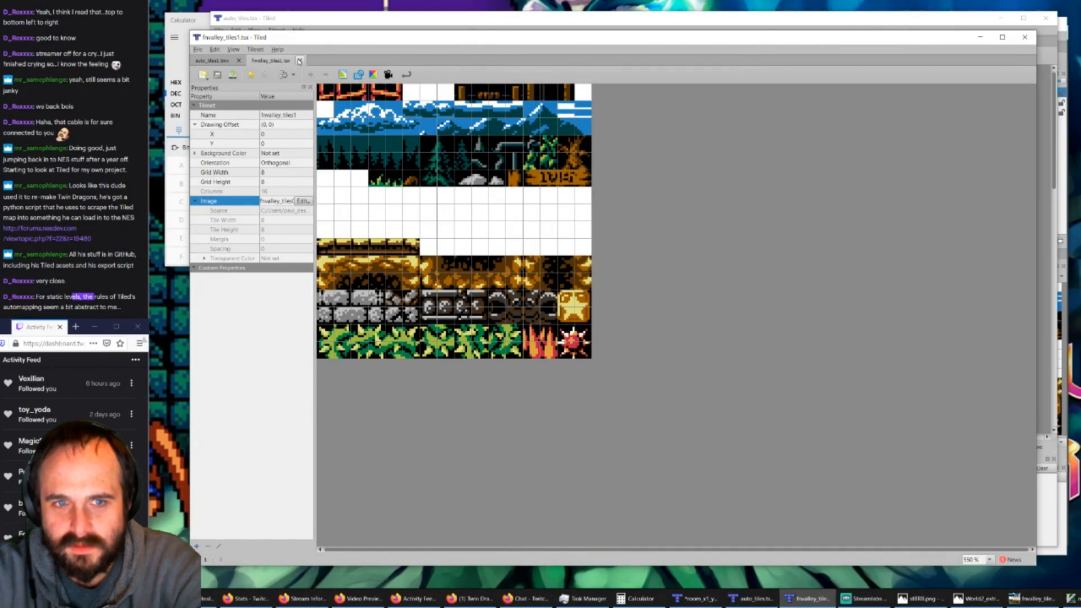
click(300, 60)
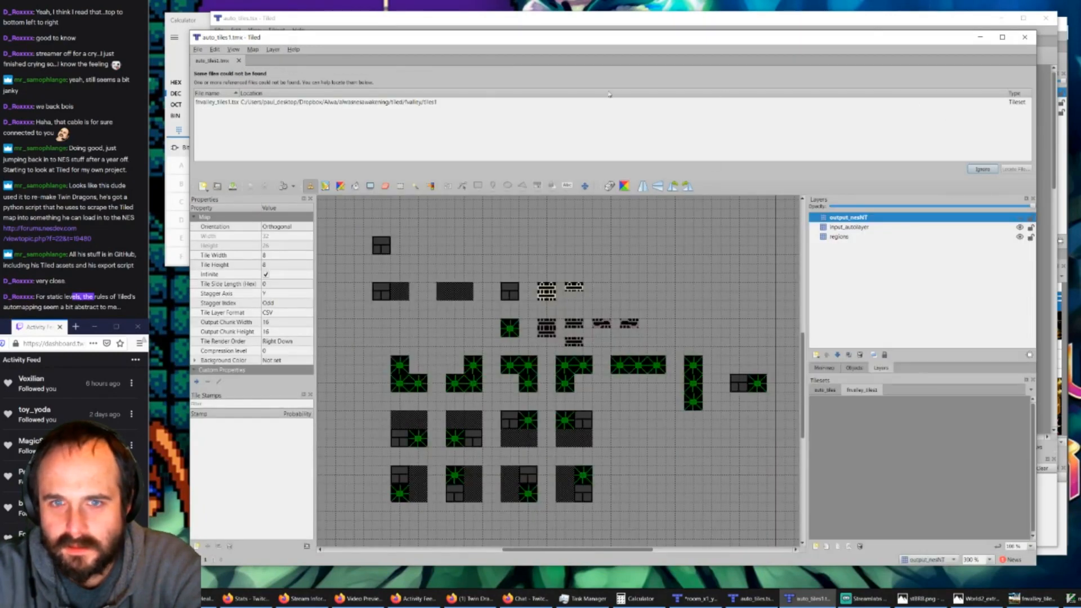
double_click(419, 104)
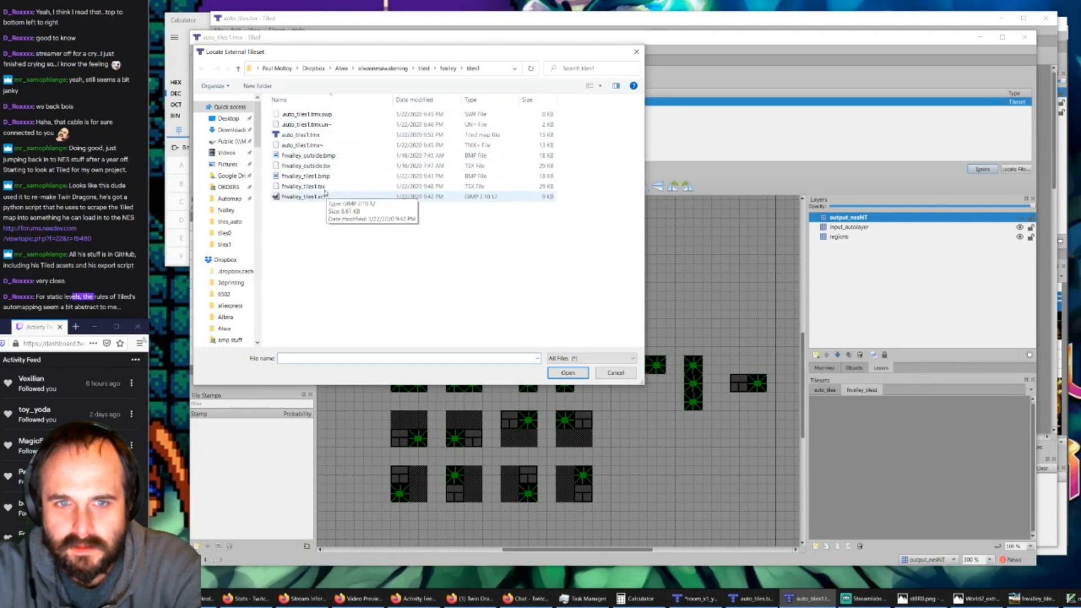
double_click(304, 185)
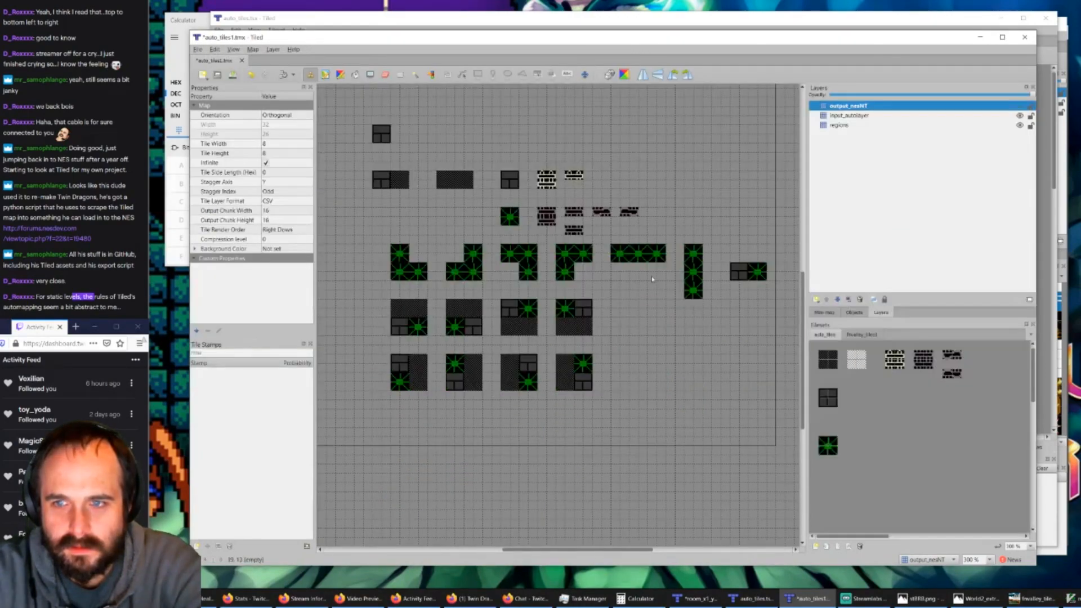
Step: Pick the auto_tiles region tile, make output_nesNT the visible, active layer to check the rule outputs, and save auto_tiles1.tmx
click(829, 366)
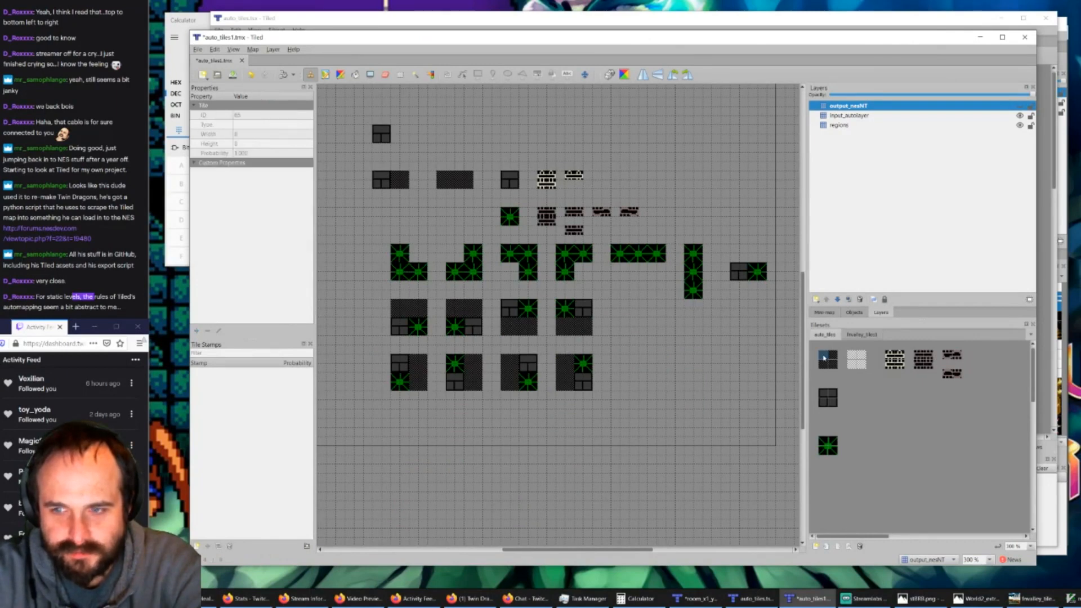
click(839, 125)
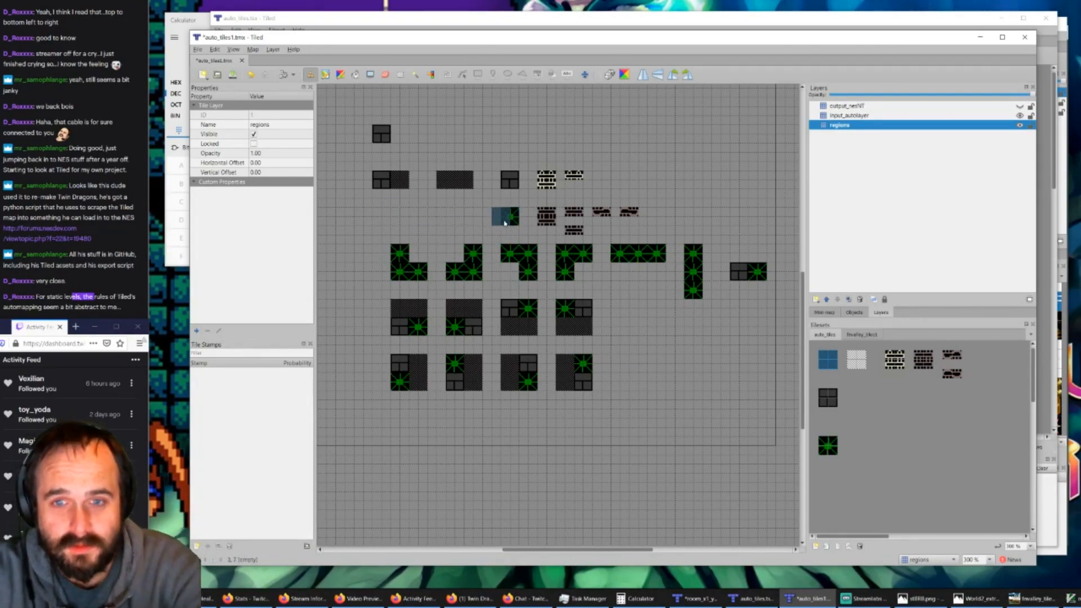
ctrl+scroll(505, 224, up, 3)
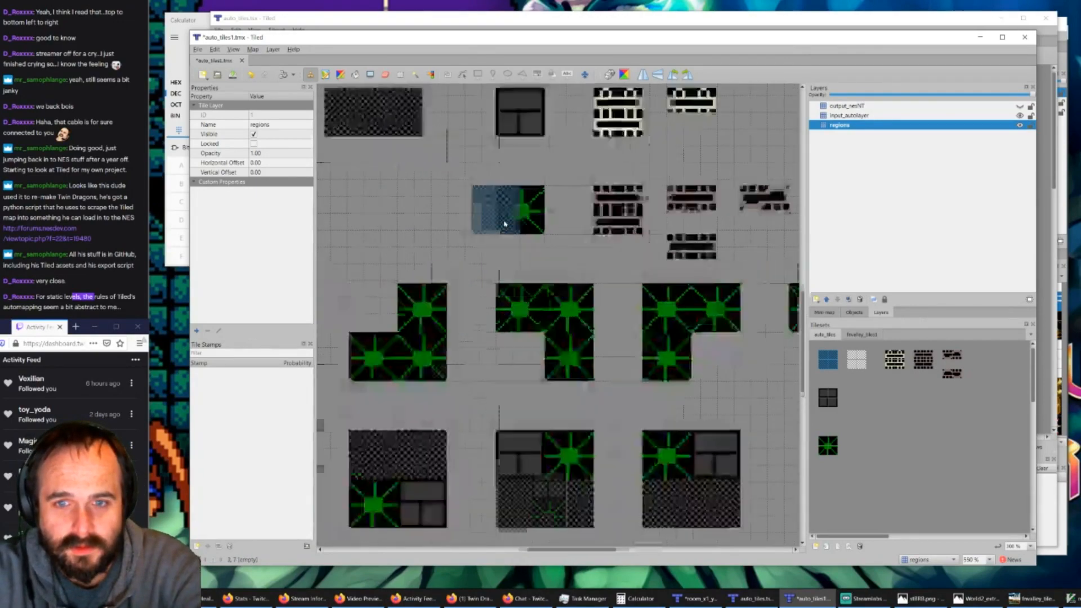
click(1019, 116)
click(1019, 115)
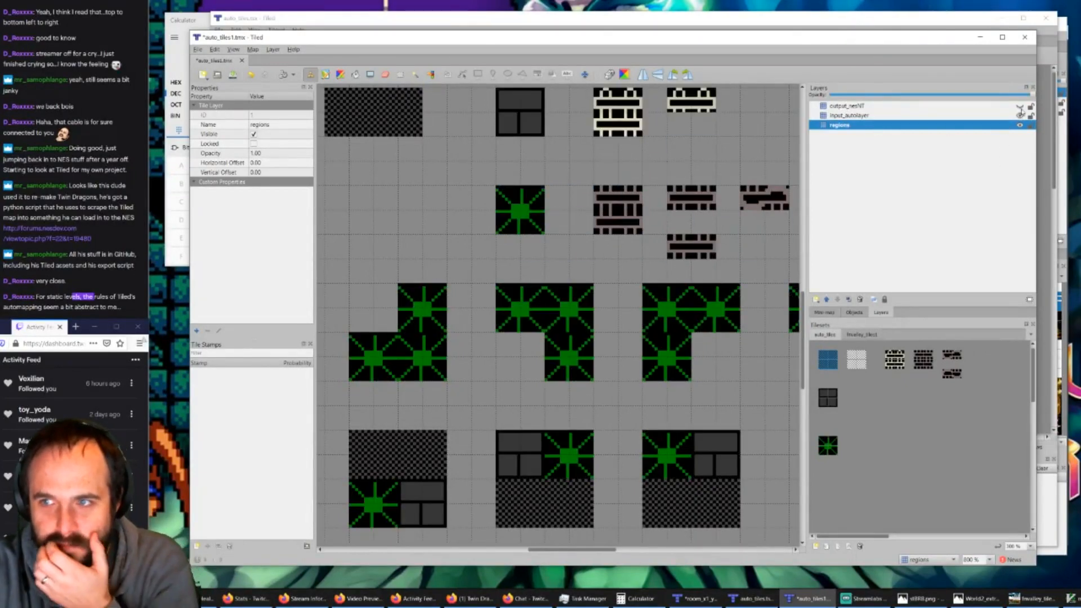
click(985, 118)
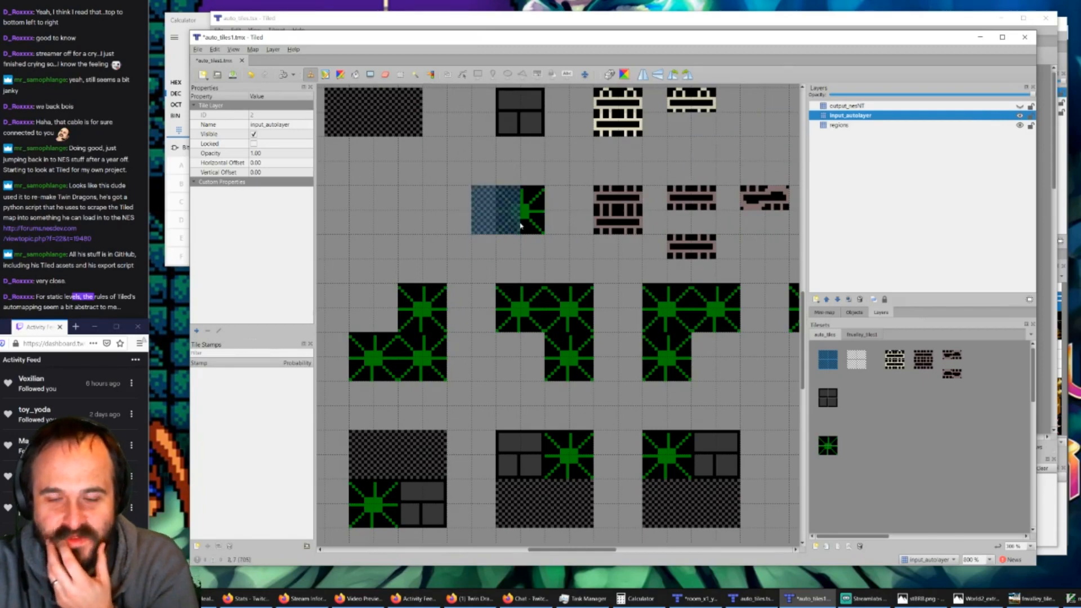
click(995, 107)
click(1019, 106)
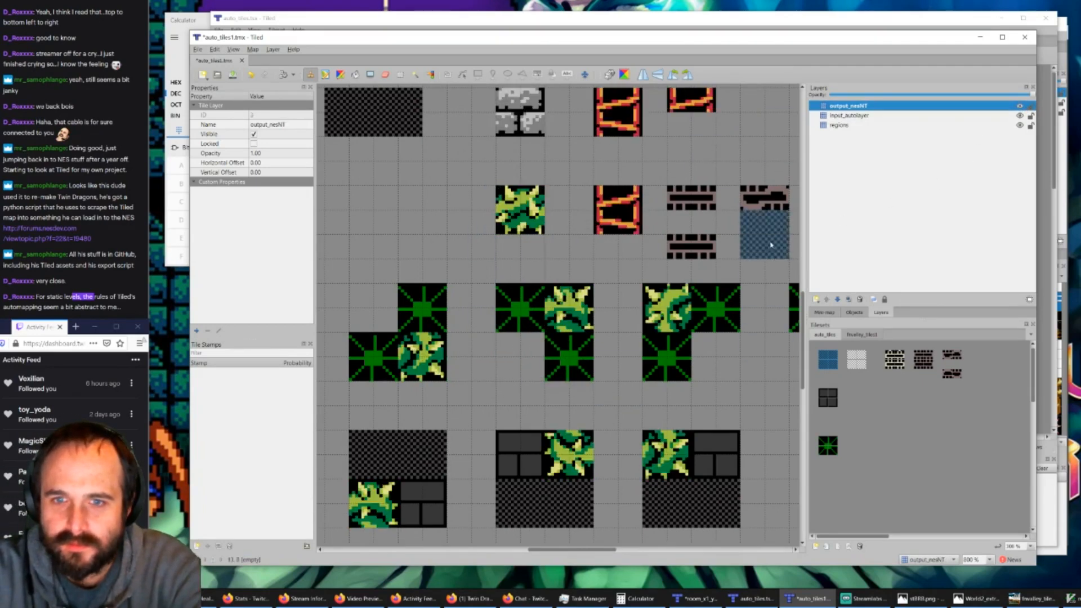
ctrl+scroll(524, 223, down, 3)
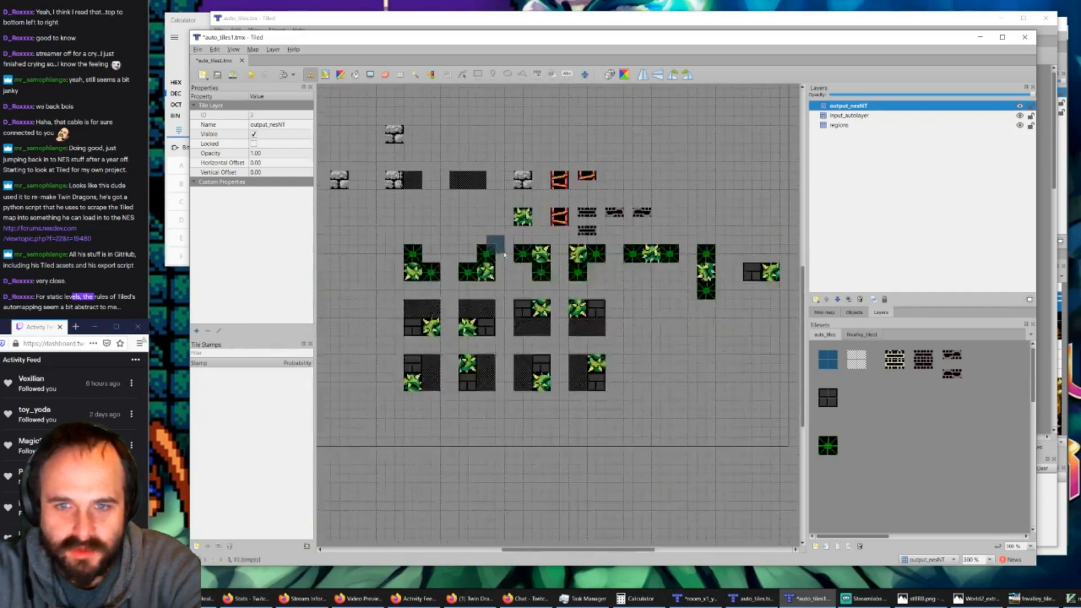
click(233, 75)
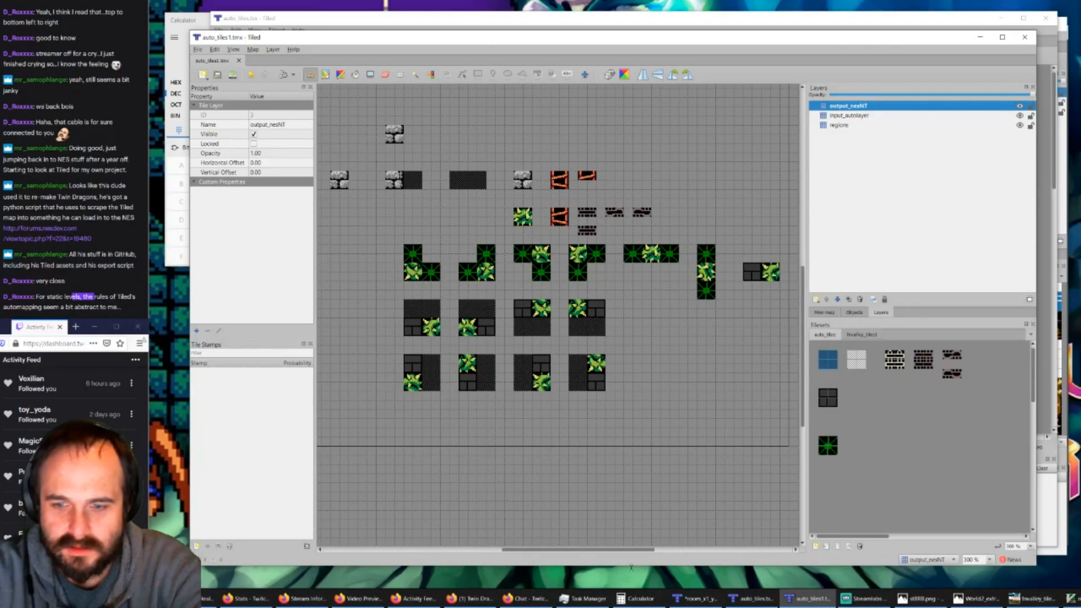
Step: Switch to room_x1_y0.tmx, delete its nesNT layer, and run AutoMap to regenerate the layer from the rules
click(752, 599)
click(701, 600)
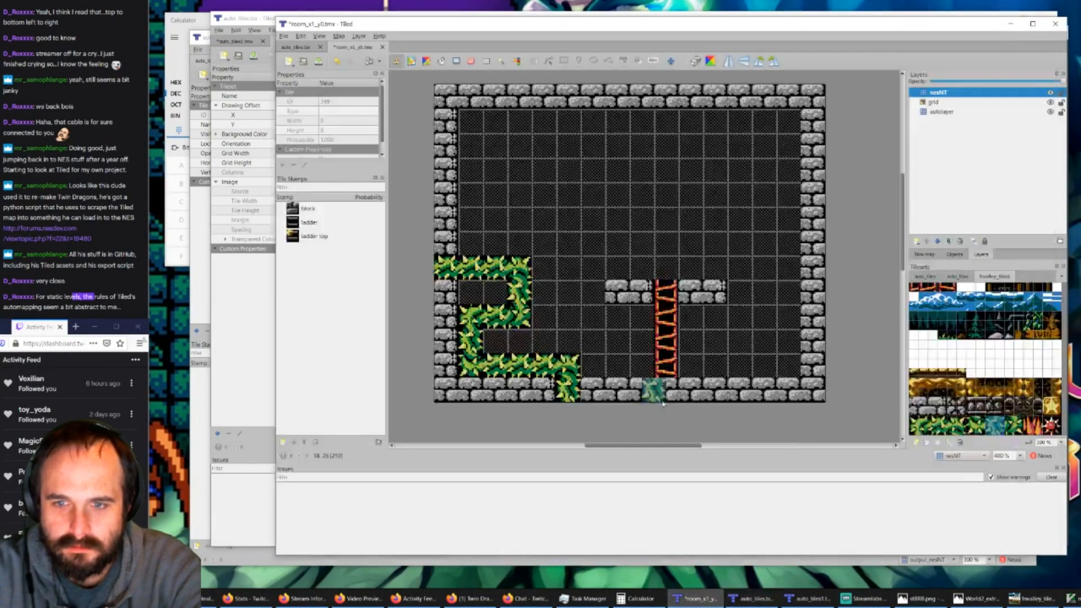
click(938, 94)
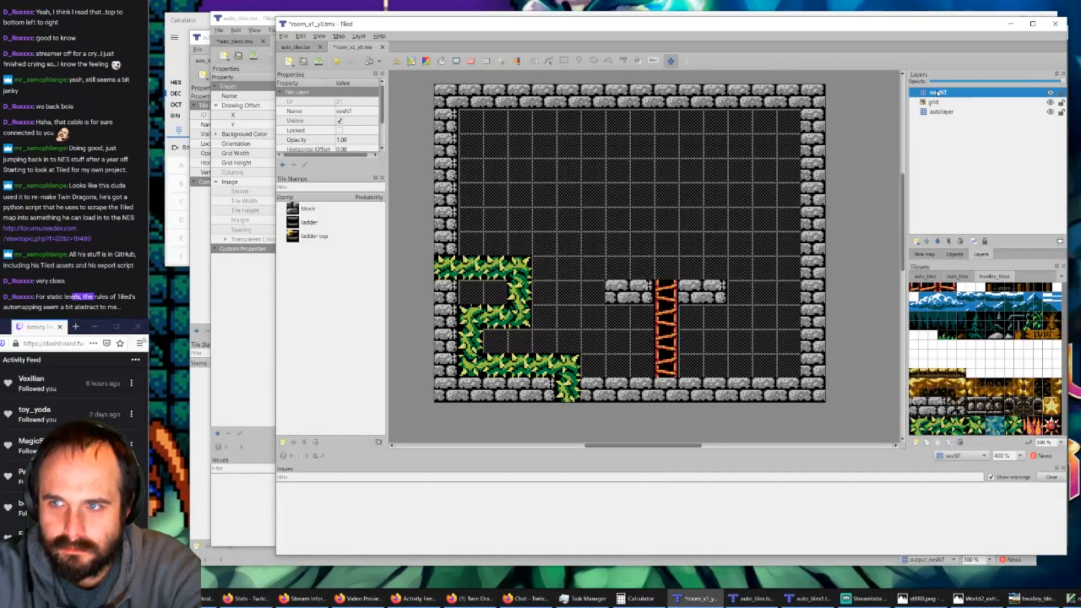
key(Delete)
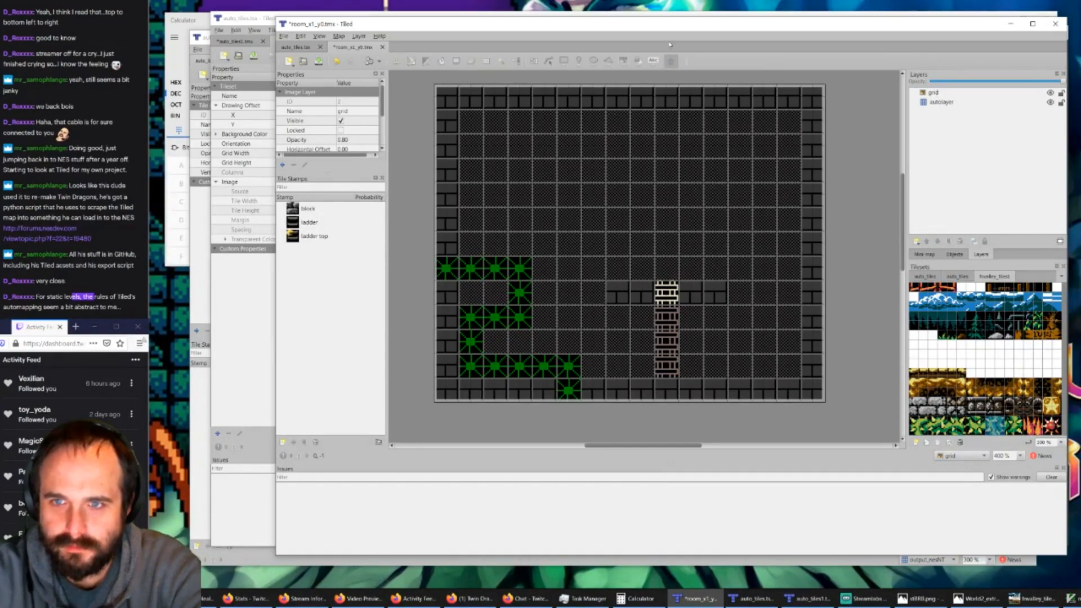
key(ctrl+m)
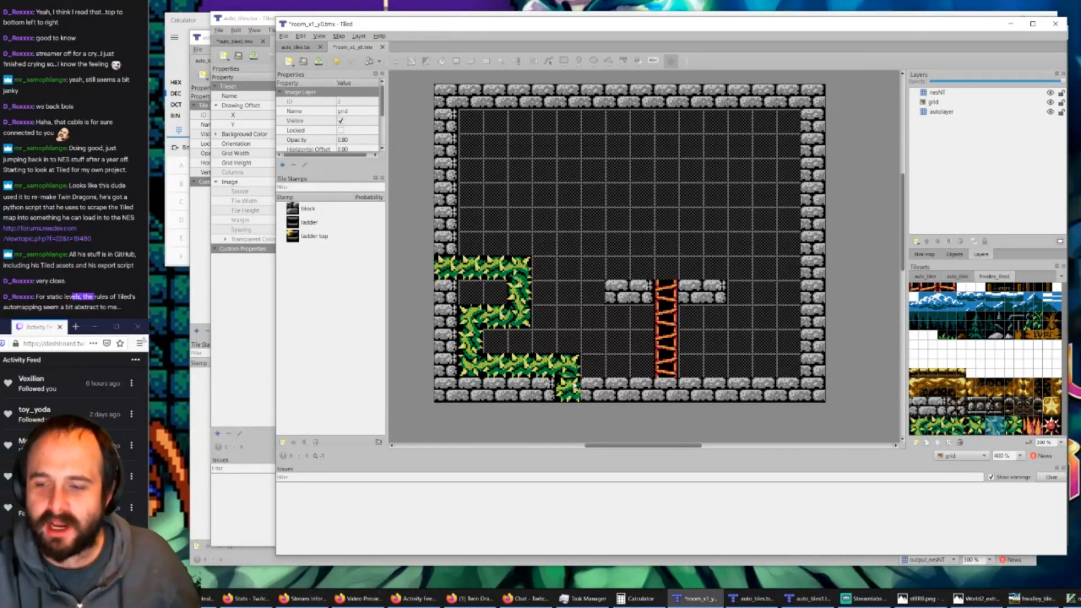
Step: In auto_tiles1.tmx, extend the single-vine rule one block leftward on the regions layer and add a separate horizontal two-block region beside it
click(769, 601)
click(794, 603)
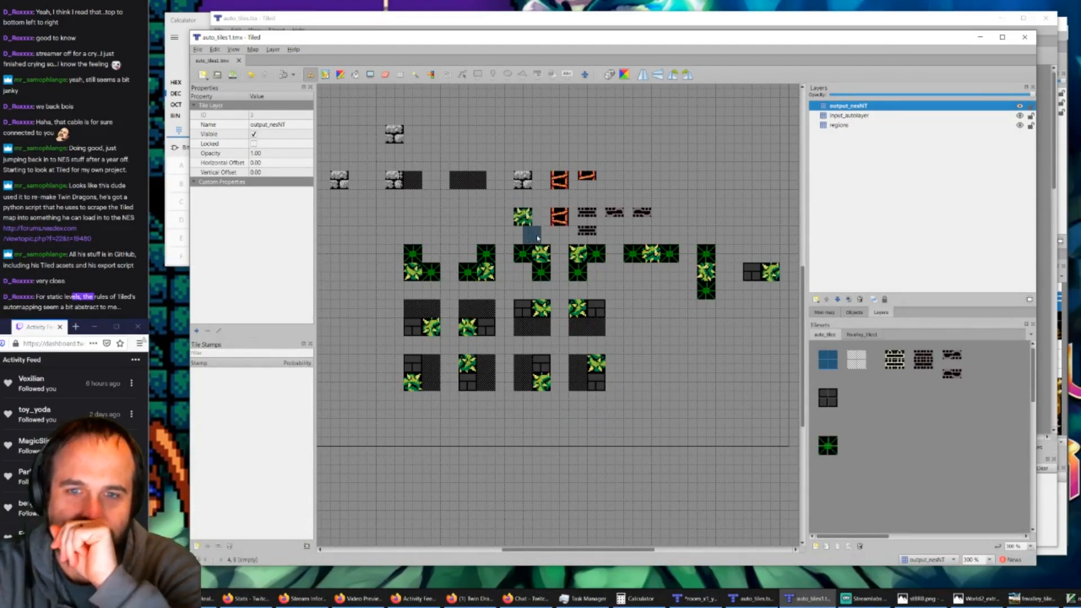
ctrl+scroll(450, 228, up, 2)
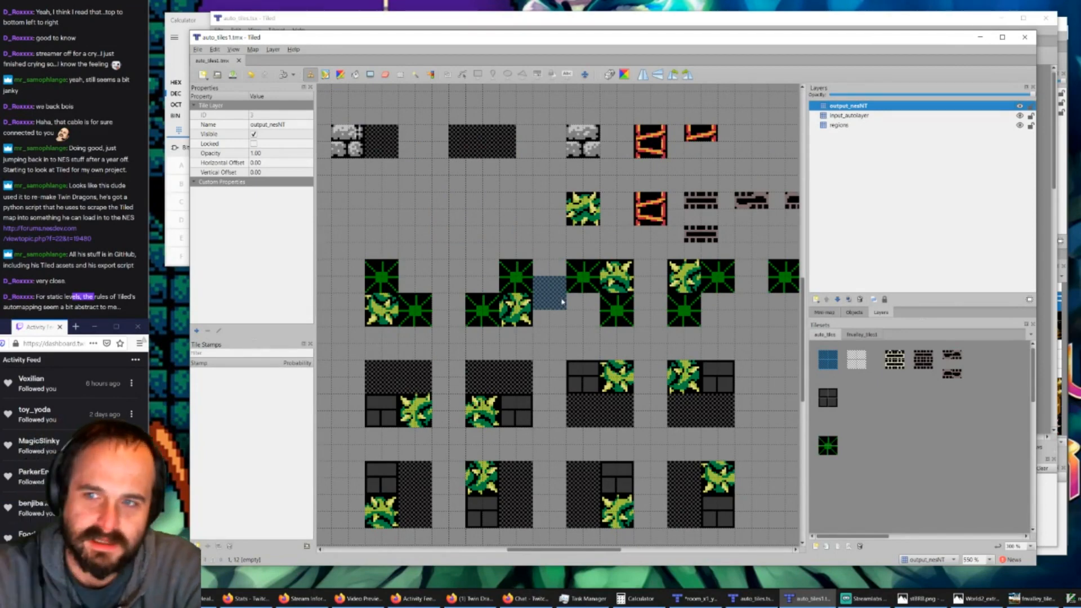
click(843, 125)
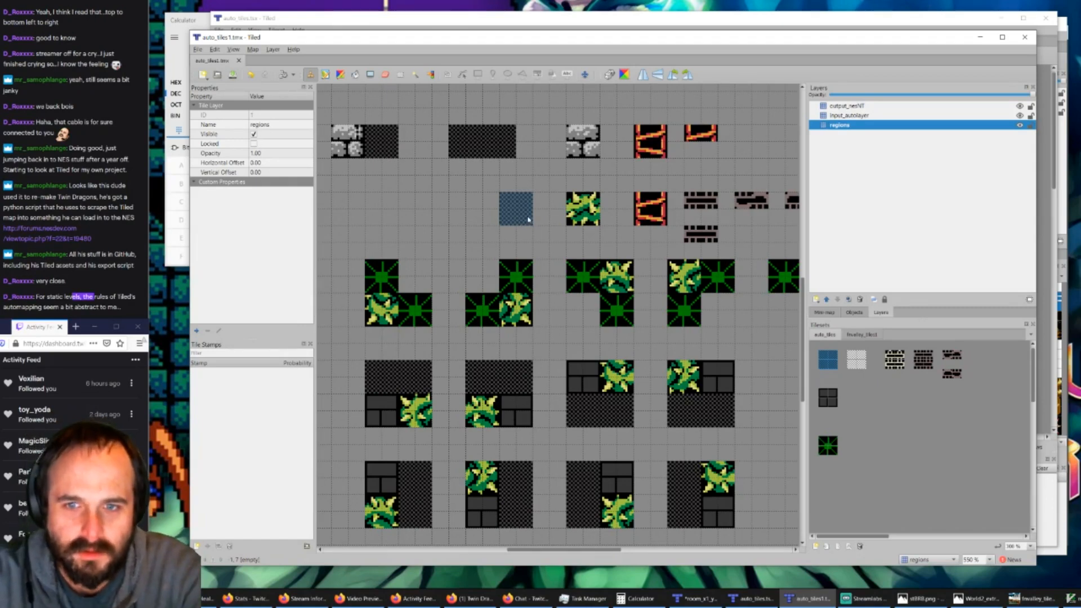
ctrl+scroll(521, 223, down, 2)
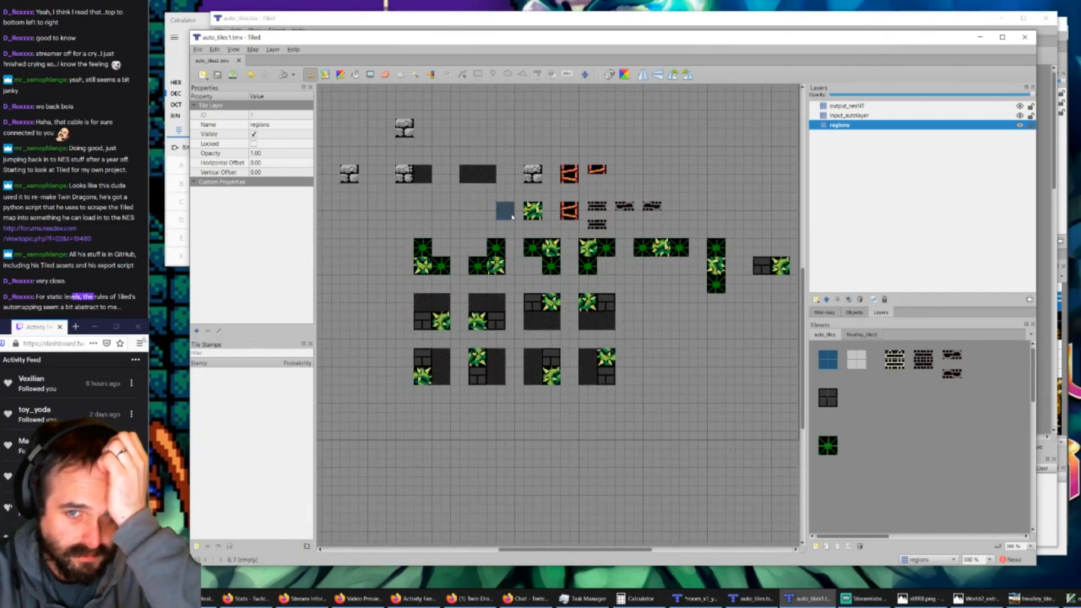
click(518, 215)
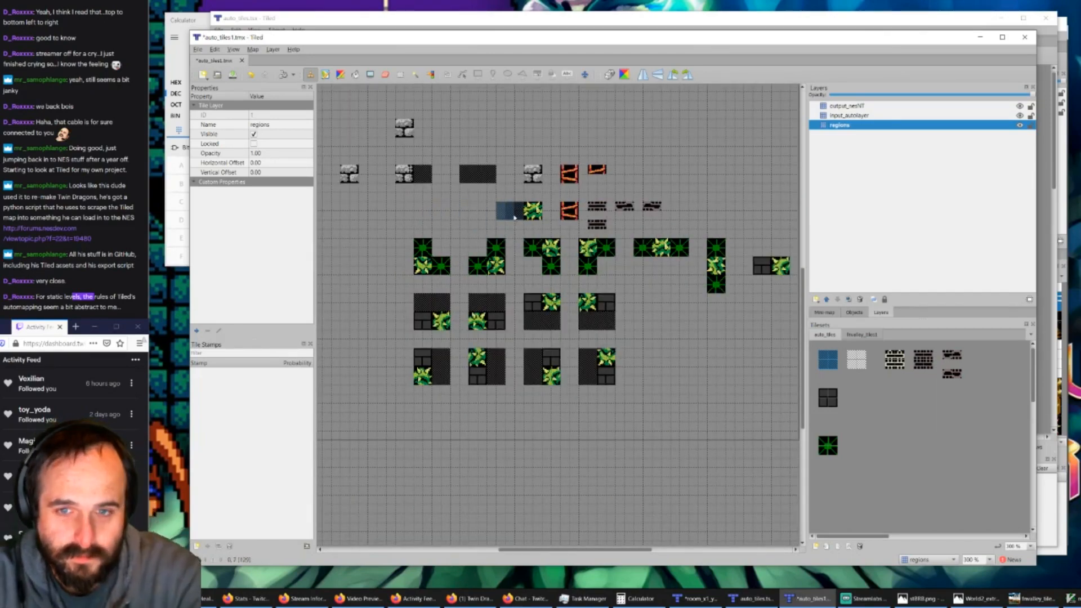
click(479, 213)
click(460, 213)
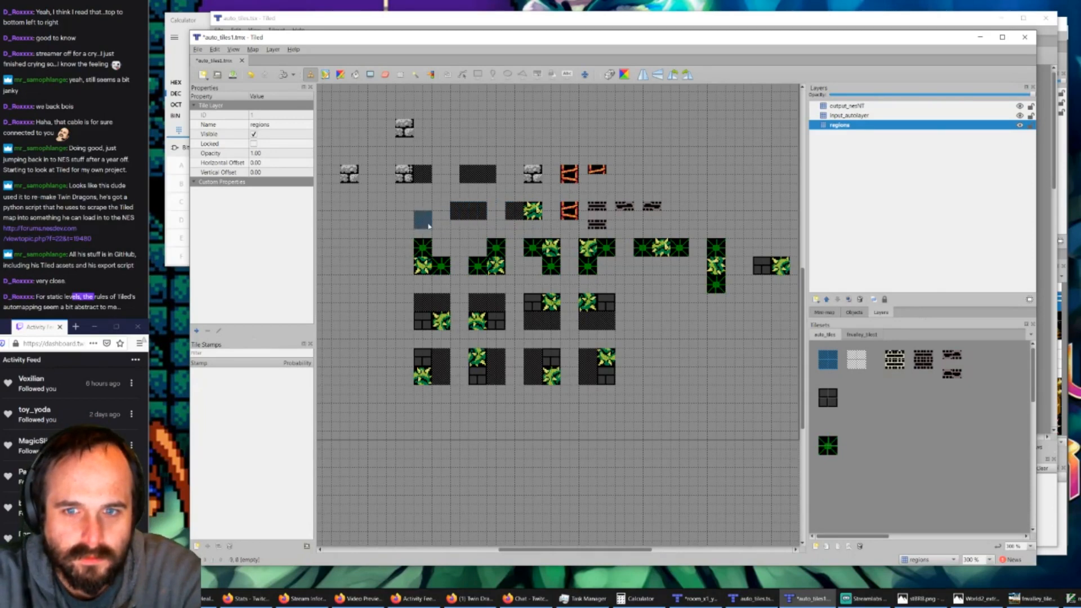
Step: Paint two vertical two-block regions to the left of the new horizontal region on the regions layer
click(429, 226)
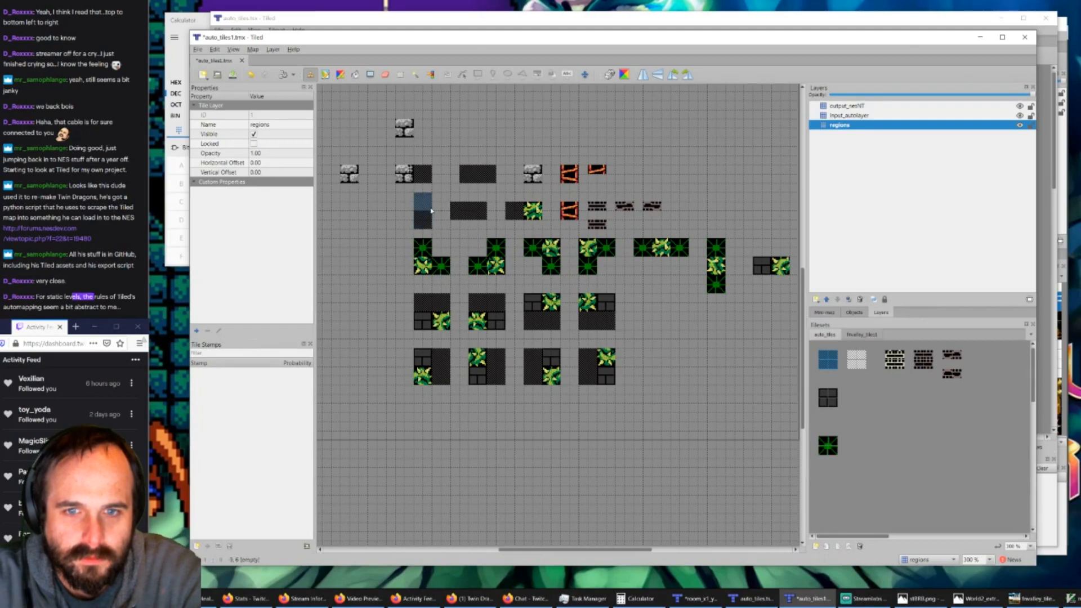
click(432, 210)
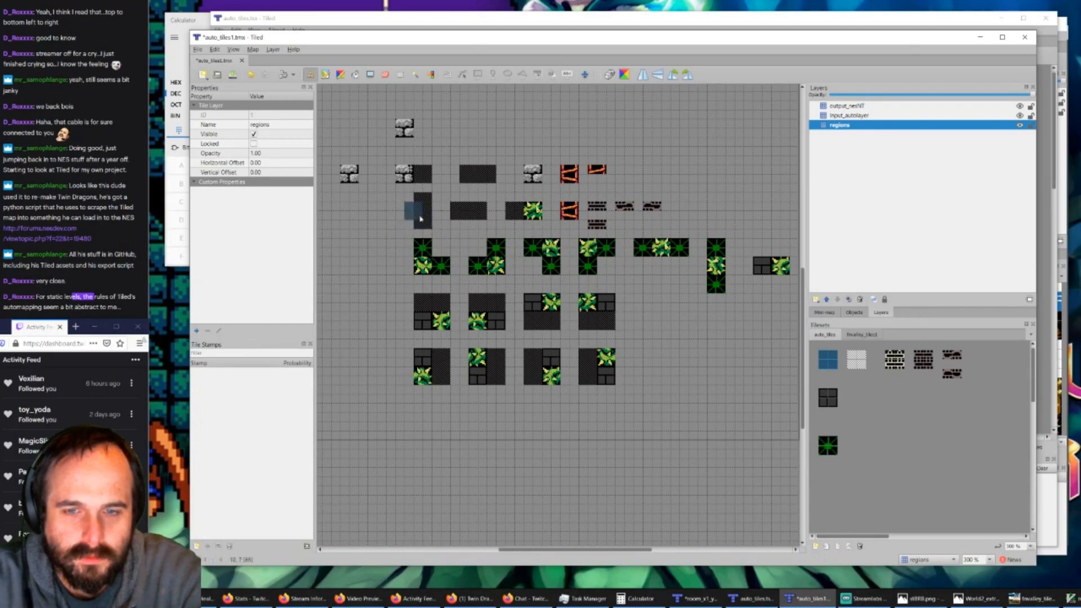
click(393, 227)
click(387, 204)
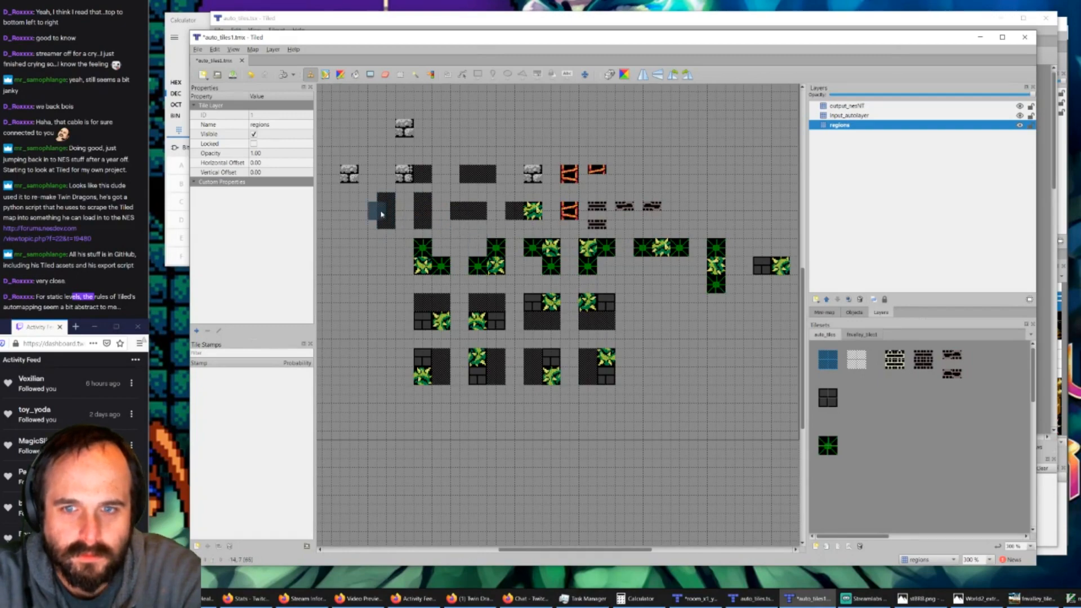
Step: Fill the new horizontal and vertical two-block regions with green vine placeholder tiles on the input_autolayer layer
ctrl+scroll(381, 214, up, 1)
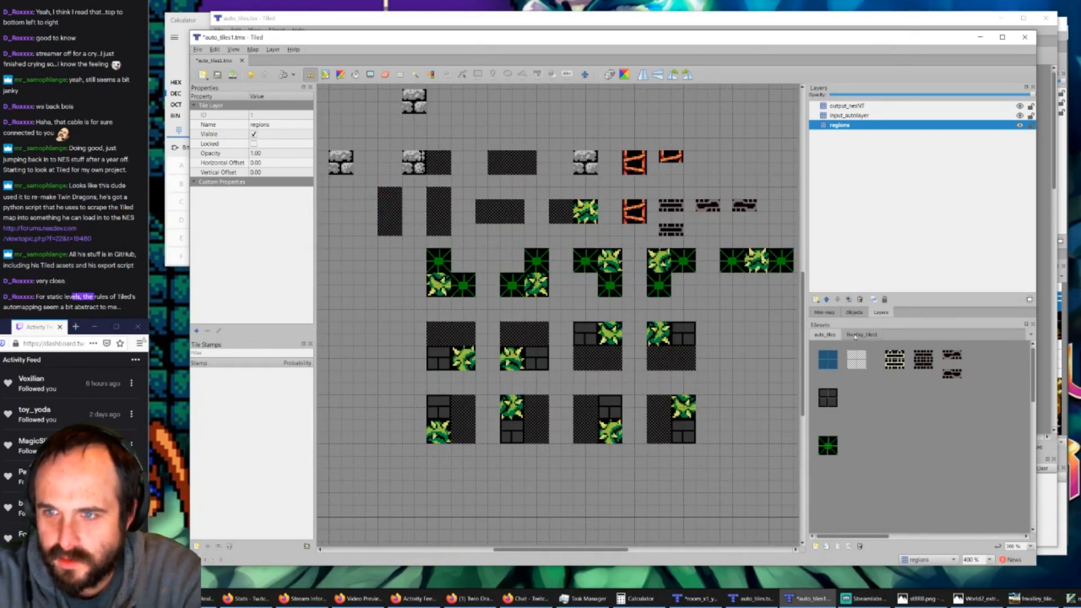
click(857, 116)
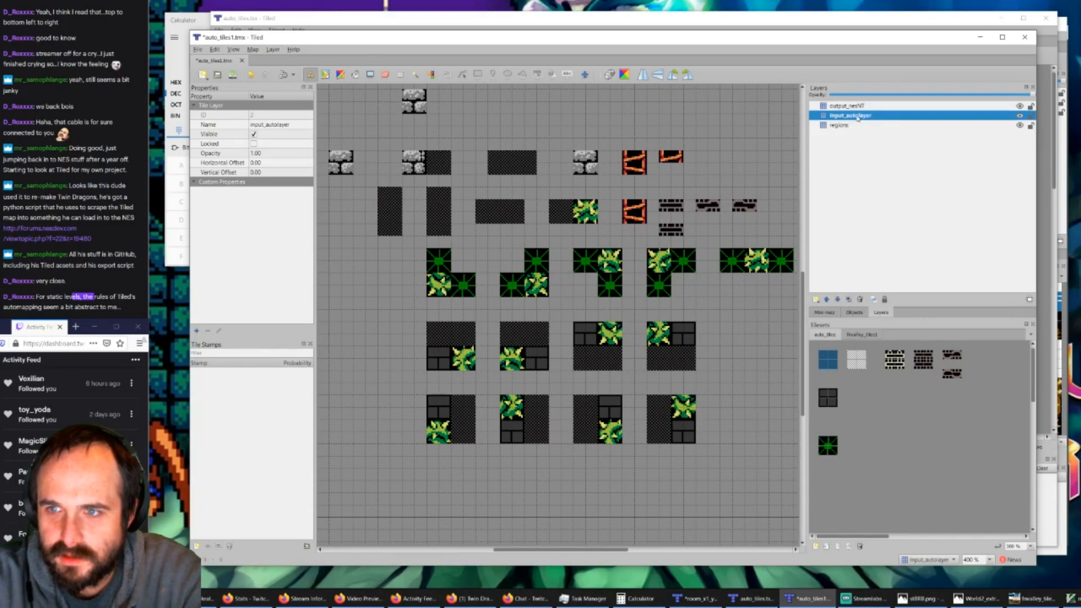
click(827, 445)
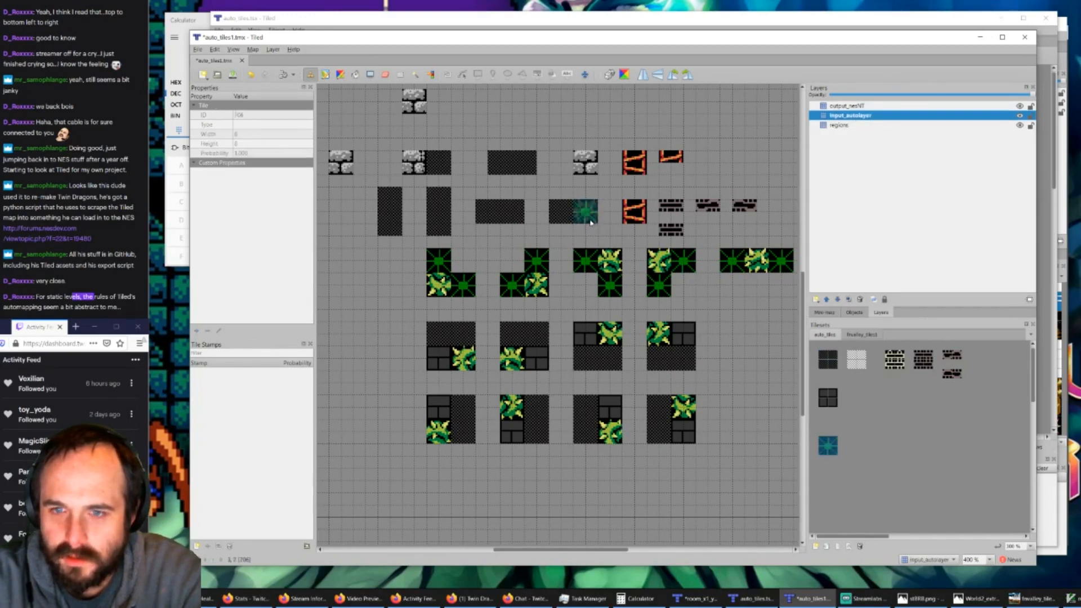
click(588, 221)
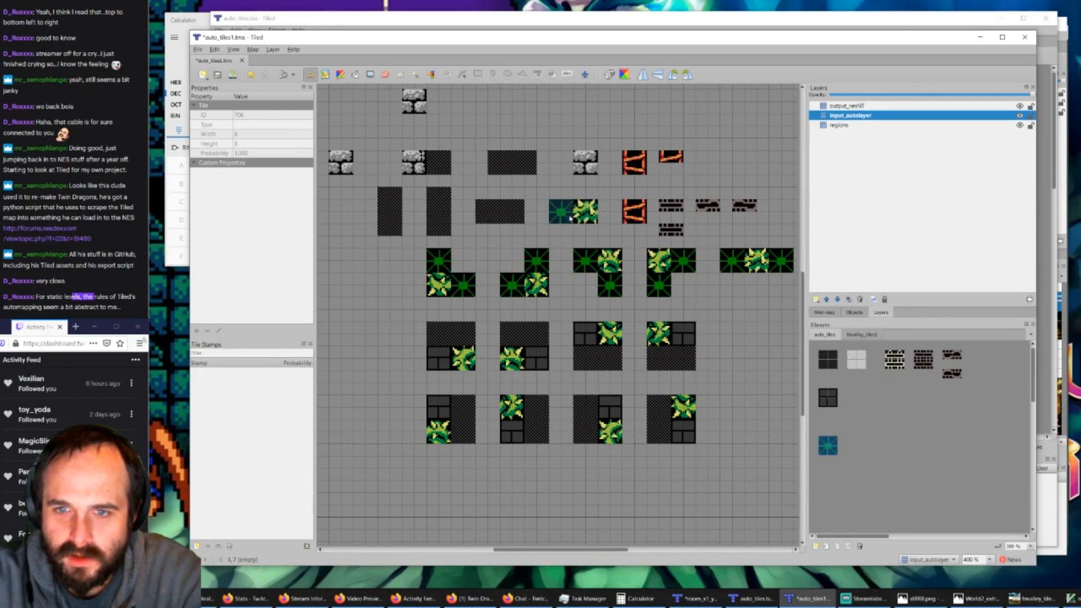
click(516, 219)
click(493, 219)
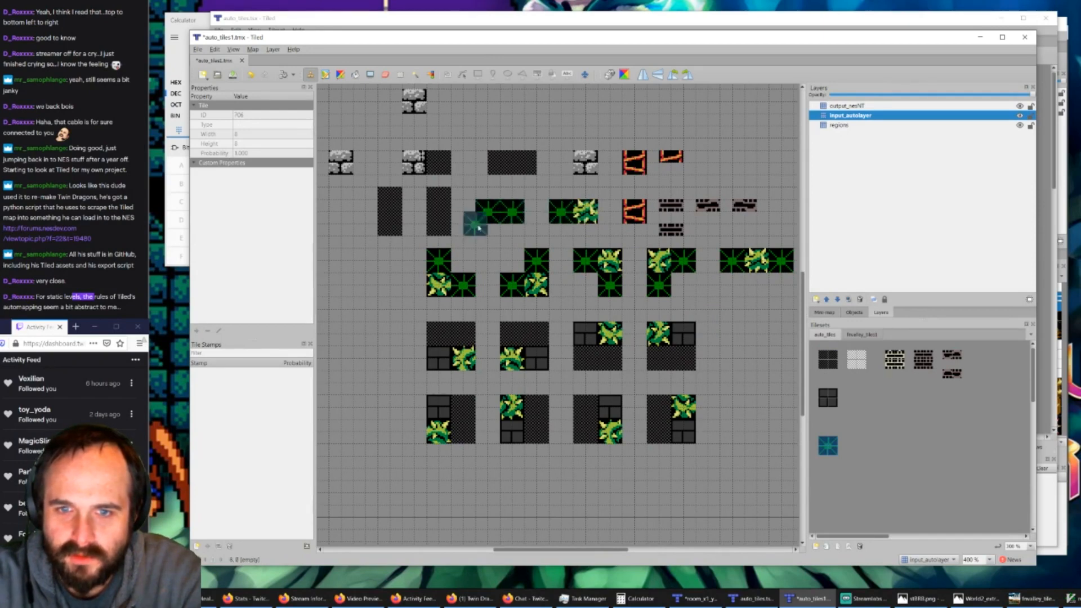
click(445, 232)
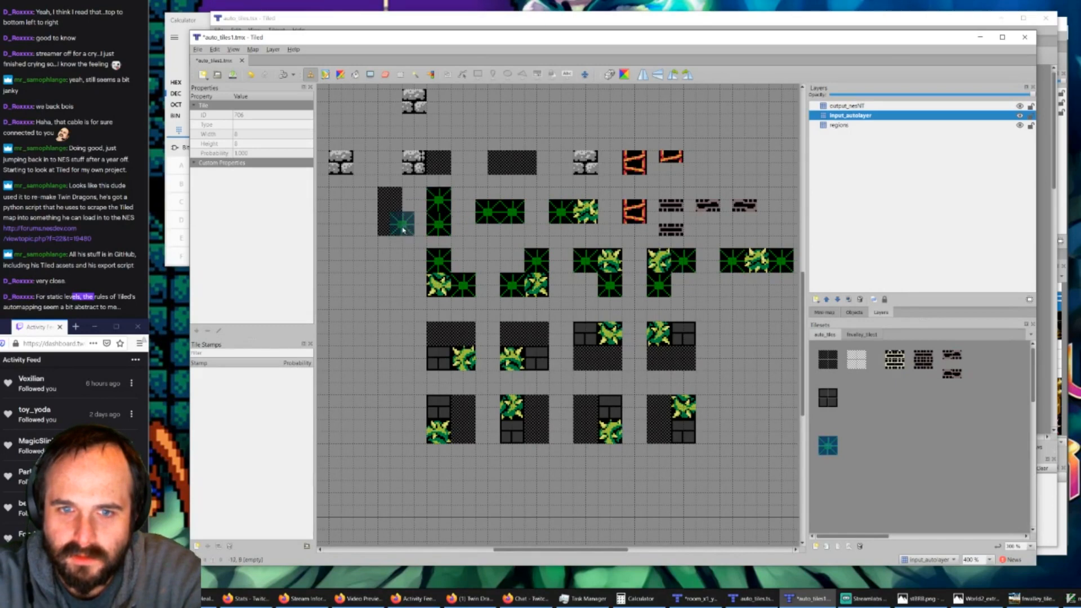
click(402, 228)
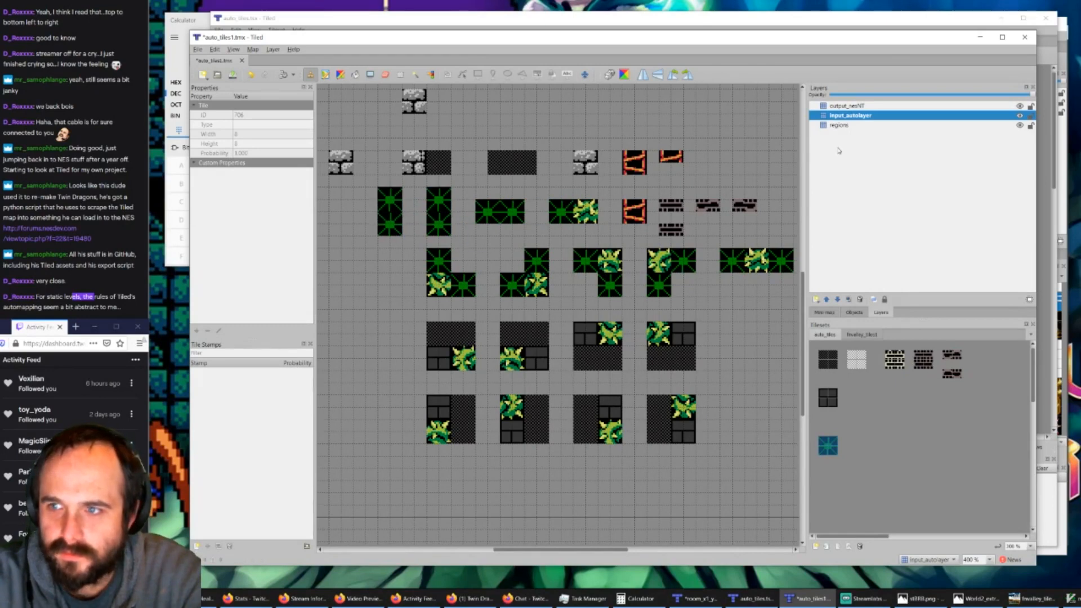
Step: On the output_nesNT layer, place the horizontal-run vine tile from fnvalley_tiles in the outer block of each horizontal two-block rule
click(995, 107)
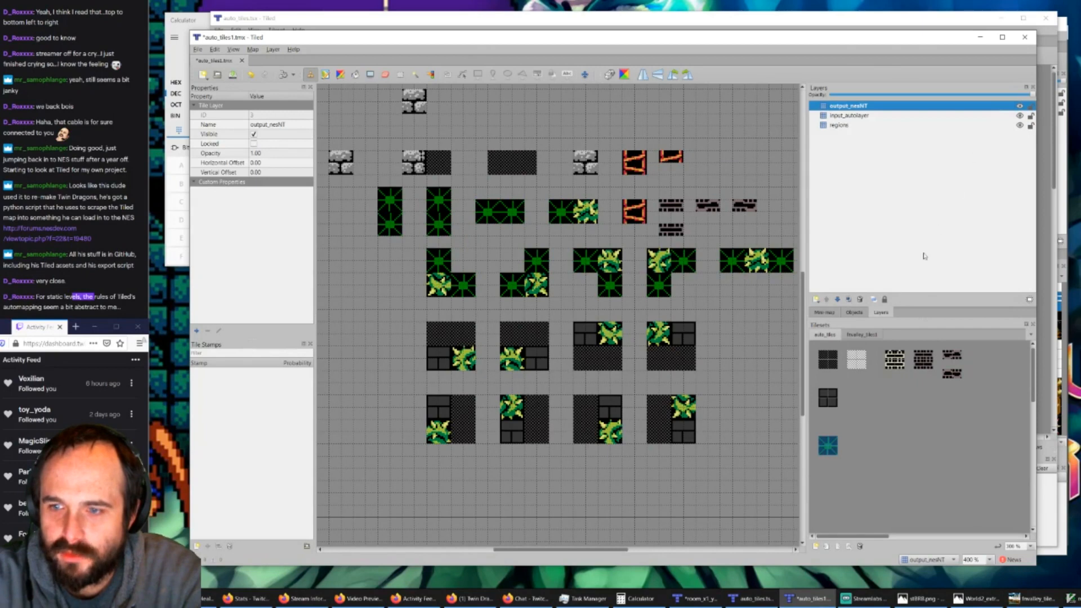
click(860, 335)
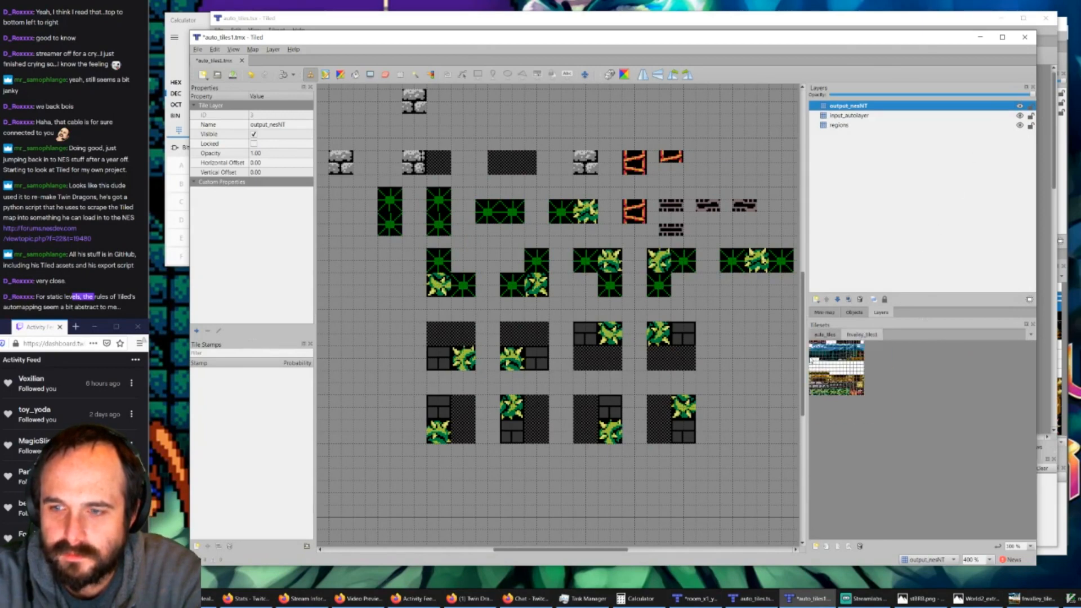
ctrl+scroll(810, 359, up, 4)
click(848, 533)
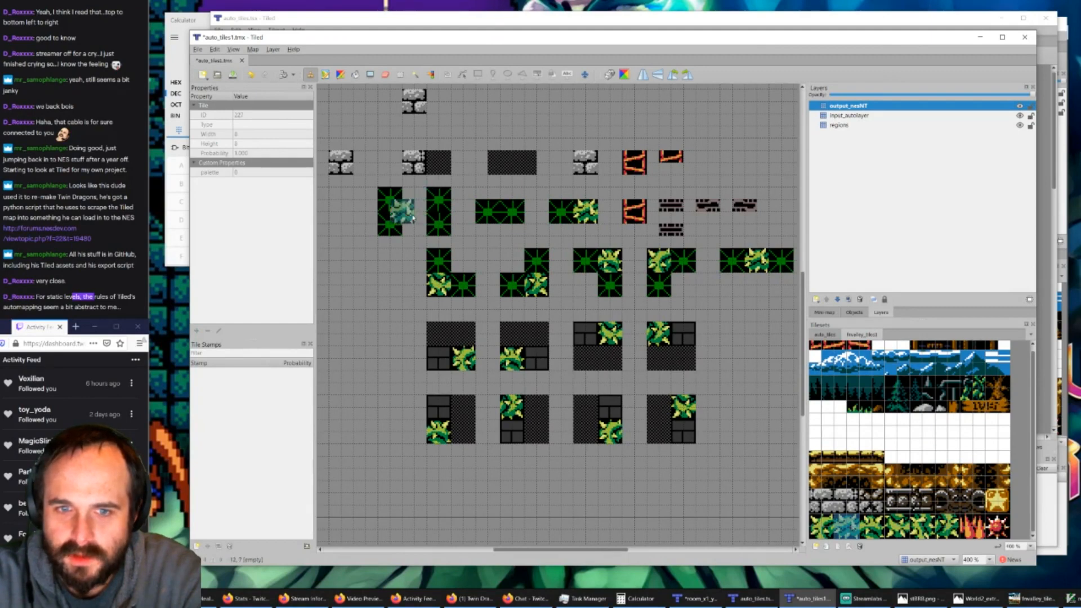
click(594, 220)
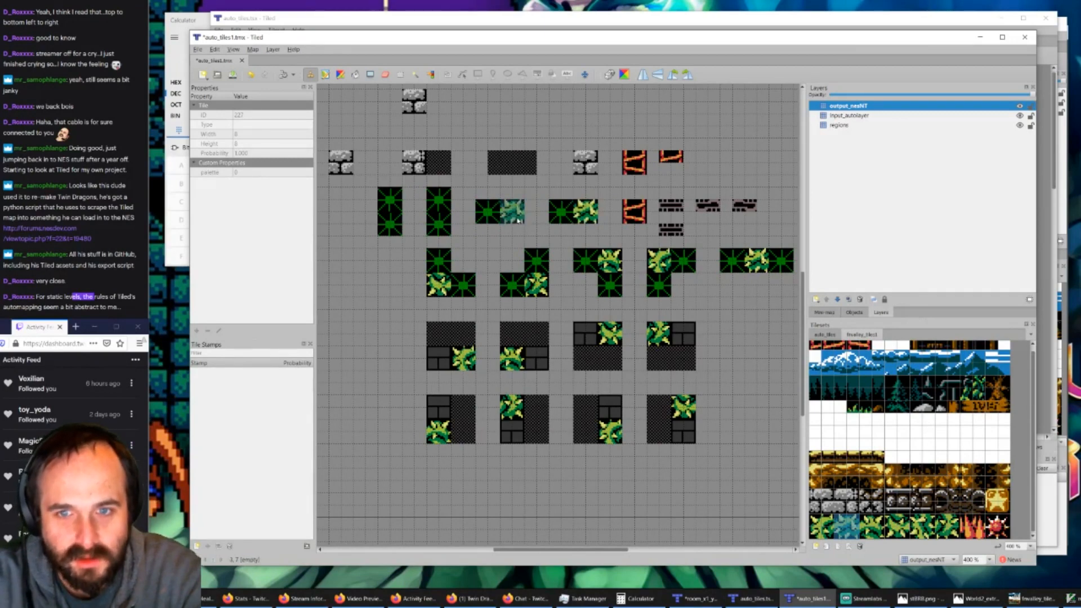
click(497, 222)
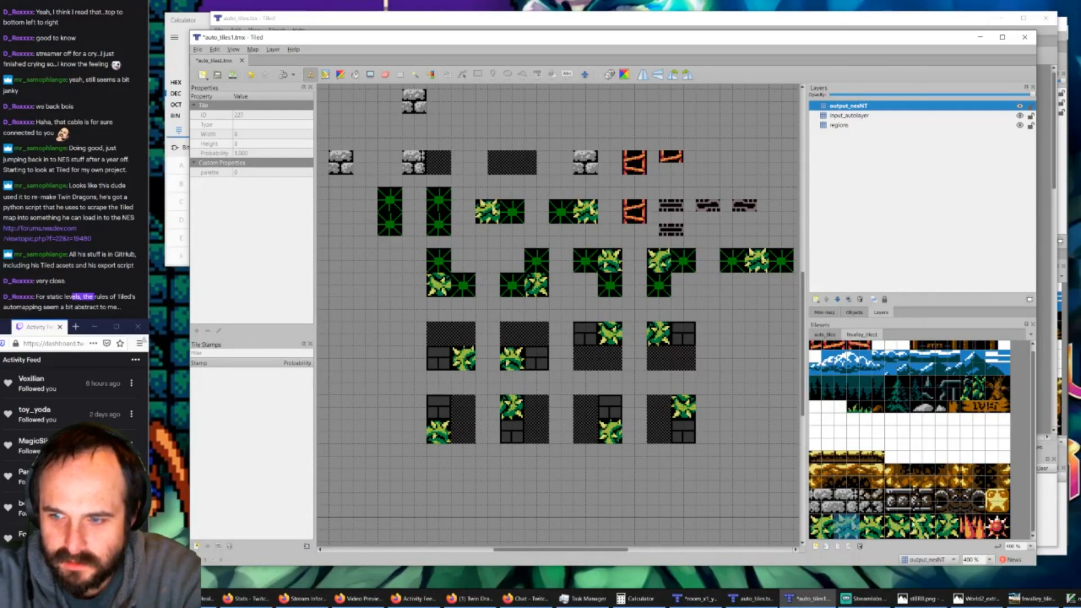
Step: Place the vertical-run vine tile in the lower block of one vertical rule and the upper block of the other, and save auto_tiles1.tmx
click(920, 527)
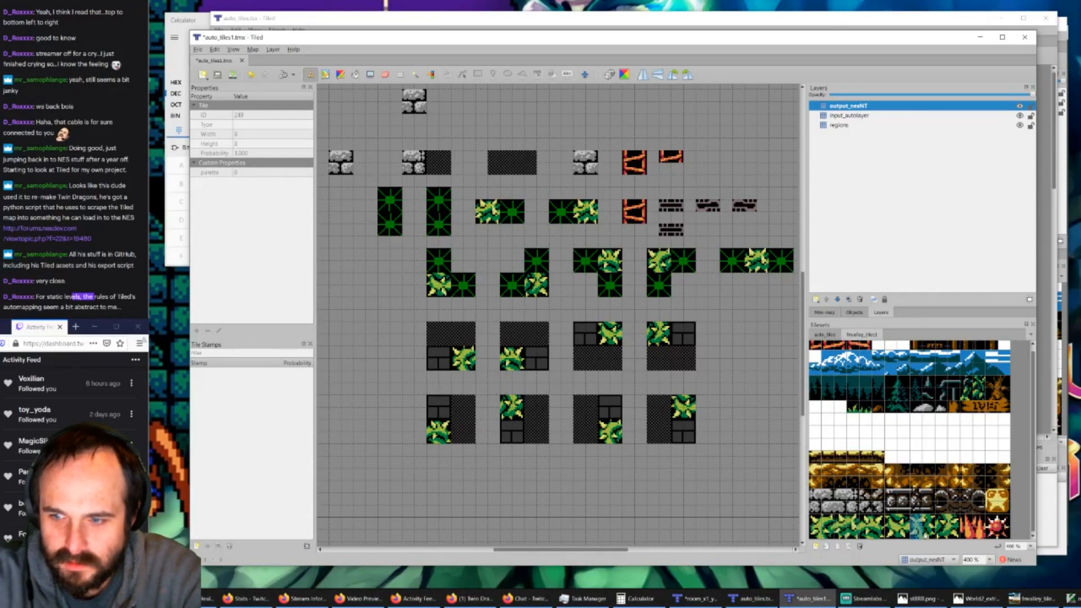
click(446, 232)
click(397, 208)
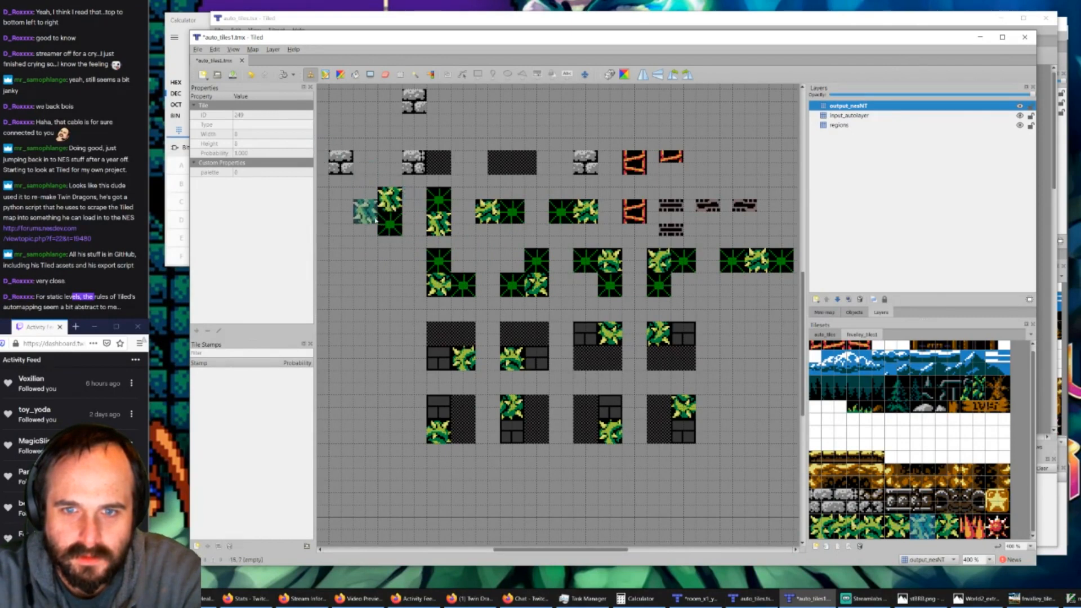
click(233, 75)
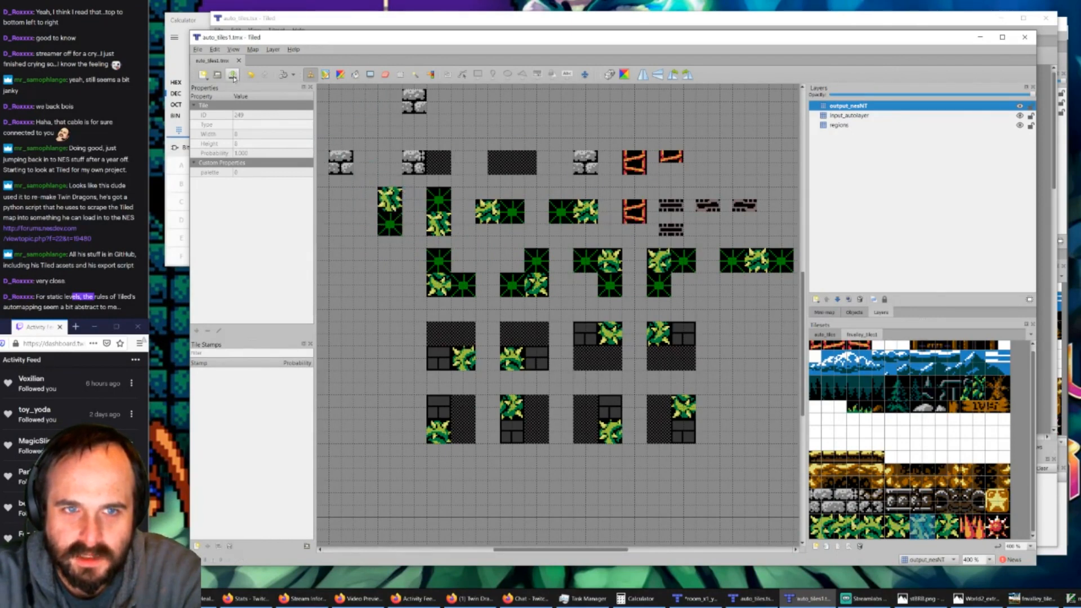
Step: Switch to room_x1_y0.tmx, delete its nesNT layer, and regenerate it from the updated vine rules with AutoMap
click(337, 19)
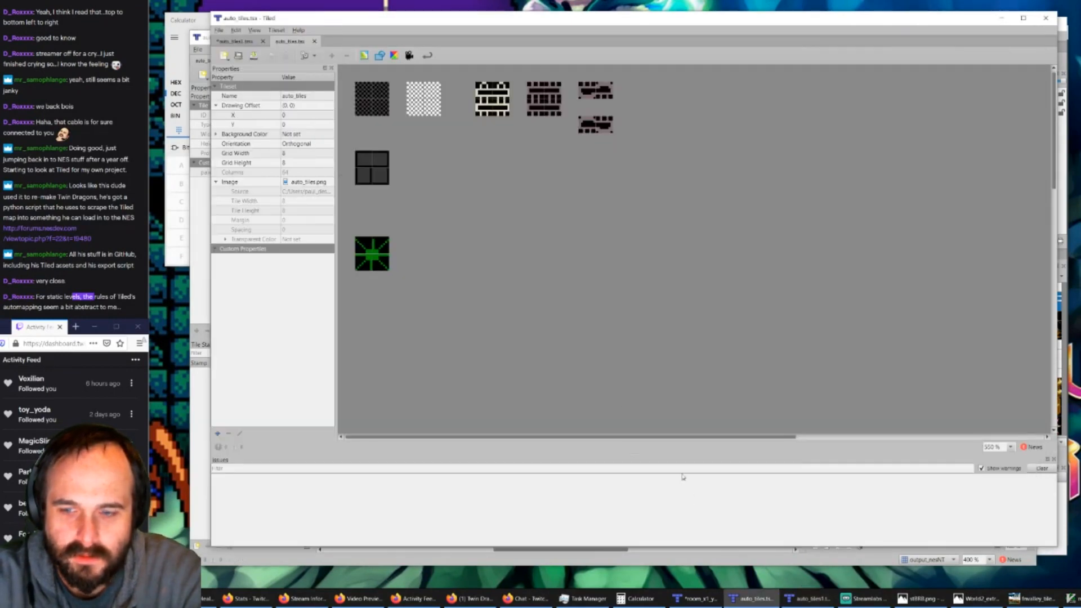
click(695, 599)
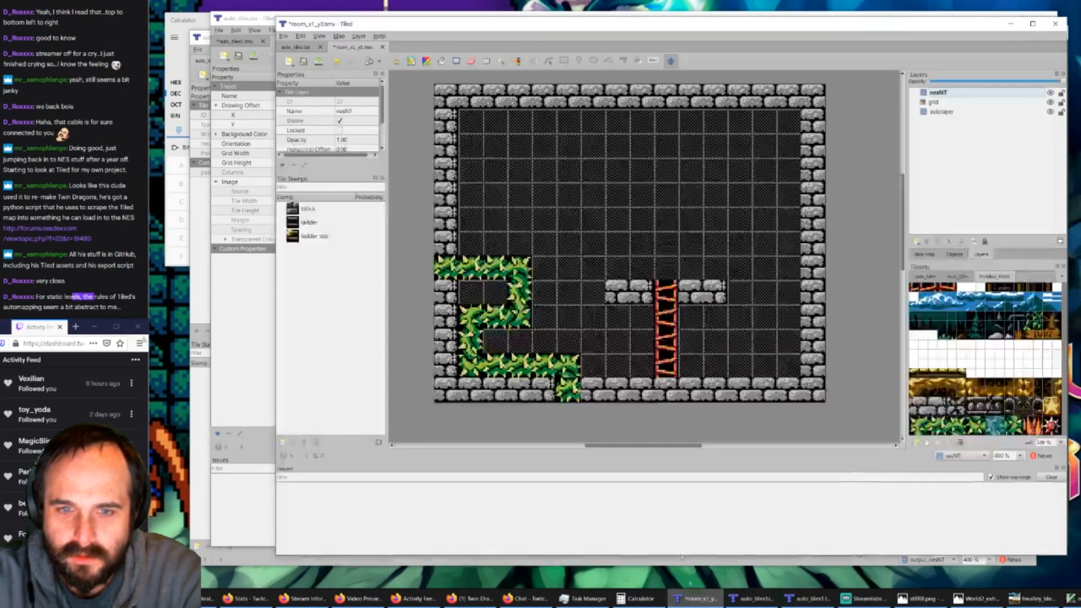
click(935, 102)
click(937, 92)
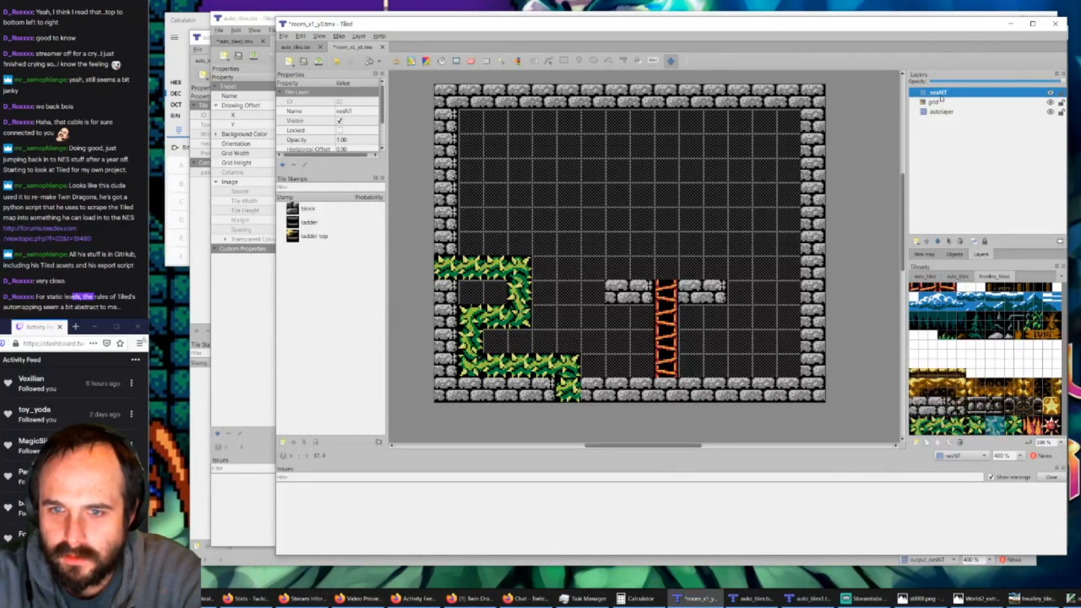
key(Delete)
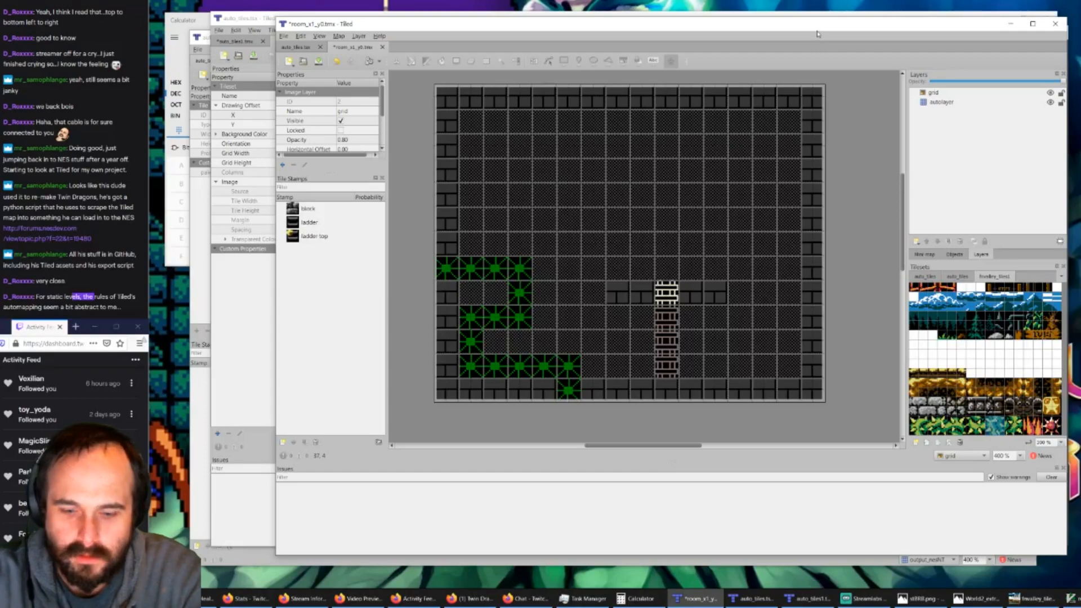
key(ctrl+z)
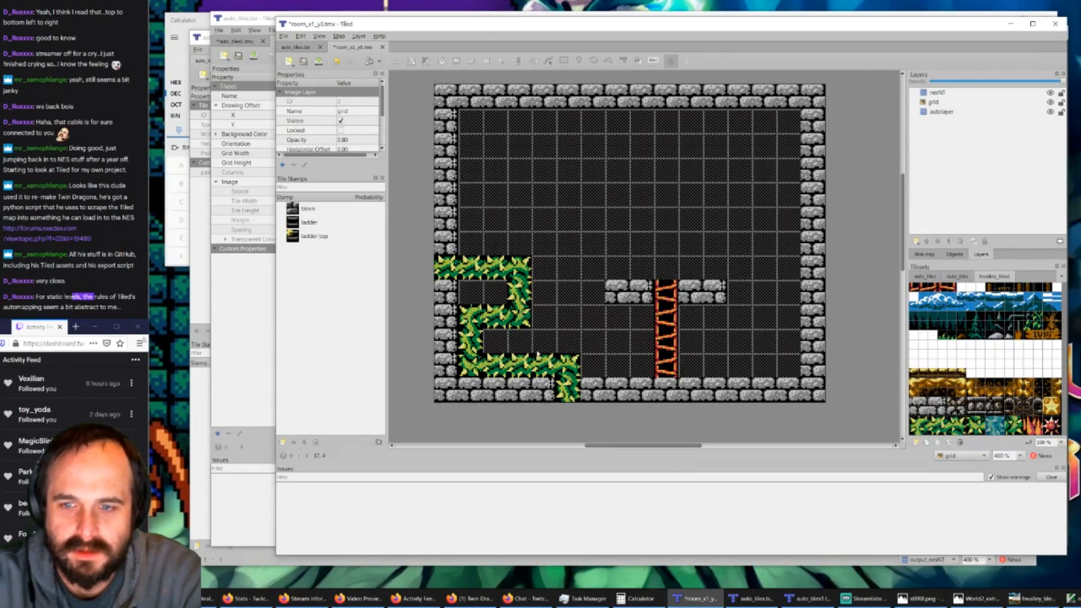
Step: Compare the vine rules in auto_tiles1.tmx with the vine path in room_x1_y0.tmx across the open Tiled windows
click(750, 599)
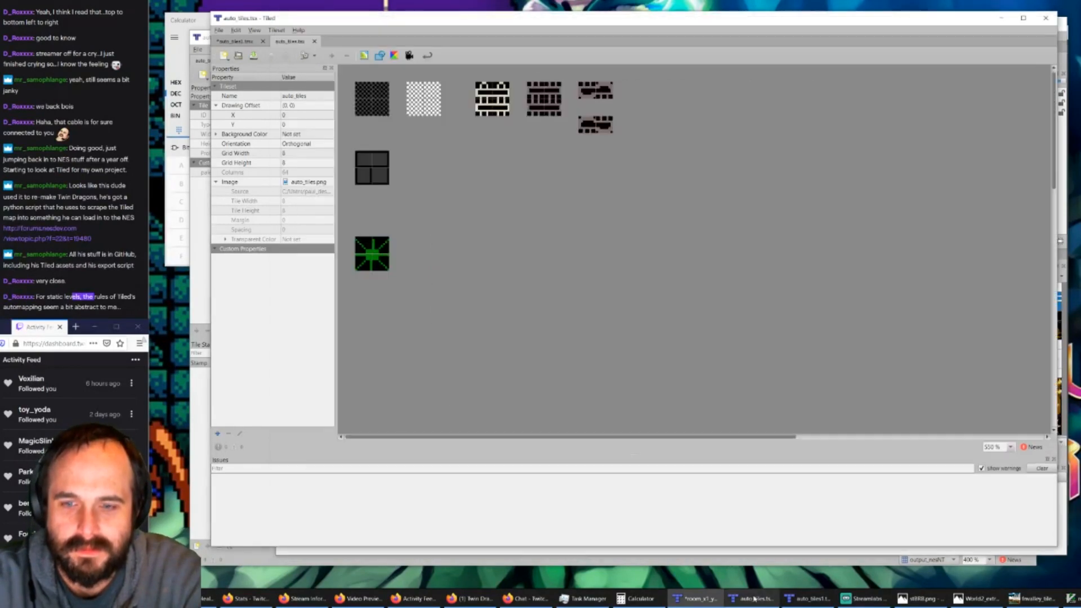
click(810, 599)
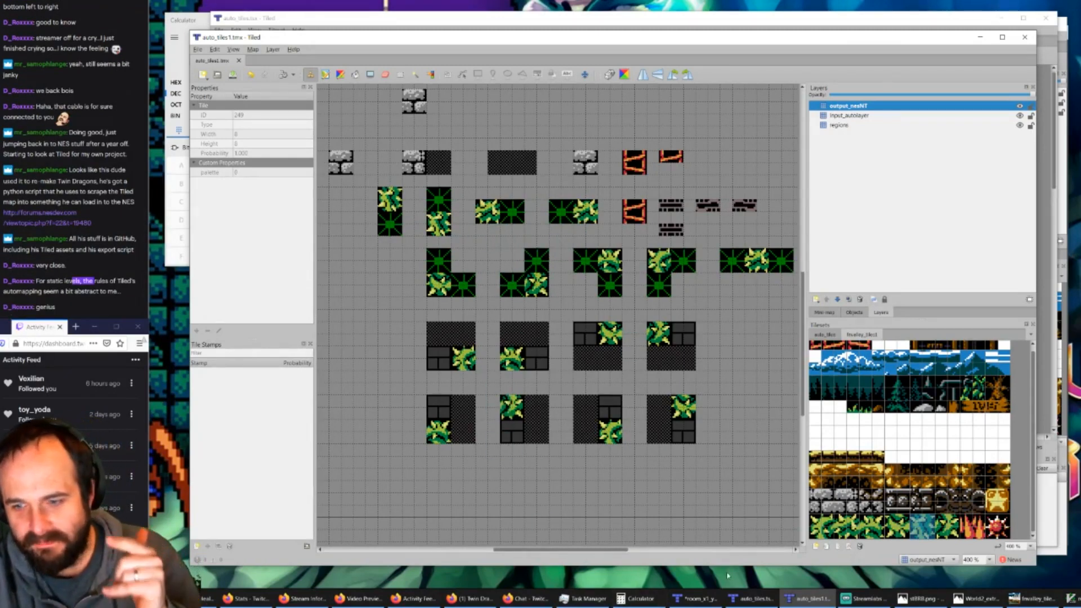
click(752, 599)
click(697, 599)
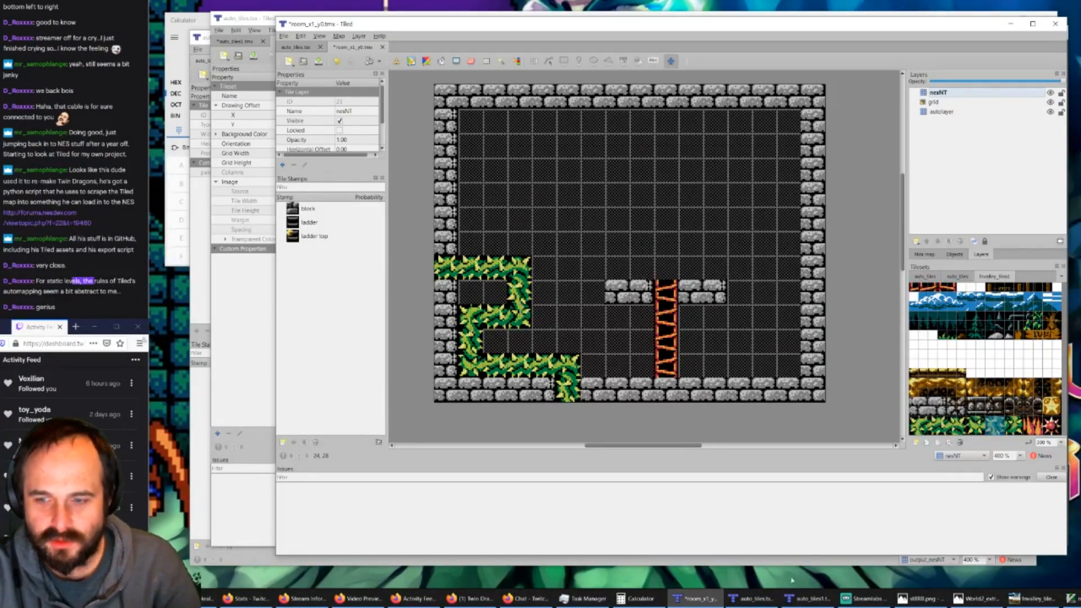
click(811, 599)
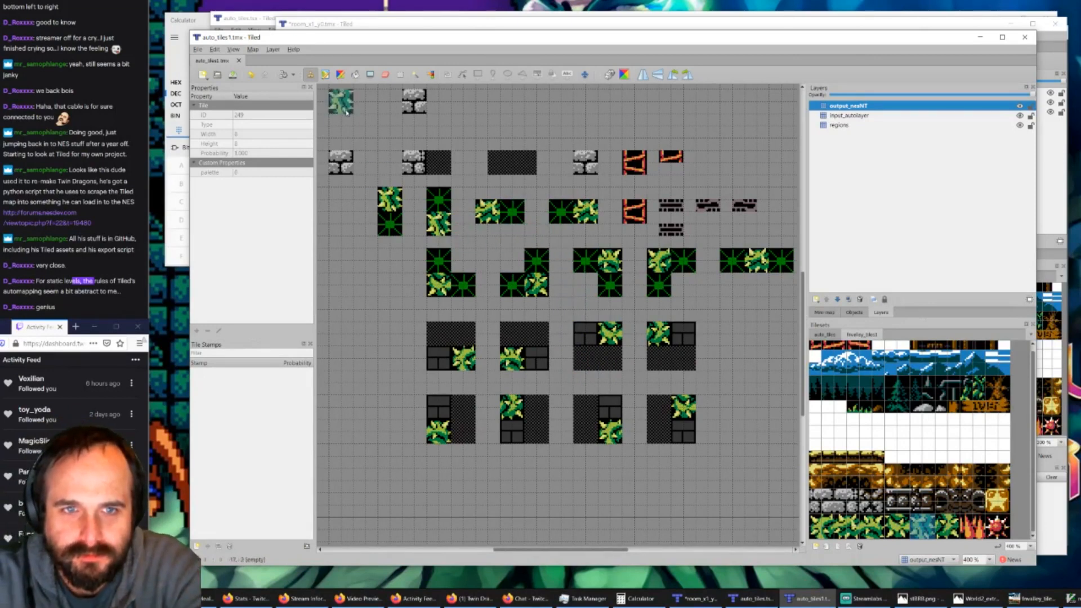
click(752, 598)
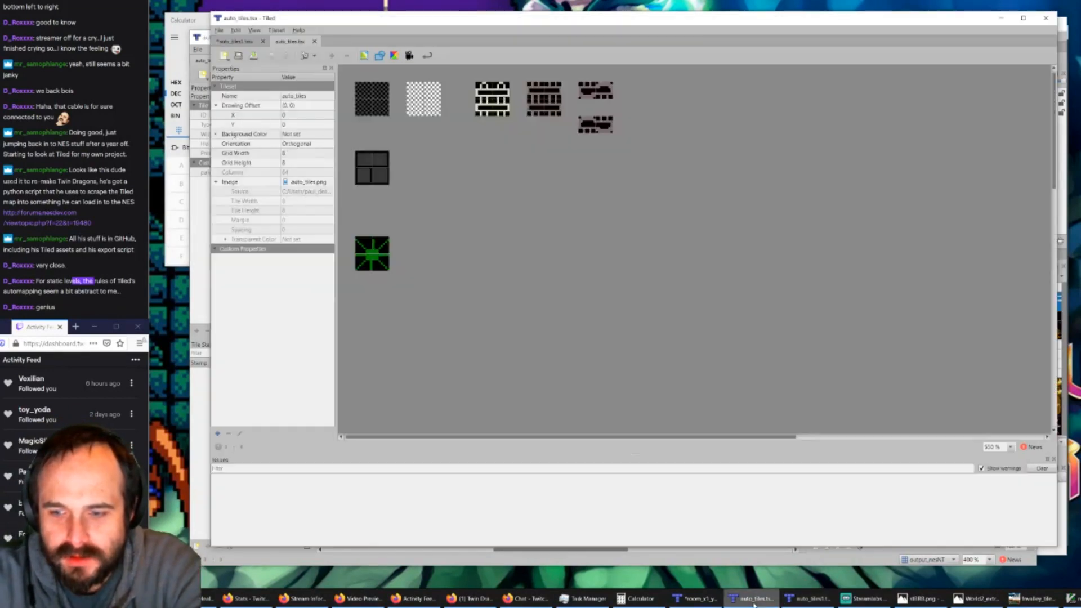
click(710, 600)
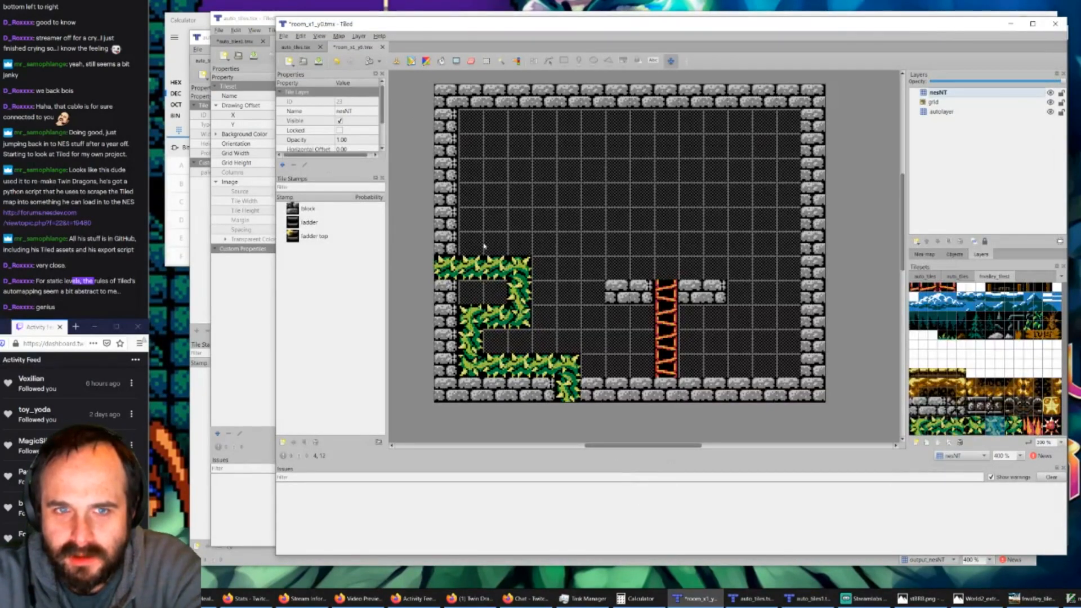
click(752, 599)
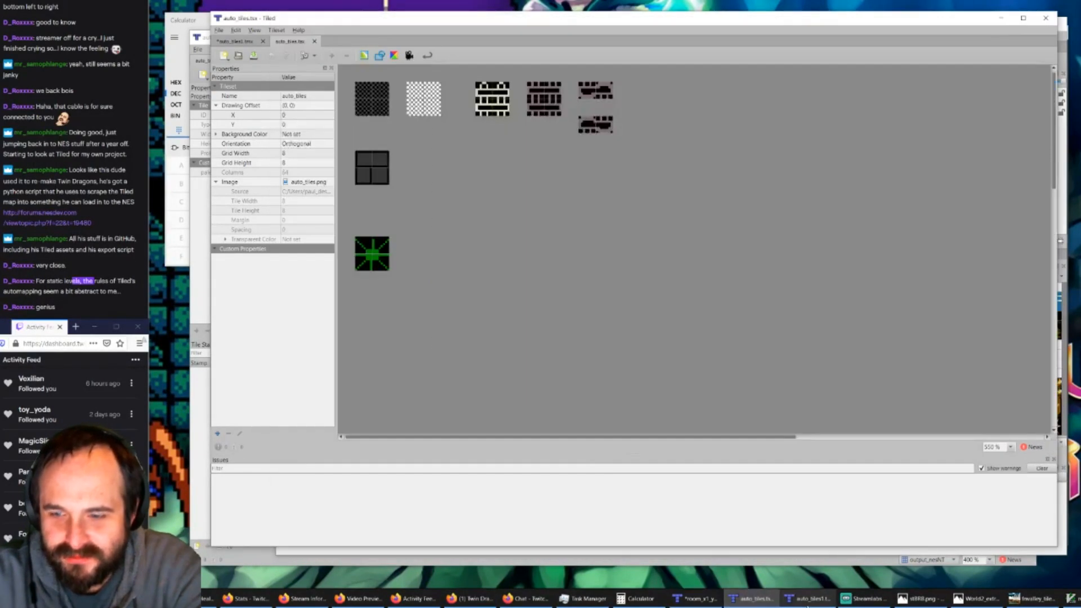
click(806, 598)
Step: In the auto_tiles.tsx window, close the outdated auto_tiles1.tmx copy discarding its changes, and close the auto_tiles.tsx tileset
mouse_move(764, 602)
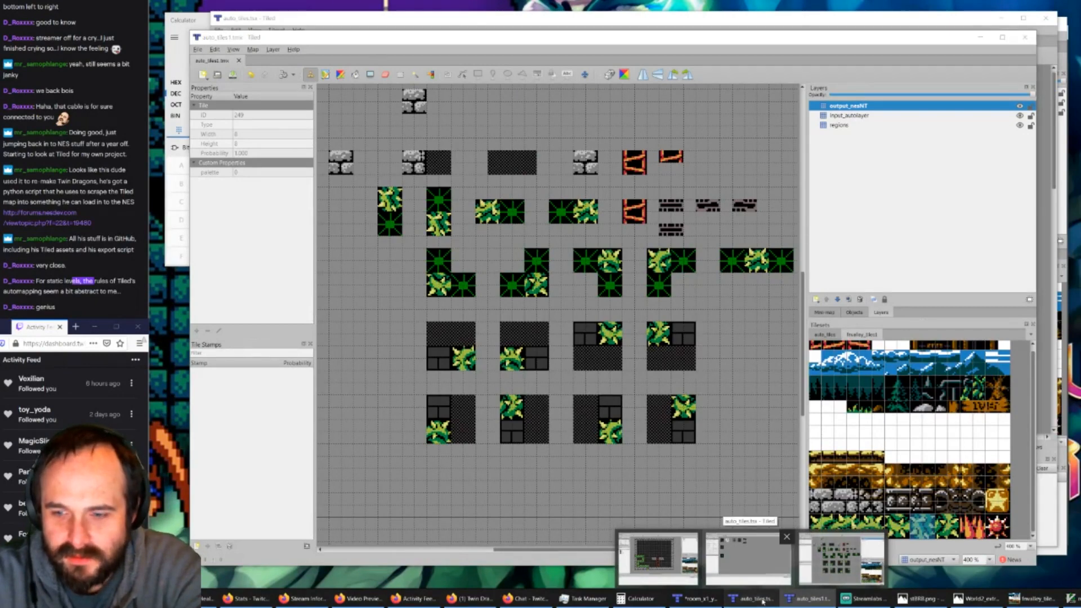
click(761, 600)
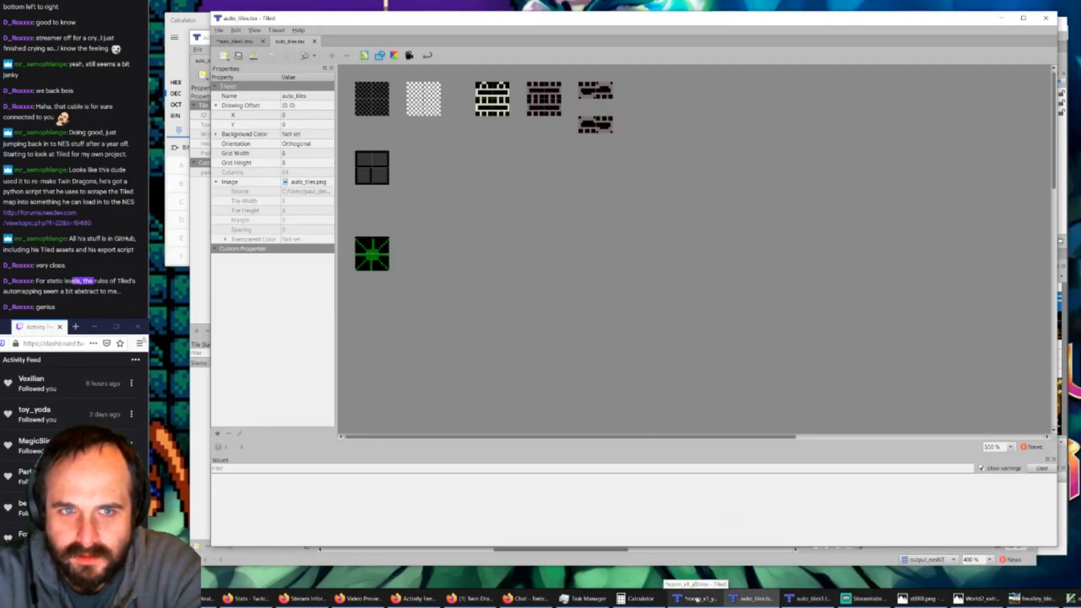
click(249, 44)
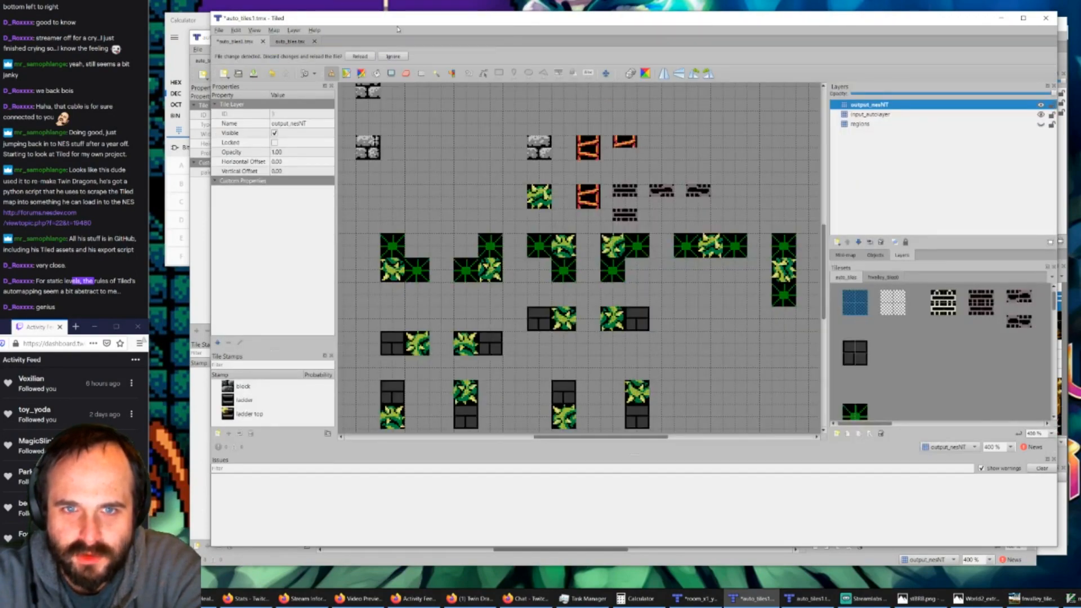
drag(362, 27, 390, 32)
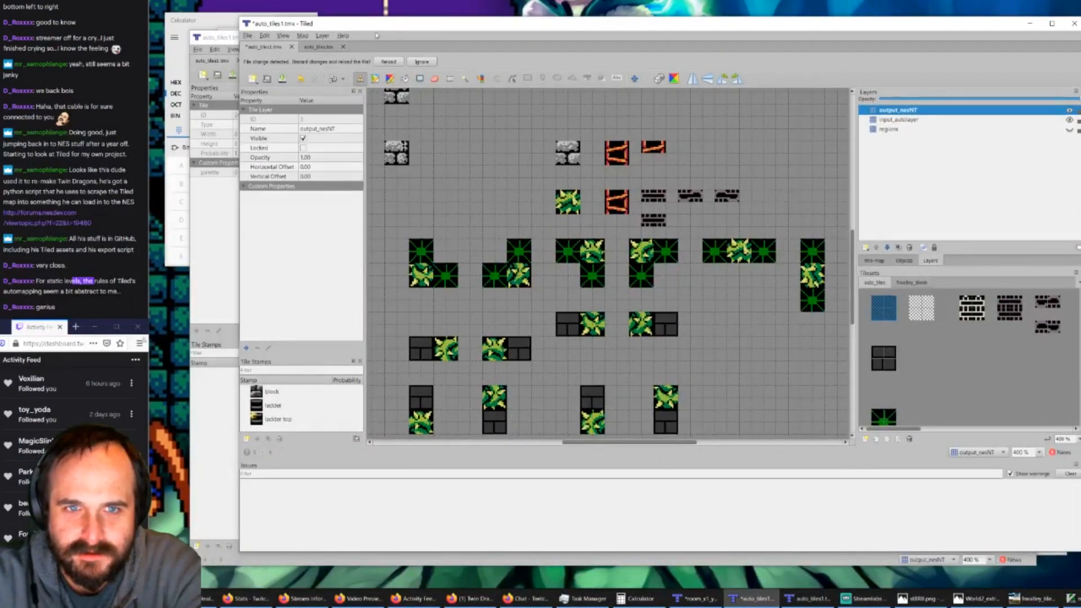
click(292, 47)
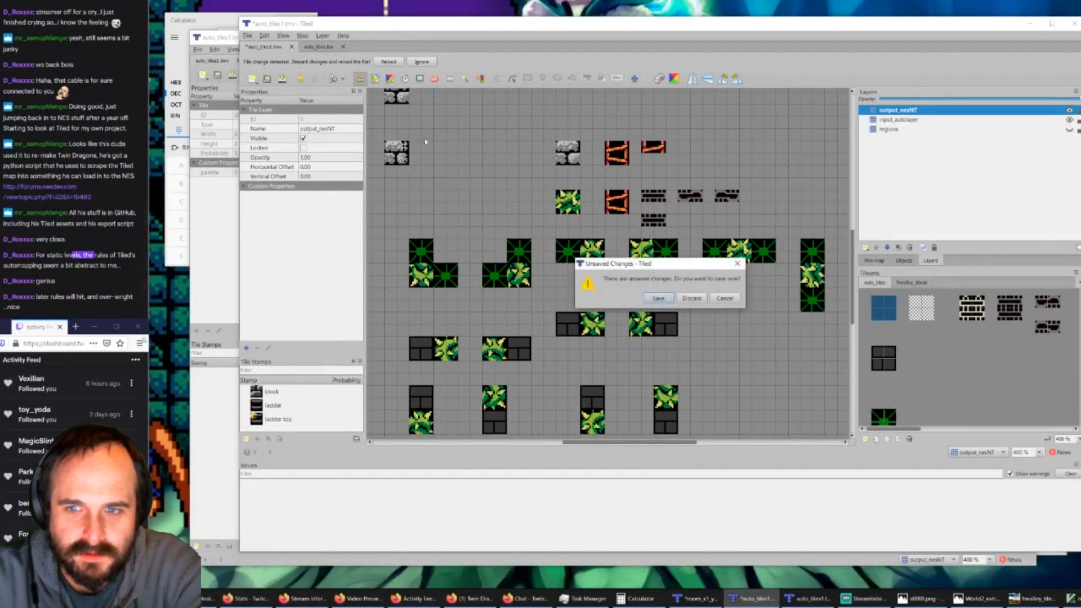
click(693, 299)
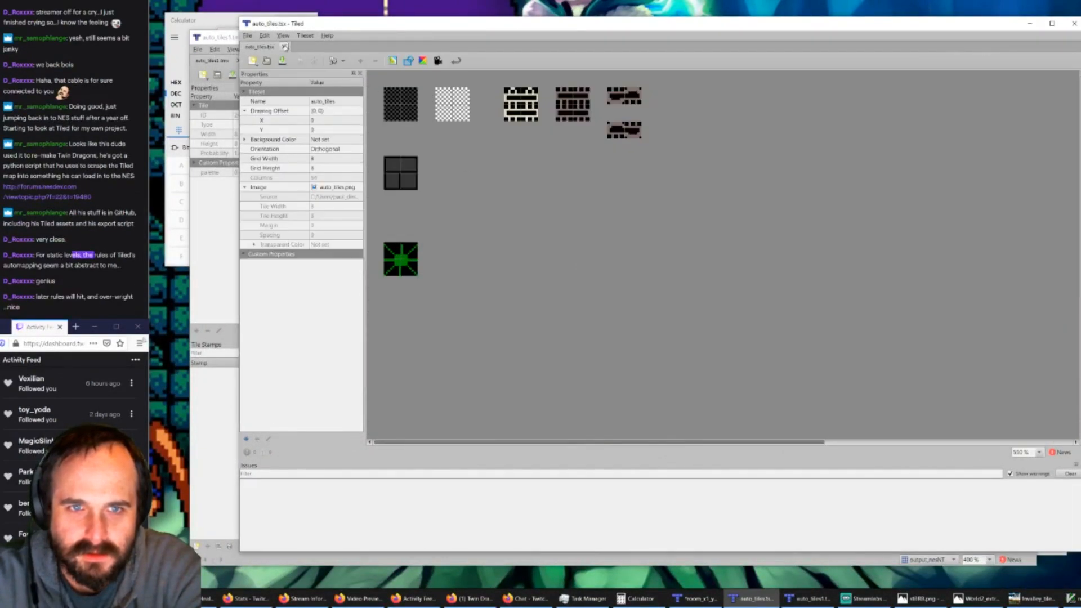
click(286, 47)
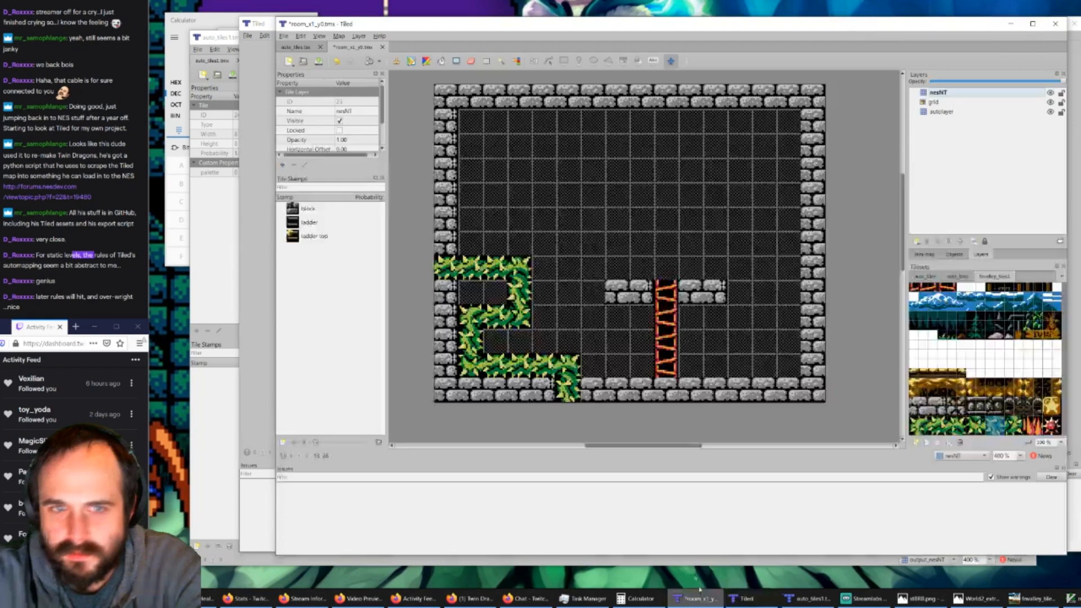
click(697, 599)
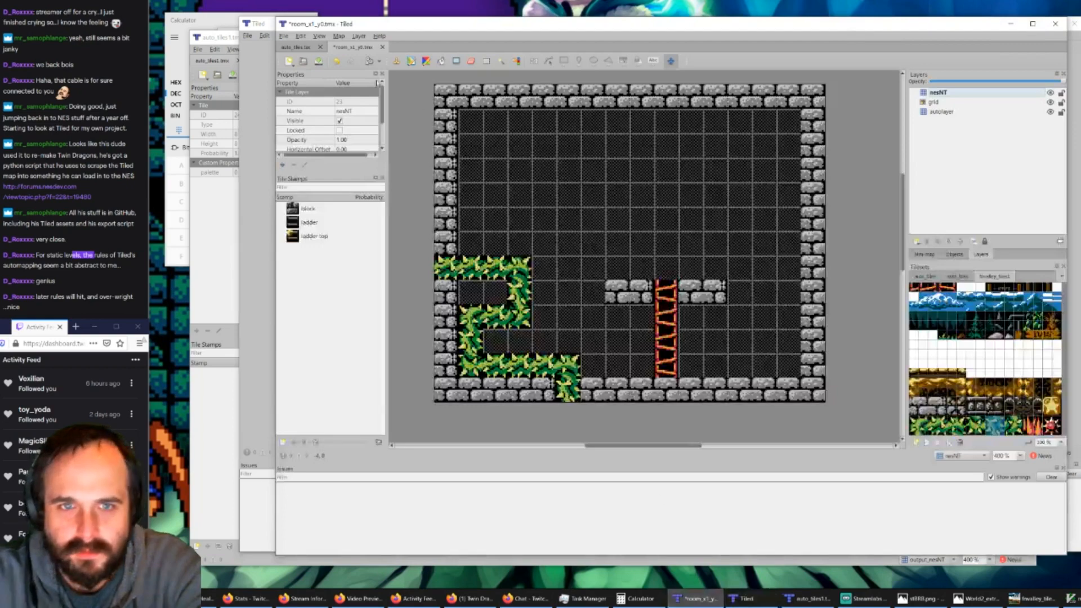
click(313, 50)
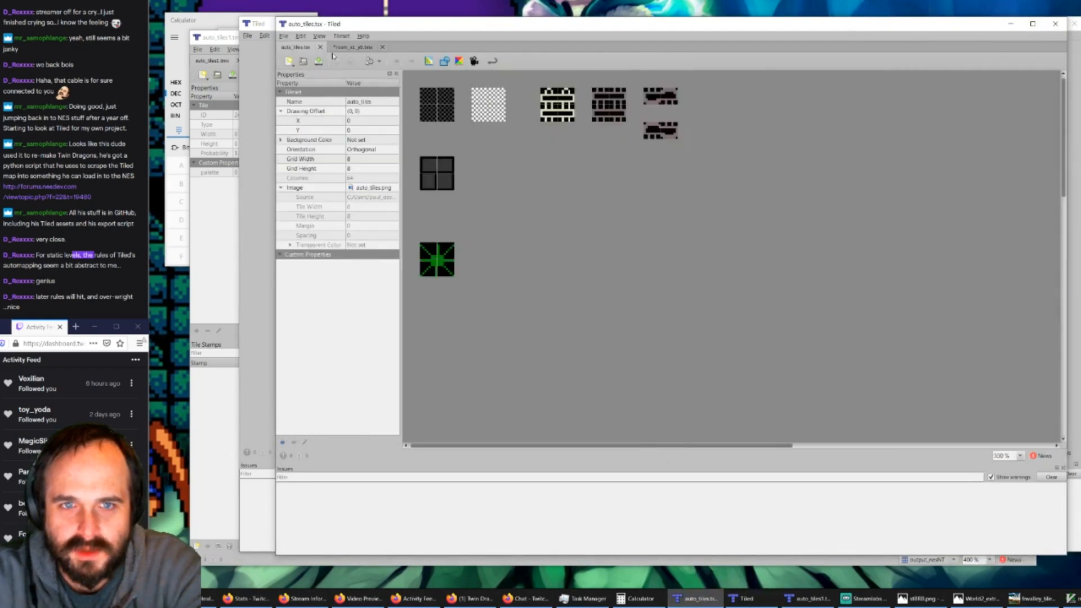
click(340, 50)
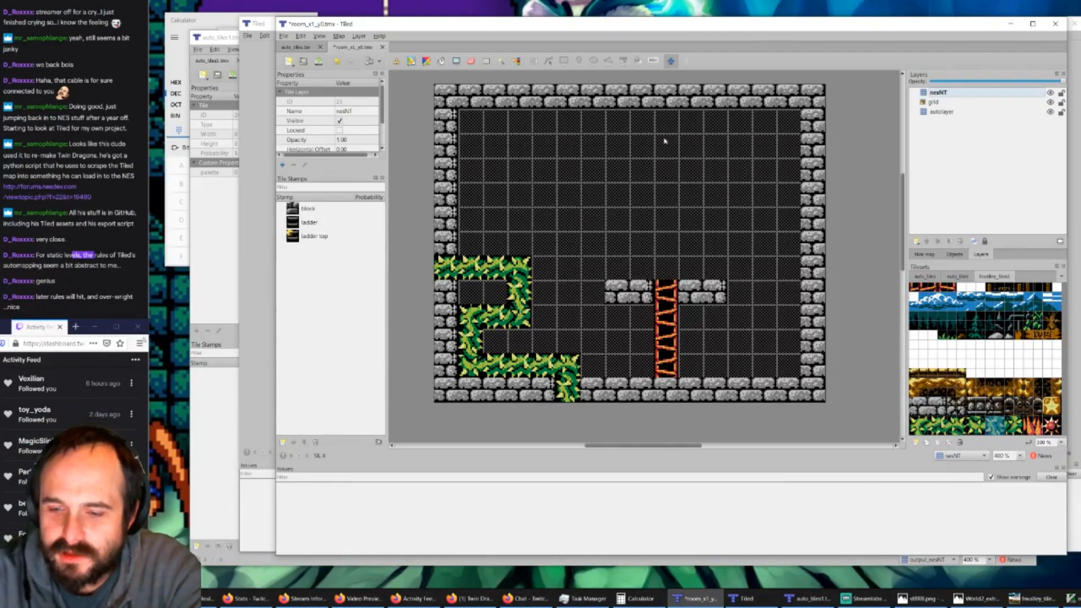
click(745, 599)
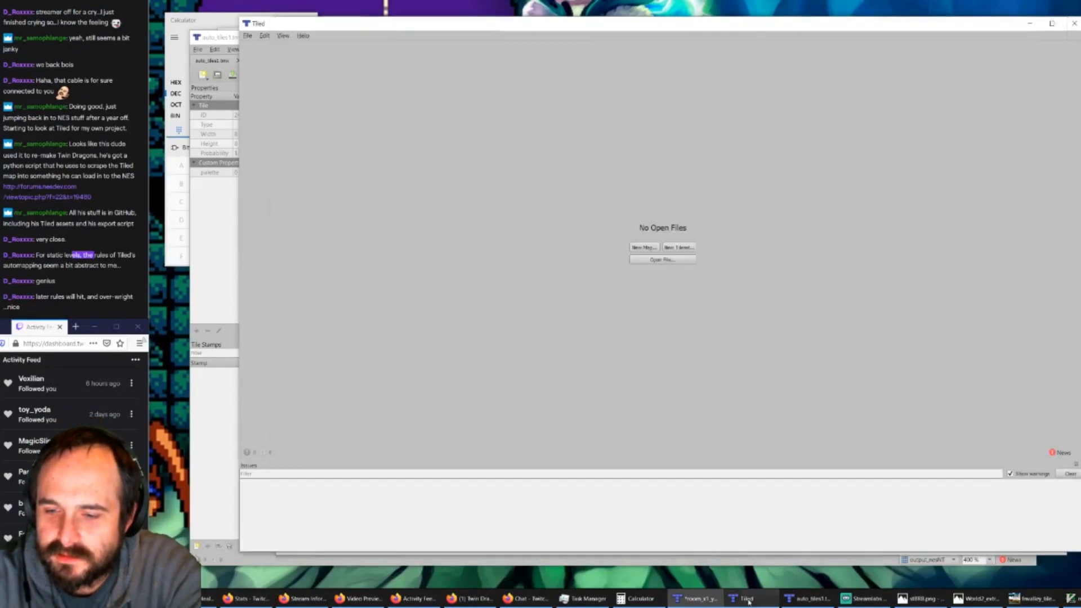
click(803, 598)
Step: Switch to room_x1_y0.tmx, delete its nesNT layer, and generate the layer again with AutoMap
click(695, 599)
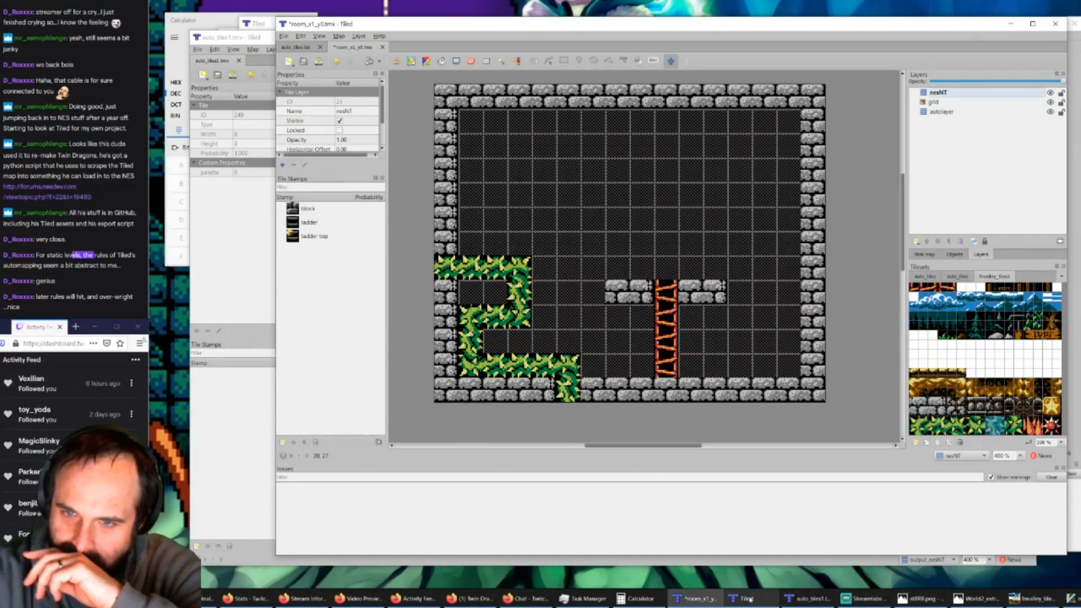
mouse_move(748, 600)
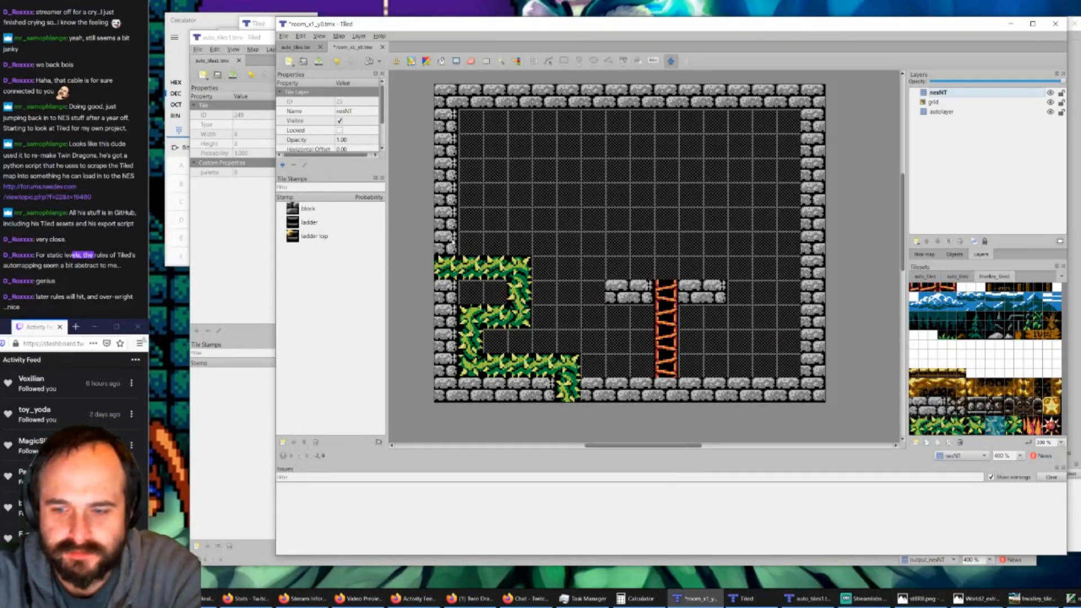
click(940, 93)
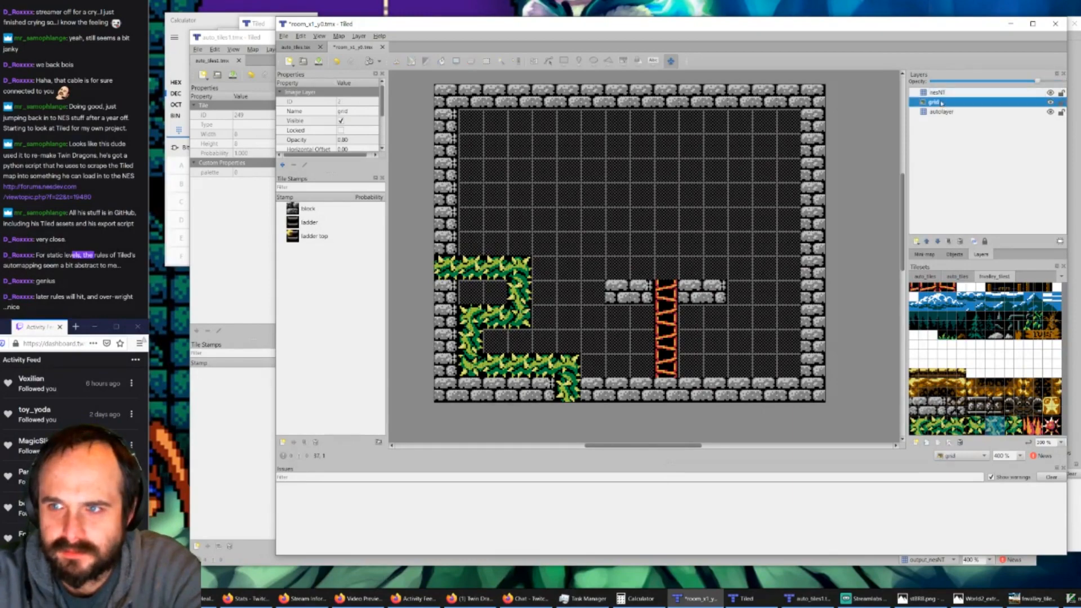
key(Delete)
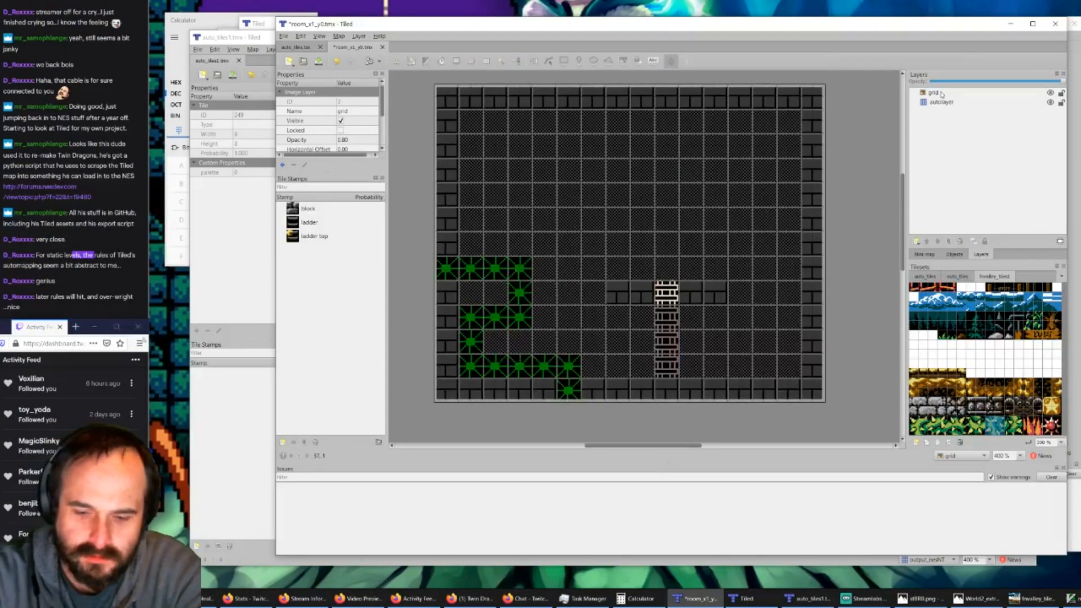
key(ctrl+z)
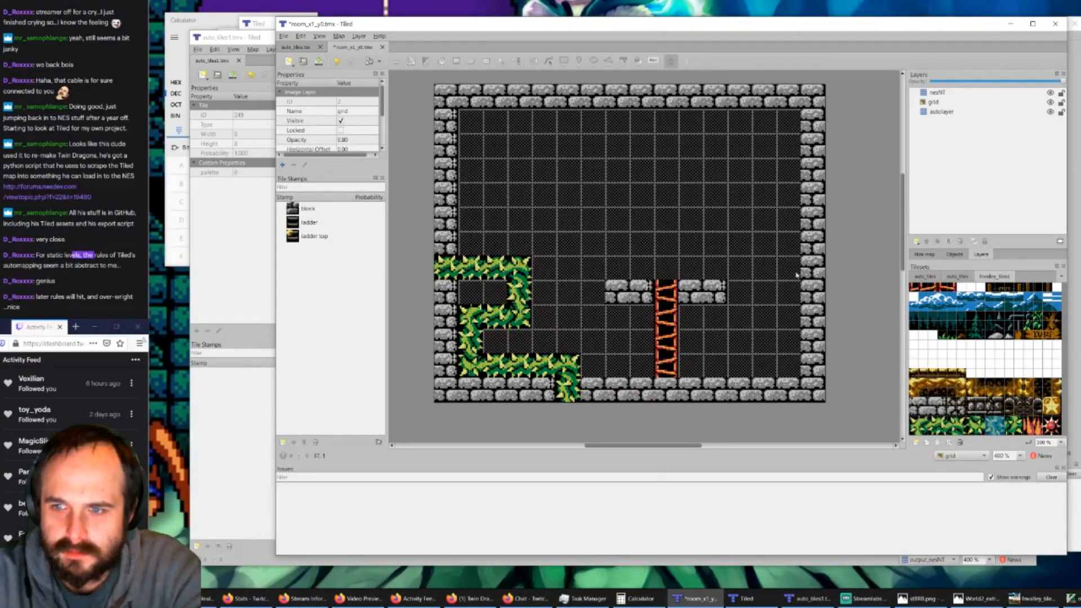
Step: In auto_tiles1.tmx, place the solid block tile on input_autolayer beside the empty block of the unfinished two-block horizontal rule
click(810, 598)
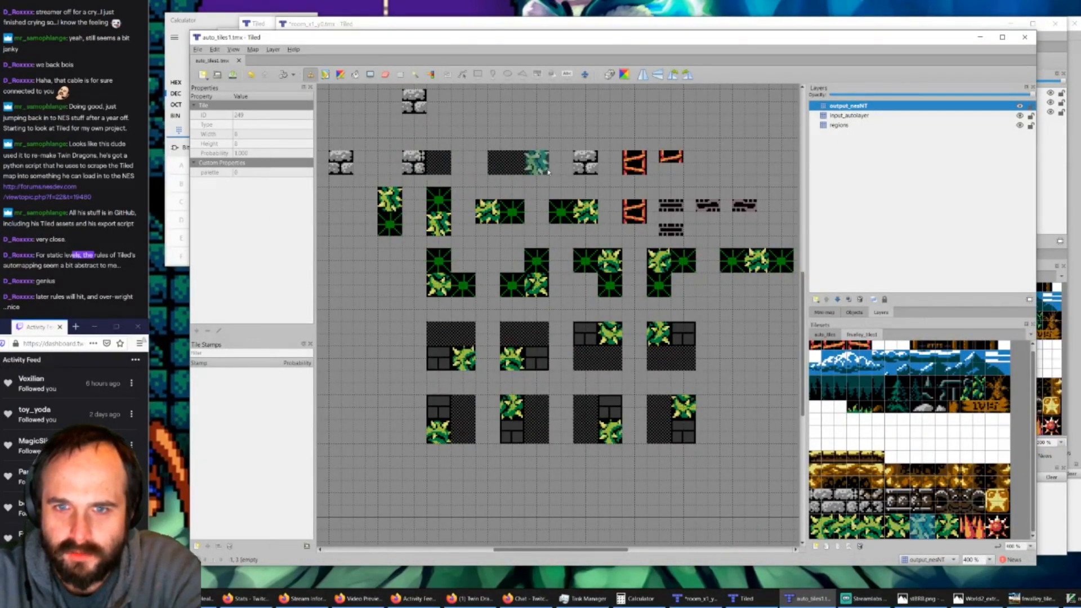
click(856, 115)
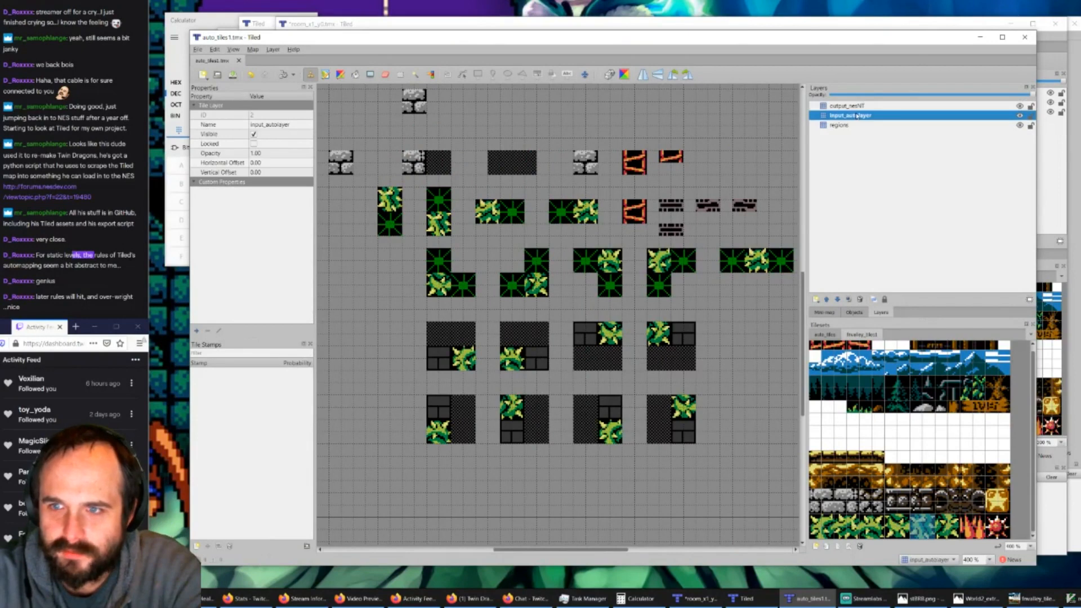
click(825, 335)
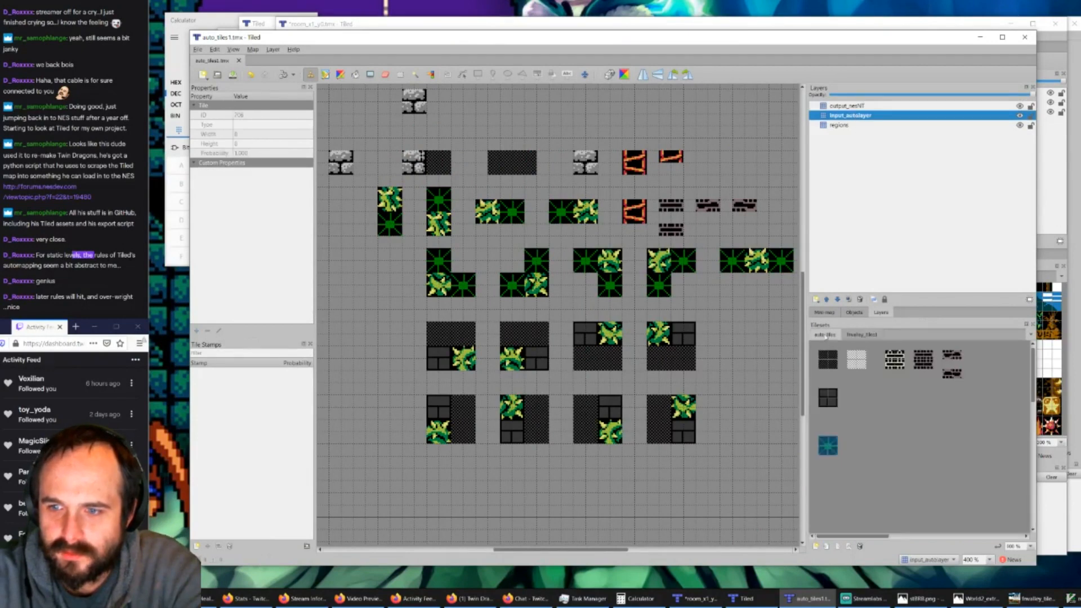
click(826, 401)
click(528, 169)
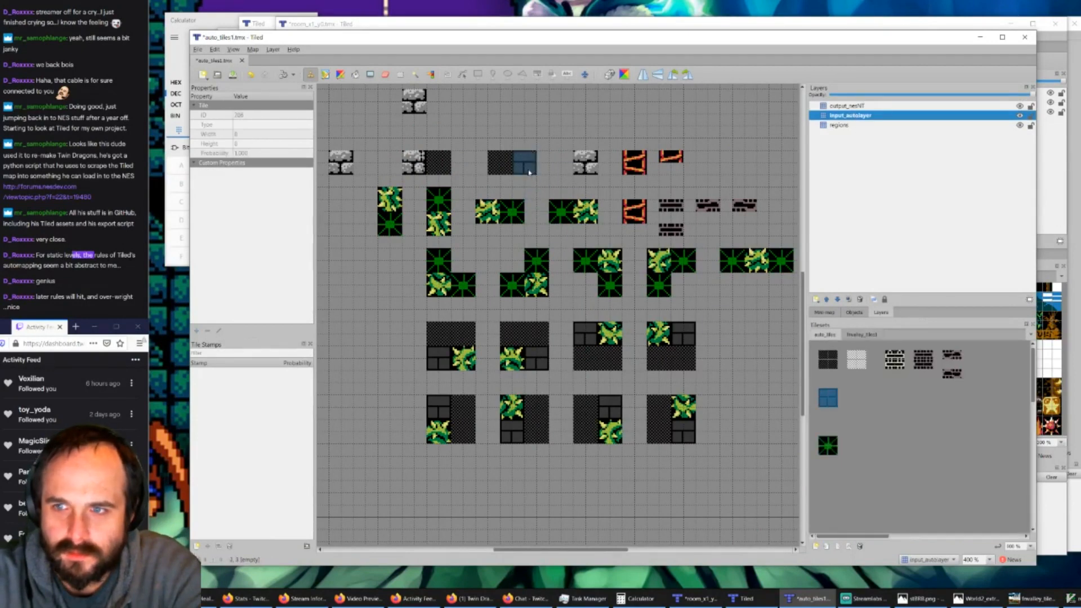
Step: Fill that rule's solid block with fnvalley stone tiles on output_nesNT, and save auto_tiles1.tmx
click(848, 107)
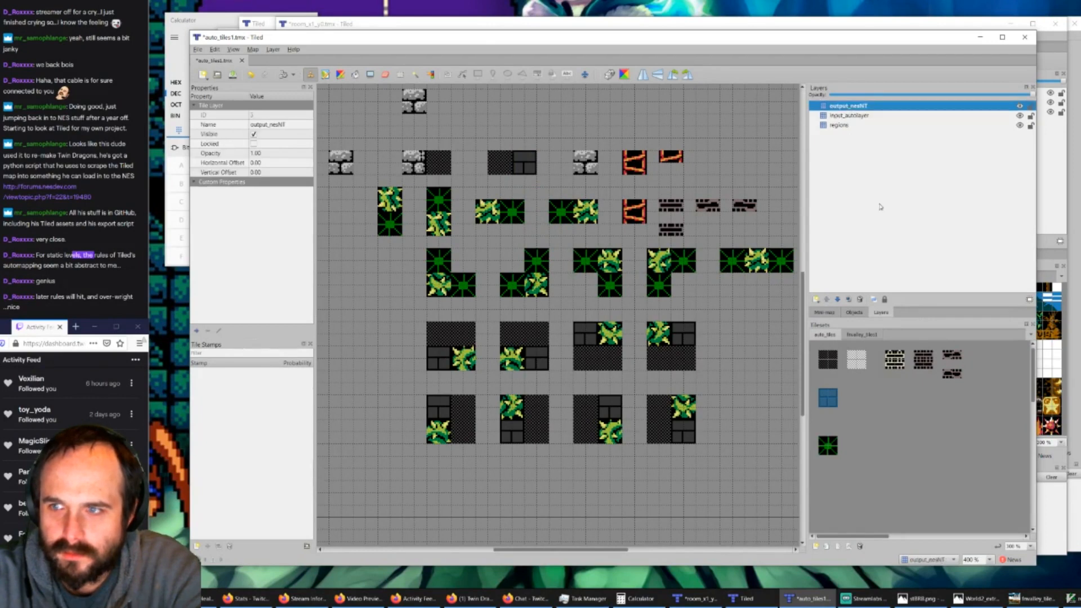
click(855, 335)
click(839, 499)
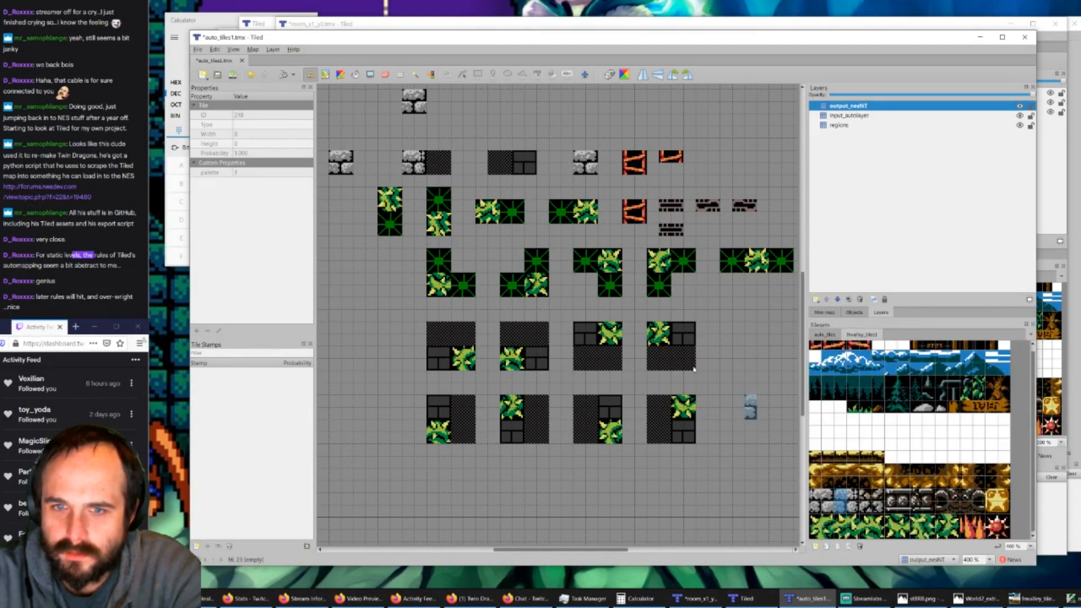
click(523, 163)
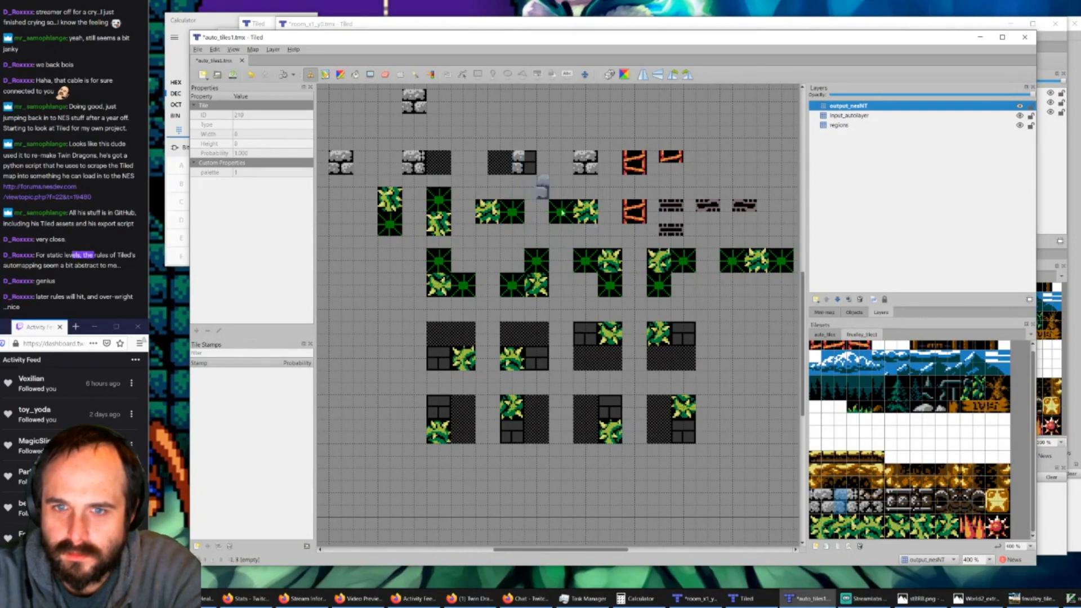
click(827, 499)
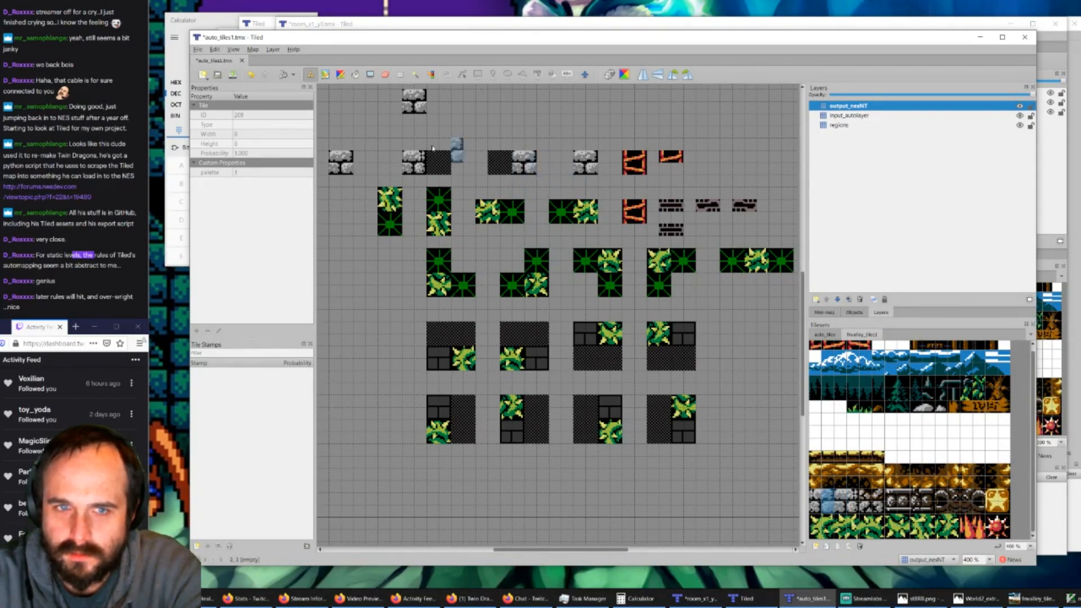
click(232, 75)
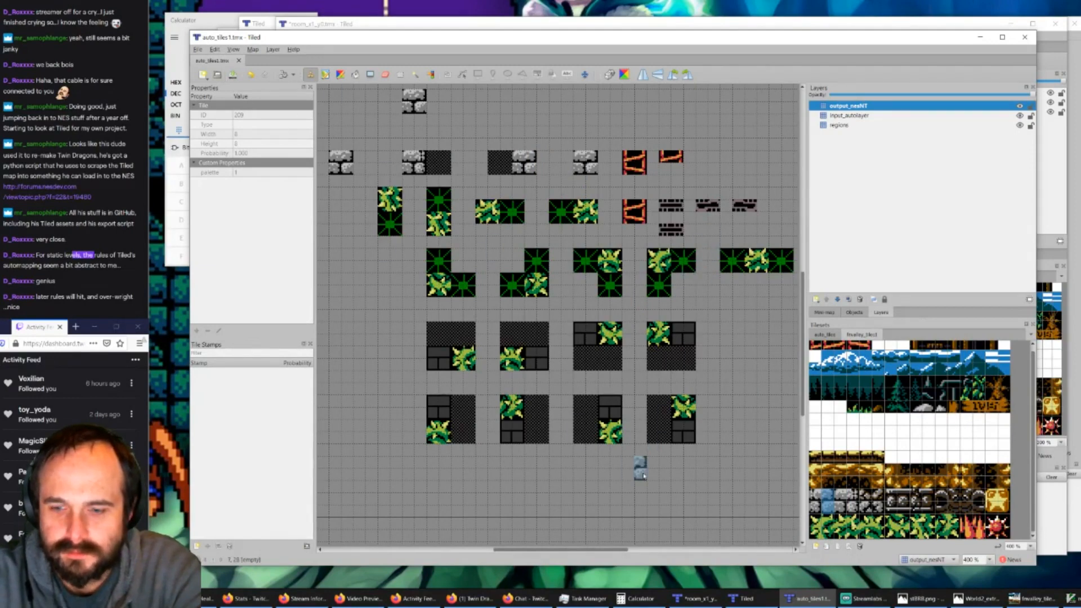
Step: Return to room_x1_y0.tmx and rebuild its nesNT layer with AutoMap to test the new stone block rule
click(723, 601)
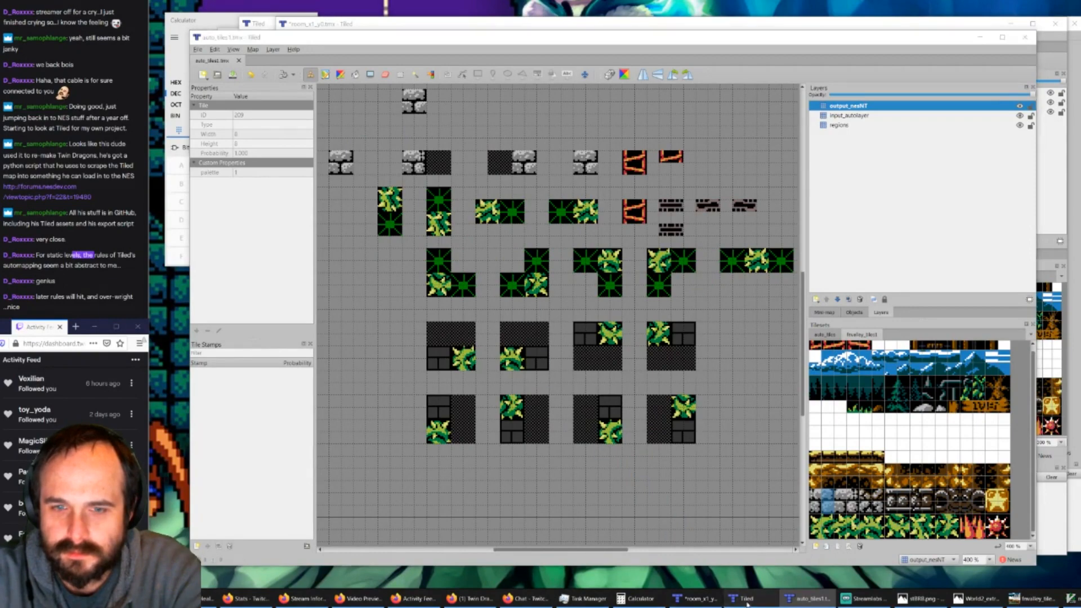
click(686, 597)
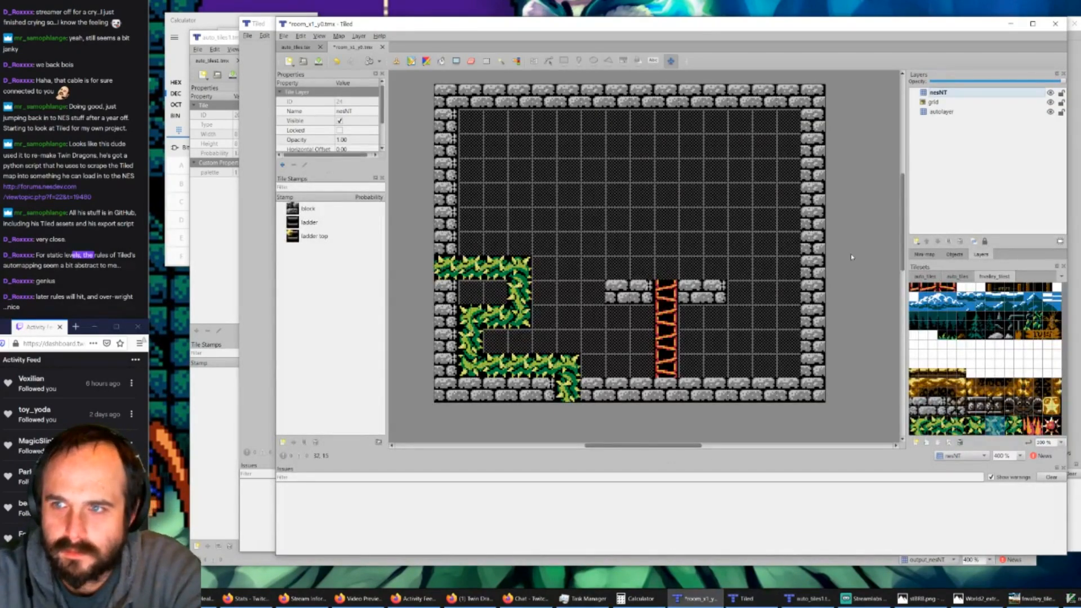
click(937, 97)
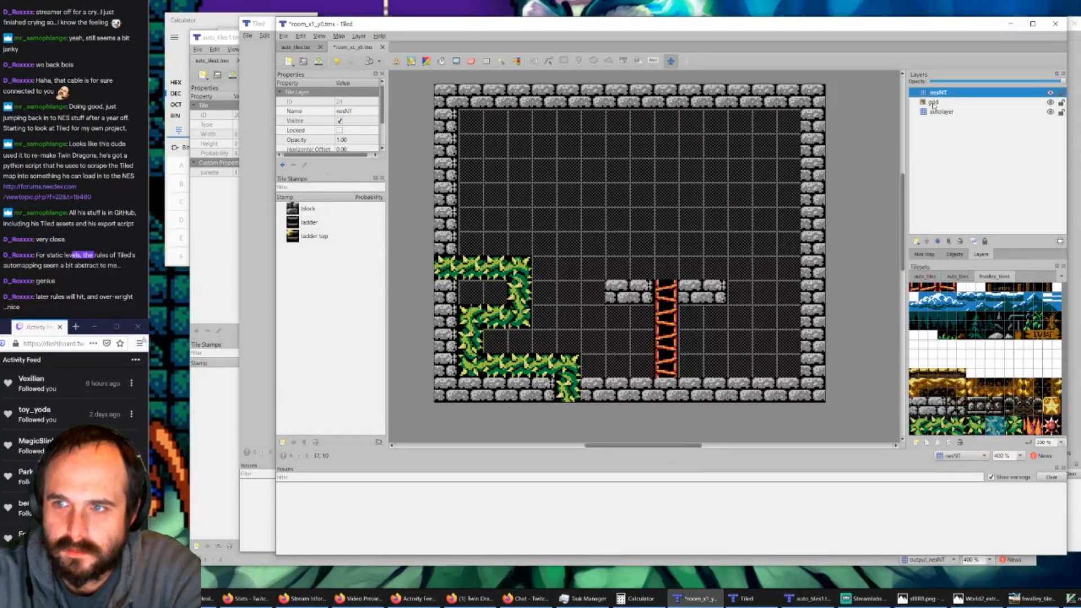
click(933, 103)
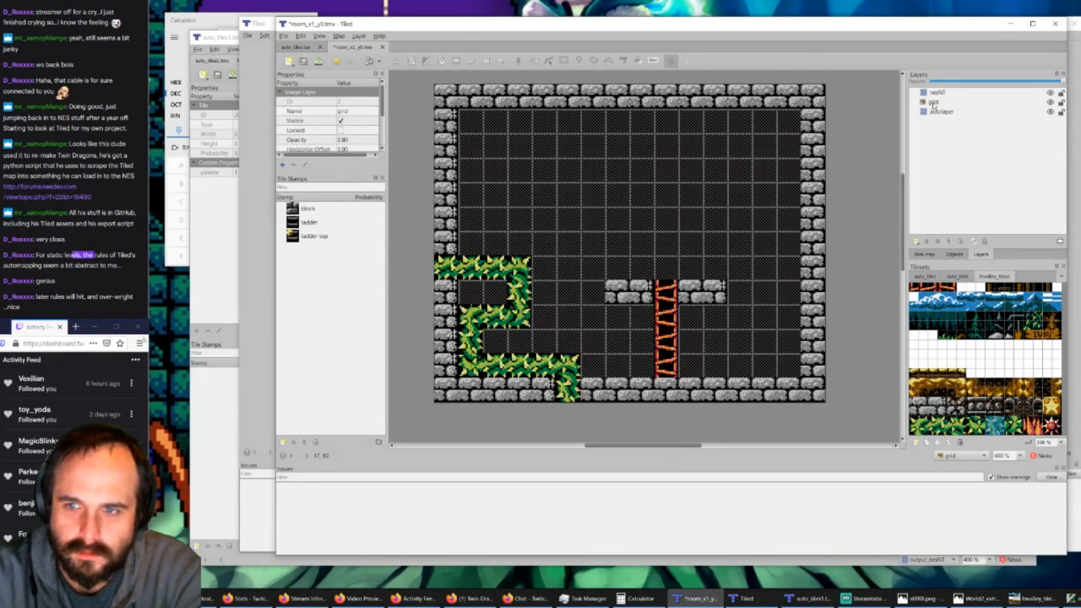
Step: In auto_tiles1.tmx, toggle the visibility of output_nesNT and input_autolayer to examine which rule tiles lie outside the regions
click(807, 598)
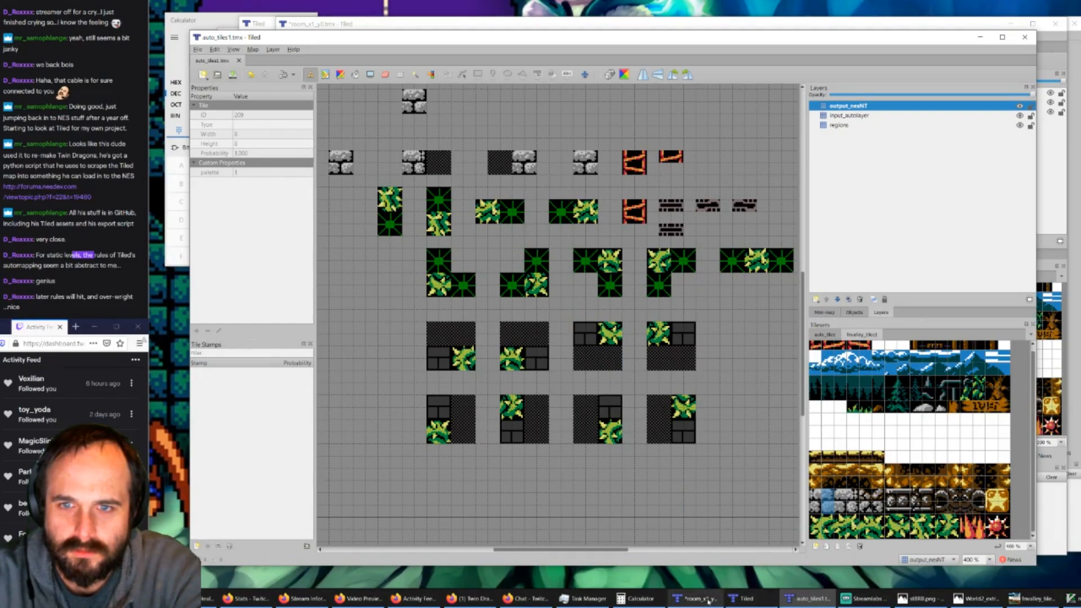
click(1019, 106)
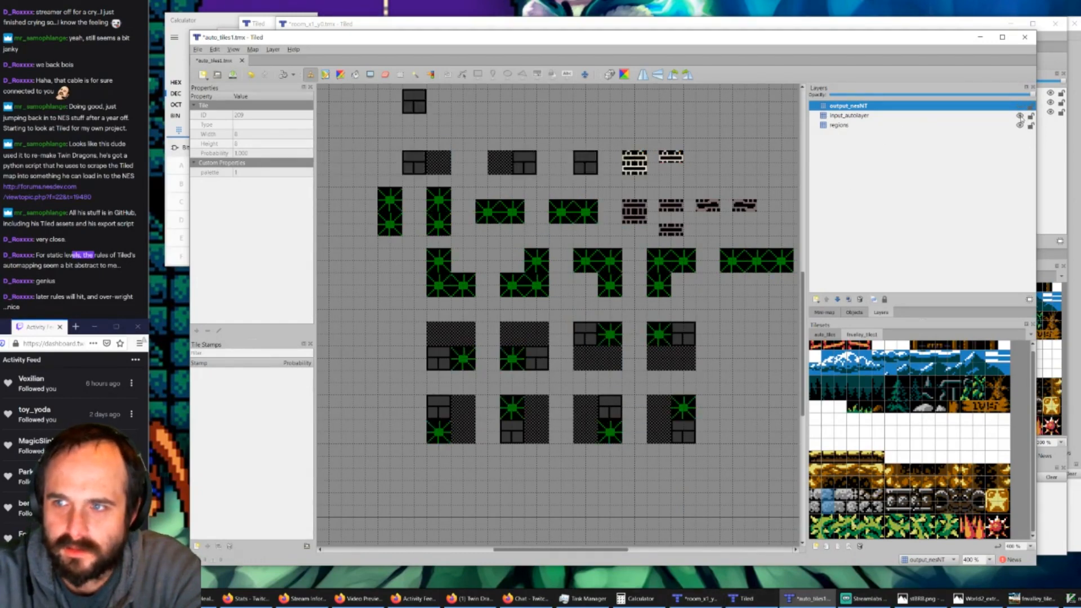
ctrl+scroll(464, 162, down, 1)
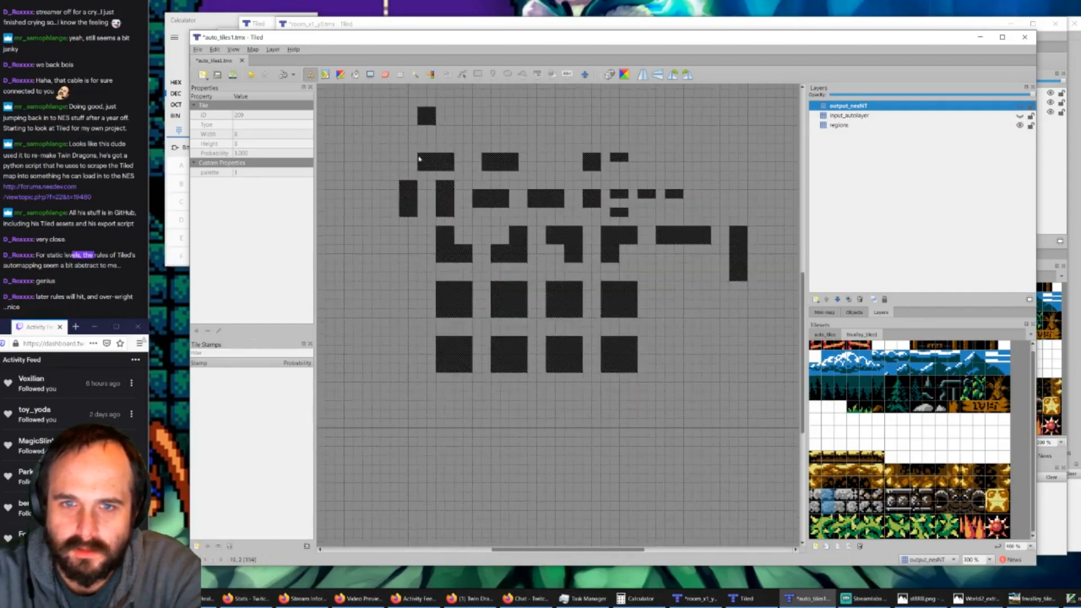
click(1020, 106)
click(1020, 106)
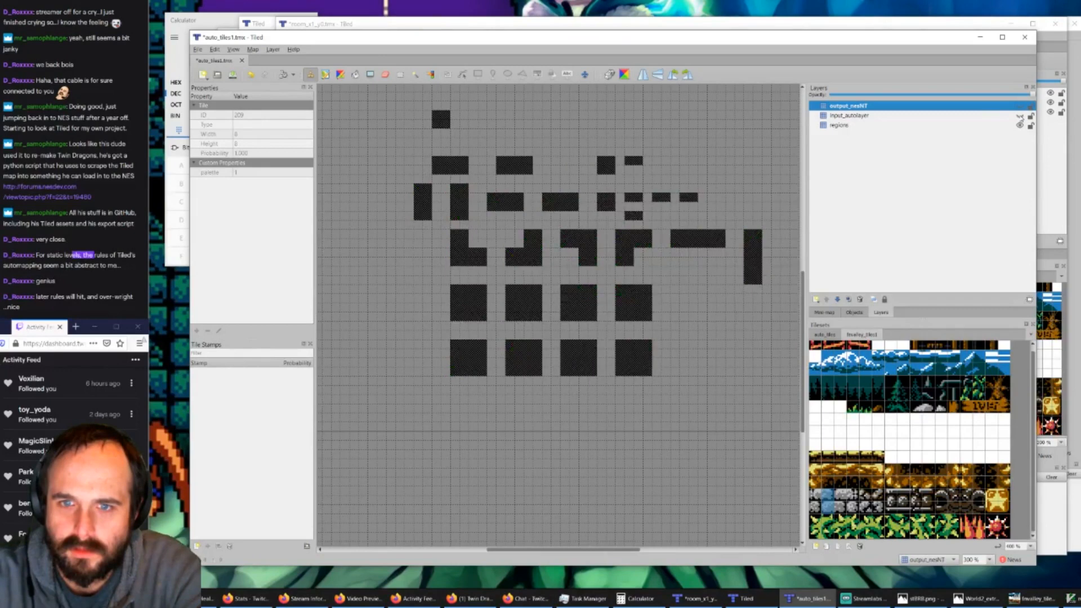
click(1019, 107)
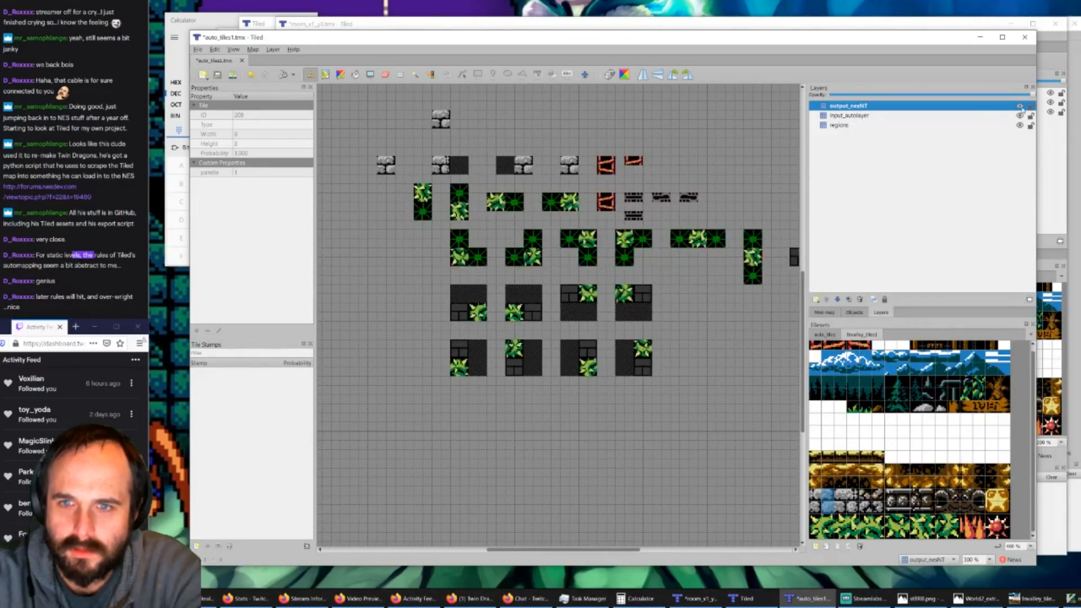
click(1020, 115)
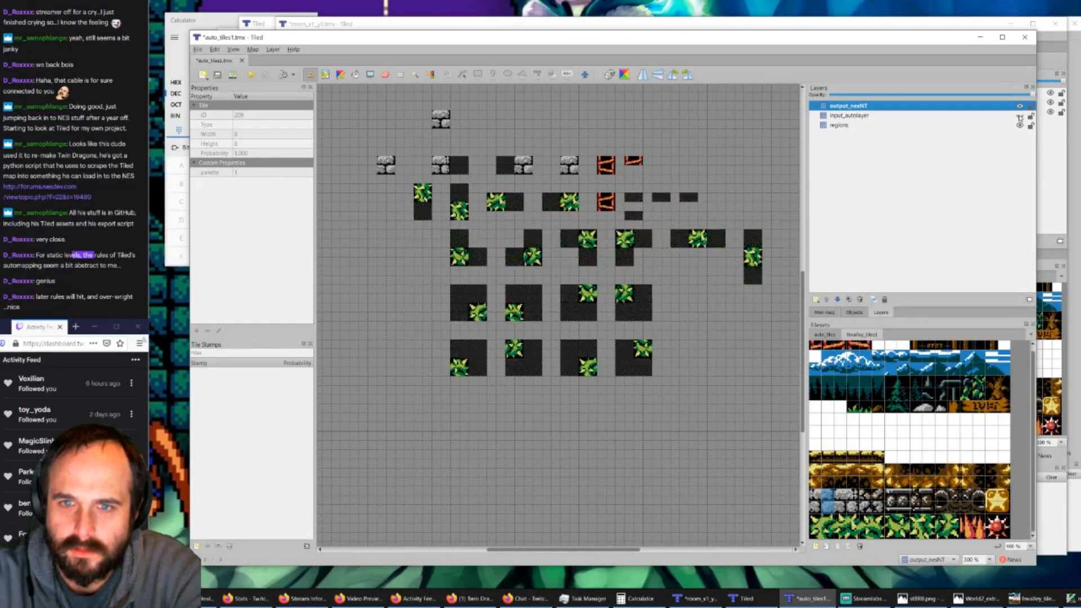
click(1021, 107)
click(1020, 115)
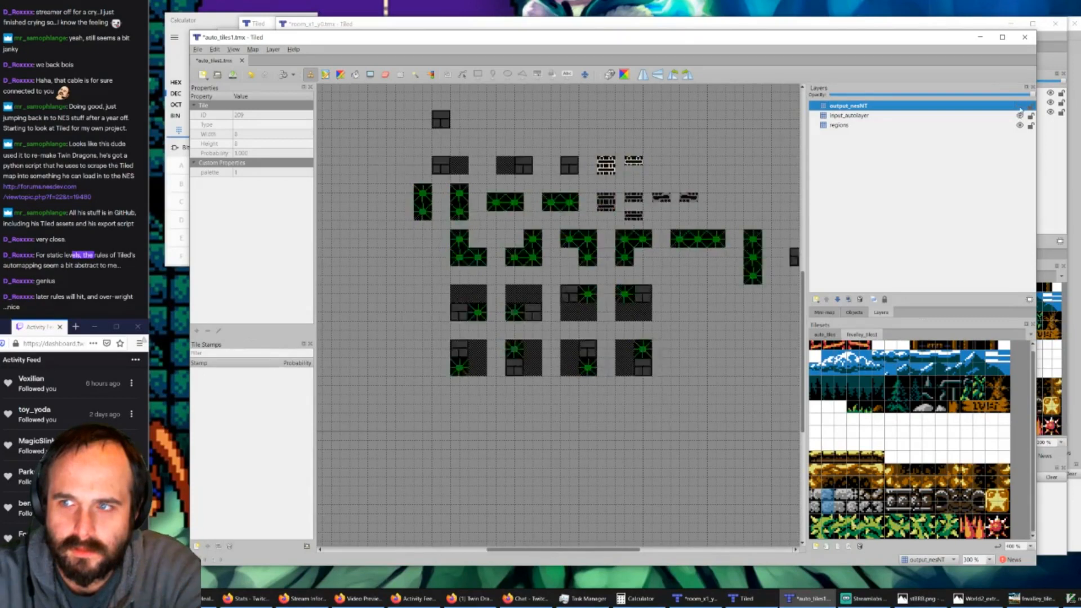
click(1020, 106)
Step: Erase the two stray stone blocks from output_nesNT and the leftover solid block from input_autolayer, and save auto_tiles1.tmx
click(385, 75)
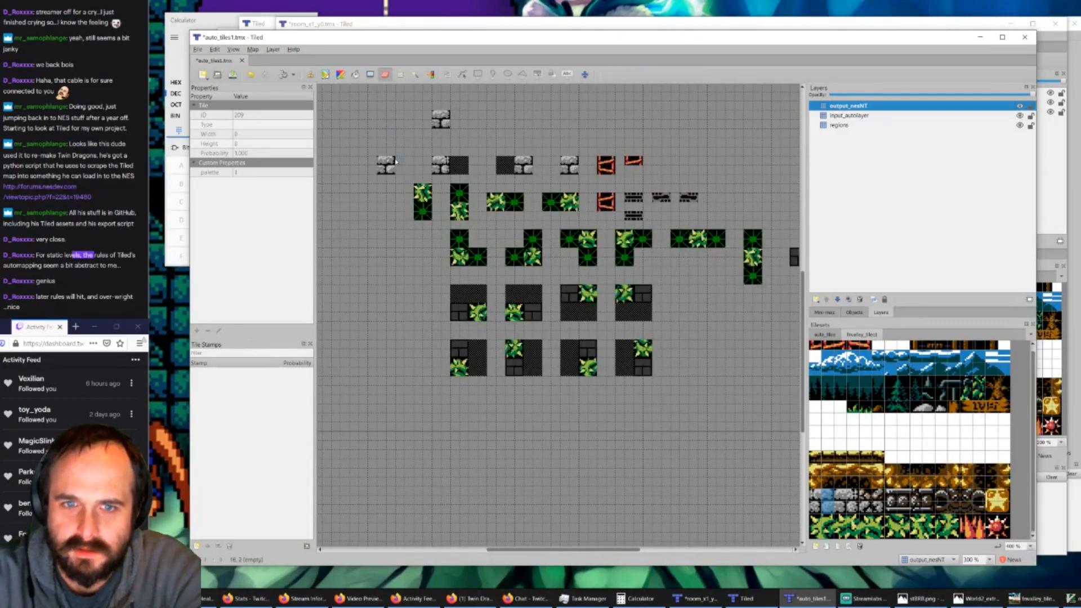
drag(391, 160, 381, 175)
click(570, 165)
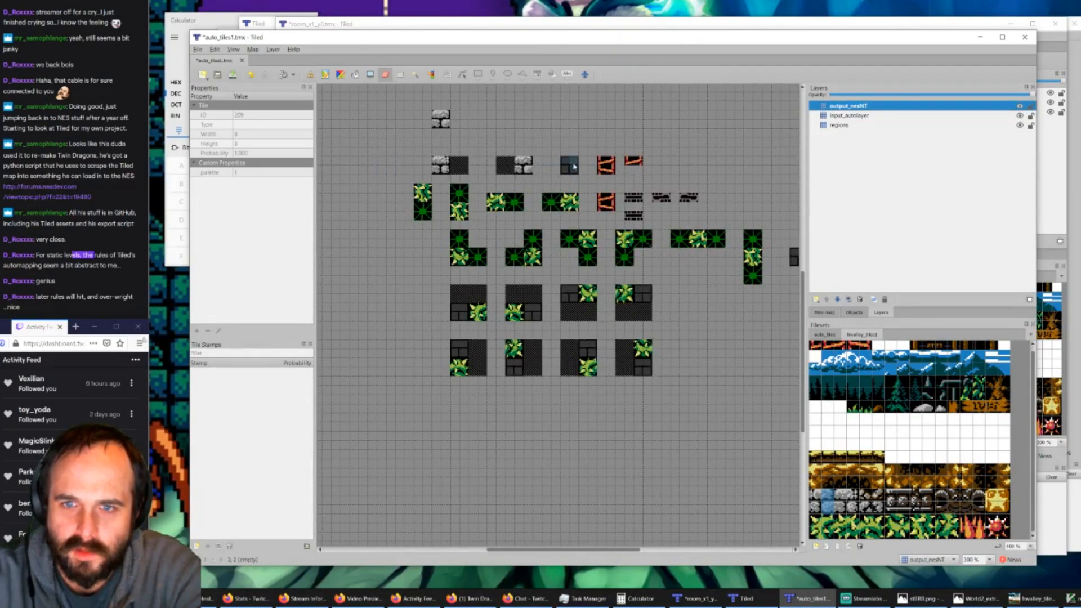
click(848, 115)
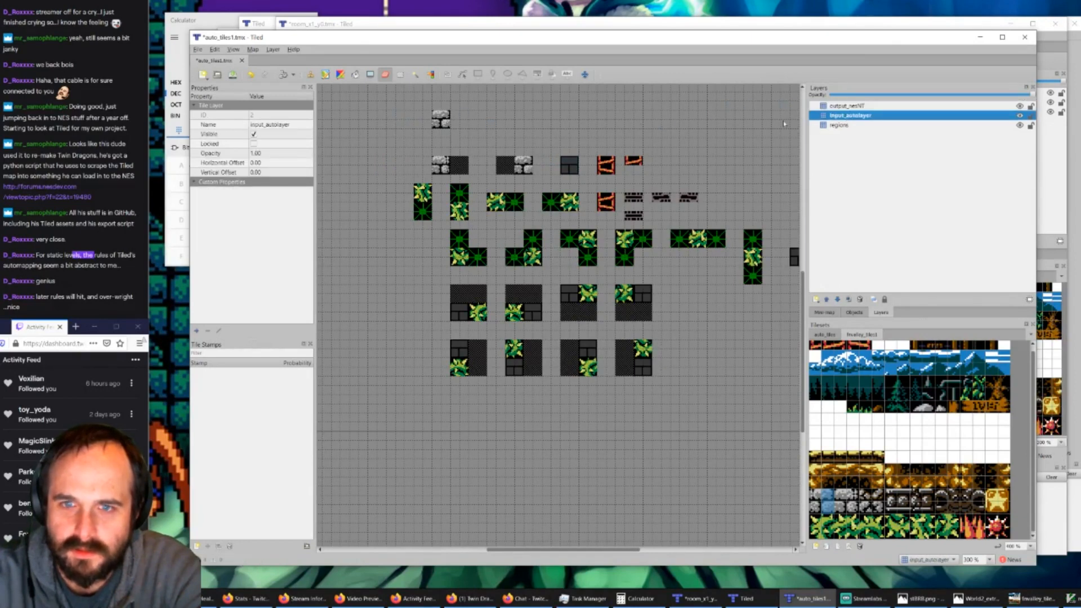
click(570, 164)
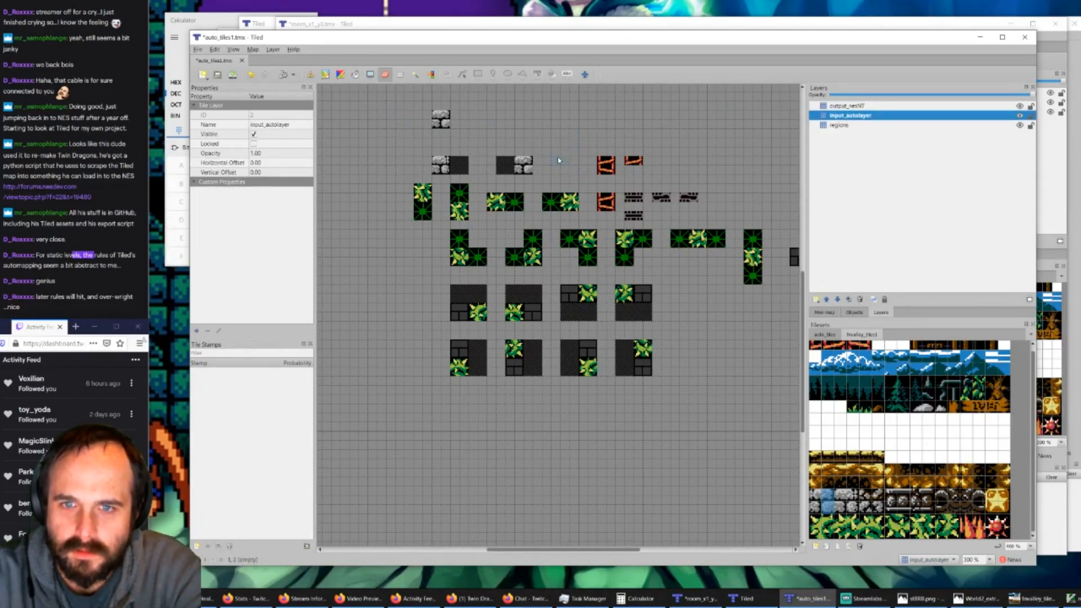
ctrl+scroll(529, 169, up, 7)
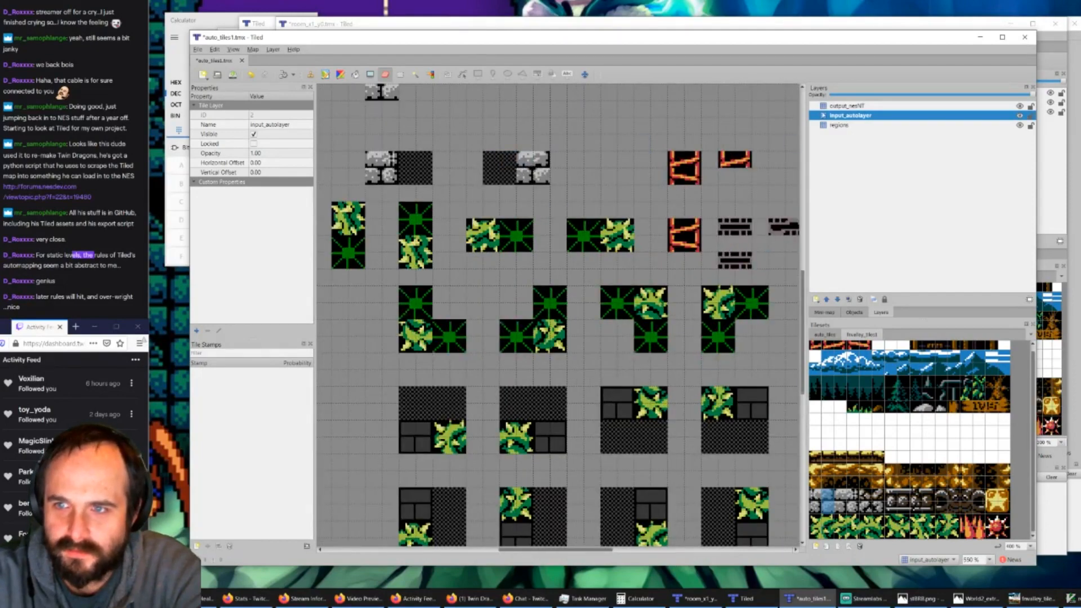
key(ctrl+Page_Up)
ctrl+scroll(478, 146, down, 1)
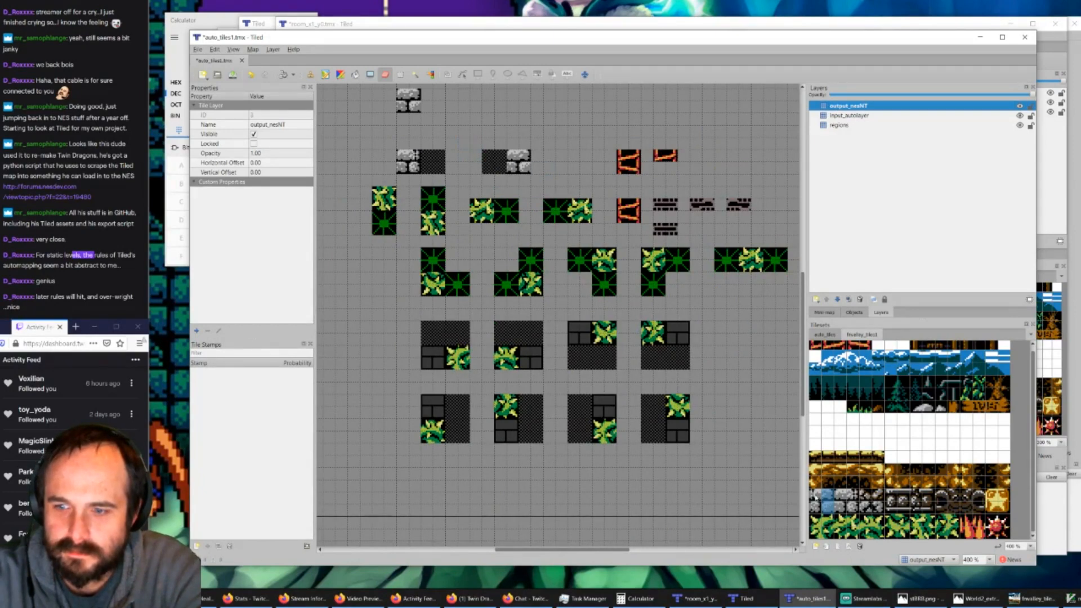
click(815, 499)
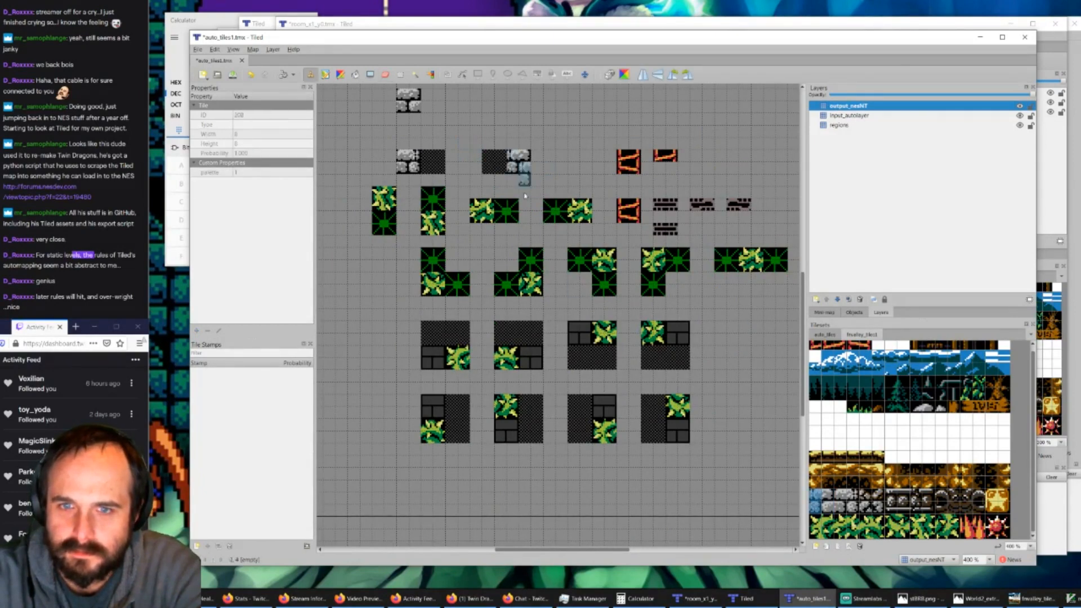
click(232, 76)
Step: Switch back to room_x1_y0.tmx and save the map
click(760, 603)
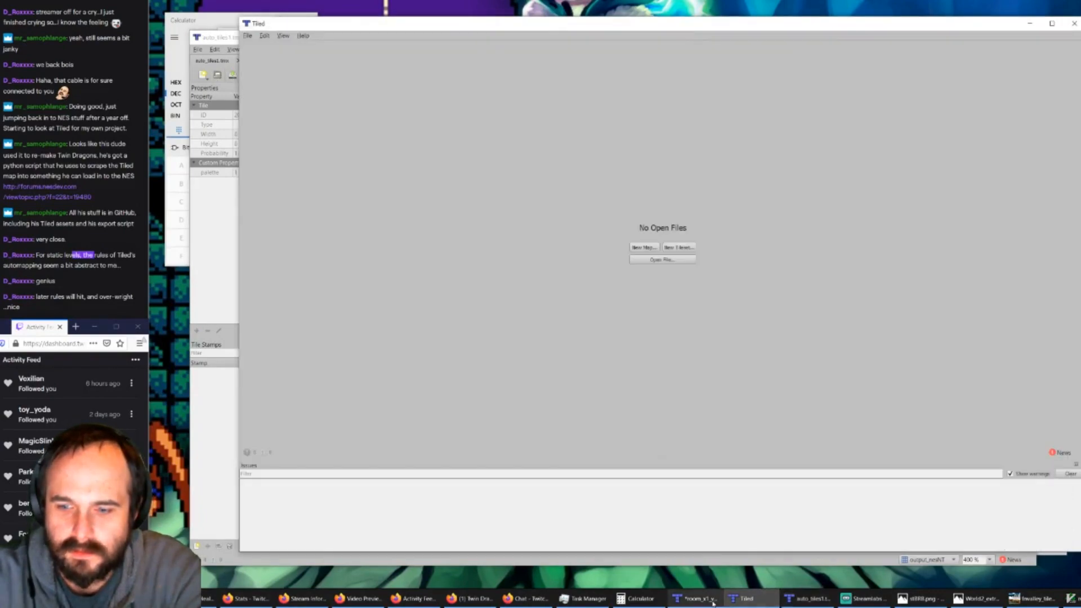
click(695, 598)
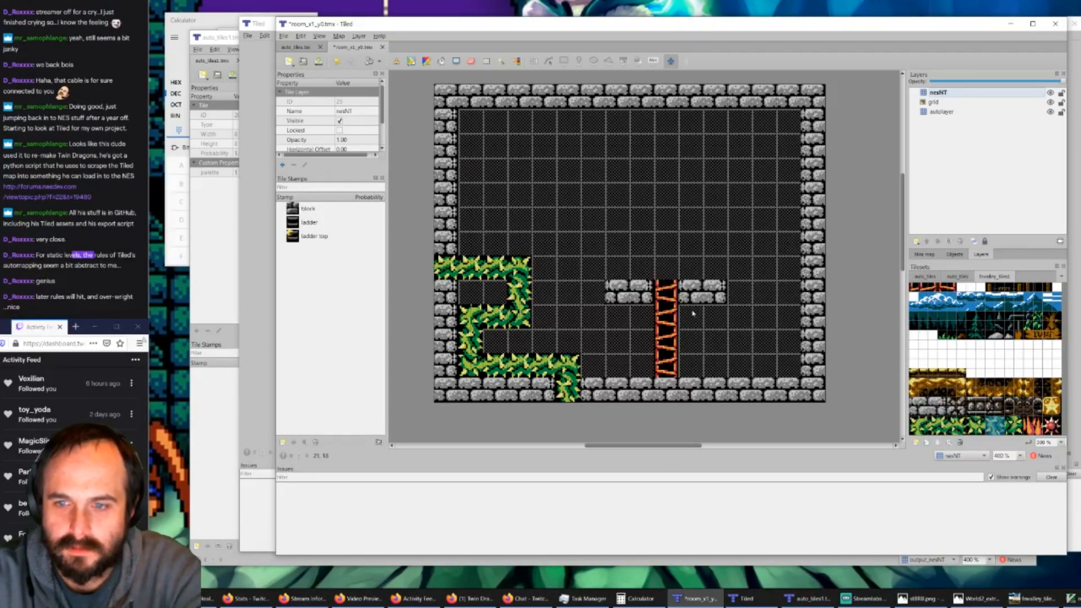
click(319, 61)
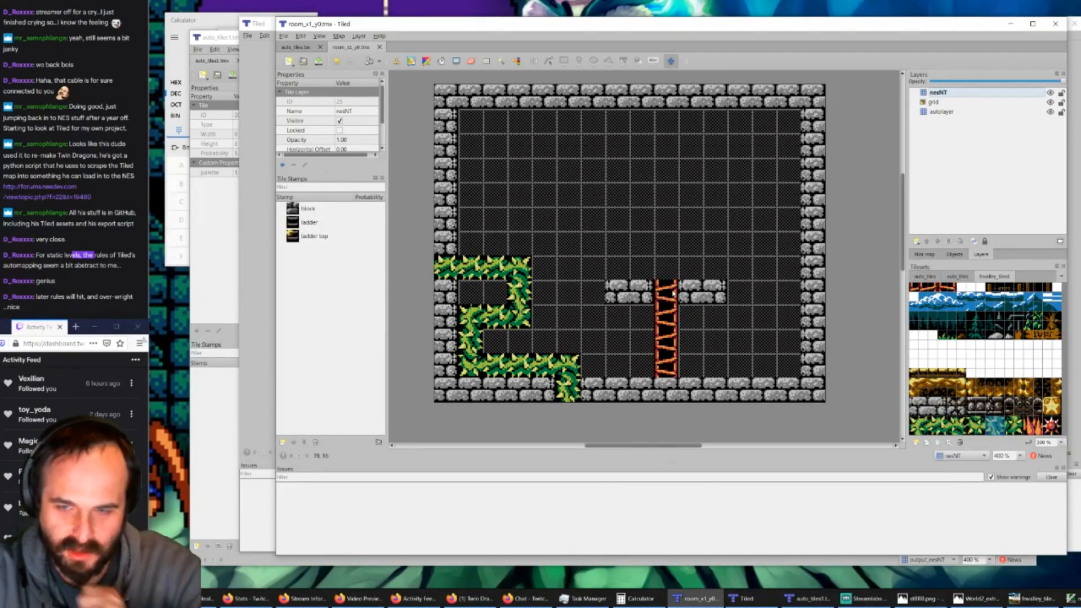
Step: Examine the WorldMap image's stone platforms and walls in GIMP, and compare them with the stone blocks in room_x1_y0.tmx in Tiled
ctrl+scroll(669, 293, up, 2)
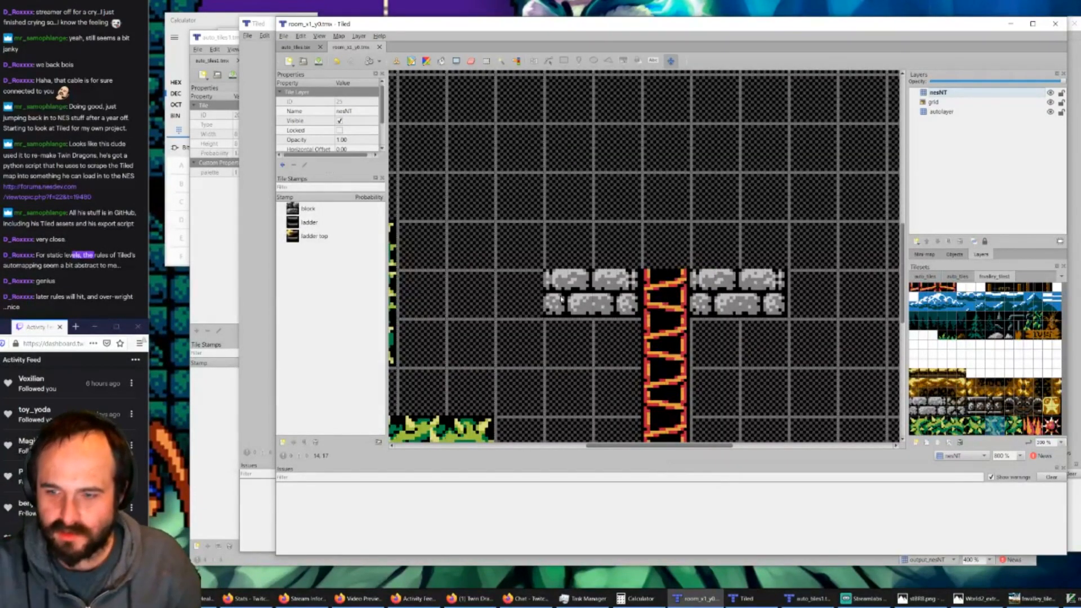
click(1030, 598)
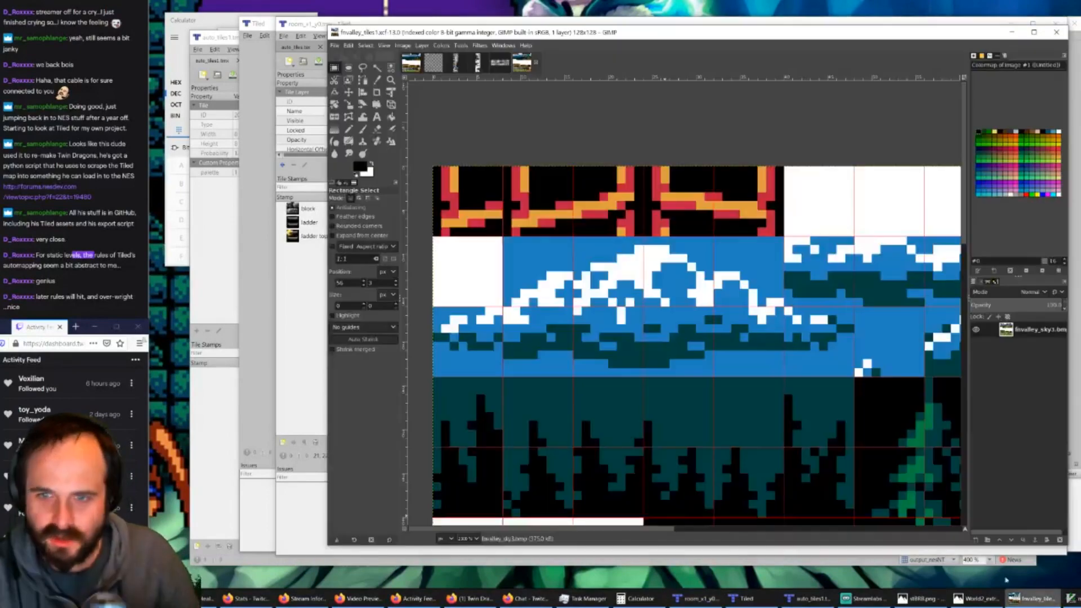
click(499, 64)
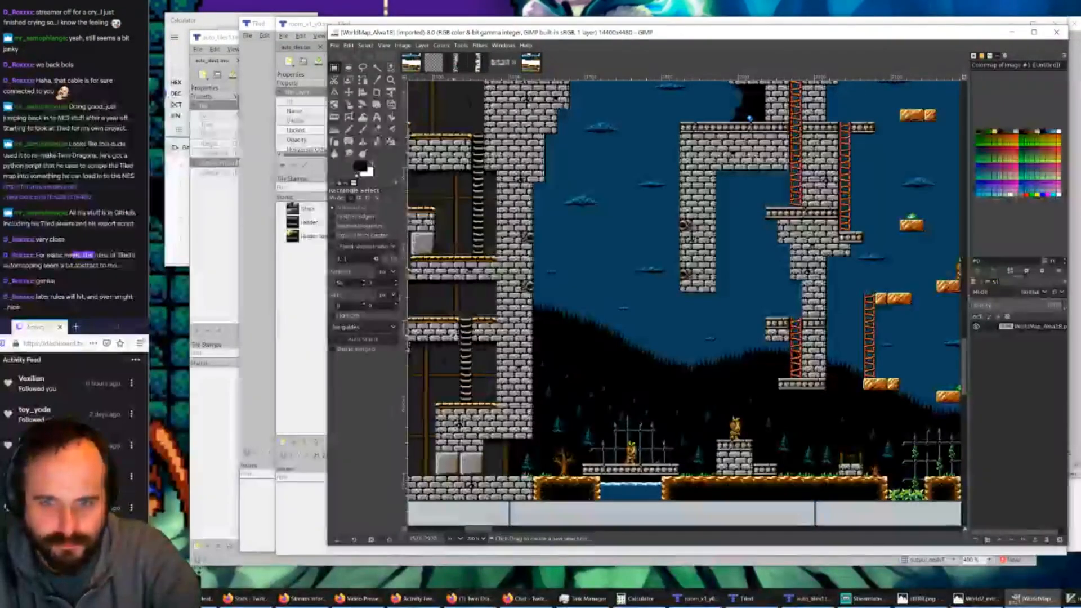
ctrl+scroll(460, 322, up, 3)
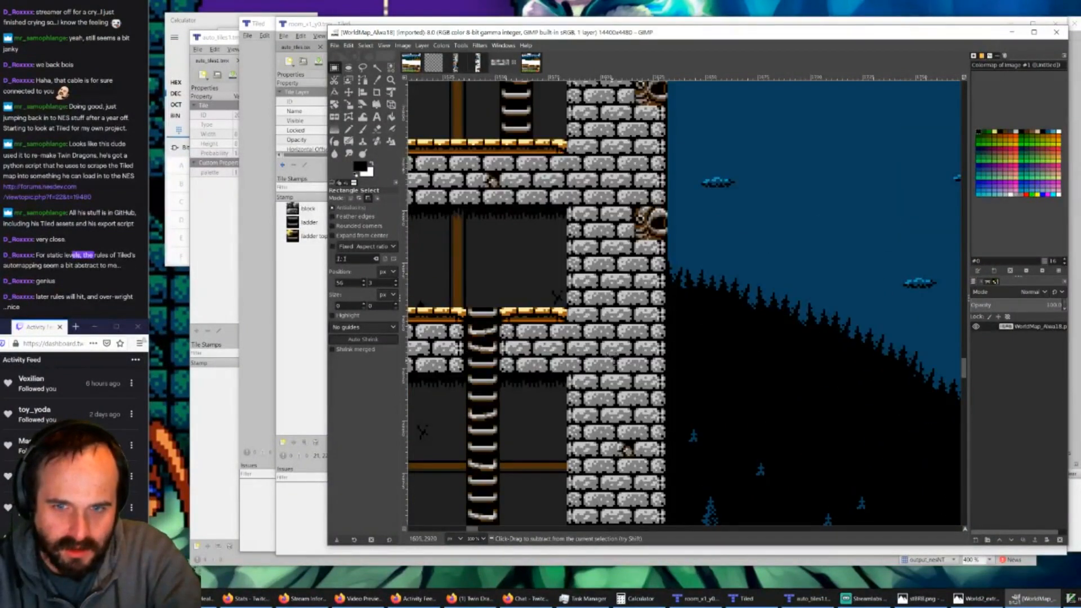
ctrl+scroll(471, 345, down, 2)
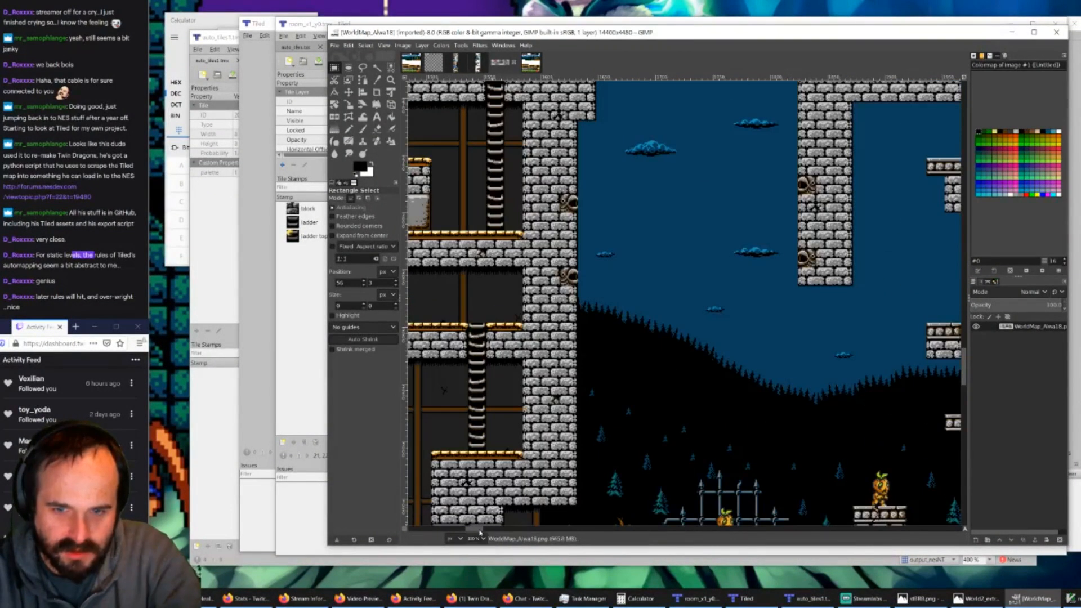
drag(475, 530, 467, 529)
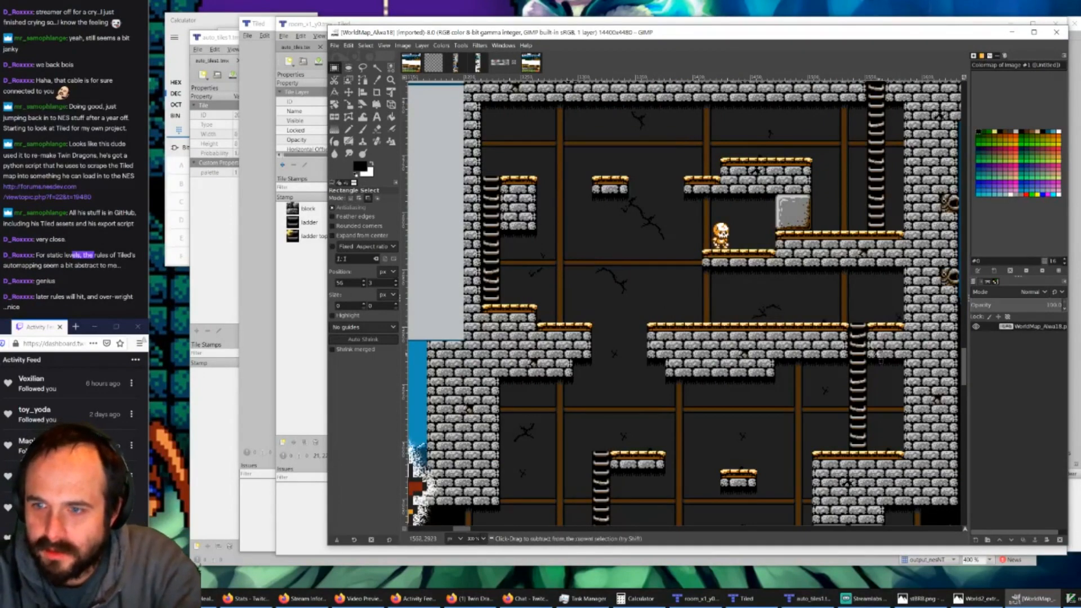
ctrl+scroll(860, 355, up, 3)
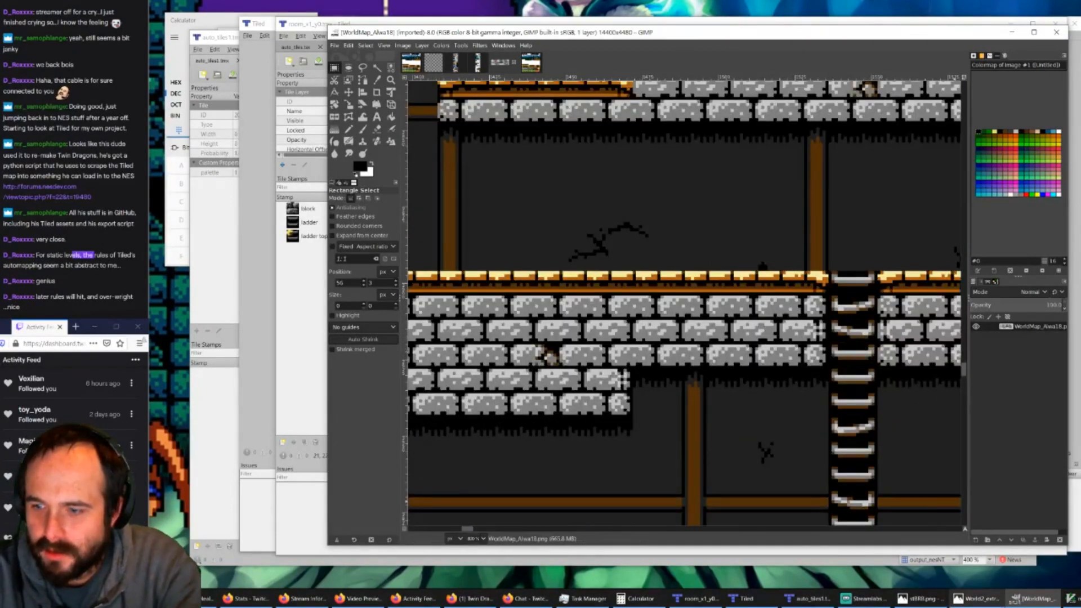
mouse_move(1007, 589)
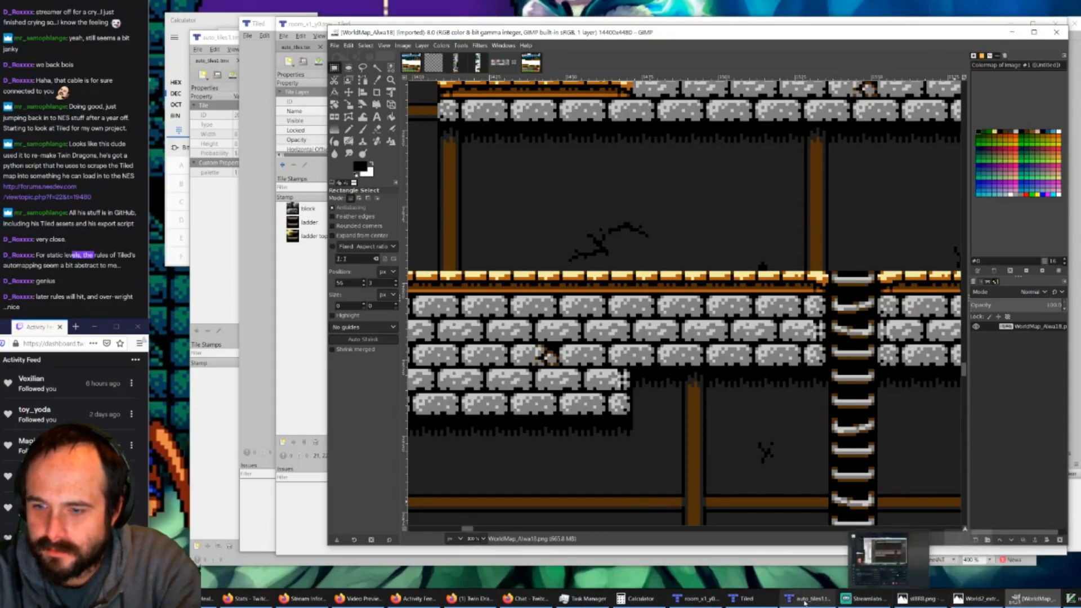
click(749, 599)
click(749, 600)
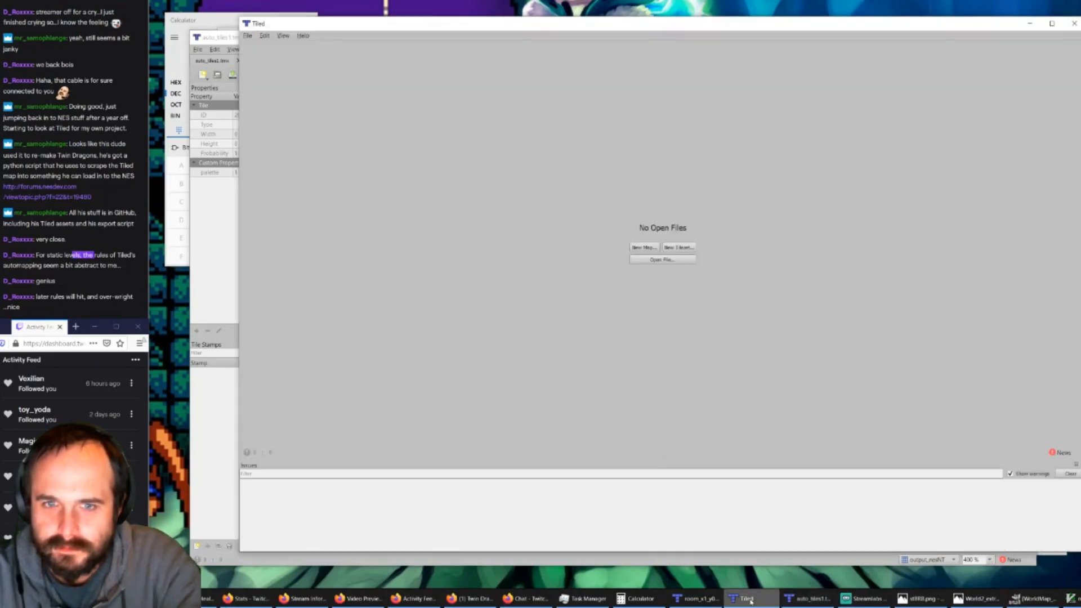
click(700, 598)
ctrl+scroll(600, 261, up, 1)
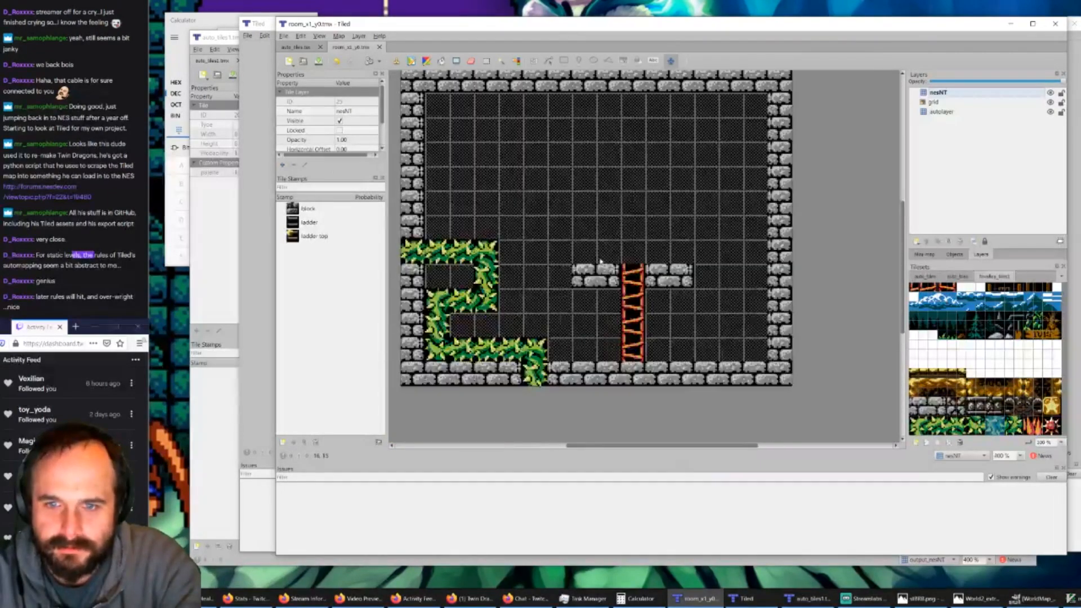
ctrl+scroll(542, 214, down, 1)
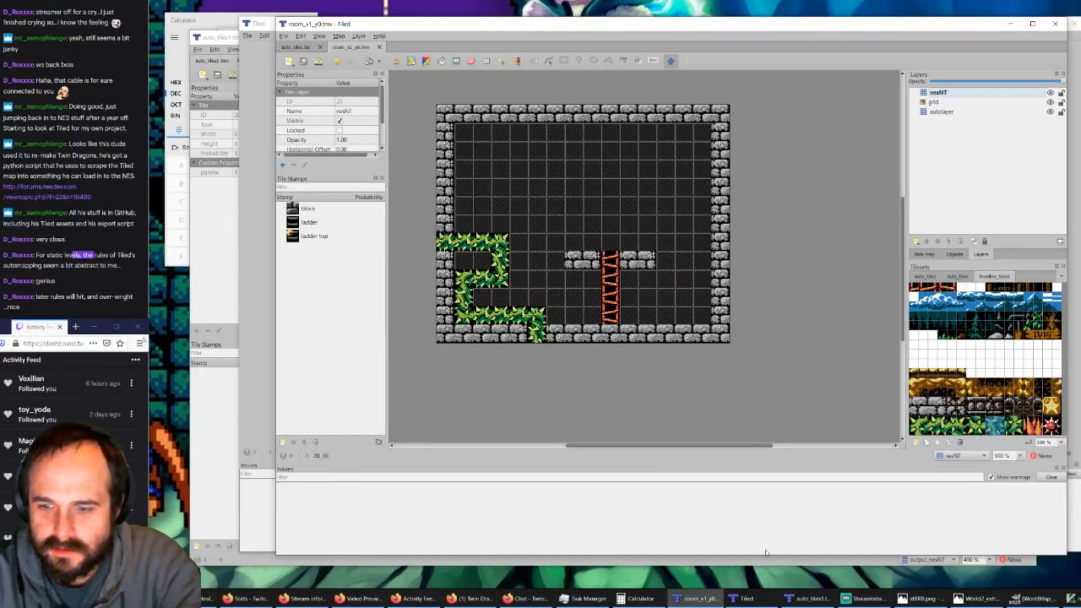
Step: Open auto_tiles0.tmx from the fvalley/tiles0 folder in the empty Tiled window
click(745, 598)
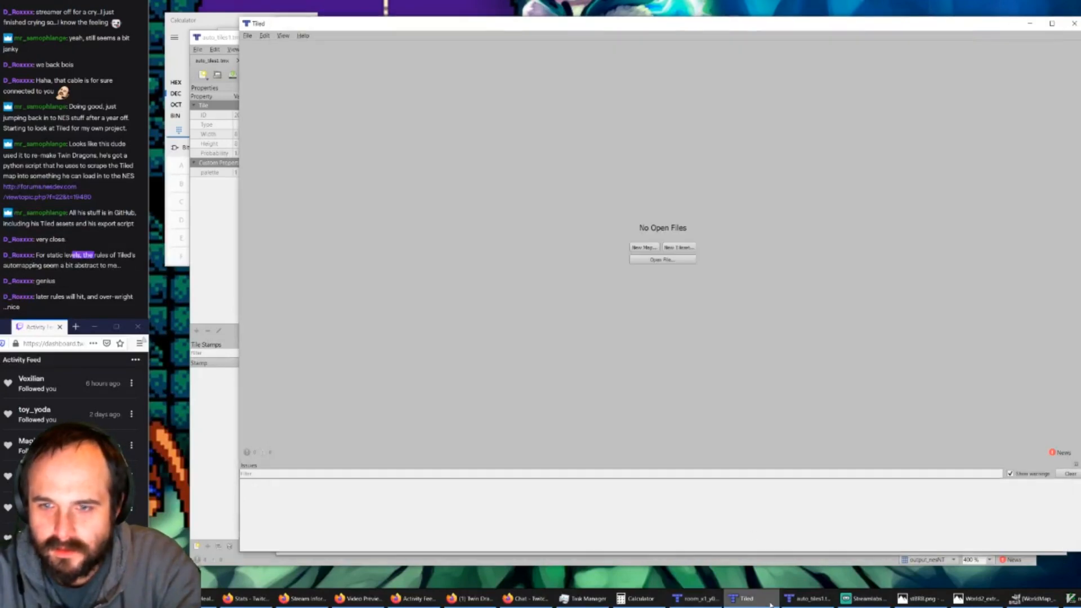
click(658, 260)
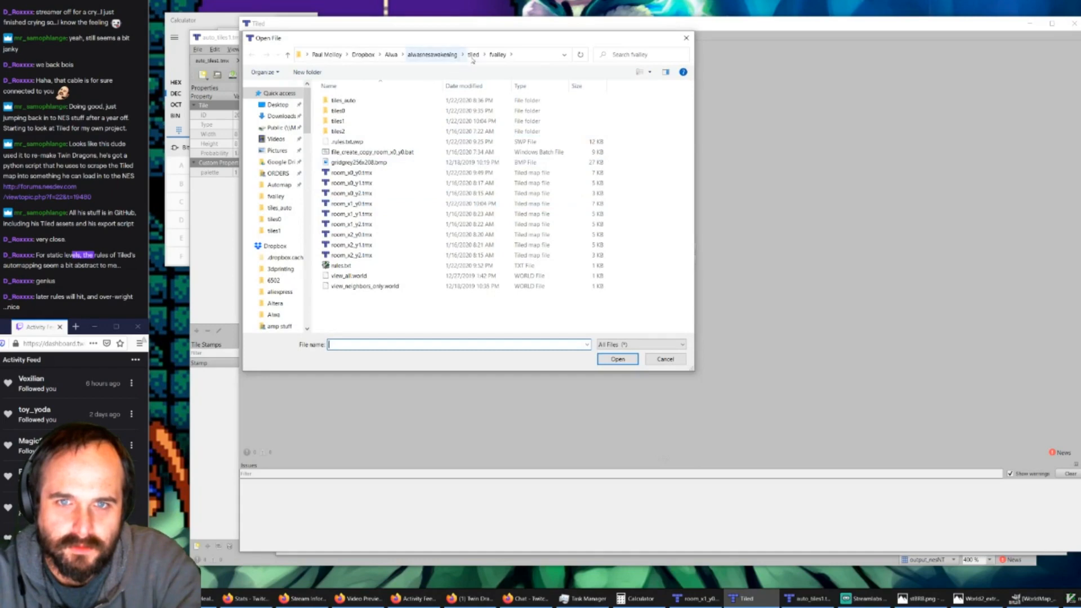
click(473, 55)
double_click(356, 126)
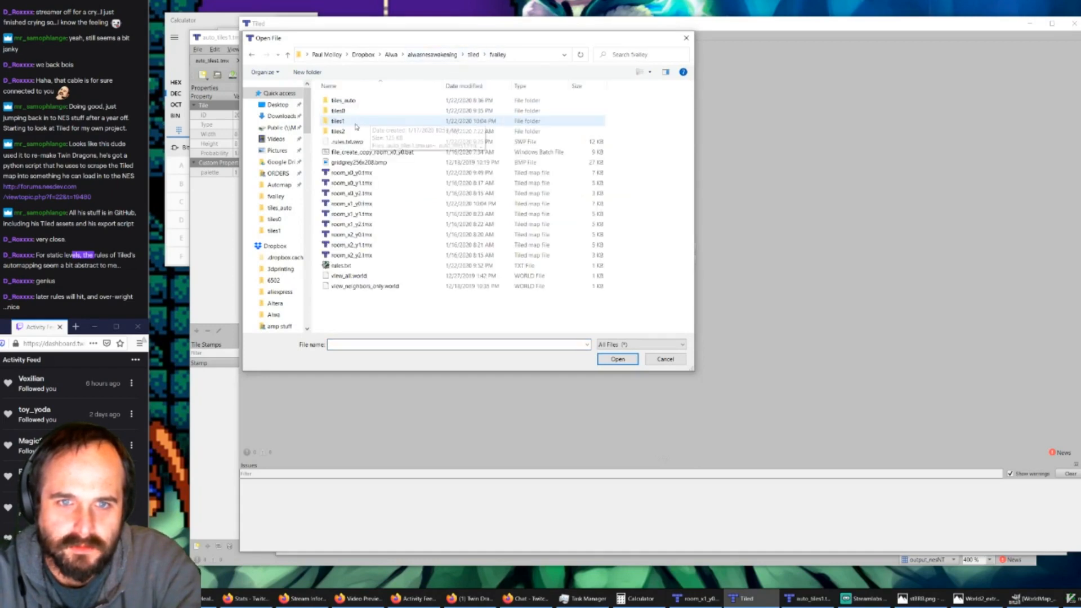
double_click(337, 111)
click(395, 123)
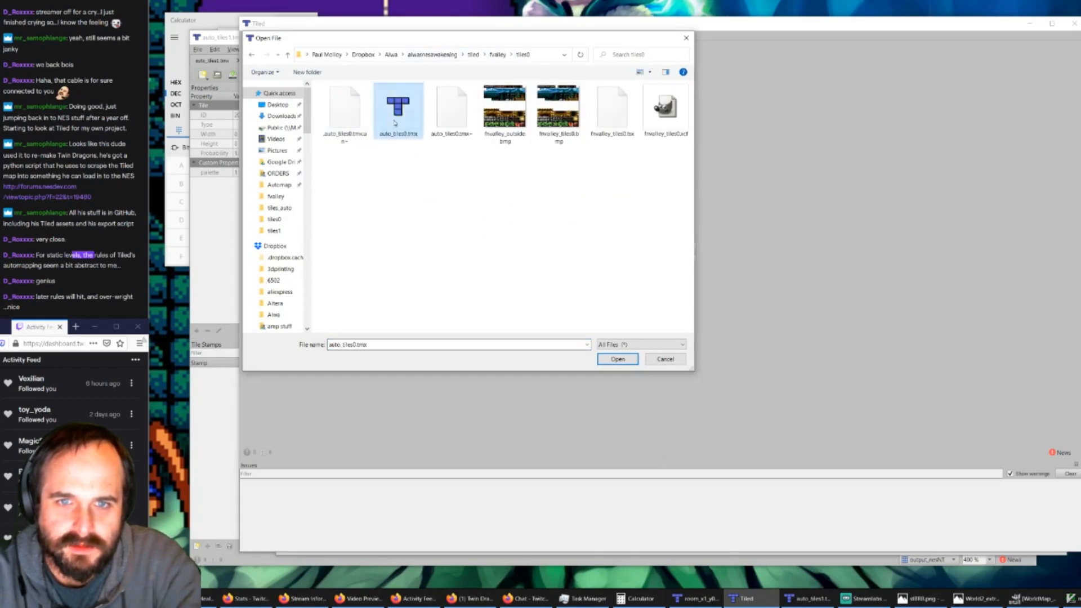
double_click(395, 123)
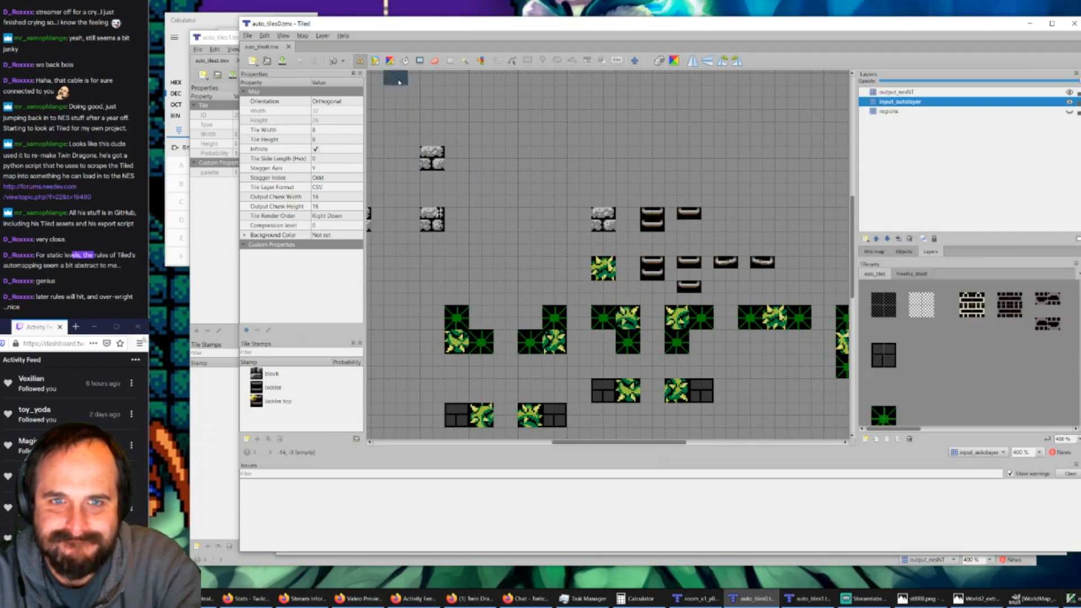
Step: In auto_tiles1.tmx, select the row of four two-tile vine rules on the regions layer and copy their regions
click(808, 598)
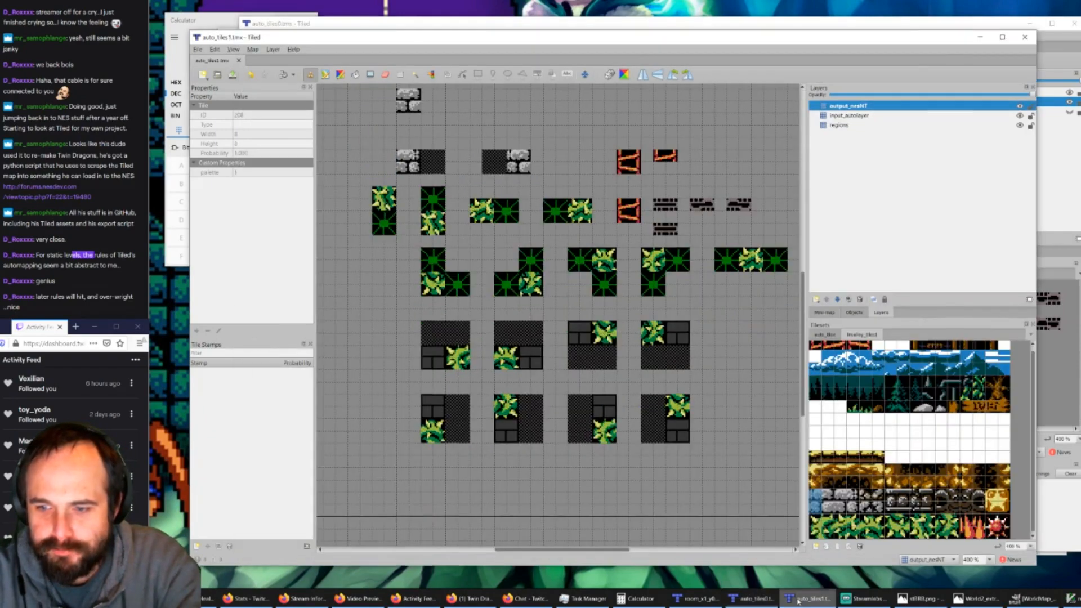
click(838, 125)
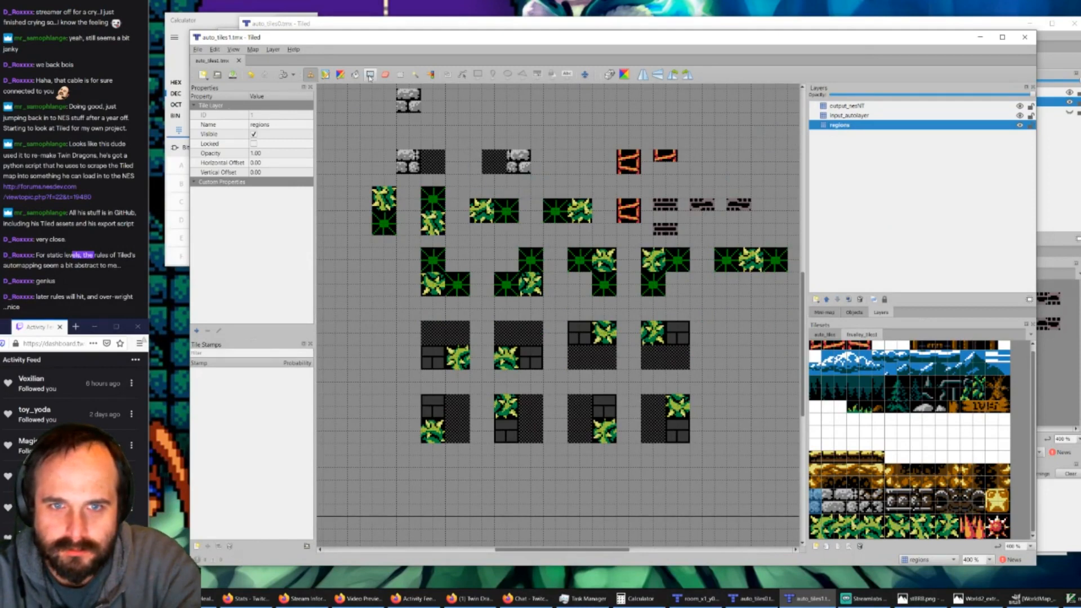
click(400, 74)
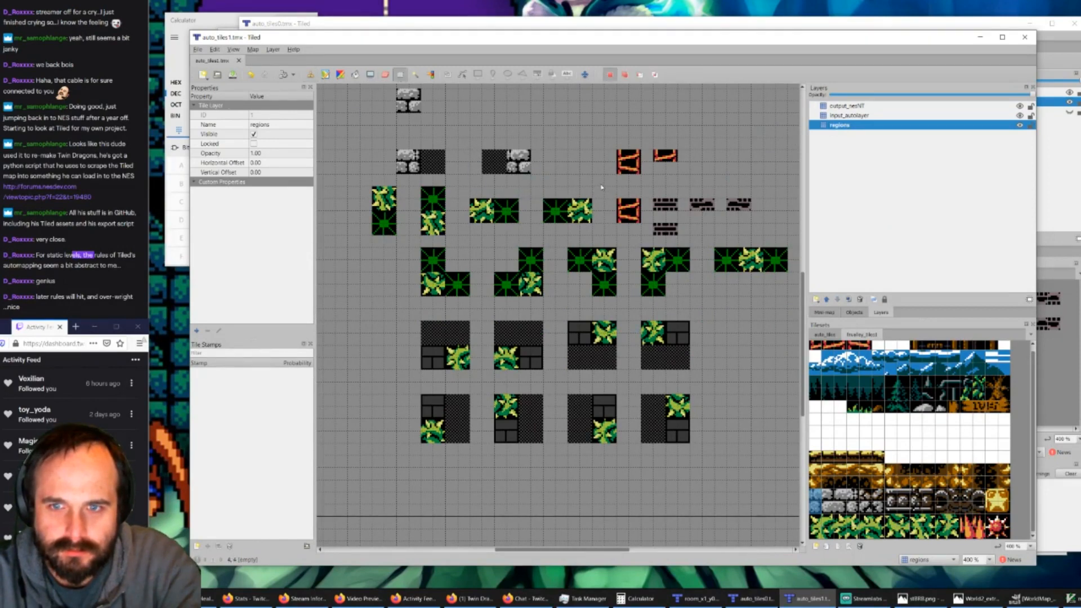
drag(596, 196, 380, 229)
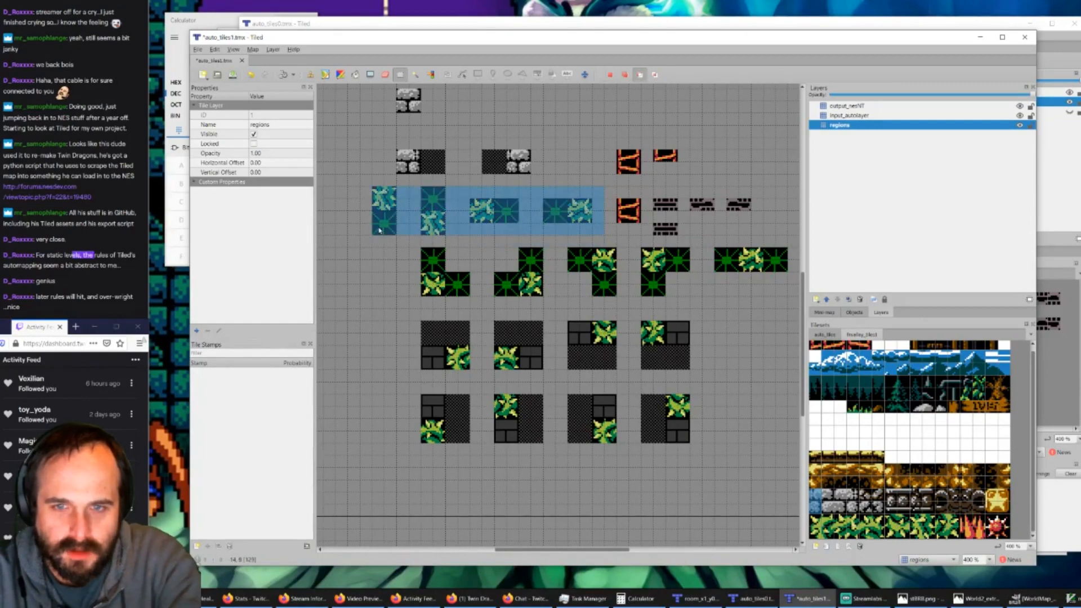
Step: In auto_tiles0.tmx, show the regions layer and stamp the copied regions above the corner vine rules, matching their placement in auto_tiles1.tmx
click(750, 598)
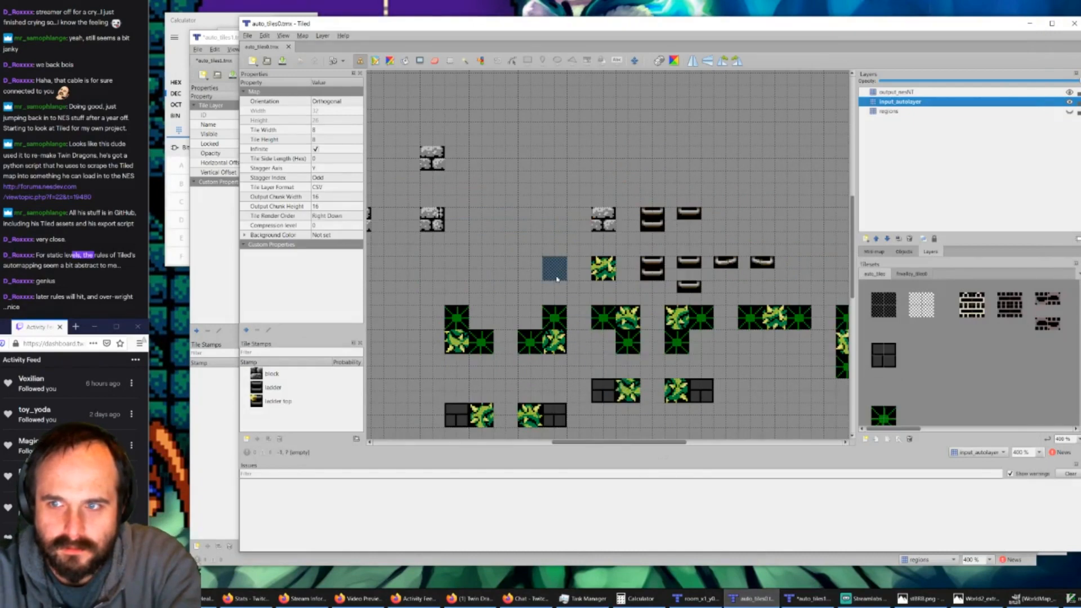
click(901, 113)
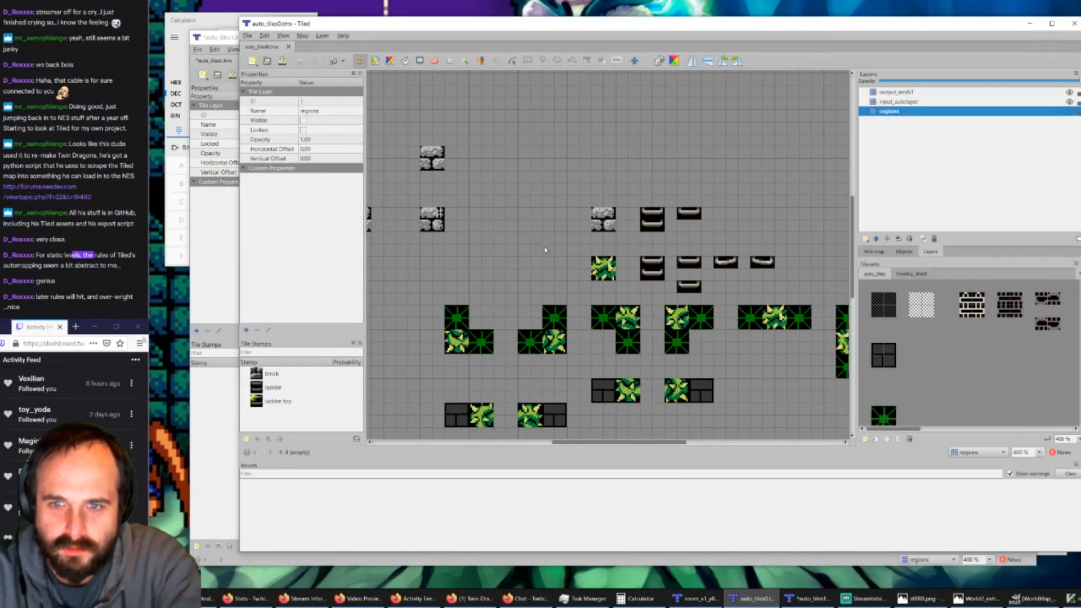
right_drag(545, 248, 535, 263)
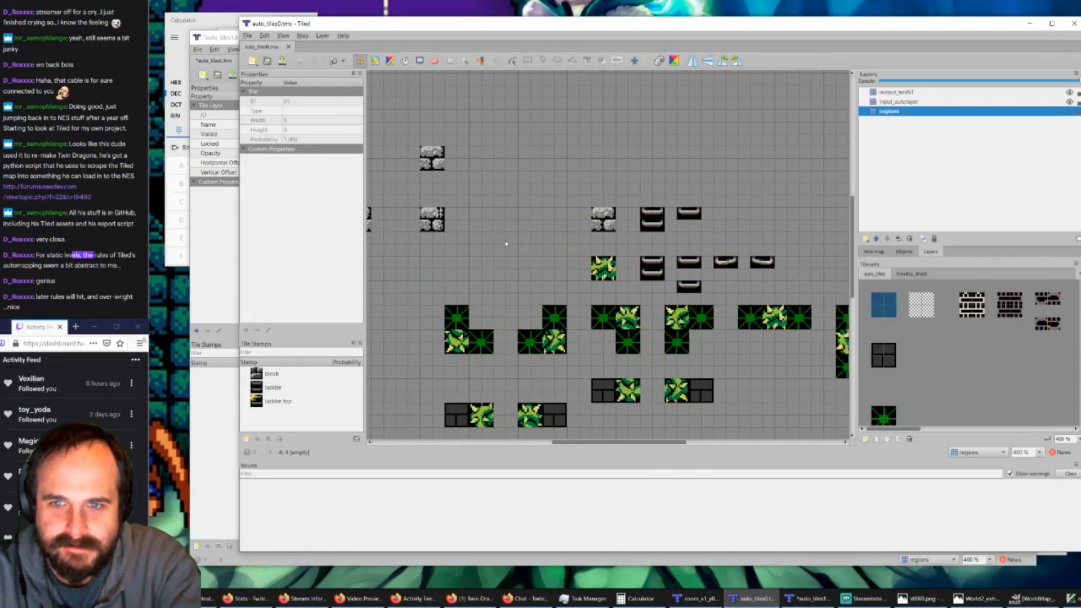
click(1069, 110)
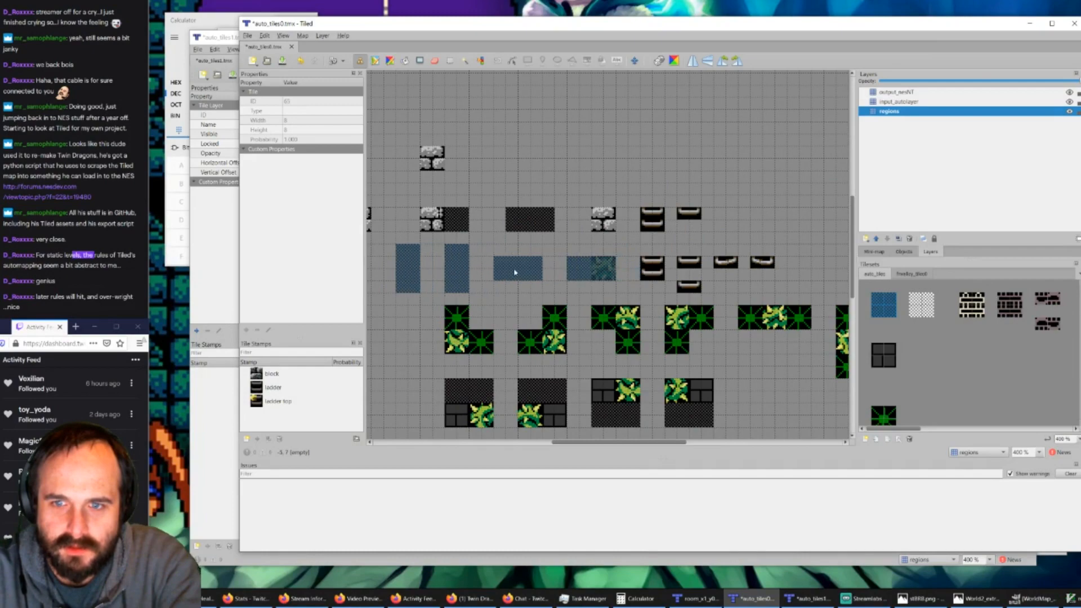
click(217, 37)
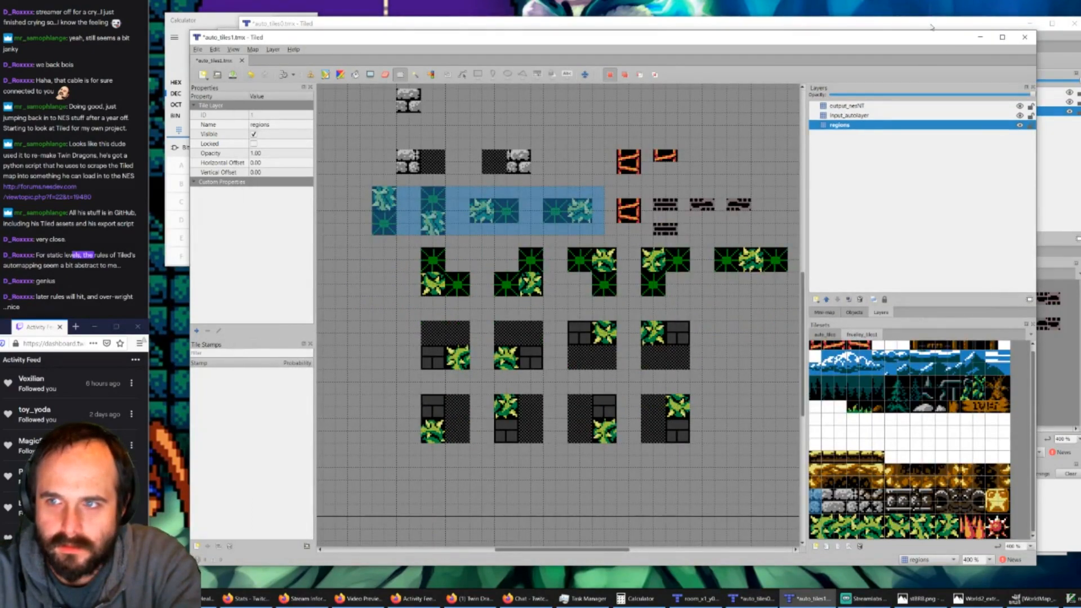
click(930, 26)
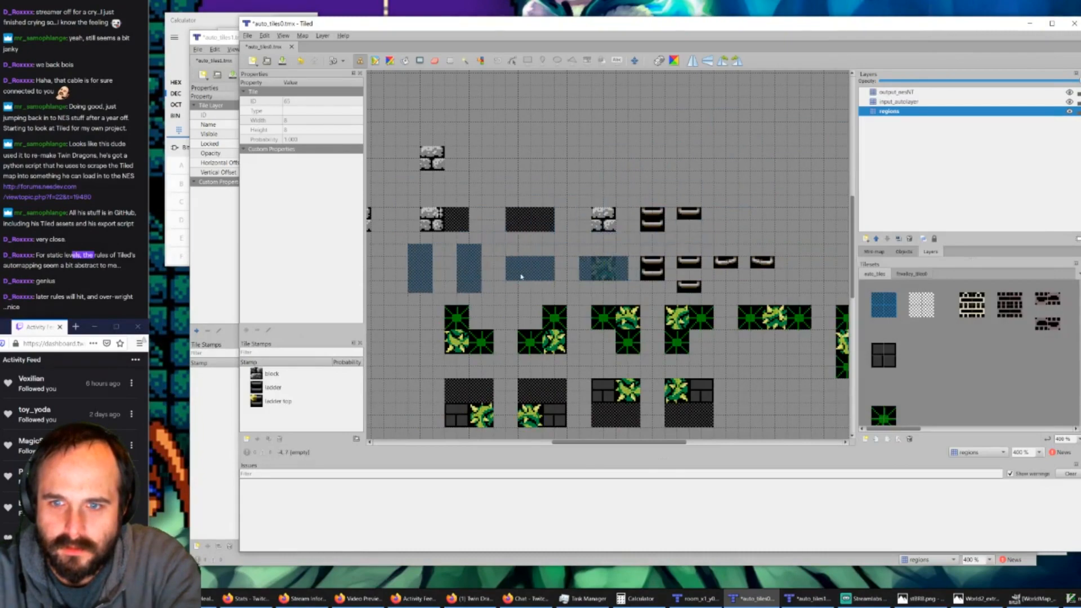
click(227, 38)
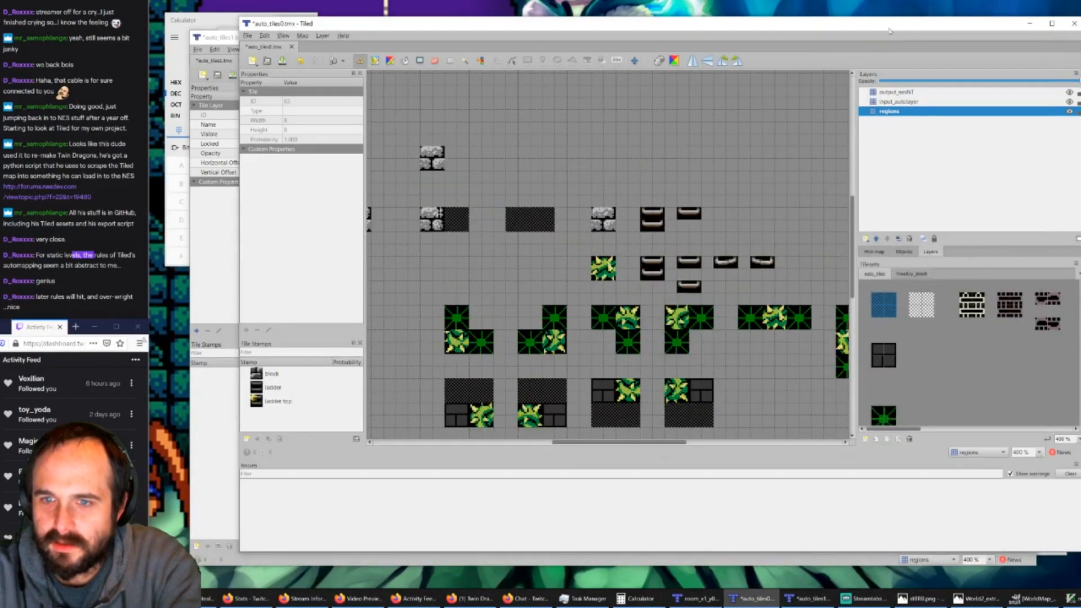
click(896, 27)
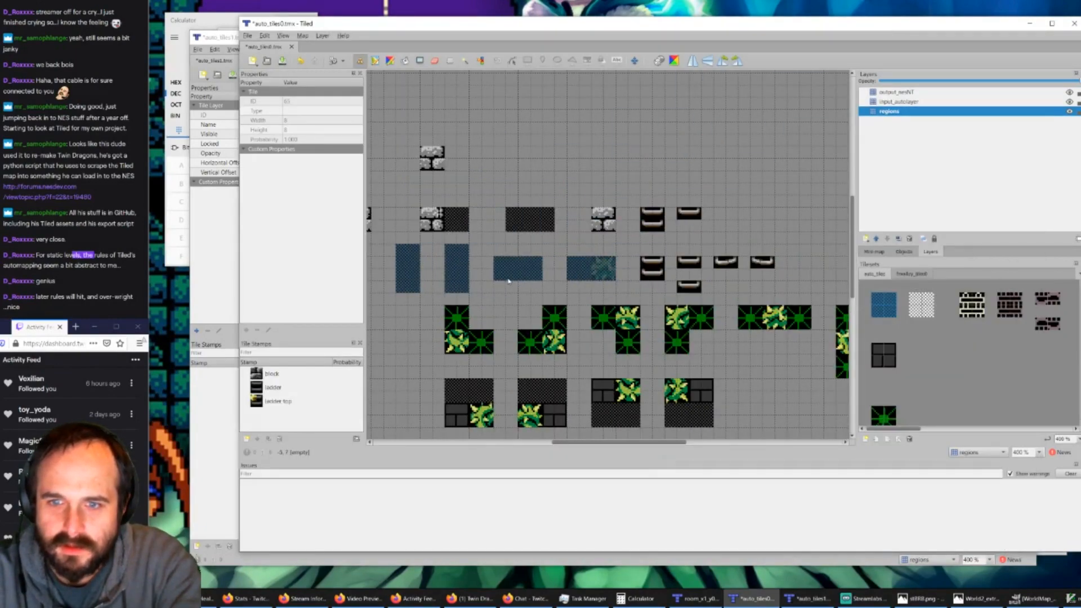
click(214, 39)
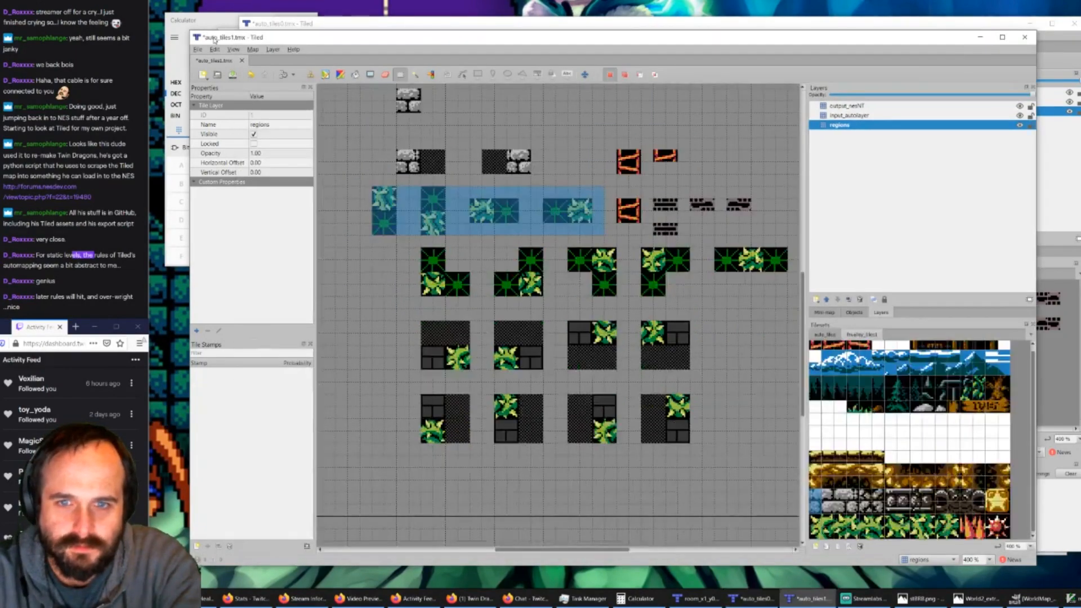
Step: Copy the four two-tile vine rules' input_autolayer tiles from auto_tiles1.tmx and stamp them over the matching regions on input_autolayer in auto_tiles0.tmx
click(837, 115)
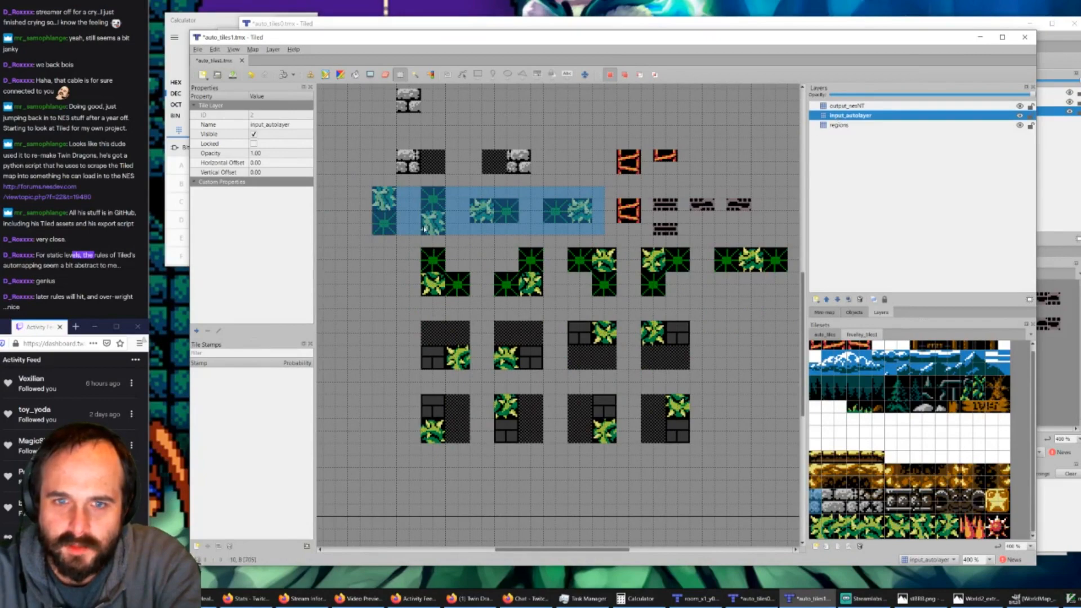
key(ctrl+c)
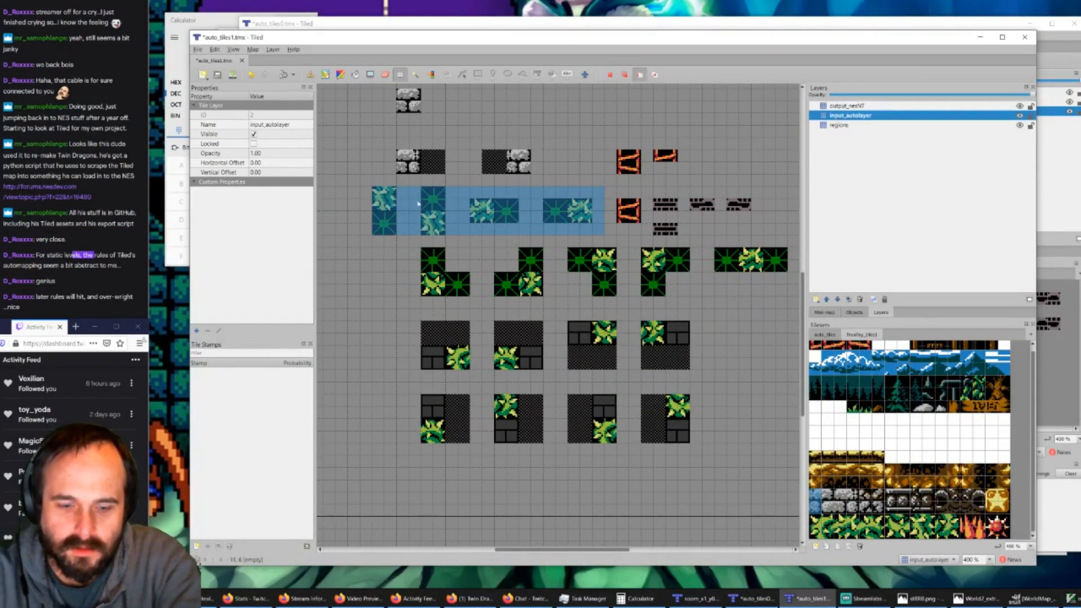
click(343, 26)
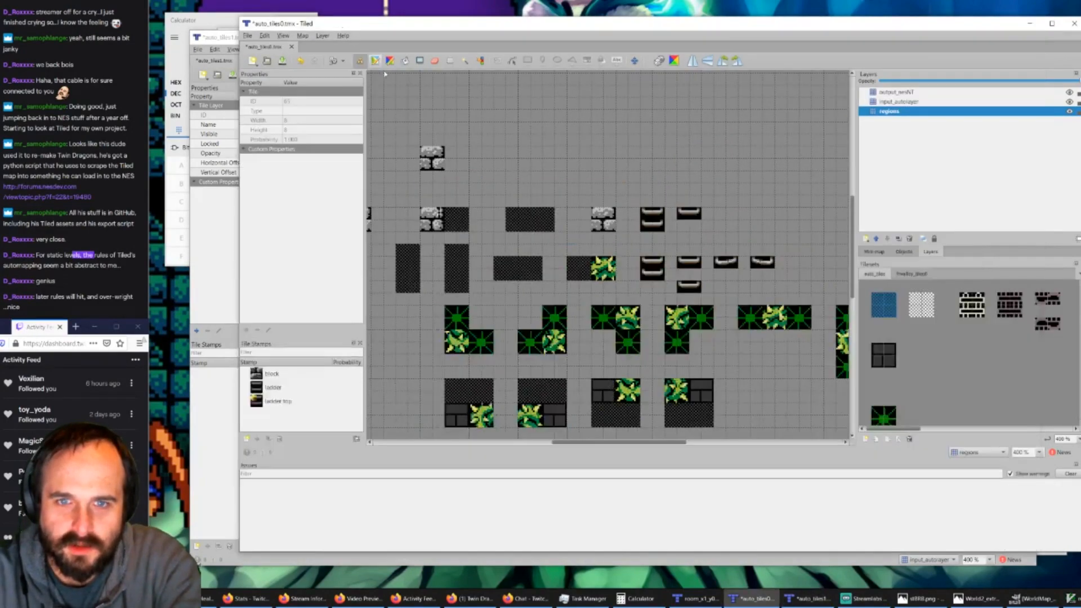
key(ctrl+Page_Up)
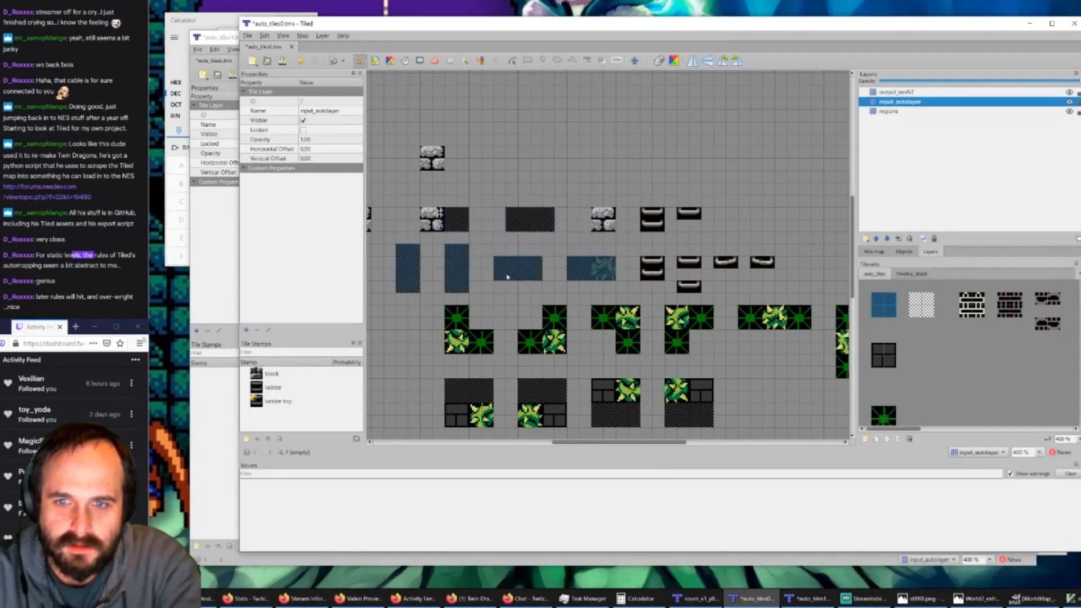
click(232, 45)
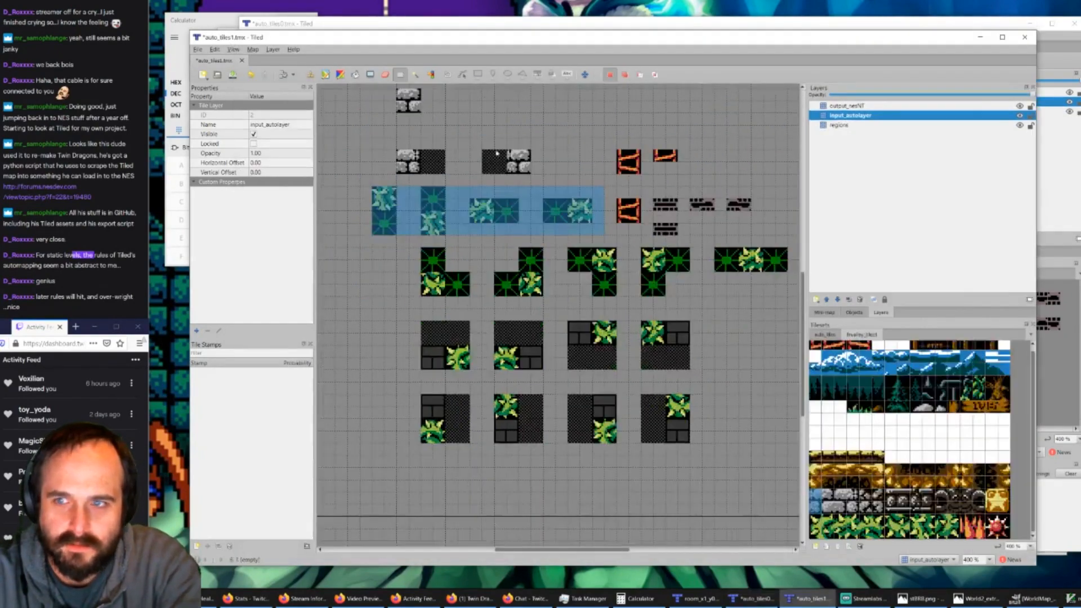
click(327, 258)
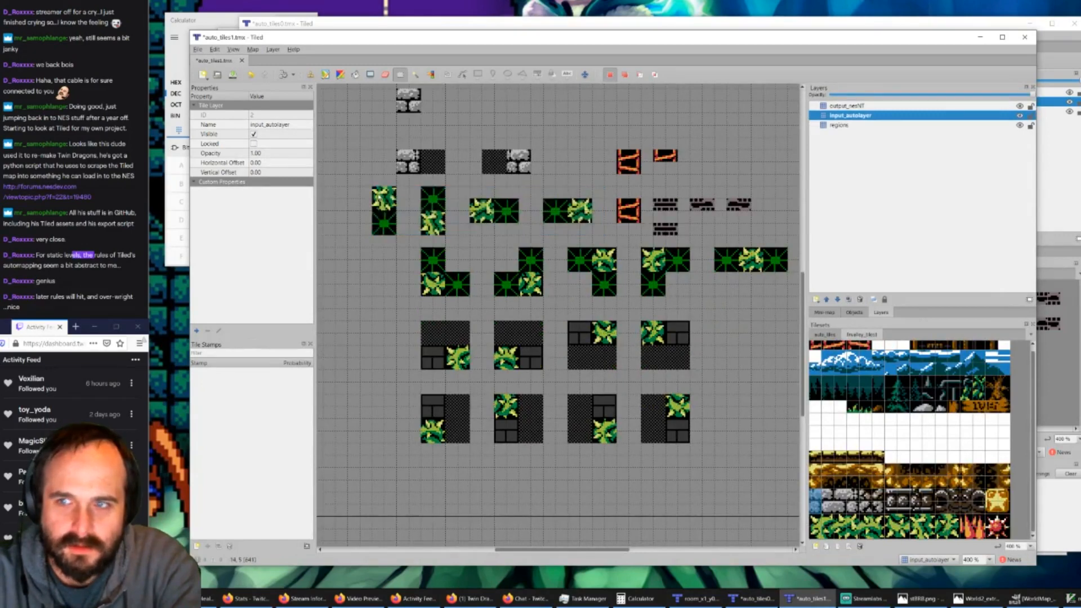
drag(373, 188, 587, 235)
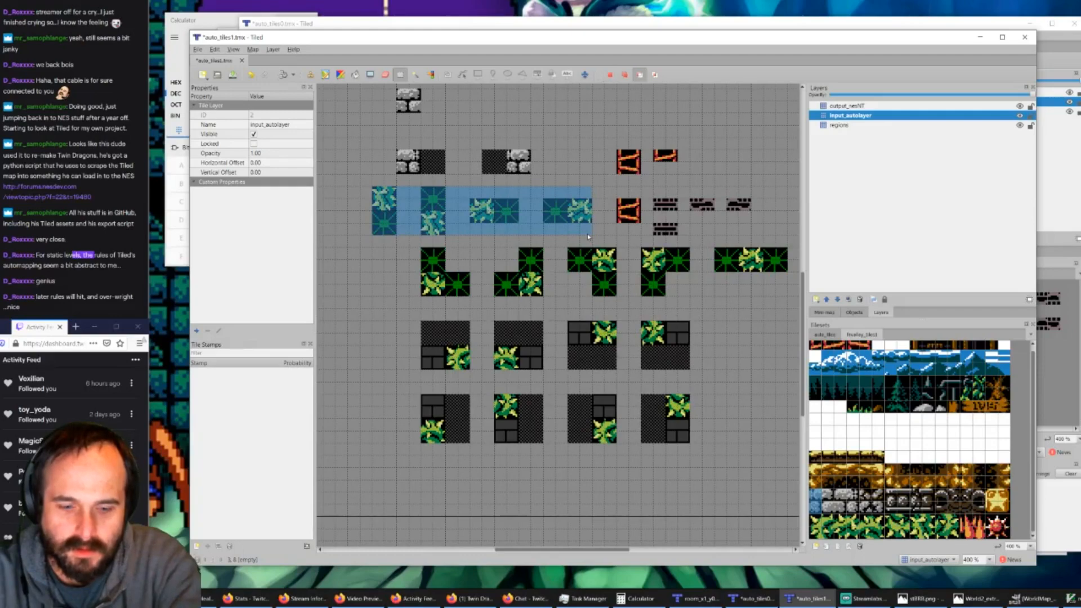
click(747, 600)
key(ctrl+v)
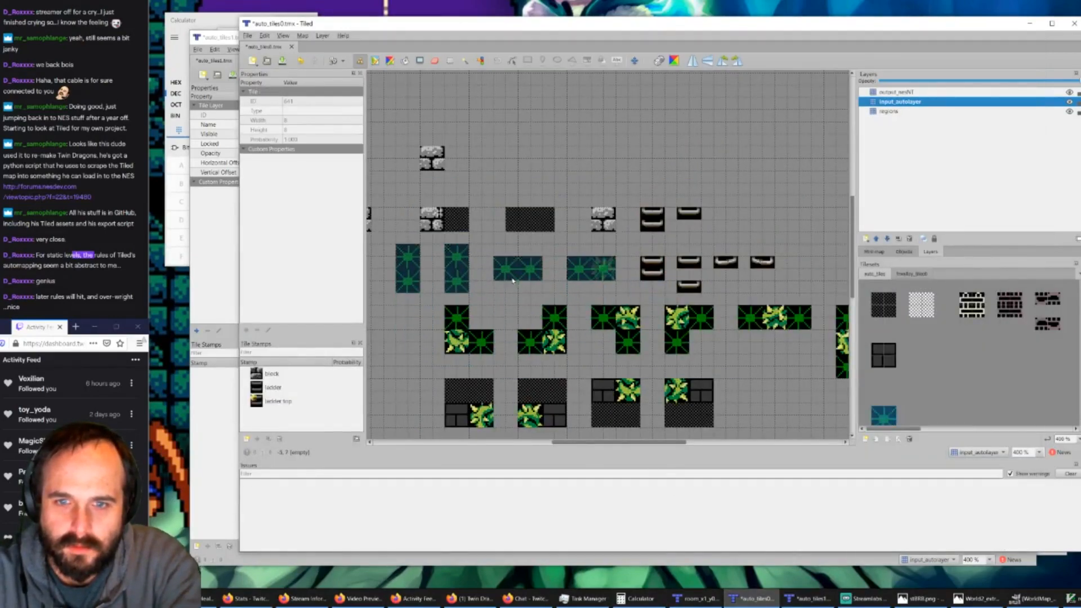
Step: In auto_tiles1.tmx, select the row of four two-tile vine rules on the output_nesNT layer and copy their tiles
click(698, 598)
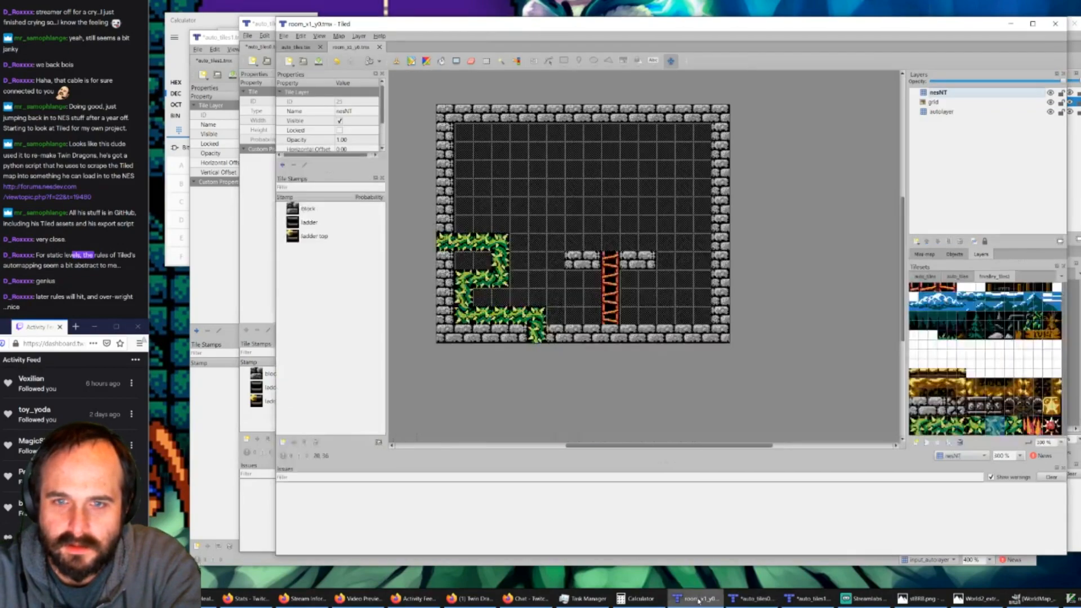
click(815, 598)
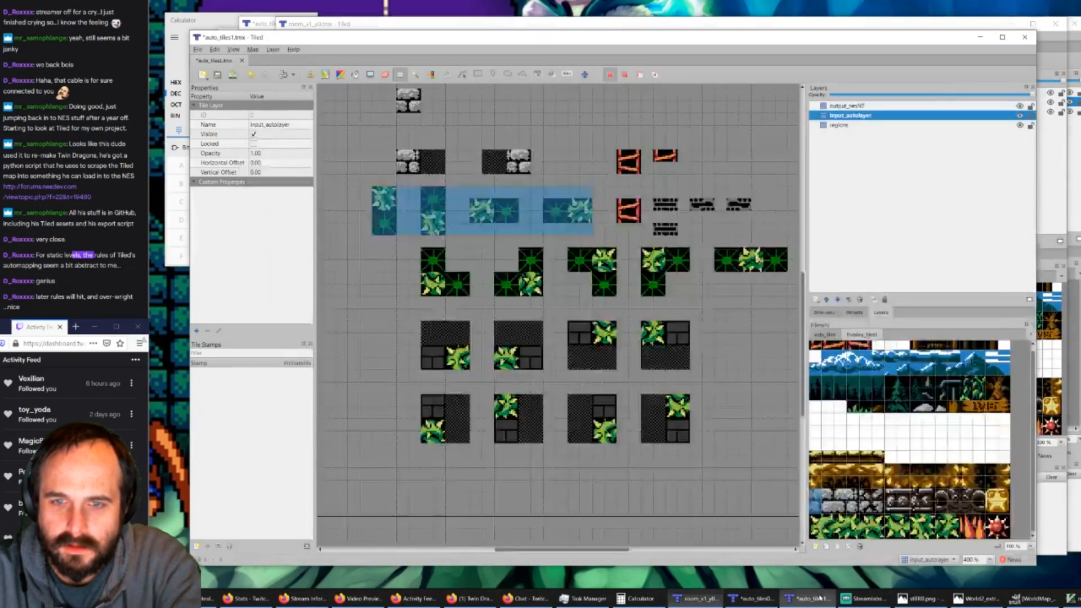
click(846, 108)
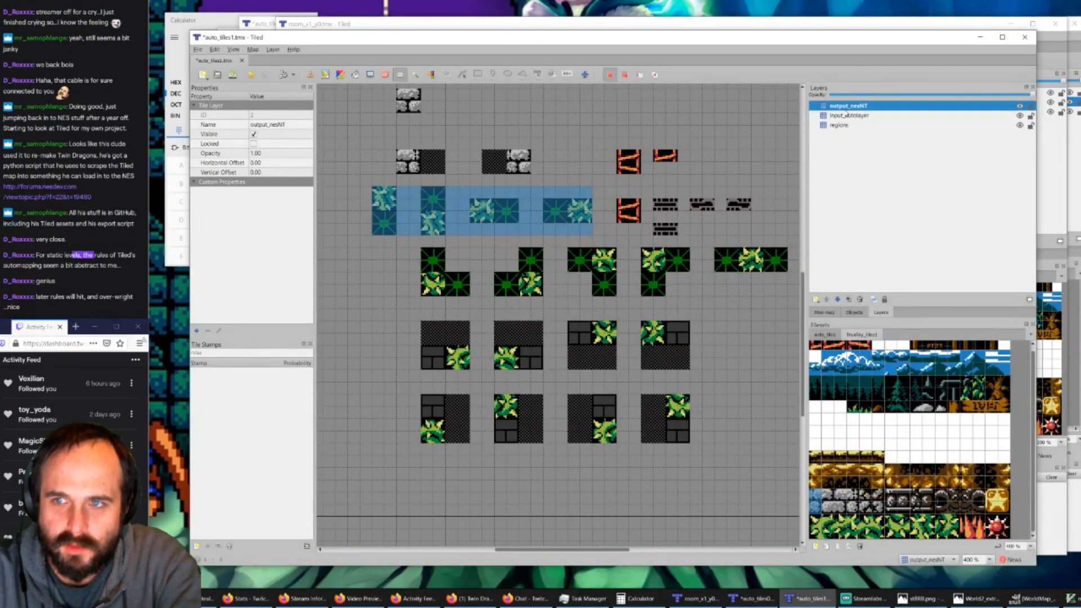
click(386, 334)
drag(378, 191, 585, 225)
key(ctrl+c)
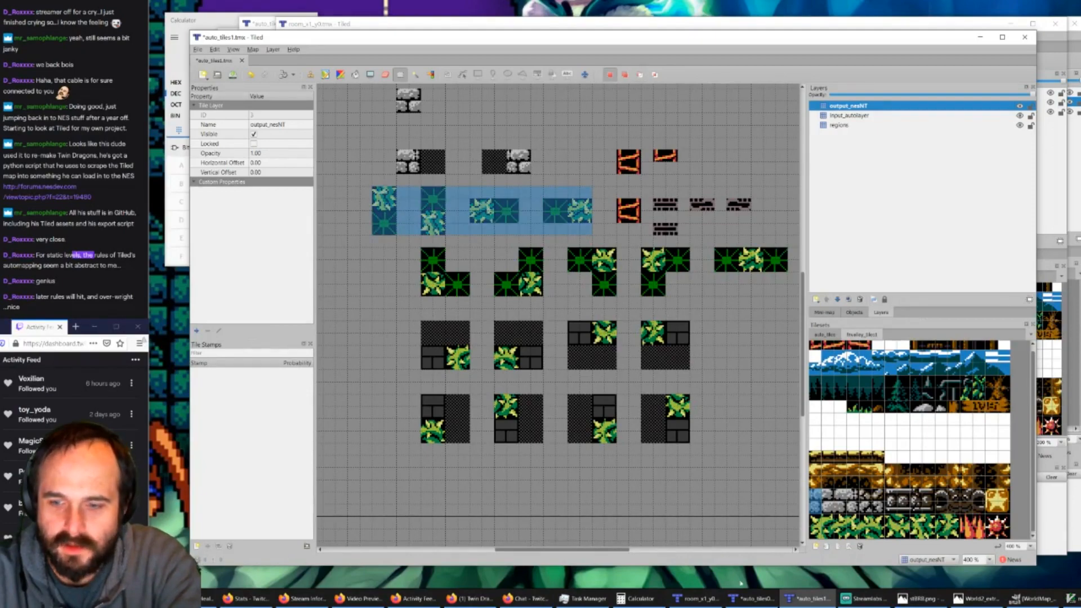
Step: In auto_tiles0.tmx, stamp the copied vine tiles onto the matching two-tile rules on the output_nesNT layer and save the map
click(752, 598)
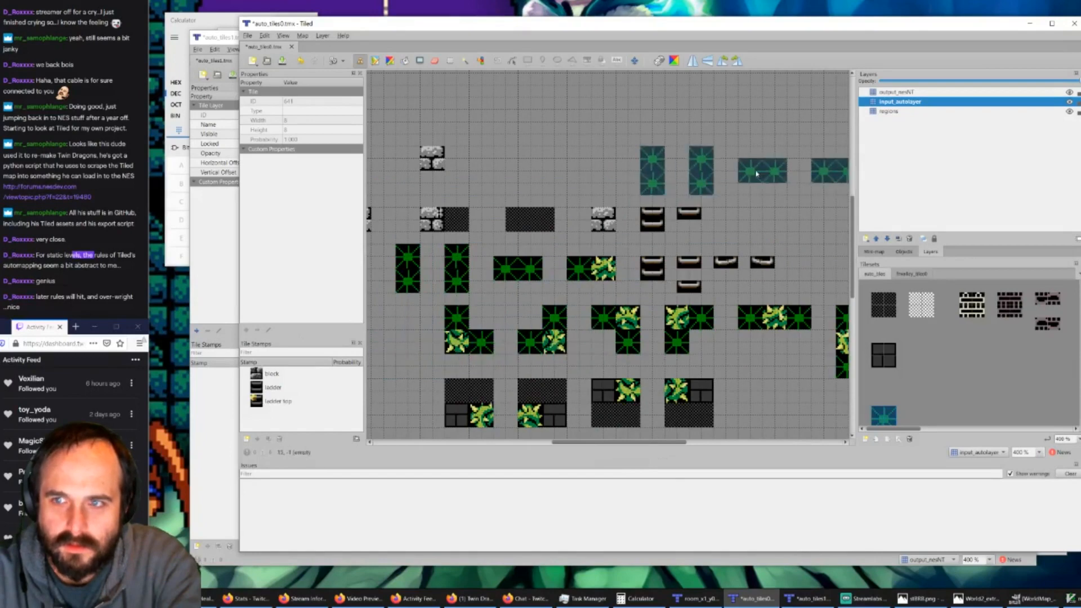
key(ctrl+Page_Up)
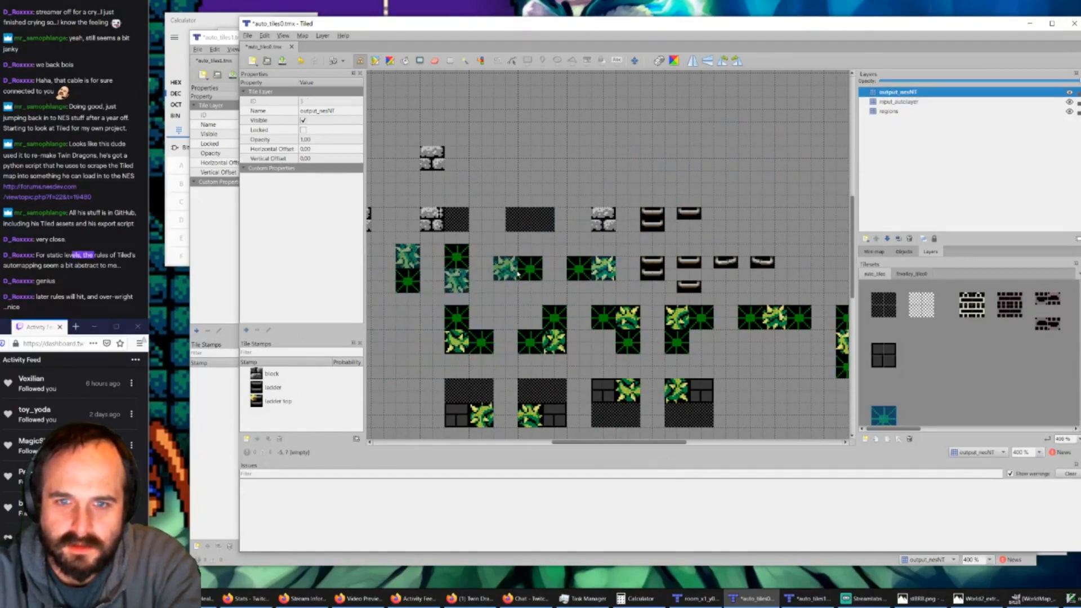
click(517, 275)
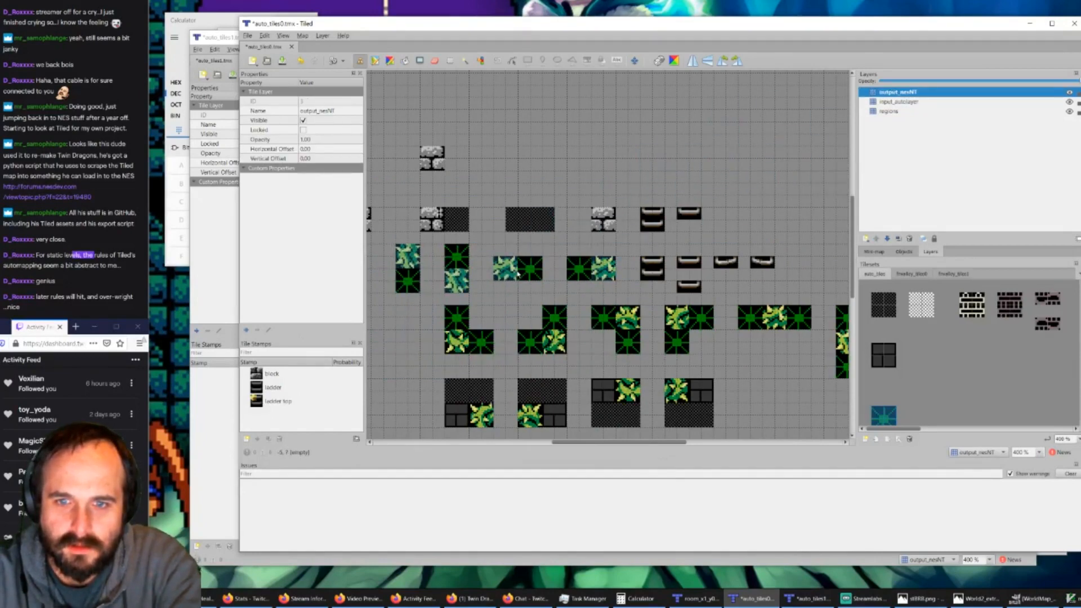
click(284, 62)
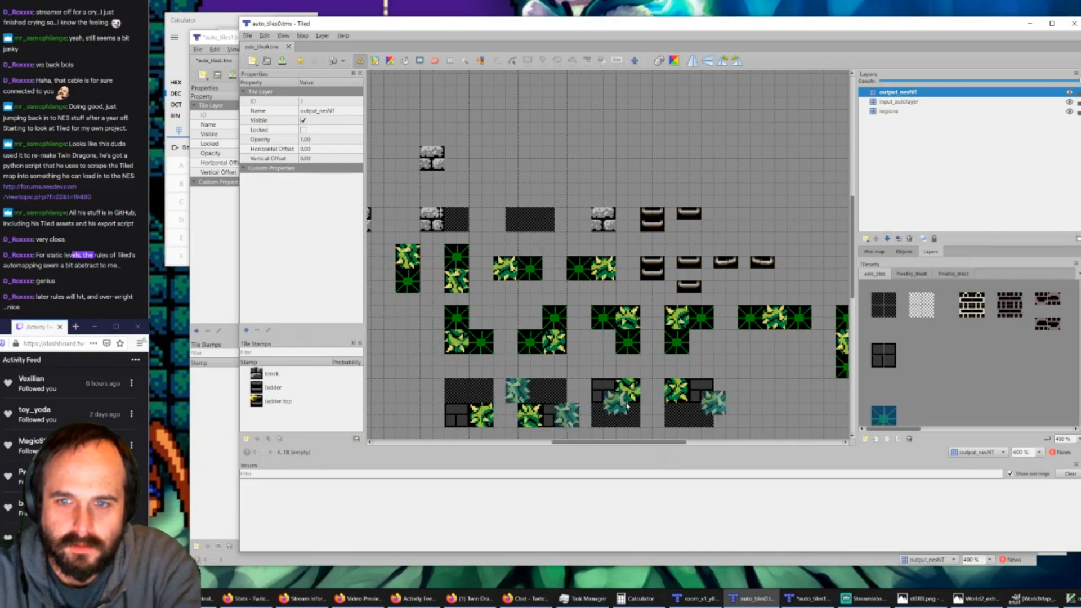
ctrl+scroll(619, 327, down, 2)
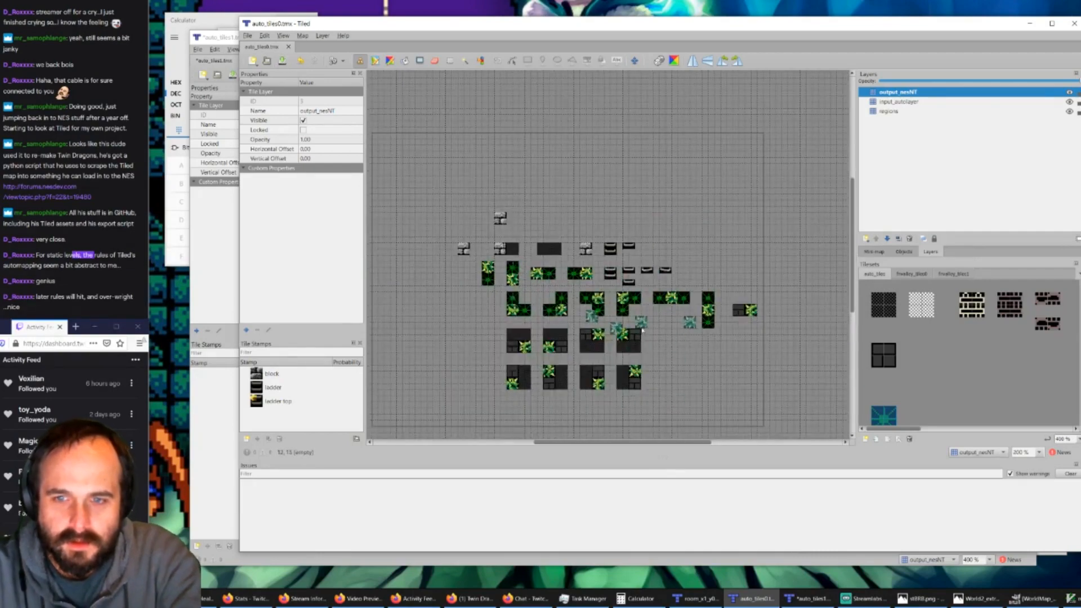
ctrl+scroll(628, 384, up, 1)
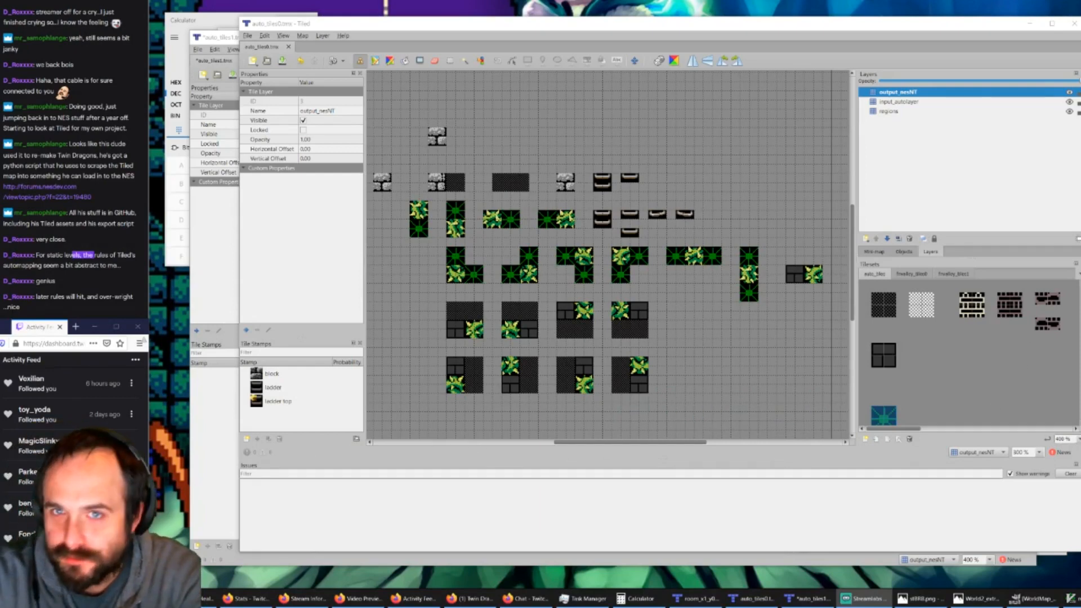
click(483, 600)
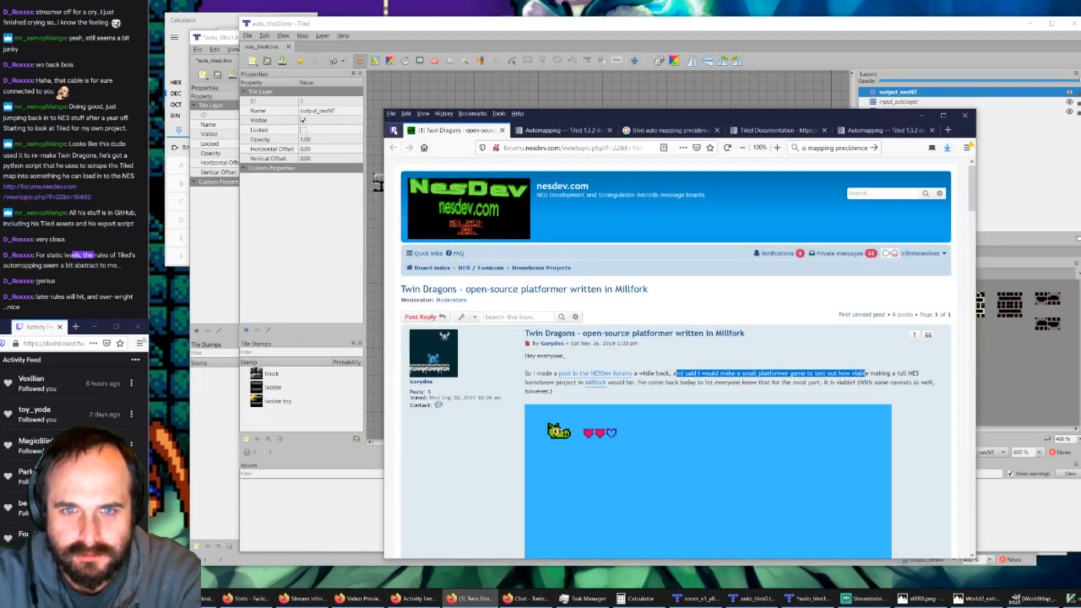
click(394, 131)
click(431, 132)
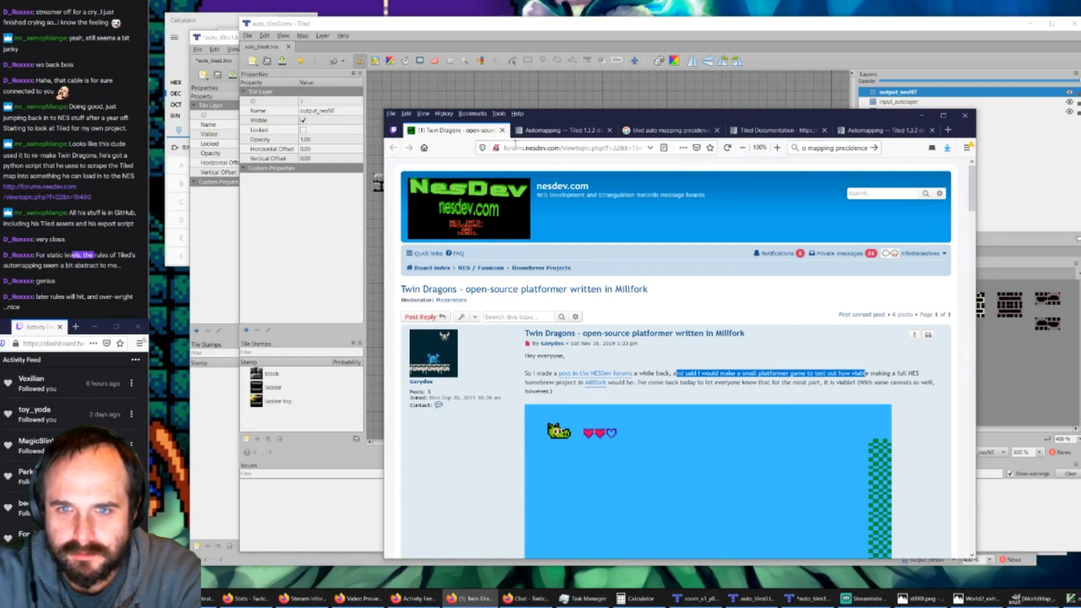
click(922, 116)
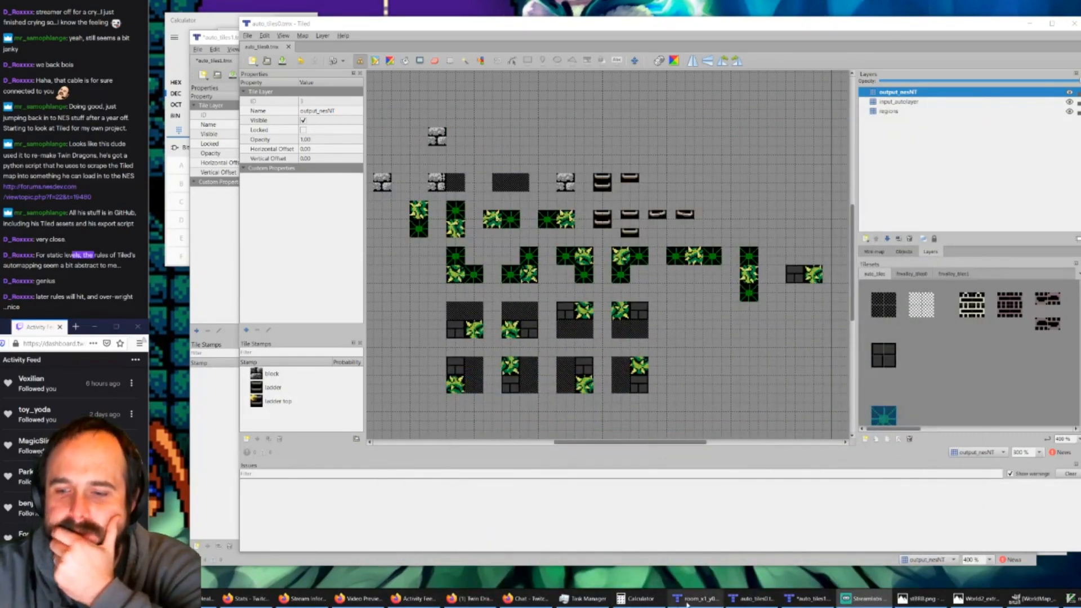
Step: Switch to the WorldMap image in GIMP and examine the stone building's interior platforms and the rooms and village west of it
click(1030, 598)
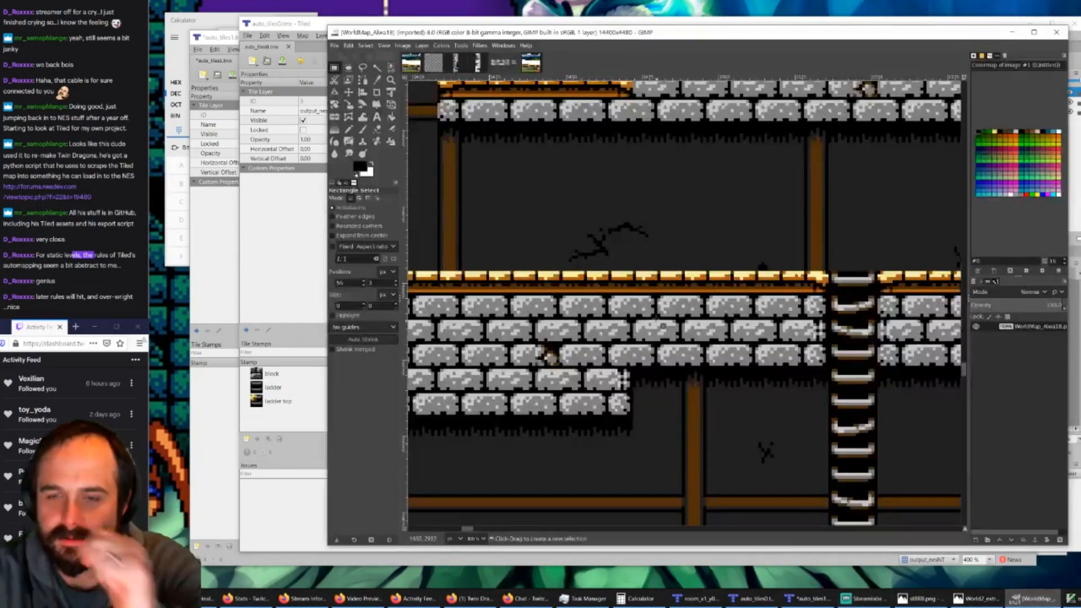
ctrl+scroll(655, 319, down, 2)
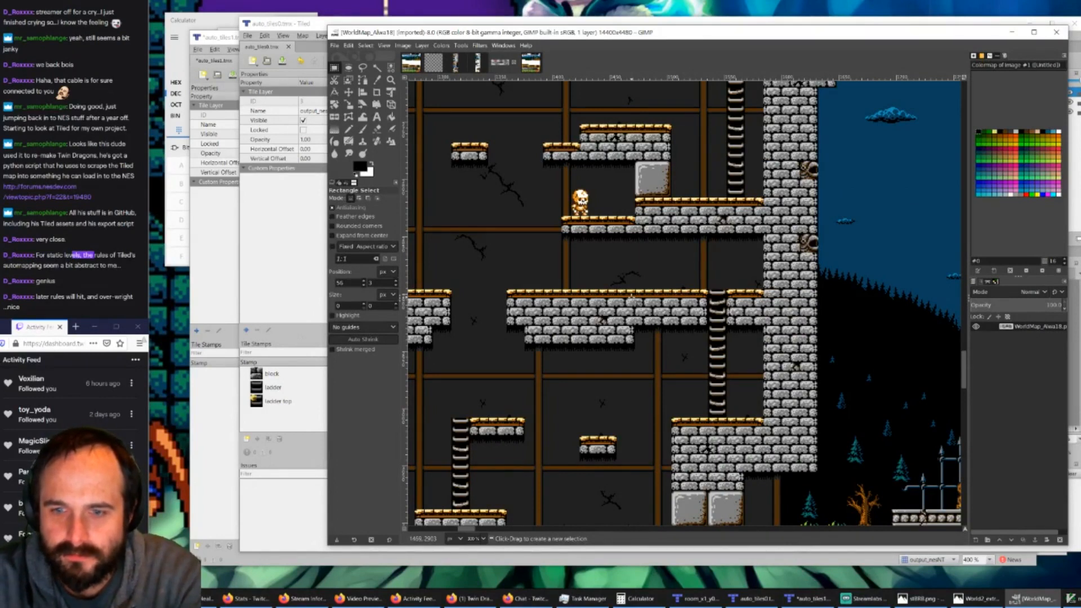
ctrl+scroll(558, 307, down, 2)
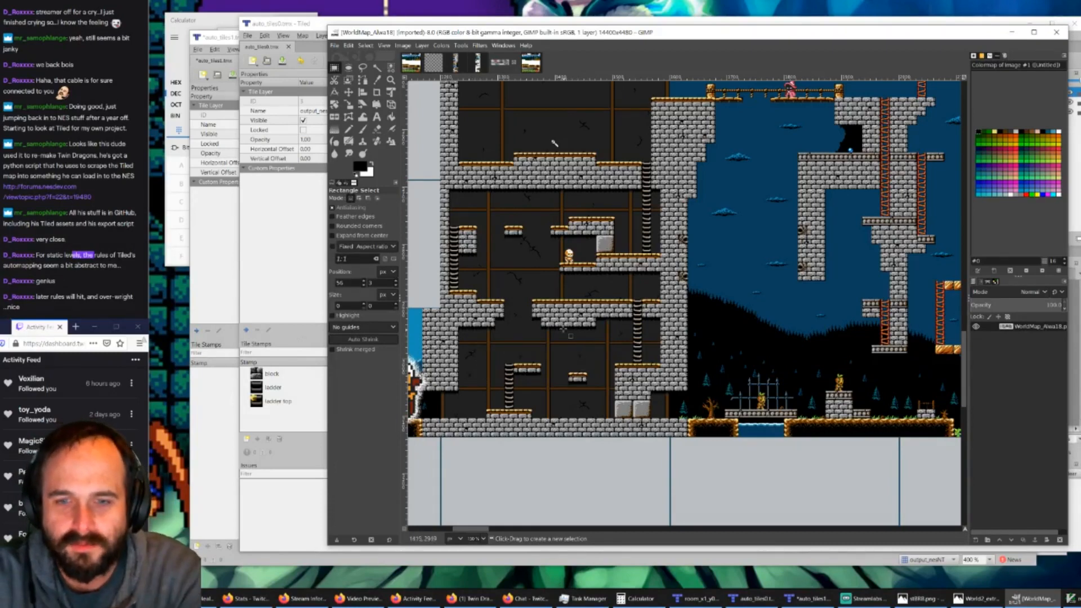
drag(464, 527, 437, 543)
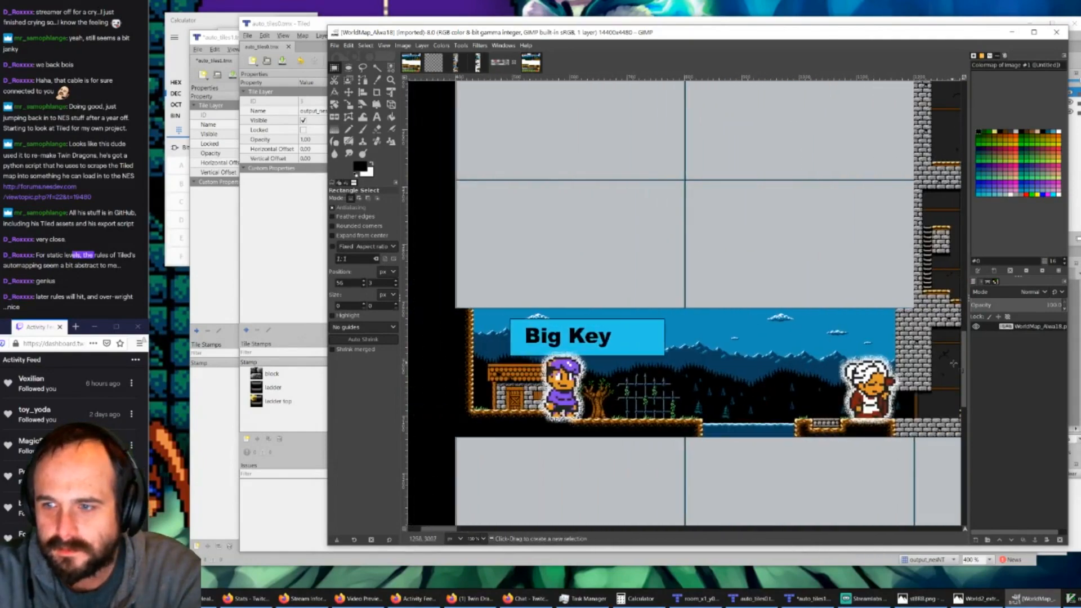
scroll(580, 338, up, 10)
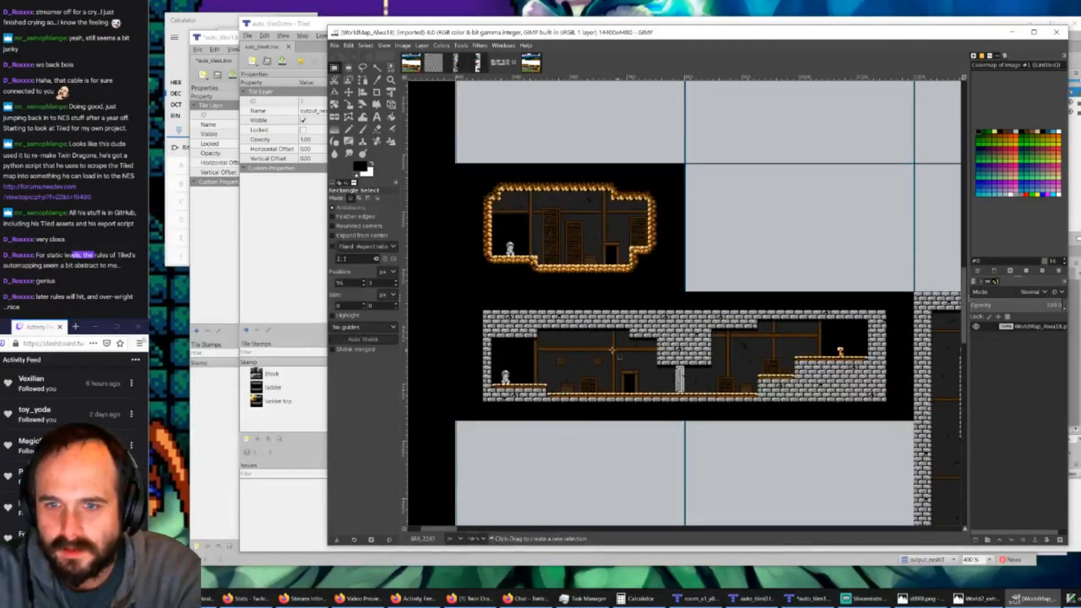
ctrl+scroll(613, 351, up, 3)
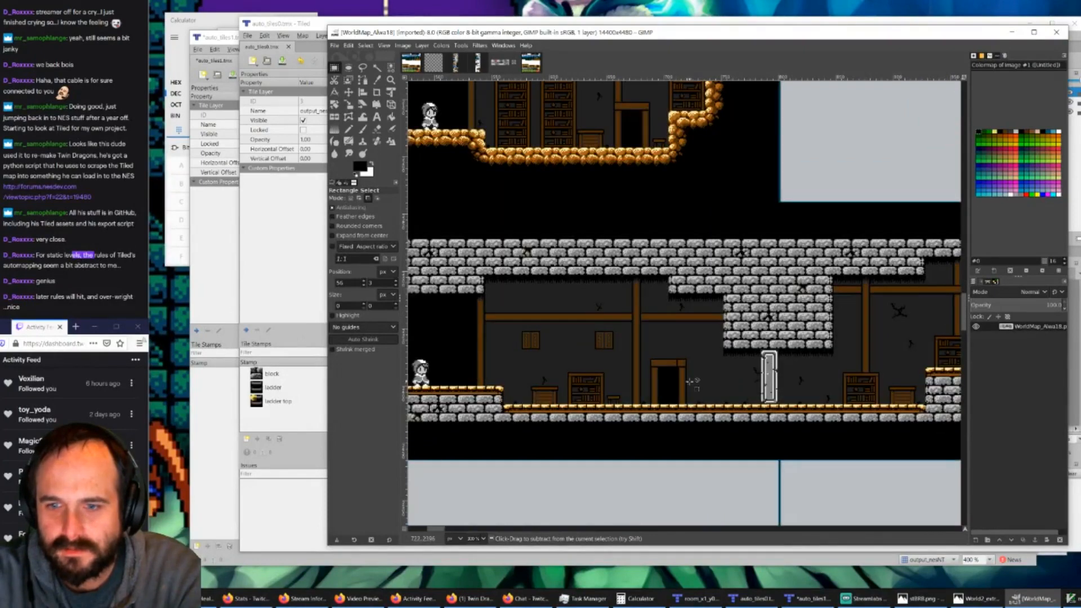
ctrl+scroll(635, 386, down, 1)
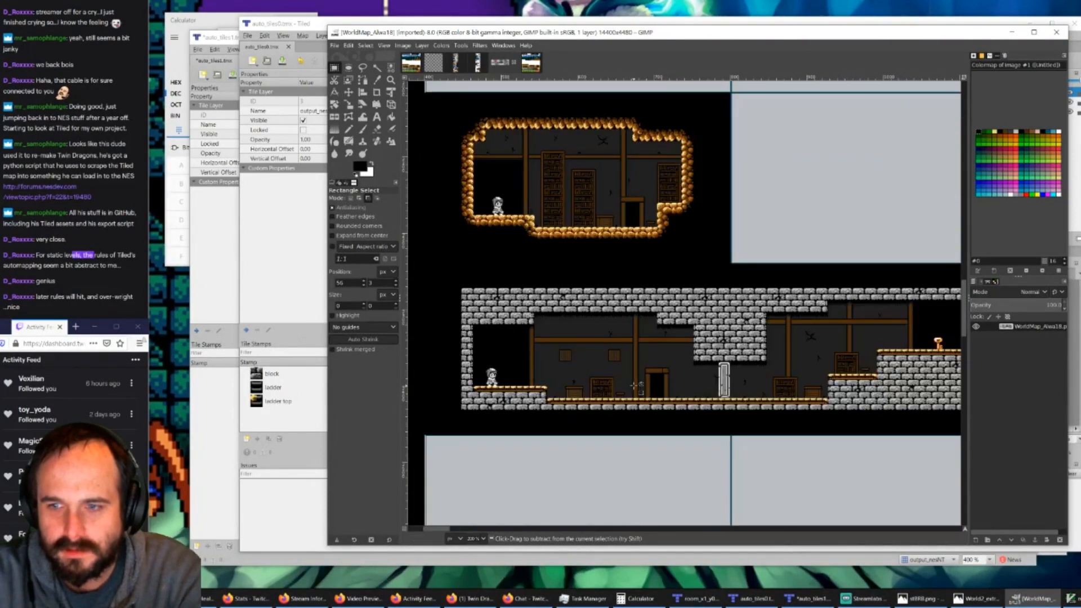
scroll(639, 518, down, 6)
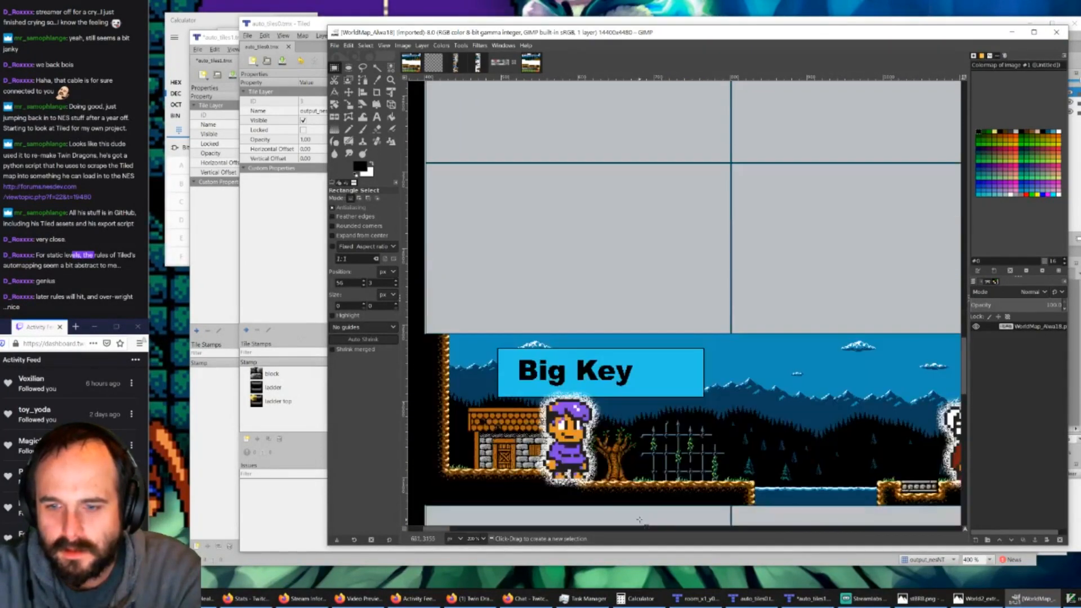
Step: Examine the WorldMap's stone platforms inside the building, and the outdoor tower, ladders, trimmed ledges and ground-level stone blocks east of it
drag(439, 531, 467, 531)
ctrl+scroll(639, 328, up, 3)
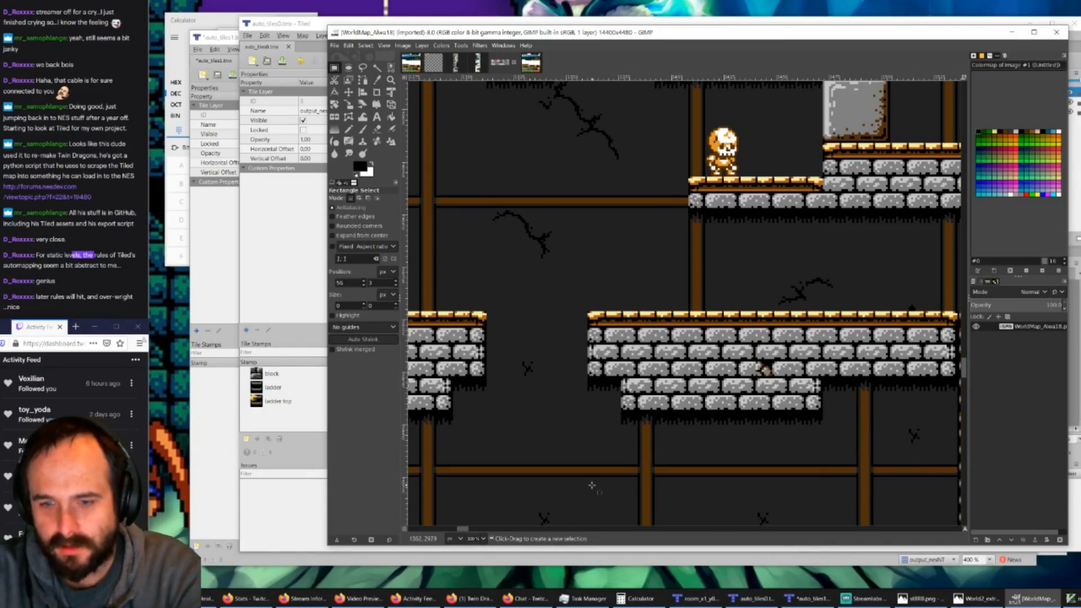
ctrl+scroll(601, 432, down, 2)
drag(466, 530, 490, 531)
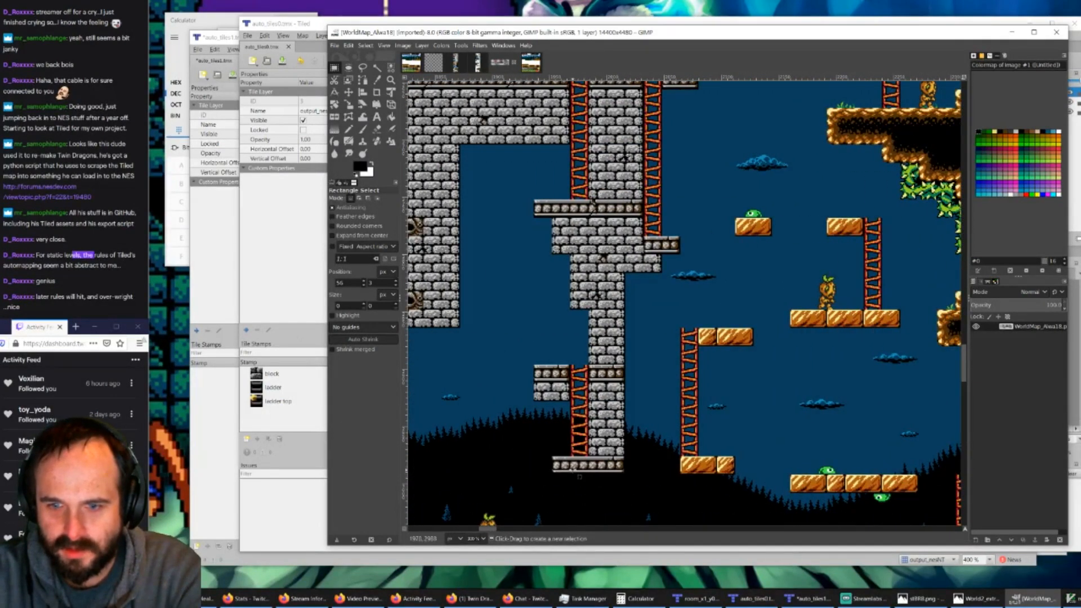
ctrl+scroll(574, 470, up, 2)
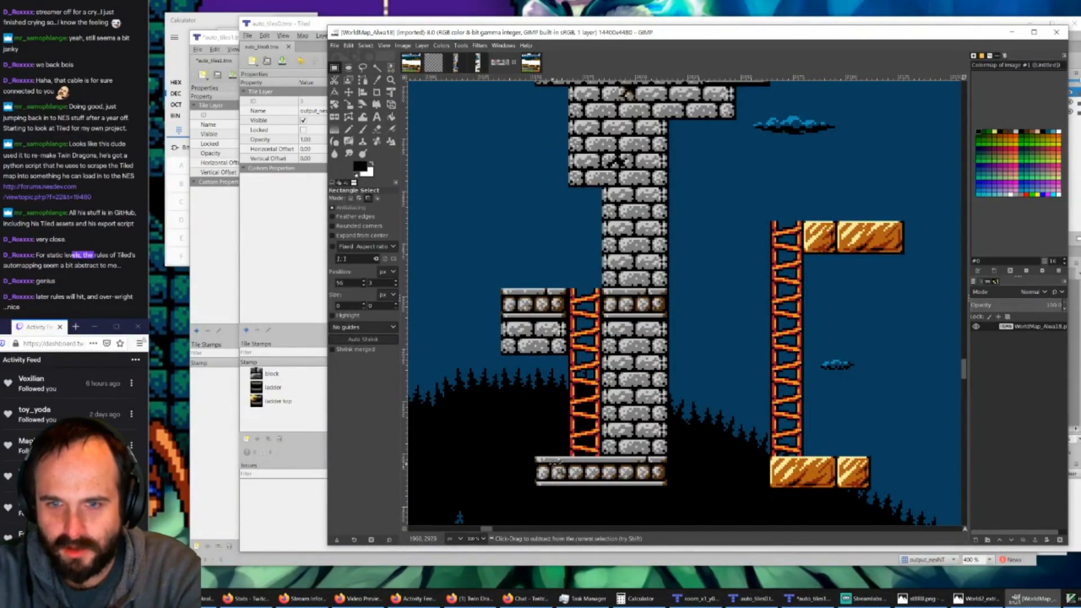
ctrl+scroll(556, 468, down, 1)
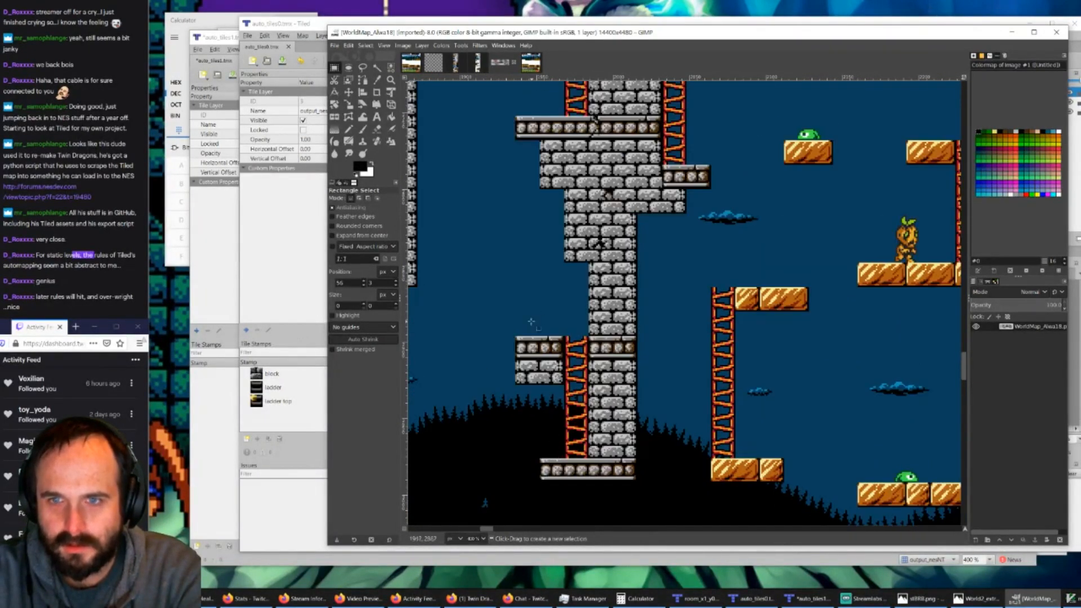
scroll(535, 372, down, 4)
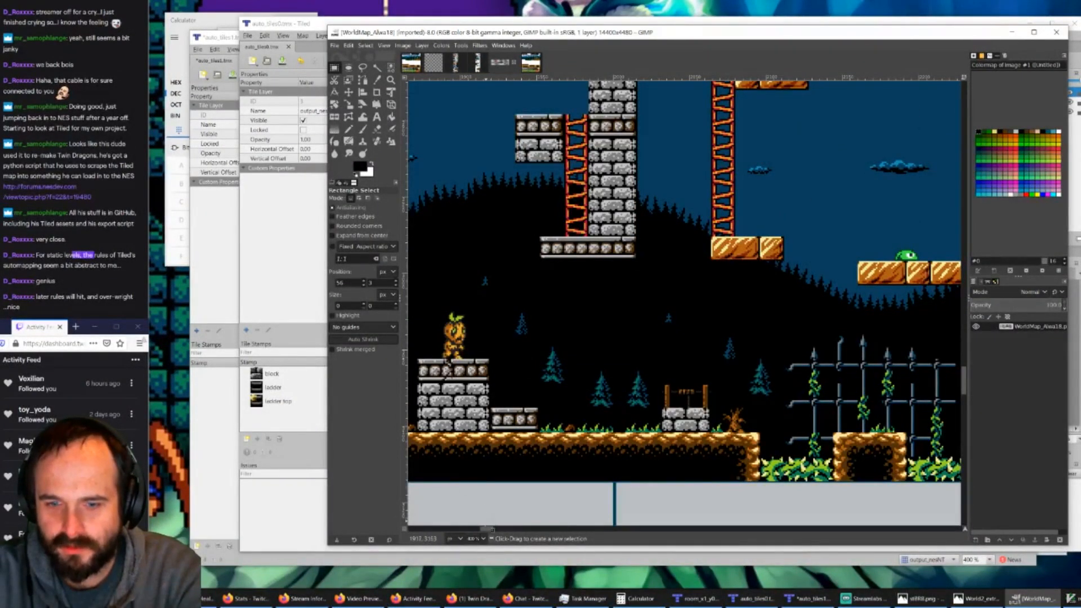
mouse_move(485, 530)
mouse_down()
mouse_move(494, 531)
mouse_move(476, 513)
mouse_up()
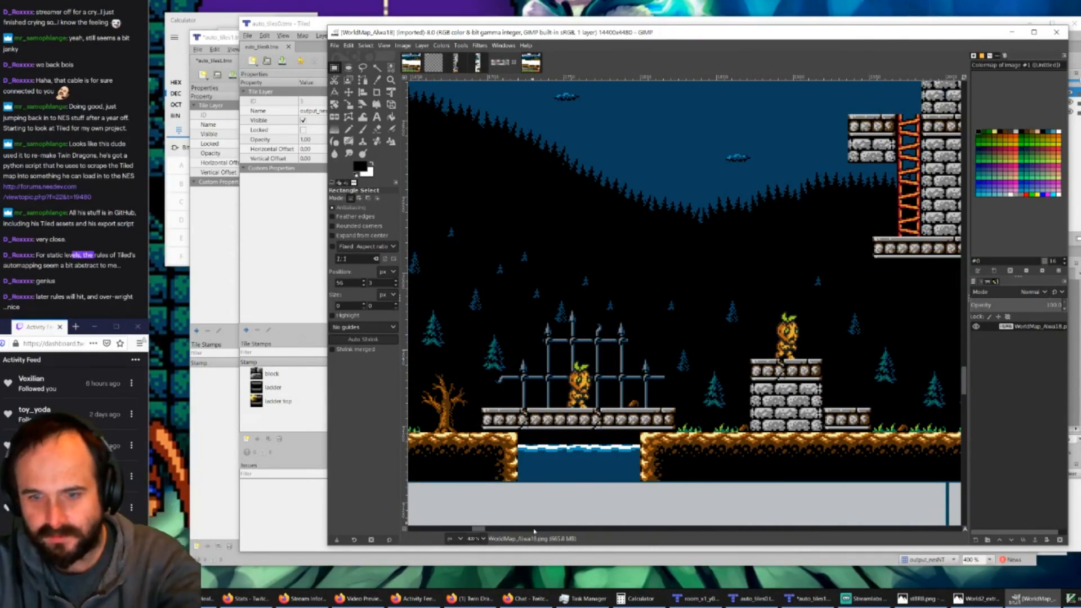
Step: Examine the WorldMap's stone building interior from the east wall's ladder and blocks across to the west wall
drag(478, 529, 467, 530)
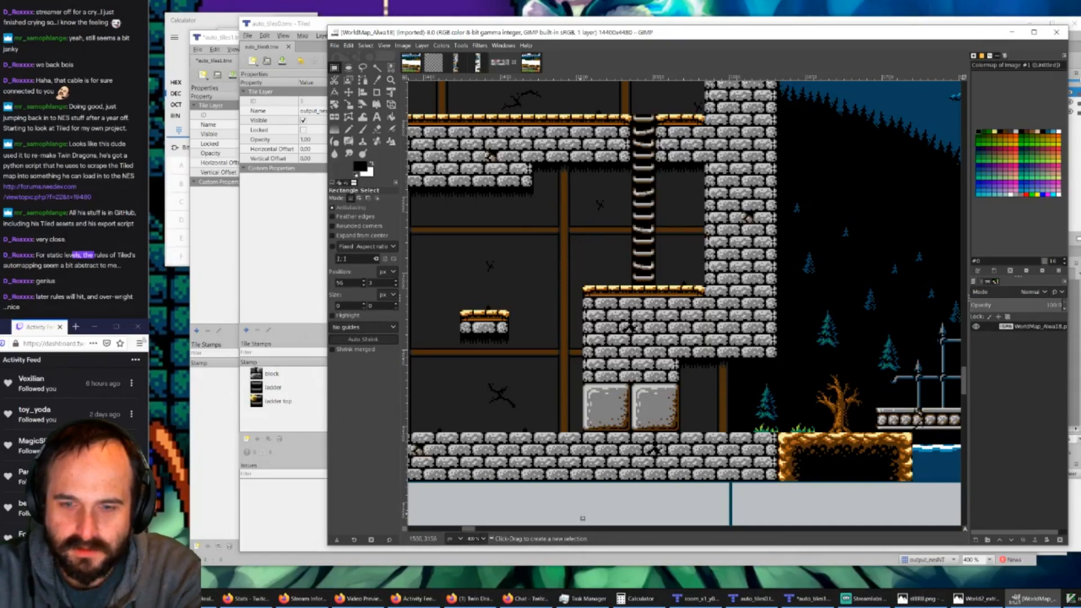
ctrl+scroll(540, 408, down, 1)
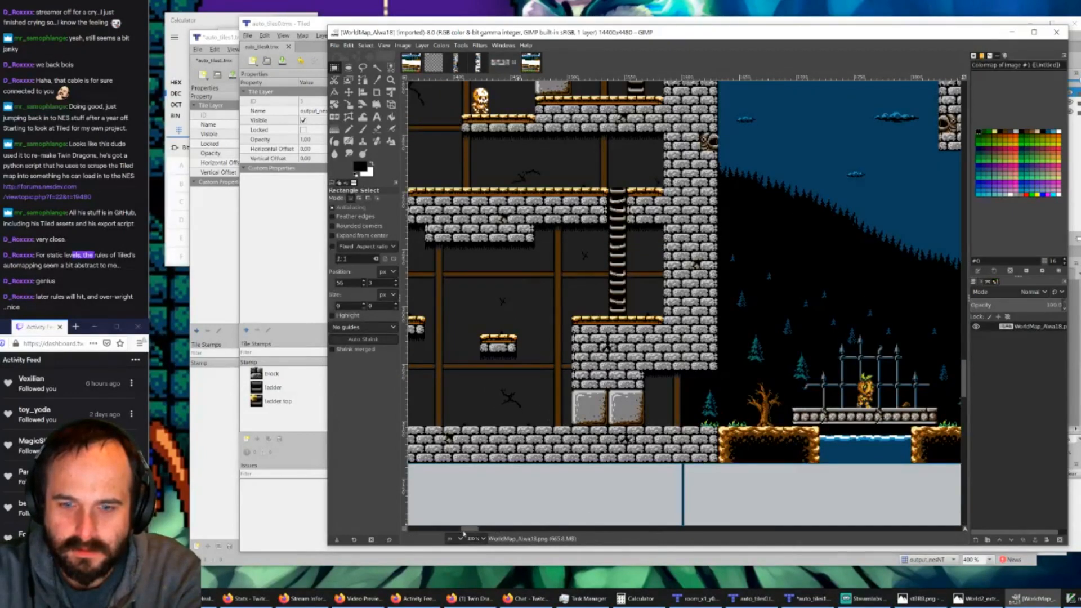
drag(465, 530, 460, 530)
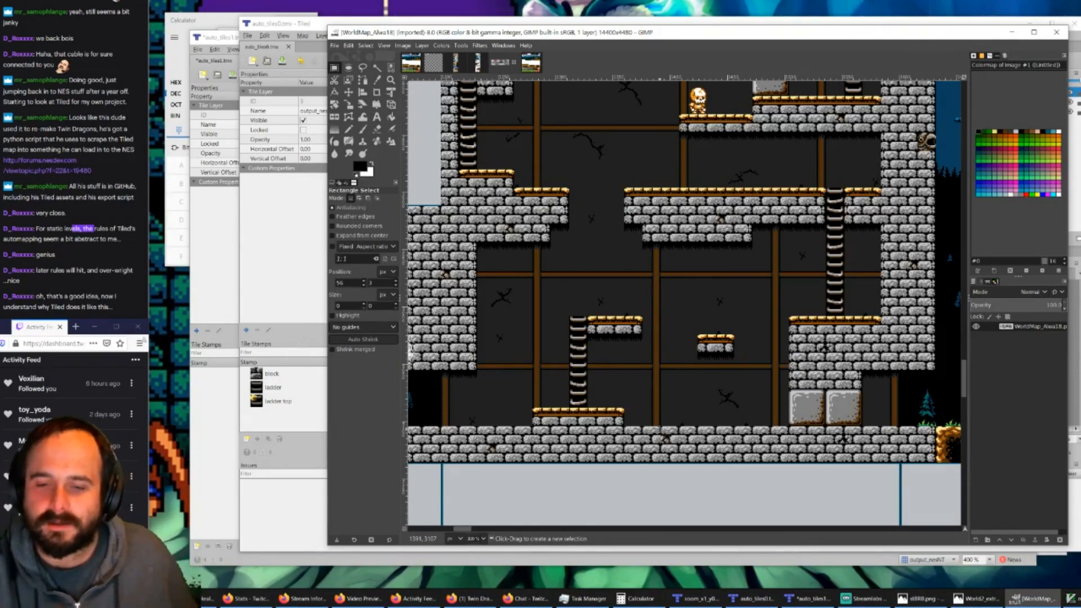
Step: Switch to the Firefox window with the Twin Dragons forum thread and search the web for youtube in a new tab
click(470, 599)
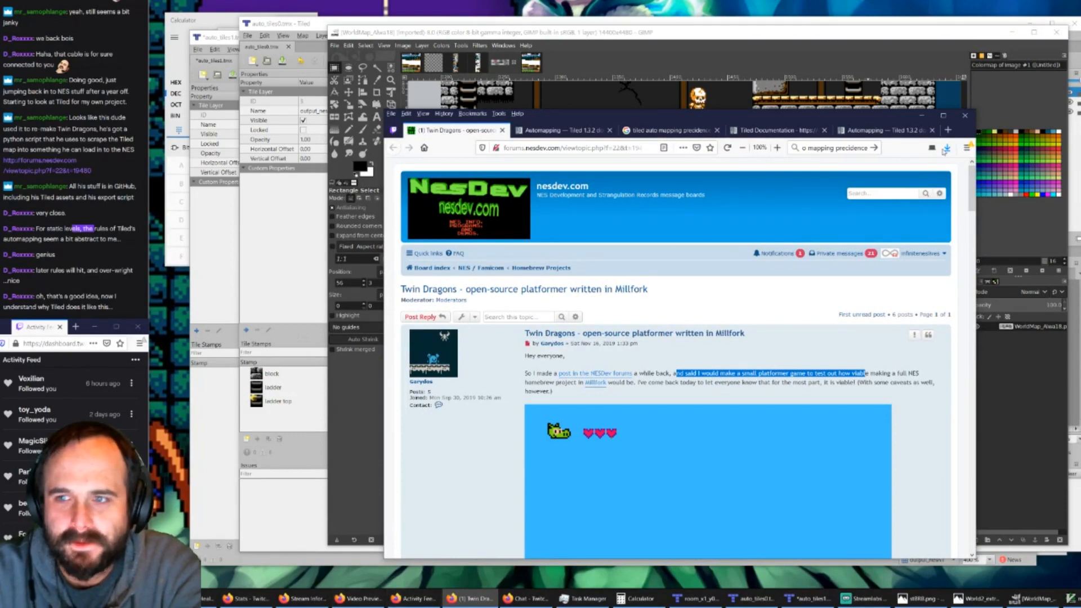
click(948, 130)
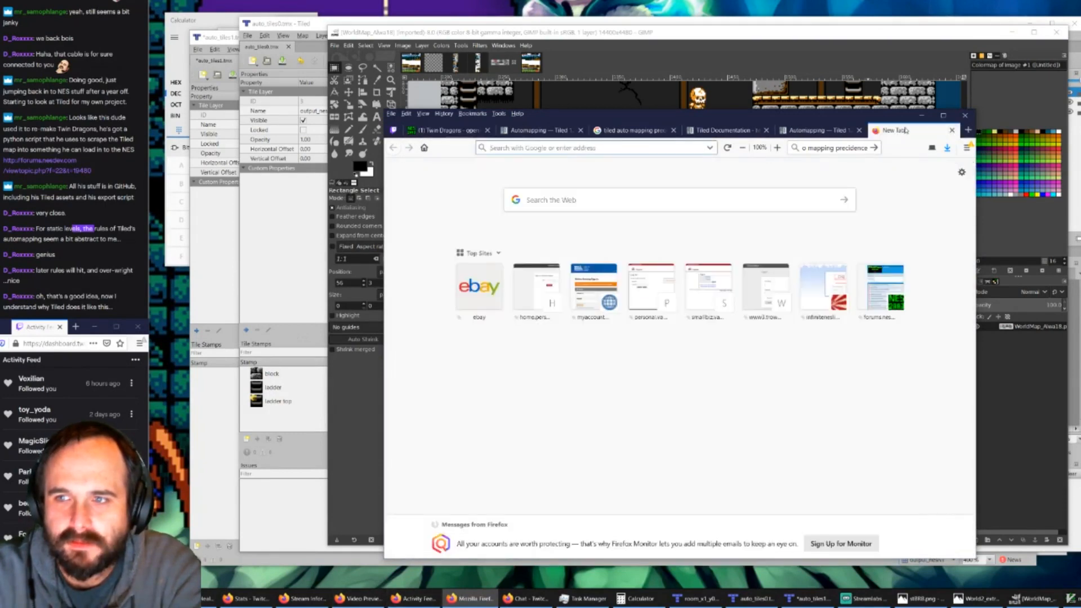
click(647, 202)
text(ou)
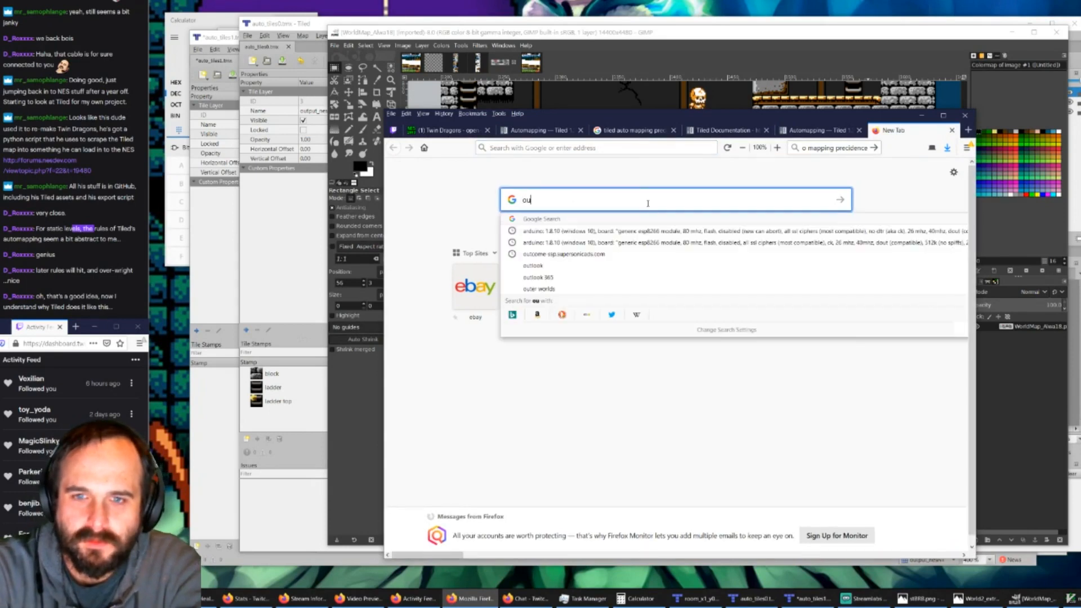
key(BackSpace)
text(you8)
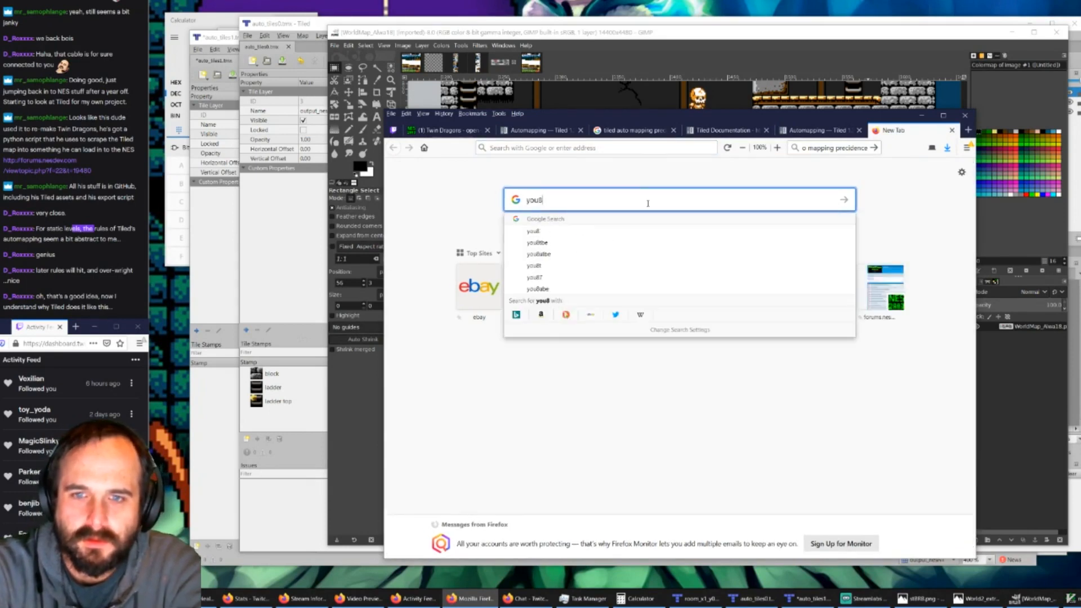
key(BackSpace)
text(tube)
key(Return)
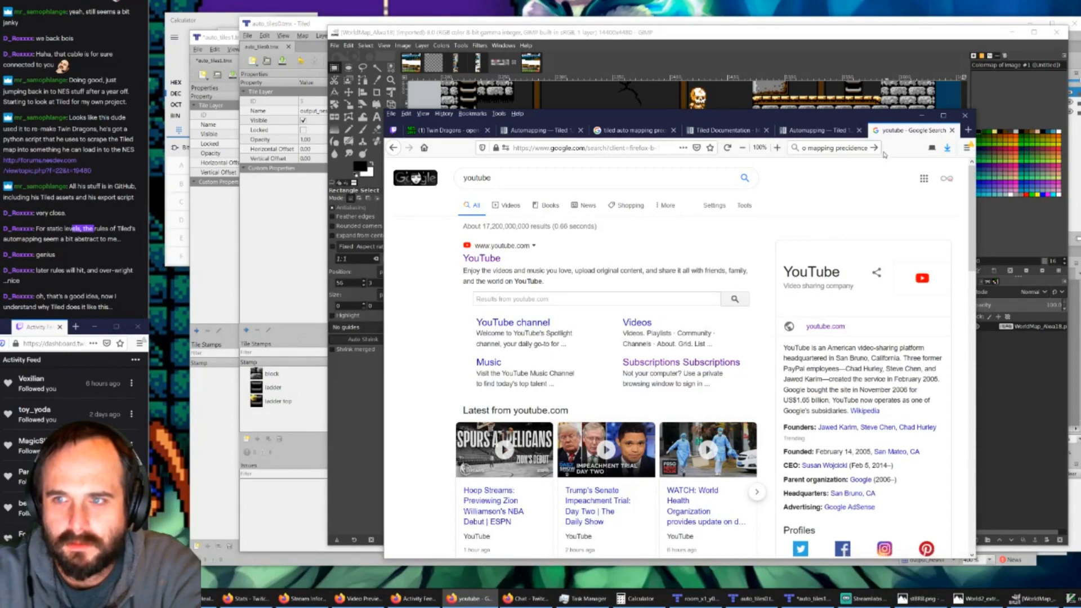
Step: Detach the youtube search results tab into its own window and move that window off this screen
drag(901, 134, 365, 0)
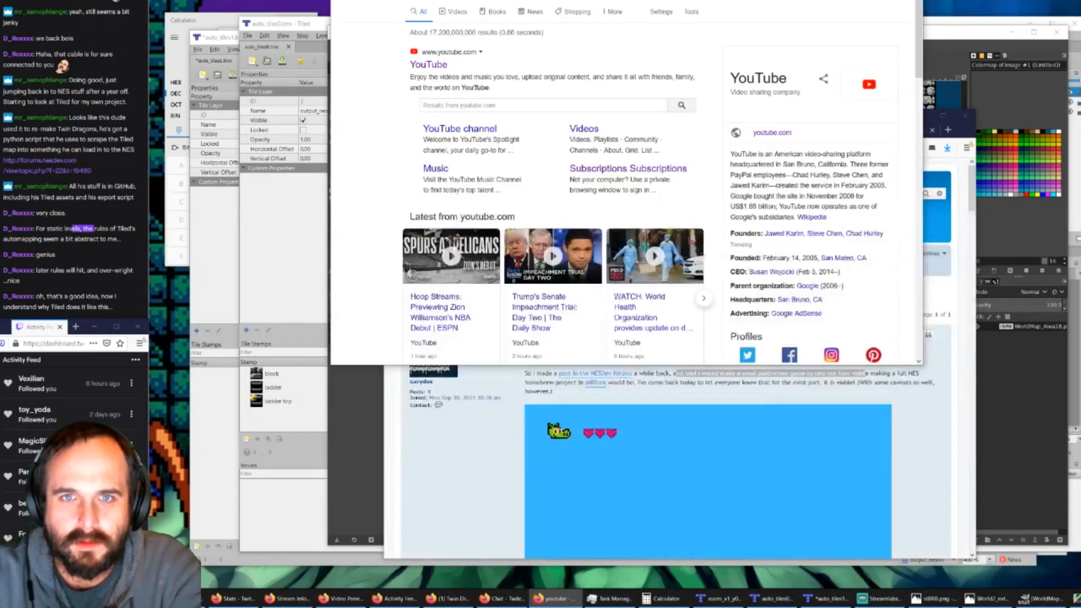
drag(619, 0, 0, 0)
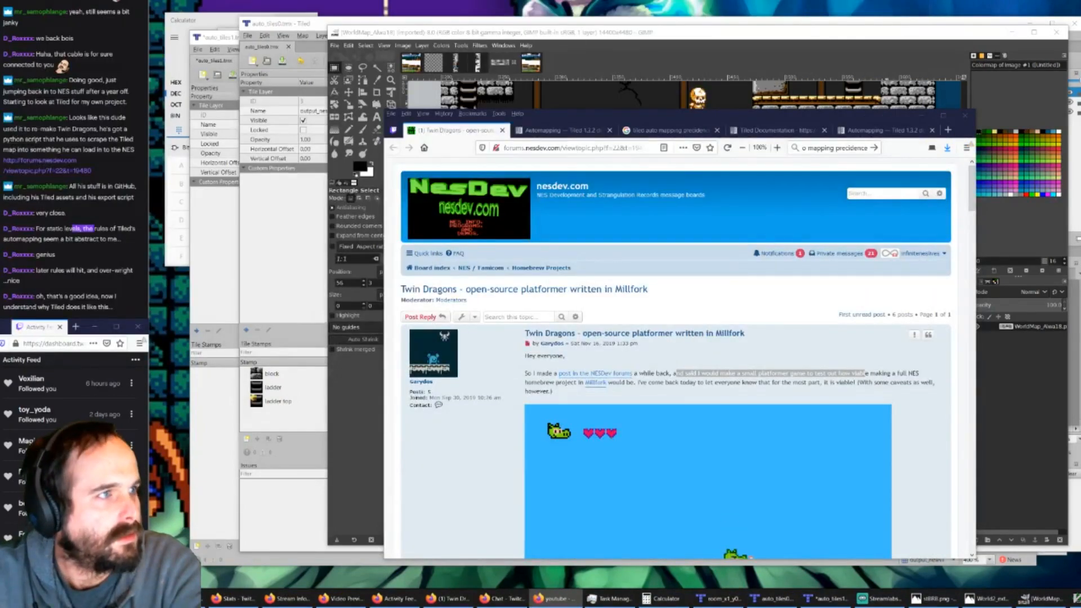
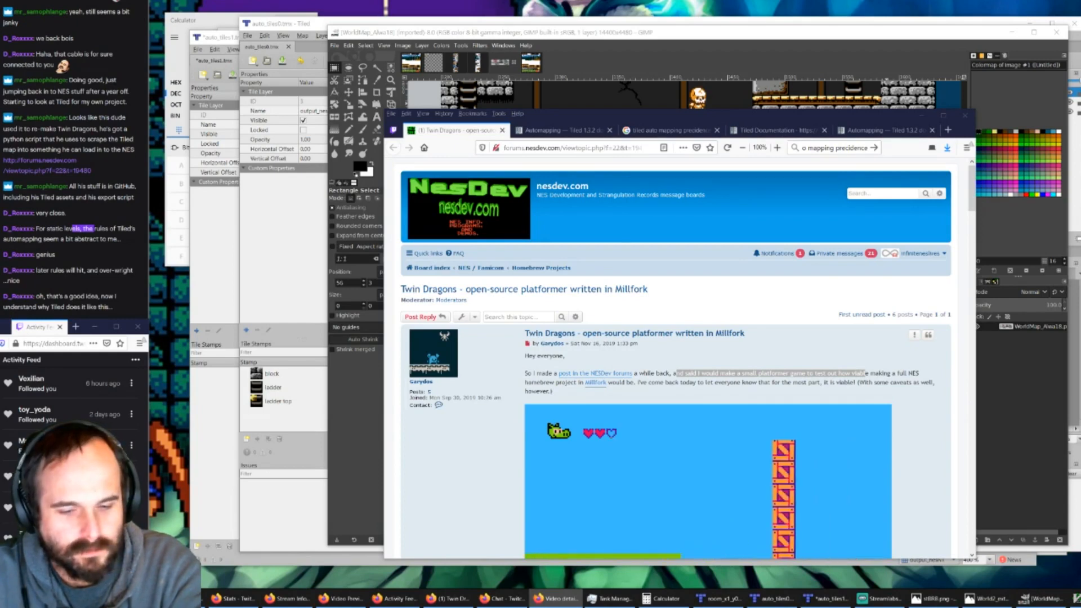
Step: Open the copied YouTube link to the Tiled auto-tiling video in a new browser tab
click(948, 131)
key(ctrl+v)
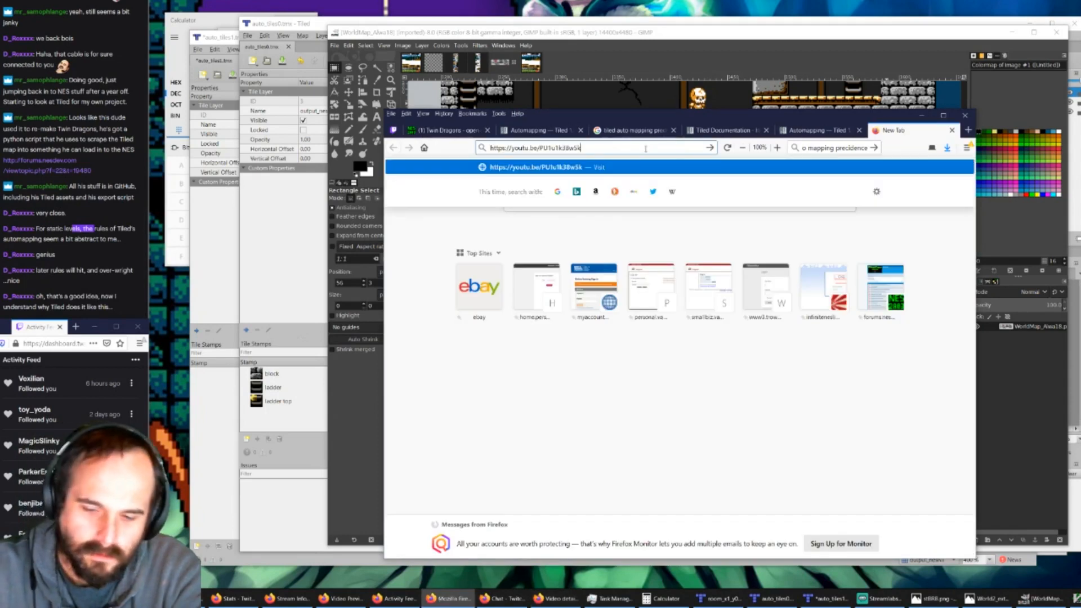
key(Return)
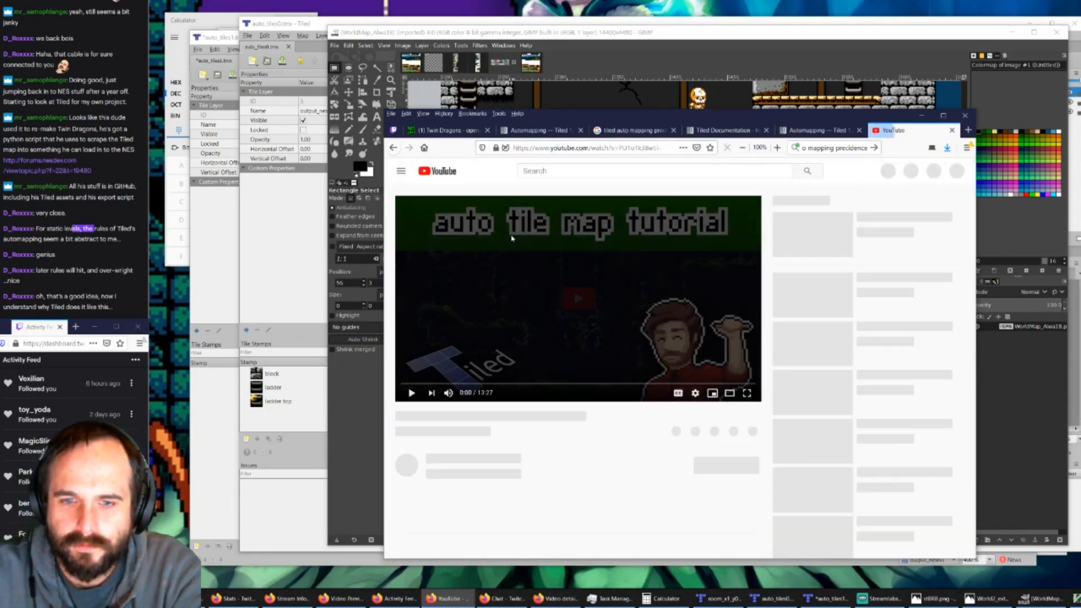
Step: Switch to the Twitch chat and post the copied video link as a message
click(106, 307)
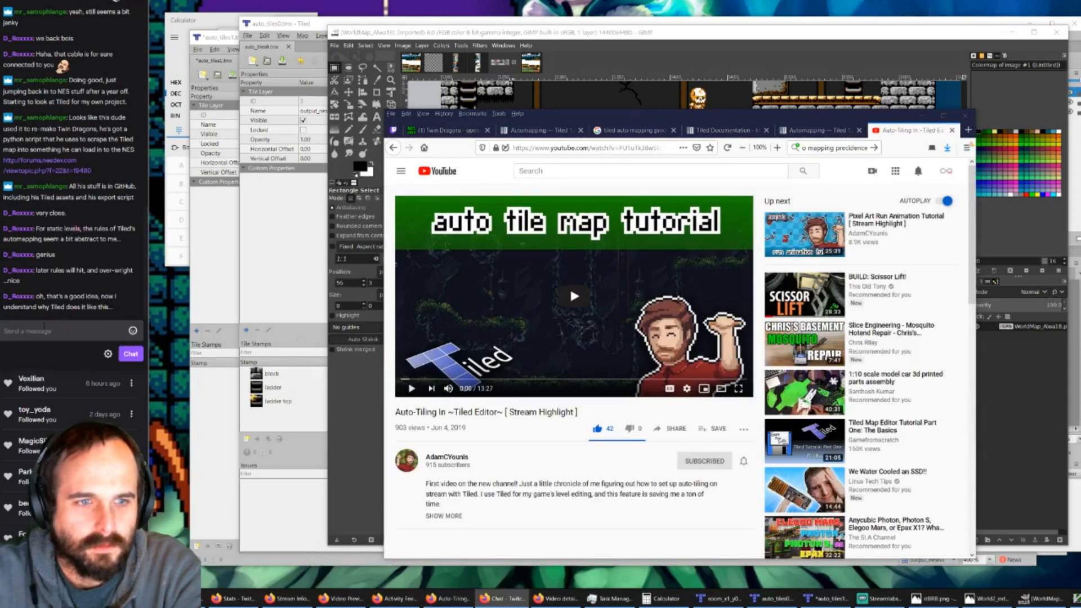
click(96, 331)
text(https://youtu.be/PU1u1k38w5k)
key(Return)
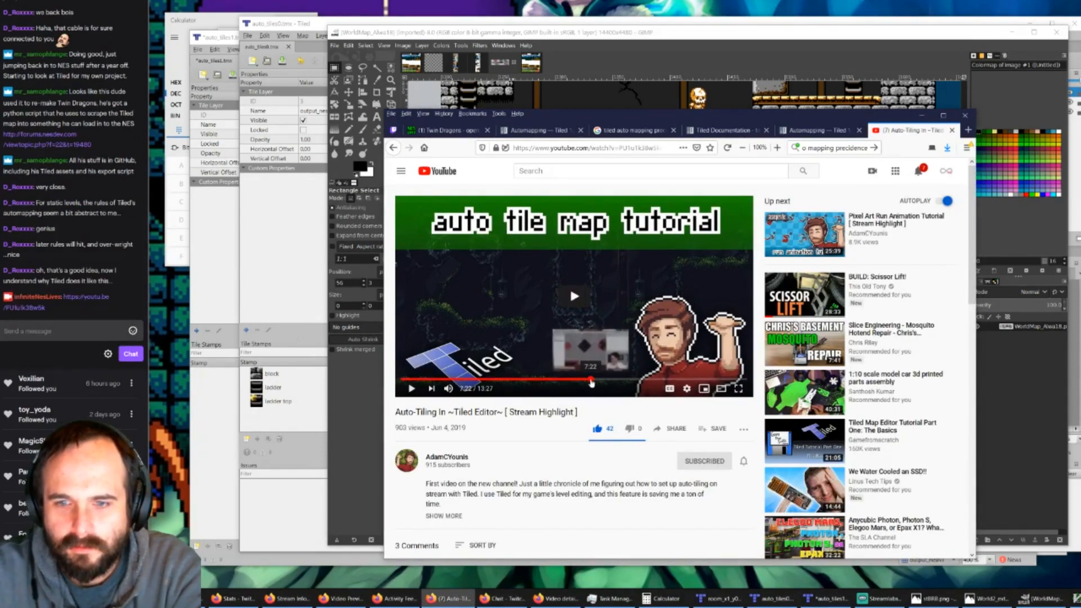
Step: Jump to 7:22 in the auto-tiling video and pause playback
click(590, 381)
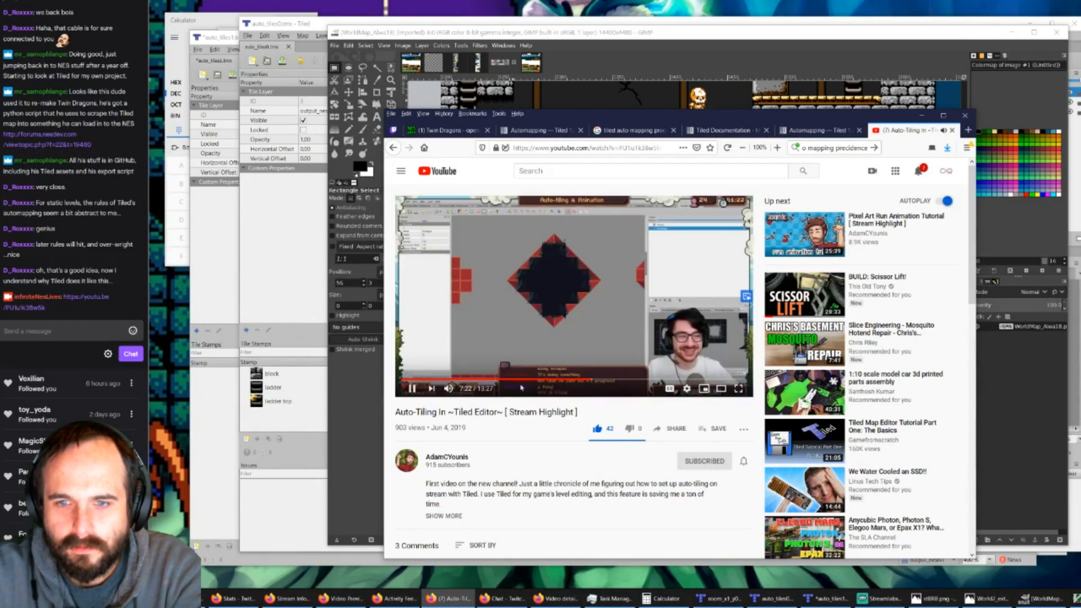
click(412, 389)
ctrl+scroll(549, 288, up, 2)
ctrl+scroll(555, 288, up, 2)
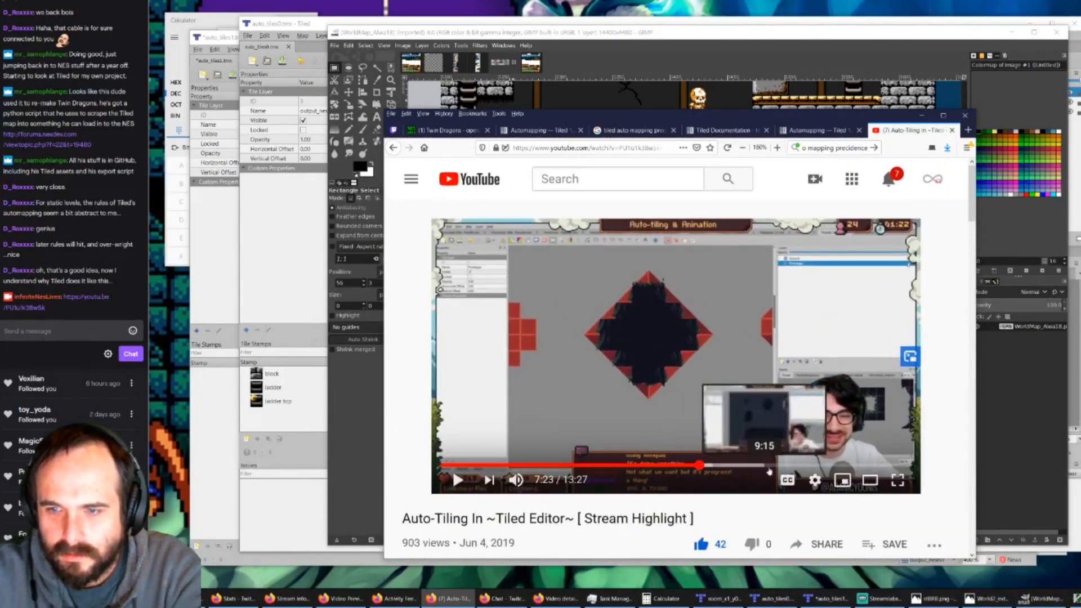
Step: Skip through the video between 11:22 and 12:47 to examine the auto-tiling rule map and the generated terrain
click(791, 465)
click(816, 465)
click(839, 465)
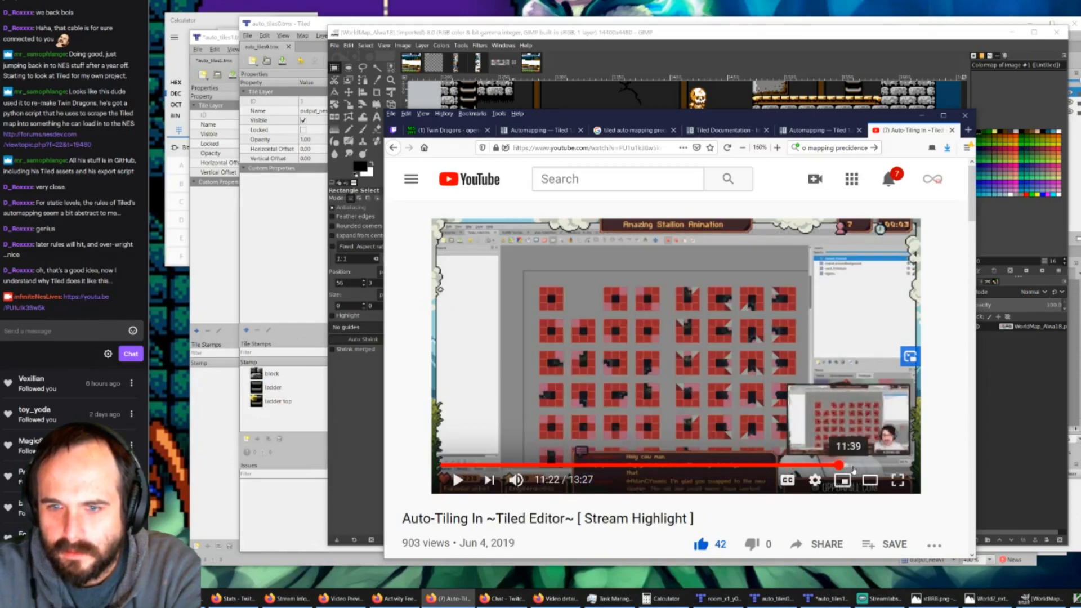
click(864, 466)
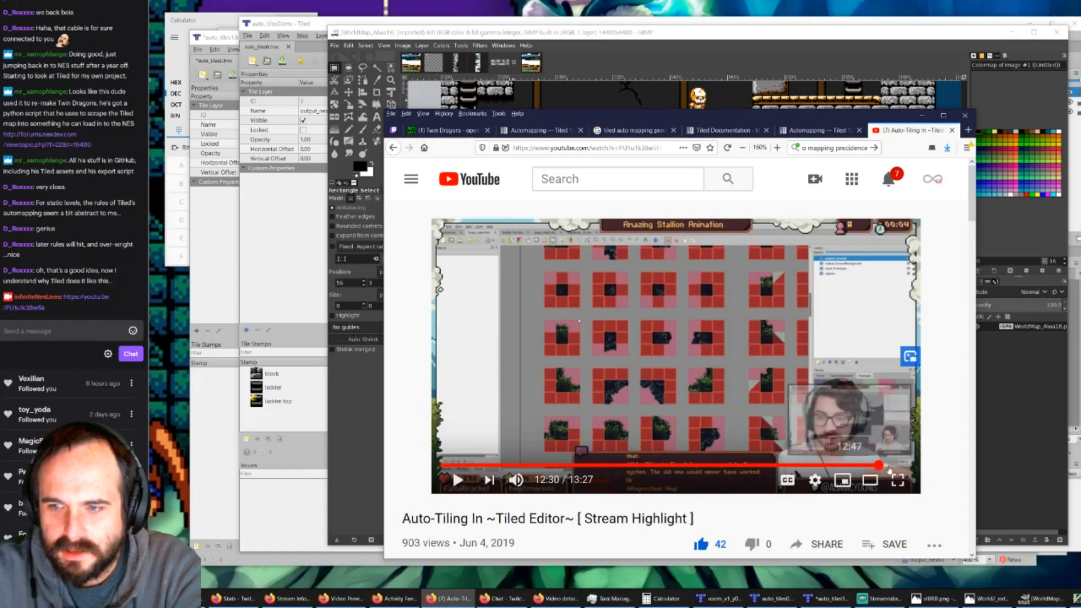
click(879, 465)
click(888, 466)
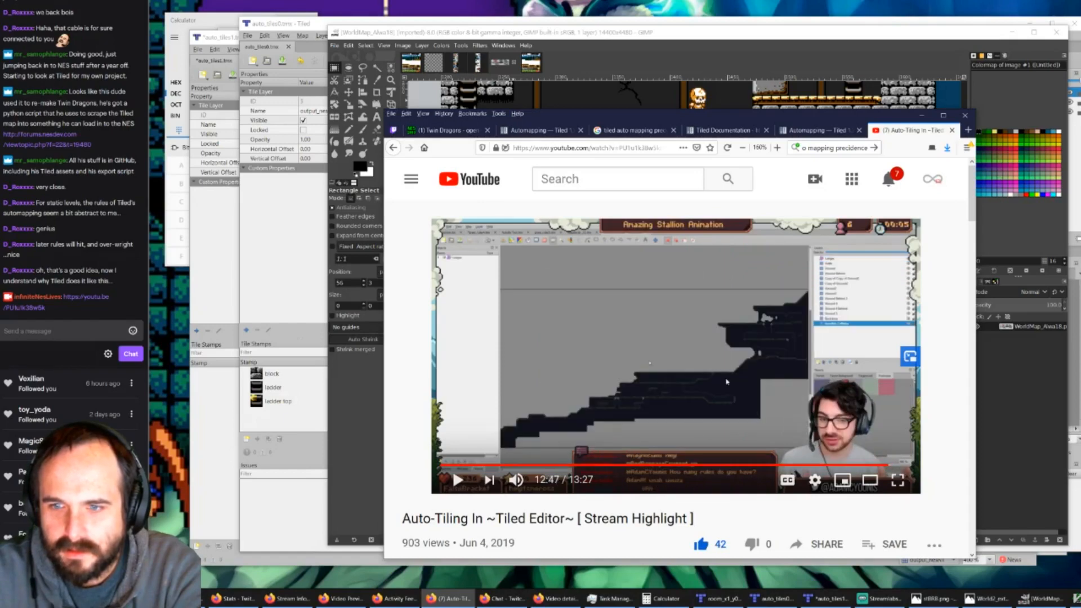
click(880, 466)
ctrl+scroll(642, 335, up, 4)
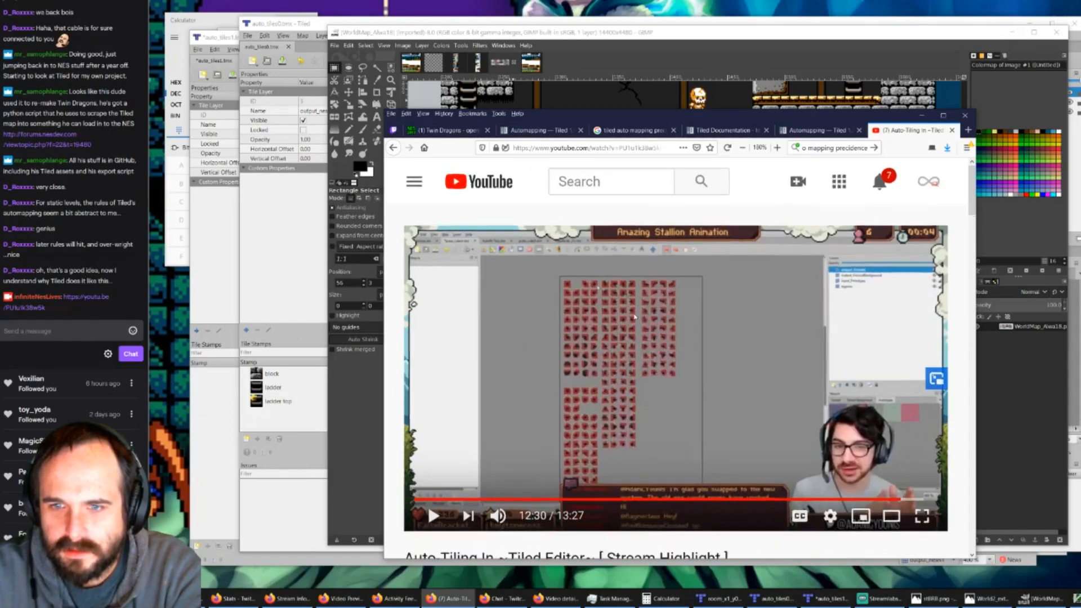
ctrl+scroll(636, 317, down, 3)
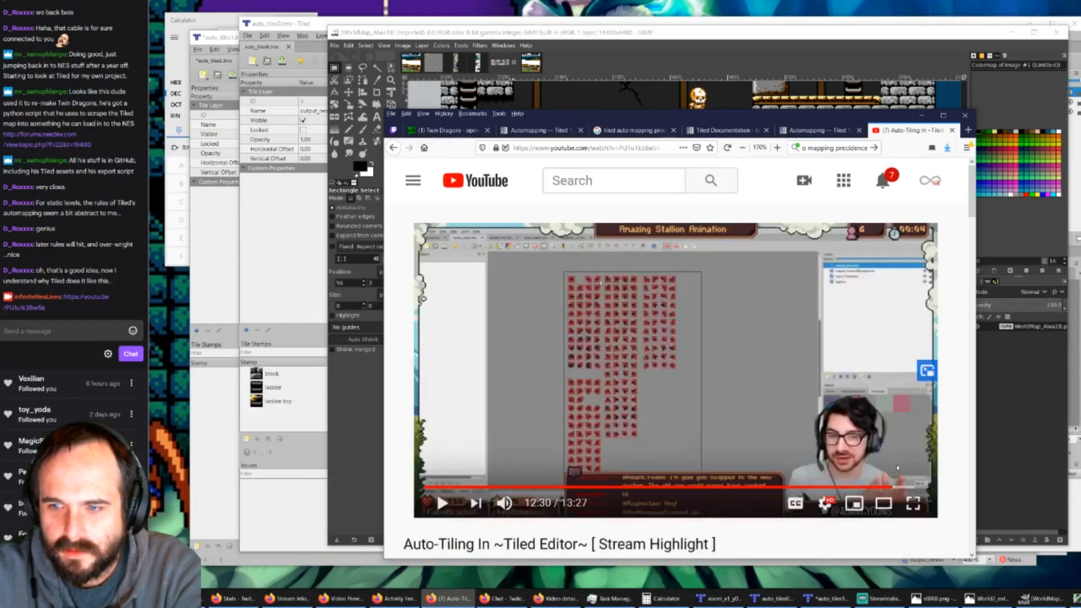
Step: Step through the video from 12:41 to 13:15 to examine the auto-tiled terrain, and close the video's tab
click(897, 487)
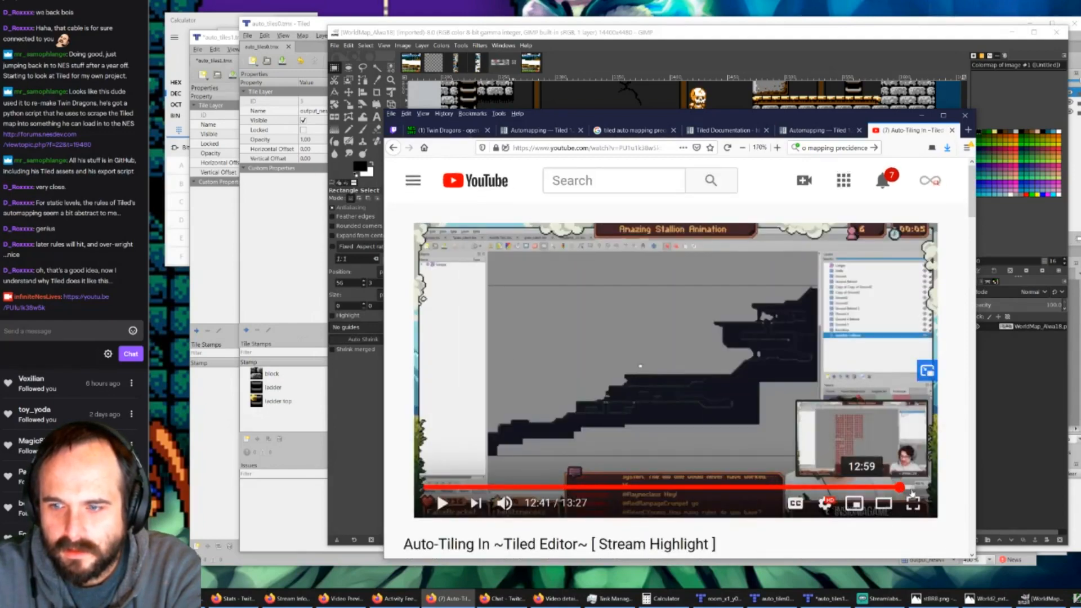
click(905, 487)
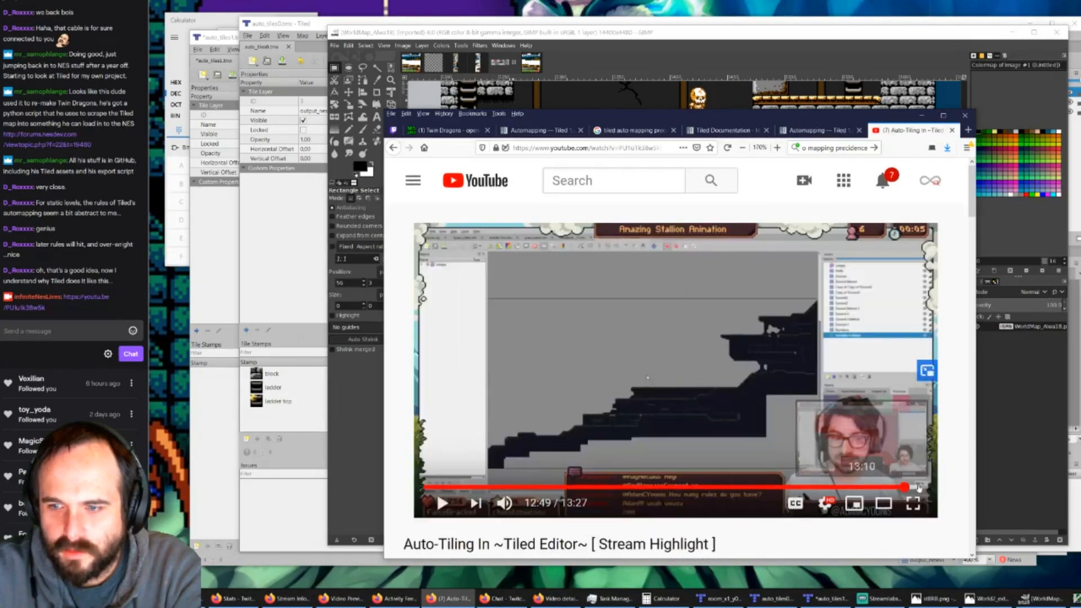
click(913, 488)
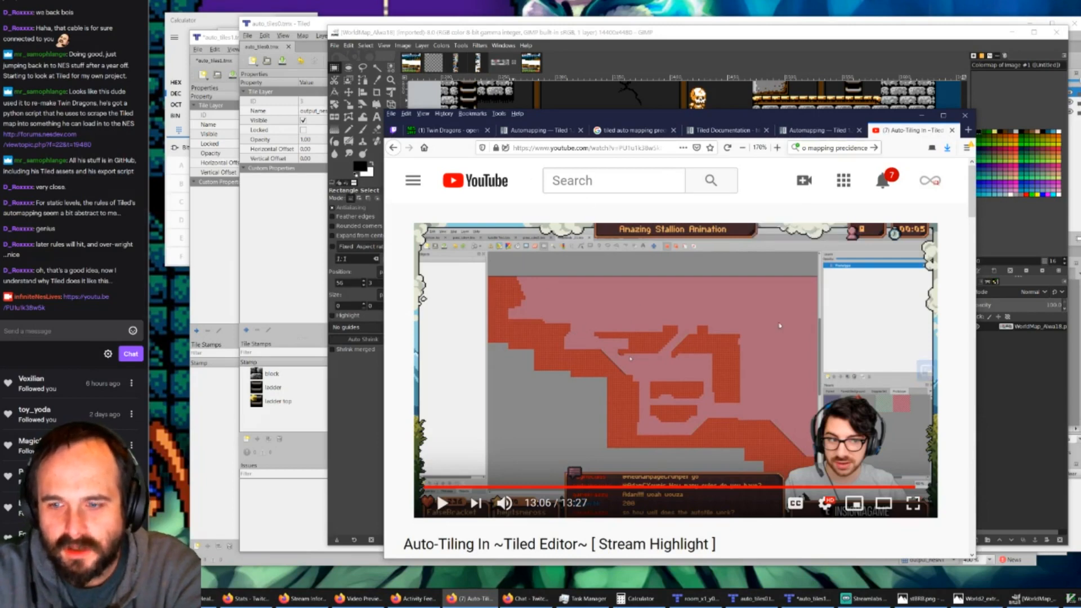
click(921, 487)
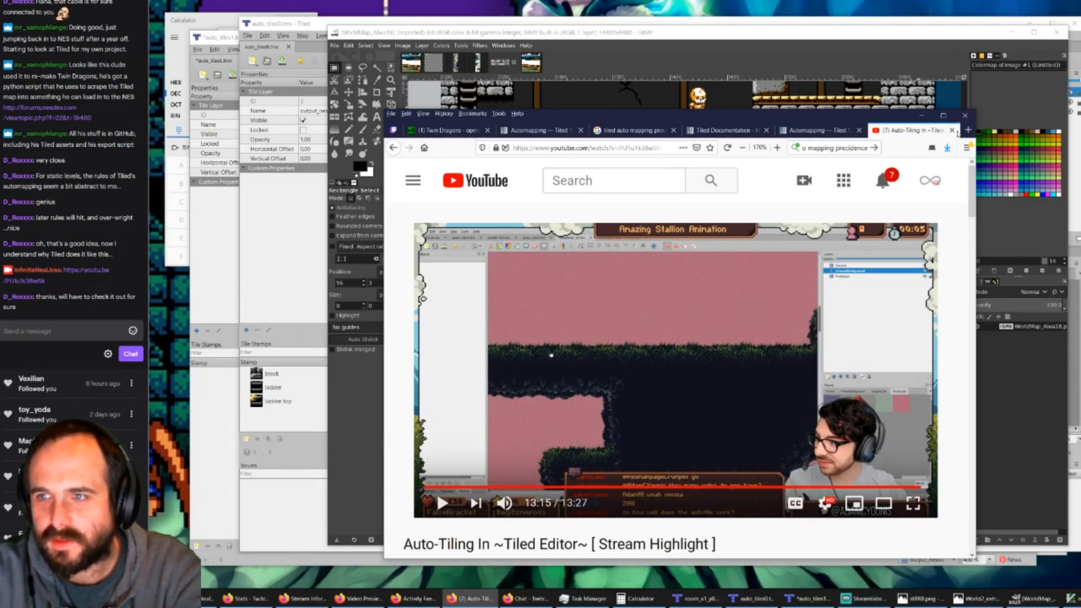
click(952, 131)
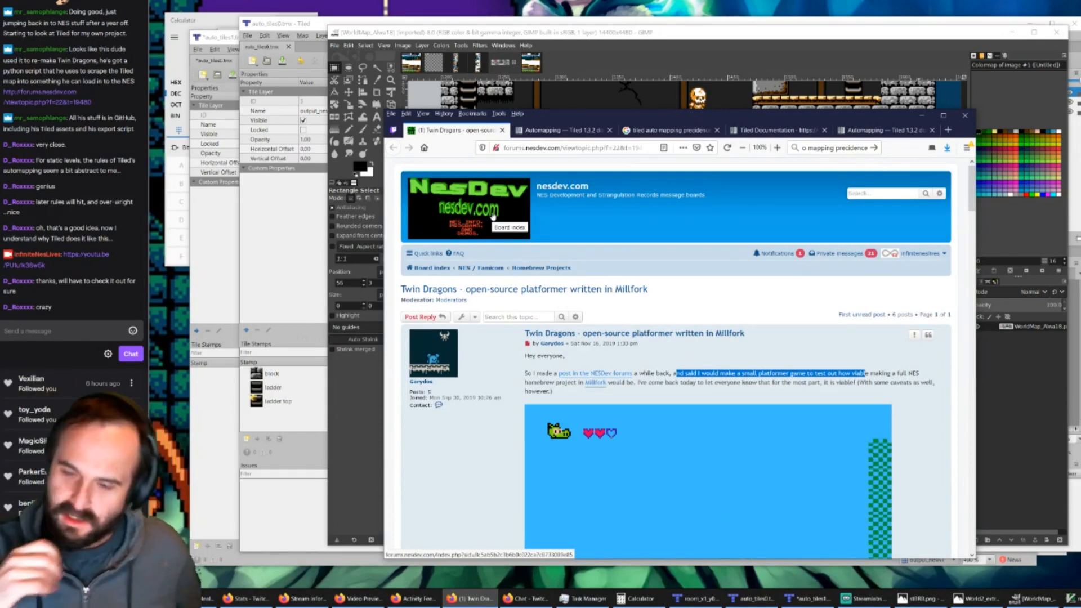
Step: Switch to Tiled and look over the auto_tiles0, room_x1_y0 and auto_tiles1 maps in their separate windows
click(296, 23)
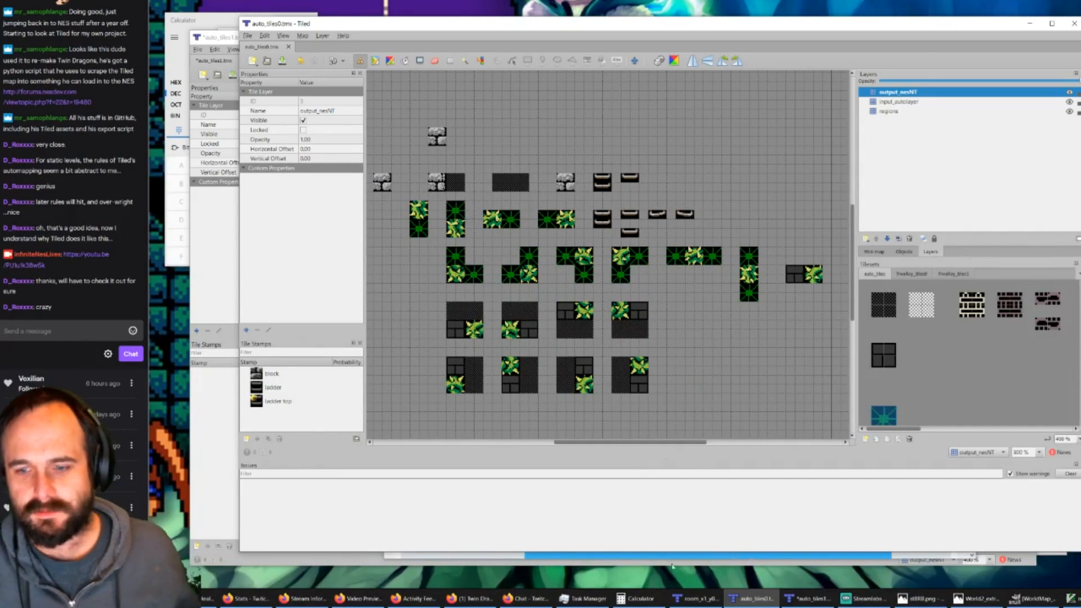
click(698, 599)
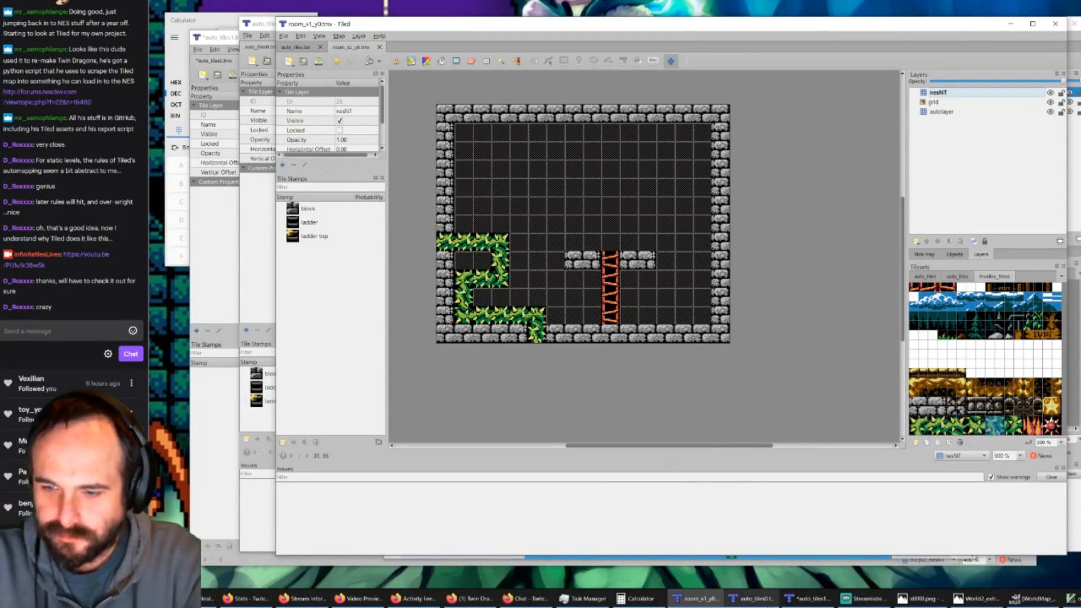
click(749, 599)
click(799, 601)
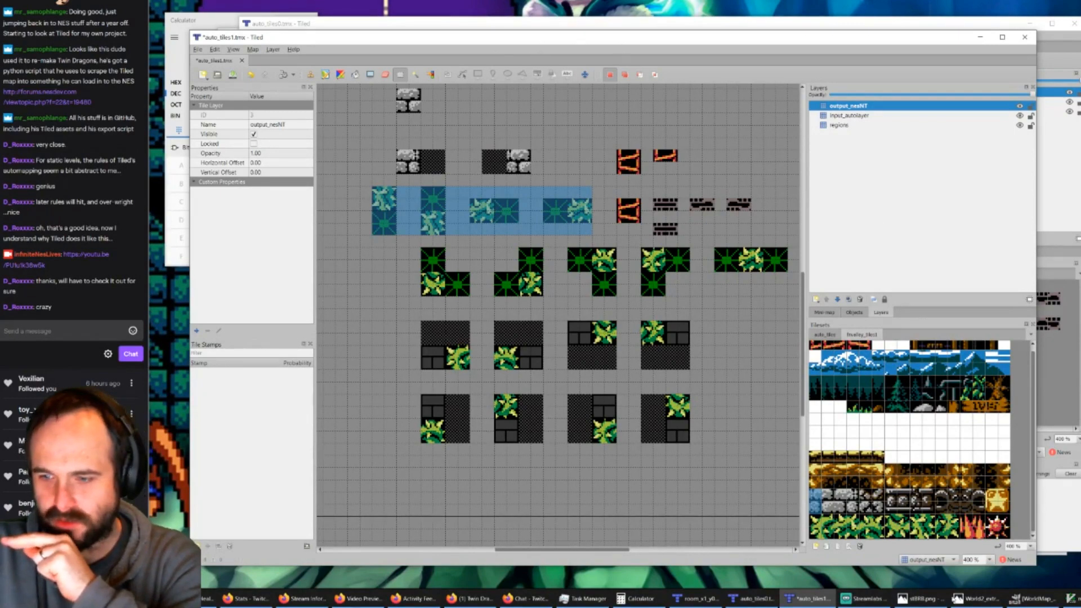
Step: Compare the background graphics tilesets used by the auto_tiles0 and auto_tiles1 rule maps
click(752, 599)
click(915, 273)
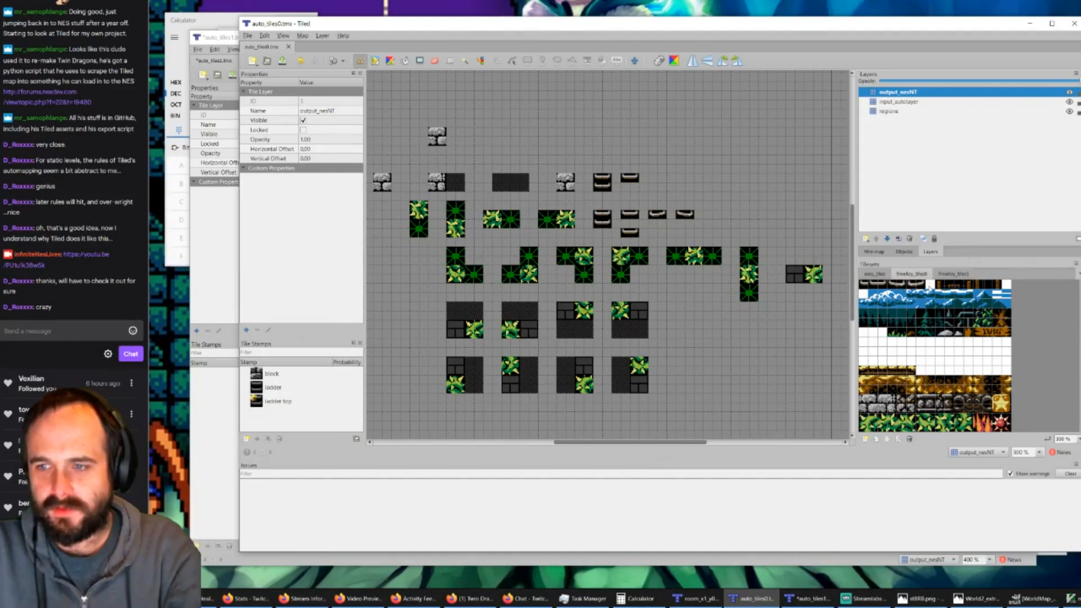
ctrl+scroll(913, 330, up, 2)
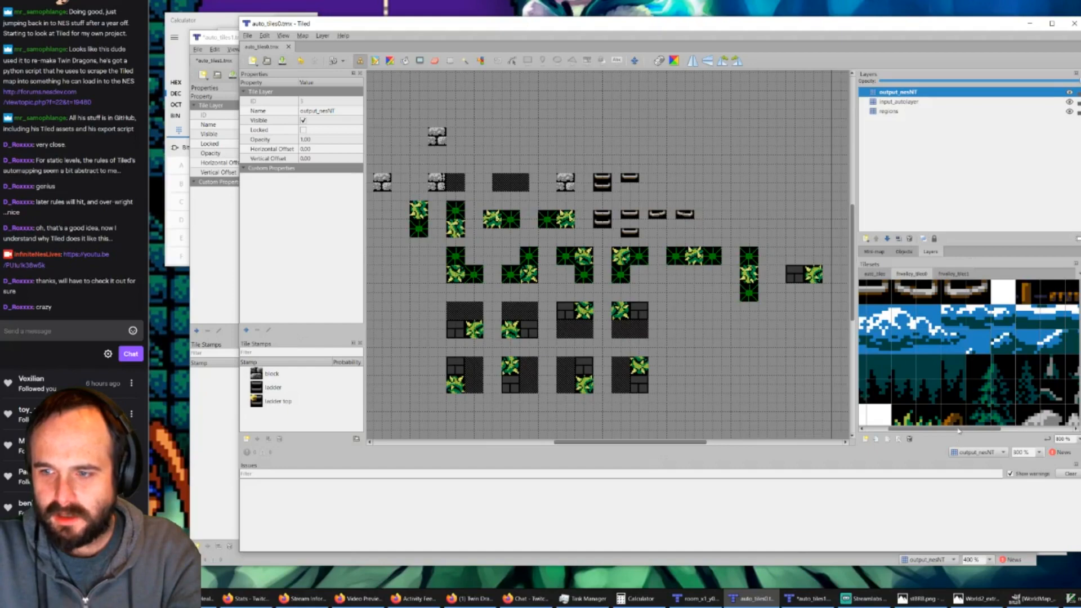
drag(959, 430, 925, 428)
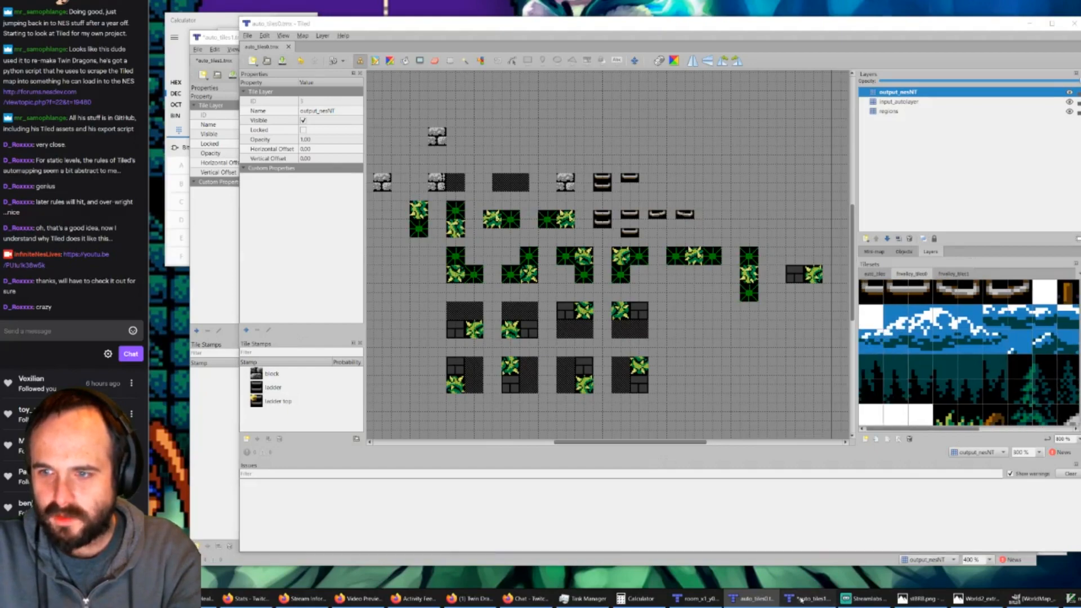
click(807, 598)
ctrl+scroll(817, 355, up, 4)
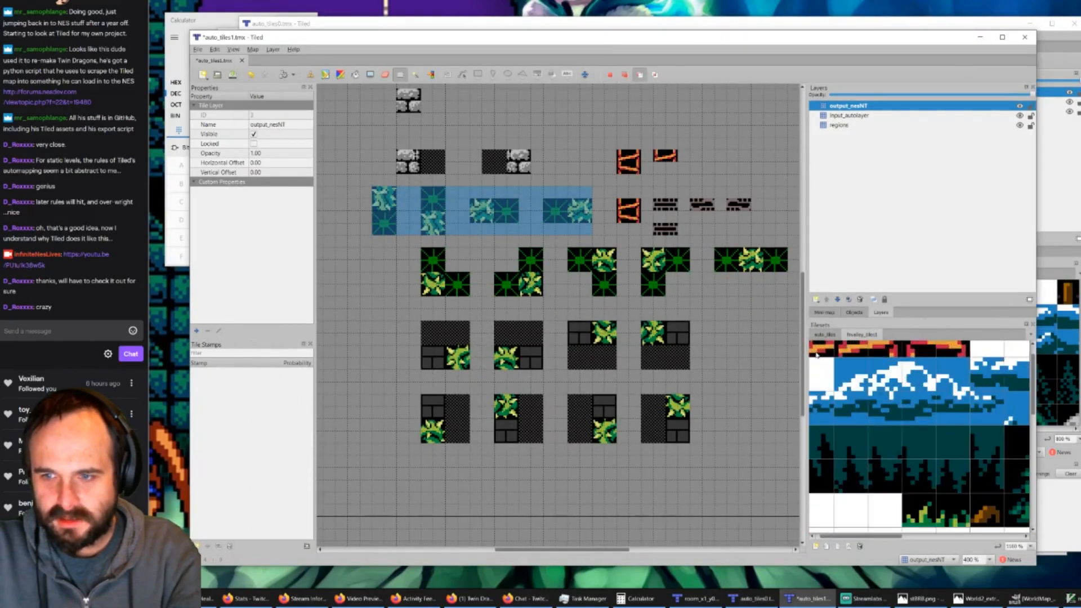
ctrl+scroll(857, 367, down, 2)
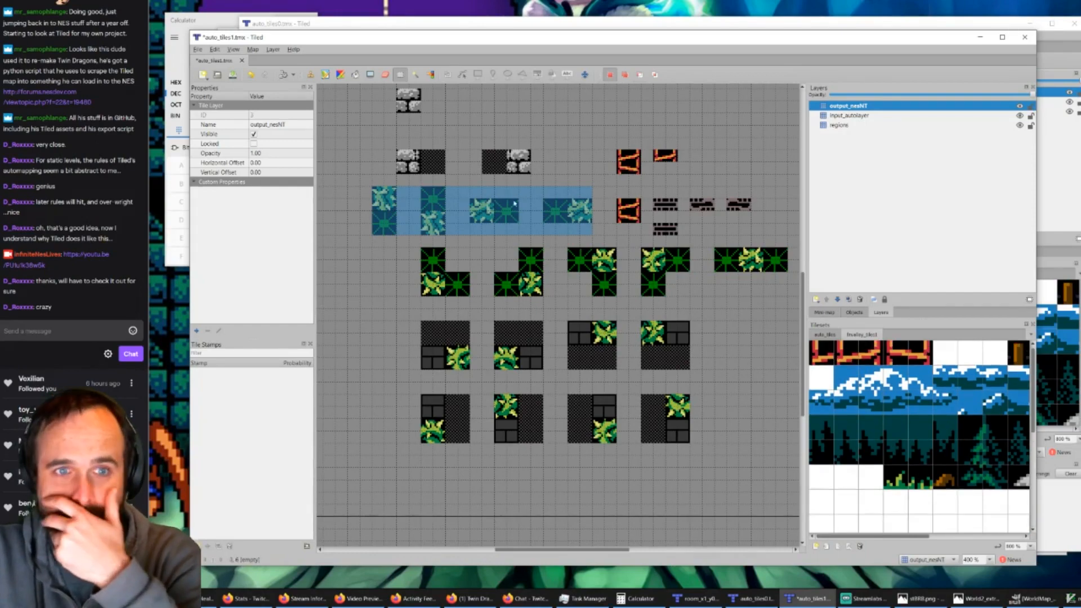
click(749, 598)
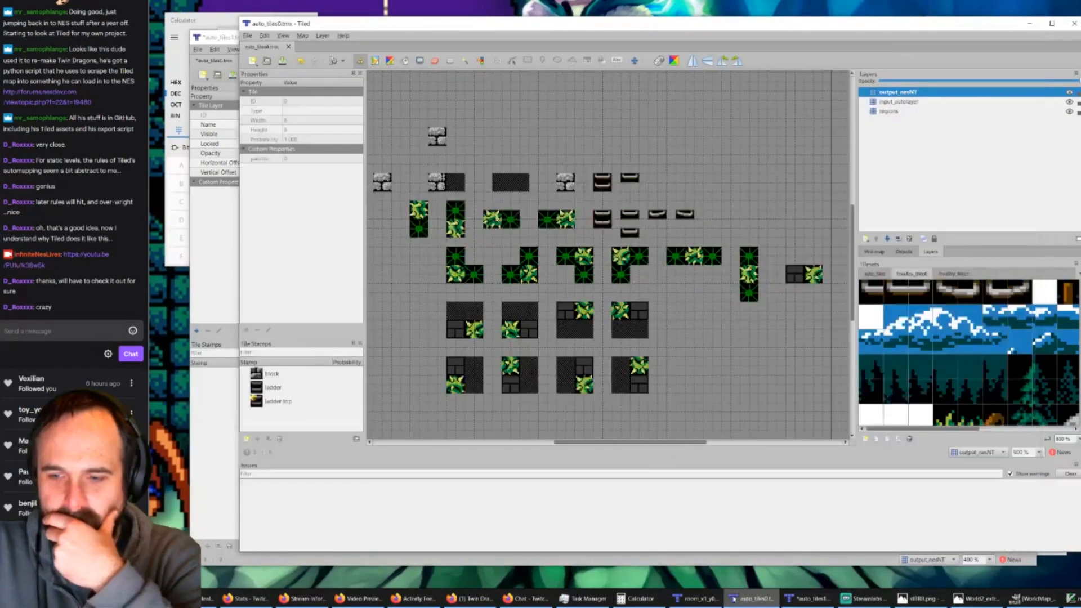
Step: Delete the nesNT layer from the room_x1_y0 map
click(697, 598)
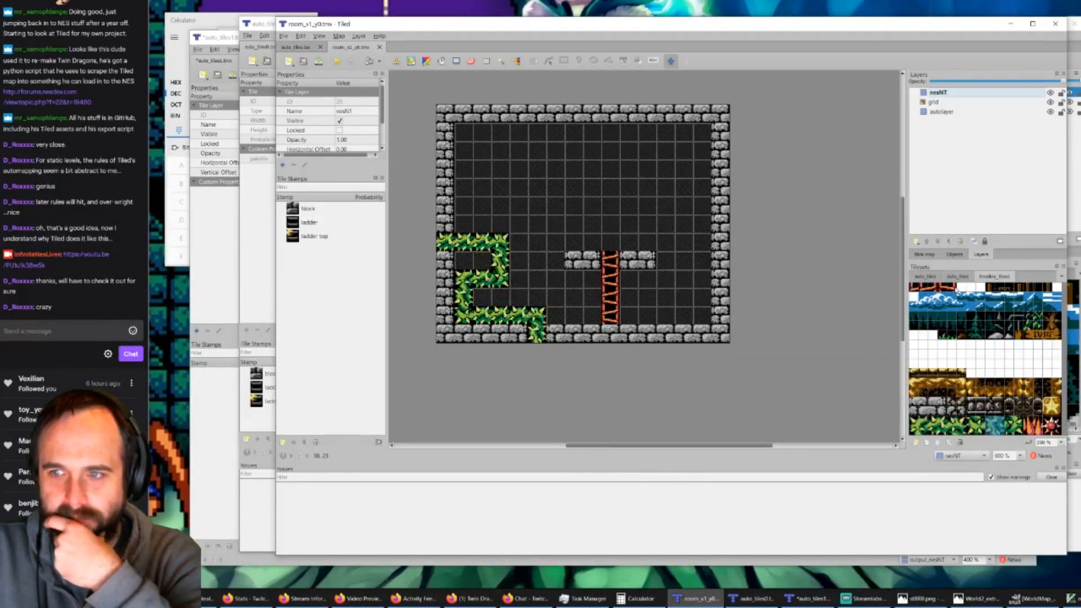
click(946, 112)
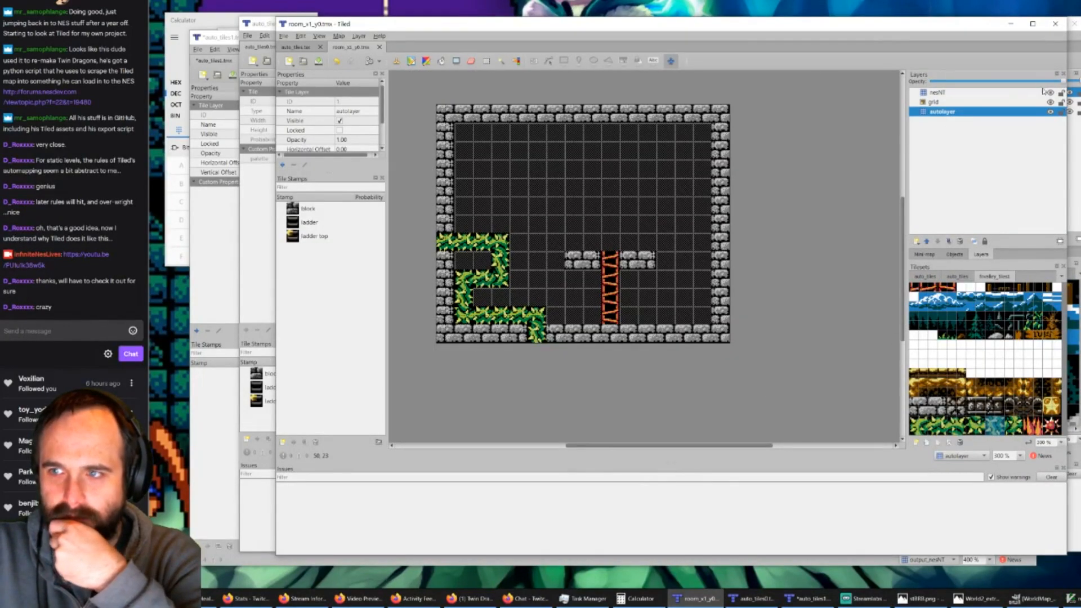
click(990, 94)
key(Delete)
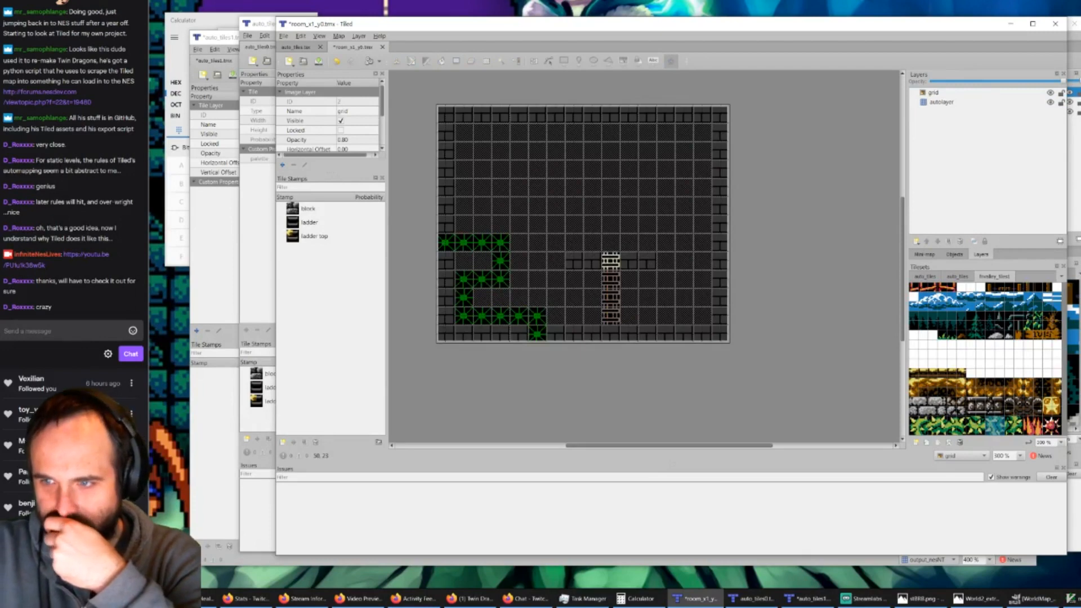
Step: Select the broken ladder tiles in the first auto_tiles tileset and make autolayer the active layer
click(930, 276)
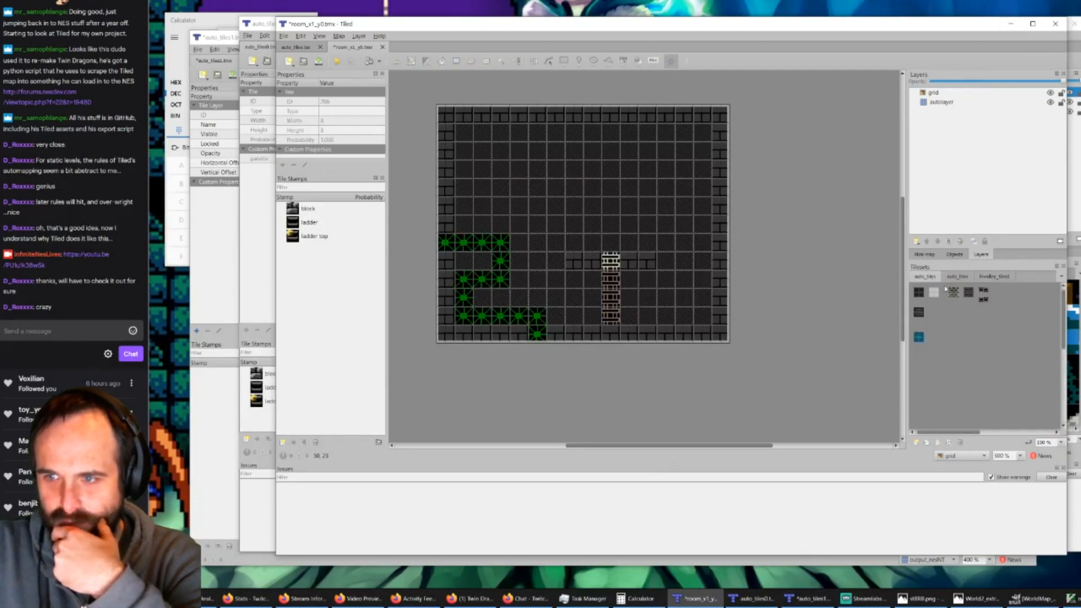
ctrl+scroll(957, 293, up, 3)
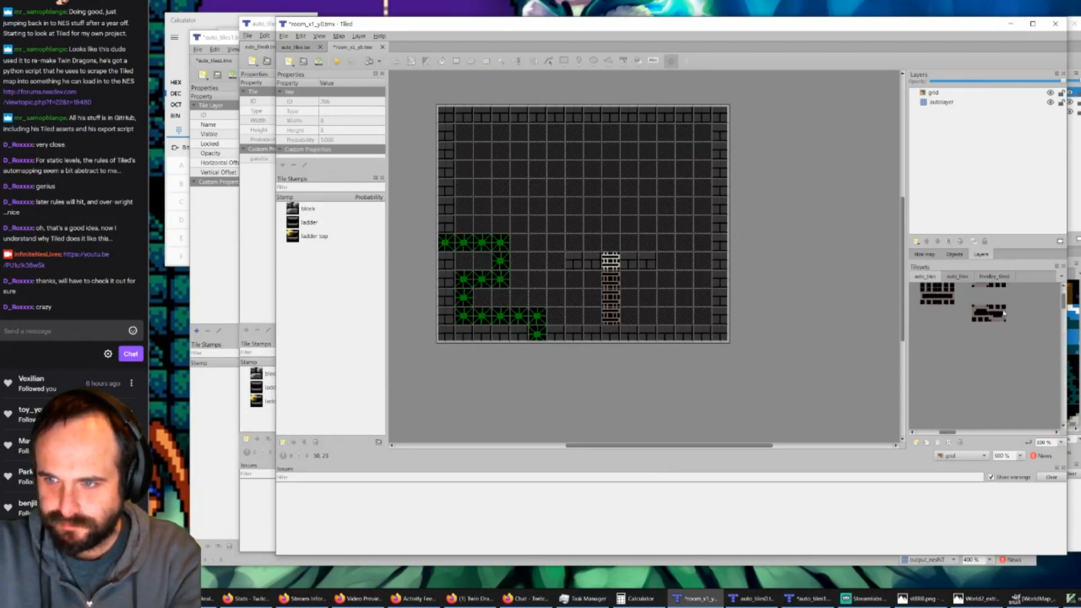
ctrl+scroll(995, 314, up, 2)
drag(968, 316, 998, 320)
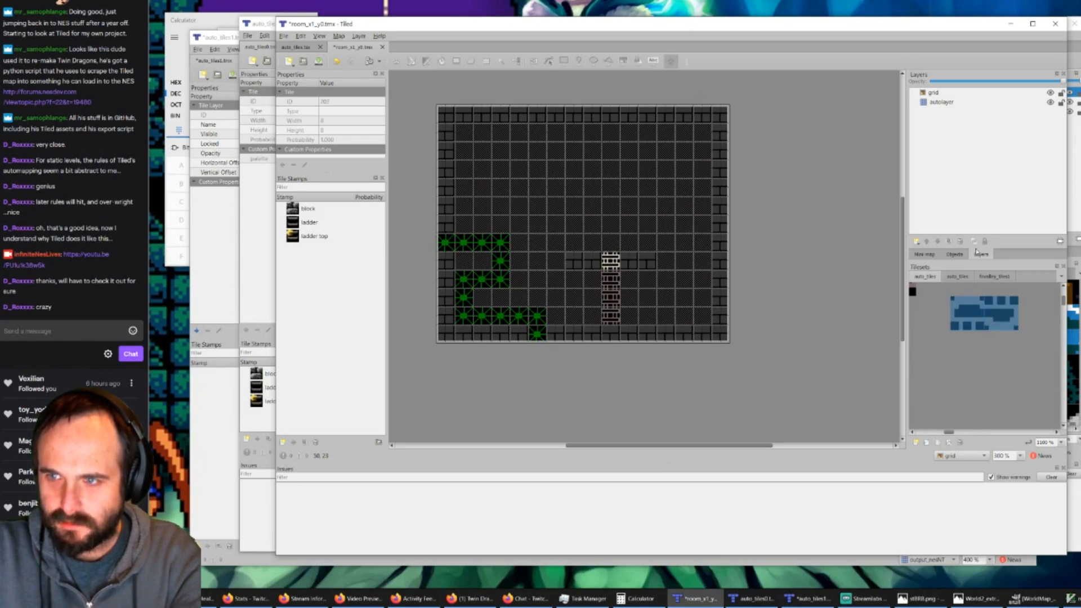
click(948, 103)
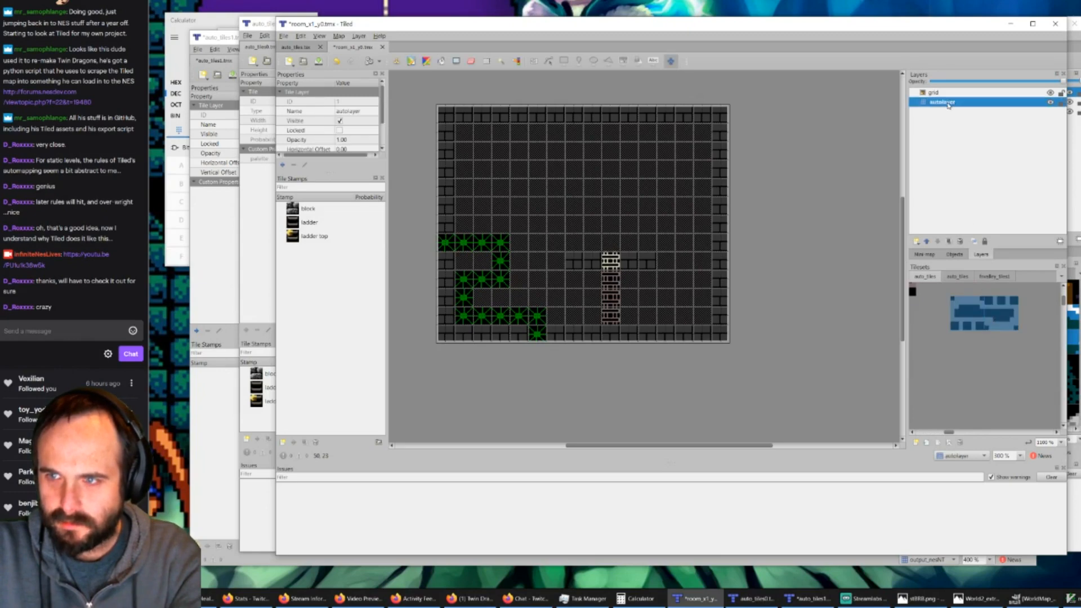
Step: Compare the contents of the two auto_tiles tilesets, ending on the first one
click(944, 360)
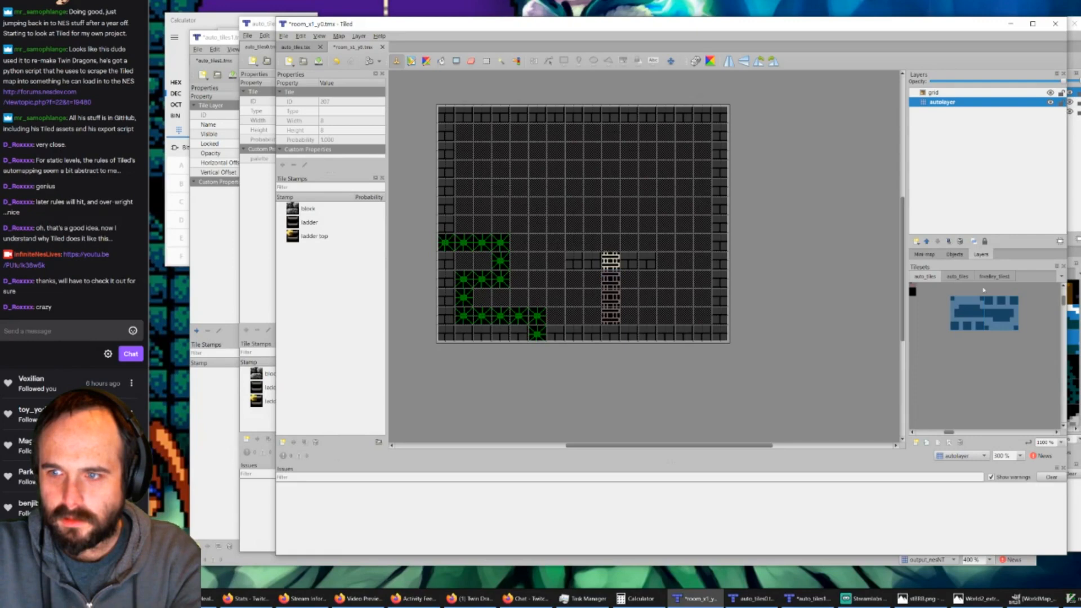
click(958, 276)
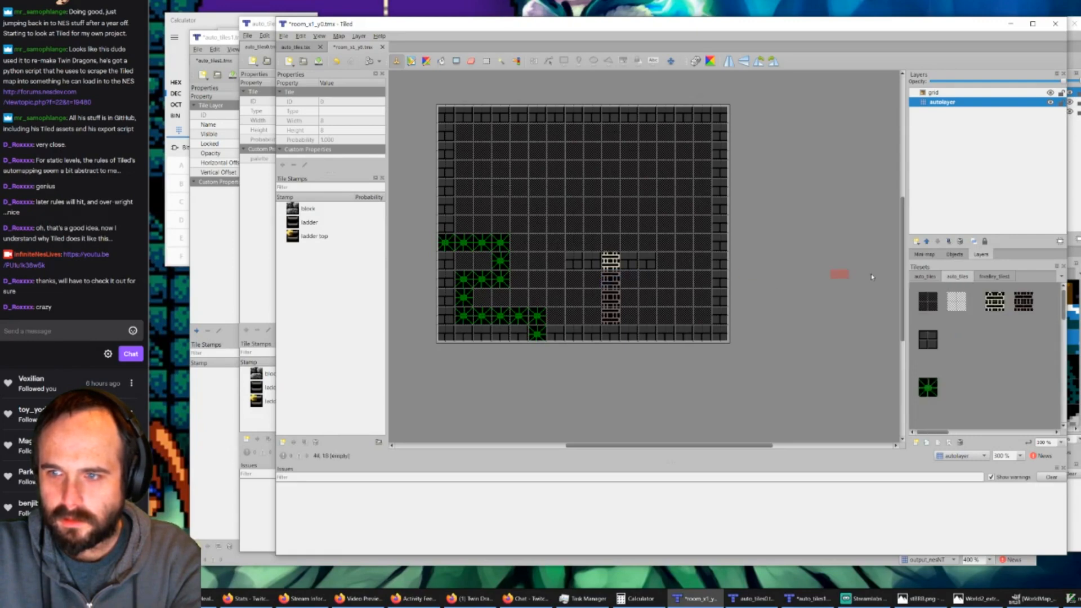
click(935, 276)
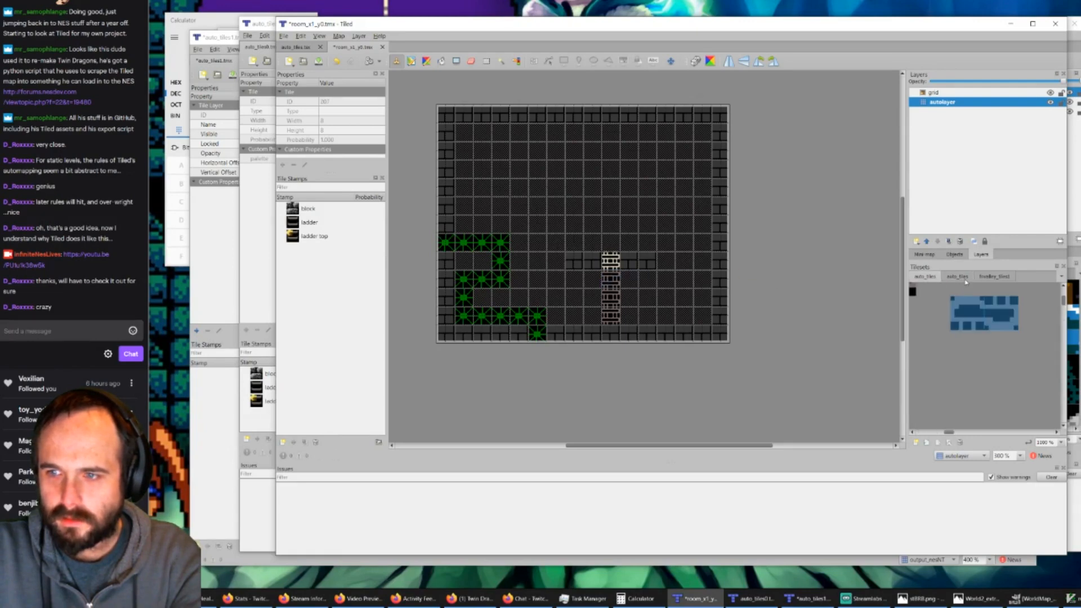
Step: Remove the second auto_tiles tileset from the room_x1_y0 map together with all references to its tiles
click(958, 279)
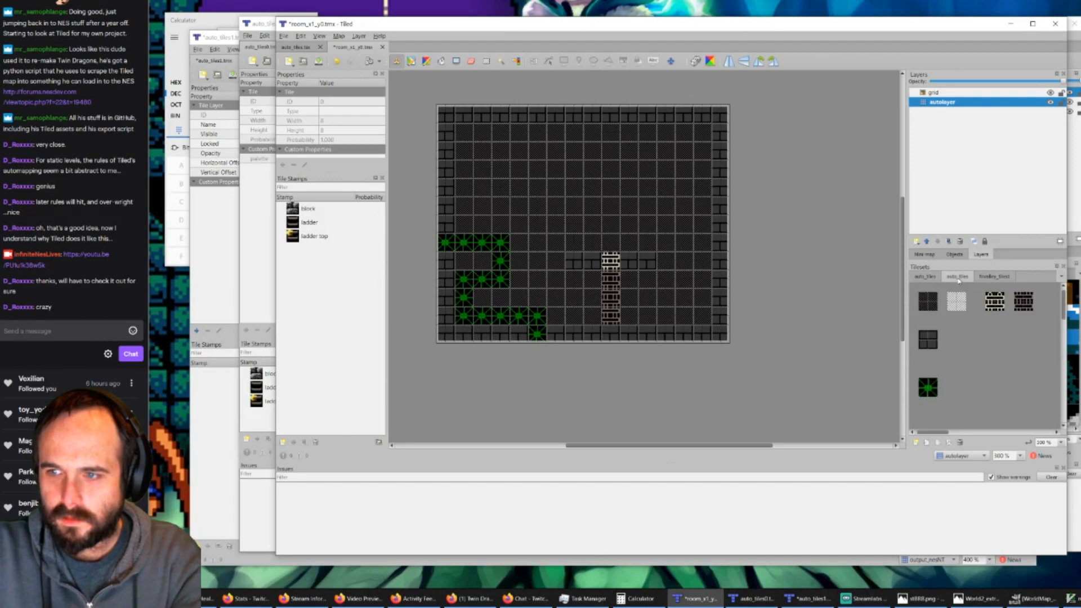
ctrl+scroll(992, 333, down, 2)
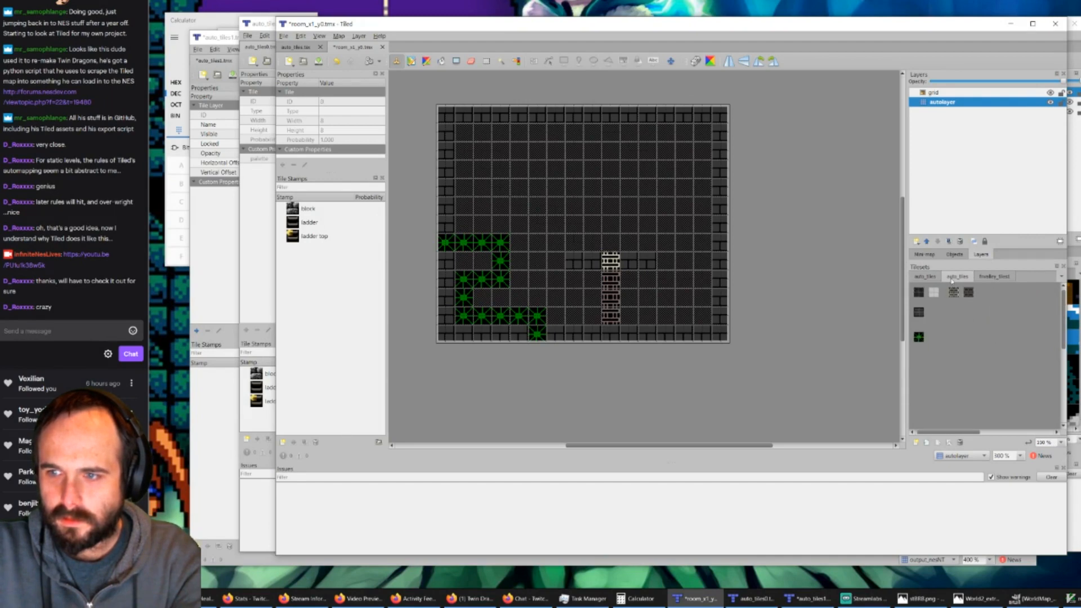
click(960, 443)
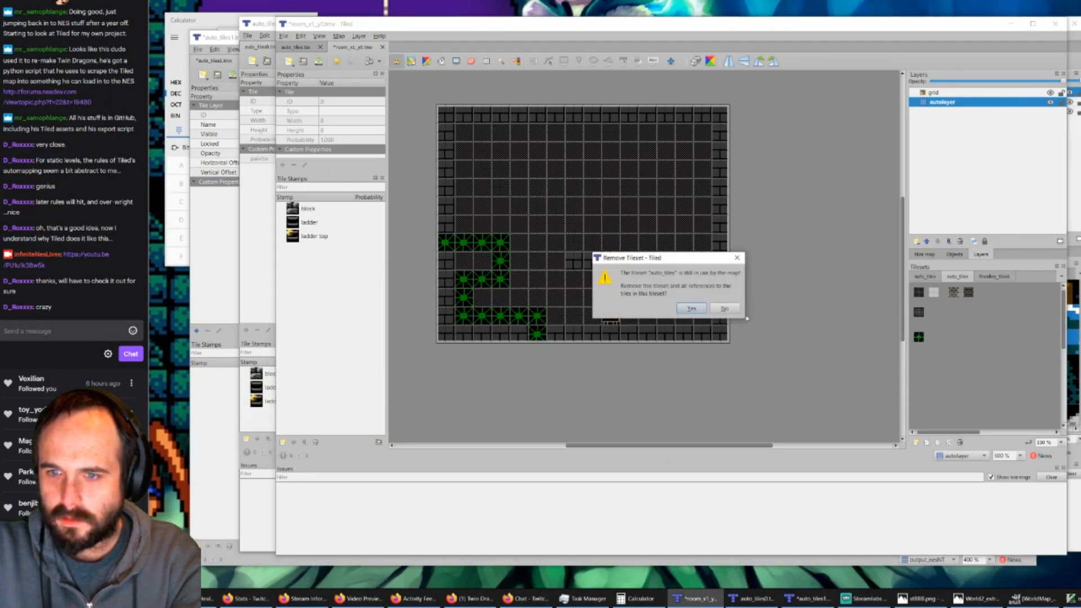
click(693, 308)
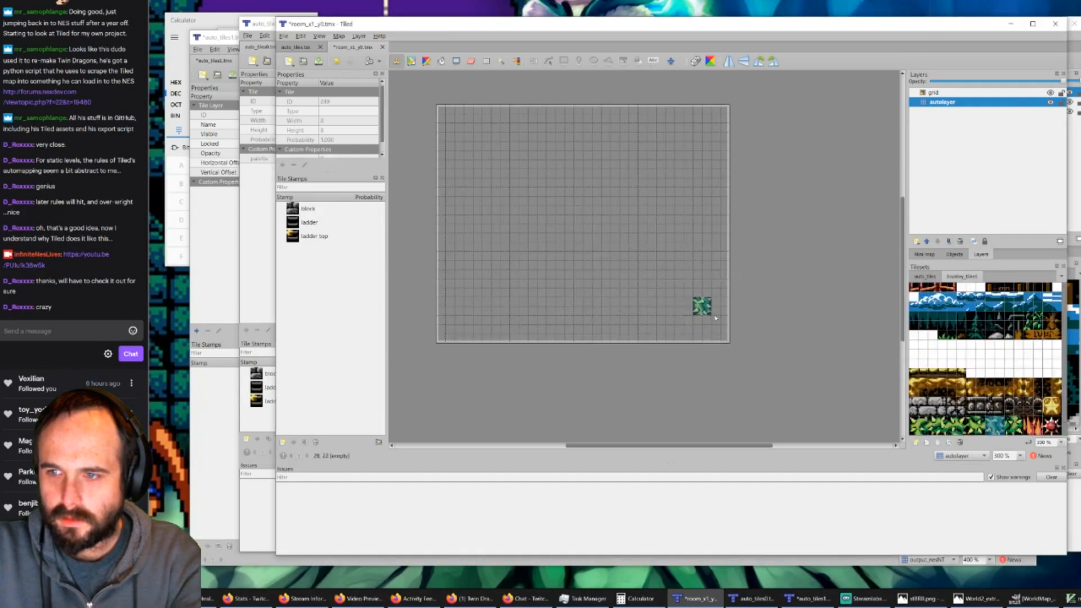
Step: Fill the entire autolayer with the dark background tile from the remaining auto_tiles tileset
ctrl+scroll(957, 360, down, 6)
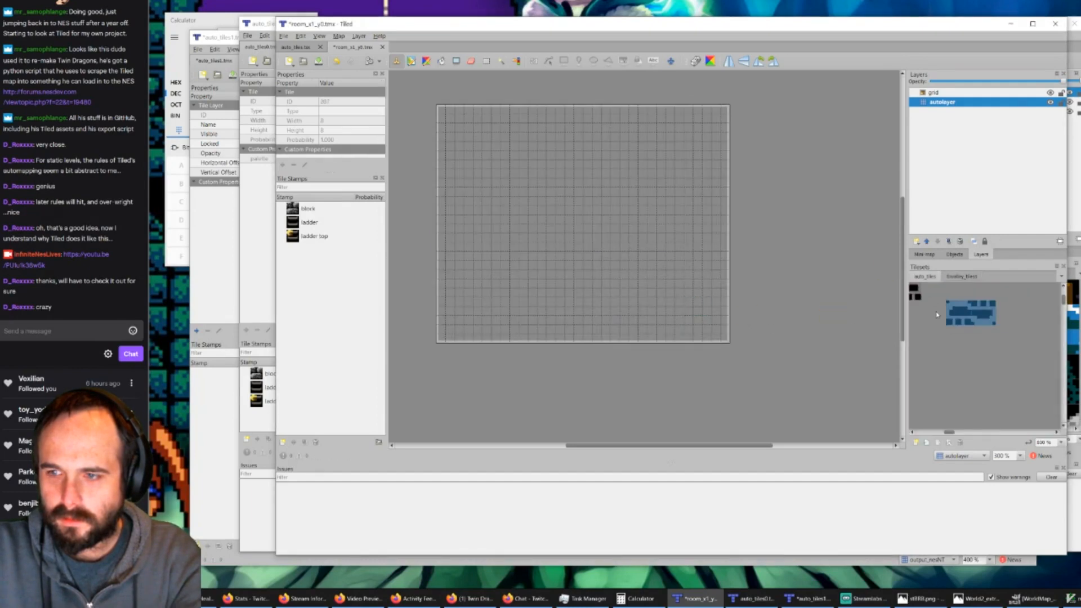
drag(962, 433, 933, 431)
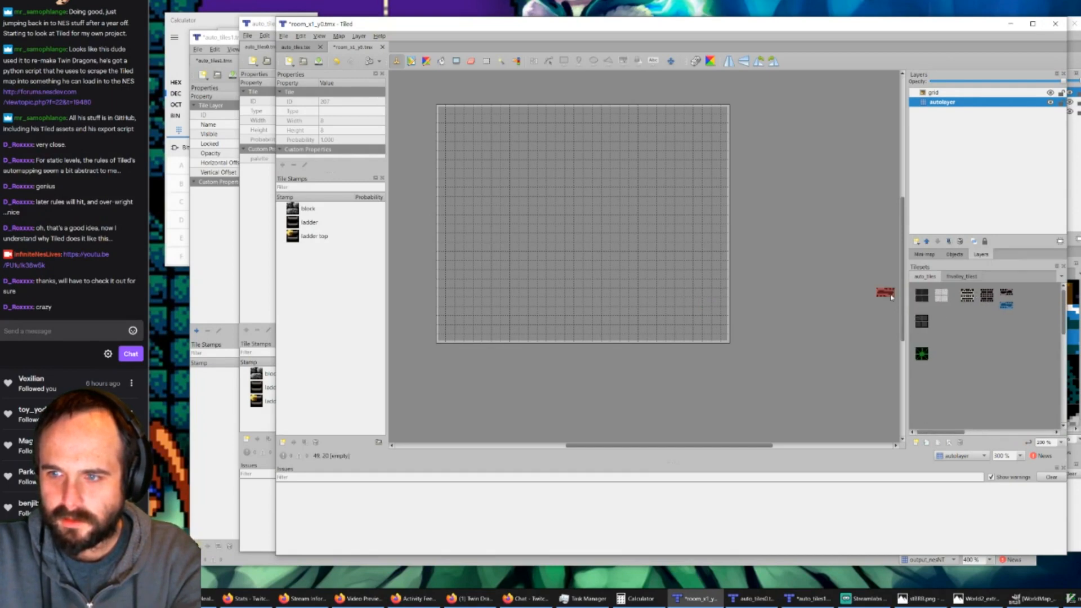
click(921, 297)
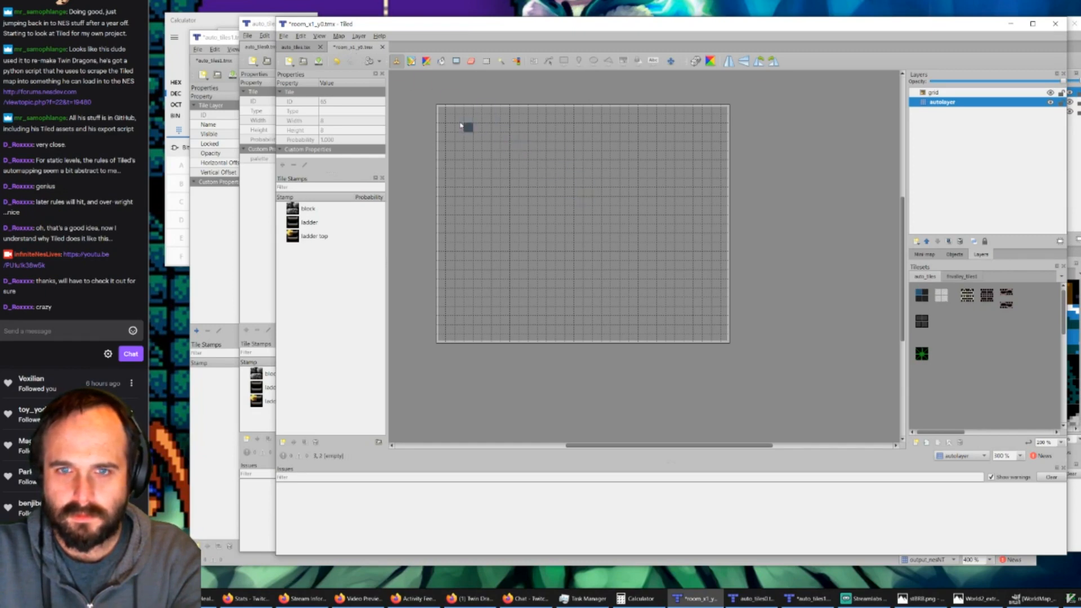
key(f)
click(474, 136)
click(474, 135)
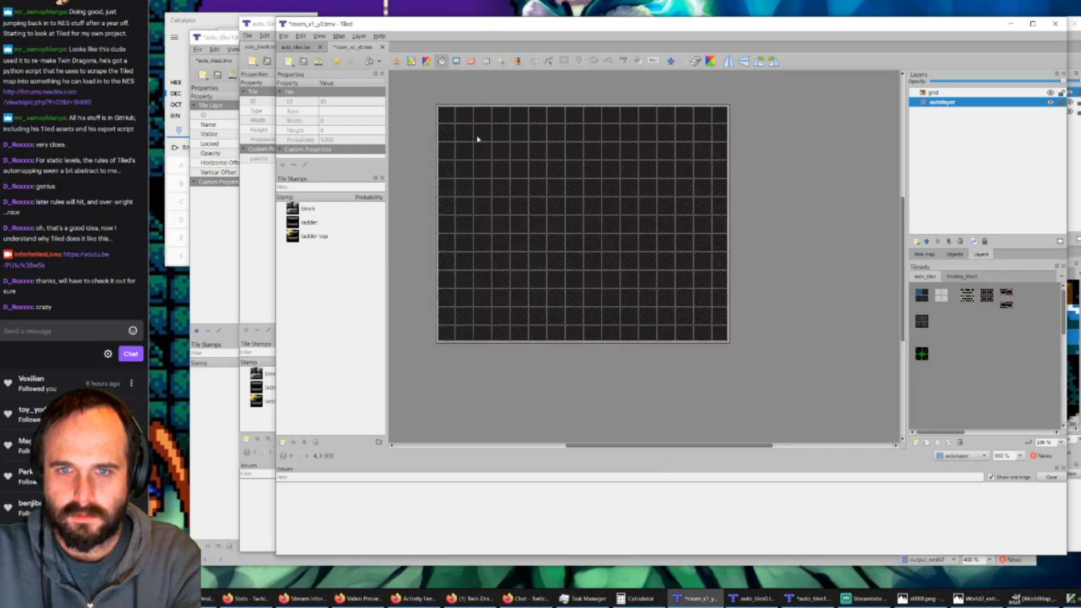
key(ctrl+z)
click(479, 150)
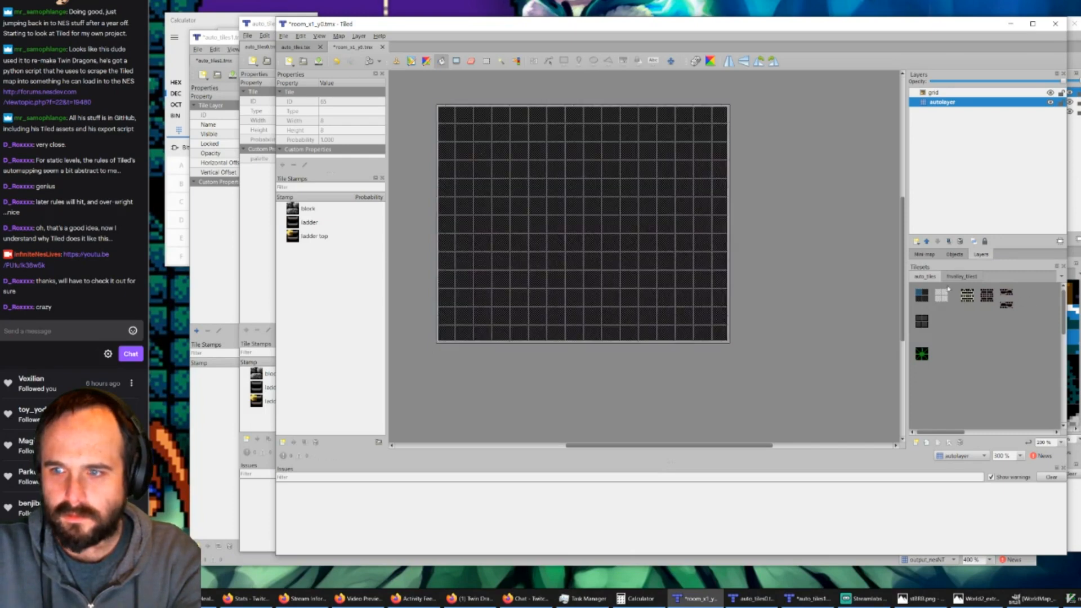
Step: Paint a one-tile-thick border of dark brick tiles along all four edges of the room on autolayer
click(922, 321)
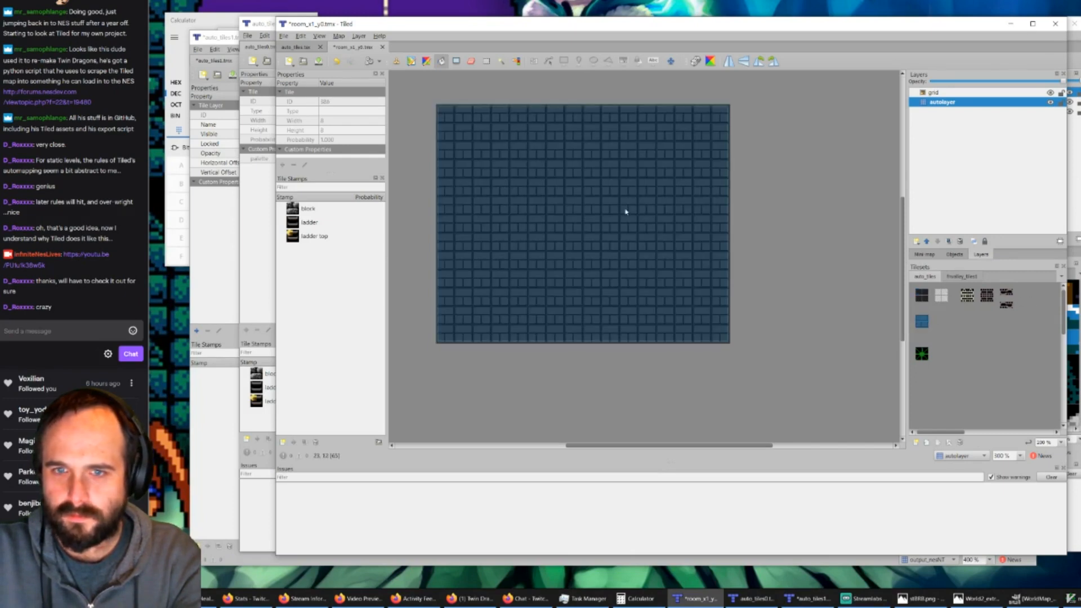
click(399, 61)
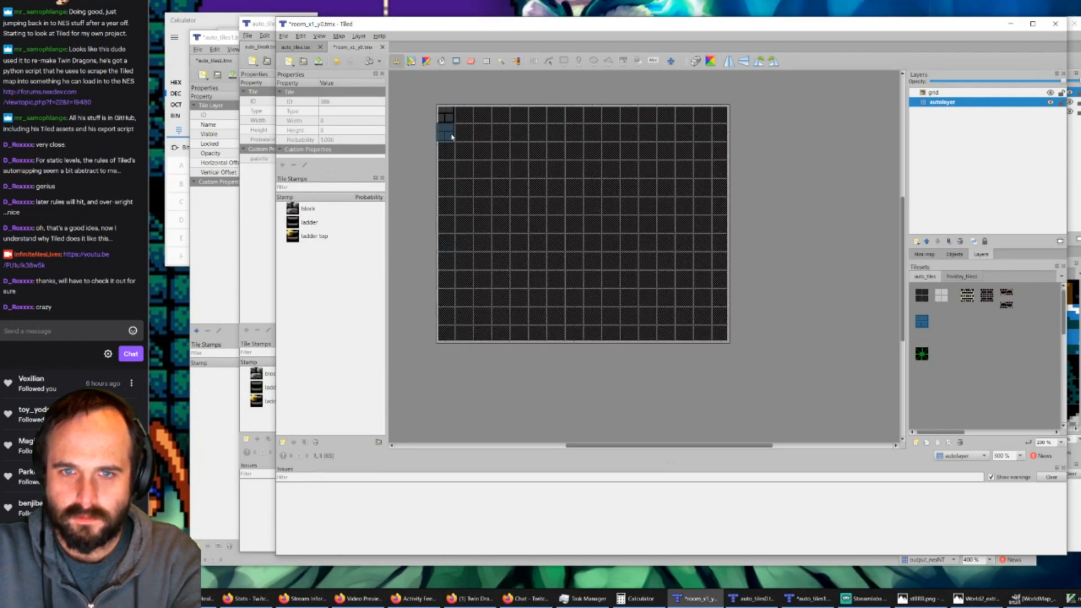
drag(443, 133, 465, 320)
shift+click(451, 340)
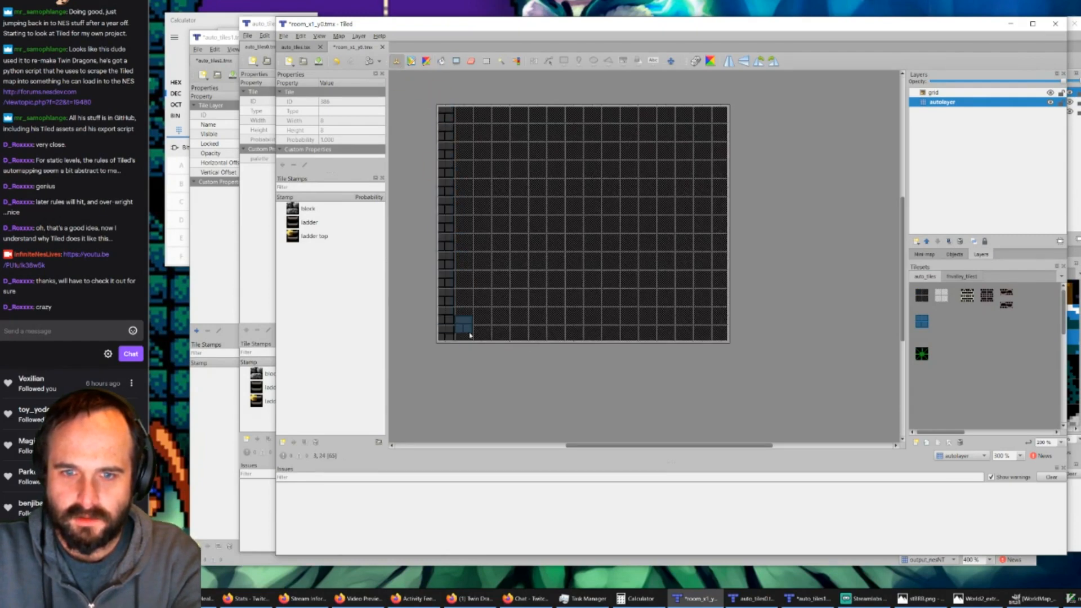
shift+click(721, 336)
shift+click(721, 112)
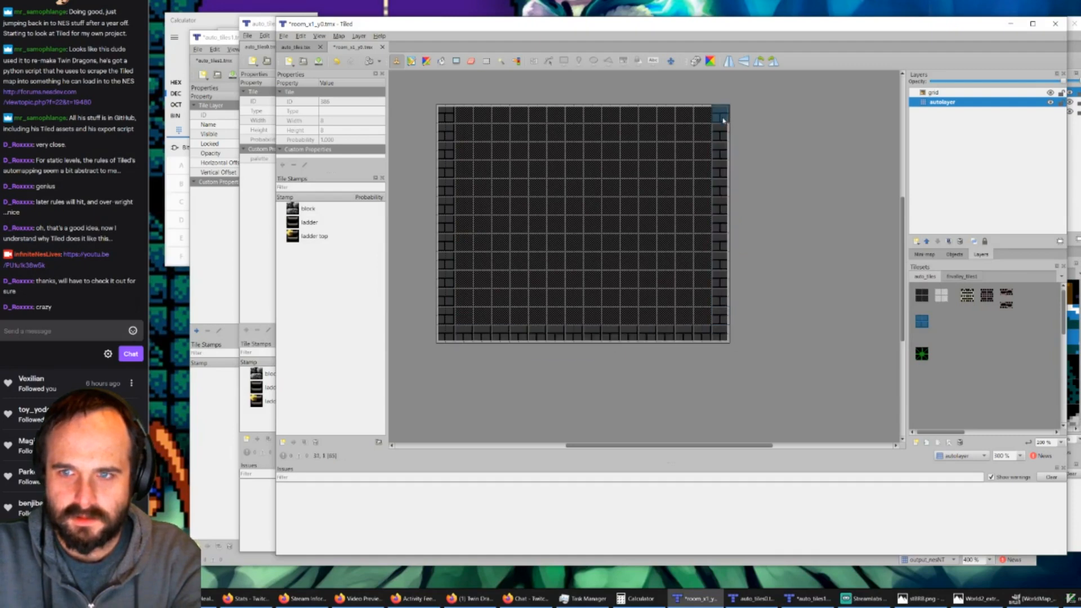
shift+click(457, 112)
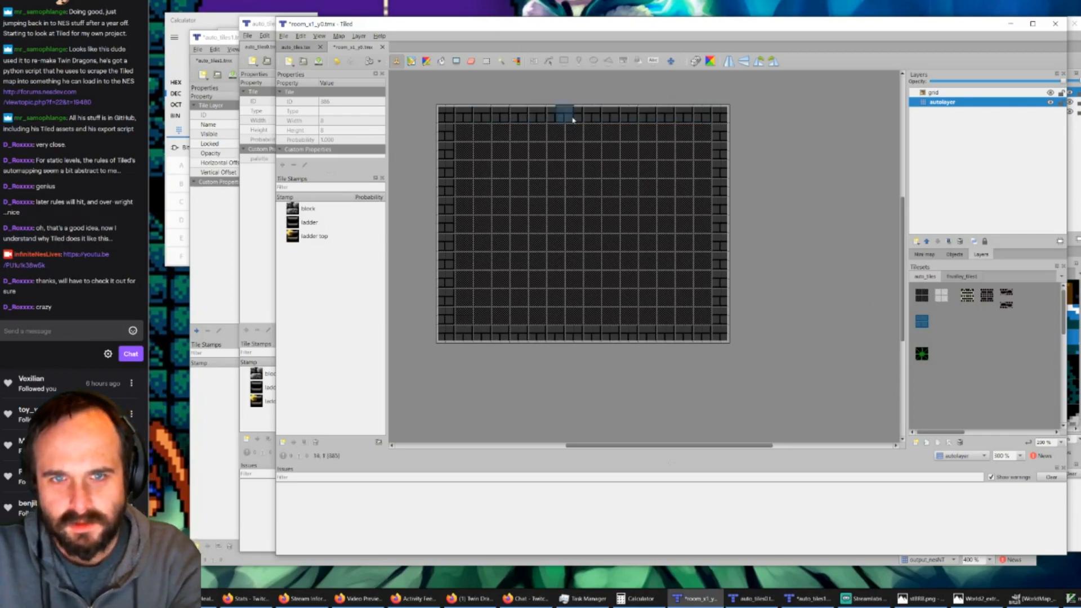
Step: Paint a ladder column from the bottom wall up to mid-room and cap it with the light ladder-top tile
click(986, 296)
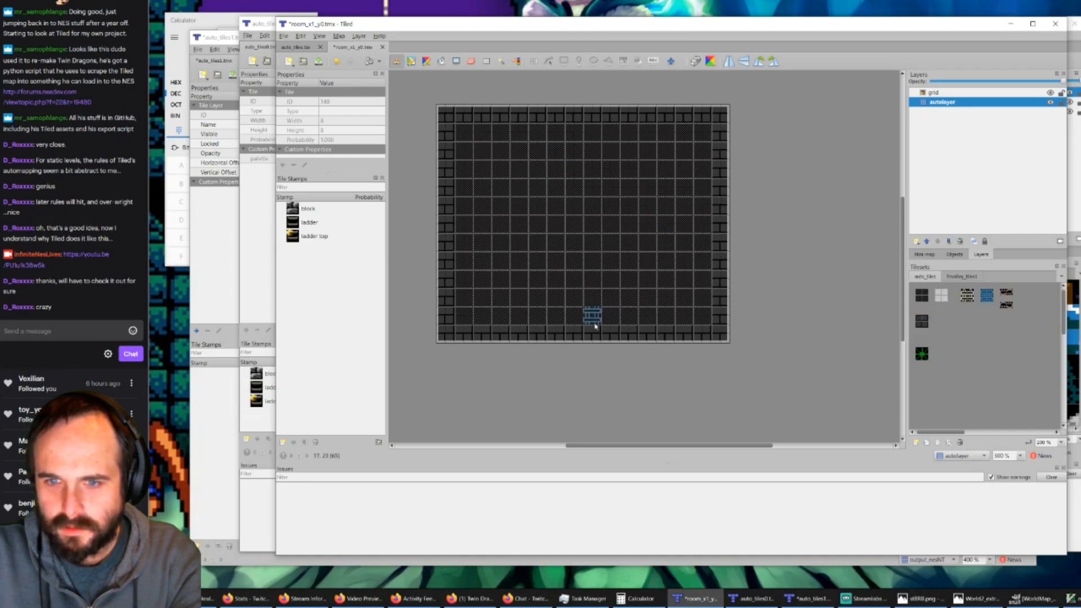
drag(595, 325, 596, 276)
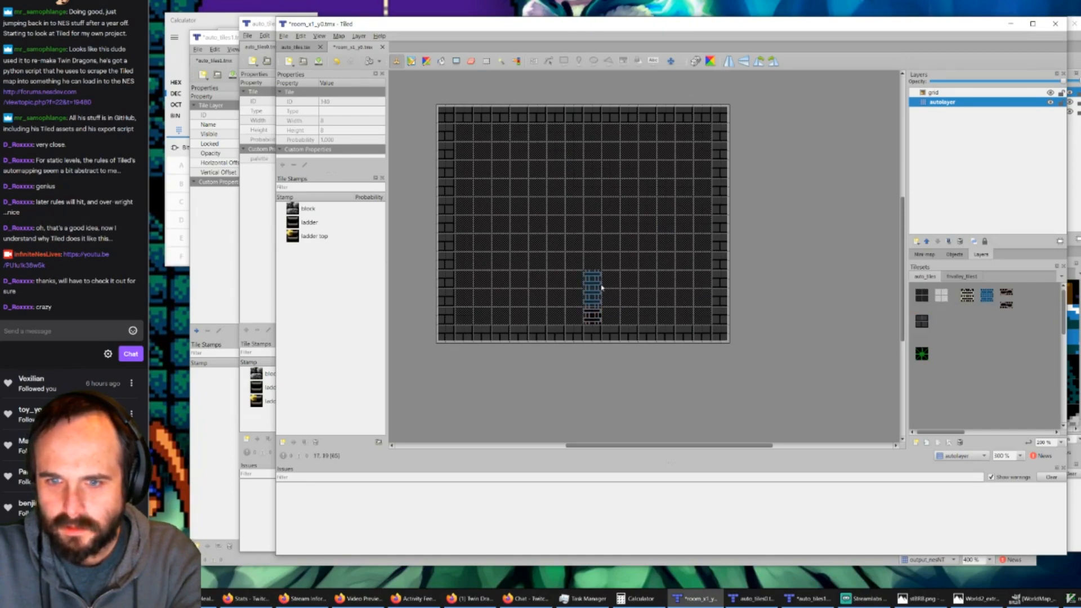
click(600, 342)
click(596, 269)
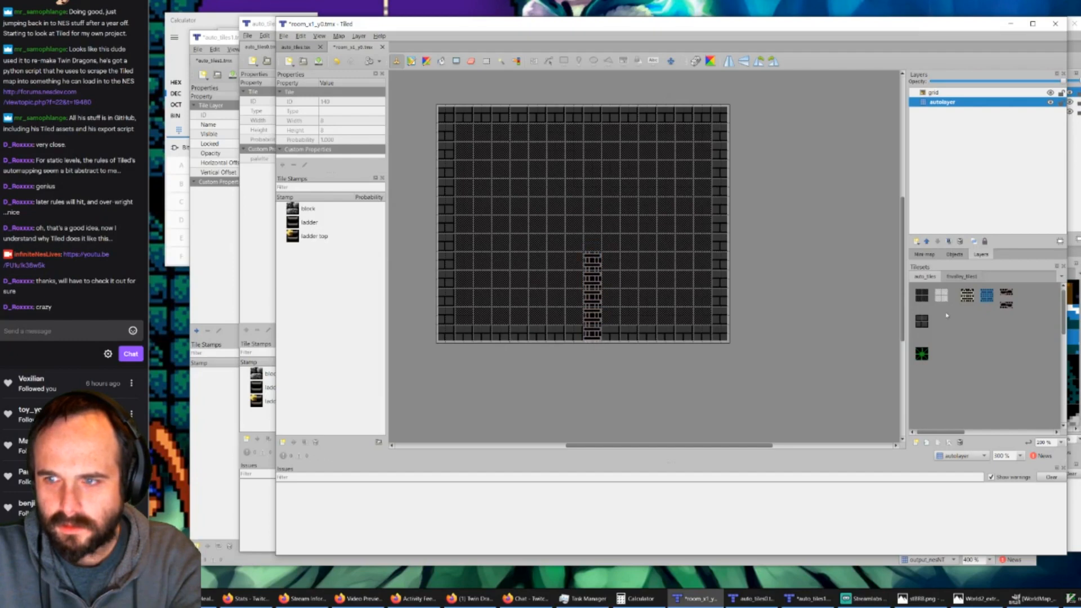
click(970, 294)
click(592, 242)
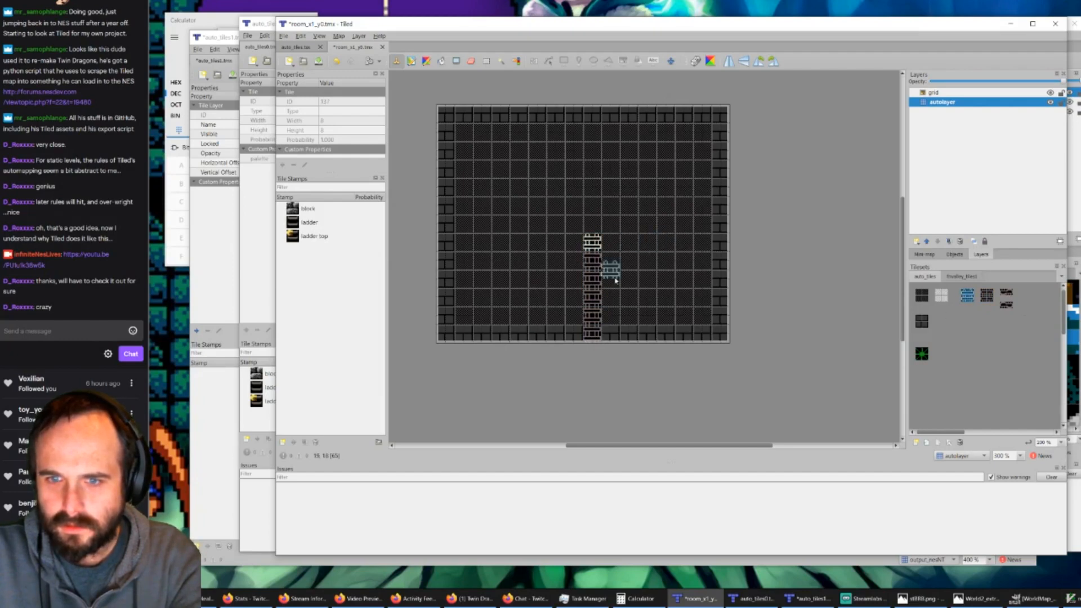
Step: Try AutoMap on the room, select the generated nesNT layer, and undo the automapping
key(ctrl+m)
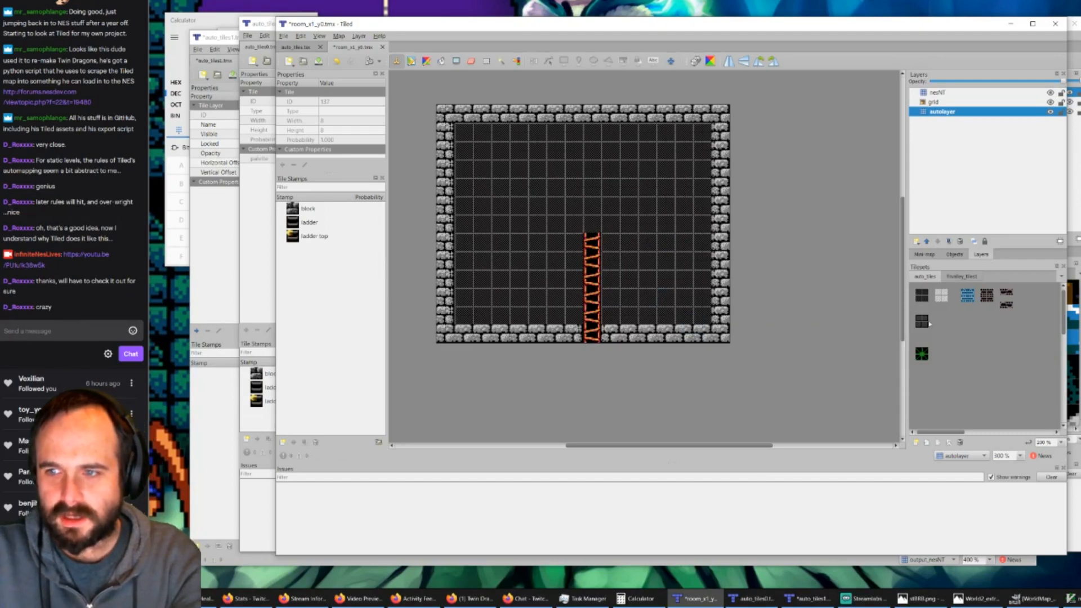
click(946, 101)
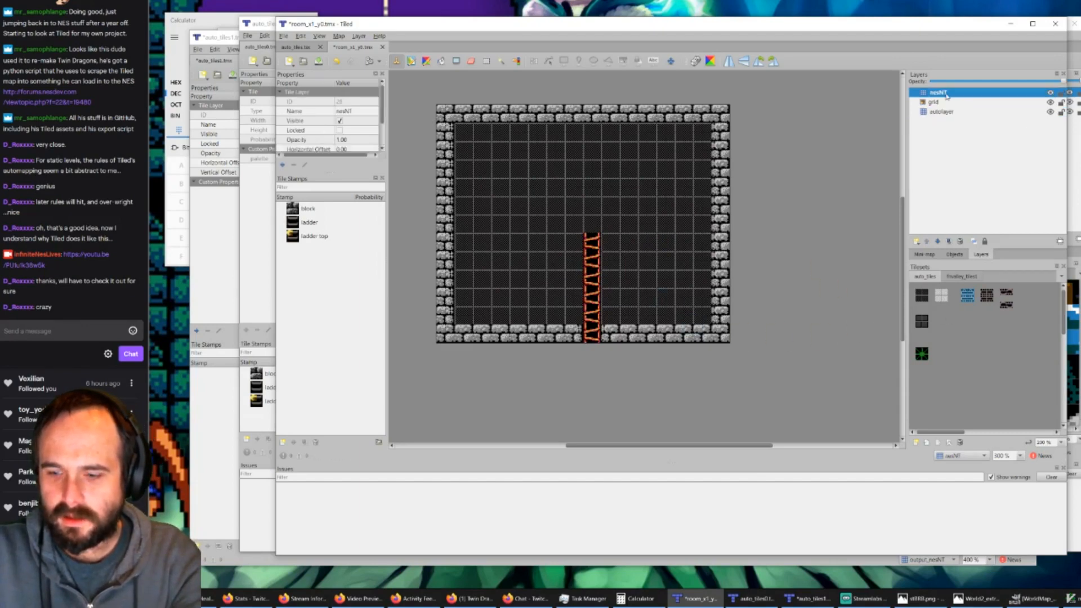
key(ctrl+z)
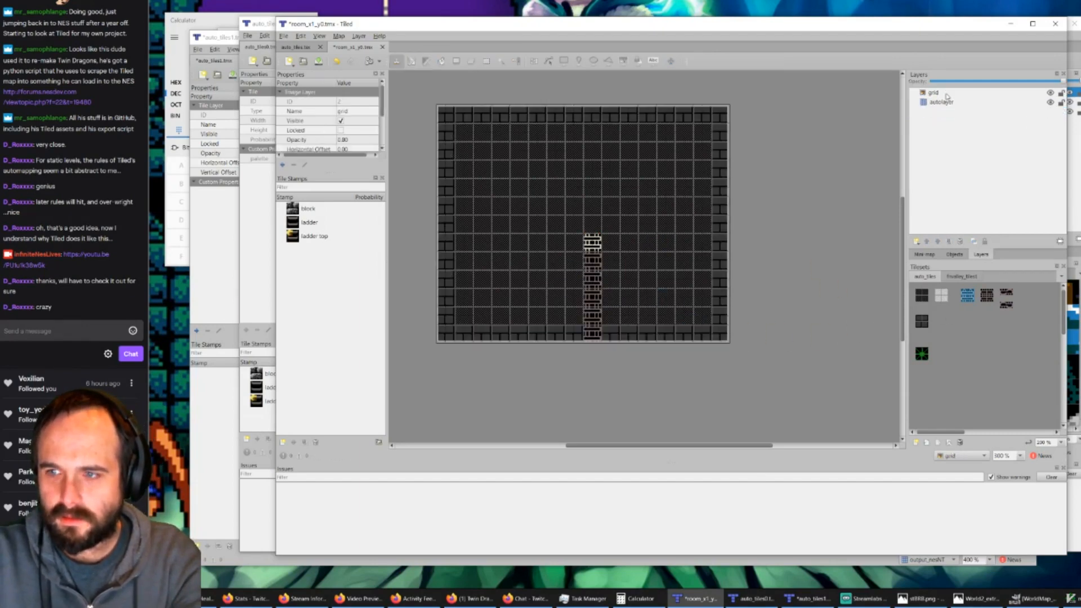
Step: Stamp the lower broken ladder tile into the middle of the ladder on autolayer and run AutoMap on the room
click(1006, 305)
click(934, 102)
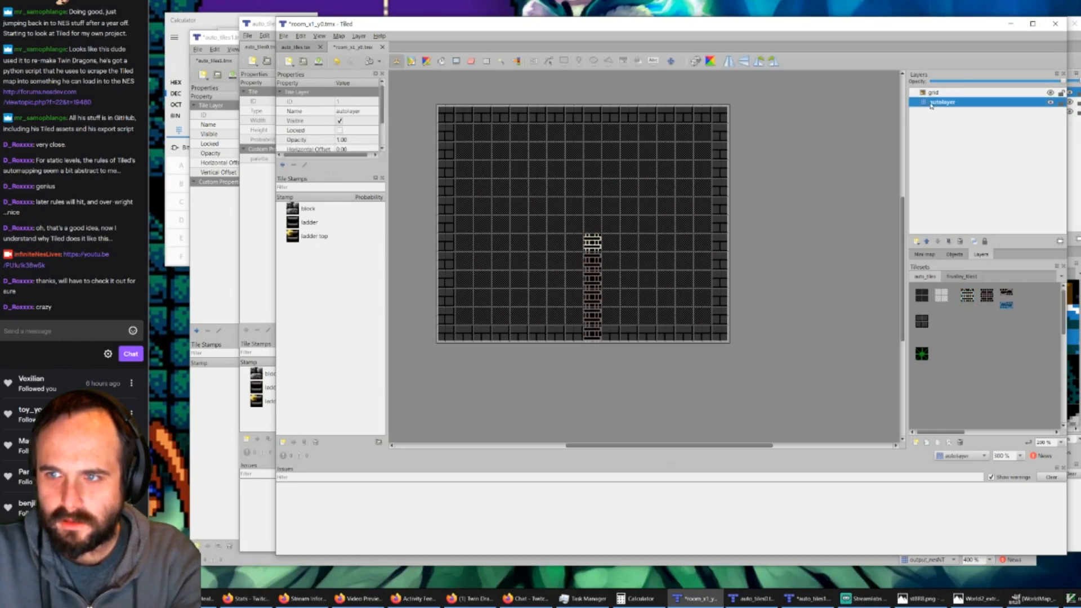
click(592, 276)
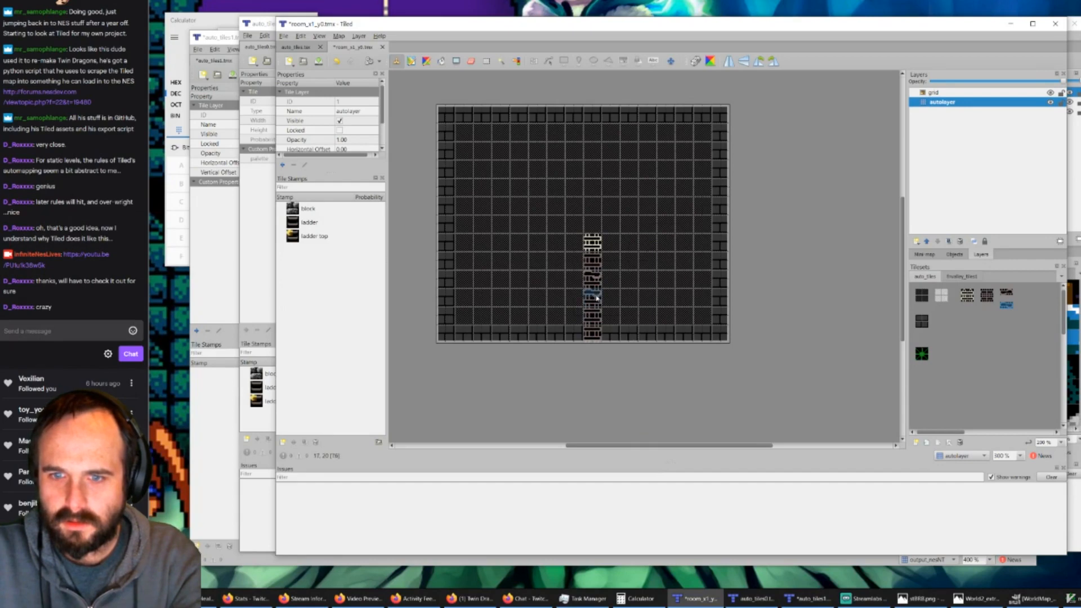
key(ctrl+m)
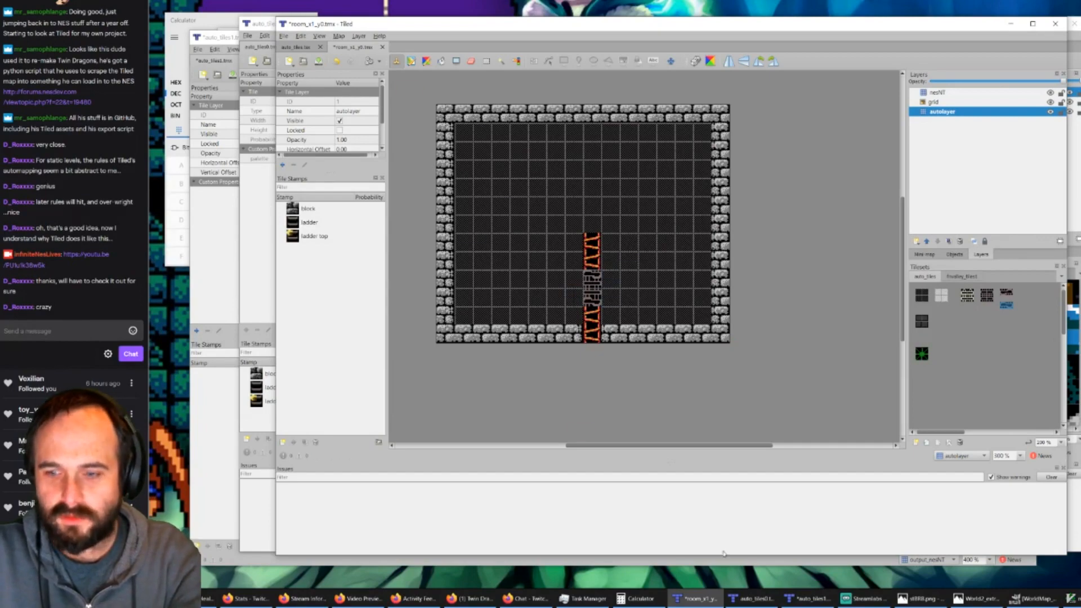
Step: Compare the ladder rules in auto_tiles0 and auto_tiles1 with the room, and save the auto_tiles1 rule map
click(755, 599)
click(800, 599)
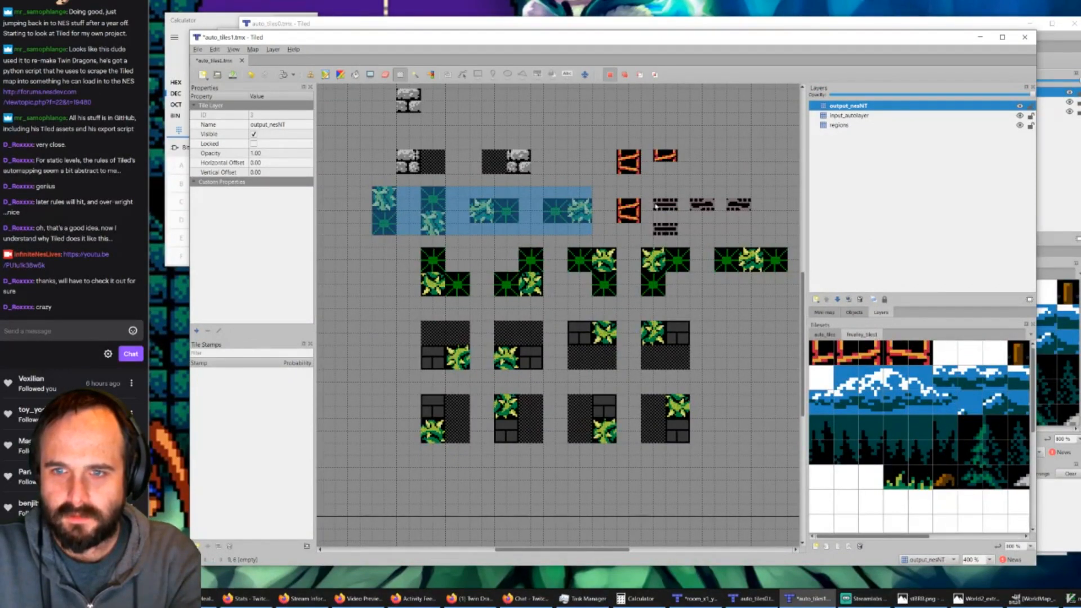
click(752, 599)
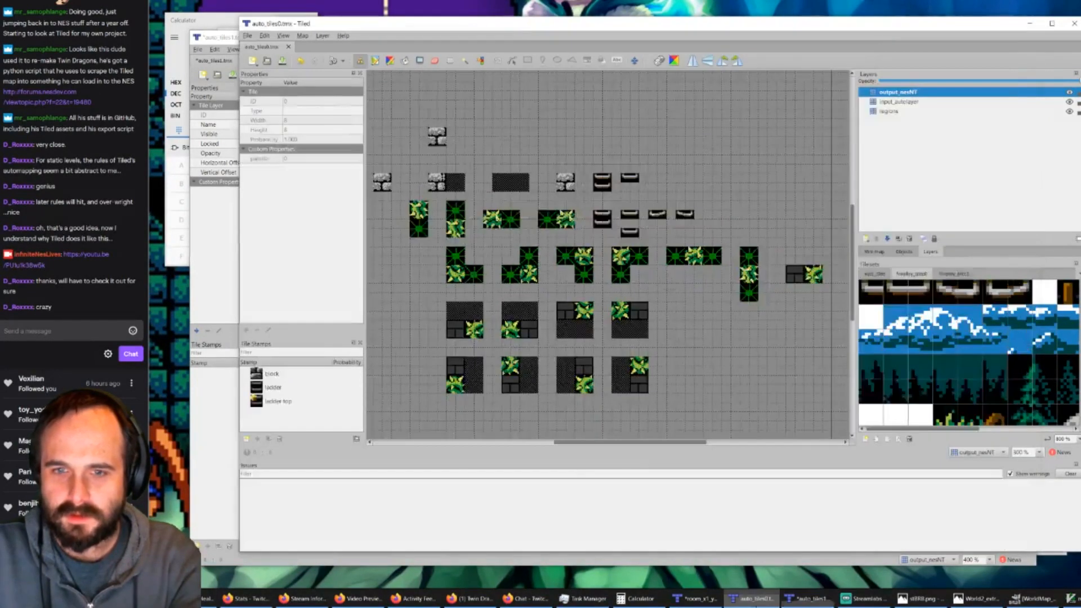
click(704, 599)
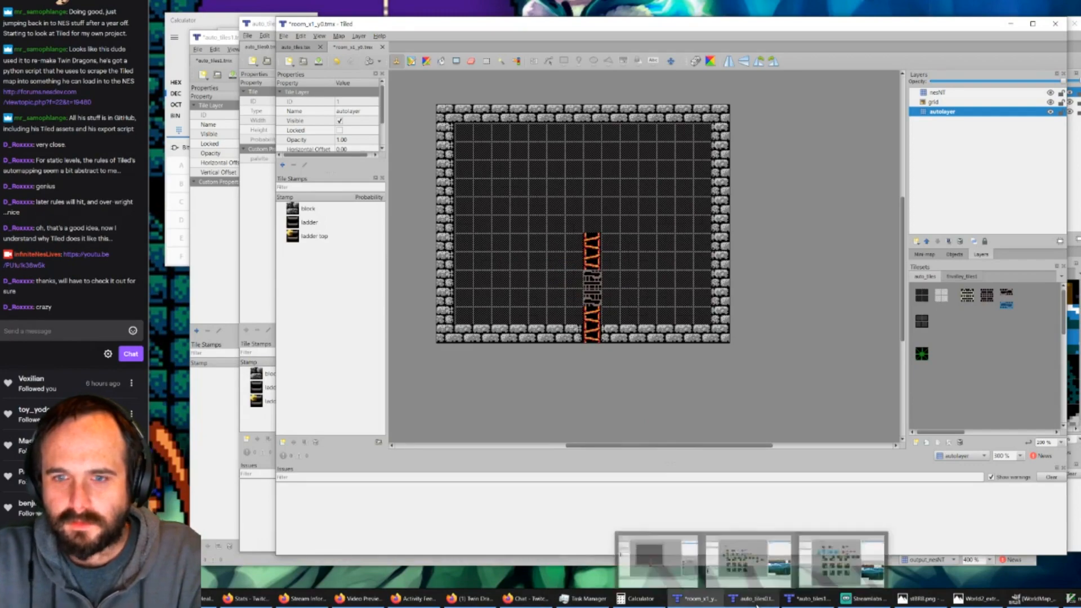
click(788, 599)
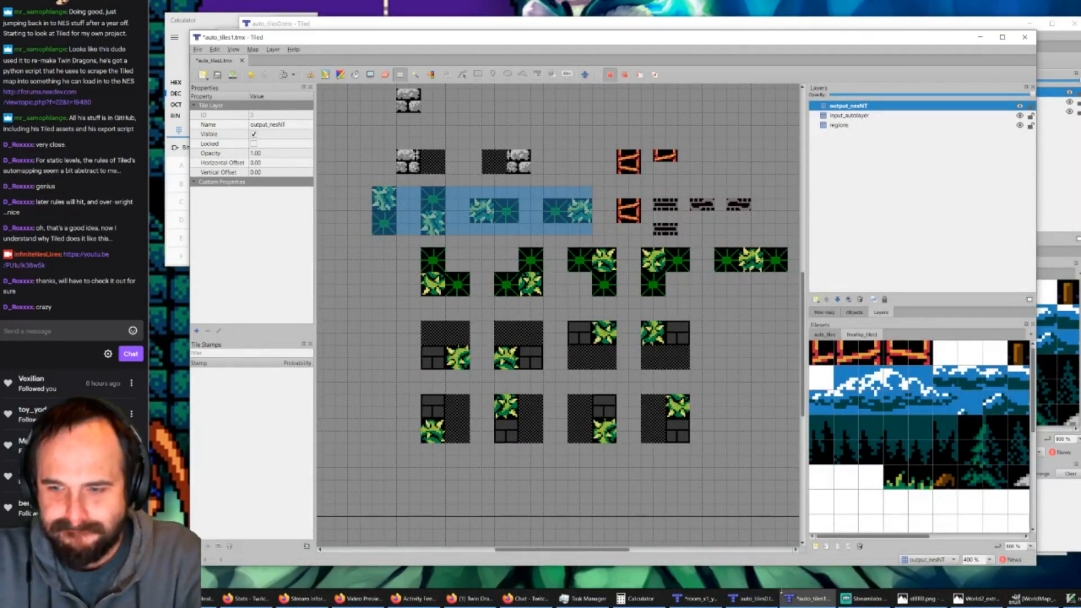
click(232, 75)
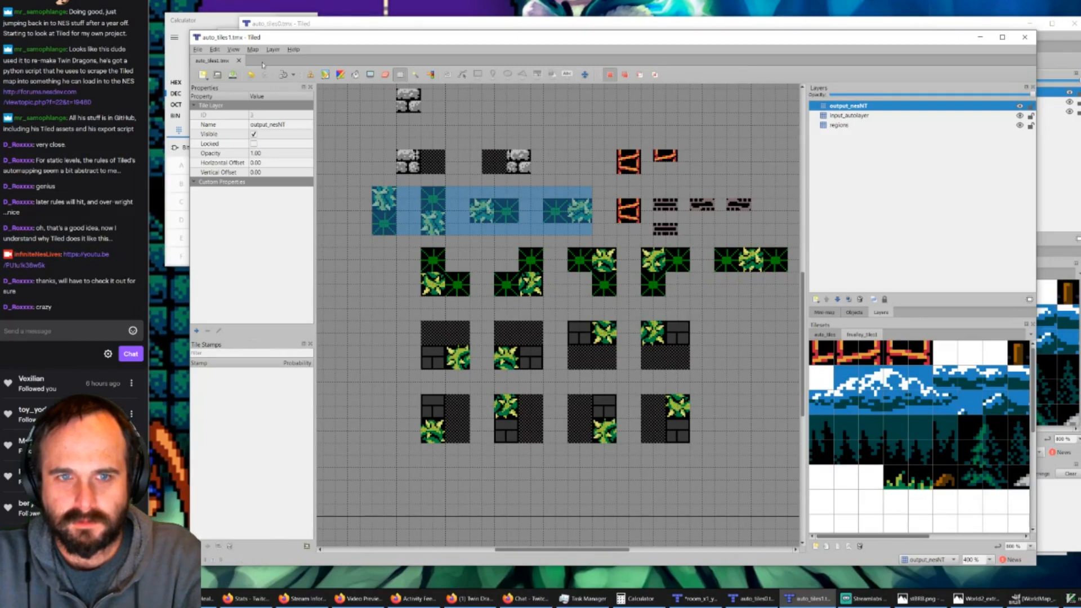
Step: Switch to rules.txt in GVim, comment out the auto_tiles1 rule, uncomment auto_tiles0, save the file, and minimize the auto_tiles1 map window
click(1071, 599)
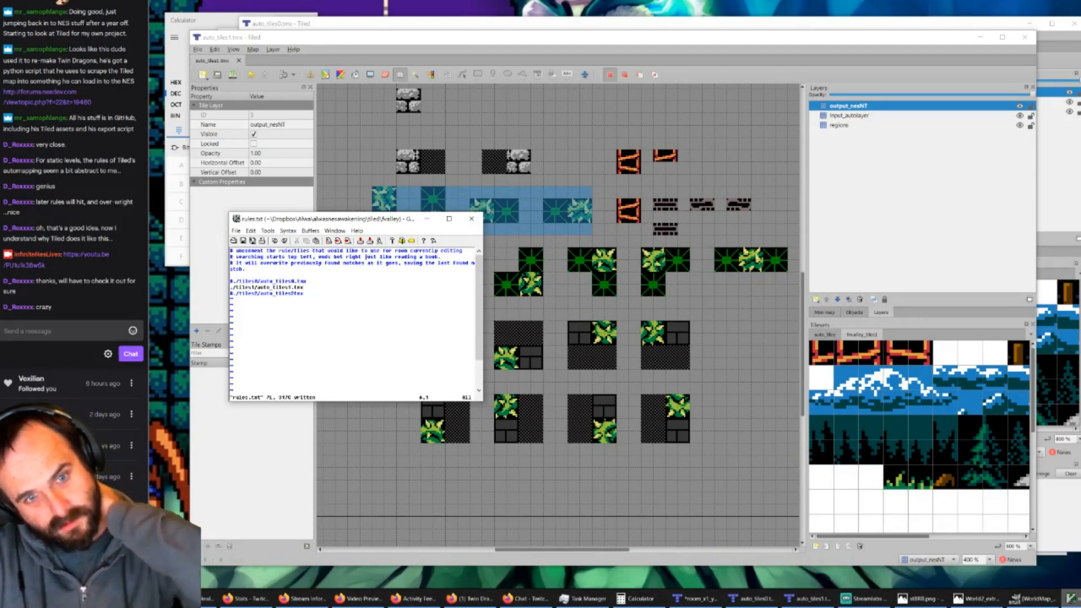
text(i)
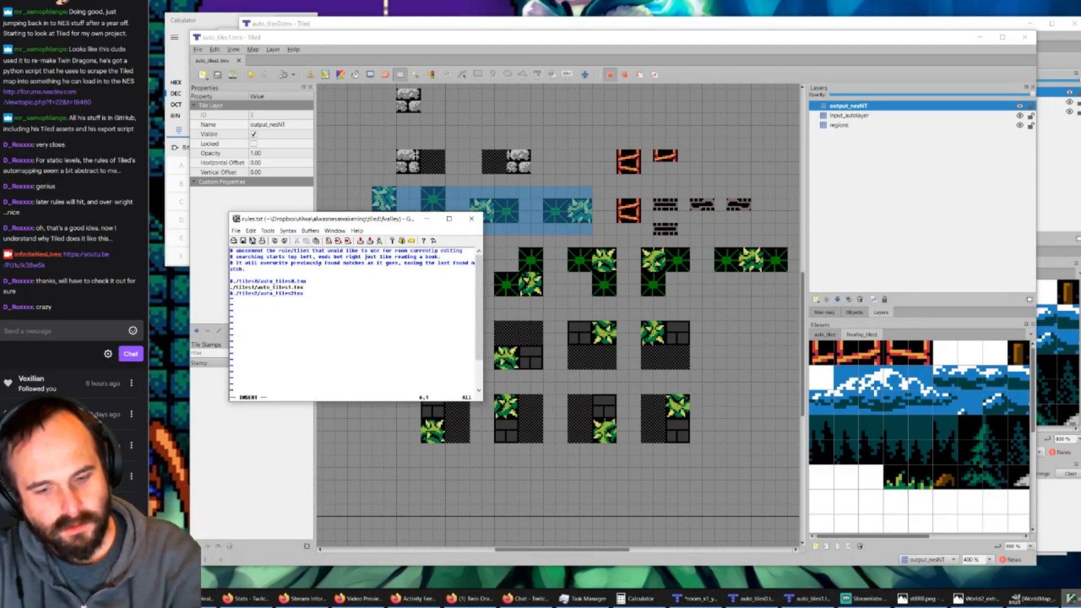
text(#)
key(Escape)
text(kx)
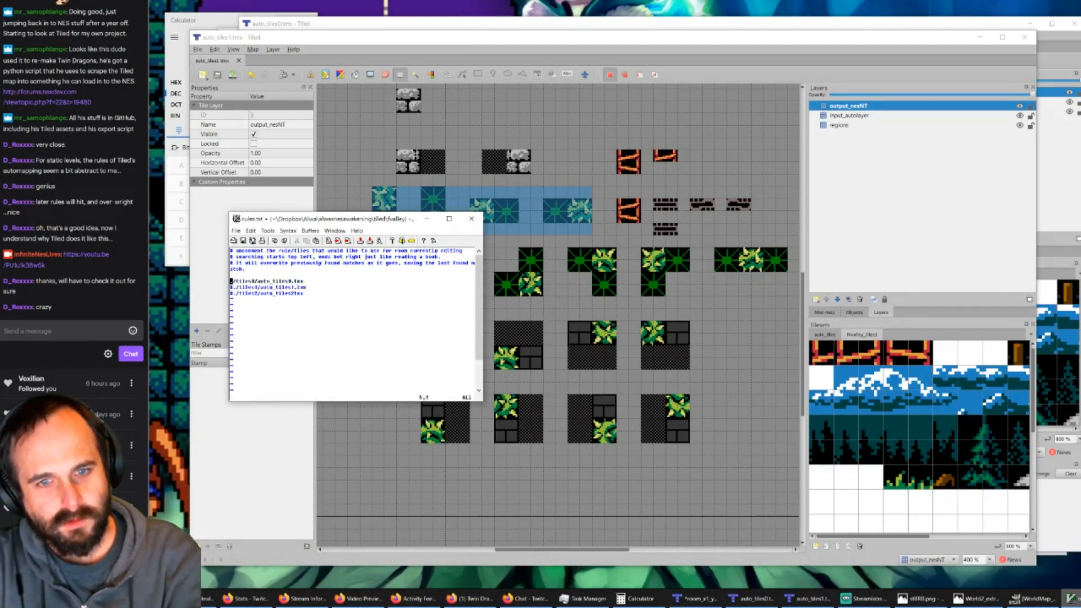
text(:)
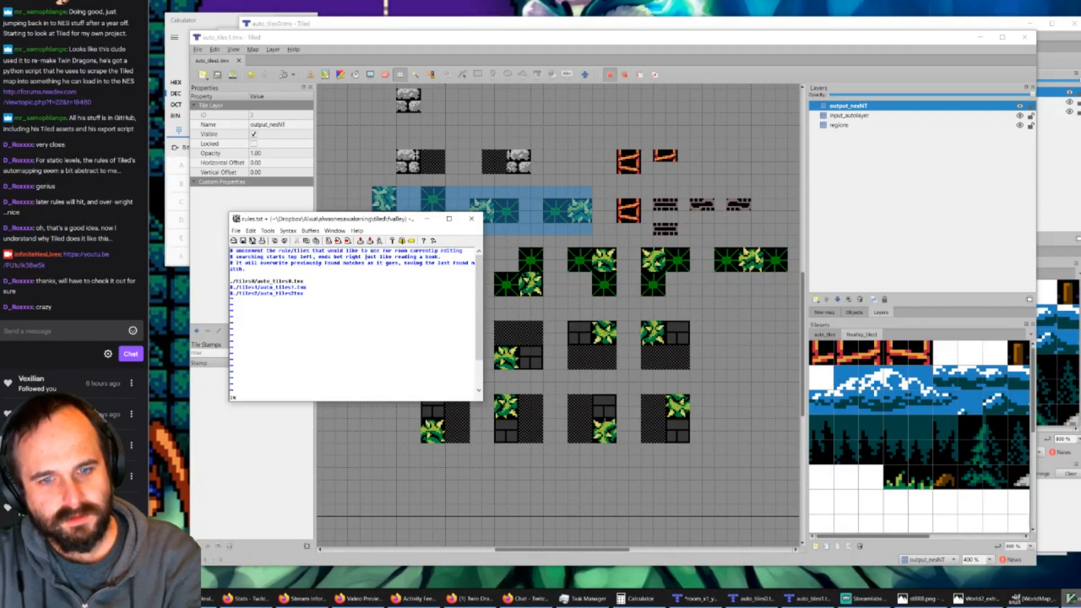
key(Return)
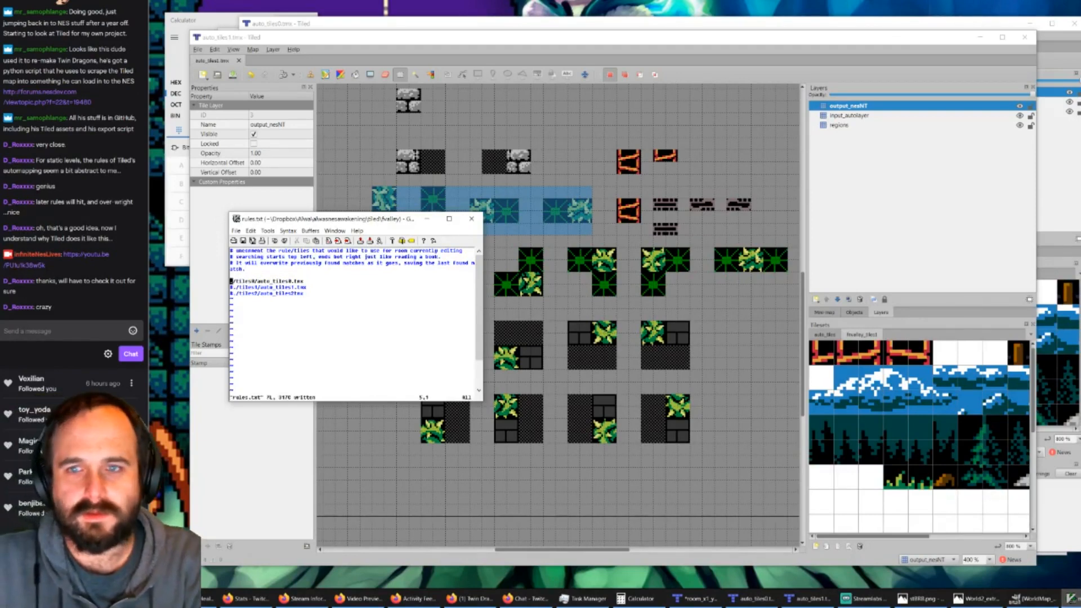
click(981, 37)
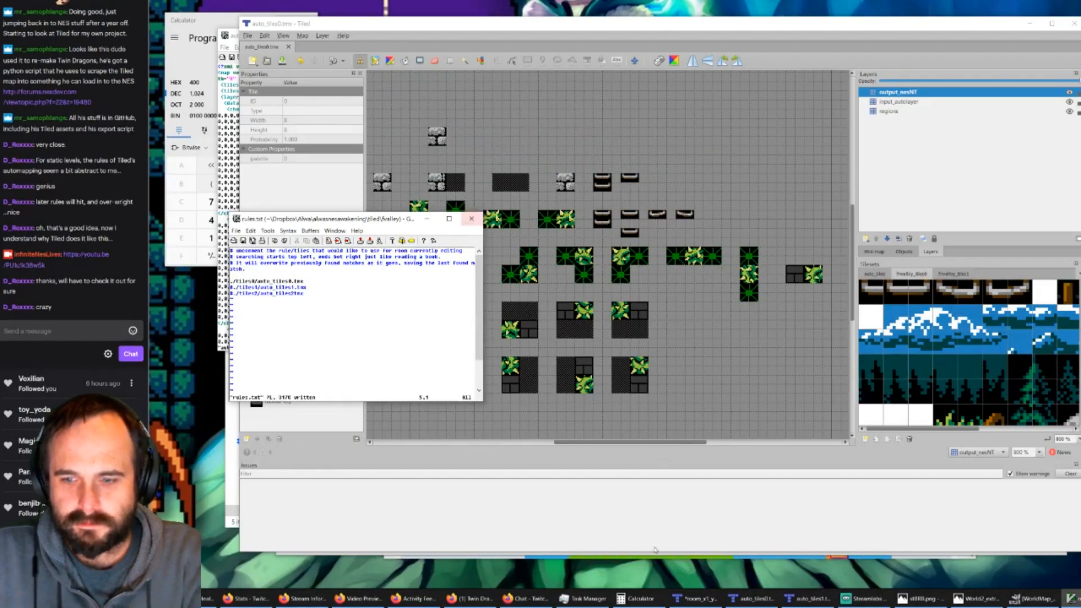
Step: Undo the room's automapping and broken ladder stamp, and in GVim revert rules.txt to the auto_tiles1 rule instead of auto_tiles0 and save it
click(696, 599)
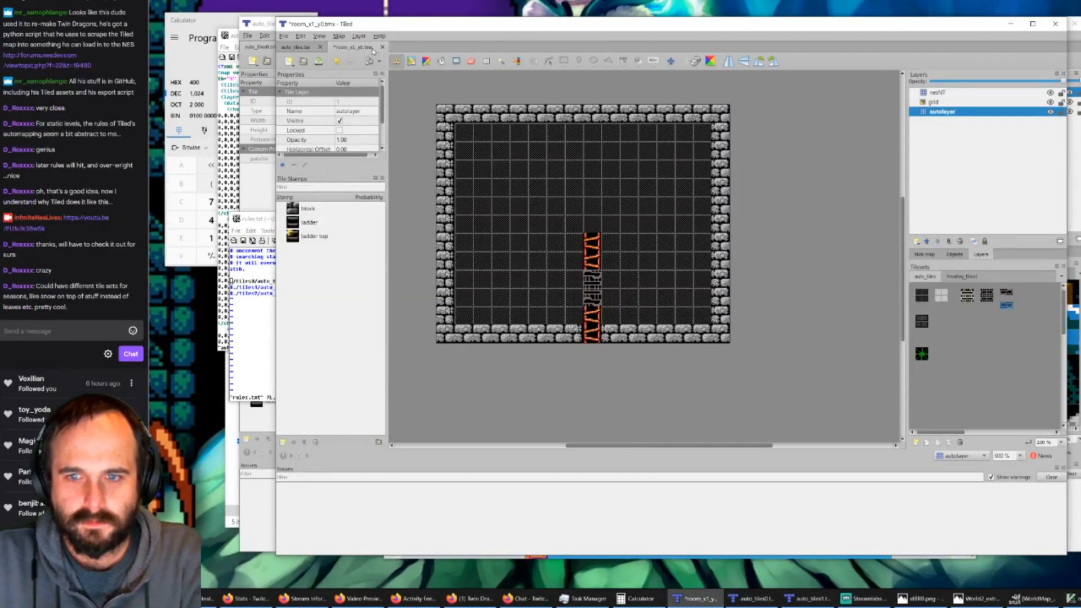
key(ctrl+z)
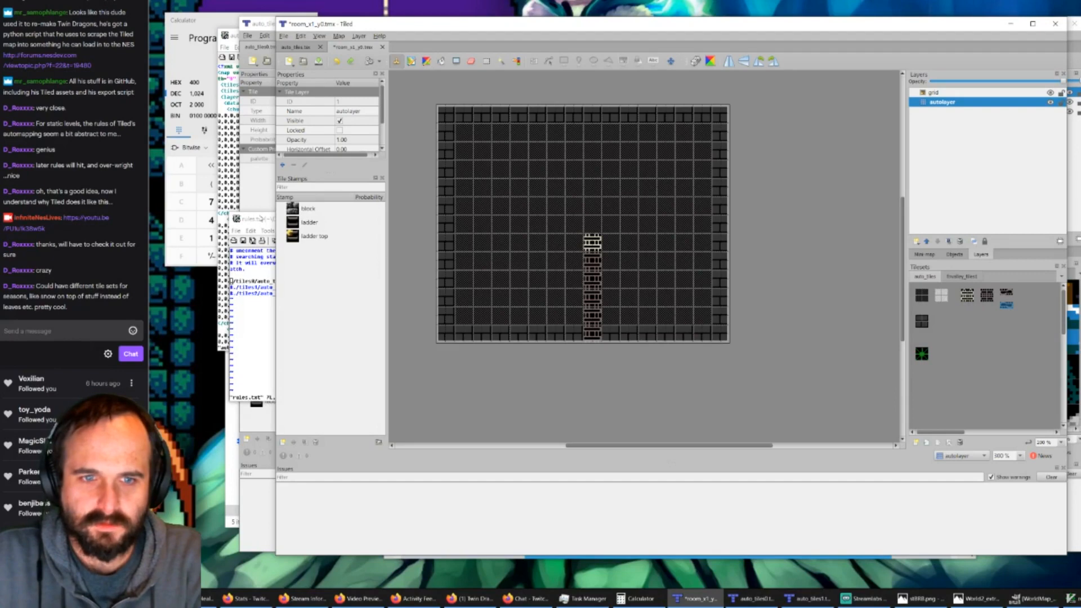
click(262, 219)
text(u)
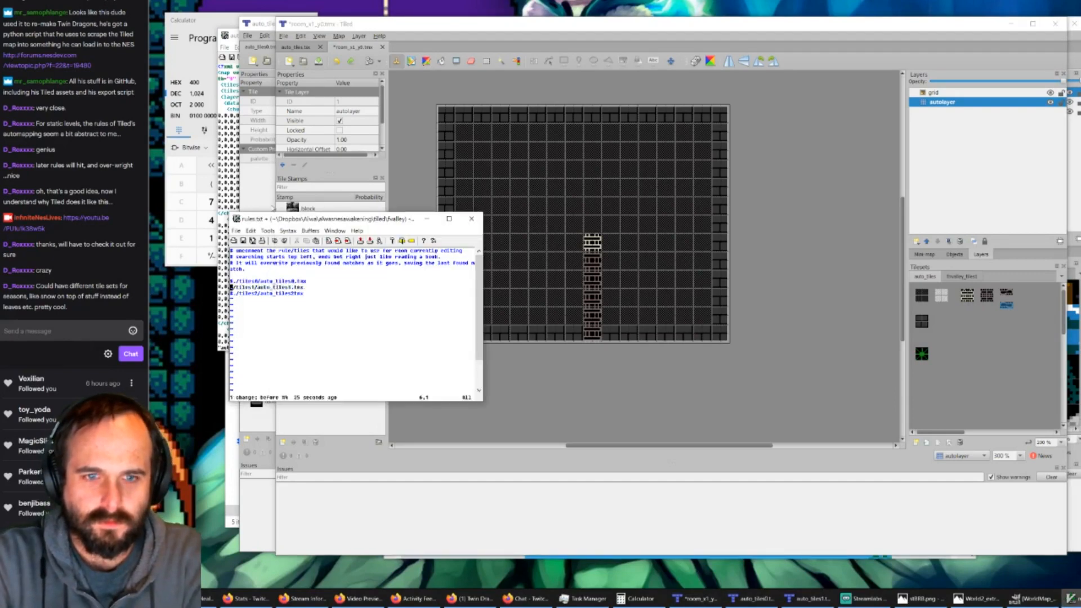
text(:w)
key(Return)
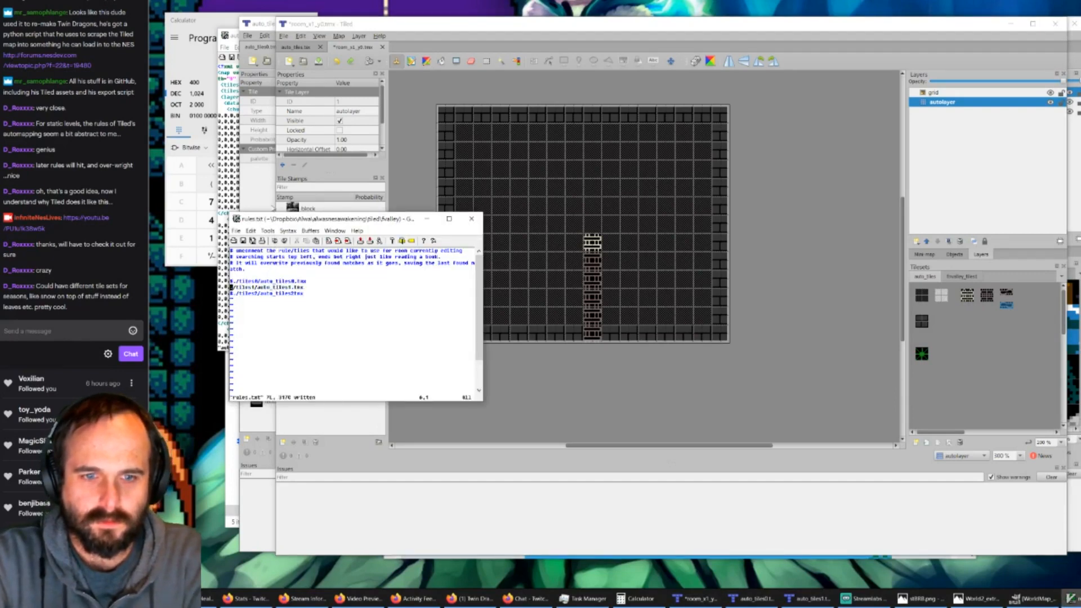
Step: Run AutoMap on room_x1_y0, save the map, and close it
click(704, 26)
key(ctrl+m)
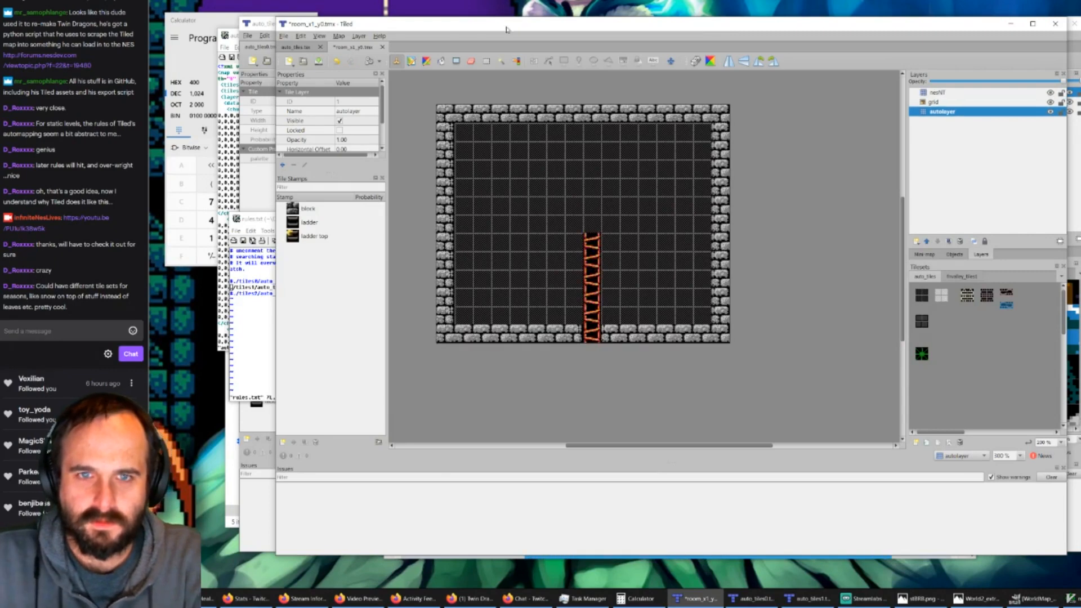
click(325, 61)
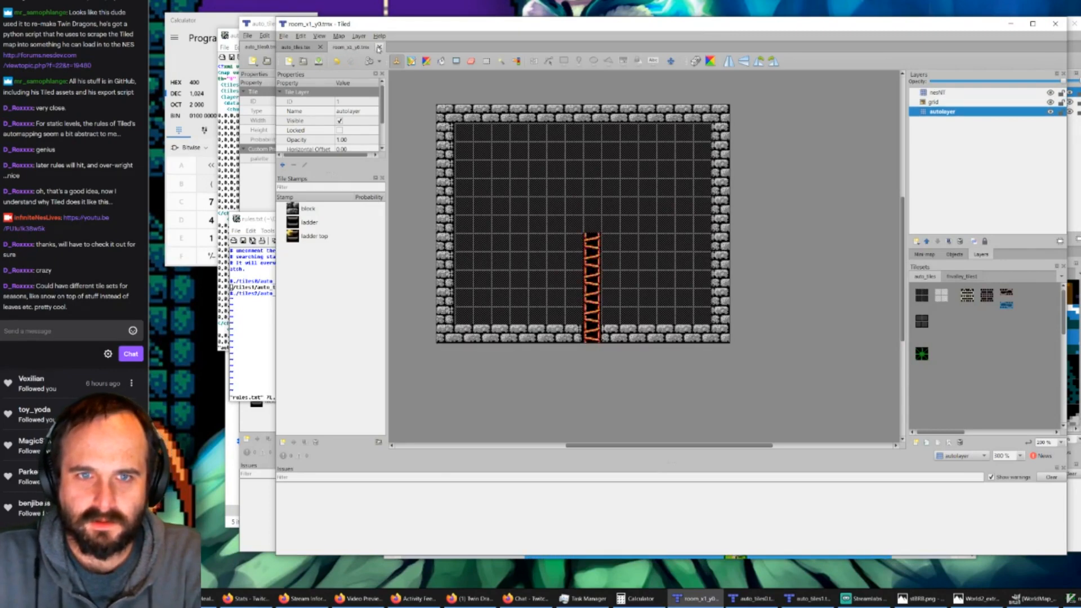
click(379, 48)
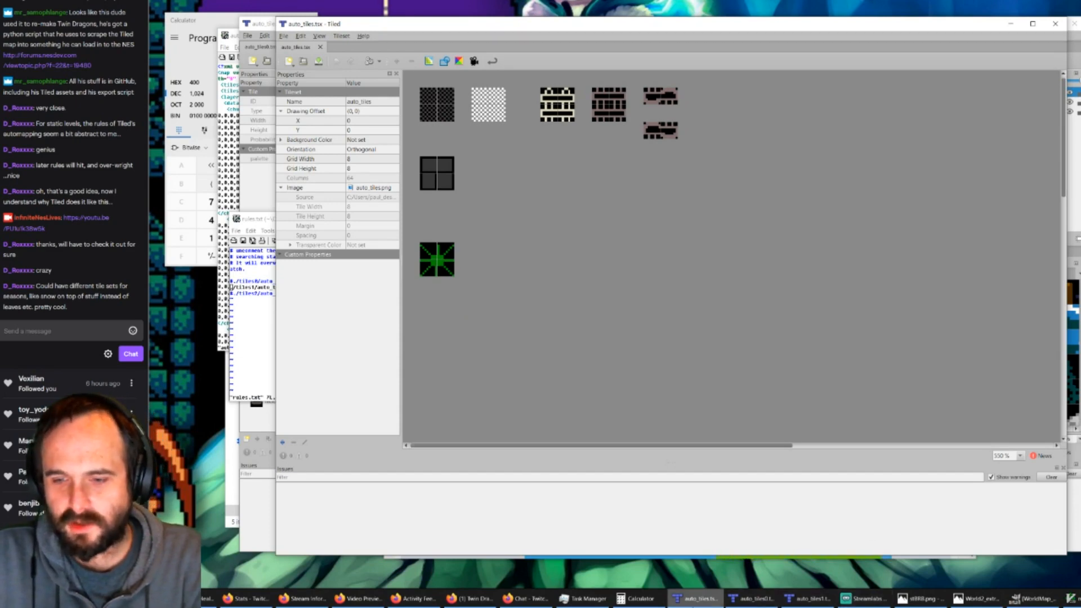
Step: Switch to the WorldMap_Alwa18 image in GIMP and compare the grey brick castle rooms with the orange brick dungeon rooms
click(1034, 604)
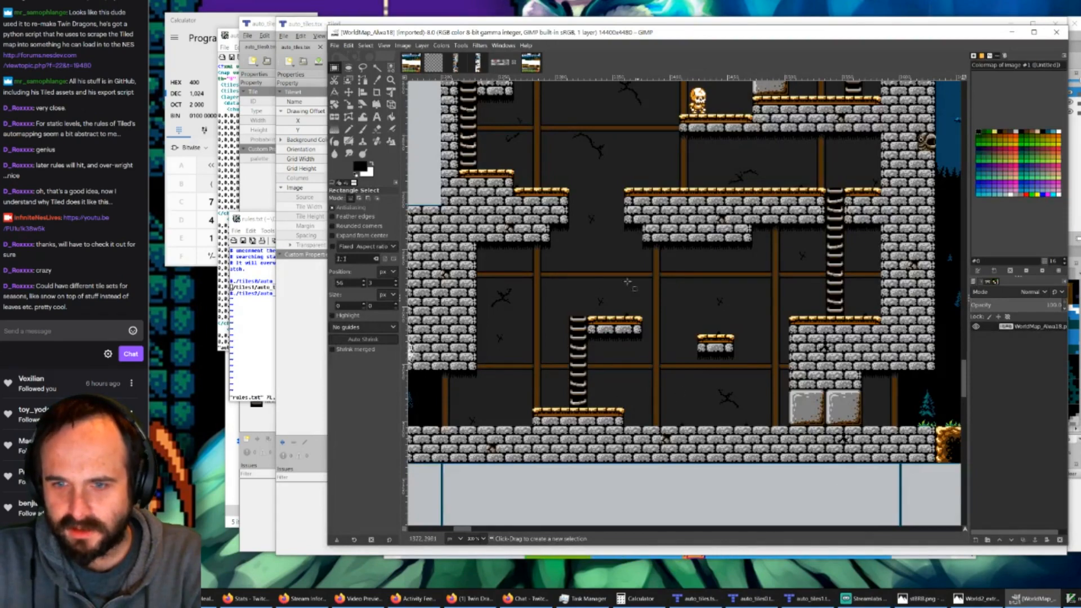
ctrl+scroll(629, 391, down, 1)
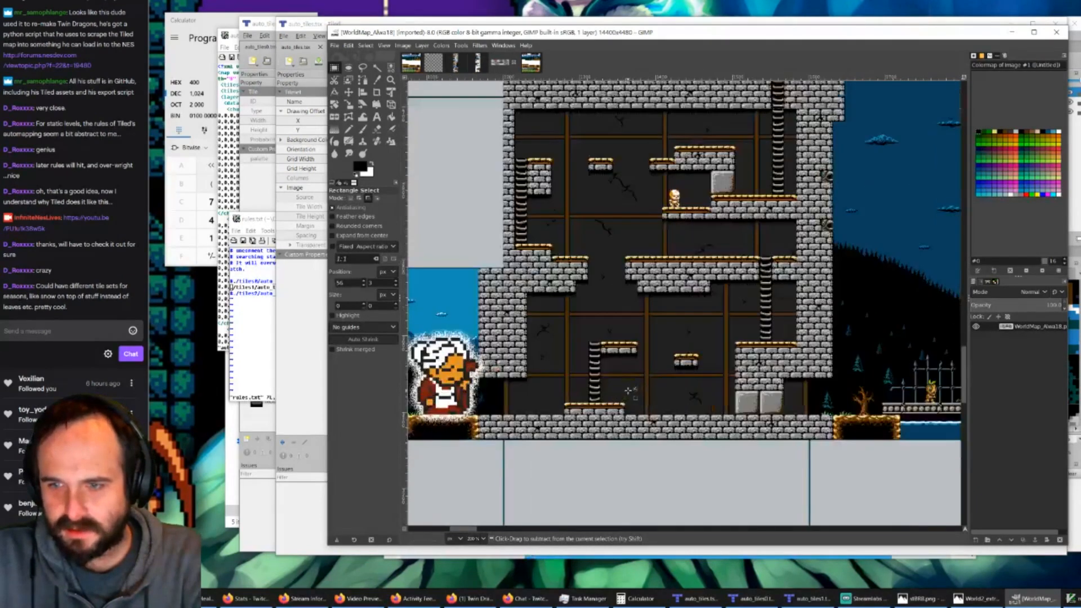
drag(462, 528, 519, 515)
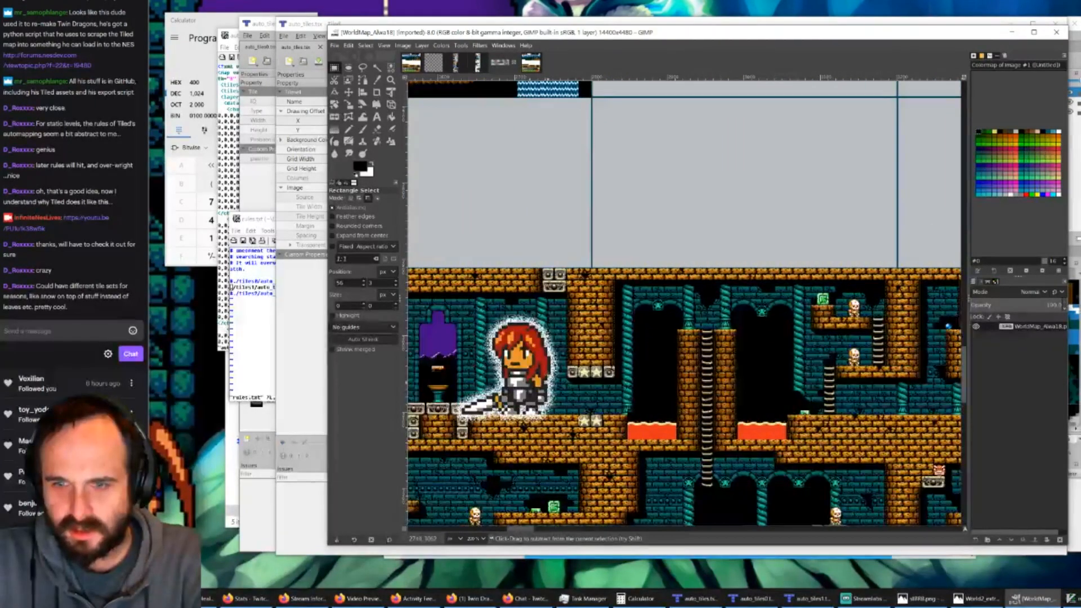
ctrl+scroll(557, 352, up, 2)
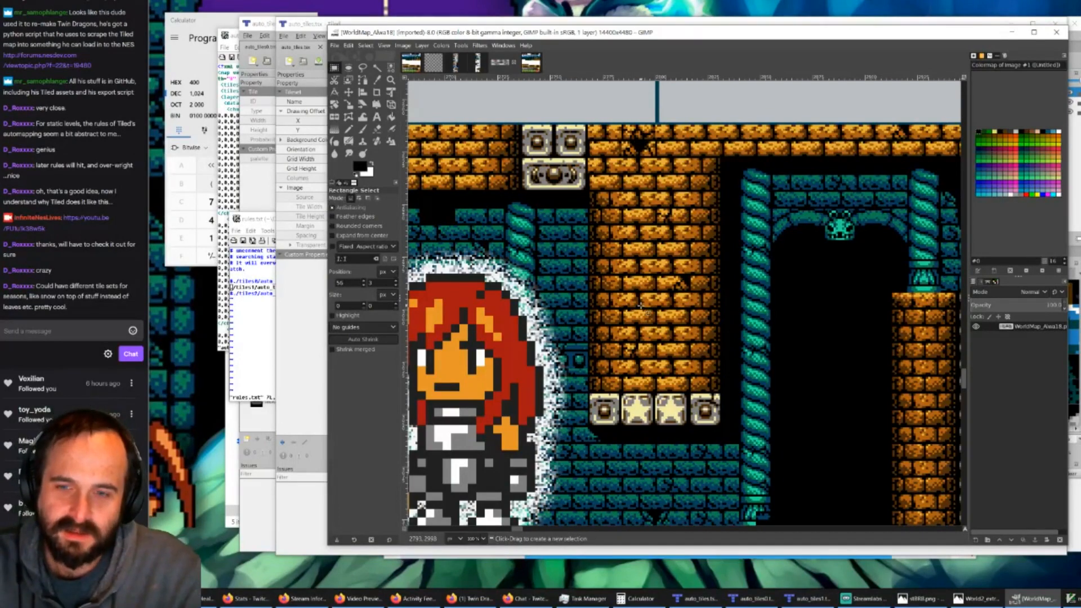
ctrl+scroll(640, 306, down, 2)
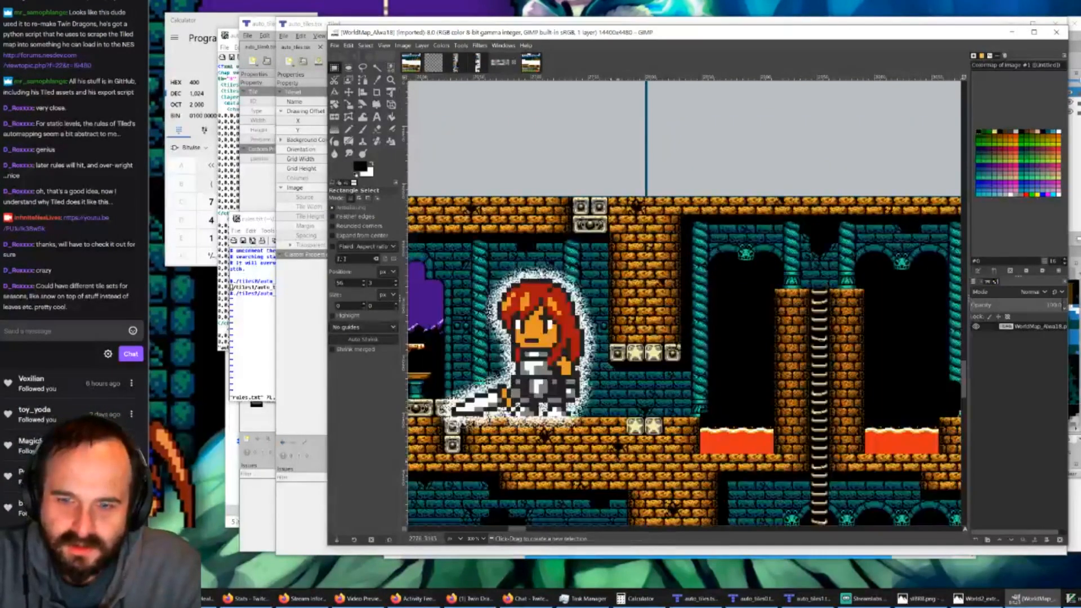
mouse_move(521, 533)
mouse_down()
mouse_move(537, 532)
mouse_move(484, 529)
mouse_move(541, 530)
mouse_up()
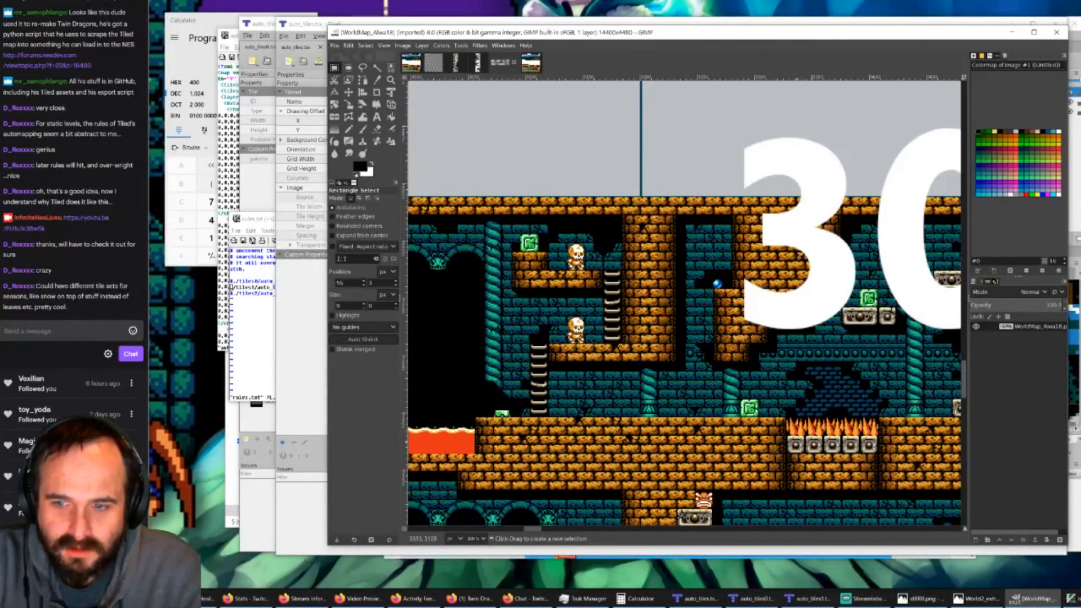
drag(540, 531, 538, 531)
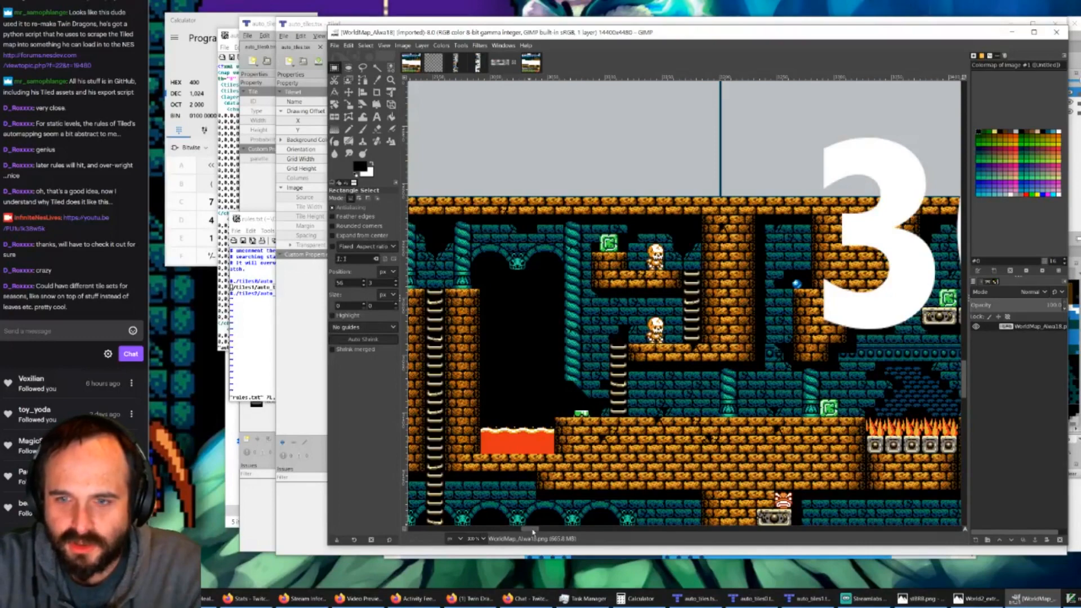
ctrl+scroll(544, 495, down, 1)
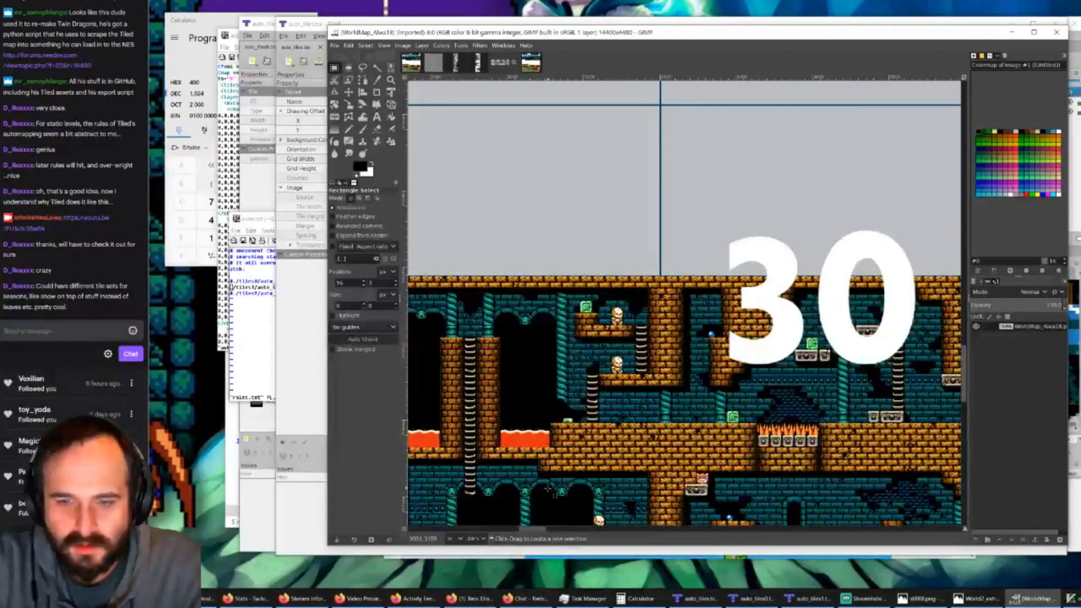
drag(539, 532, 568, 528)
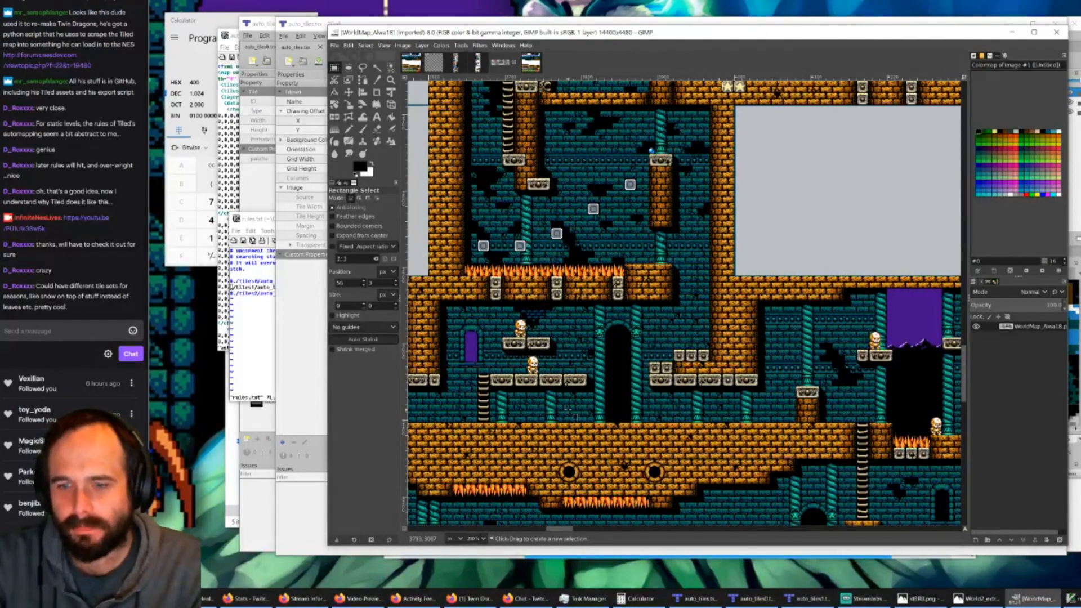
drag(559, 530, 466, 529)
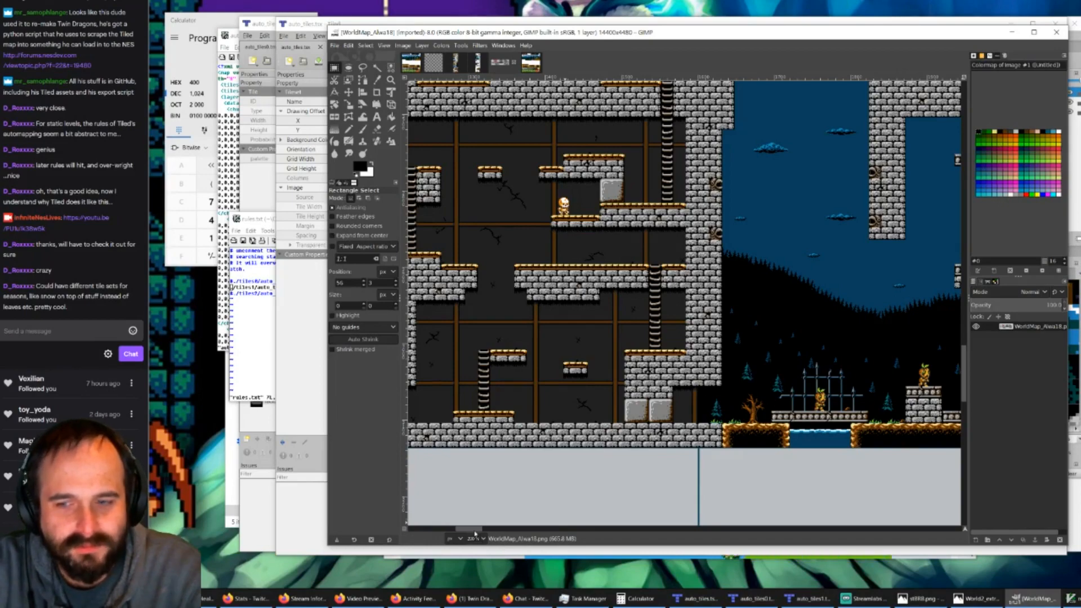
Step: Examine the tile styles of the blue-walled dungeon, the grey castle, and the surrounding outdoor areas across the world map
drag(474, 532, 531, 541)
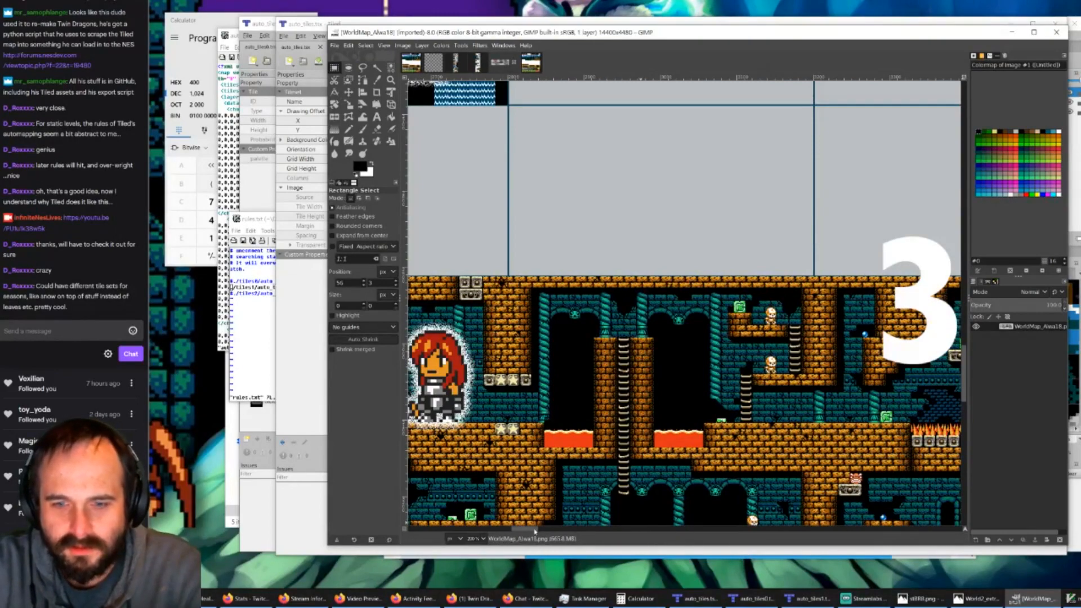
drag(534, 530, 633, 535)
scroll(655, 483, down, 8)
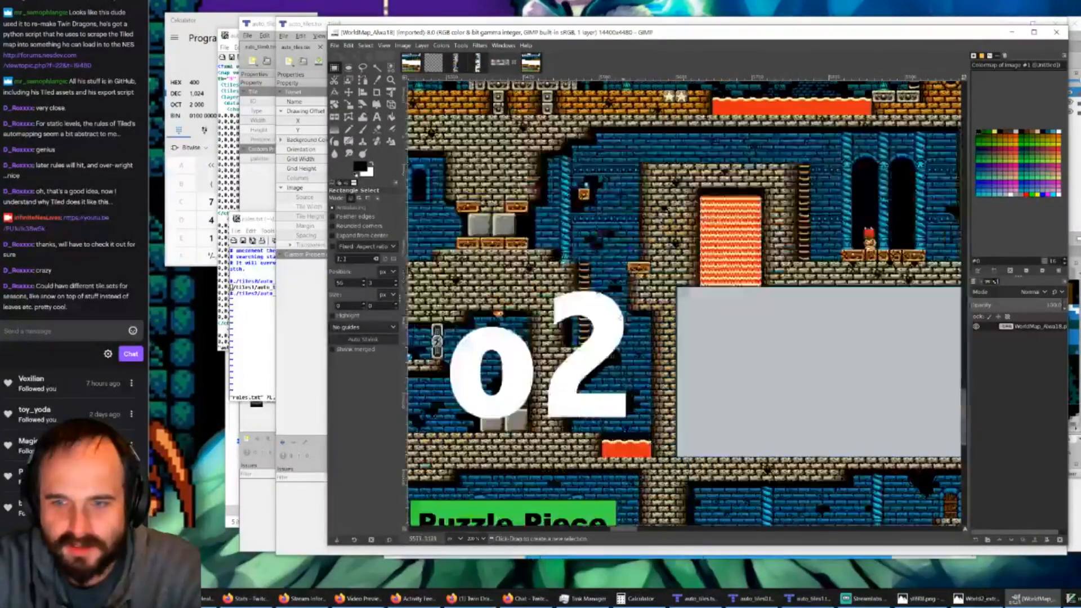
scroll(686, 339, down, 5)
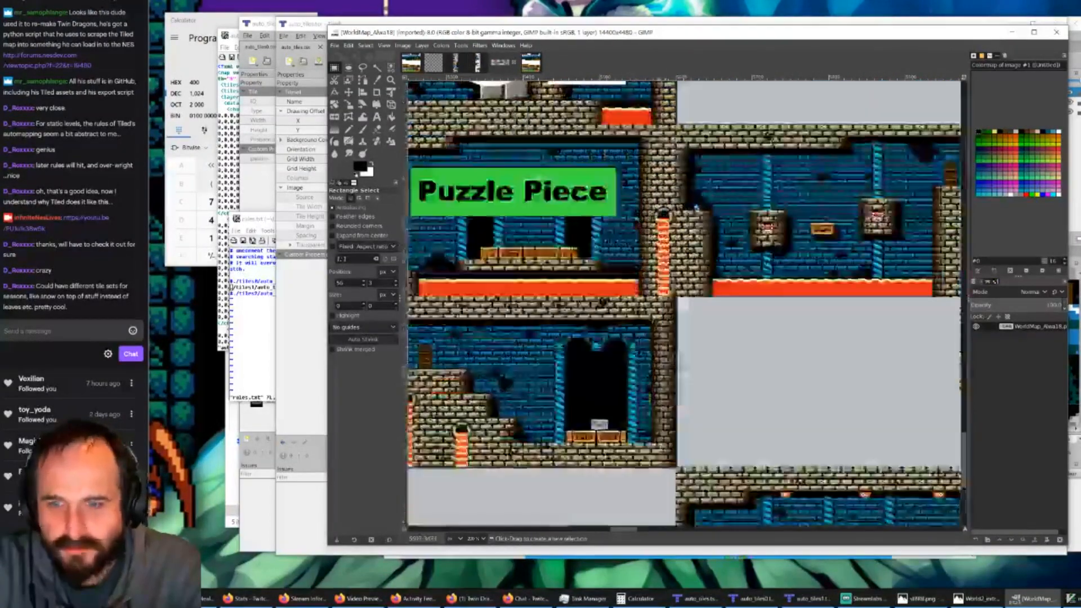
drag(620, 531, 517, 514)
ctrl+scroll(499, 430, down, 5)
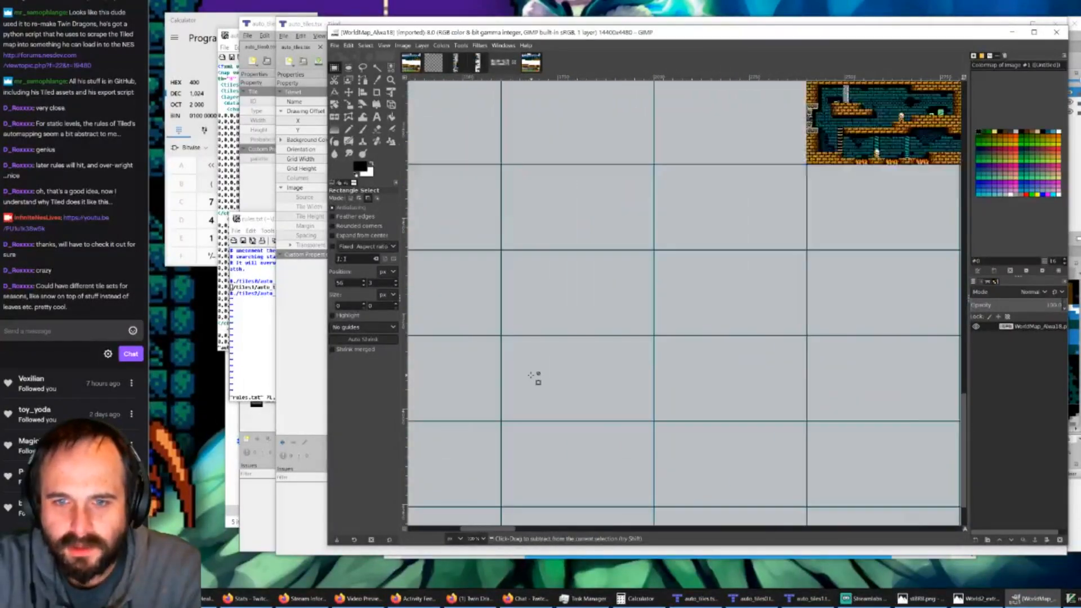
scroll(517, 417, up, 2)
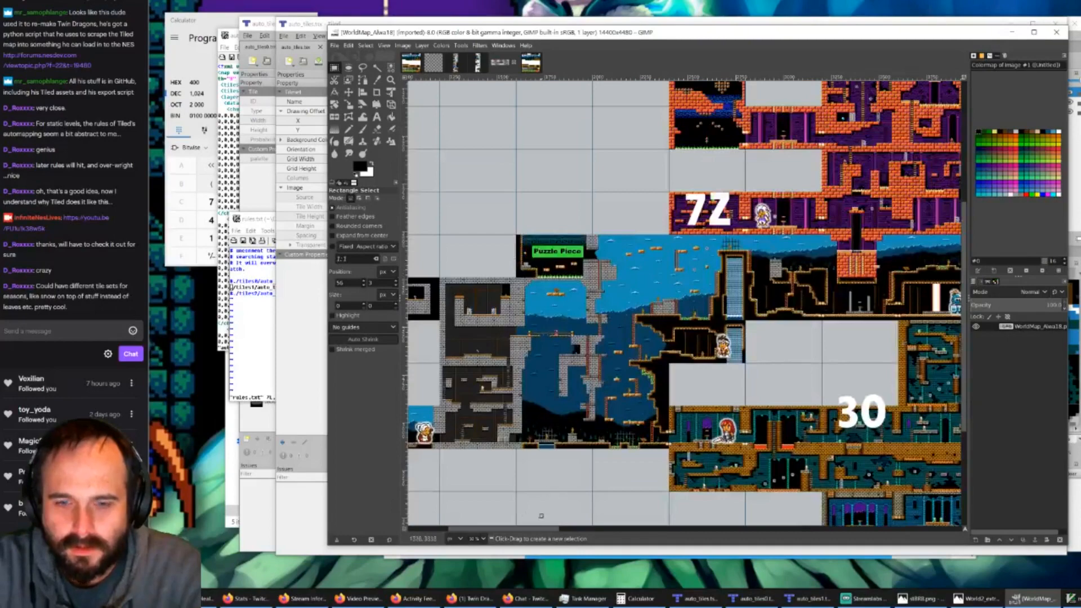
scroll(567, 392, left, 3)
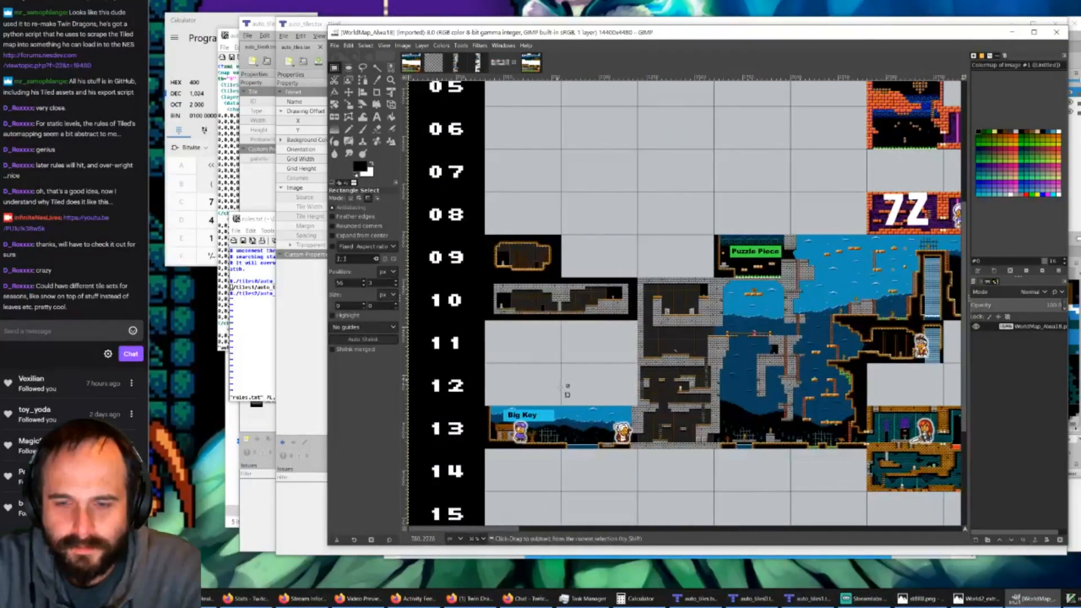
ctrl+scroll(567, 391, up, 3)
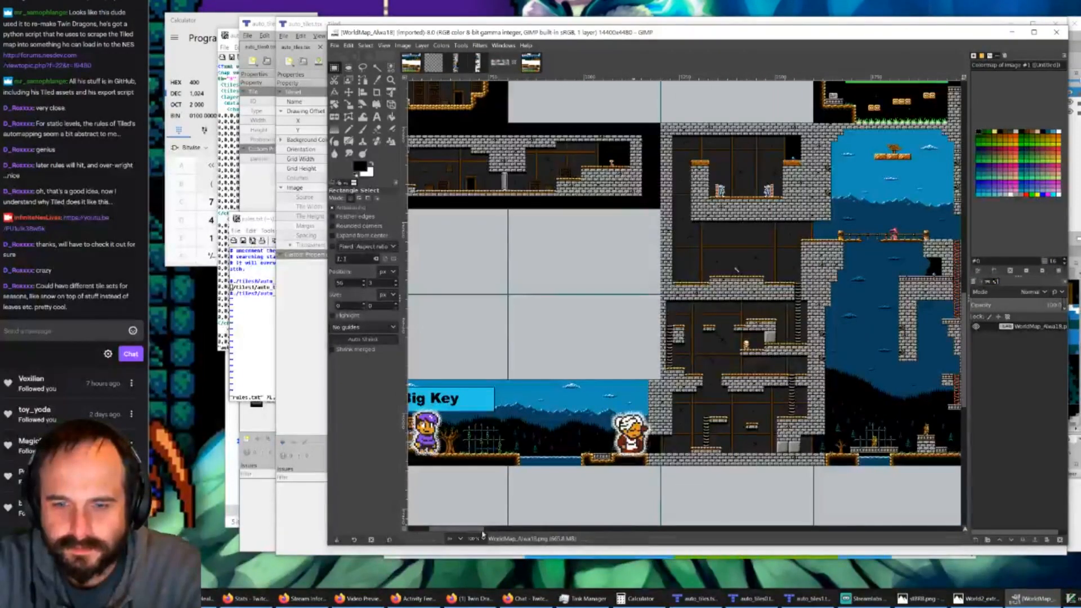
scroll(469, 530, right, 2)
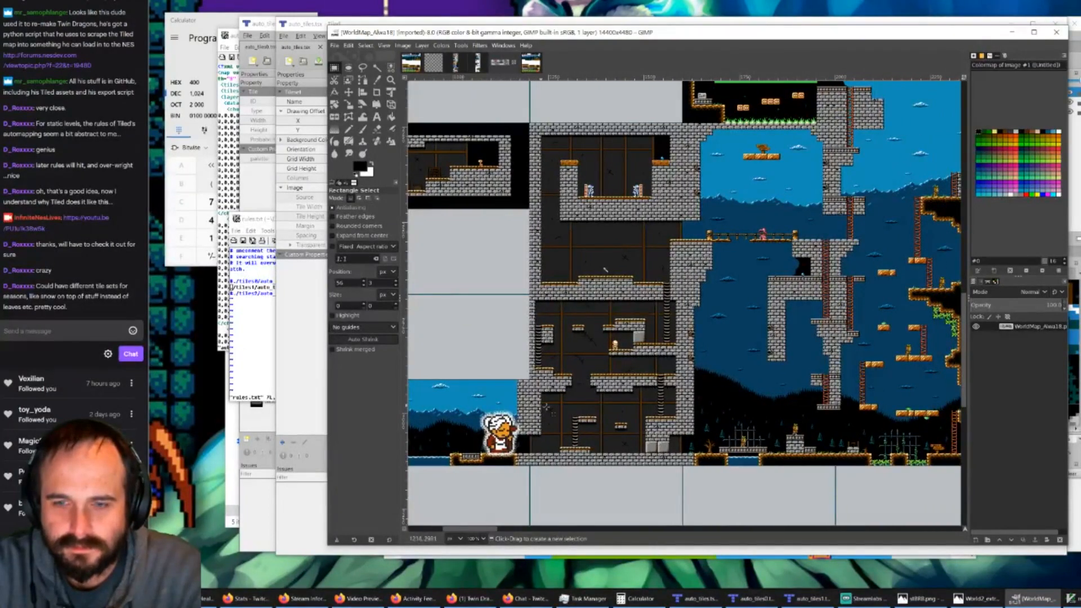
Step: Switch to Firefox and read the Tiled Automapping manual's wall example, covering the regions, input and output layers and the NoOverlappingRules property
click(716, 599)
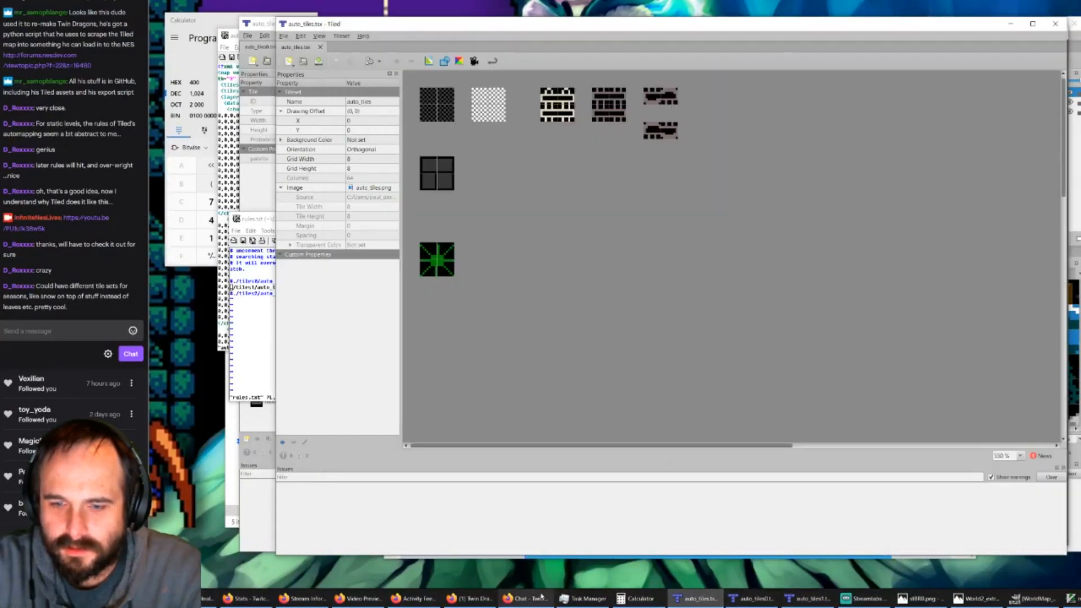
click(472, 599)
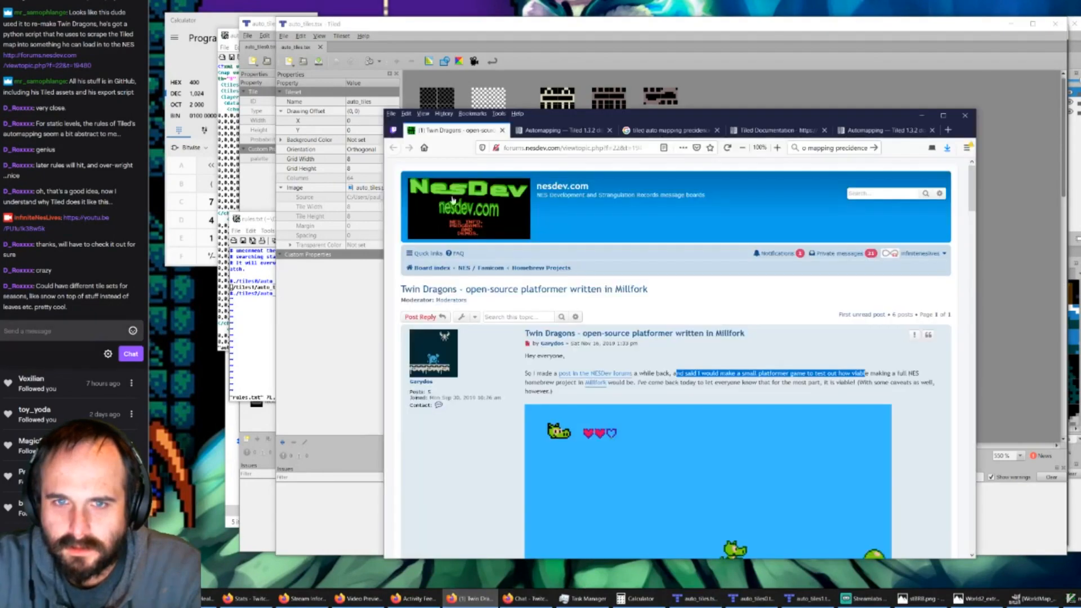
click(557, 130)
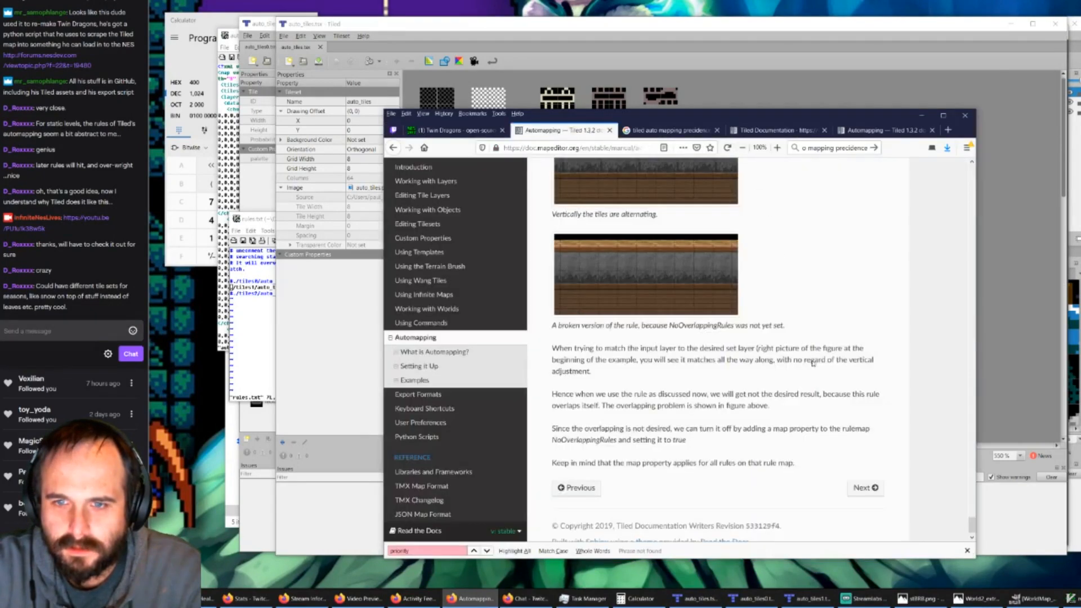
scroll(813, 374, up, 4)
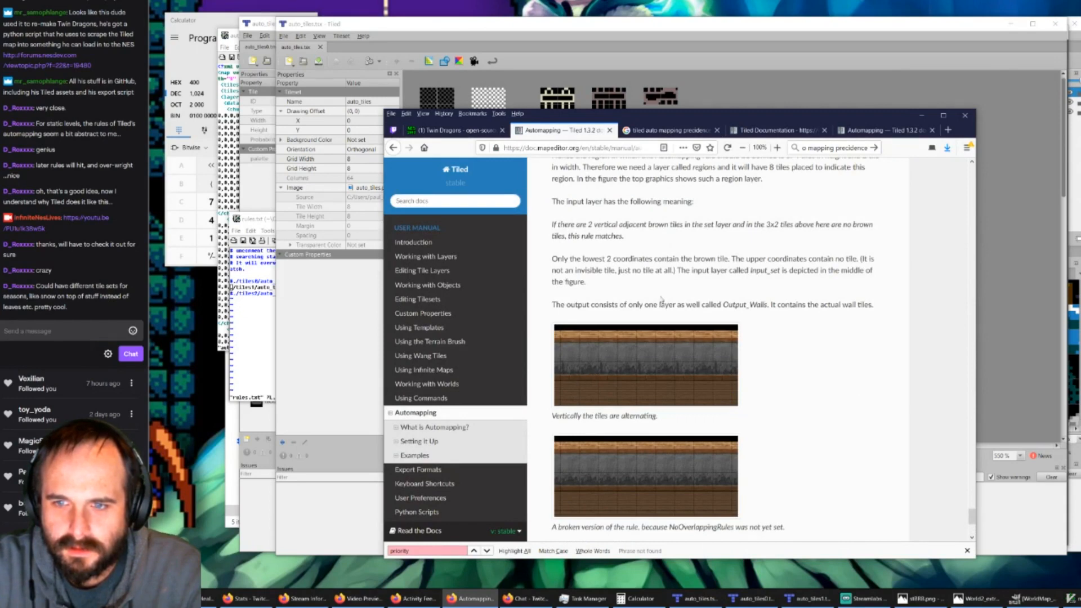
scroll(613, 362, up, 5)
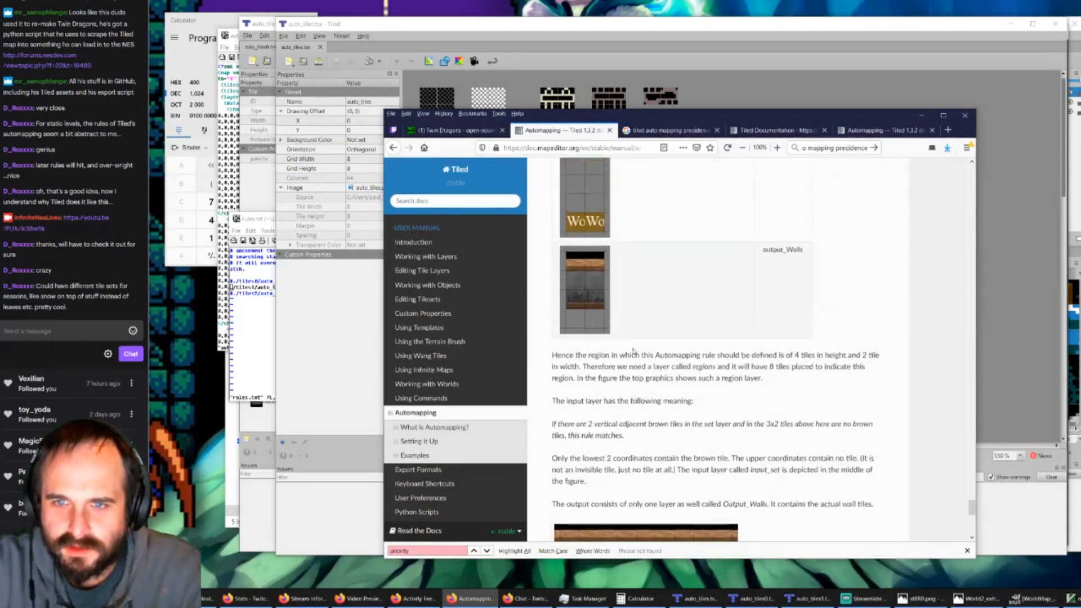
scroll(666, 298, up, 2)
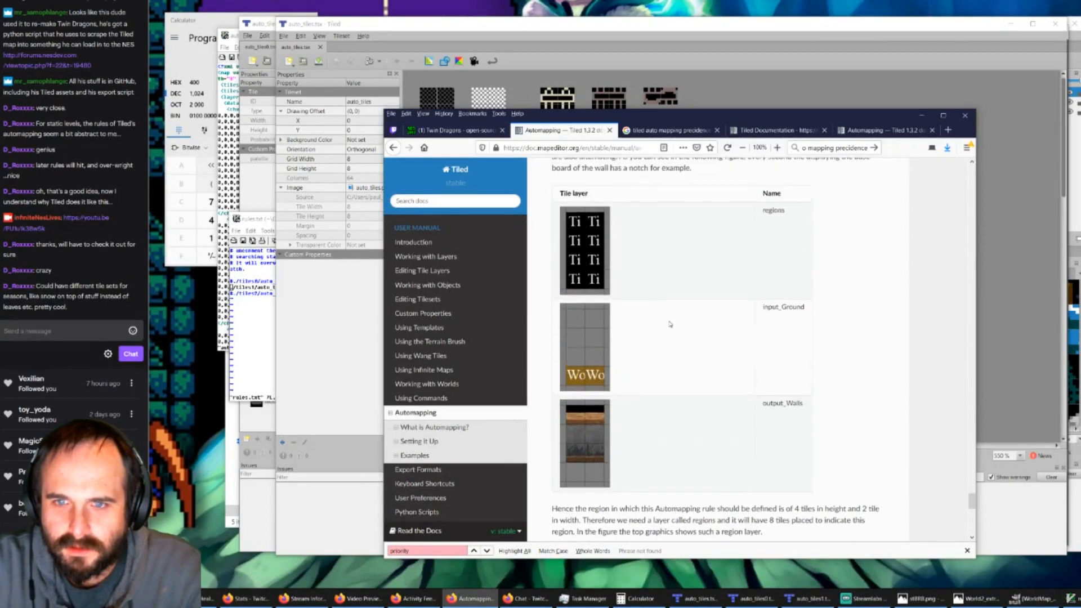
scroll(670, 325, up, 2)
scroll(607, 323, up, 2)
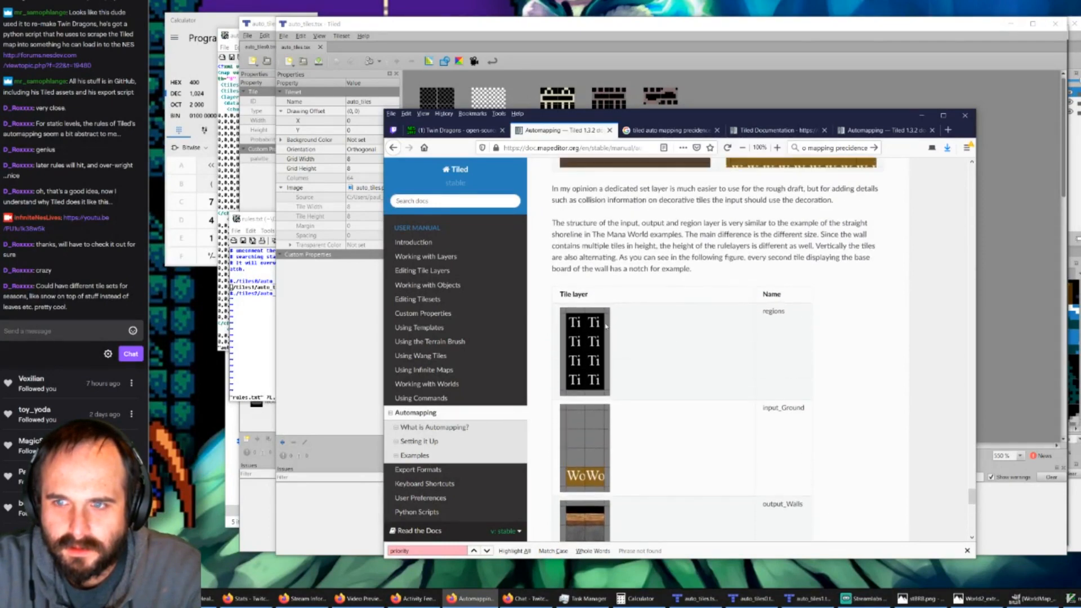
scroll(622, 489, down, 7)
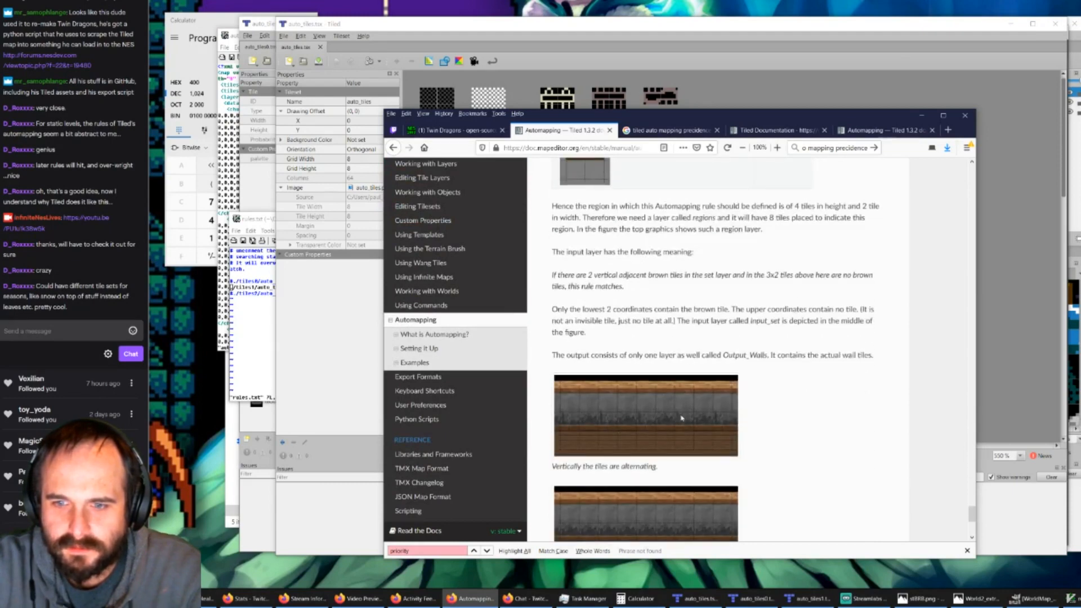
scroll(656, 497, down, 2)
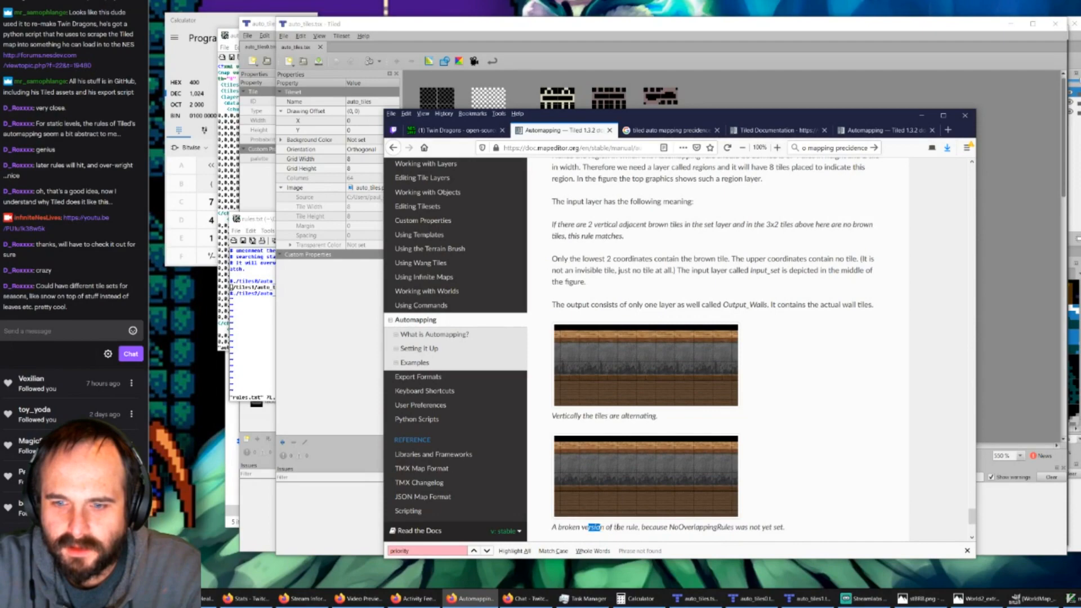
drag(601, 527, 673, 537)
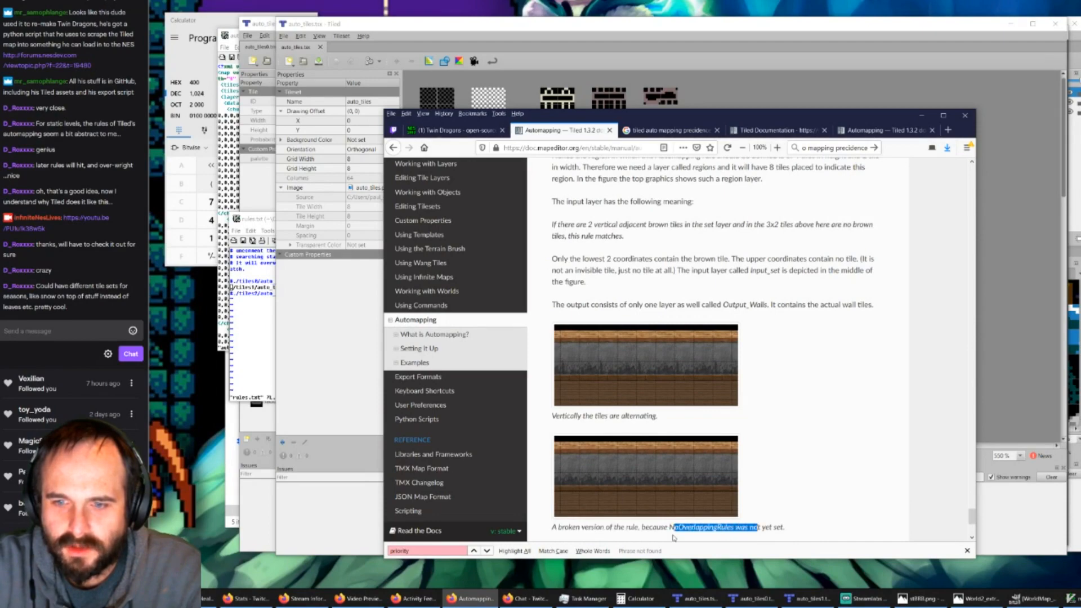
Step: Read the manual's alternating wall and Random Grass Tiles examples, covering the dedicated set layer and the rule layer structure
scroll(657, 396, up, 10)
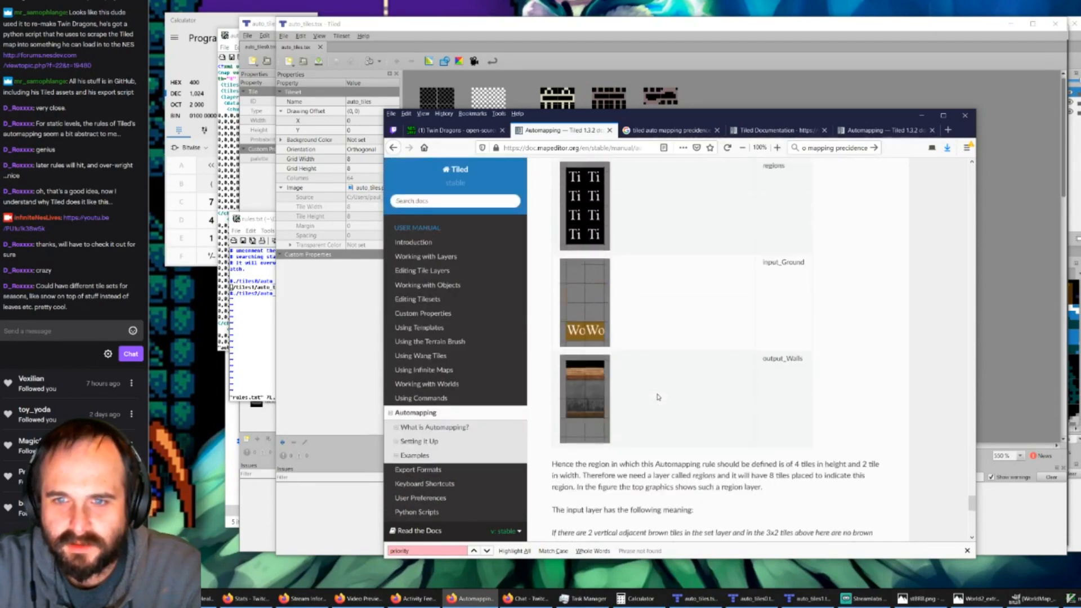
scroll(657, 397, up, 11)
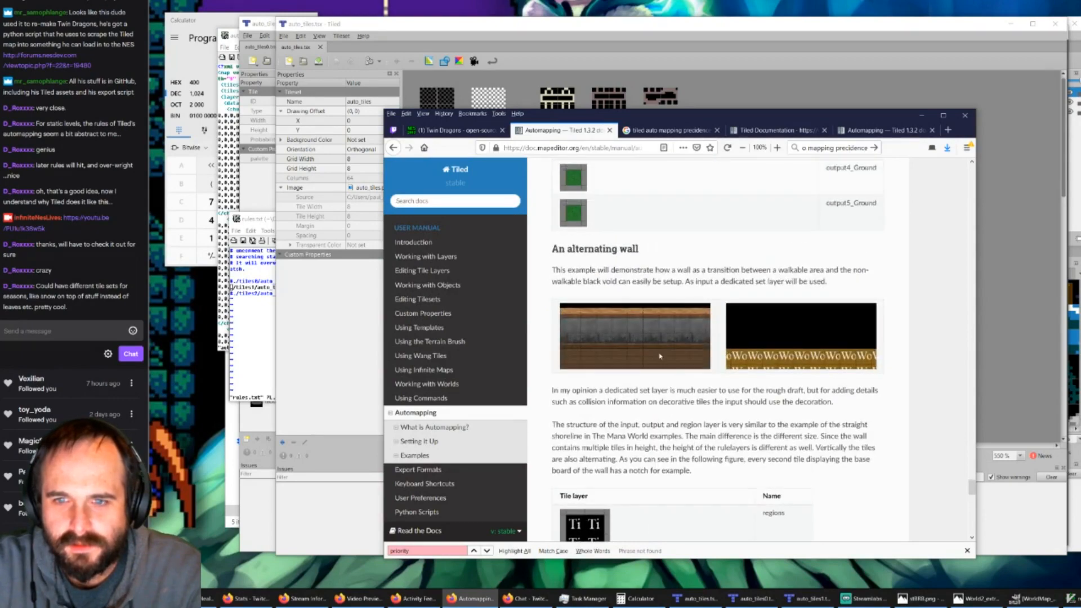
scroll(659, 361, up, 5)
scroll(652, 401, down, 5)
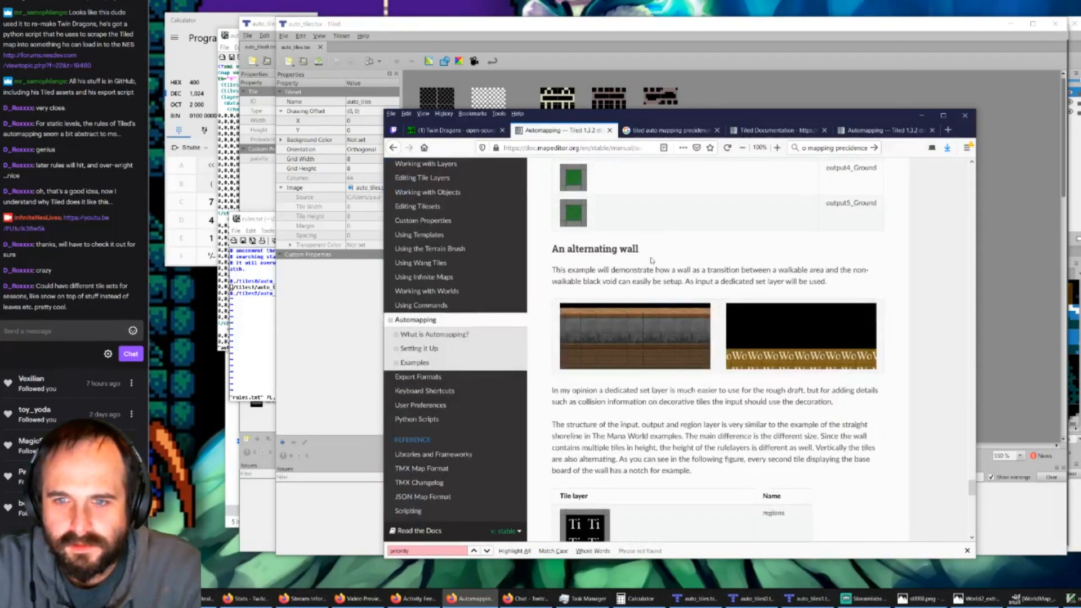
drag(658, 271, 753, 281)
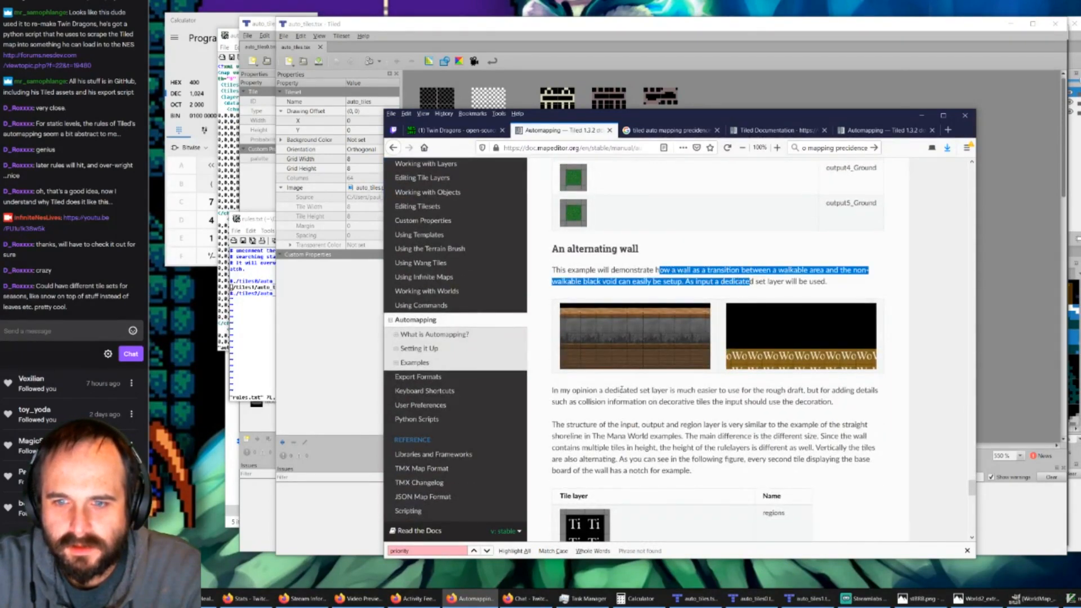
drag(620, 389, 683, 452)
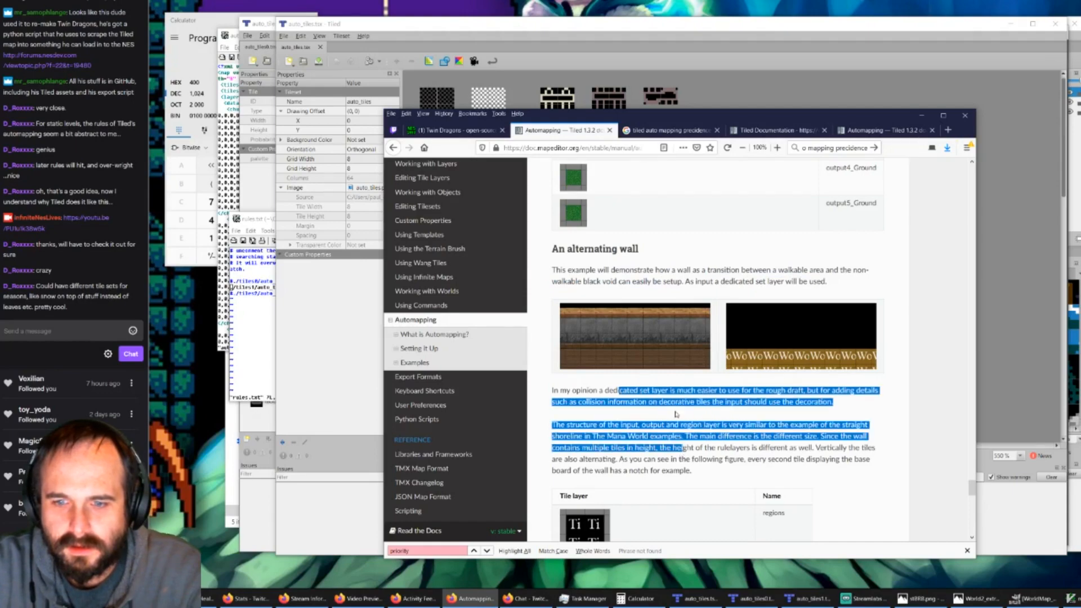
scroll(676, 414, down, 2)
scroll(666, 388, up, 10)
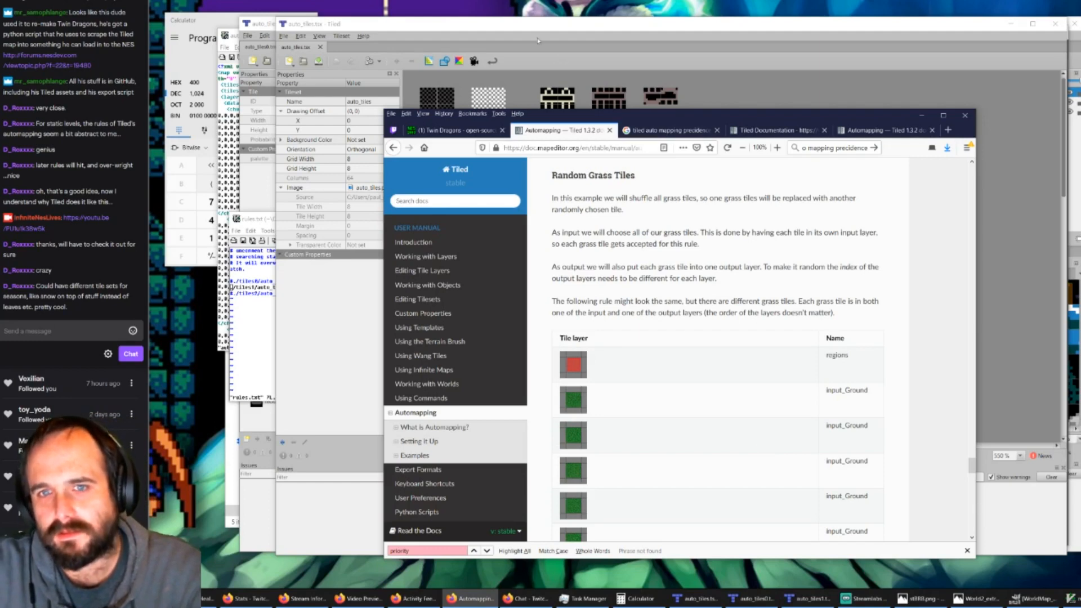
Step: Switch to Tiled and look over the auto_tiles tileset and the auto_tiles0 rule map
click(418, 33)
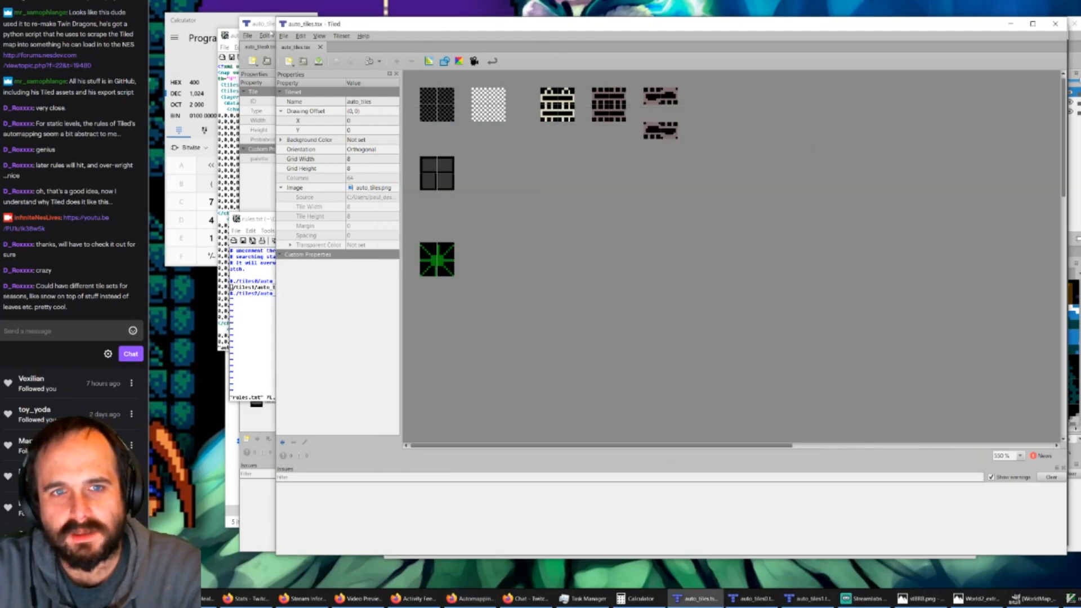
click(271, 34)
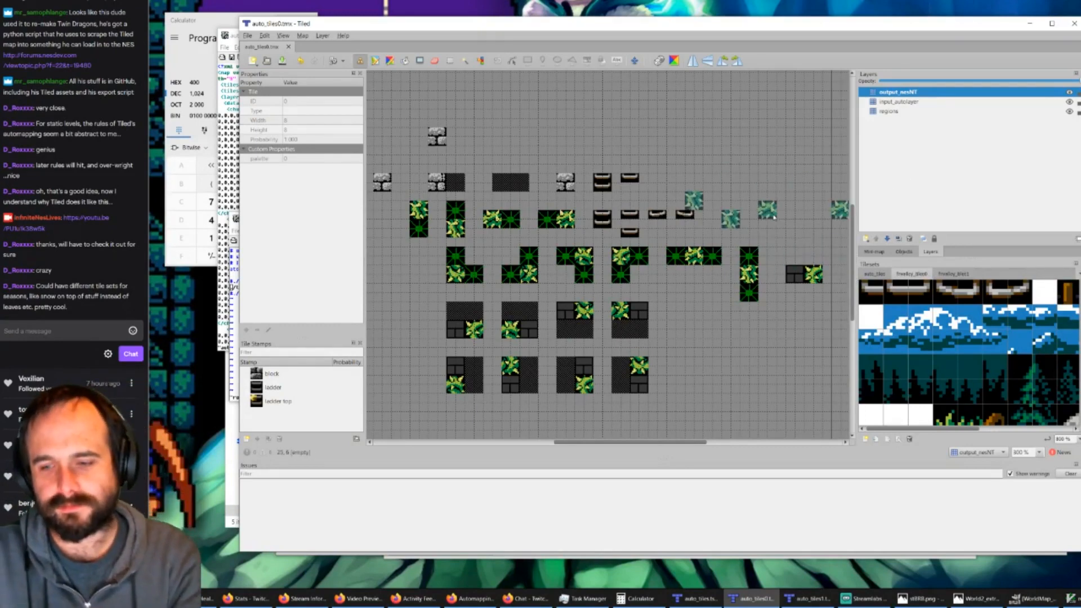
click(704, 601)
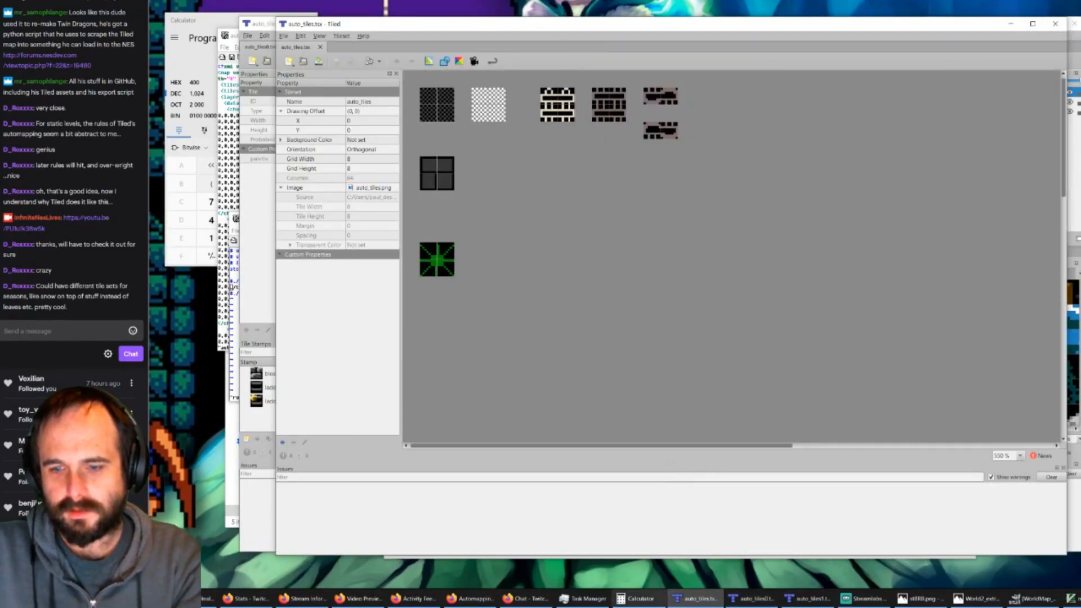
click(757, 599)
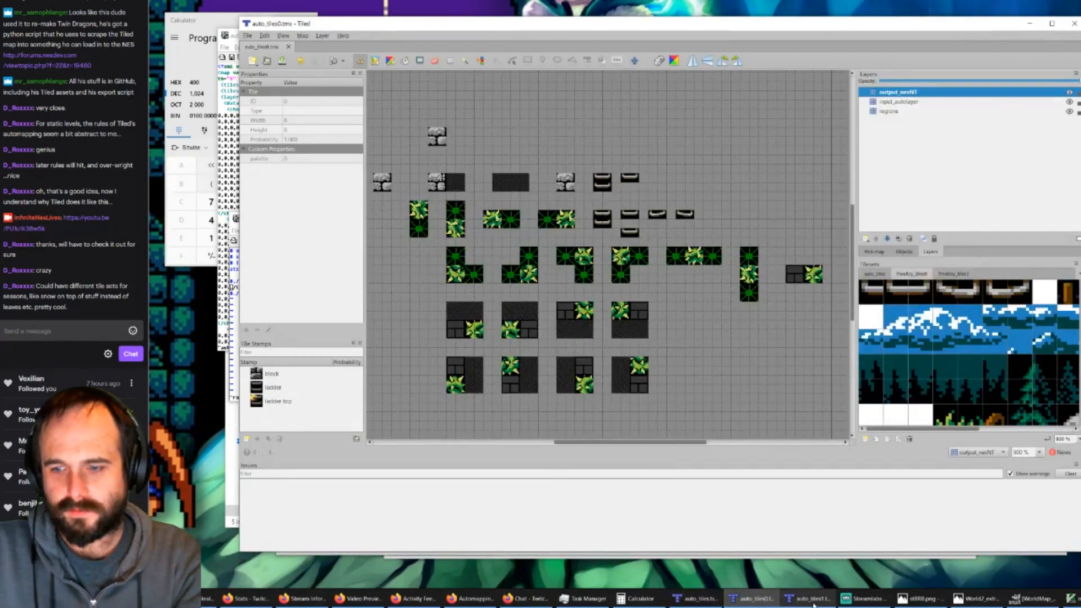
Step: In GVim's rules.txt, undo the last edits so auto_tiles0.tmx is uncommented and auto_tiles1.tmx is commented out, and save the file
click(1071, 598)
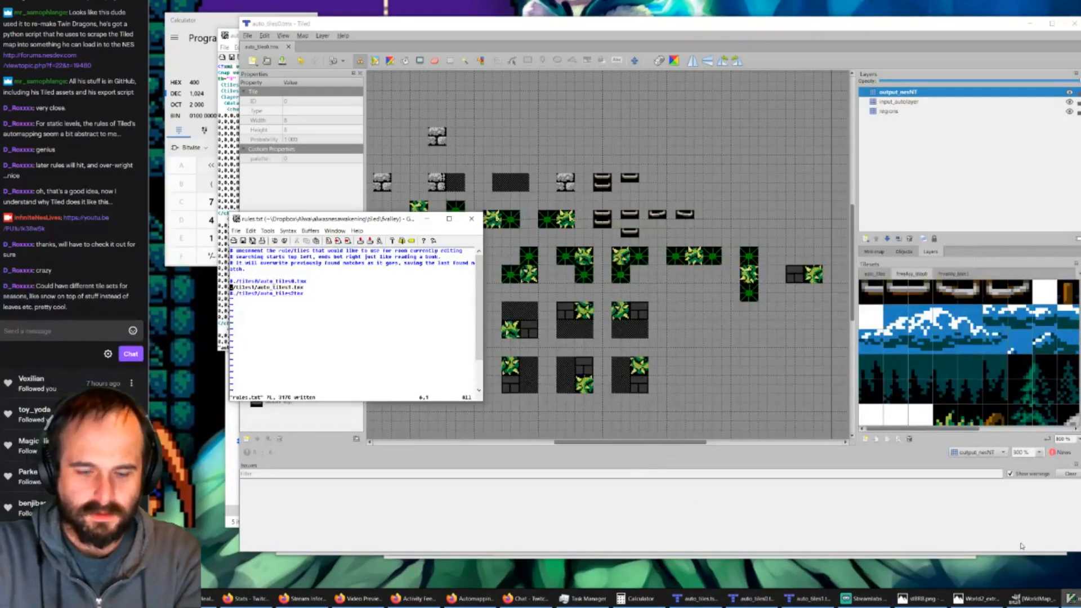
key(u)
key(u)
text(:w)
key(Return)
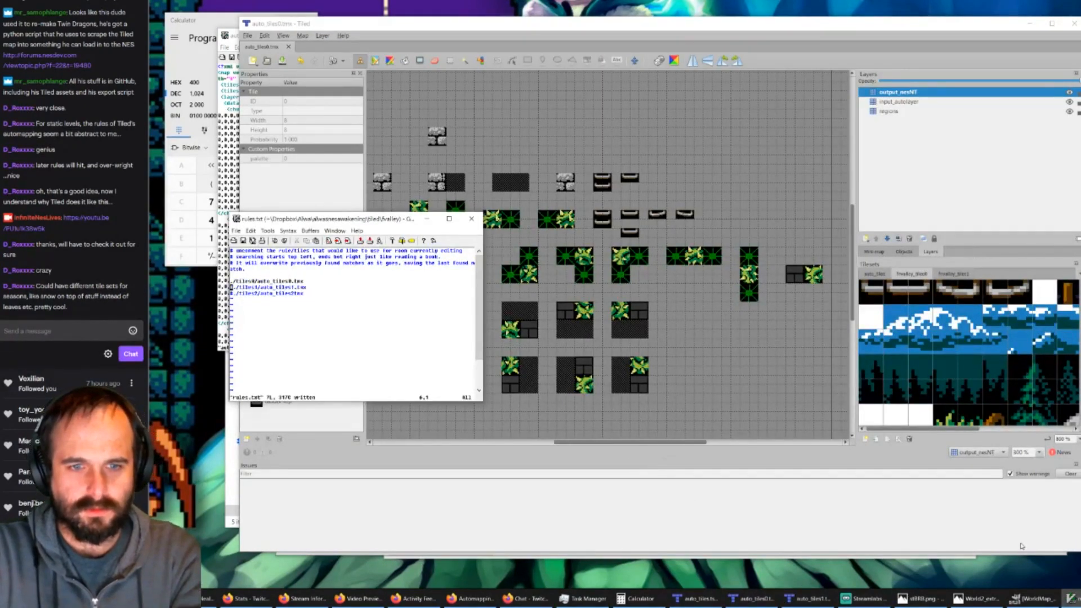
Step: Open room_x0_y0.tmx in Tiled and run AutoMap on it
click(696, 599)
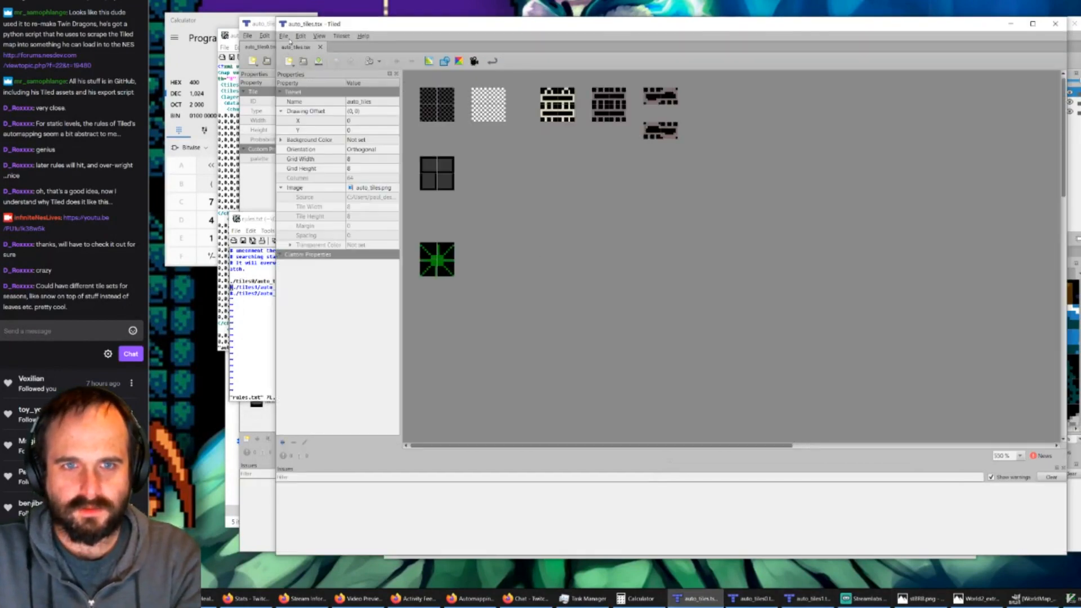
click(285, 36)
click(300, 57)
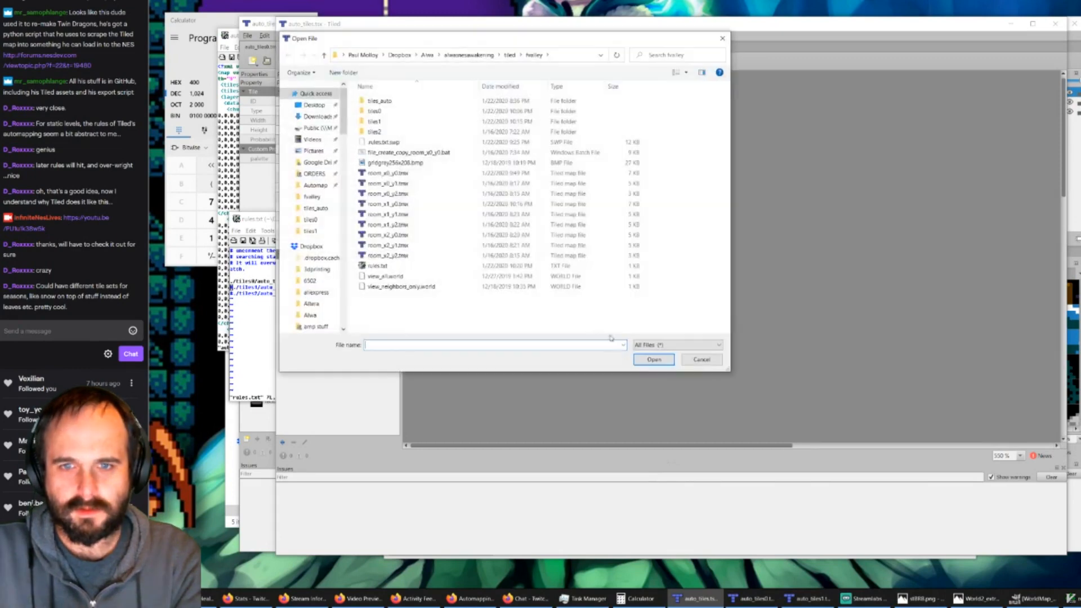
double_click(394, 173)
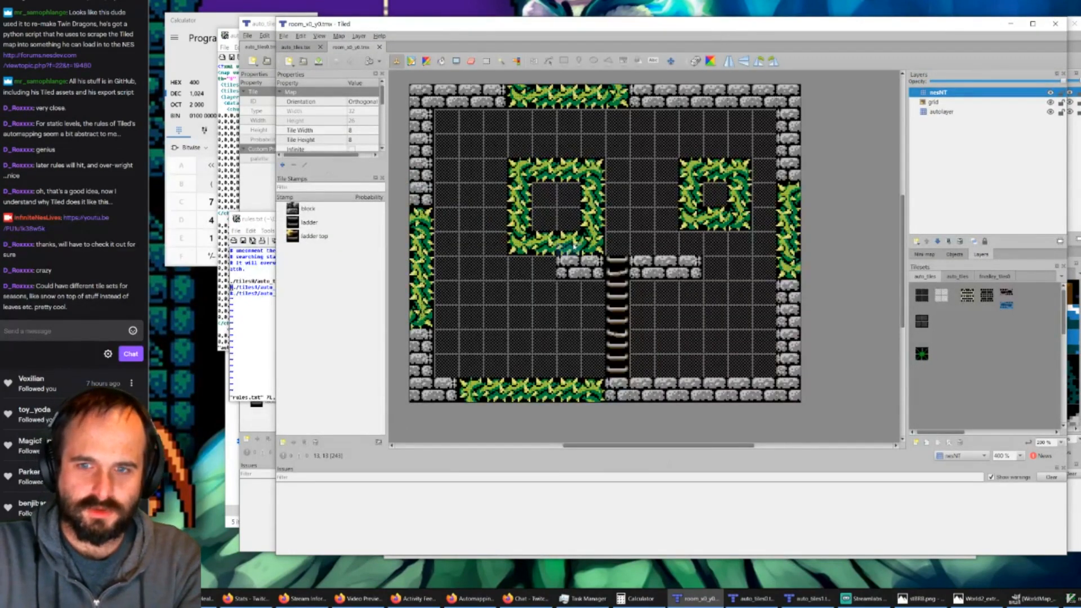
click(944, 112)
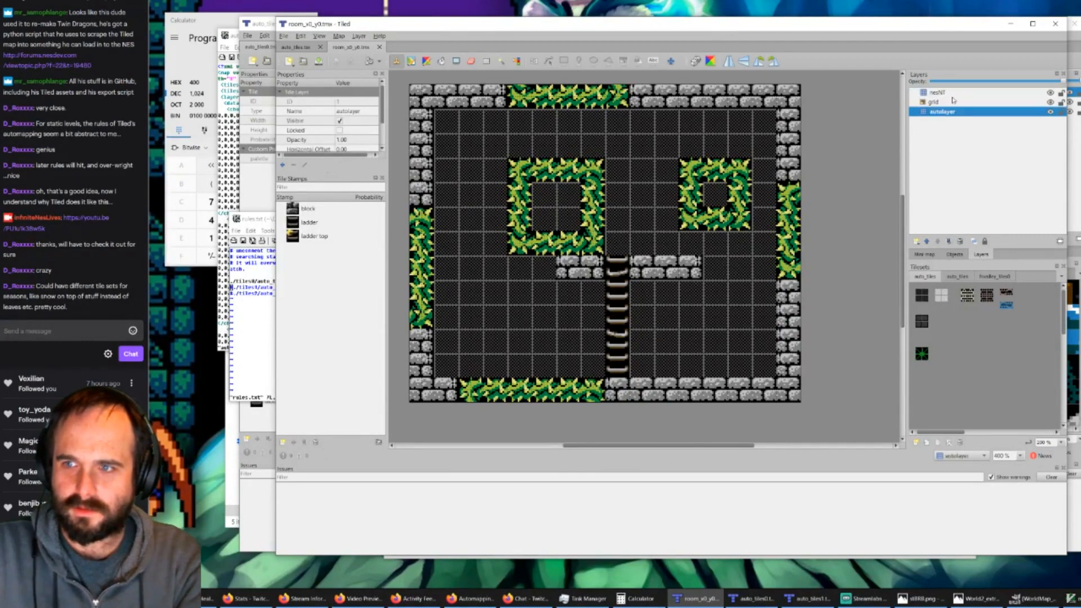
click(953, 102)
key(ctrl+m)
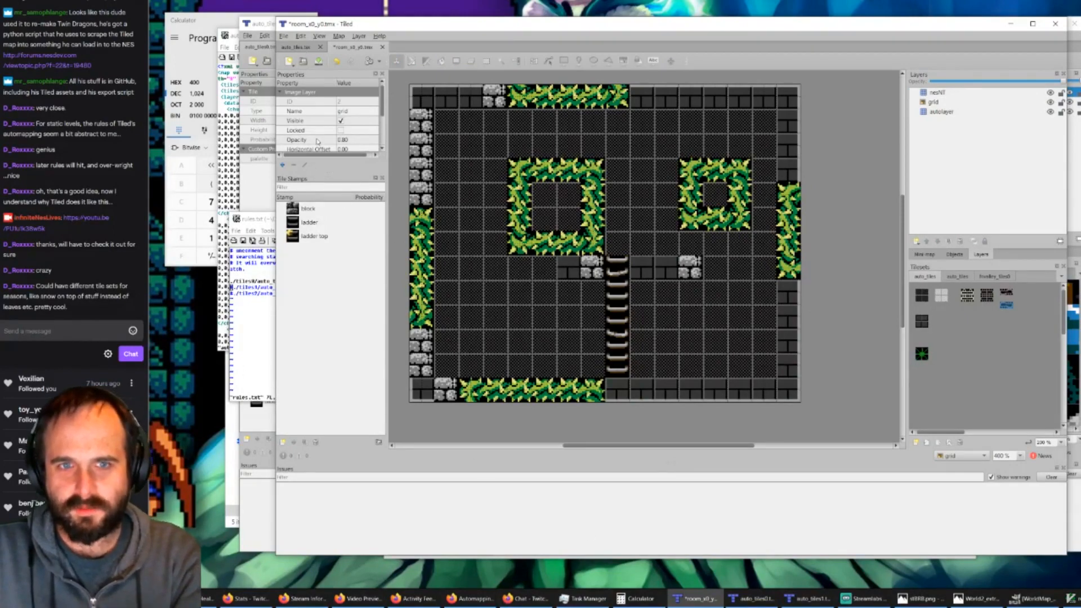
Step: Switch to the auto_tiles0 map and hide input_autolayer and output_nesNT to inspect the regions layer alone
click(750, 598)
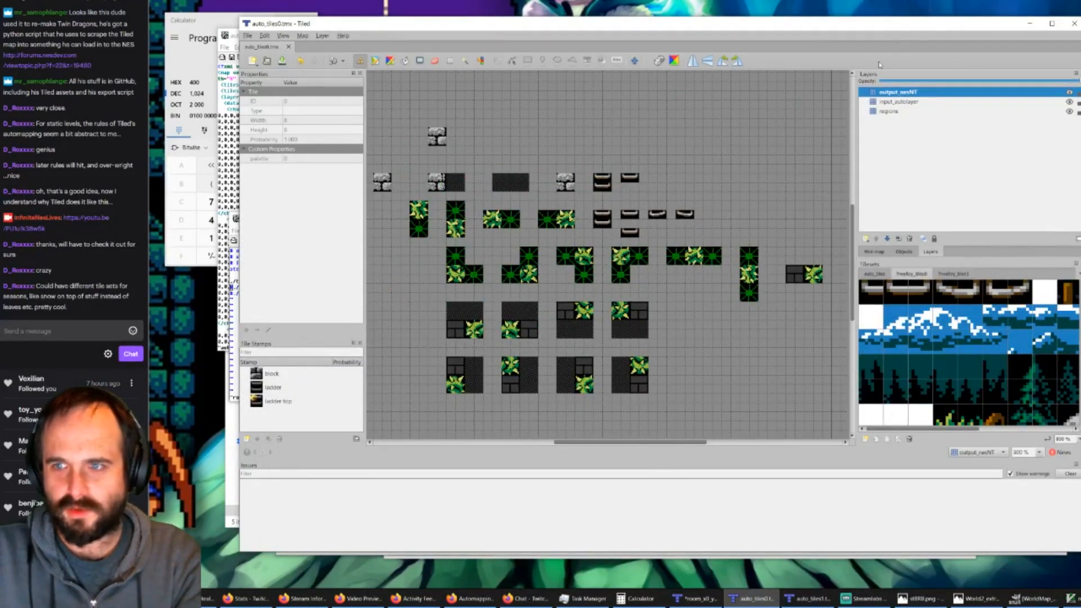
click(892, 112)
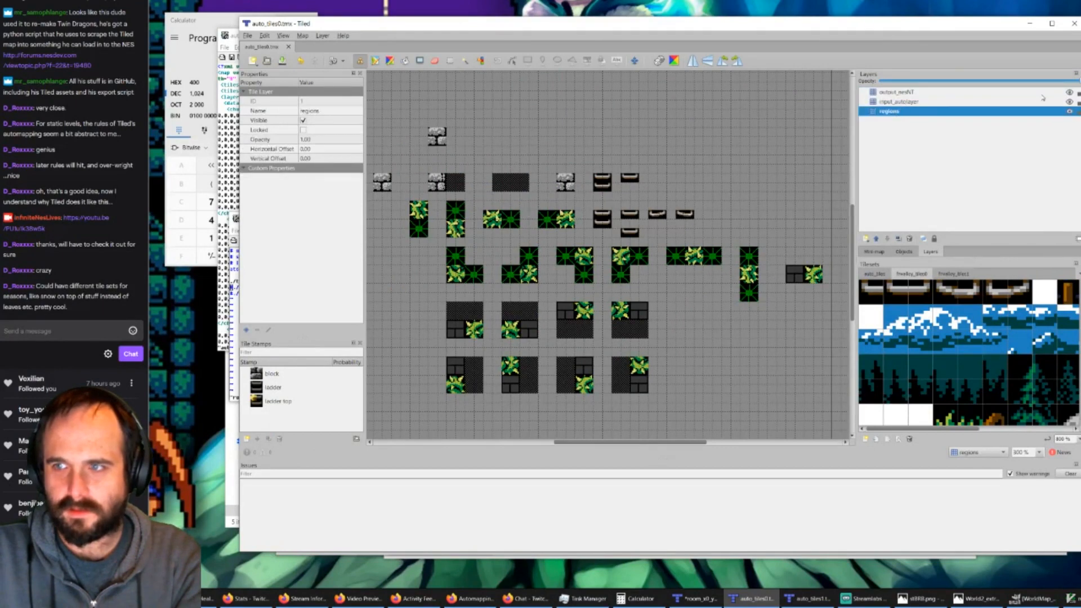
click(1069, 102)
click(1069, 92)
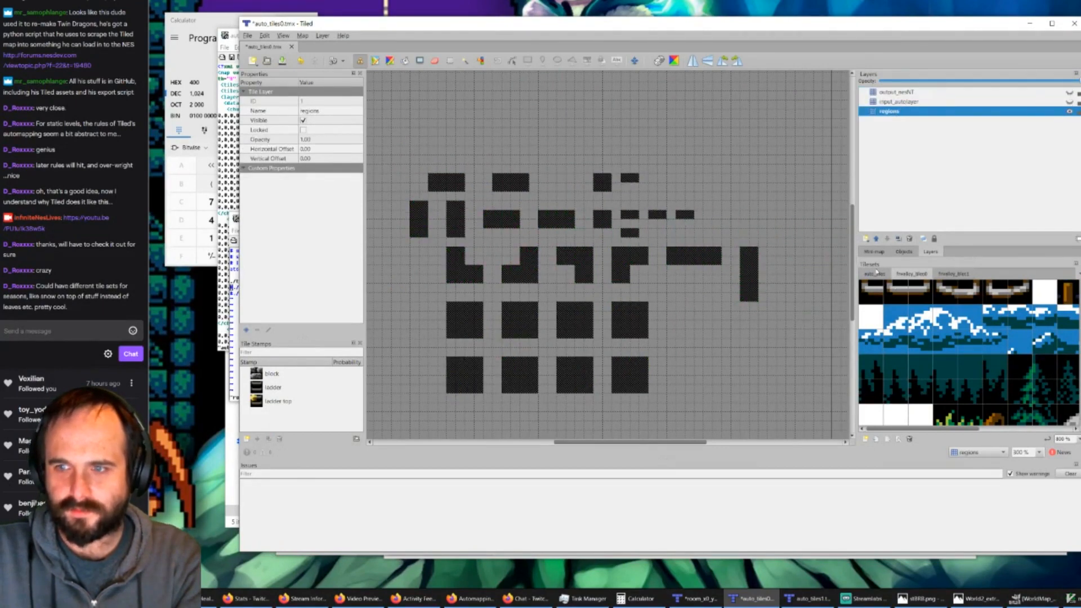
Step: Show the input_autolayer and output_nesNT layers again, and remove the fvalley_tiles1 tileset with all references to its tiles
click(954, 274)
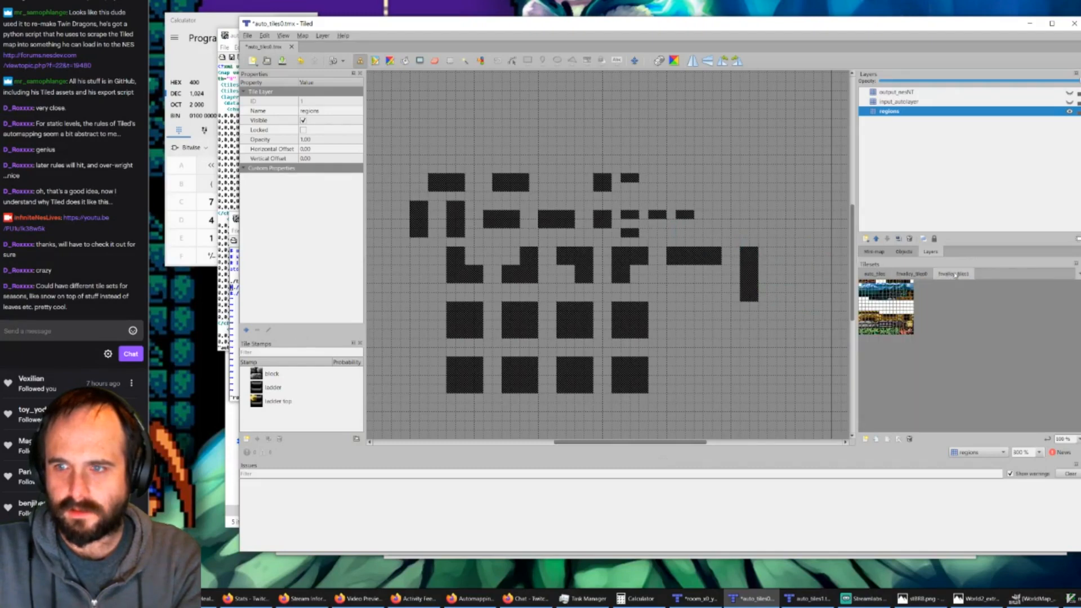
click(909, 440)
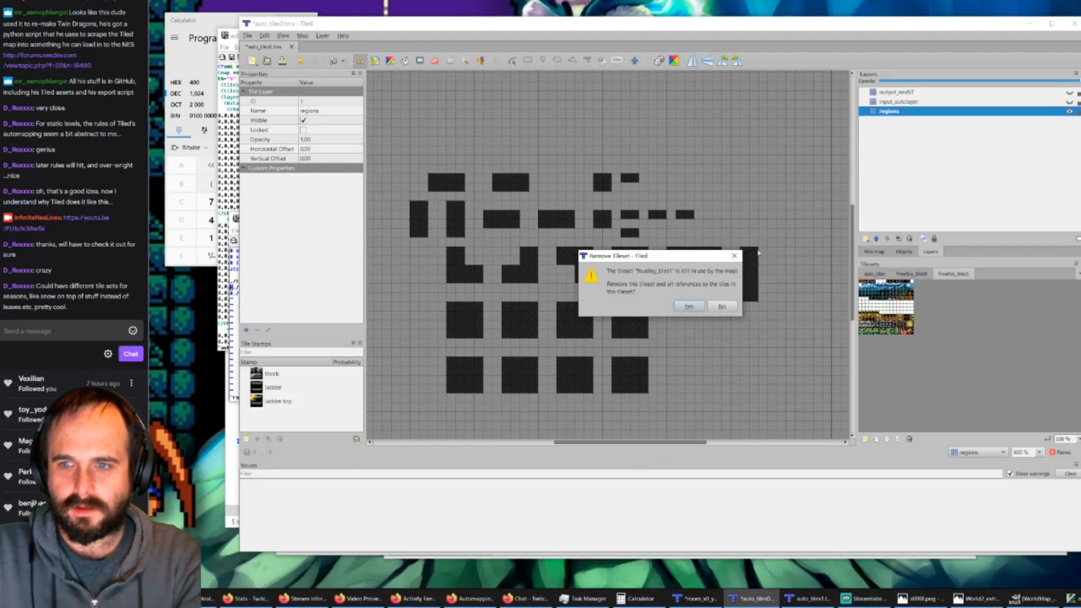
click(734, 257)
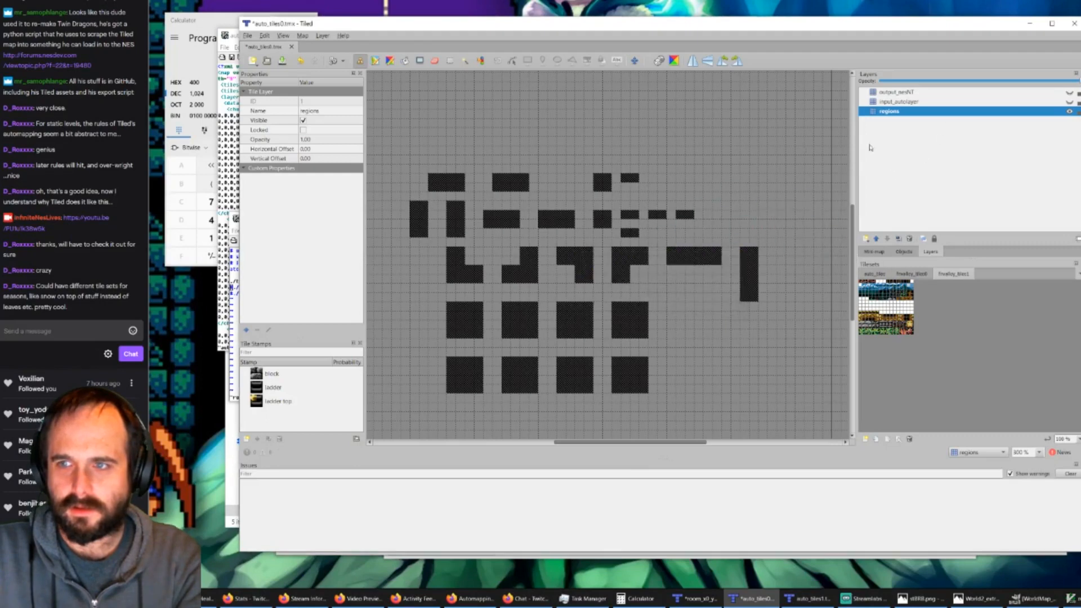
click(1070, 103)
click(1070, 92)
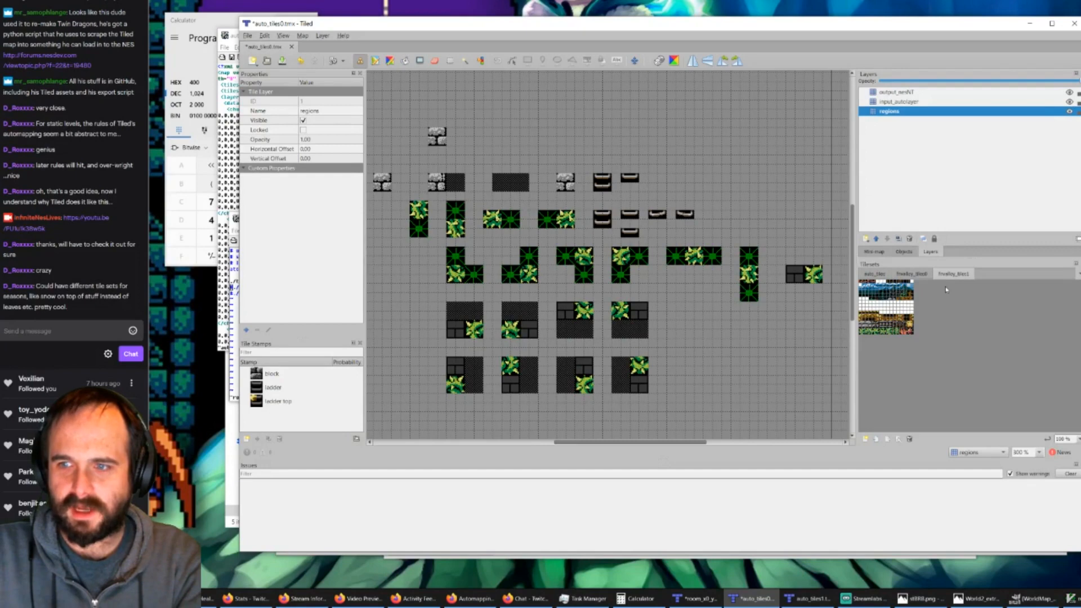
ctrl+scroll(875, 308, up, 2)
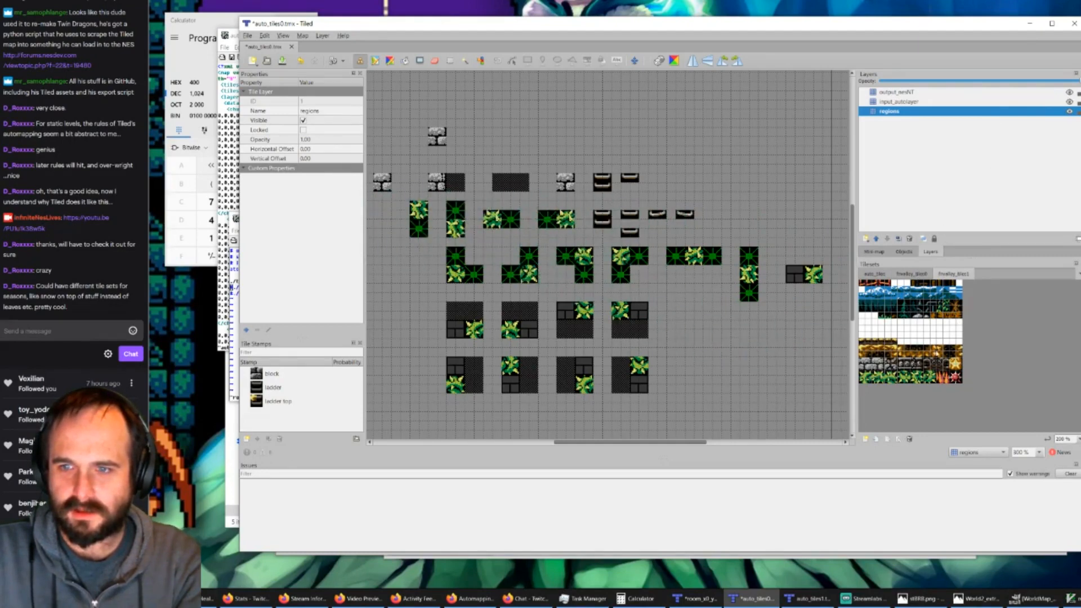
click(909, 439)
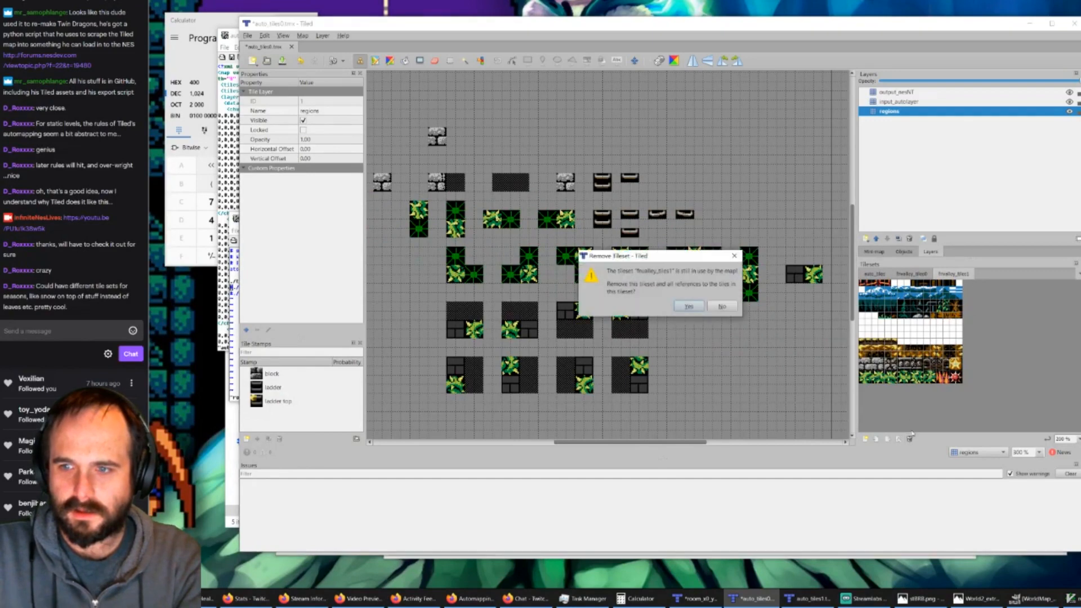
click(693, 304)
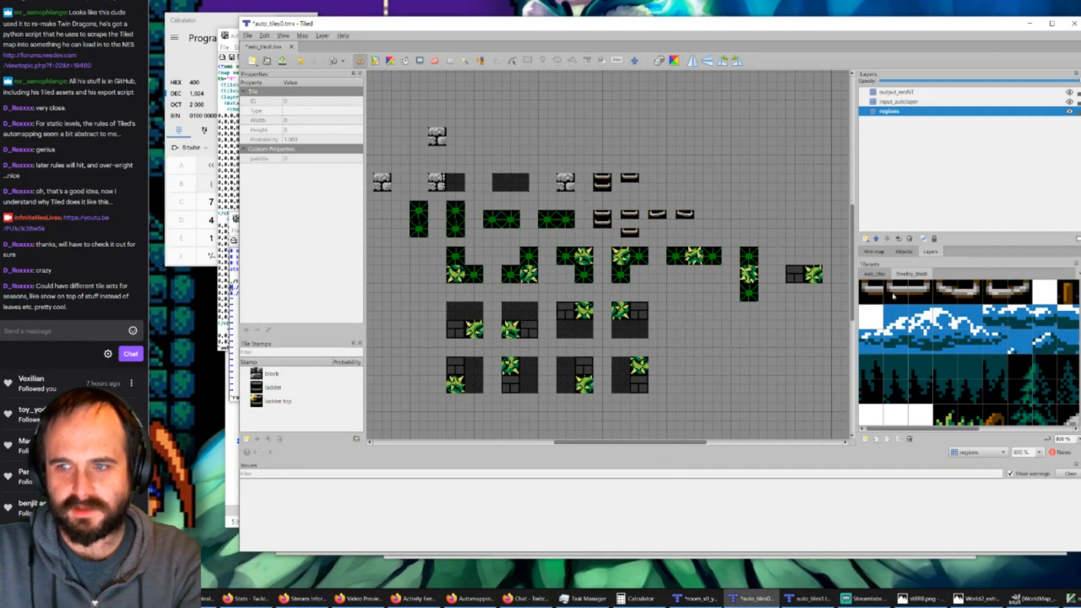
Step: On output_nesNT, place the fvalley_tiles0 leaf tile in the upper half of the leftmost vertical vine rule and the lower half of the second
ctrl+scroll(915, 342, down, 2)
scroll(914, 341, down, 1)
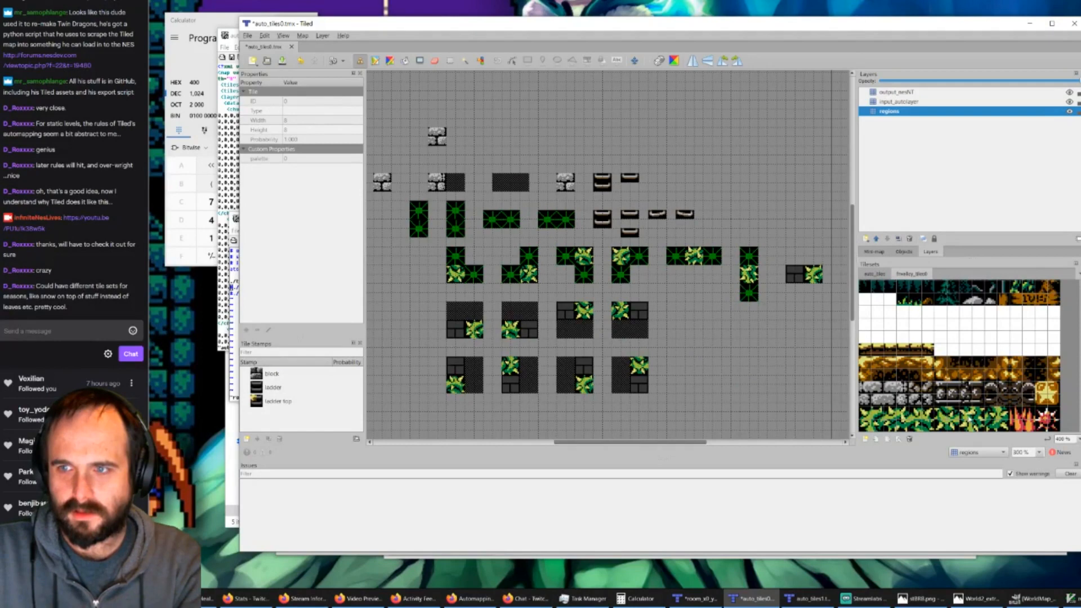
click(918, 93)
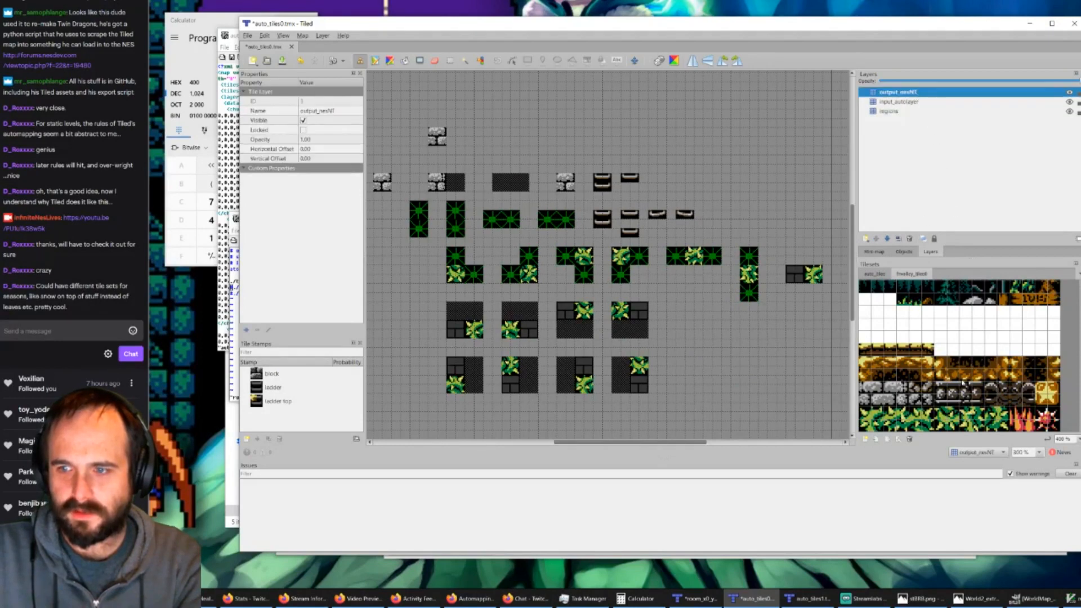
click(970, 416)
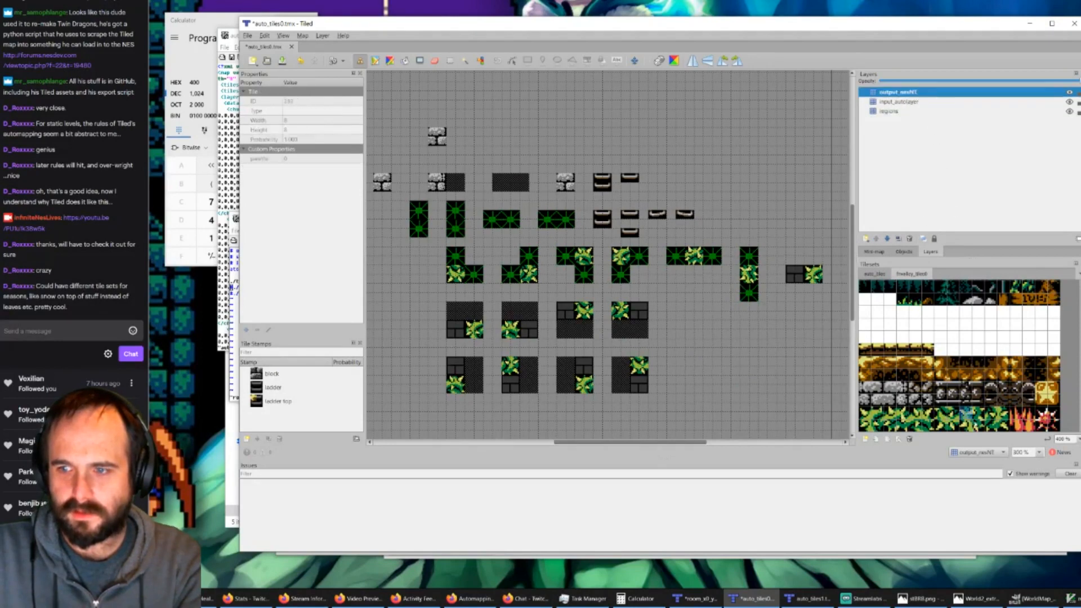
click(425, 216)
click(456, 228)
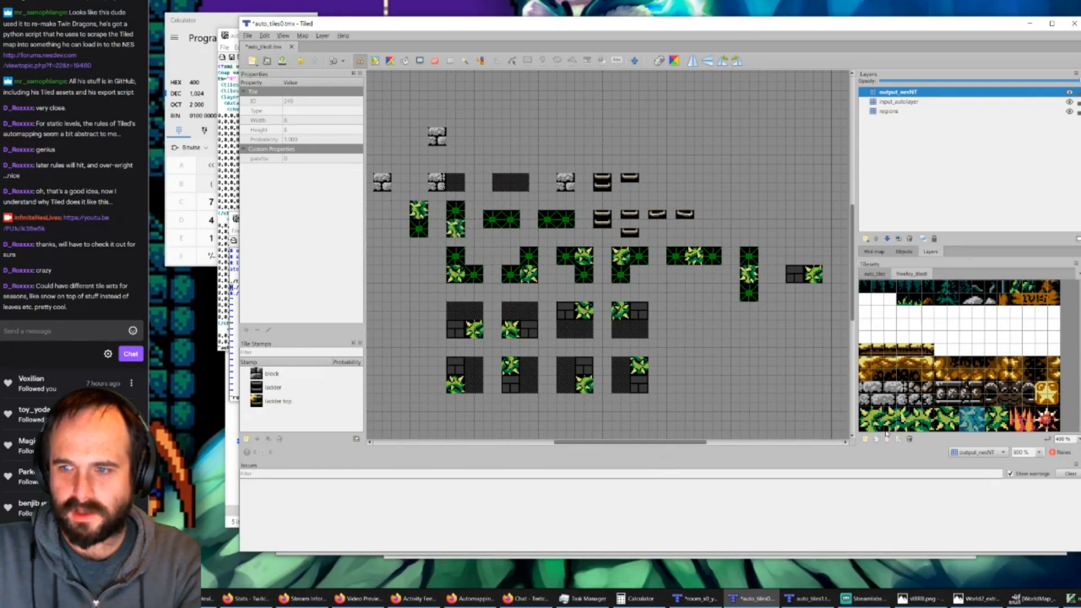
Step: Place the other leaf tile in the left half of the first horizontal vine rule and right half of the second, and save the map
click(895, 417)
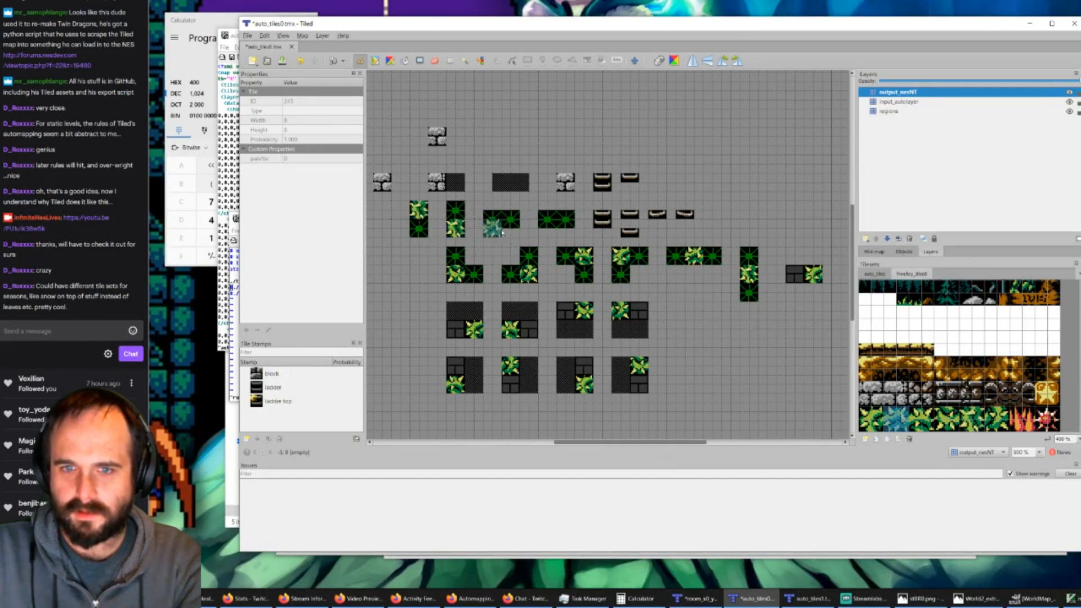
click(565, 220)
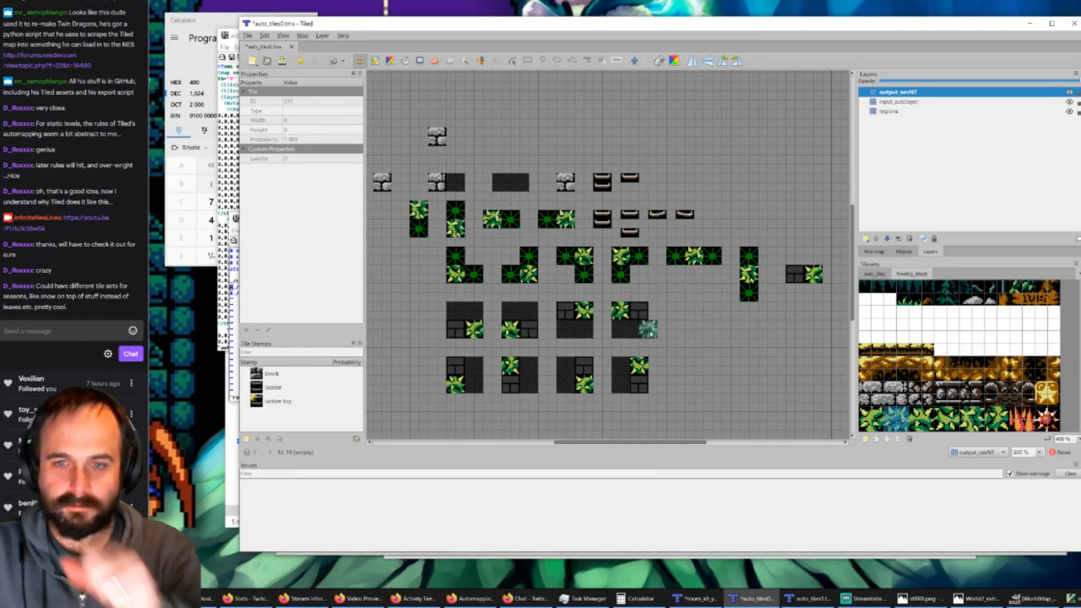
click(283, 61)
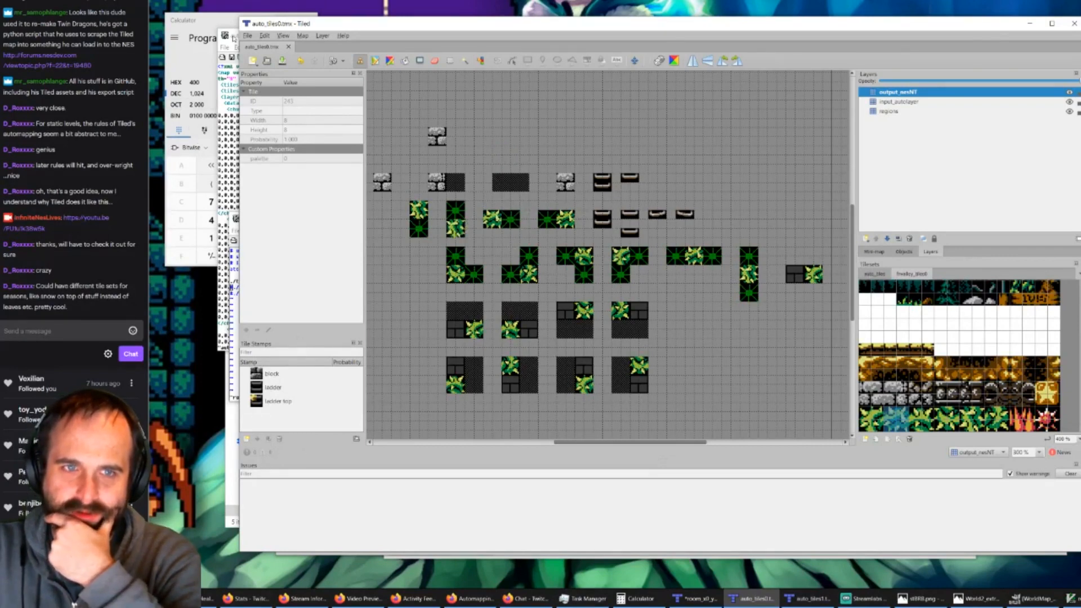
Step: Switch to gVim, check the second tileset source reference in auto_tiles1.tmx, and quit the file
click(233, 38)
click(447, 205)
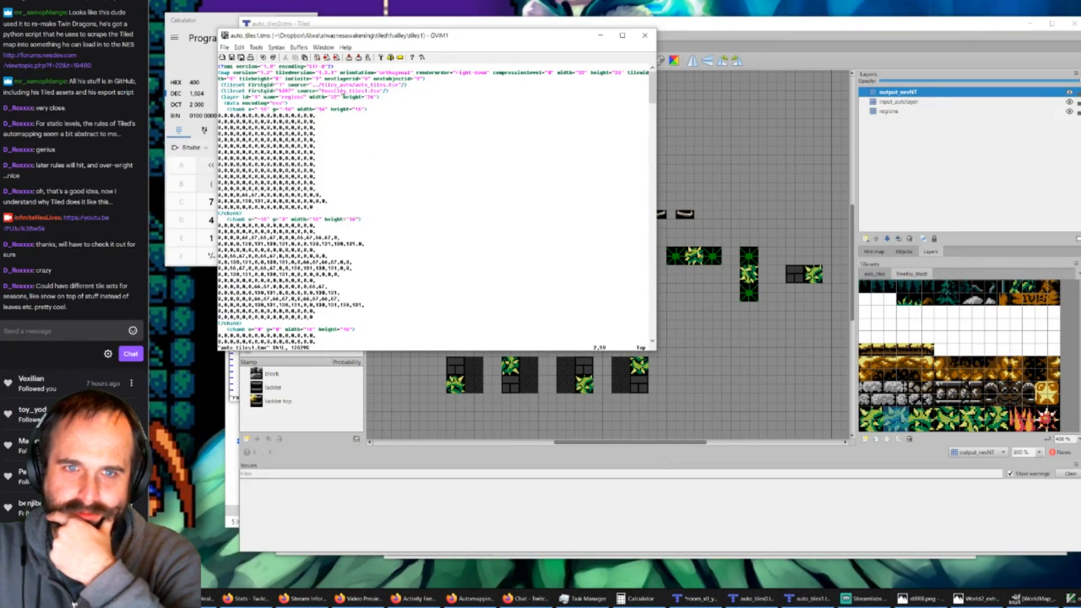
mouse_move(342, 91)
mouse_down()
mouse_move(372, 92)
mouse_move(337, 93)
mouse_move(356, 93)
mouse_up()
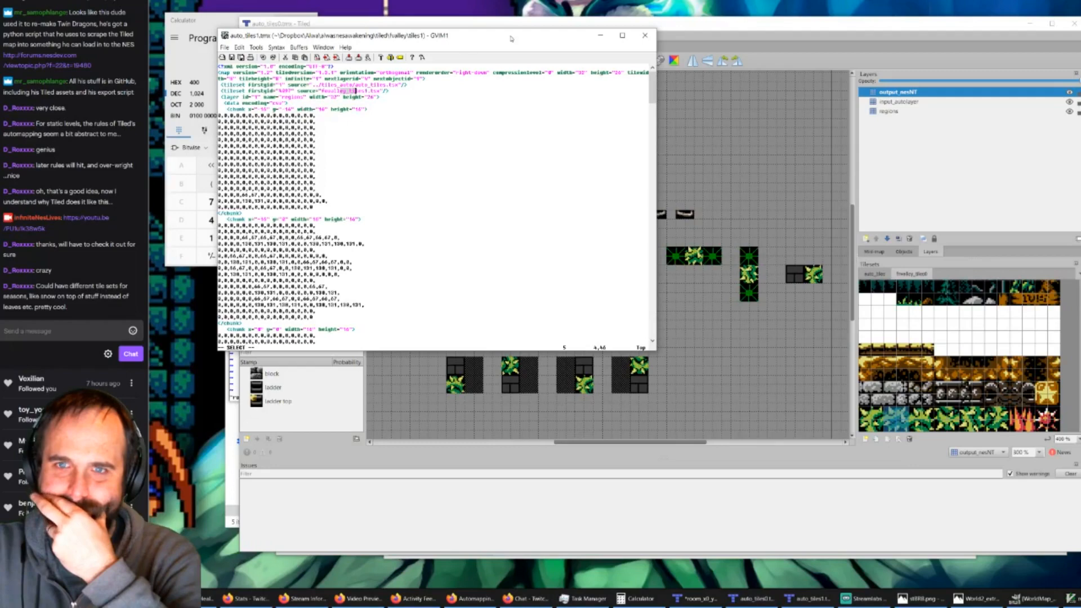
key(Escape)
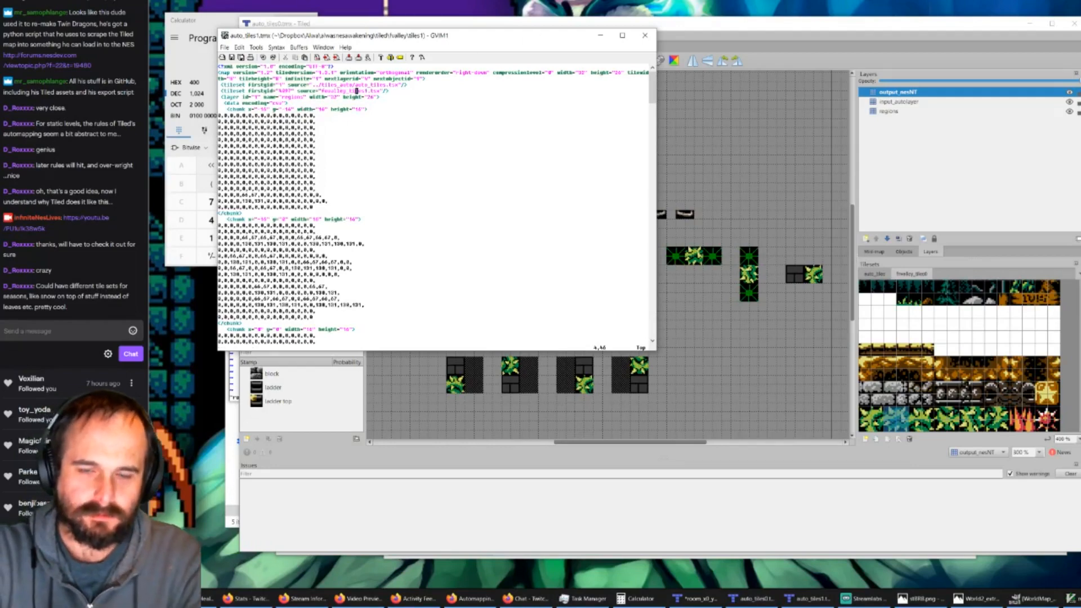
text(:q)
key(Return)
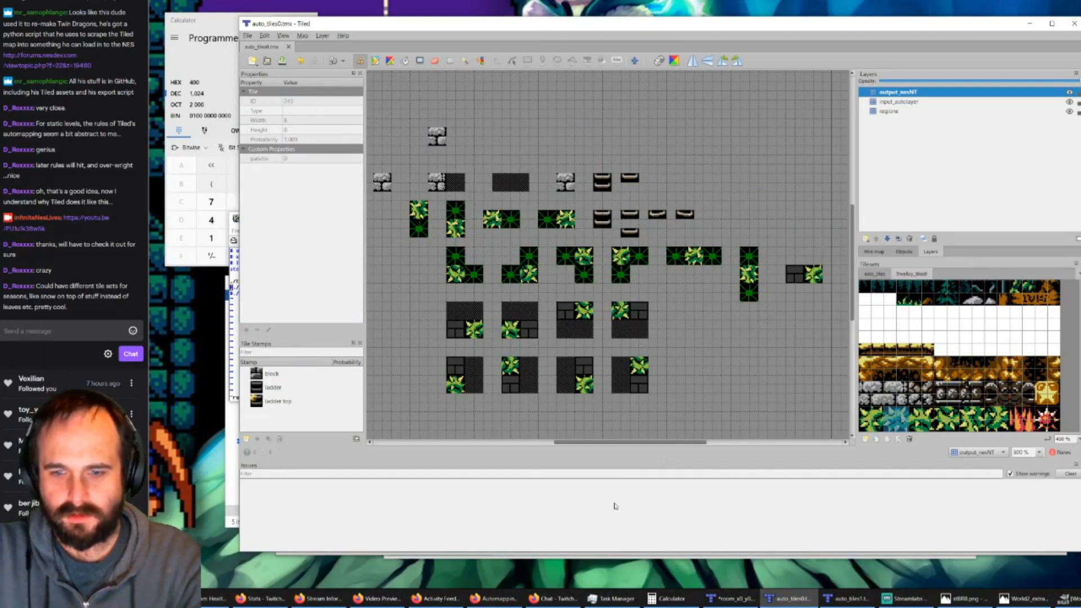
Step: Hide output_nesNT to inspect the rules' regions and input tiles, and activate the regions layer with the auto_tiles region tile
click(1070, 92)
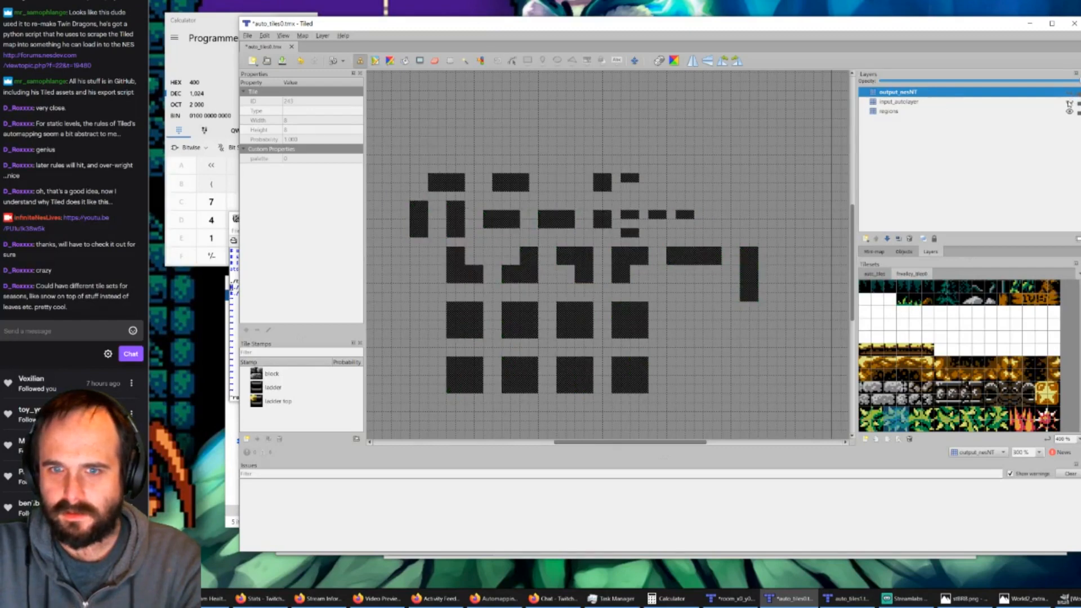
click(1070, 103)
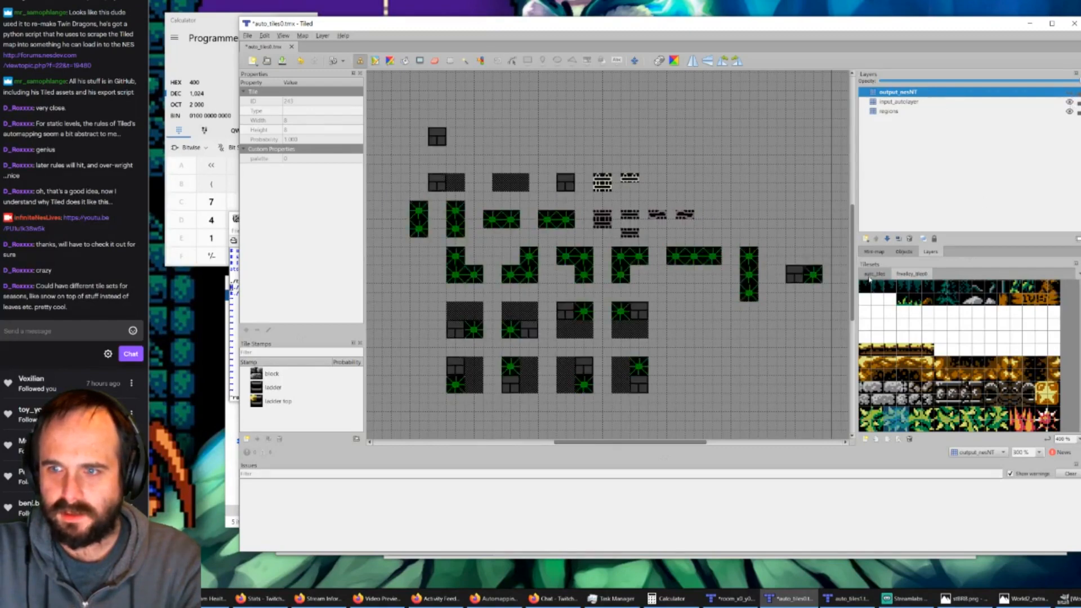
click(870, 276)
click(883, 304)
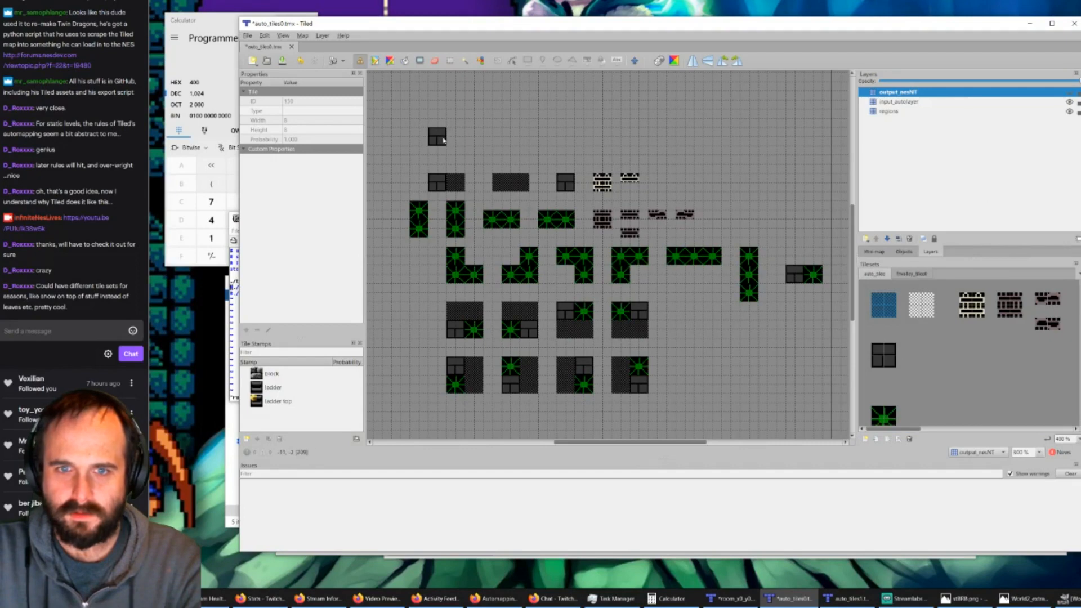
click(870, 112)
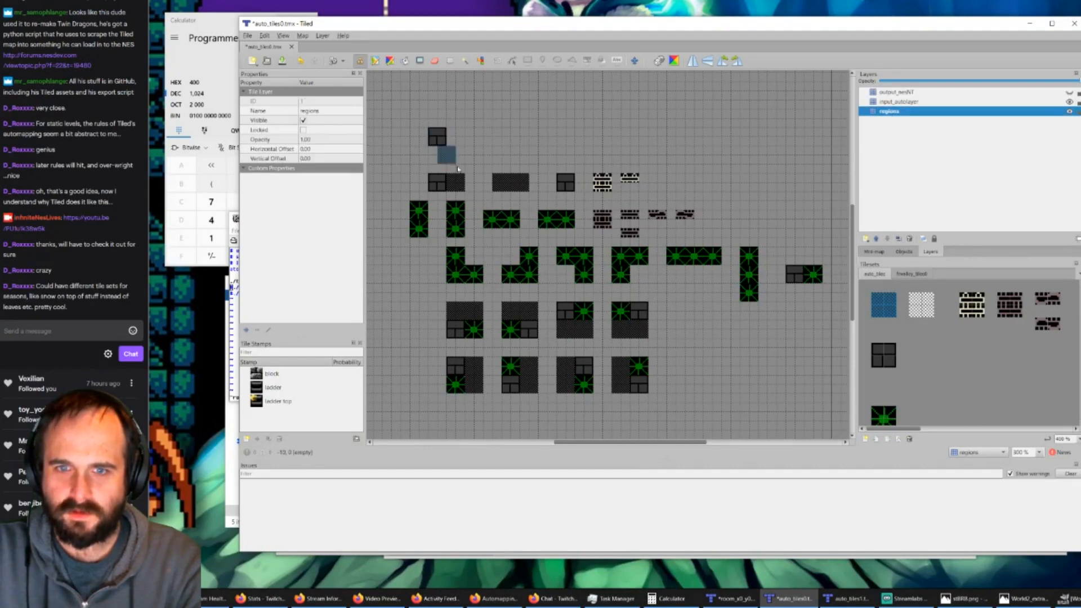
click(878, 359)
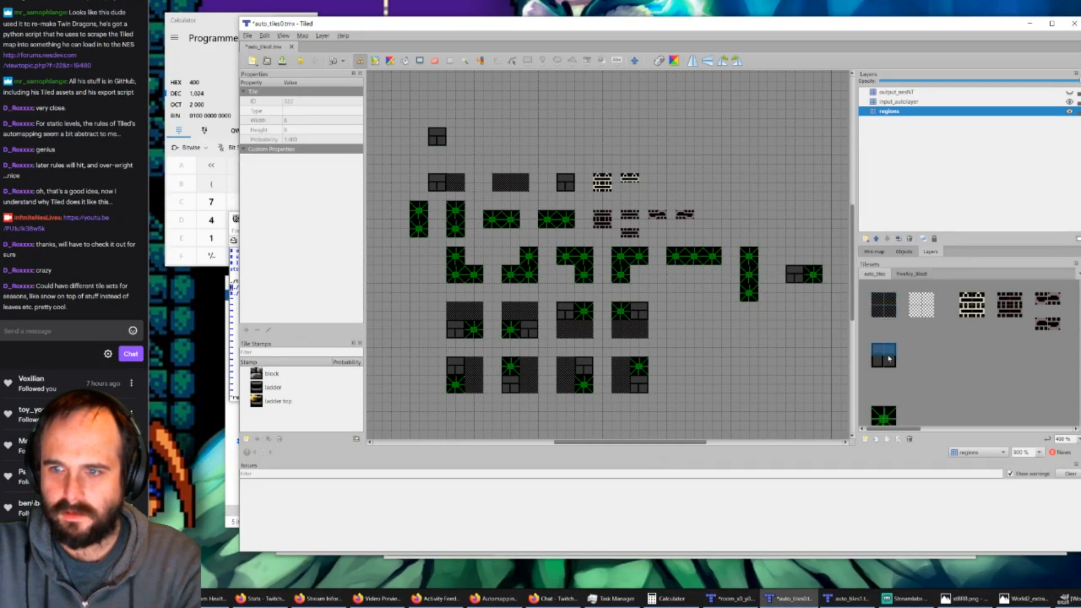
click(519, 183)
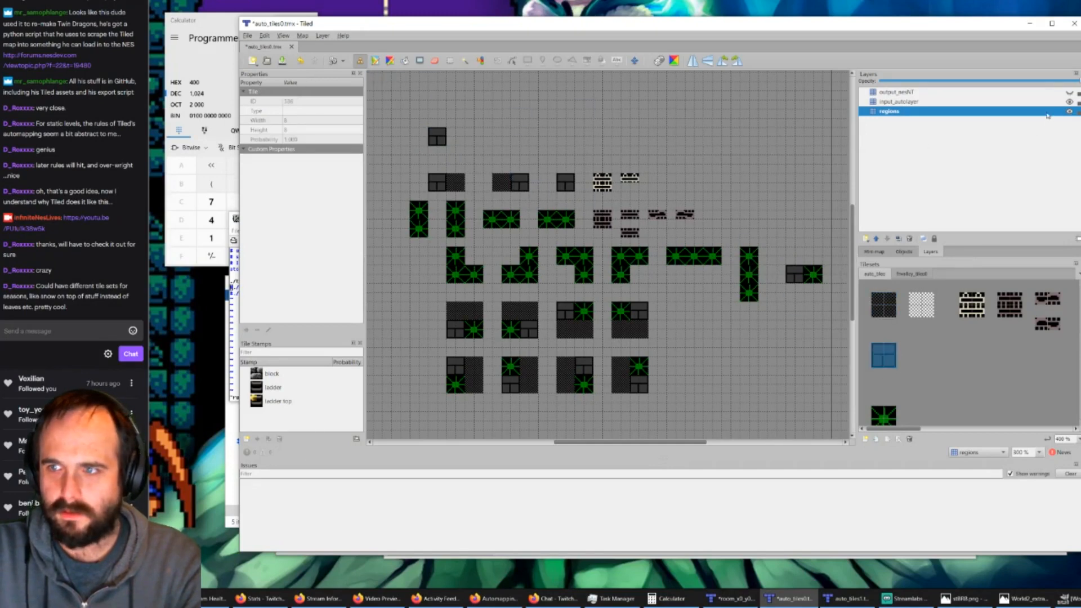
click(1069, 102)
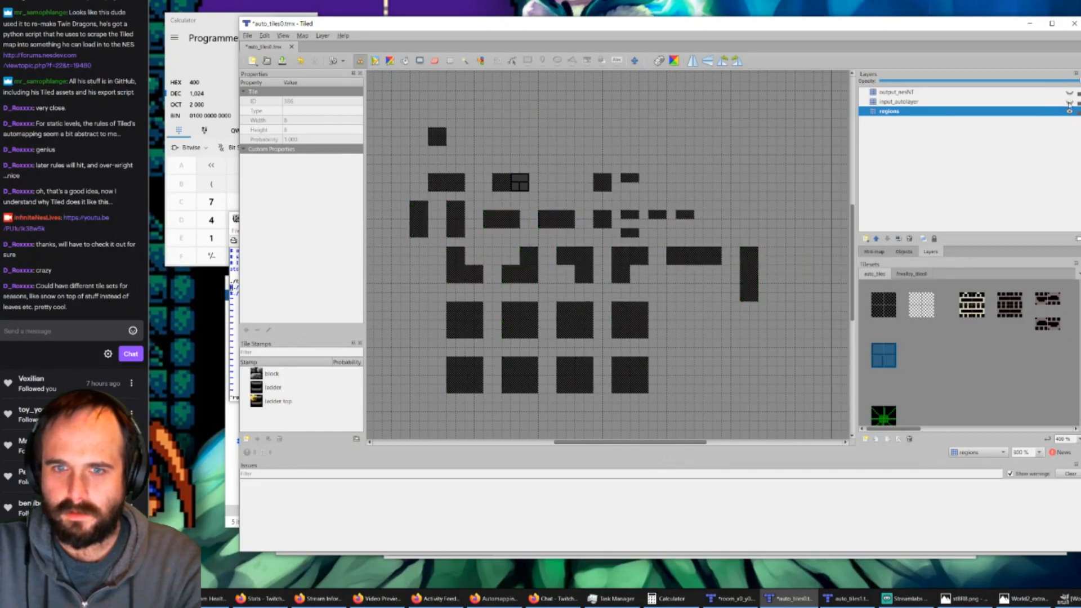
click(876, 294)
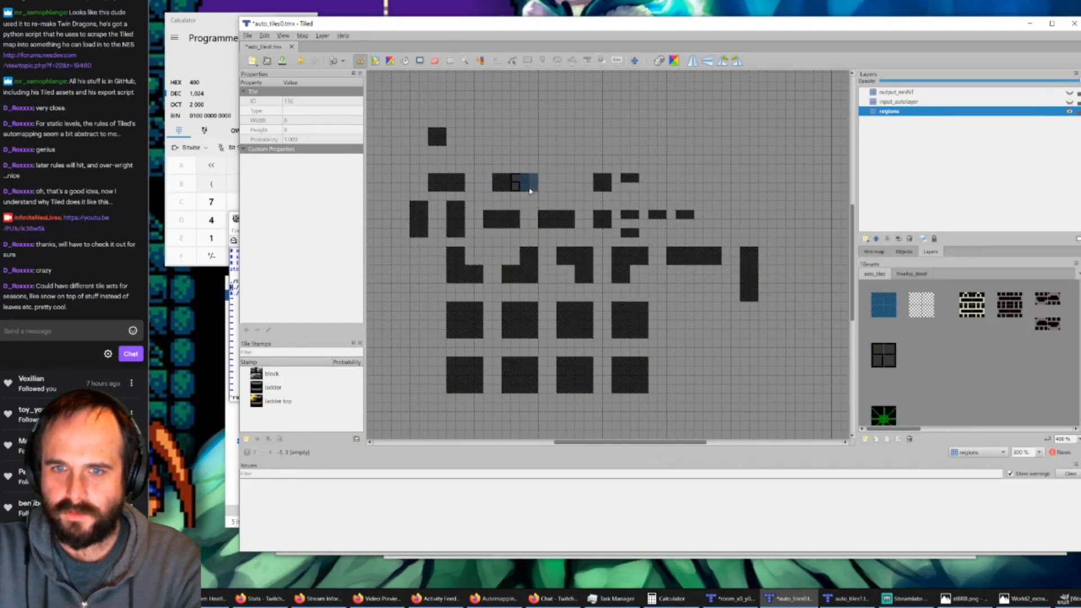
click(524, 184)
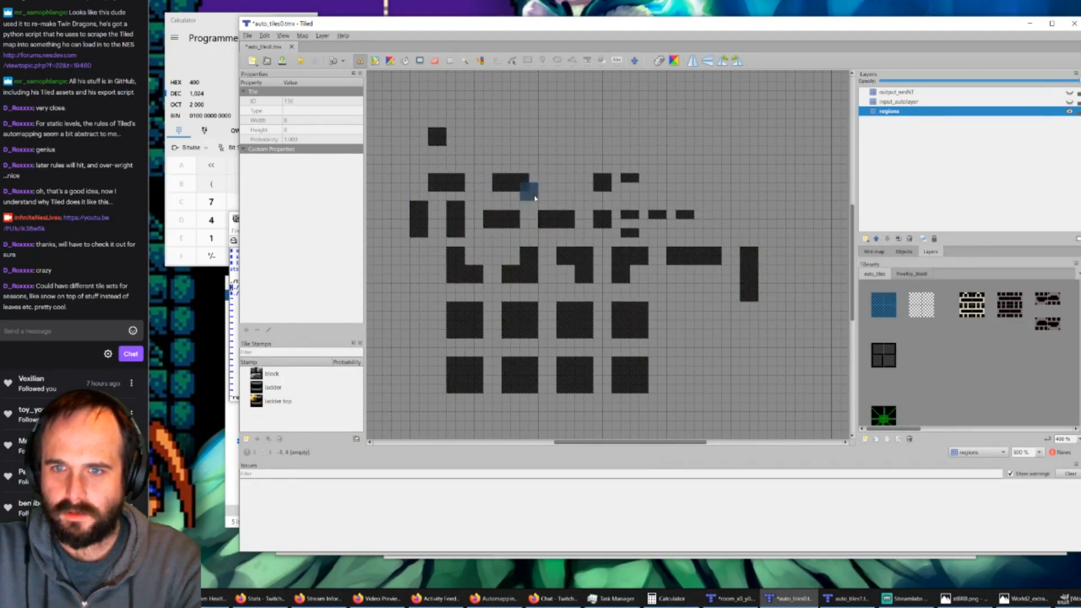
click(1069, 102)
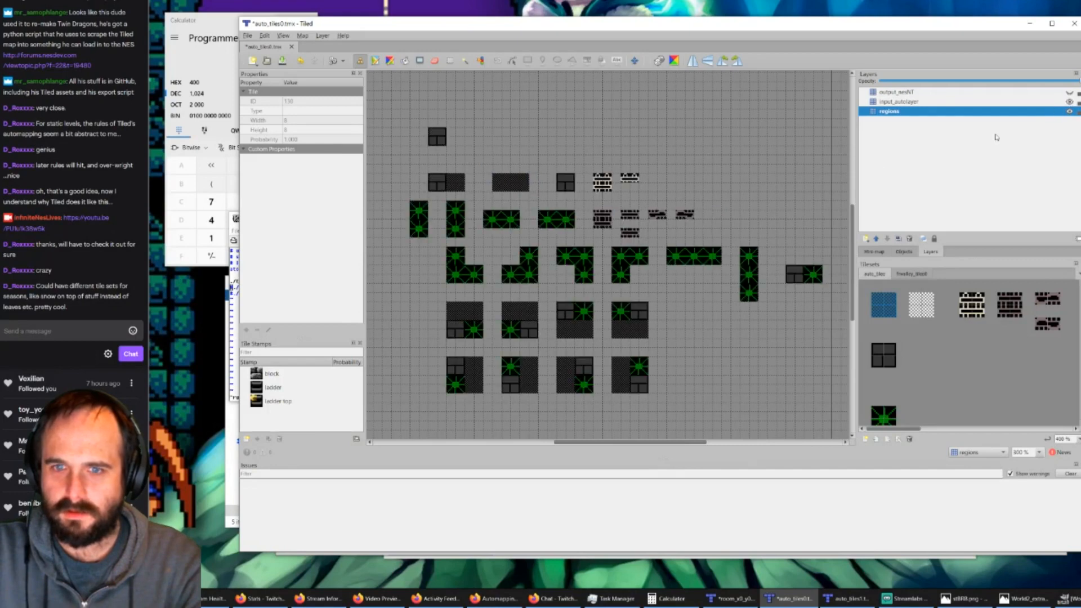
Step: On input_autolayer, erase the isolated block beside the ladder rules and place the block tile in the right half of the second block rule
click(436, 61)
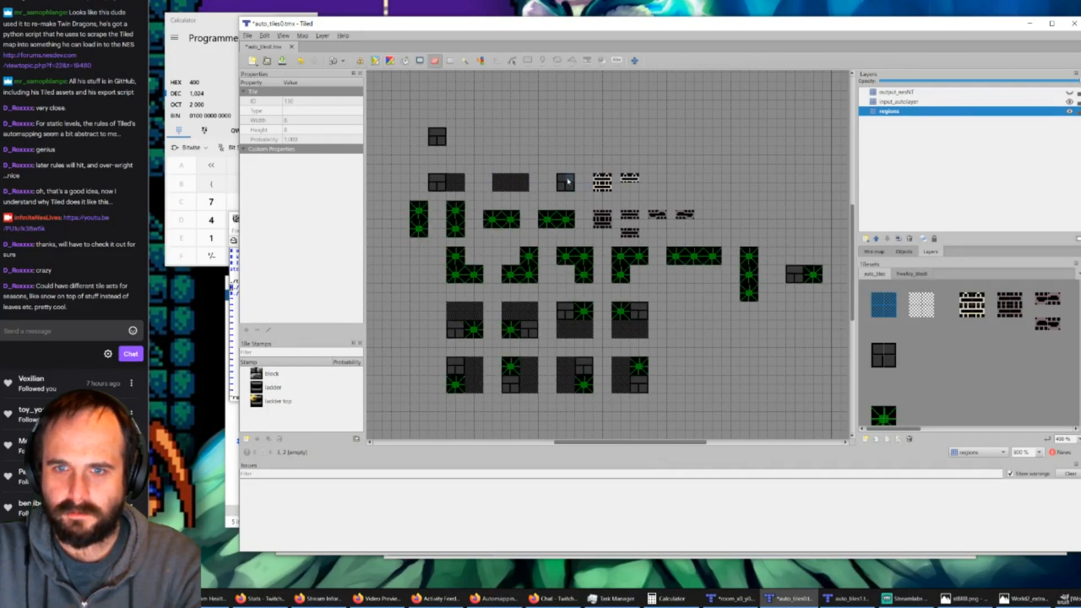
click(898, 102)
click(566, 182)
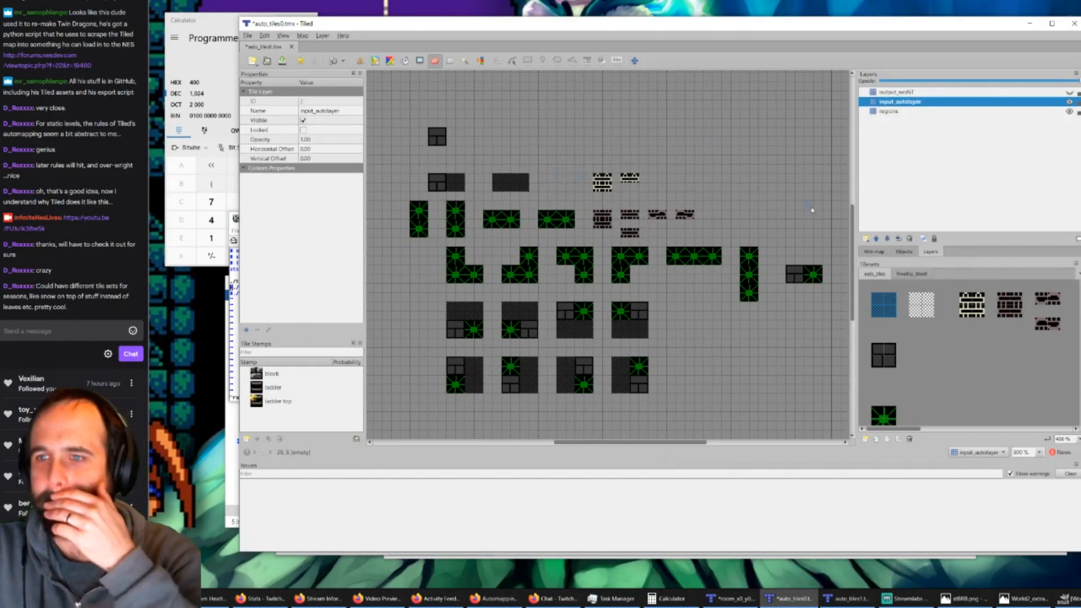
click(887, 362)
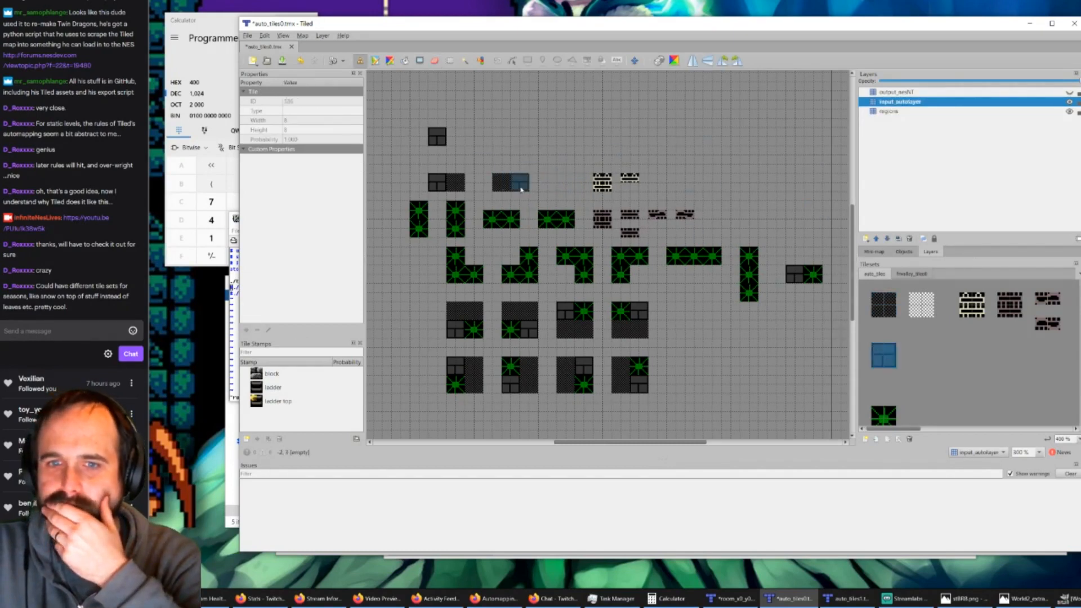
click(522, 190)
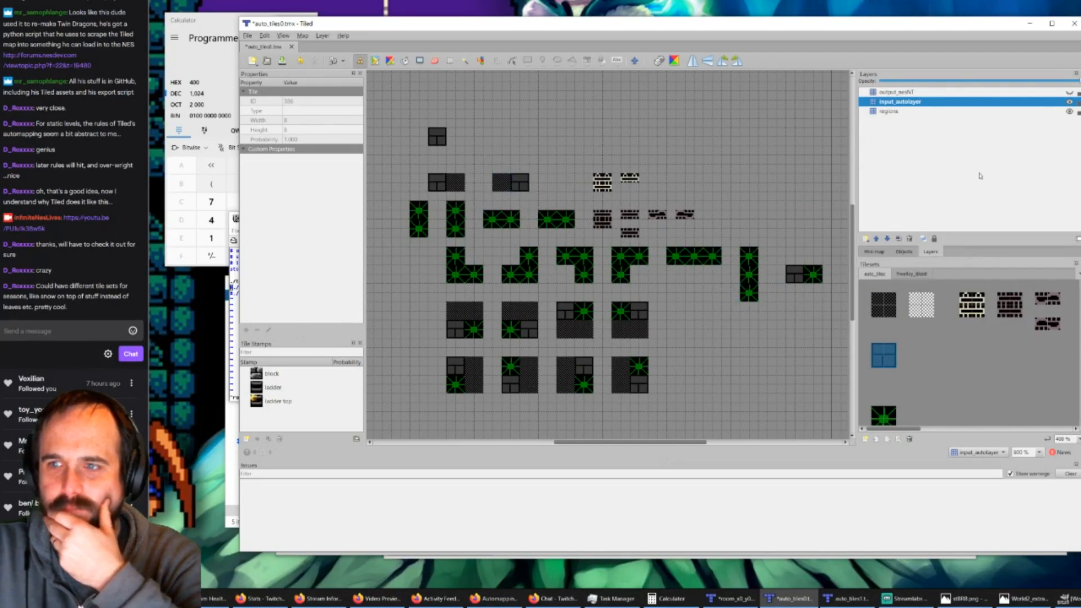
Step: Show output_nesNT again and erase its two isolated stone blocks at both ends of the block rule row
click(1069, 93)
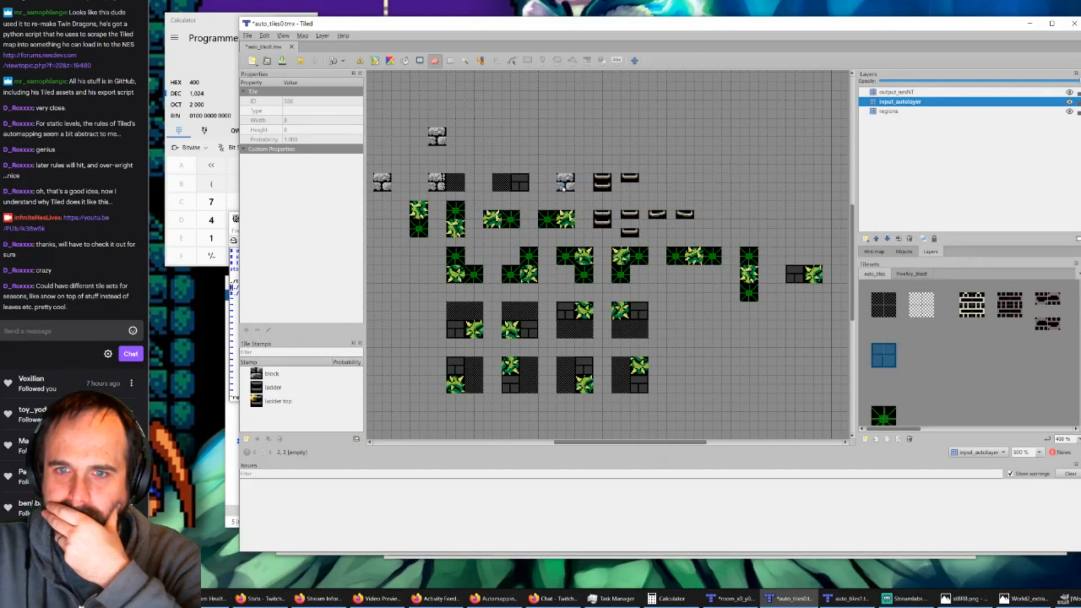
click(900, 93)
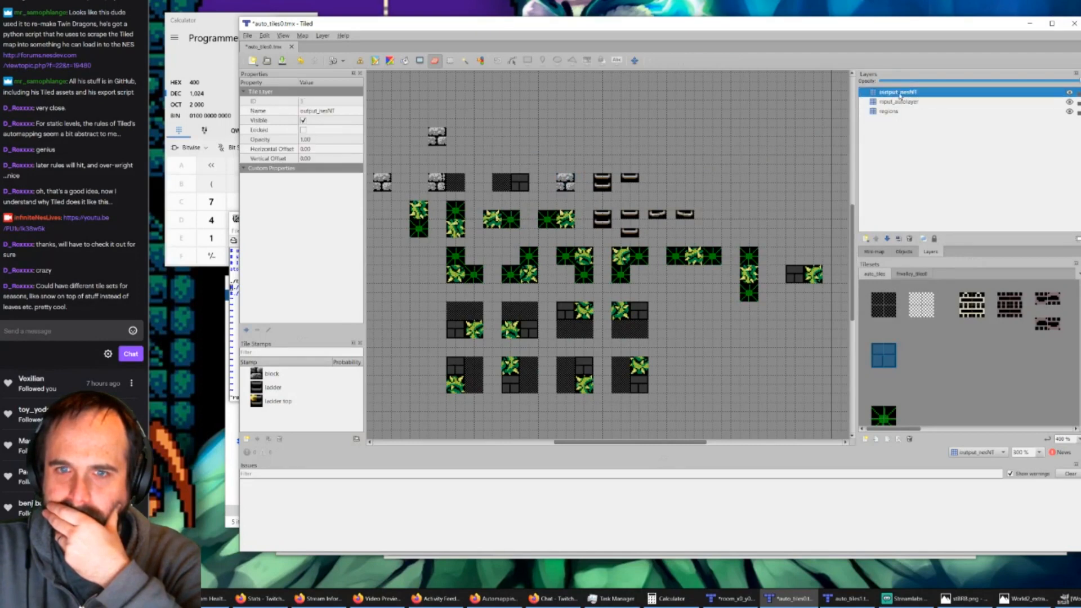
click(566, 182)
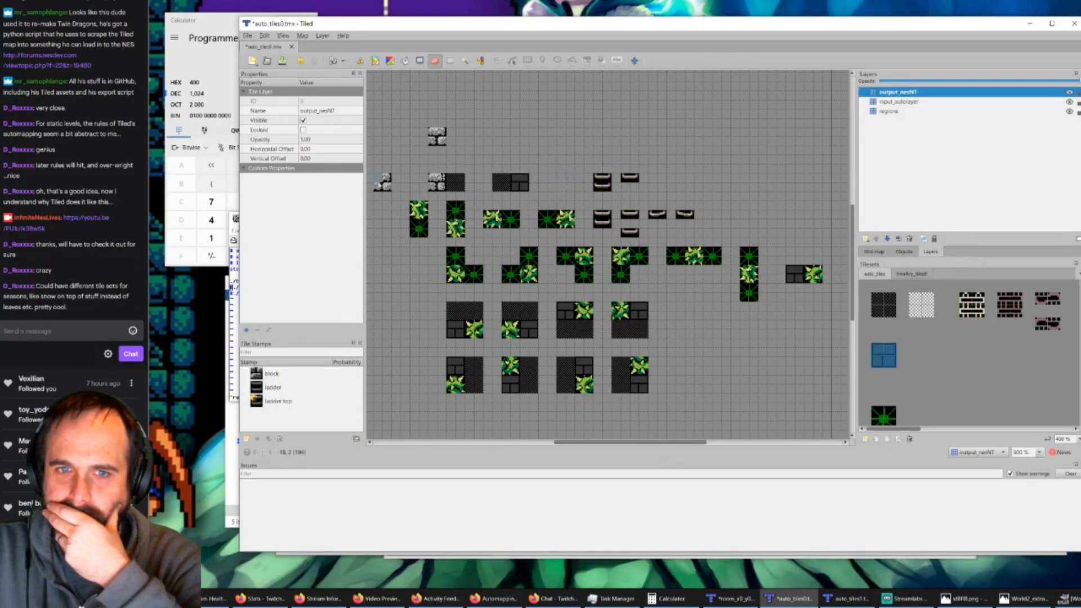
click(381, 183)
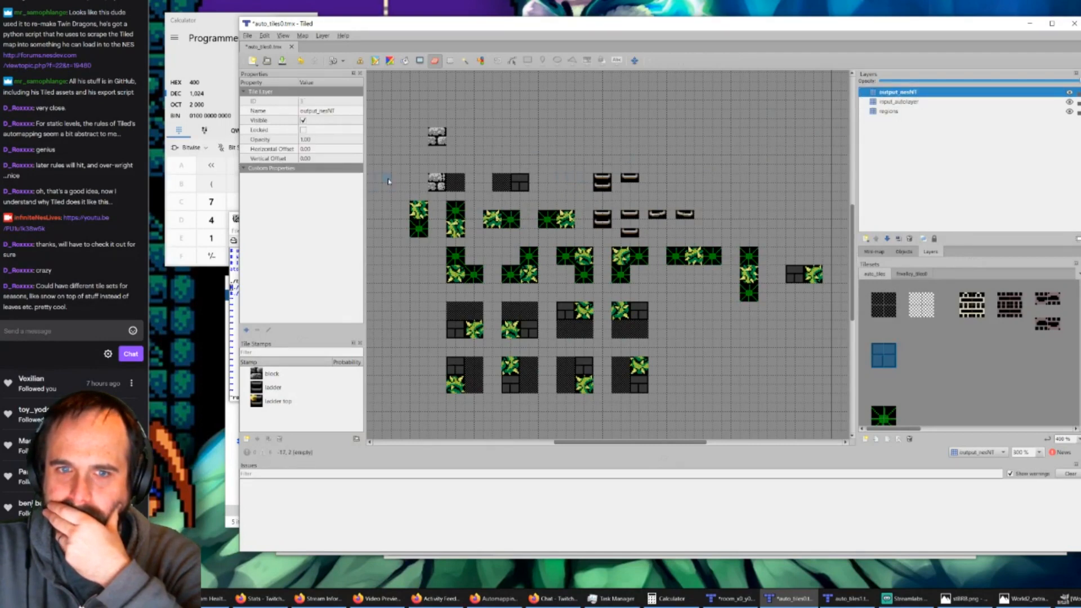
Step: On output_nesNT, place the grey stone tiles from fvalley_tiles0 over the block in the right half of the second block rule
click(912, 273)
click(892, 313)
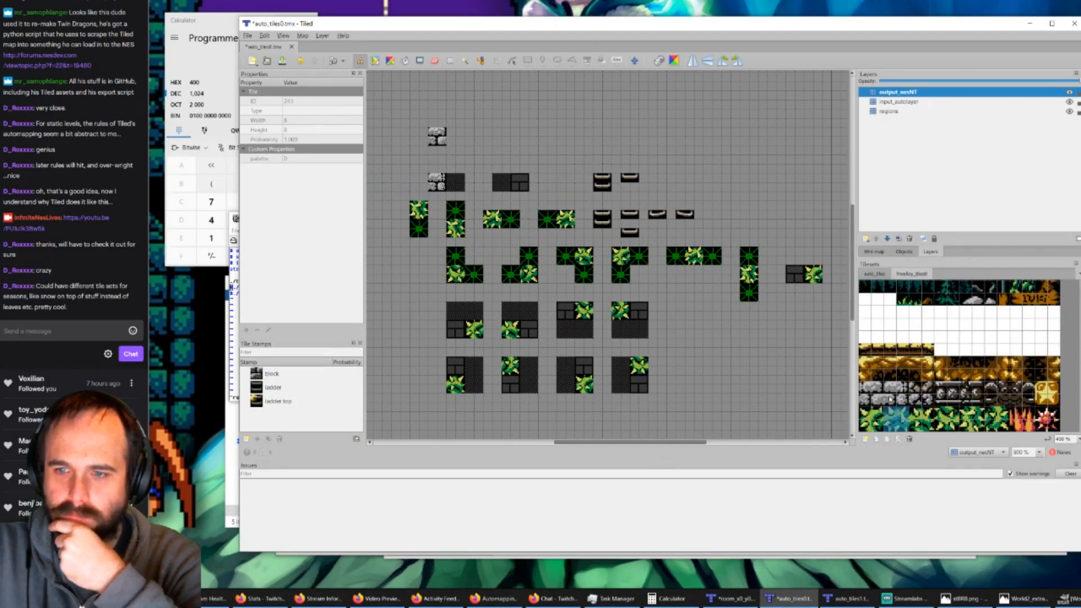
click(865, 388)
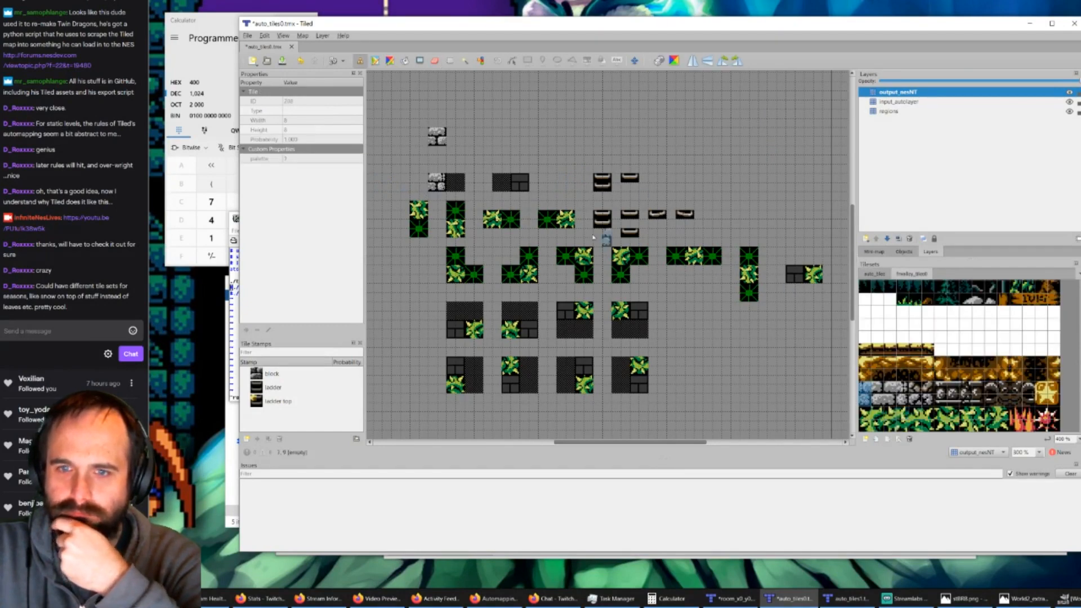
click(878, 387)
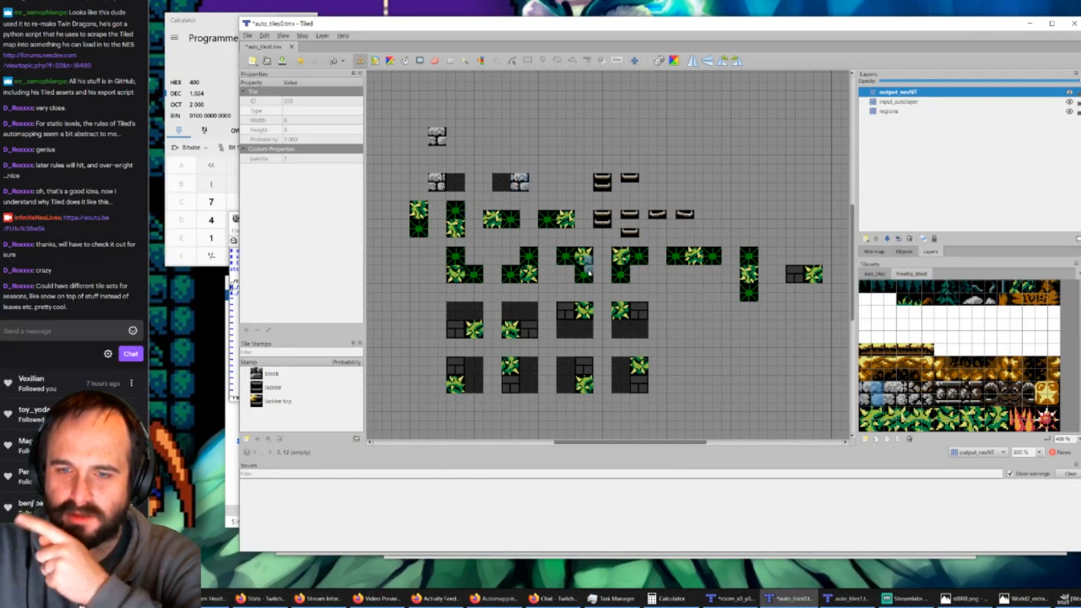
Step: Save the auto_tiles0 rule map, and switch to the room_x0_y0 map and save it too
click(282, 61)
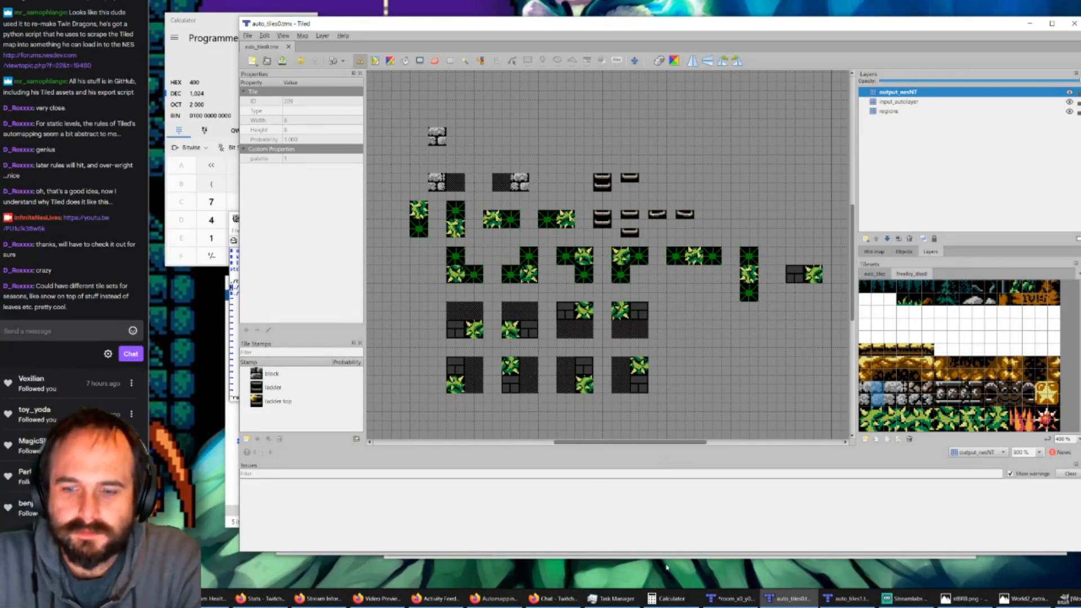
click(729, 593)
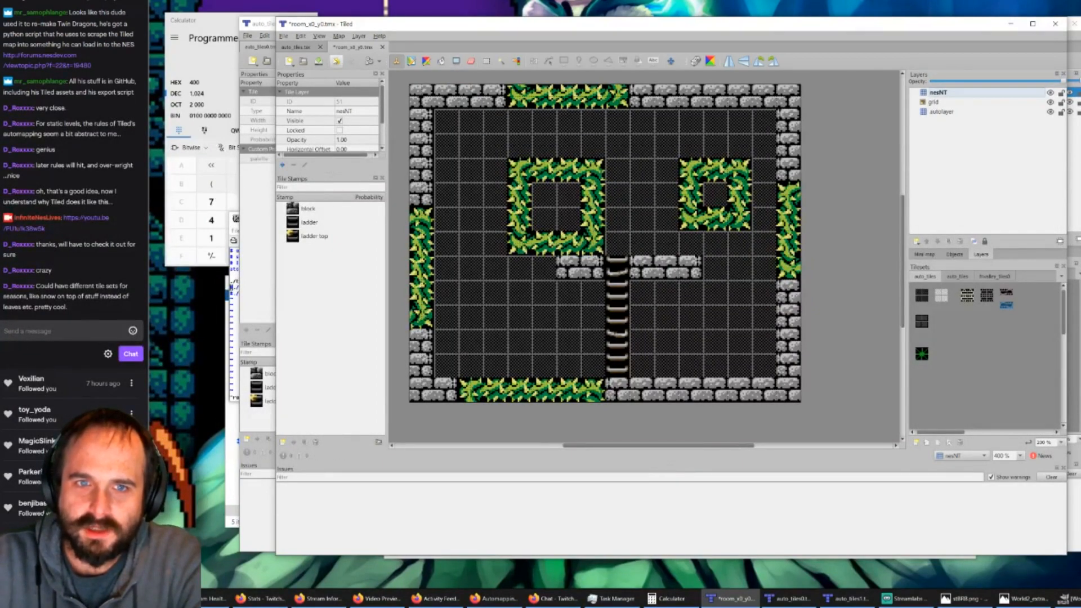
click(319, 61)
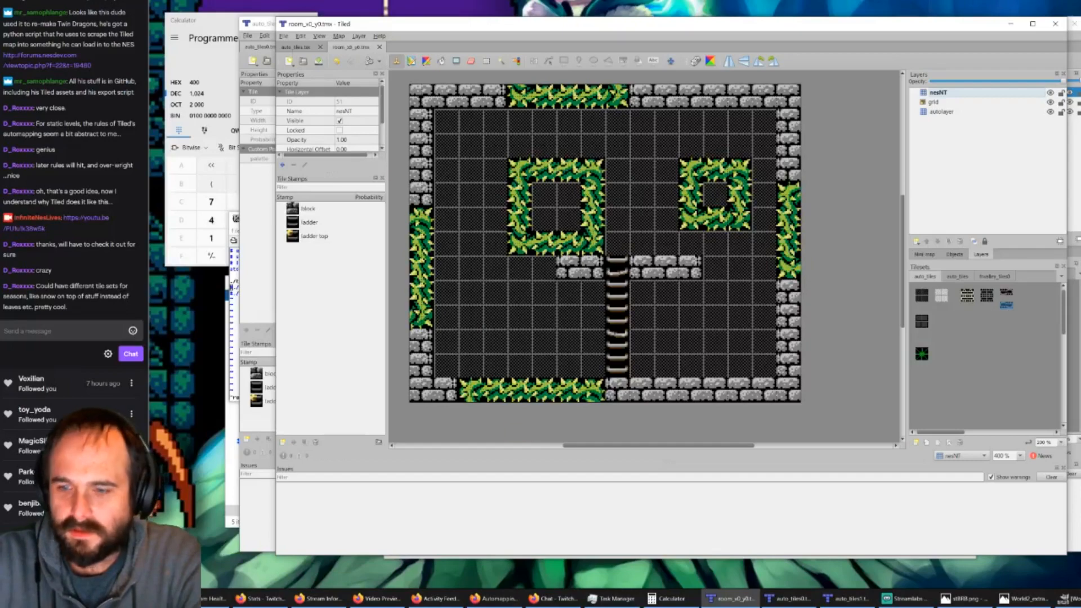
Step: Review the auto_tiles0 rules against the room_x0_y0 map, and look over the world map image in GIMP
click(787, 598)
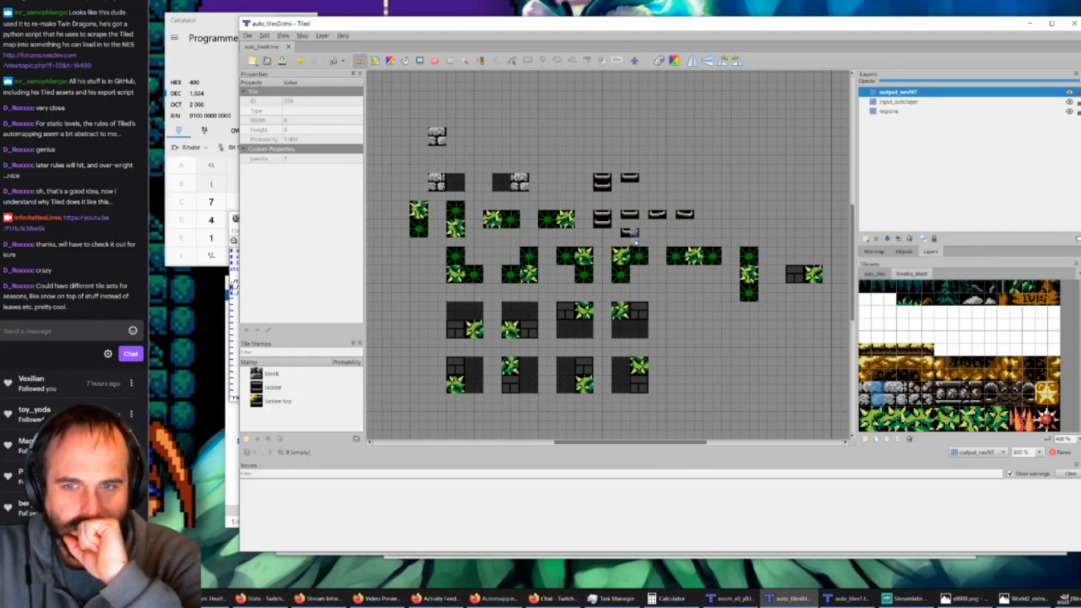
click(623, 226)
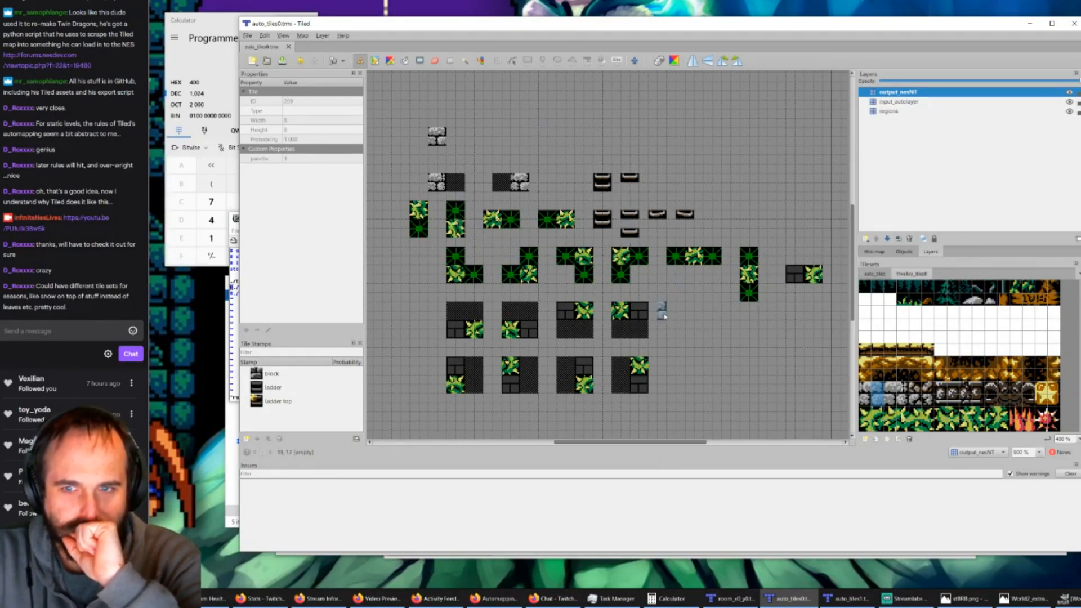
click(723, 599)
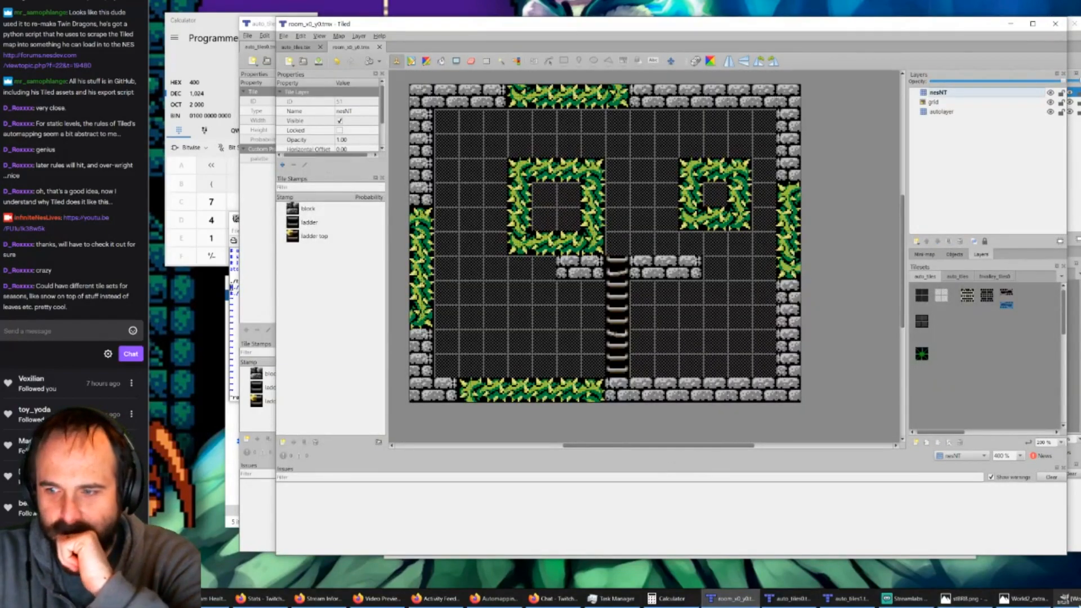
click(1064, 600)
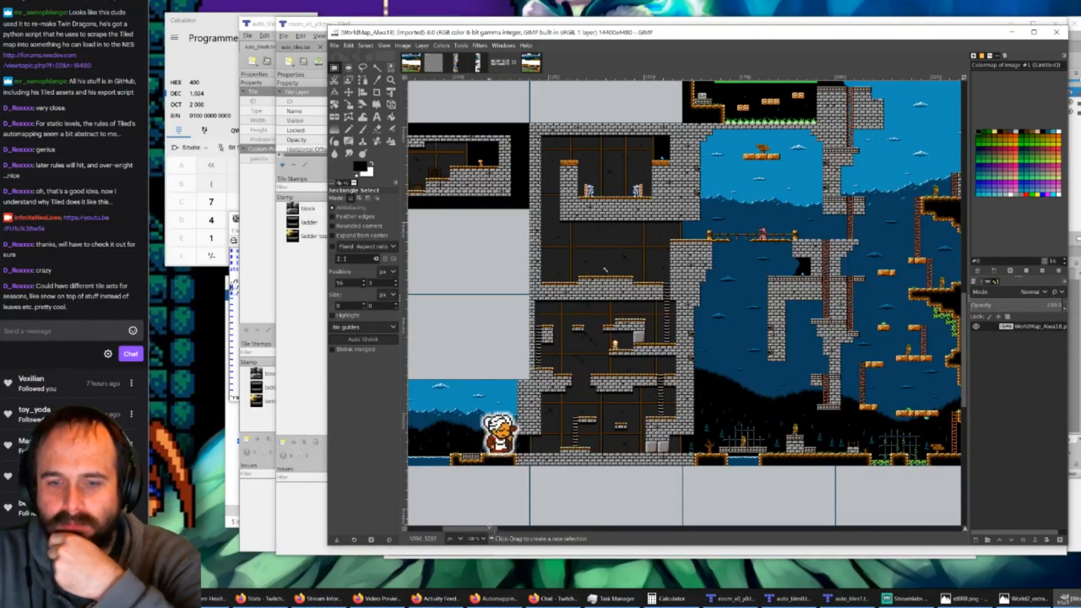
mouse_move(483, 529)
mouse_down()
mouse_move(458, 532)
mouse_move(486, 523)
mouse_up()
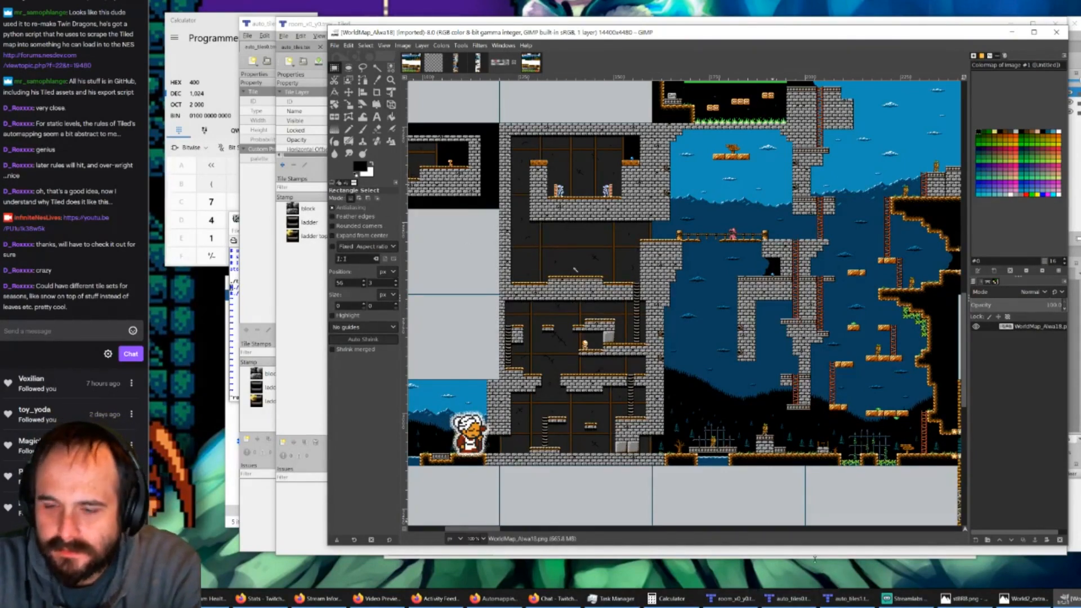
Step: Return to Tiled and bring up the auto_tiles1 rule map
click(791, 599)
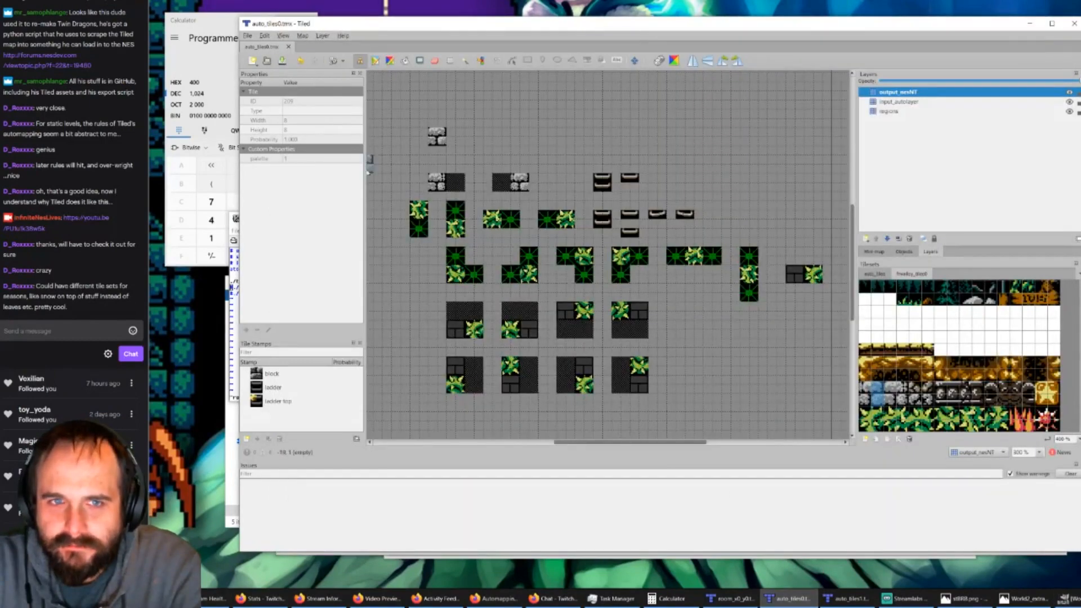
click(841, 599)
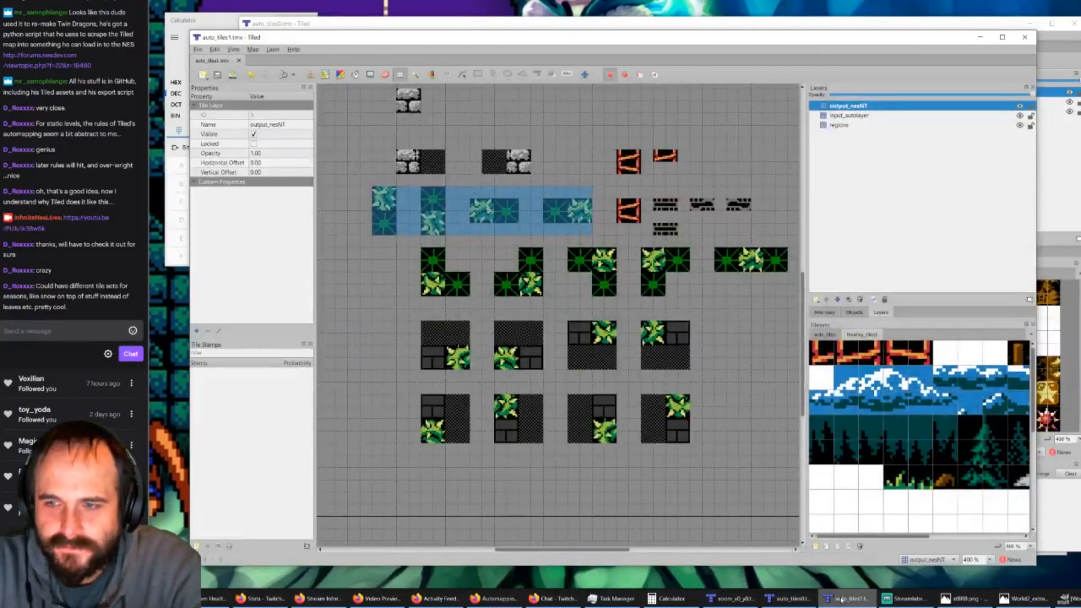
Step: Look over the auto_tiles1, room_x0_y0 and auto_tiles0 maps, and switch to GIMP to inspect the castle interior on the world map
click(840, 599)
click(730, 599)
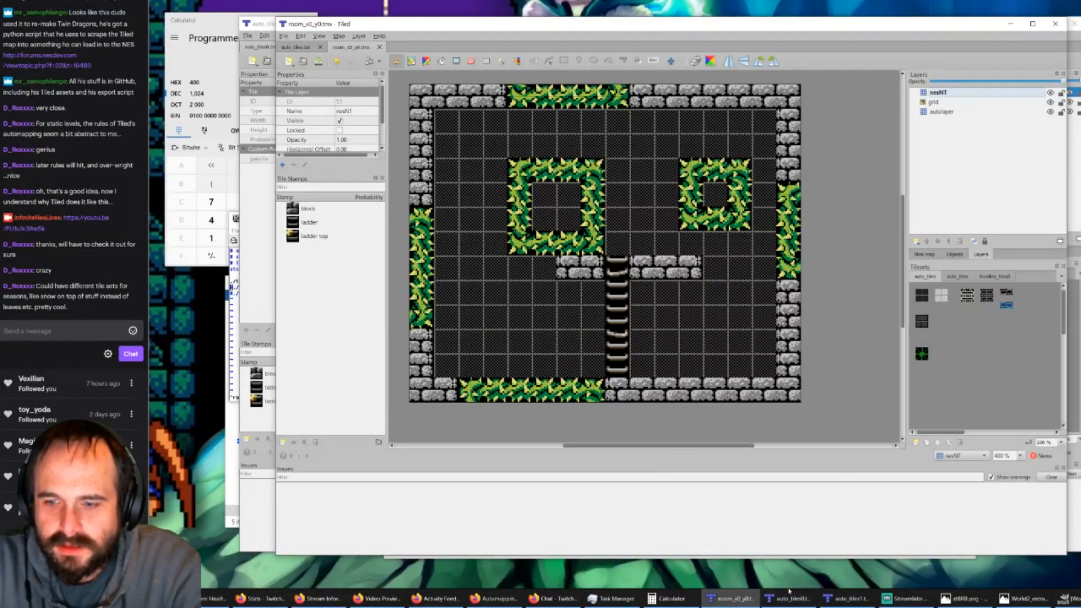
mouse_move(789, 595)
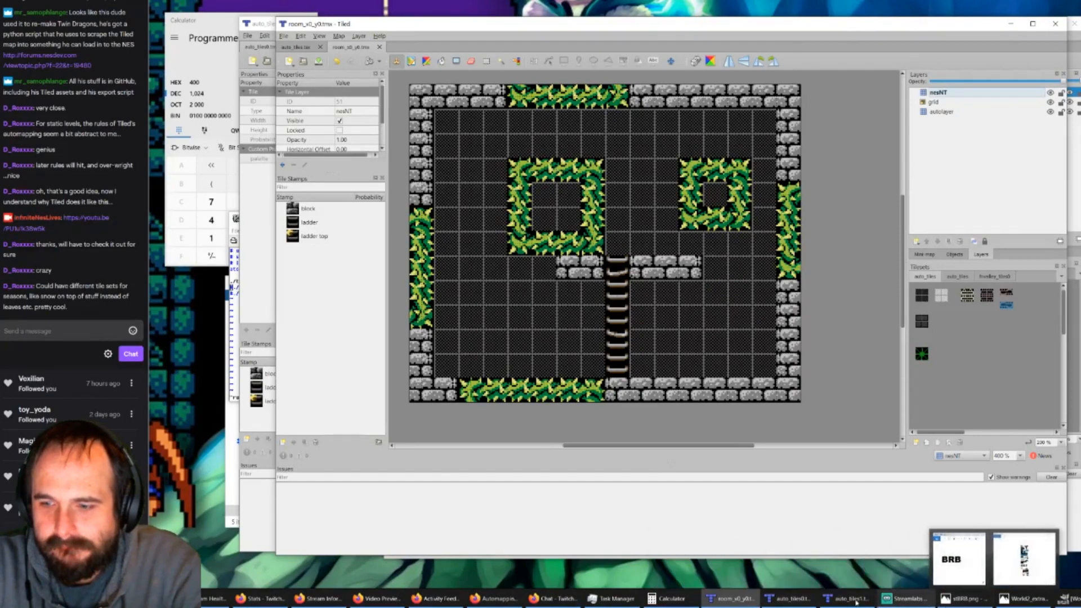
click(788, 598)
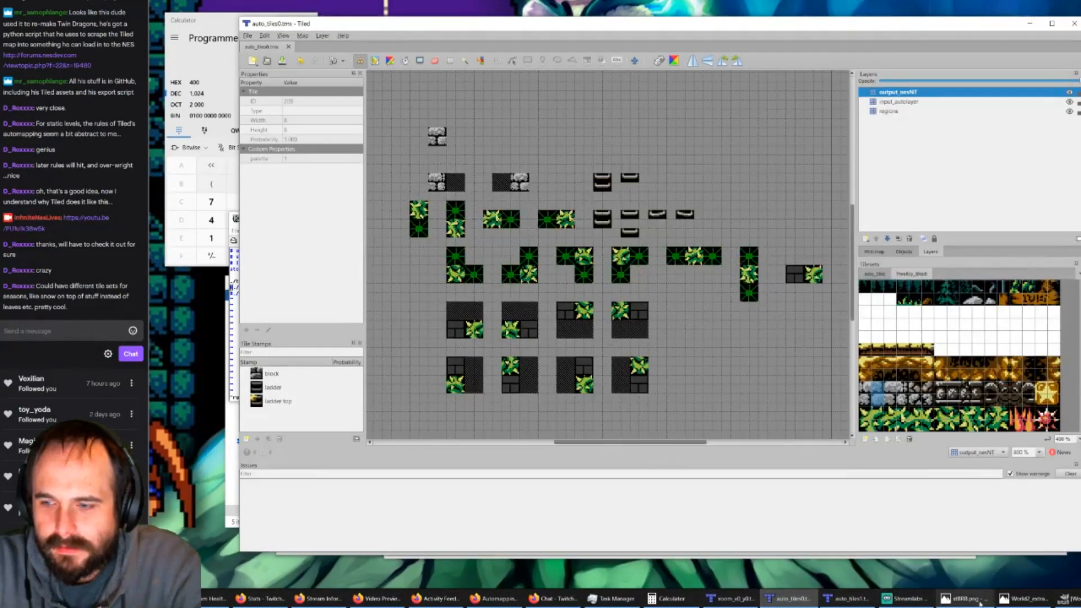
click(1066, 598)
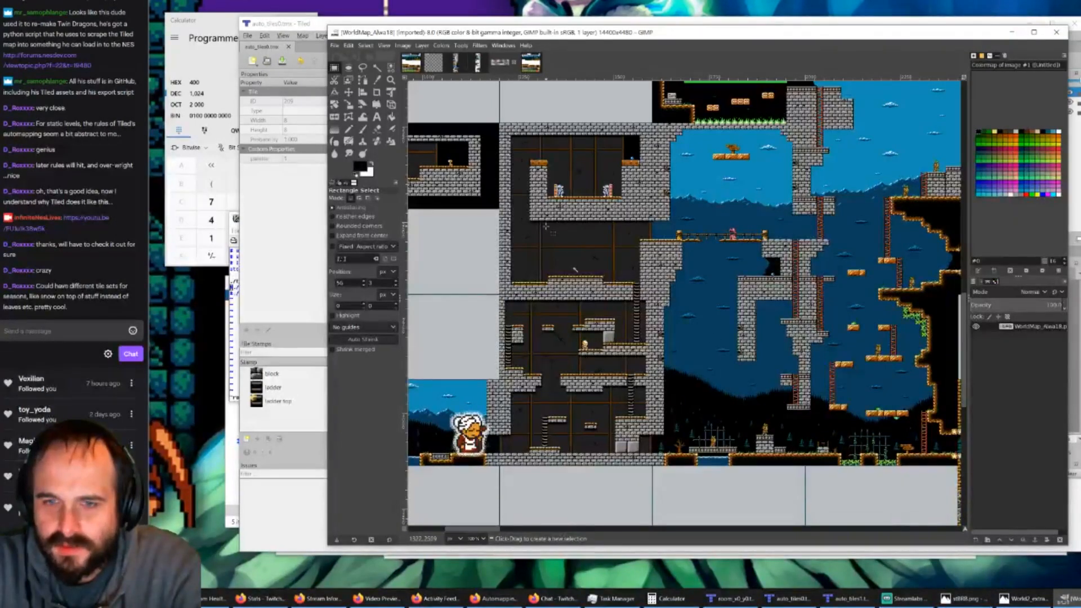
ctrl+scroll(546, 226, up, 4)
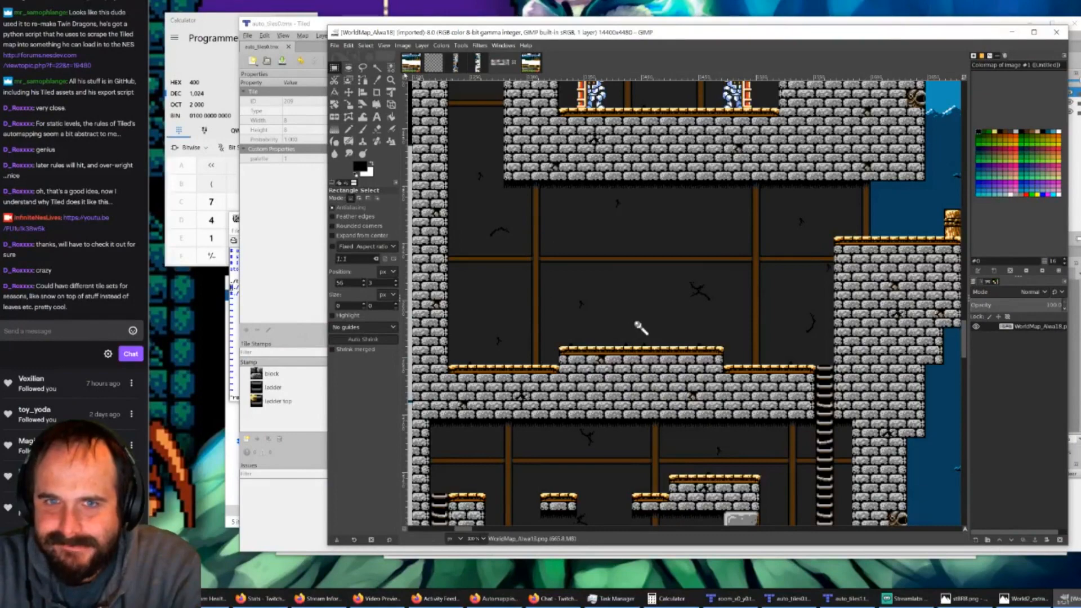
Step: Examine the fvalley_tiles0 tileset and the World2 tile sheet for castle interior background tiles and a place to put them
click(413, 67)
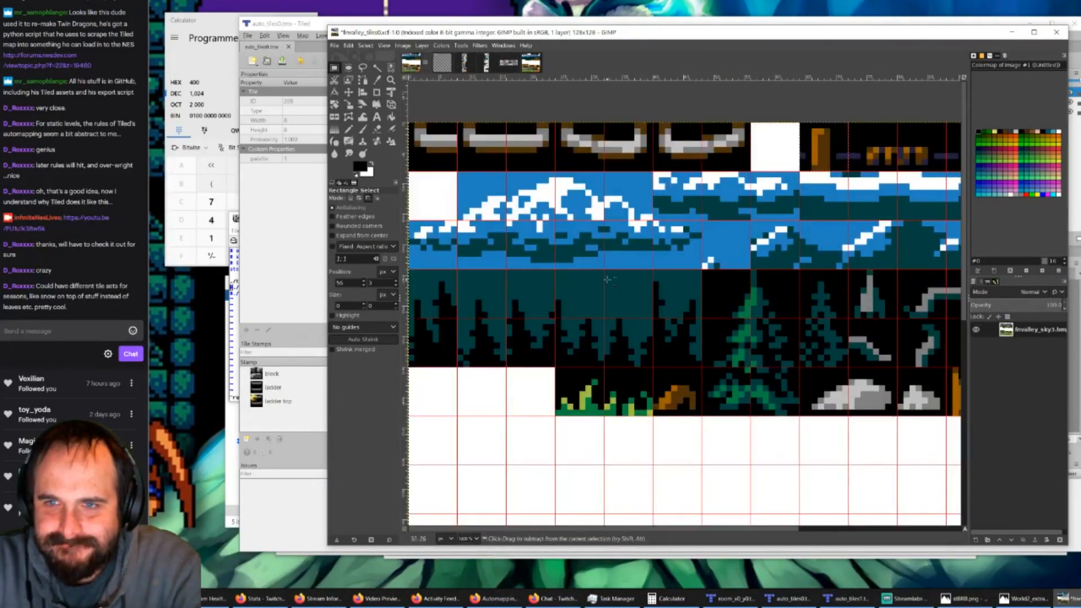
ctrl+scroll(607, 280, down, 1)
ctrl+scroll(607, 280, down, 1)
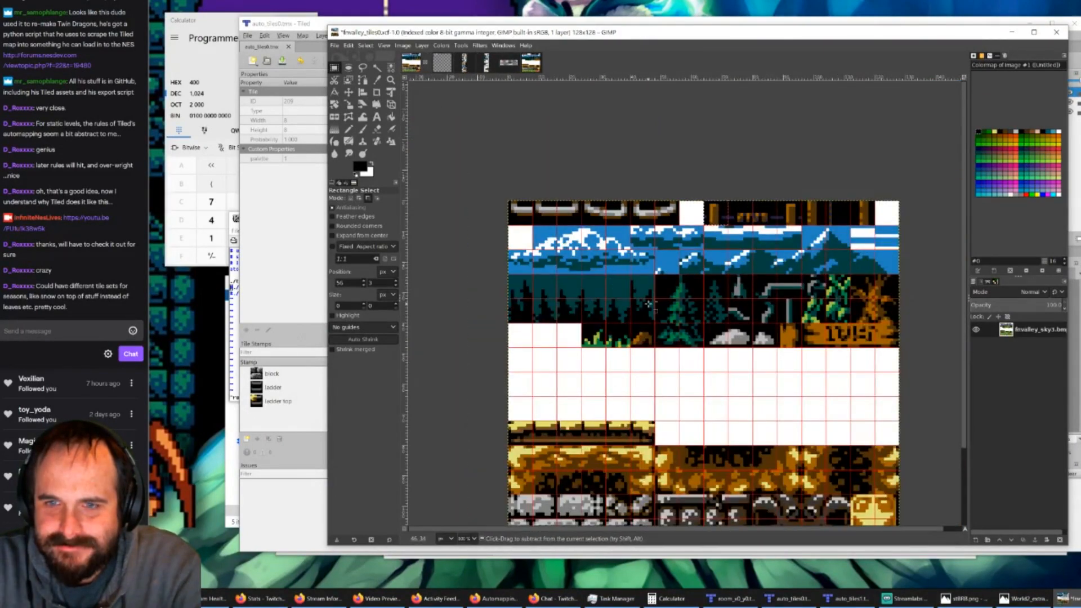
ctrl+scroll(632, 305, up, 1)
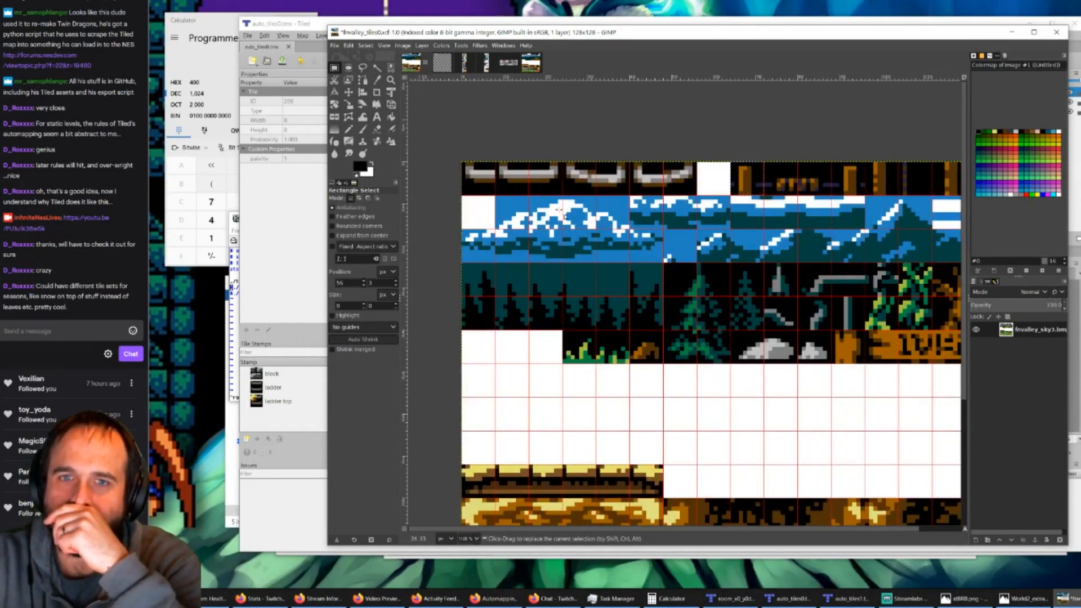
click(465, 62)
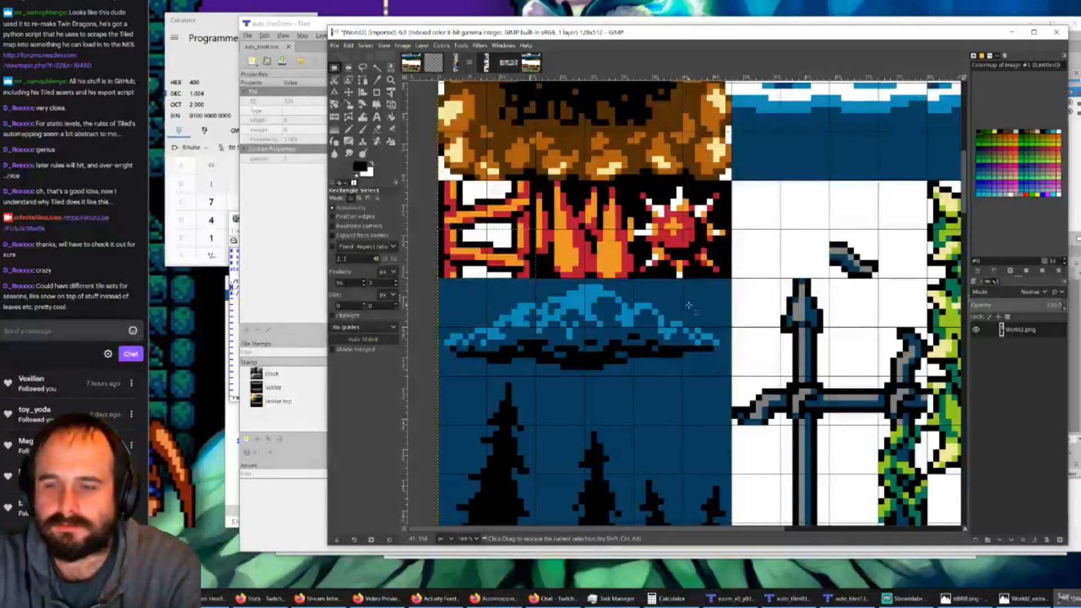
ctrl+scroll(688, 305, down, 3)
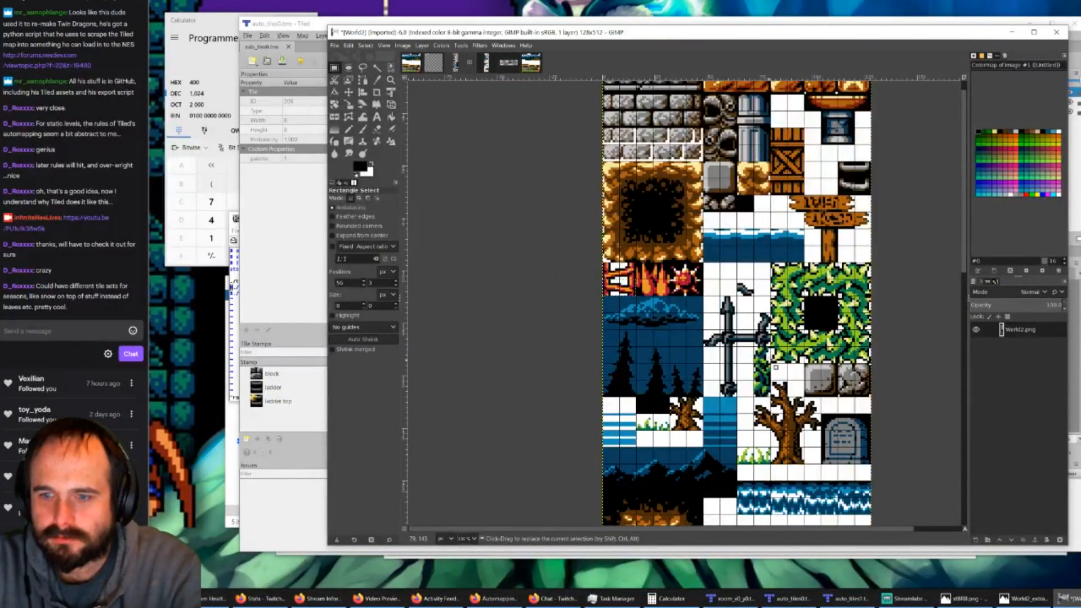
scroll(715, 310, up, 1)
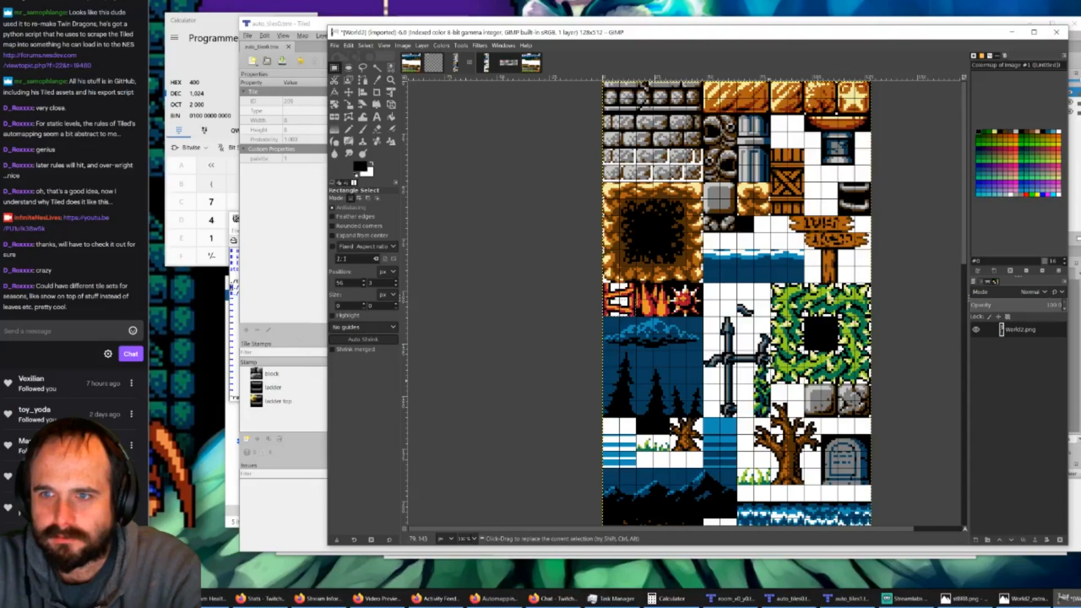
scroll(768, 358, down, 15)
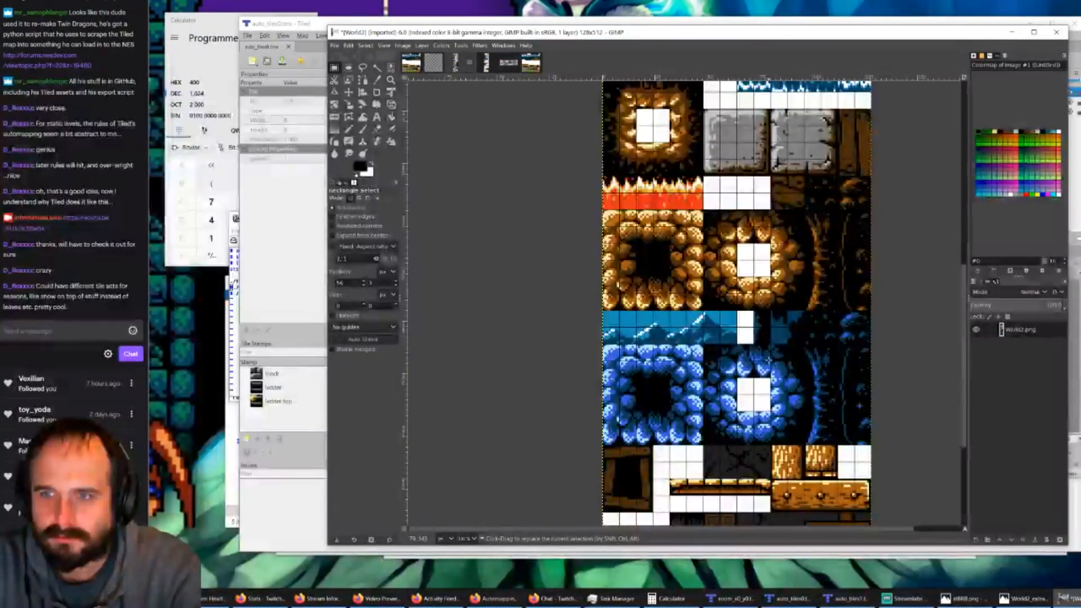
scroll(768, 359, down, 5)
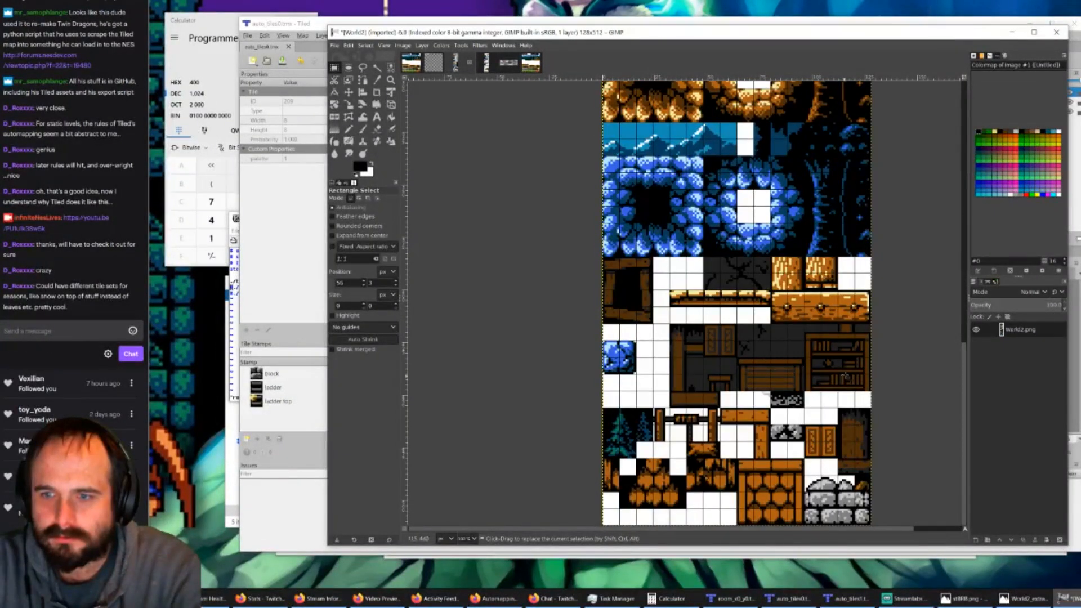
key(ctrl)
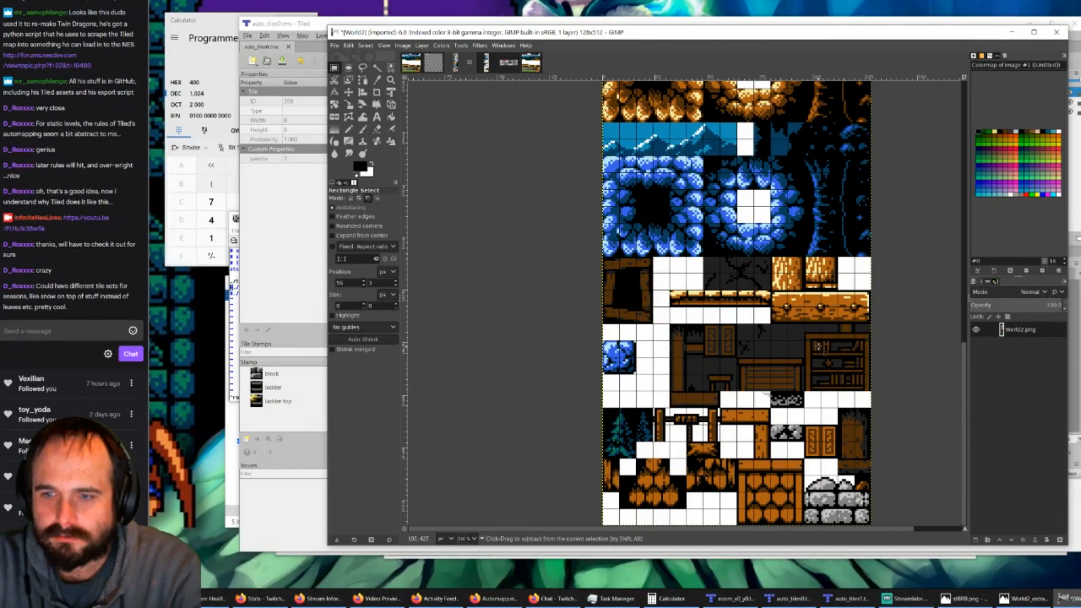
ctrl+scroll(820, 350, up, 1)
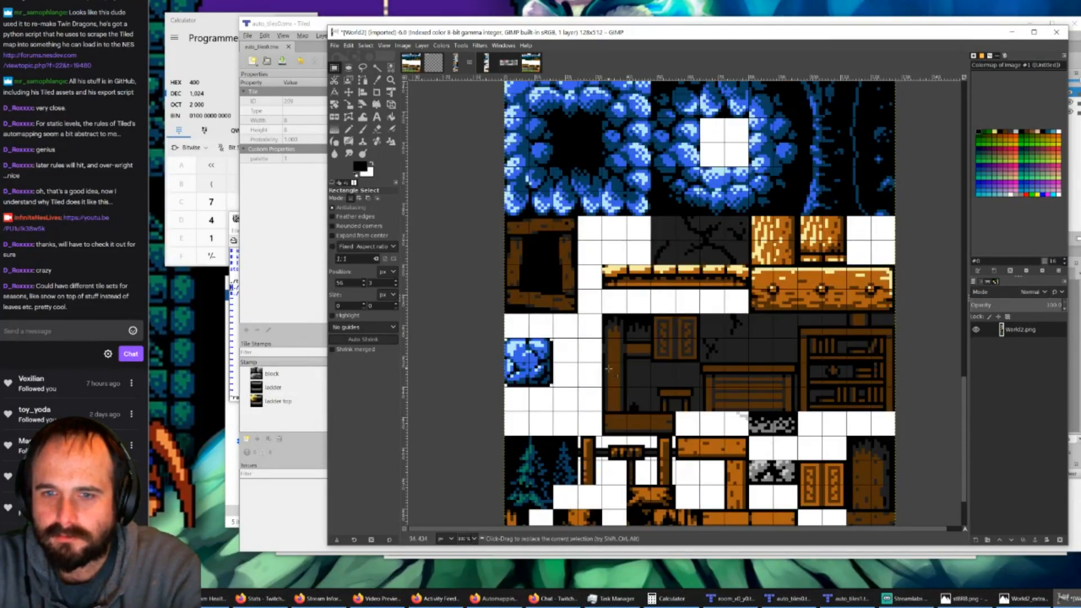
click(411, 63)
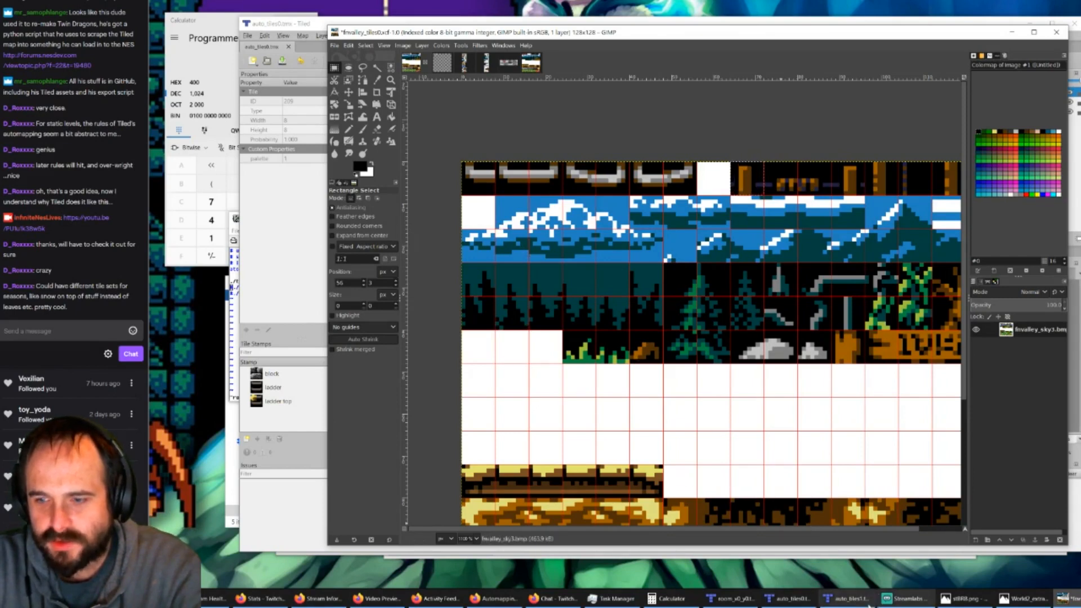
click(487, 63)
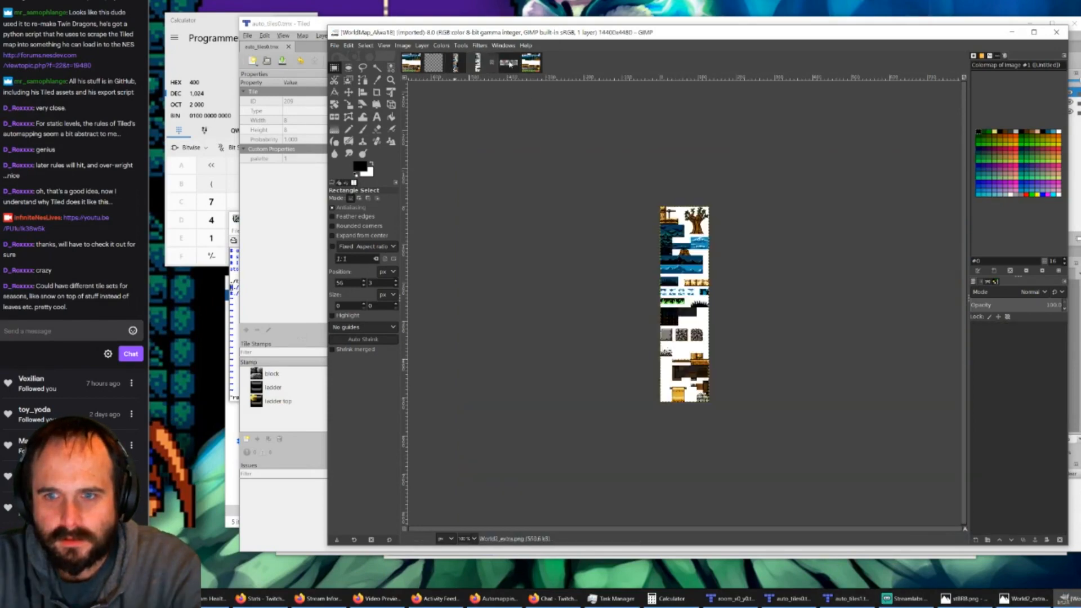
click(509, 62)
click(475, 62)
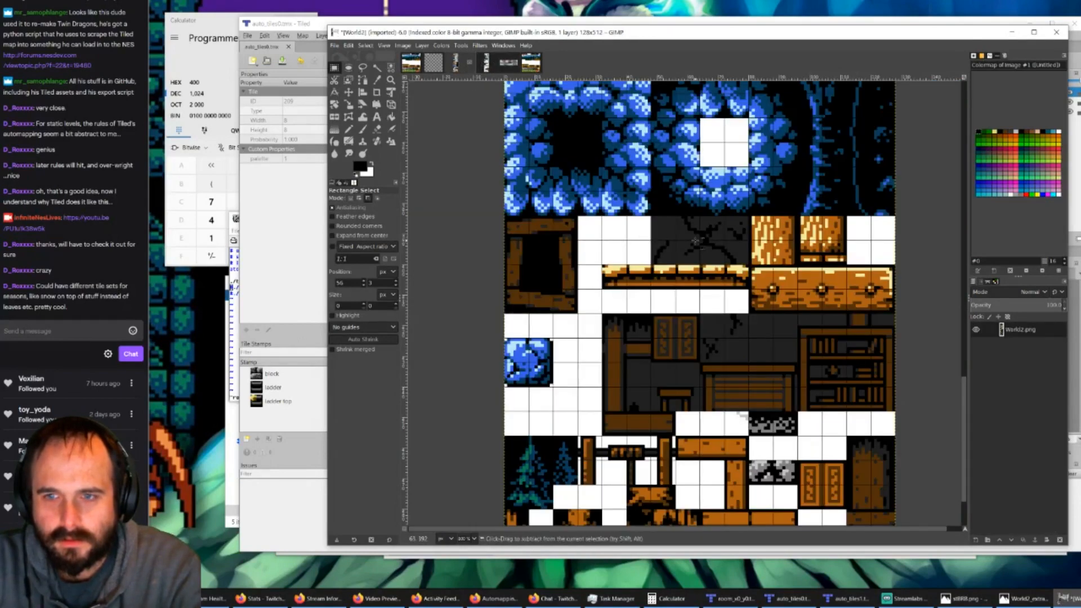
Step: Copy the 32 × 16 px cracked dark wall from World2 and paste it over the start of the cloud rows in fvalley_tiles0
ctrl+scroll(699, 241, up, 3)
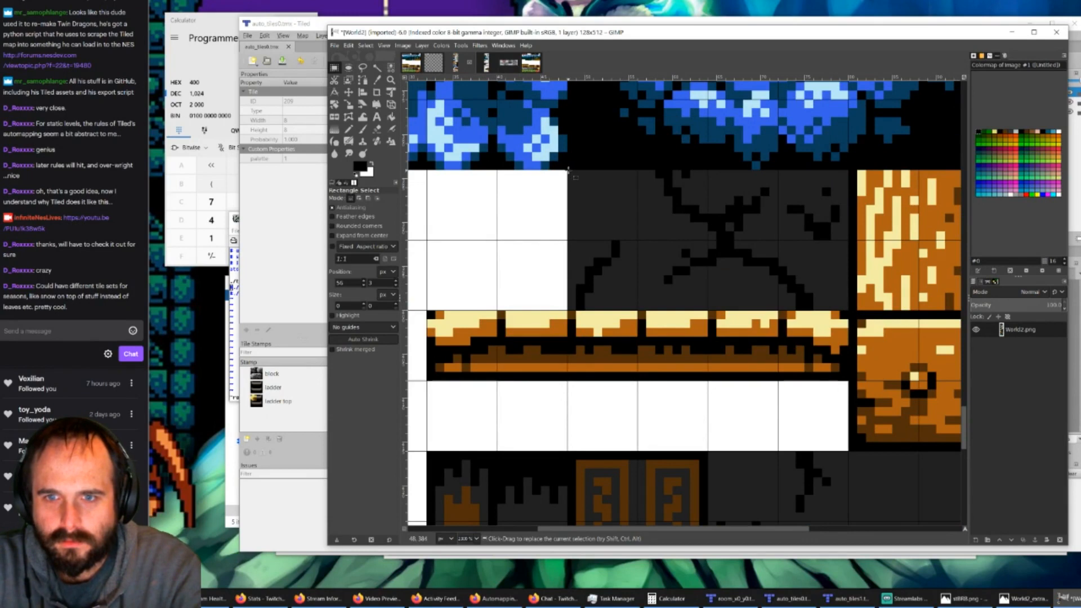
drag(567, 169, 848, 311)
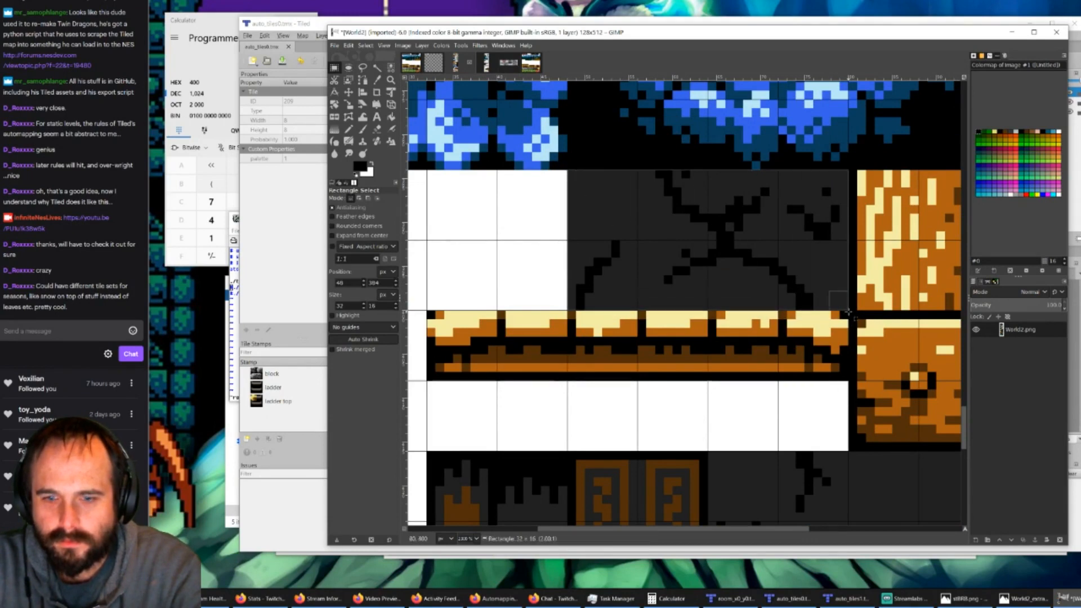
drag(848, 311, 848, 311)
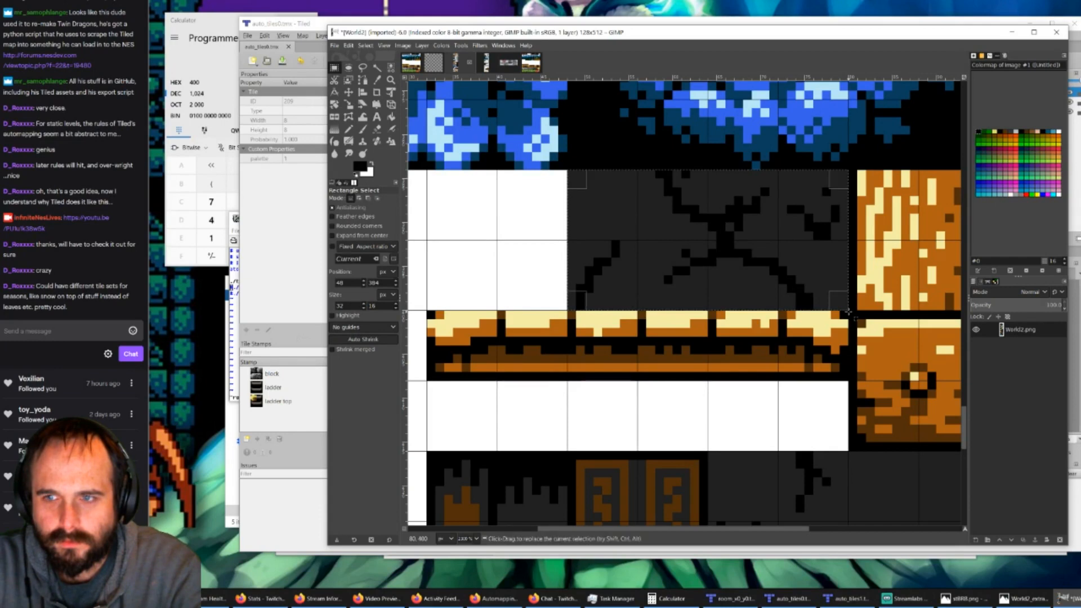
key(ctrl+c)
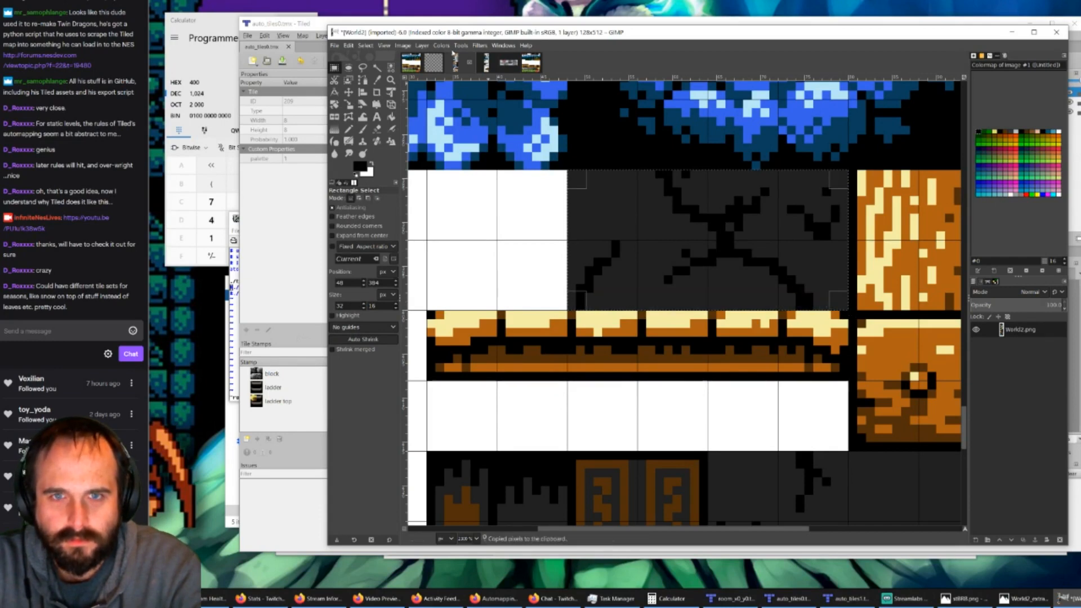
click(408, 65)
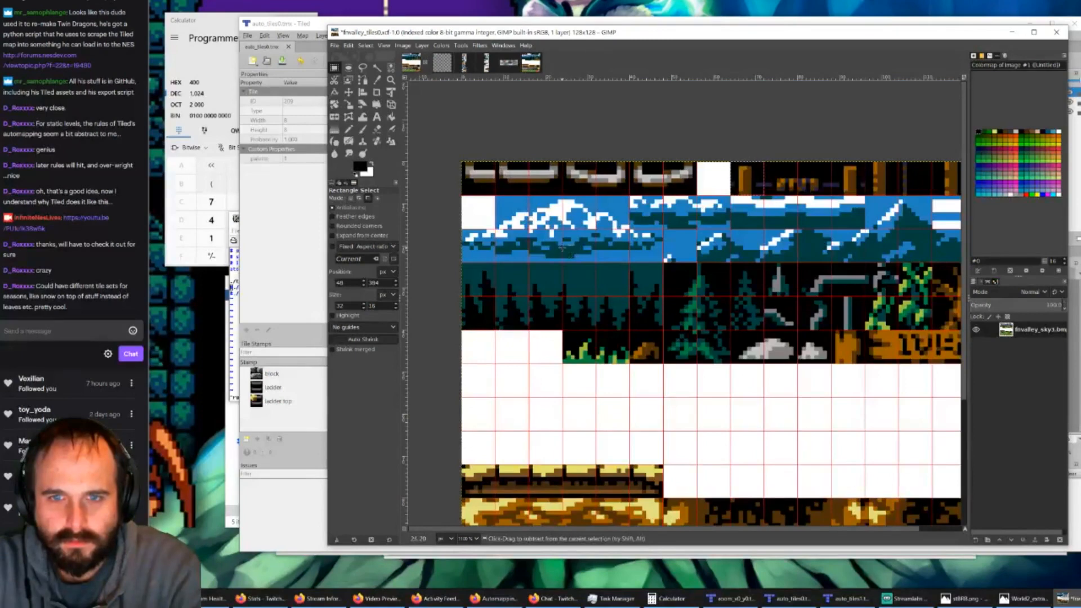
key(ctrl+v)
drag(703, 202, 490, 248)
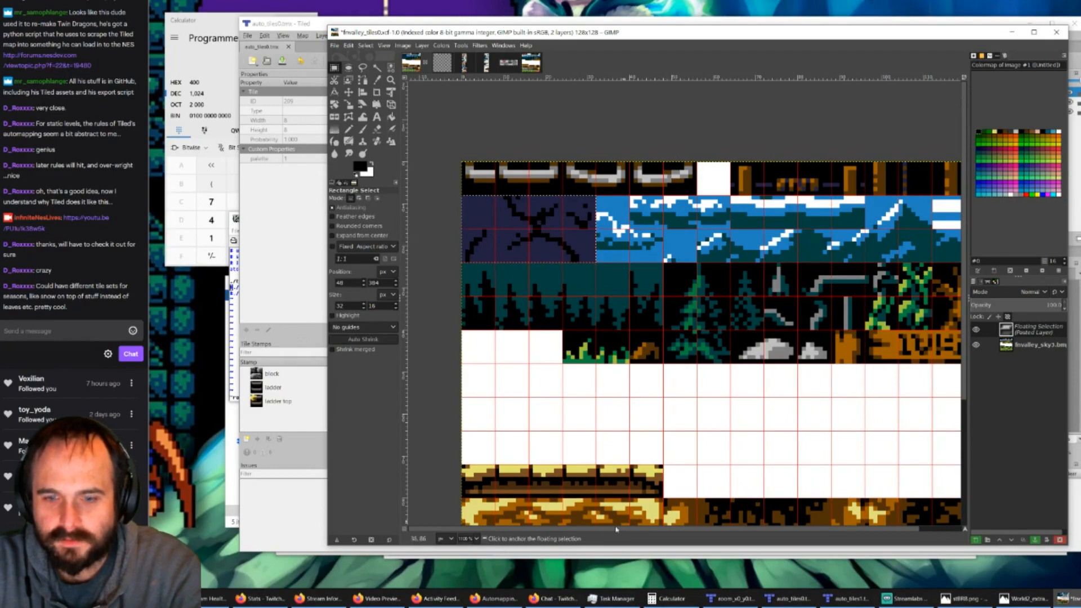
Step: Copy the 16 × 16 px broken wooden beam tile from World2 and paste it directly beside the cracked wall in fvalley_tiles0
click(460, 70)
ctrl+scroll(683, 302, down, 2)
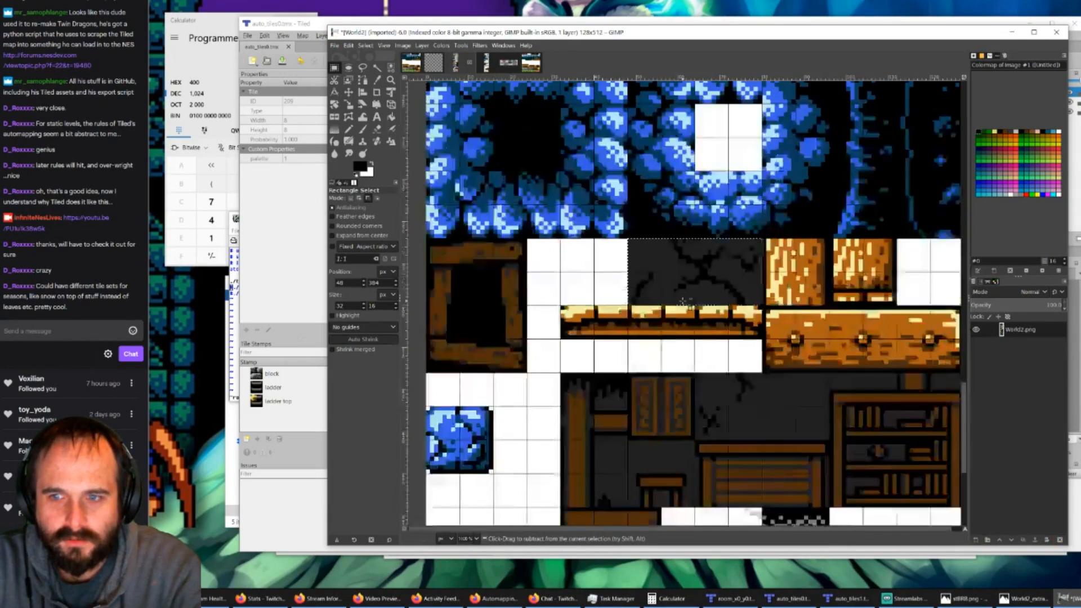
scroll(683, 376, down, 3)
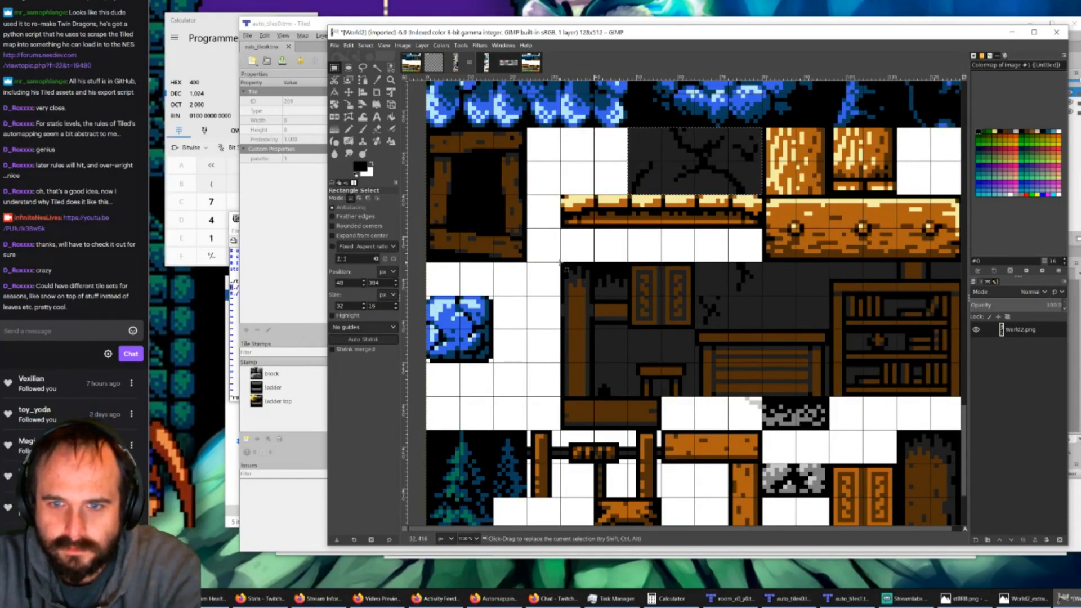
drag(560, 262, 626, 329)
key(ctrl+c)
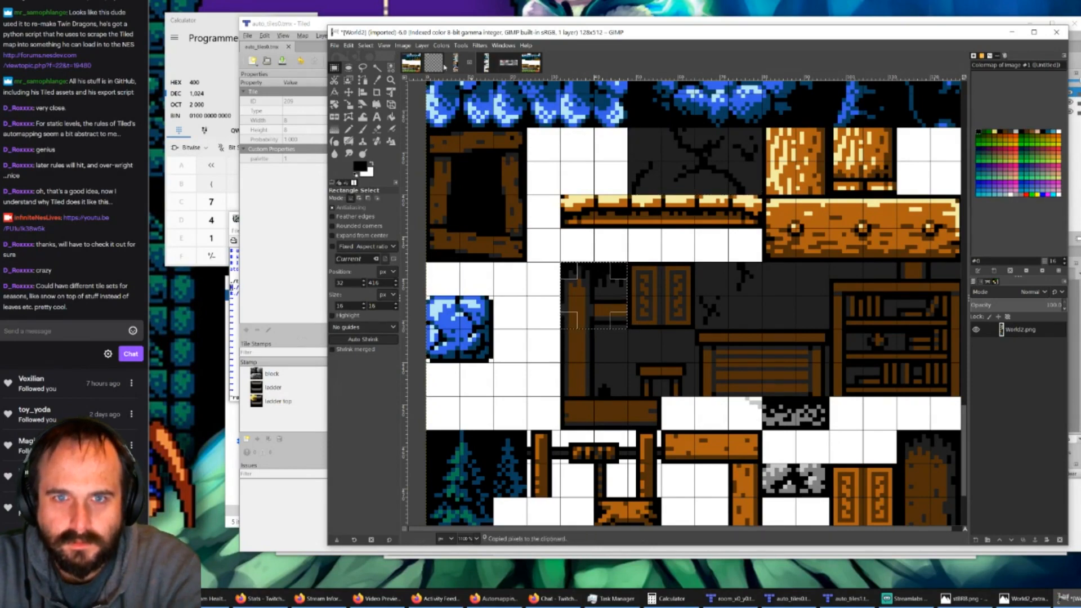
click(435, 64)
key(ctrl+v)
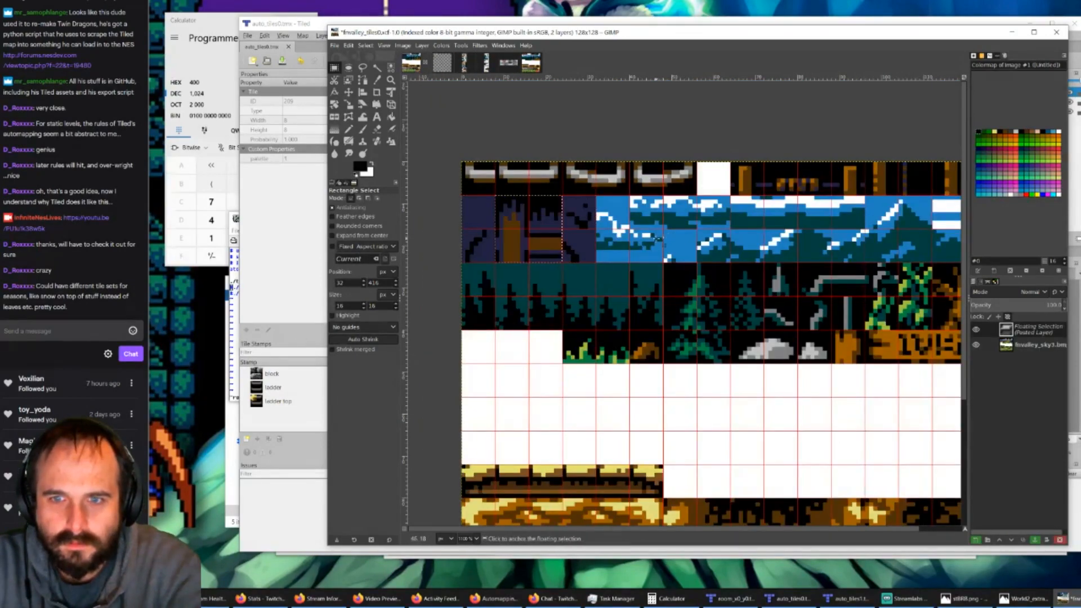
drag(554, 232, 656, 231)
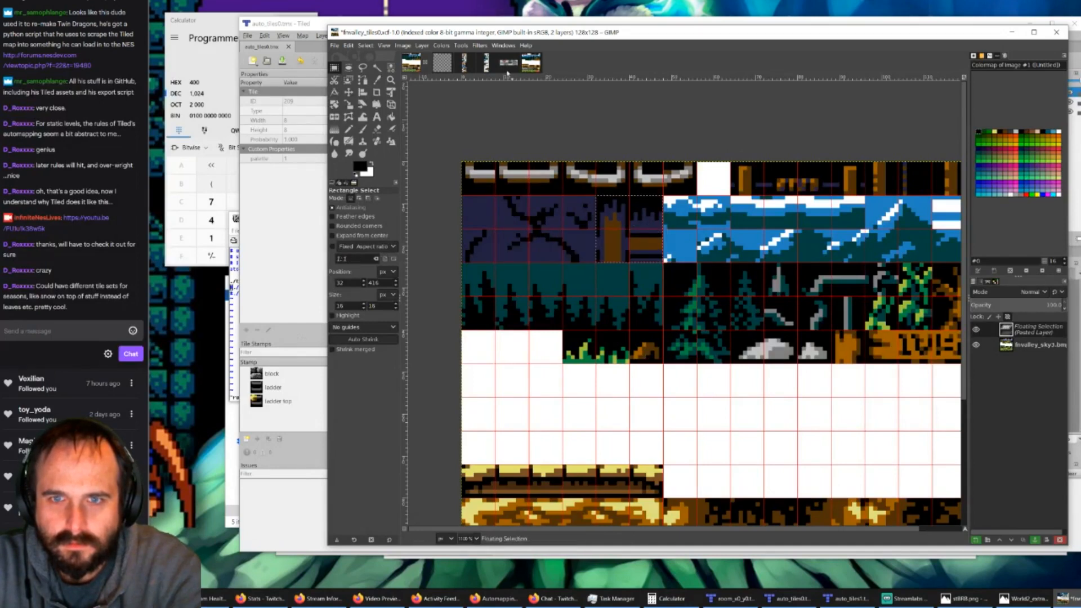
Step: Copy the 16 × 16 px carved wooden shutters from World2 and paste them directly beside the broken beam in fvalley_tiles0
click(466, 63)
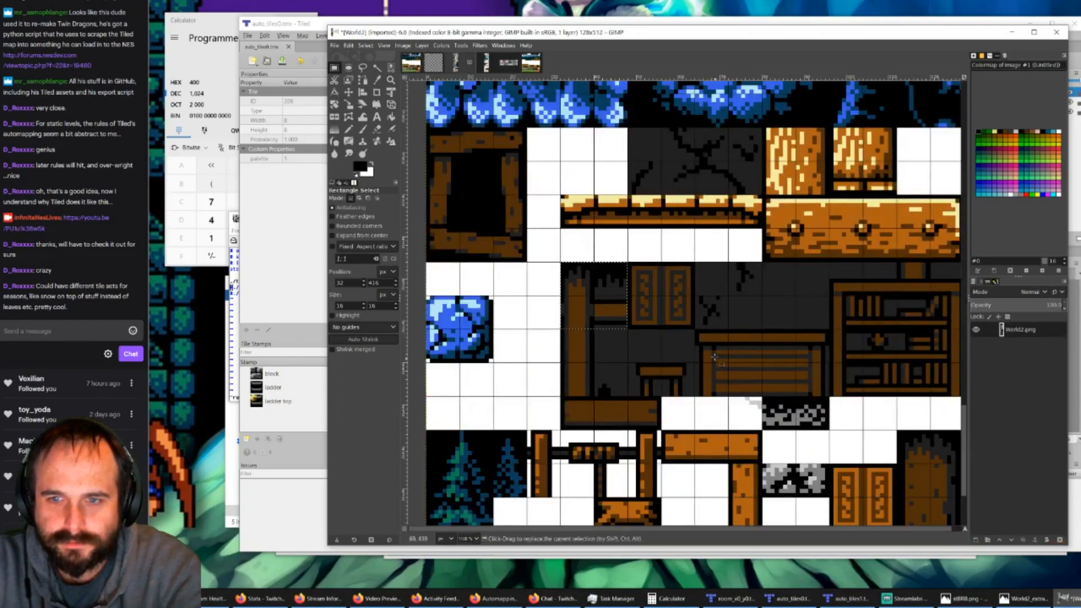
ctrl+scroll(698, 350, down, 1)
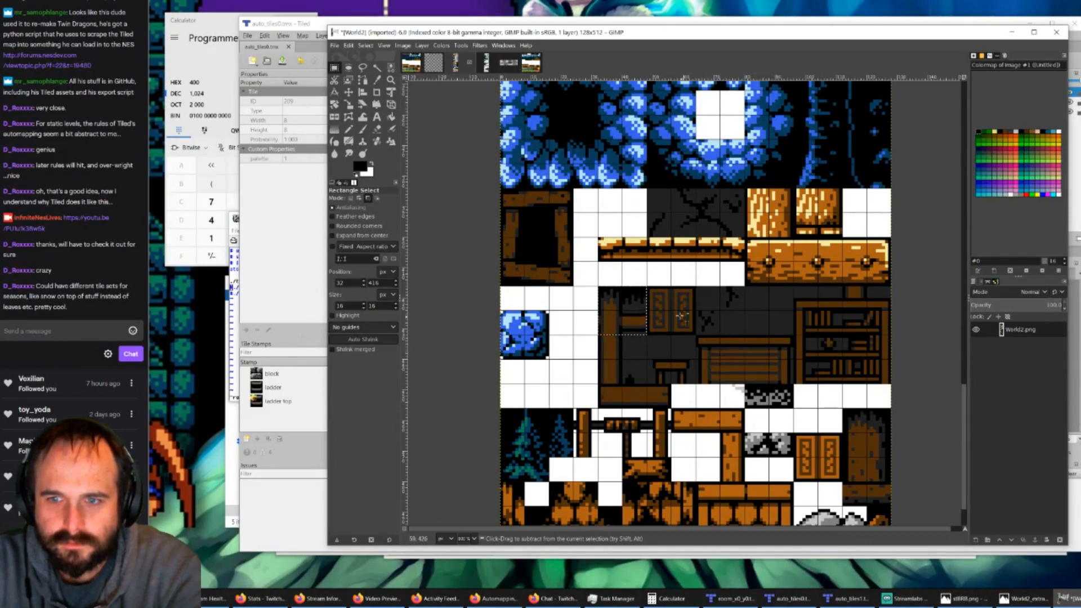
ctrl+scroll(681, 317, up, 1)
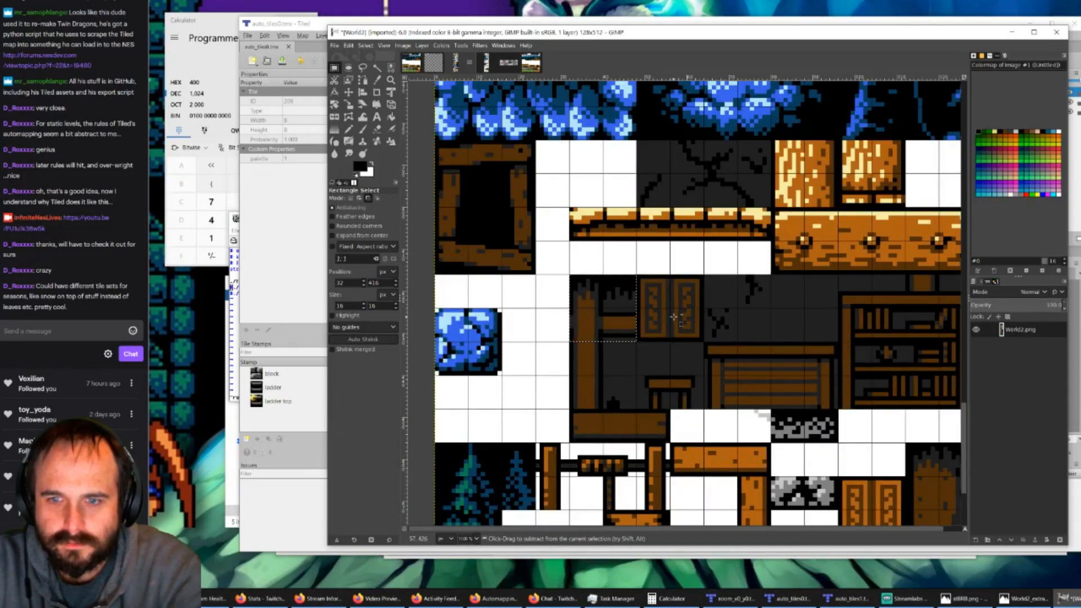
ctrl+scroll(674, 317, down, 1)
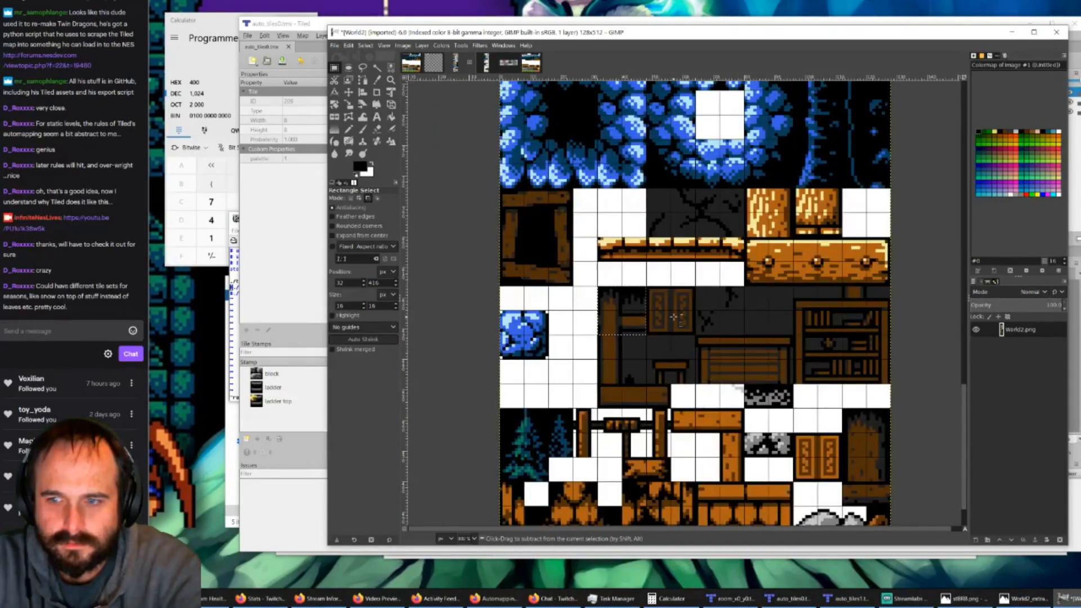
ctrl+scroll(674, 316, up, 1)
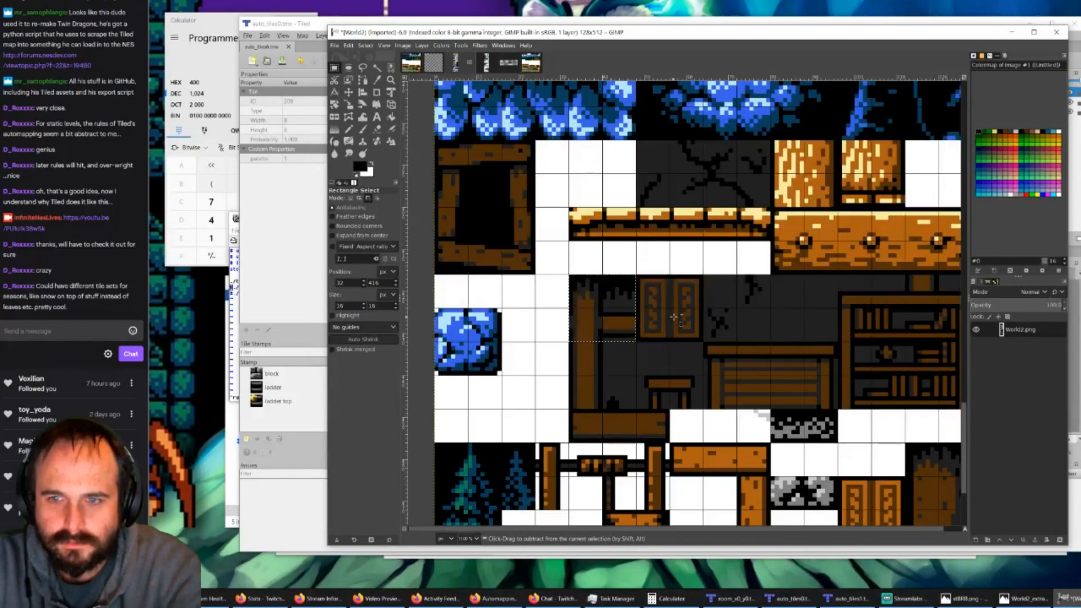
ctrl+scroll(706, 263, up, 1)
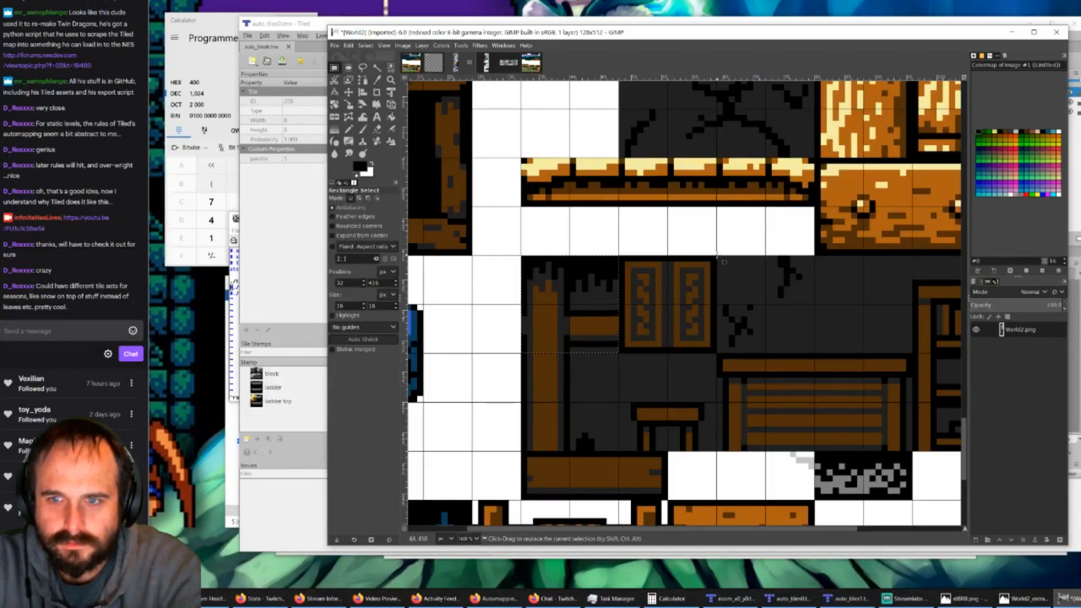
drag(717, 256, 619, 353)
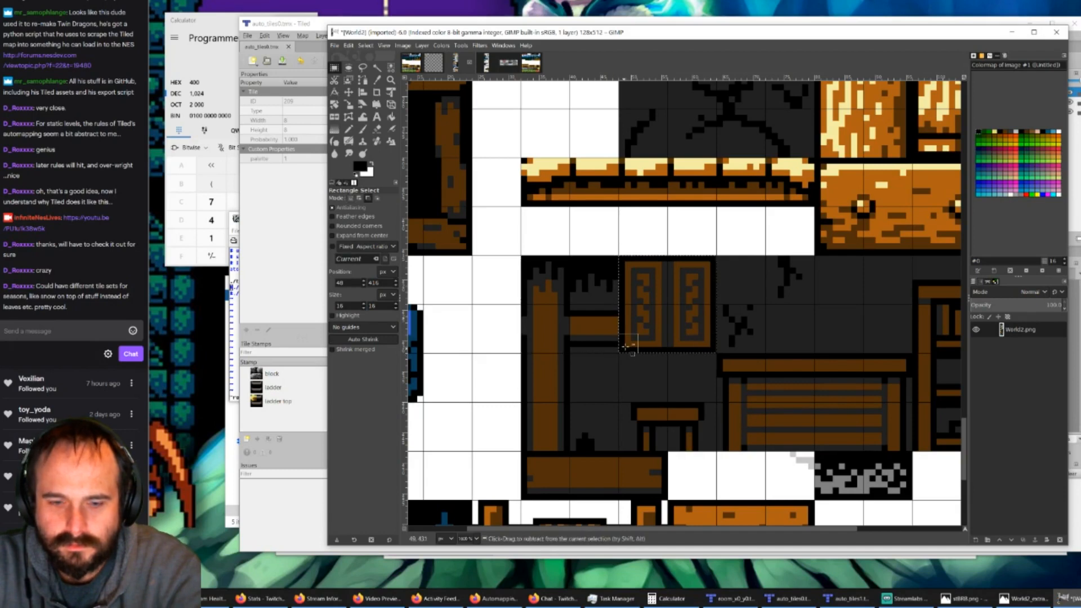
key(ctrl+c)
click(412, 63)
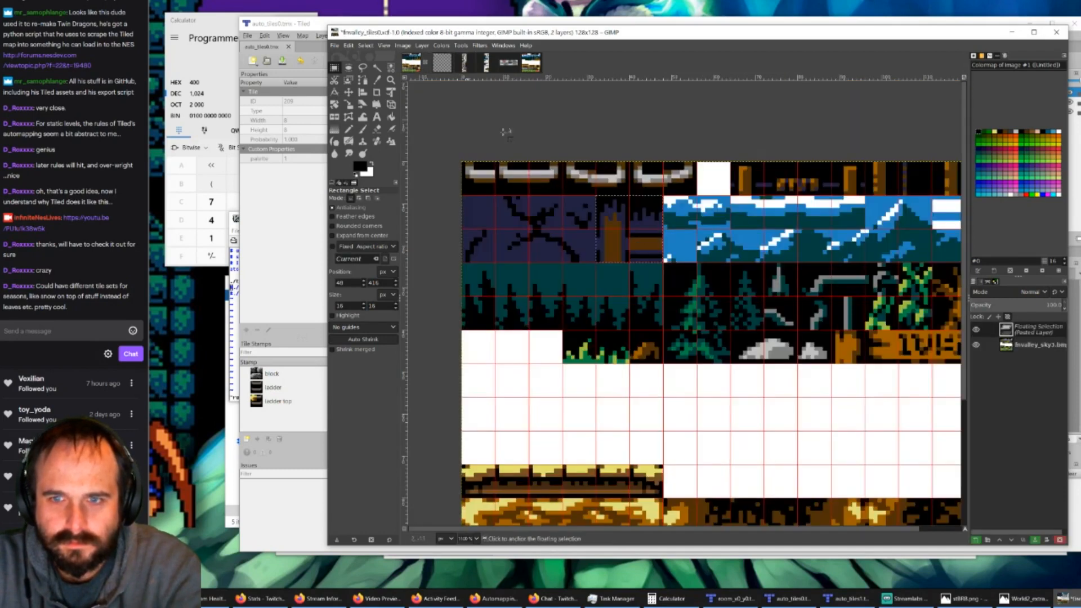
drag(677, 238, 710, 241)
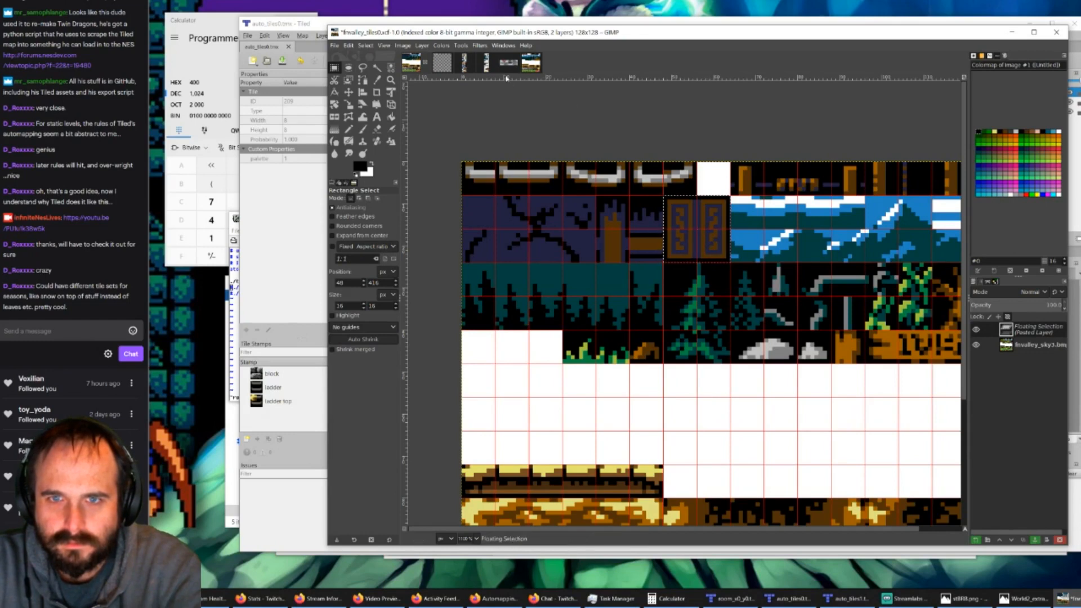
Step: Copy the 16 × 8 px upper-left part of the slatted wooden bench from World2 and paste it beside the shutters' upper half in fvalley_tiles0
click(465, 63)
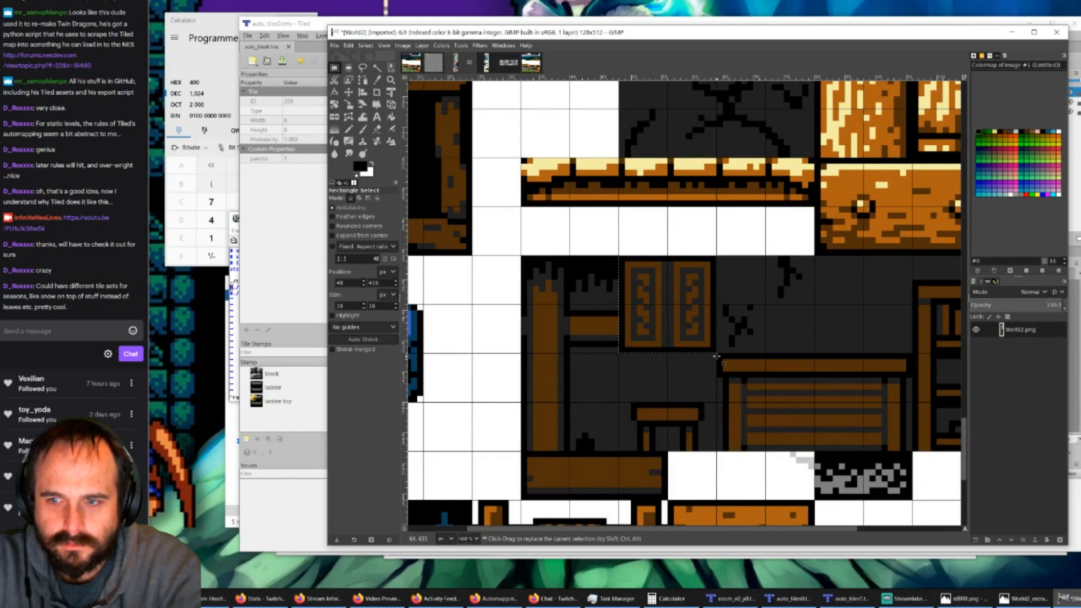
drag(716, 353, 814, 403)
key(ctrl+c)
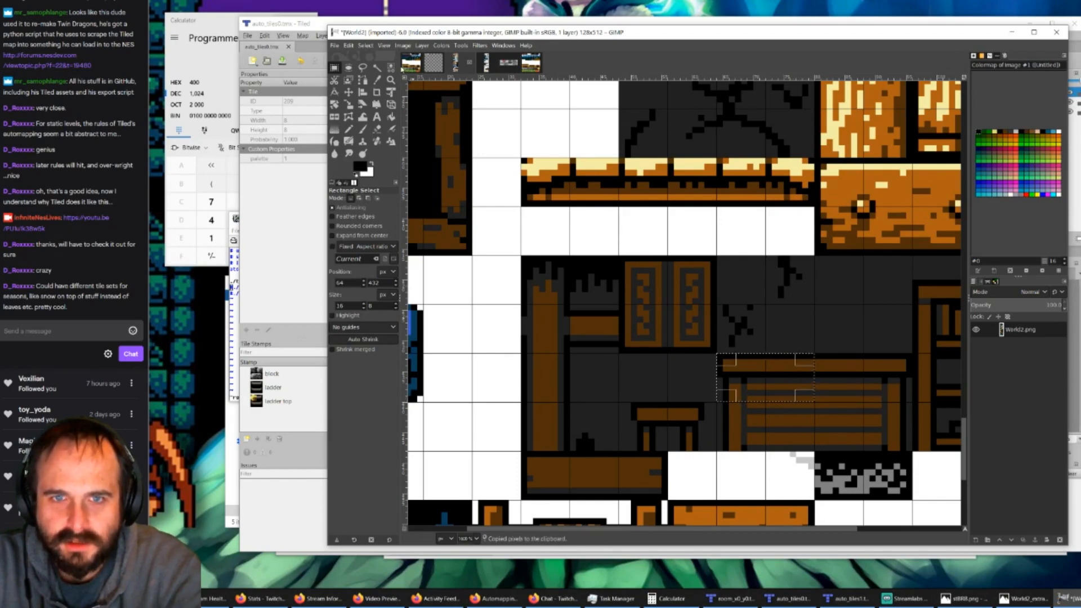
click(417, 64)
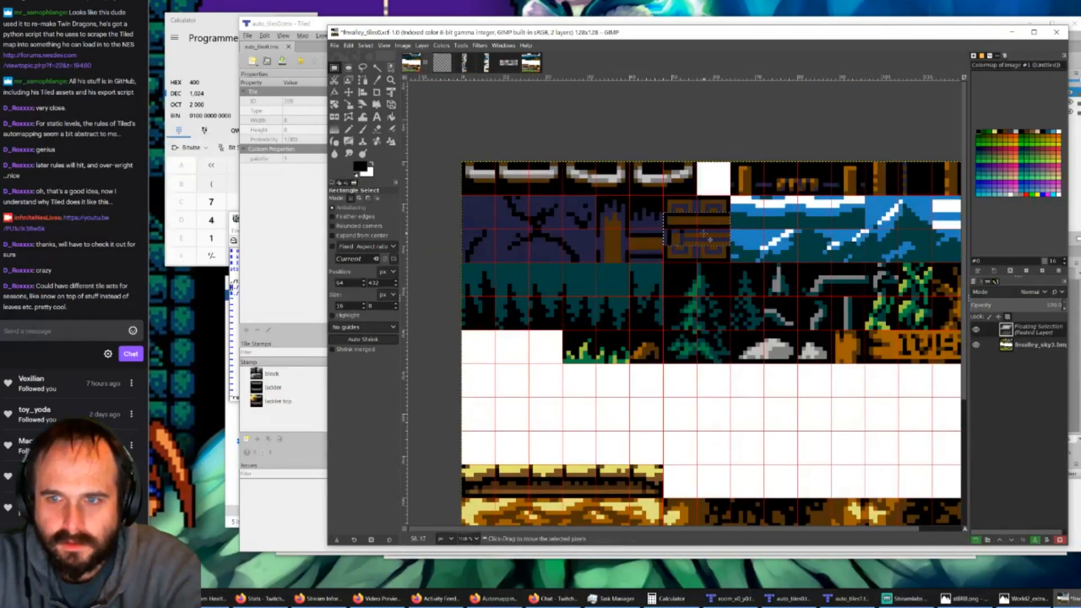
drag(714, 241, 781, 225)
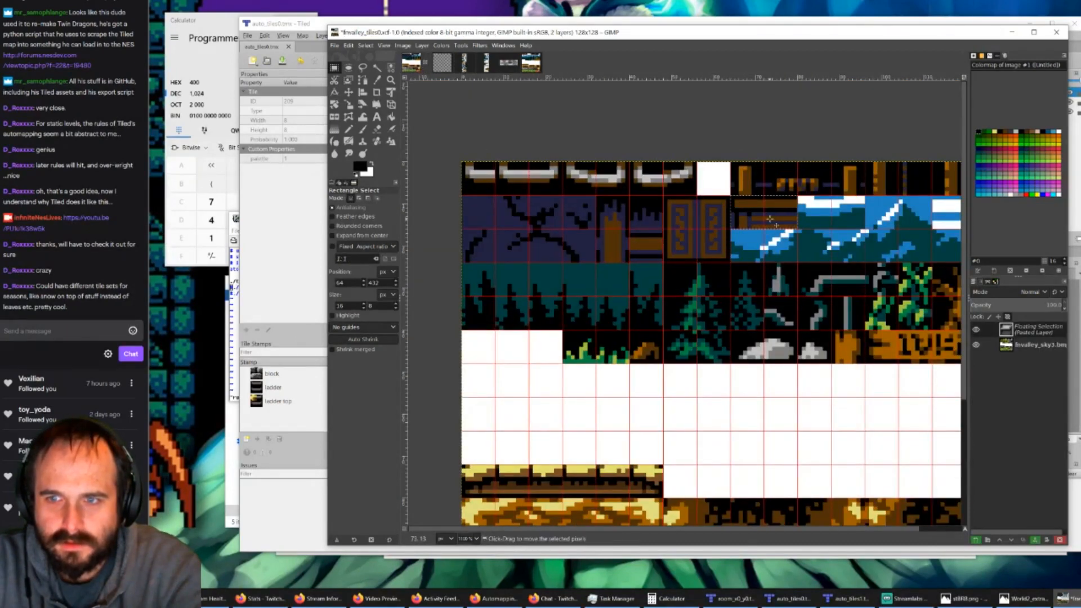
Step: Copy the 16 × 8 px lower-left part of the slatted bench from World2 and paste it directly under its upper part in fvalley_tiles0
click(465, 63)
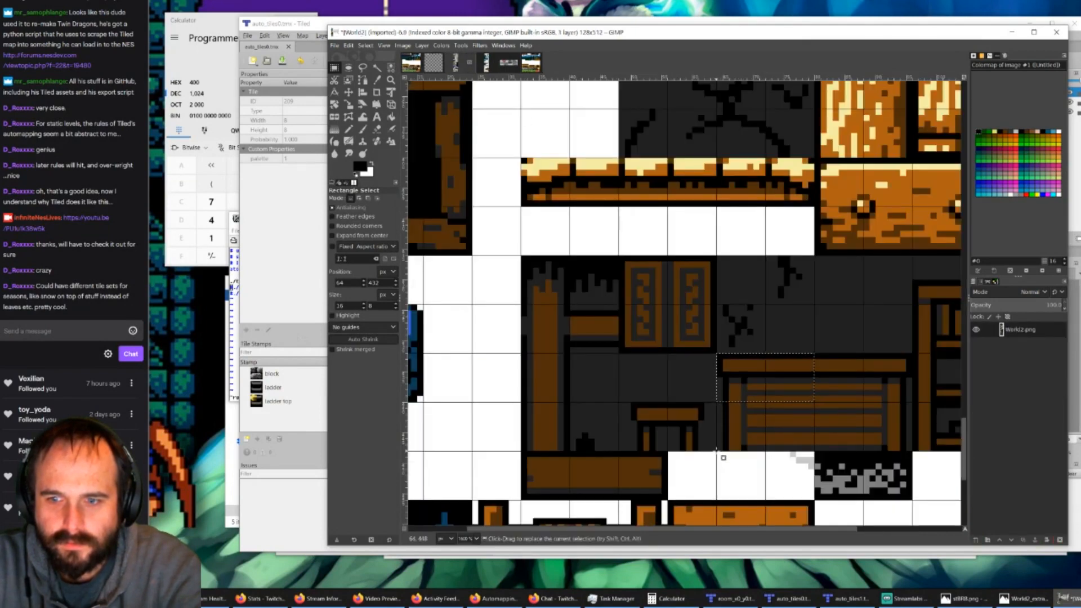
drag(717, 450, 809, 402)
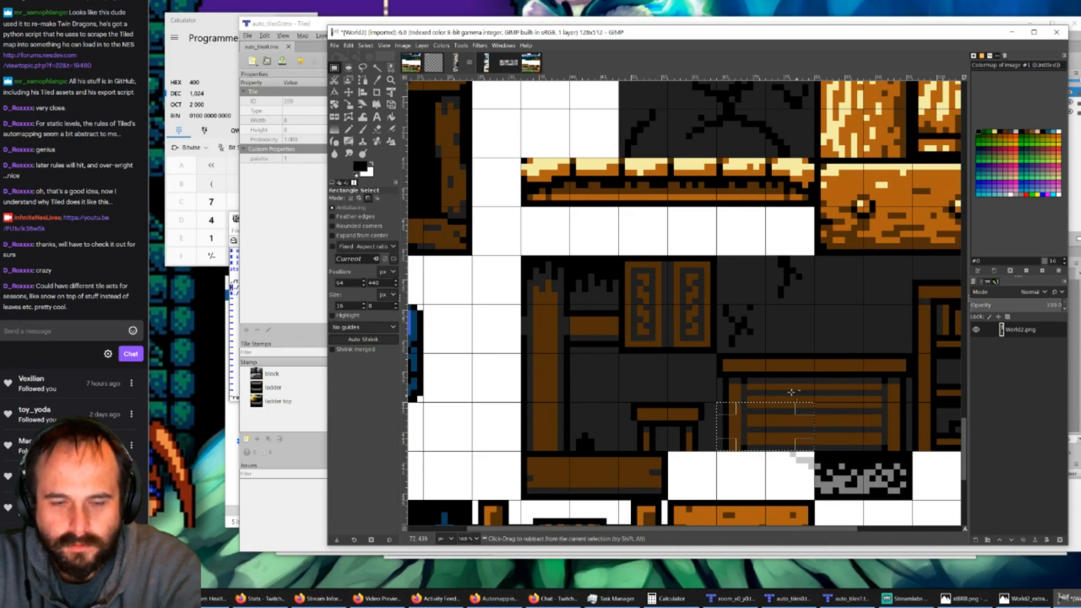
key(ctrl+c)
click(406, 64)
key(ctrl+v)
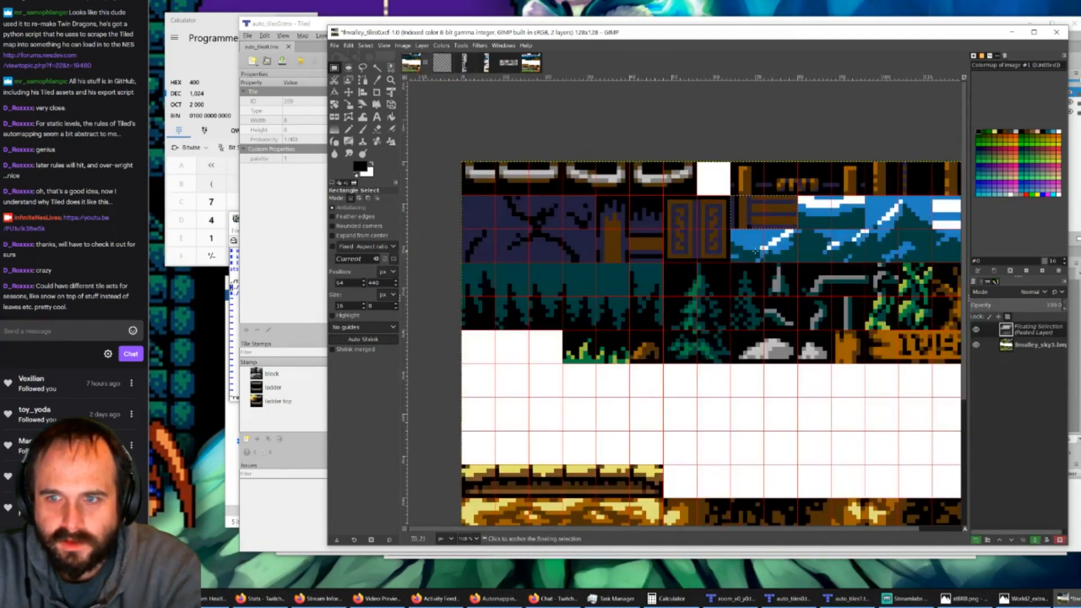
drag(751, 217, 756, 255)
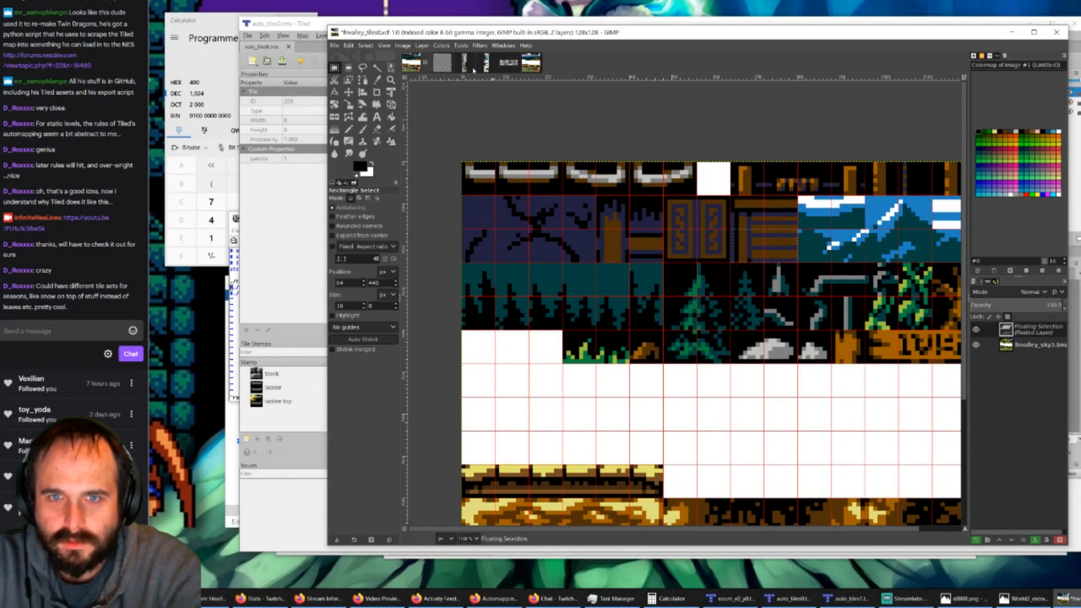
Step: Copy the 9 × 16 px right end of the slatted bench from World2, paste it against the bench in fvalley_tiles0 and anchor it
click(504, 67)
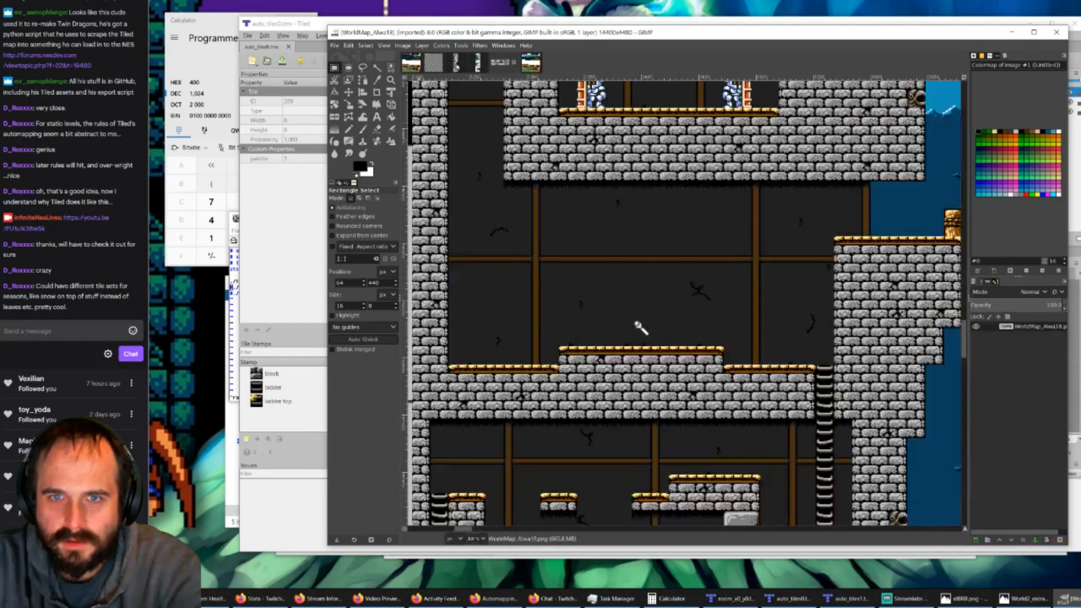
click(457, 64)
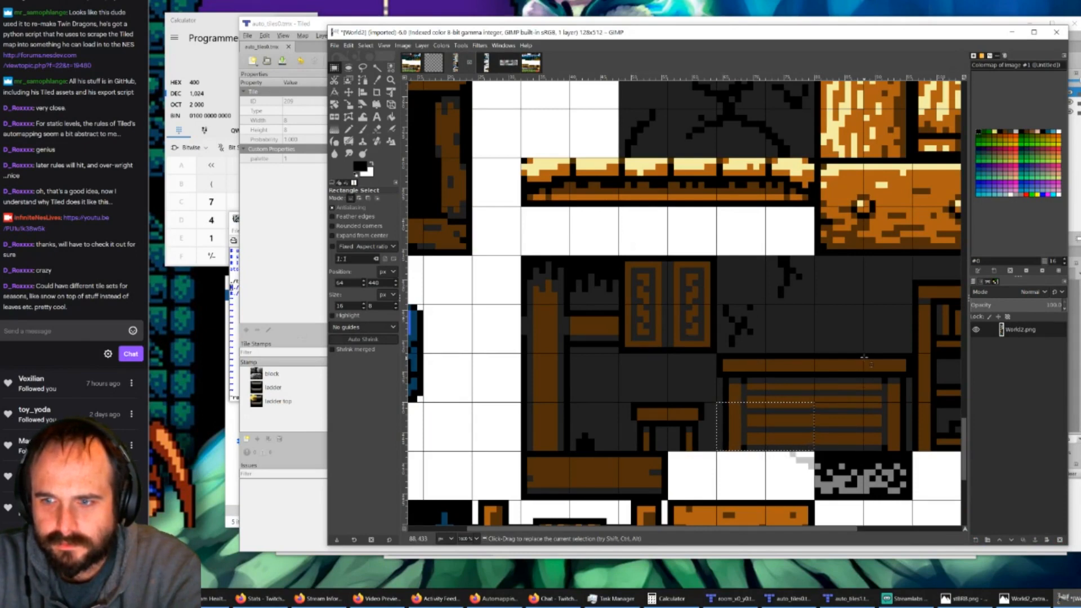
drag(863, 354, 922, 452)
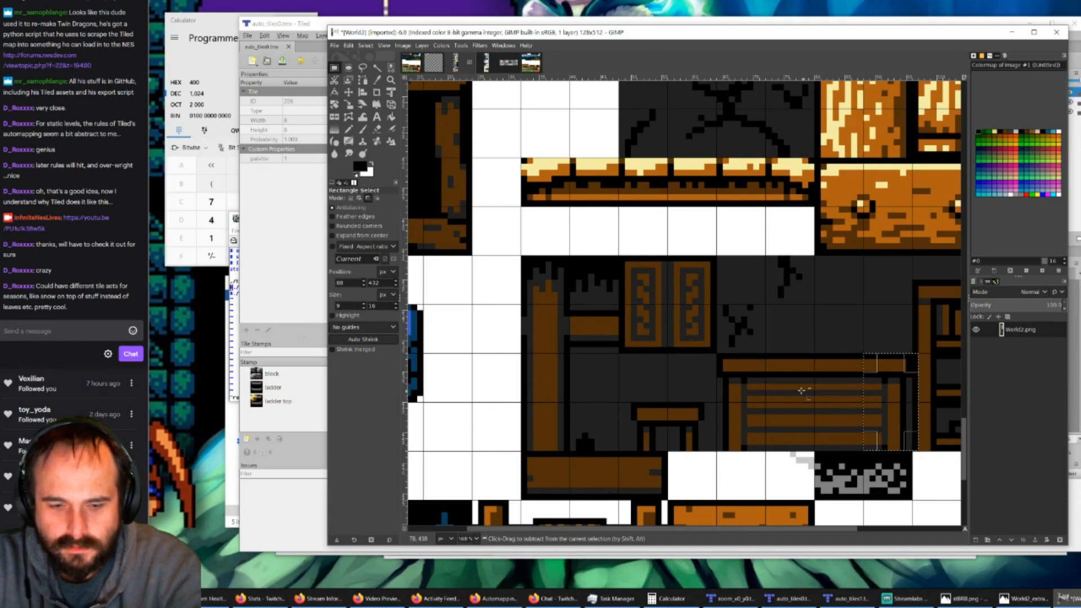
key(ctrl+c)
click(416, 68)
key(ctrl+v)
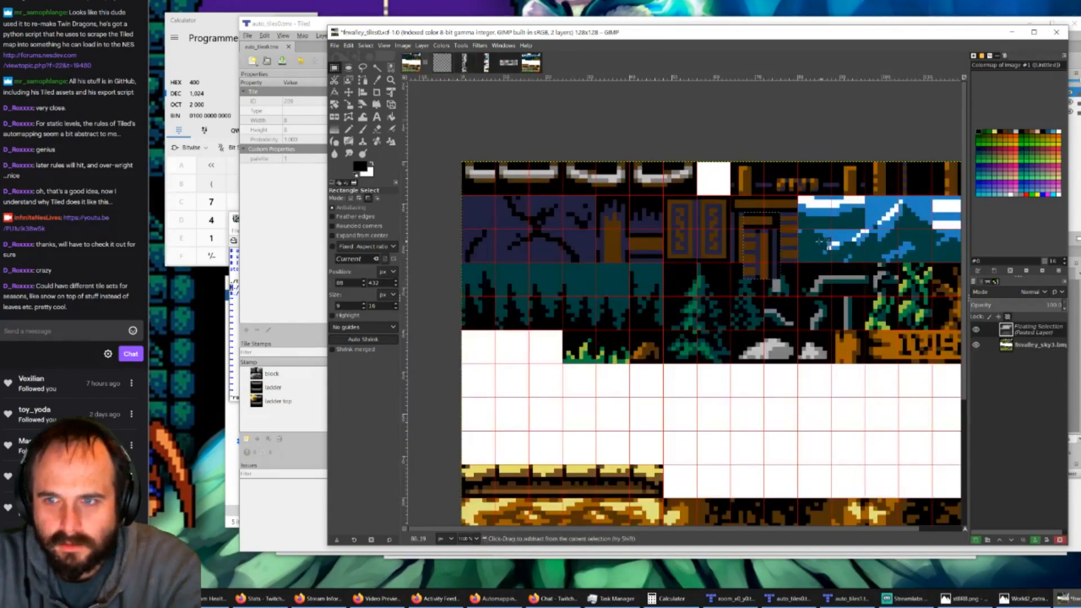
drag(773, 255, 821, 242)
click(875, 252)
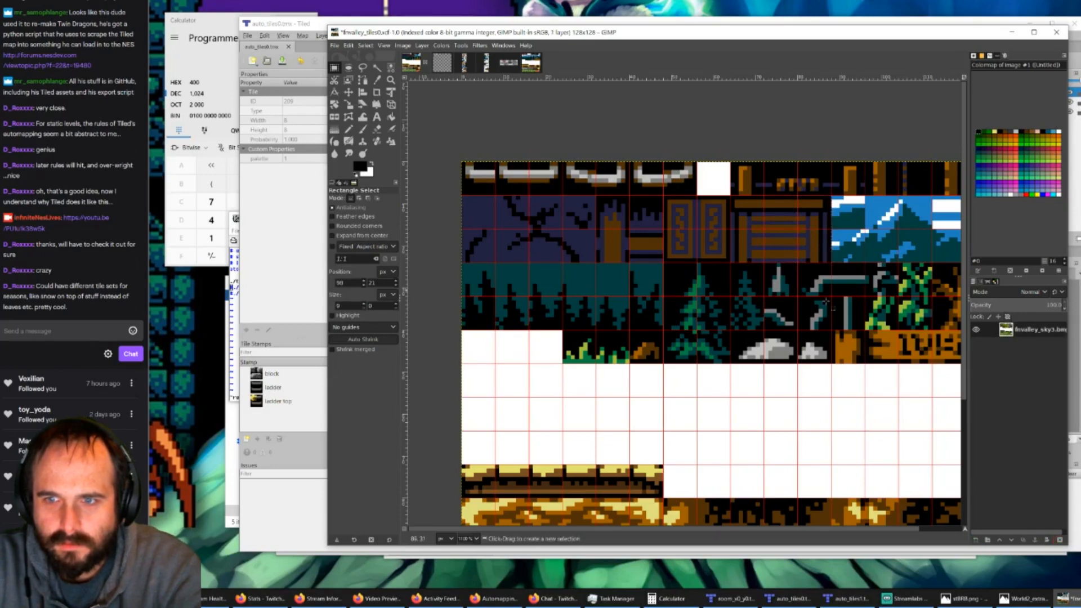
Step: Copy the 24 × 8 px strip with the small table and rubble from World2 and paste it beside the bench's lower half in fvalley_tiles0
drag(549, 530, 584, 535)
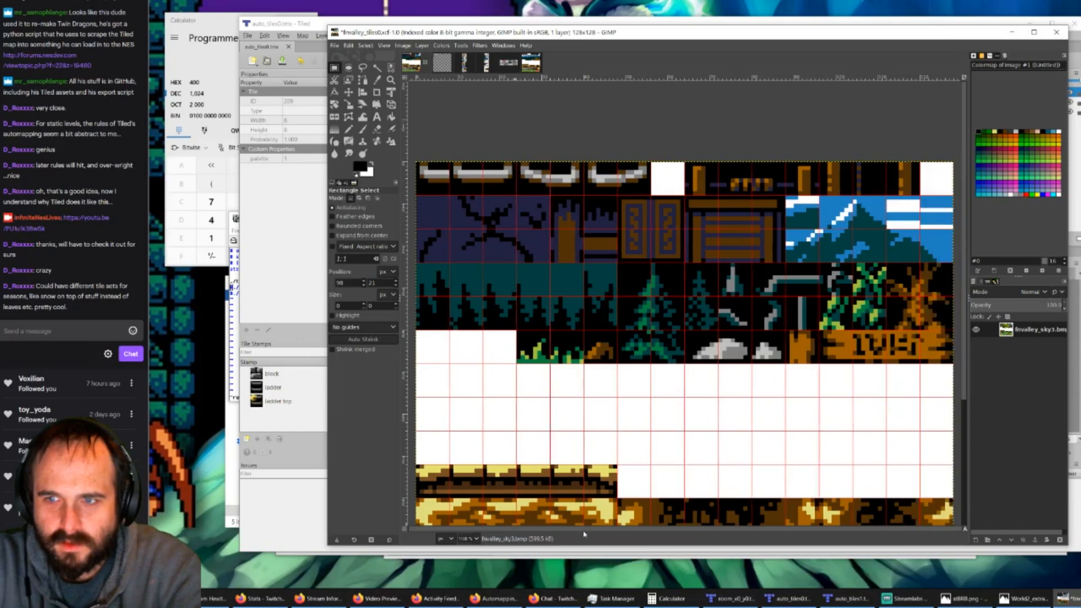
click(465, 63)
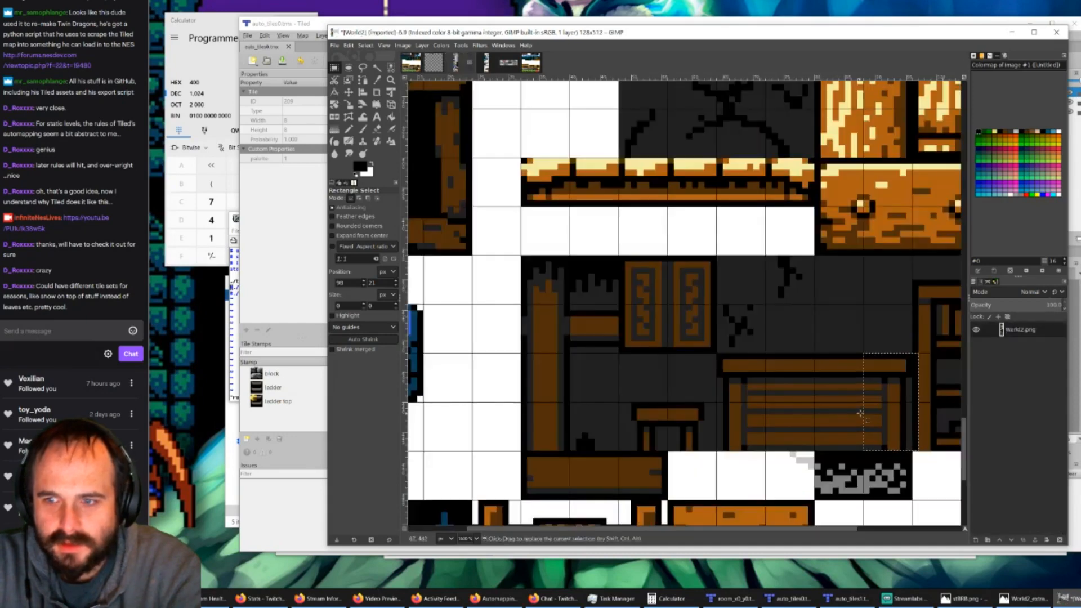
drag(666, 532, 748, 535)
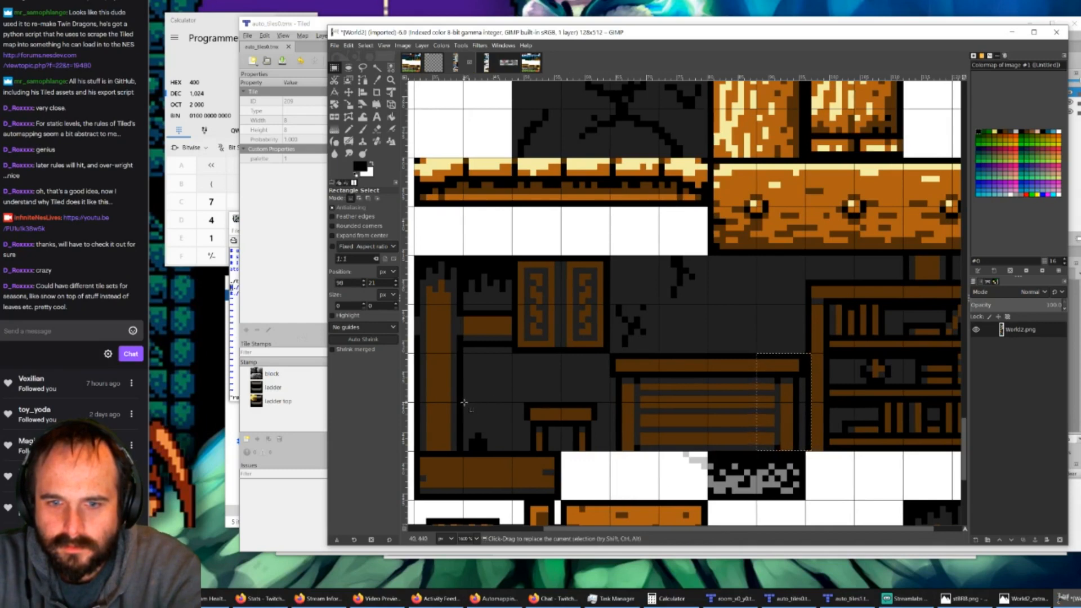
drag(463, 402, 607, 453)
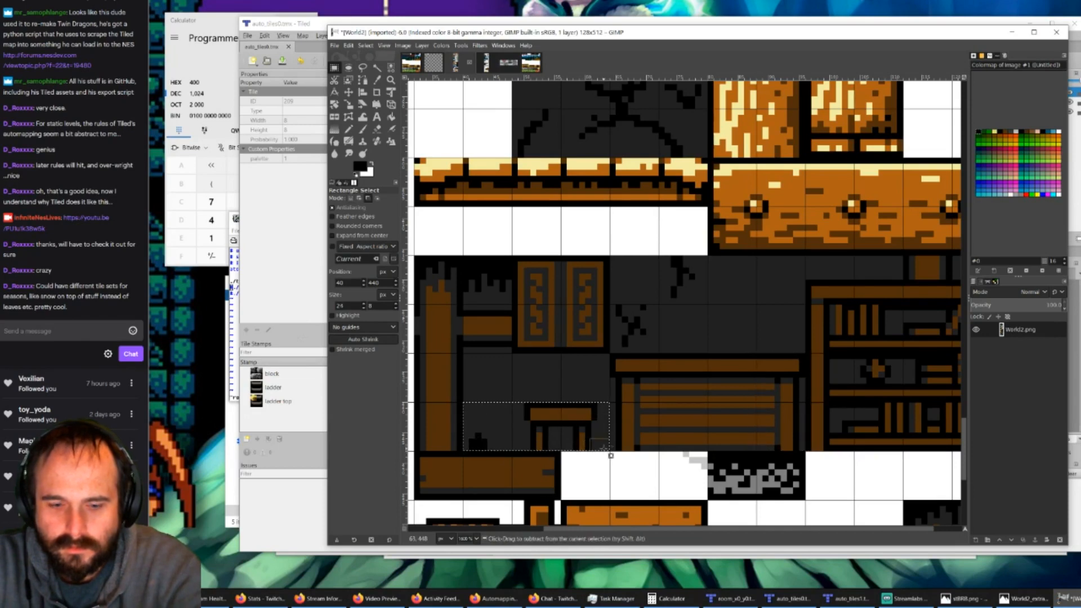
key(ctrl+c)
click(412, 64)
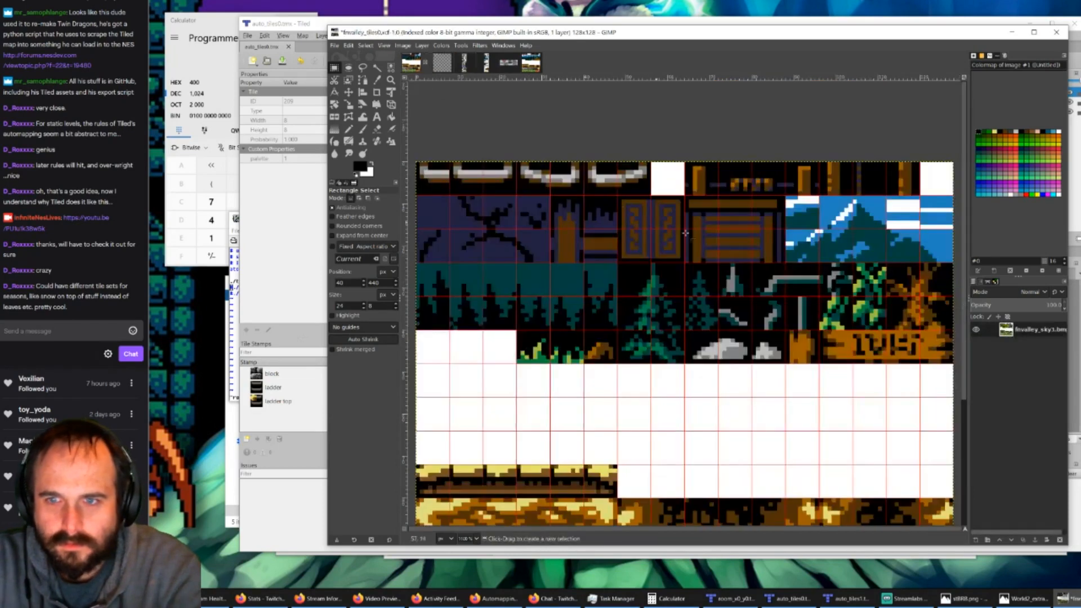
key(ctrl+v)
drag(693, 351, 848, 254)
Step: Examine the remaining World2 castle furniture, such as the bookshelf, against the pasted tiles and the space left in fvalley_tiles0
click(483, 64)
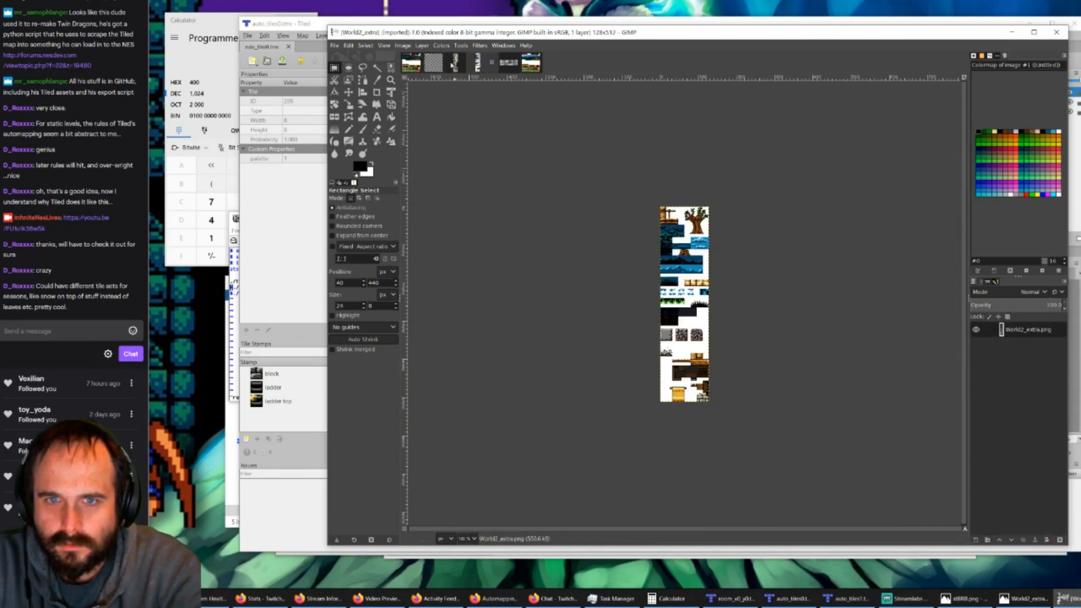
click(458, 63)
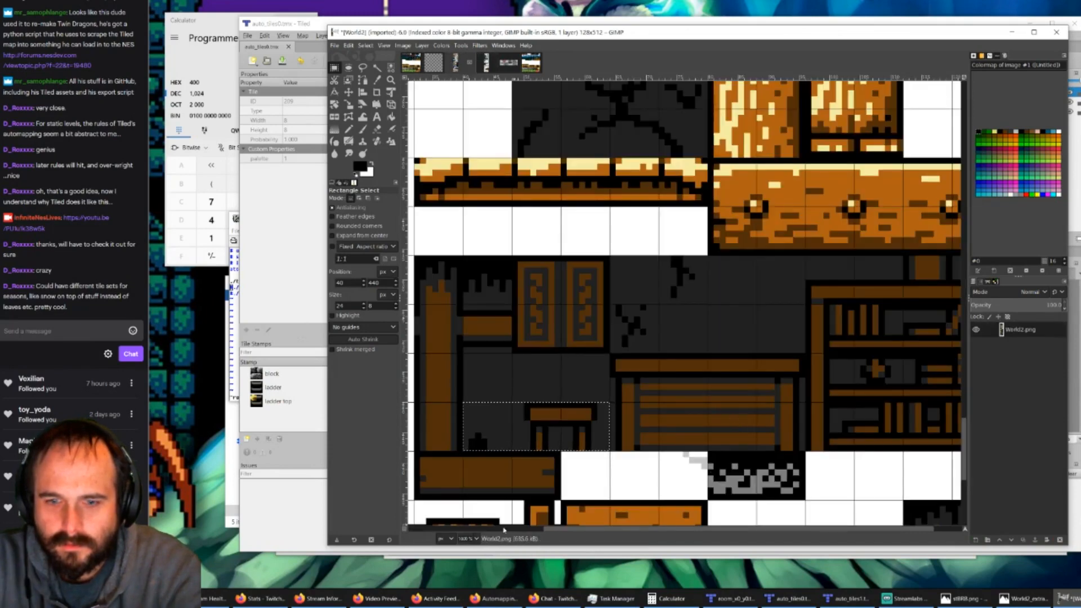
drag(552, 533, 642, 538)
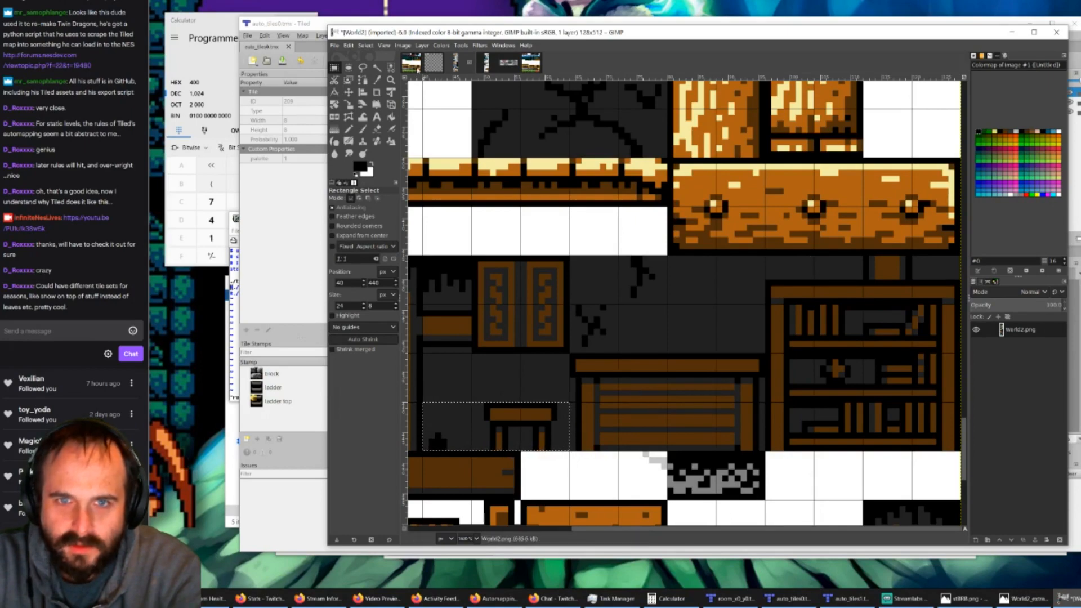
click(417, 69)
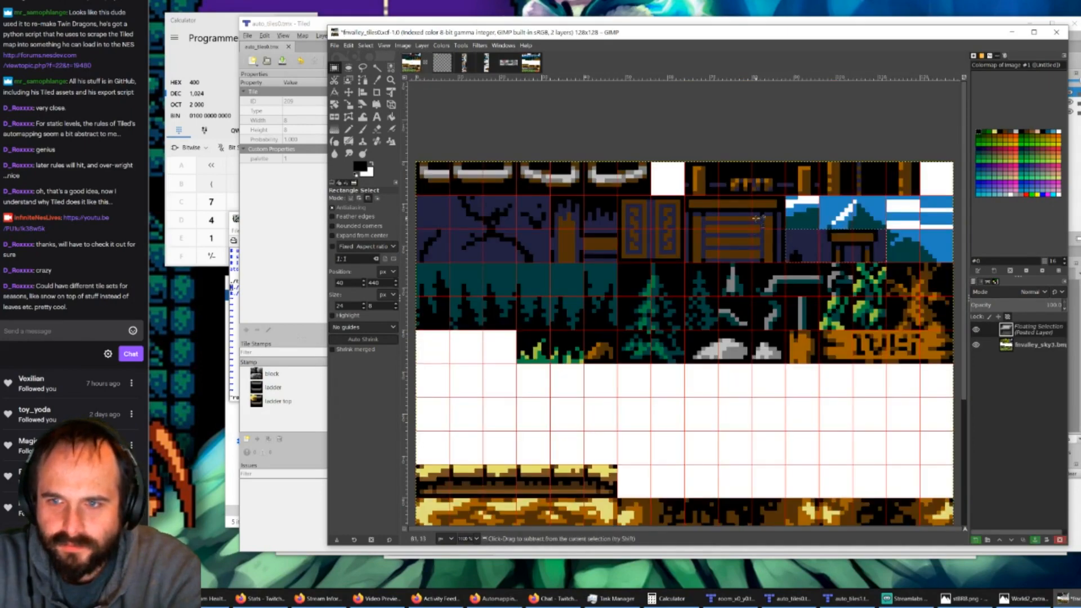
ctrl+scroll(756, 218, up, 2)
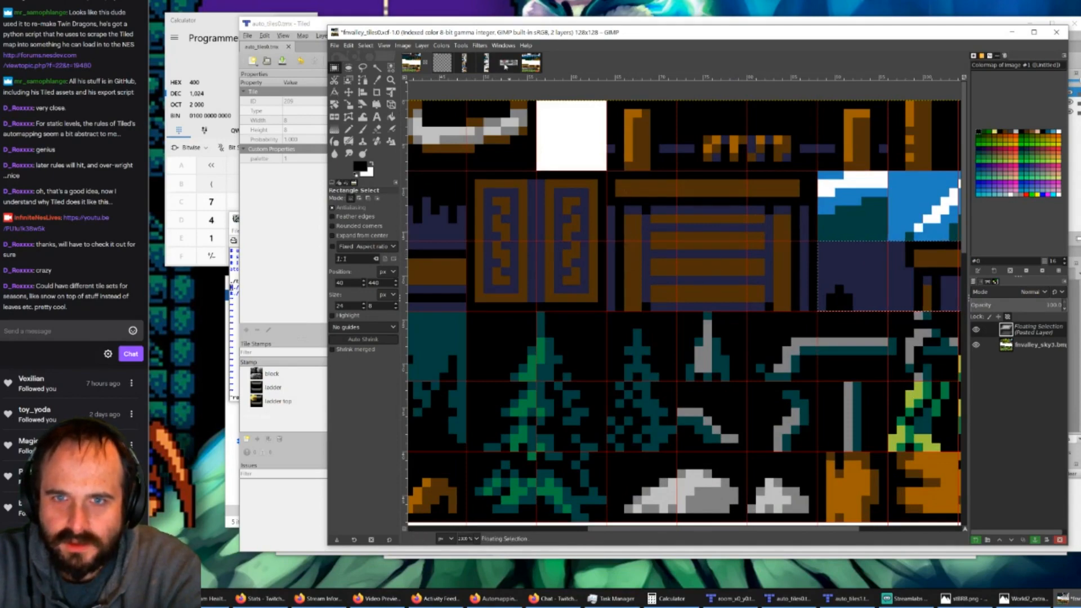
click(506, 67)
click(458, 65)
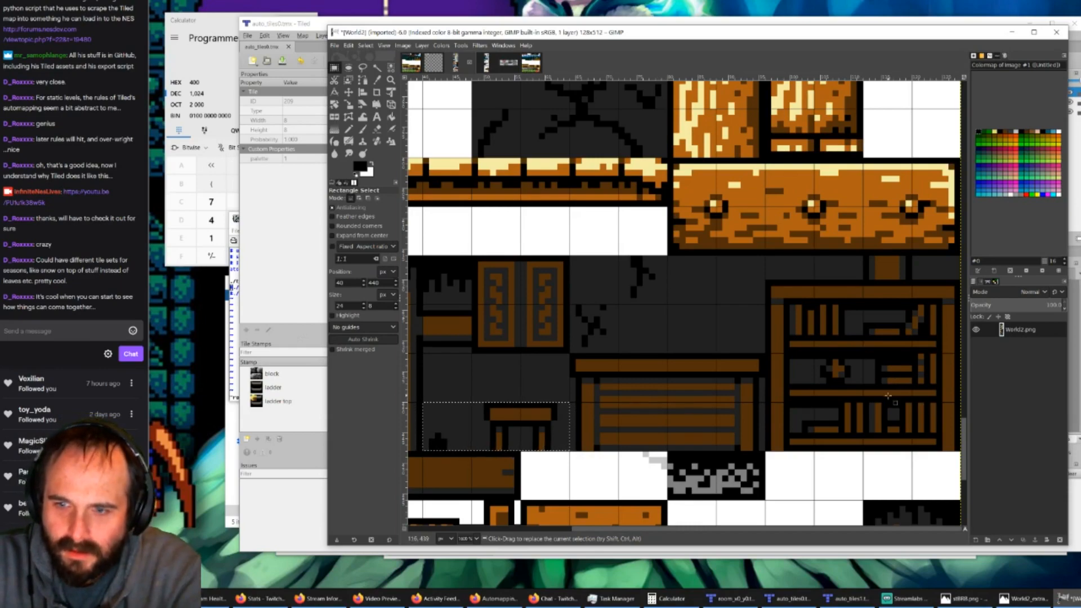
click(413, 63)
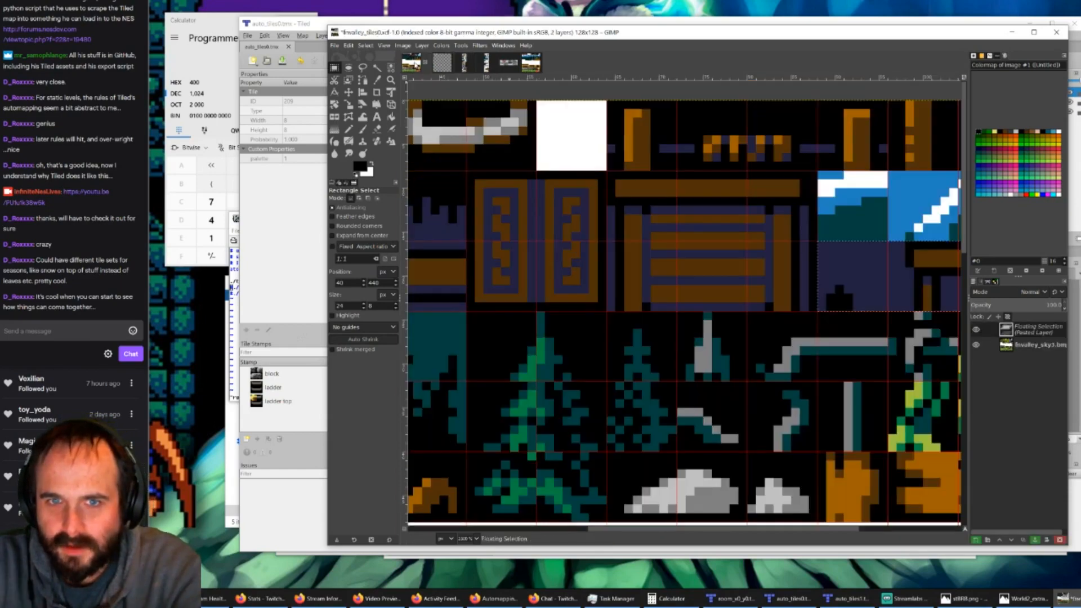
ctrl+scroll(614, 372, down, 1)
ctrl+scroll(614, 362, up, 1)
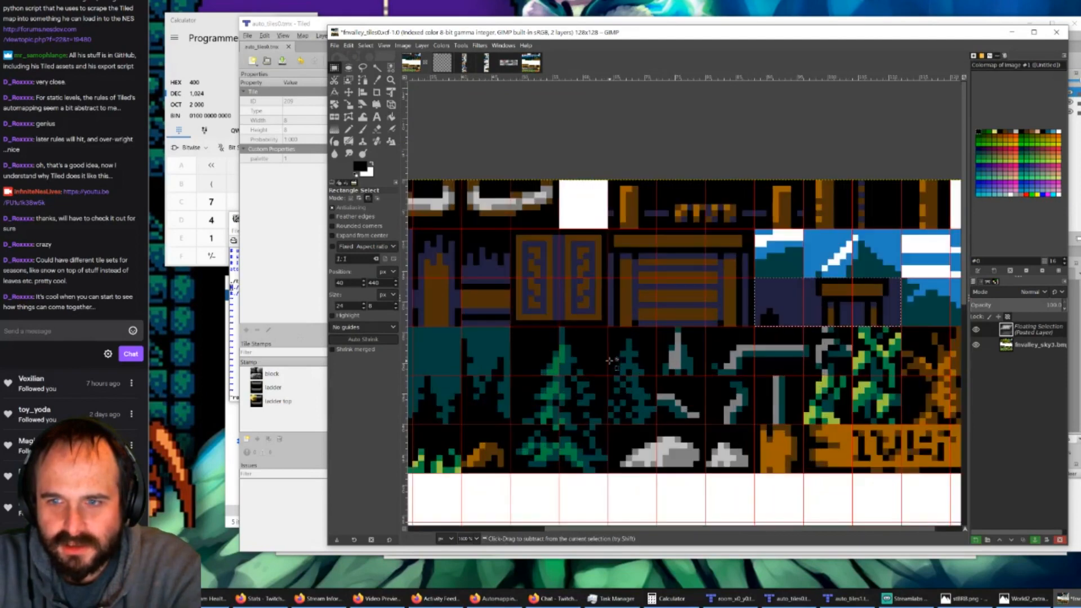
Step: Copy the 8 × 8 px piece of the bookshelf's upper edge from World2 and paste it over the bench's upper middle tile in fvalley_tiles0
scroll(582, 531, right, 2)
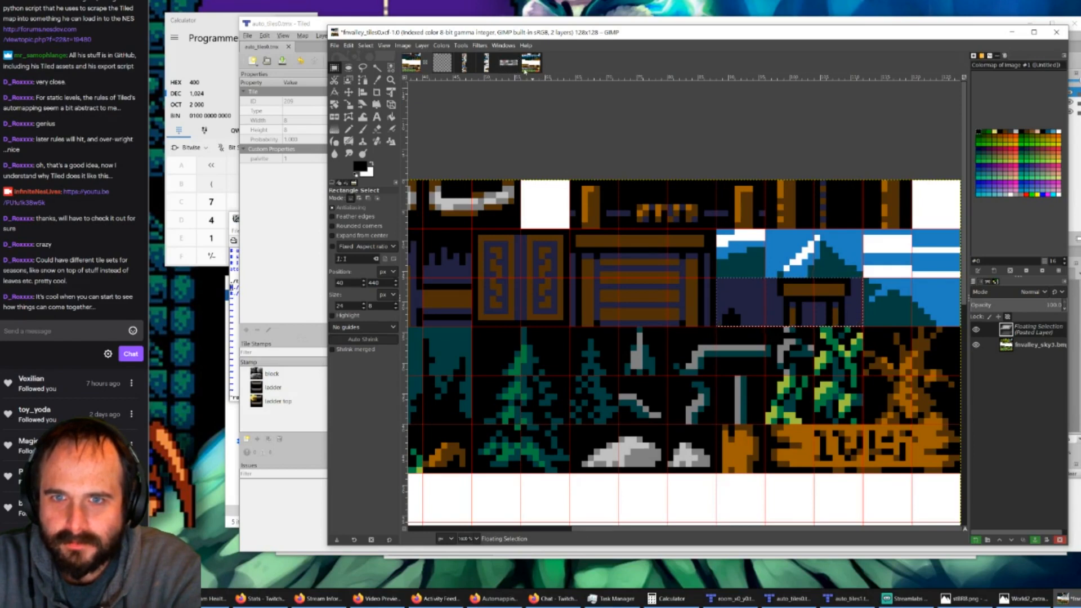
click(462, 64)
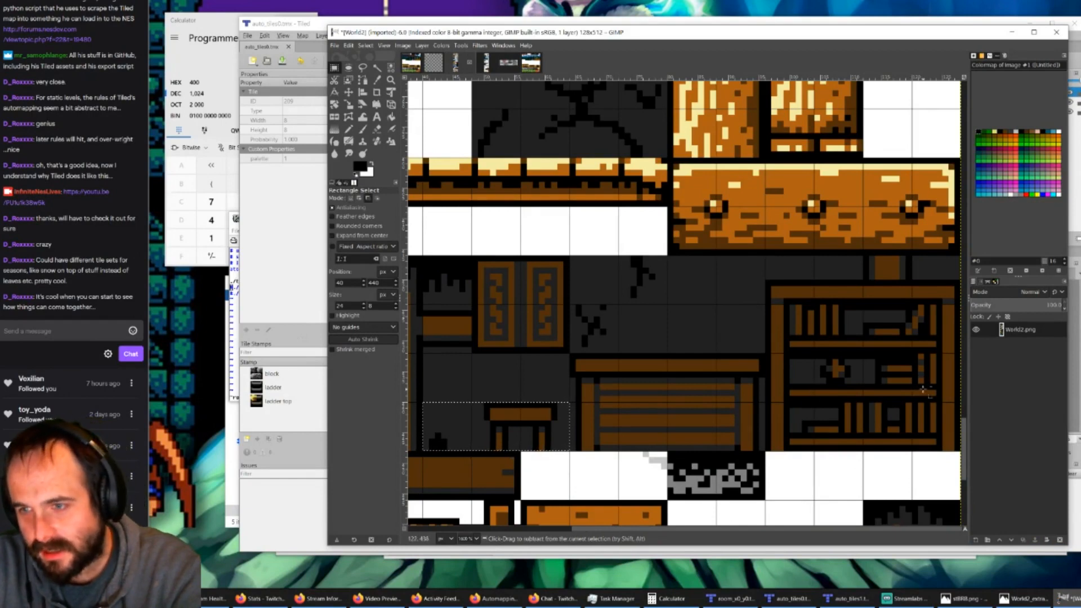
ctrl+scroll(924, 388, up, 1)
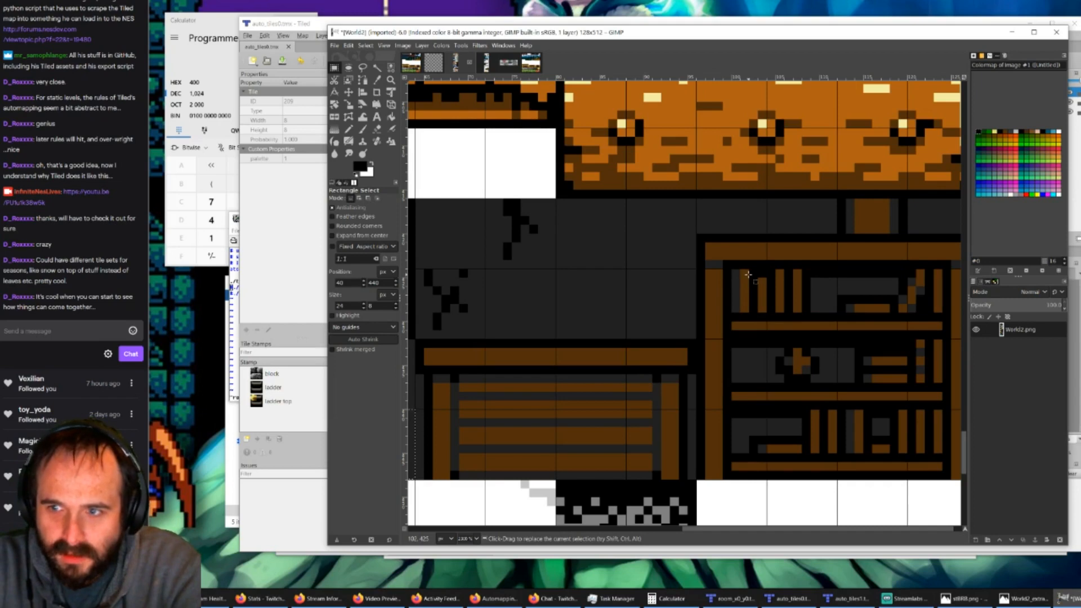
key(ctrl)
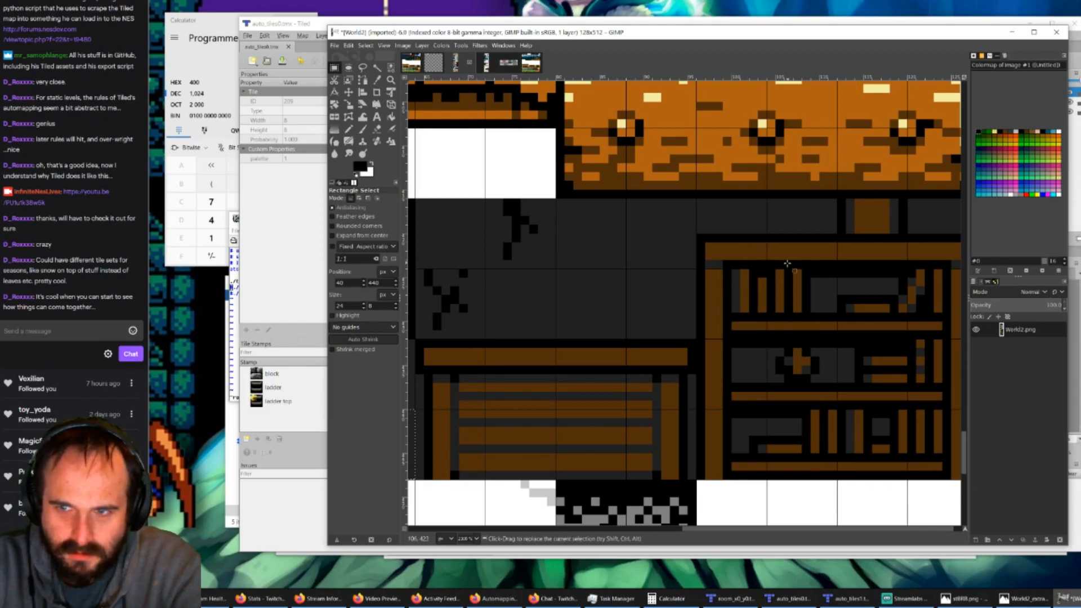
drag(766, 198, 834, 265)
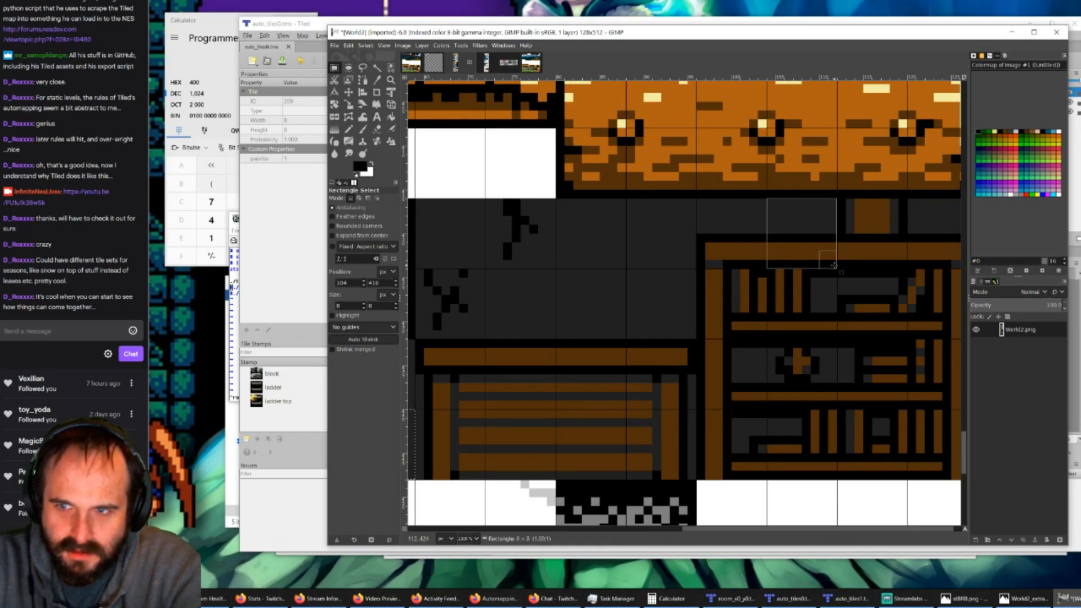
drag(834, 265, 834, 265)
key(ctrl+c)
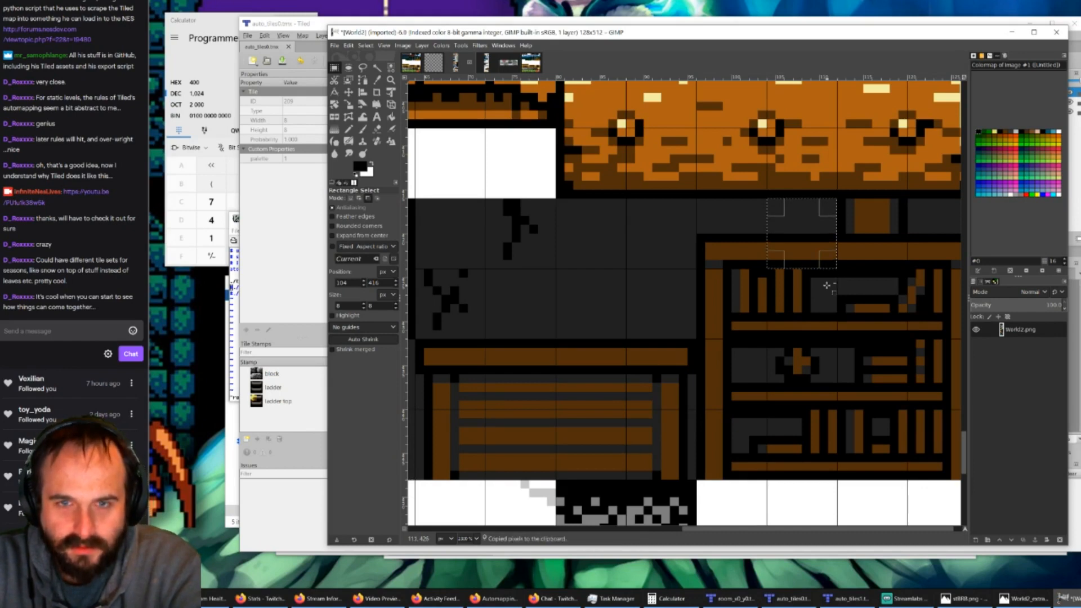
click(411, 68)
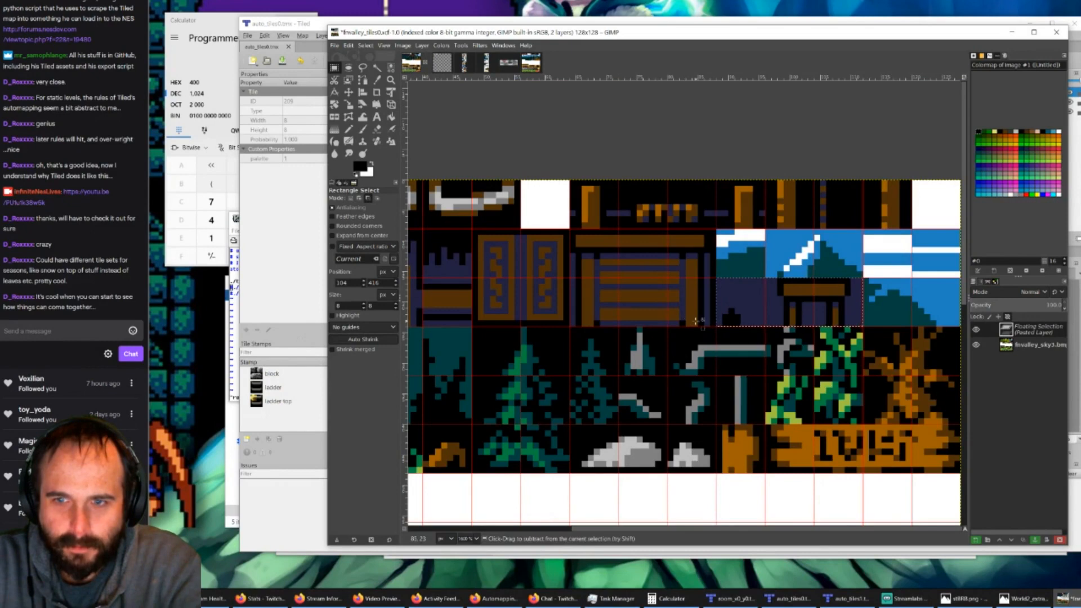
drag(780, 309, 631, 265)
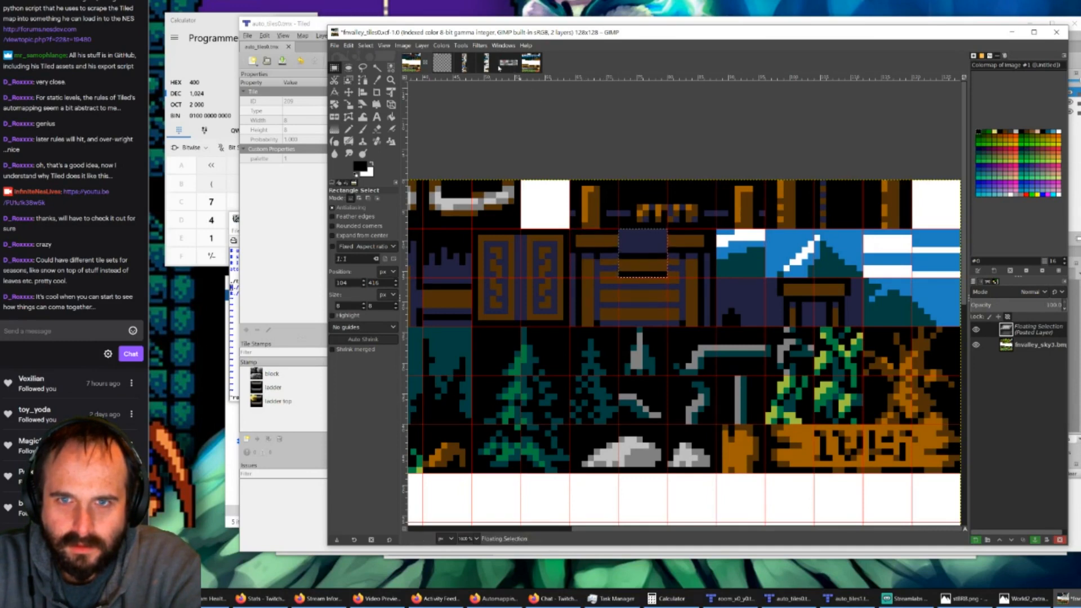
Step: Try copying a 32 × 7 px strip of the bookshelf's middle shelf from World2 and pasting it above the small table in fvalley_tiles0
click(483, 63)
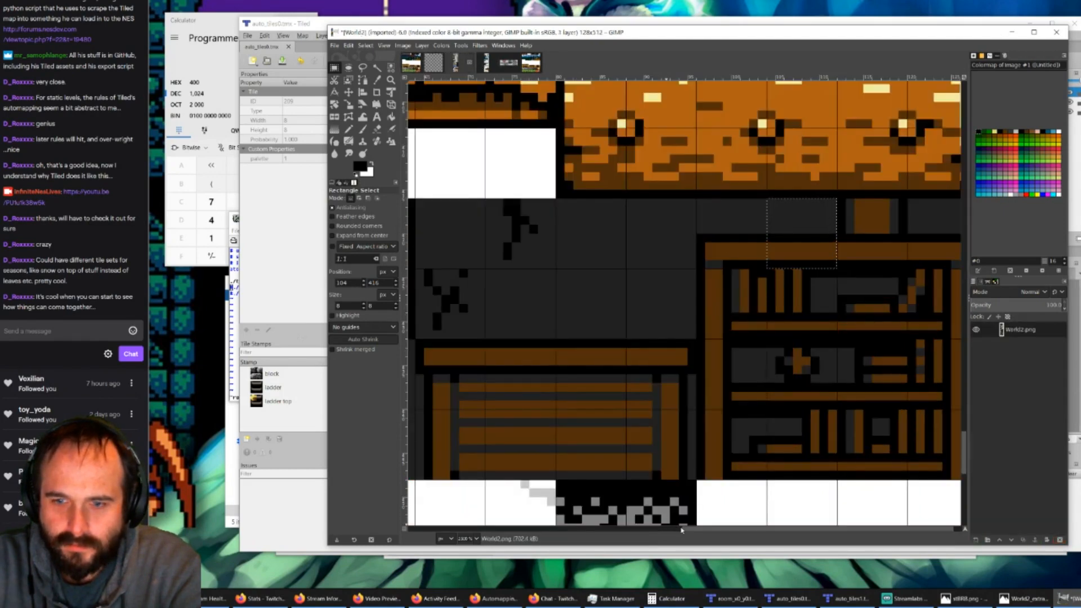
drag(705, 530, 713, 537)
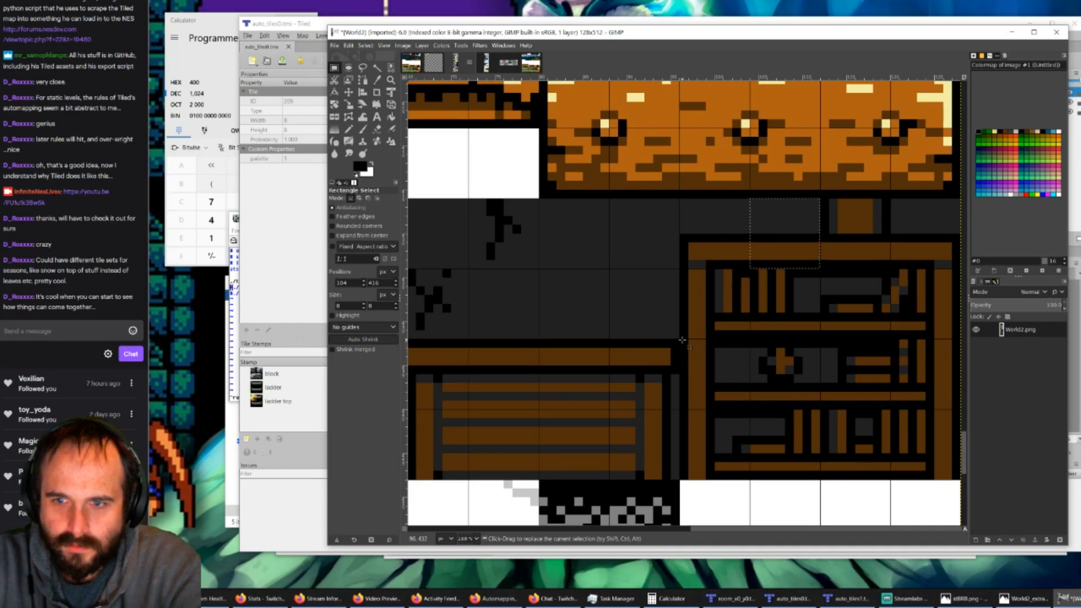
drag(680, 340, 957, 403)
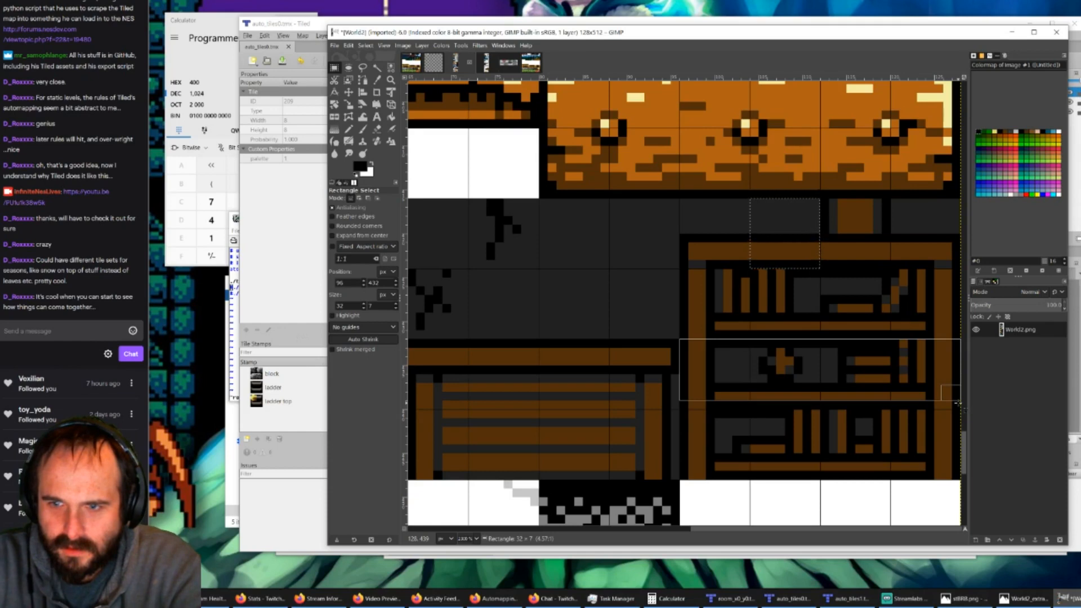
drag(957, 403, 958, 402)
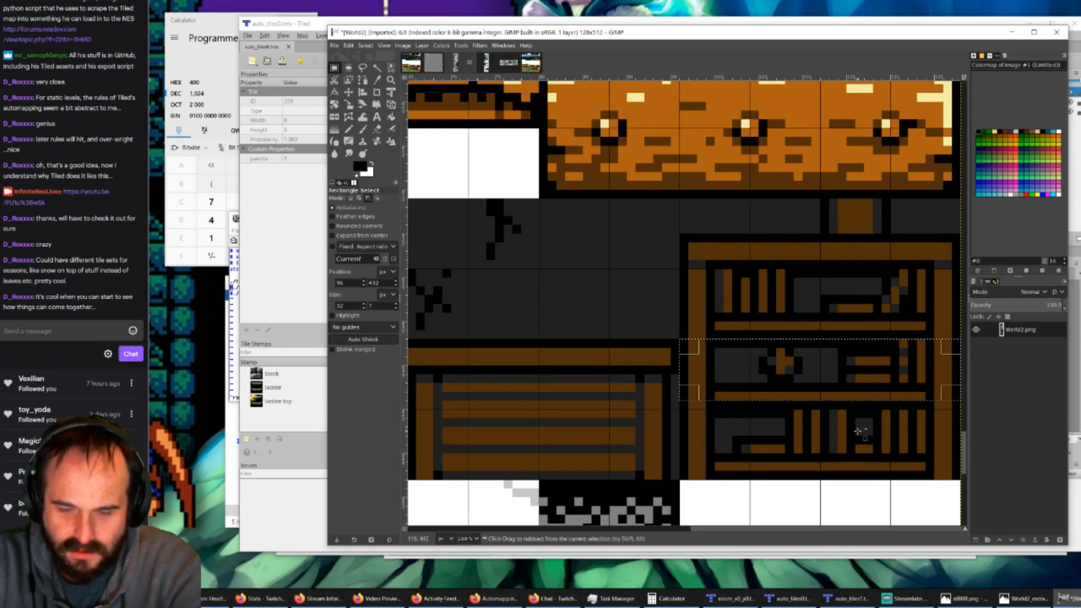
key(ctrl+c)
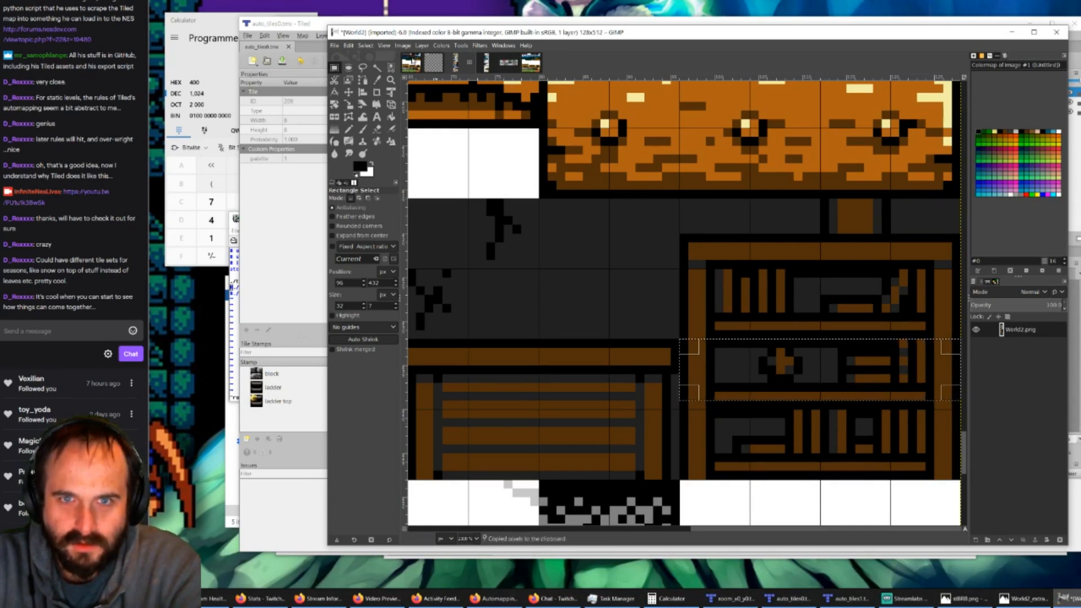
click(413, 60)
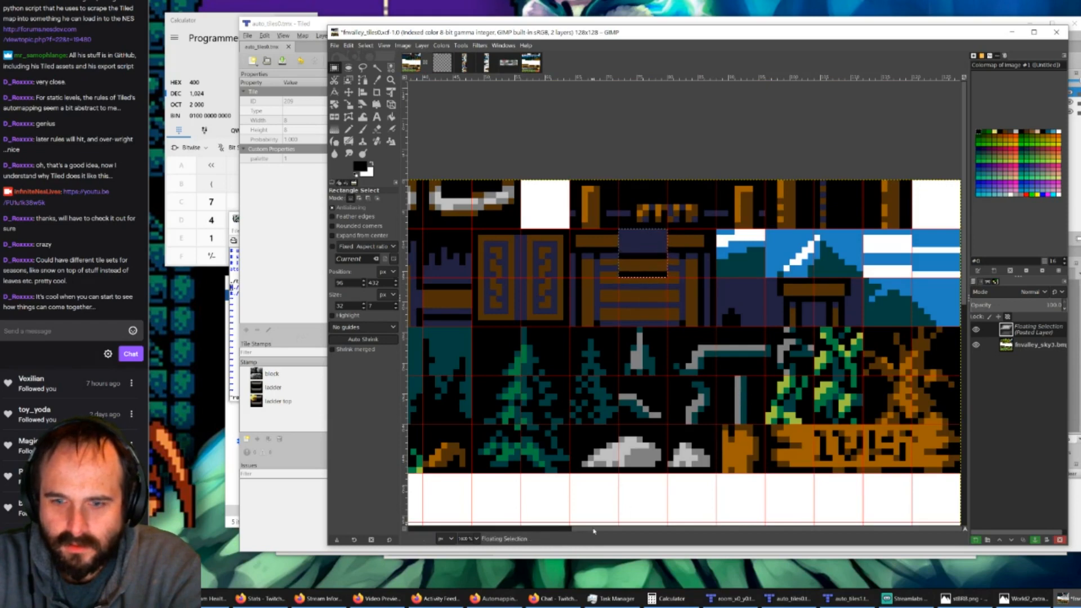
key(ctrl+v)
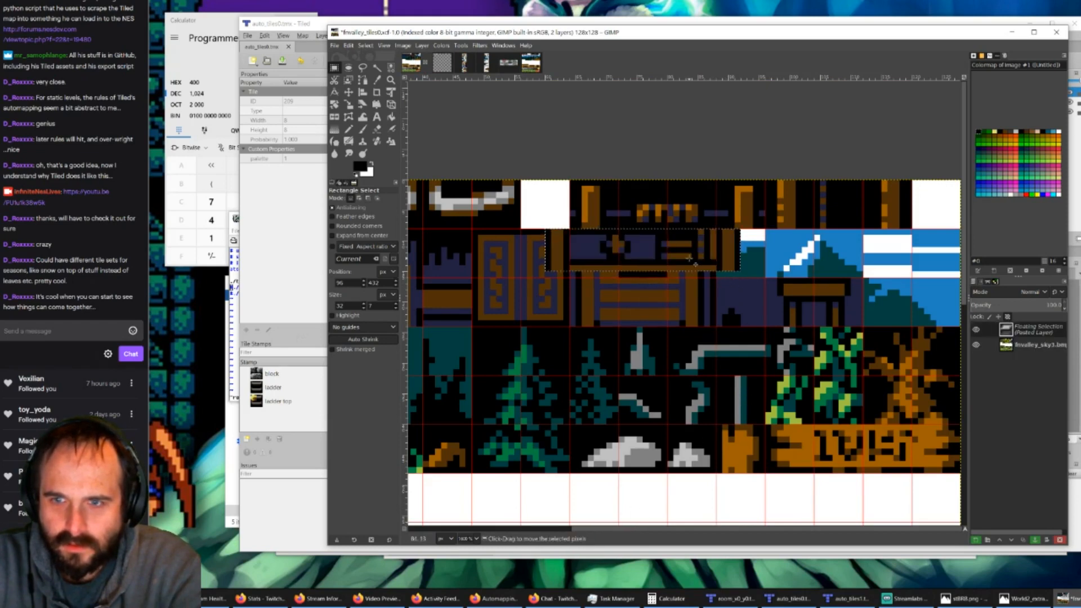
drag(689, 258, 862, 263)
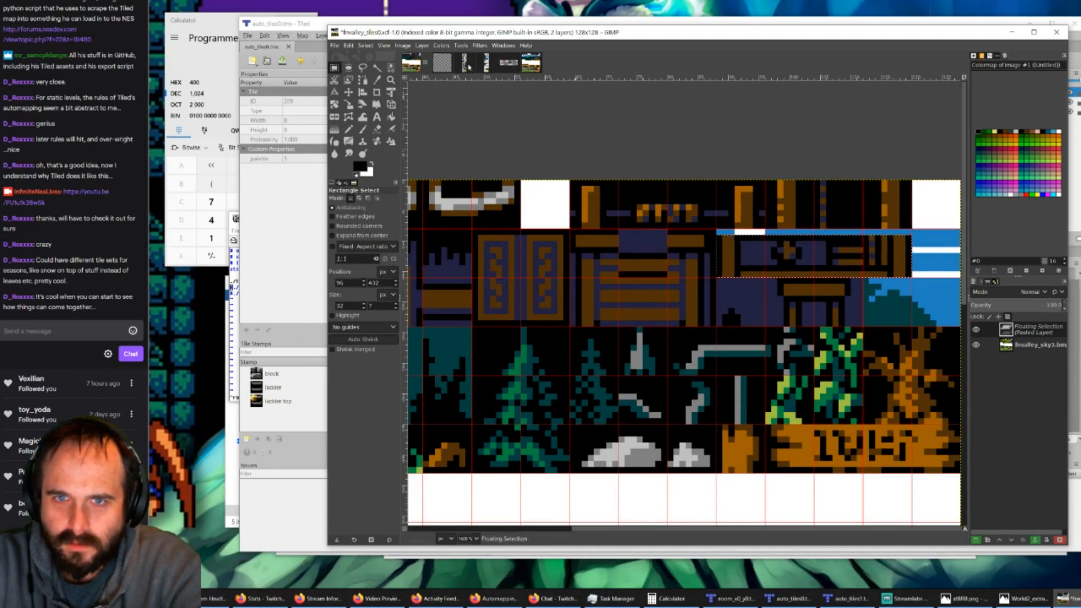
Step: Copy the full 32 × 8 px middle-shelf strip of the bookshelf from World2 and paste it above the rubble and small table in fvalley_tiles0
click(467, 63)
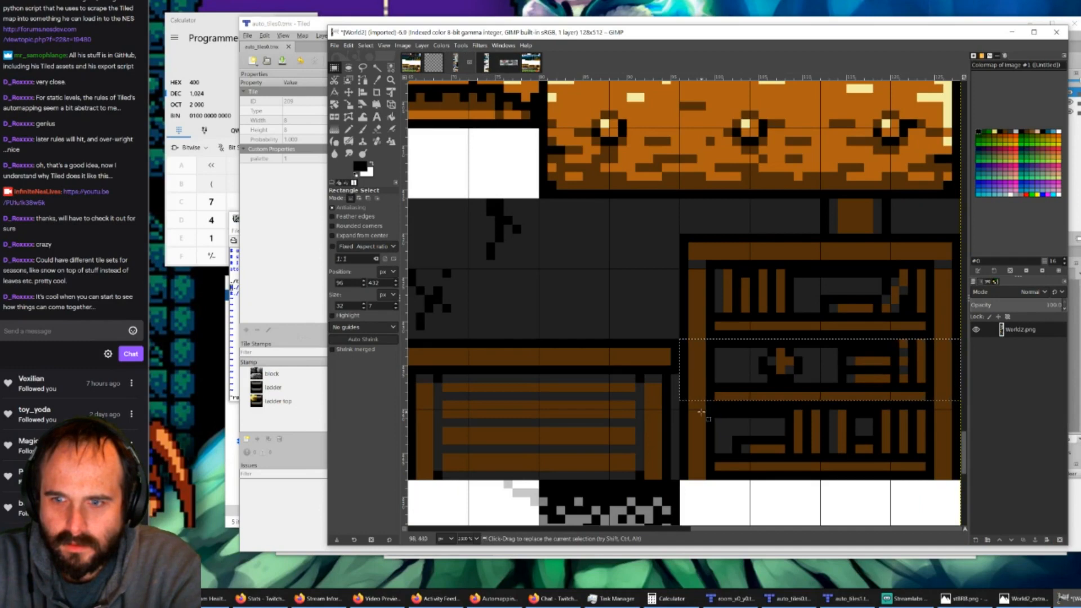
click(698, 404)
drag(680, 340, 960, 410)
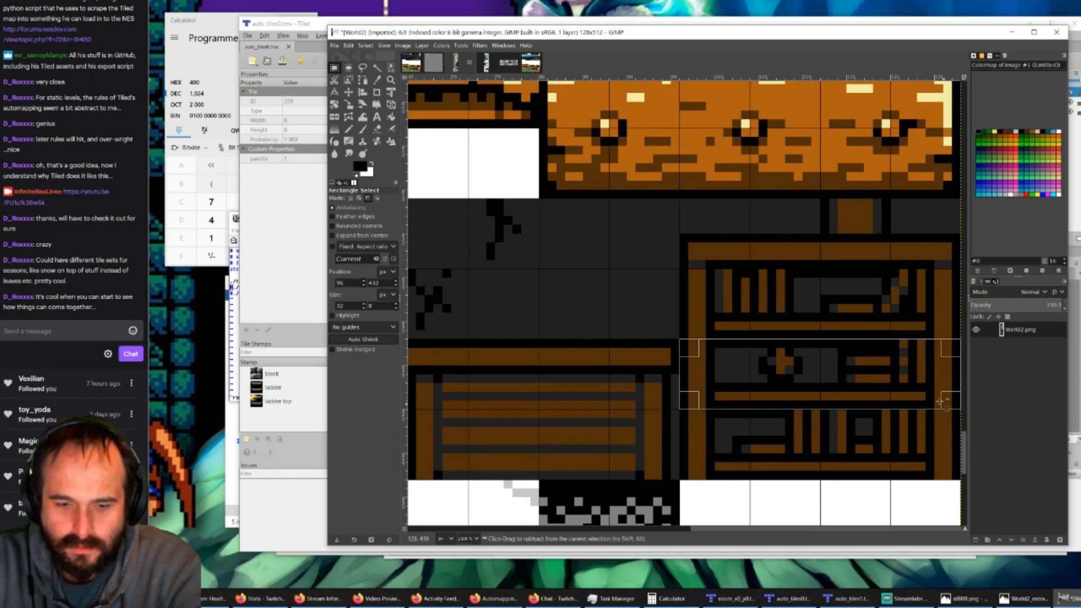
key(ctrl+c)
click(414, 64)
key(ctrl+v)
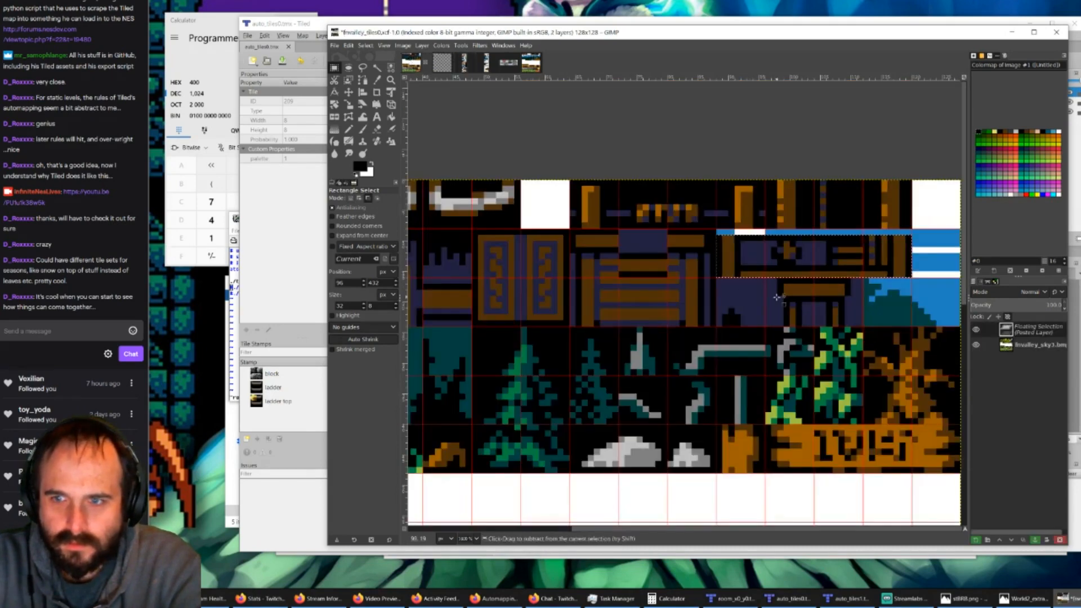
drag(793, 264, 794, 251)
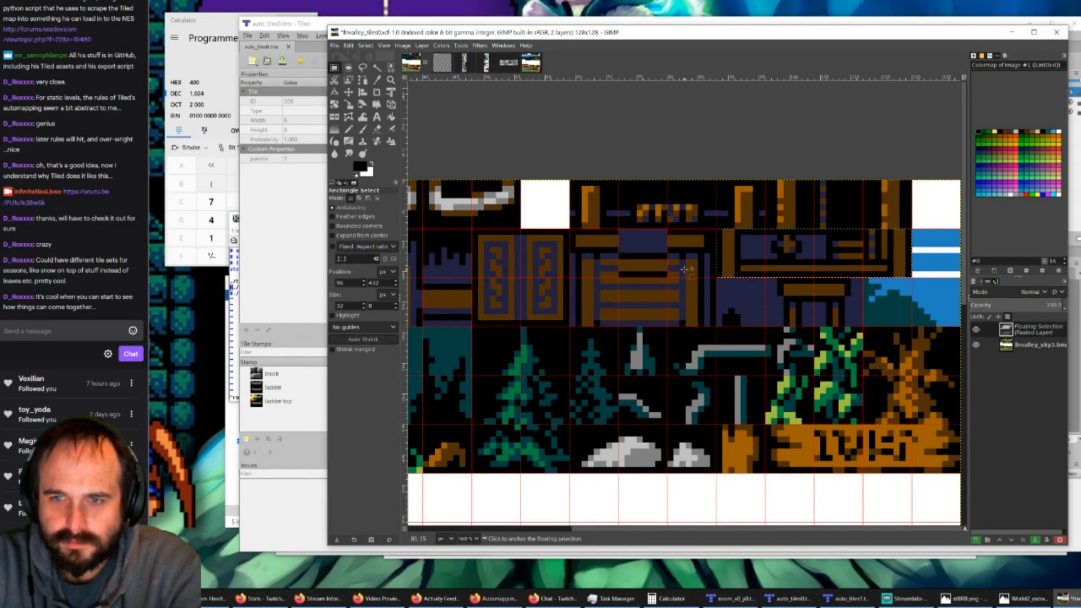
Step: Examine the castle interior and furniture tiles in World2 for pieces still missing from fvalley_tiles0
click(464, 62)
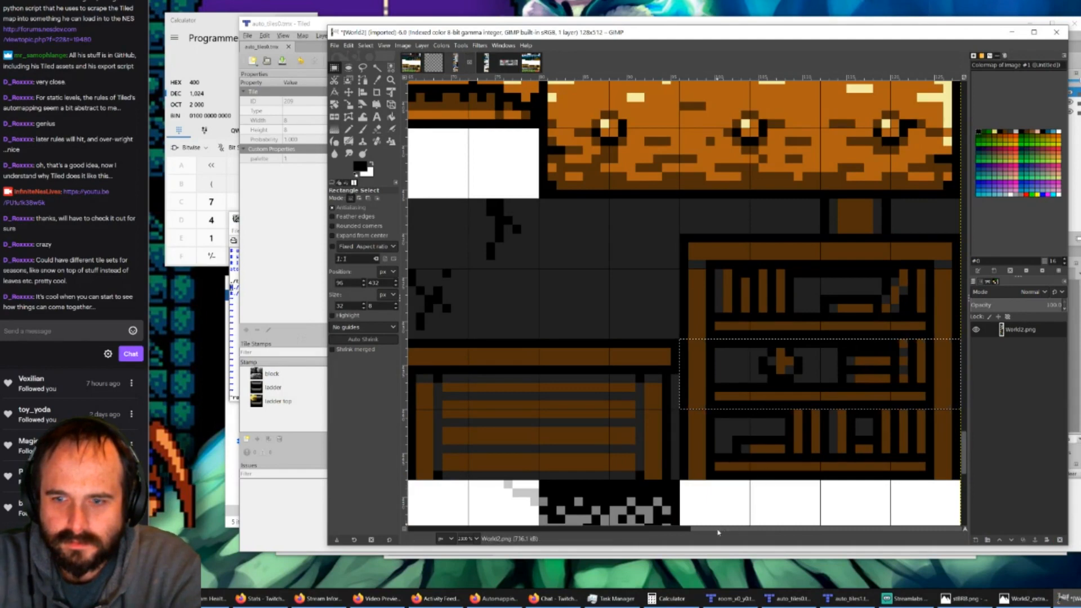
drag(721, 529, 563, 534)
ctrl+scroll(567, 489, down, 1)
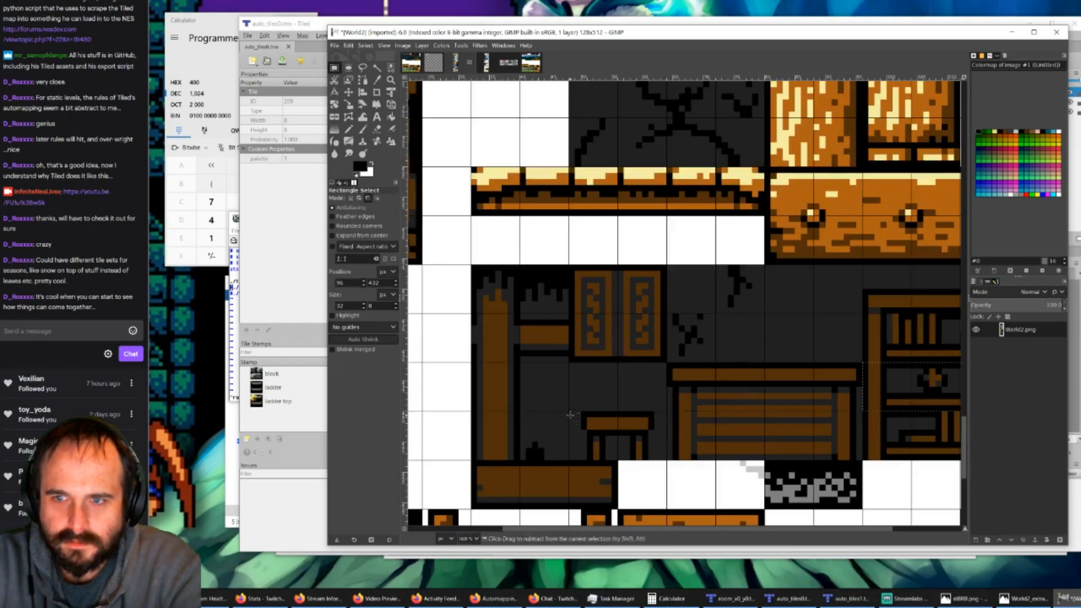
scroll(570, 415, up, 2)
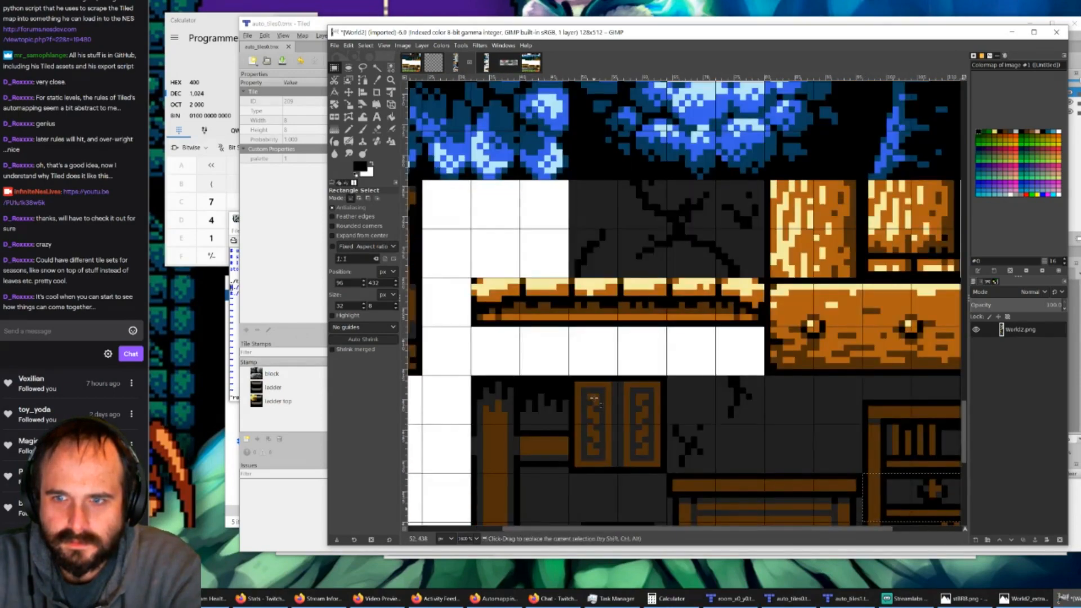
ctrl+scroll(701, 380, down, 1)
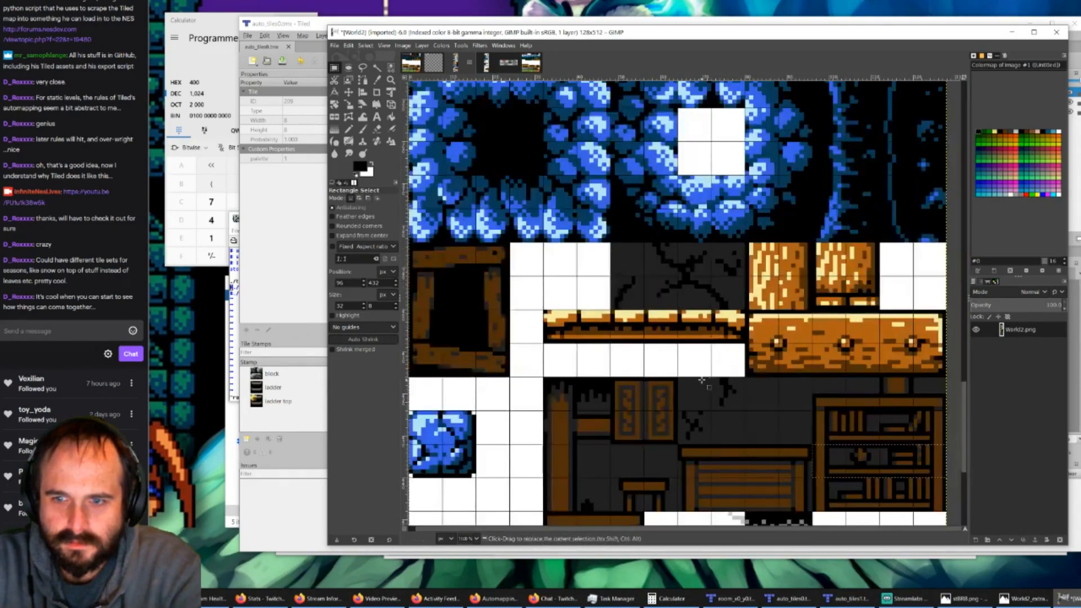
ctrl+scroll(704, 431, up, 1)
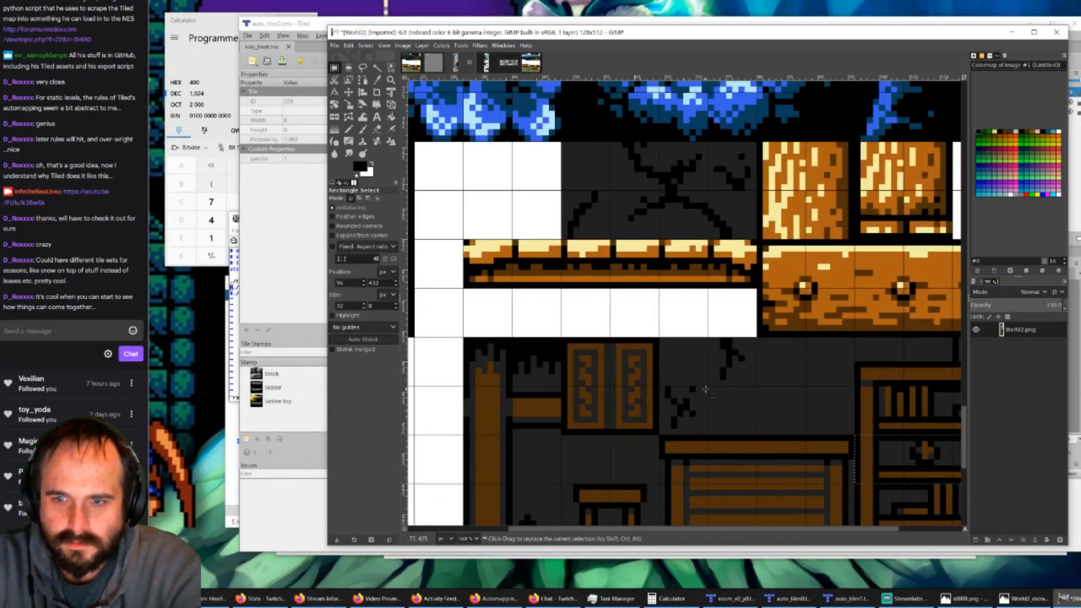
ctrl+scroll(705, 391, down, 1)
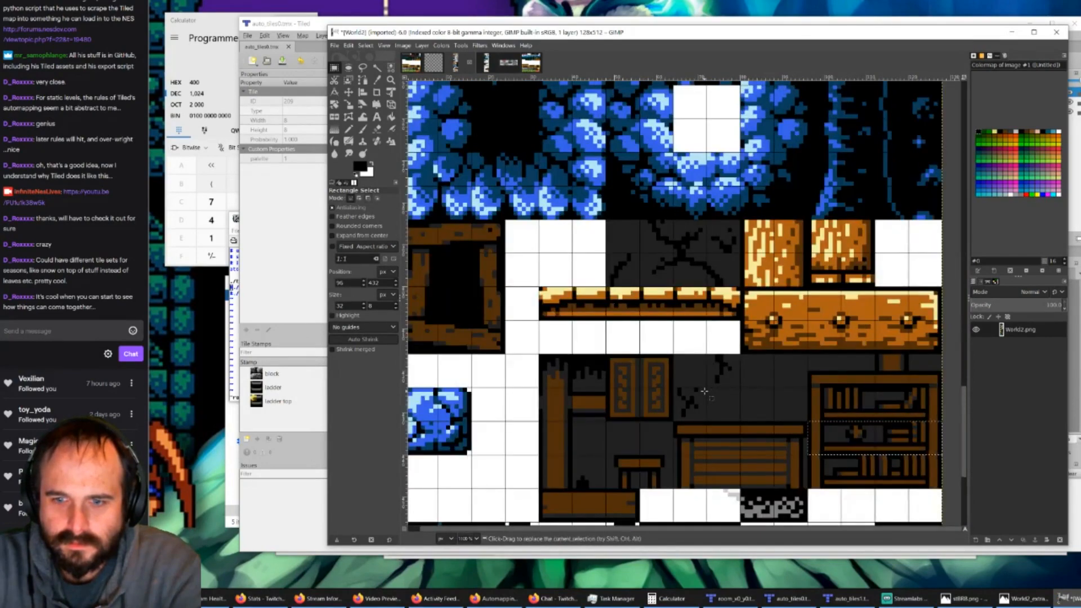
scroll(704, 391, down, 2)
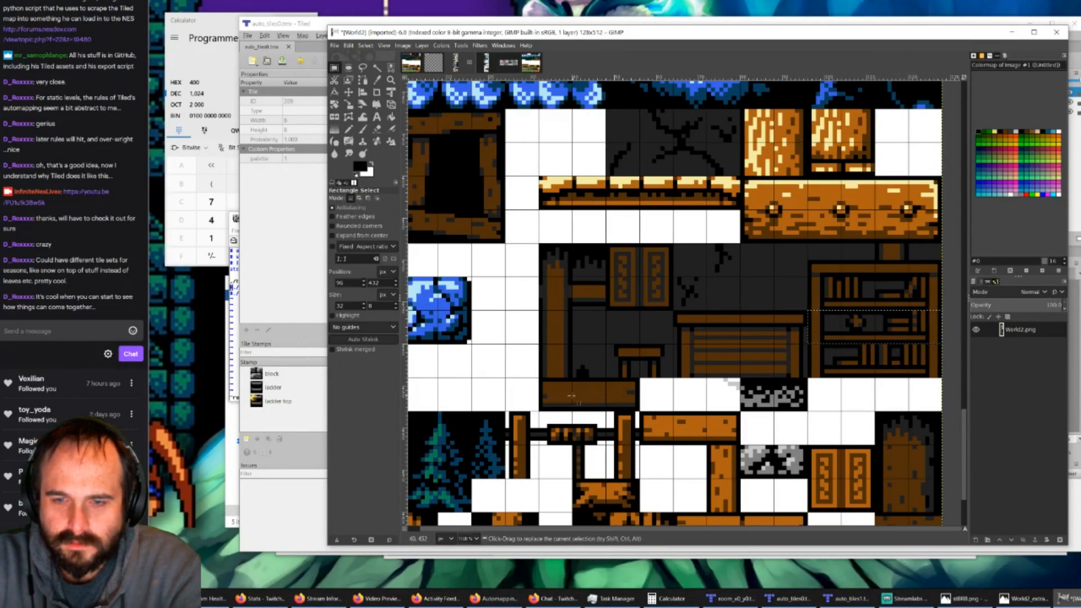
Step: Copy the 8 × 8 px middle section of the wide brown beam below the table and rubble in World2
key(ctrl)
ctrl+scroll(586, 406, up, 2)
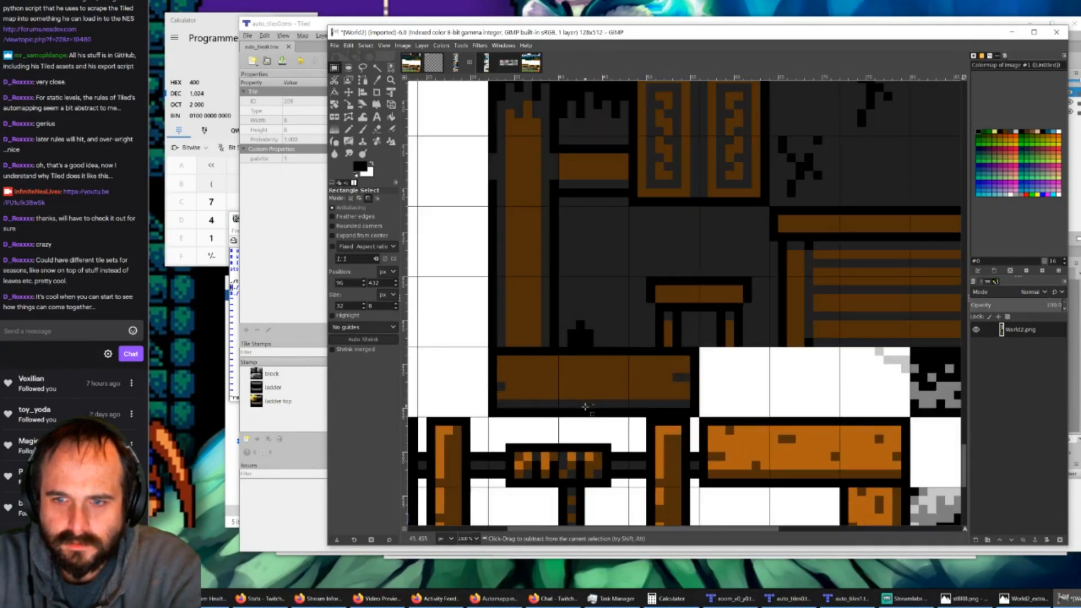
ctrl+scroll(588, 400, down, 3)
ctrl+scroll(568, 394, up, 3)
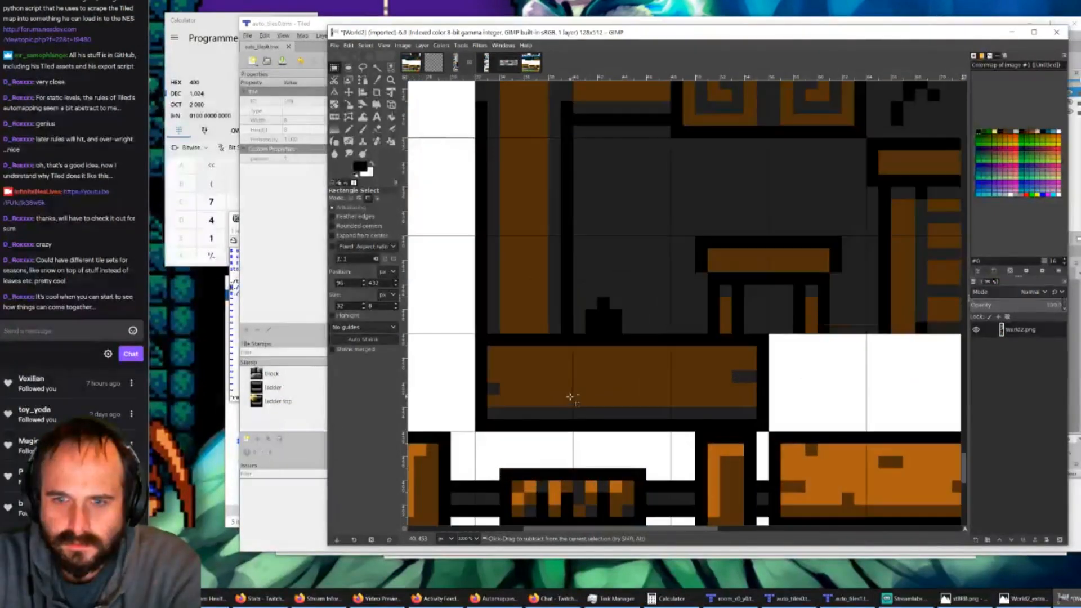
ctrl+scroll(570, 396, down, 1)
ctrl+scroll(560, 398, up, 1)
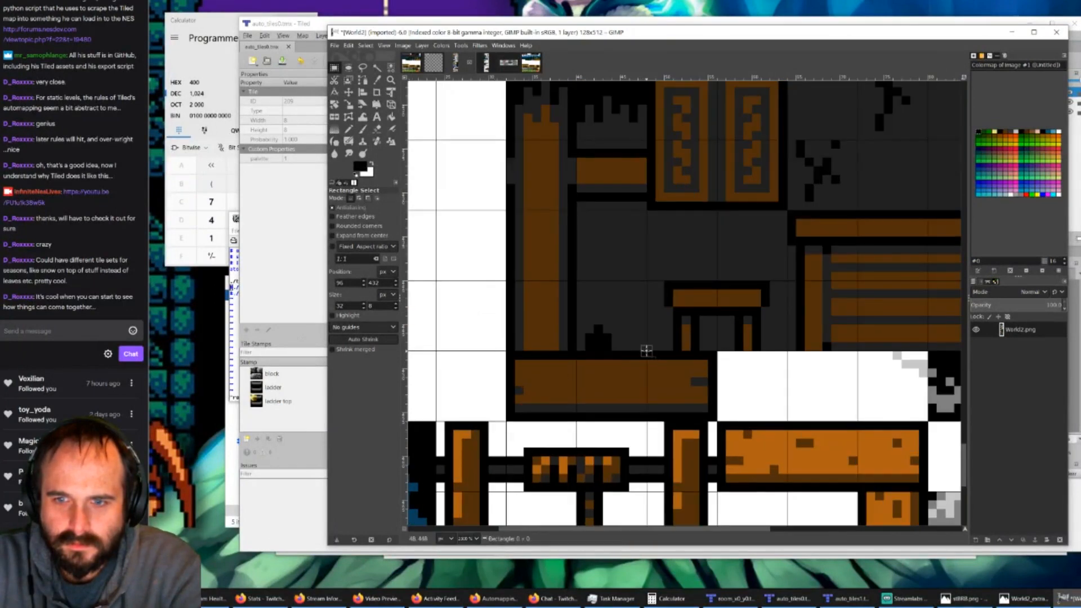
drag(647, 352, 577, 420)
key(ctrl+c)
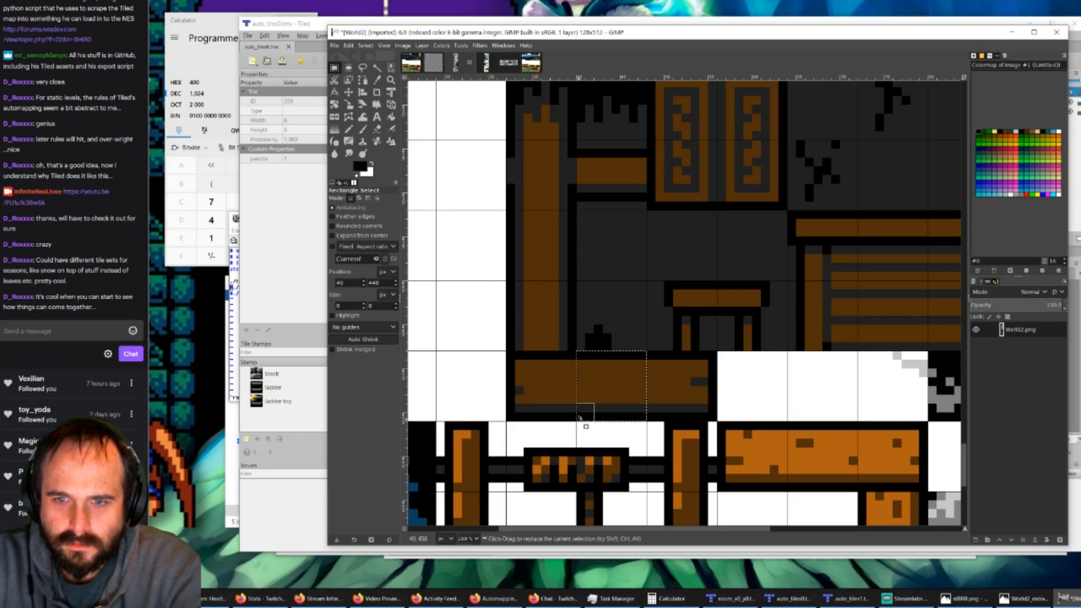
Step: Check fvalley_tiles0 for free tile slots and compare its castle interior tiles with the beam and furniture tiles in World2
click(413, 63)
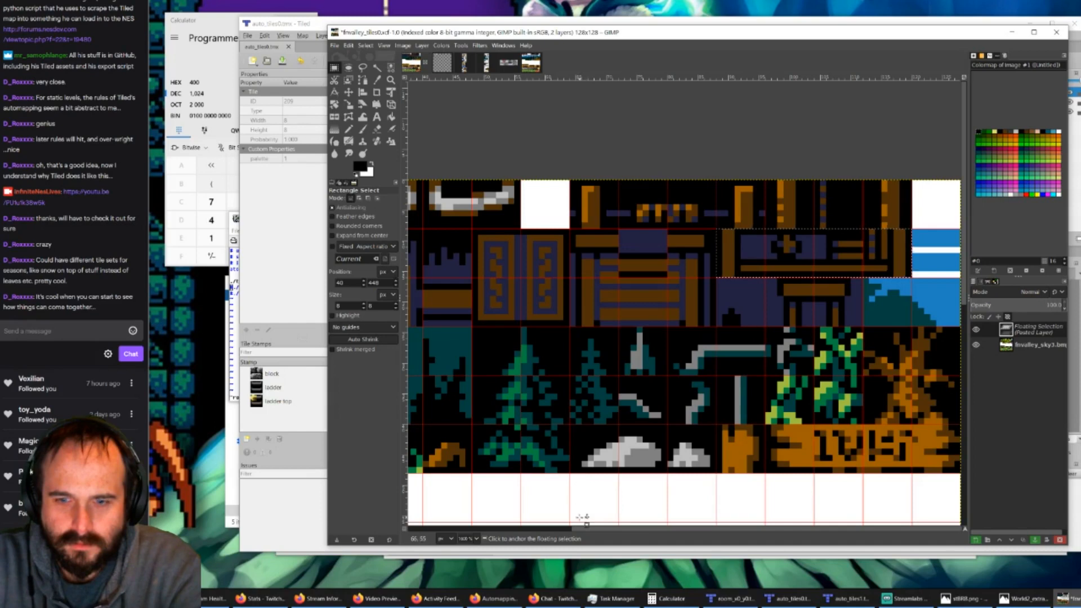
drag(585, 529, 477, 531)
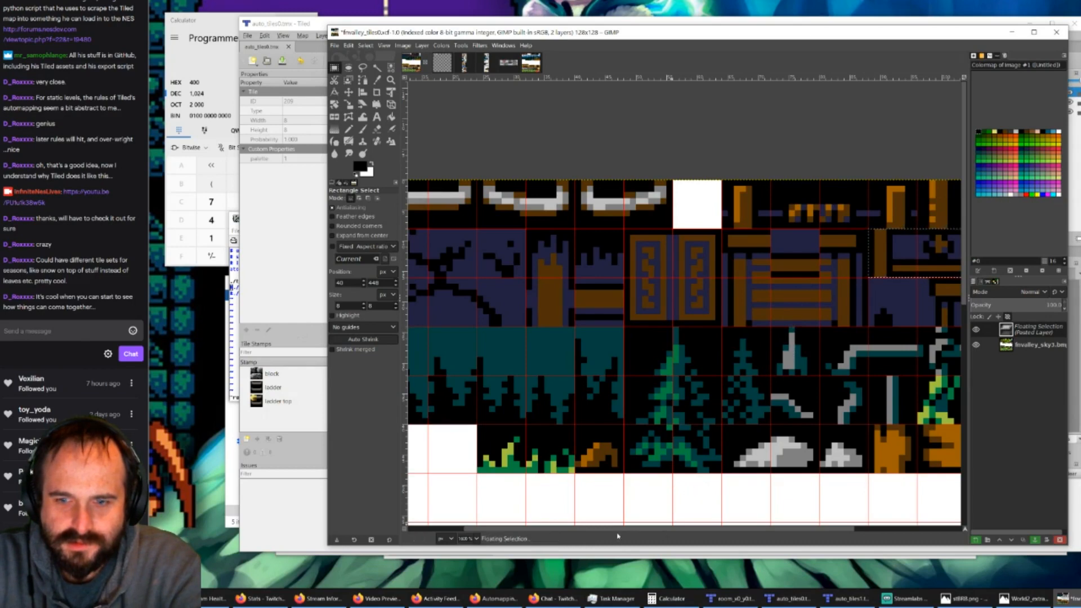
scroll(617, 533, right, 5)
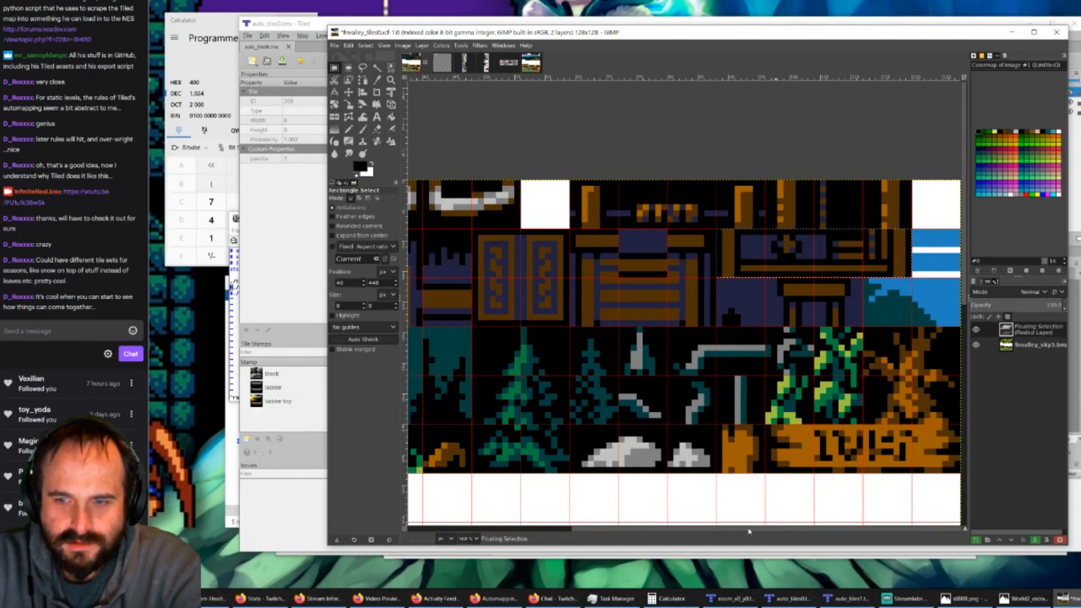
click(522, 63)
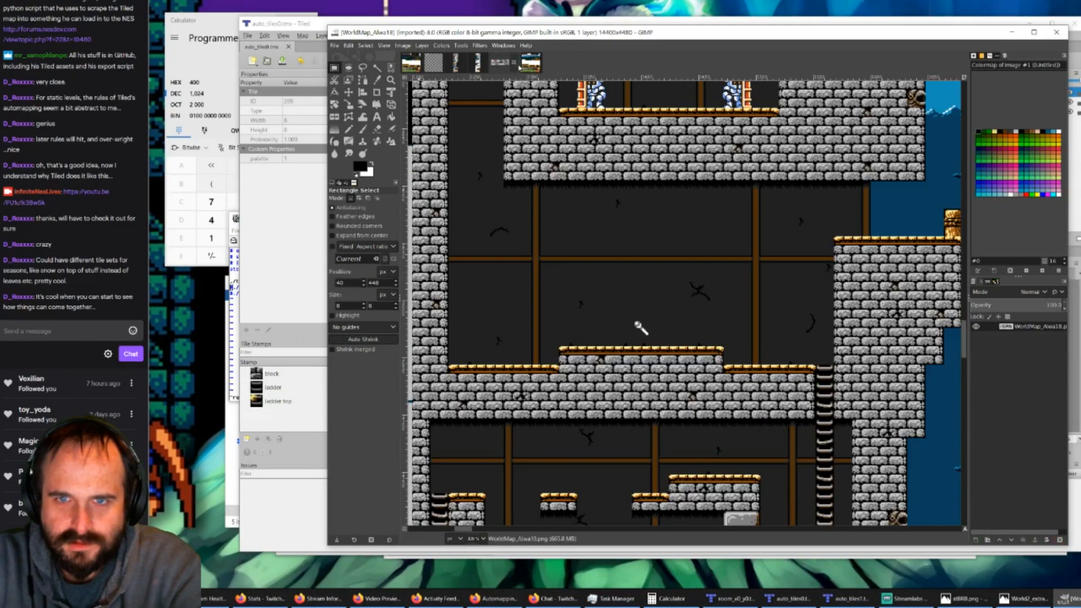
click(459, 64)
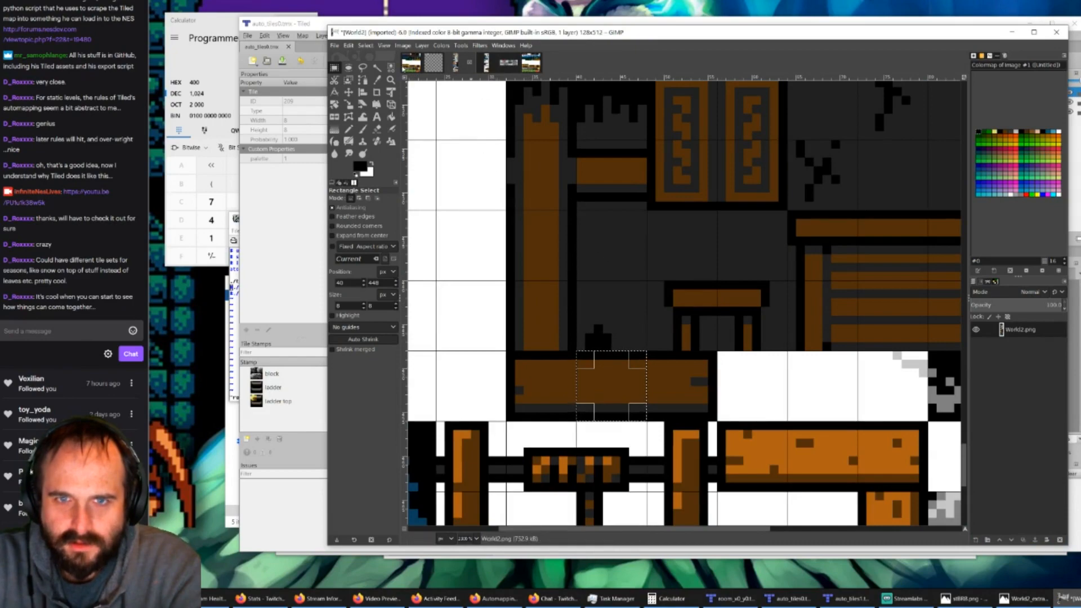
click(409, 63)
ctrl+scroll(576, 382, down, 2)
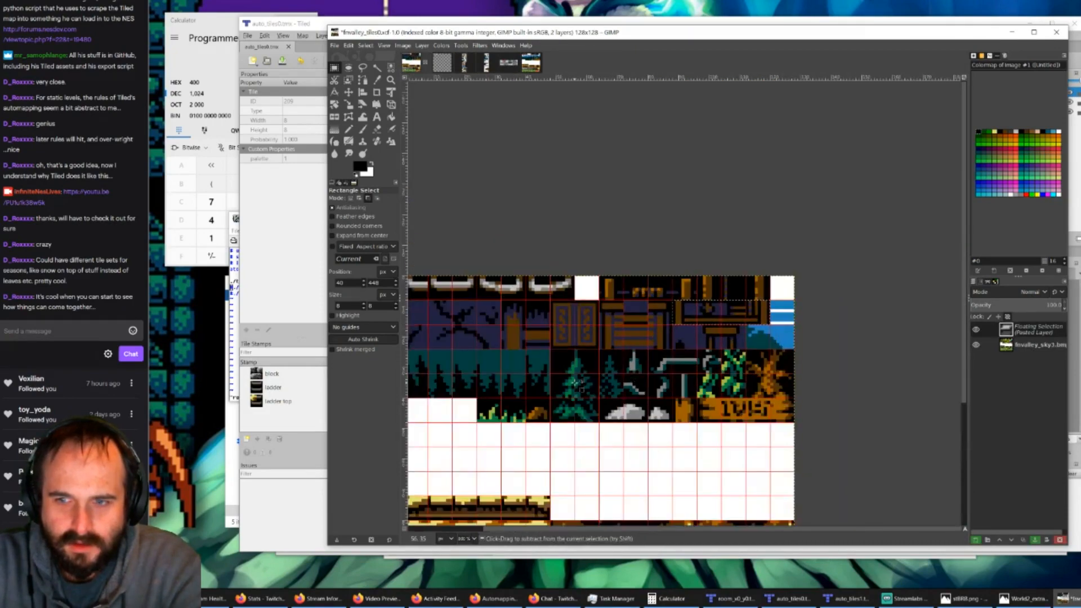
drag(589, 532, 527, 531)
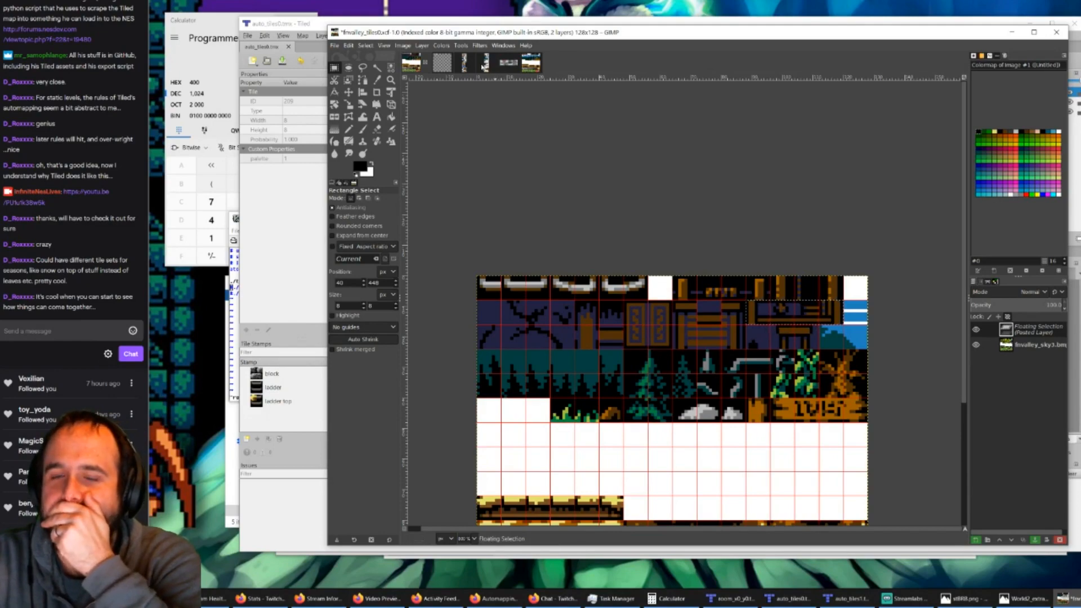
Step: Examine the grey-brick castle rooms in WorldMap_Alwa18, from the armour room down to the ground floor, for background and beam tiles used
click(507, 64)
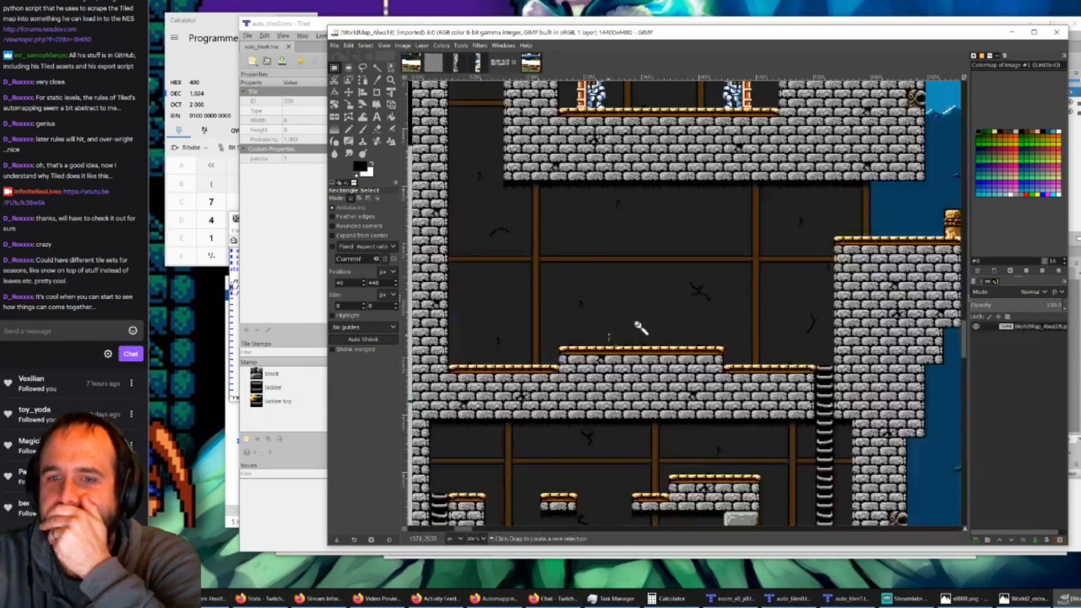
scroll(611, 351, down, 1)
scroll(611, 352, up, 3)
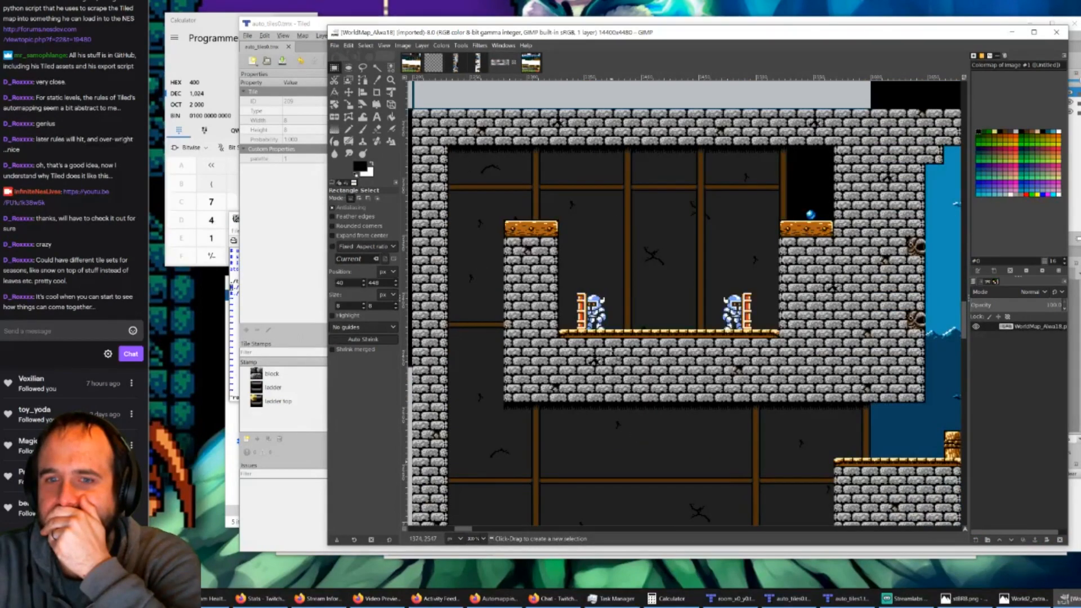
scroll(684, 304, down, 6)
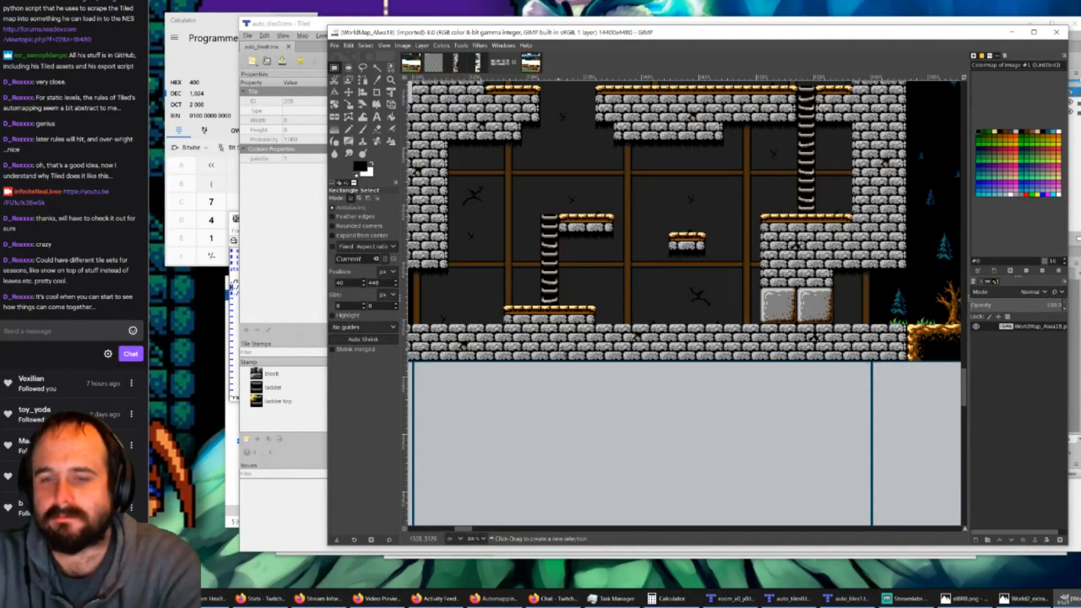
ctrl+scroll(582, 317, down, 1)
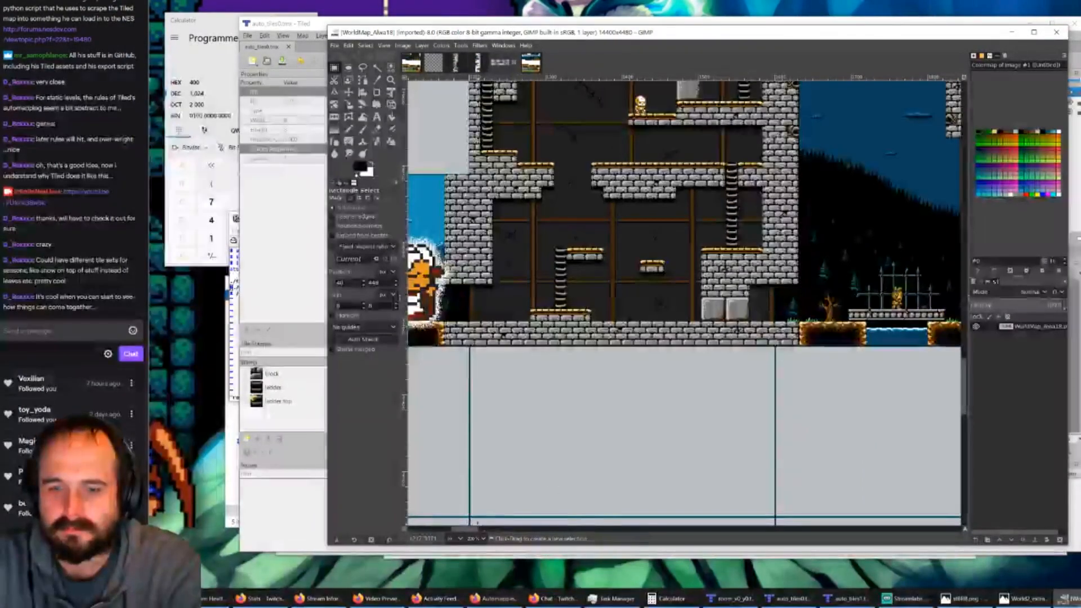
mouse_move(473, 532)
mouse_down()
mouse_move(438, 531)
mouse_move(474, 538)
mouse_up()
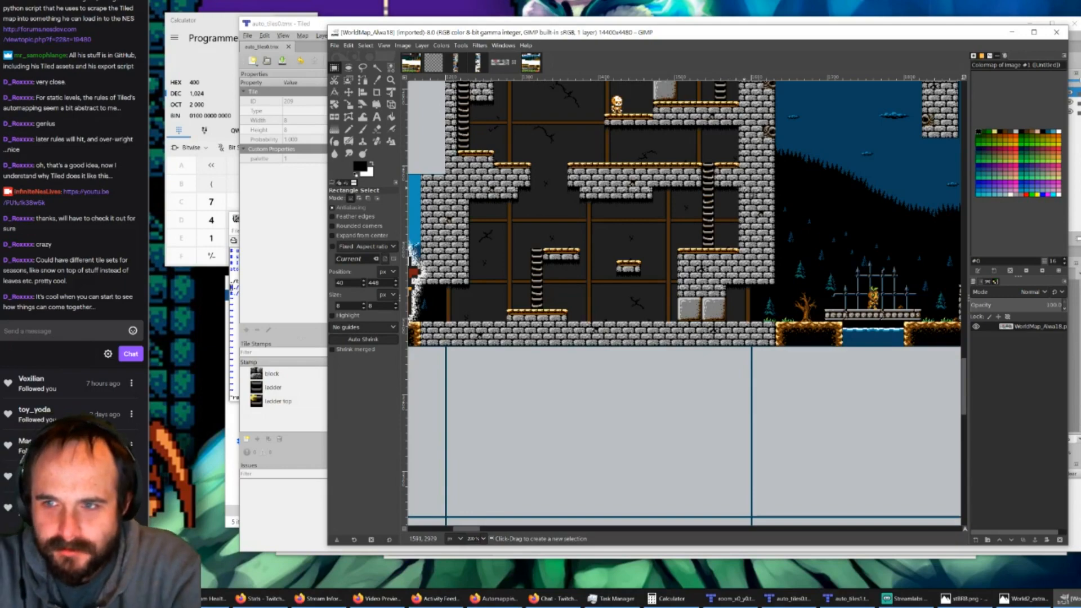
ctrl+scroll(709, 232, down, 1)
scroll(709, 233, up, 5)
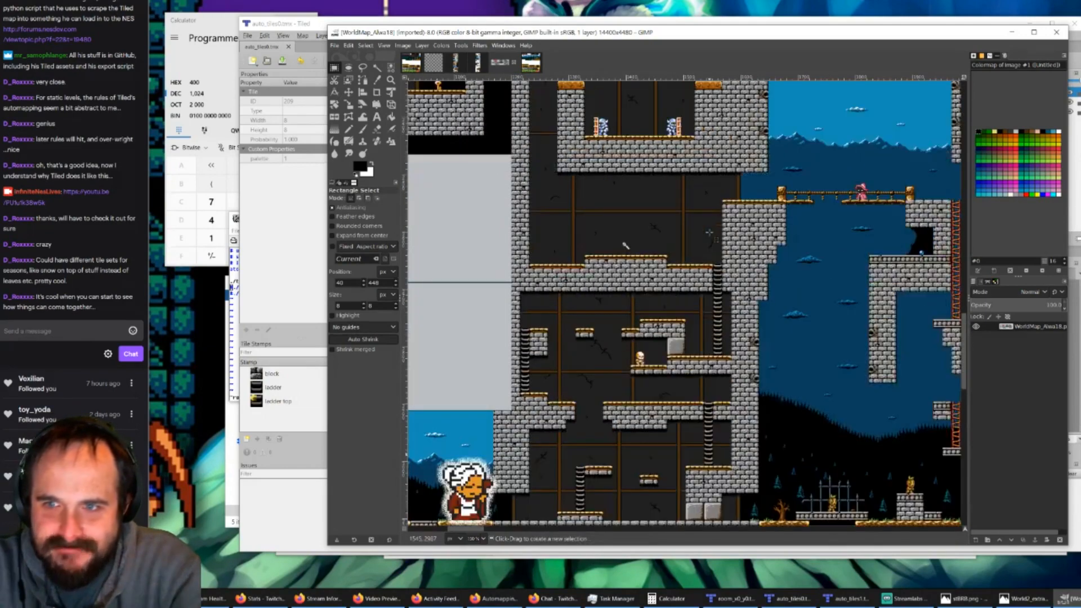
scroll(709, 232, up, 2)
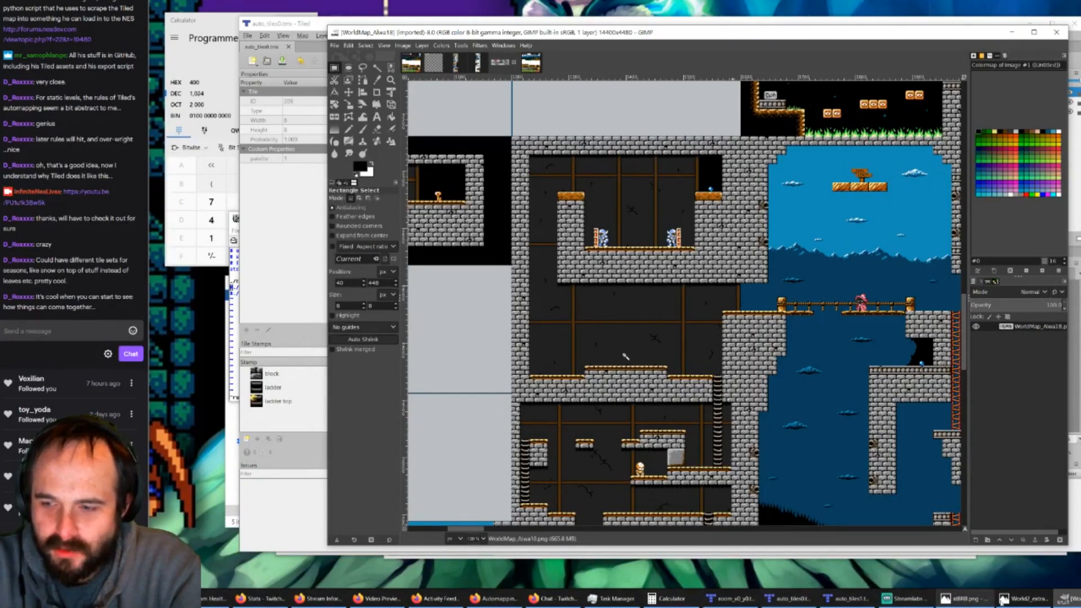
mouse_move(1009, 602)
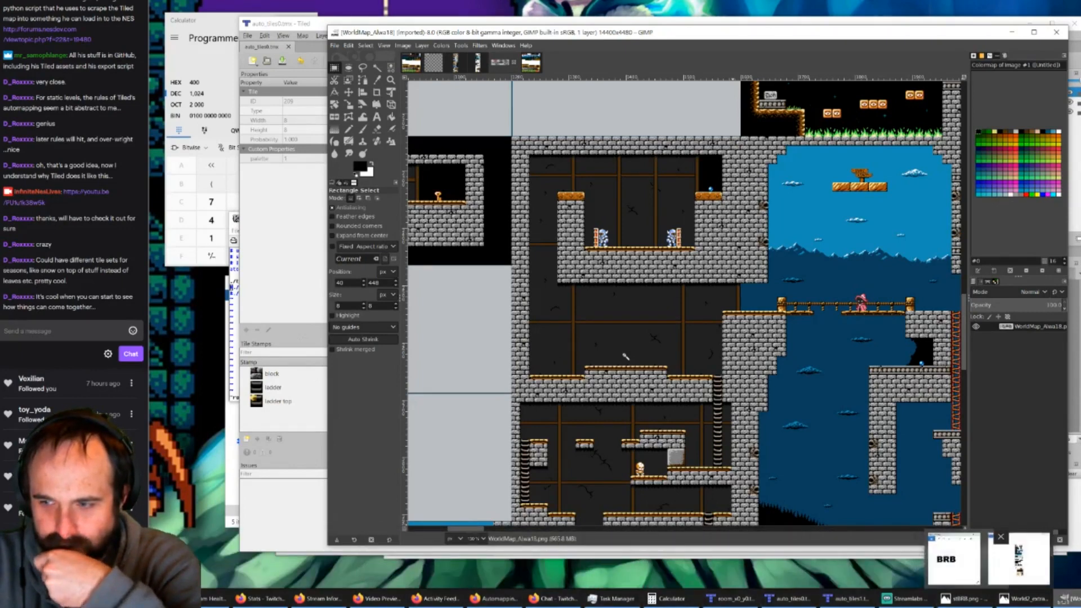
click(434, 62)
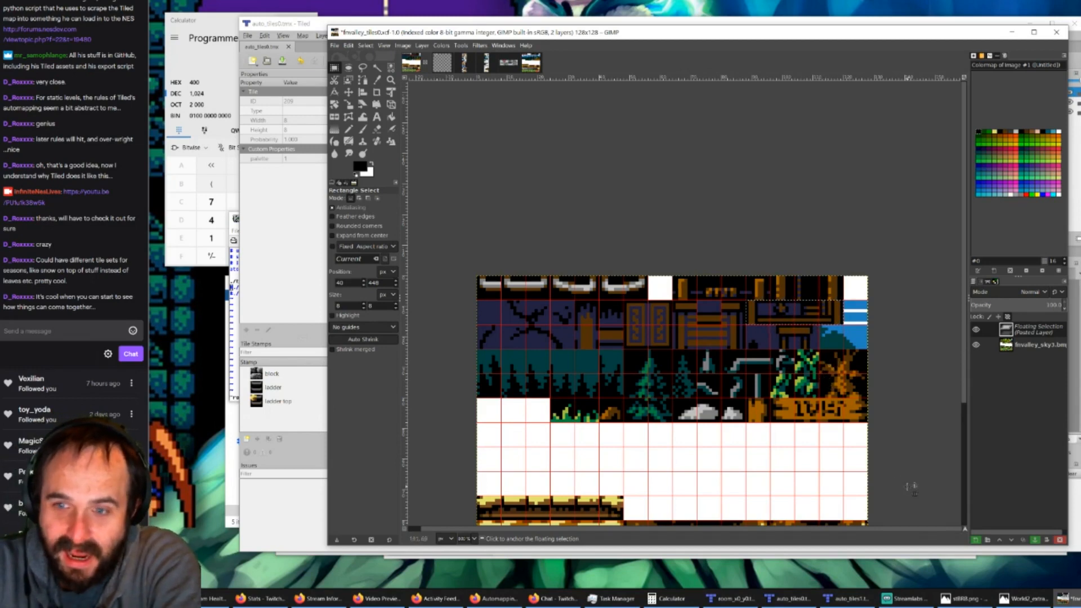
mouse_move(1028, 605)
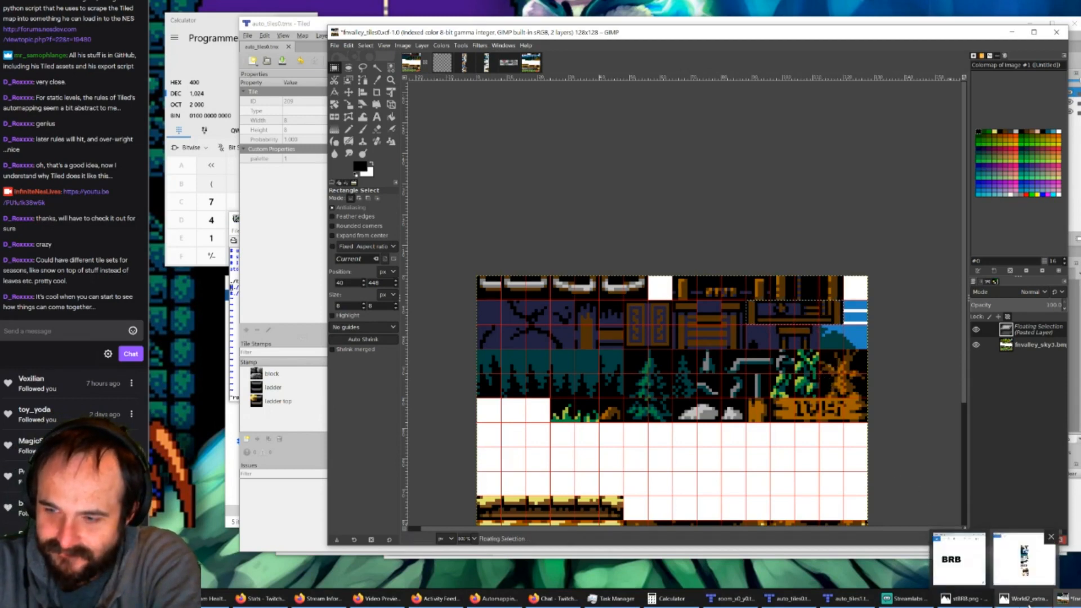
mouse_move(841, 600)
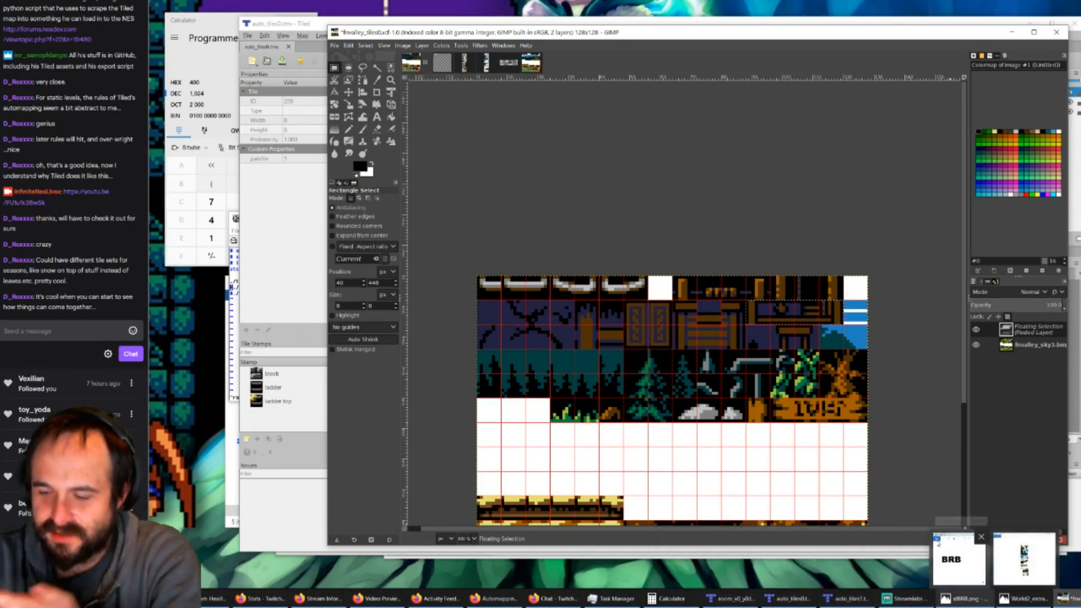
mouse_move(949, 555)
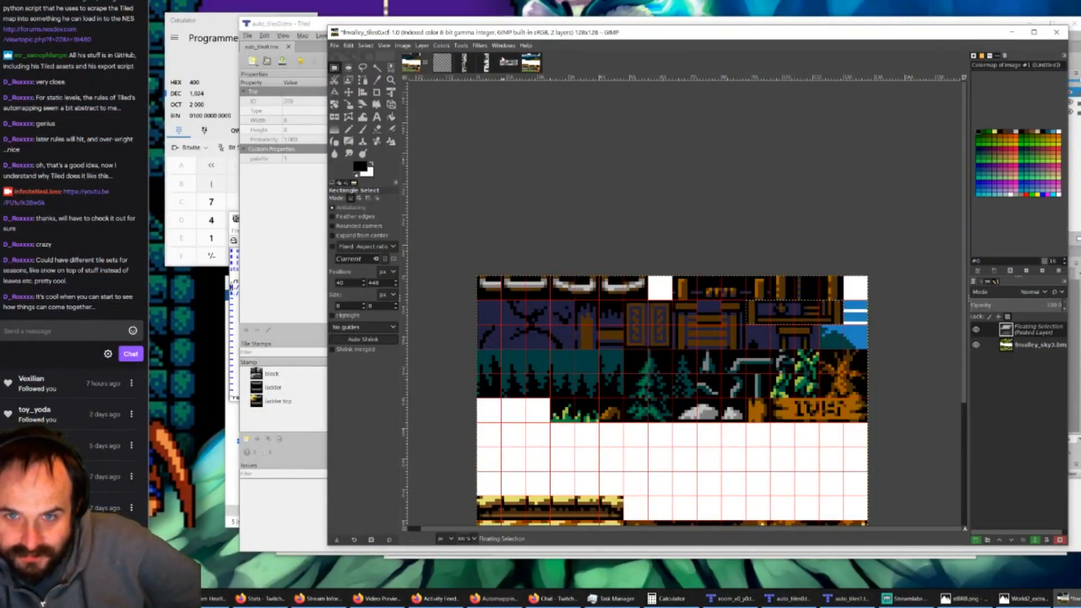
Step: Inspect the castle interior and the adjoining rope bridge area in WorldMap_Alwa18 for the tiles each room needs
click(508, 63)
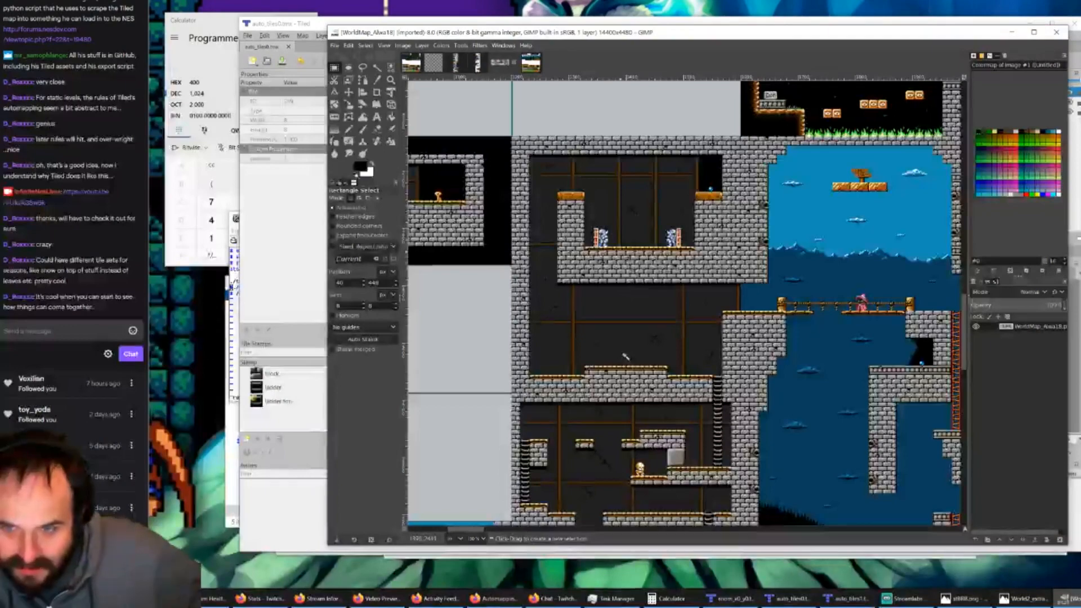
ctrl+scroll(614, 450, up, 2)
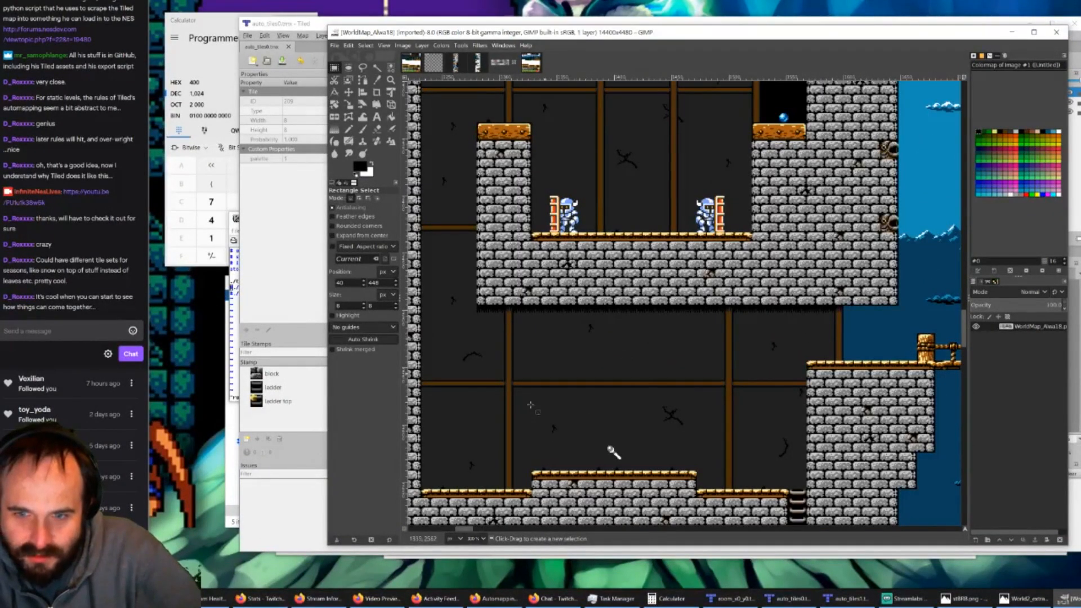
drag(460, 530, 476, 530)
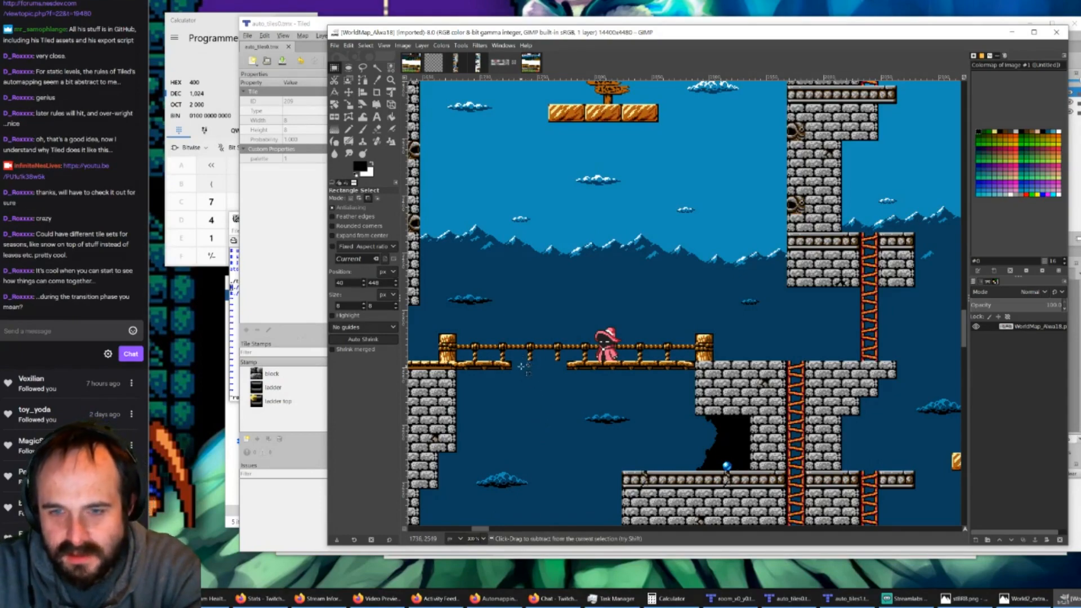
ctrl+scroll(524, 370, down, 1)
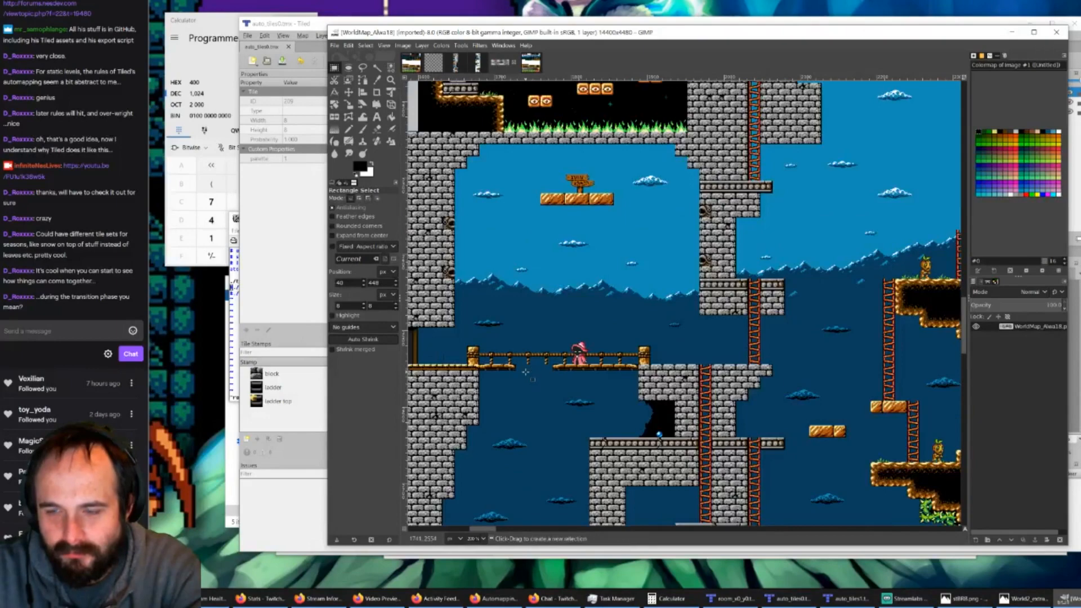
drag(490, 528, 477, 527)
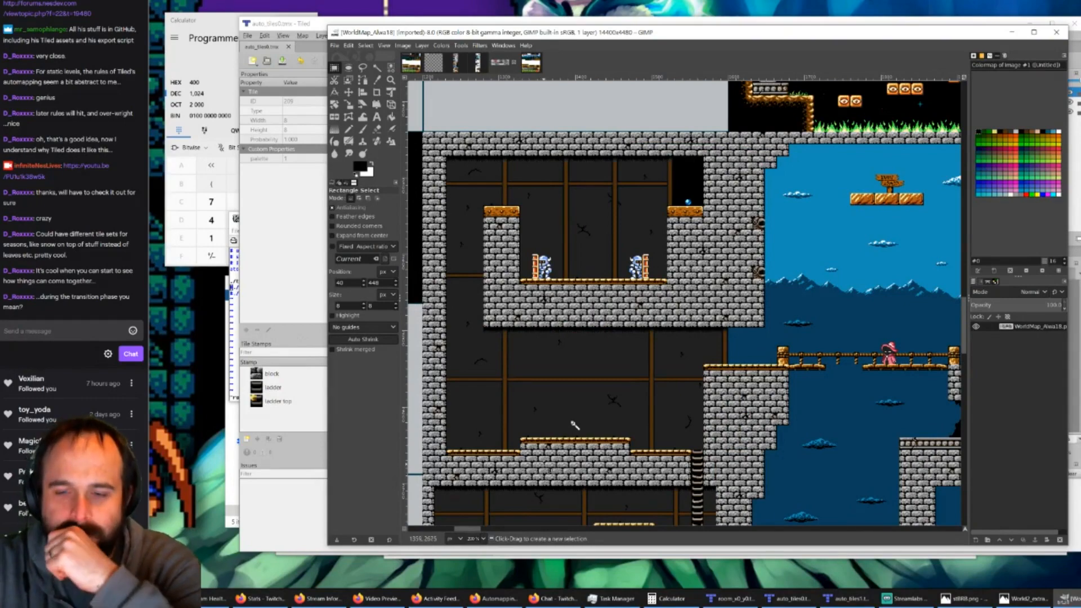
scroll(549, 428, down, 3)
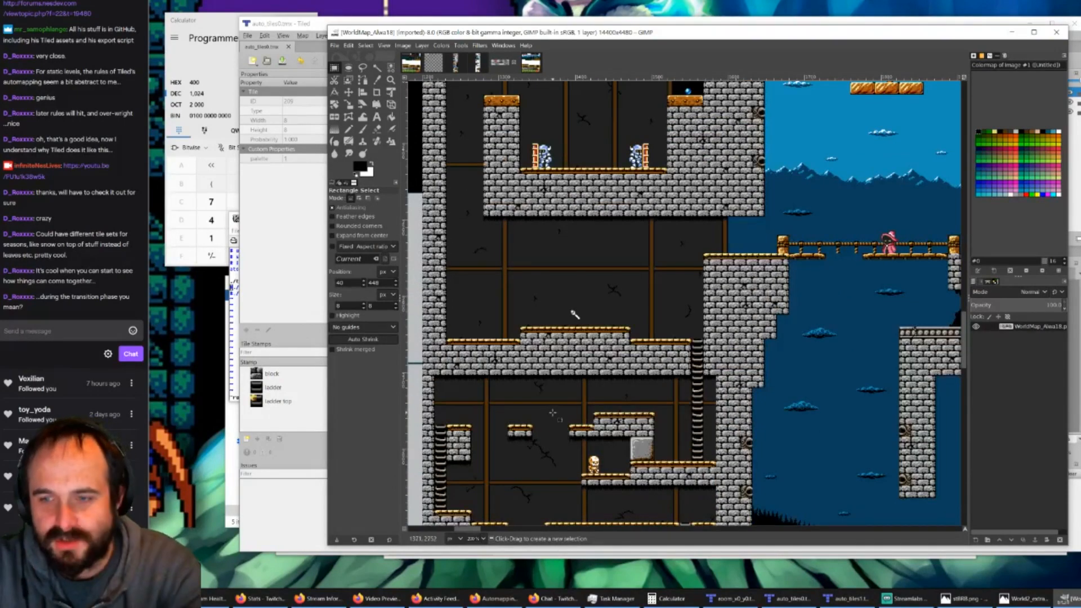
ctrl+scroll(554, 410, down, 1)
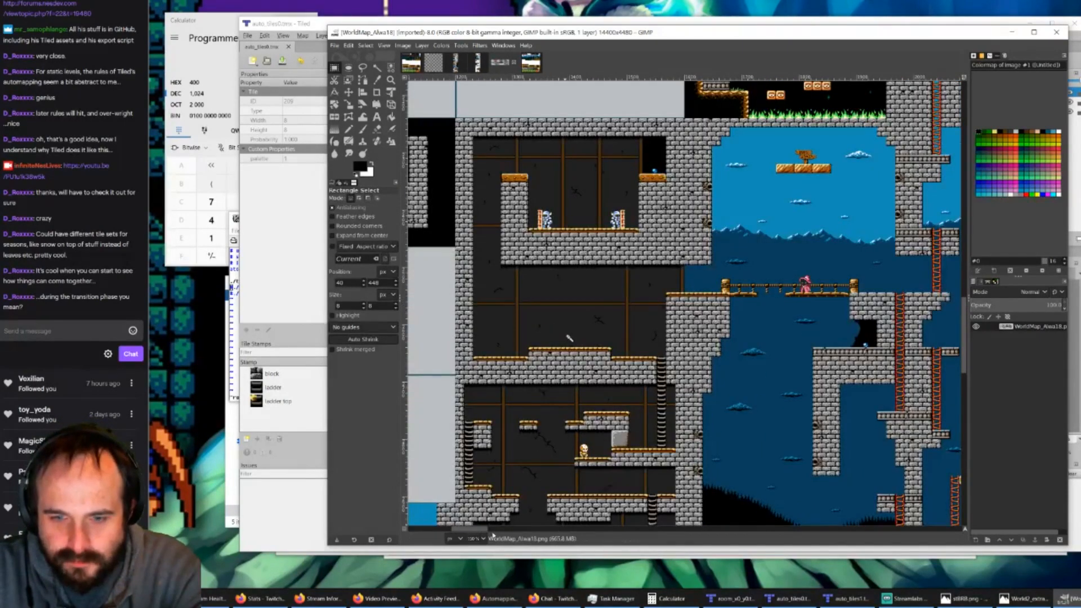
Step: Survey the furnished castle room, the Big Key area, the orange-brick dungeon and the forest beside the castle in WorldMap_Alwa18
drag(487, 529, 460, 529)
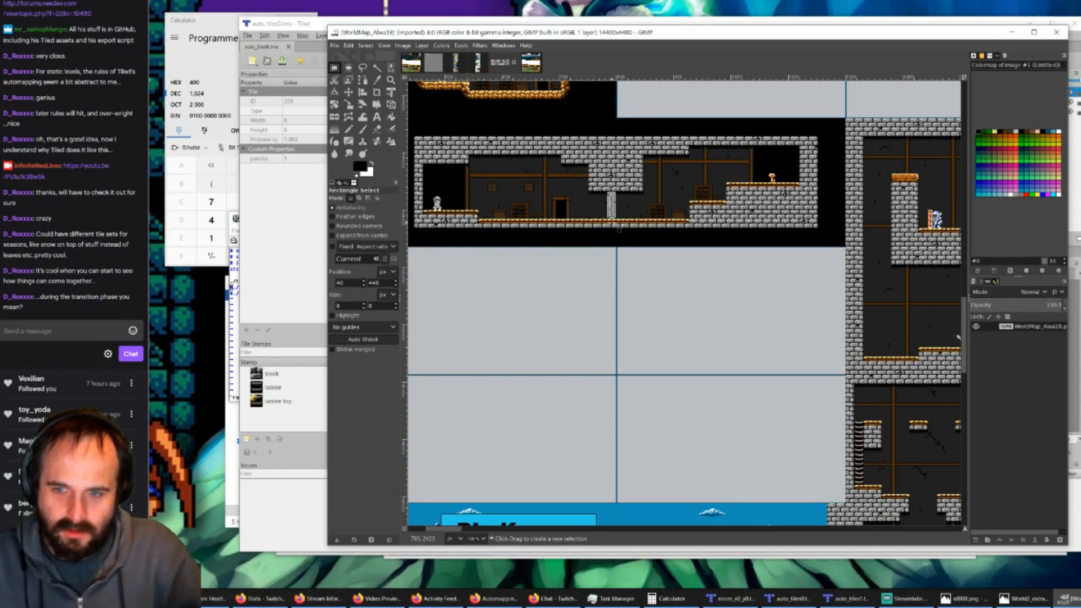
scroll(681, 377, down, 5)
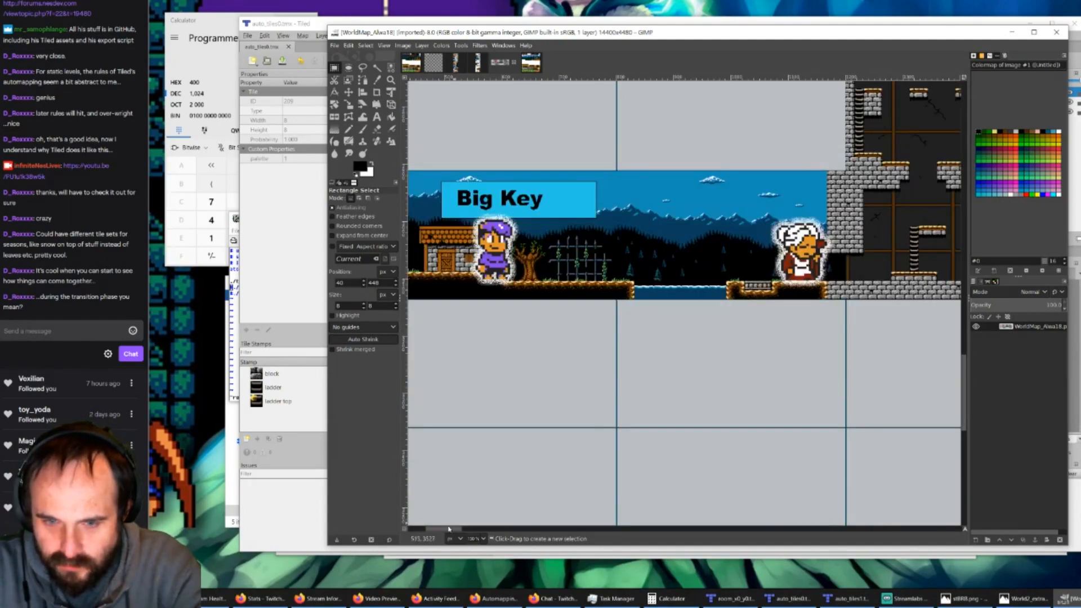
drag(445, 530, 506, 530)
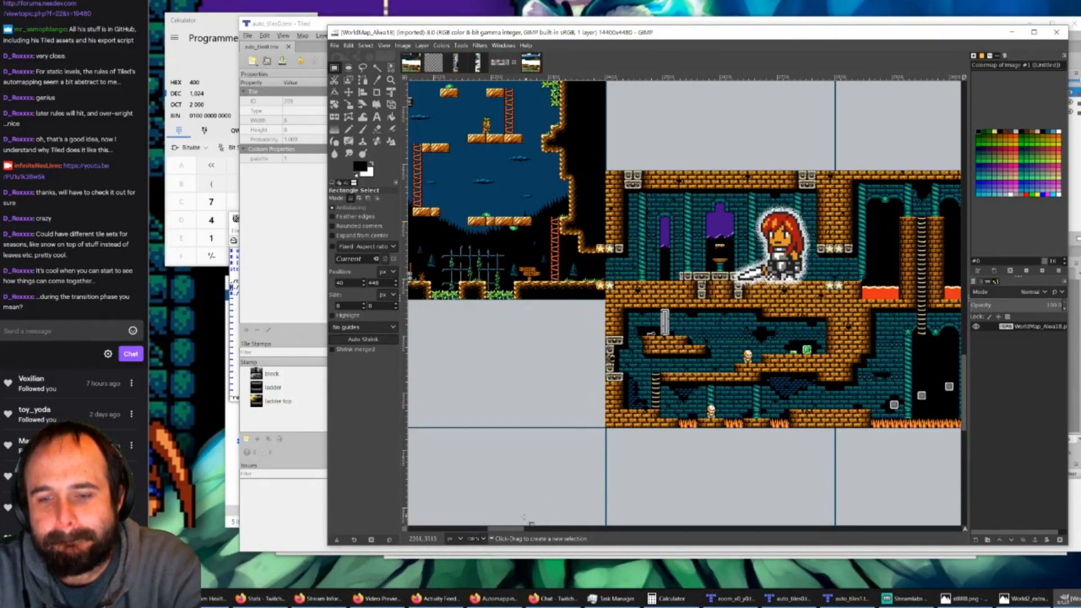
drag(512, 530, 478, 535)
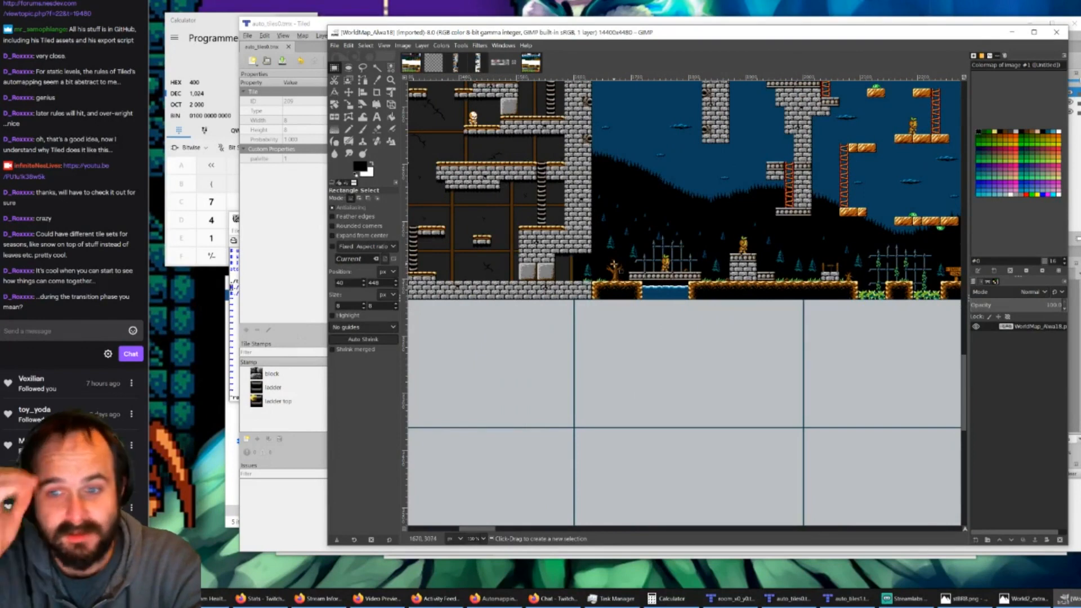
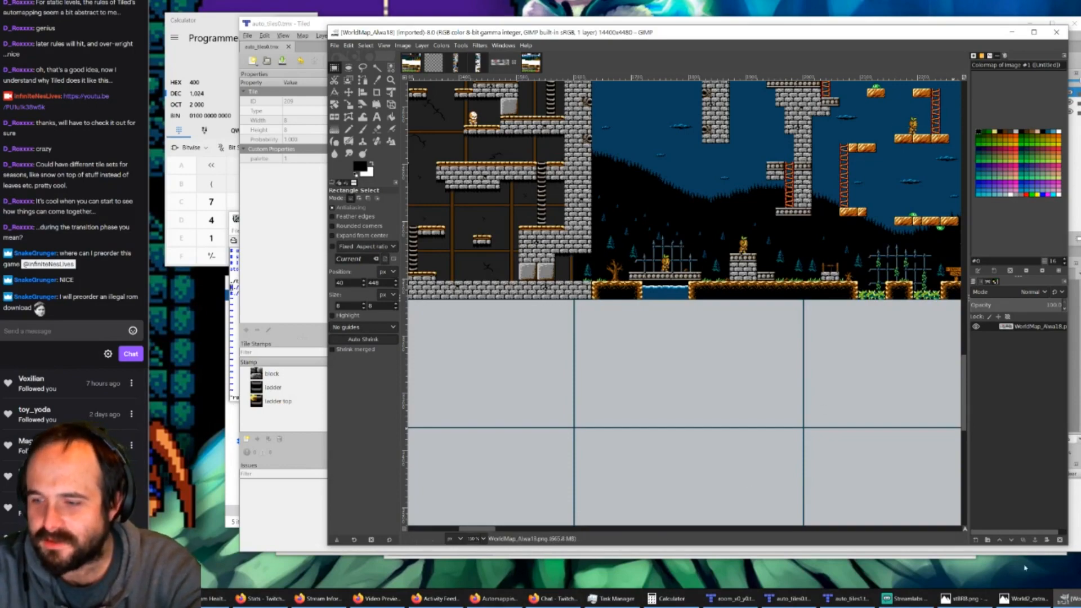
Step: Bring up the running game, and browse from the build folder to rom_archive and its public subfolder to see the archived stream ROMs
click(1079, 599)
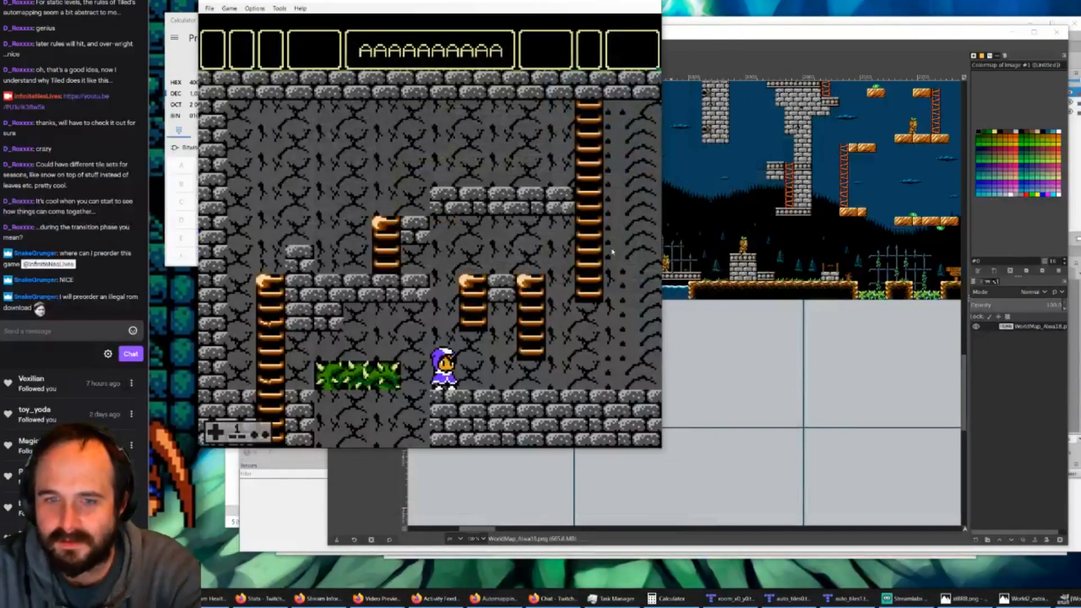
key(Right)
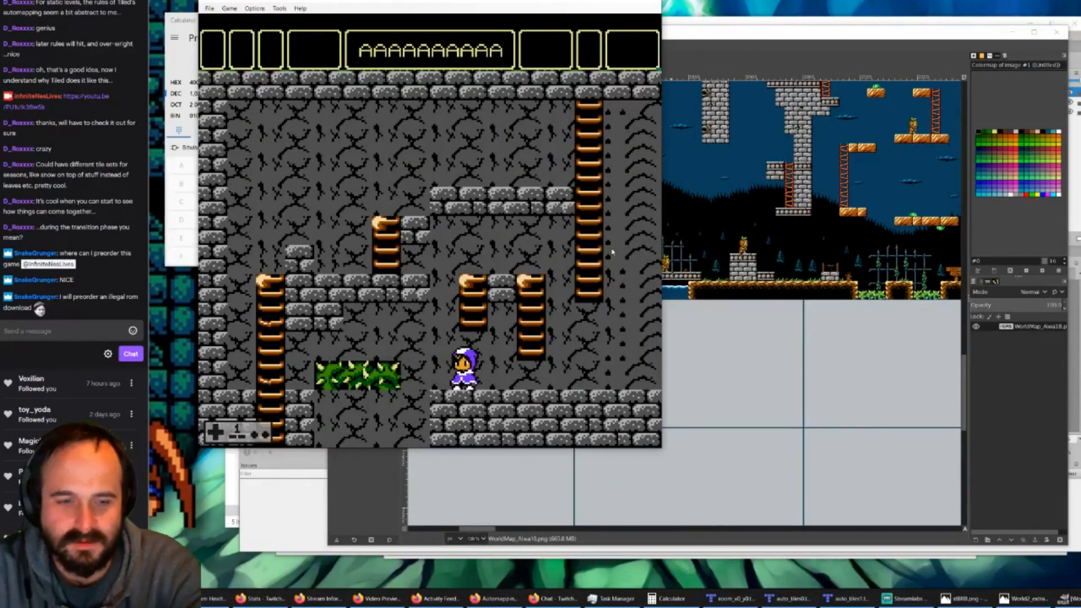
click(232, 489)
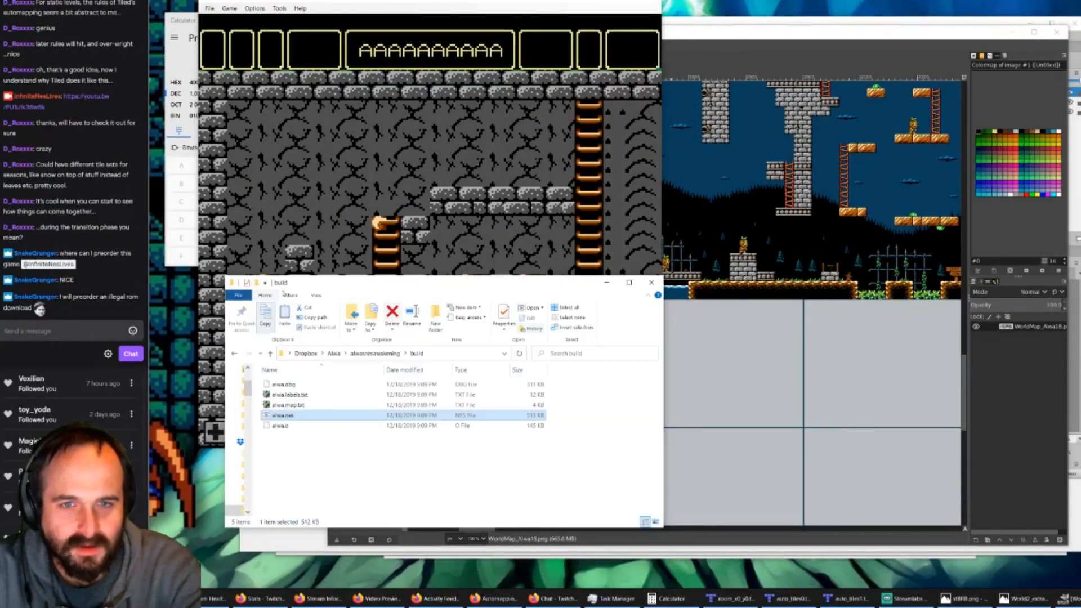
click(377, 353)
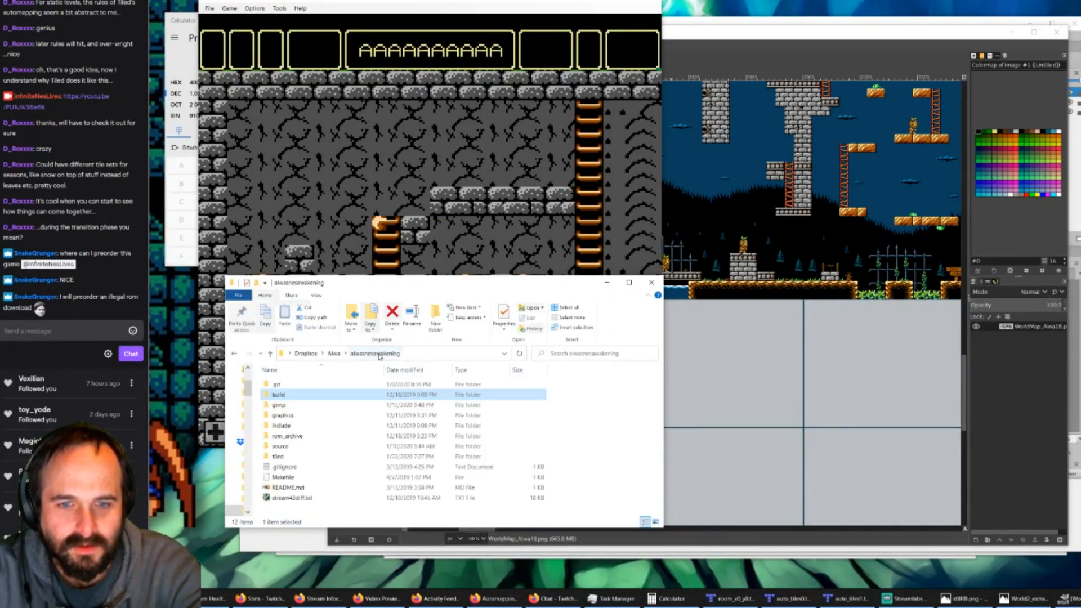
double_click(288, 437)
scroll(325, 425, down, 2)
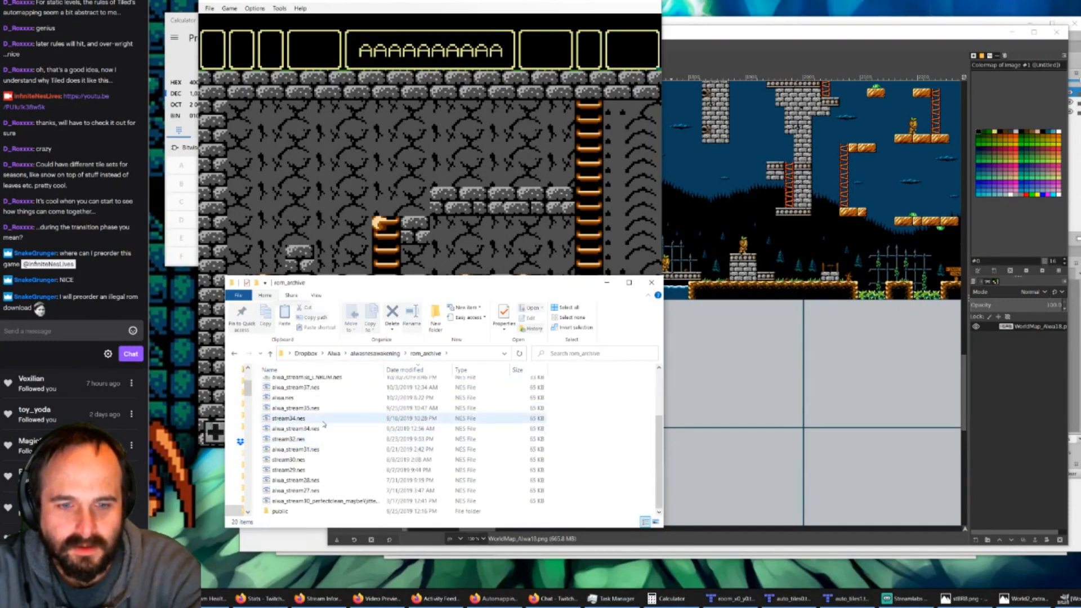
double_click(284, 511)
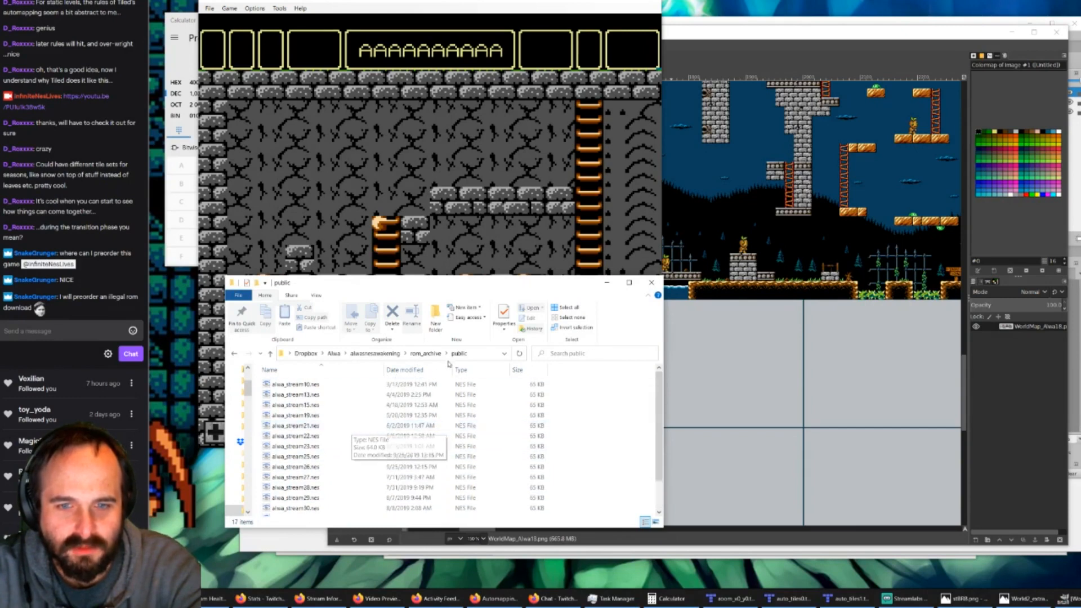
Step: Return to rom_archive, check the available actions for the public folder without applying any, and minimize the file window
click(425, 353)
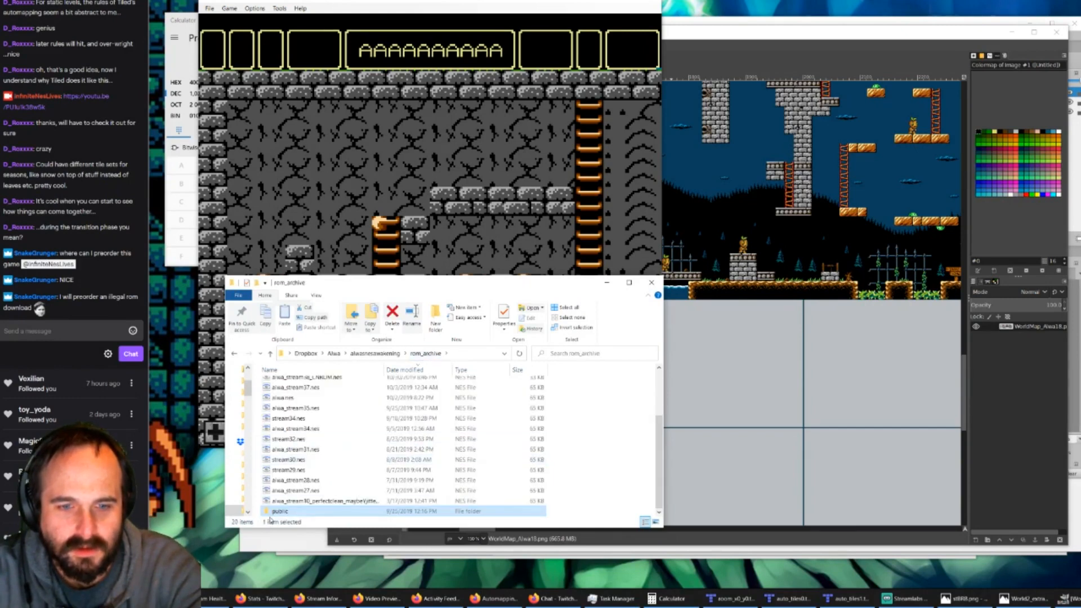
right_click(285, 511)
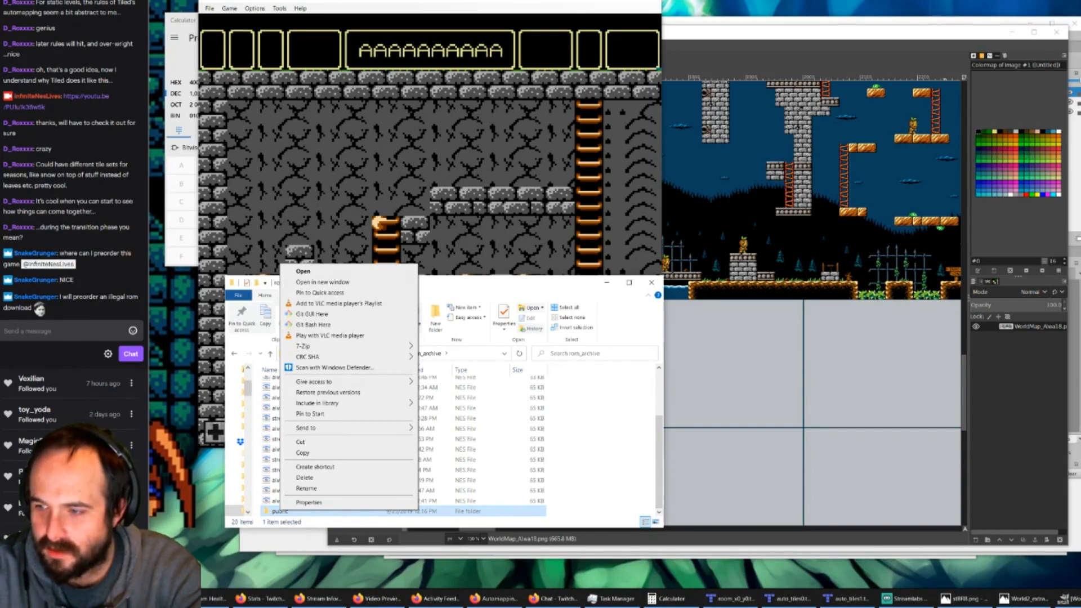
key(Escape)
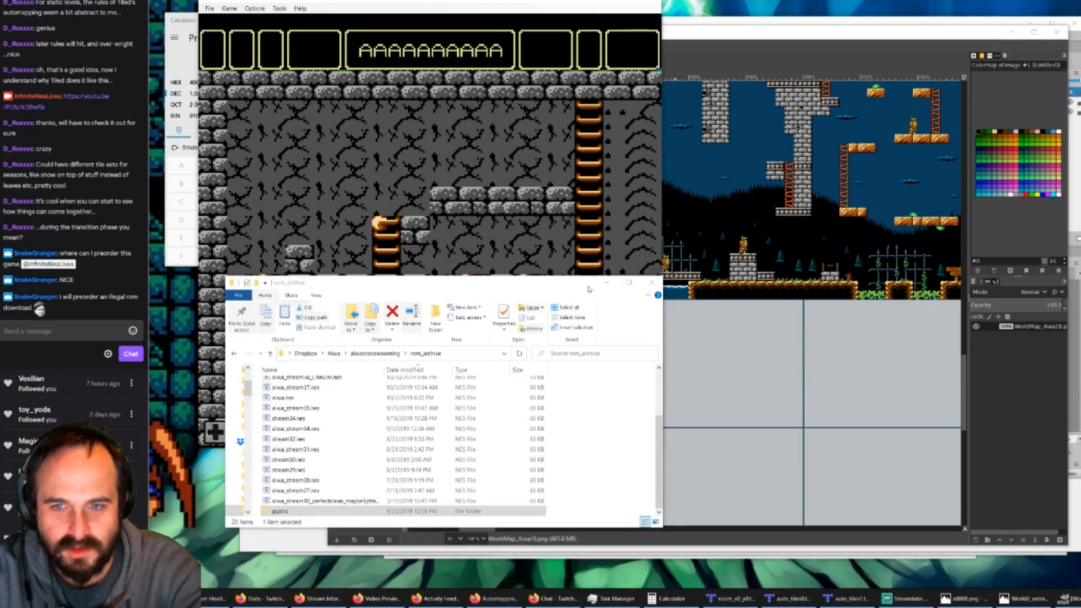
click(606, 283)
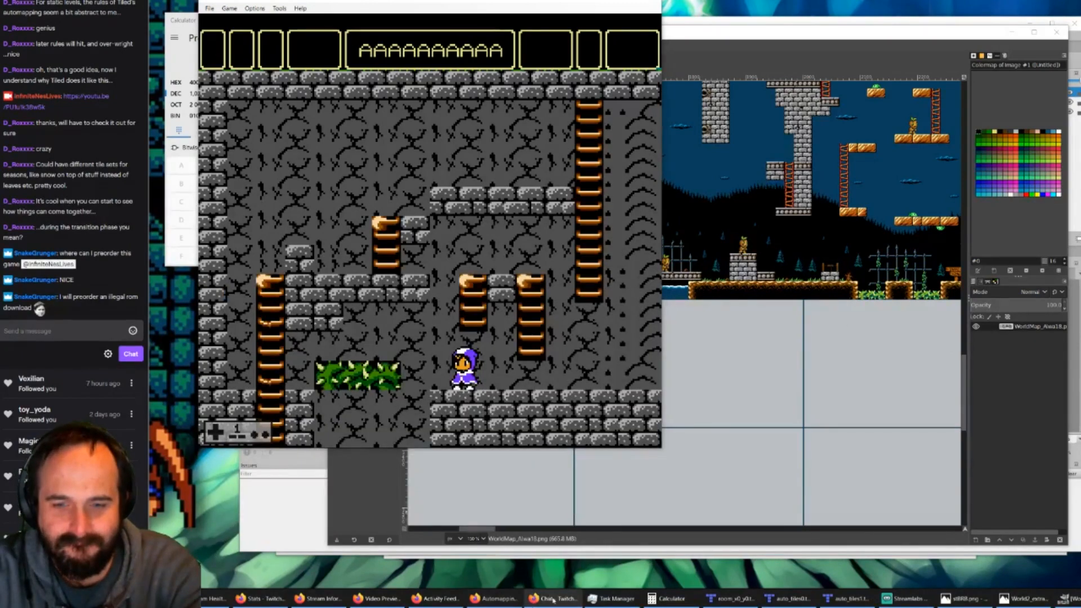
Step: Switch to the browser, widen its window and review the Tiled Automapping manual and the search results on automapping precedence
click(494, 599)
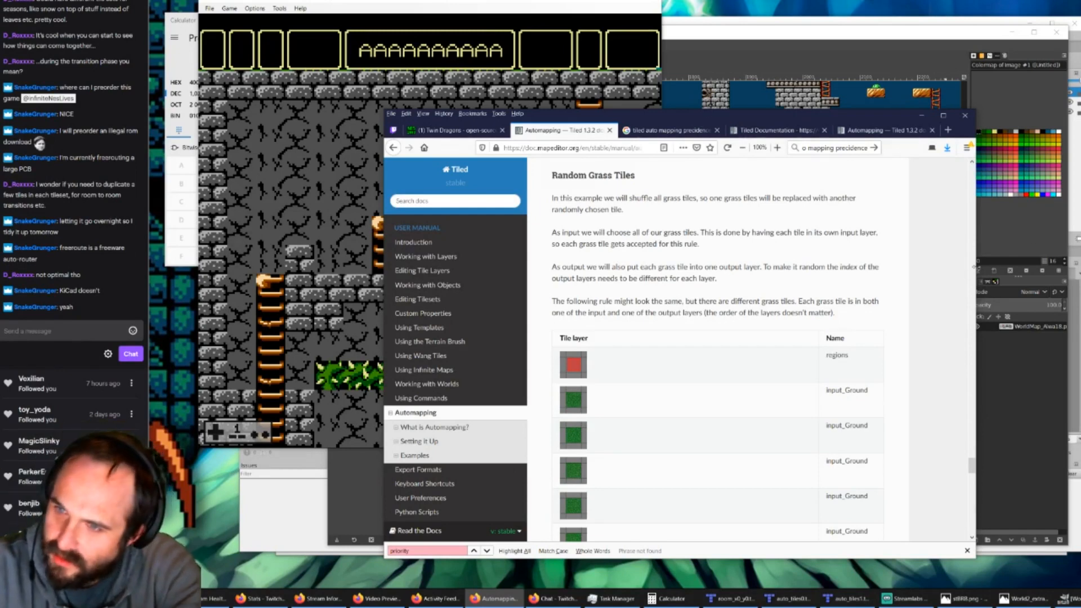
drag(976, 261, 1079, 250)
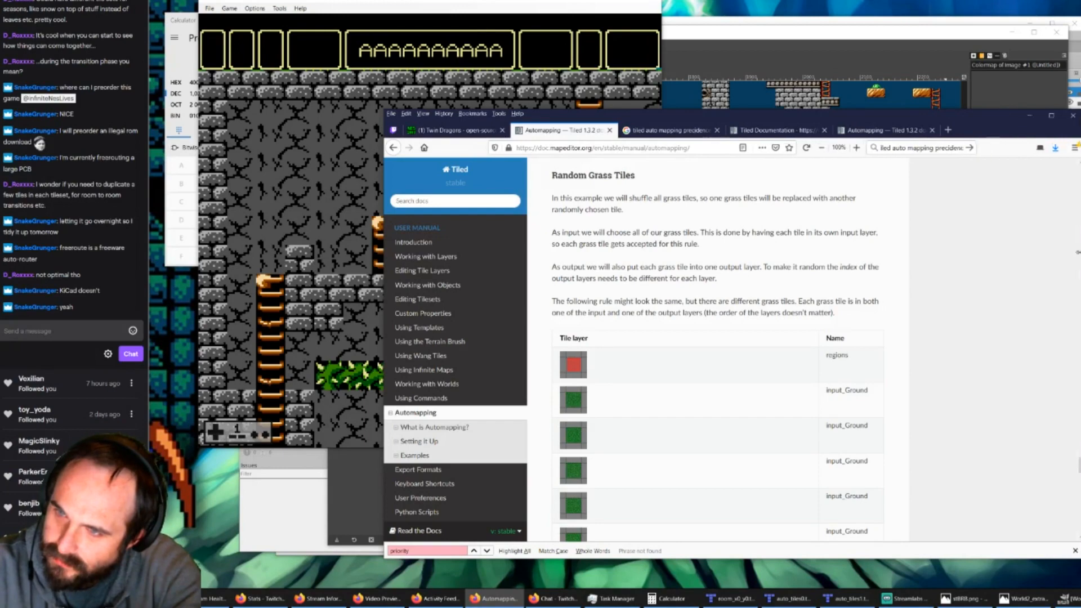
drag(811, 121, 789, 123)
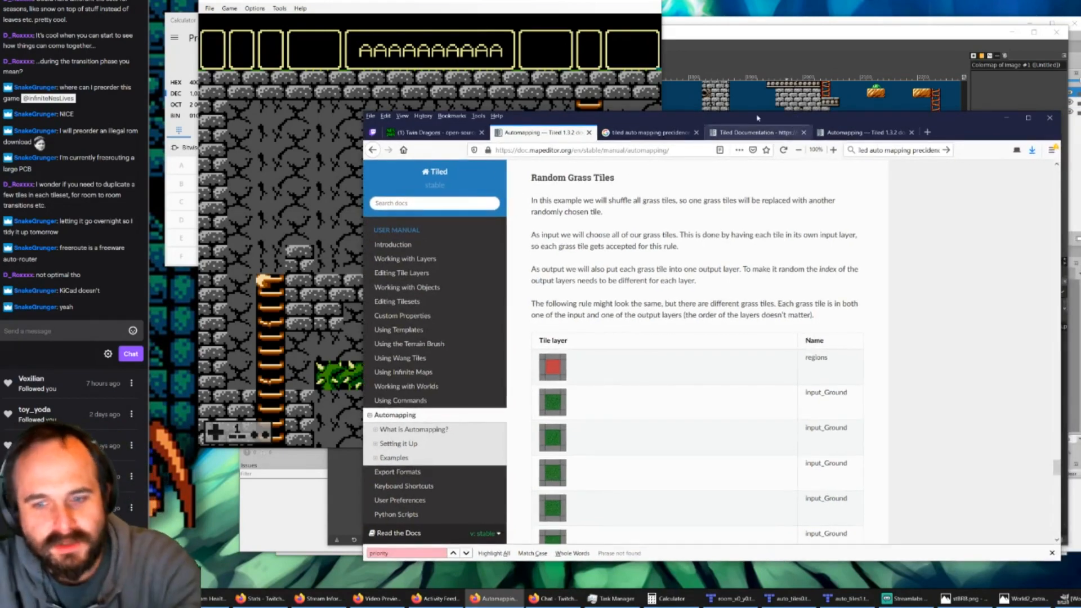
click(617, 132)
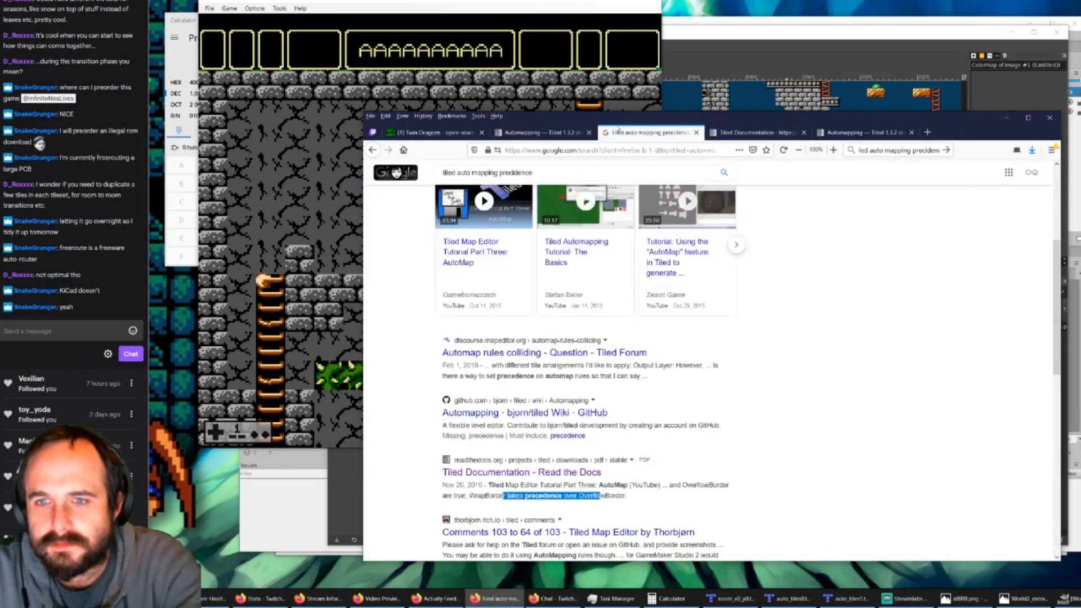
scroll(836, 260, up, 4)
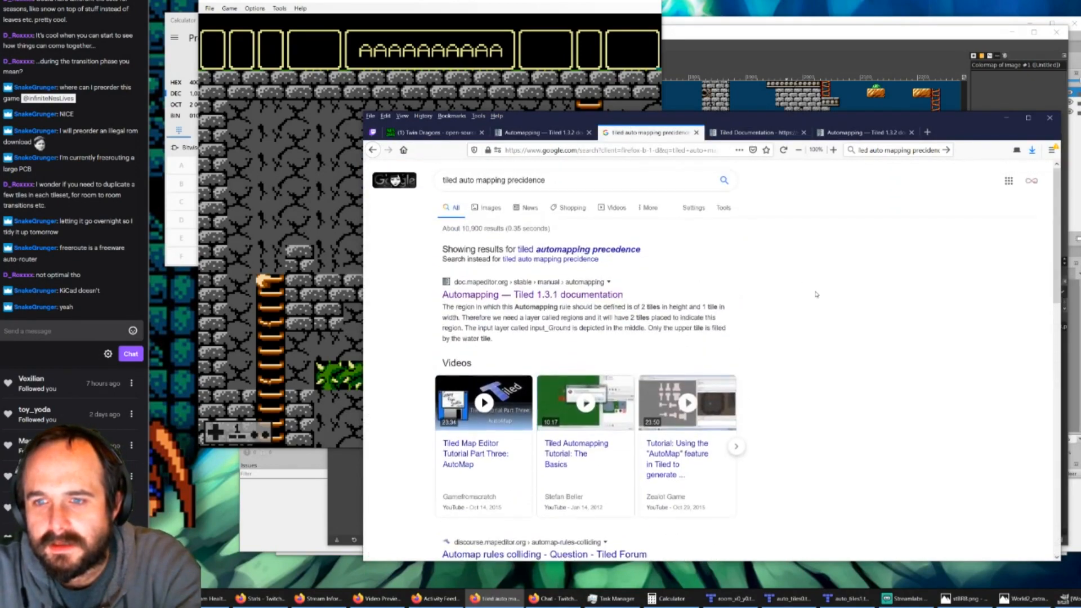
click(545, 132)
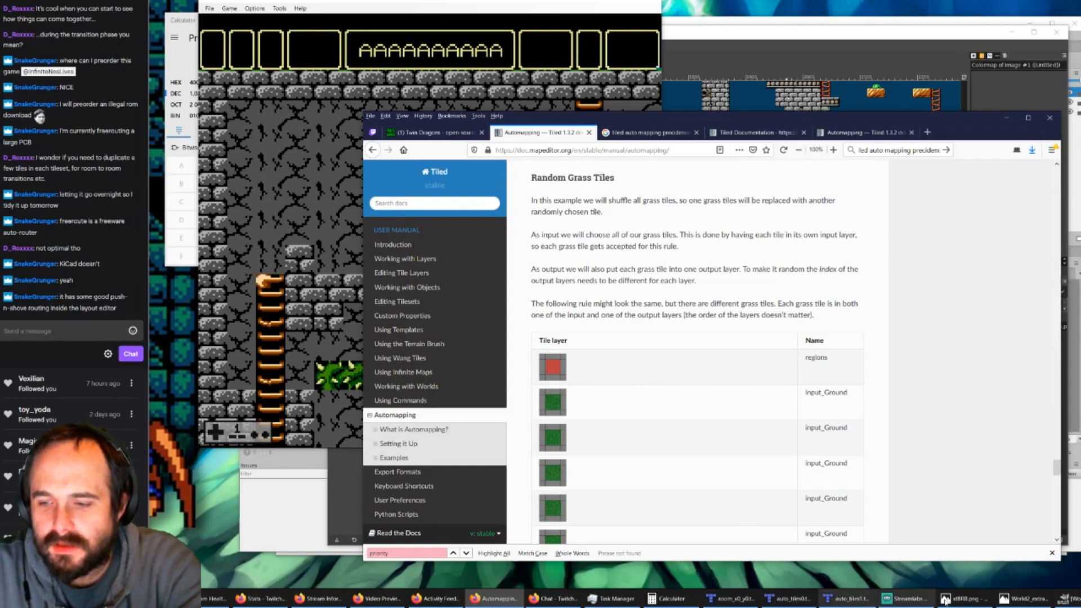
Step: Return to WorldMap_Alwa18 in GIMP and examine the border between the castle ground floor and the forest outside
click(1022, 599)
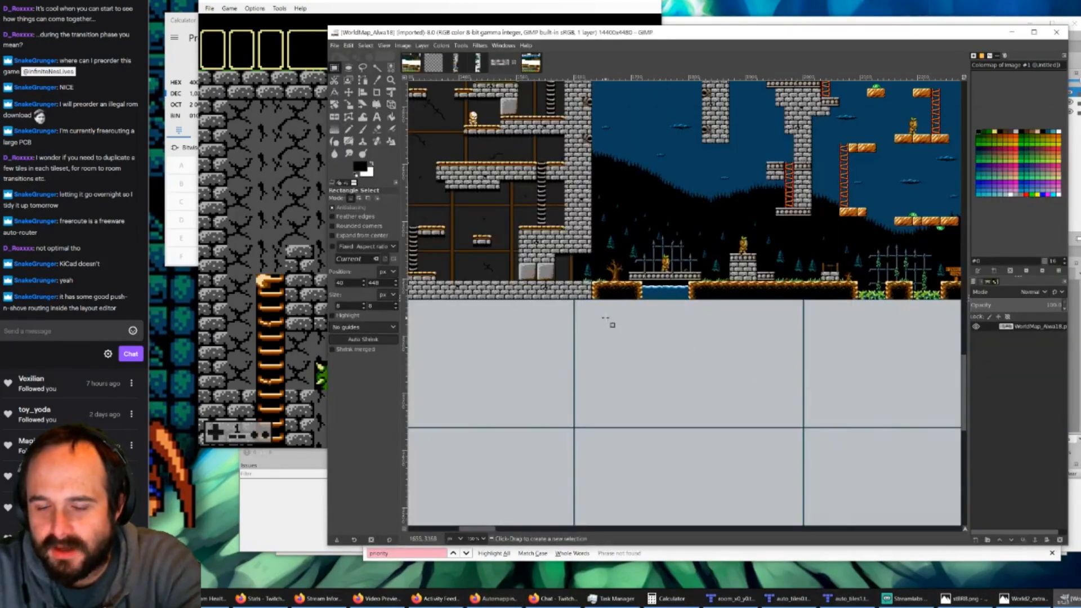
ctrl+scroll(583, 304, up, 2)
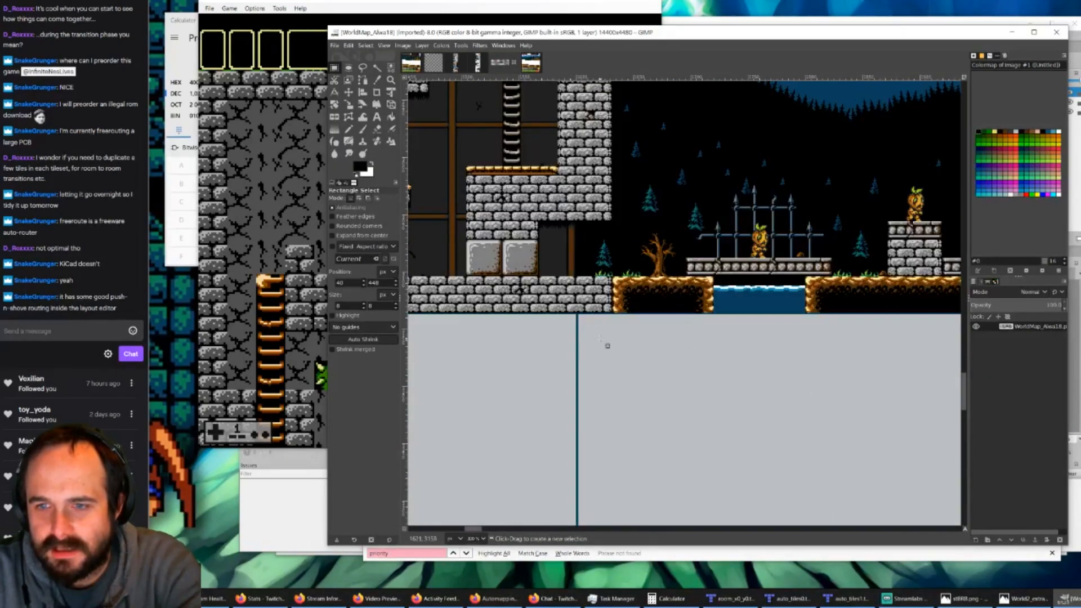
scroll(600, 339, up, 3)
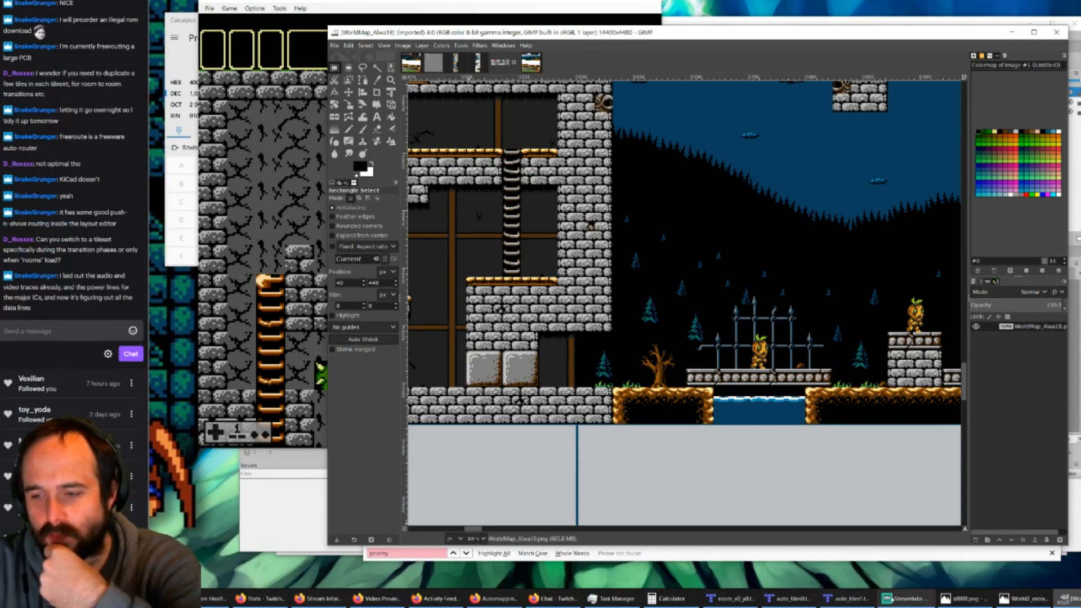
Step: Switch to the game in the emulator and walk the character back and forth between adjacent rooms to observe the horizontal room transition
click(289, 194)
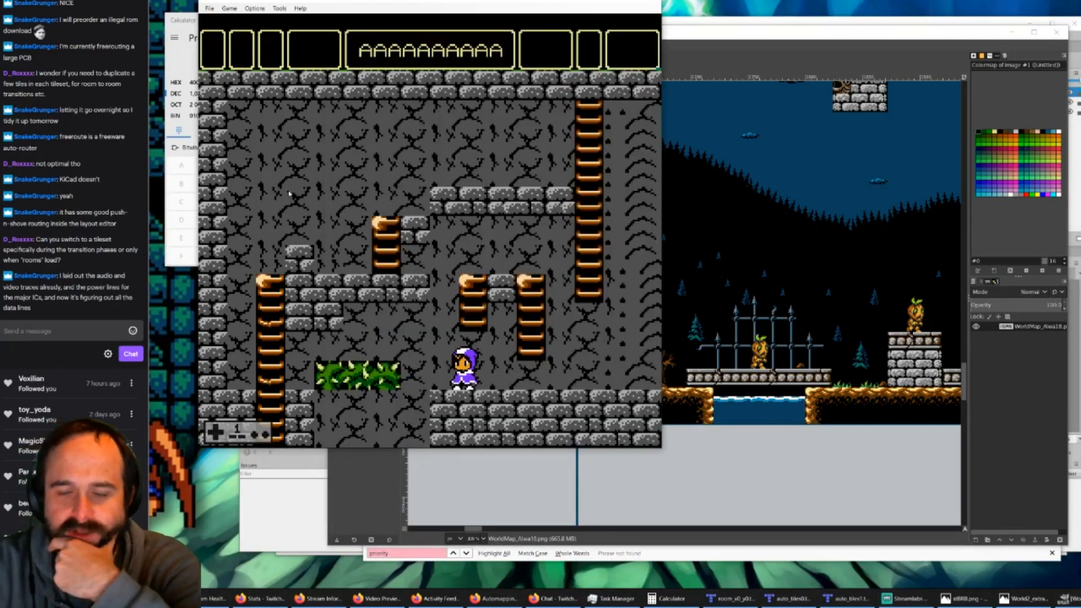
key(Right)
key(Right)
key(Left)
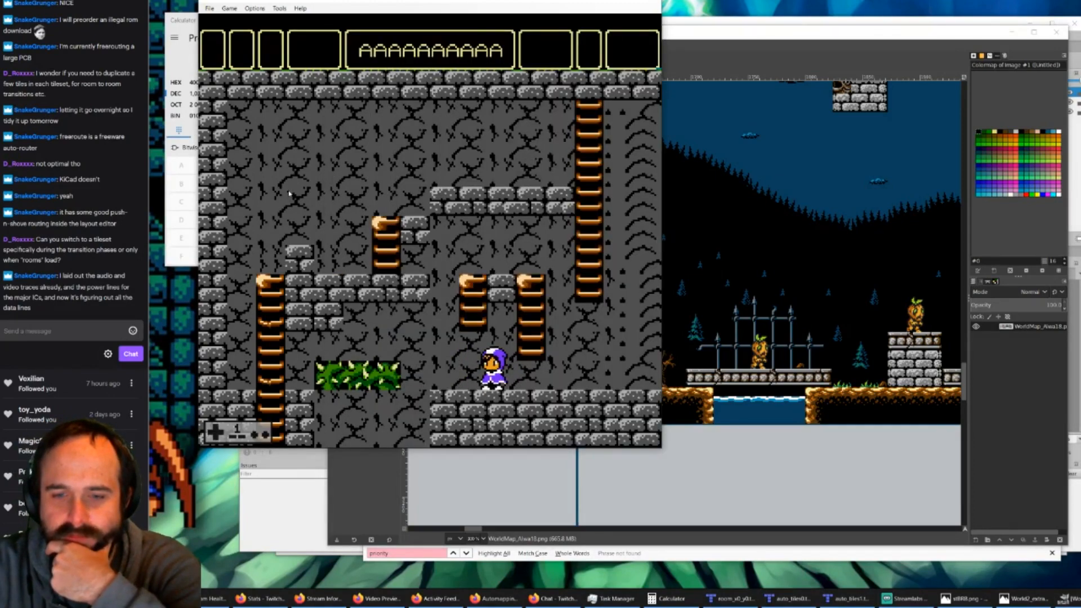
key(Right)
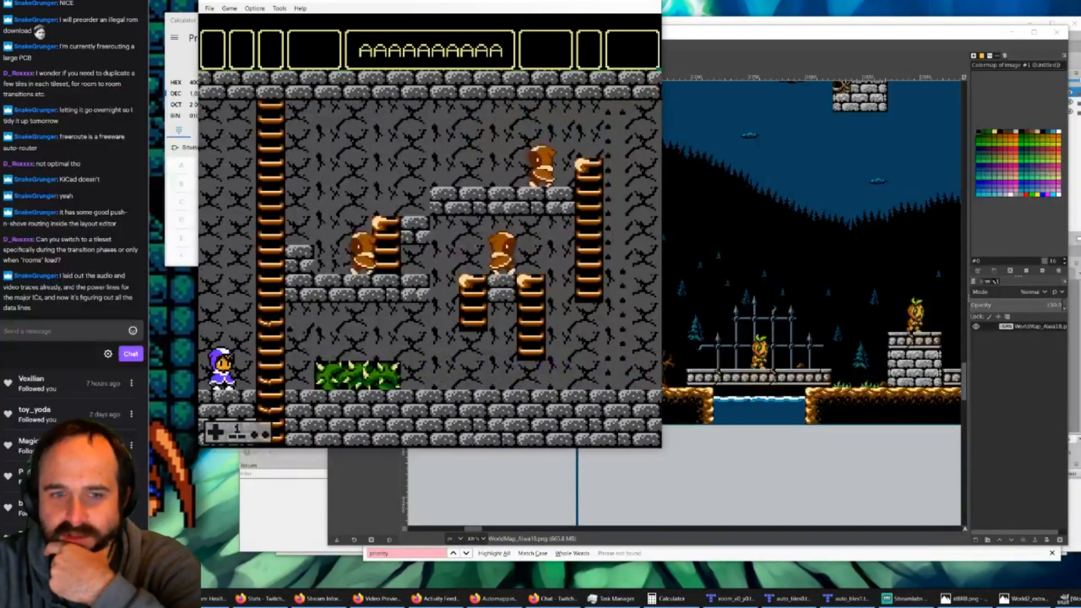
key(Left)
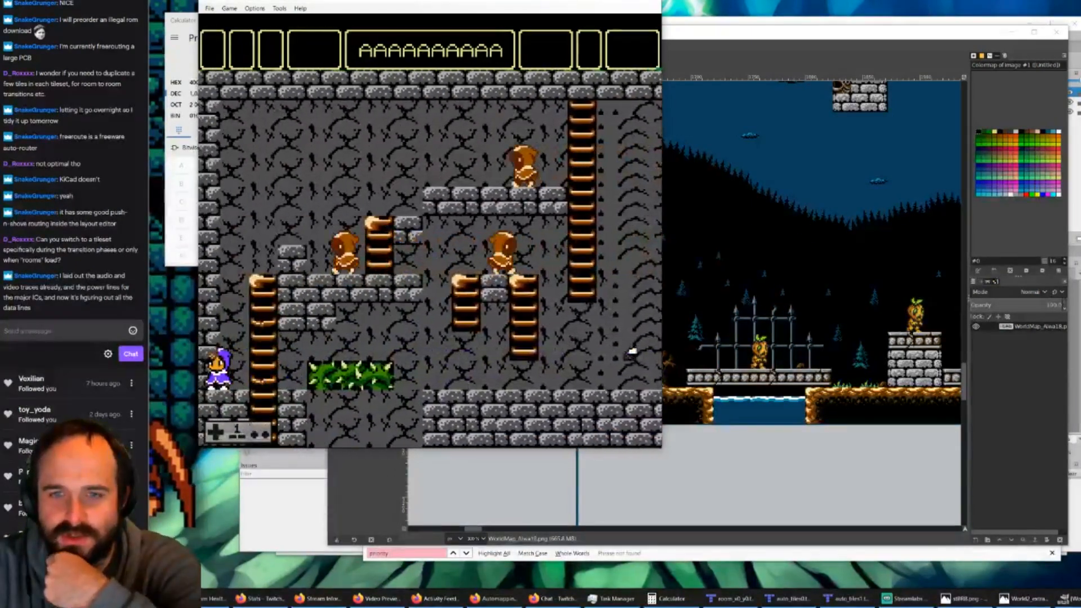
key(Left)
key(Right)
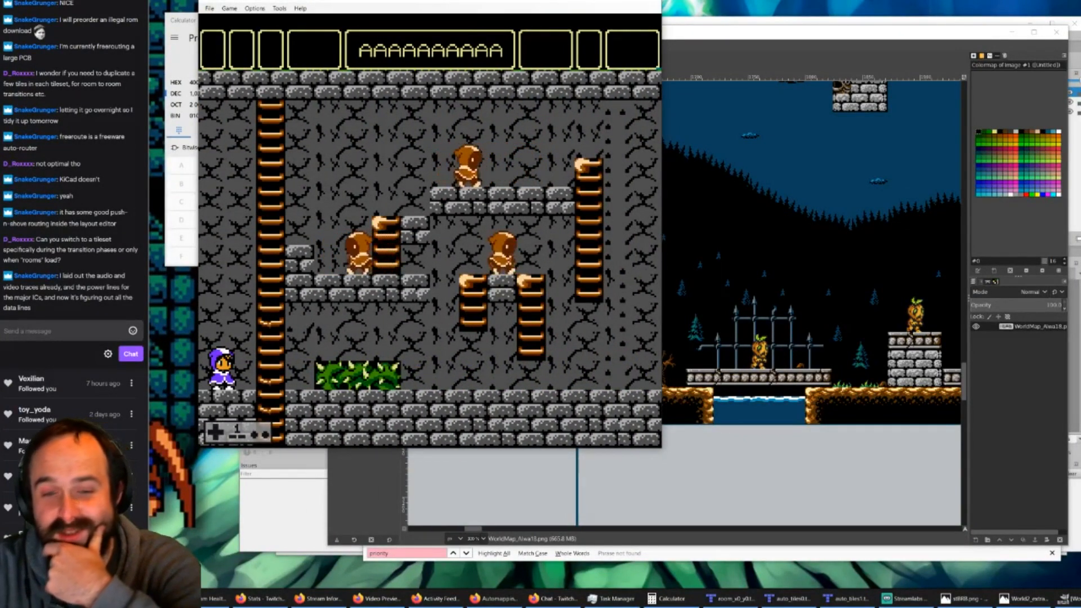
key(Left)
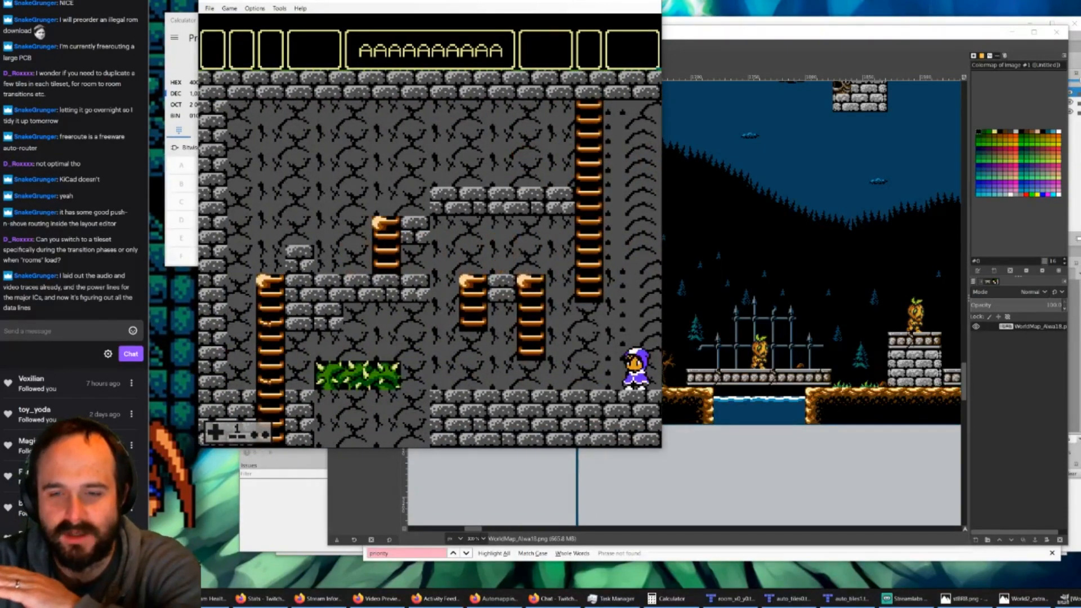
key(Right)
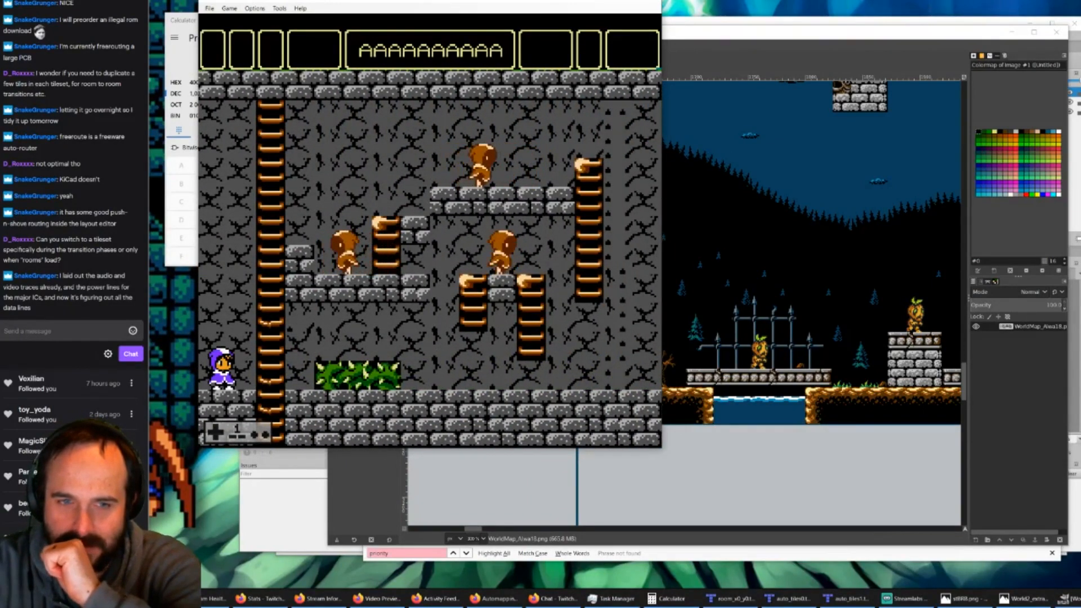
key(Left)
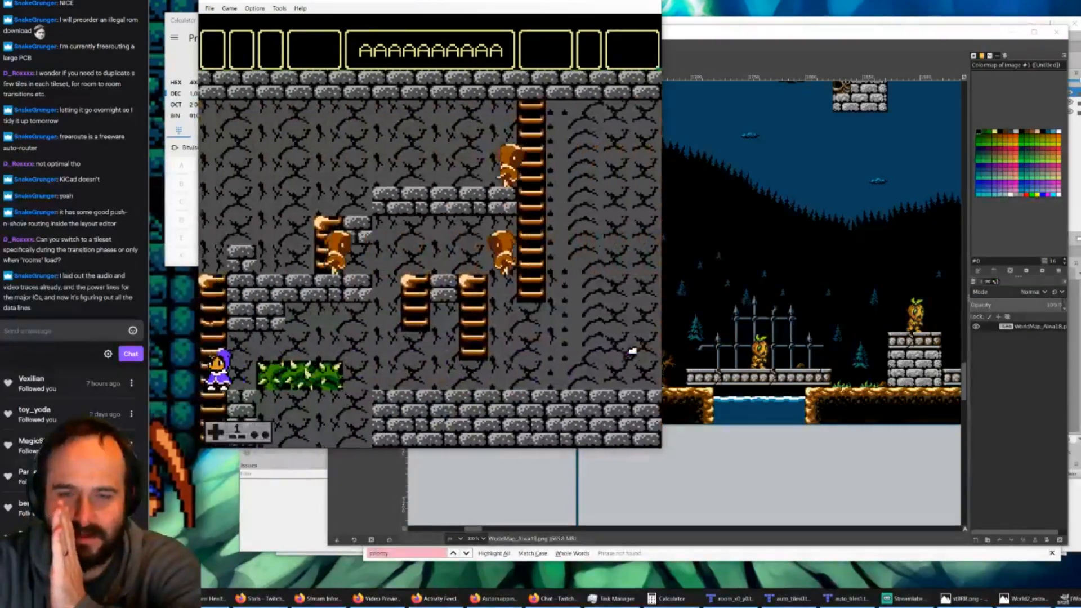
key(Left)
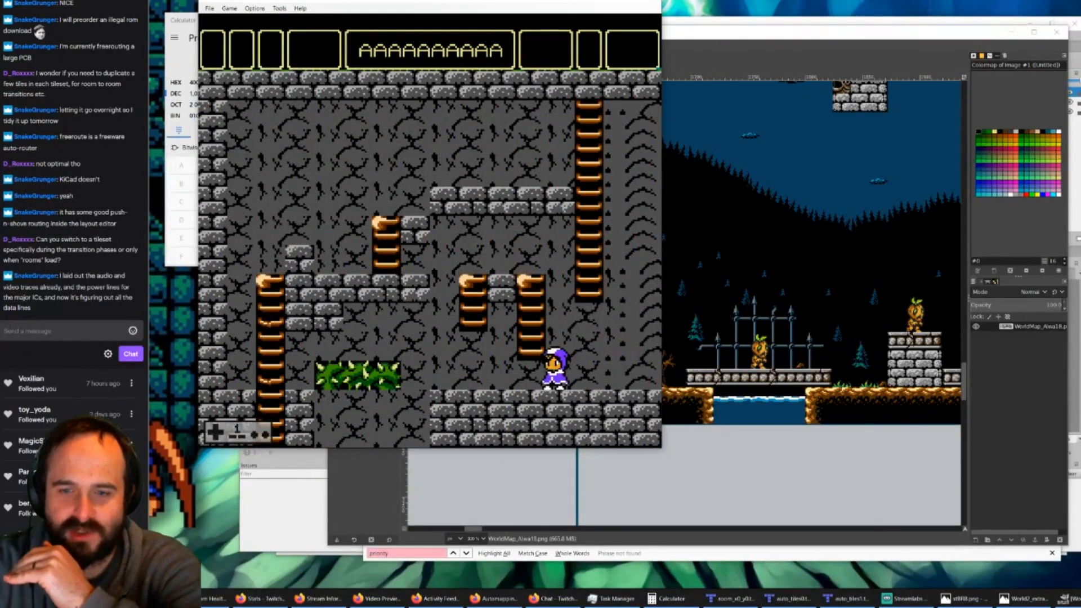
key(Right)
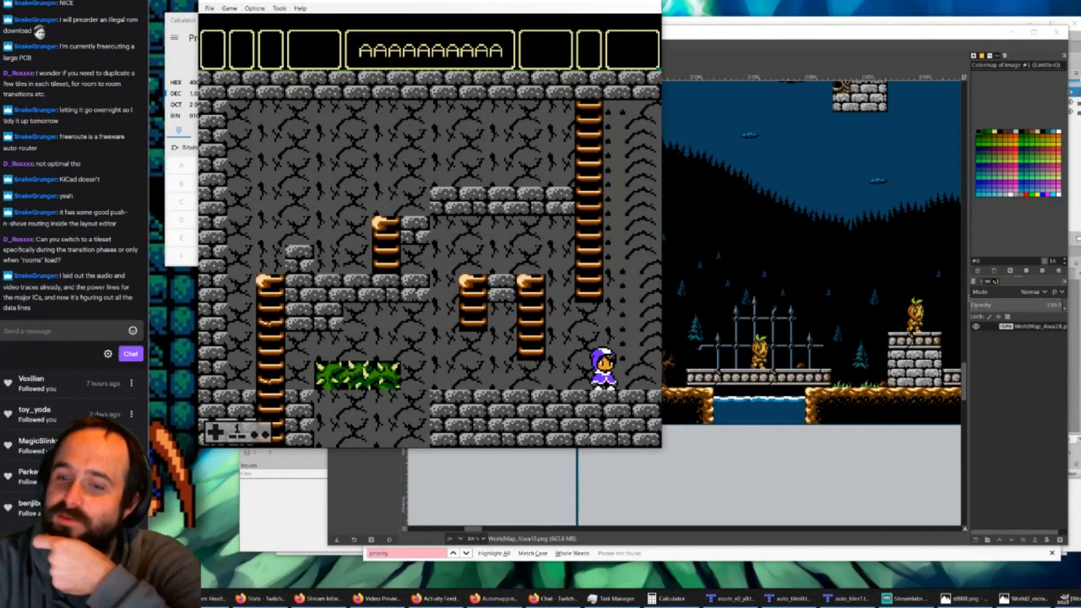
Step: Drop the character through the floor gap and cross the platforms to the tall ladder to observe the vertical room transition
key(Left)
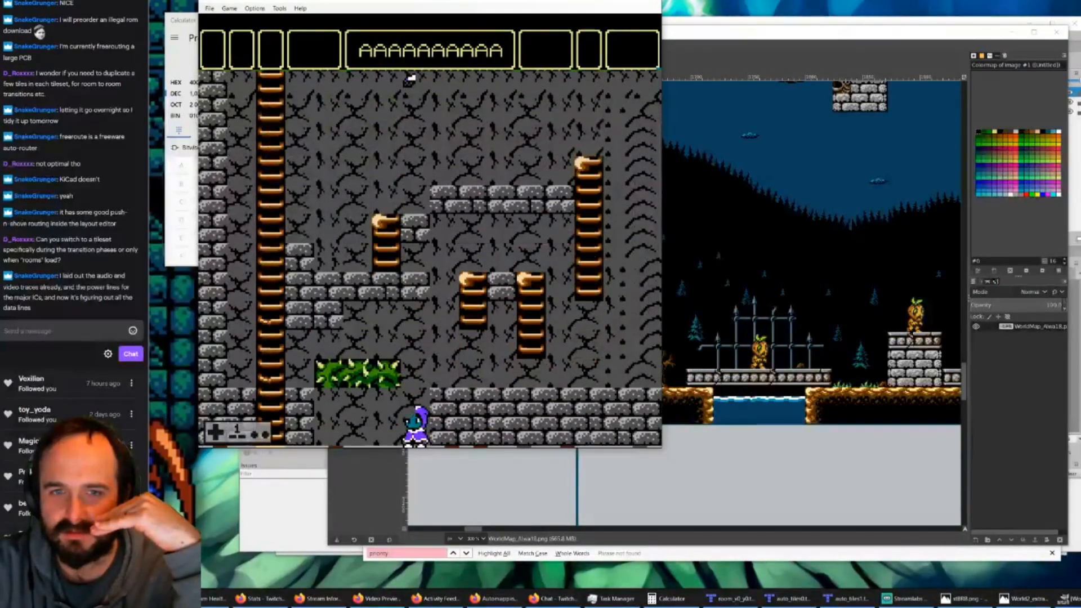
key(Left)
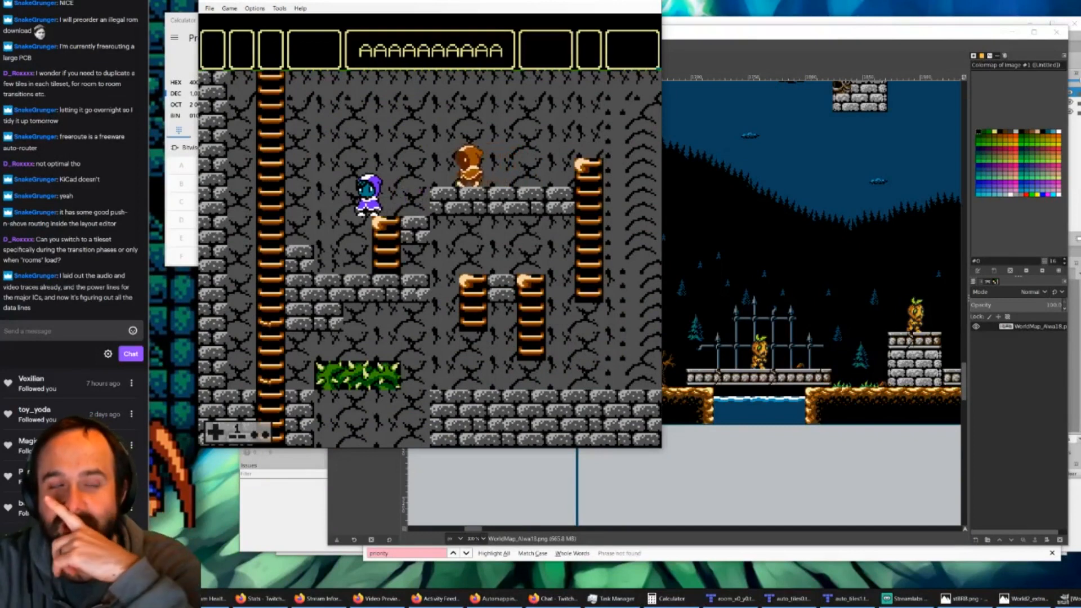
key(Left)
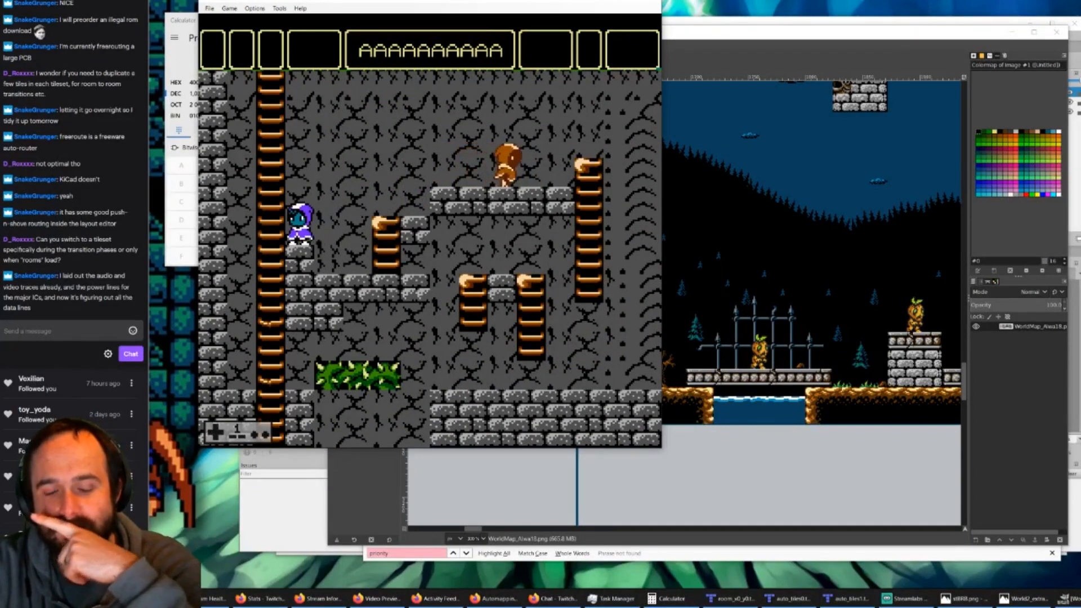
key(Up)
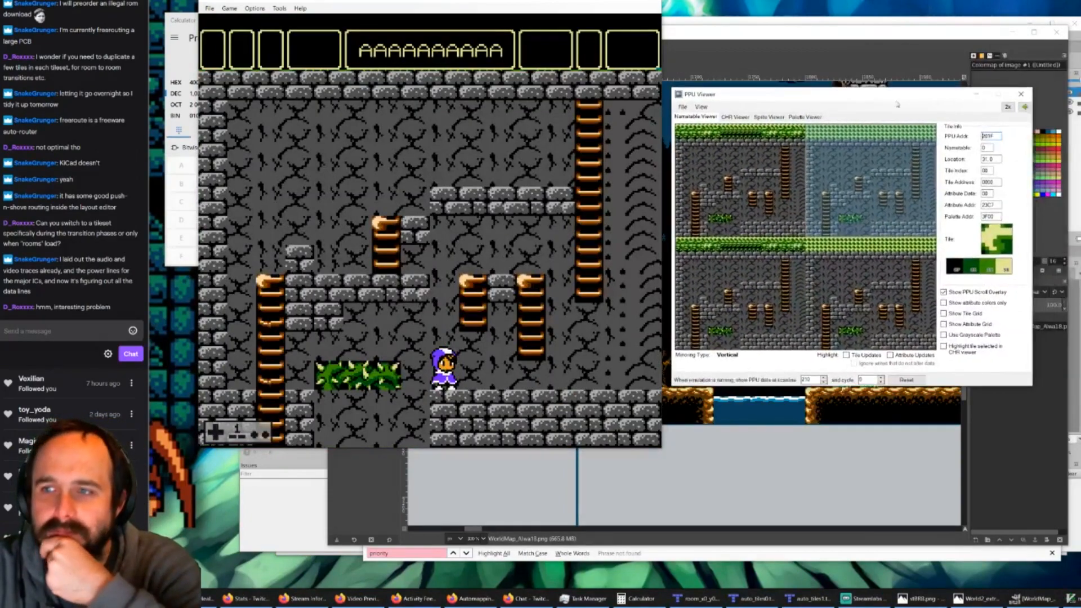
Step: Enlarge the PPU Viewer to 2x and reposition it so the full nametables of the current room can be inspected
click(1014, 103)
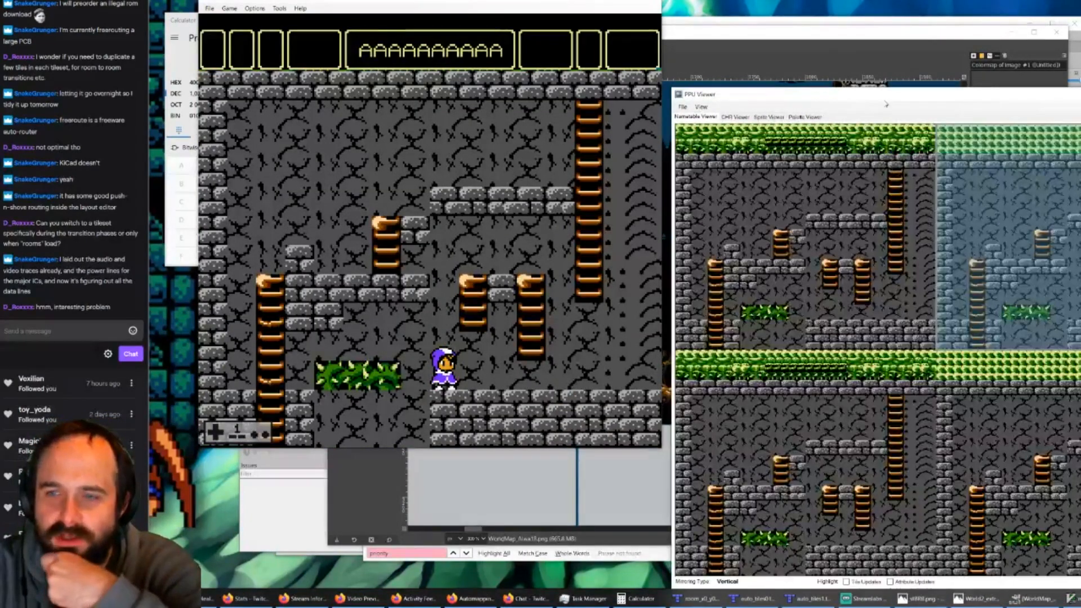
drag(884, 100, 664, 57)
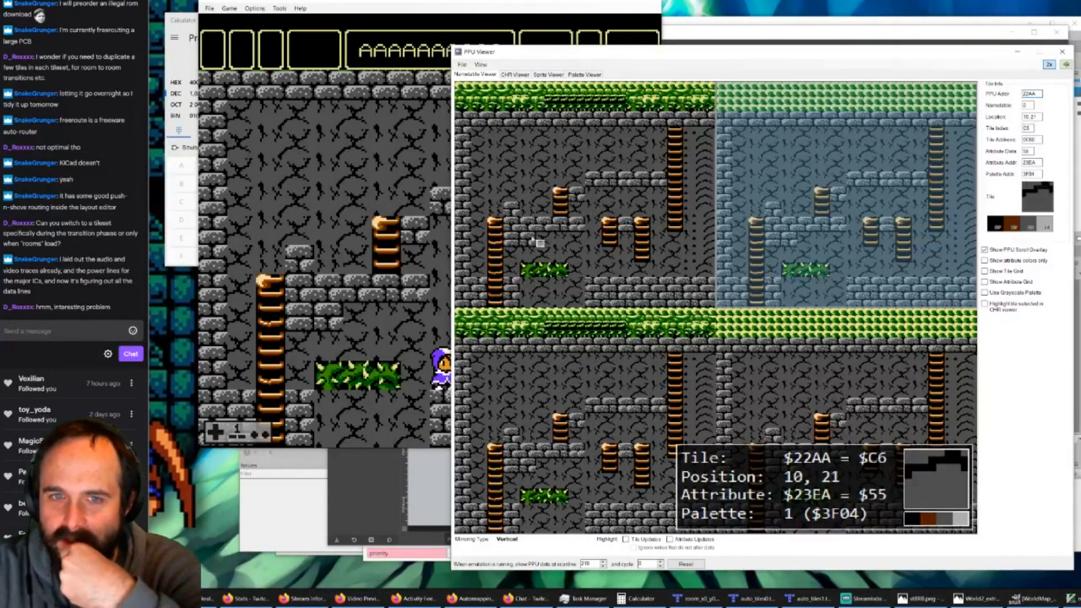
Step: Compare the game room with its nametables and display the CHR $0000 - $1FFF tiles in the CHR Viewer
click(387, 25)
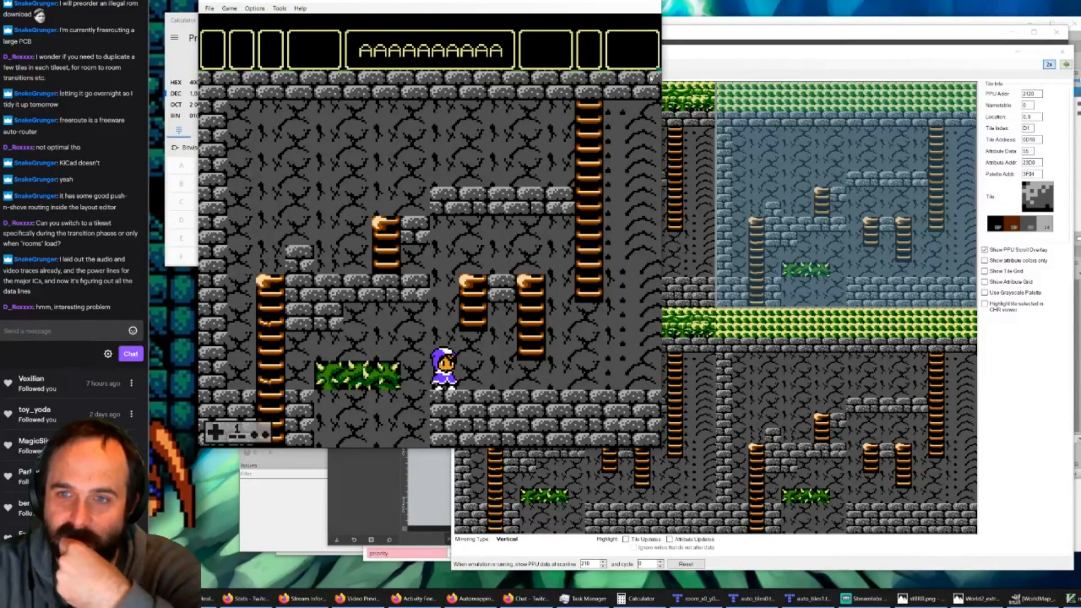
click(705, 69)
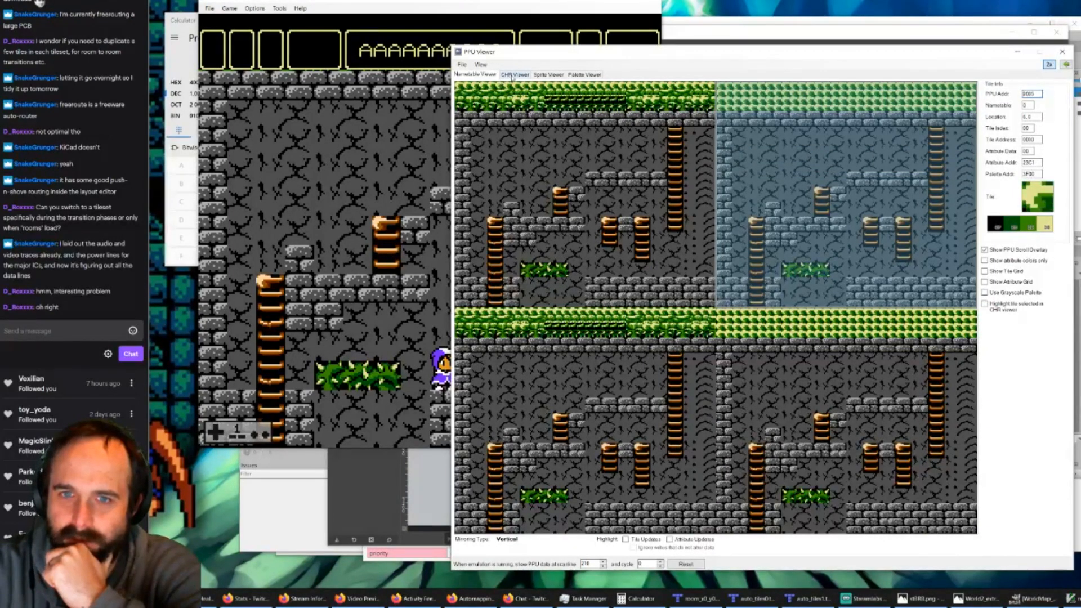
click(512, 75)
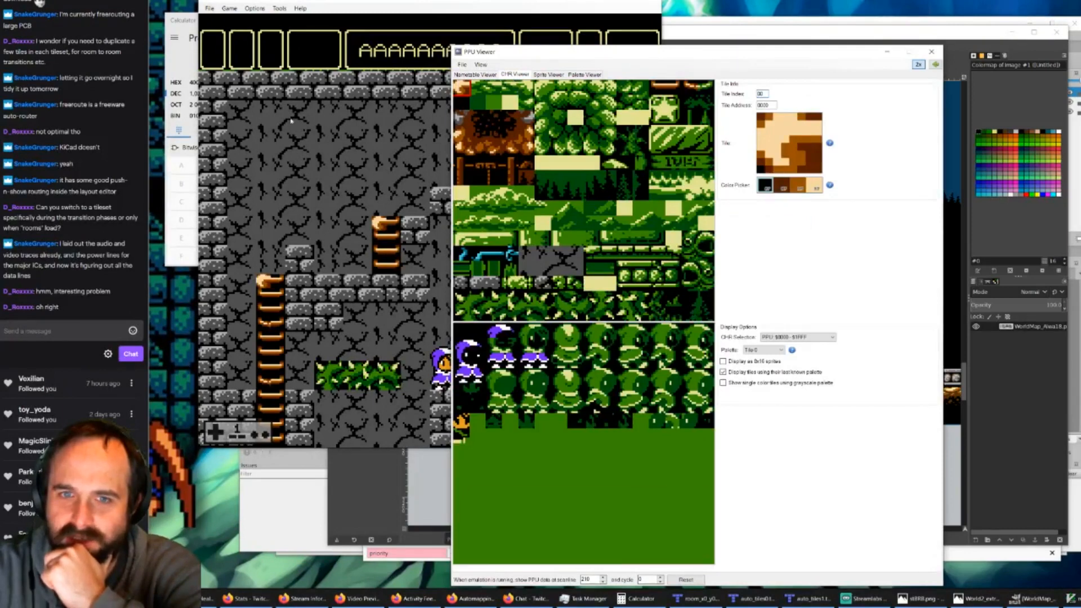
click(829, 337)
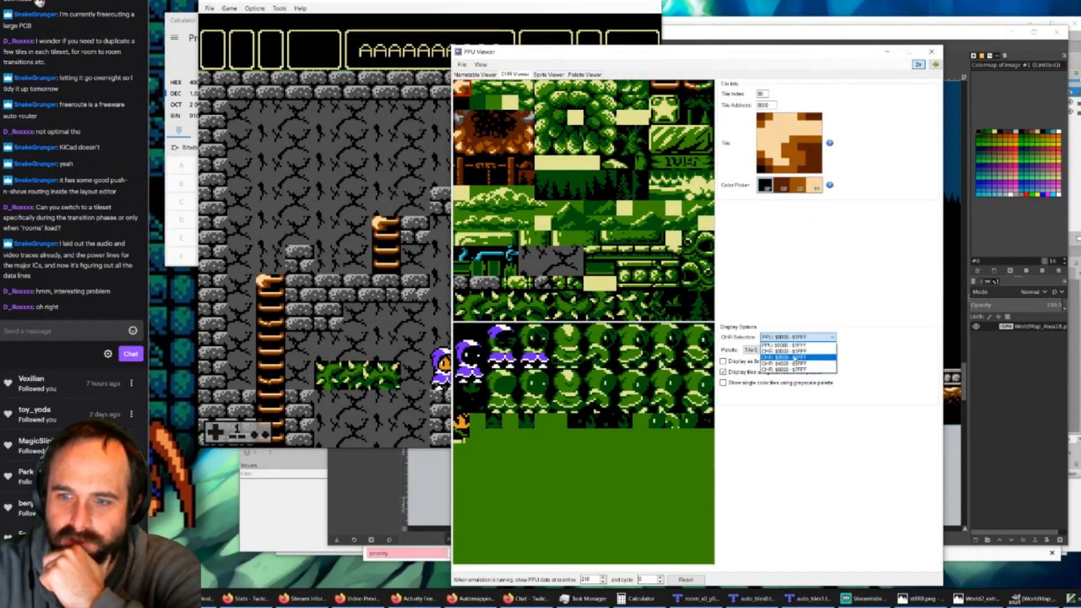
click(820, 351)
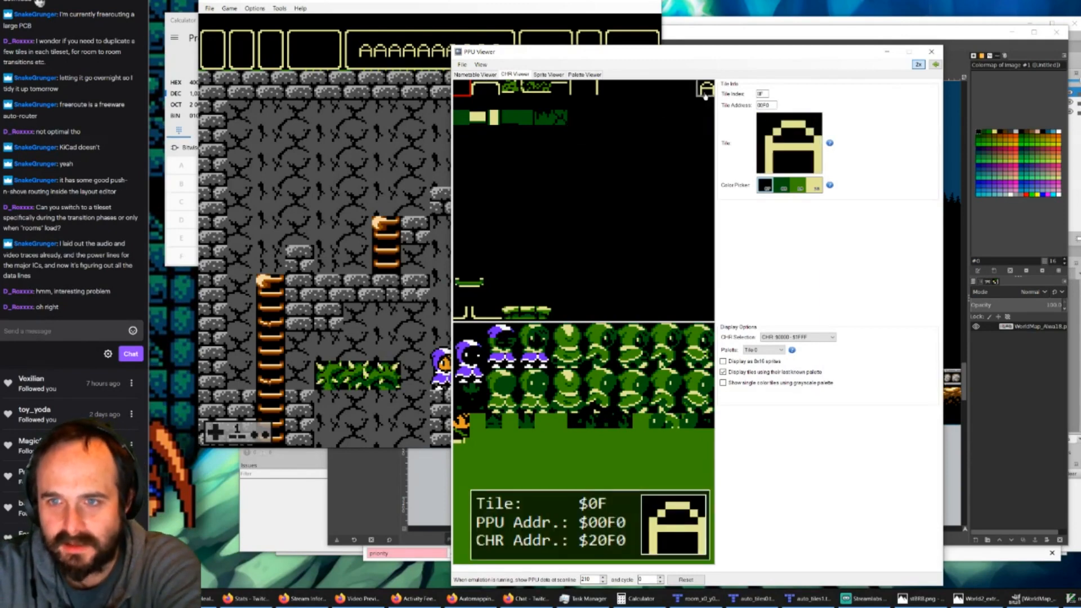
Step: Reposition the PPU Viewer to check the game's status bar against its tiles and display the CHR $2000 - $3FFF bank
drag(532, 58, 544, 94)
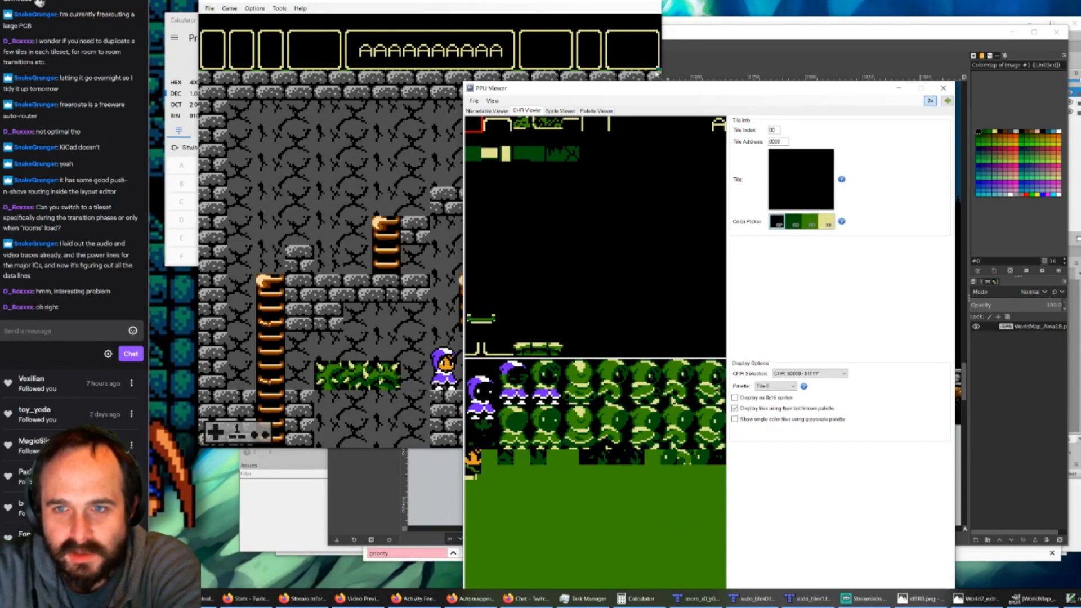
drag(643, 93, 585, 48)
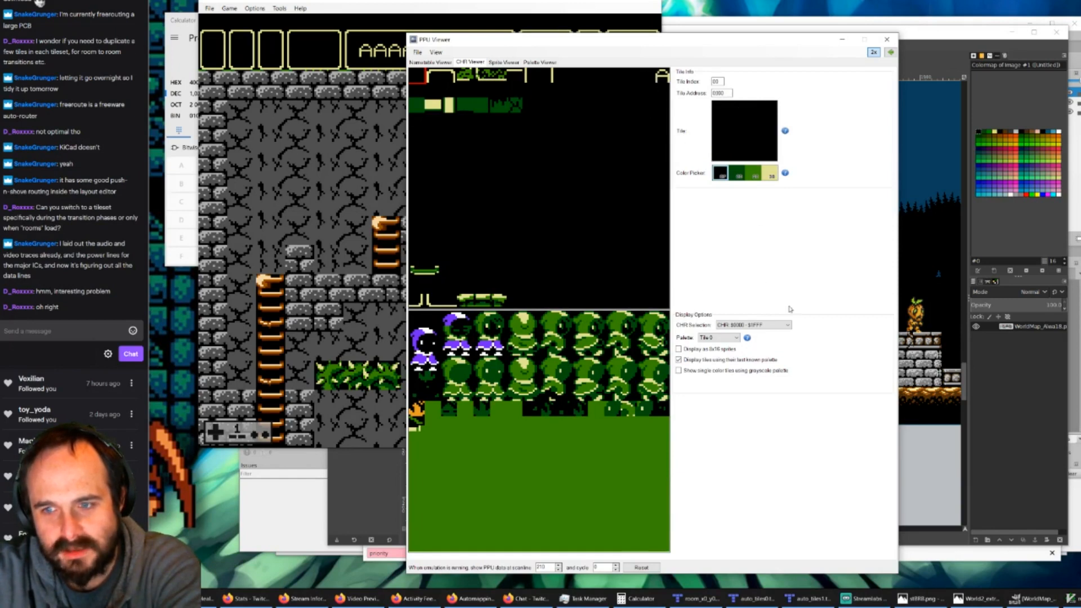
click(785, 325)
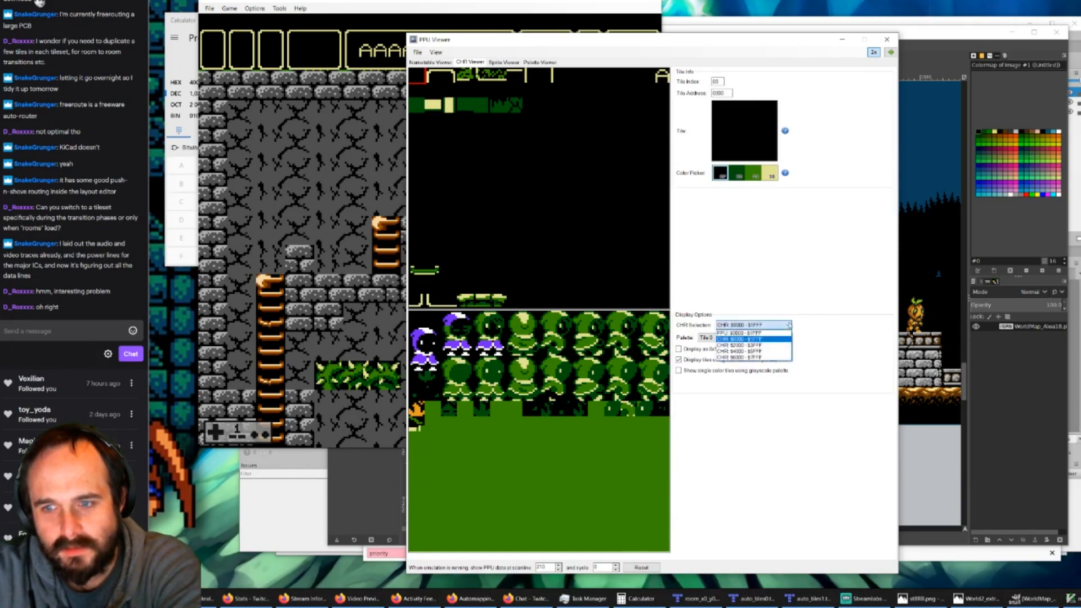
click(754, 345)
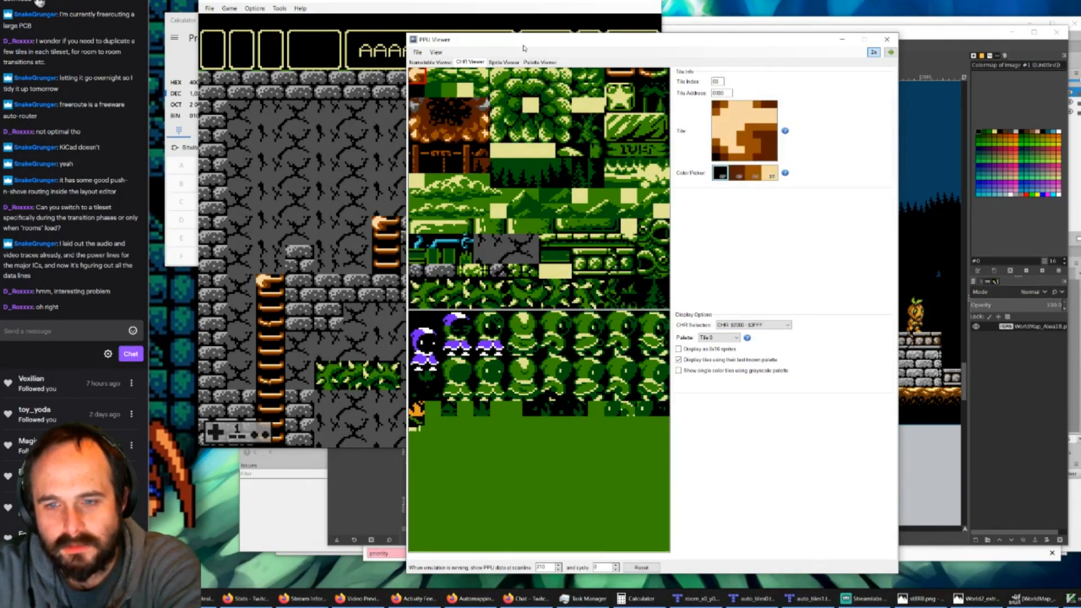
Step: Compare the room on screen in the game with the background tiles of the selected CHR bank
drag(529, 36, 551, 37)
click(470, 9)
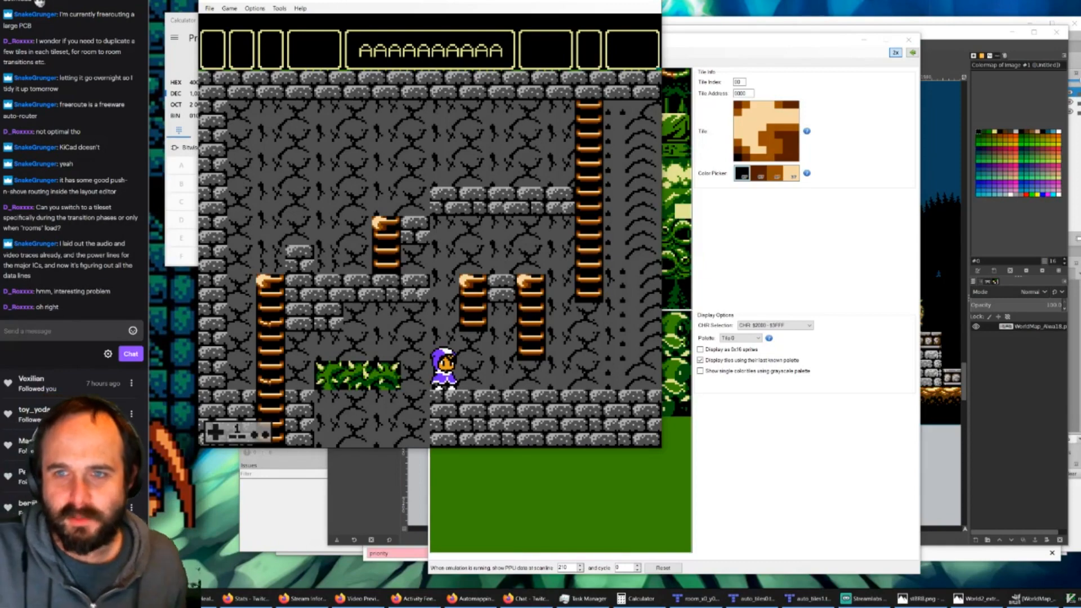
click(683, 50)
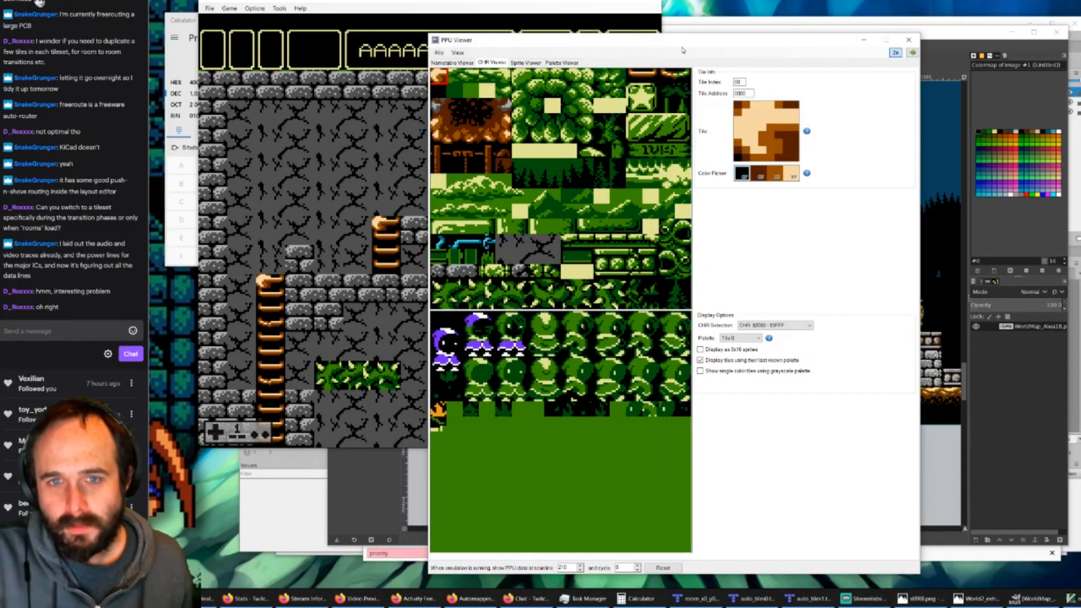
mouse_move(493, 92)
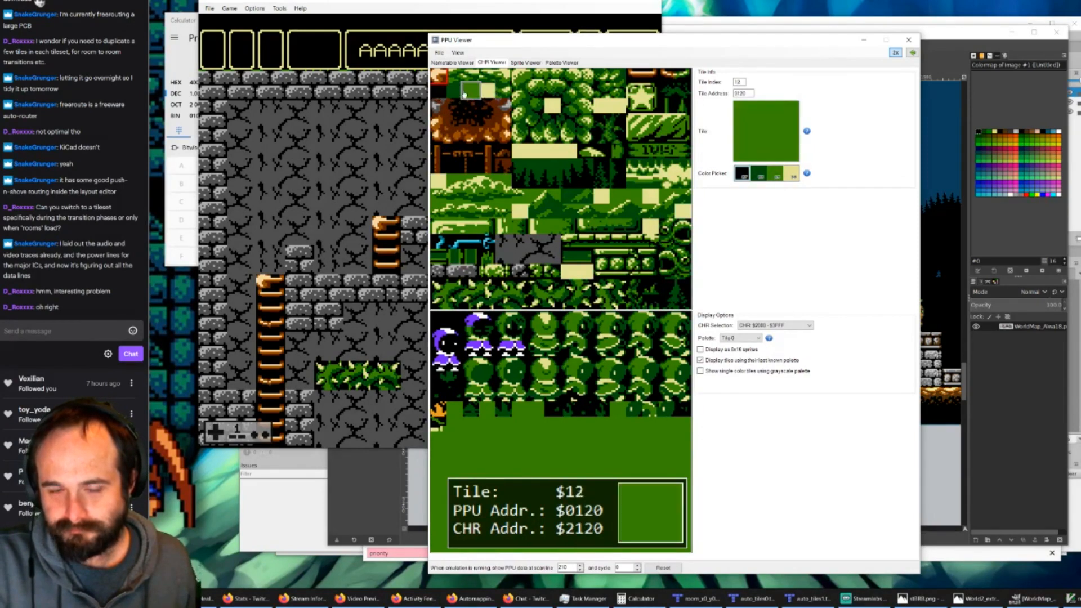
click(426, 2)
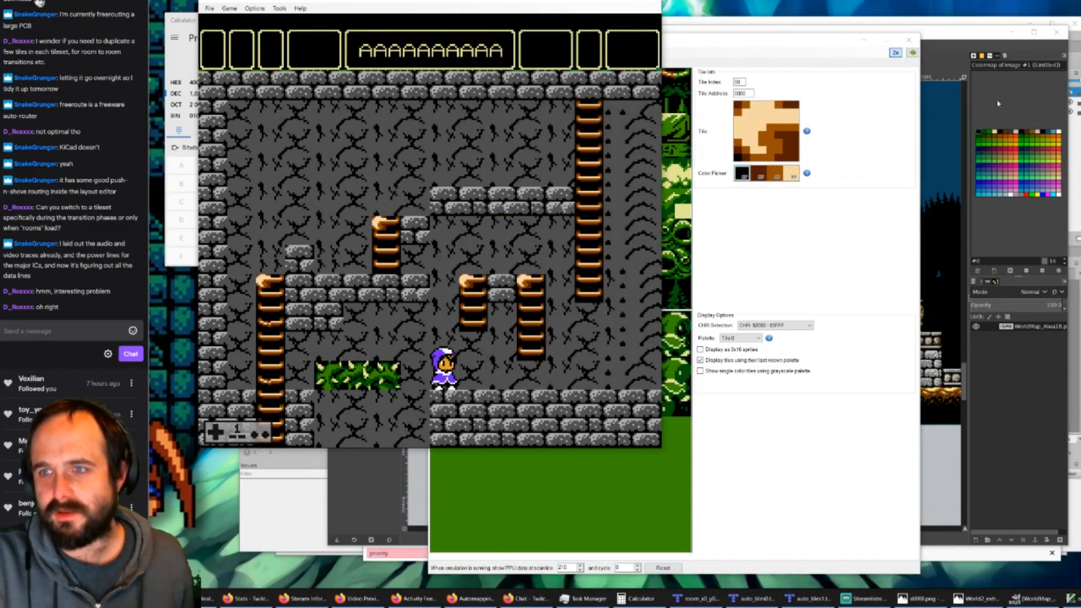
Step: Return to WorldMap_Alwa18 in GIMP and examine the castle's outer wall from the rope bridge down to the ground floor
click(932, 35)
click(434, 17)
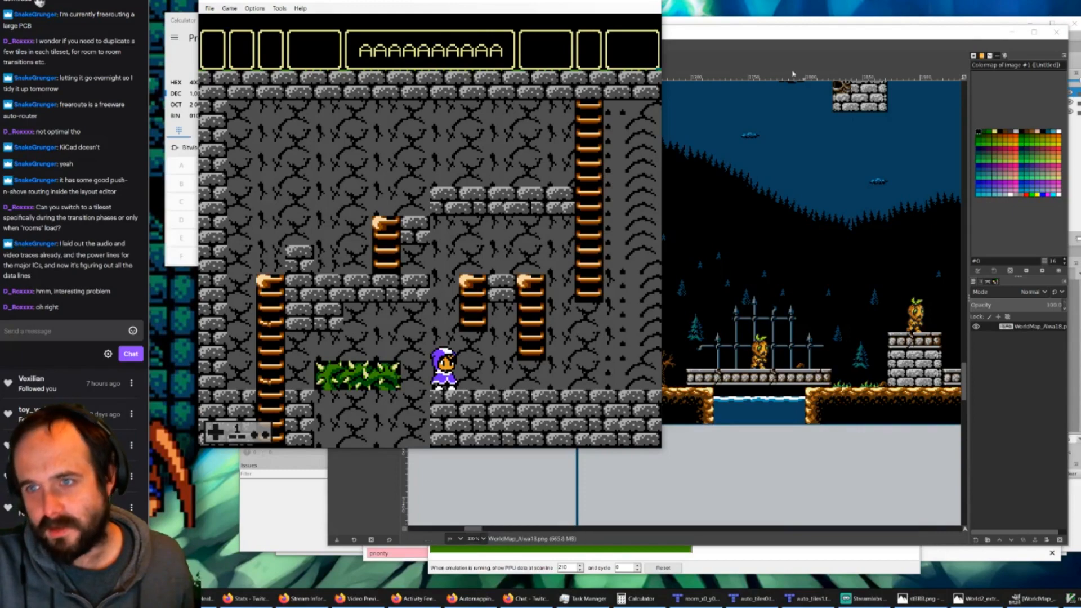
click(715, 38)
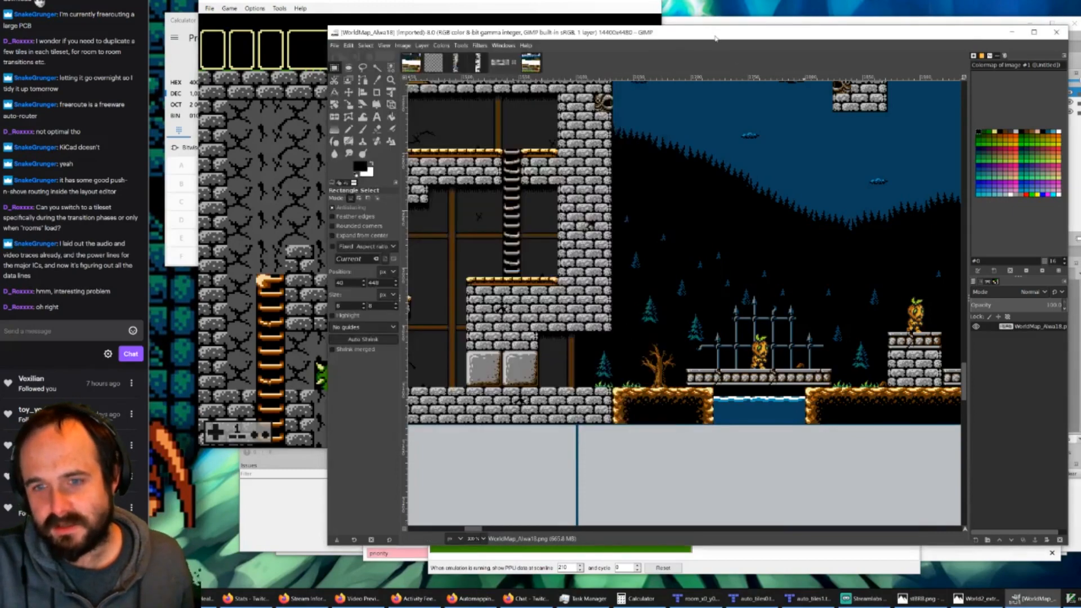
scroll(650, 378, up, 10)
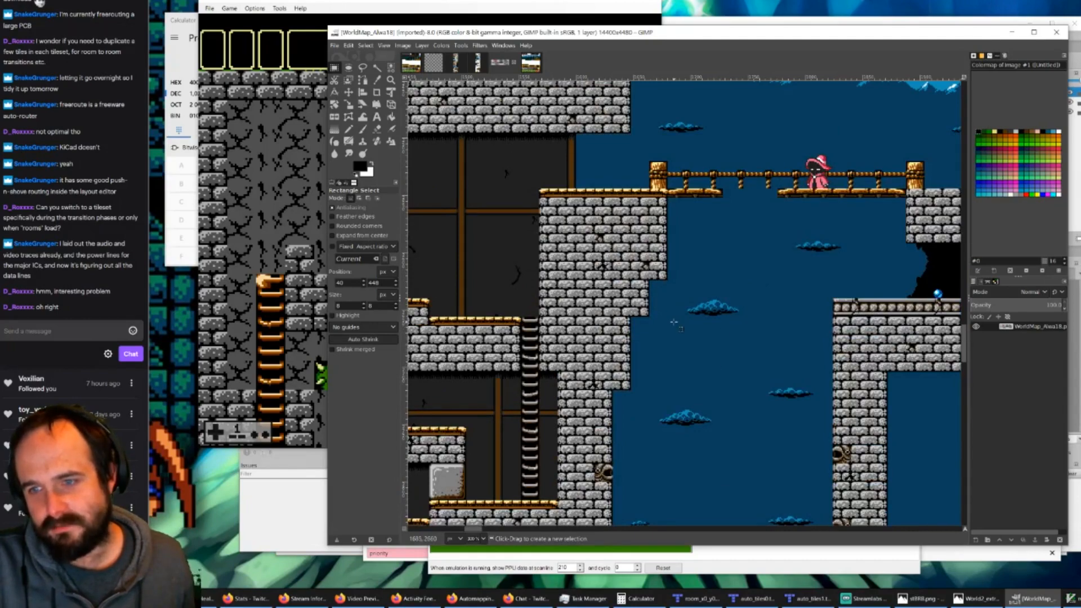
scroll(679, 372, down, 3)
scroll(675, 369, up, 5)
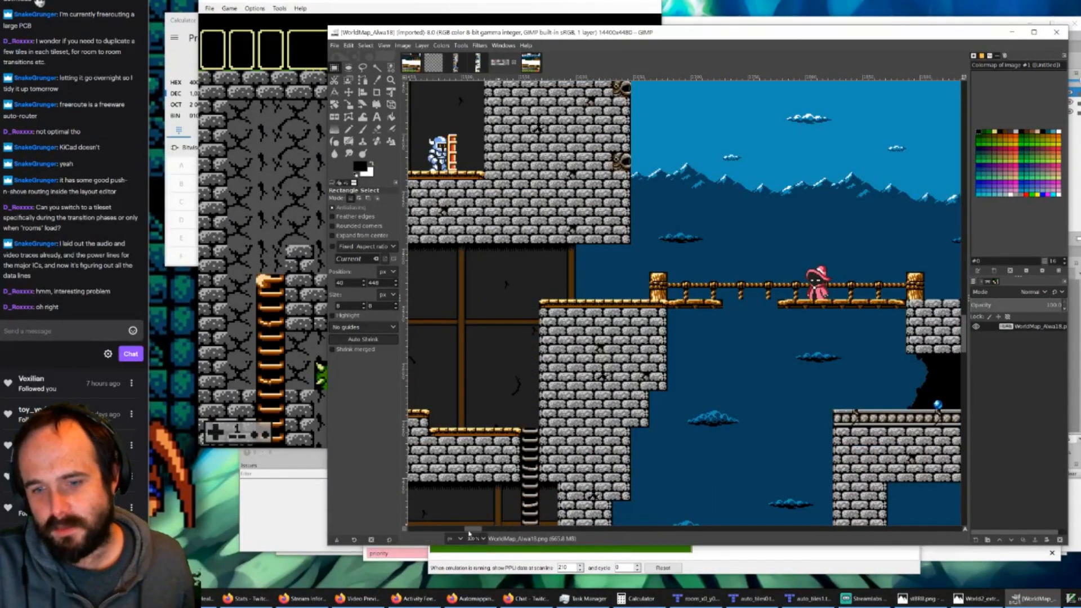
mouse_move(472, 530)
mouse_down()
mouse_move(543, 531)
mouse_move(449, 547)
mouse_move(460, 544)
mouse_up()
scroll(500, 480, down, 13)
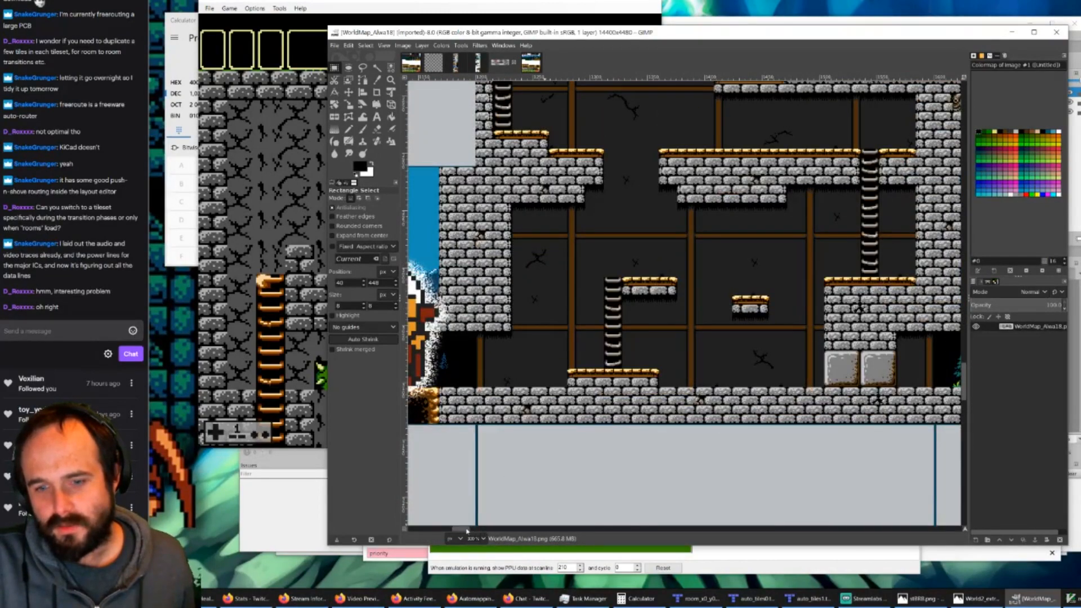
Step: Examine the castle's interior floors, the furnished rooms west of it and its eastern border with the forest
mouse_move(467, 530)
mouse_down()
mouse_move(485, 527)
mouse_move(468, 539)
mouse_up()
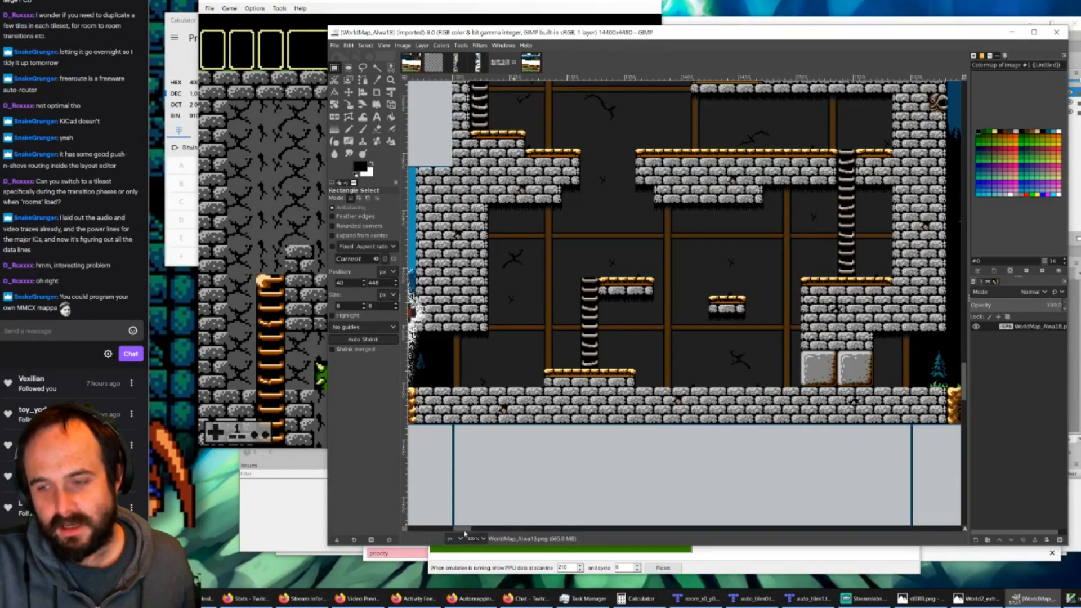
scroll(624, 365, up, 5)
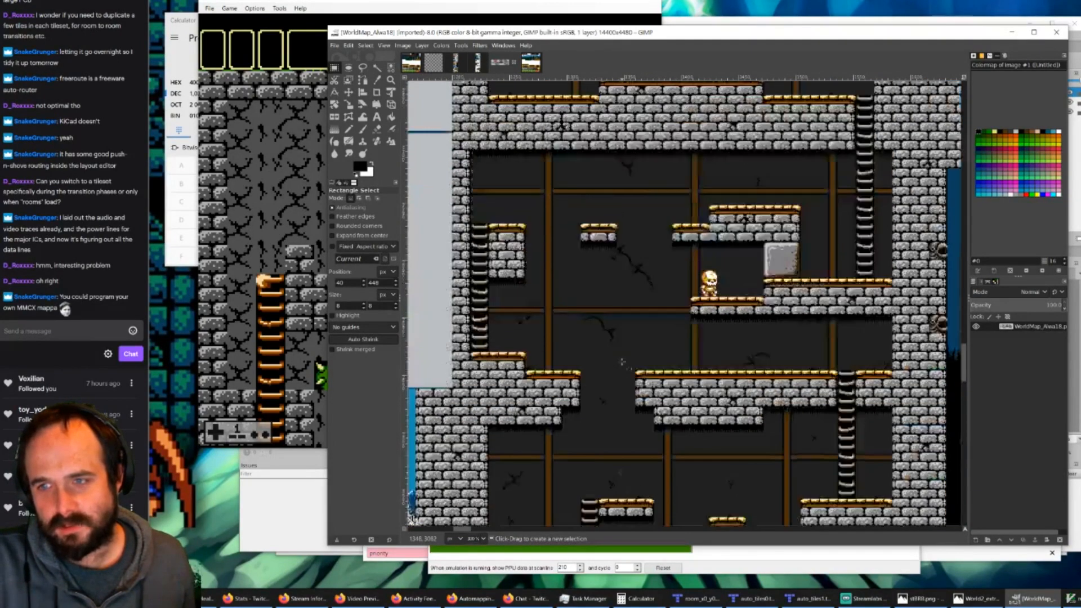
scroll(683, 372, up, 5)
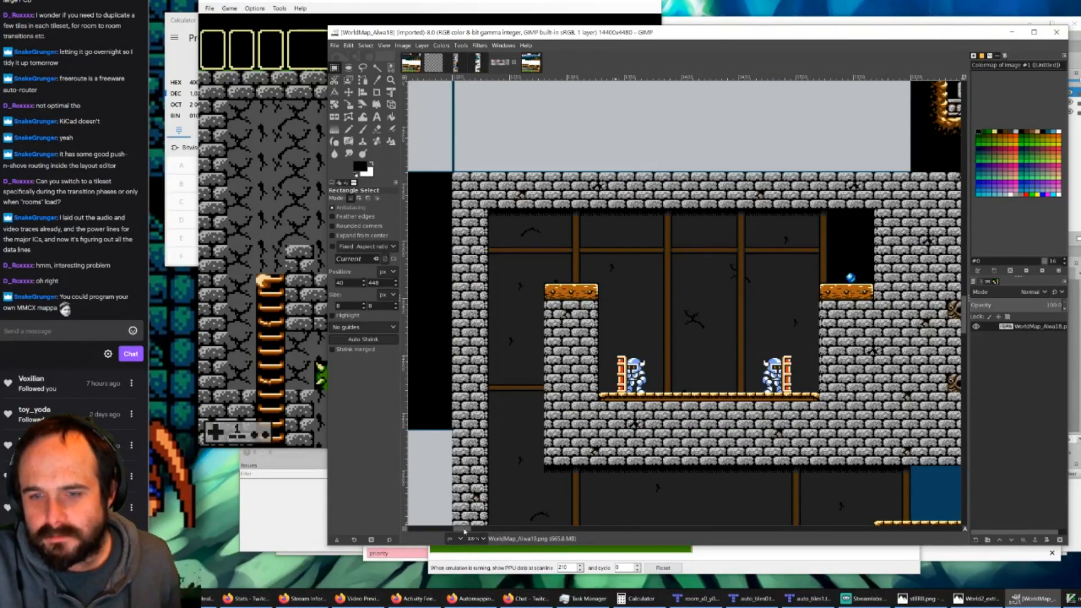
drag(465, 528, 435, 540)
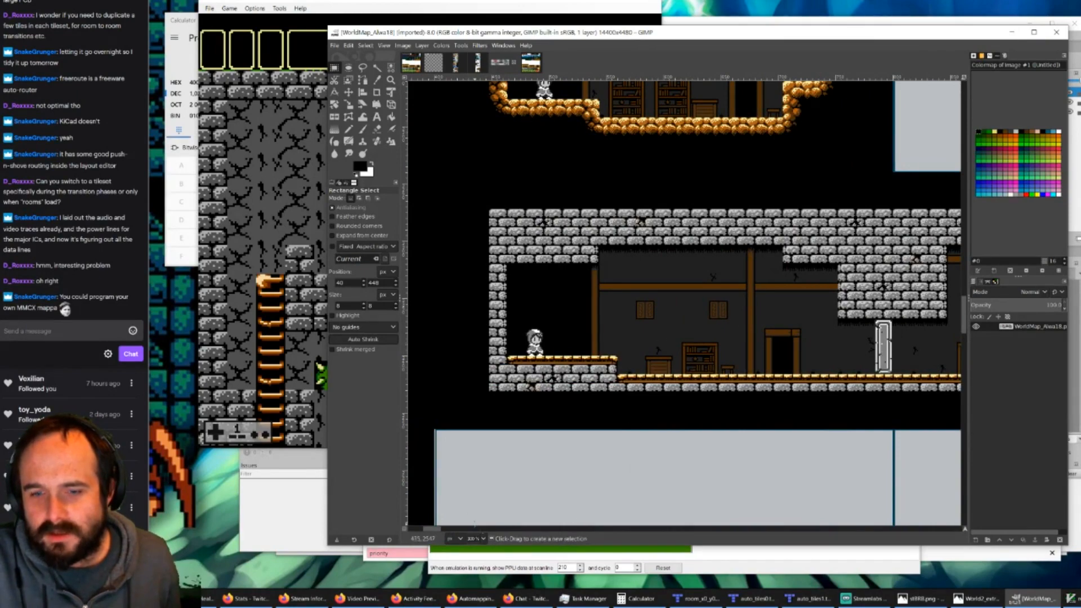
drag(431, 529, 462, 530)
scroll(686, 388, down, 6)
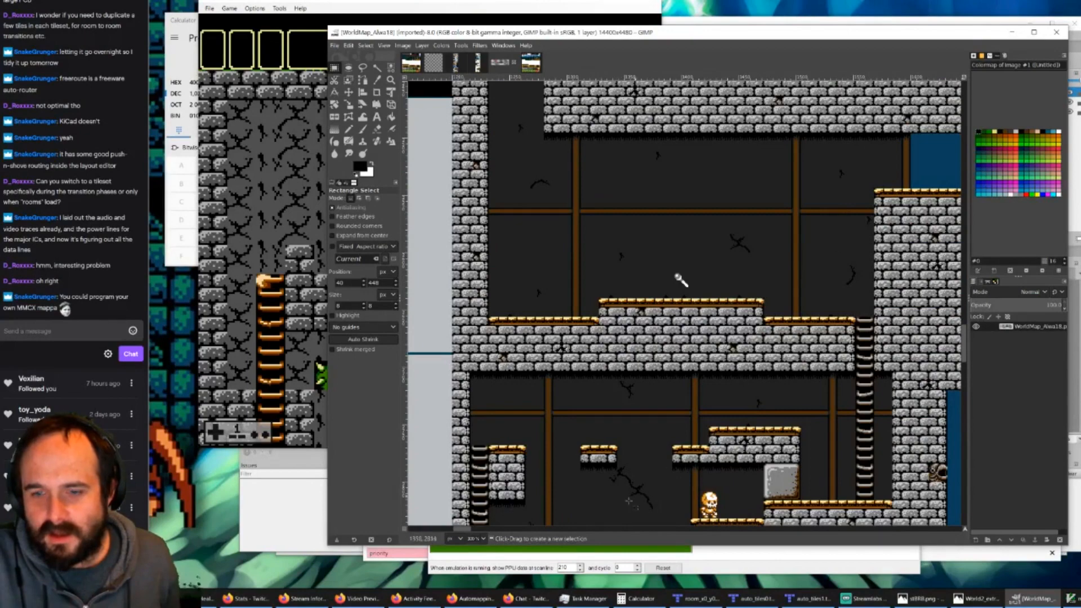
drag(458, 529, 473, 527)
scroll(776, 361, down, 5)
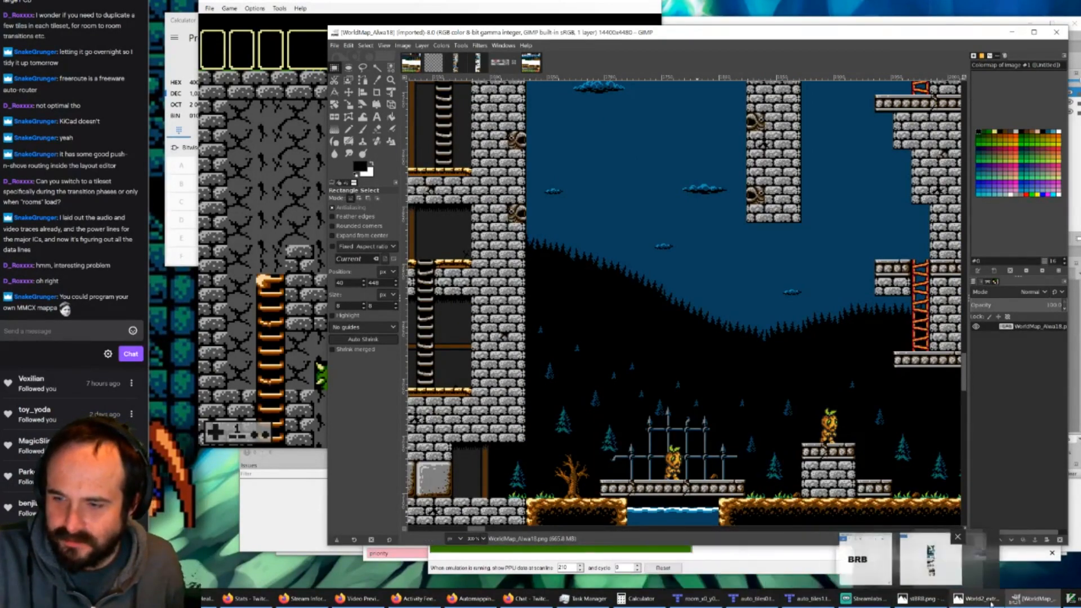
Step: Switch to Tiled and compare the room_x0_y0 map with the auto_tiles0.tmx and auto_tiles1.tmx rule maps
mouse_move(1035, 600)
click(698, 598)
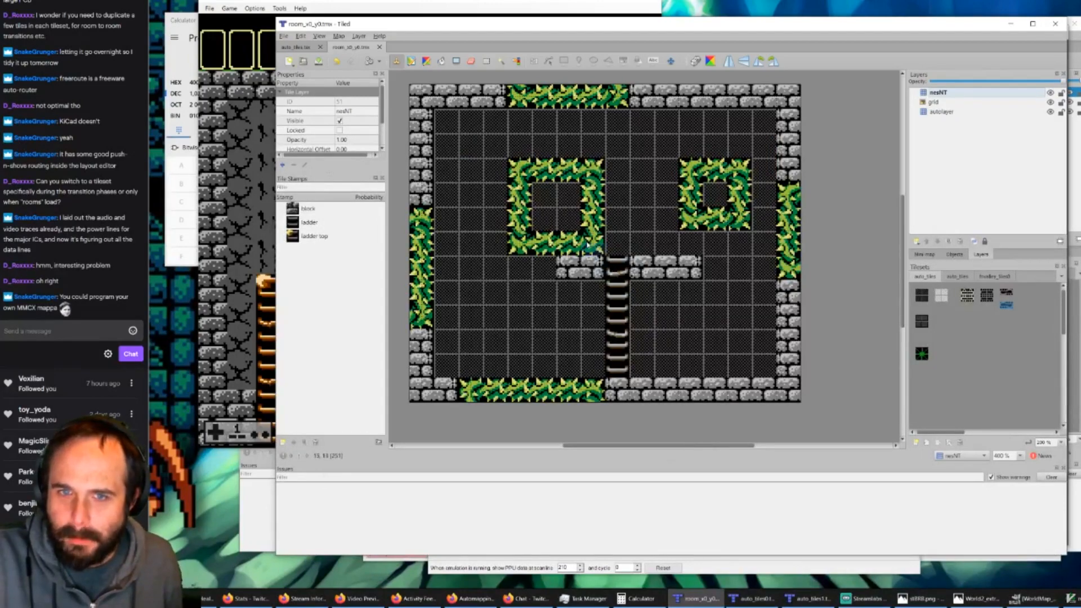
click(752, 598)
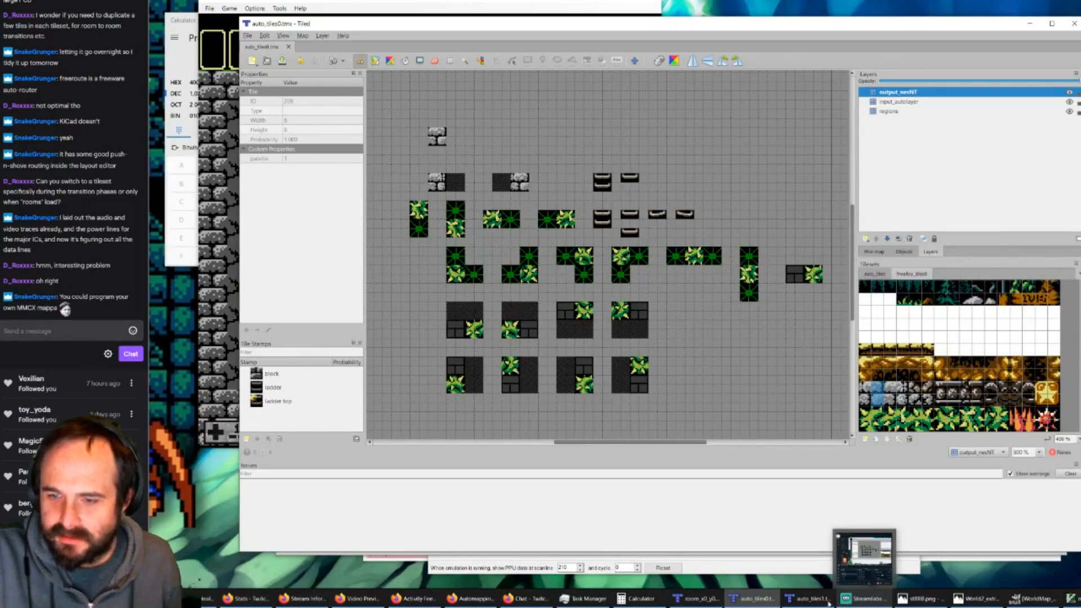
click(808, 599)
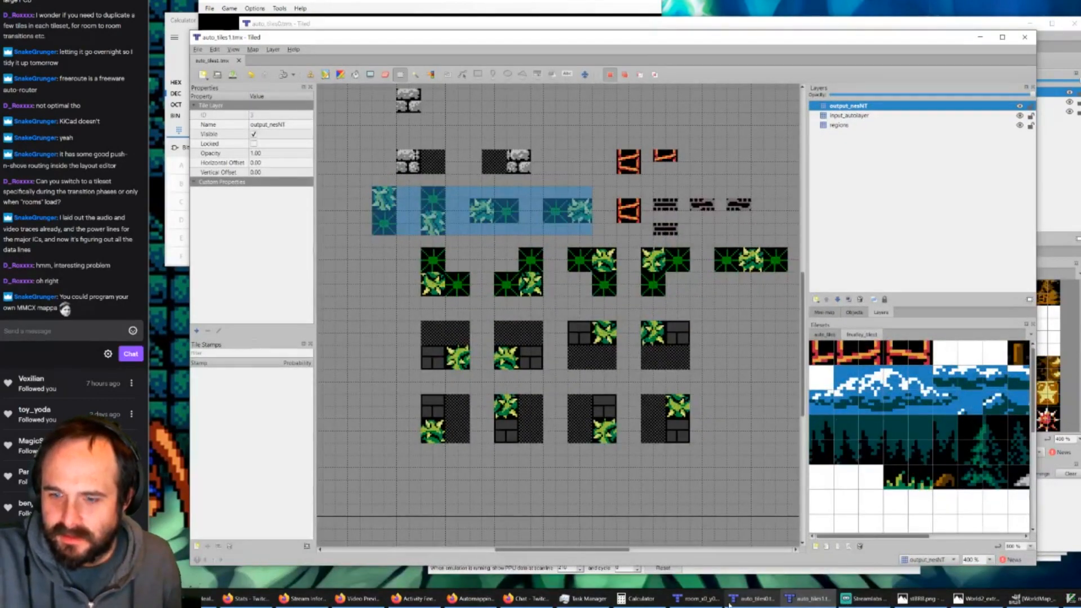
mouse_move(865, 602)
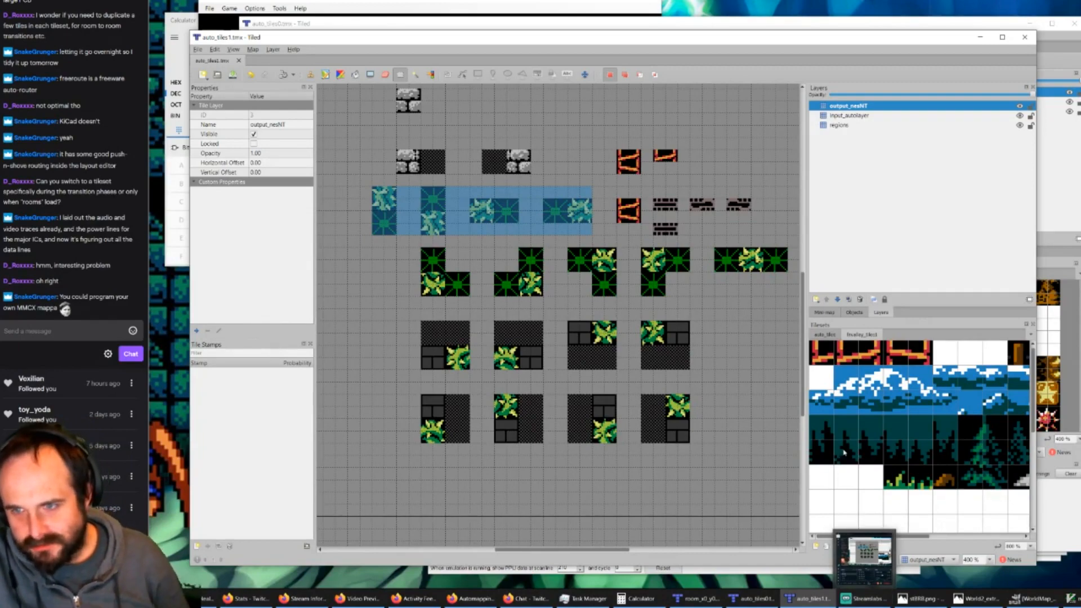
Step: Return to WorldMap_Alwa18 in GIMP and examine the outdoor area east of the castle, from the forest up to the mountains
click(1027, 601)
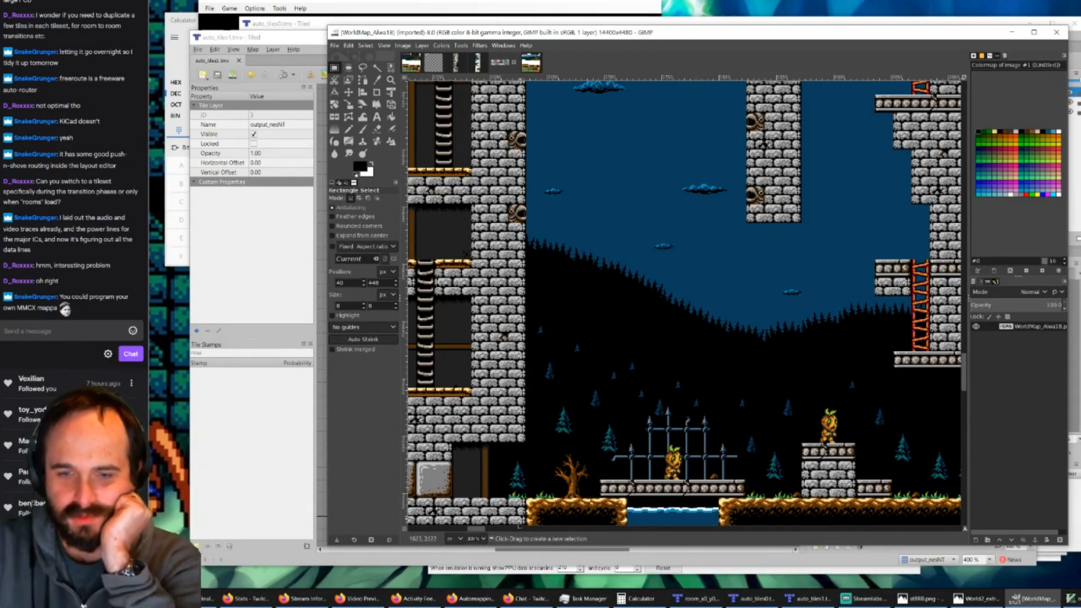
drag(482, 530, 499, 530)
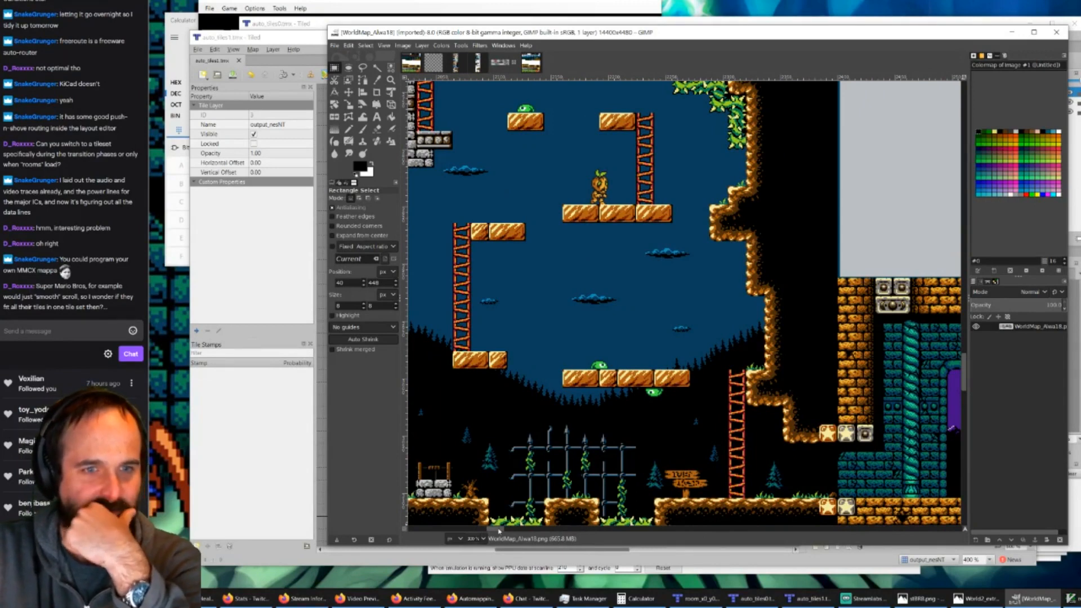
drag(499, 530, 498, 529)
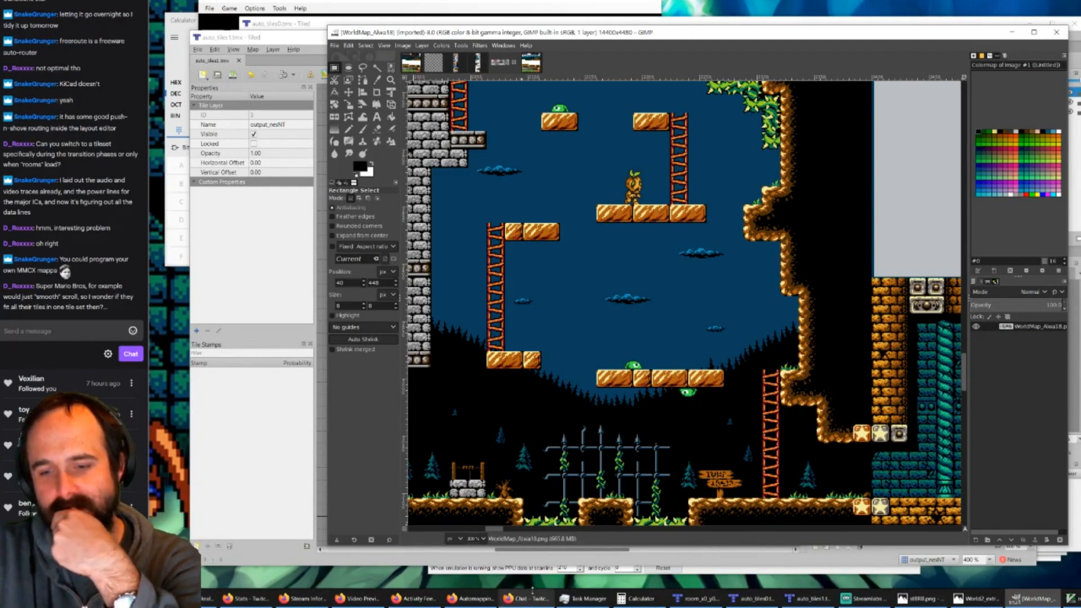
mouse_move(532, 596)
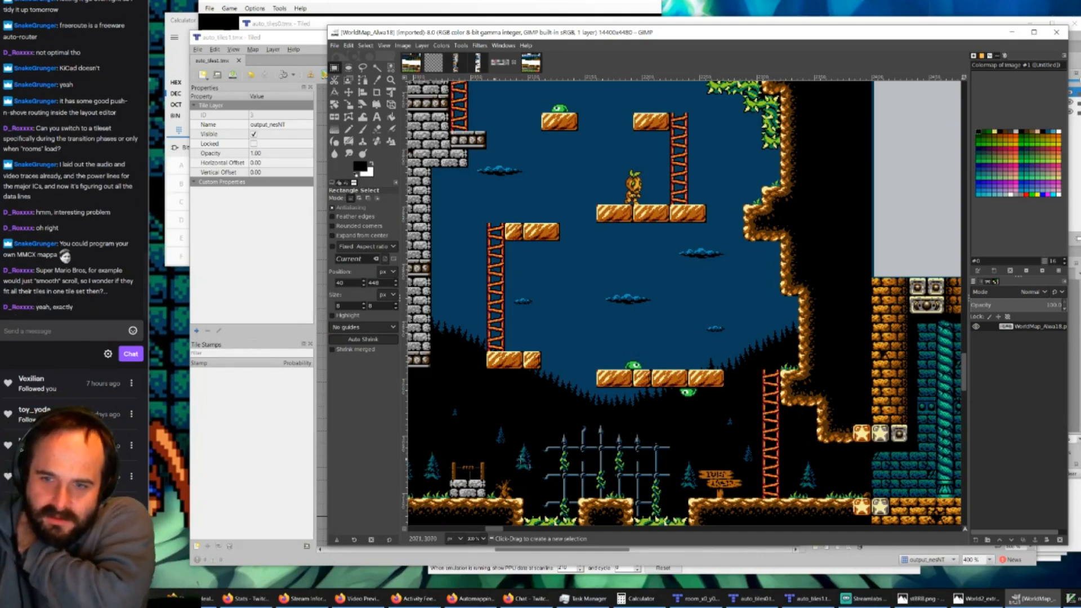
scroll(652, 282, up, 5)
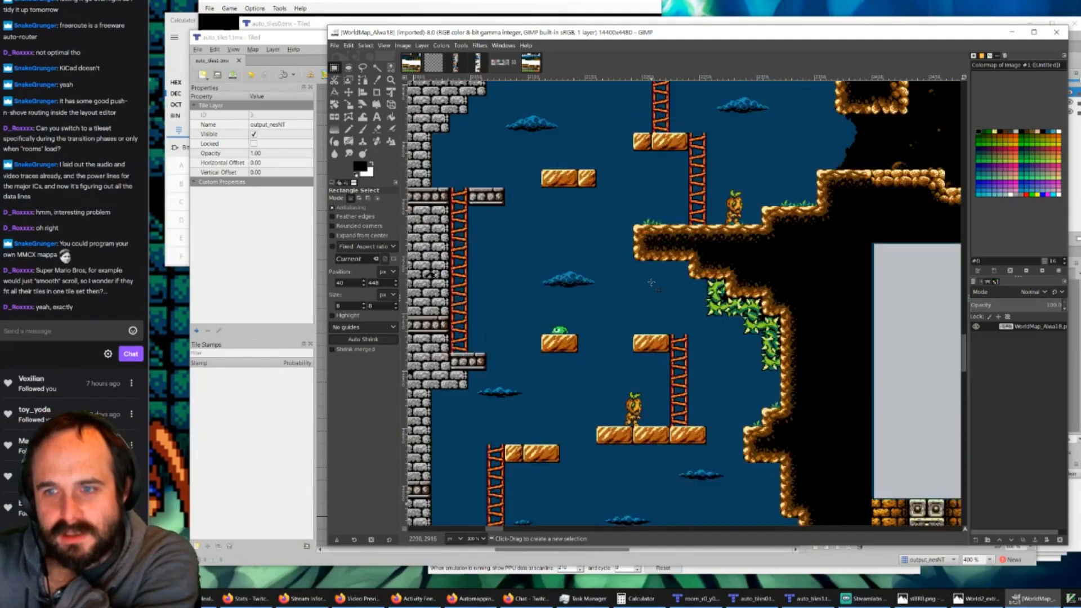
scroll(652, 279, up, 3)
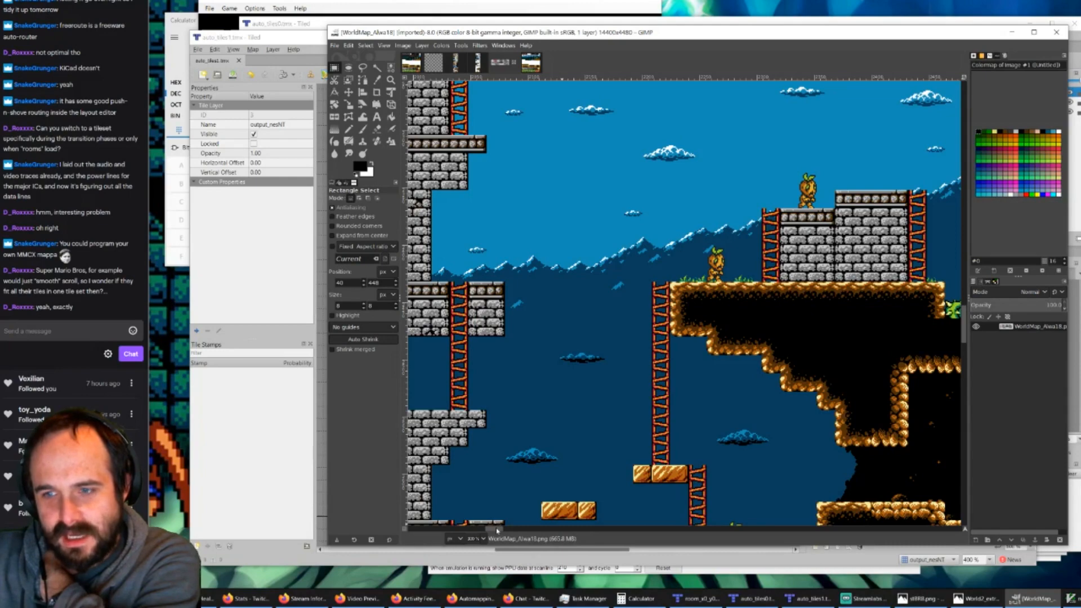
drag(497, 531, 506, 531)
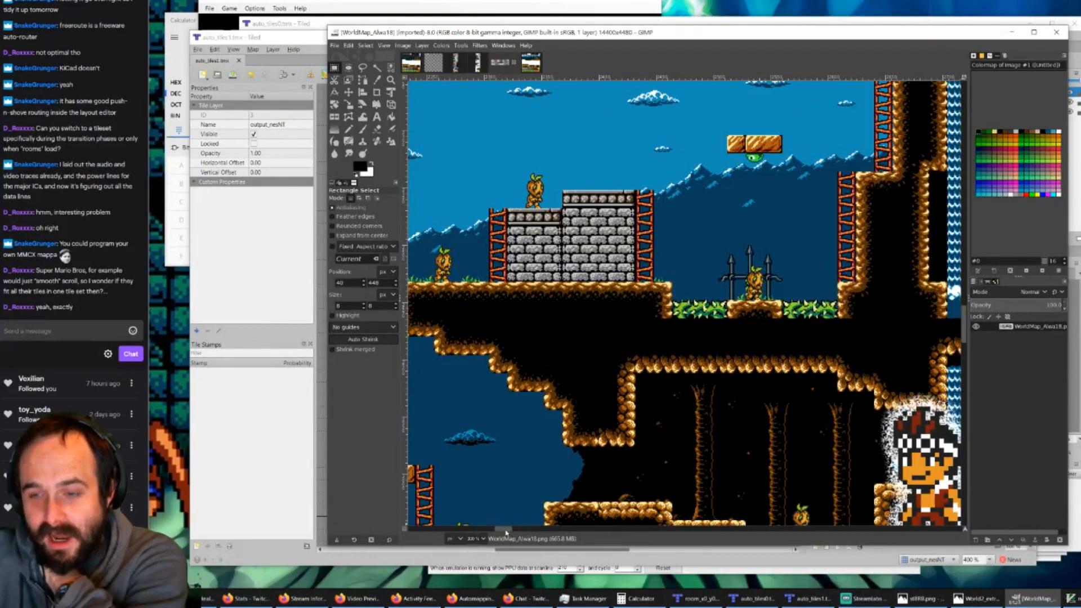
Step: Examine the outdoor area east of the castle in WorldMap_Alwa18, from the mountains down to the forest floor and brick dungeon entrance
drag(506, 535, 496, 538)
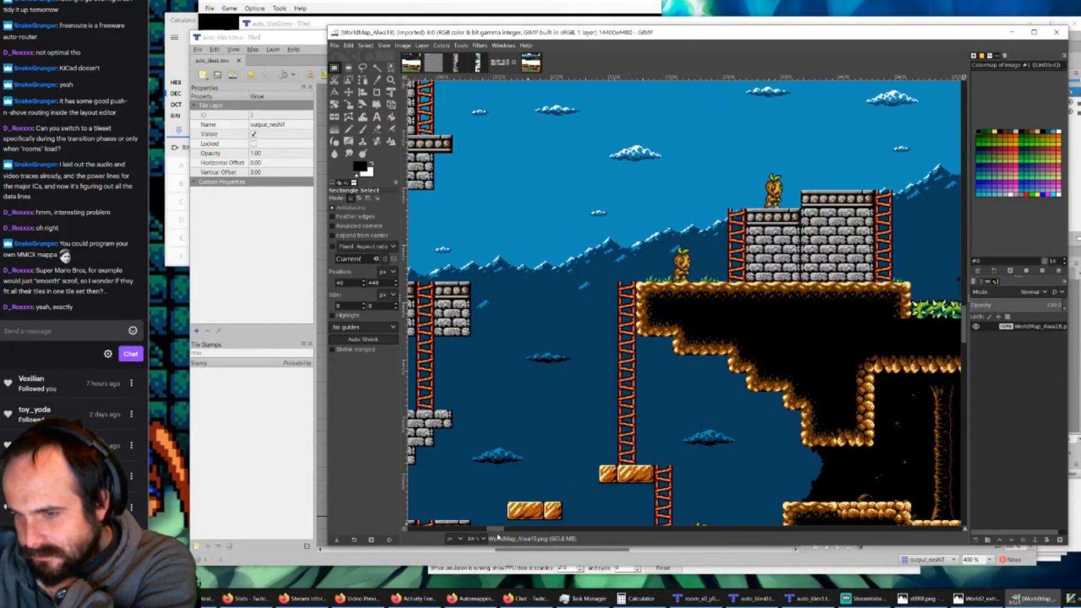
click(704, 600)
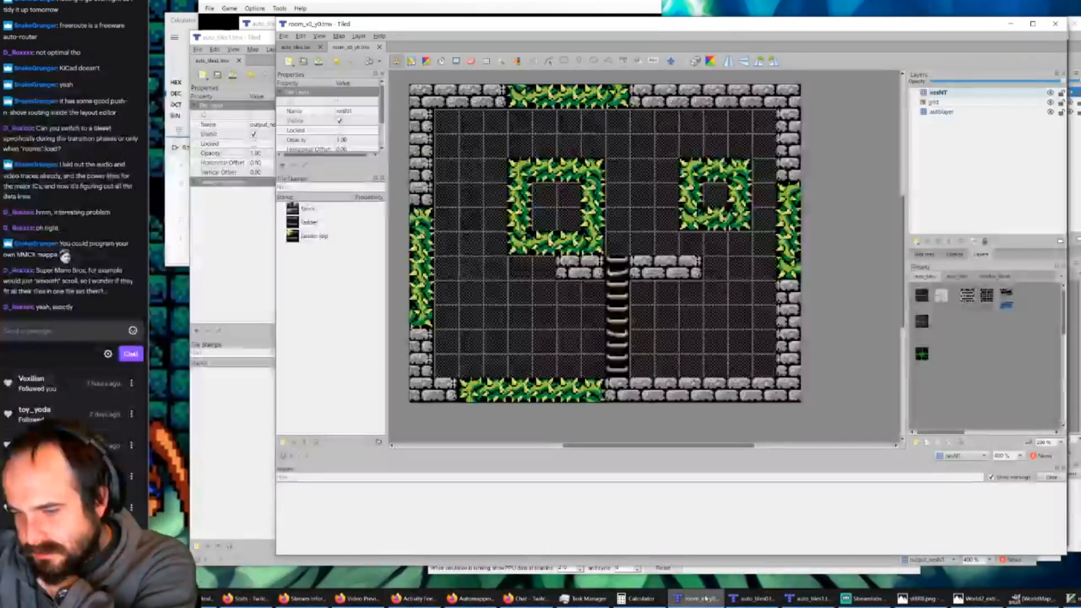
click(704, 600)
scroll(679, 421, down, 10)
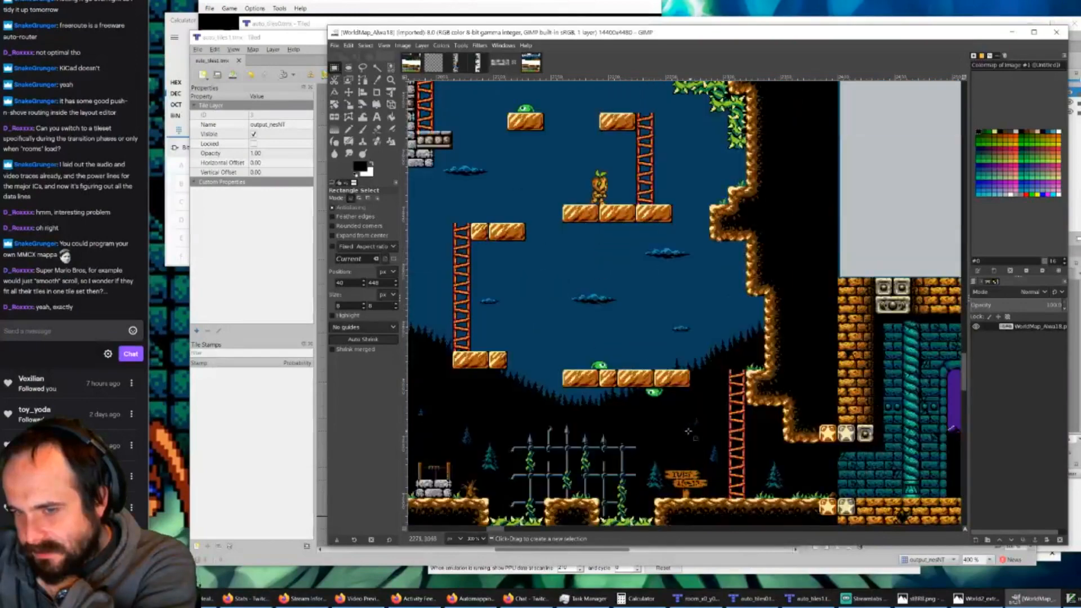
scroll(678, 421, down, 3)
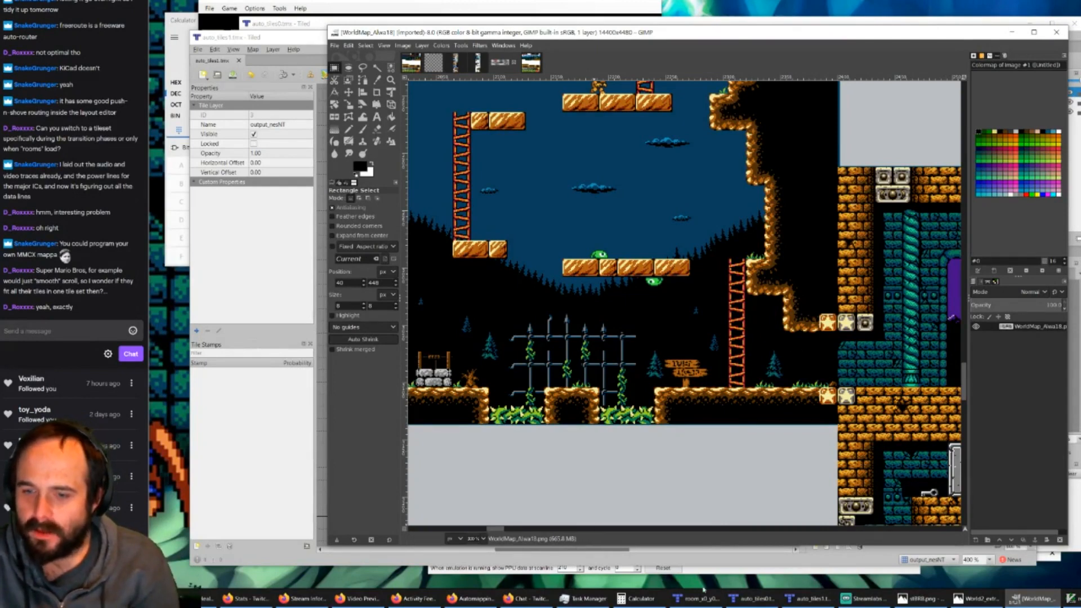
mouse_move(703, 599)
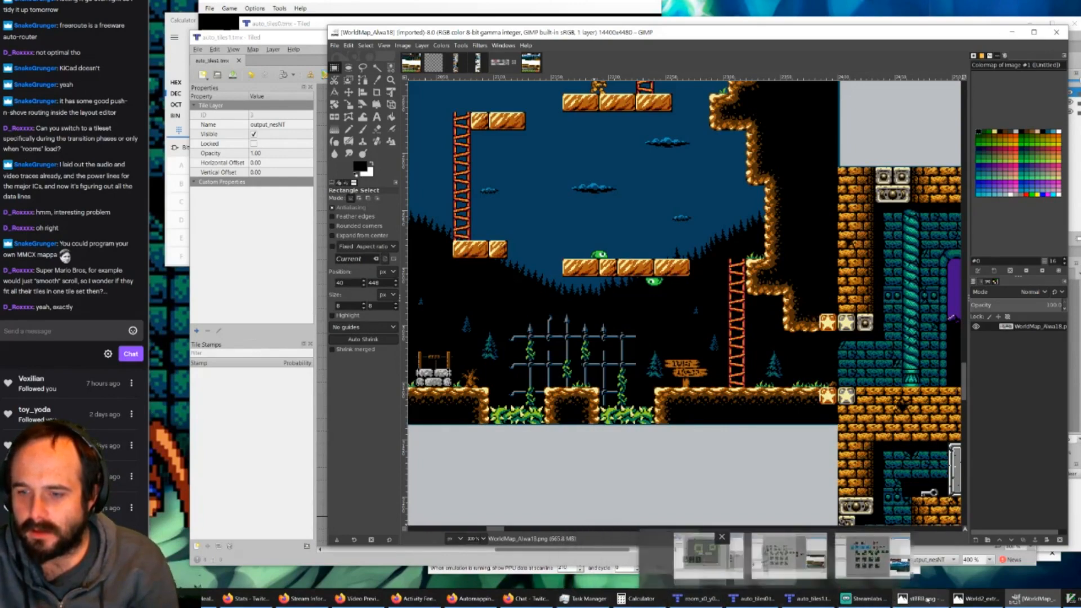
Step: Open the 128x128 valley tile sheet in GIMP and compare it with Tiled's room_x0_y0, auto_tiles0 and auto_tiles1 maps
click(411, 62)
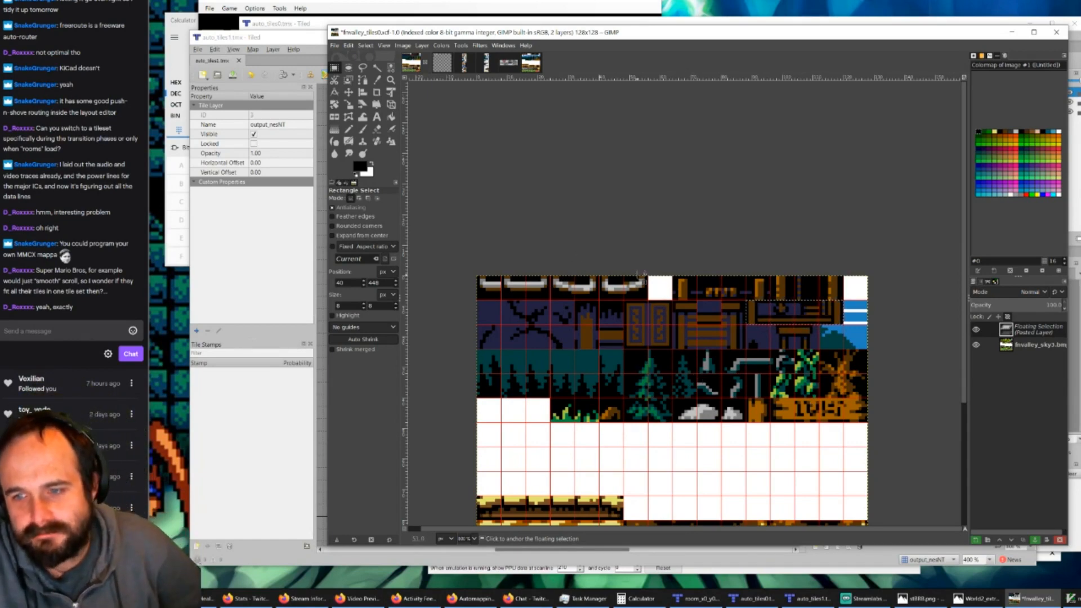
scroll(676, 296, down, 5)
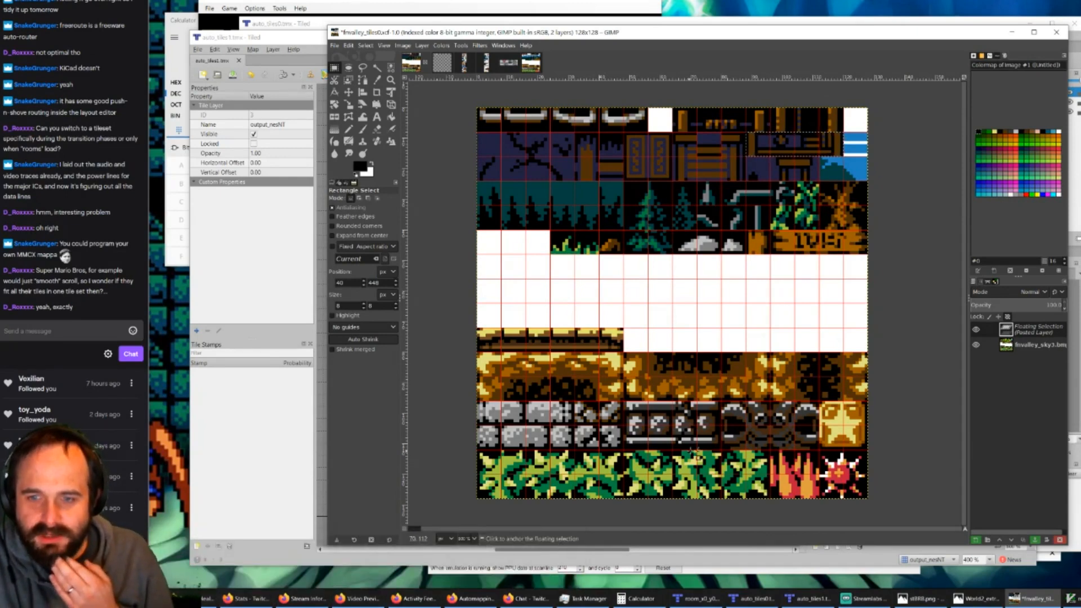
click(697, 602)
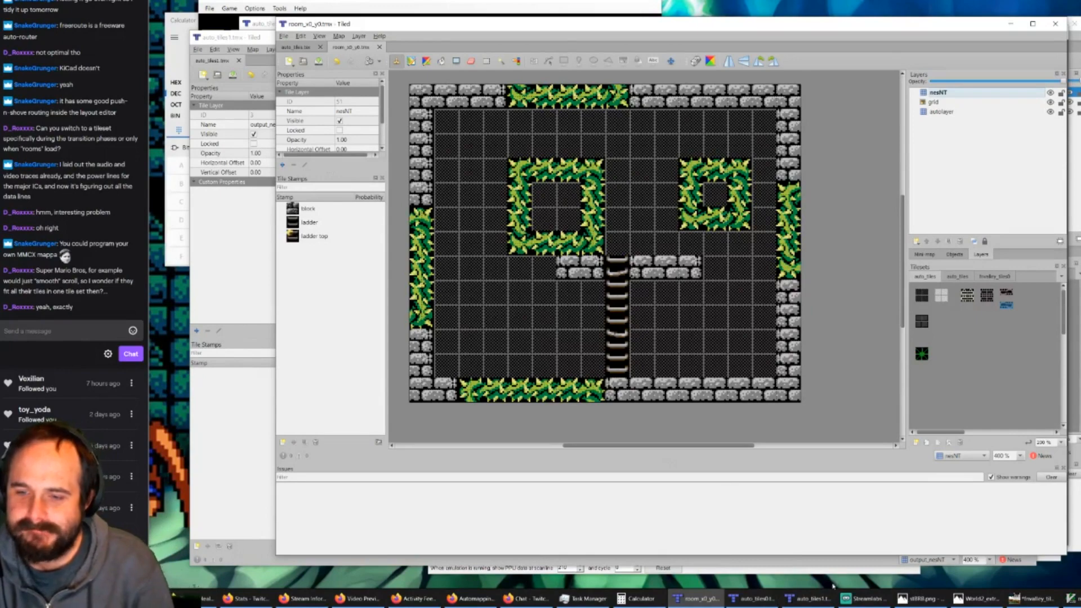
click(767, 594)
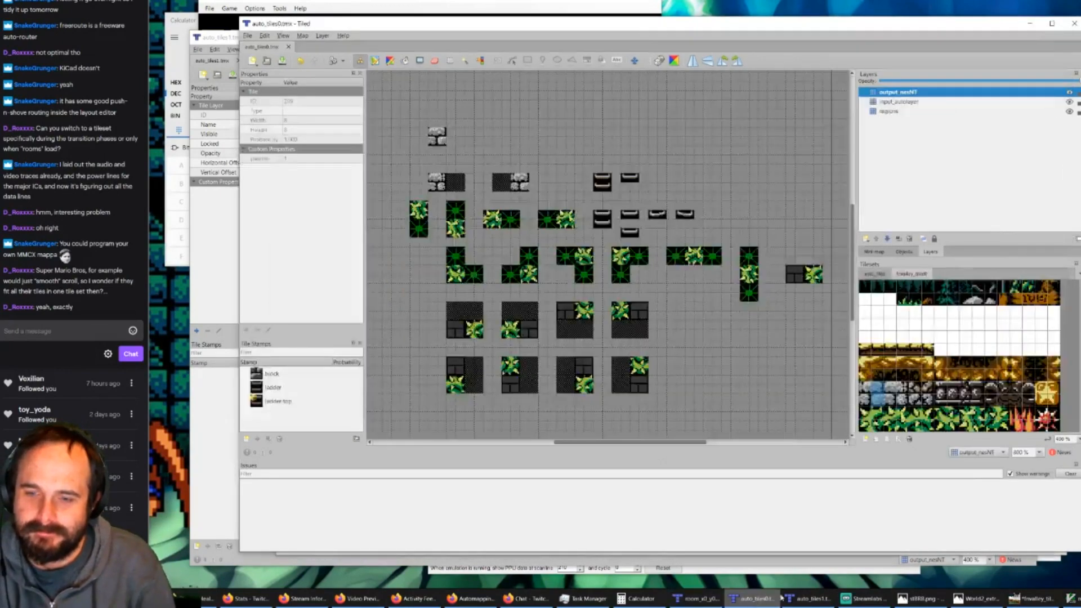
click(811, 591)
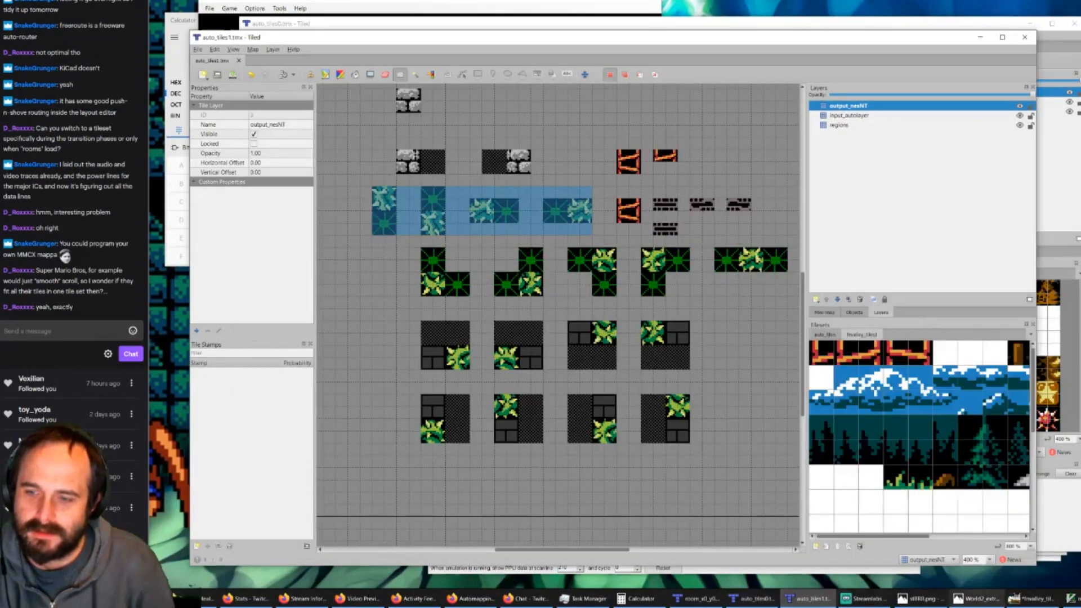
click(1019, 590)
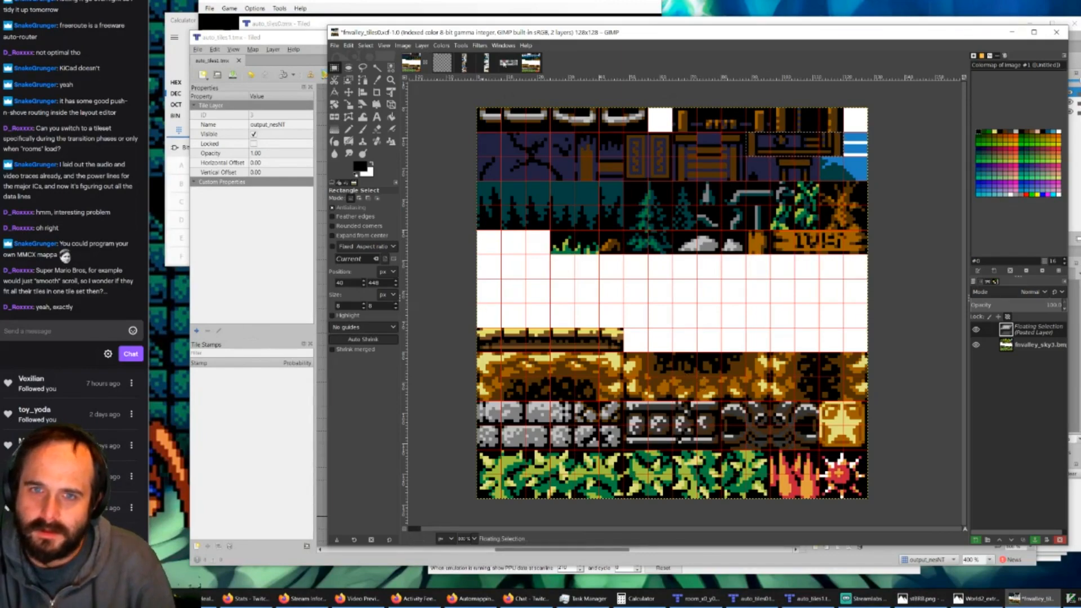
Step: Return to WorldMap_Alwa18 and examine the forest floor westward from the signpost to the stone ruins and water
click(508, 64)
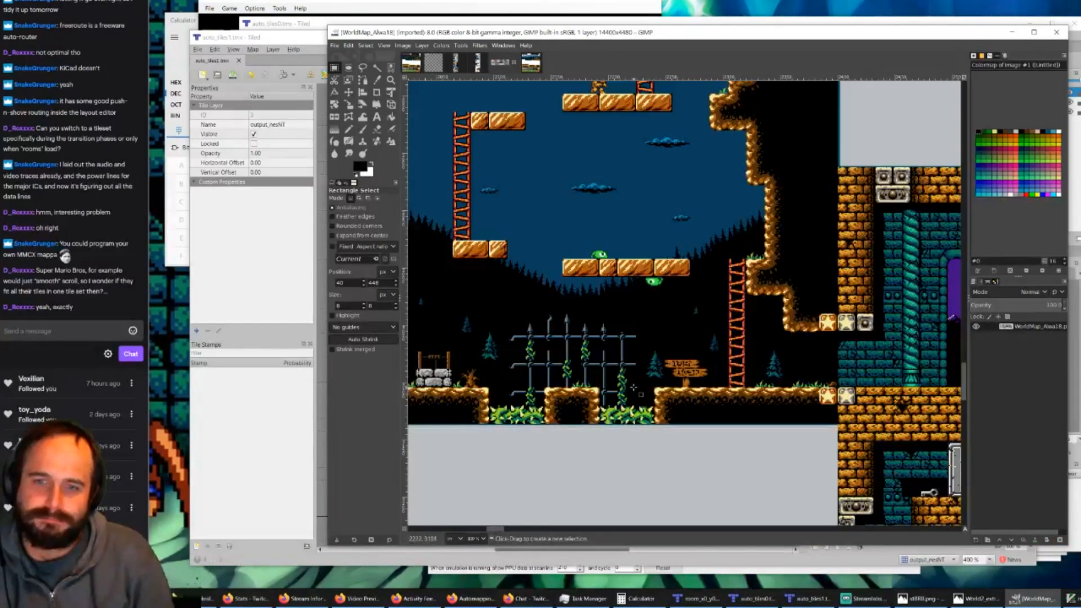
scroll(635, 389, down, 3)
scroll(639, 391, up, 3)
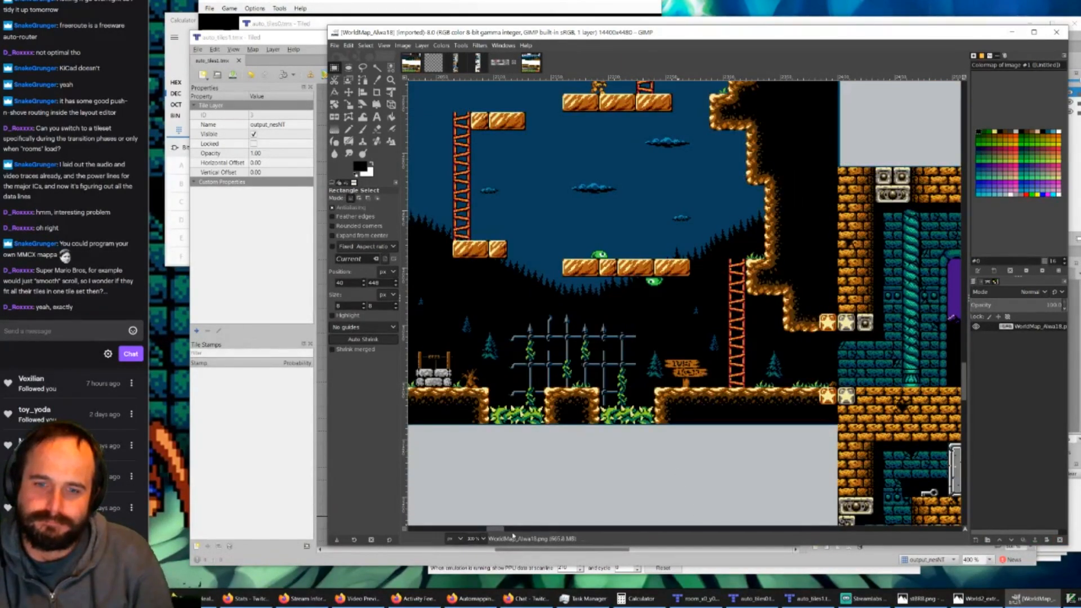
scroll(496, 531, left, 5)
scroll(496, 533, left, 5)
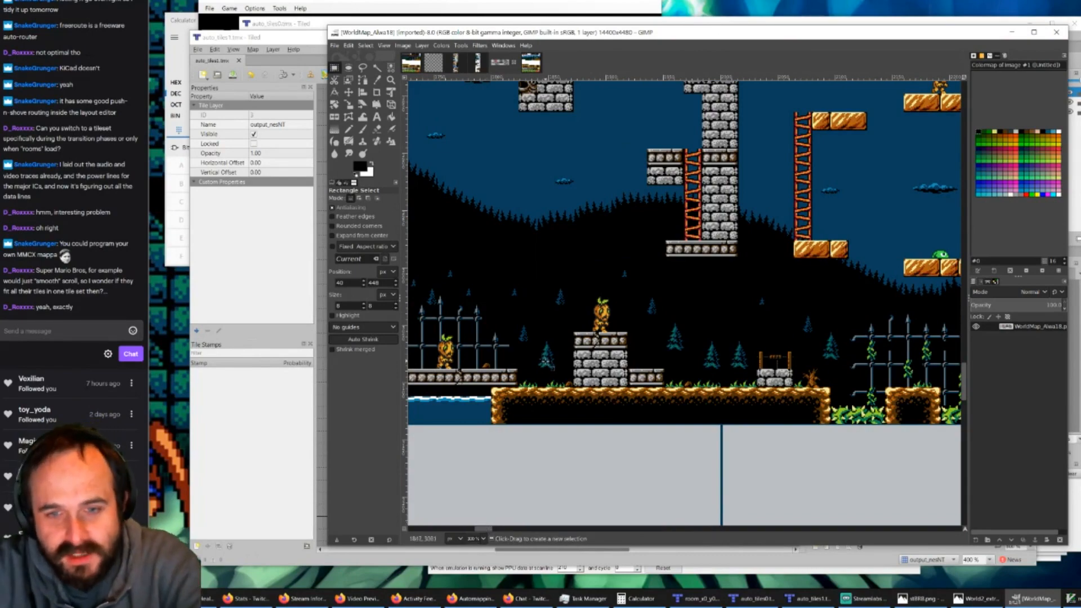
ctrl+scroll(553, 380, down, 1)
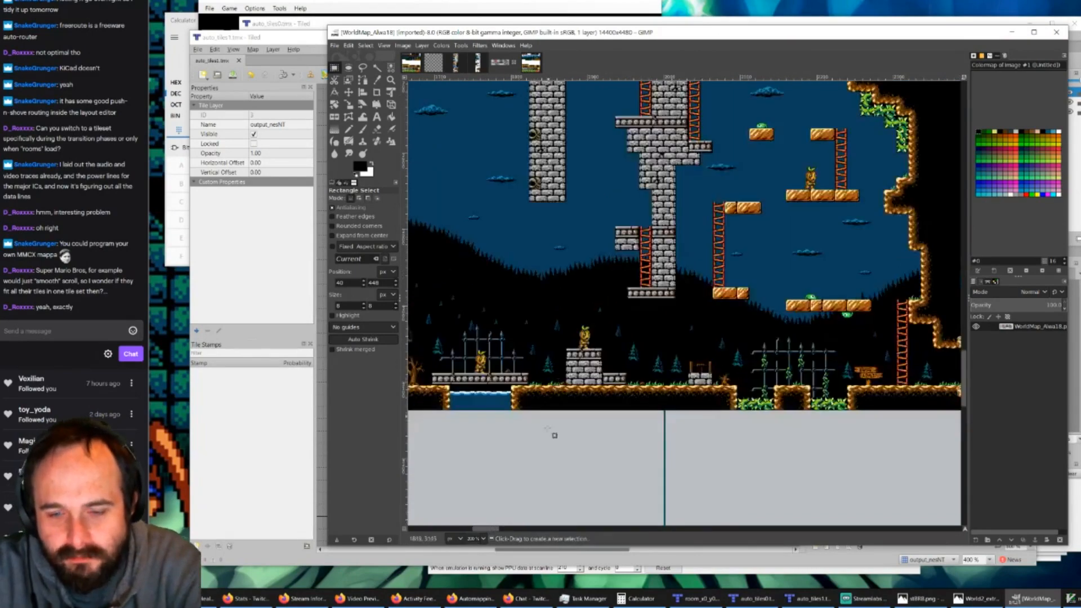
Step: Examine the world map's western starting area around the Big Key label and its transition into the castle
scroll(487, 531, left, 1)
drag(488, 530, 437, 530)
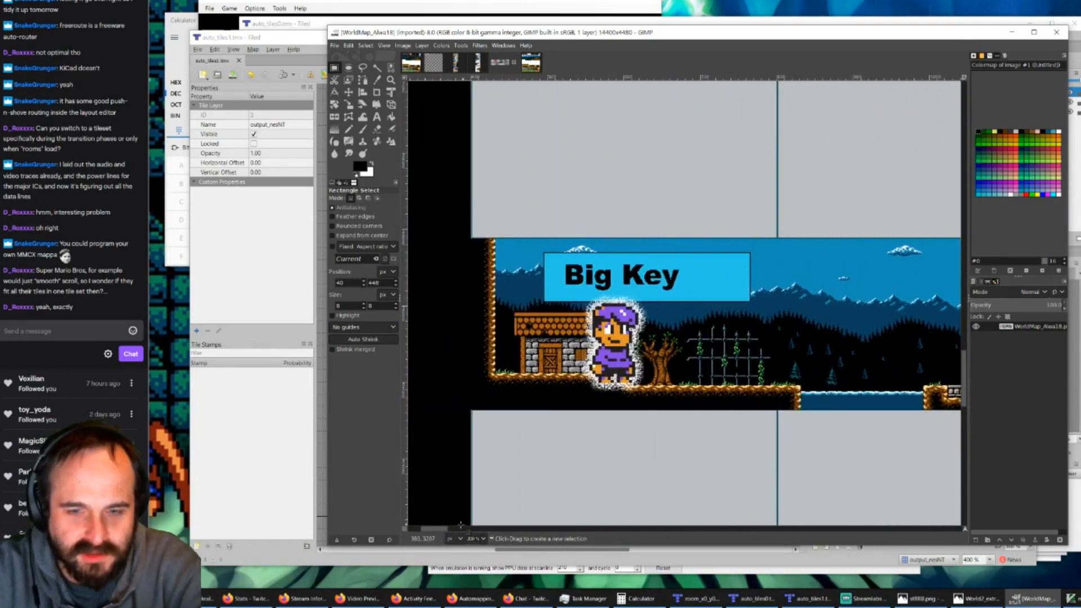
drag(445, 530, 473, 527)
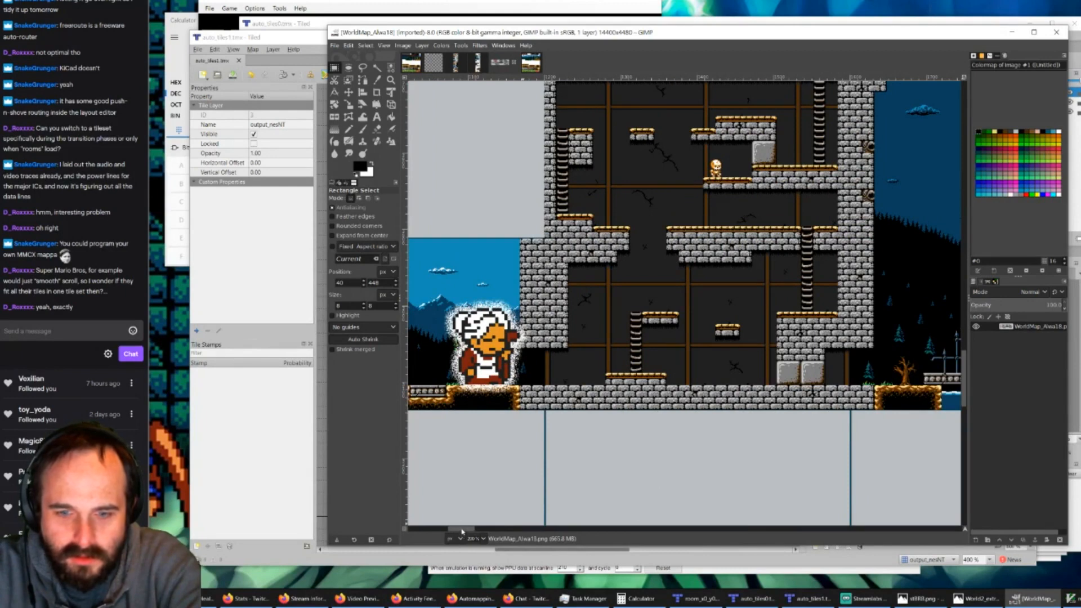
drag(463, 529, 437, 530)
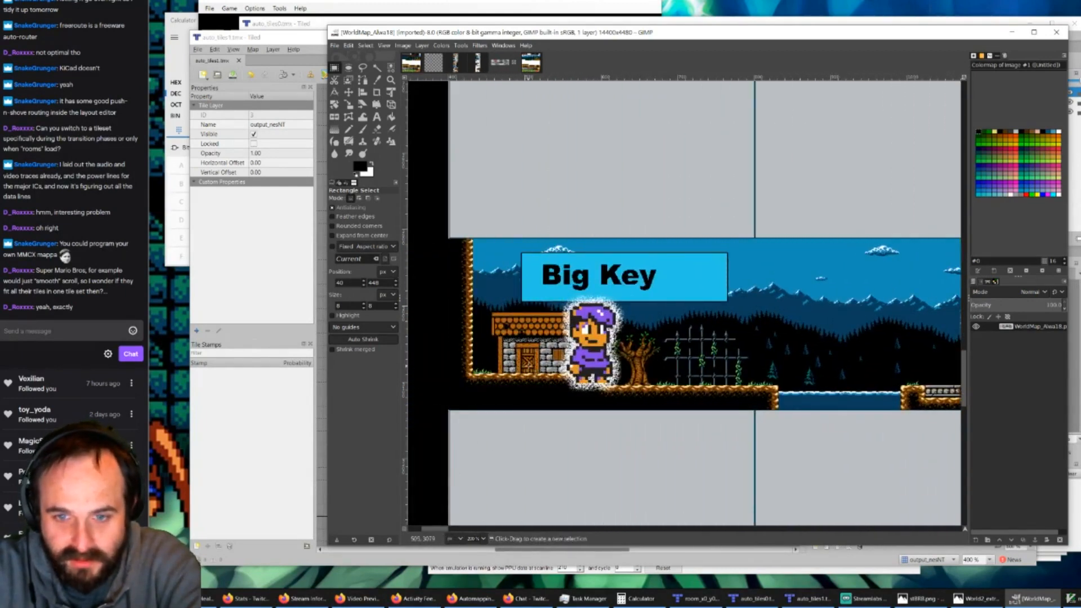
mouse_move(429, 533)
mouse_down()
mouse_move(472, 535)
mouse_move(410, 539)
mouse_up()
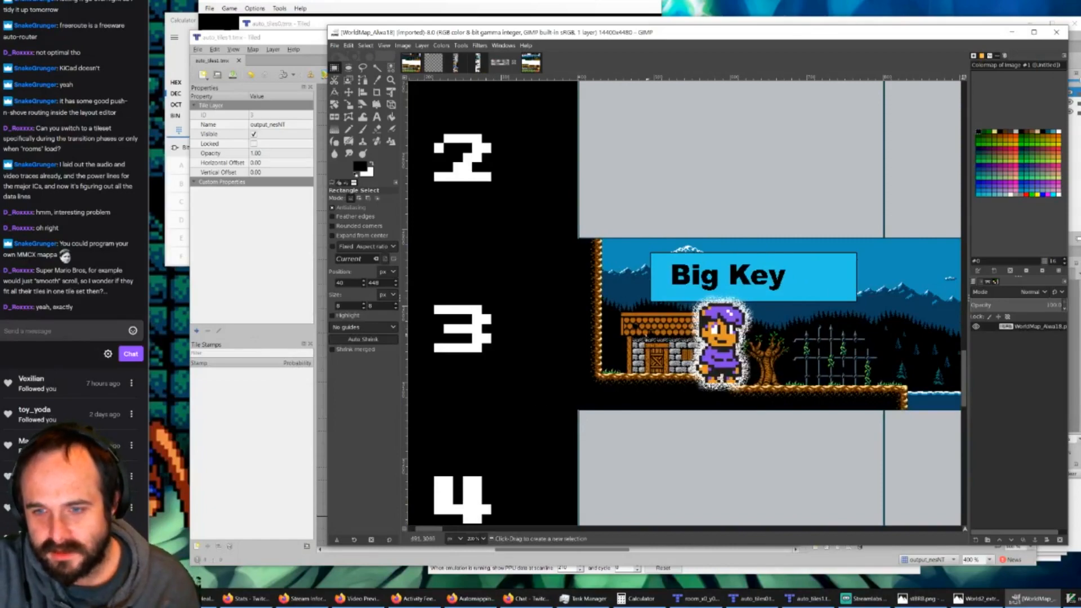
Step: Examine the open sky area east of the castle and the forest village around the Map label
drag(437, 530, 502, 532)
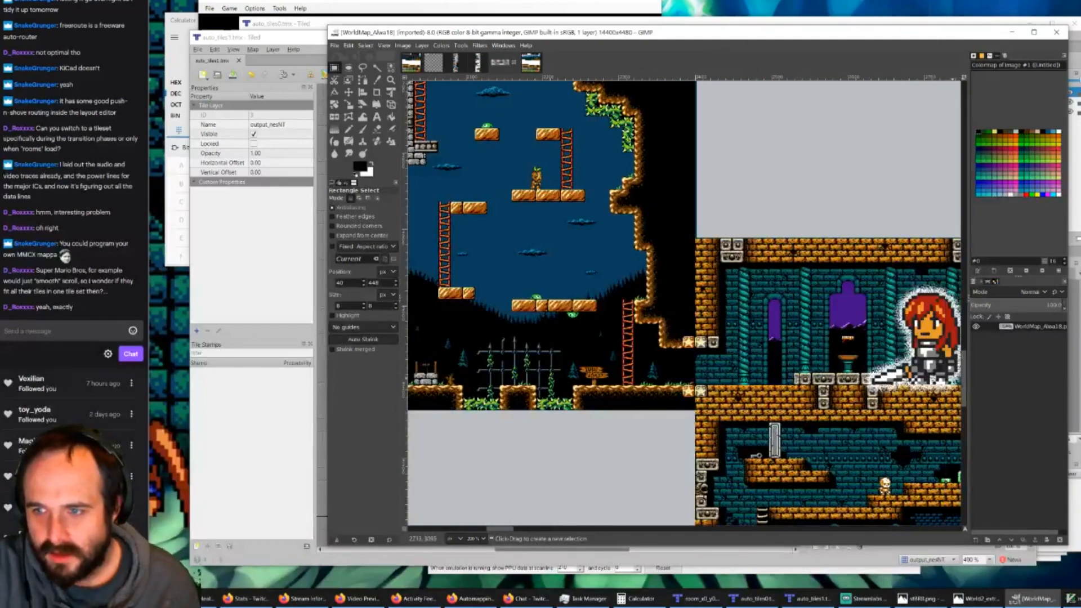
drag(964, 377, 964, 289)
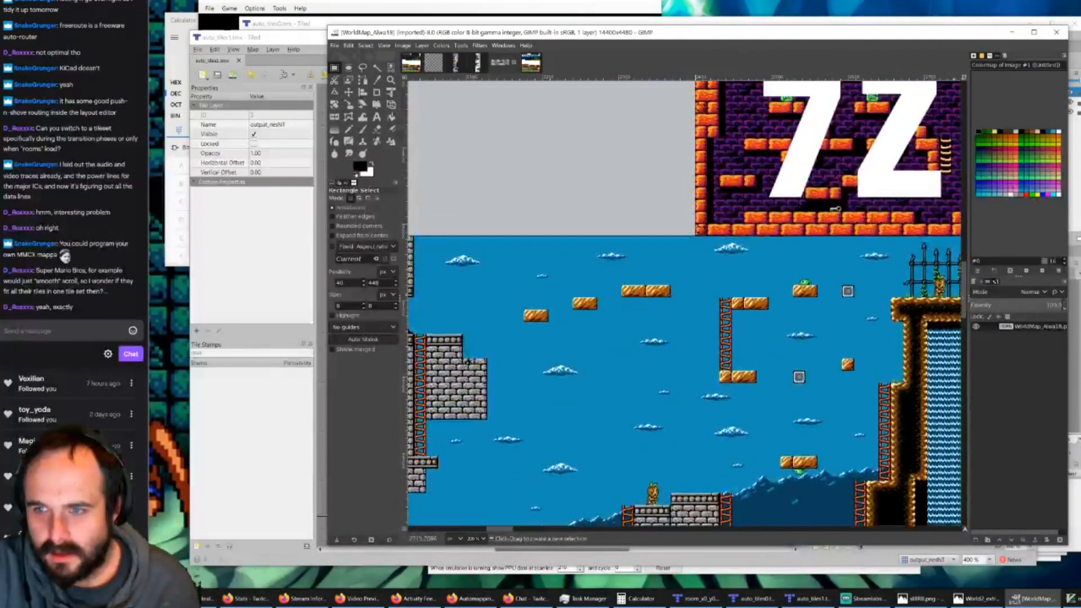
drag(502, 530, 567, 534)
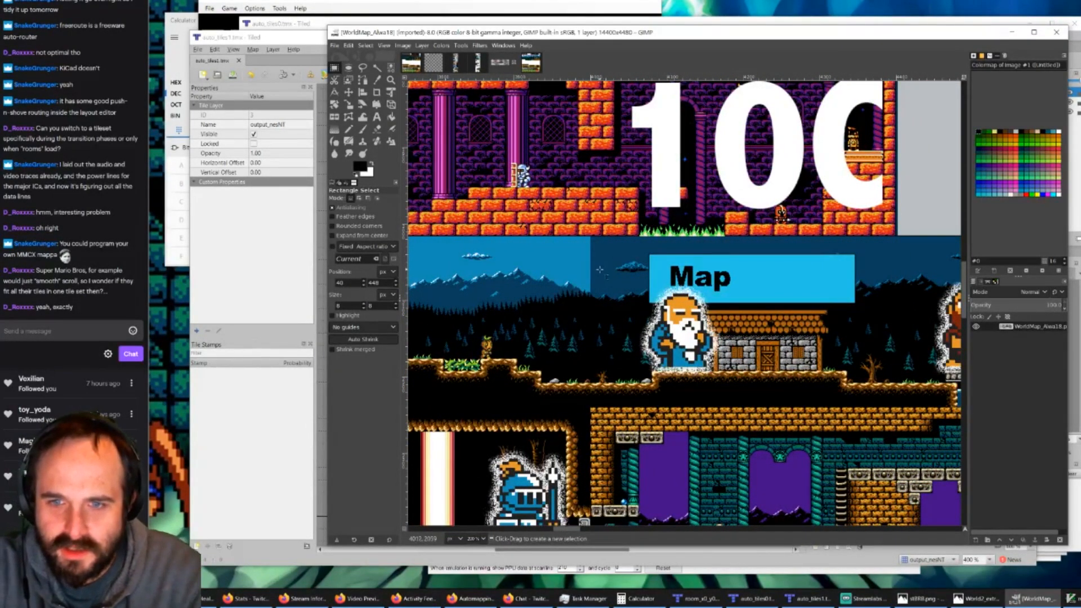
ctrl+scroll(577, 330, down, 1)
ctrl+scroll(576, 330, down, 2)
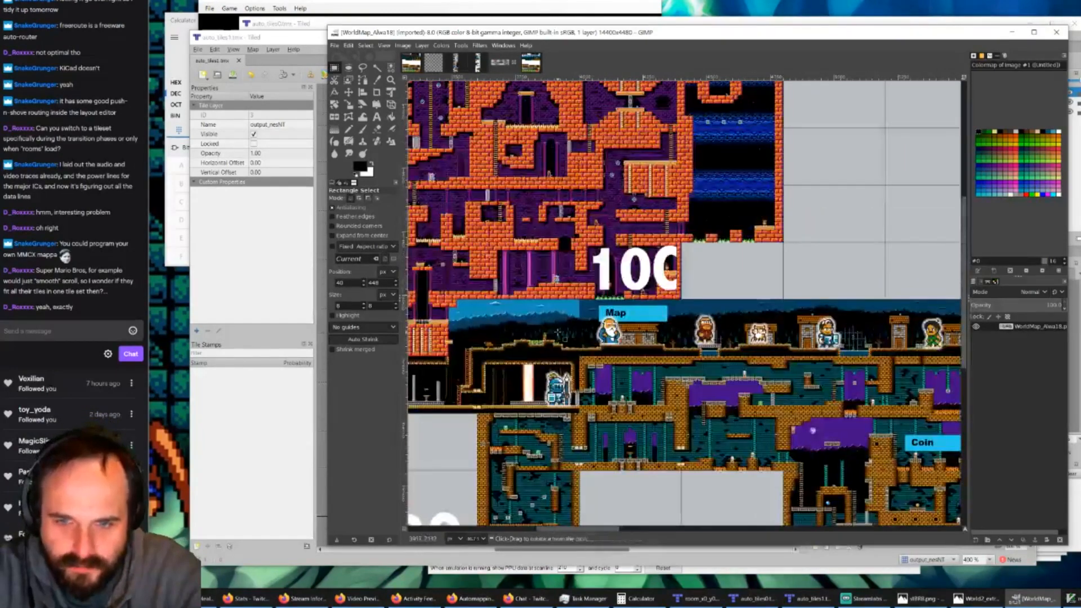
ctrl+scroll(566, 333, up, 3)
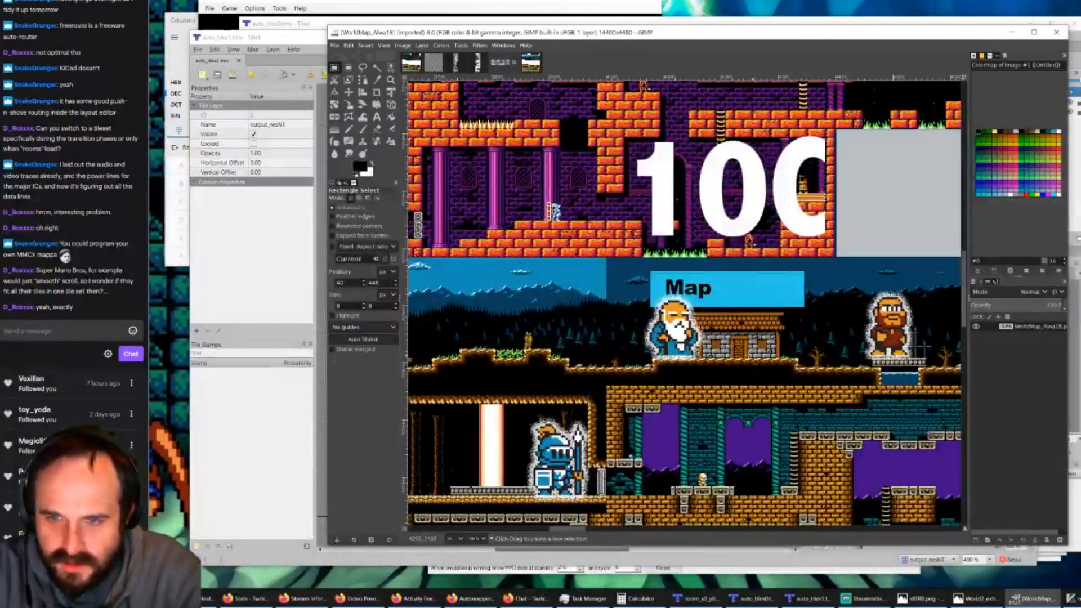
mouse_move(566, 535)
mouse_down()
mouse_move(613, 548)
mouse_move(580, 551)
mouse_up()
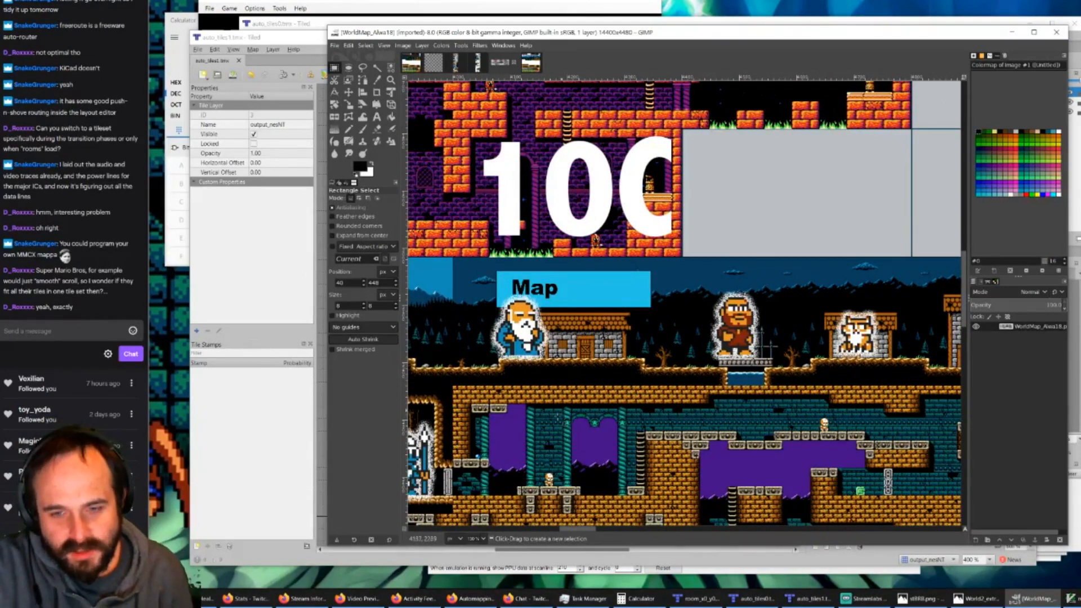
Step: Compare the forest floor on both sides of the castle, from the eastern ruins back to the Big Key house
drag(575, 531, 477, 533)
scroll(482, 435, down, 12)
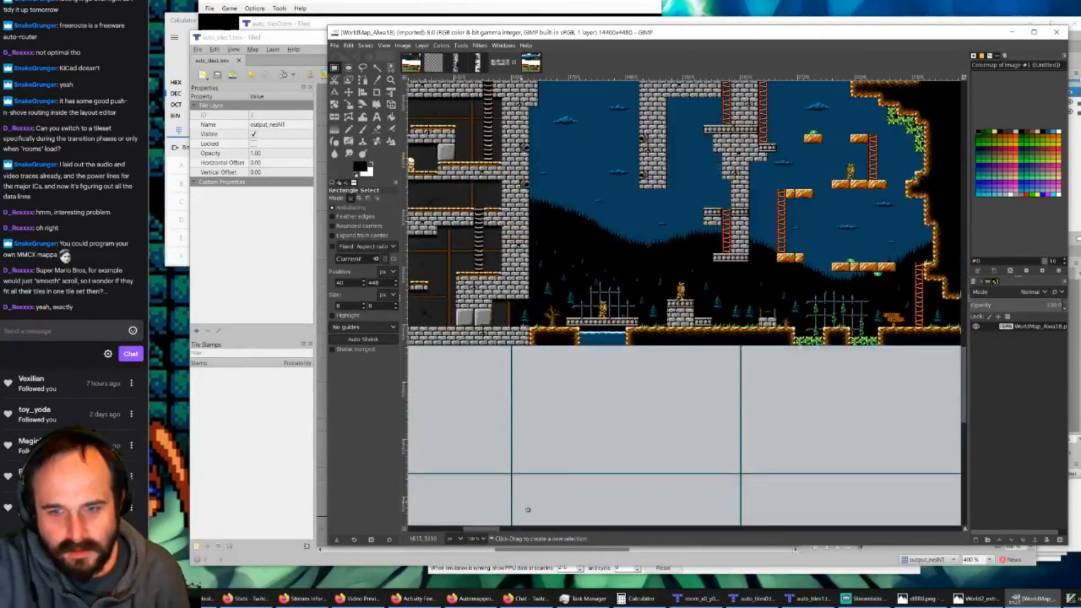
drag(485, 532, 447, 533)
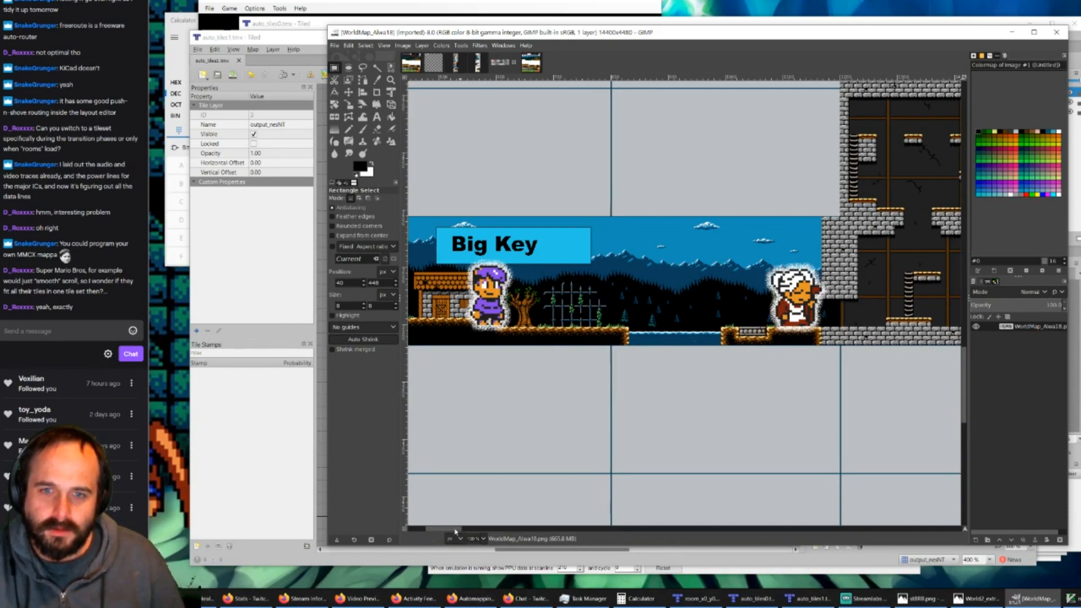
Step: Examine how the sky, mountain and forest backgrounds change vertically between the castle's eastern wall and the waterfall
drag(458, 529, 510, 530)
drag(963, 373, 956, 285)
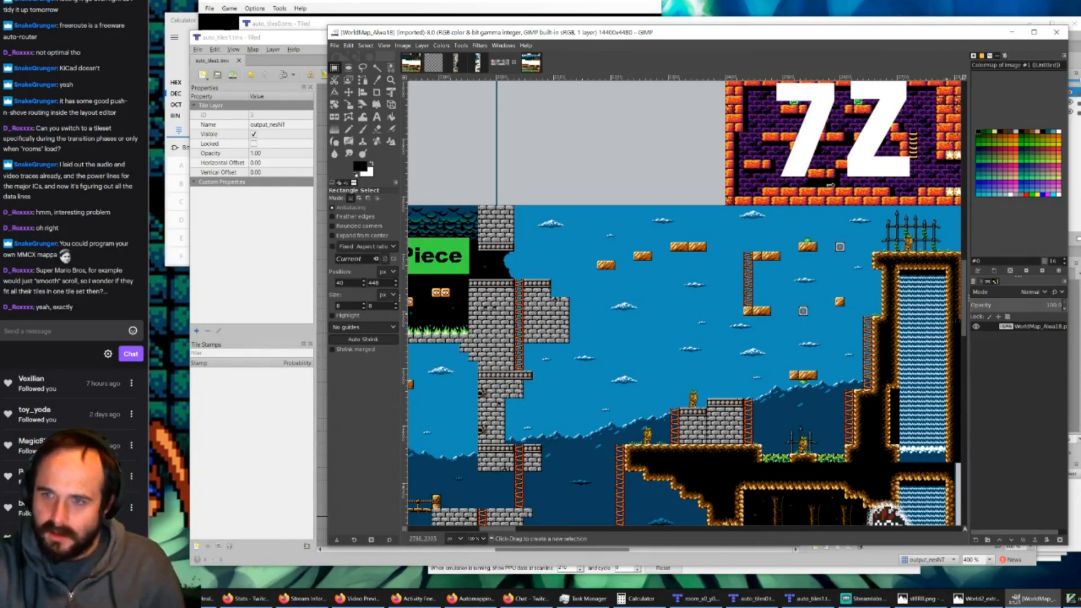
scroll(684, 303, down, 5)
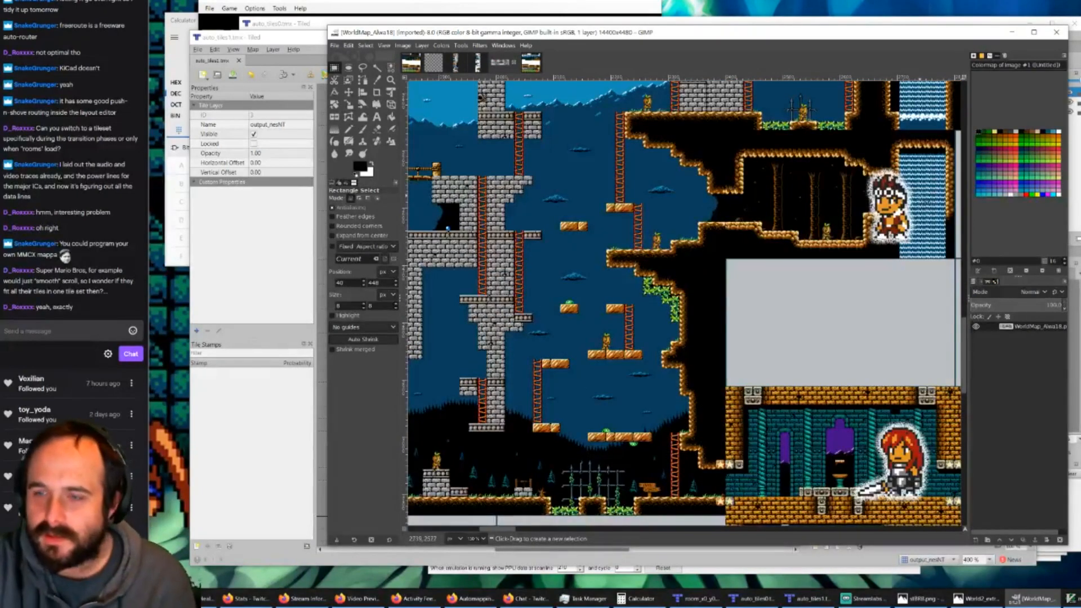
scroll(684, 302, up, 3)
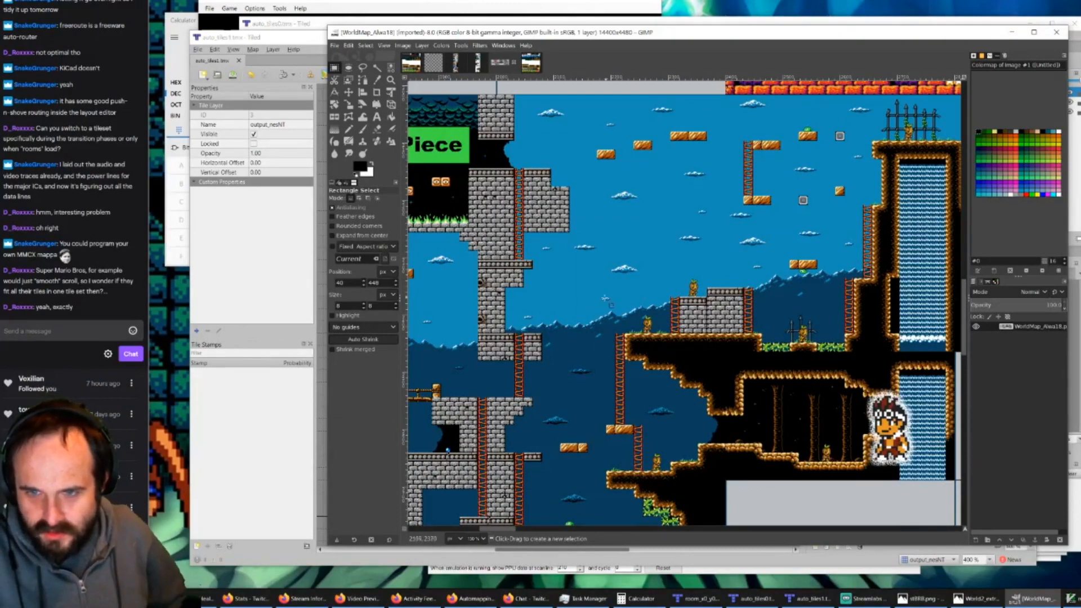
scroll(738, 344, down, 2)
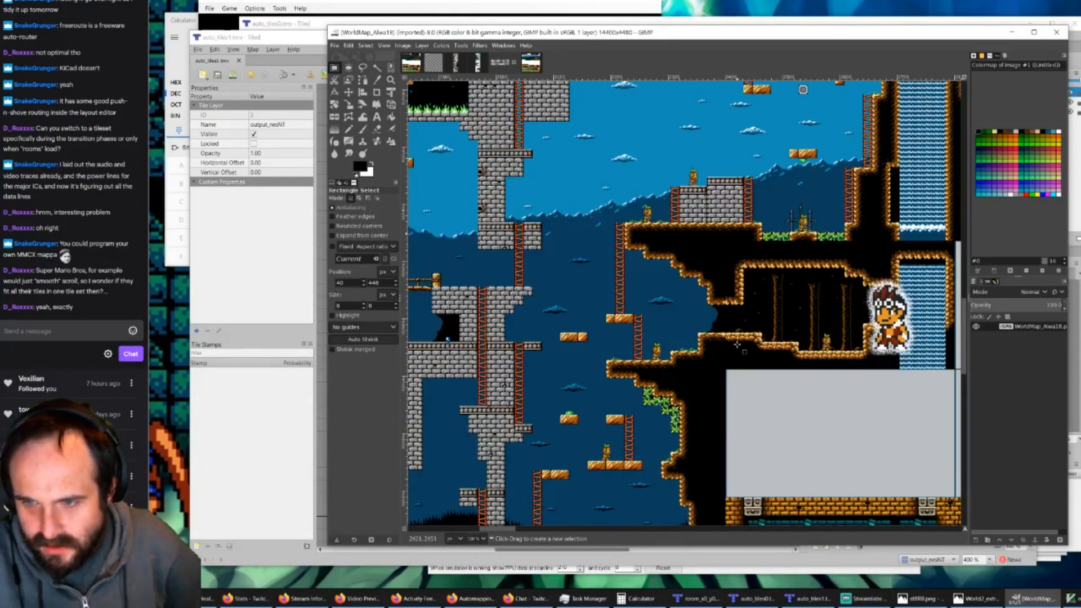
Step: Minimize the auto_tiles1.tmx Tiled window and examine the waterfall and the caves east of it on the world map
click(568, 553)
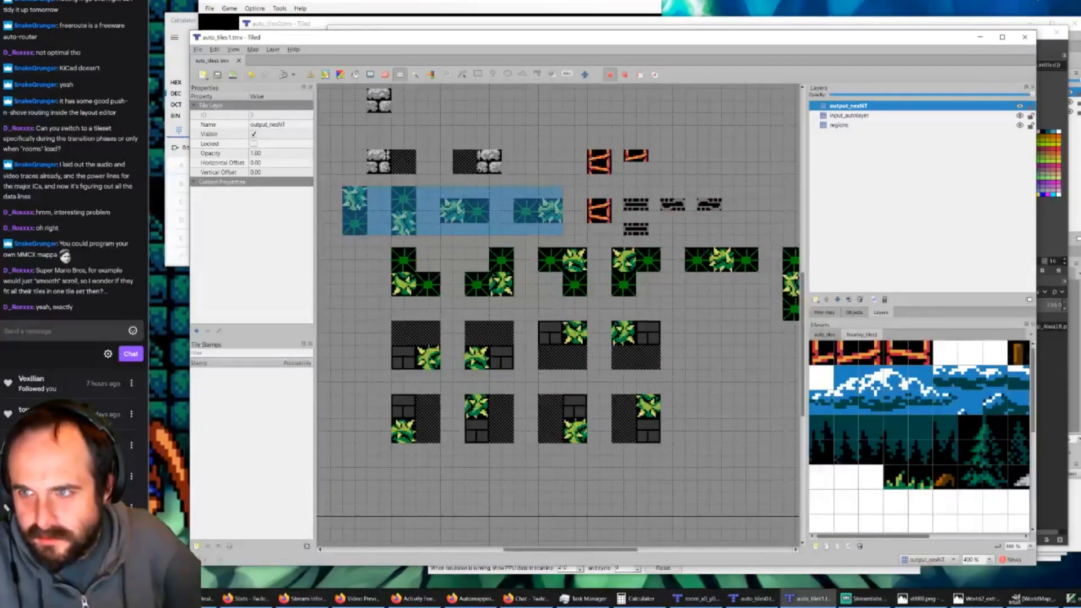
click(981, 38)
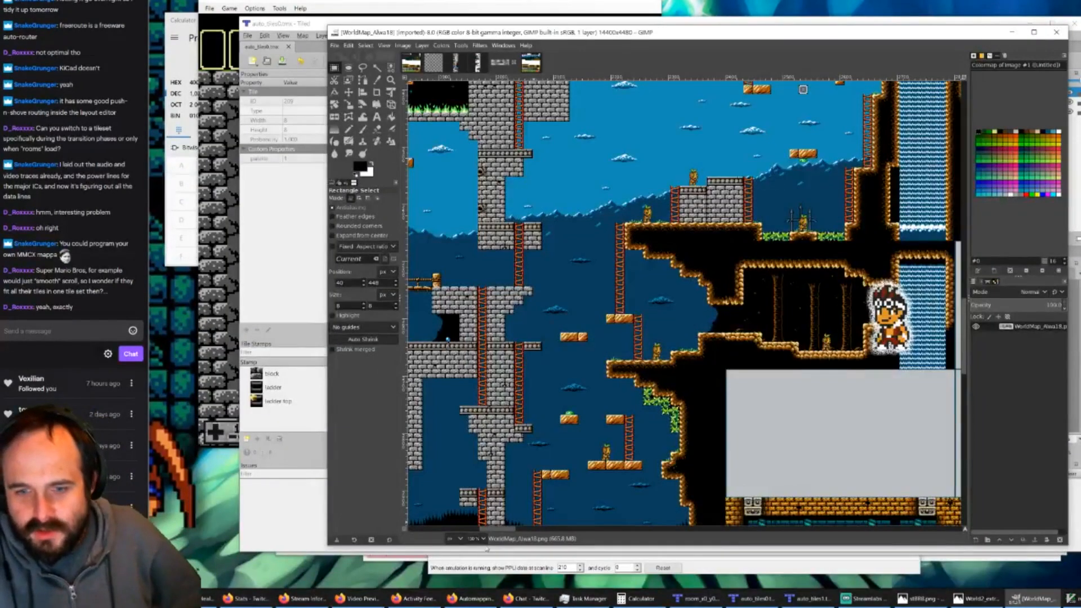
drag(501, 530, 525, 530)
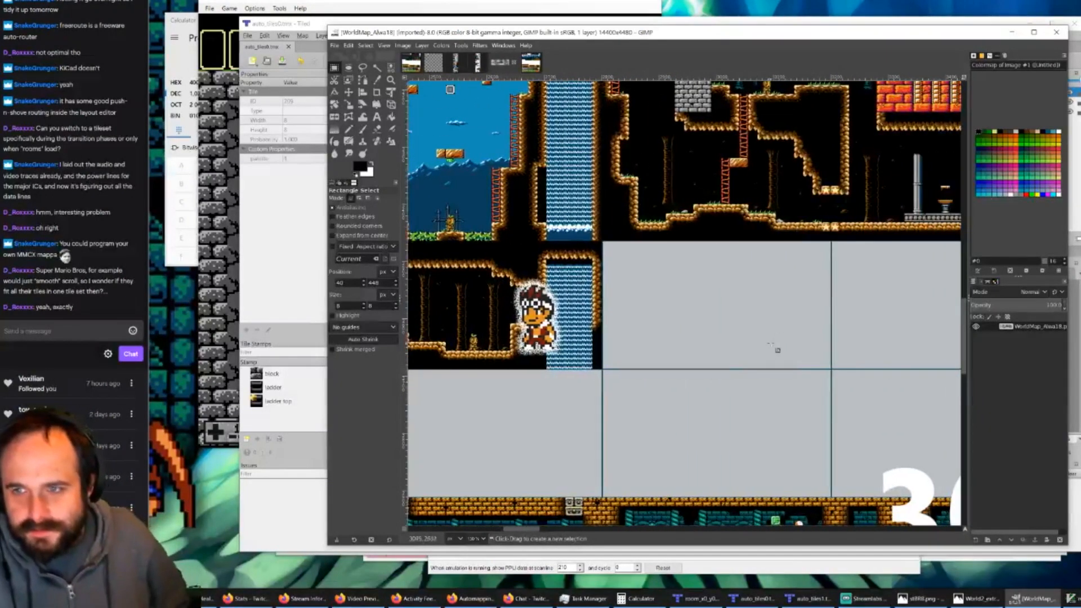
scroll(785, 345, up, 3)
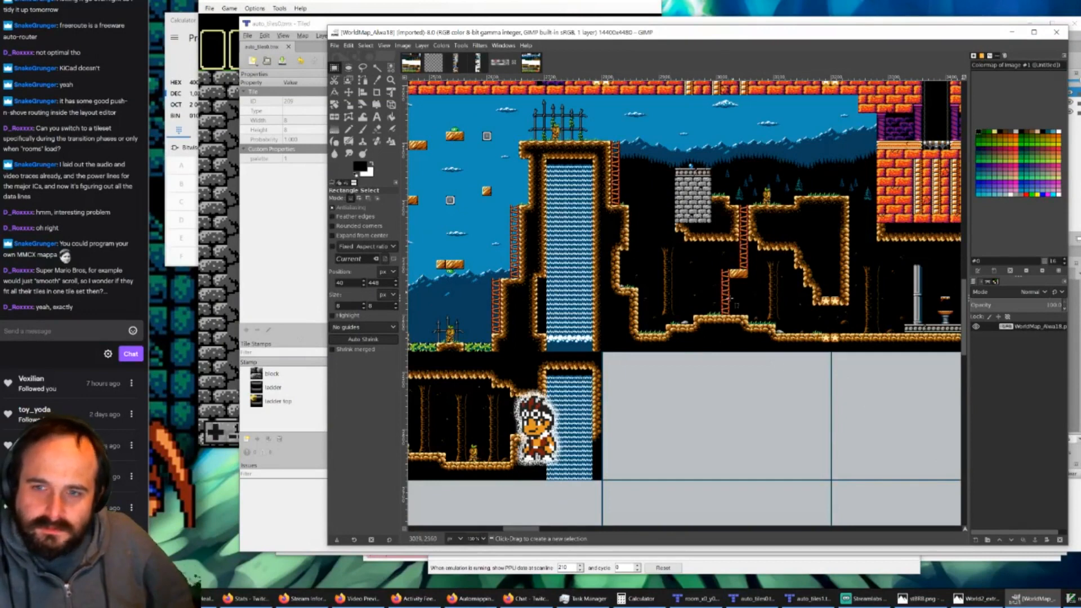
Step: Examine the world map from the caves east of the waterfall back to the castle's ladder and mountain background
drag(508, 529, 523, 532)
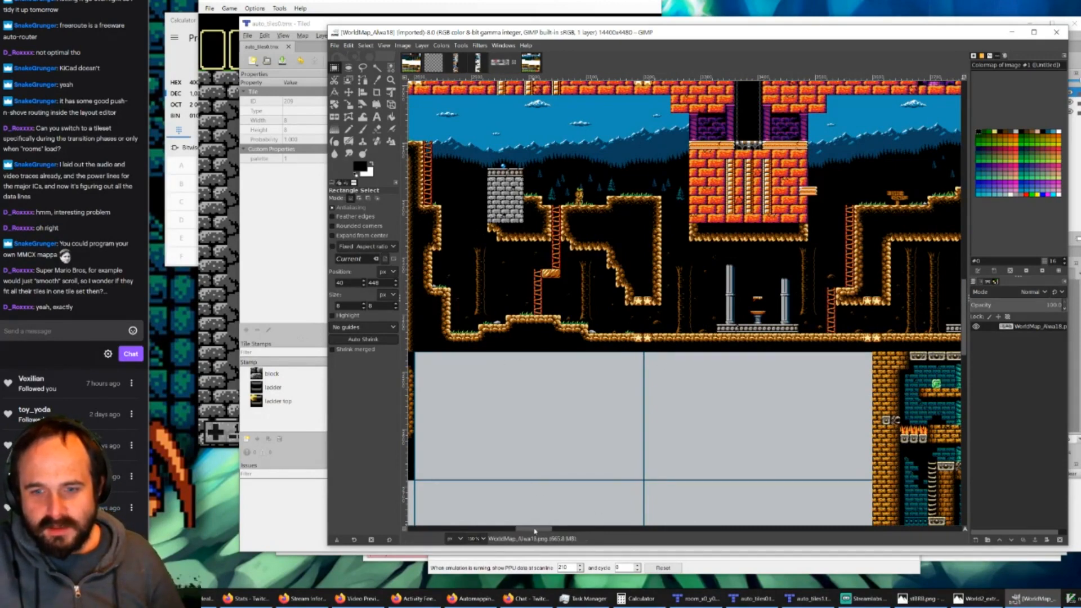
drag(535, 530, 500, 532)
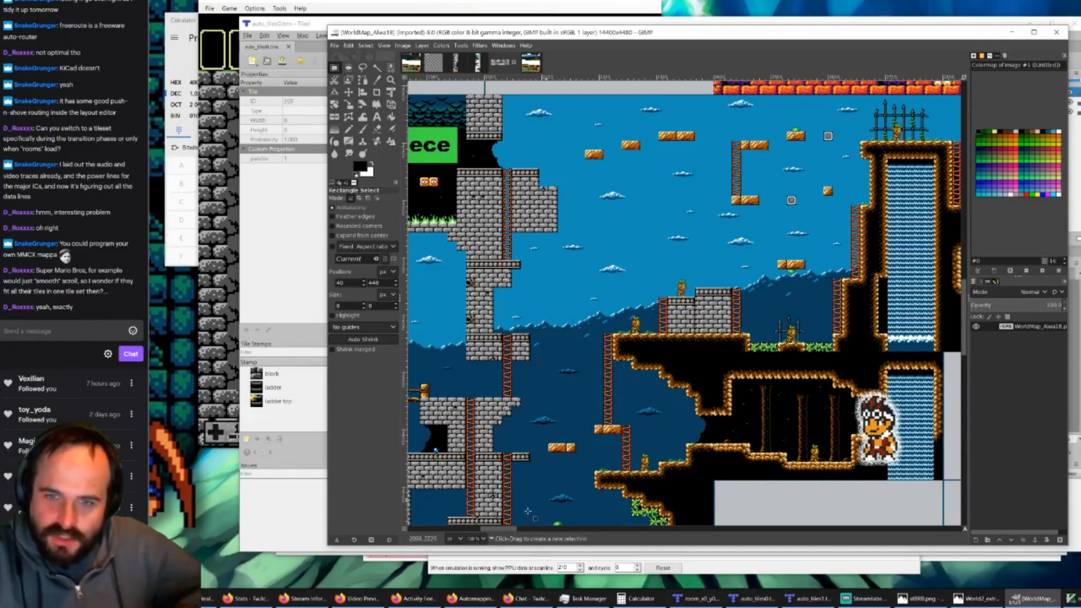
ctrl+scroll(510, 340, up, 4)
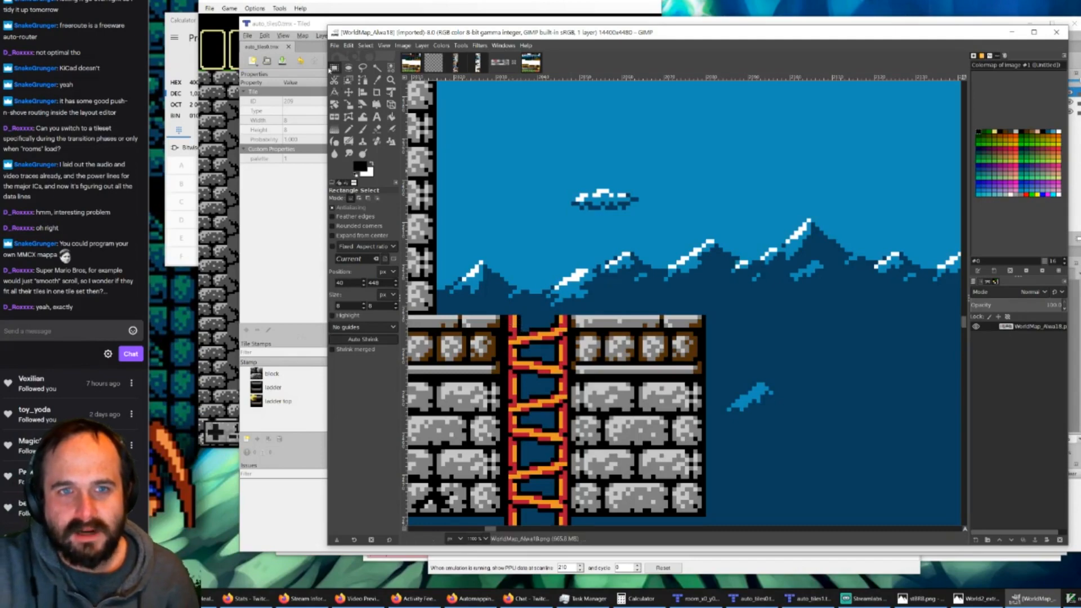
click(698, 599)
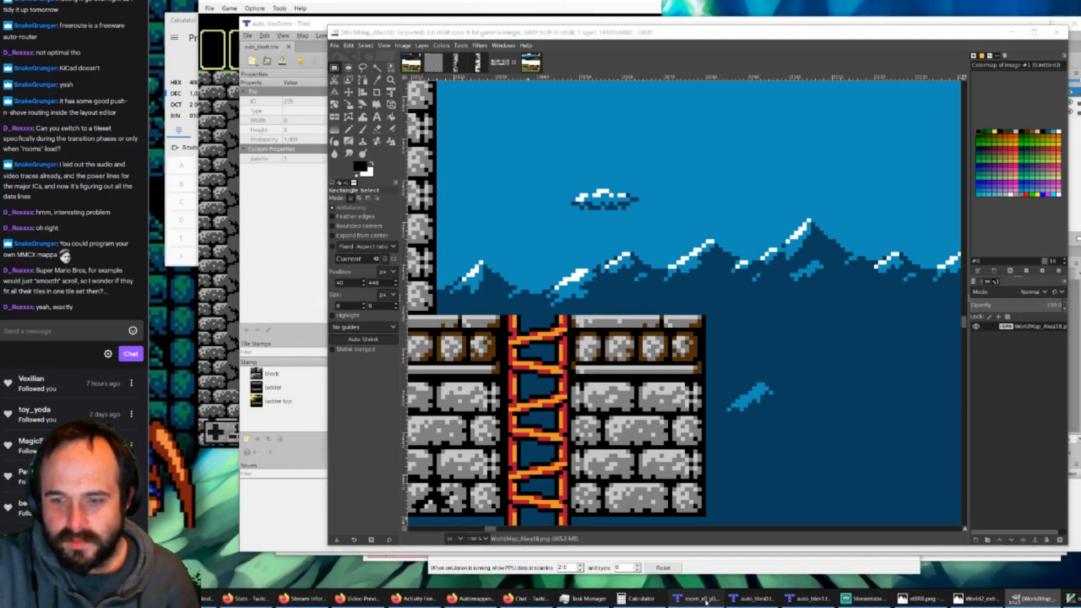
click(1030, 599)
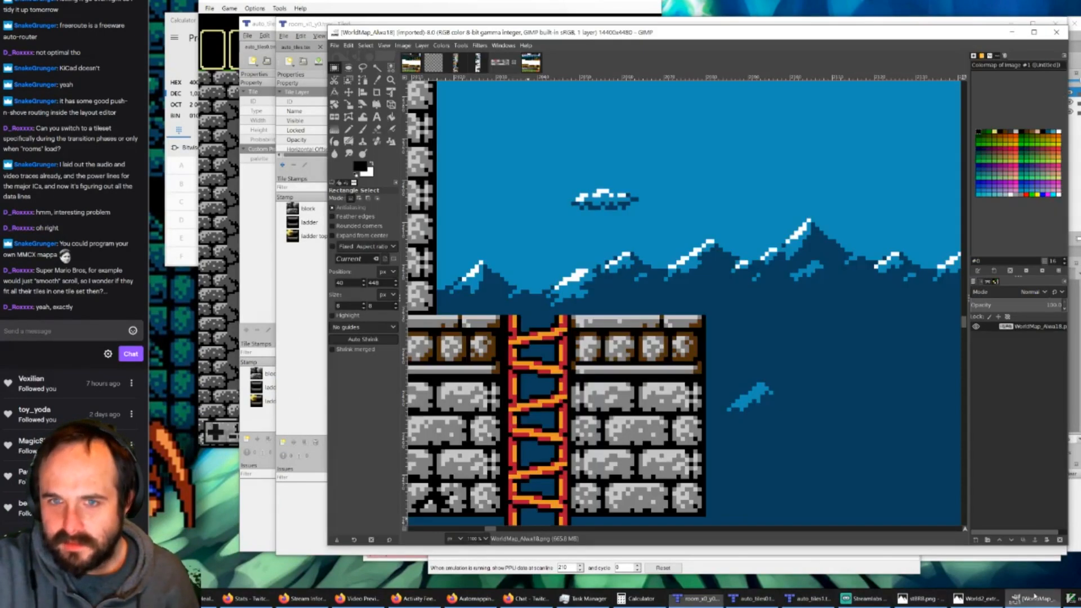
Step: Copy the first 8×8 ladder tile from the tiles1 image and paste it over the second top-row tile of the tiles0 image
click(418, 66)
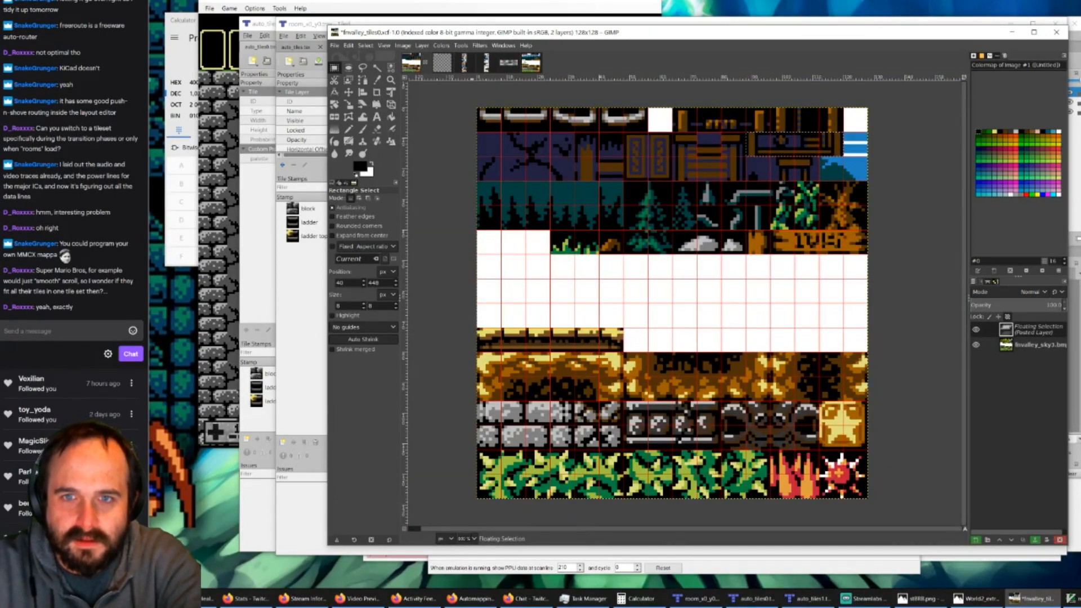
click(530, 63)
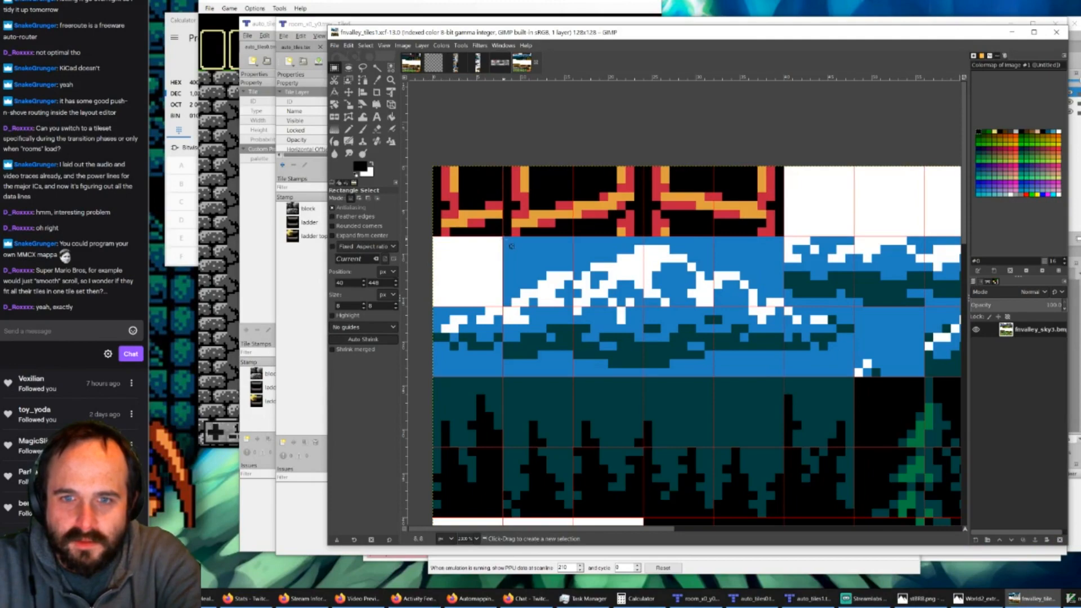
drag(503, 236, 431, 167)
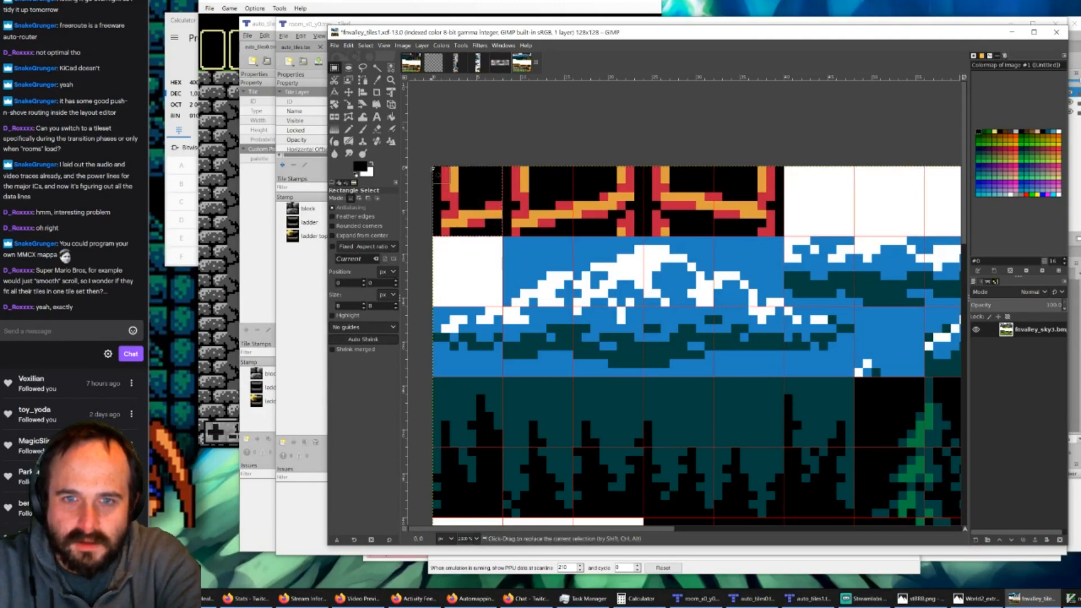
key(ctrl+c)
click(411, 63)
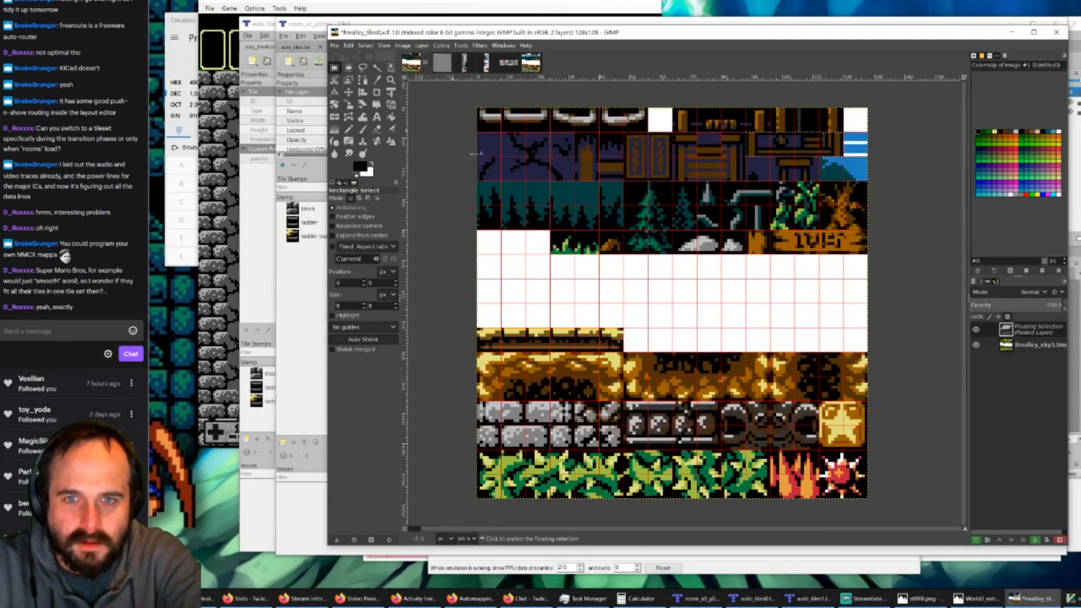
key(ctrl+v)
drag(791, 156, 509, 133)
Step: Examine the ladder, house, forest and sign tiles across the upper rows of the tiles0 image
ctrl+scroll(510, 133, up, 5)
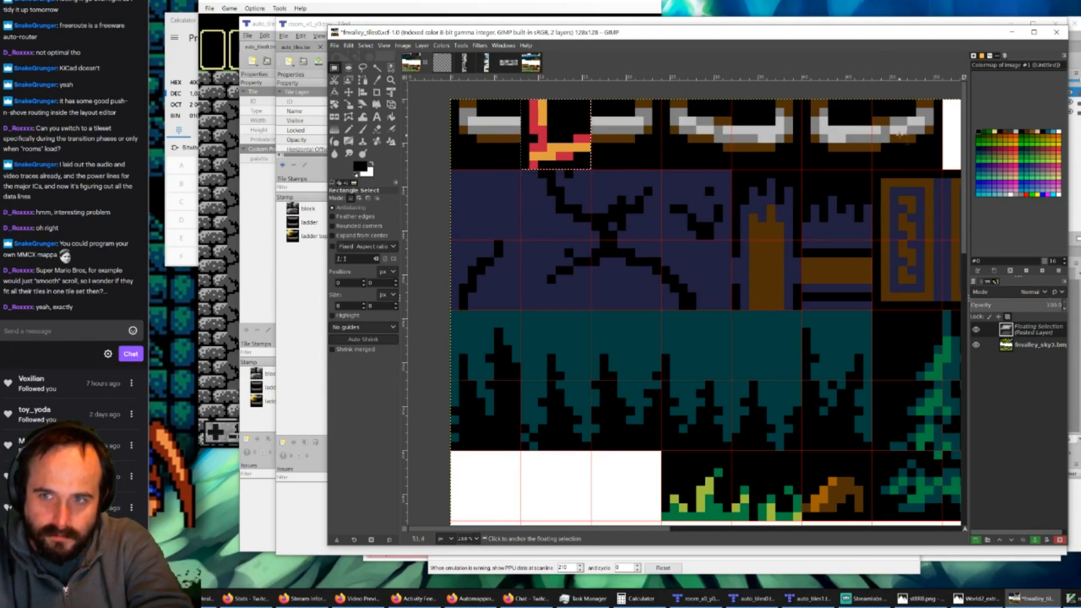
ctrl+scroll(844, 133, down, 1)
ctrl+scroll(844, 134, down, 2)
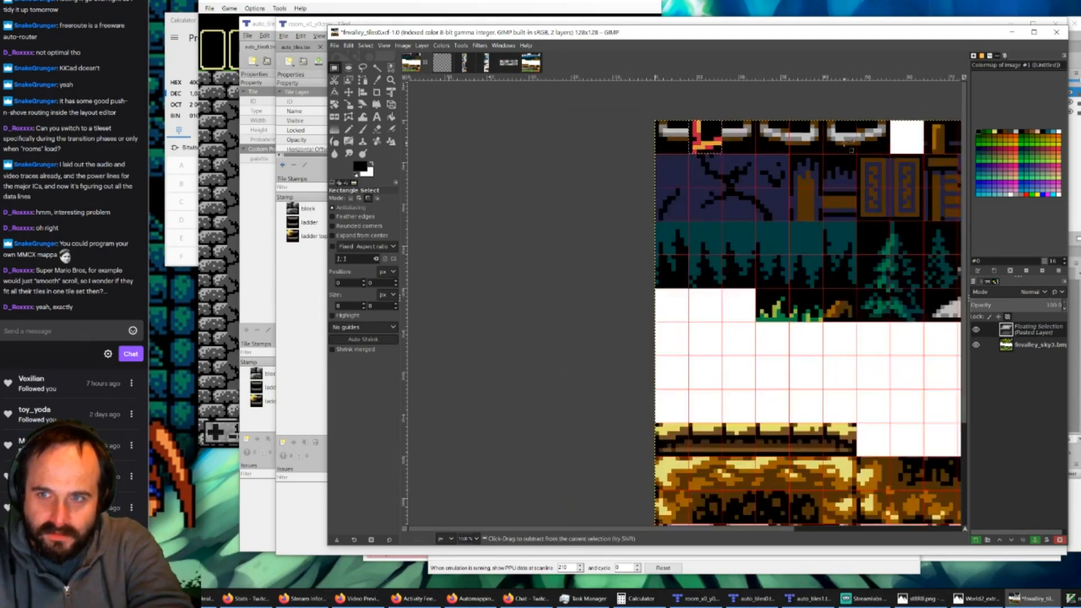
ctrl+scroll(844, 134, up, 2)
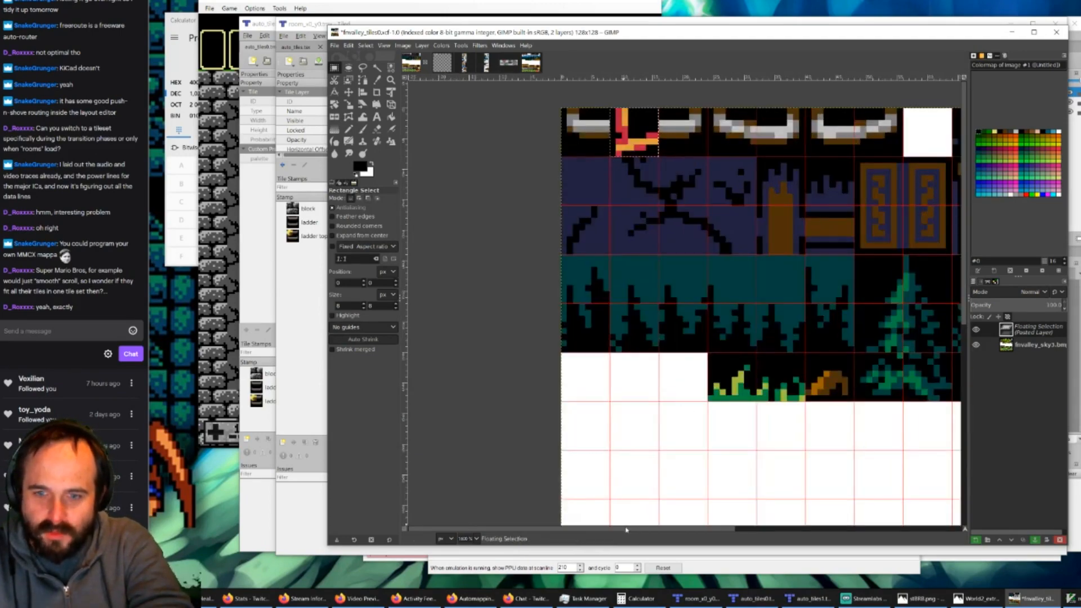
shift+scroll(773, 517, right, 6)
shift+scroll(773, 516, right, 1)
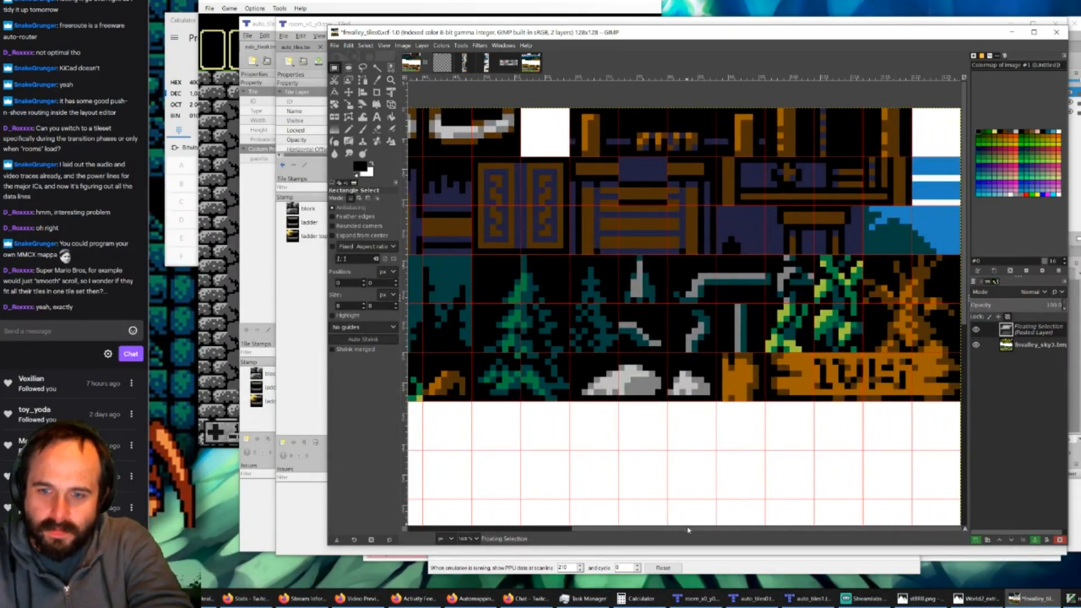
shift+scroll(682, 523, left, 1)
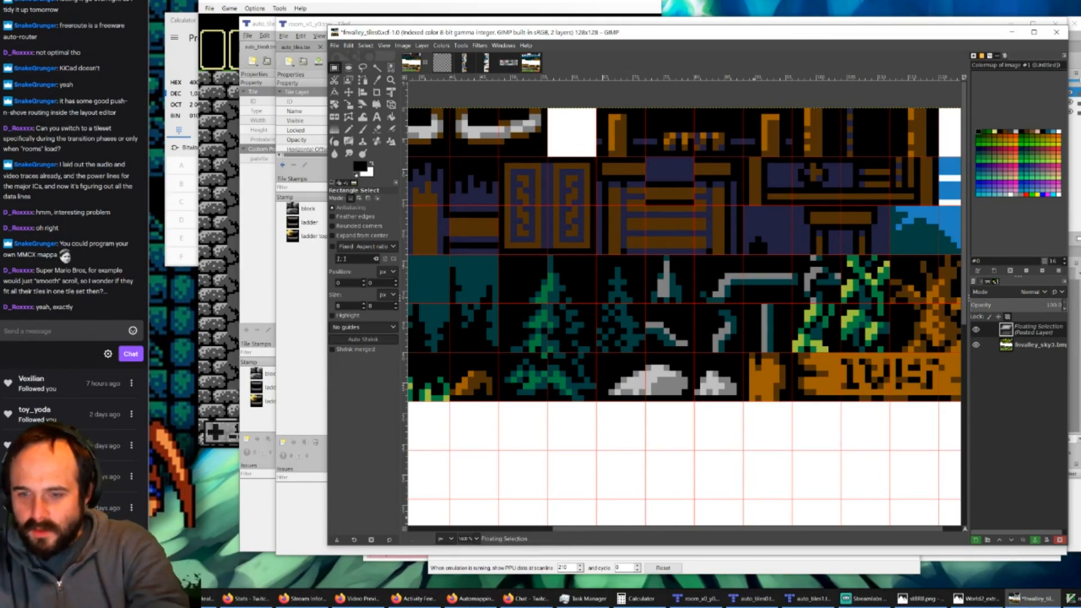
Step: Switch to Tiled and compare the room_x0_y0.tmx map with the auto_tiles0.tmx and auto_tiles1.tmx rule maps
click(697, 599)
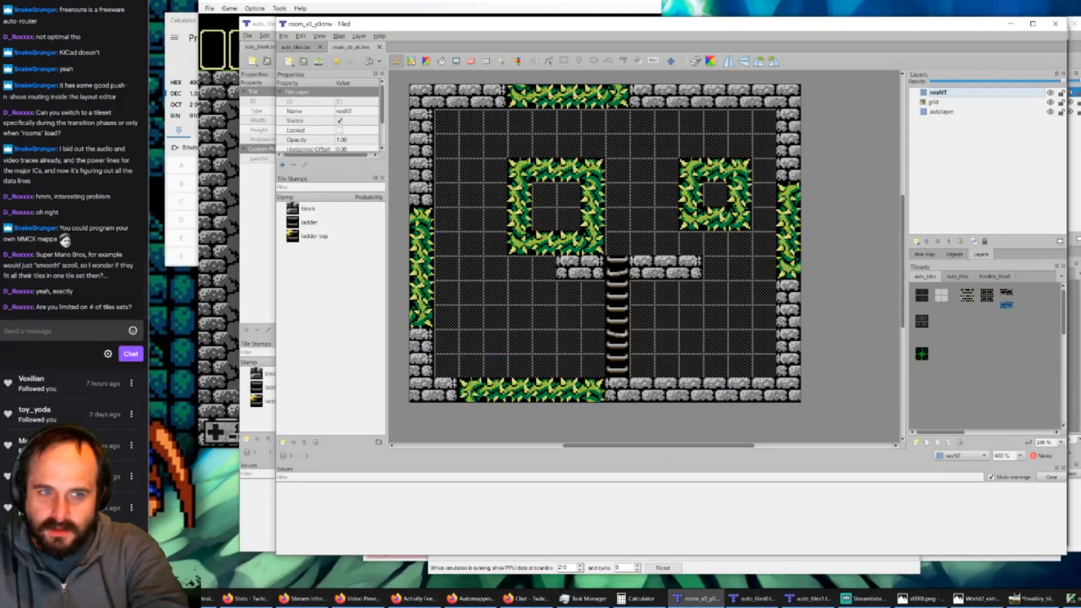
click(750, 598)
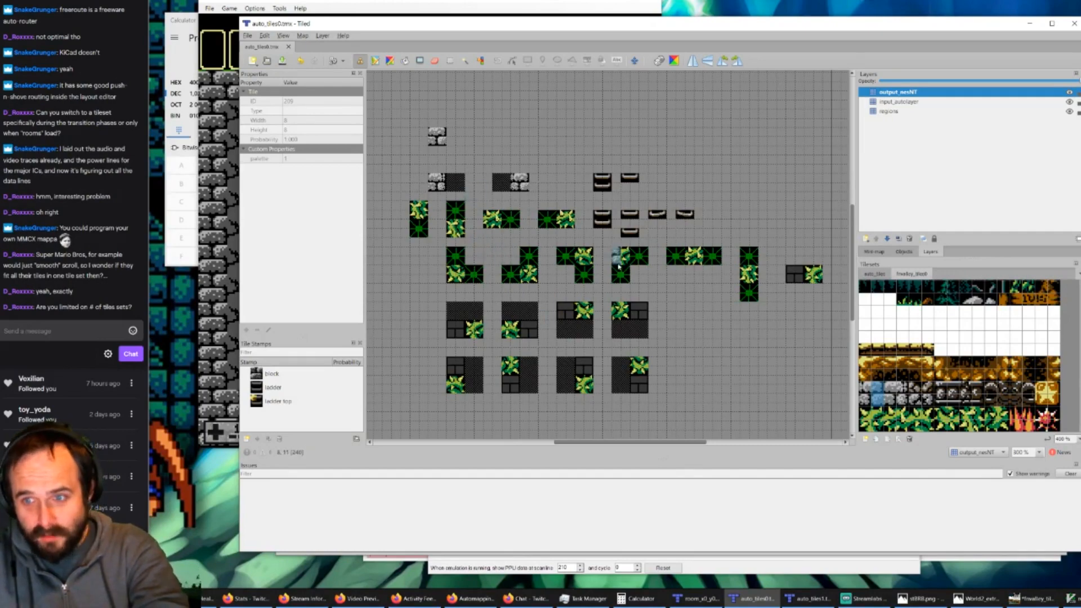
click(799, 603)
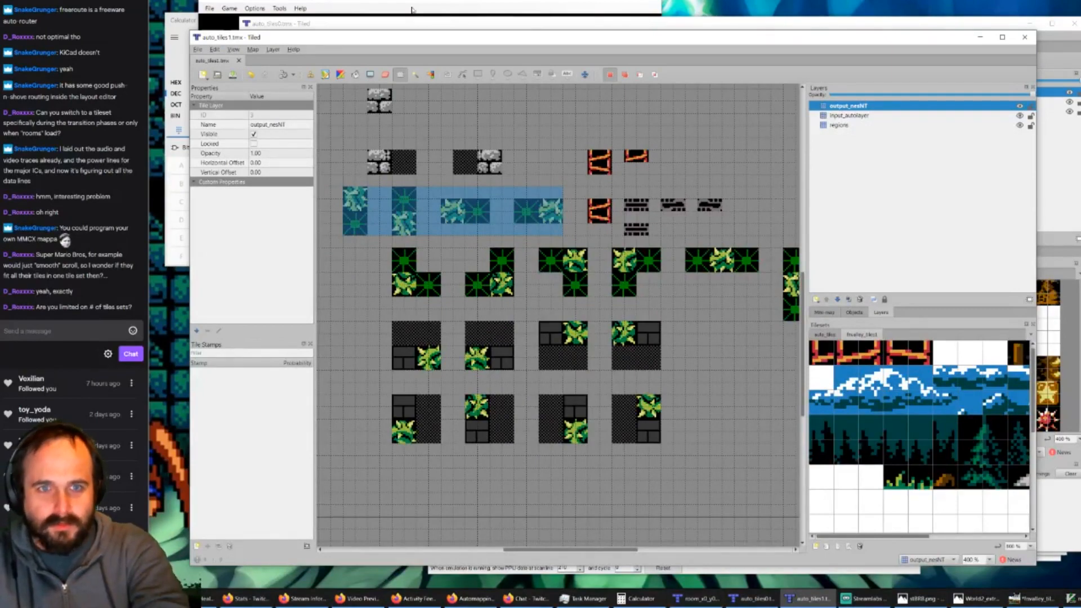
Step: Delete the nesNT layer from the room_x0_y0.tmx map
click(697, 598)
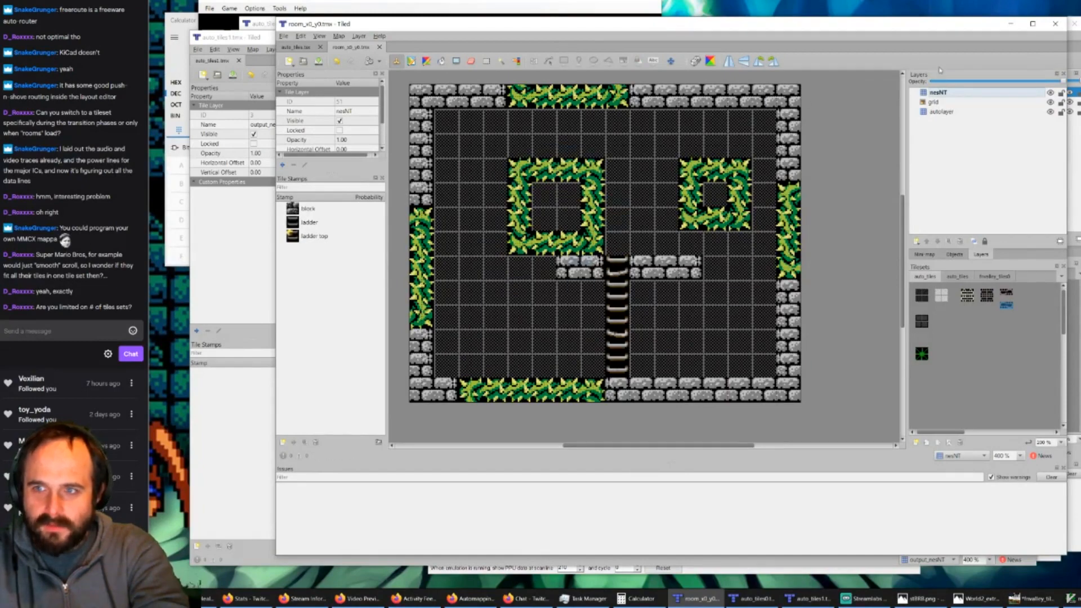
click(939, 103)
click(938, 95)
key(Delete)
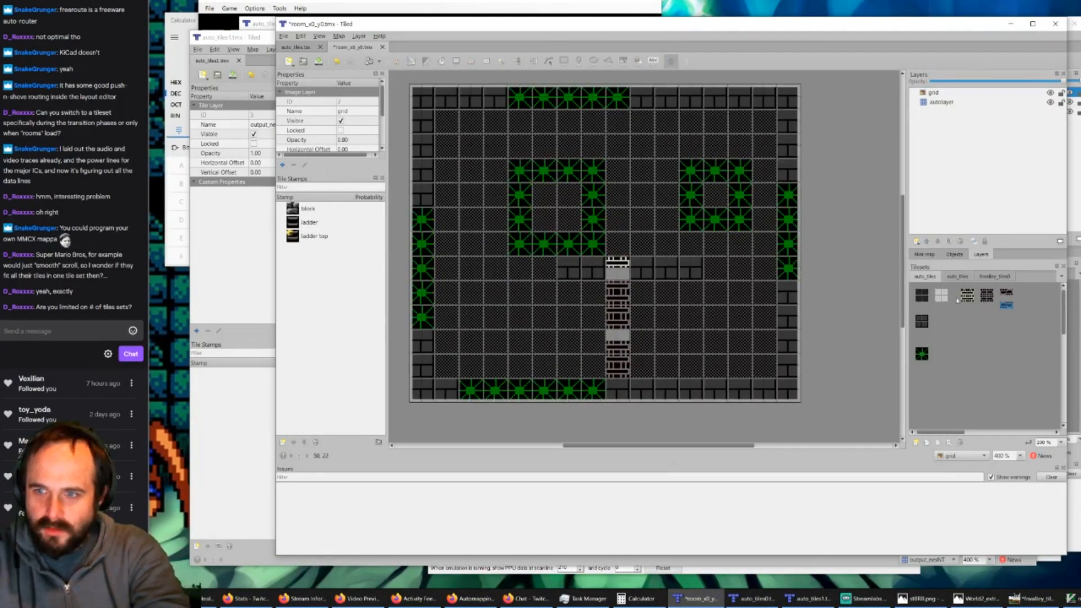
Step: Remove the second, duplicate auto_tiles tileset from the room map, including all references to its tiles
click(932, 278)
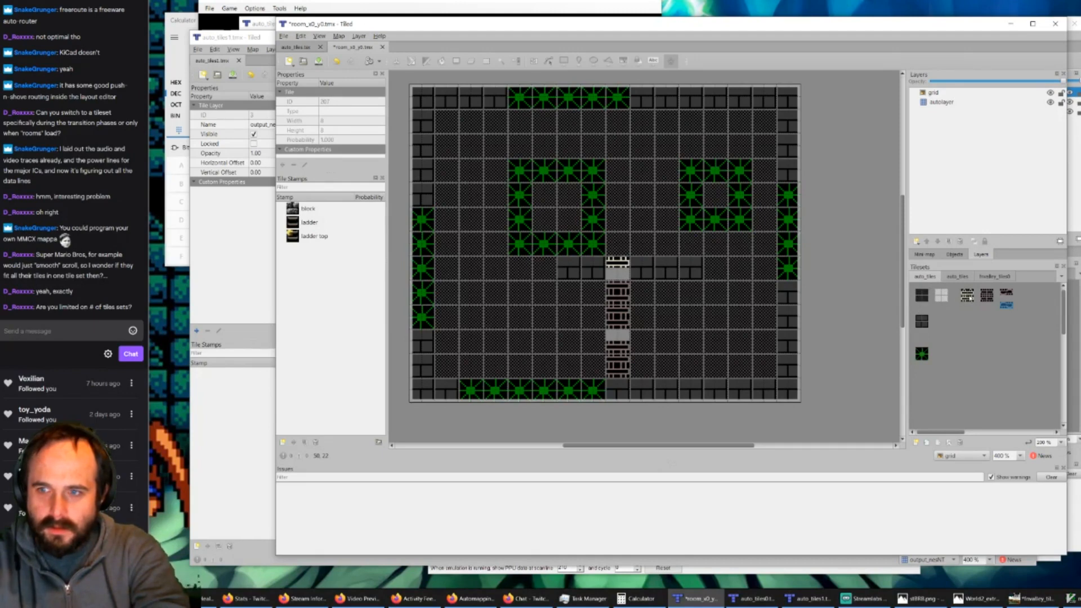
click(966, 295)
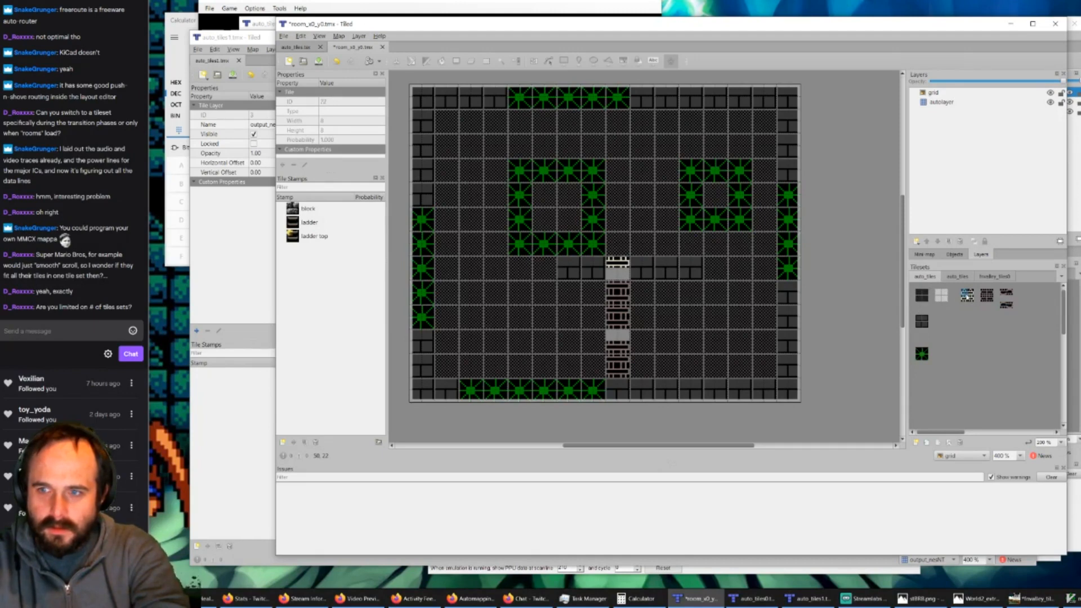
click(942, 103)
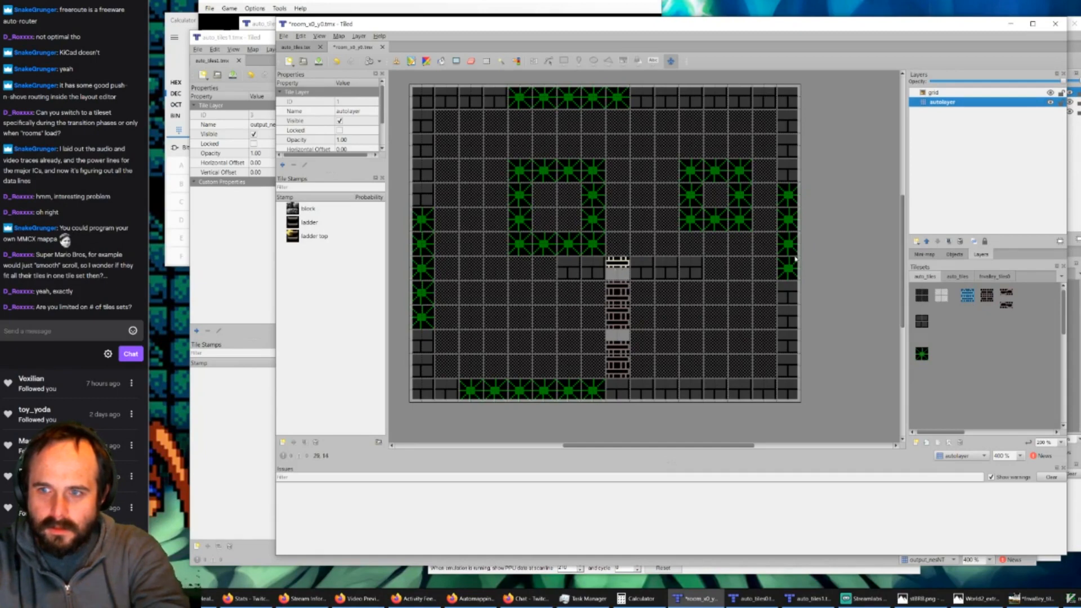
click(958, 276)
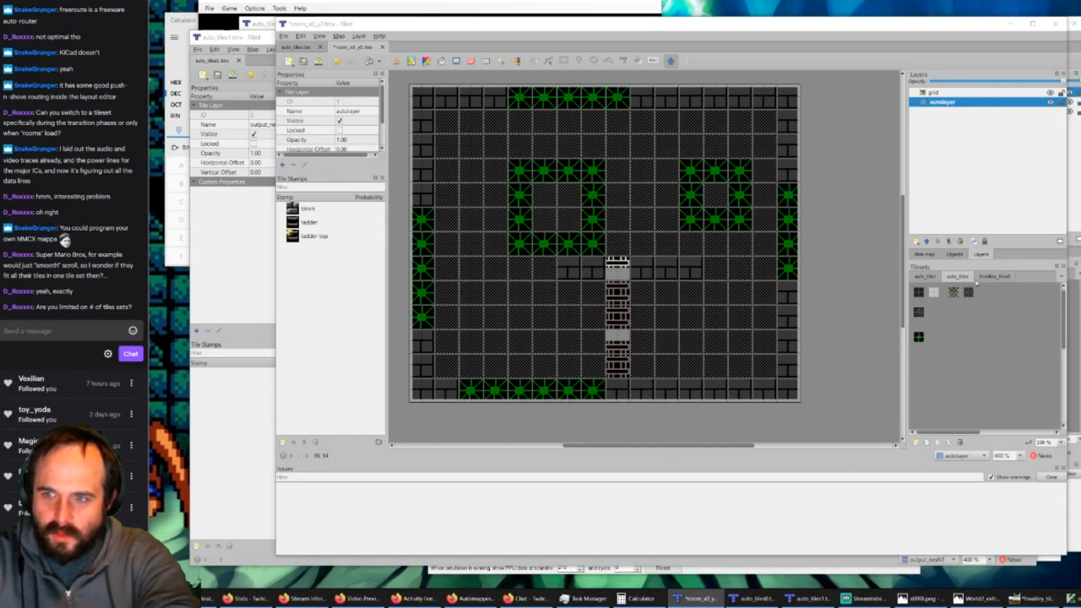
click(993, 277)
click(957, 276)
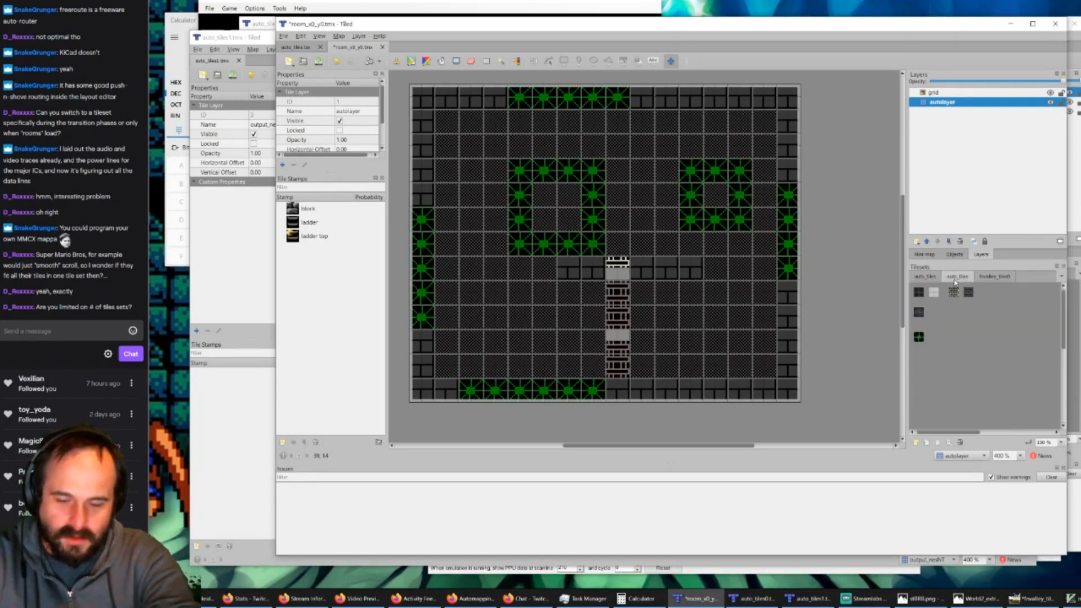
click(960, 442)
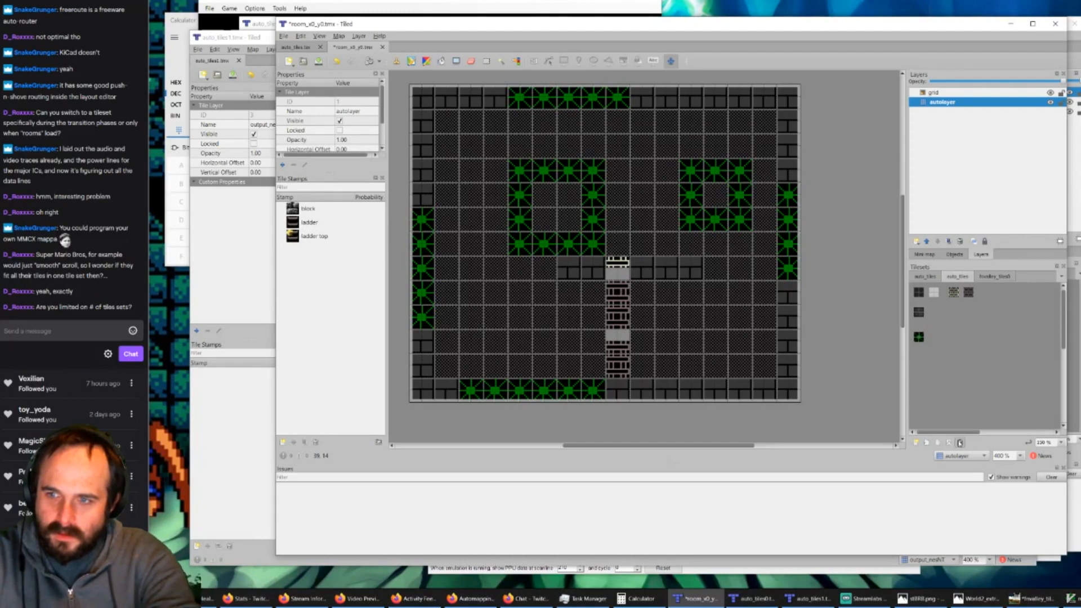
click(691, 308)
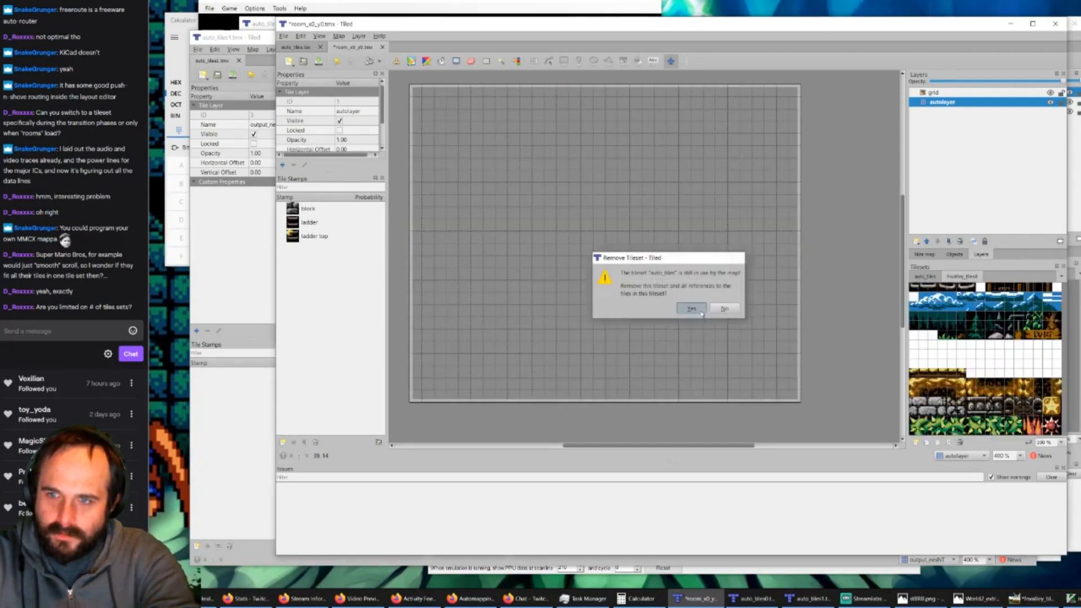
Step: Fill the entire autolayer with the dark 2×2 background block from the auto_tiles tileset
click(925, 276)
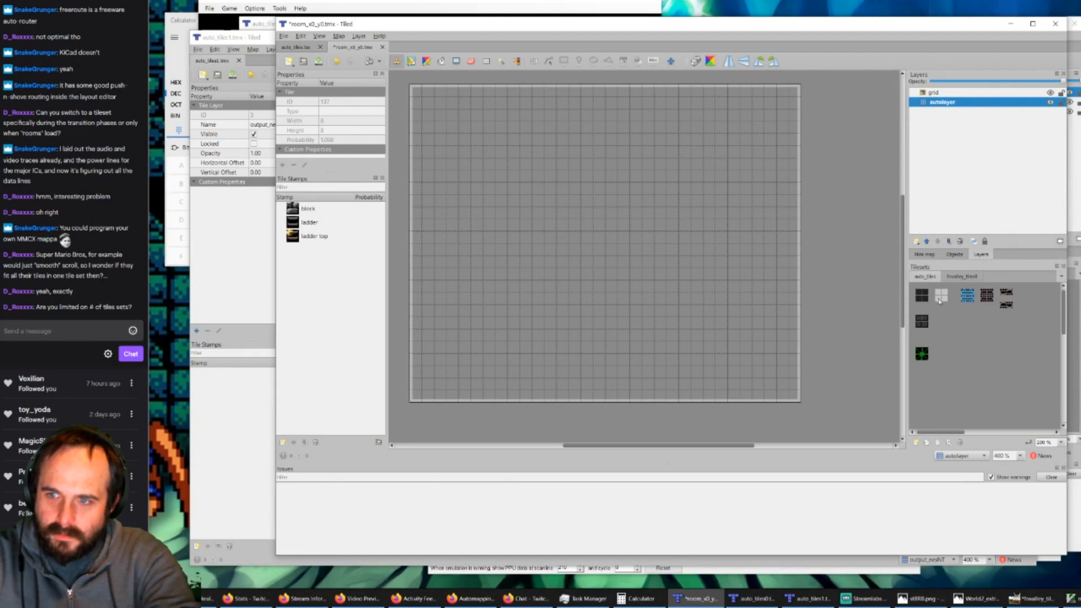
ctrl+scroll(938, 298, up, 2)
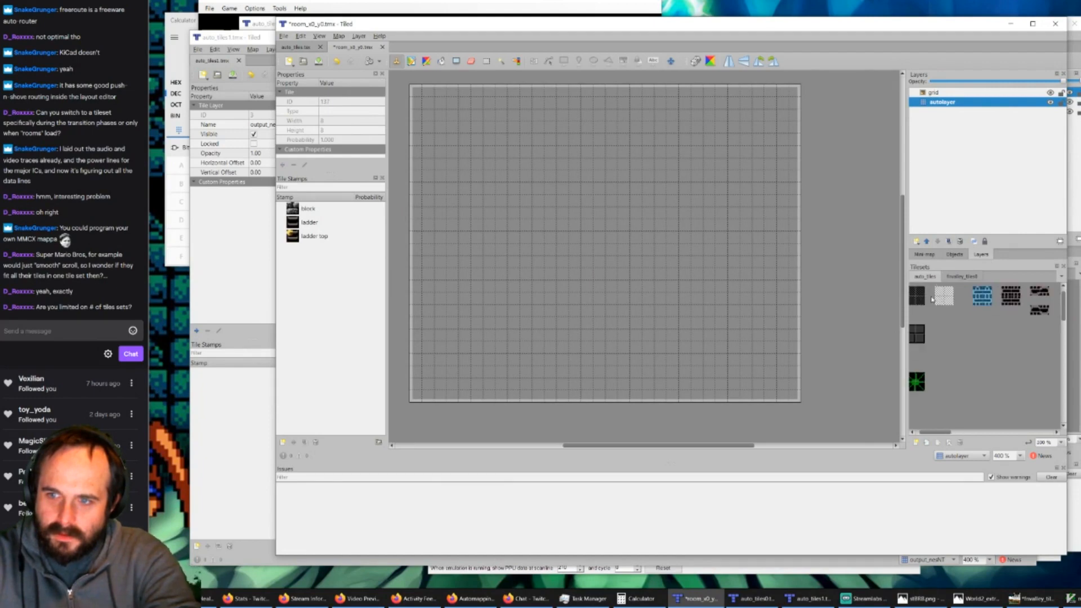
click(916, 295)
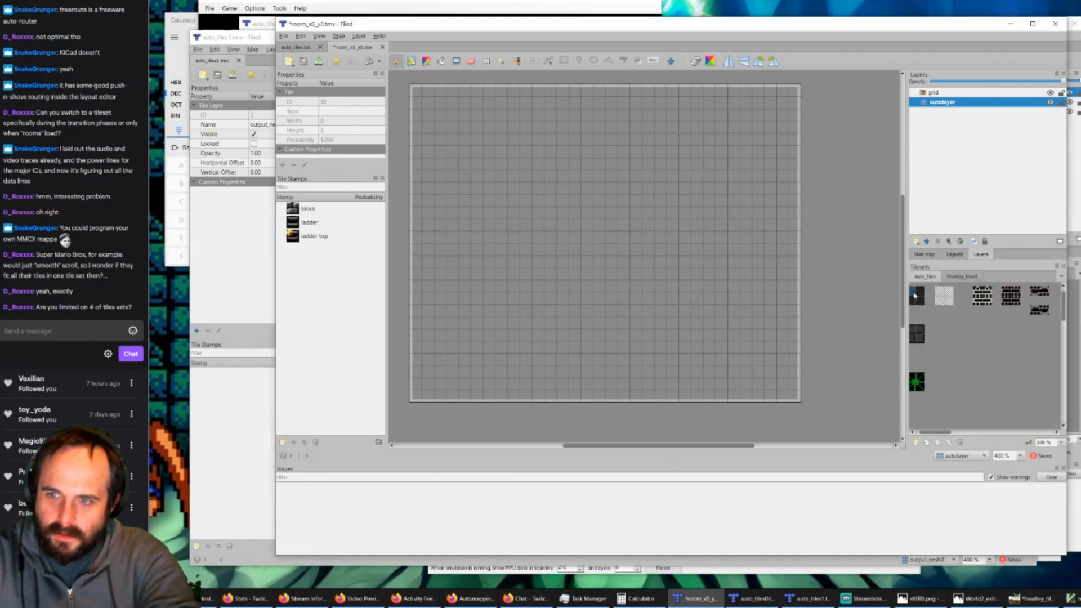
click(442, 62)
click(476, 124)
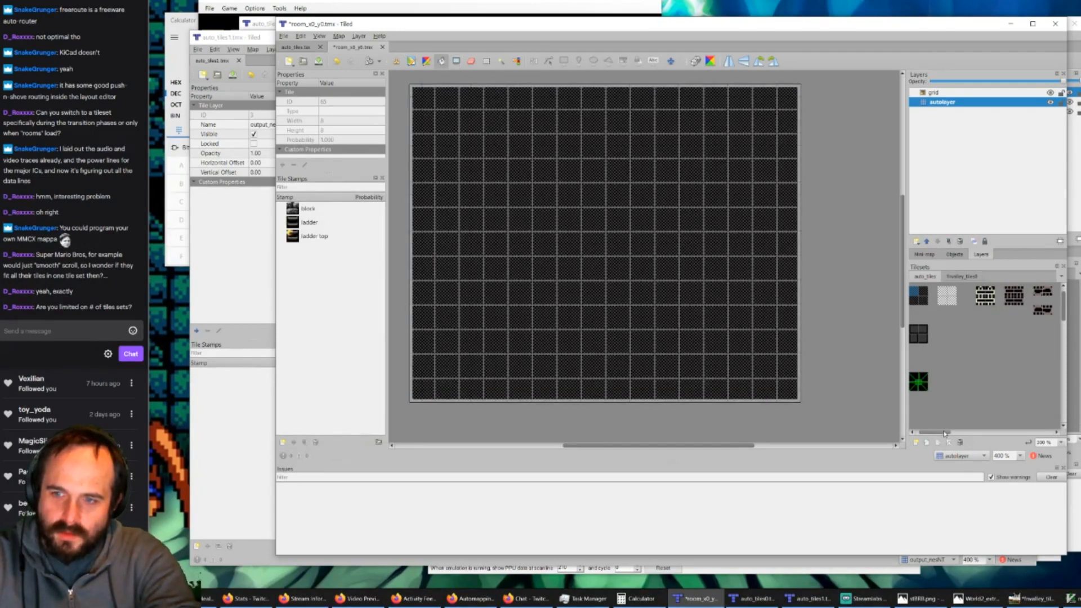
Step: Stamp the 2×2 brick block along the room's left wall, floor and right wall on the autolayer
drag(945, 433, 935, 433)
click(923, 333)
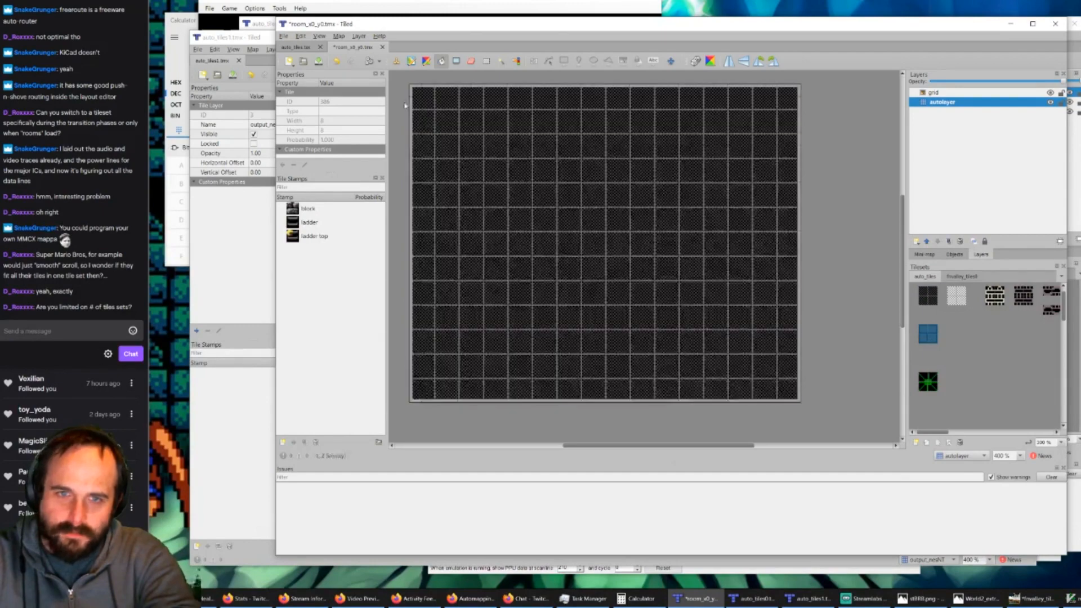
click(398, 61)
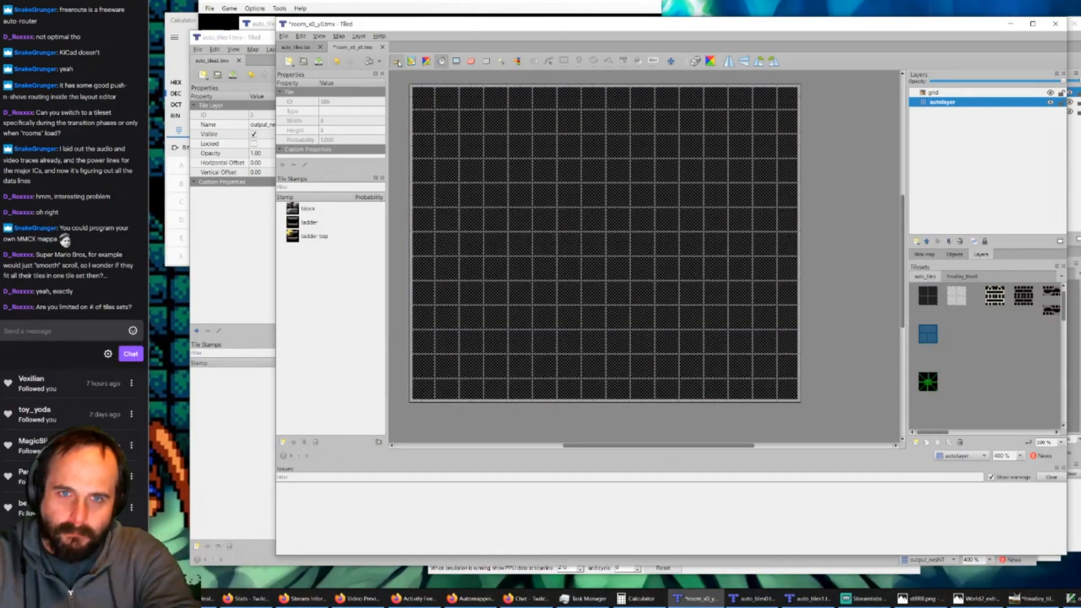
click(422, 97)
drag(428, 137, 433, 401)
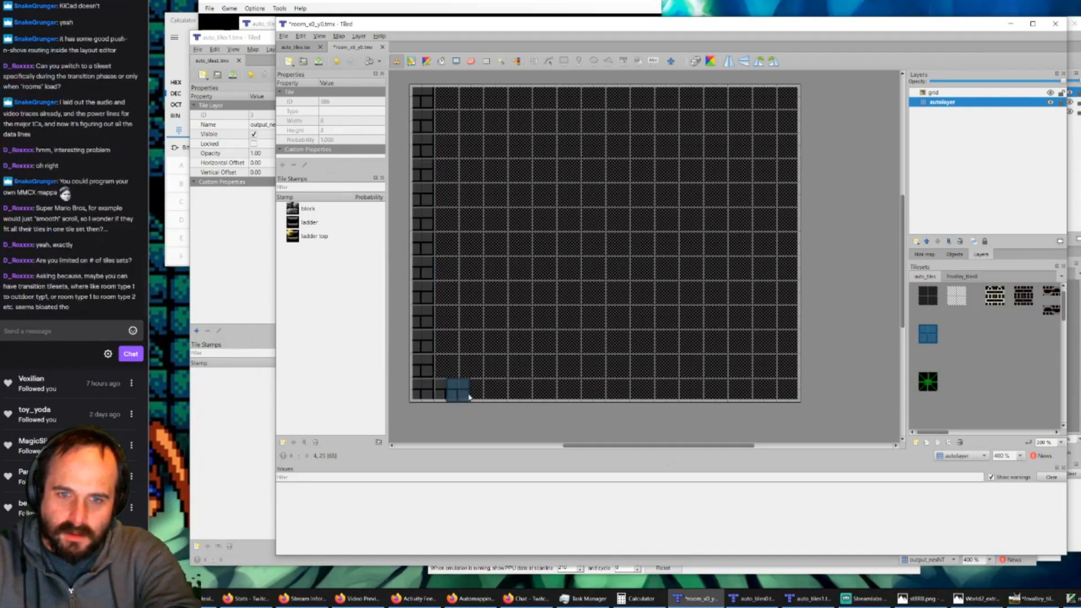
drag(449, 397, 789, 394)
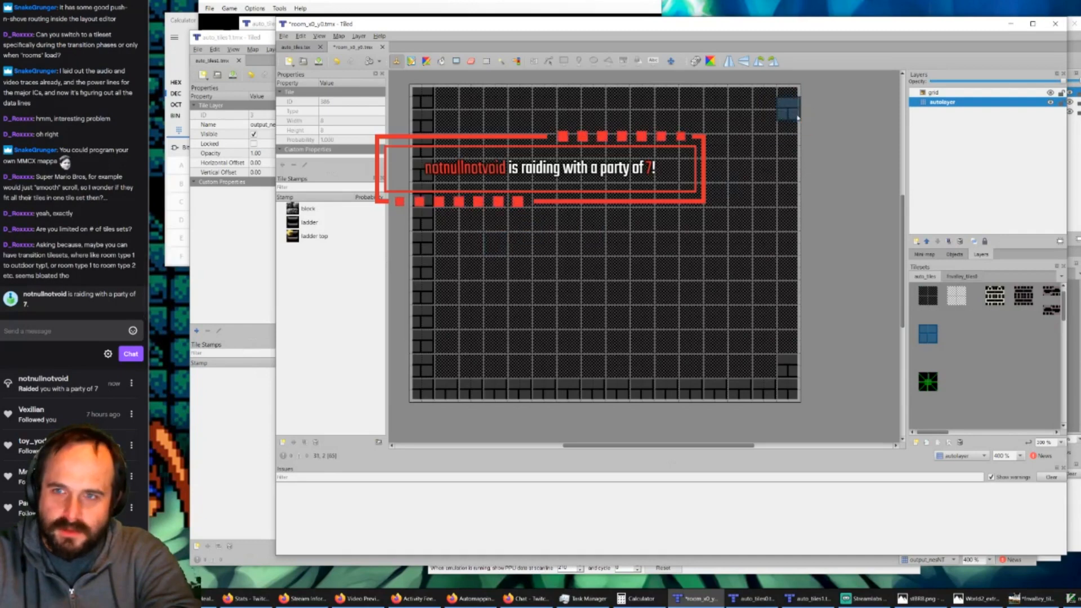
click(788, 97)
drag(791, 133, 792, 352)
shift+click(793, 352)
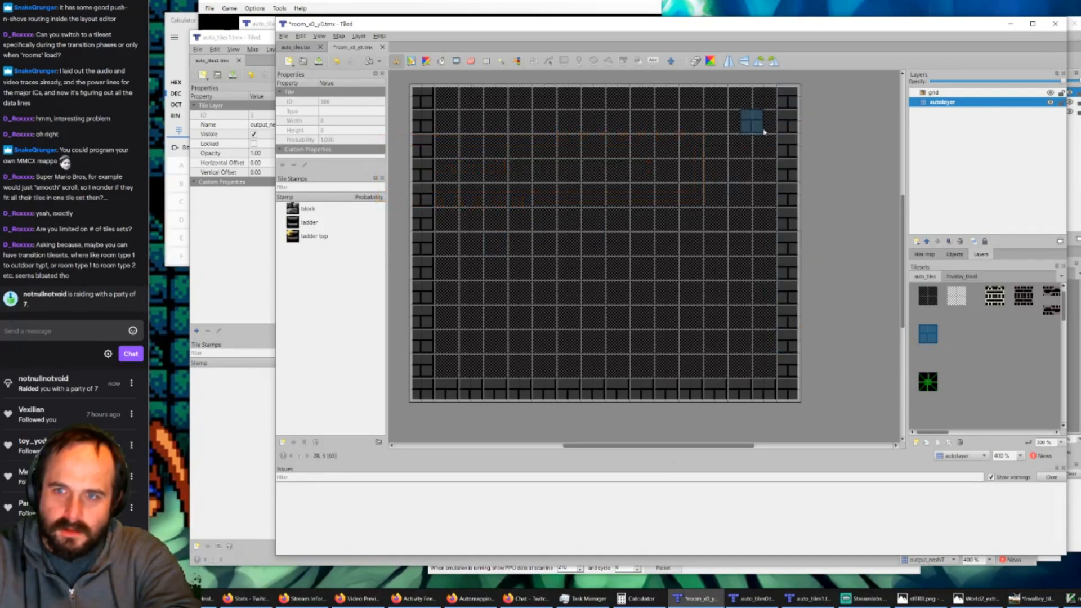
Step: Stamp the 2×2 brick block along the room's ceiling to close the wall border on the autolayer
click(769, 106)
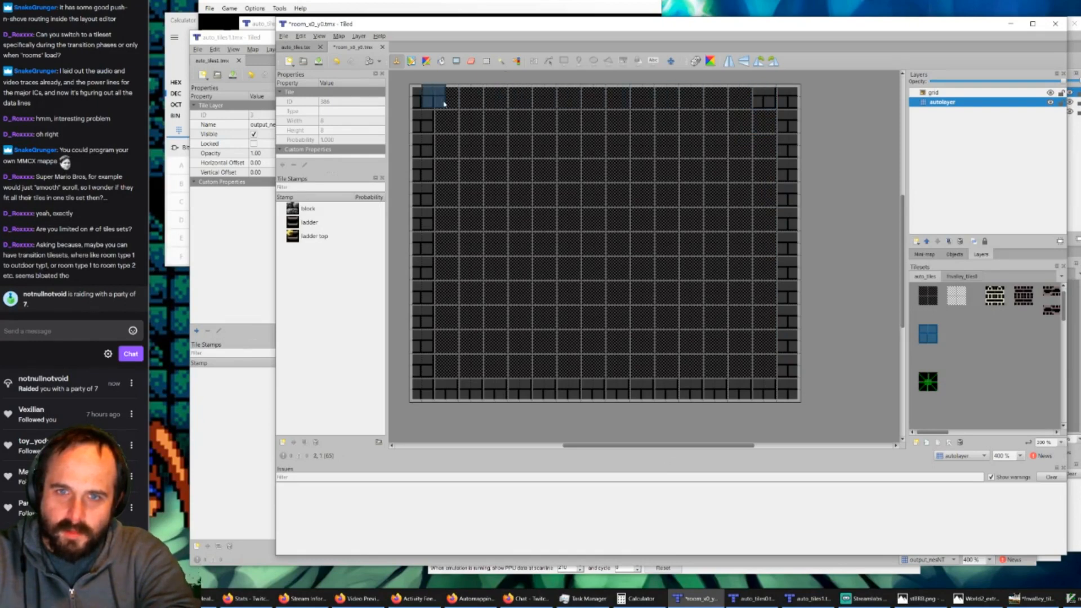
shift+drag(465, 106, 746, 107)
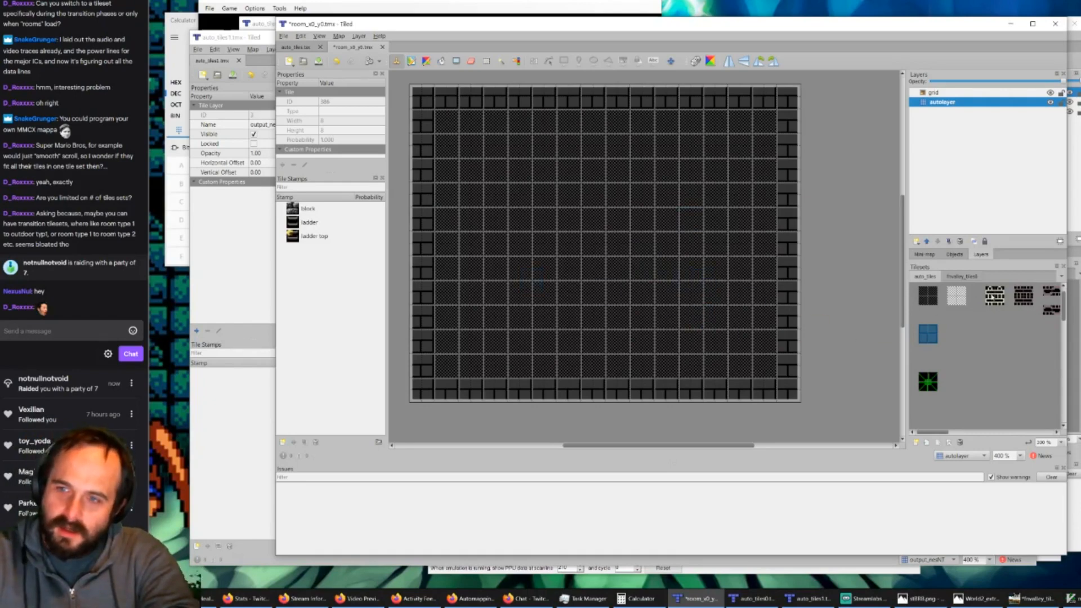
click(994, 295)
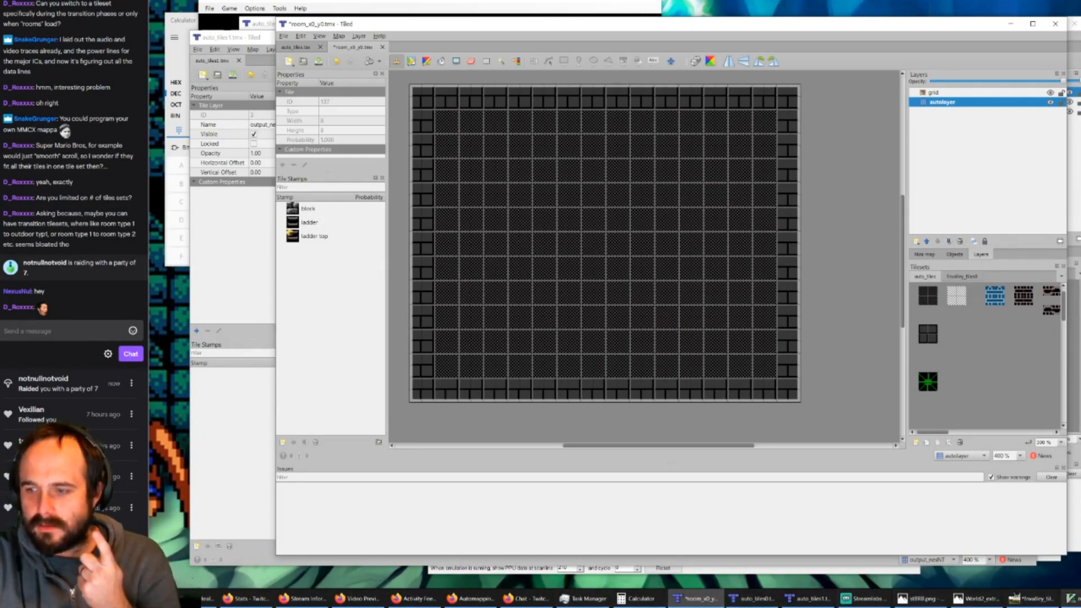
Step: Switch to the PPU Viewer and examine the tile contents of each CHR range, ending on CHR $2000 - $3FFF
click(1079, 601)
click(1079, 600)
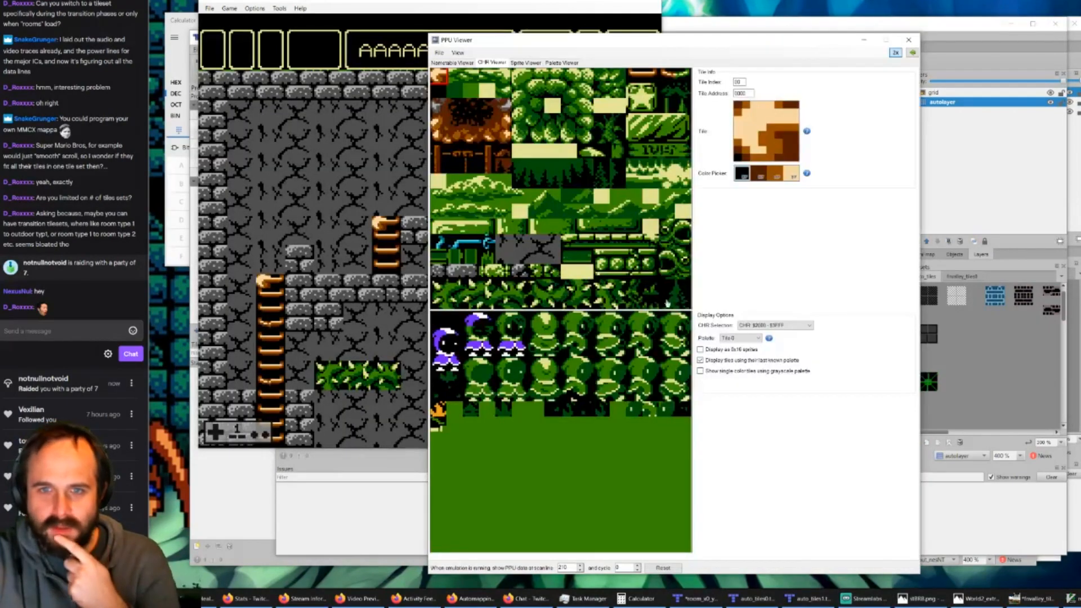
click(793, 325)
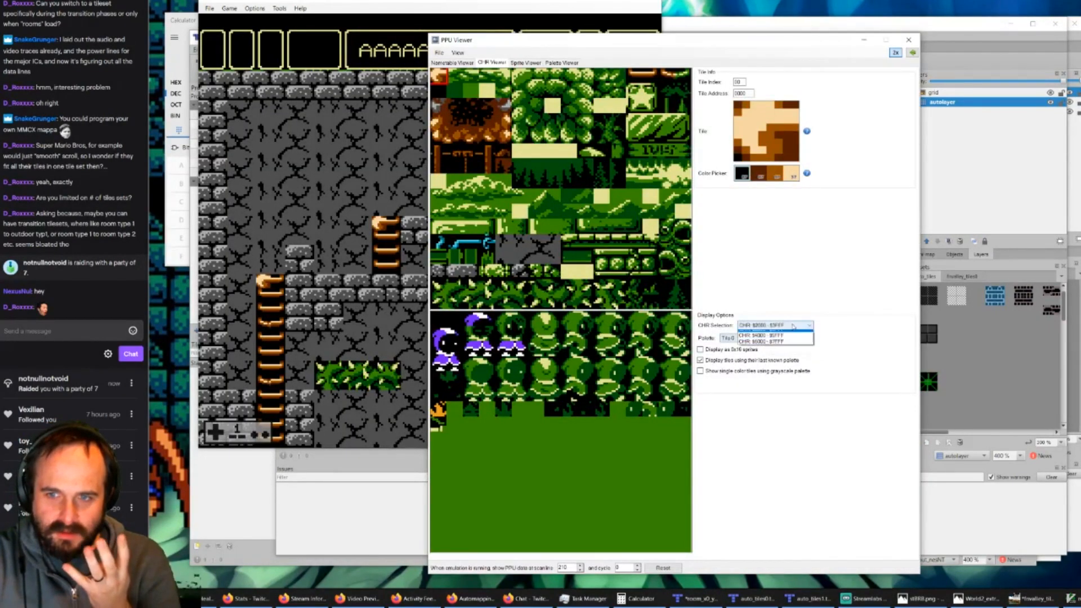
click(772, 332)
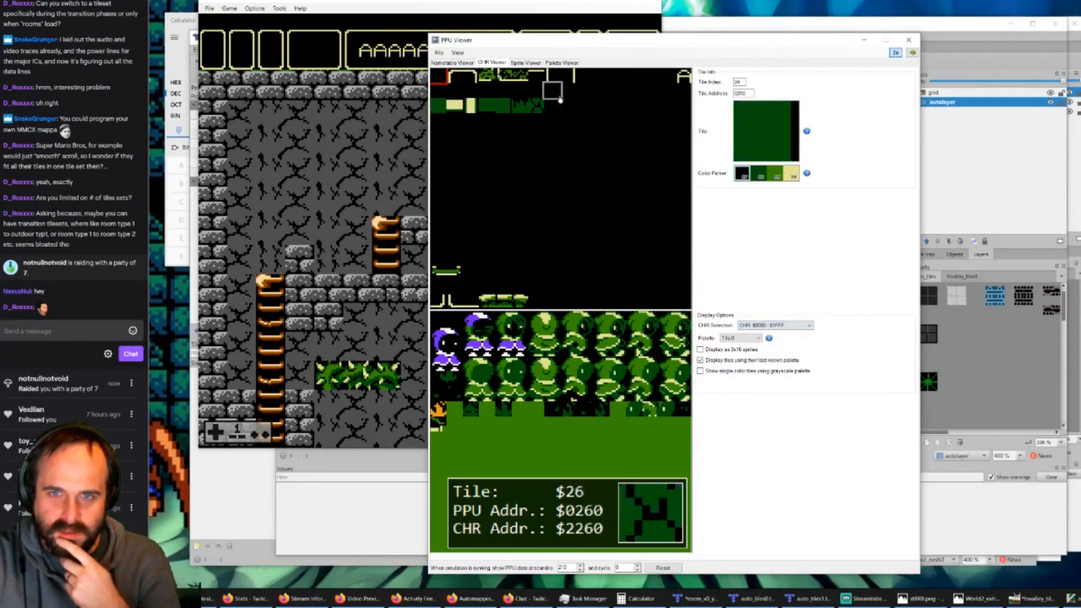
click(800, 327)
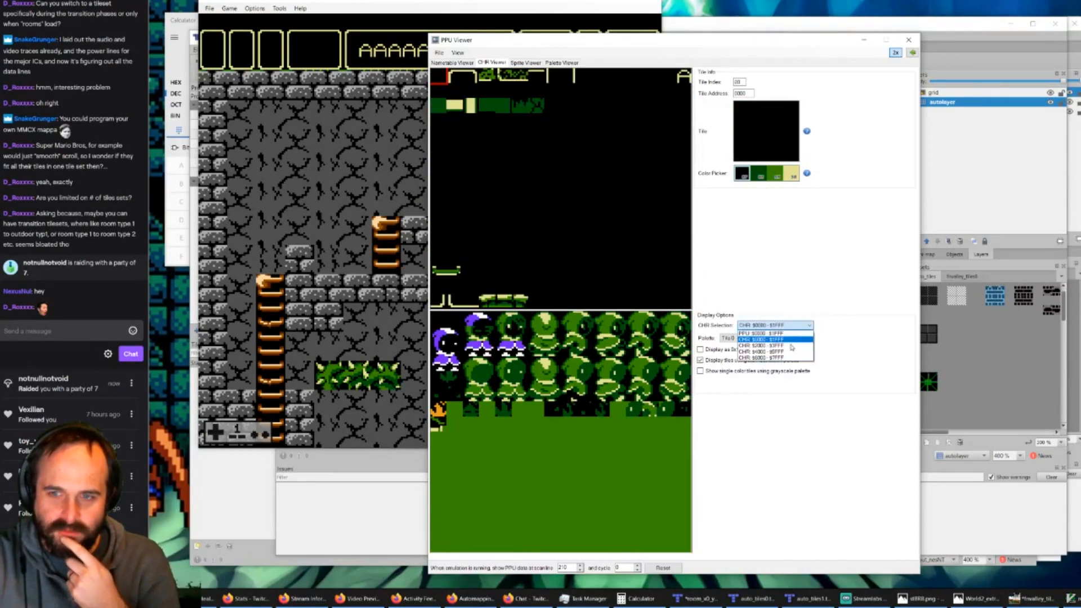
click(772, 345)
click(794, 325)
click(780, 347)
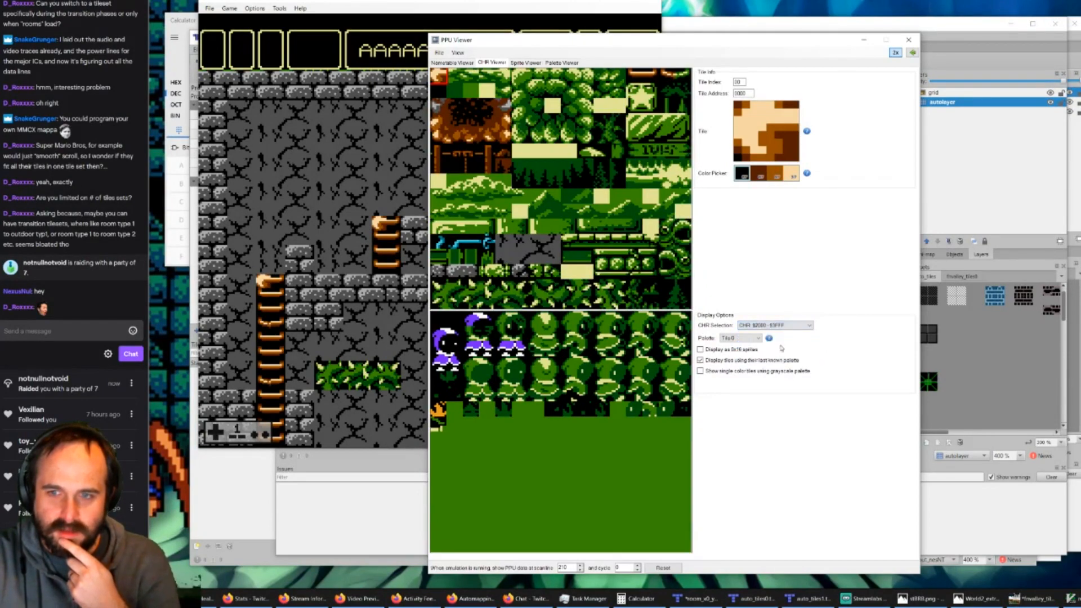
click(799, 326)
click(787, 351)
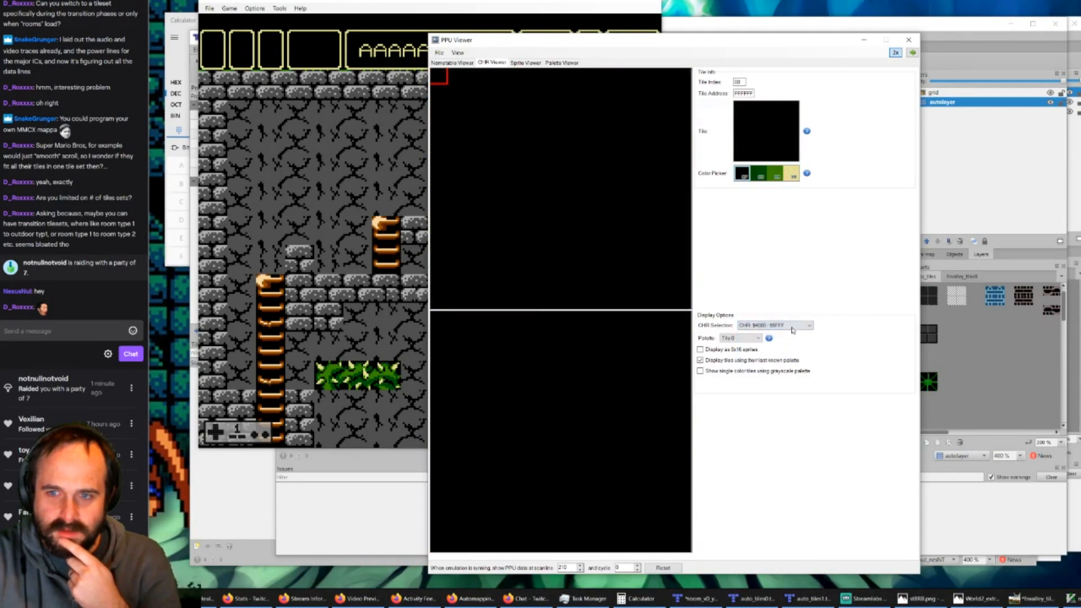
click(794, 327)
click(772, 358)
click(797, 325)
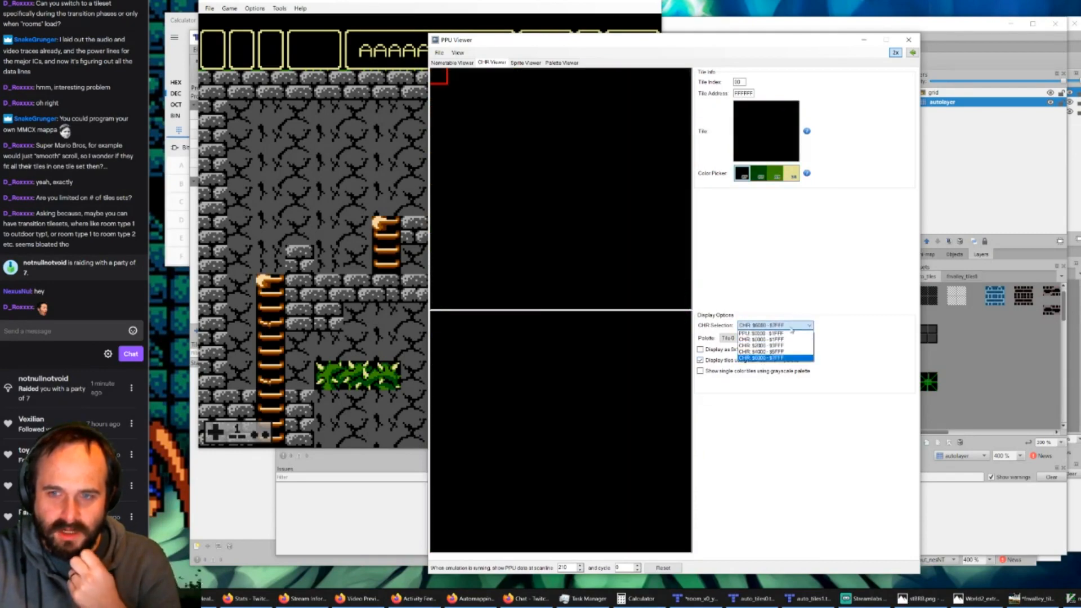
click(779, 346)
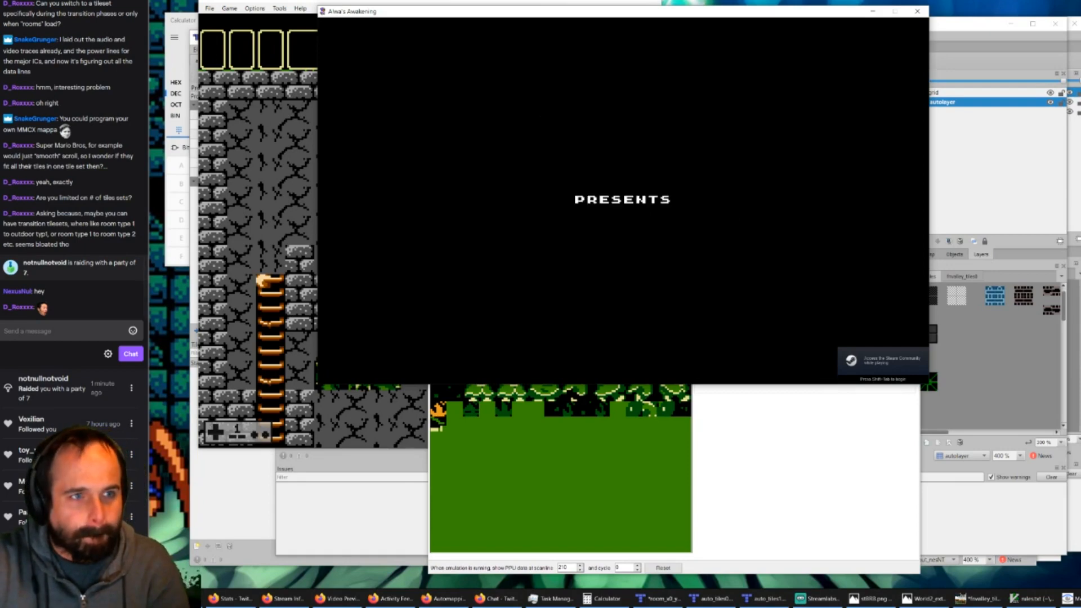
Step: Start the Alwa's Awakening game from its title screen and load the first Amber Sacellum save file
click(735, 183)
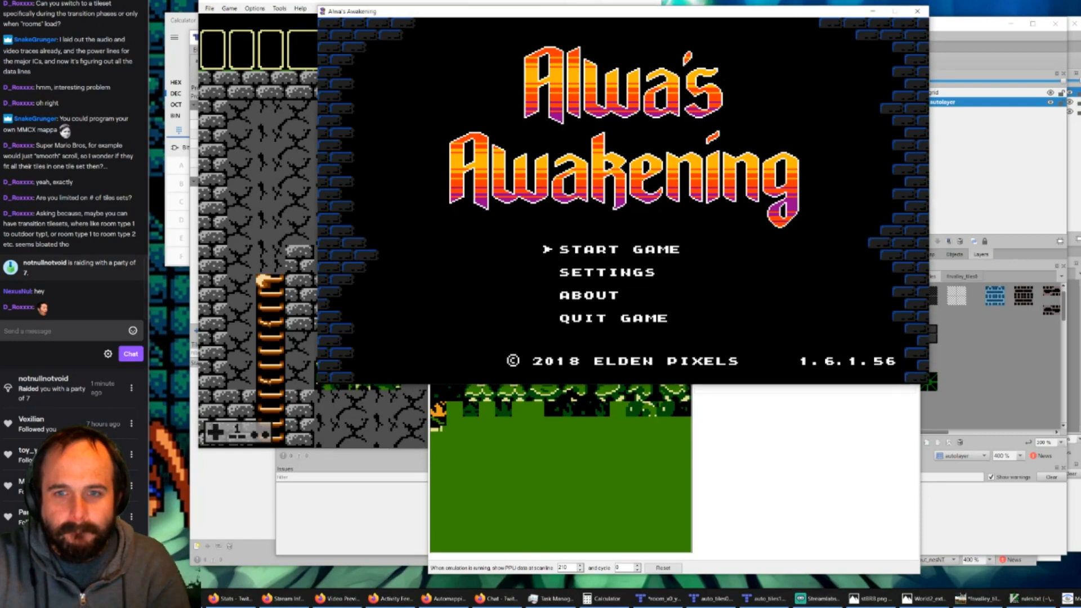
key(Return)
key(Down)
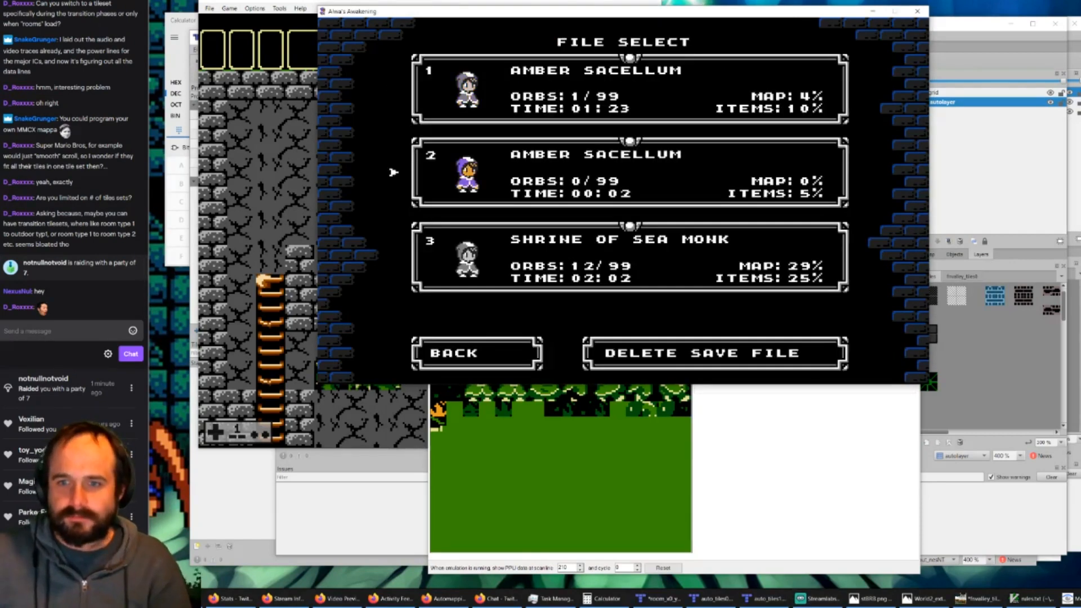
key(Down)
key(Up)
key(Up)
key(Down)
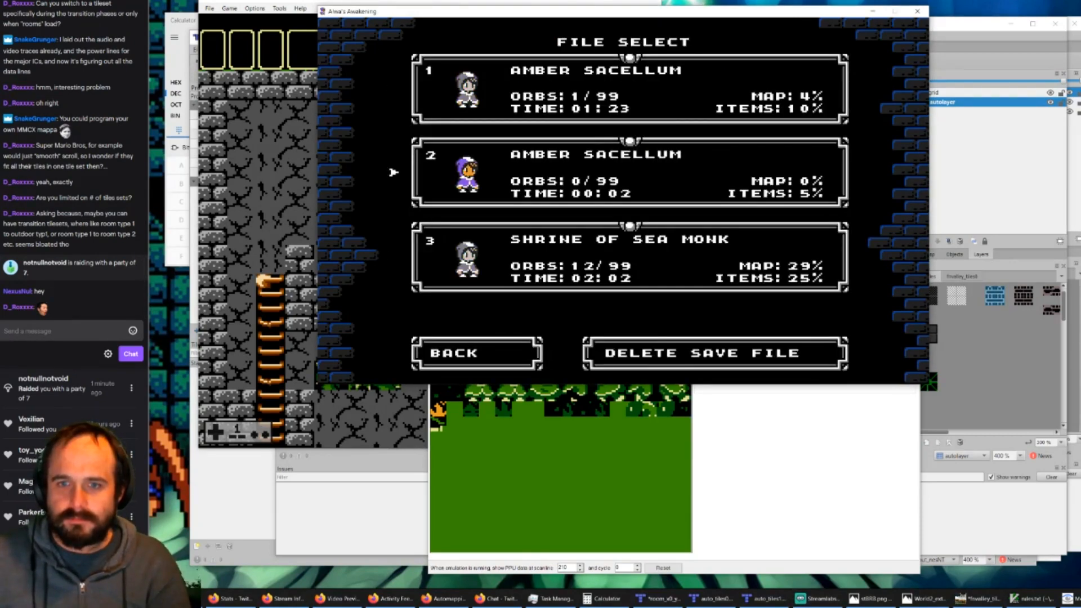
key(Down)
key(Down)
key(Return)
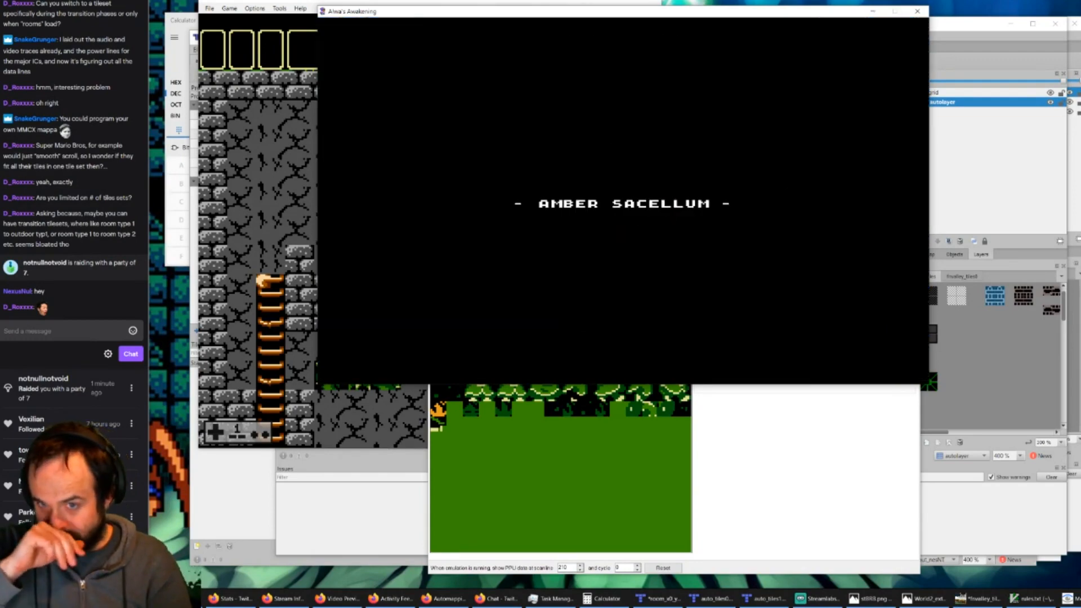
Step: Walk the character into the adjoining room on the left and climb its ladder to examine how the room's tiles are used
key(Left)
key(z)
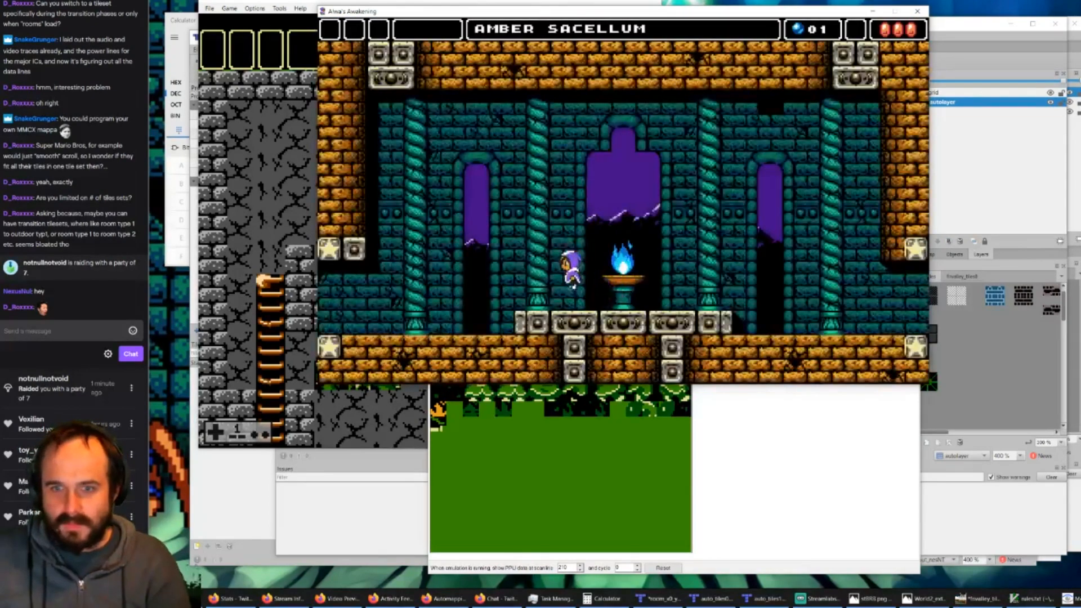
key(Left)
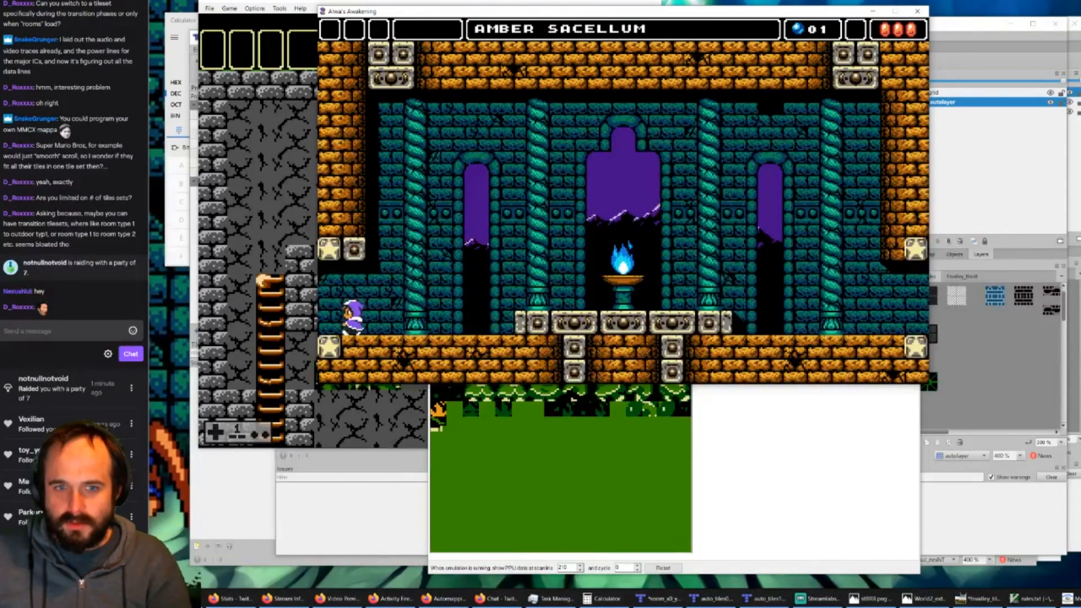
key(Left)
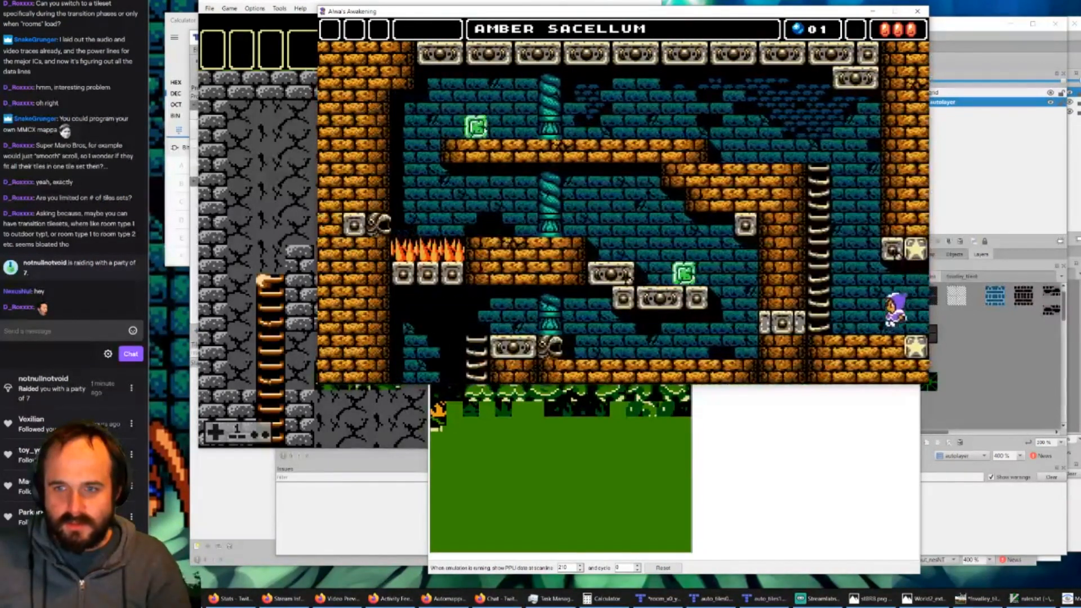
key(z)
key(Up)
key(Up)
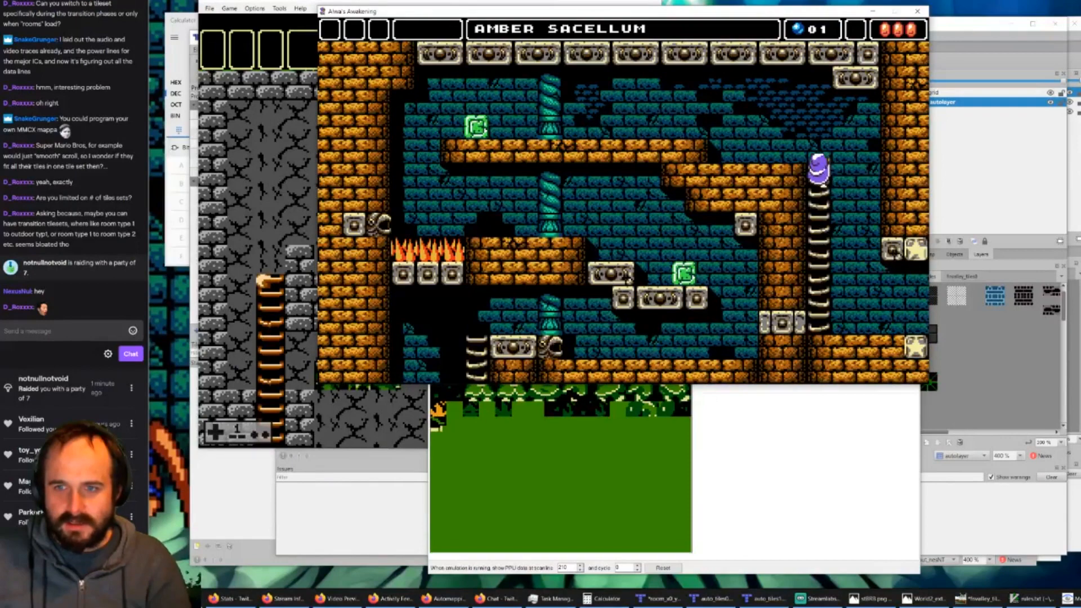
key(Left)
key(Right)
key(Left)
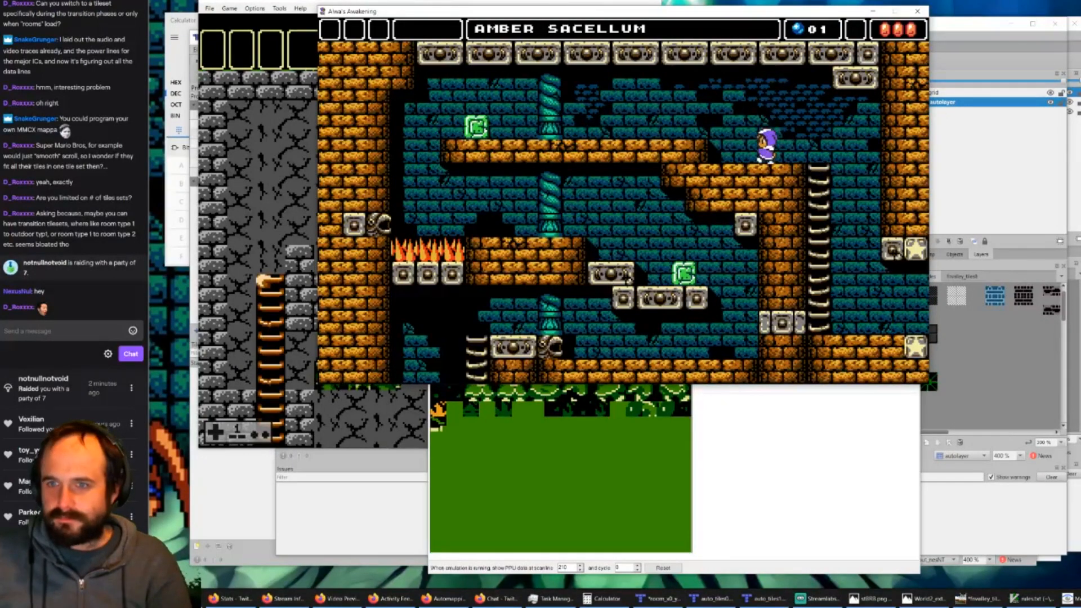
key(z)
key(Right)
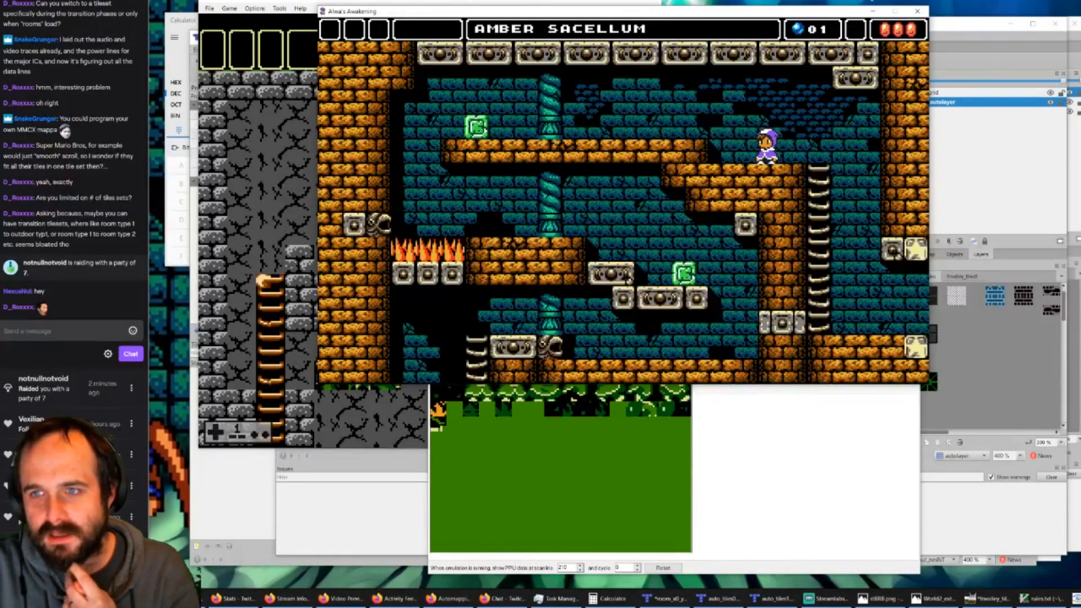
Step: Switch back to room_x0_y0.tmx in Tiled and stamp a ladder top mid-room with ladder blocks running down to the floor
click(869, 11)
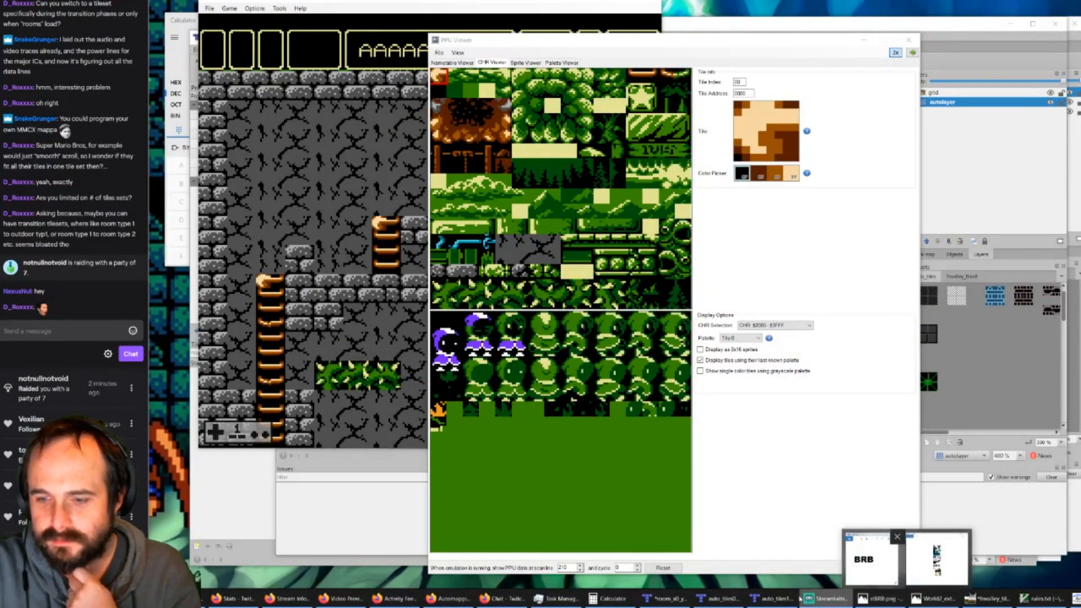
mouse_move(713, 589)
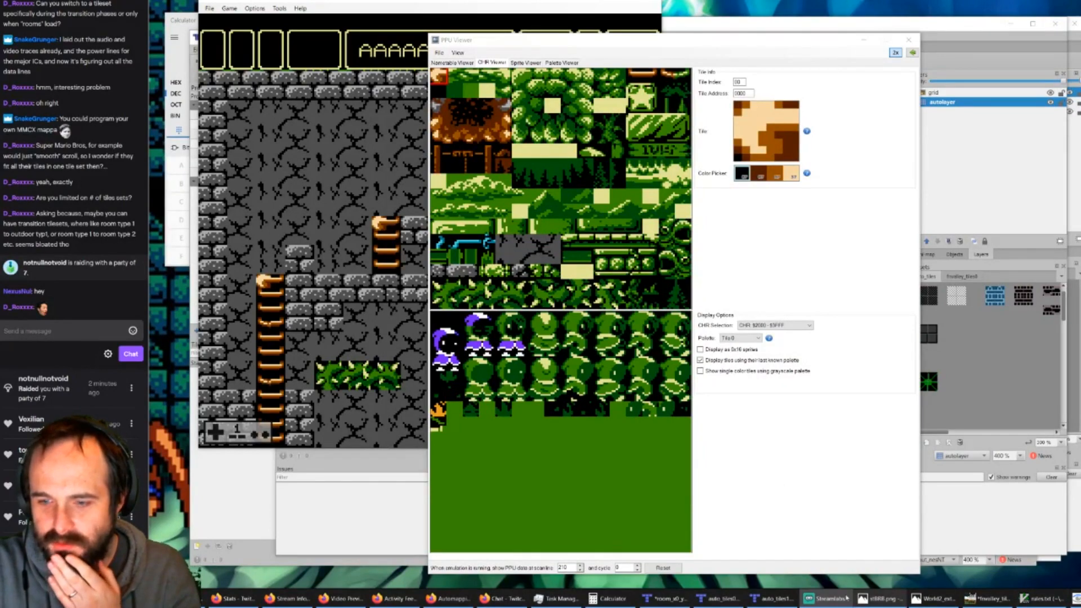
click(664, 598)
click(711, 599)
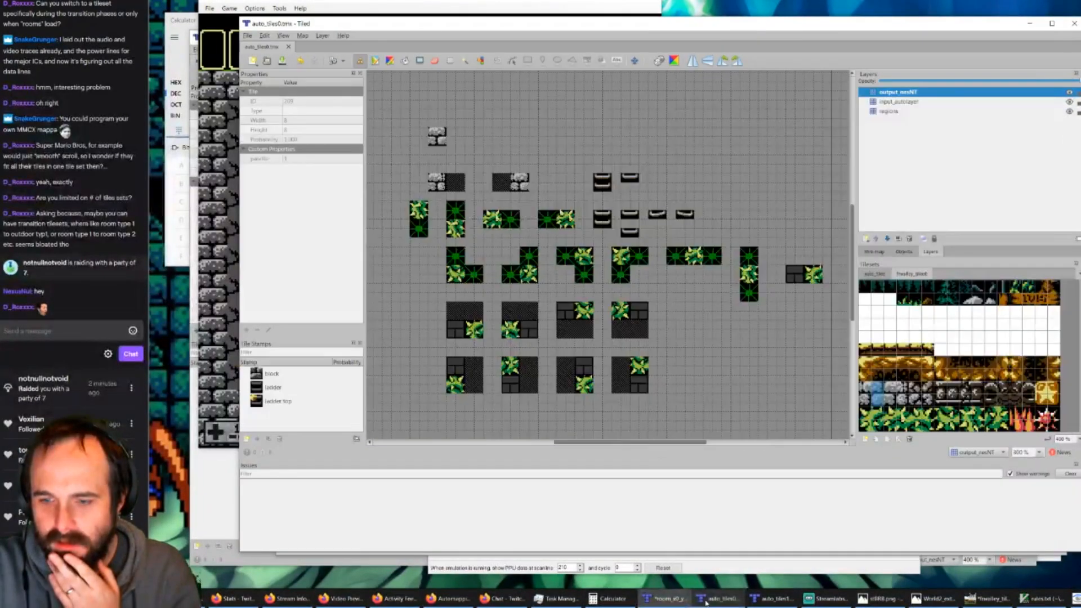
click(666, 599)
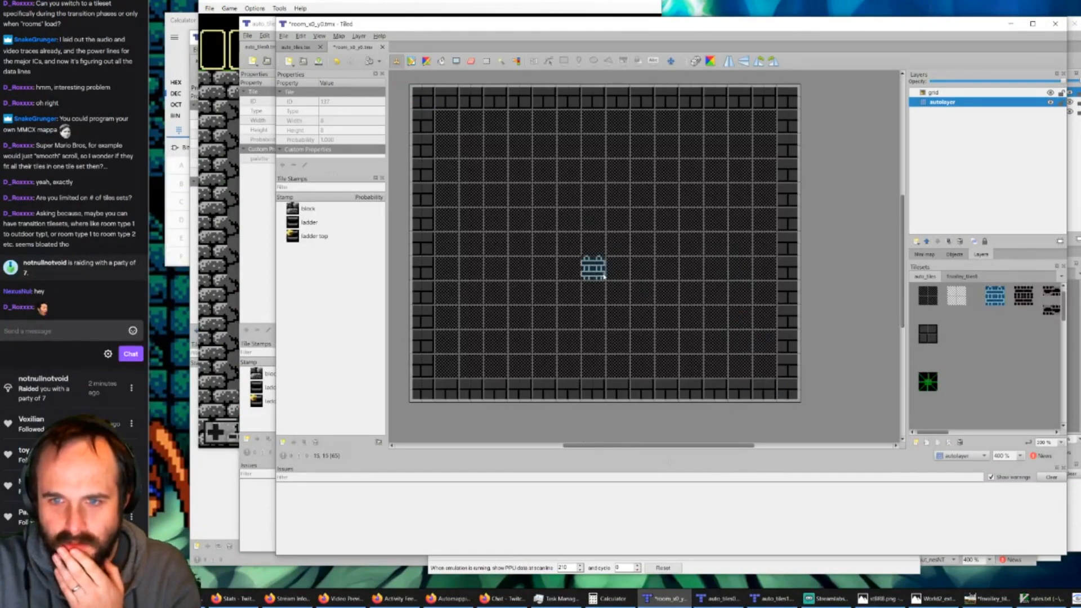
click(628, 276)
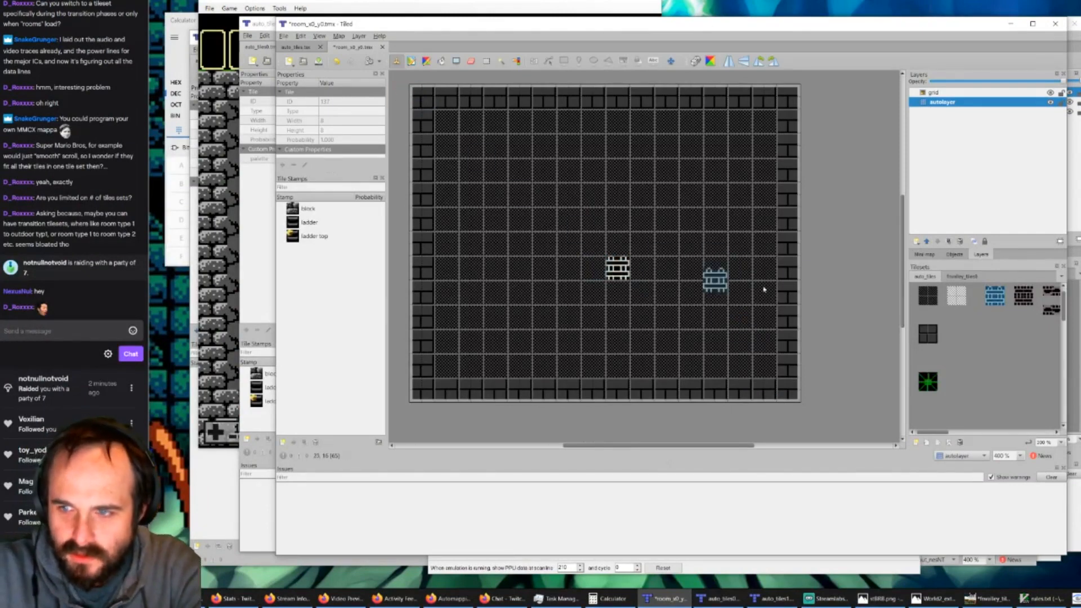
click(1021, 295)
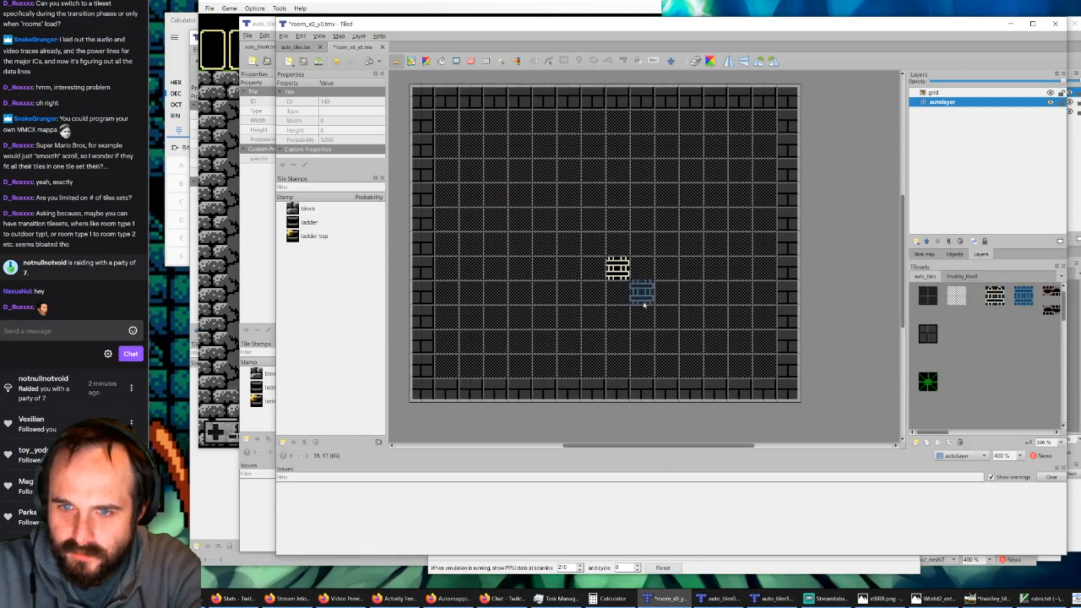
click(618, 292)
mouse_move(625, 322)
mouse_down()
mouse_move(614, 365)
mouse_move(623, 376)
mouse_up()
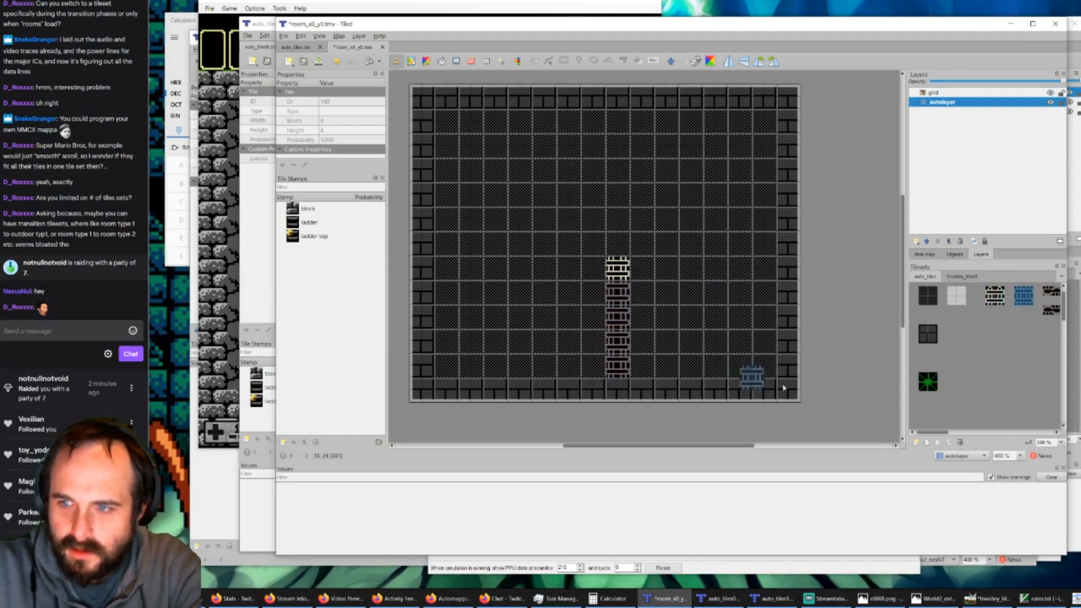
Step: Stamp one brick block left and three right of the ladder top, plus a winding green thorn path from the left wall into the floor
click(925, 336)
click(594, 271)
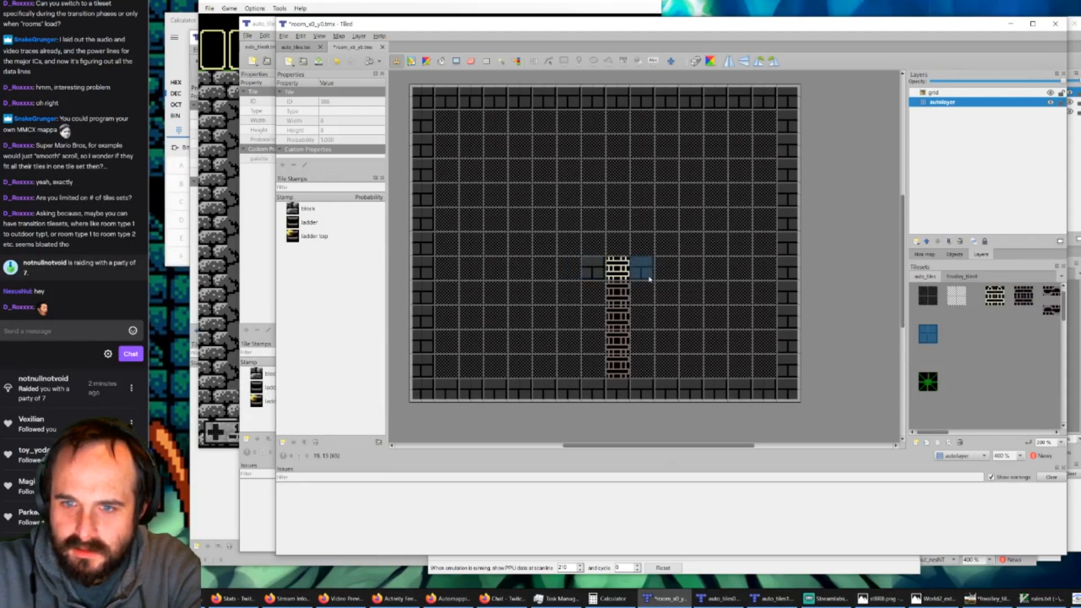
shift+click(682, 276)
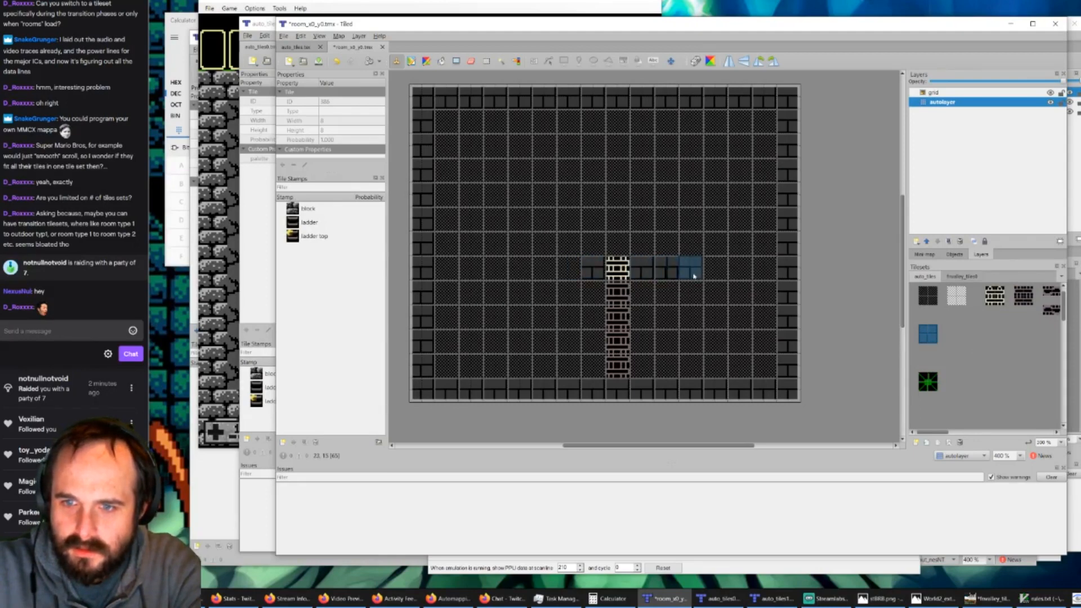
click(698, 279)
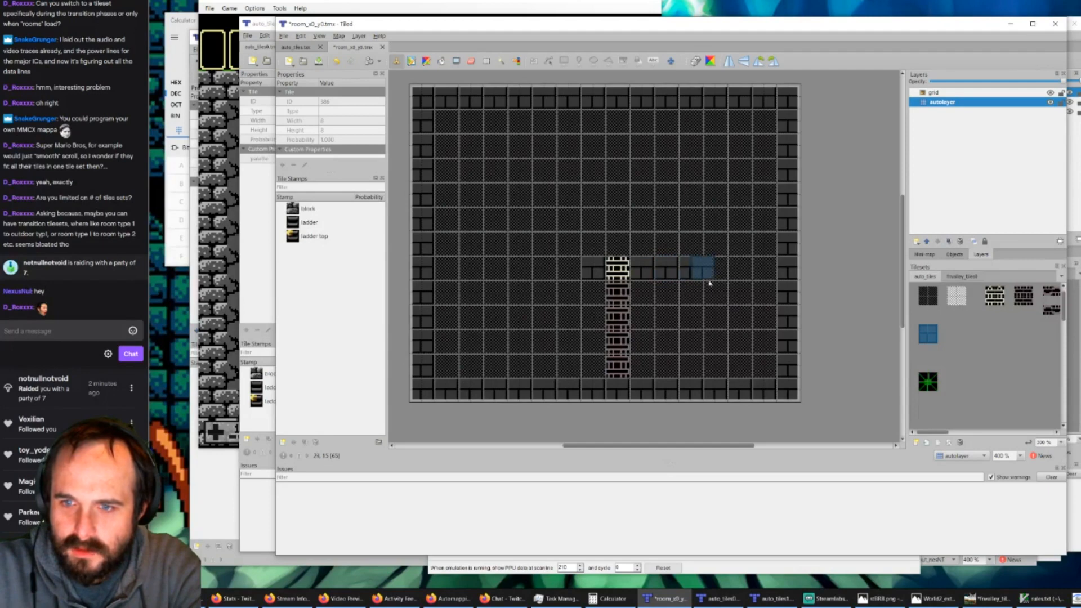
click(930, 386)
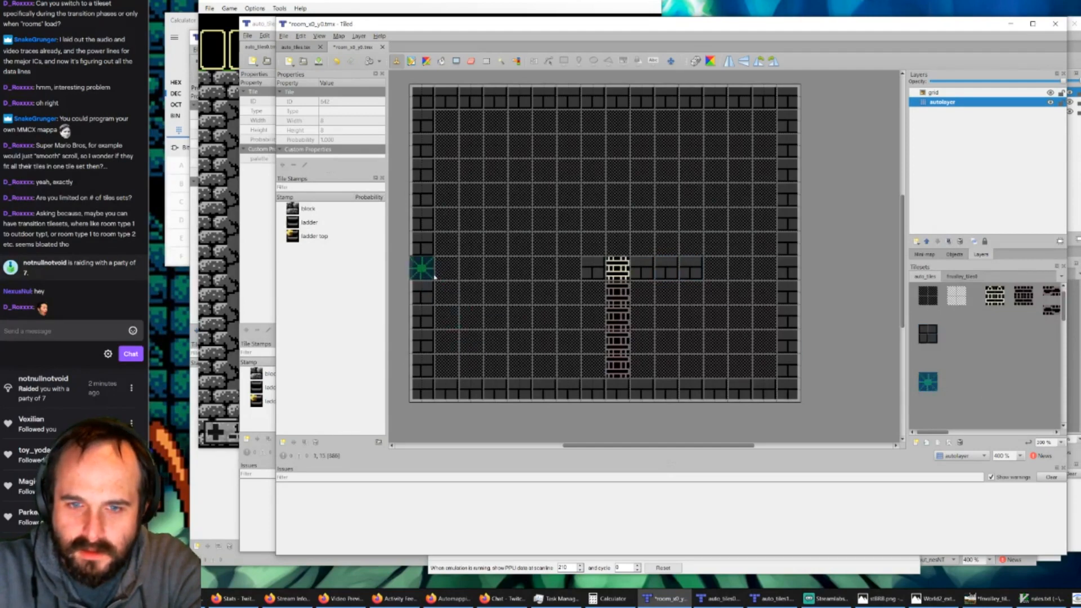
mouse_move(435, 276)
mouse_down()
mouse_move(505, 271)
mouse_move(496, 322)
mouse_move(447, 333)
mouse_move(451, 382)
mouse_move(518, 372)
mouse_move(525, 400)
mouse_up()
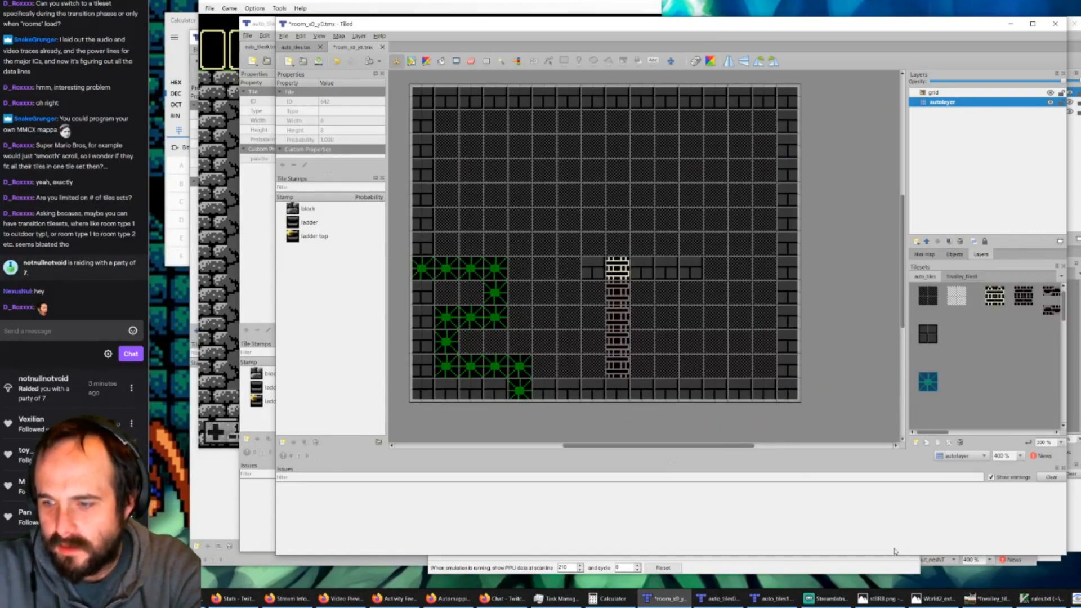
Step: Switch to the auto_tiles0.tmx rules map and hide its output_nesNT layer
click(720, 598)
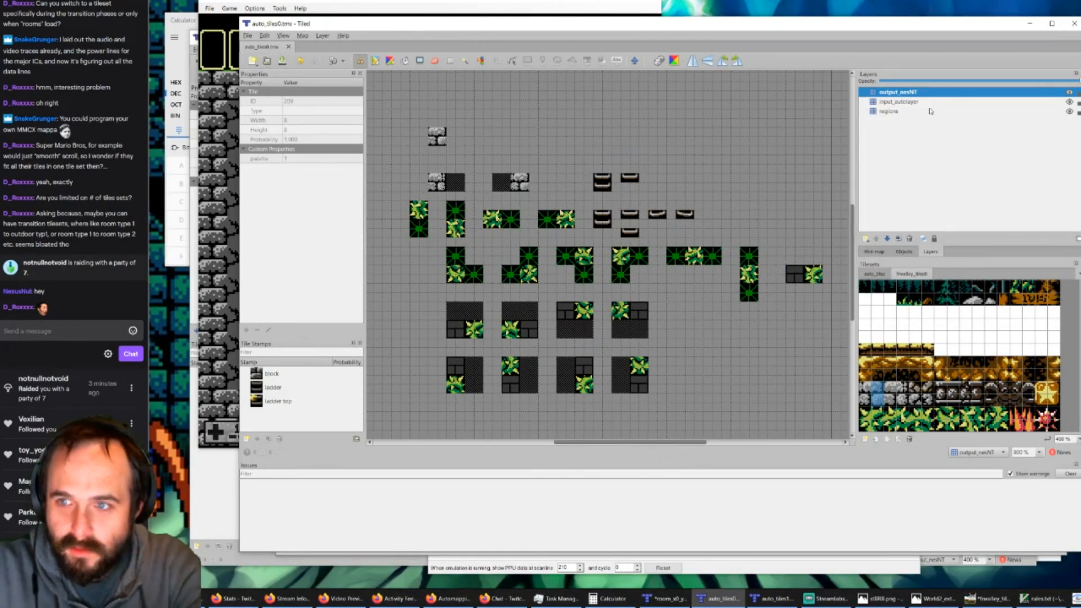
click(1069, 93)
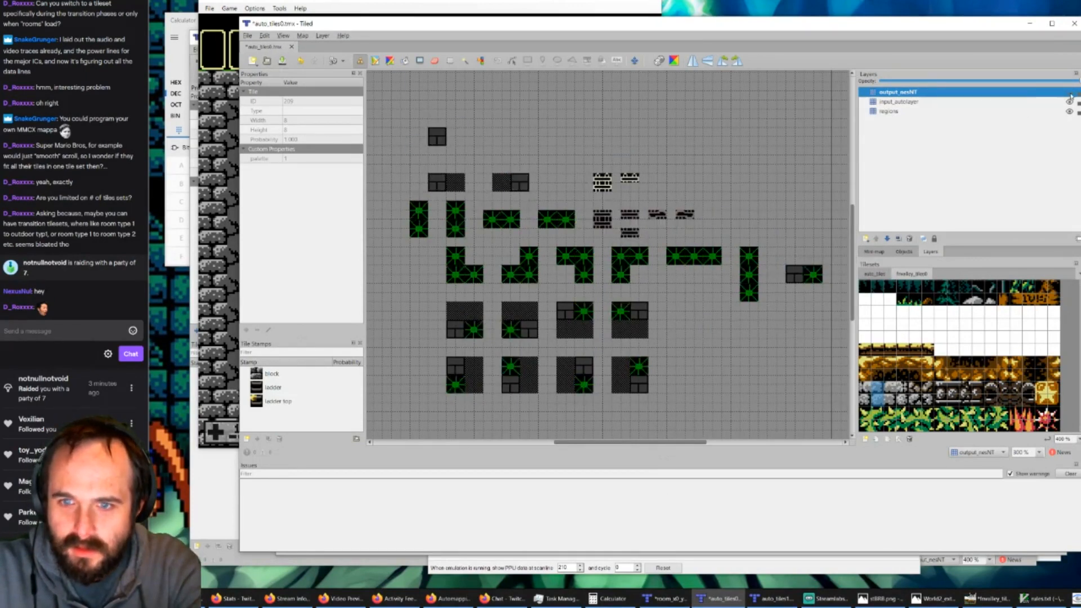
Step: Show the auto_tiles tileset, hide the input_autolayer layer, make output_nesNT visible again and save the rules map
click(874, 274)
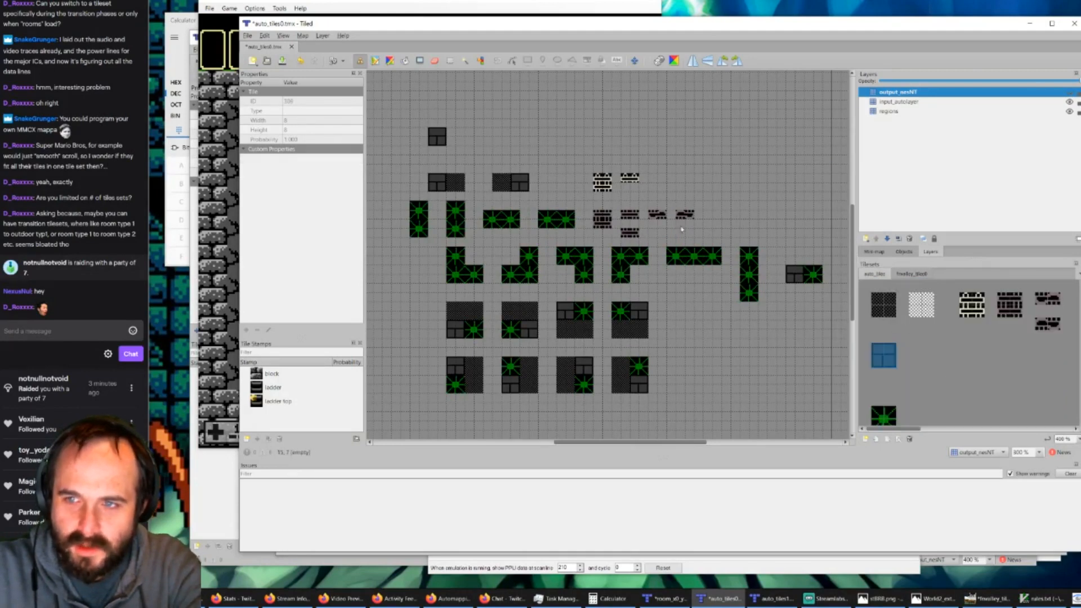
click(1070, 102)
click(1069, 92)
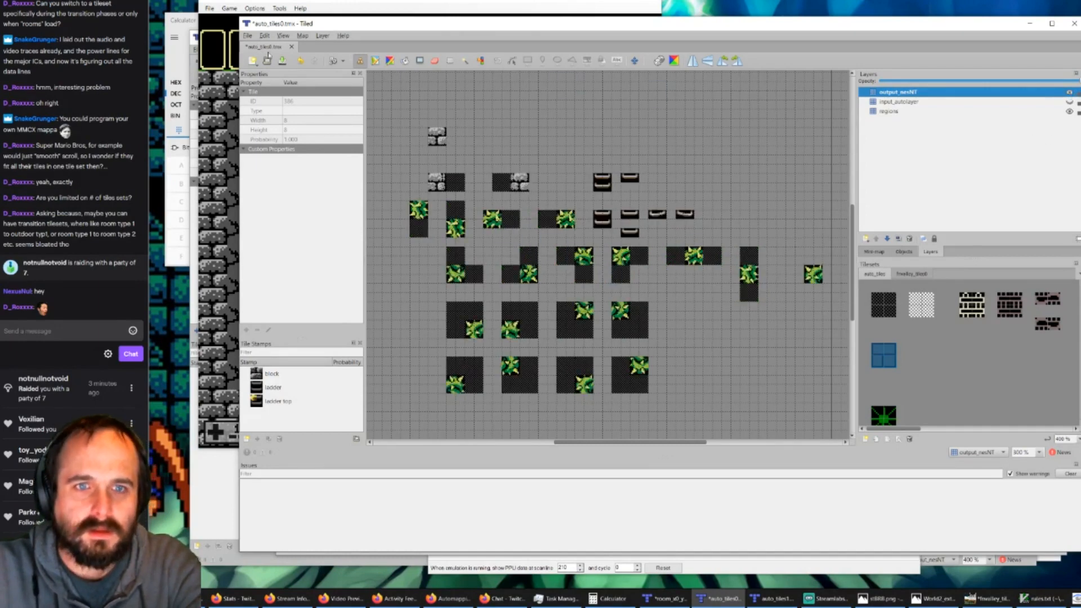
click(281, 62)
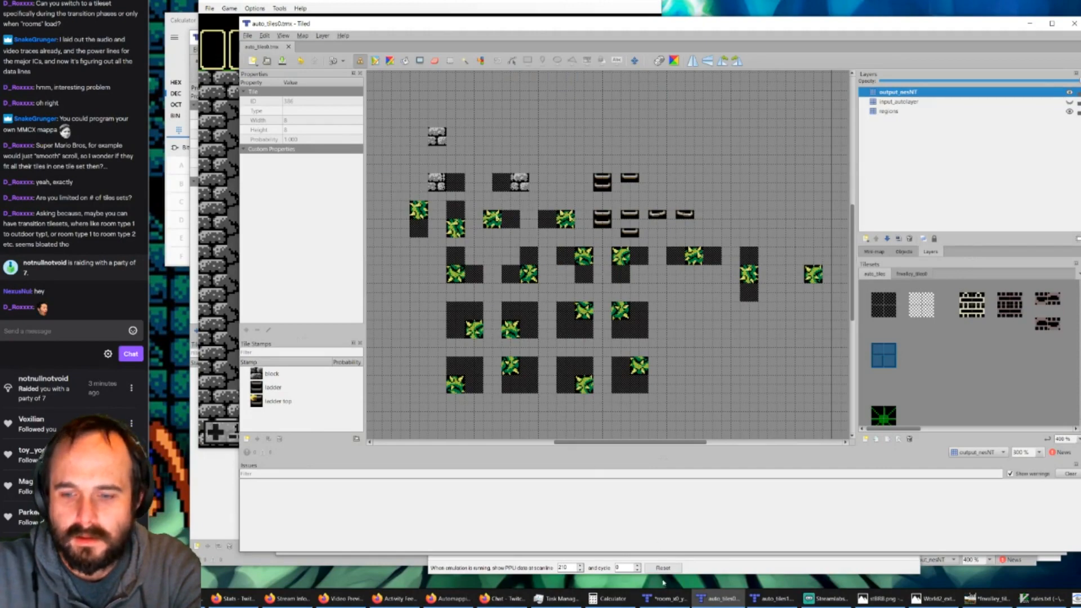
Step: Switch to room_x0_y0.tmx and run AutoMap to generate the nesNT stone, ladder and thorn tiles from the autolayer
click(664, 598)
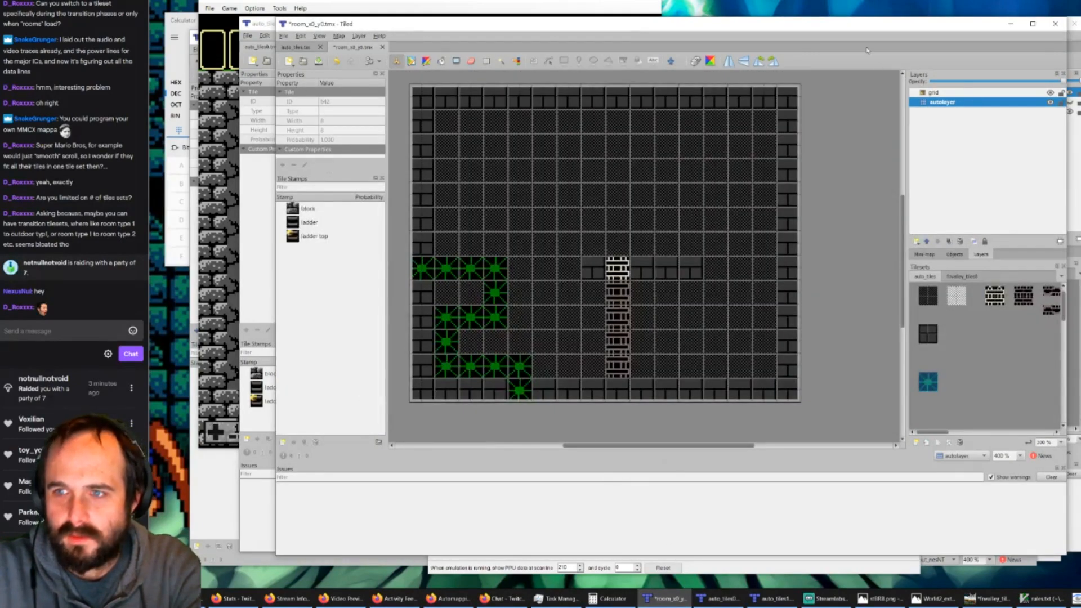
key(ctrl+m)
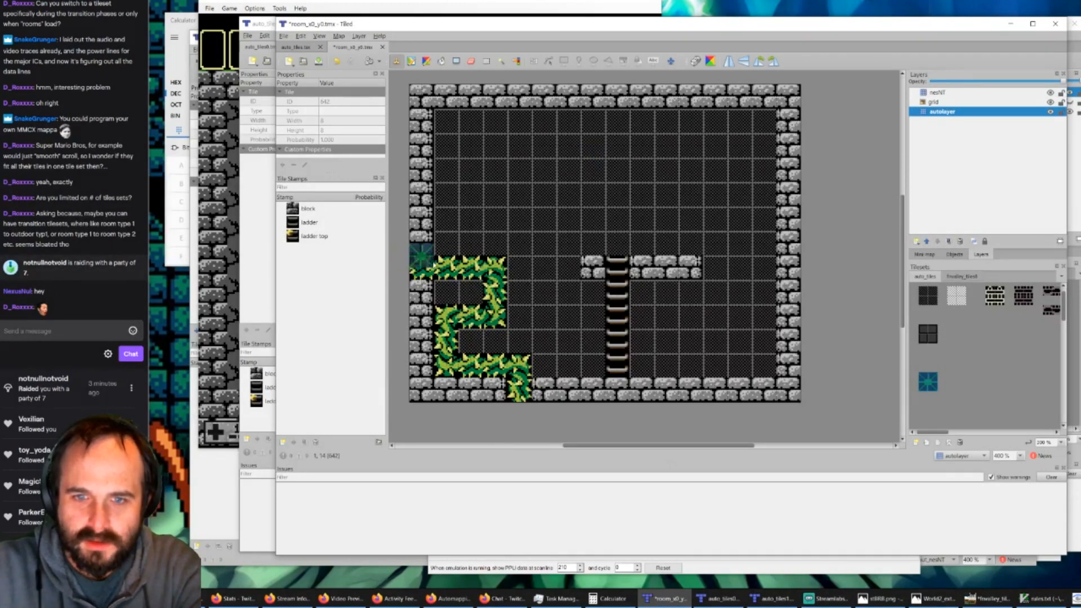
click(452, 350)
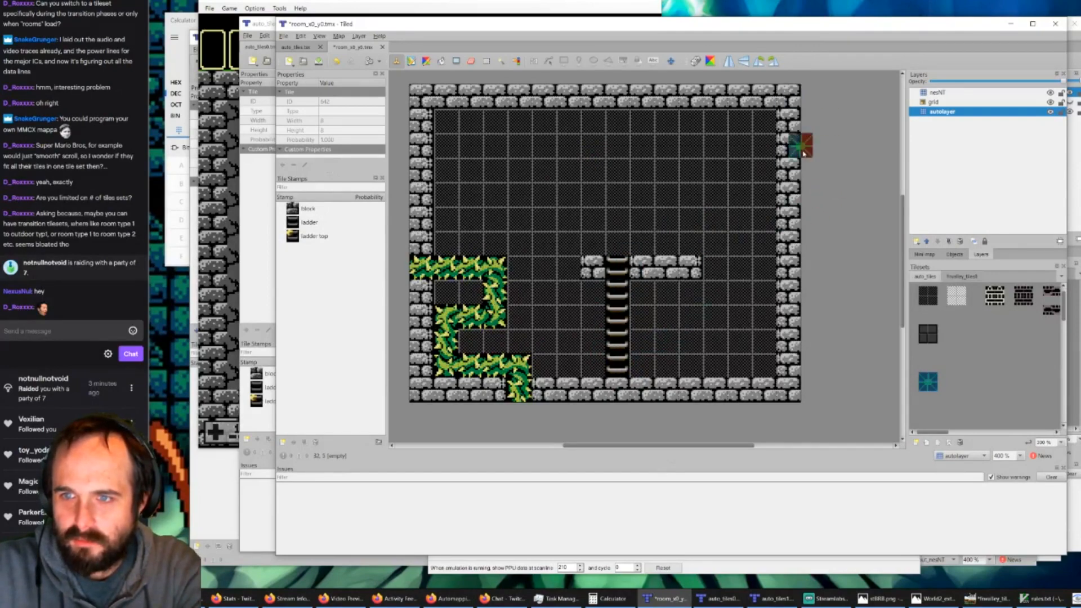
ctrl+scroll(804, 141, up, 4)
ctrl+scroll(676, 236, down, 3)
ctrl+scroll(711, 246, down, 2)
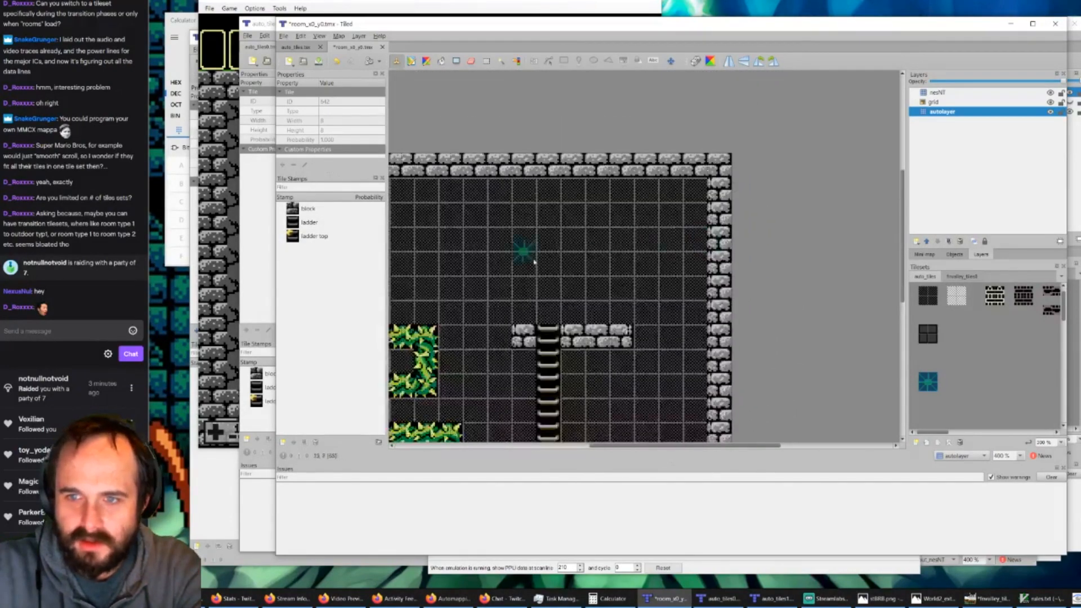
ctrl+scroll(411, 316, up, 2)
ctrl+scroll(411, 315, down, 2)
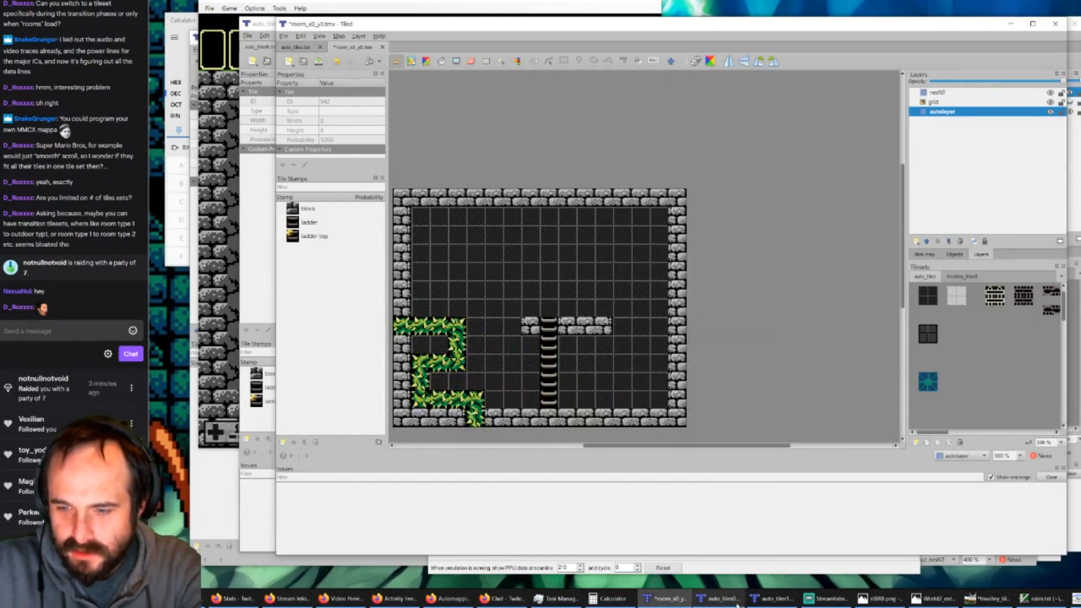
Step: Switch to GIMP and compare the background tiles in the tiles0 and tiles1 tileset images
click(719, 598)
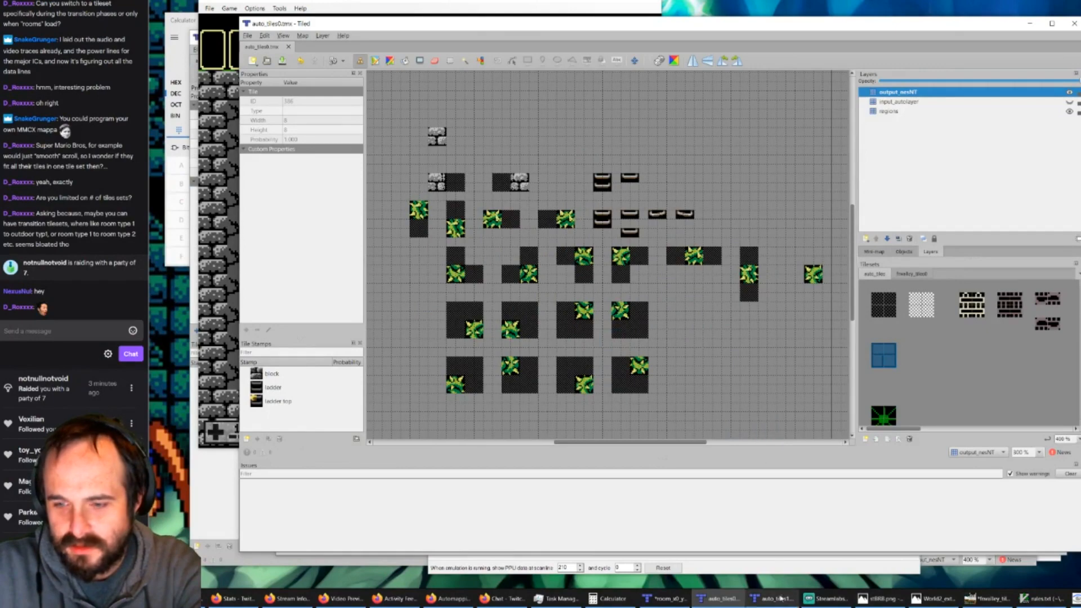
click(990, 600)
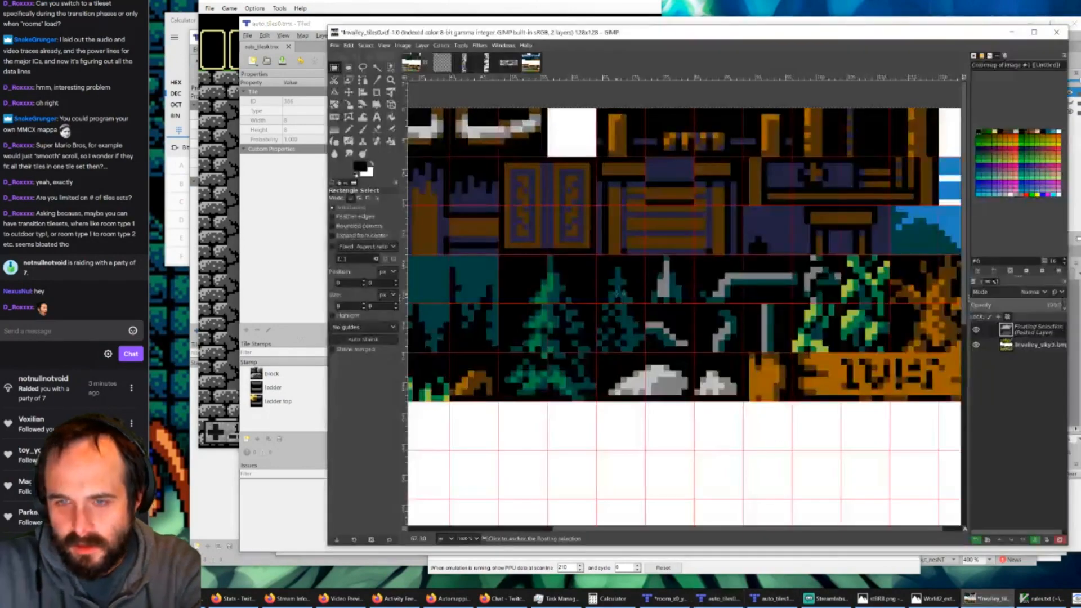
ctrl+scroll(756, 230, down, 1)
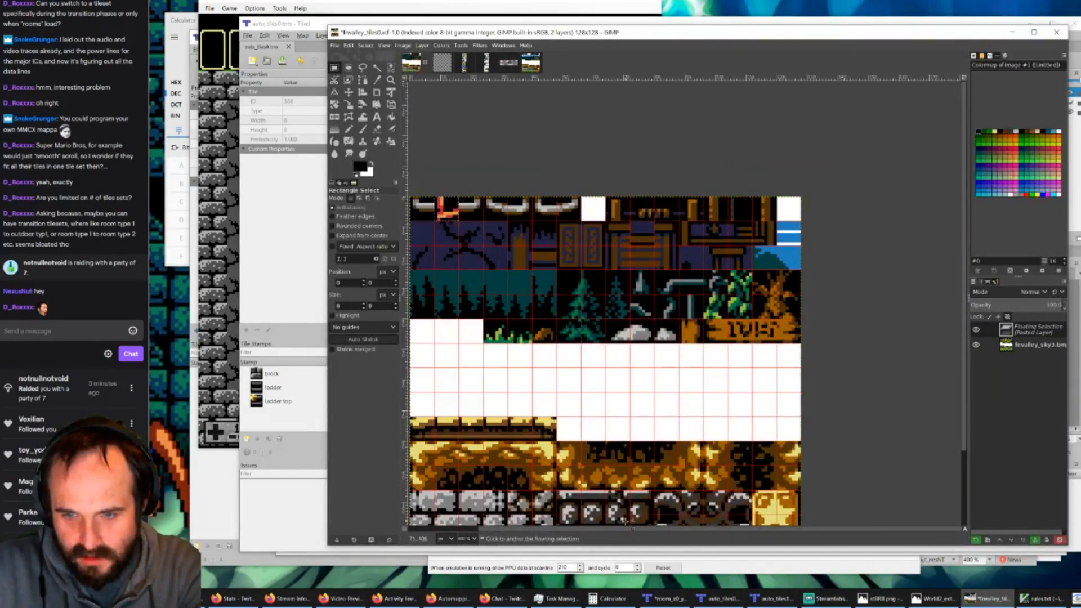
drag(632, 529, 602, 529)
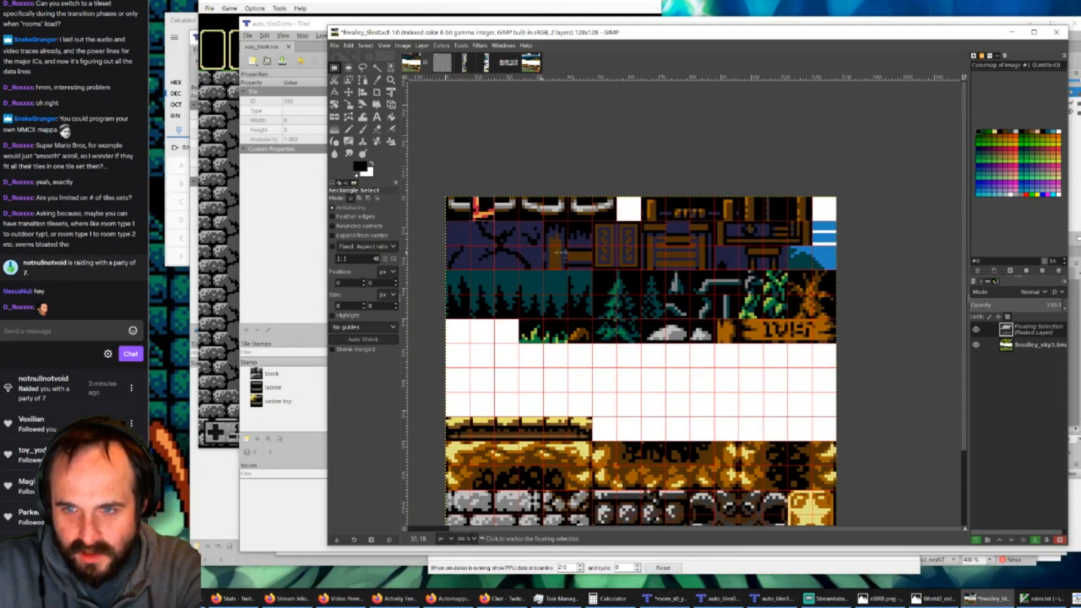
click(529, 65)
ctrl+scroll(625, 302, down, 3)
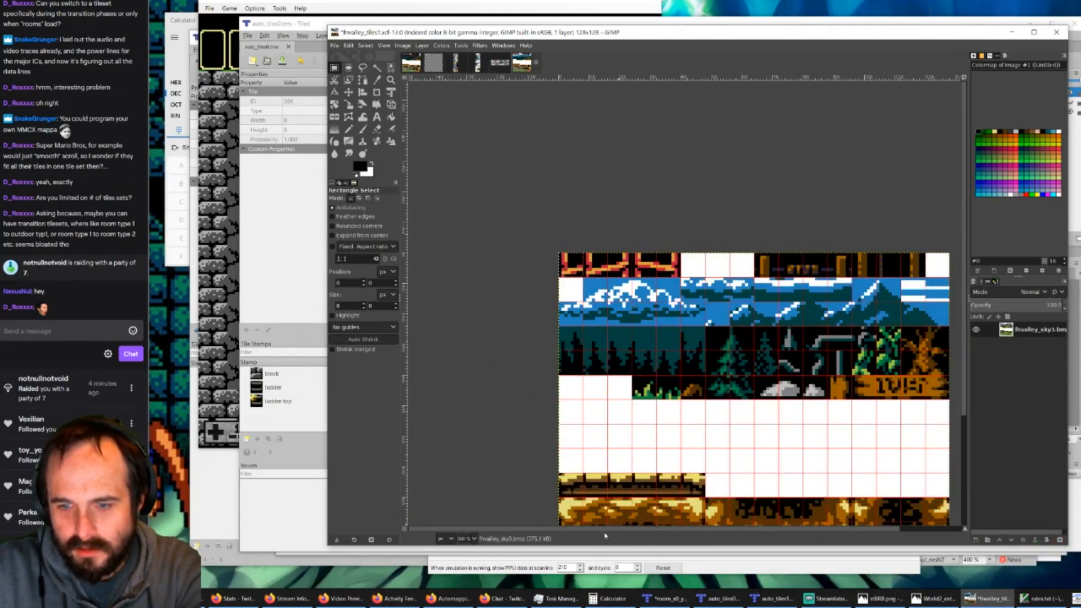
drag(613, 529, 675, 529)
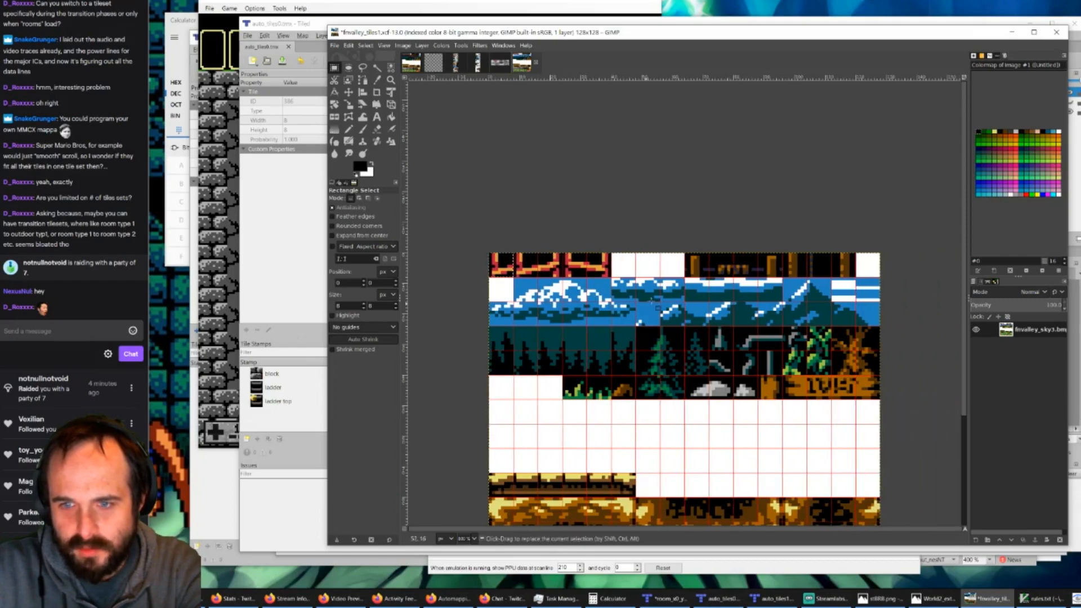
click(411, 63)
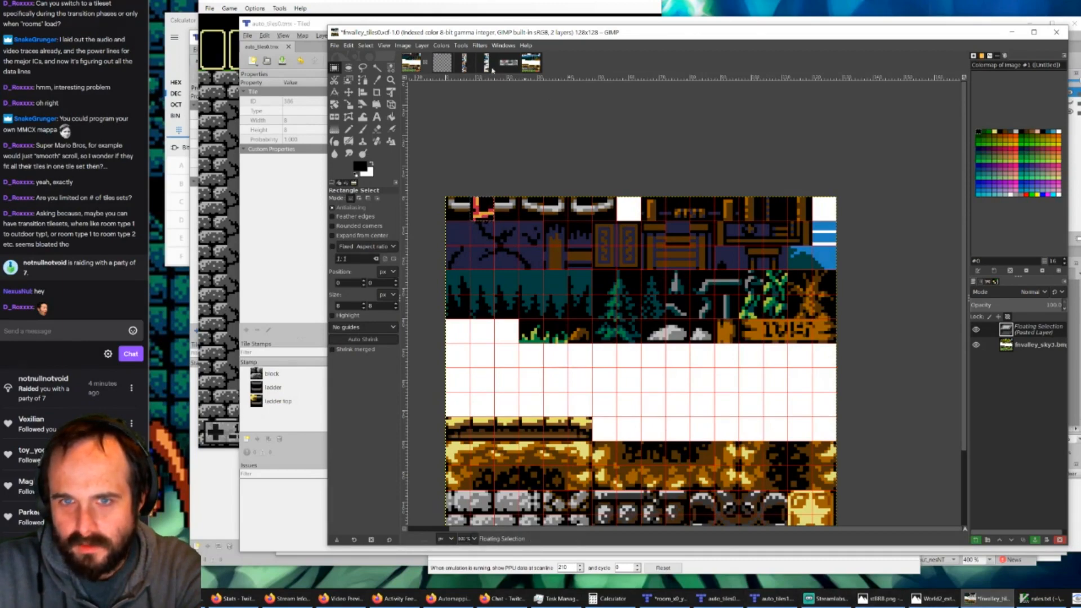
Step: Examine the castle interiors and the outdoor bridge area in the WorldMap_Alwa18 image
click(508, 62)
ctrl+scroll(629, 351, down, 4)
ctrl+scroll(629, 347, down, 2)
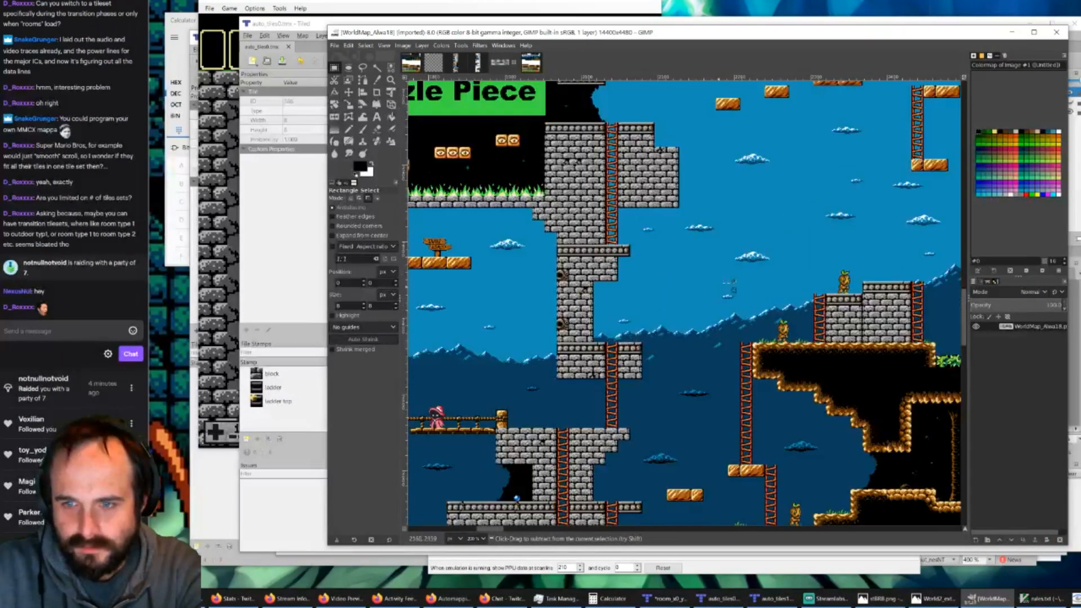
ctrl+scroll(665, 308, down, 2)
ctrl+scroll(443, 382, up, 3)
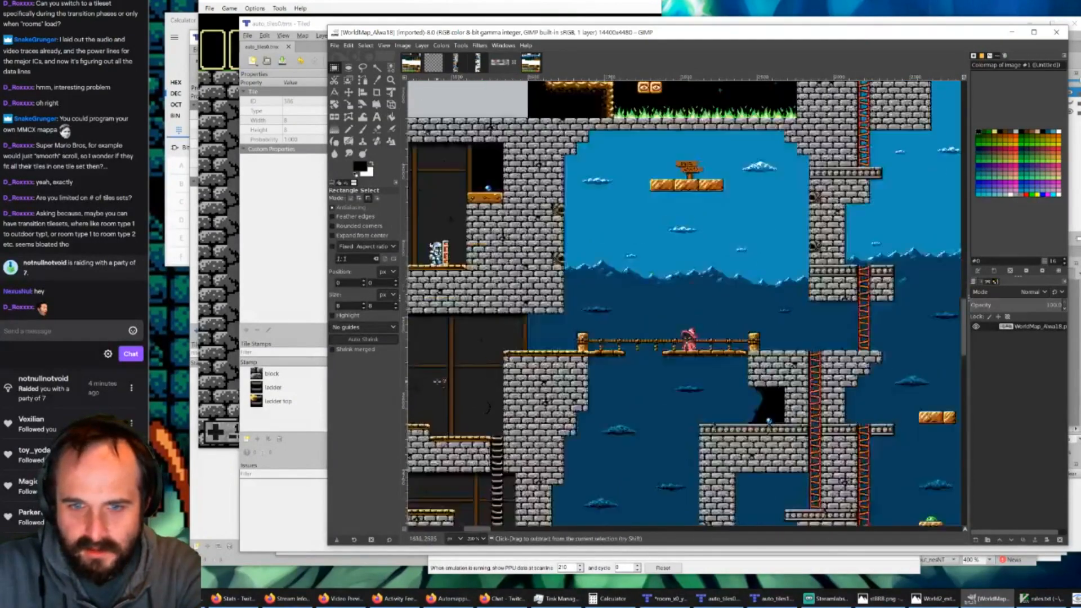
drag(480, 531, 471, 530)
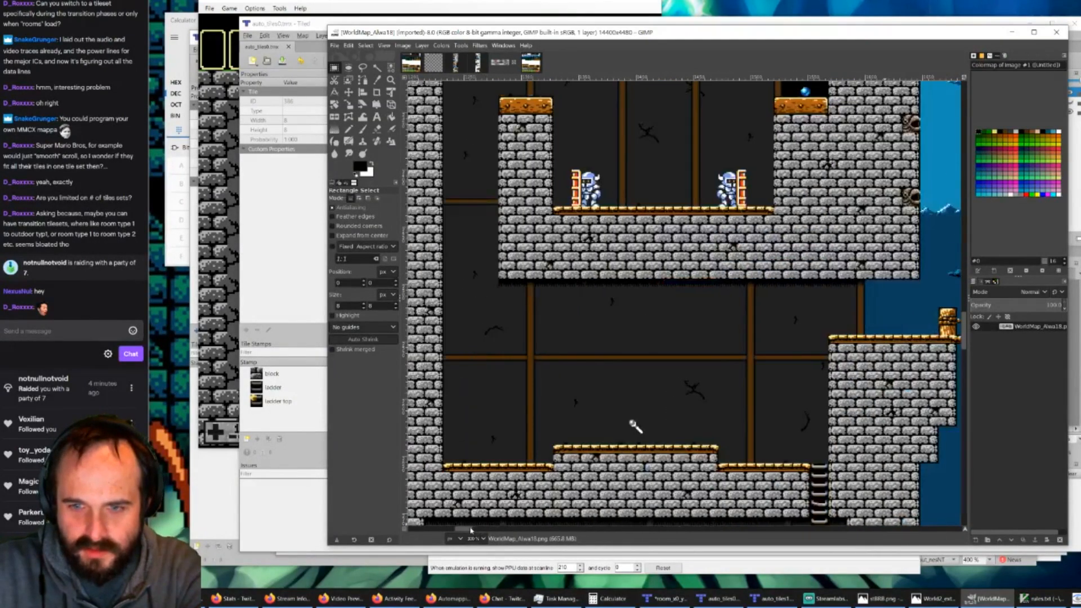
scroll(626, 384, down, 6)
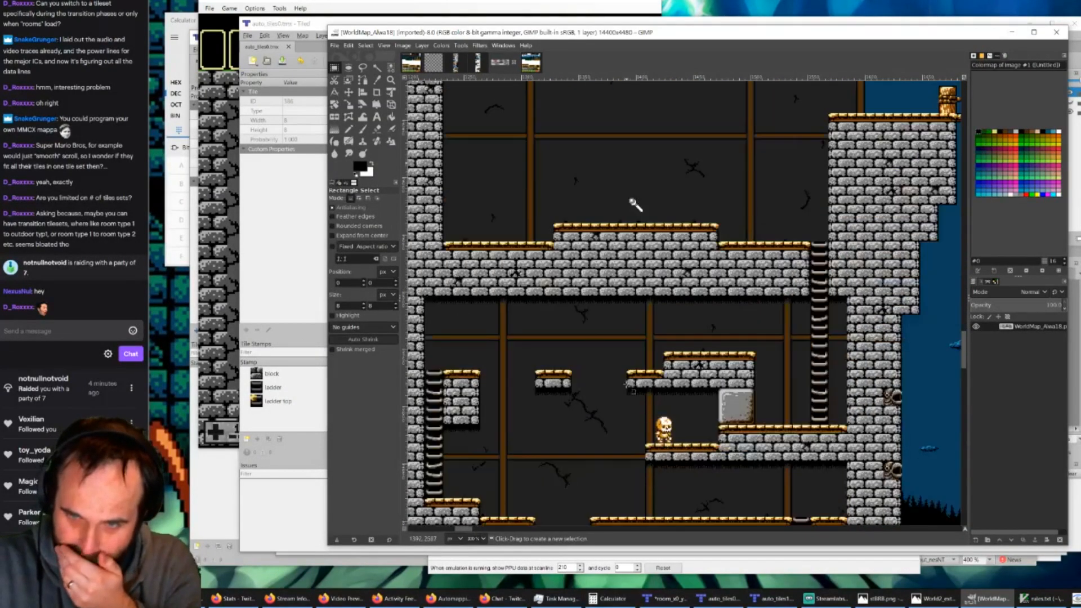
scroll(656, 368, up, 6)
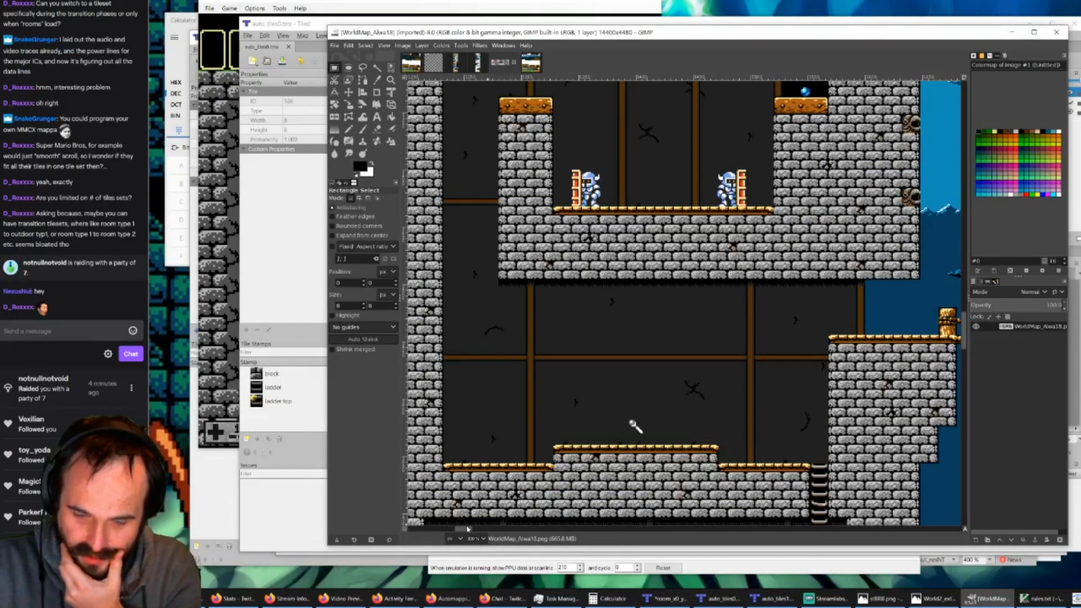
drag(467, 529, 482, 543)
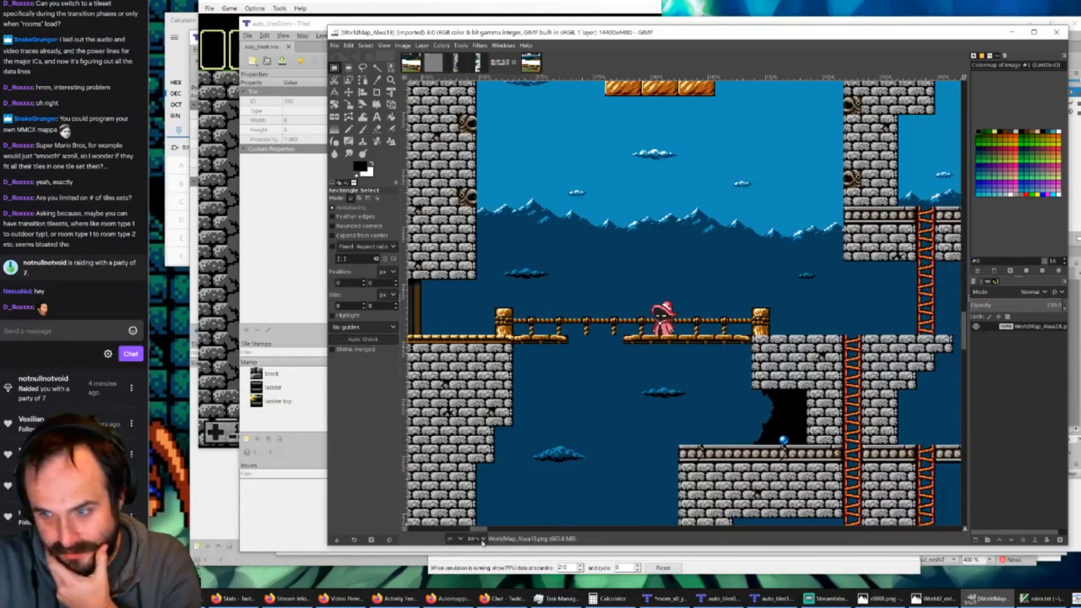
Step: Switch to the running game and walk the character back and forth between the two adjoining rooms to examine the transition
click(1077, 598)
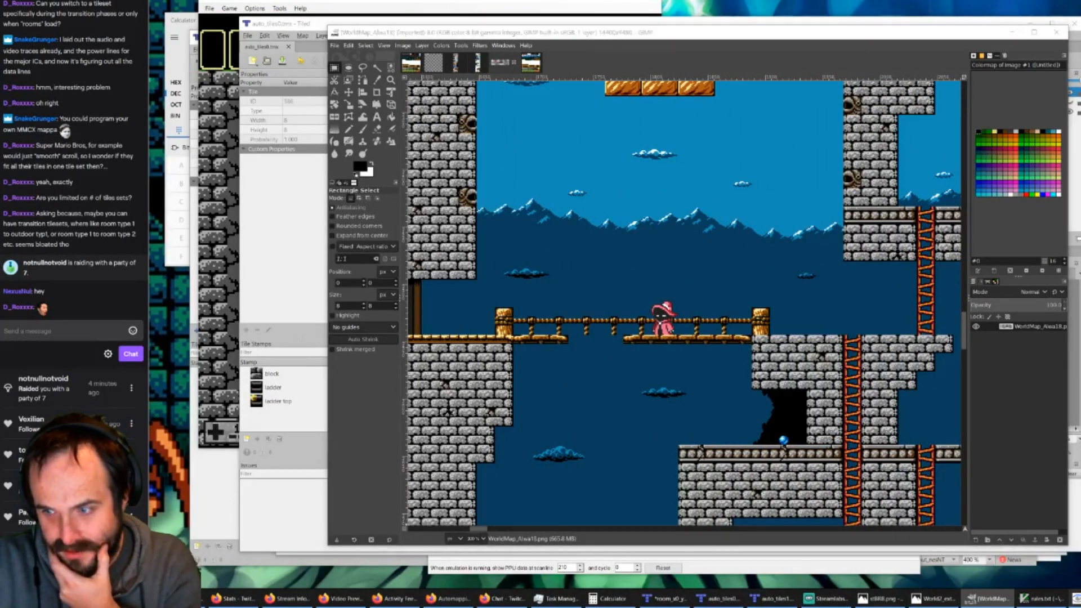
key(Right)
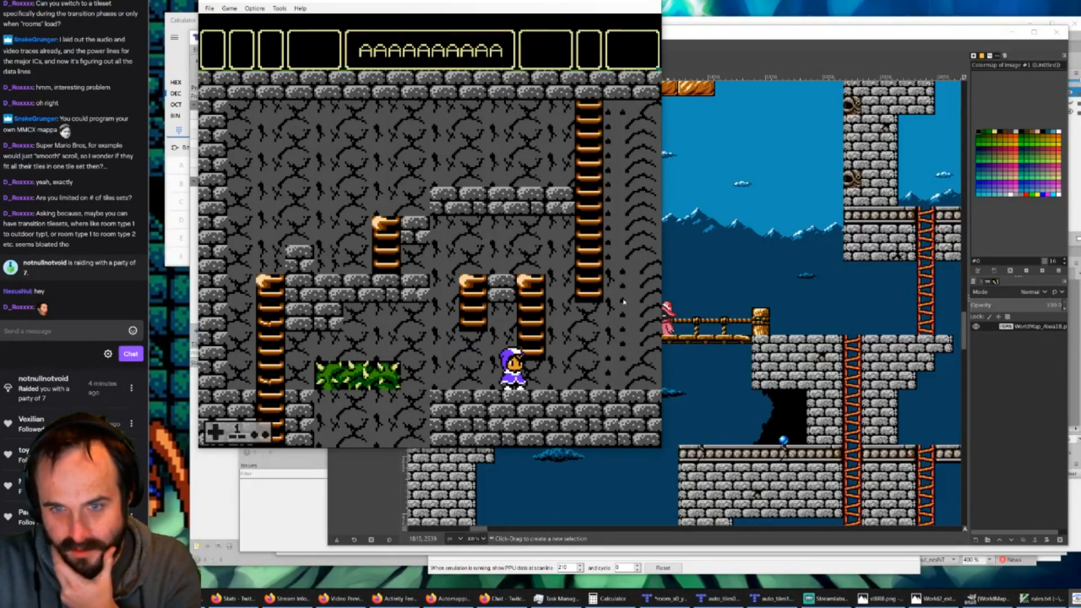
key(Left)
key(Right)
key(Right)
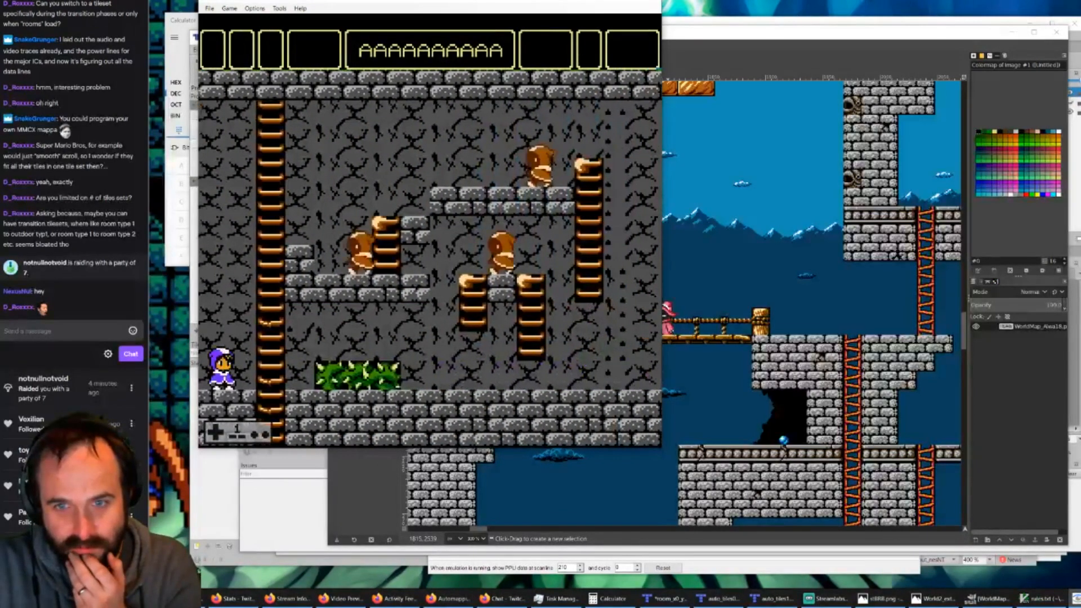
key(Left)
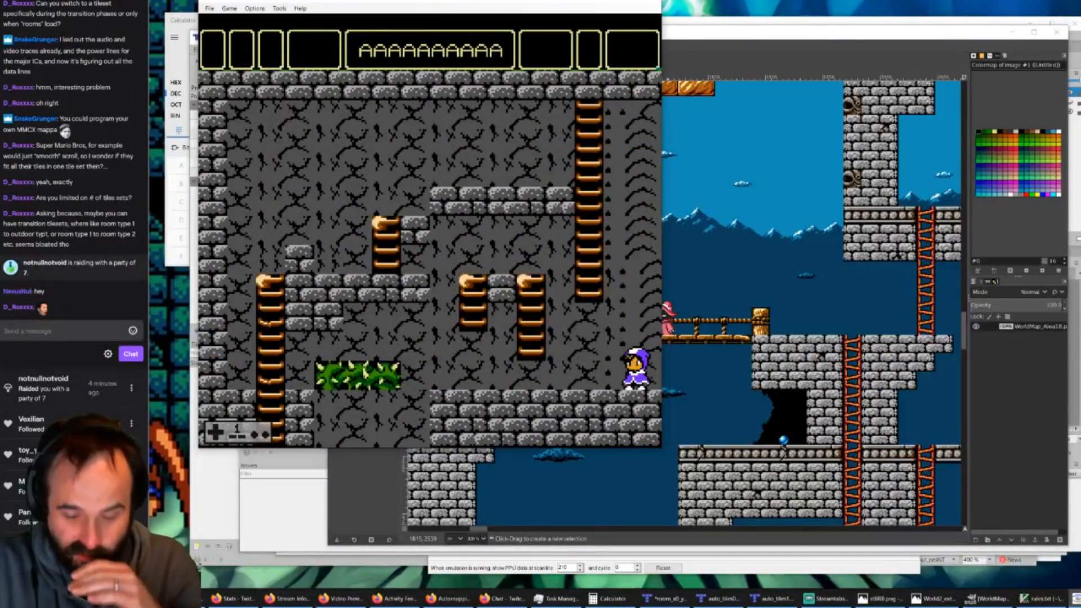
key(Right)
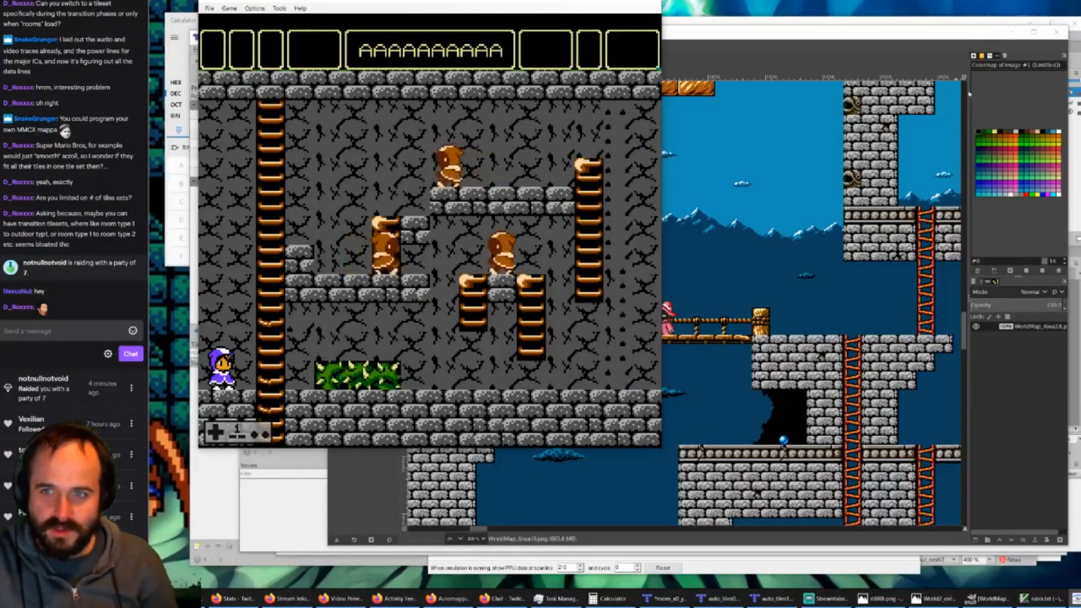
Step: Return to GIMP and compare the full tiles0 tileset with tiles1 to see which rows differ
click(873, 40)
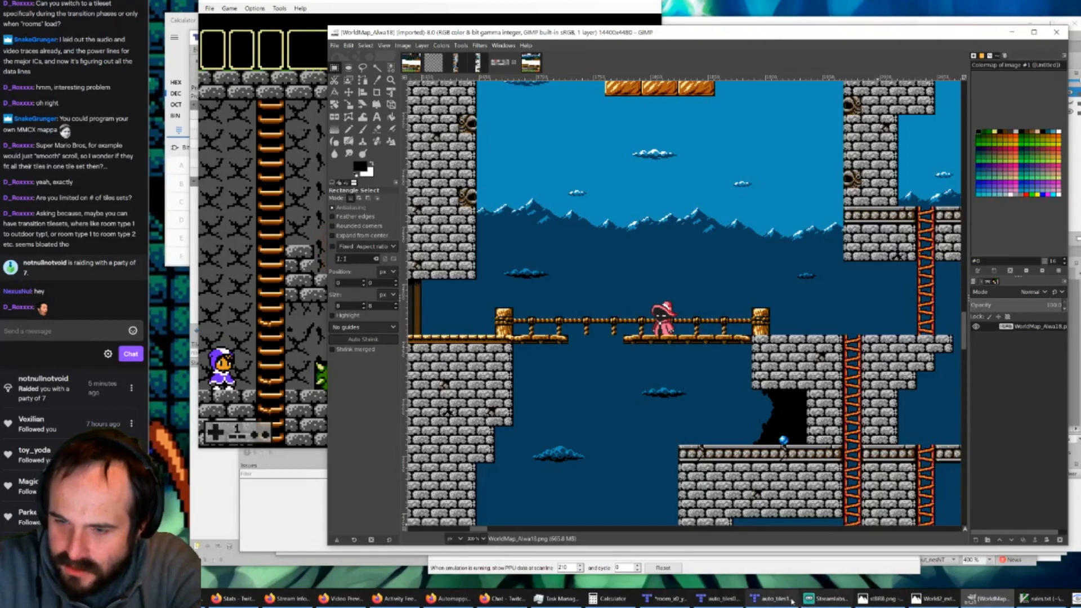
click(981, 600)
click(981, 601)
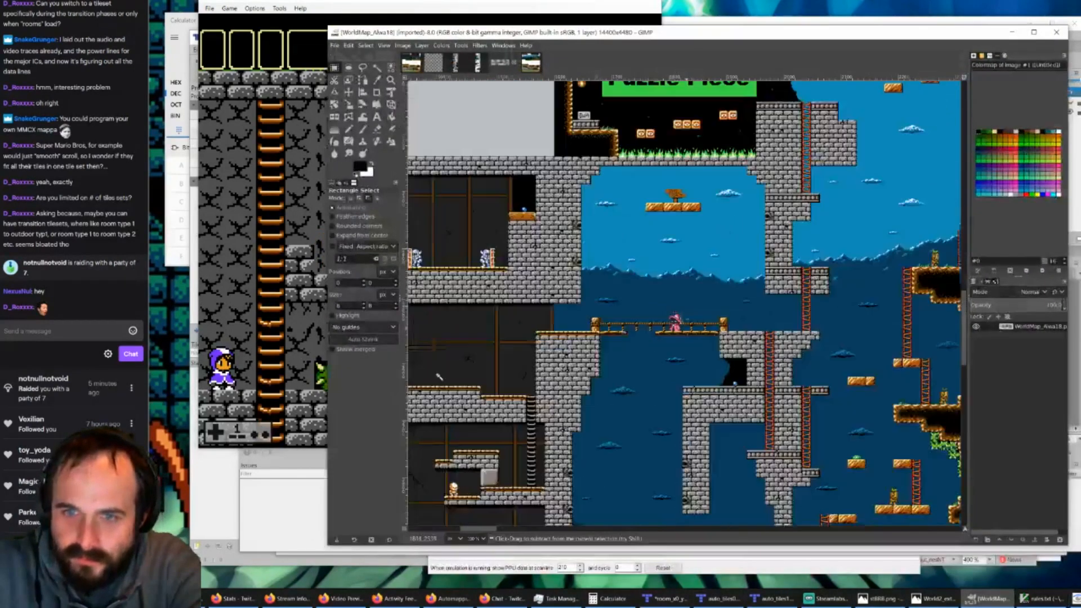
click(414, 62)
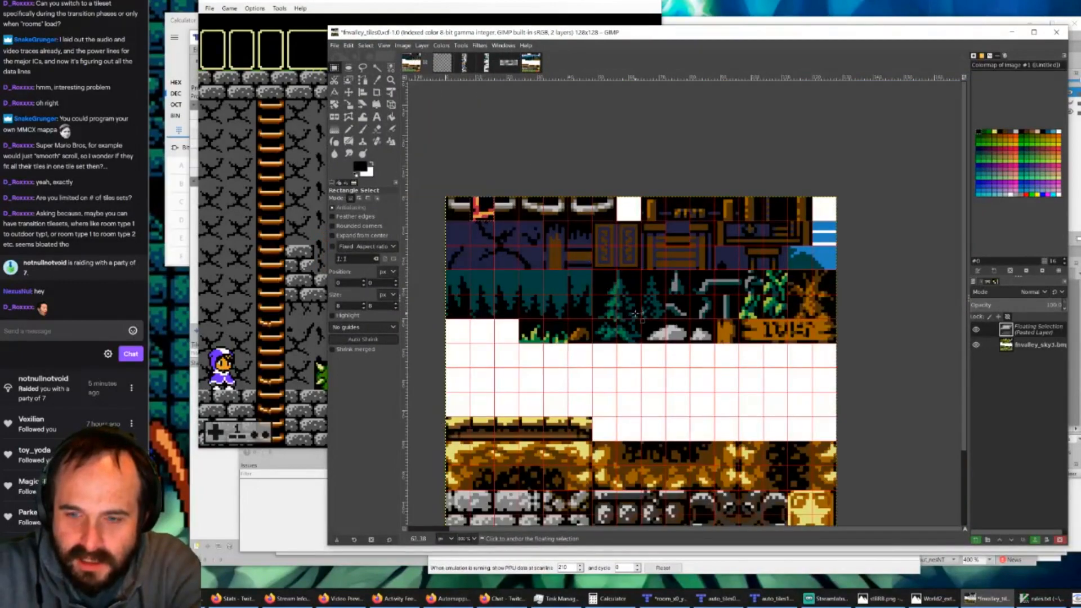
scroll(639, 315, down, 3)
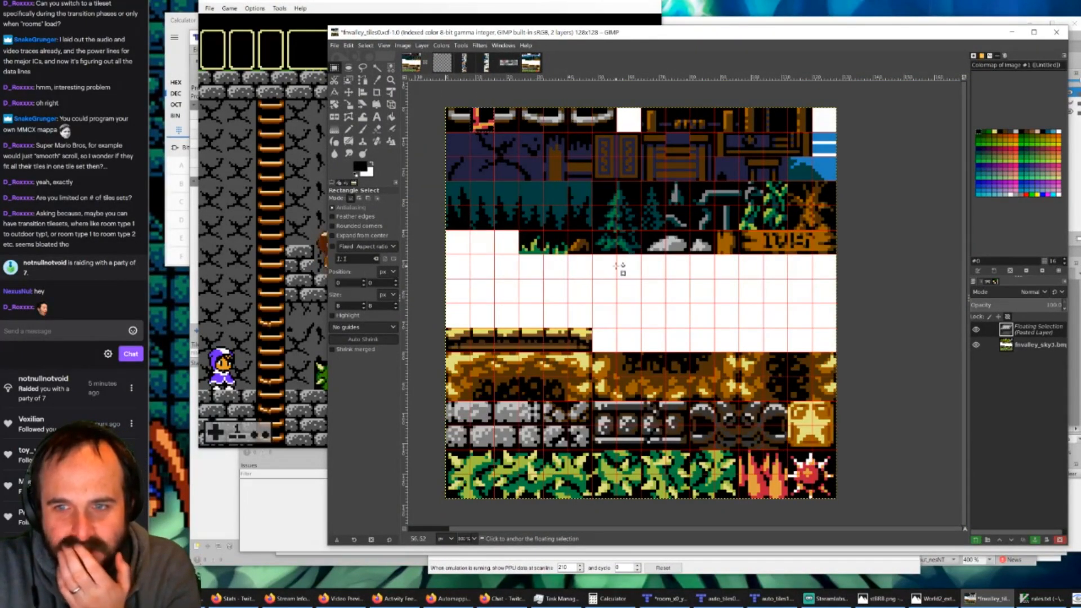
click(530, 63)
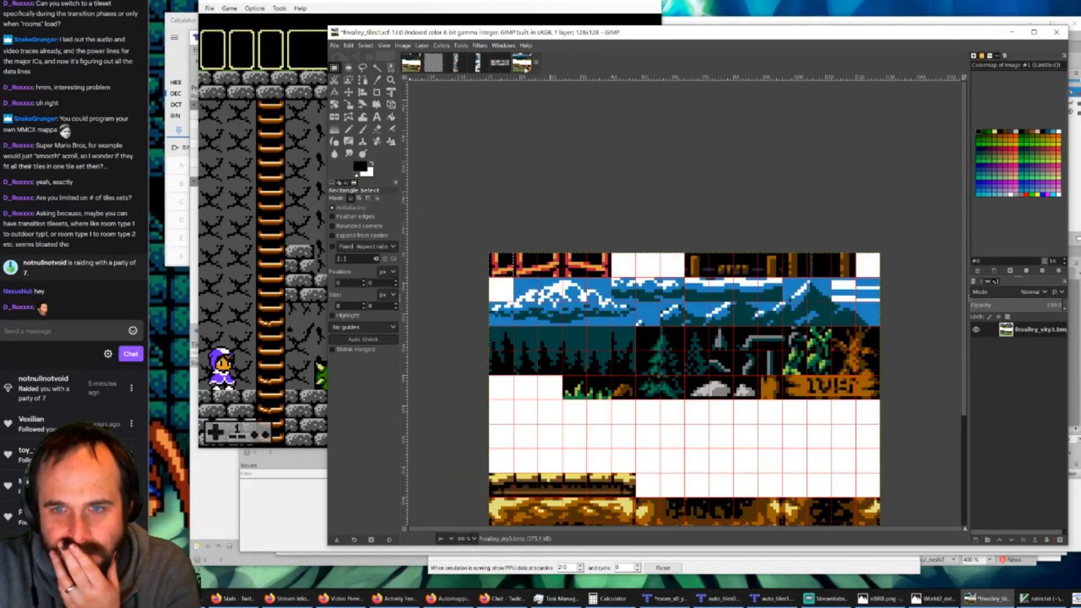
scroll(642, 334, down, 3)
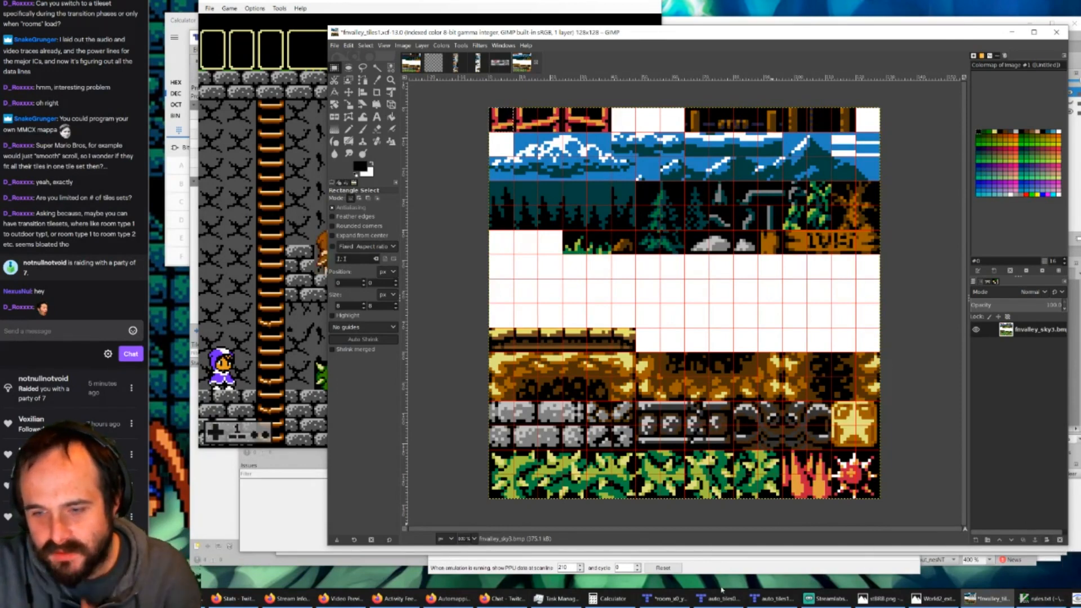
Step: Switch back to room_x0_y0.tmx in Tiled and compare the automapped room with the room in the running game
mouse_move(637, 596)
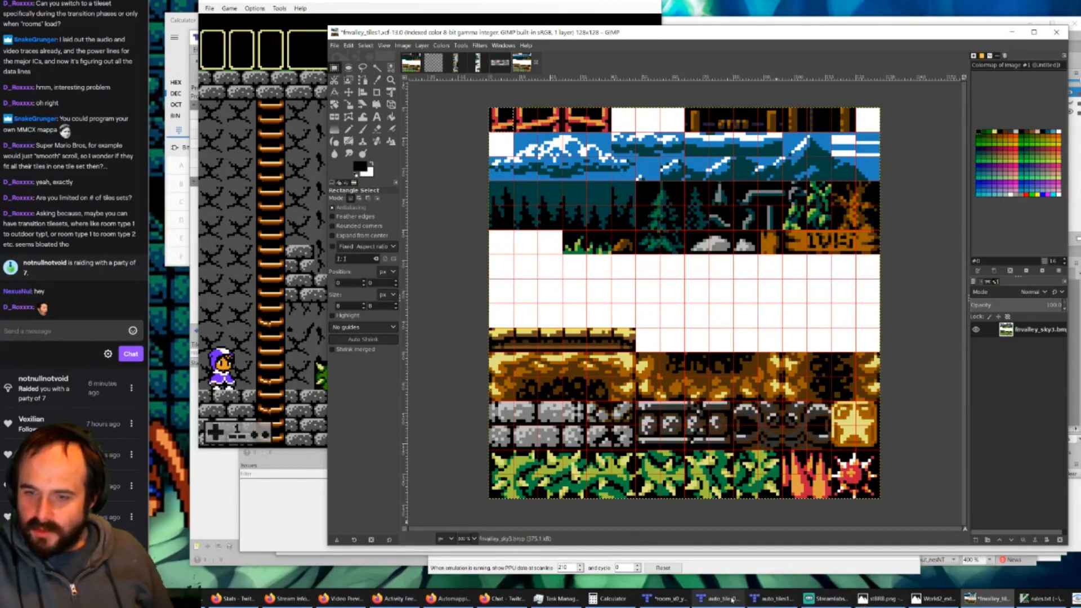
click(702, 599)
click(675, 601)
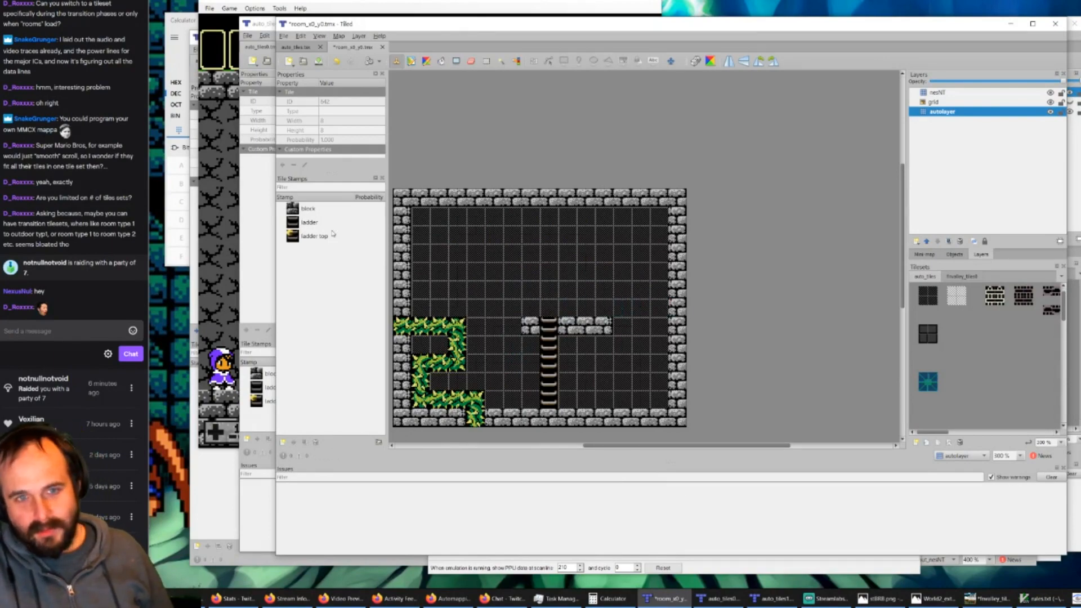
click(248, 2)
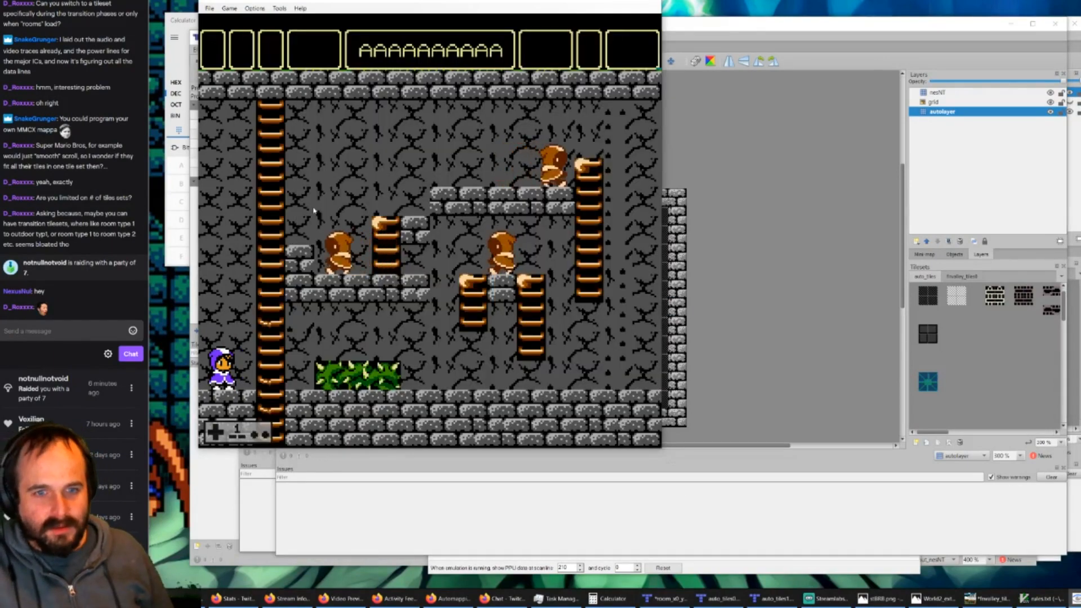
Step: Move the character down the ladder and through the adjoining castle rooms in the running game to examine the room transitions
key(Right)
key(Down)
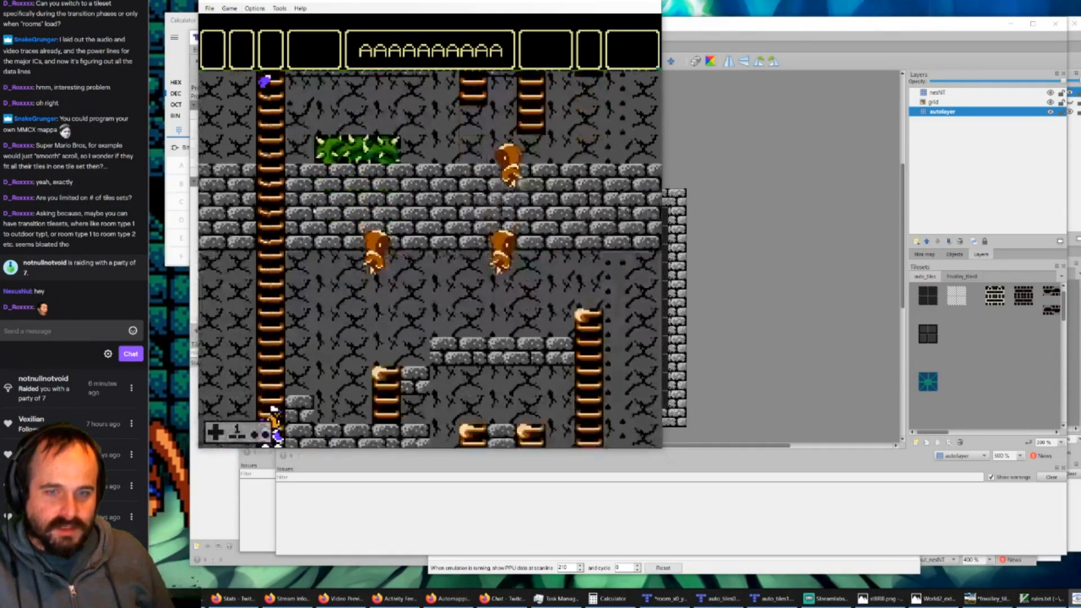
key(Right)
key(Left)
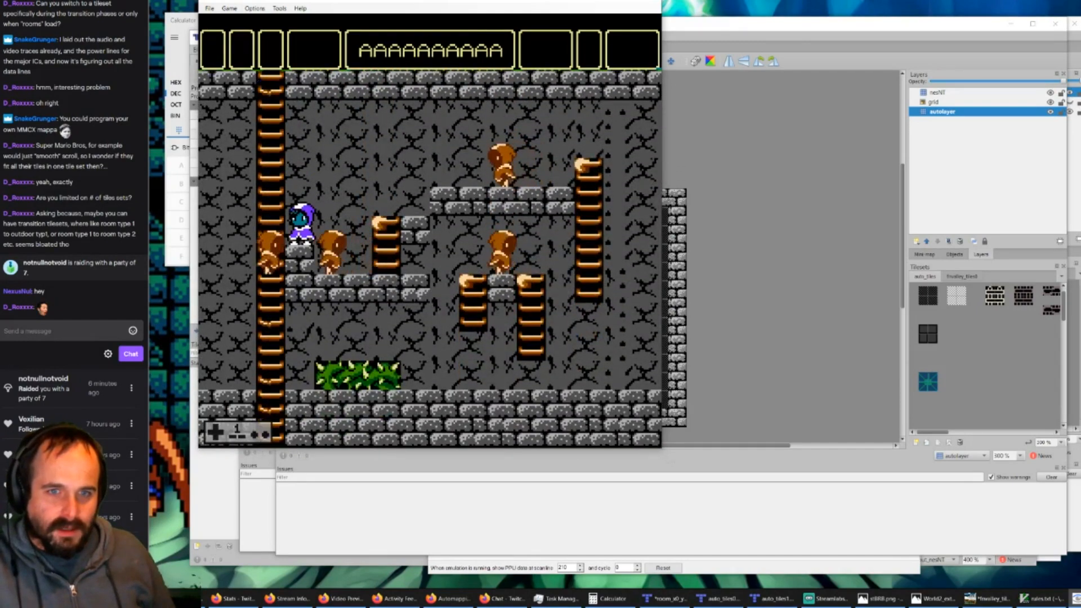
key(Left)
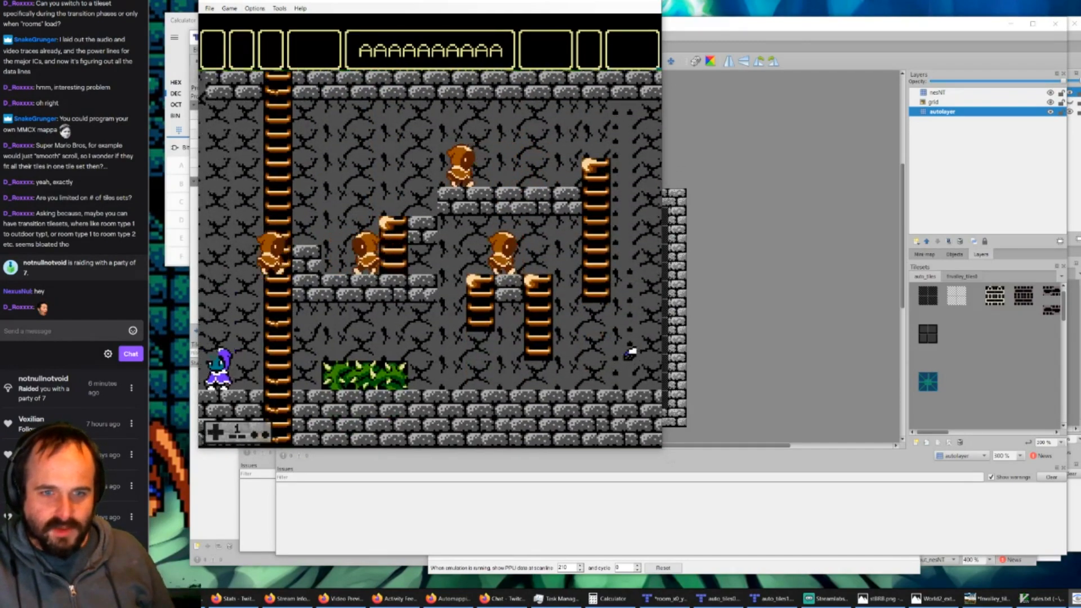
key(Left)
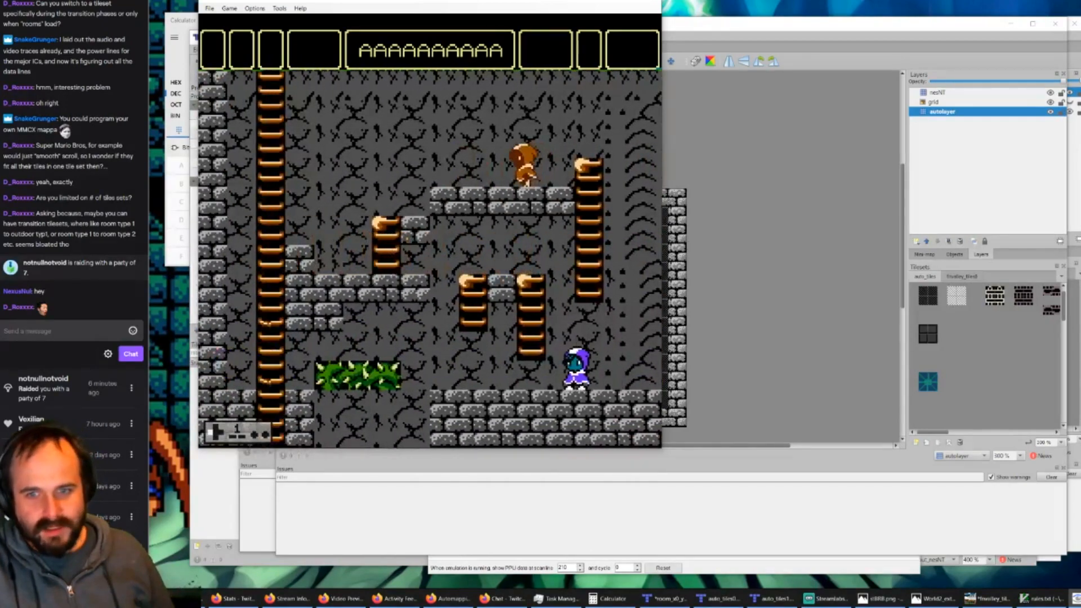
key(Right)
key(Right)
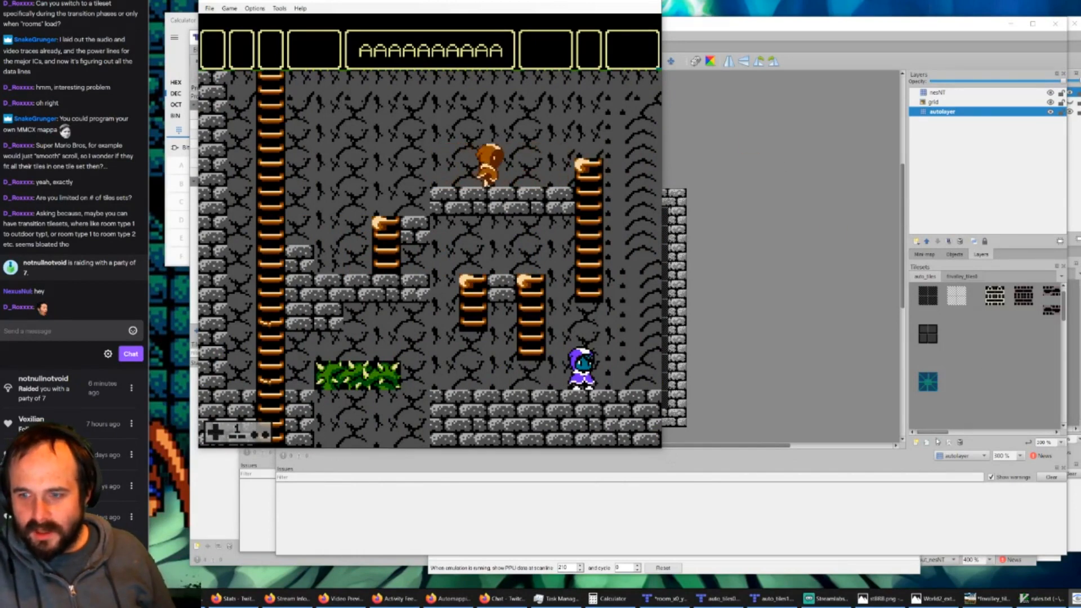
Step: Switch to GIMP and bring up the auto_tiles.xcf image to examine its automapping tiles
click(990, 599)
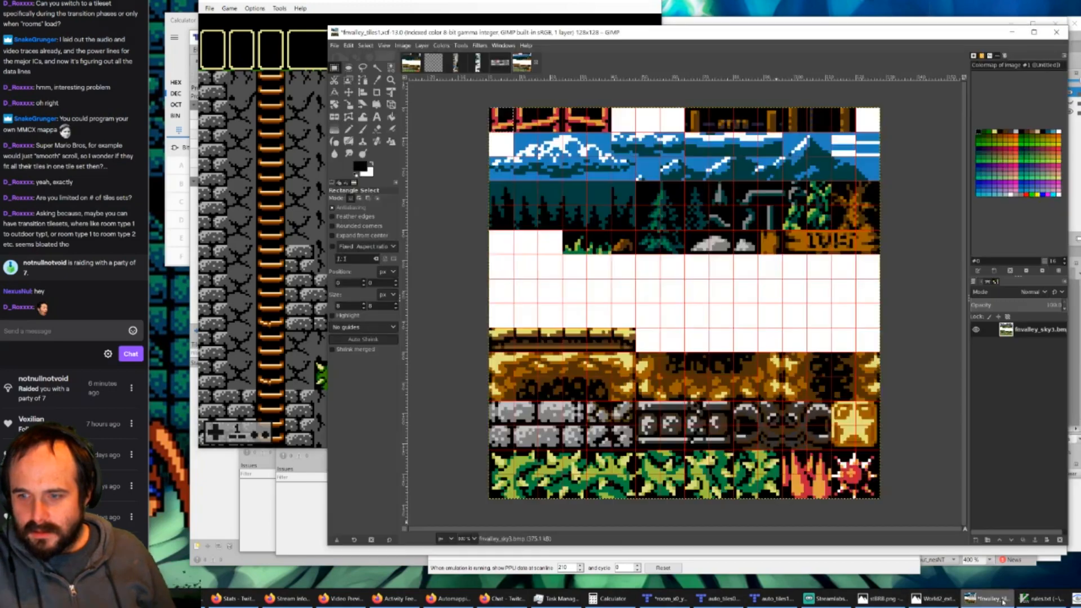
click(431, 64)
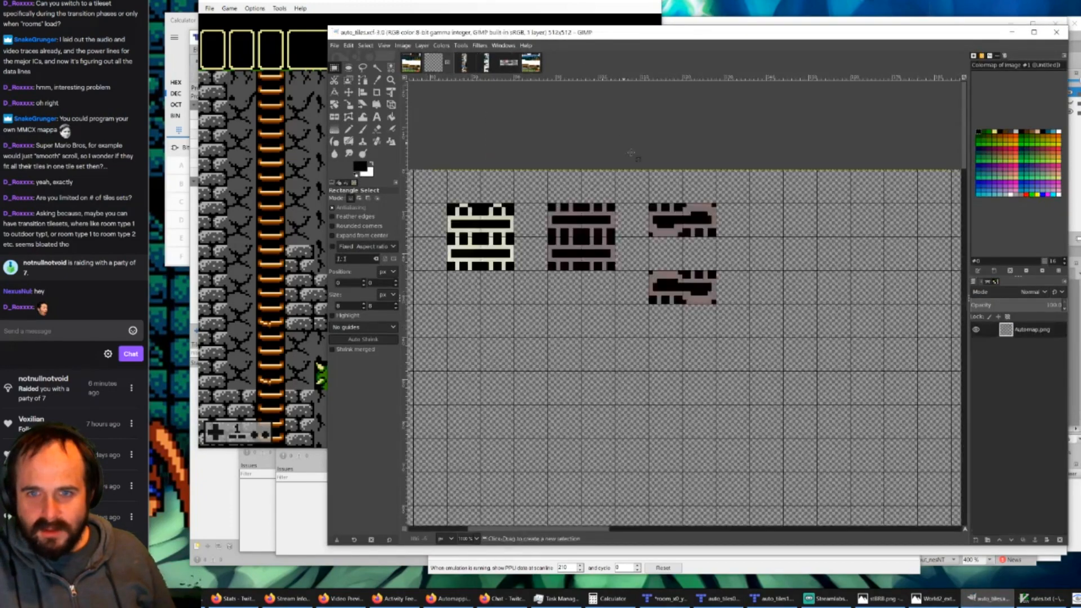
shift+scroll(557, 435, left, 5)
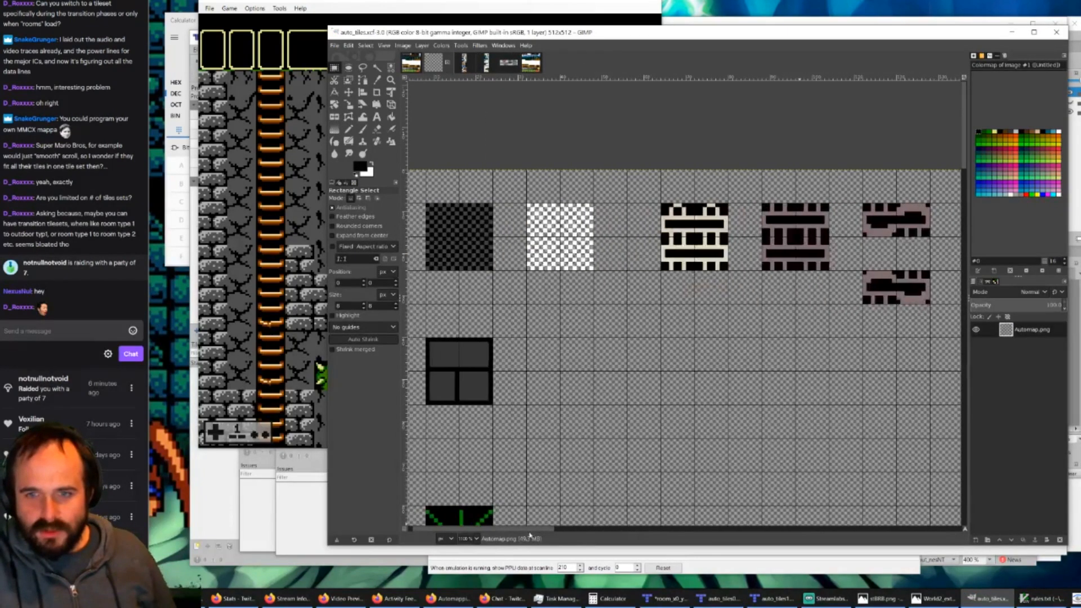
ctrl+scroll(557, 435, down, 4)
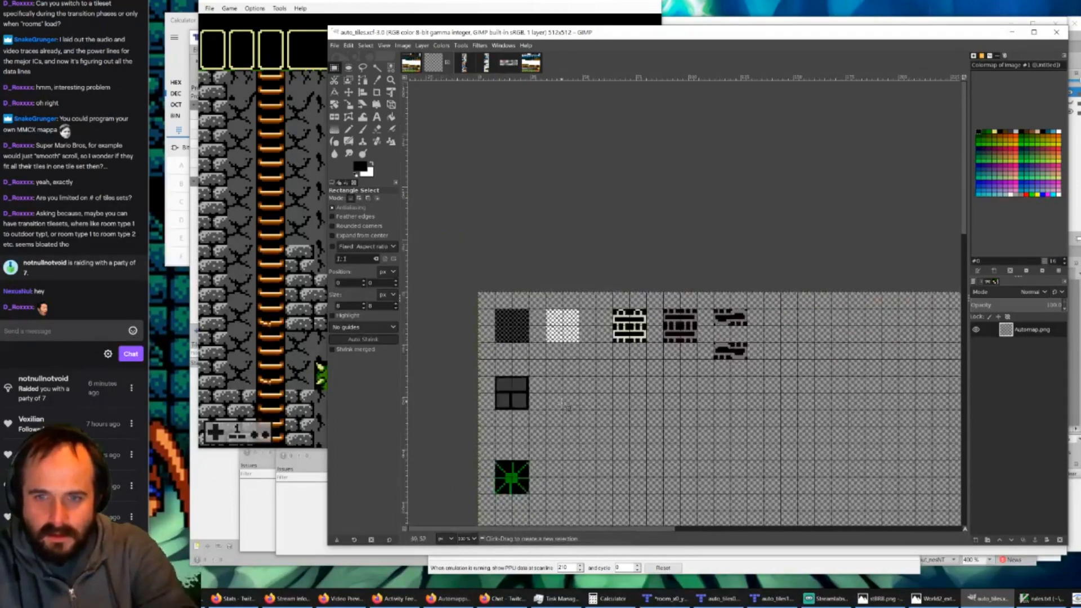